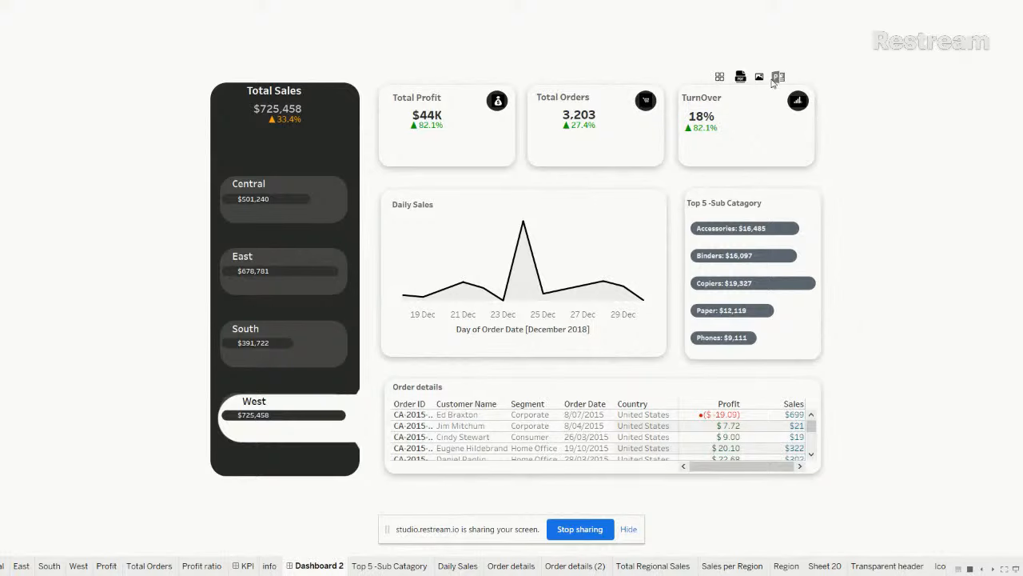
Try the dashboard's enlarged Order details view and its PDF, image and PowerPoint exports, cancelling each export.
click(720, 79)
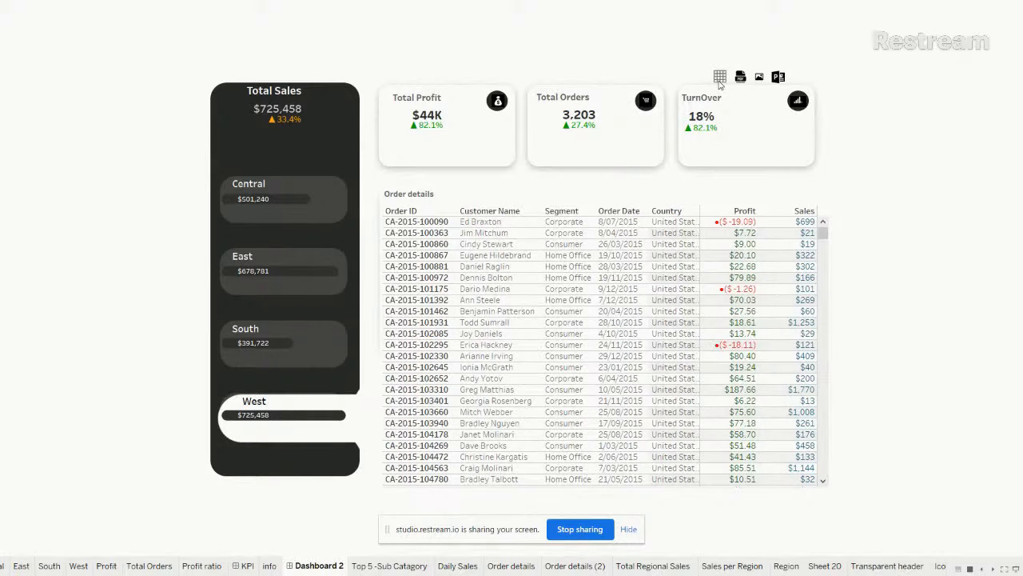
click(720, 79)
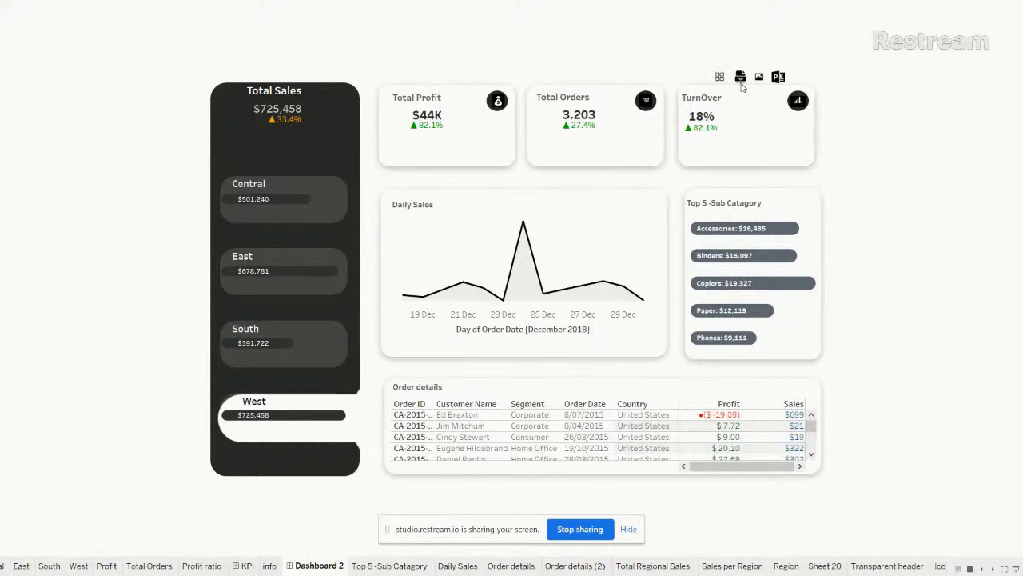
click(740, 80)
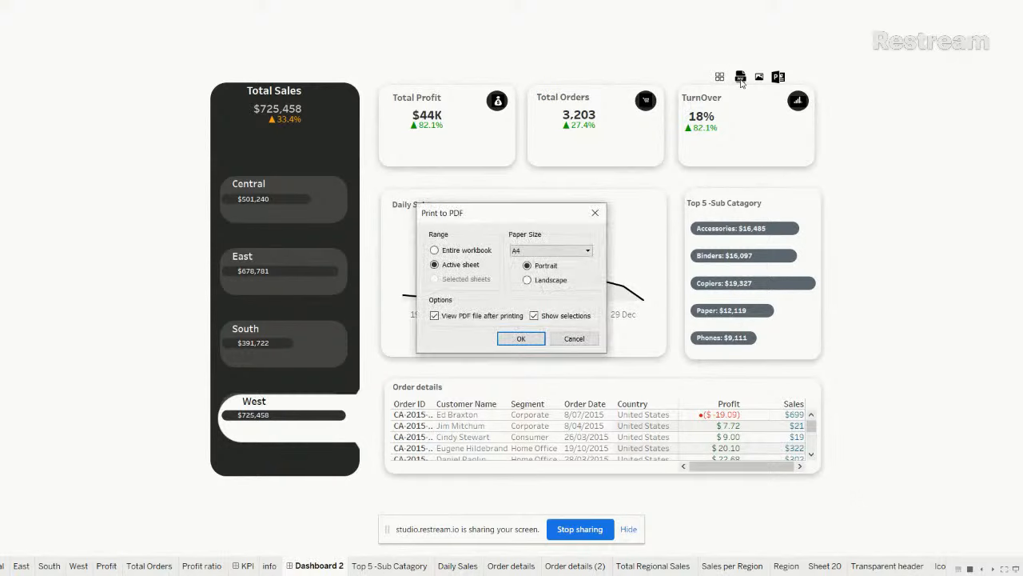
click(584, 339)
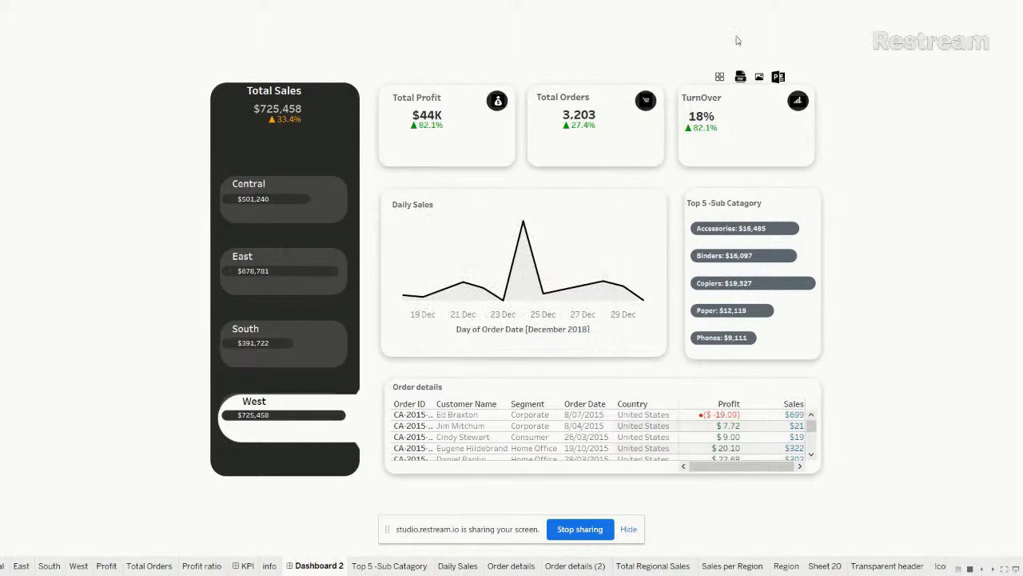
click(760, 76)
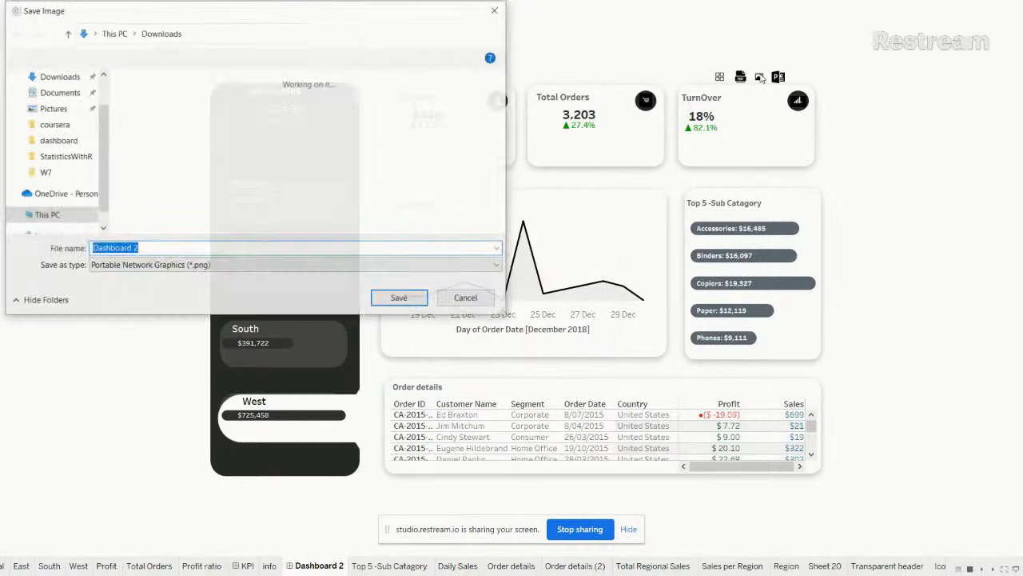
click(464, 298)
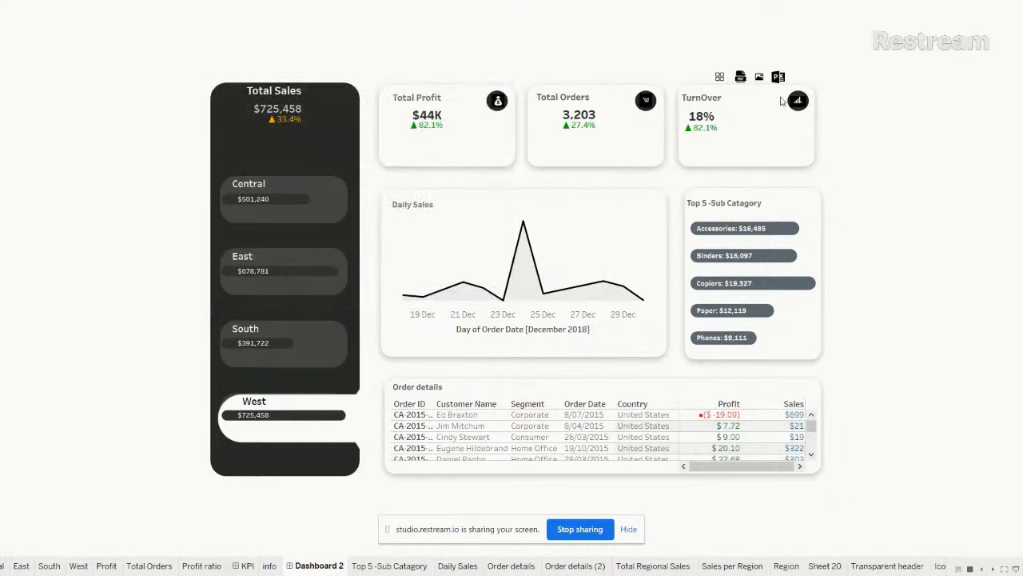
click(778, 78)
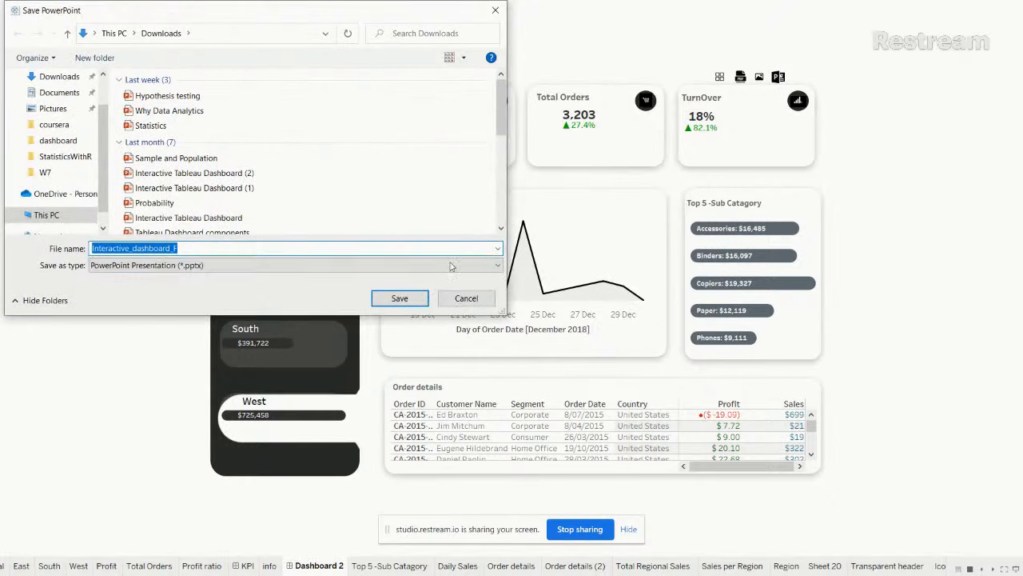
click(466, 299)
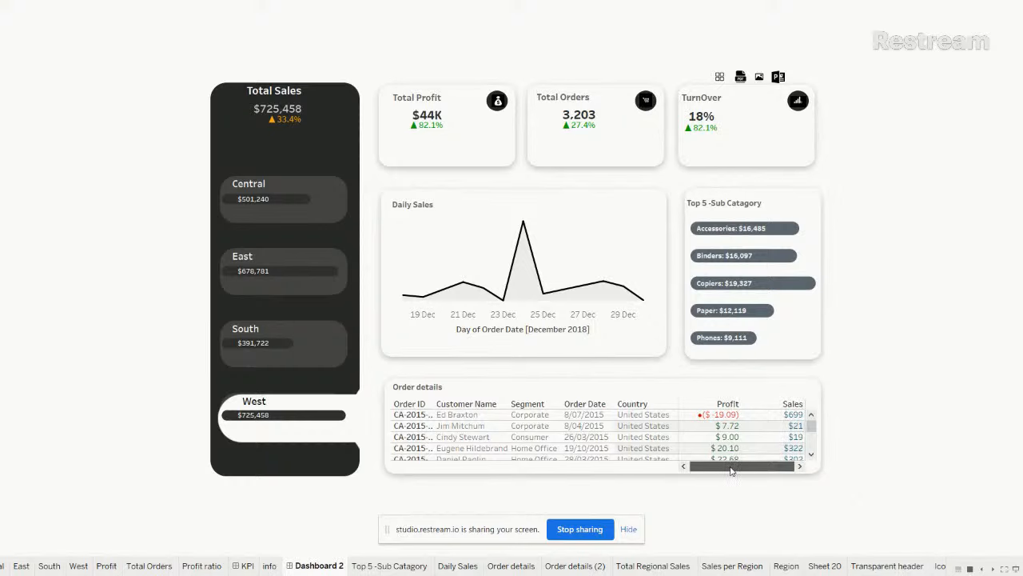
mouse_move(781, 445)
mouse_move(810, 427)
mouse_down()
mouse_move(811, 445)
mouse_move(811, 414)
mouse_up()
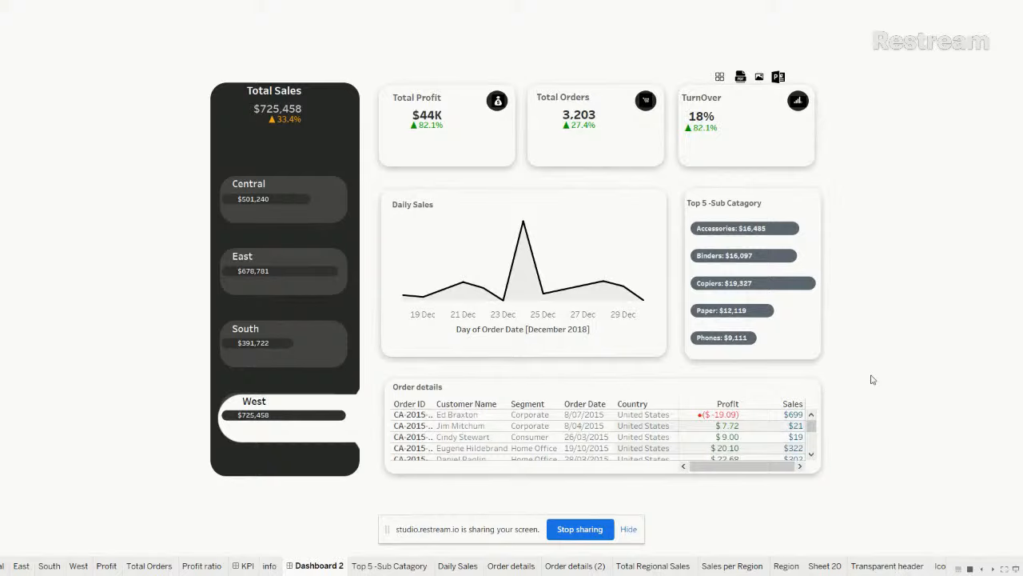
Exit presentation mode, switch to Chrome and view the Regional Sales Overview dashboard from the Lovelytics profile on Tableau Public.
key(Escape)
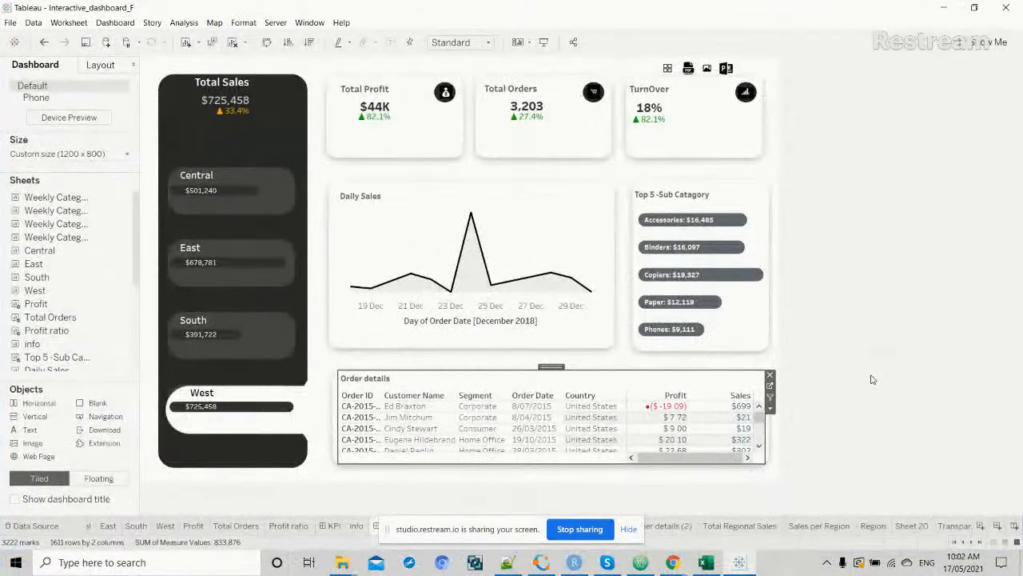
mouse_move(674, 568)
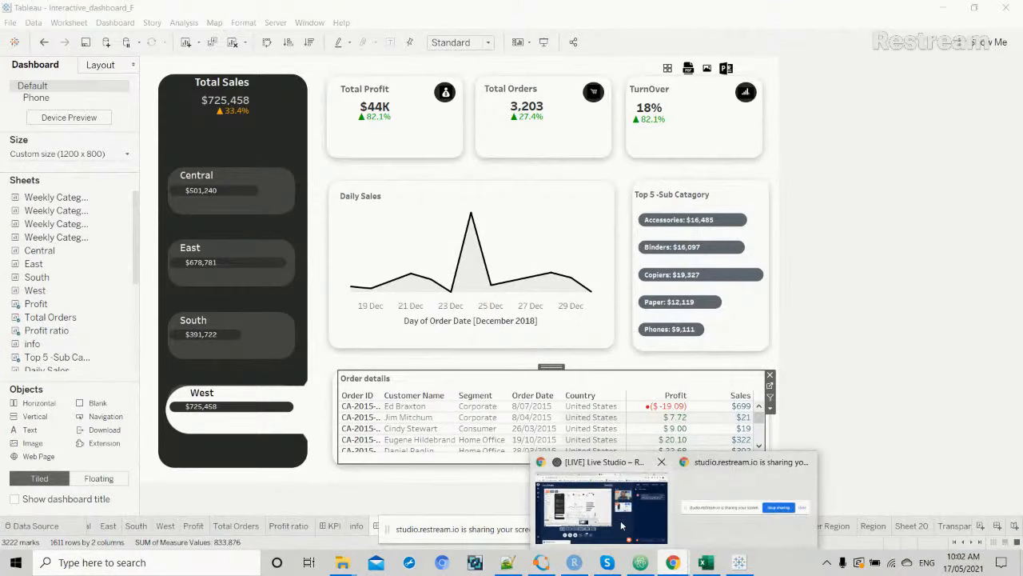
click(621, 520)
click(361, 10)
click(231, 11)
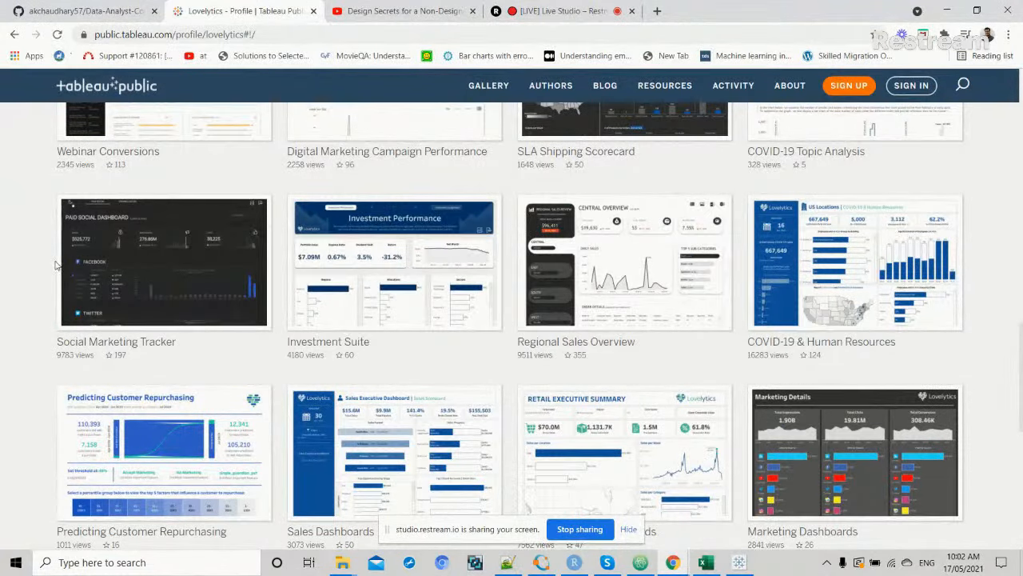
scroll(28, 311, down, 3)
scroll(28, 312, up, 4)
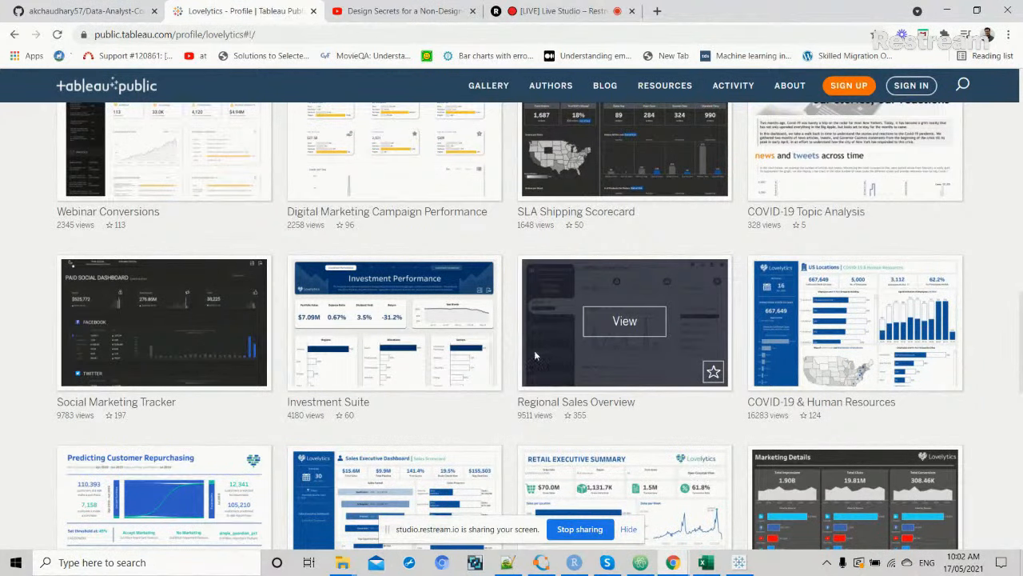
click(624, 329)
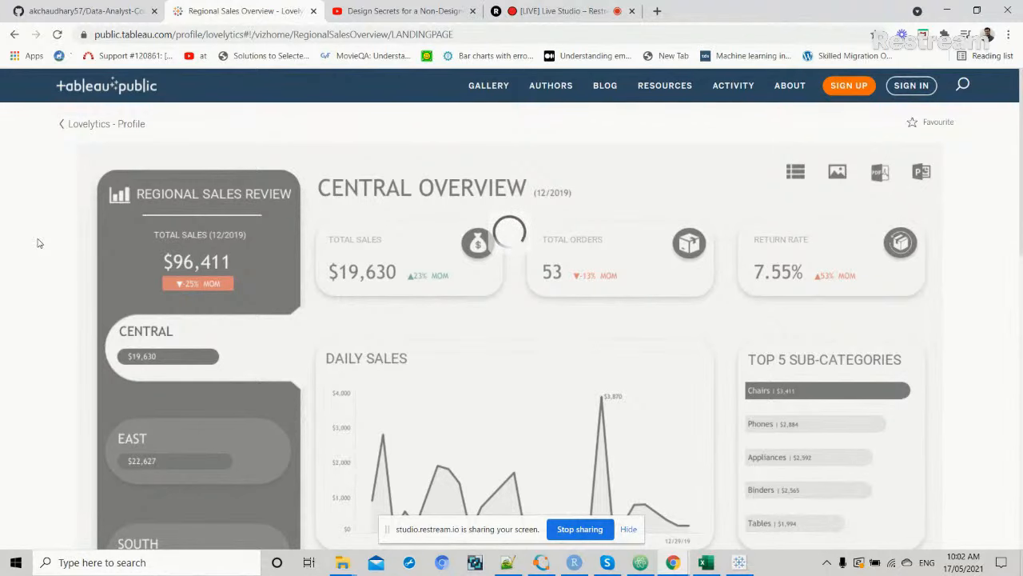
Compare the YouTube video "Design Secrets for a Non-Designer: Modern Business Dashboard" with the Regional Sales Overview page.
click(383, 11)
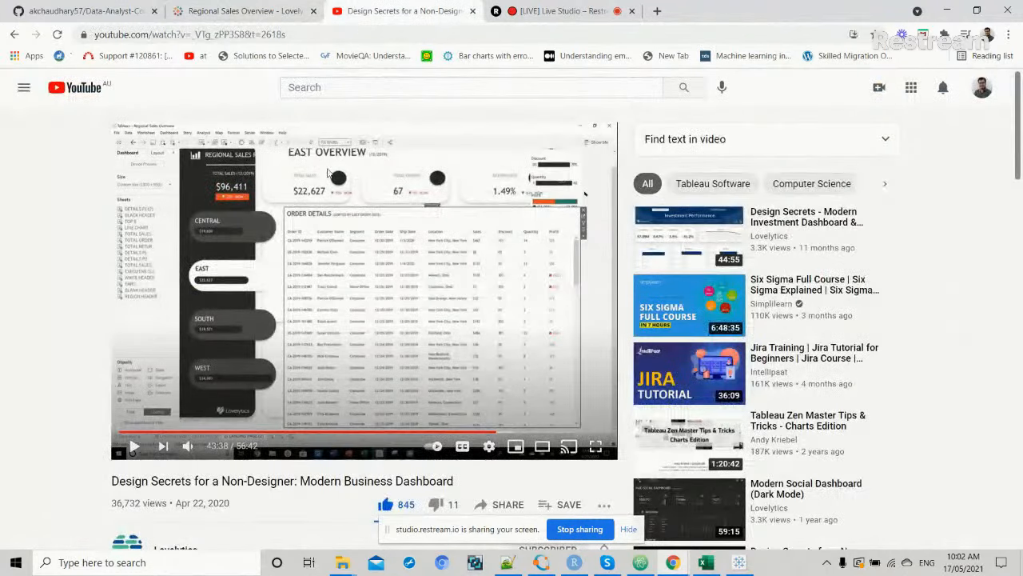
scroll(261, 369, down, 1)
scroll(261, 368, up, 1)
click(288, 9)
click(404, 11)
click(243, 10)
click(408, 11)
Switch back to Tableau and preview Dashboard 2 in presentation mode, leaving the preview when done.
key(alt+Tab)
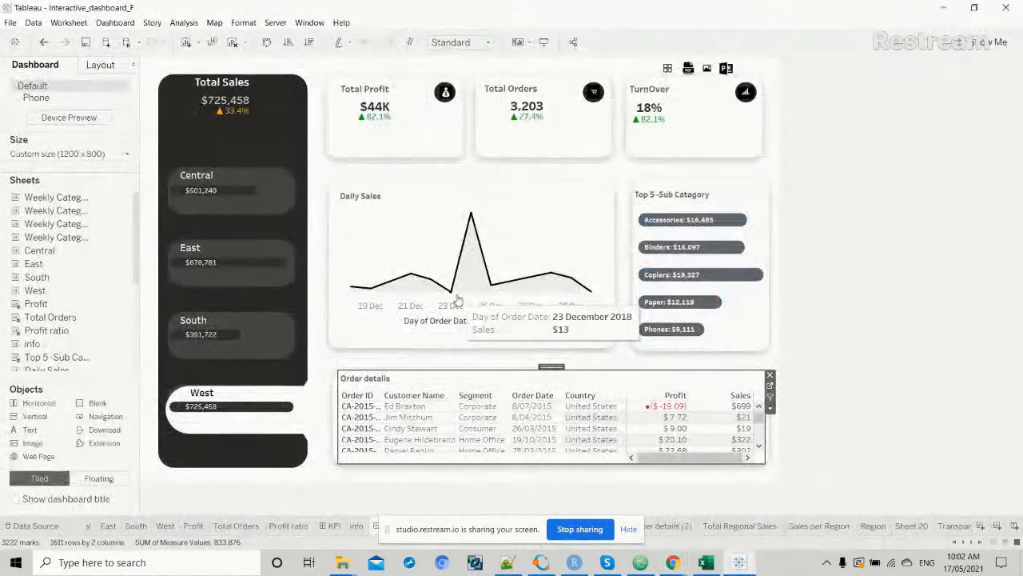
click(543, 42)
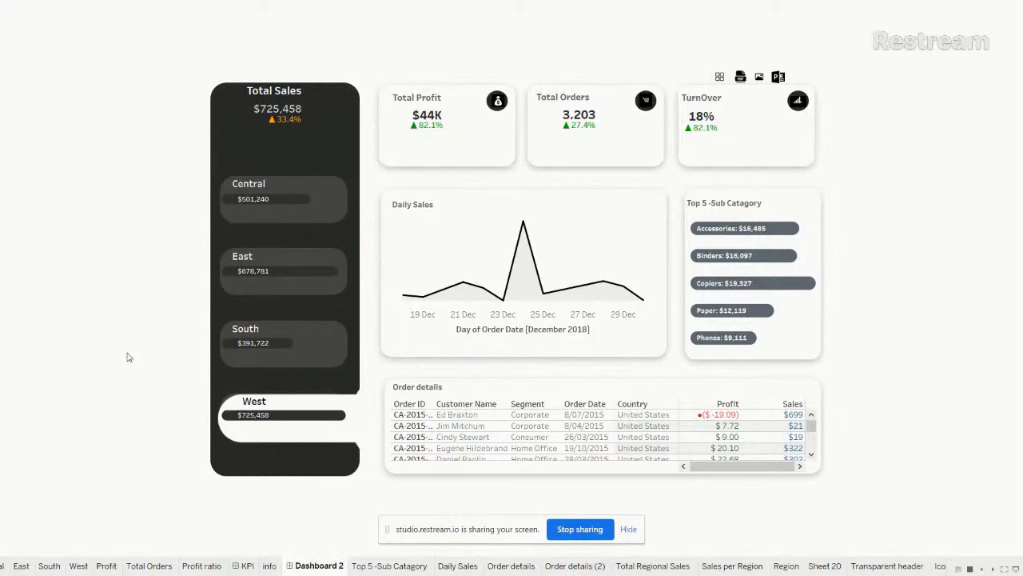
key(Escape)
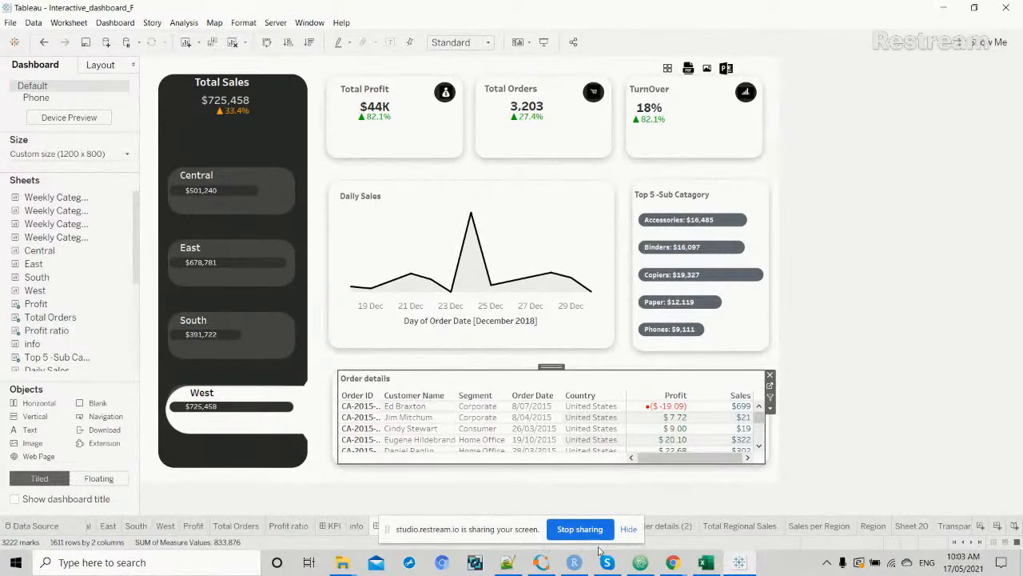
Switch to Chrome and close the YouTube video and Regional Sales Overview pages.
mouse_move(672, 562)
click(644, 512)
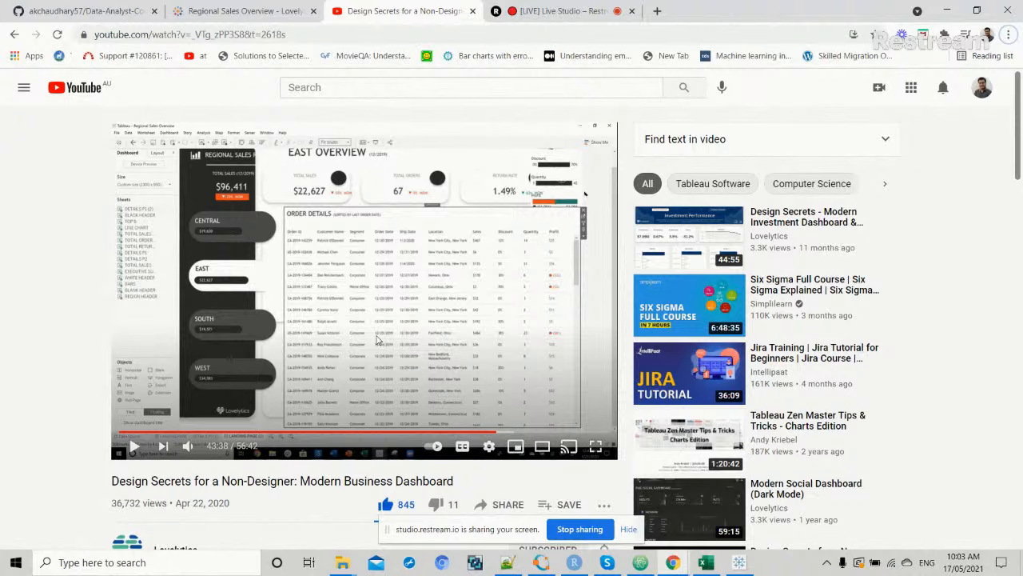
click(473, 11)
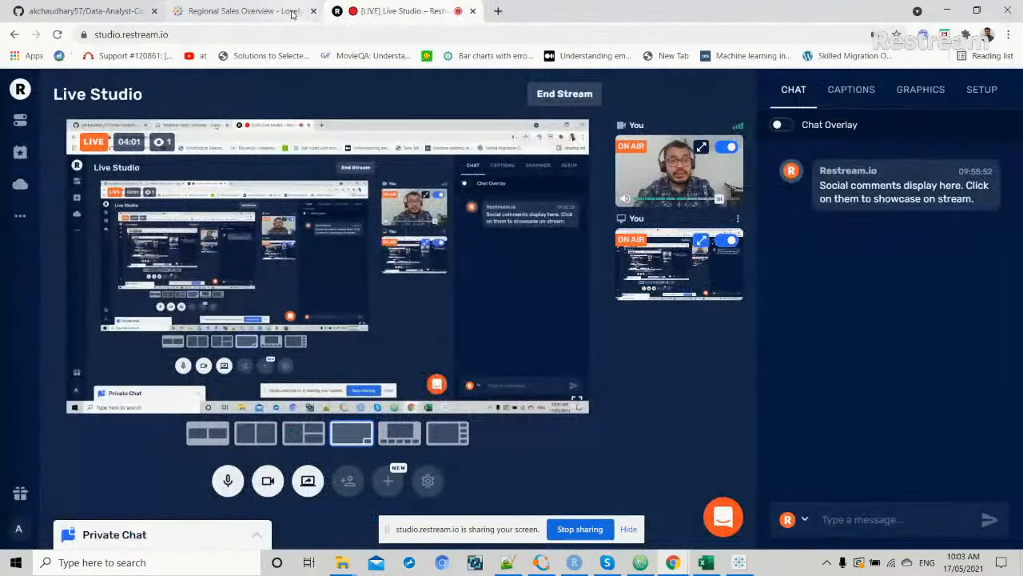
click(292, 14)
click(314, 12)
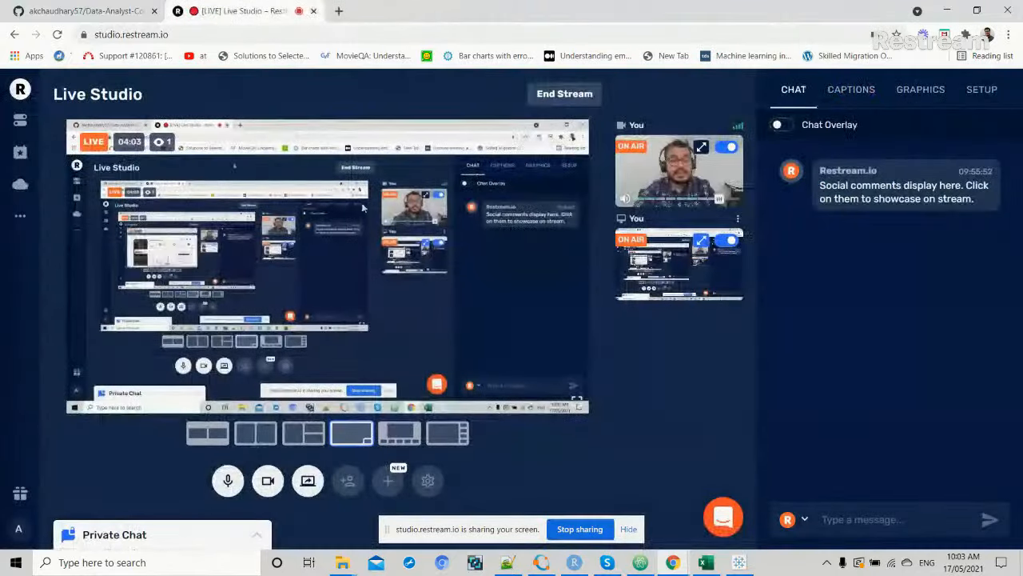
Switch to Tableau and, in presentation mode, view the dashboard for the Central, West and East regions in turn.
key(alt+Tab)
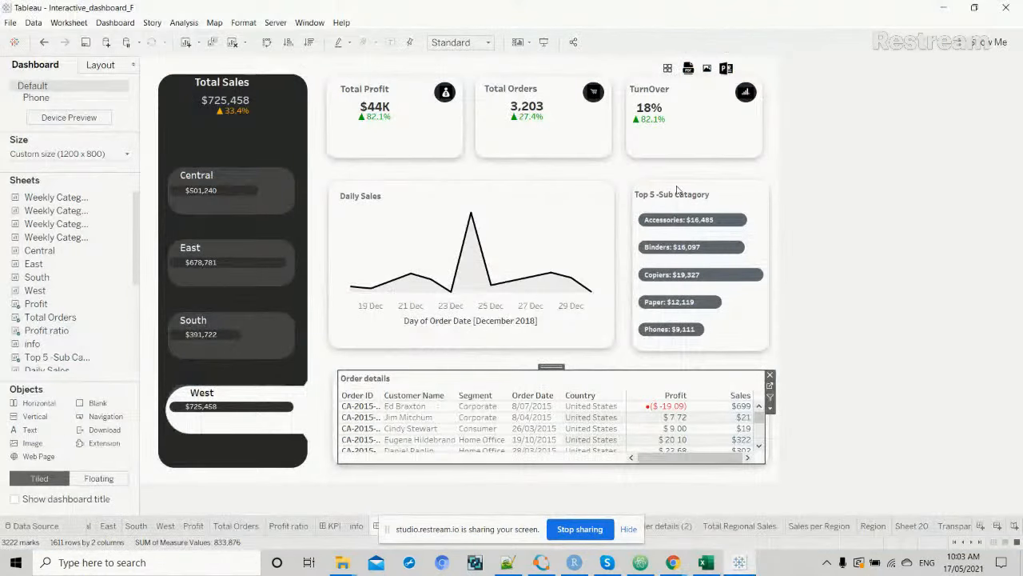
click(544, 43)
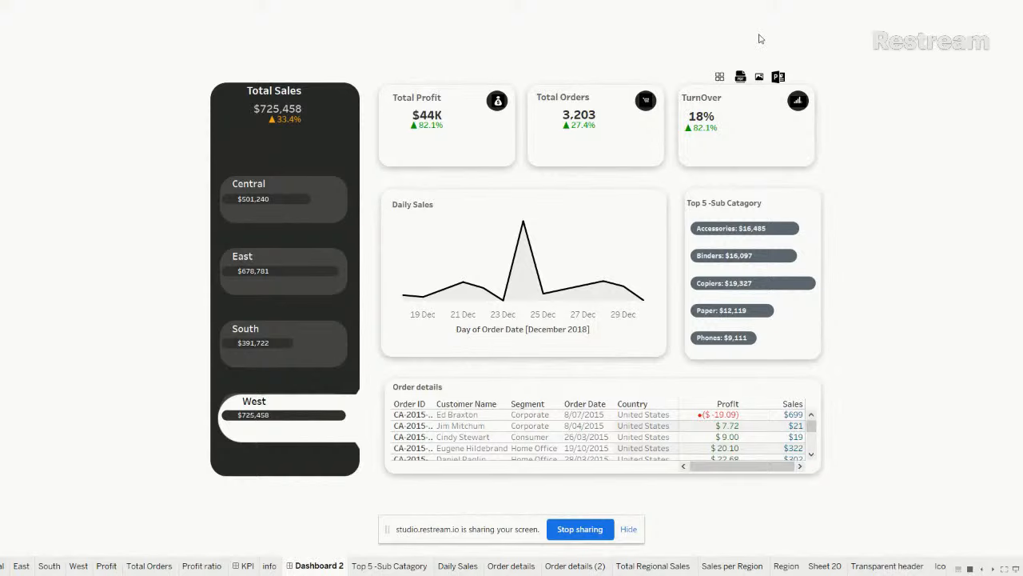
click(293, 208)
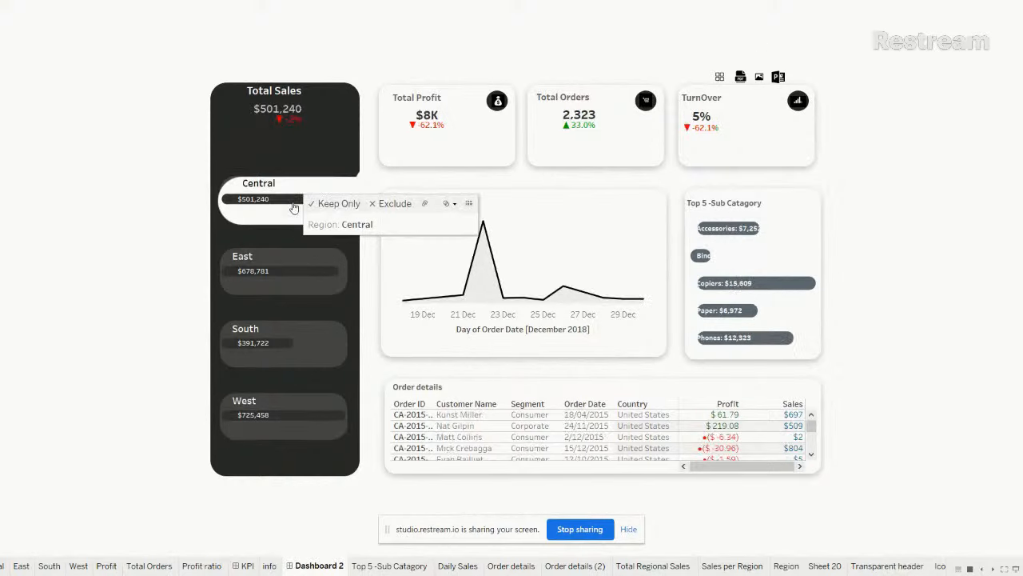
click(270, 419)
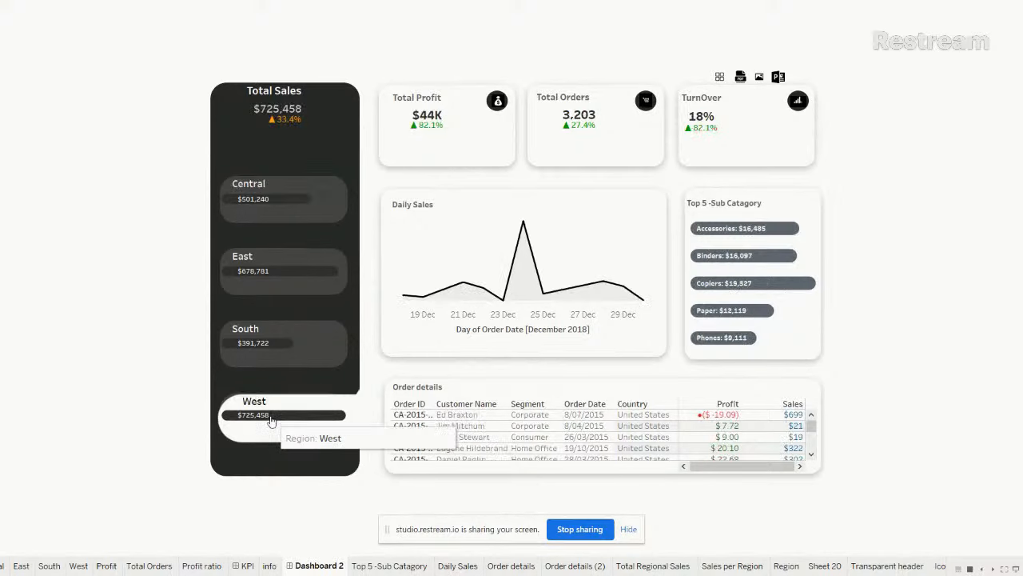
click(293, 272)
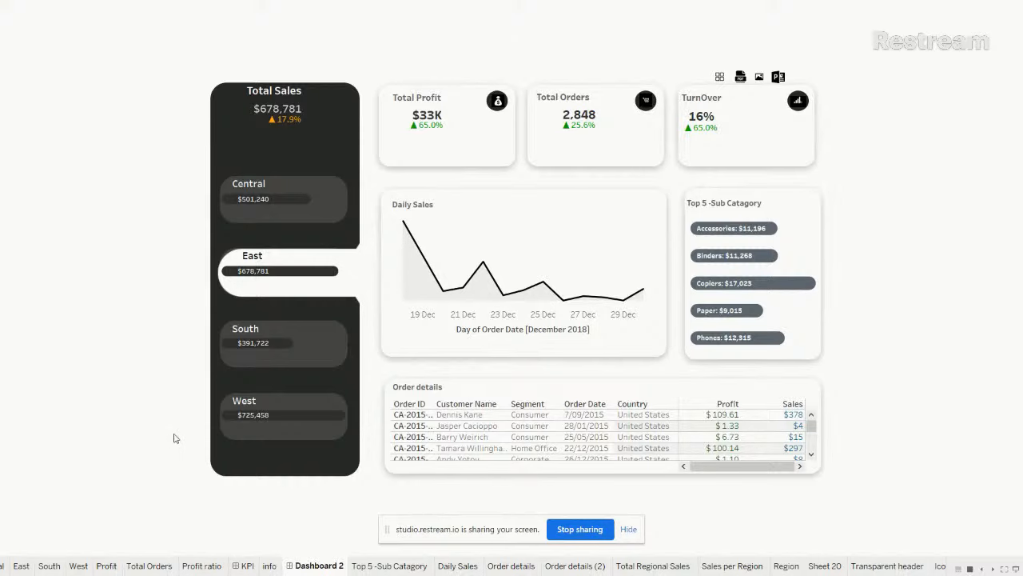
key(Escape)
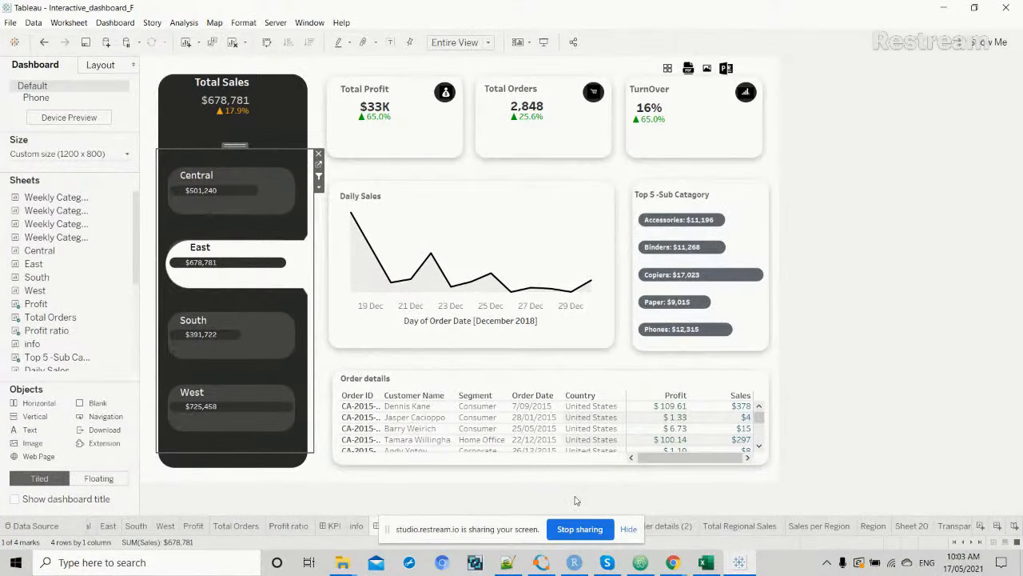
Search Windows for Tableau 2020.4 and launch it with a new blank workbook.
click(214, 562)
text(tab)
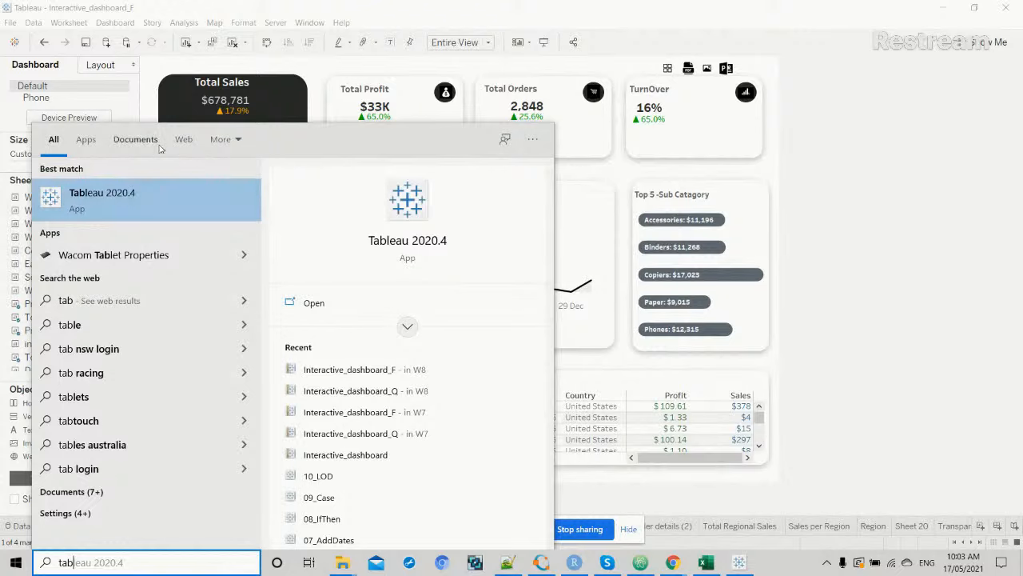
click(143, 202)
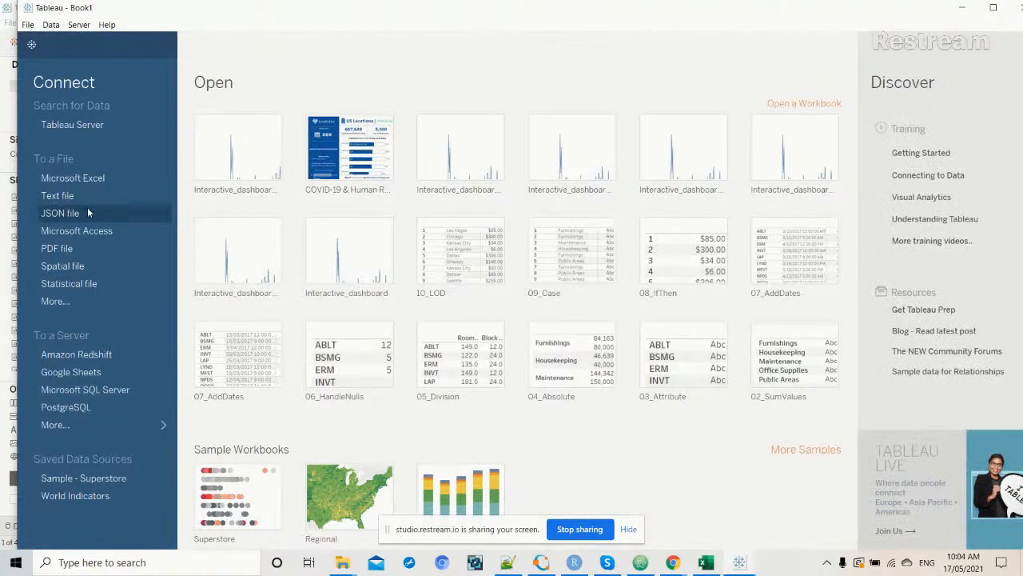
Start a Microsoft Excel connection and select Sample - Superstore in Desktop > Data Analyst Course > Data-Analyst-Course > Tableau for Visualization > W8.
click(112, 182)
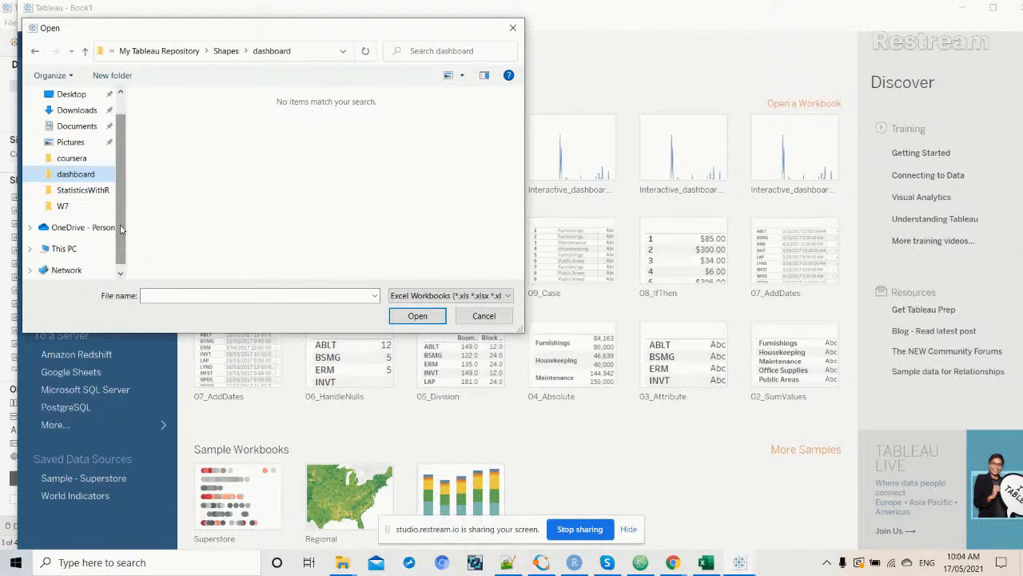
scroll(118, 232, down, 1)
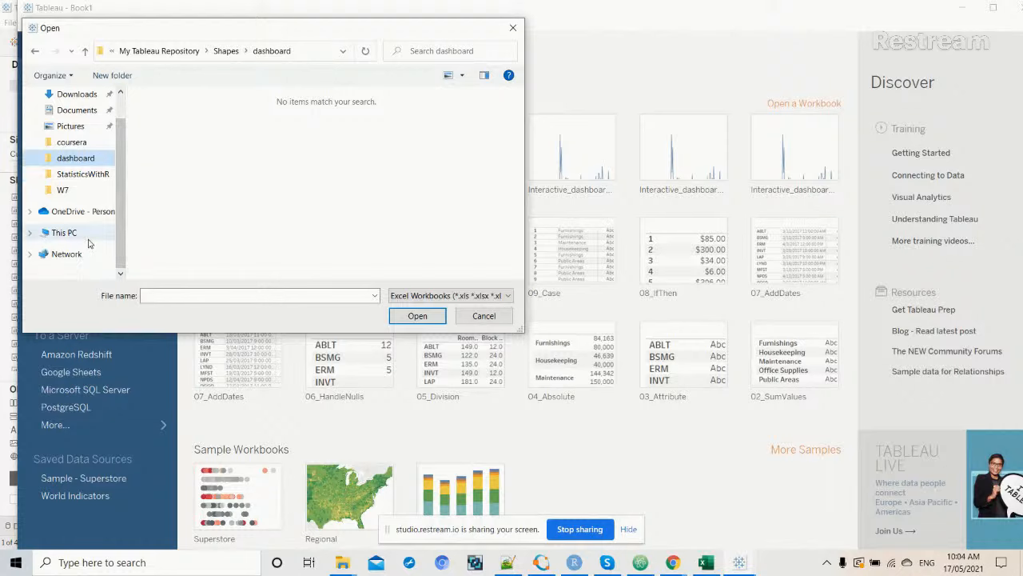
click(87, 235)
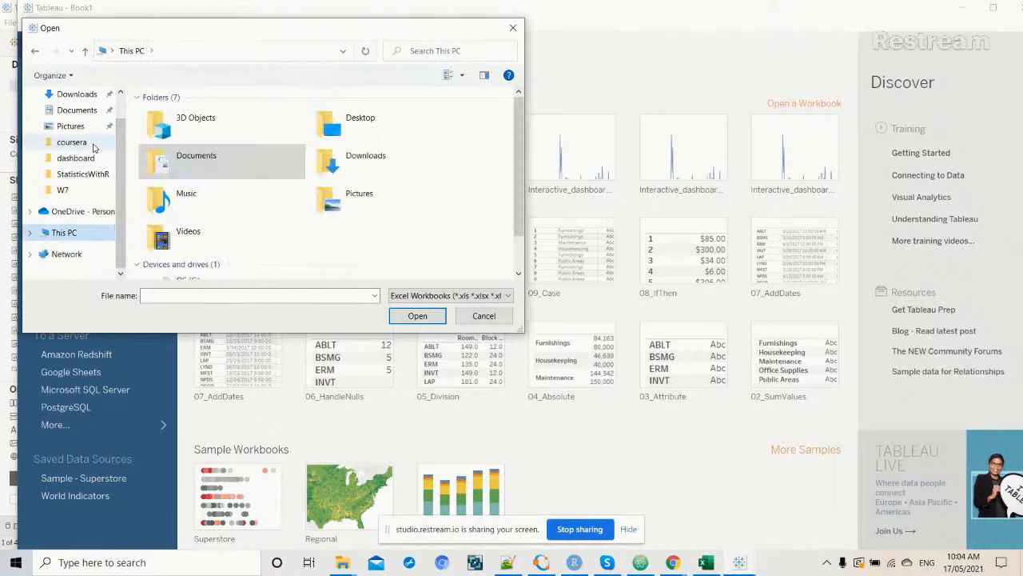
scroll(93, 146, up, 1)
click(72, 120)
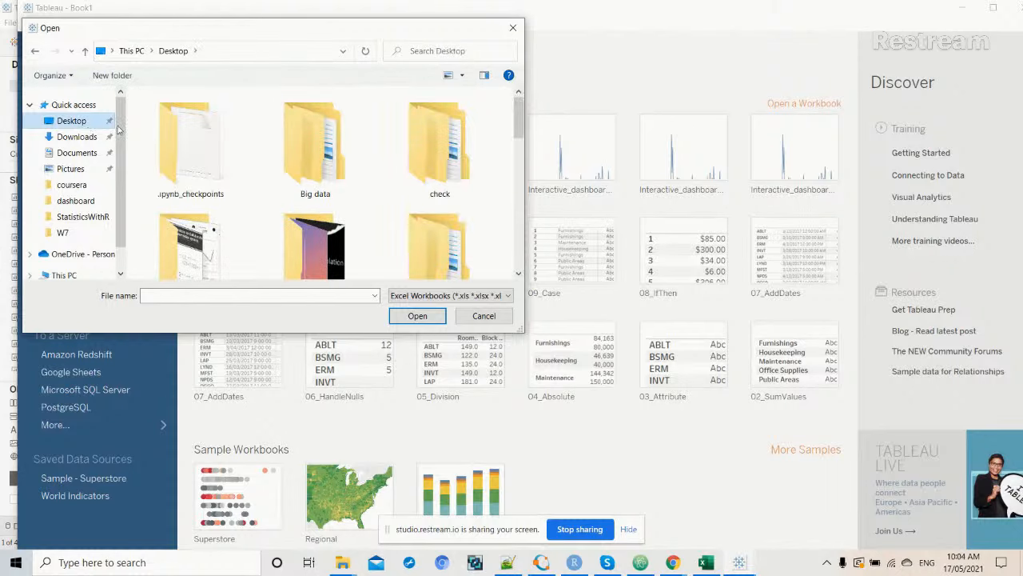
scroll(312, 147, down, 2)
double_click(317, 150)
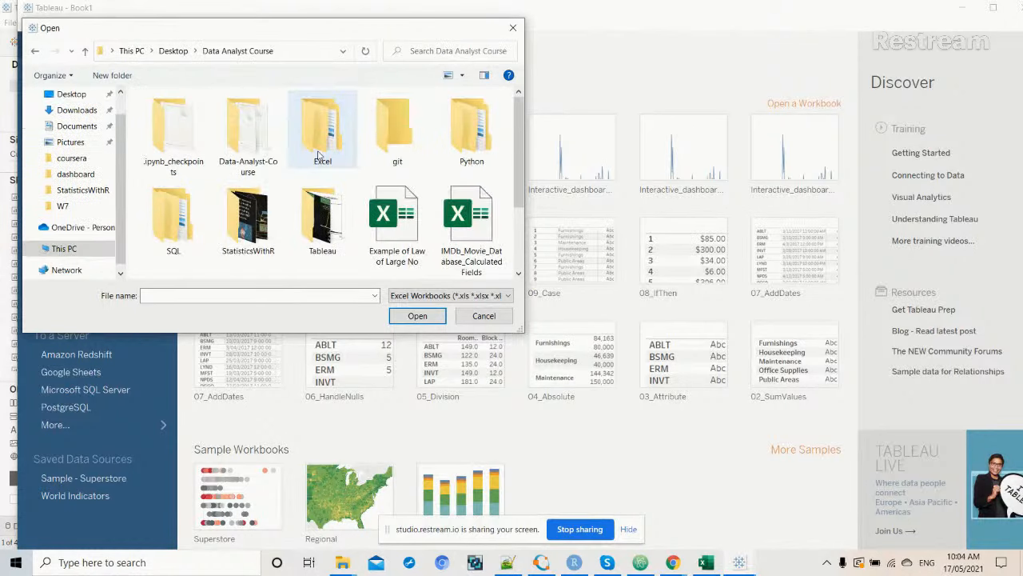
double_click(264, 160)
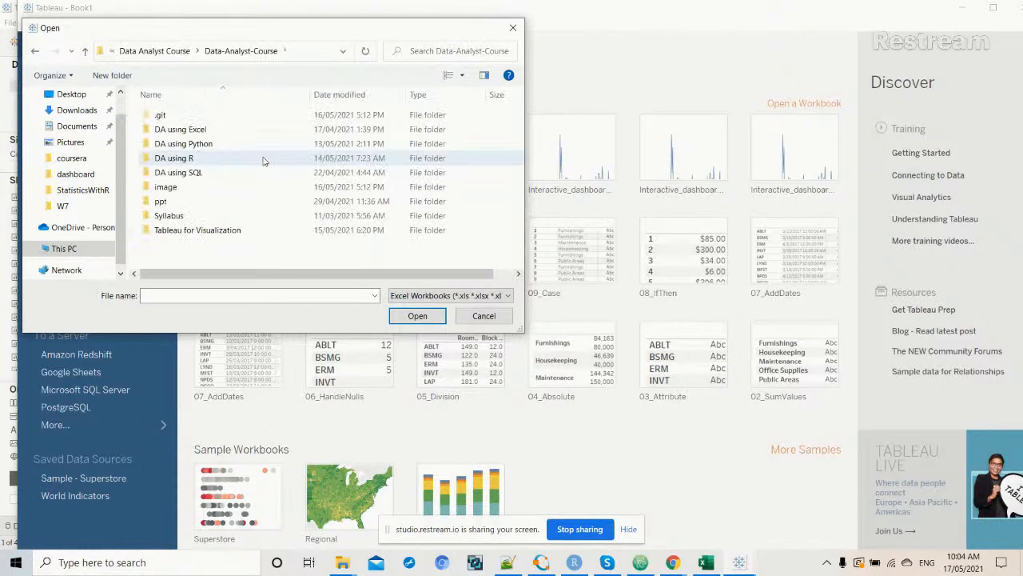
double_click(227, 232)
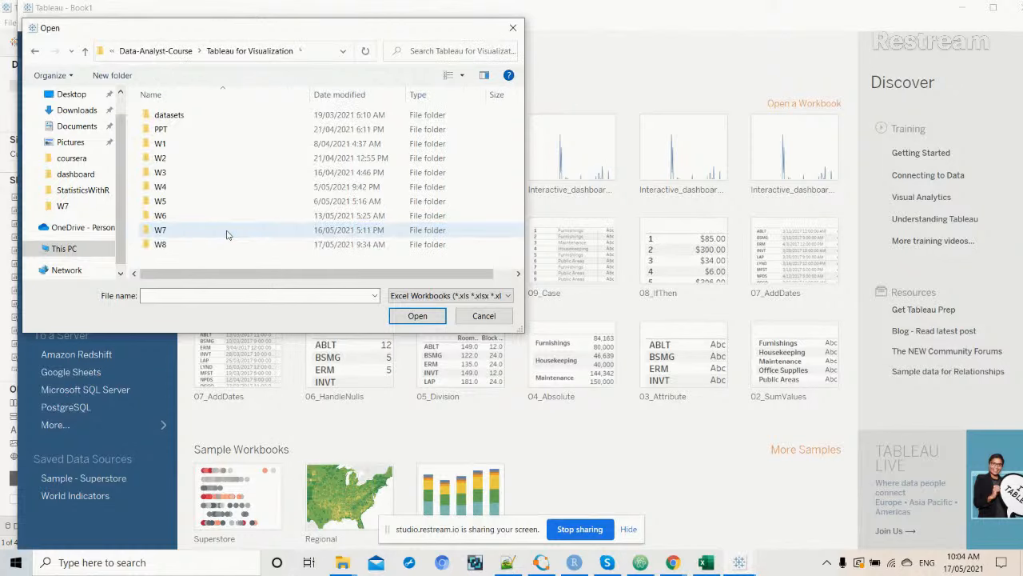
double_click(224, 245)
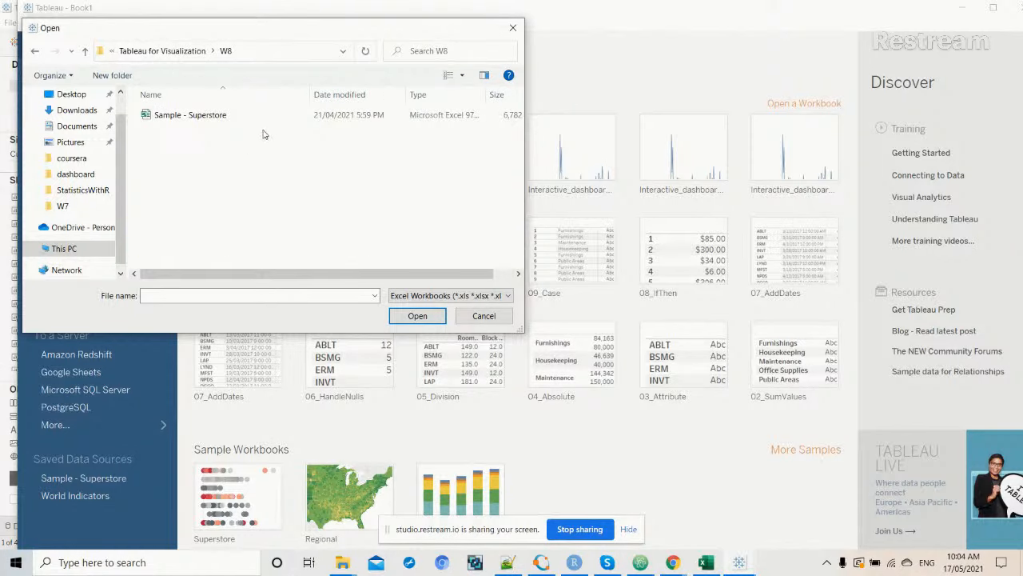
click(269, 123)
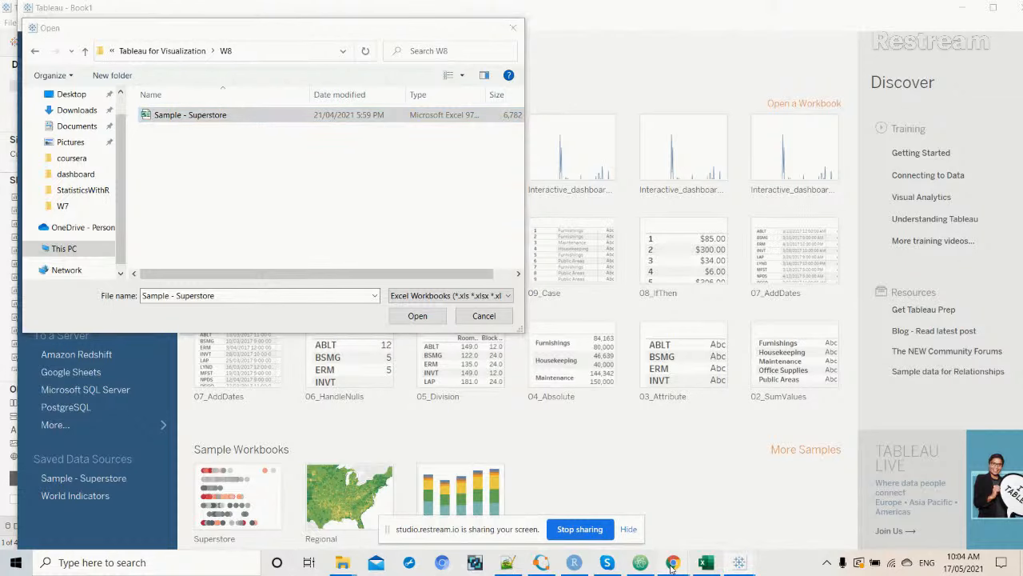
Switch to Chrome and open the W8 folder under Tableau for Visualization in the Data-Analyst-Course GitHub repository.
mouse_move(672, 564)
click(627, 512)
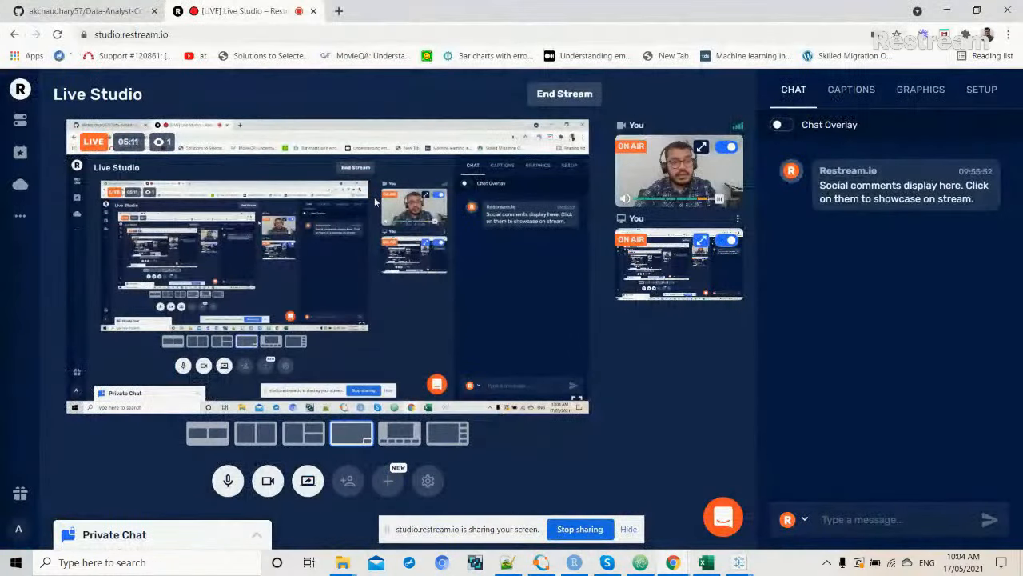
click(128, 8)
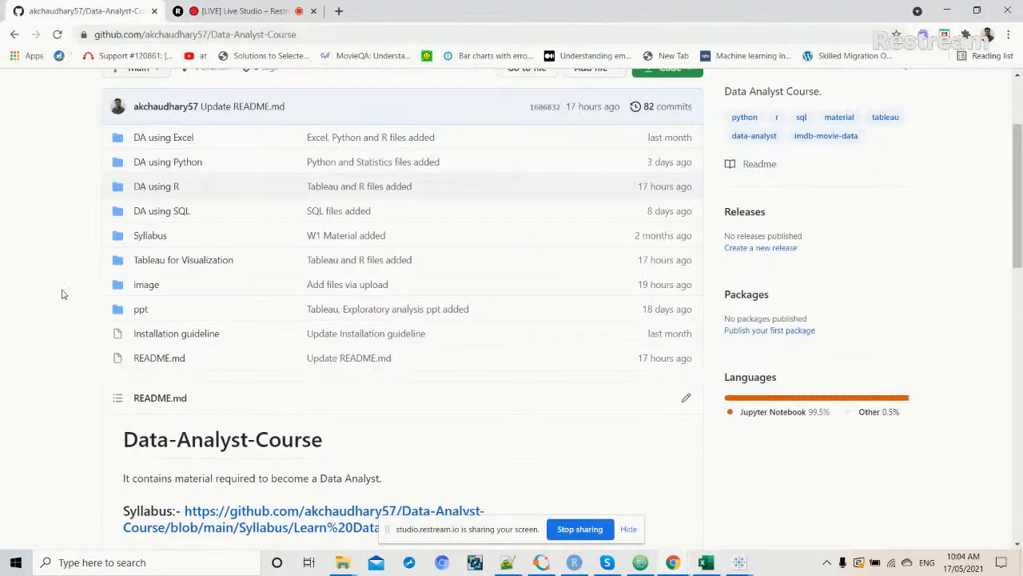
scroll(63, 294, down, 6)
scroll(63, 294, up, 5)
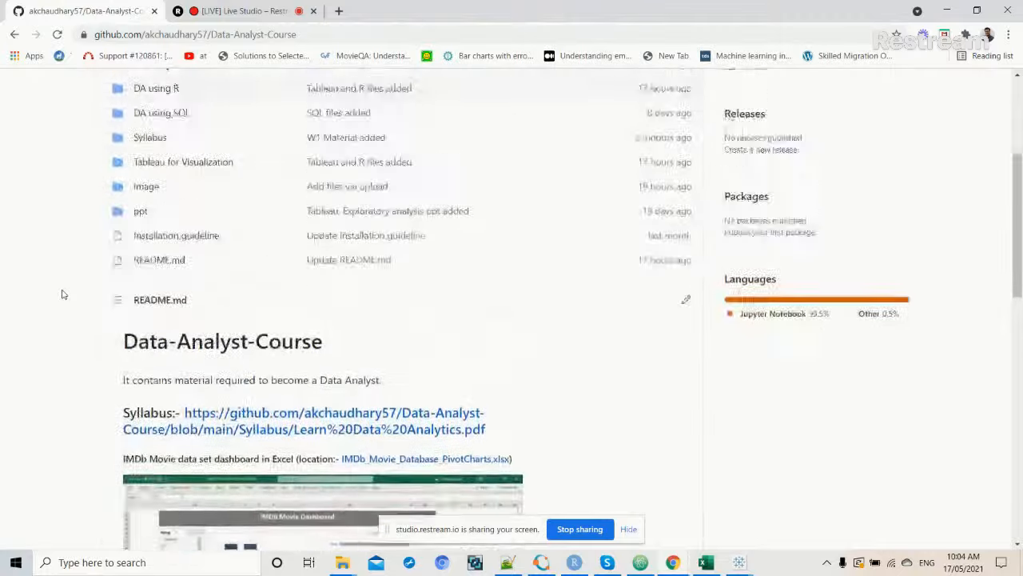
click(175, 220)
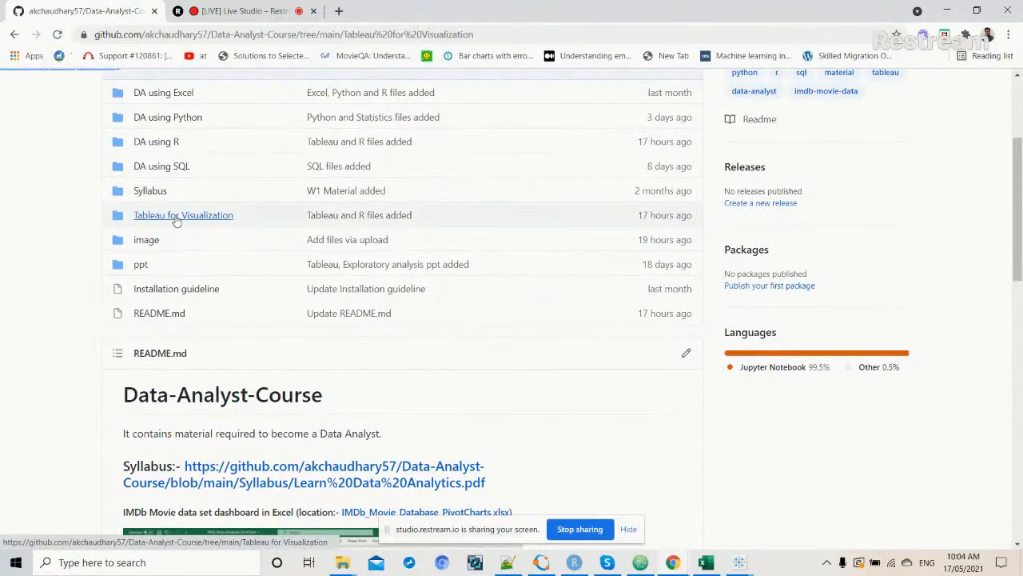
scroll(23, 324, down, 3)
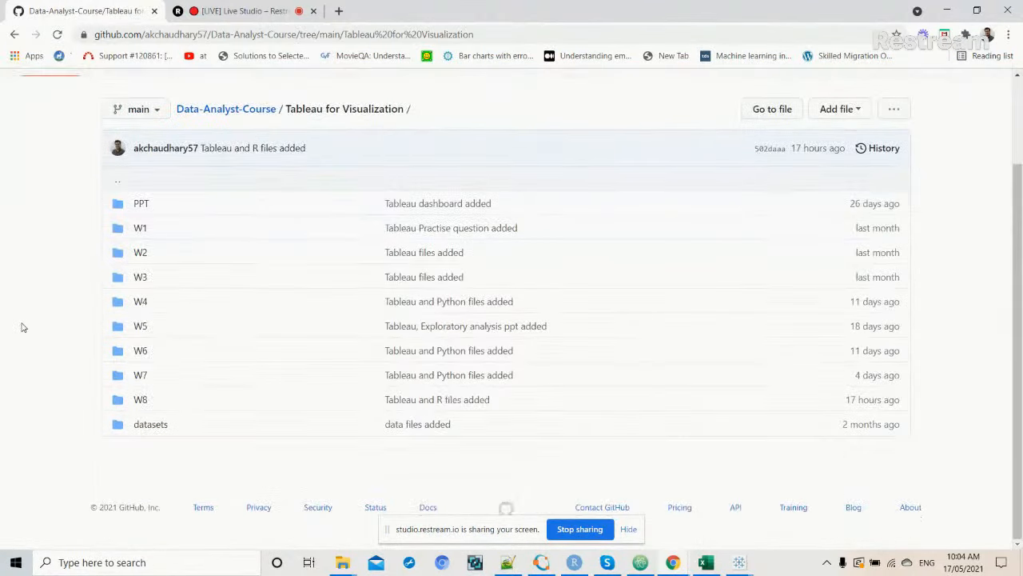
click(142, 400)
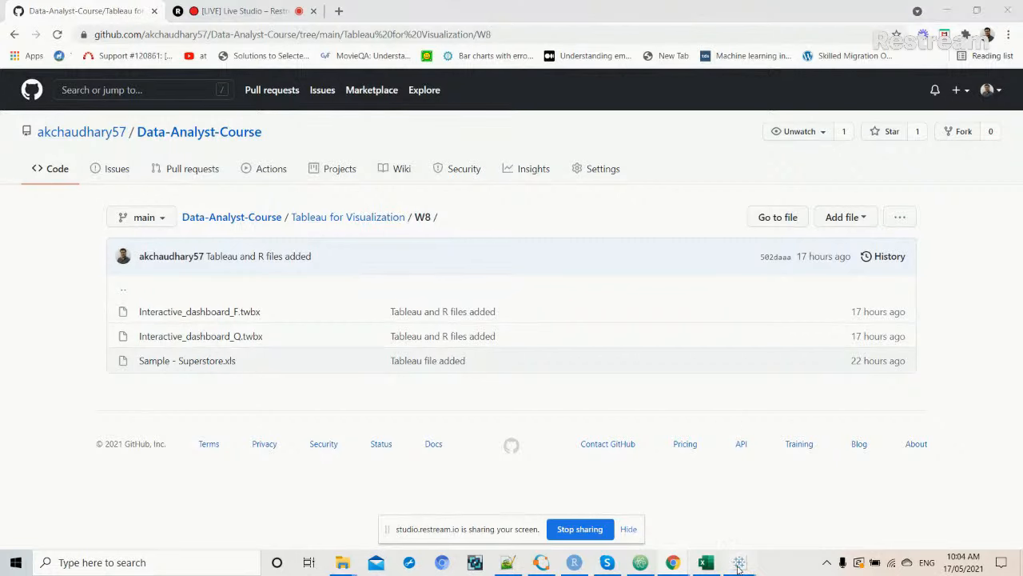
Switch to Tableau to view the Interactive_dashboard_F workbook, and return to the W8 file list in Chrome.
mouse_move(737, 564)
click(664, 492)
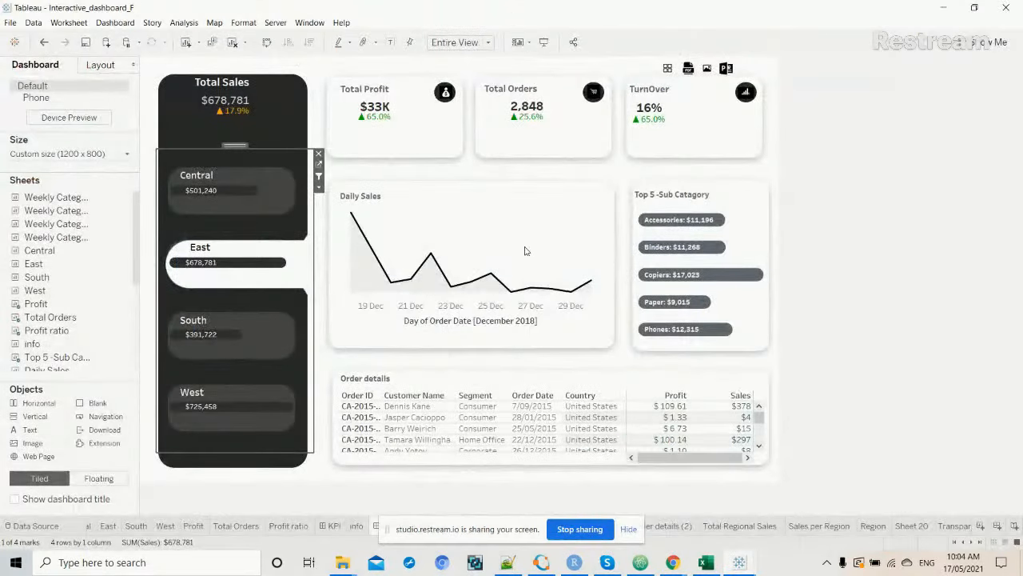
key(alt+Tab)
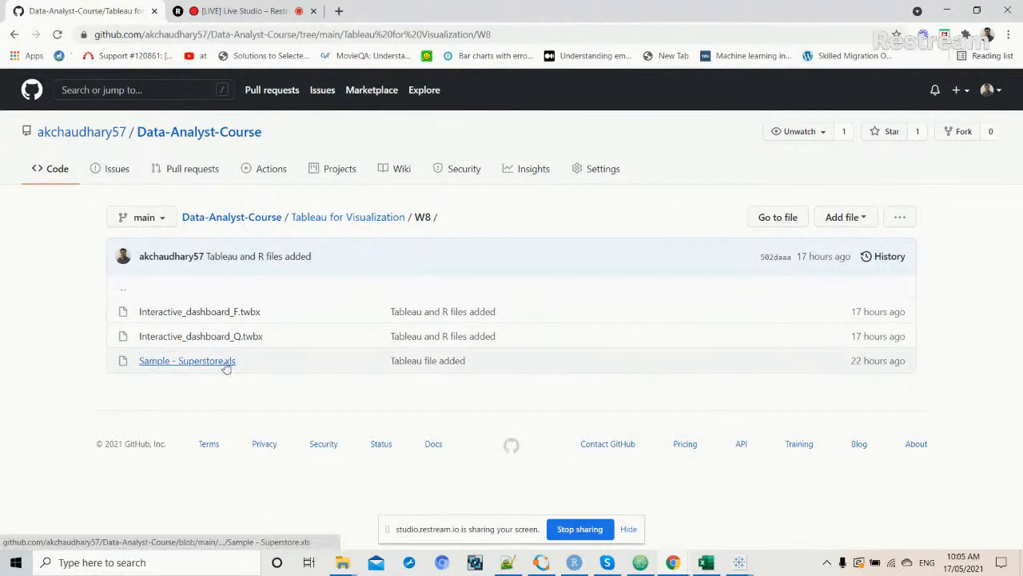
Switch to Tableau's Book1, open the Sample - Superstore file, add the Orders table to the data source and look through its columns.
click(738, 562)
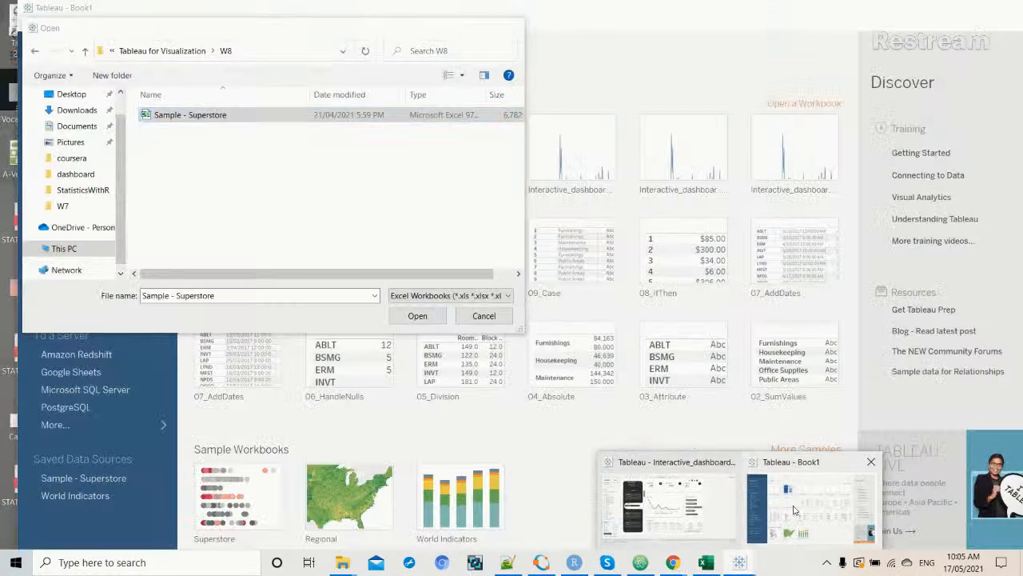
click(794, 509)
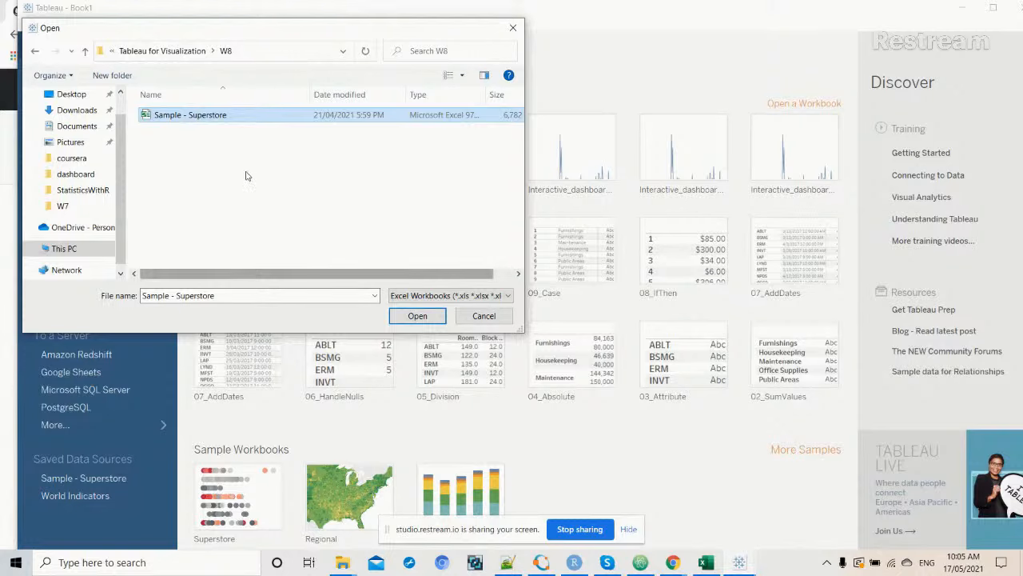
double_click(224, 120)
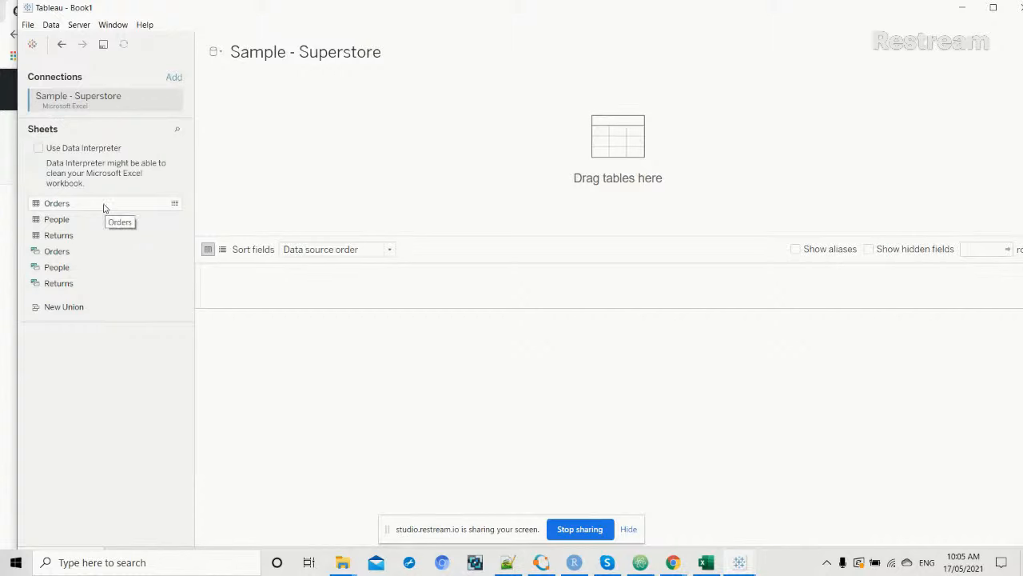
drag(103, 206, 432, 187)
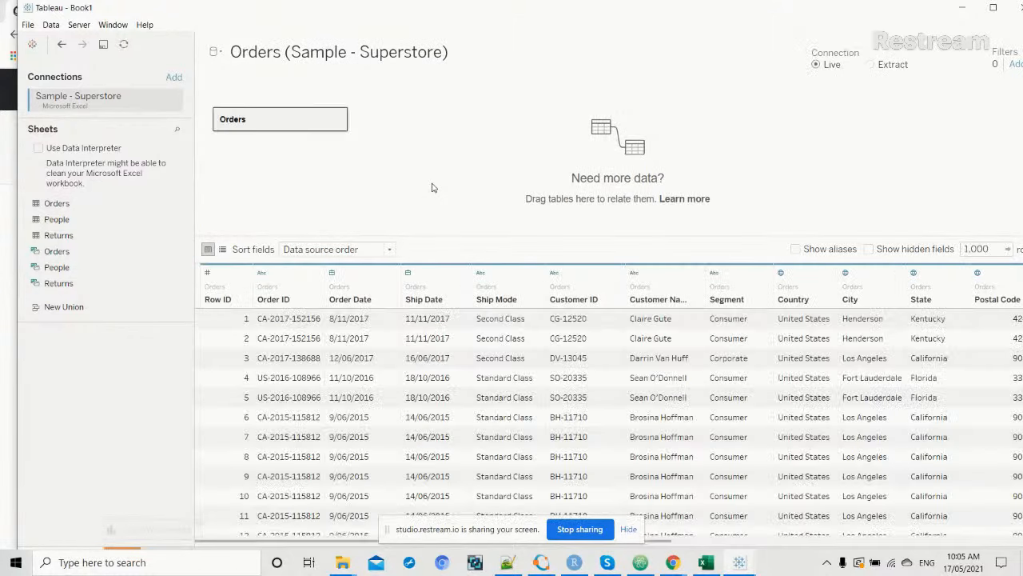
drag(426, 526, 418, 573)
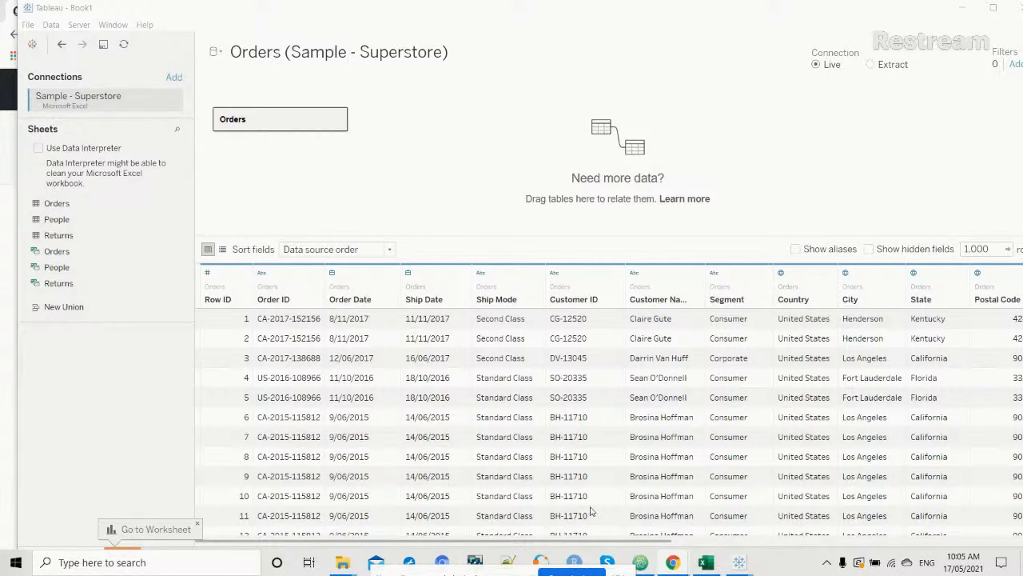
drag(598, 543, 1020, 550)
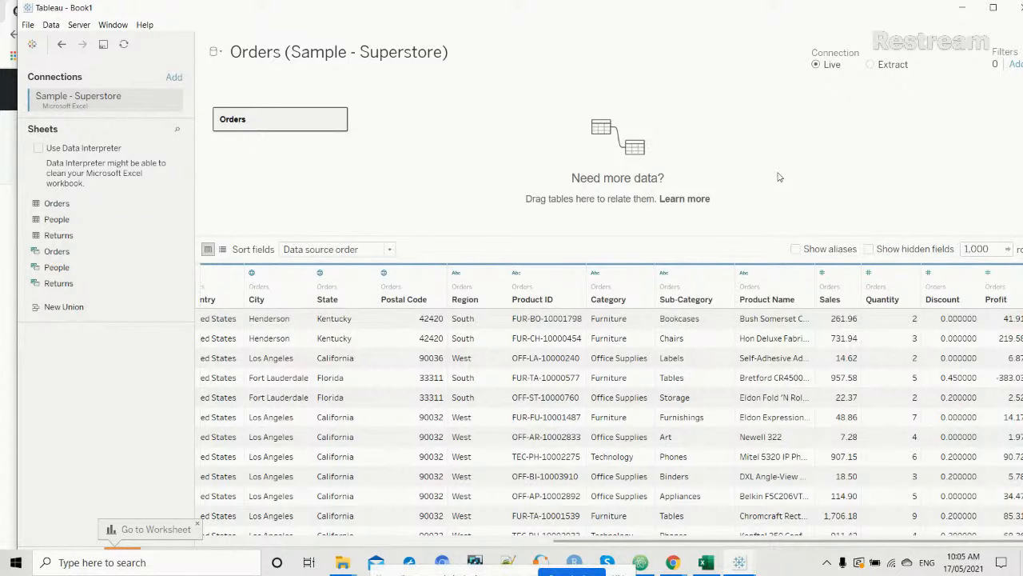
Switch to Interactive_dashboard_F and toggle Dashboard 2 between its charts and the full order details table in presentation mode, leaving the presentation when done.
mouse_move(738, 562)
click(710, 518)
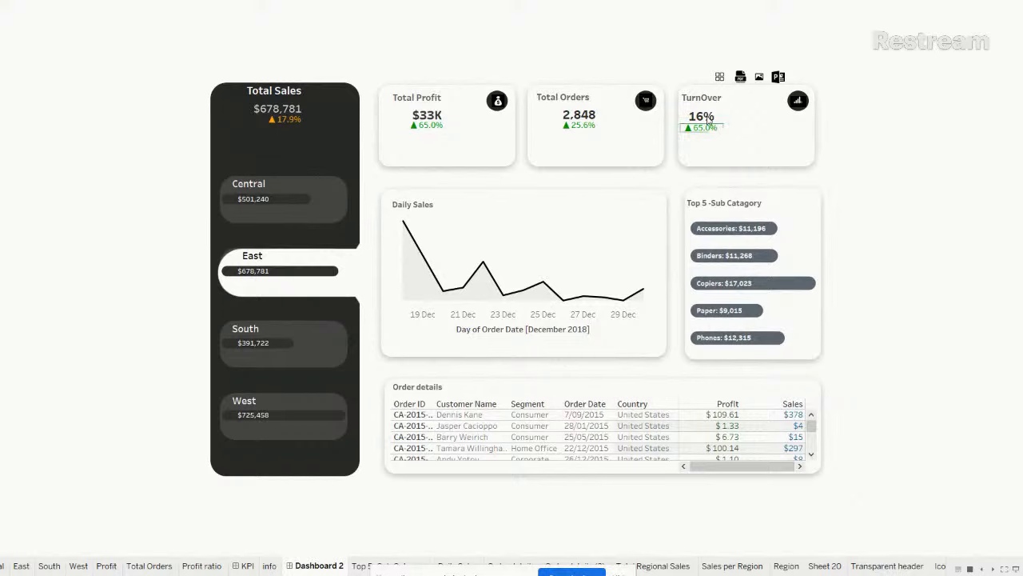
click(720, 78)
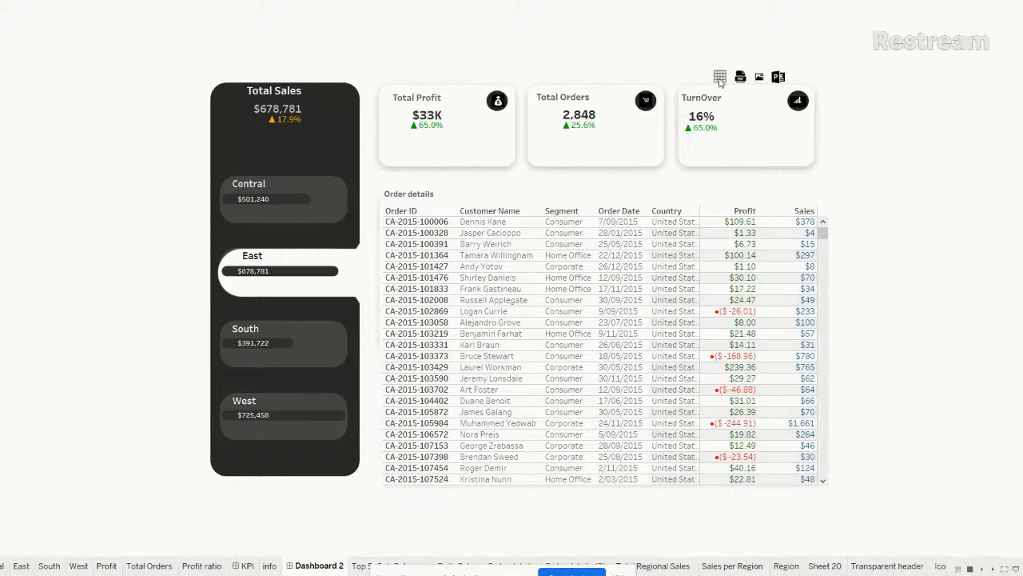
click(720, 79)
click(720, 79)
click(721, 79)
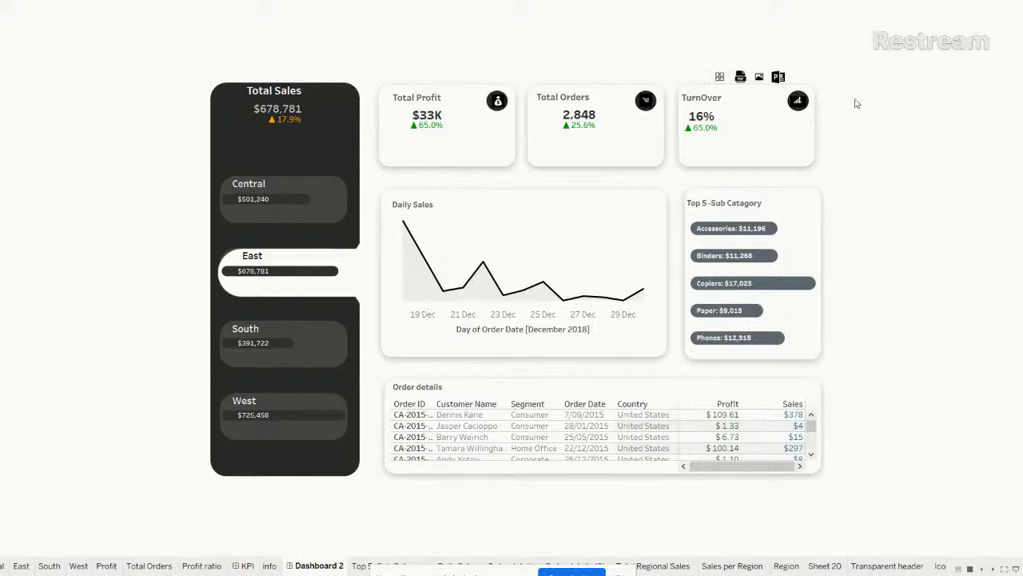
key(Escape)
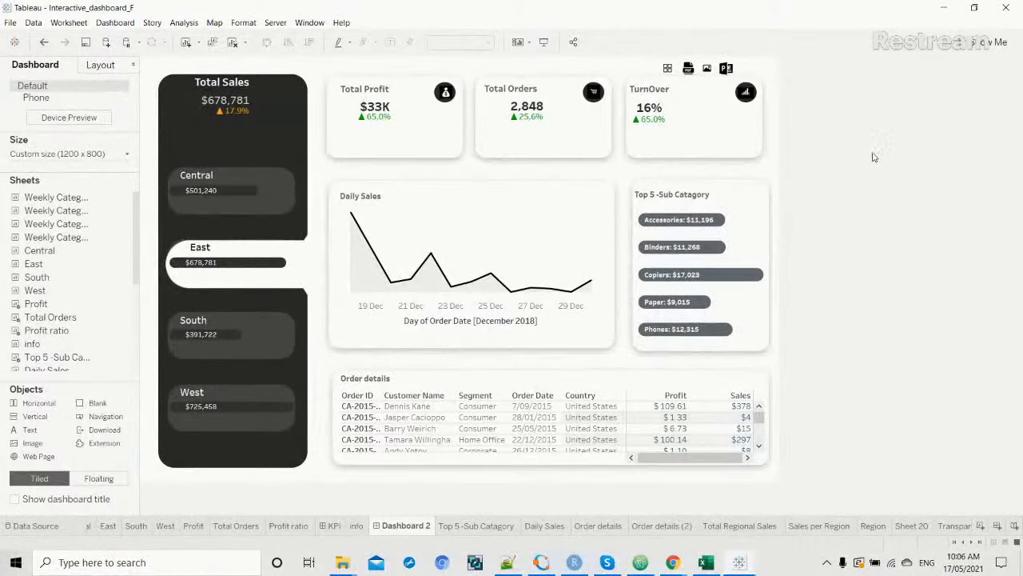
Return to Book1, maximize its window and open the blank Sheet 1 worksheet.
mouse_move(740, 566)
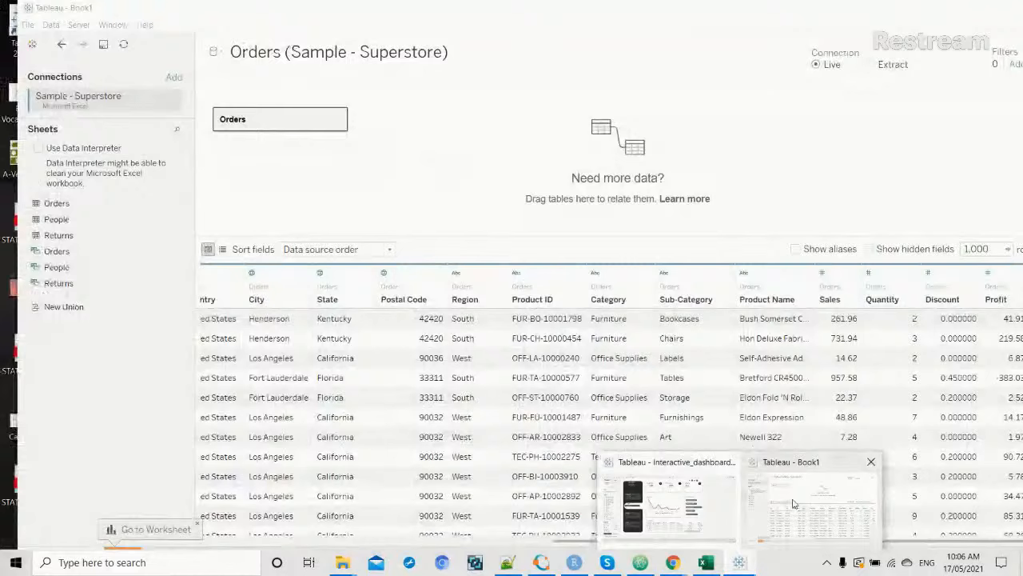
click(794, 503)
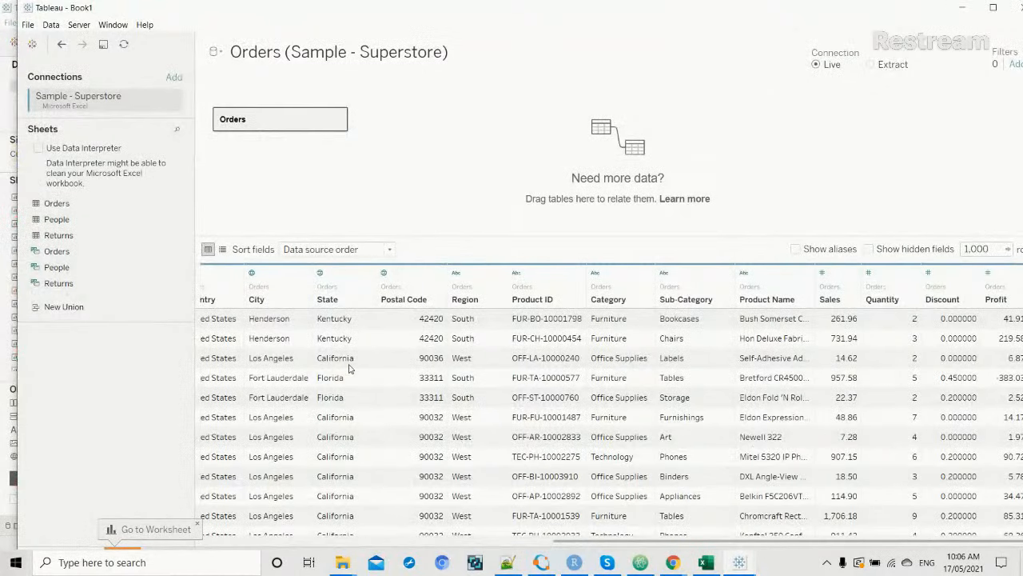
click(993, 7)
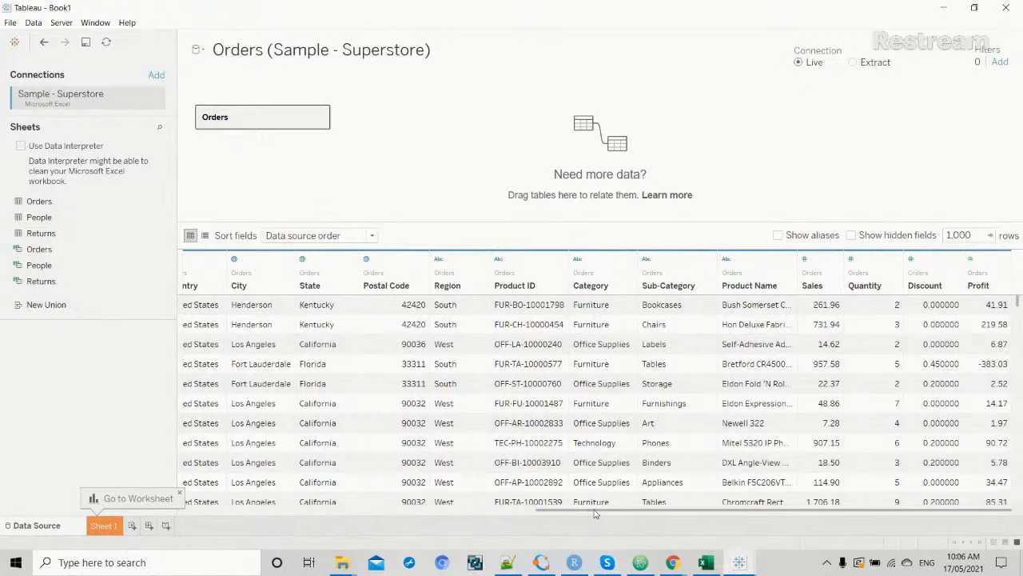
mouse_move(597, 514)
mouse_down()
mouse_move(285, 528)
mouse_move(242, 518)
mouse_move(595, 520)
mouse_up()
click(111, 530)
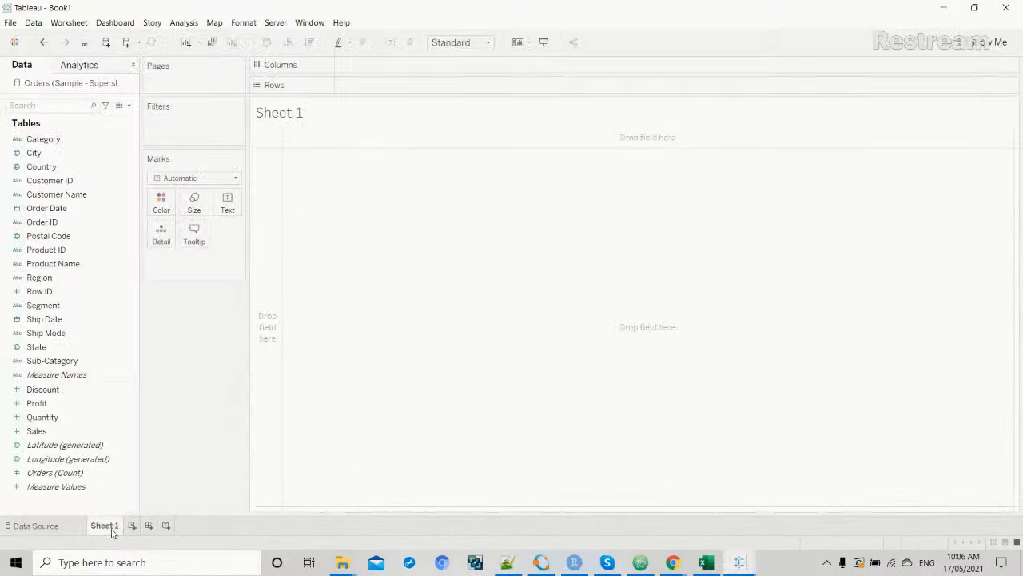
Review the layout and KPI cards of Dashboard 2 in Interactive_dashboard_F, and return to Sheet 1 of Book1.
click(739, 562)
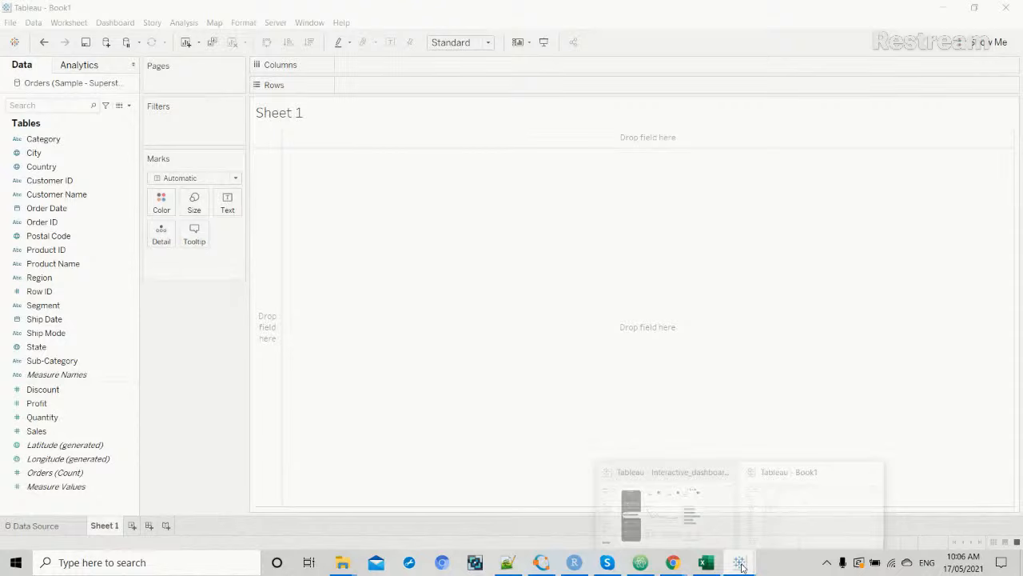
click(698, 527)
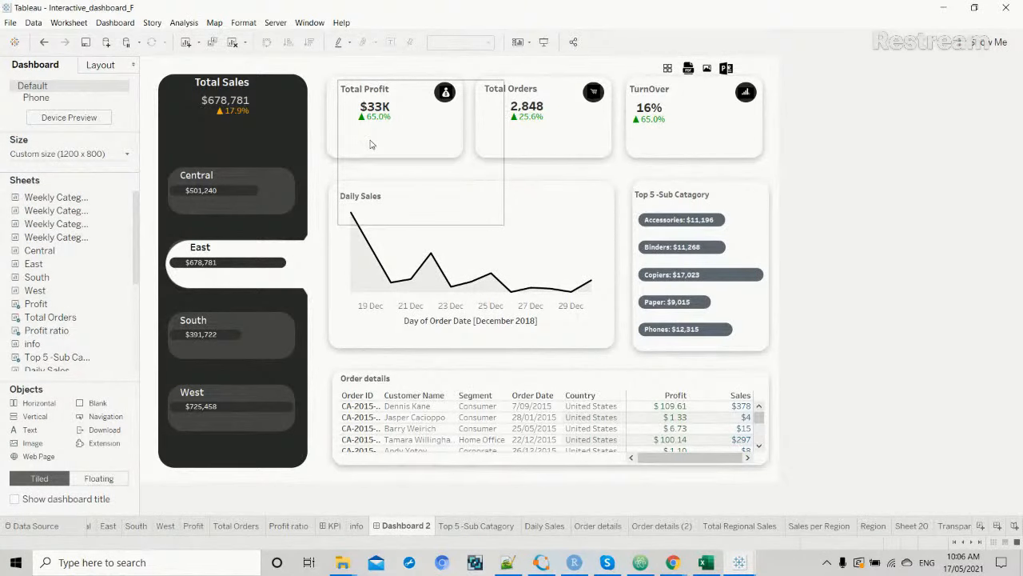
mouse_move(372, 126)
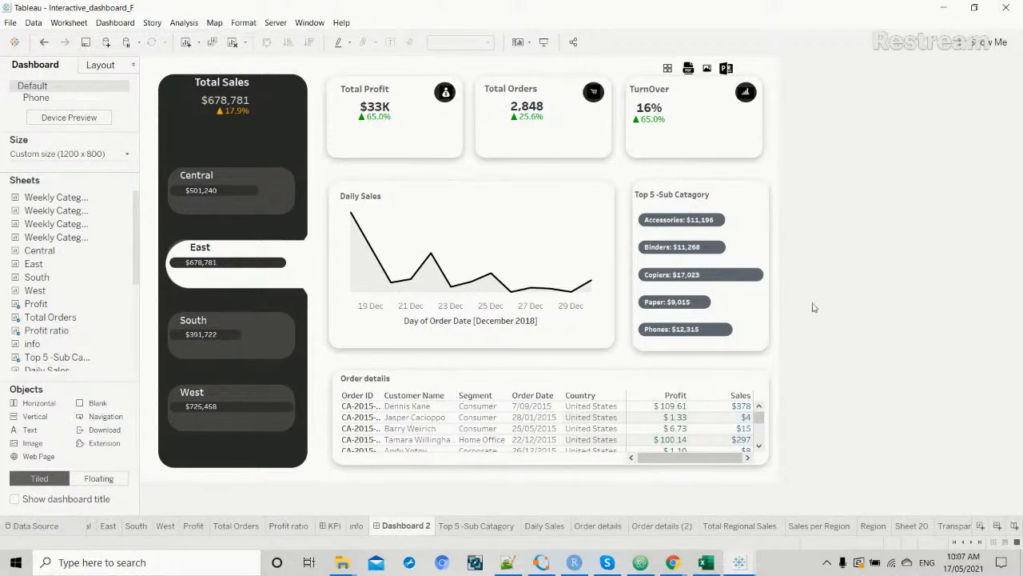
click(747, 570)
click(781, 528)
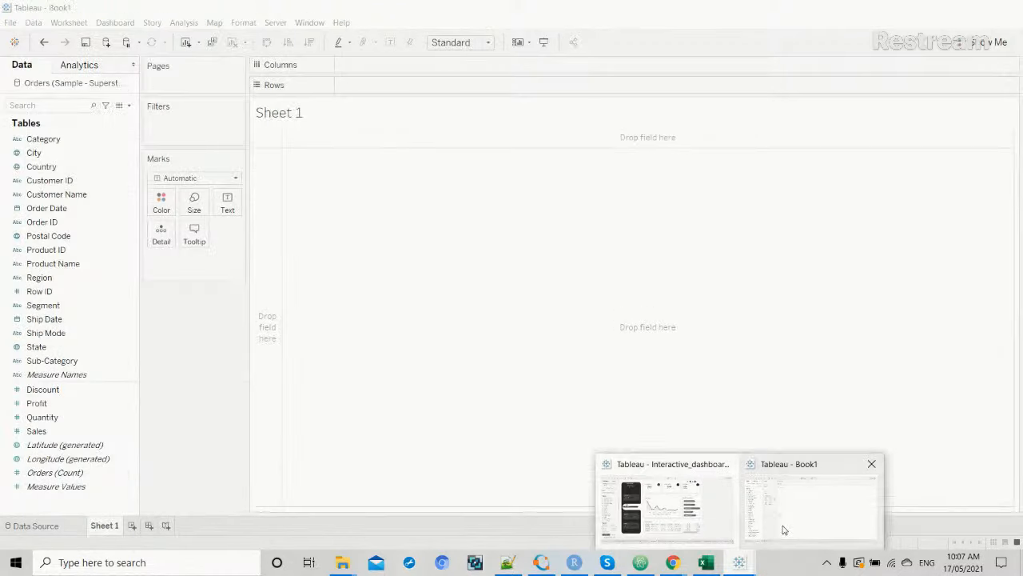
Check the Orders data source of Book1 and the KPI cards on Dashboard 2 of Interactive_dashboard_F, then return to Sheet 1.
click(66, 530)
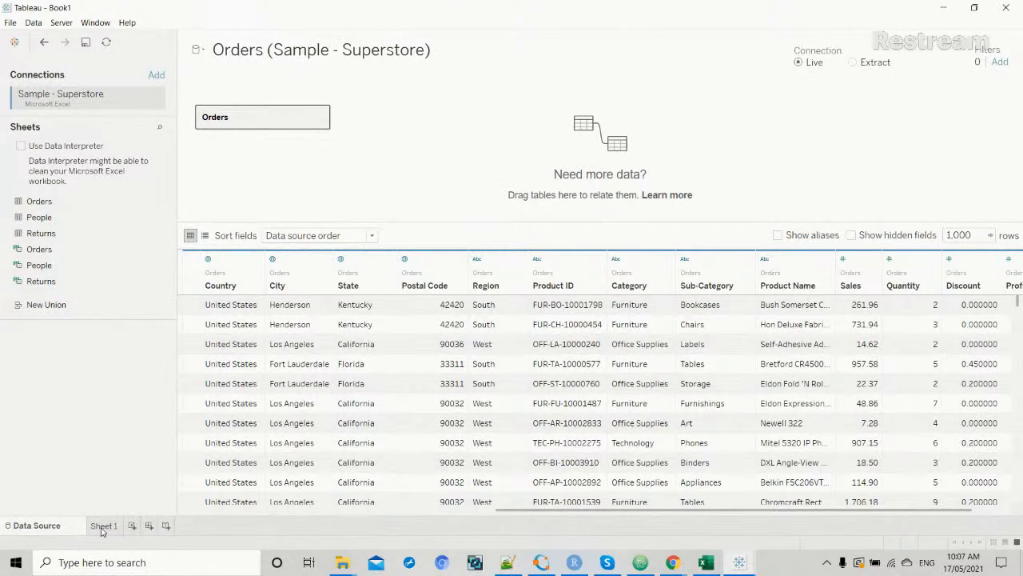
click(103, 526)
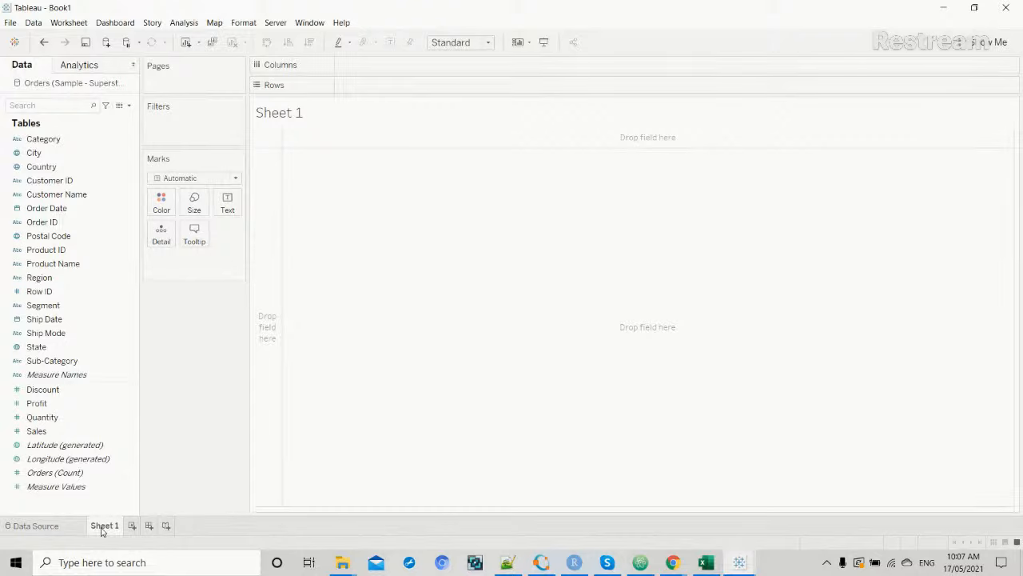
key(alt+Tab)
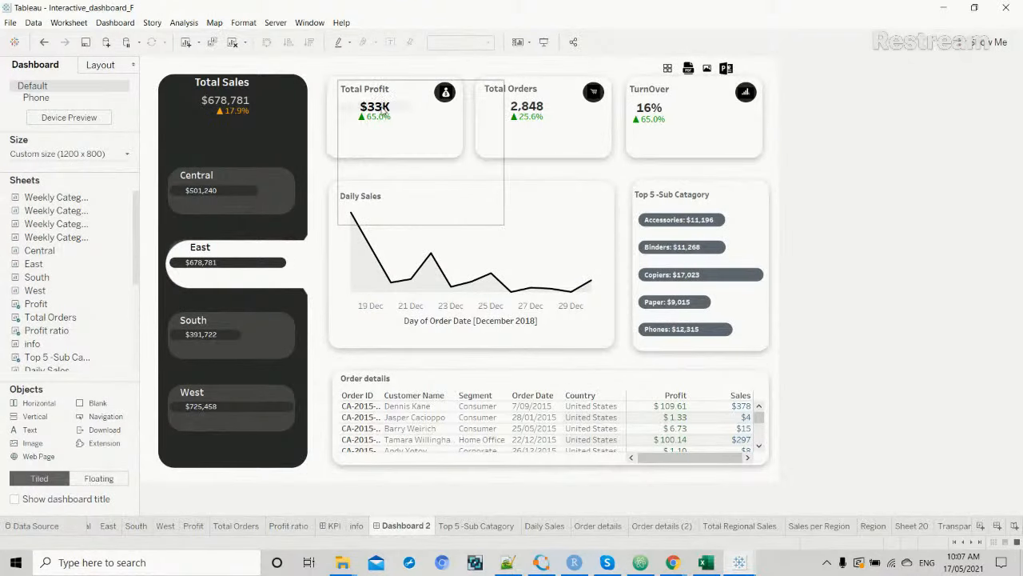
key(alt+Tab)
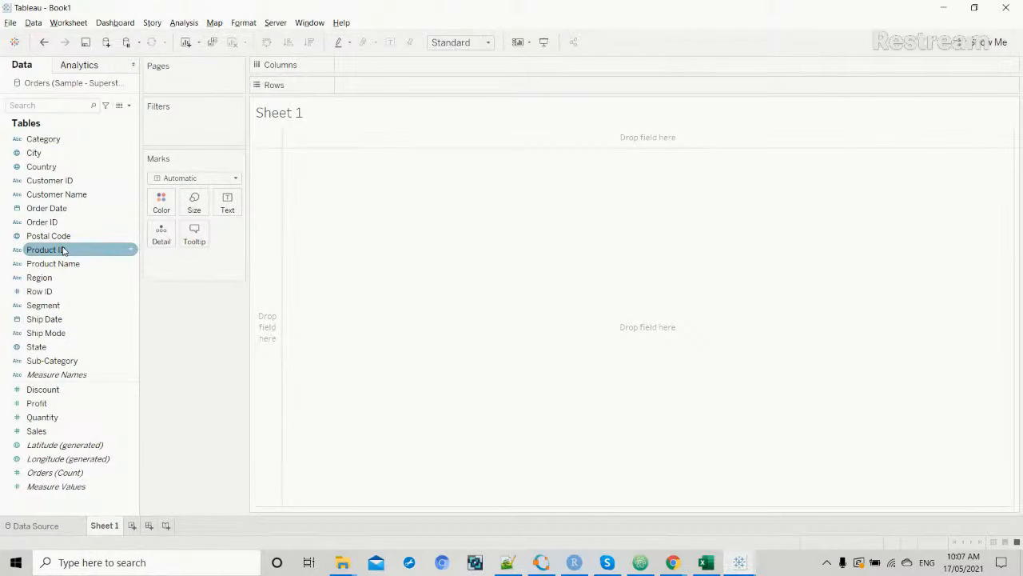
Start a calculated field named CurrentYearIndicator with the formula Year([Order Date]) = {FIXED:max(Year([Order Date]))}.
click(106, 106)
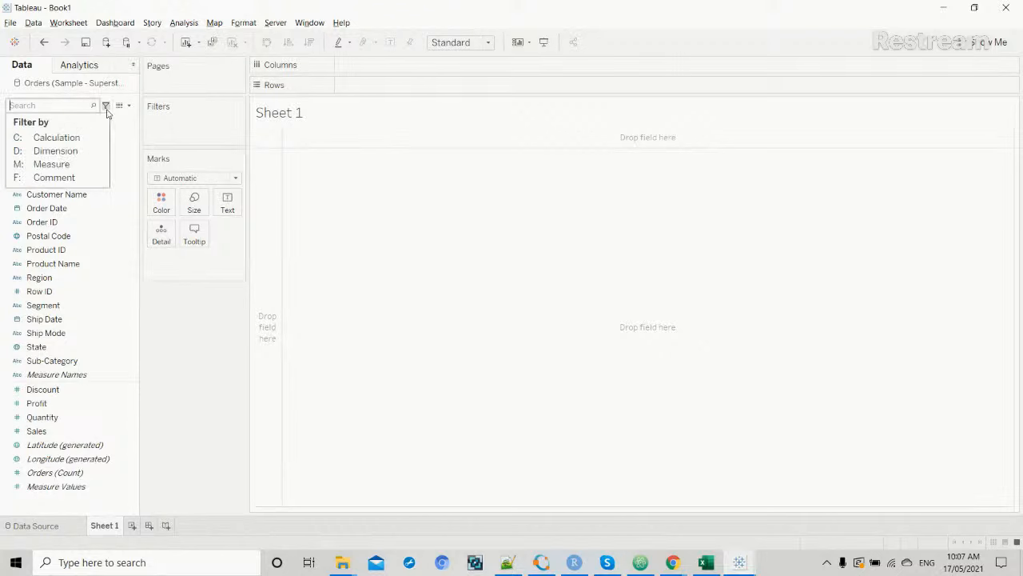
click(129, 106)
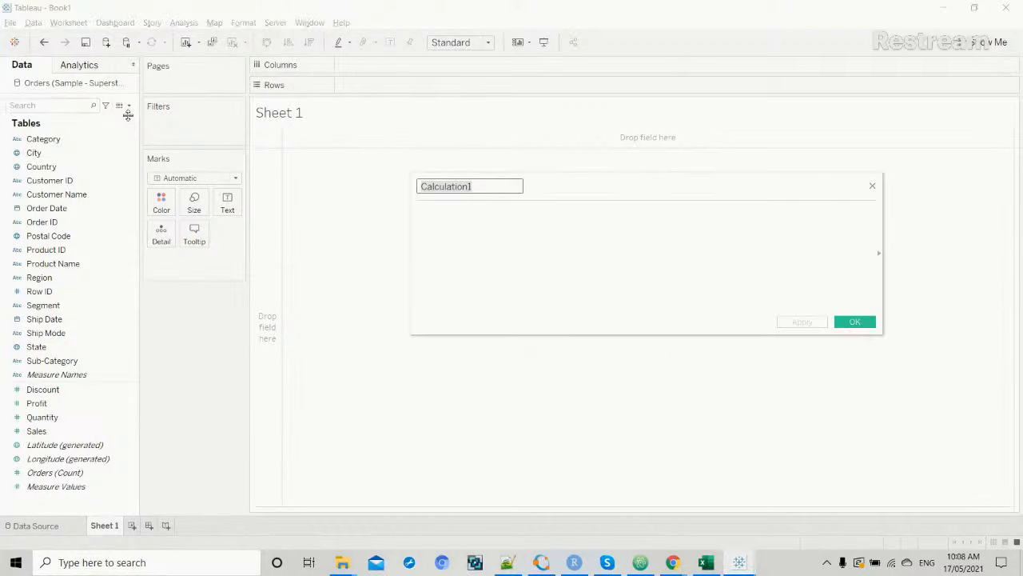
drag(473, 188, 409, 193)
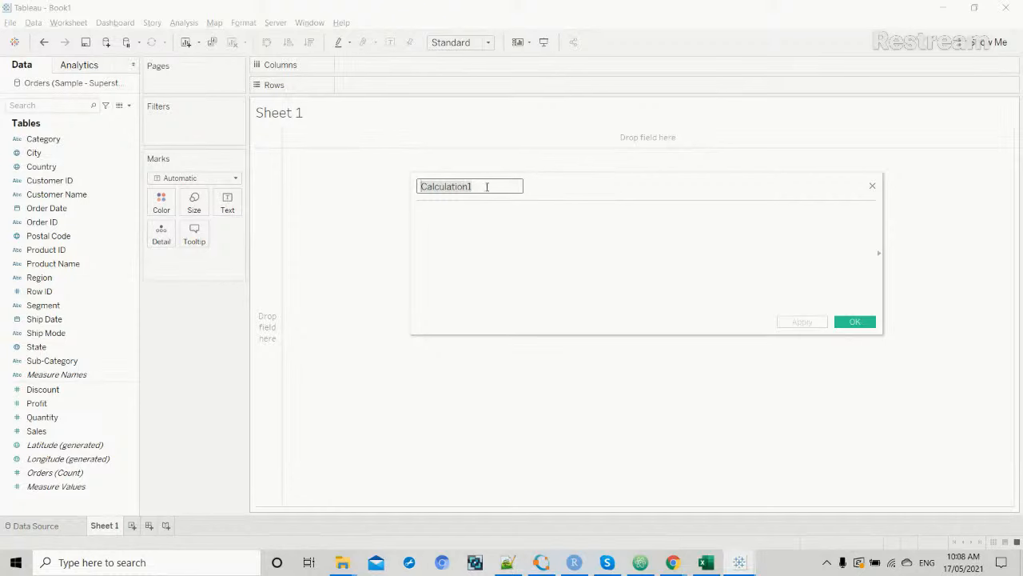
drag(487, 185, 422, 187)
text(Current)
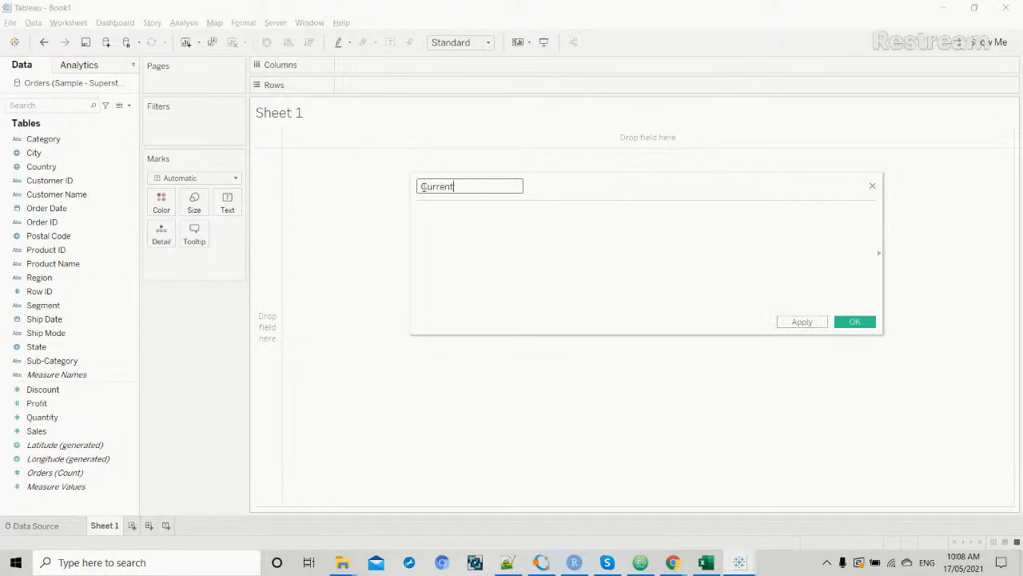
text(YearIndicator)
click(433, 214)
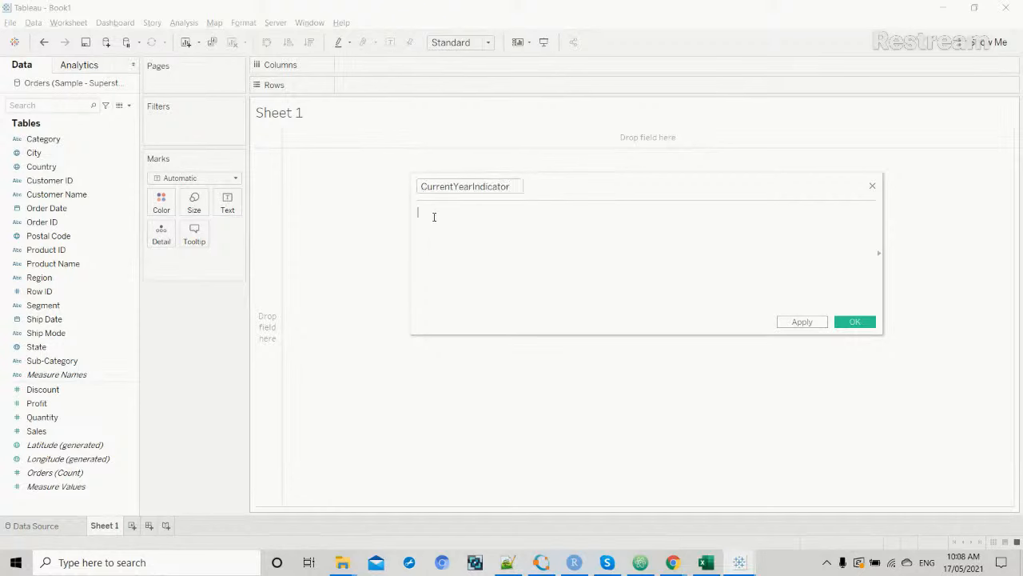
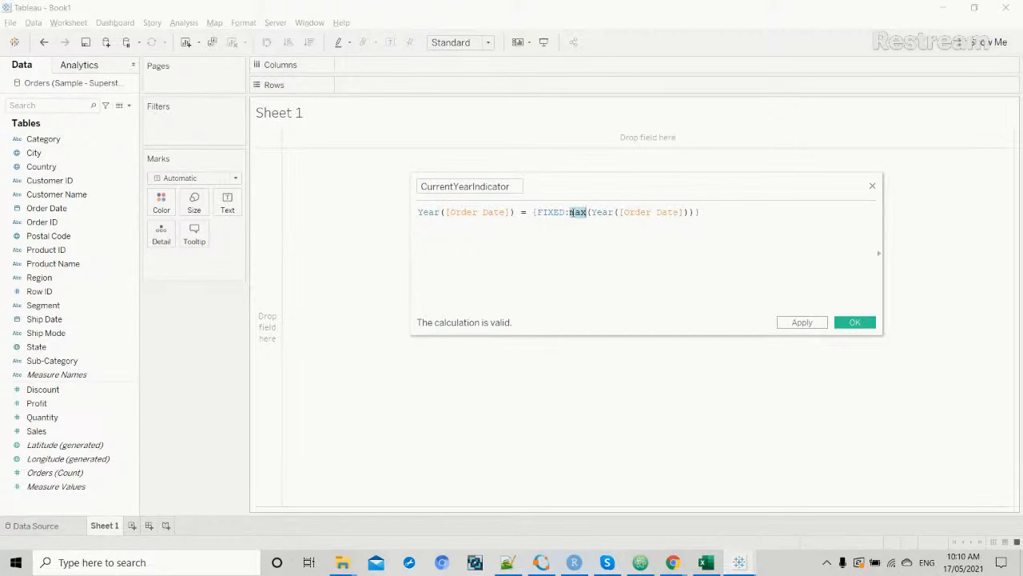
Go through the FIXED, Order Date and max parts of the CurrentYearIndicator formula and save the calculated field.
click(697, 212)
drag(533, 213, 536, 213)
click(714, 215)
double_click(549, 211)
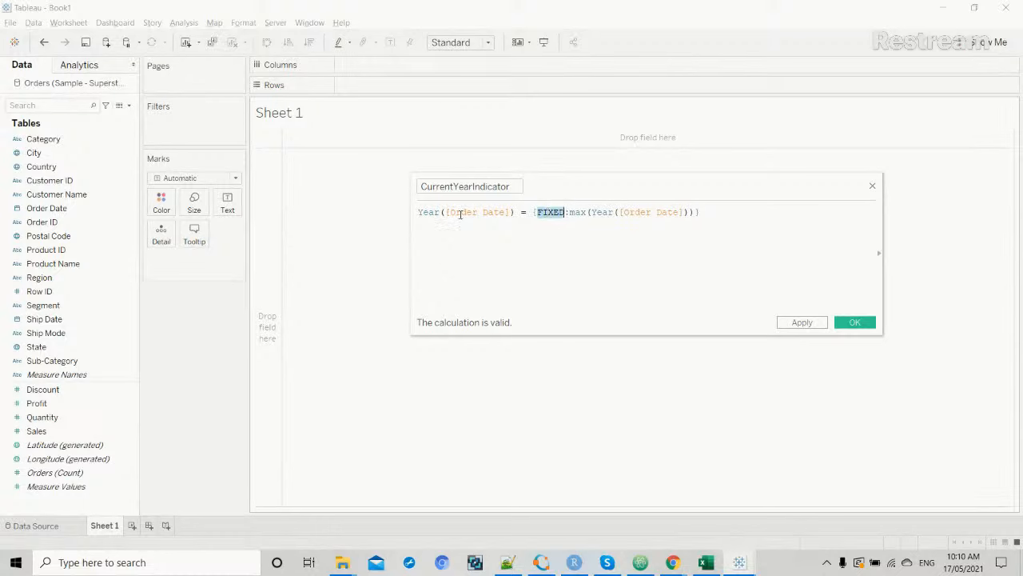
drag(450, 212, 509, 212)
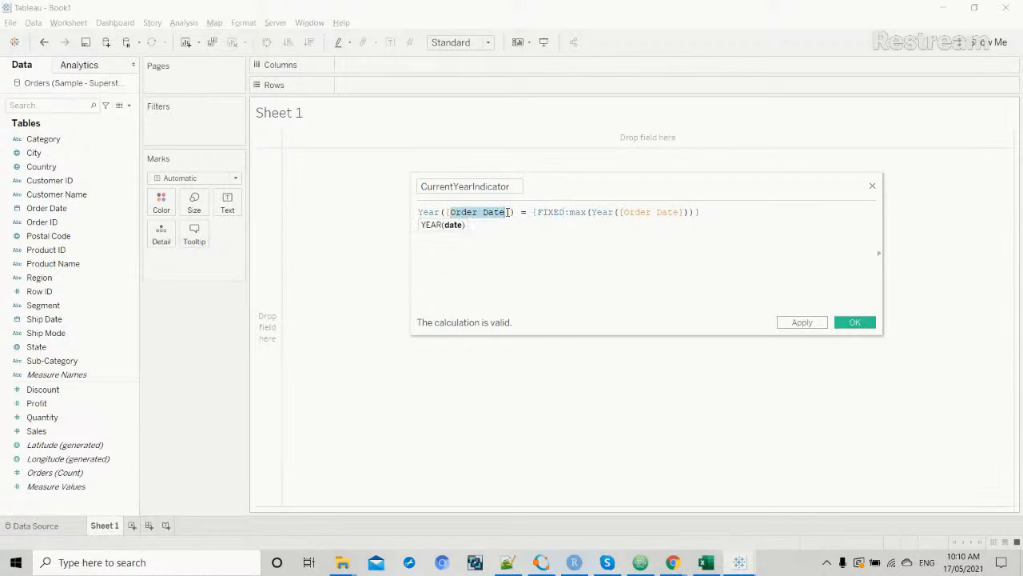
double_click(582, 212)
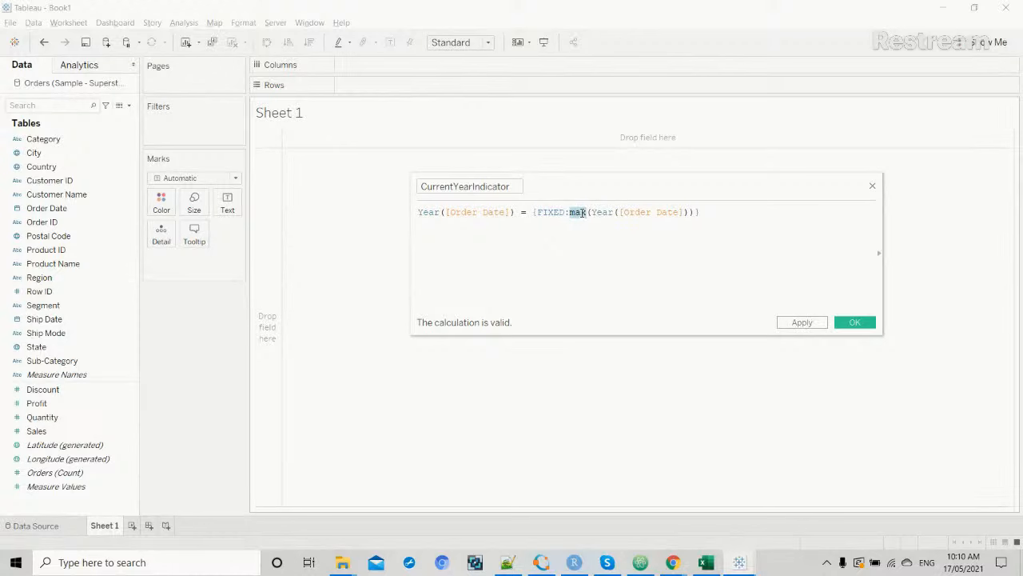
click(535, 211)
double_click(579, 212)
shift+click(689, 212)
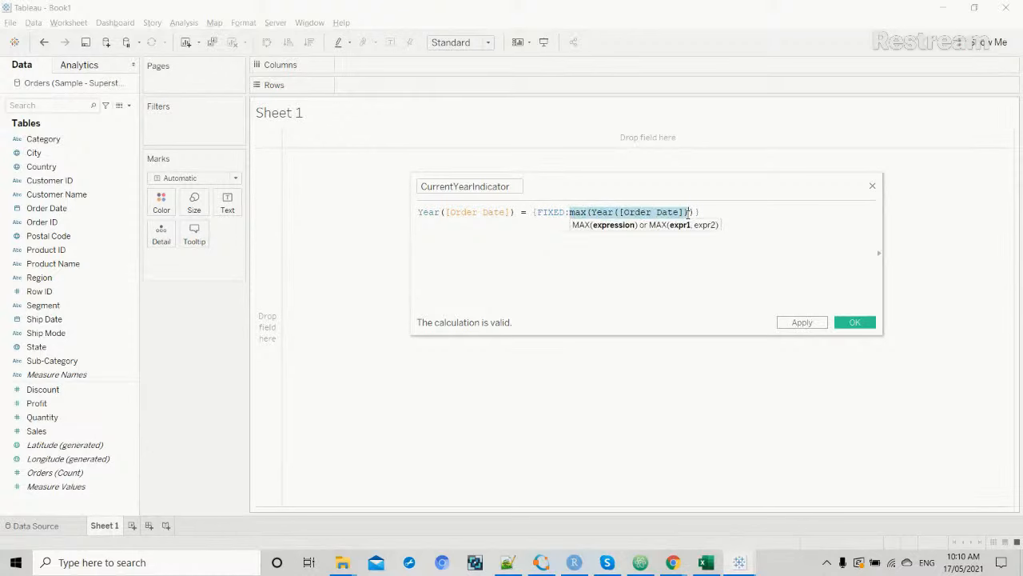
click(713, 215)
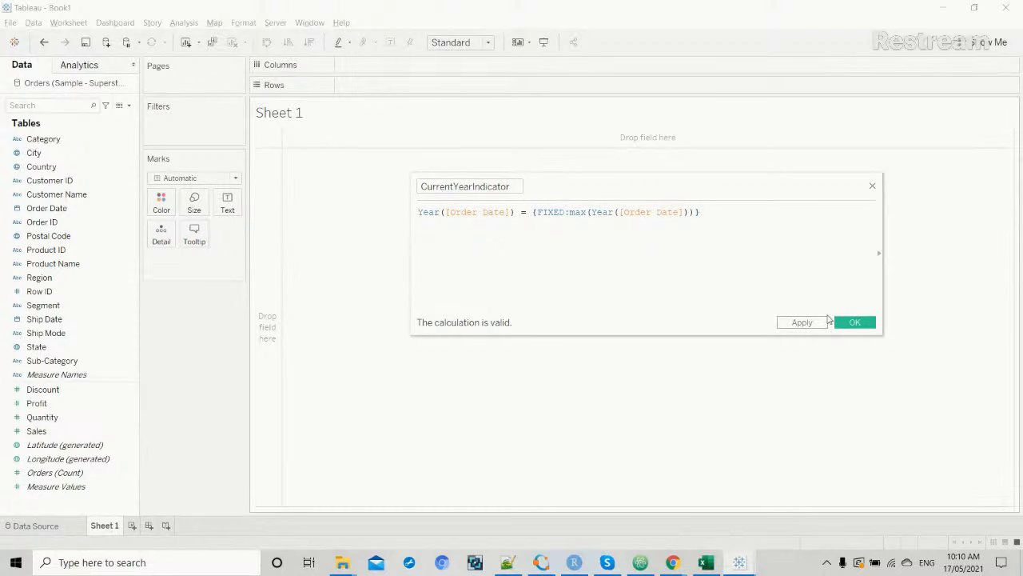
click(852, 323)
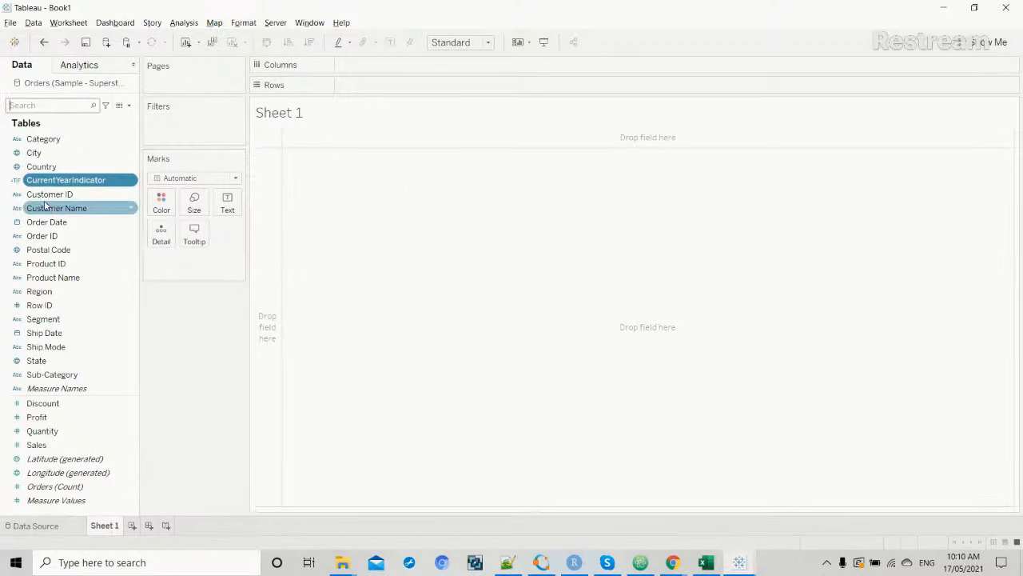
Start another calculated field, check the Total Profit card in Interactive_dashboard_F, and name the field Prior Year Indicator back in Book1.
click(128, 105)
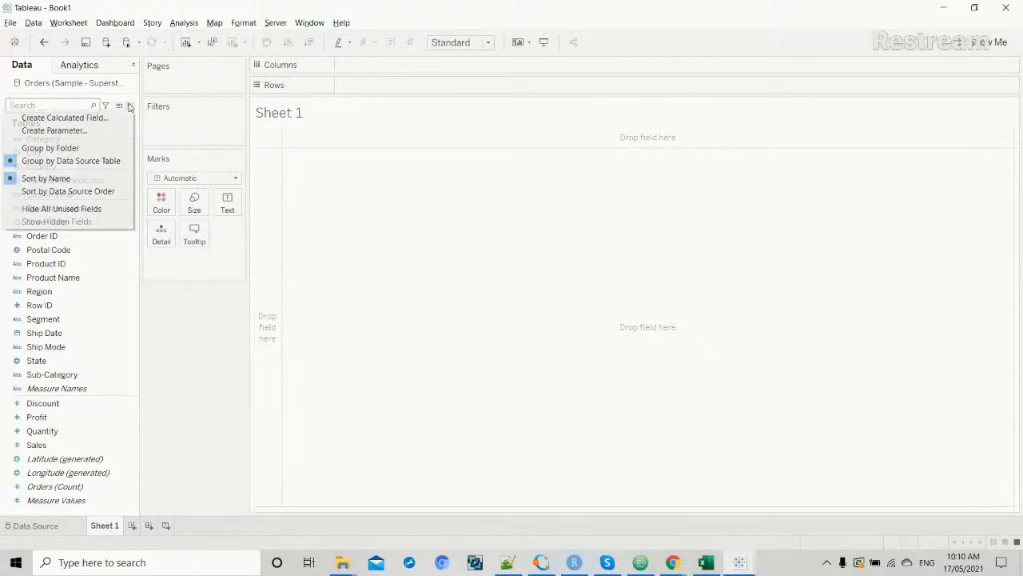
click(122, 116)
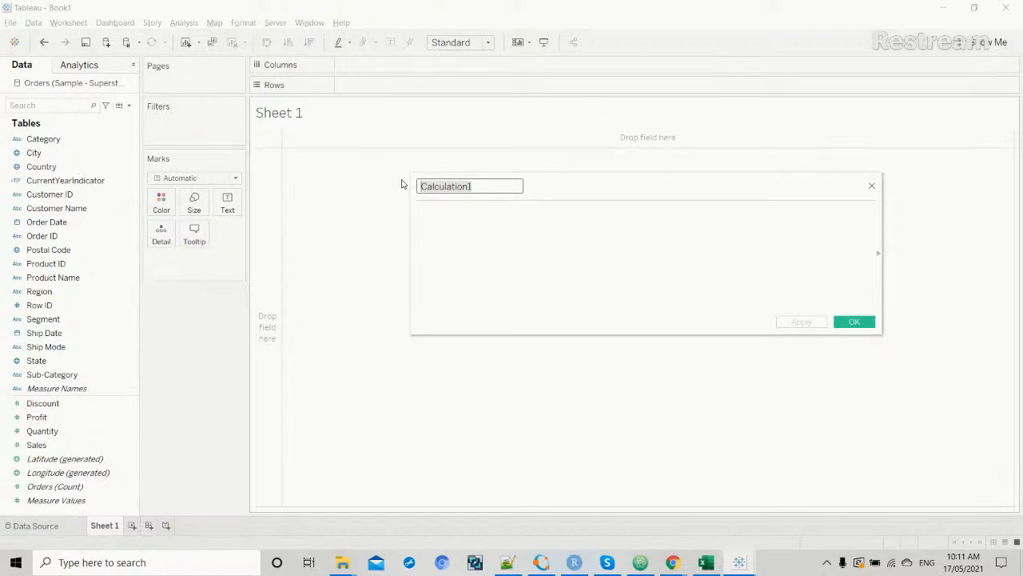
mouse_move(739, 562)
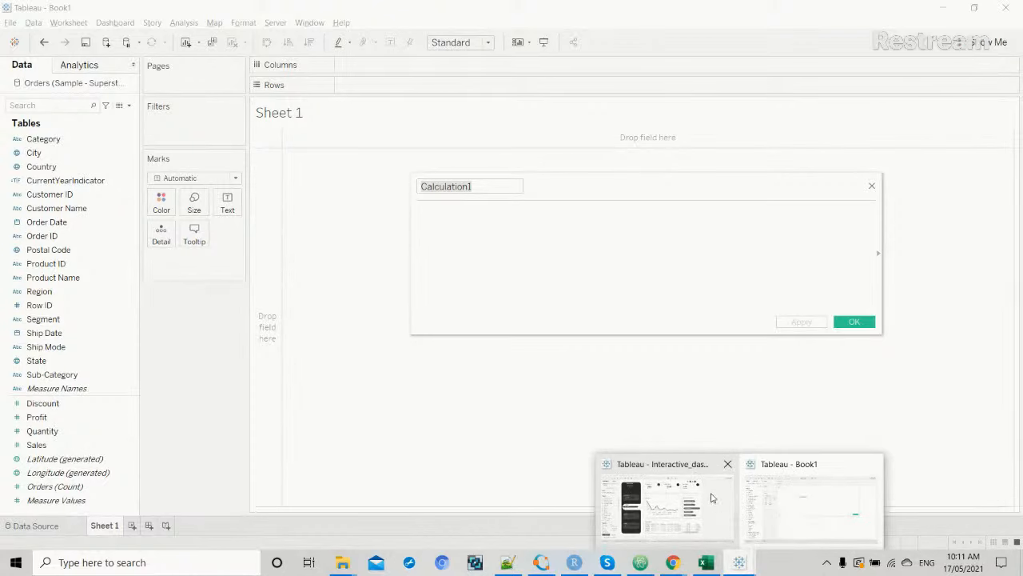
click(711, 497)
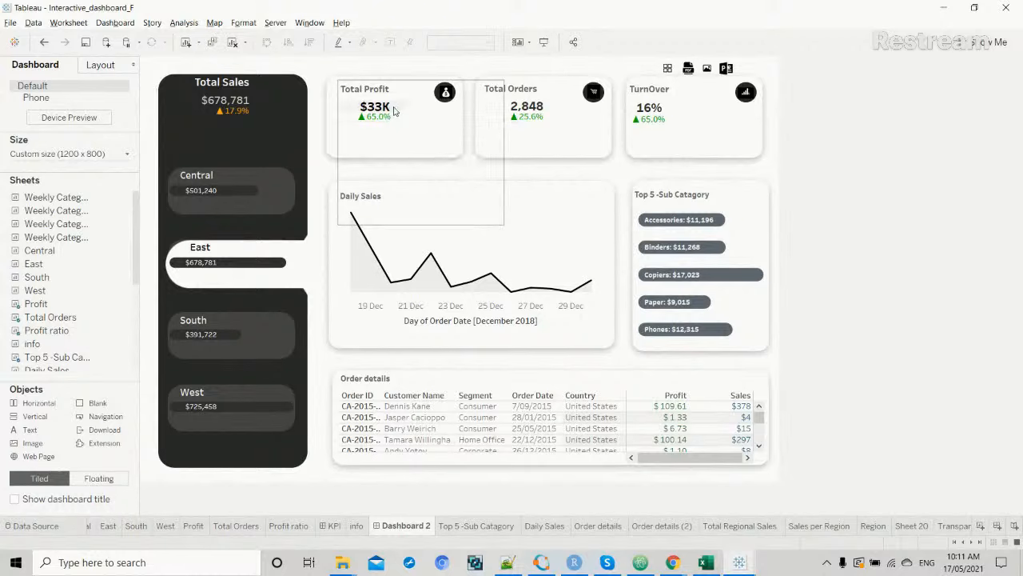
mouse_move(395, 107)
key(alt+Tab)
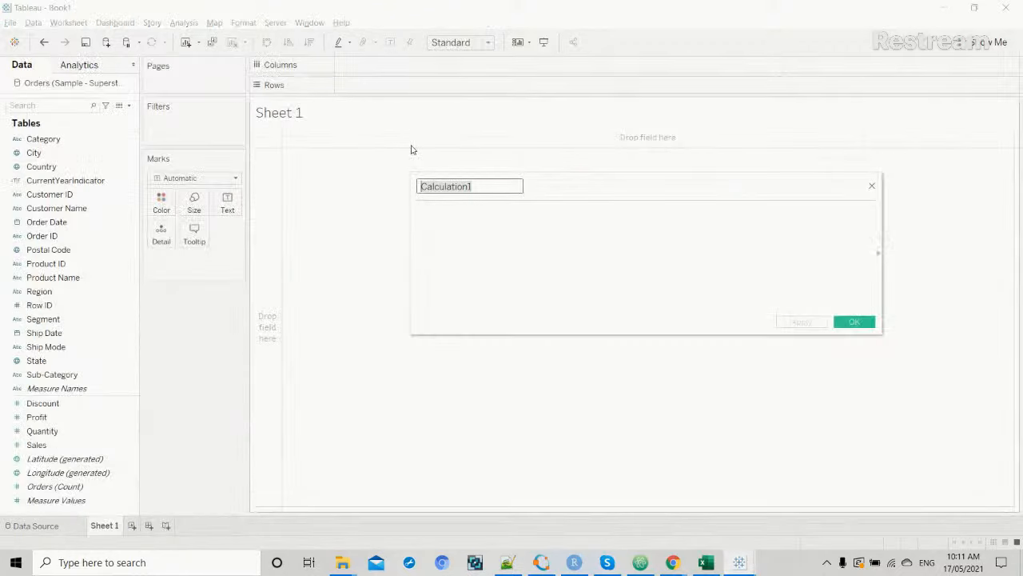
drag(477, 186, 410, 191)
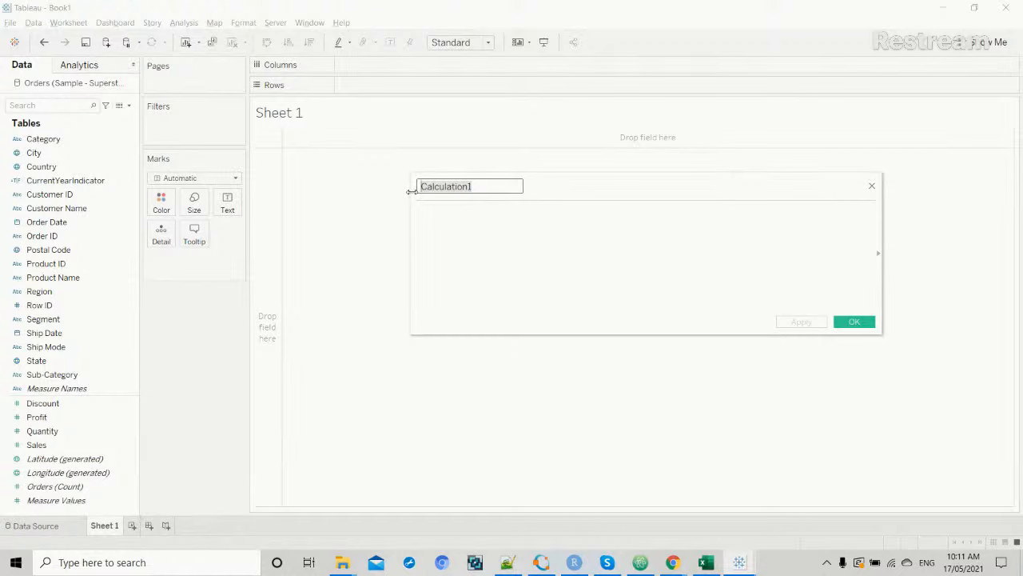
text(P)
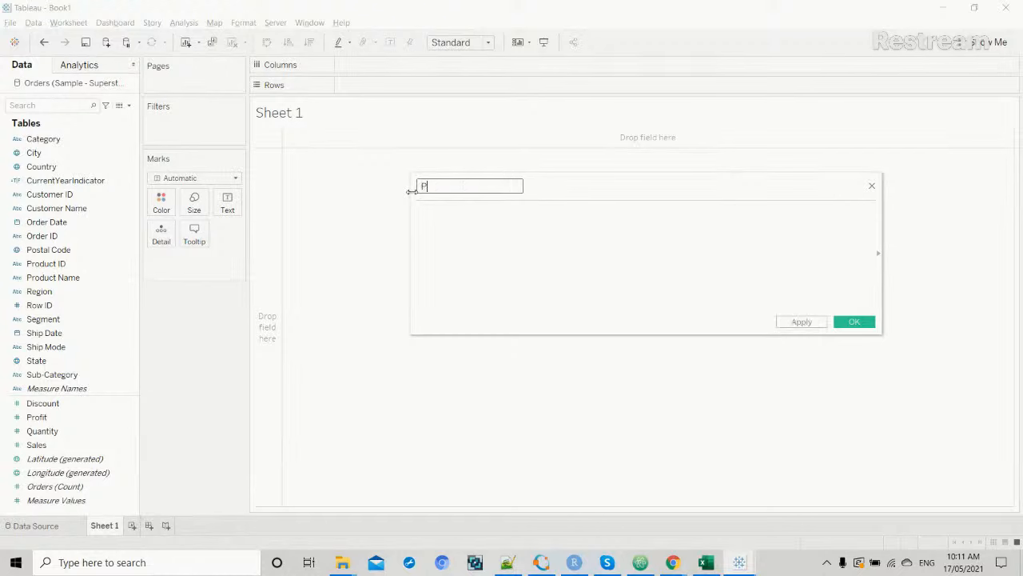
text(rior Year Indicator)
click(429, 215)
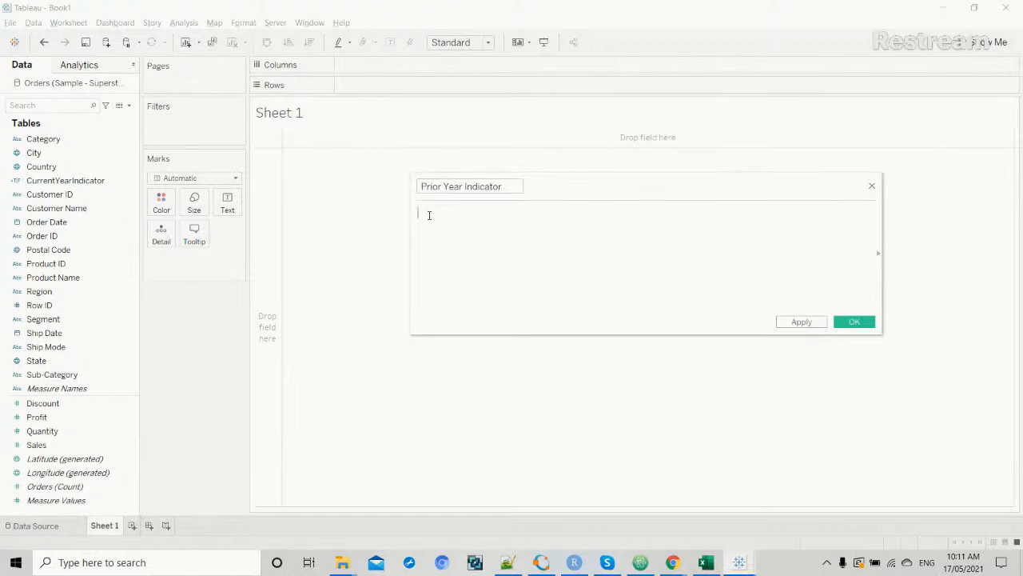
Begin the Prior Year Indicator formula with Year([Order Date]) = {}, ready for an expression inside the braces.
text(Year)
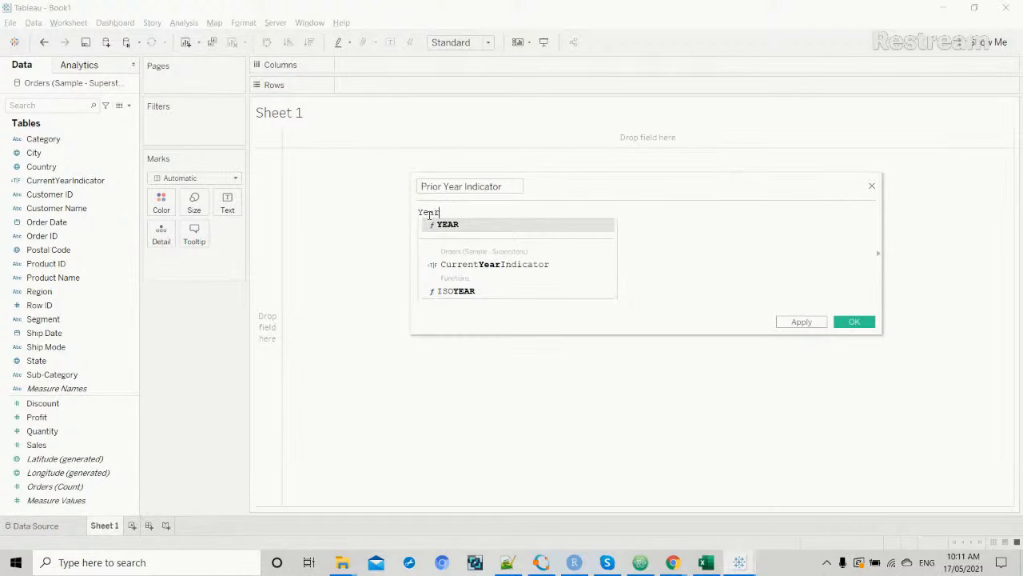
text(([Order)
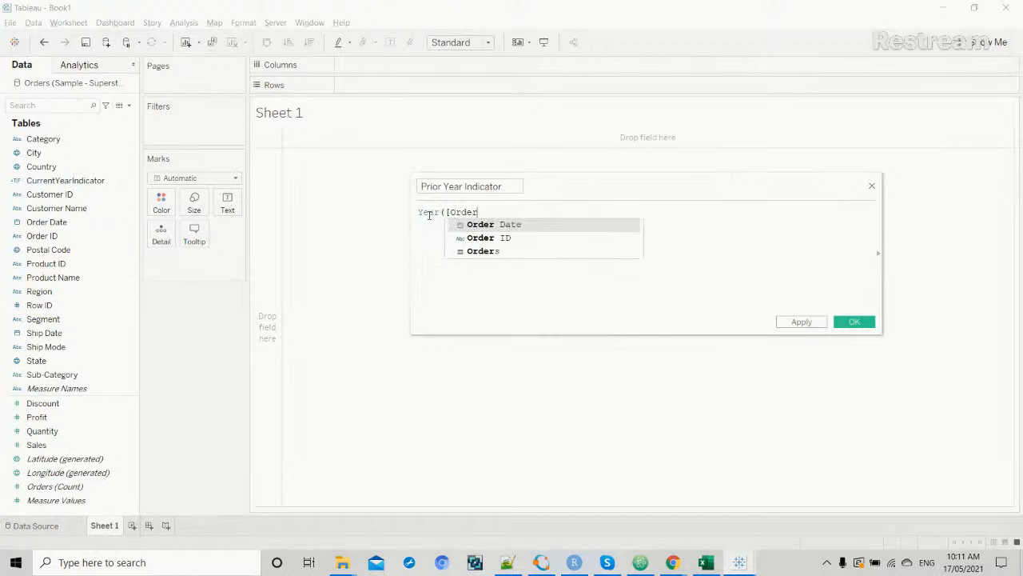
key(Return)
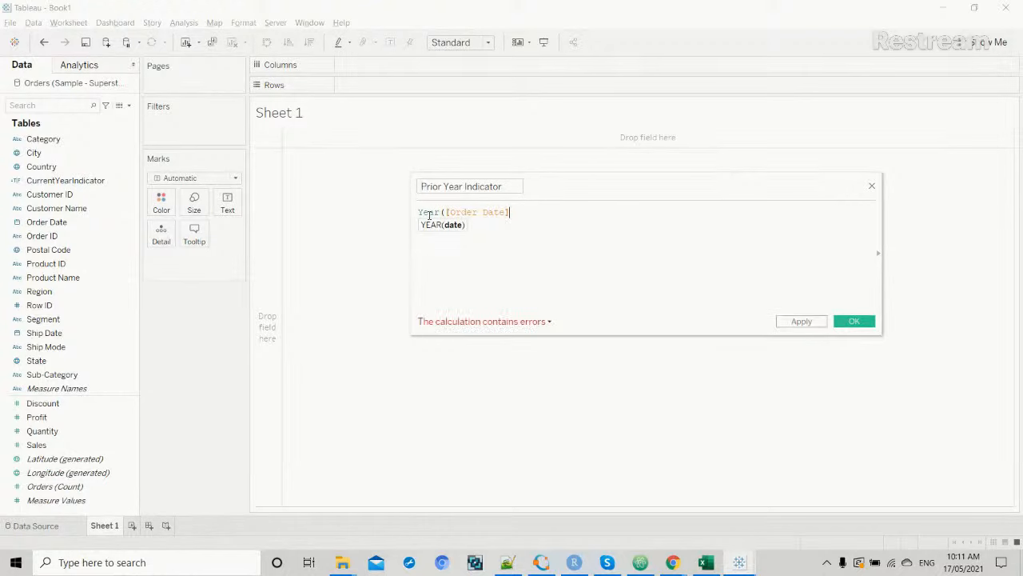
text() = ())
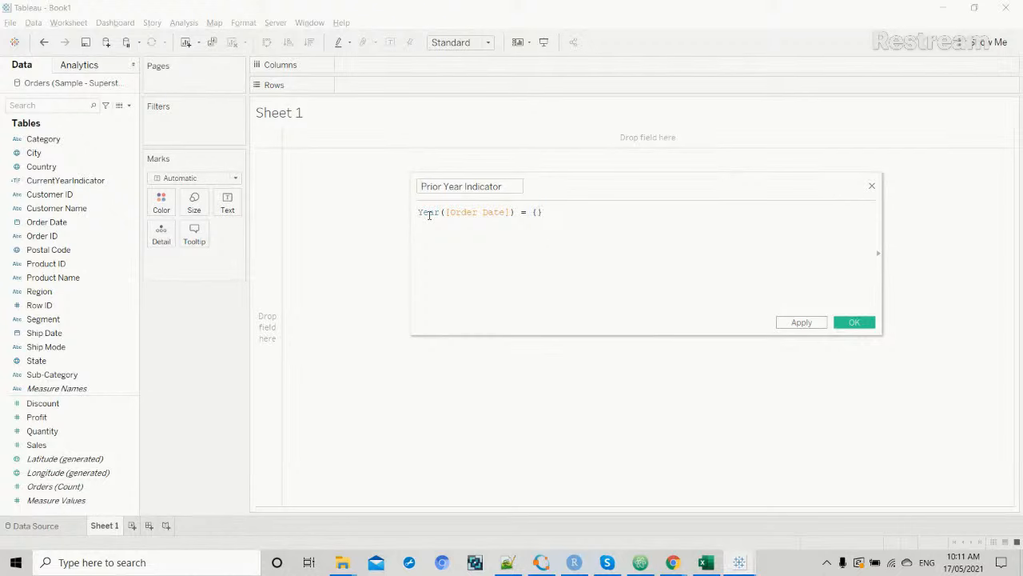
key(Right)
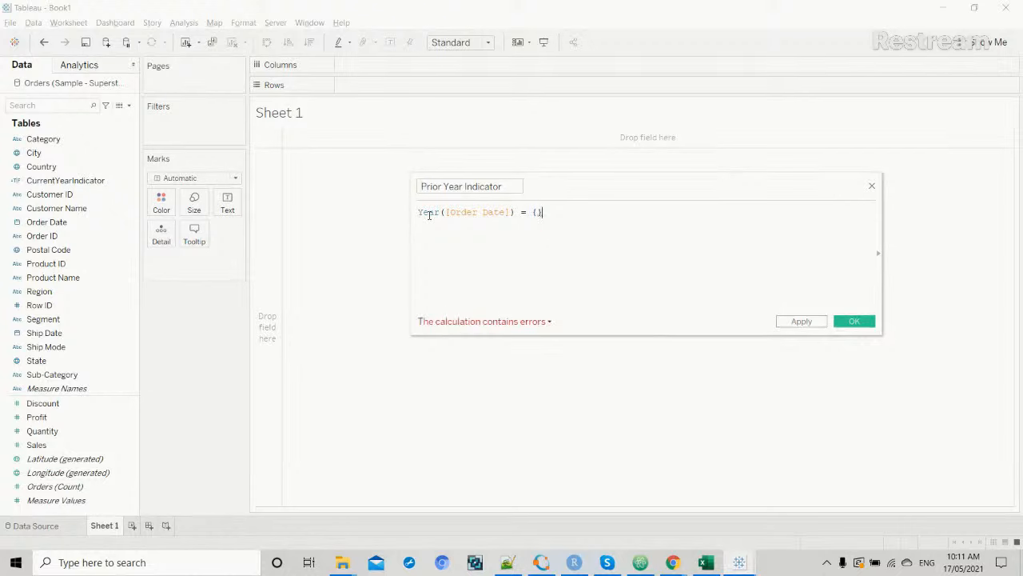
key(Left)
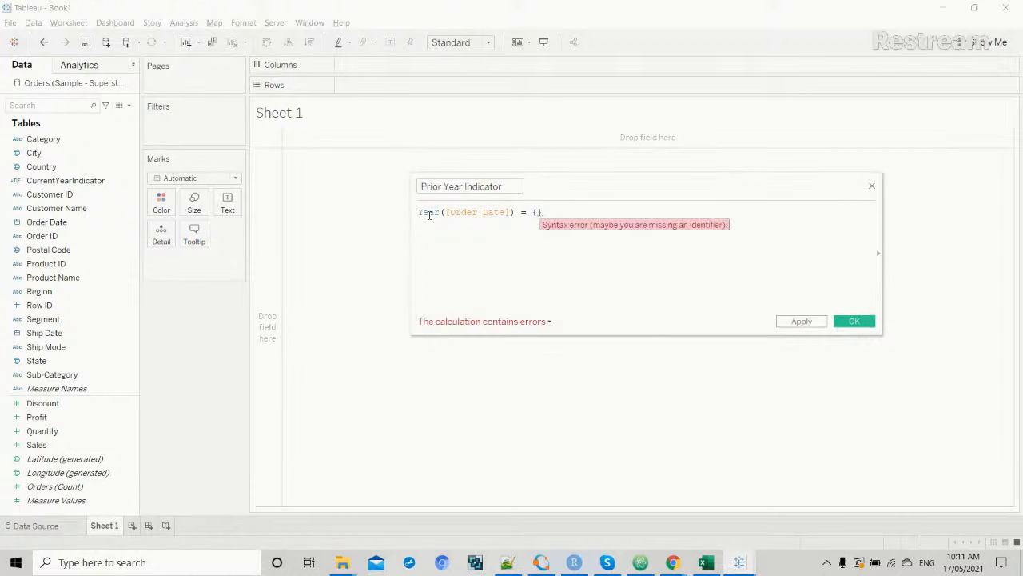
key(Right)
key(shift+Left)
key(shift+Left)
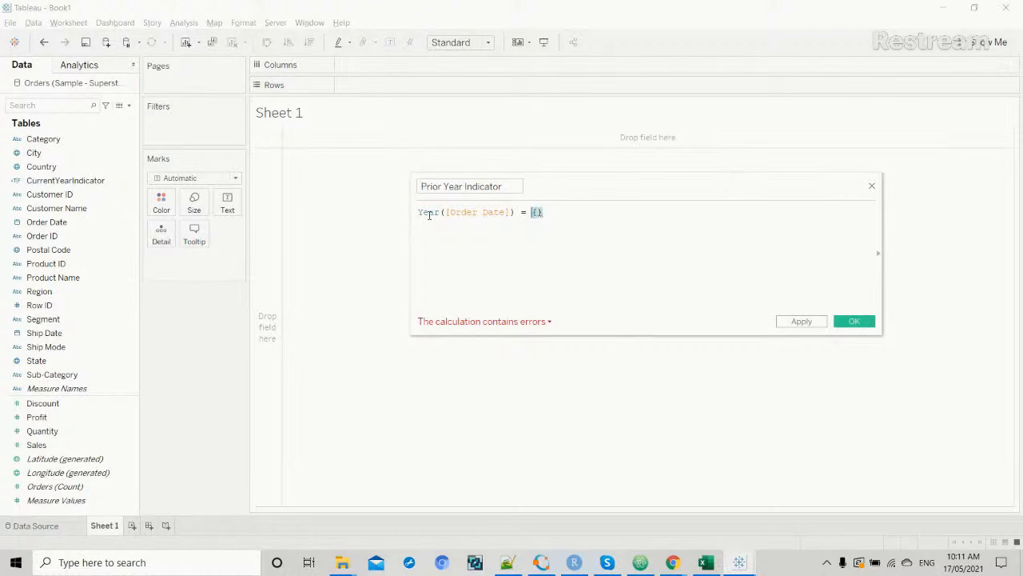
key(Right)
Fill the braces of the Prior Year Indicator formula with FIXED:max([Order Date]).
text(FIXED)
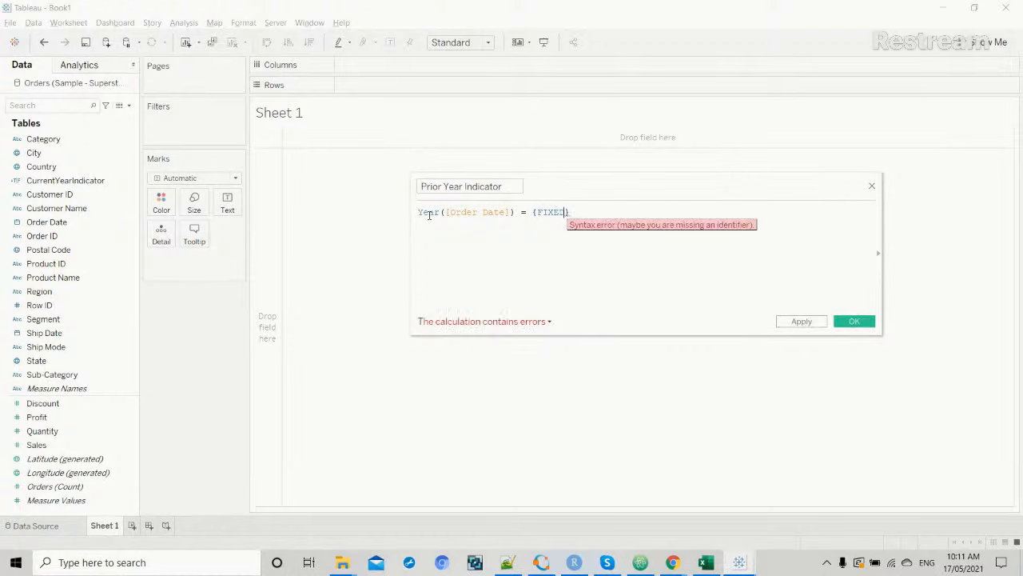
text(:)
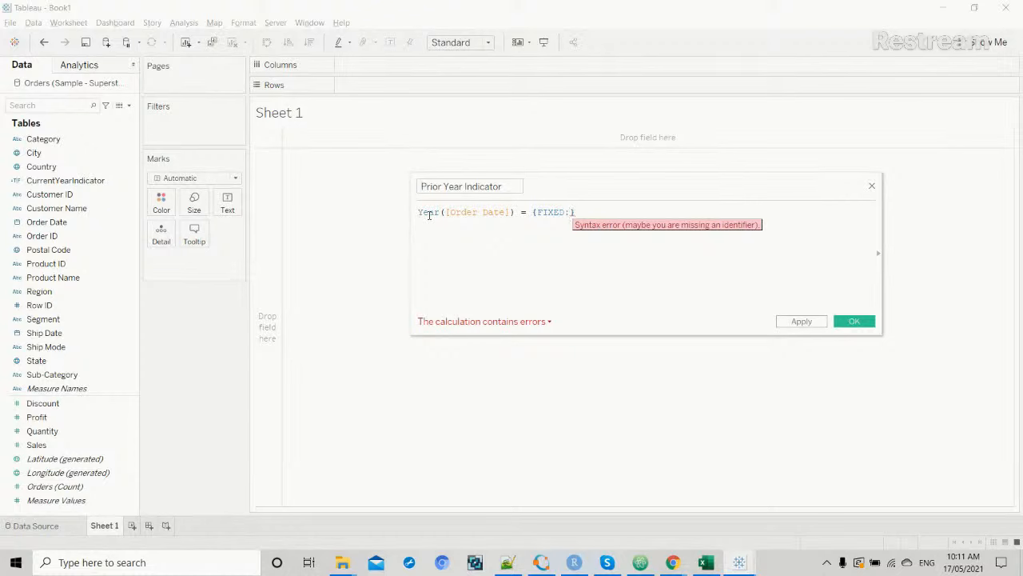
text(max()
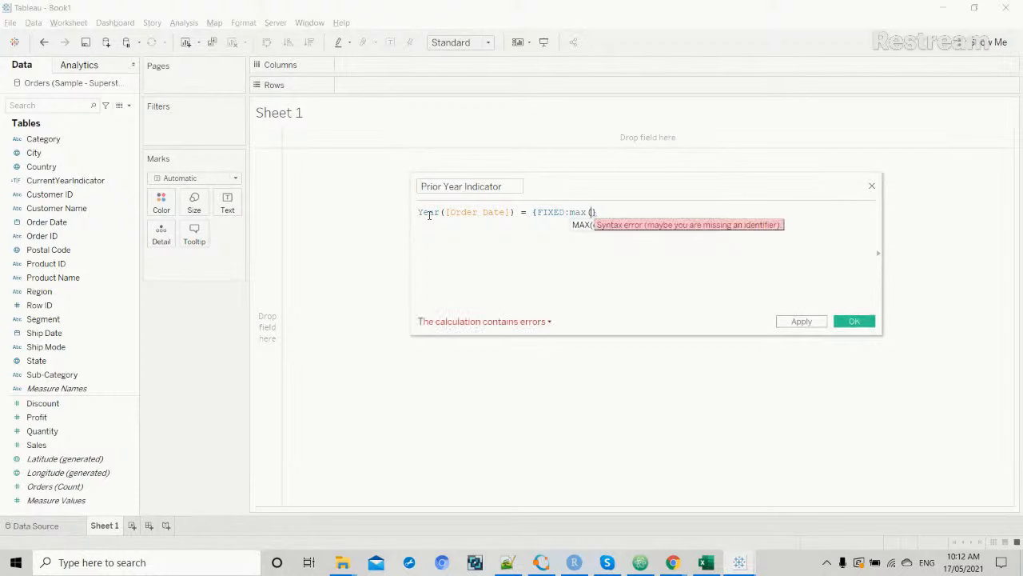
text([)
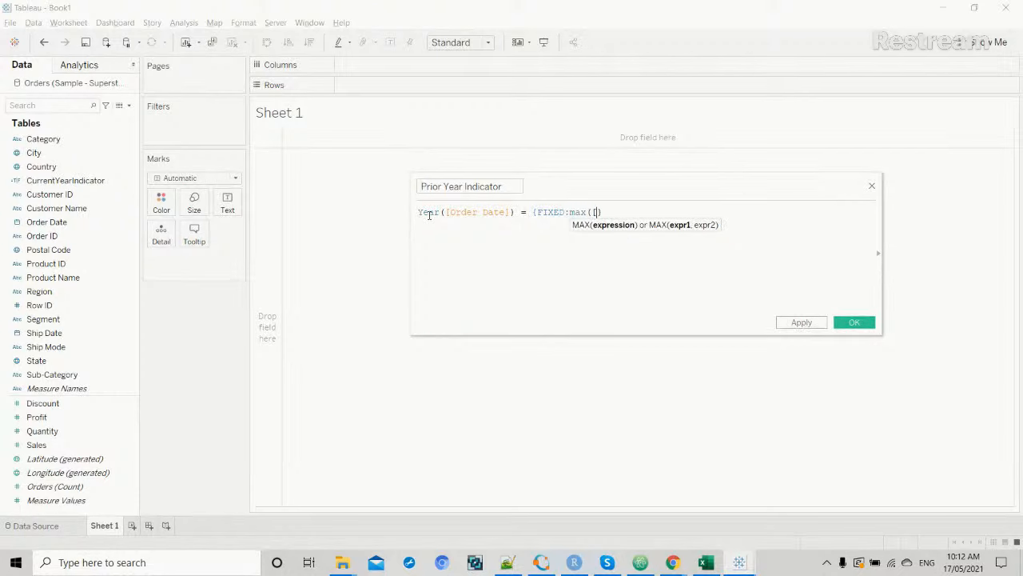
text(order)
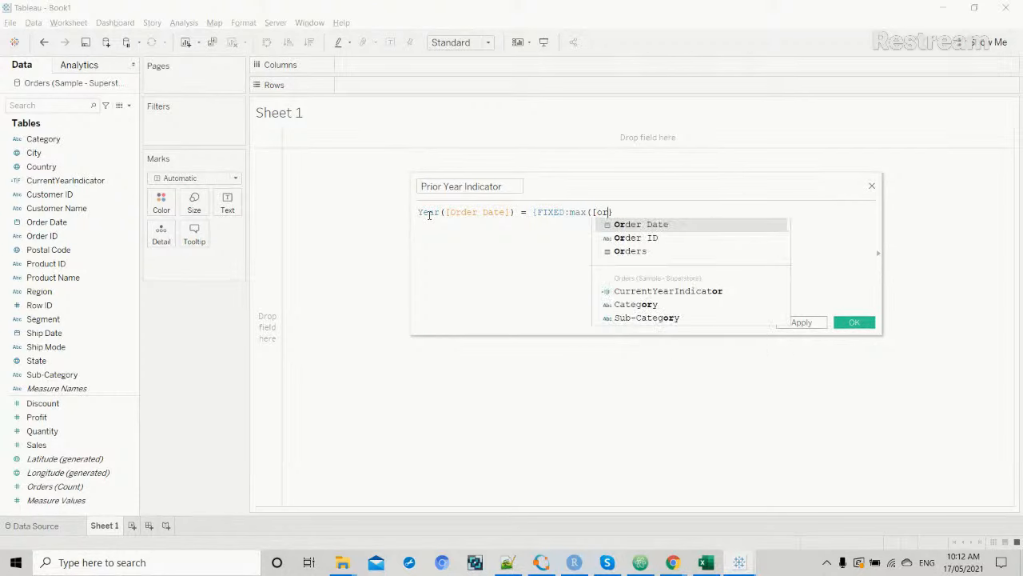
key(Return)
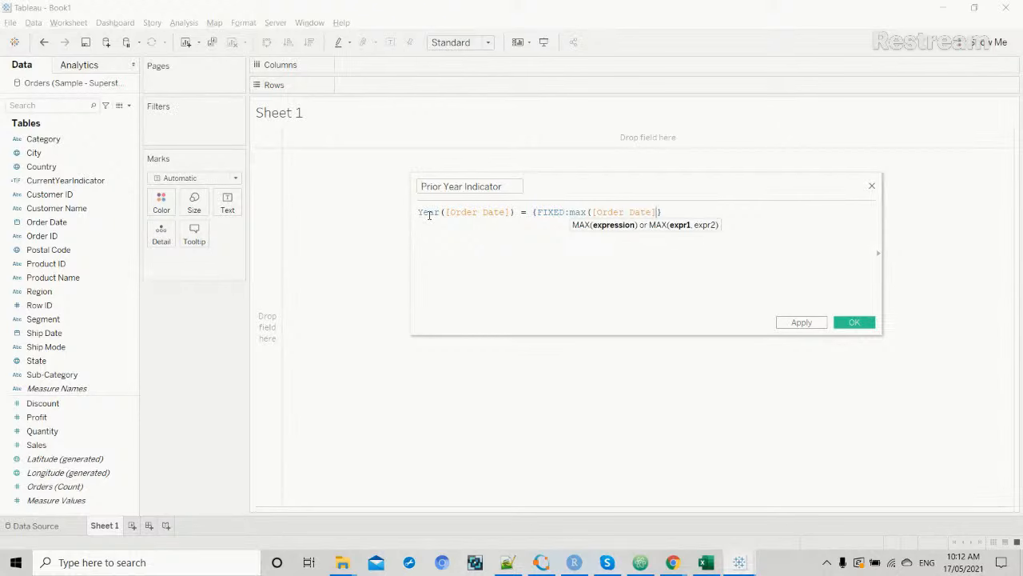
text())
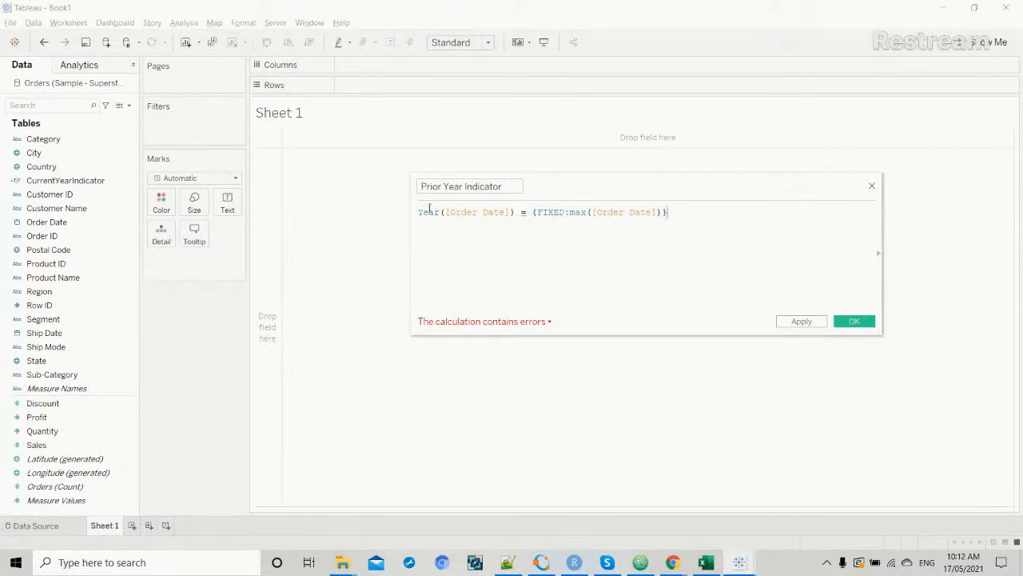
Append -1 to the Prior Year Indicator formula and remove the spaces around the equals sign.
text(-1)
click(522, 213)
key(BackSpace)
key(Right)
key(Right)
key(BackSpace)
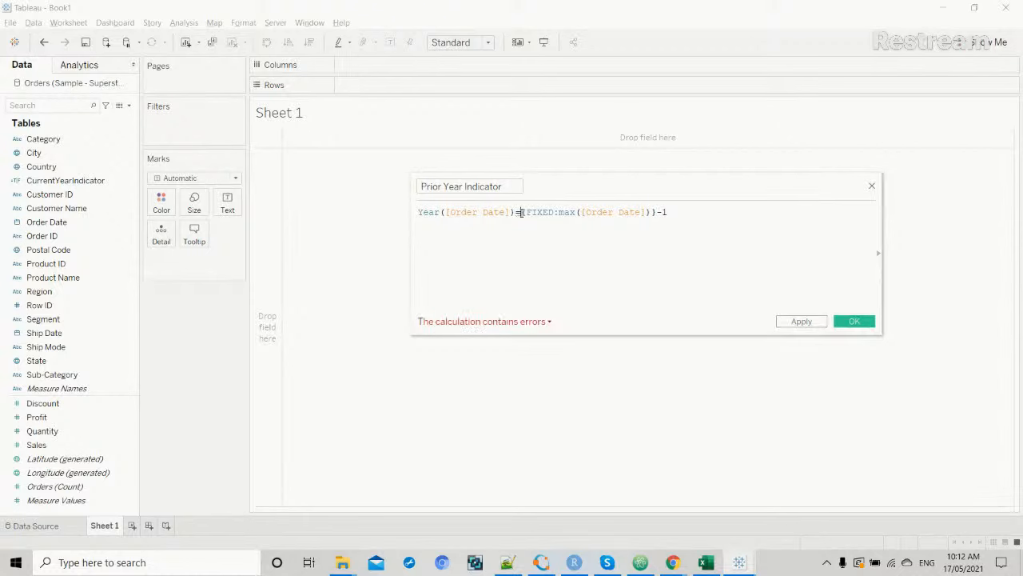
Check the Prior Year Indicator formula around the equals sign for the cause of the calculation error.
key(Right)
key(Right)
key(Right)
key(Right)
key(Right)
key(Right)
key(Right)
key(Right)
key(Right)
key(Right)
key(Right)
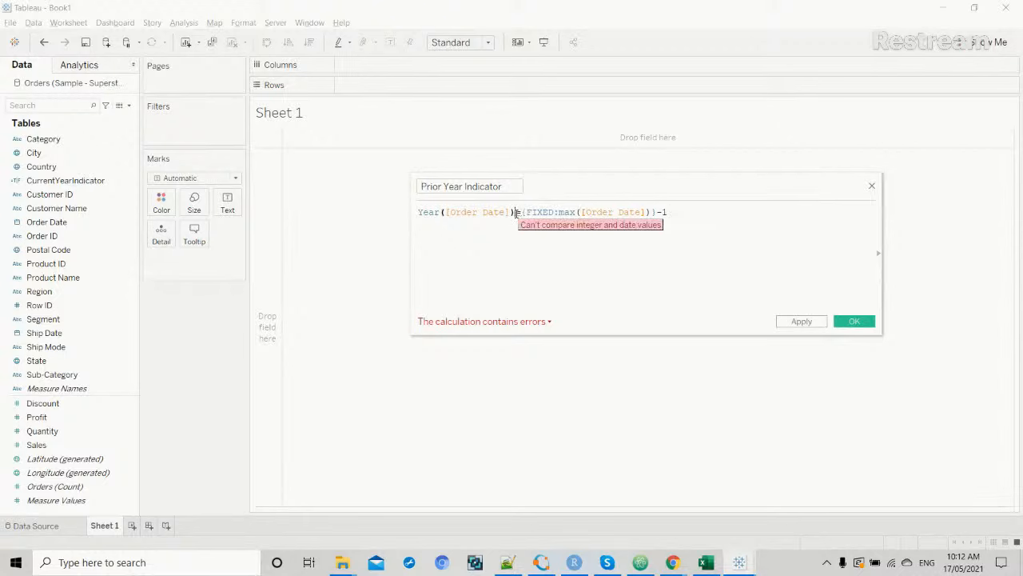
click(518, 212)
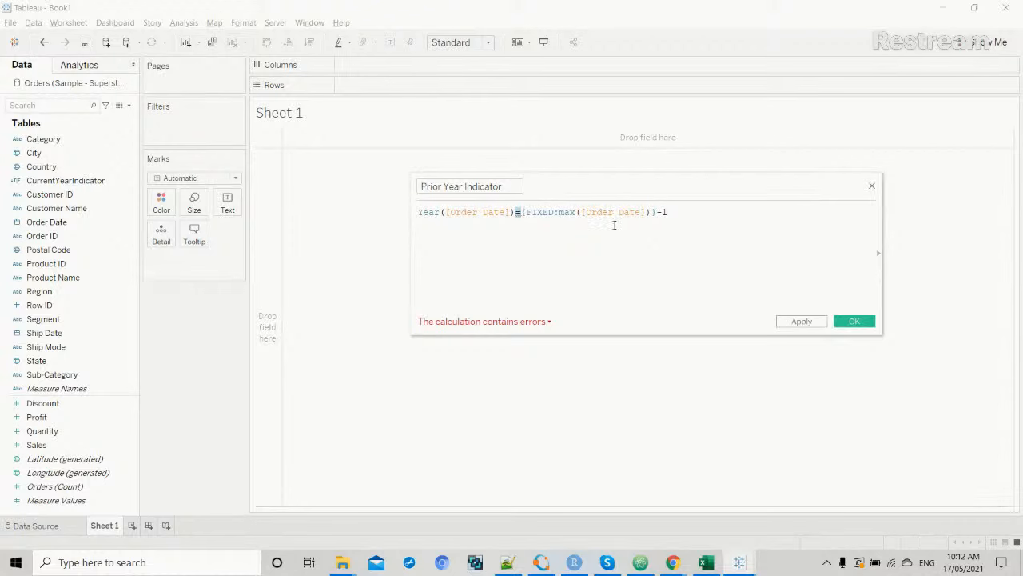
Wrap [Order Date] inside max in the year() function and save the Prior Year Indicator field.
click(582, 212)
text(Ye)
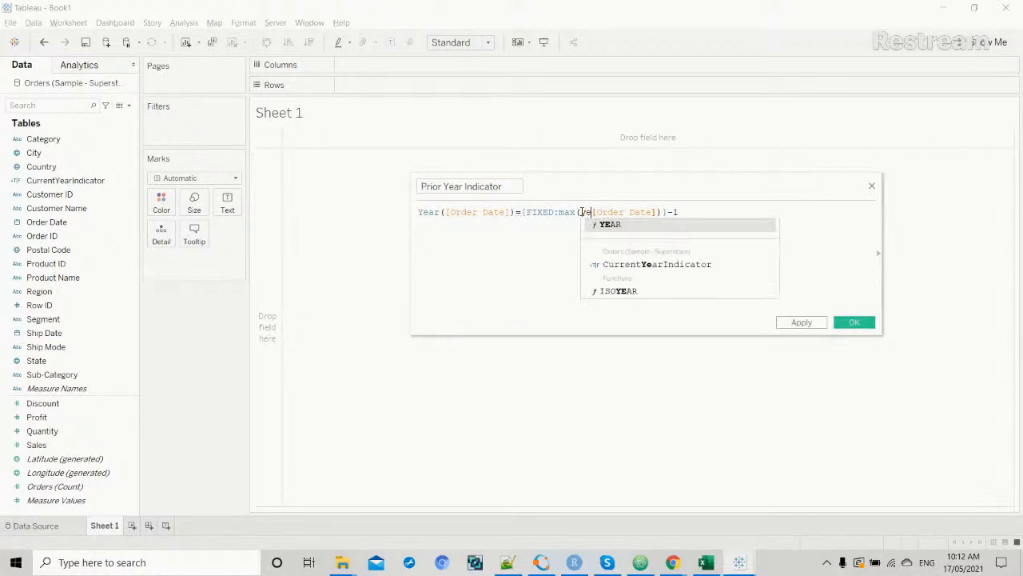
text(ar(00)
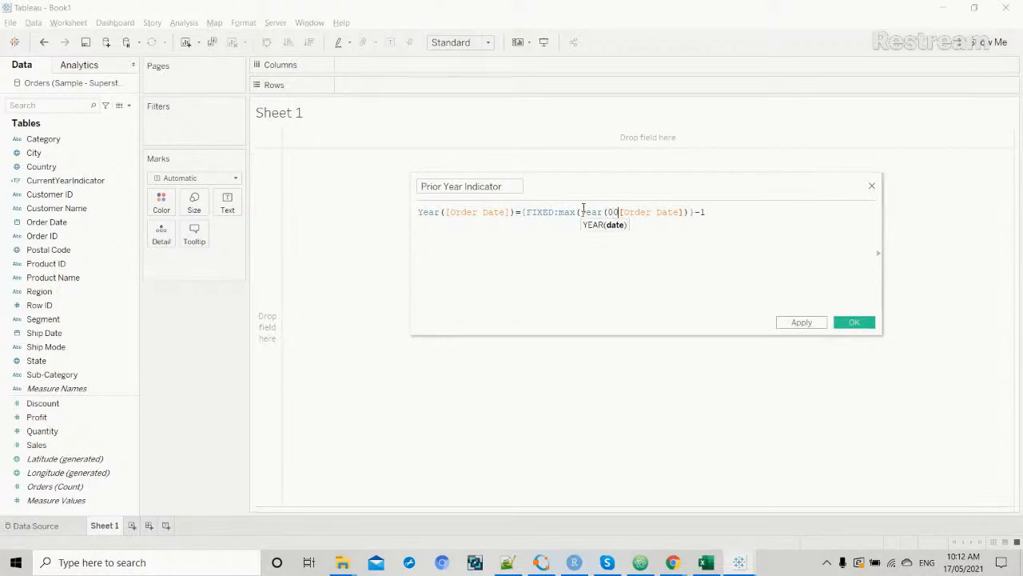
key(BackSpace)
key(BackSpace)
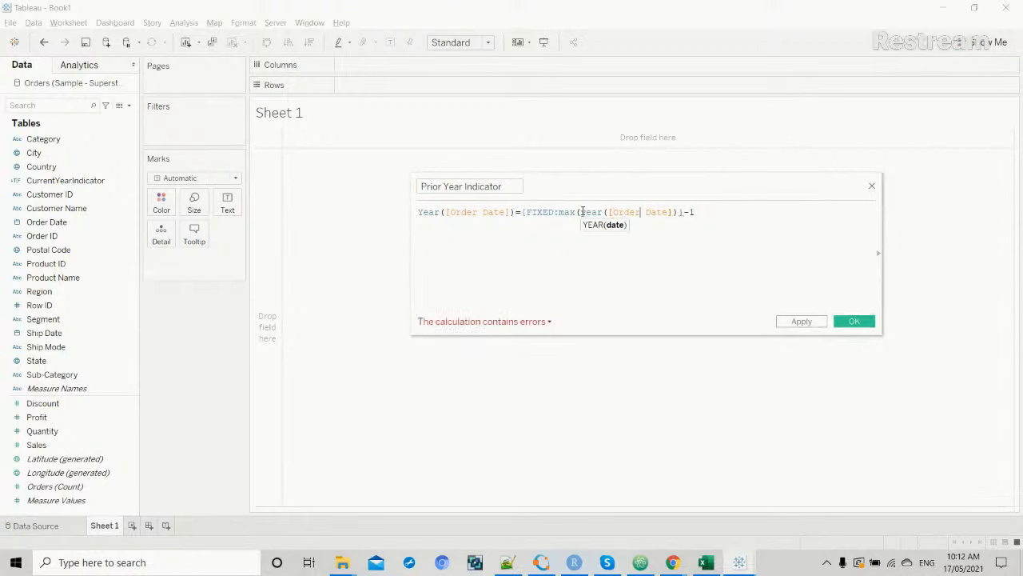
key(Right)
text())
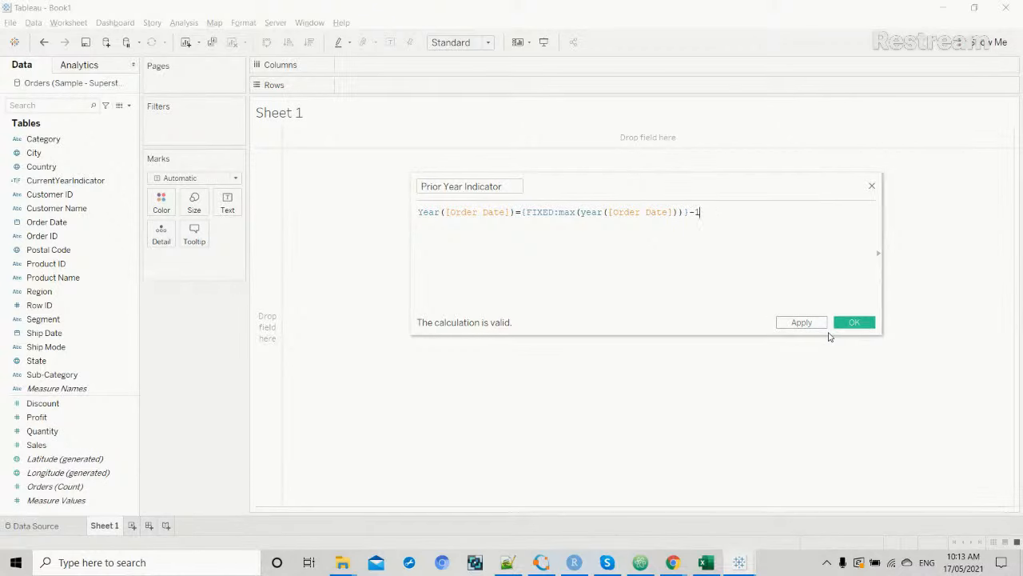
click(868, 327)
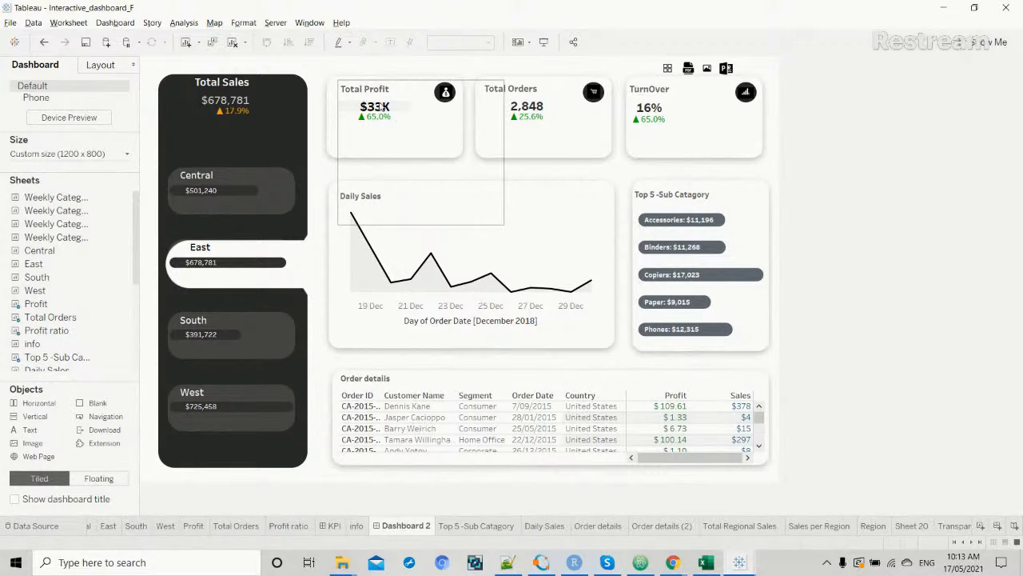
Switch back to Book1 and start a new calculated field named Profit-CY.
key(alt+Tab)
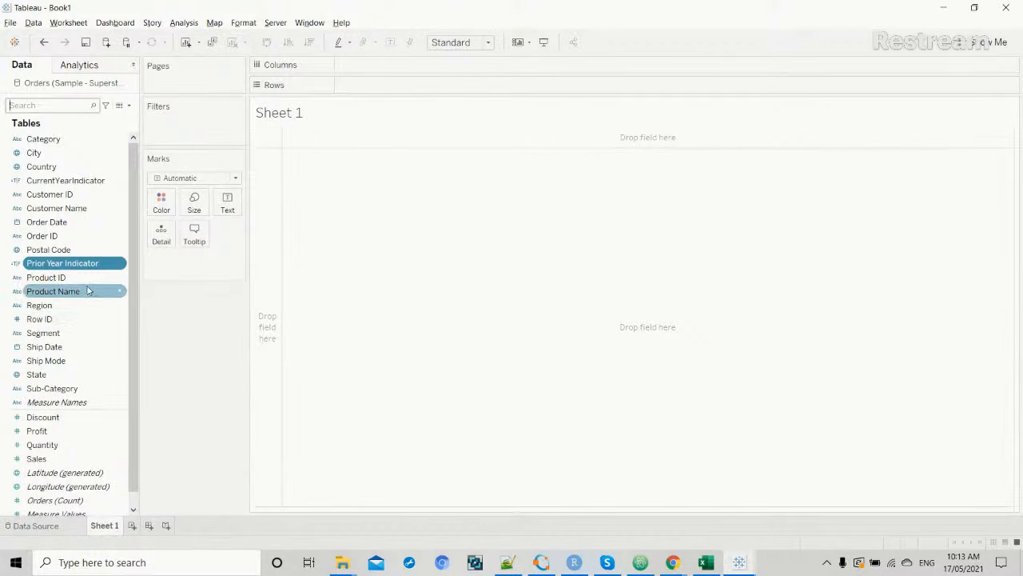
click(128, 106)
click(118, 117)
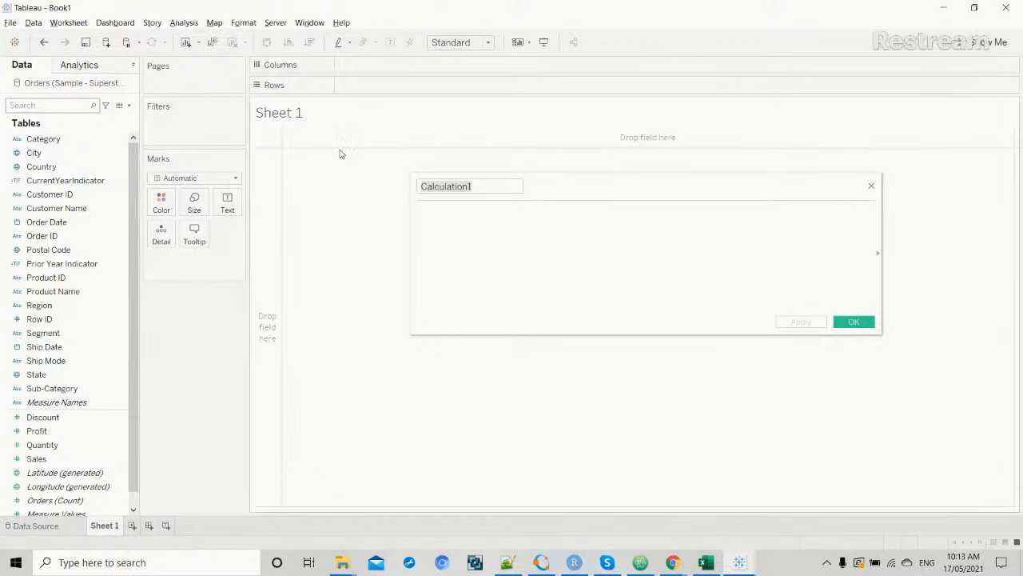
double_click(492, 192)
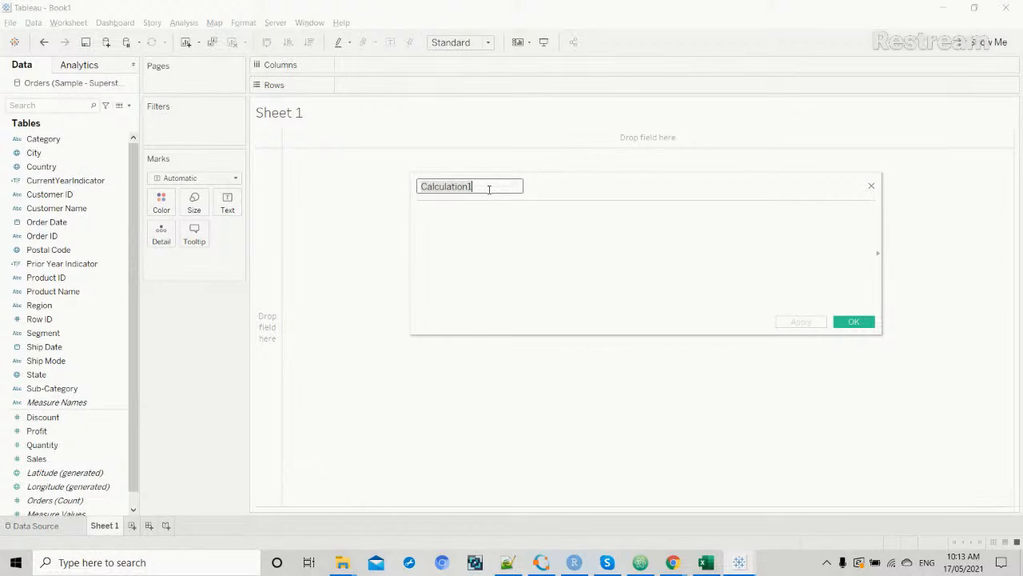
text(Prof)
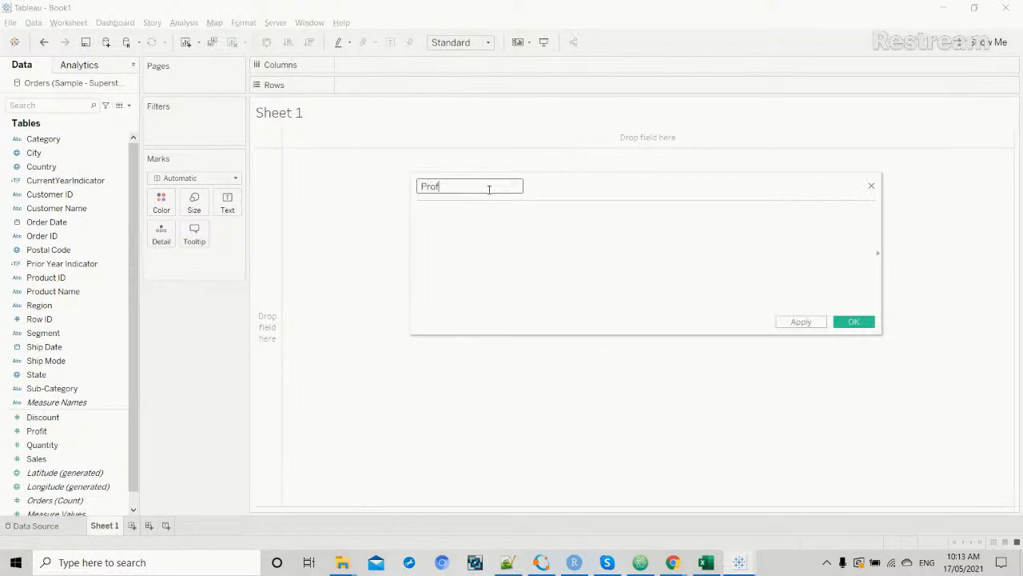
text(it-CY)
Begin the Profit-CY formula with the condition if [CurrentYearIndicator] then.
click(478, 214)
text(cu)
text(e)
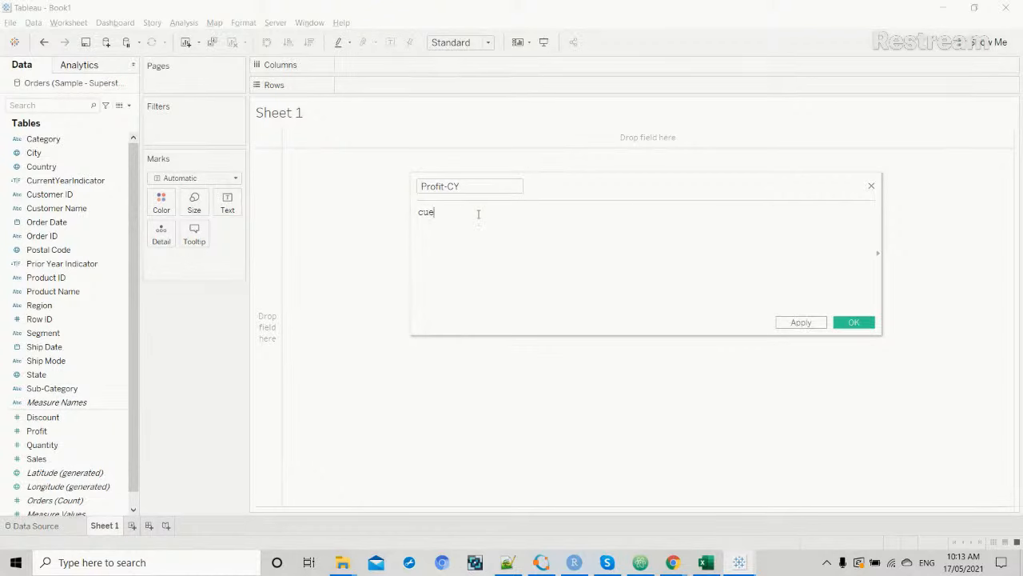
key(BackSpace)
key(Return)
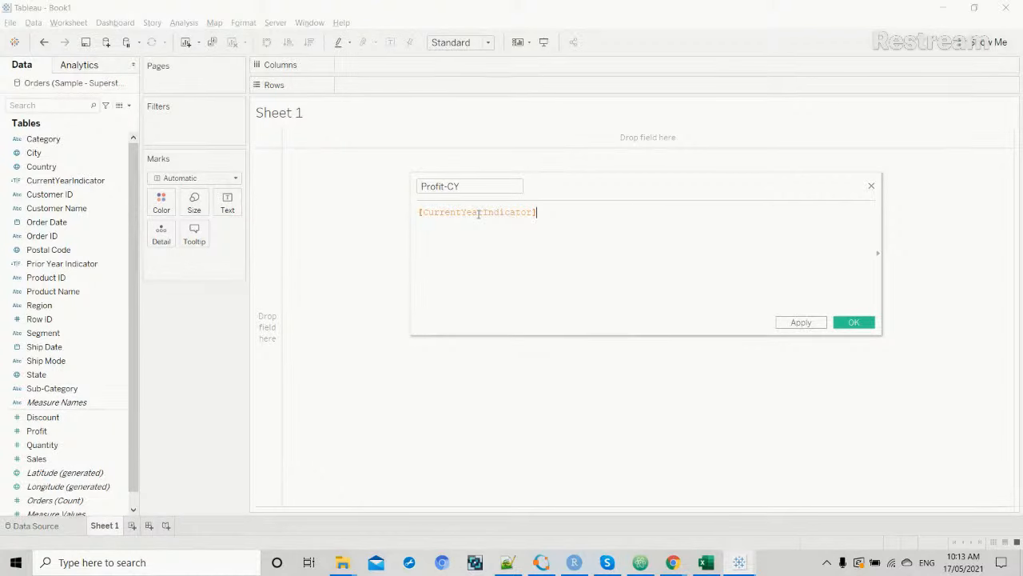
click(419, 214)
text(if)
click(564, 212)
text(then )
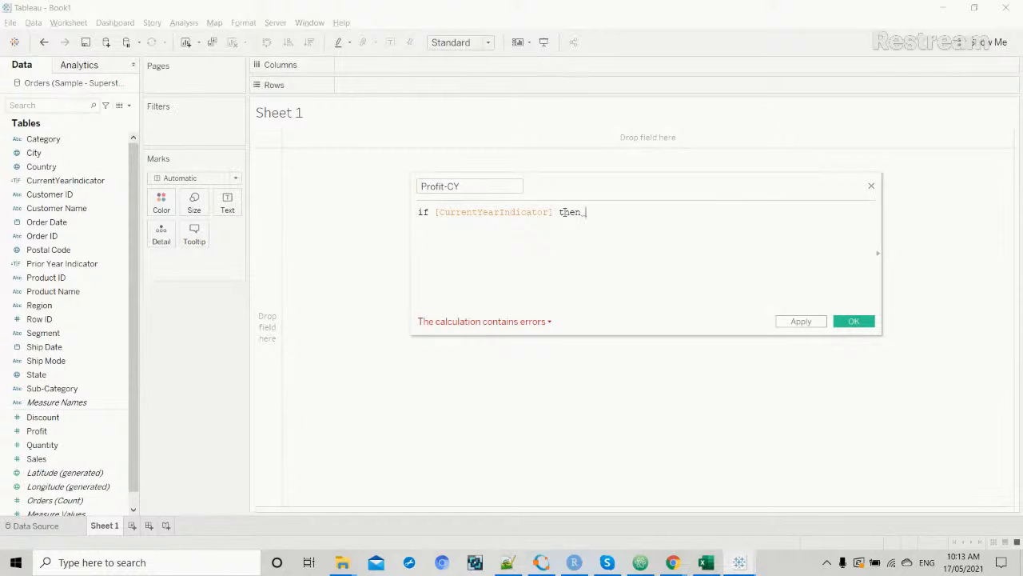
Complete the Profit-CY condition with [Profit] as the returned field, followed by END.
text(Pro)
key(Down)
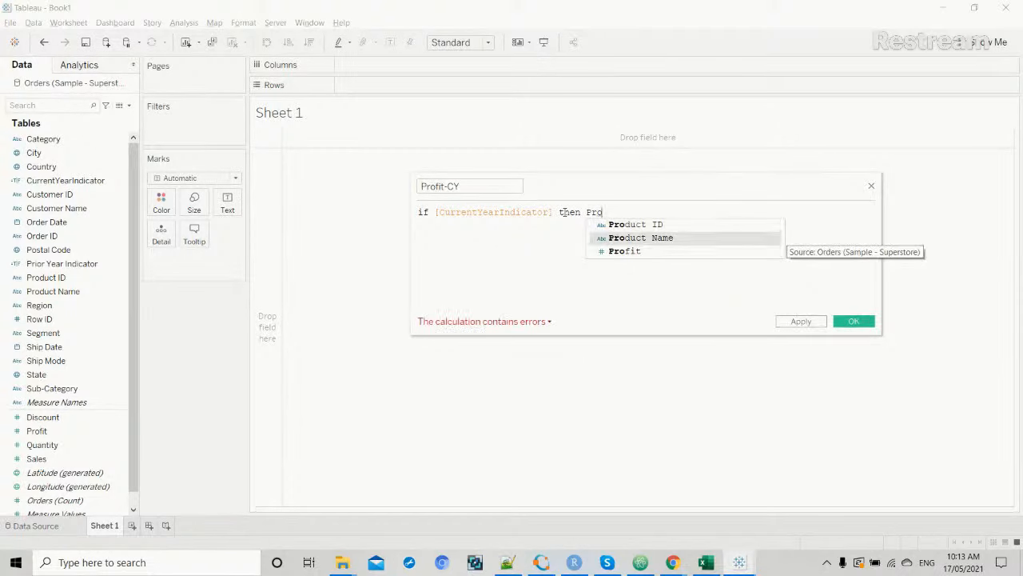
key(Down)
key(Return)
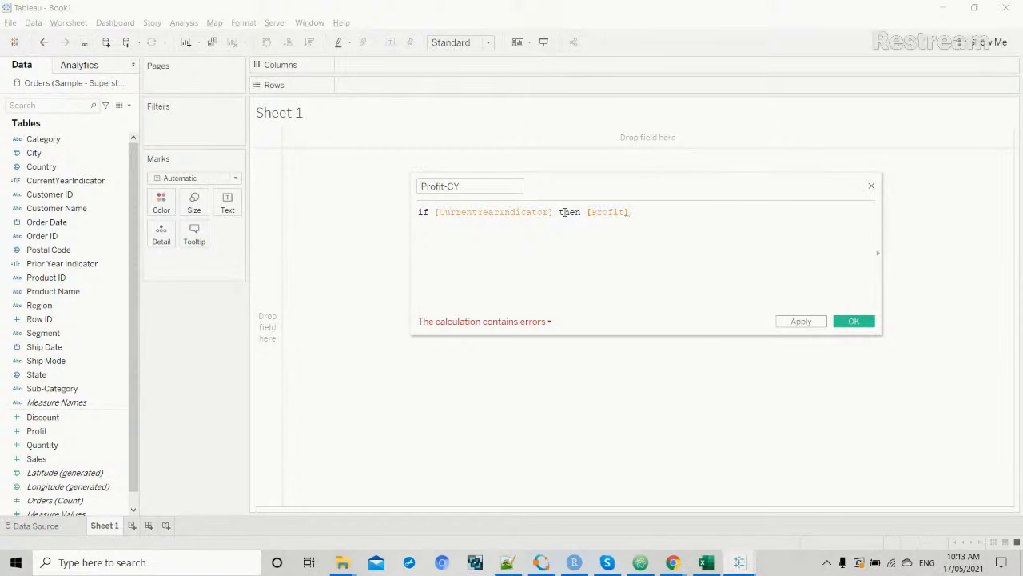
text(END)
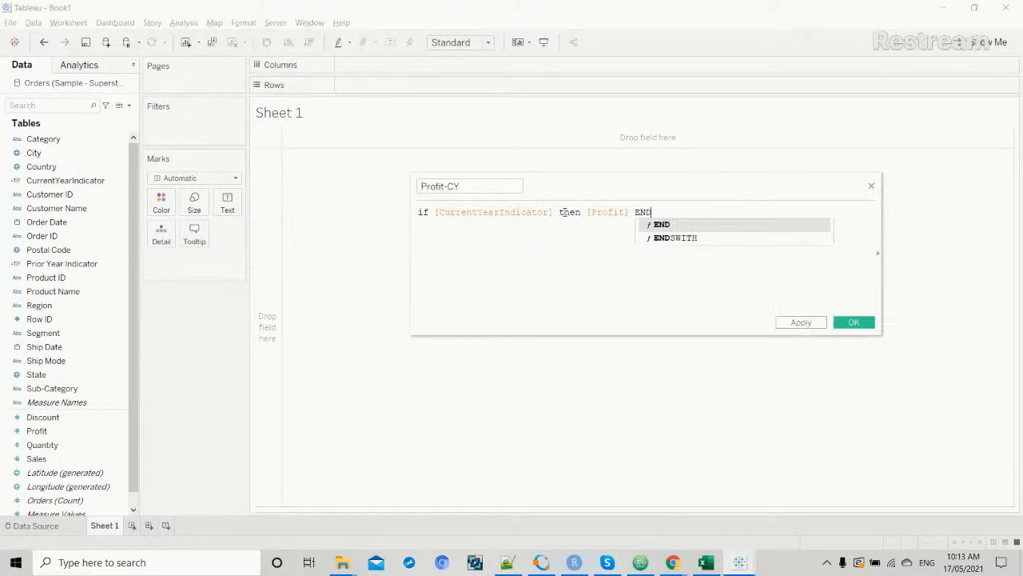
click(537, 280)
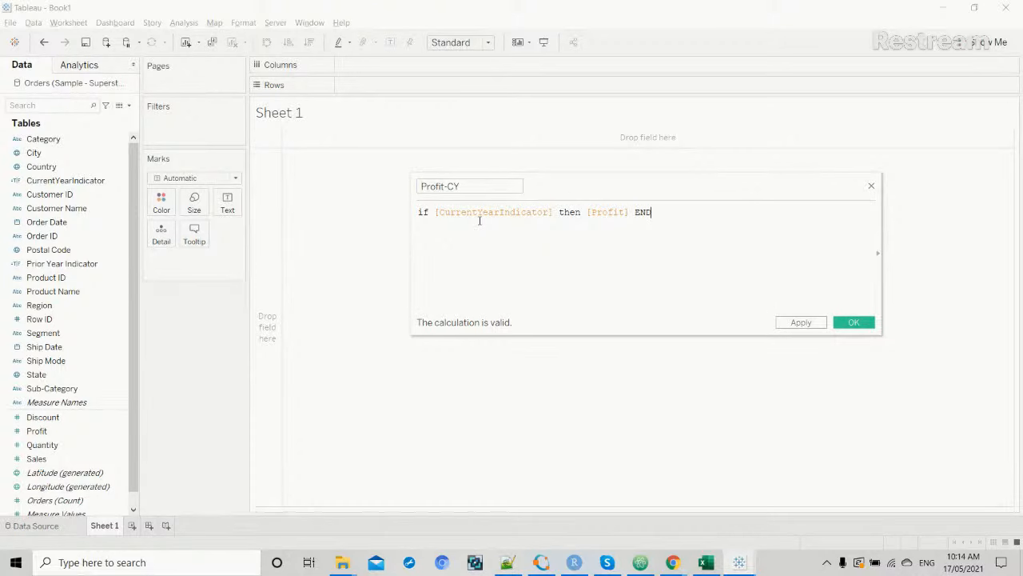
Go through the [Profit] part and the whole if expression of the Profit-CY formula.
triple_click(605, 212)
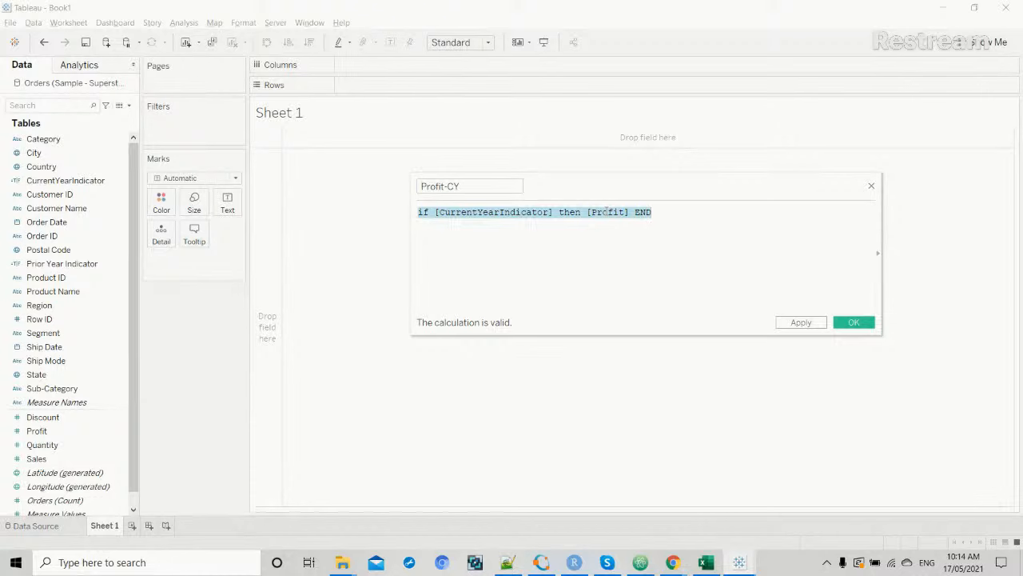
click(605, 212)
double_click(608, 213)
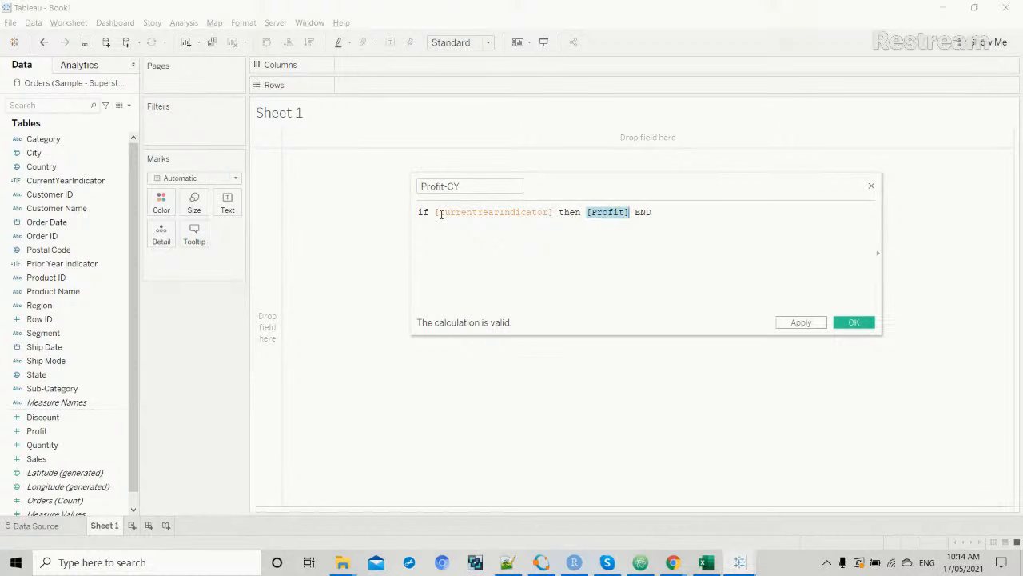
drag(660, 216, 417, 213)
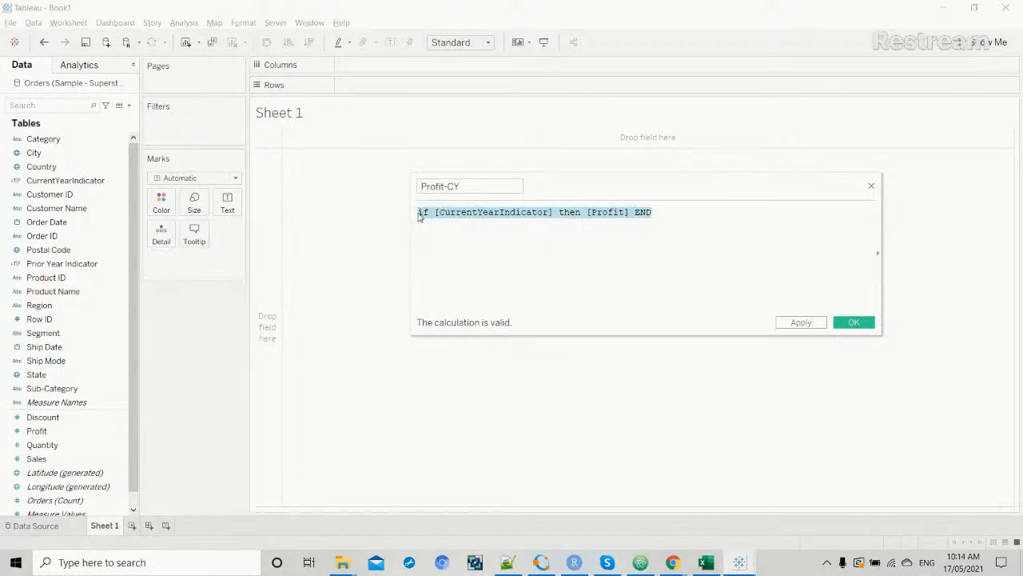
click(418, 213)
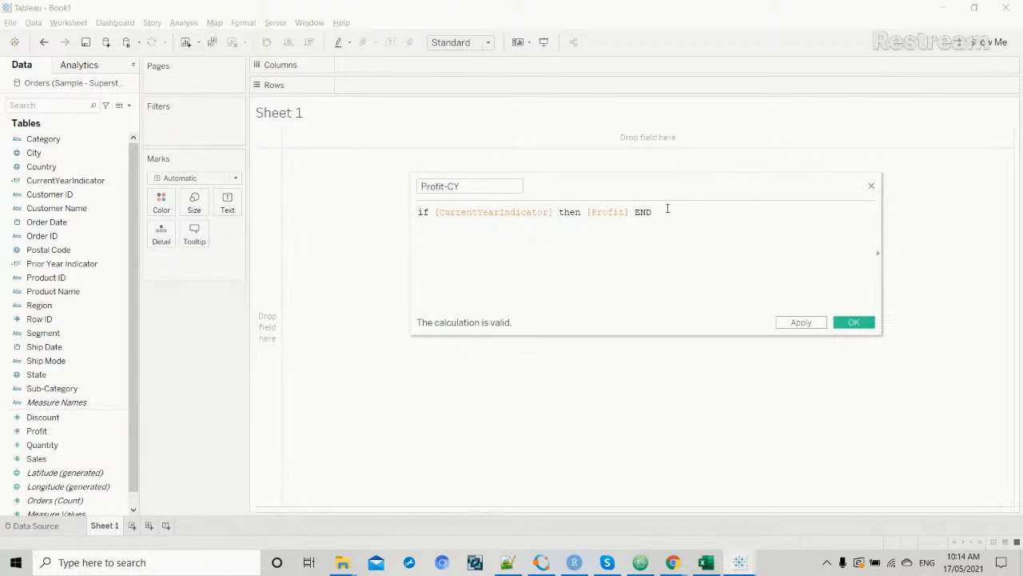
drag(656, 211, 419, 211)
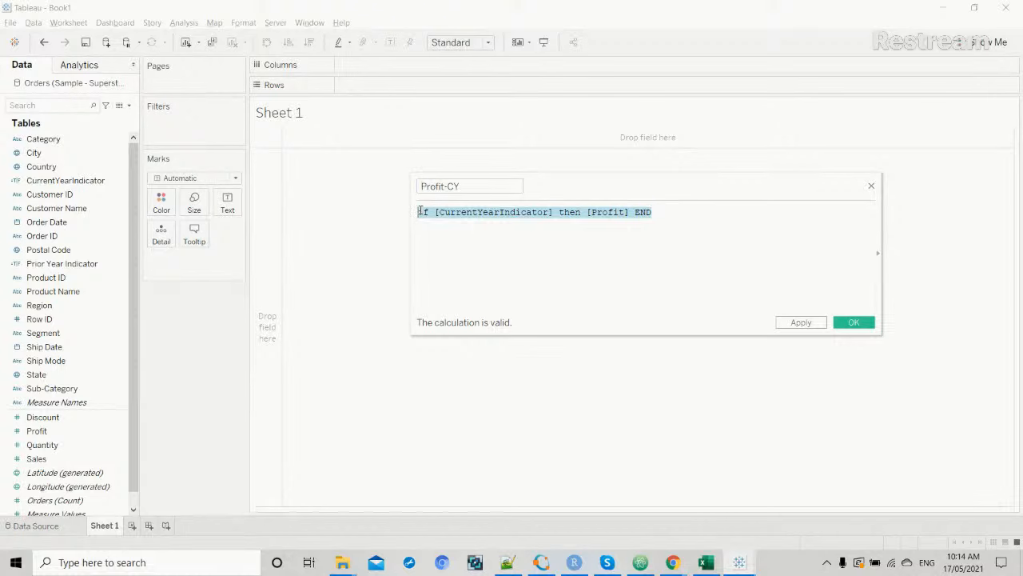
Wrap the Profit-CY if expression in ifnull with 0 as the replacement value.
click(419, 211)
text(ifnull)
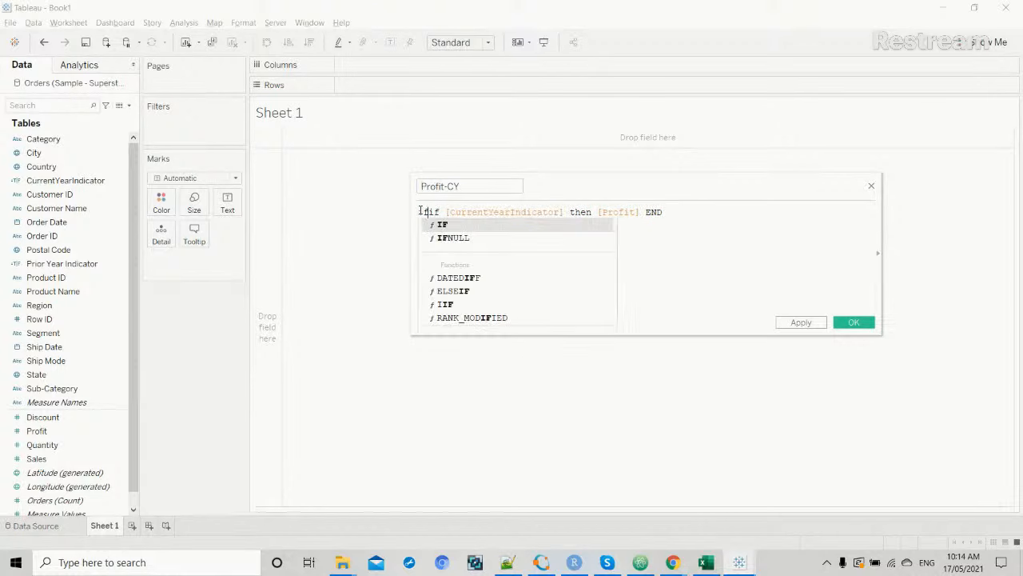
text(()
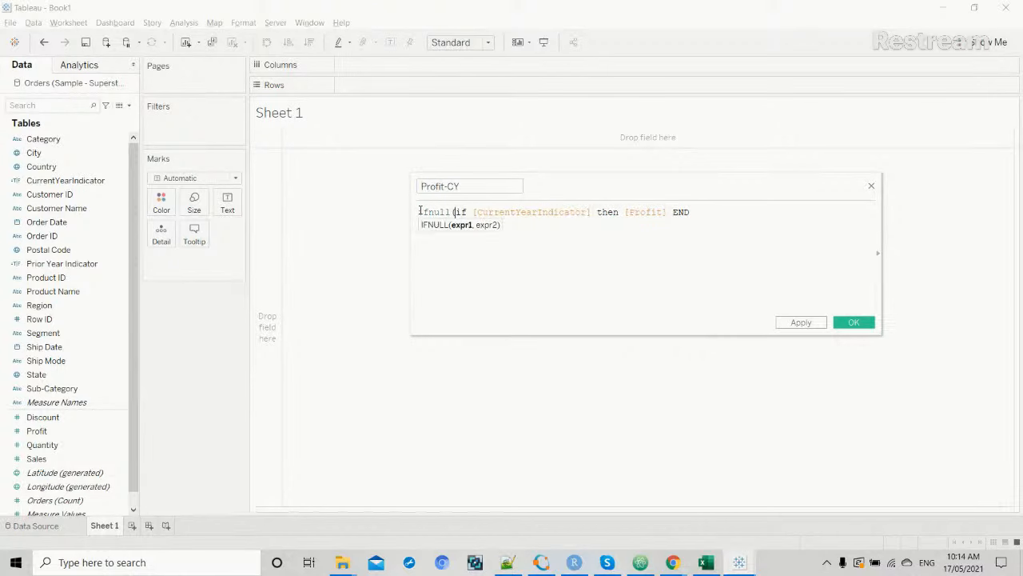
double_click(680, 213)
click(695, 216)
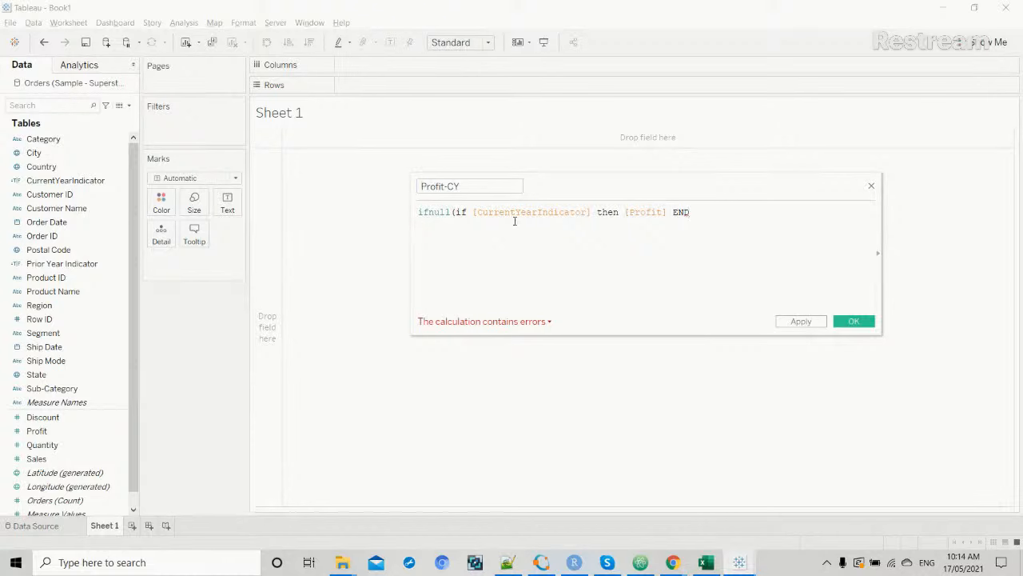
shift+click(454, 213)
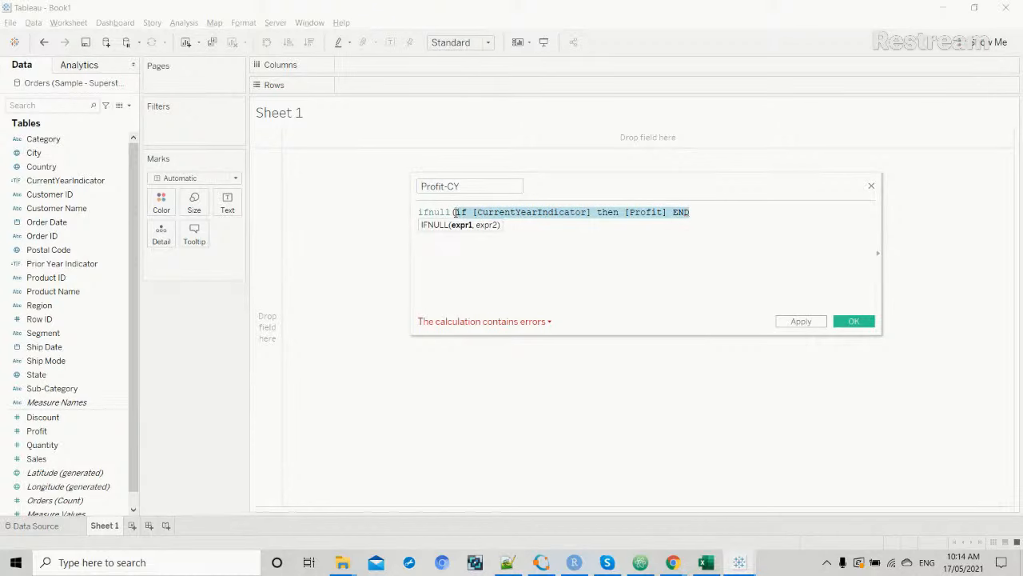
click(708, 216)
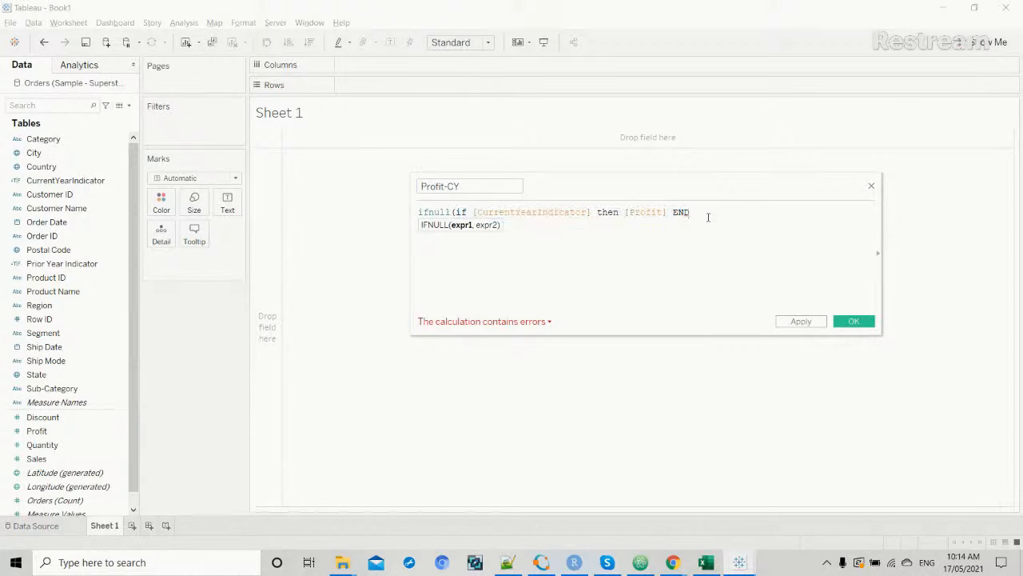
text(,0)
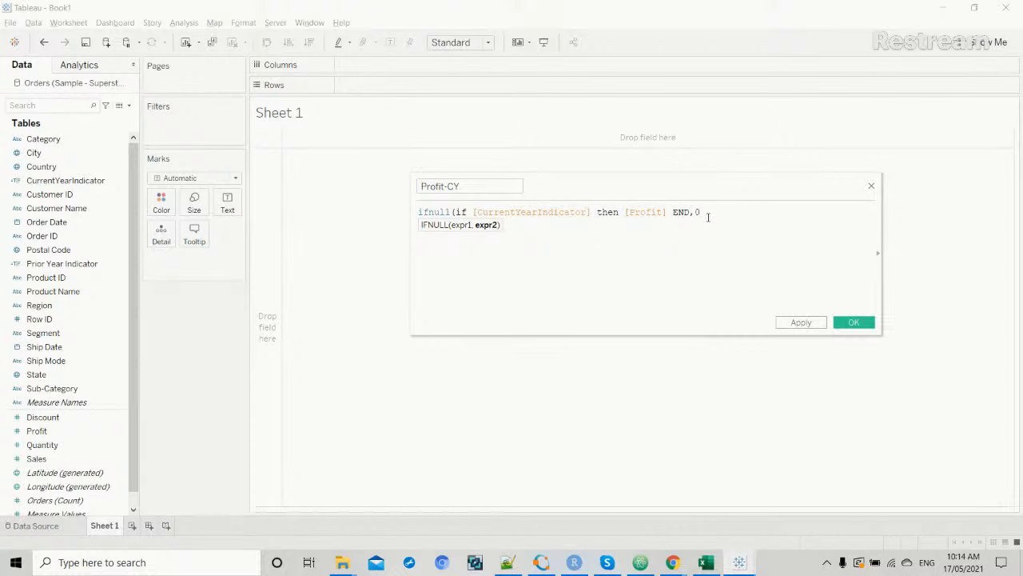
text())
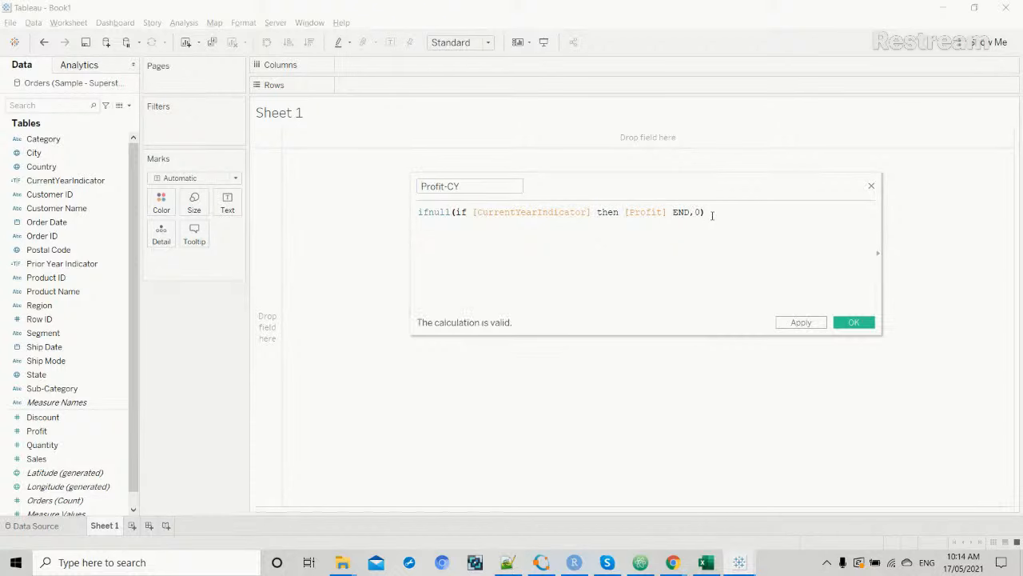
Copy the complete Profit-CY formula and save the calculated field.
triple_click(418, 212)
key(ctrl+c)
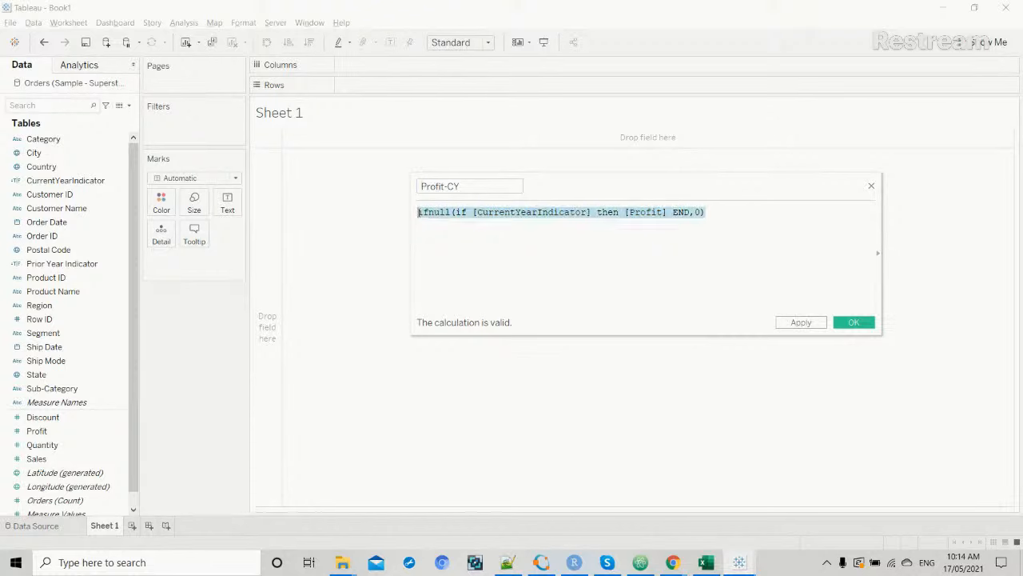
click(854, 323)
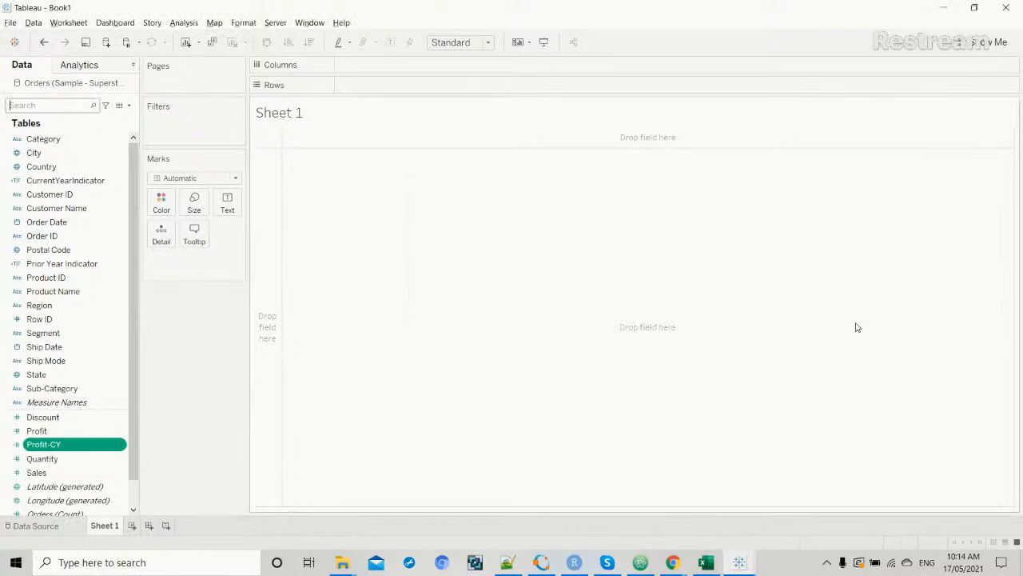
Create a calculated field named Profit-PY and paste the copied ifnull formula into it.
click(128, 107)
click(119, 119)
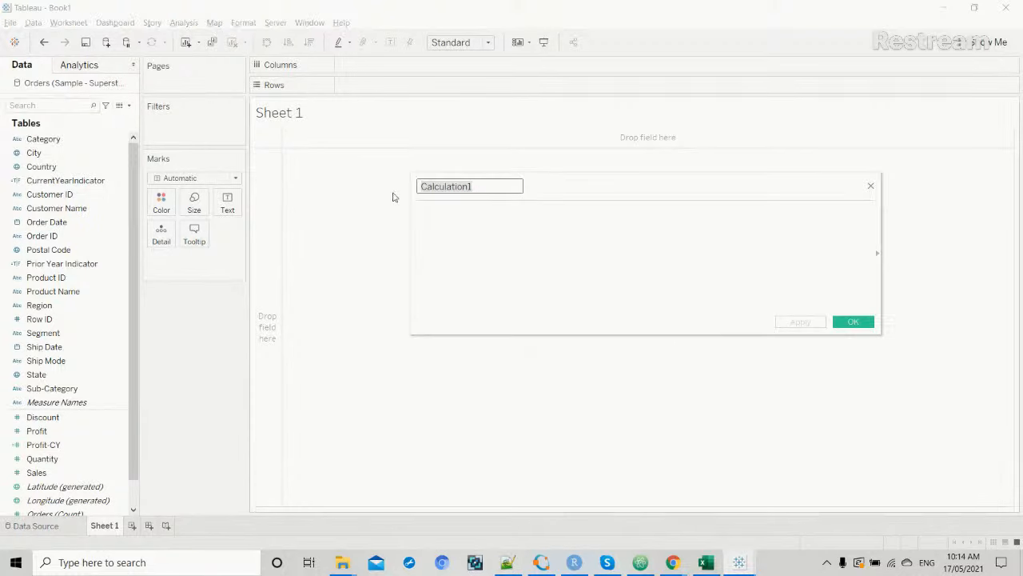
drag(480, 188, 399, 189)
text(Profit-)
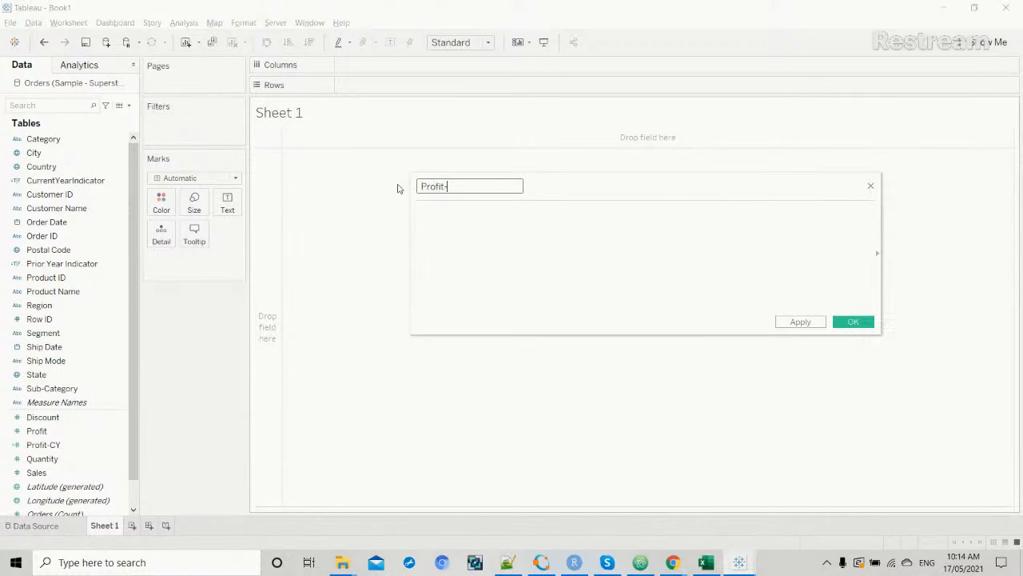
text(PY)
click(439, 215)
key(ctrl+v)
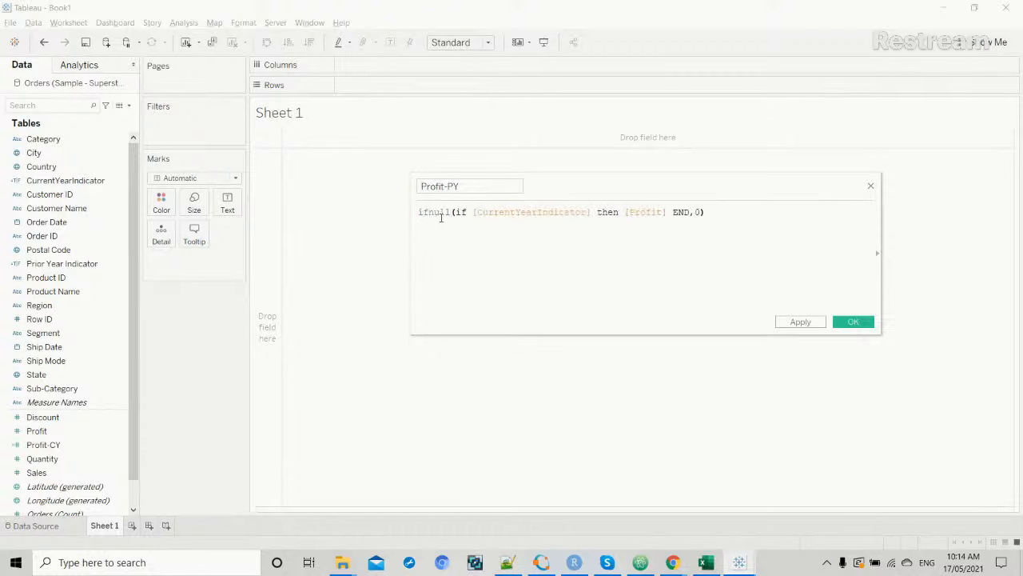
Replace [CurrentYearIndicator] with [Prior Year Indicator] in the Profit-PY formula and save the field.
double_click(512, 212)
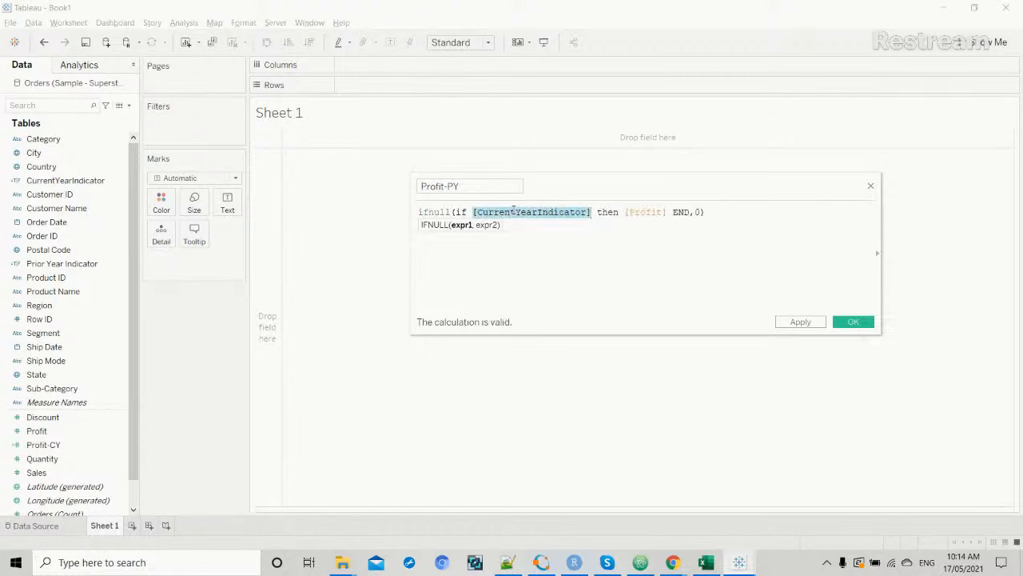
text(Prio)
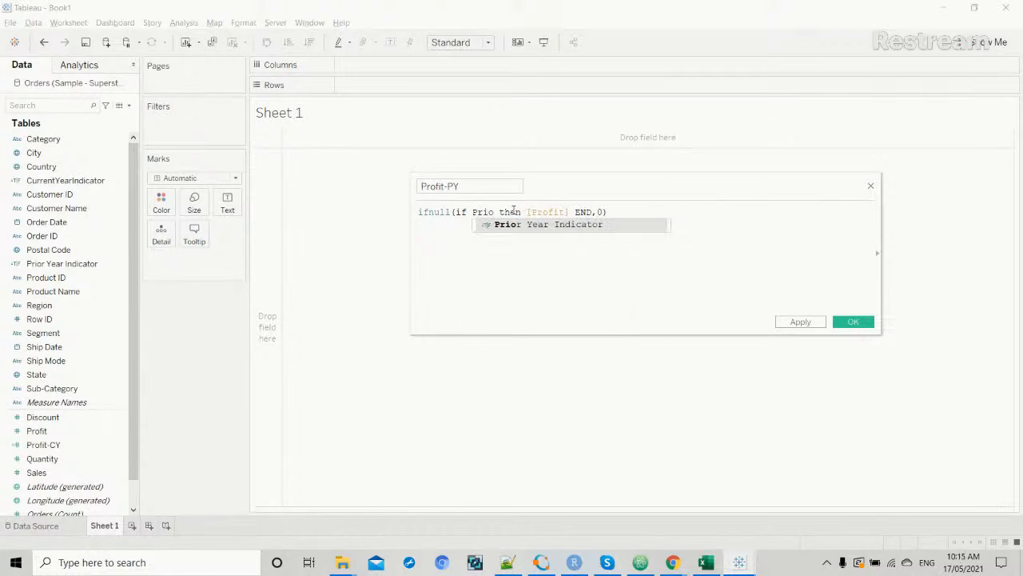
text(r)
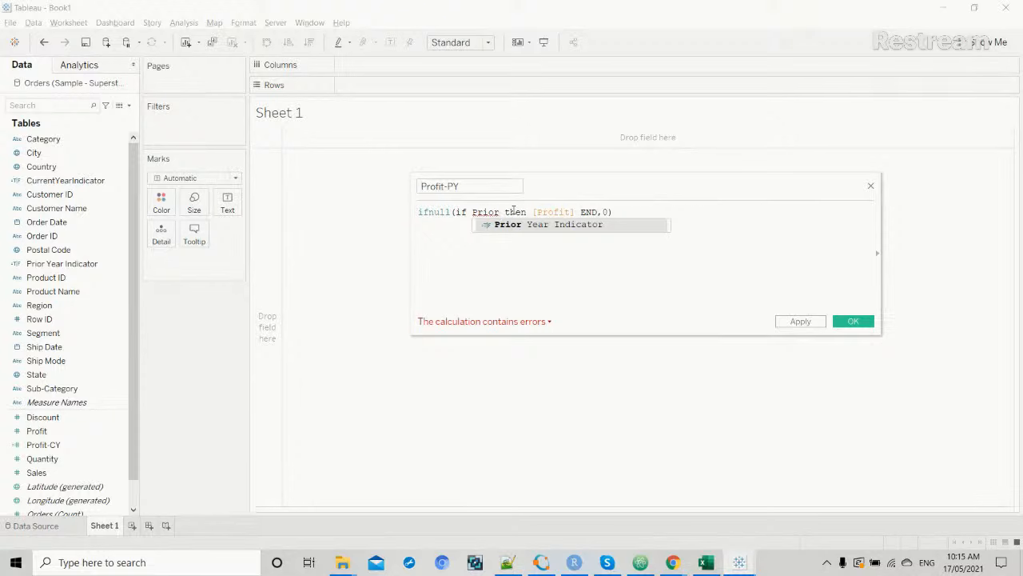
key(Return)
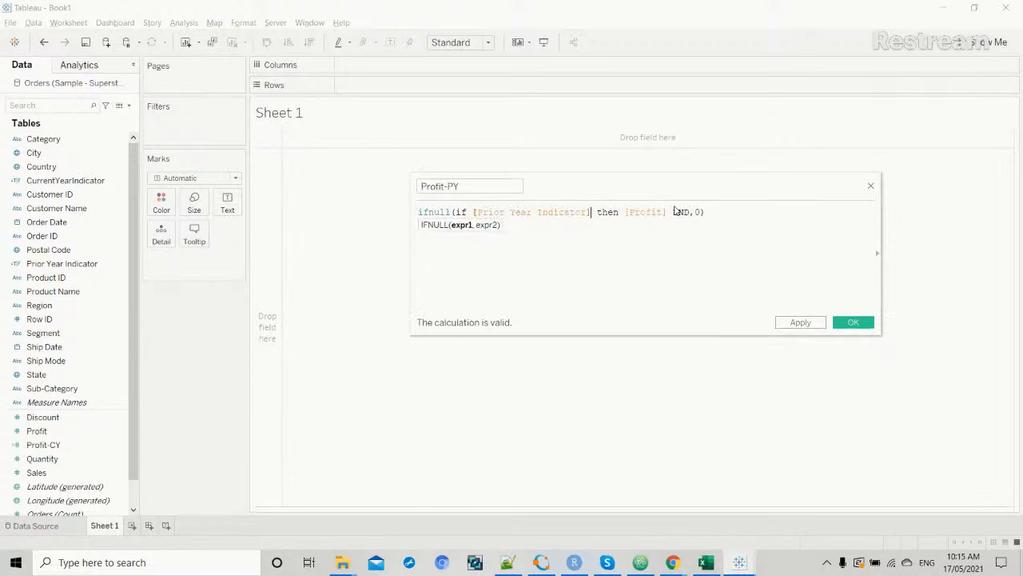
drag(689, 212, 459, 212)
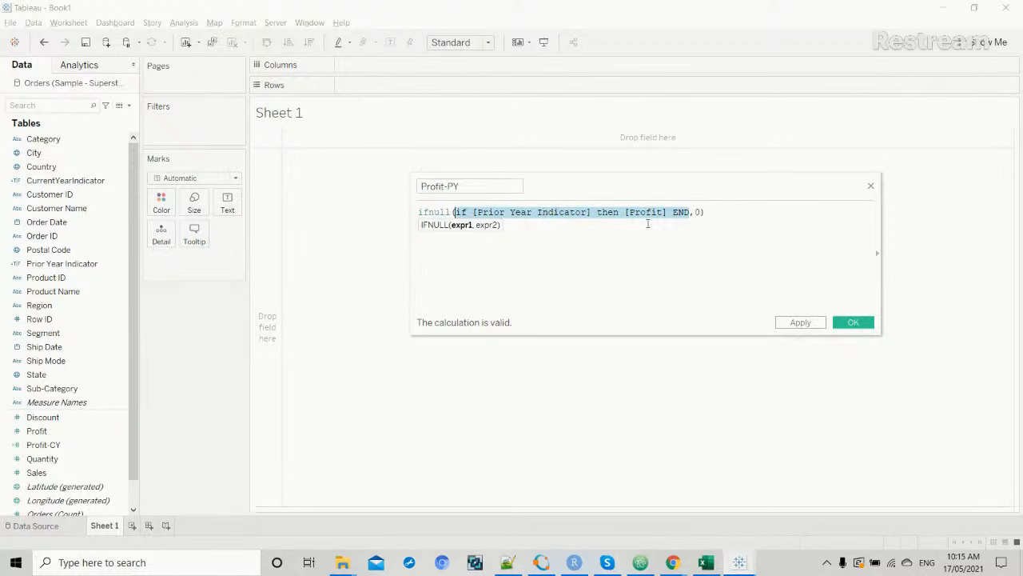
click(702, 212)
text())
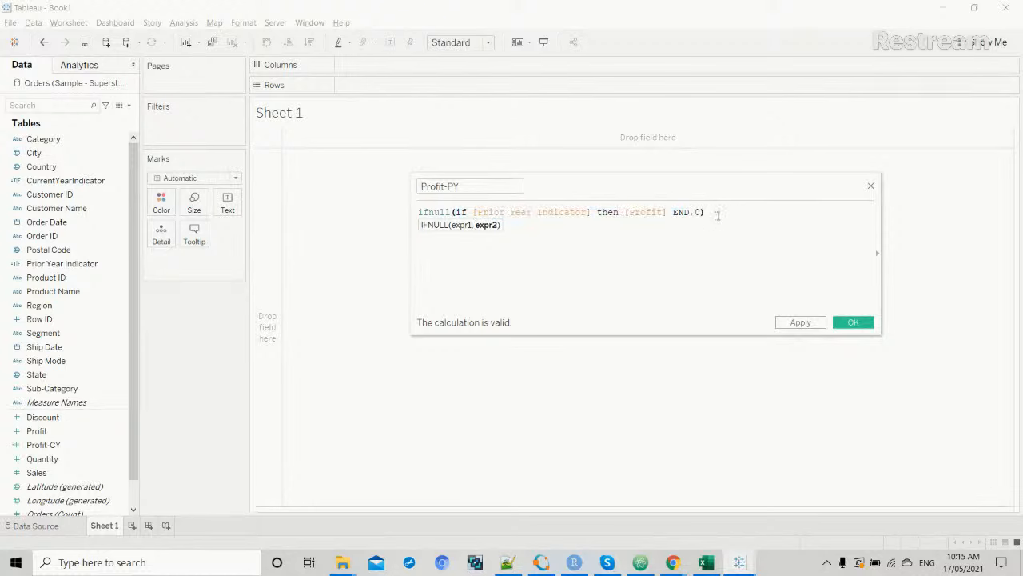
click(850, 324)
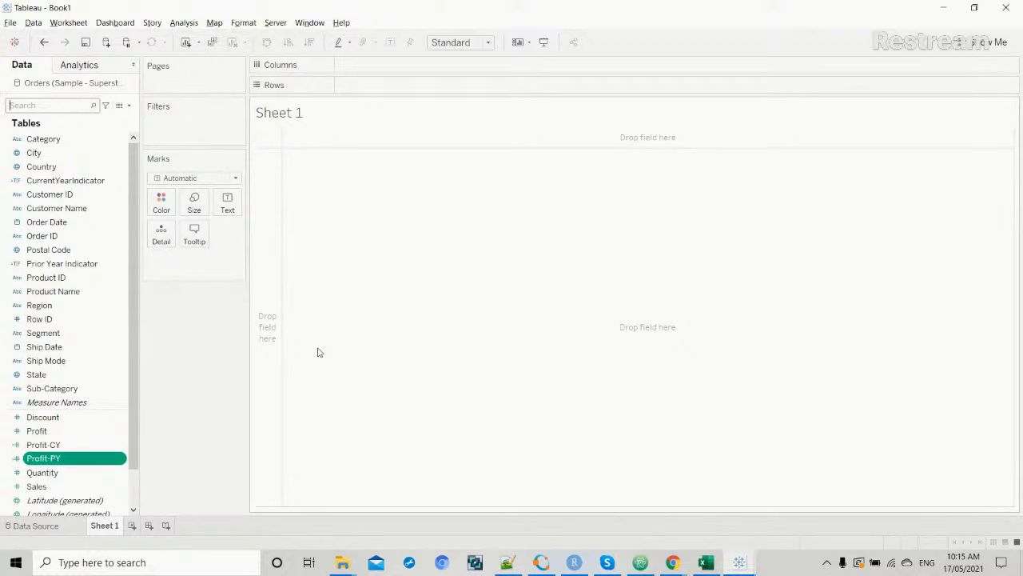
Place Profit-CY on Columns as a discrete value and widen its column in the view.
click(37, 450)
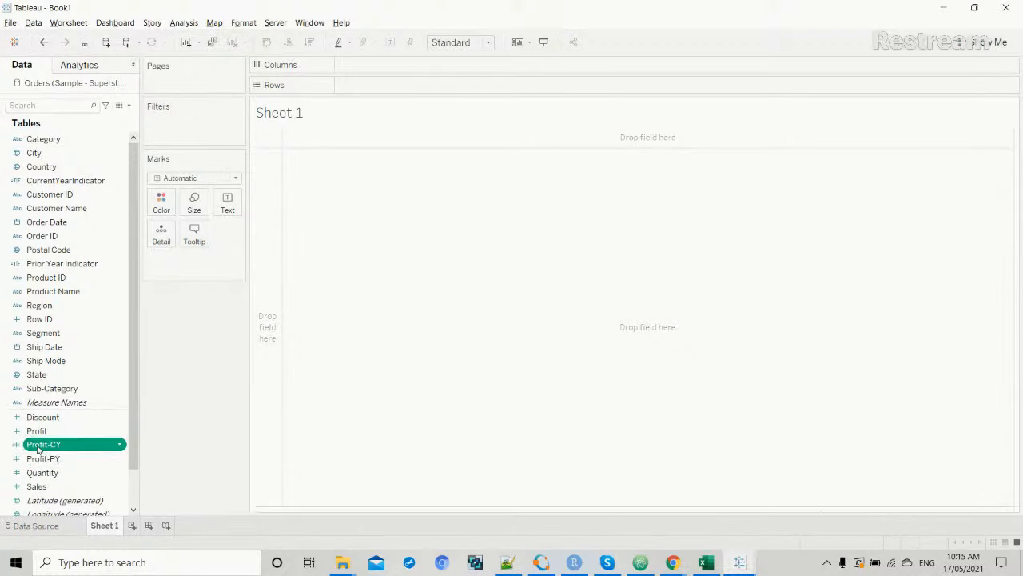
drag(38, 450, 379, 69)
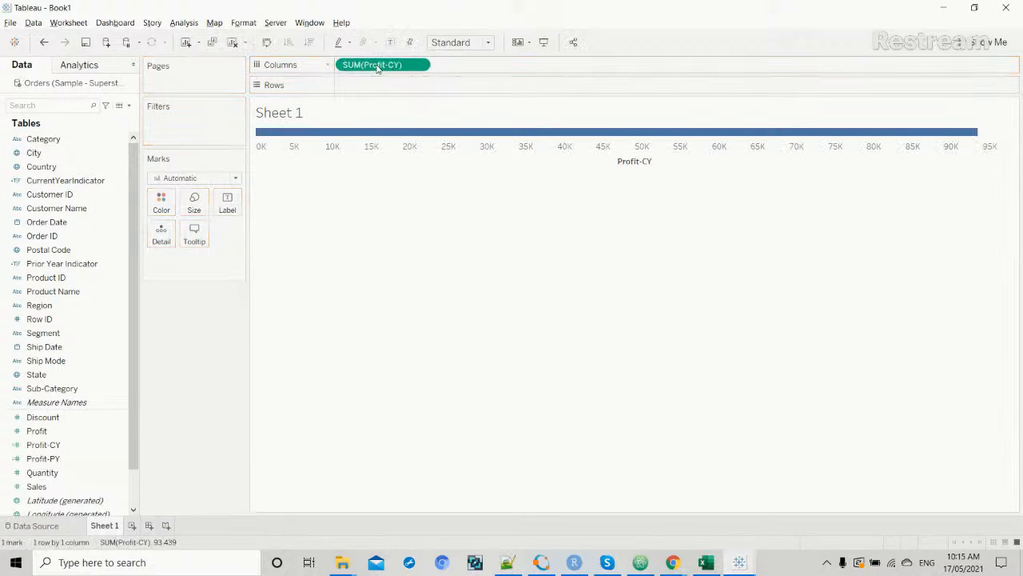
click(420, 64)
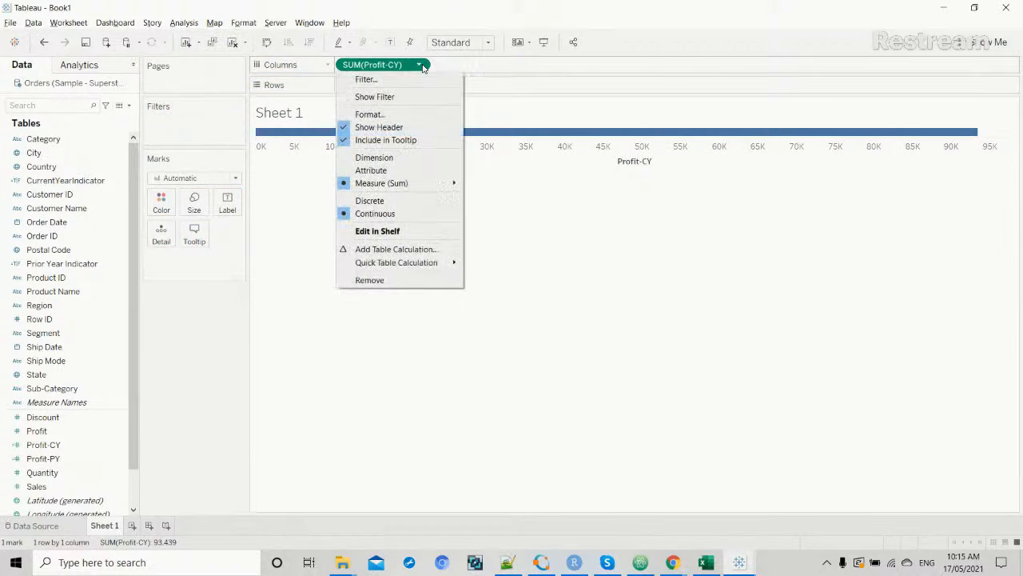
click(392, 201)
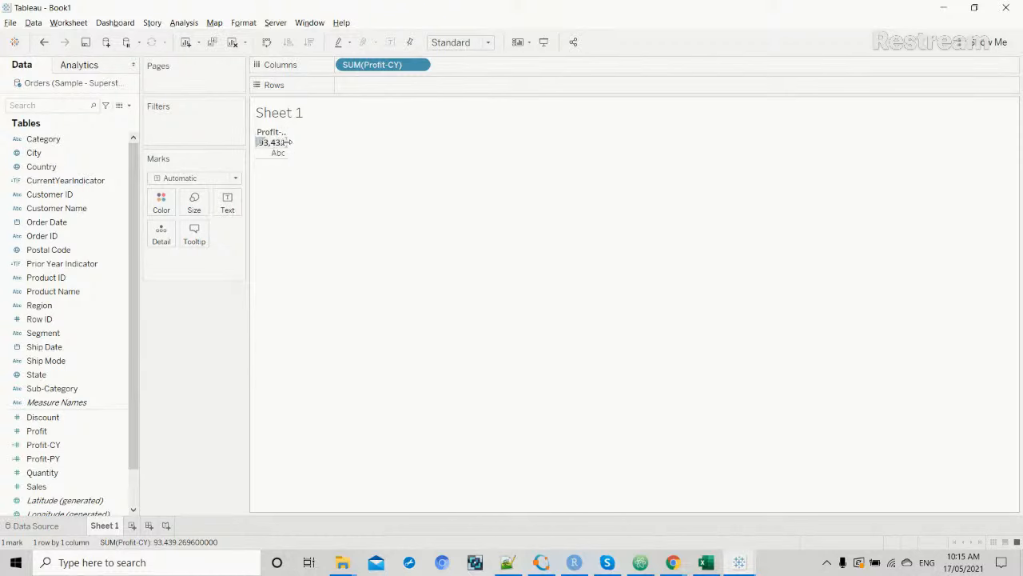
mouse_move(287, 143)
mouse_down()
mouse_move(313, 144)
mouse_move(304, 146)
mouse_up()
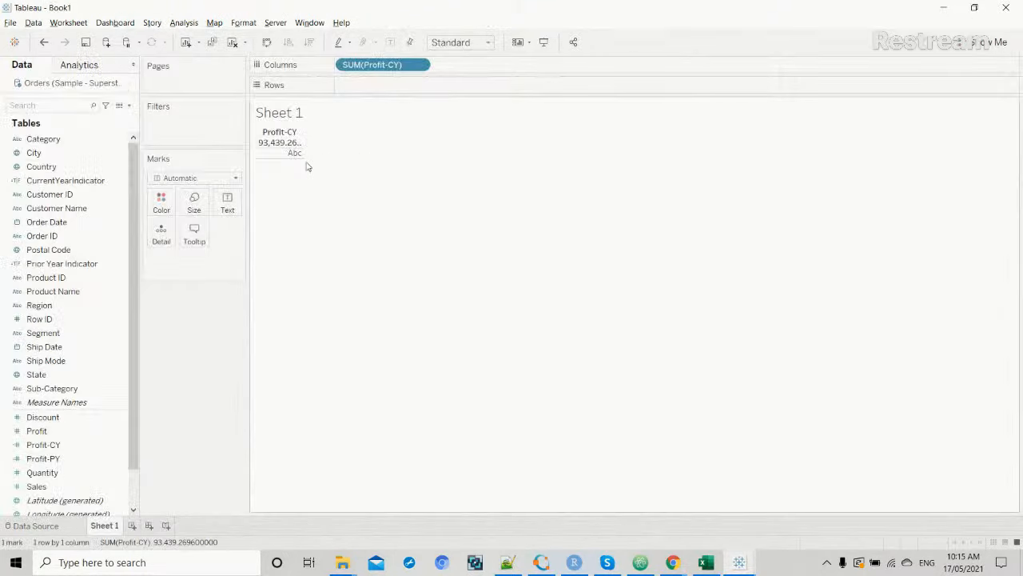
Format the Profit-CY header numbers as Currency (Custom) with display units in Thousands (K).
click(284, 147)
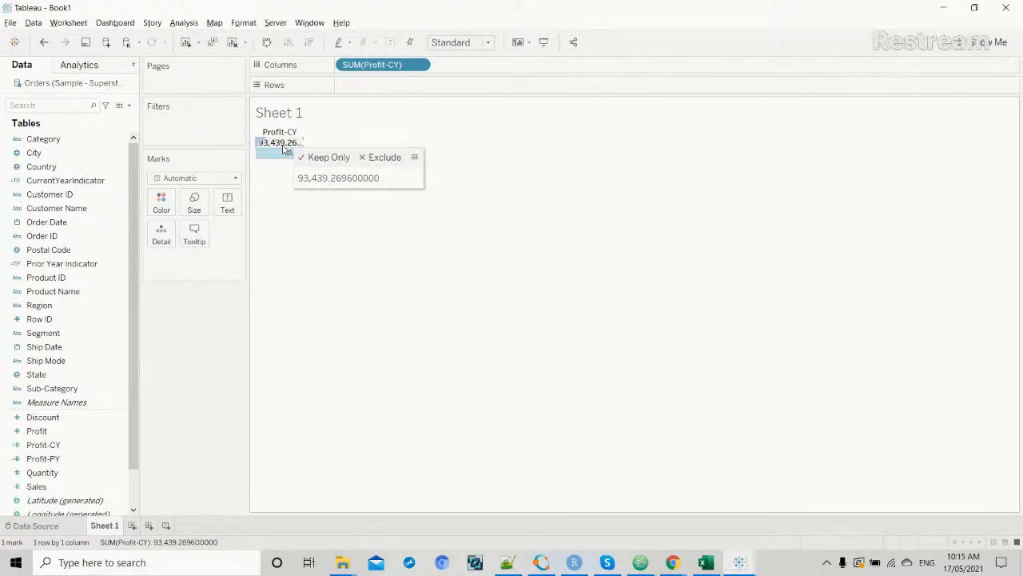
right_click(287, 147)
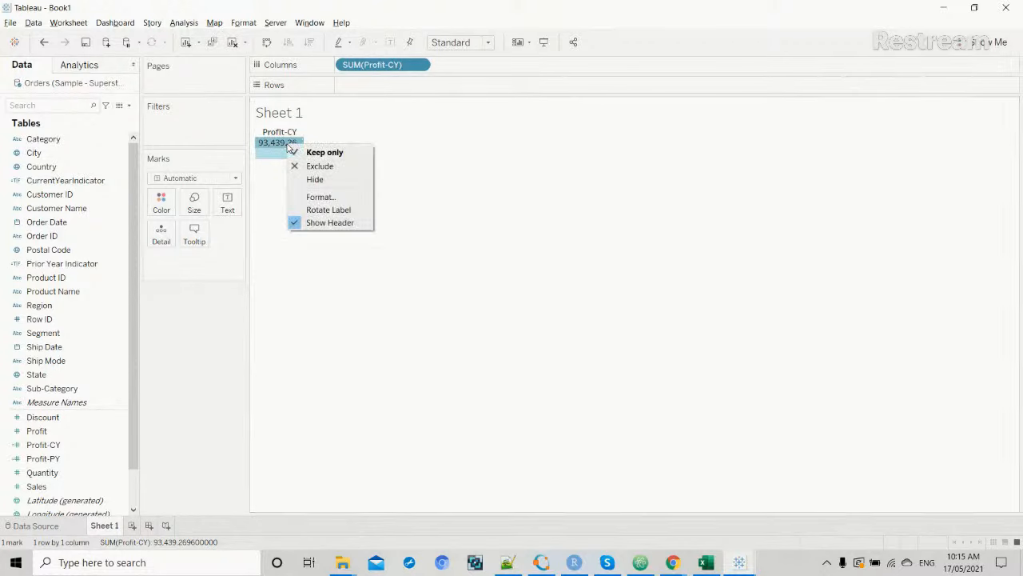
click(304, 197)
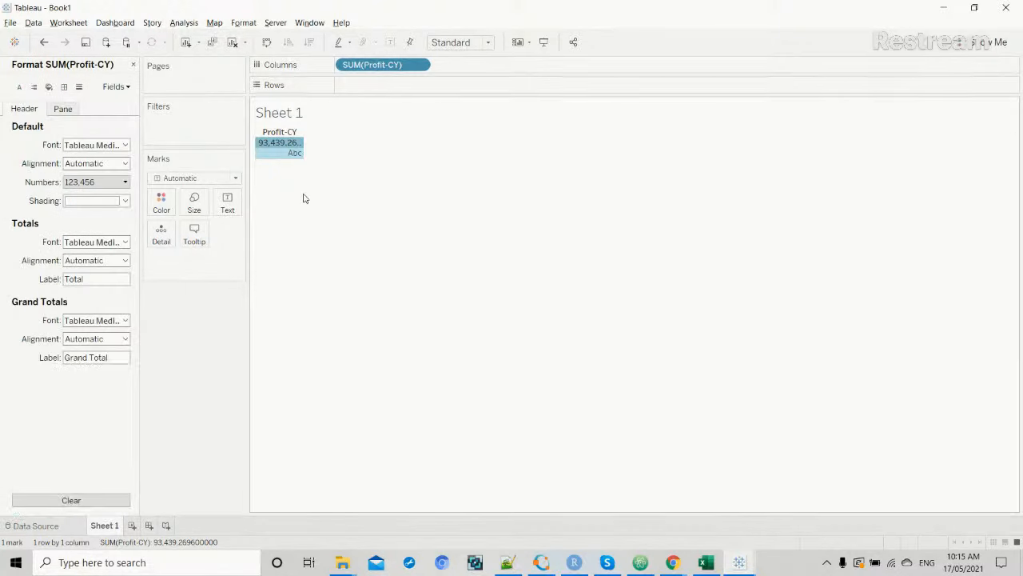
click(125, 183)
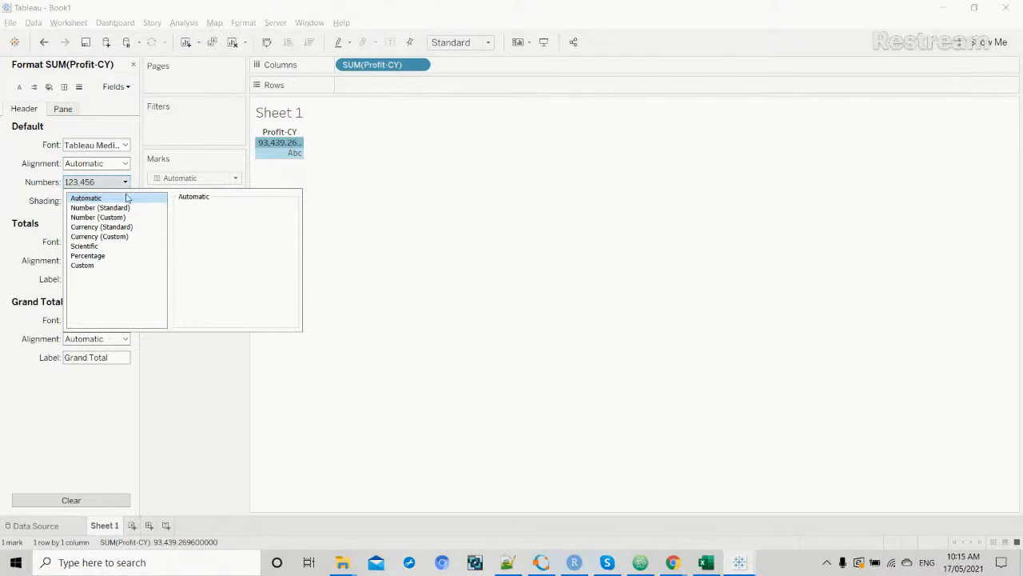
click(124, 237)
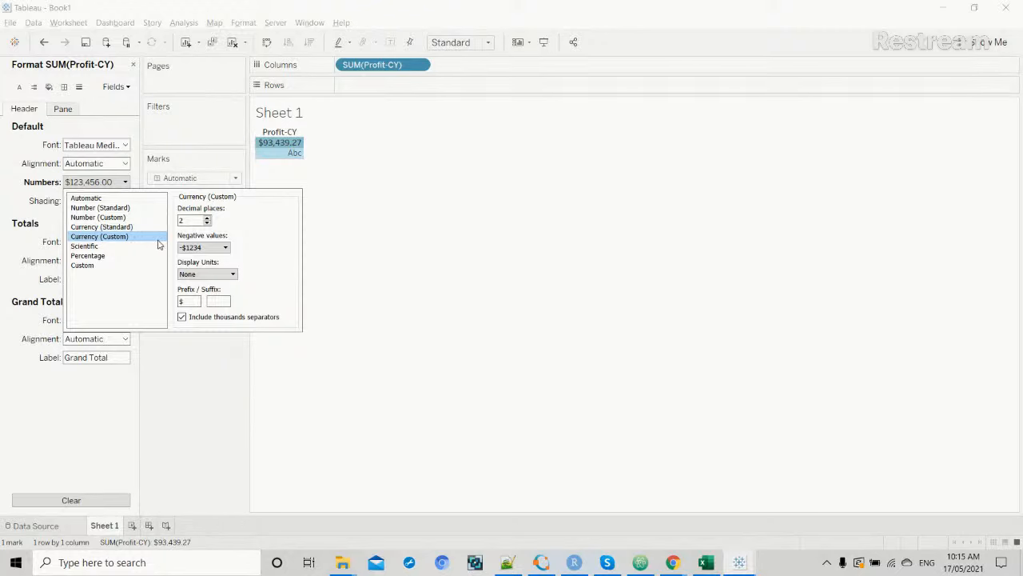
click(218, 275)
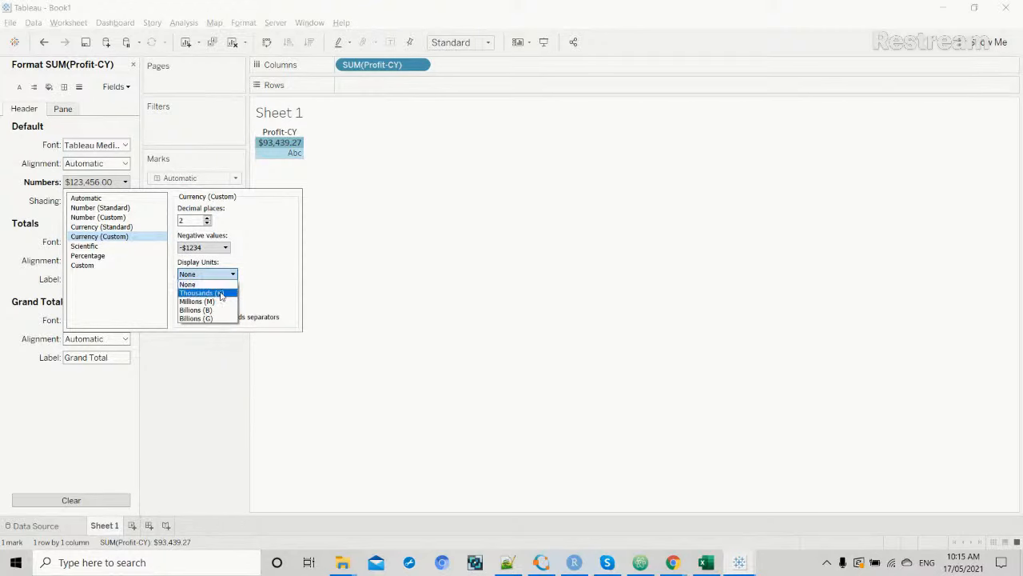
click(220, 293)
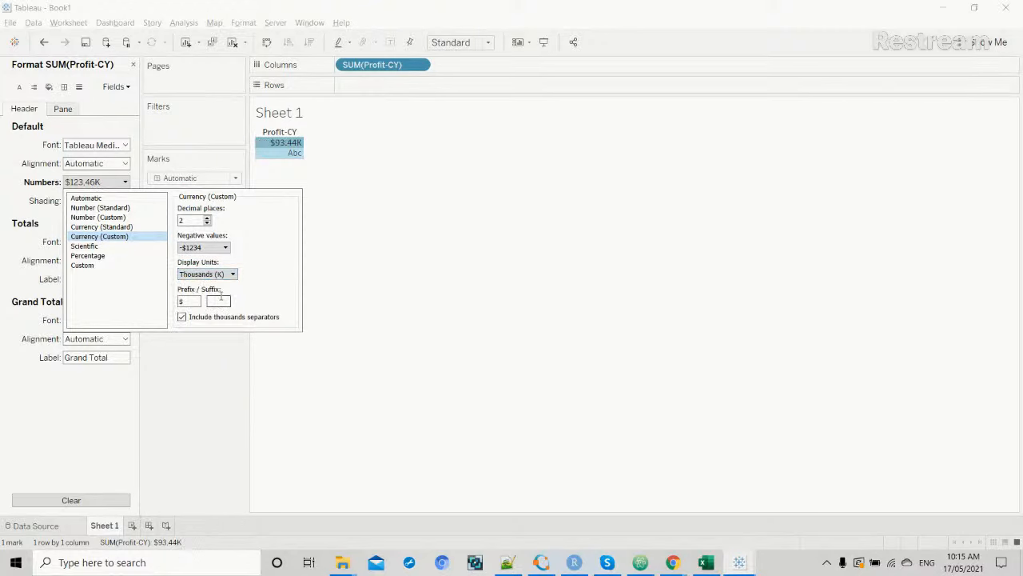
click(335, 244)
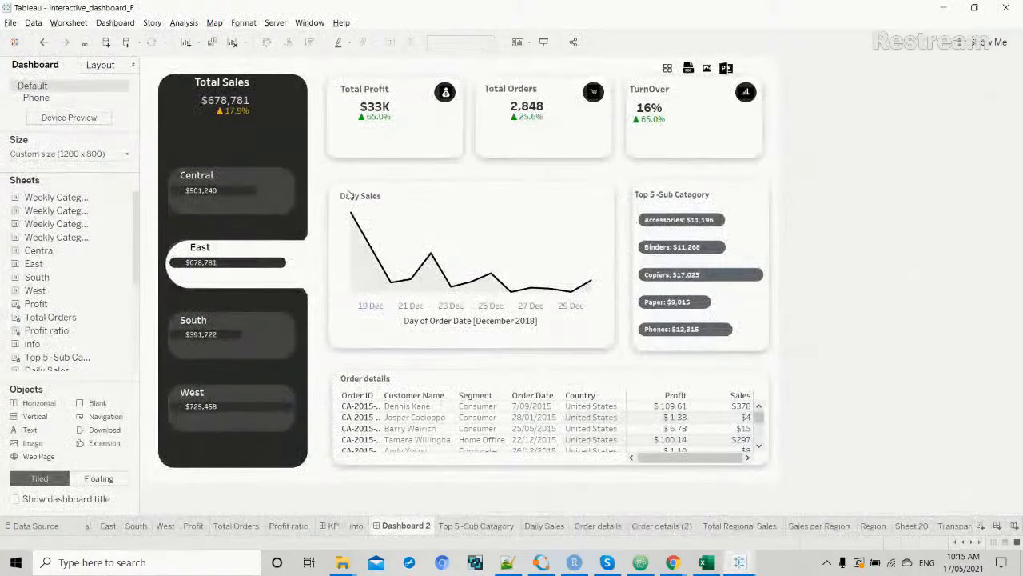
Set the worksheet's default font size to 12 and hide the field labels for columns.
mouse_move(217, 265)
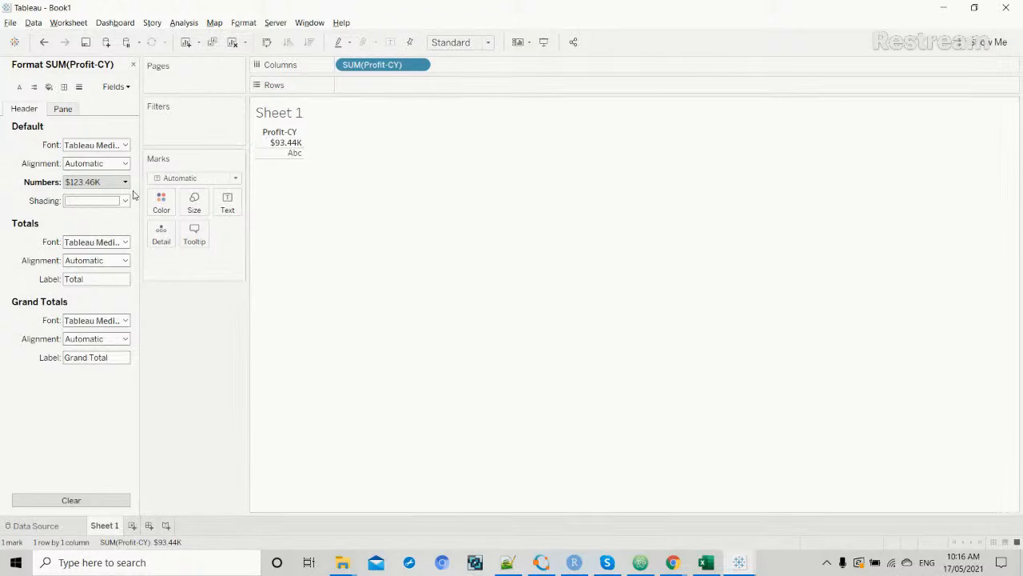
click(20, 92)
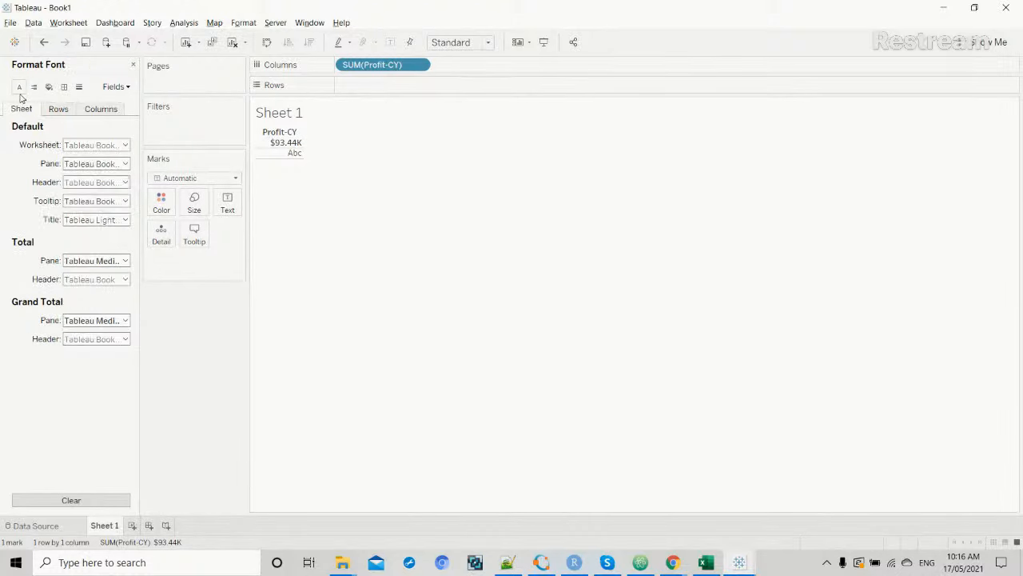
click(125, 145)
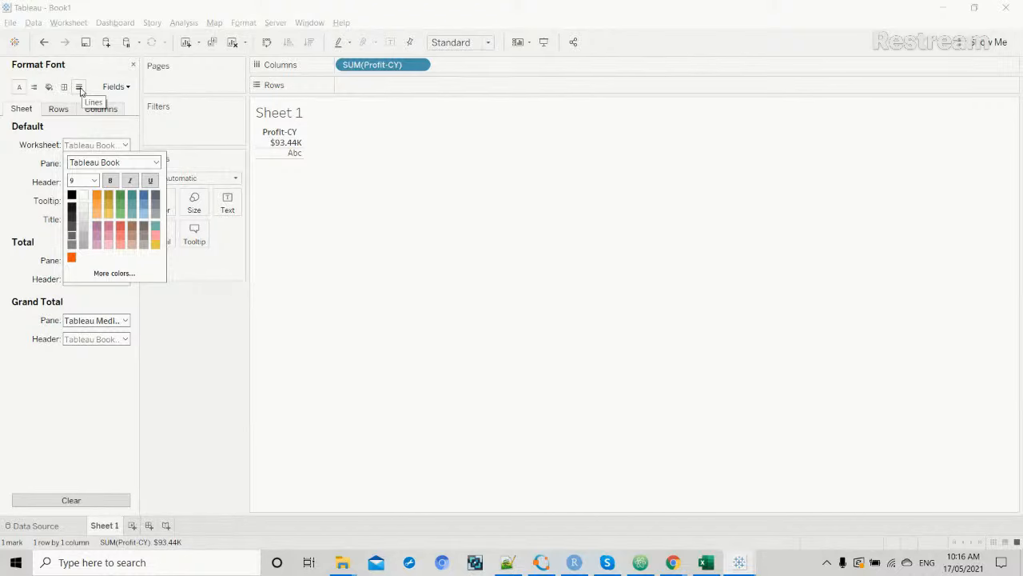
click(155, 105)
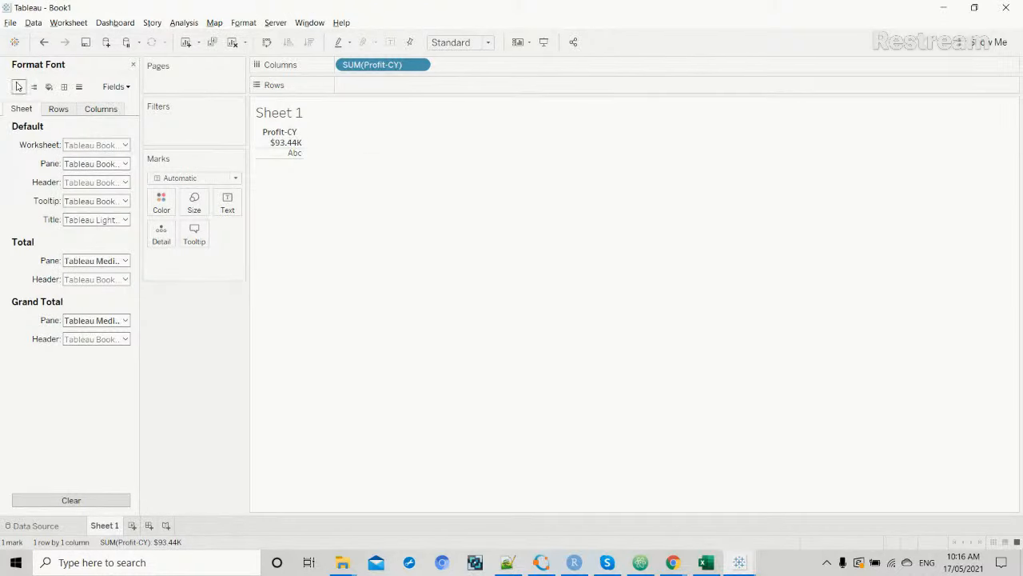
click(125, 147)
click(95, 181)
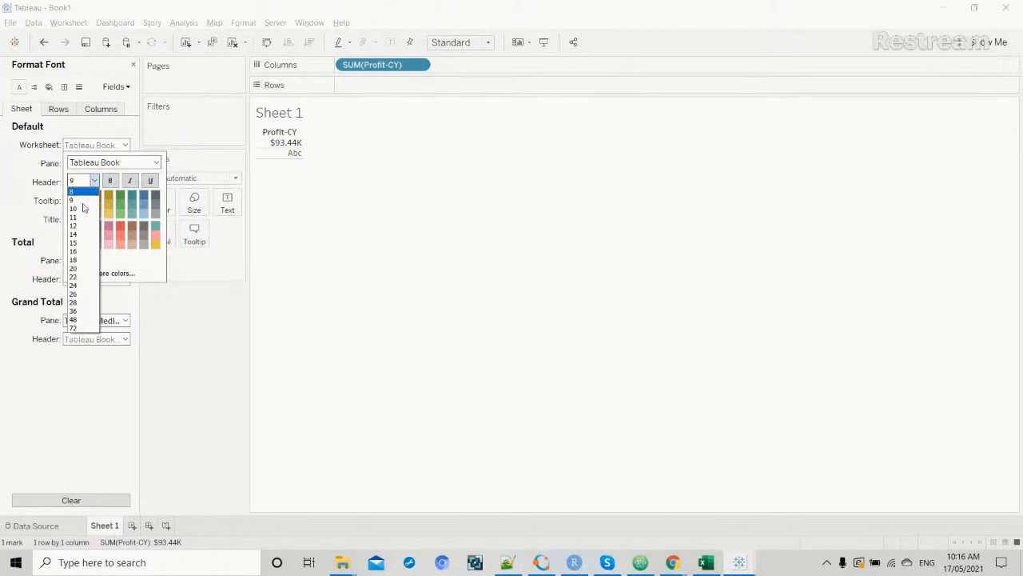
click(75, 225)
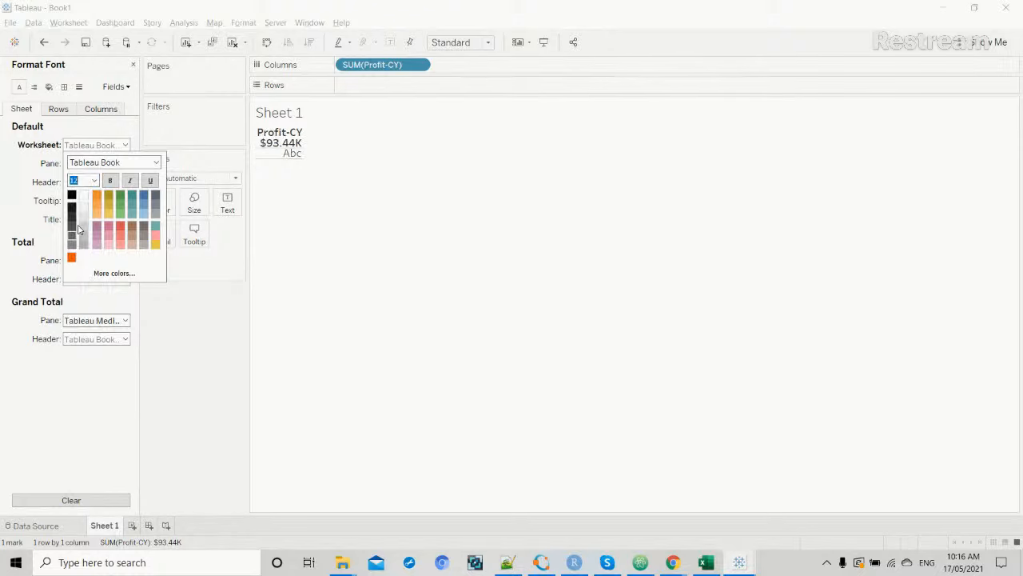
click(190, 353)
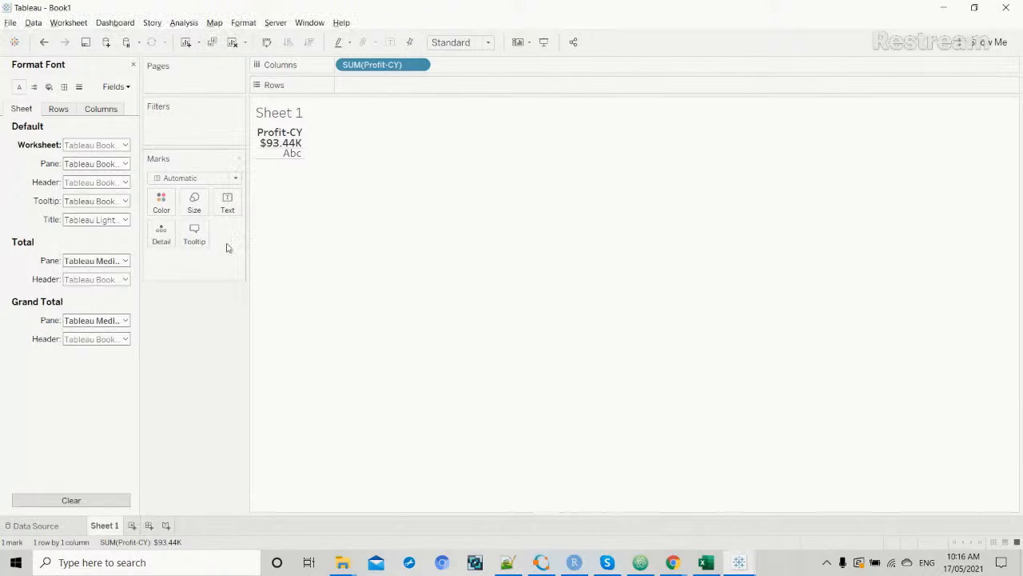
right_click(279, 134)
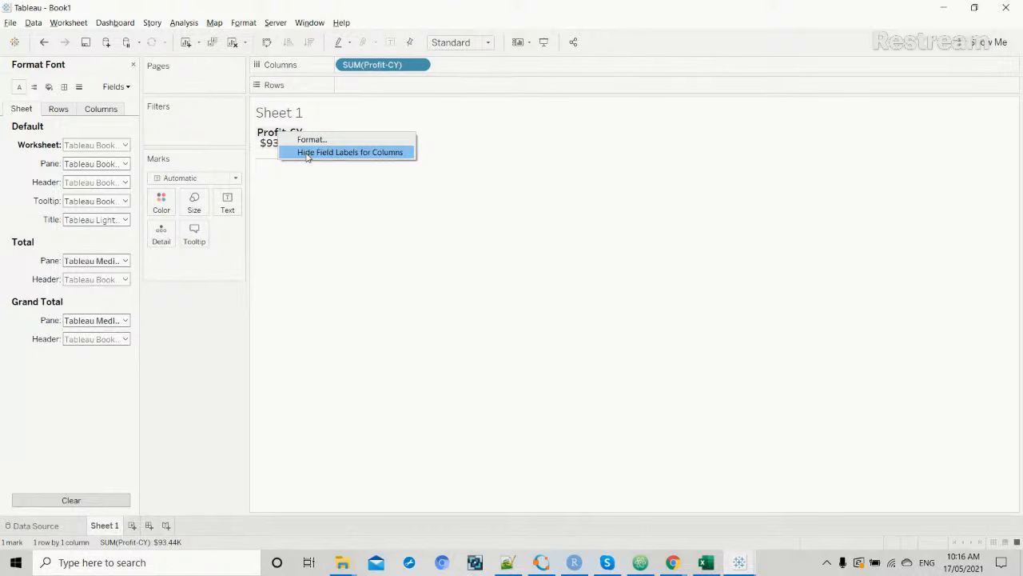
click(307, 152)
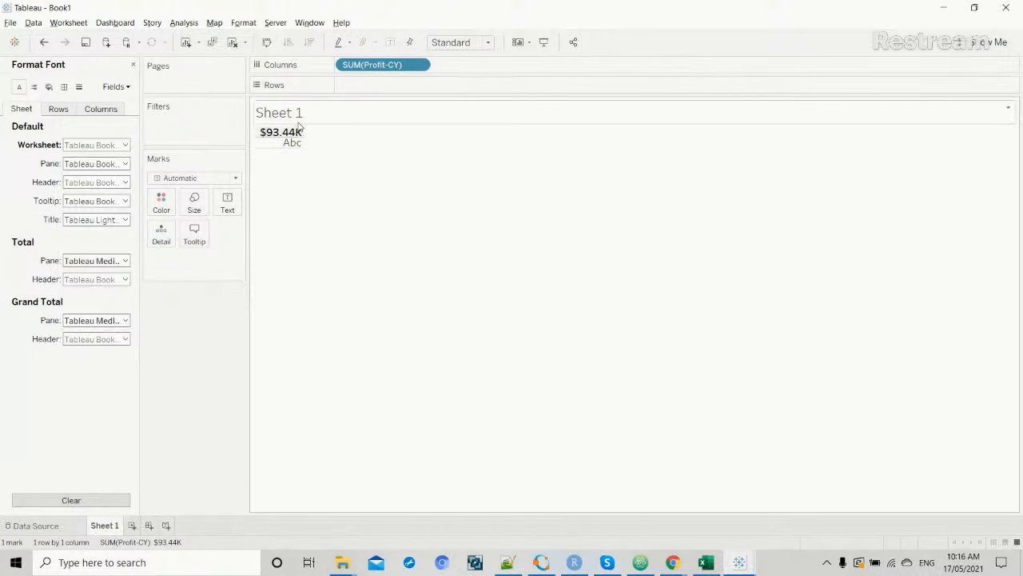
Replace the sheet name placeholder in the worksheet title with the text Total Profit.
right_click(298, 122)
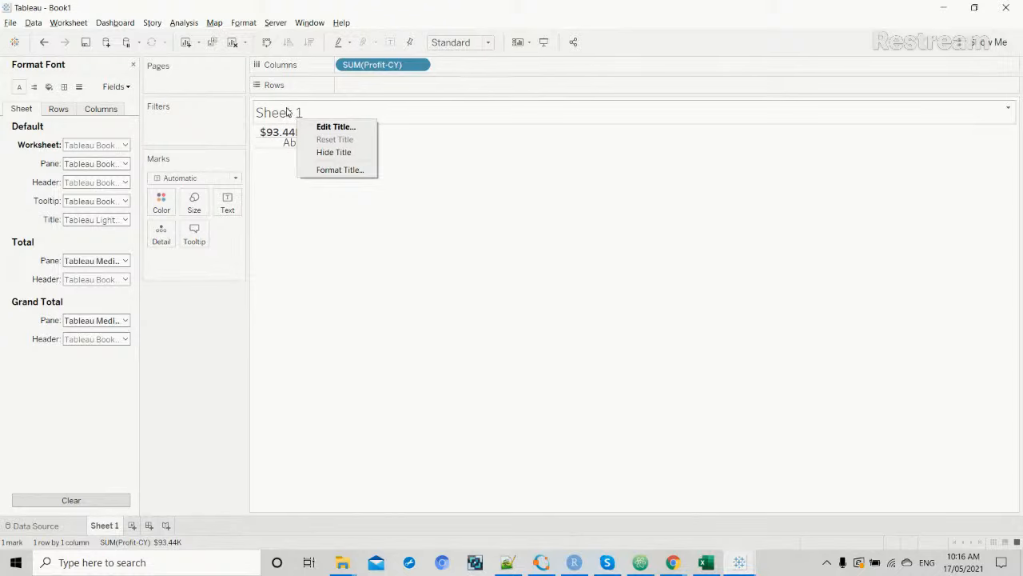
click(286, 113)
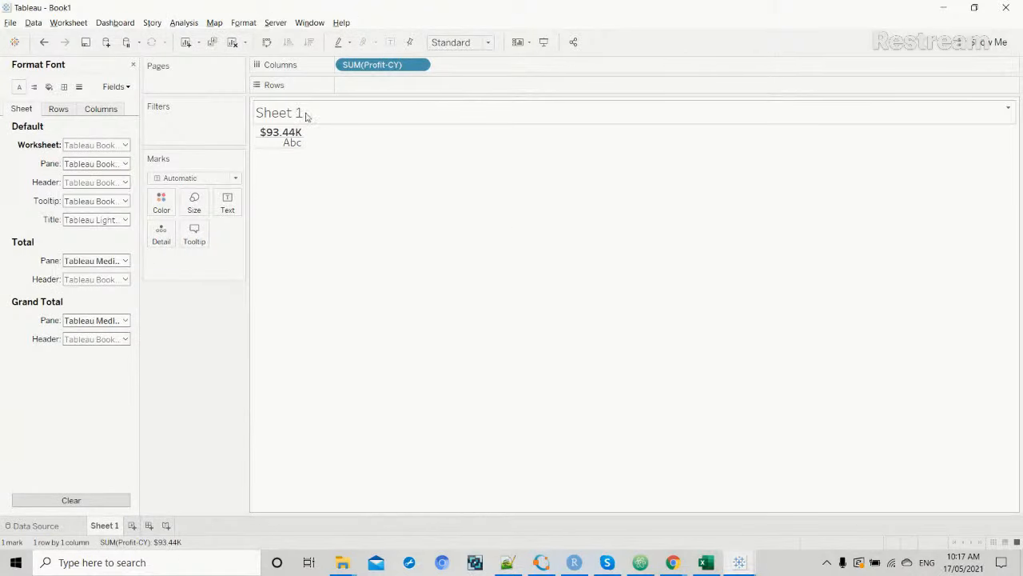
double_click(308, 115)
drag(469, 236, 374, 230)
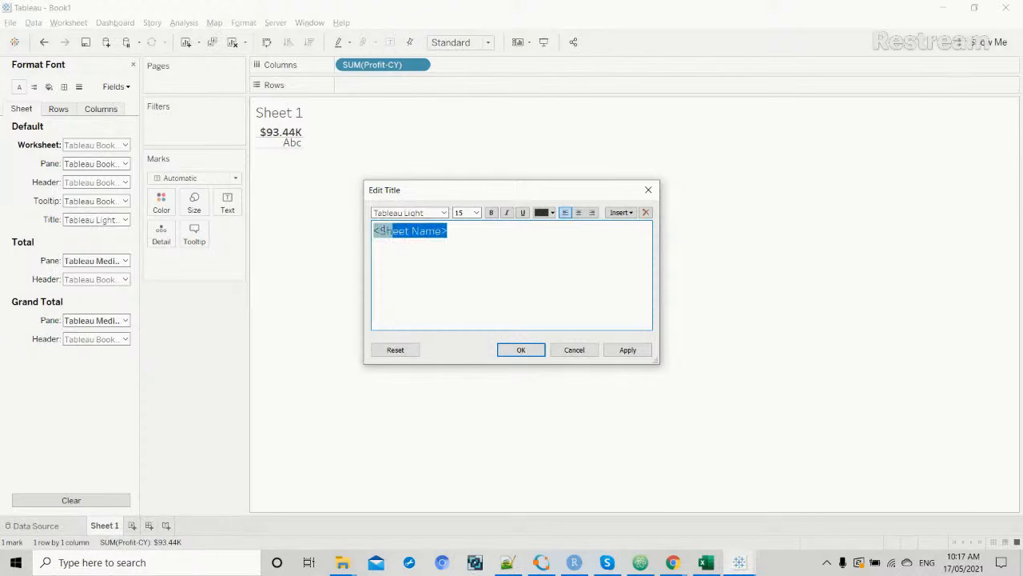
text(Total Profi)
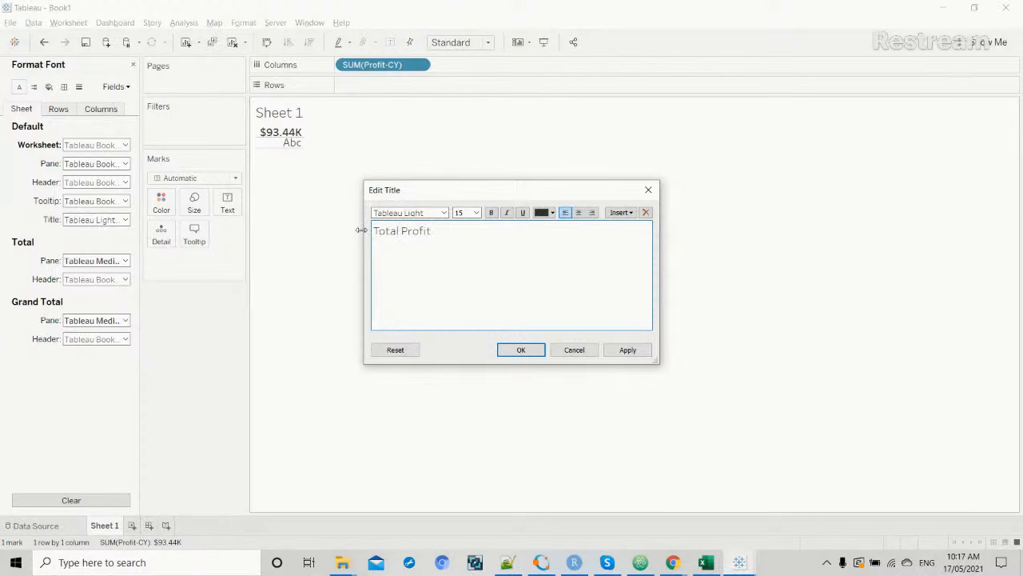
text(t)
Format the Total Profit title as bold Tableau Medium, size 11, in dark grey, and apply it.
drag(457, 231, 373, 230)
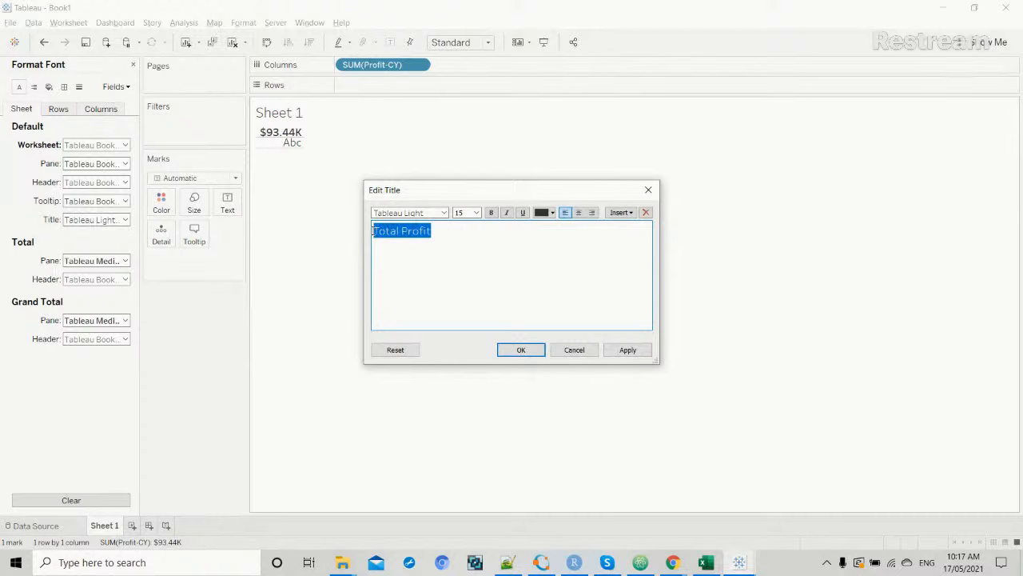
click(476, 214)
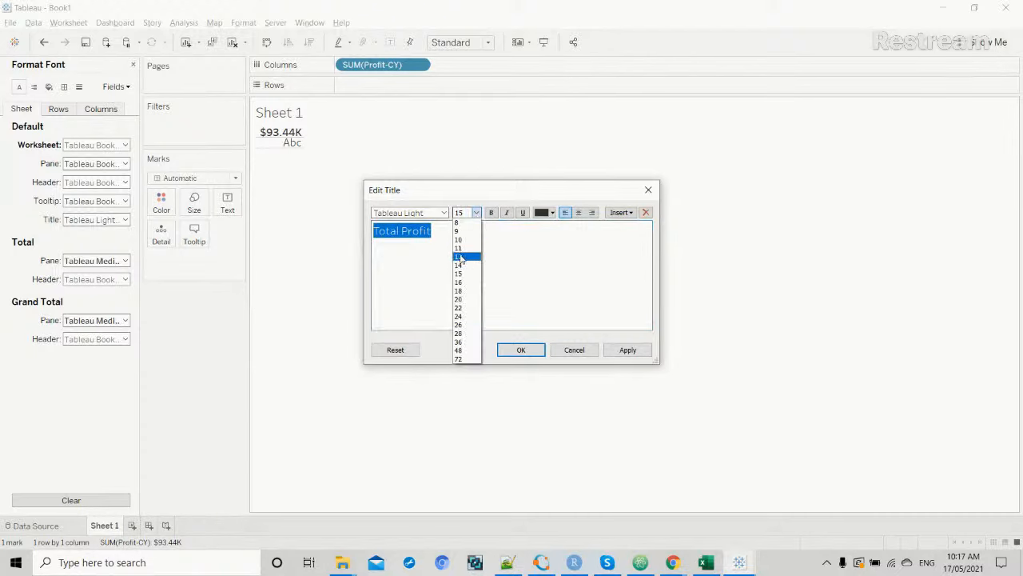
click(462, 248)
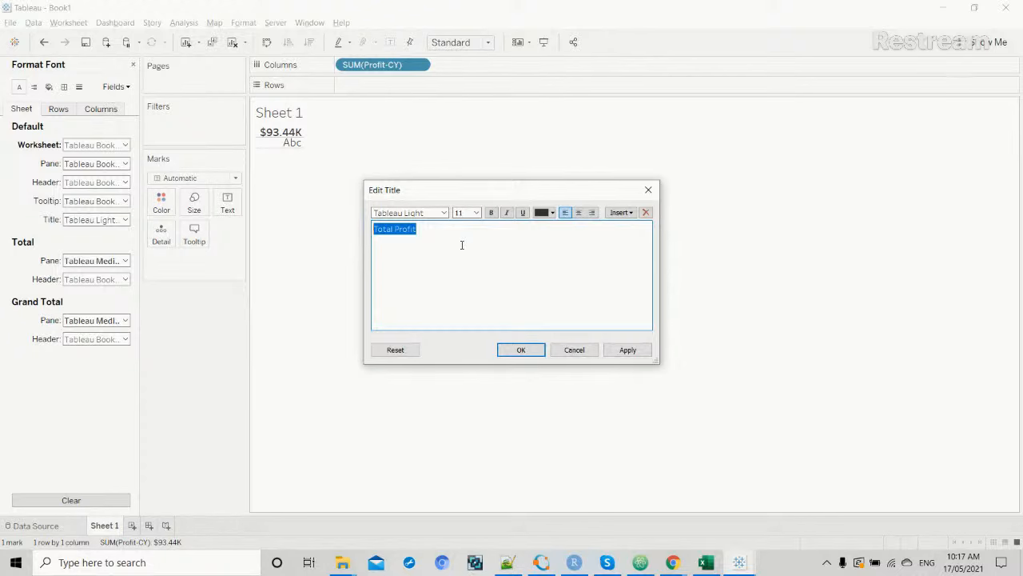
click(491, 213)
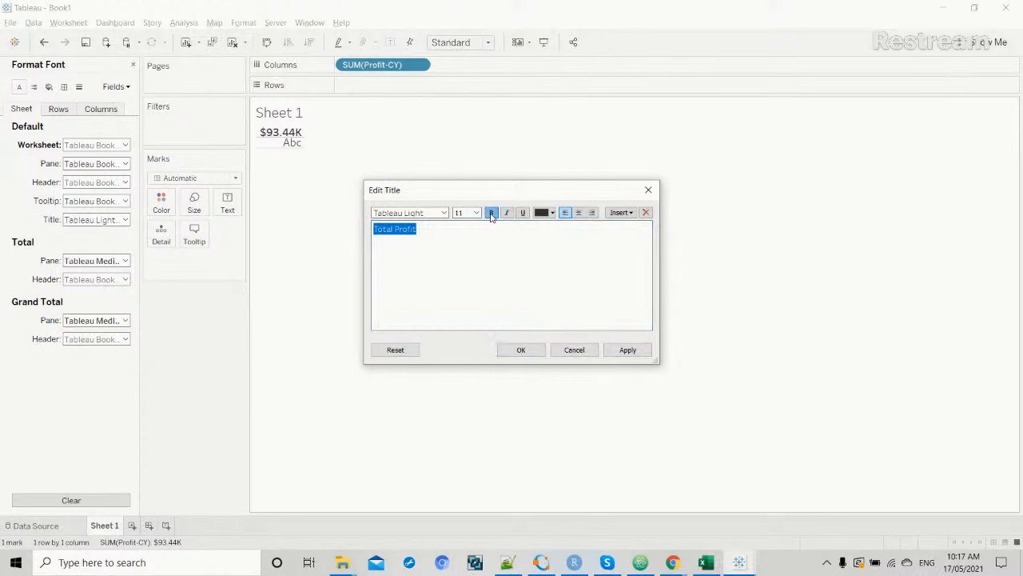
click(444, 213)
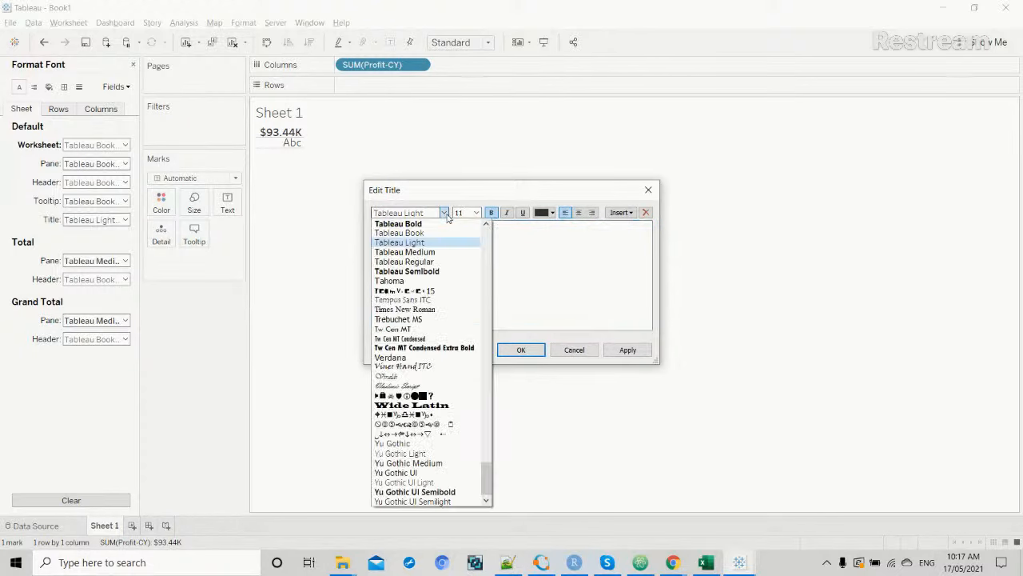
click(428, 252)
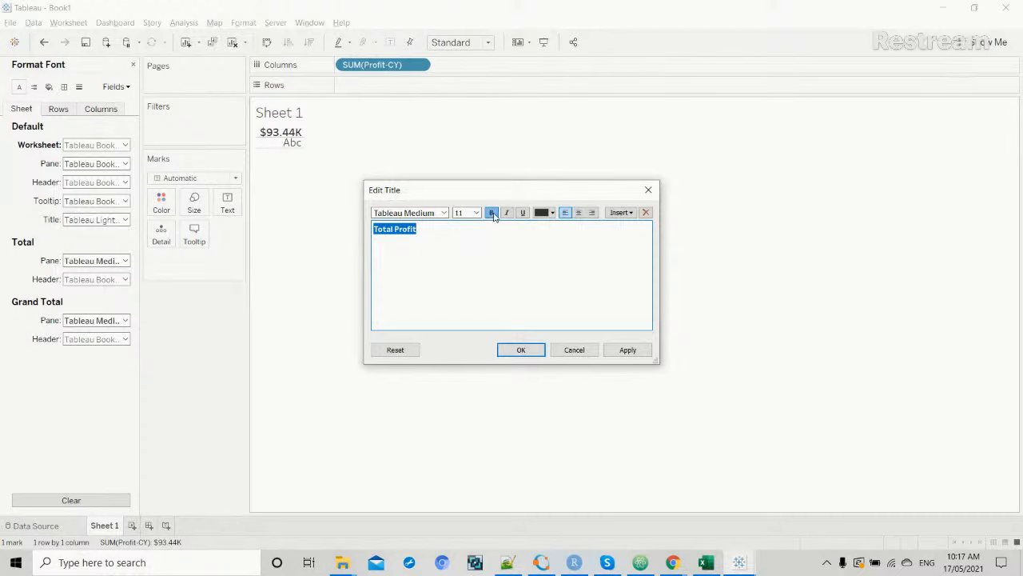
click(552, 214)
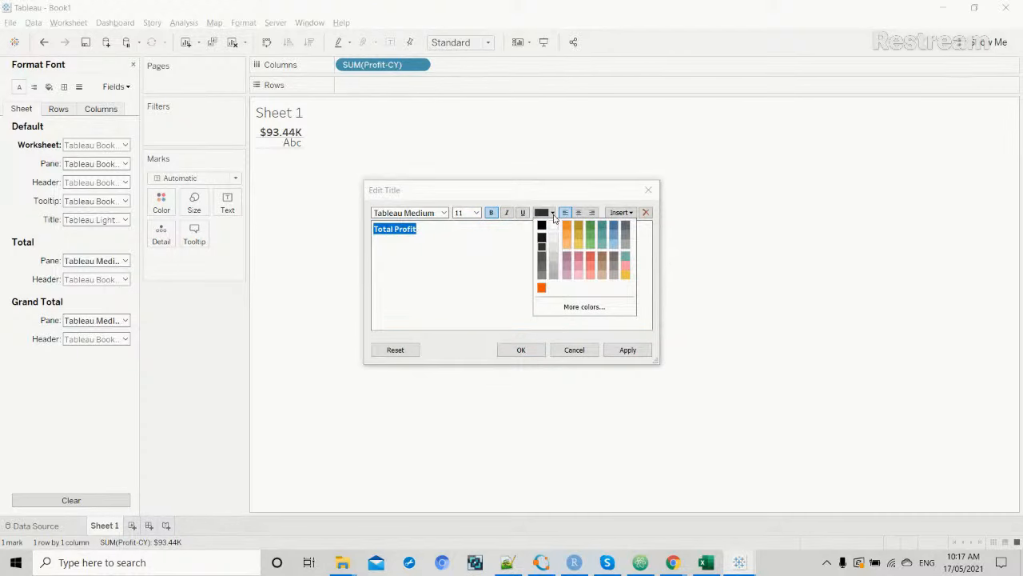
click(543, 269)
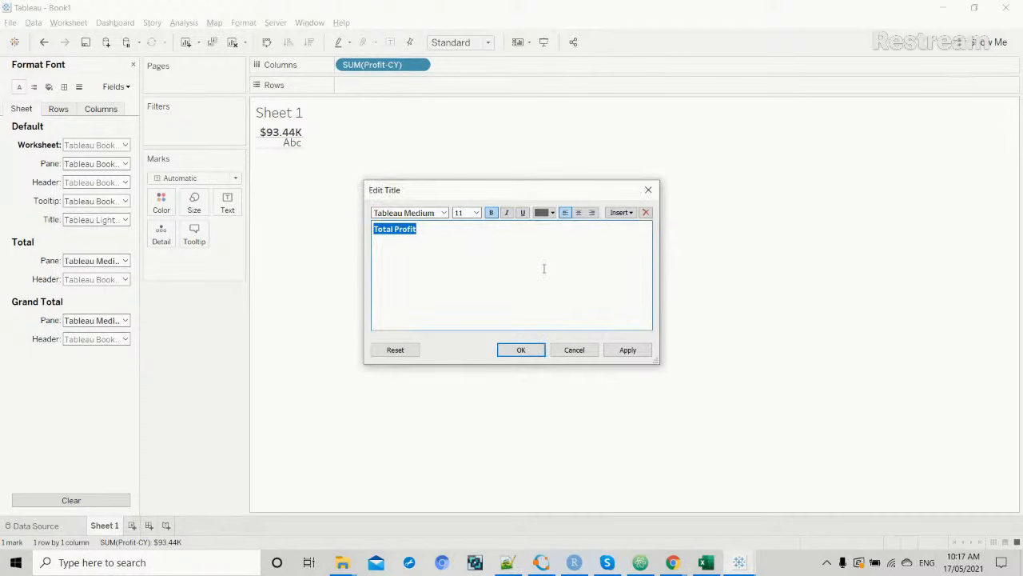
click(629, 352)
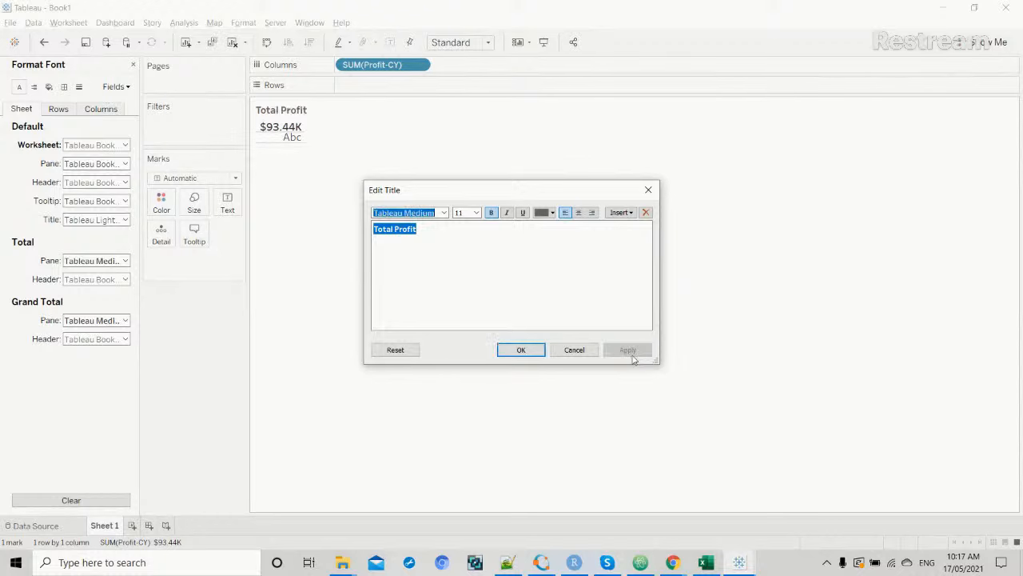
click(533, 357)
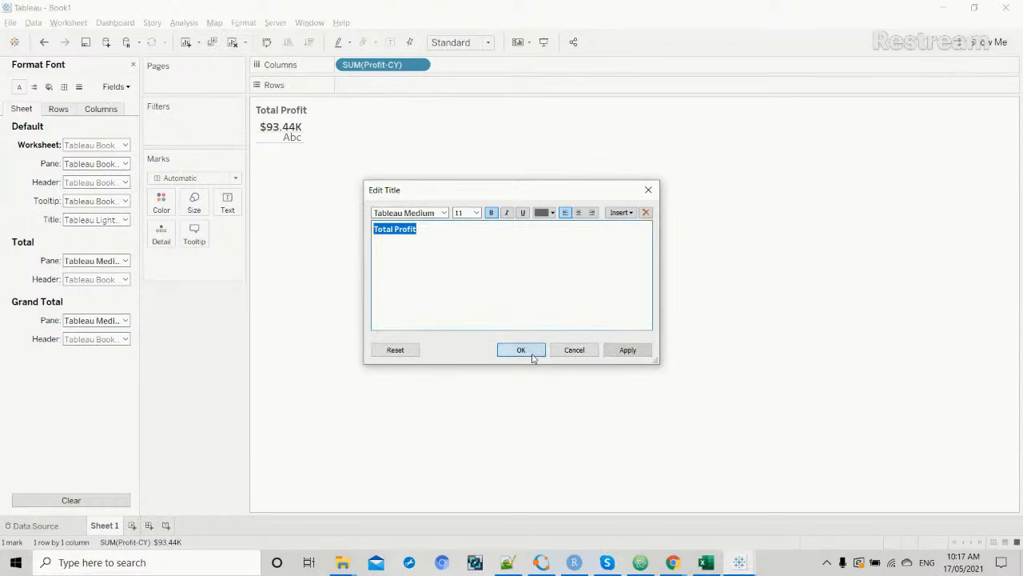
Compare the new sheet with the Total Profit card and East region in the Interactive_dashboard_F workbook, ending back in Book1.
key(alt+Tab)
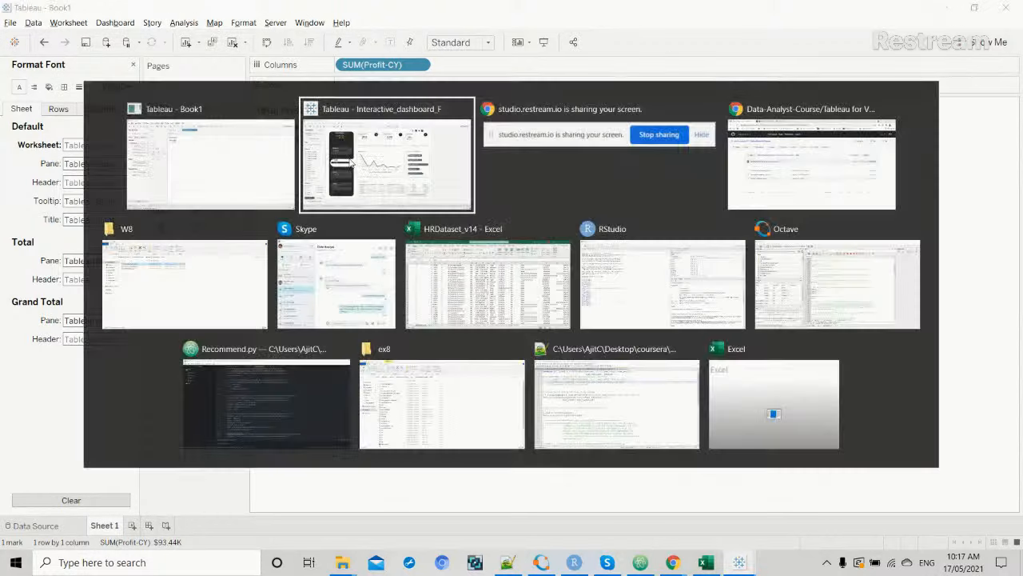
key(alt+Tab)
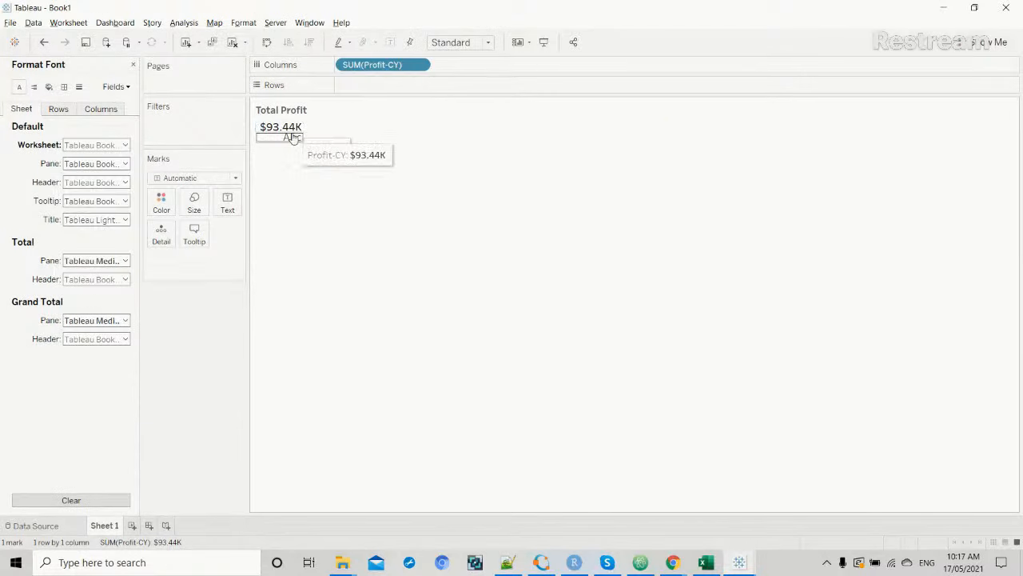
key(alt+Tab)
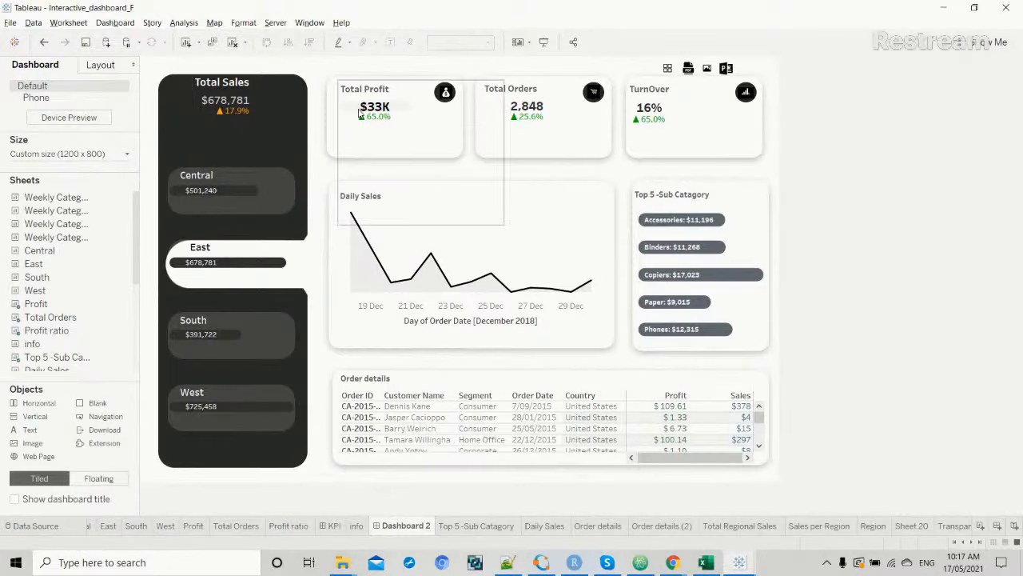
click(243, 276)
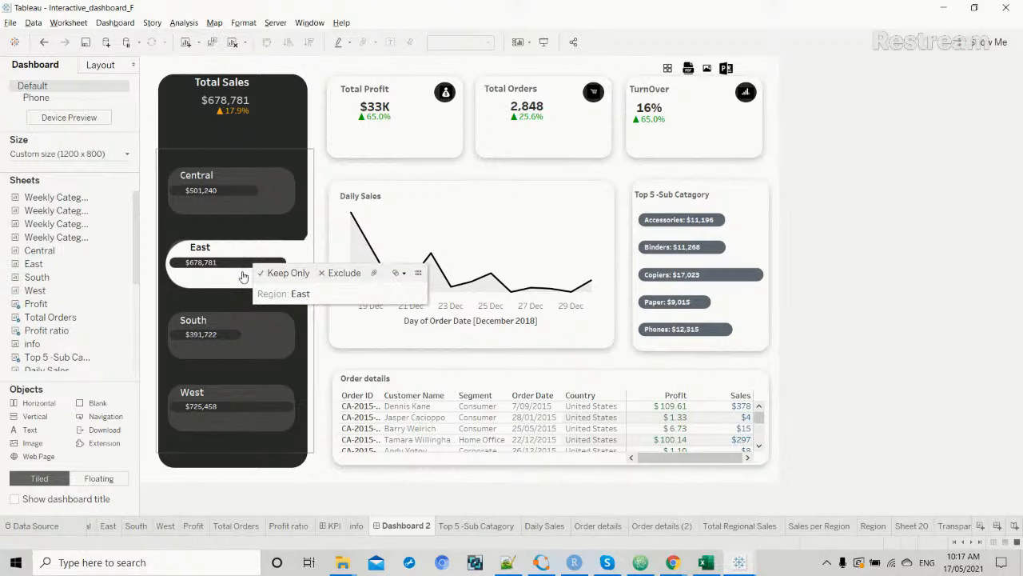
key(alt+Tab)
key(alt+Tab)
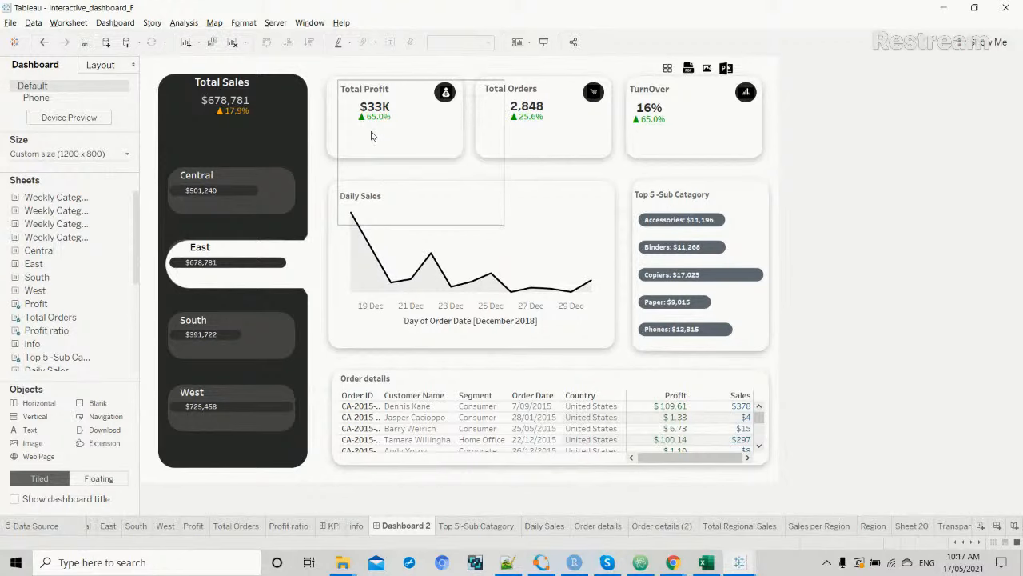
key(alt+Tab)
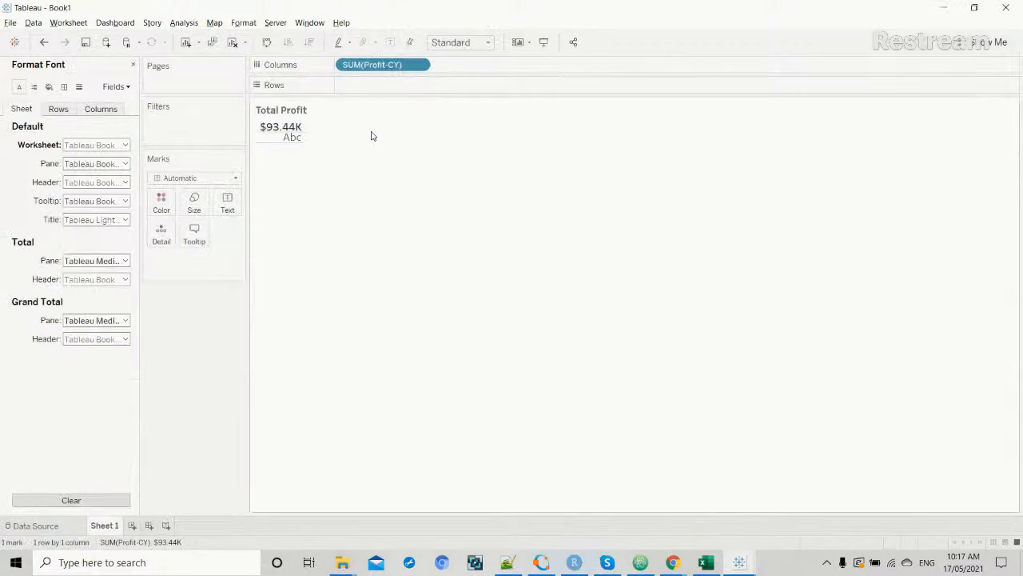
Close the font formatting pane and start a new calculated field named Profit Change.
click(133, 65)
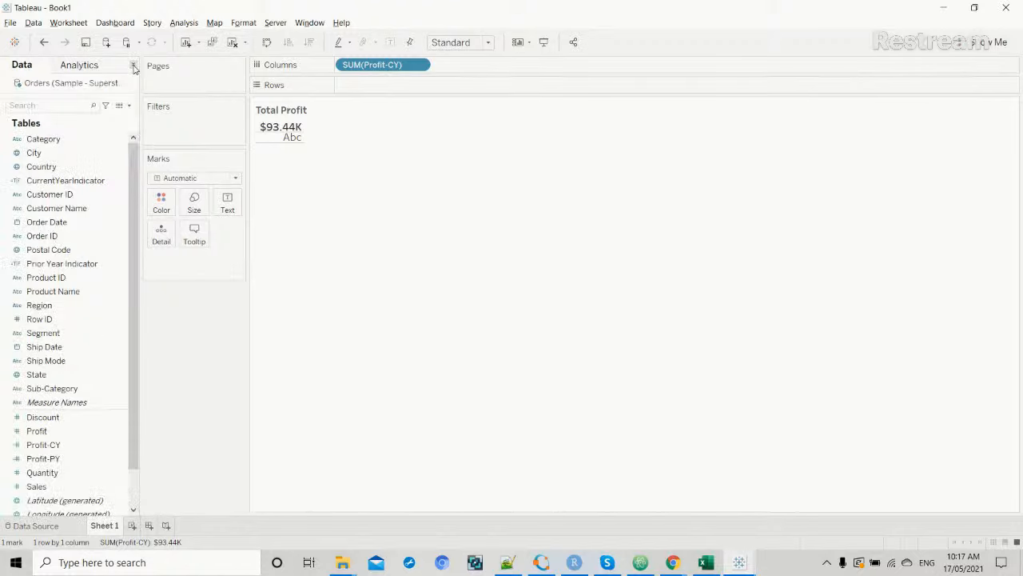
click(61, 472)
click(61, 460)
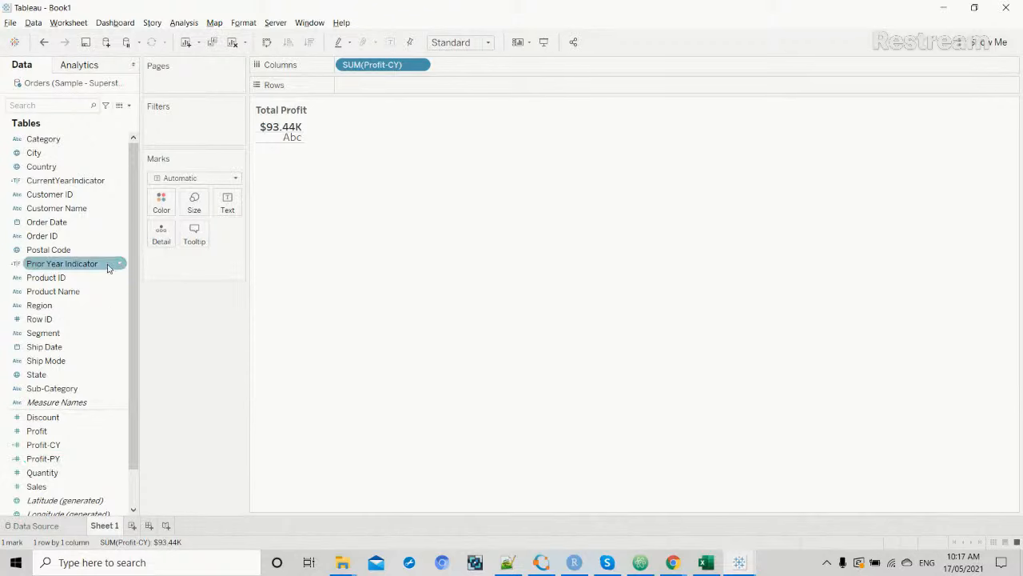
click(128, 105)
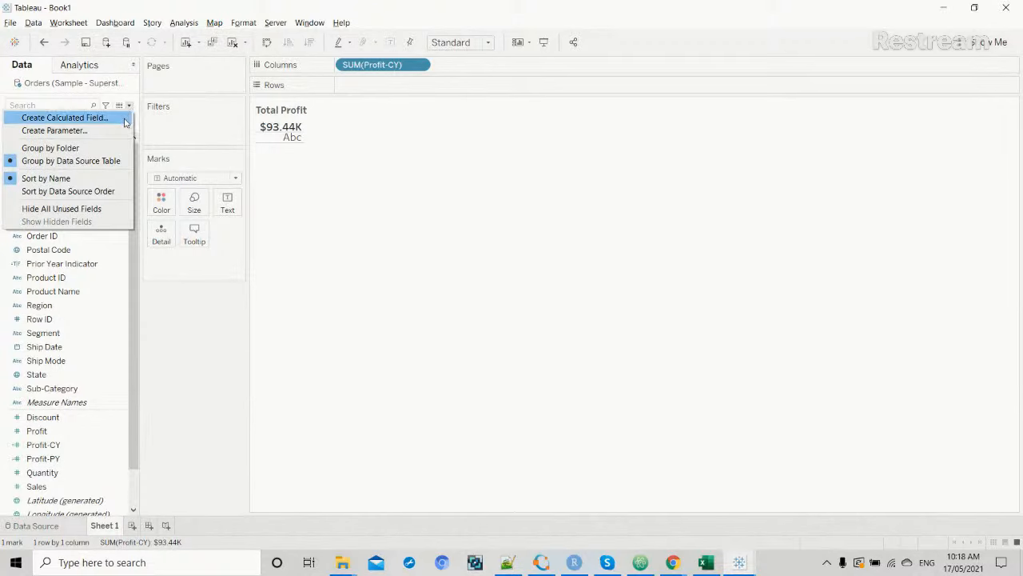
click(124, 119)
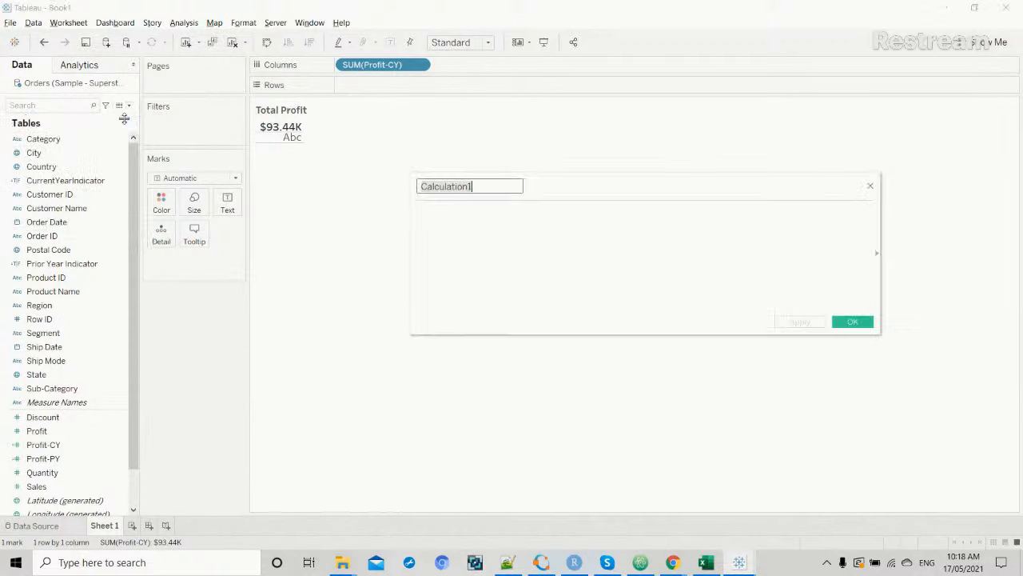
click(476, 187)
drag(476, 186, 418, 187)
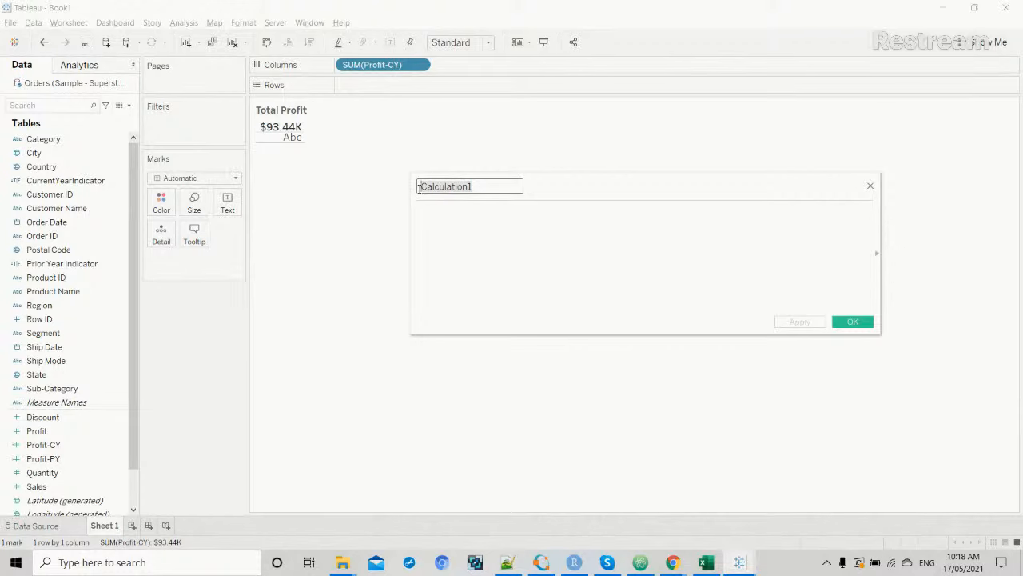
text(Profit)
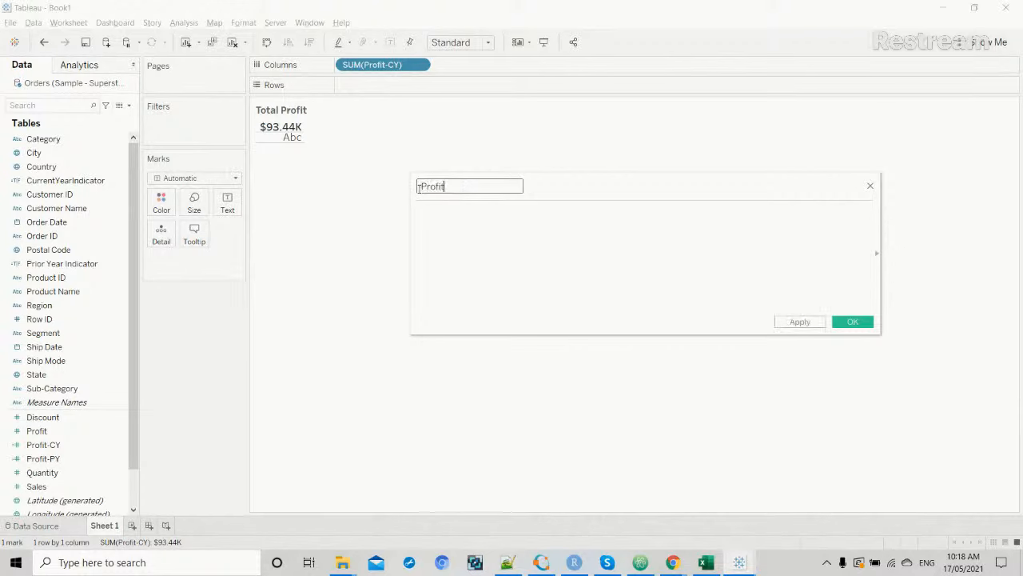
text( Change)
Begin the Profit Change formula with an opening bracket and the sum of the [Profit-CY] field.
click(423, 213)
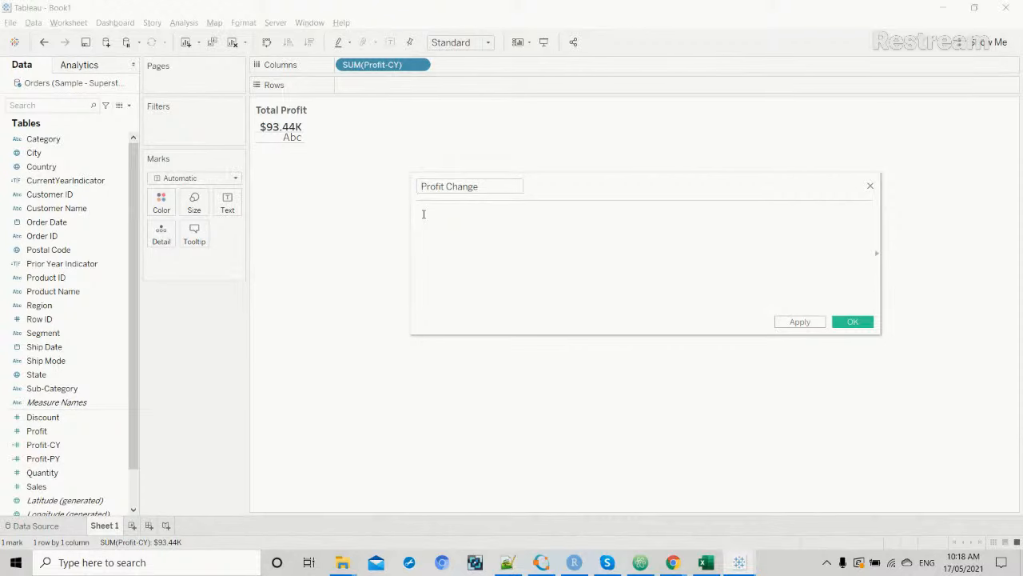
text(Sum)
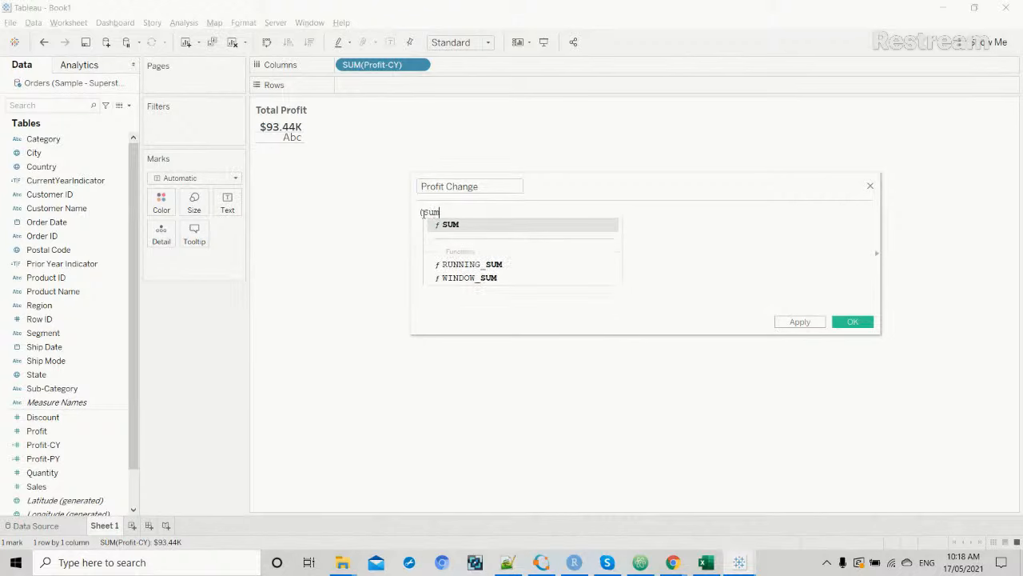
text(()
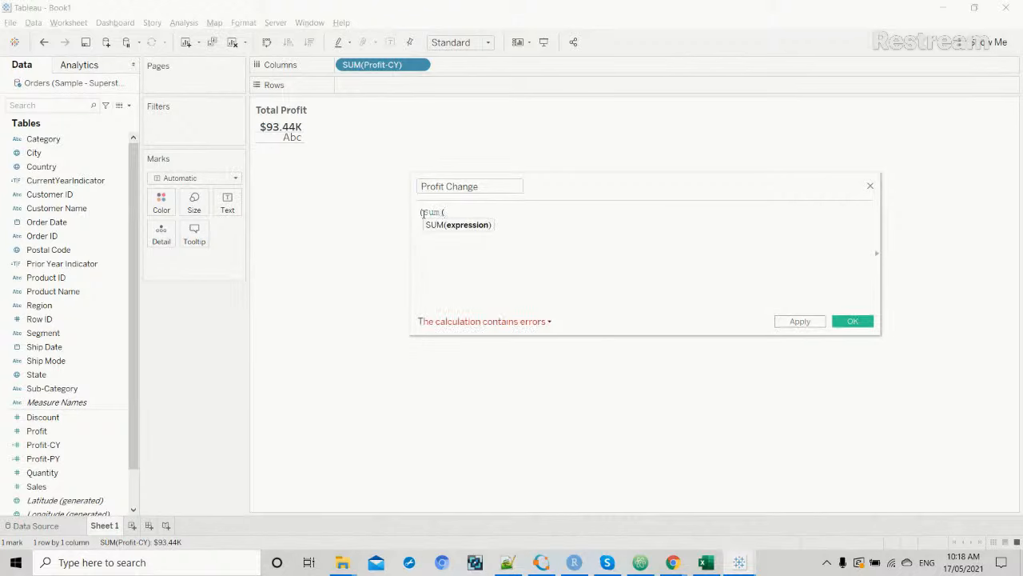
text([Profit)
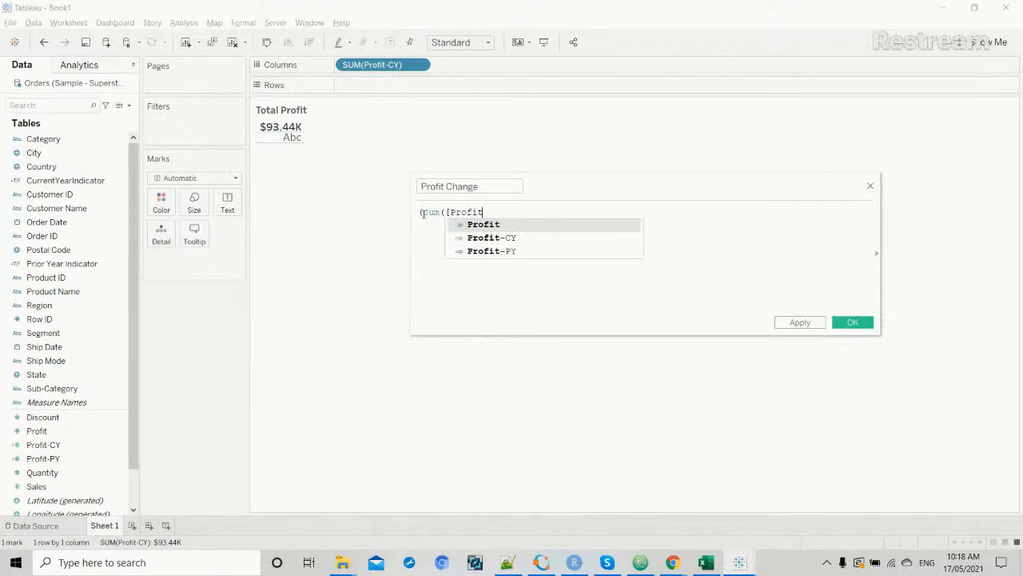
key(Down)
key(Return)
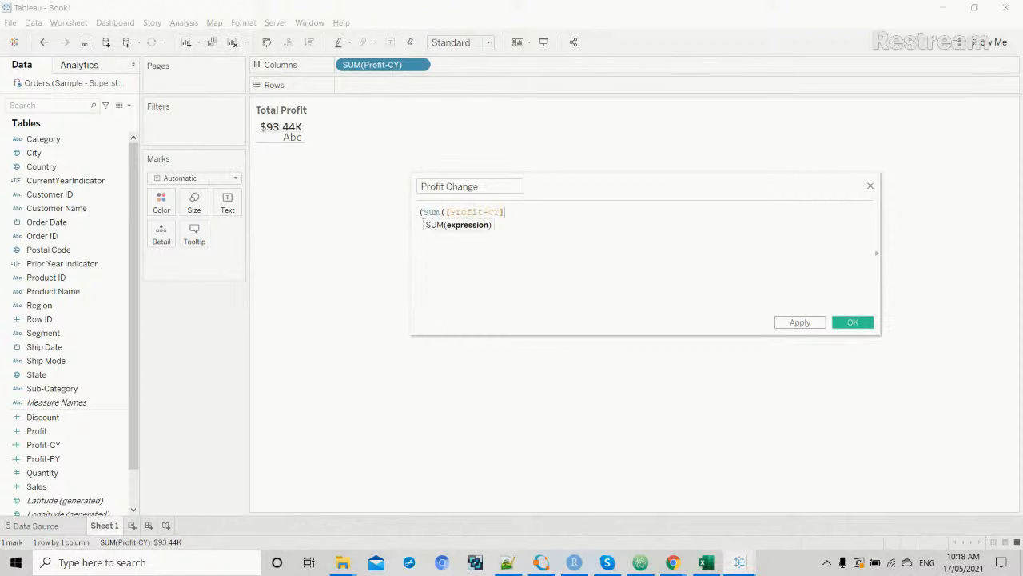
Complete the formula as (Sum([Profit-CY])-sum([Profit-PY])) and save the Profit Change field.
text()-sum()
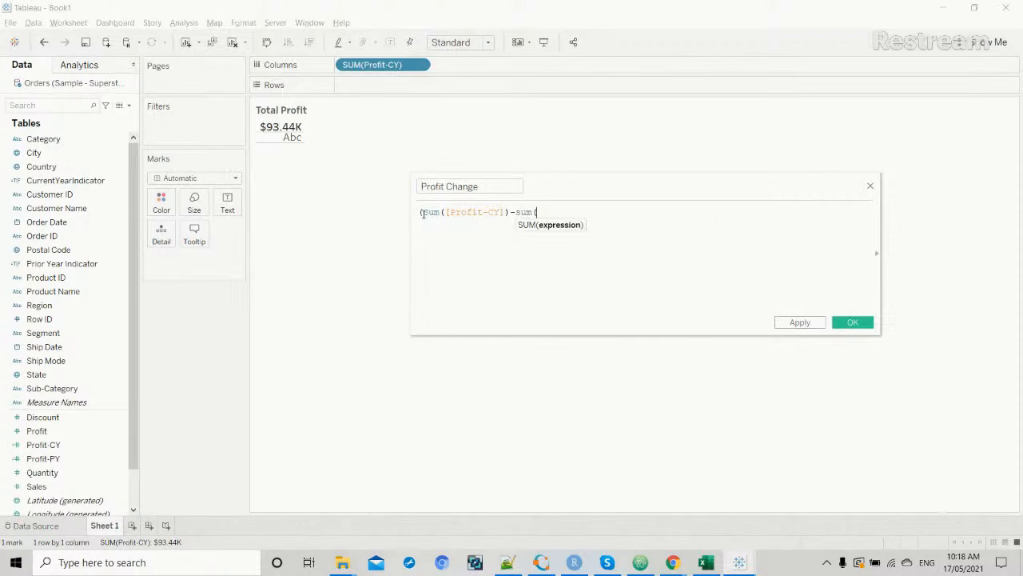
text(pro)
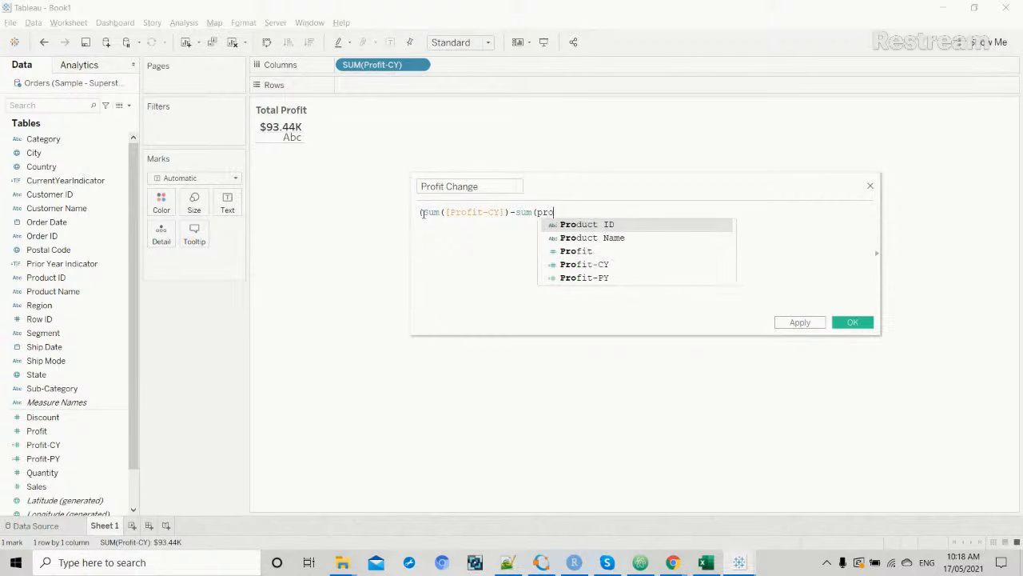
key(Down)
key(Down)
key(Down)
key(Down)
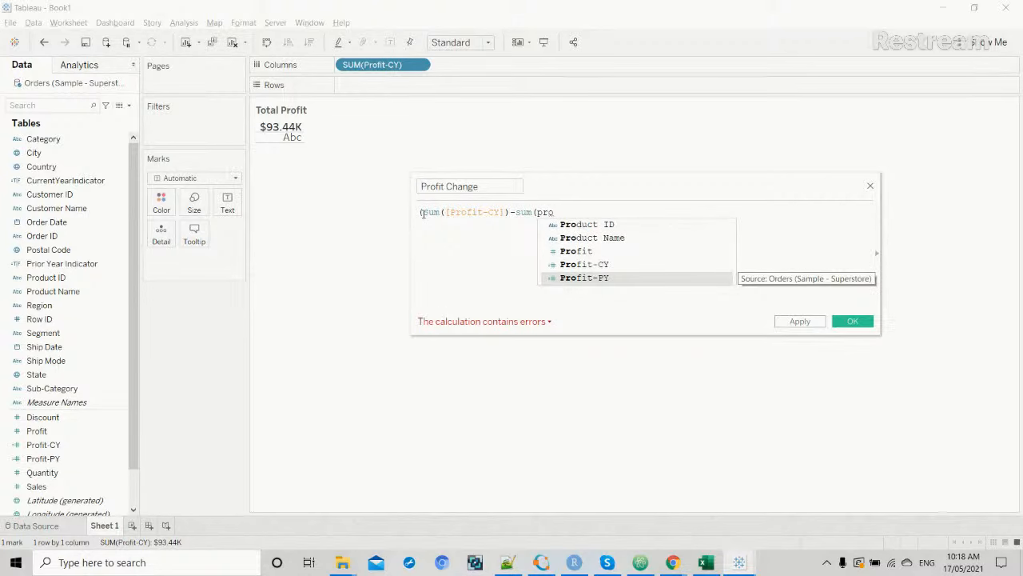
key(Return)
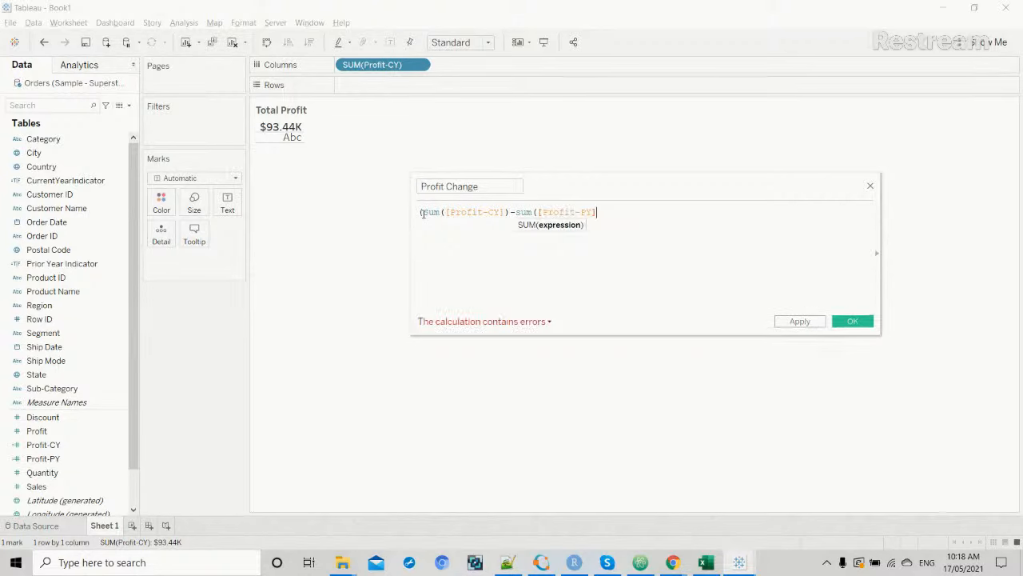
text())
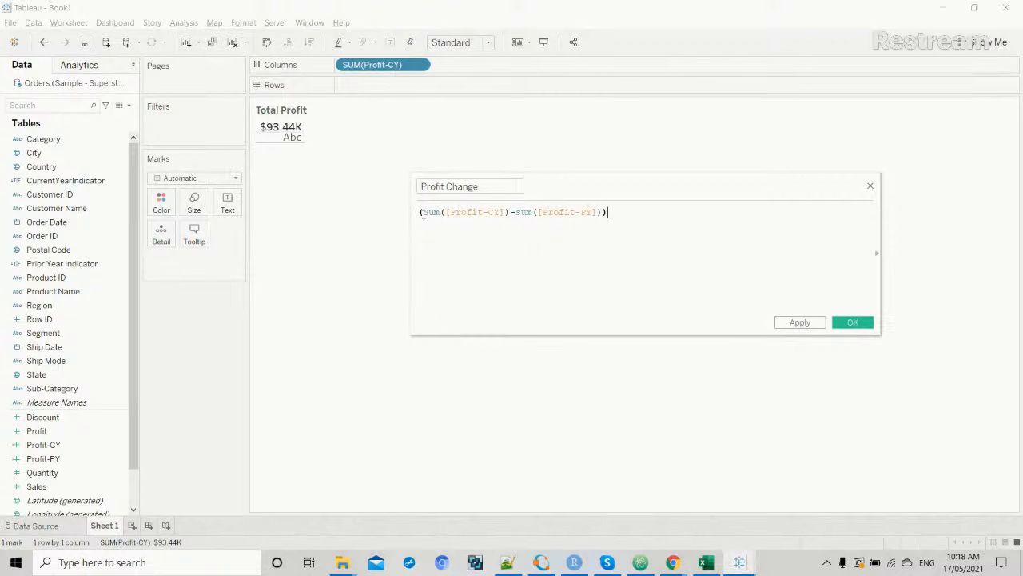
key(End)
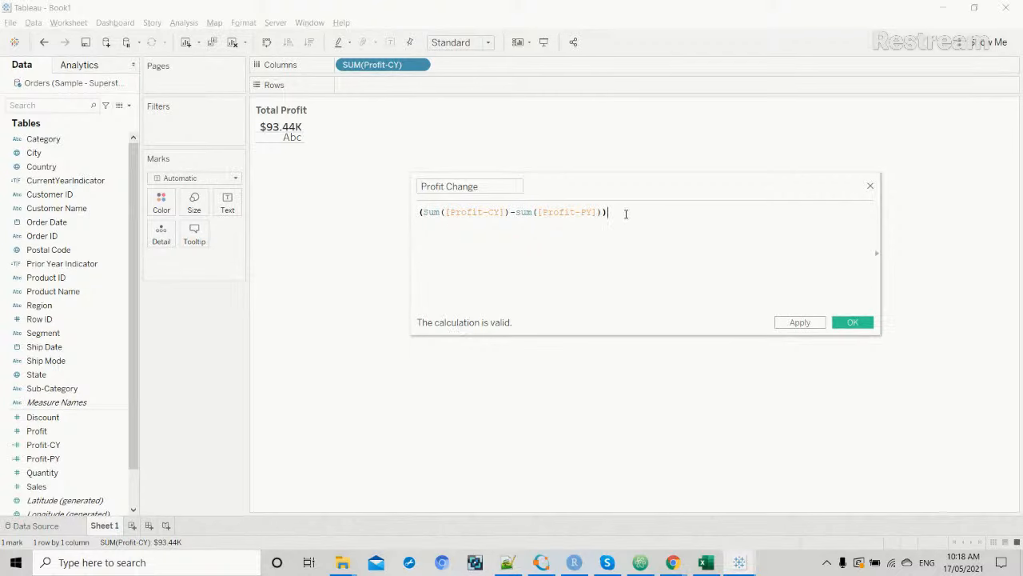
click(800, 322)
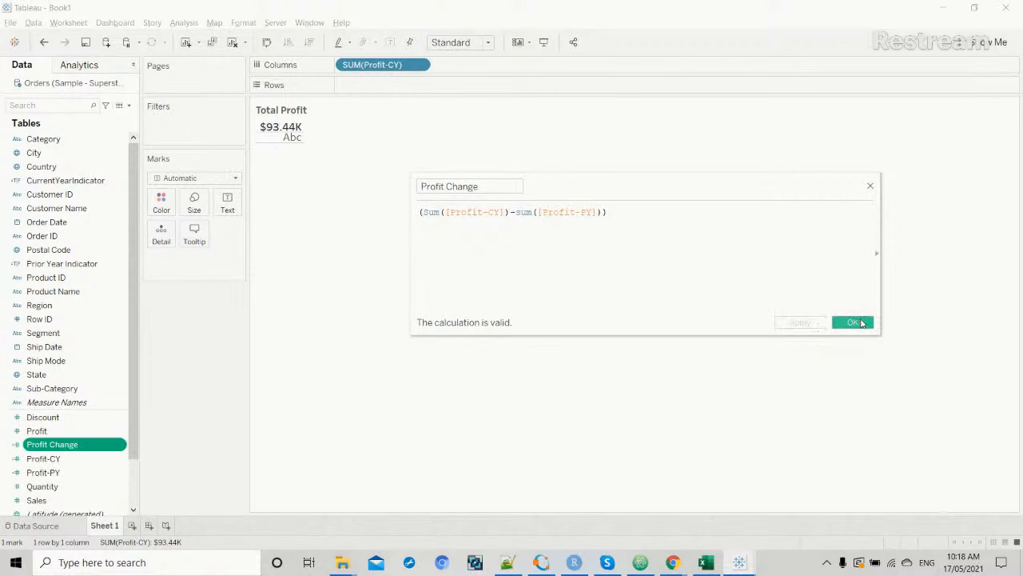
click(850, 322)
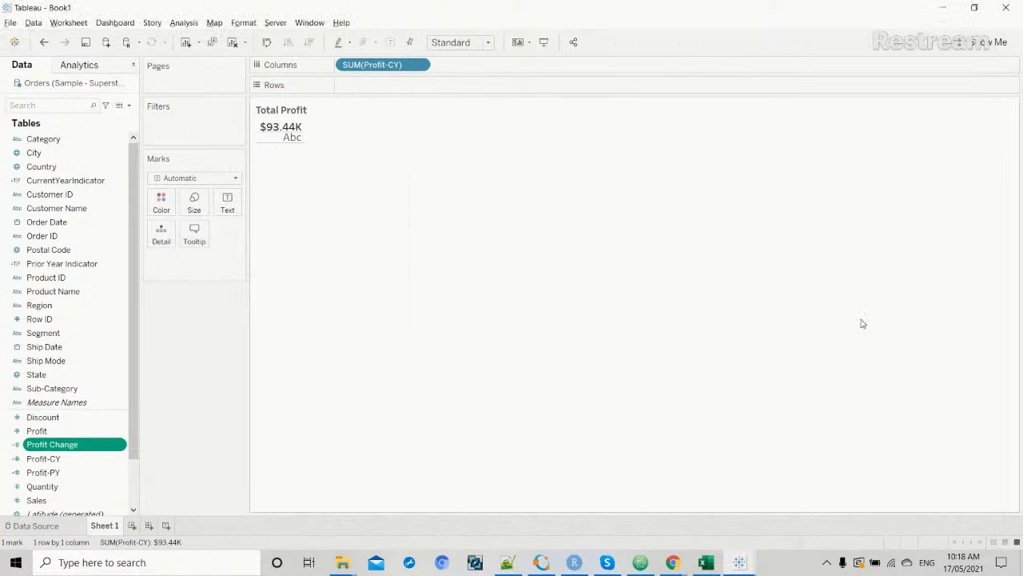
Start another calculated field and name it Profit-Change%.
click(129, 105)
click(63, 117)
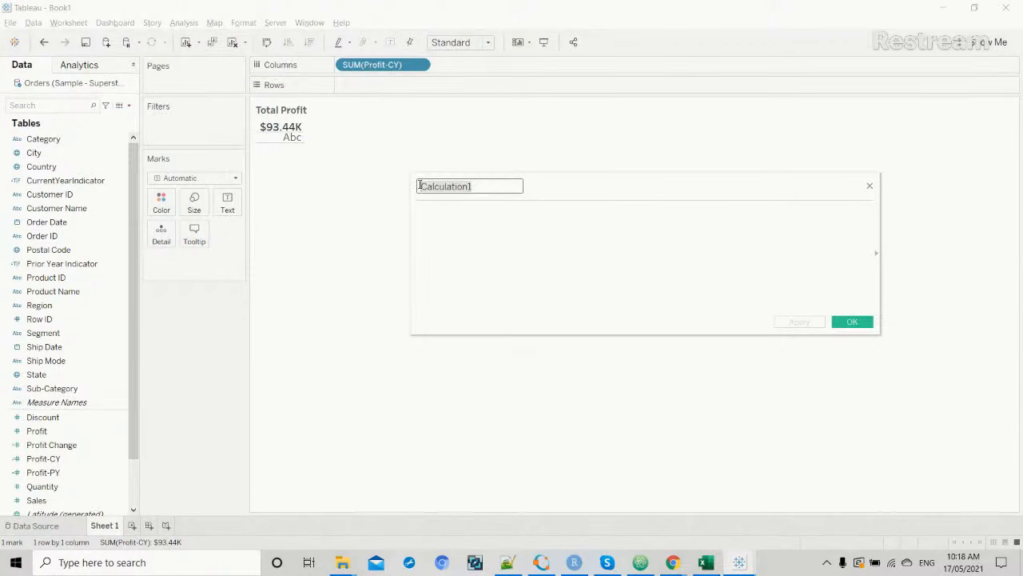
text(Profit)
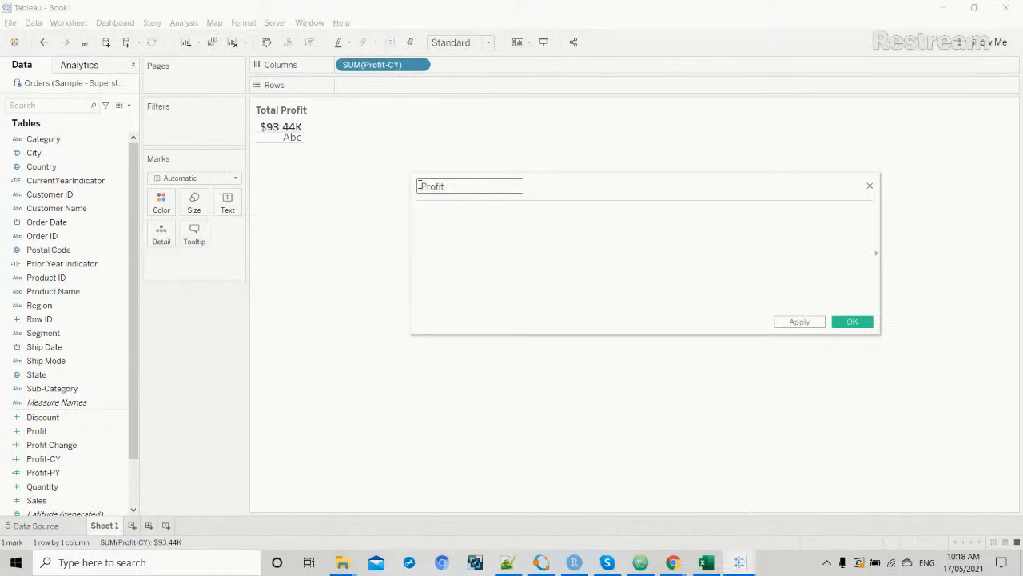
text(-Change%)
Begin the Profit-Change% formula with an opening bracket and the sum of the [Profit-CY] field.
click(428, 212)
text(()
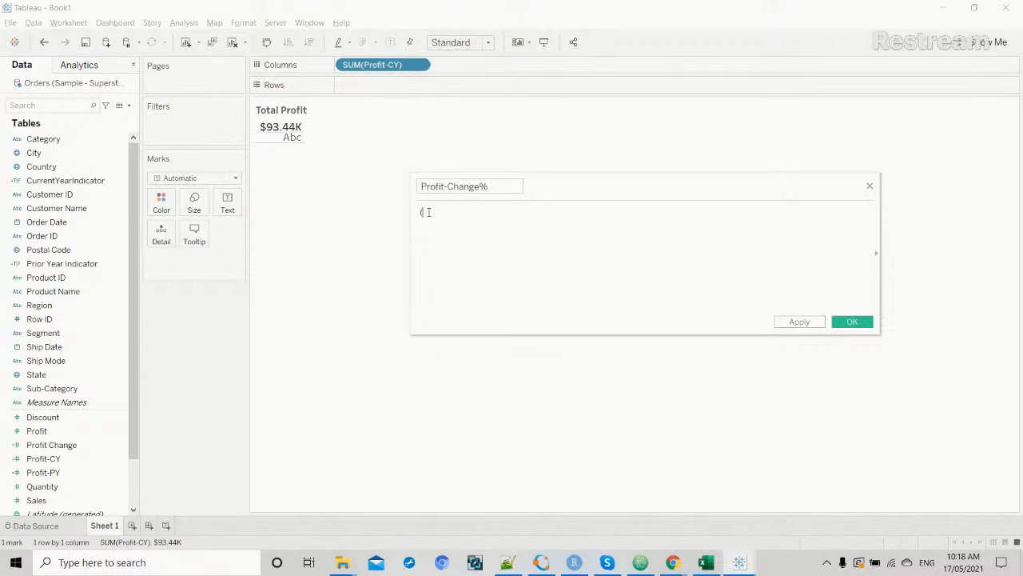
text(sum()
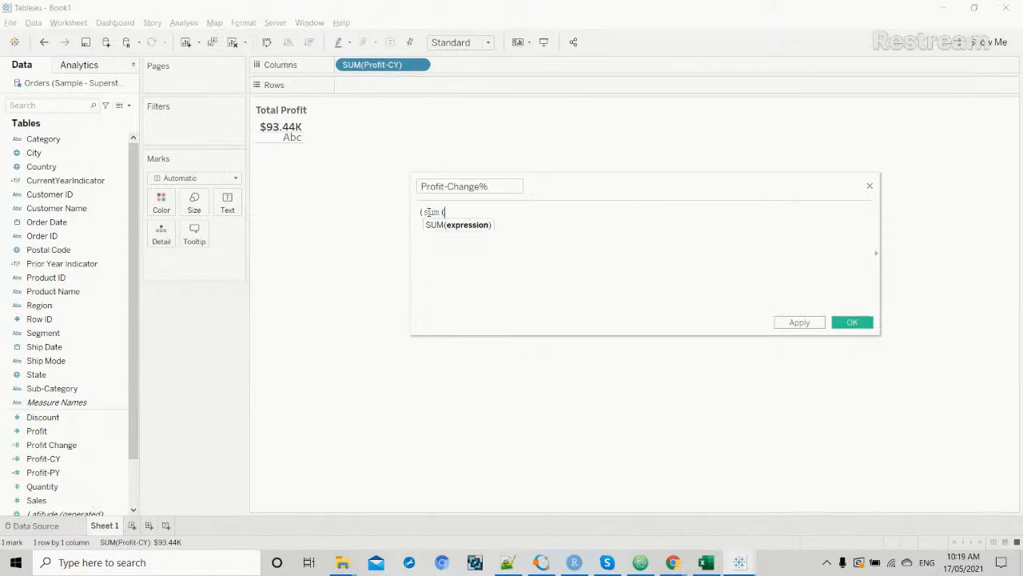
text([Profit)
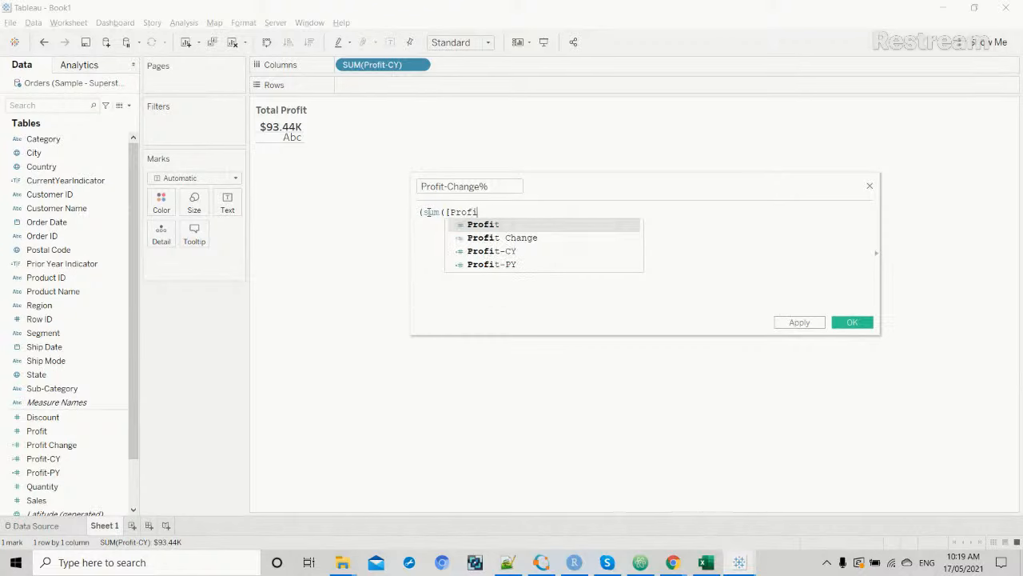
key(Down)
key(Down)
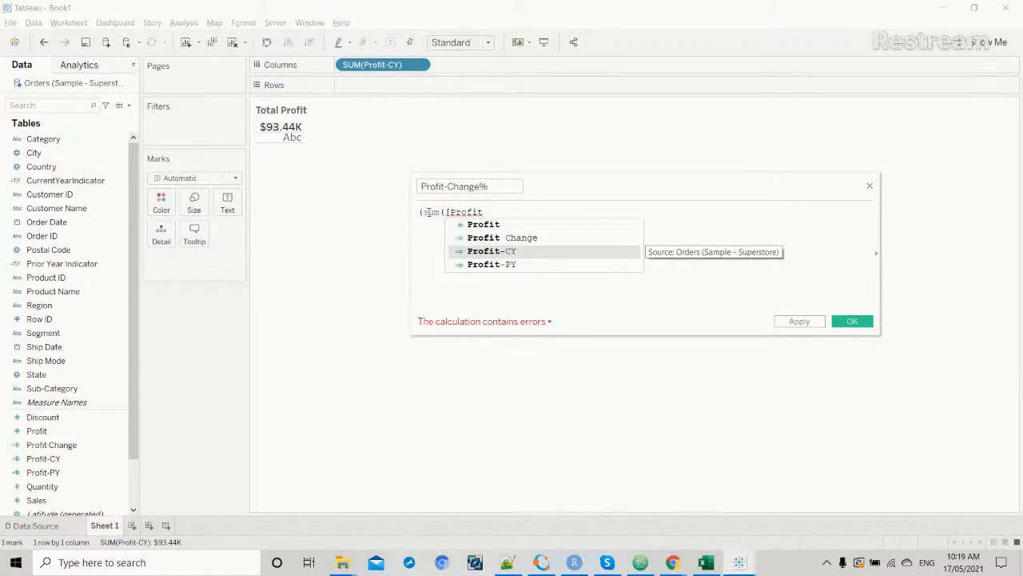
key(Return)
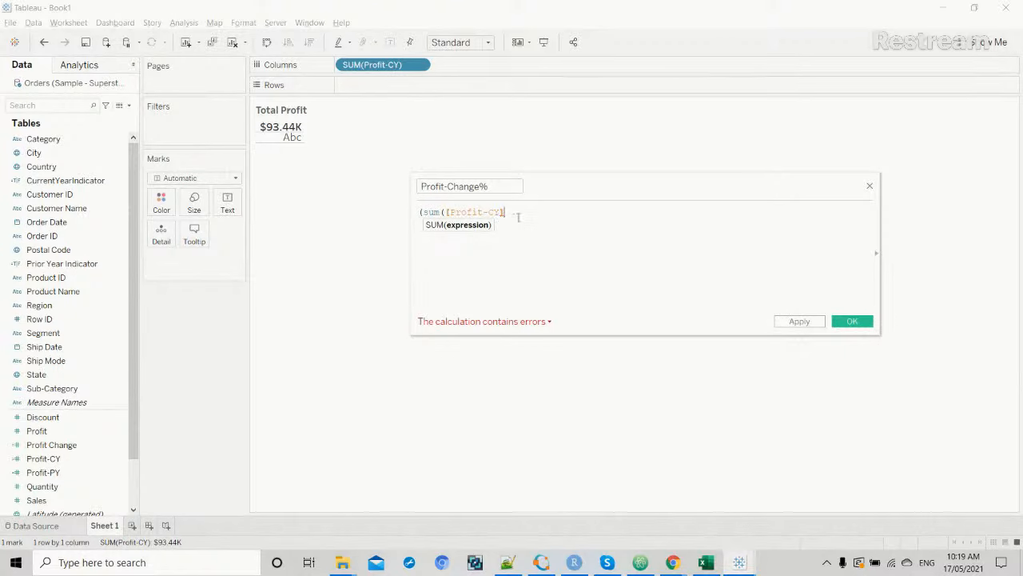
Subtract sum([Profit-PY]) in the Profit-Change% formula, closing the bracketed difference and following it with a division sign.
text()-s)
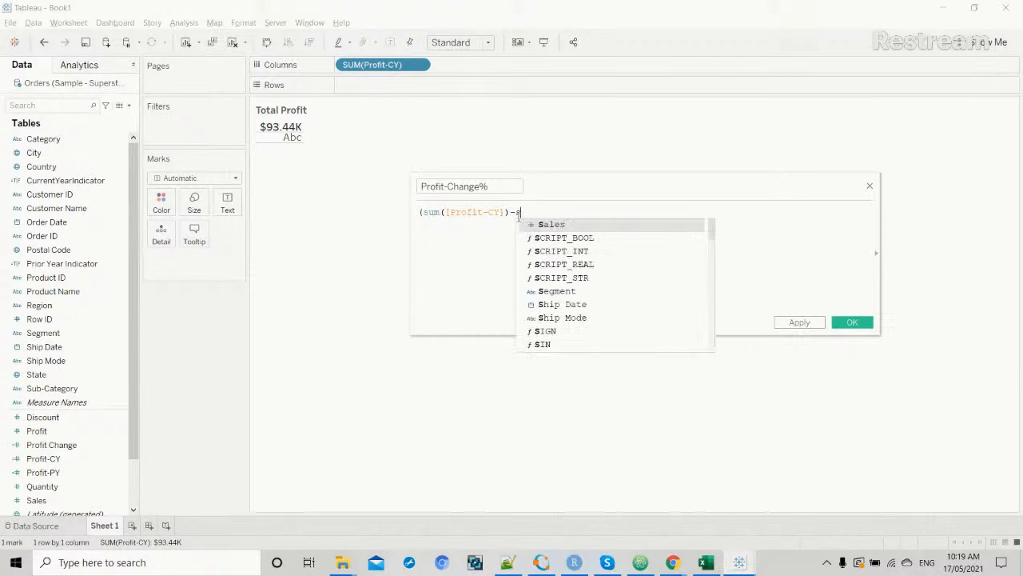
text(um()
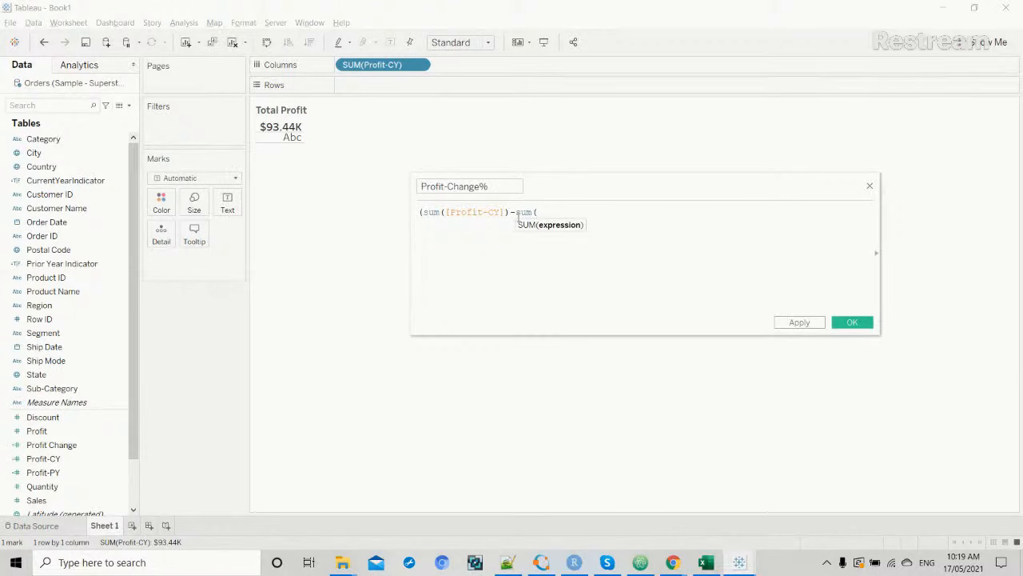
text([prof)
key(Down)
key(Down)
key(Down)
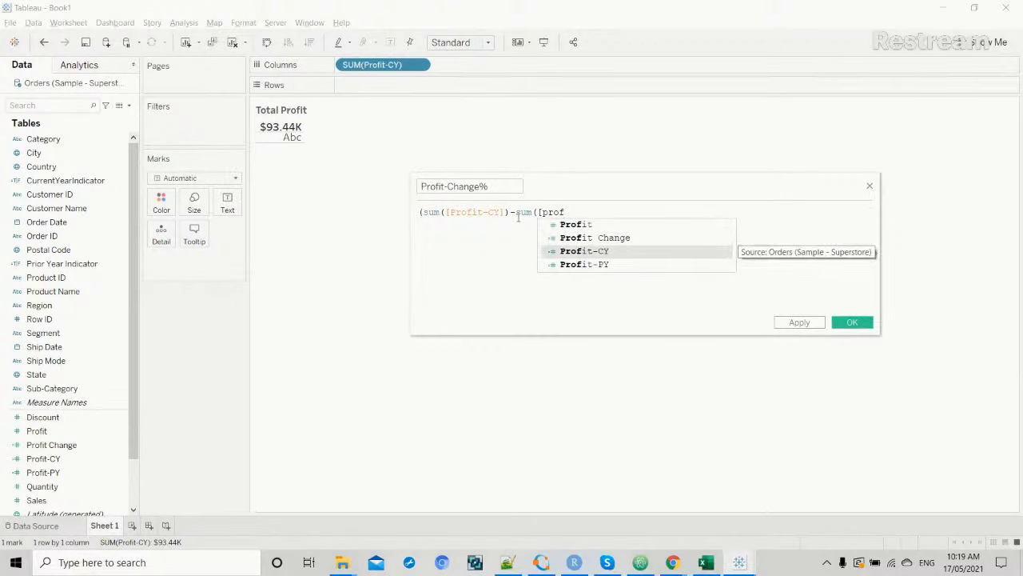
key(Return)
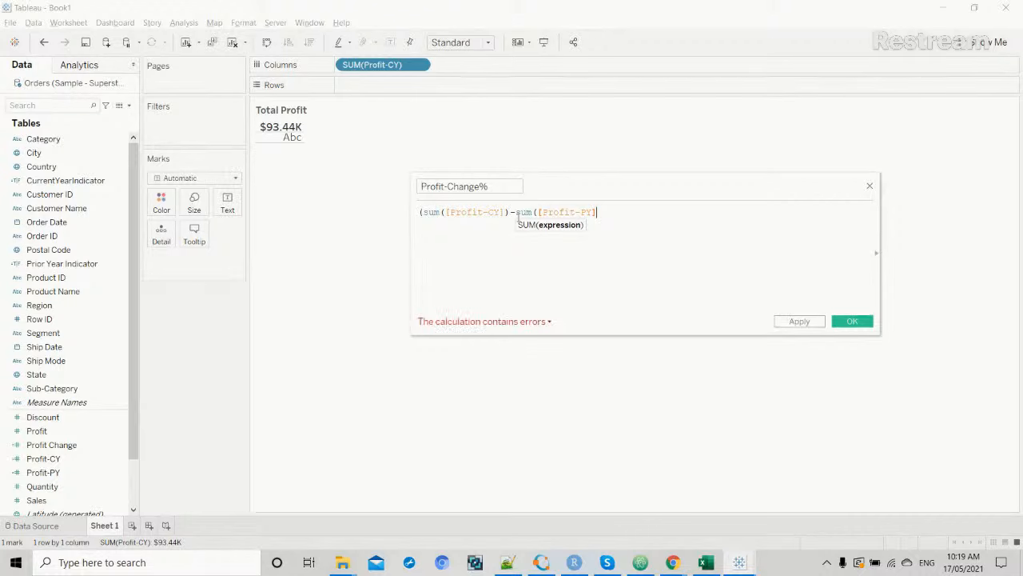
text())/)
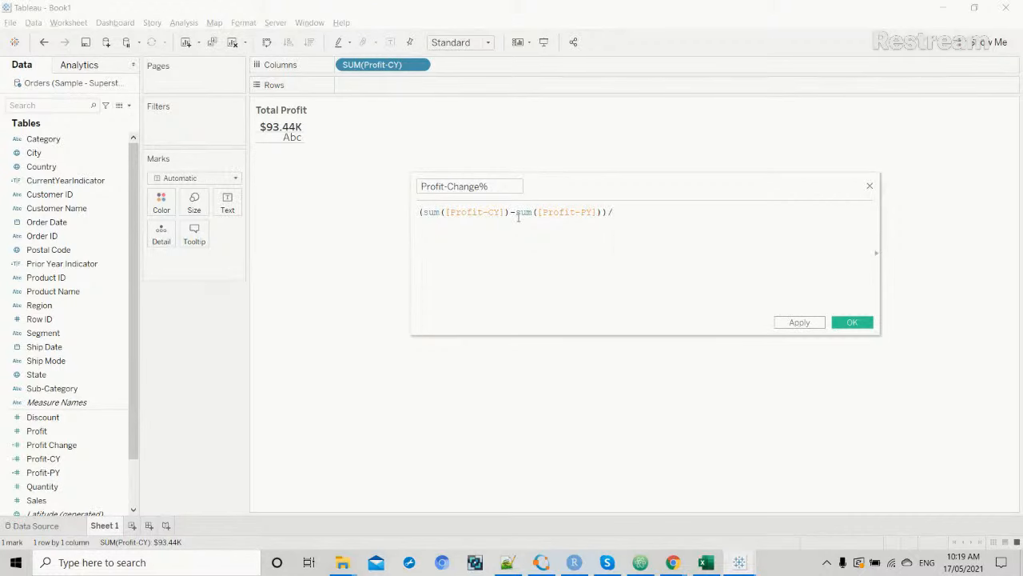
Complete the Profit-Change% formula with sum([Profit-PY]) as the divisor and save the calculated field.
text(sum()
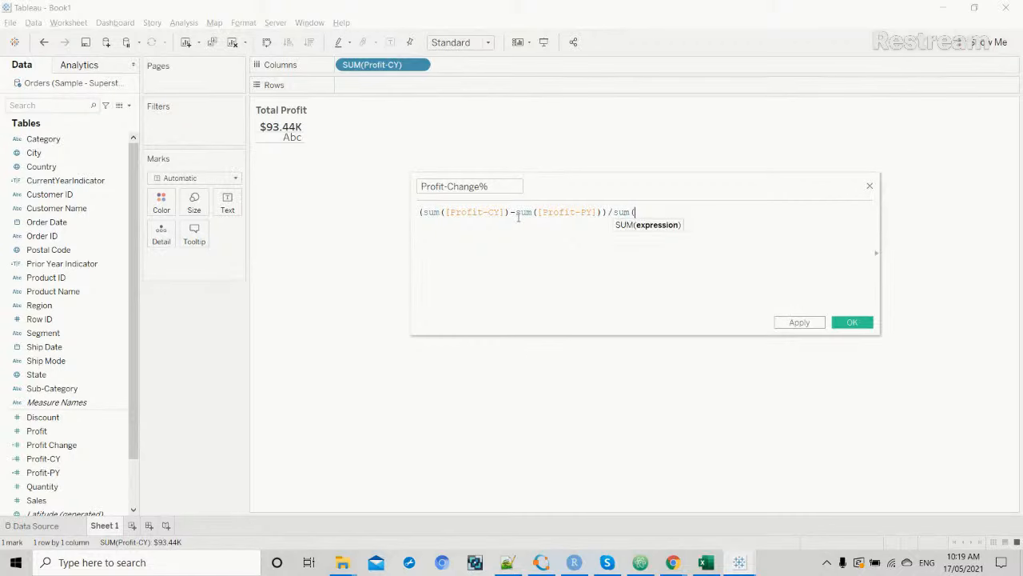
text(prof)
key(Down)
key(Down)
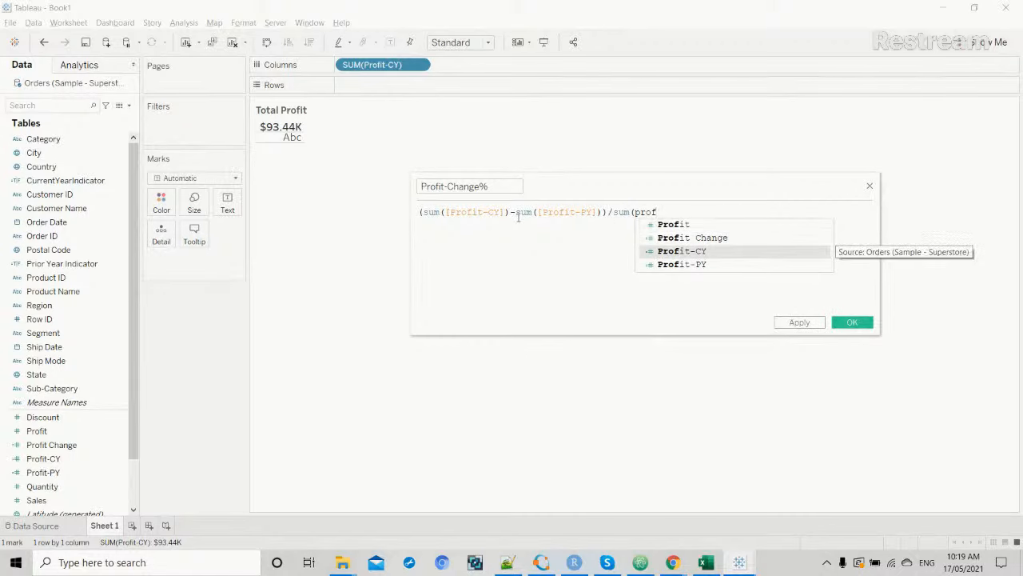
key(Return)
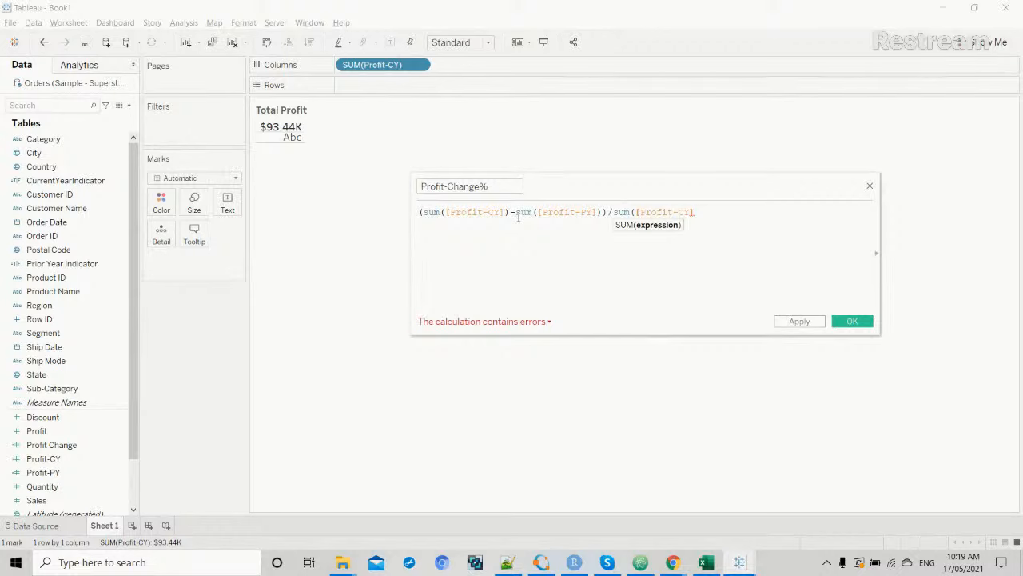
key(Left)
key(Left)
key(BackSpace)
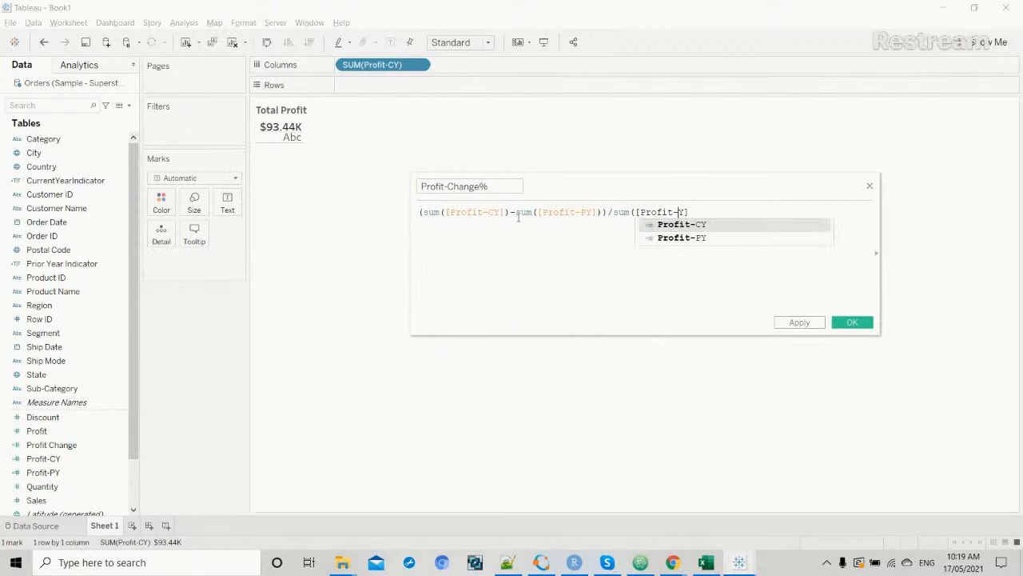
text(pY)
key(Return)
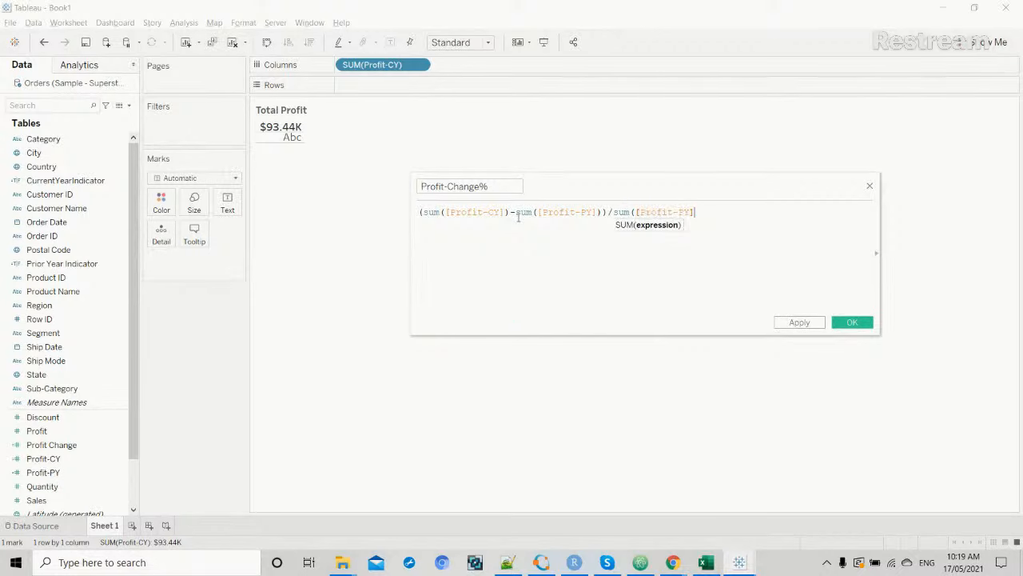
text())
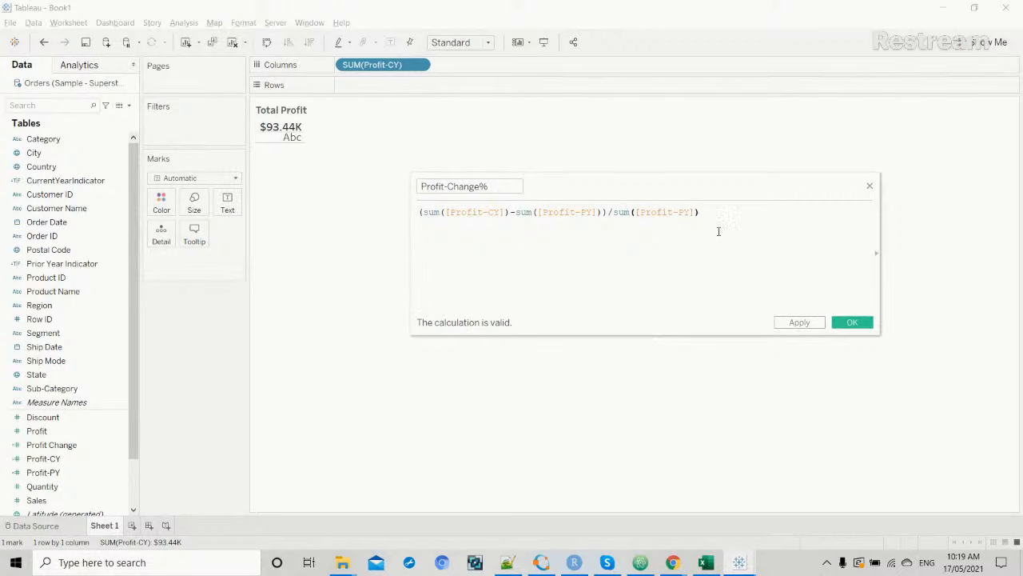
click(823, 325)
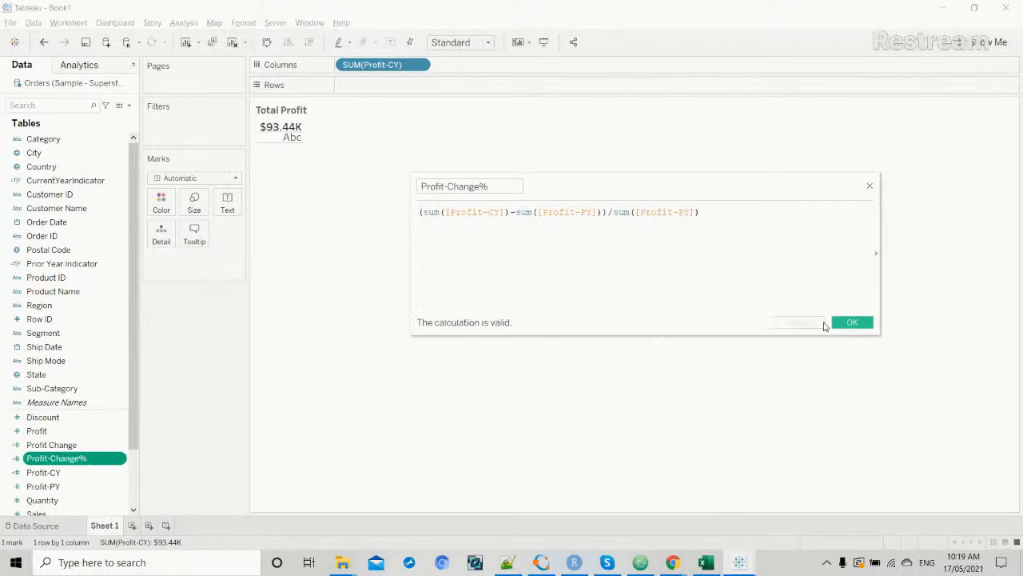
click(852, 322)
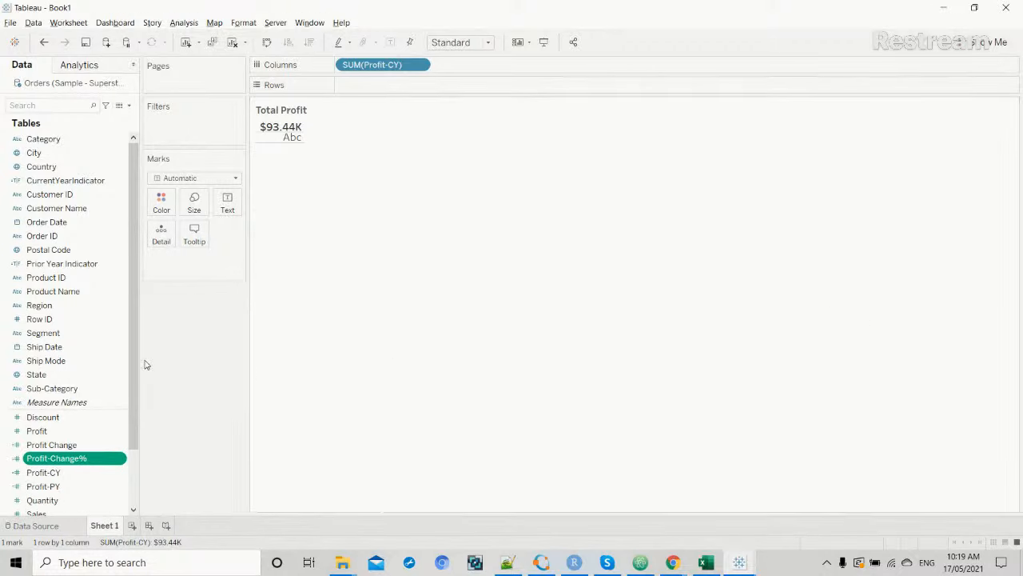
Add Profit-Change% as the text label beneath the Total Profit value.
drag(69, 458, 231, 212)
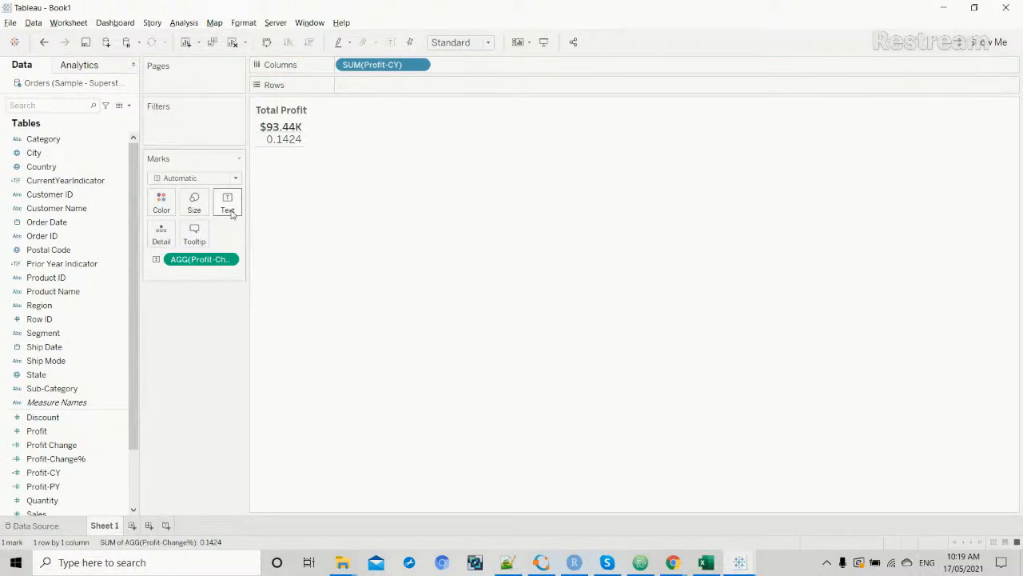
mouse_move(291, 146)
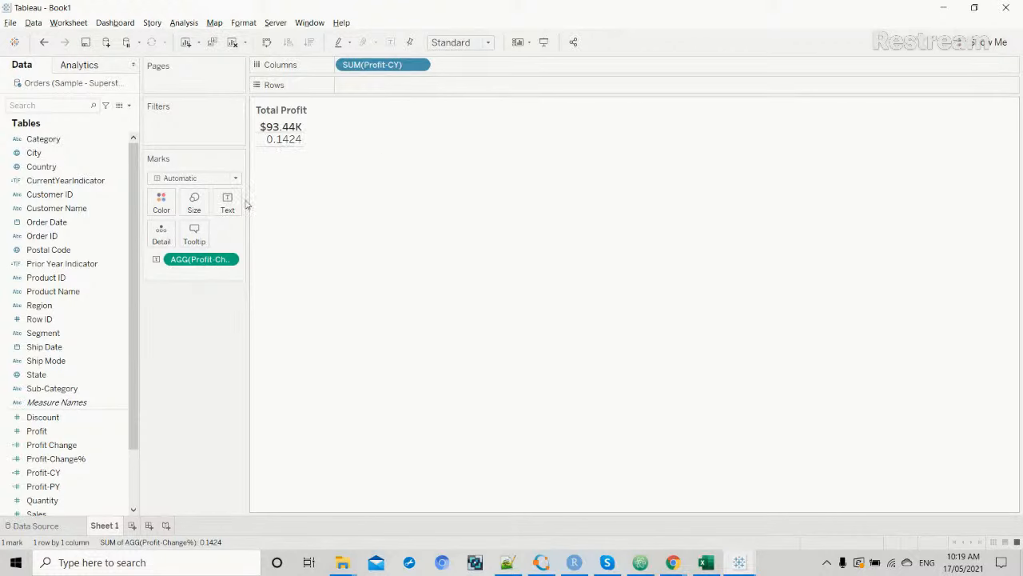
click(284, 140)
right_click(286, 140)
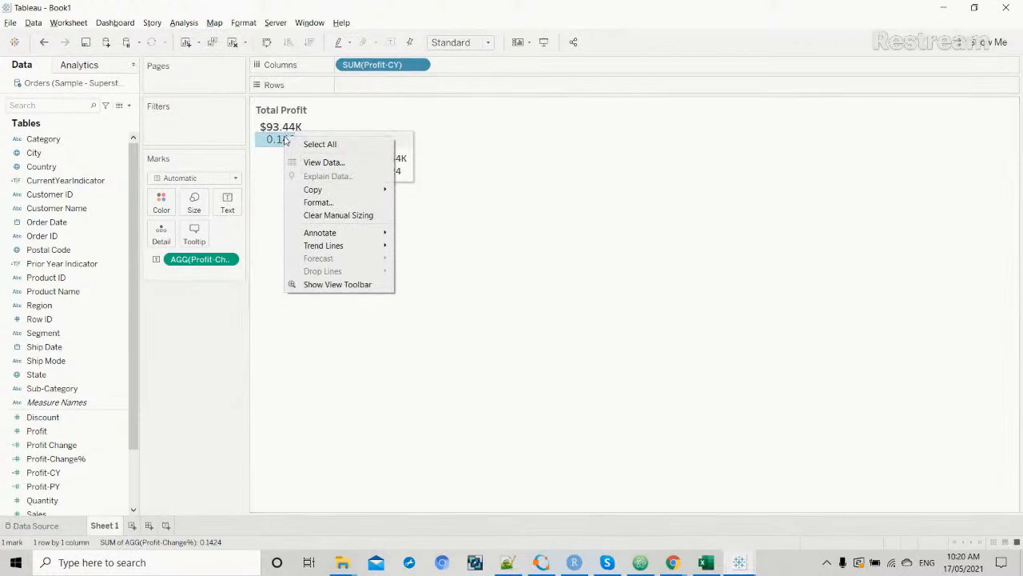
click(303, 203)
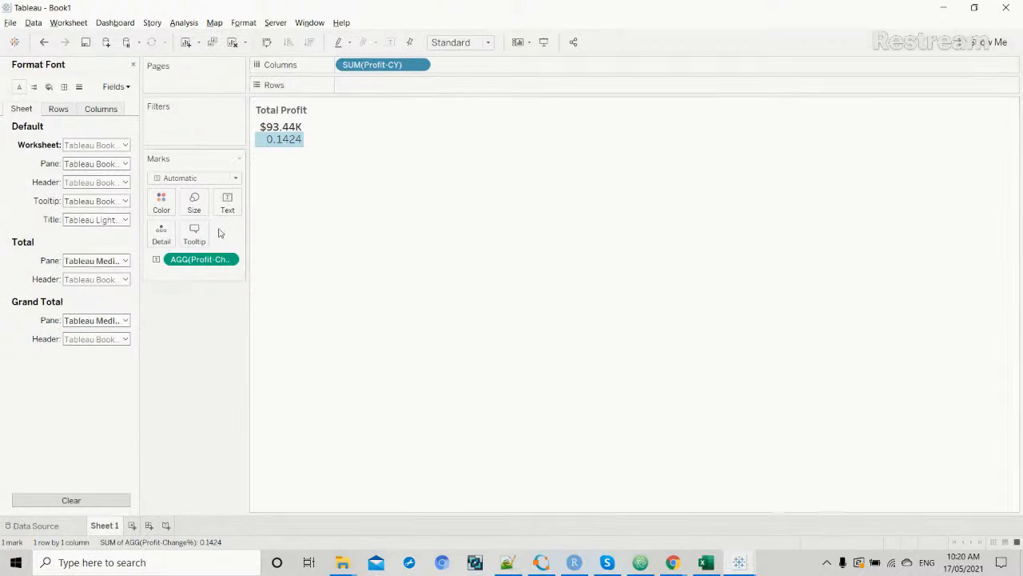
click(132, 65)
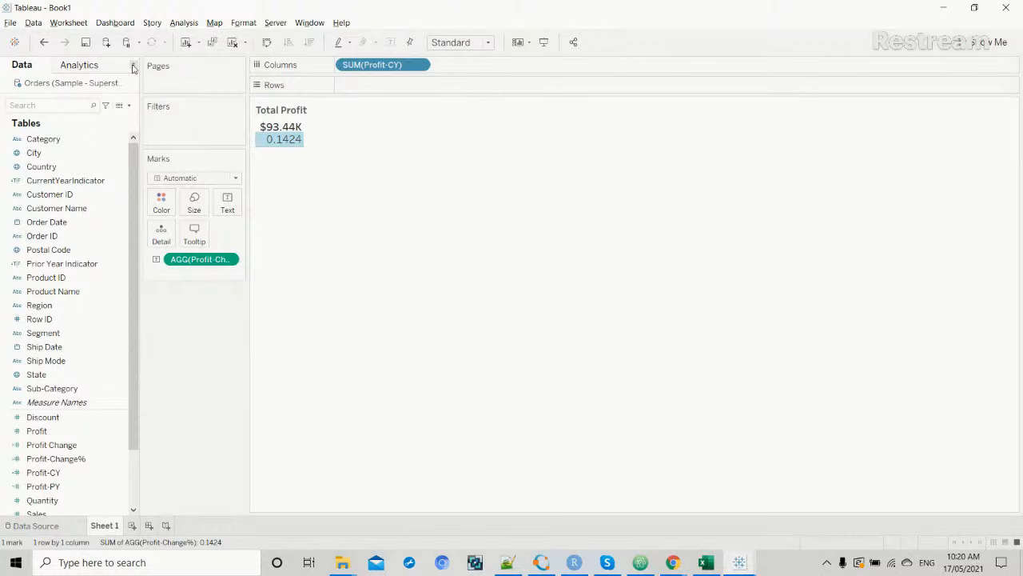
Set the default number format of the Profit-Change% field to Percentage with 2 decimal places.
drag(134, 213, 130, 280)
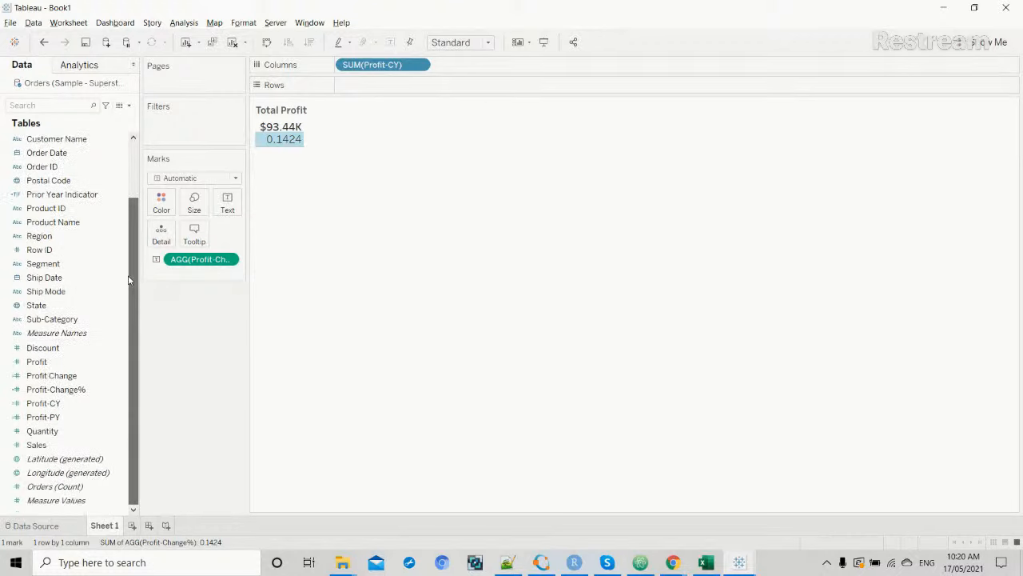
click(94, 389)
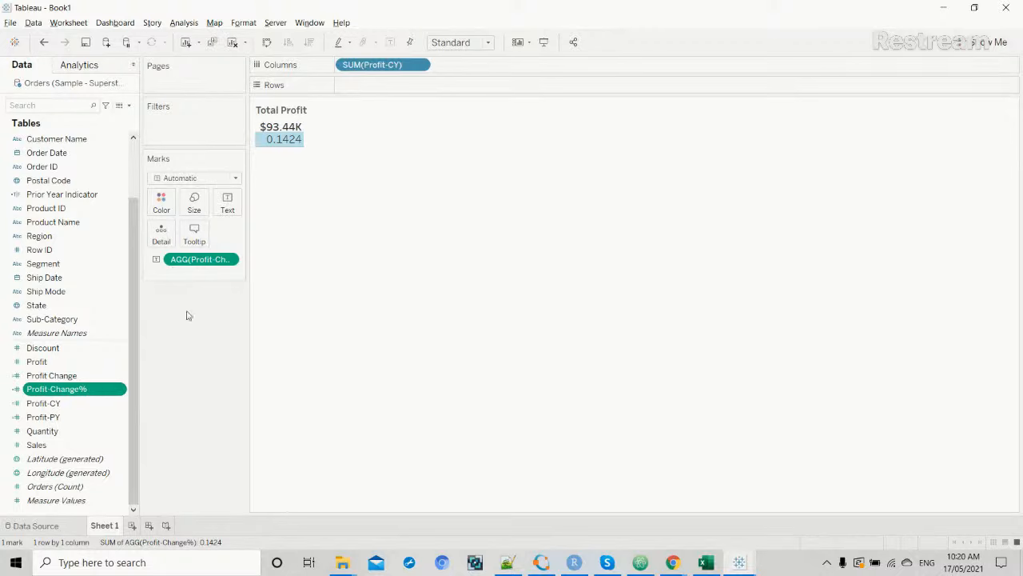
click(120, 389)
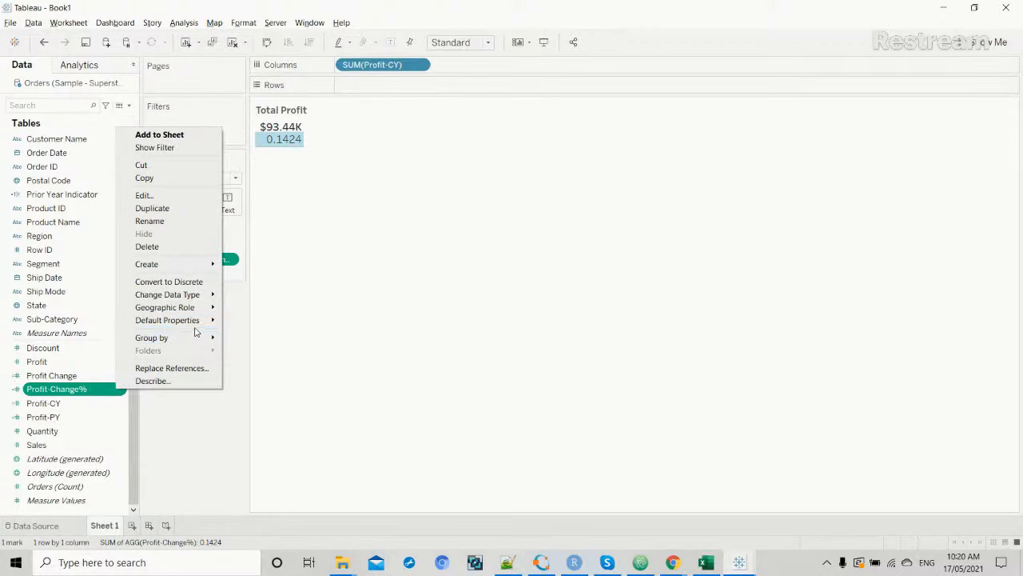
mouse_move(209, 321)
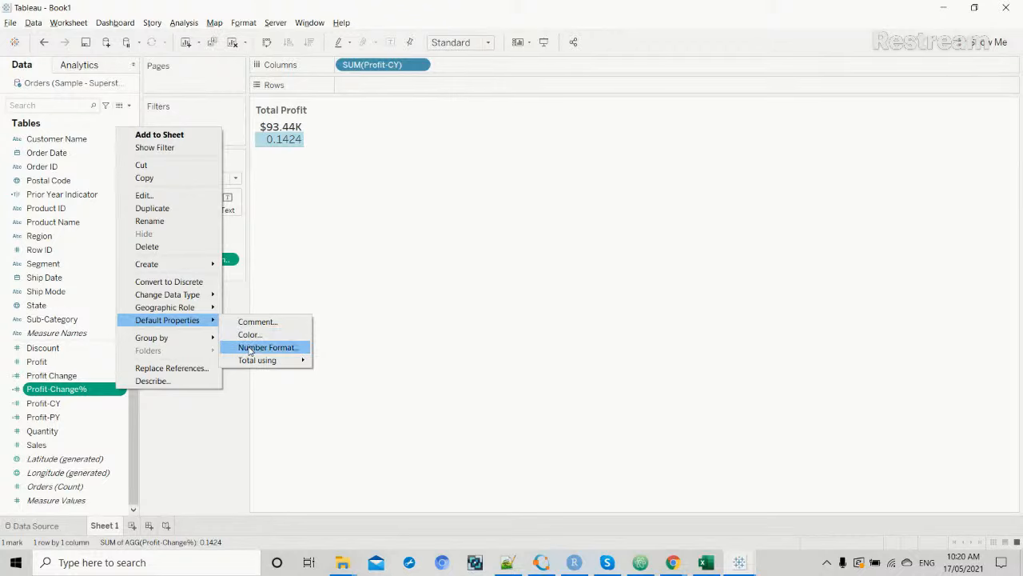
click(251, 348)
click(411, 269)
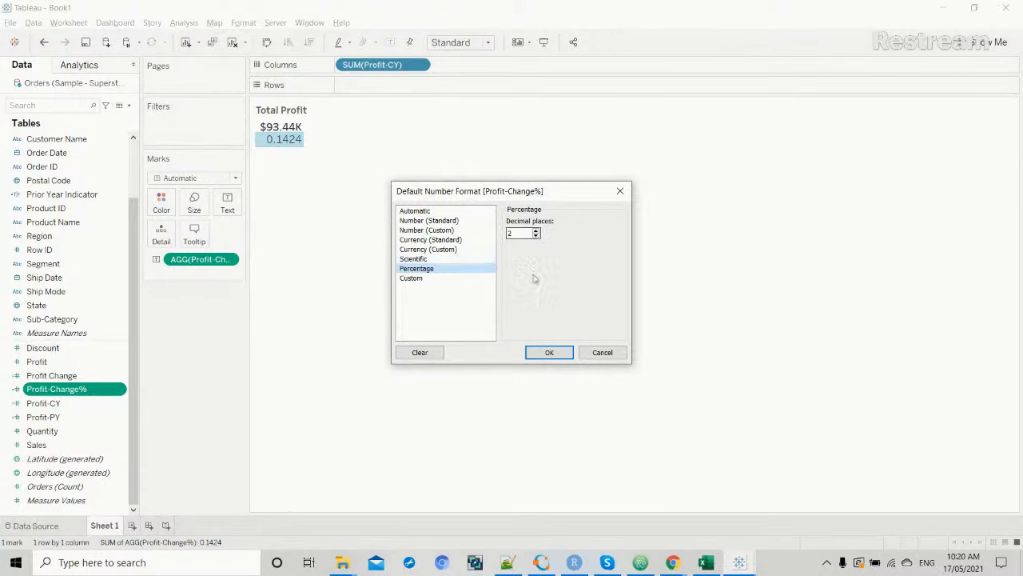
click(545, 353)
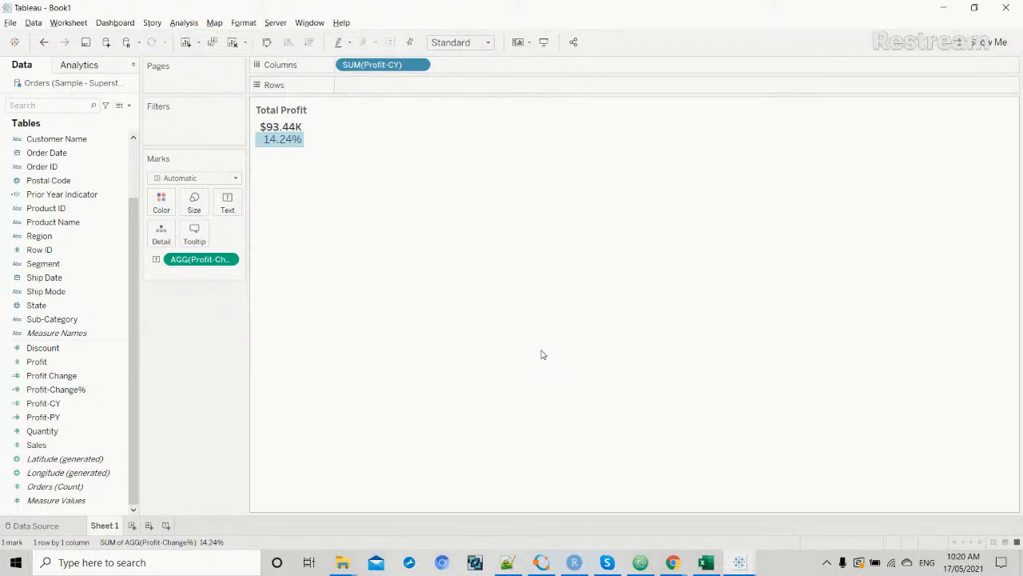
Compare the Total Profit KPI with its counterpart in the Interactive_dashboard_F workbook and return to Book1.
key(alt+Tab)
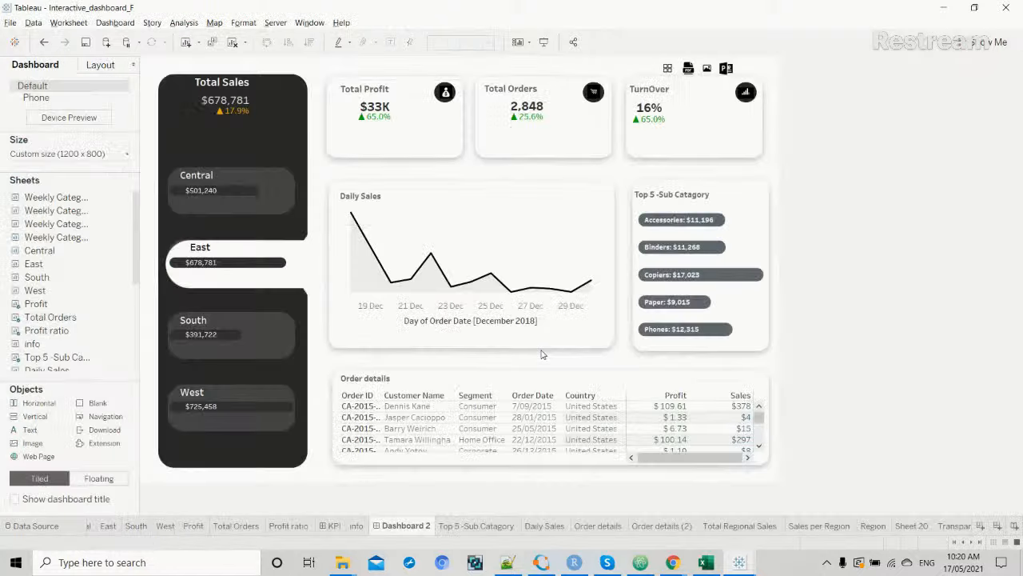
mouse_move(378, 122)
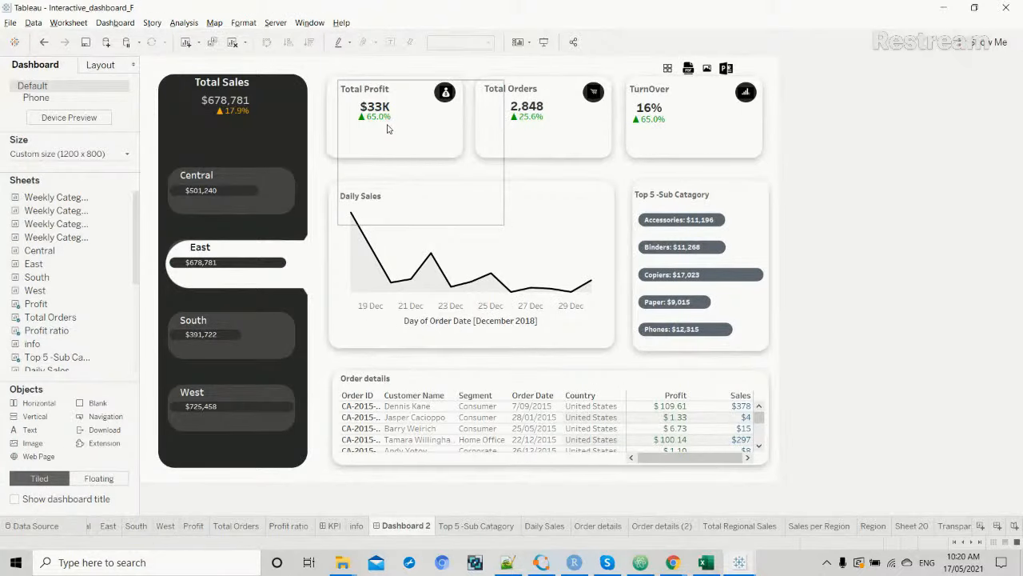
key(alt+Tab)
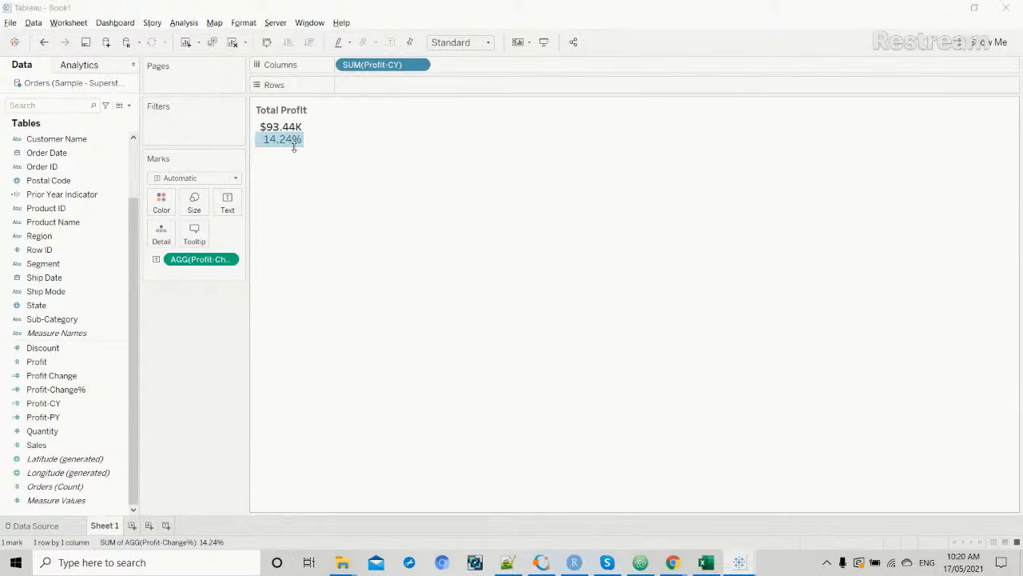
key(alt+Tab)
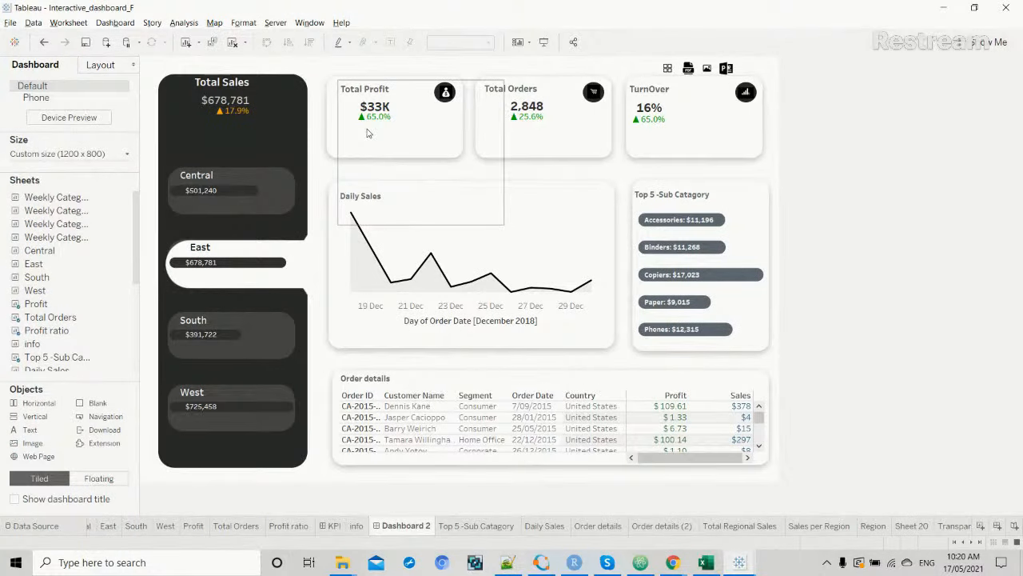
key(alt+Tab)
key(alt+Tab)
key(alt+Tab)
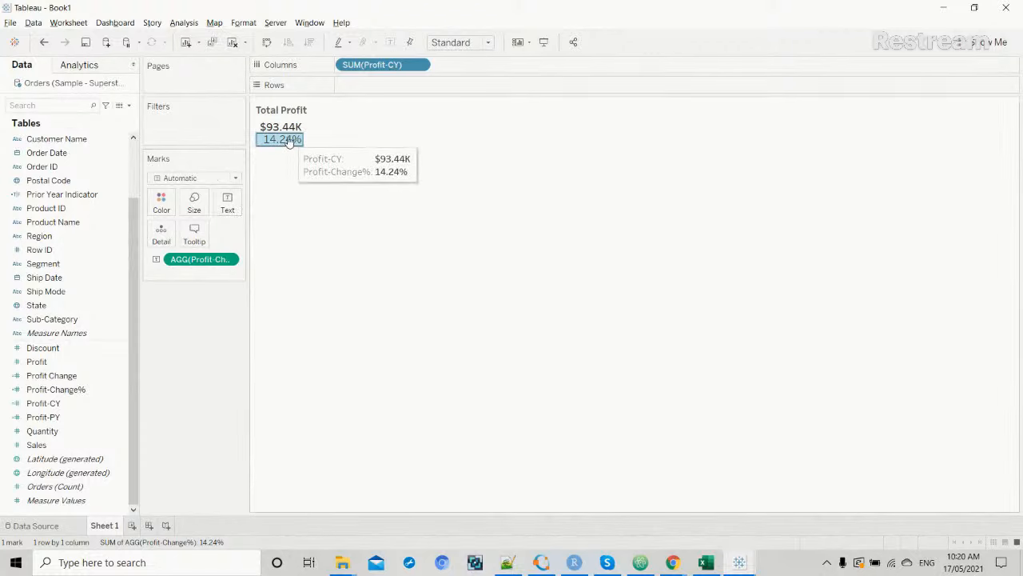
Set the font size of the Profit-Change% label text to 9.
click(231, 209)
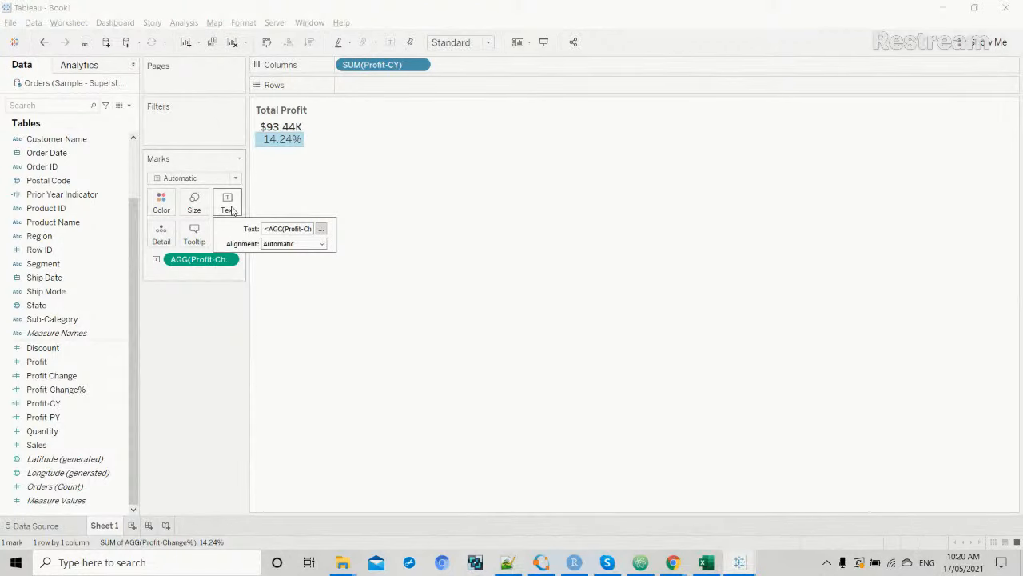
click(320, 229)
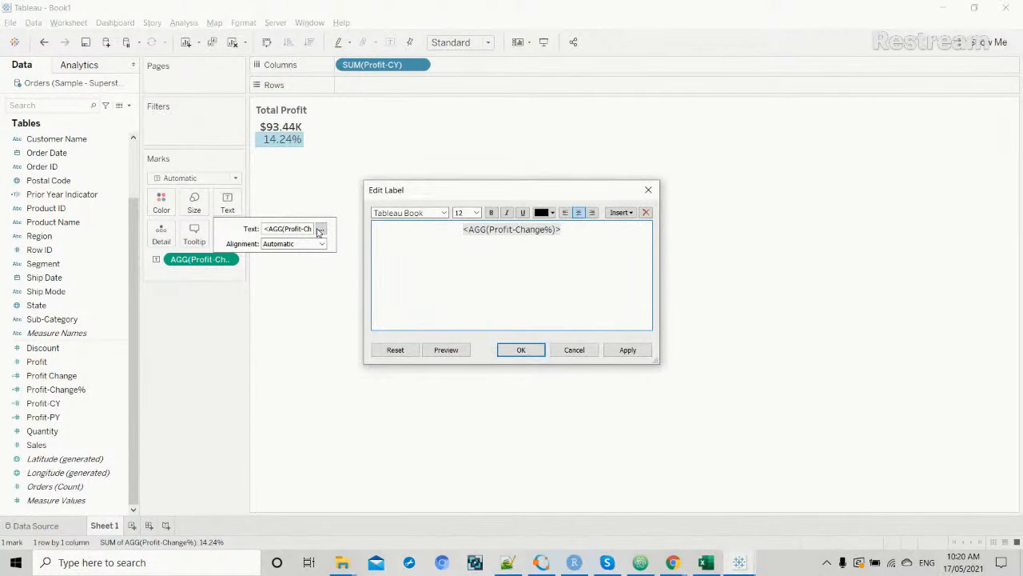
drag(463, 230, 572, 227)
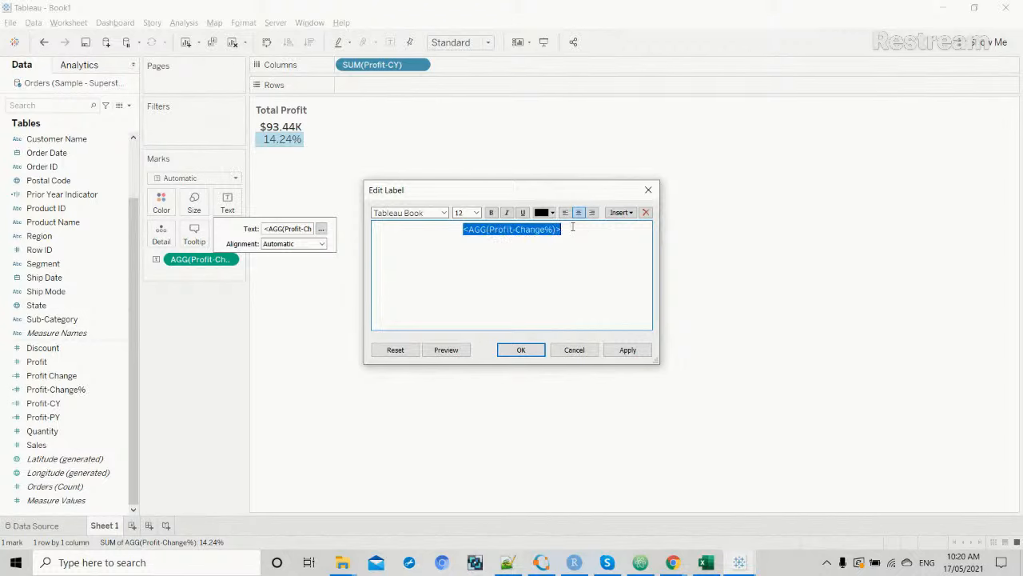
click(477, 213)
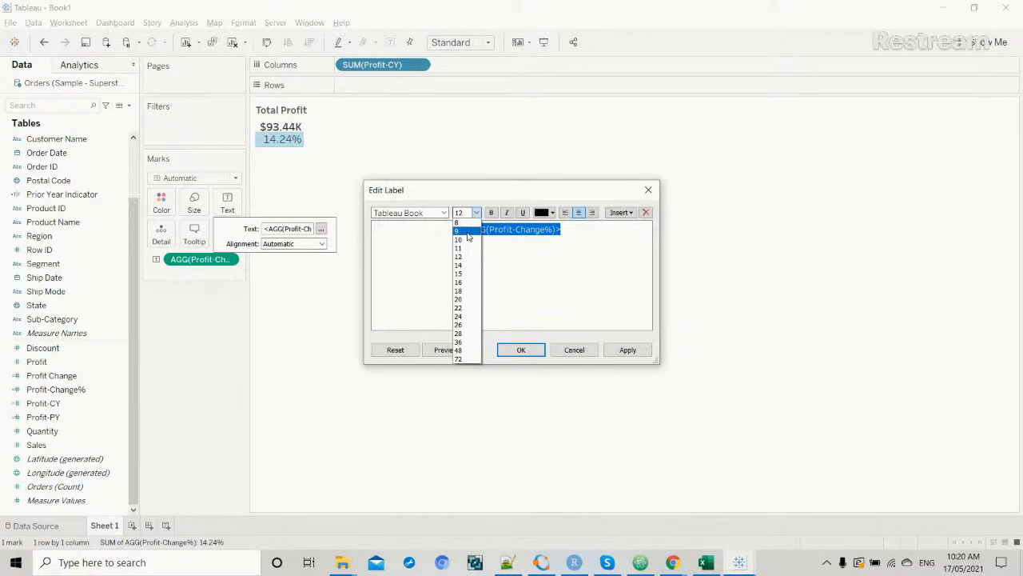
click(467, 231)
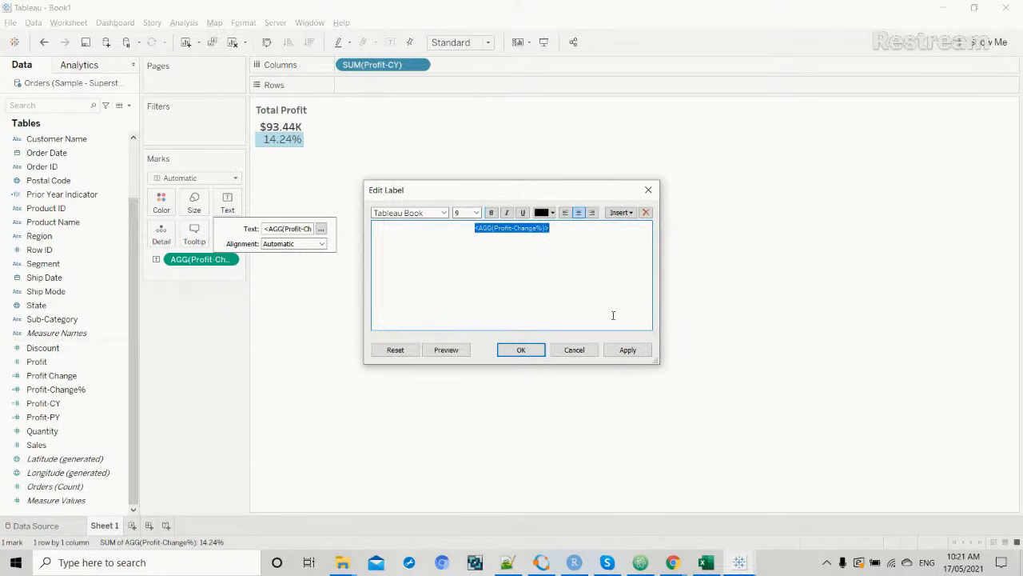
click(628, 352)
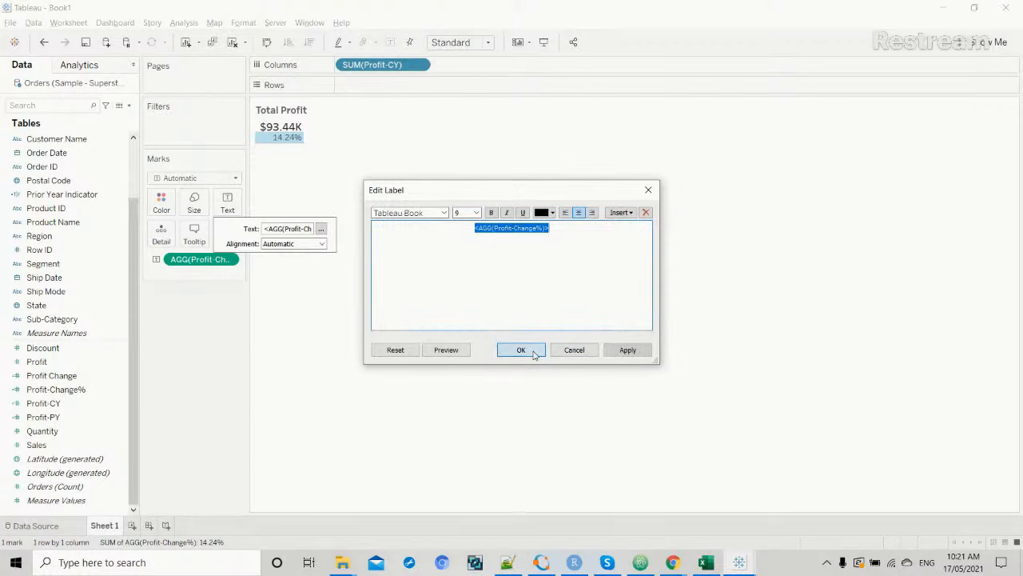
click(522, 350)
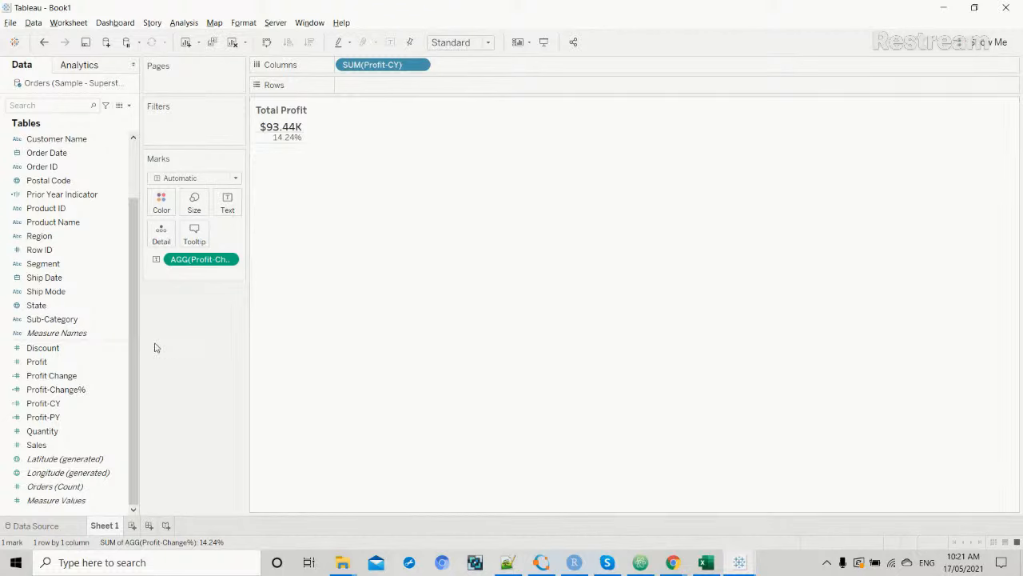
Color the Total Profit KPI's label by Profit-Change% and choose the Custom Diverging palette for it.
drag(94, 391, 172, 212)
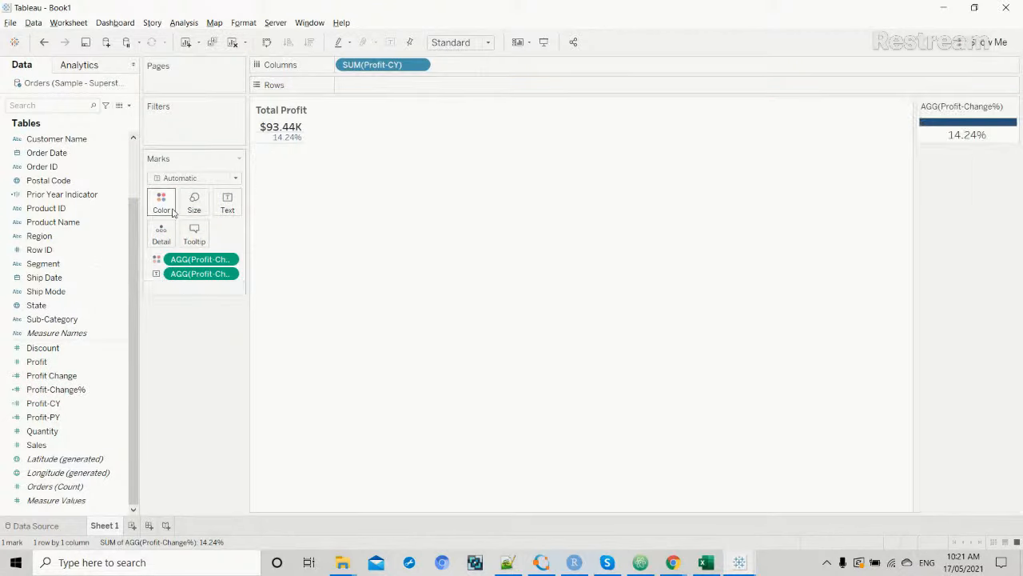
click(163, 206)
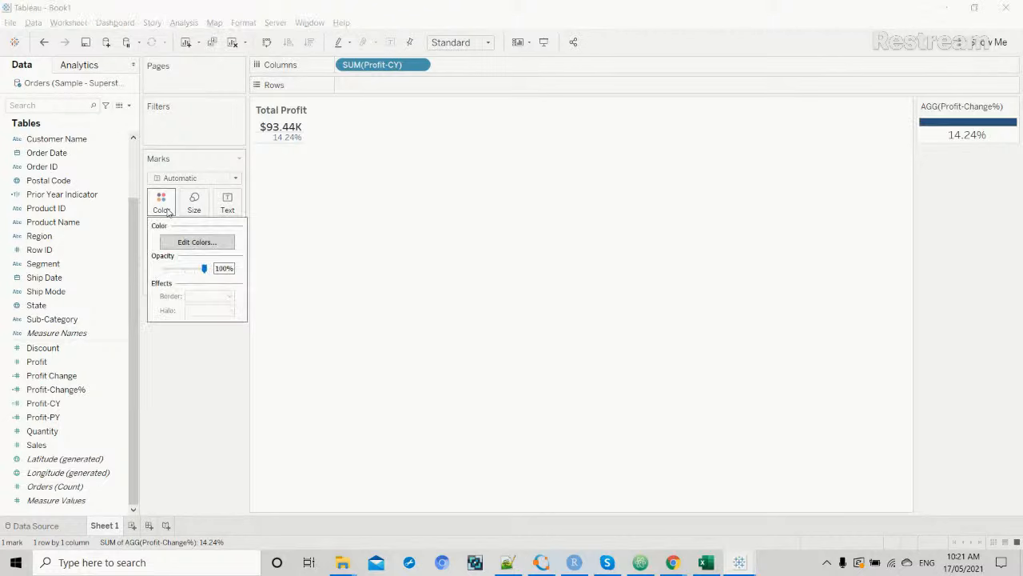
click(186, 244)
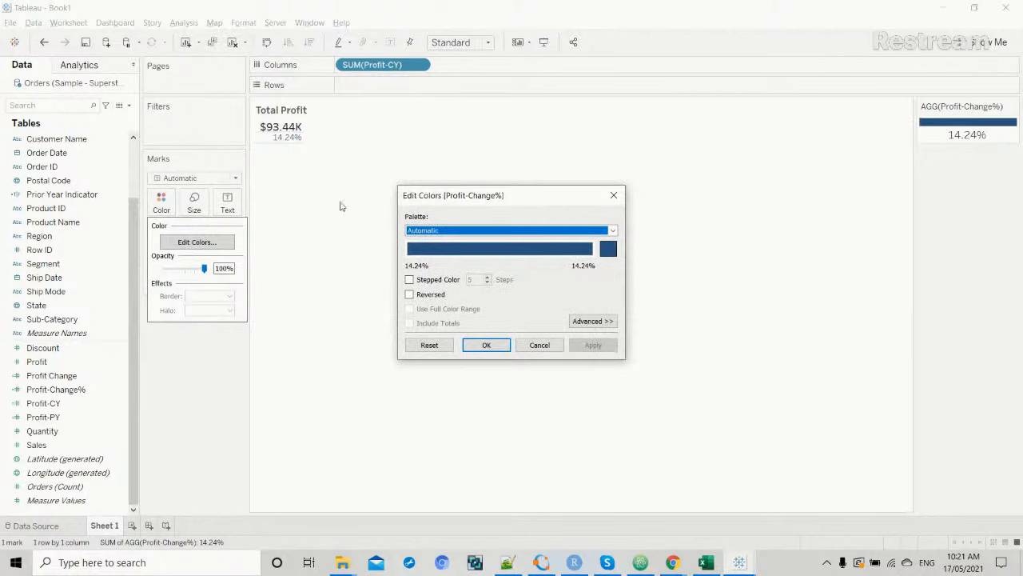
click(611, 230)
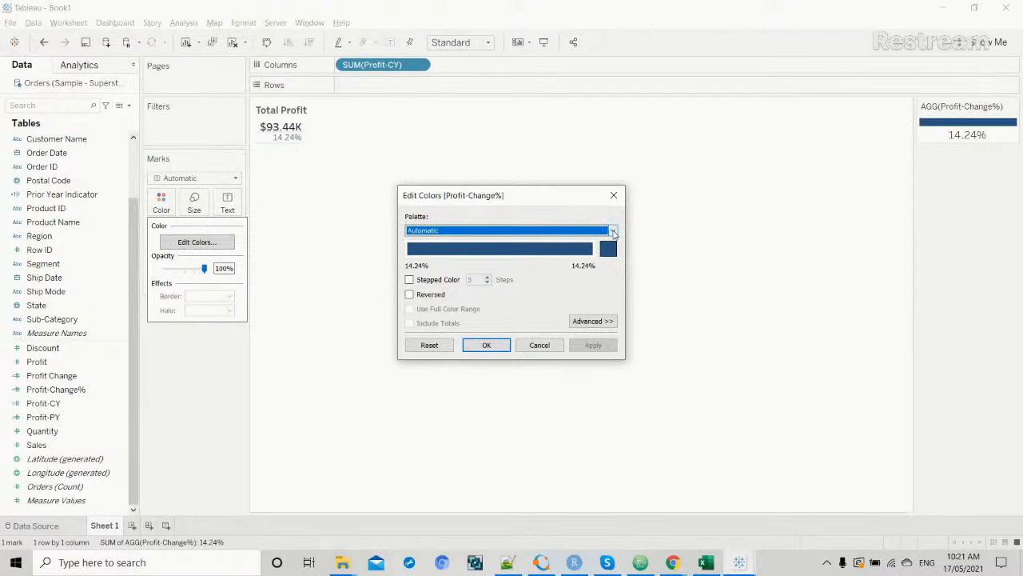
scroll(519, 390, down, 1)
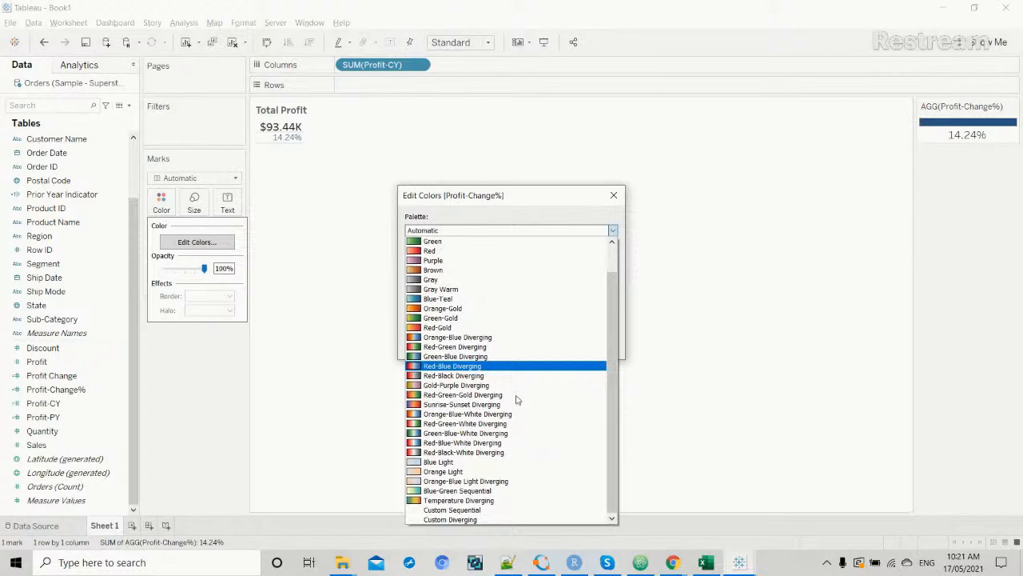
click(478, 519)
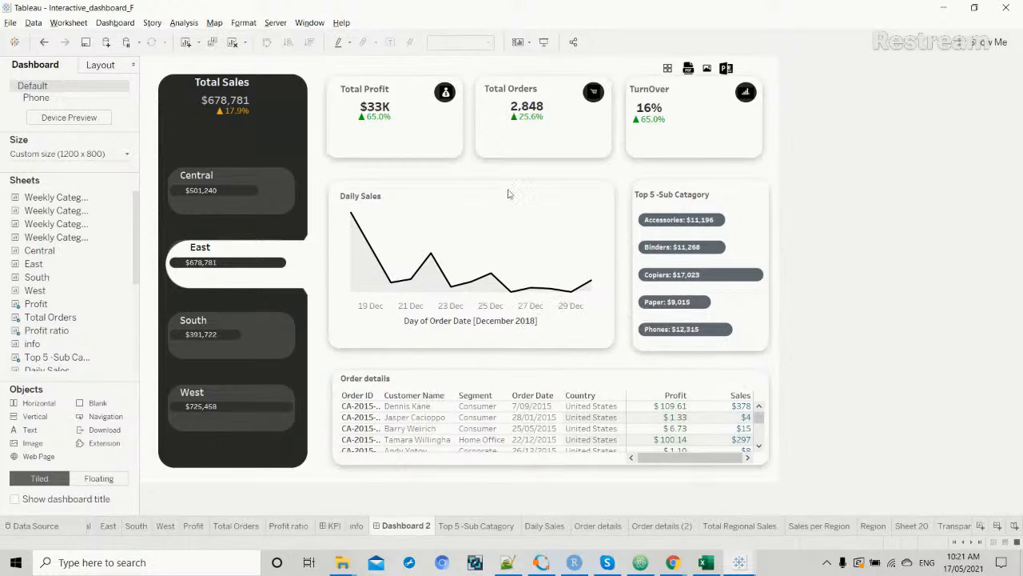
View Dashboard 2 of the Interactive_dashboard_F workbook in presentation mode, select the West and Central regions to compare KPI colors, and return to Book1.
click(543, 43)
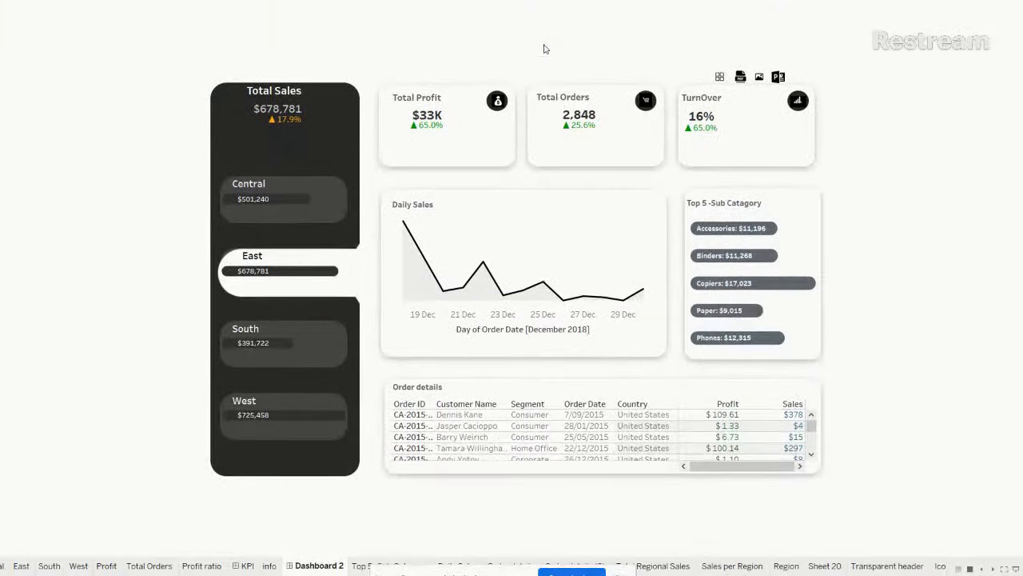
click(266, 417)
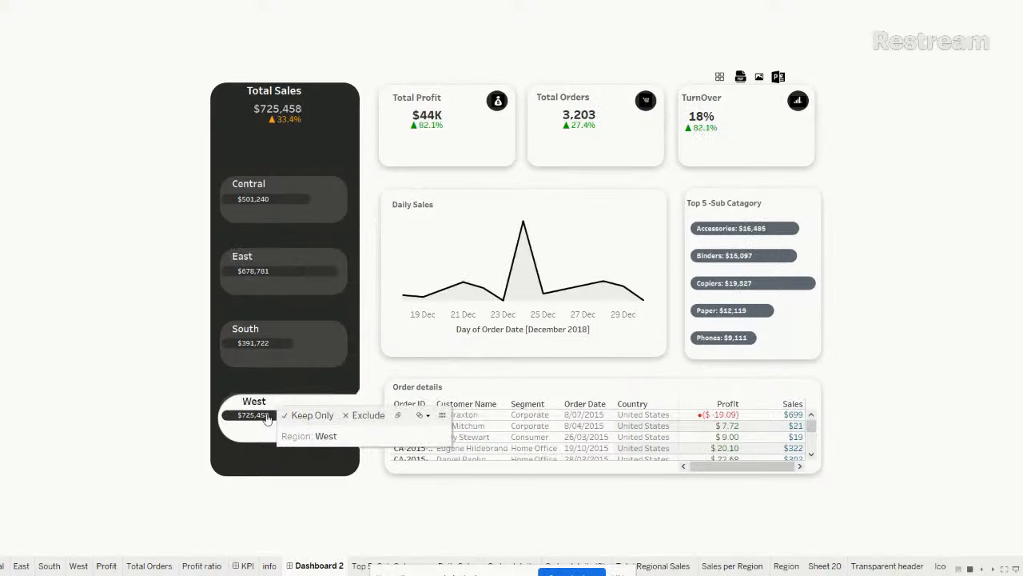
click(272, 204)
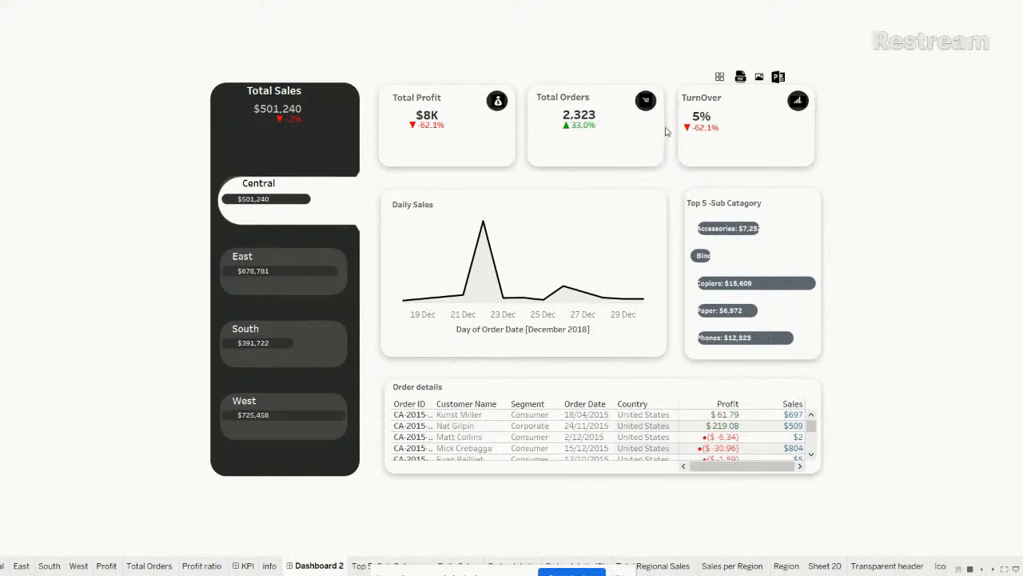
mouse_move(689, 133)
key(Escape)
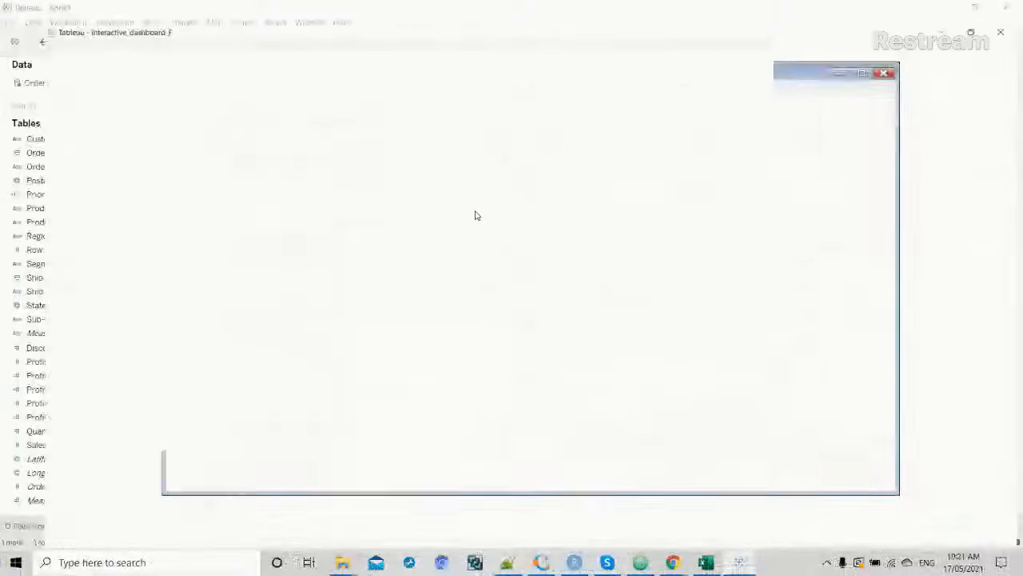
key(alt+Tab)
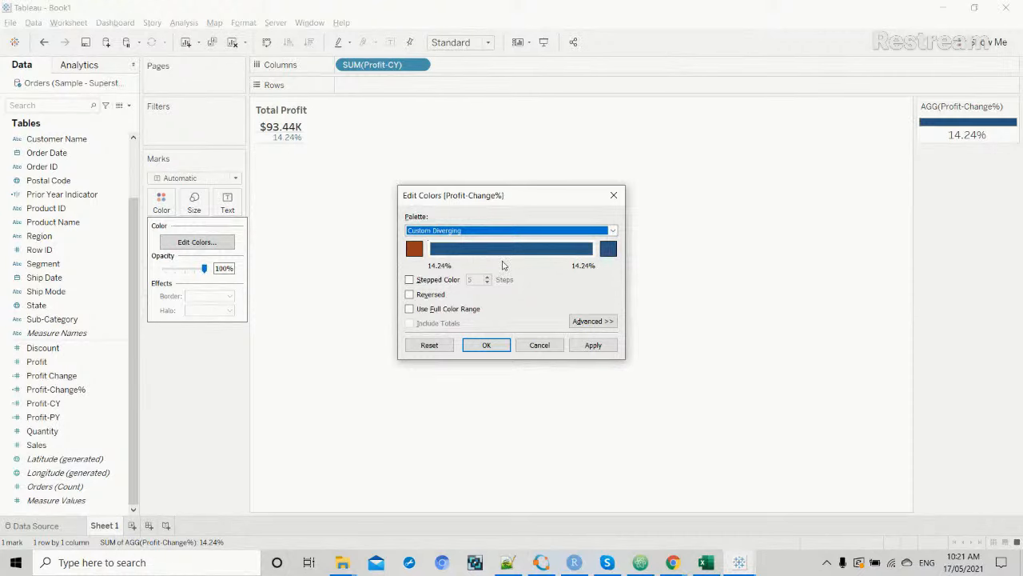
Set the Profit-Change% palette to stepped color with 2 steps and a center value of 0.
click(409, 280)
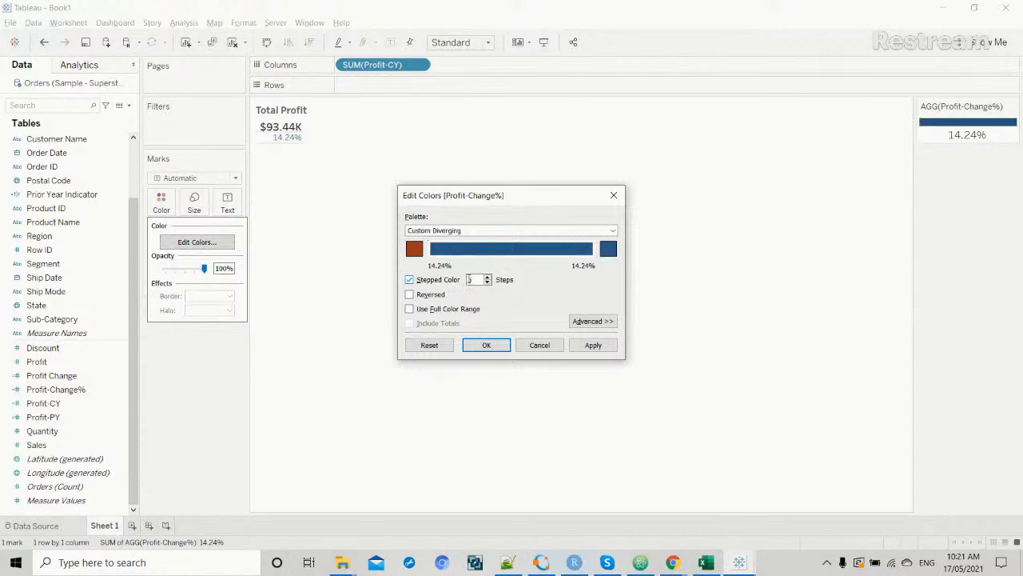
text(2)
click(592, 320)
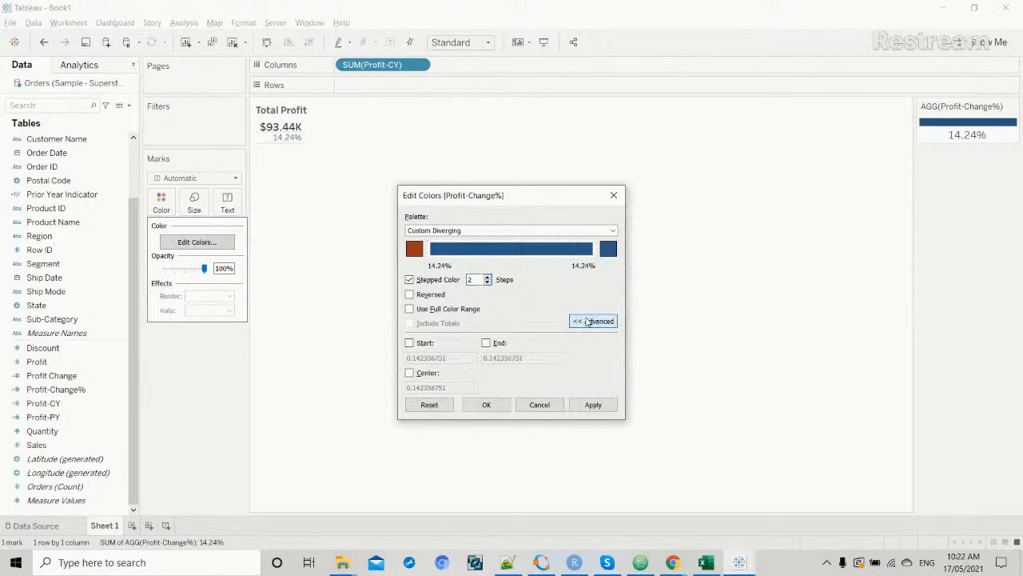
click(411, 373)
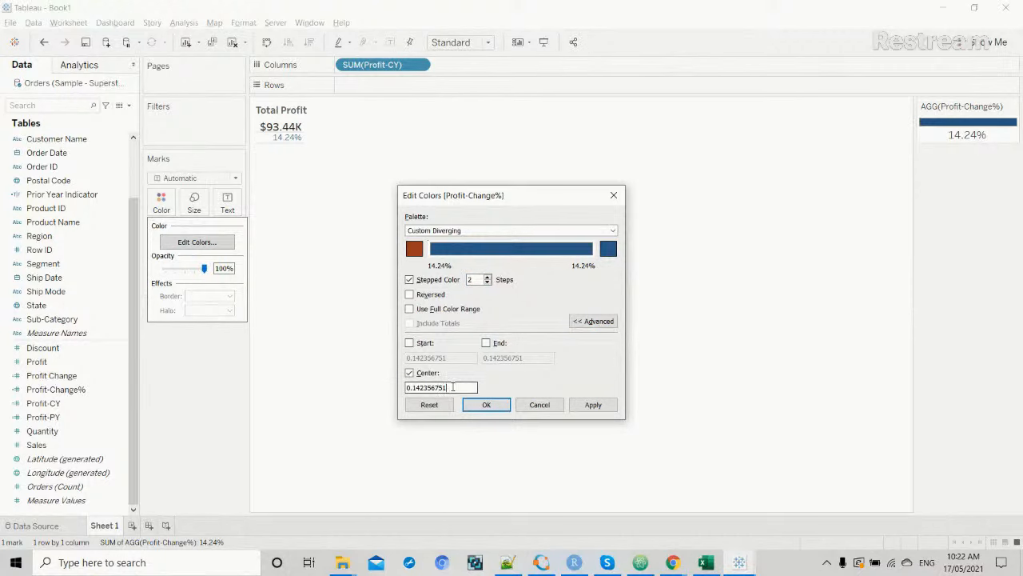
drag(452, 387, 384, 393)
text(0)
Set the Profit-Change% palette's positive end to green and its negative end to red, and apply the colors.
click(609, 249)
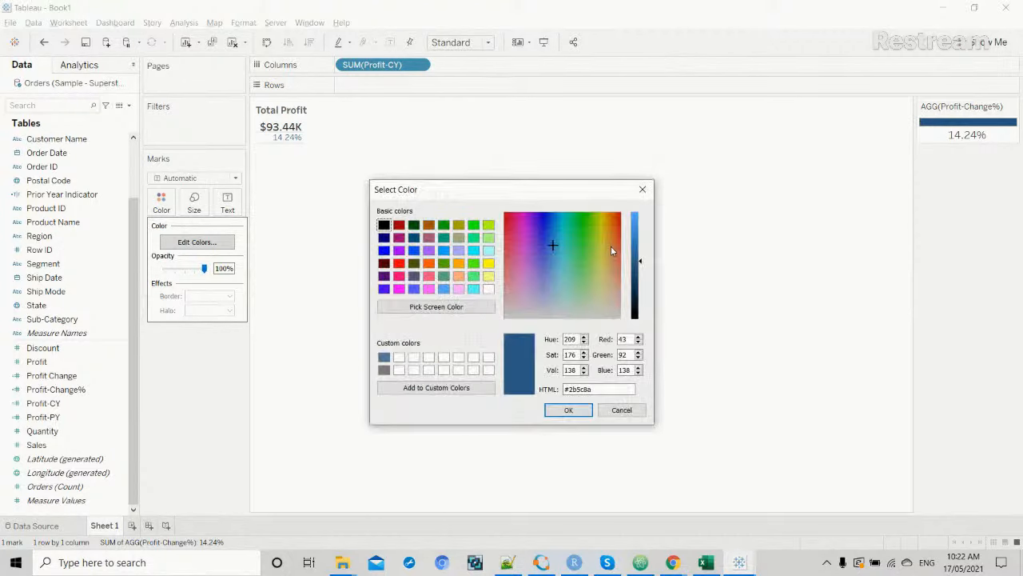
click(443, 225)
click(568, 411)
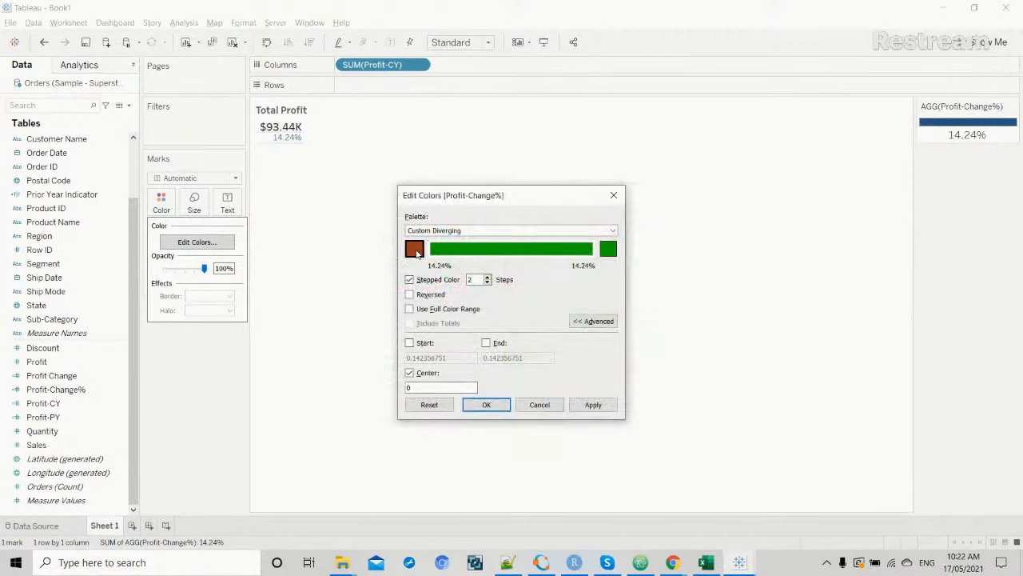
click(420, 252)
click(399, 264)
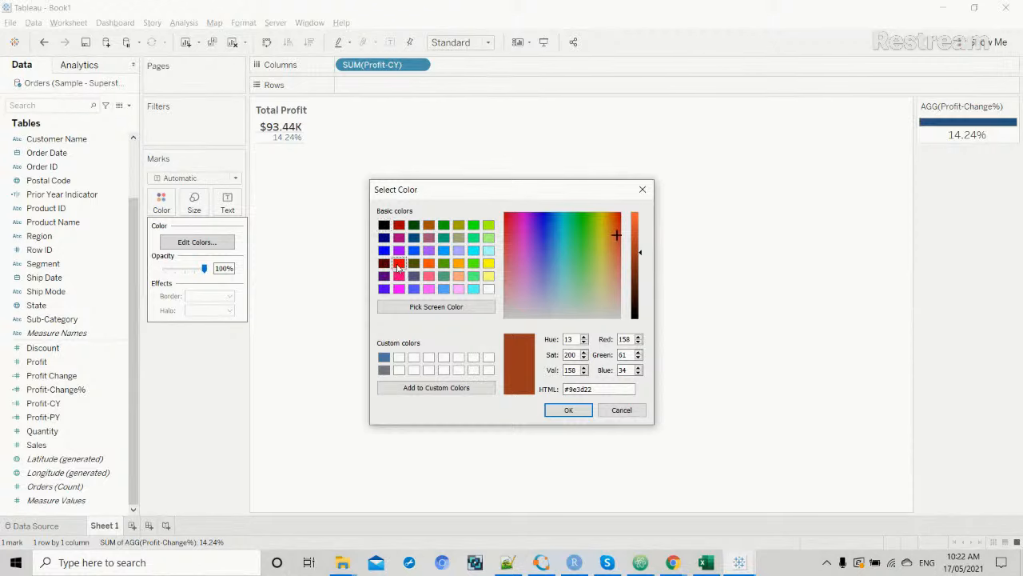
click(563, 414)
click(424, 387)
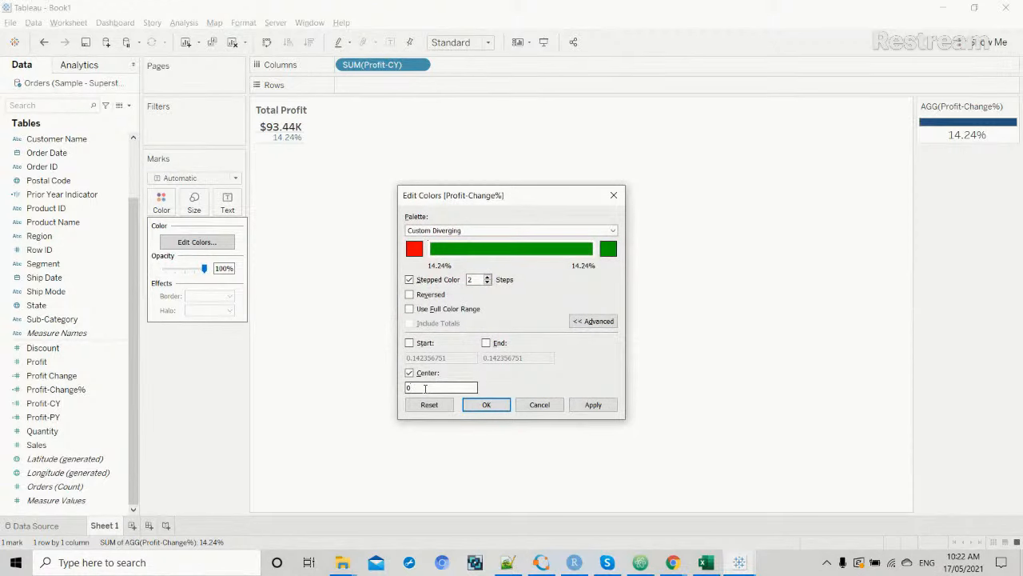
click(594, 405)
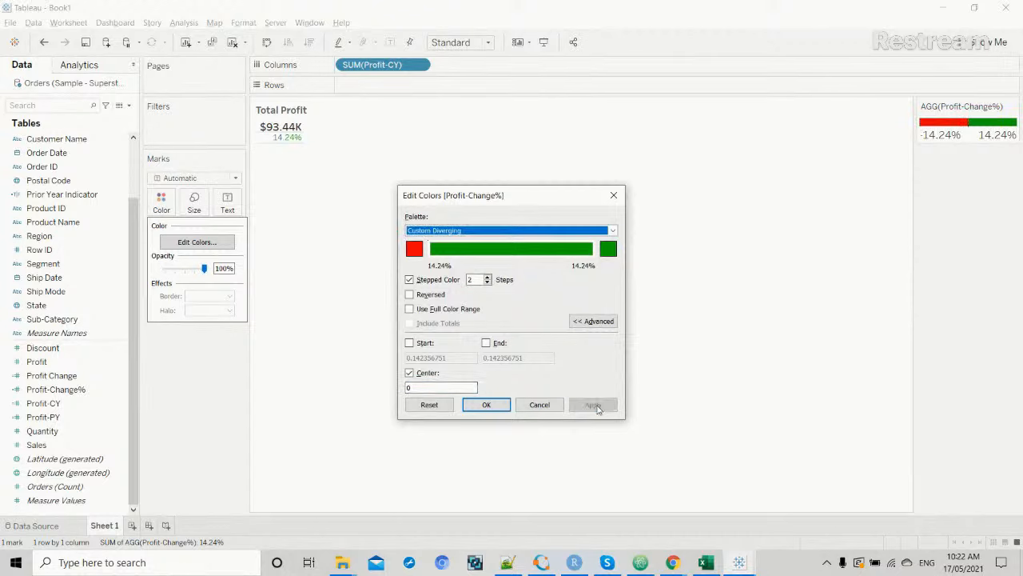
click(487, 405)
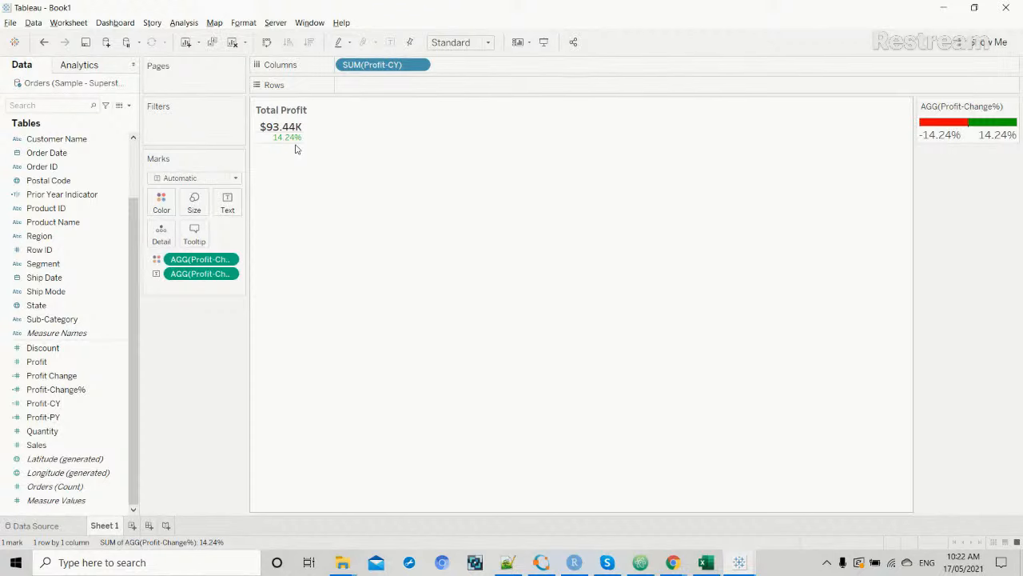
Make the Profit-Change% label text bold.
click(228, 204)
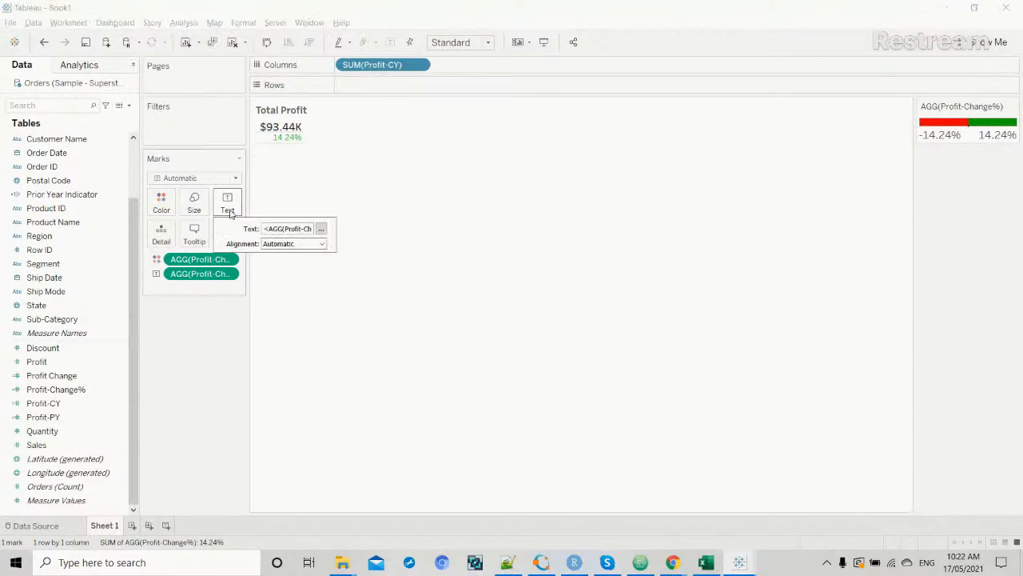
click(320, 229)
drag(475, 229, 551, 227)
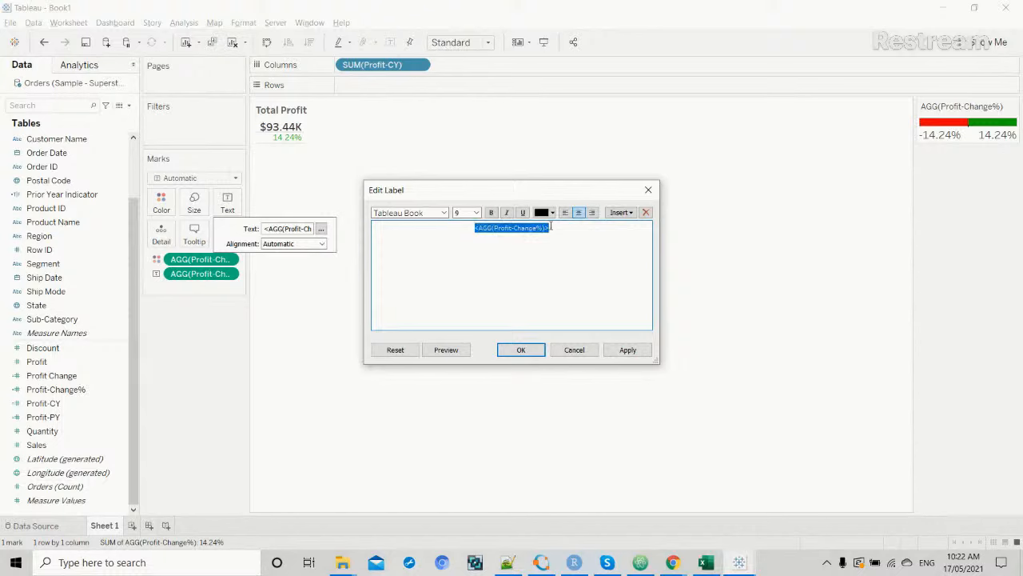
click(491, 212)
click(624, 355)
click(521, 350)
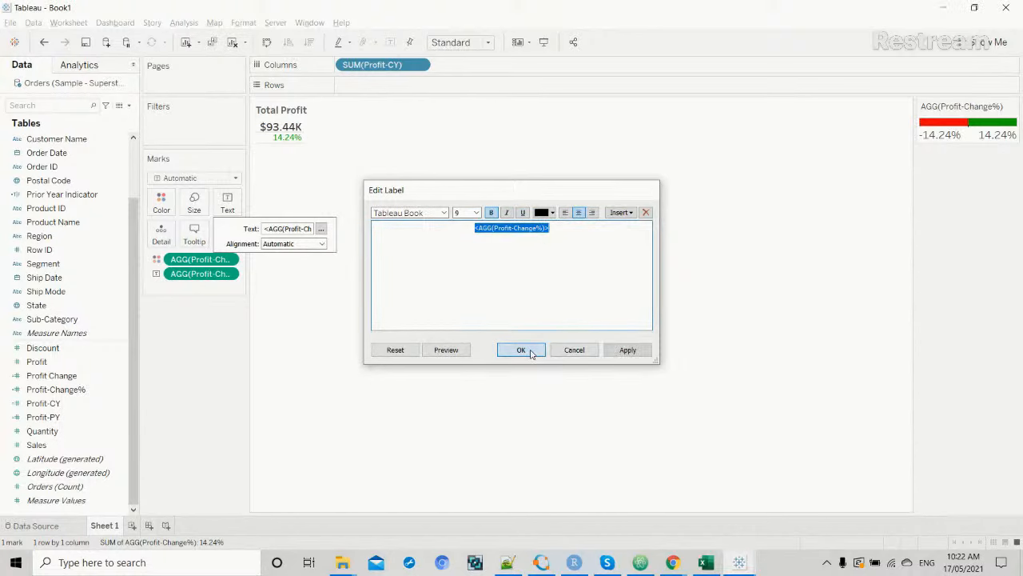
click(531, 354)
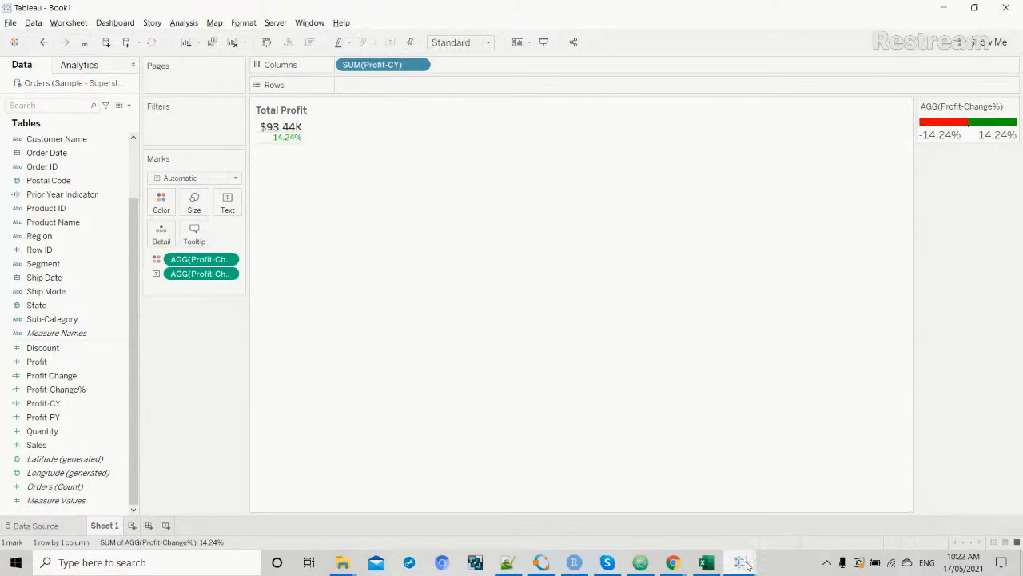
Compare the bold Profit-Change% label with the Total Profit card in the Interactive_dashboard_F workbook and return to Book1.
mouse_move(739, 562)
click(704, 527)
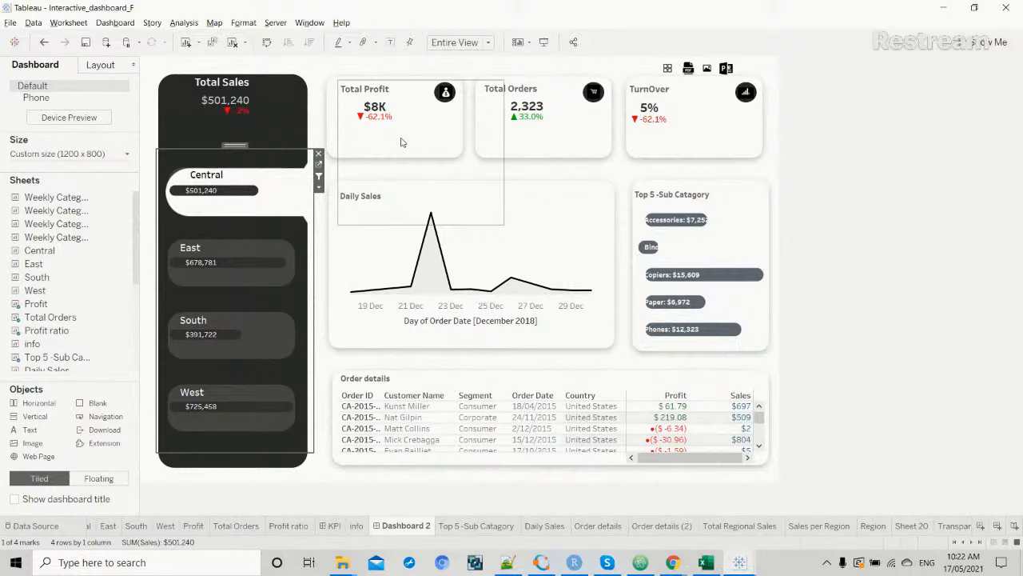
key(alt+Tab)
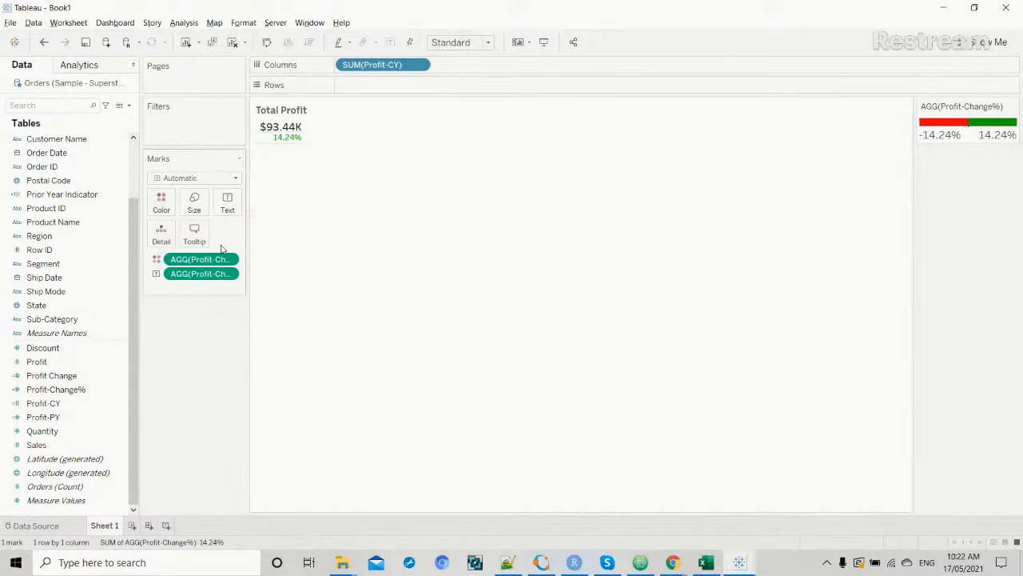
Set the pane's row divider border to None on the Total Profit sheet and check the result against the Interactive_dashboard_F dashboard.
click(296, 141)
right_click(295, 141)
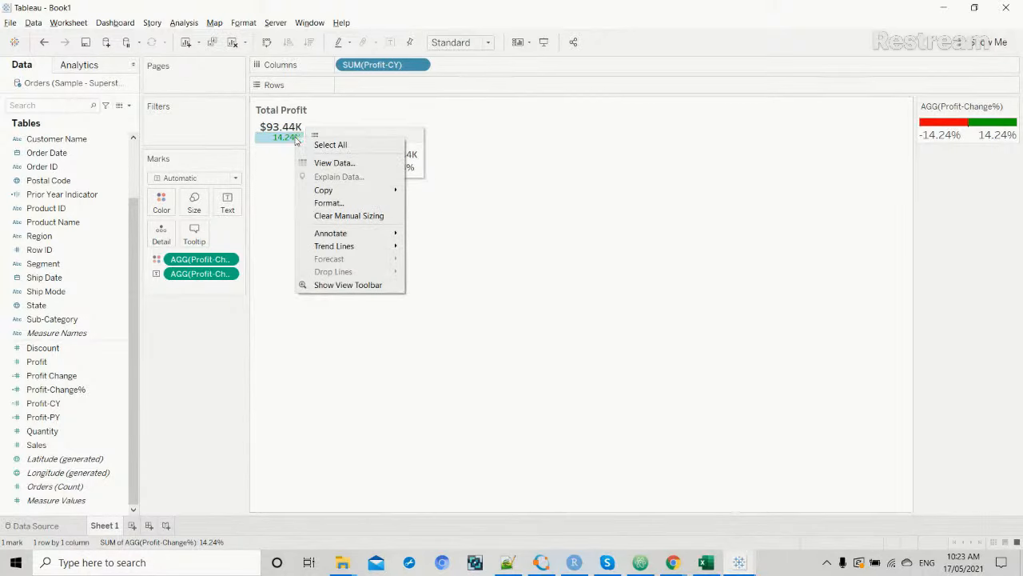
click(315, 202)
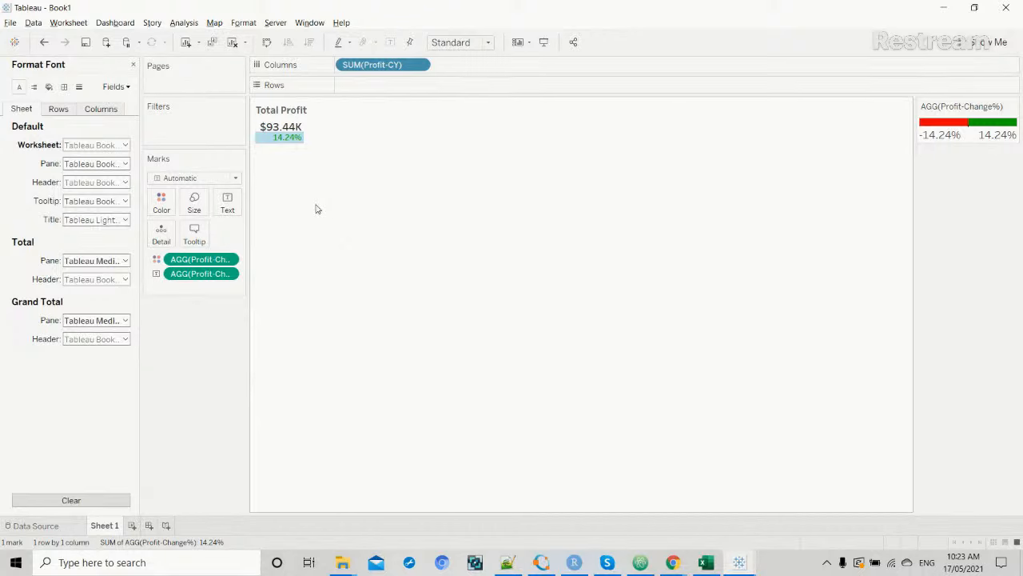
click(64, 88)
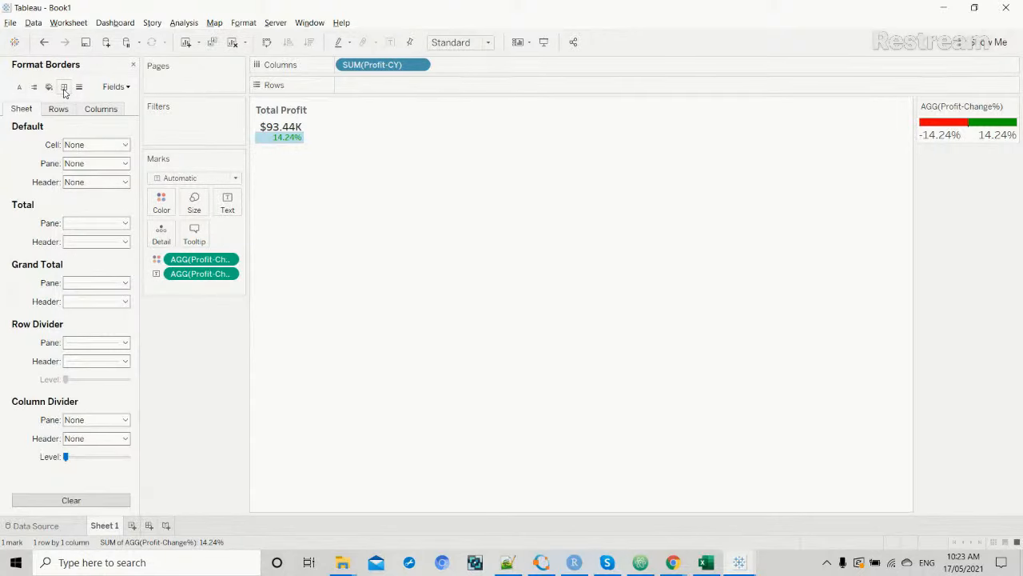
click(340, 239)
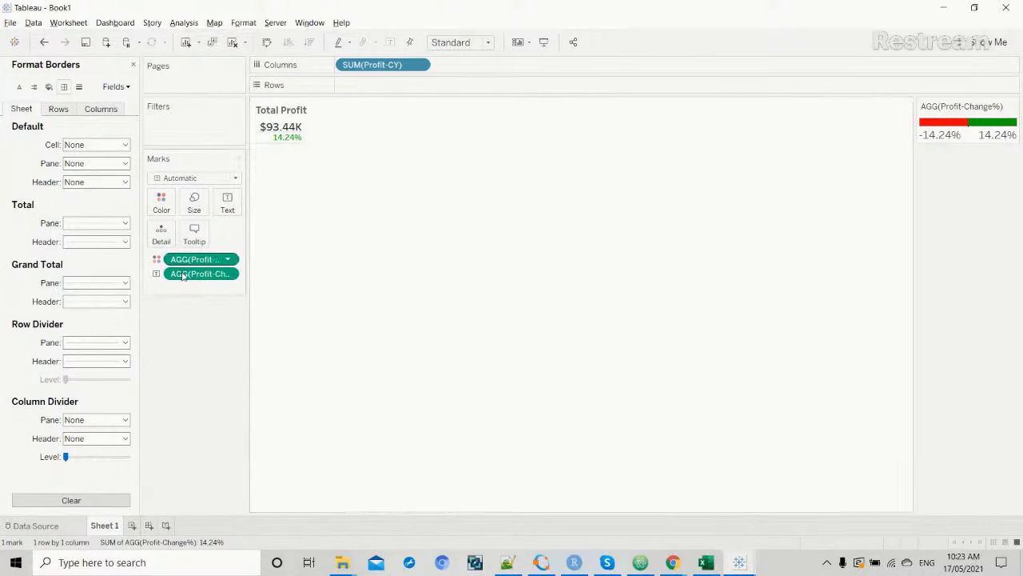
click(125, 343)
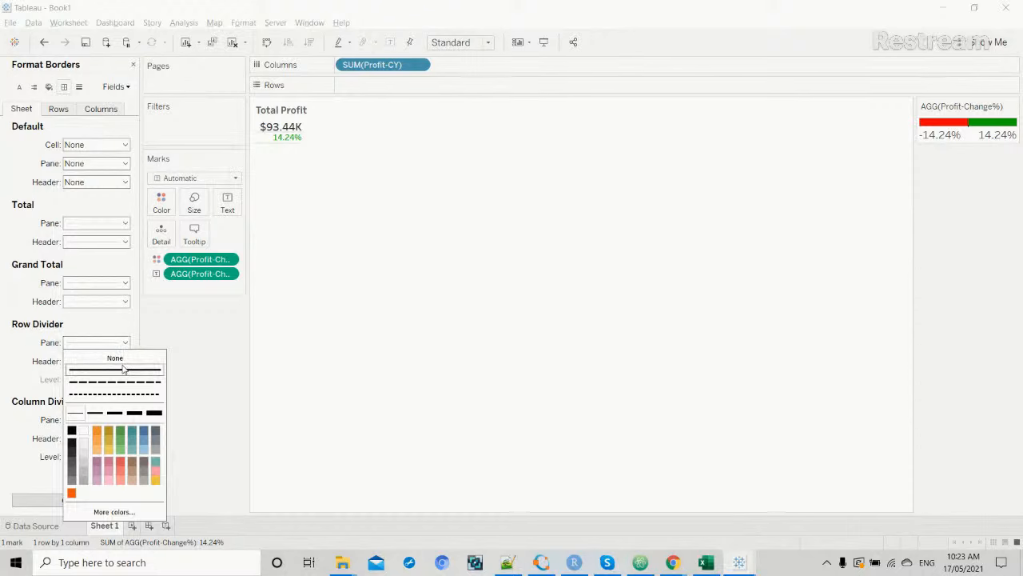
click(123, 360)
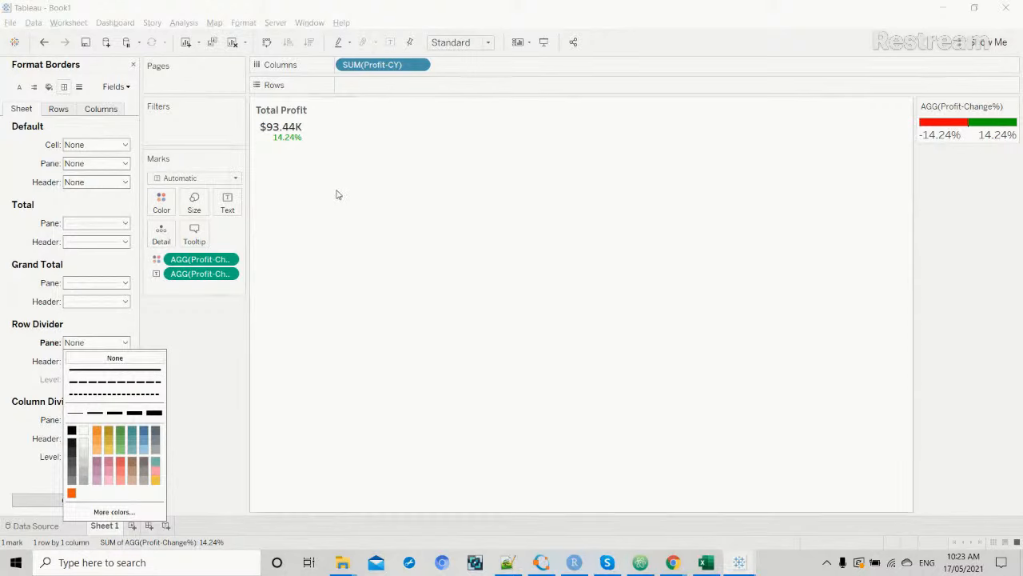
click(140, 372)
click(149, 358)
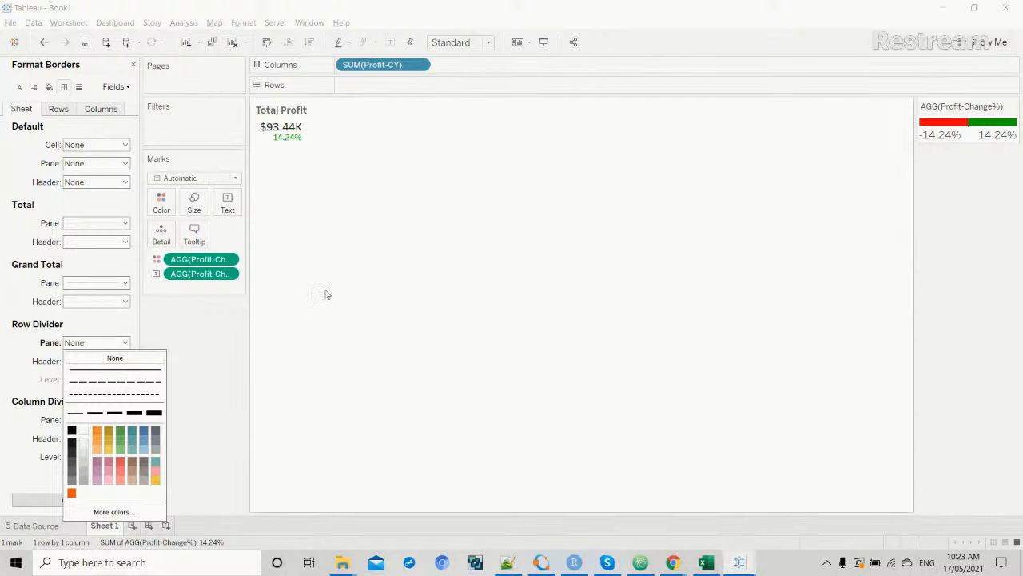
click(380, 288)
key(alt+Tab)
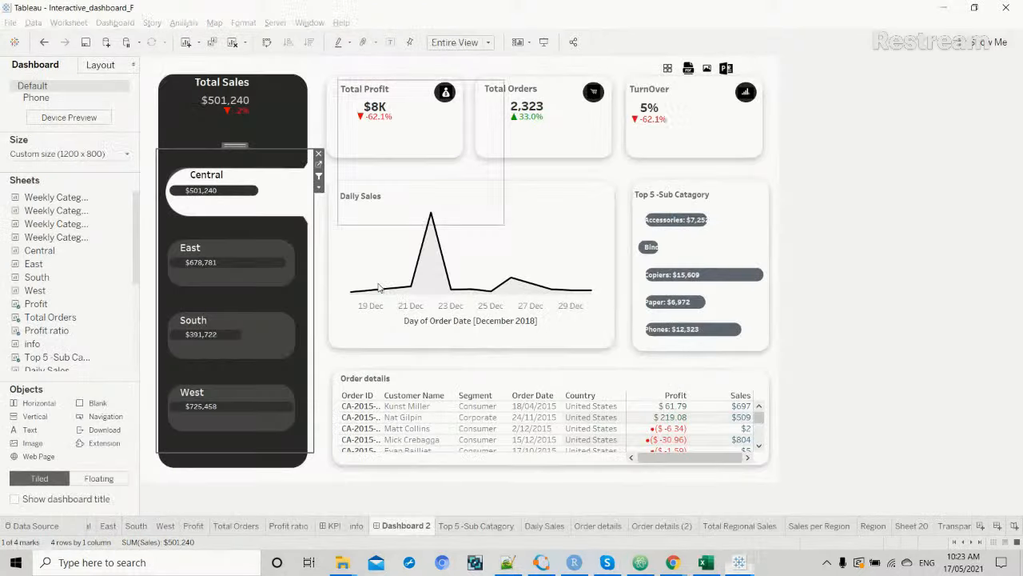
key(alt+Tab)
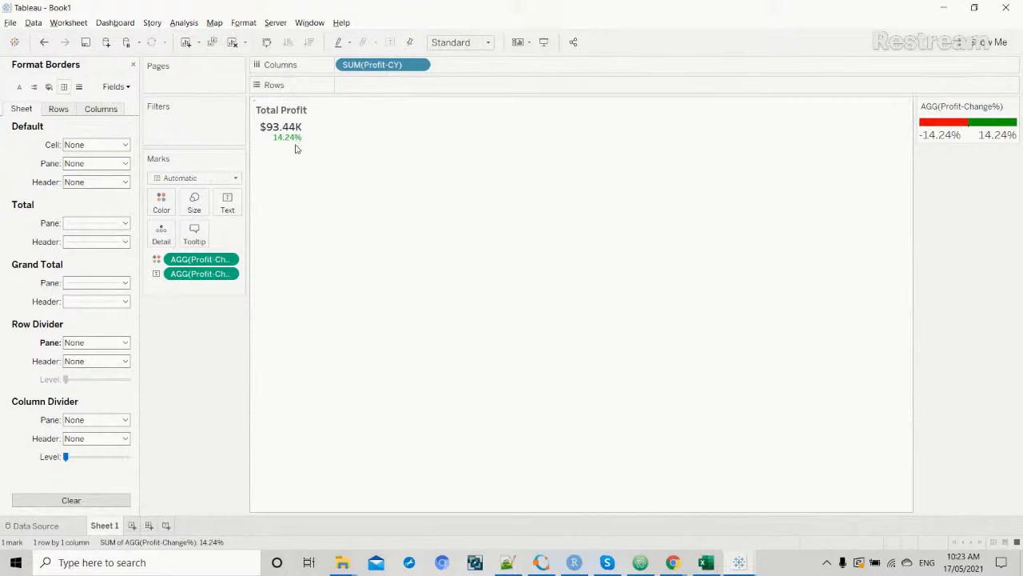
Glance between Book1 and the Interactive_dashboard_F workbook, and close the border formatting of the Total Profit sheet in Book1.
key(alt+Tab)
key(alt+Tab)
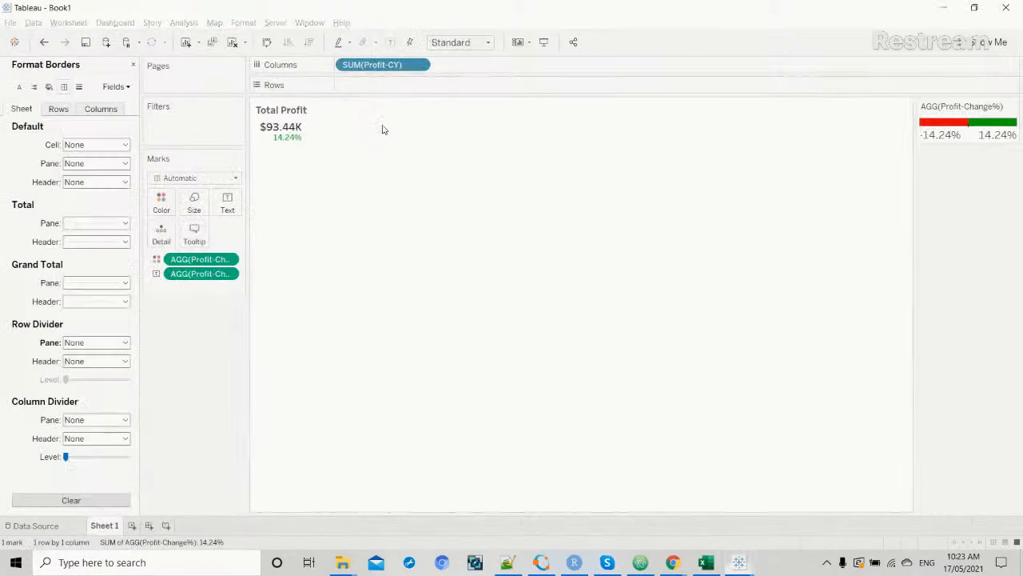
key(alt+Tab)
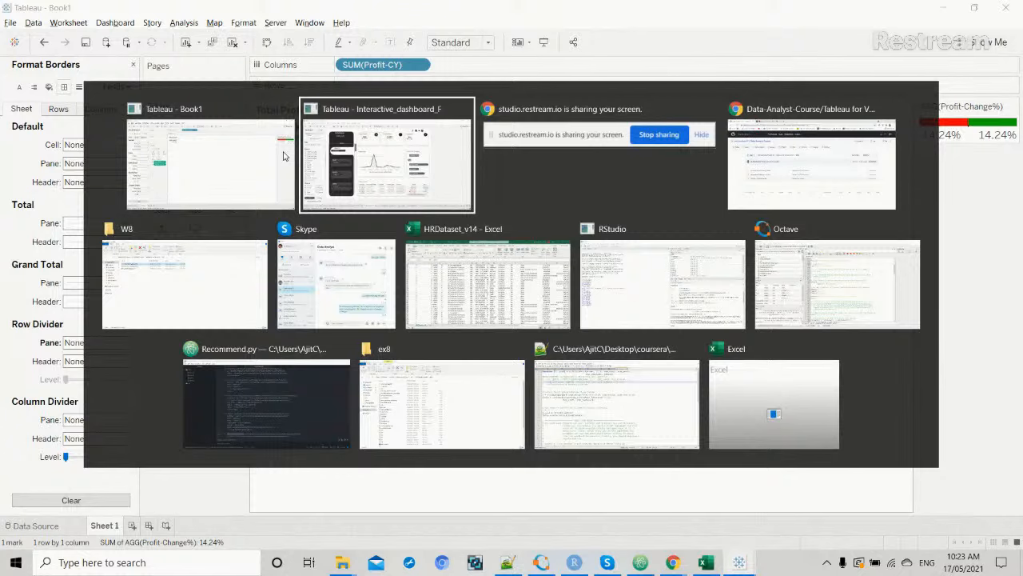
click(284, 155)
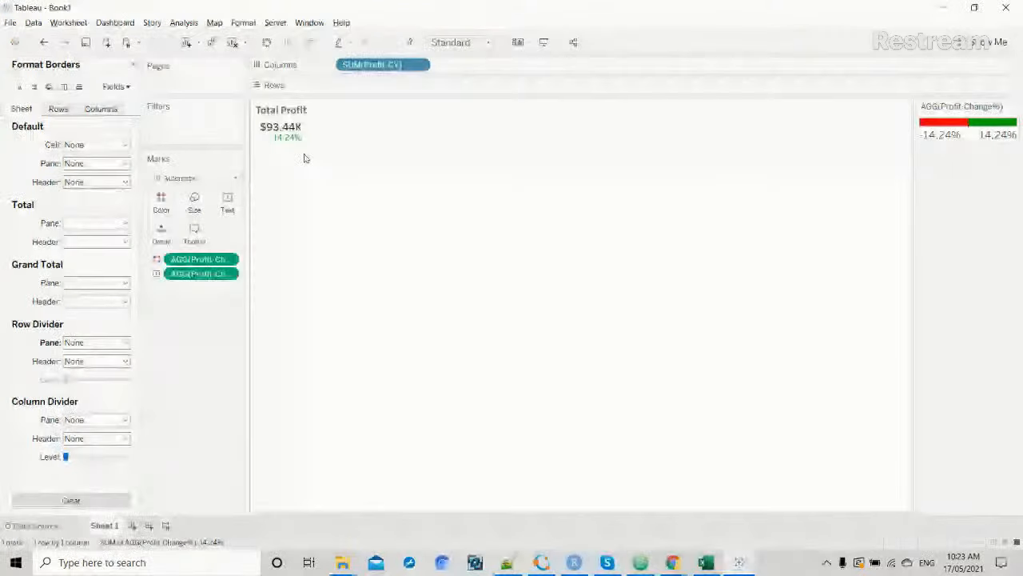
click(133, 65)
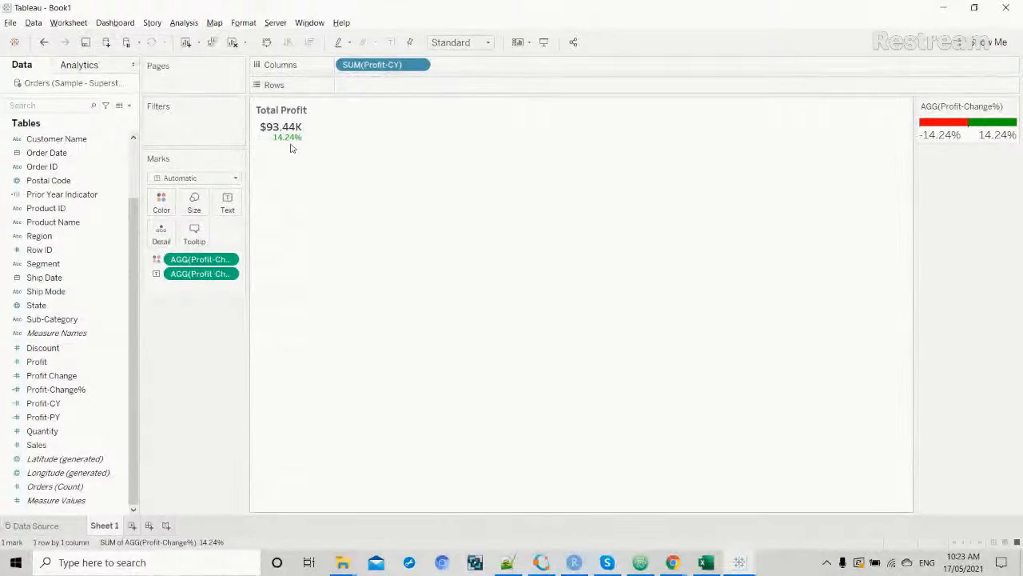
Copy the custom default number format of Profit-Change% from the Profit sheet in the Interactive_dashboard_F workbook, leaving that format unchanged.
key(alt+Tab)
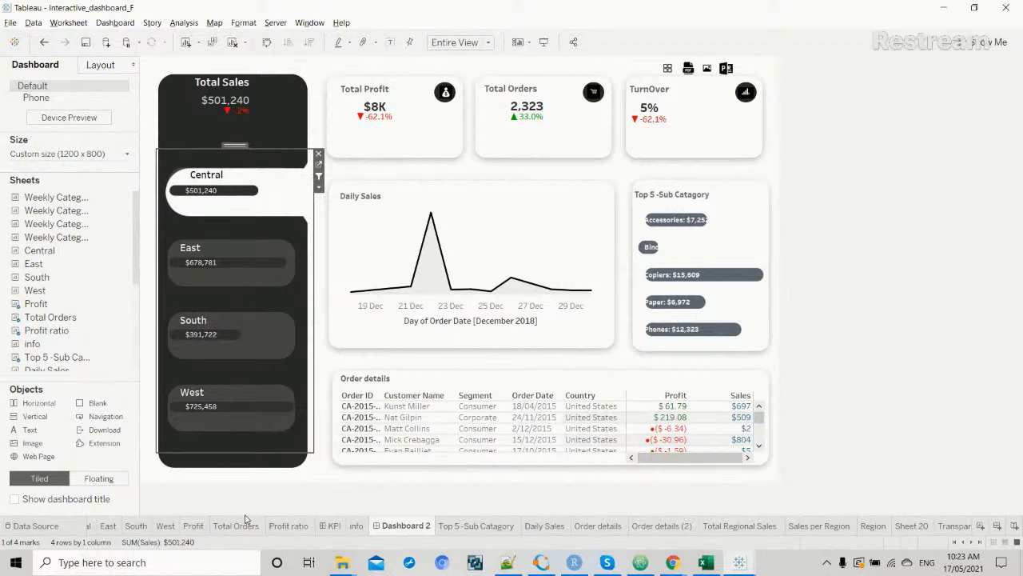
click(193, 526)
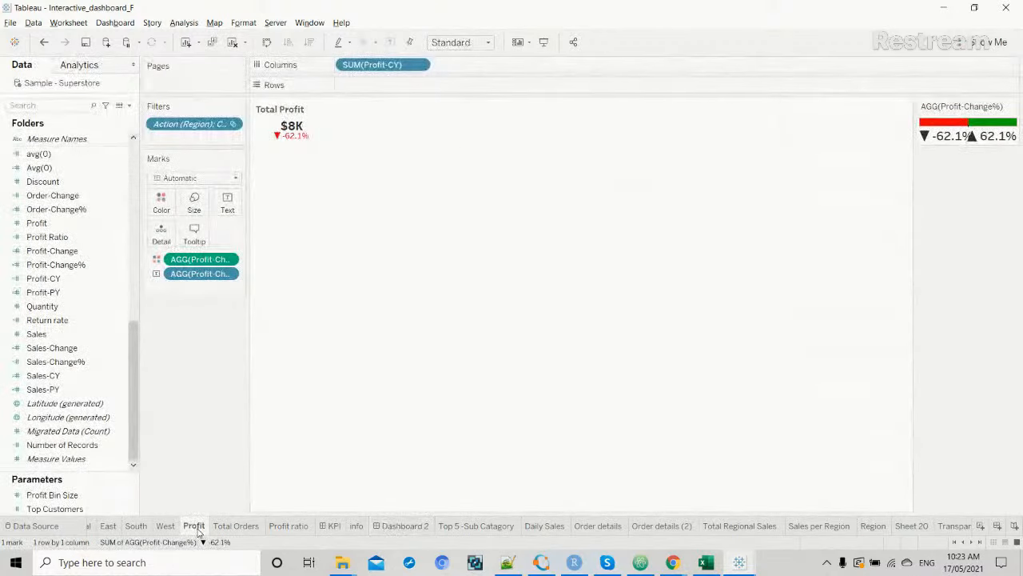
right_click(119, 264)
mouse_move(192, 457)
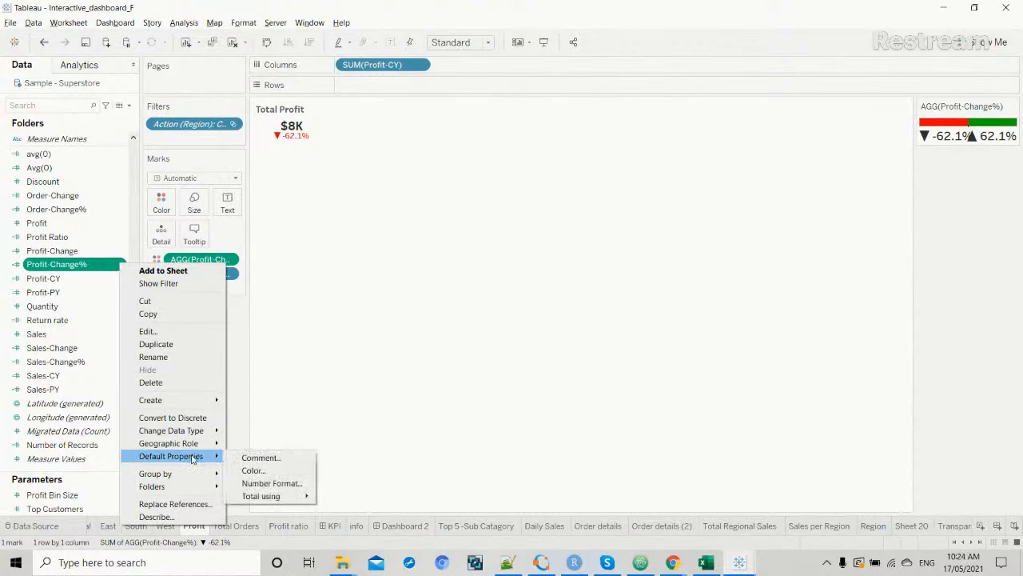
click(255, 484)
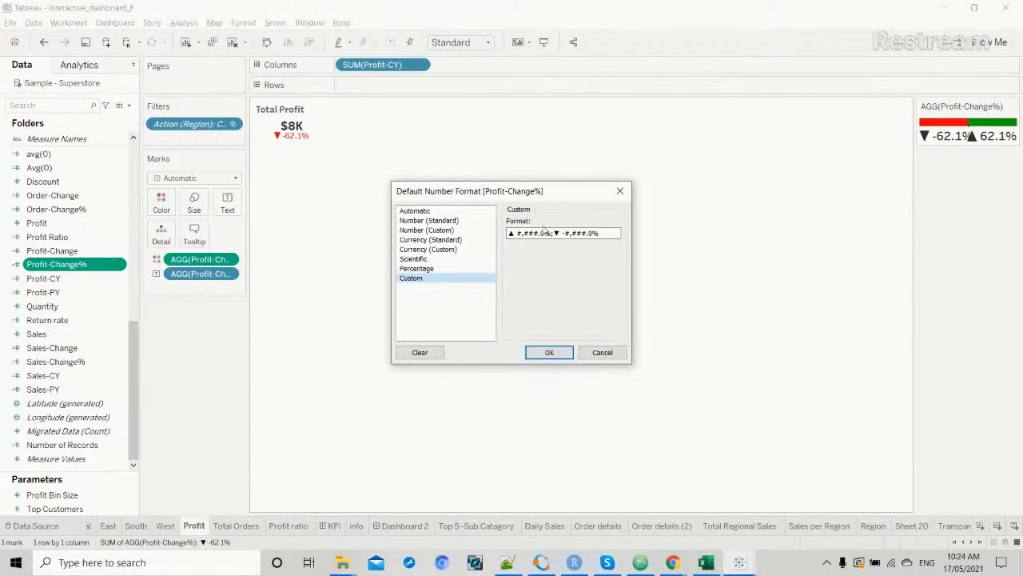
drag(607, 234, 509, 237)
key(ctrl+c)
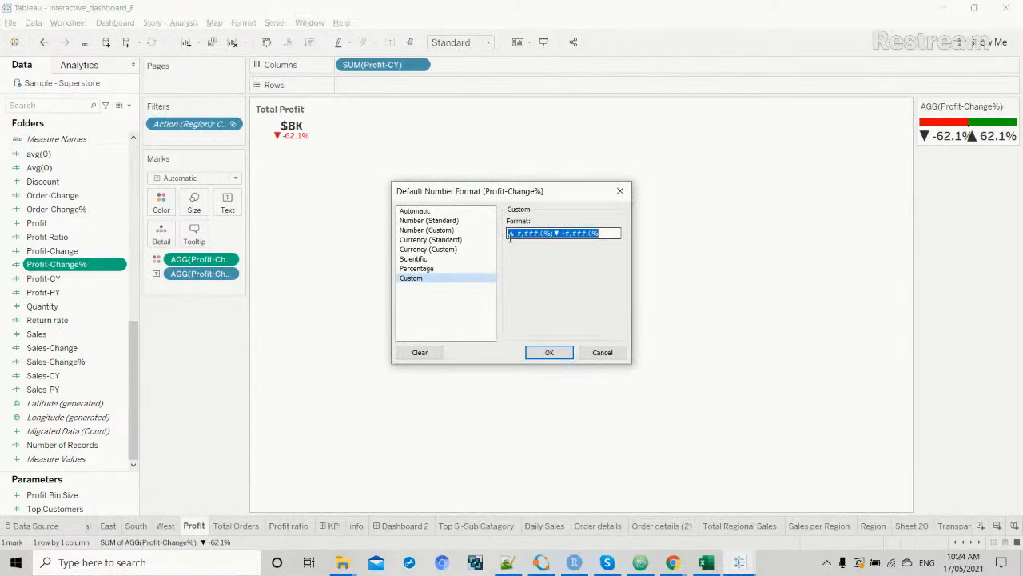
click(611, 357)
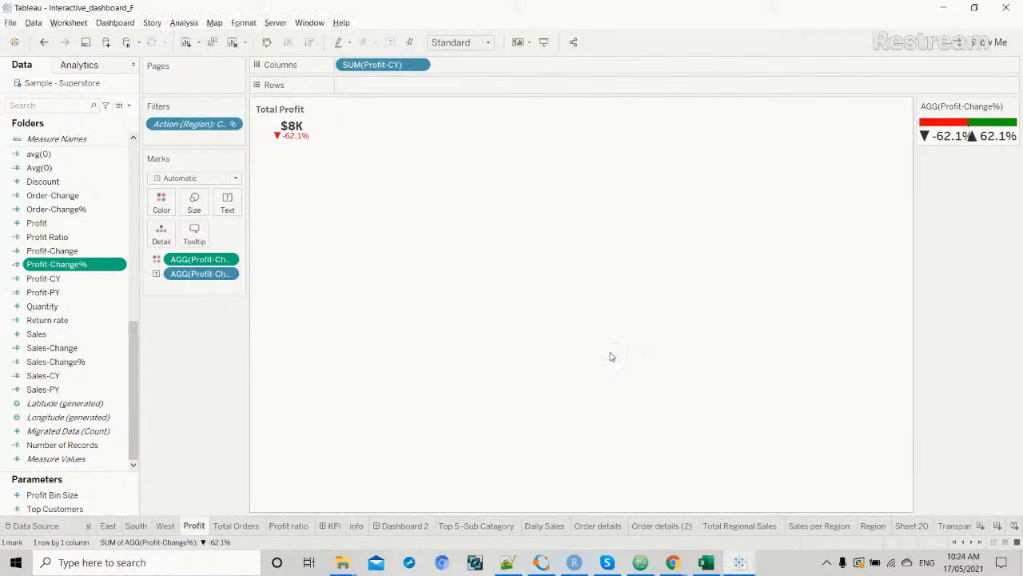
Return to Book1 and set the default number format of Profit-Change% to the custom format "▲ #,###.0%;▼ -#,###.0%".
key(alt+Tab)
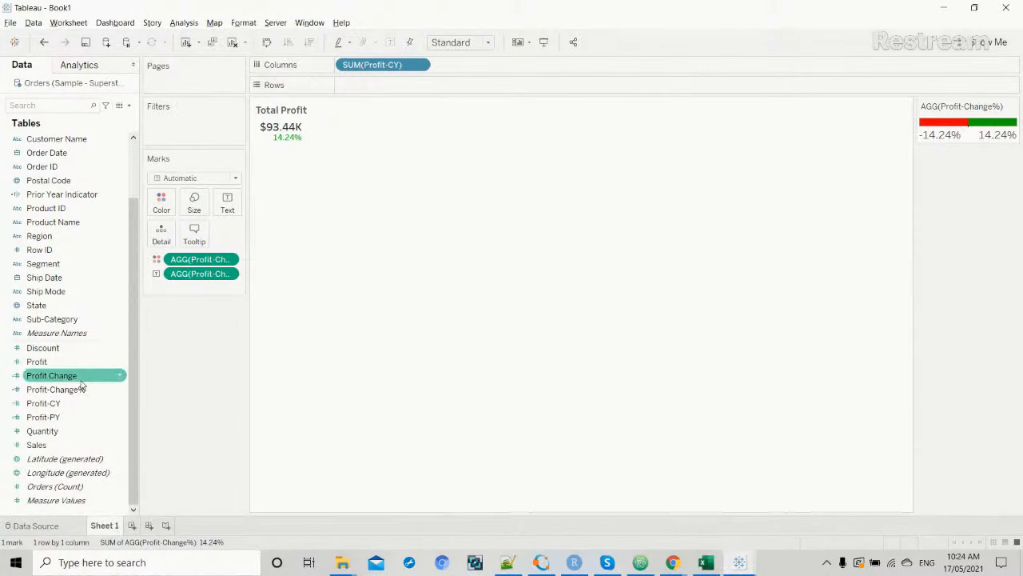
click(120, 389)
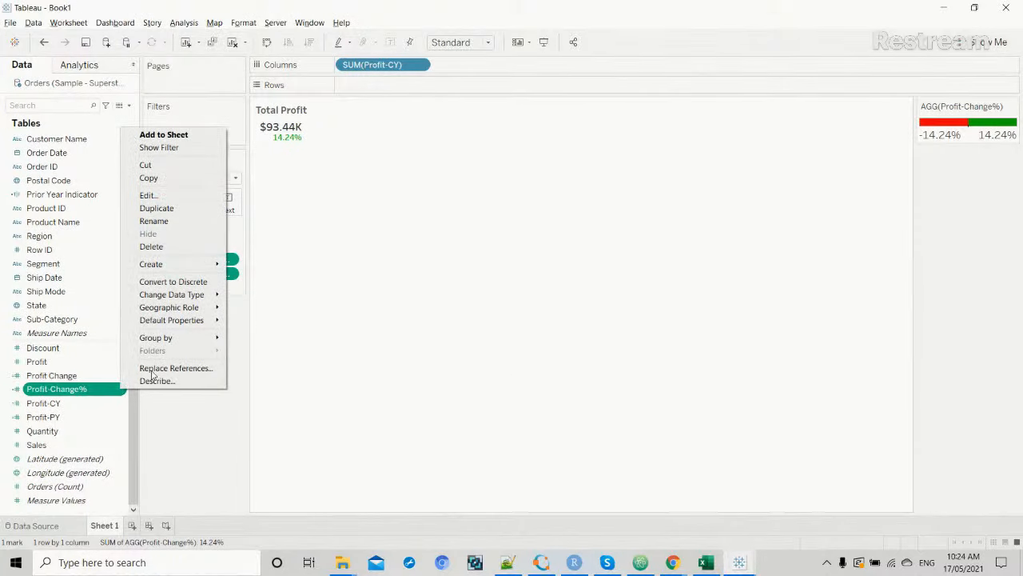
mouse_move(202, 326)
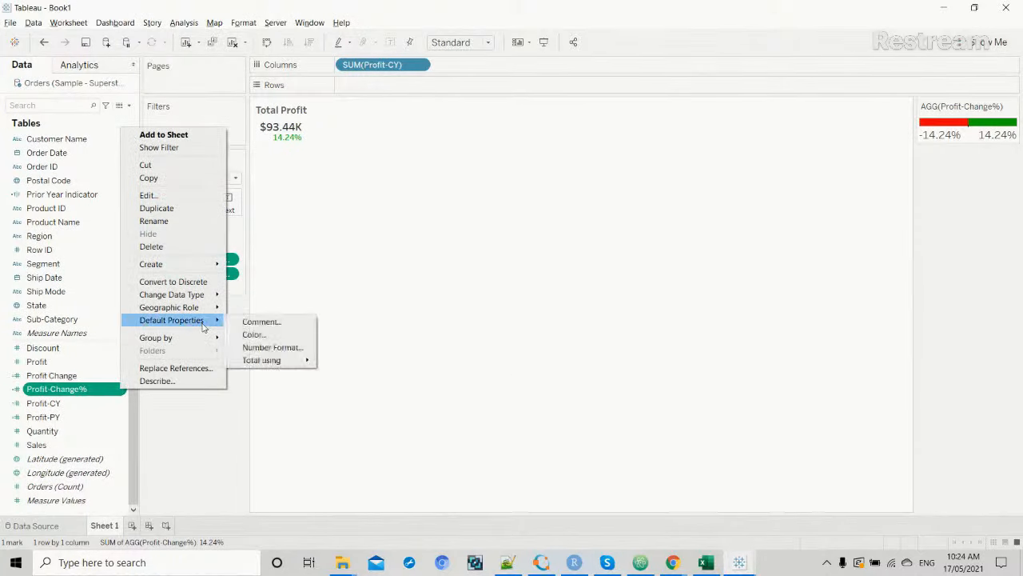
click(267, 348)
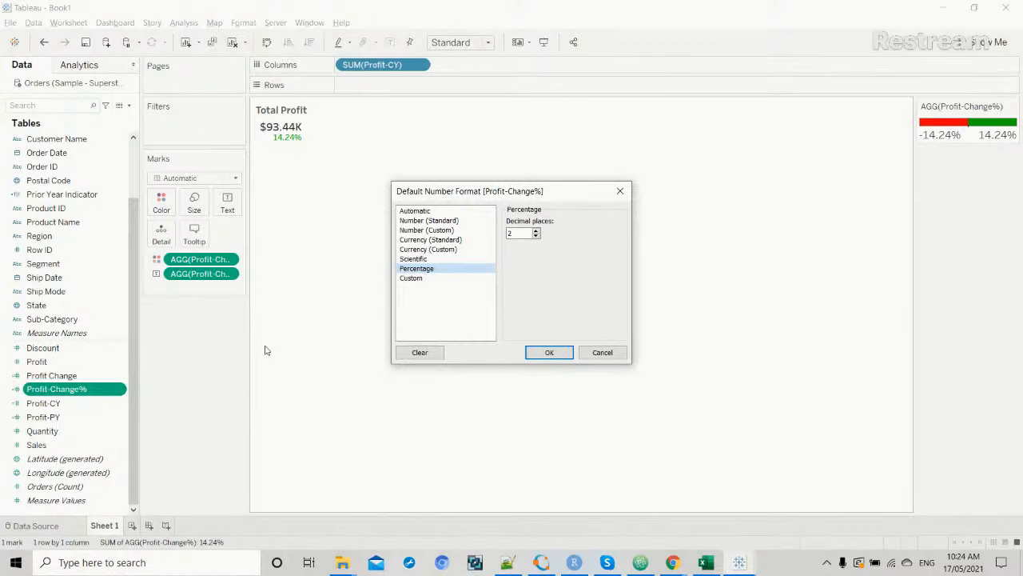
click(411, 277)
click(529, 232)
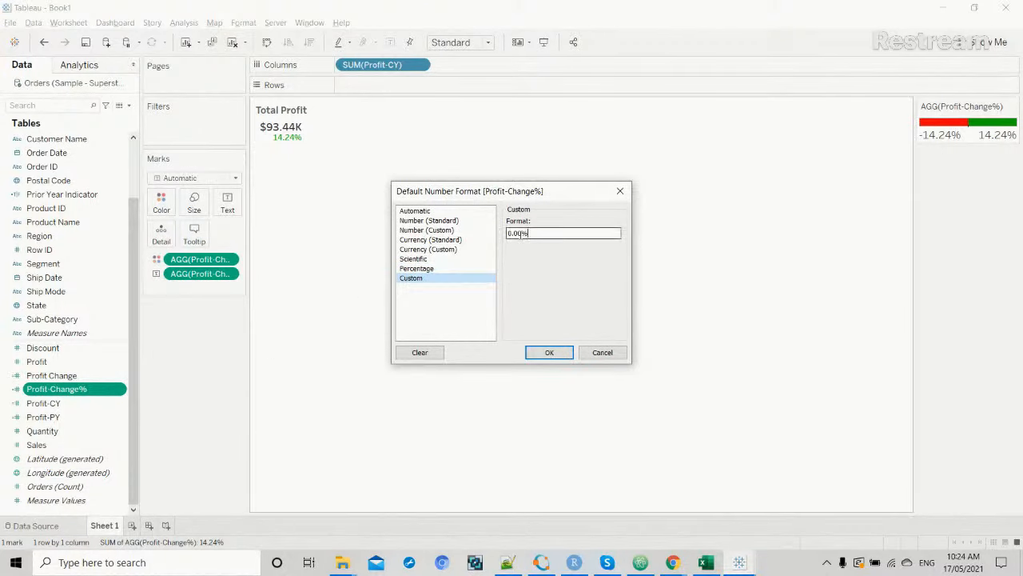
key(ctrl+a)
key(ctrl+v)
Review the positive ▲ and negative ▼ parts of the custom format and apply it to Profit-Change%.
drag(550, 233, 504, 241)
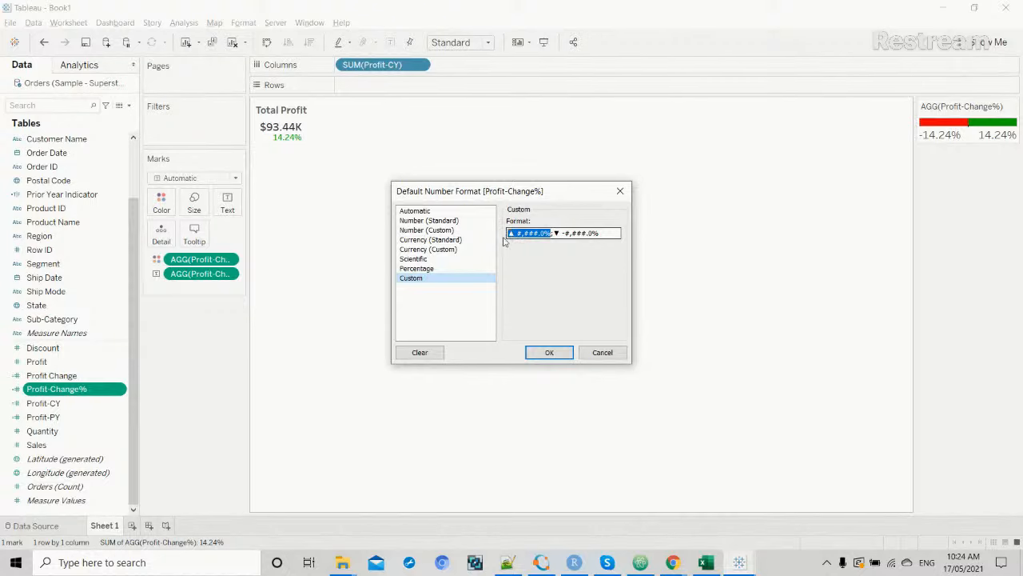
click(553, 234)
drag(550, 233, 506, 237)
click(554, 233)
drag(560, 232, 605, 233)
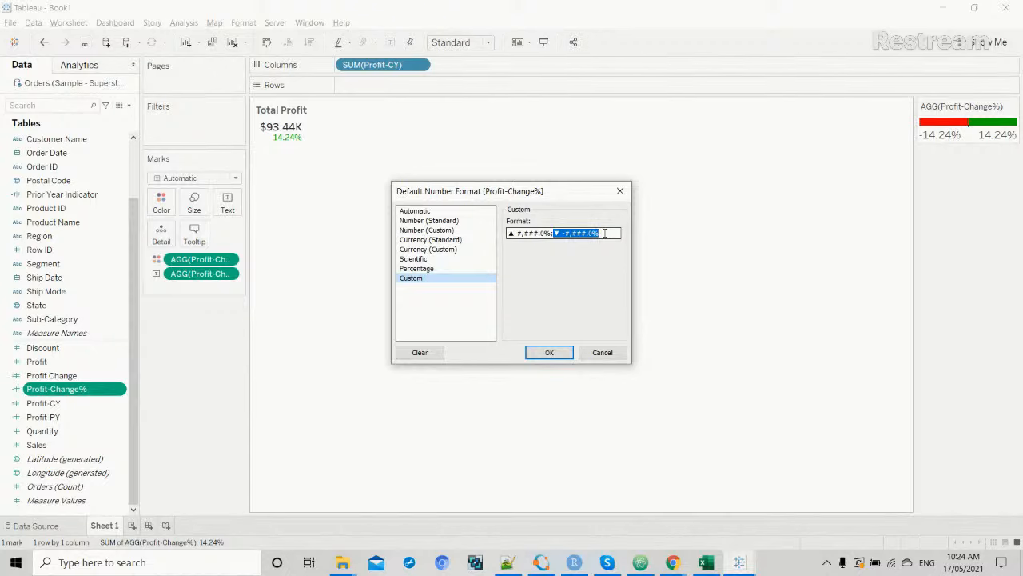
click(605, 233)
drag(552, 232, 507, 233)
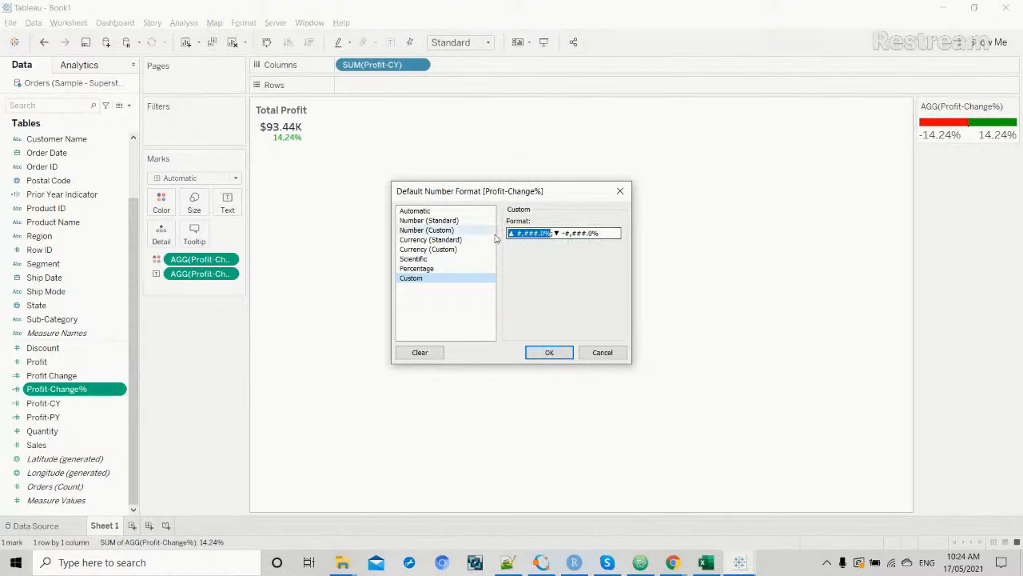
click(550, 233)
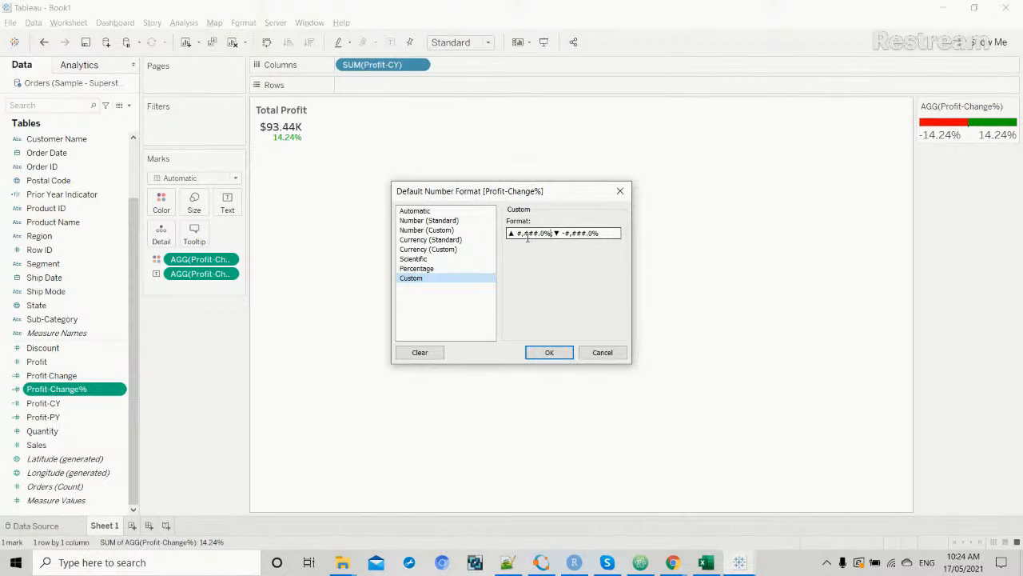
drag(515, 234, 507, 236)
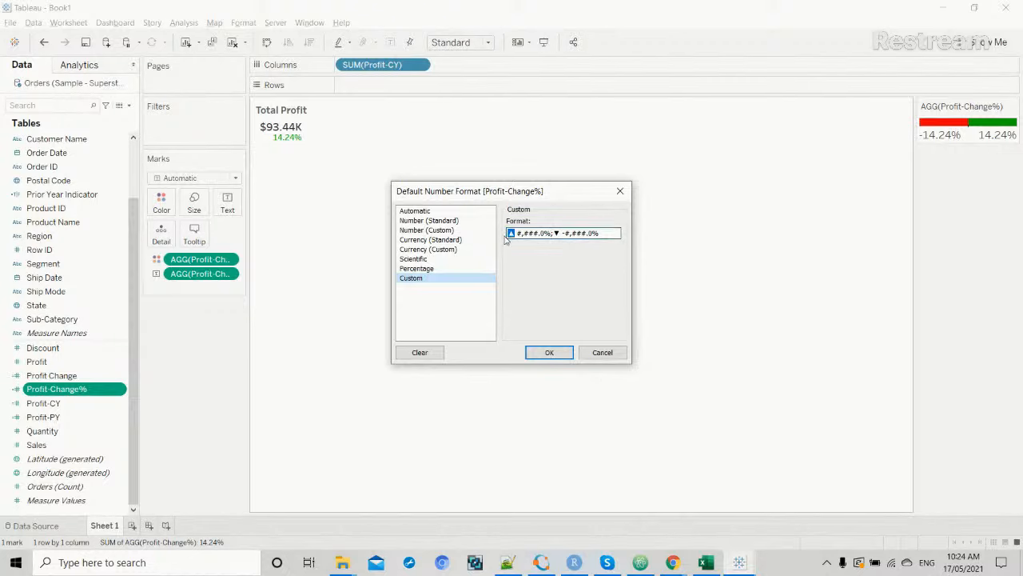
click(556, 233)
double_click(556, 233)
click(551, 352)
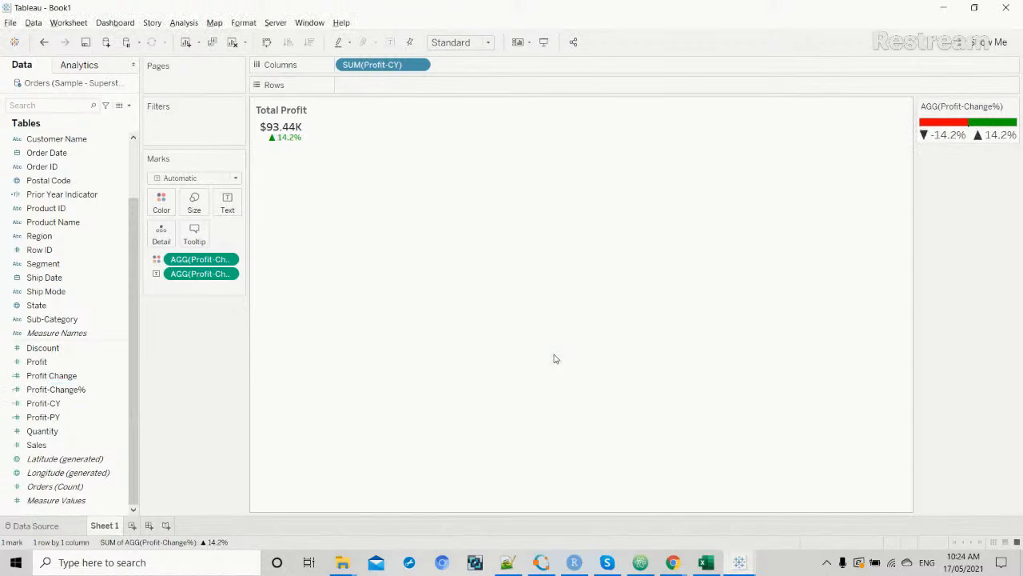
Rename the Sheet 1 worksheet as Total Profit.
mouse_move(290, 145)
double_click(107, 525)
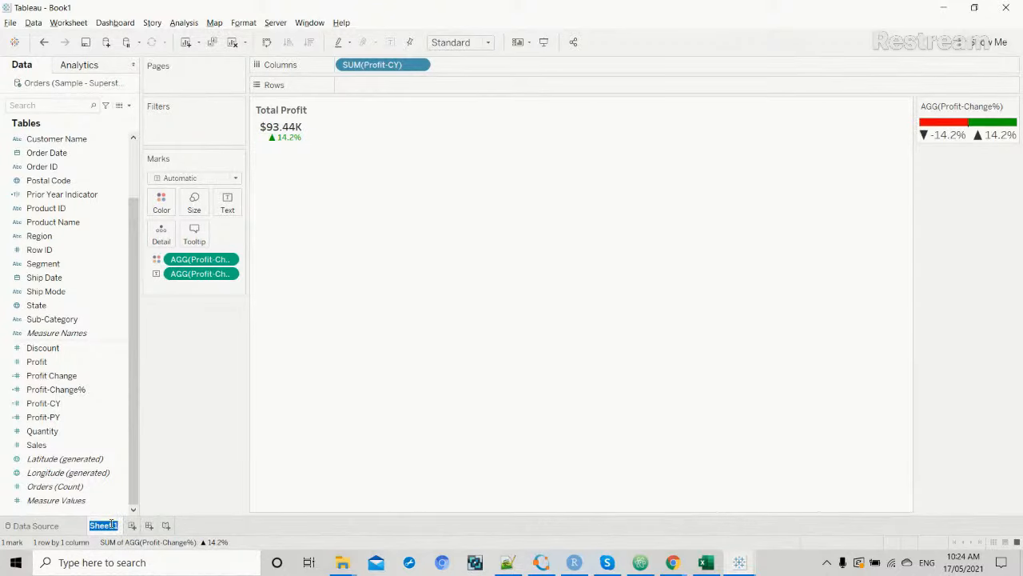
text(Total Profit)
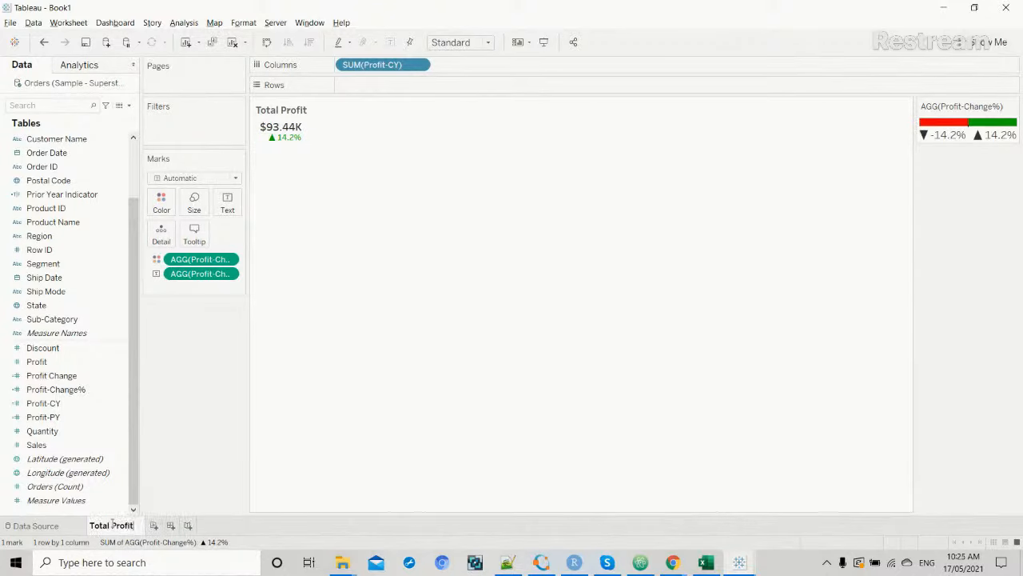
click(327, 384)
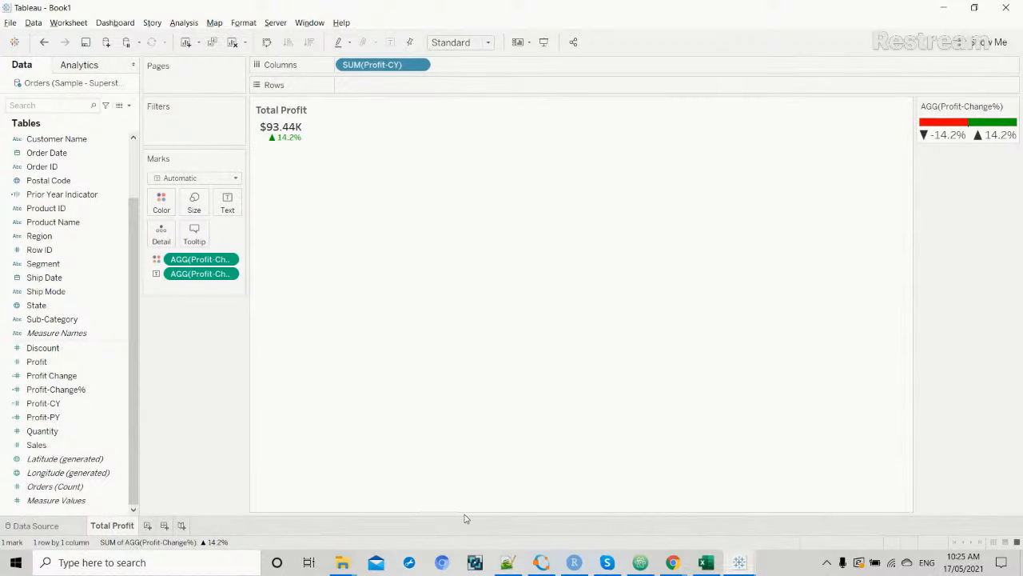
Switch to Chrome to check the Restream Live Studio stream and return to Book1 in Tableau.
mouse_move(669, 564)
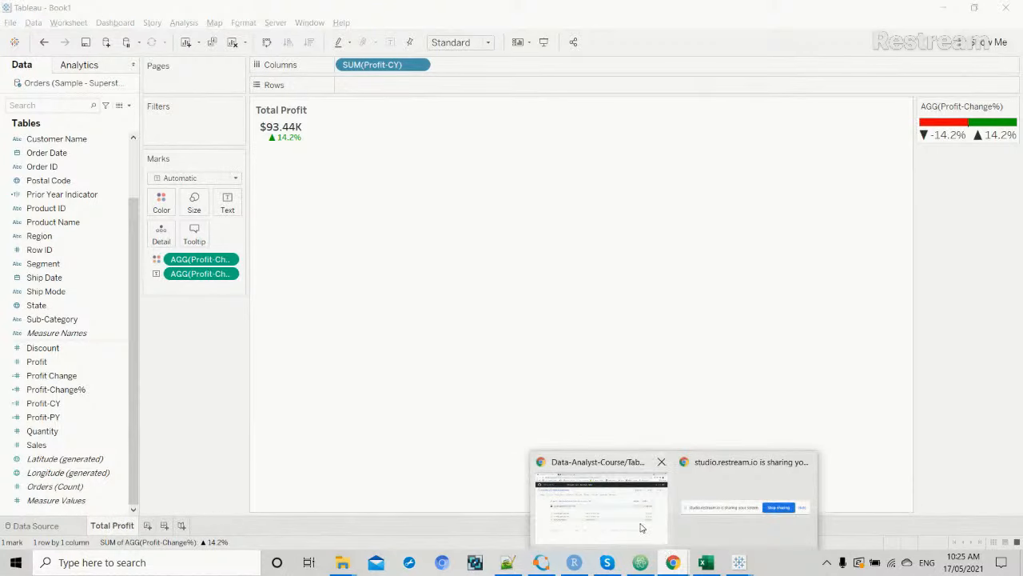
click(641, 527)
click(225, 11)
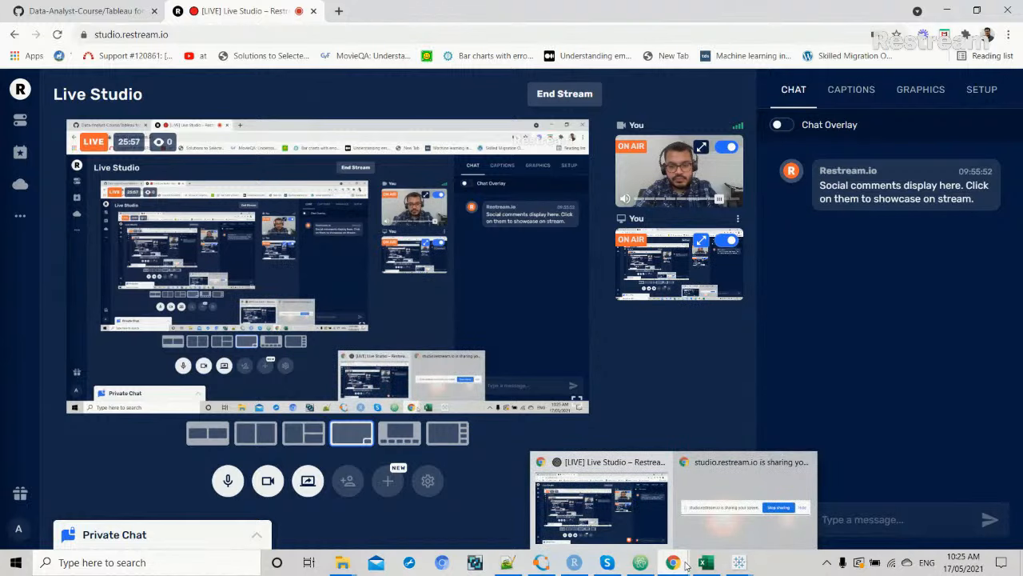
click(945, 10)
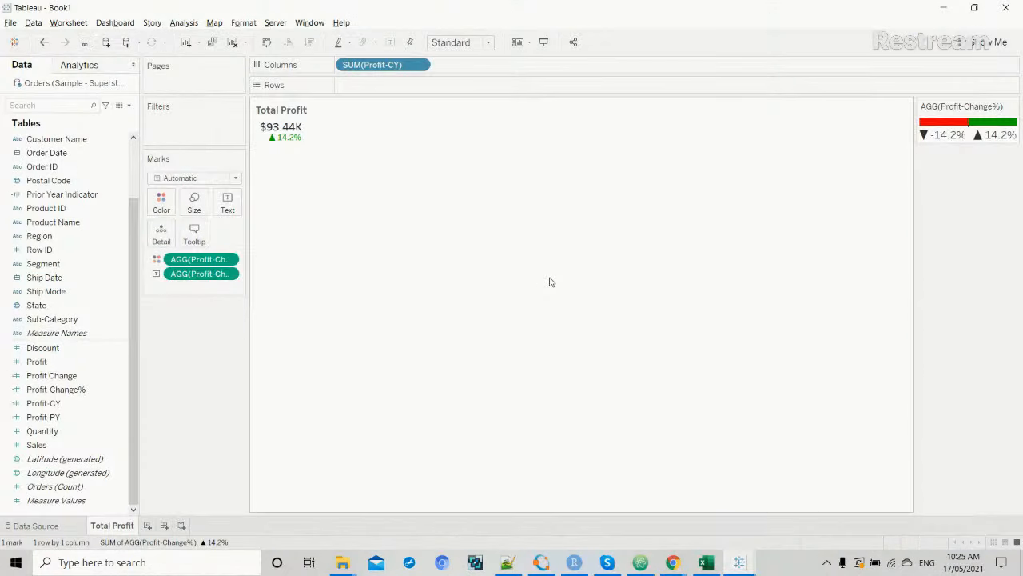
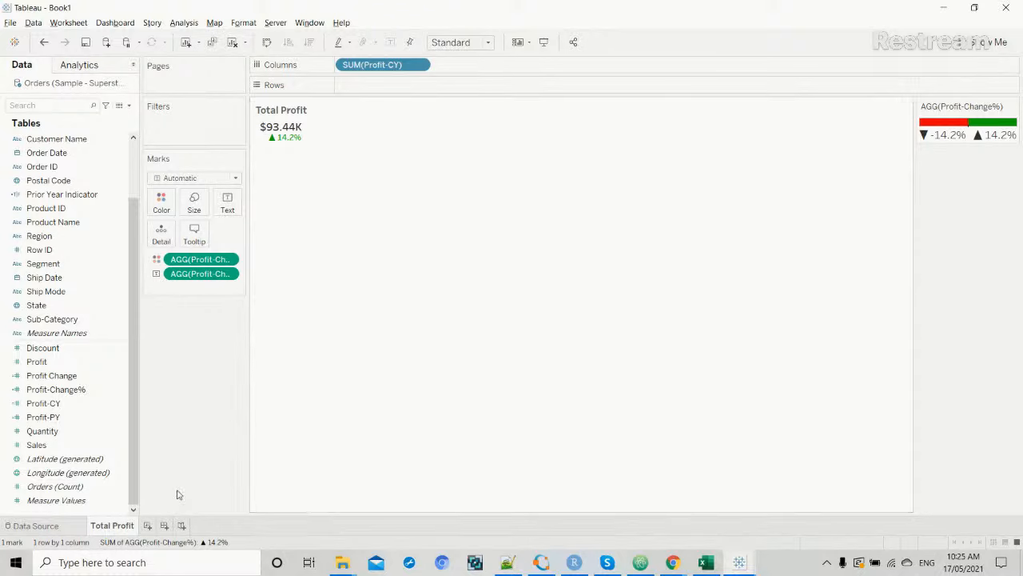
Add a new worksheet to Book1 and consult the Total Orders sheet and Dashboard 2 in the Interactive_dashboard_F workbook.
click(149, 526)
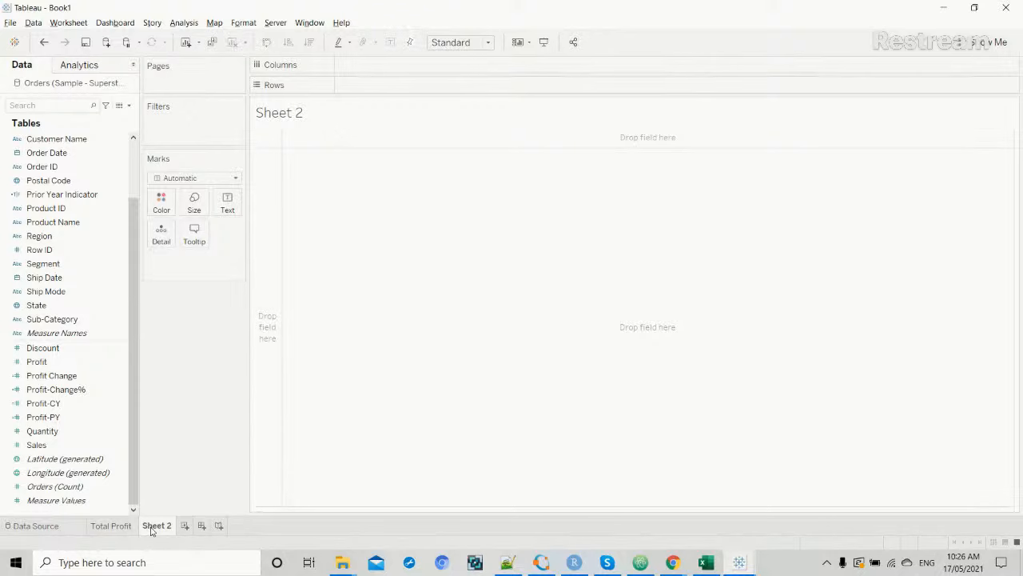
mouse_move(738, 562)
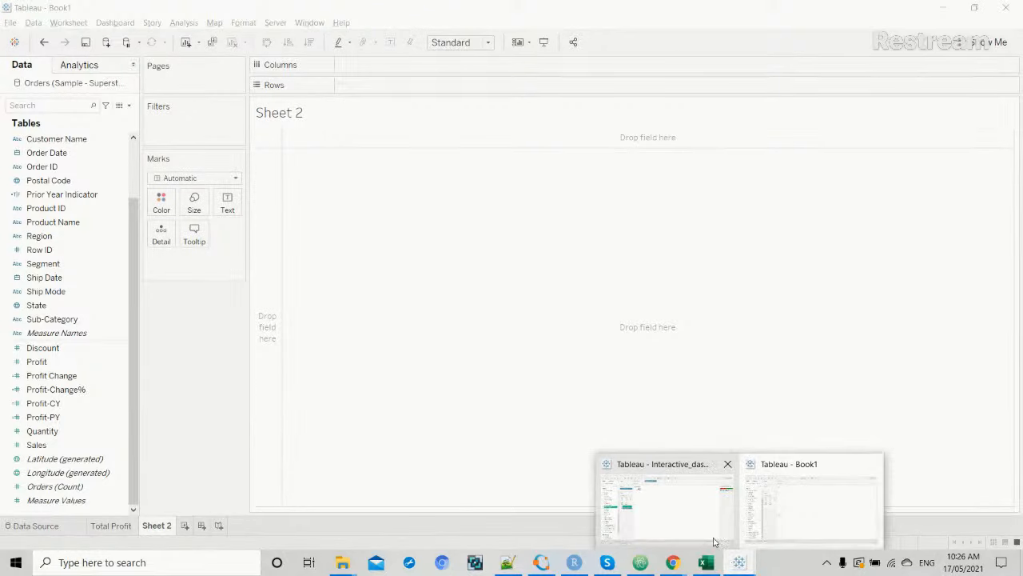
click(698, 522)
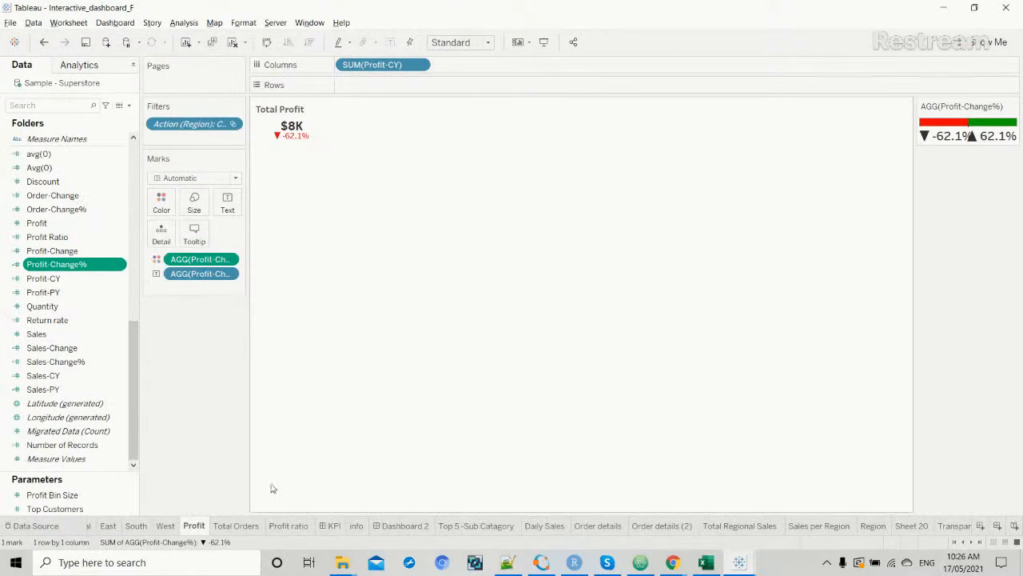
click(229, 527)
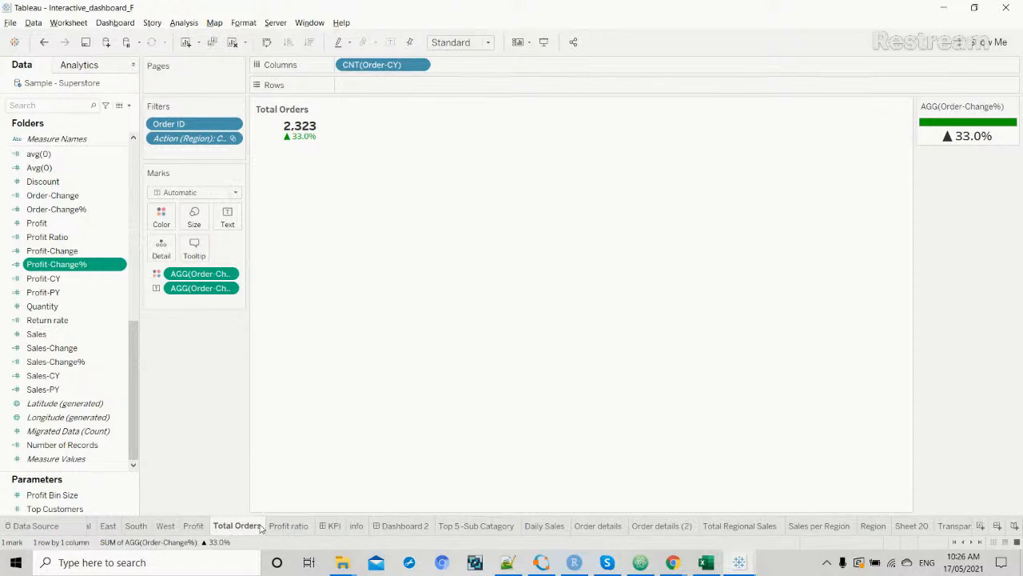
click(402, 527)
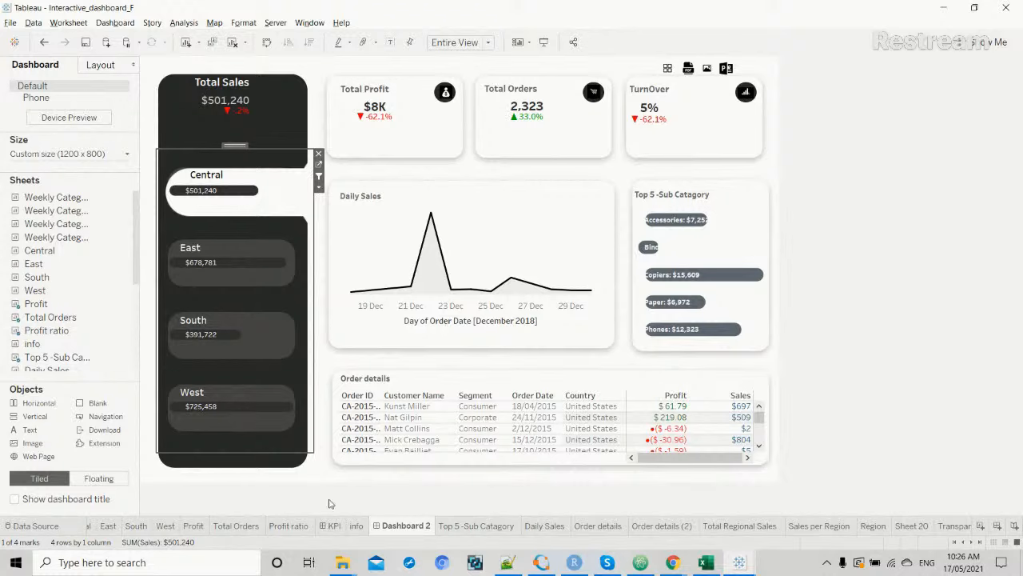
click(244, 528)
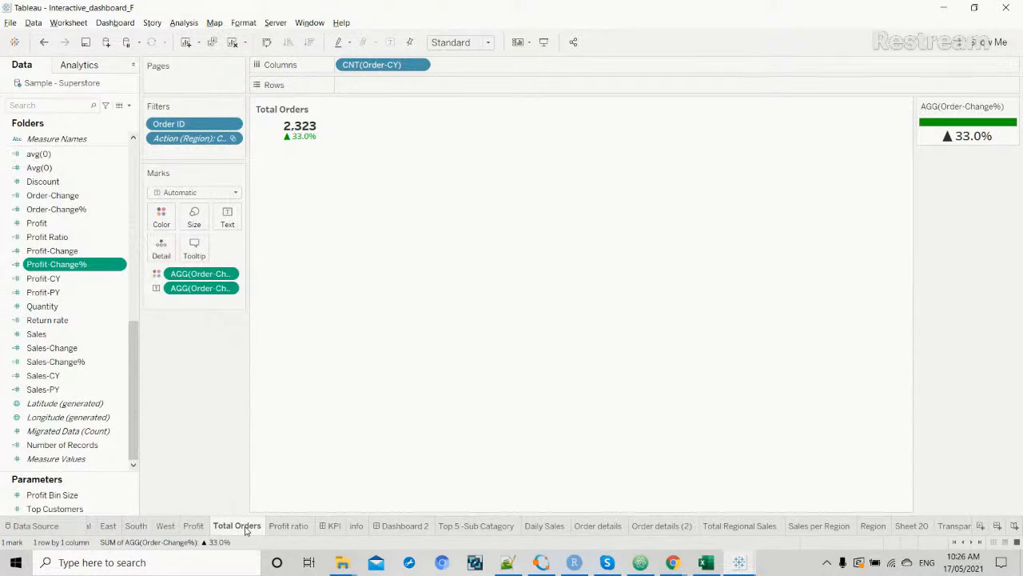
key(alt+Tab)
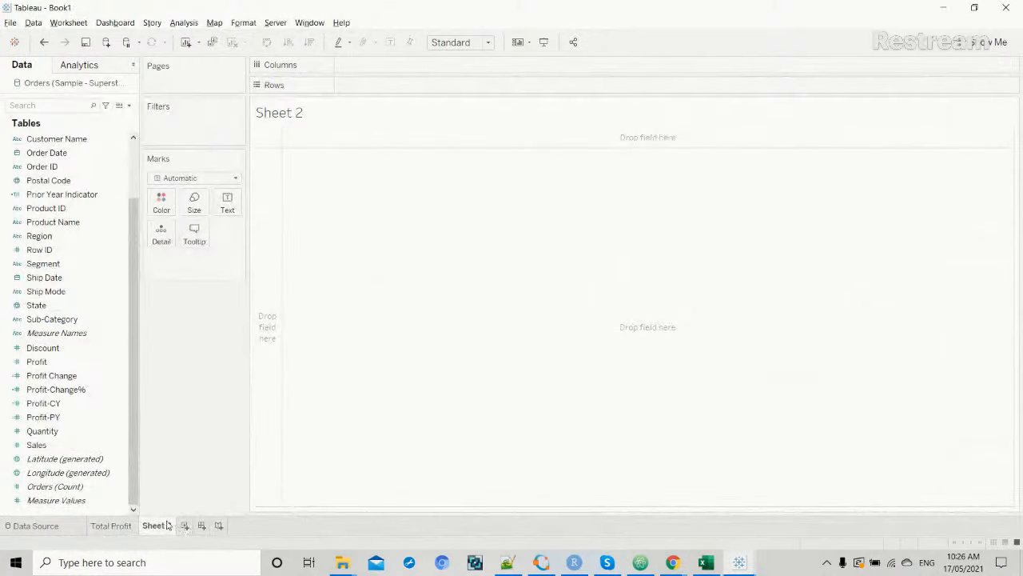
Rename the Sheet 2 worksheet as Total Orders.
double_click(158, 525)
text(Total Orders)
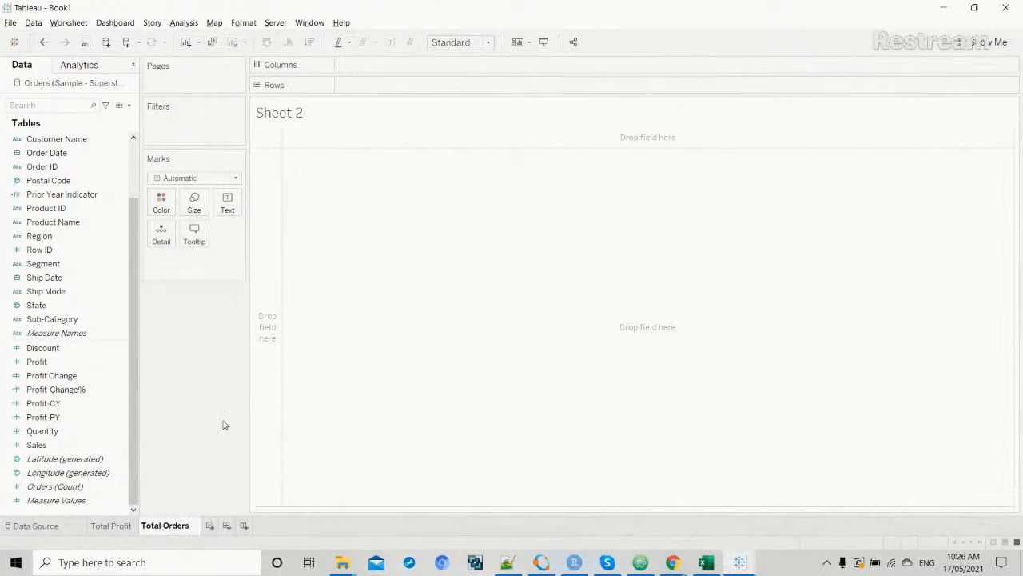
Consult the Total Orders KPI on Dashboard 2 in the Interactive_dashboard_F workbook and return to Book1.
click(245, 385)
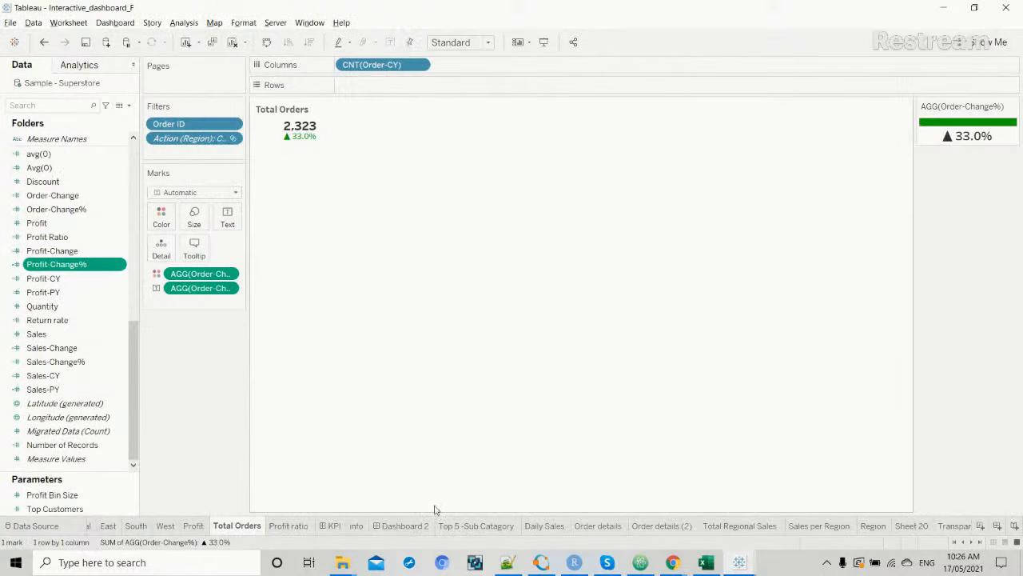
click(427, 528)
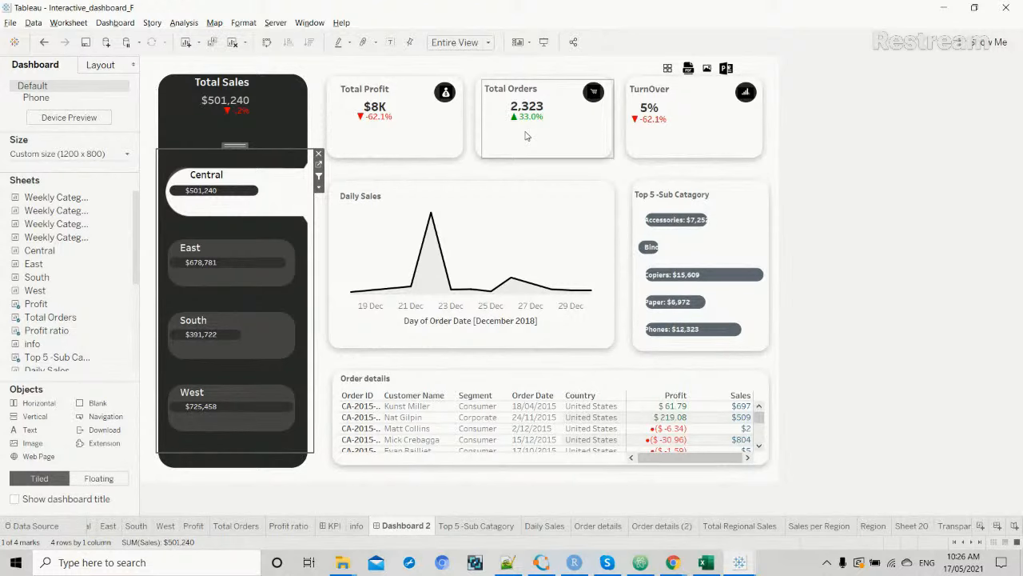
key(alt+Tab)
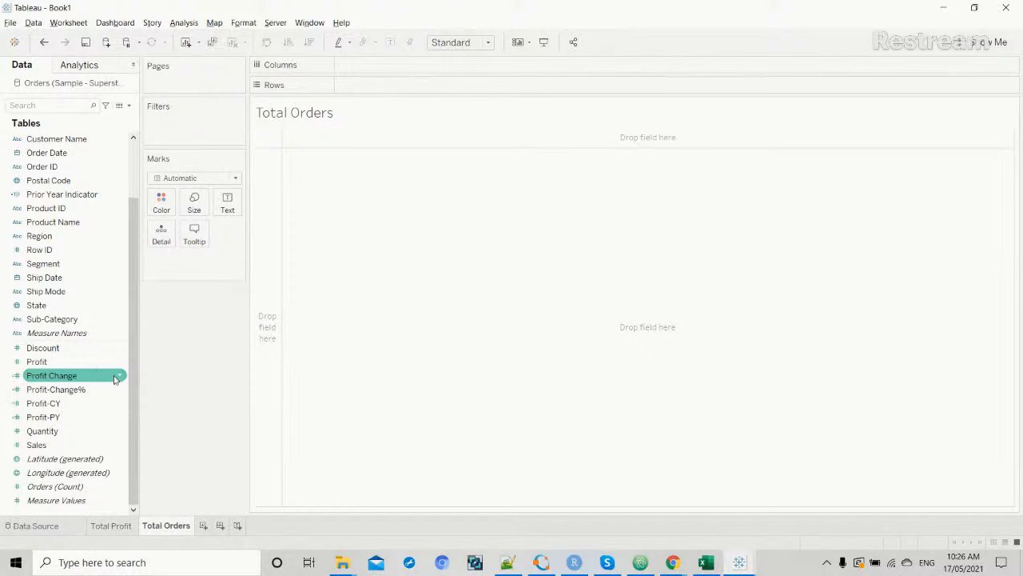
Duplicate the Profit-PY and Profit-CY calculated fields.
click(119, 419)
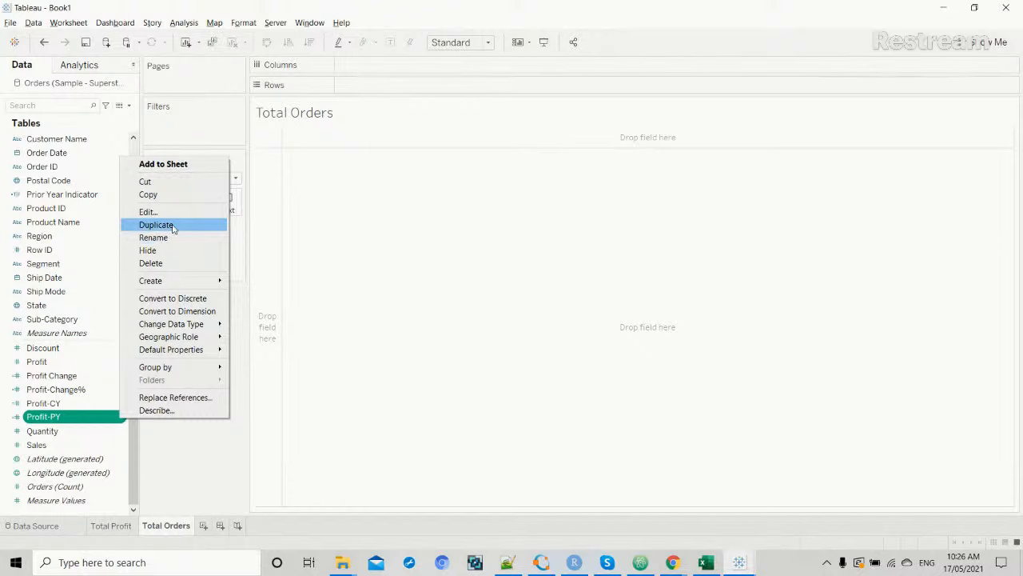
click(172, 226)
click(100, 404)
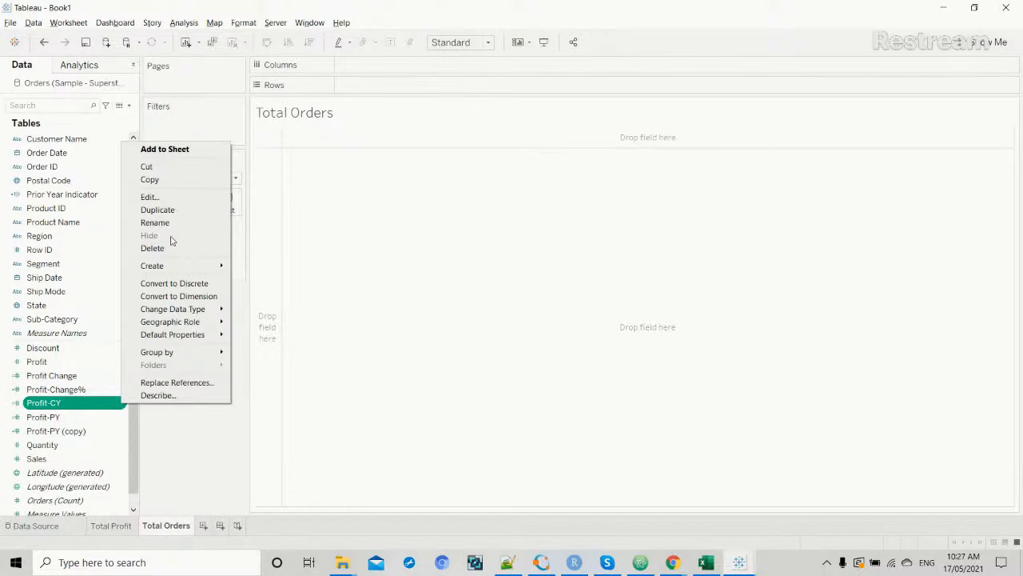
click(184, 209)
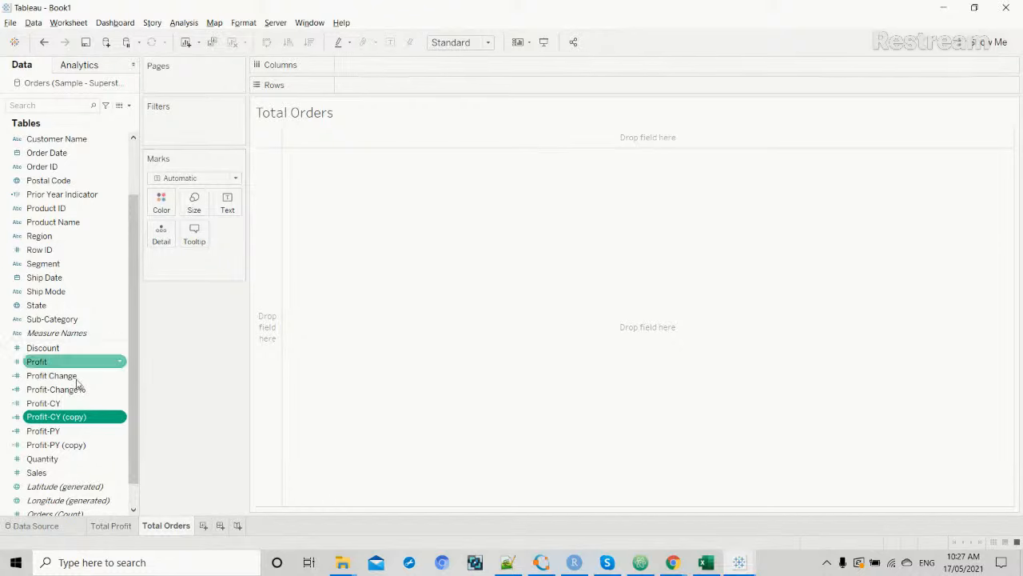
Edit the Profit-PY (copy) calculation, replacing [Profit] with [Order ID] after the Prior Year Indicator condition.
click(113, 446)
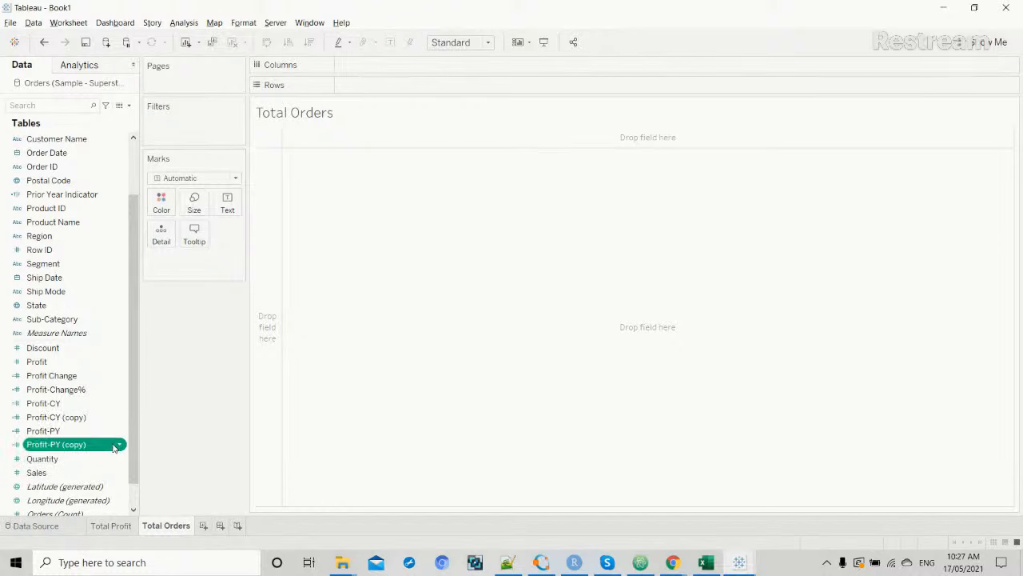
right_click(122, 446)
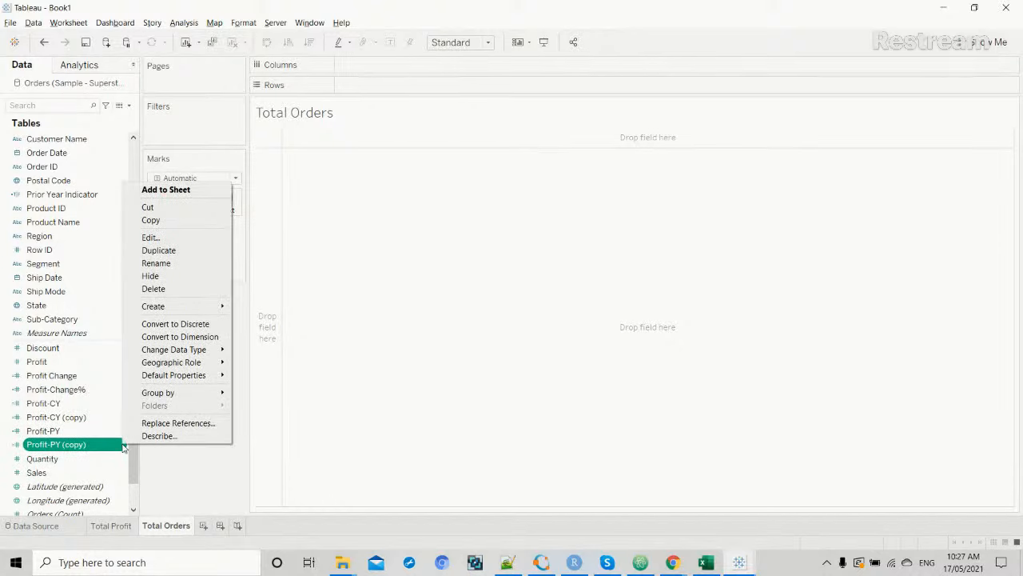
click(170, 238)
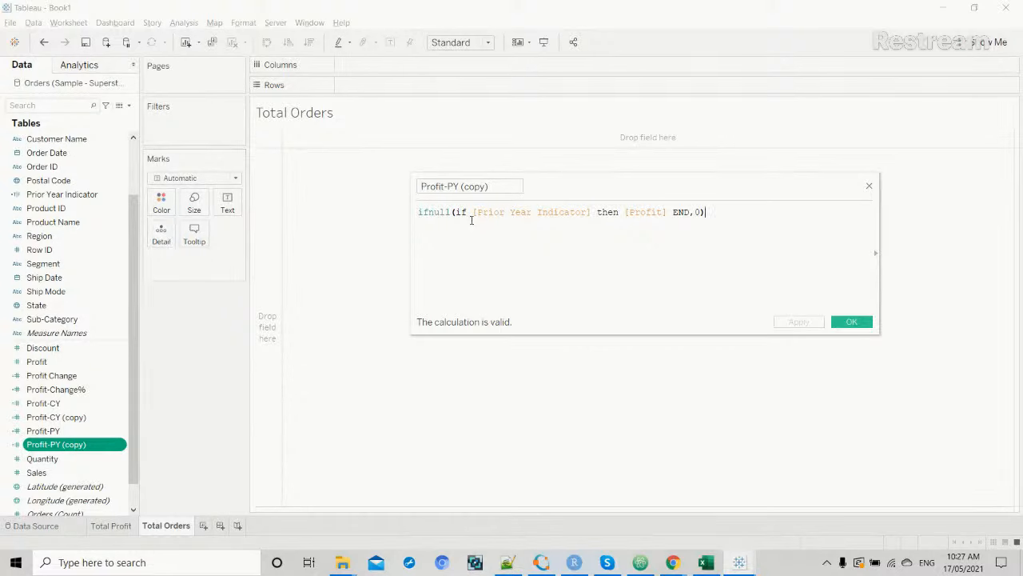
double_click(647, 212)
text(Order)
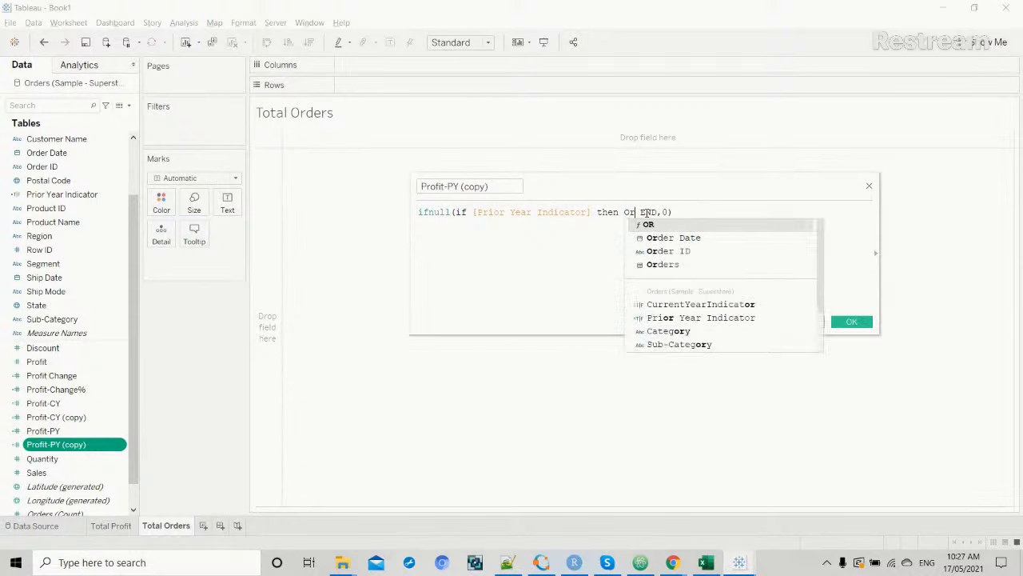
key(Down)
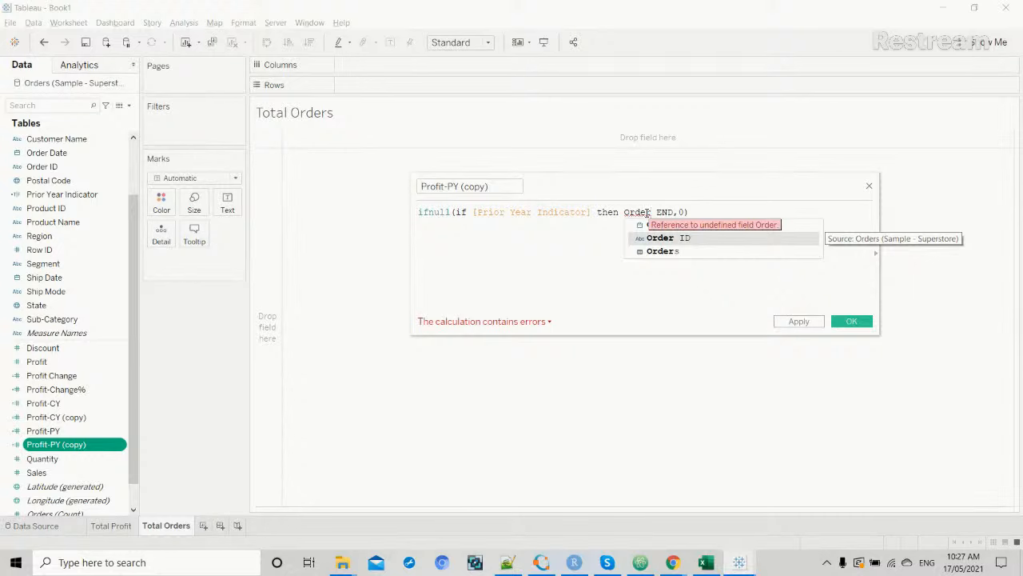
key(Return)
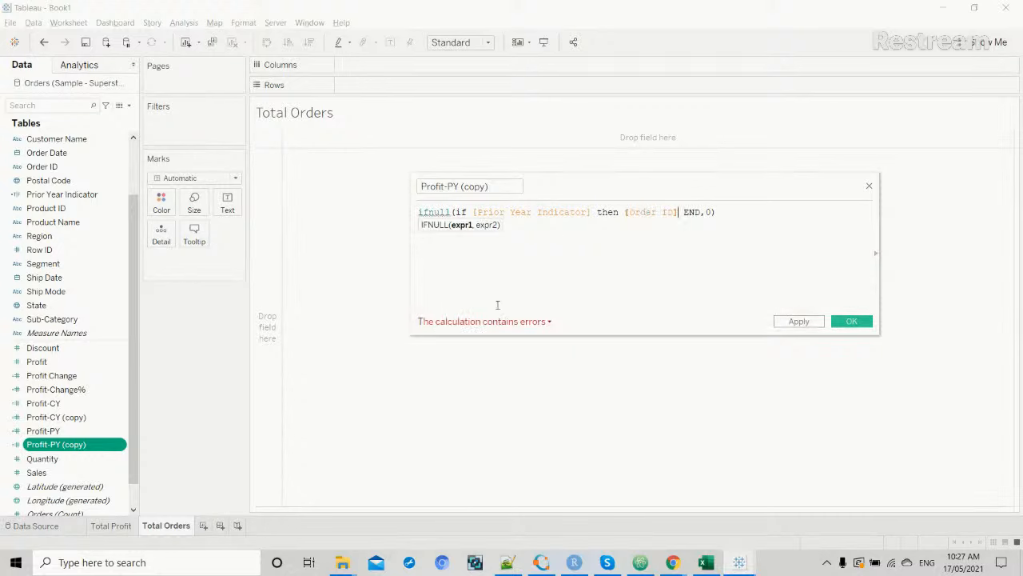
Change the IFNULL fallback in the Profit-PY (copy) calculation to the string '0' and review the Order ID argument.
mouse_move(626, 212)
mouse_down()
mouse_move(679, 212)
mouse_move(624, 212)
mouse_up()
click(679, 212)
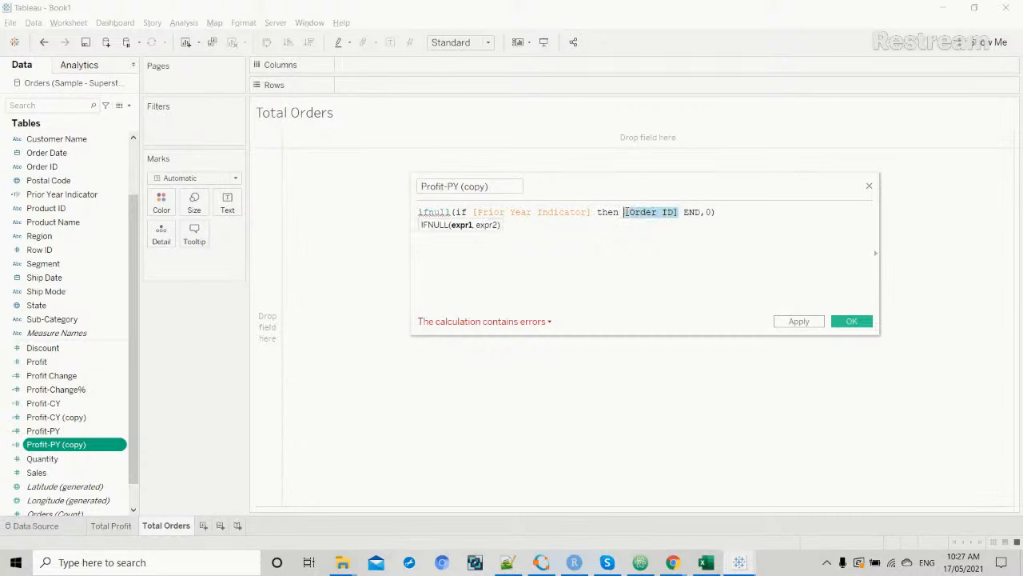
click(706, 211)
text('0')
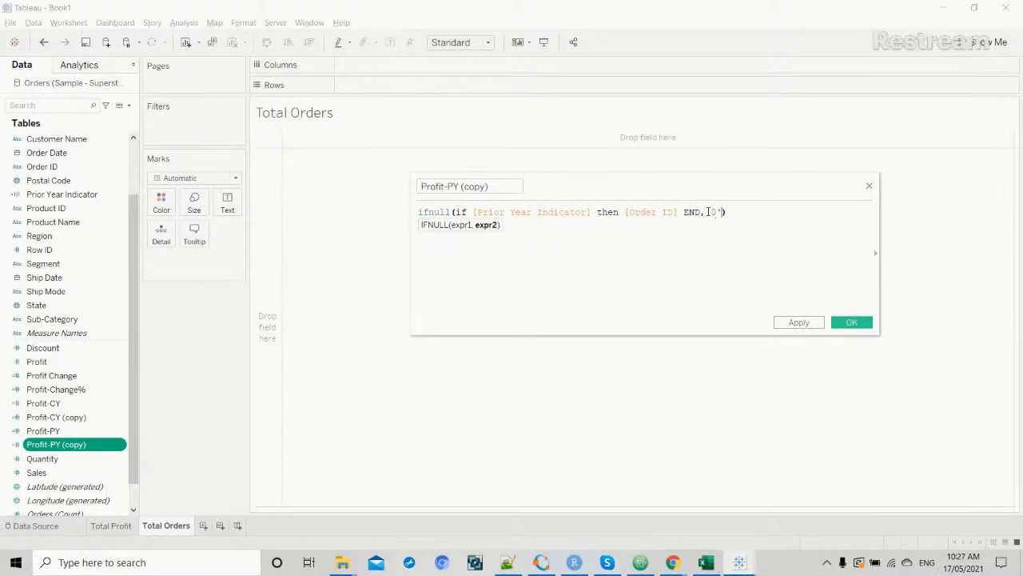
triple_click(733, 212)
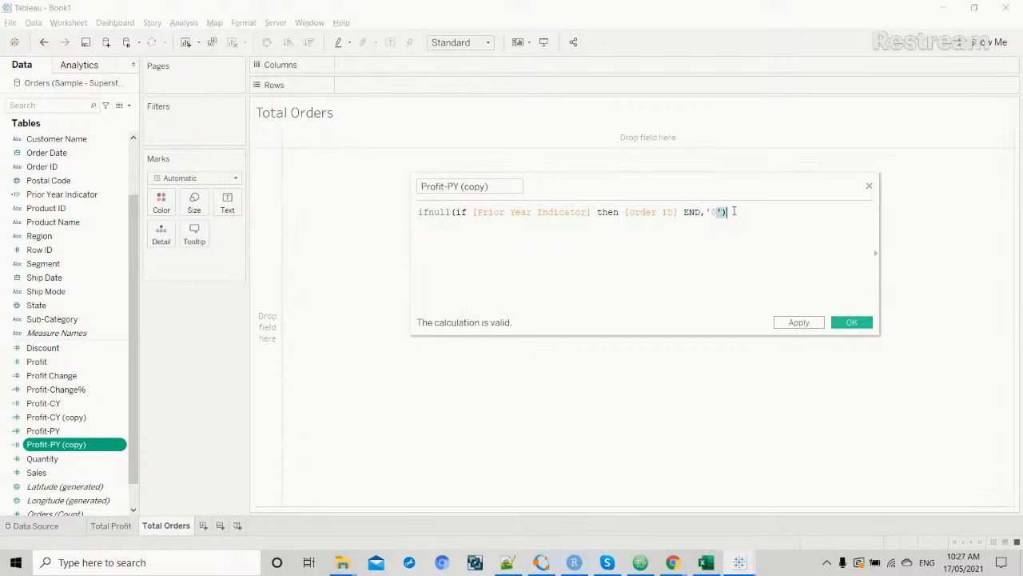
click(655, 213)
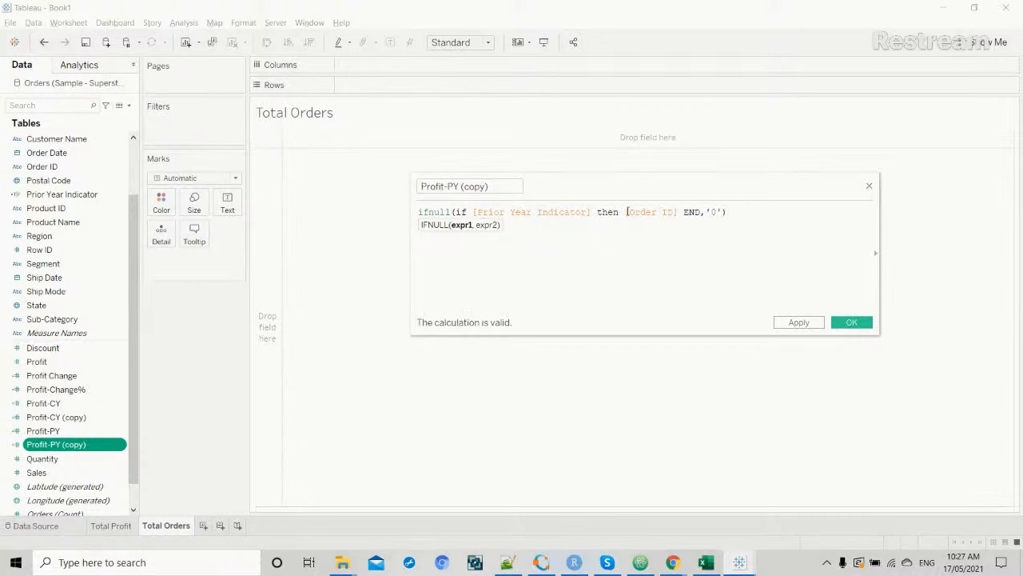
drag(627, 212, 679, 212)
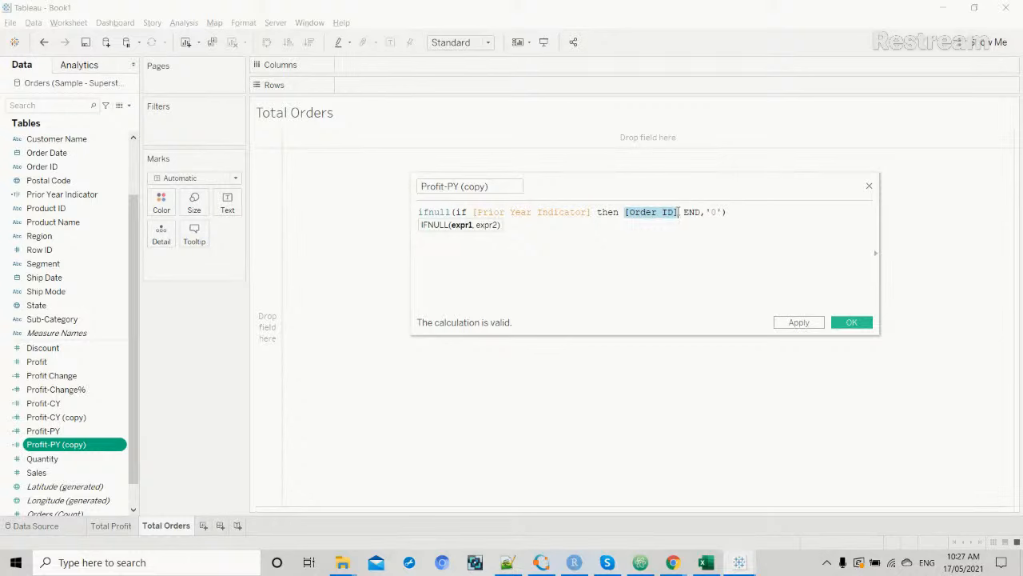
click(680, 211)
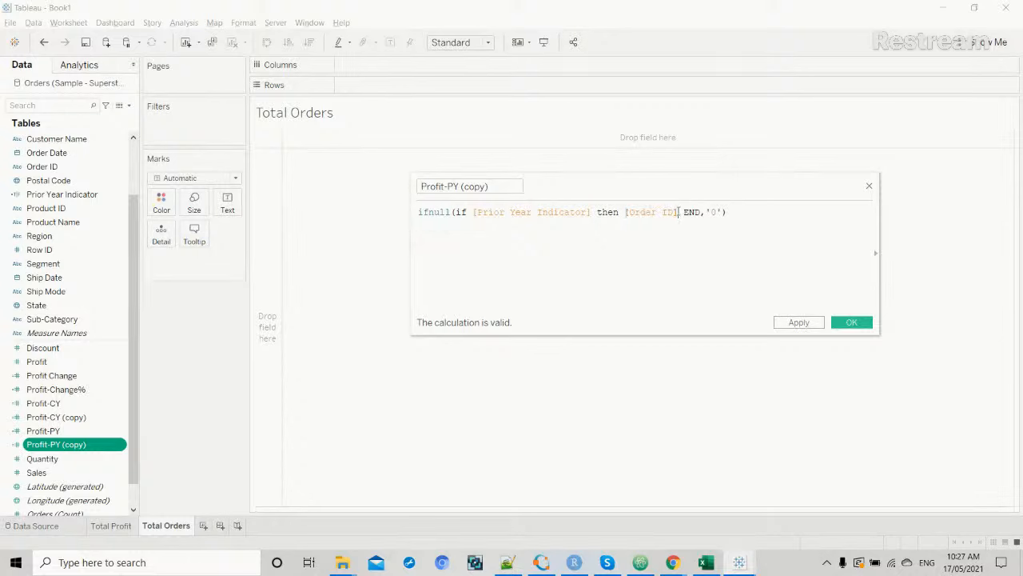
drag(707, 212, 721, 212)
double_click(733, 213)
click(724, 212)
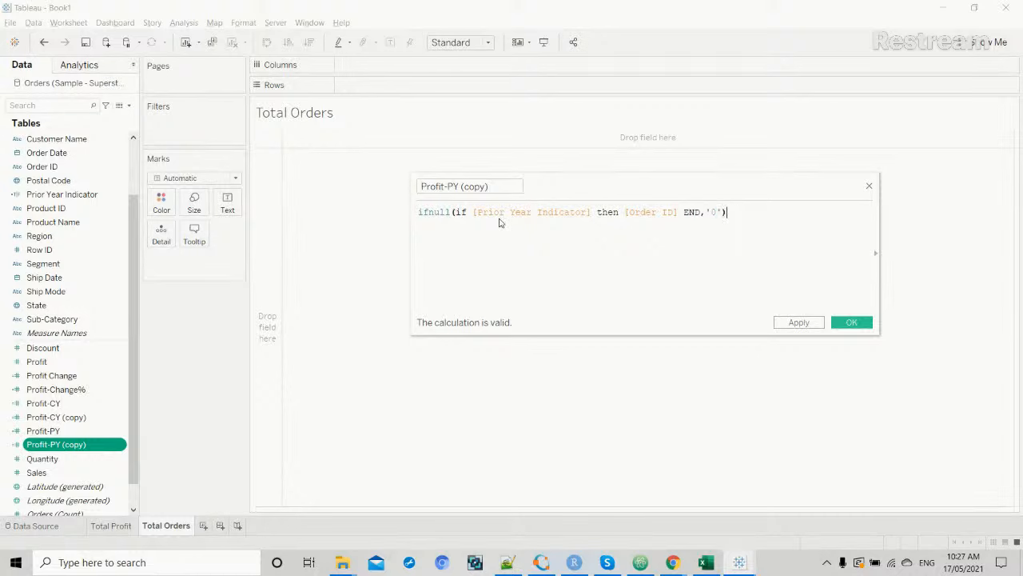
Rename the edited prior-year calculation as Order-PY, then apply and save it.
double_click(443, 187)
text(Order)
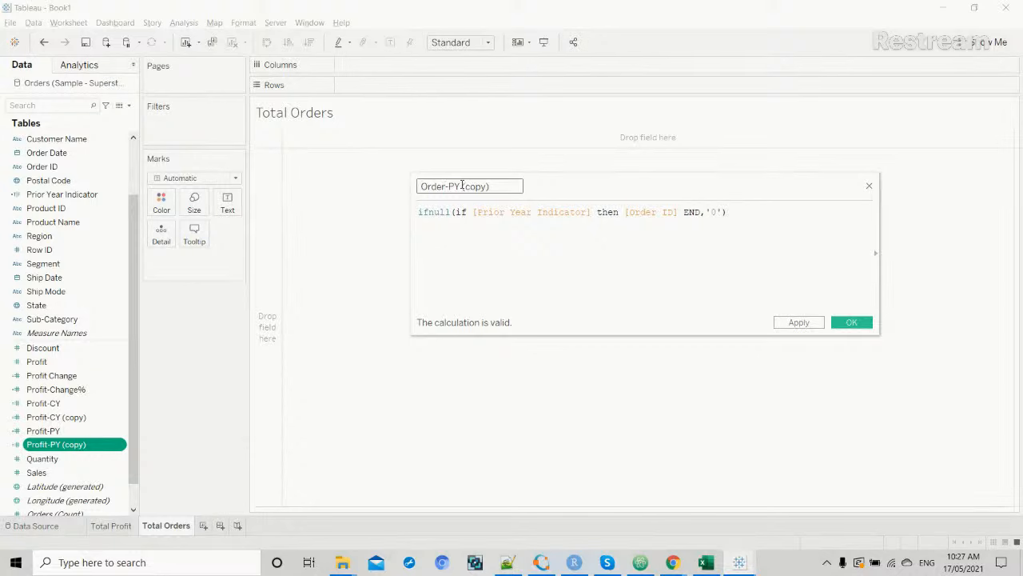
drag(462, 185, 500, 186)
key(BackSpace)
key(ctrl+a)
click(559, 213)
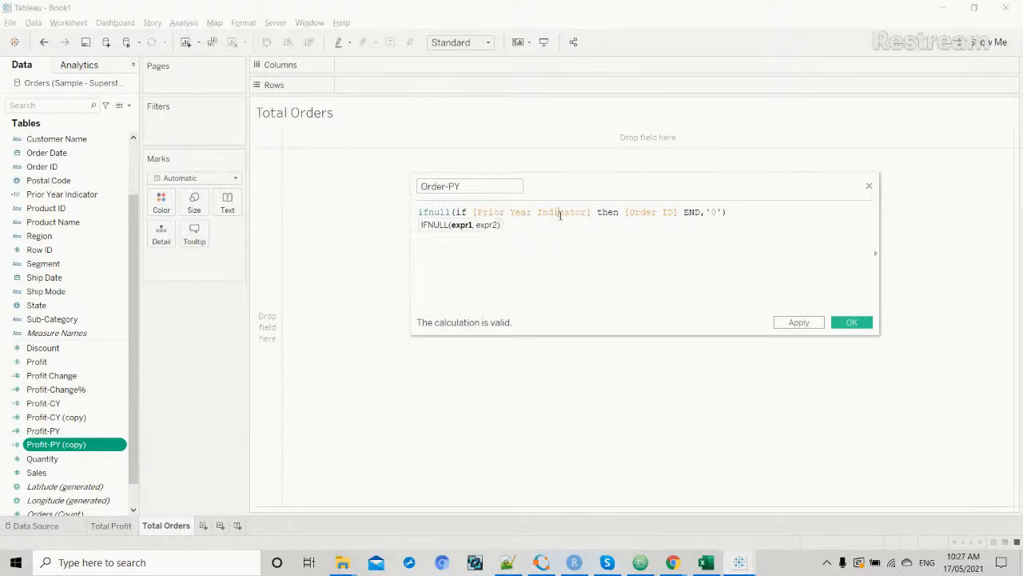
key(ctrl+a)
click(760, 222)
click(809, 324)
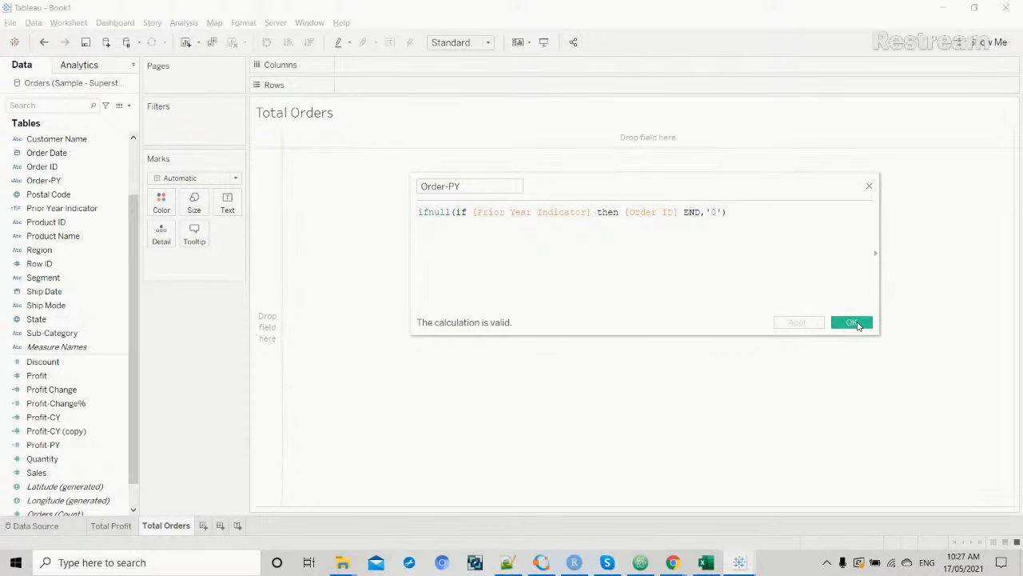
click(852, 323)
Edit the Profit-CY (copy) calculation, replacing [Profit] with [Order ID] after the CurrentYearIndicator condition.
click(80, 445)
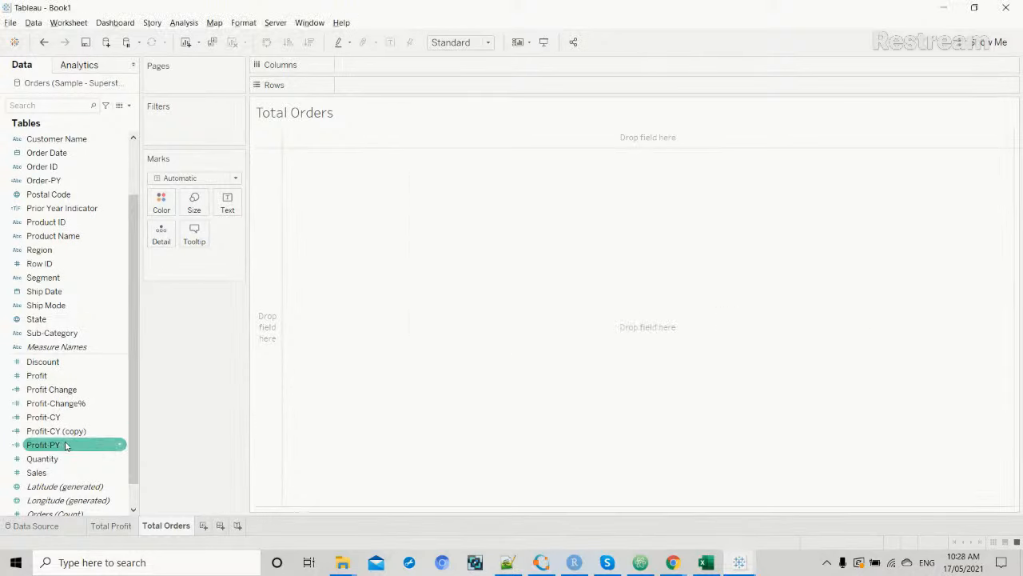
click(80, 432)
right_click(124, 431)
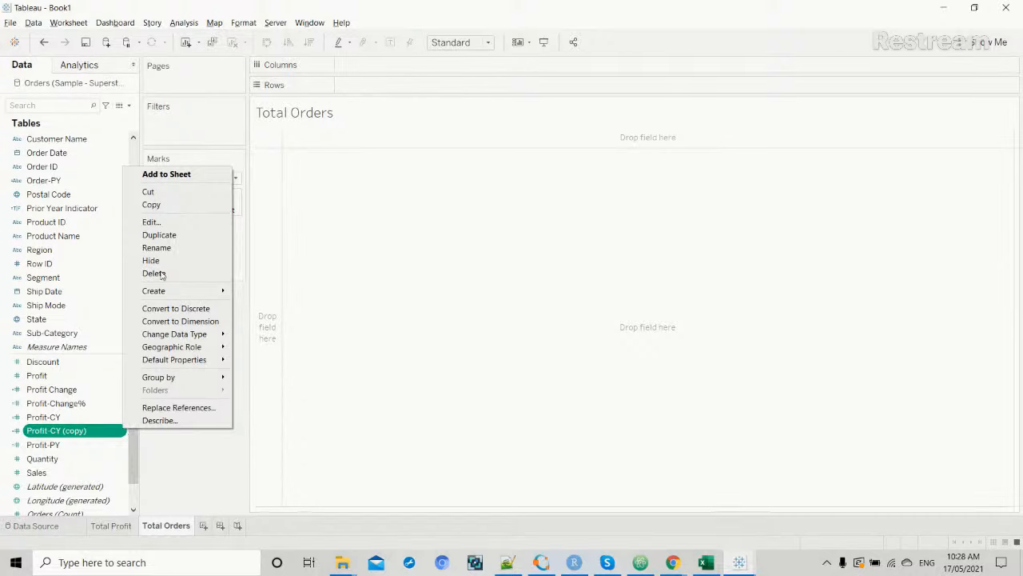
click(173, 222)
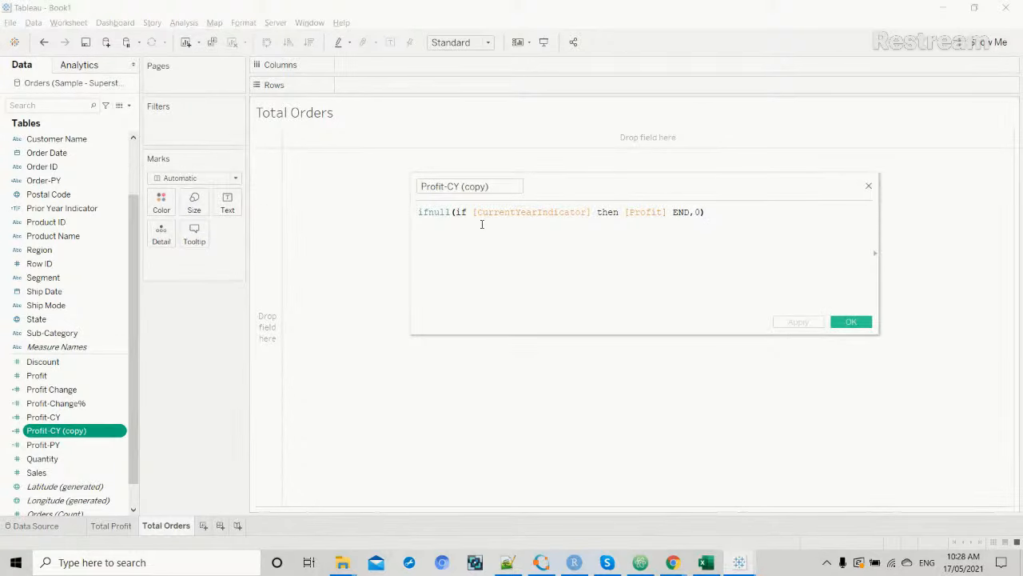
double_click(646, 212)
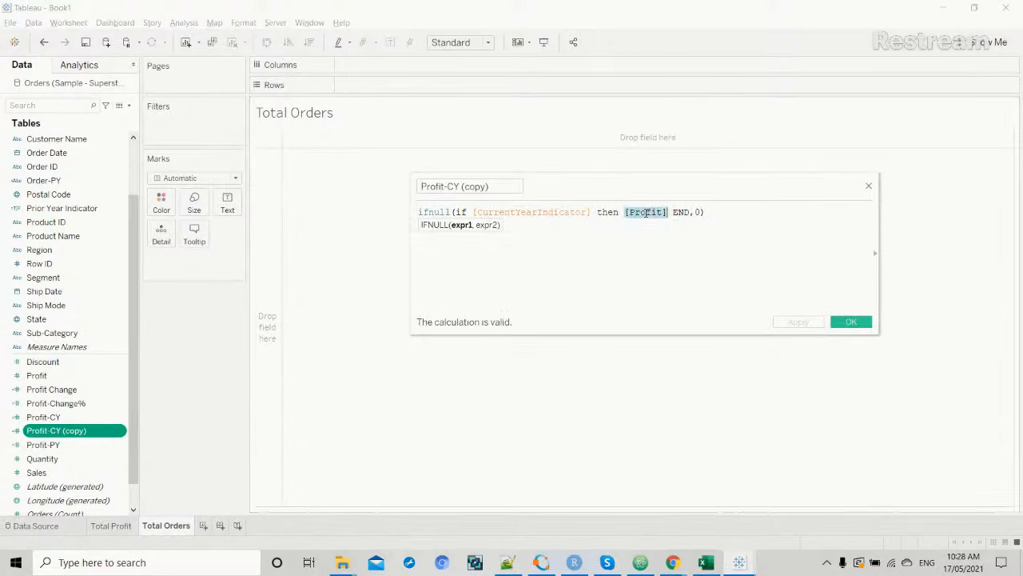
text(orderid)
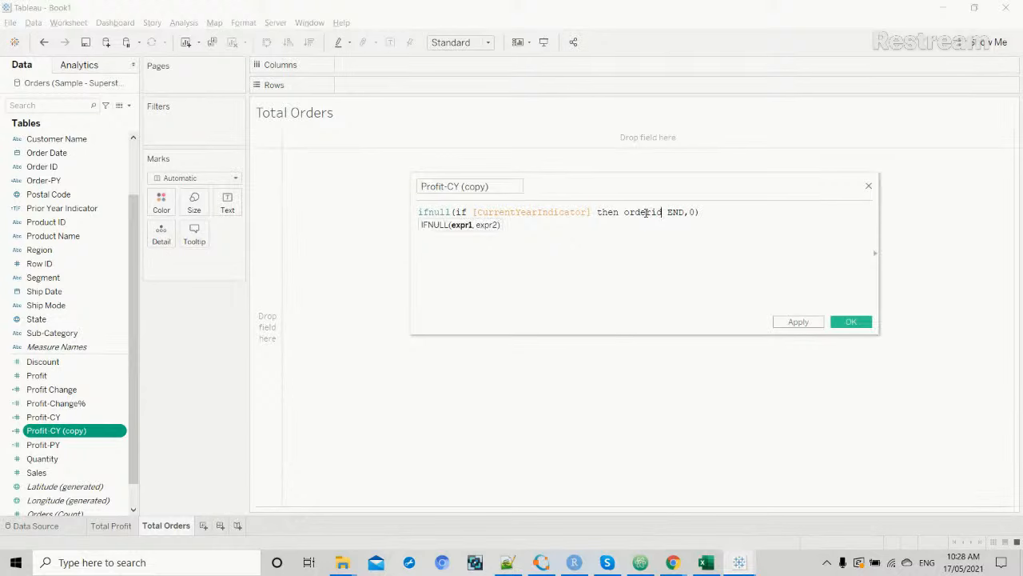
click(652, 212)
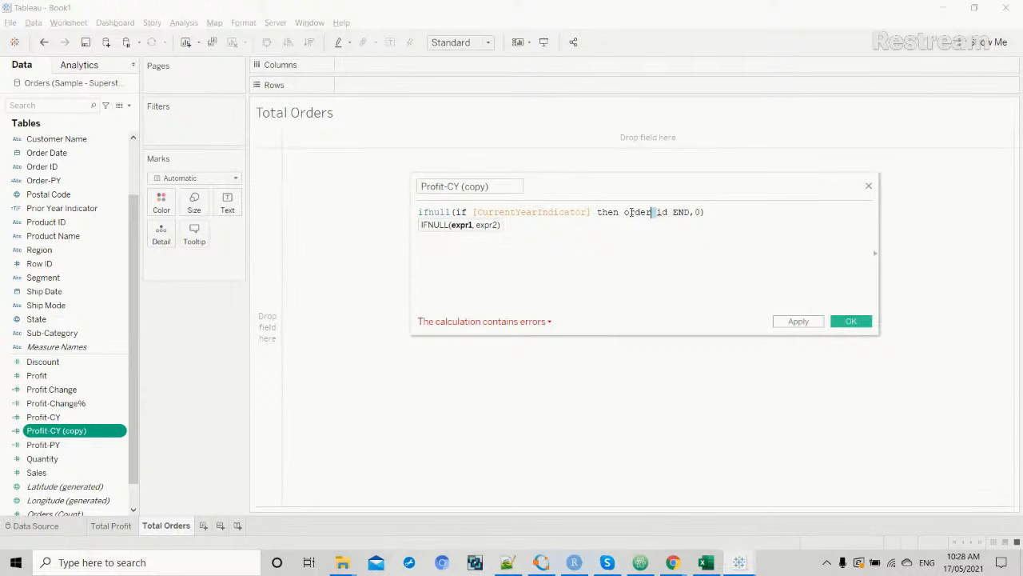
drag(624, 212, 670, 212)
key(BackSpace)
text(ord)
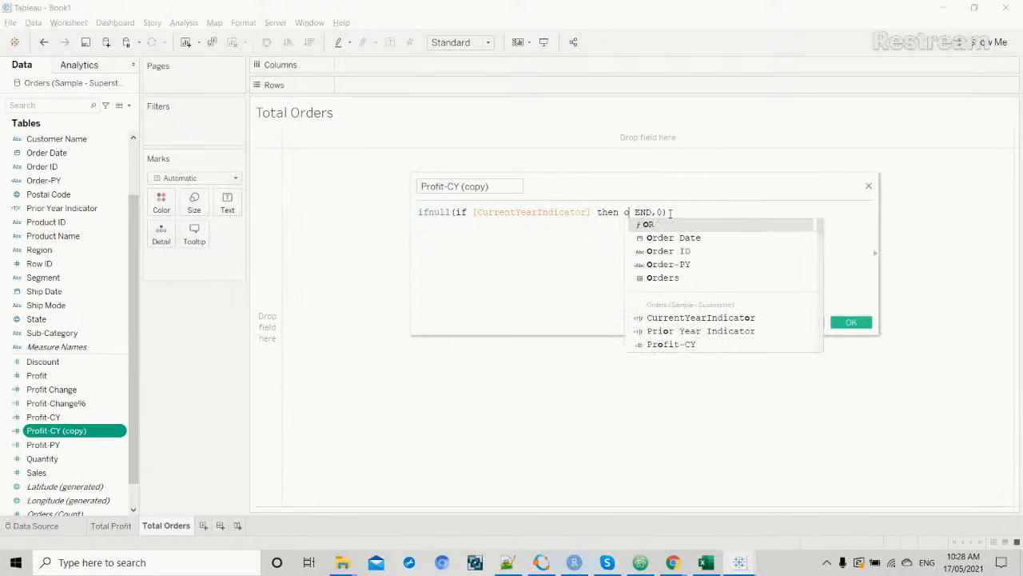
text(er)
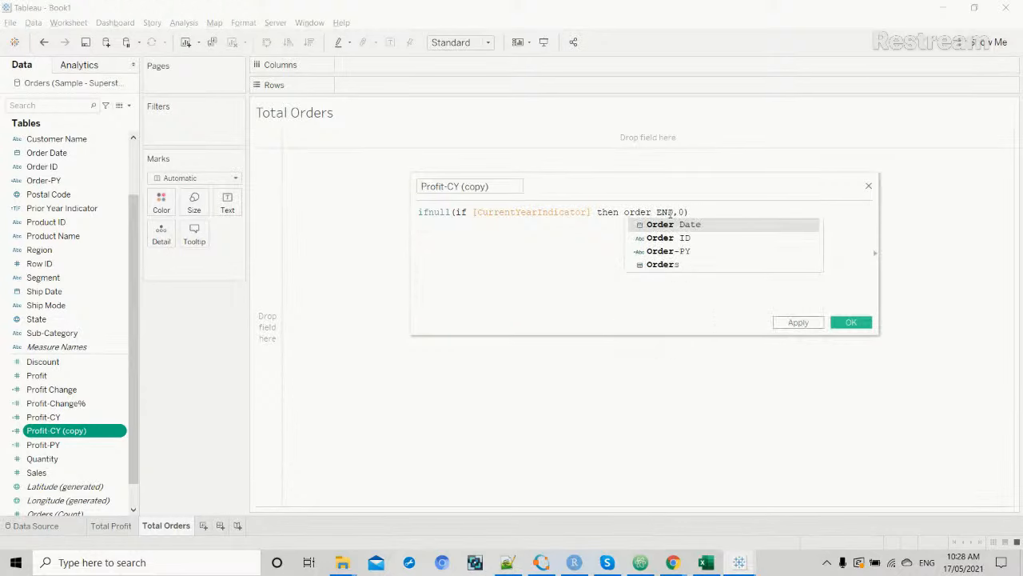
key(Down)
key(Return)
Change the IFNULL fallback in the Profit-CY (copy) calculation to the string '0'.
click(708, 212)
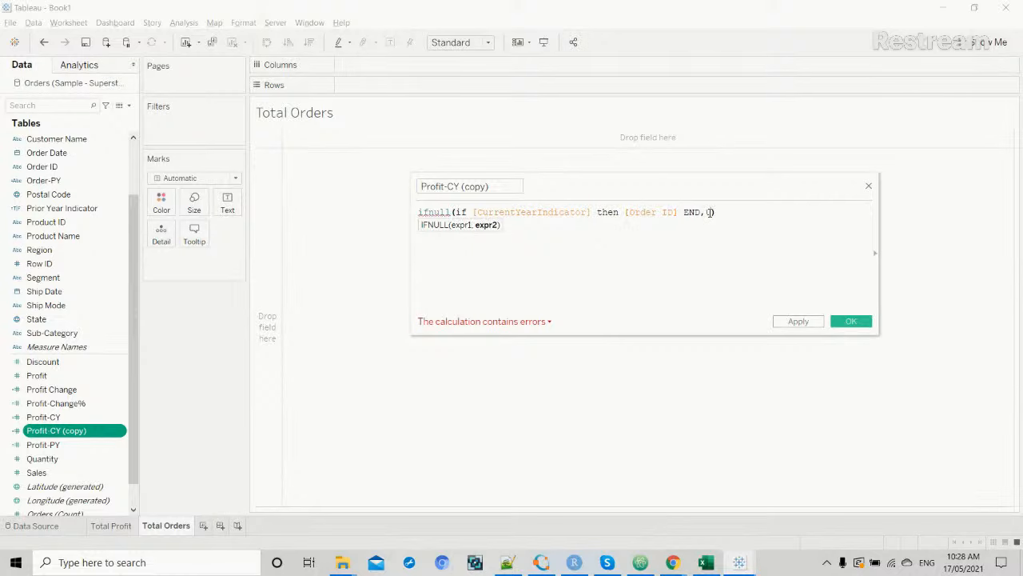
text('0')
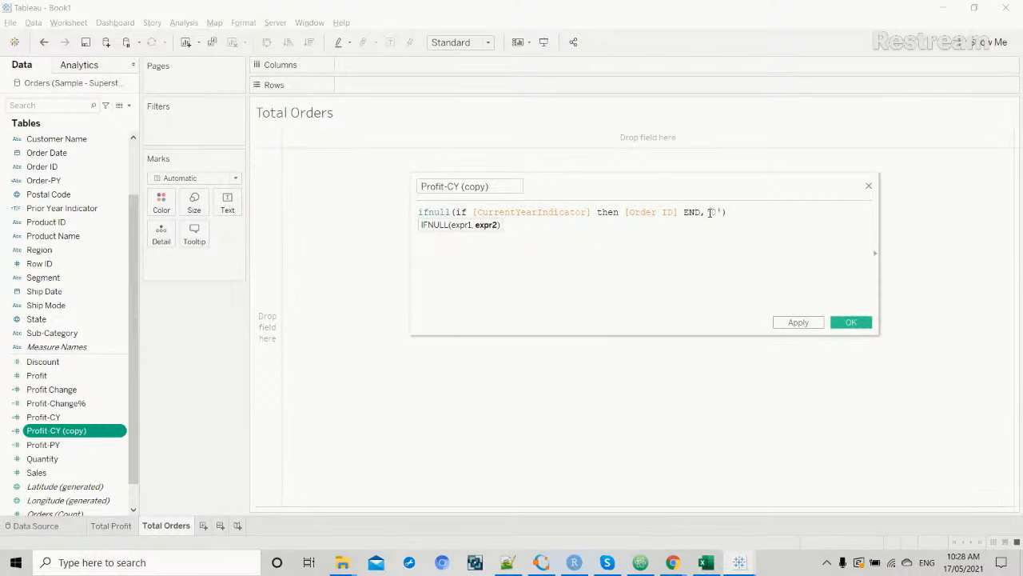
click(736, 212)
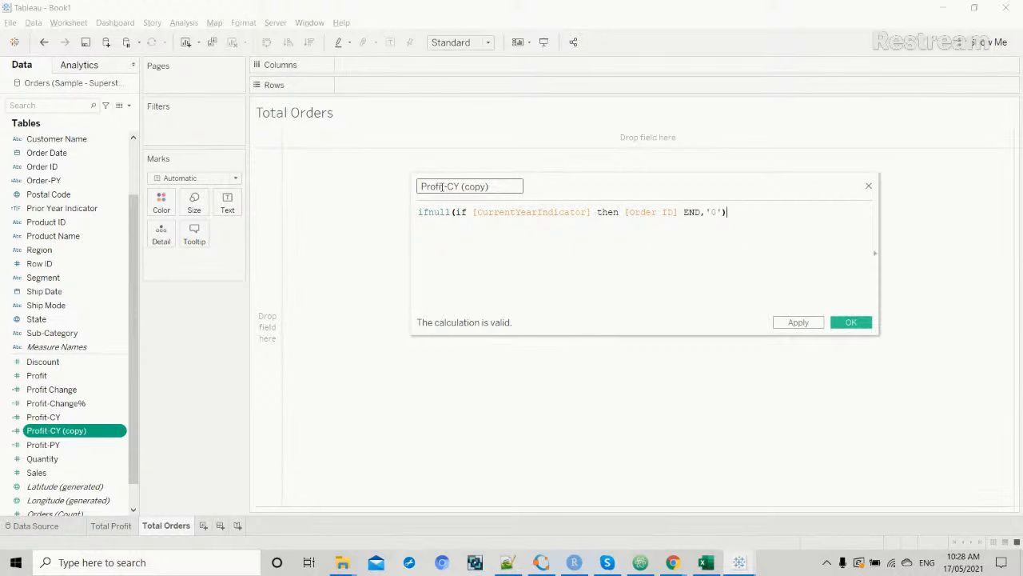
Rename the edited current-year calculation as Order-CY, then apply and save it.
drag(444, 186, 420, 187)
text(Order)
drag(463, 186, 498, 186)
key(BackSpace)
click(764, 212)
key(ctrl+a)
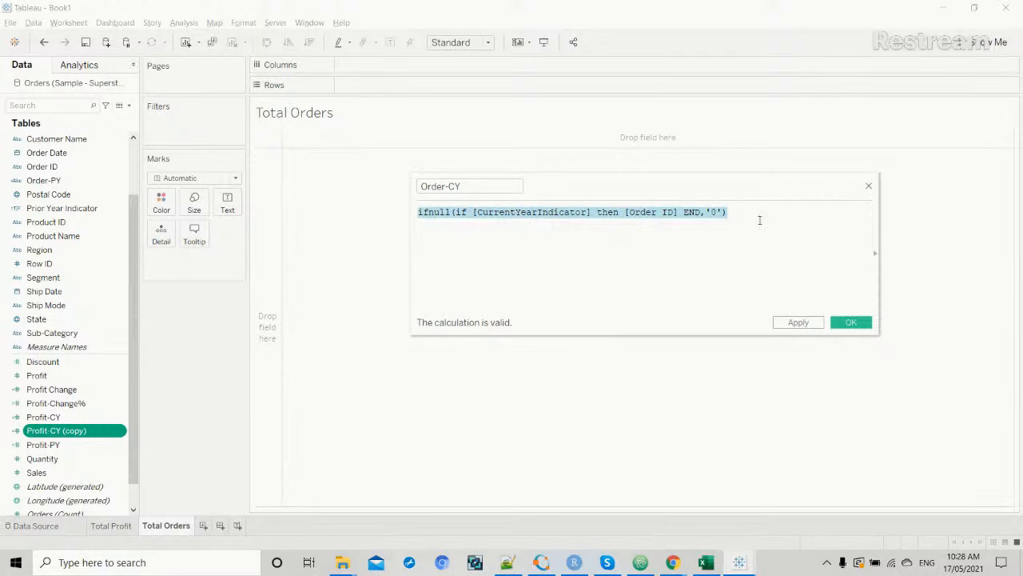
click(821, 324)
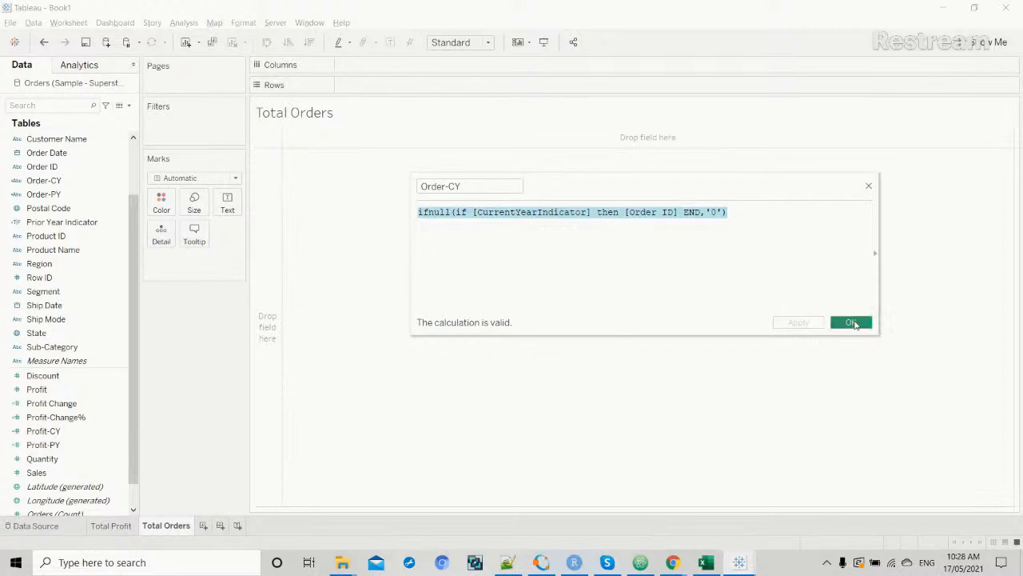
click(852, 322)
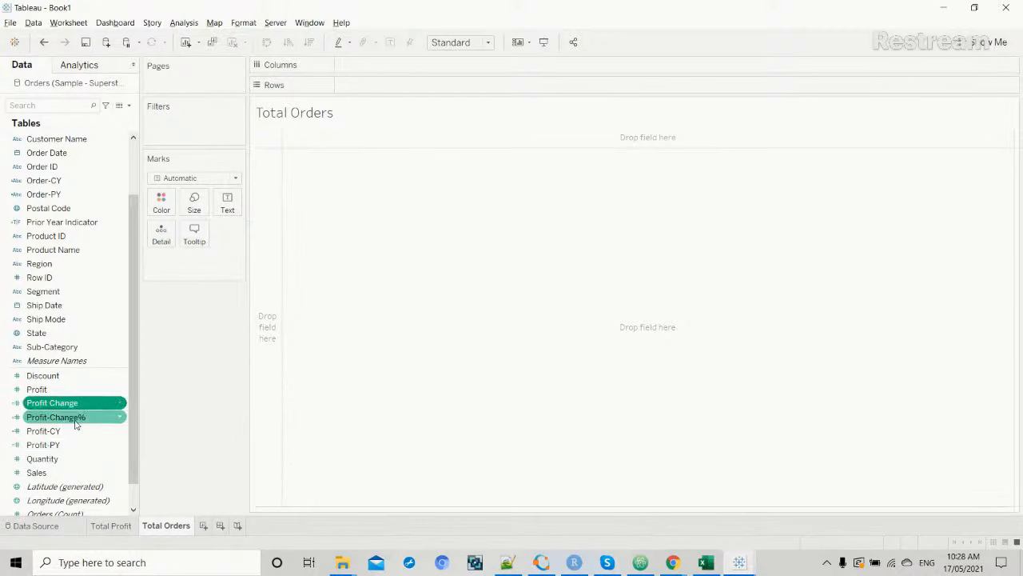
scroll(68, 304, up, 1)
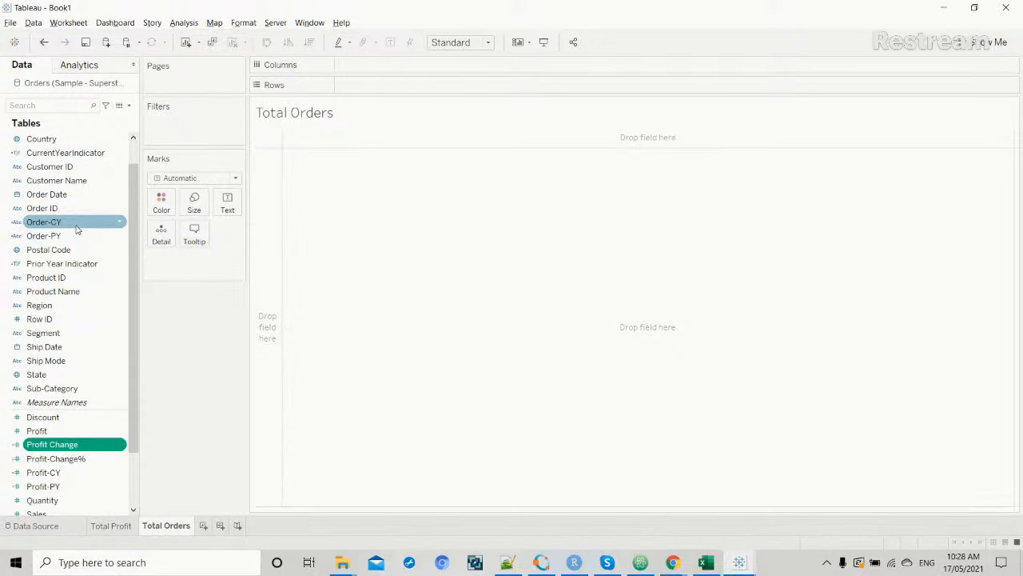
mouse_move(76, 229)
mouse_down()
mouse_move(92, 230)
mouse_move(76, 229)
mouse_up()
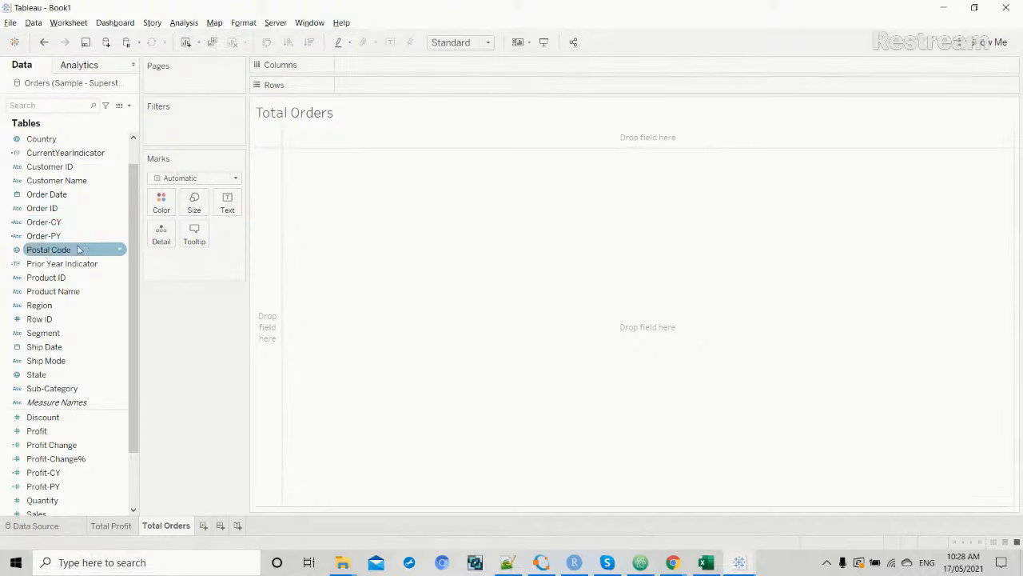
scroll(84, 284, down, 2)
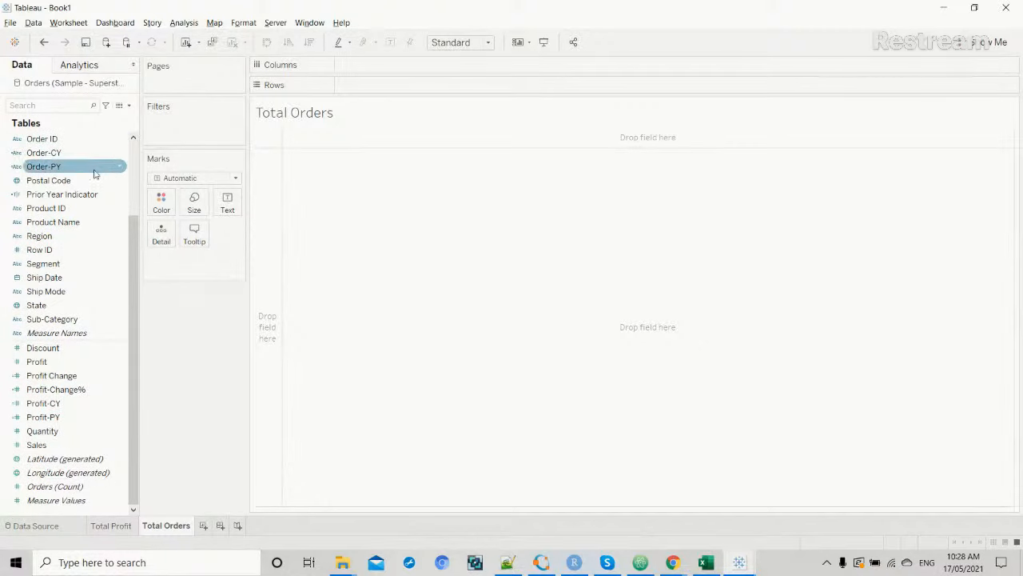
scroll(90, 183, up, 2)
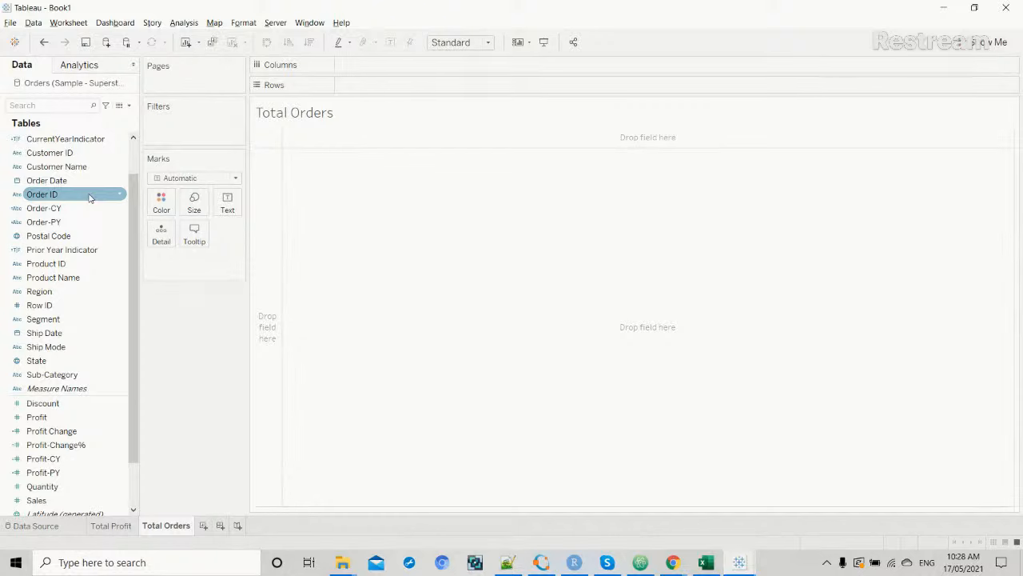
Place the Order-CY field on the Columns shelf of the Total Orders sheet.
drag(80, 209, 392, 71)
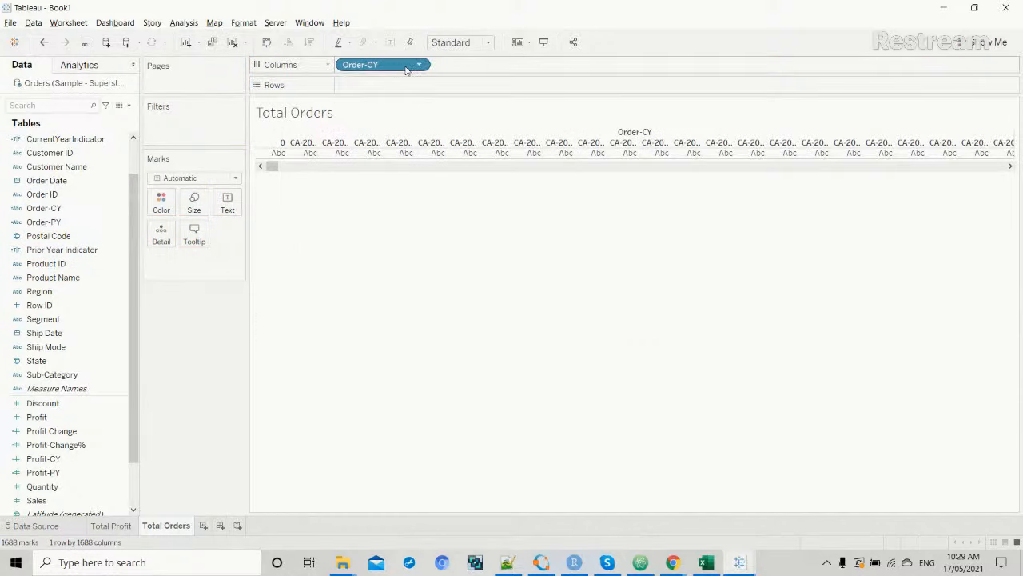
click(418, 65)
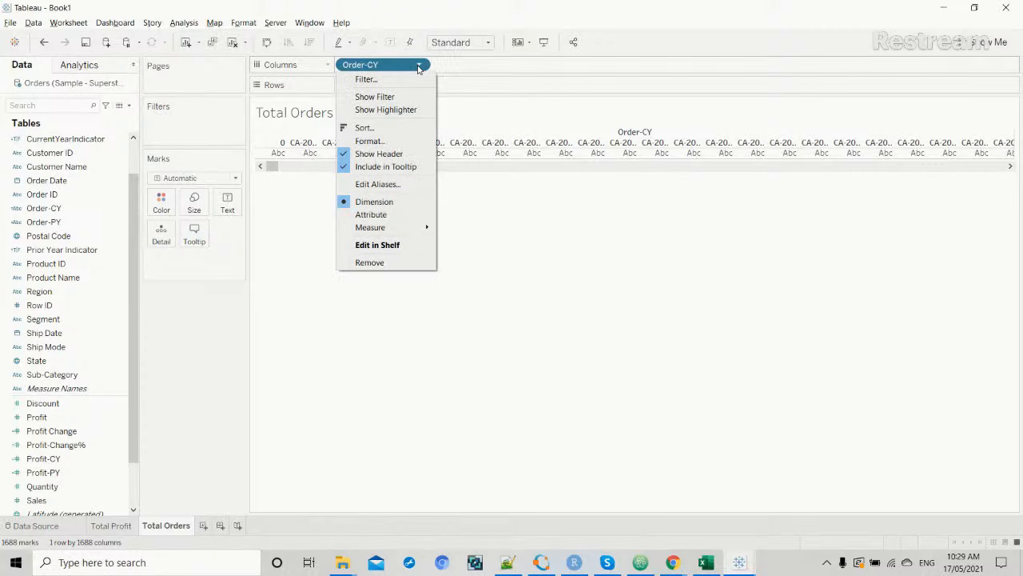
click(385, 204)
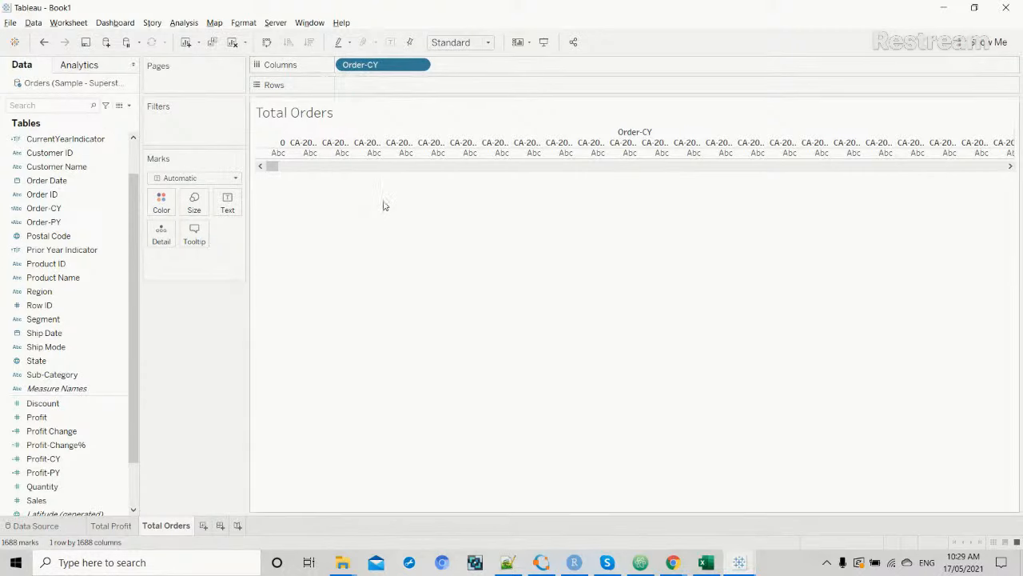
click(419, 65)
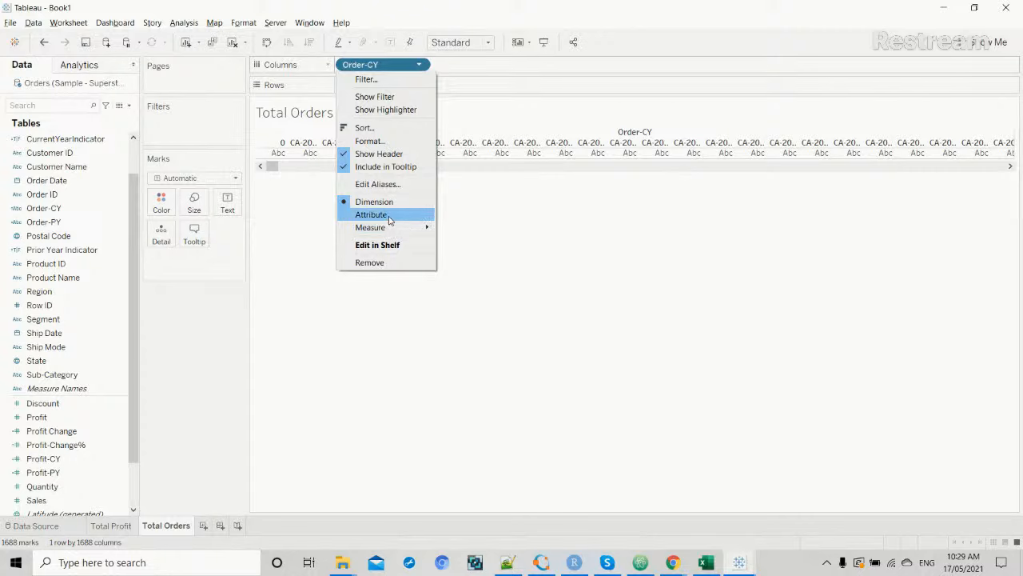
Change the Order-CY expression on Columns to COUNT([Order-CY]) and make it discrete.
double_click(365, 66)
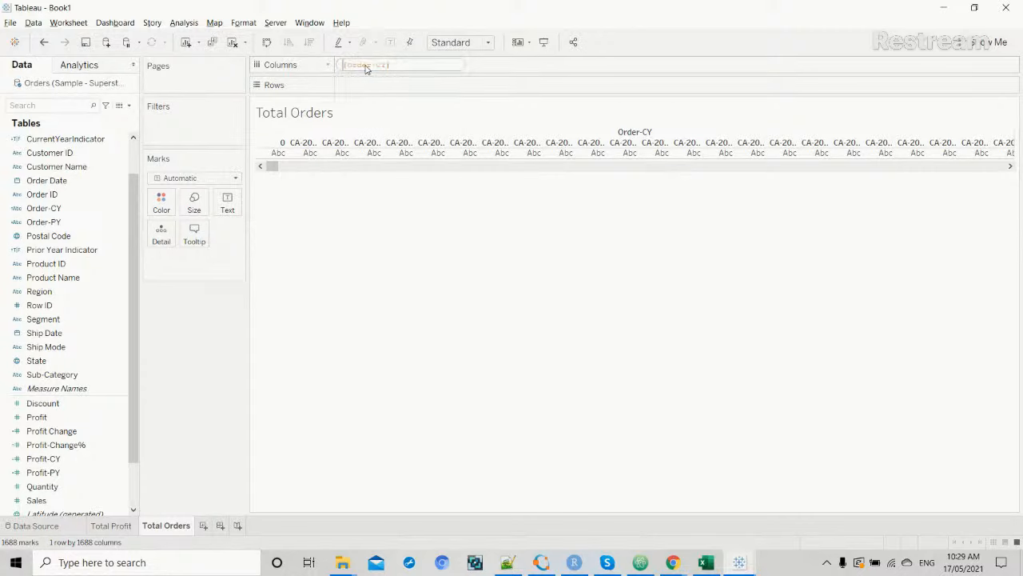
text(Count()
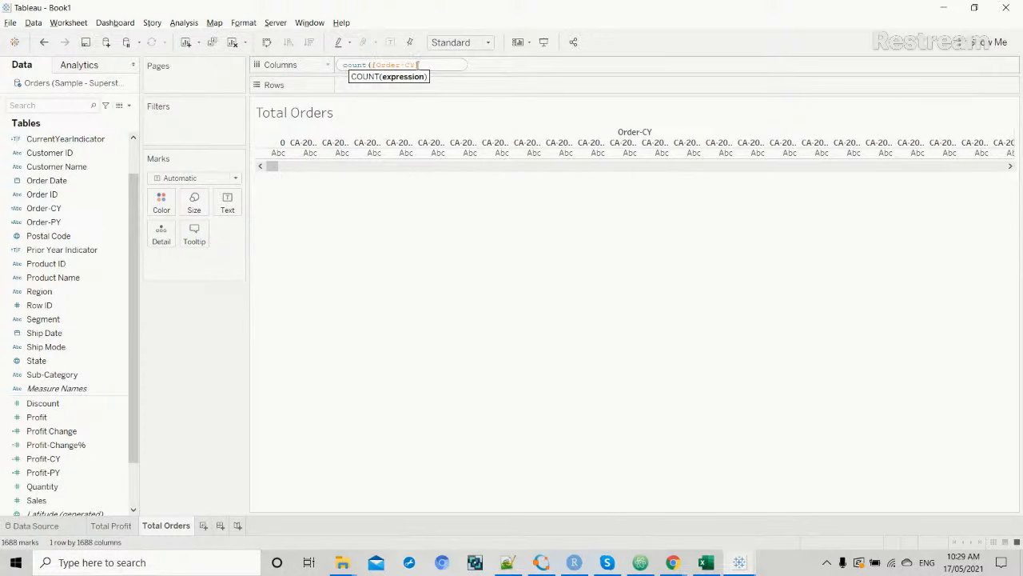
text())
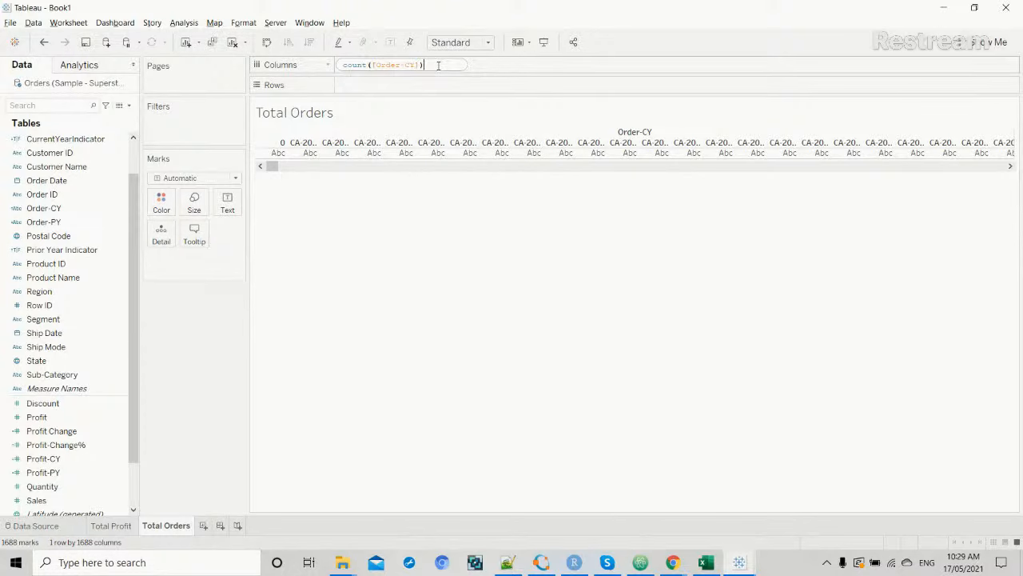
key(Return)
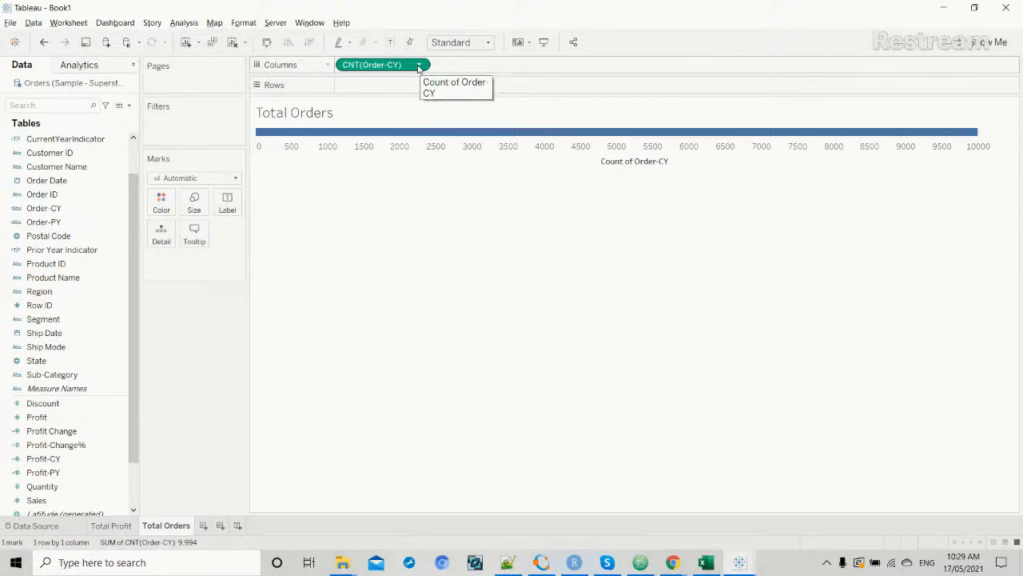
click(420, 65)
click(384, 201)
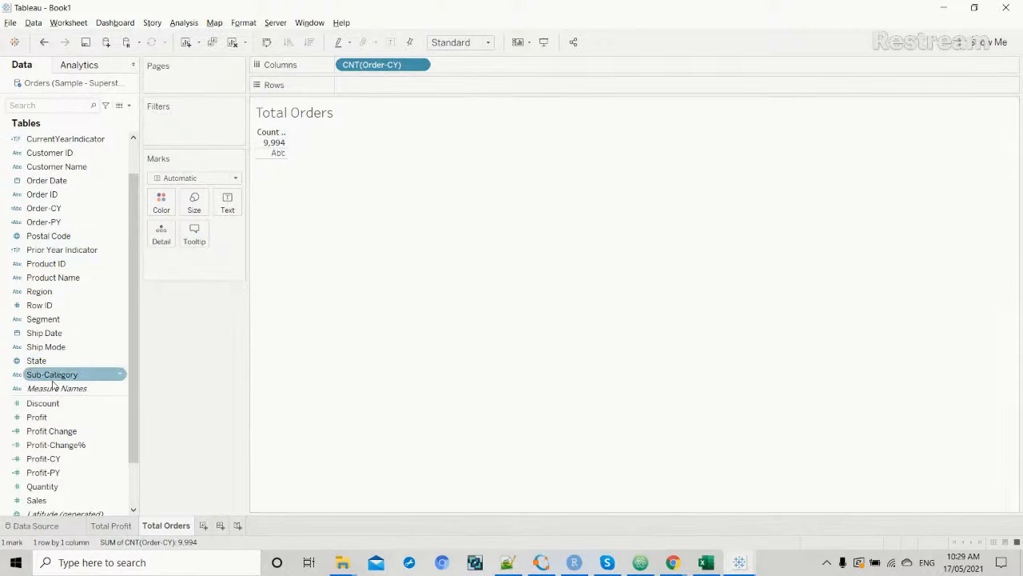
Duplicate the Profit Change and Profit-Change% calculated fields.
scroll(58, 415, down, 2)
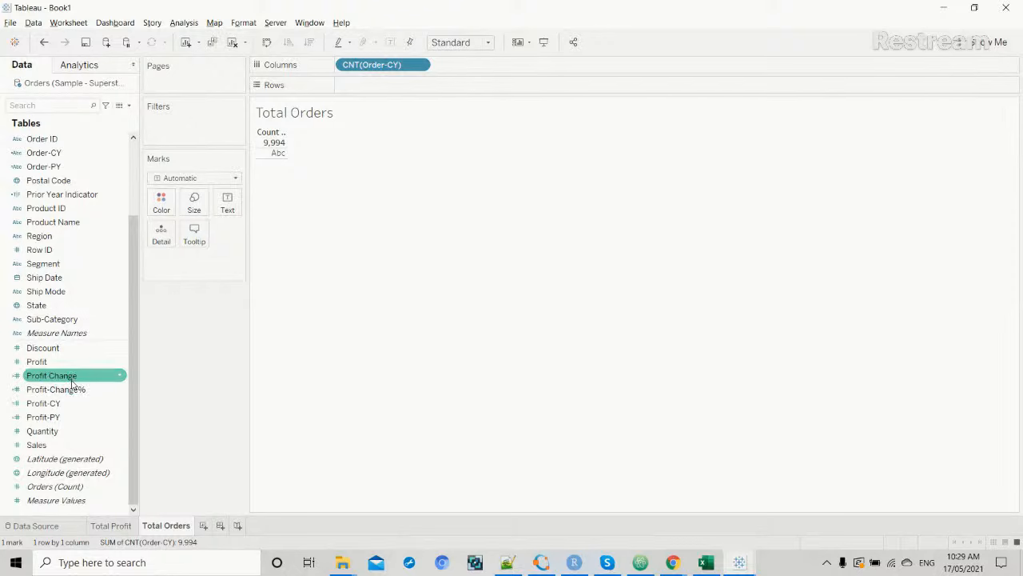
scroll(72, 382, up, 2)
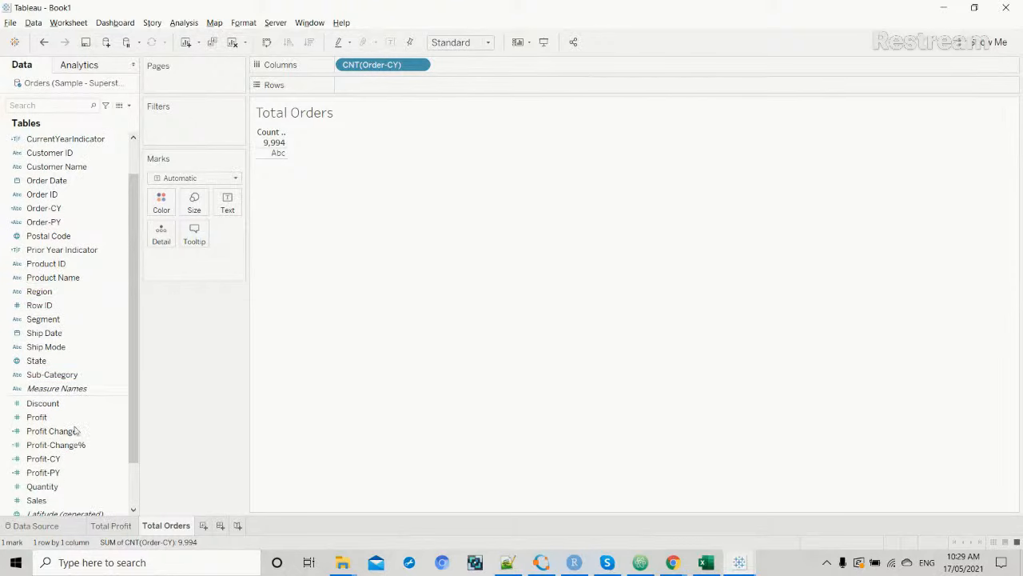
right_click(121, 432)
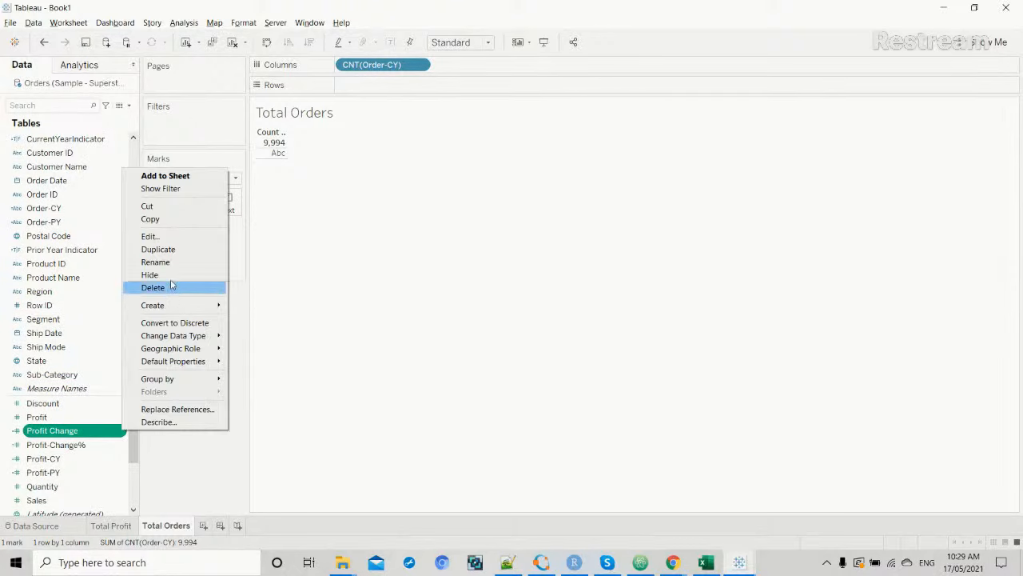
click(190, 252)
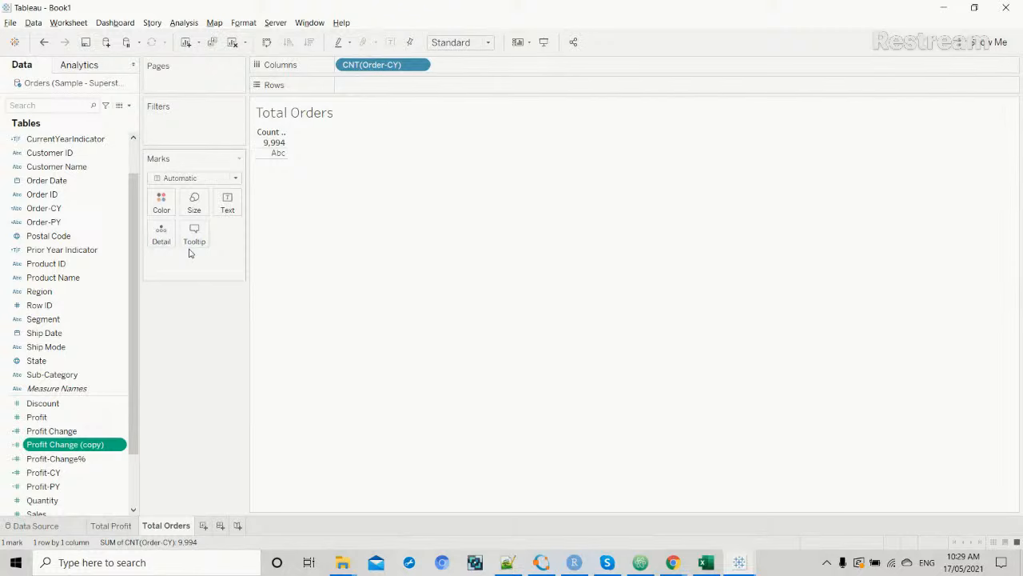
click(103, 463)
right_click(121, 461)
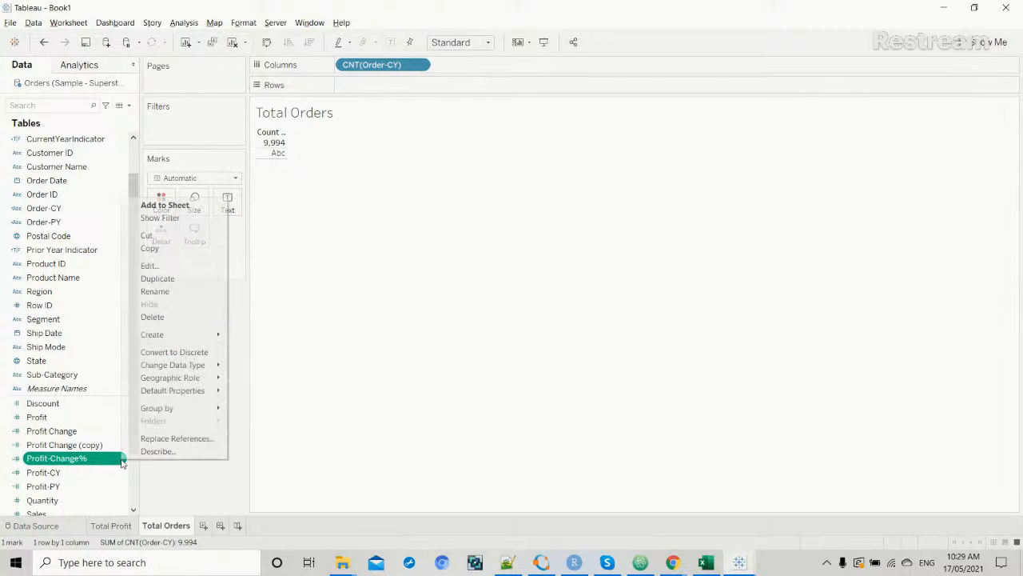
click(190, 278)
Edit the Profit Change (copy) formula, replacing the current-year term with COUNT([Order-CY]).
scroll(101, 457, down, 2)
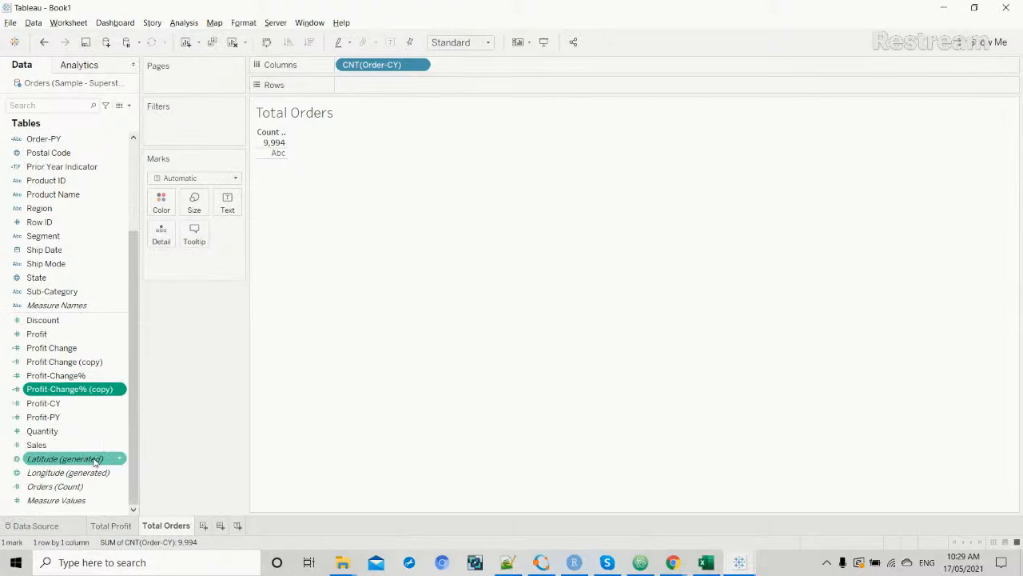
click(111, 367)
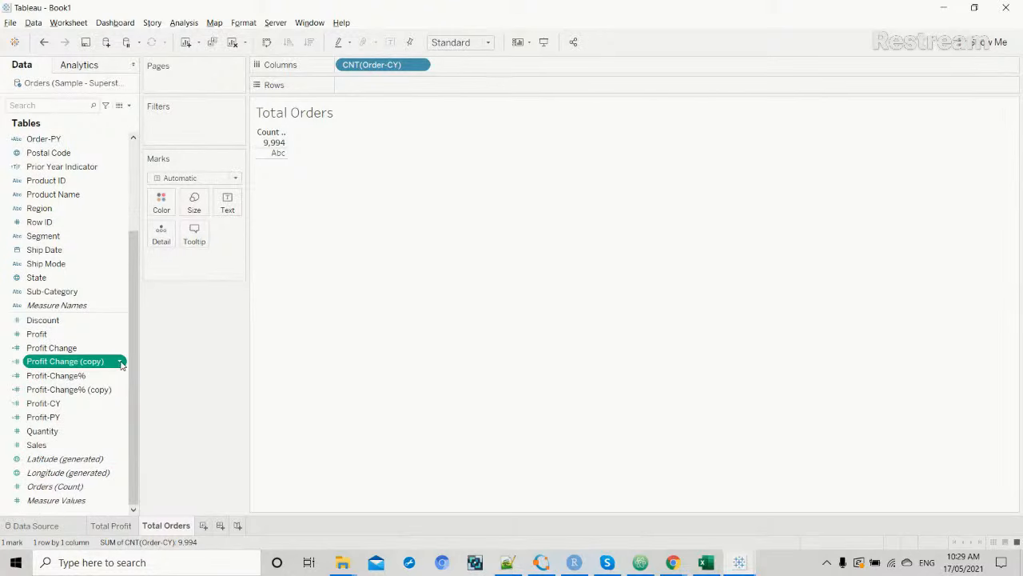
click(121, 363)
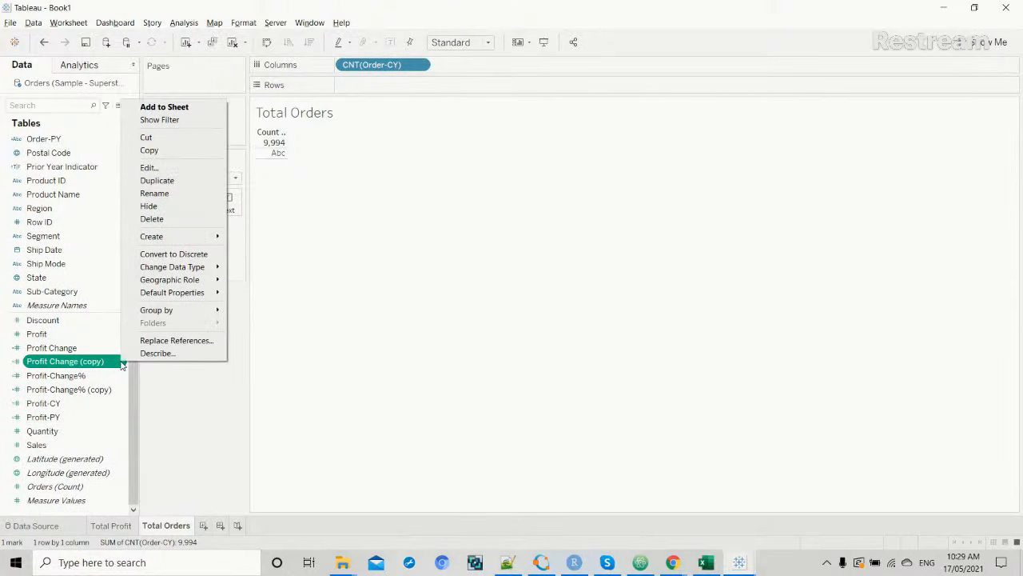
click(191, 168)
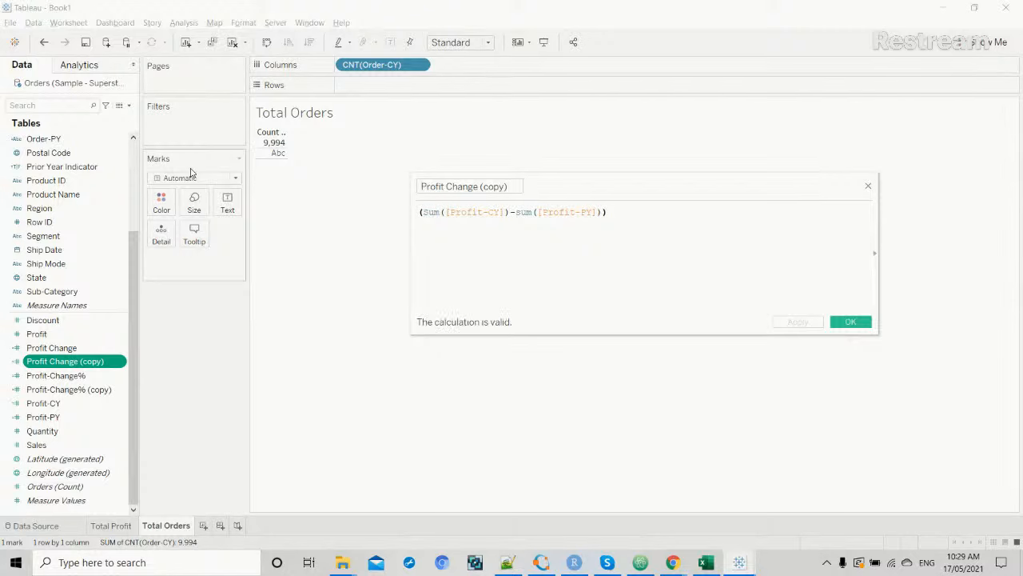
double_click(433, 212)
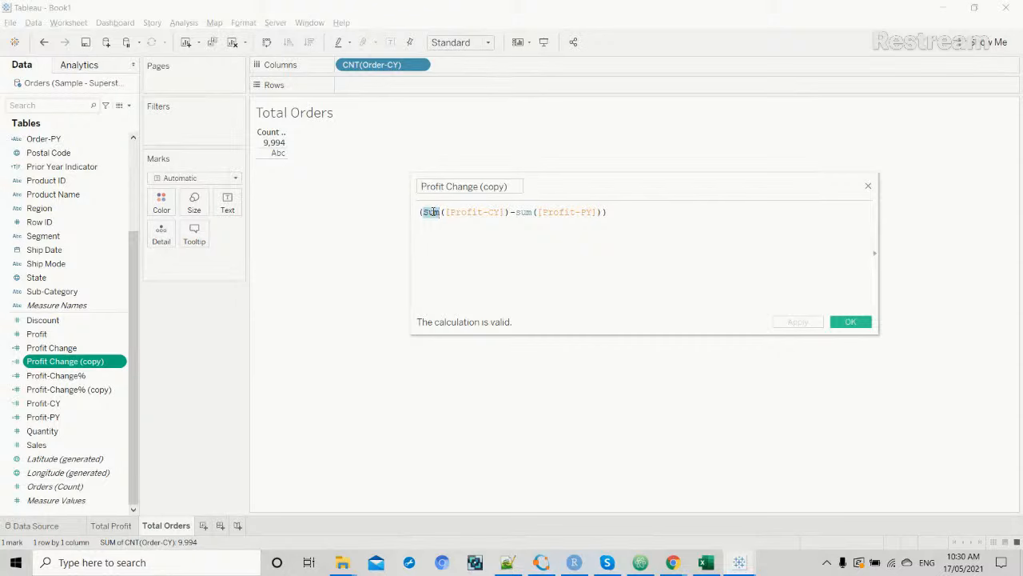
text(Count)
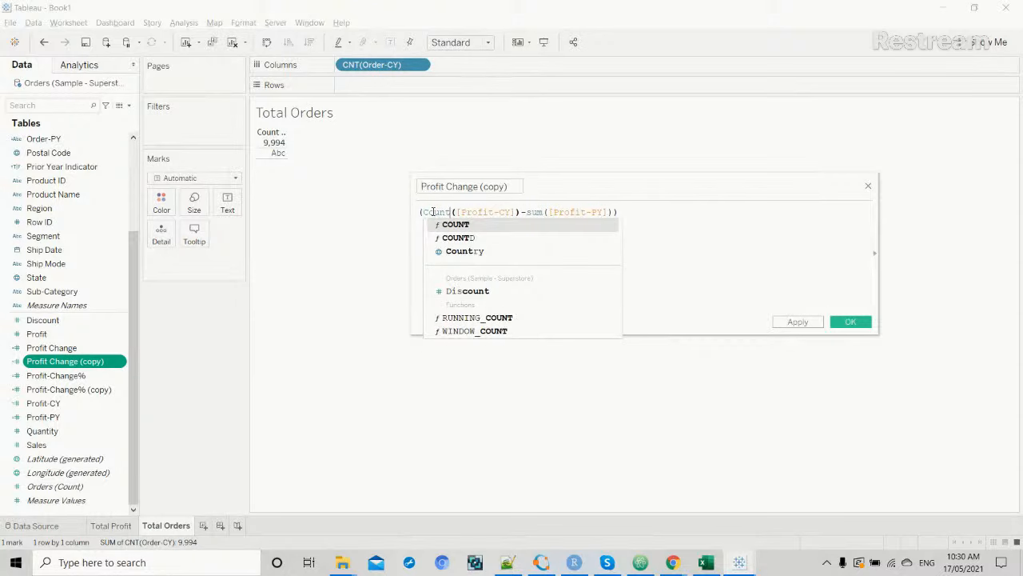
click(454, 225)
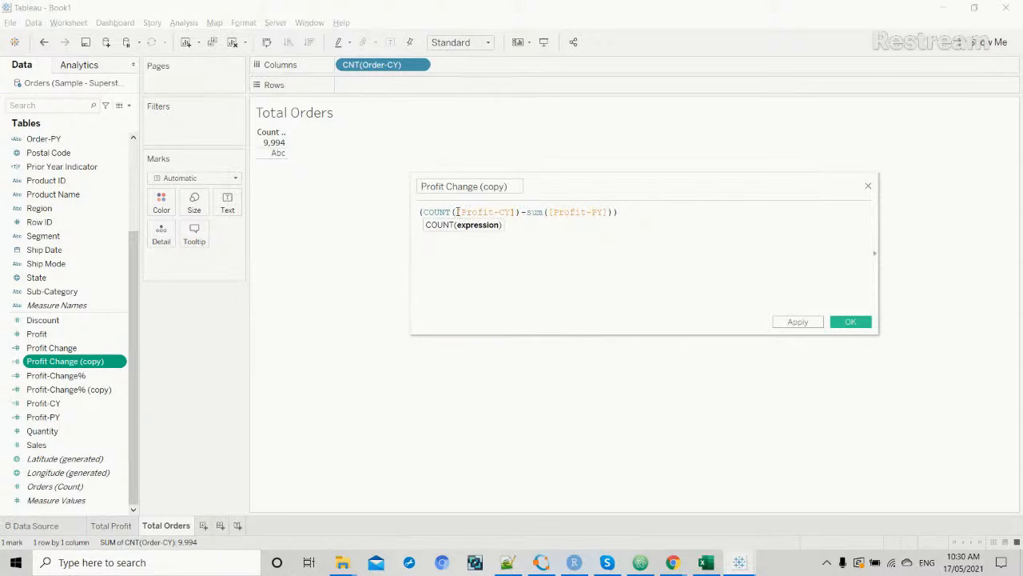
drag(458, 212, 518, 212)
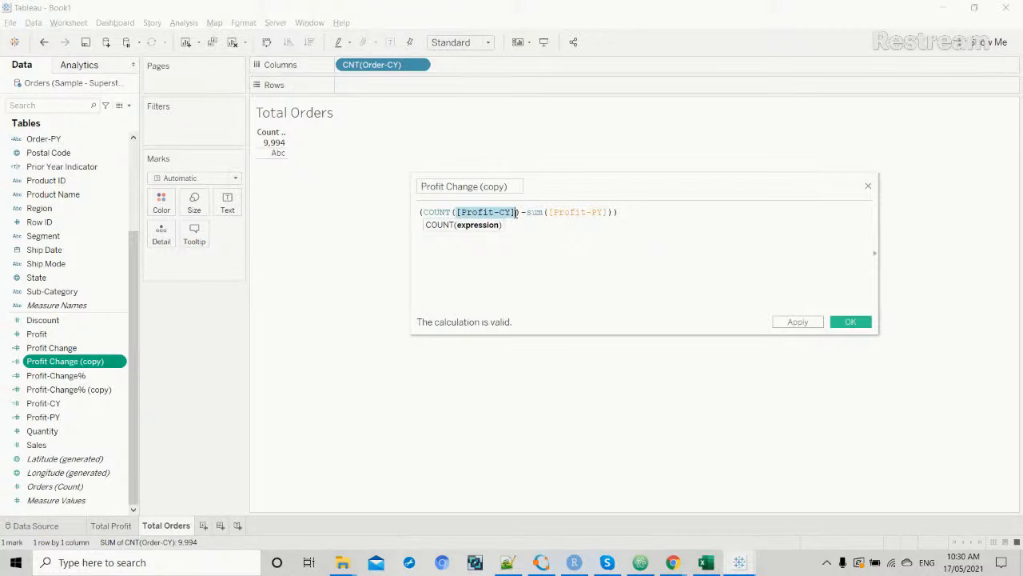
text(order)
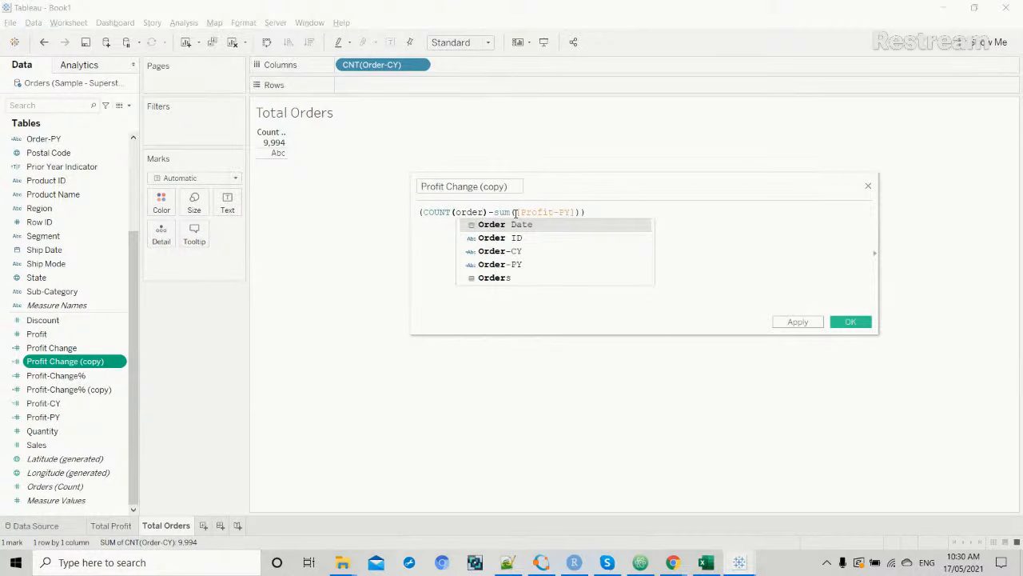
key(Down)
key(Down)
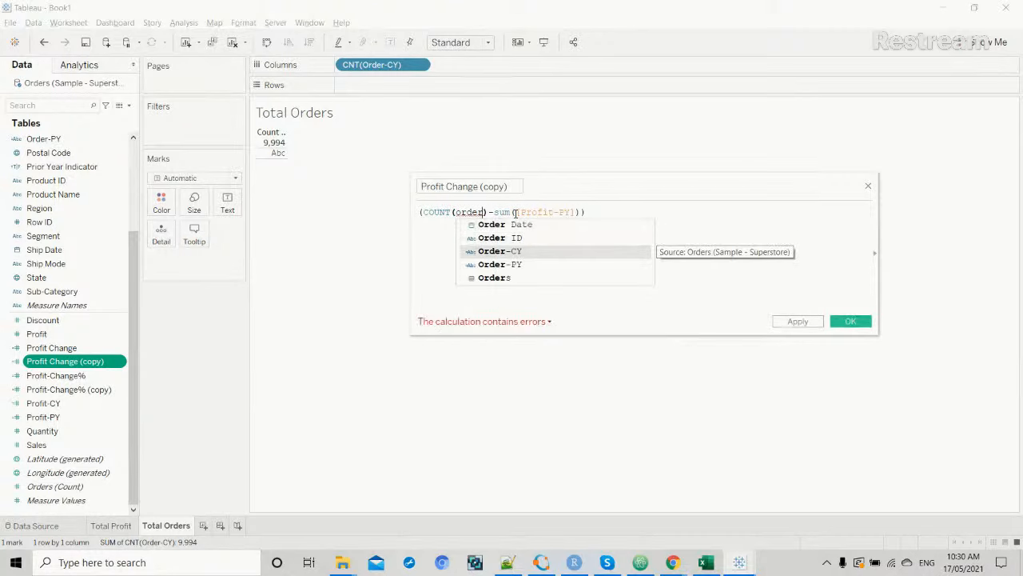
key(Return)
Replace the prior-year term of the formula with COUNT([Order-PY]).
double_click(528, 212)
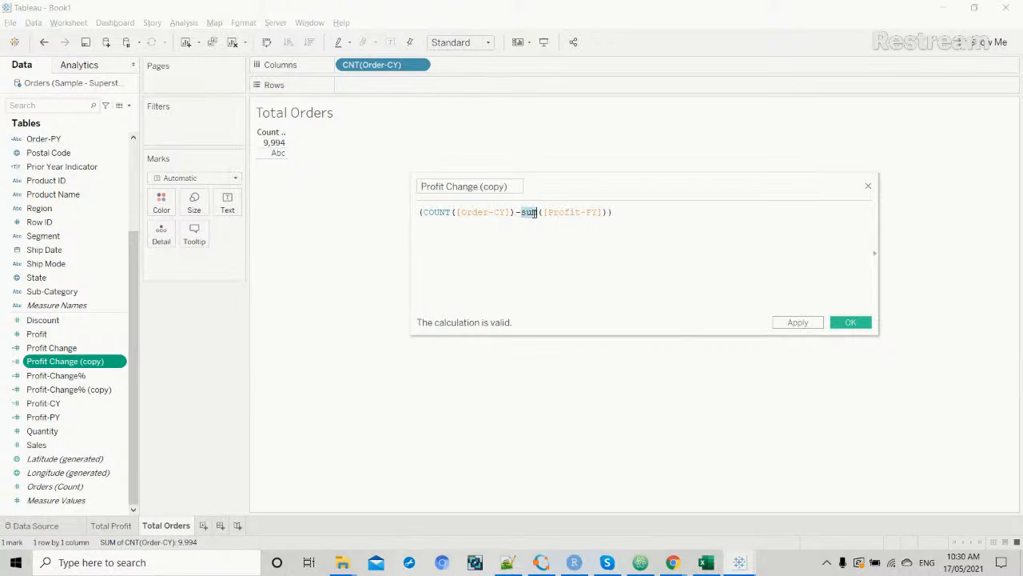
text(count)
key(Return)
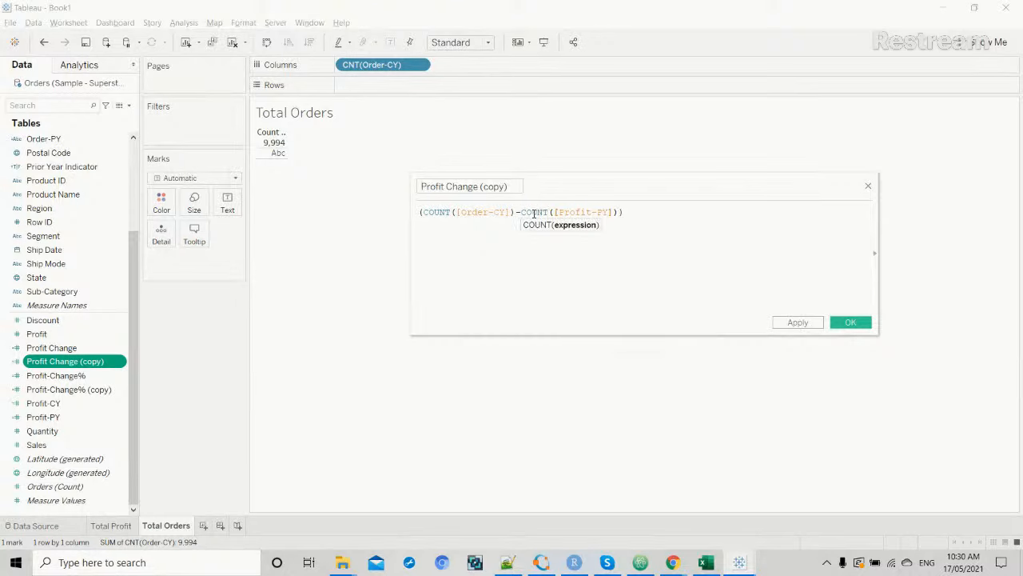
drag(555, 212, 614, 212)
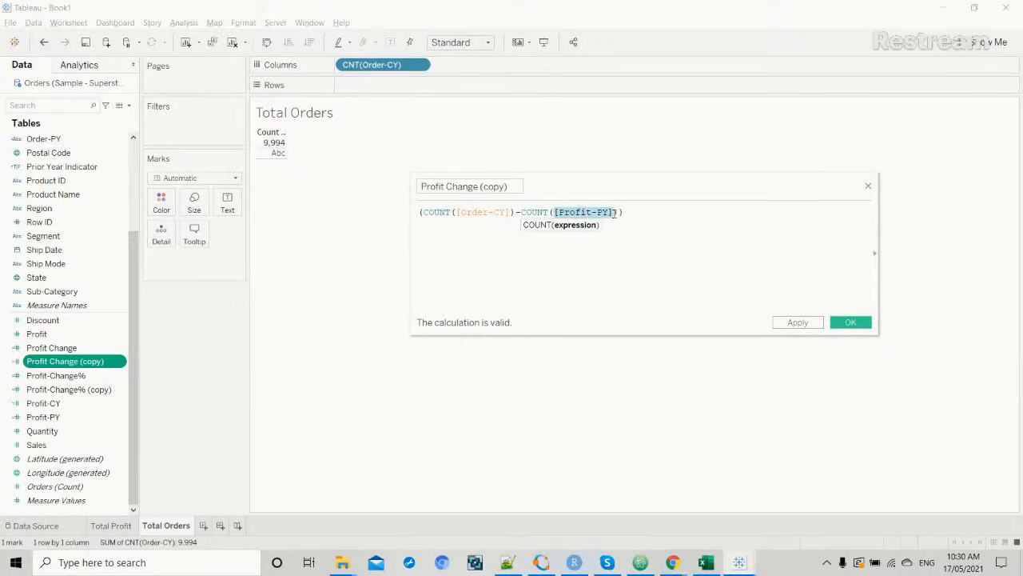
text(order)
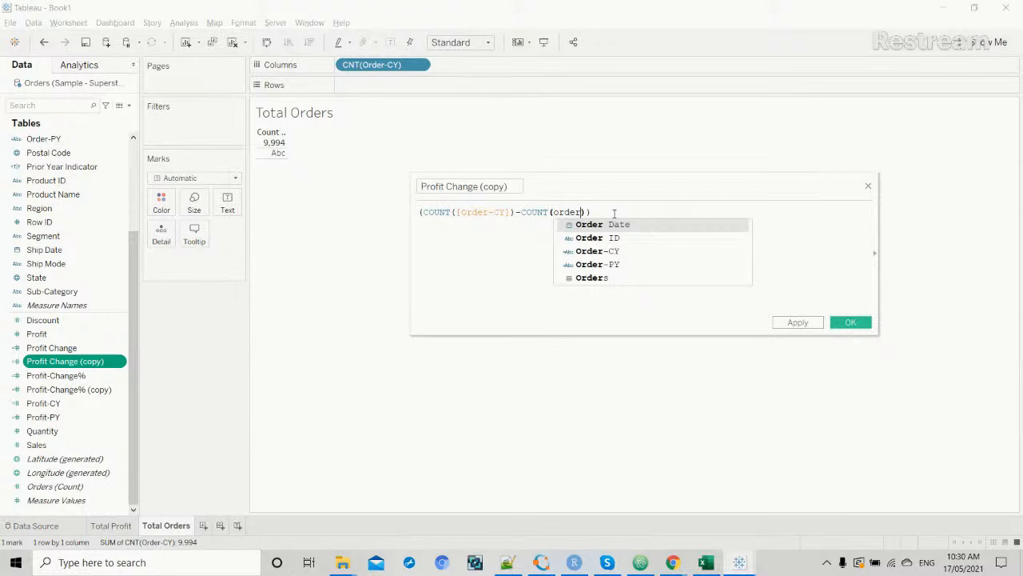
key(Down)
key(Down)
key(Down)
key(Return)
text())
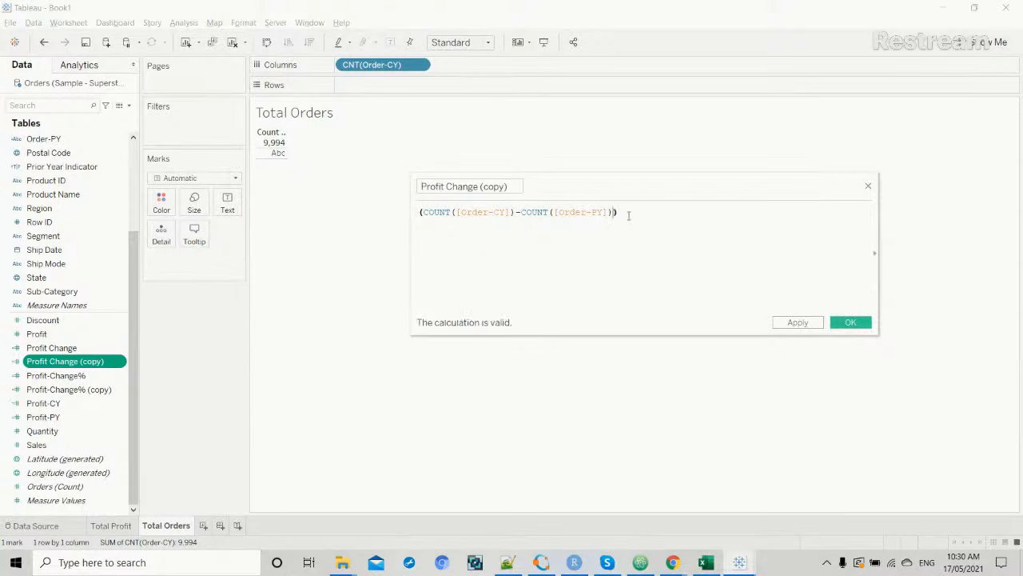
Rename the copied calculation to Order Change and save it.
double_click(436, 186)
text(Order)
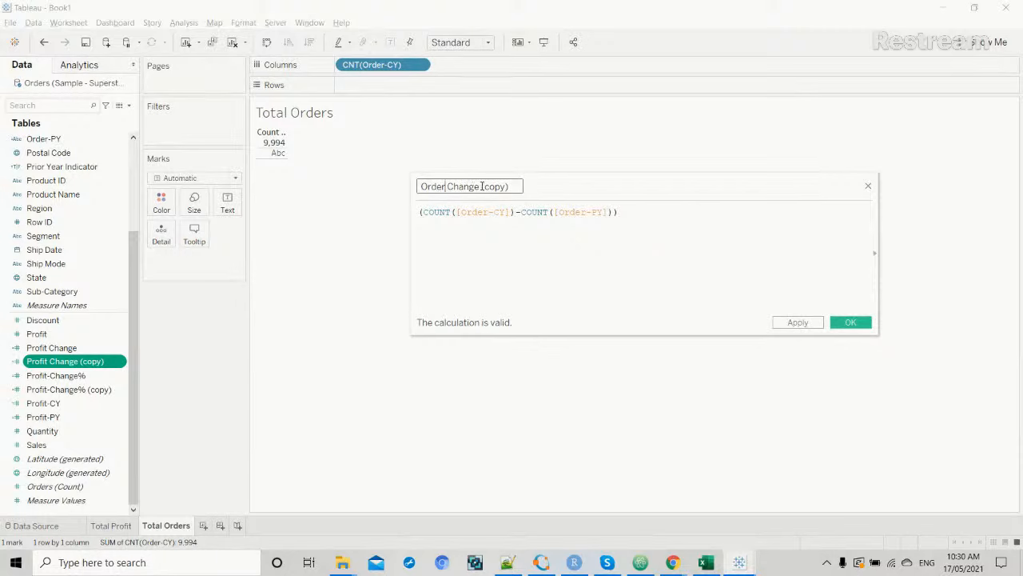
drag(482, 186, 514, 188)
key(BackSpace)
key(BackSpace)
click(816, 323)
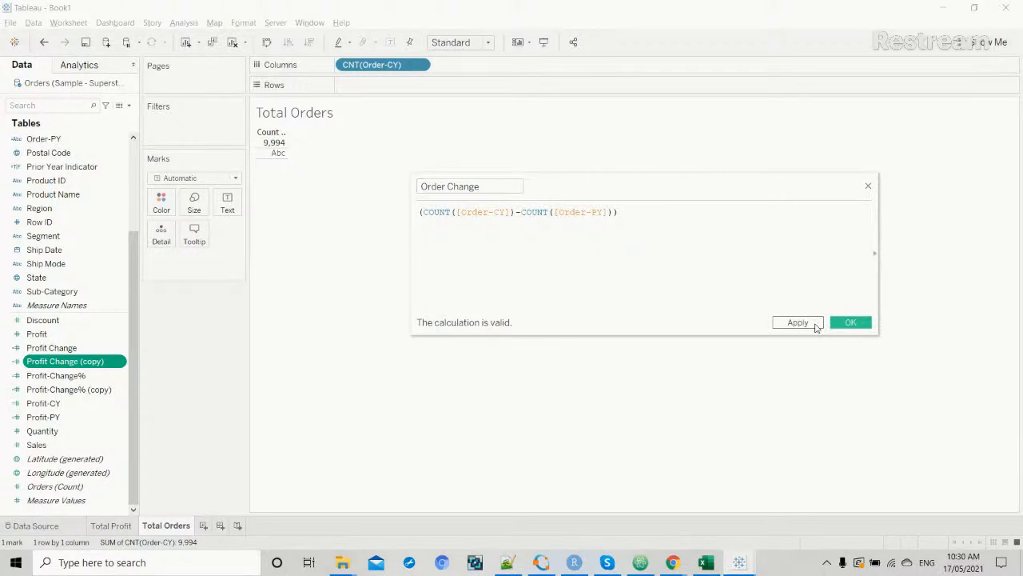
click(847, 323)
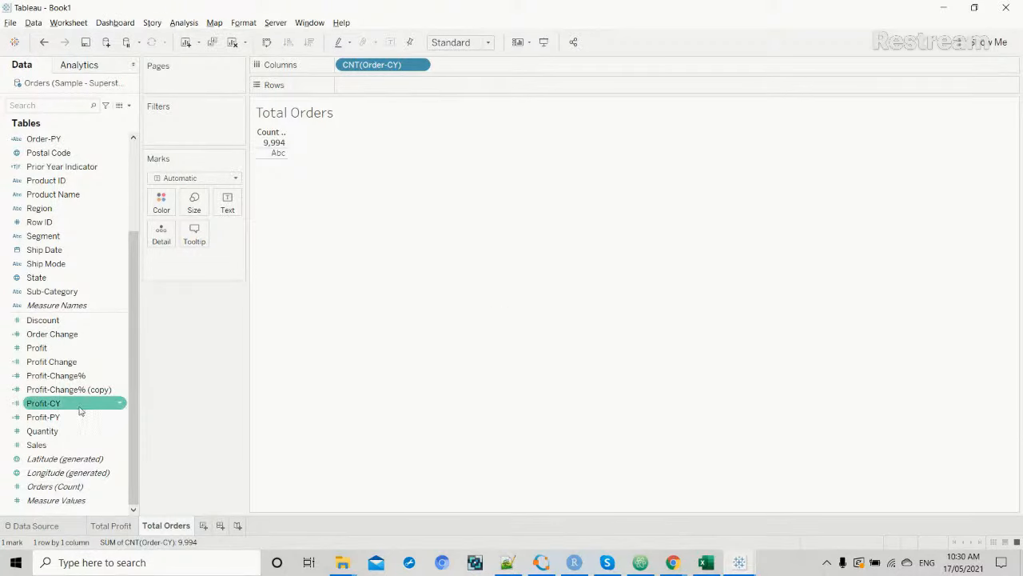
Open the Profit-Change% (copy) calculation for editing and rename it Order-Change%.
click(120, 390)
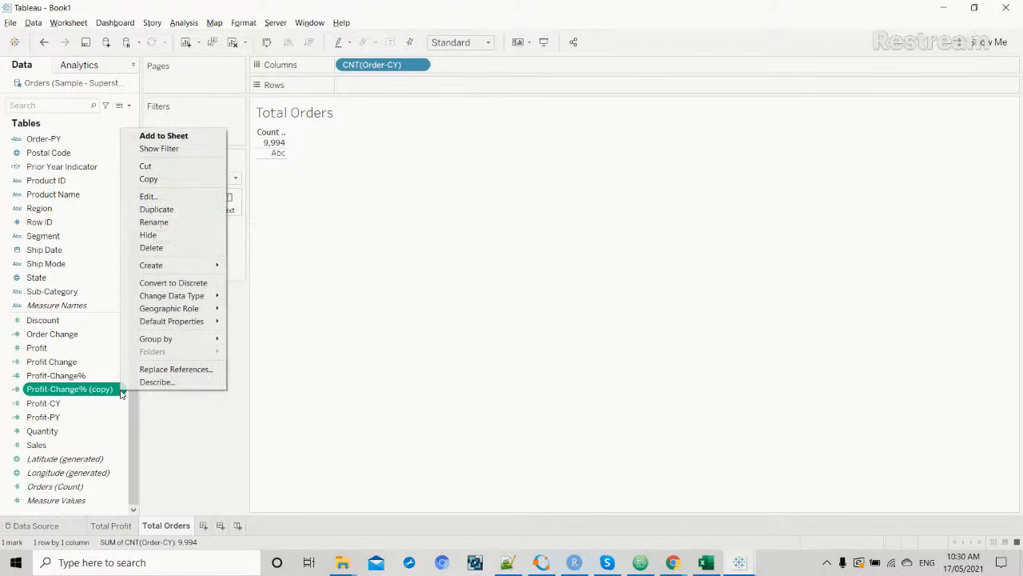
click(187, 199)
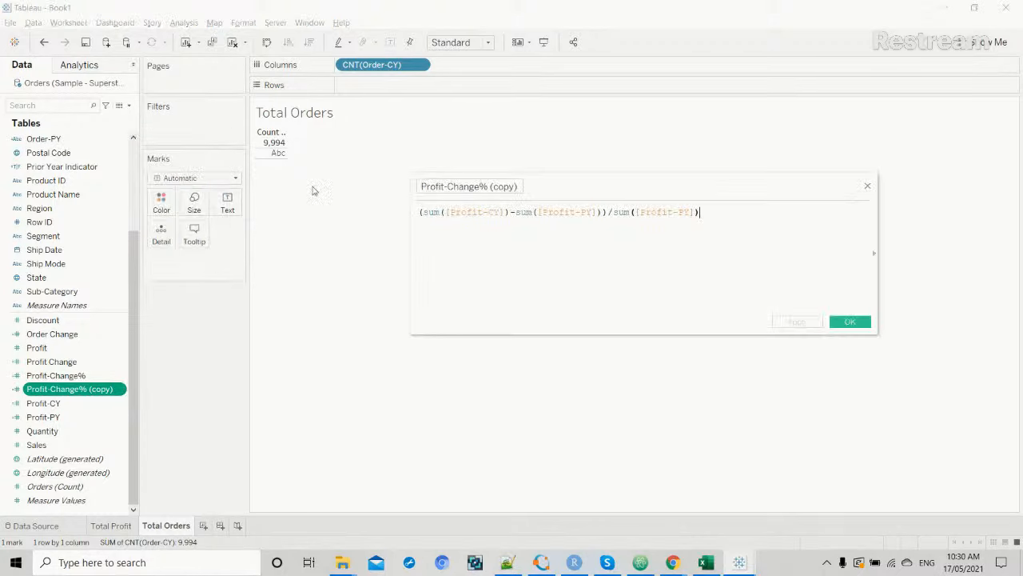
click(432, 187)
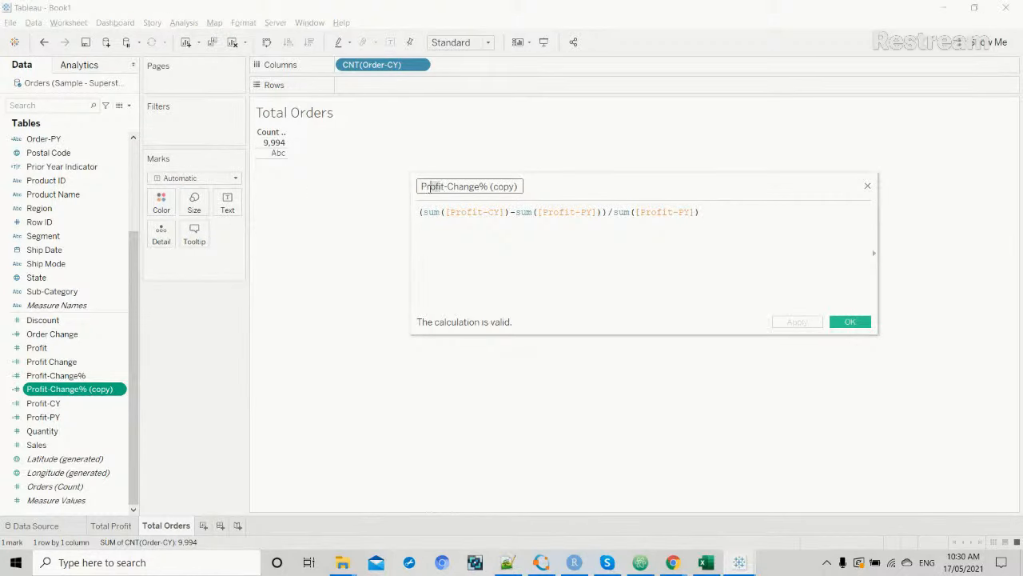
key(BackSpace)
key(BackSpace)
key(BackSpace)
key(BackSpace)
key(Delete)
key(Delete)
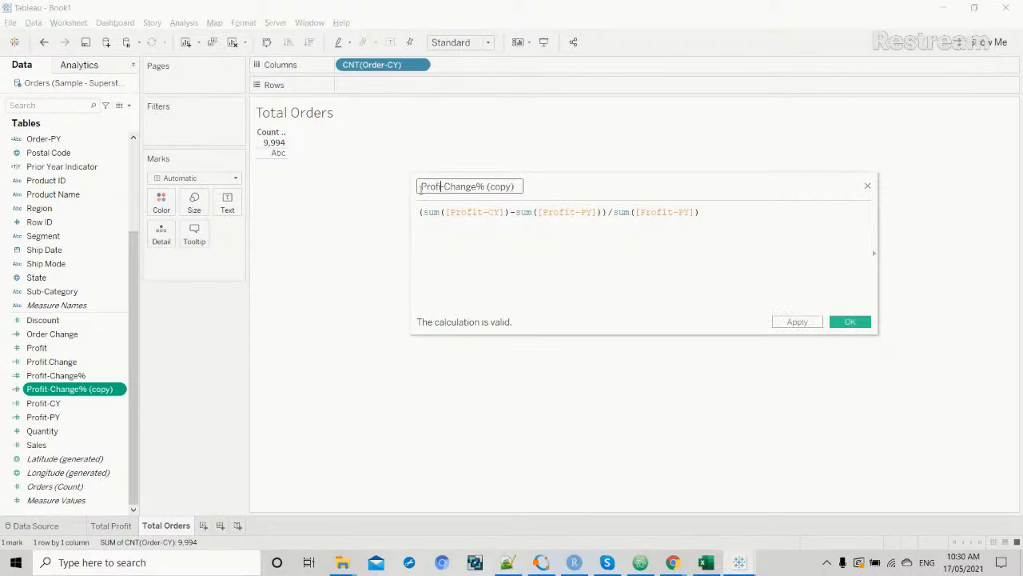
text(Order)
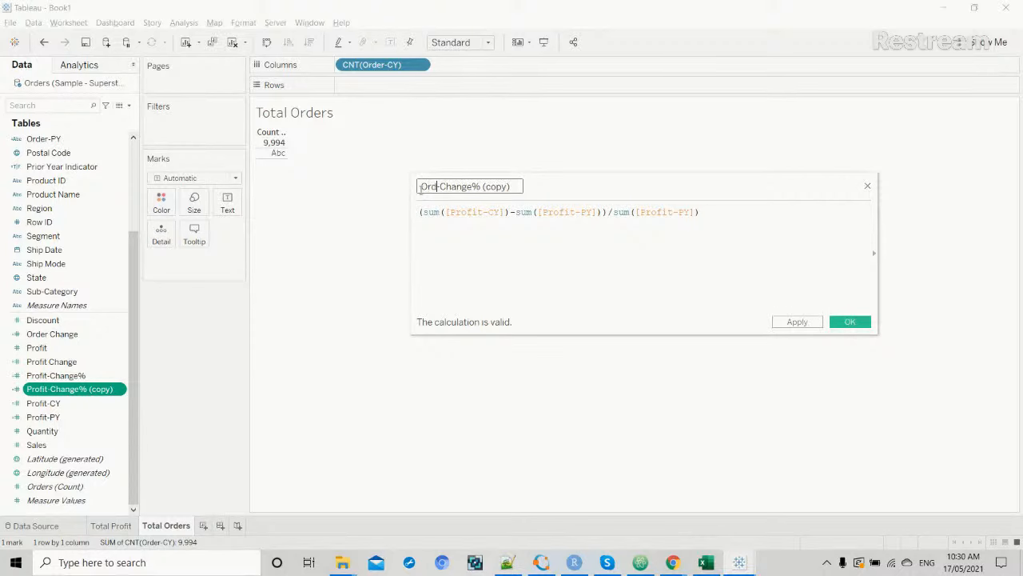
drag(490, 186, 524, 186)
key(BackSpace)
Replace the current-year term of the Order-Change% formula with Count([Order-CY]).
click(434, 213)
double_click(434, 213)
text(Count)
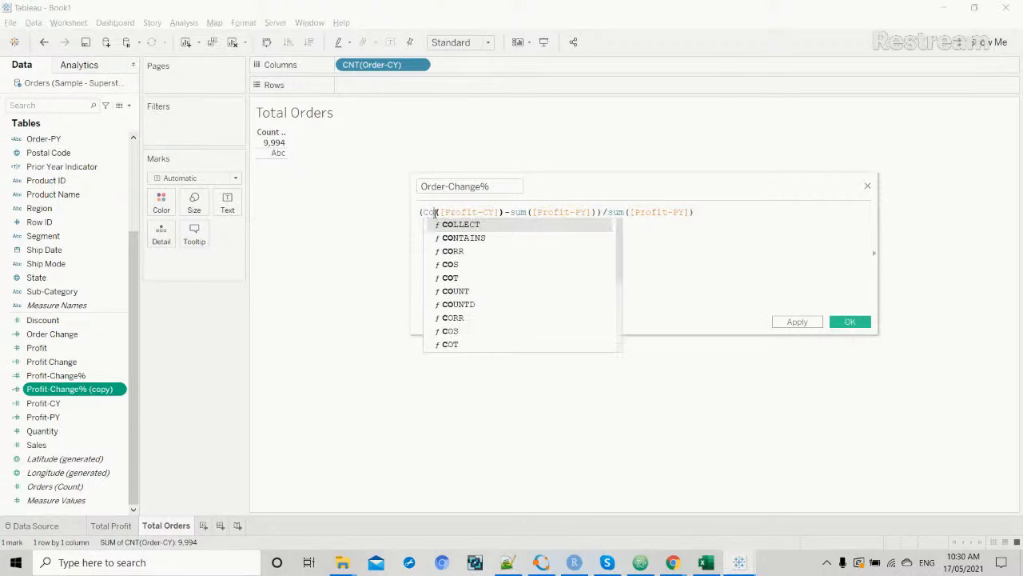
double_click(480, 212)
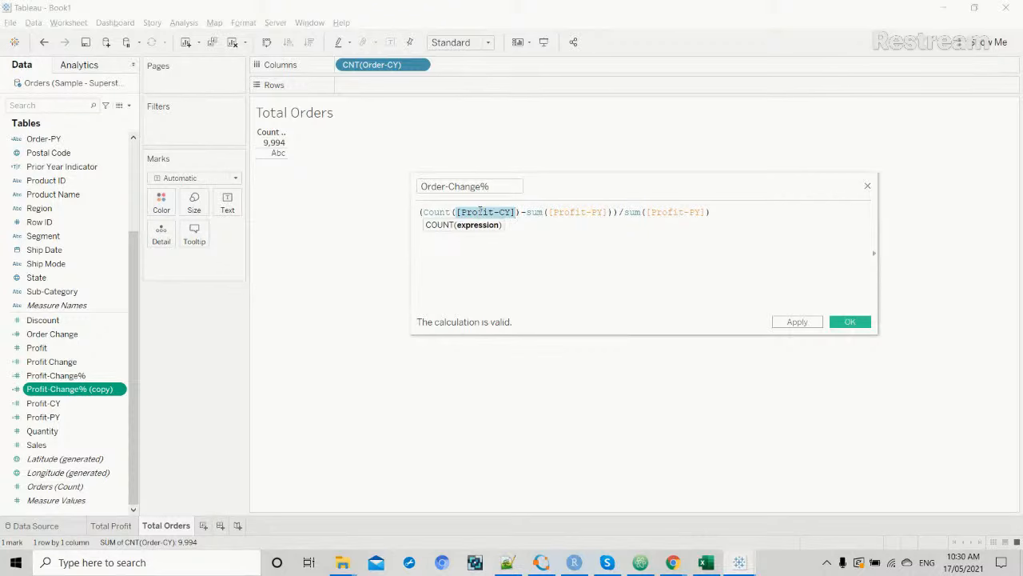
text(order)
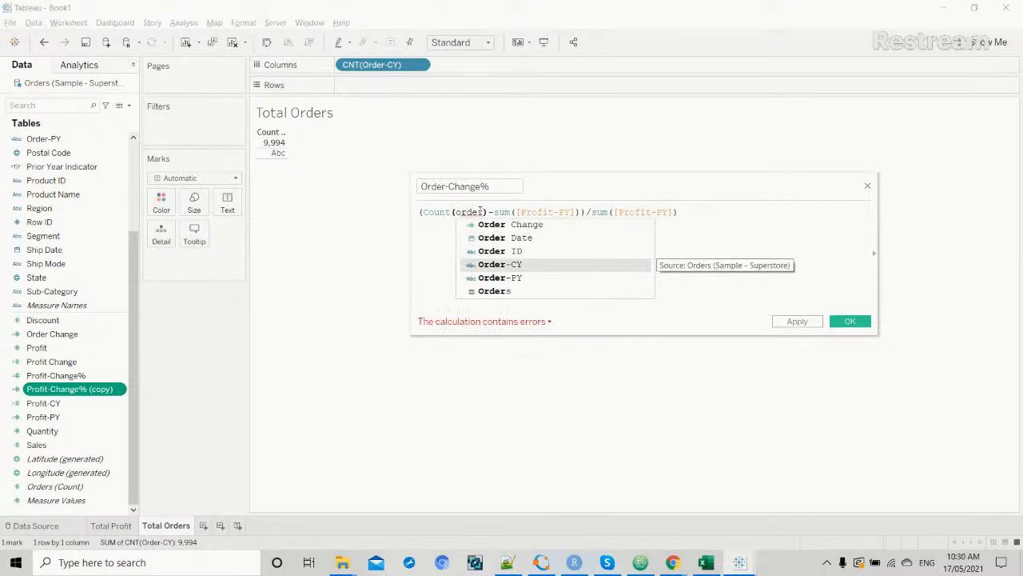
key(Return)
Replace the Profit-PY field in the subtracted term of the formula with [Order-PY].
double_click(562, 213)
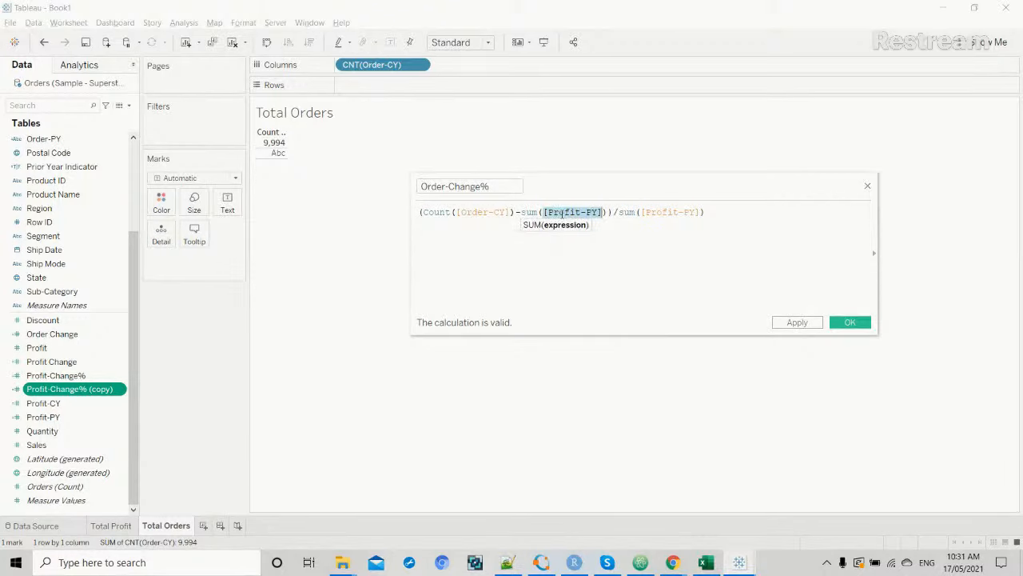
text(order)
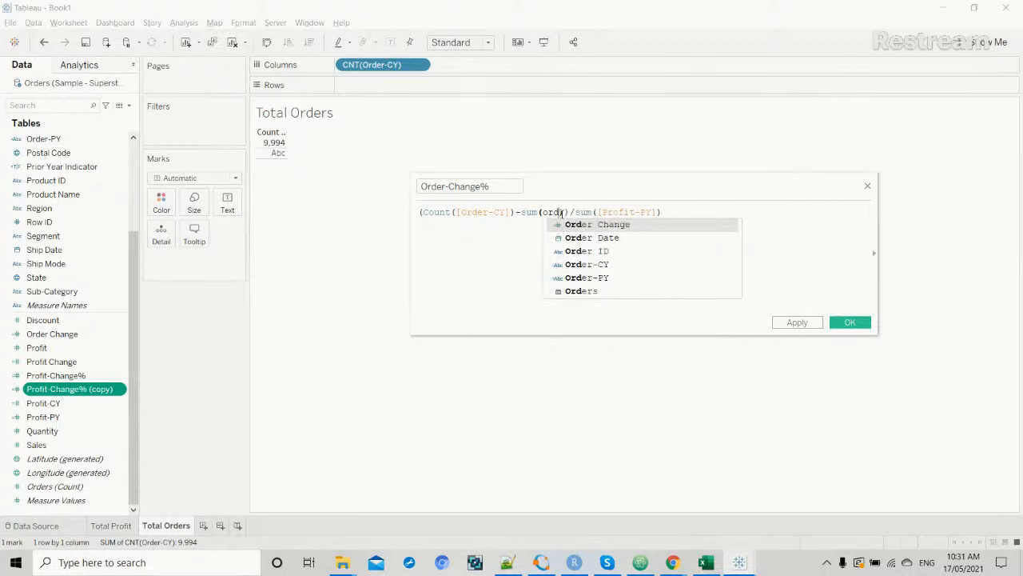
key(Down)
key(Down)
key(Return)
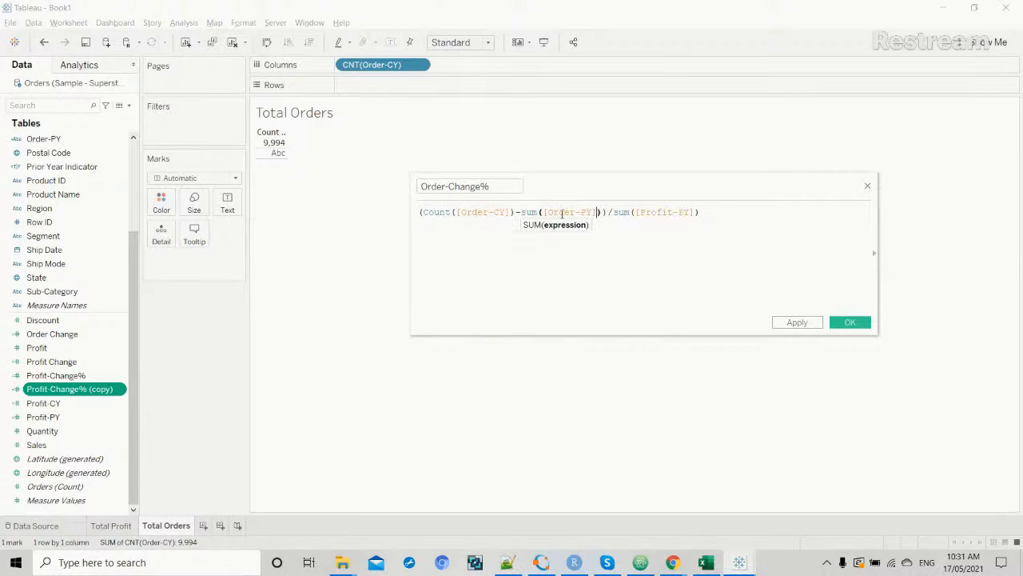
text())
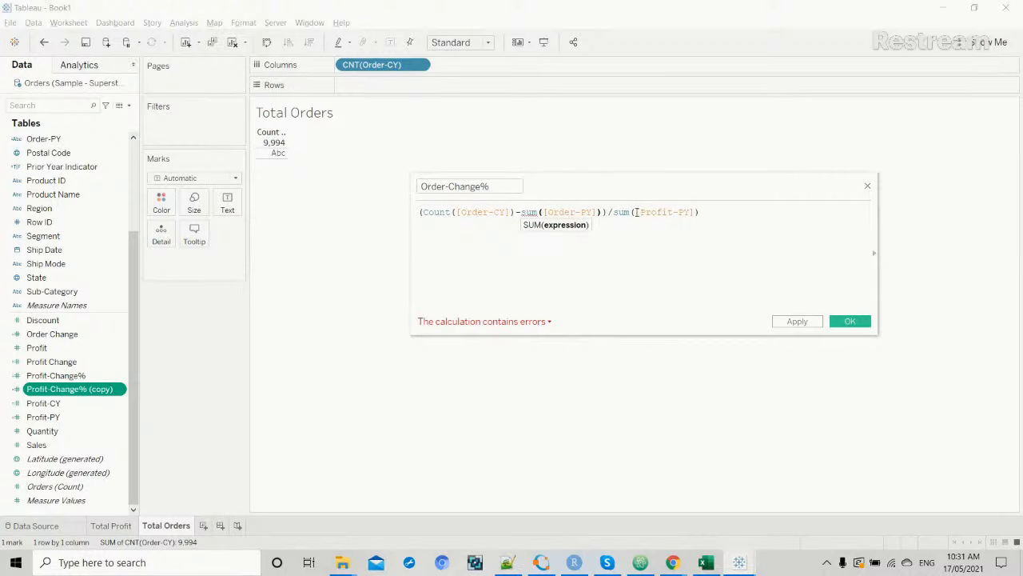
Replace the divisor of the Order-Change% formula with COUNT([Order-PY]).
drag(636, 211, 692, 213)
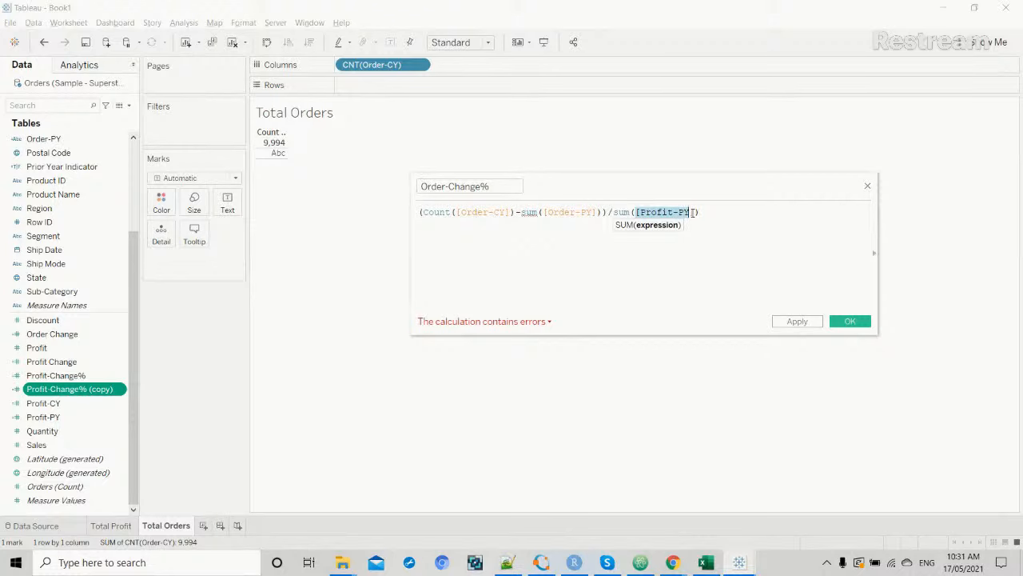
text(order)
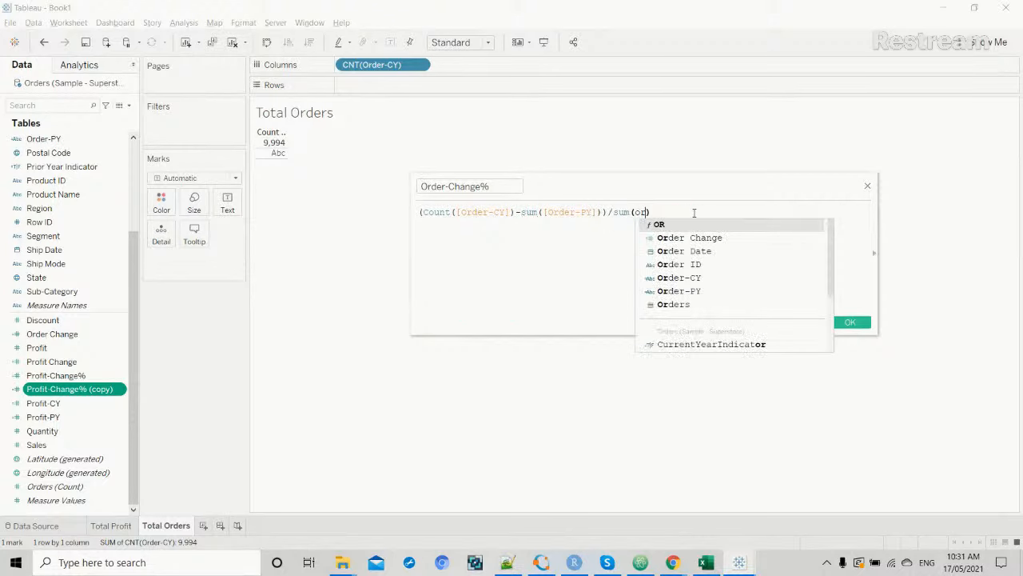
key(Down)
key(Down)
key(Down)
key(Down)
key(Return)
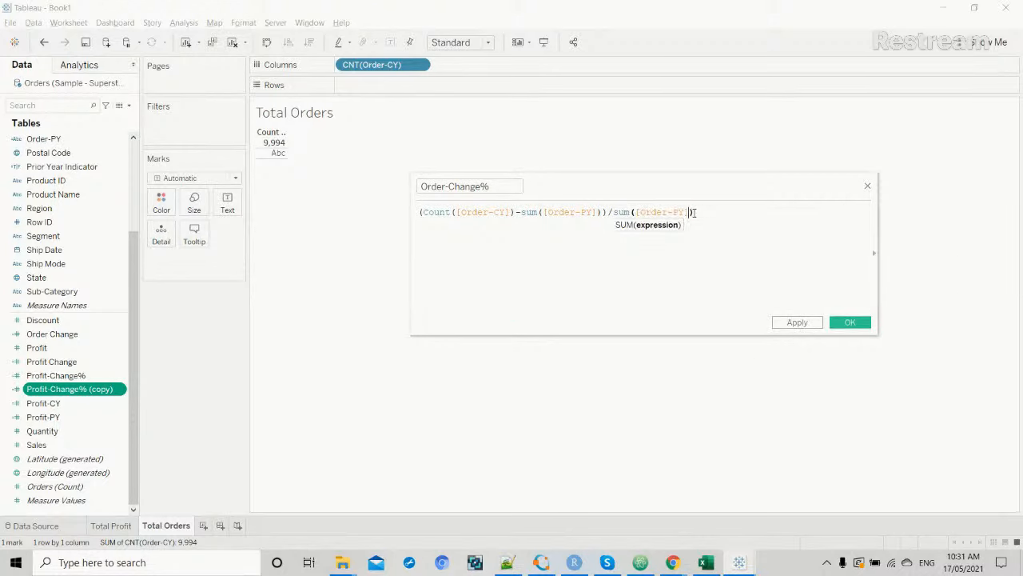
double_click(621, 211)
text(count)
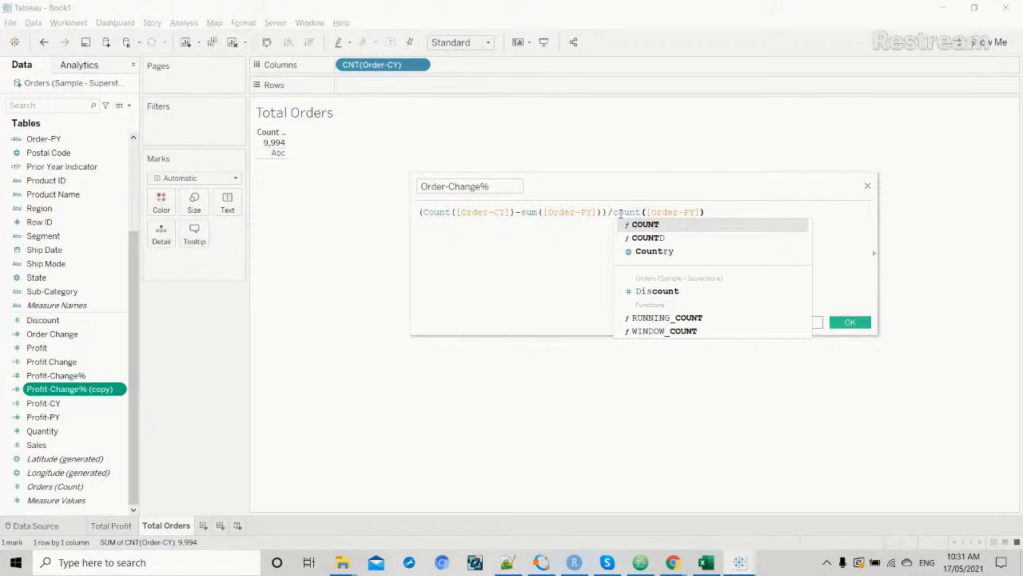
key(Return)
Change the subtracted prior-year term from a sum to count([Order-PY]) and save the calculation.
double_click(528, 213)
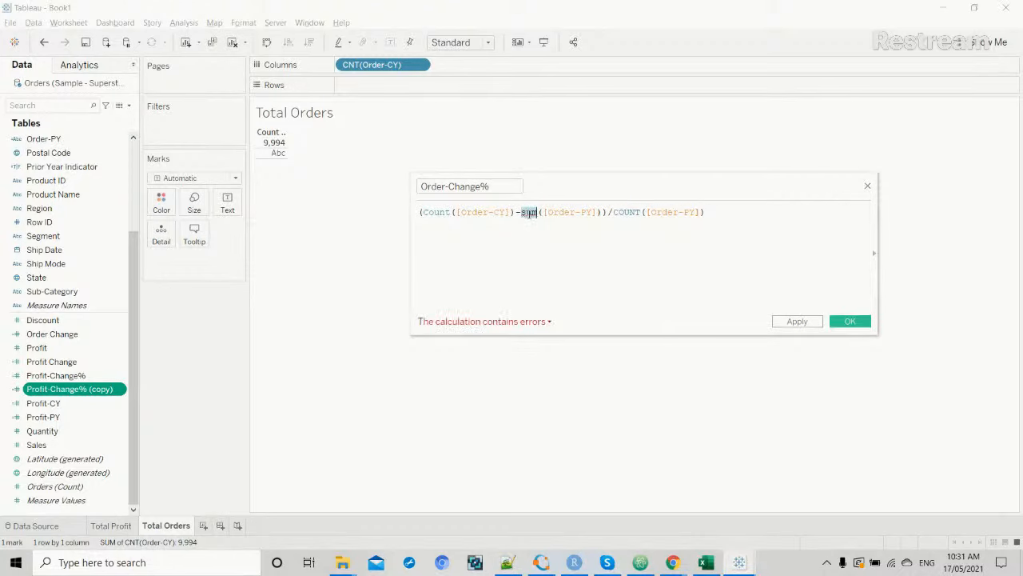
text(count)
click(590, 211)
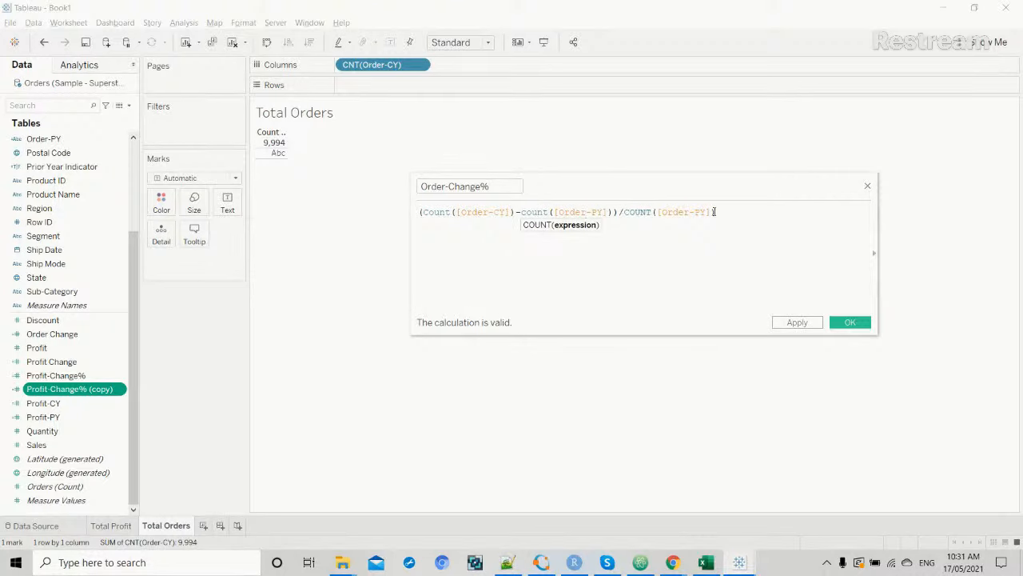
click(726, 211)
click(807, 327)
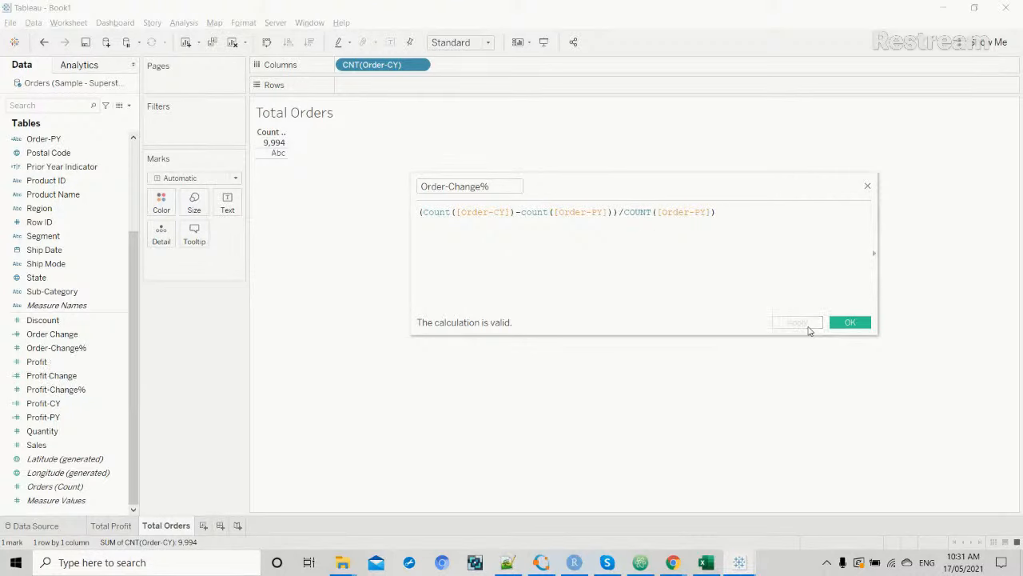
click(850, 325)
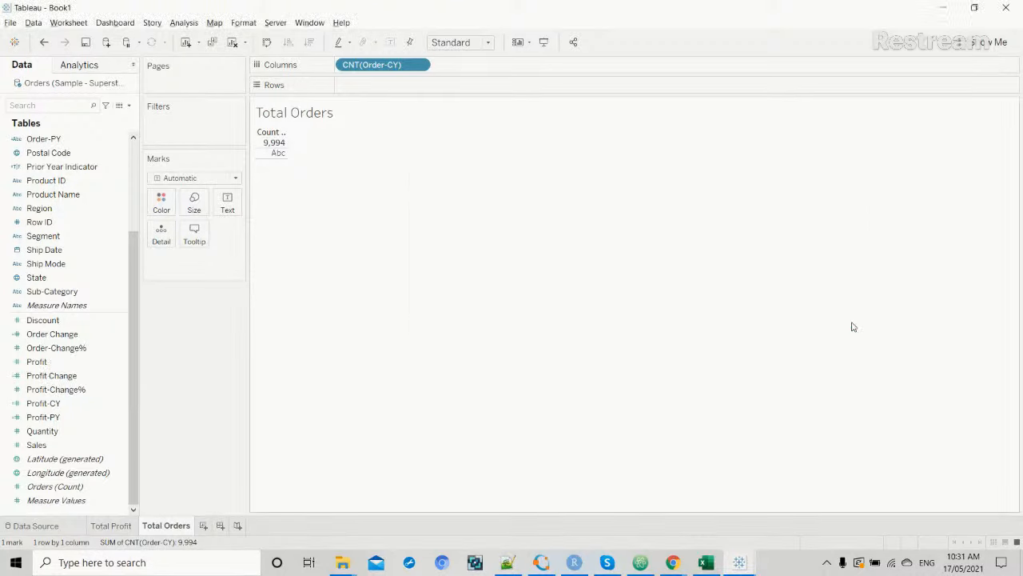
Add Order-Change% to the Total Orders sheet as the text mark.
click(86, 351)
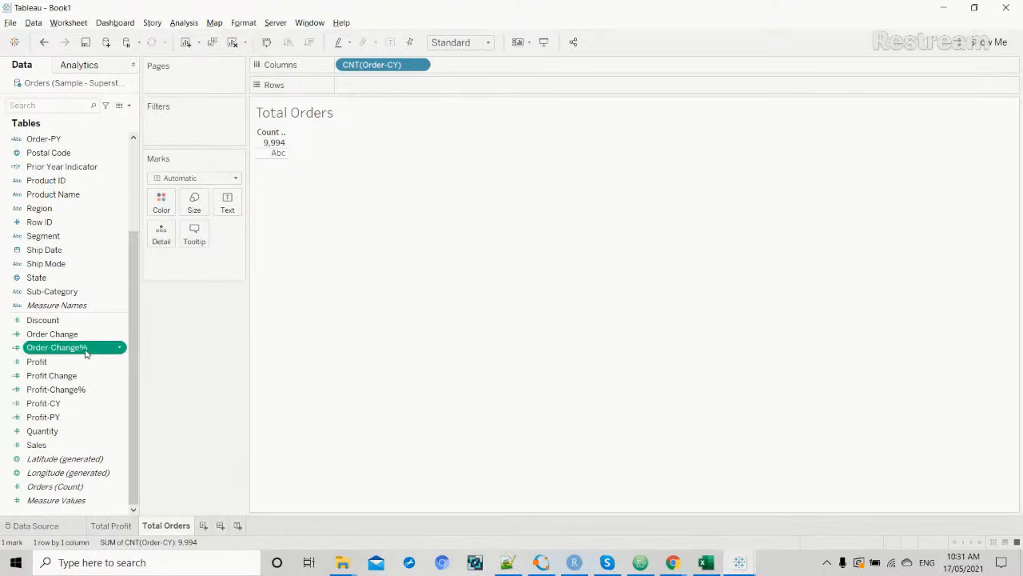
drag(86, 352, 236, 210)
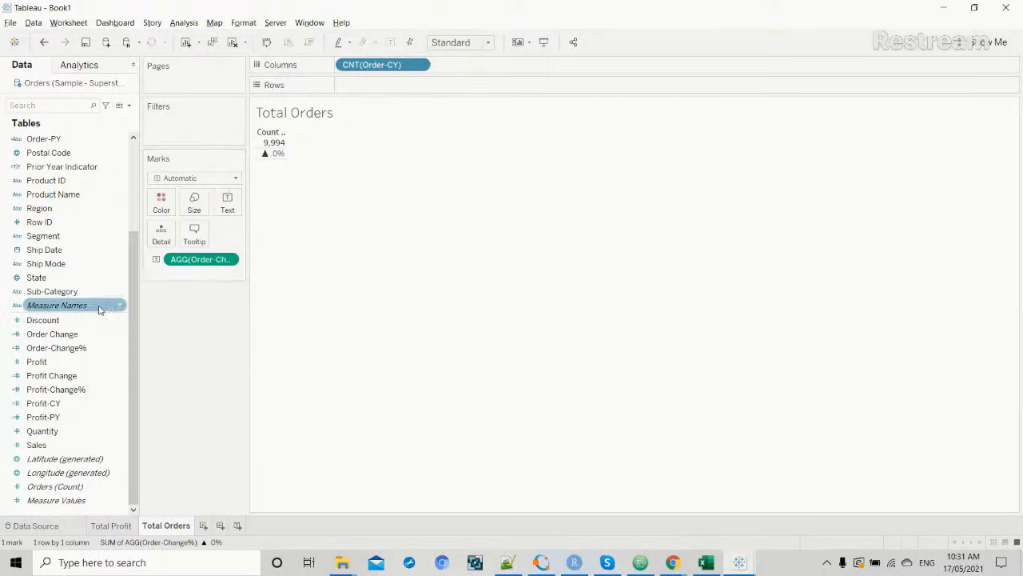
Edit the Order-Change% formula so both terms of the numerator use COUNTD instead of COUNT.
click(120, 348)
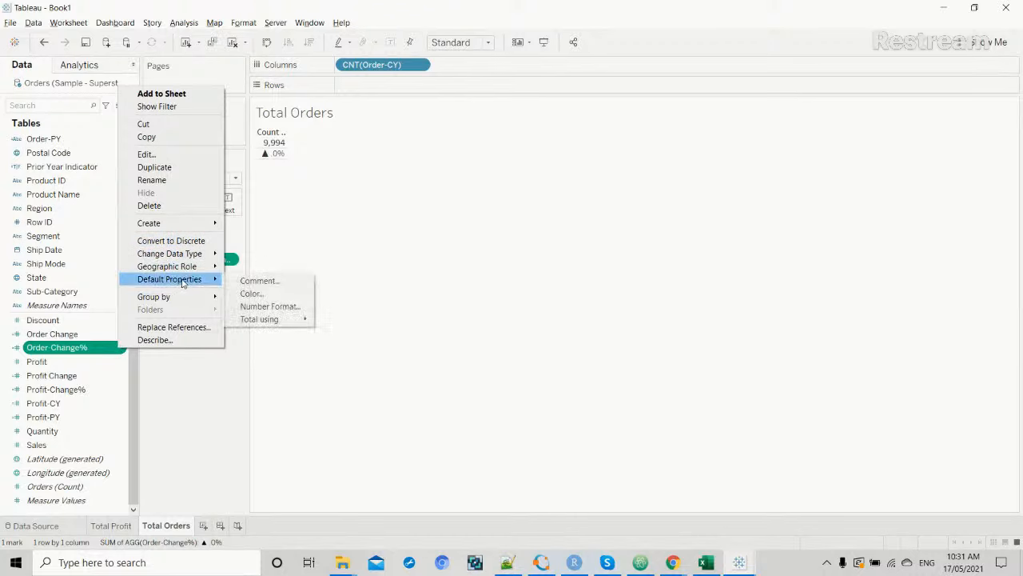
click(175, 156)
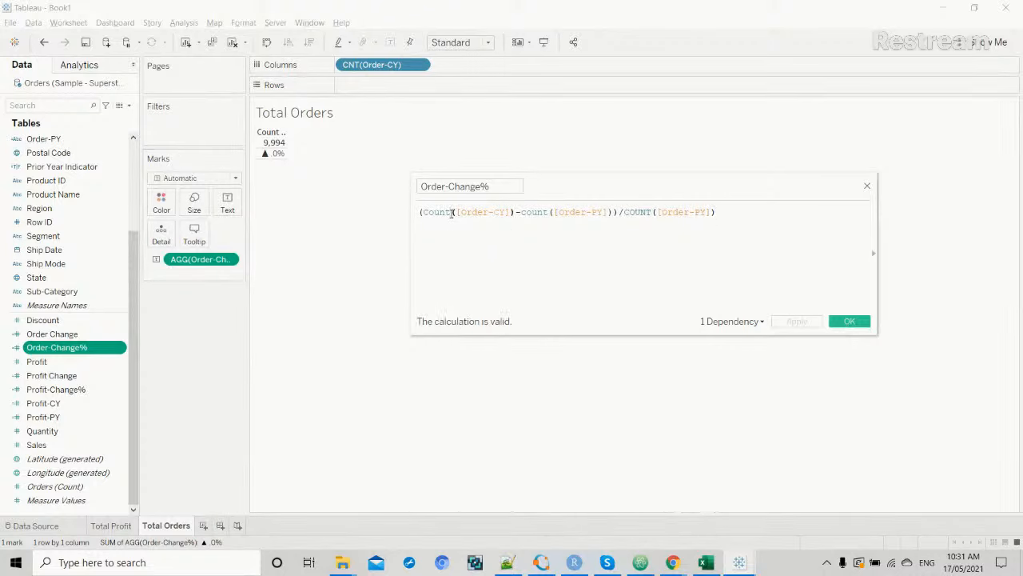
text(D)
key(Return)
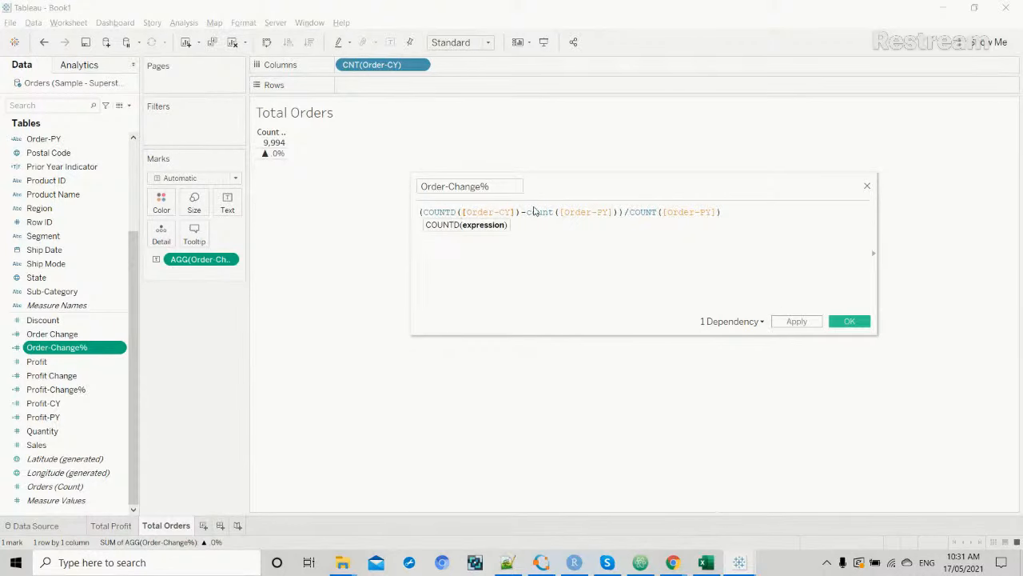
click(554, 211)
text(D)
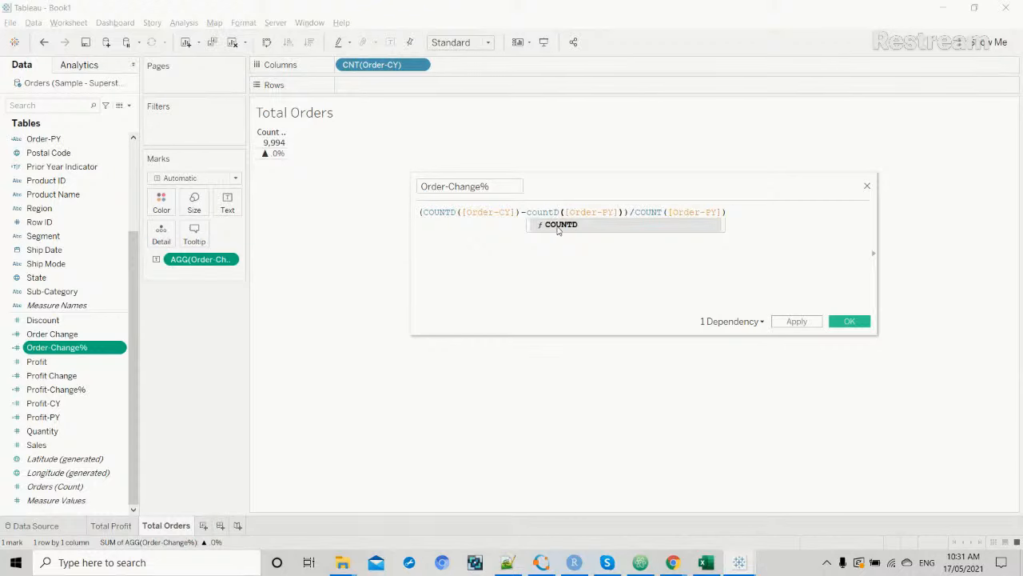
click(559, 225)
Change the divisor to COUNTD([Order-PY]), apply the formula and save the calculation.
click(657, 212)
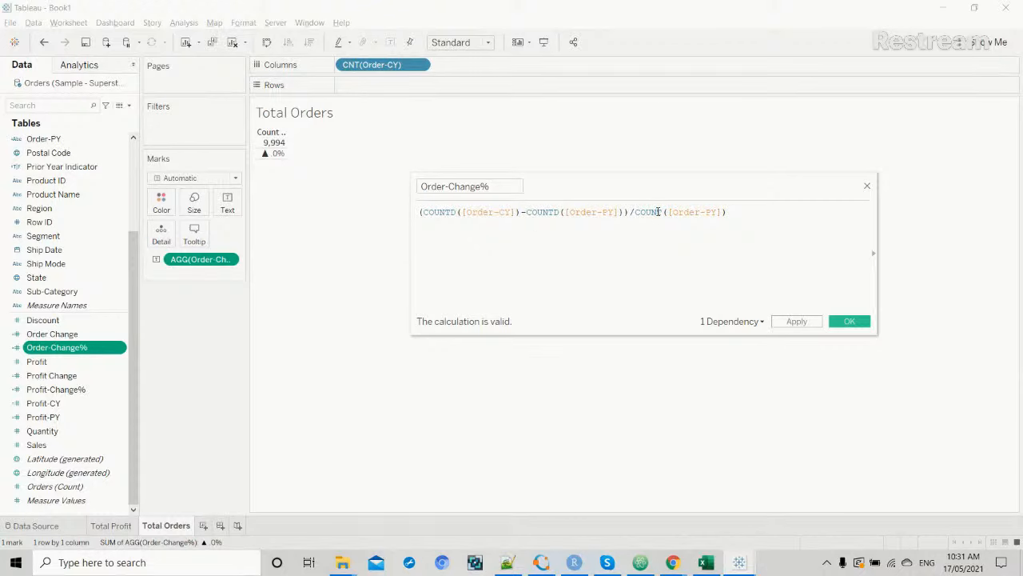
text(D)
click(667, 226)
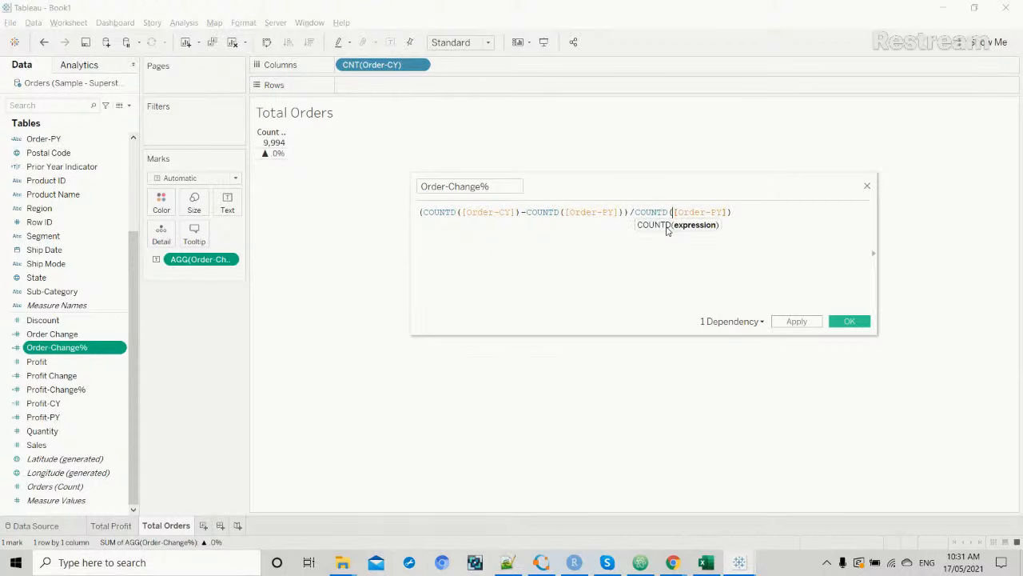
click(816, 324)
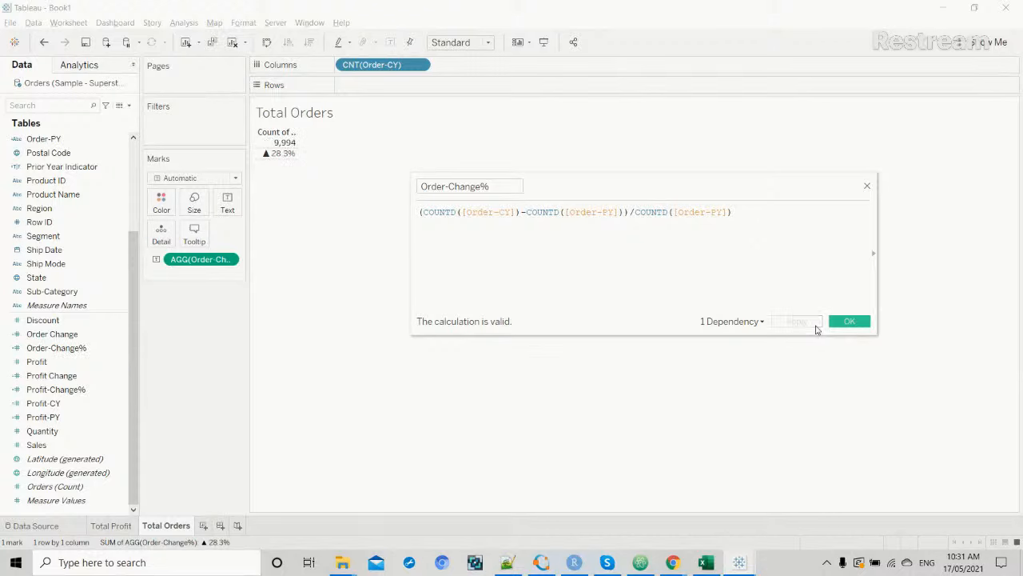
click(847, 323)
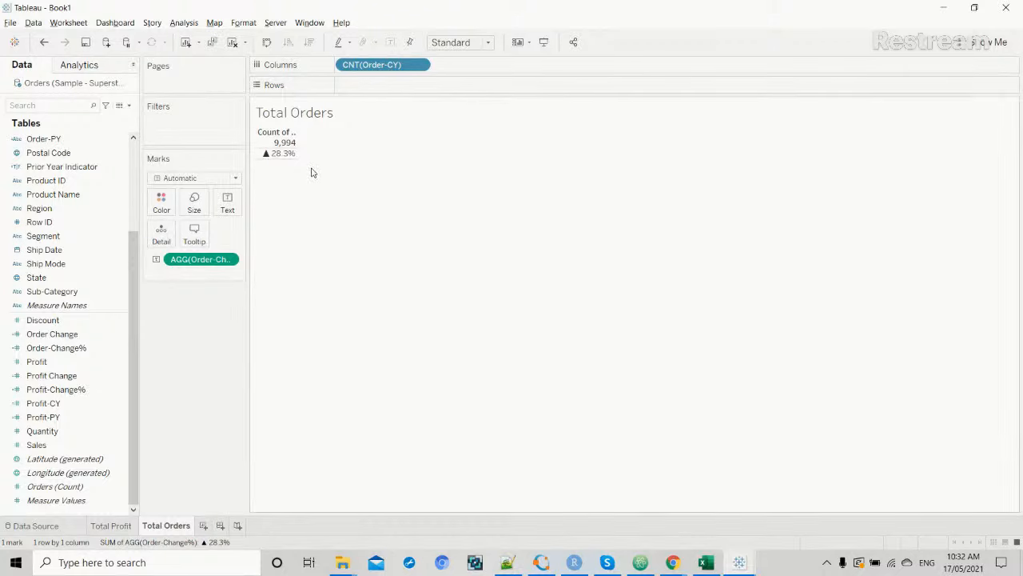
Hide the column field label above the order count in the Total Orders view.
click(94, 348)
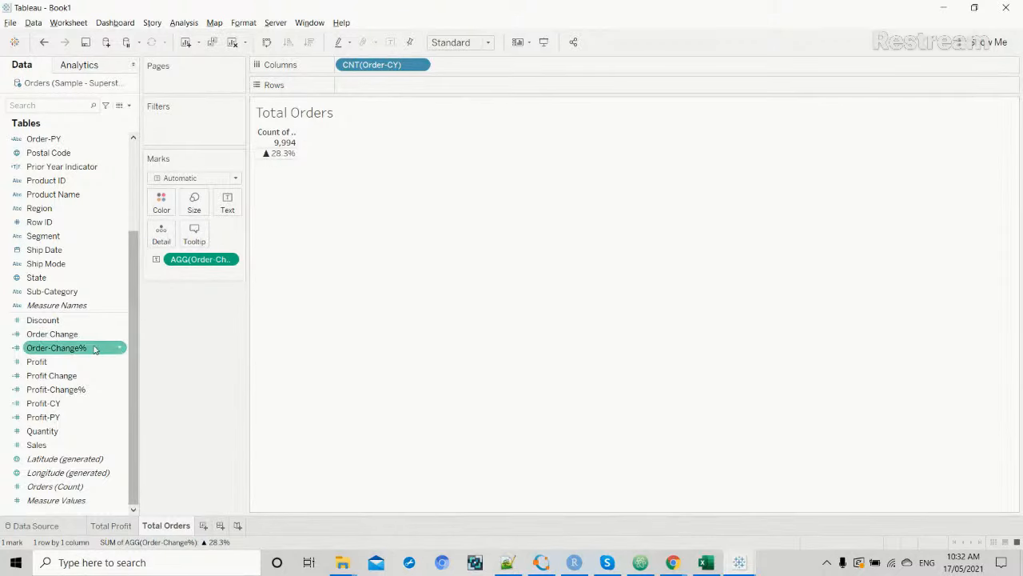
mouse_move(267, 155)
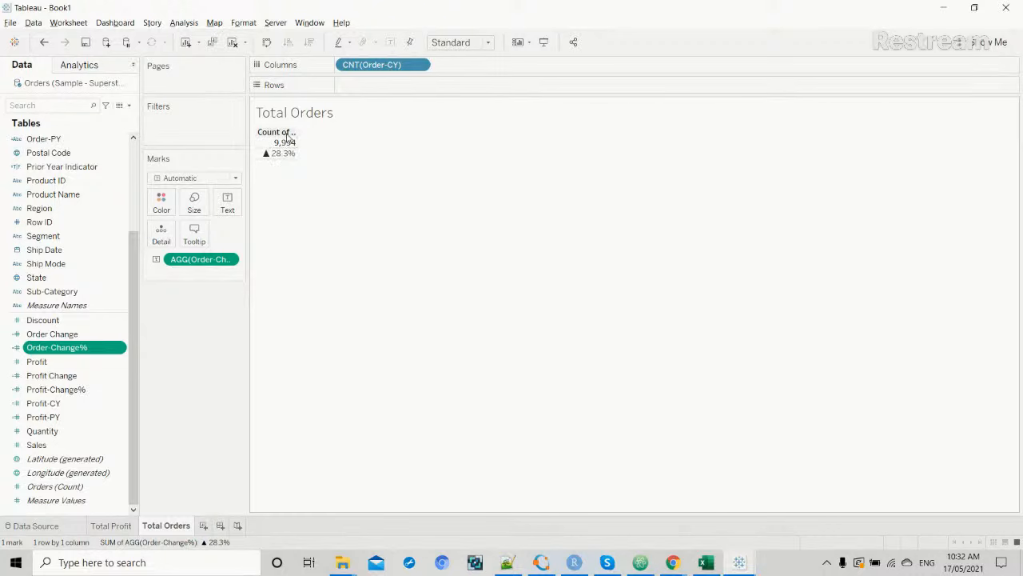
right_click(289, 137)
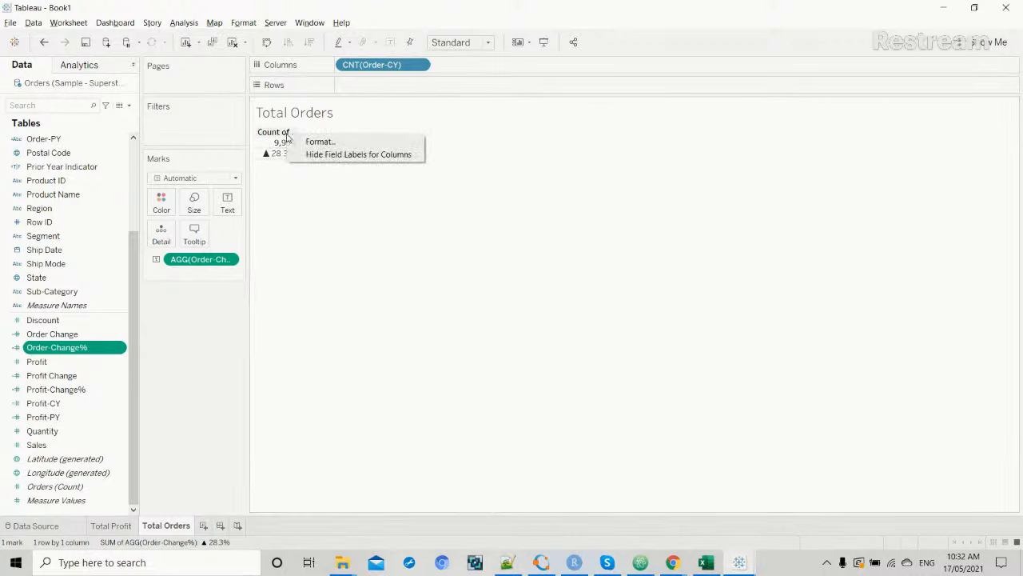
click(320, 155)
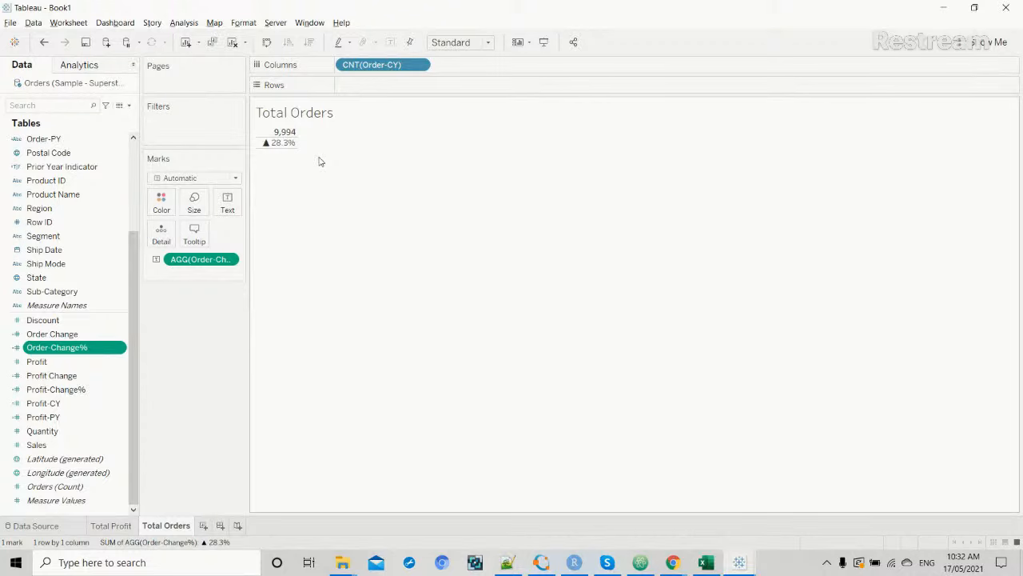
Format the Total Orders sheet title with font size 11 and a gray text color, and apply the title changes.
double_click(324, 113)
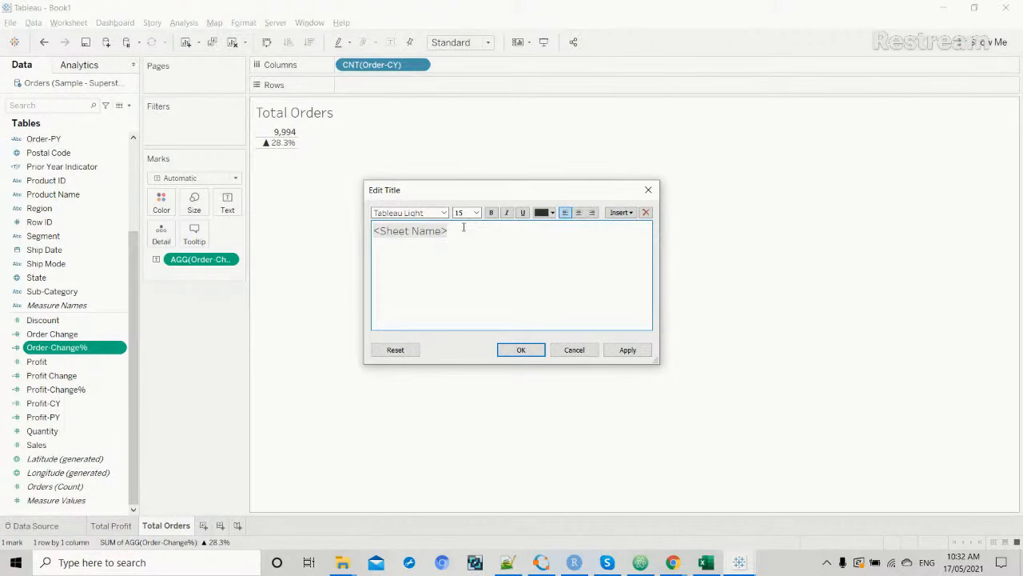
triple_click(463, 228)
click(444, 213)
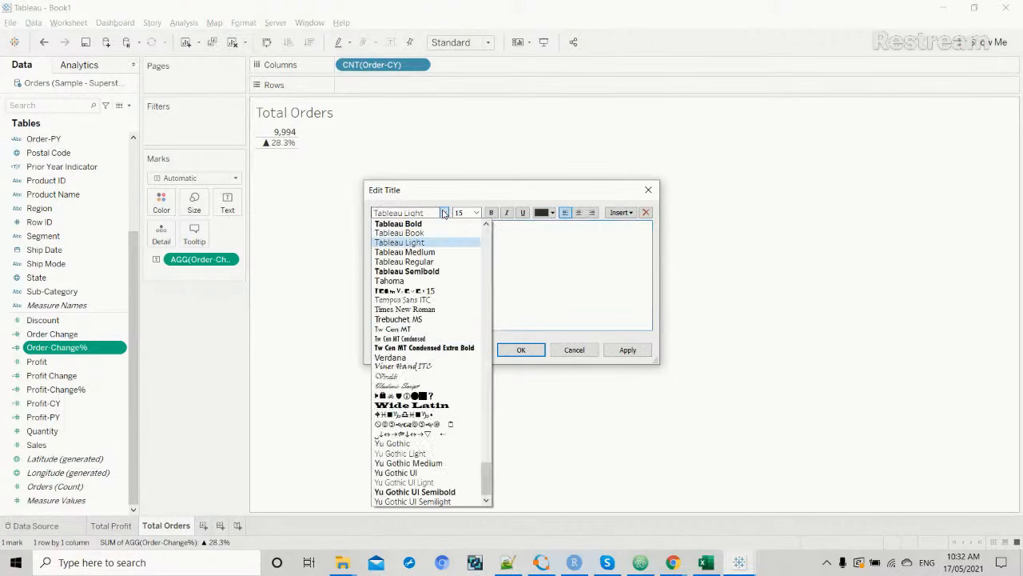
click(430, 252)
click(456, 231)
drag(456, 231, 373, 231)
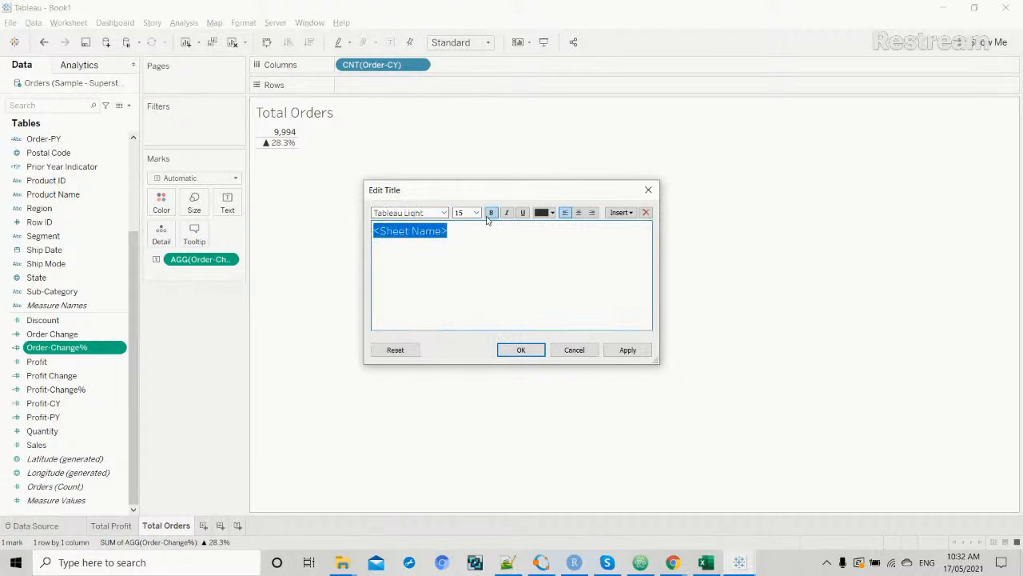
click(476, 213)
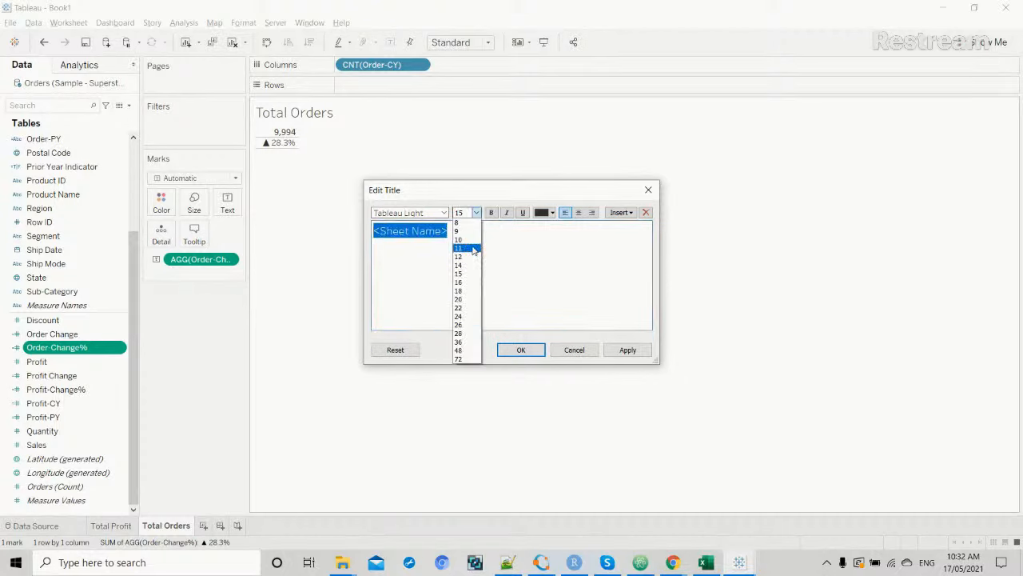
click(474, 249)
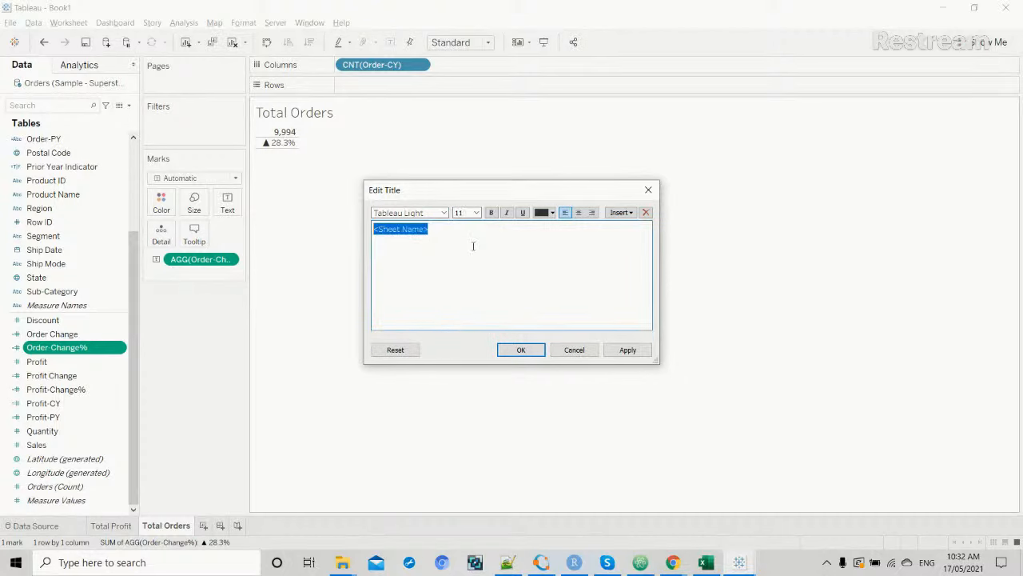
click(552, 215)
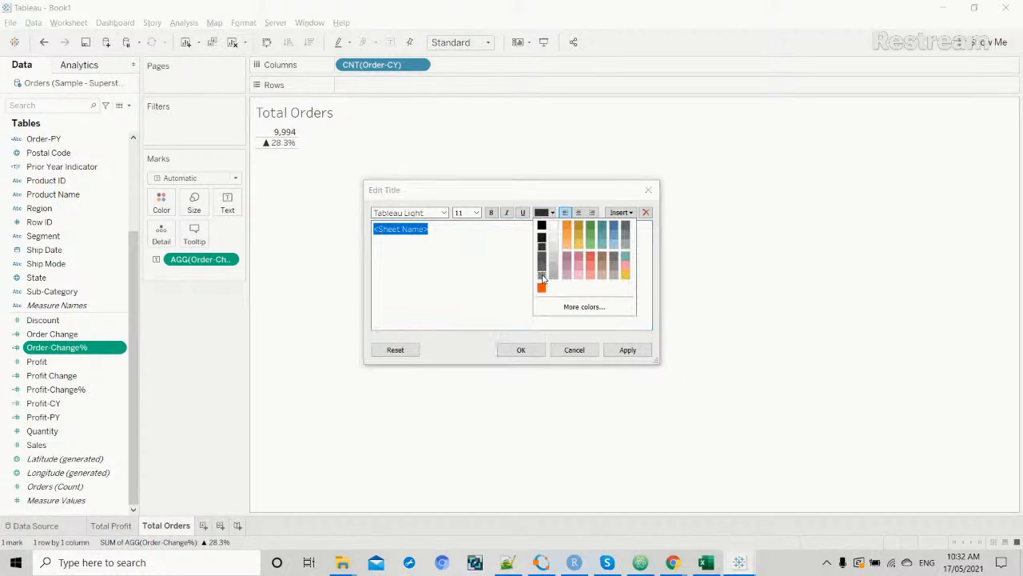
click(542, 277)
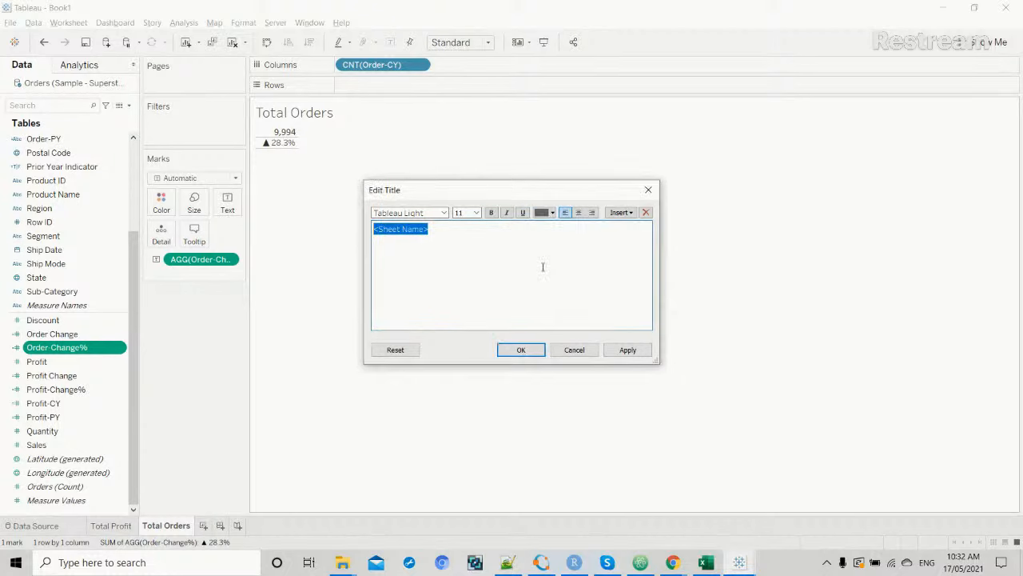
click(521, 350)
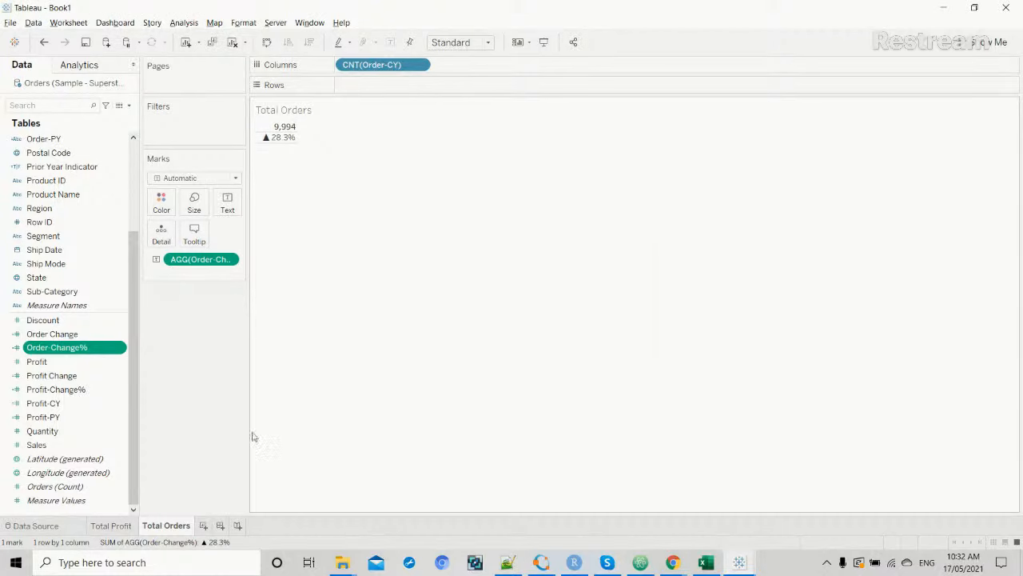
Check the font and style settings of the title on the Total Profit sheet.
click(120, 526)
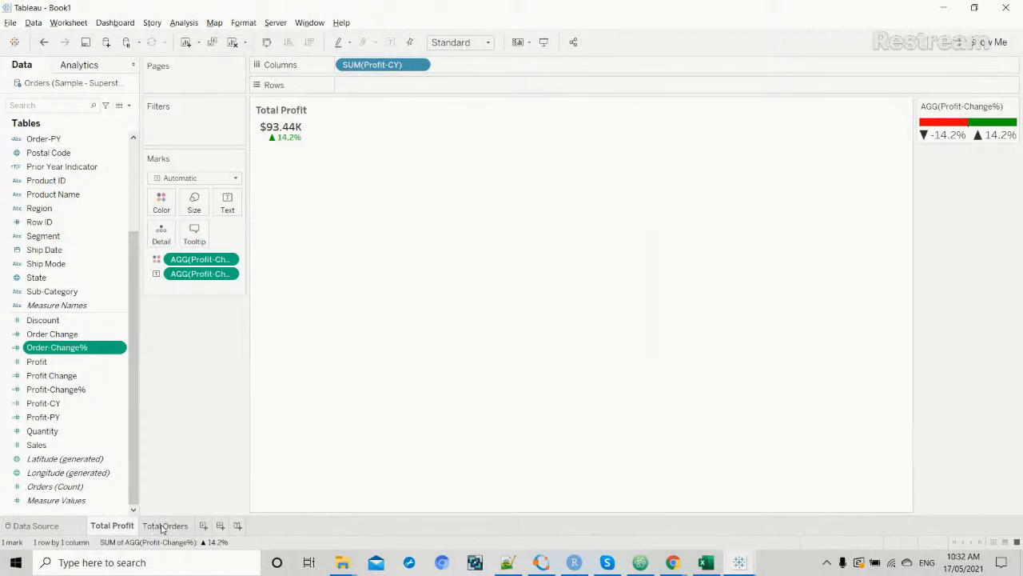
double_click(304, 117)
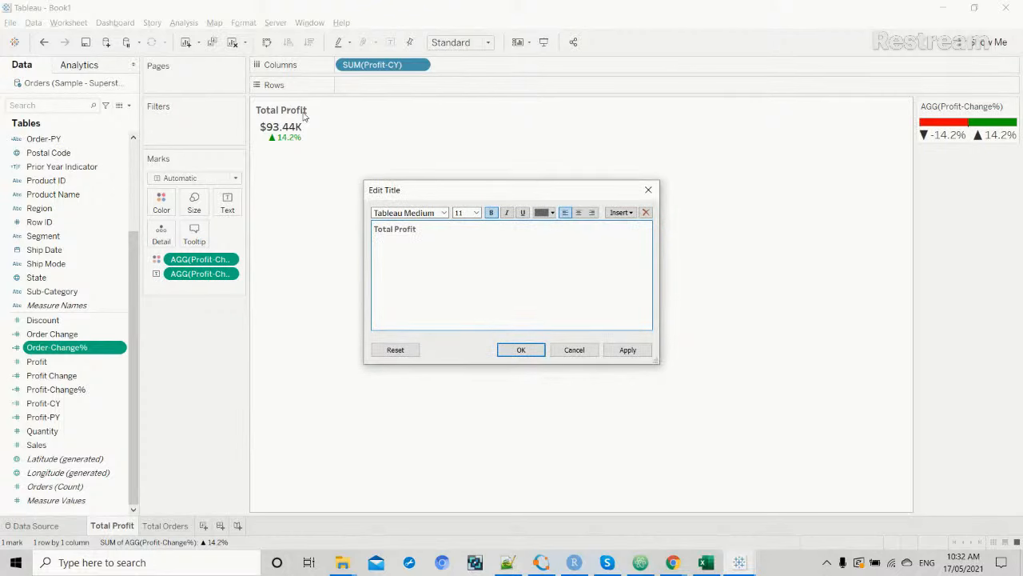
click(627, 350)
click(521, 350)
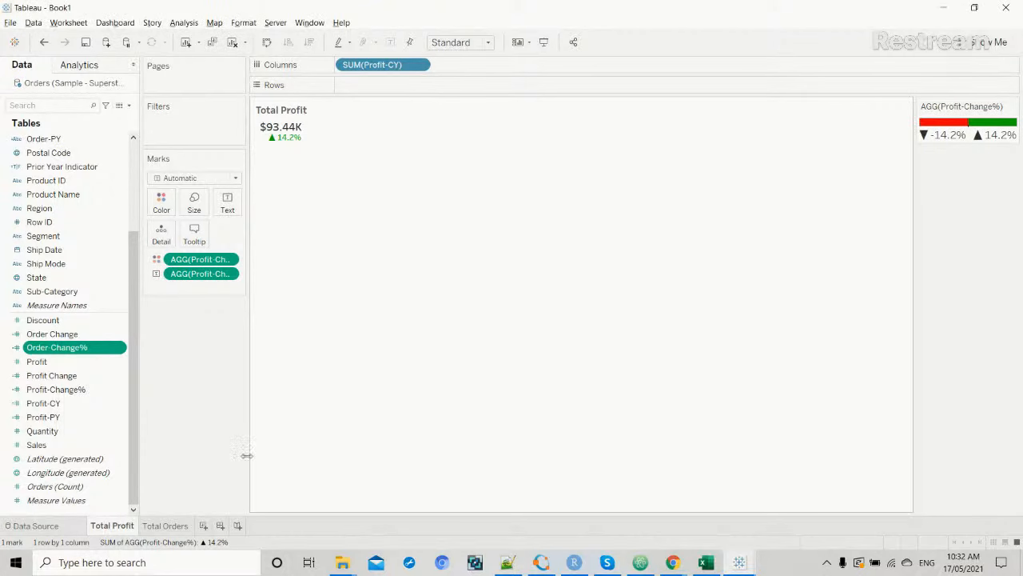
Make the Total Orders sheet title bold in the Tableau Medium font.
click(182, 525)
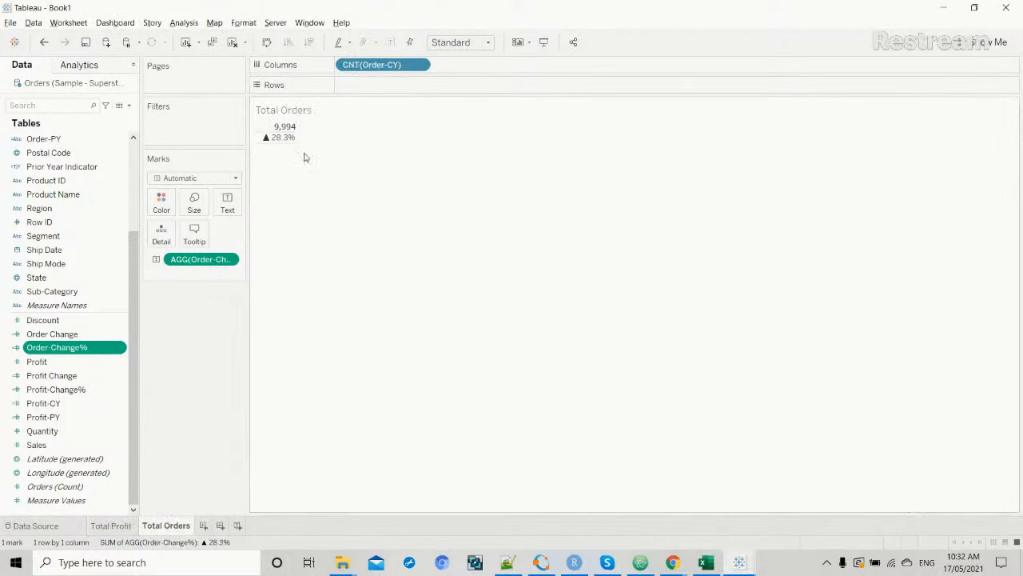
double_click(295, 111)
key(ctrl+a)
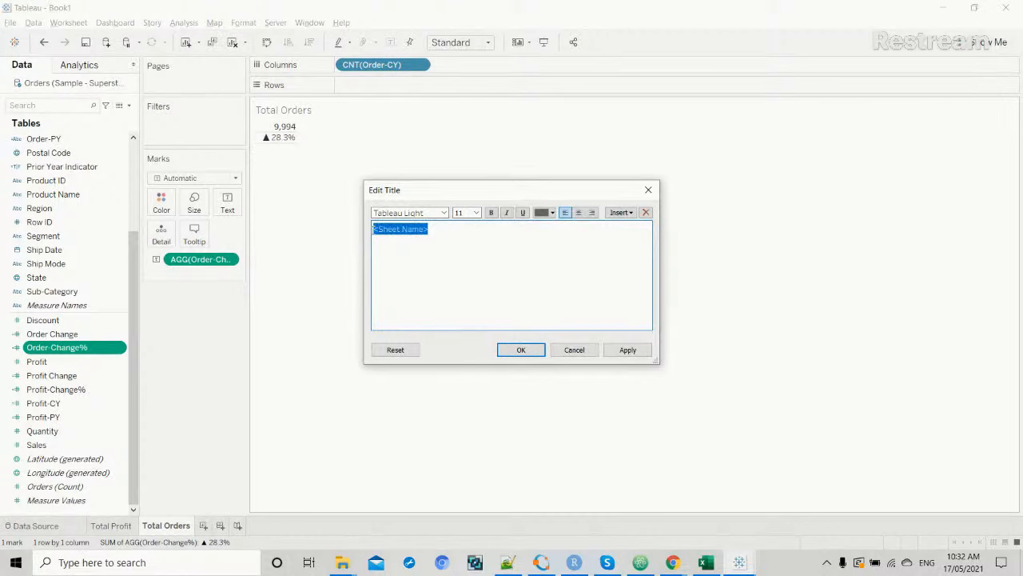
click(491, 213)
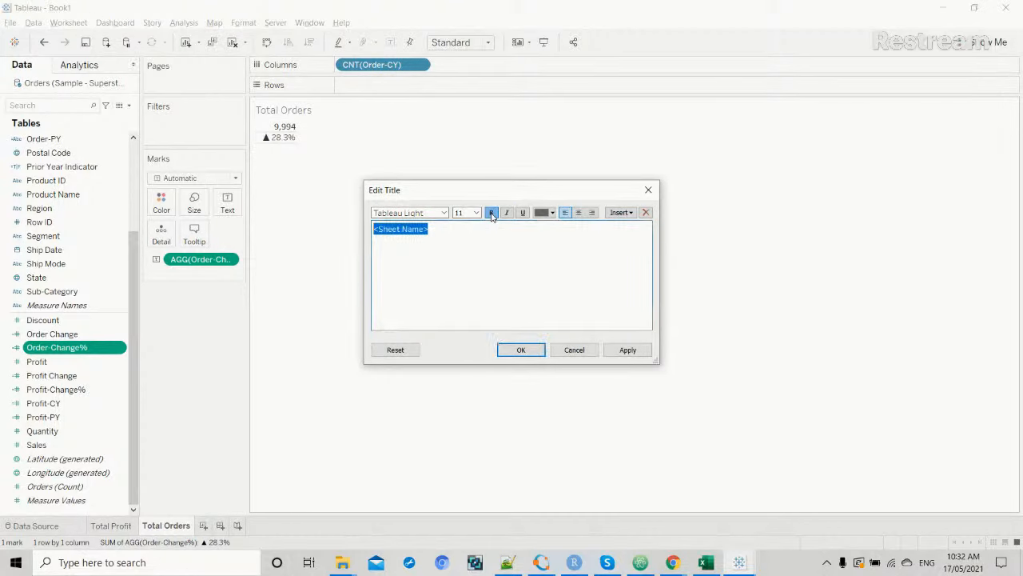
click(443, 213)
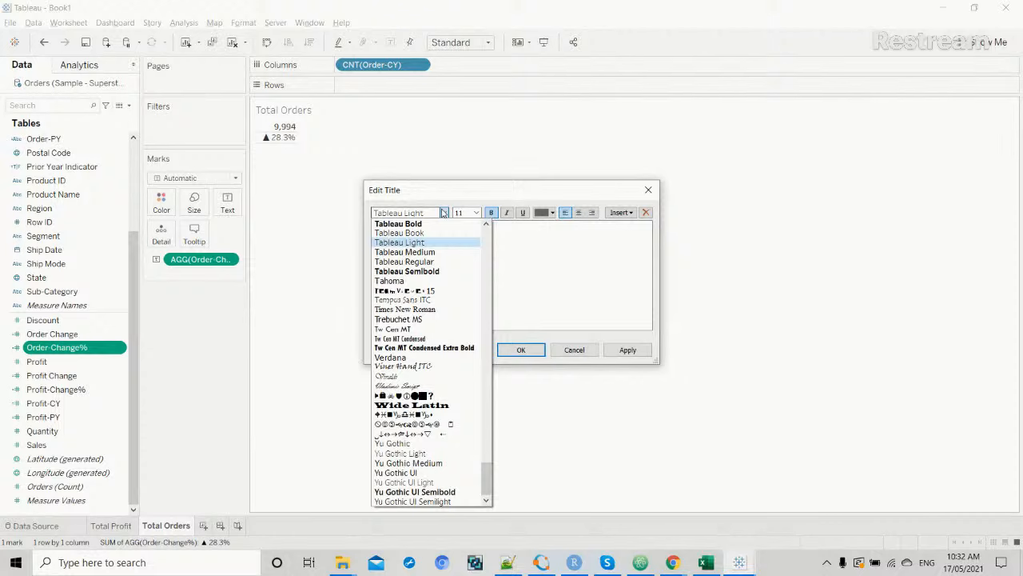
click(425, 252)
click(628, 350)
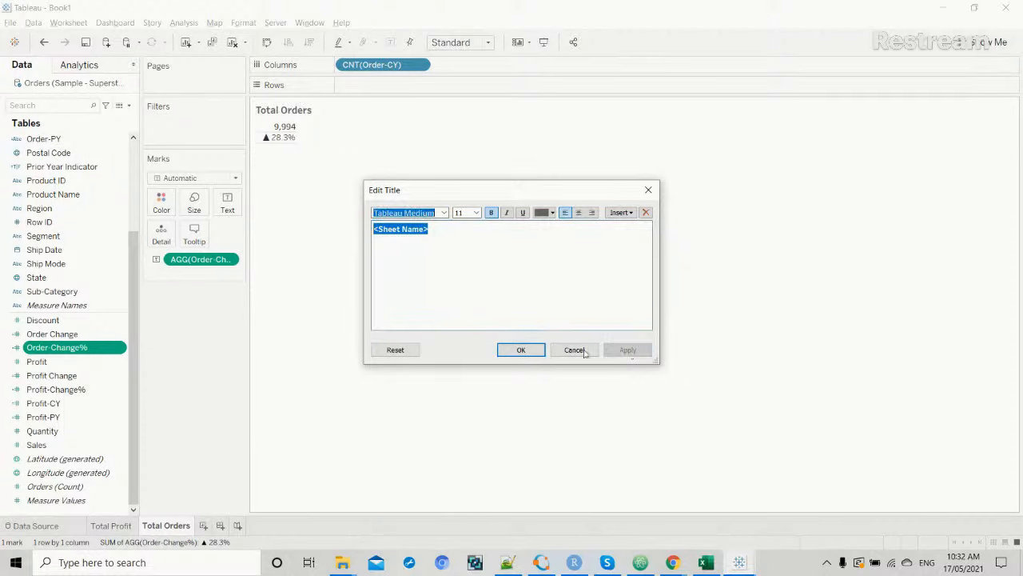
click(524, 350)
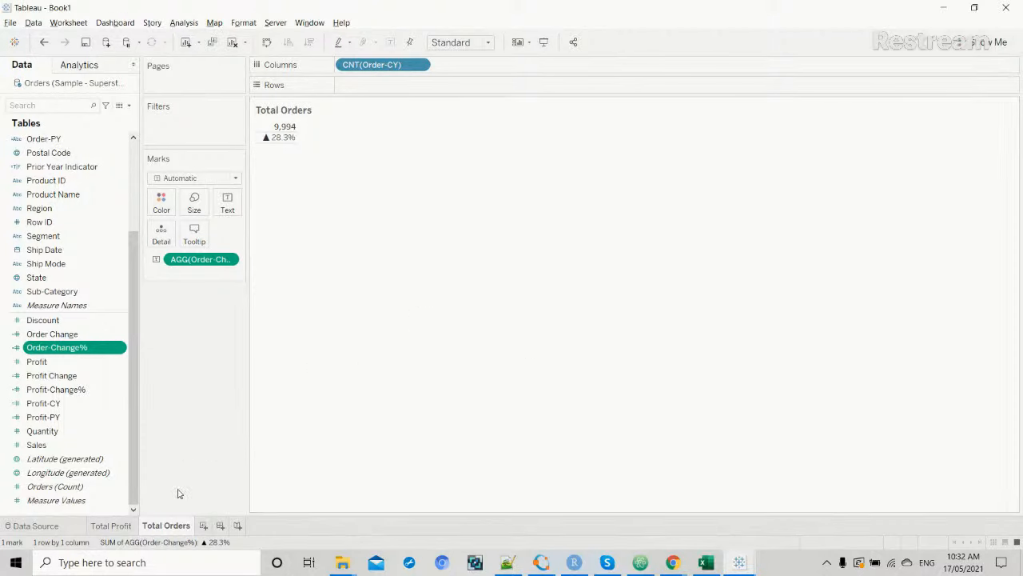
Color the Total Orders mark by Order-Change% and choose the Custom Diverging palette.
click(134, 525)
click(158, 527)
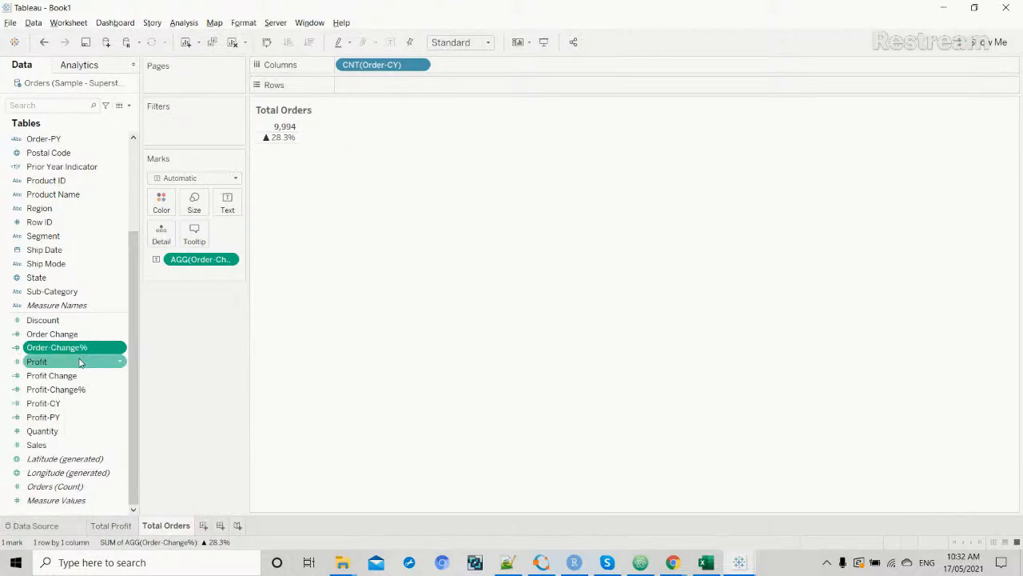
drag(84, 352, 171, 207)
click(163, 203)
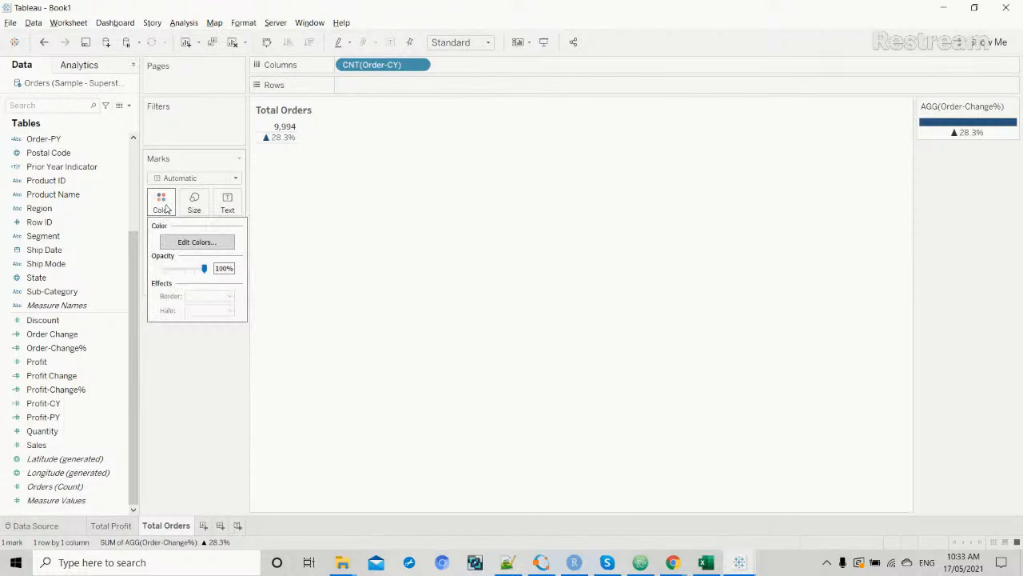
click(193, 243)
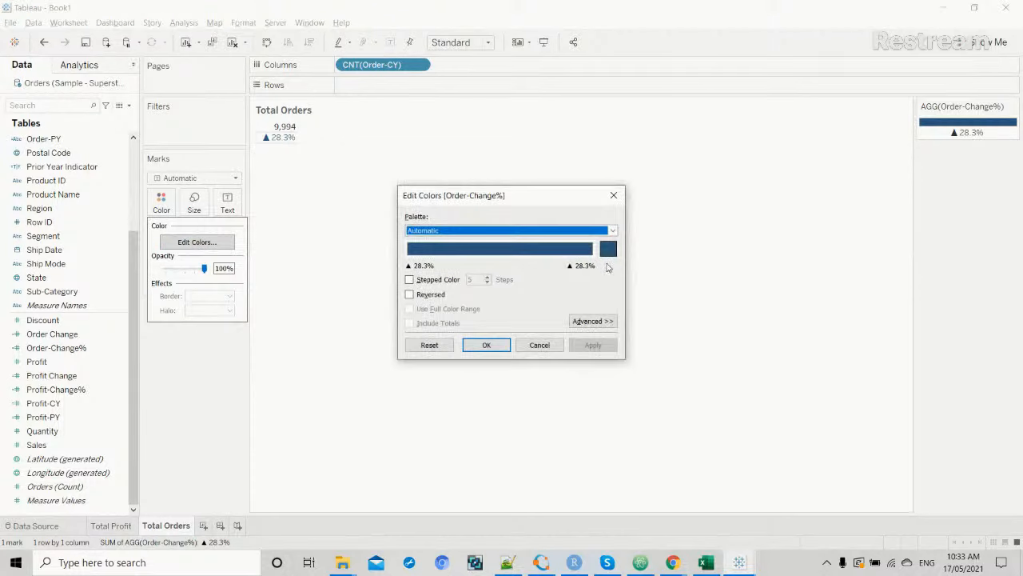
click(612, 230)
scroll(497, 517, down, 1)
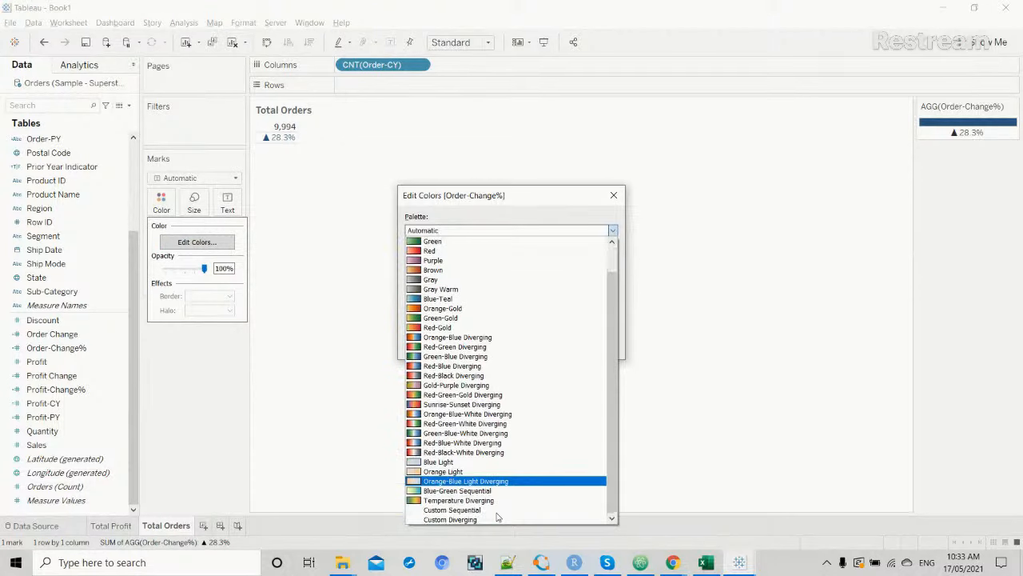
click(489, 518)
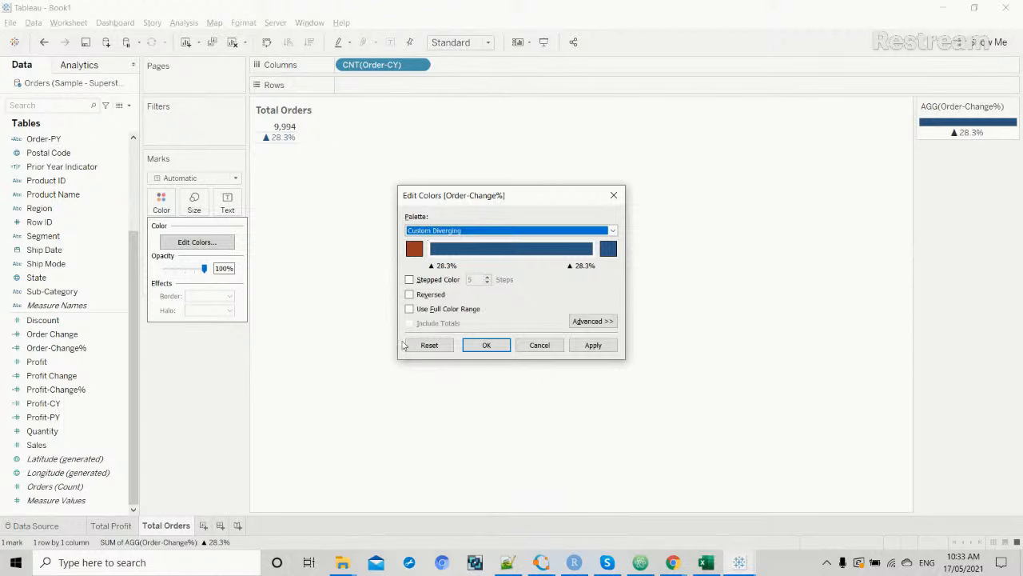
Set the Order-Change% palette to stepped color with 2 steps and its center to 0.
click(410, 280)
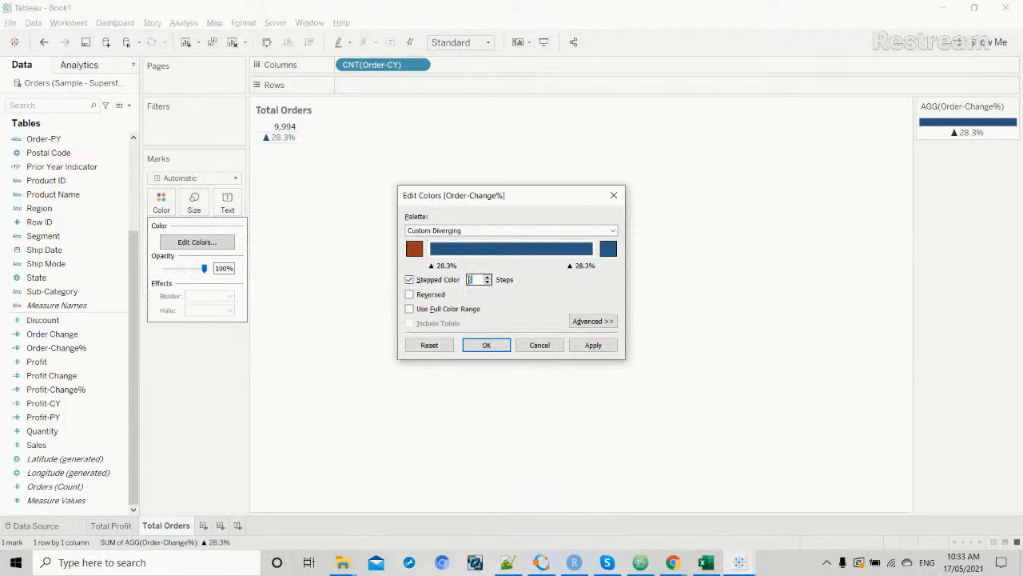
click(577, 321)
click(410, 372)
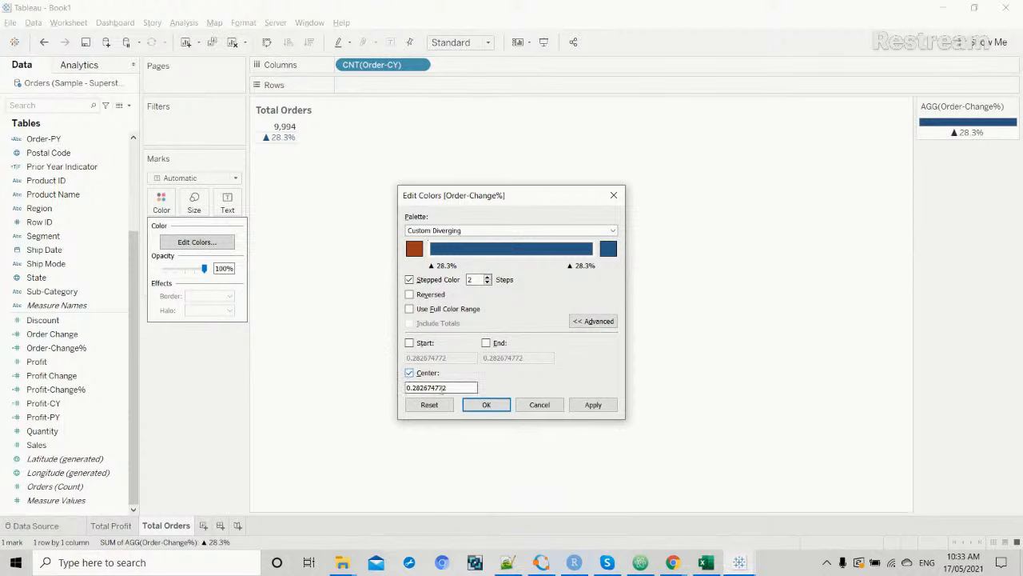
click(453, 388)
drag(452, 387, 393, 389)
text(0)
drag(414, 389, 407, 389)
Make the palette's high end green and its low end red (#ff0000), and apply the colors.
click(609, 250)
click(444, 225)
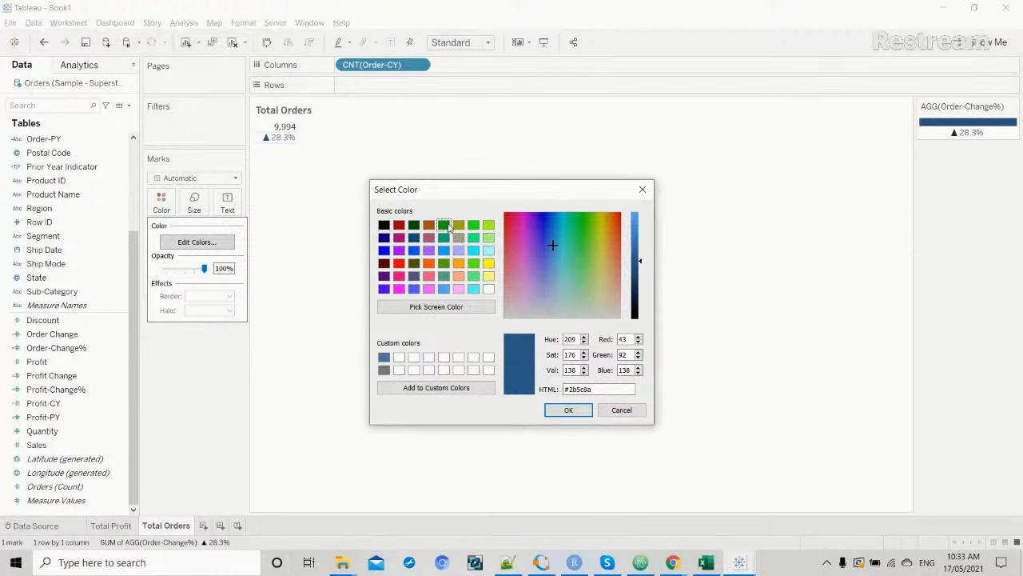
click(564, 410)
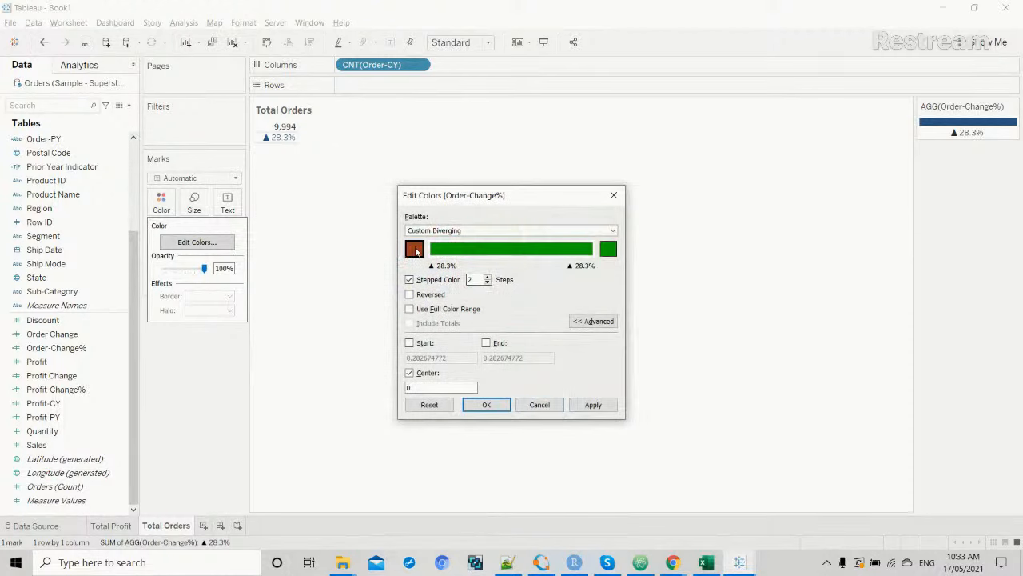
click(415, 250)
click(399, 263)
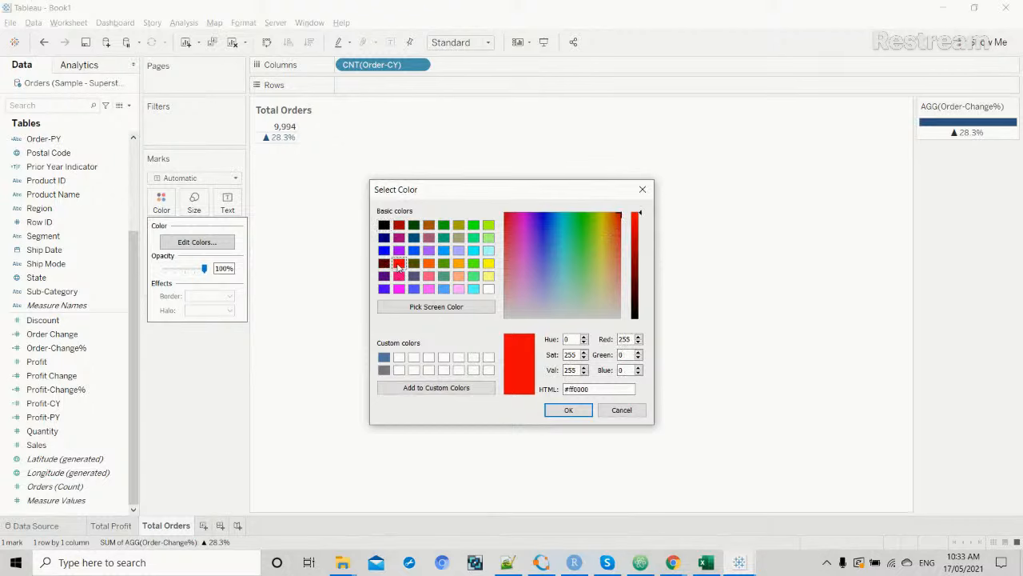
click(568, 410)
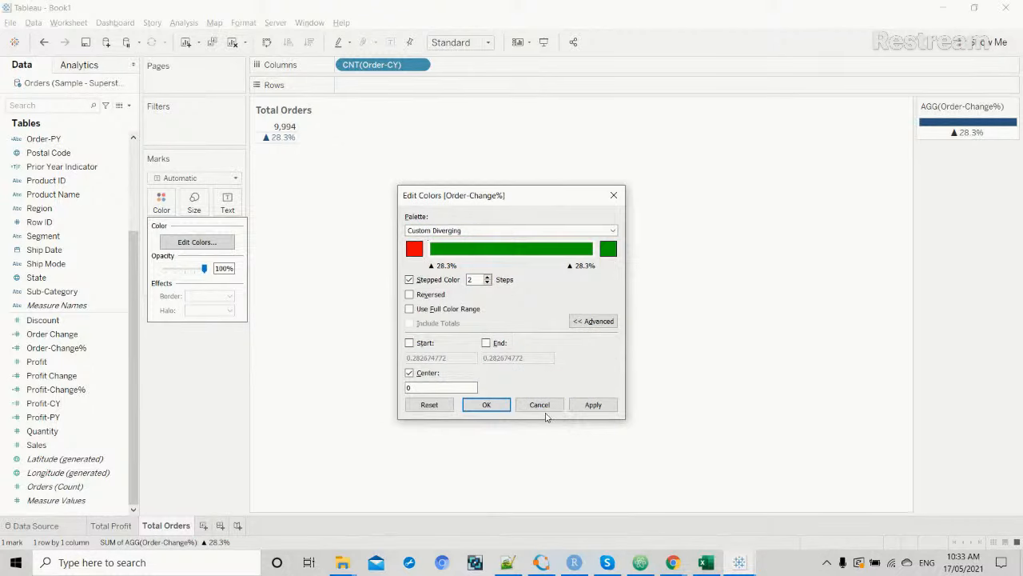
click(592, 408)
click(489, 407)
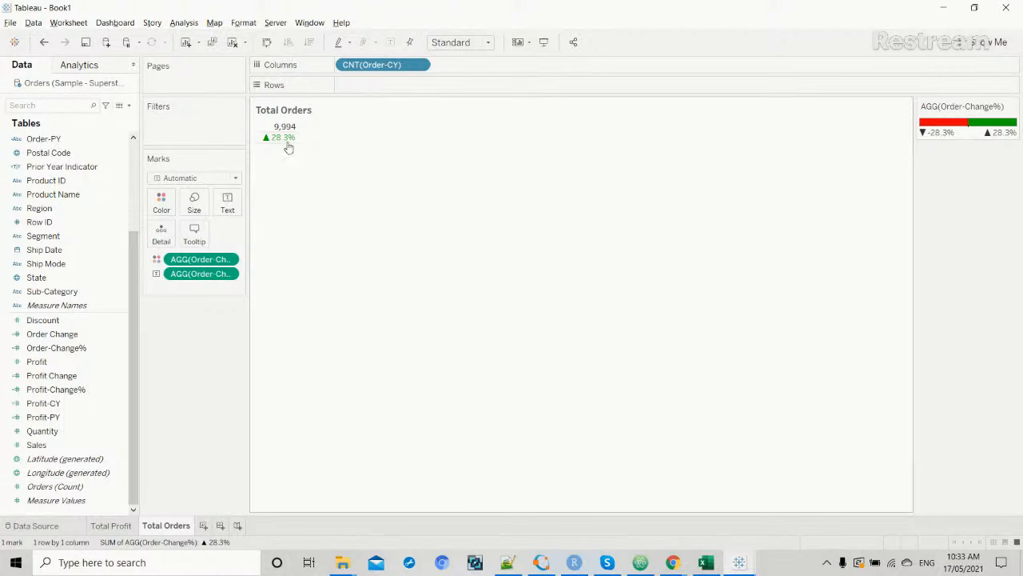
Set the row divider pane border of the Total Orders view to None.
mouse_move(290, 142)
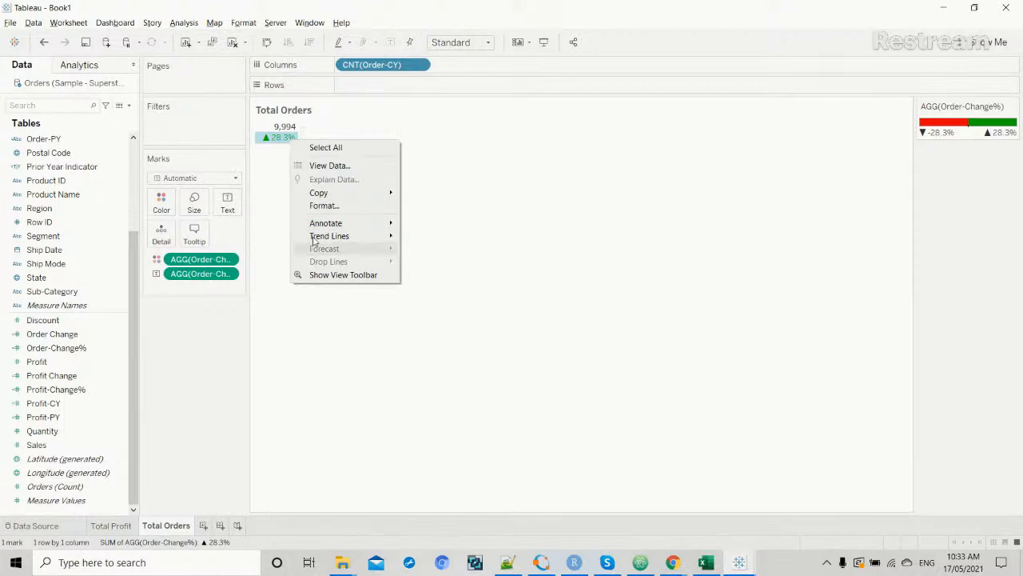
click(325, 206)
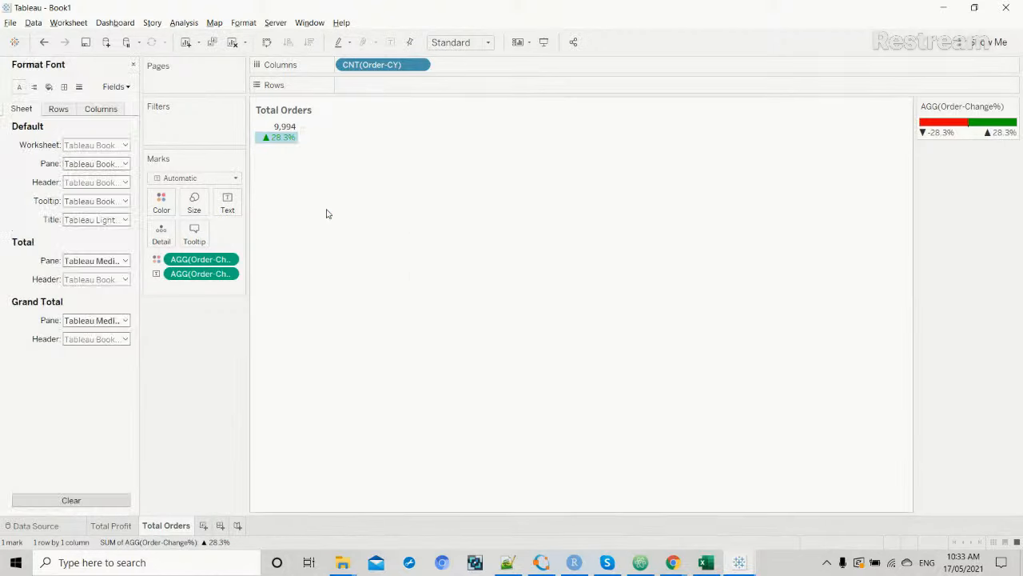
click(68, 90)
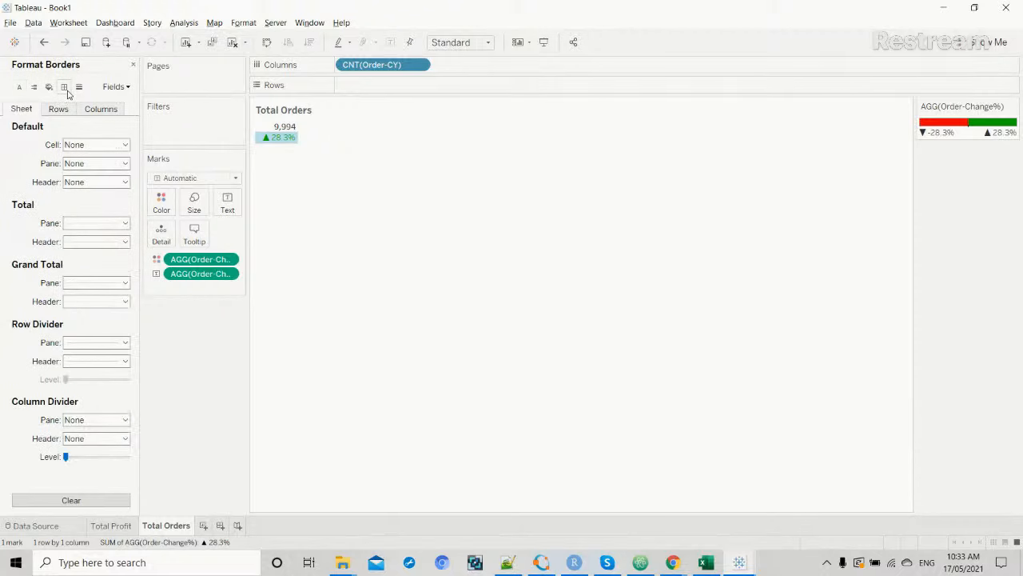
click(110, 344)
click(112, 360)
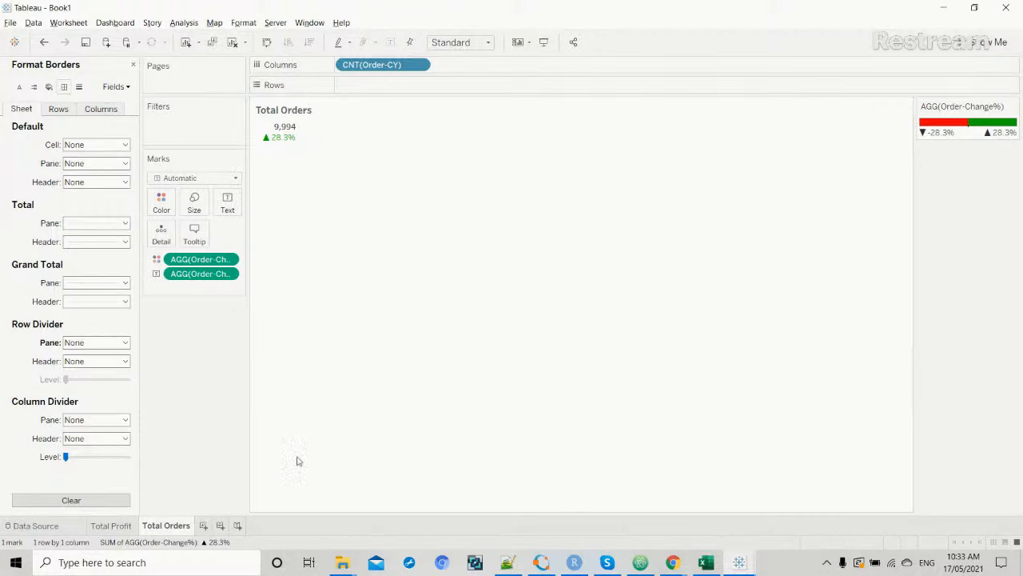
Switch to the Interactive_dashboard_F workbook to examine the Total Orders card on its dashboard.
click(739, 562)
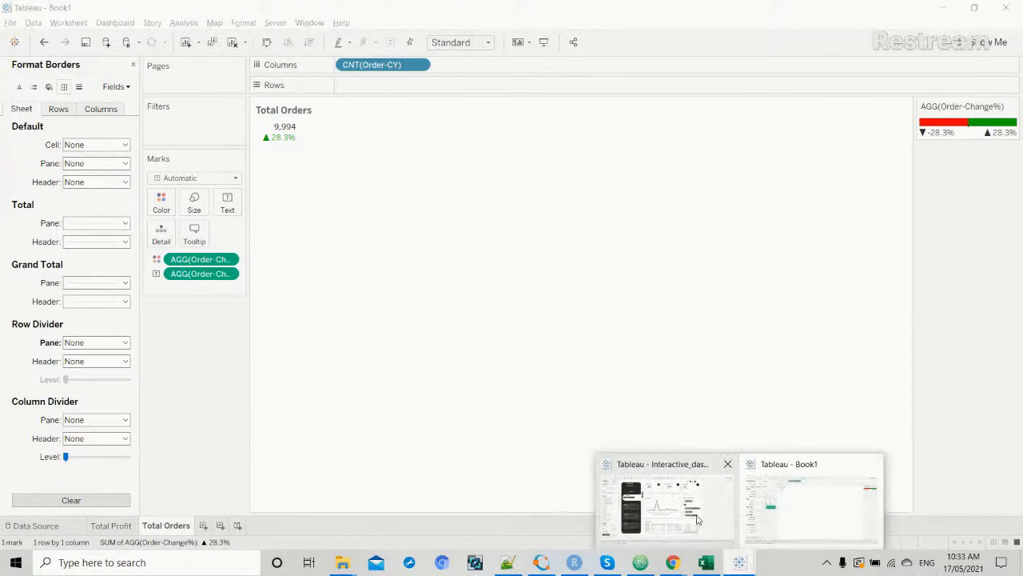
click(697, 520)
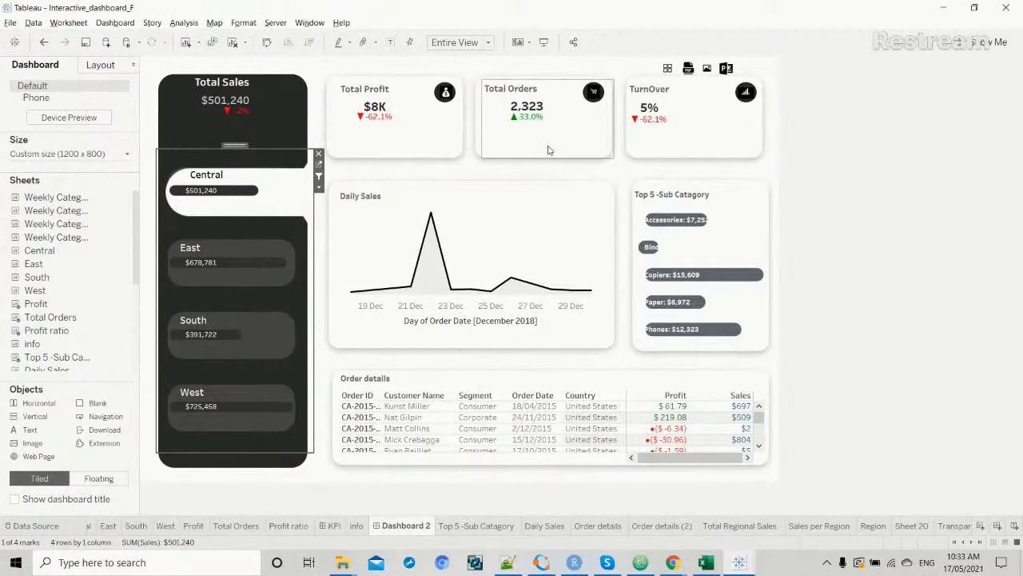
Switch back to the Book1 workbook and make the order count header in the Total Orders view bold.
key(alt+Tab)
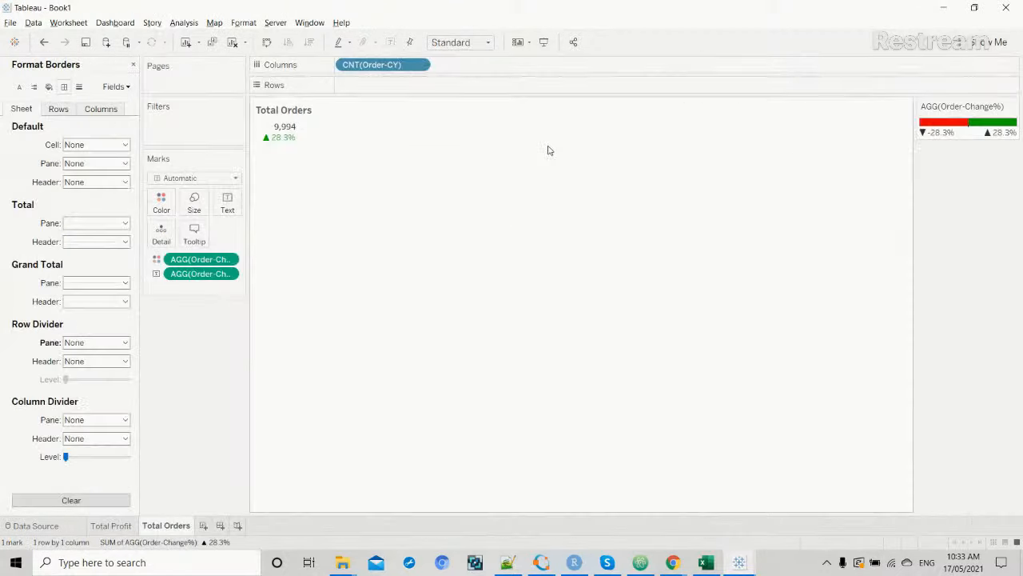
right_click(289, 129)
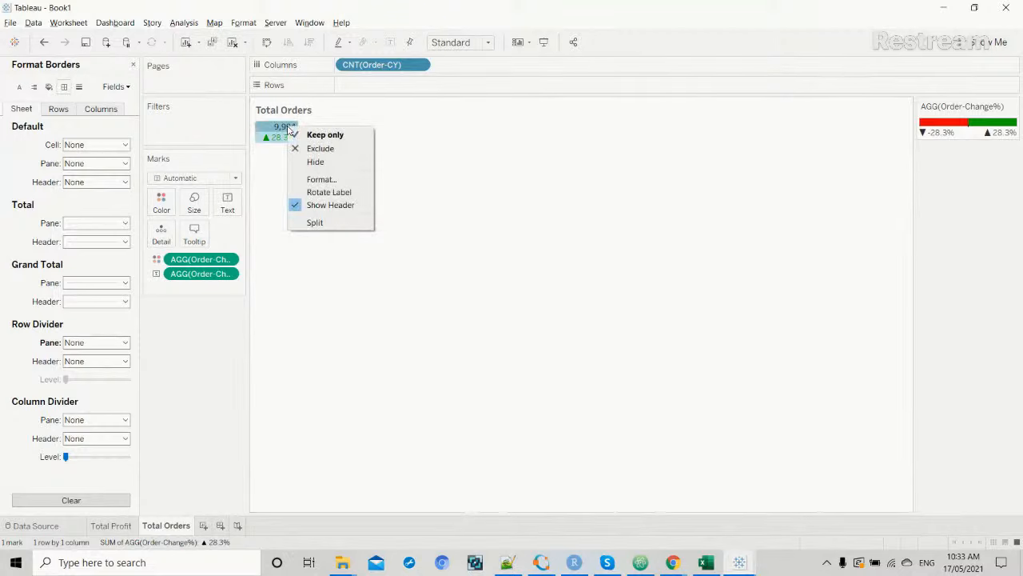
click(311, 181)
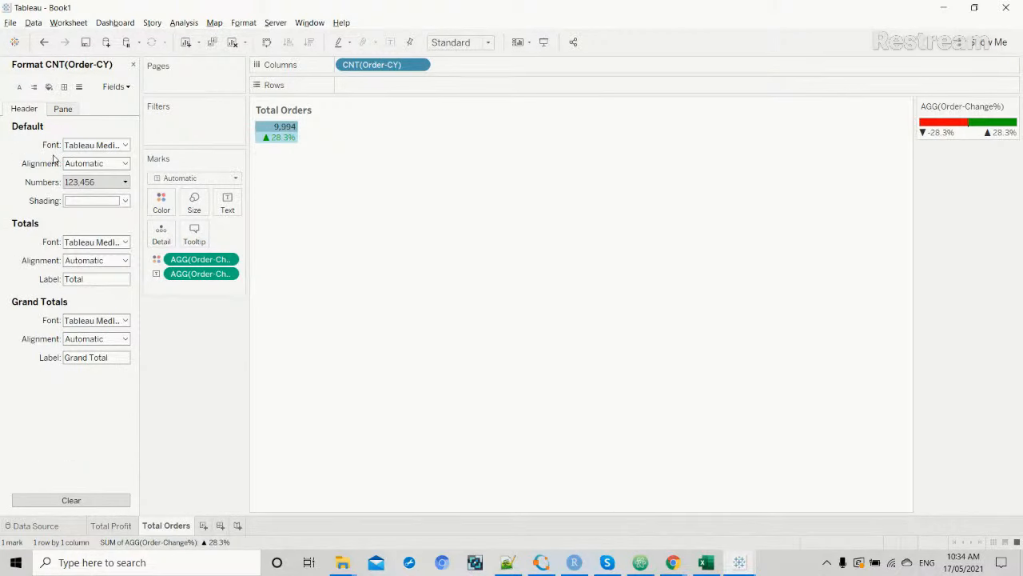
click(125, 144)
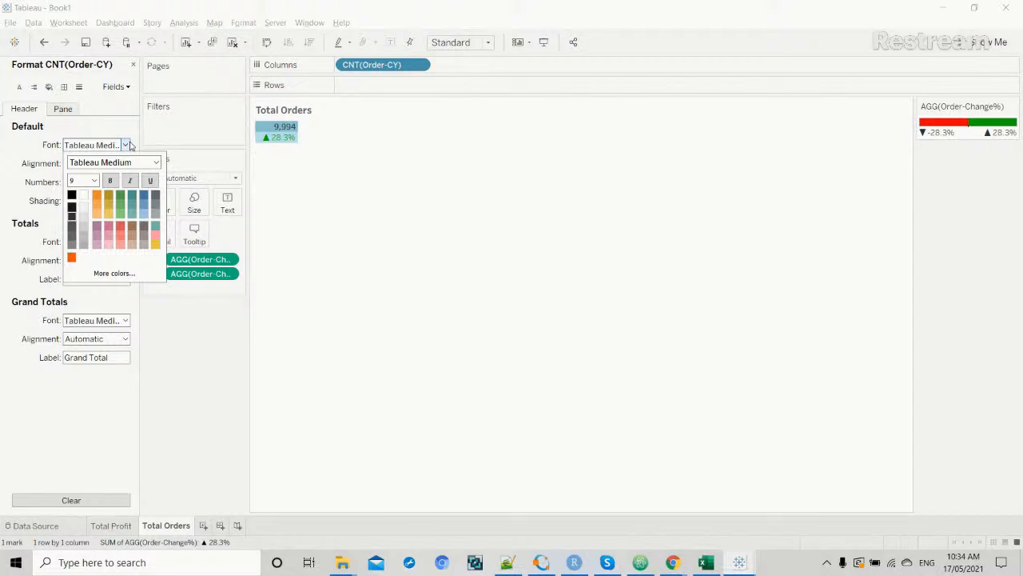
click(113, 180)
click(312, 195)
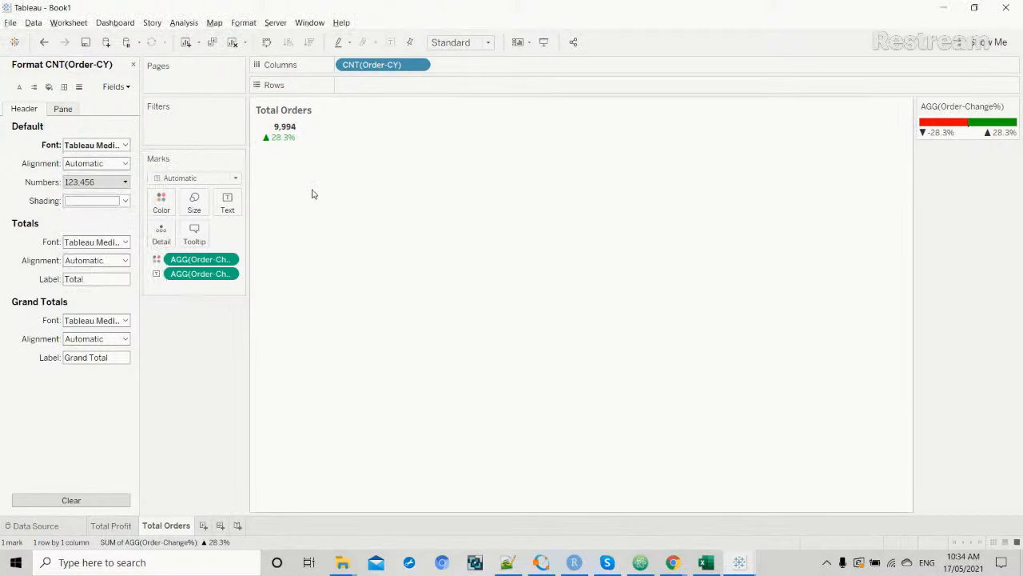
Check the value header's font on the Total Profit sheet and set the Total Orders count header's font size to 12.
key(alt+Tab)
key(alt+Tab)
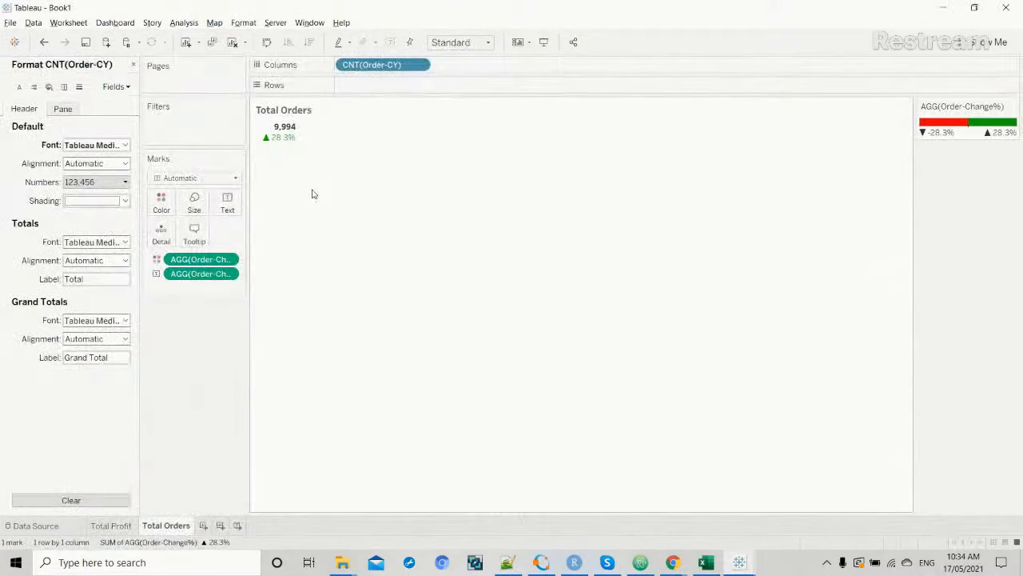
click(110, 528)
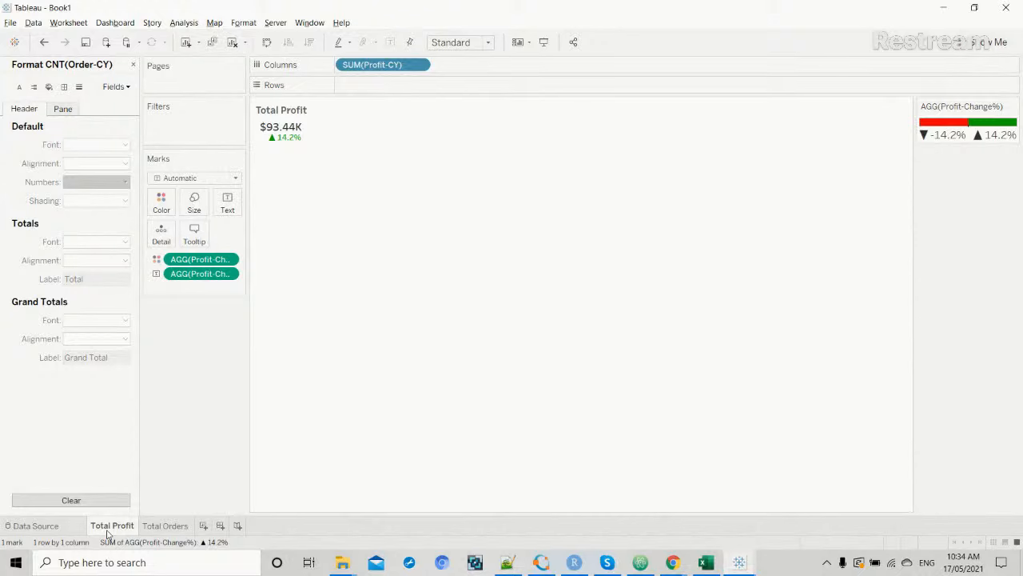
click(283, 130)
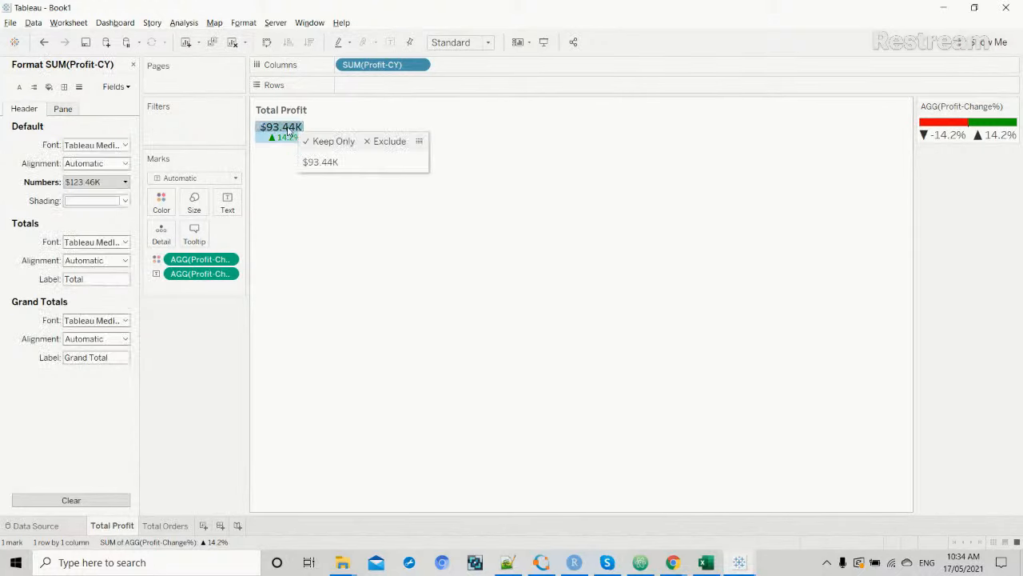
click(126, 146)
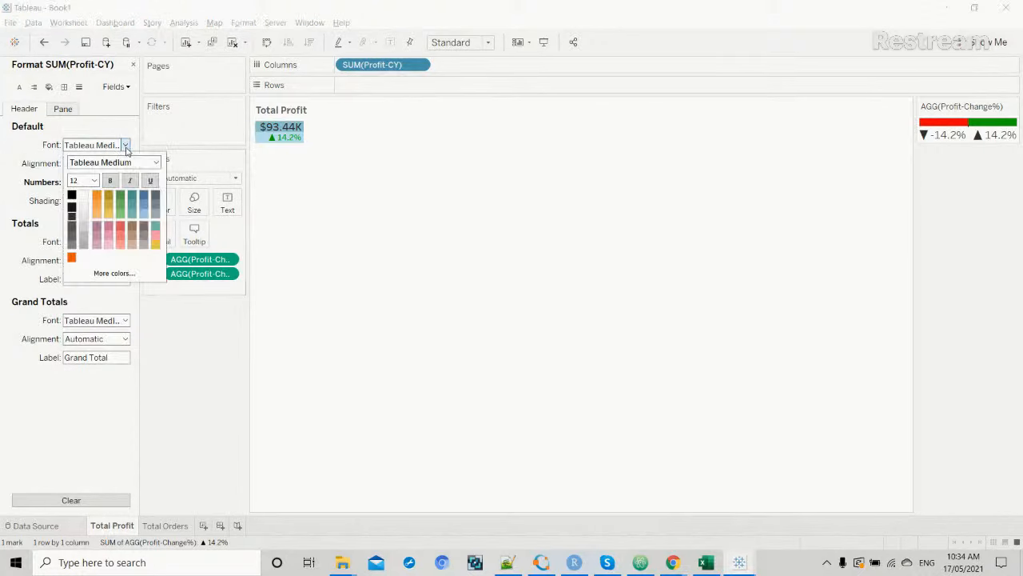
click(152, 527)
click(288, 130)
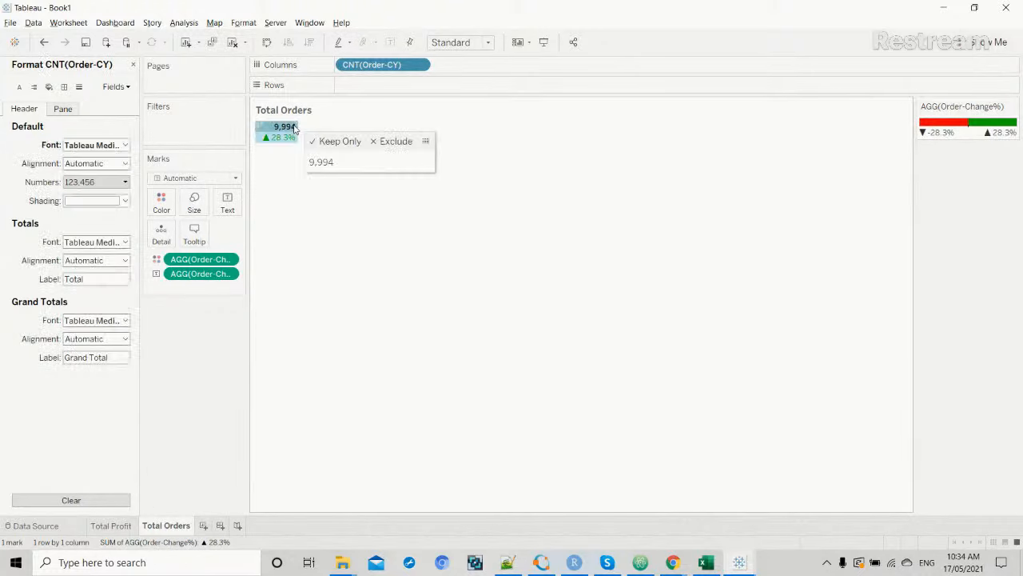
click(126, 145)
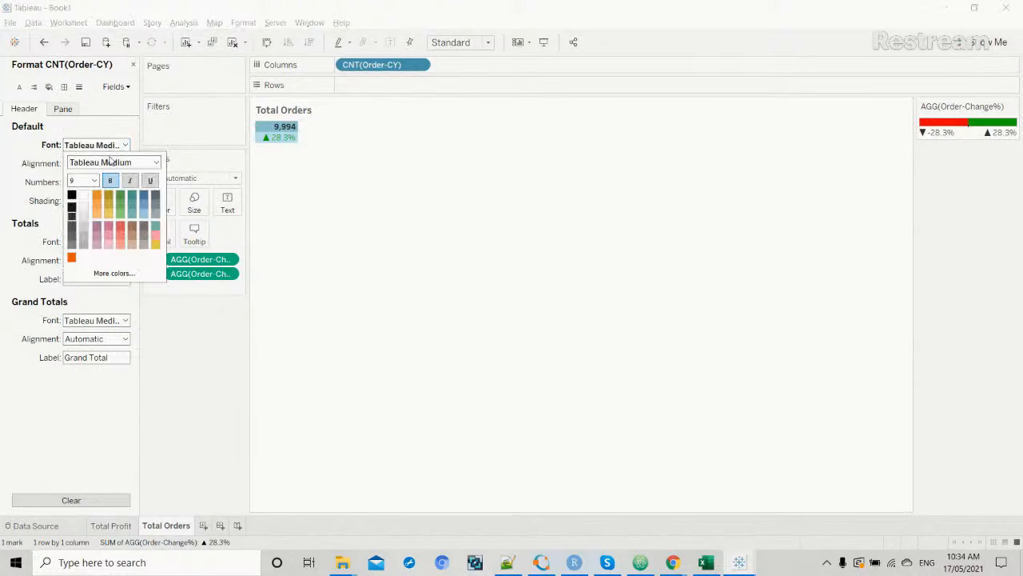
click(94, 181)
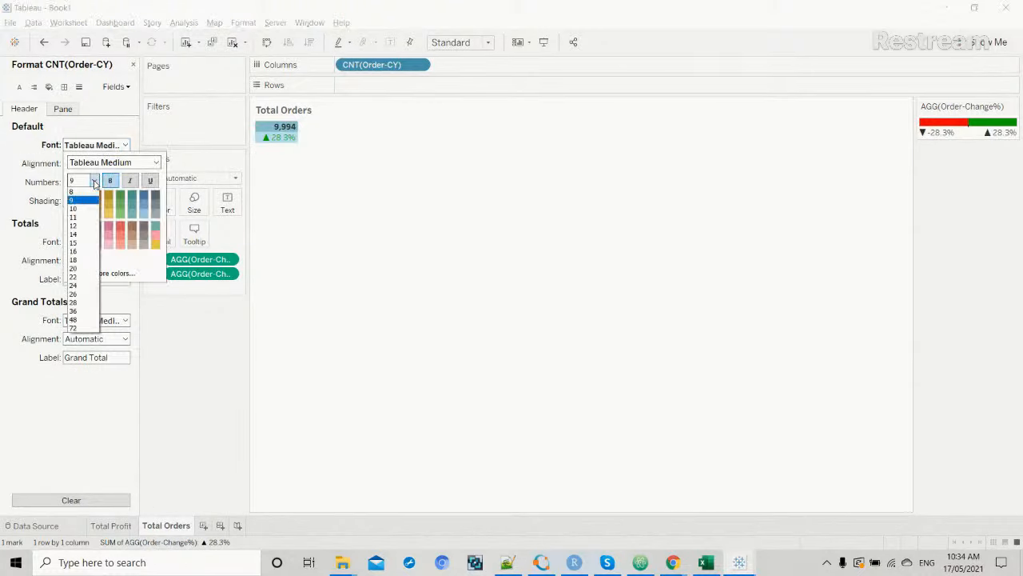
click(80, 226)
click(332, 220)
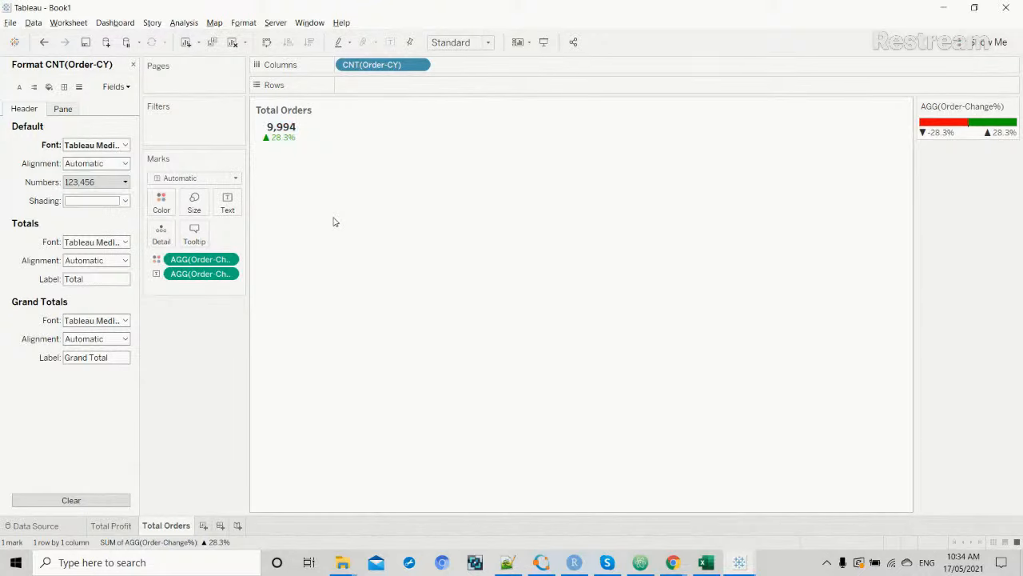
Compare the formatting of the Total Profit and Total Orders sheets.
click(120, 526)
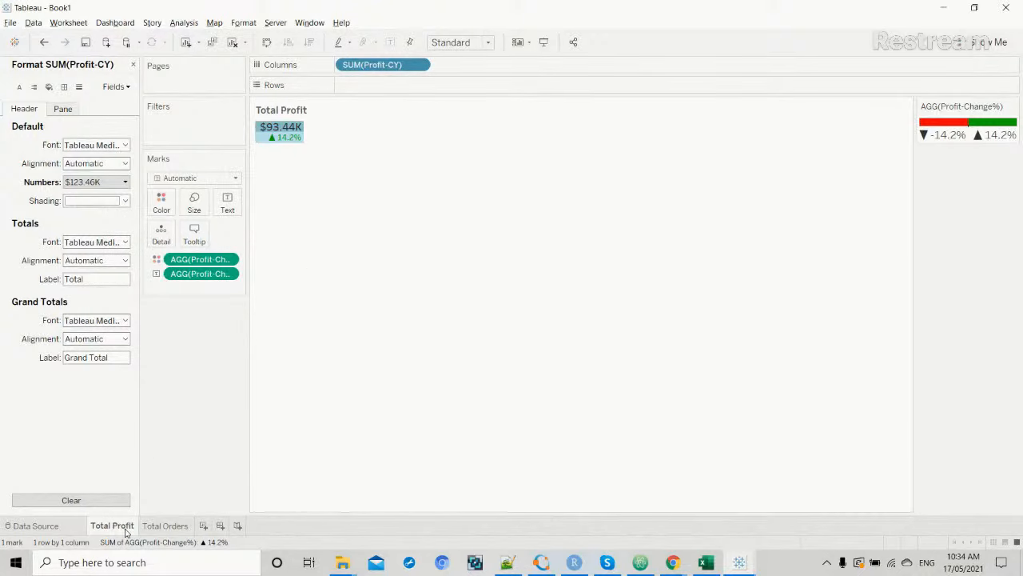
click(361, 306)
click(166, 526)
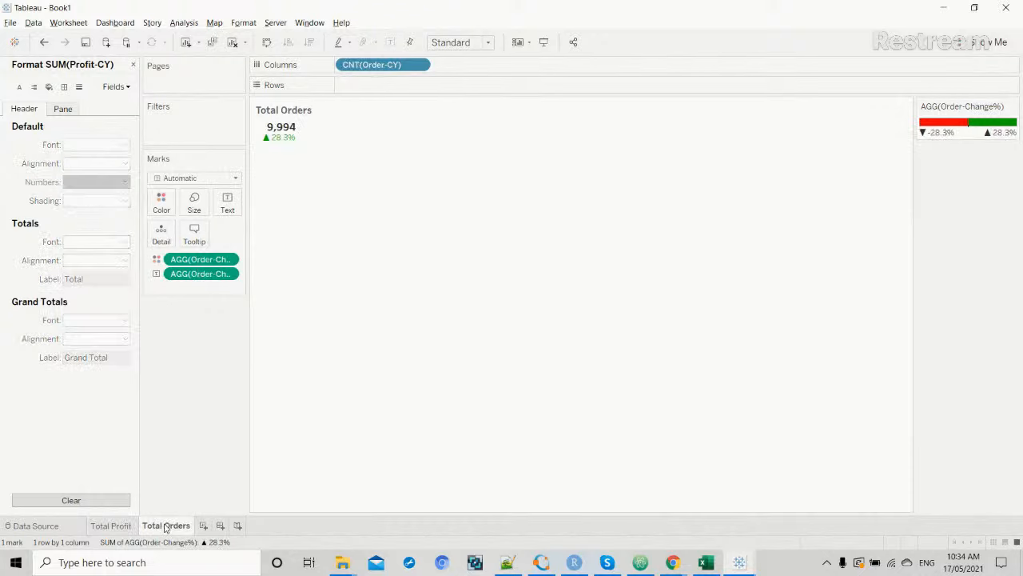
click(120, 526)
click(175, 526)
Add a new worksheet and name it TurnOver.
click(203, 525)
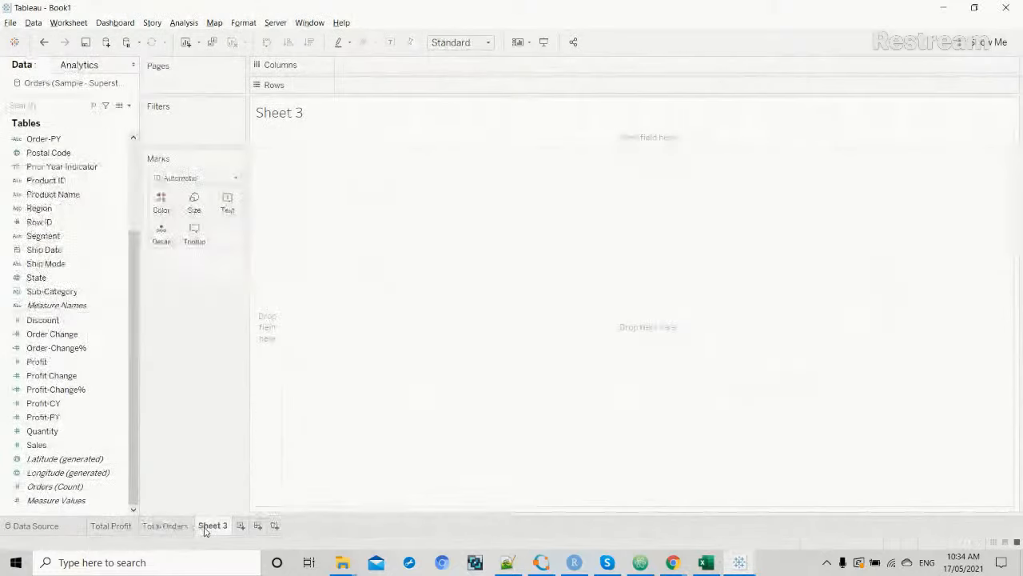
double_click(206, 527)
text(Turn)
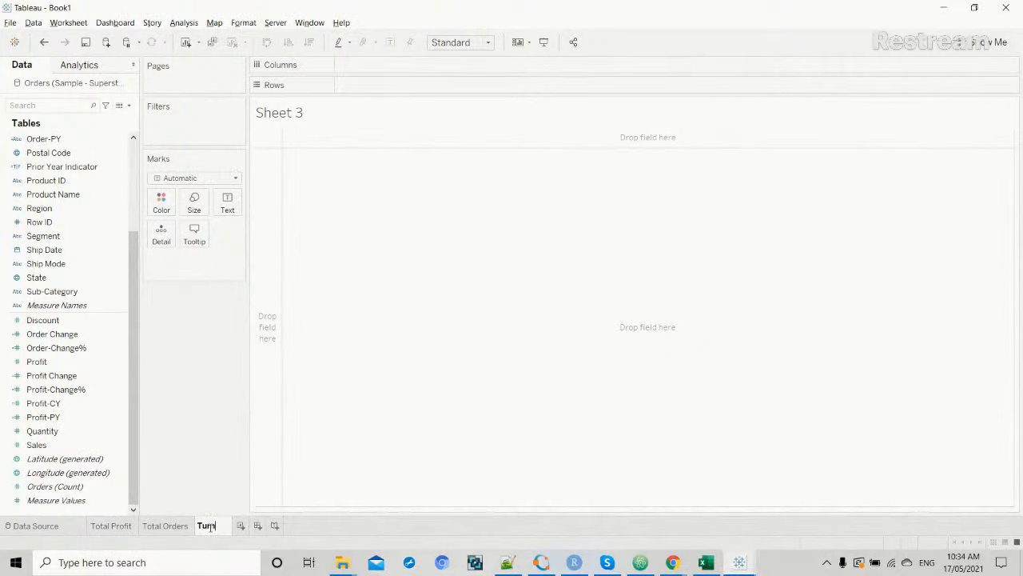
text(OVer)
key(BackSpace)
key(BackSpace)
key(BackSpace)
text(ve)
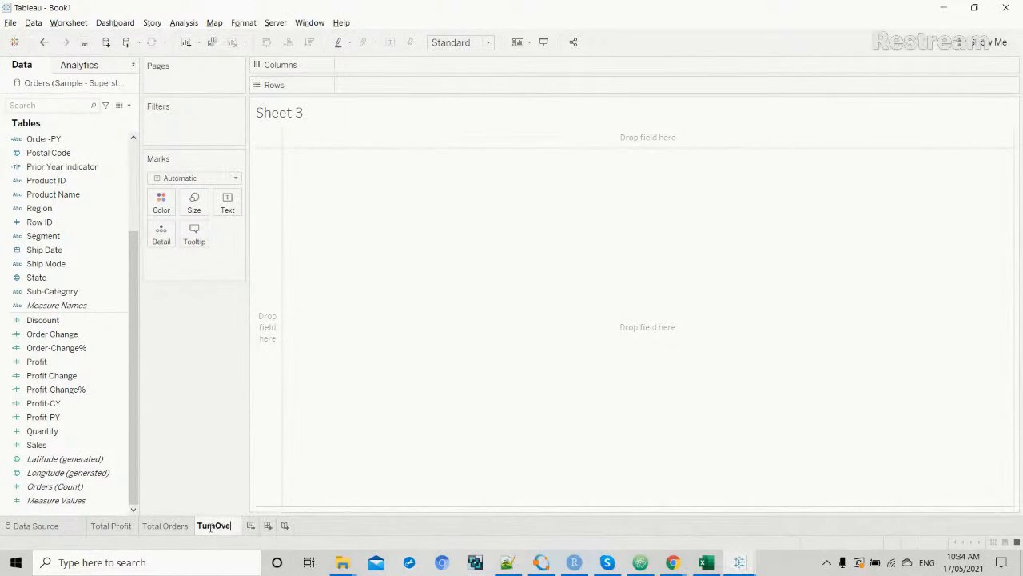
text(r)
key(Return)
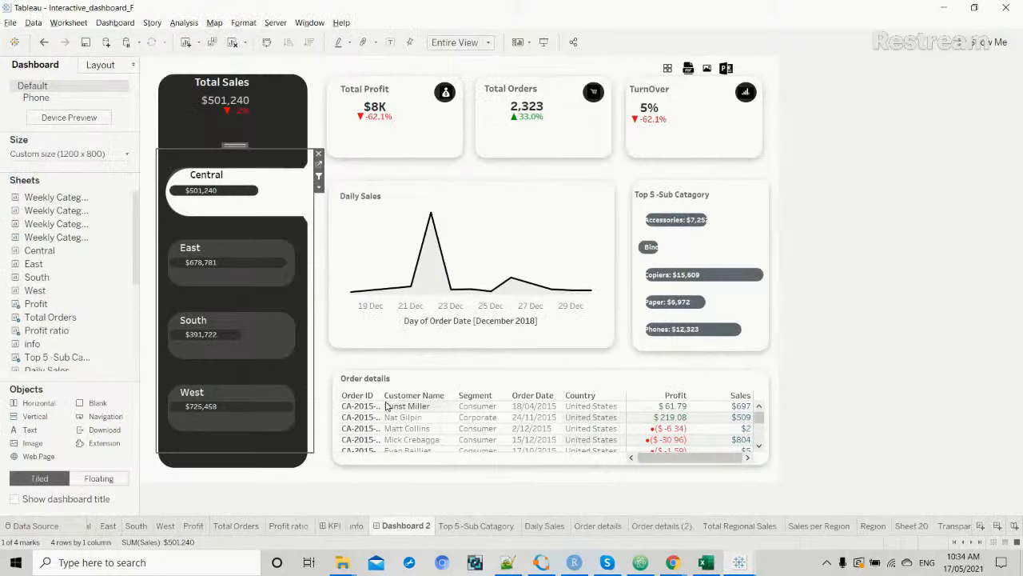
Copy the Profit Ratio formula SUM([Profit-CY])/SUM([Sales-CY]) from the Profit ratio sheet of Interactive_dashboard_F, and return to the Book1 workbook.
click(289, 532)
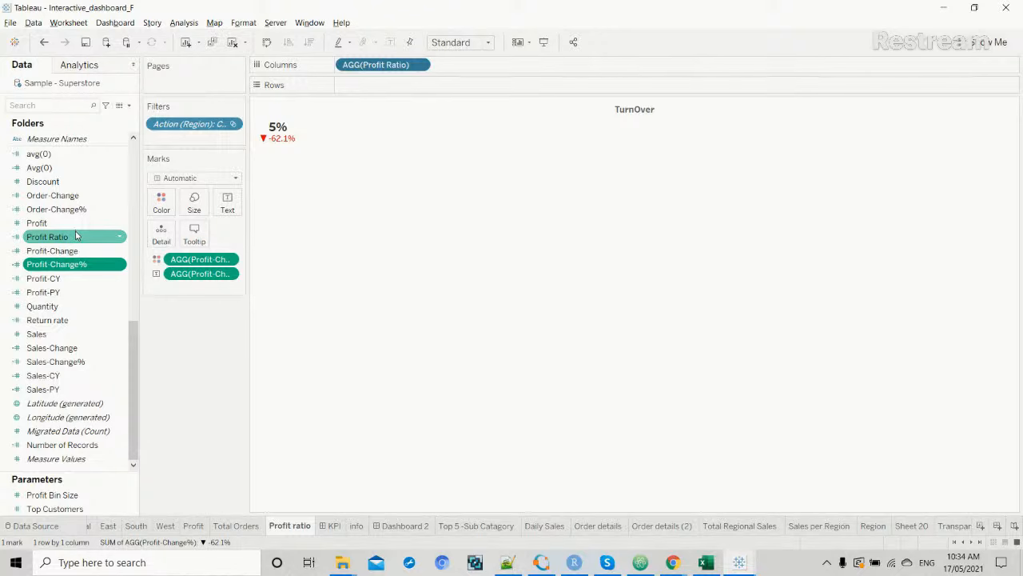
click(122, 238)
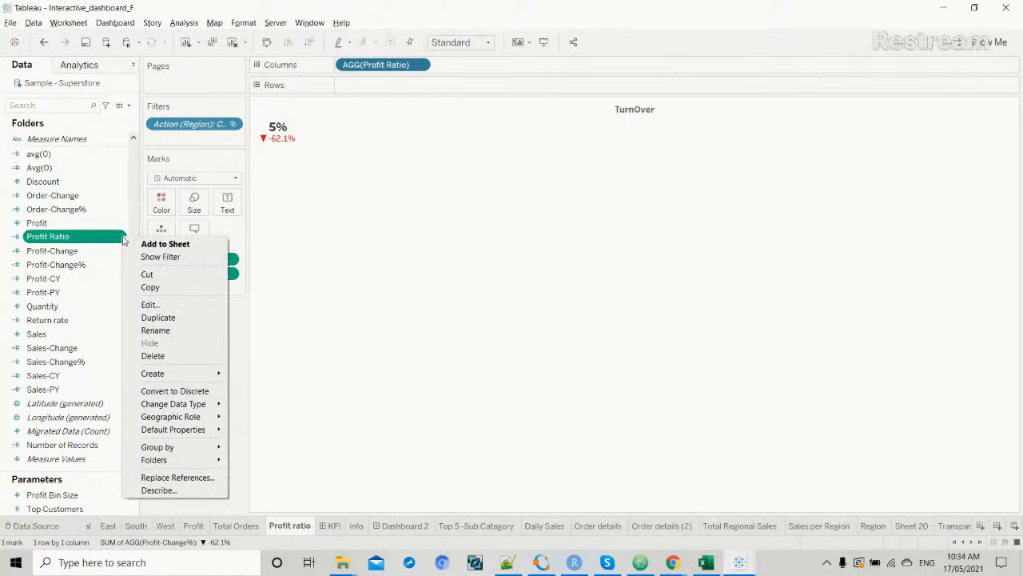
click(150, 305)
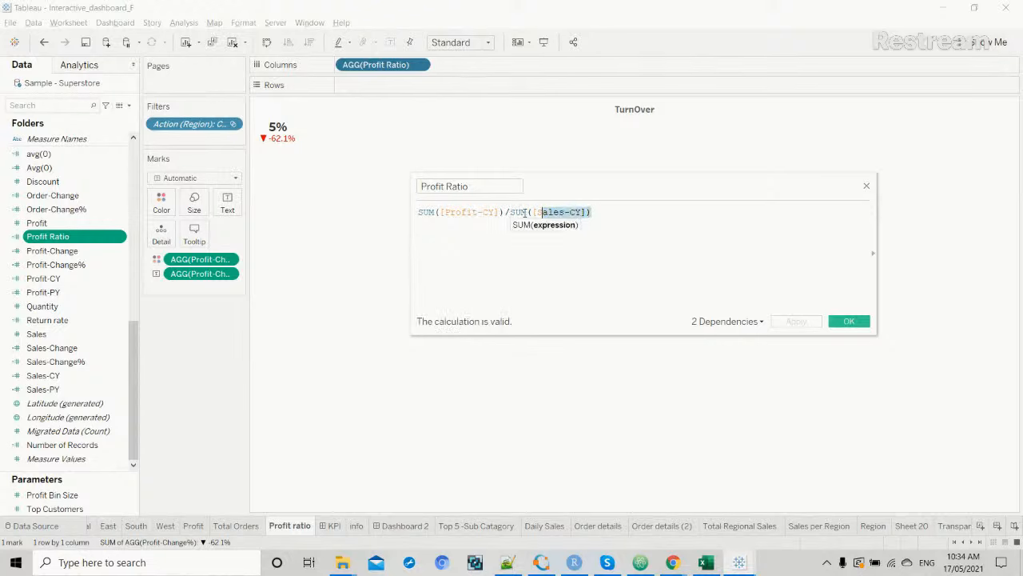
drag(592, 211, 421, 212)
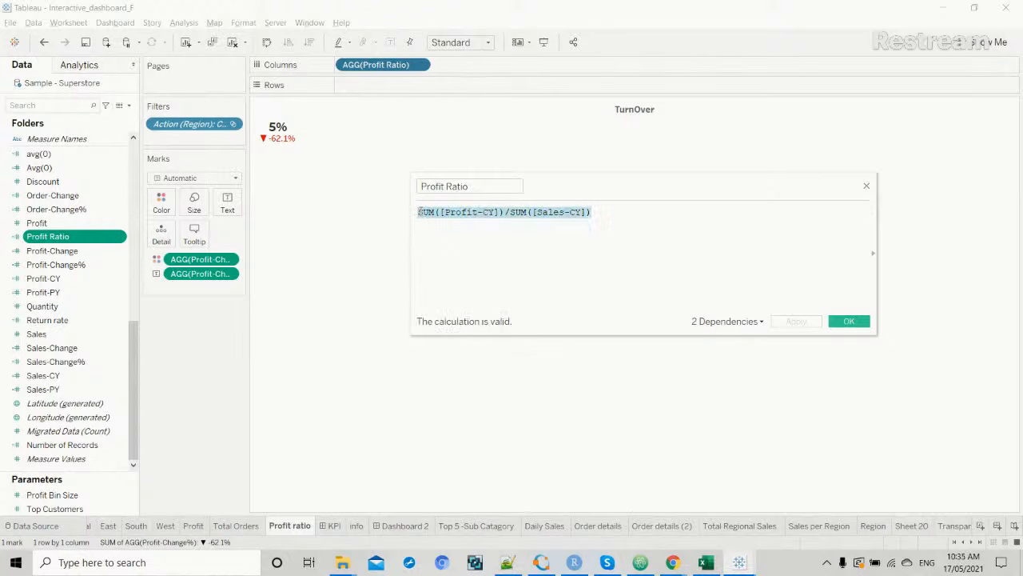
click(611, 215)
drag(453, 221, 416, 212)
key(ctrl+c)
click(851, 323)
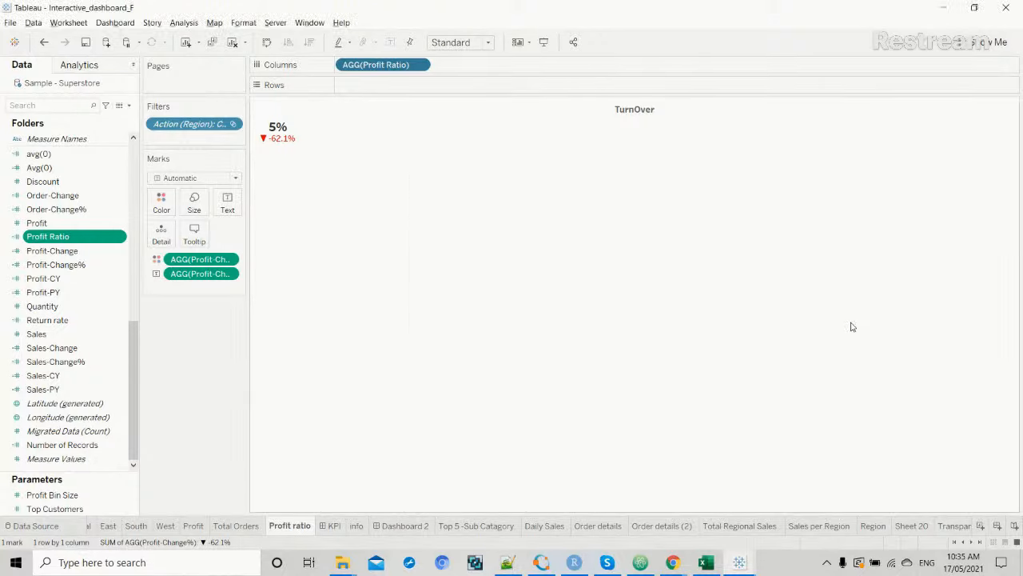
key(alt+Tab)
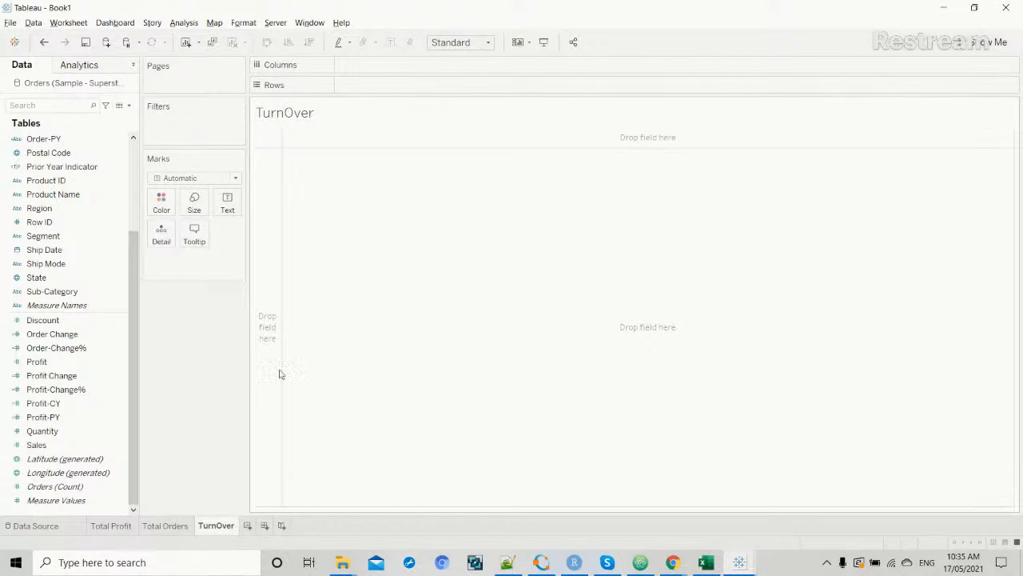
Try to create a calculated field named ProfitRatio with the formula SUM([Profit-CY])/SUM([Sales-CY]).
click(129, 105)
click(118, 116)
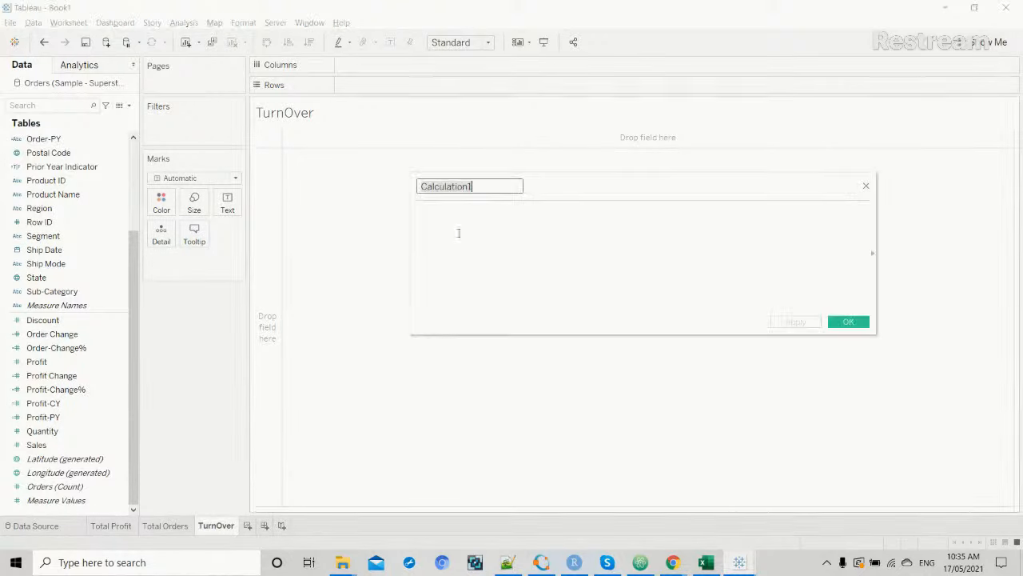
drag(482, 190, 413, 185)
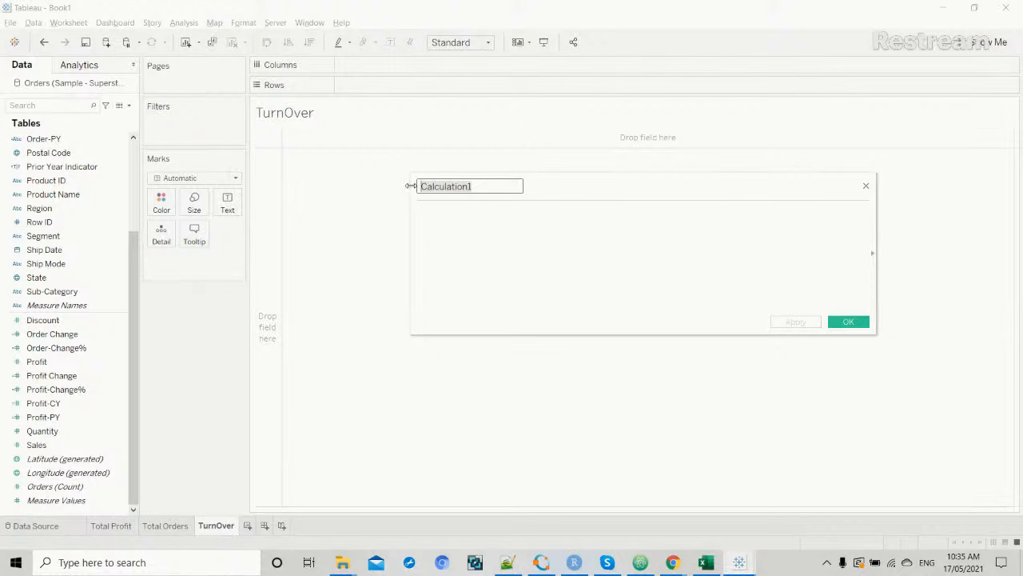
text(ProfitRatio)
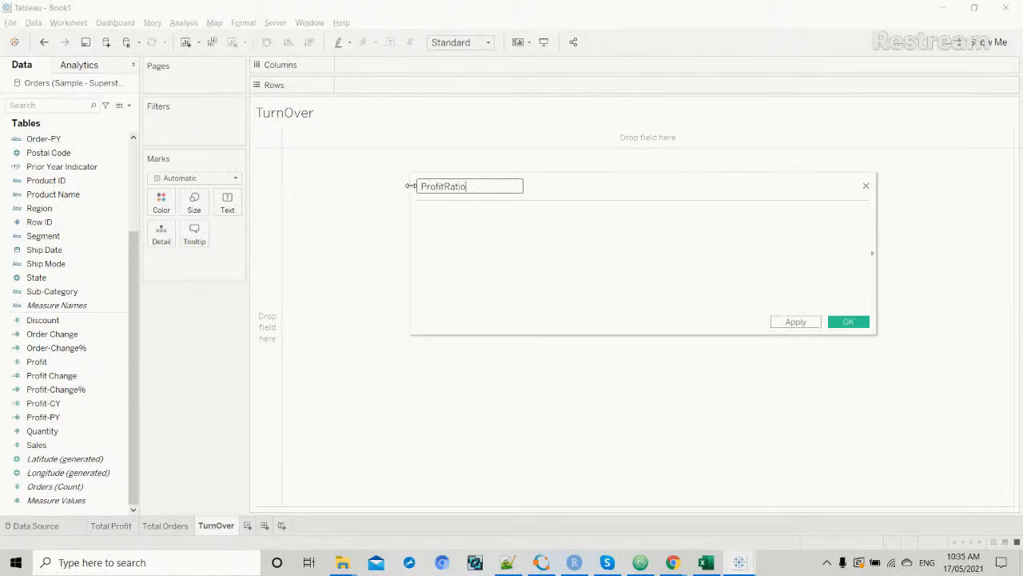
click(438, 211)
key(ctrl+v)
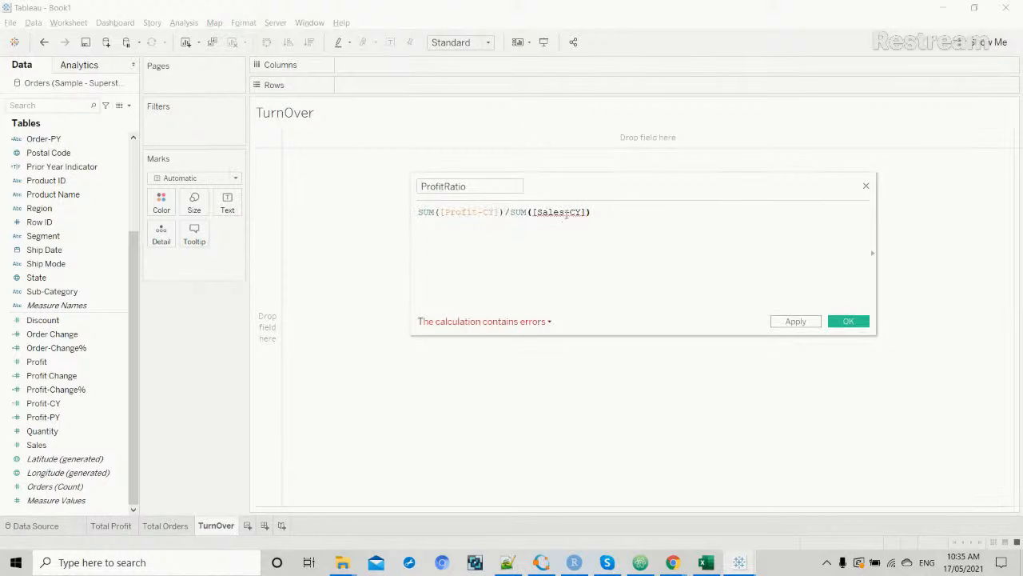
drag(536, 212, 411, 212)
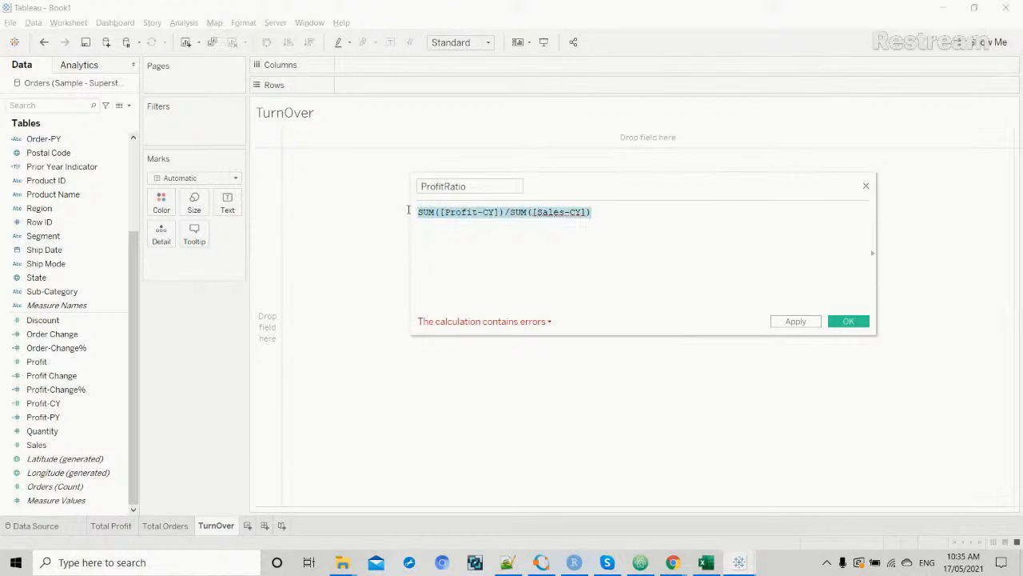
key(BackSpace)
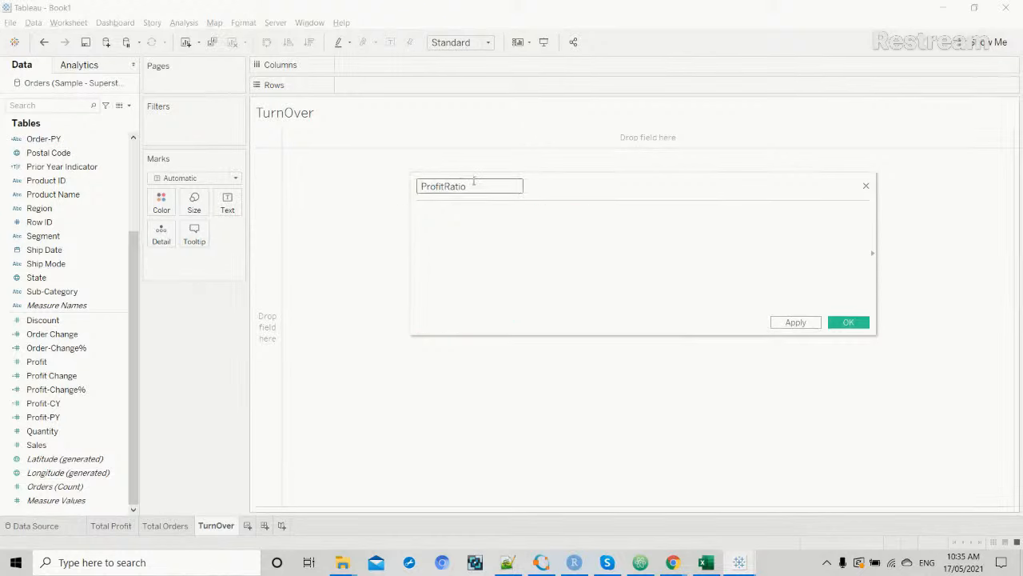
drag(473, 187, 419, 191)
click(865, 187)
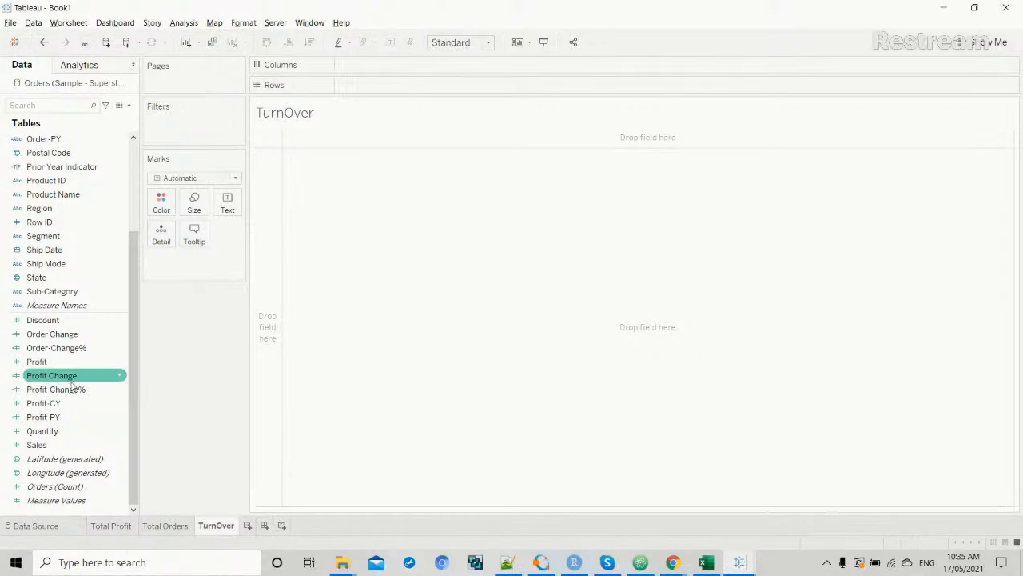
Duplicate the Profit-CY and Profit-PY calculated fields.
click(120, 404)
click(176, 209)
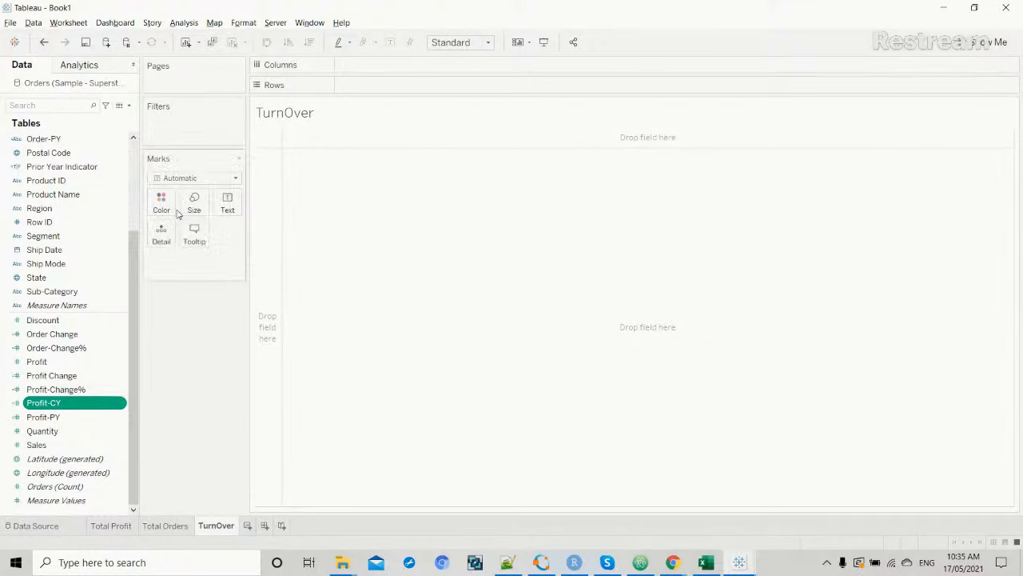
scroll(69, 376, down, 1)
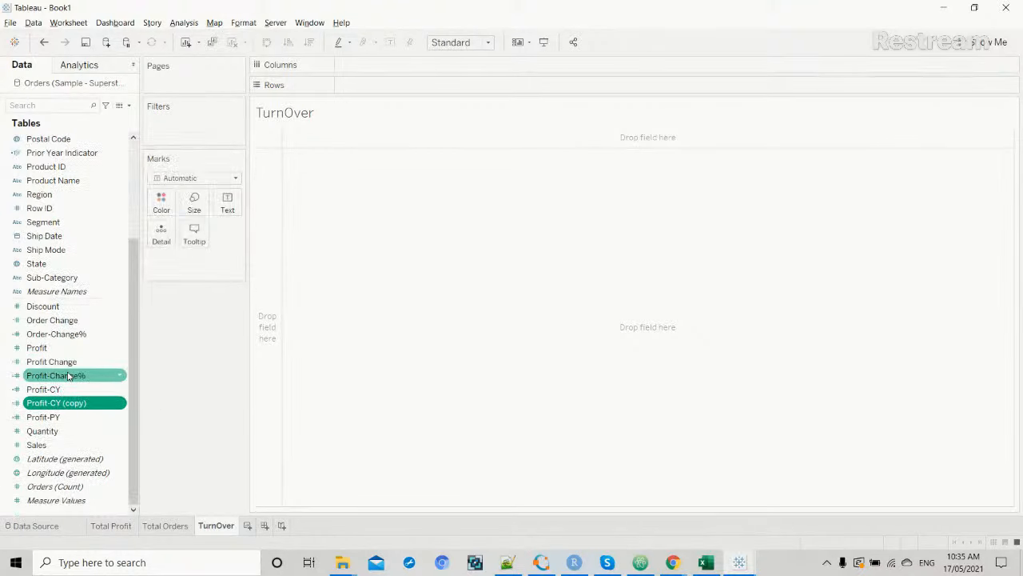
click(90, 416)
click(120, 417)
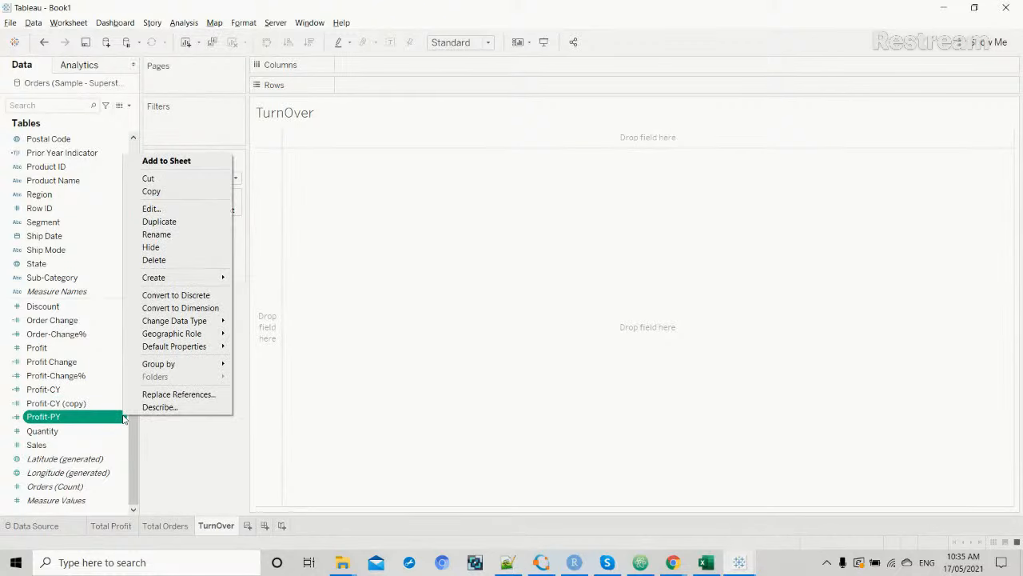
click(183, 222)
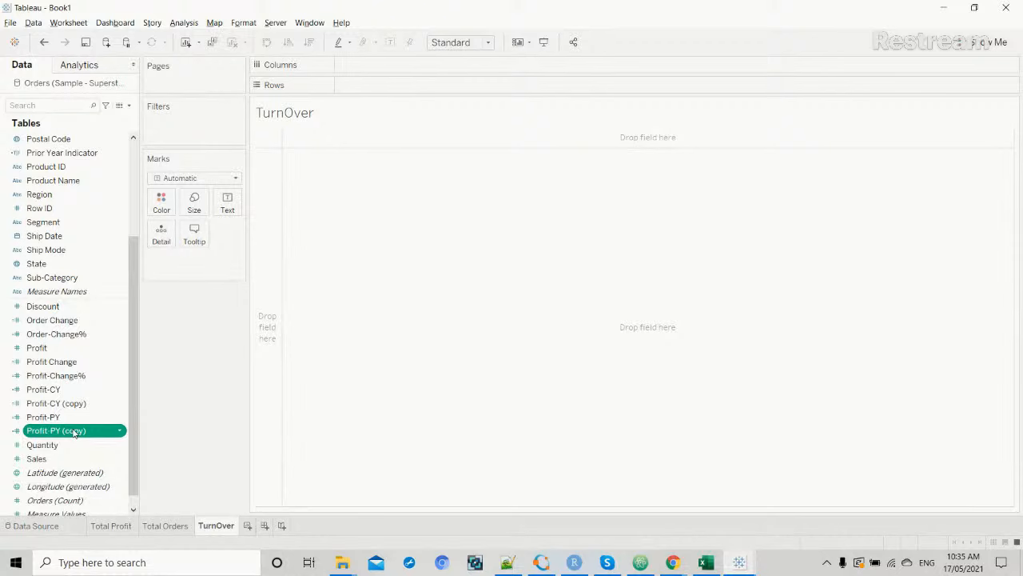
Open the duplicated Profit-PY calculation for editing and rename it Sales-PY.
click(121, 431)
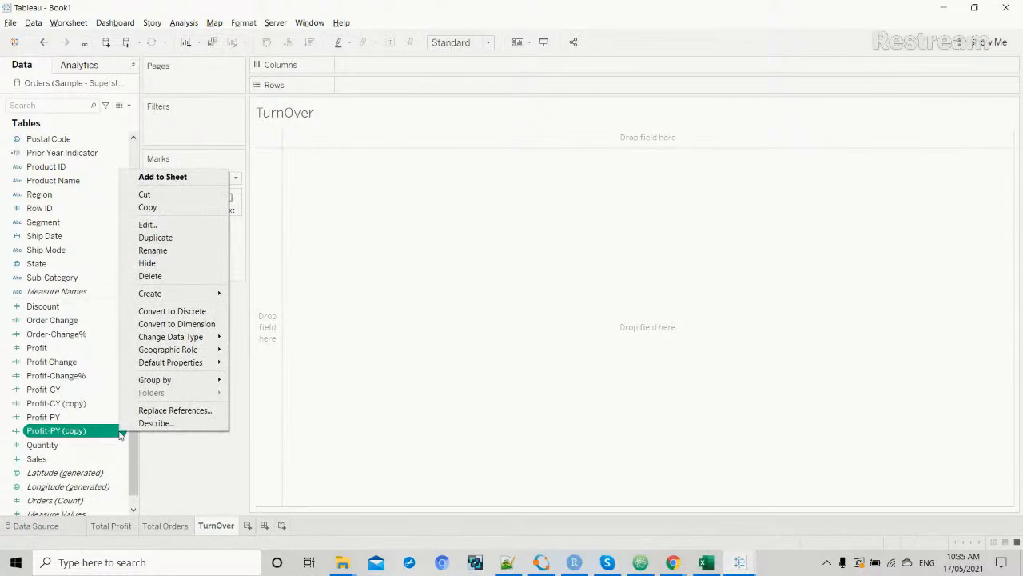
click(180, 225)
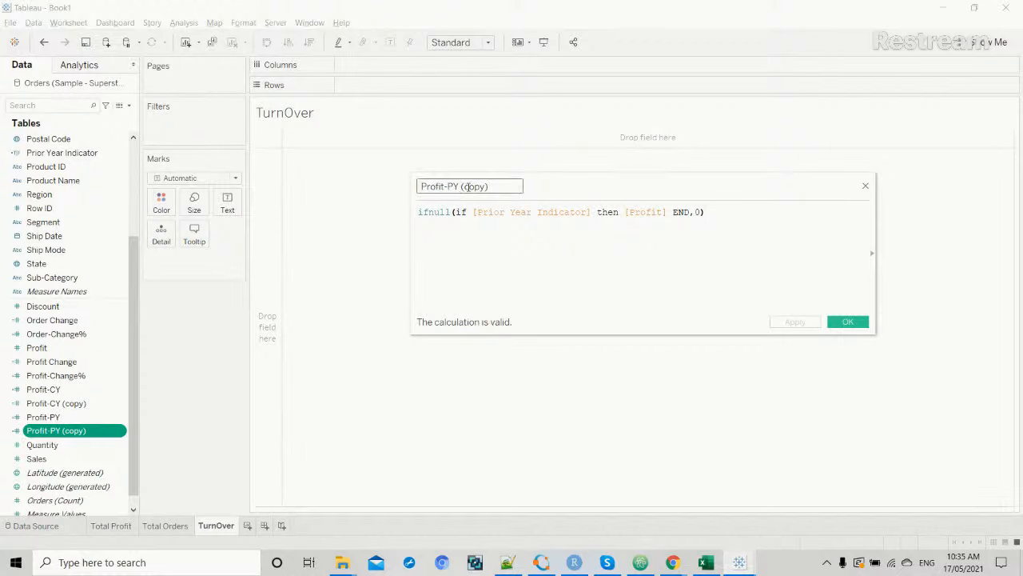
double_click(438, 187)
text(Sales)
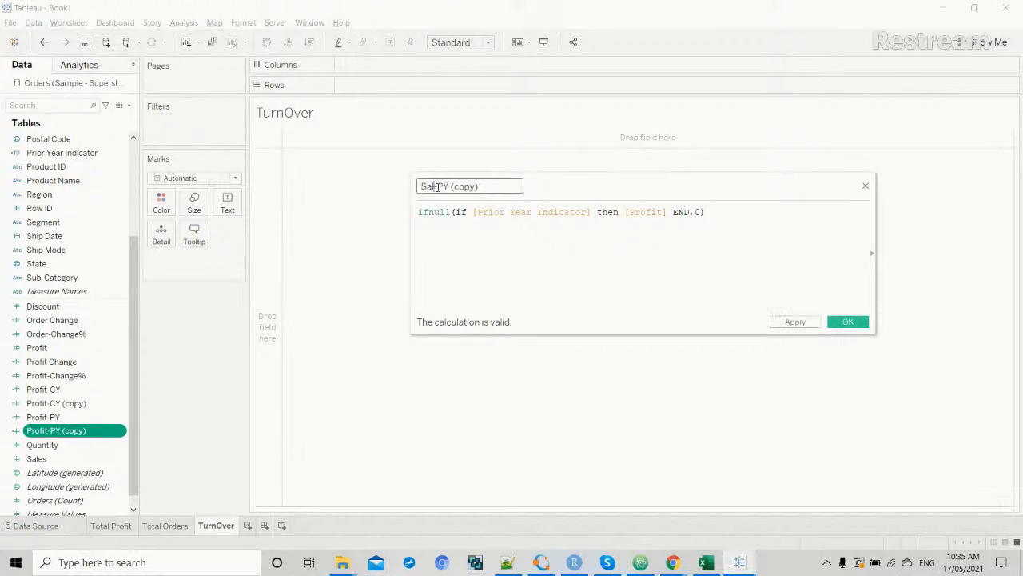
drag(461, 185, 505, 183)
key(BackSpace)
Replace [Profit] with [Sales] in the Sales-PY formula, giving ifnull(if [Prior Year Indicator] then [Sales] END,0), and save the calculation.
click(650, 212)
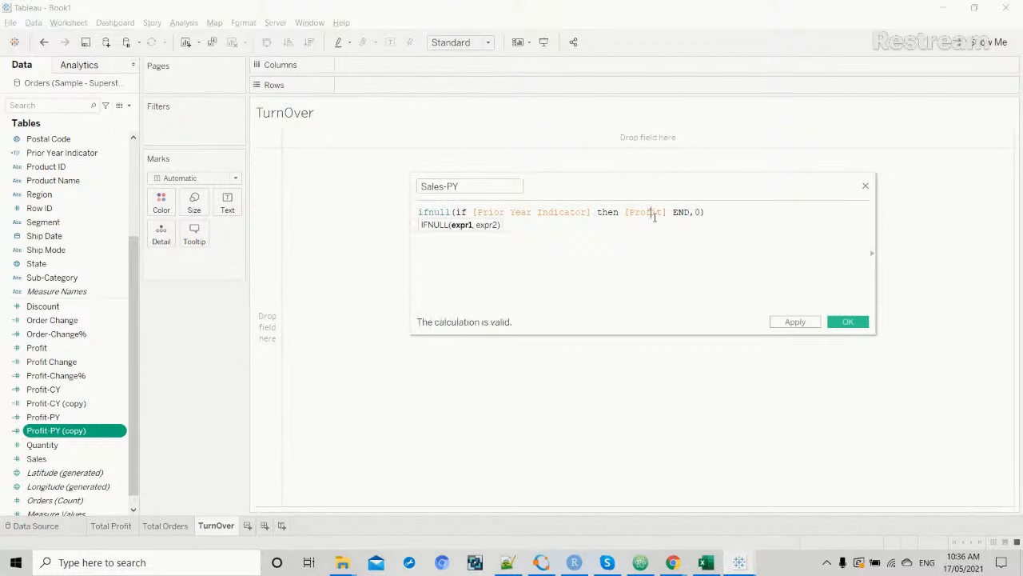
double_click(650, 212)
text(sale)
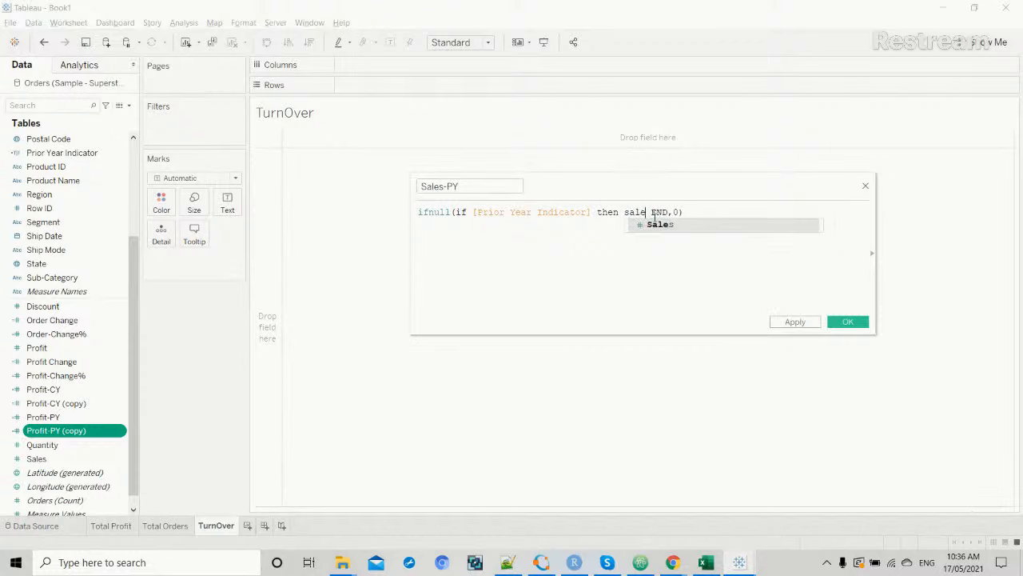
key(Return)
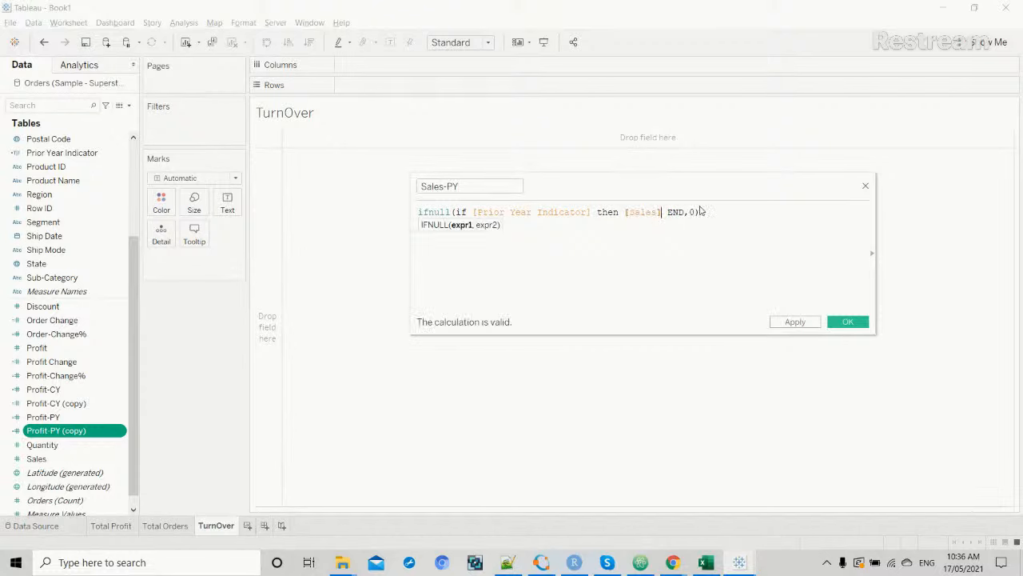
click(704, 212)
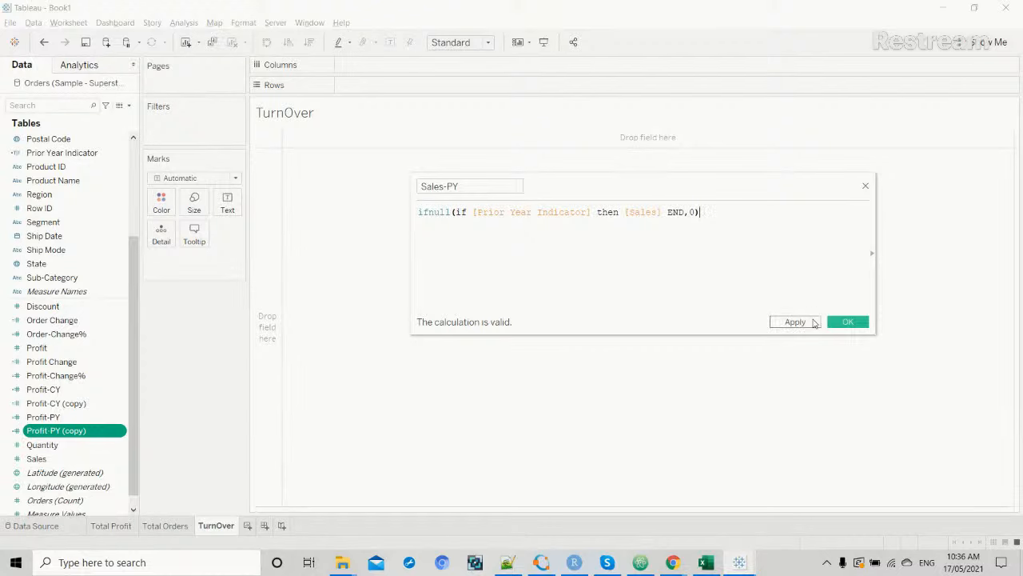
click(816, 325)
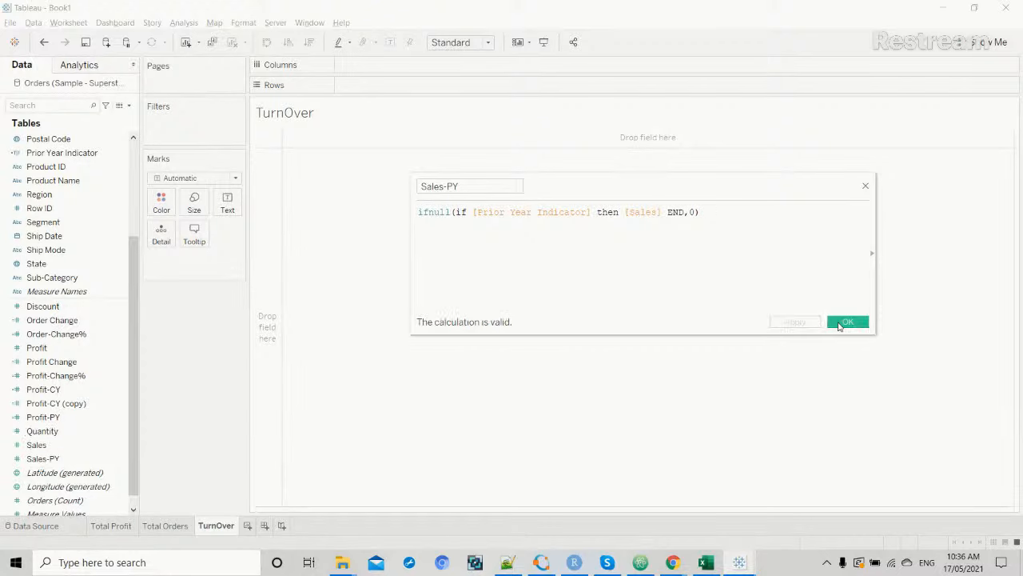
click(840, 325)
Open the duplicated Profit-CY calculation for editing and rename it Sales-CY.
click(78, 405)
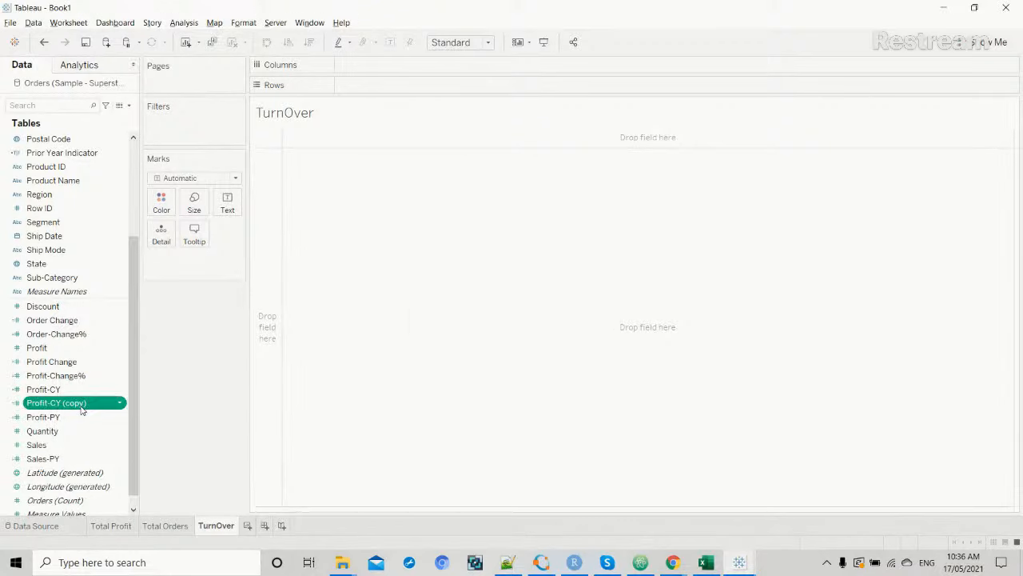
click(119, 404)
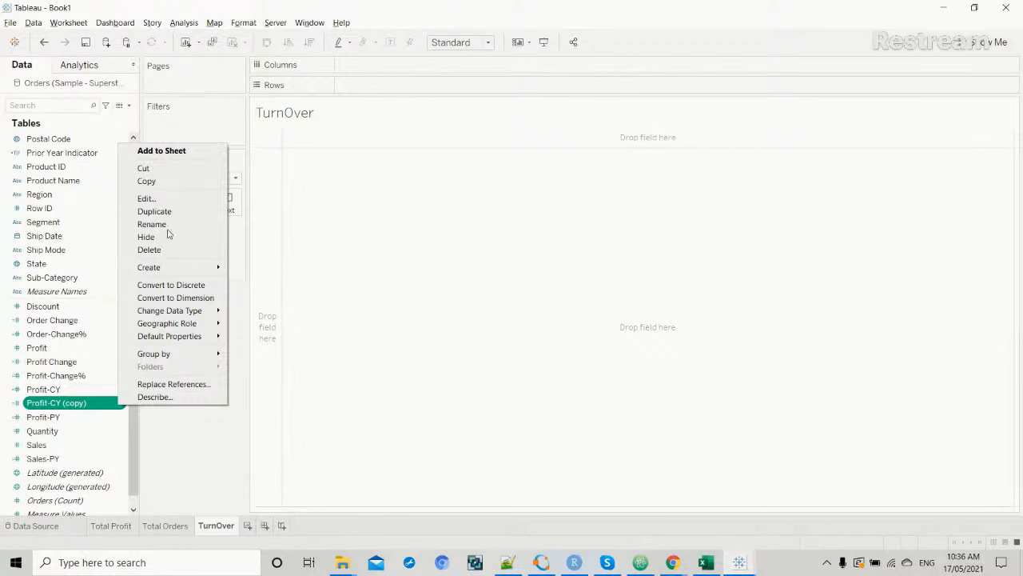
click(183, 201)
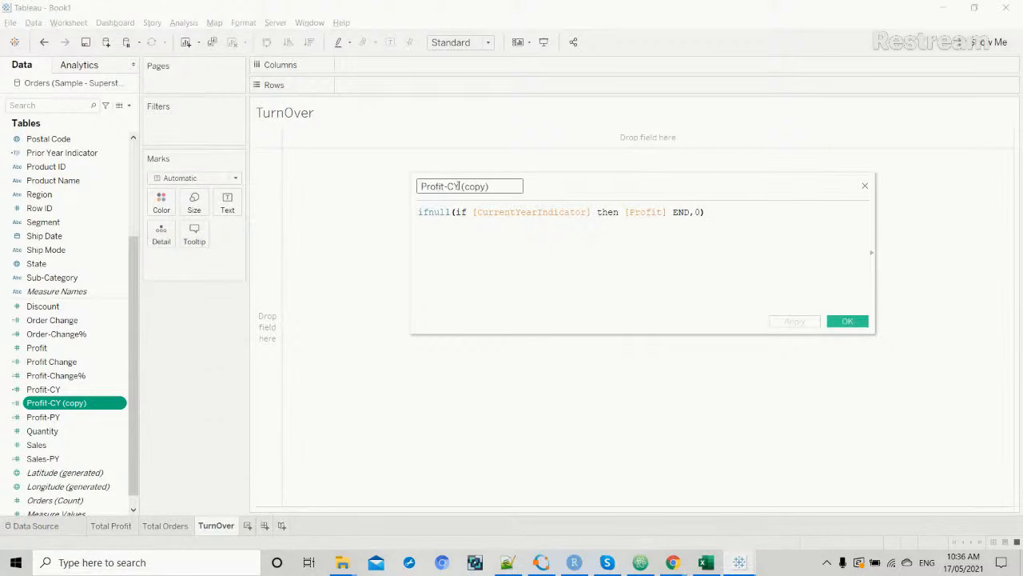
double_click(444, 185)
text(Sa)
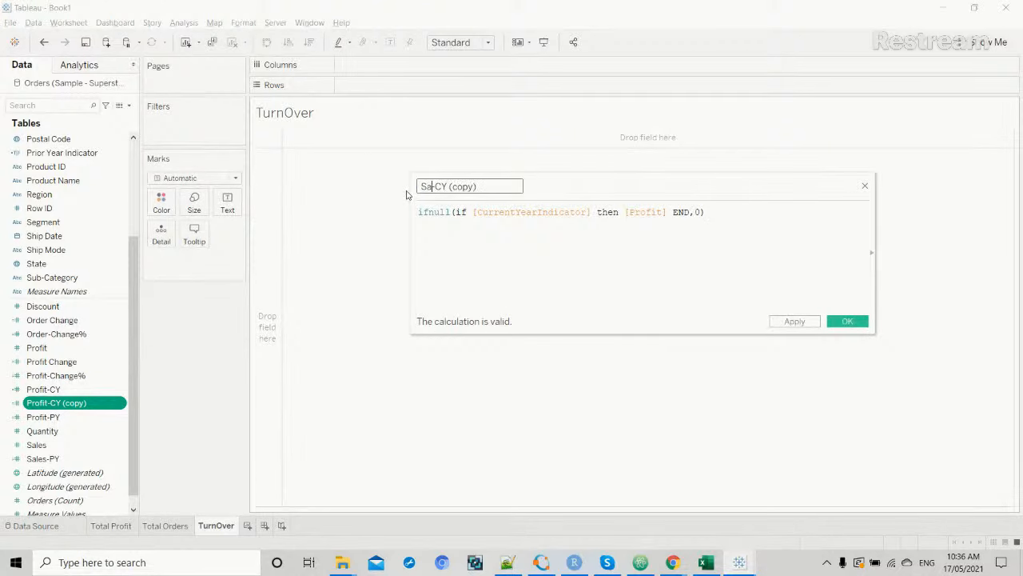
text(les)
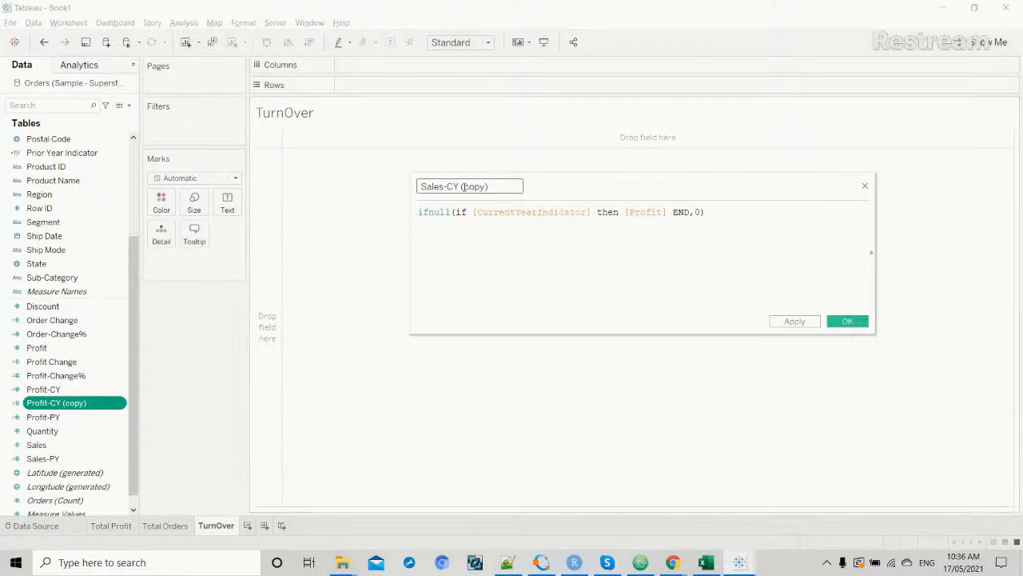
drag(461, 186, 508, 185)
key(BackSpace)
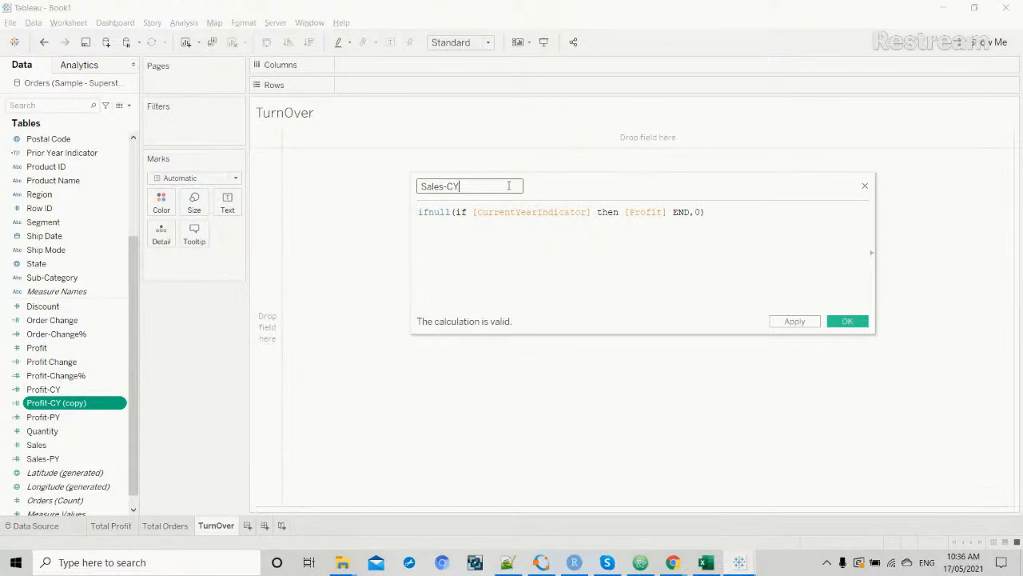
Replace [Profit] with [Sales] in the Sales-CY formula, giving ifnull(if [CurrentYearIndicator] then [Sales] END,0), and save the calculation.
click(560, 212)
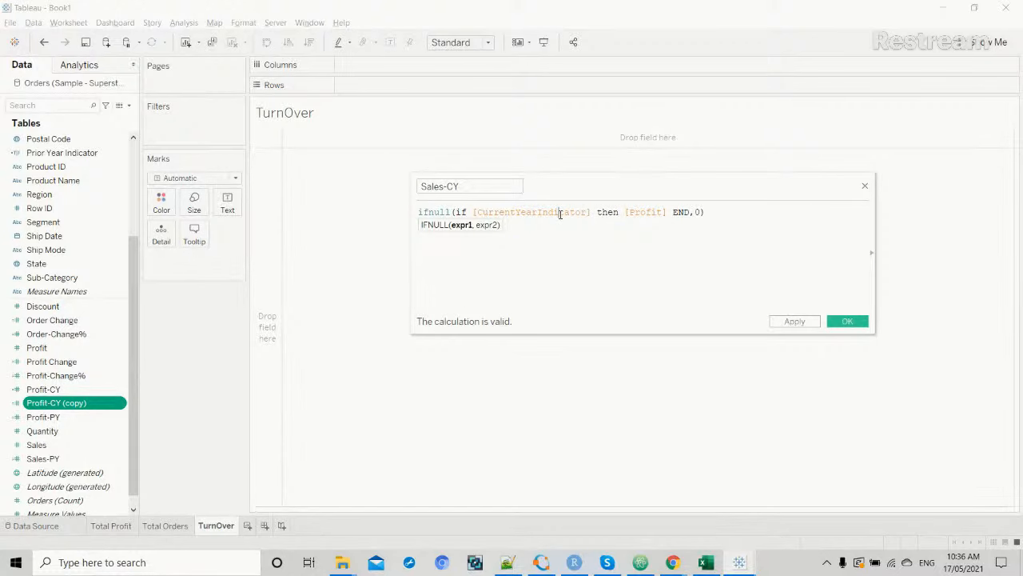
double_click(641, 212)
text(sal)
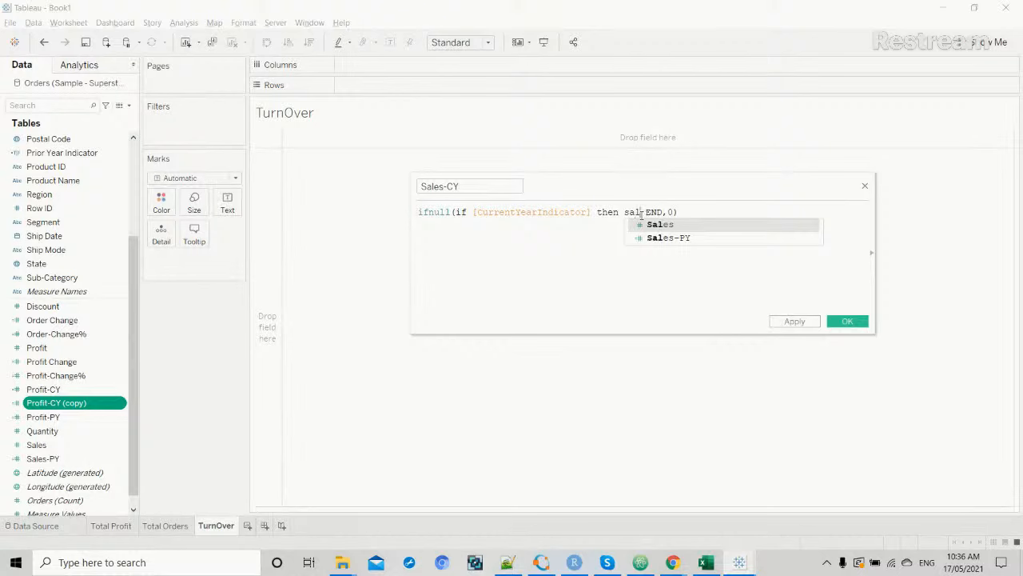
key(Return)
click(710, 212)
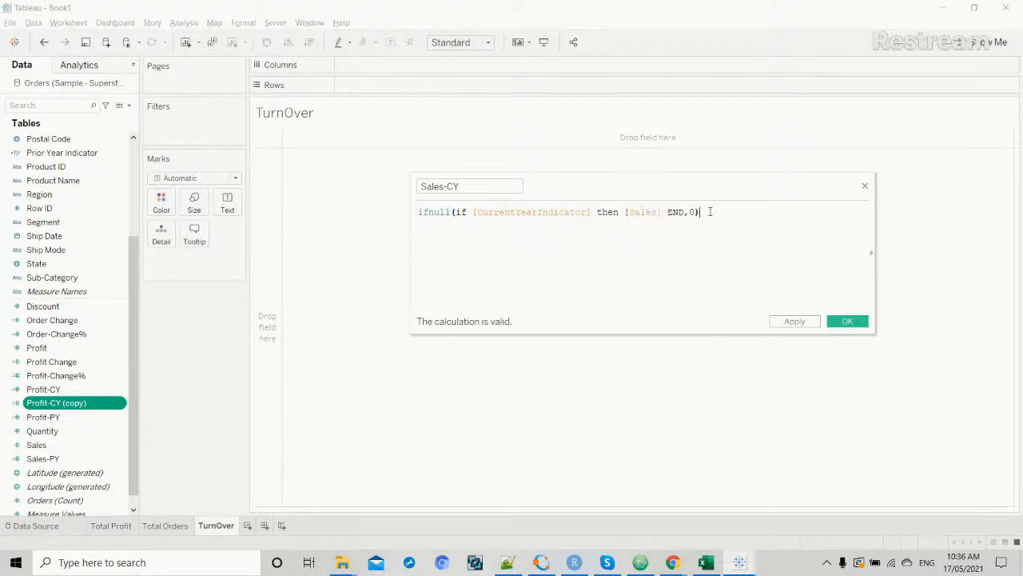
click(813, 323)
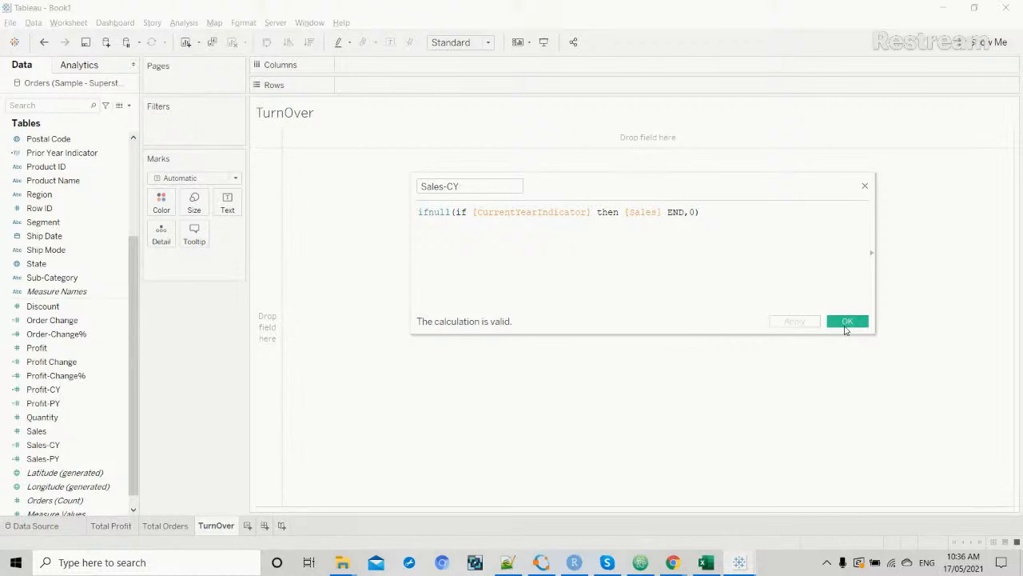
click(846, 324)
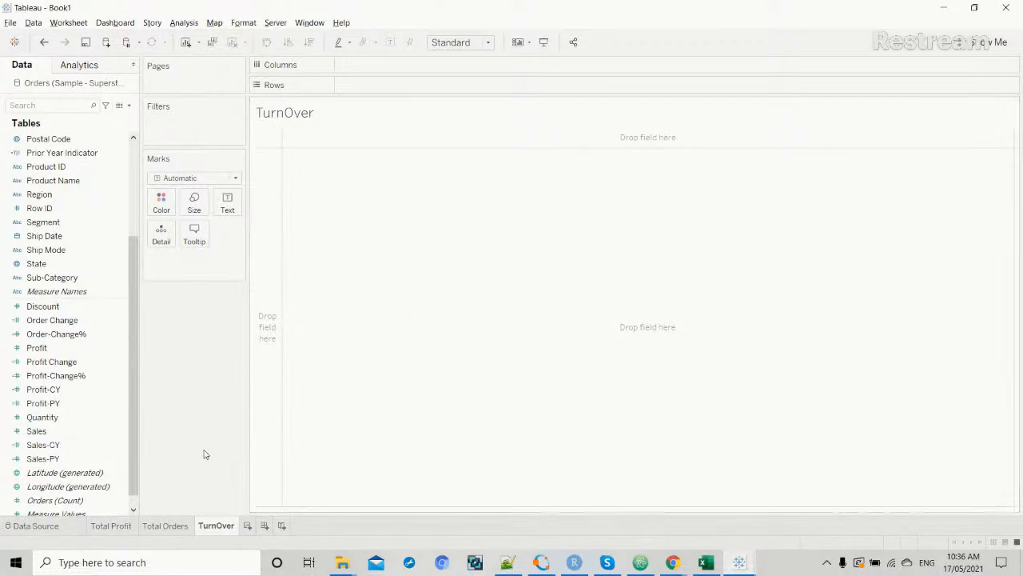
Start a new calculated field and name it Profit Ratio.
scroll(132, 356, up, 2)
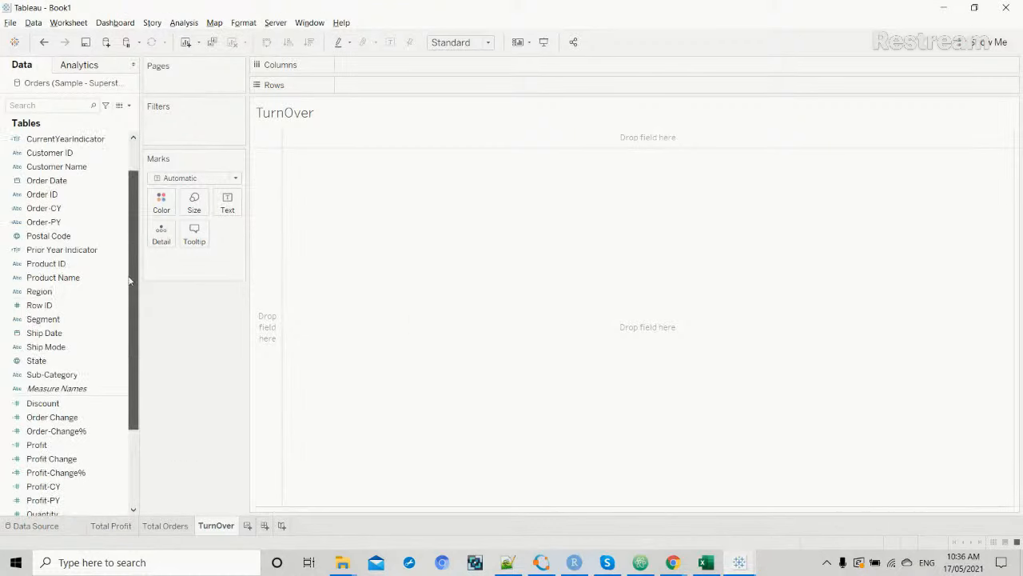
scroll(128, 359, down, 3)
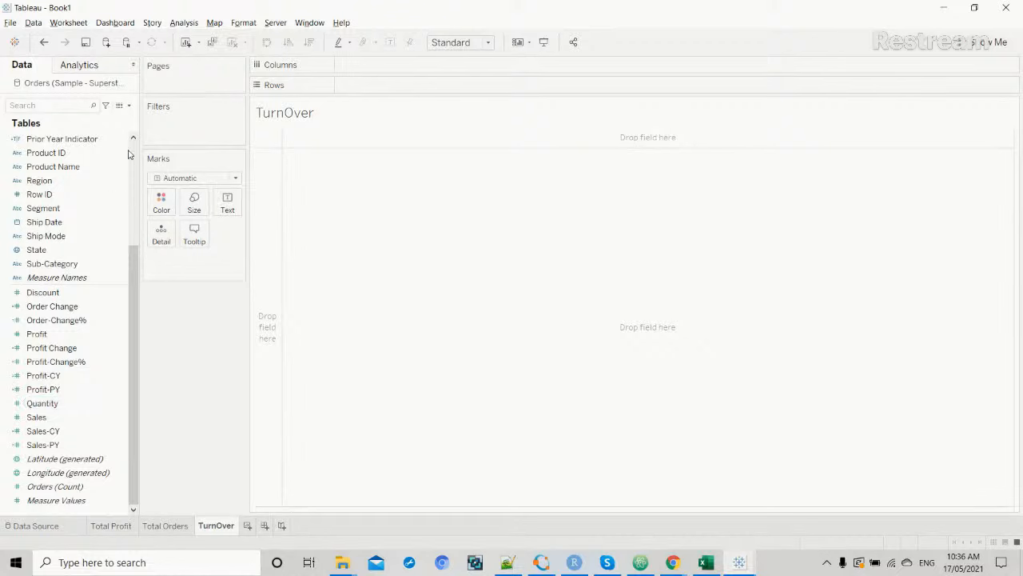
click(129, 106)
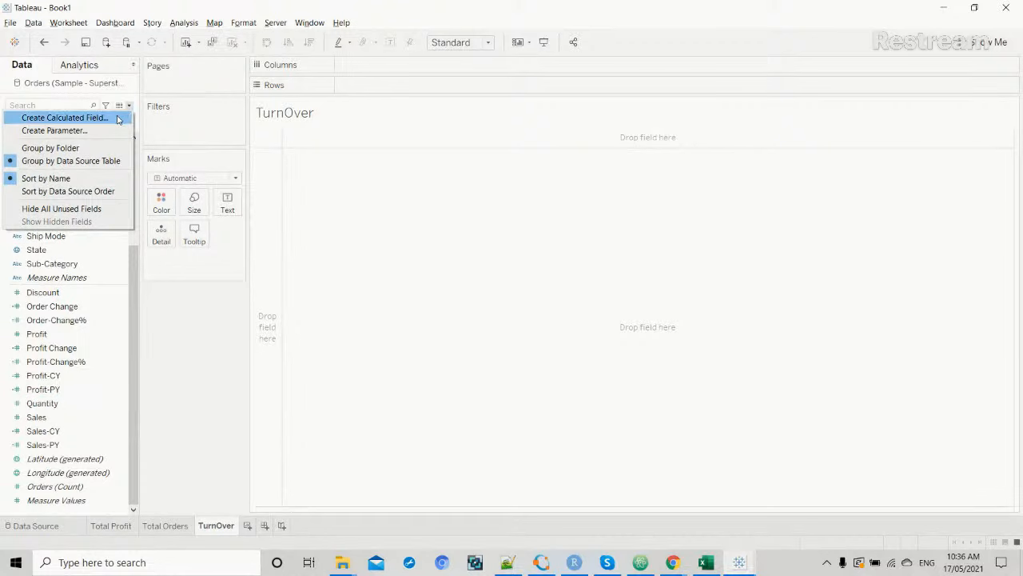
click(120, 118)
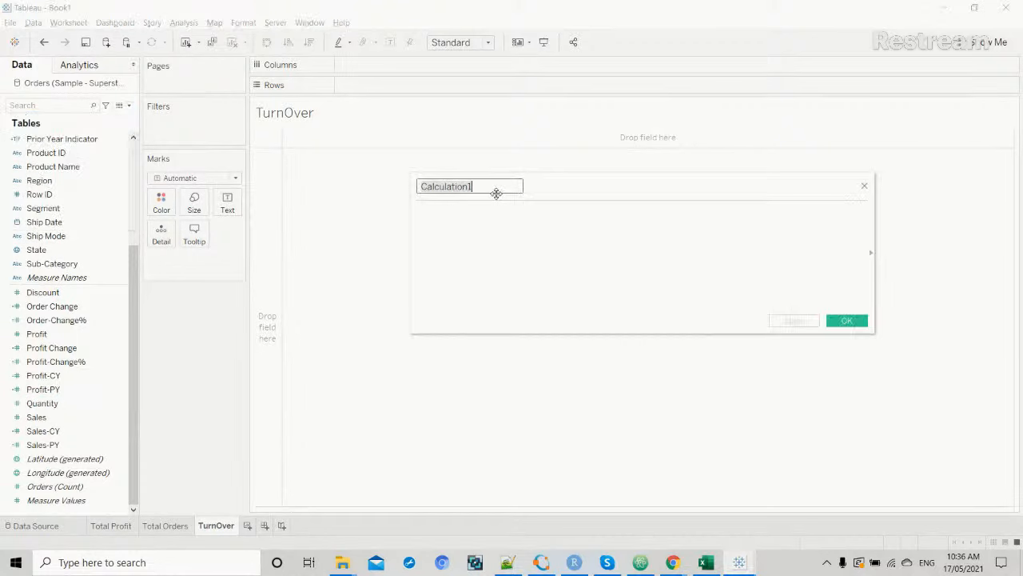
text(Profit Ratio)
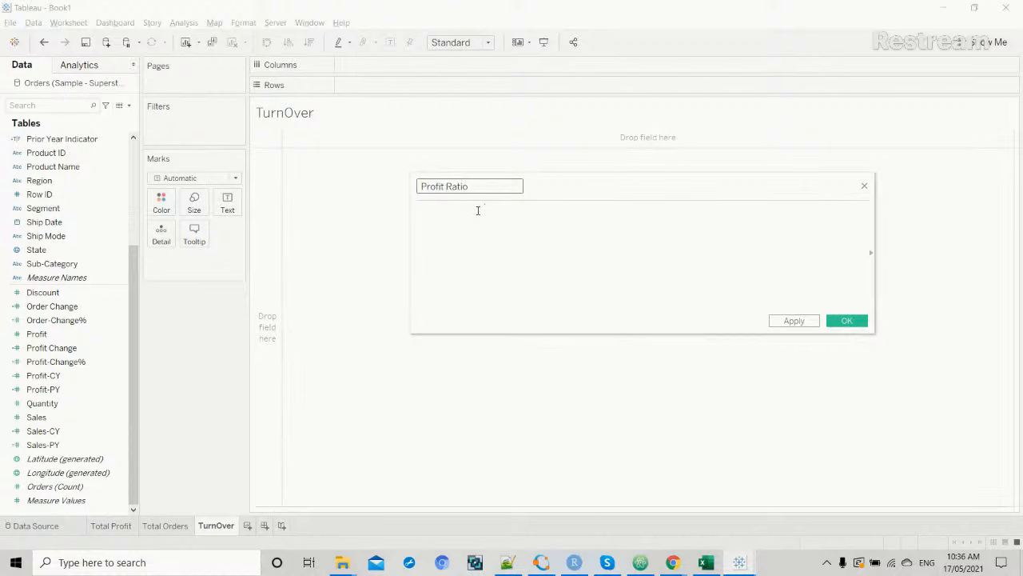
Enter the formula sum([Profit-PY])/sum([Profit-PY]) for the Profit Ratio field and apply it.
click(468, 218)
text(sum)
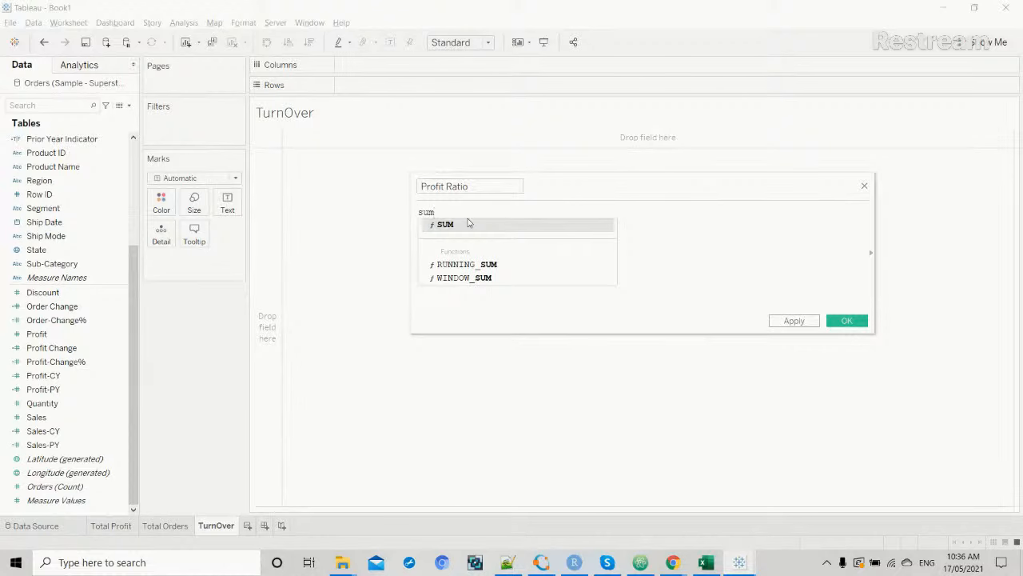
text((prof)
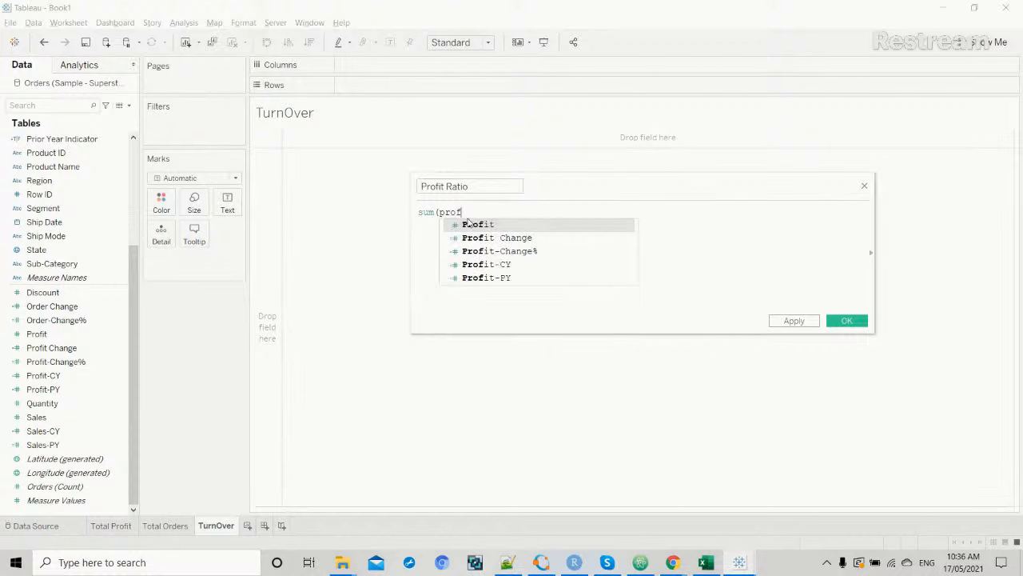
key(Down)
key(Down)
key(Down)
key(Down)
key(Return)
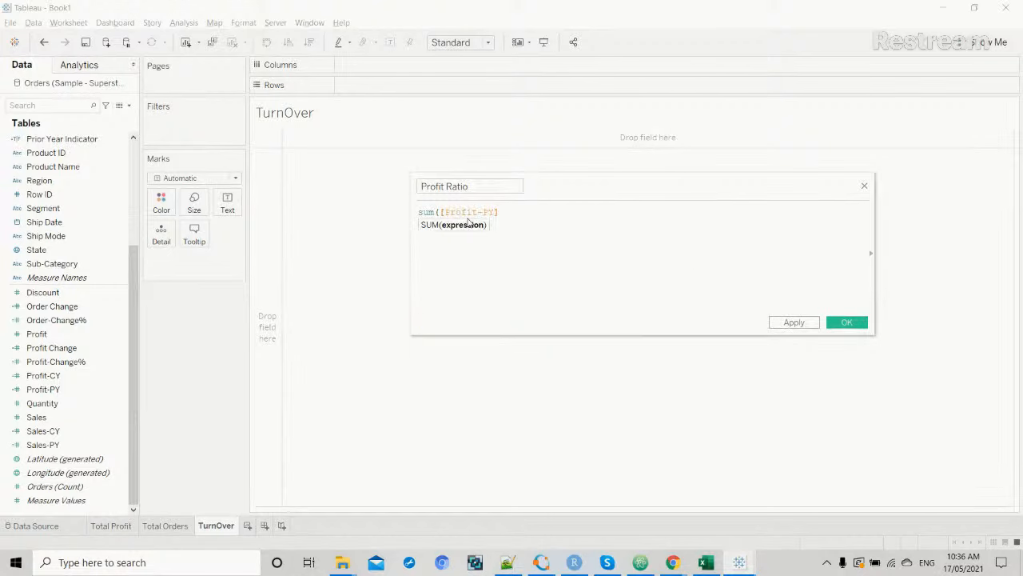
text()/sum(prof)
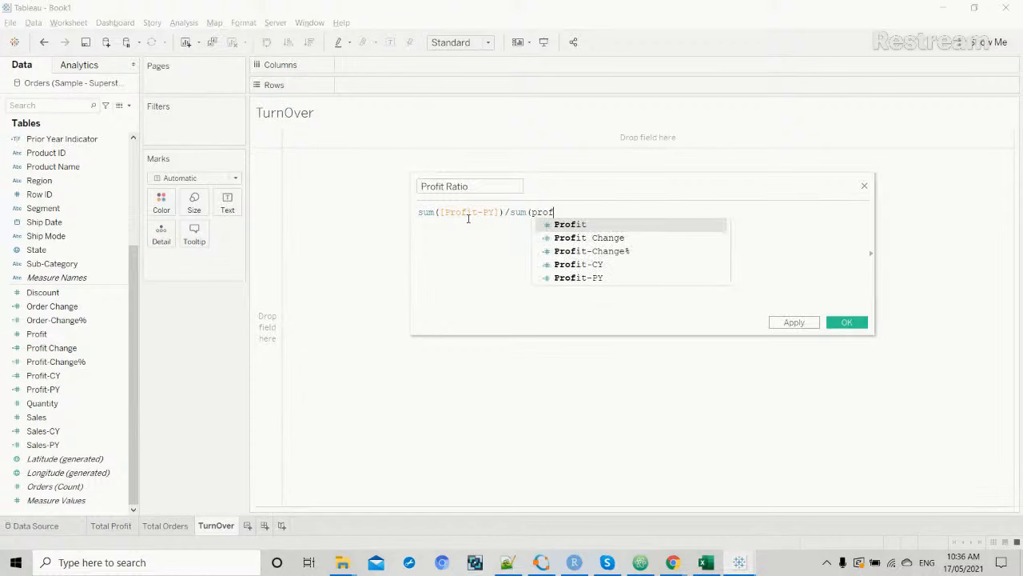
key(Down)
key(Down)
key(Down)
key(Down)
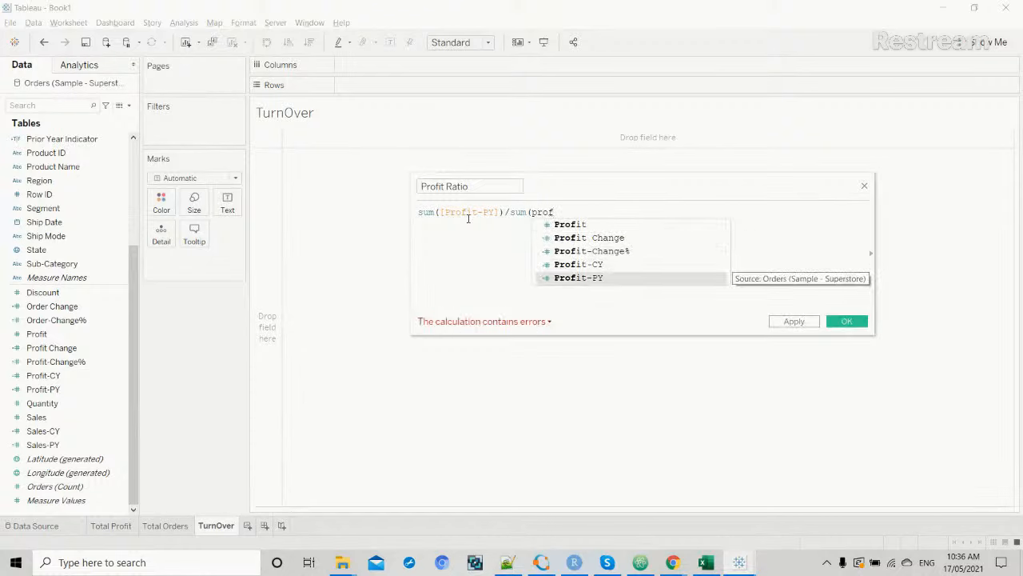
key(Return)
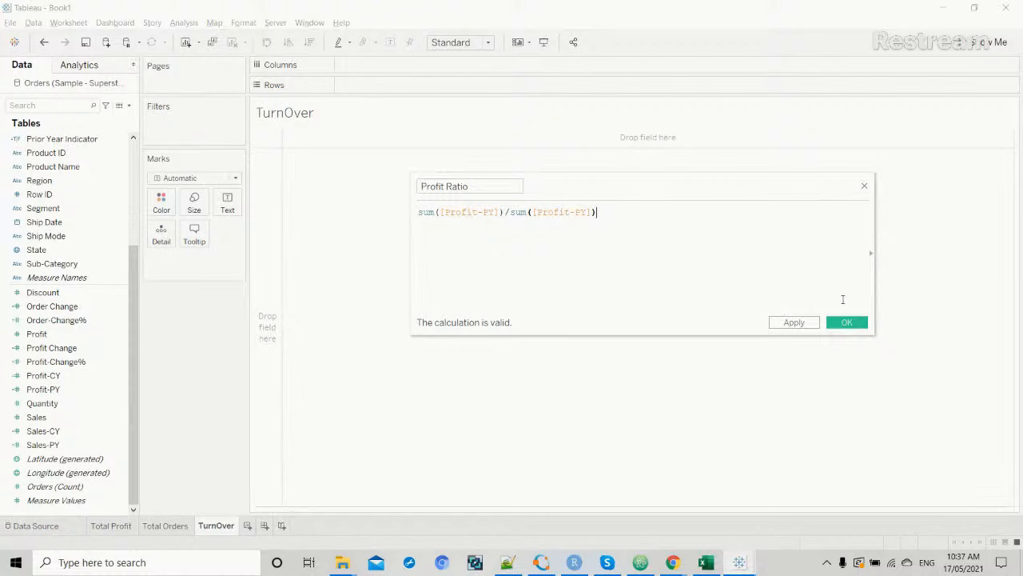
click(805, 326)
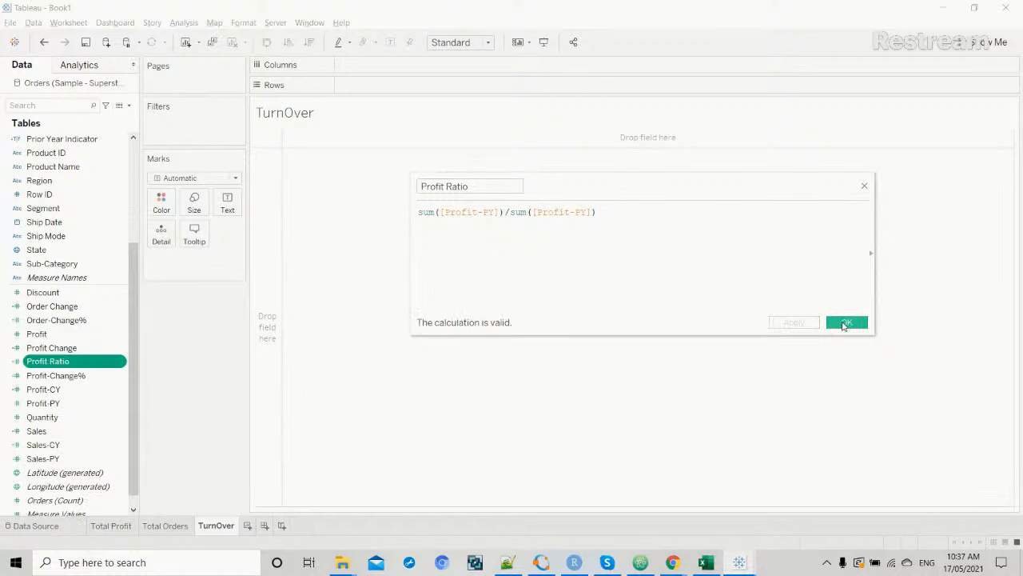
Save the Profit Ratio calculation and place the field on Columns of the TurnOver sheet as a discrete value.
click(844, 324)
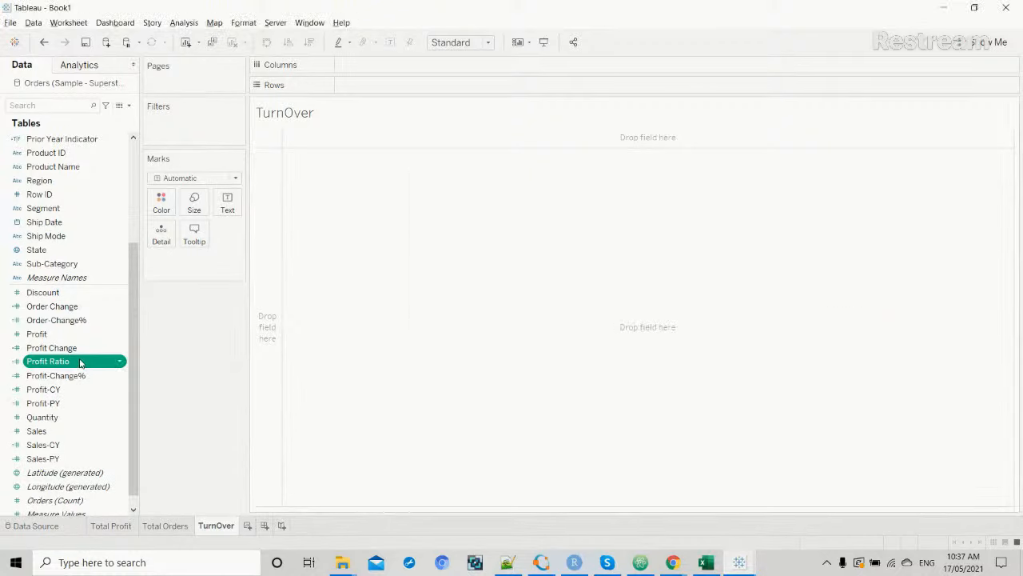
drag(79, 362, 406, 68)
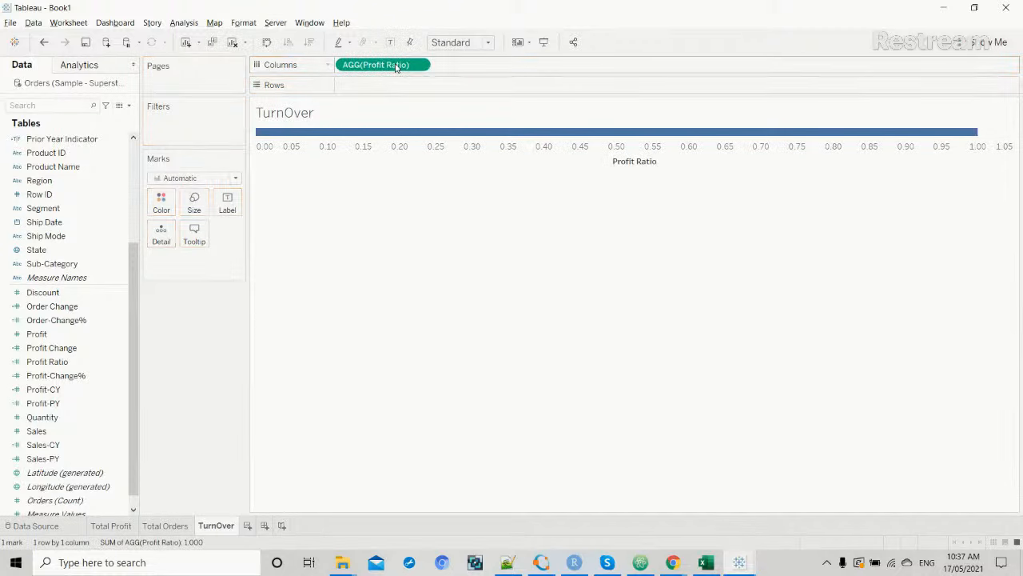
click(421, 66)
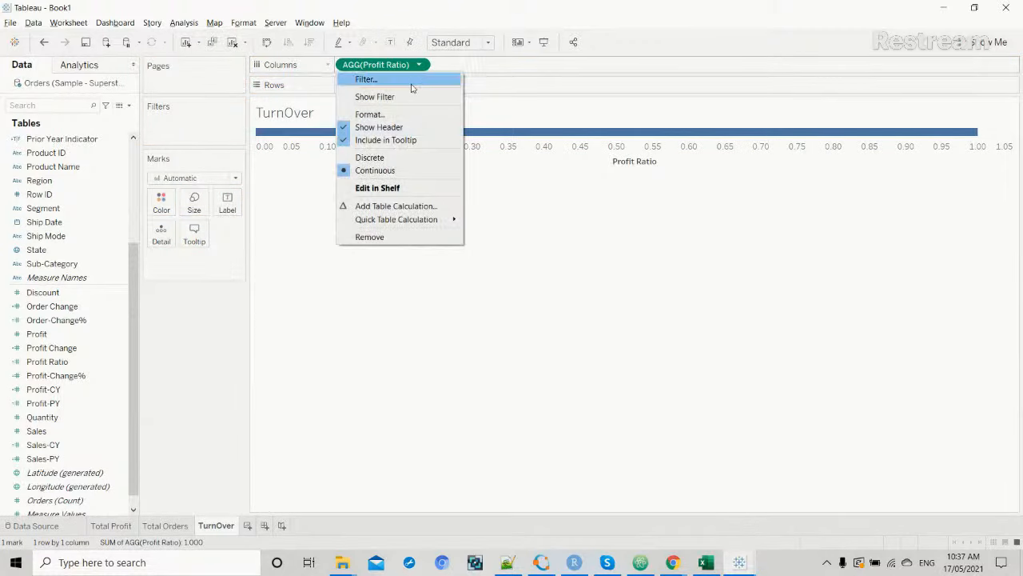
click(386, 158)
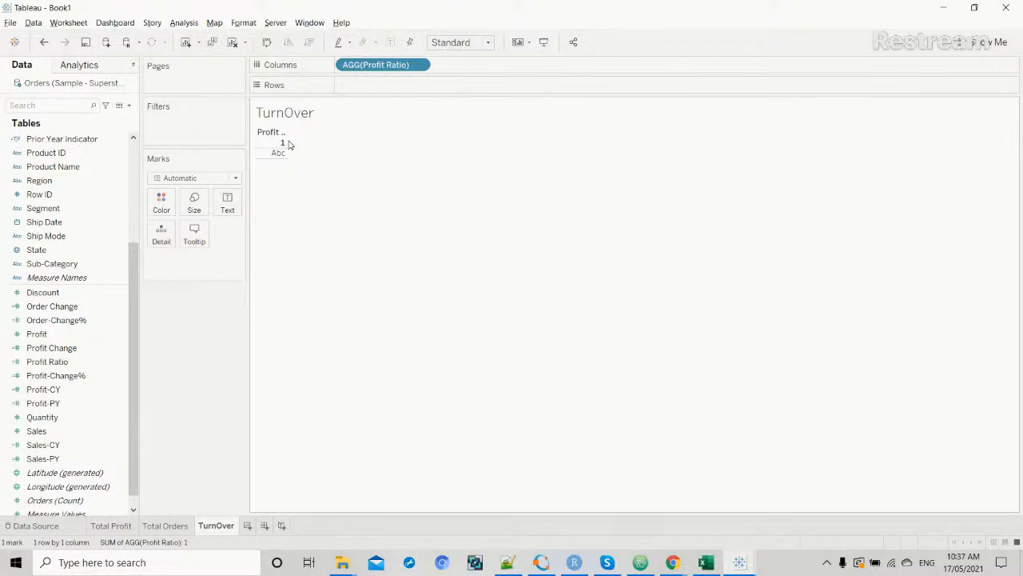
Switch to the Interactive_dashboard_F workbook, check its Profit Ratio formula, and close the calculation.
click(741, 561)
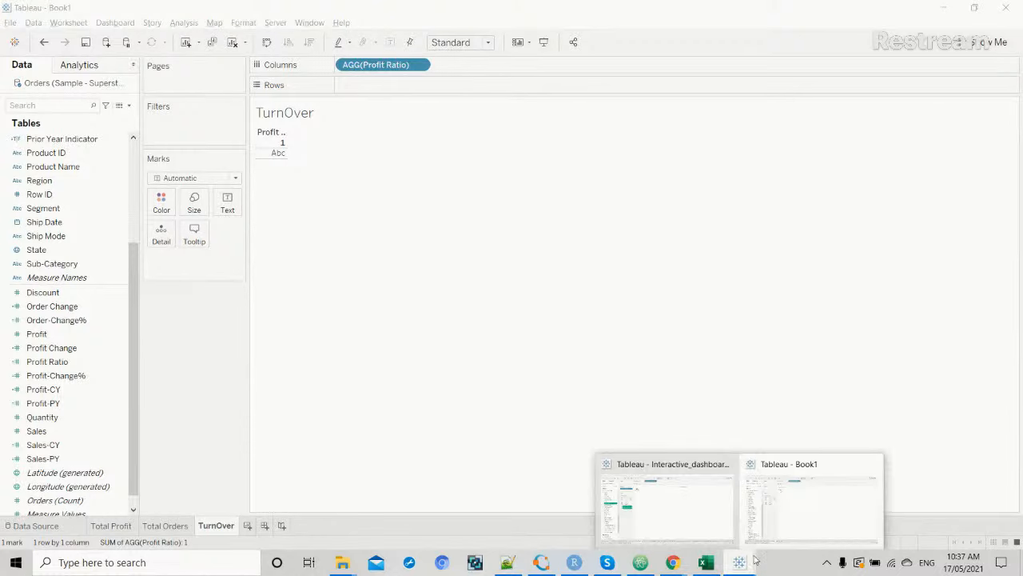
mouse_move(695, 510)
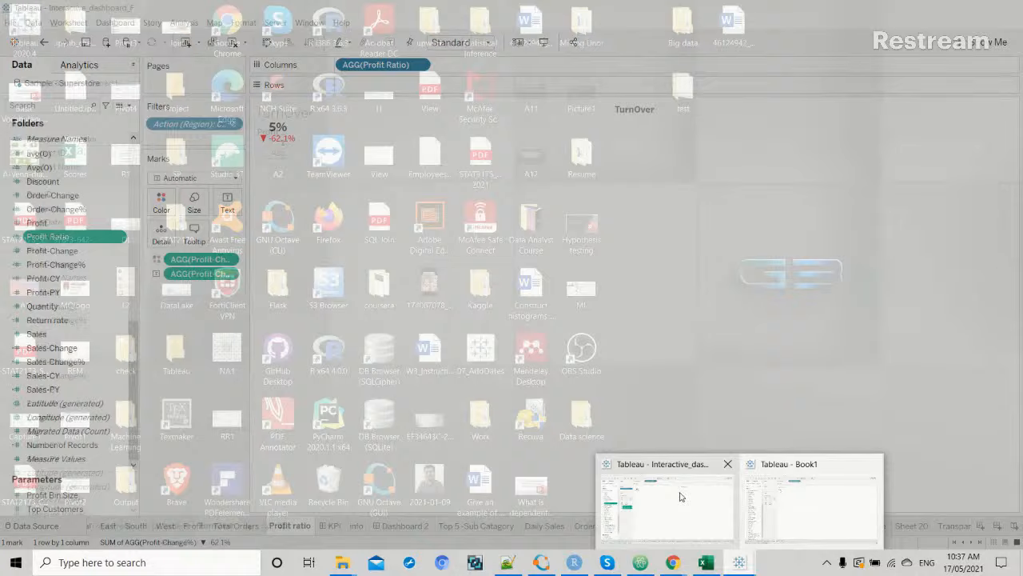
click(681, 497)
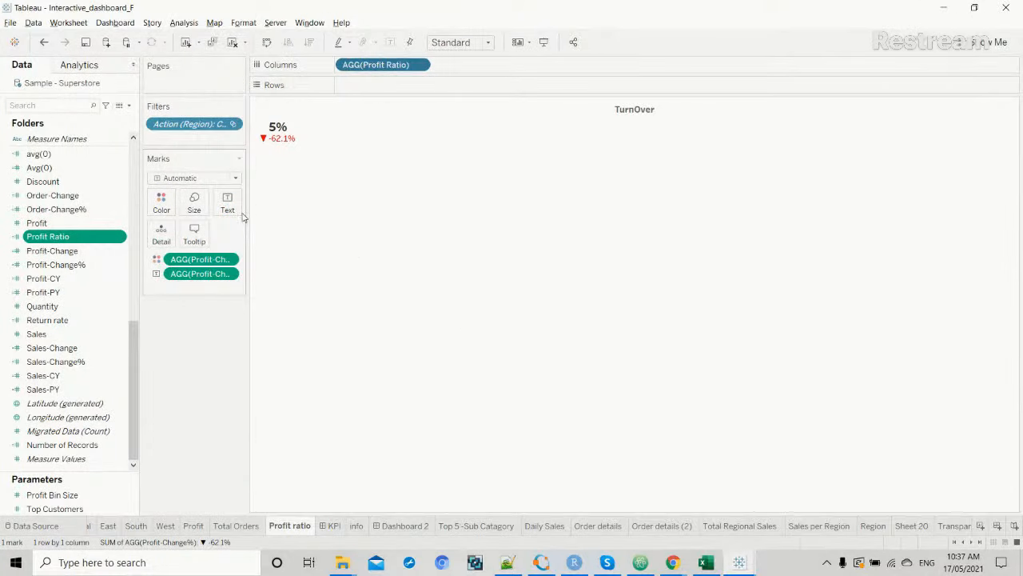
click(119, 240)
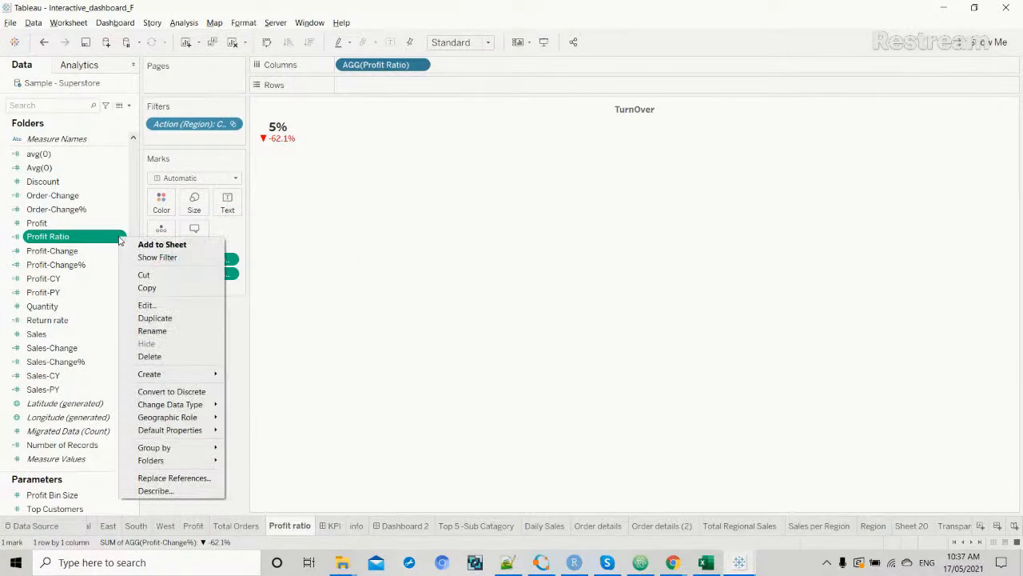
click(182, 305)
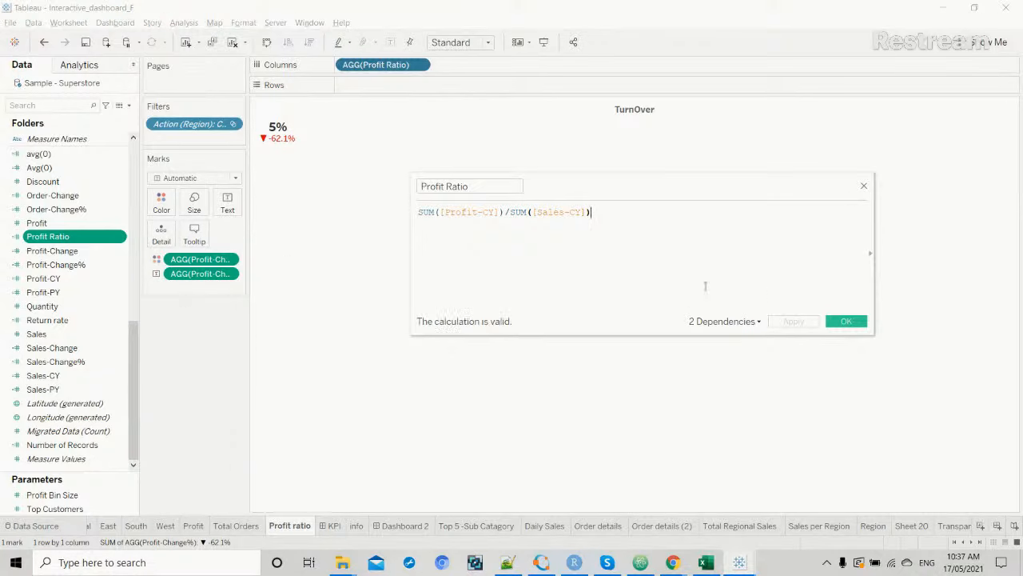
click(846, 322)
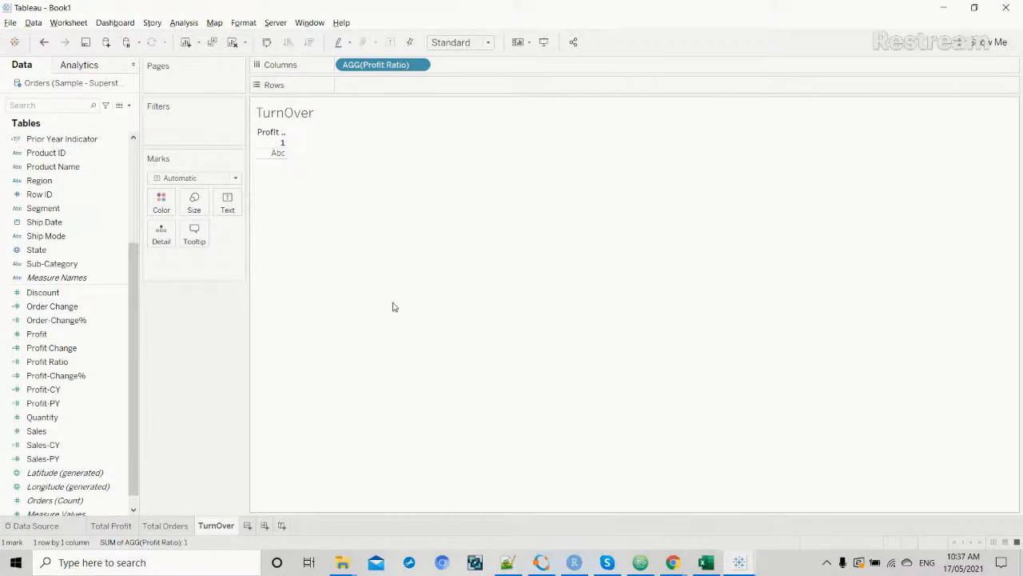
Format the Profit Ratio header number as a percentage with 0 decimal places.
click(283, 143)
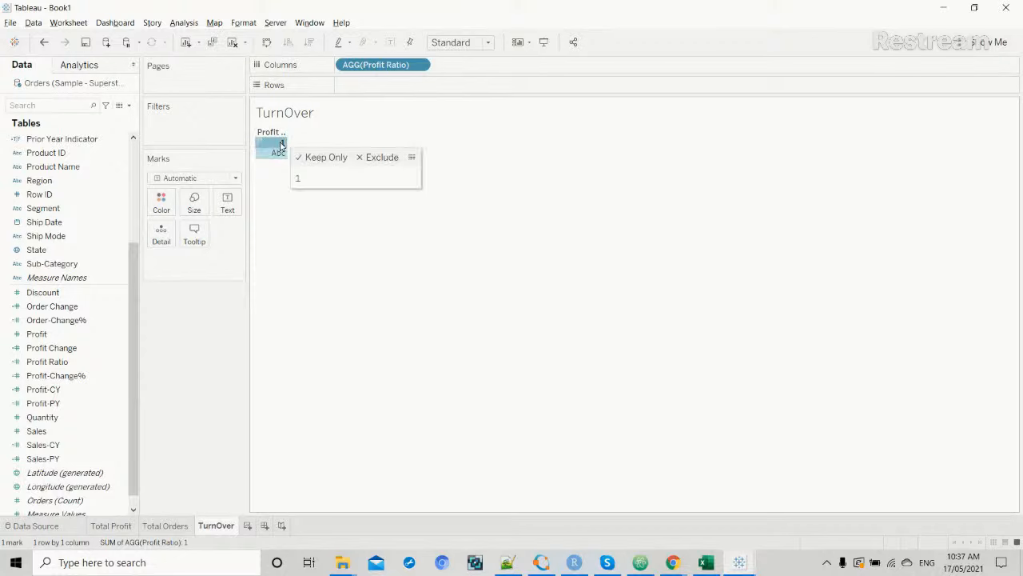
right_click(281, 145)
click(310, 195)
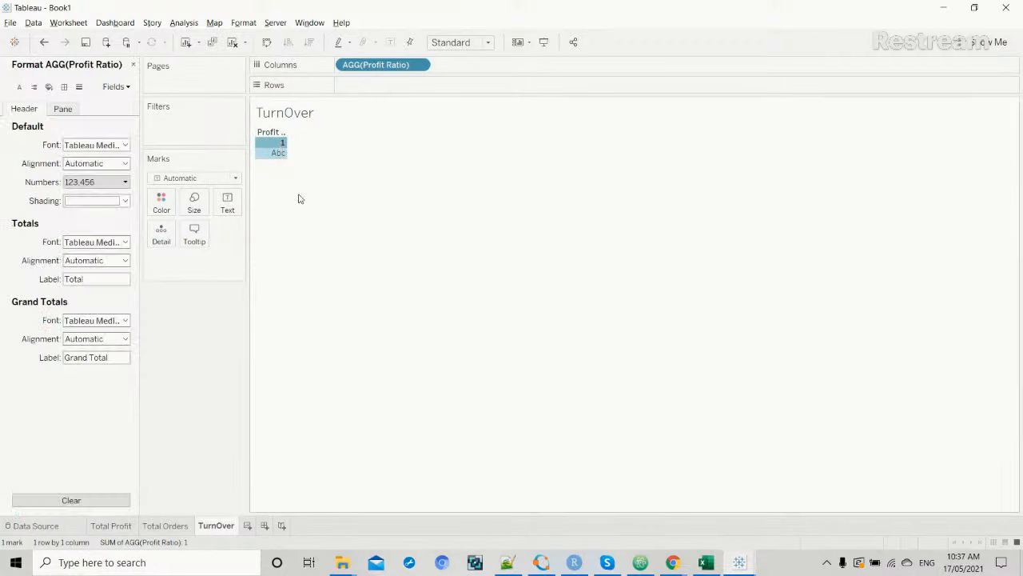
click(124, 182)
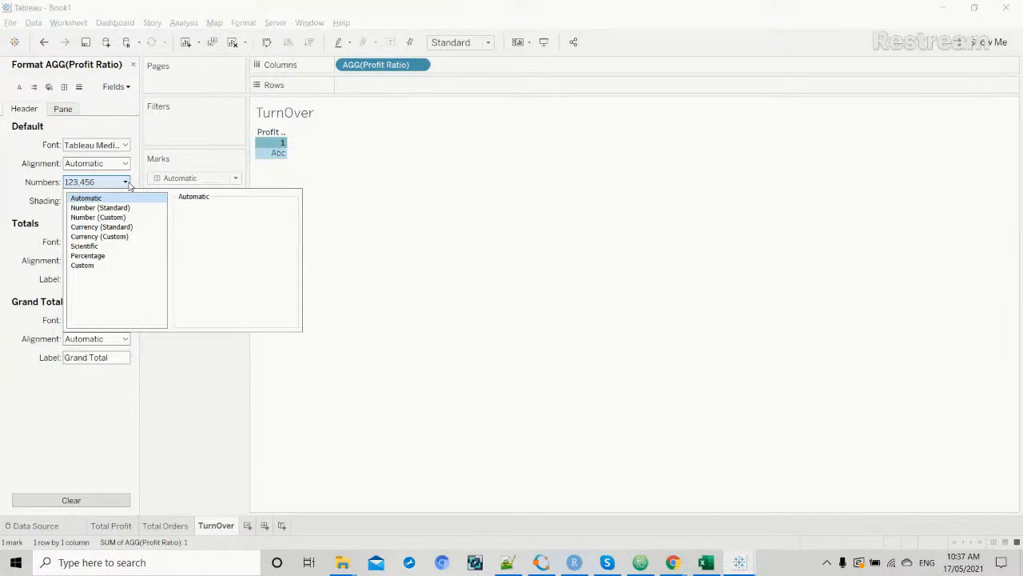
click(88, 256)
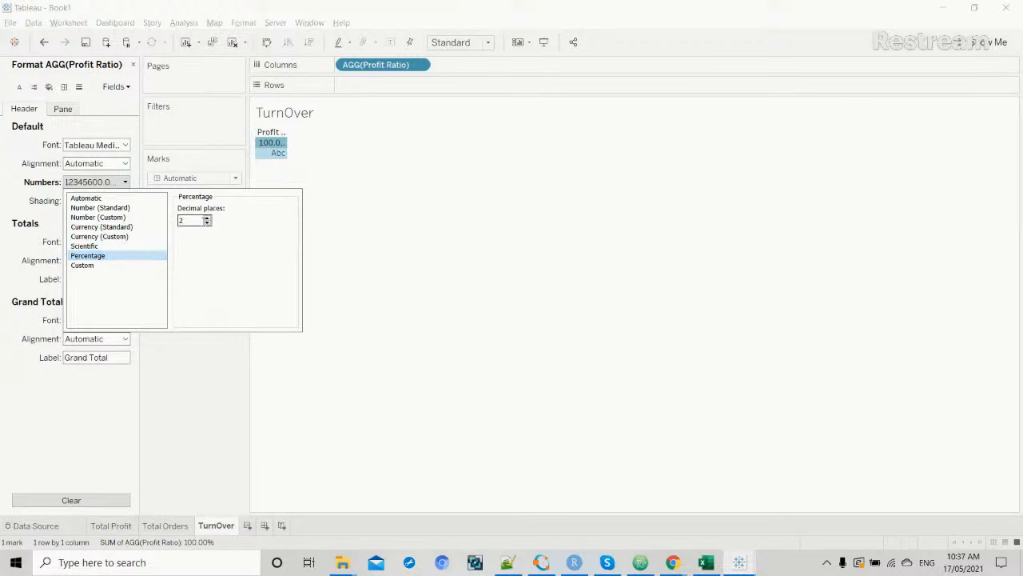
click(206, 223)
click(414, 176)
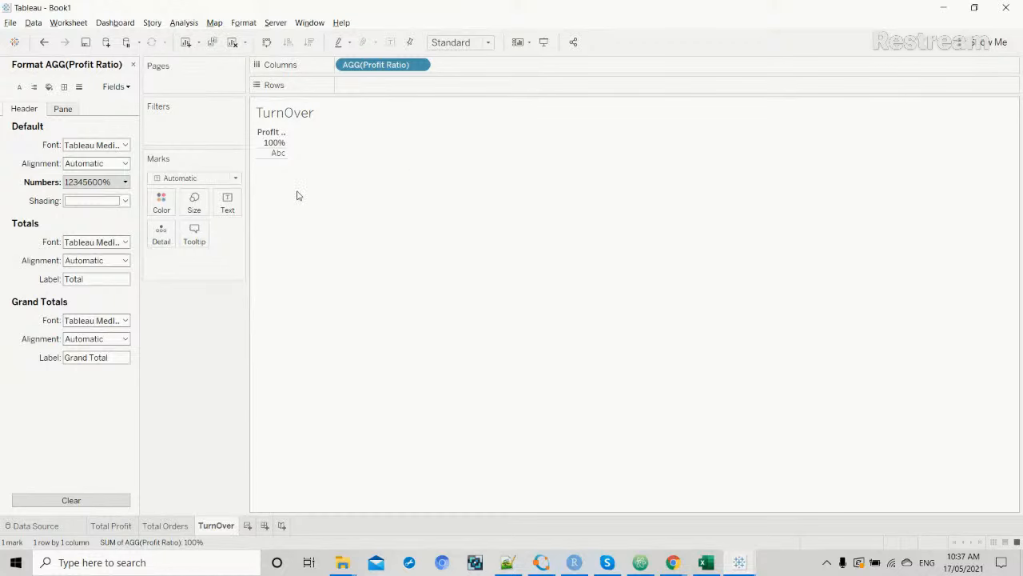
click(134, 67)
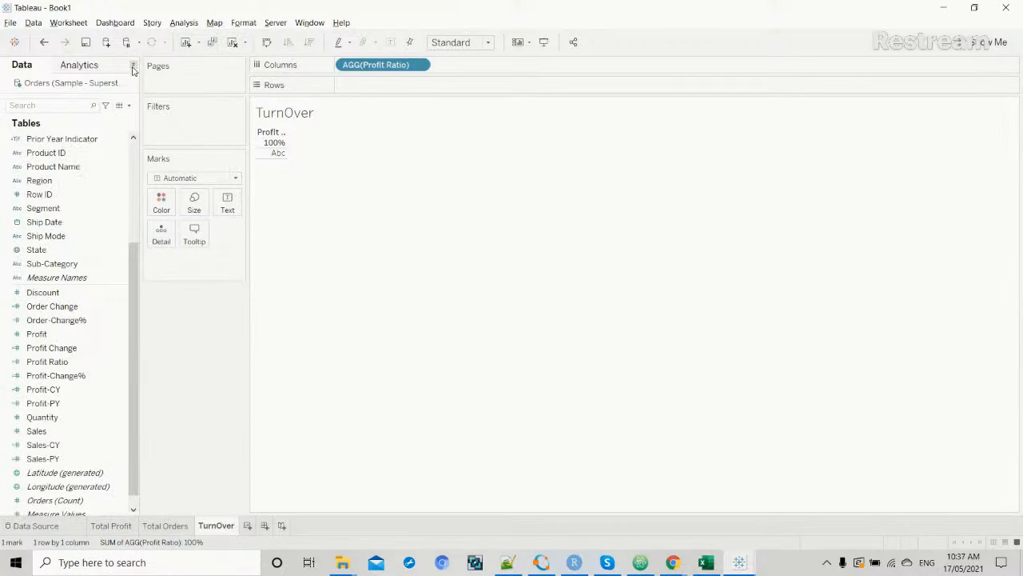
Show Profit-Change% as the mark's text and also use it for the mark's color.
scroll(78, 372, down, 1)
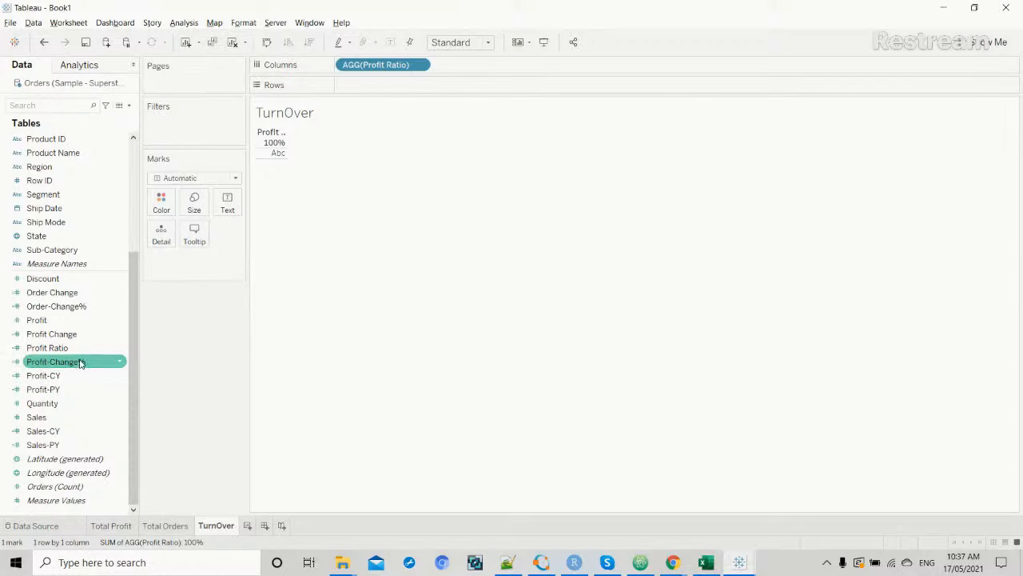
drag(80, 364, 227, 207)
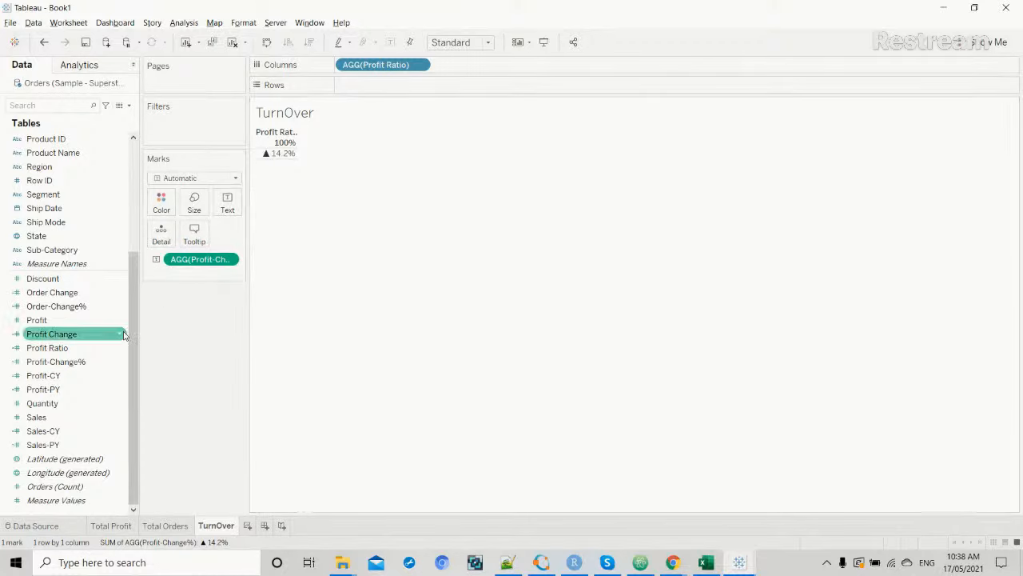
drag(80, 361, 160, 201)
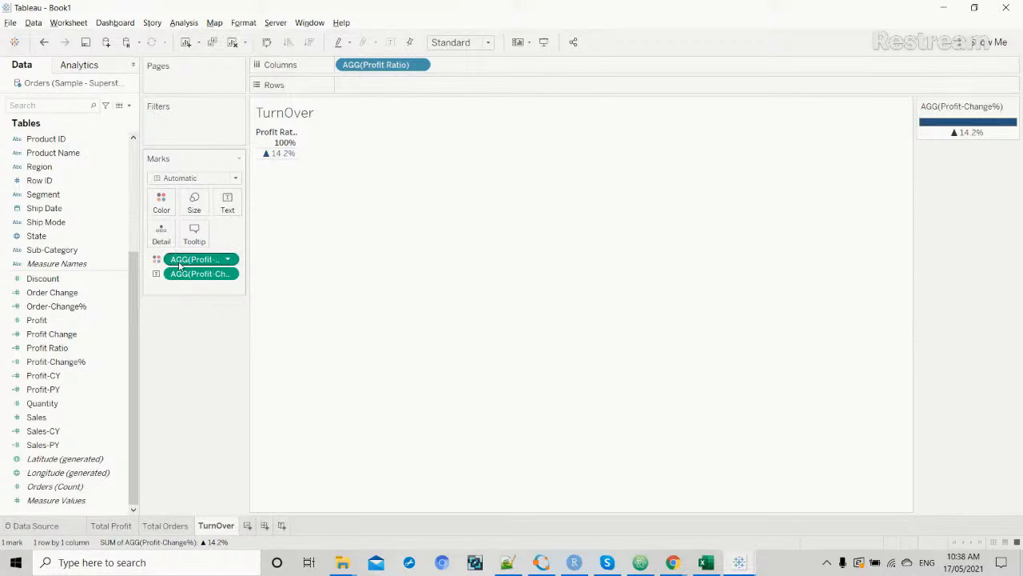
Set the Profit-Change% colors to a Custom Diverging palette with 2 stepped colors.
click(160, 199)
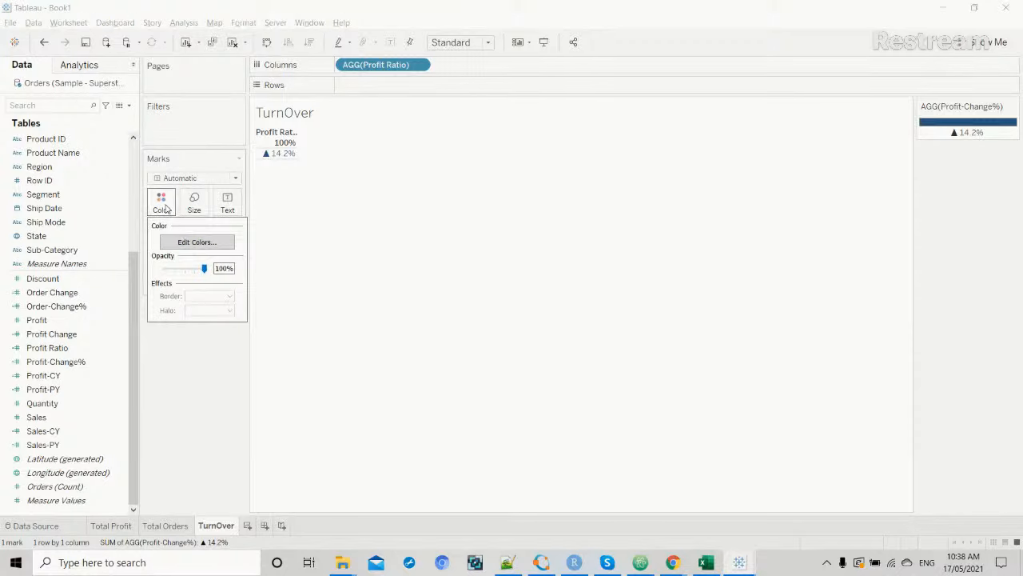
click(197, 241)
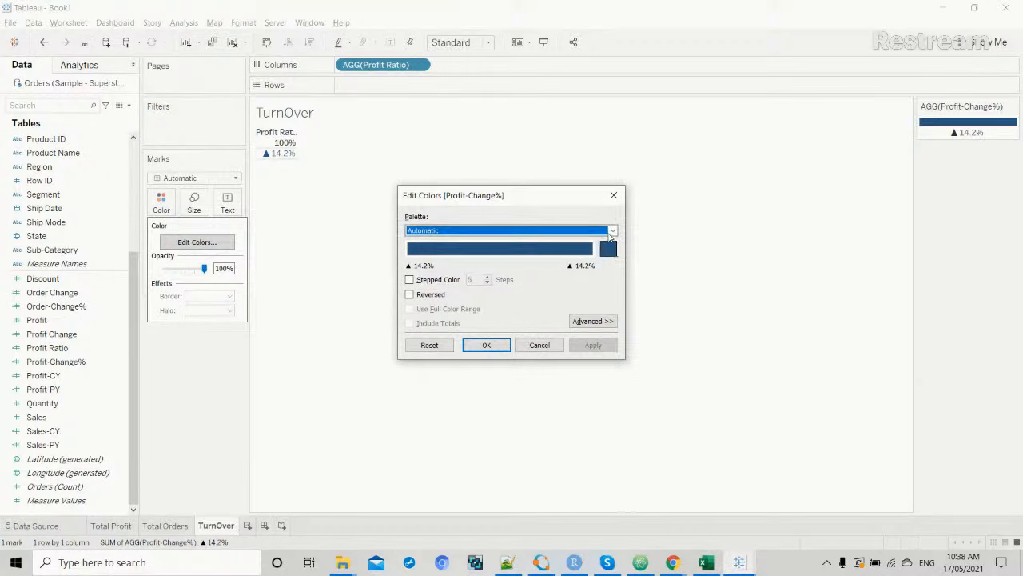
click(612, 231)
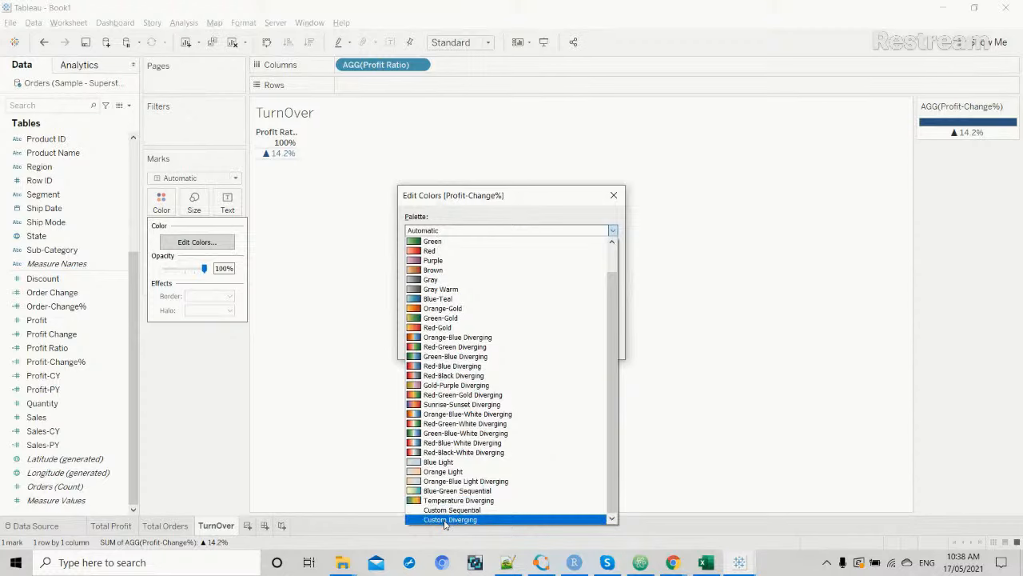
click(447, 520)
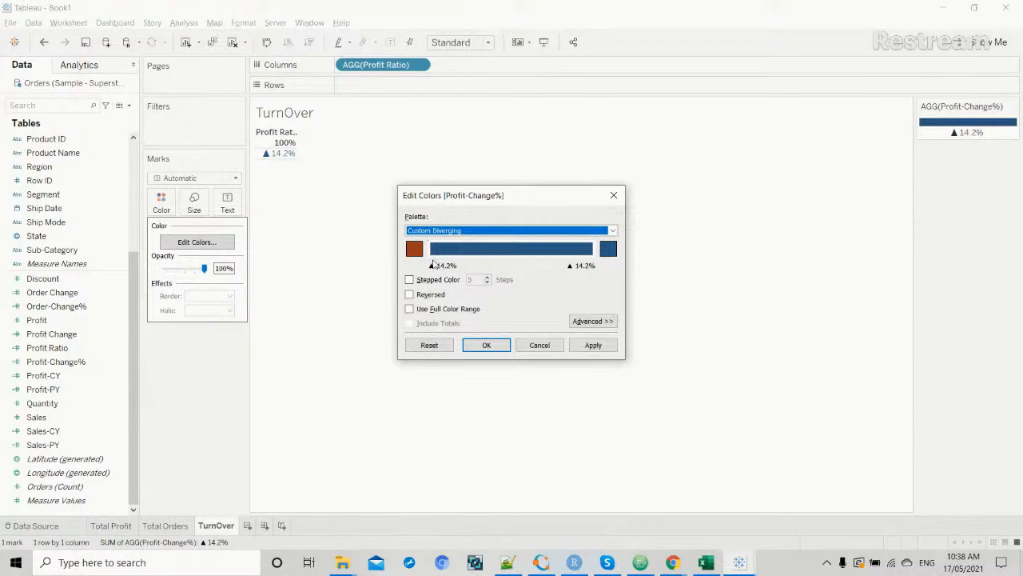
click(409, 279)
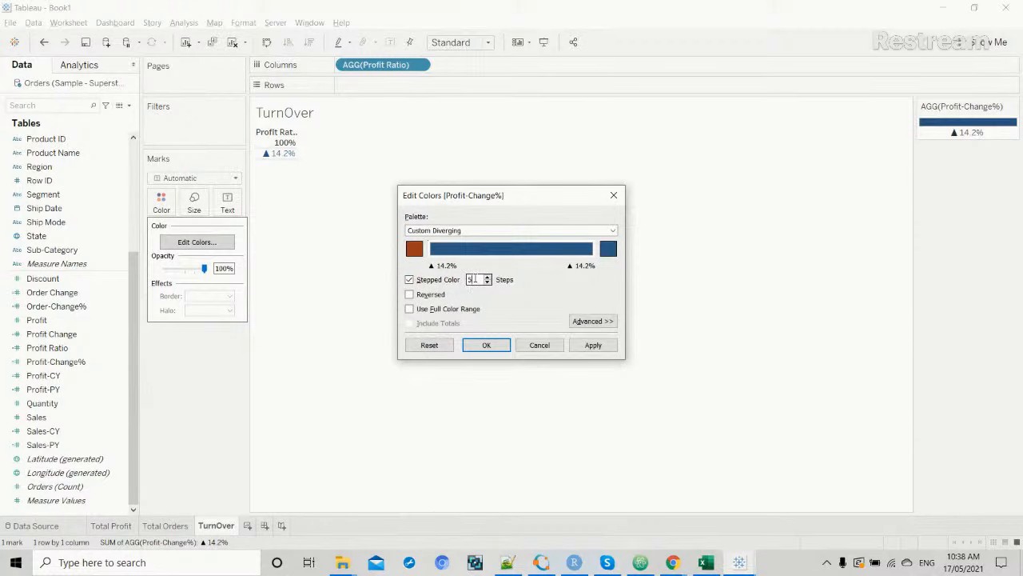
text(2)
Set the palette's high-end color to green and its center value to 0.
click(609, 250)
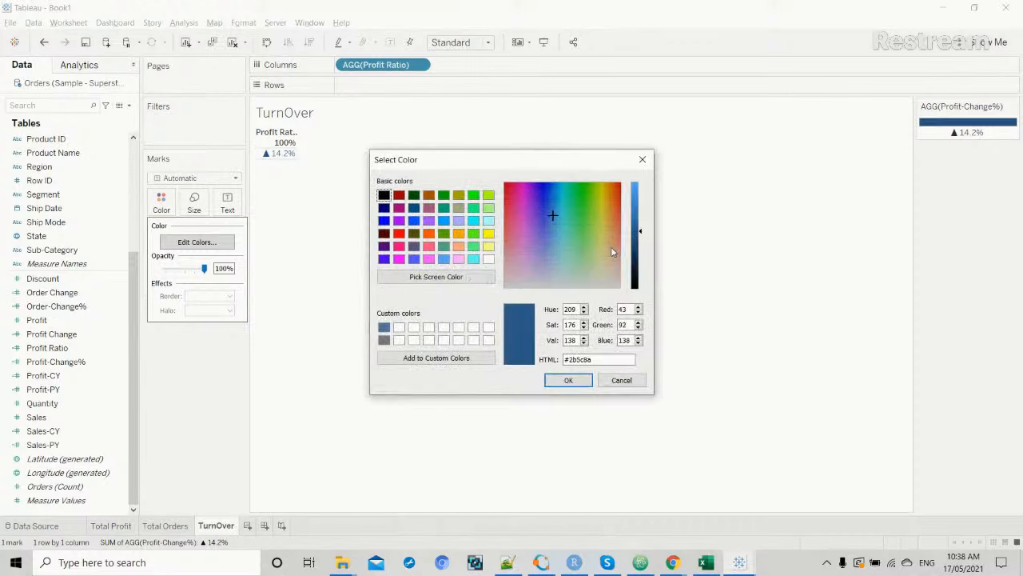
click(444, 196)
click(567, 380)
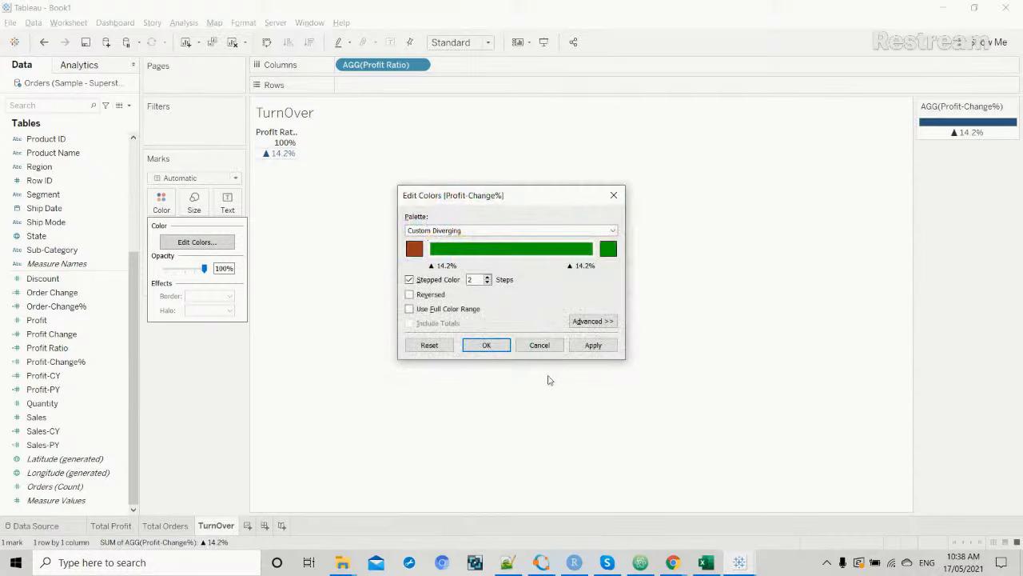
click(593, 321)
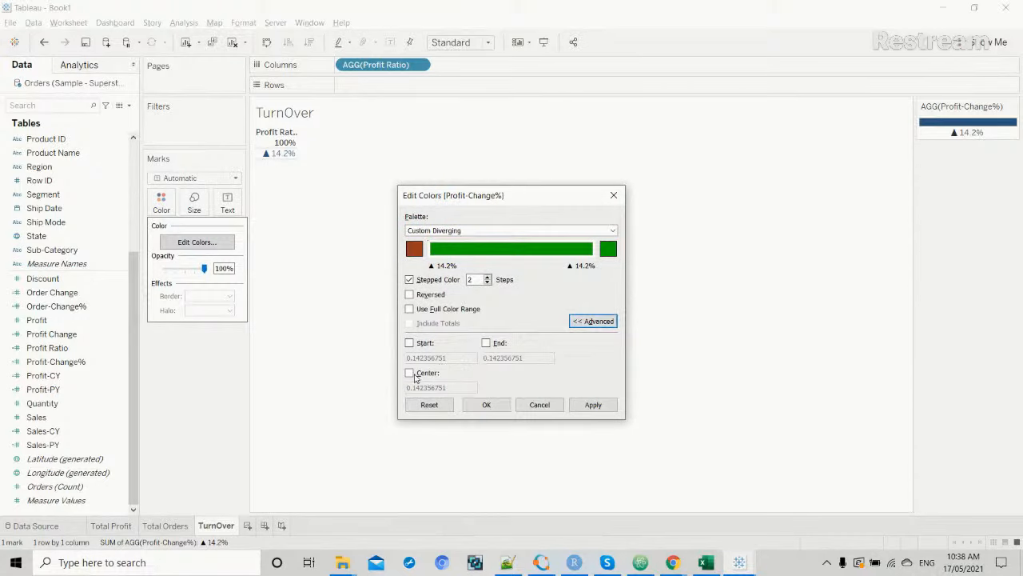
click(409, 373)
drag(453, 387, 394, 391)
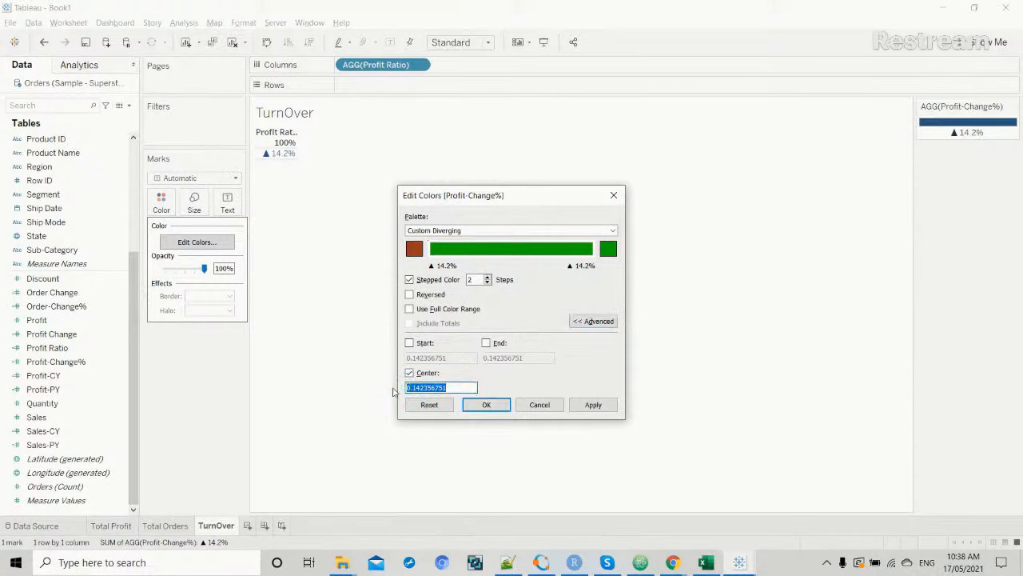
text(0)
Set the palette's low-end color to red and apply the color changes.
click(419, 247)
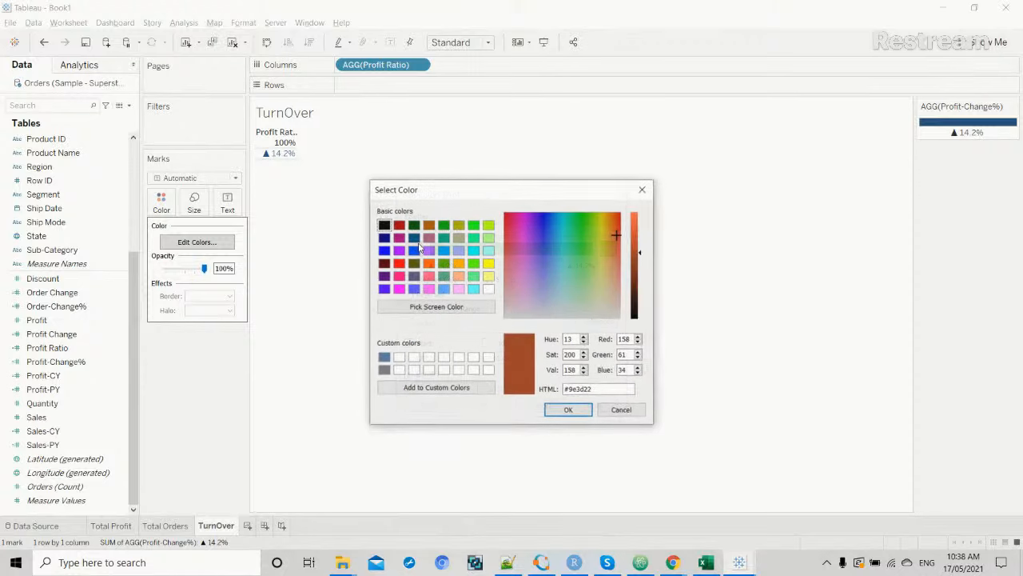
click(399, 263)
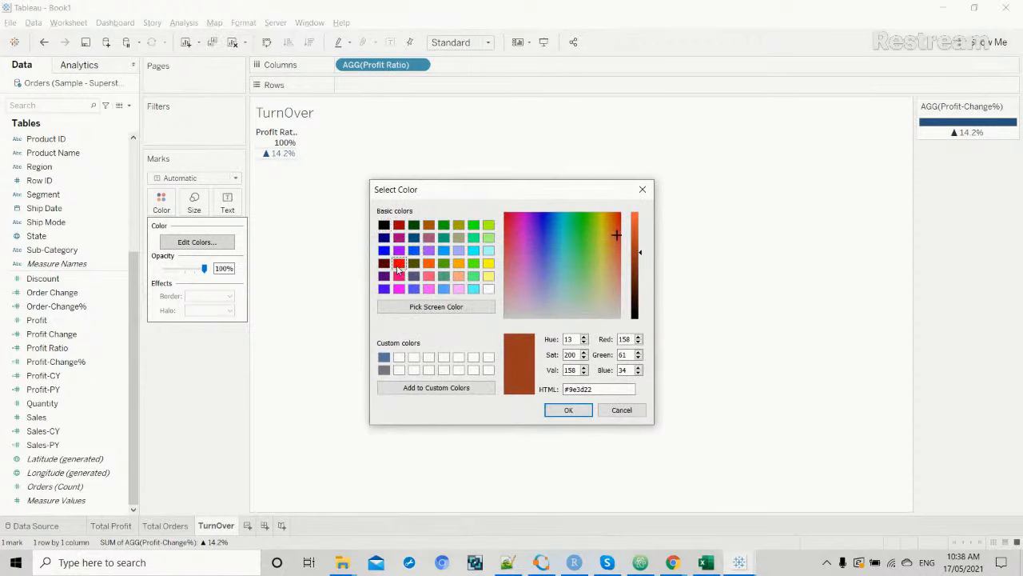
click(575, 411)
click(584, 409)
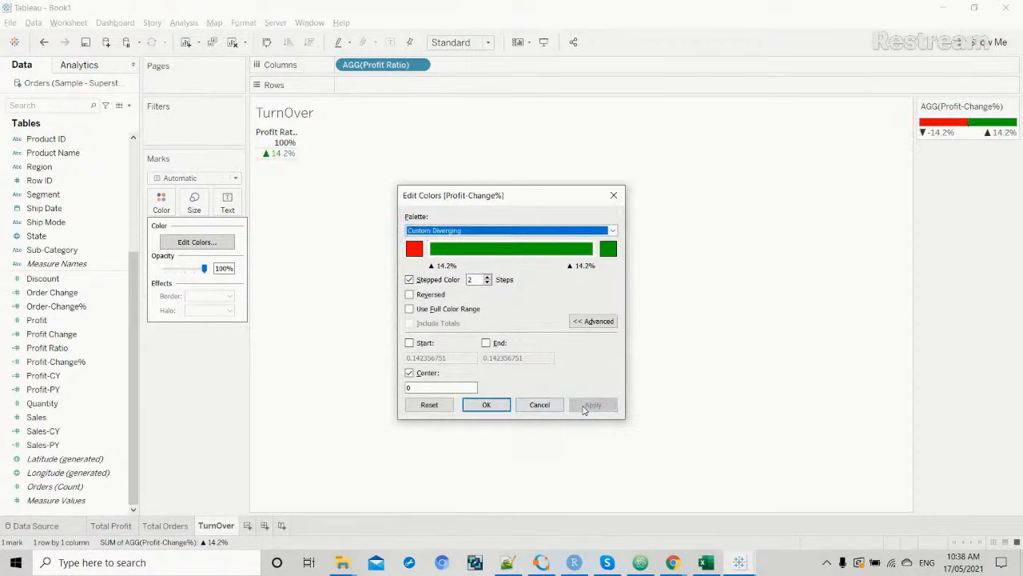
click(480, 405)
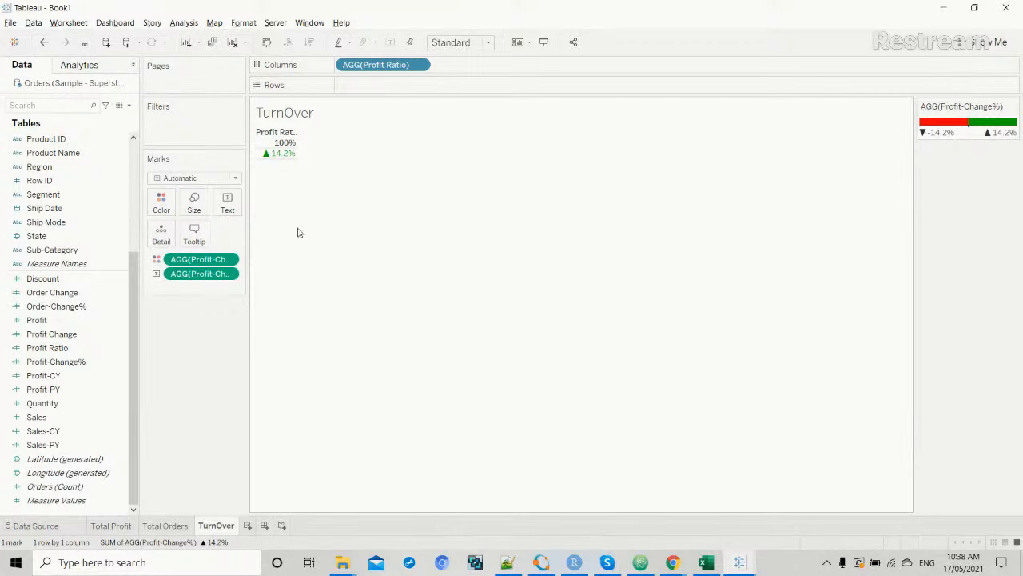
Hide the Profit Ratio field label above the value and set the sheet's row divider pane border to None.
right_click(285, 138)
click(306, 152)
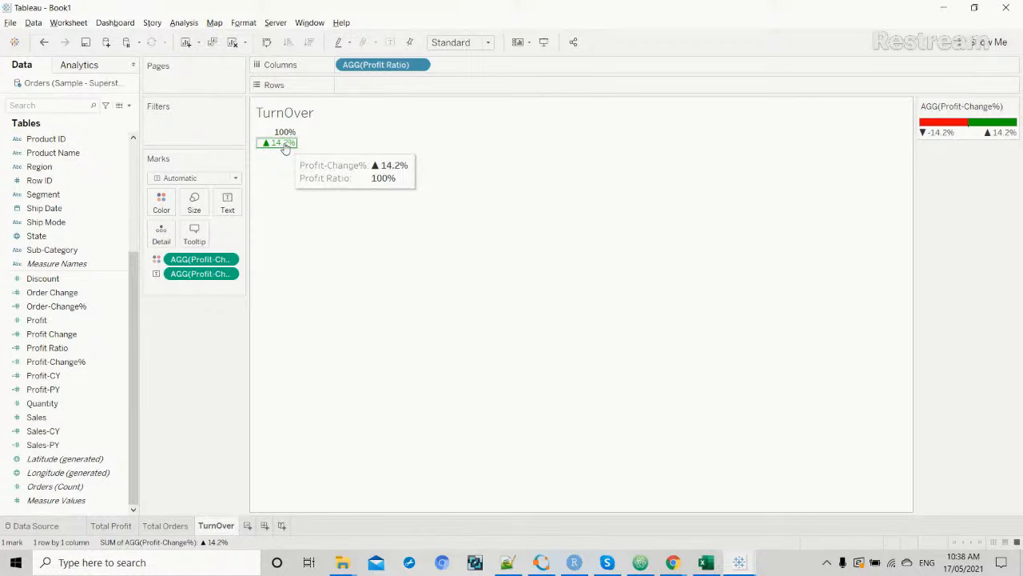
right_click(285, 148)
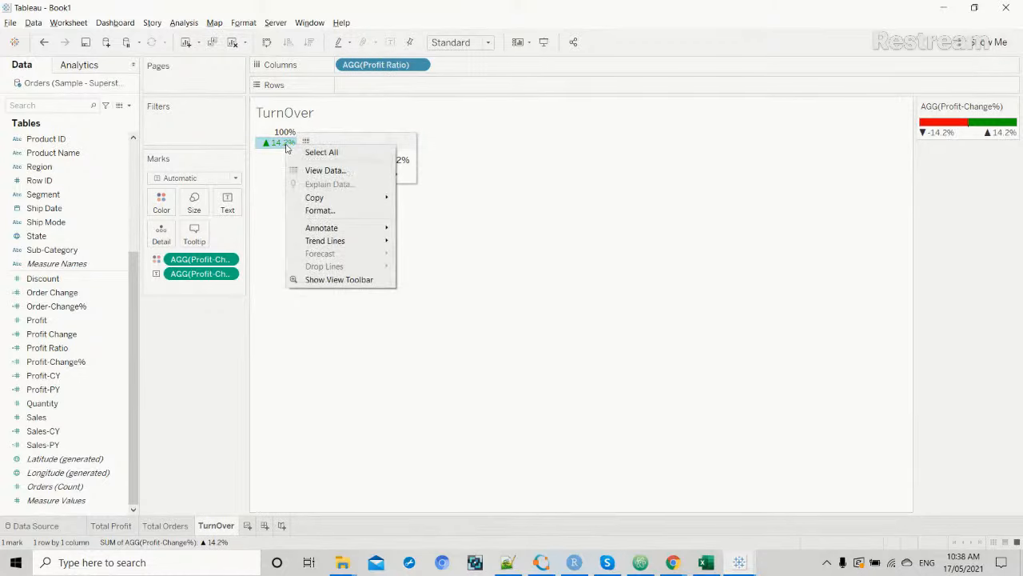
click(318, 211)
click(64, 87)
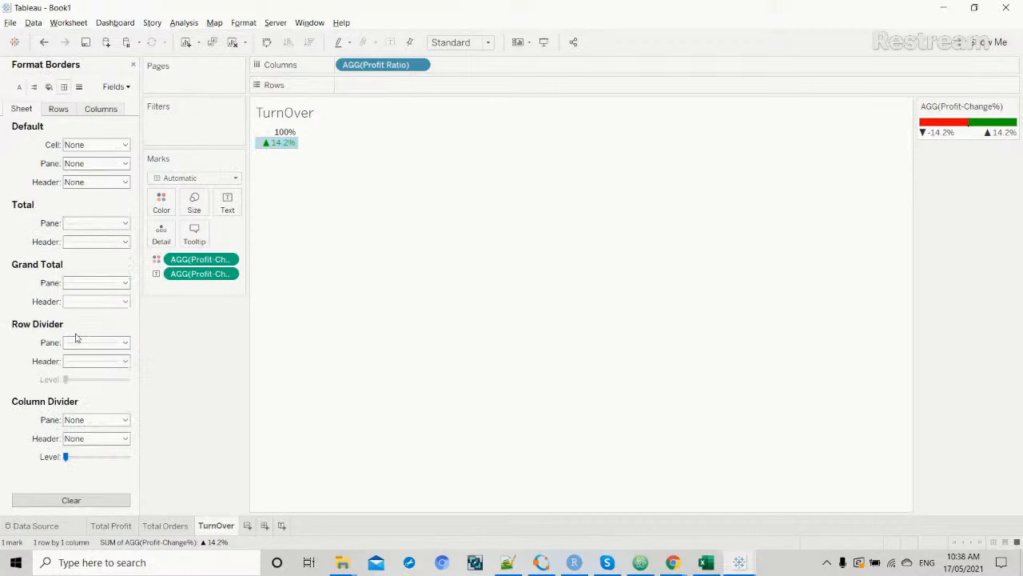
click(106, 342)
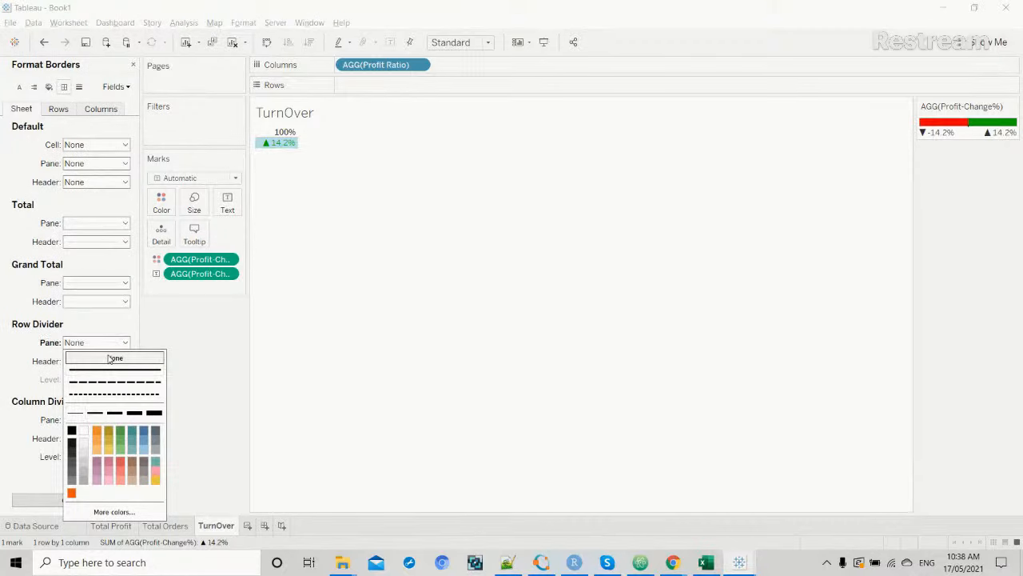
click(319, 254)
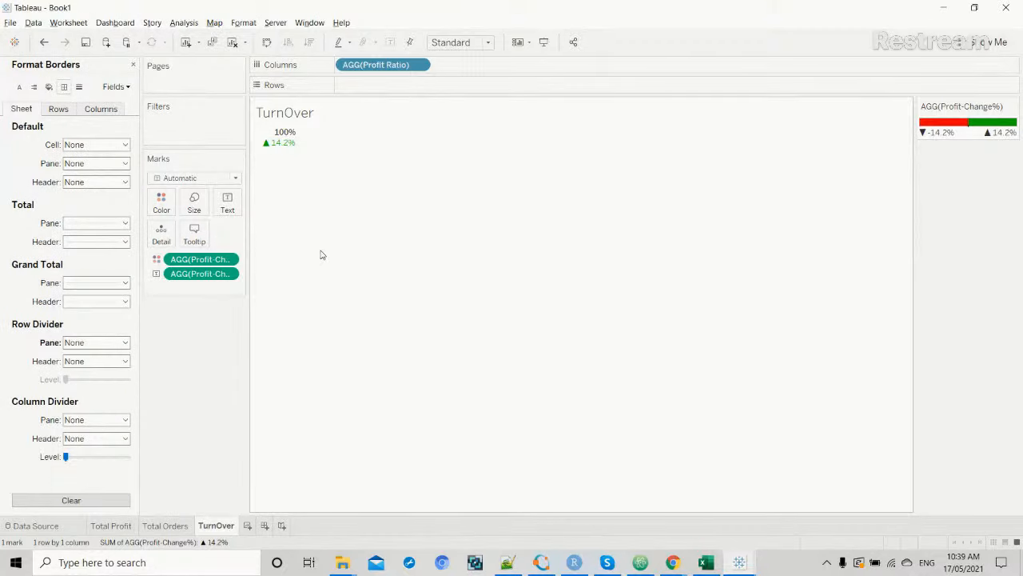
Format the TurnOver sheet title as bold Tableau Medium, size 11, in dark gray, and apply it.
double_click(286, 116)
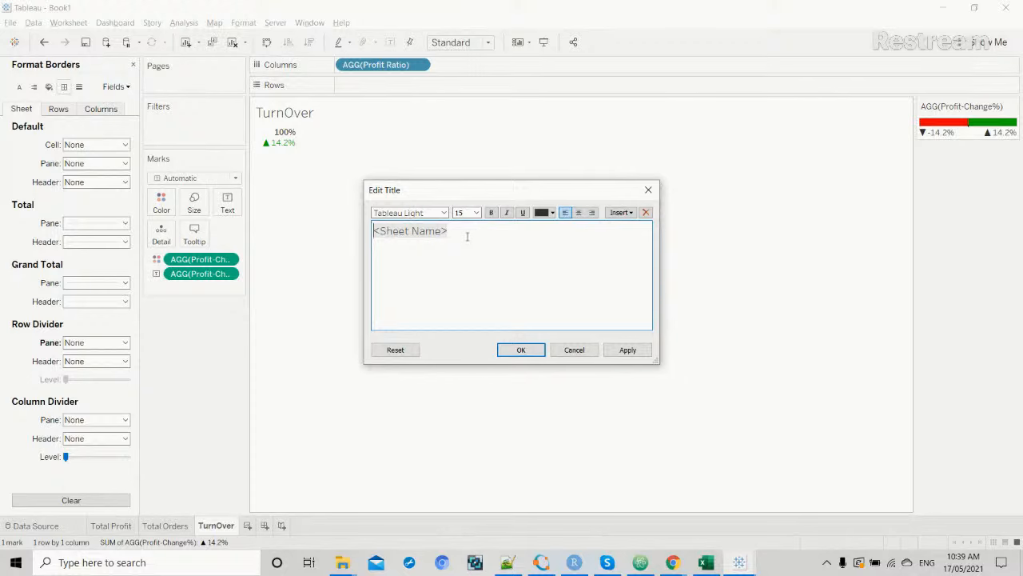
drag(467, 236, 372, 232)
click(445, 212)
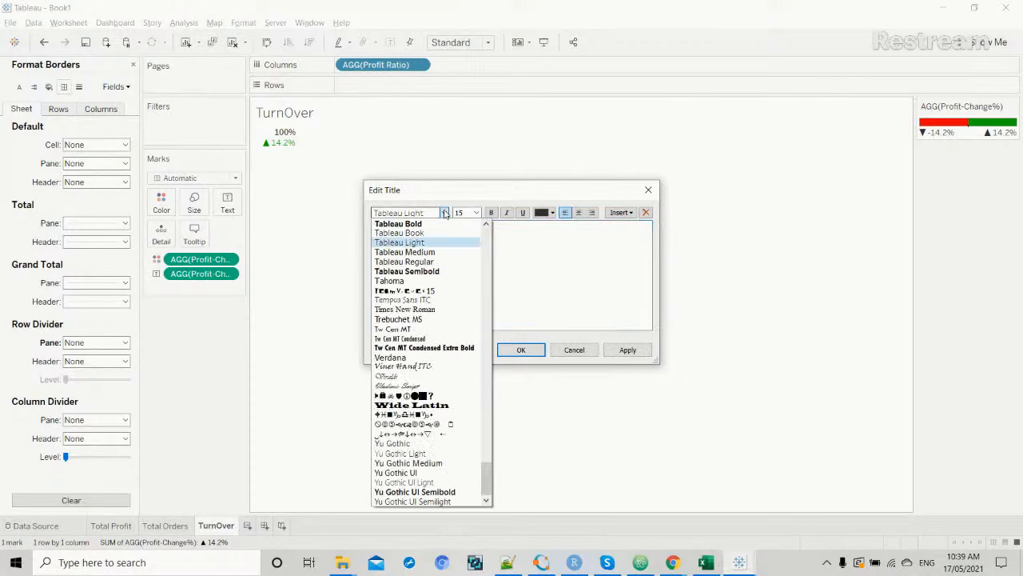
click(434, 252)
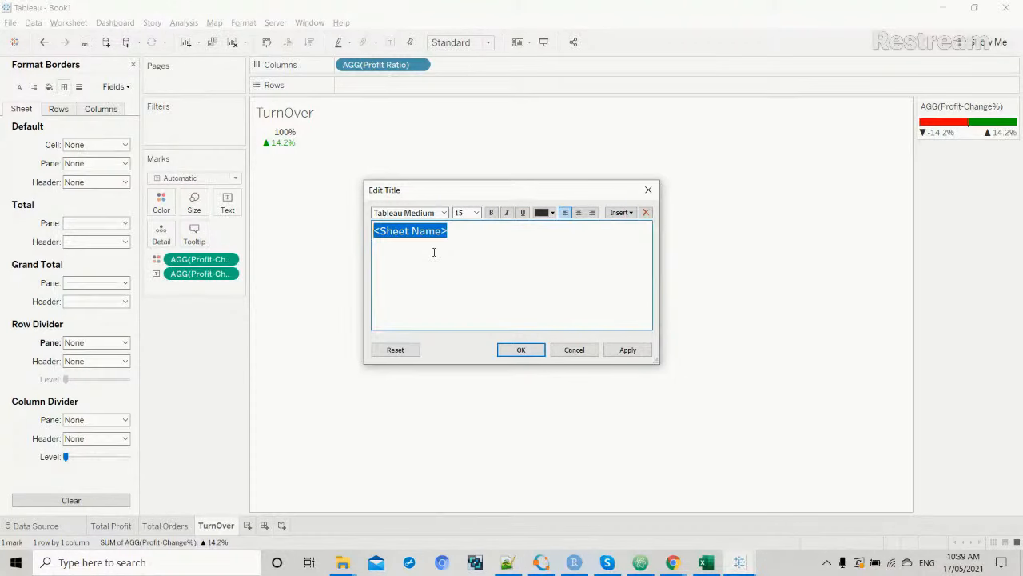
click(476, 213)
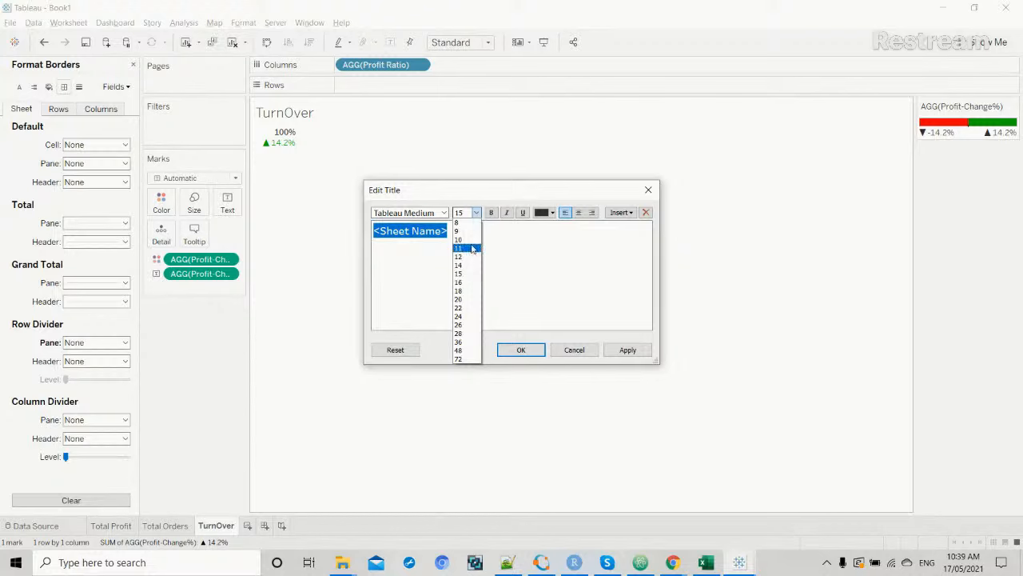
click(472, 249)
click(549, 214)
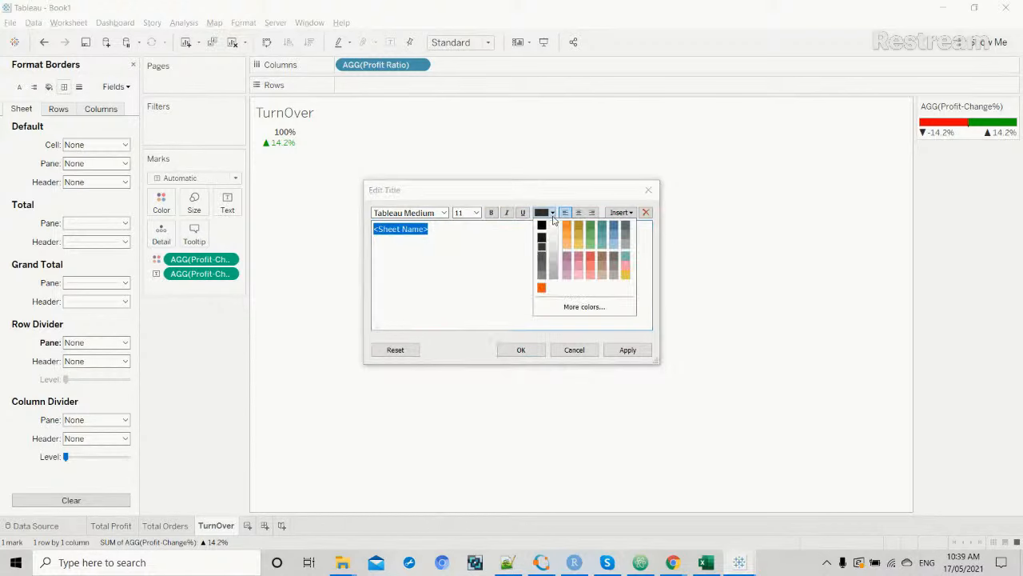
click(540, 268)
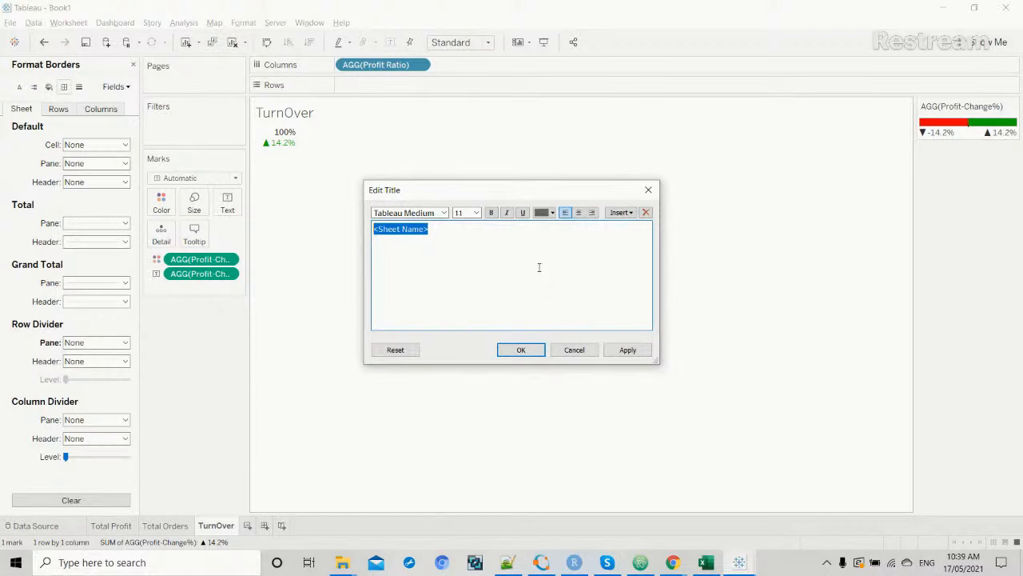
click(491, 213)
click(627, 349)
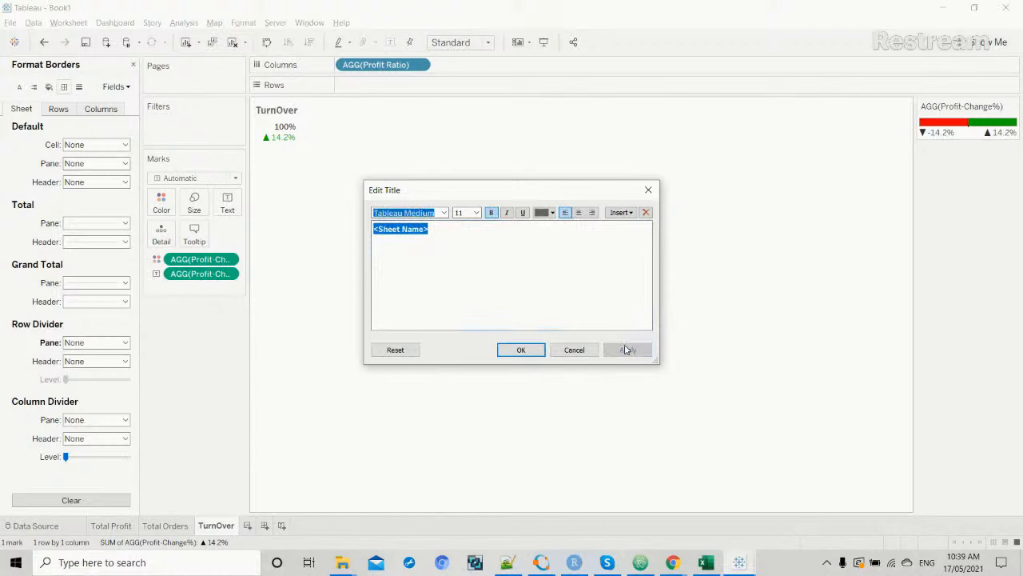
click(521, 349)
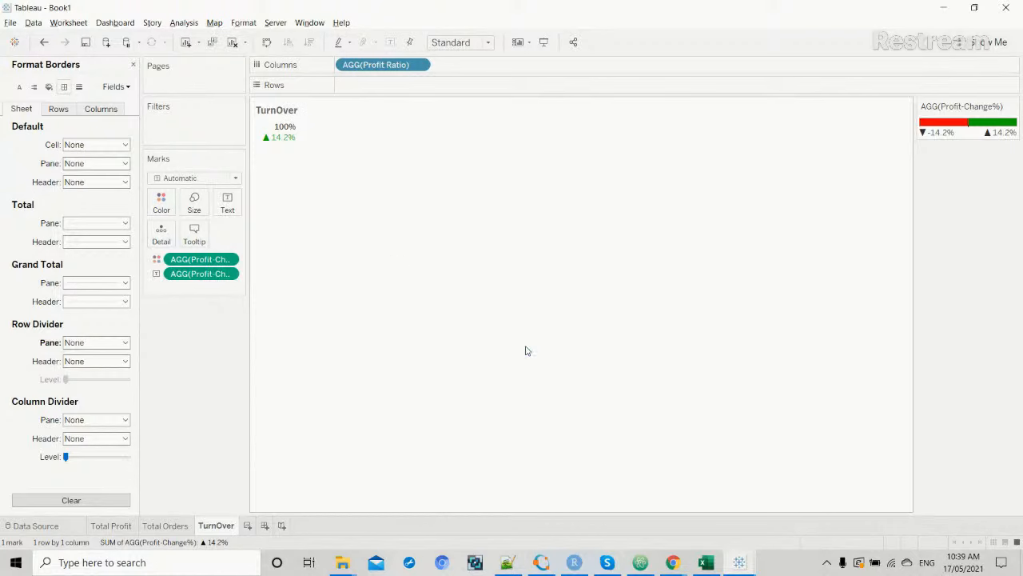
right_click(279, 130)
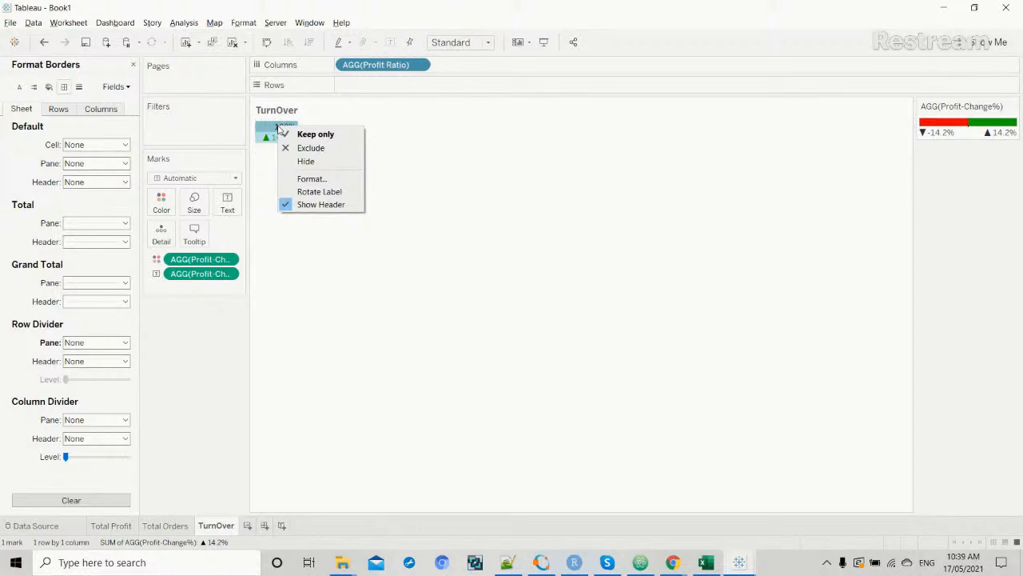
click(311, 179)
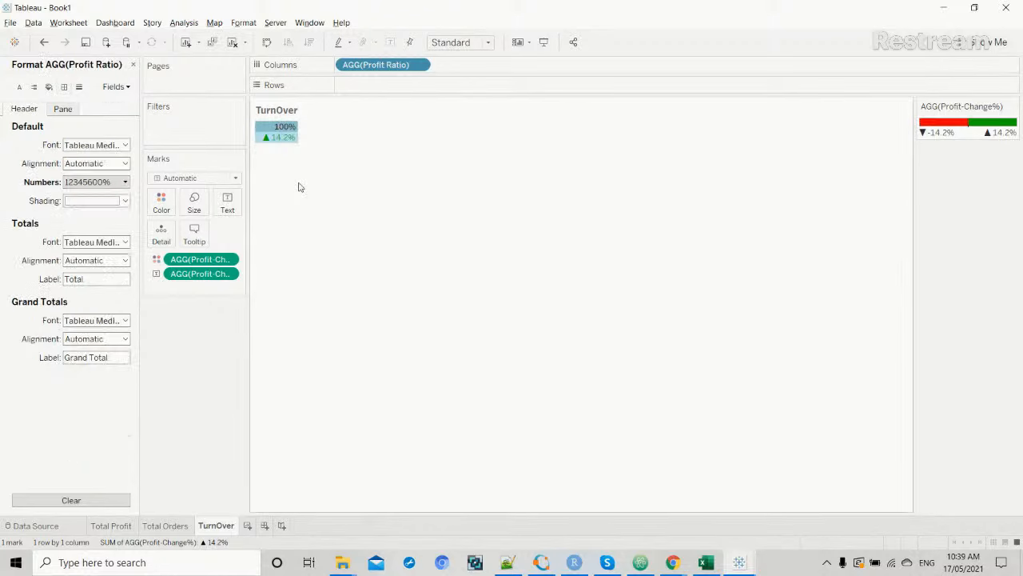
click(133, 64)
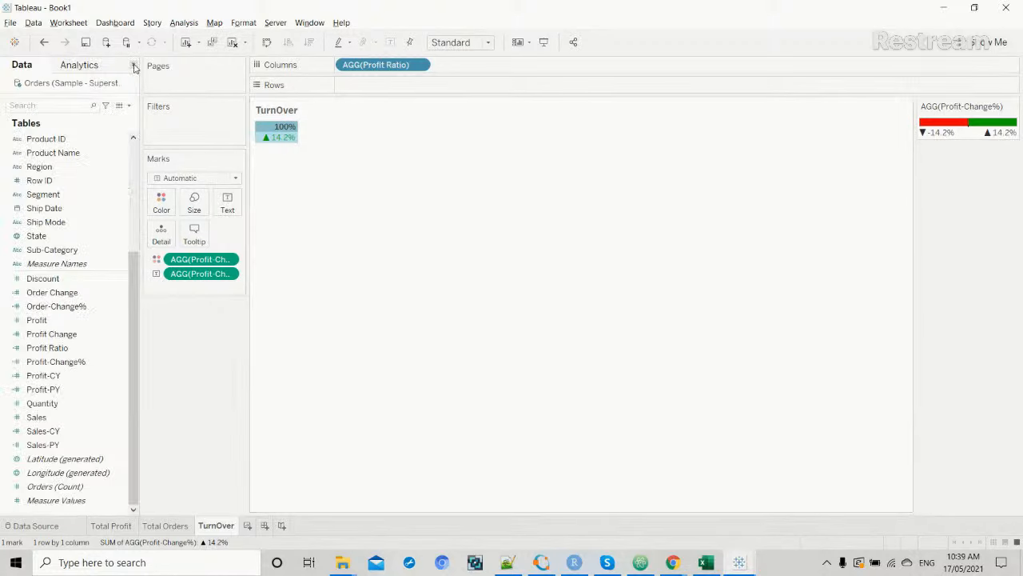
Format the Profit Ratio header value with a bold size 11 font.
right_click(281, 130)
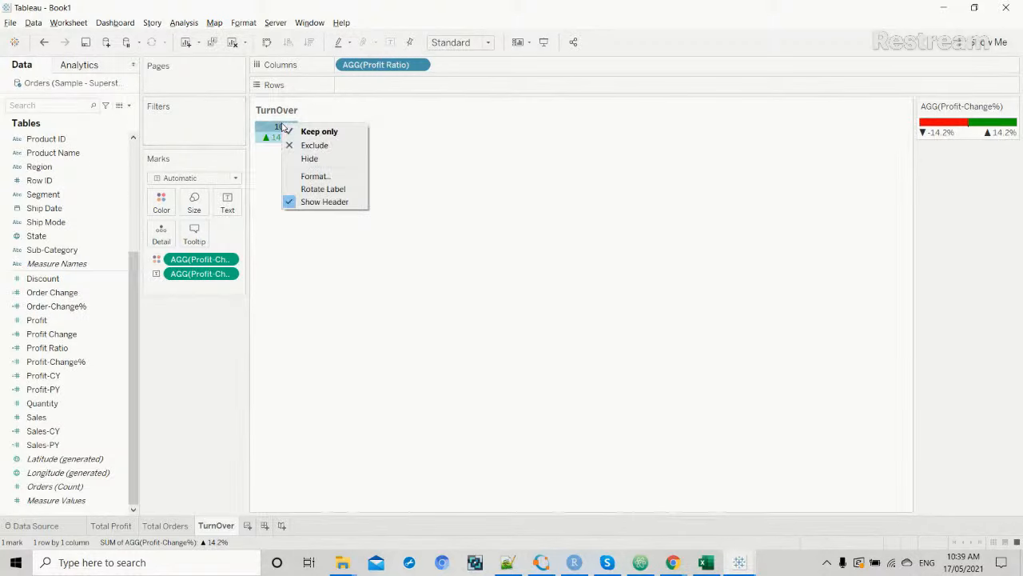
click(305, 177)
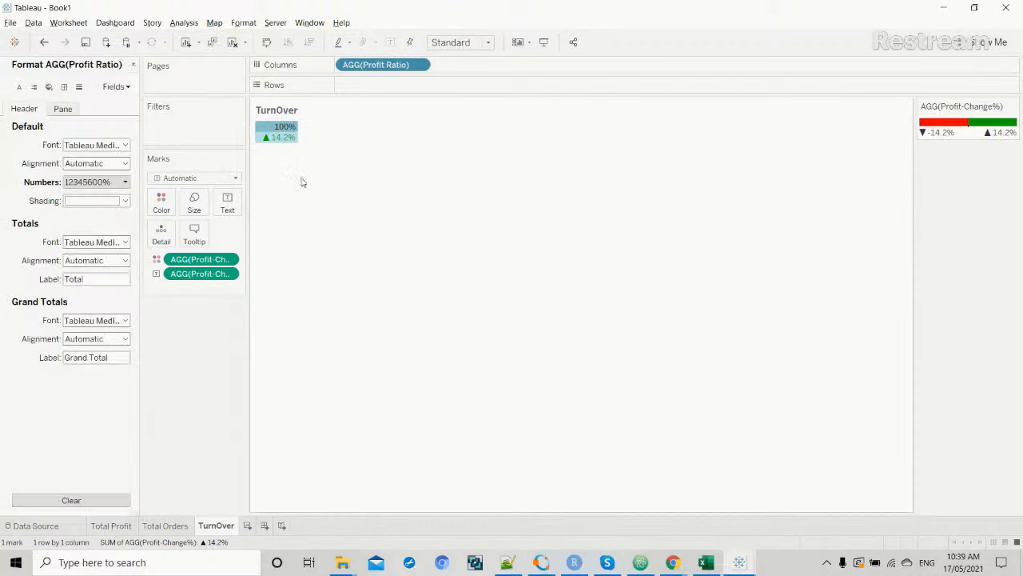
click(125, 146)
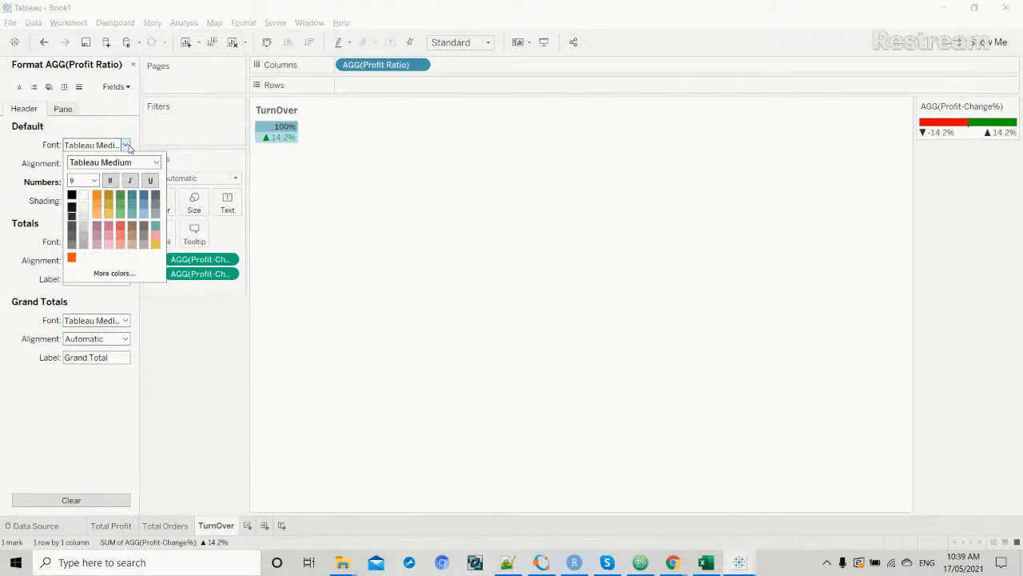
click(94, 181)
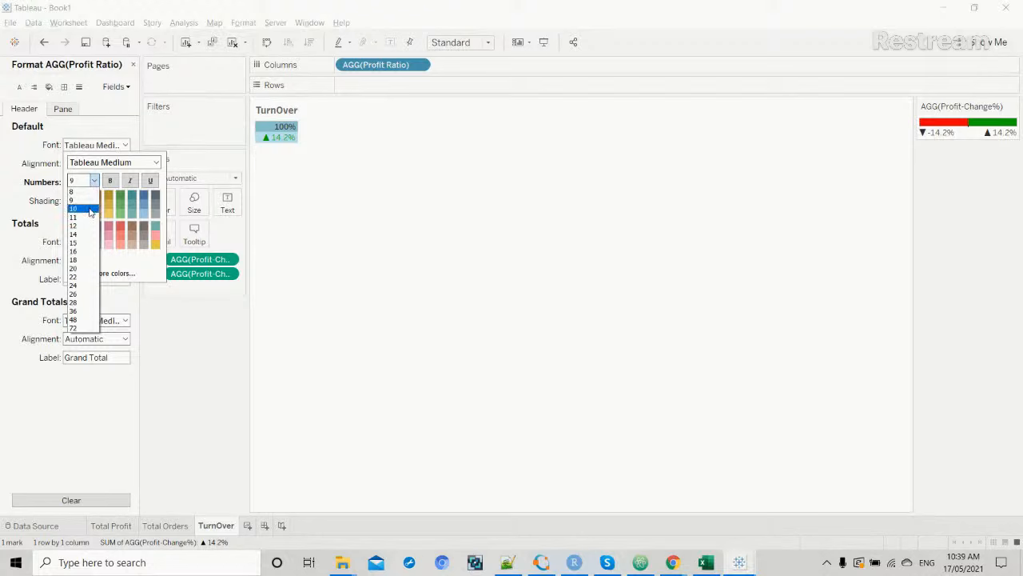
click(84, 217)
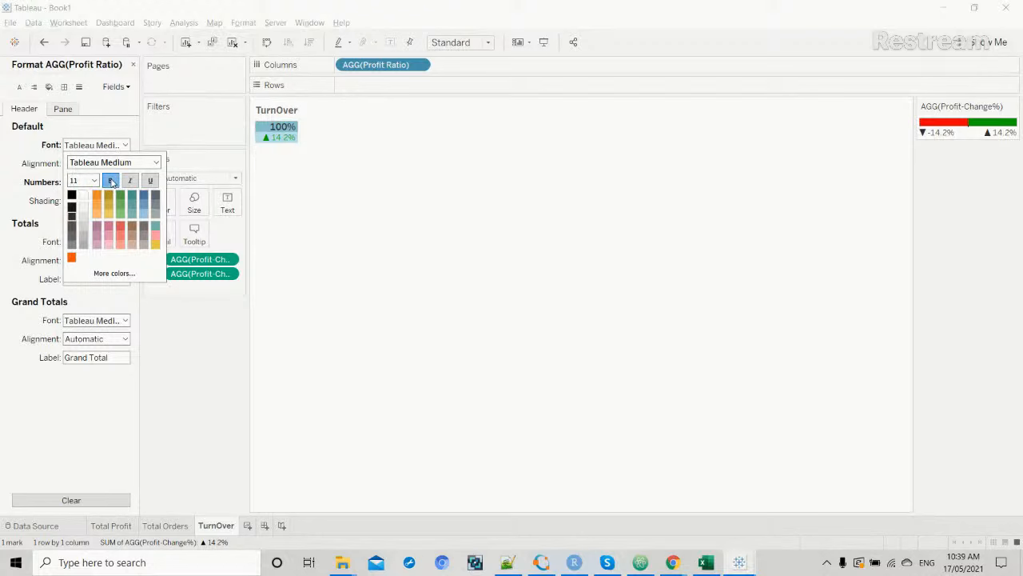
click(297, 230)
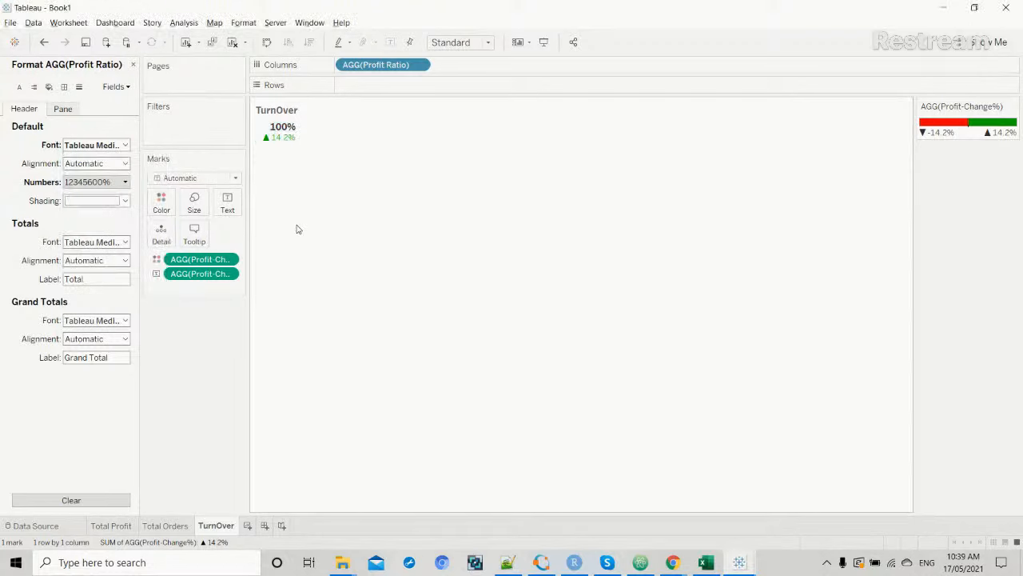
Compare TurnOver with the Total Orders sheet and with the KPI cards on Dashboard 2 in the Interactive_dashboard_F workbook.
click(178, 528)
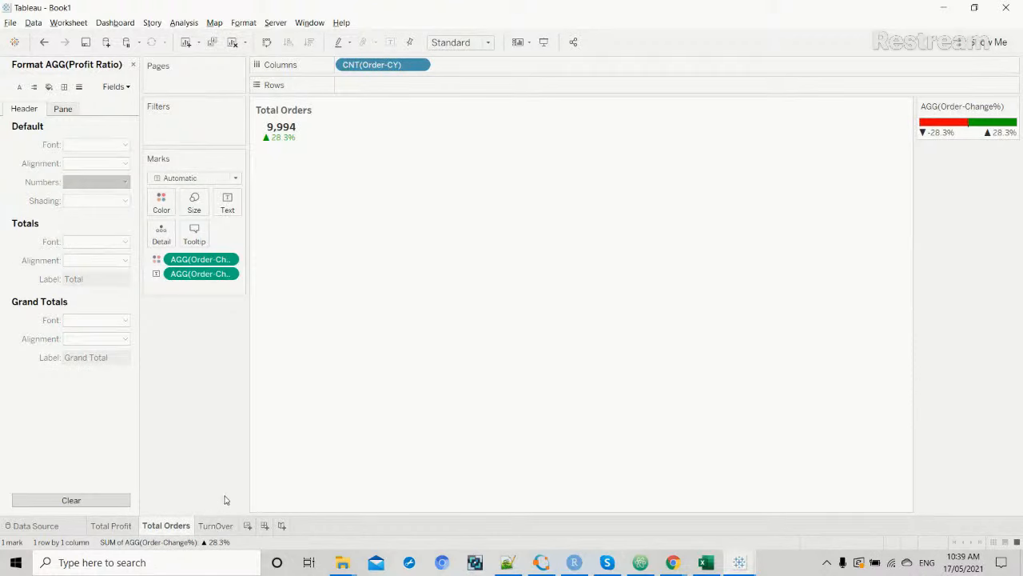
click(216, 525)
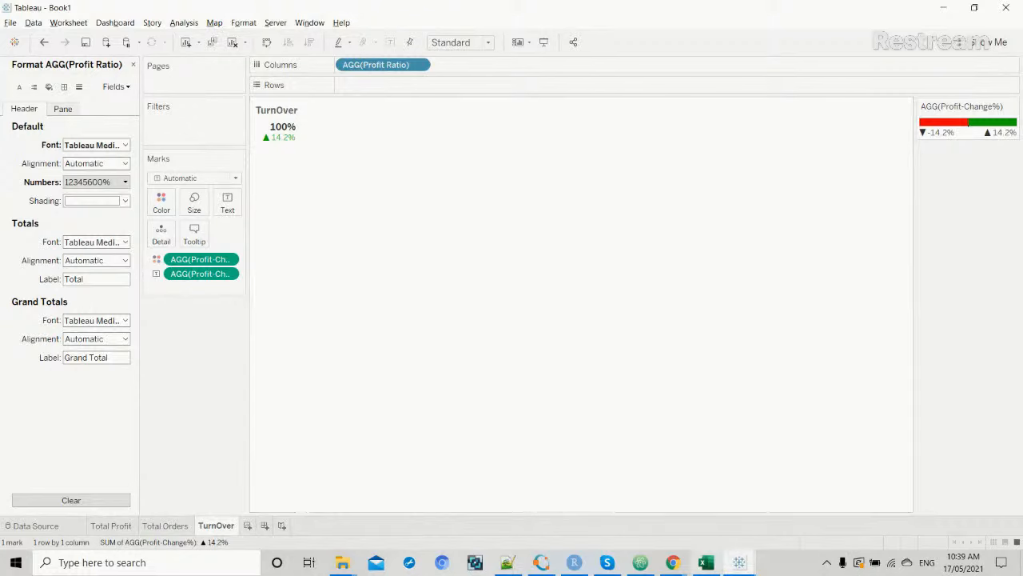
mouse_move(738, 562)
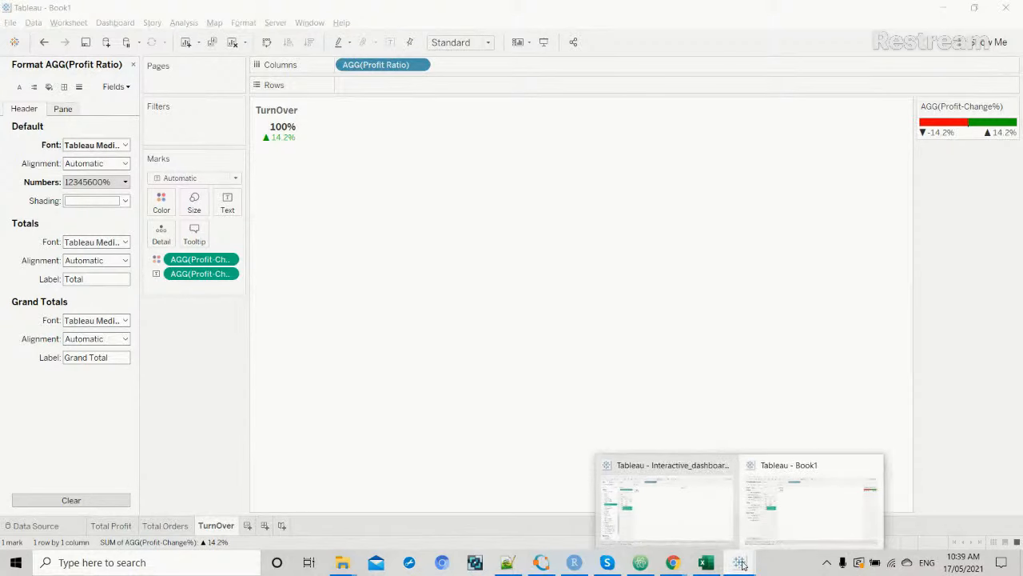
click(707, 523)
click(413, 532)
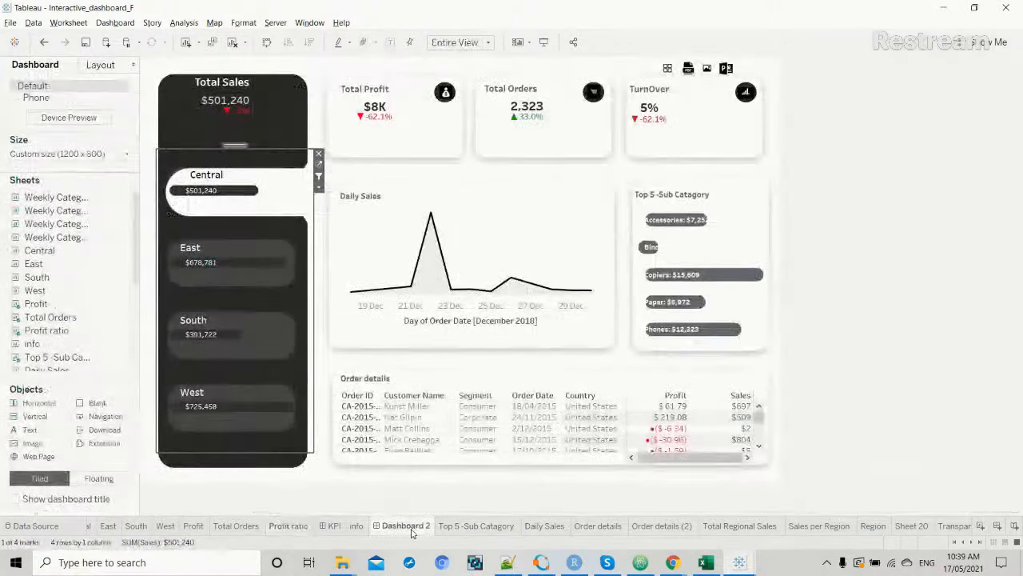
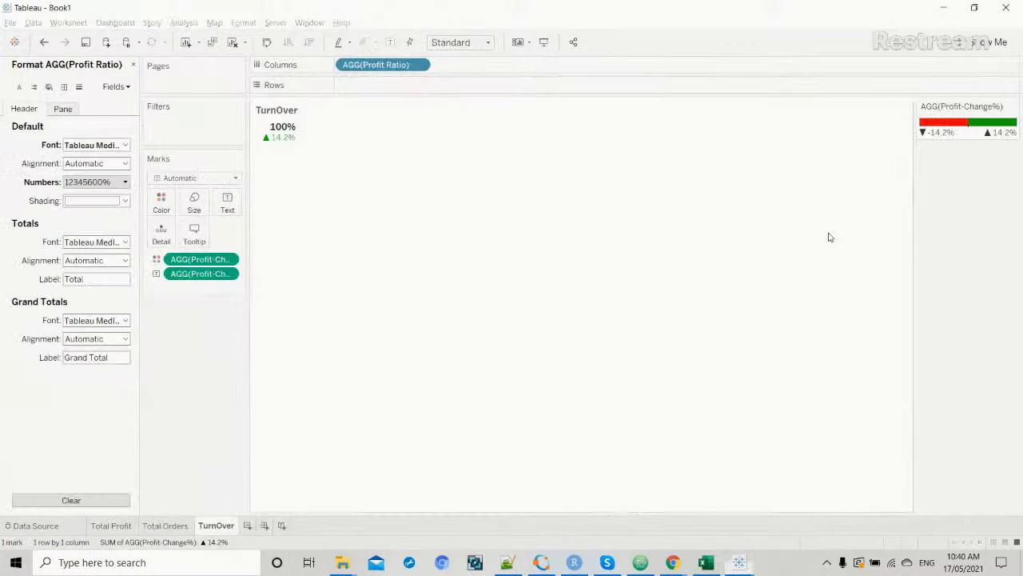
Add a new worksheet to Book1 after TurnOver and name it Daily Sales.
click(248, 525)
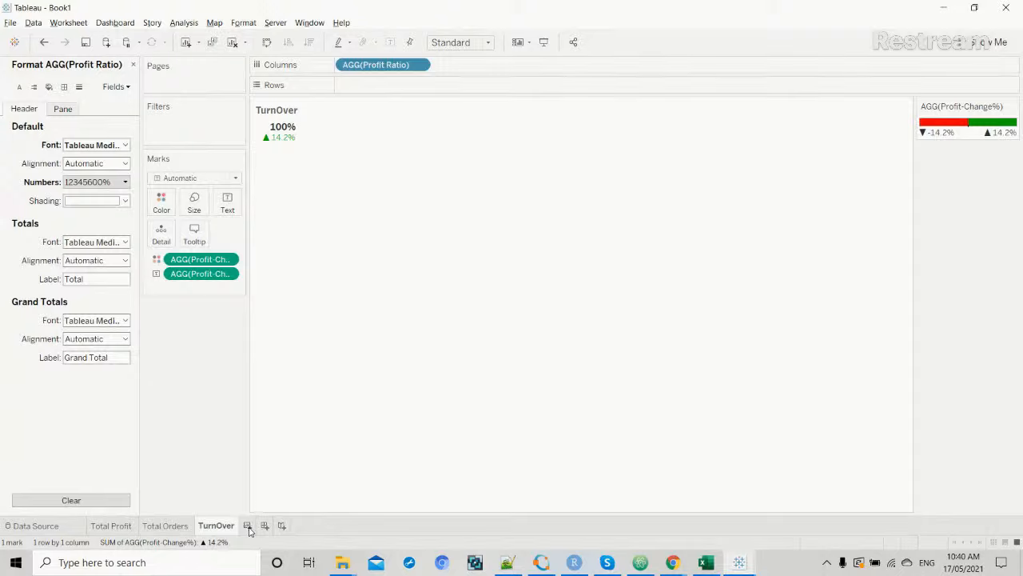
double_click(257, 526)
text(Da)
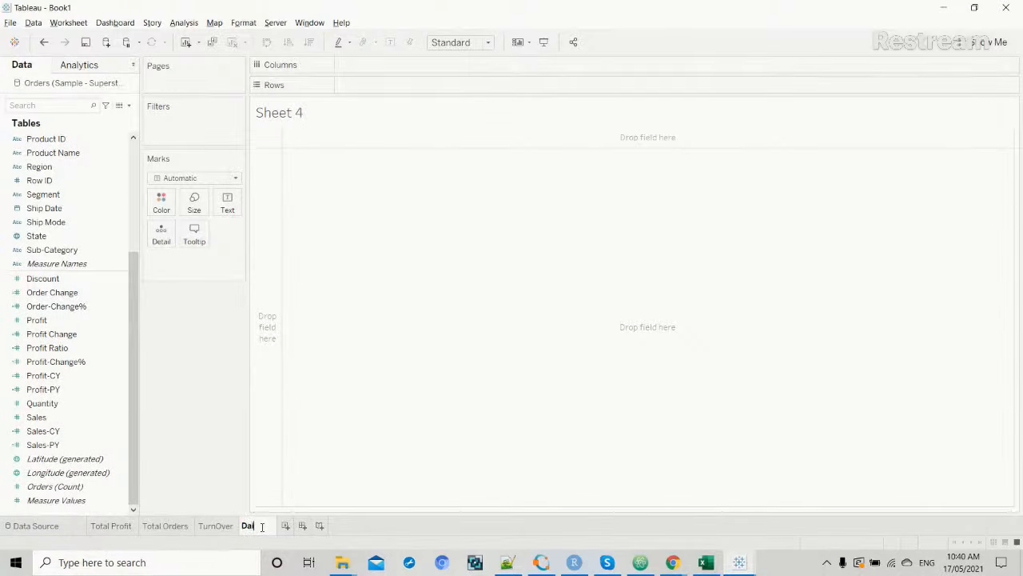
text(ily Sales)
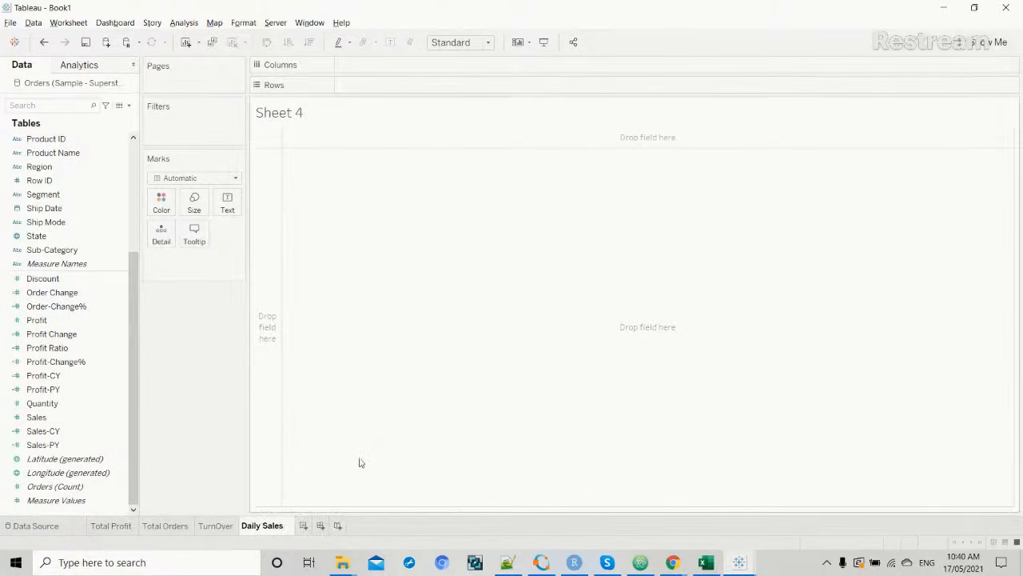
key(Return)
Examine how the Daily Sales chart is built on its own sheet in the Interactive_dashboard_F workbook, and return to Book1.
key(alt+Tab)
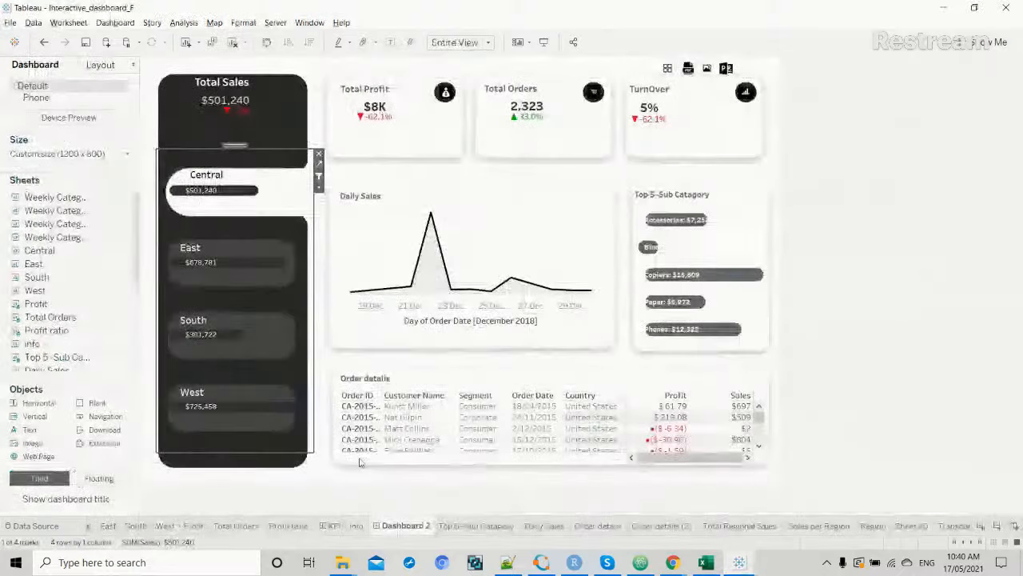
click(547, 260)
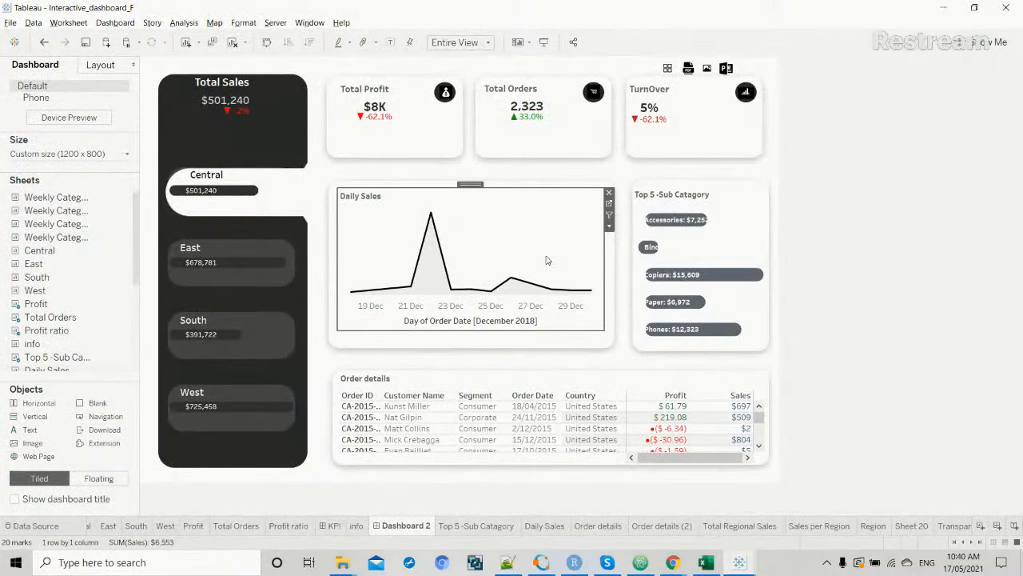
click(609, 205)
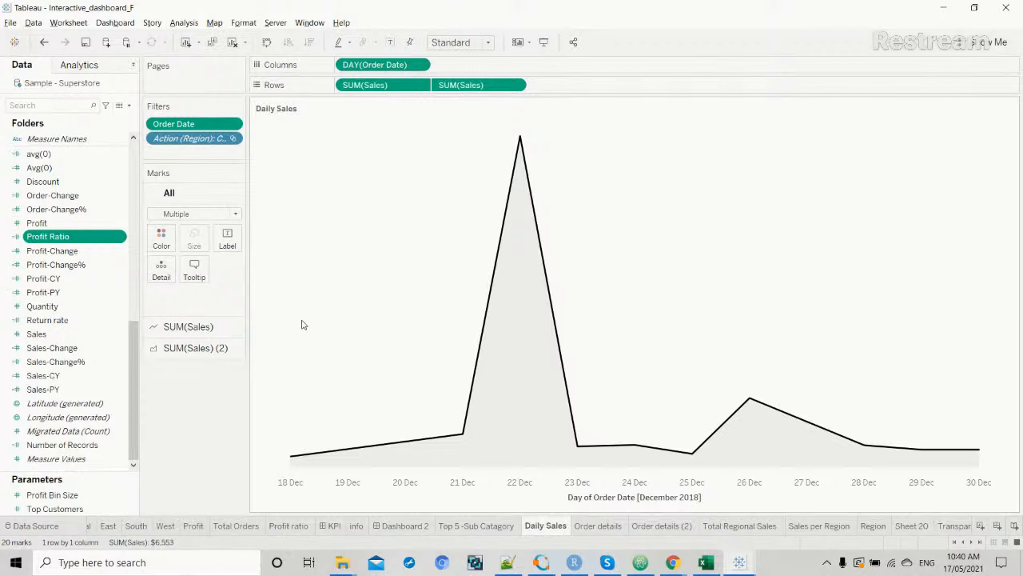
mouse_move(518, 186)
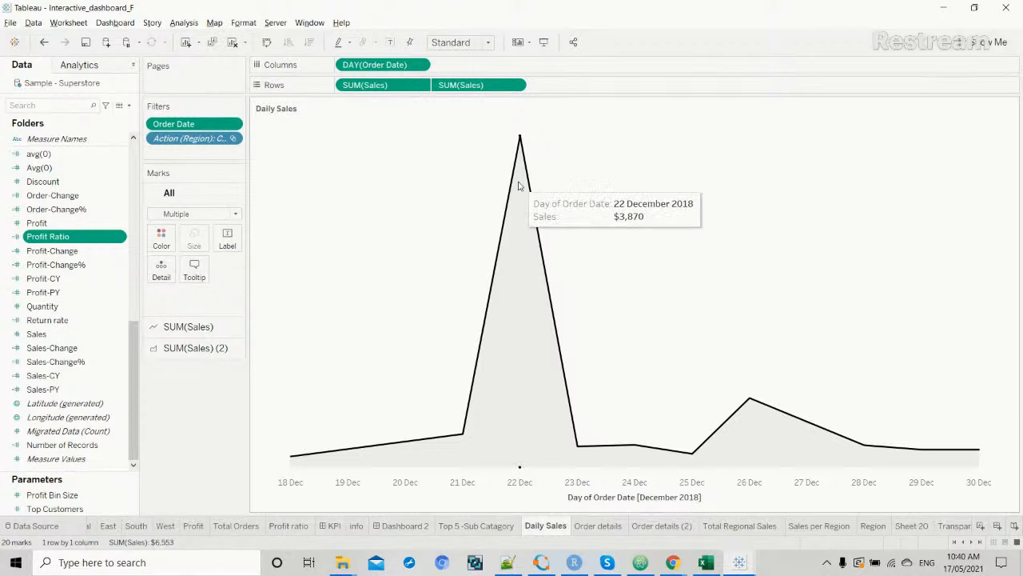
key(alt+Tab)
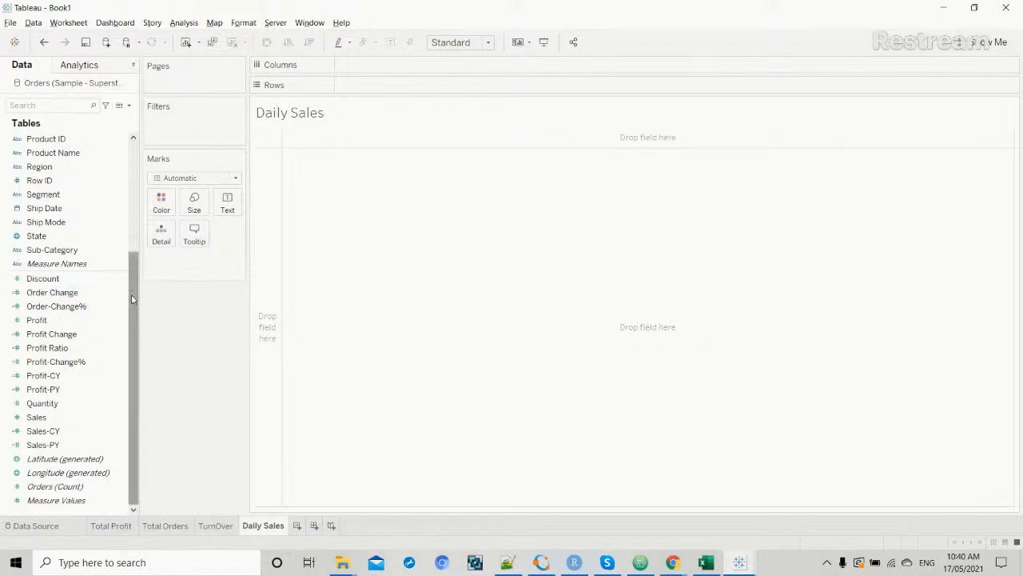
Place Order Date on columns of the Daily Sales sheet, grouped by the discrete Day date part.
scroll(112, 228, up, 4)
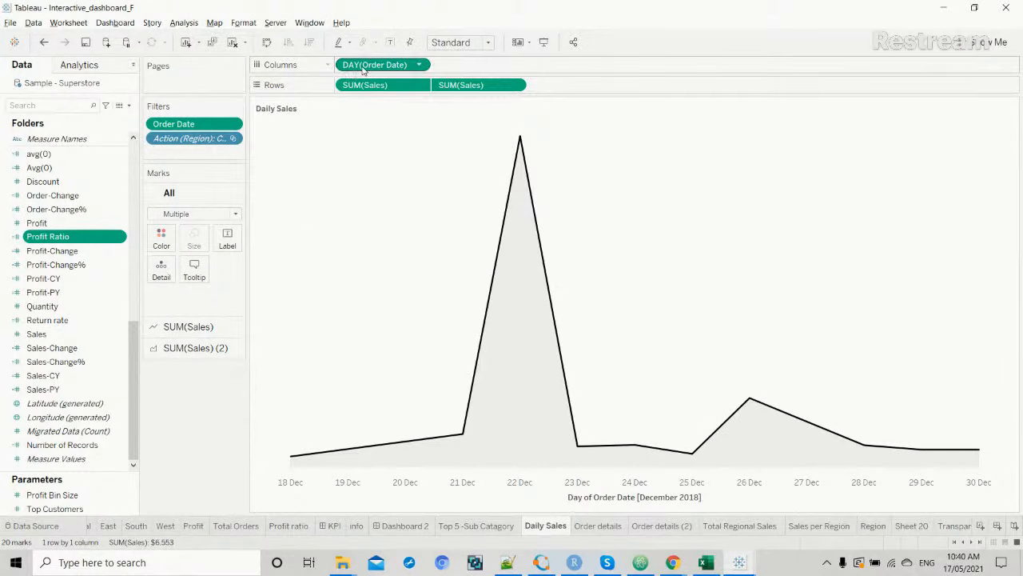
key(alt+Tab)
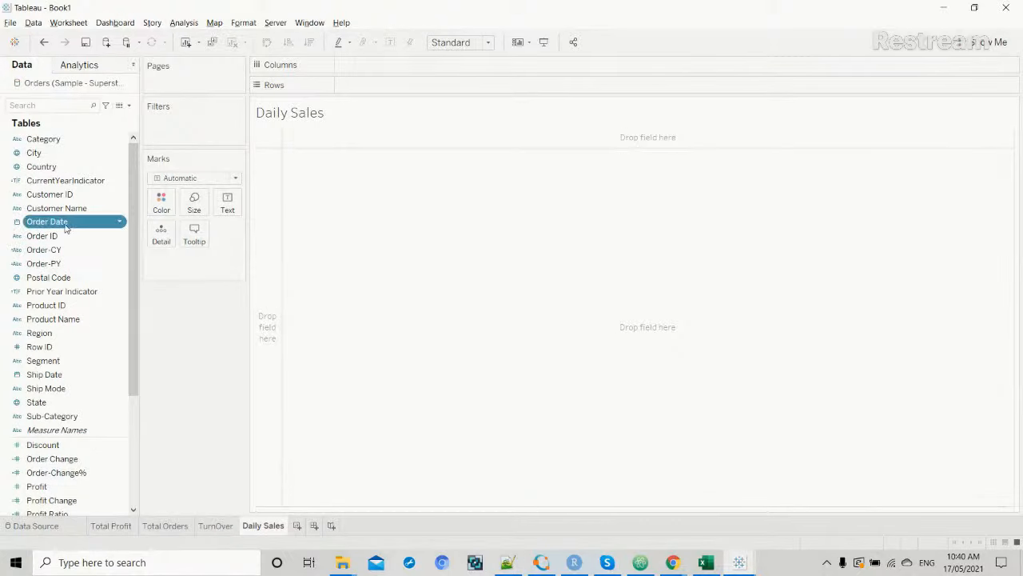
drag(64, 223, 399, 73)
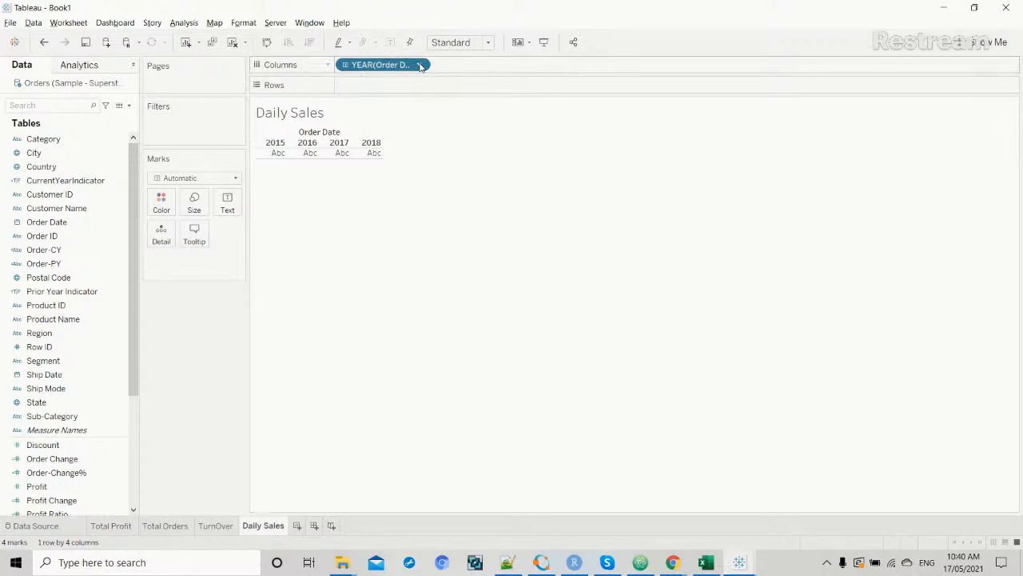
click(419, 66)
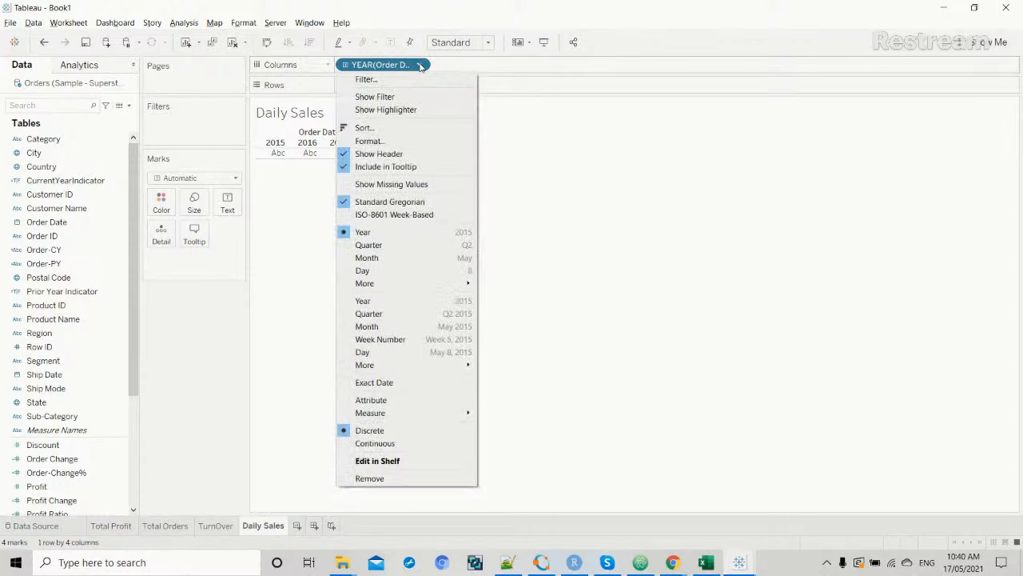
click(370, 271)
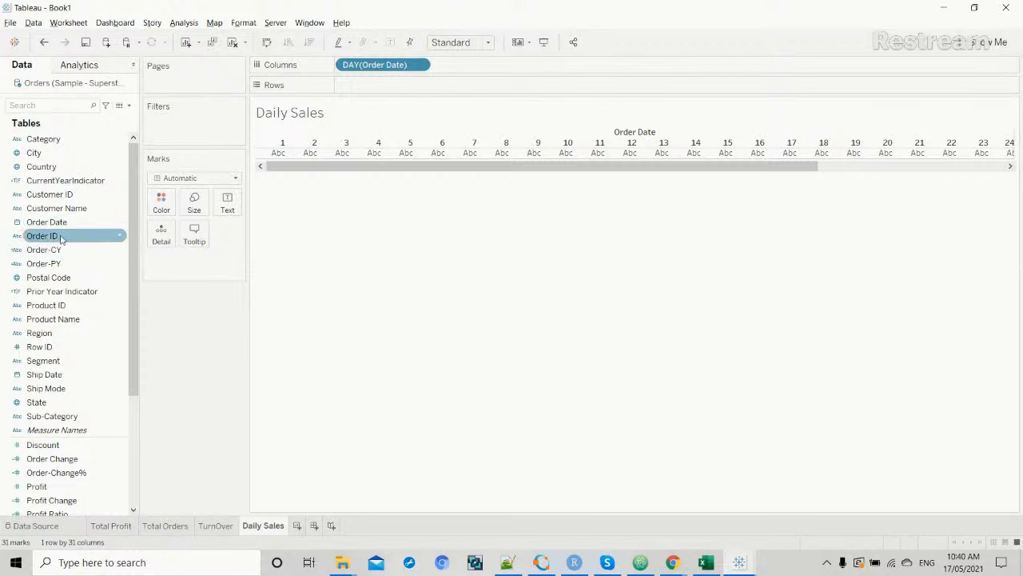
drag(66, 226, 192, 129)
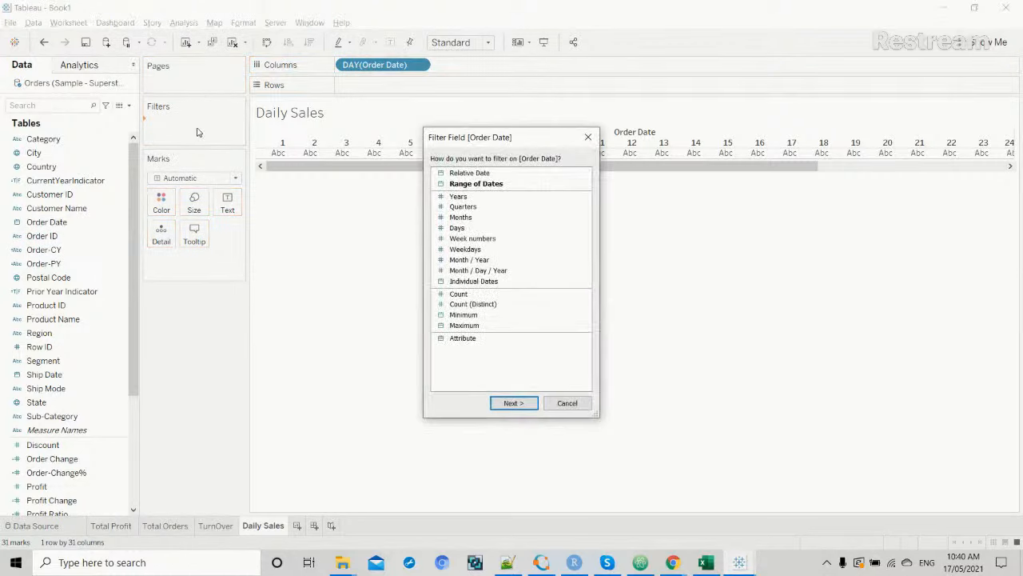
click(457, 228)
click(512, 403)
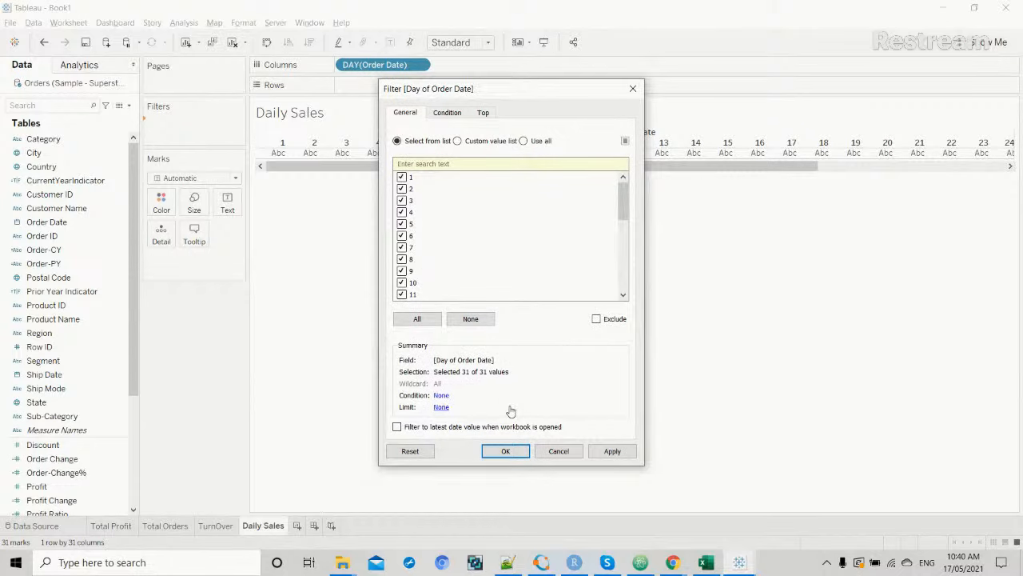
click(558, 452)
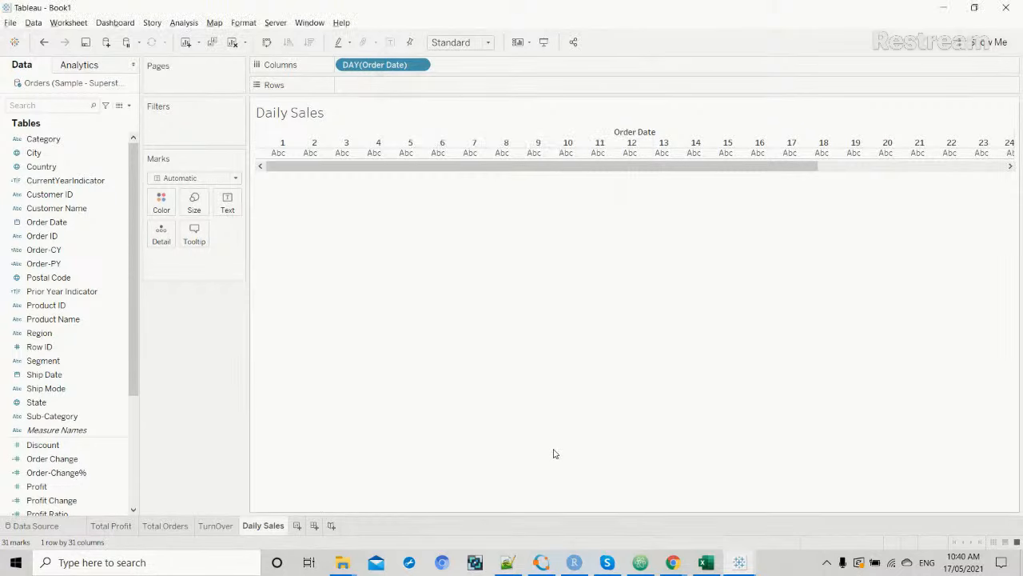
Filter the Daily Sales sheet by an Order Date range from 16/12/2018 to 30/12/2018.
click(43, 223)
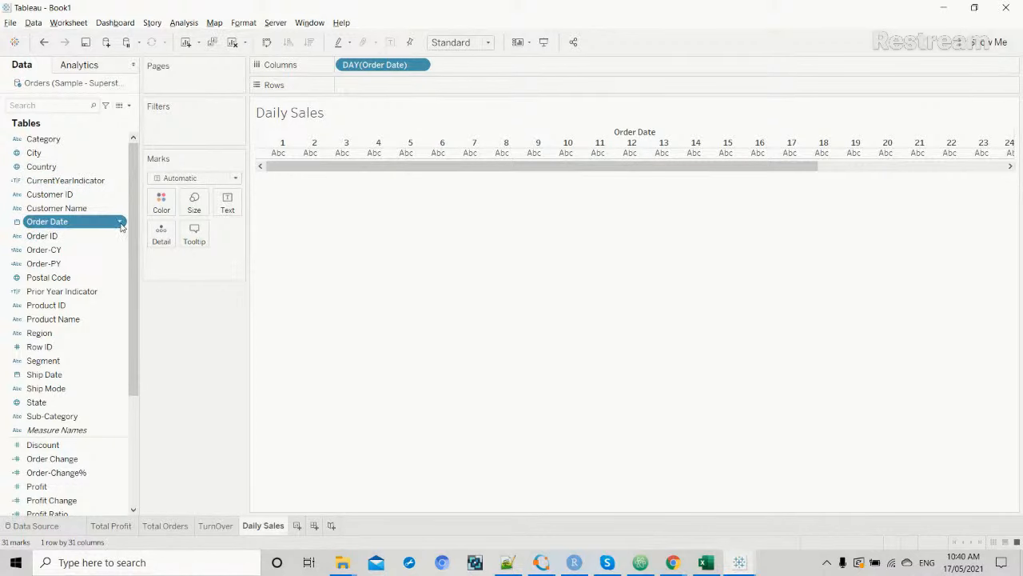
drag(96, 230, 210, 130)
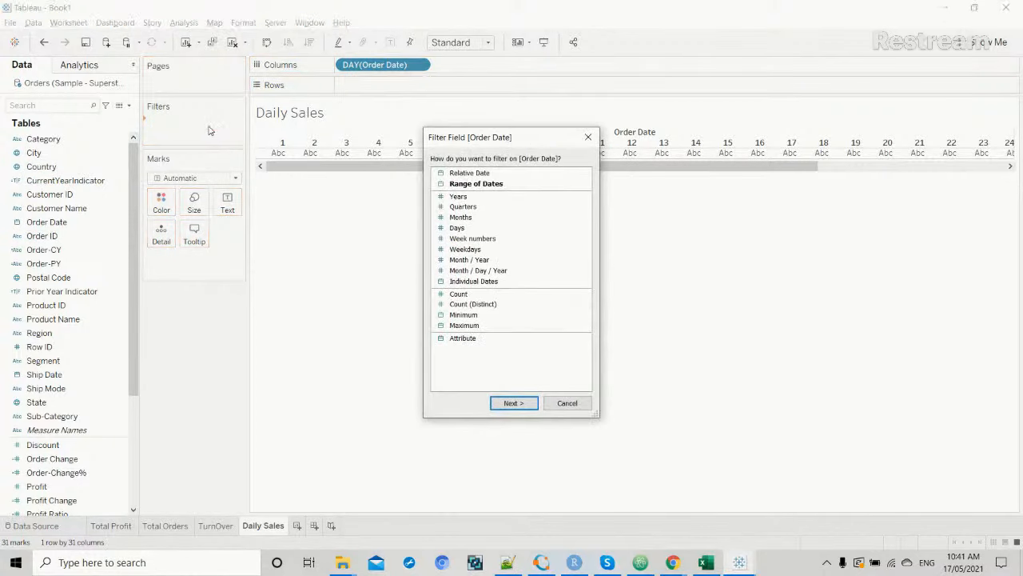
double_click(489, 184)
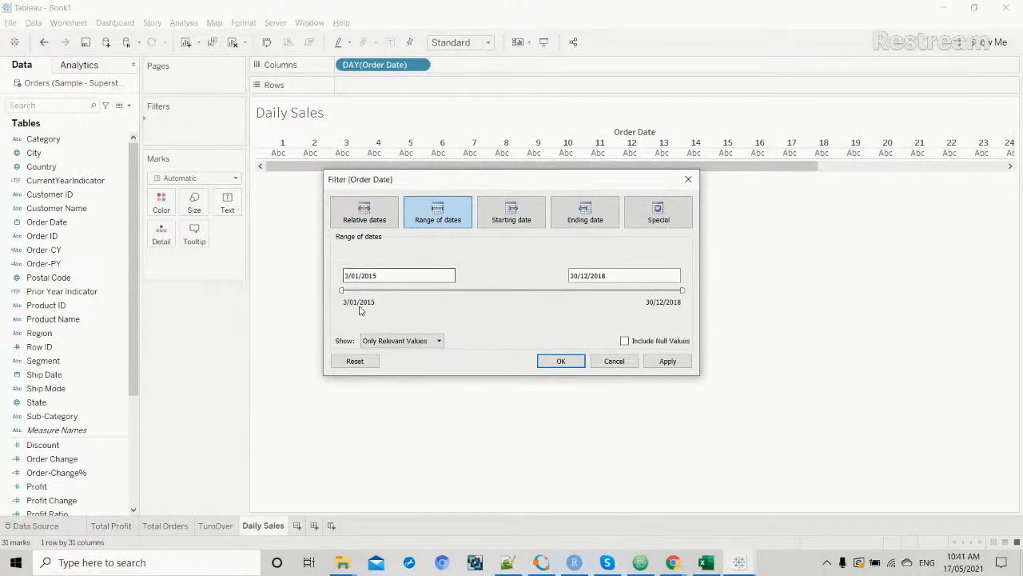
drag(341, 290, 646, 293)
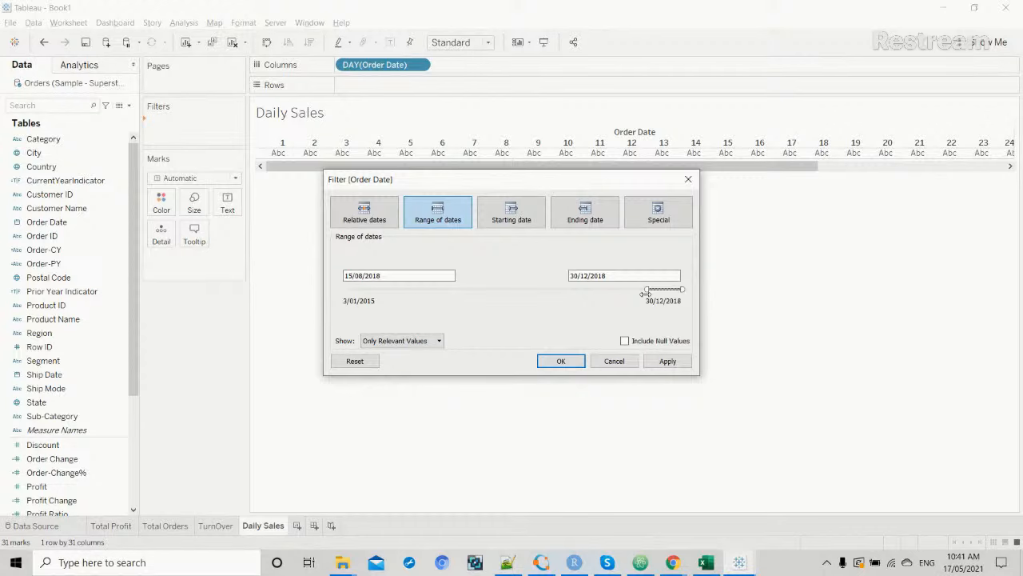
drag(645, 293, 676, 292)
click(678, 363)
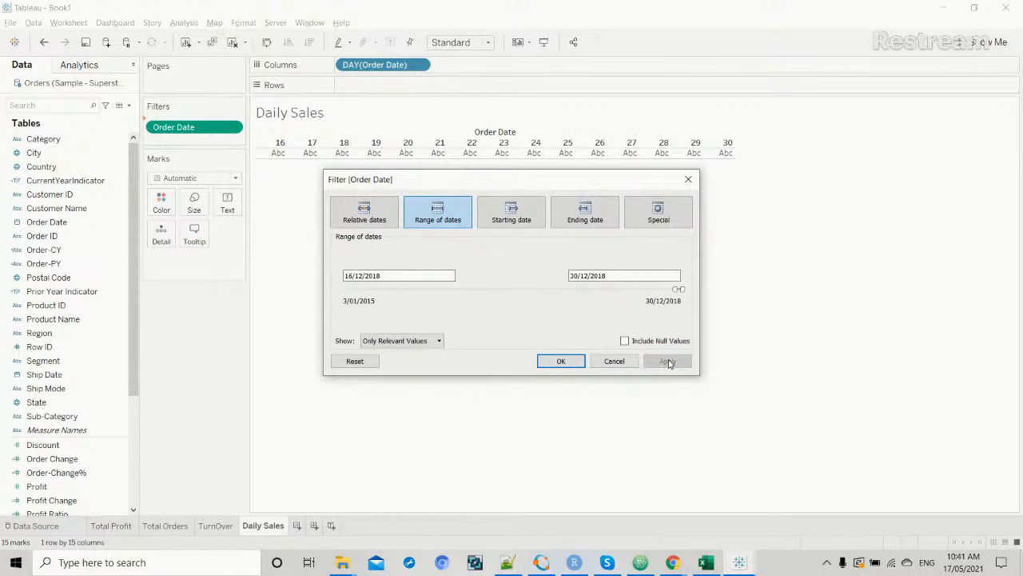
click(560, 361)
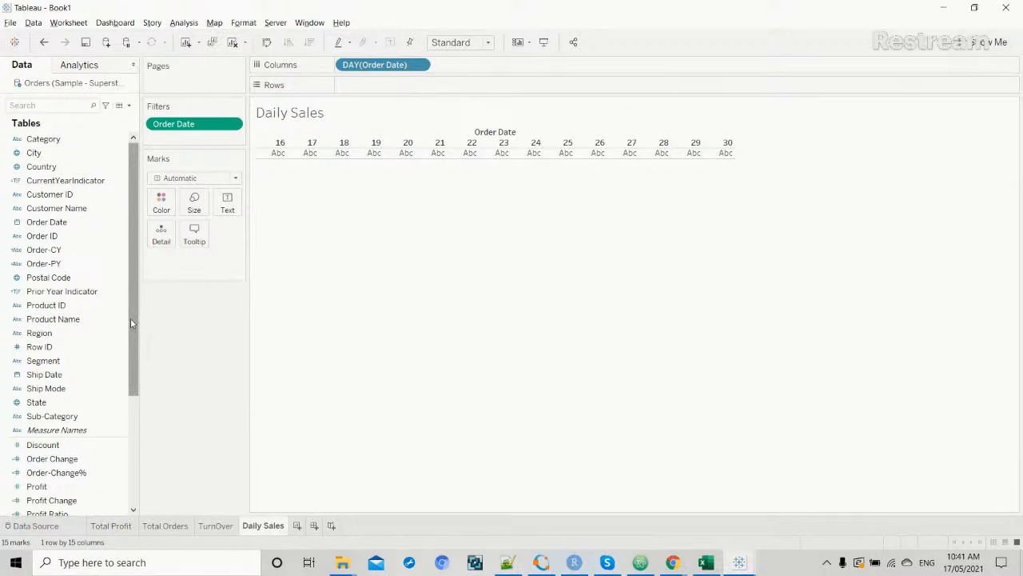
Plot Sales twice on rows as two separate charts, checking the Daily Sales sheet in the Interactive_dashboard_F workbook.
drag(133, 319, 133, 428)
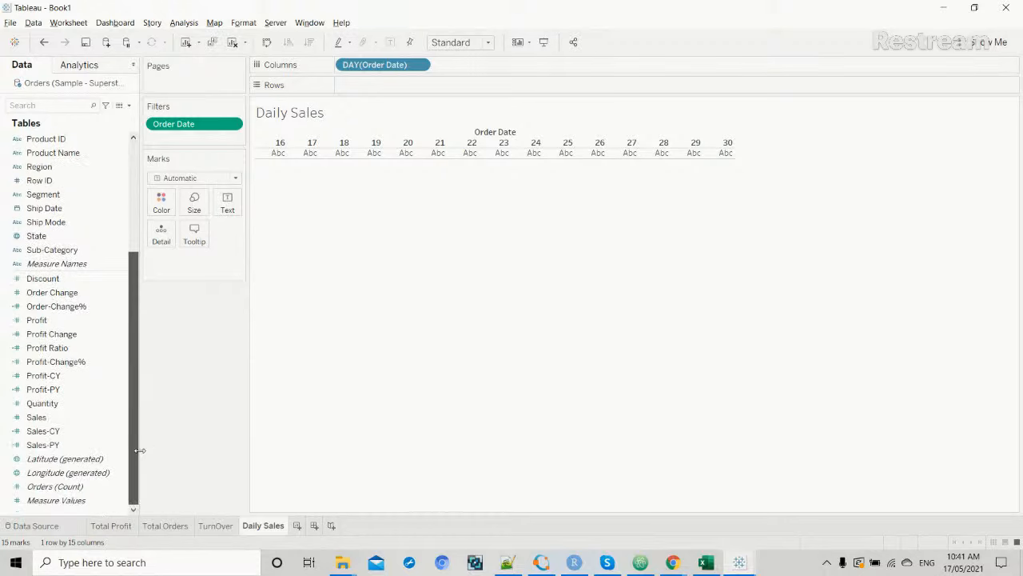
mouse_move(66, 425)
mouse_down()
mouse_move(392, 83)
mouse_move(384, 90)
mouse_up()
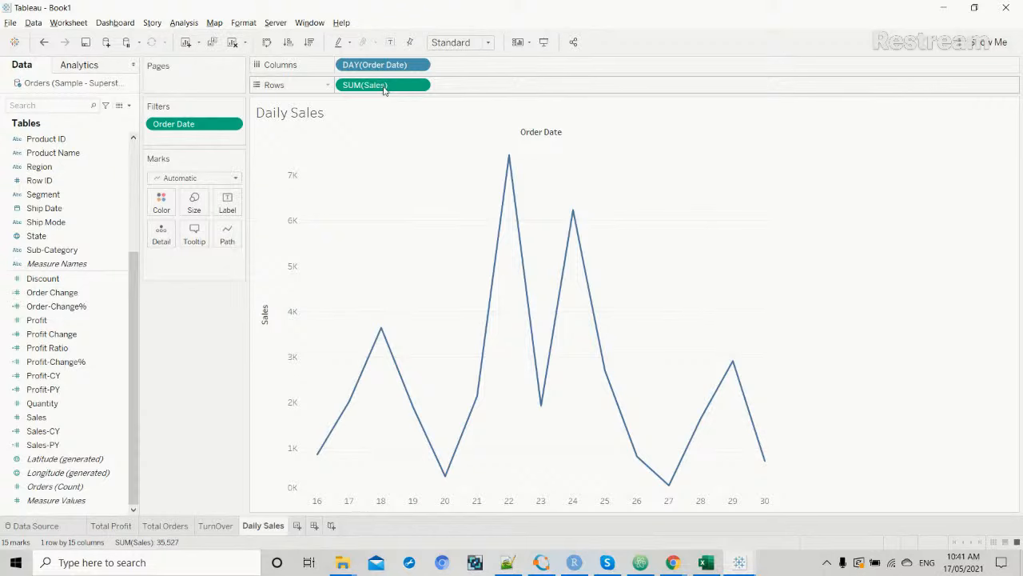
key(alt+Tab)
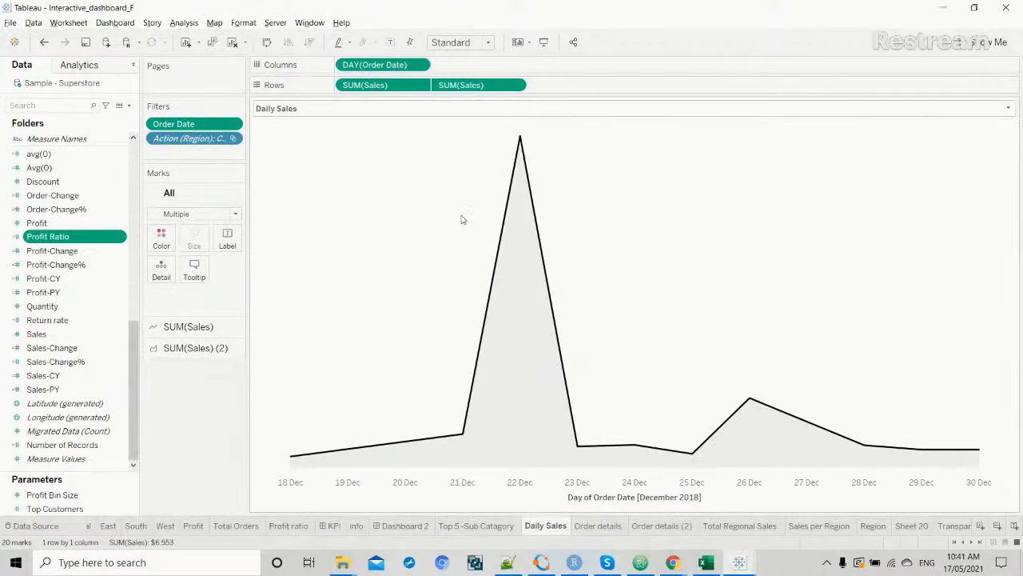
key(alt+Tab)
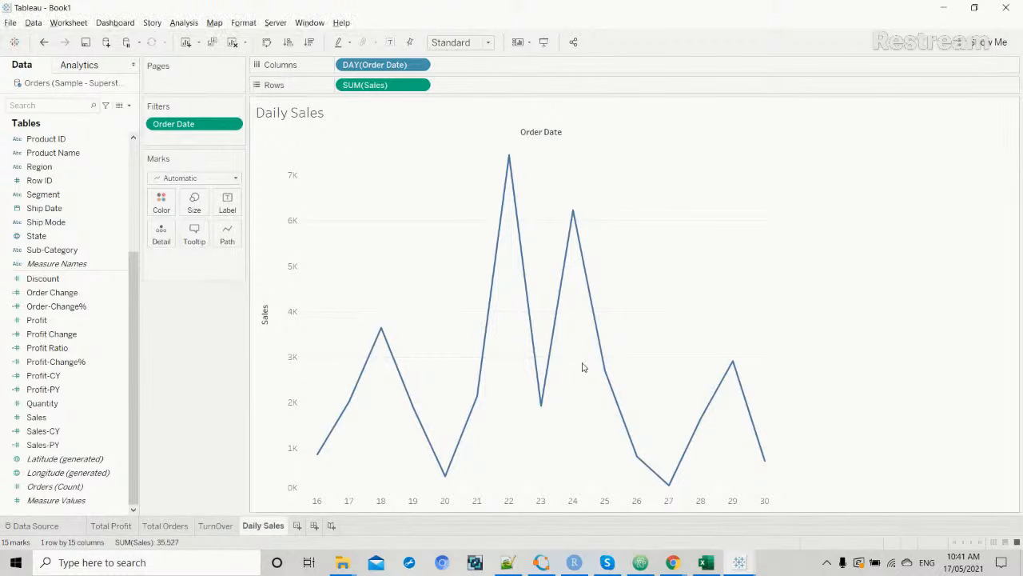
key(alt+Tab)
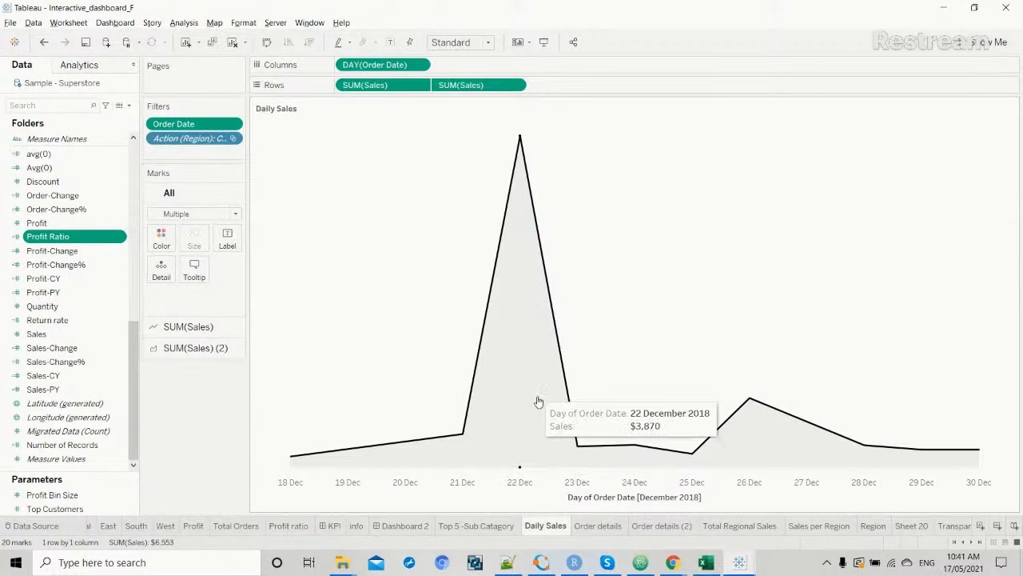
key(alt+Tab)
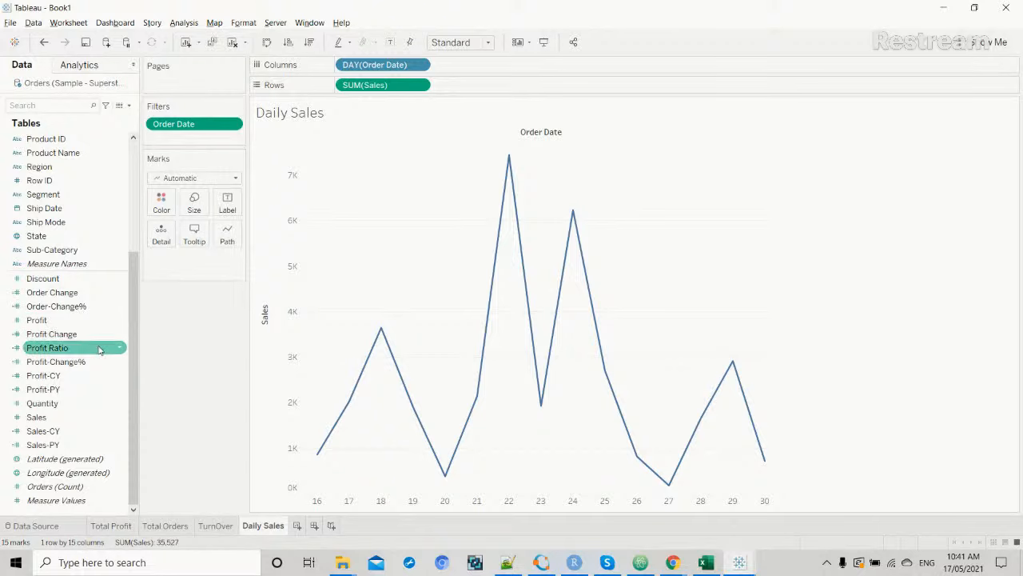
drag(82, 418, 528, 89)
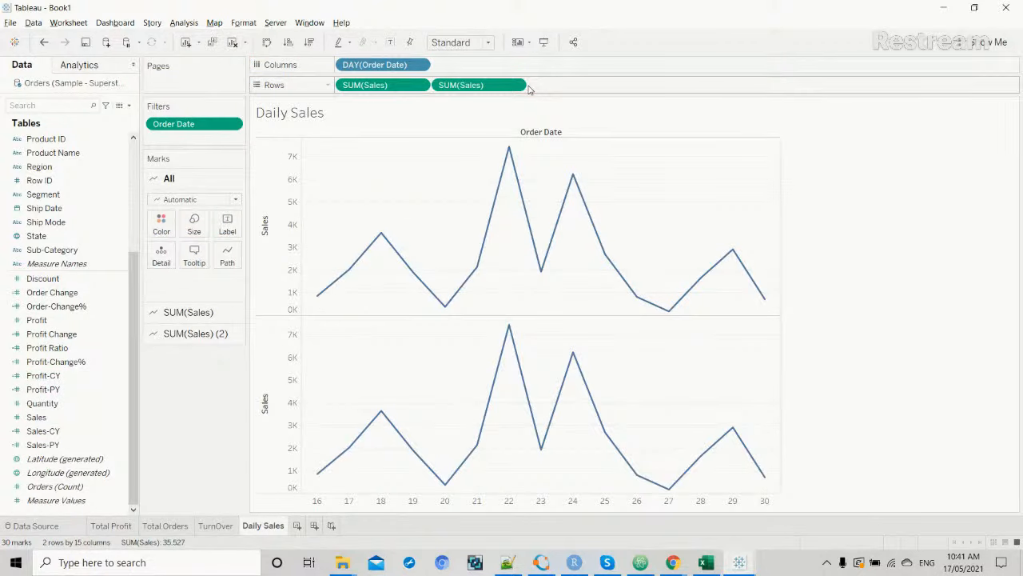
Change the second Sales measure's mark type to Area and overlay it on the line chart as a dual axis.
click(484, 86)
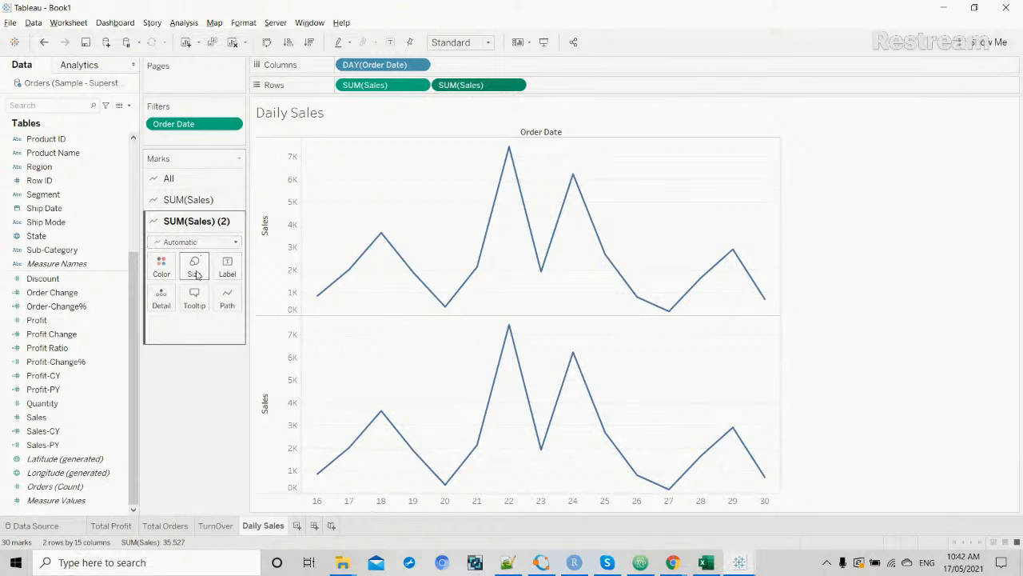
click(235, 242)
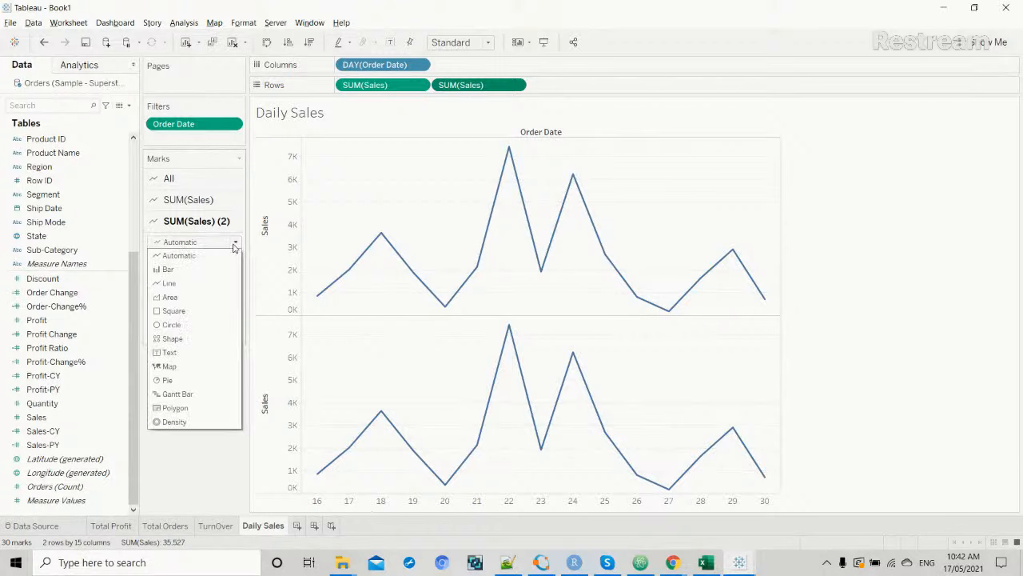
click(171, 297)
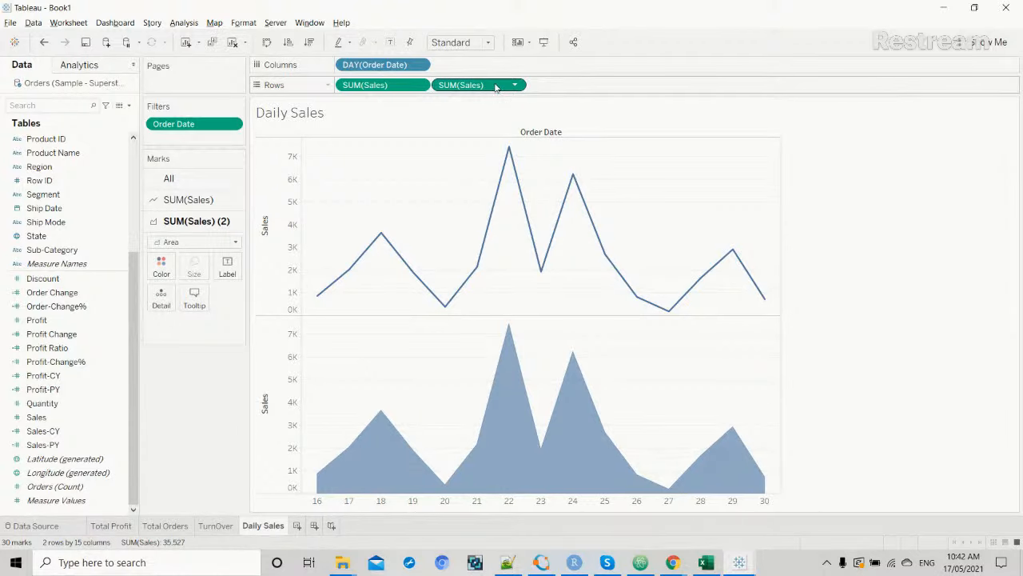
drag(495, 87, 780, 317)
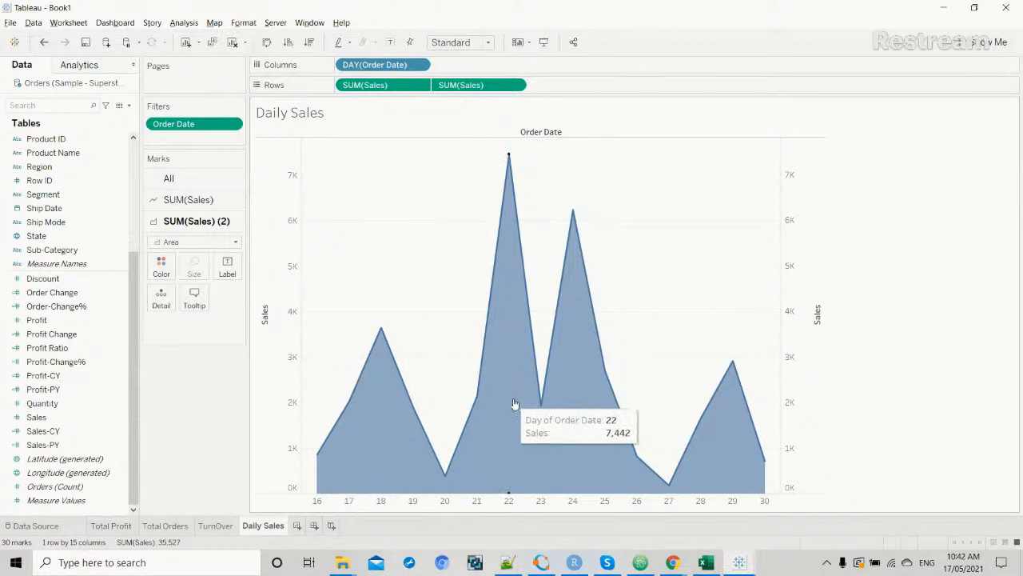
Hide the headers of both Sales axes in the Daily Sales chart.
right_click(791, 318)
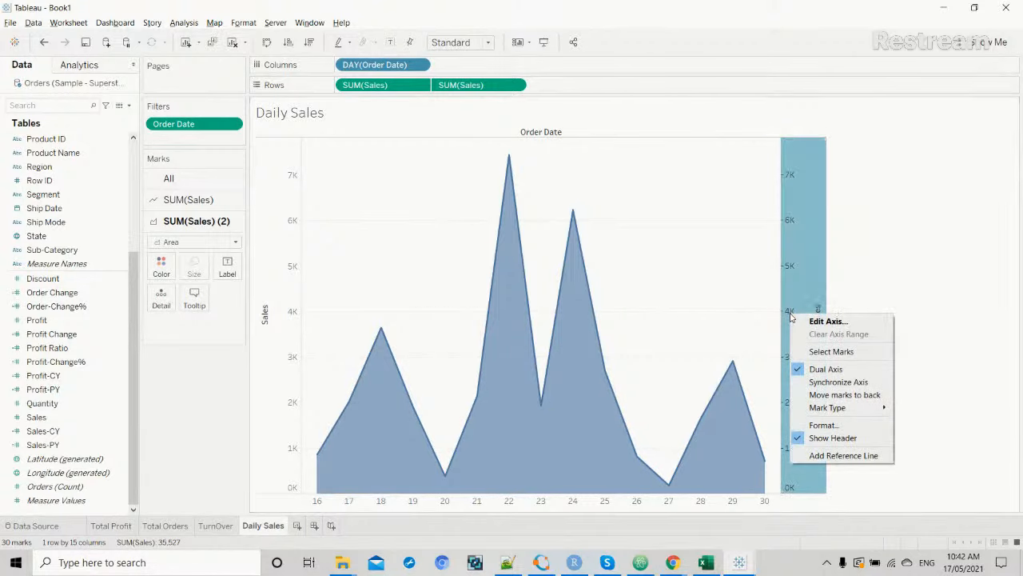
click(831, 438)
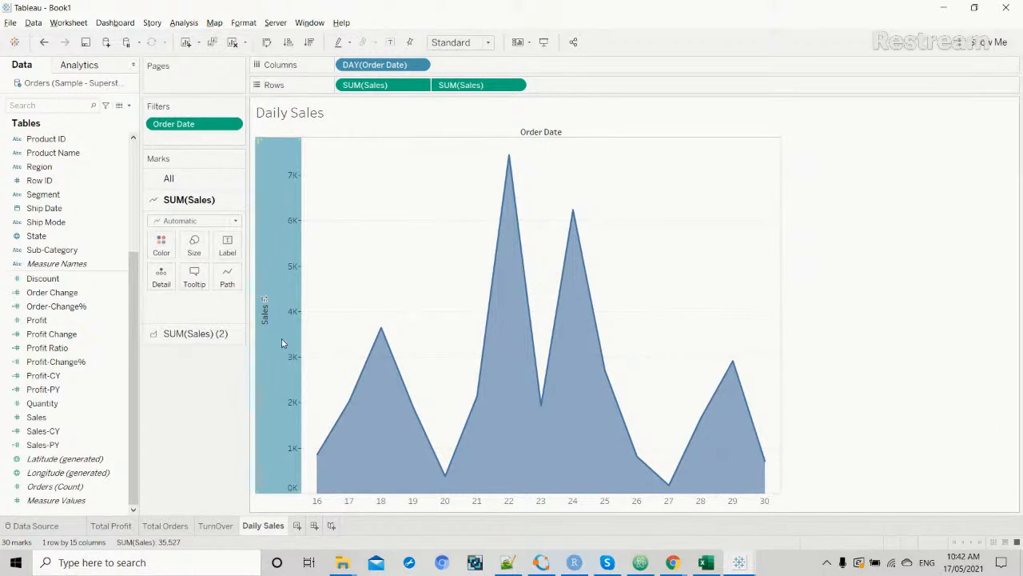
mouse_move(281, 343)
right_click(282, 342)
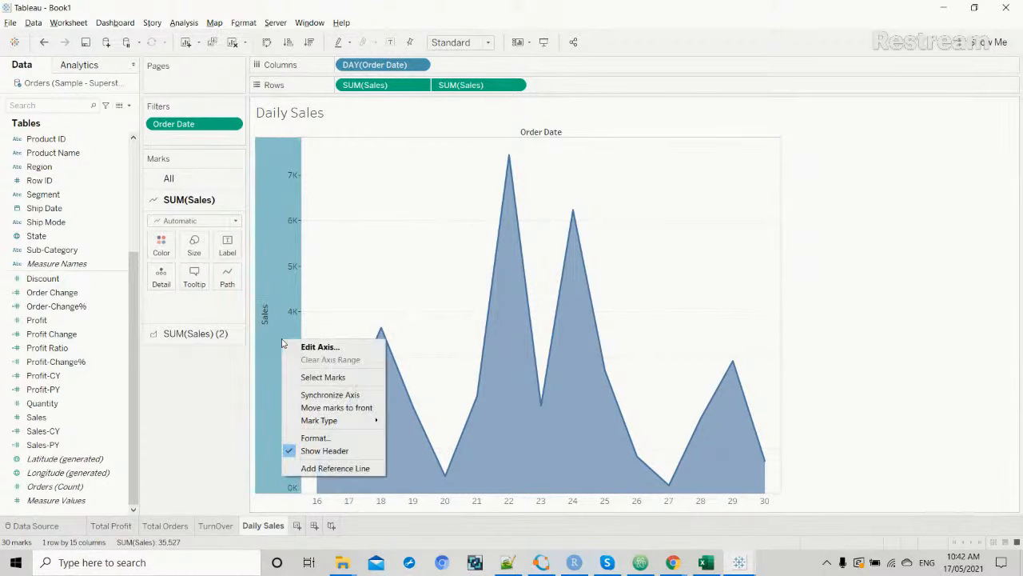
click(319, 450)
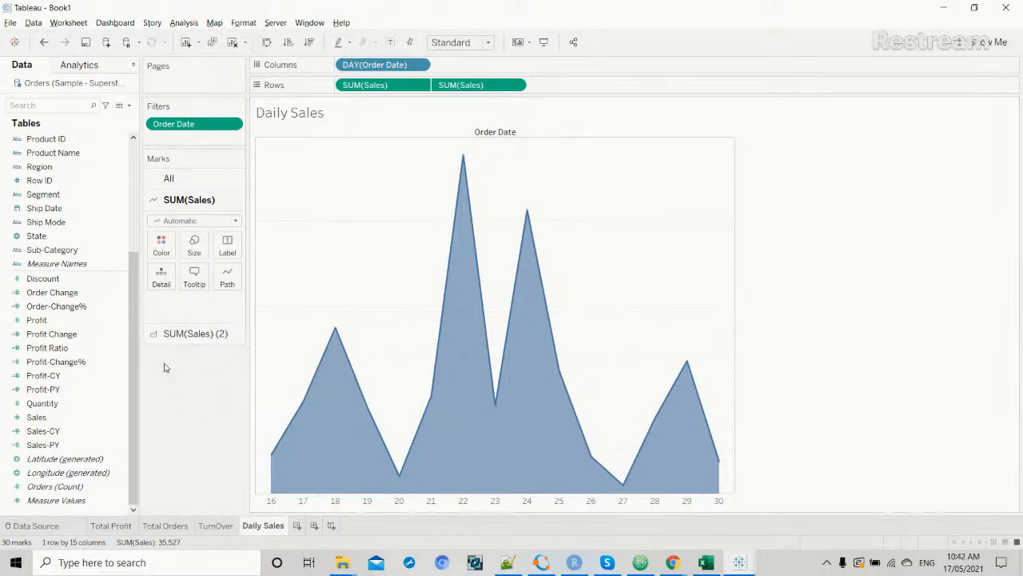
Set the area marks of the second Sales measure to black with 12% opacity.
click(191, 337)
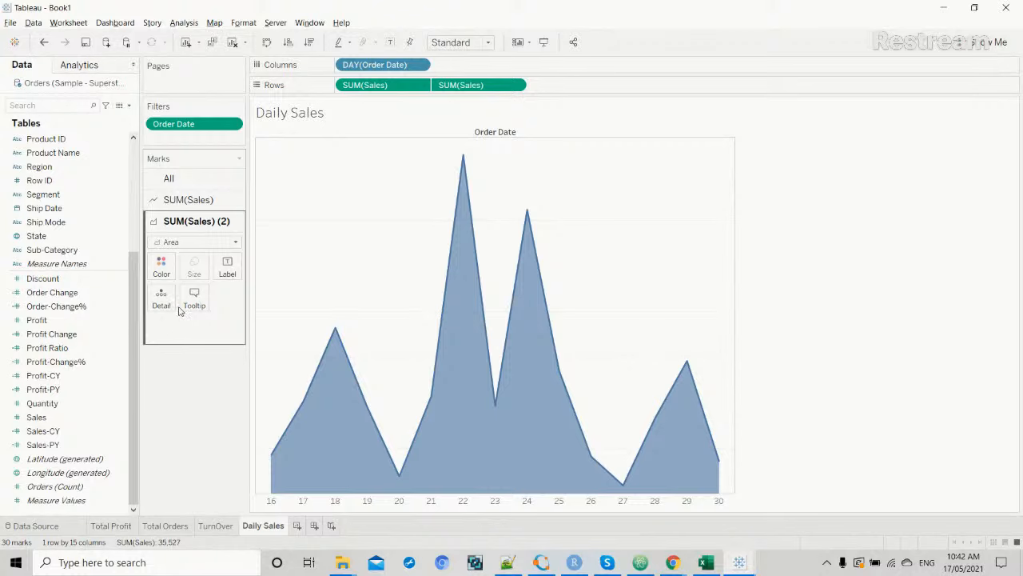
click(163, 267)
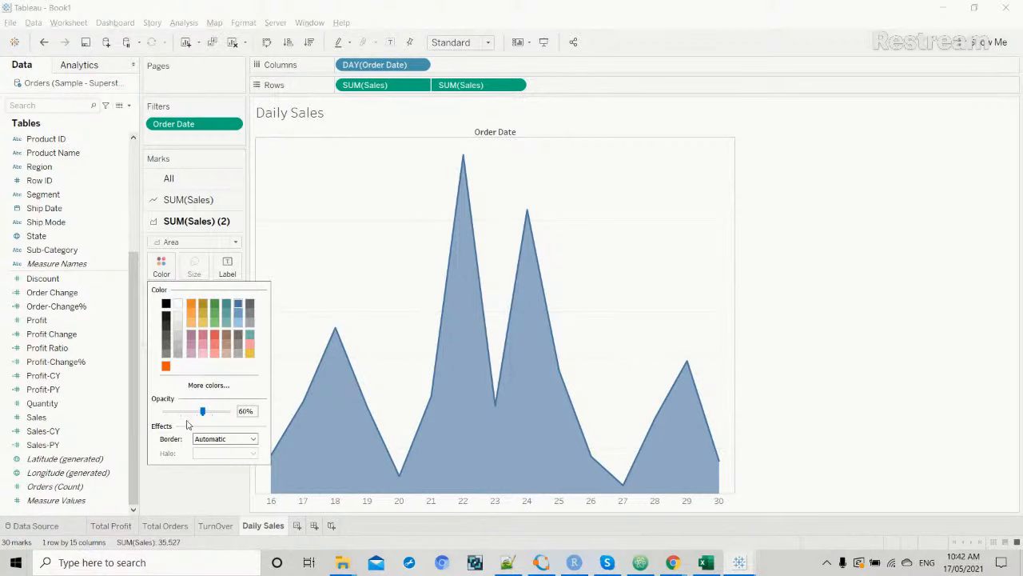
drag(202, 416, 172, 416)
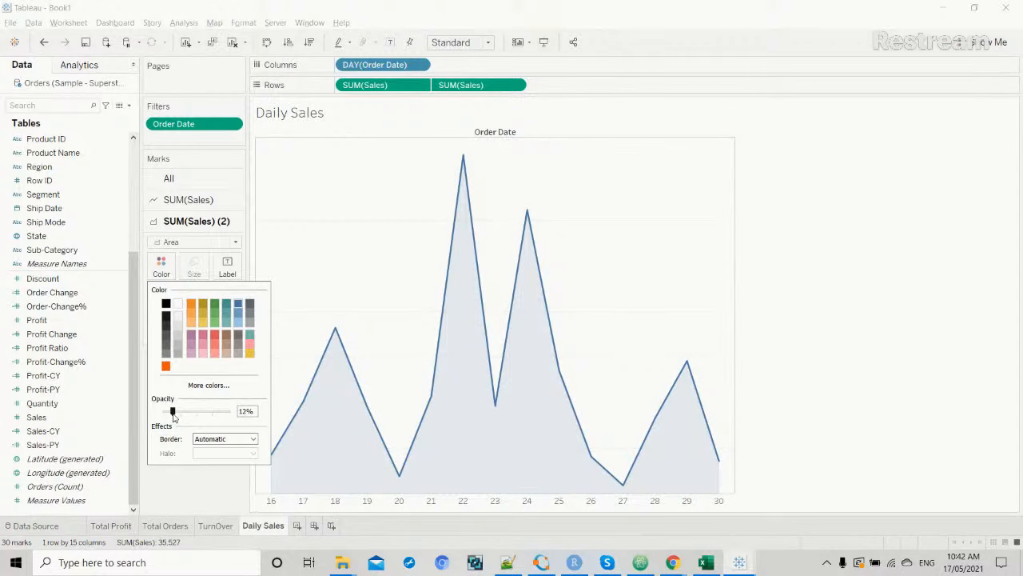
click(166, 304)
click(172, 471)
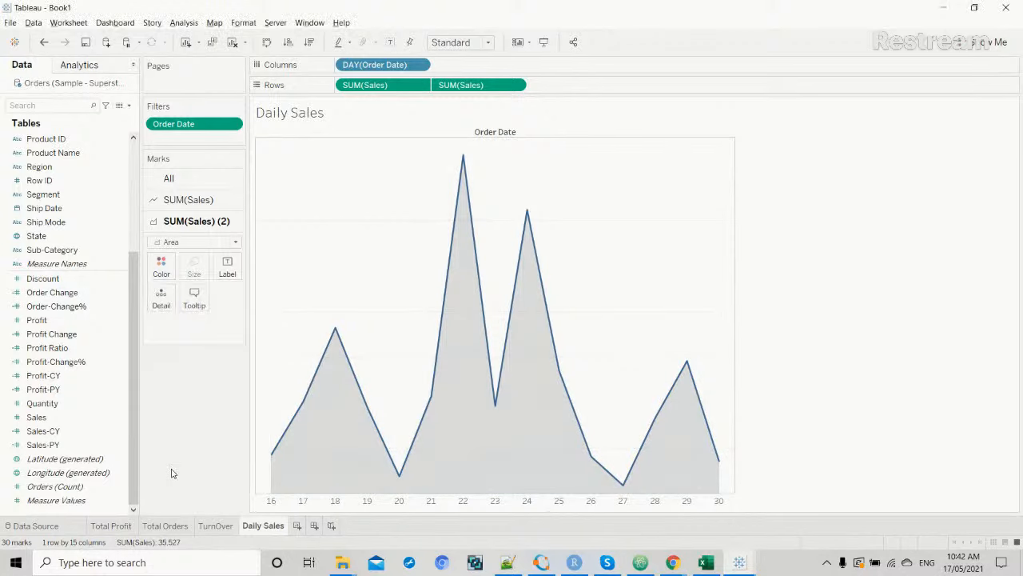
Set the line marks of the first Sales measure to black.
click(210, 204)
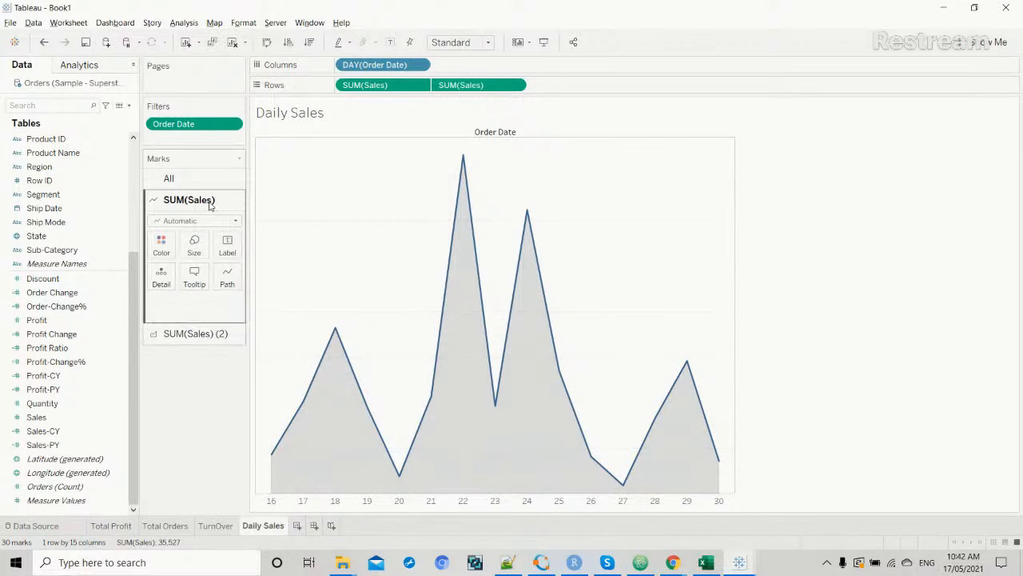
click(165, 259)
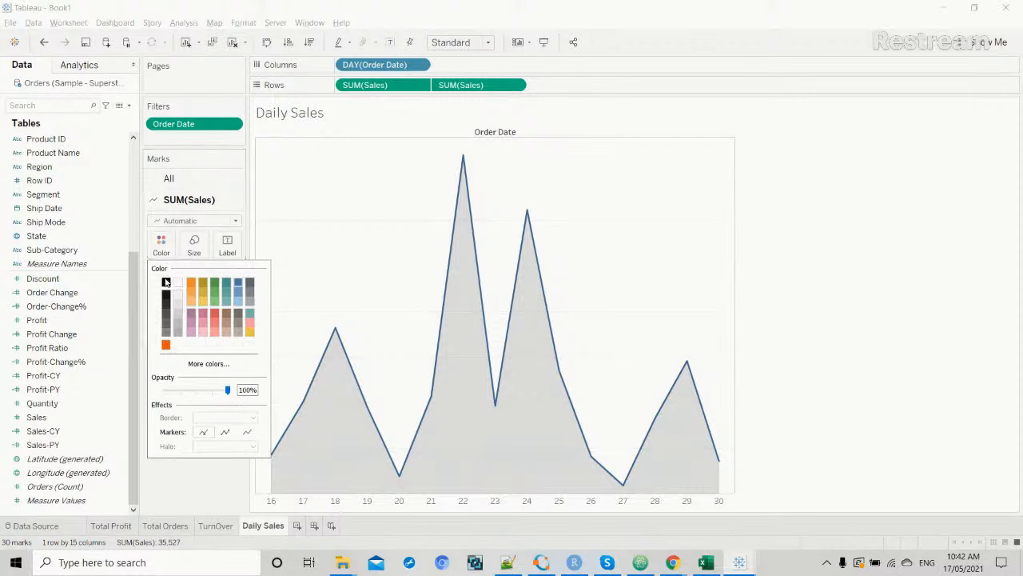
click(166, 283)
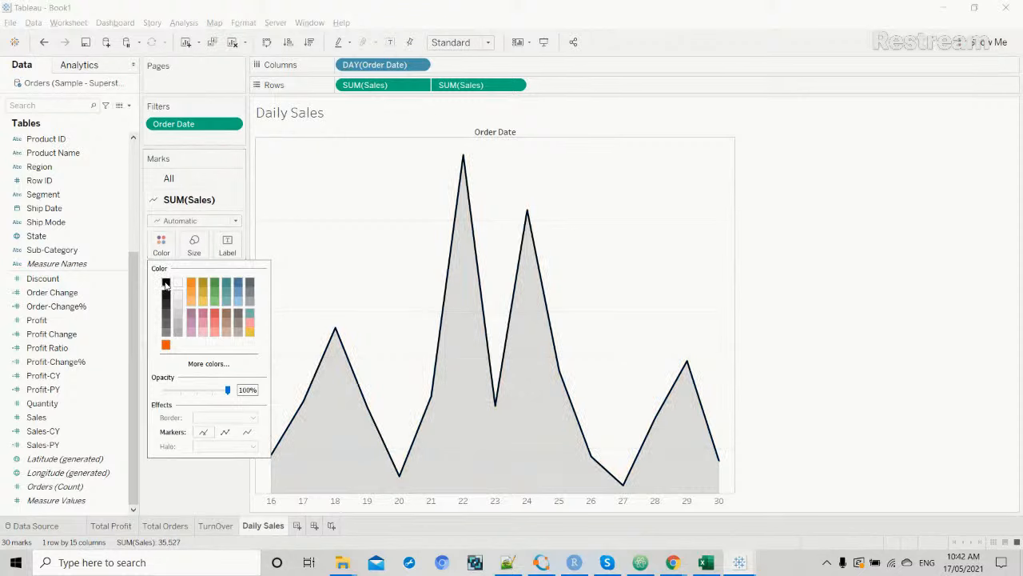
click(679, 196)
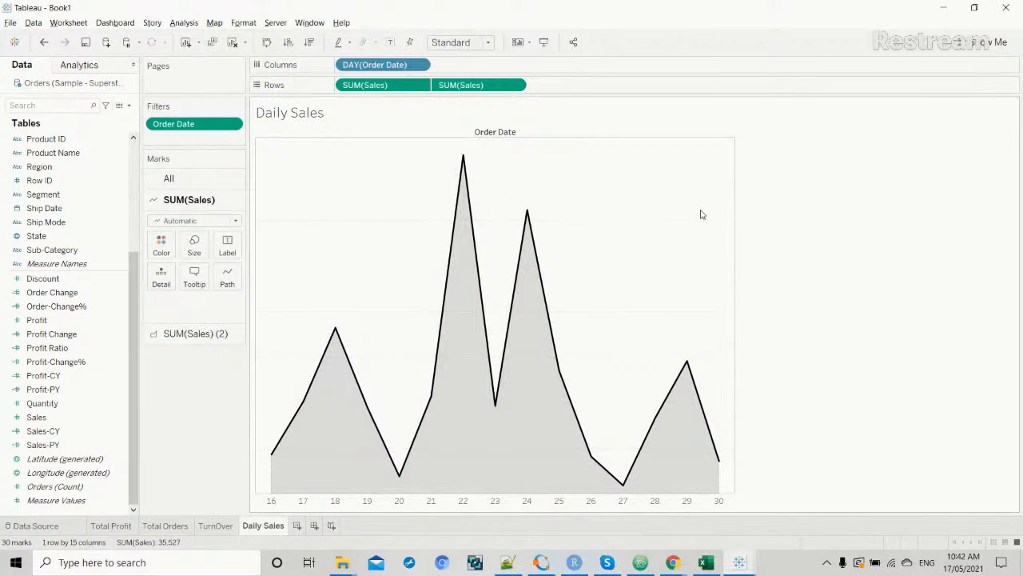
Format the Daily Sales sheet's borders so the grand total pane and header borders are None.
right_click(702, 215)
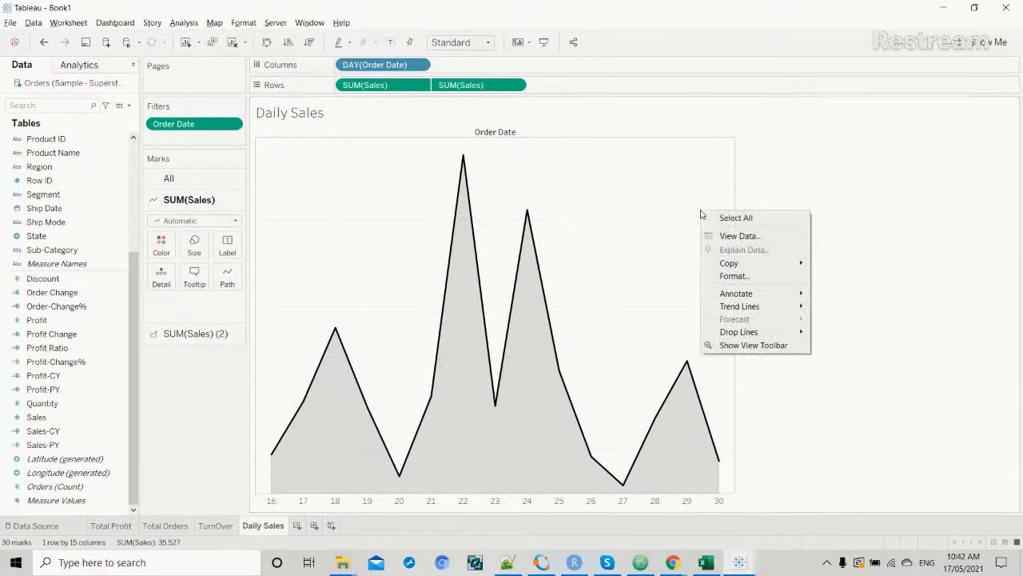
click(733, 276)
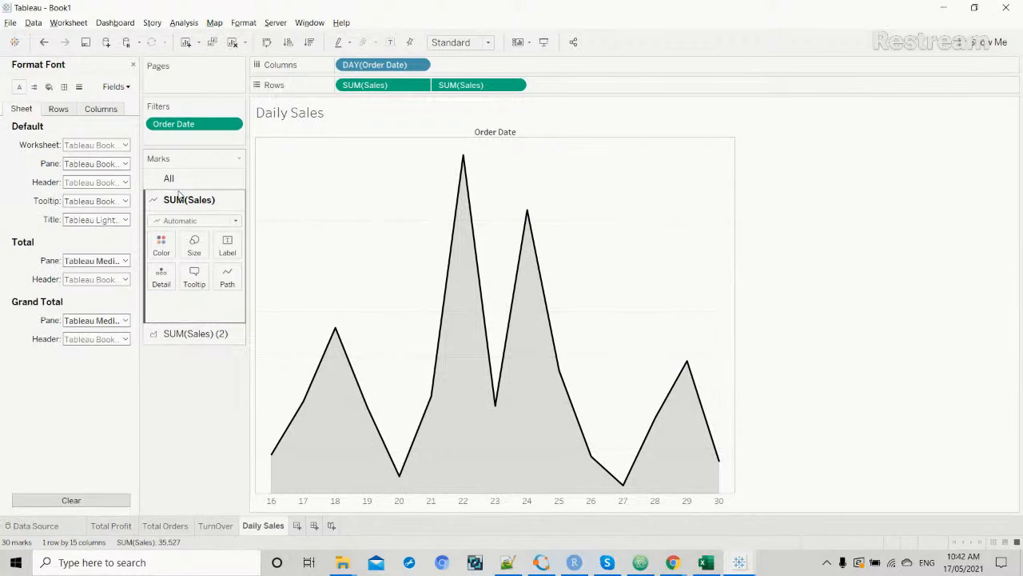
click(64, 87)
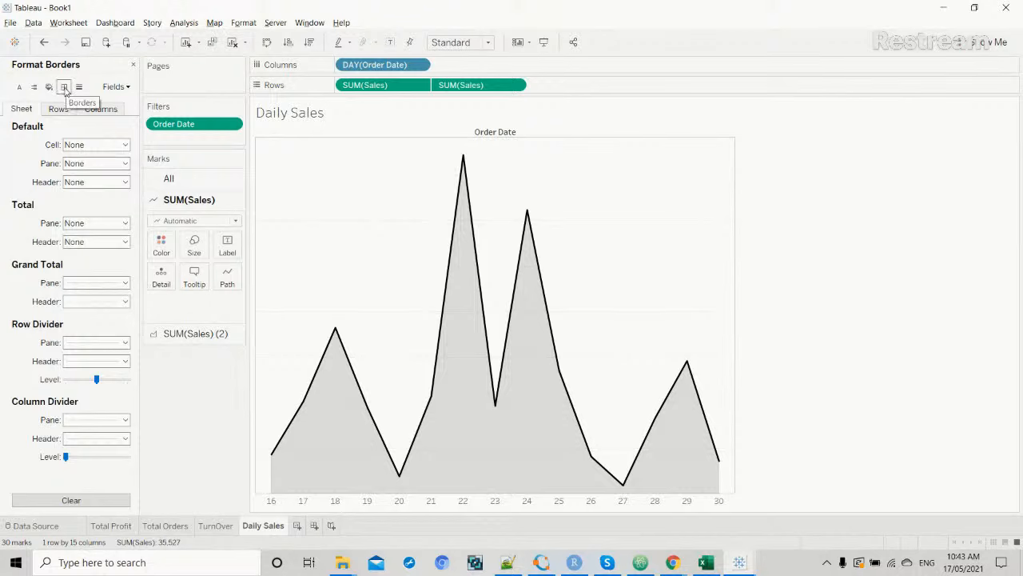
click(121, 283)
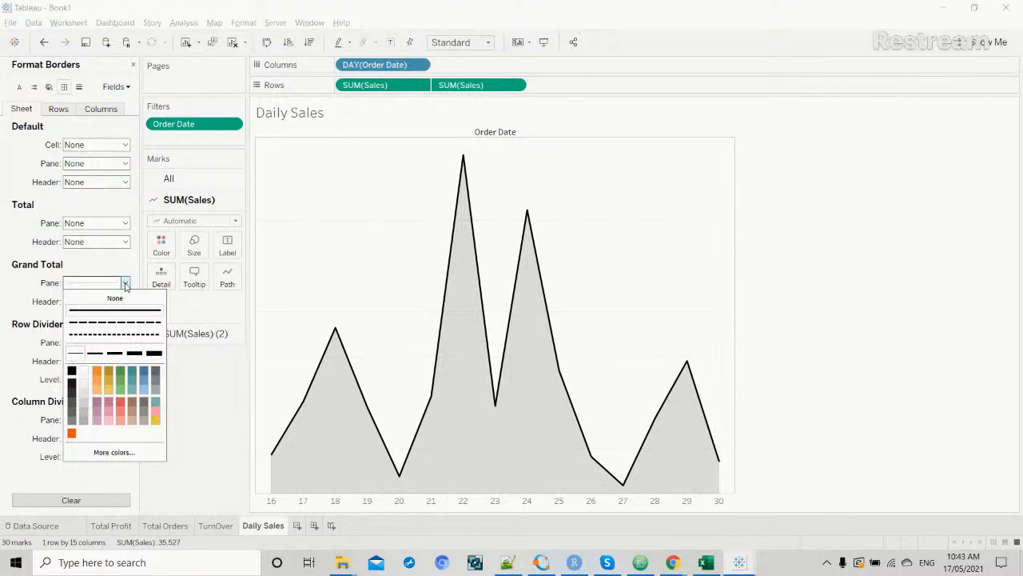
click(88, 299)
click(125, 302)
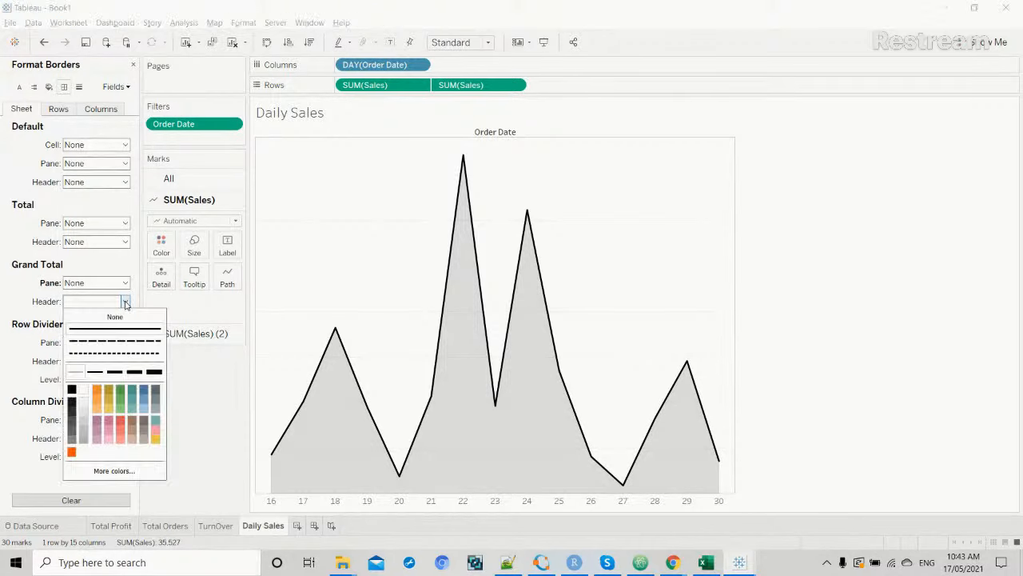
click(28, 342)
Set the sheet's row divider and column divider pane borders to None, and check the row and column border settings.
click(121, 345)
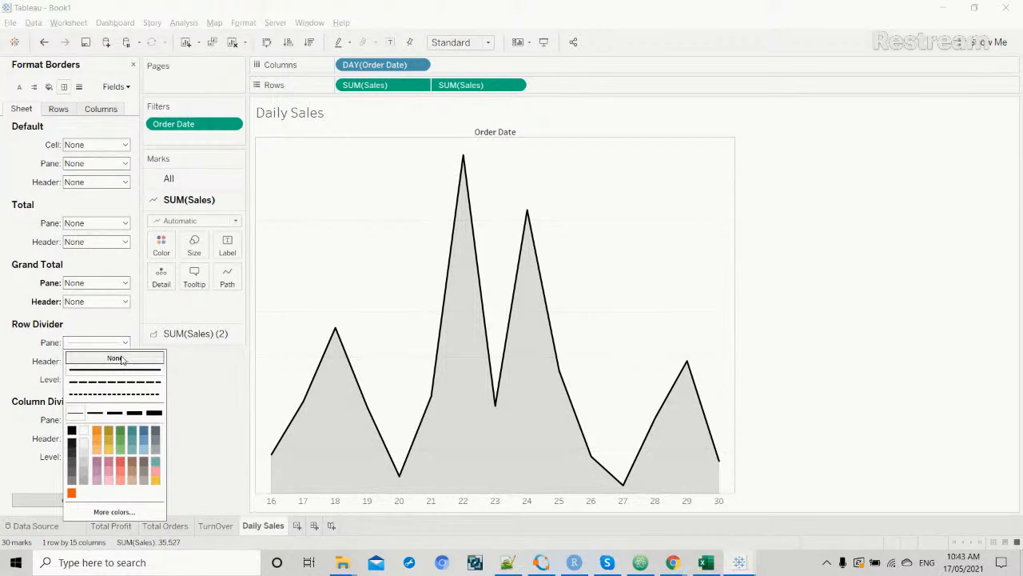
click(25, 357)
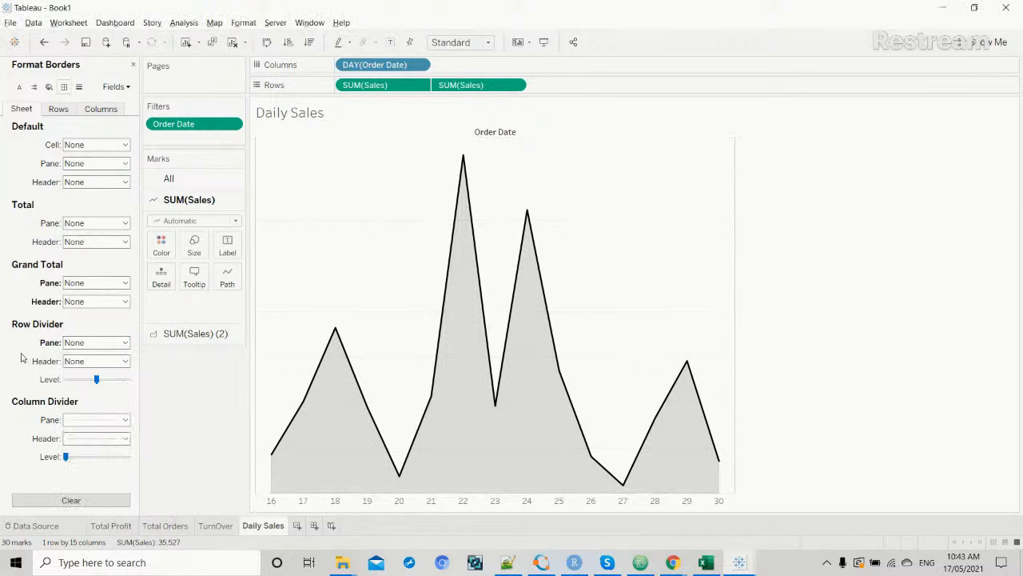
click(120, 420)
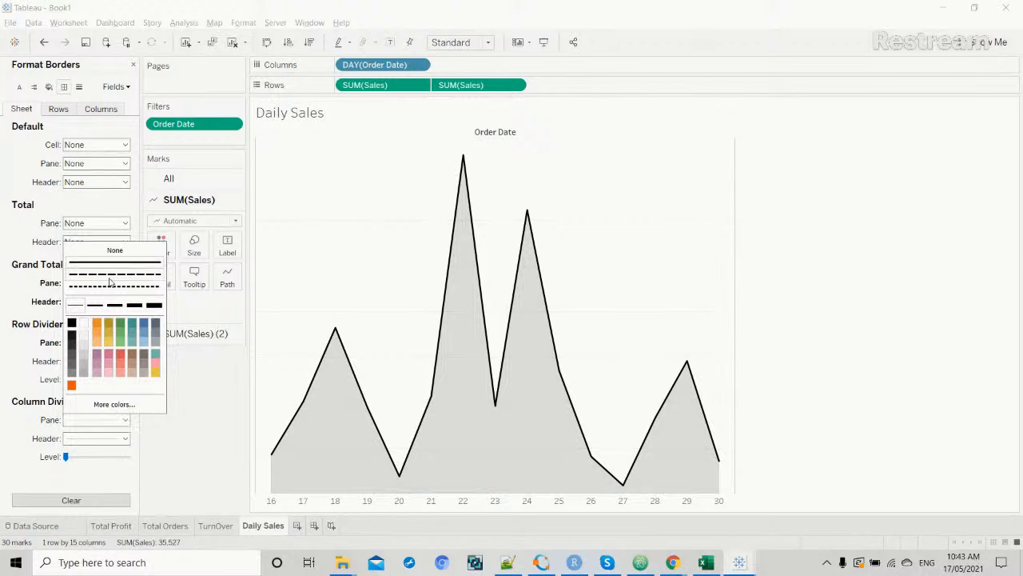
click(109, 249)
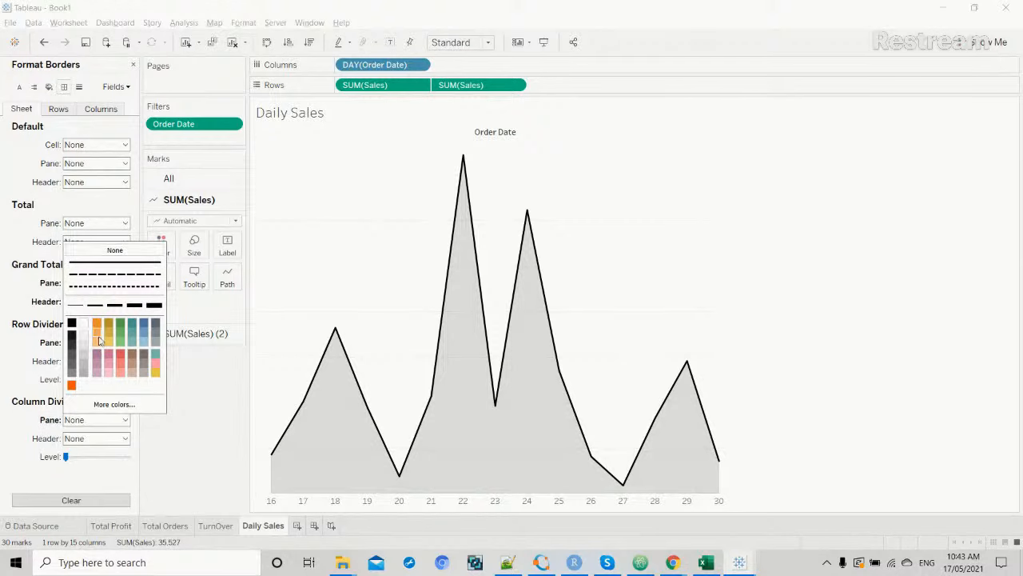
click(124, 438)
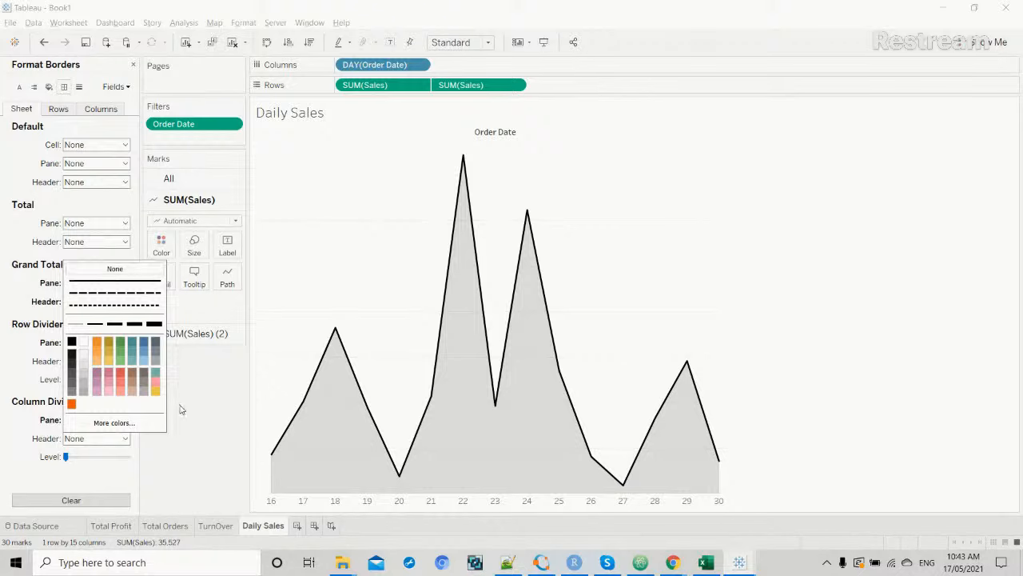
click(146, 272)
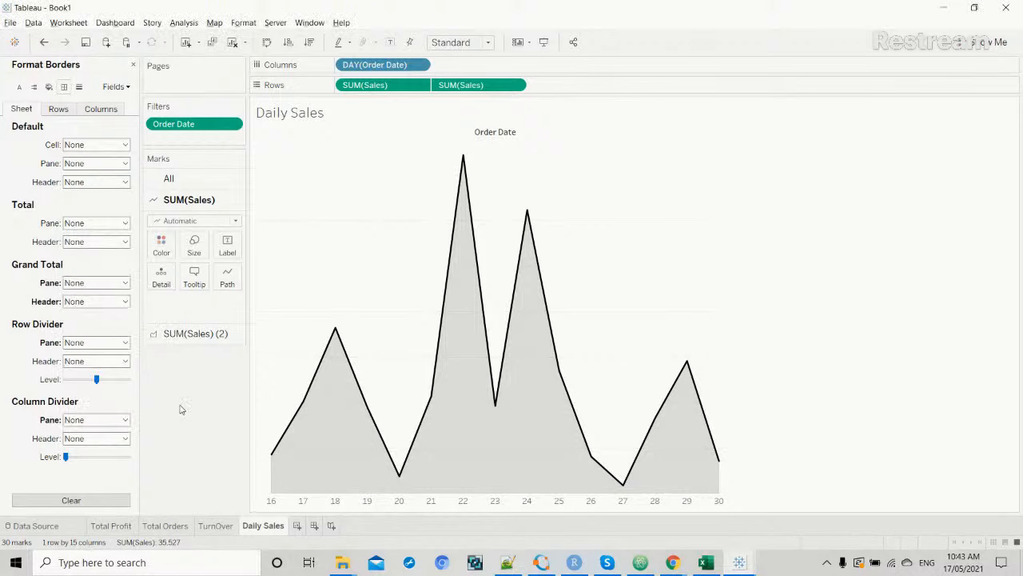
click(58, 110)
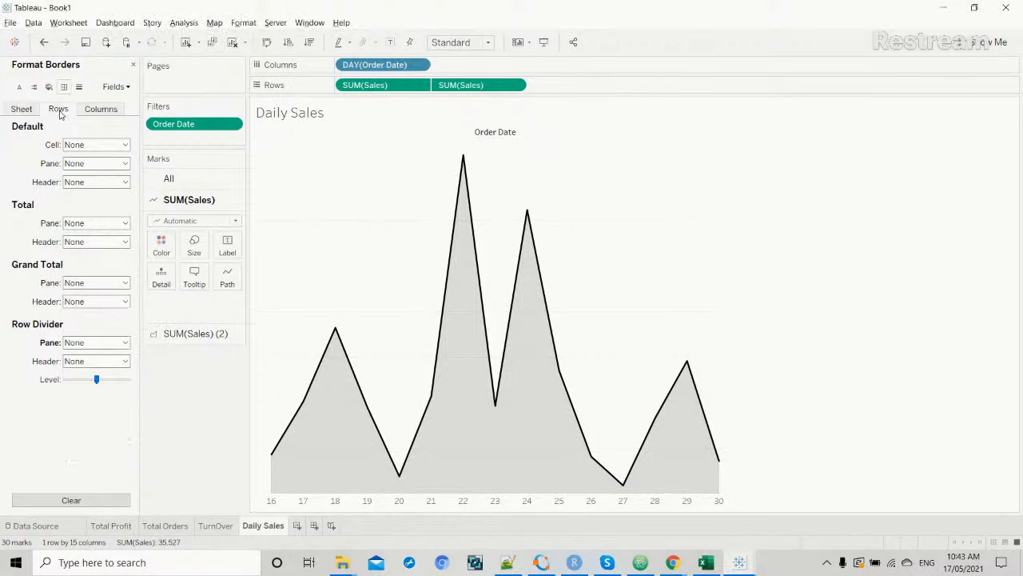
click(102, 113)
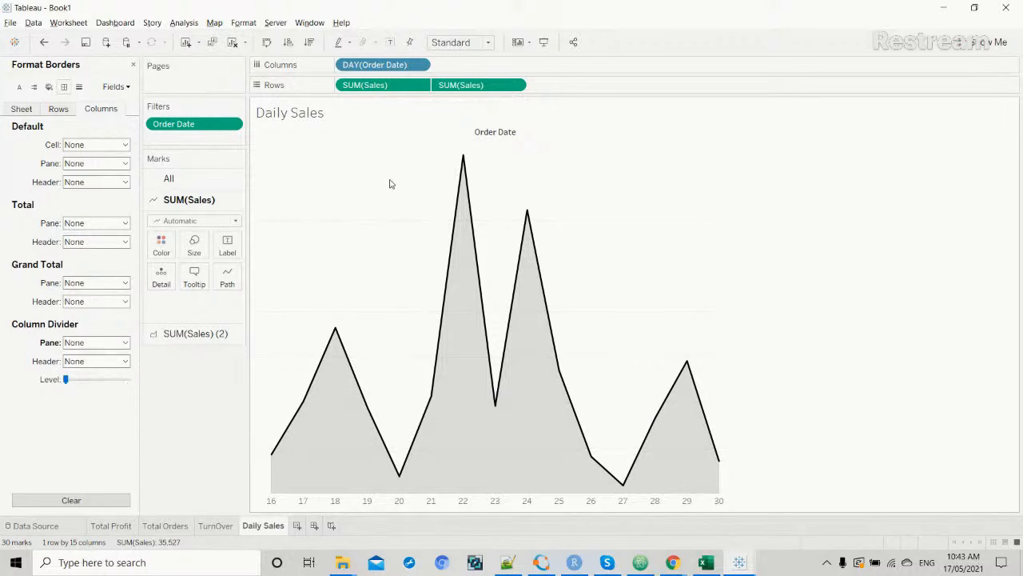
Set the zero lines and reference lines for columns to None in the line formatting.
click(78, 88)
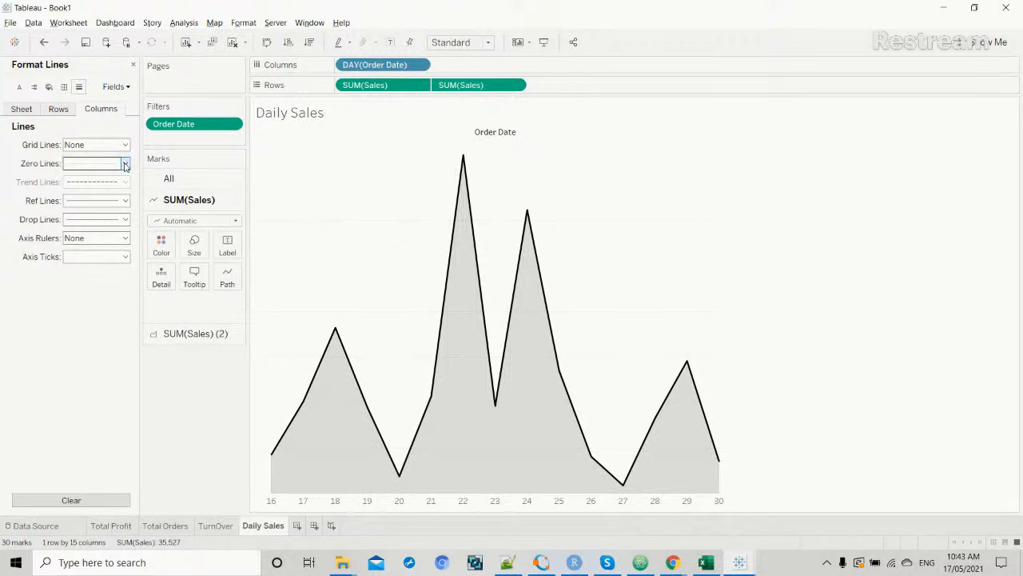
click(125, 165)
click(119, 179)
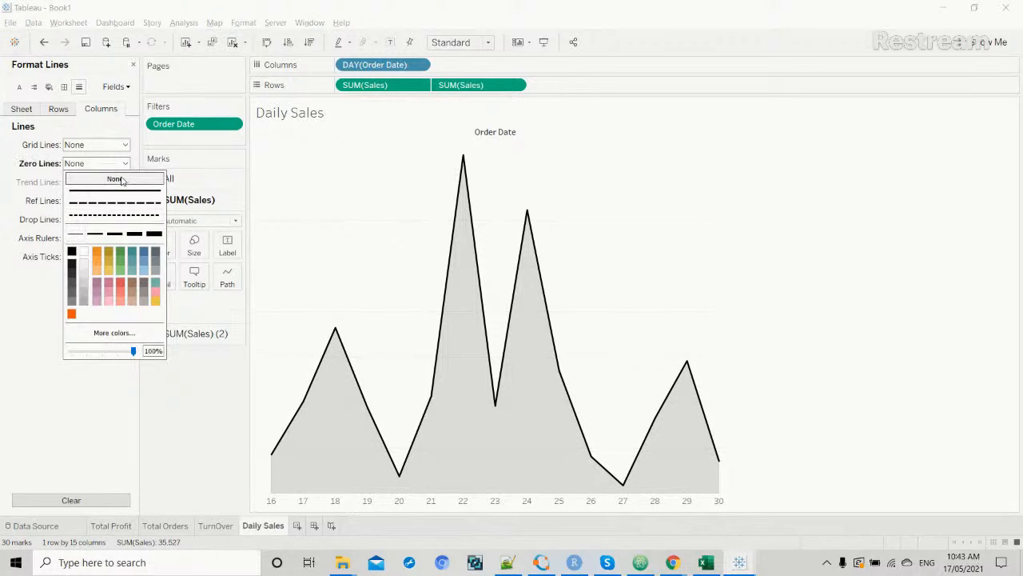
click(21, 295)
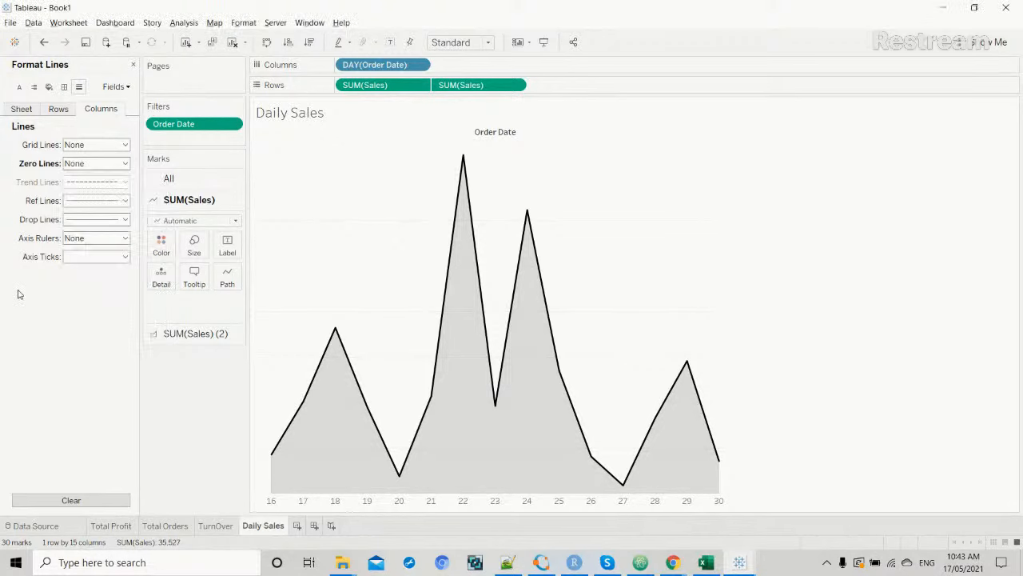
click(126, 202)
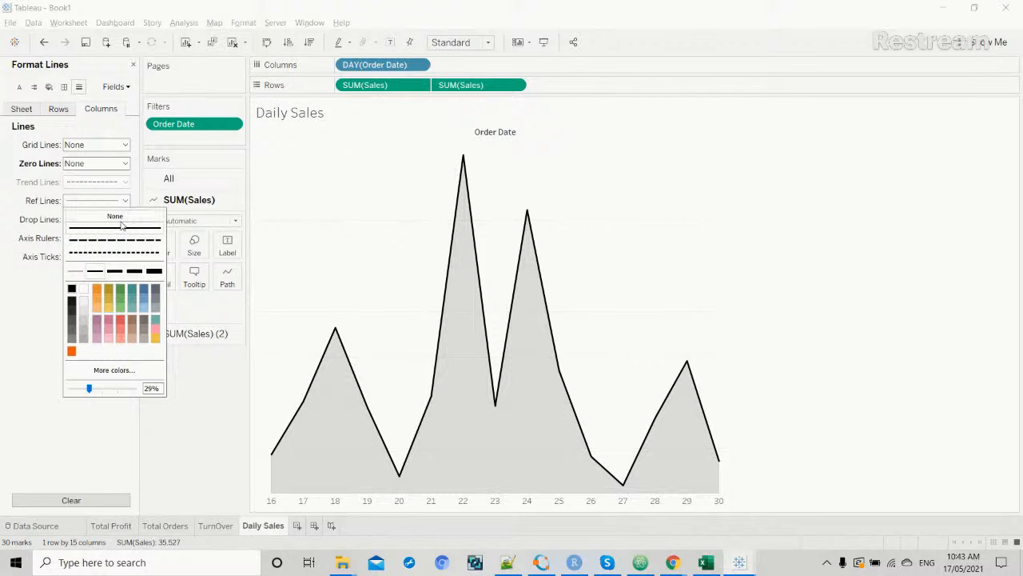
click(120, 218)
click(33, 291)
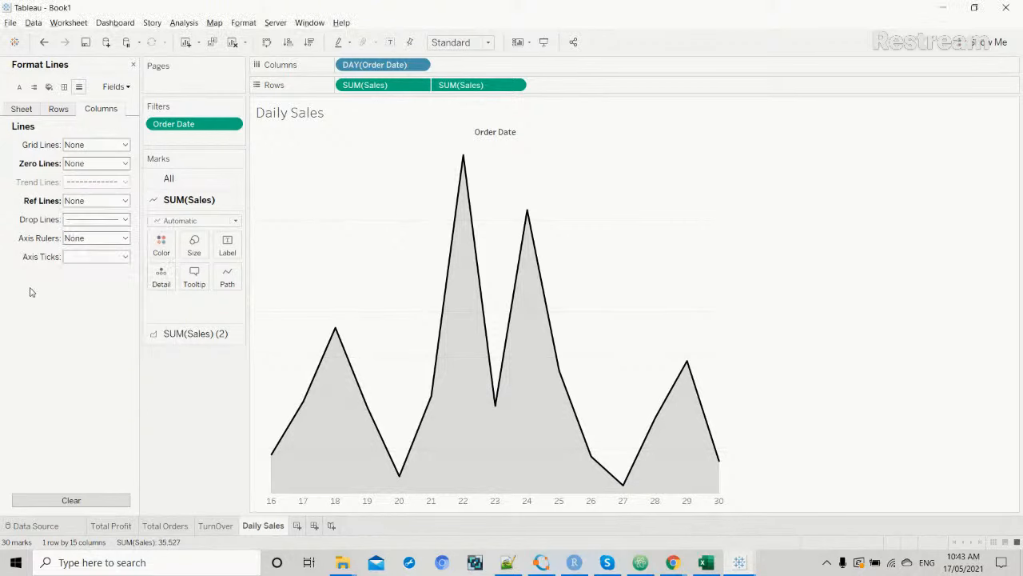
Set the drop lines and axis ticks for columns to None.
click(125, 219)
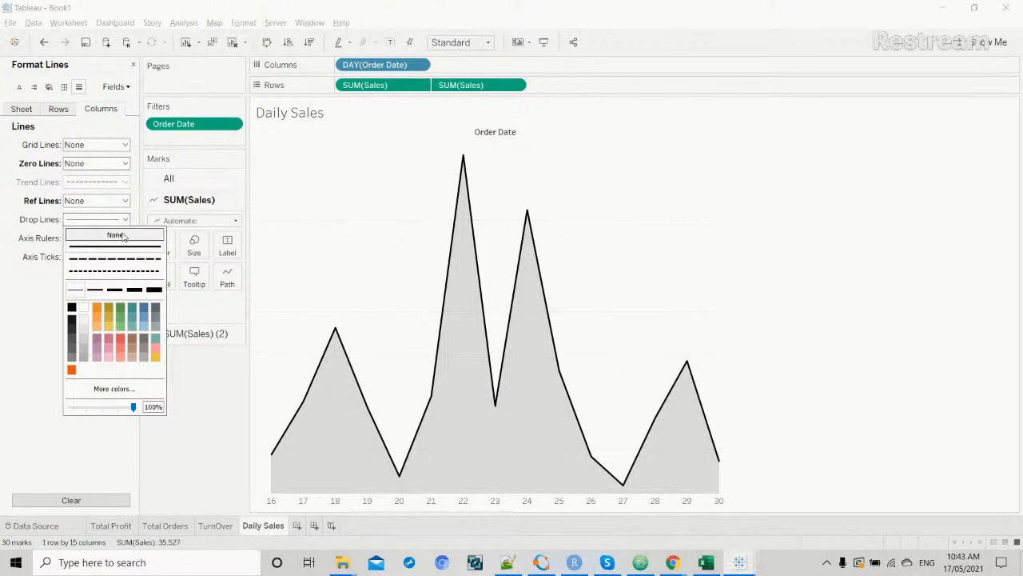
click(115, 234)
click(37, 284)
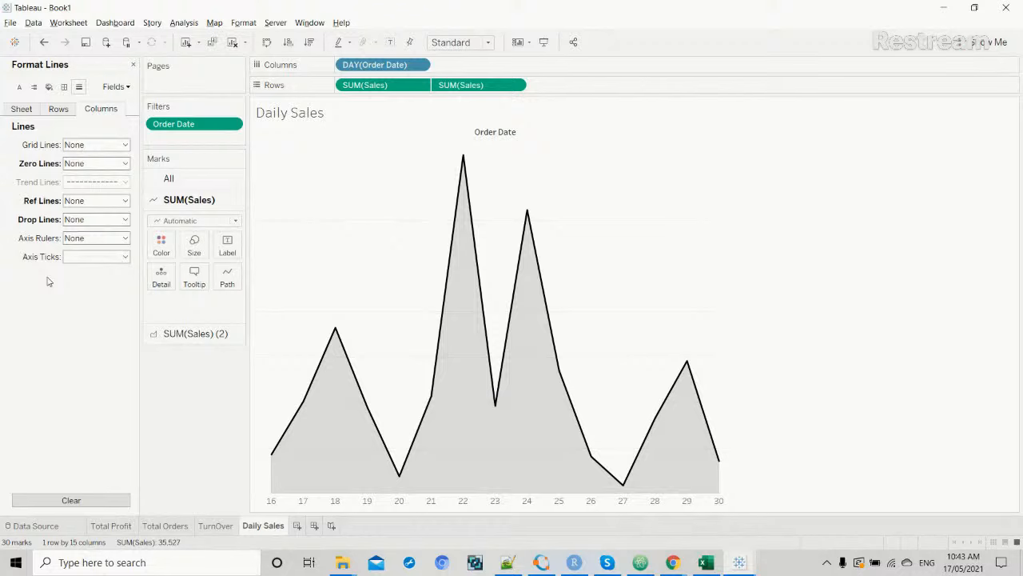
click(122, 257)
click(117, 273)
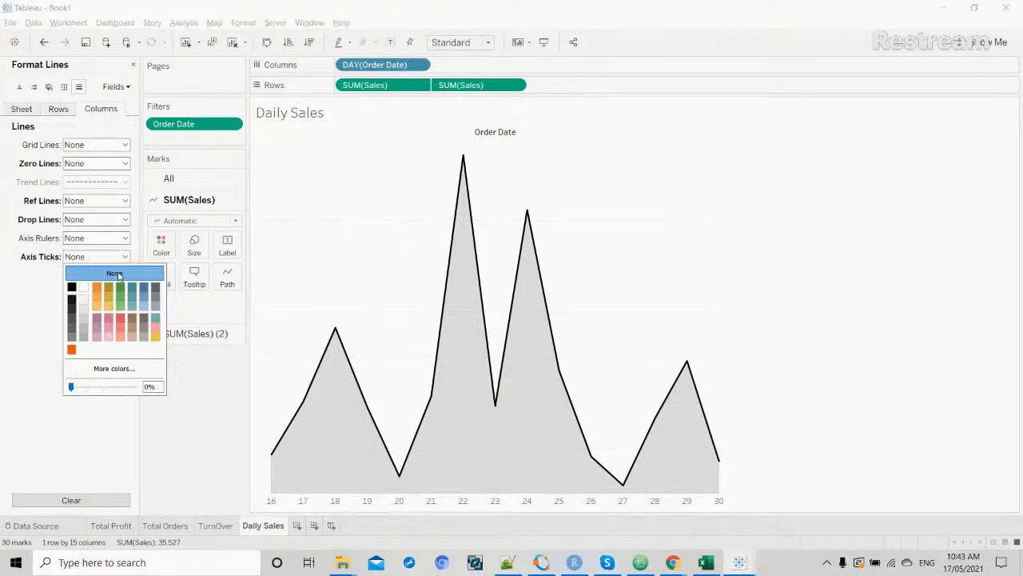
click(32, 308)
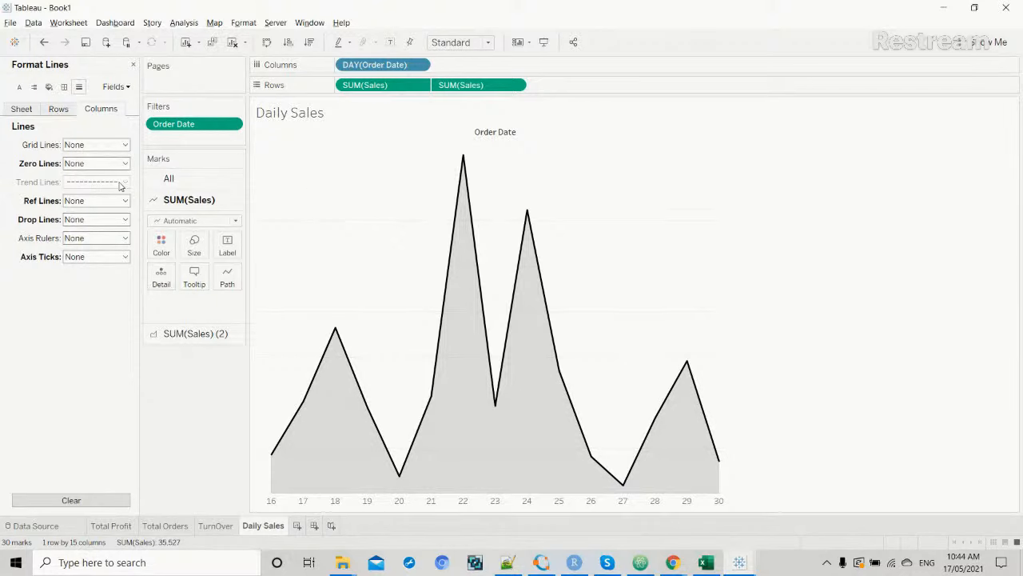
Set the reference lines and grid lines for rows to None.
click(60, 109)
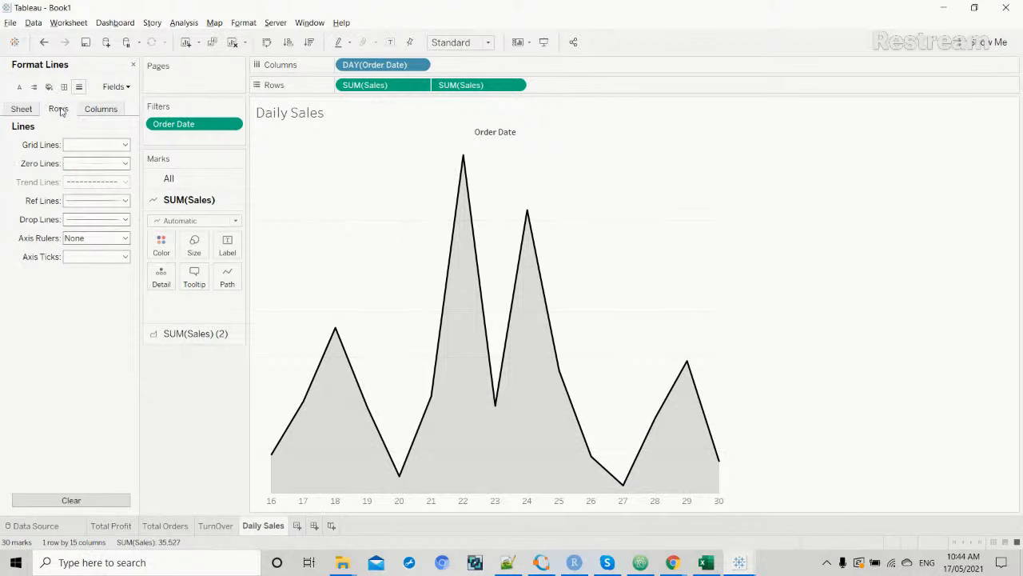
click(124, 201)
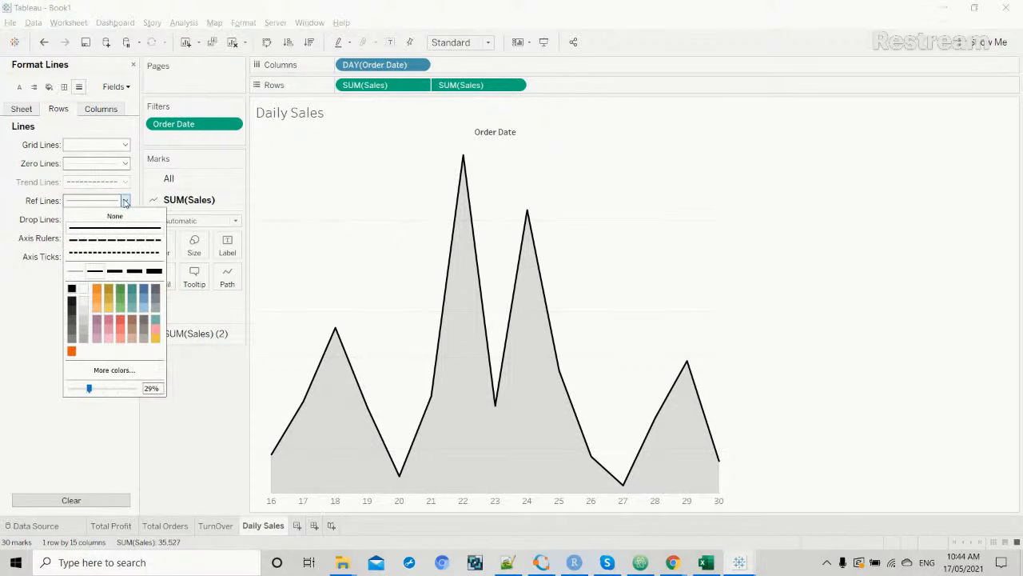
click(120, 218)
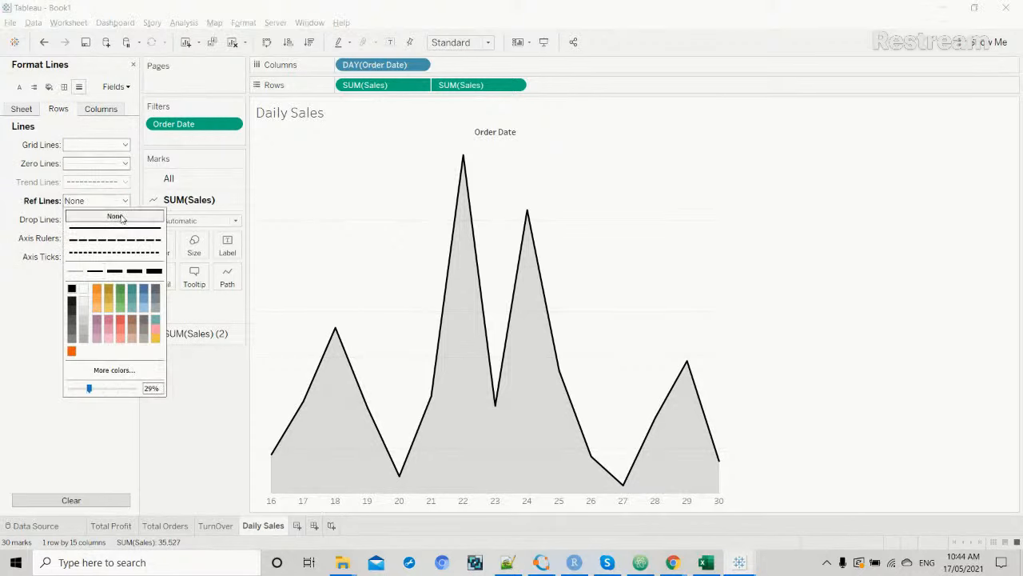
click(26, 278)
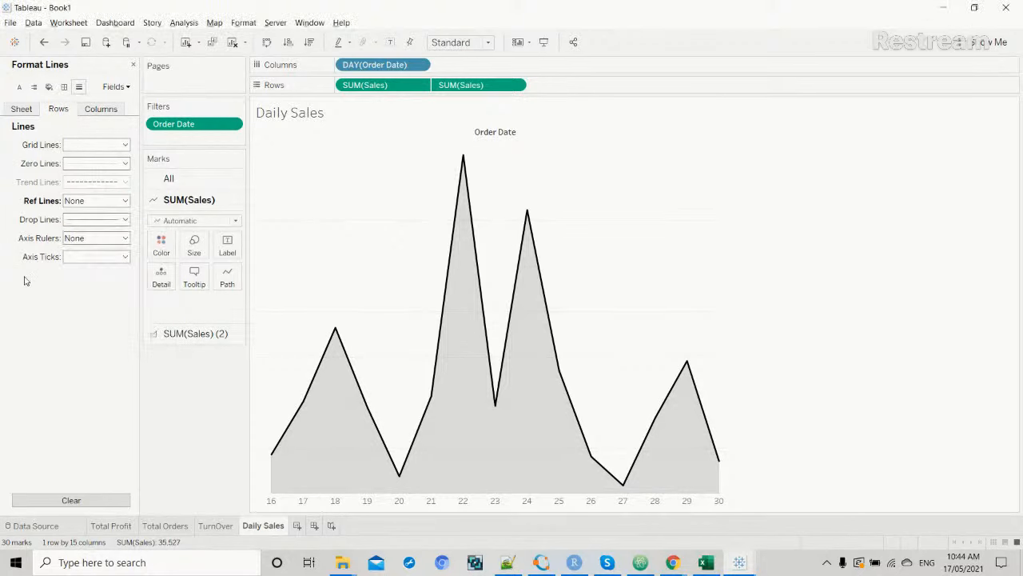
click(124, 146)
click(114, 160)
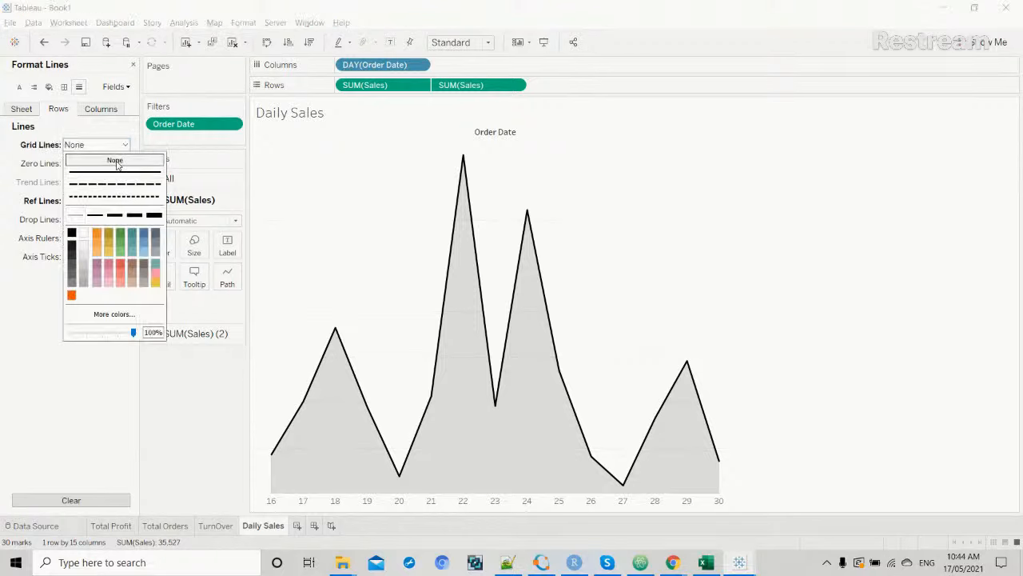
click(23, 283)
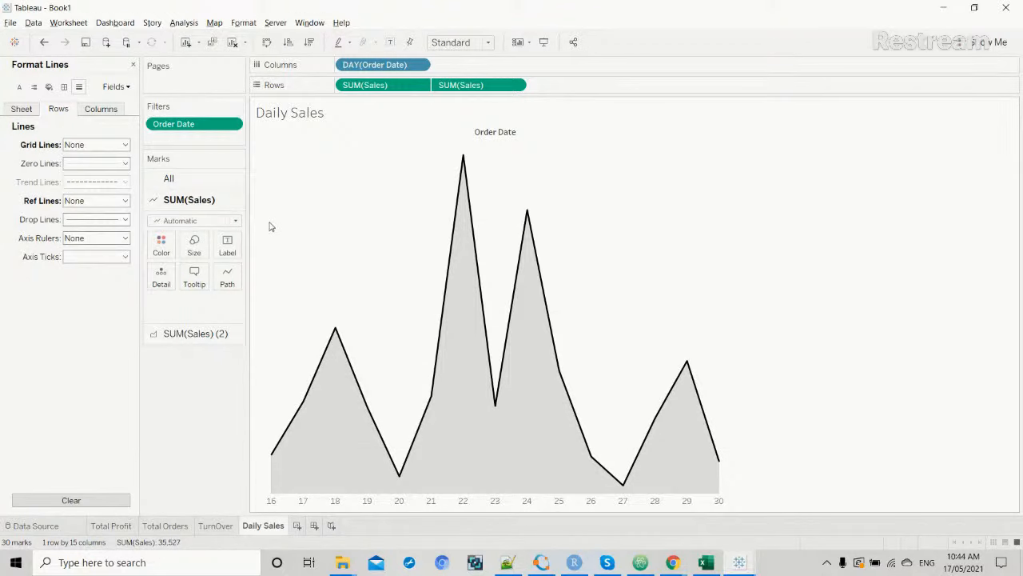
Set the zero lines and drop lines for rows to None.
click(123, 163)
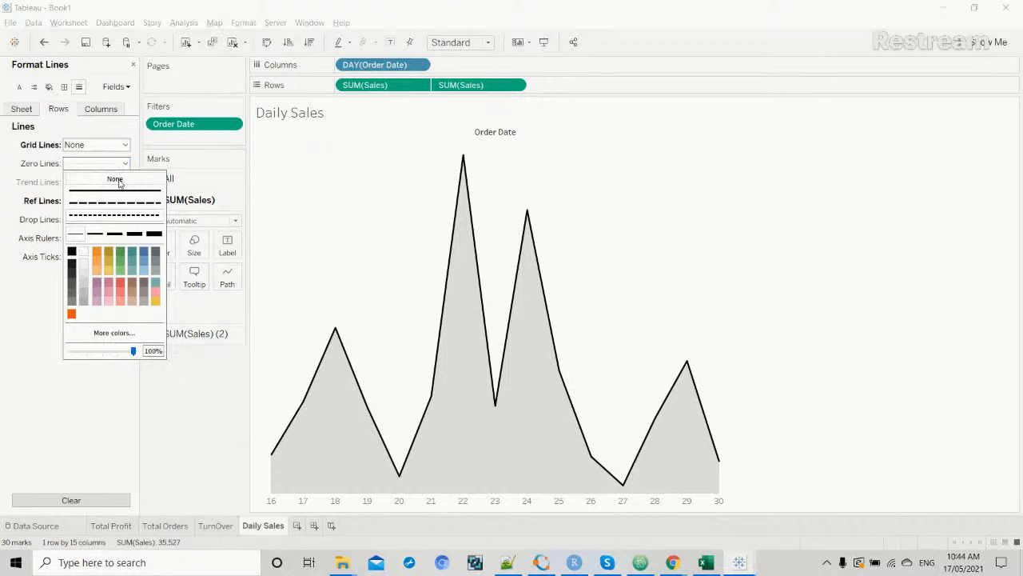
click(115, 179)
click(38, 283)
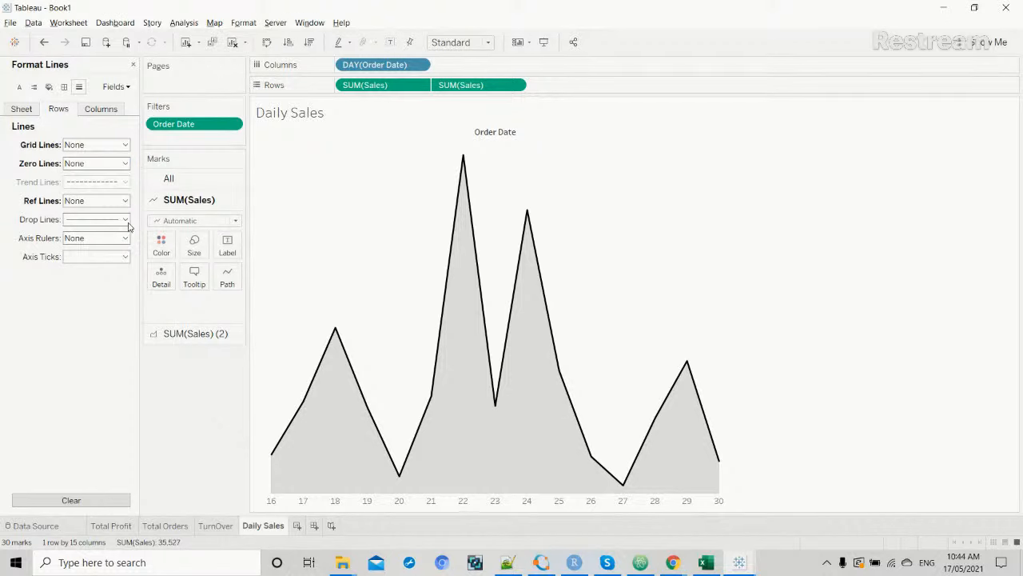
click(126, 220)
click(115, 234)
click(35, 284)
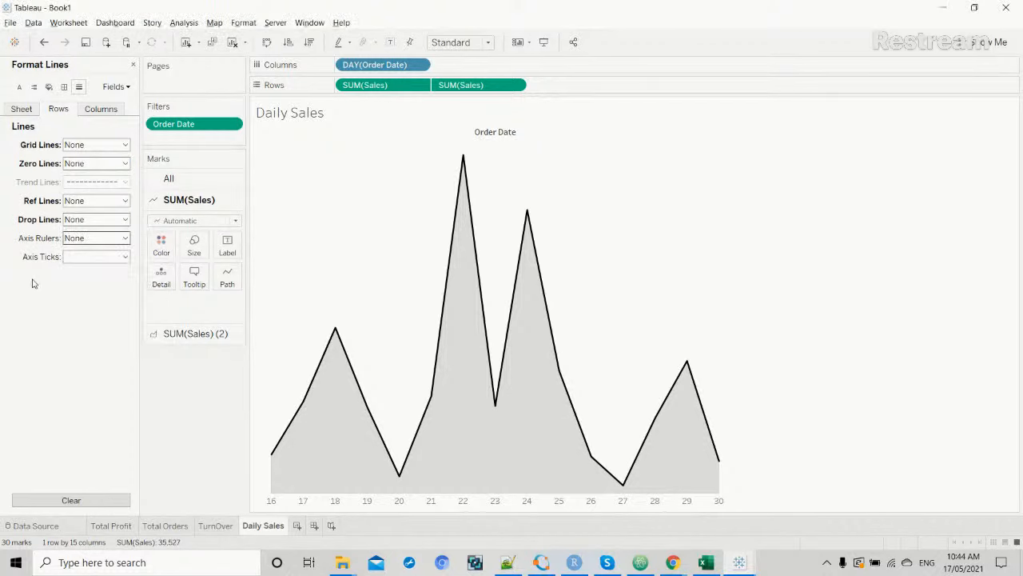
Set the axis ticks for rows to None and hide the Order Date field label above the Daily Sales chart.
click(127, 257)
click(115, 271)
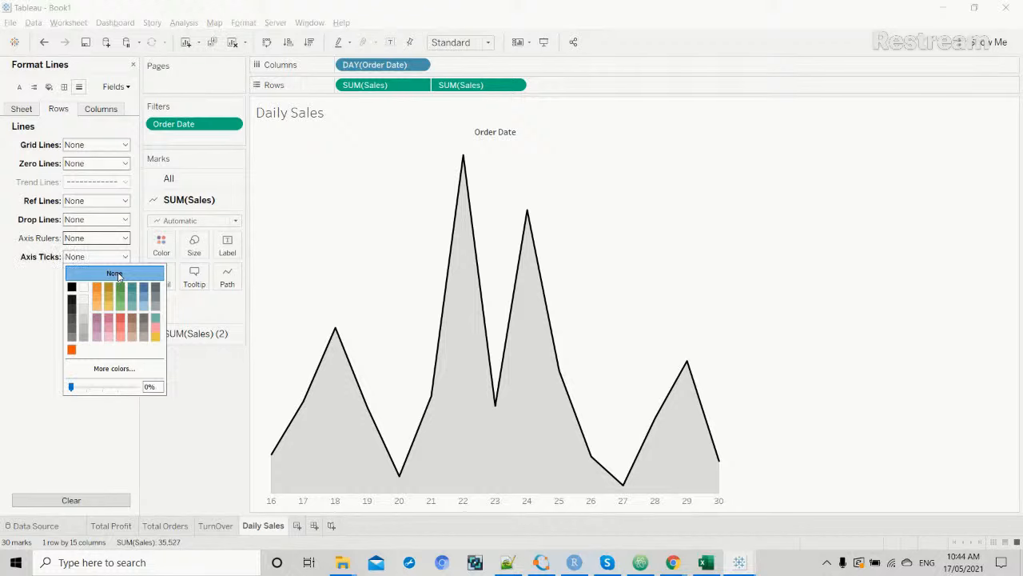
click(43, 326)
click(22, 110)
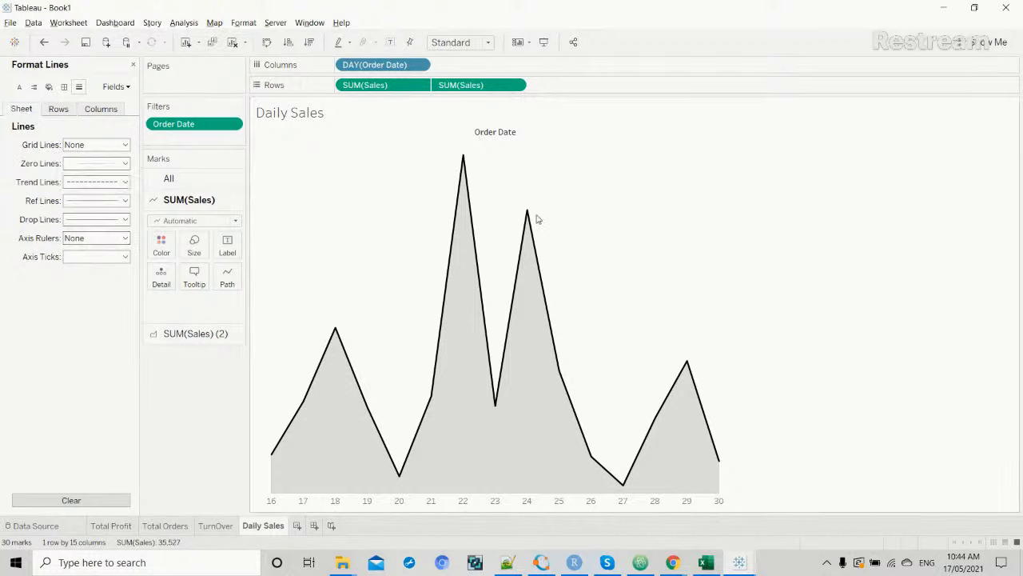
right_click(510, 137)
click(528, 187)
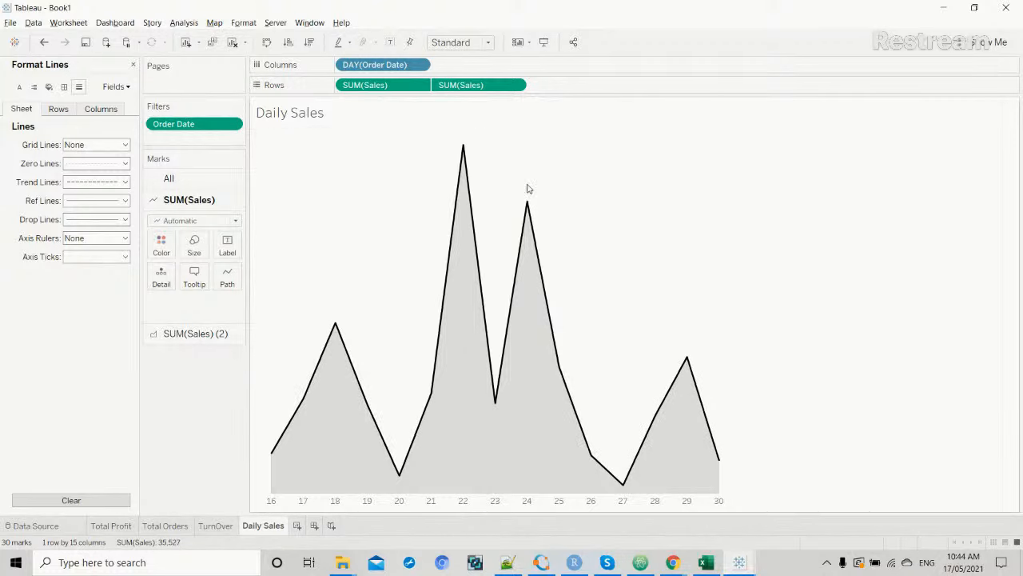
Set the Daily Sales sheet title's font to Tableau Medium at size 11.
double_click(317, 118)
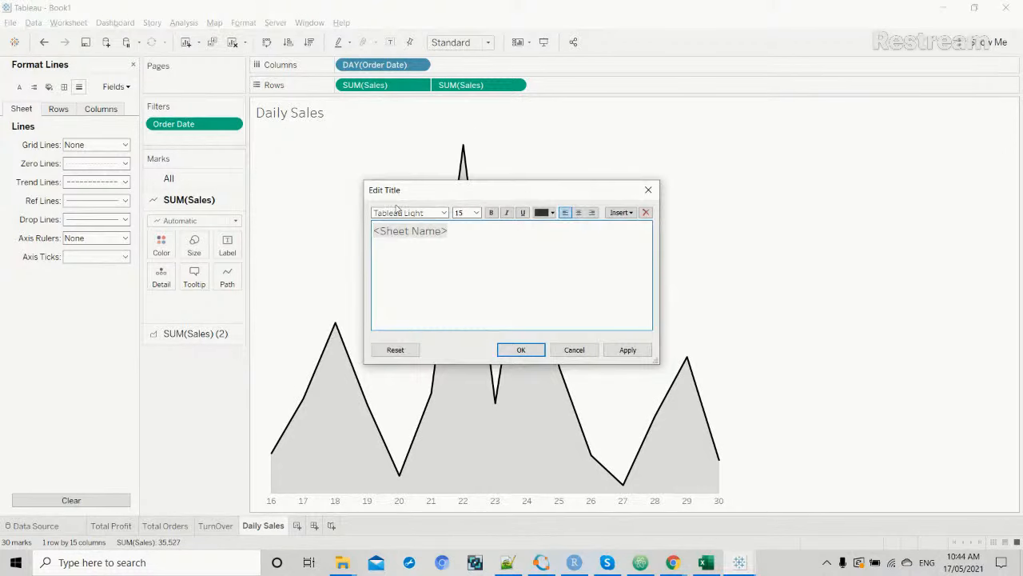
drag(450, 231, 364, 228)
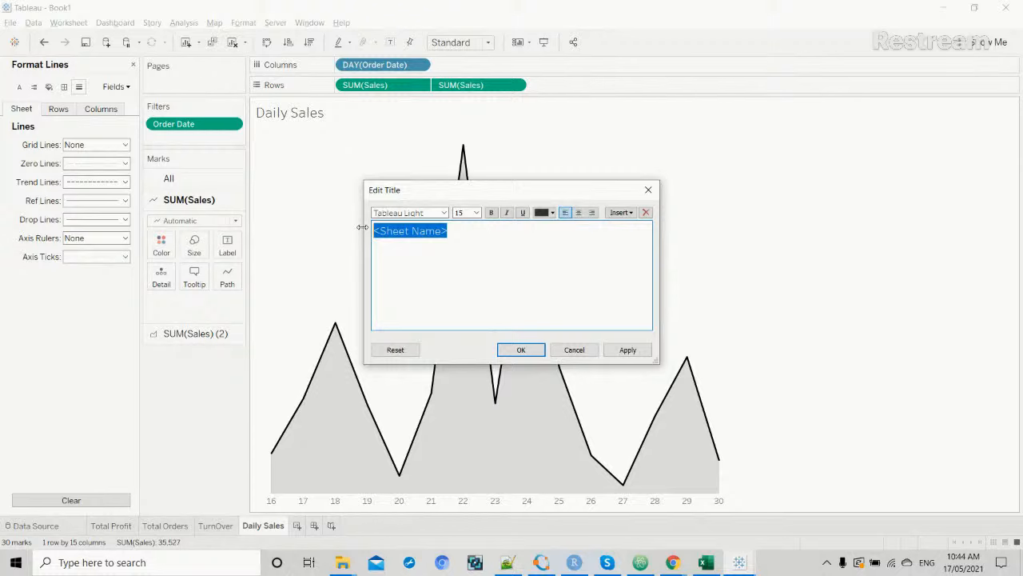
click(440, 212)
click(434, 251)
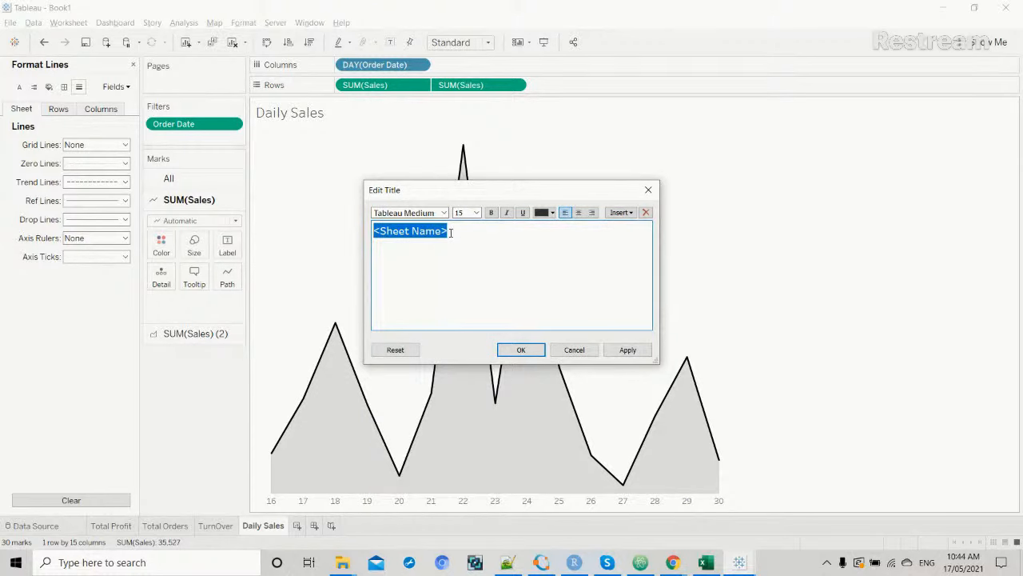
drag(450, 231, 372, 233)
click(472, 214)
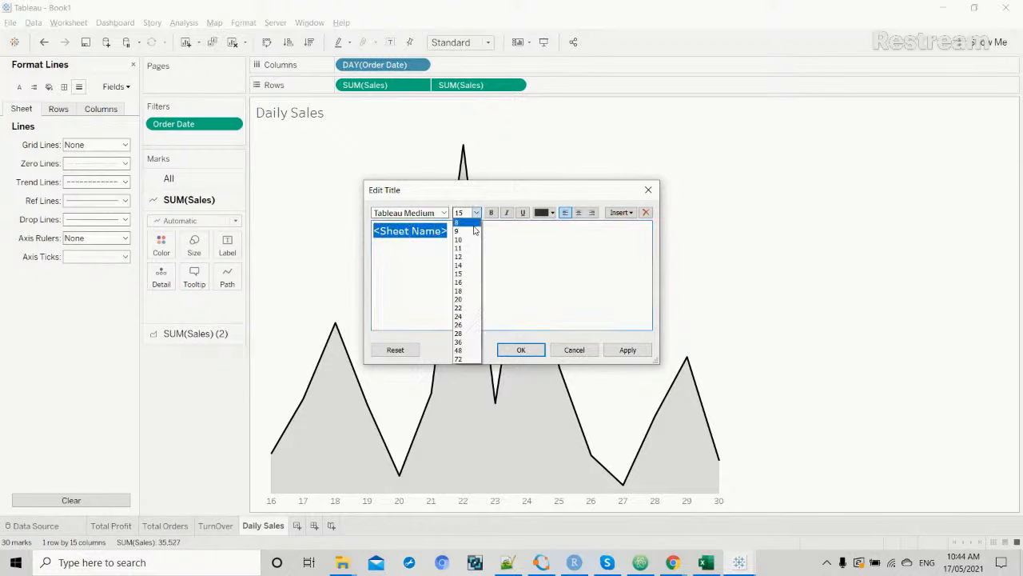
click(471, 248)
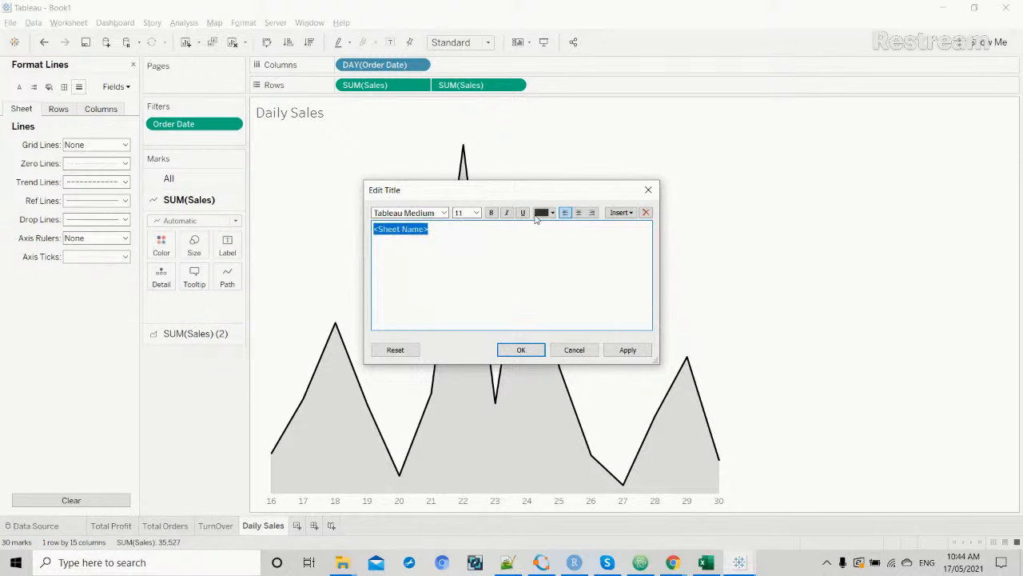
Make the Daily Sales title bold and dark grey, and apply the title formatting.
click(491, 213)
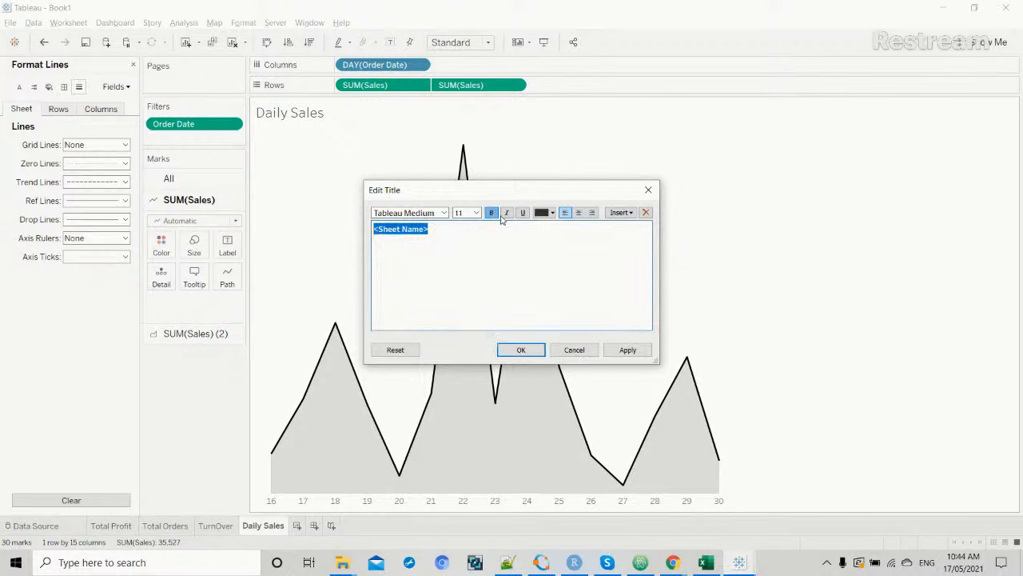
click(551, 213)
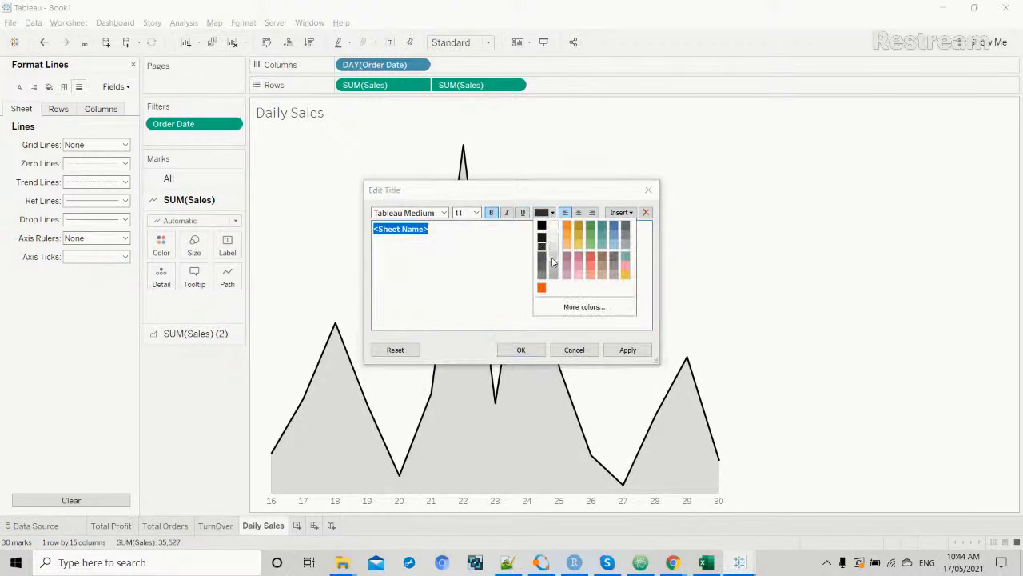
click(544, 265)
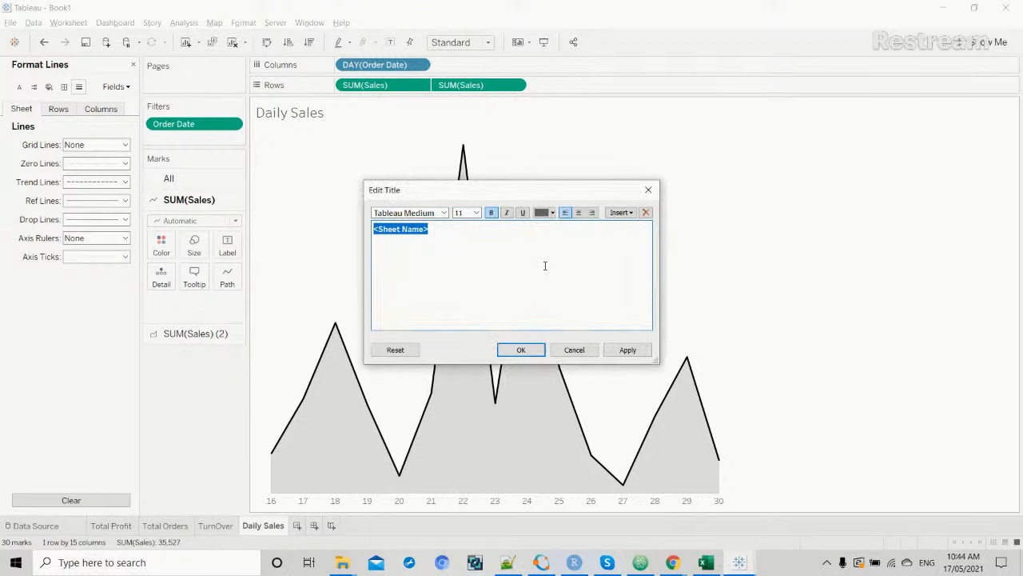
click(628, 351)
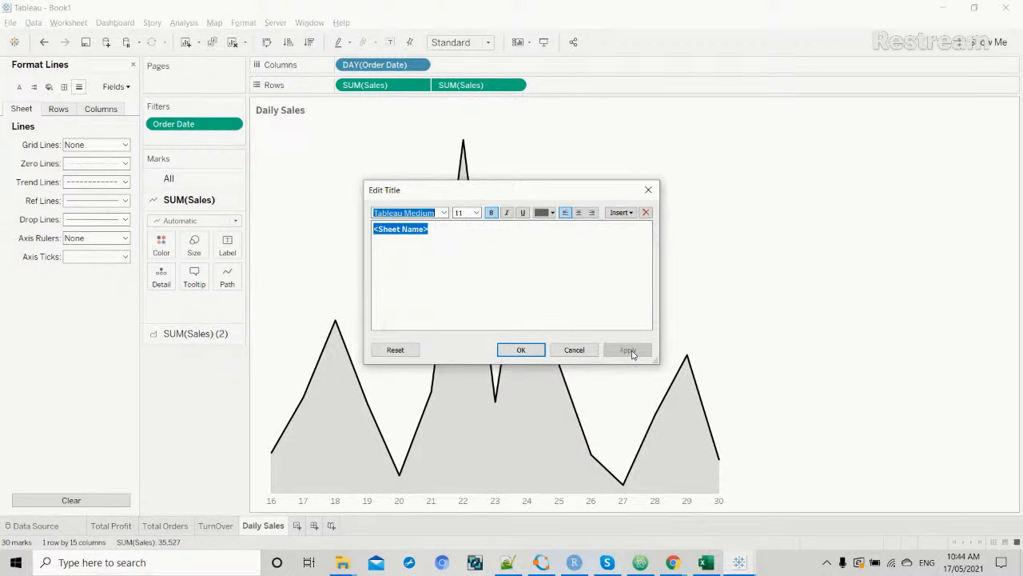
click(521, 350)
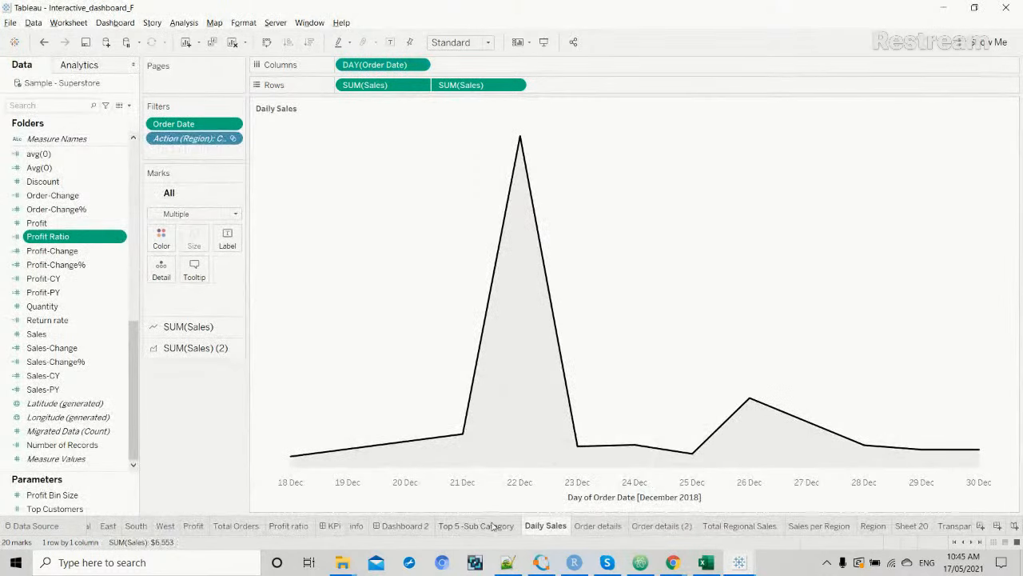
Compare the Daily Sales sheet in Book1 with the Top 5 sub-category sheet and Dashboard 2 in Interactive_dashboard_F.
click(487, 528)
click(415, 528)
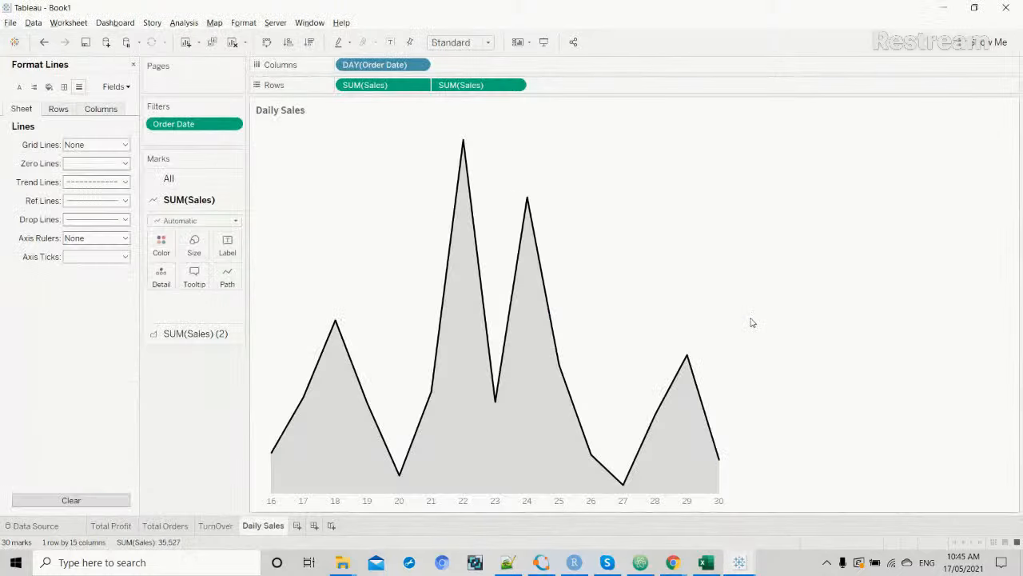
key(alt+Tab)
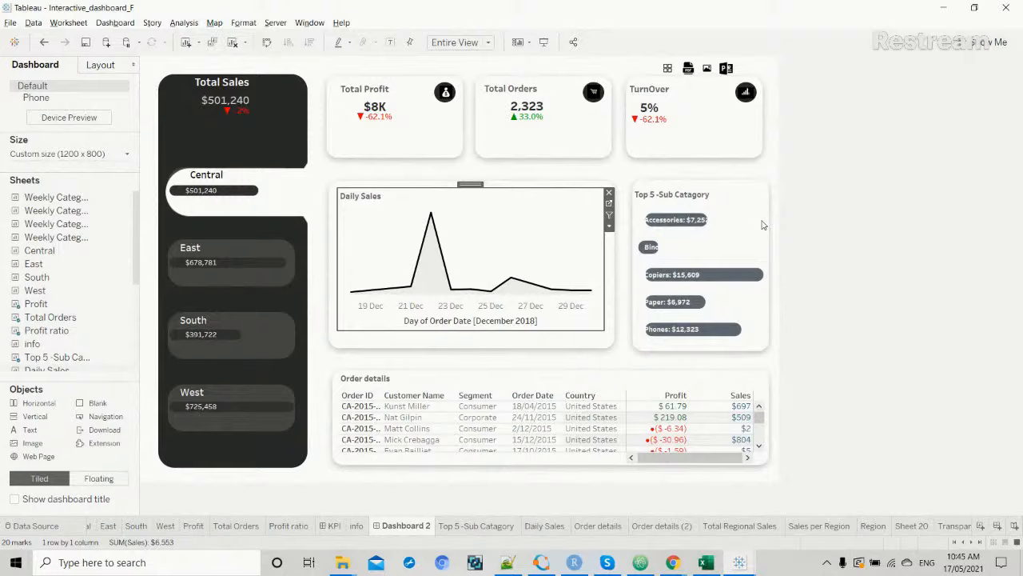
key(alt+Tab)
Add a new worksheet to Book1 and name it Top 5 Sub Catagory.
click(295, 525)
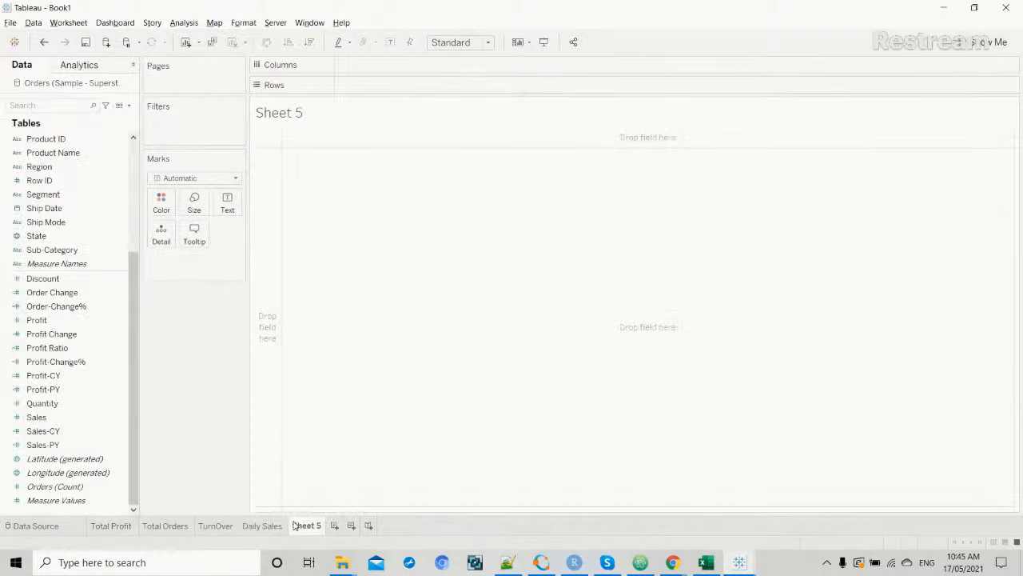
double_click(301, 526)
text(To)
text(p 2)
key(BackSpace)
key(BackSpace)
text(5 Sub)
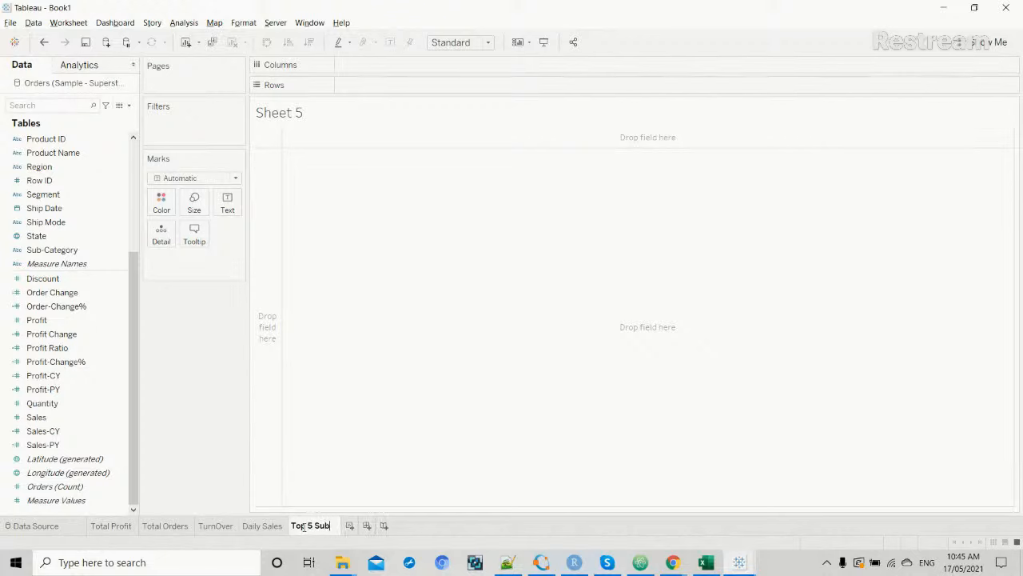
text( Catagory)
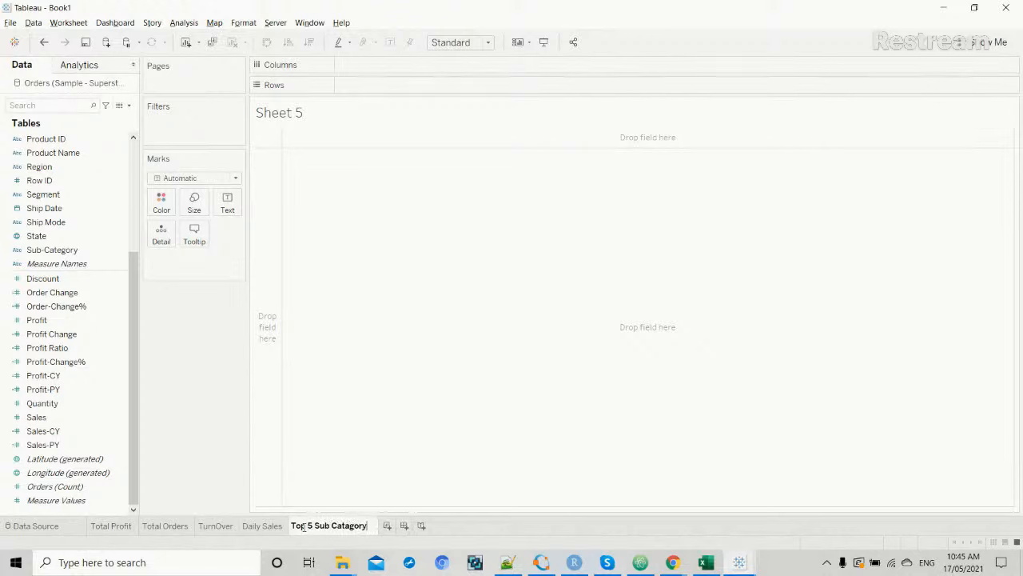
key(Return)
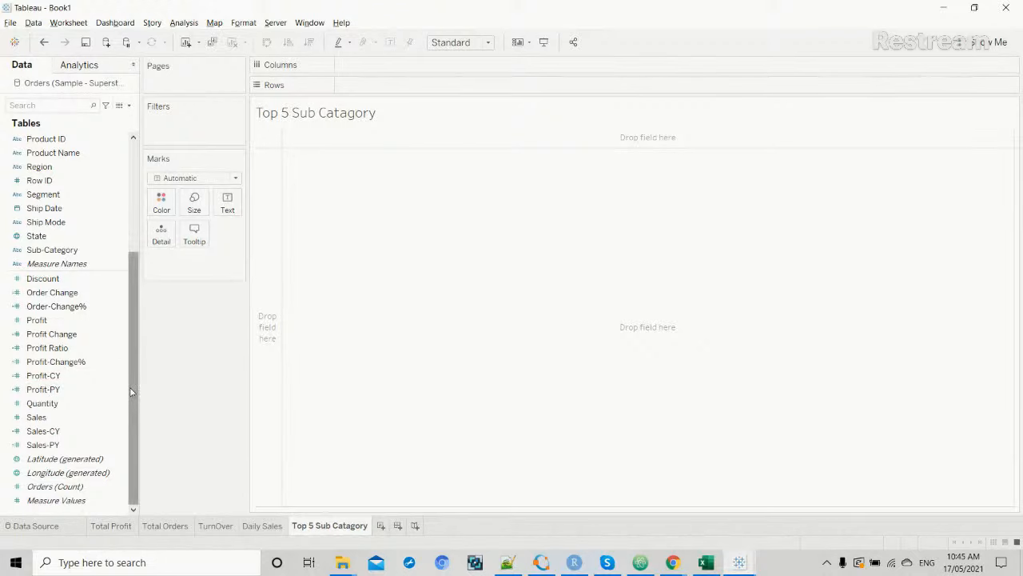
drag(132, 392, 132, 422)
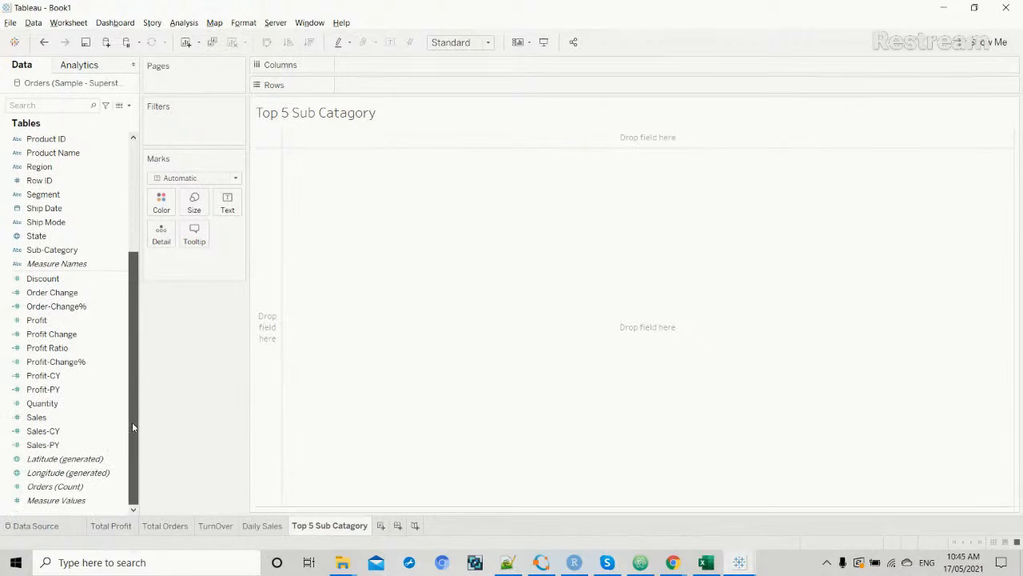
Switch to the Restream Live Studio in Chrome and send the chat message "hi".
click(673, 562)
click(637, 528)
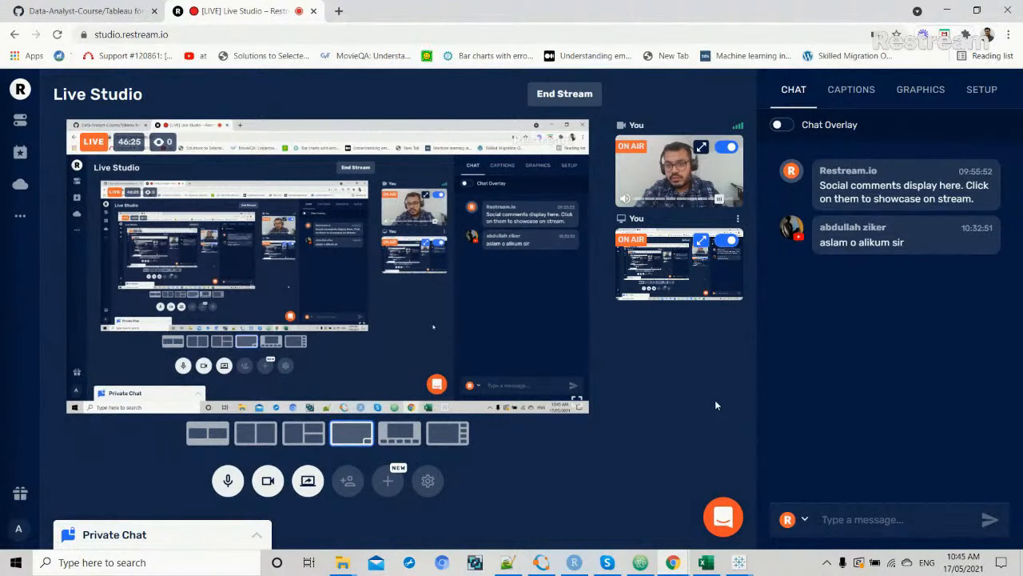
click(856, 520)
text(hi)
key(Return)
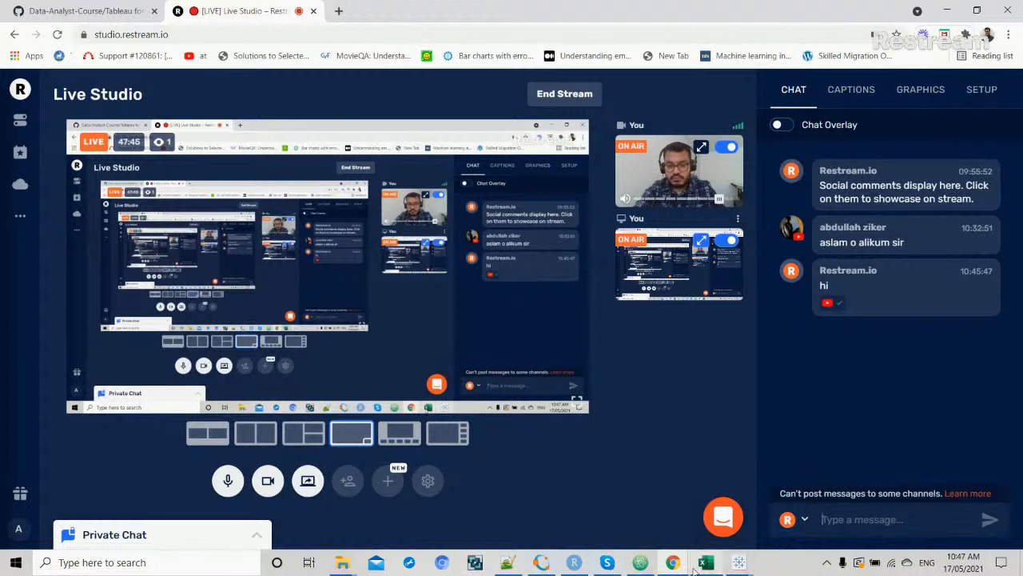
Return to Tableau and review Dashboard 2 of Interactive_dashboard_F, and the Daily Sales and Top 5 Sub Catagory sheets of Book1.
mouse_move(673, 560)
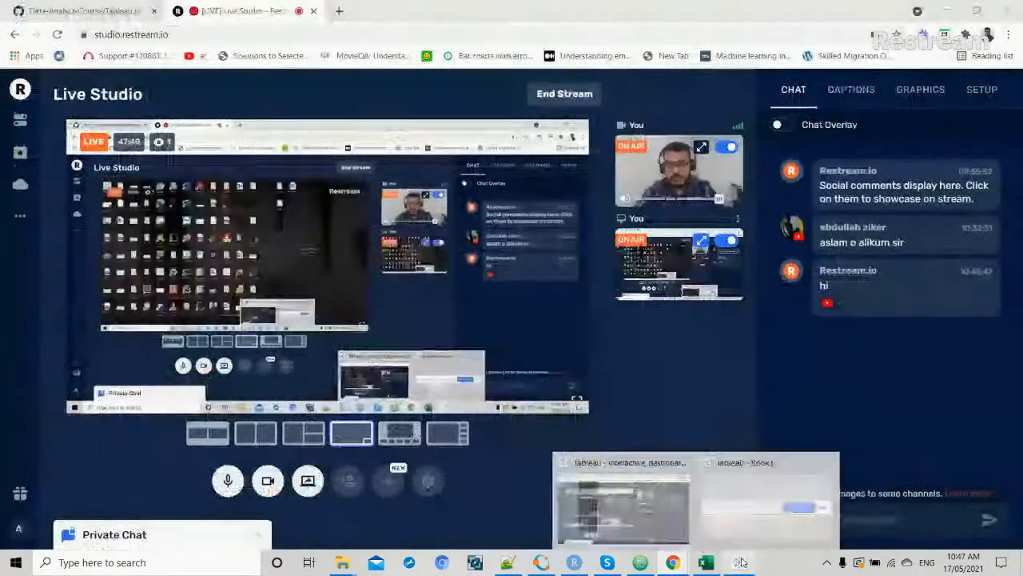
mouse_move(739, 562)
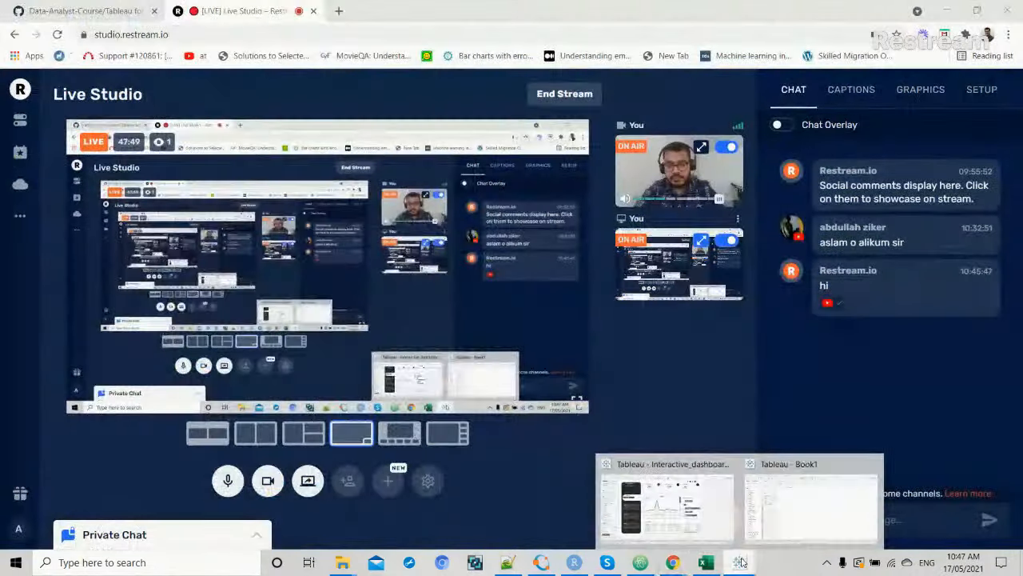
click(693, 496)
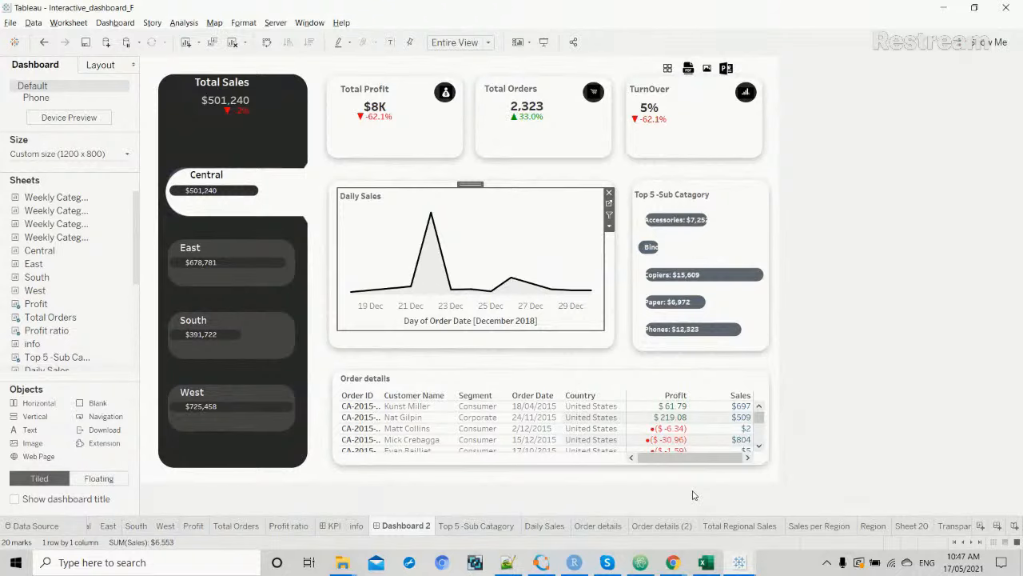
mouse_move(739, 562)
click(792, 520)
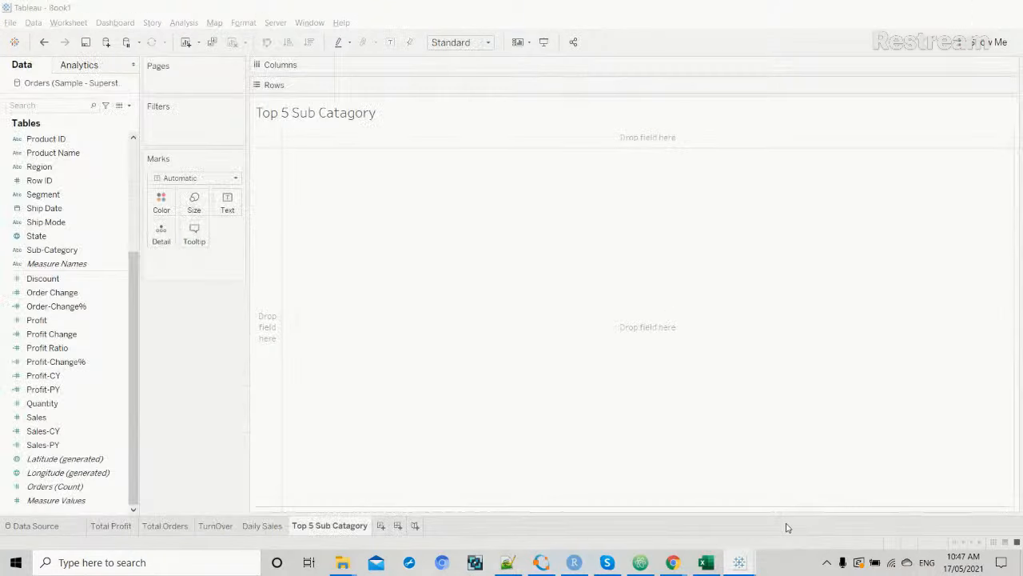
click(275, 531)
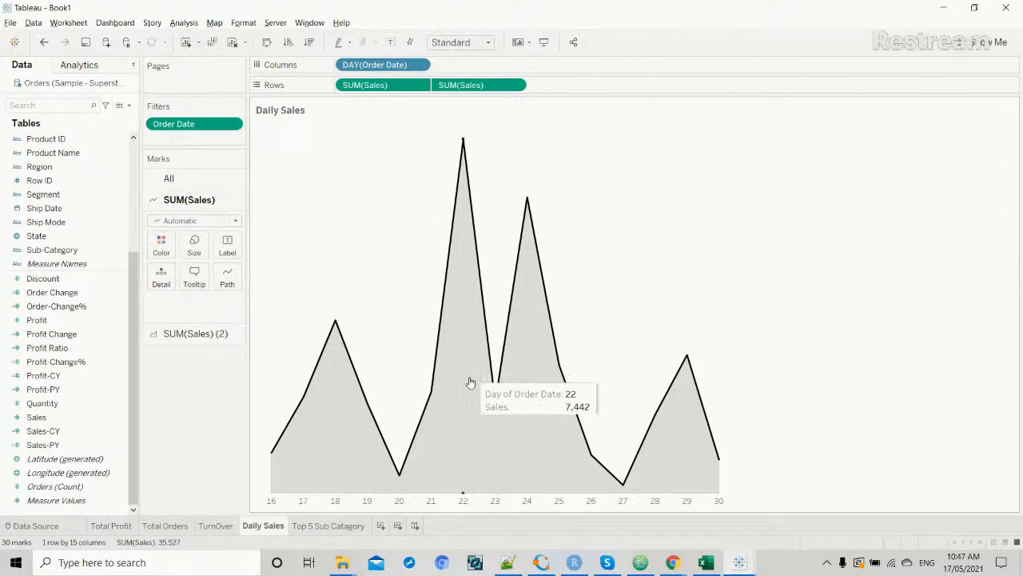
click(316, 525)
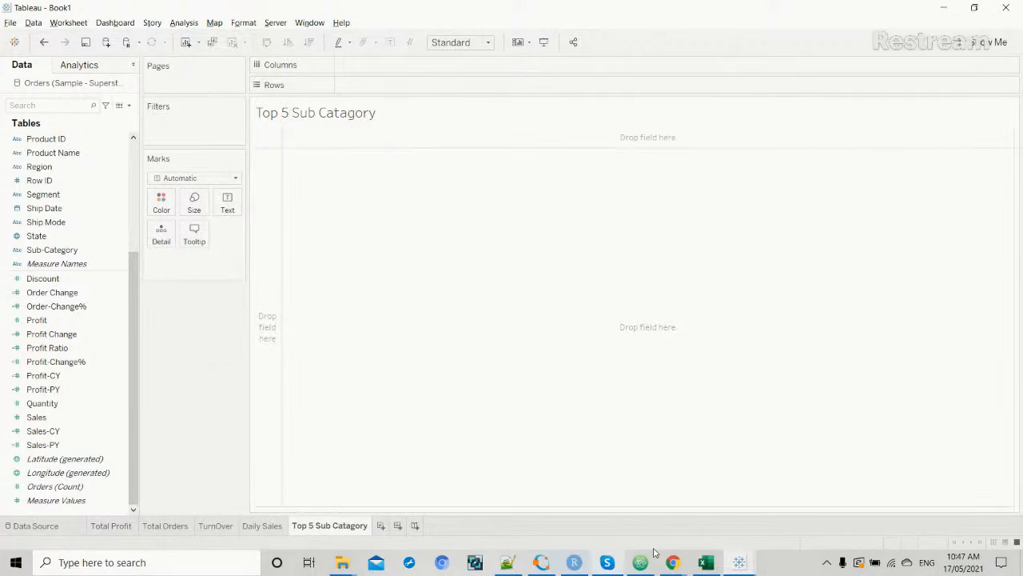
Try out the West region selection on Dashboard 2 of Interactive_dashboard_F to check its filtering.
mouse_move(739, 562)
click(664, 504)
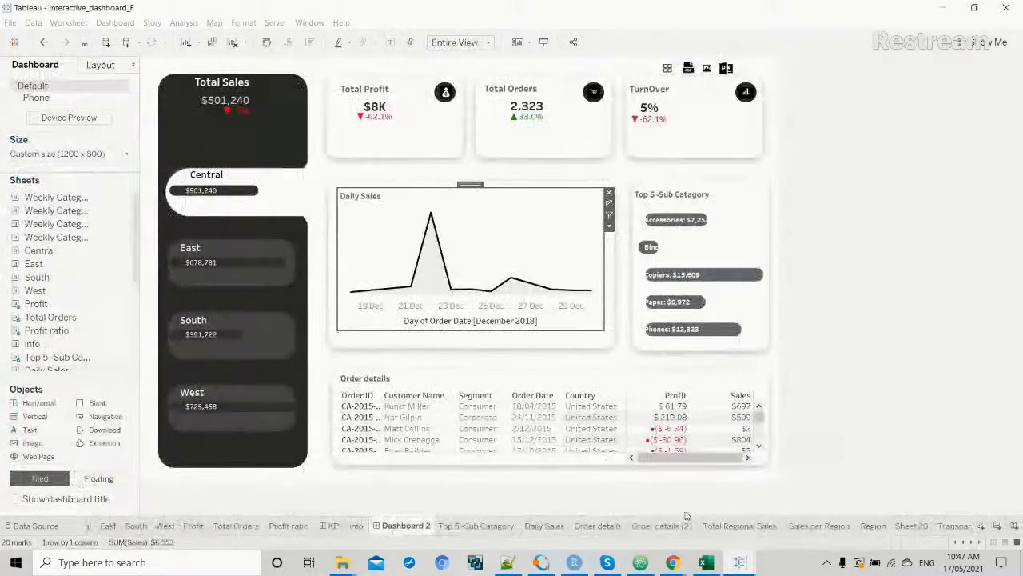
click(204, 407)
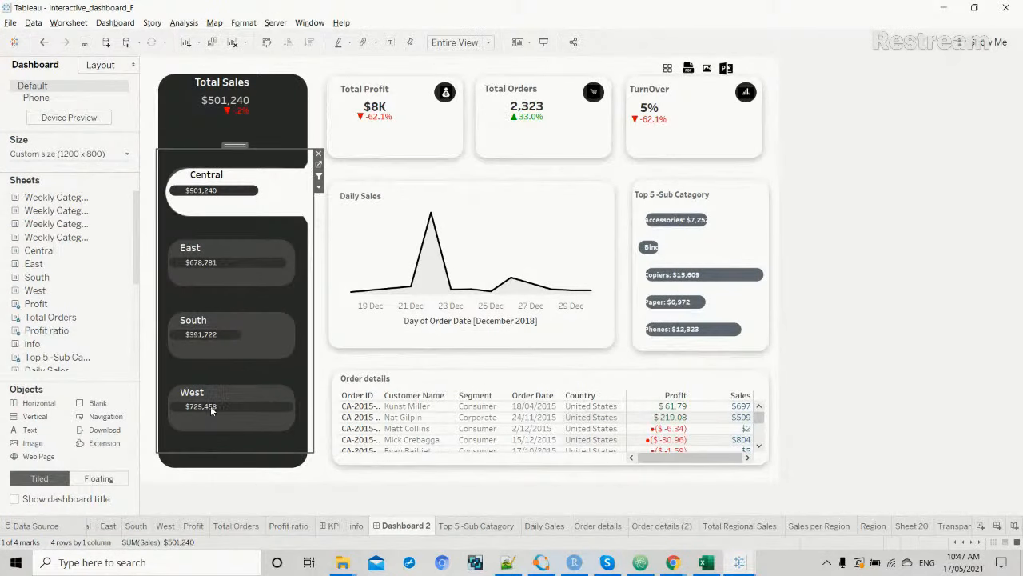
click(211, 405)
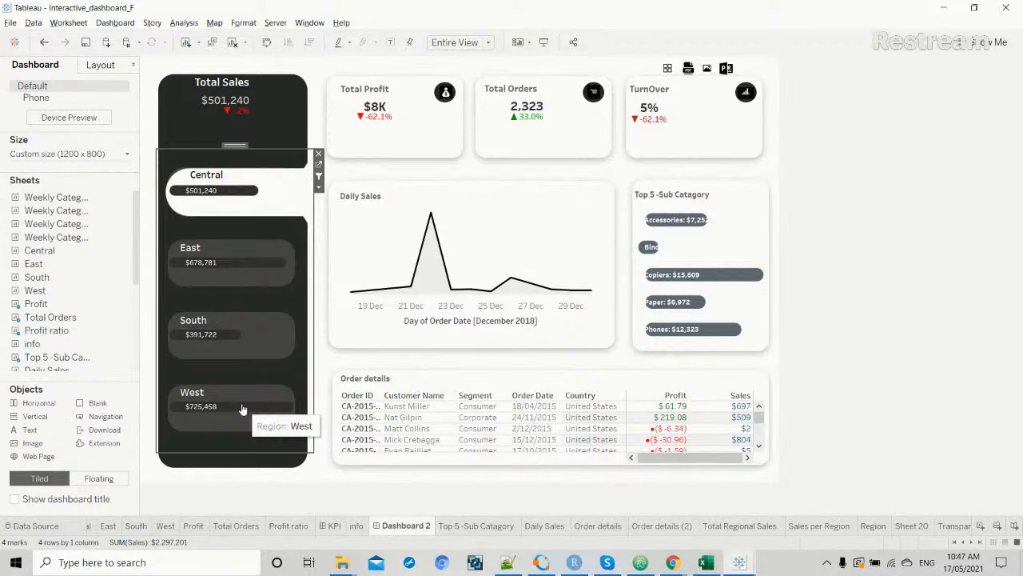
click(242, 408)
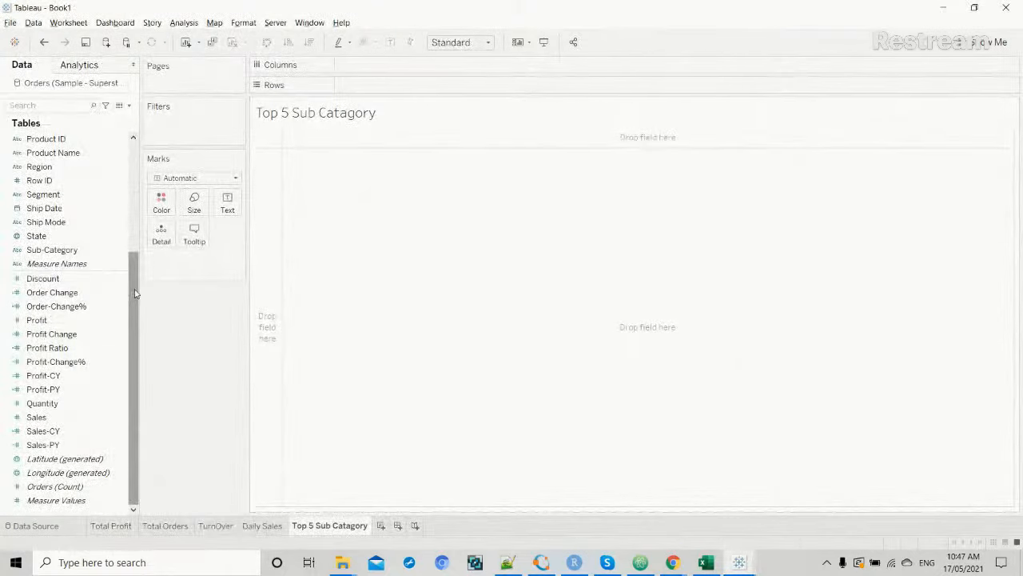
Place the Sub-Category dimension on Rows of the Top 5 Sub Catagory sheet.
drag(135, 292, 147, 185)
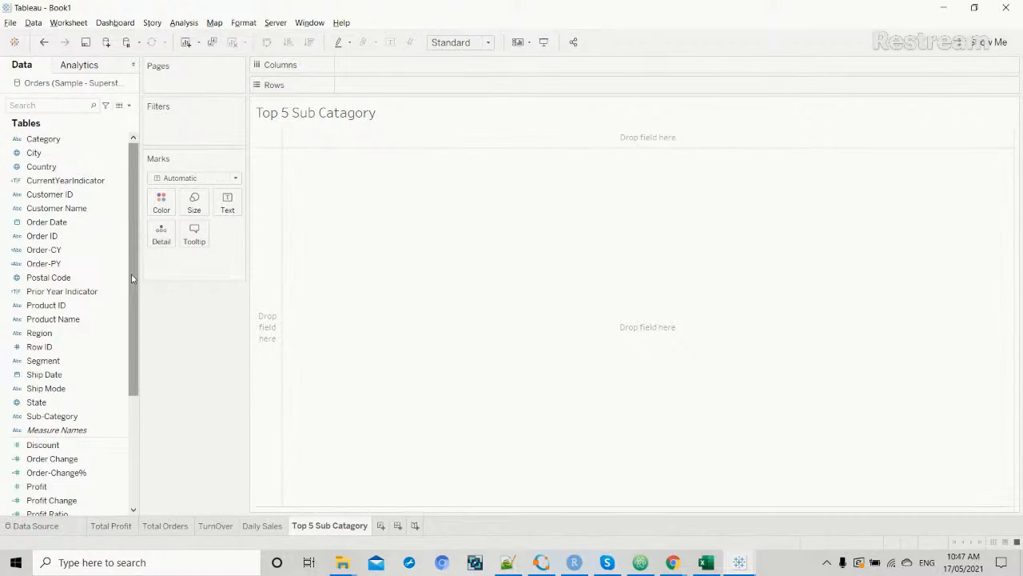
drag(50, 416, 379, 88)
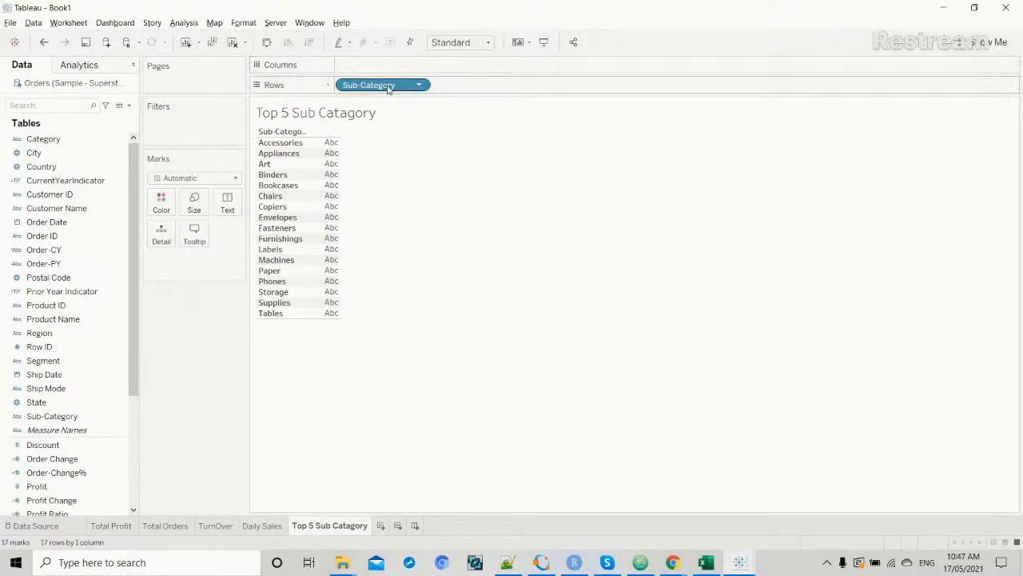
click(419, 86)
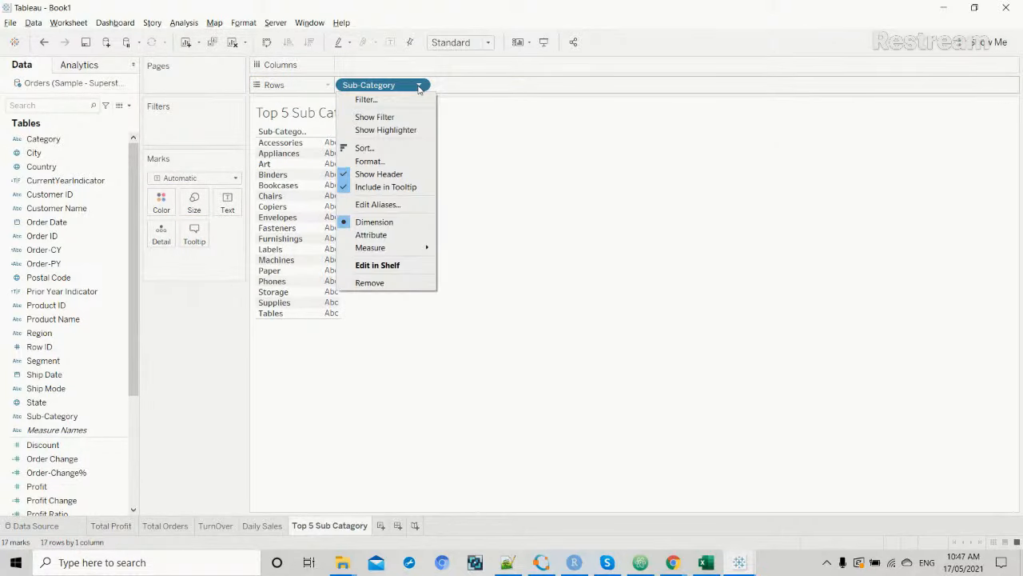
click(416, 100)
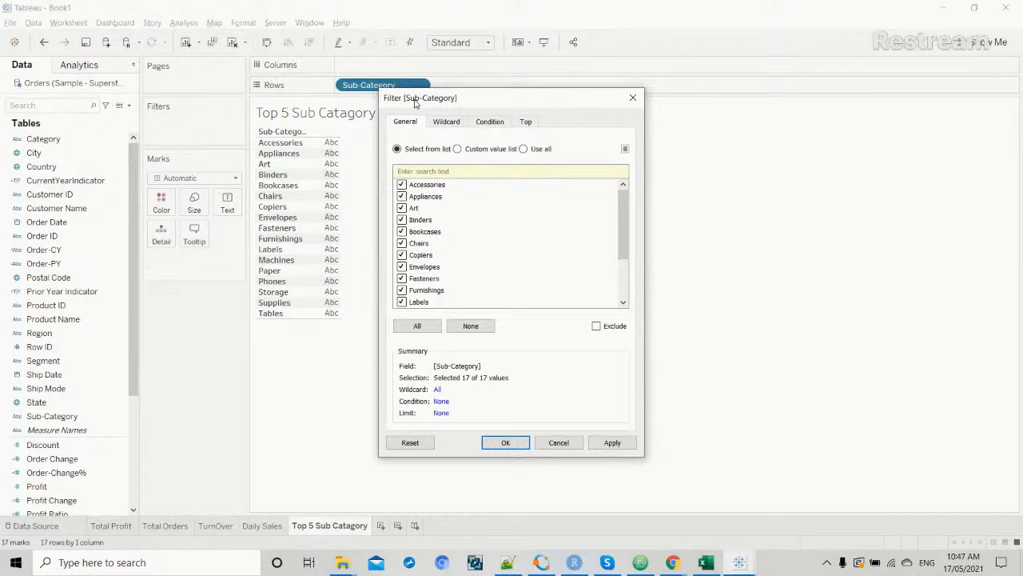
click(557, 444)
Switch to Interactive_dashboard_F and open the Top 5 -Sub Catagory sheet from Dashboard 2 to check how it is built.
scroll(118, 390, down, 4)
key(alt+Tab)
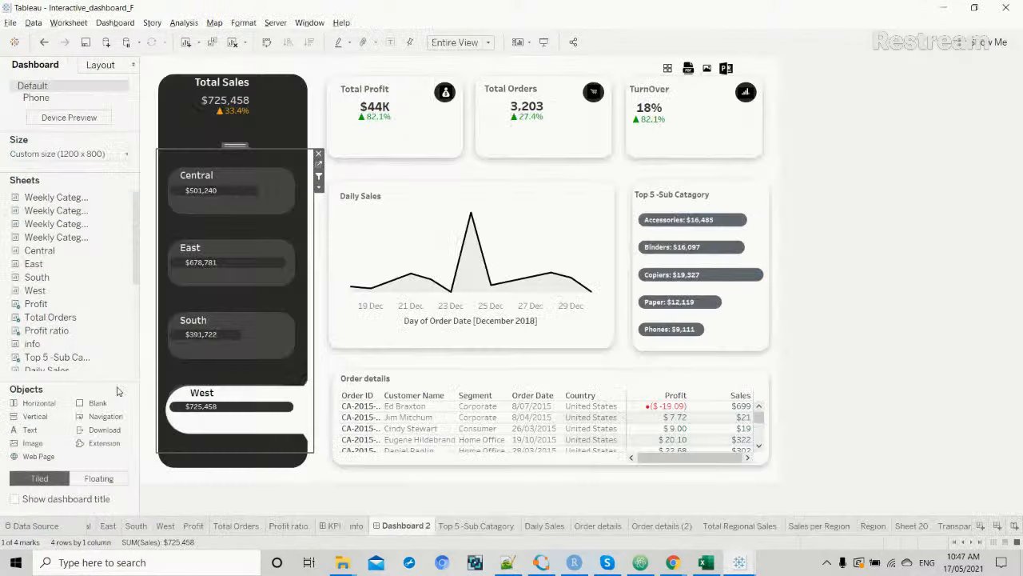
click(728, 194)
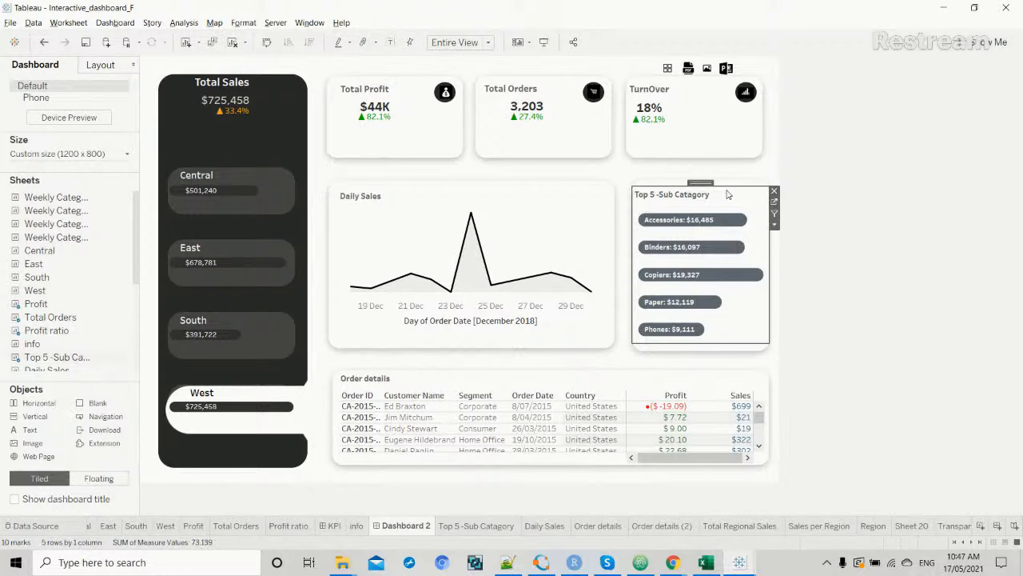
click(775, 203)
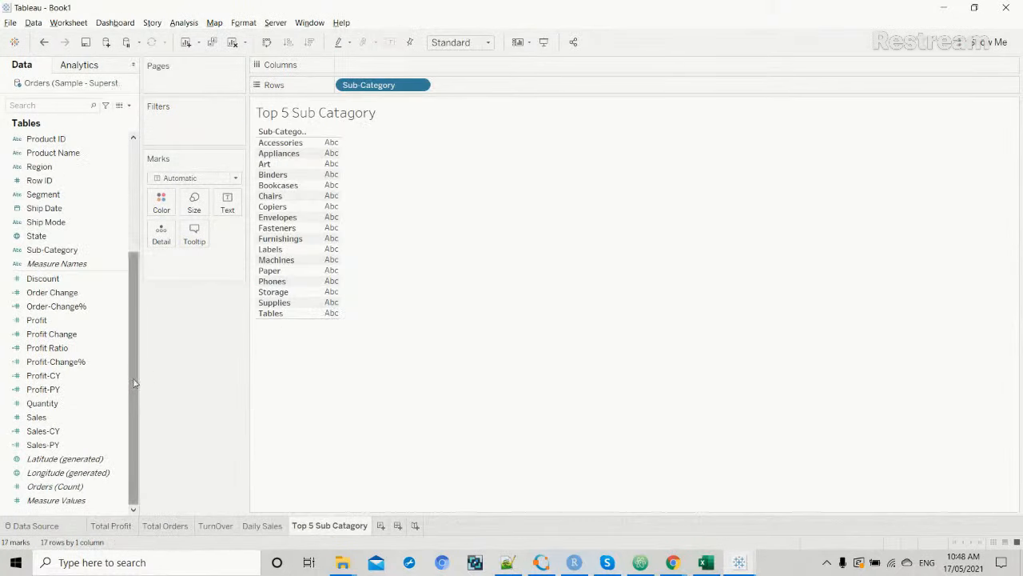
Return to Book1 and place the Profit measure on Columns as a sum.
click(53, 445)
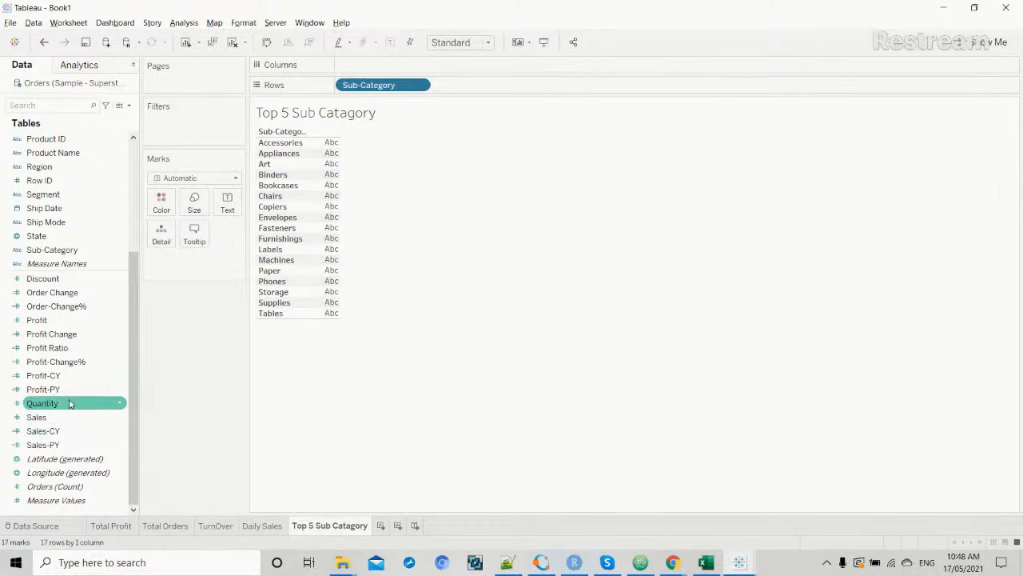
drag(83, 321, 397, 68)
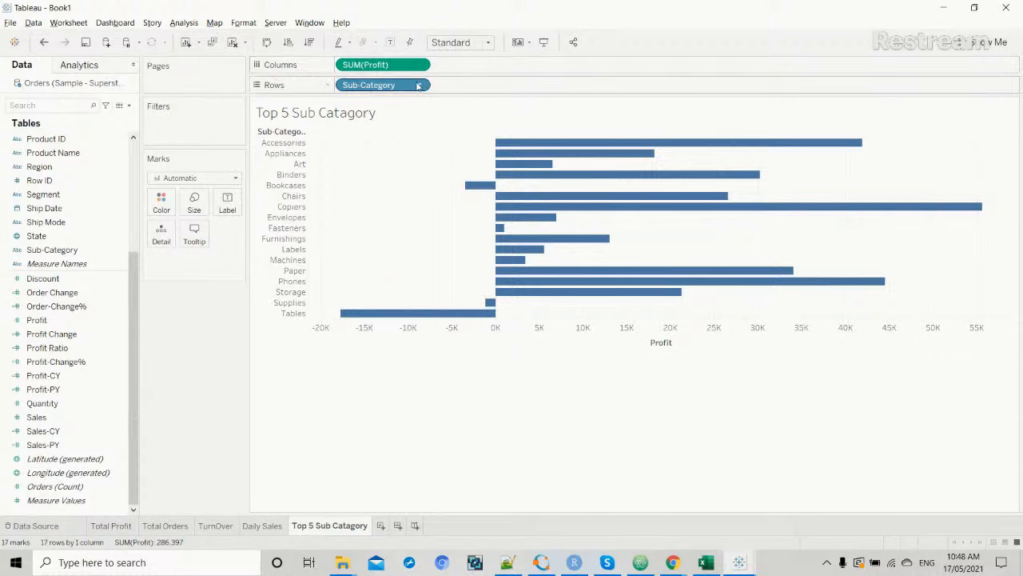
Filter Sub-Category to the top 5 by the sum of Profit.
click(420, 86)
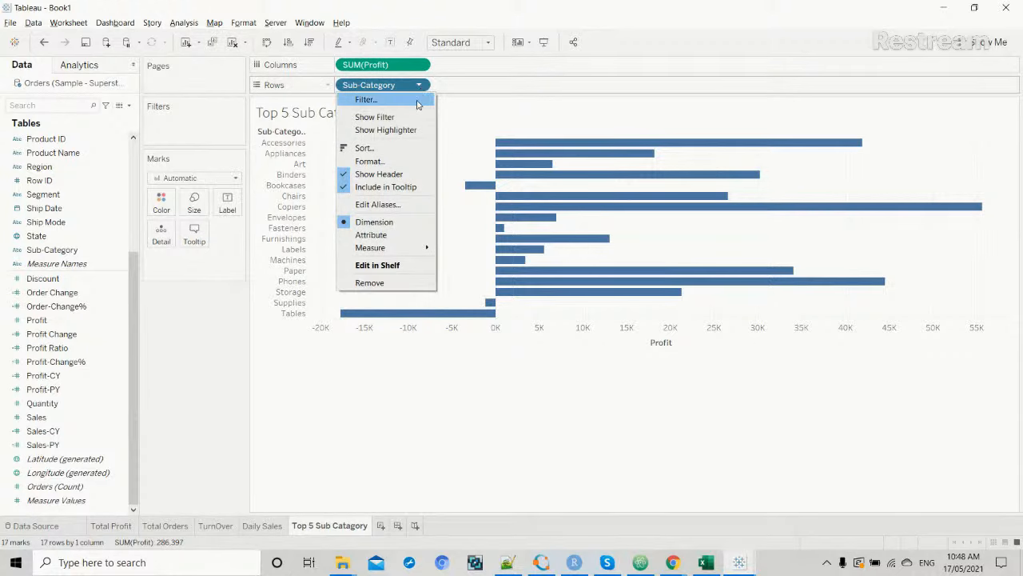
click(417, 102)
click(447, 121)
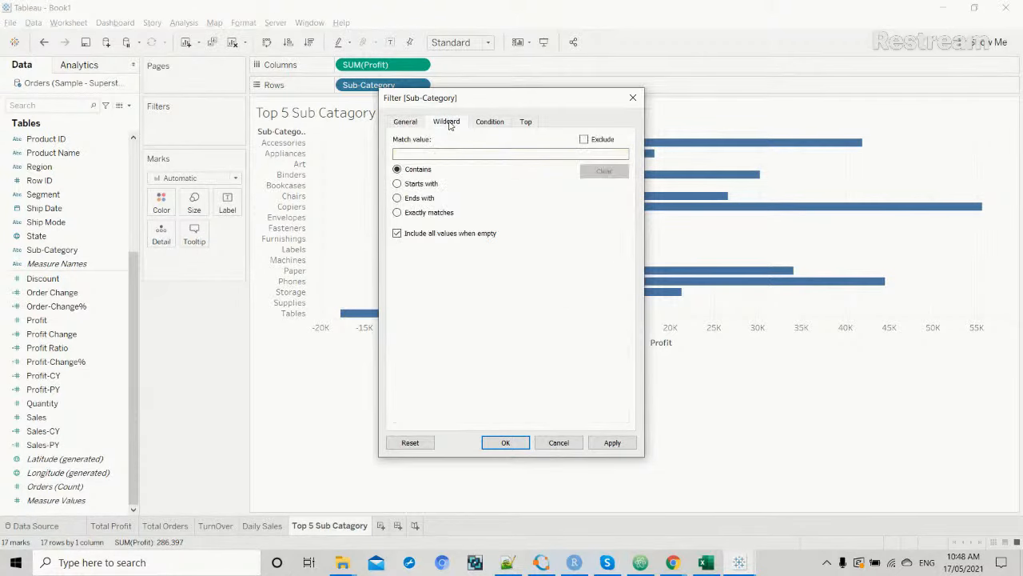
click(490, 122)
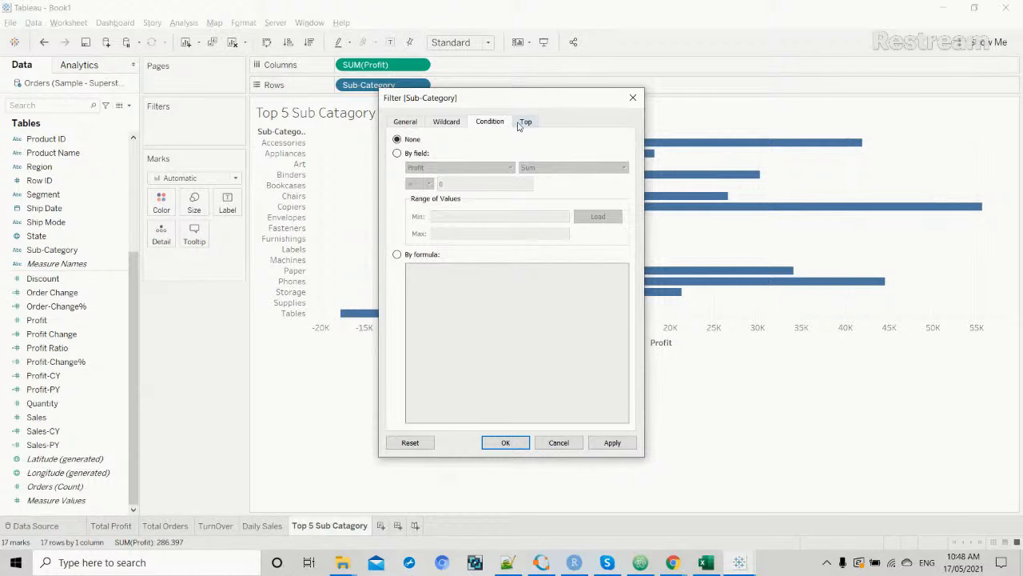
click(527, 122)
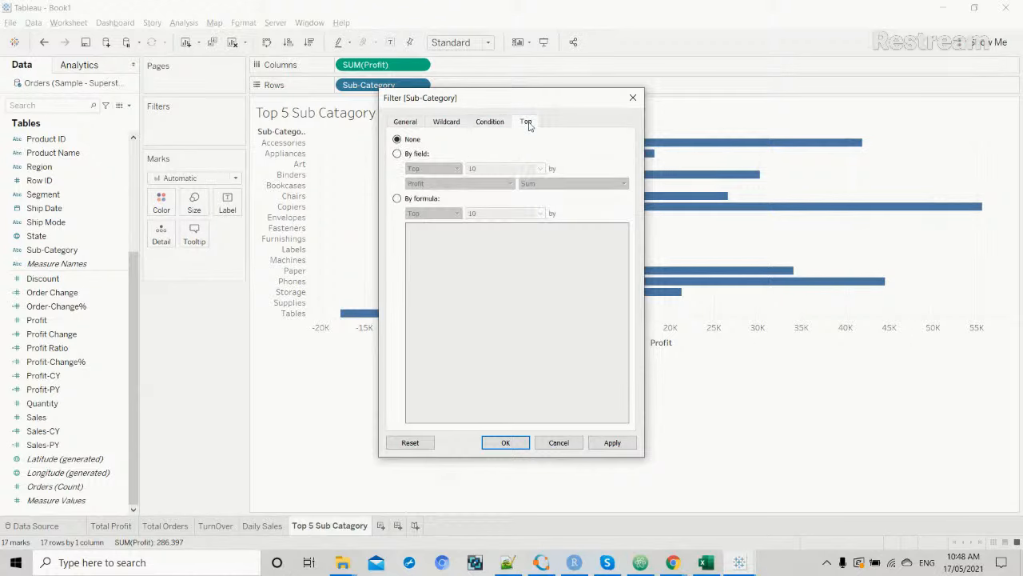
click(397, 155)
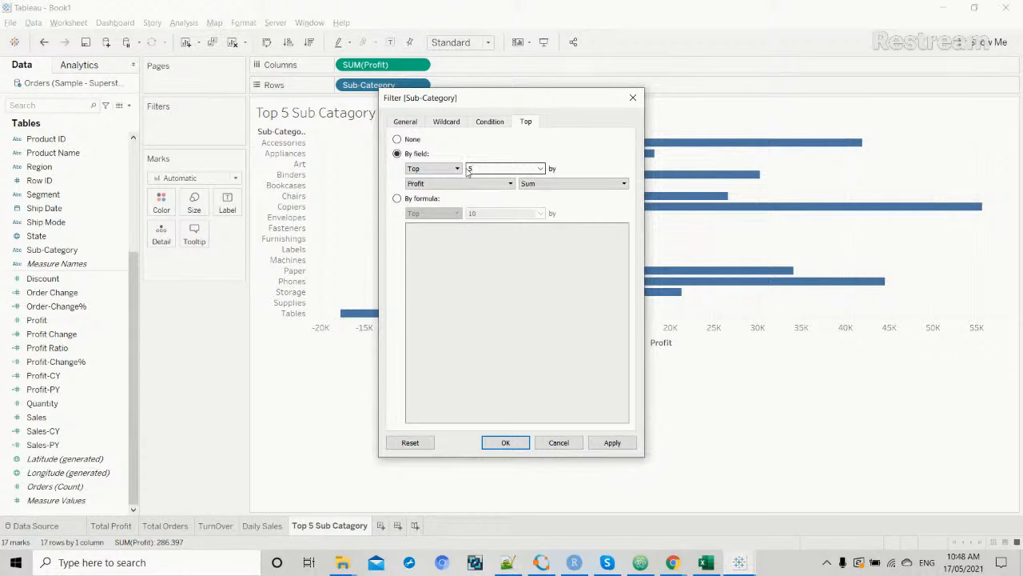
click(614, 446)
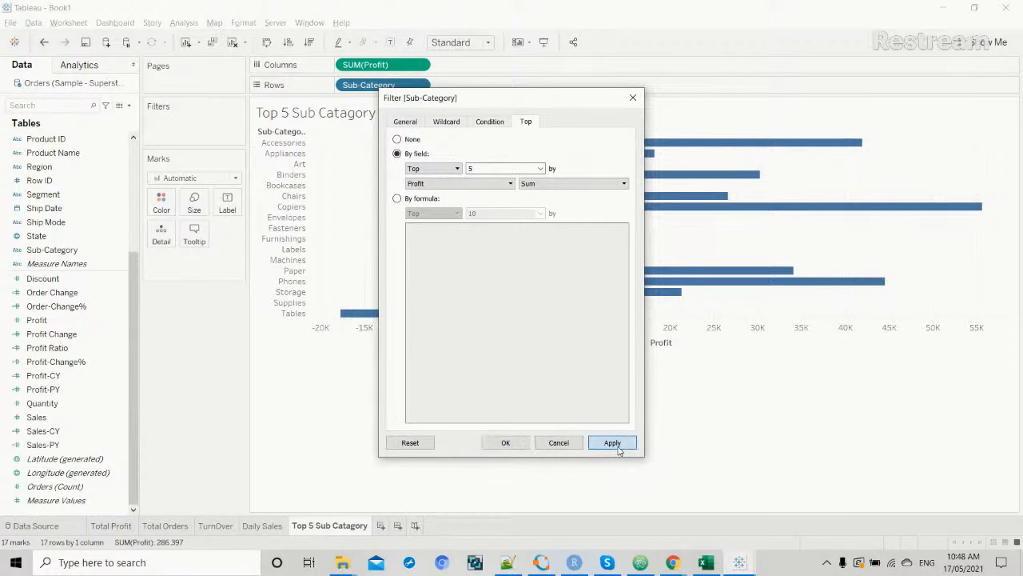
click(520, 444)
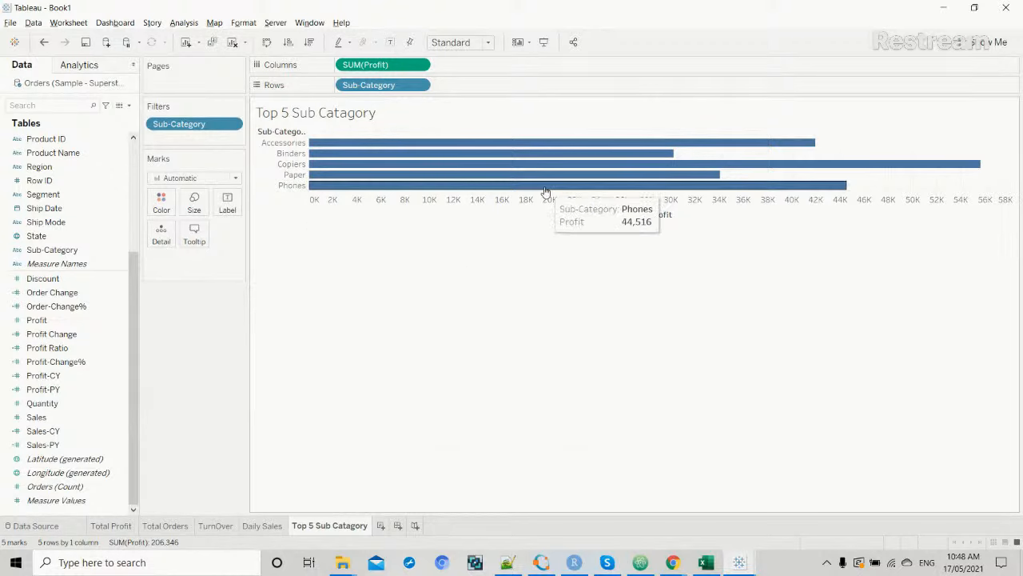
Inspect the profit bars in Book1 and compare them with the Top 5 -Sub Catagory sheet of Interactive_dashboard_F.
mouse_move(550, 158)
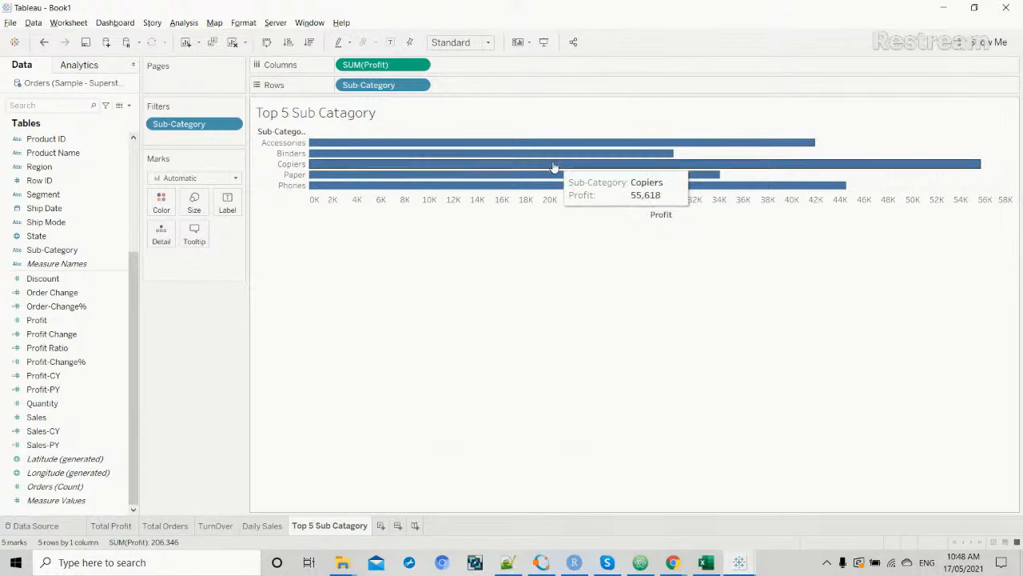
mouse_move(551, 183)
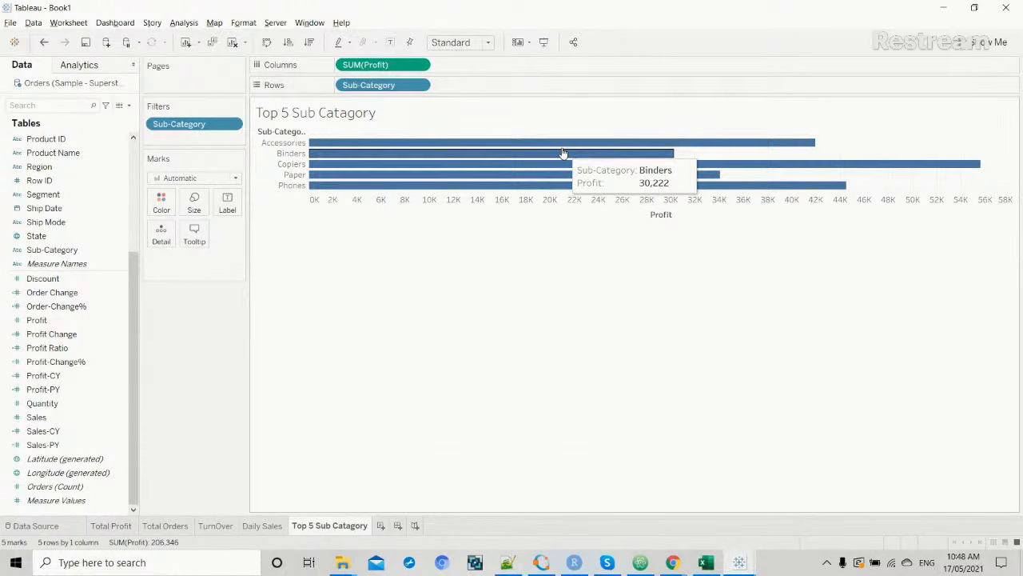
key(alt+Tab)
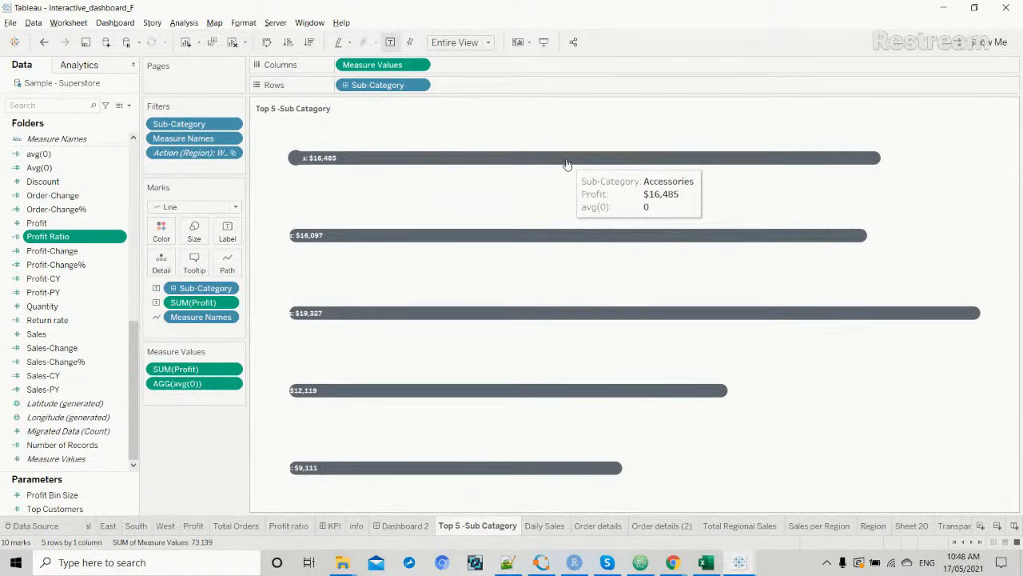
Return to Book1 and fit the Top 5 Sub Catagory chart to Entire View.
key(alt+Tab)
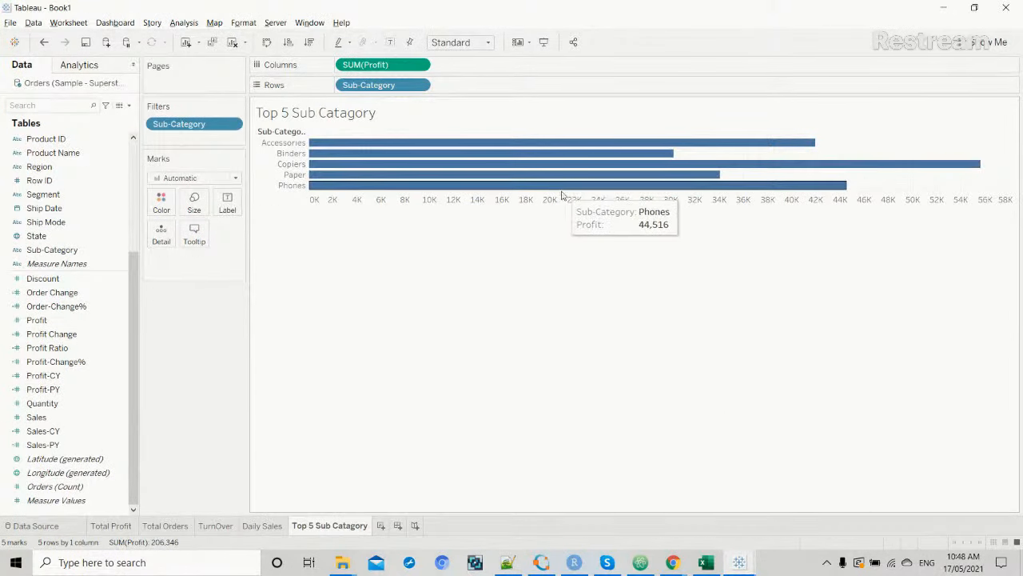
click(489, 43)
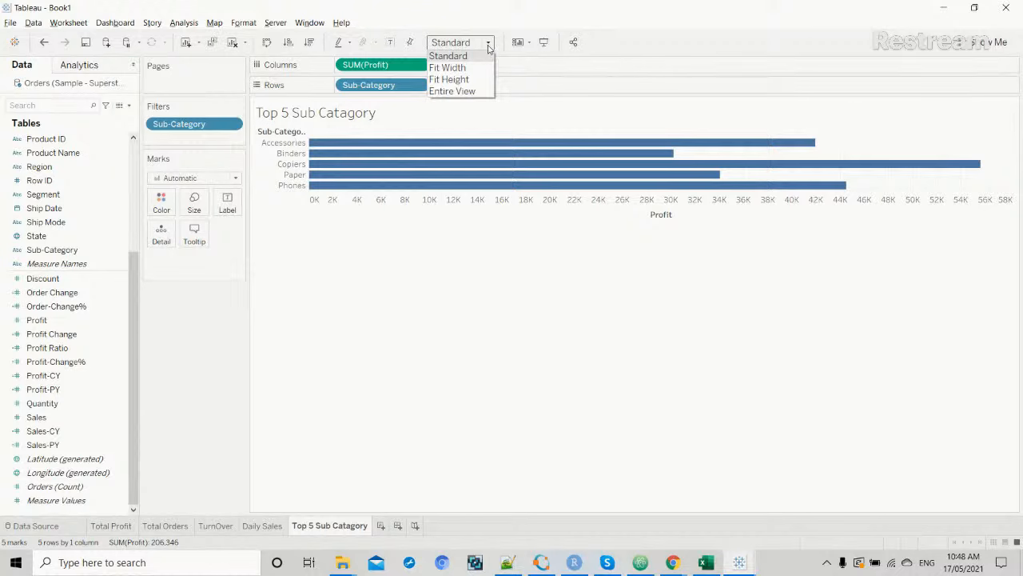
click(470, 91)
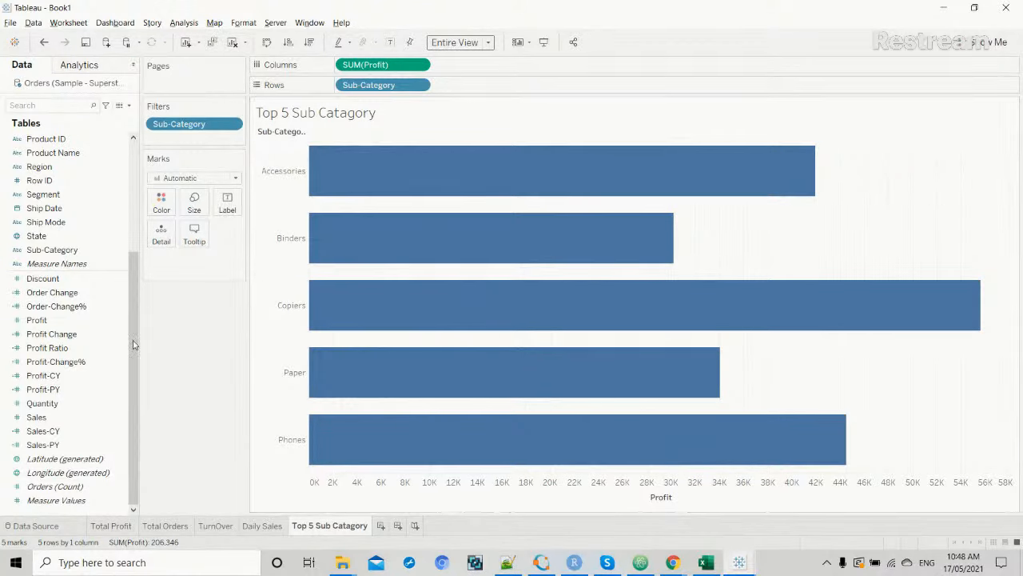
Add the ad hoc calculation avg(0) on Columns beside SUM(Profit).
click(69, 324)
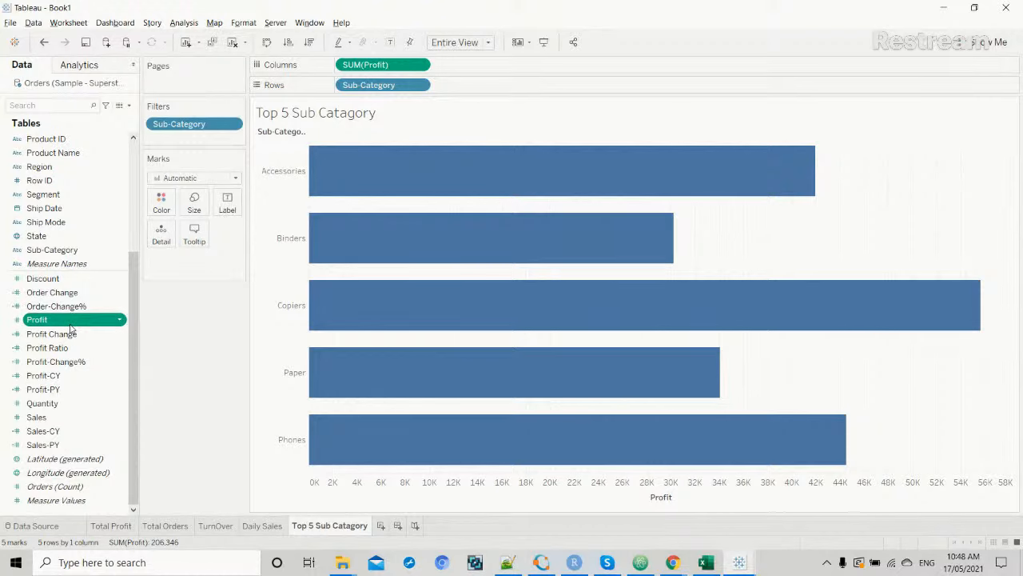
double_click(450, 66)
text(a)
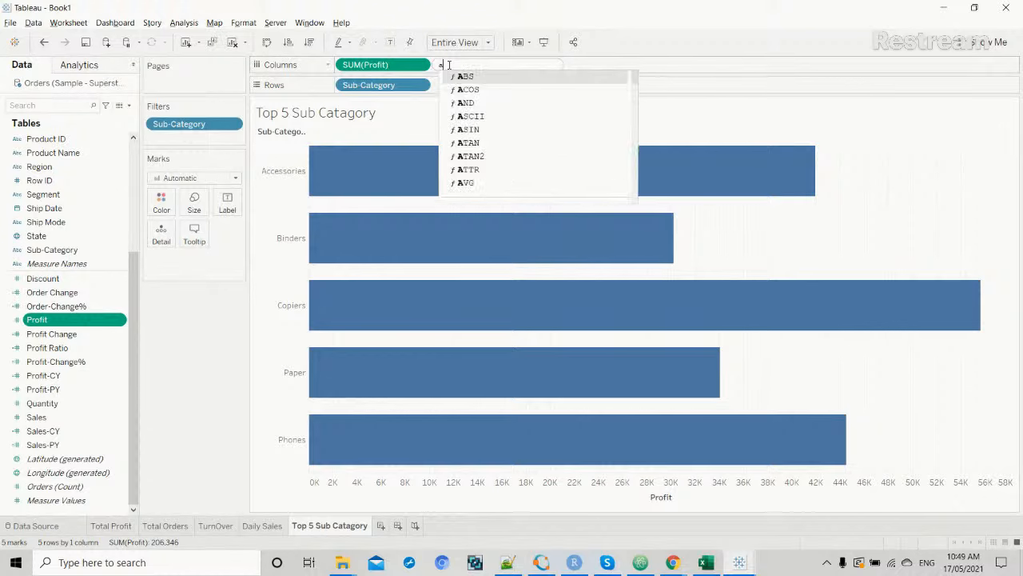
text(vg()
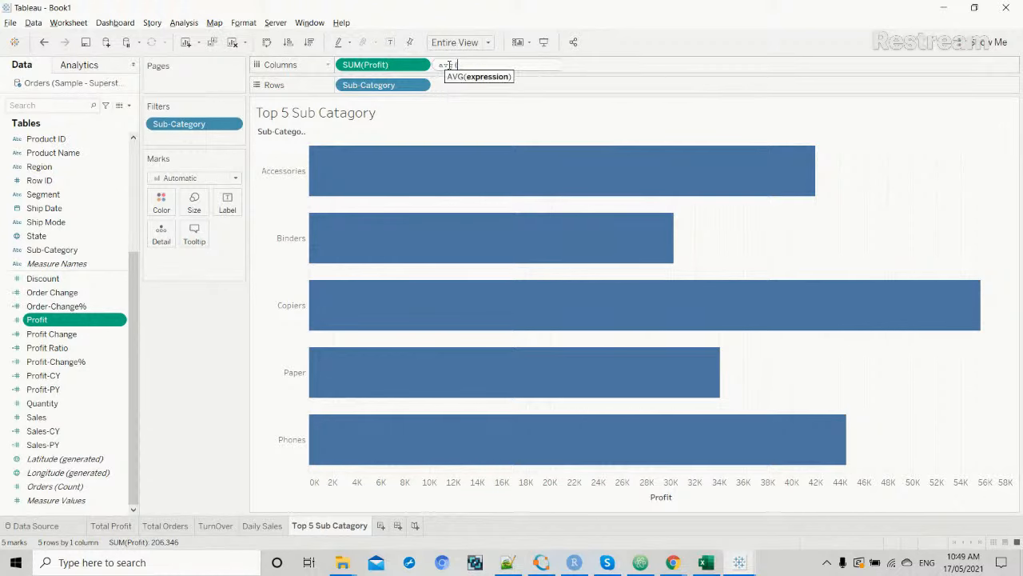
text(0))
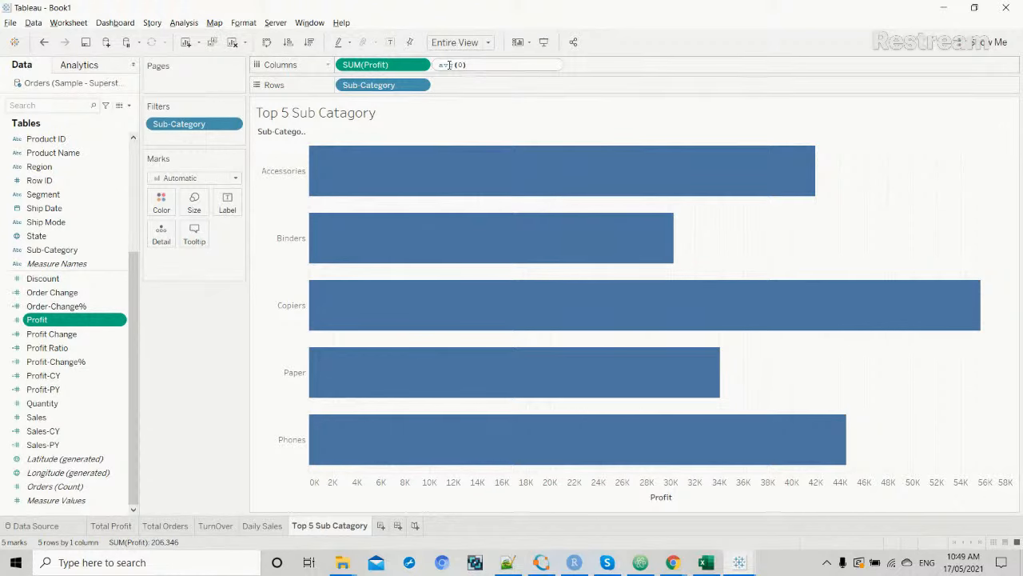
Add the avg(0) calculation to Columns and combine it with SUM(Profit) on one shared axis, checking against the Interactive_dashboard_F workbook.
key(Return)
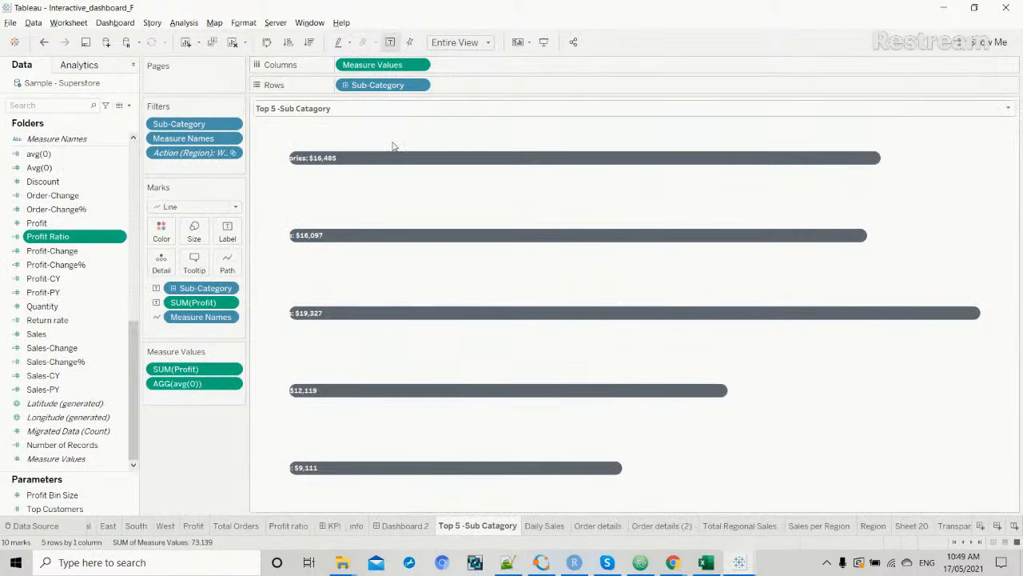
mouse_move(294, 159)
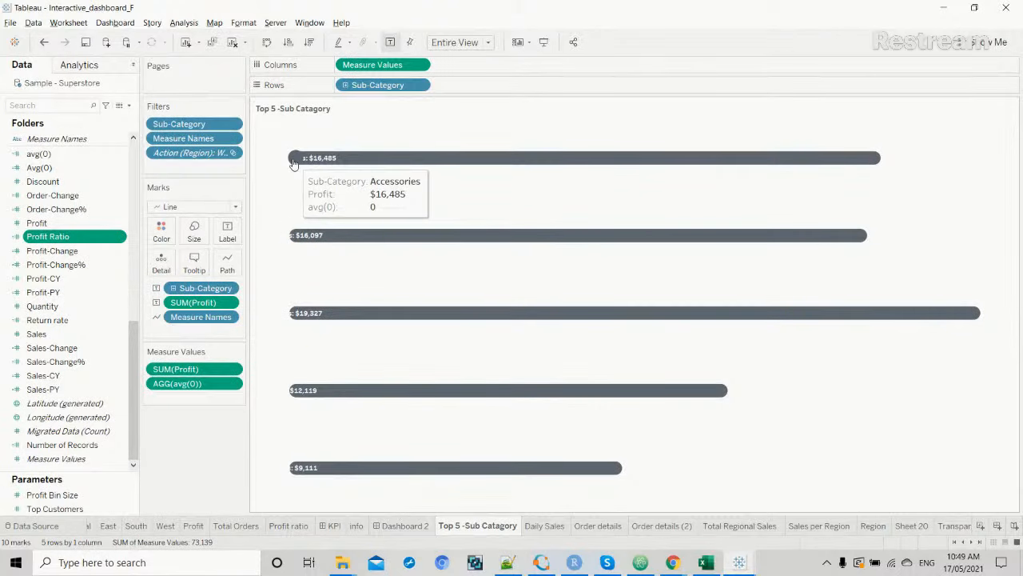
mouse_move(875, 161)
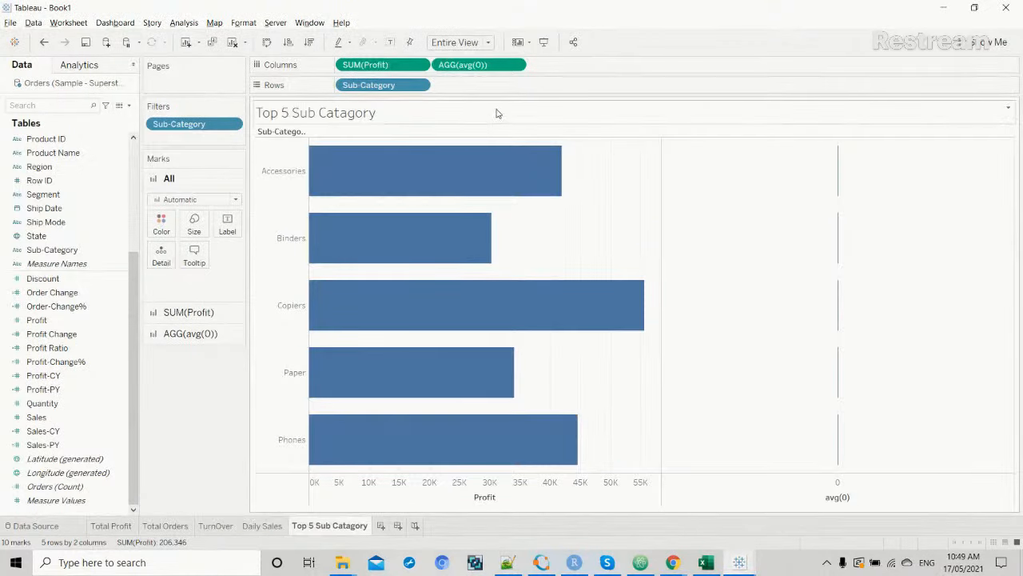
mouse_move(402, 177)
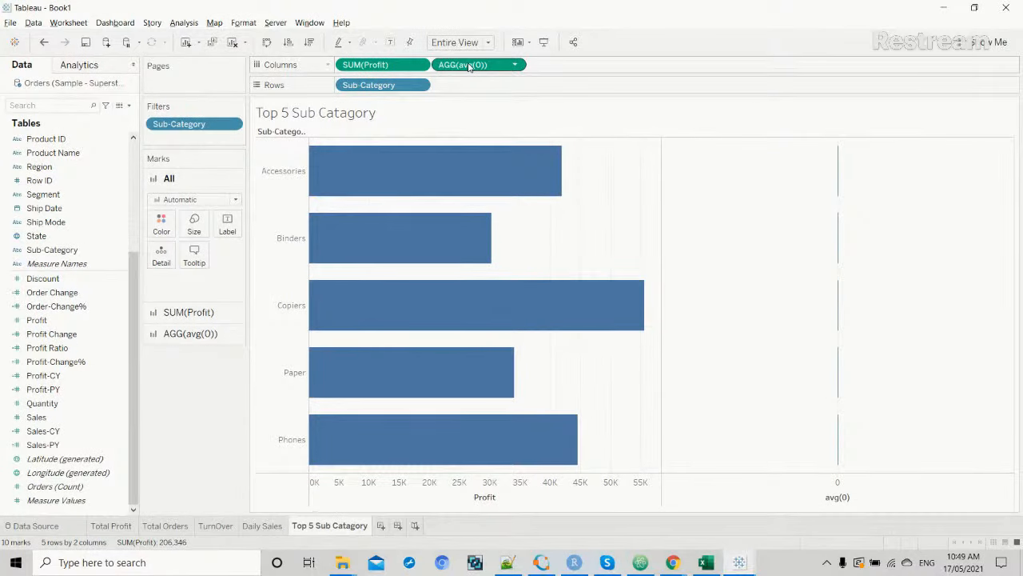
drag(470, 66, 431, 482)
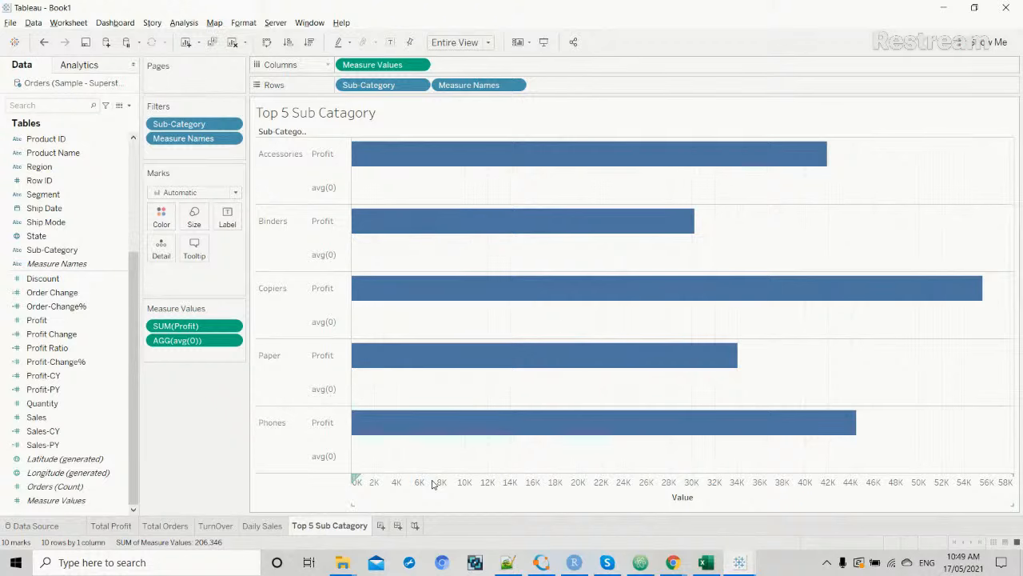
Change the mark type of the Top 5 Sub Catagory chart to Line.
click(228, 218)
click(229, 225)
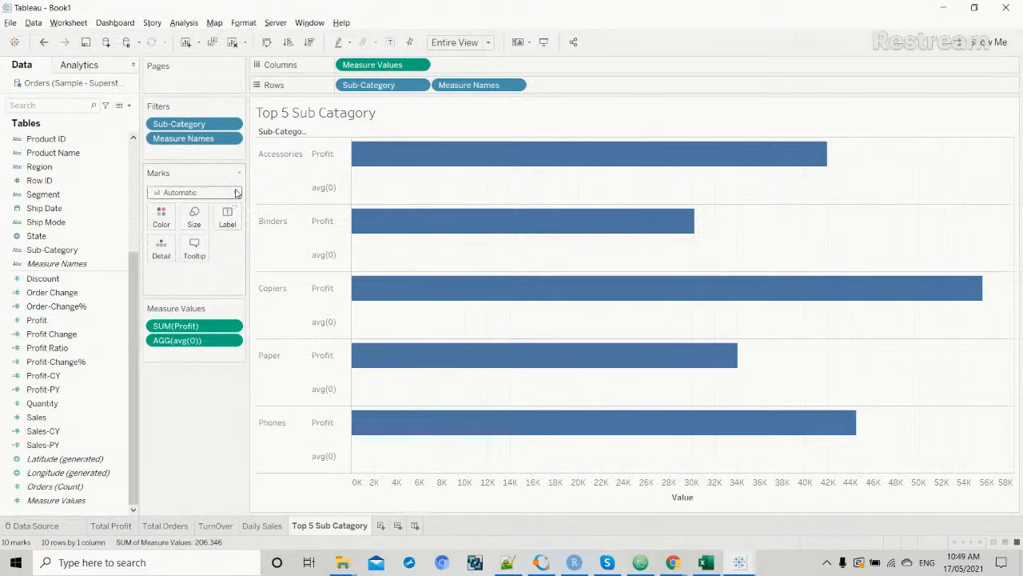
click(235, 193)
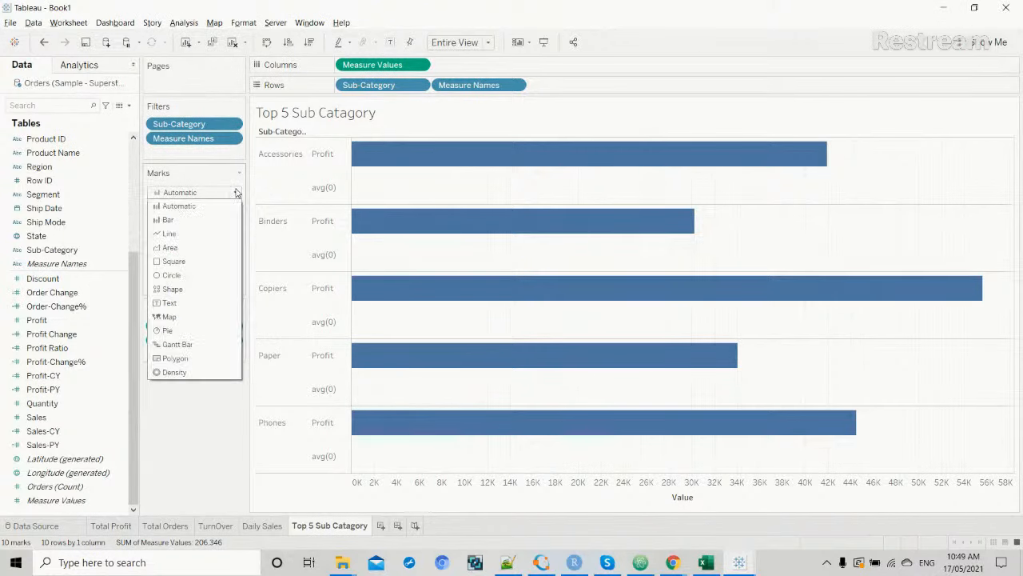
click(203, 239)
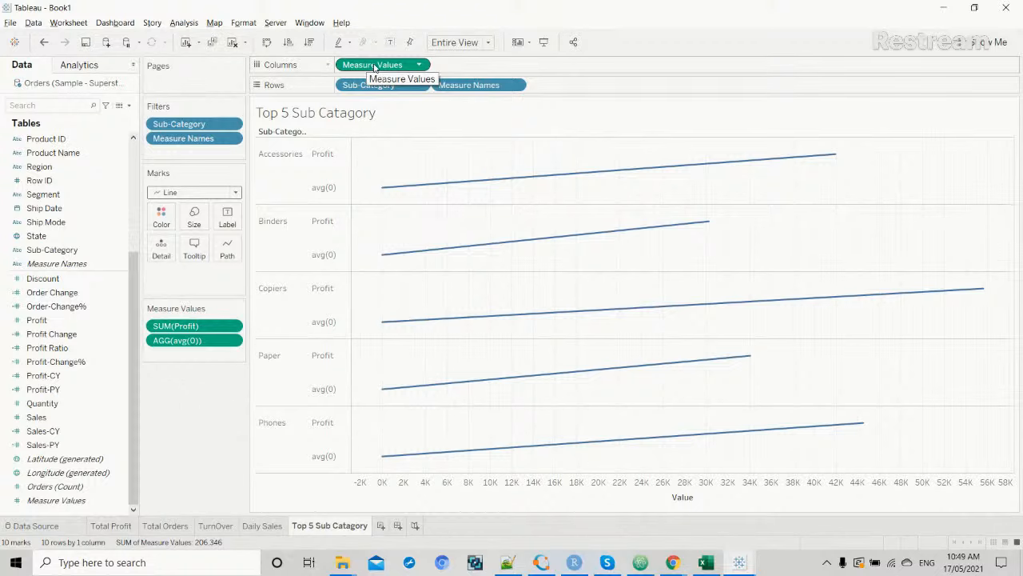
drag(374, 67, 231, 255)
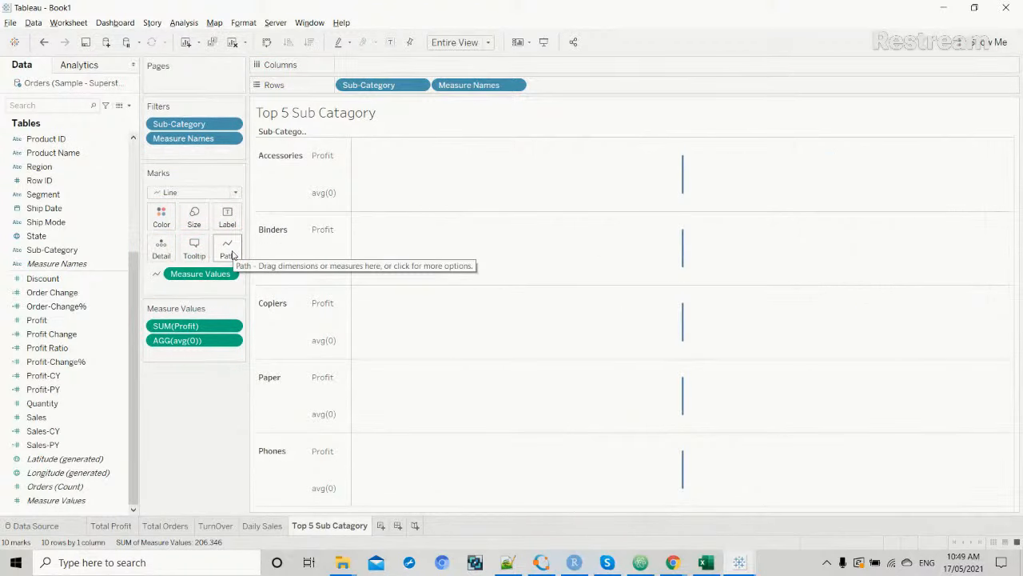
click(231, 255)
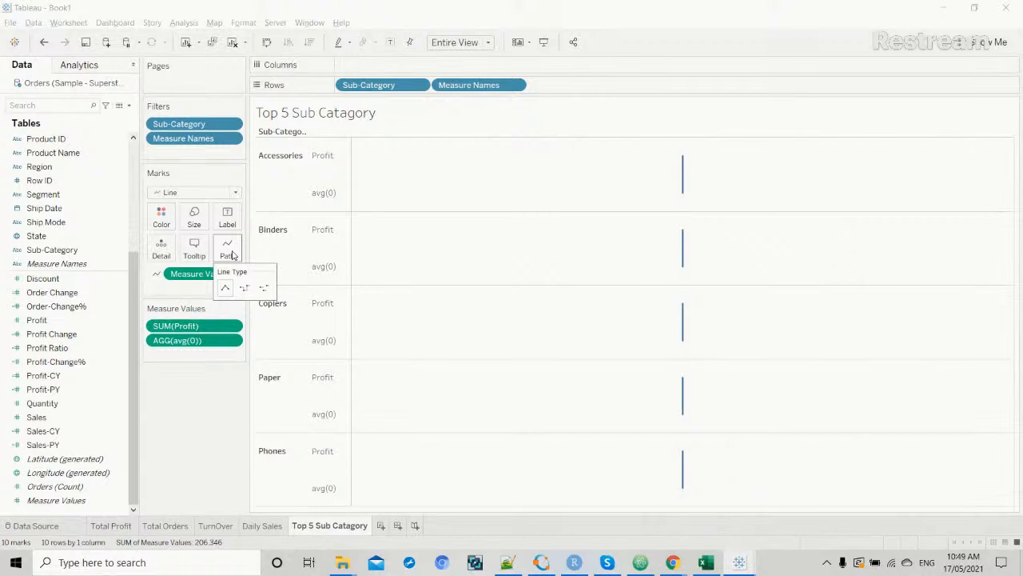
click(232, 255)
drag(206, 273, 392, 71)
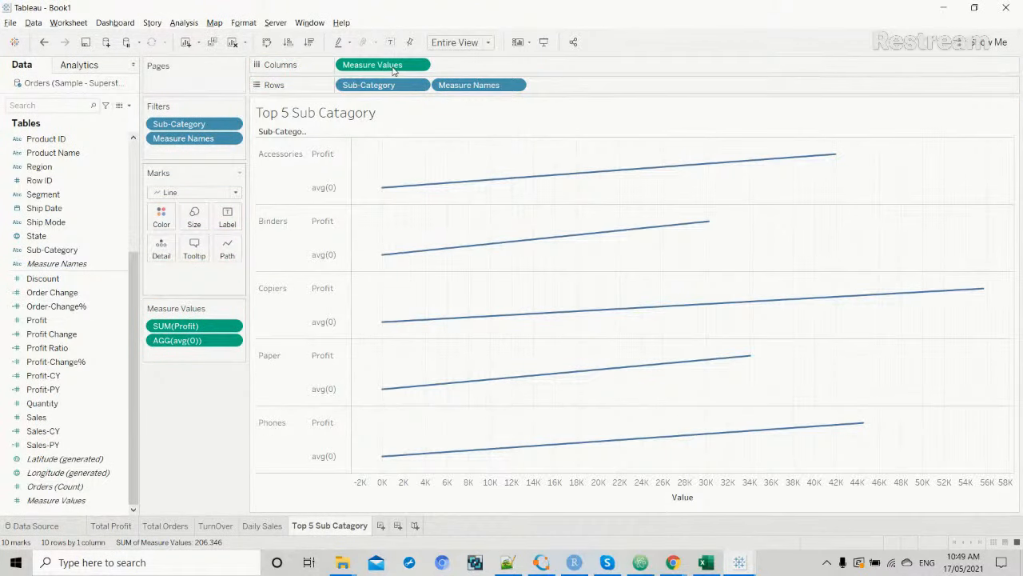
Compare with the Interactive_dashboard_F workbook and move Measure Names from Rows to Path in Book1.
key(alt+Tab)
key(alt+Tab)
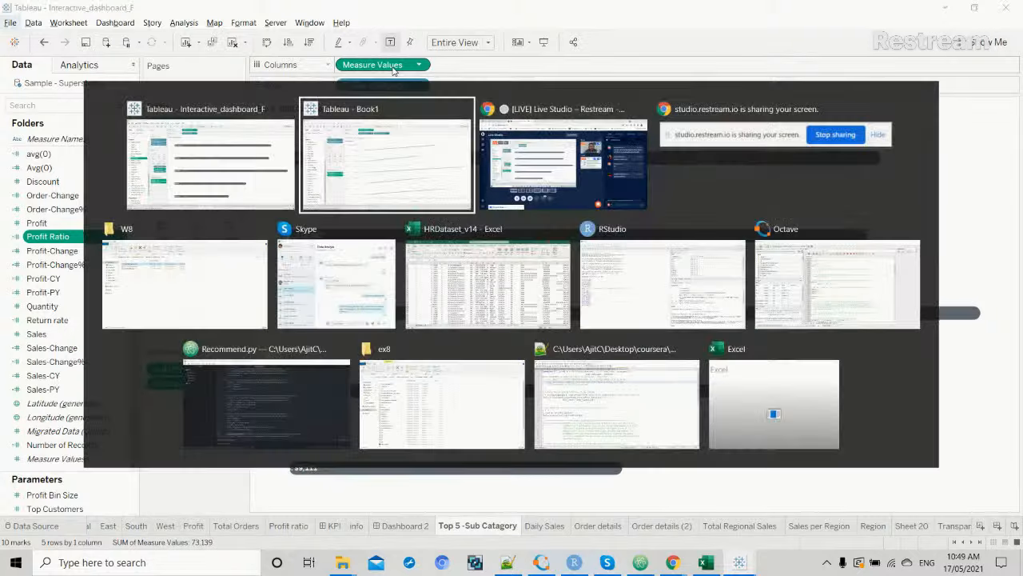
key(alt+Tab)
key(alt+Tab)
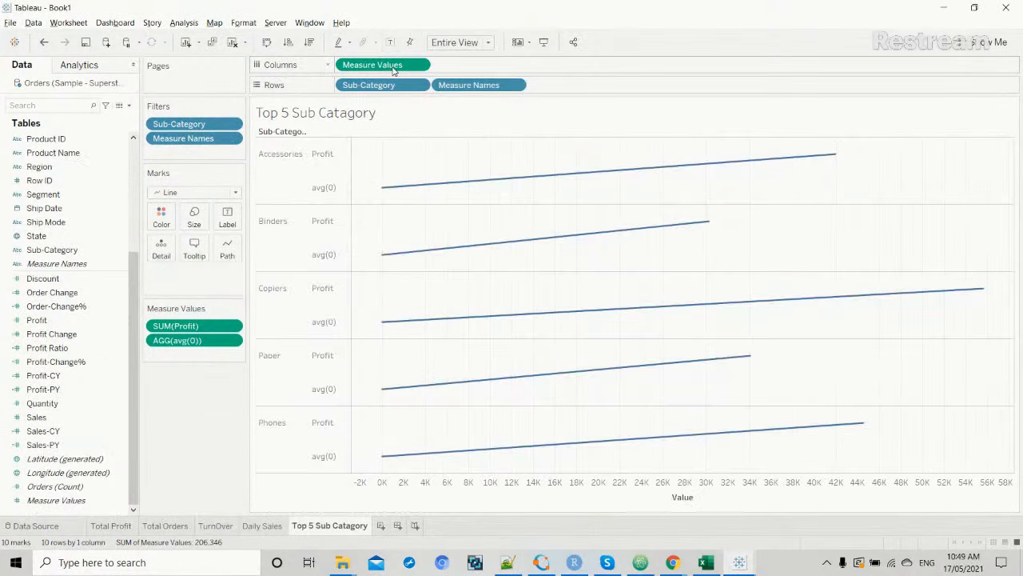
drag(471, 88, 237, 252)
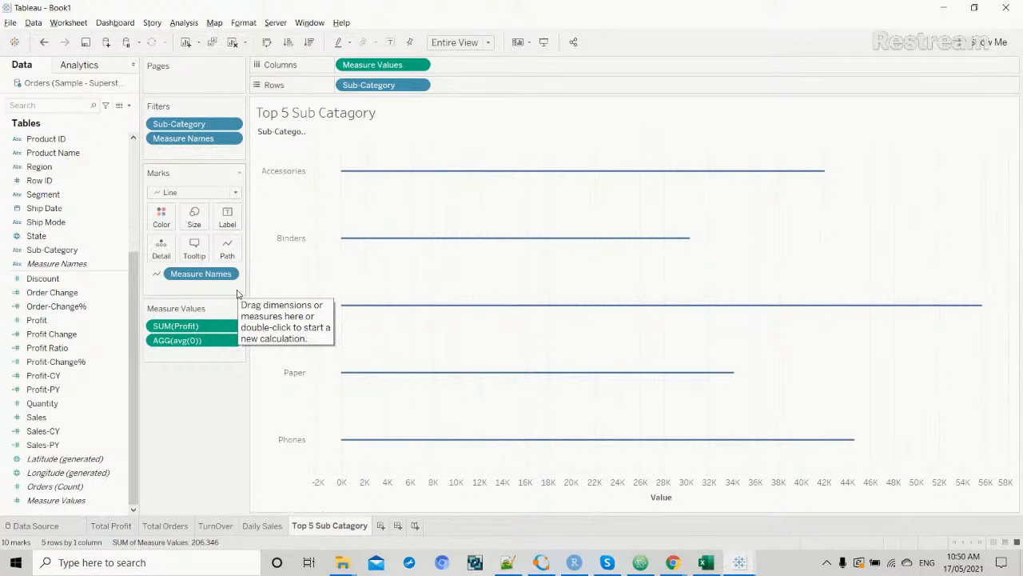
Increase the line mark size to the maximum so the lines look like thick rounded bars.
click(194, 220)
drag(210, 247, 280, 250)
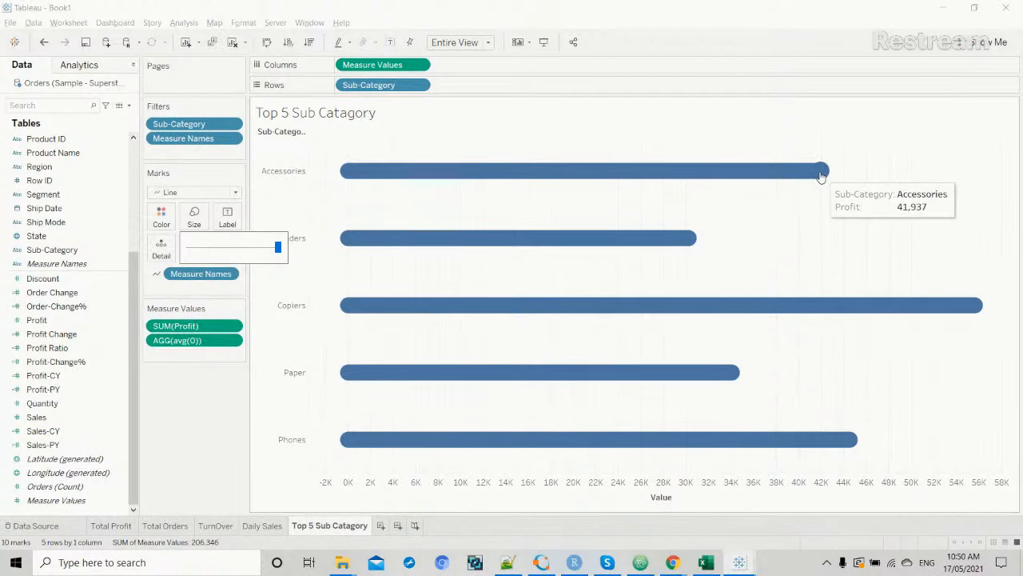
click(202, 409)
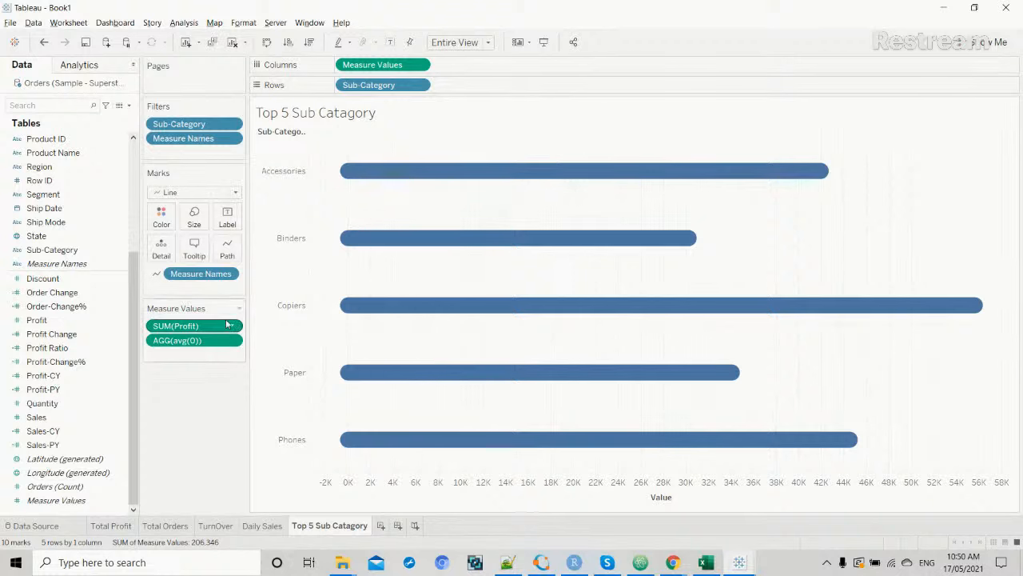
Add Sub-Category and Profit to the mark labels, checking the label layout on Dashboard 2 of the Interactive_dashboard_F workbook.
drag(77, 255, 235, 223)
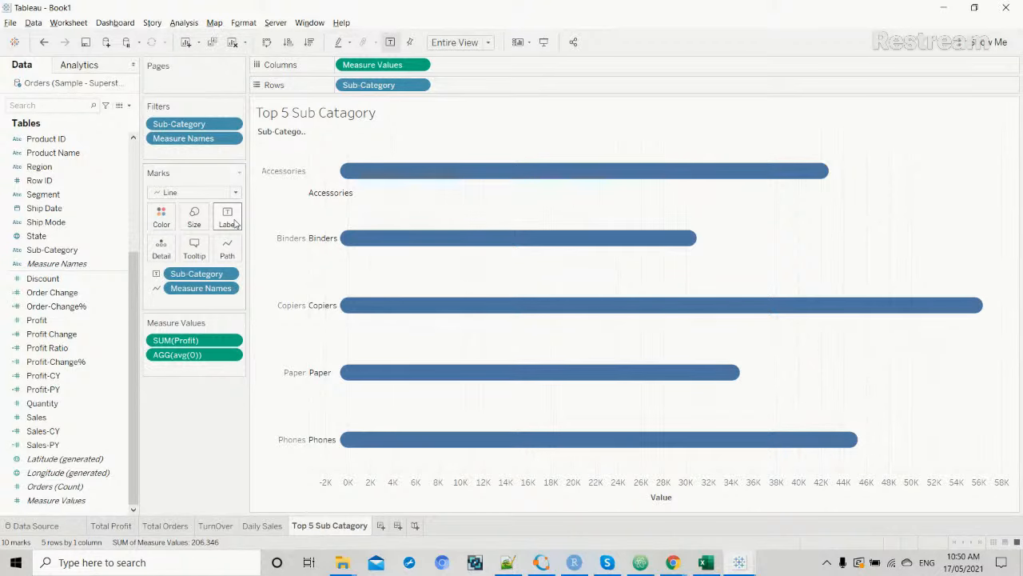
key(alt+Tab)
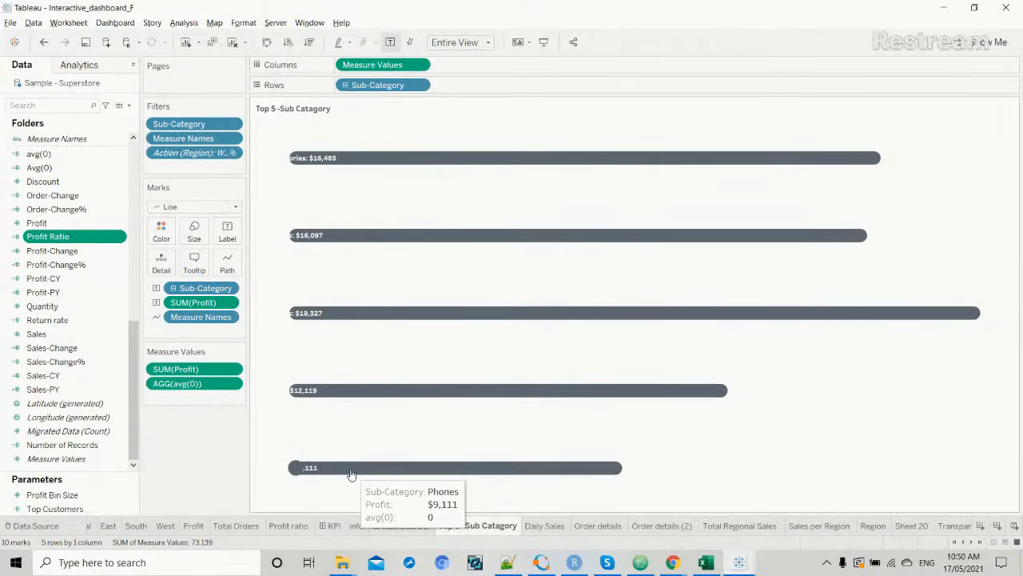
click(405, 526)
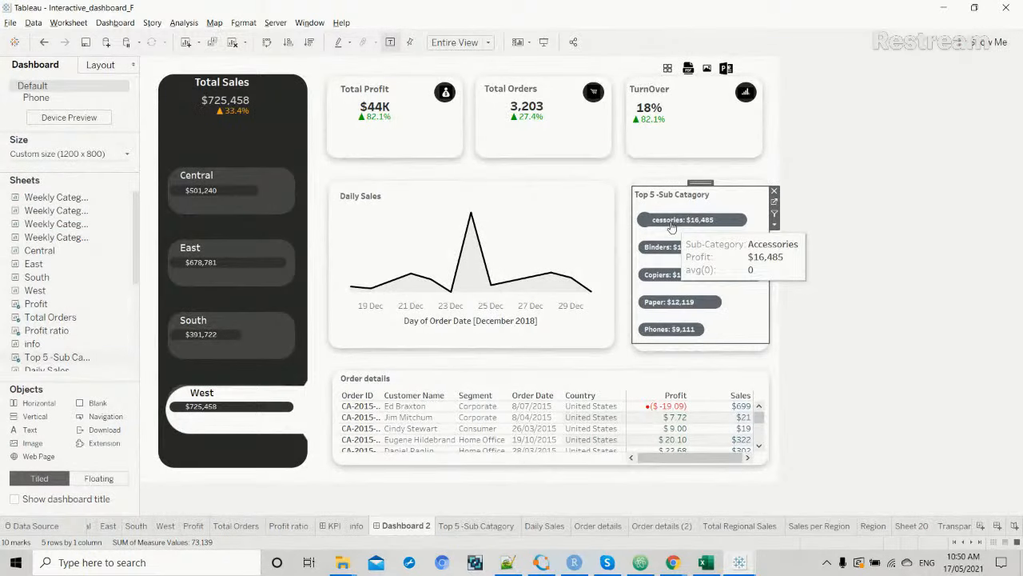
key(alt+Tab)
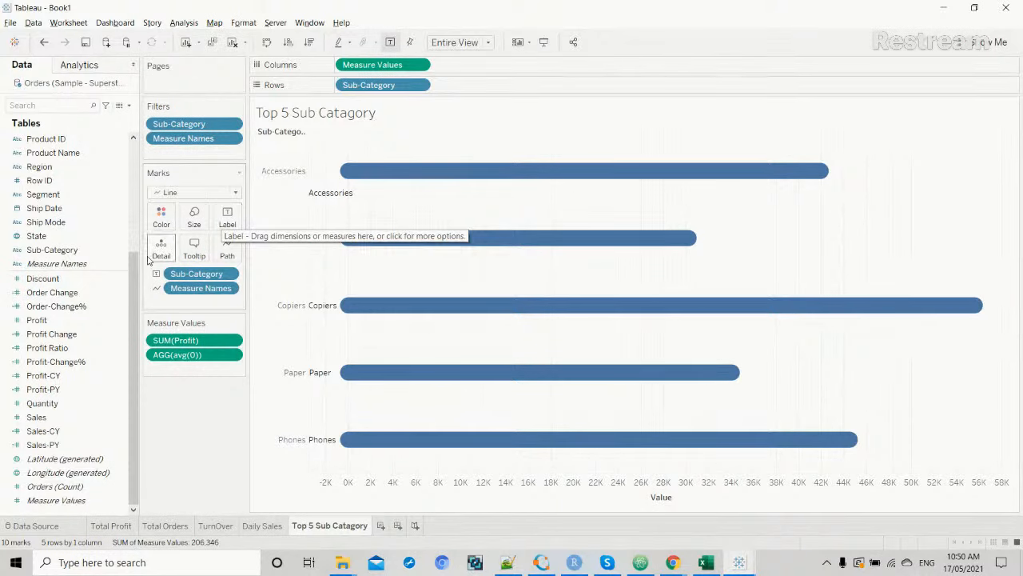
drag(80, 321, 236, 227)
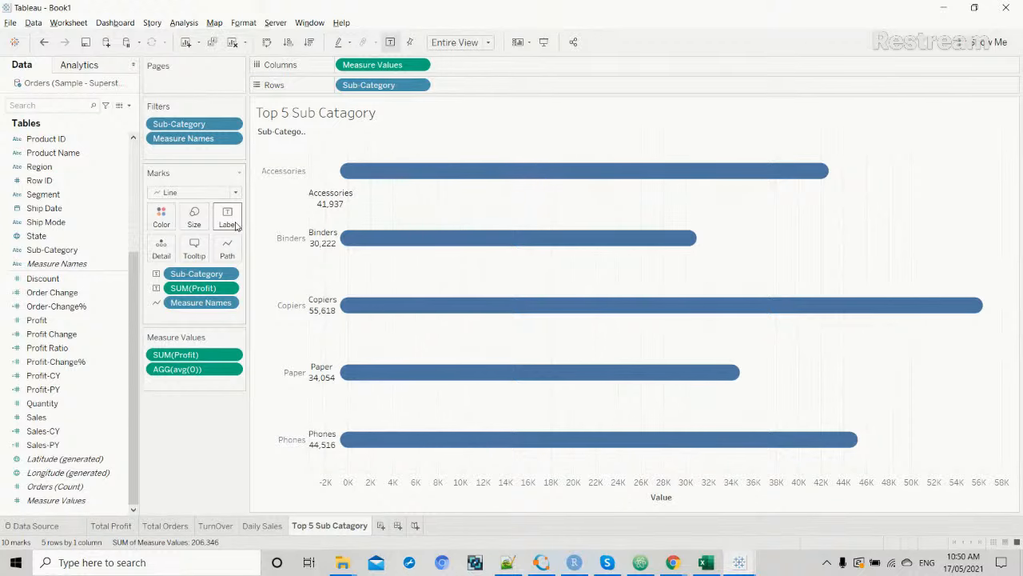
Edit the label text to put Sub-Category and SUM(Profit) on one line separated by a colon.
click(235, 224)
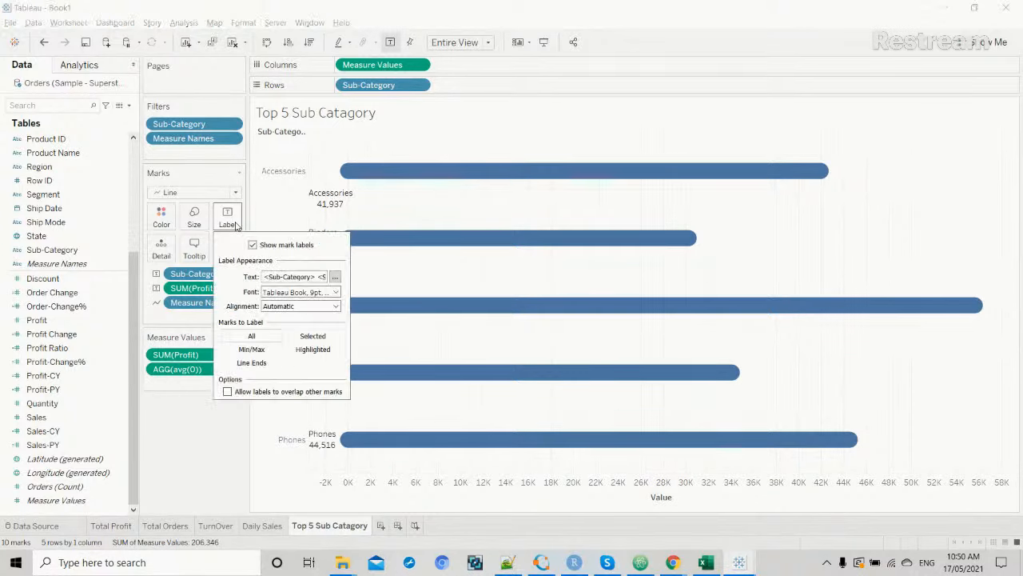
click(335, 277)
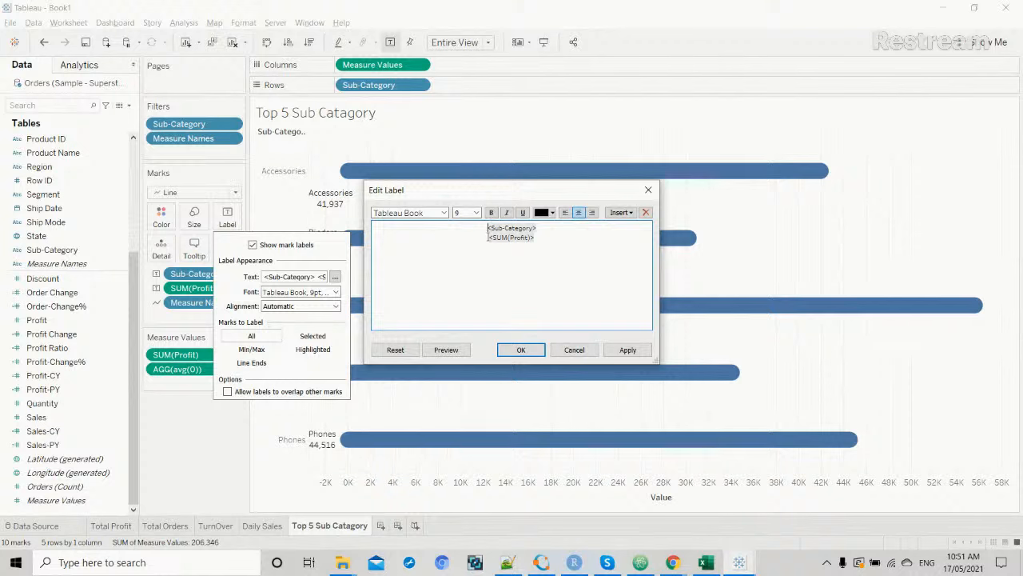
key(BackSpace)
key(BackSpace)
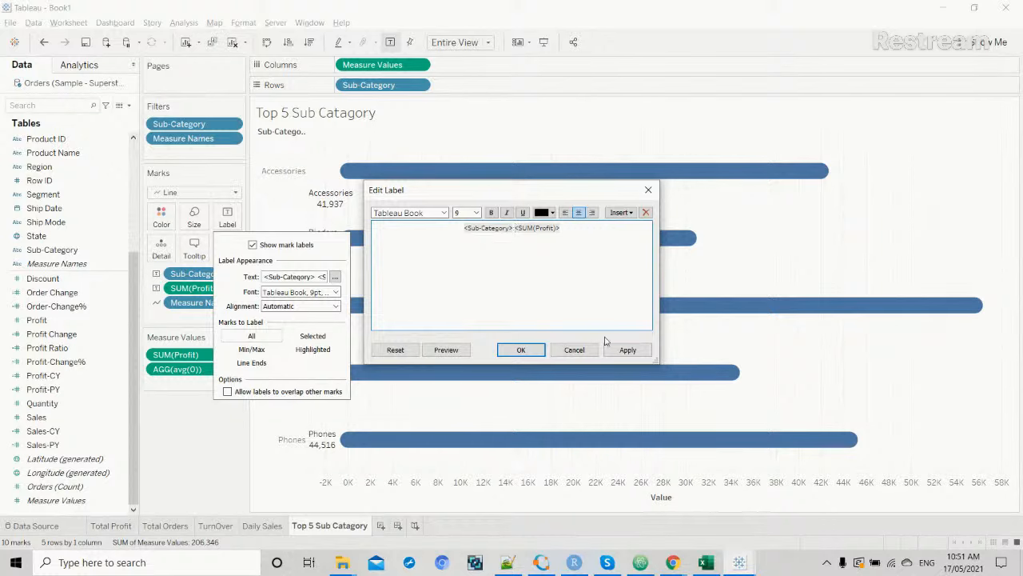
click(635, 350)
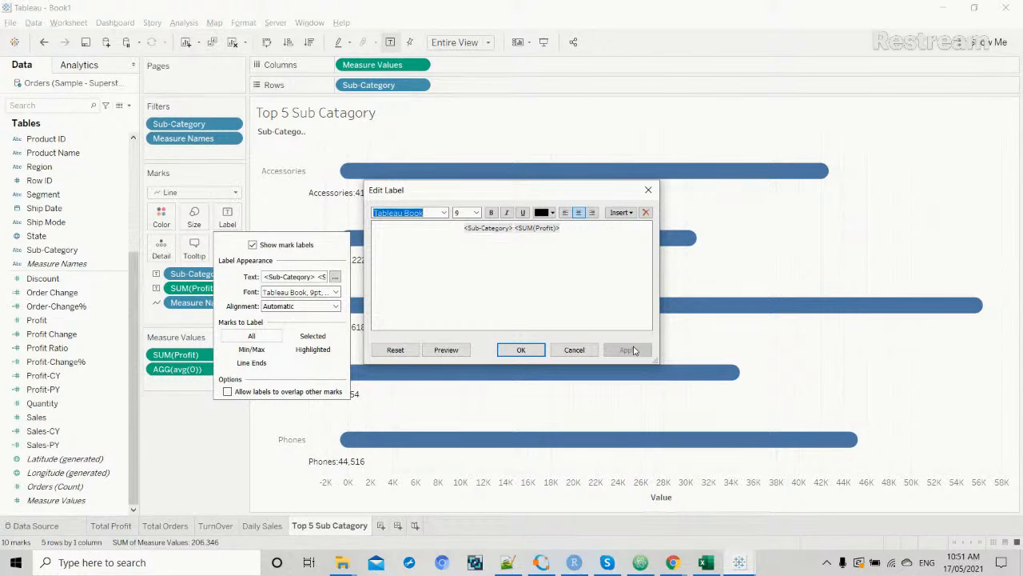
click(520, 350)
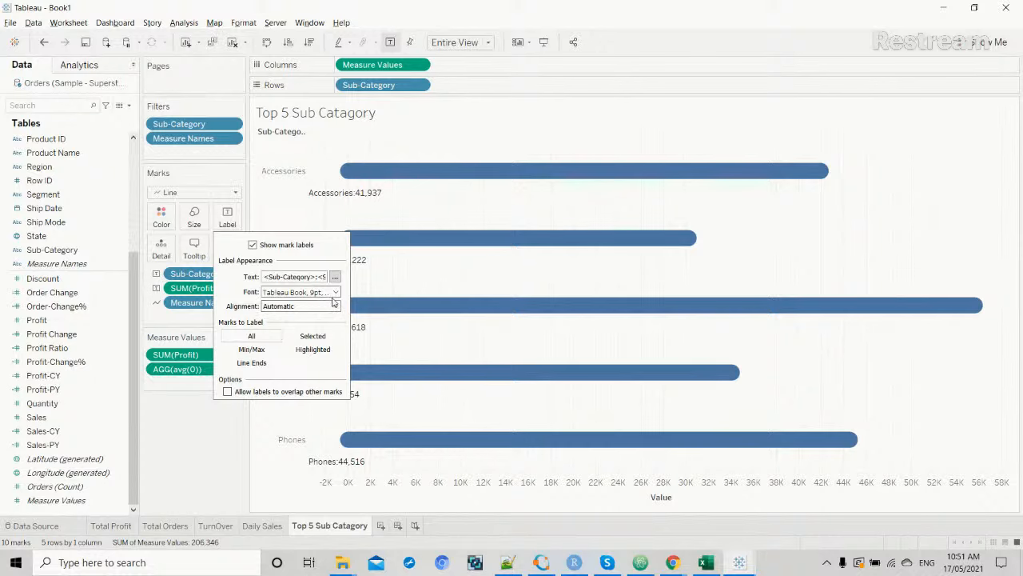
Make the mark label font bold.
click(335, 292)
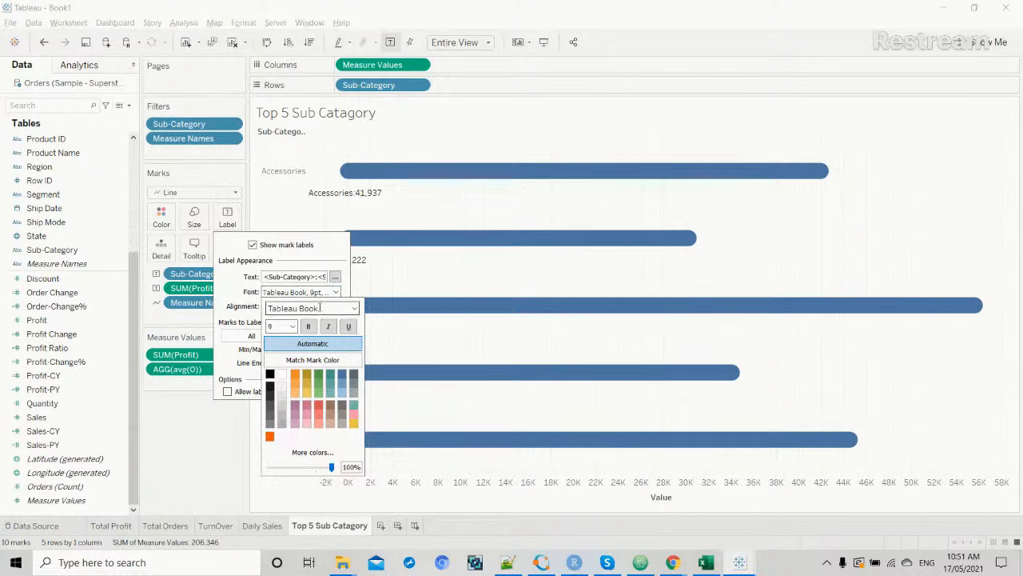
click(311, 326)
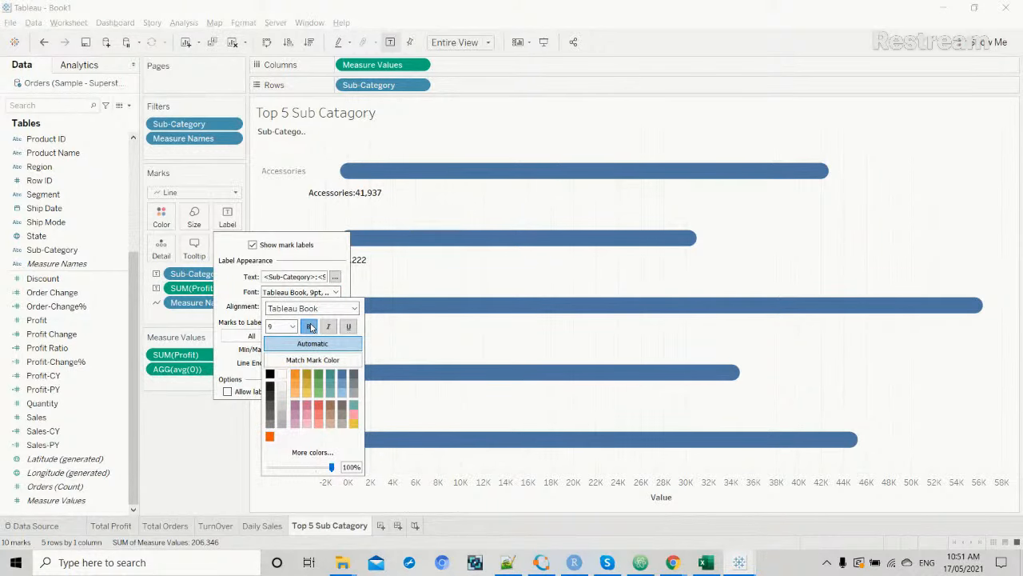
click(336, 291)
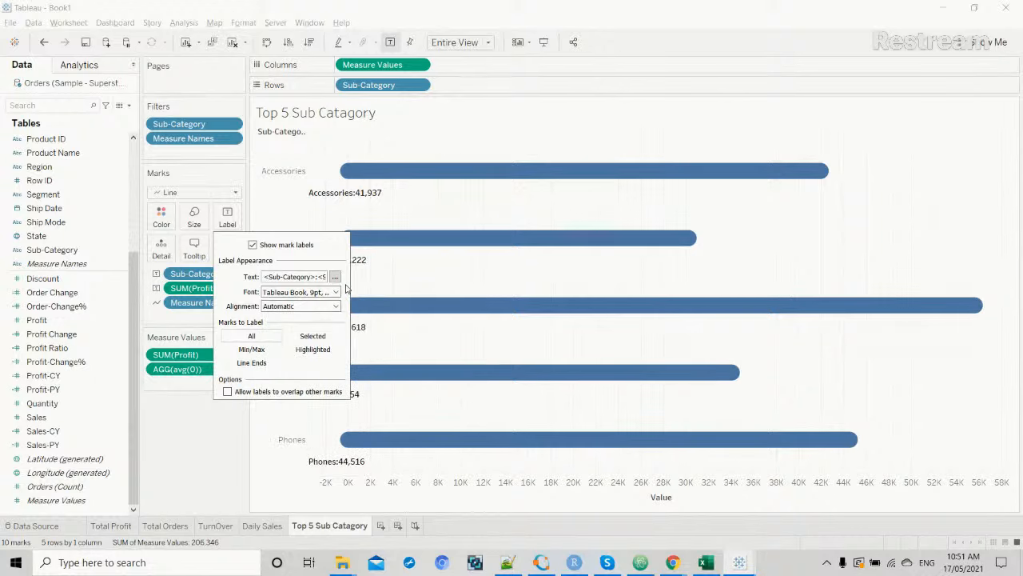
Align the mark labels to the middle vertically and left horizontally, and close the label settings.
click(335, 307)
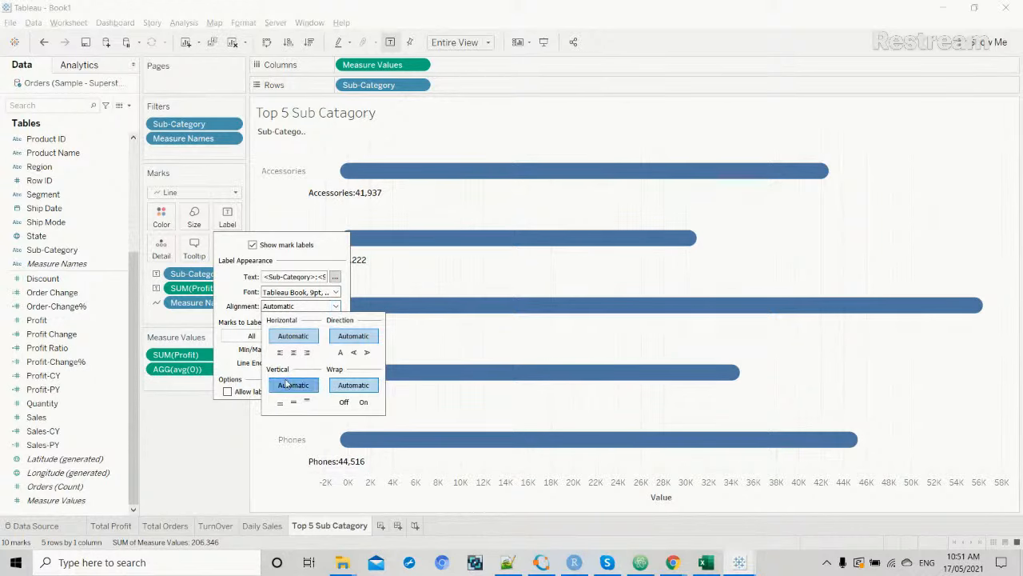
click(306, 401)
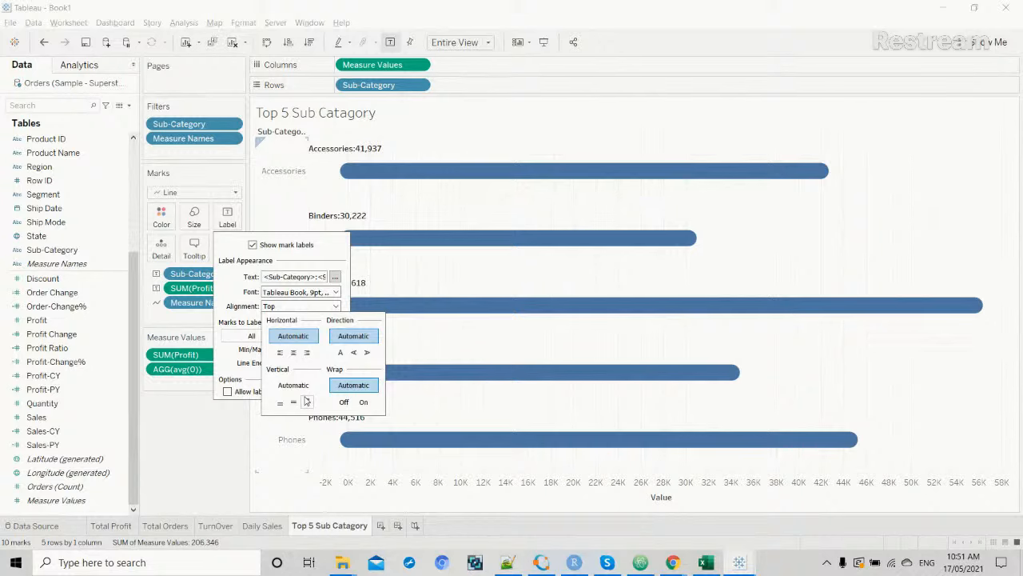
click(295, 401)
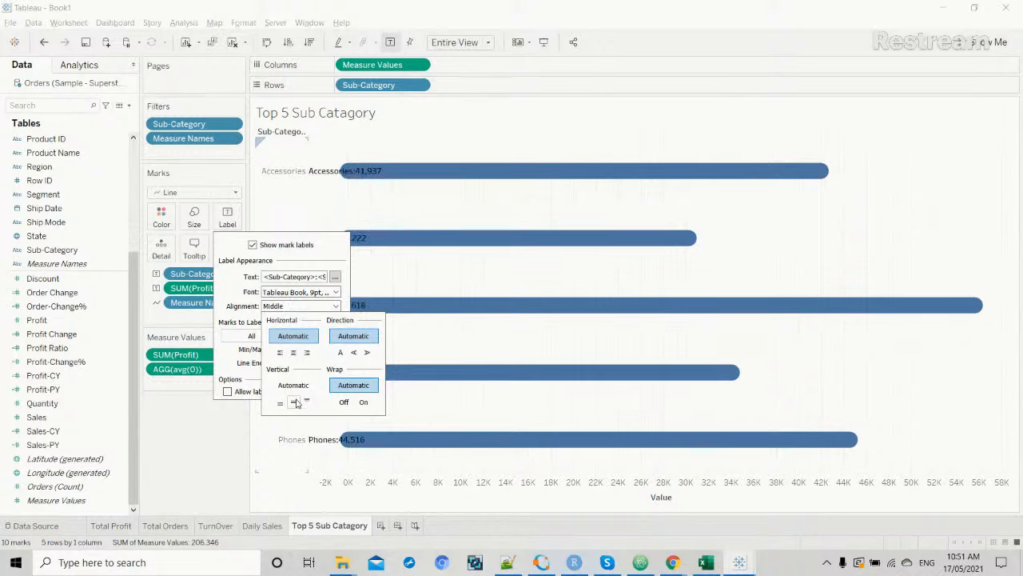
click(280, 353)
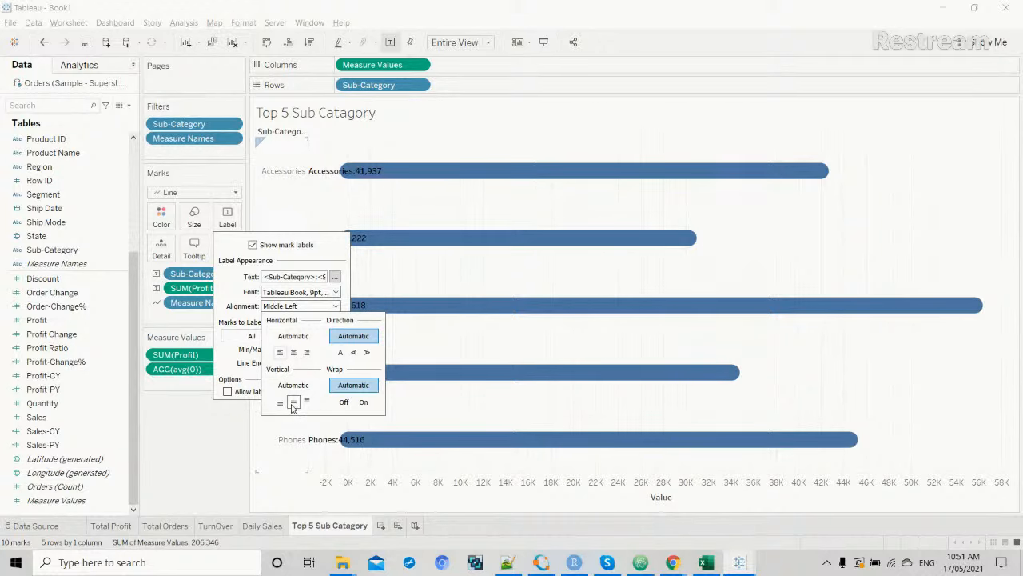
click(322, 250)
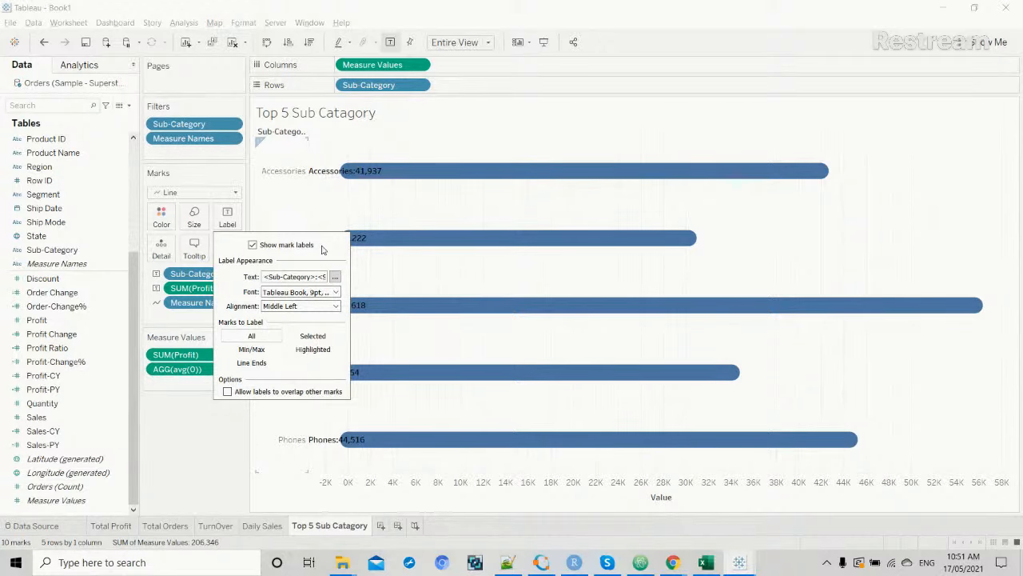
click(336, 292)
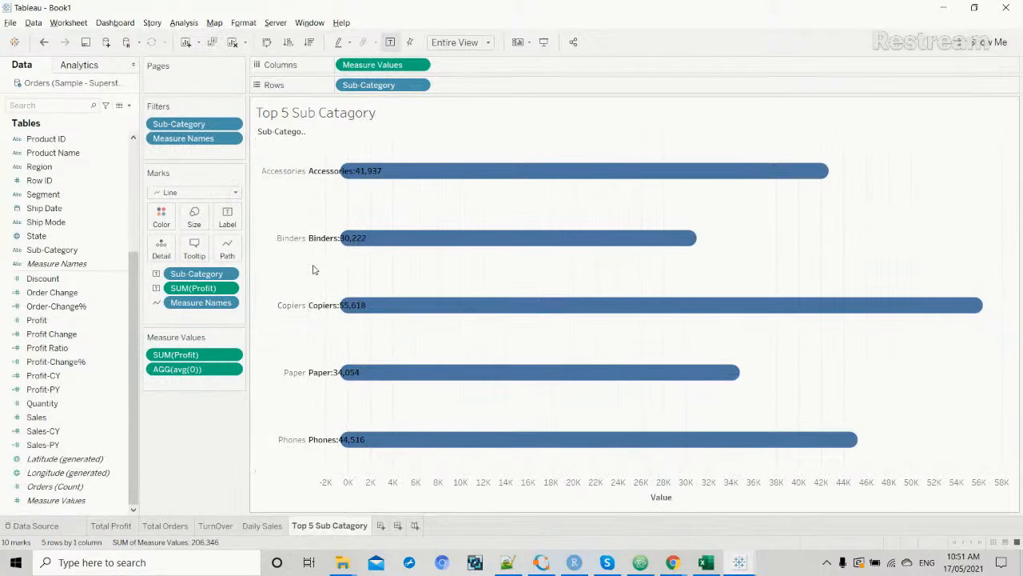
Set the mark label font color to white and turn off the mark labels.
click(228, 218)
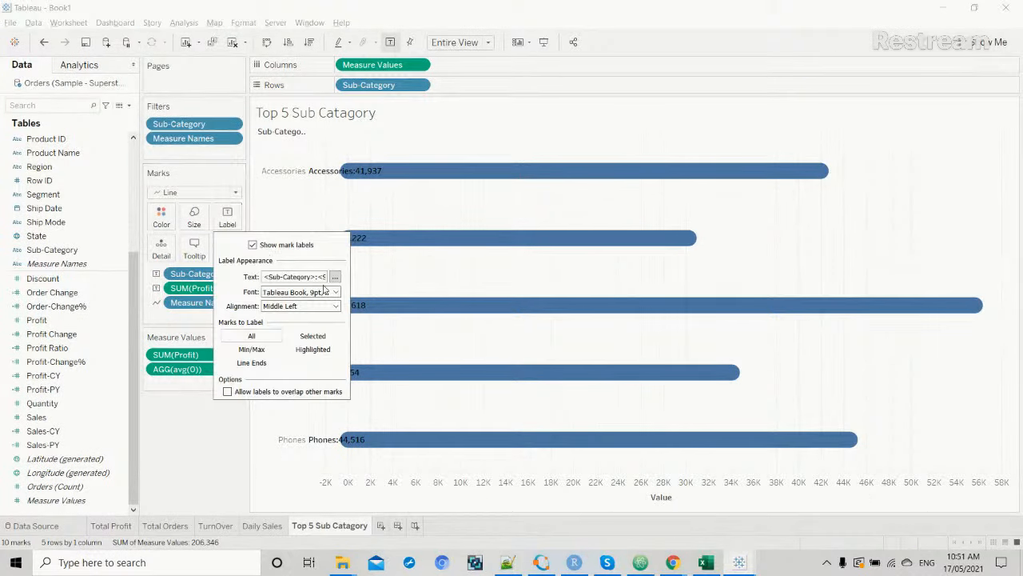
click(337, 291)
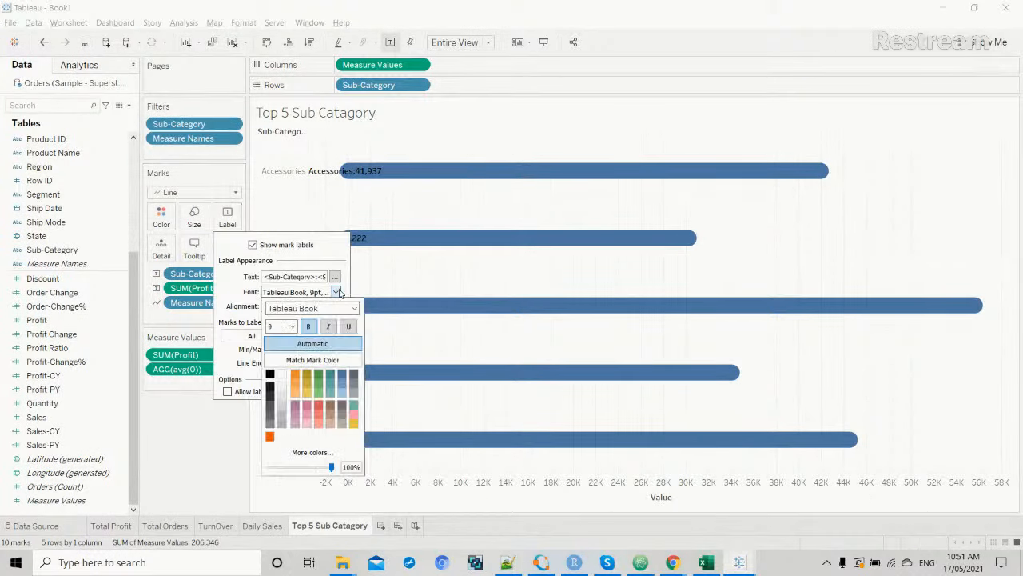
click(279, 376)
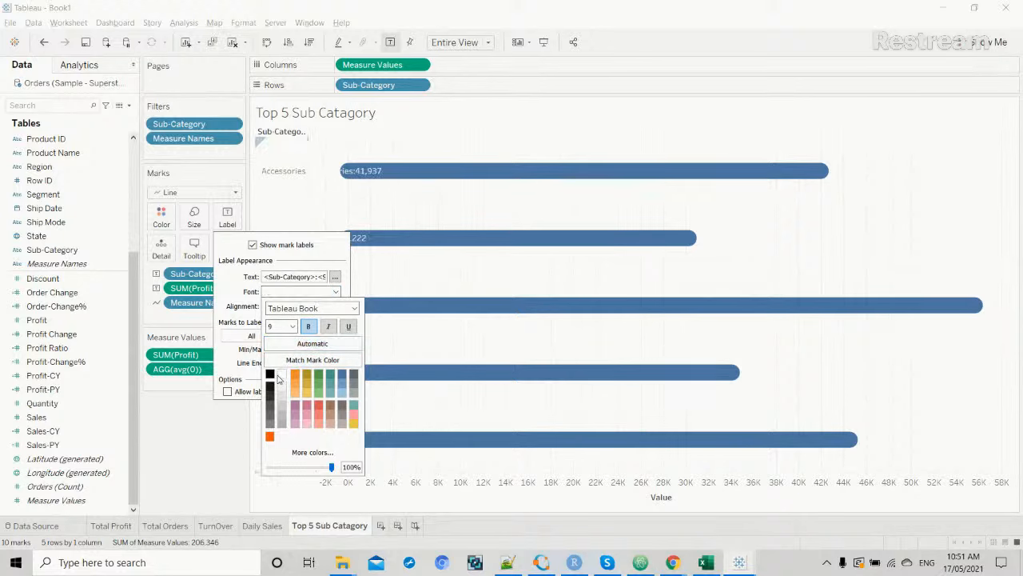
click(326, 254)
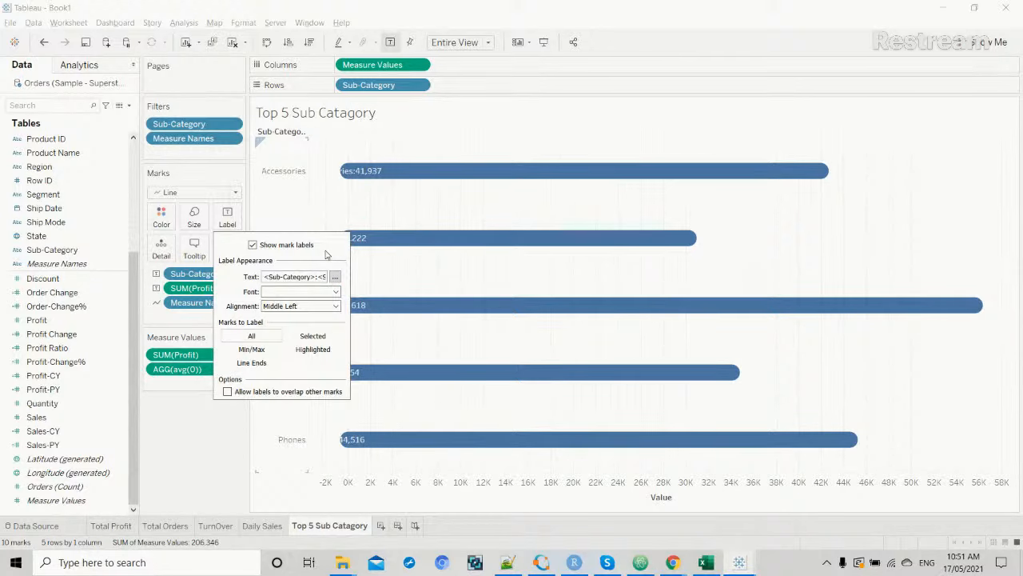
click(252, 245)
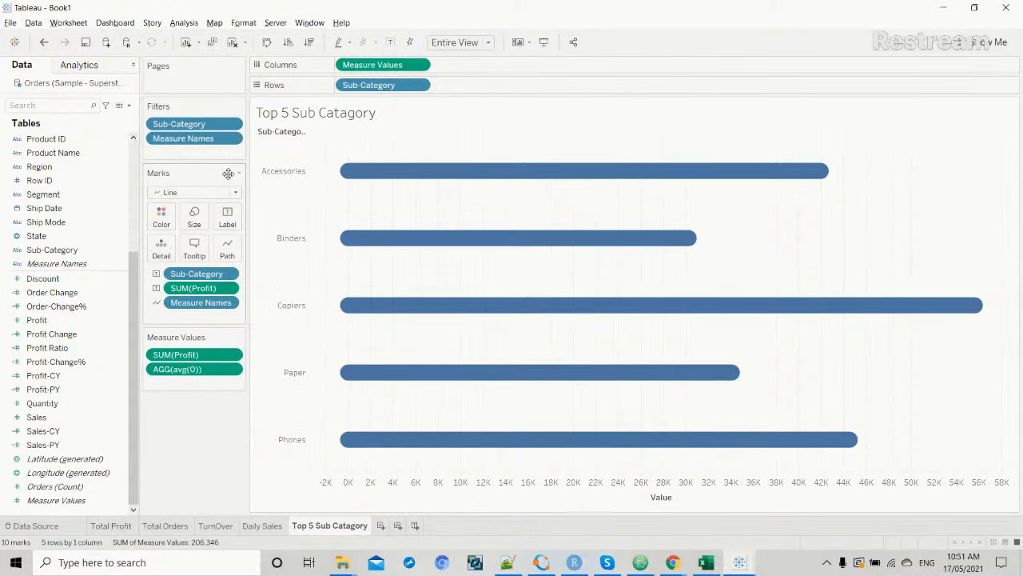
mouse_move(360, 176)
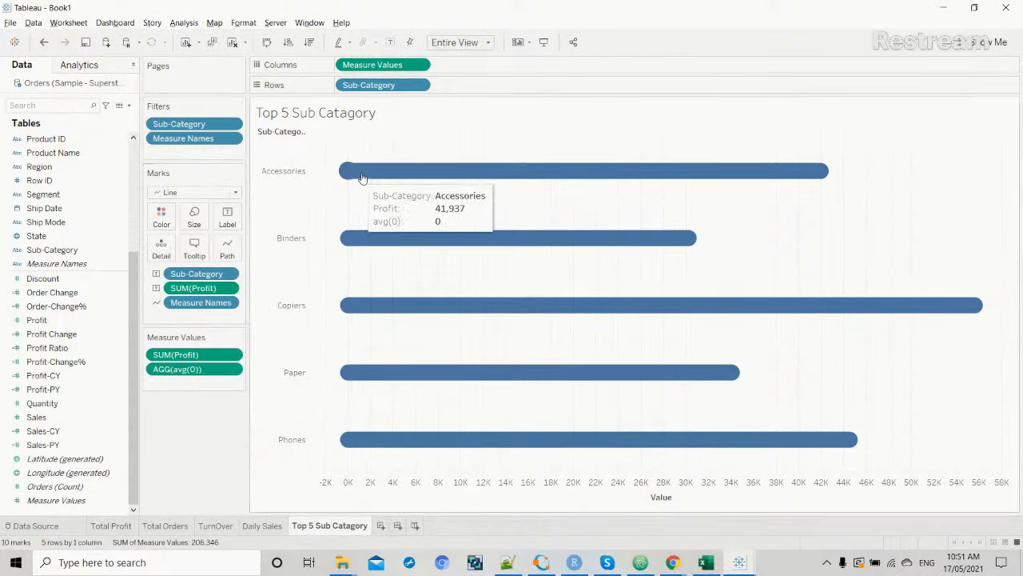
click(414, 179)
right_click(414, 178)
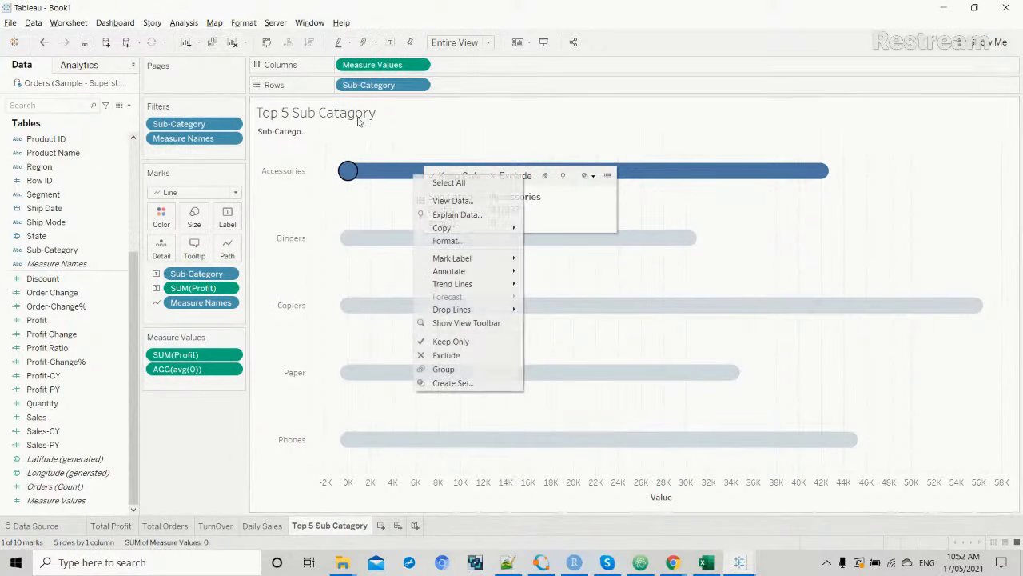
click(444, 238)
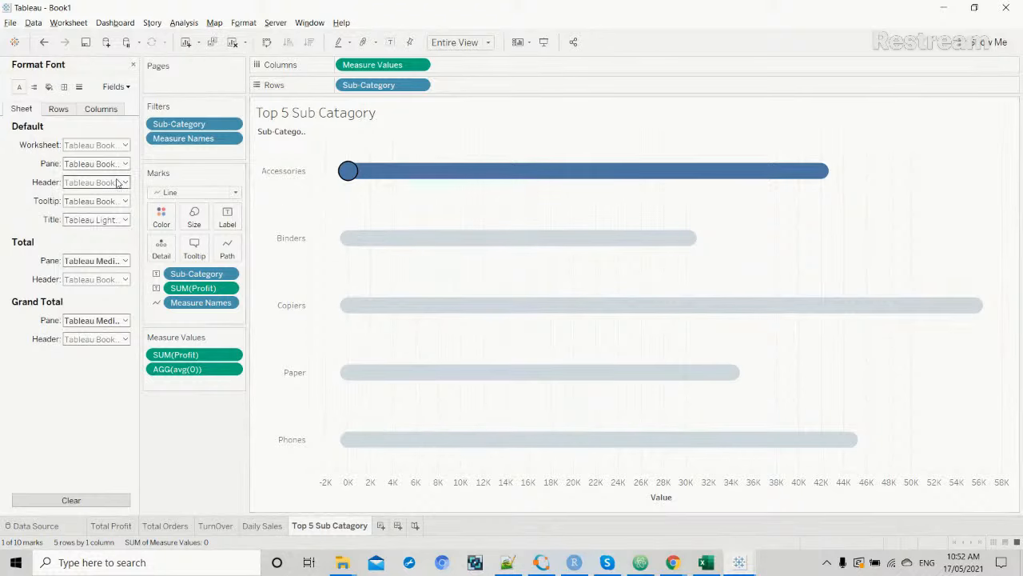
click(49, 87)
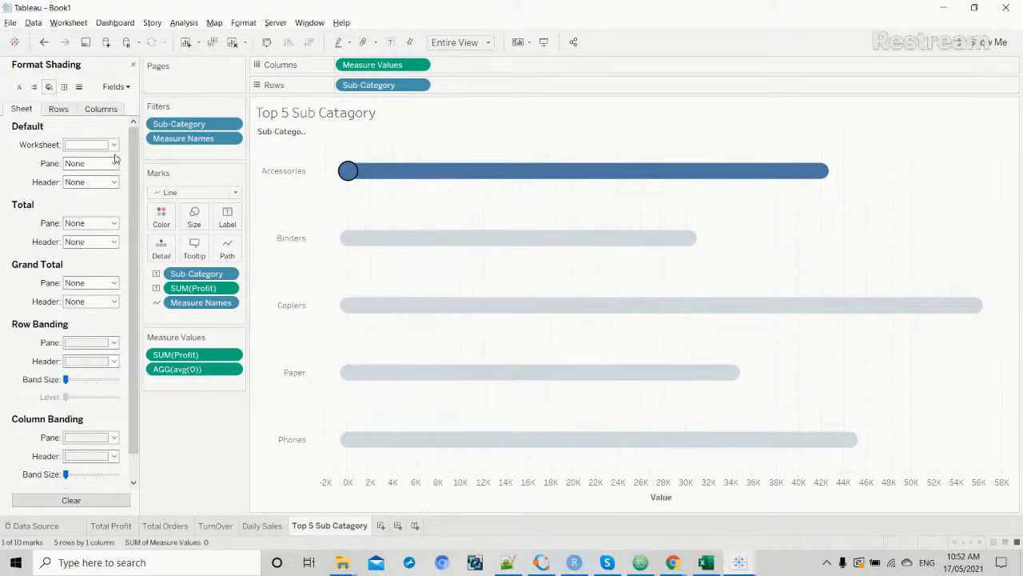
click(207, 420)
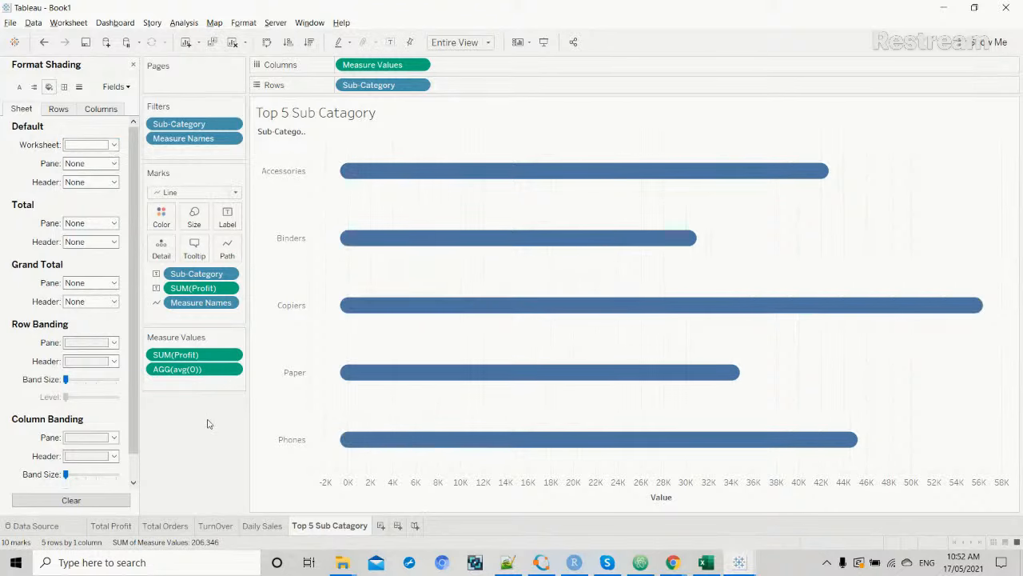
click(132, 65)
Change the color of the profit bars to dark gray.
click(161, 218)
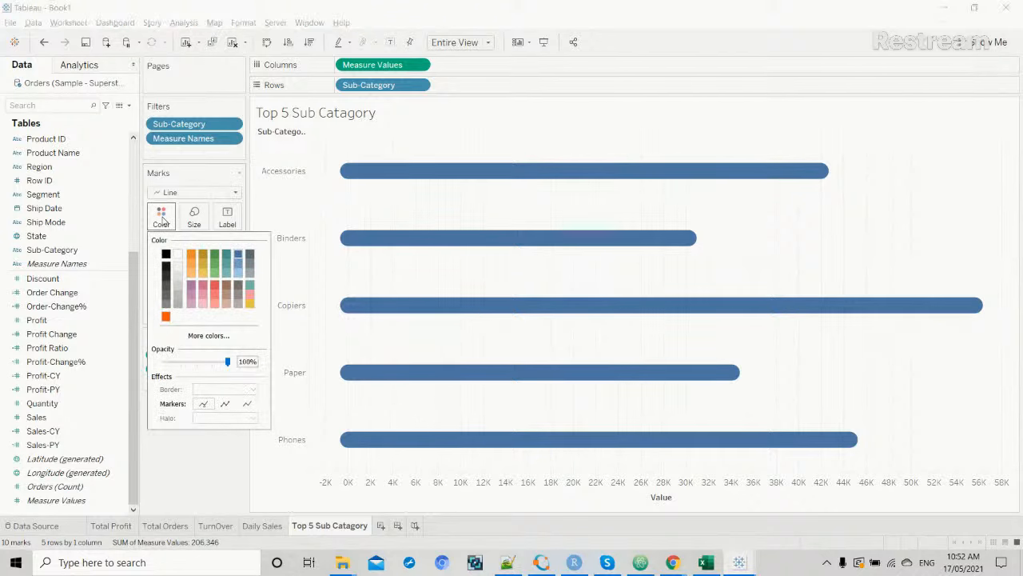
click(169, 296)
click(183, 464)
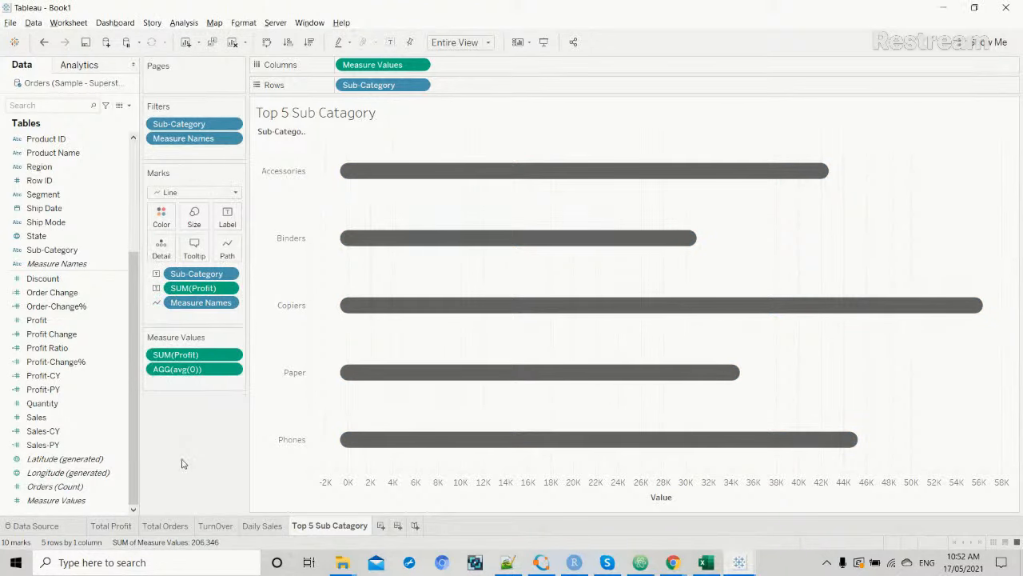
click(228, 217)
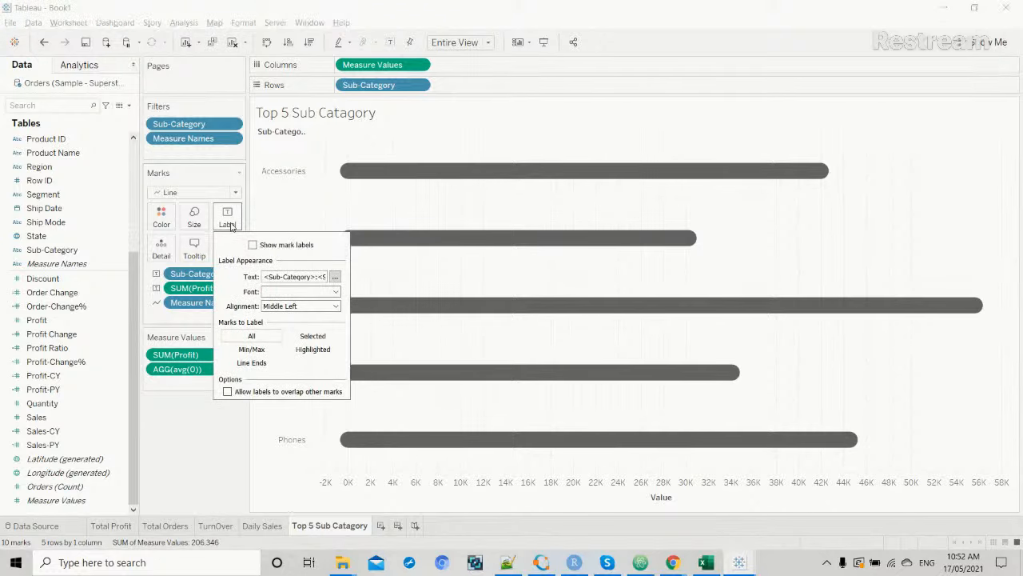
click(335, 275)
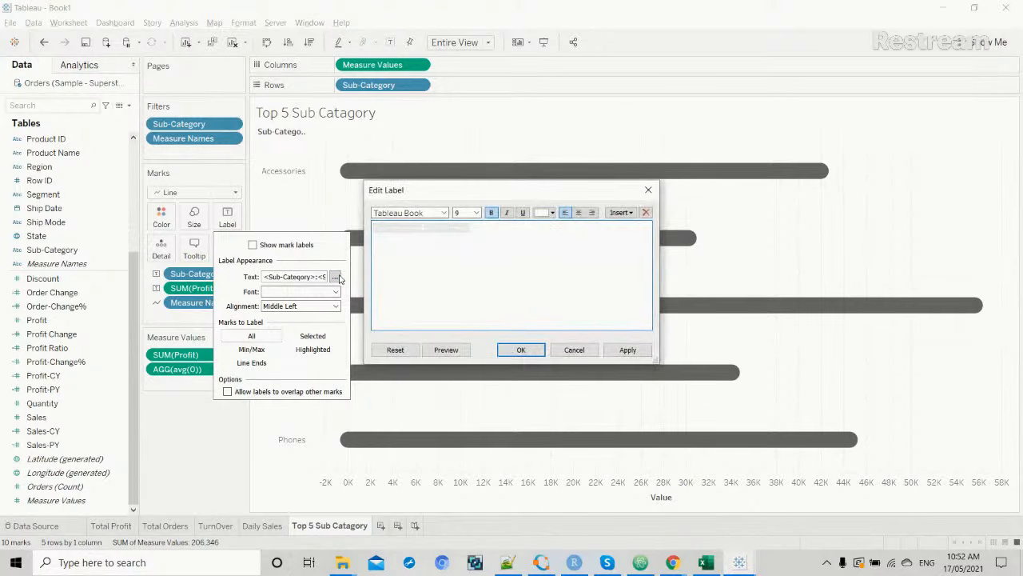
click(623, 352)
click(523, 349)
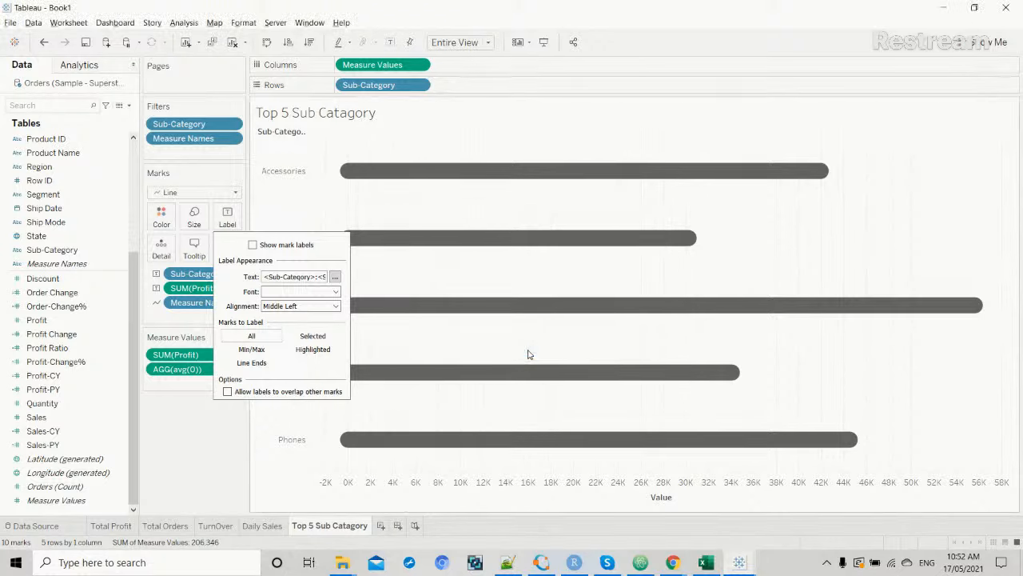
click(185, 446)
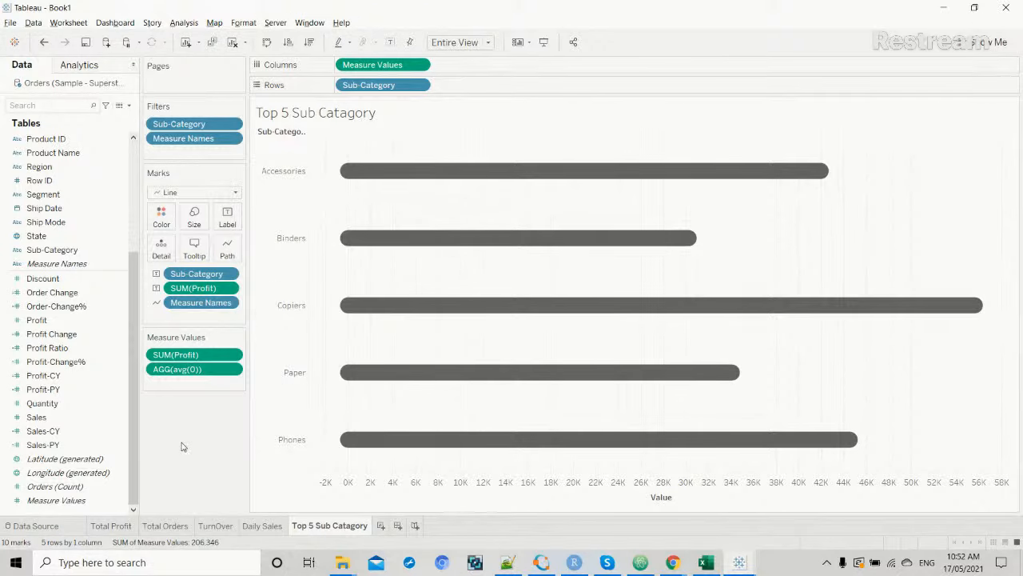
click(286, 215)
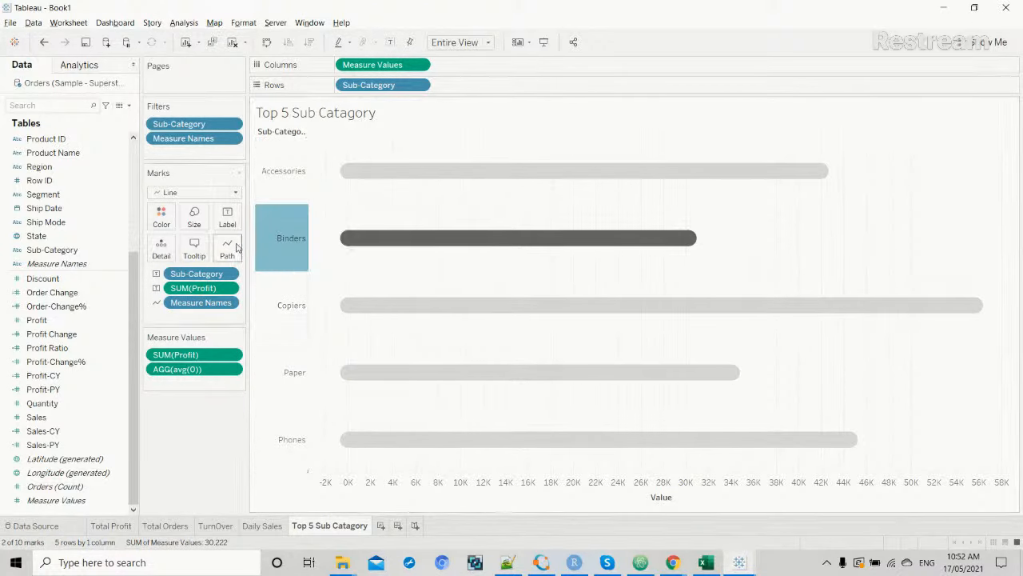
Set the mark label font color to black.
click(227, 217)
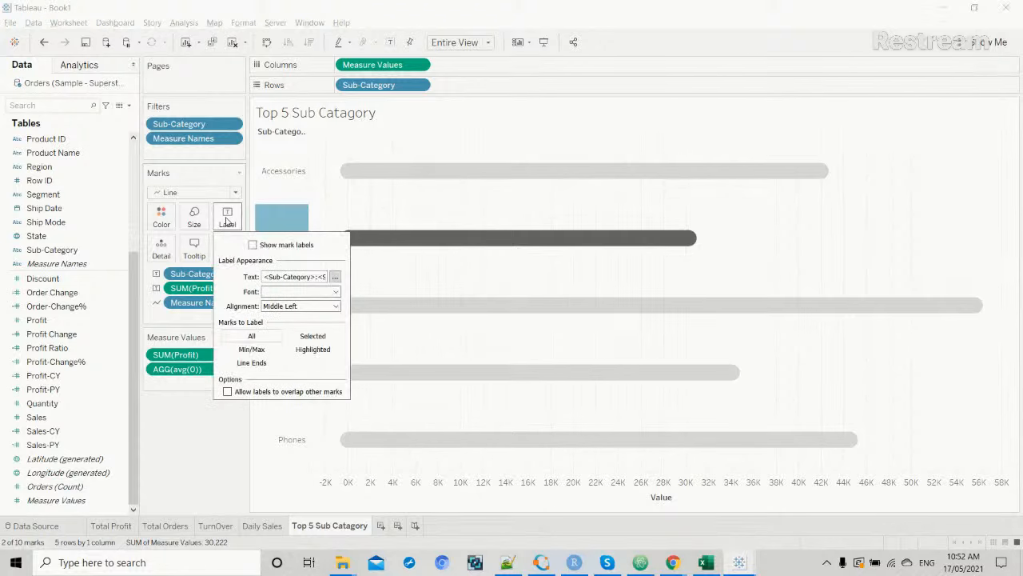
click(336, 292)
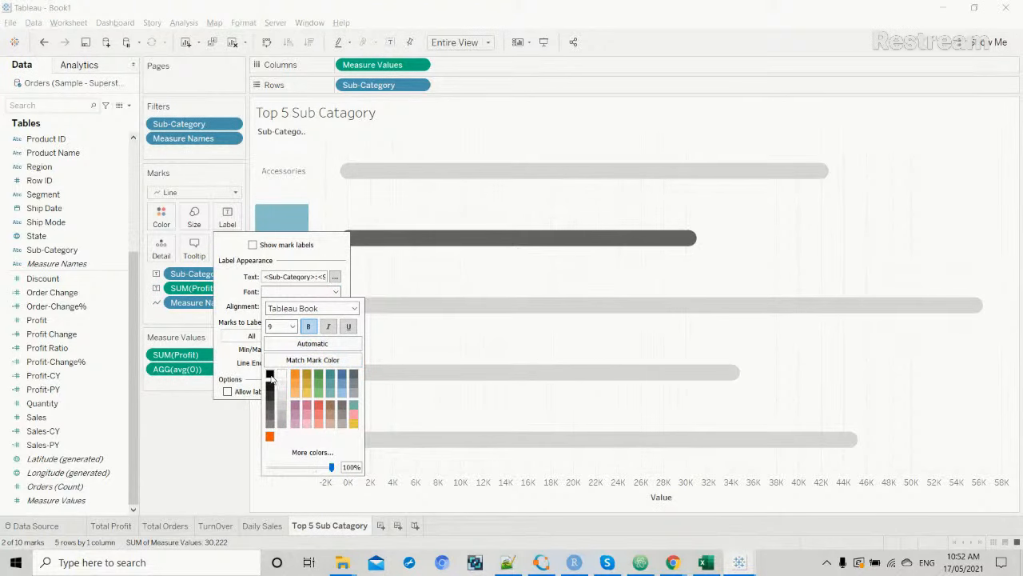
click(271, 375)
click(215, 424)
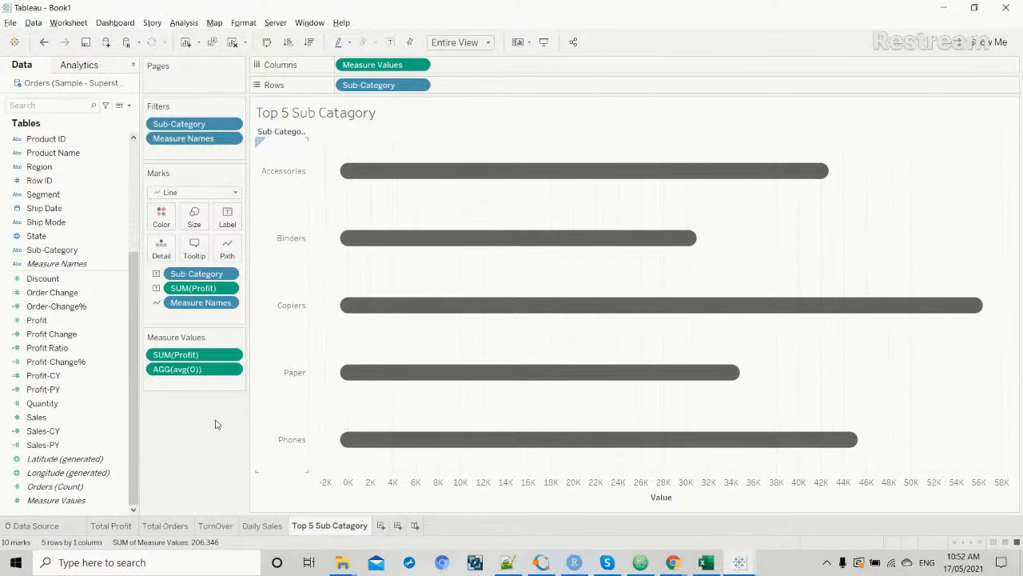
Change the mark label font color back to white and close the label settings.
click(228, 217)
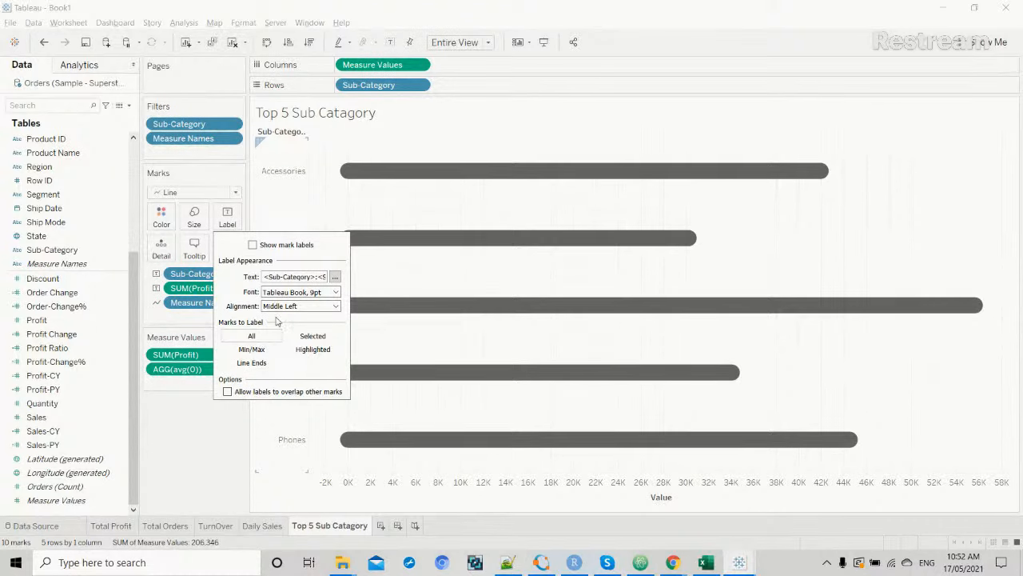
click(335, 292)
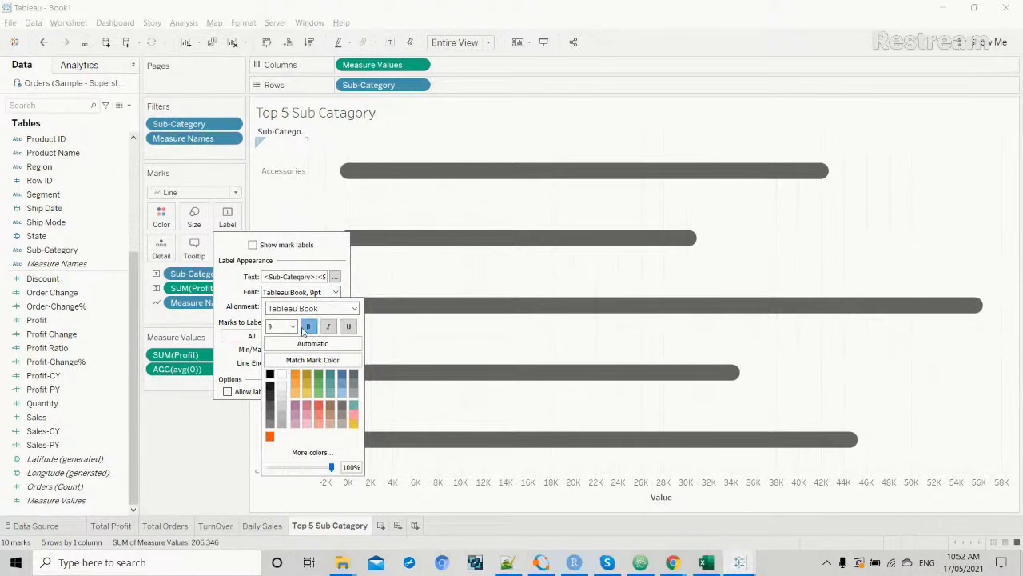
click(283, 377)
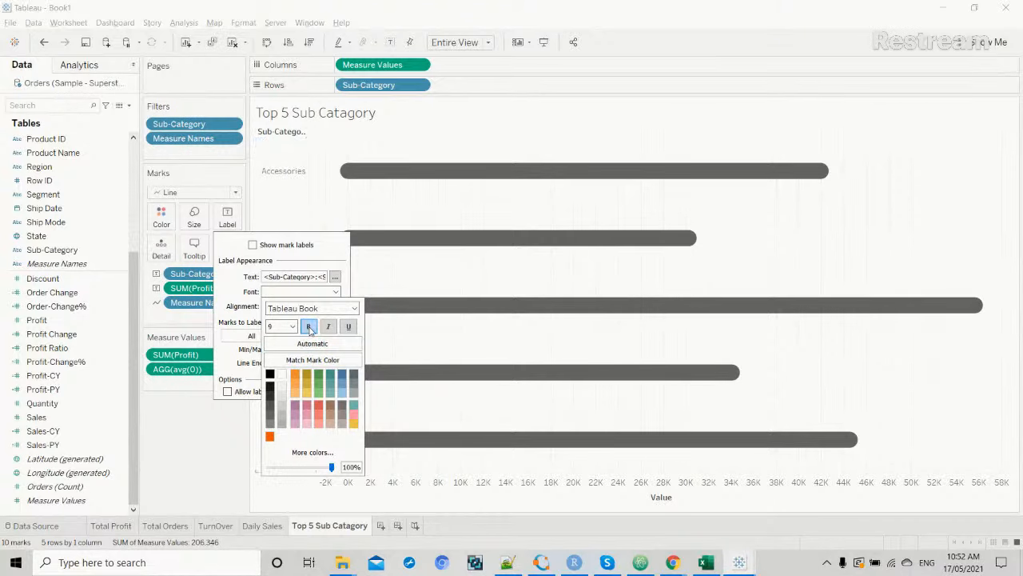
click(185, 441)
Hide the Sub-Category row header from the chart.
click(283, 245)
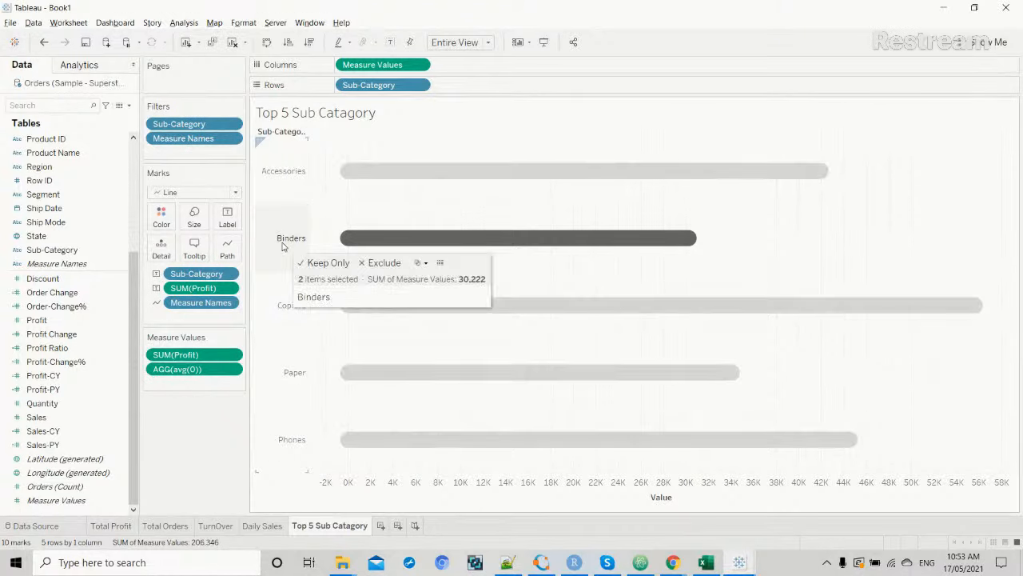
click(278, 292)
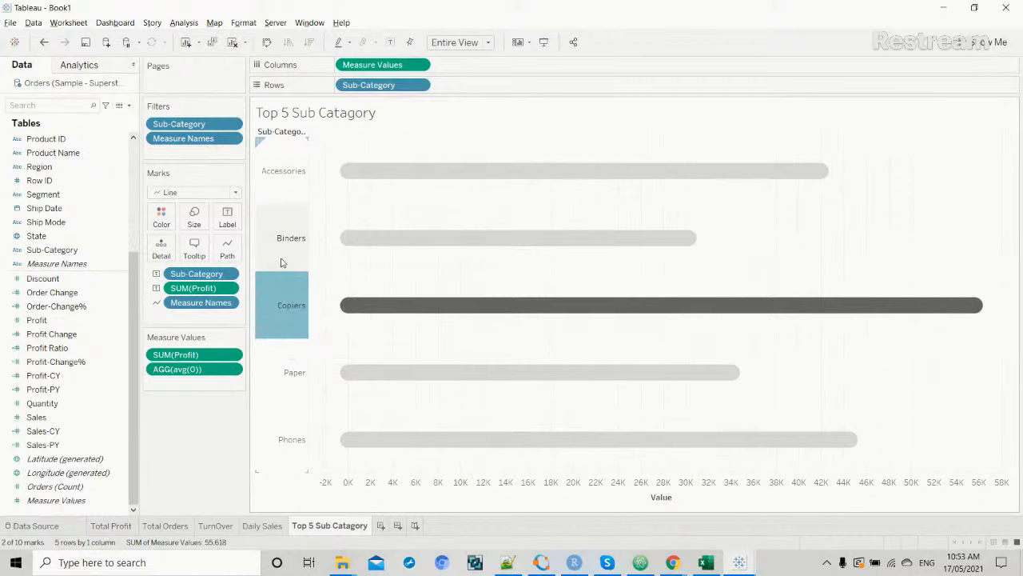
click(281, 257)
right_click(281, 257)
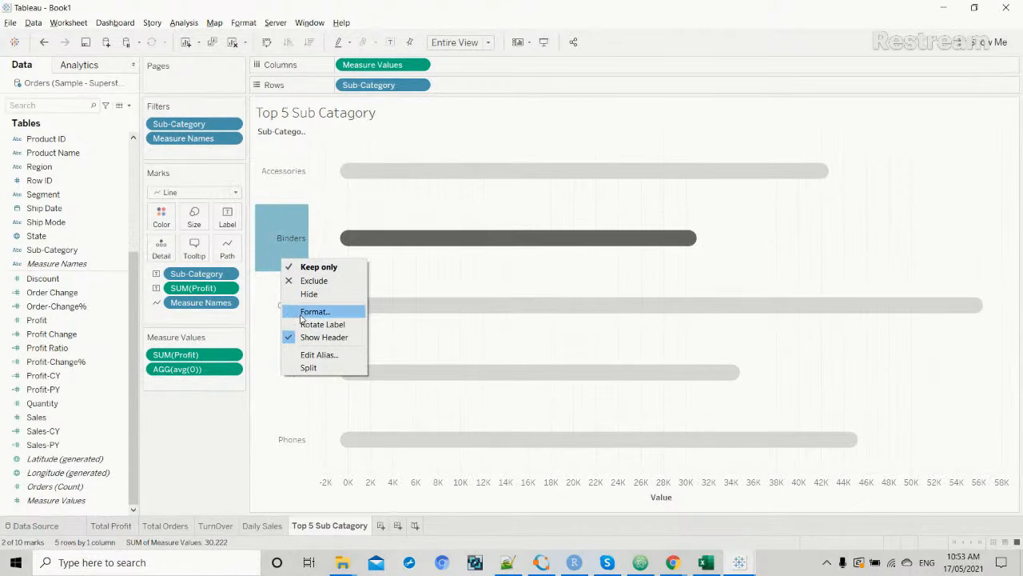
click(306, 339)
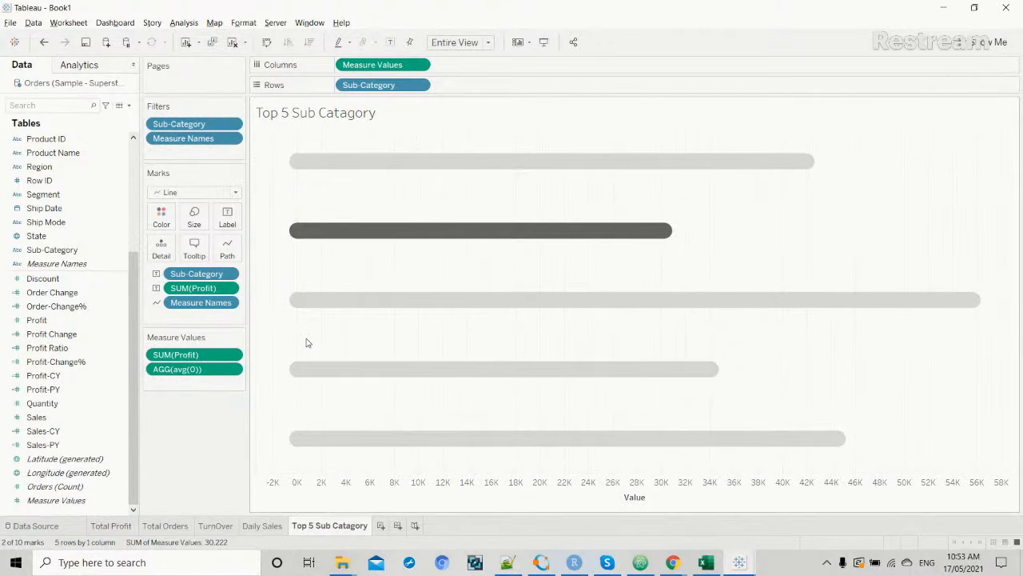
Replace the sheet name placeholder in the chart title with the text "Top 5 Sub Catagory".
click(326, 116)
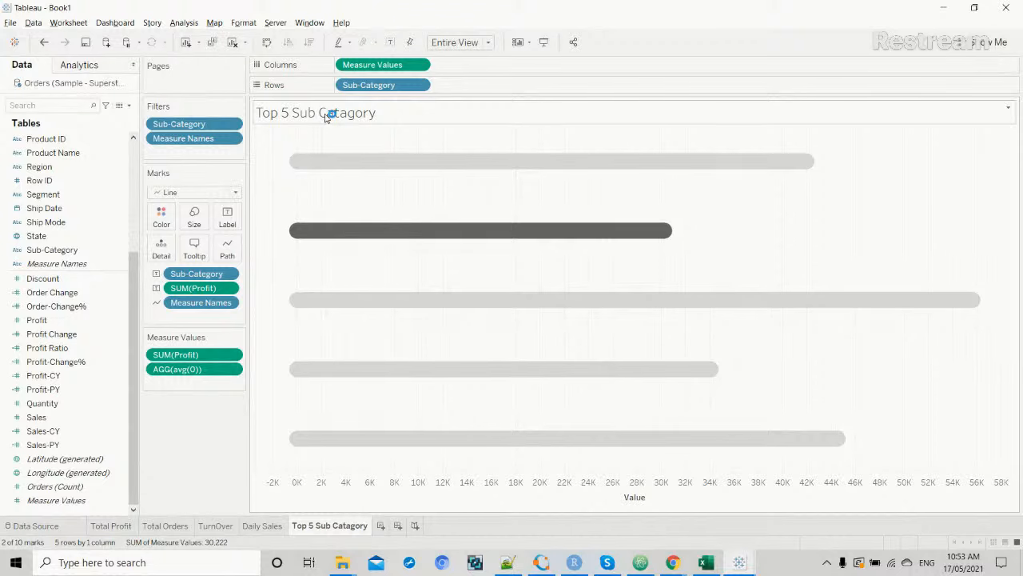
click(394, 165)
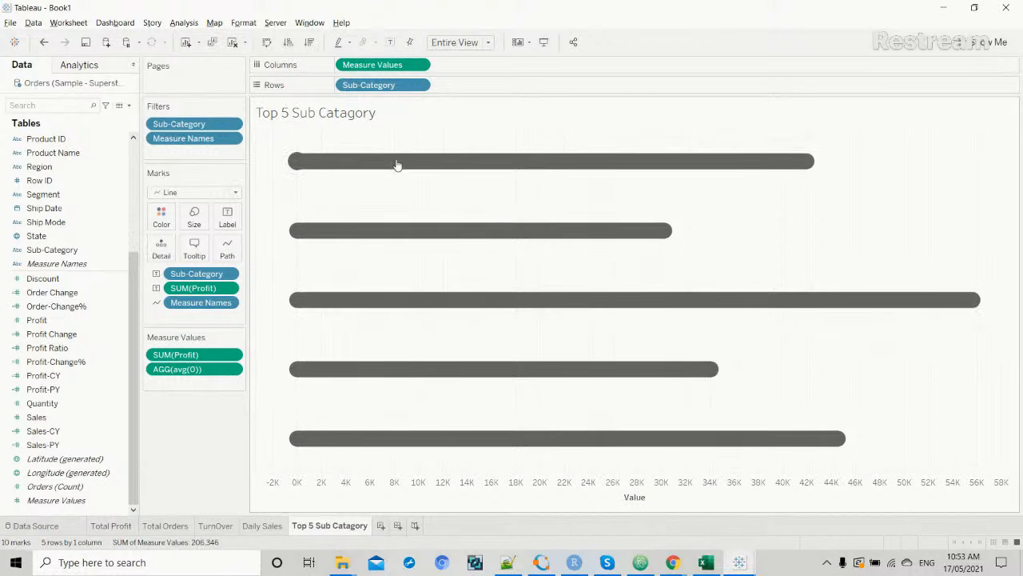
click(396, 164)
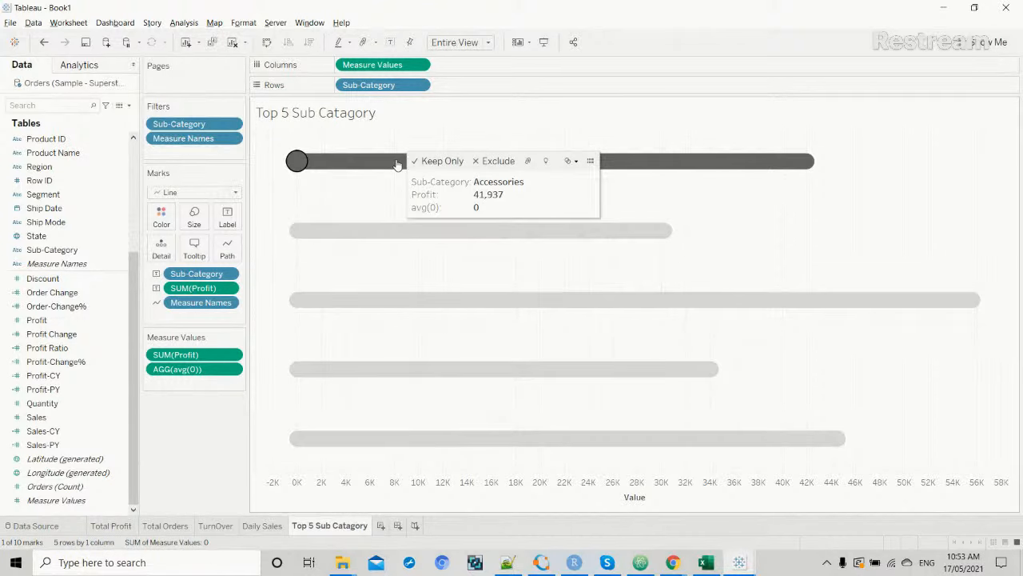
double_click(357, 113)
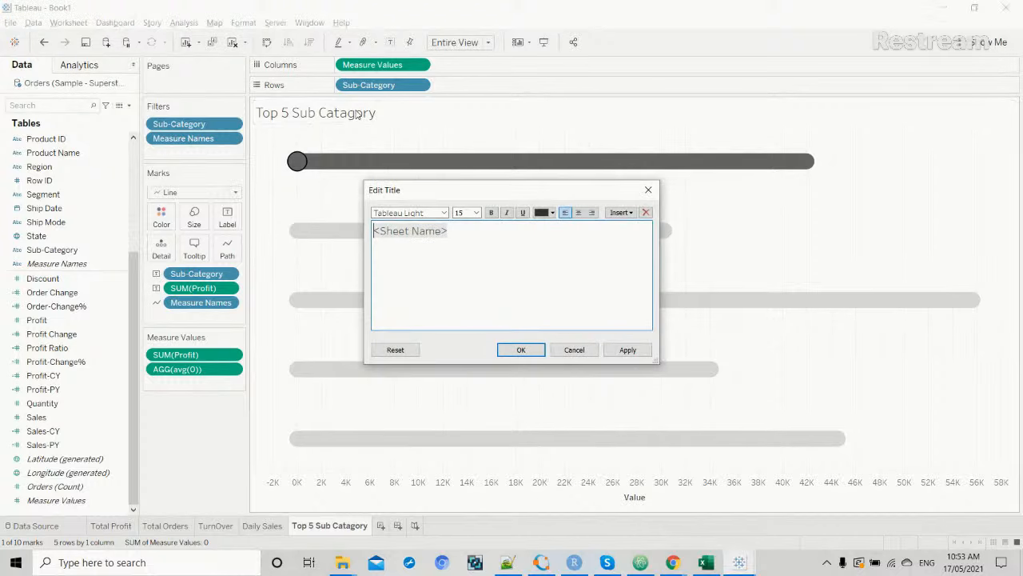
drag(458, 230, 373, 231)
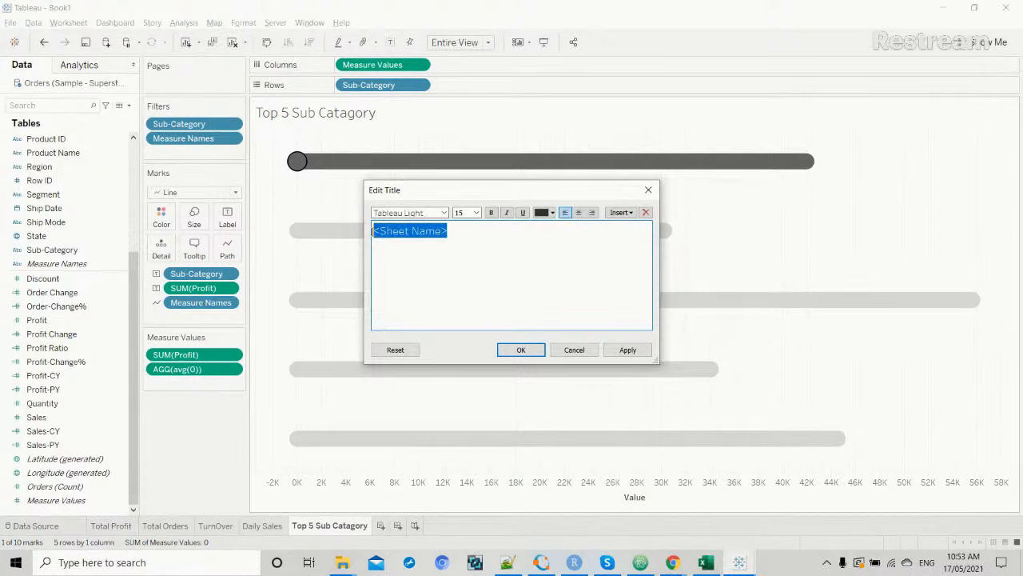
key(BackSpace)
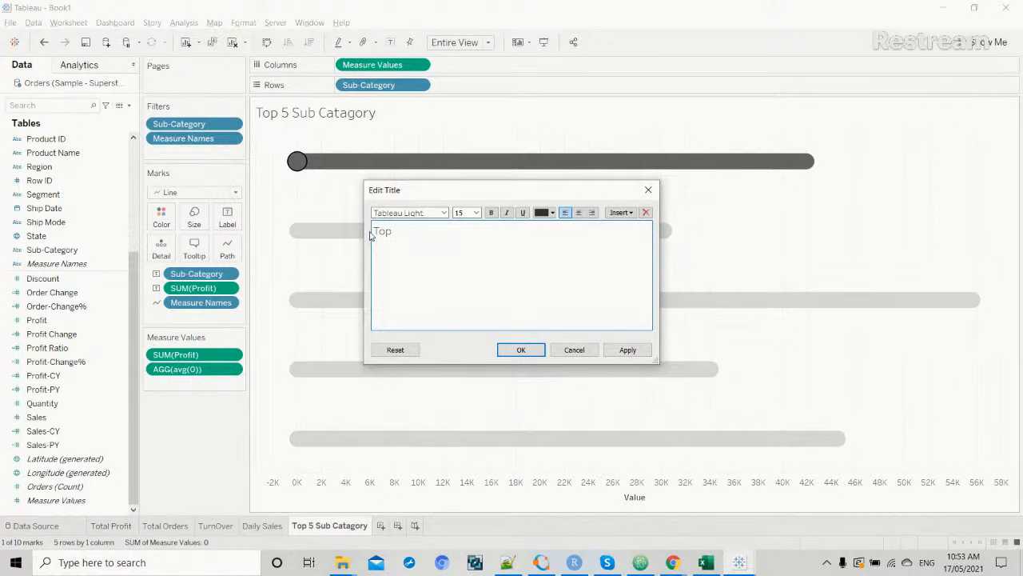
text(Top 5 Sub Catagory)
Format the chart title text as Tableau Medium, size 11, bold, in gray, and apply it.
triple_click(375, 231)
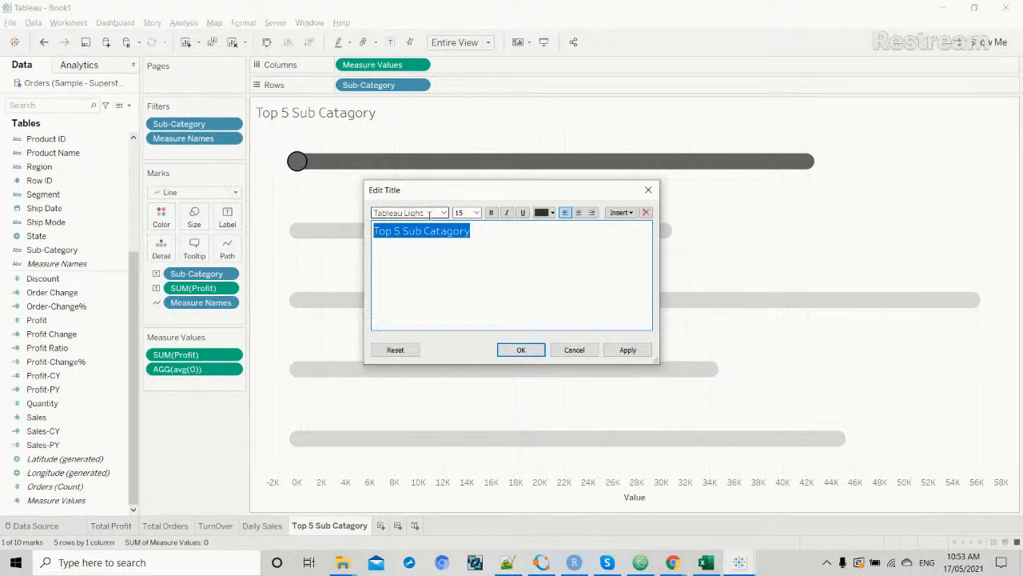
click(445, 213)
click(426, 253)
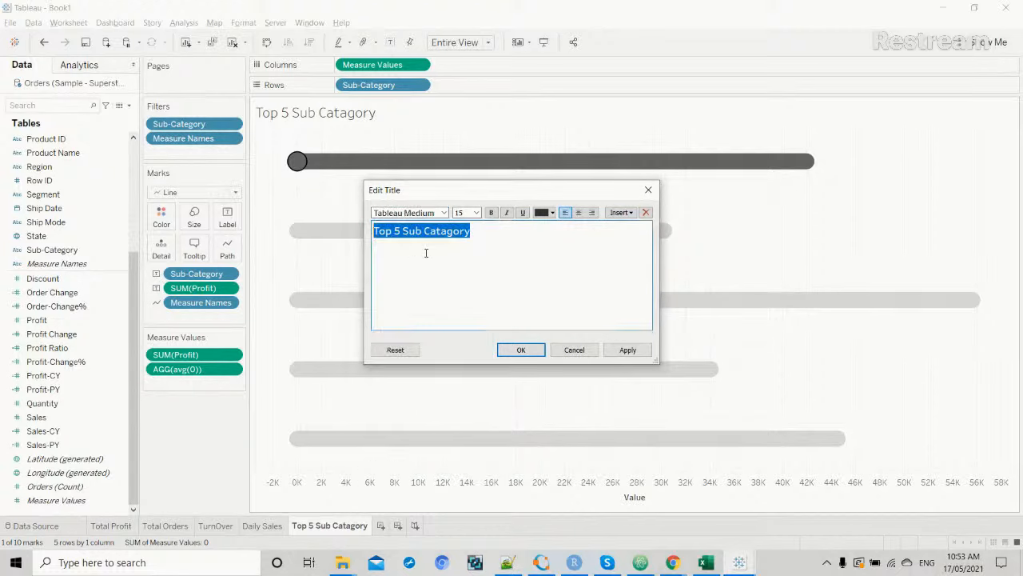
click(477, 213)
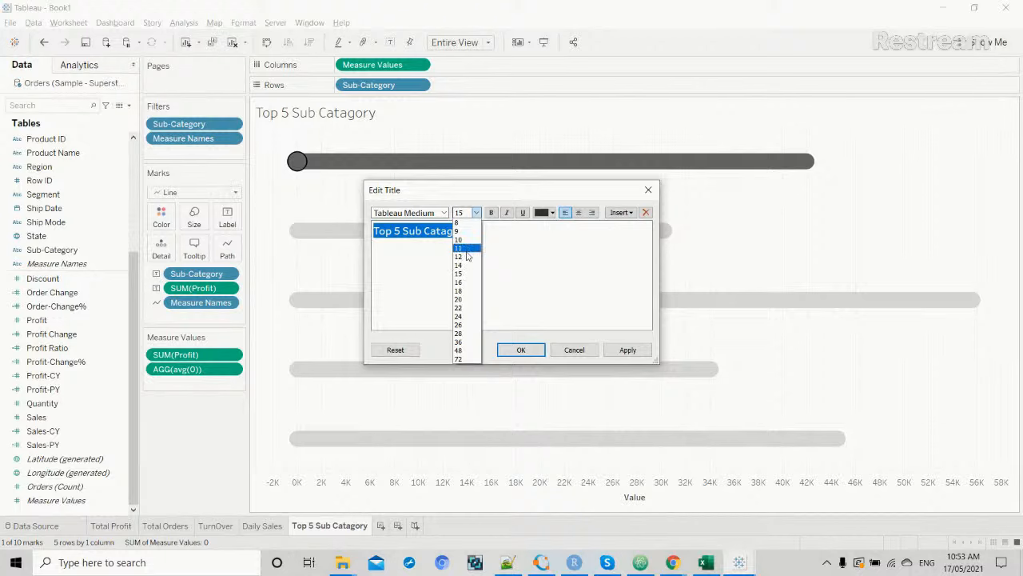
click(468, 249)
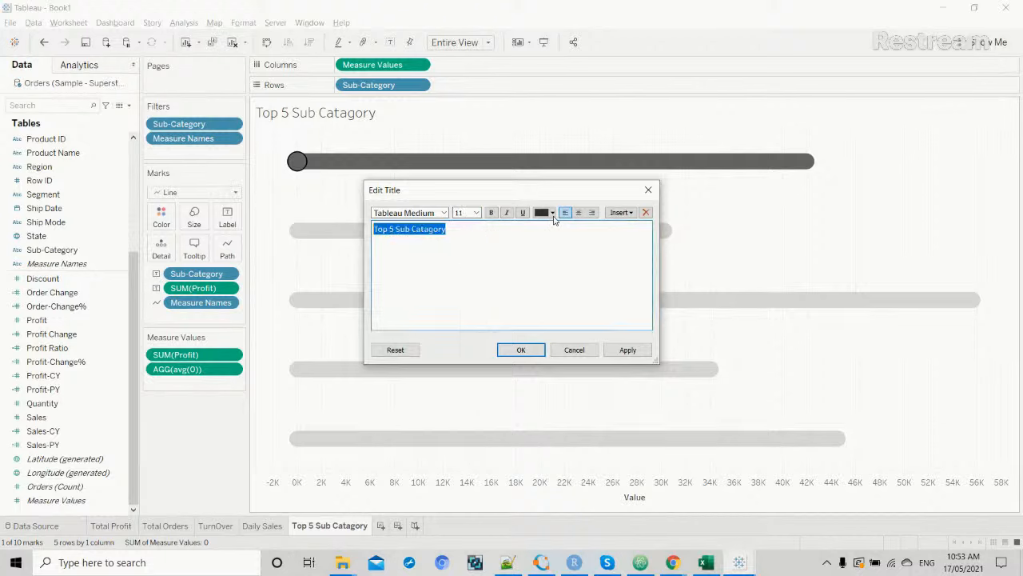
click(553, 212)
click(541, 267)
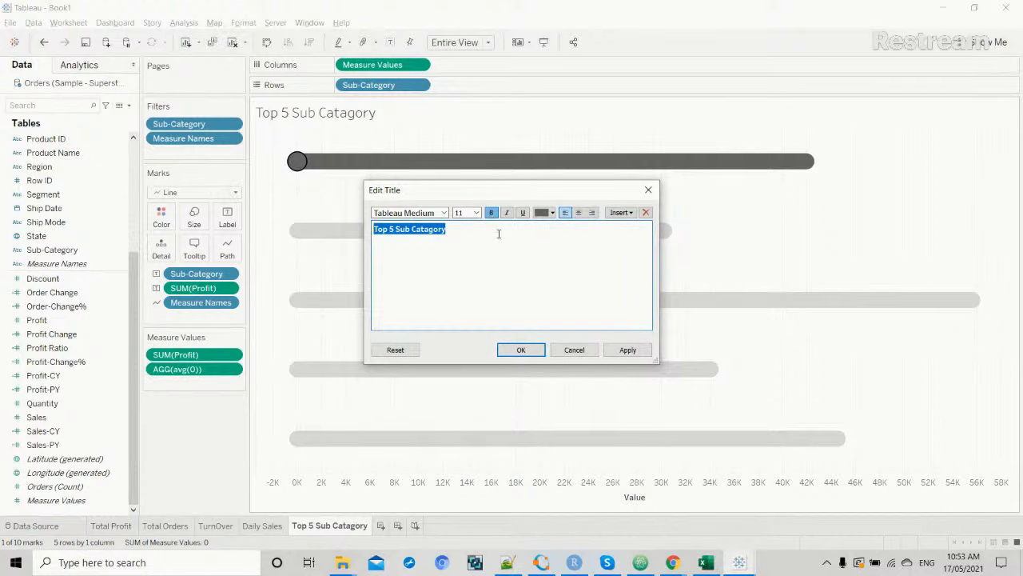
click(628, 349)
click(521, 350)
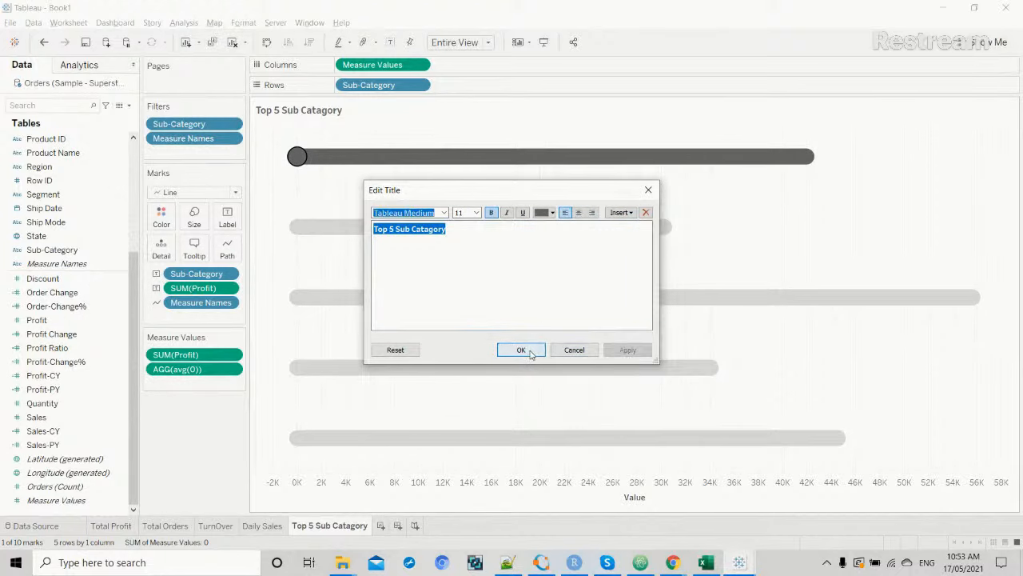
Hide the Value axis header below the bars.
click(502, 487)
right_click(502, 487)
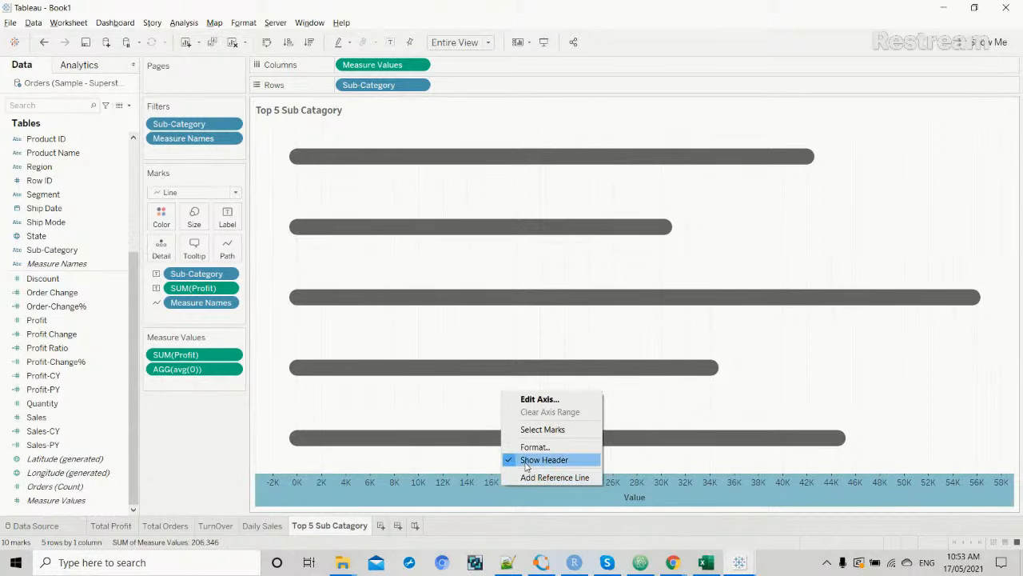
click(525, 461)
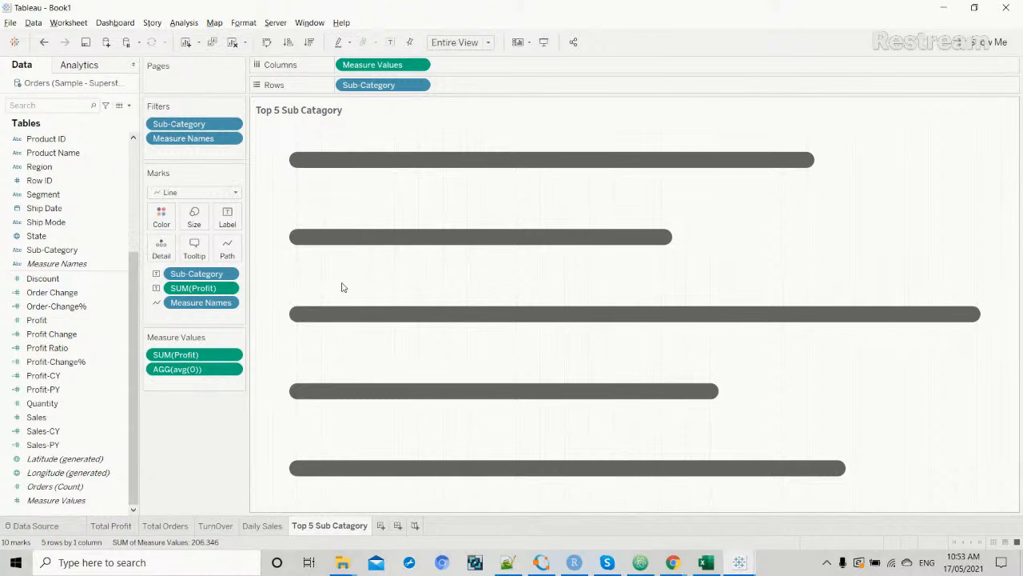
Set the worksheet's column grid lines and zero lines to None.
right_click(306, 195)
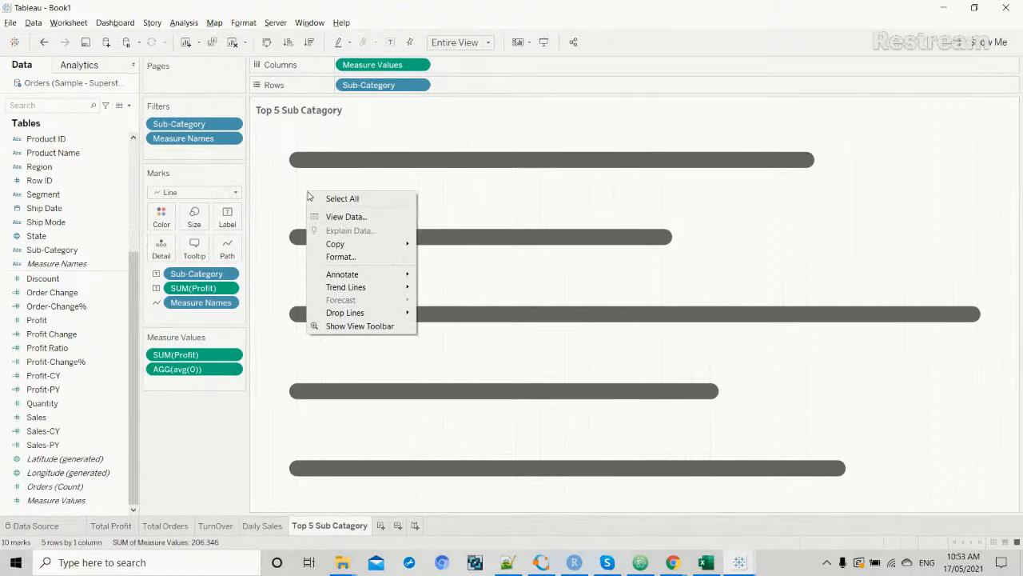
click(339, 257)
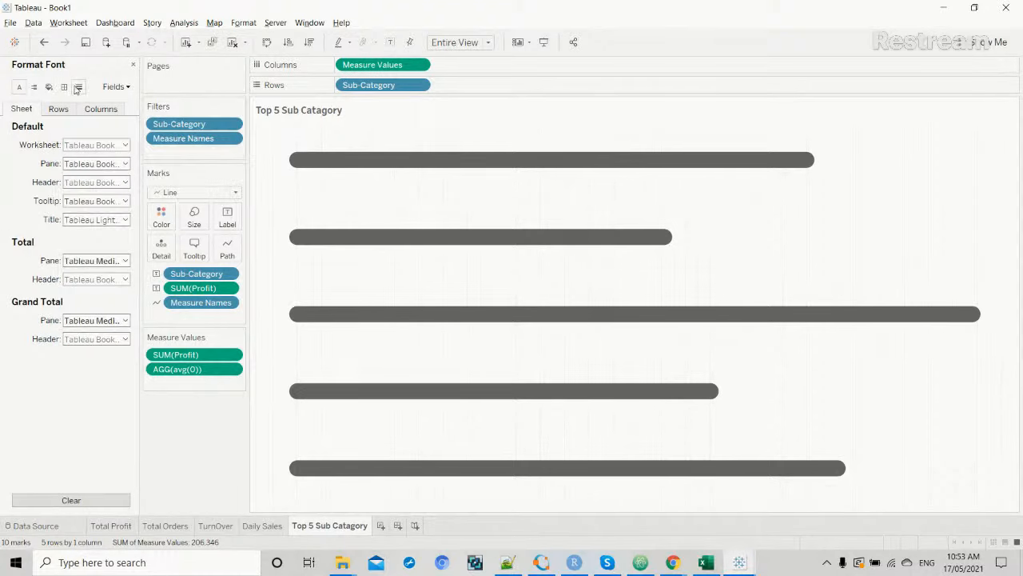
click(79, 87)
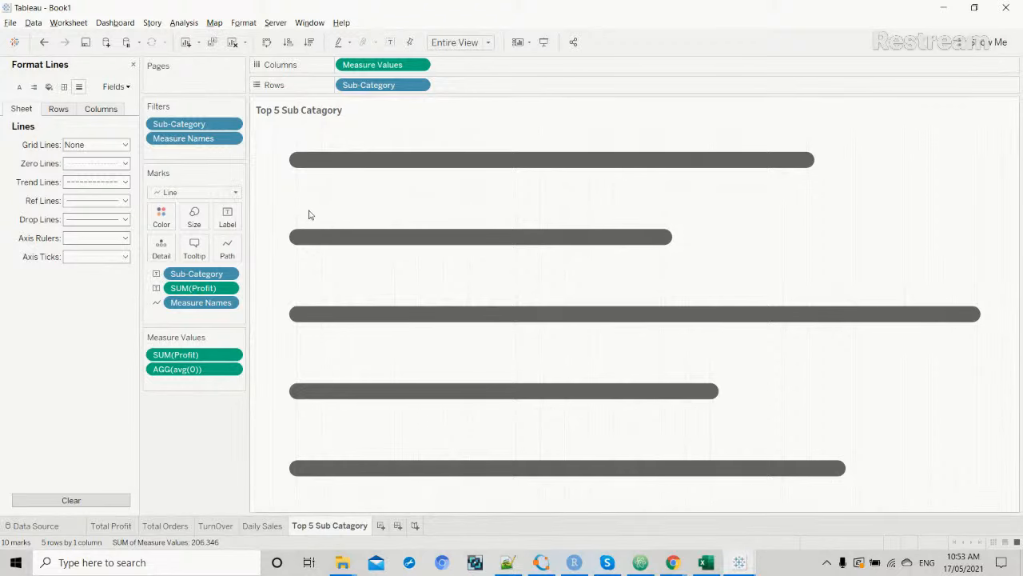
click(96, 110)
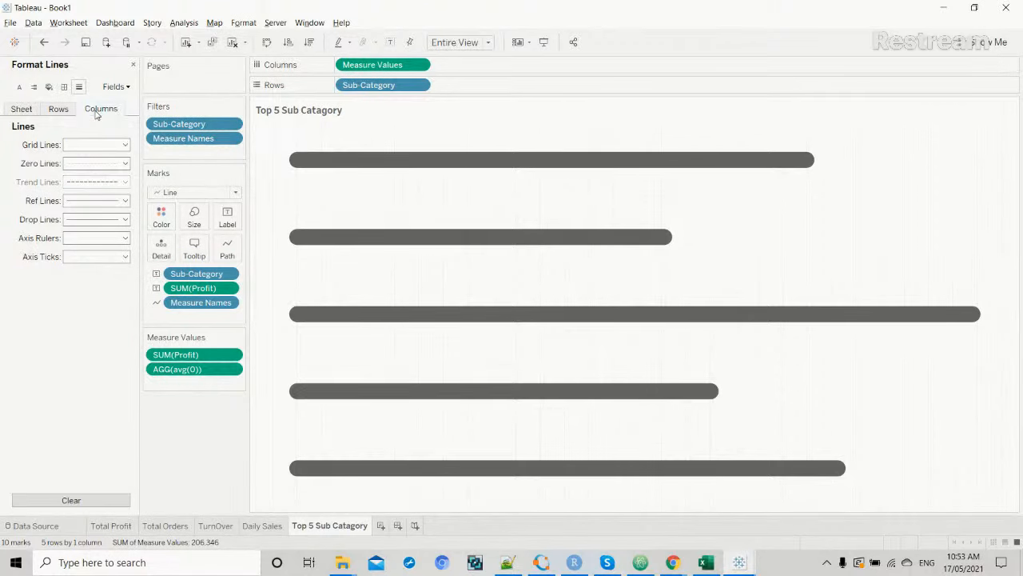
click(124, 145)
click(115, 161)
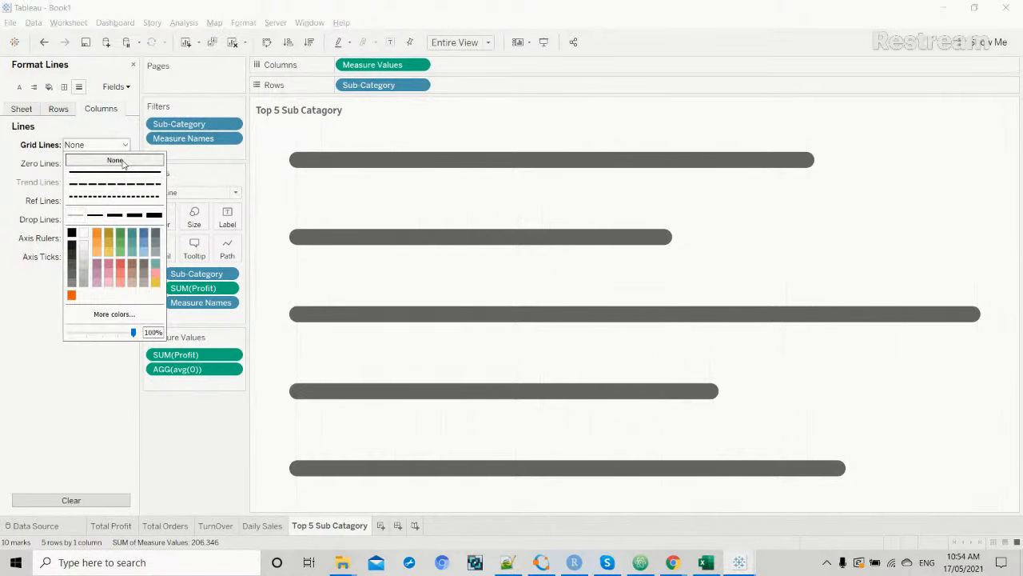
click(23, 307)
click(126, 165)
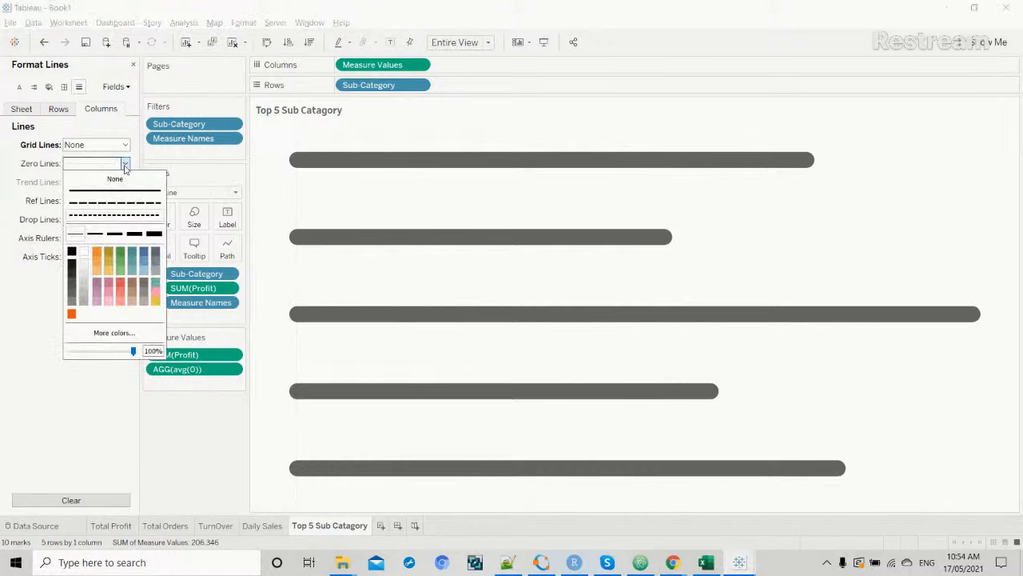
click(114, 177)
click(27, 282)
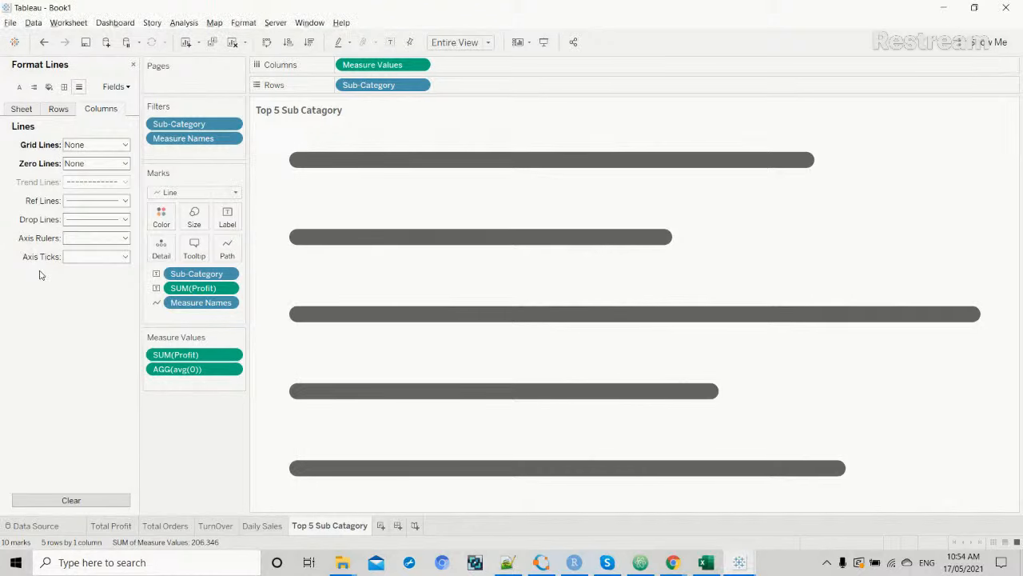
Set the column reference lines and drop lines to None.
click(124, 200)
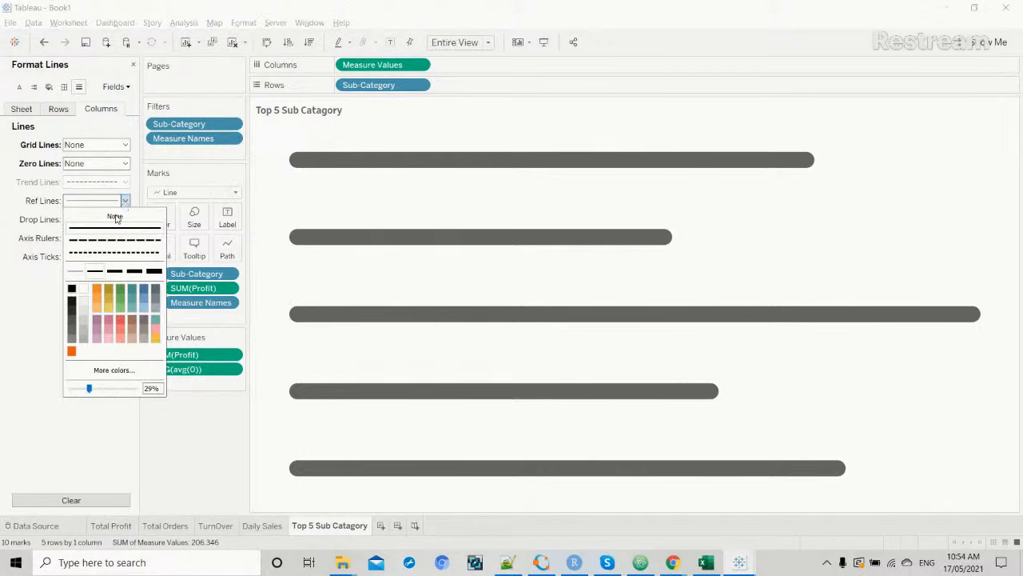
click(114, 216)
click(28, 283)
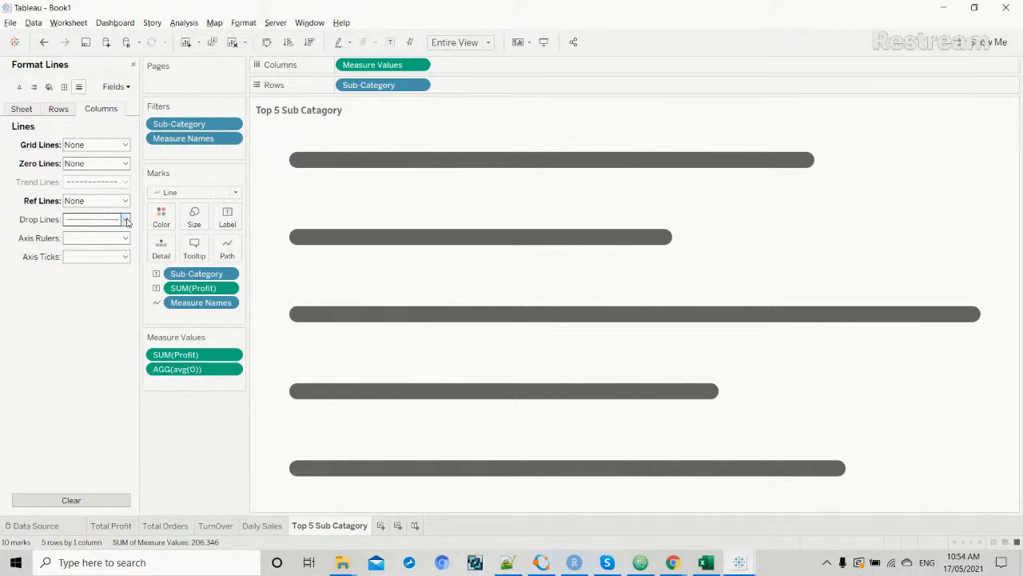
click(125, 220)
click(123, 235)
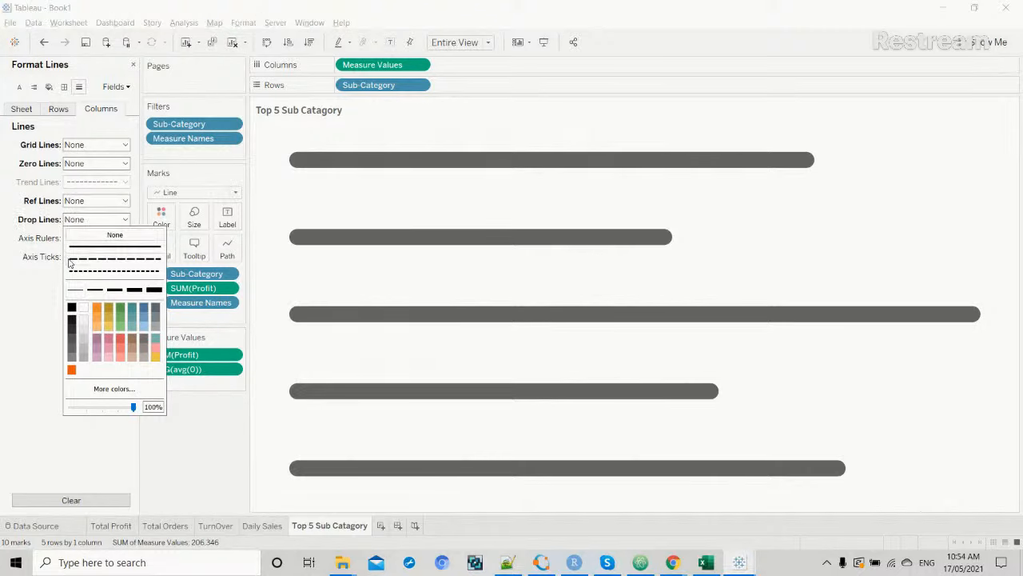
click(25, 288)
Set the column axis rulers and axis ticks to None.
click(125, 238)
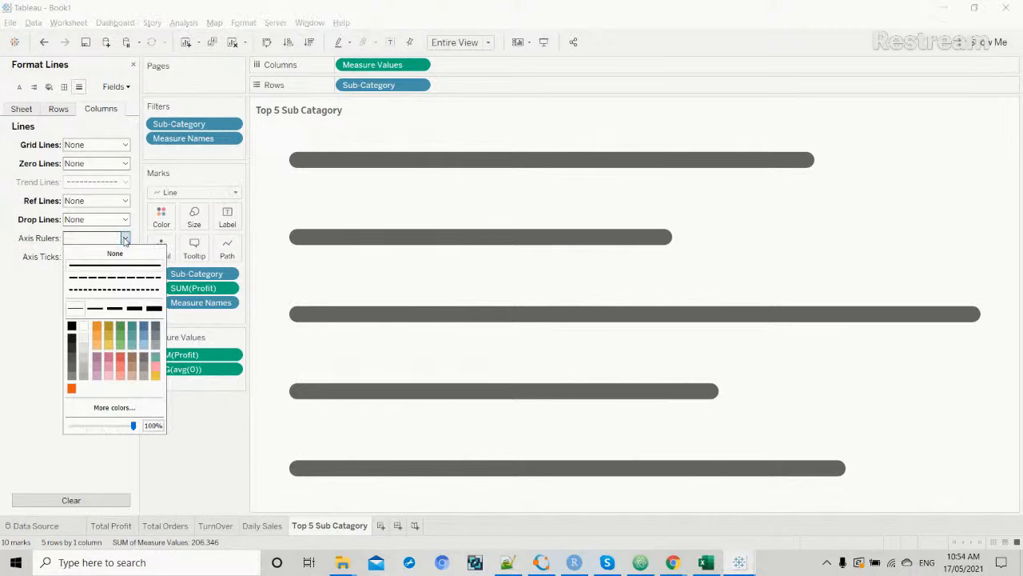
click(123, 252)
click(33, 298)
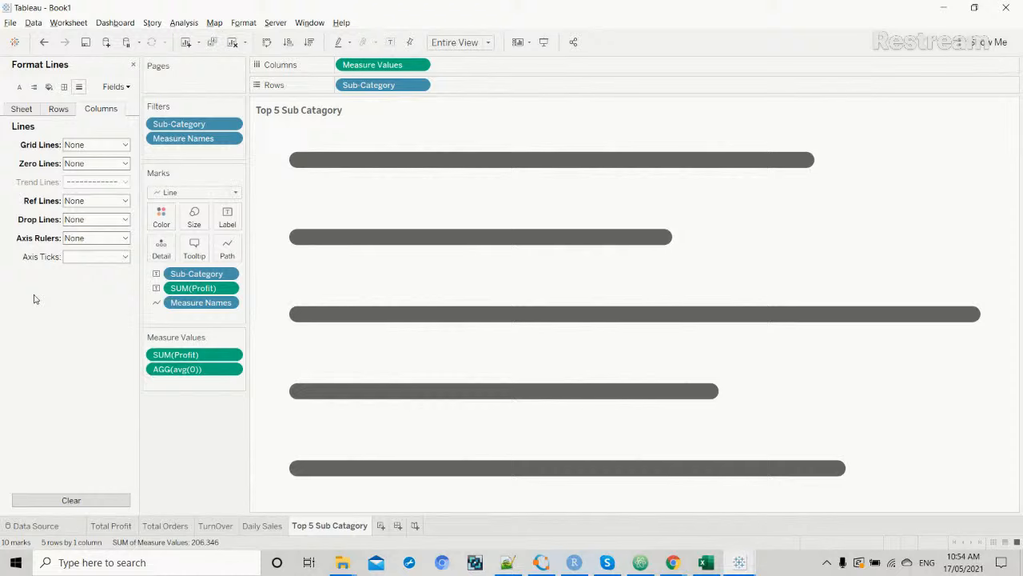
click(126, 257)
click(119, 271)
click(50, 346)
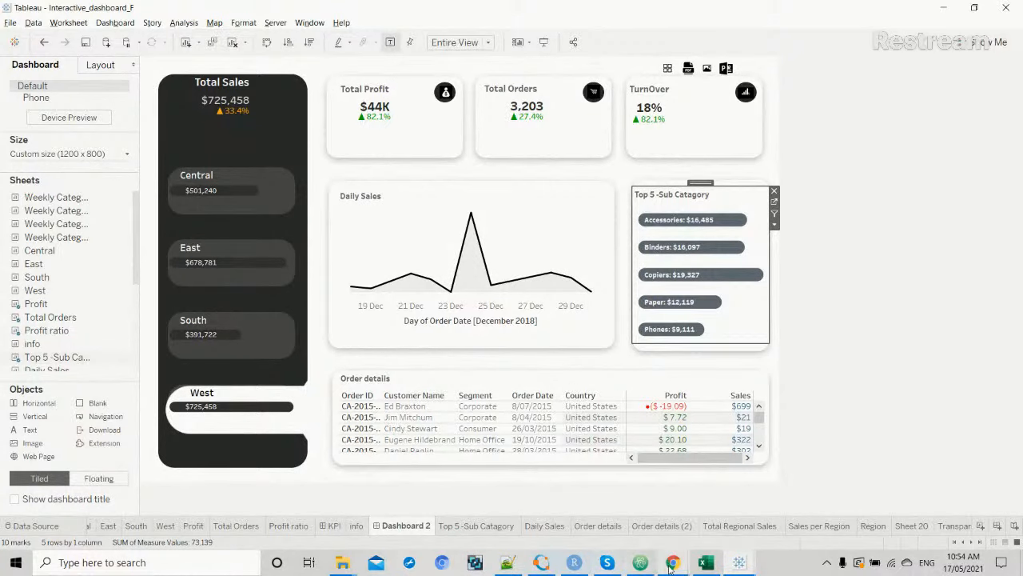
Switch to the Restream Live Studio page in Chrome and check the stream chat for messages.
mouse_move(671, 566)
click(632, 516)
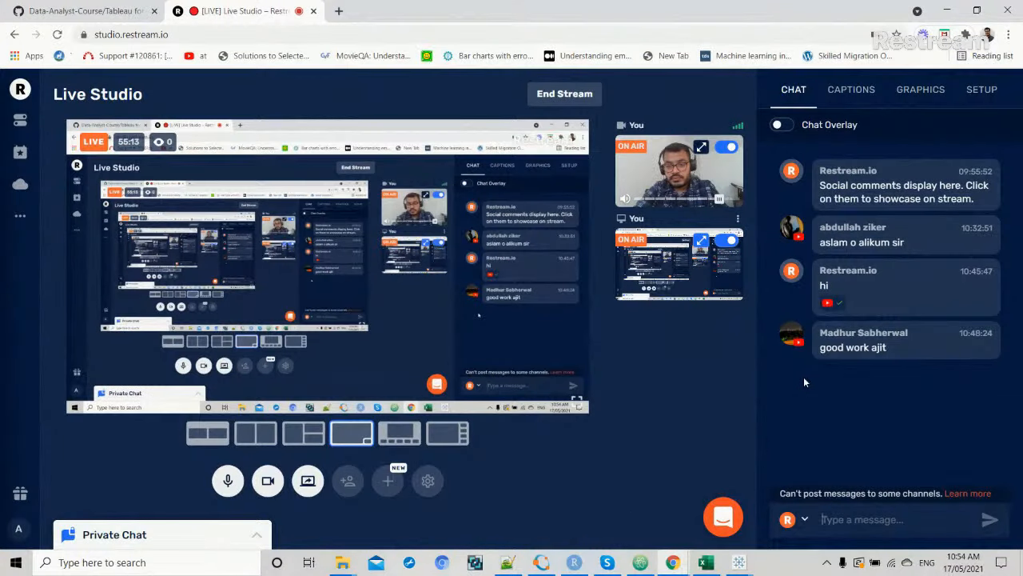
click(854, 522)
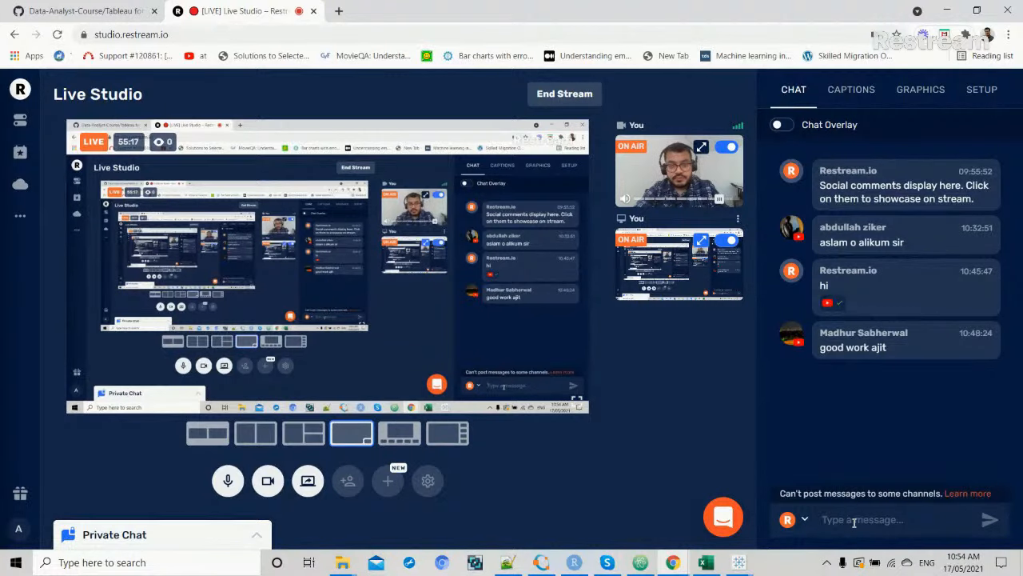
key(alt+Tab)
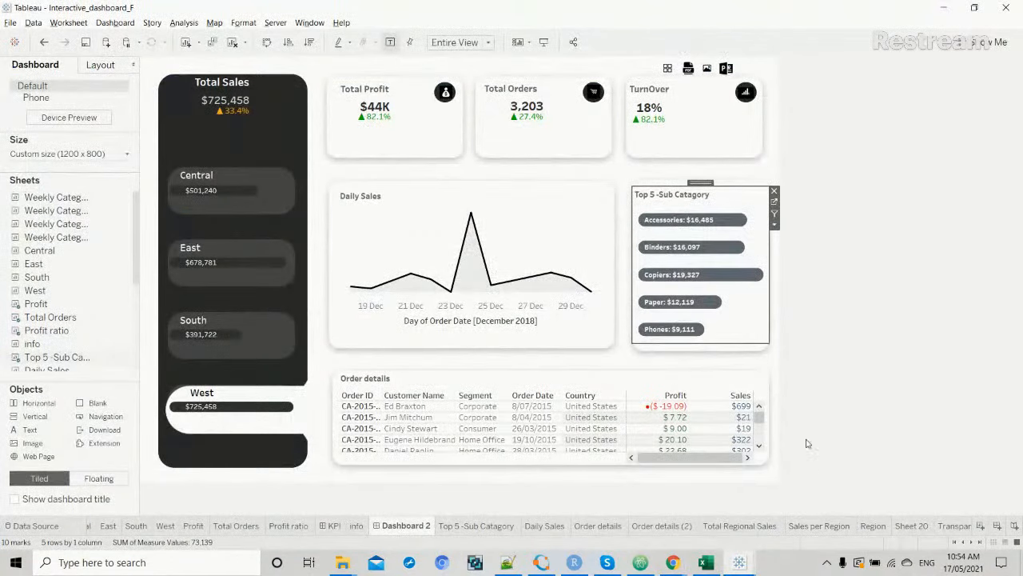
Compare the Top 5 Sub Catagory chart in Book1 with its counterpart on the Interactive_dashboard_F dashboard.
click(818, 364)
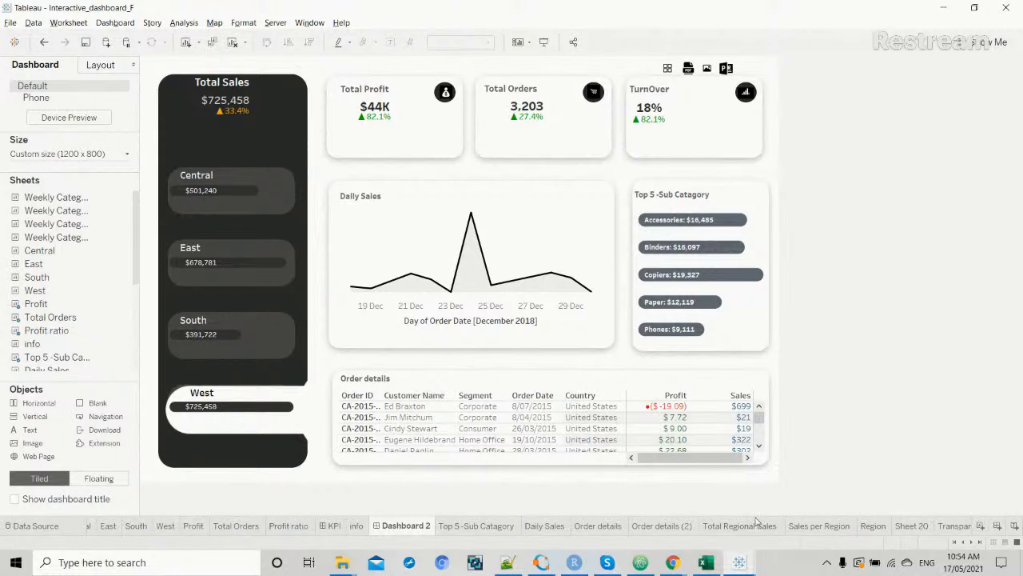
mouse_move(741, 565)
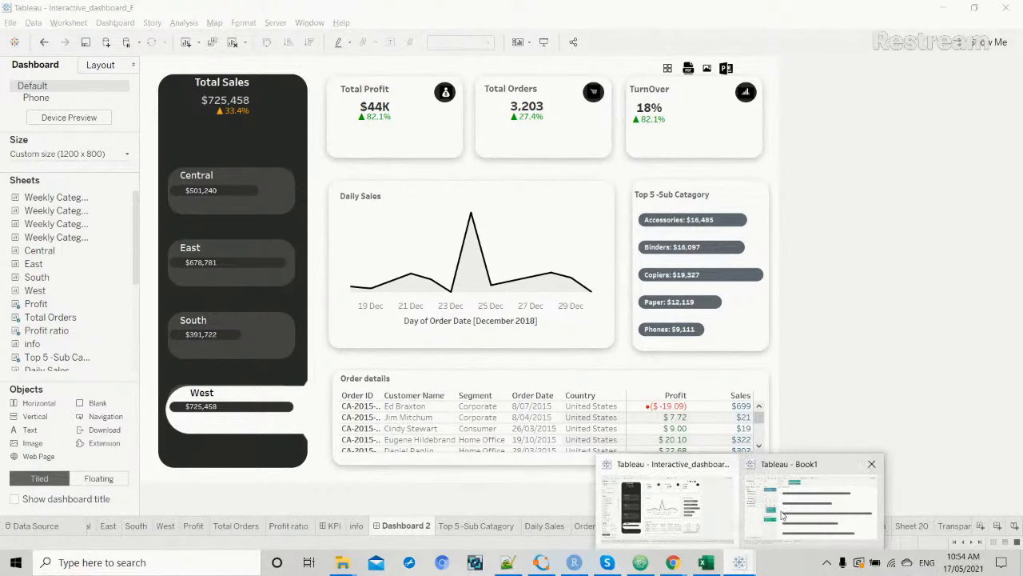
click(786, 516)
key(alt+Tab)
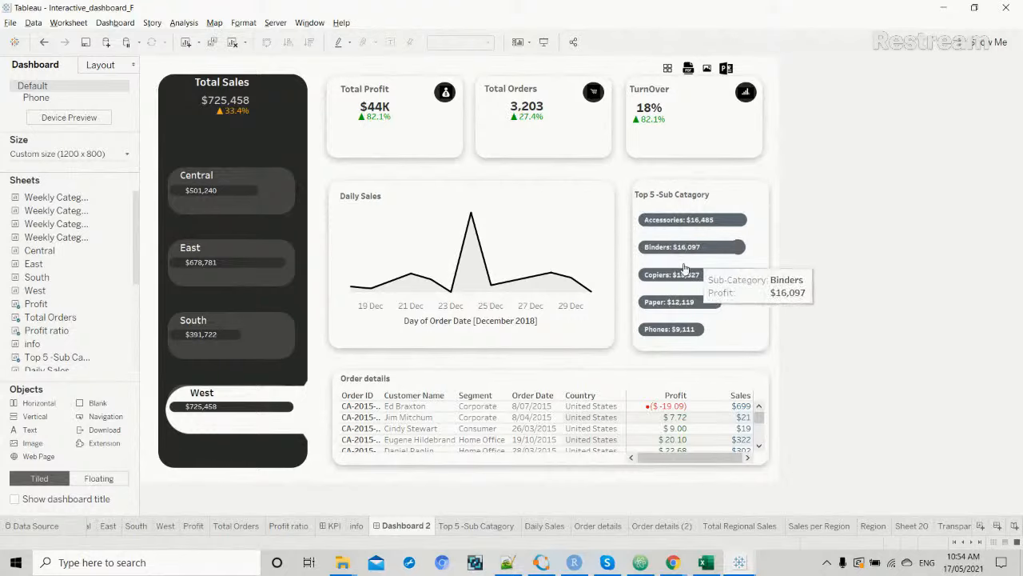
key(alt+Tab)
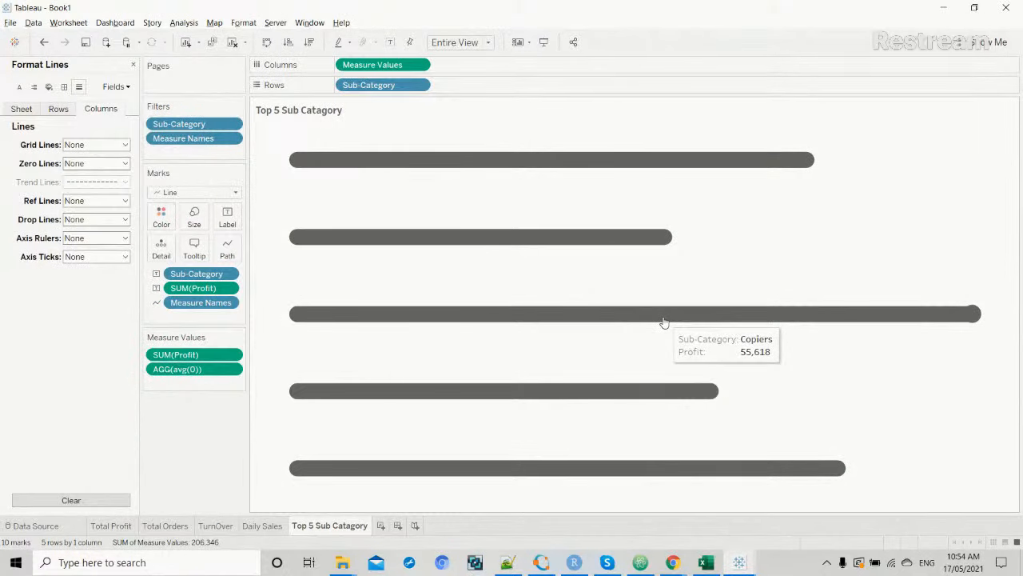
key(alt+Tab)
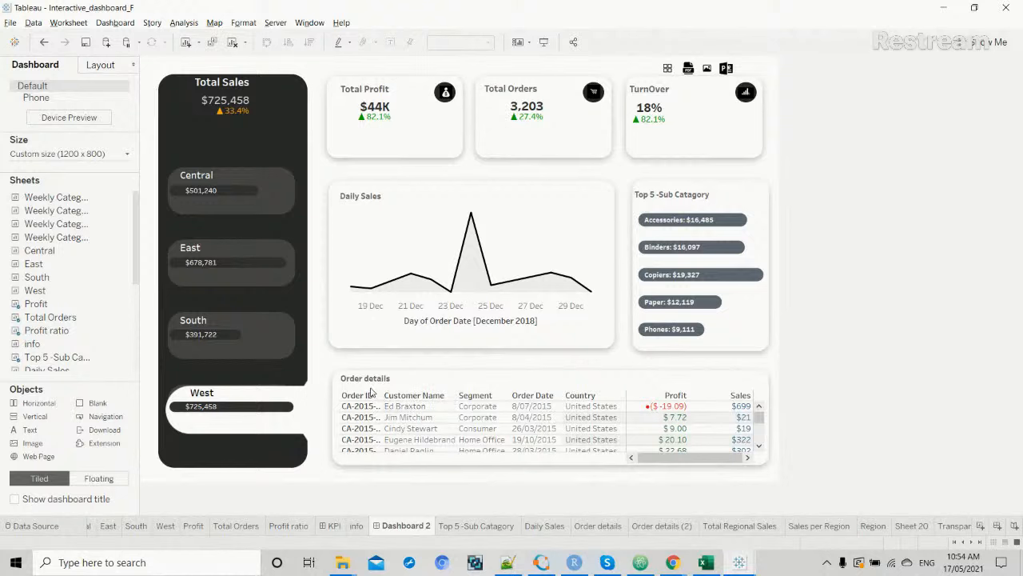
key(alt+Tab)
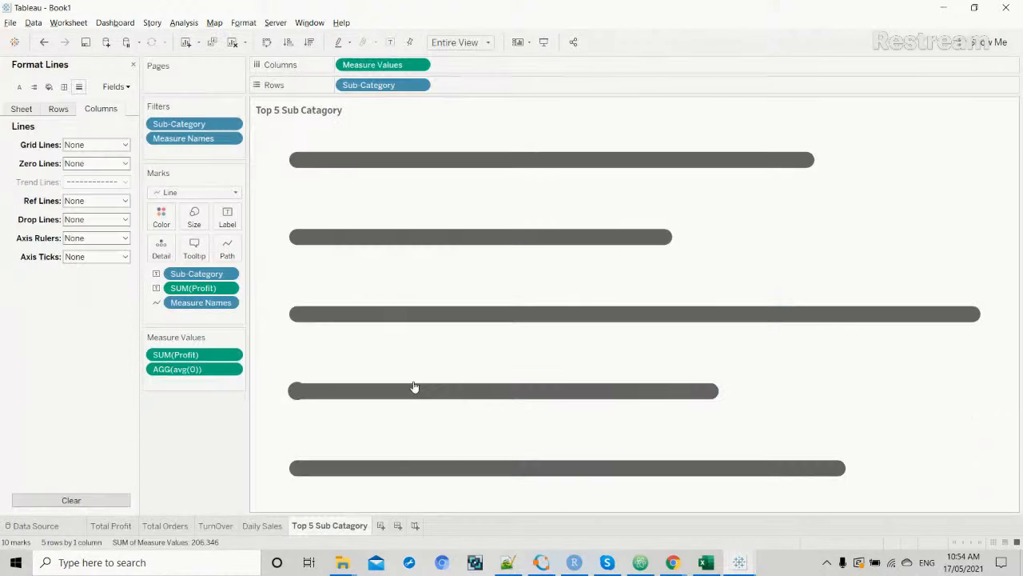
Add a new worksheet to Book1 and name it "Order Details".
click(381, 526)
double_click(391, 525)
text(Or)
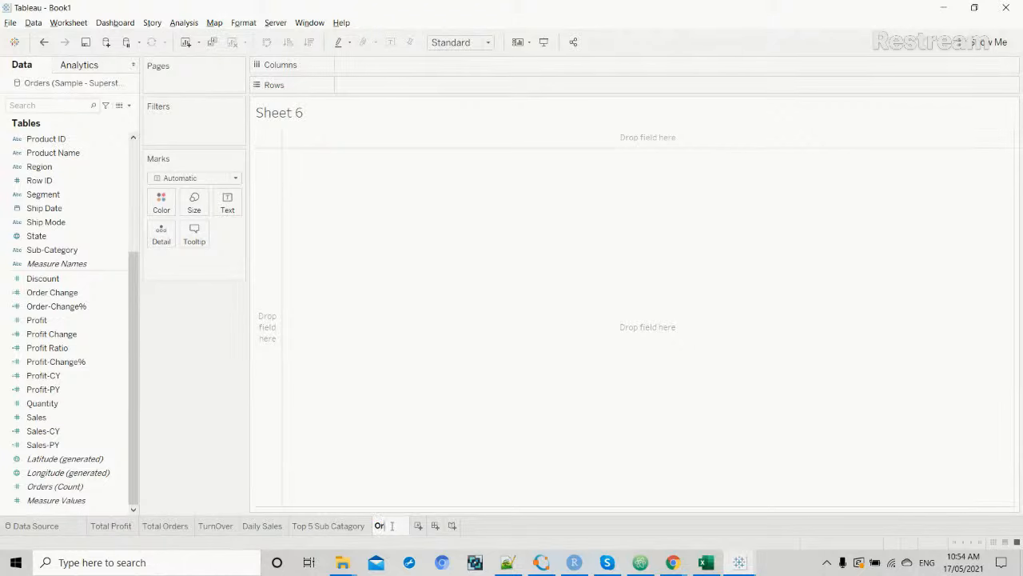
text(der Details)
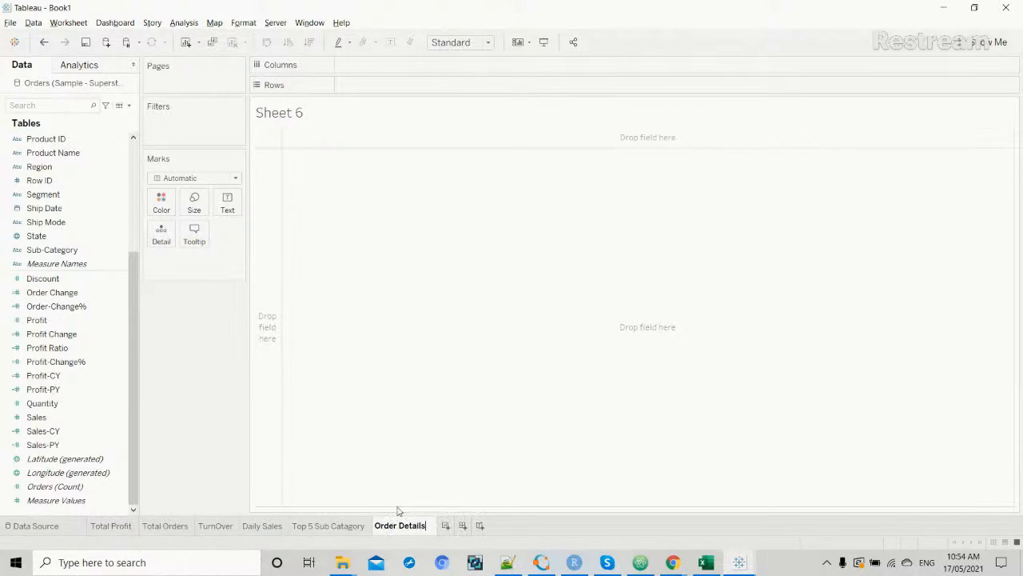
click(452, 415)
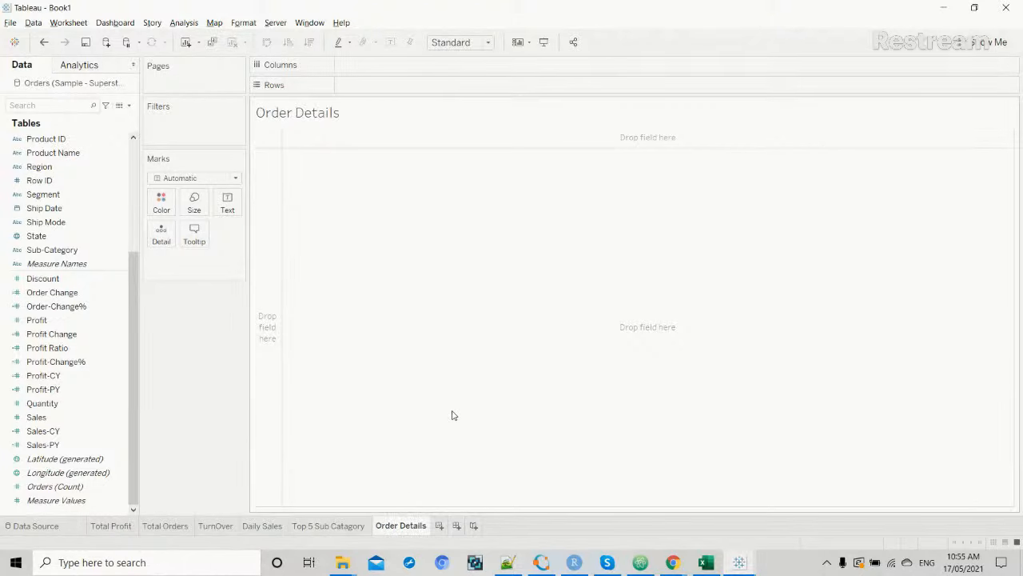
Examine the columns of the Order details table on the reference dashboard in the Interactive_dashboard_F workbook.
key(alt+Tab)
key(alt+Tab)
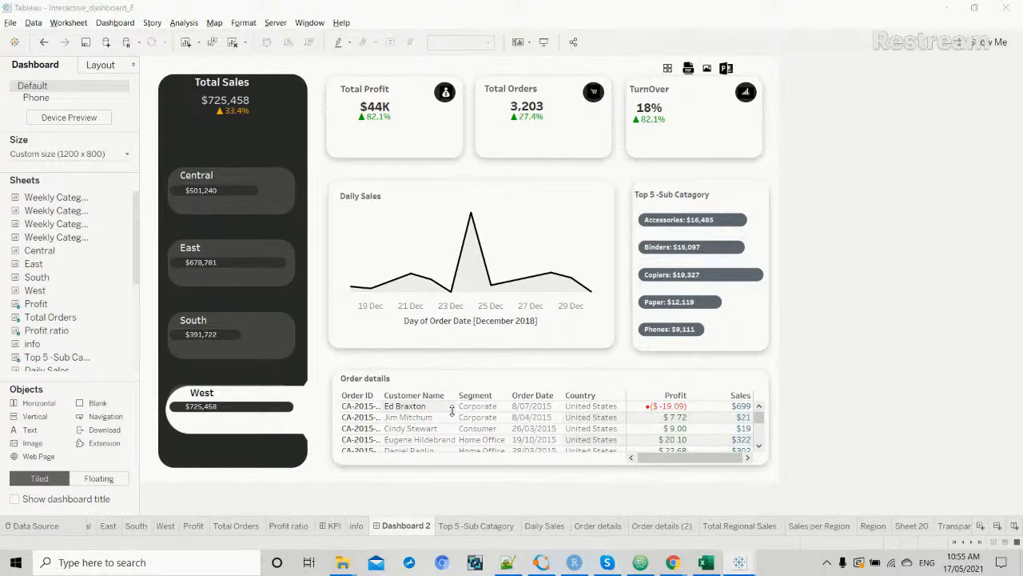
key(alt+Tab)
key(alt+Tab)
key(alt+Tab)
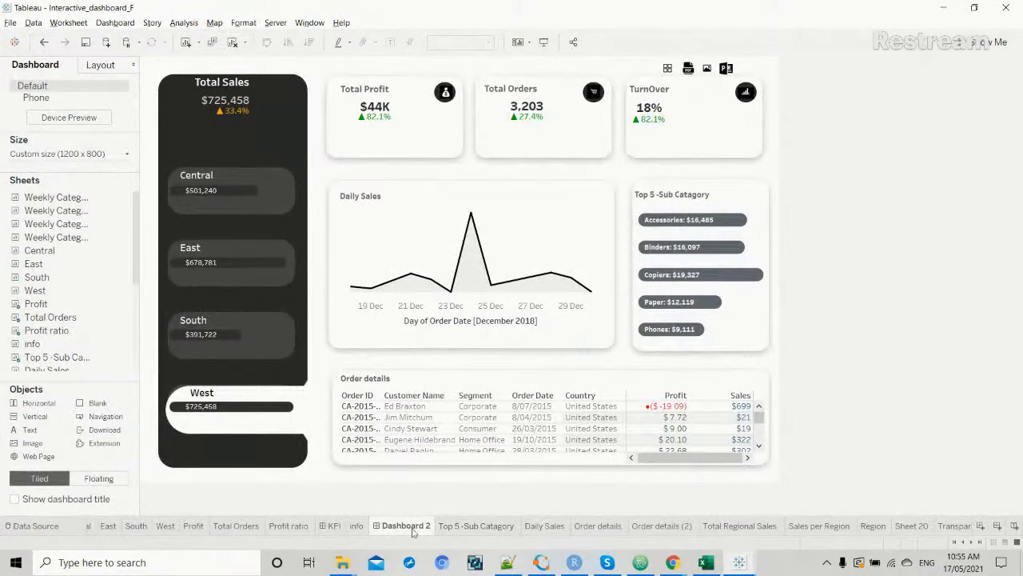
Check the reference Order details sheet, and add Order ID, Customer Name and Segment to the rows of Book1's Order Details sheet.
click(598, 533)
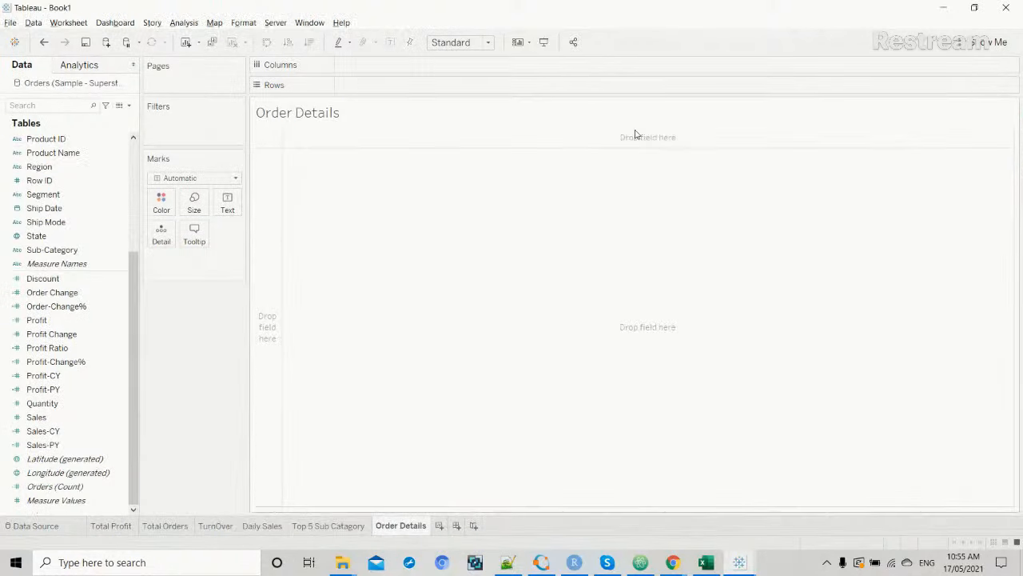
scroll(78, 224, up, 5)
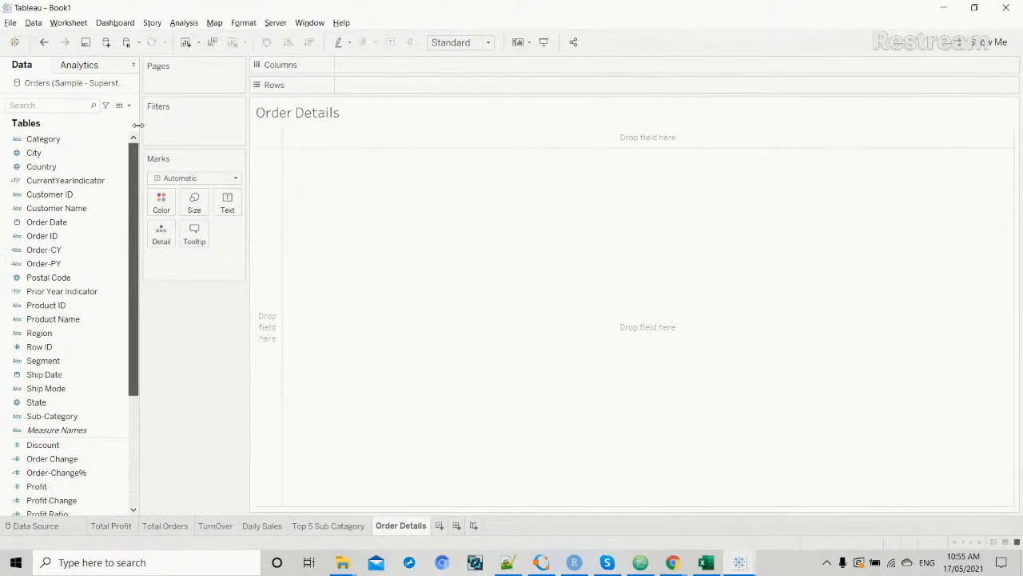
drag(45, 235, 382, 92)
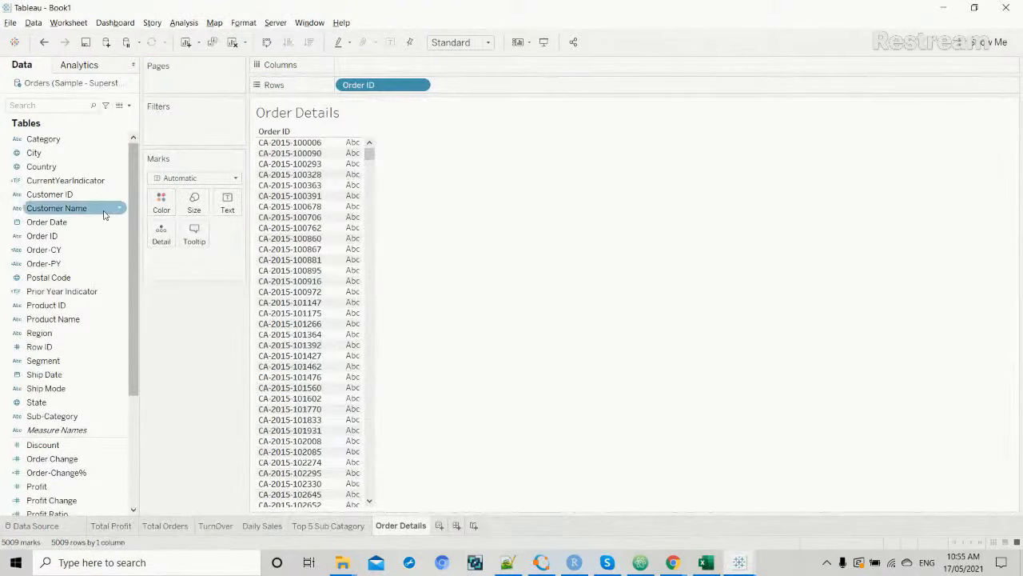
drag(103, 207, 514, 87)
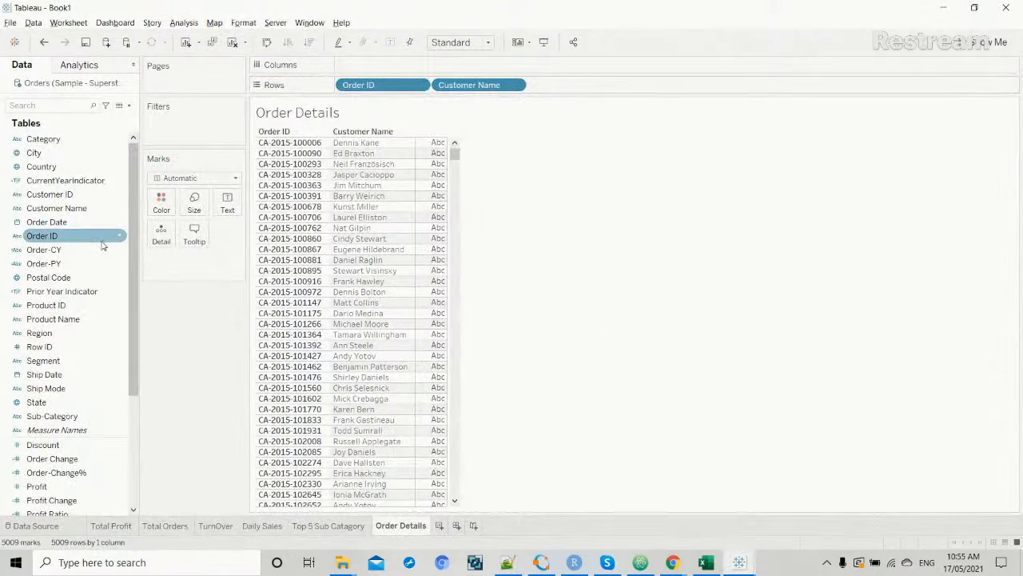
click(48, 361)
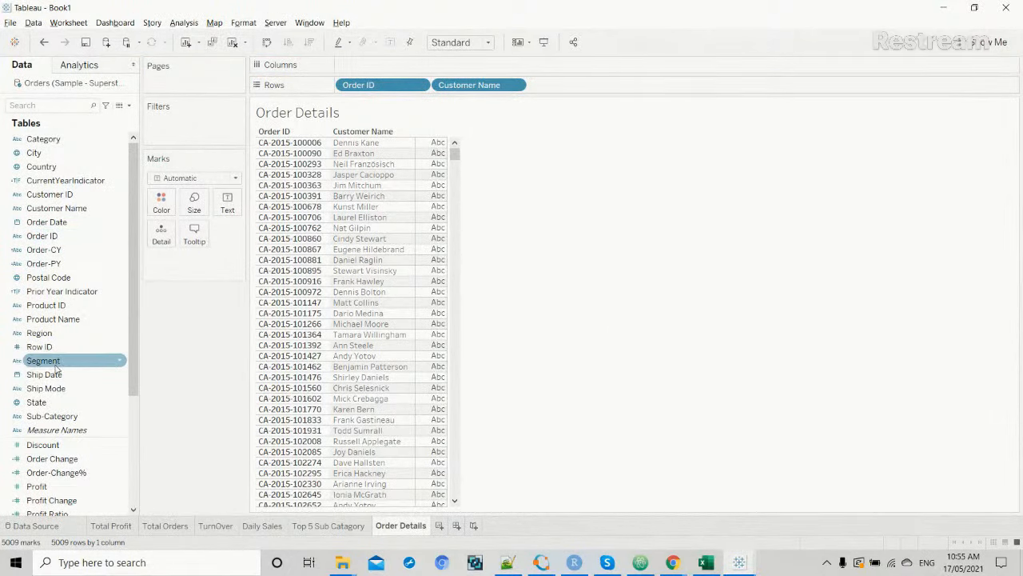
drag(56, 368, 571, 85)
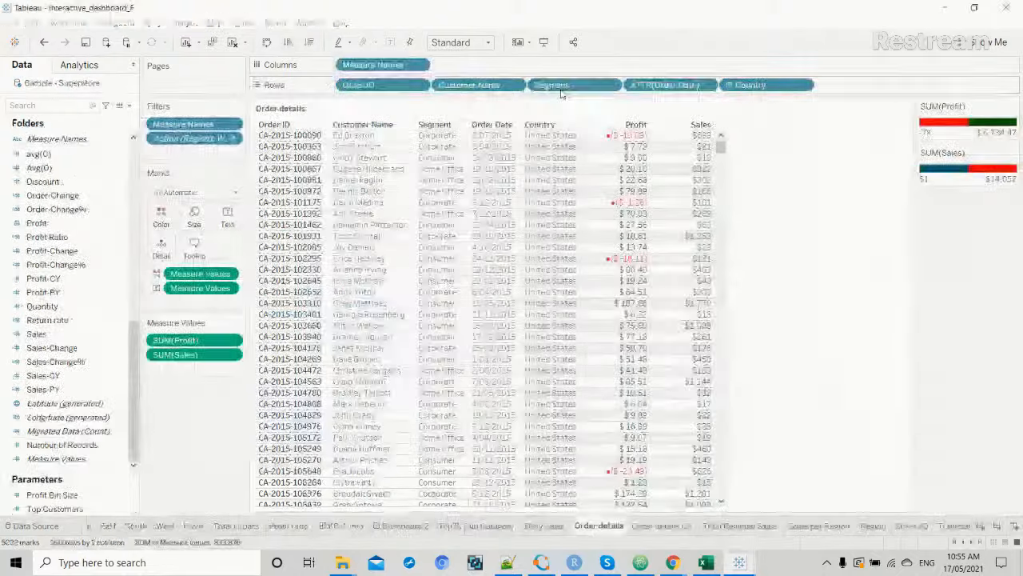
Add Order Date to the rows after Segment, following the reference sheet, and make it an attribute.
key(alt+Tab)
key(alt+Tab)
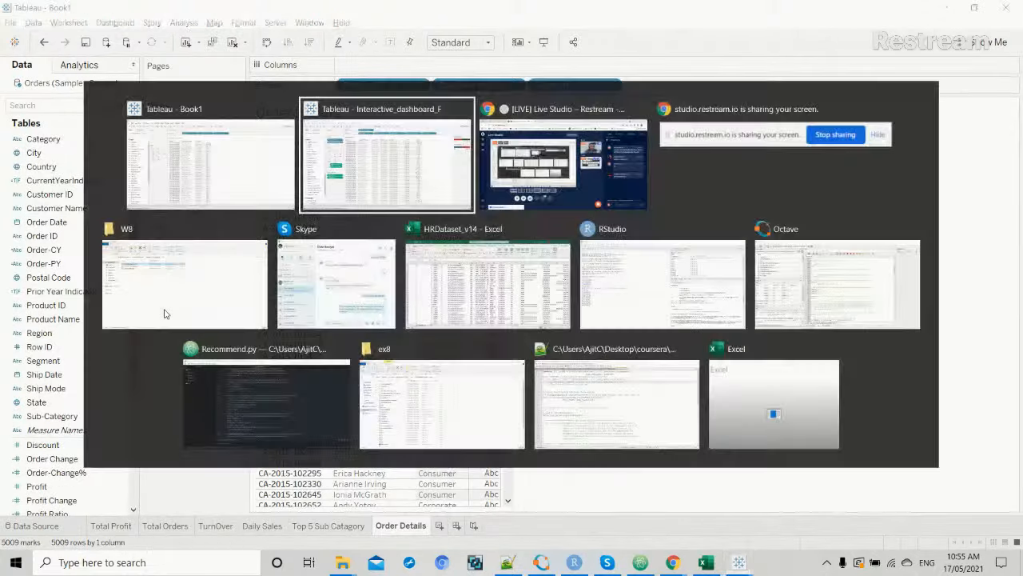
key(alt+Tab)
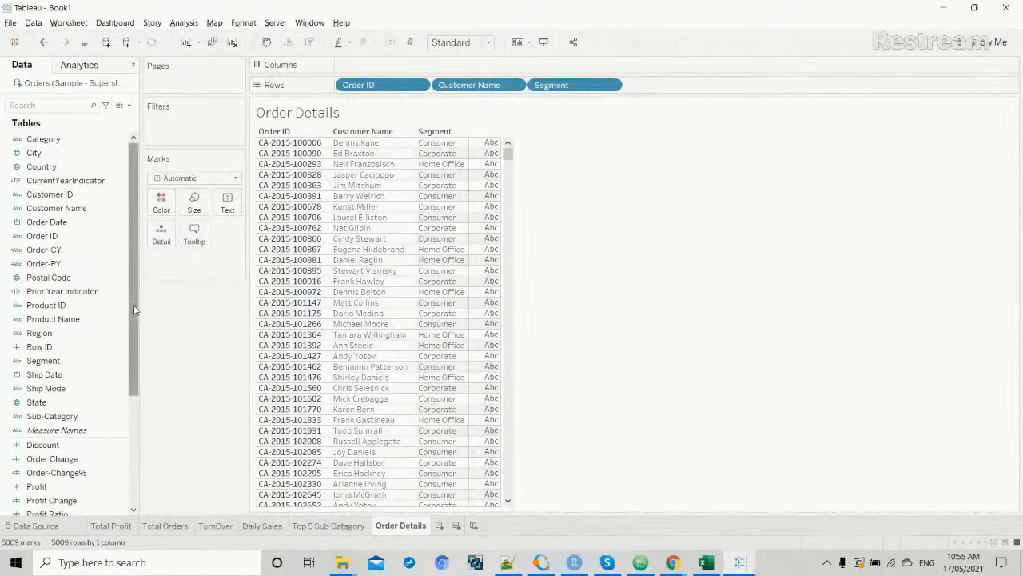
drag(134, 310, 129, 428)
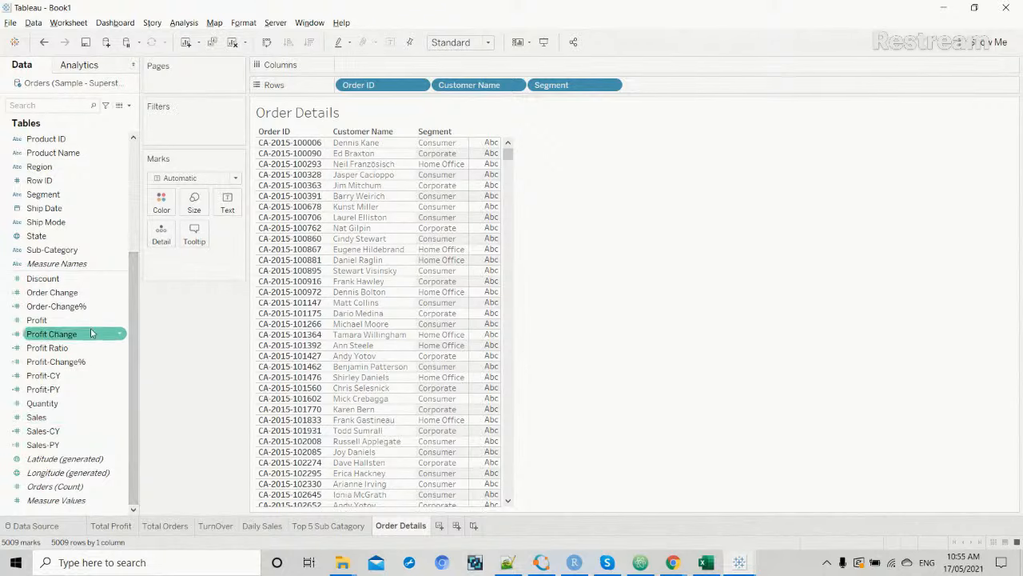
drag(132, 319, 674, 87)
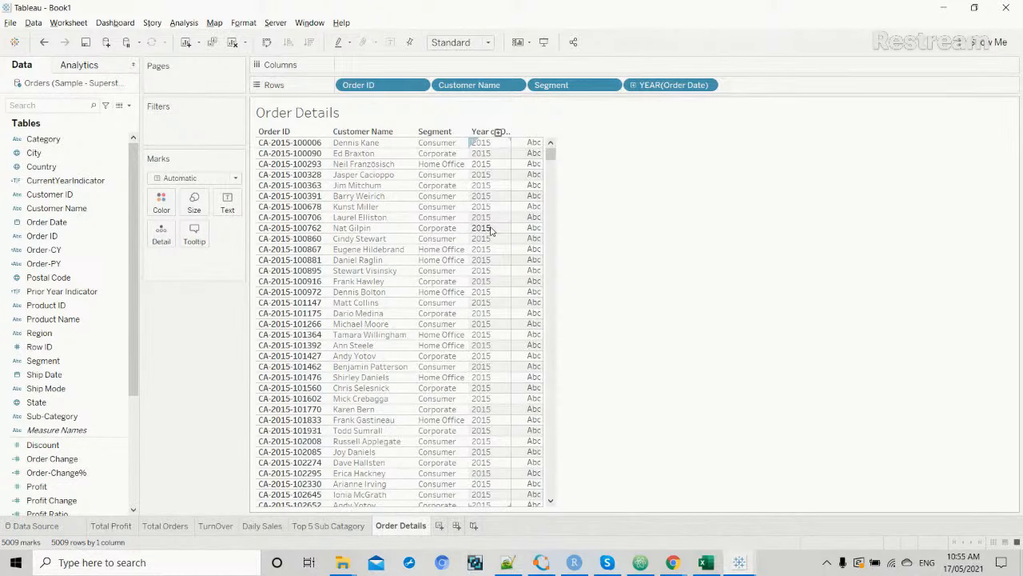
key(alt+Tab)
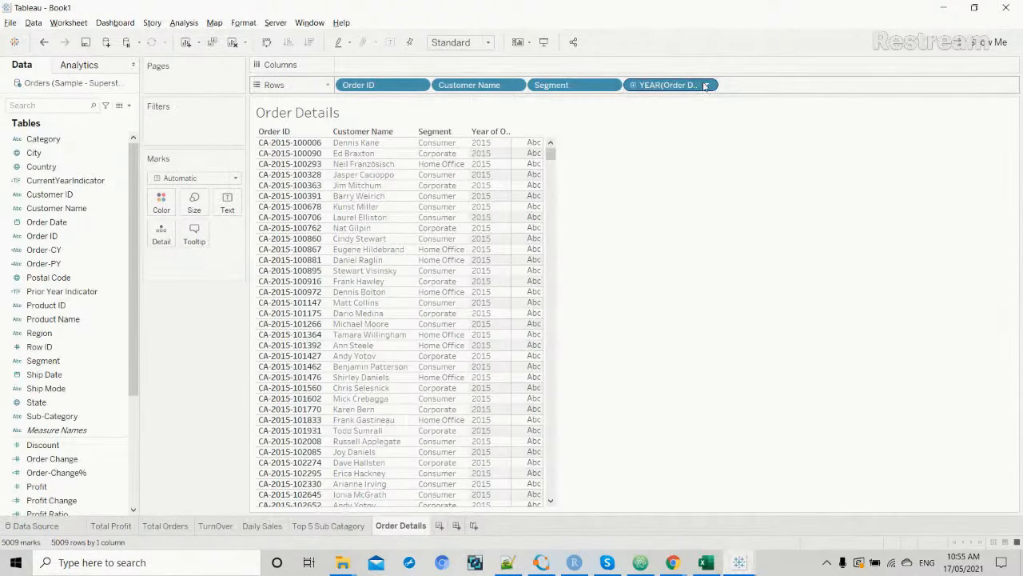
click(707, 86)
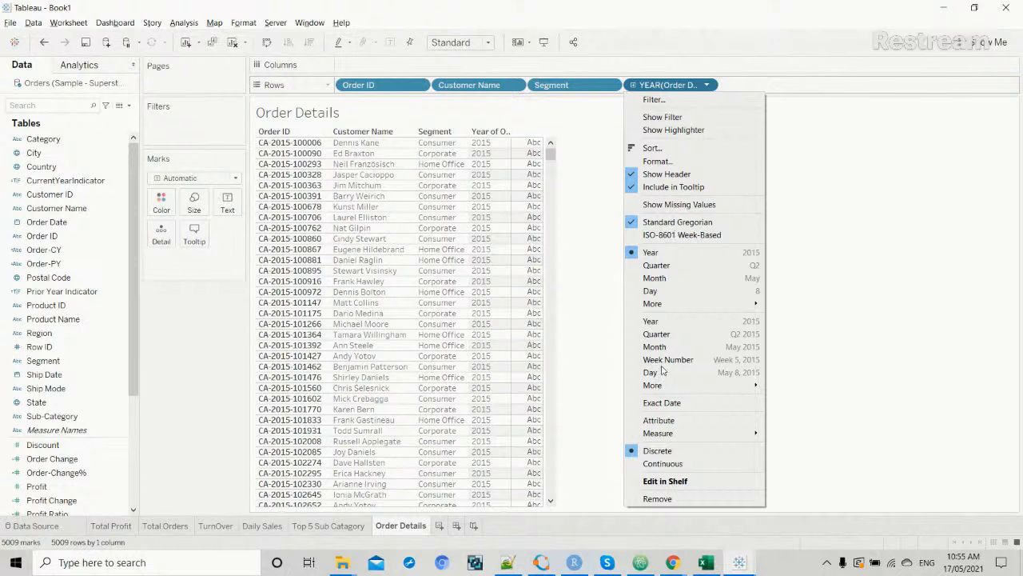
click(665, 422)
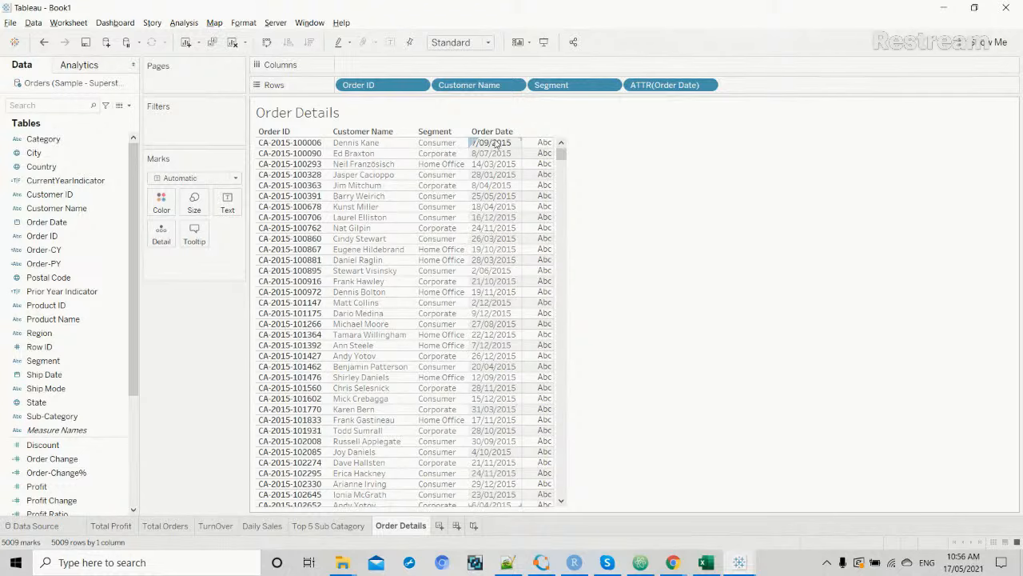
Add Country to the rows after Order Date, matching the reference table's column order.
key(alt+Tab)
key(alt+Tab)
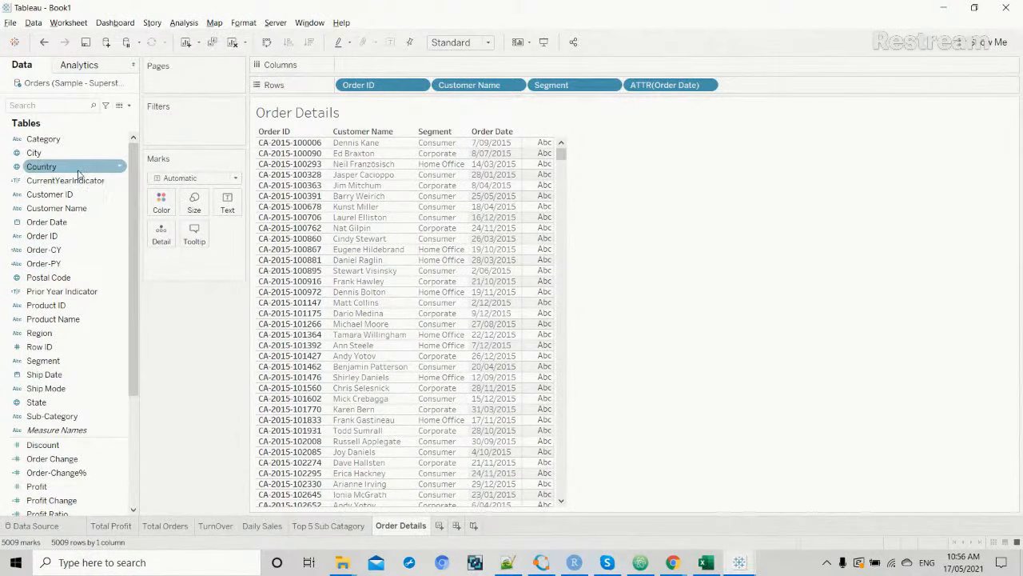
drag(79, 173, 781, 90)
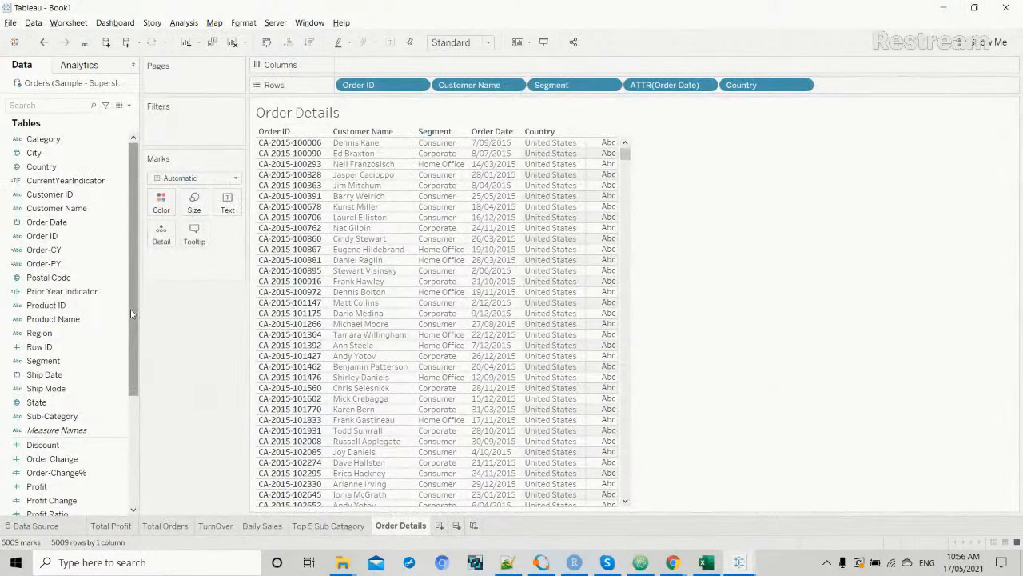
Show Profit and Sales as text values for each order in the table.
scroll(131, 309, down, 4)
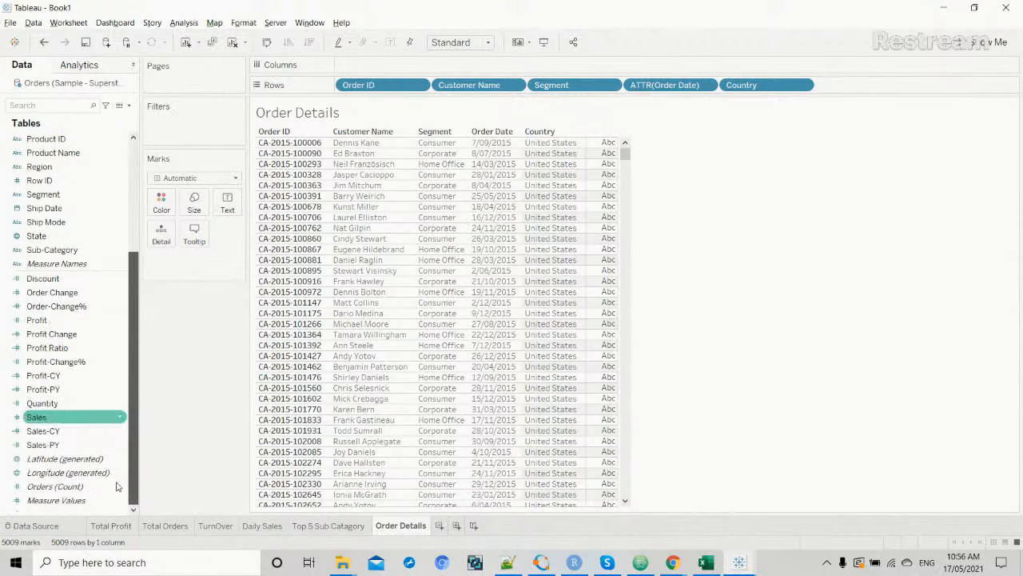
click(68, 335)
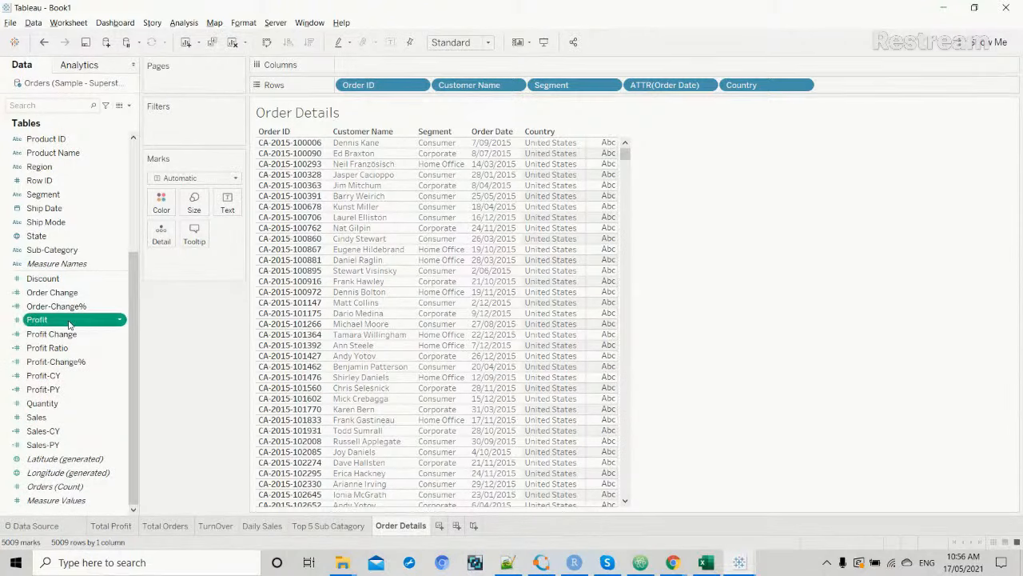
drag(70, 326, 235, 206)
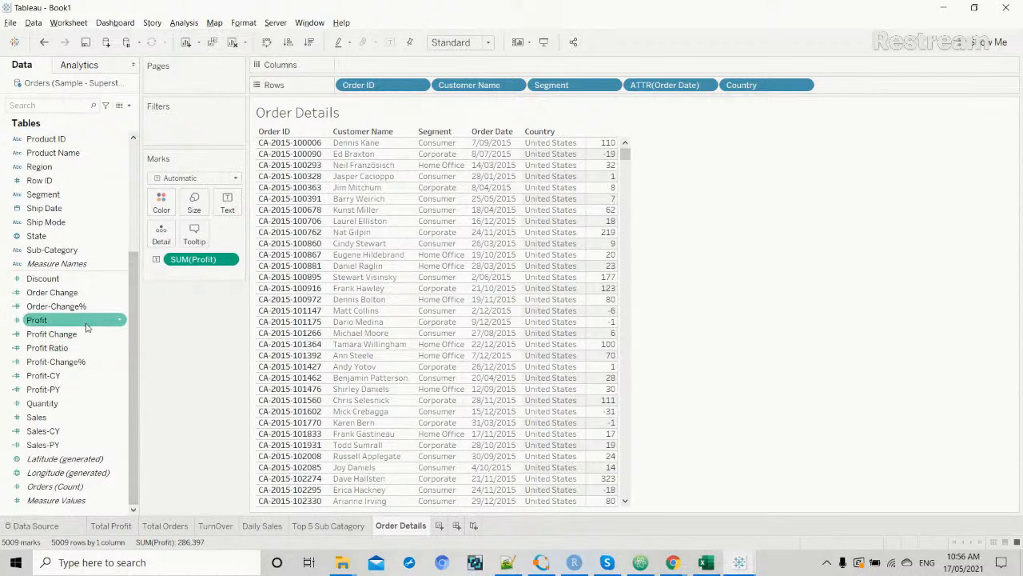
drag(68, 416, 228, 205)
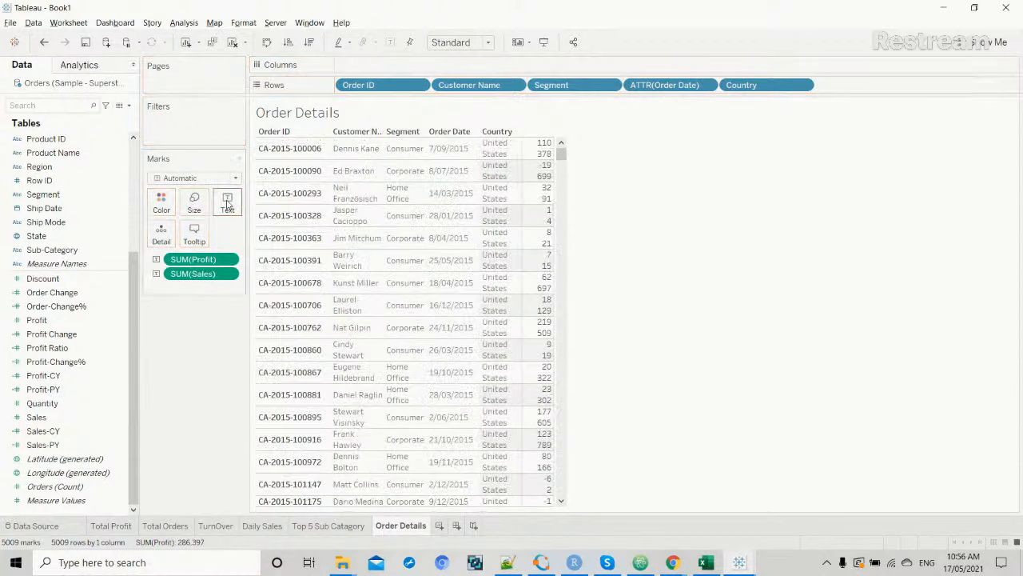
Convert the Order Details view to a text table with Show Me.
mouse_move(542, 149)
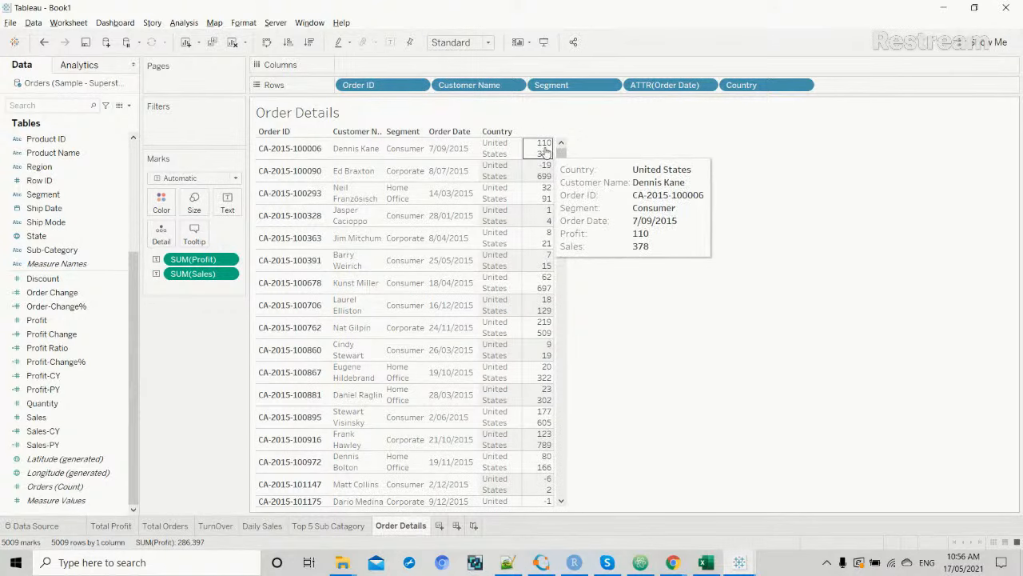
click(544, 150)
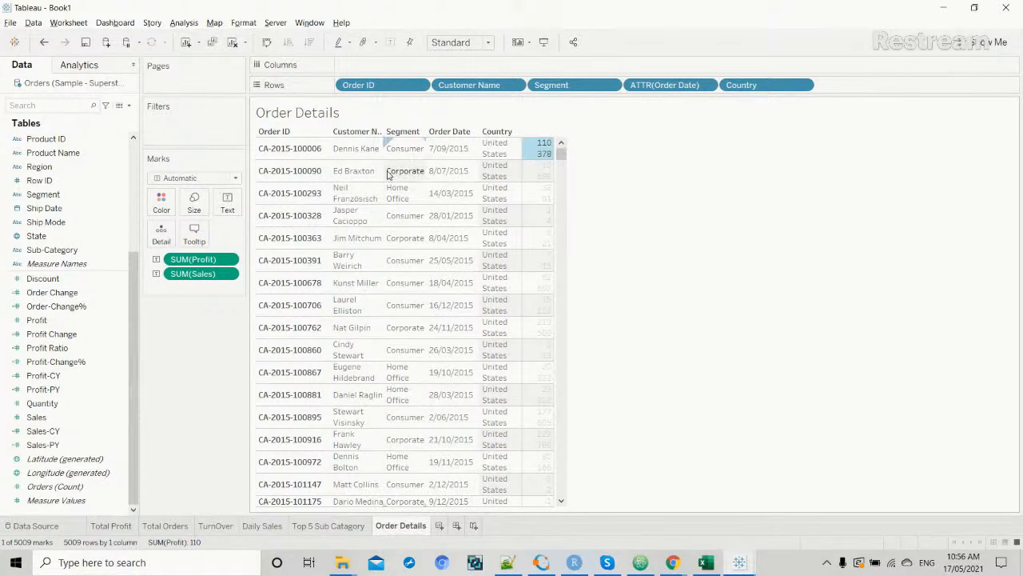
click(976, 43)
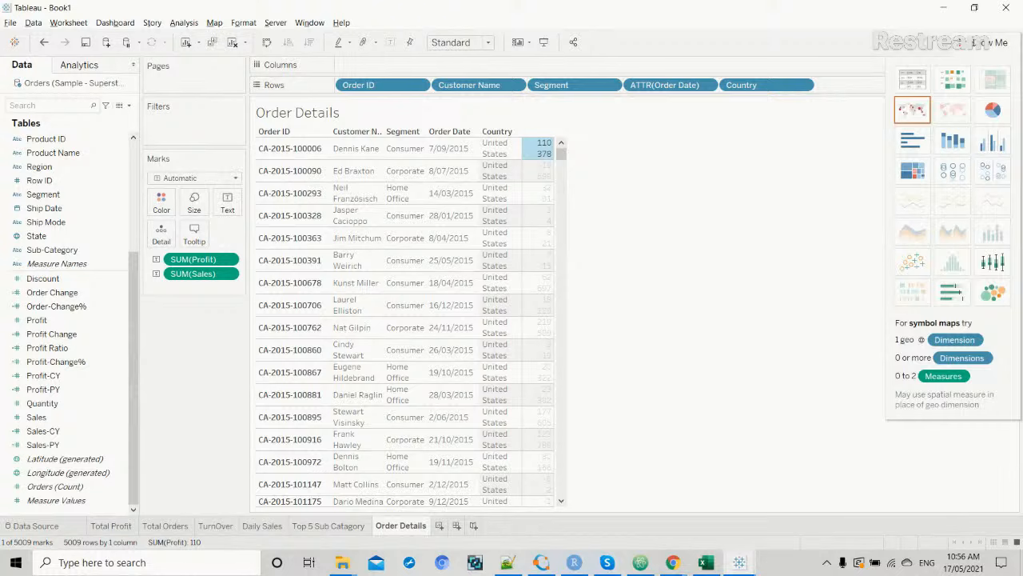
click(907, 84)
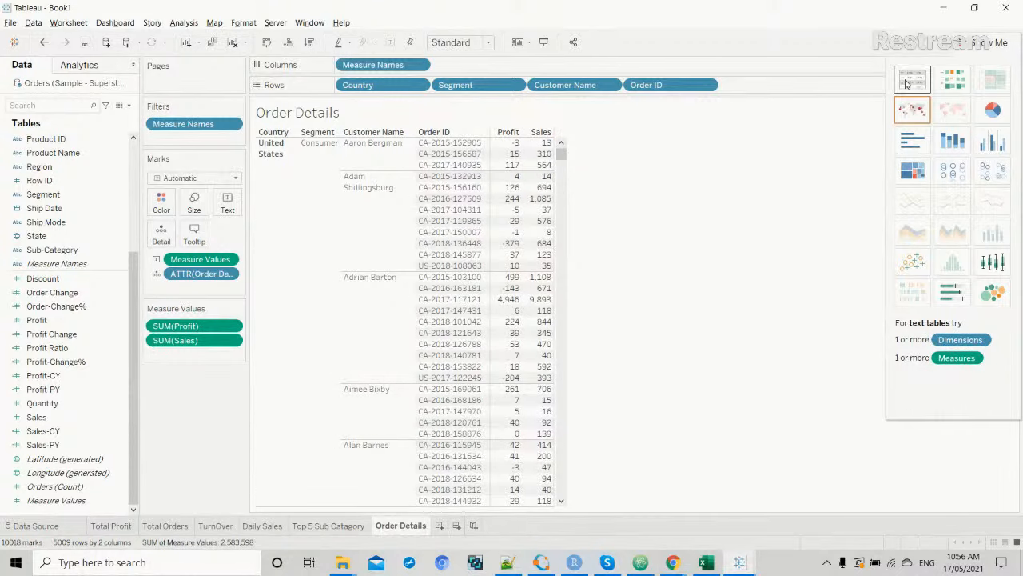
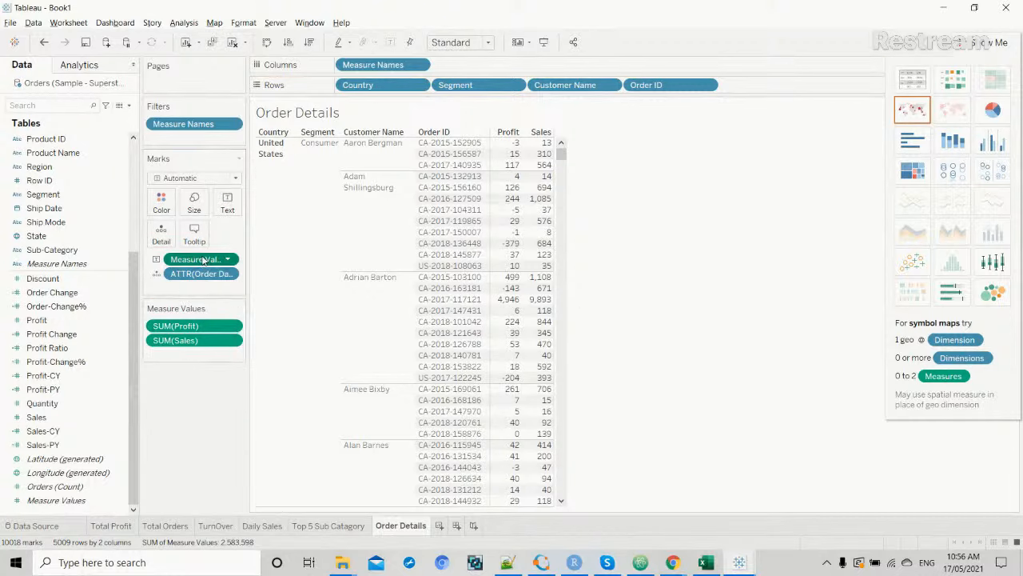
Remove Measure Values, Order Date and Measure Names from the Order Details view, and close the chart suggestions.
drag(205, 261, 112, 358)
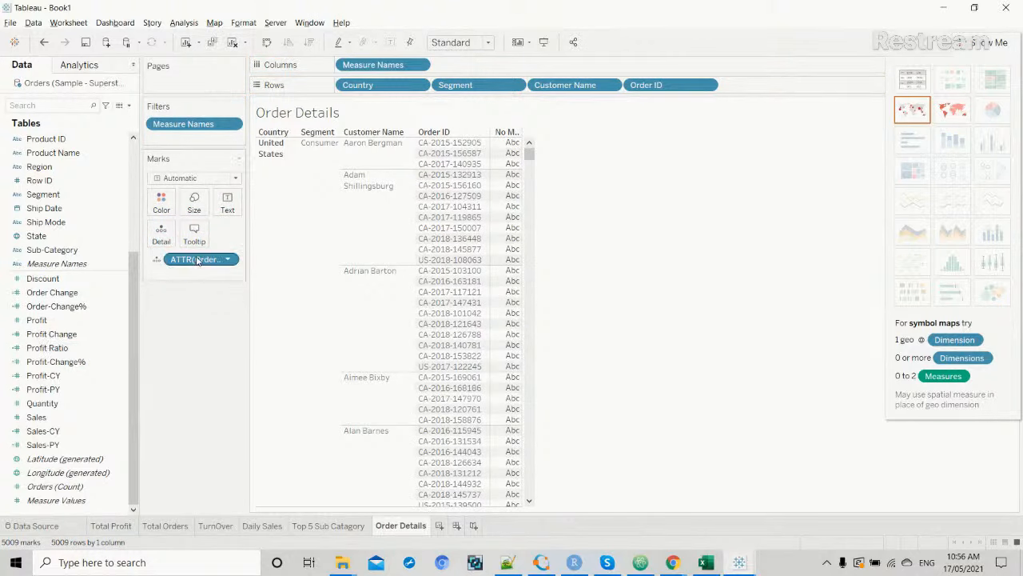
drag(197, 261, 93, 337)
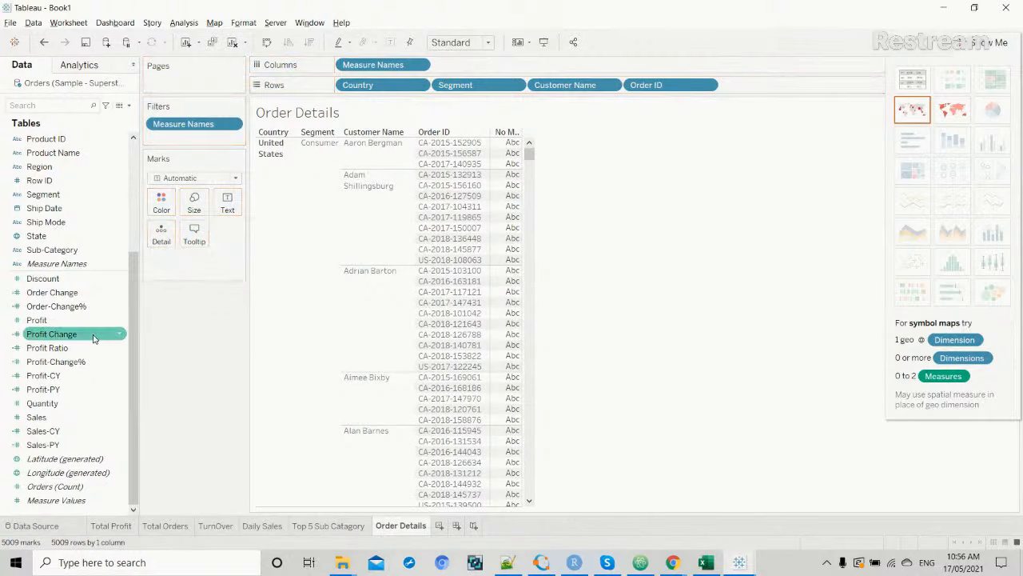
click(914, 83)
click(977, 44)
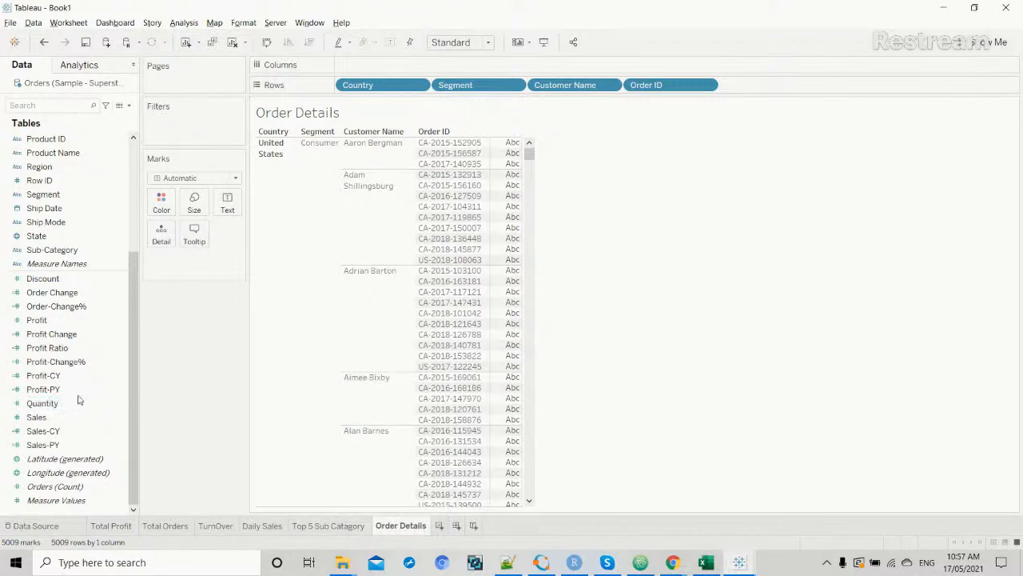
Show Profit as the text value, and clear Country, Segment, Customer Name and Order ID from the rows.
double_click(76, 306)
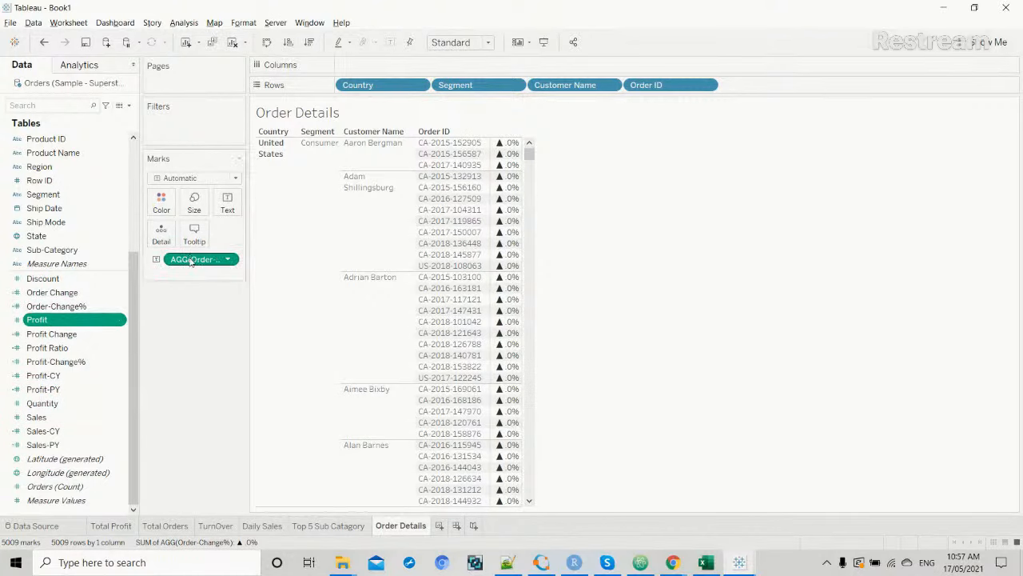
drag(192, 259, 230, 207)
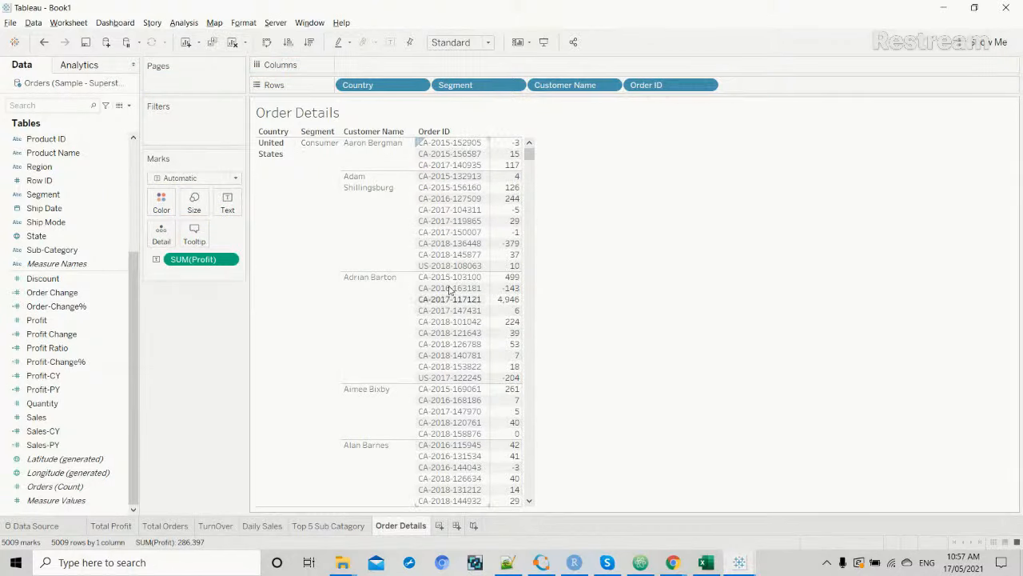
drag(395, 88, 152, 257)
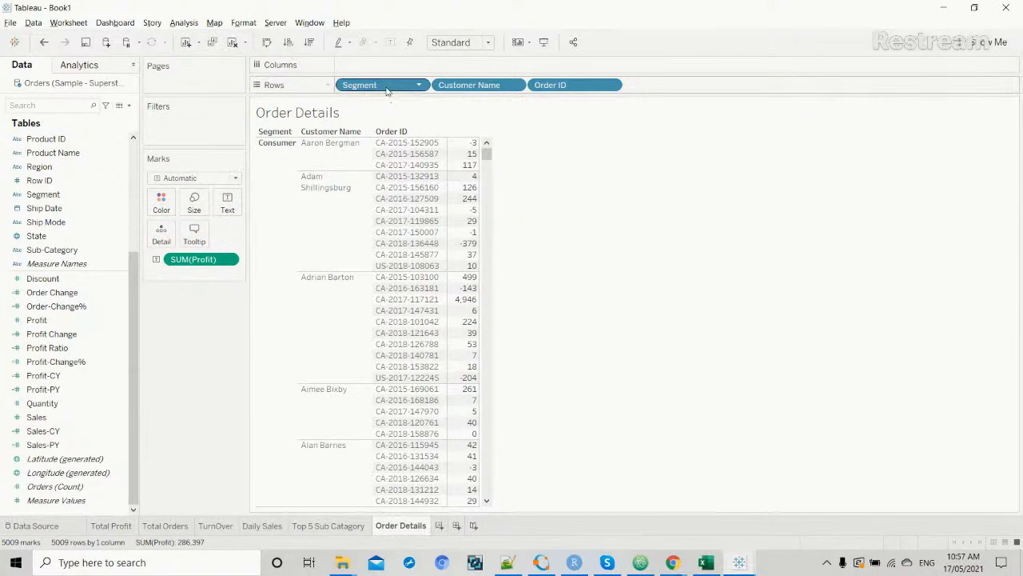
drag(389, 87, 120, 322)
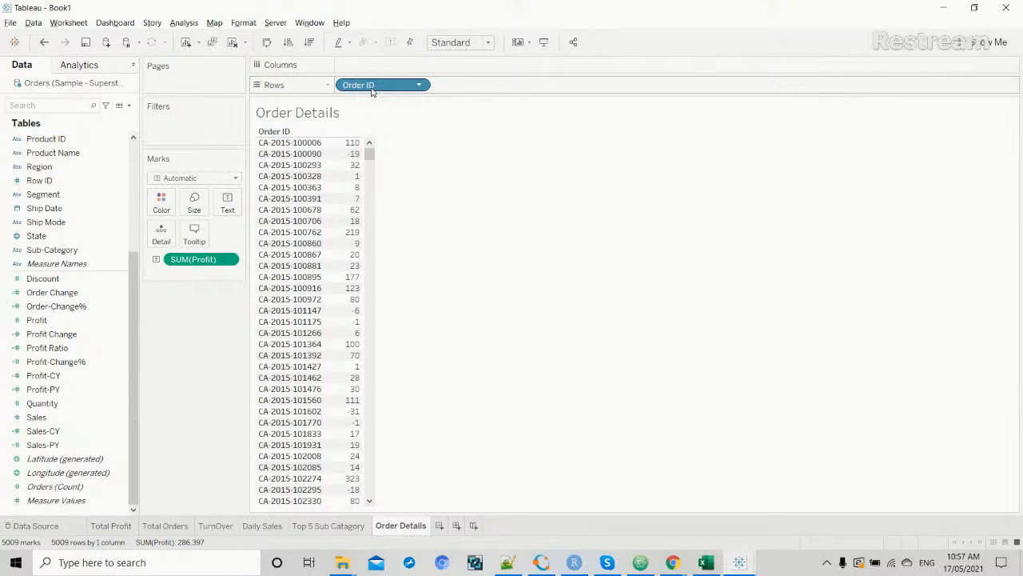
drag(372, 92, 131, 328)
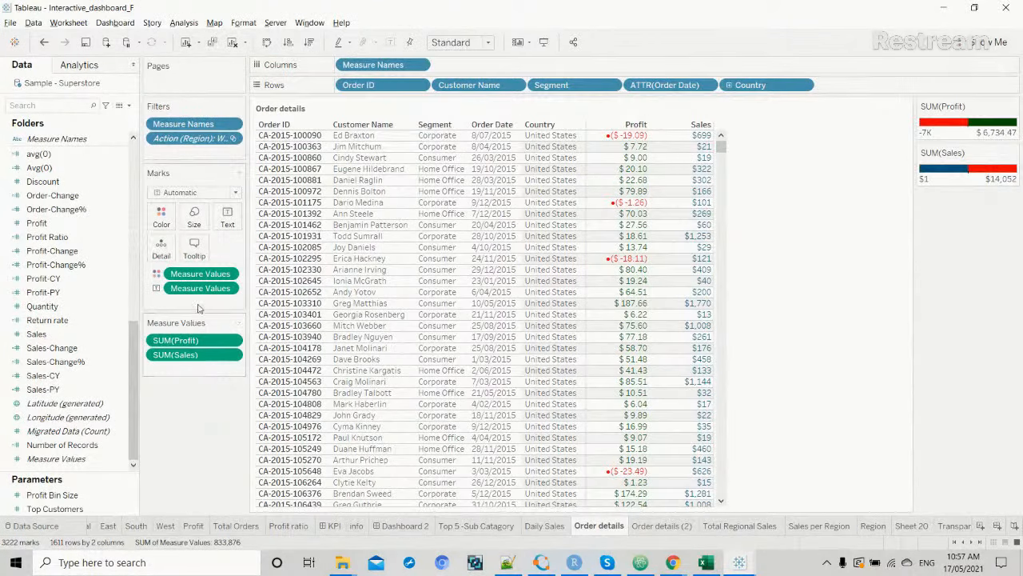
In Book1, add Order ID with all its members, Customer Name and Segment to the rows of the Order Details sheet.
key(alt+Tab)
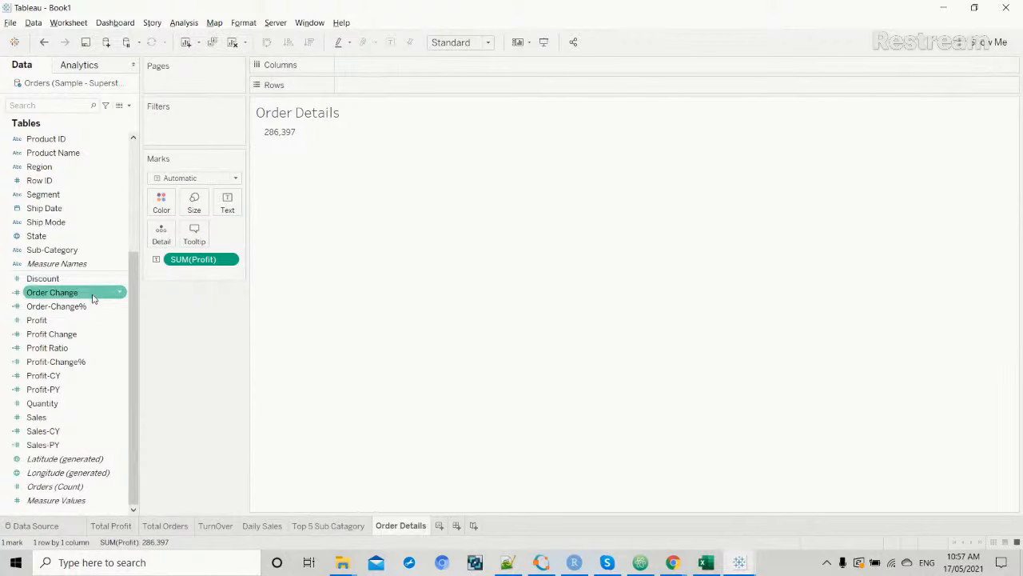
scroll(88, 304, up, 3)
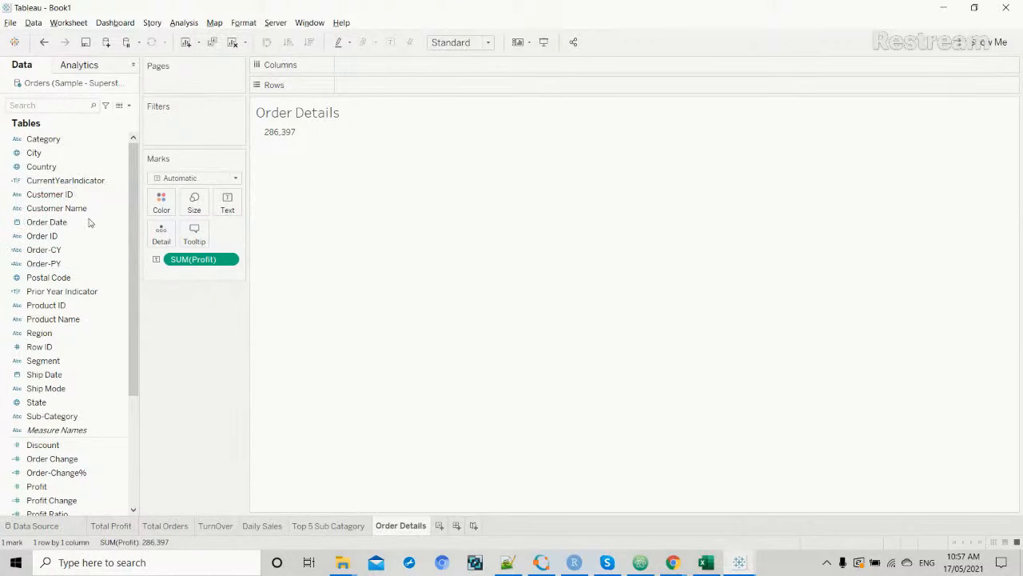
drag(88, 236, 408, 92)
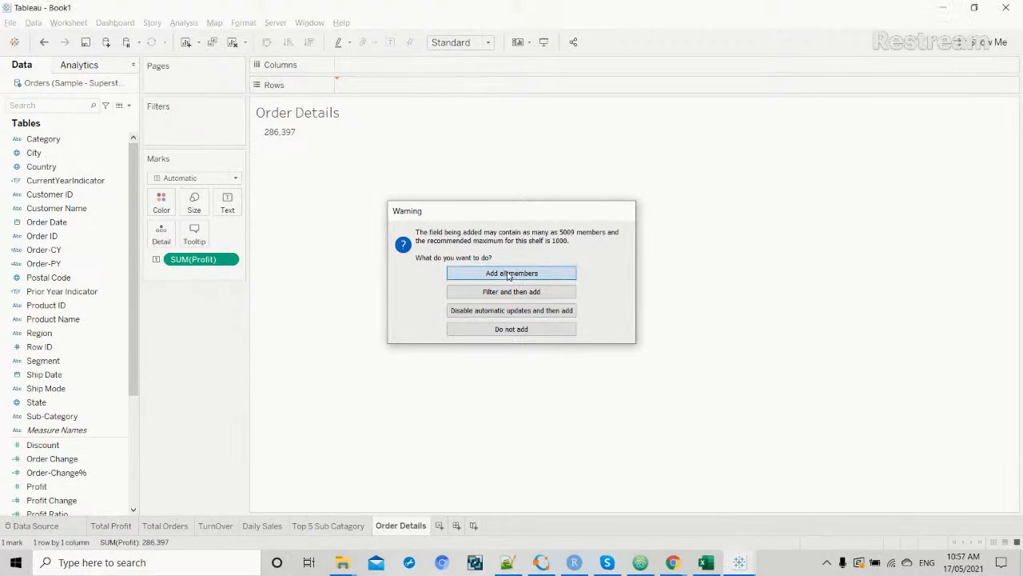
click(507, 274)
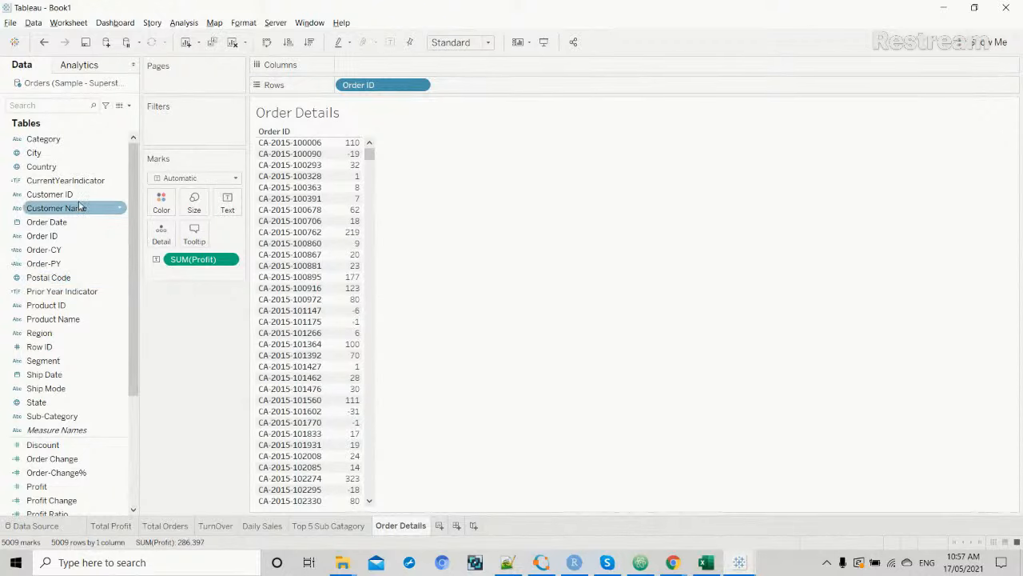
drag(79, 208, 528, 86)
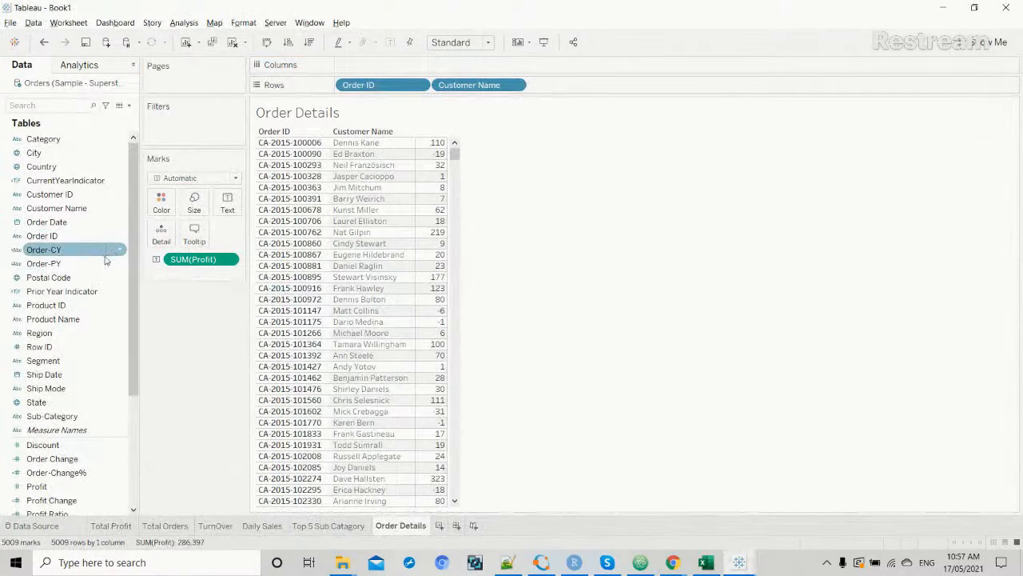
drag(91, 361, 620, 90)
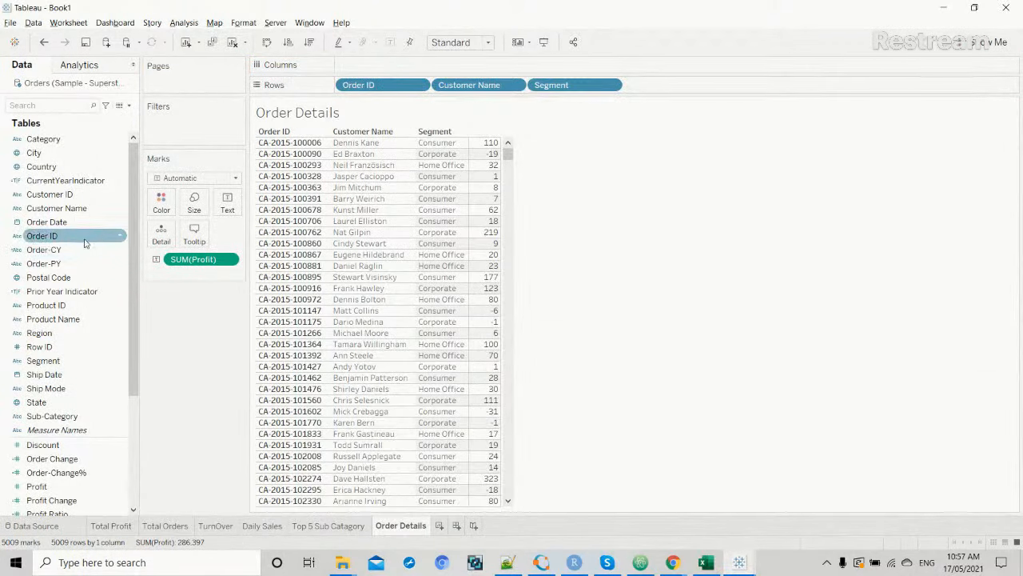
Add Order Date to the rows as an attribute, followed by Country.
drag(77, 221, 686, 89)
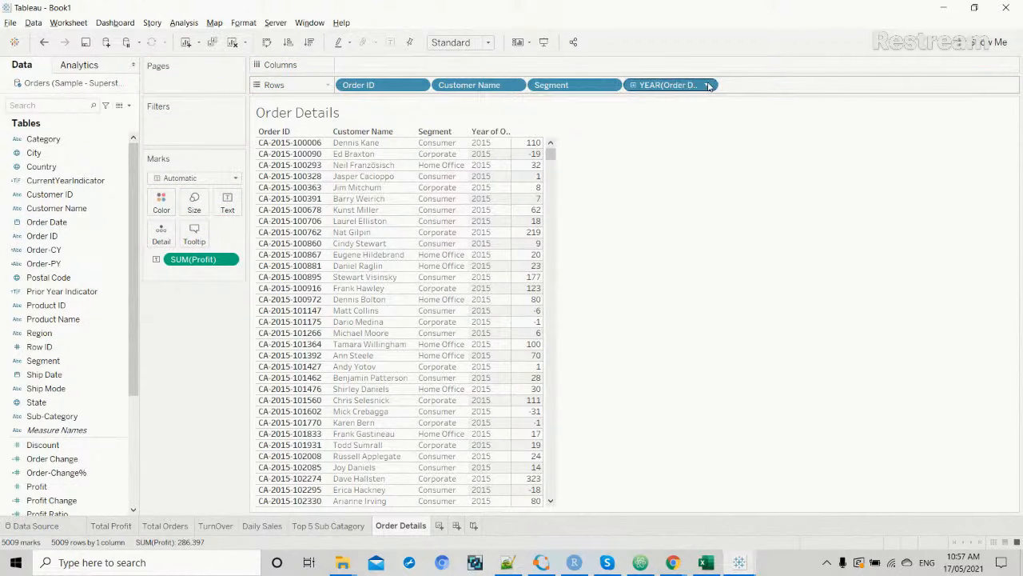
click(708, 84)
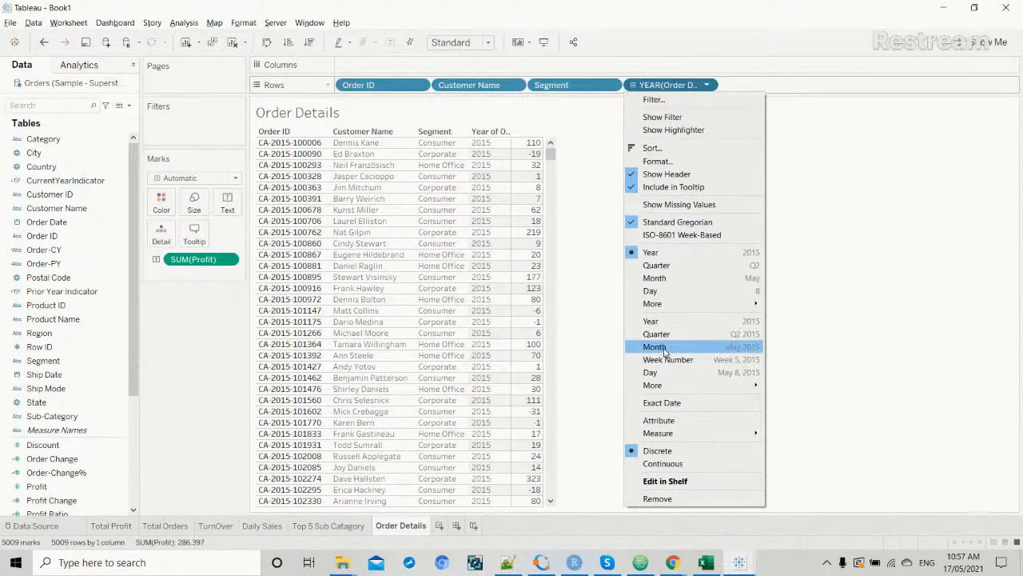
click(673, 422)
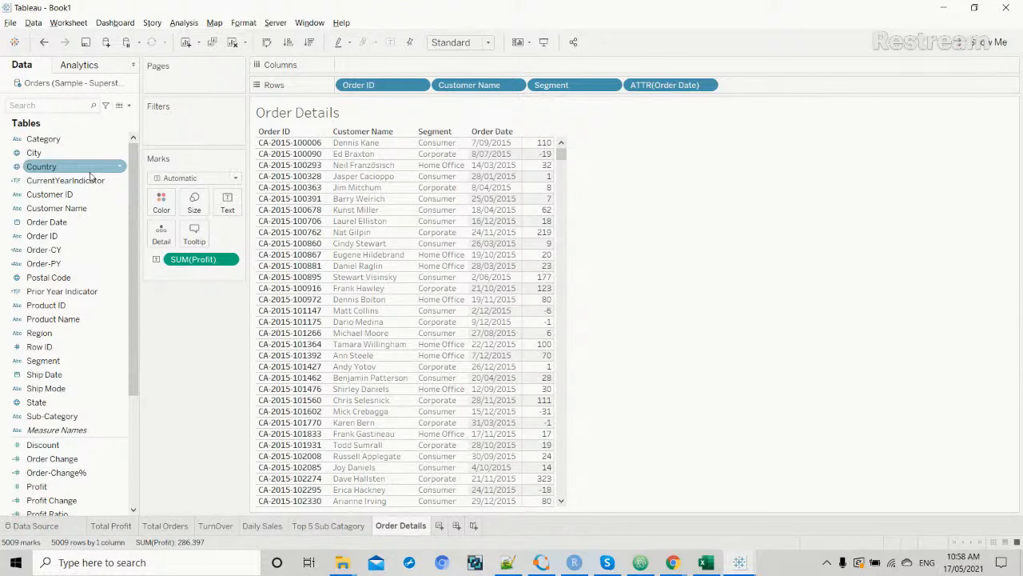
drag(92, 176, 797, 92)
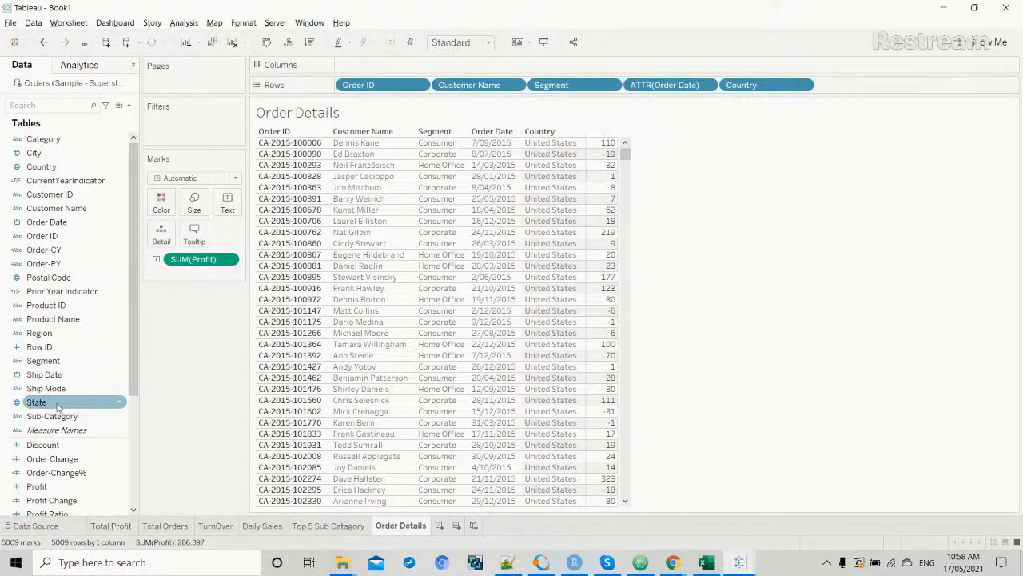
Add Sales as a second text value beside Profit and convert the view to a text table with Show Me.
scroll(57, 422, down, 5)
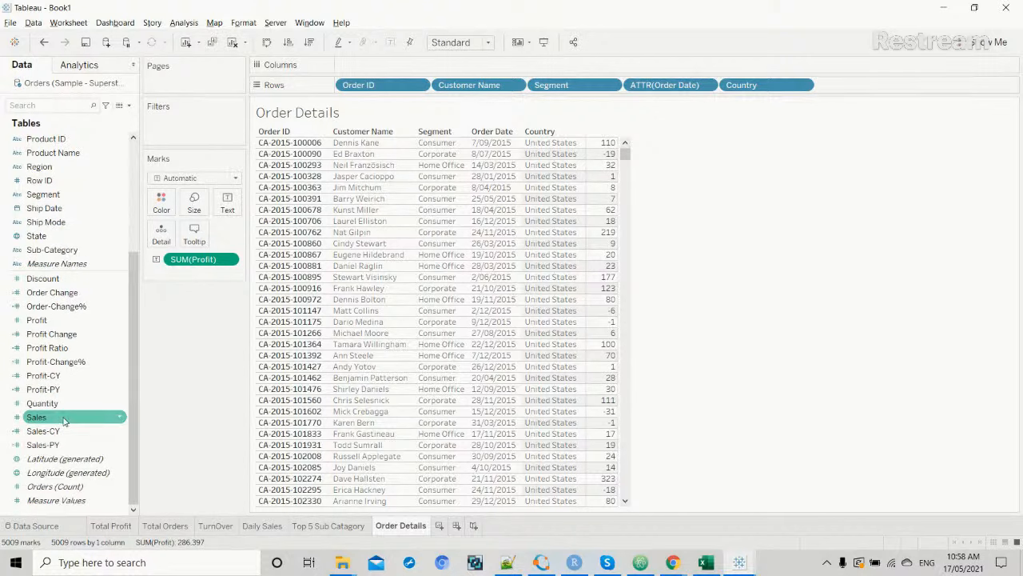
drag(64, 421, 227, 208)
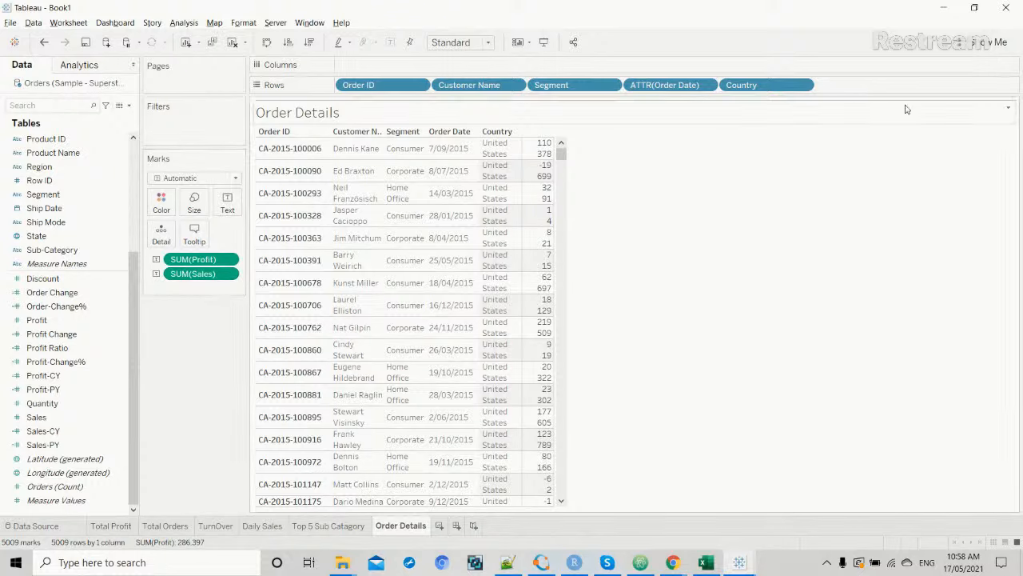
click(965, 42)
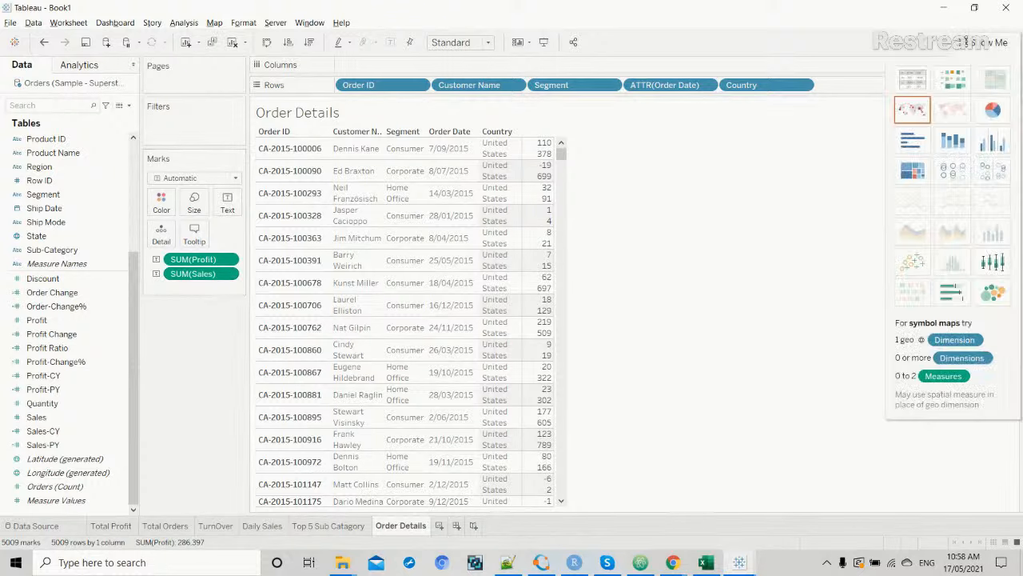
click(919, 80)
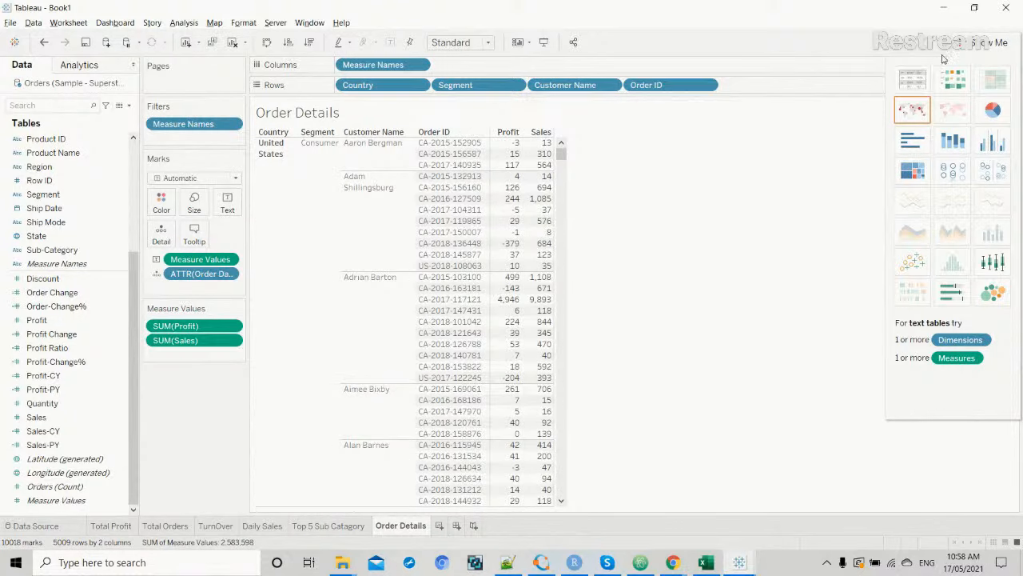
click(985, 41)
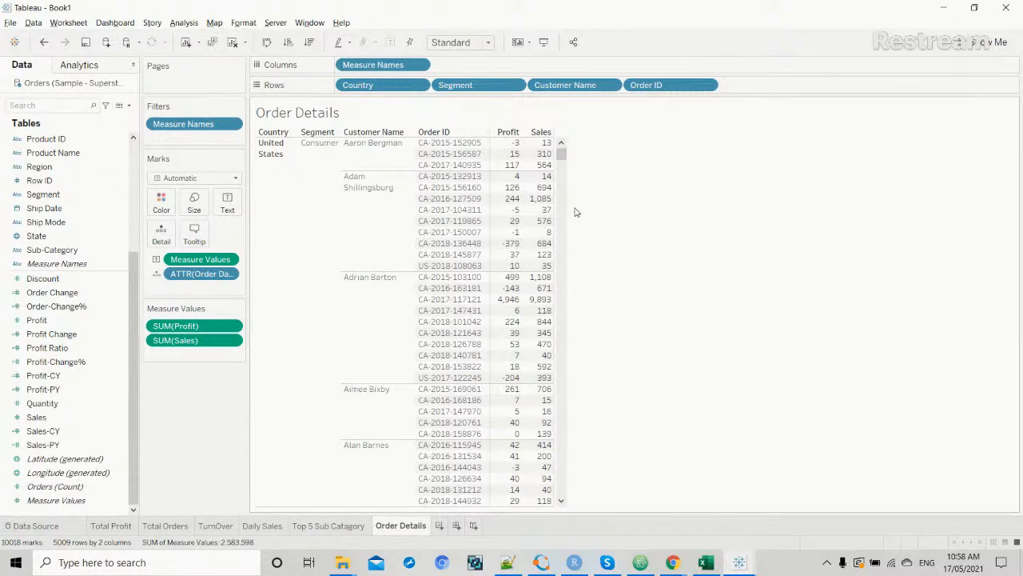
Compare the fields, marks and measure values of Book1's Order Details with the reference workbook's Order details sheet.
key(alt+Tab)
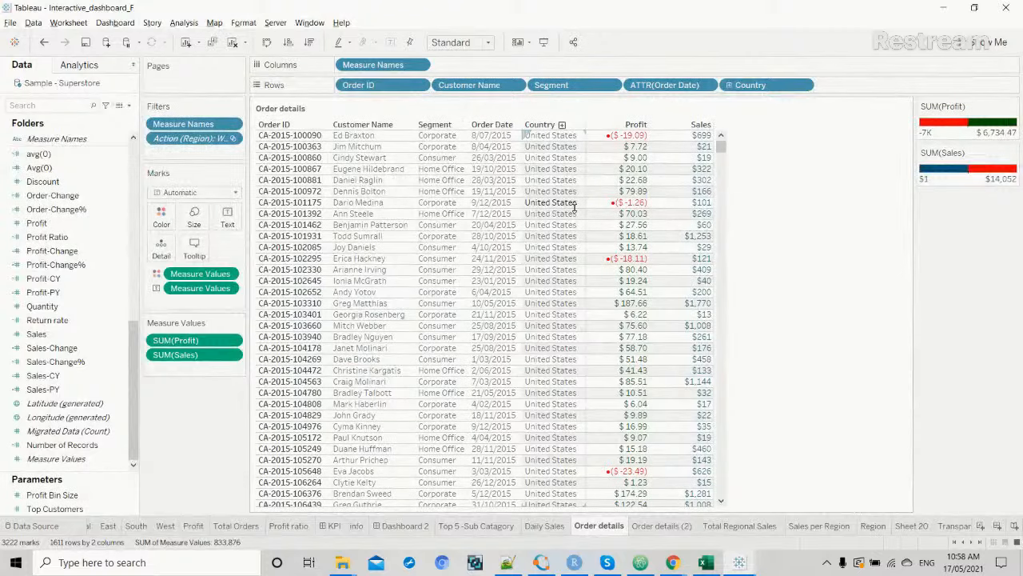
key(alt+Tab)
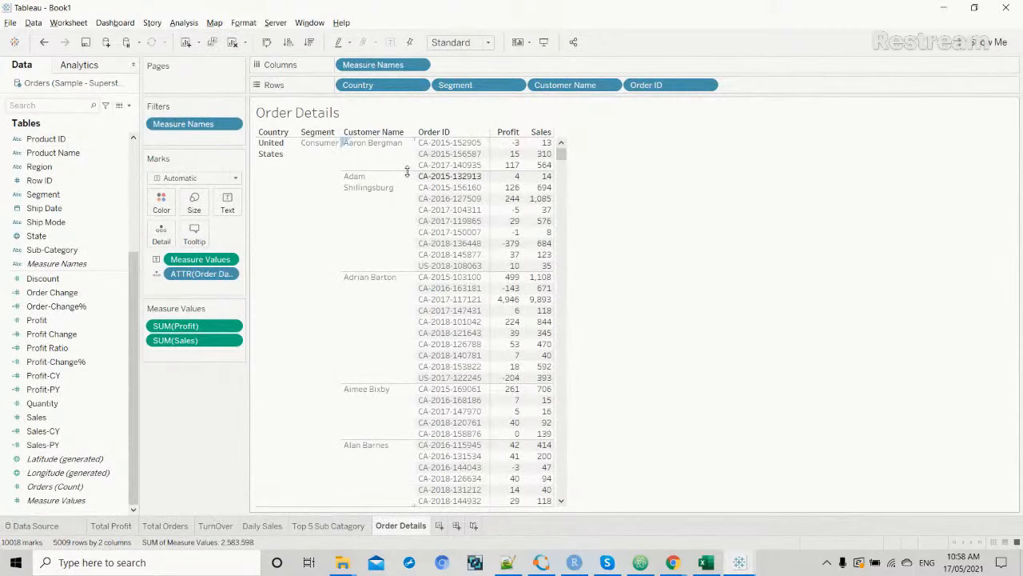
key(alt+Tab)
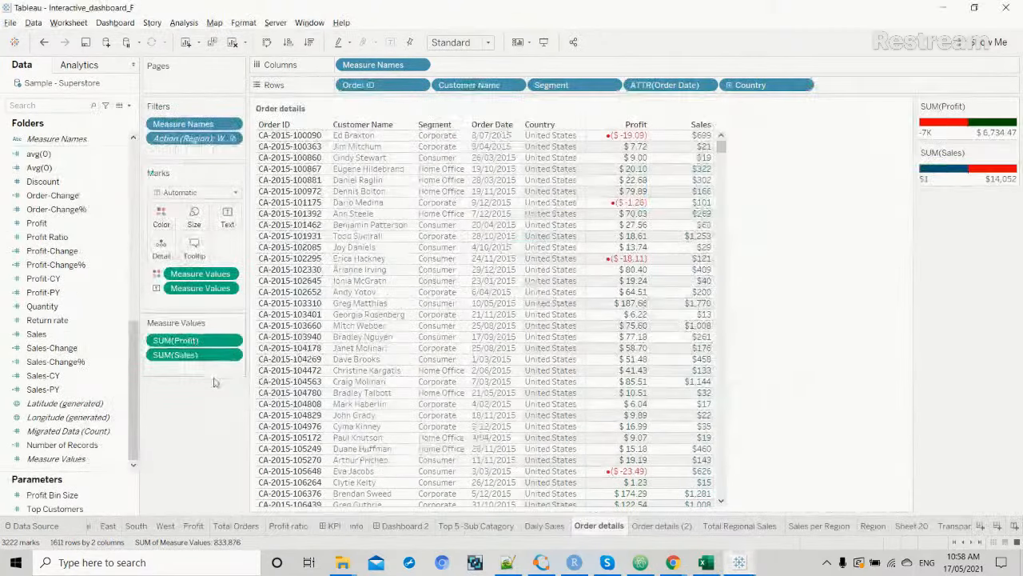
key(alt+Tab)
key(alt+Tab)
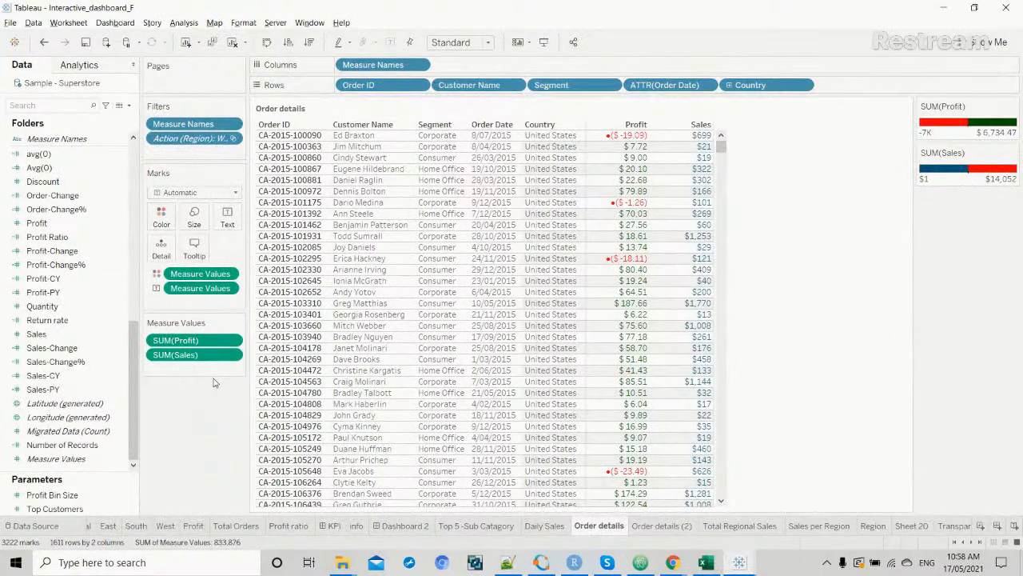
key(alt+Tab)
key(alt+Tab)
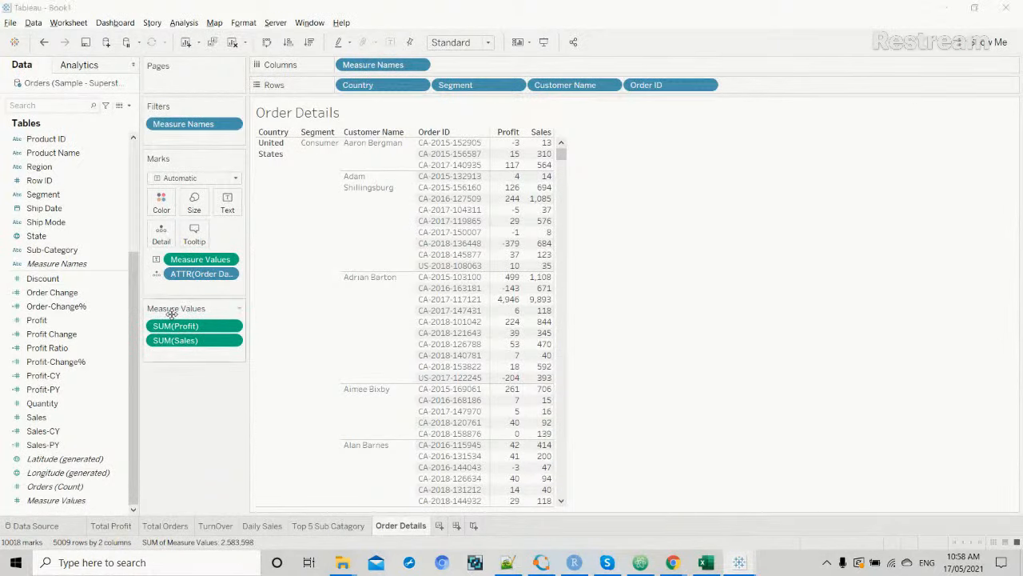
key(alt+Tab)
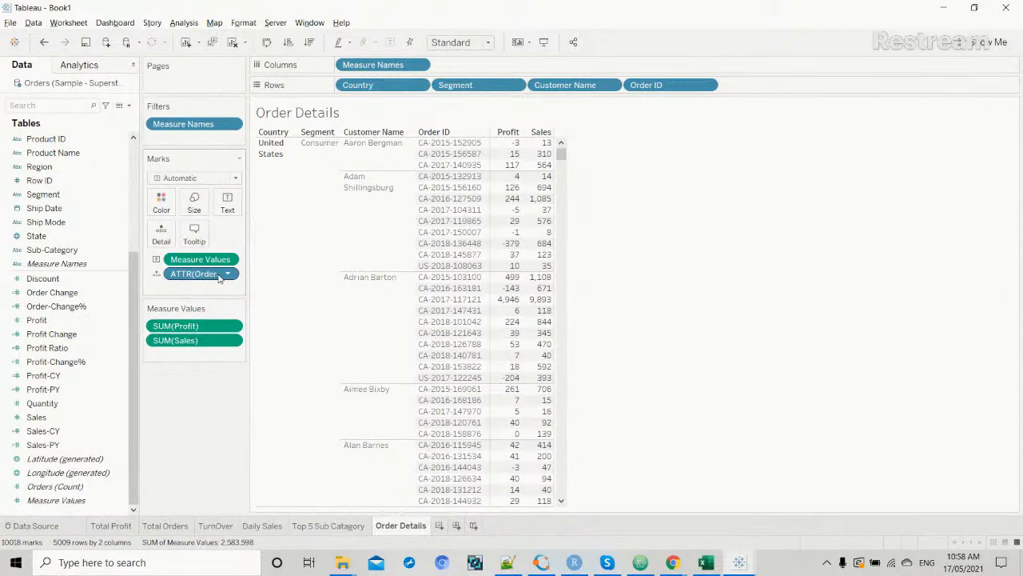
Remove the Order Date attribute from the marks of the Order Details view and check the marks against the reference sheet.
drag(219, 276, 112, 348)
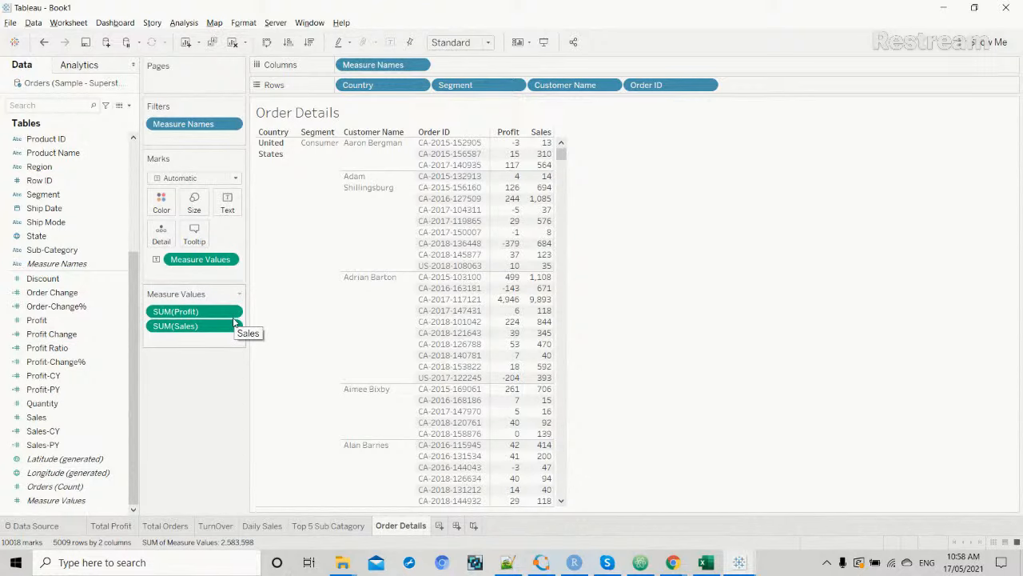
key(alt+Tab)
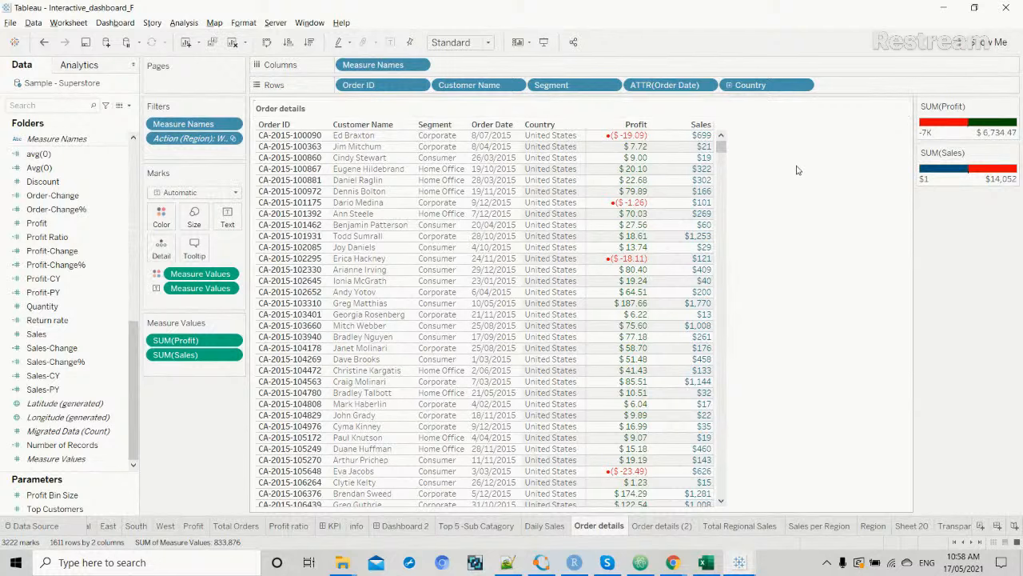
key(alt+Tab)
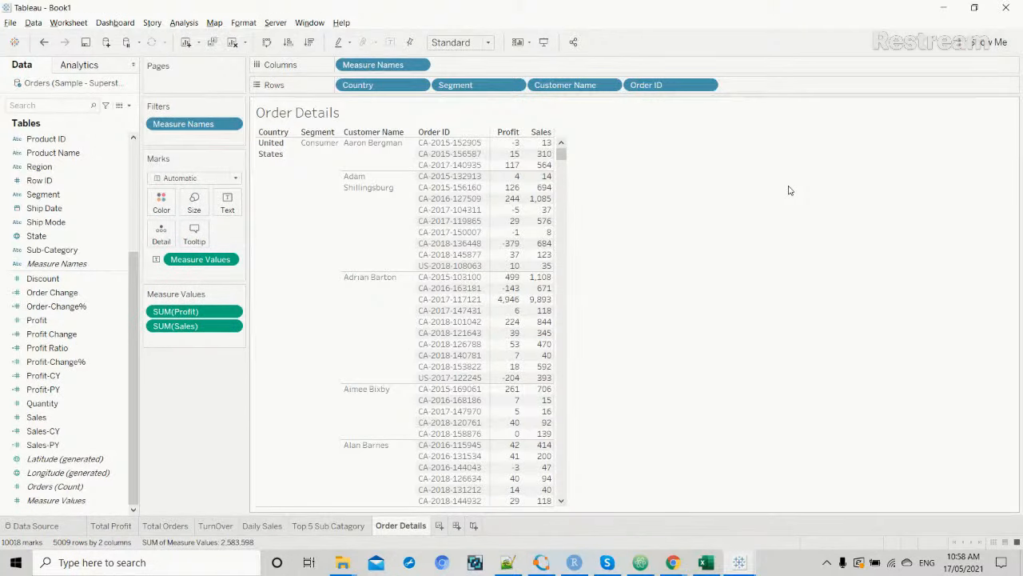
click(228, 259)
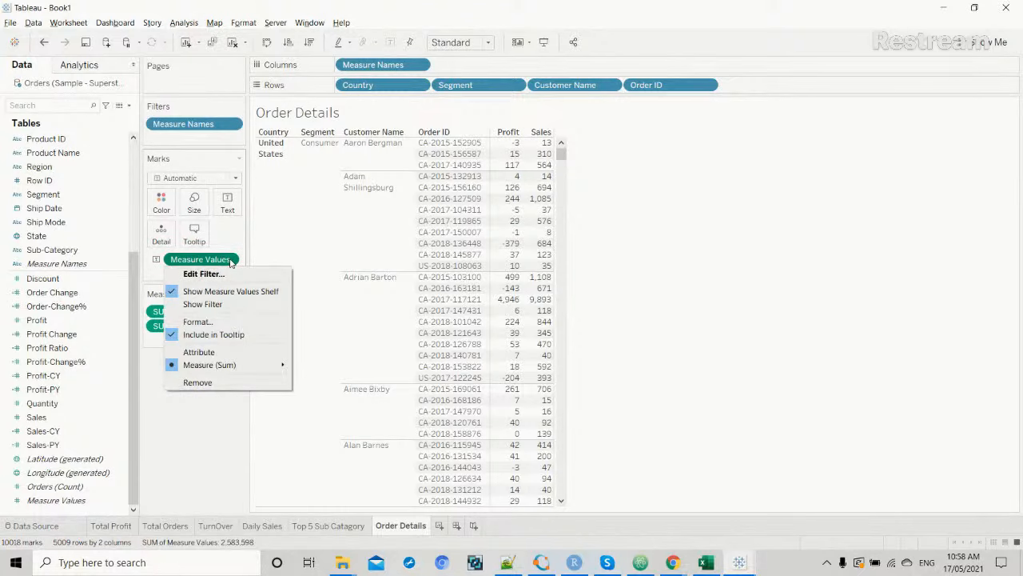
click(230, 261)
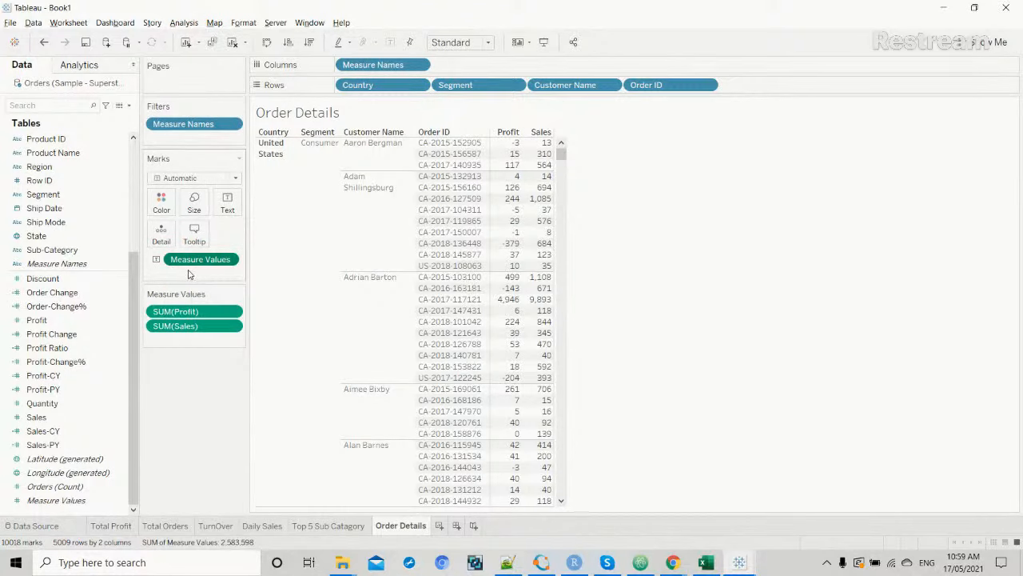
Match the reference marks by assigning Measure Values to both color and text in Order Details.
key(alt+Tab)
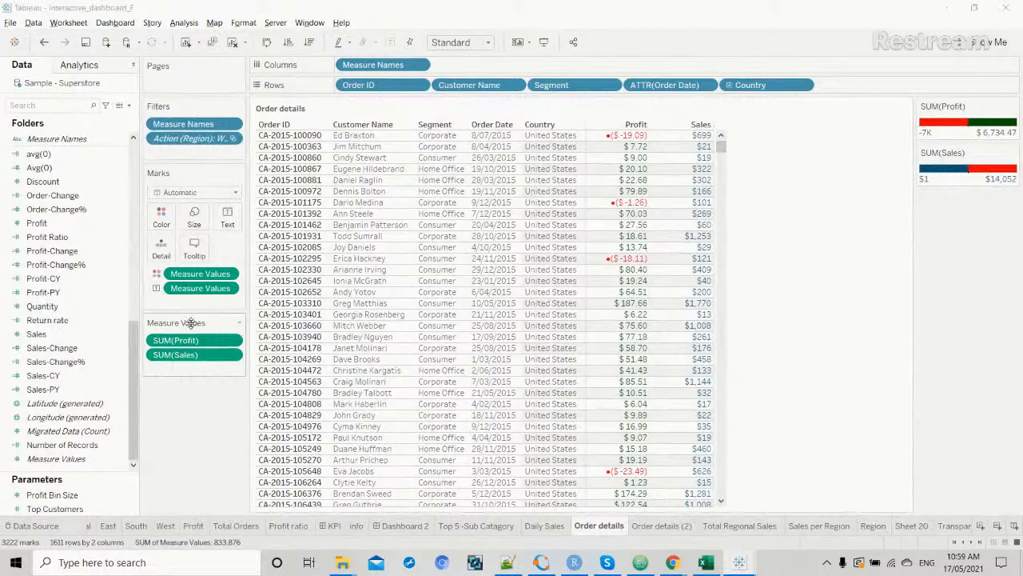
key(alt+Tab)
key(alt+Tab)
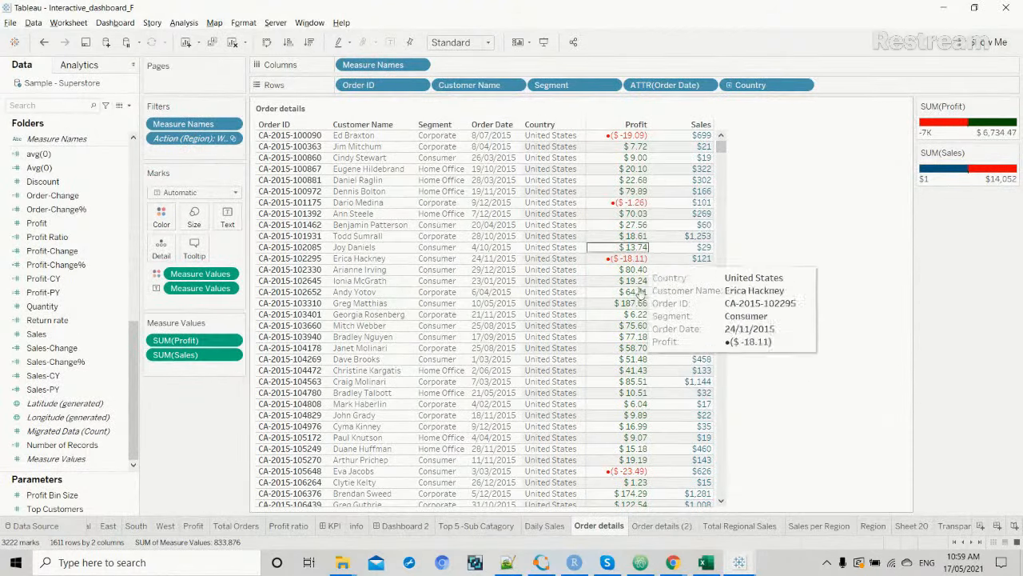
key(alt+Tab)
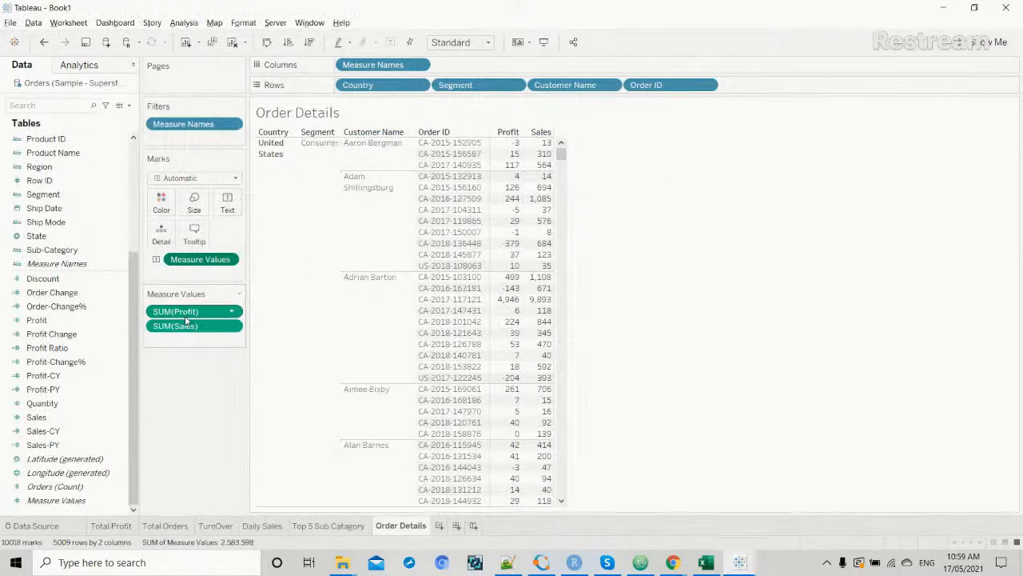
drag(201, 264, 163, 205)
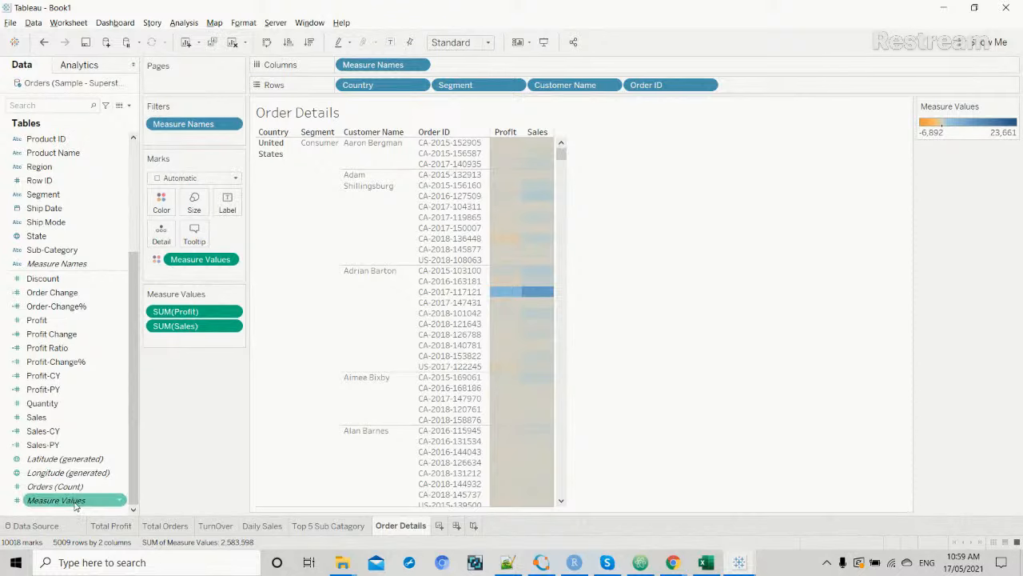
drag(56, 500, 236, 209)
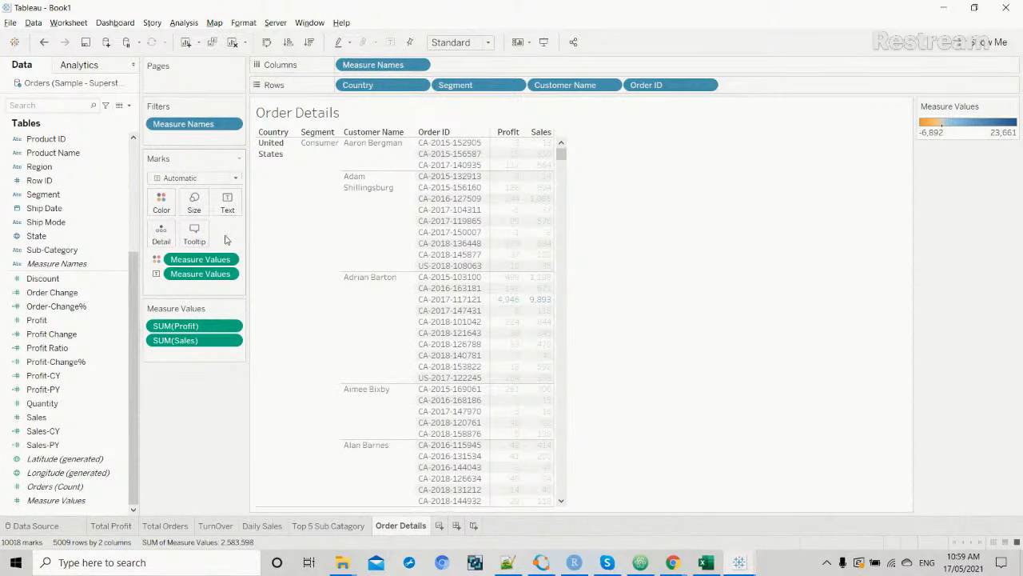
Set the Measure Values colors in Order Details to a Custom Diverging palette with 2 stepped colors centered at 0.
click(158, 204)
click(193, 244)
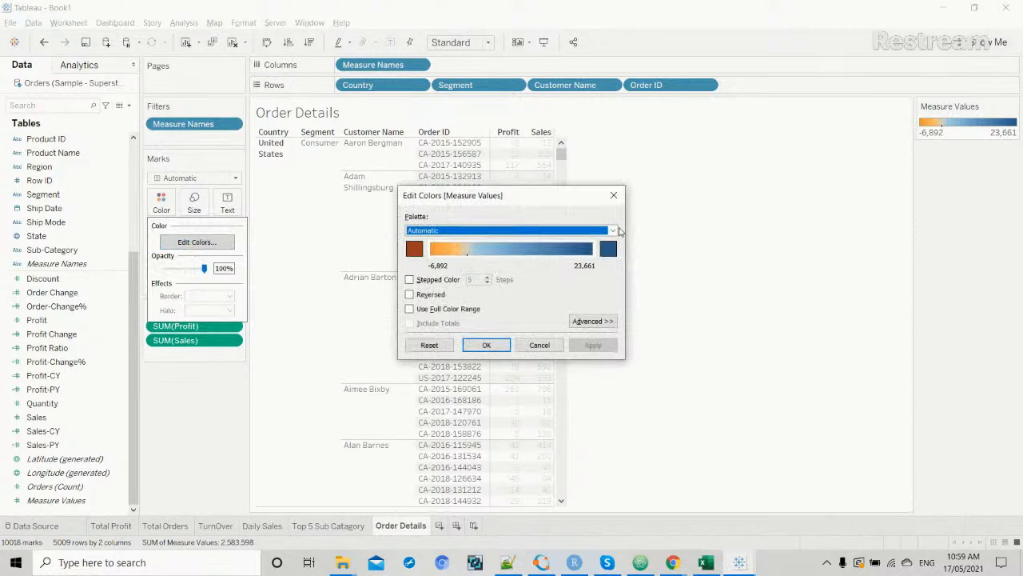
click(612, 230)
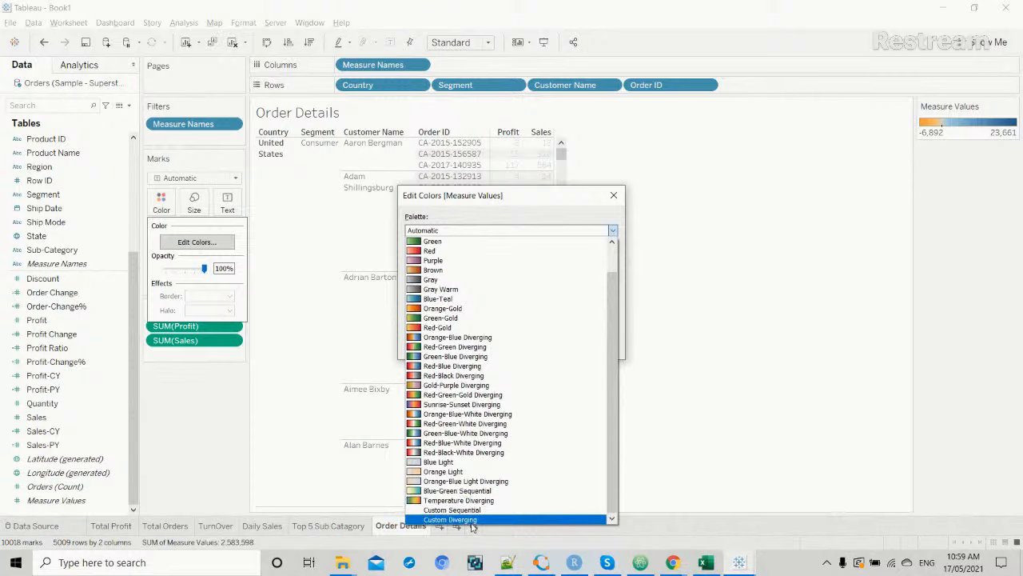
click(473, 519)
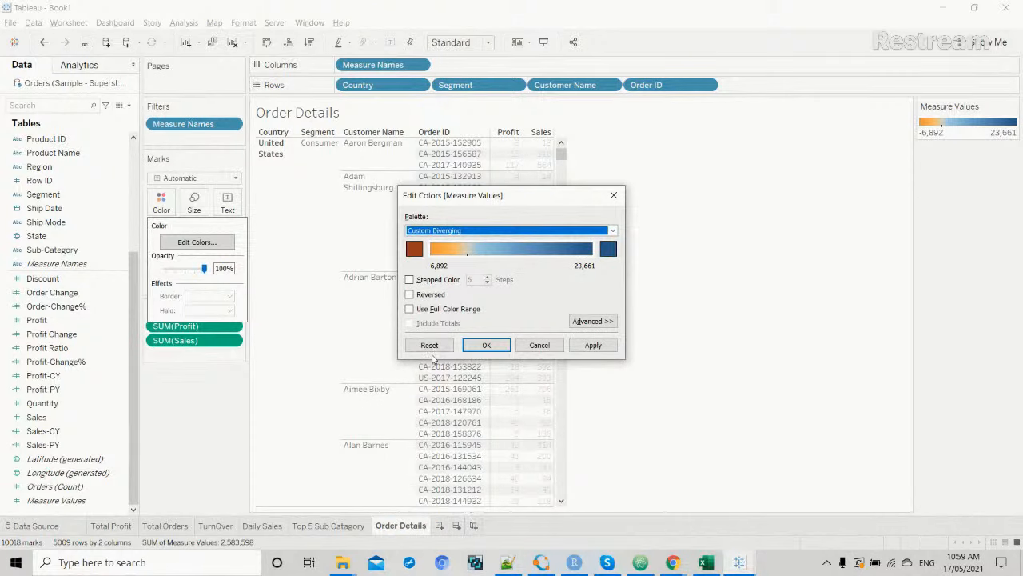
click(410, 280)
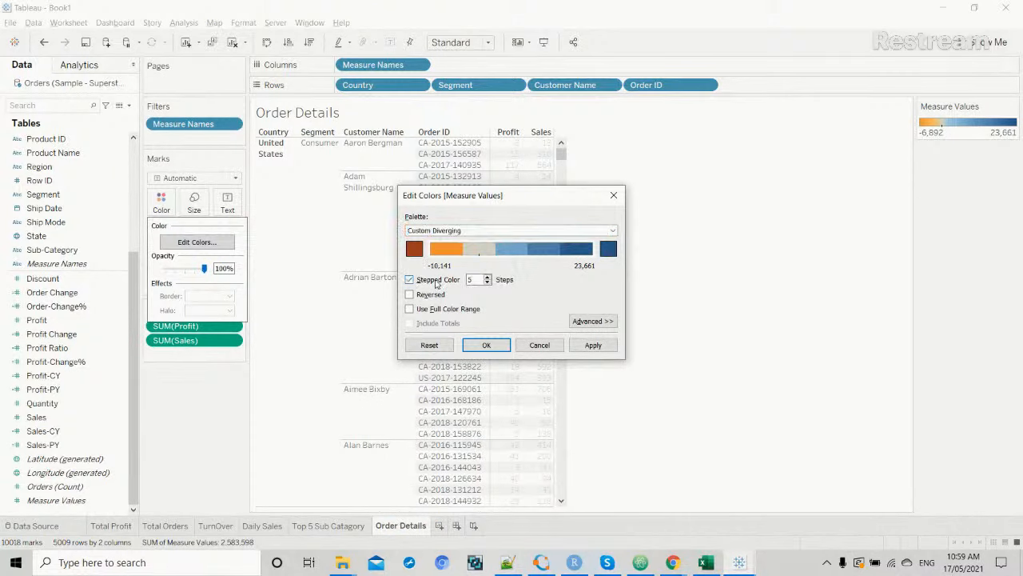
text(2)
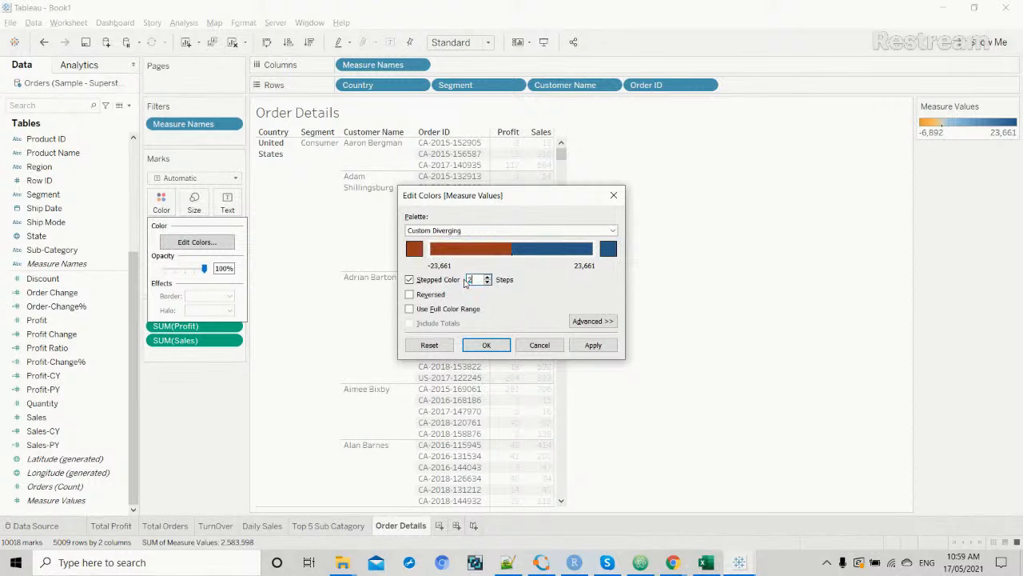
click(578, 319)
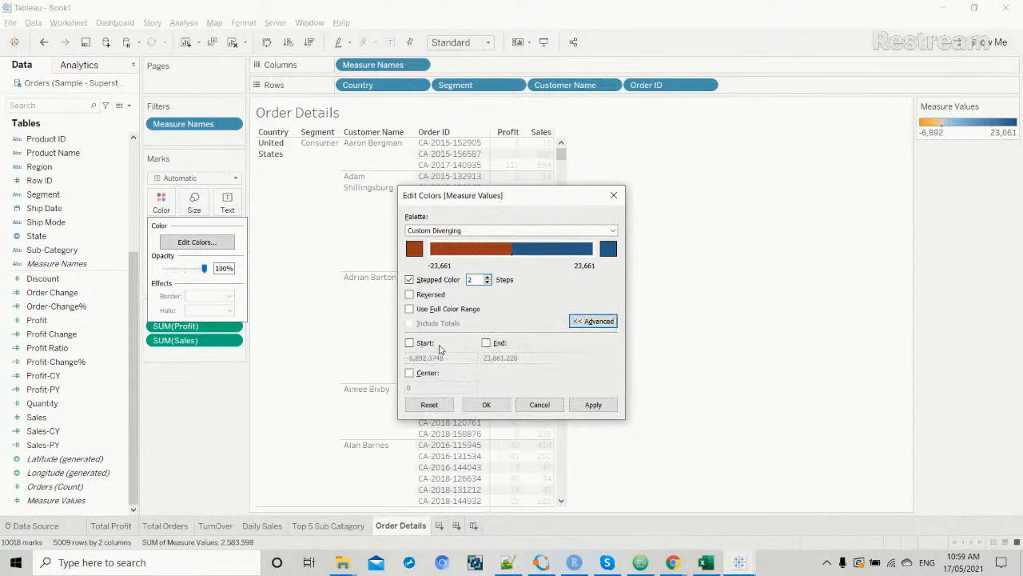
click(410, 373)
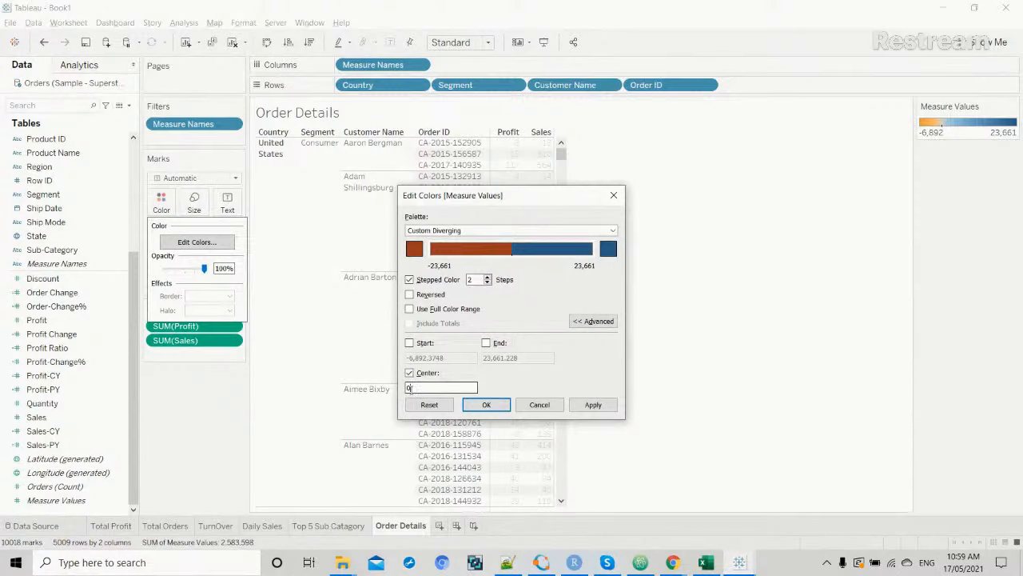
Color the high end of the Measure Values palette green (#00aa00) and the low end red (#ff0000), and apply it.
click(612, 253)
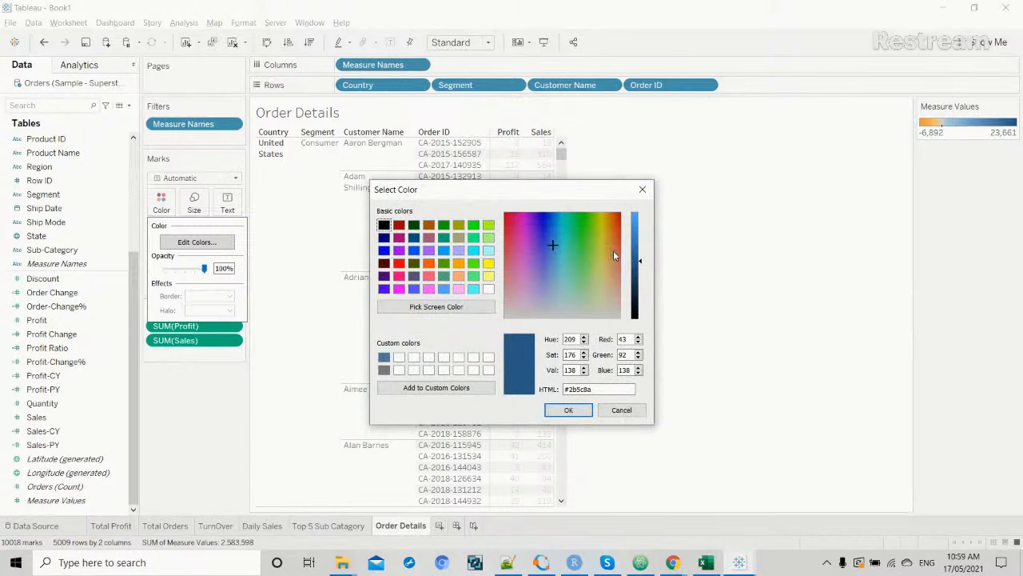
click(443, 225)
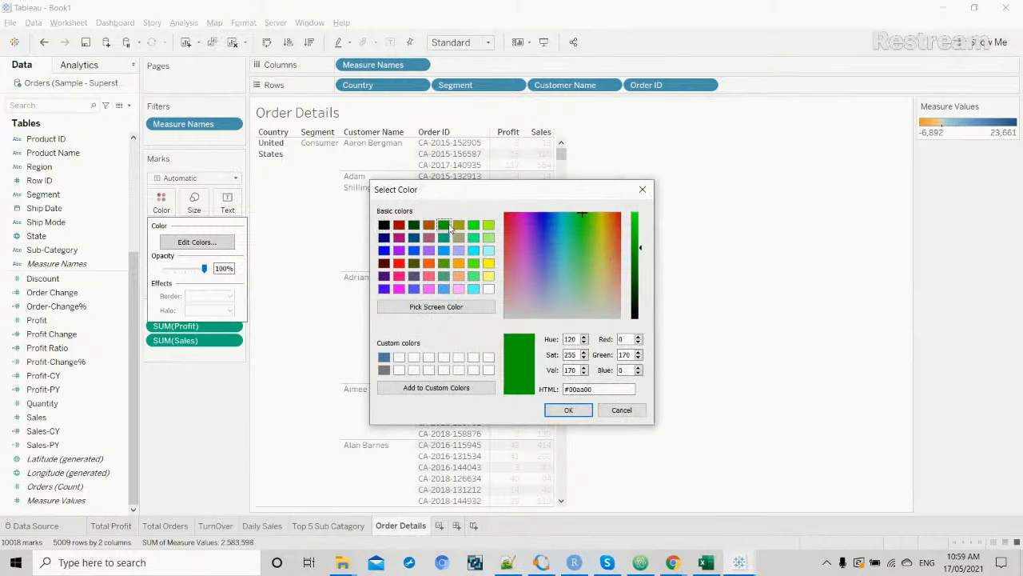
click(568, 409)
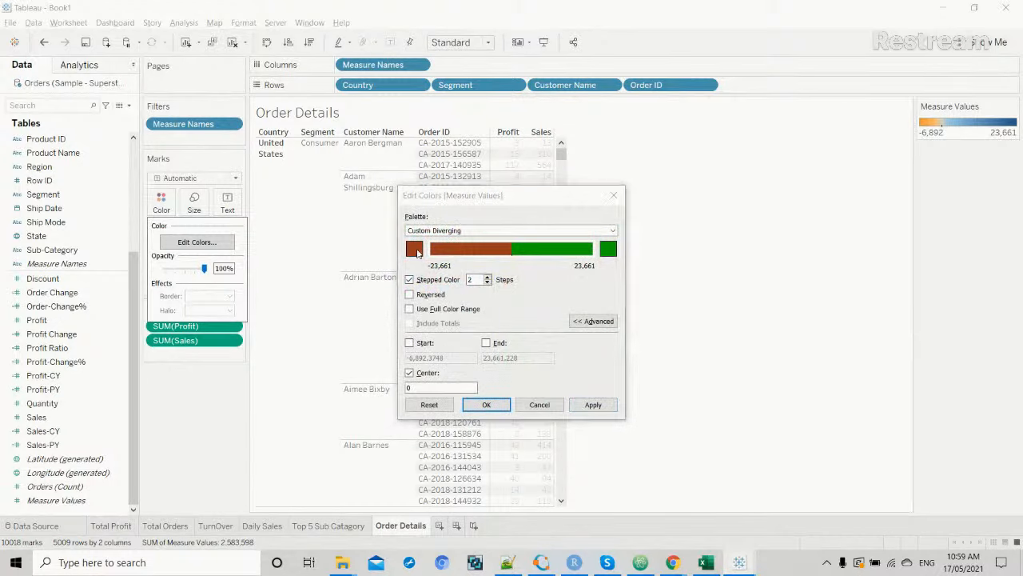
click(415, 250)
click(398, 264)
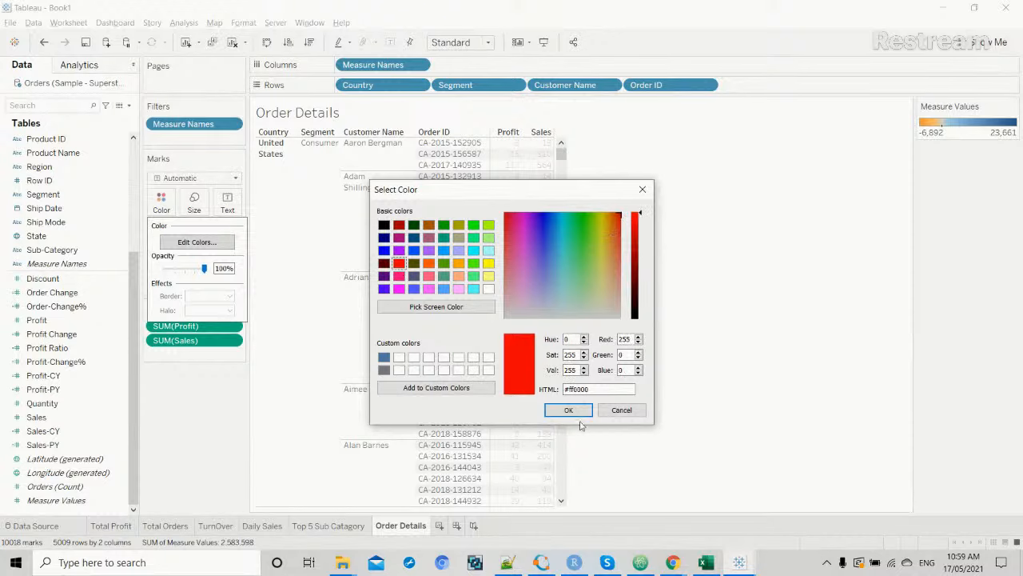
click(582, 411)
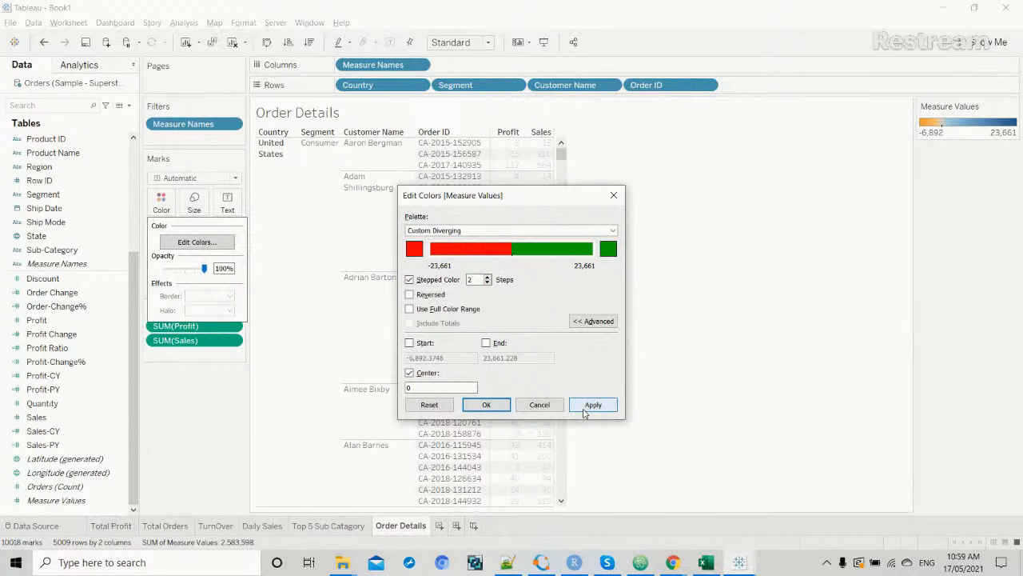
click(493, 406)
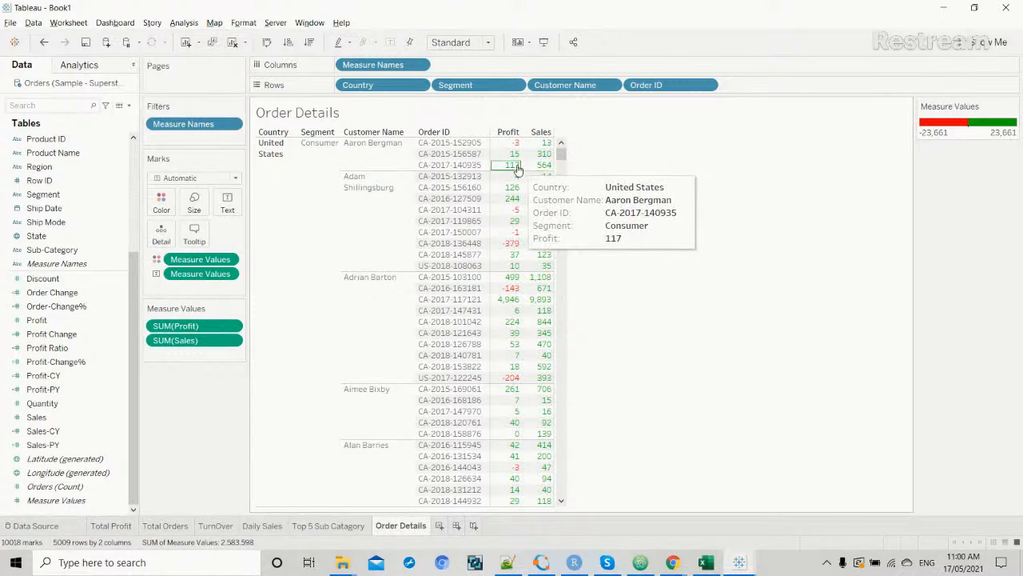
Use separate color legends for the measures and set Profit to a Custom Diverging palette with 2 stepped colors centered at 0.
click(229, 262)
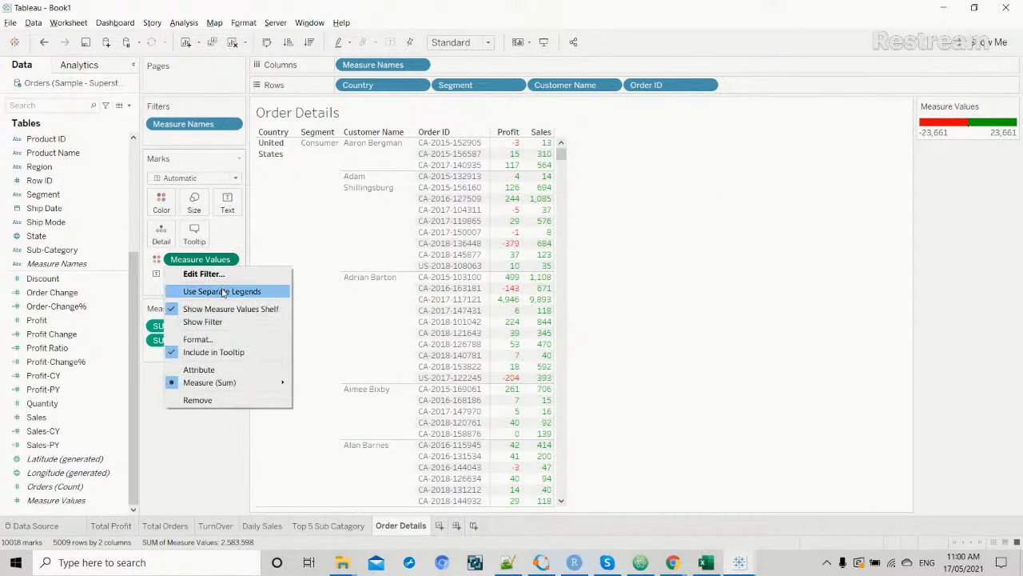
click(224, 291)
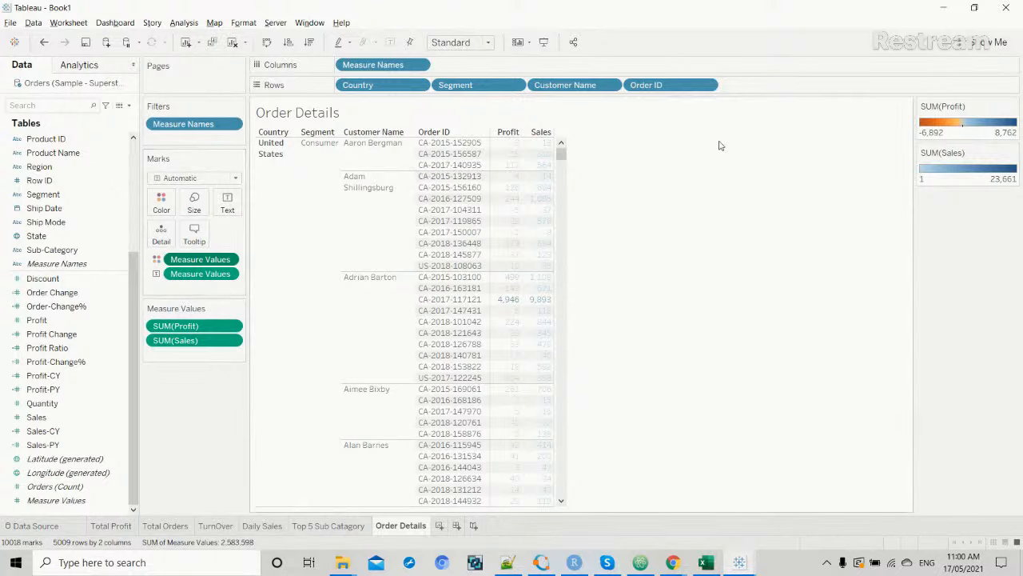
double_click(949, 121)
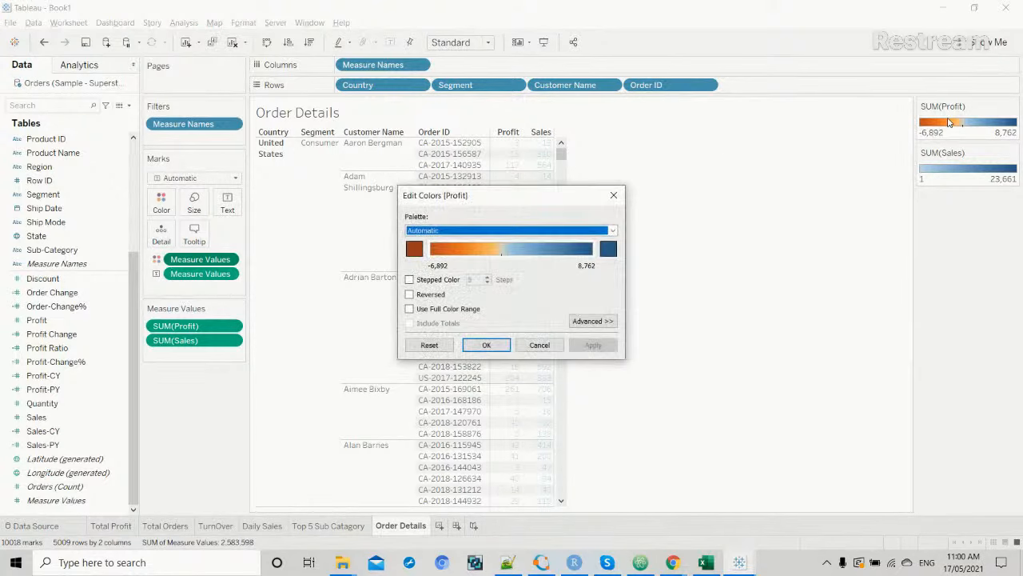
click(612, 230)
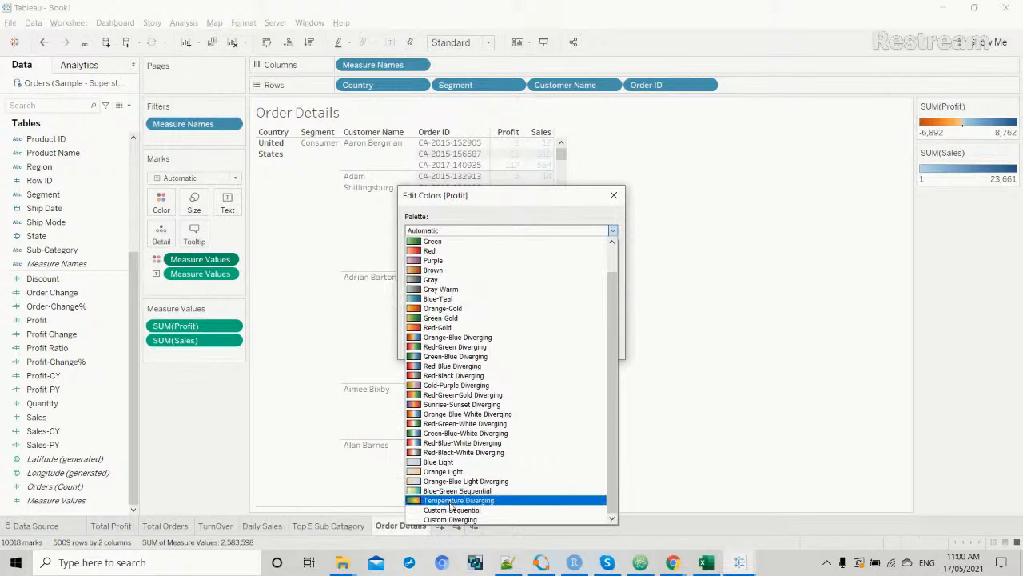
click(452, 519)
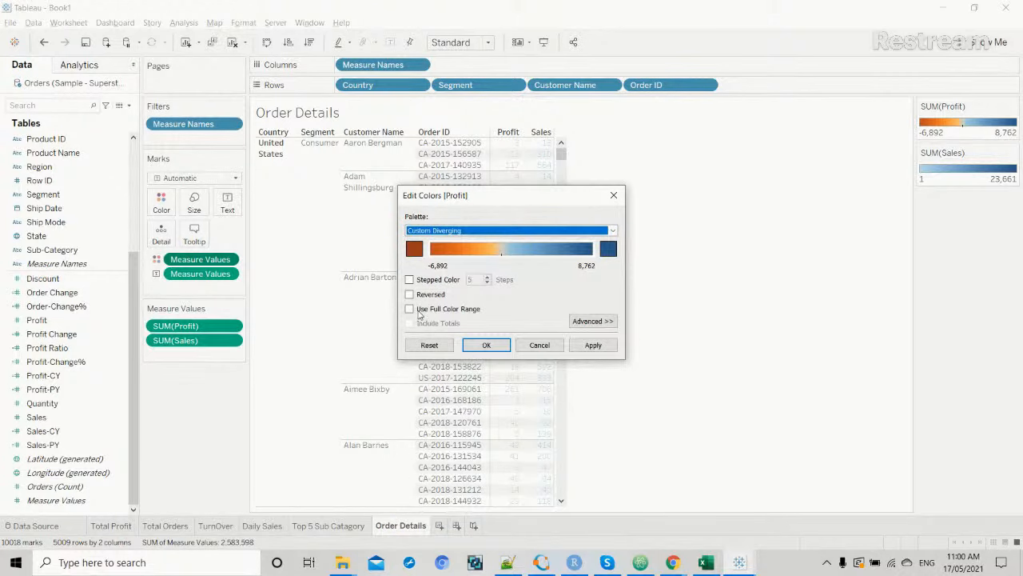
click(410, 280)
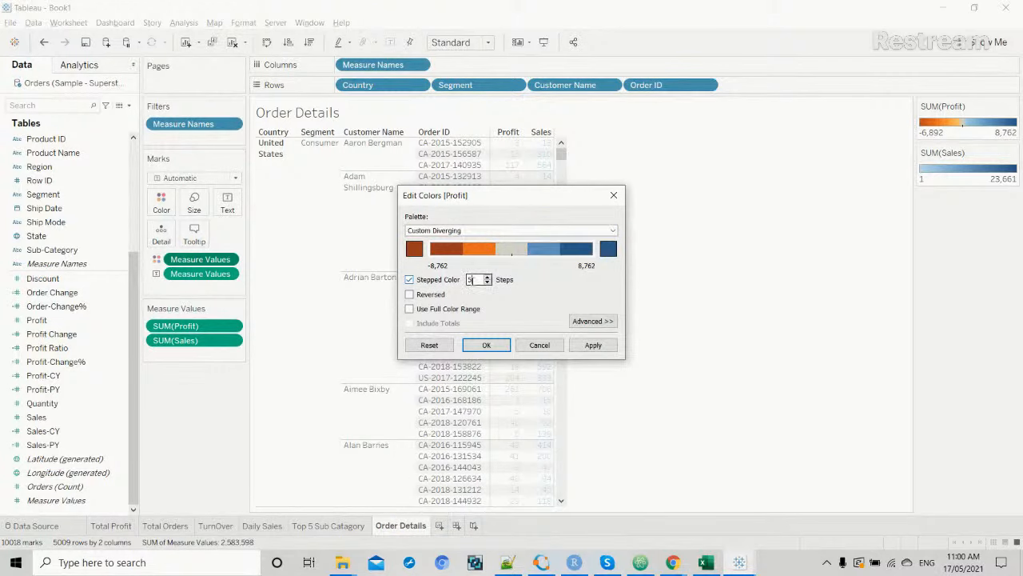
text(2)
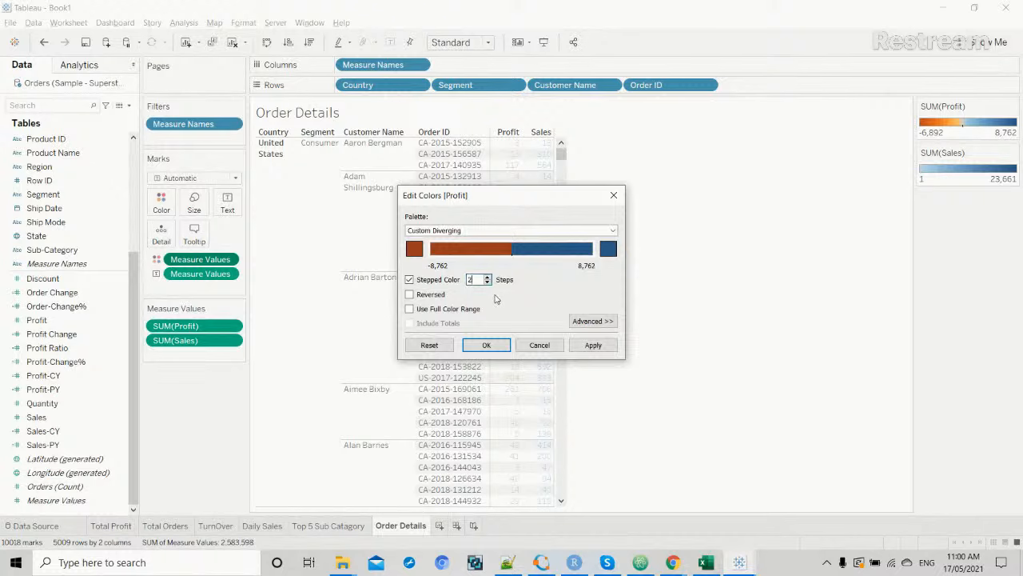
click(590, 321)
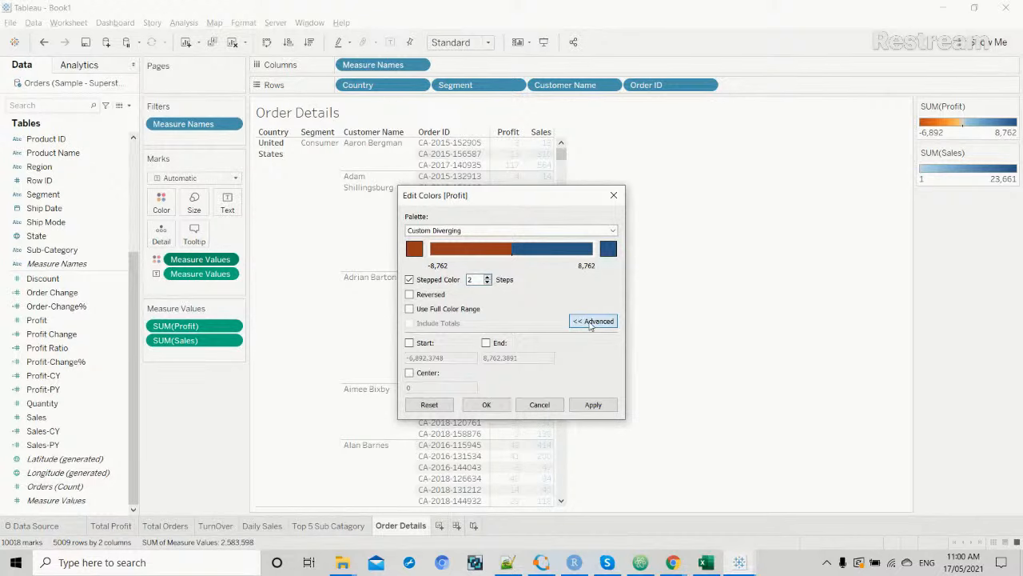
click(409, 373)
click(419, 389)
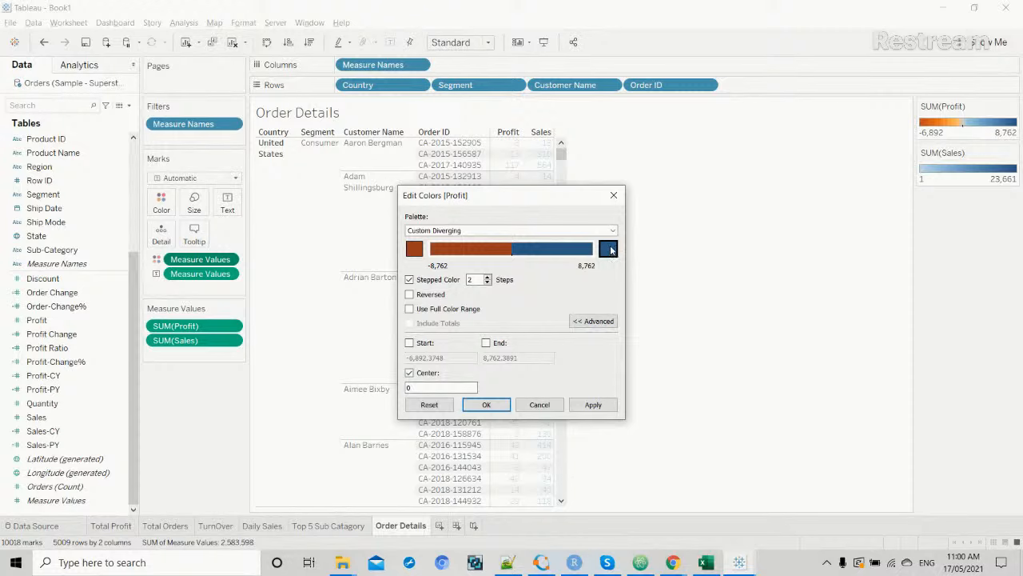
Color the high end of the Profit palette green (#00aa00) and the low end red (#ff0000), and apply it.
click(611, 250)
click(443, 226)
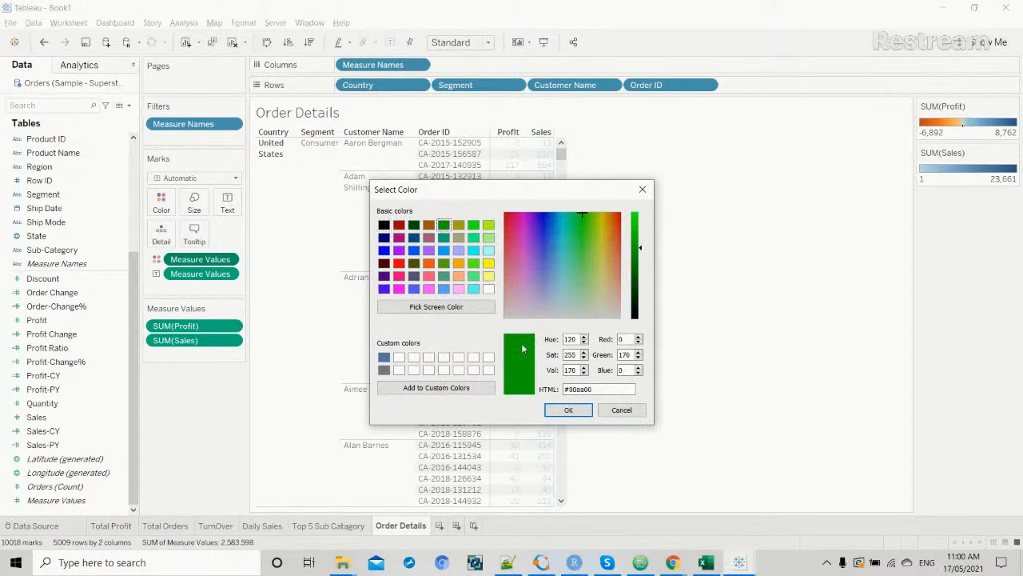
click(568, 410)
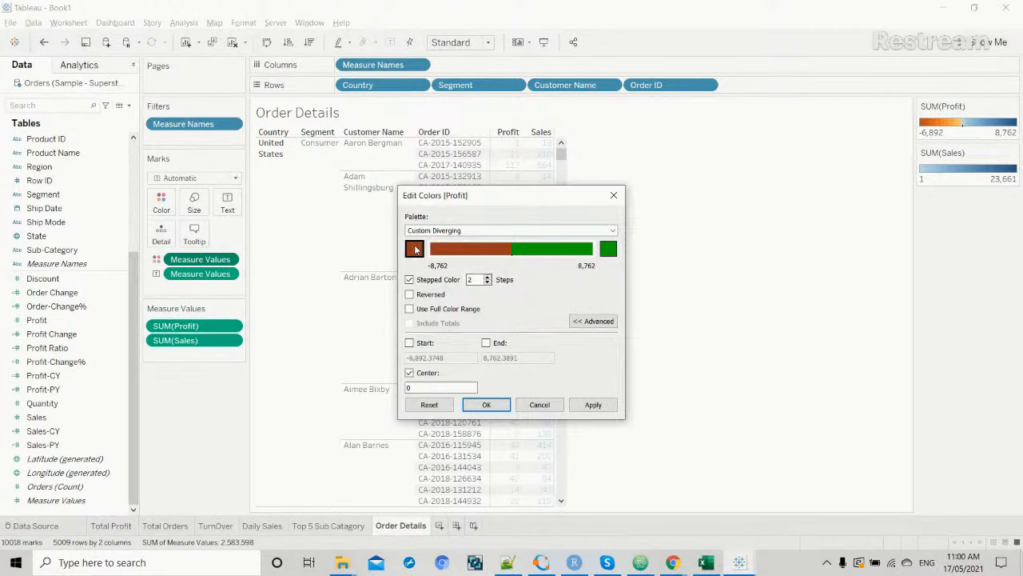
click(415, 249)
click(399, 263)
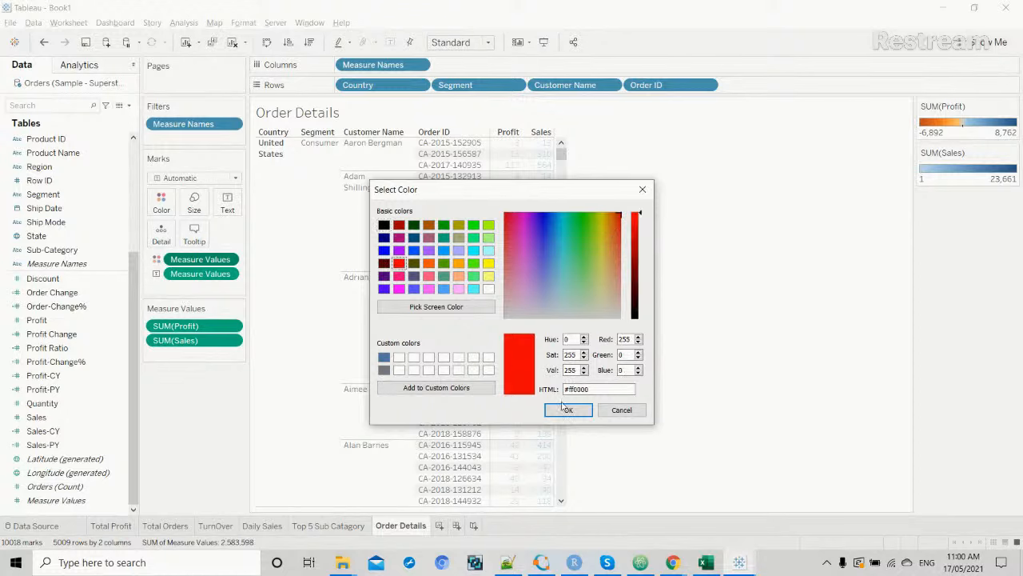
click(568, 410)
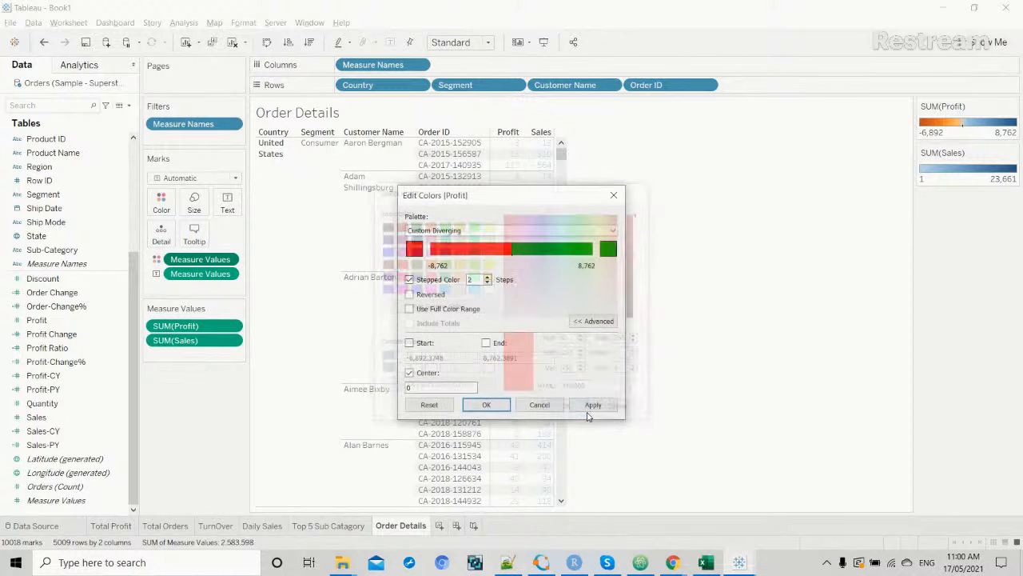
click(485, 405)
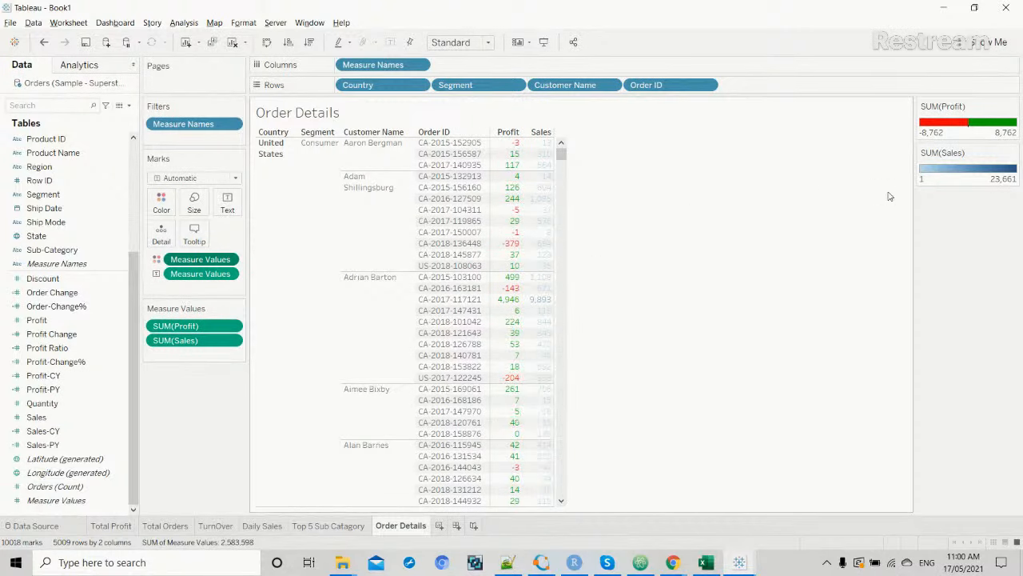
Try the Green palette for the Sales color legend and switch it to Custom Diverging.
double_click(959, 171)
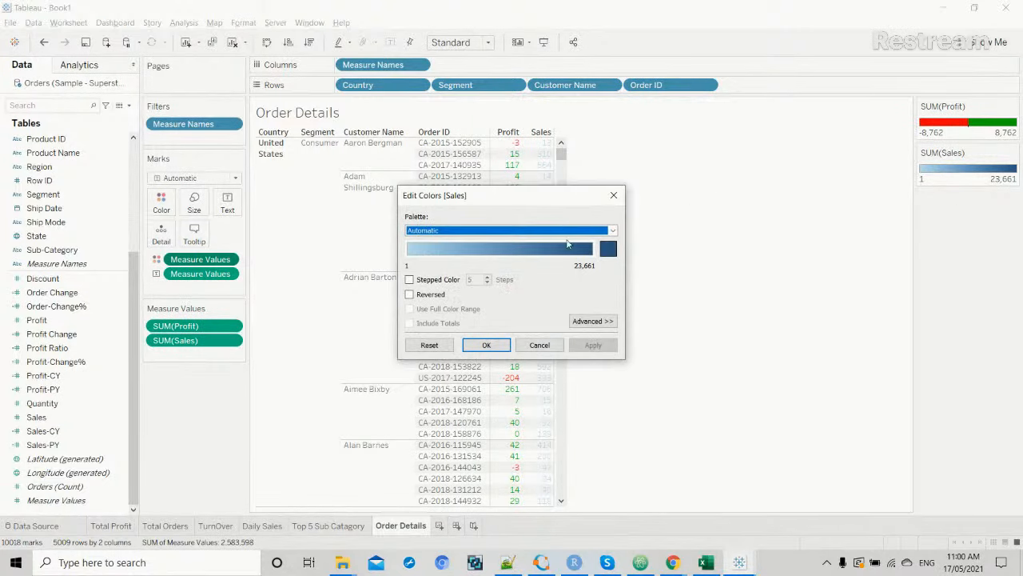
click(613, 231)
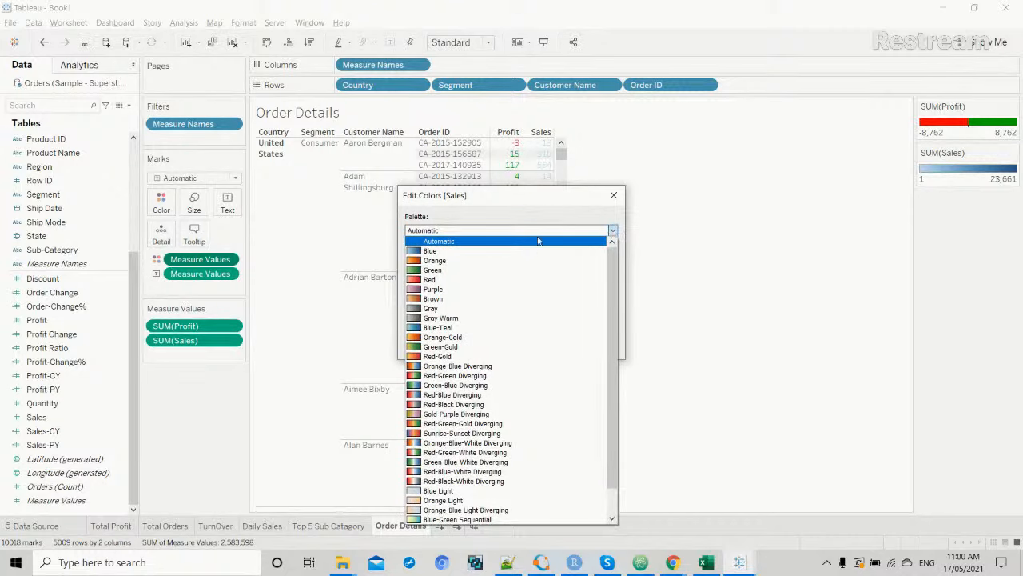
click(517, 270)
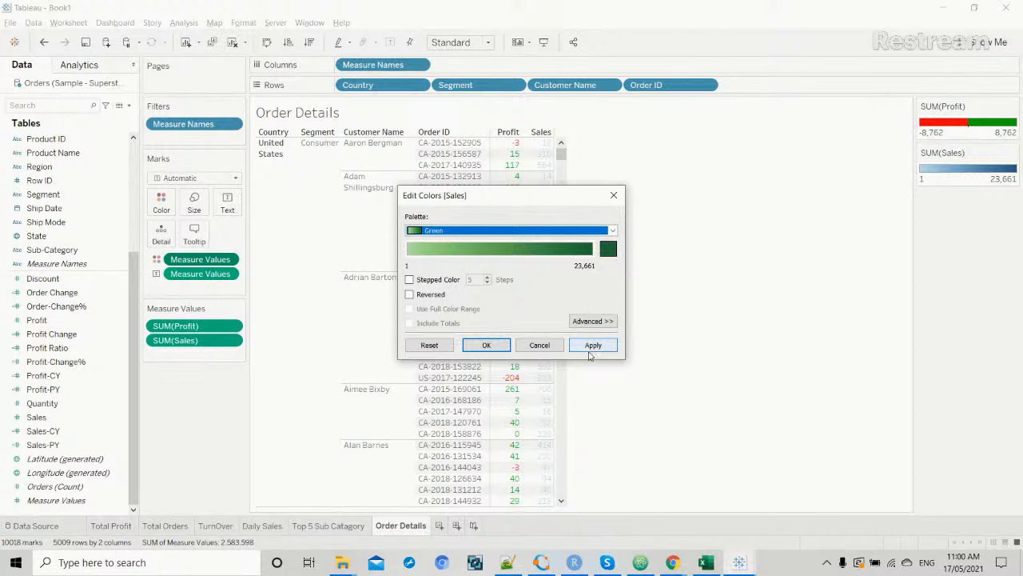
click(552, 230)
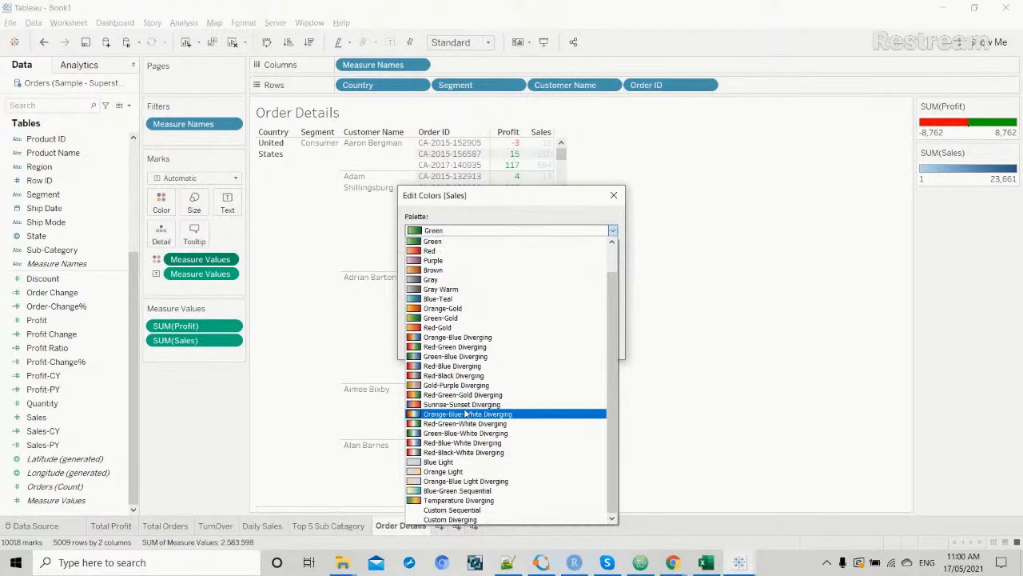
click(450, 519)
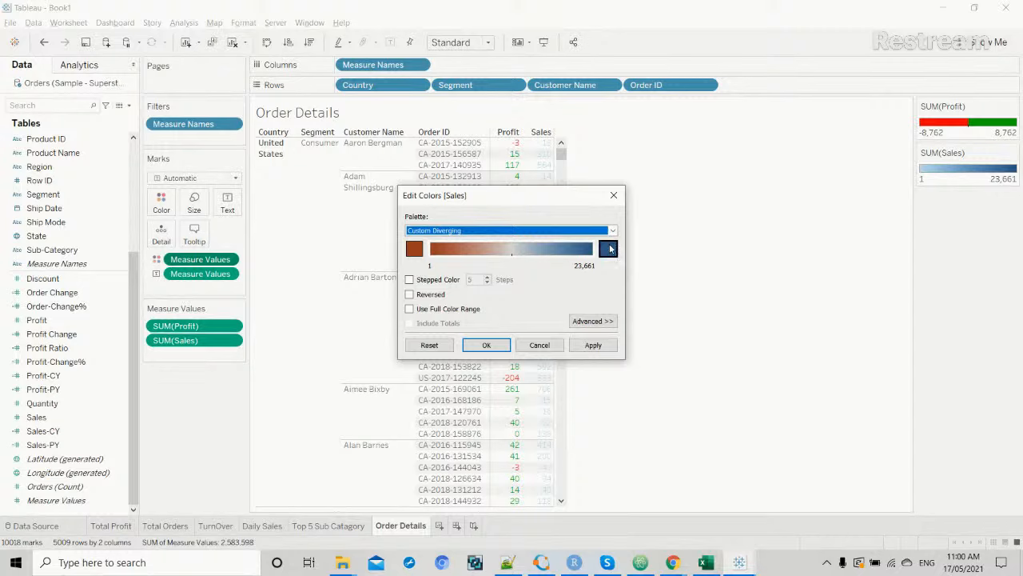
Color the high end of the Sales diverging palette green.
click(608, 249)
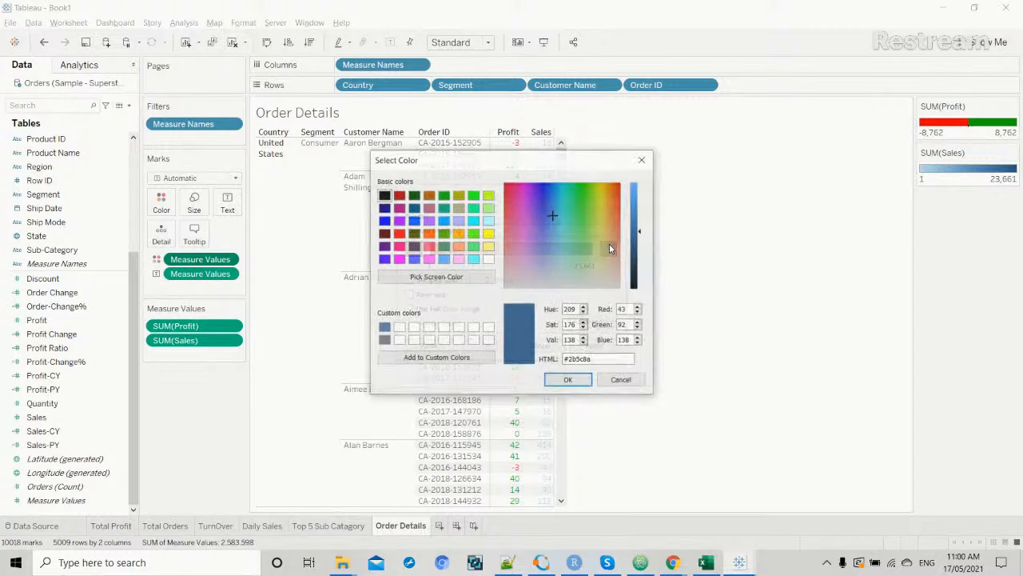
click(443, 196)
click(568, 379)
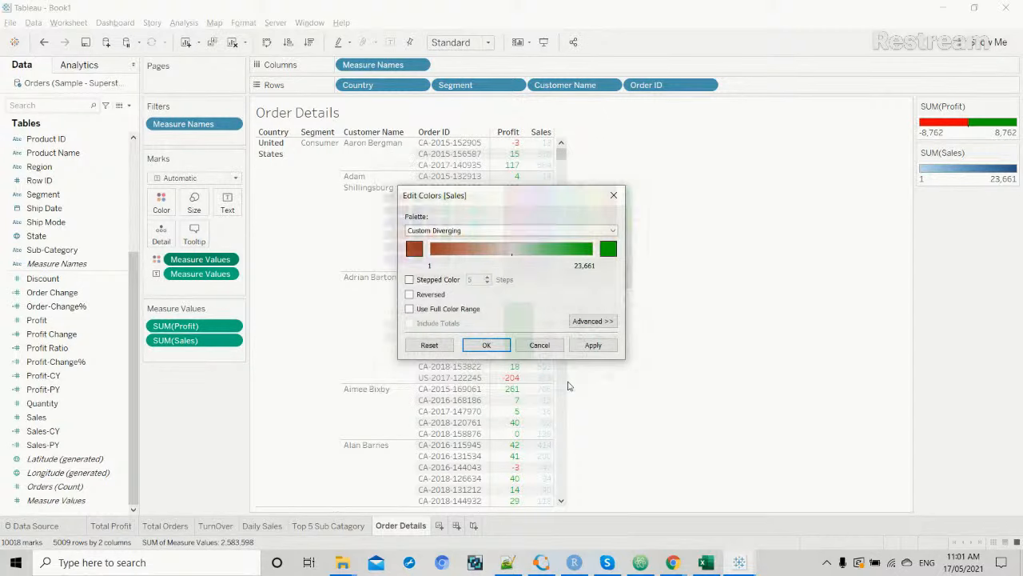
Set the Sales palette to 2 stepped colors with its center at 0.
click(593, 321)
click(410, 279)
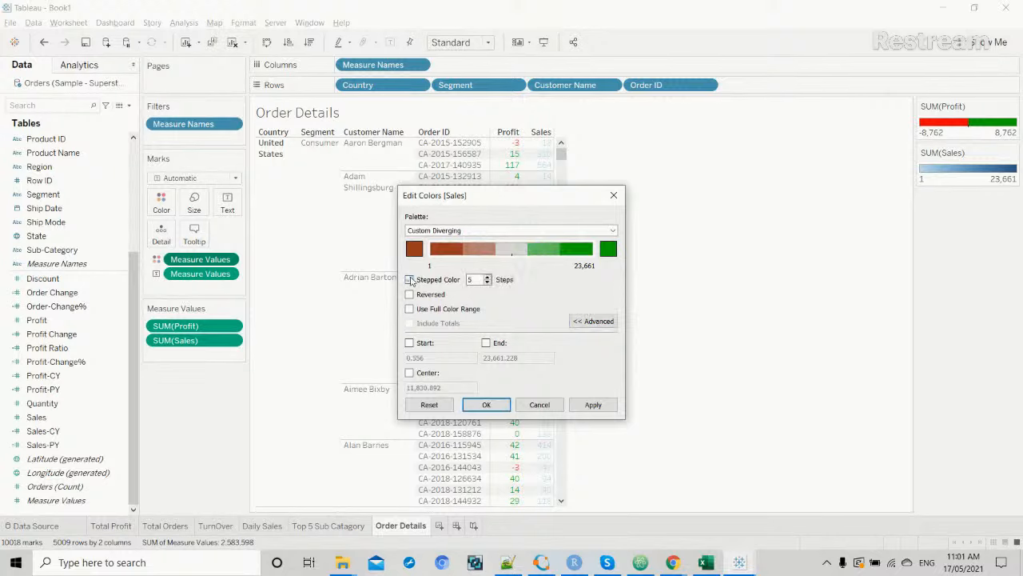
text(2)
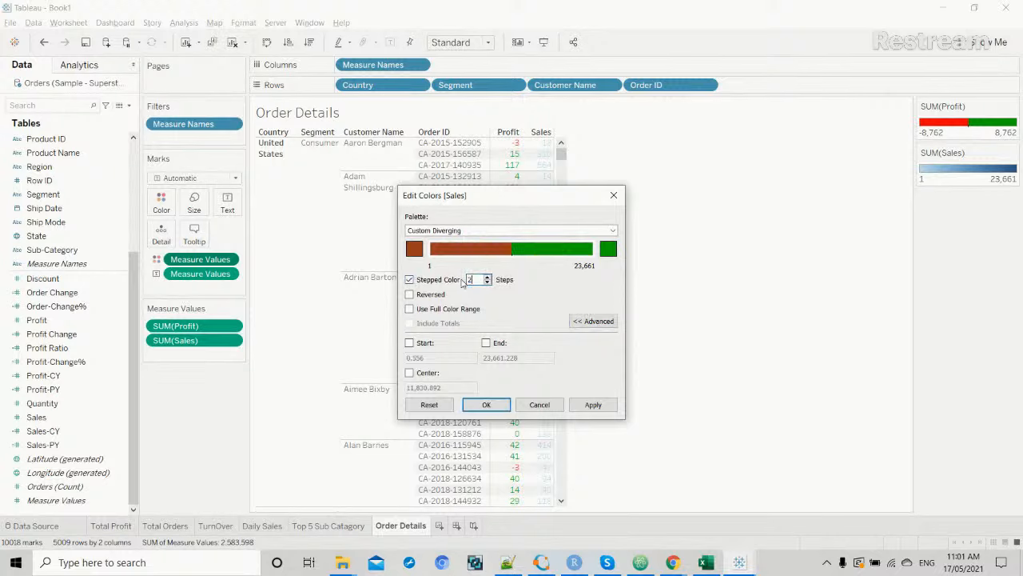
click(409, 373)
drag(448, 388, 398, 390)
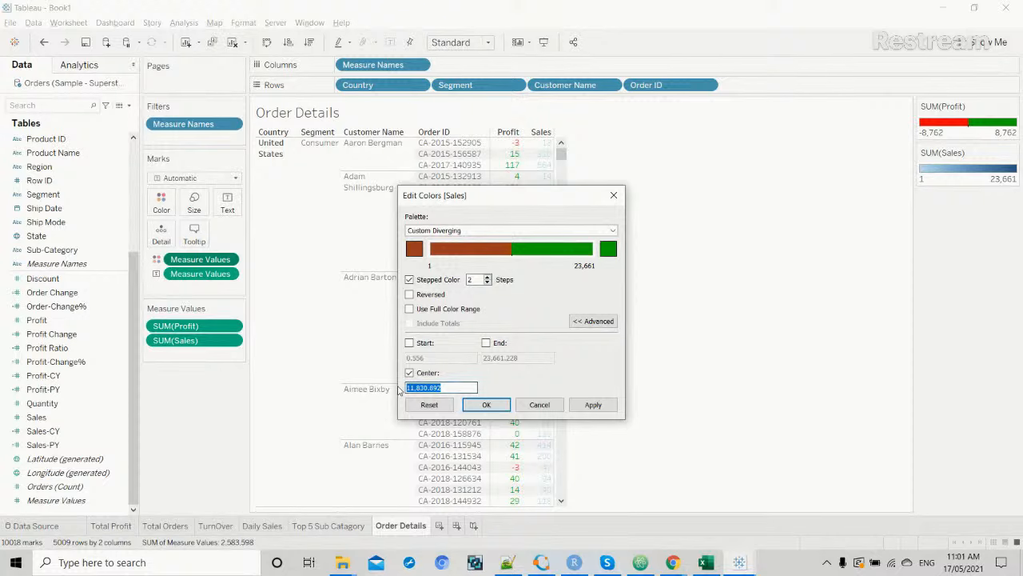
text(0)
Color the low end of the Sales palette red (#ff0000) and apply the palette.
click(414, 248)
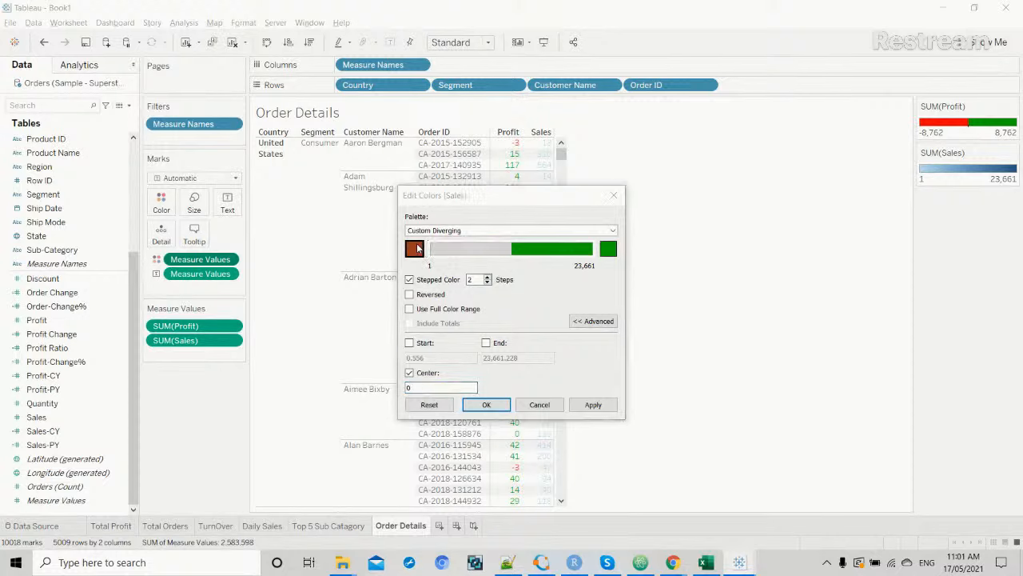
click(398, 263)
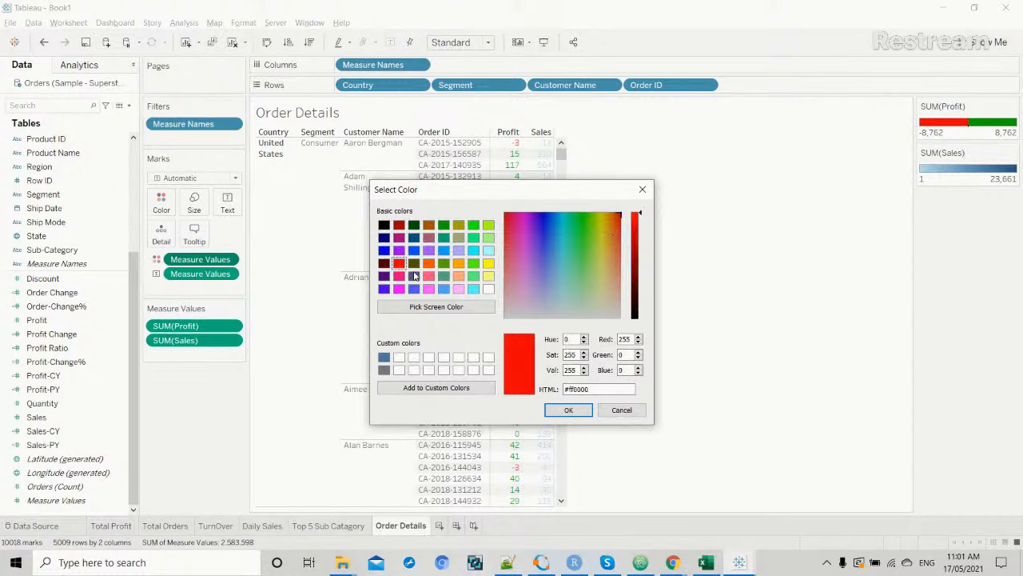
click(568, 410)
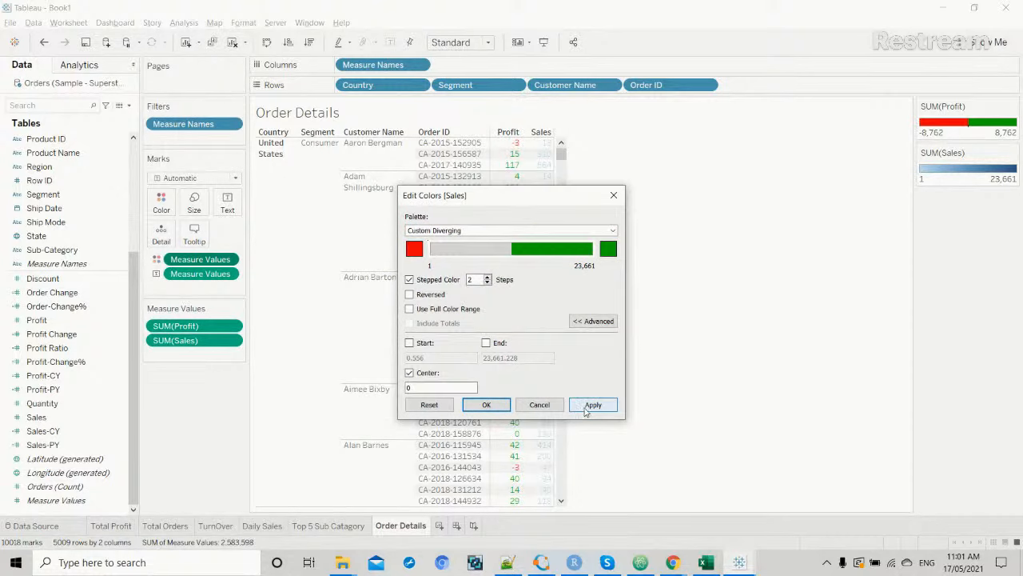
click(587, 405)
click(486, 405)
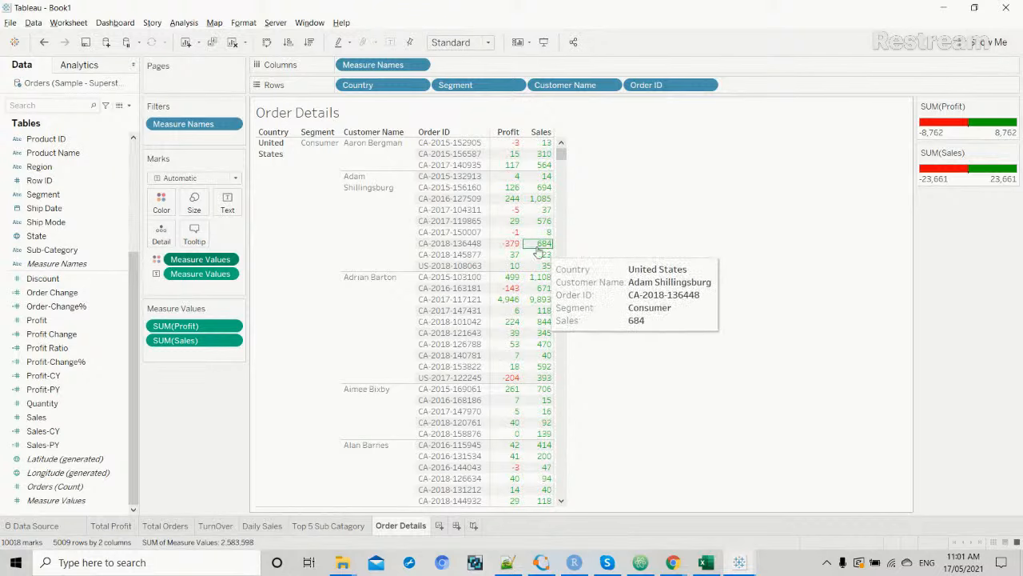
In the Interactive_dashboard_F workbook's Order details sheet, open the number format of SUM(Profit) and copy its custom format code.
mouse_move(546, 233)
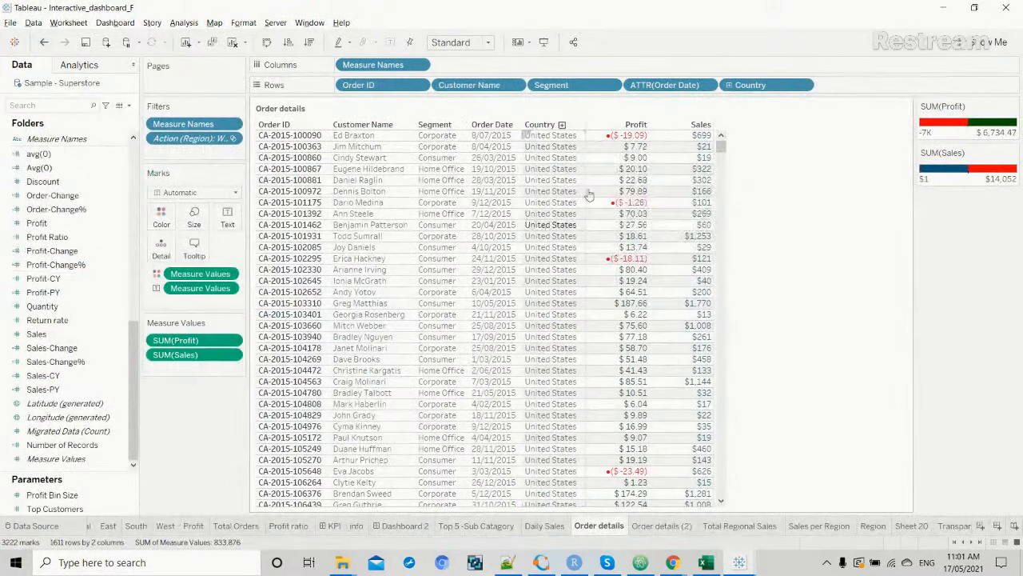
mouse_move(612, 139)
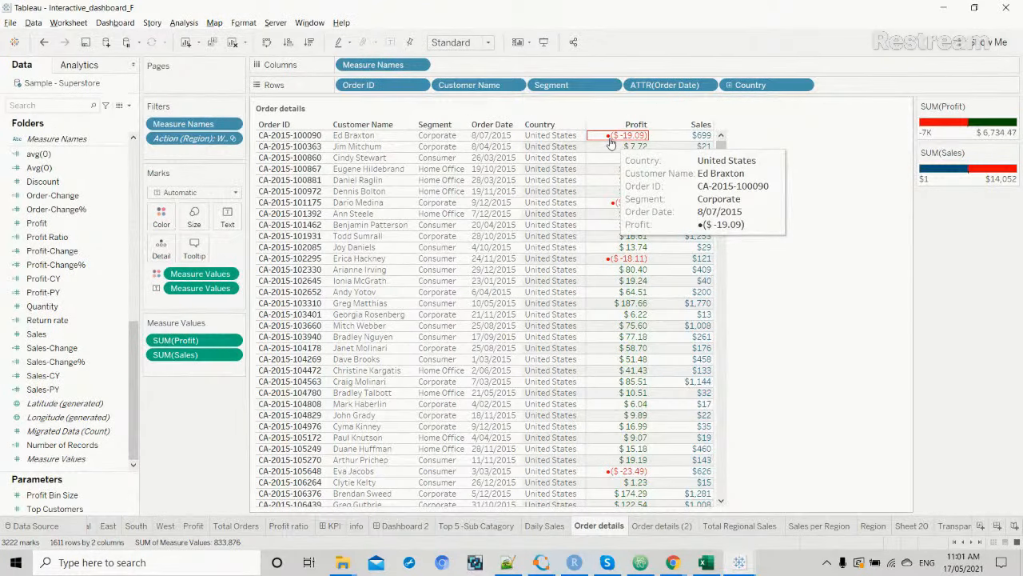
mouse_move(619, 206)
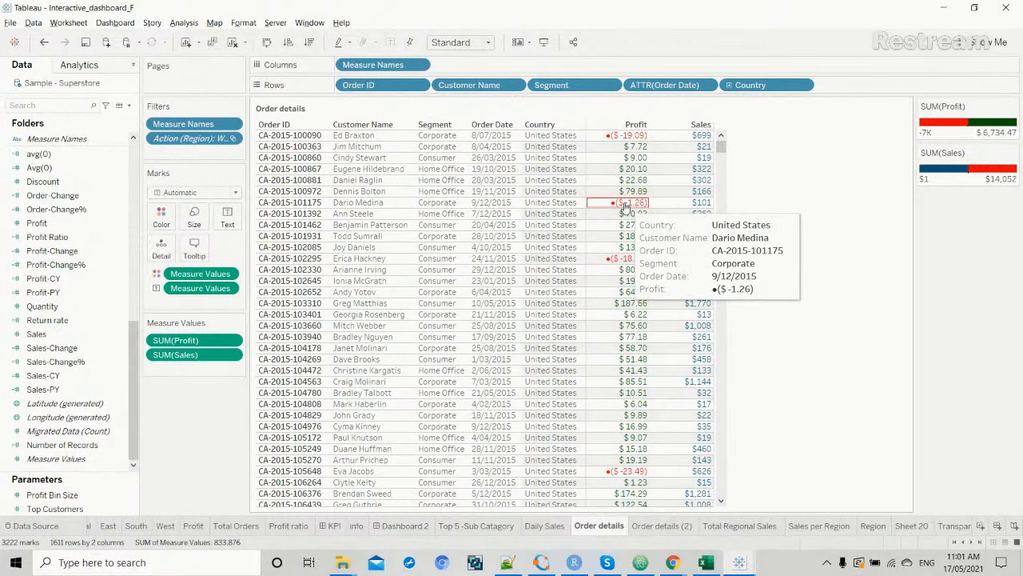
click(233, 340)
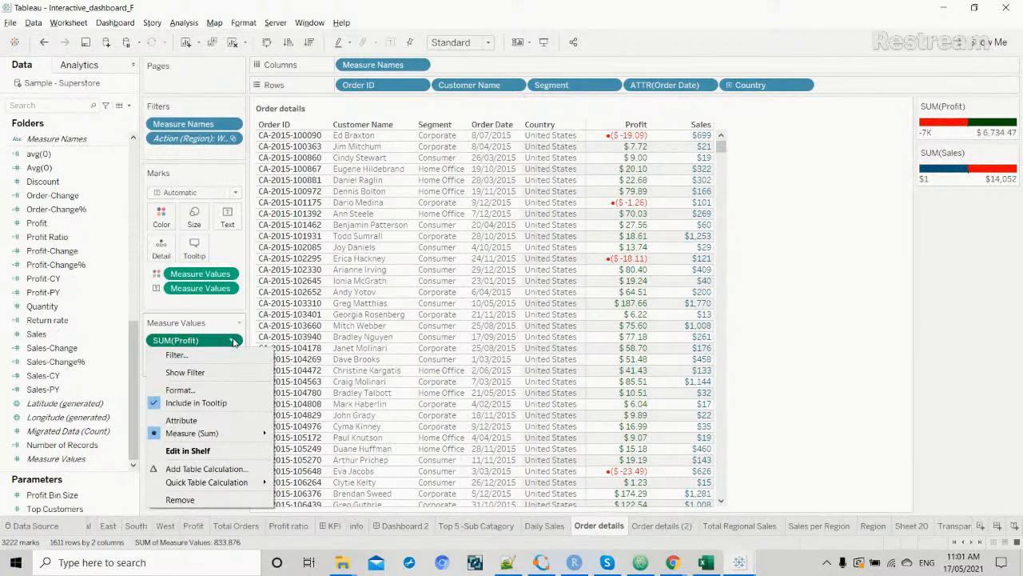
click(215, 394)
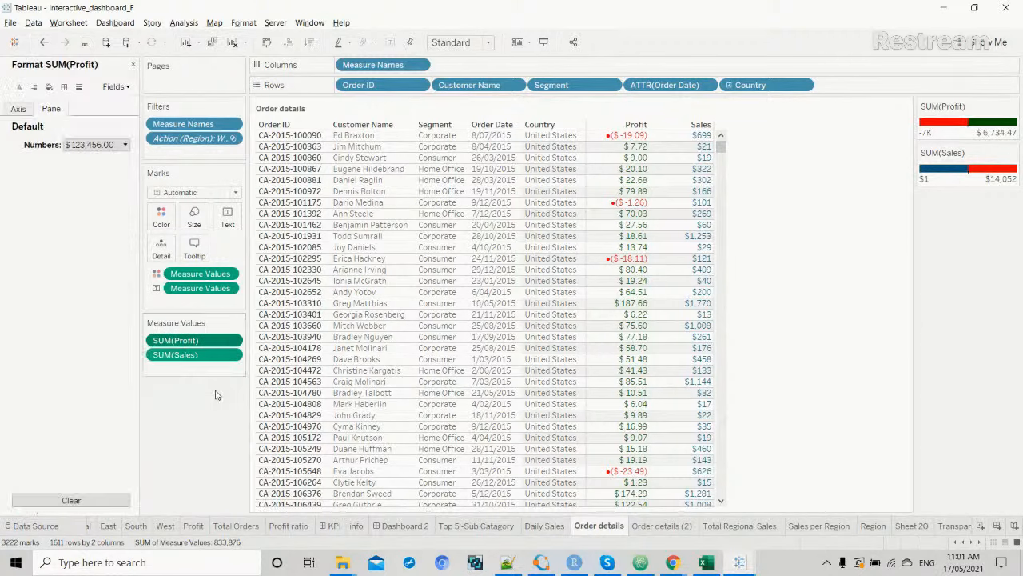
click(124, 145)
click(181, 183)
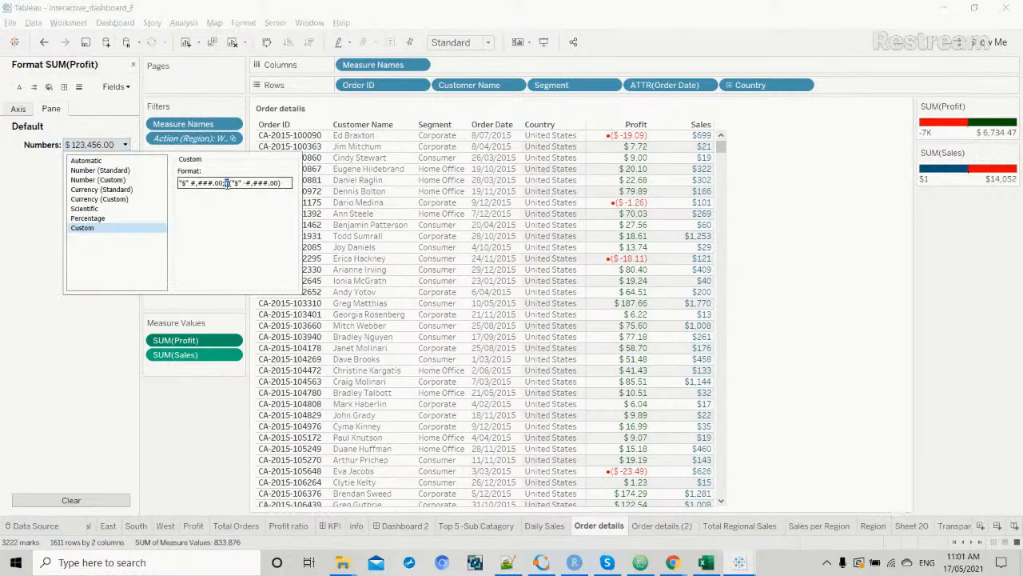
drag(228, 183, 176, 183)
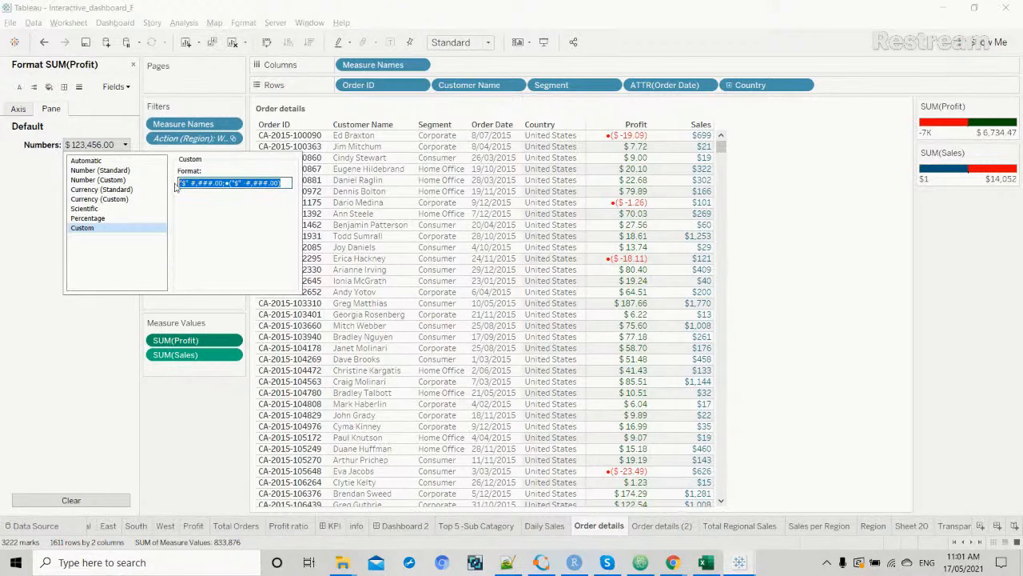
Back in Book1, give SUM(Profit) the custom number format "$" #,###.00;●("$" -#,###.00).
key(alt+Tab)
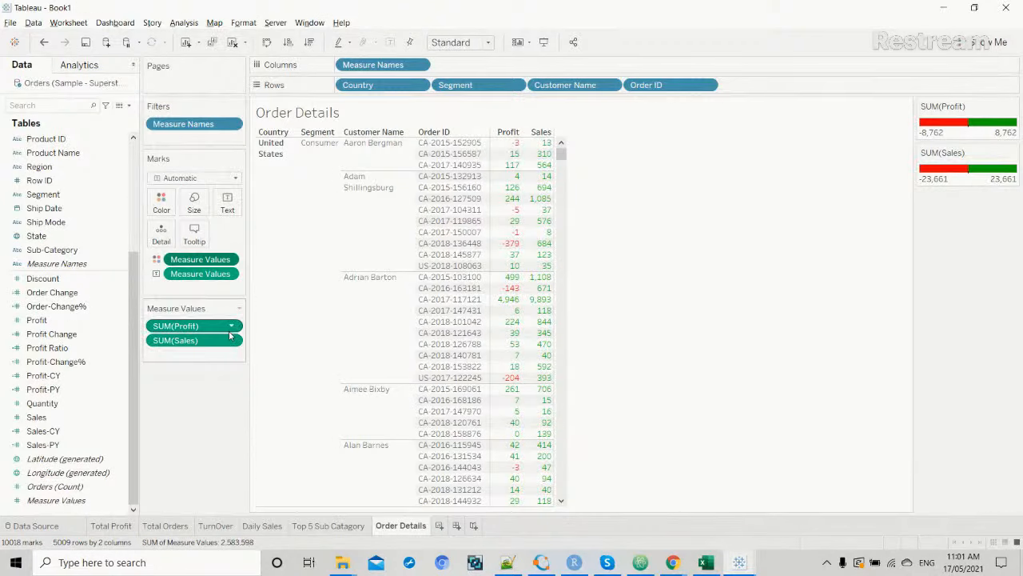
click(231, 326)
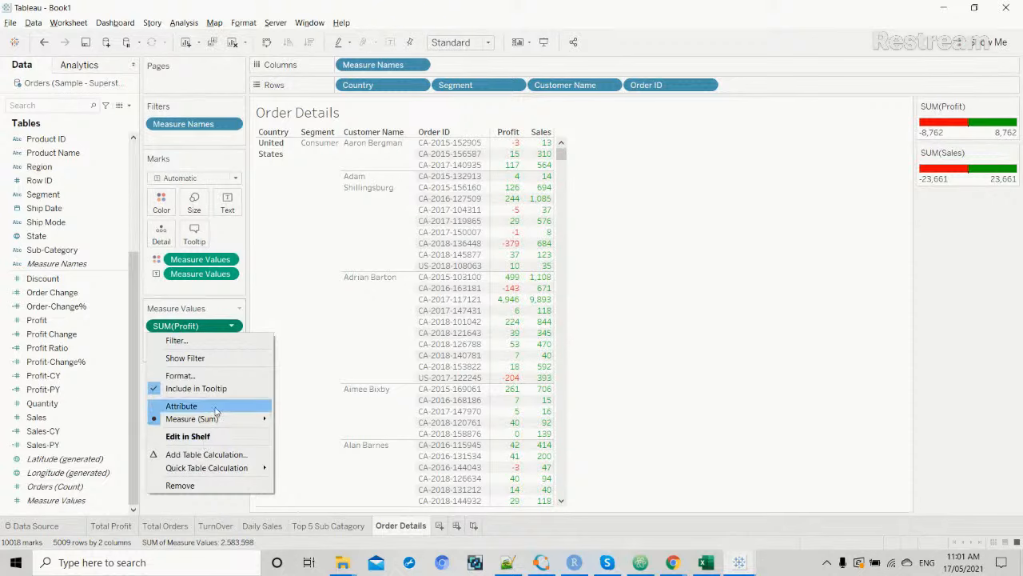
click(181, 375)
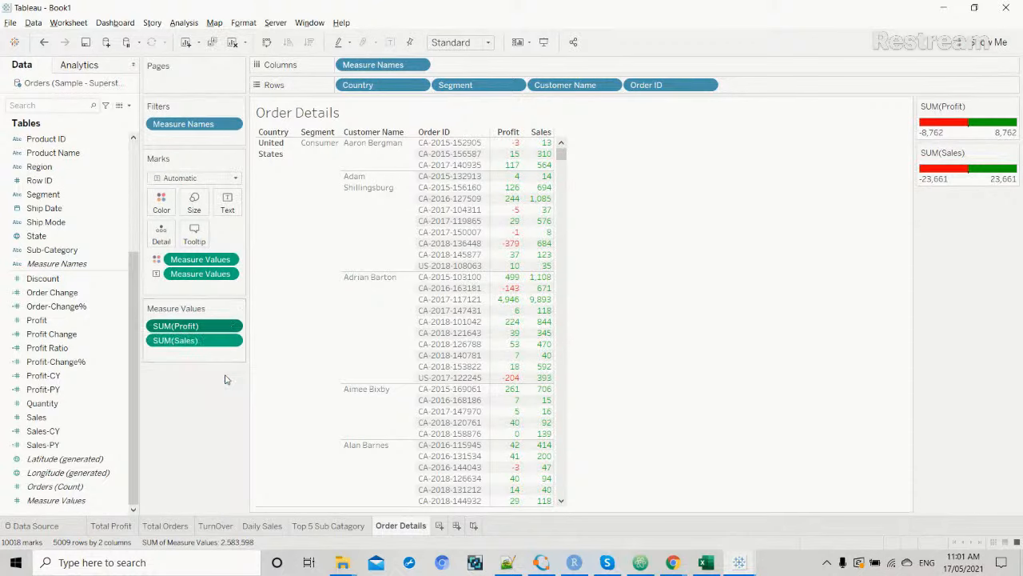
click(122, 143)
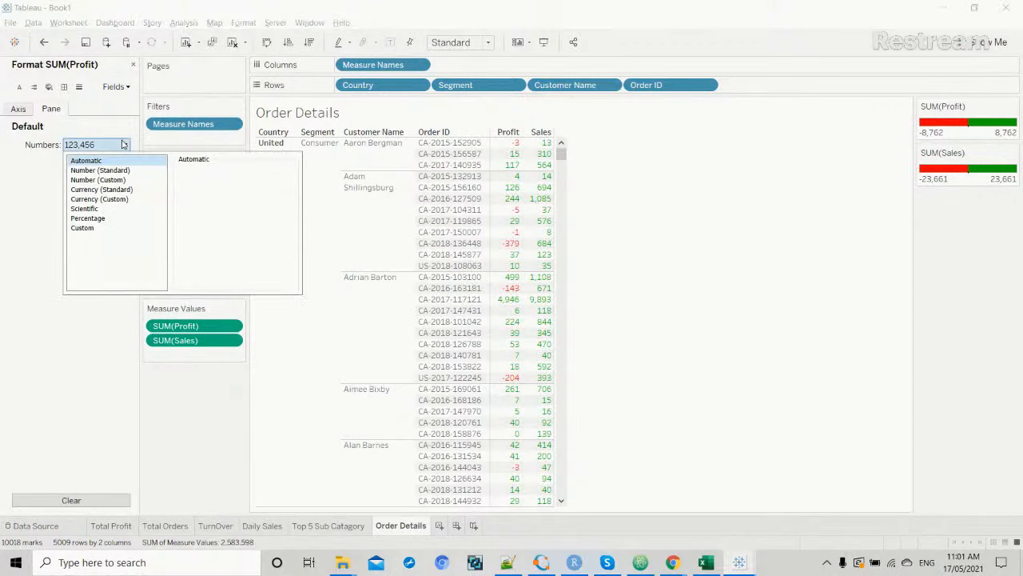
click(98, 228)
click(213, 183)
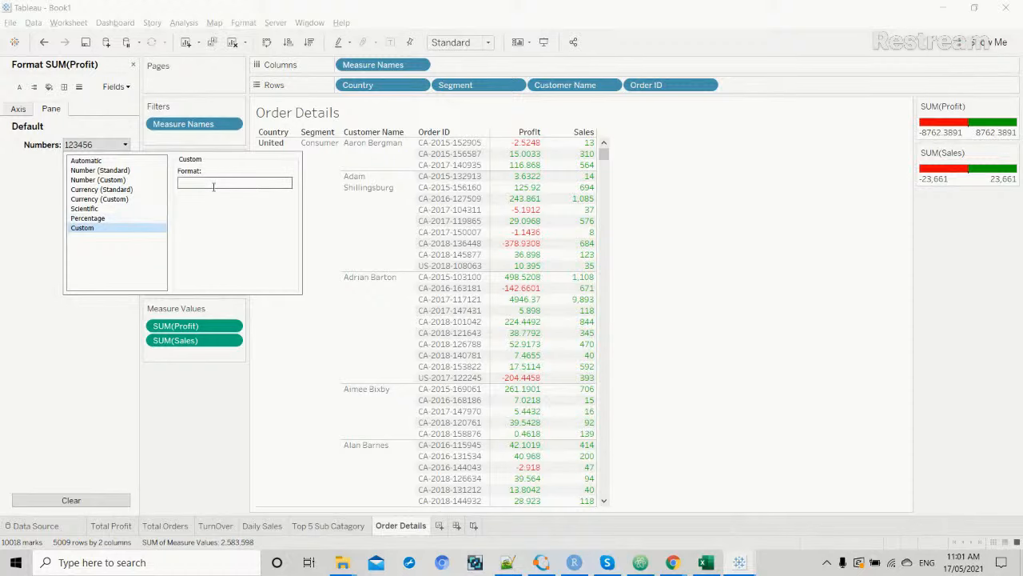
text("$" #,###.00;●("$" -#,###.00))
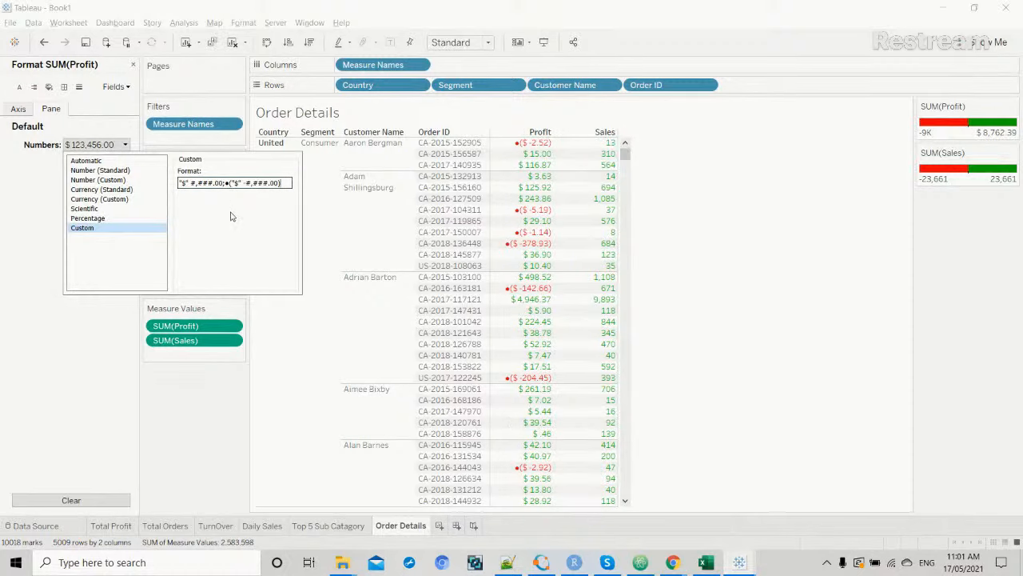
click(227, 183)
click(230, 391)
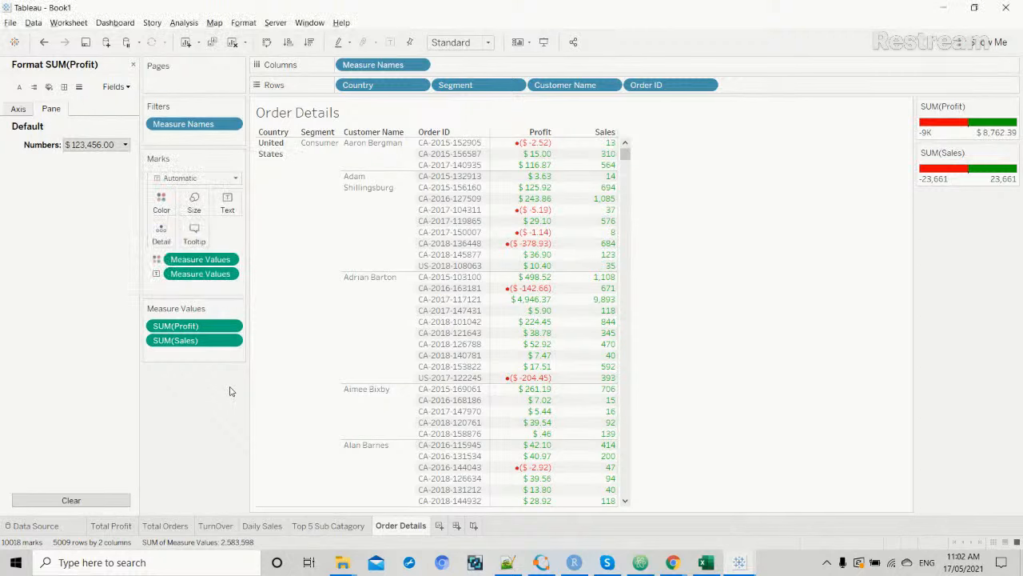
Switch to the Restream Live Studio in Chrome and post "Thank you" in the stream chat.
mouse_move(670, 564)
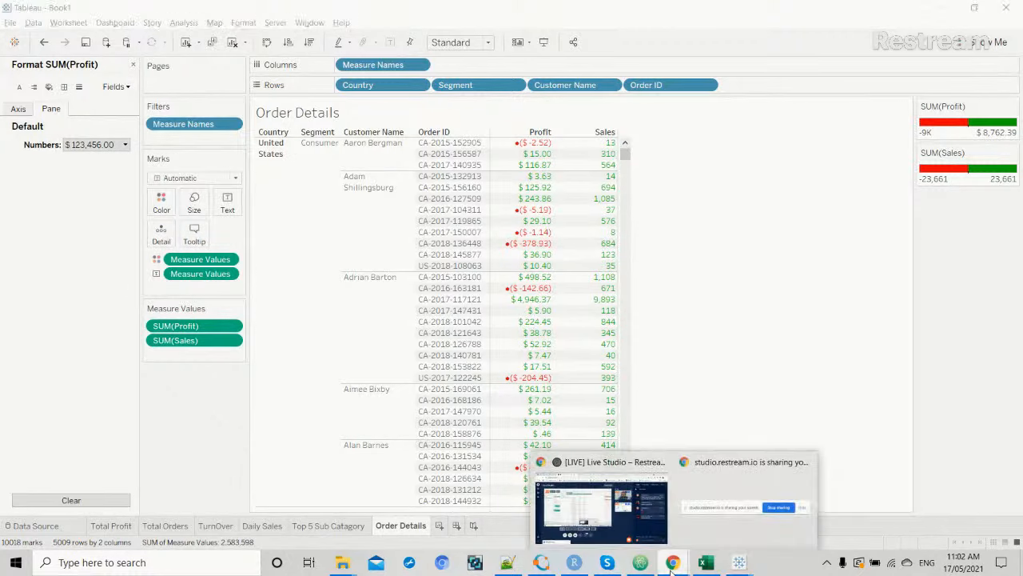
click(644, 529)
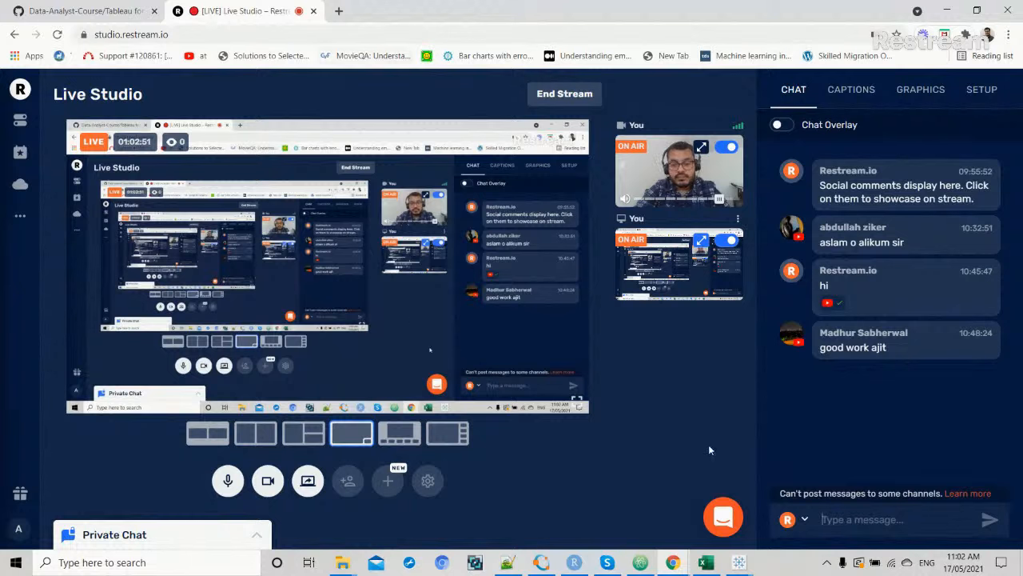
click(846, 528)
text(THan)
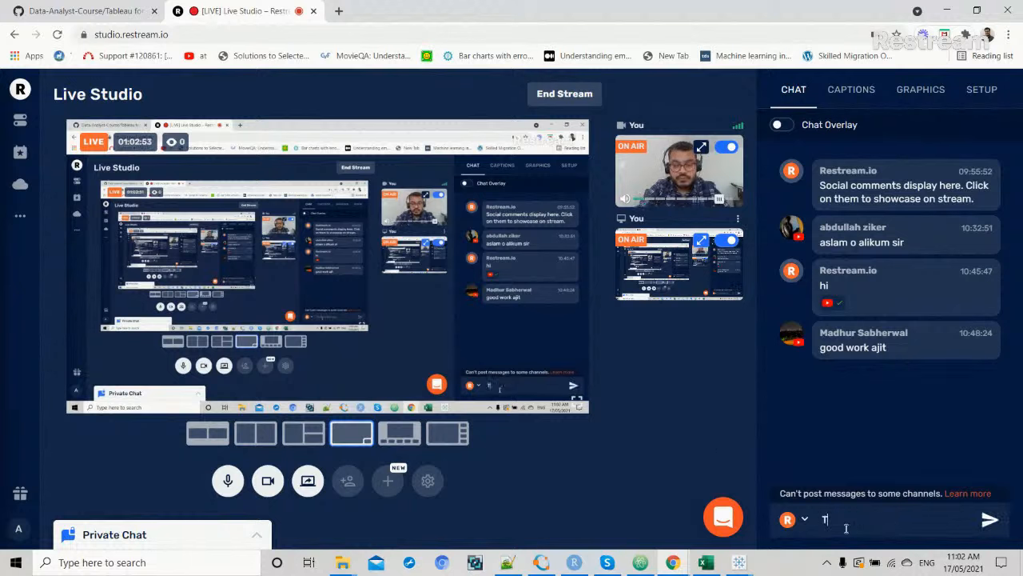
key(BackSpace)
key(BackSpace)
key(BackSpace)
text(ha)
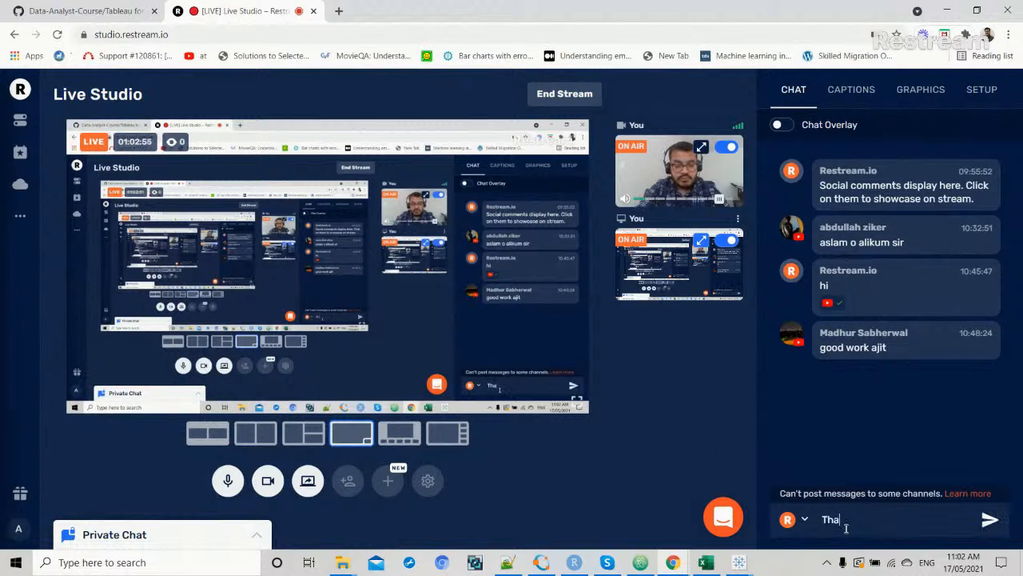
text(nk you)
key(Return)
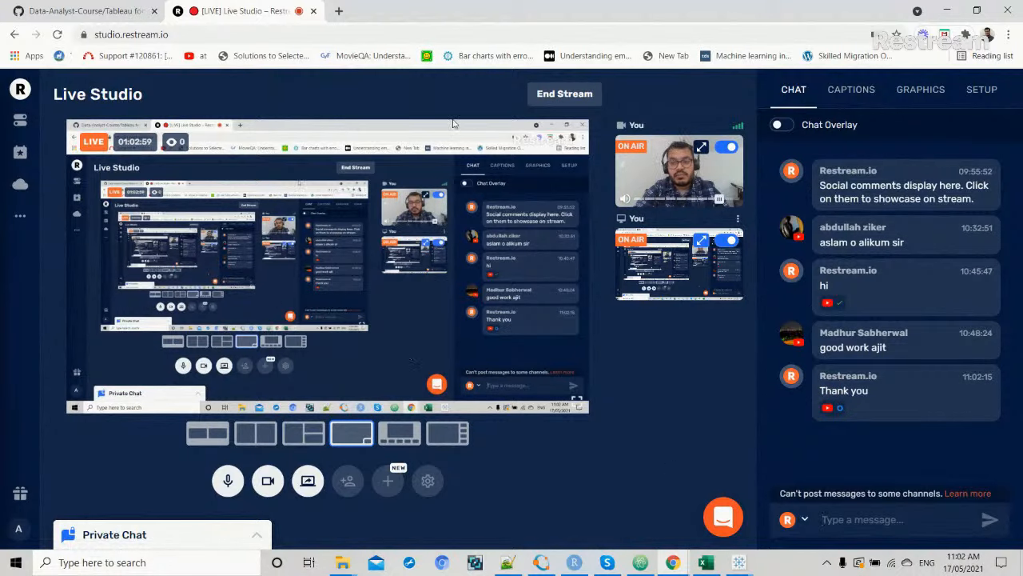
Search the web for "circle alt code" and look through the symbols on the Windows and Mac ALT Codes cheat sheet.
click(340, 9)
text(c)
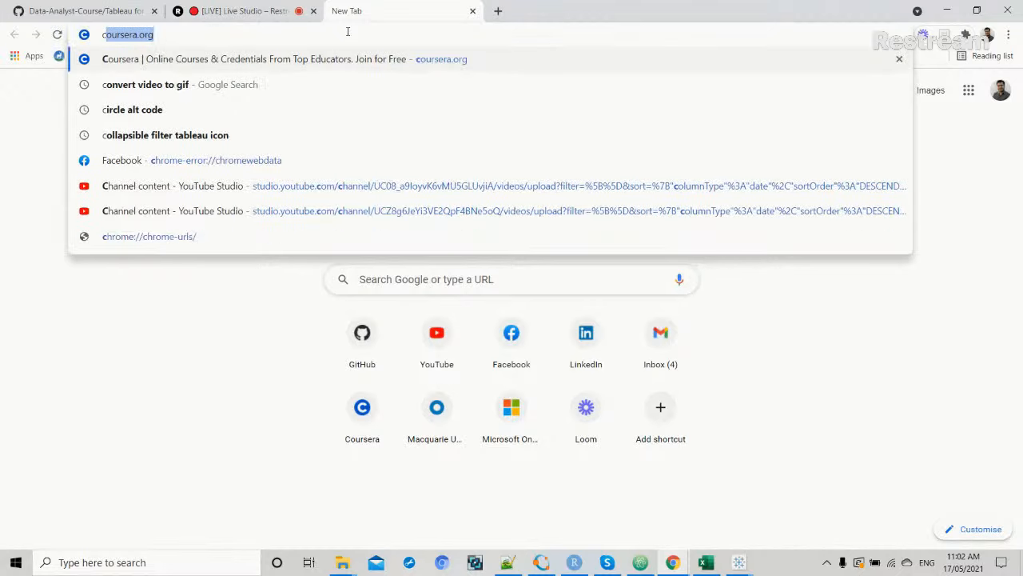
text(ircle alt code)
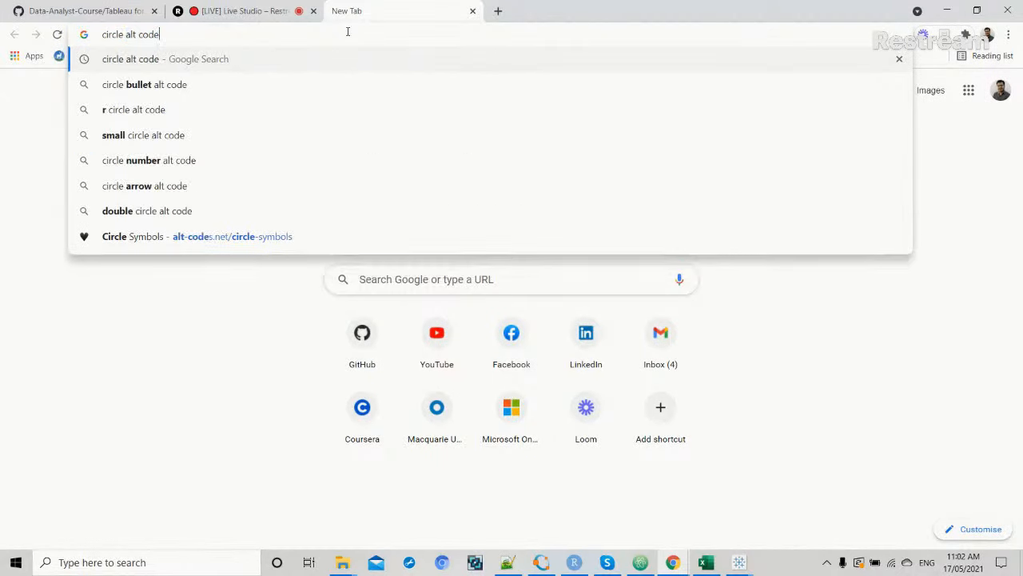
key(Return)
scroll(141, 307, down, 1)
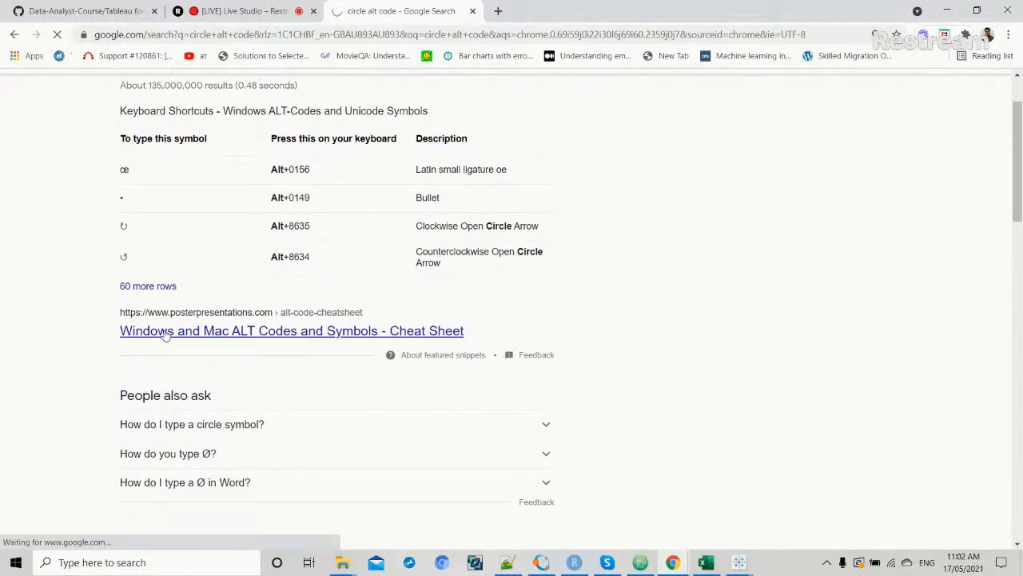
click(166, 335)
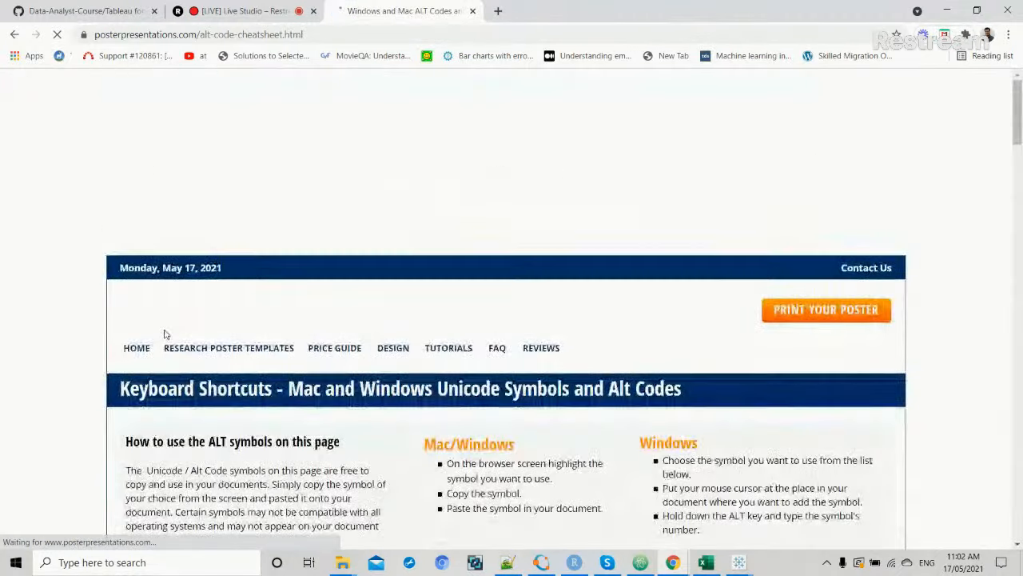
scroll(166, 332, down, 5)
scroll(165, 331, down, 5)
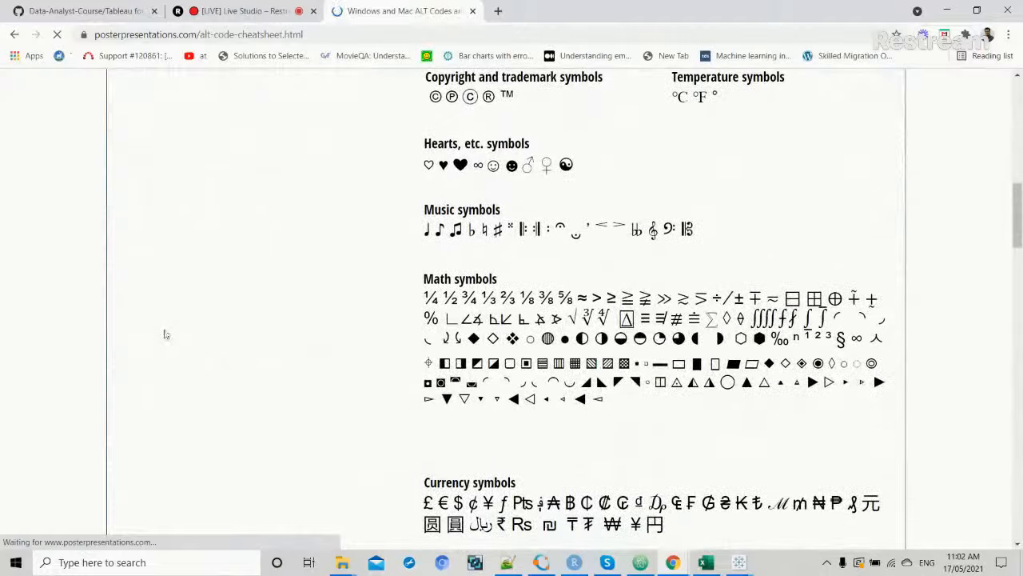
scroll(165, 334, down, 1)
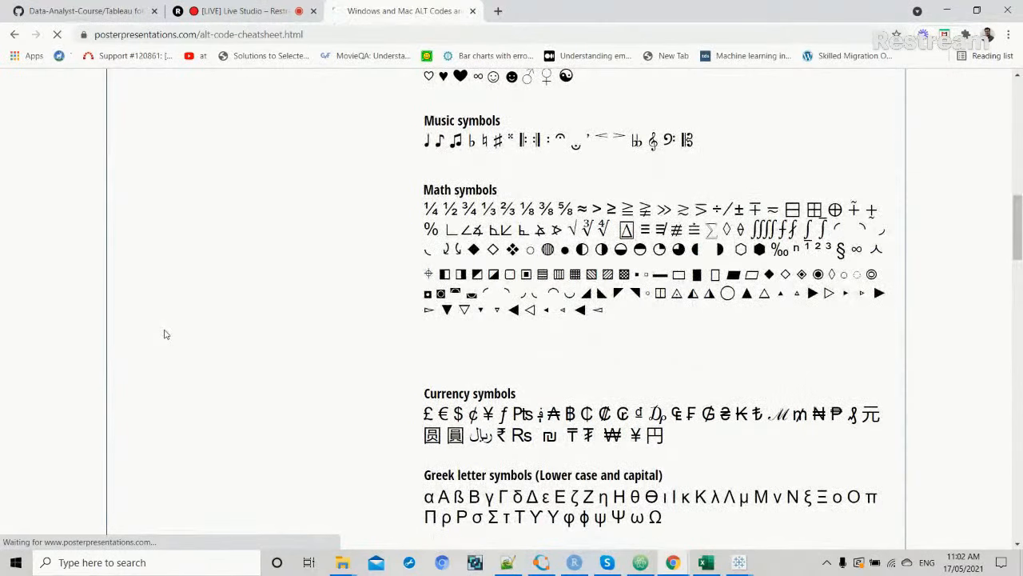
scroll(164, 334, down, 5)
scroll(165, 334, up, 4)
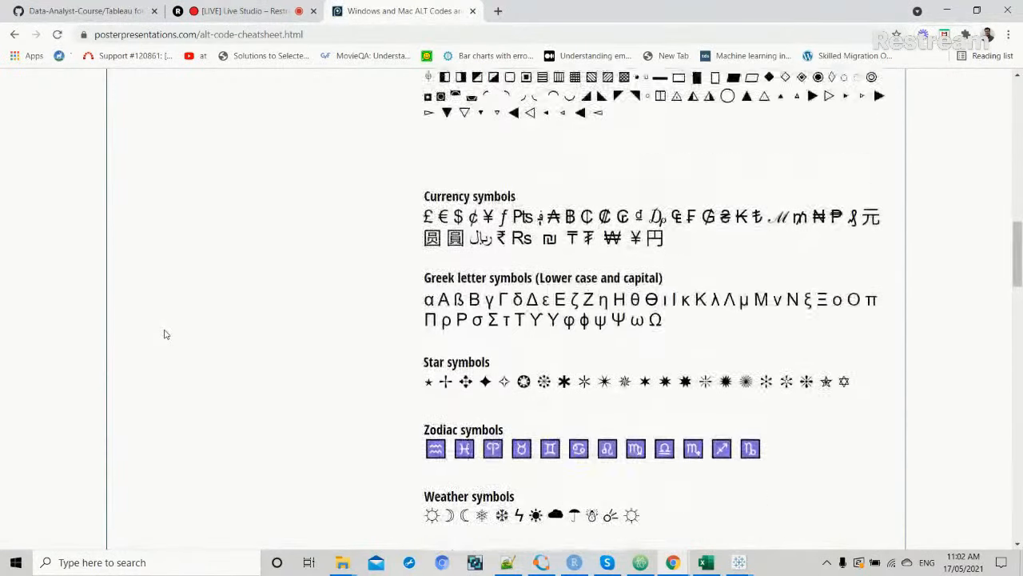
Find the small solid round bullet among the cheat sheet's bullet symbols and select it.
scroll(164, 335, up, 2)
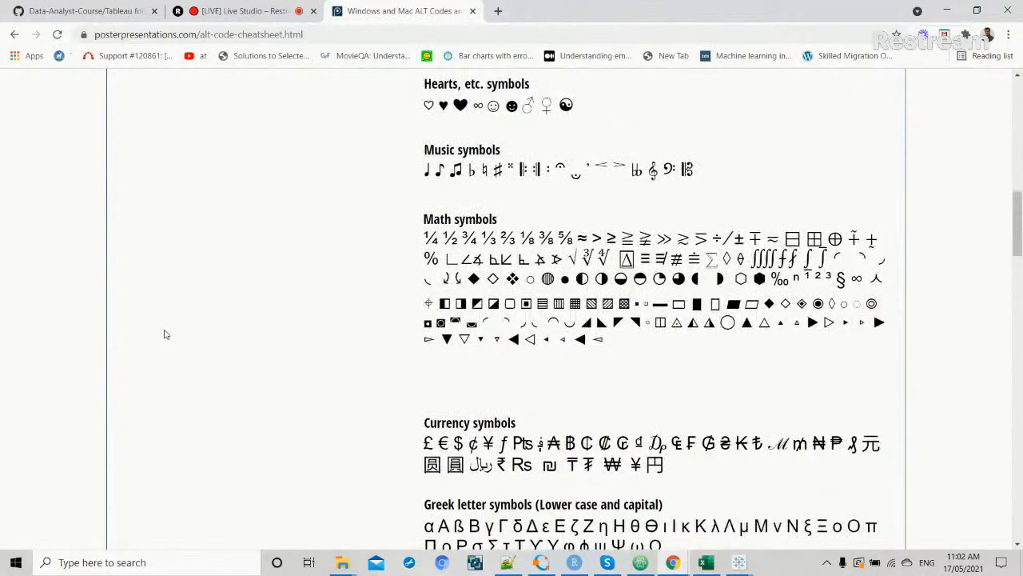
scroll(165, 334, up, 2)
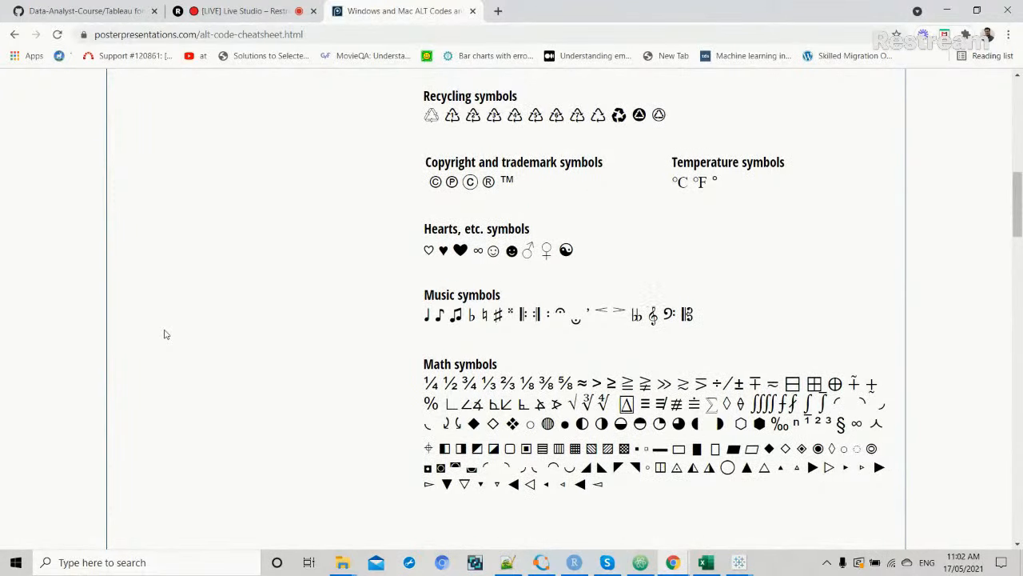
scroll(165, 334, up, 5)
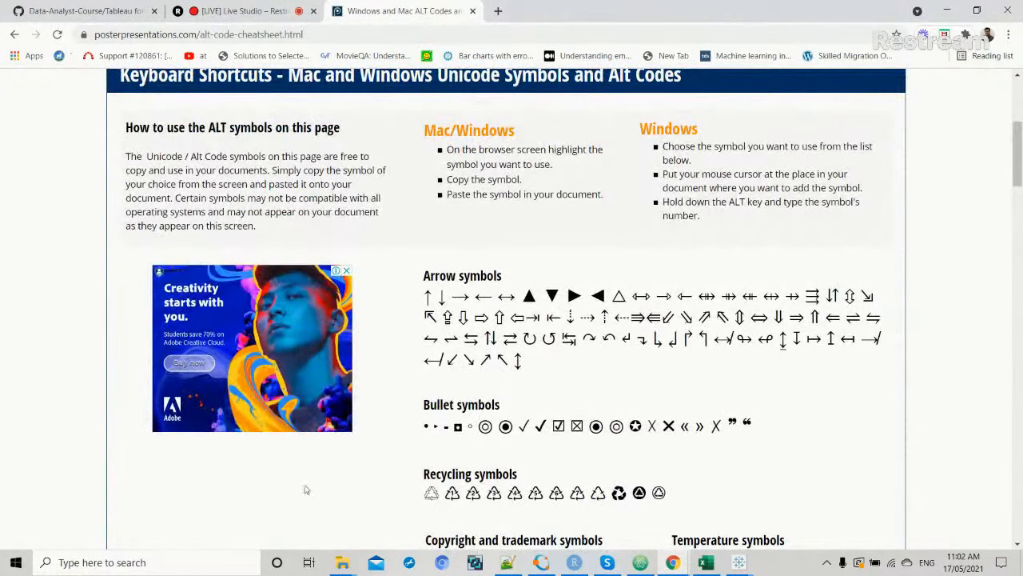
drag(423, 426, 432, 427)
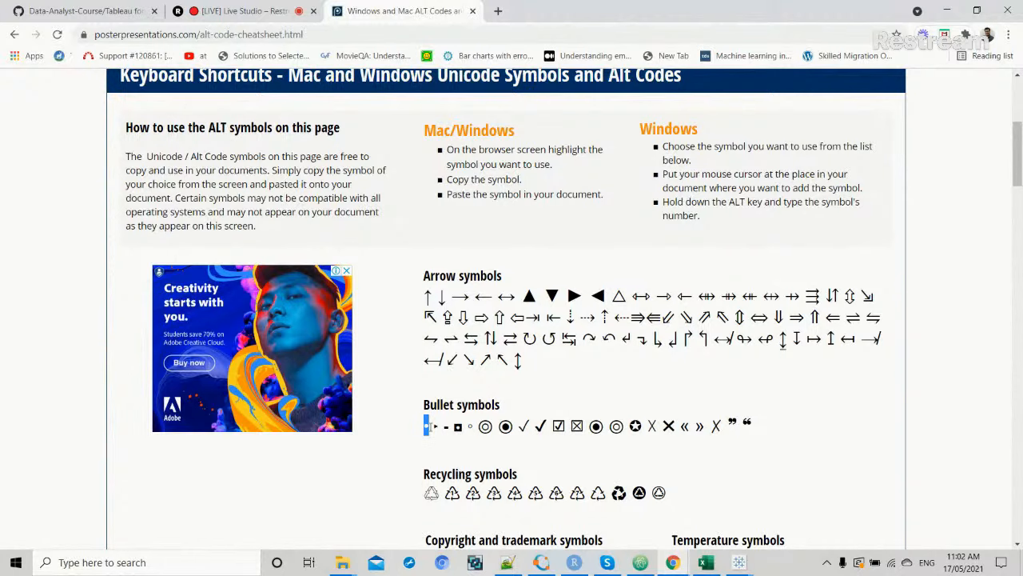
In Book1, try the text table chart type on Order Details and undo it along with the Profit number format.
key(alt+Tab)
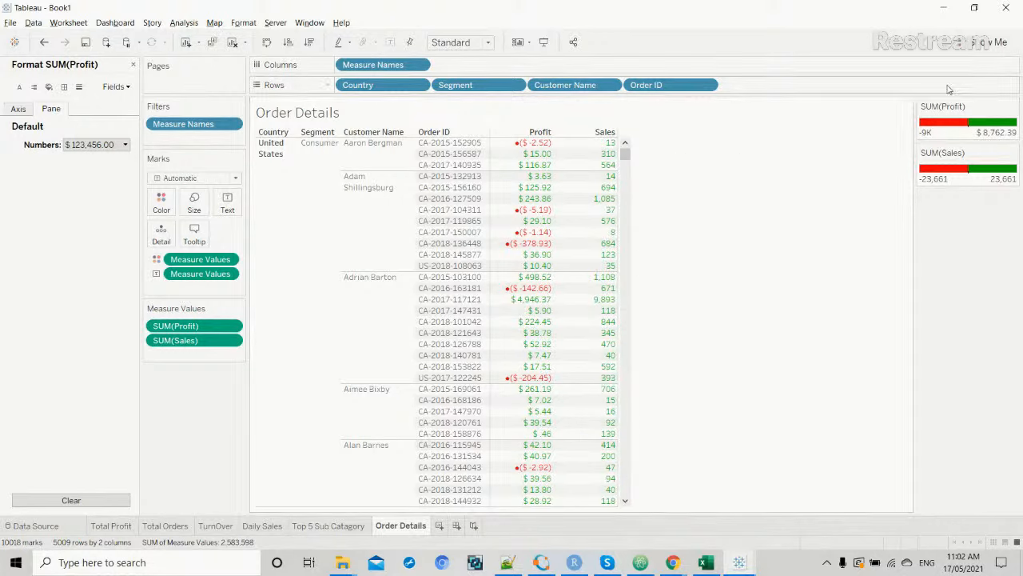
click(984, 46)
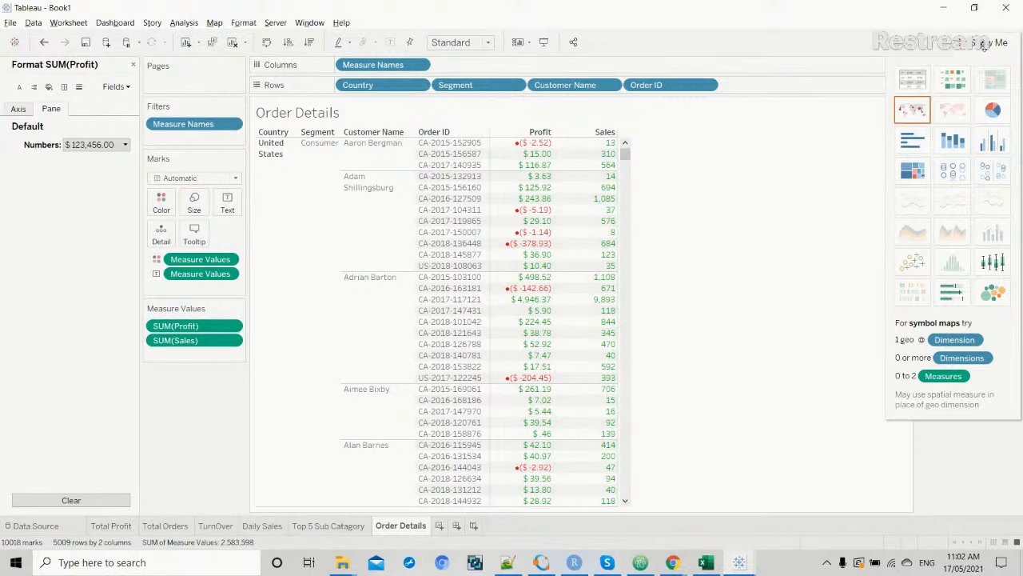
click(914, 90)
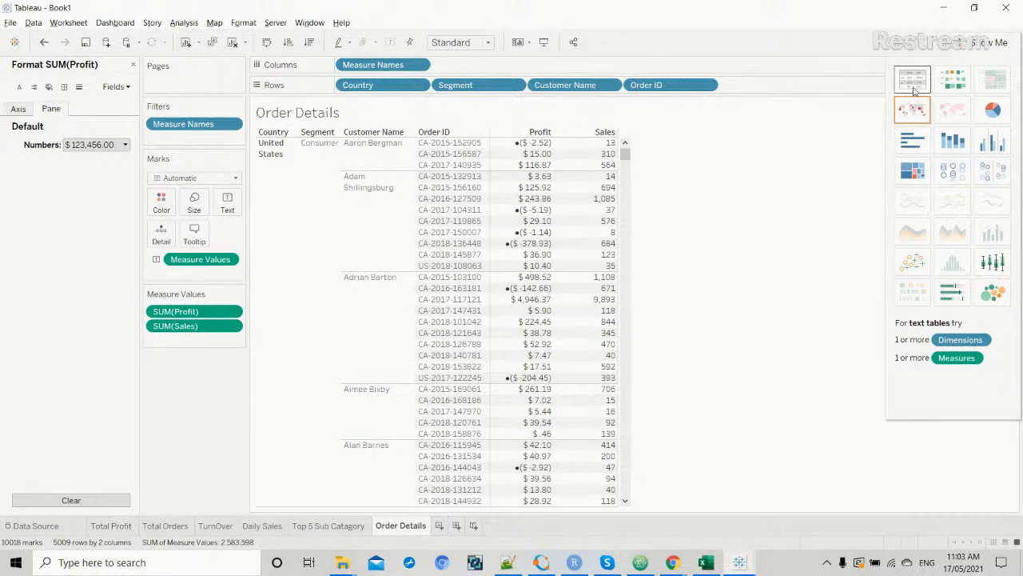
key(ctrl+z)
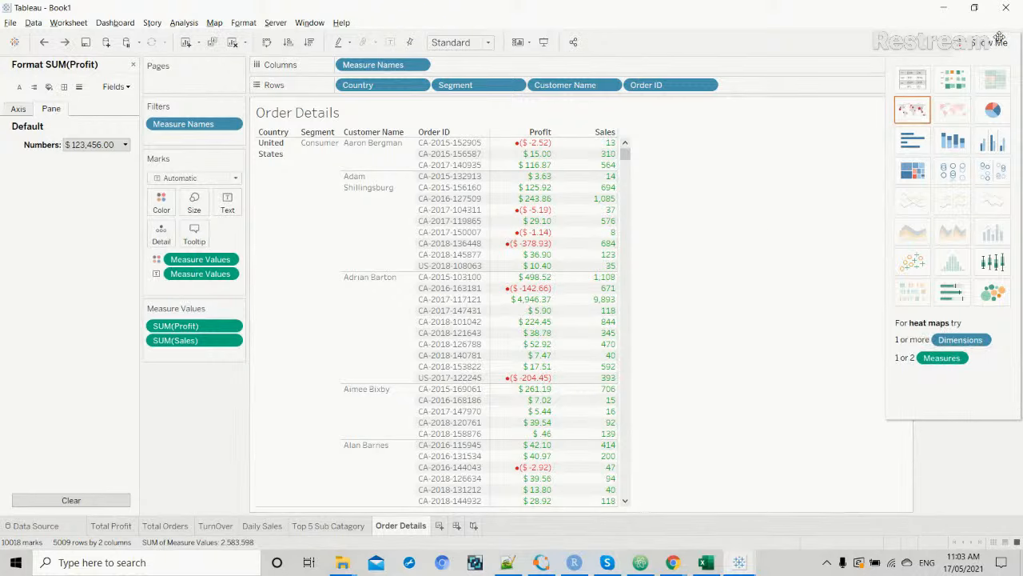
click(990, 43)
key(ctrl+z)
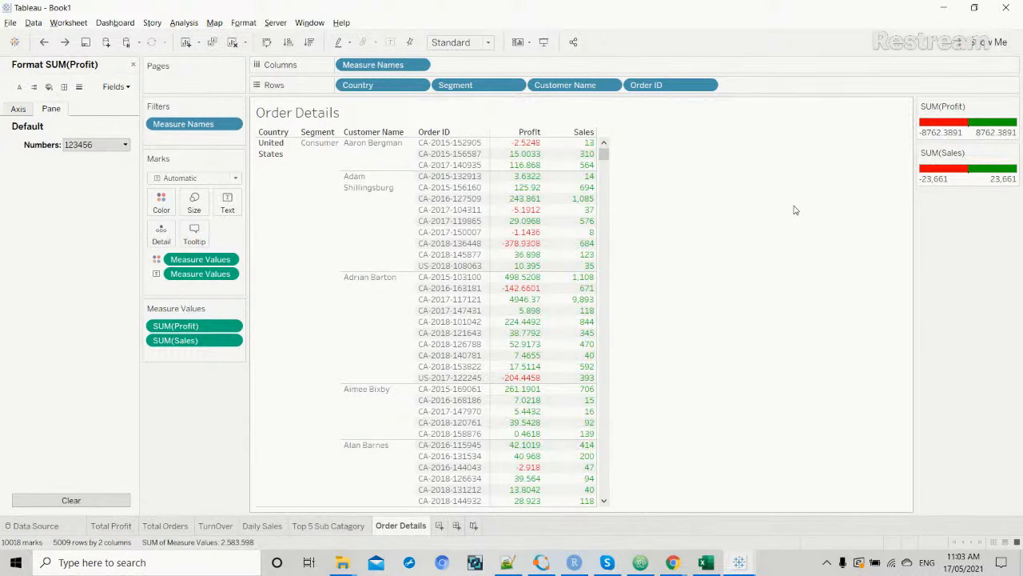
Give SUM(Profit) the custom number format "$" #,###.00;●("$" -#,###.00) again.
click(125, 145)
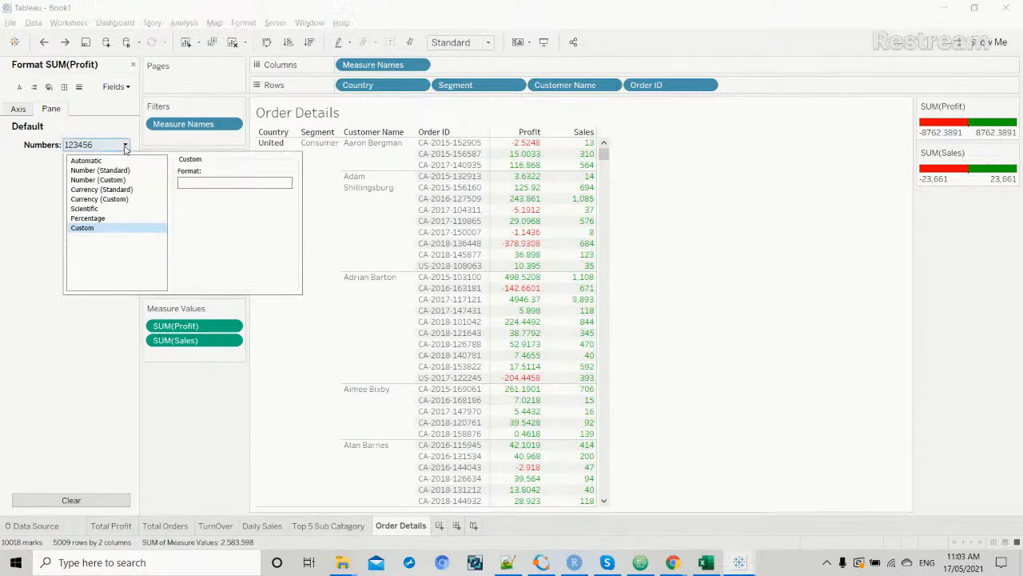
click(184, 183)
text("$" #,###.00;●("$" -#,###.00))
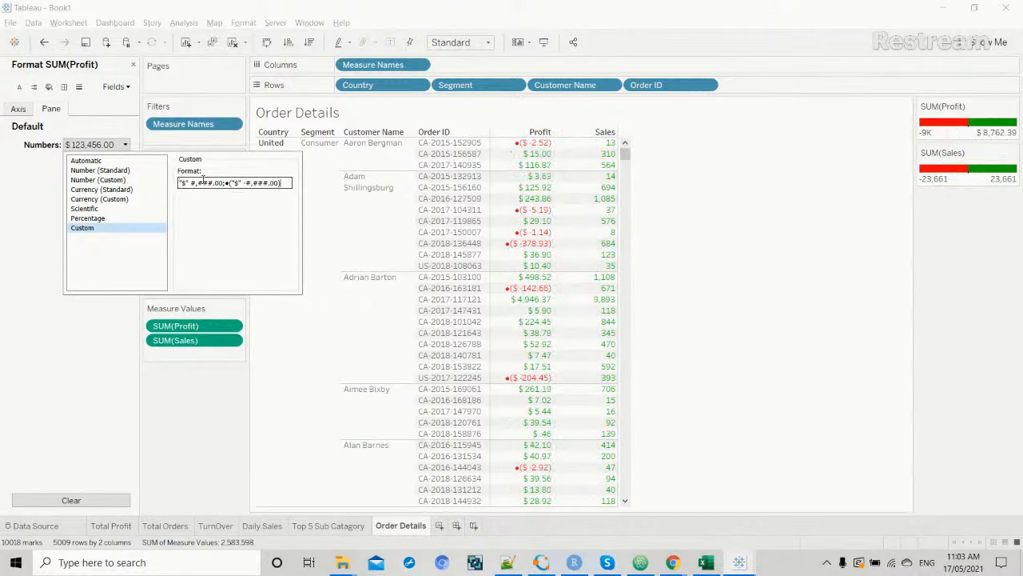
click(791, 223)
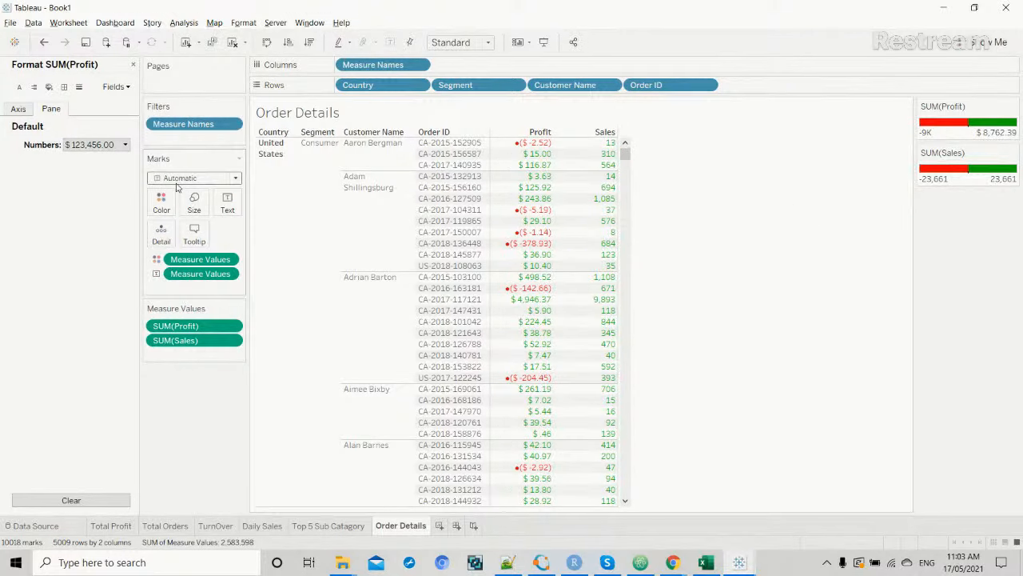
Compare Book1's Order Details table with the Order details sheet in the Interactive_dashboard_F workbook.
key(alt+Tab)
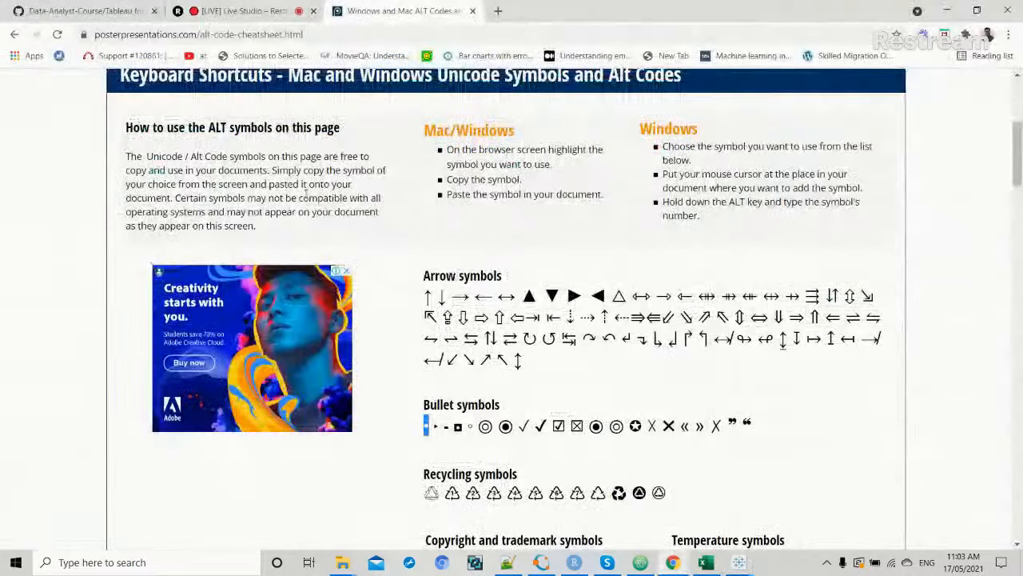
key(alt+Tab)
mouse_move(739, 562)
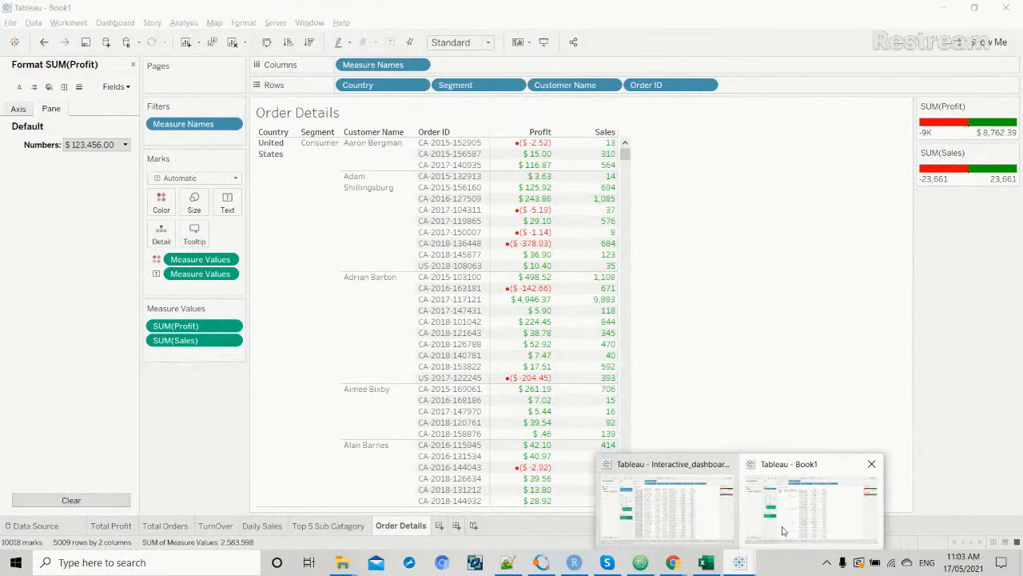
click(674, 510)
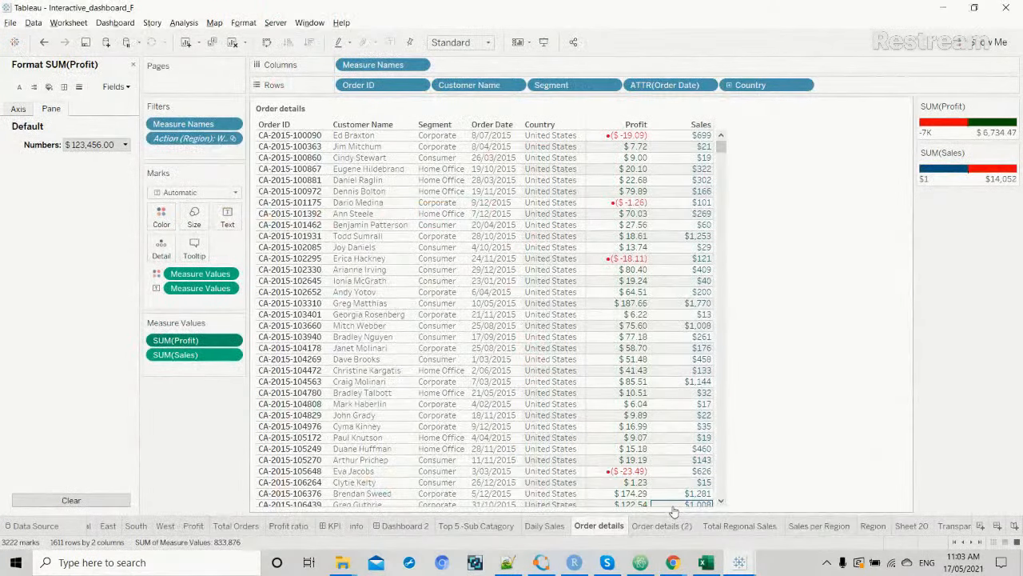
key(alt+Tab)
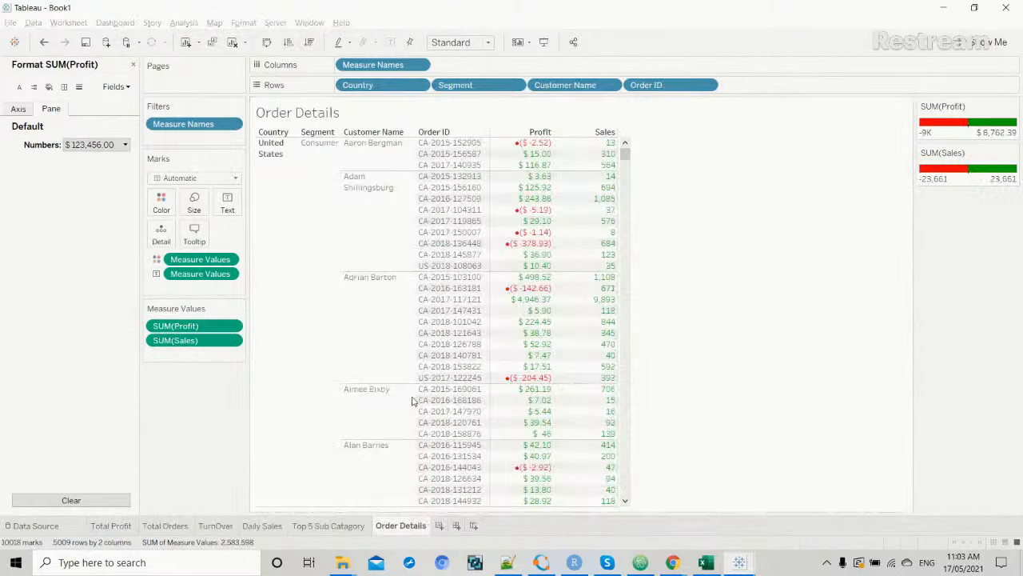
key(alt+Tab)
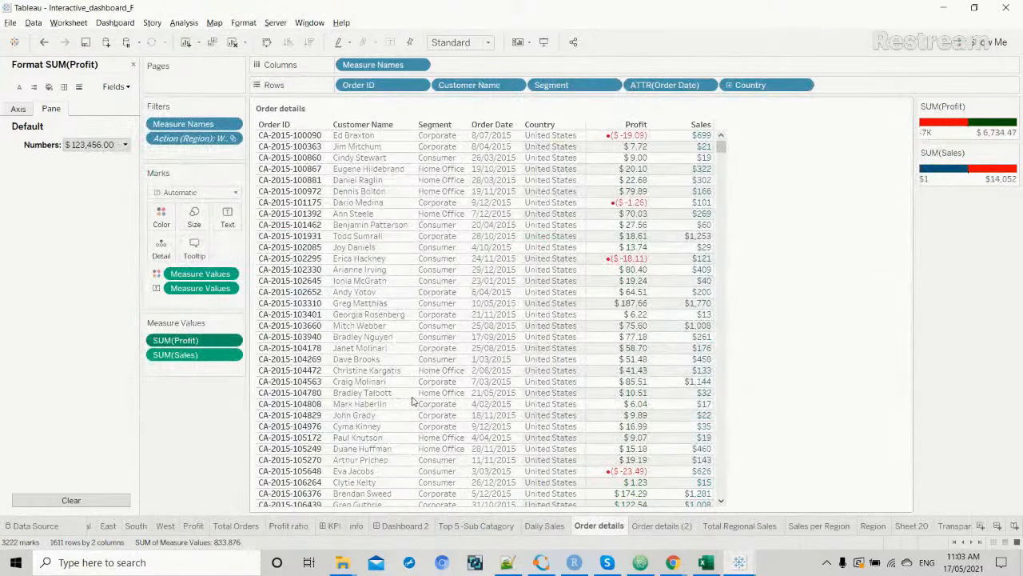
key(alt+Tab)
key(alt+Tab)
key(alt+Tab)
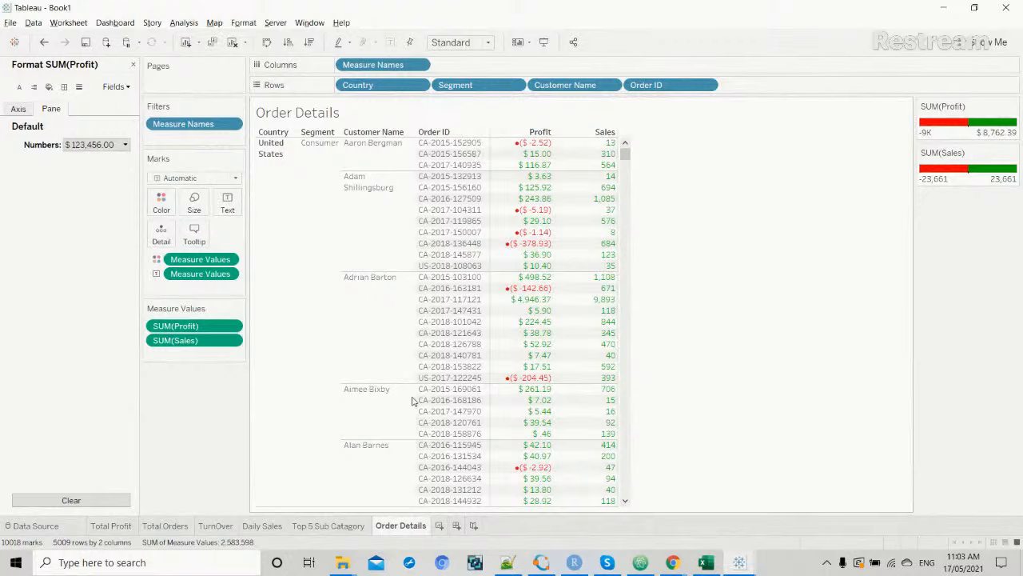
key(alt+Tab)
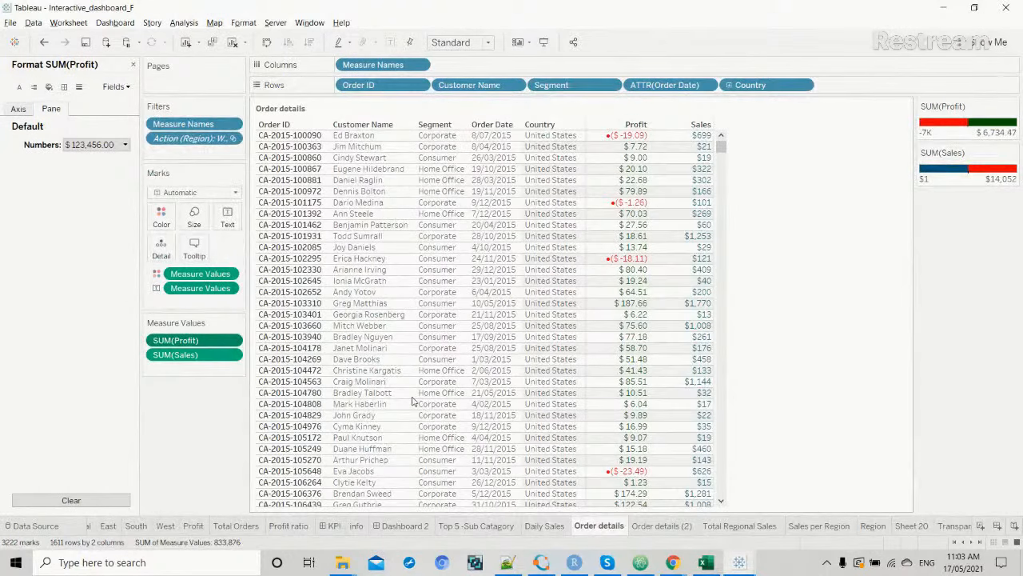
key(alt+Tab)
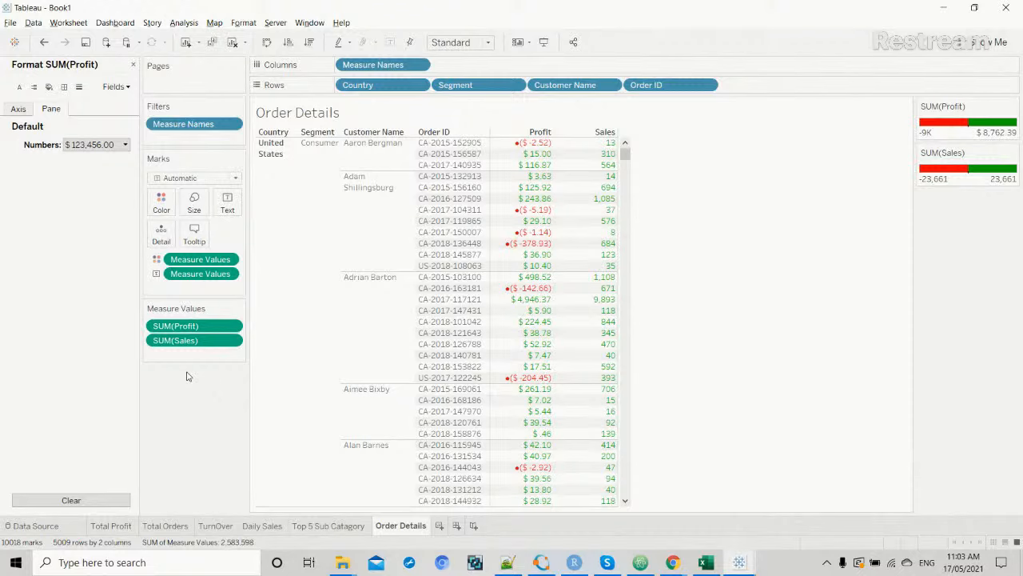
Close Book1's Profit formatting pane and move Order ID to the front of the table's row fields.
click(133, 67)
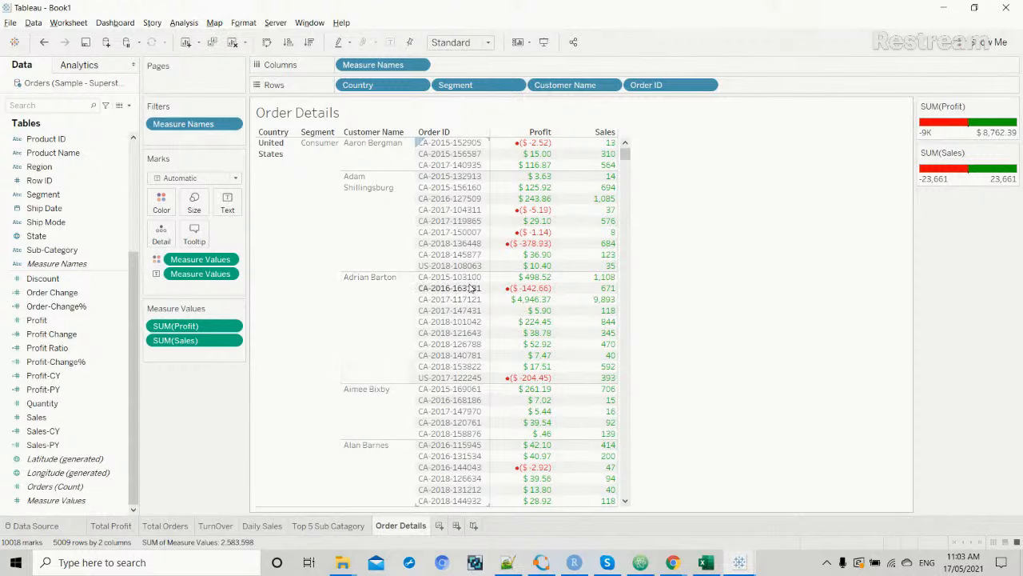
key(alt+Tab)
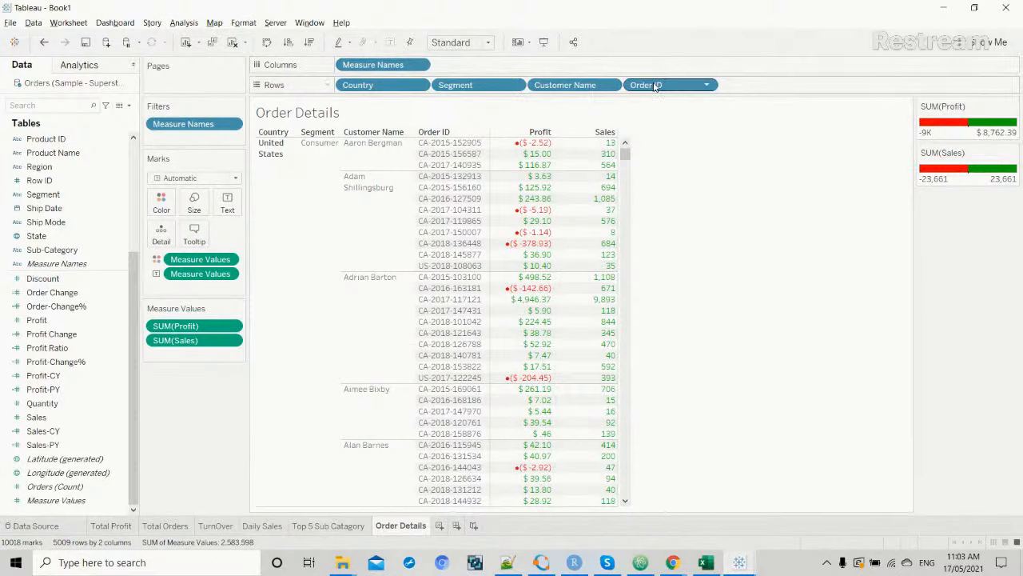
drag(651, 84, 358, 85)
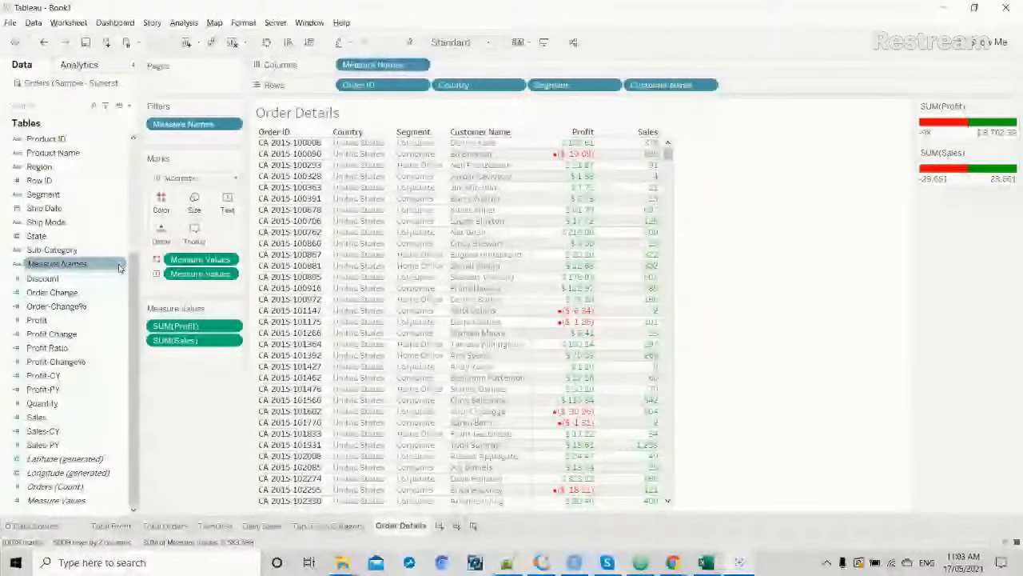
Replace Country with Customer Name right after Order ID in the rows and remove the duplicate Customer Name after Segment.
scroll(134, 291, up, 4)
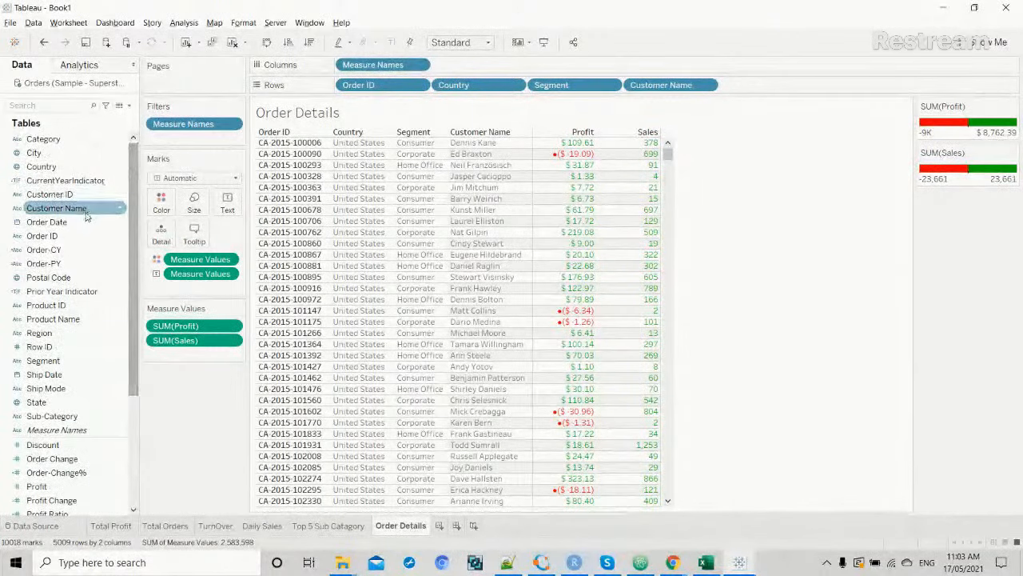
drag(83, 211, 764, 85)
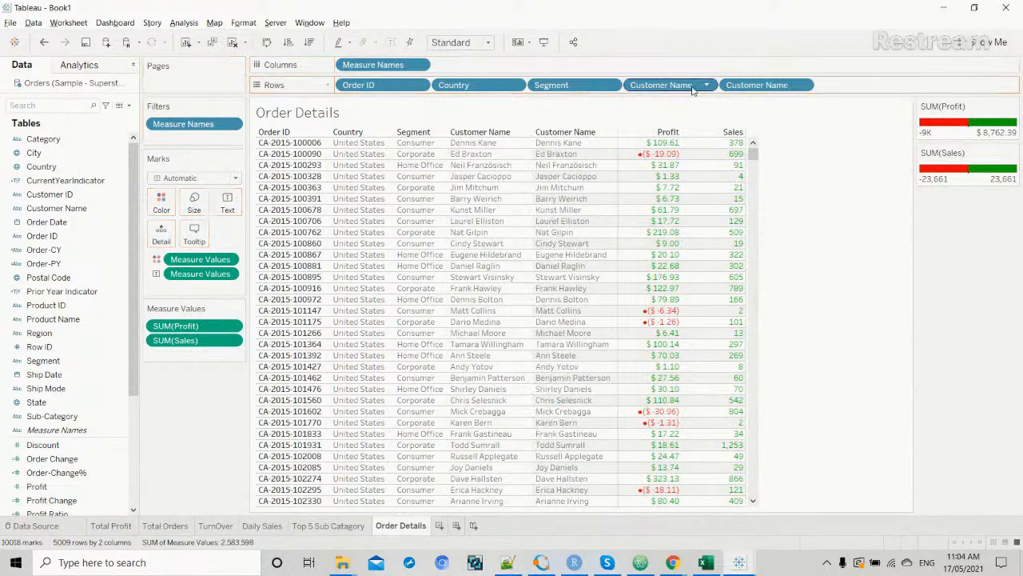
drag(688, 89, 482, 89)
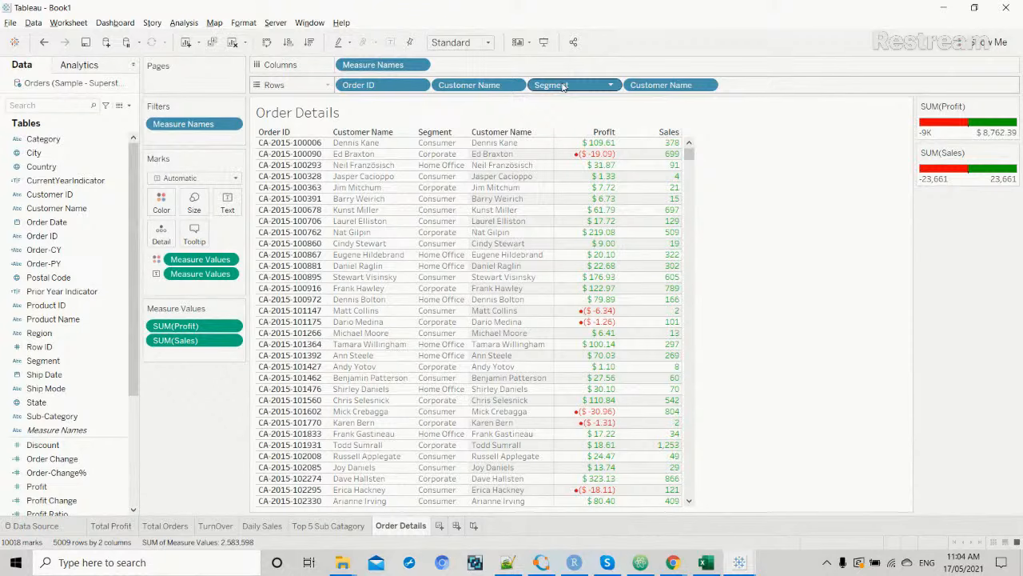
drag(660, 83, 70, 315)
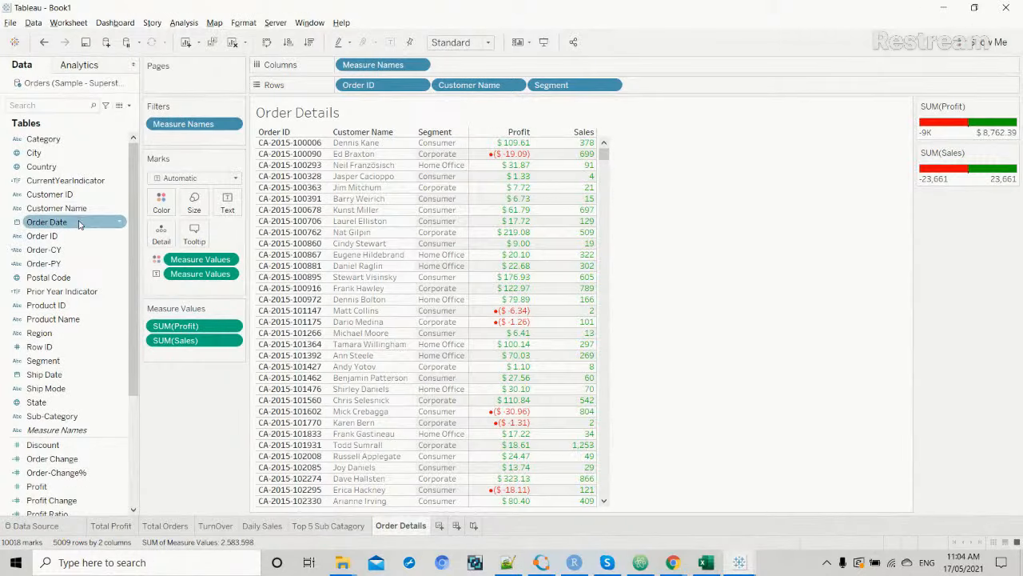
Add Order Date to the rows after Segment and convert it to an attribute.
drag(72, 222, 701, 85)
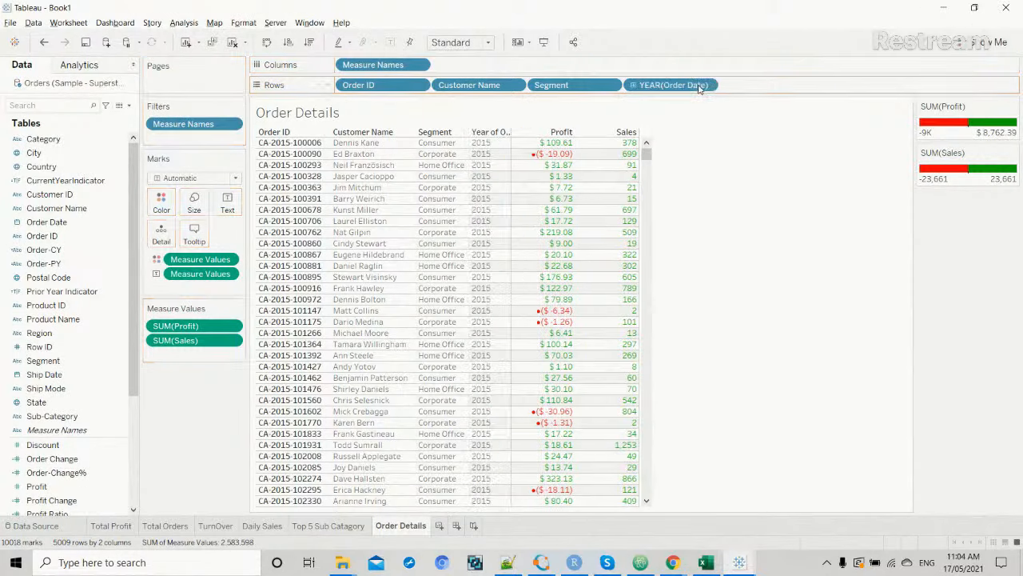
click(707, 84)
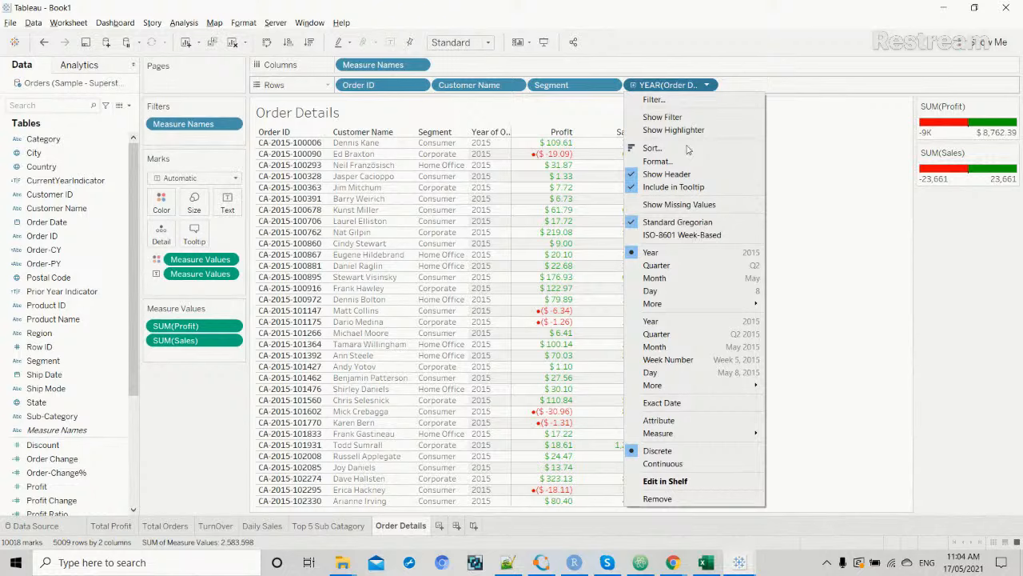
click(656, 422)
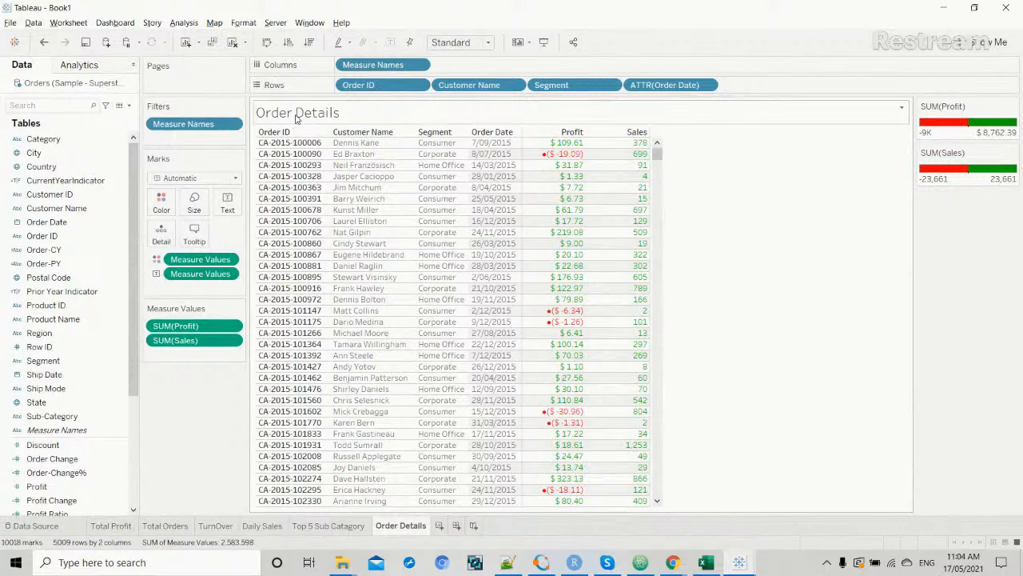
Format the Order Details sheet title in Tableau Medium, size 11, with a lighter dark grey text color.
double_click(297, 113)
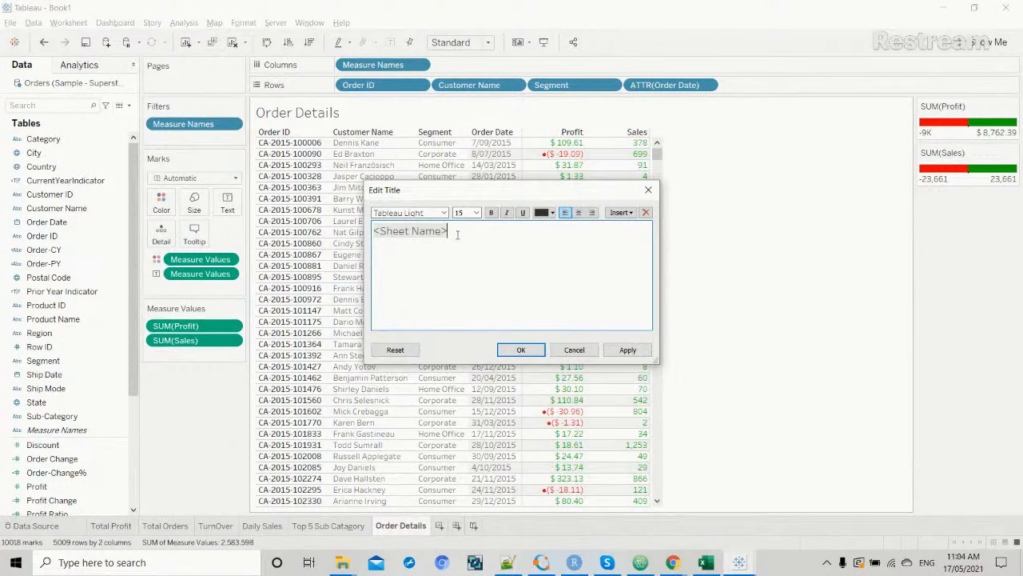
drag(457, 233, 372, 233)
click(444, 213)
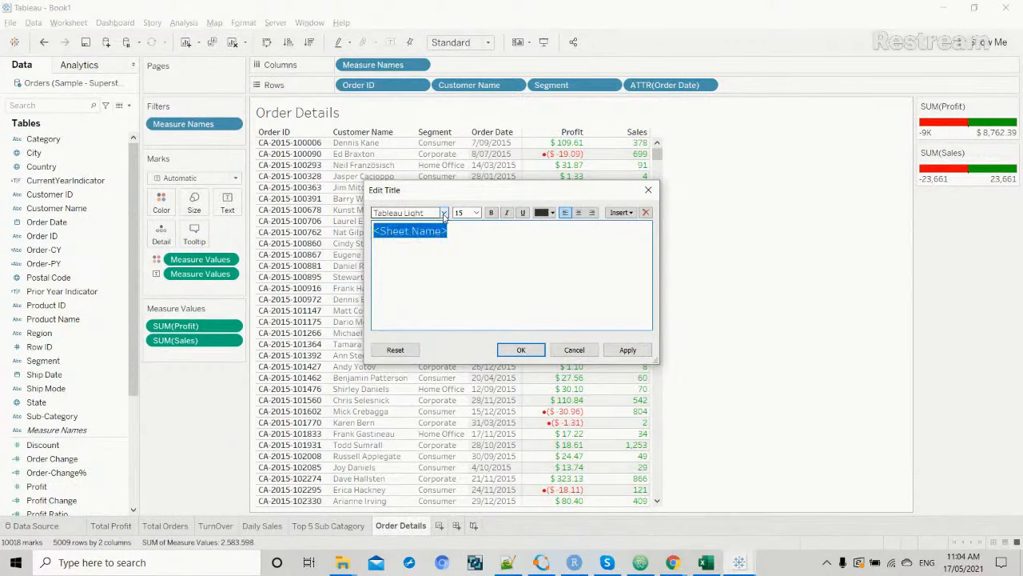
click(429, 250)
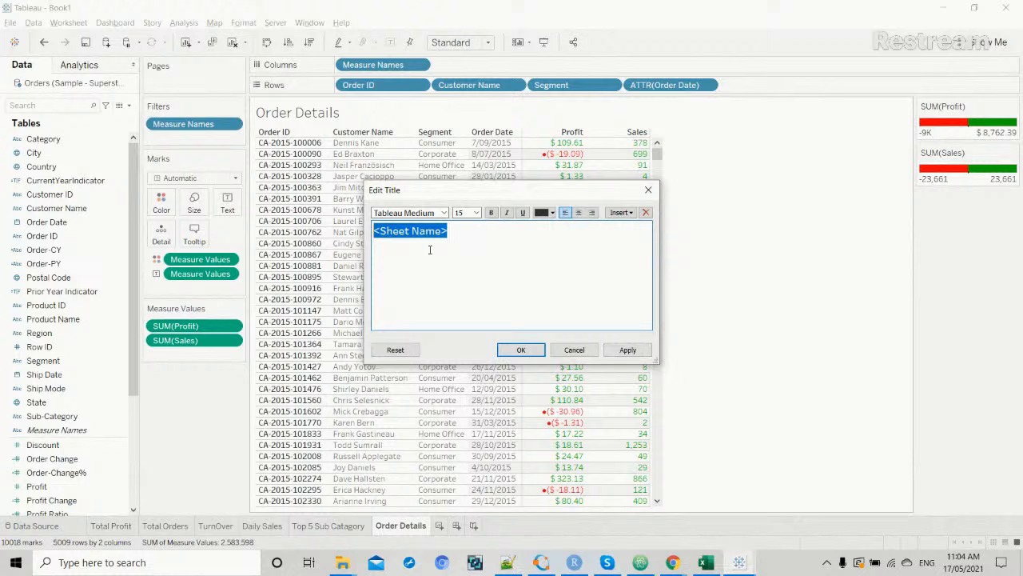
click(477, 212)
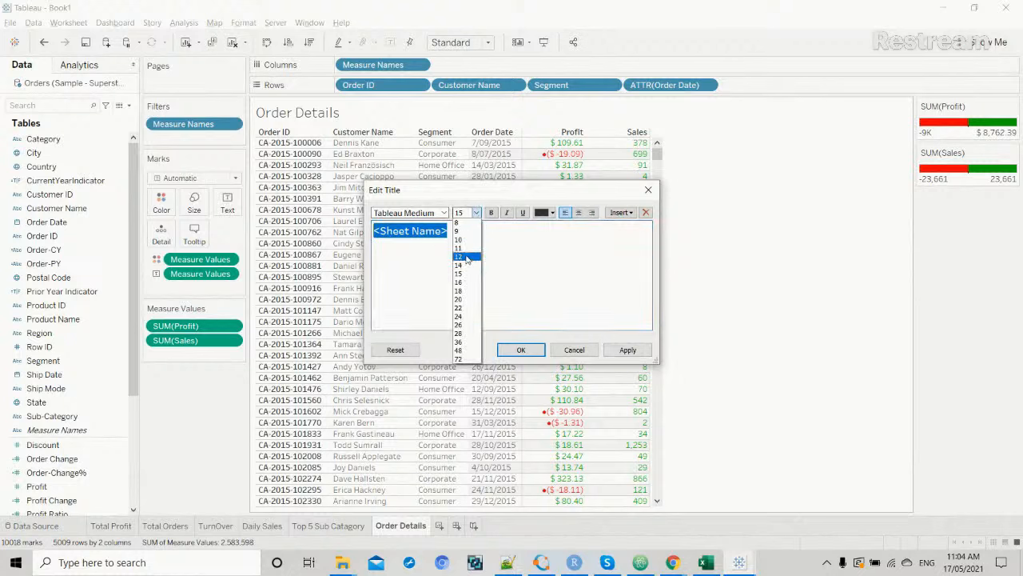
click(467, 250)
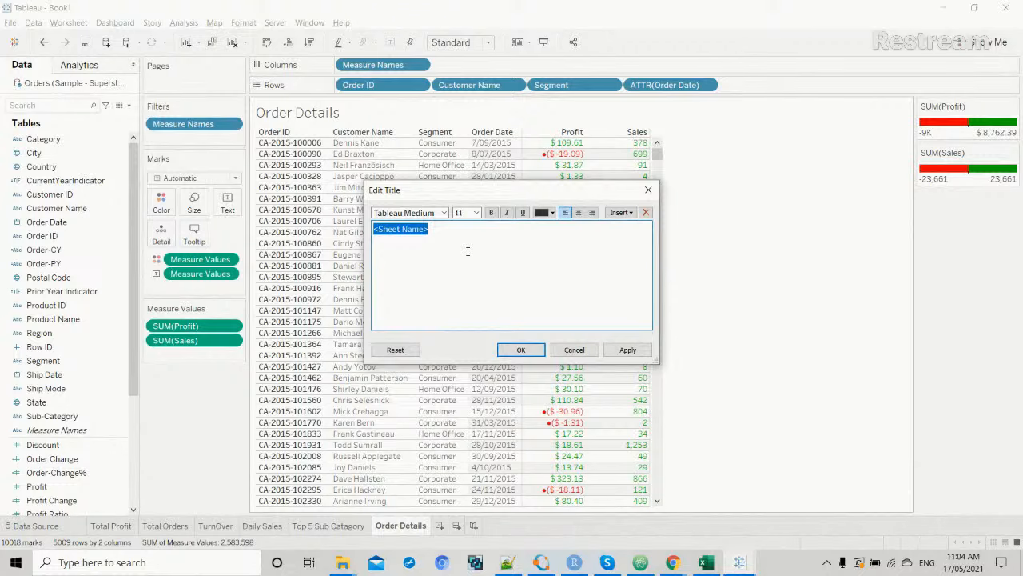
click(555, 214)
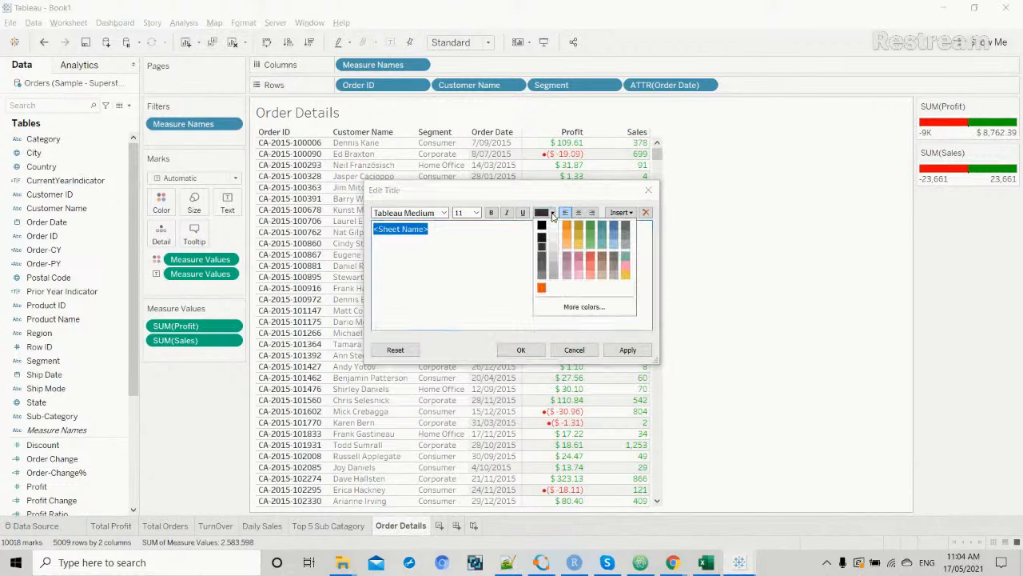
click(541, 264)
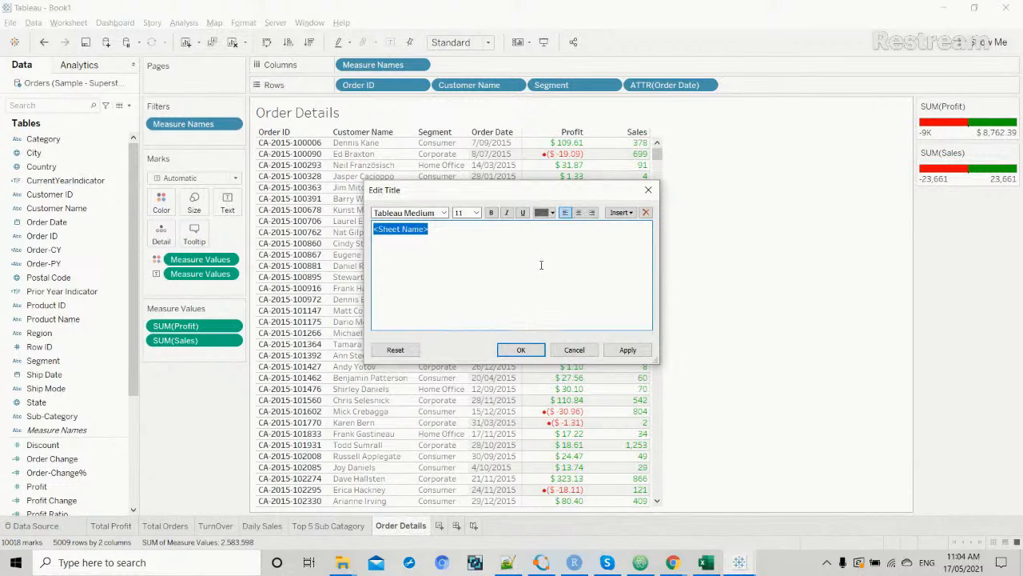
click(629, 355)
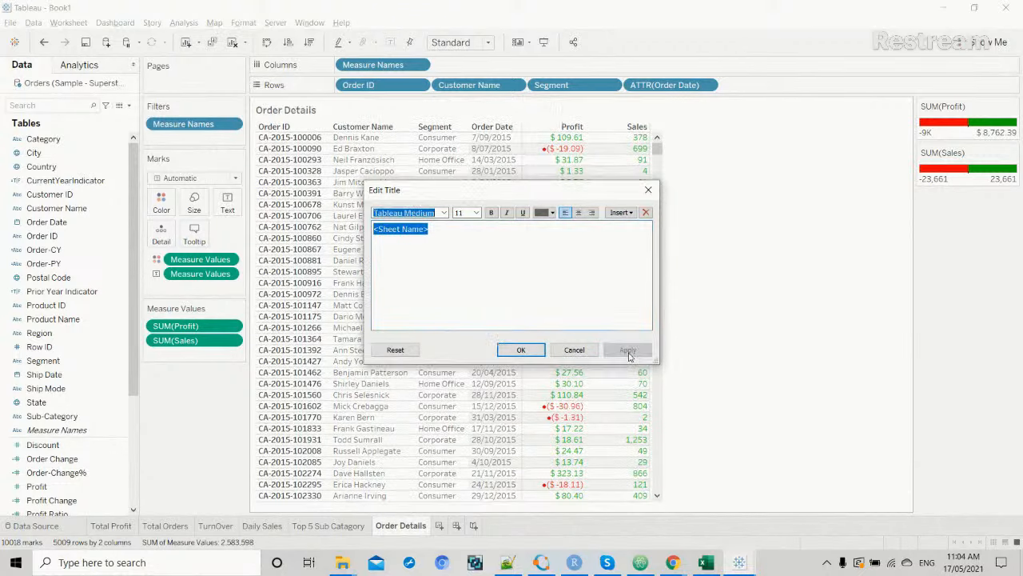
click(521, 350)
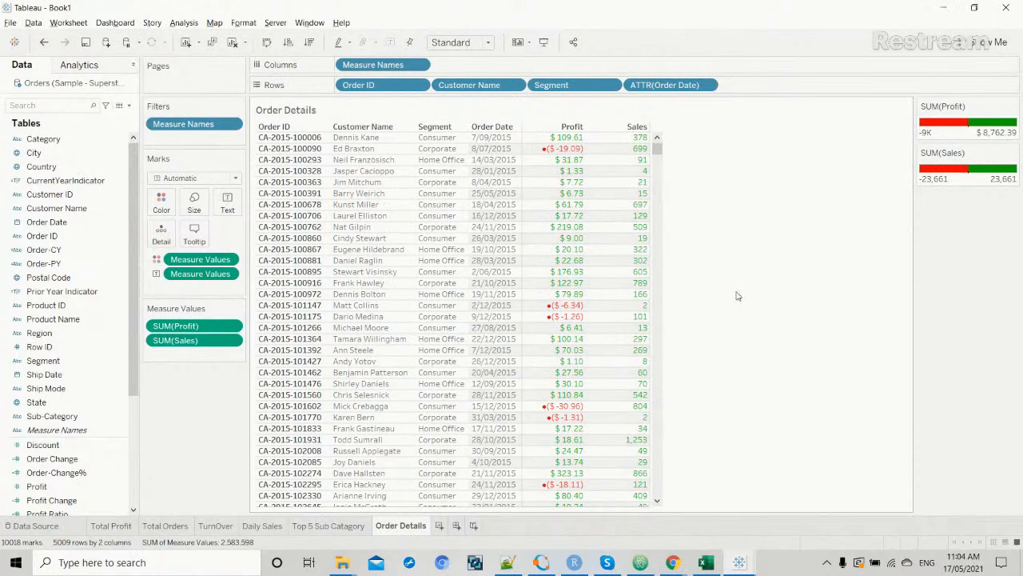
Switch to the Interactive_dashboard_F workbook and examine the layout and Total Sales section of Dashboard 2.
mouse_move(674, 565)
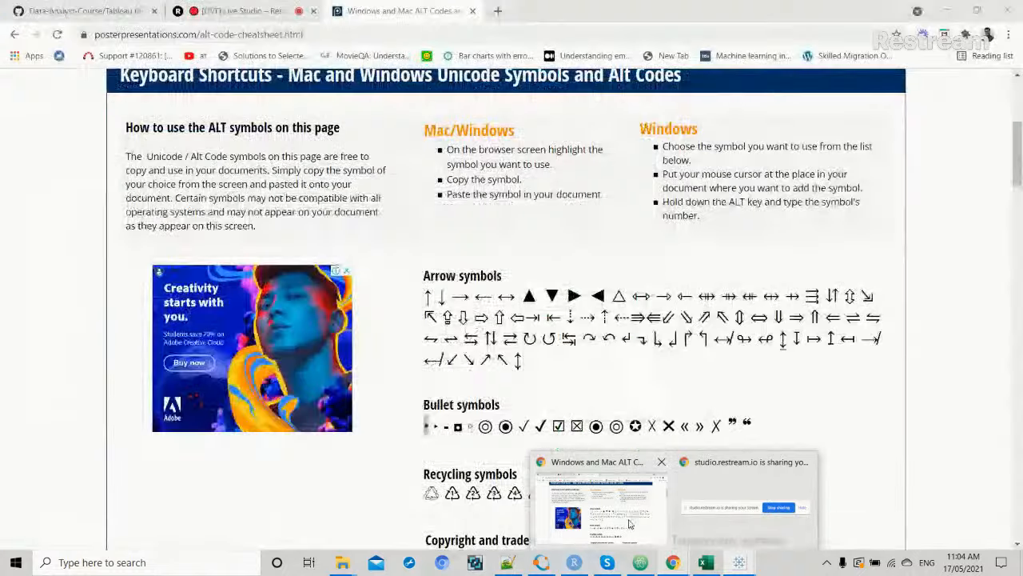
mouse_move(739, 562)
click(667, 499)
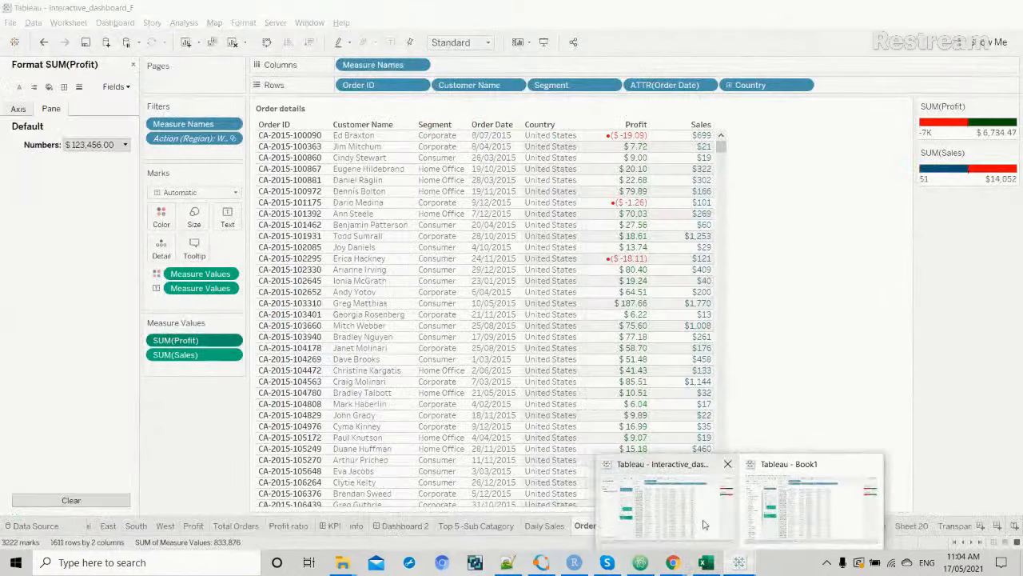
click(404, 525)
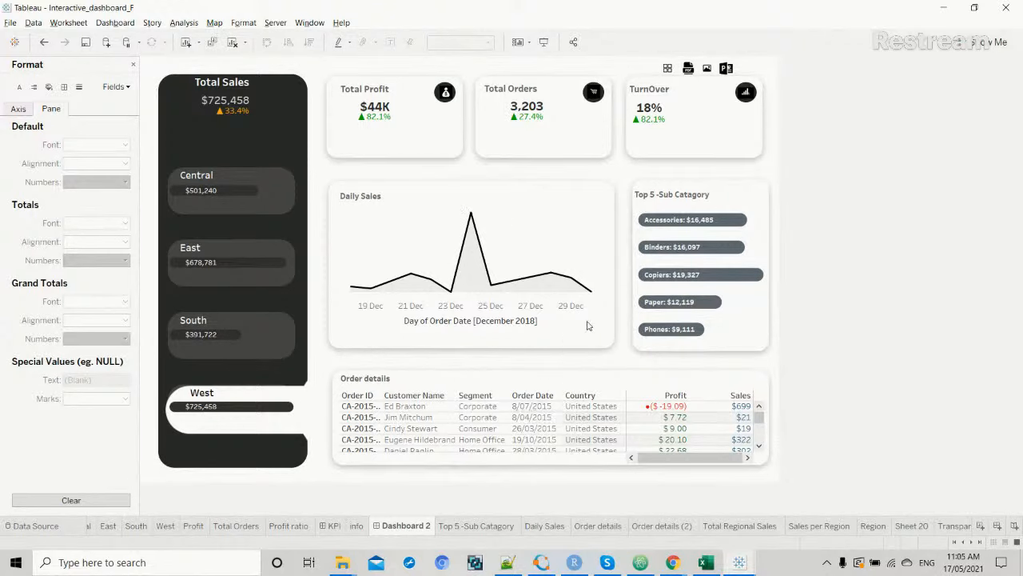
click(354, 308)
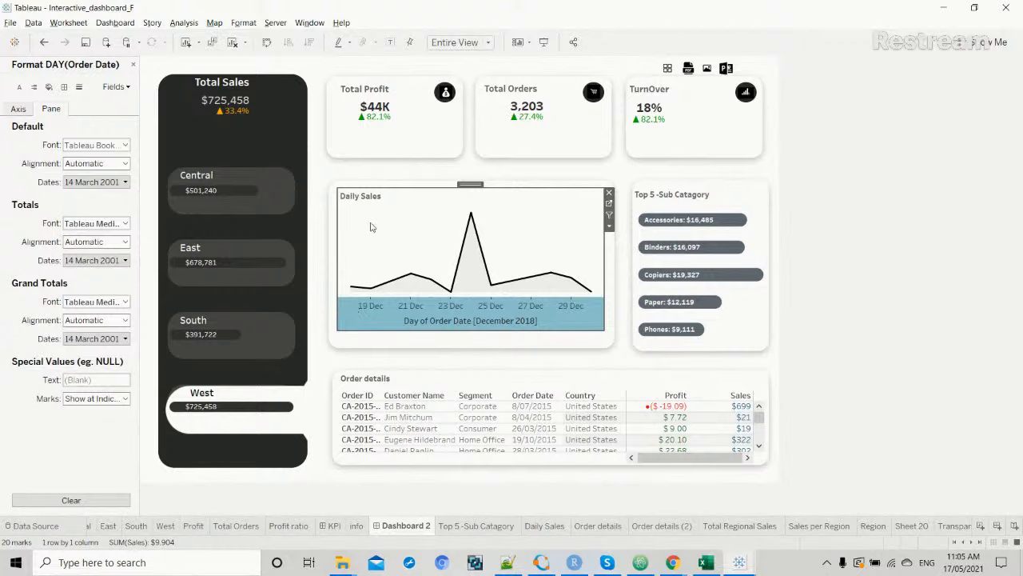
click(380, 173)
click(319, 170)
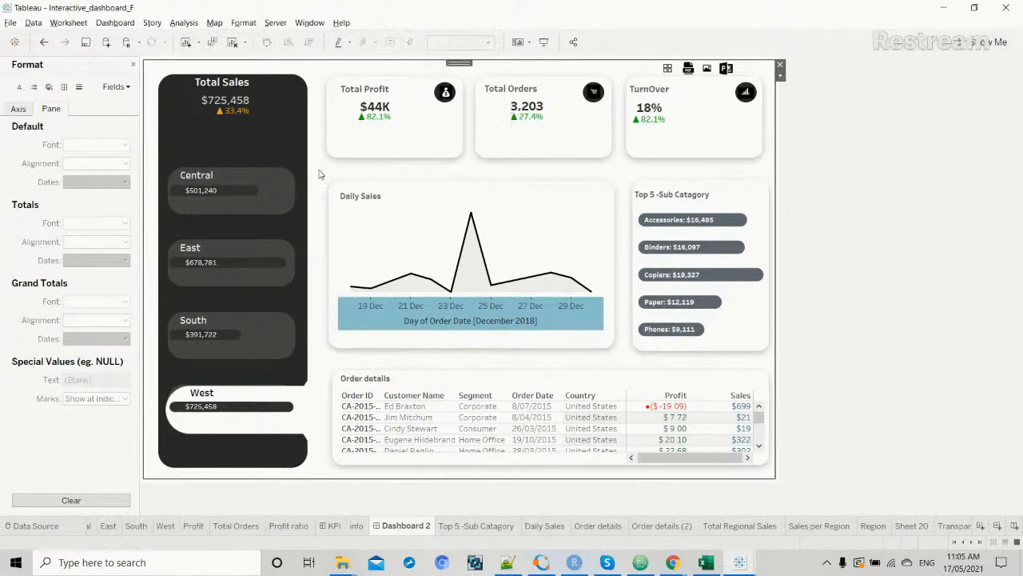
click(226, 100)
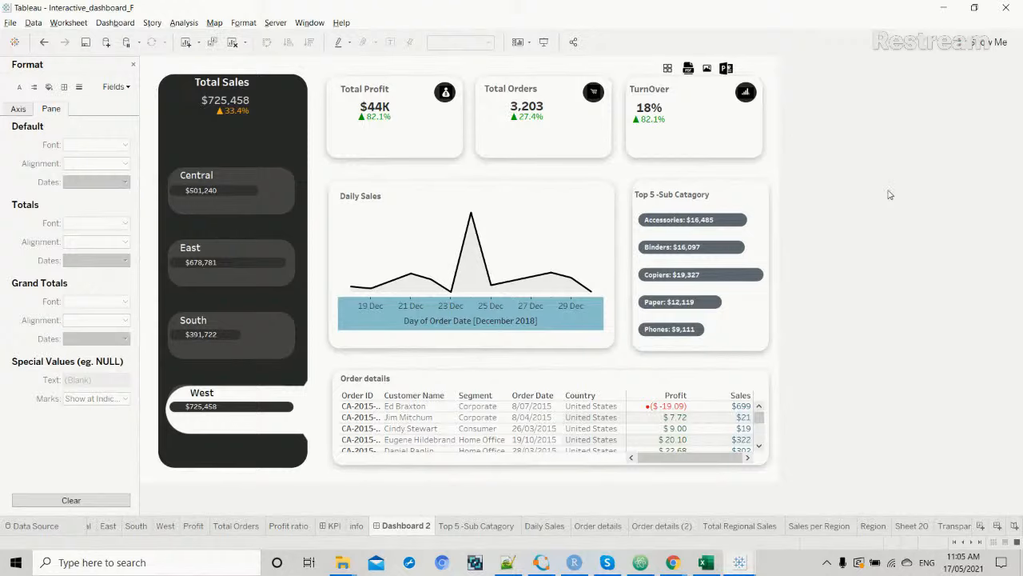
Return to Book1 and add a new worksheet named Total Sales.
key(alt+Tab)
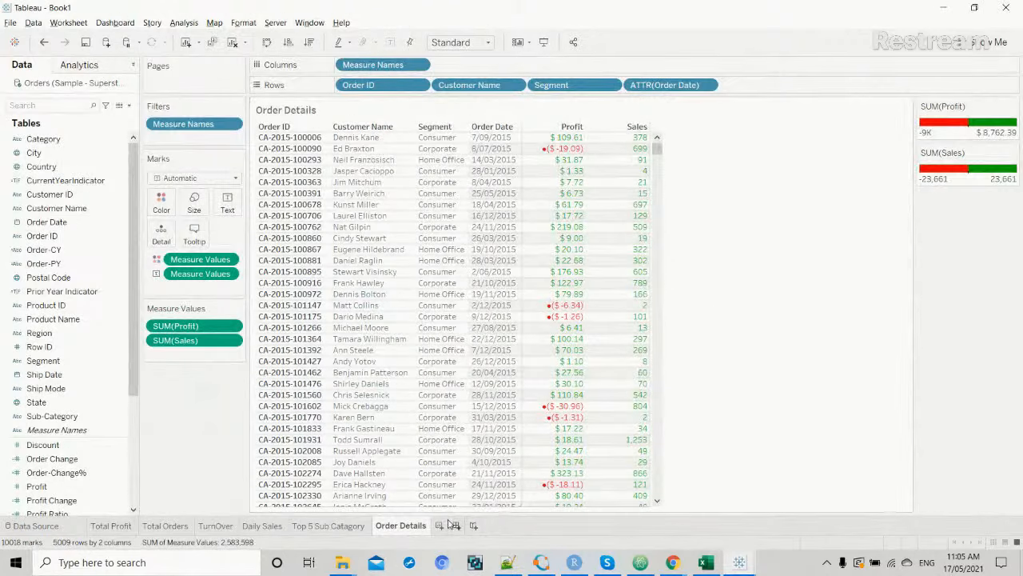
click(450, 525)
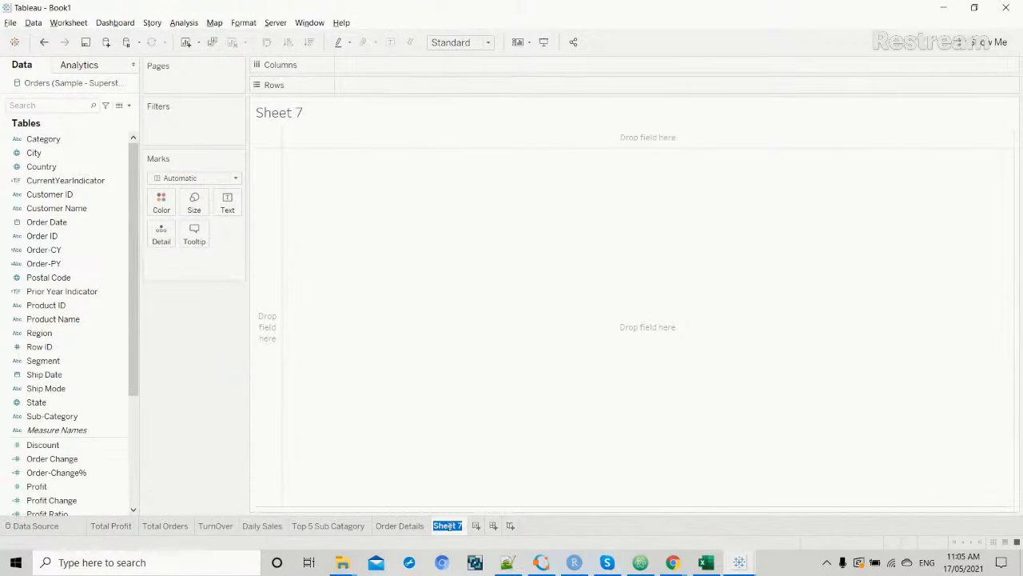
text(Total Sales)
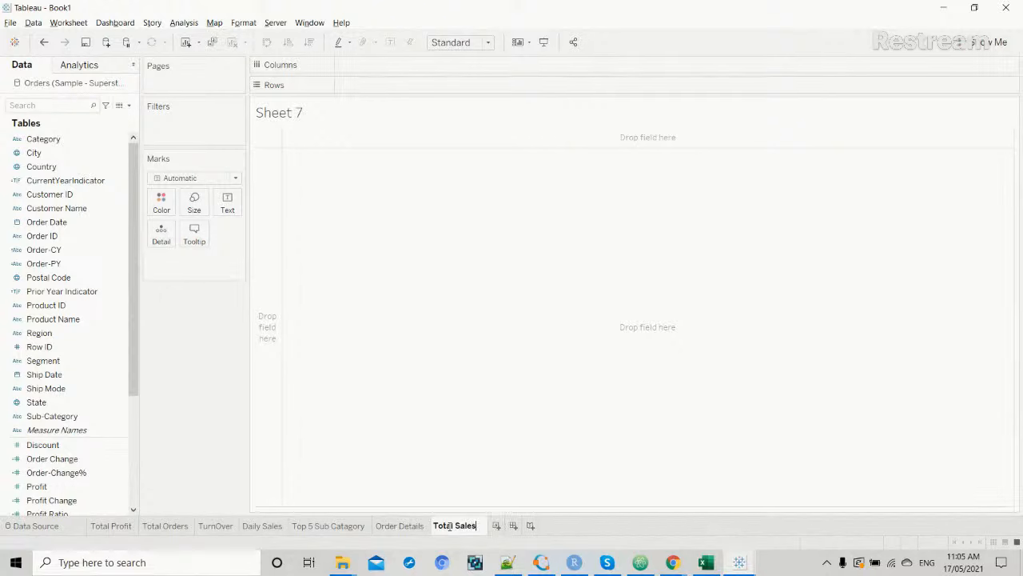
click(607, 435)
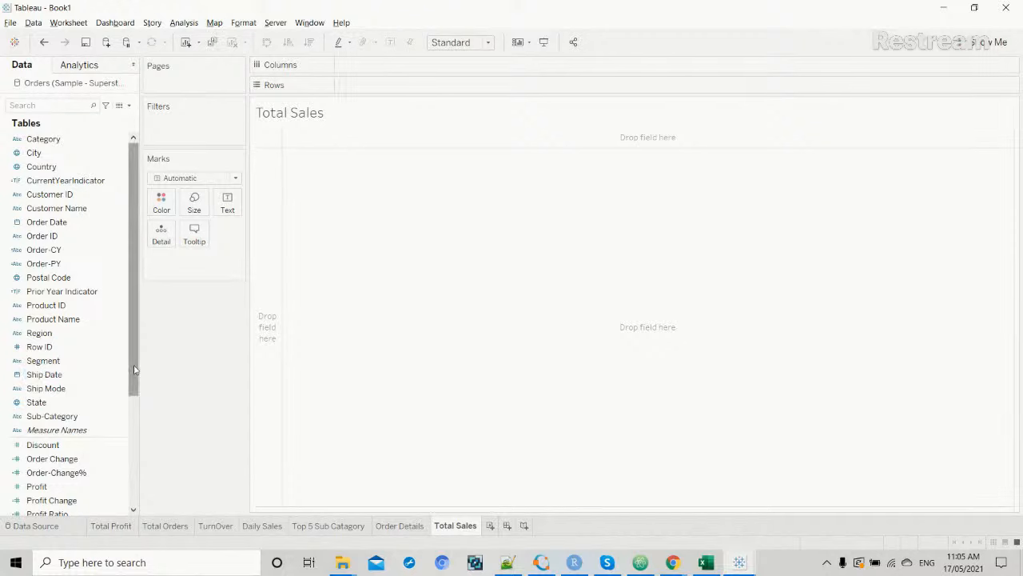
Place Sales-CY in the columns as a discrete field and hide the field labels for columns.
drag(133, 372, 131, 463)
click(48, 445)
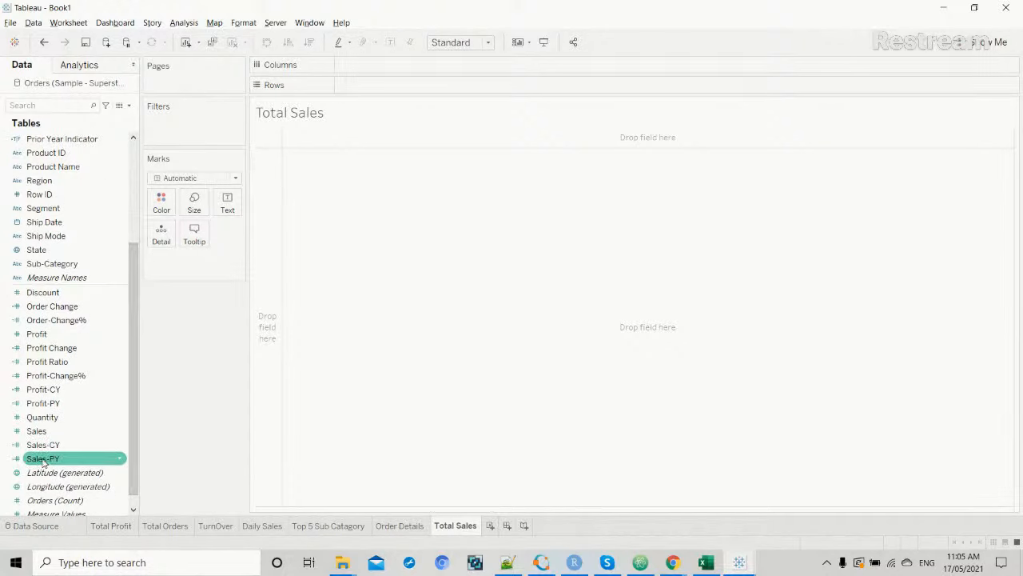
drag(53, 451, 396, 67)
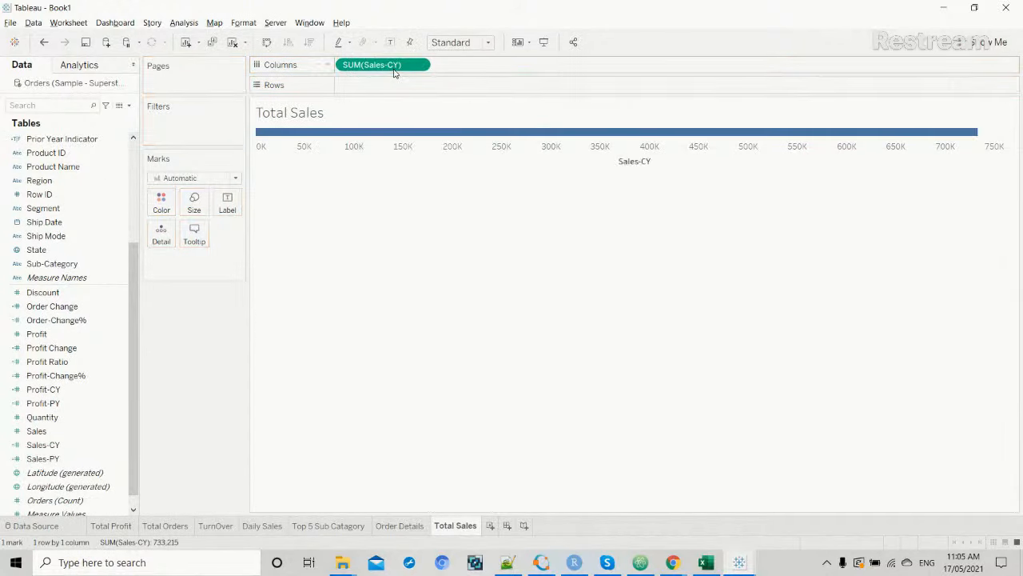
click(419, 66)
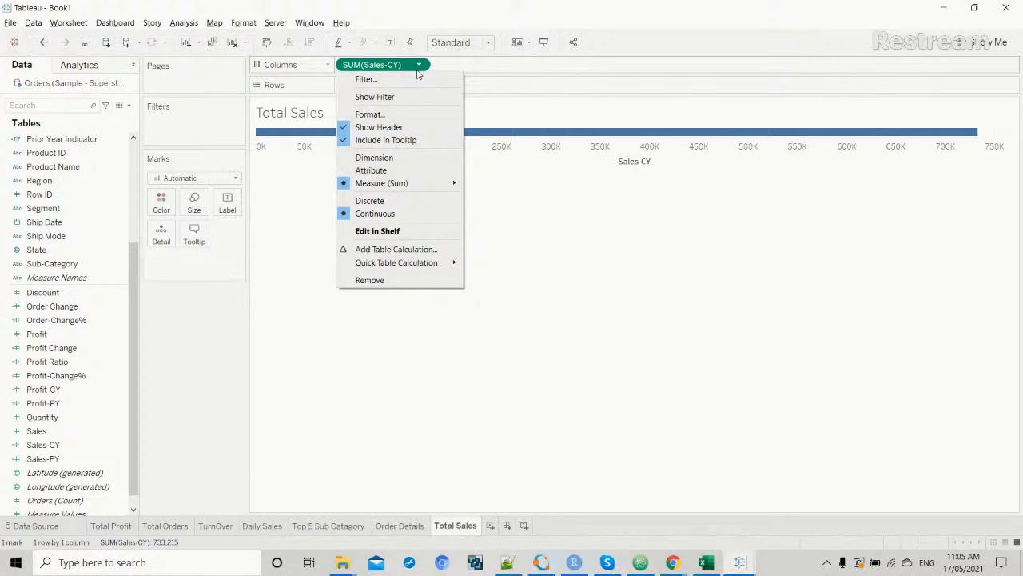
click(372, 206)
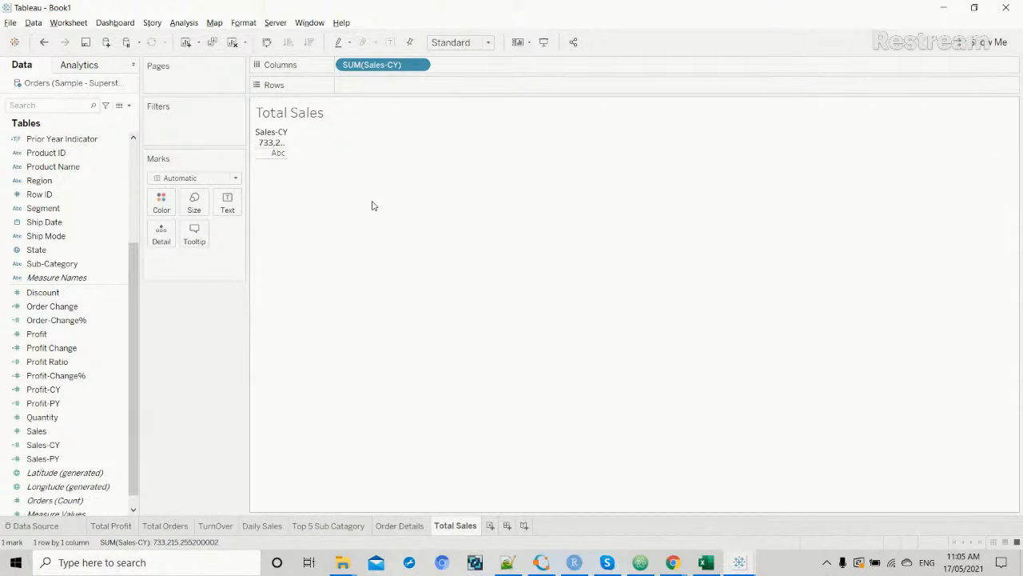
right_click(282, 133)
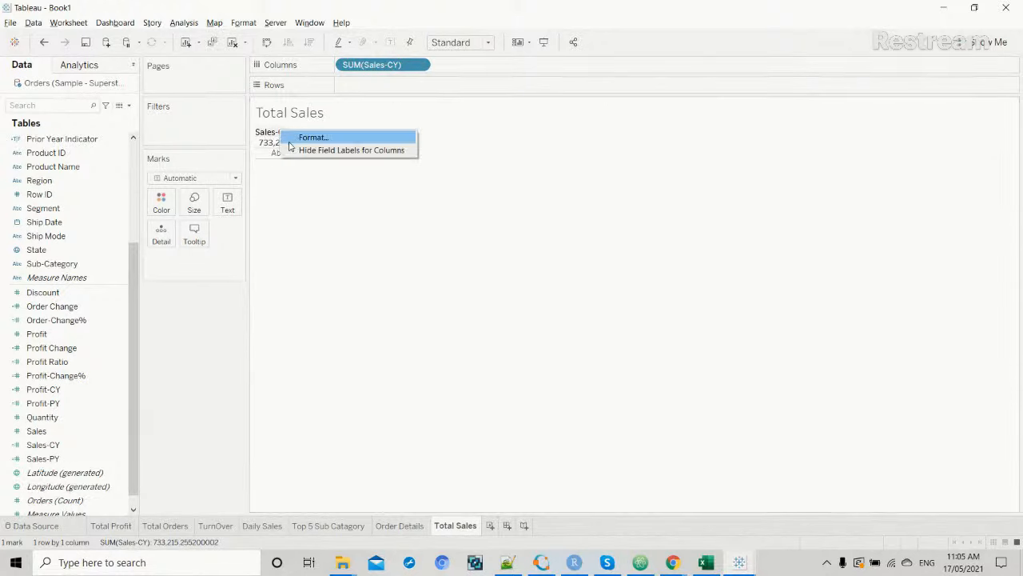
click(290, 150)
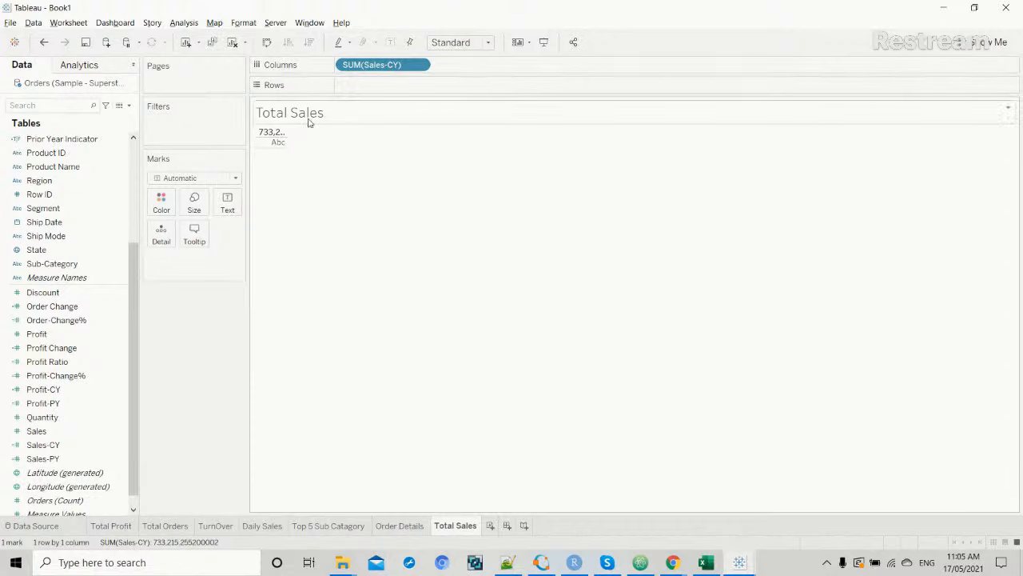
Format the Total Sales sheet title in bold Tableau Medium, size 11, with a lighter dark grey text color.
double_click(310, 120)
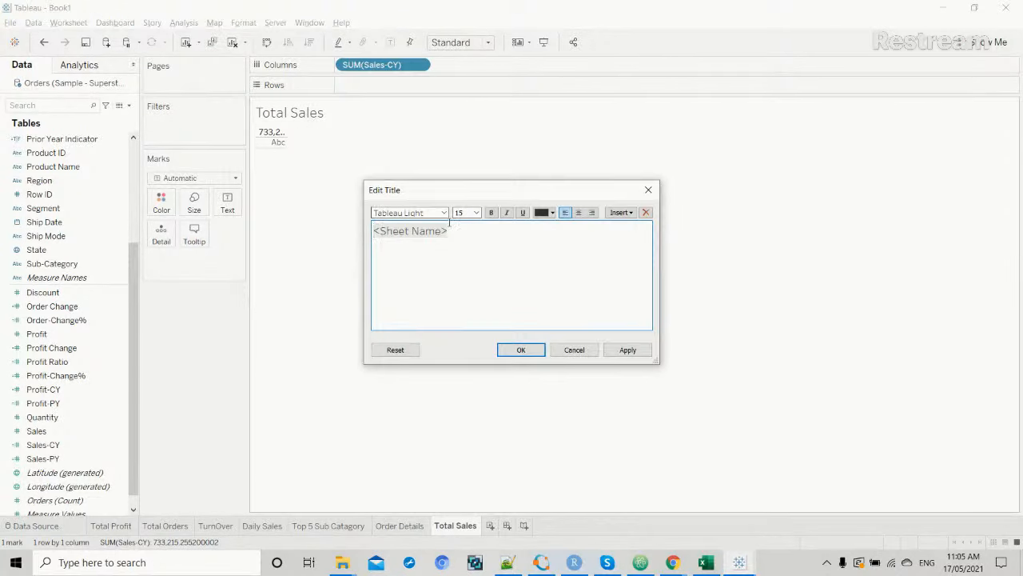
drag(459, 233, 377, 230)
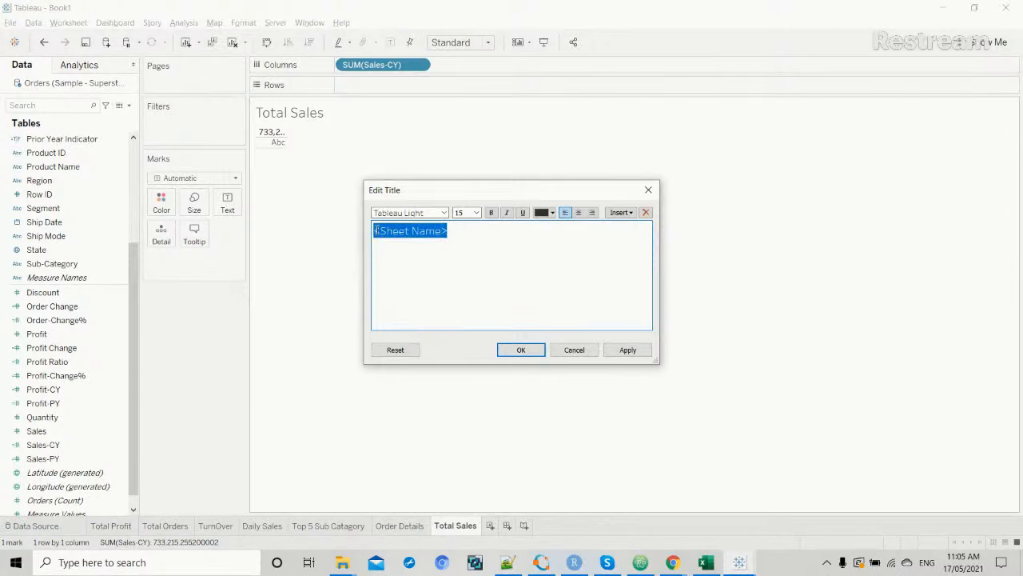
click(445, 214)
click(438, 261)
click(442, 212)
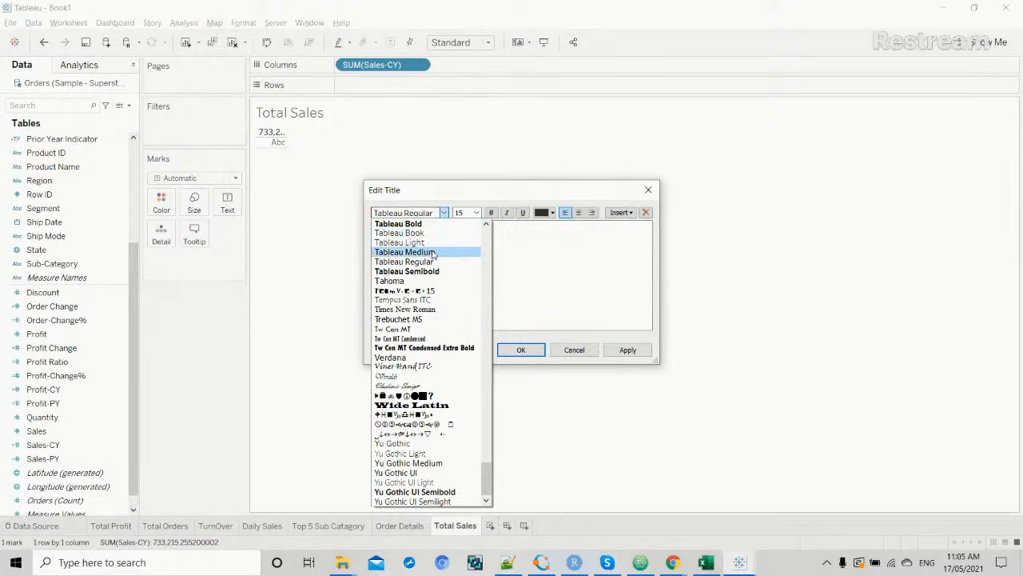
click(432, 252)
click(475, 213)
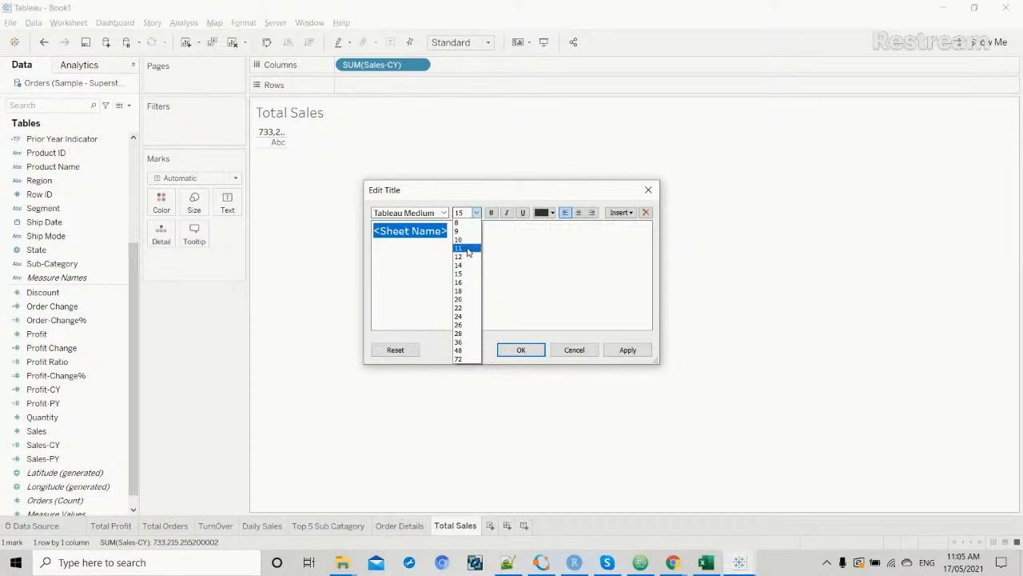
click(467, 247)
click(492, 214)
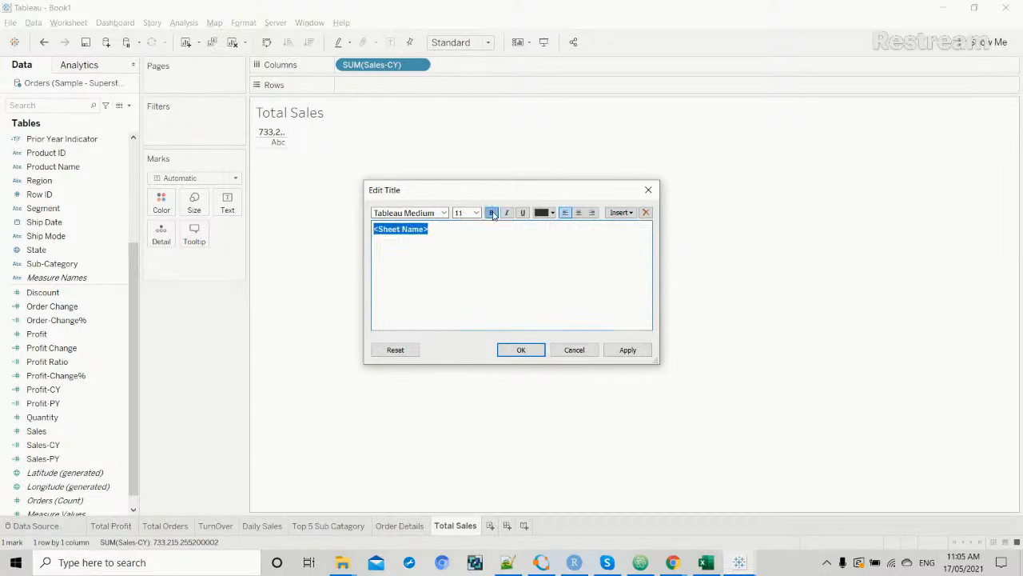
click(552, 213)
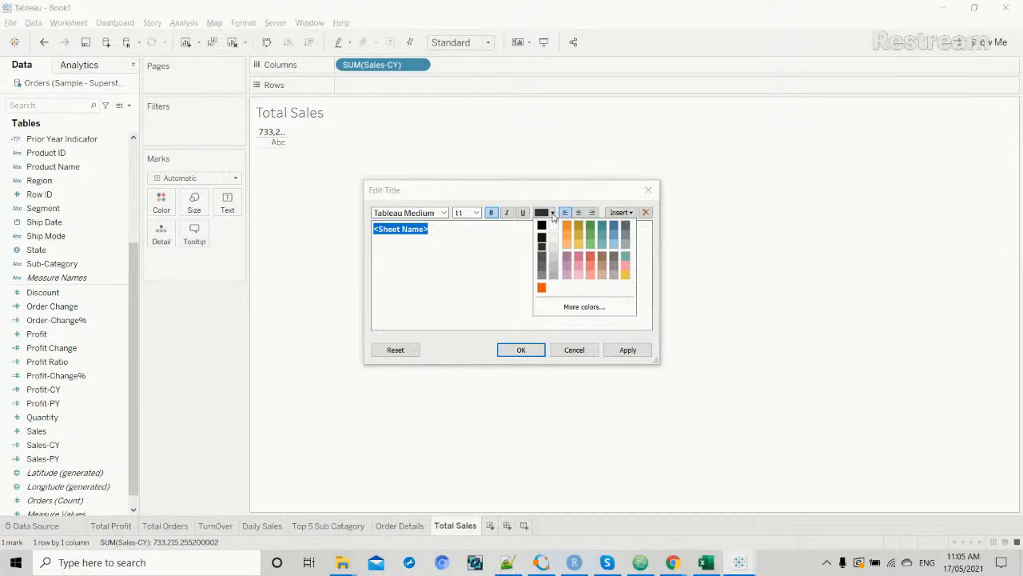
click(543, 265)
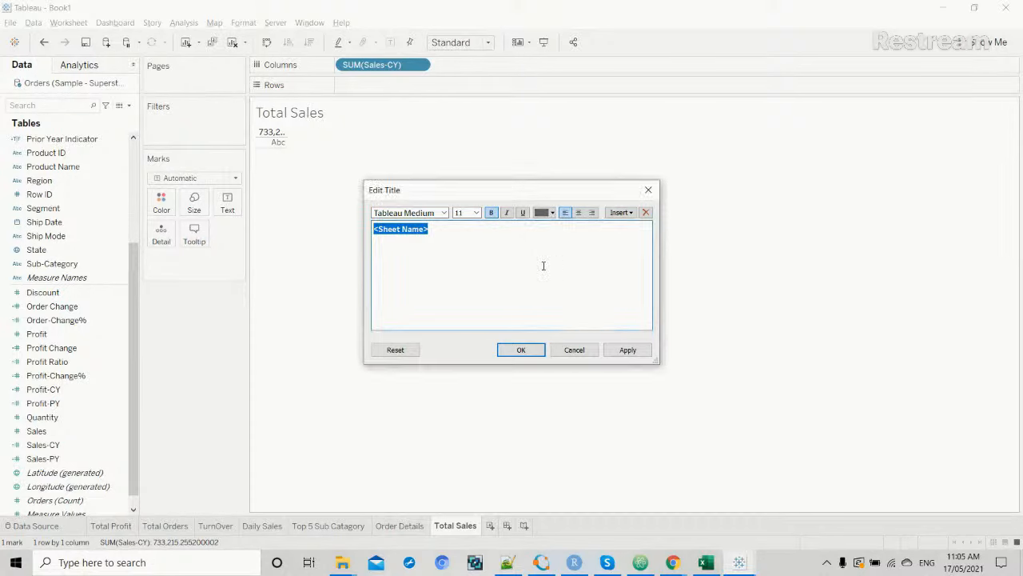
click(627, 350)
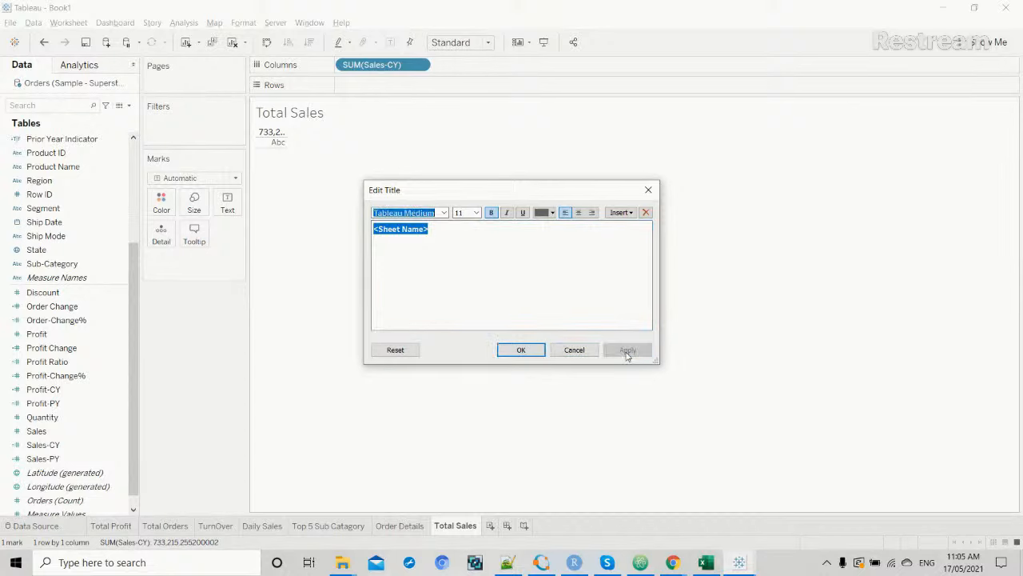
click(521, 350)
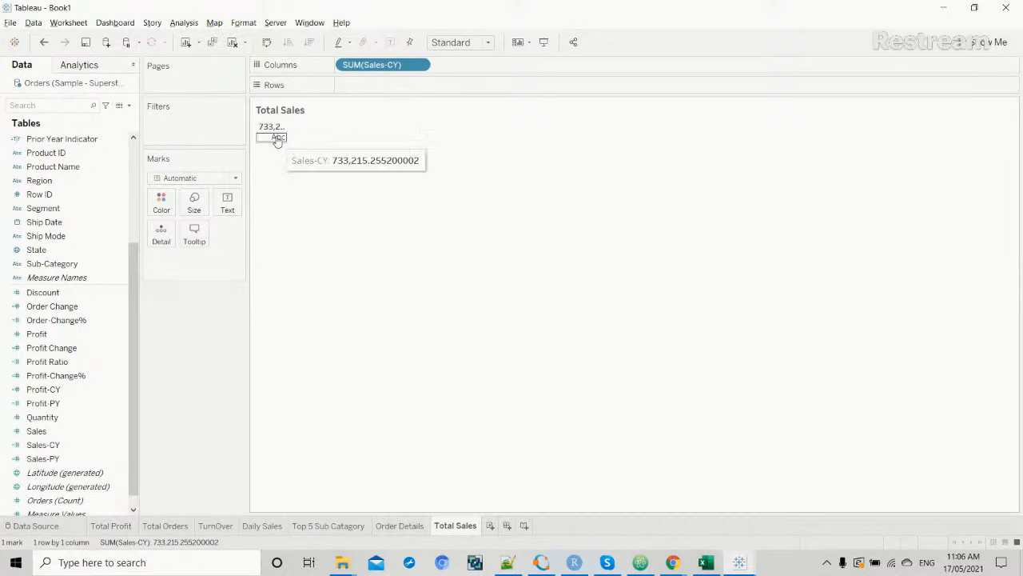
Format the pane numbers of Sales-CY as Currency (Custom) with display units in Thousands (K).
click(276, 132)
right_click(277, 132)
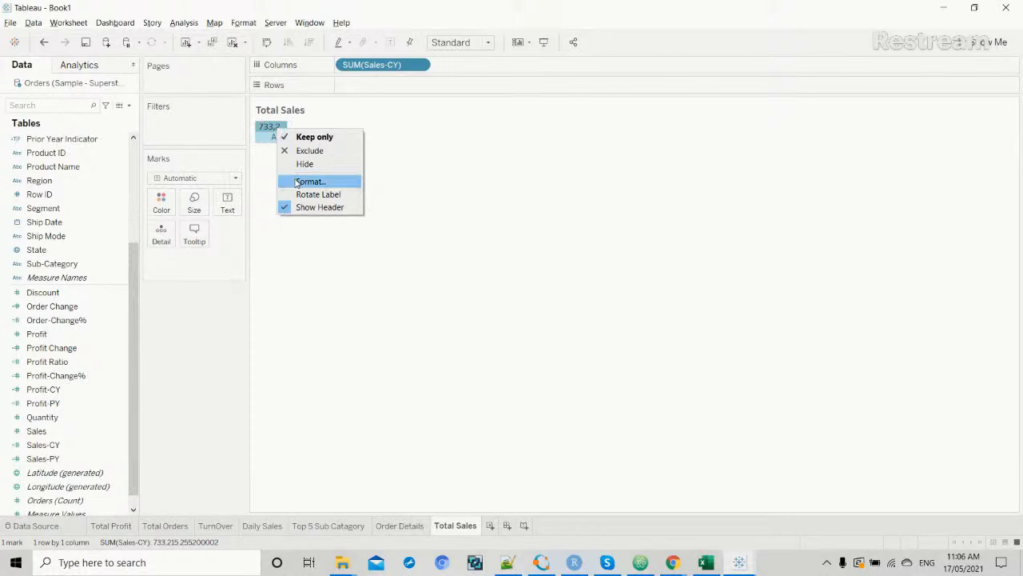
click(308, 182)
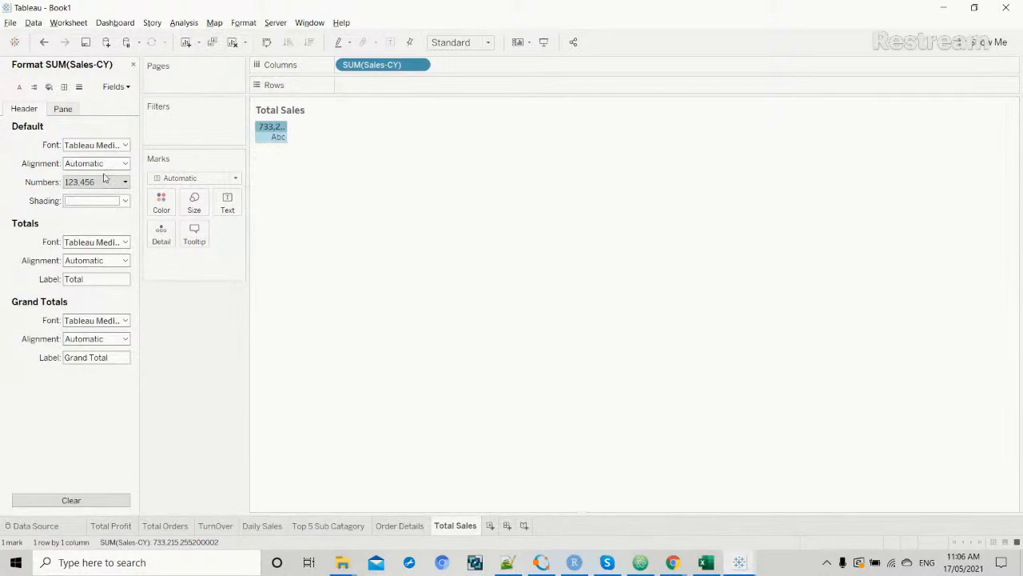
click(63, 109)
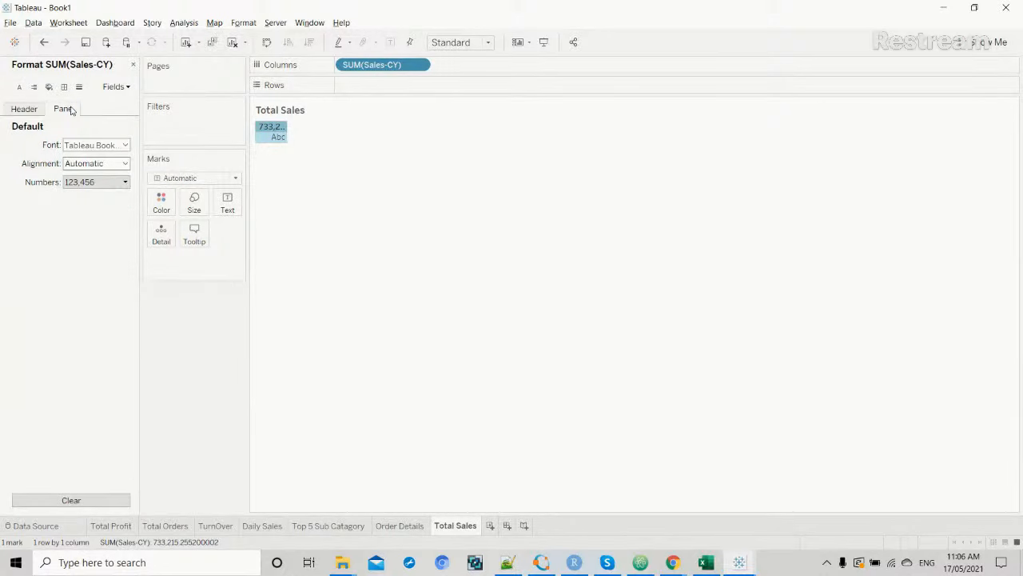
click(123, 182)
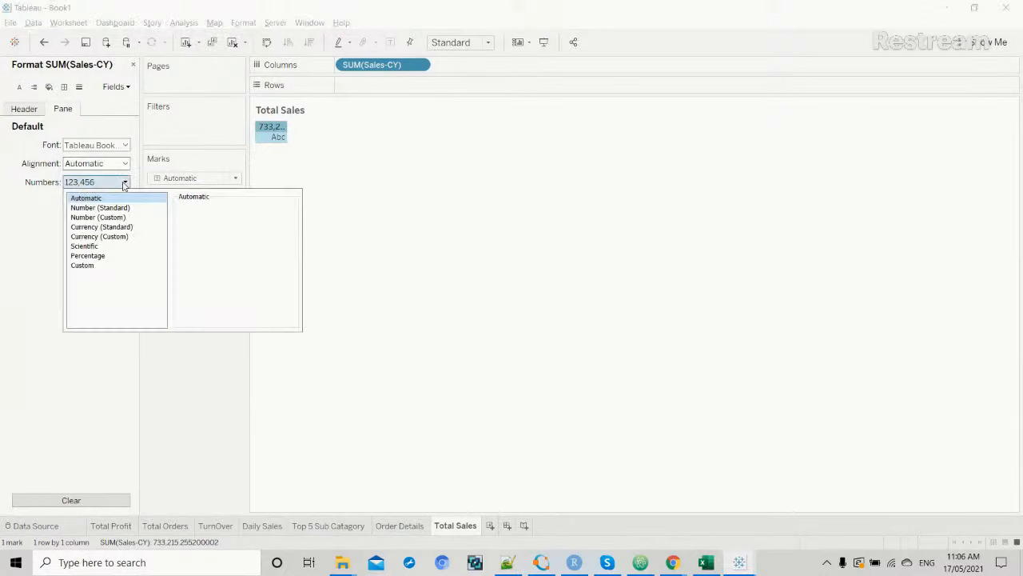
click(114, 227)
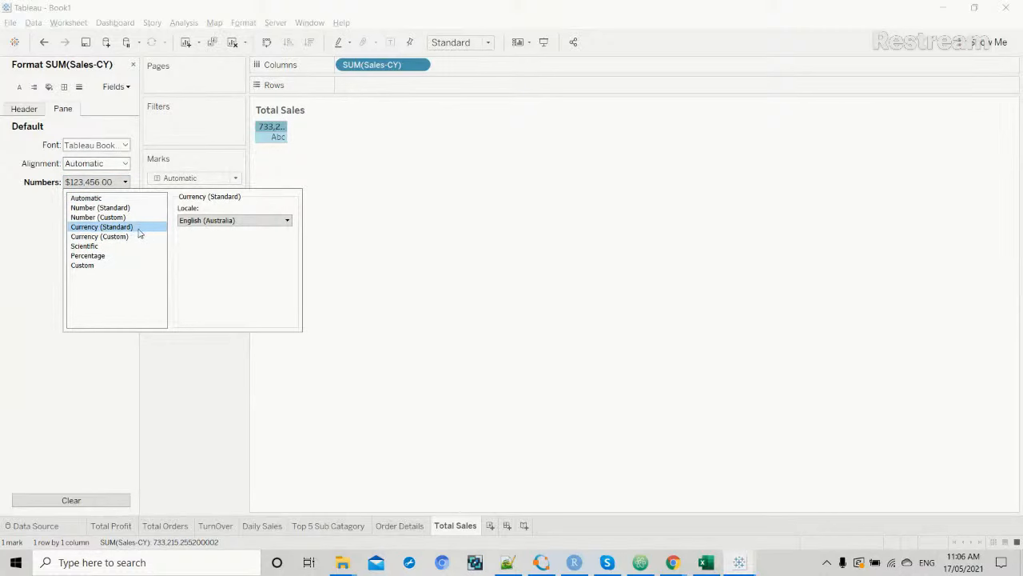
click(121, 218)
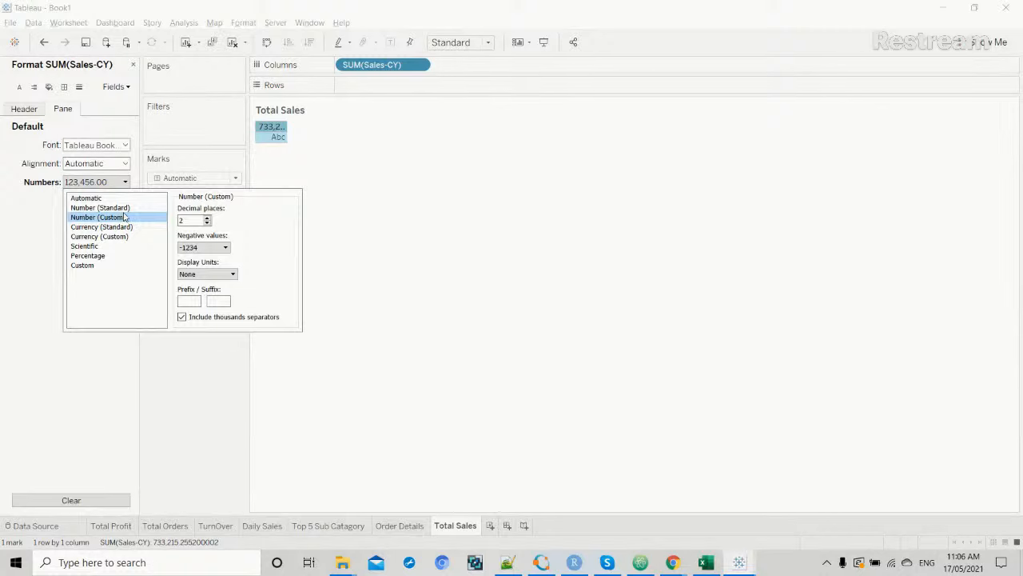
click(217, 247)
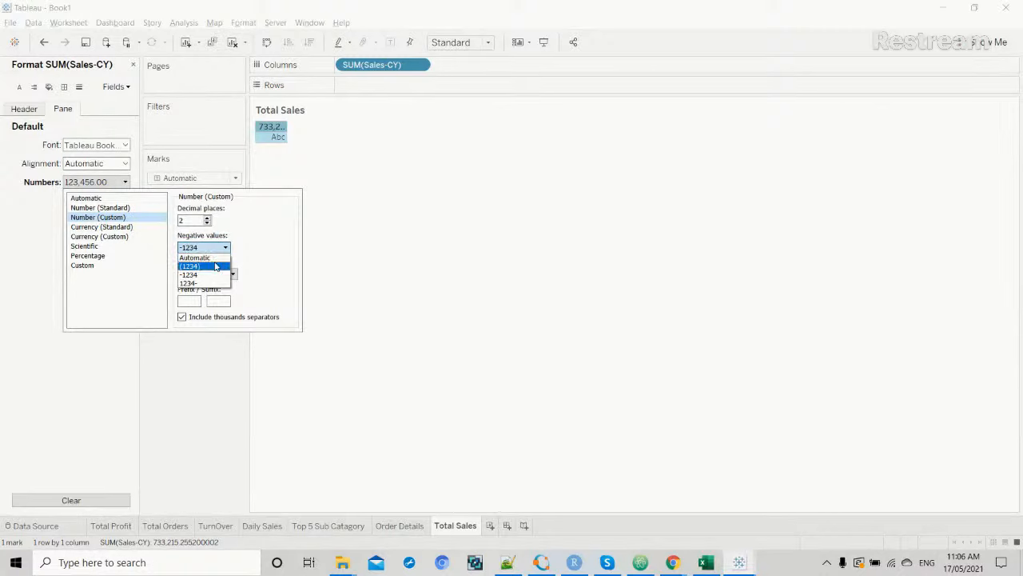
click(118, 207)
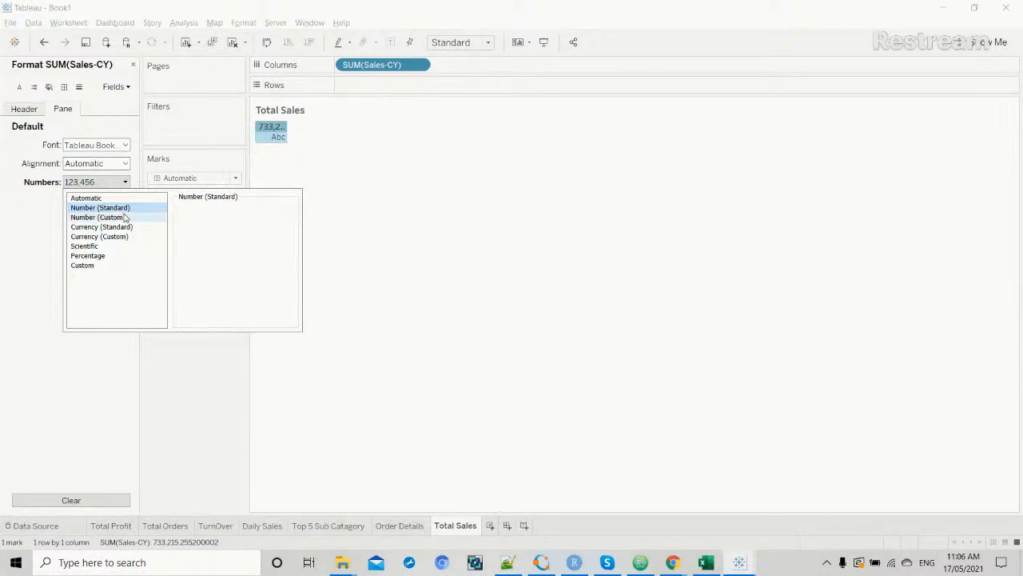
click(112, 227)
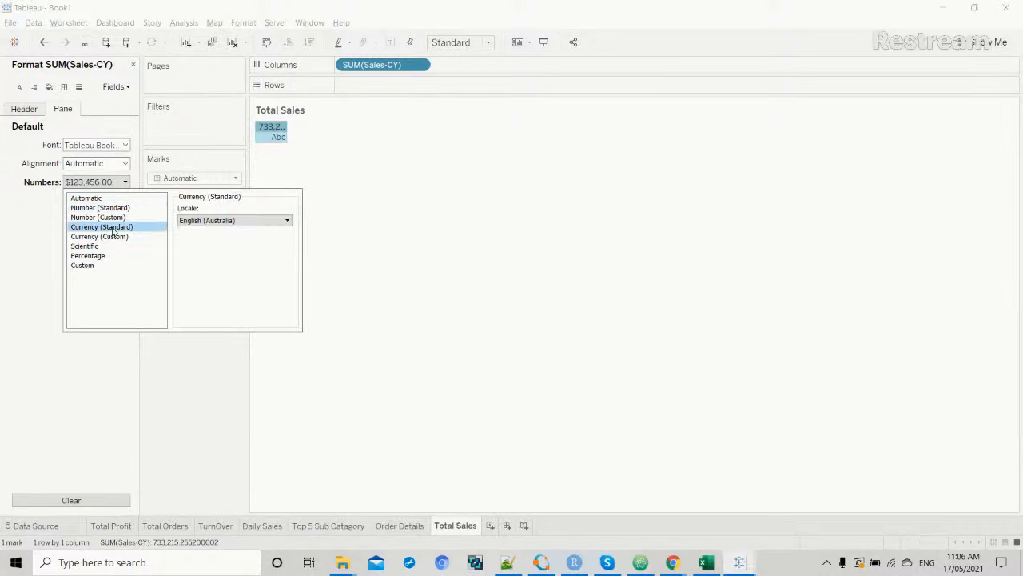
click(112, 237)
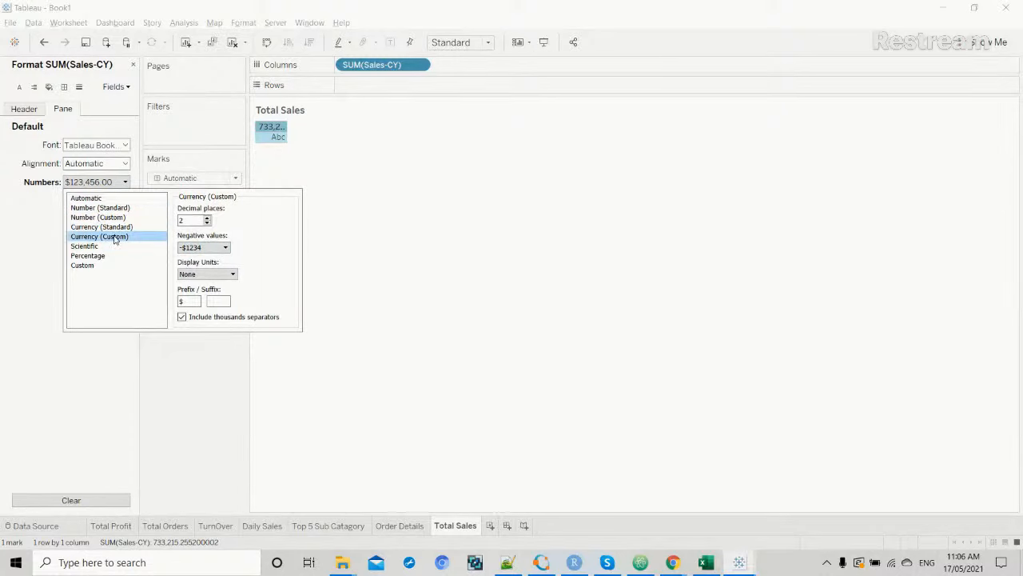
click(225, 248)
click(225, 248)
click(232, 274)
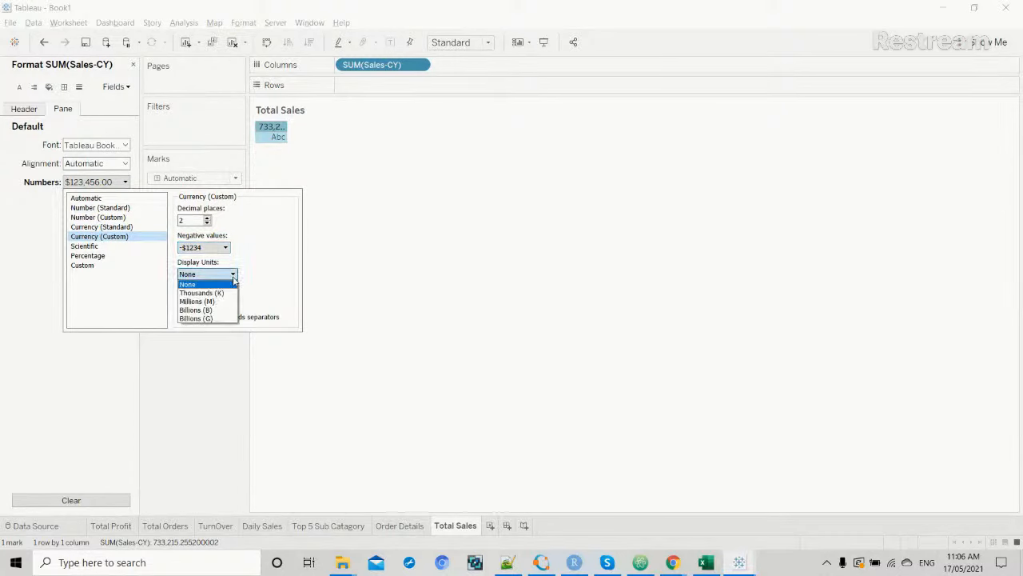
click(228, 293)
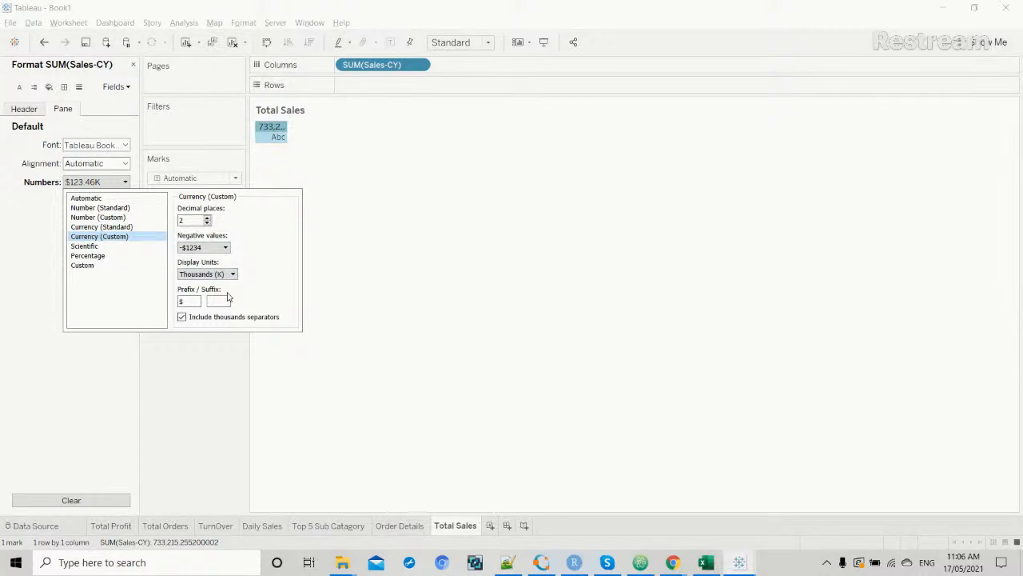
click(227, 373)
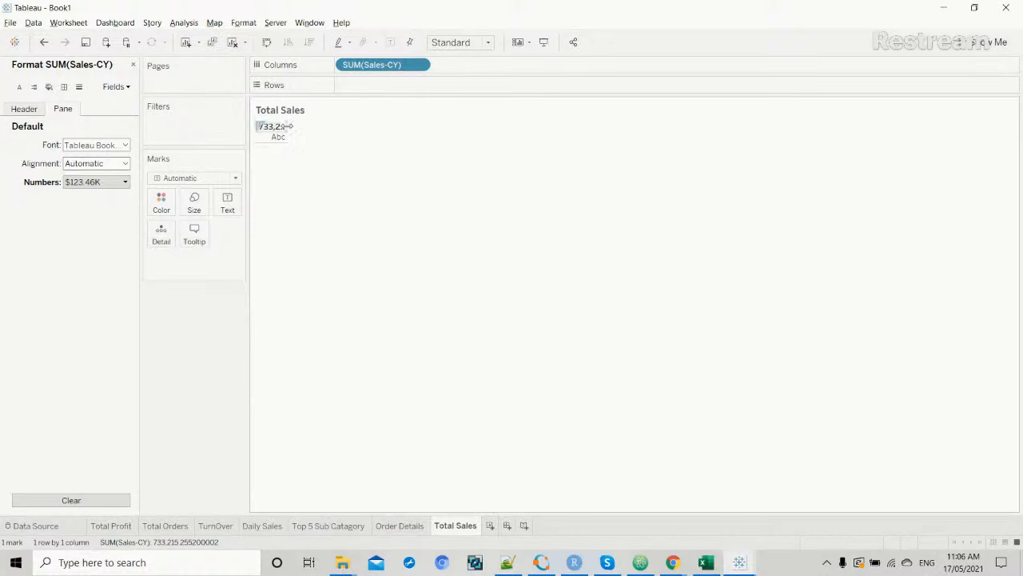
Widen the Sales-CY column on the Total Sales sheet to show more of its value.
drag(288, 126, 305, 131)
mouse_move(306, 126)
mouse_down()
mouse_move(325, 130)
mouse_move(317, 127)
mouse_up()
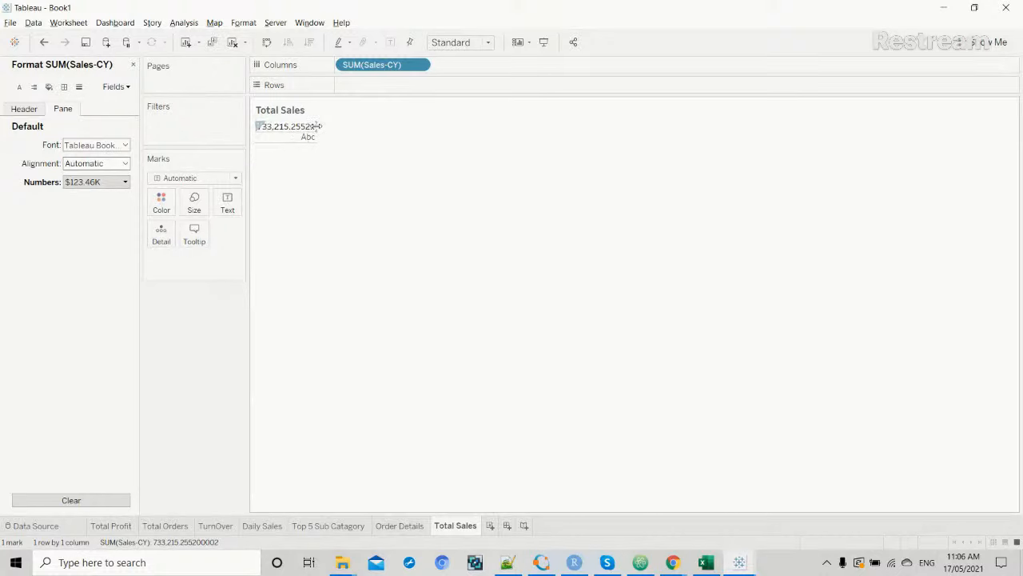
click(294, 129)
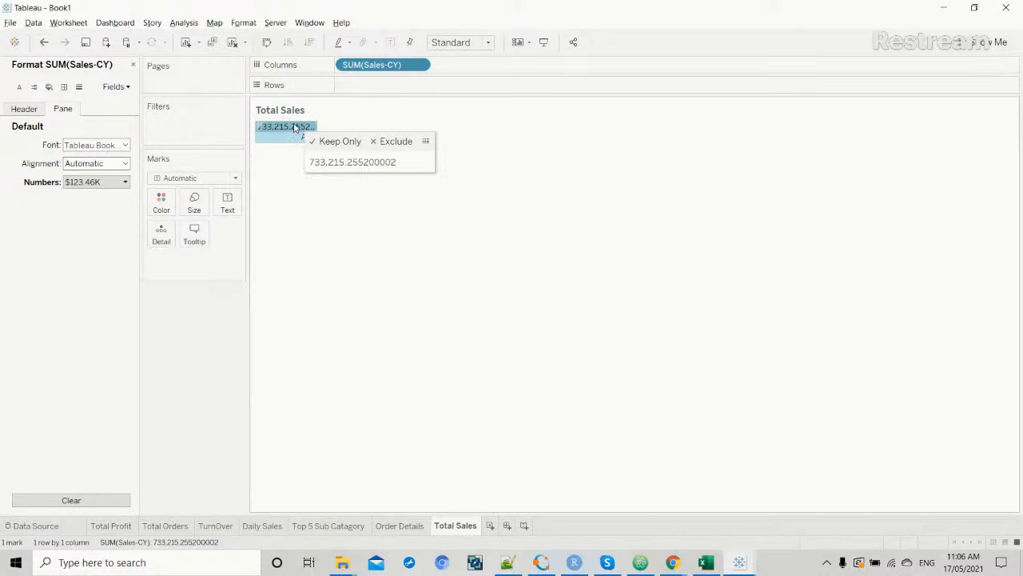
right_click(294, 126)
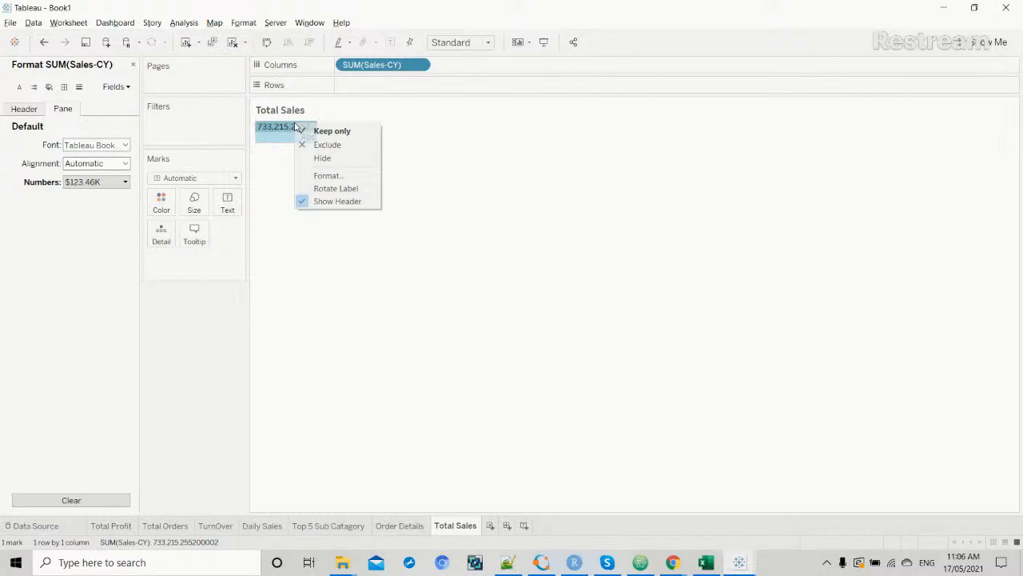
click(320, 176)
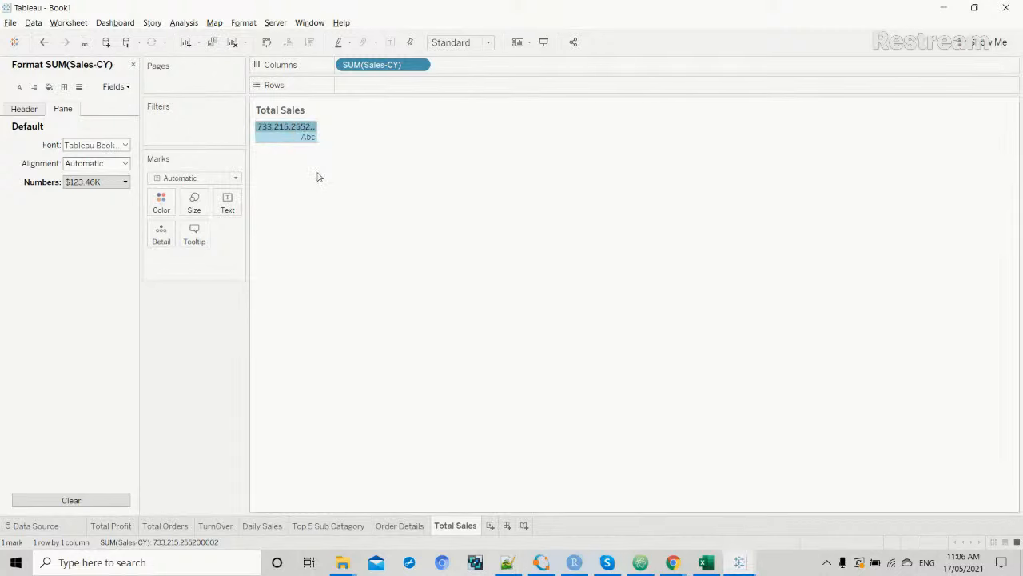
click(20, 92)
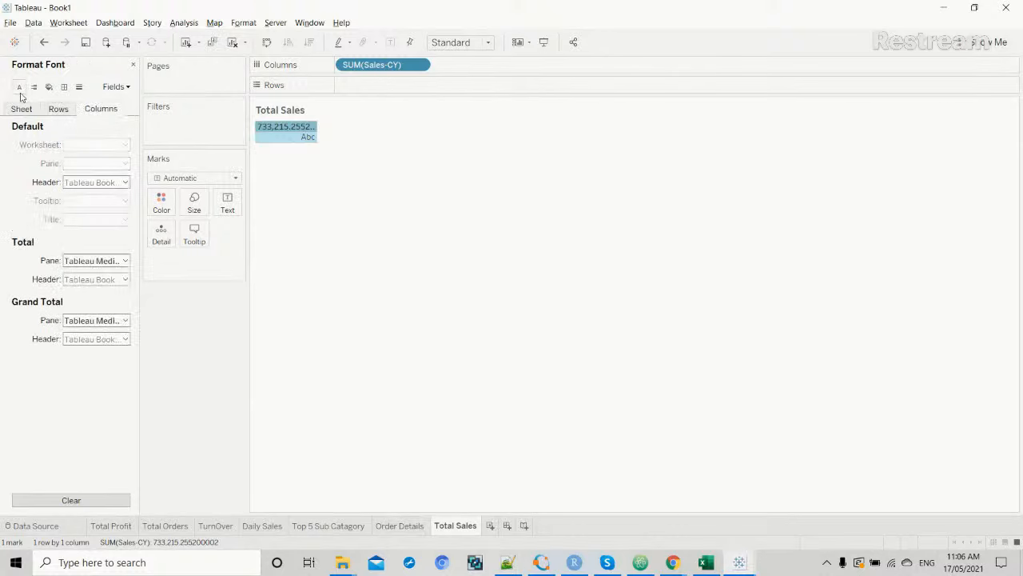
click(133, 64)
Set the default number format of the Sales-CY field to Currency (Custom) with display units in Thousands (K).
scroll(103, 372, down, 1)
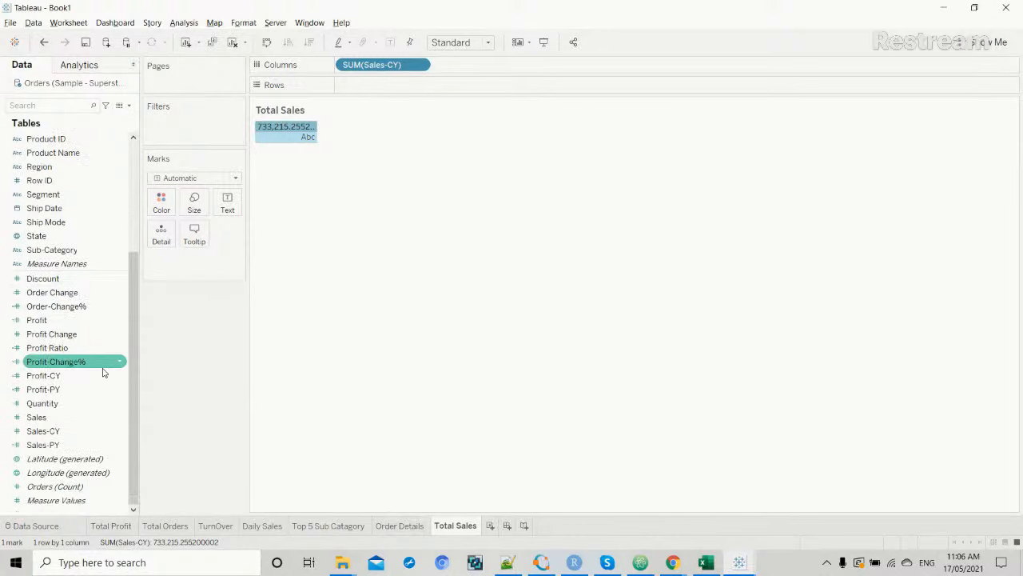
click(104, 434)
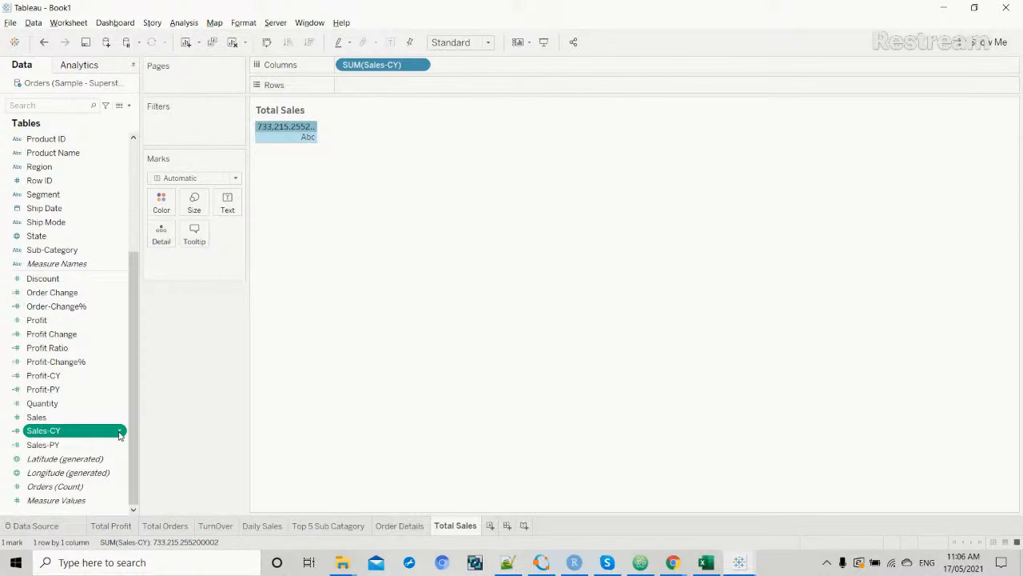
click(119, 433)
mouse_move(190, 365)
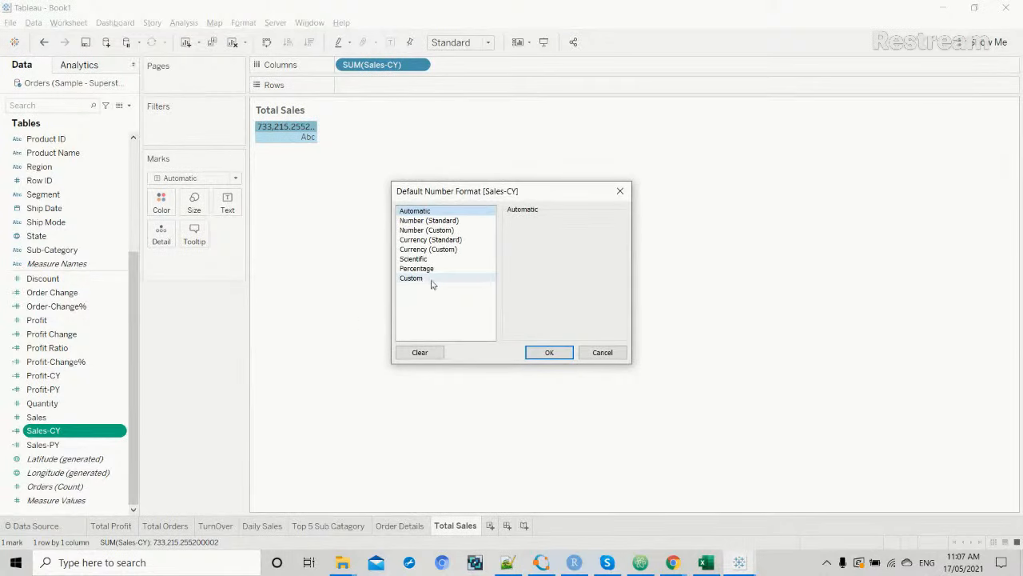
click(438, 251)
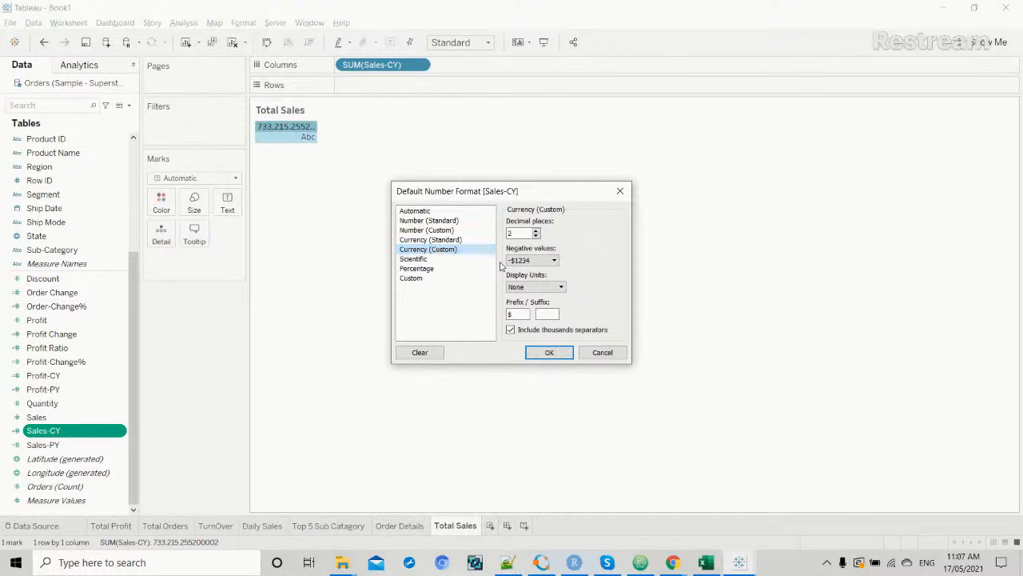
click(523, 286)
click(524, 307)
click(549, 353)
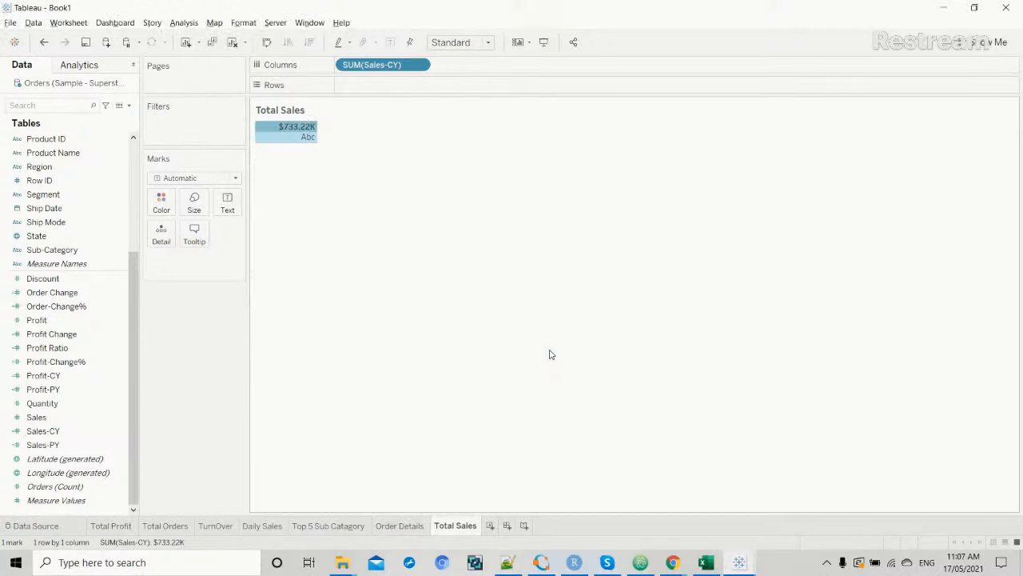
click(302, 238)
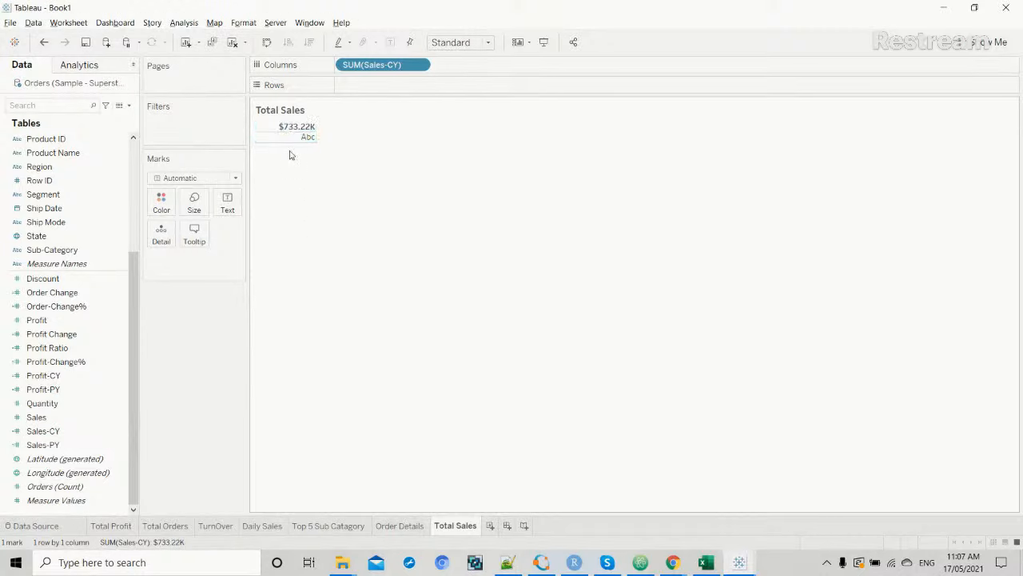
Set the default worksheet font size of the Total Sales sheet to 12.
click(292, 134)
right_click(291, 130)
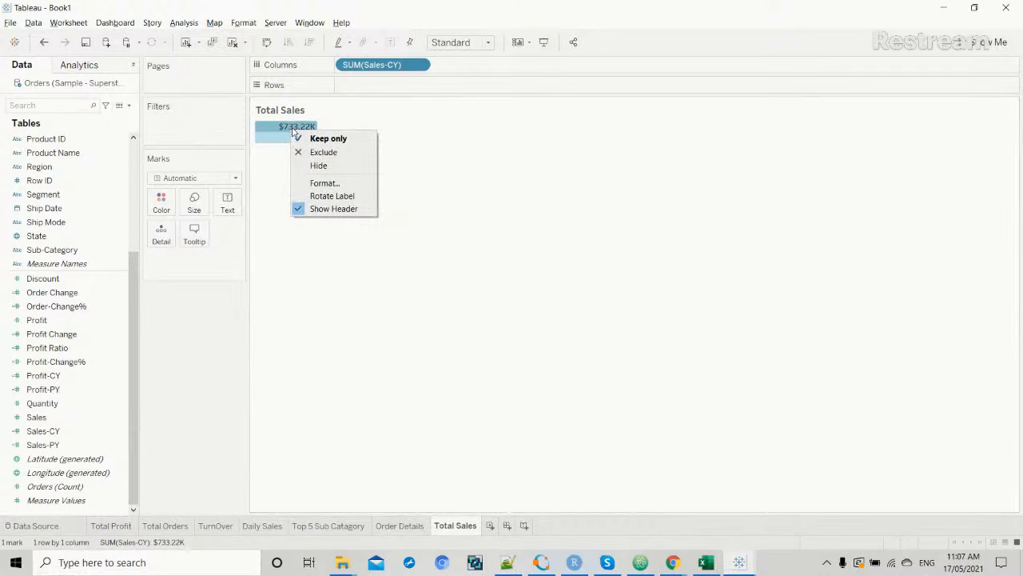
click(291, 126)
click(291, 125)
click(293, 130)
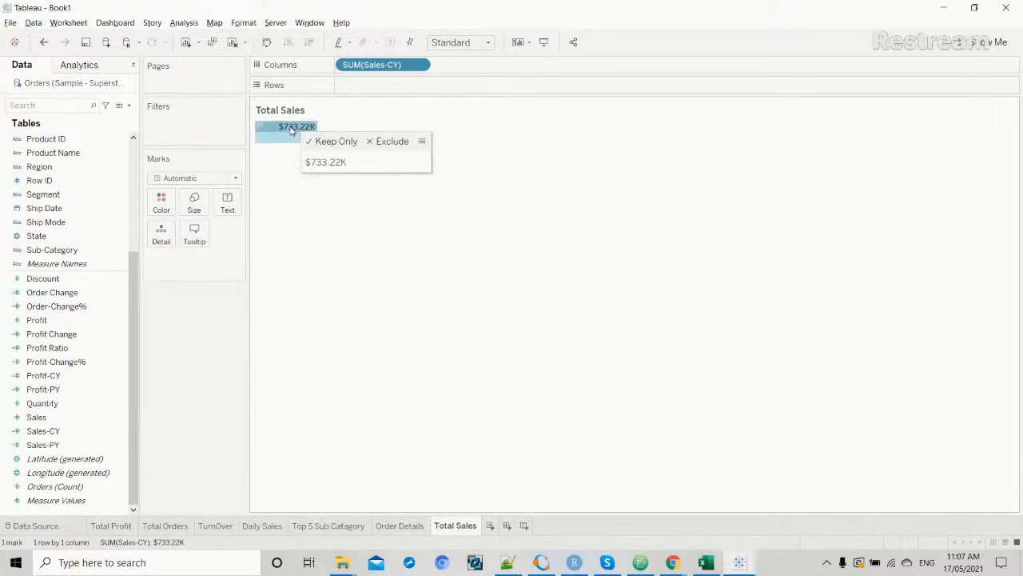
right_click(292, 128)
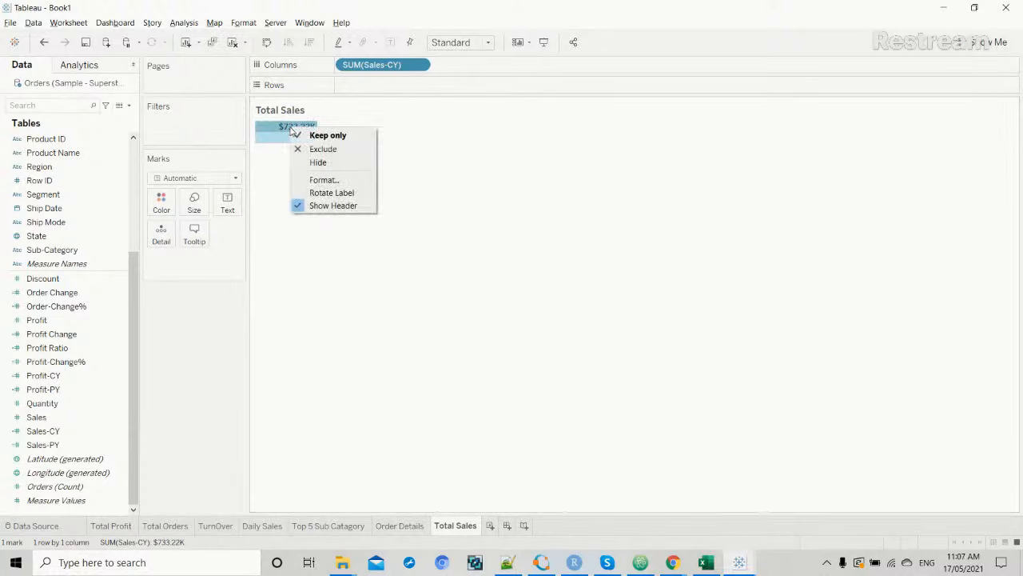
click(324, 180)
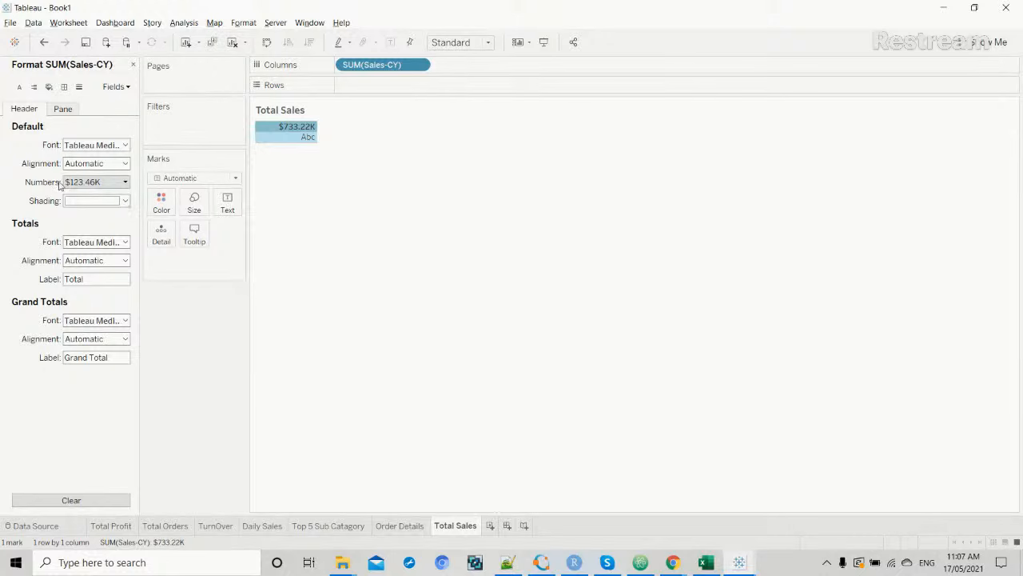
click(20, 89)
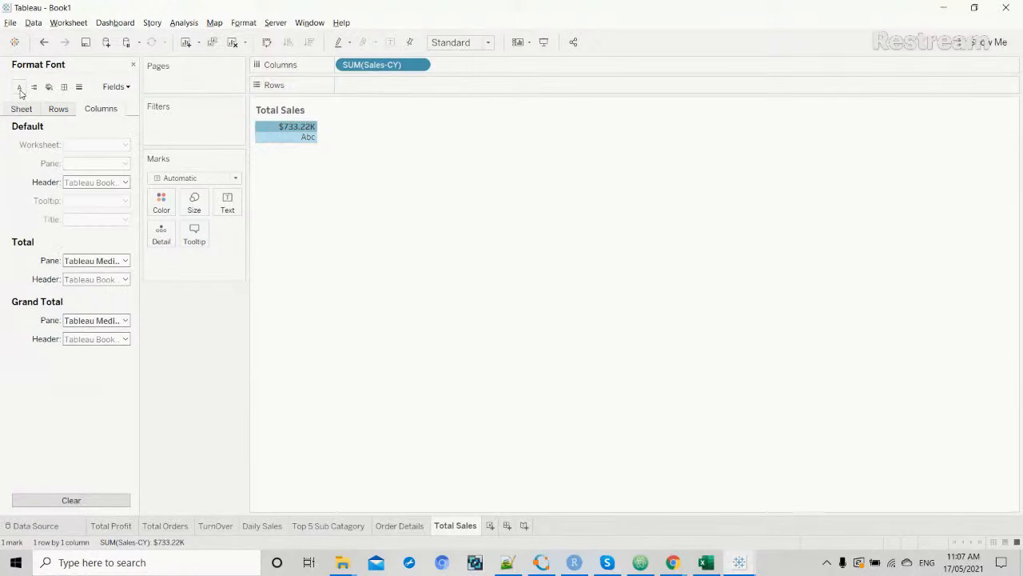
click(28, 112)
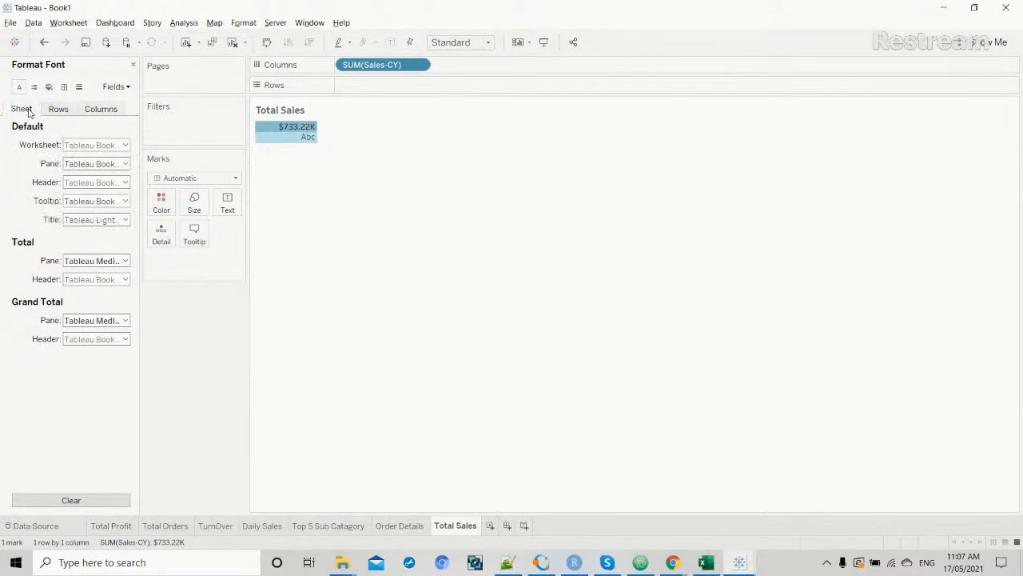
click(125, 145)
click(94, 180)
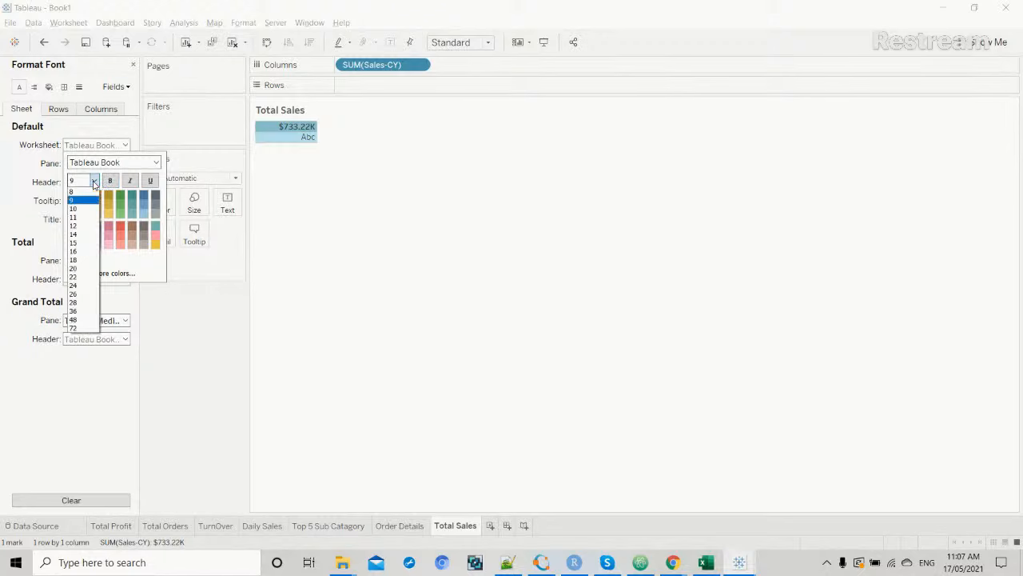
click(86, 228)
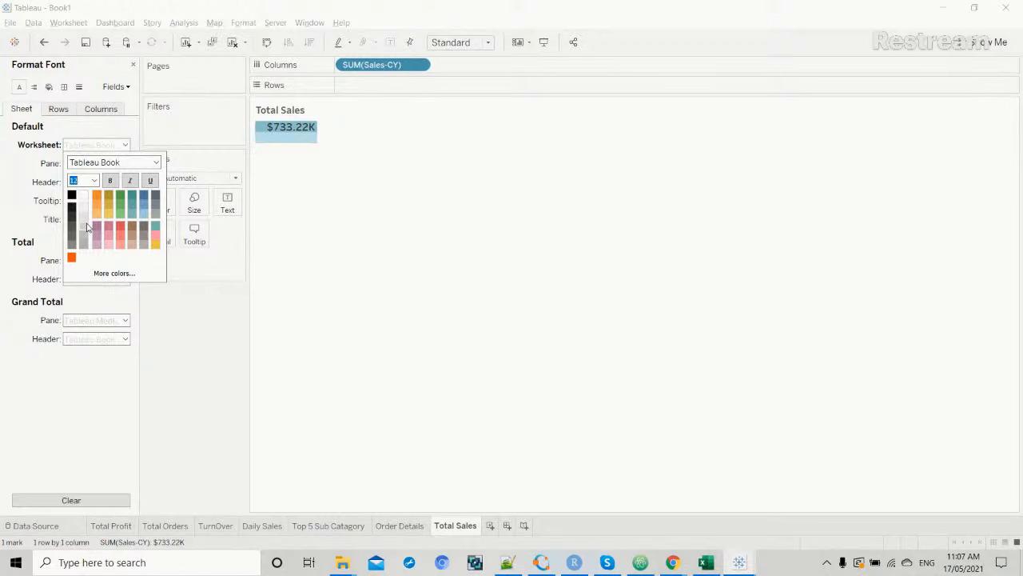
Try a light grey worksheet font color on the Total Sales sheet, and change it to black.
click(85, 227)
click(309, 240)
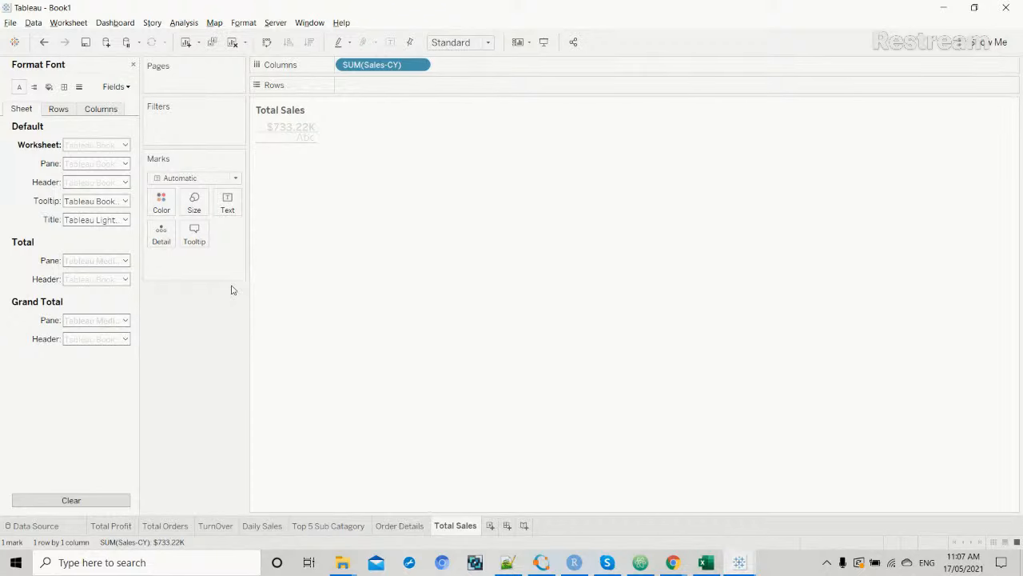
click(126, 145)
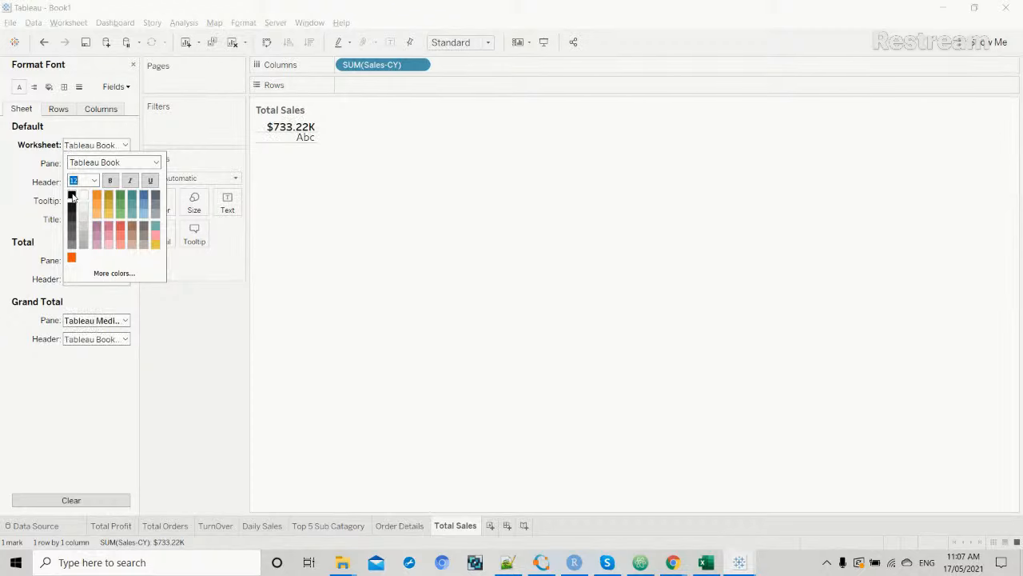
click(193, 322)
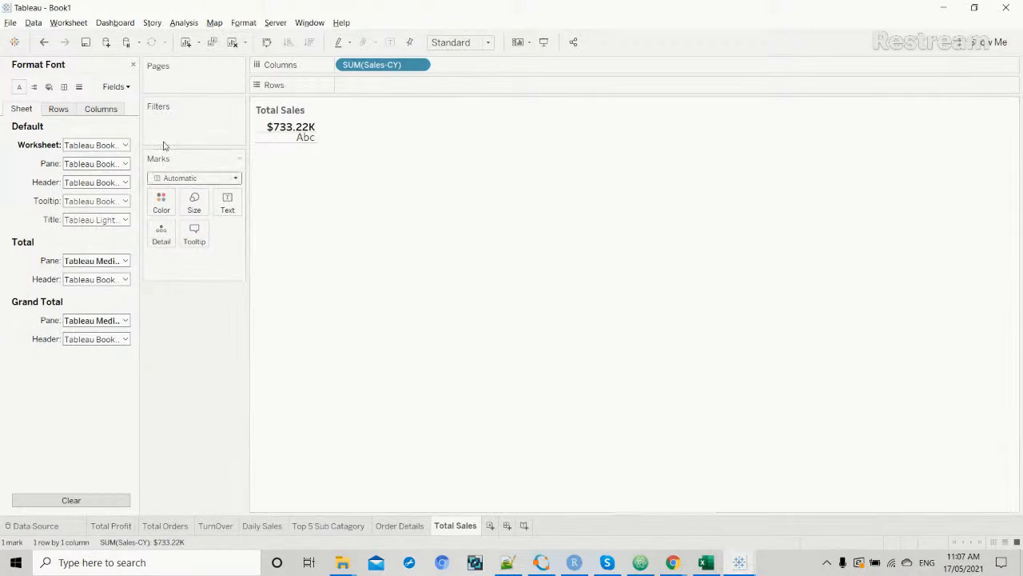
Close the font formatting pane and duplicate the Profit-Change% calculated field.
click(133, 66)
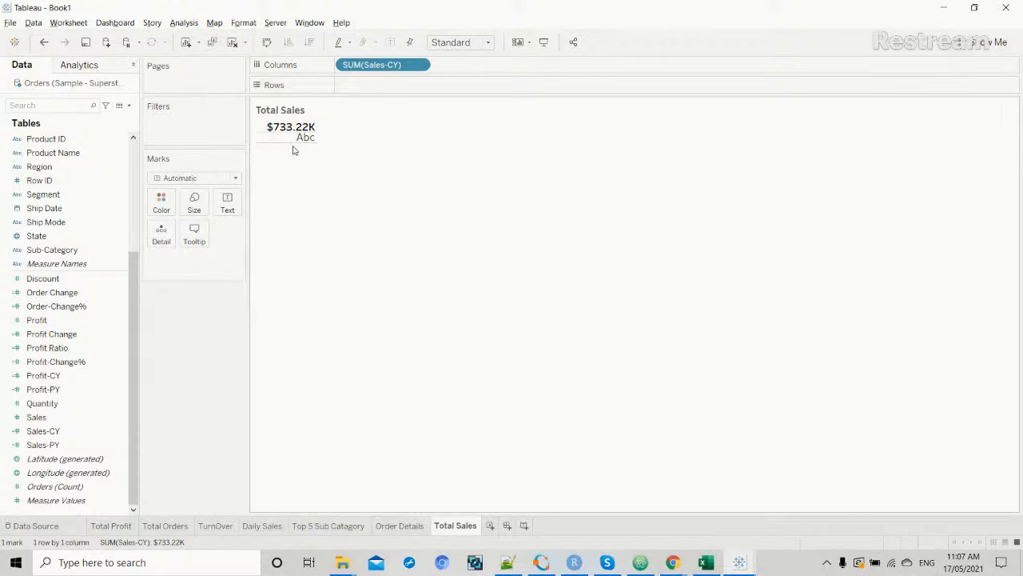
mouse_move(303, 143)
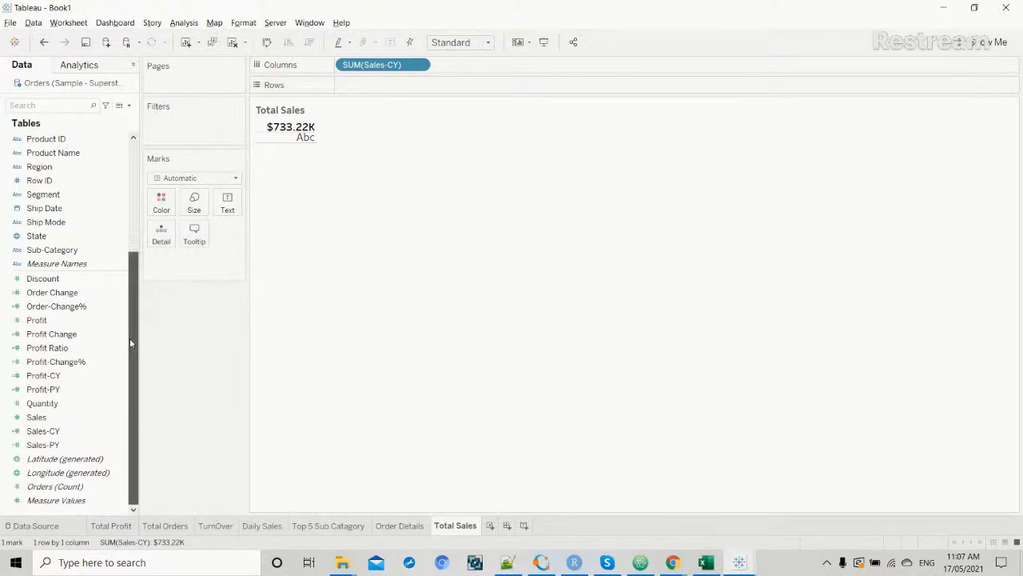
click(71, 361)
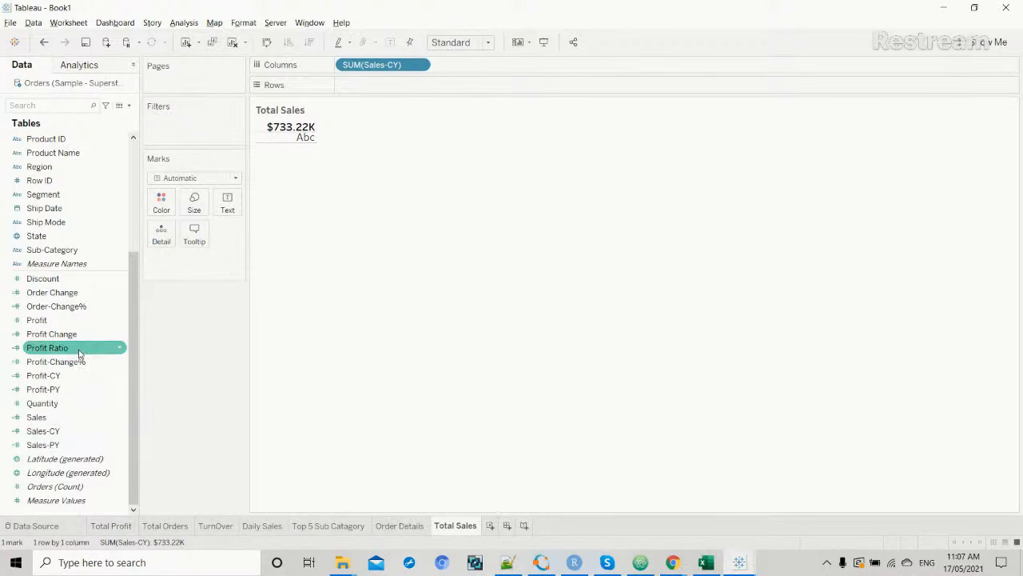
click(80, 361)
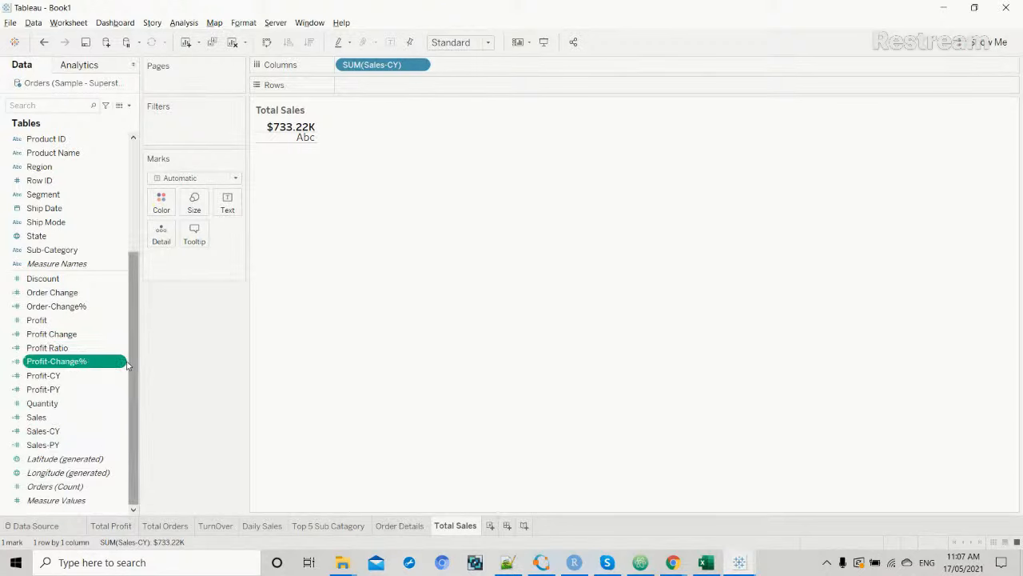
click(120, 362)
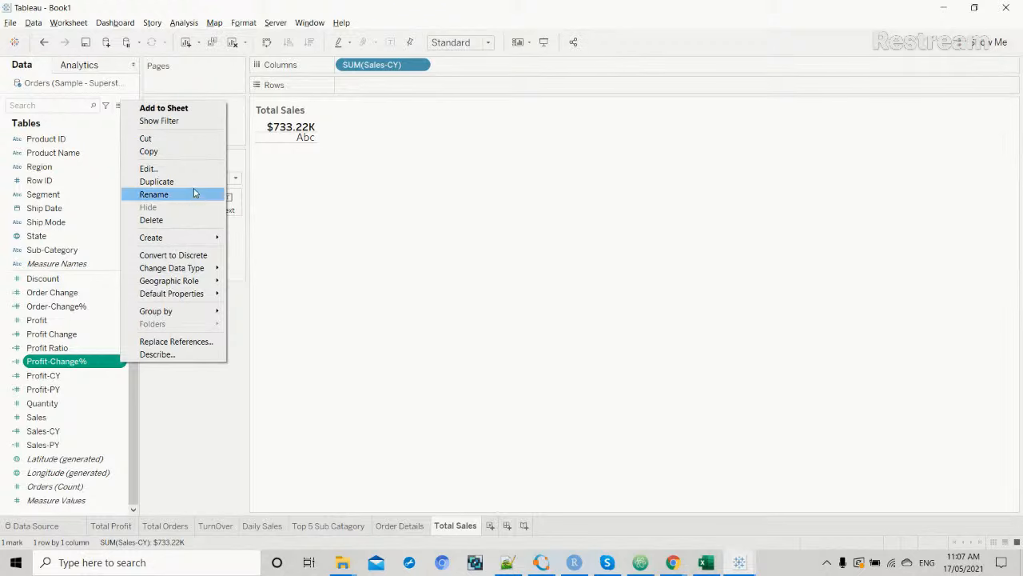
click(194, 188)
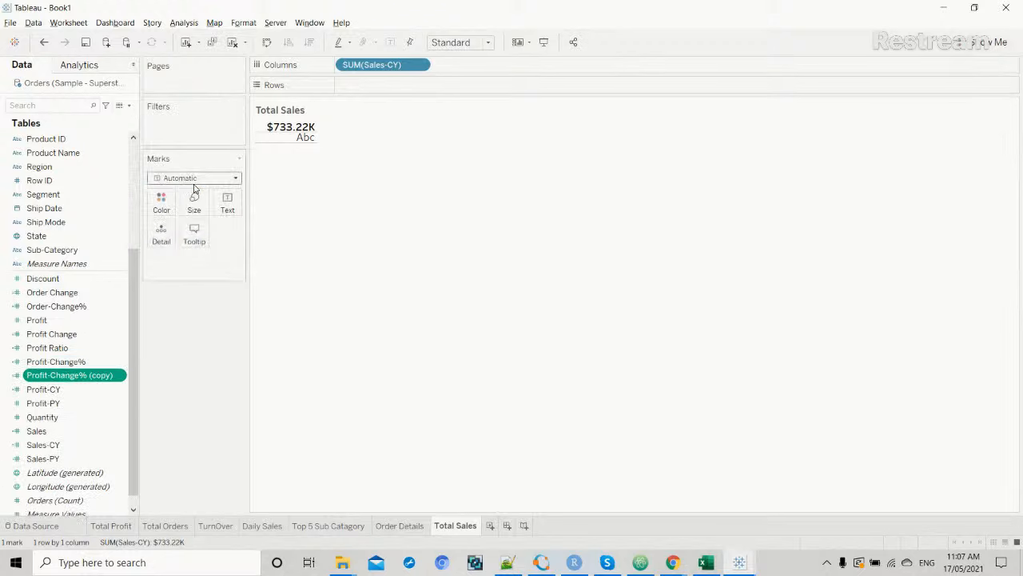
Duplicate the Profit Change calculated field.
click(102, 333)
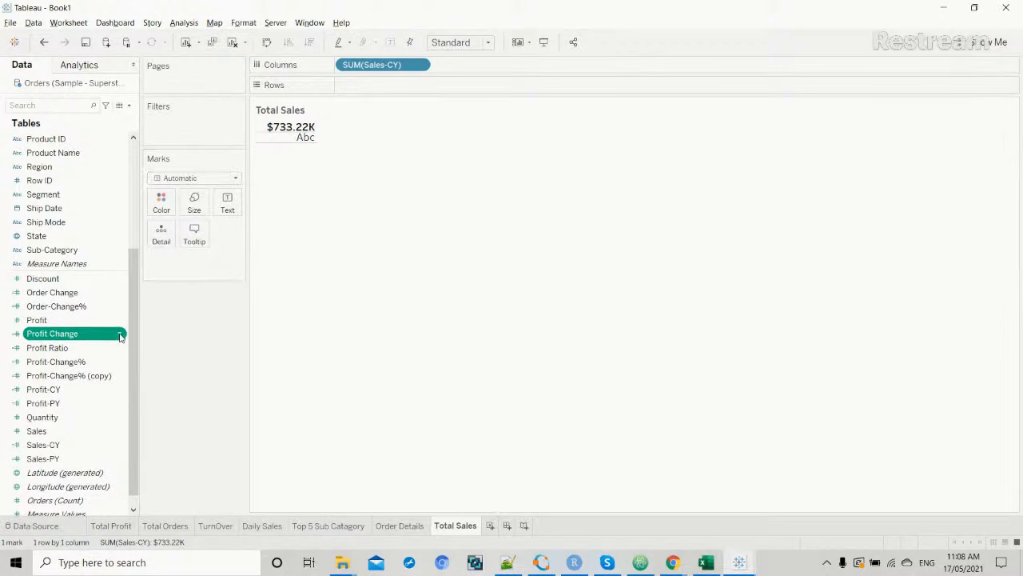
click(119, 336)
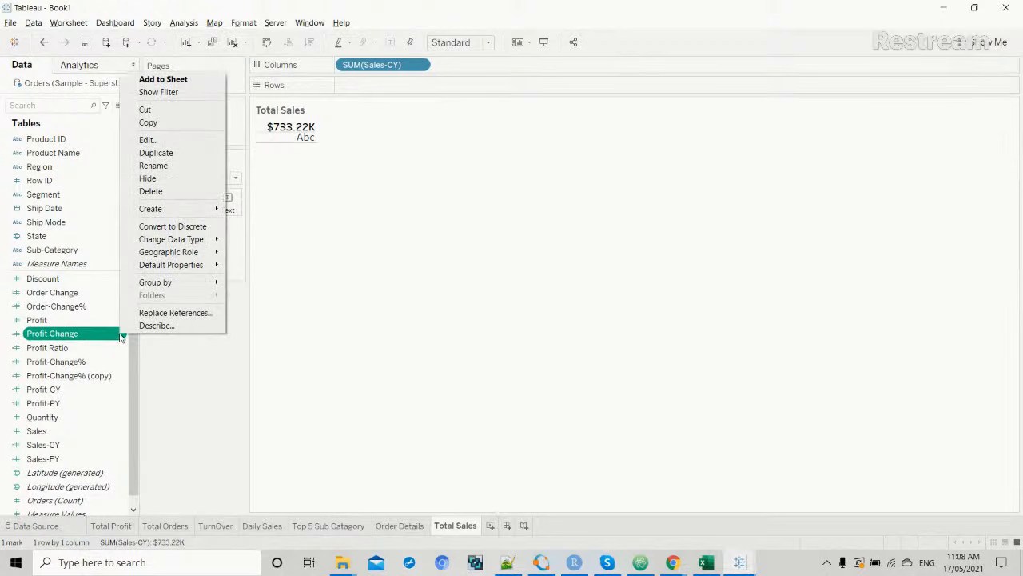
click(183, 152)
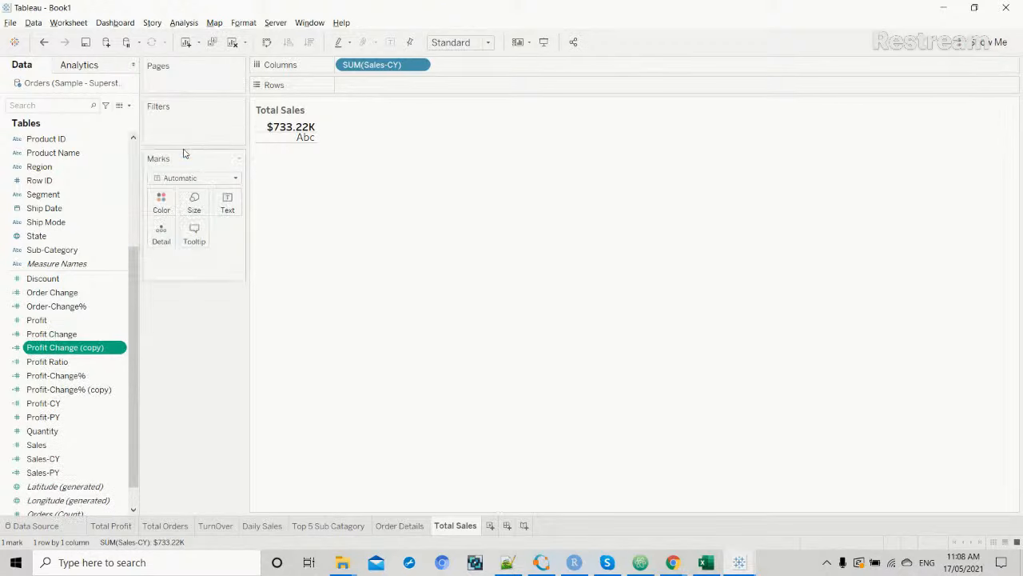
Edit the formula of the Profit-Change% copy, replacing [Profit-CY] in the first sum with [Sales-CY].
click(103, 376)
click(104, 390)
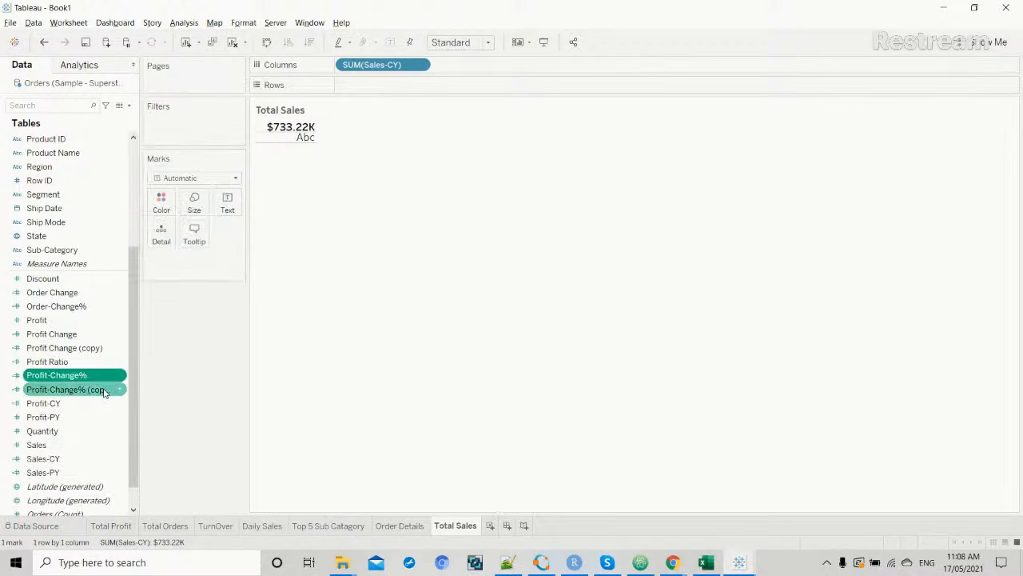
right_click(120, 390)
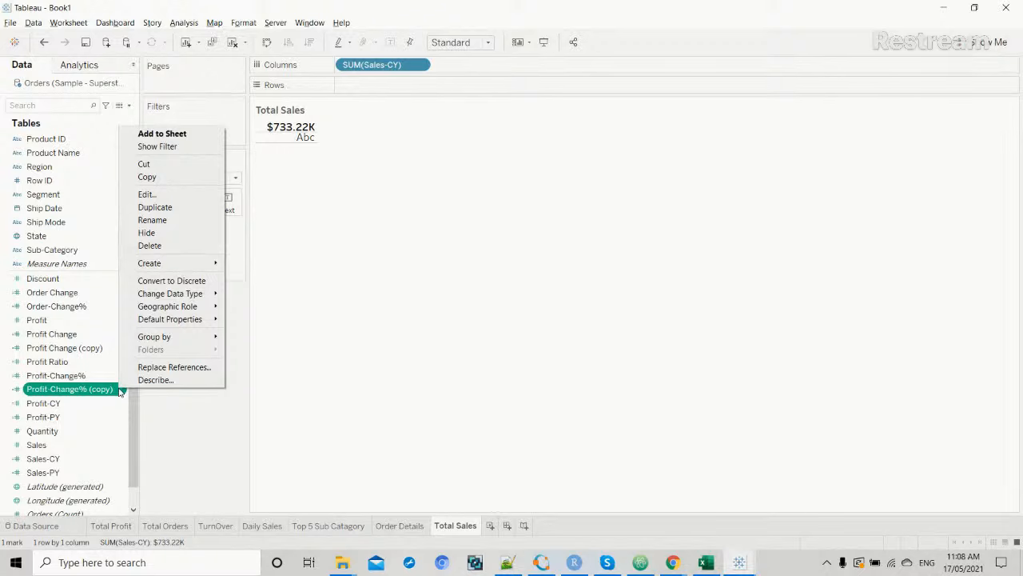
click(146, 194)
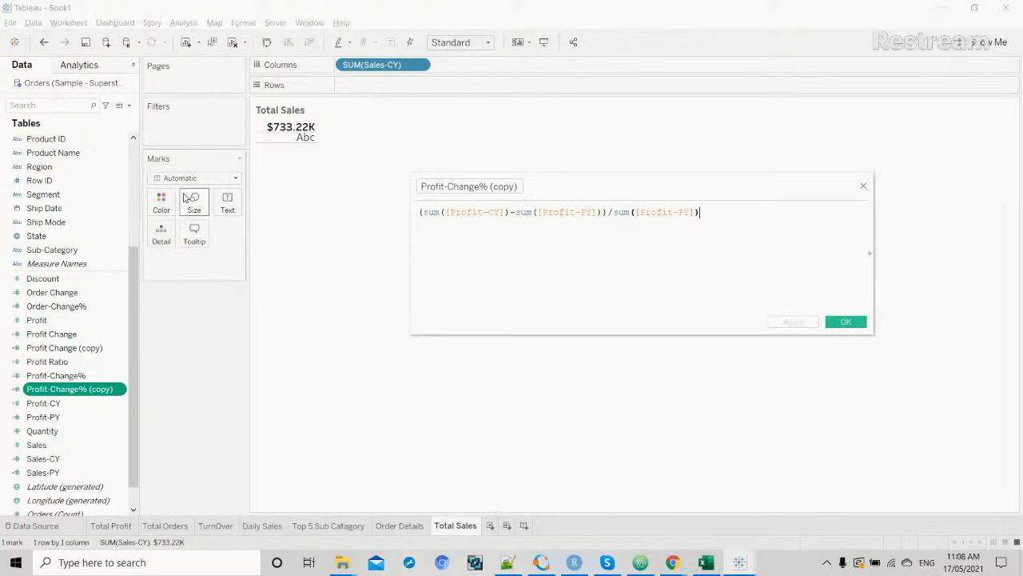
drag(482, 212, 450, 213)
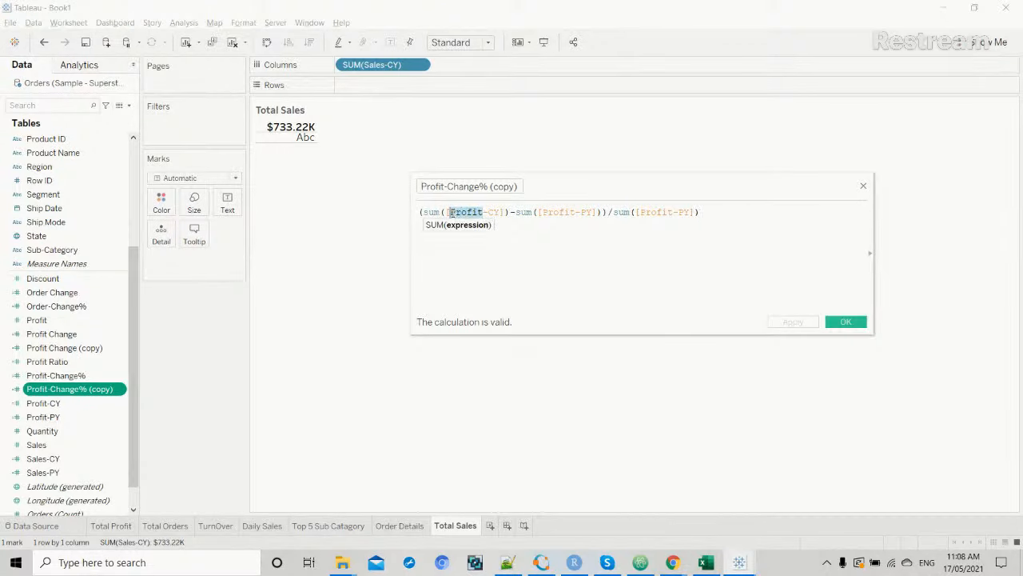
text(Sa)
key(Down)
key(Down)
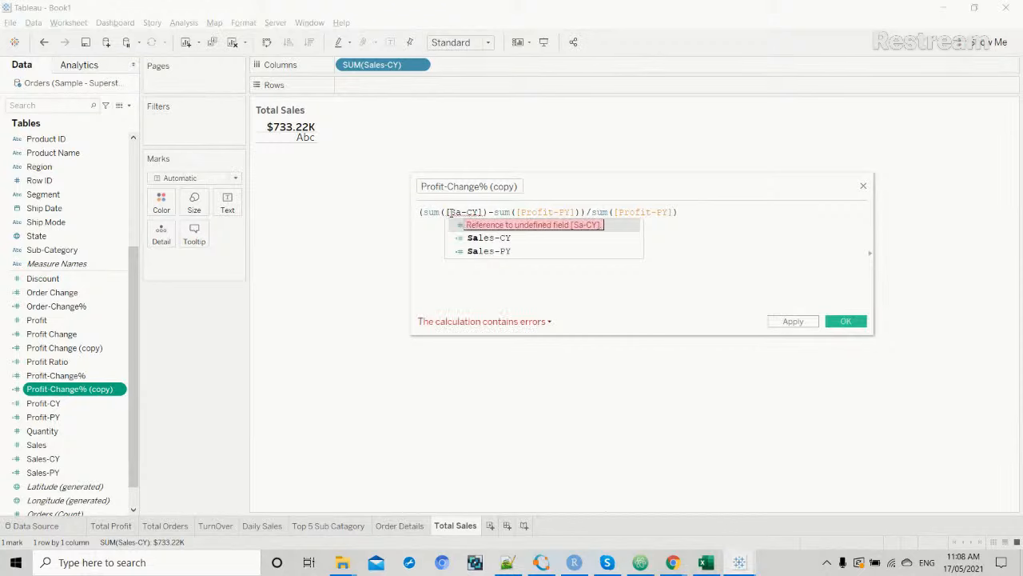
key(Return)
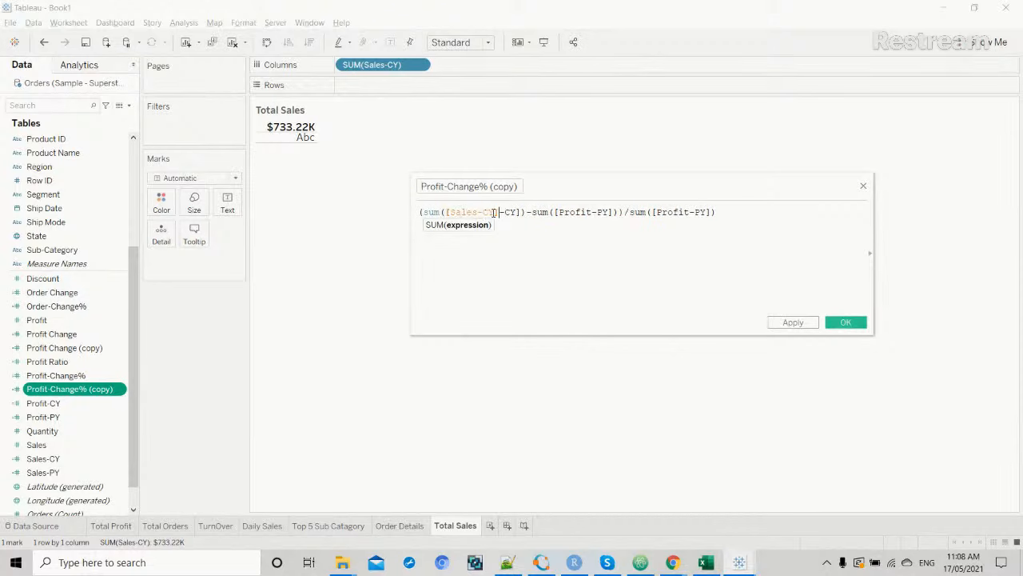
drag(500, 212, 516, 211)
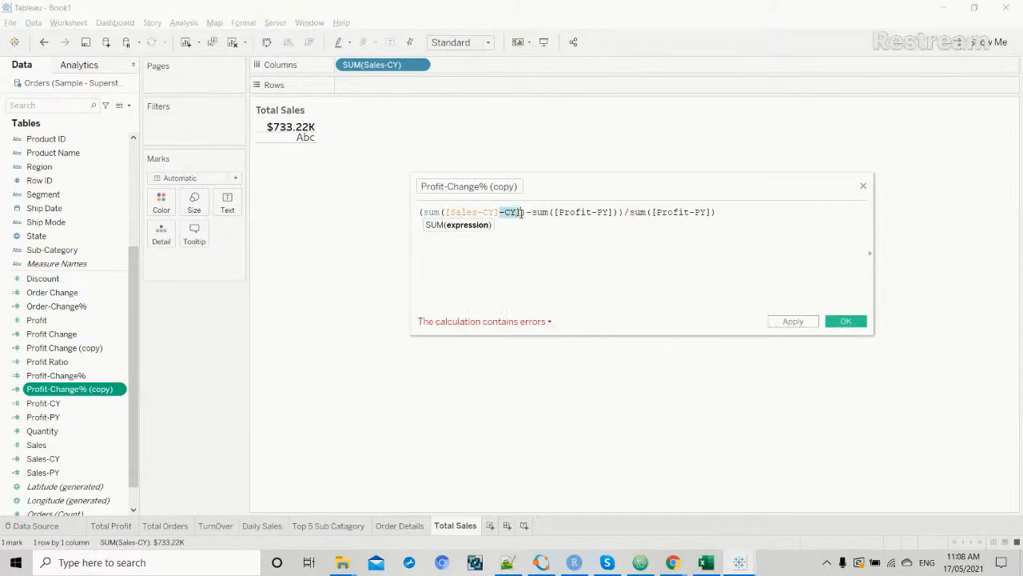
key(BackSpace)
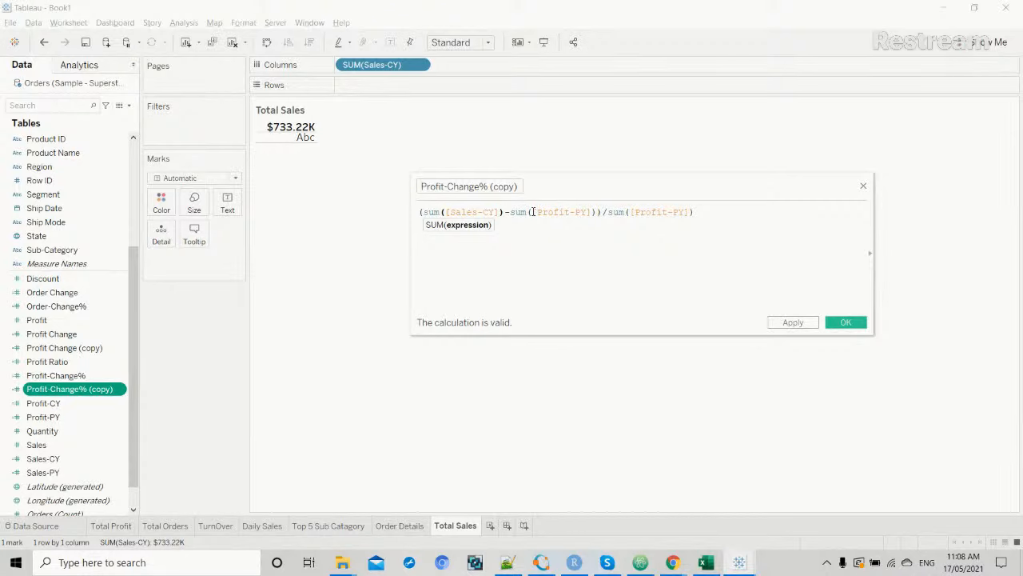
Replace the subtracted [Profit-PY] in the numerator of the formula with [Sales-PY].
drag(533, 211, 594, 210)
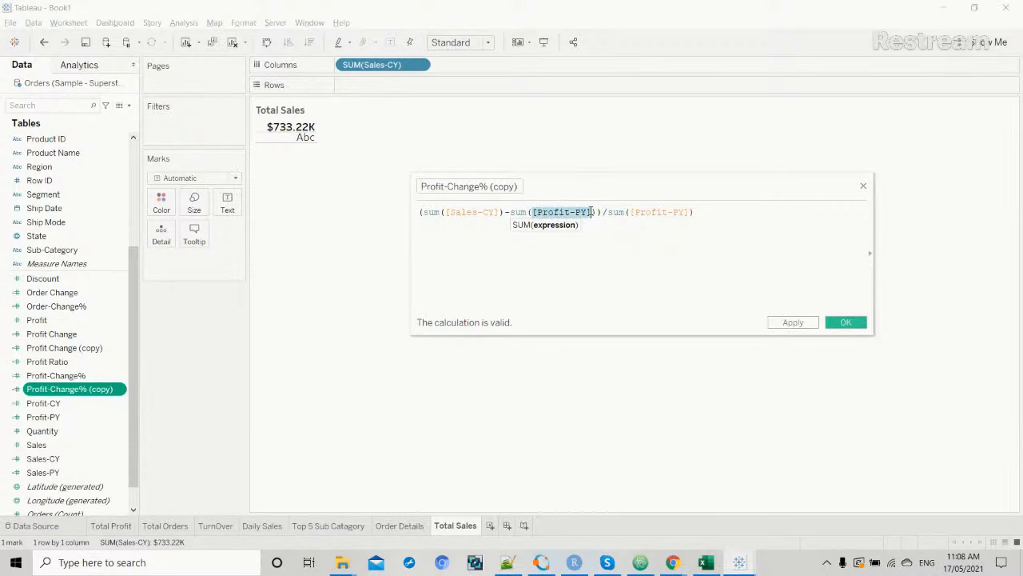
key(BackSpace)
text(sales)
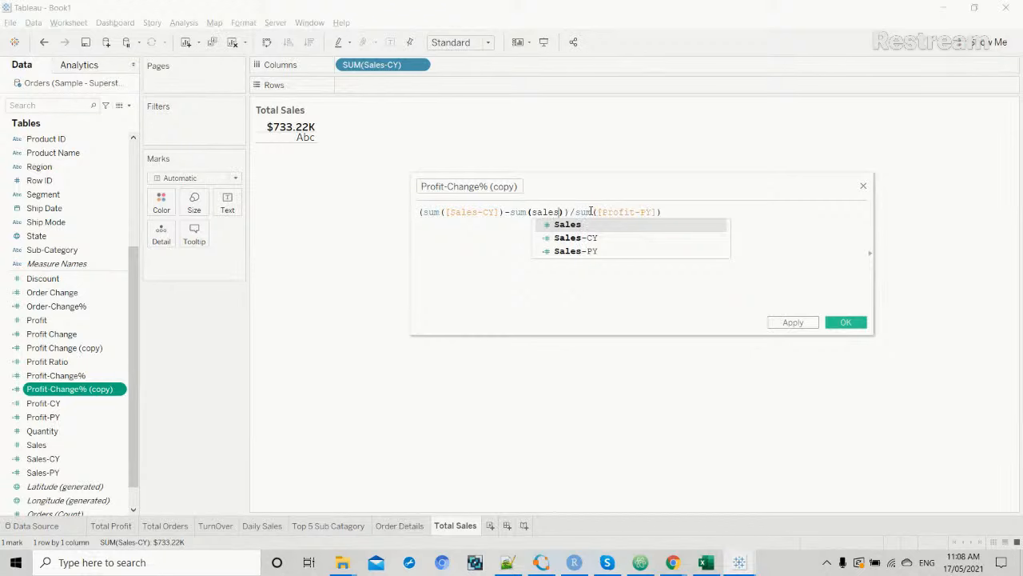
key(Down)
key(Down)
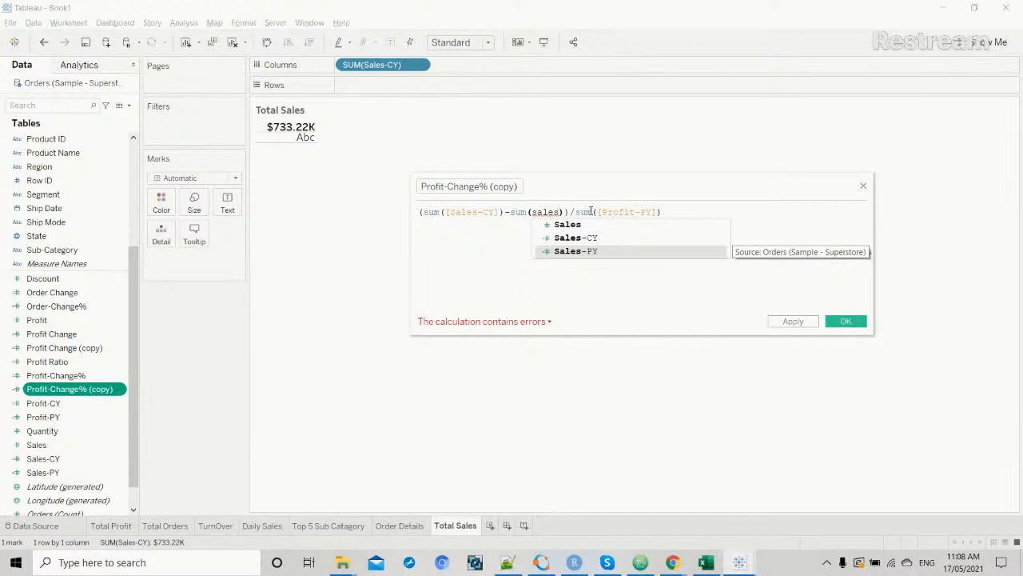
key(Return)
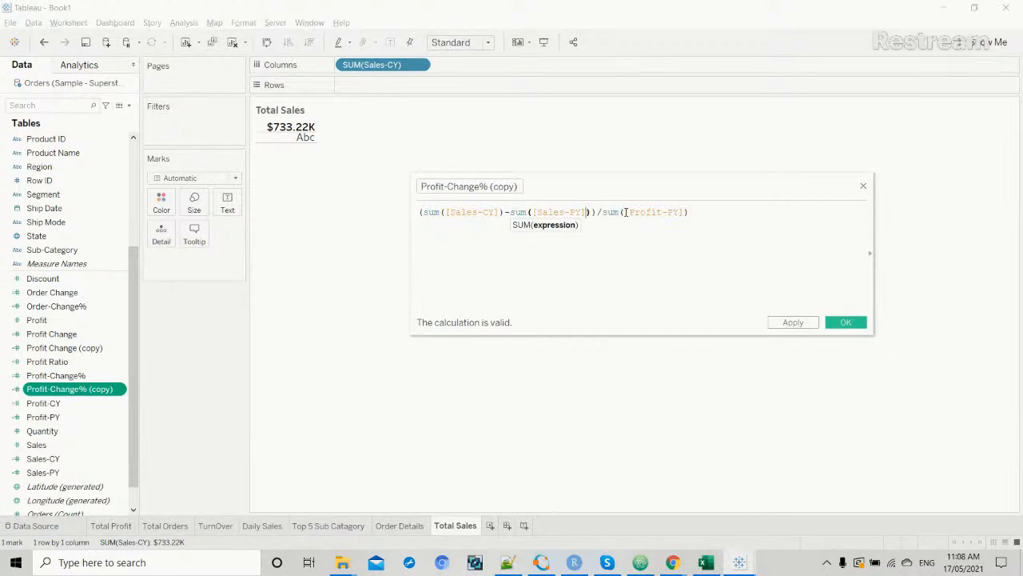
Replace [Profit-PY] in the formula's divisor with [Sales-PY], keeping the sum closed.
drag(626, 212, 682, 212)
text(sum([Sa)
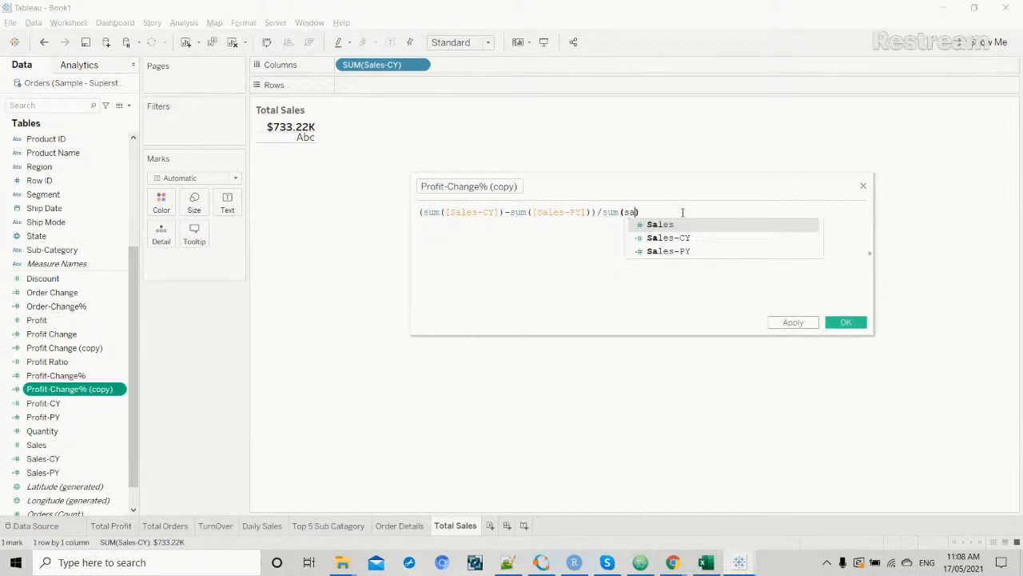
text(les)
key(Down)
key(Down)
key(Return)
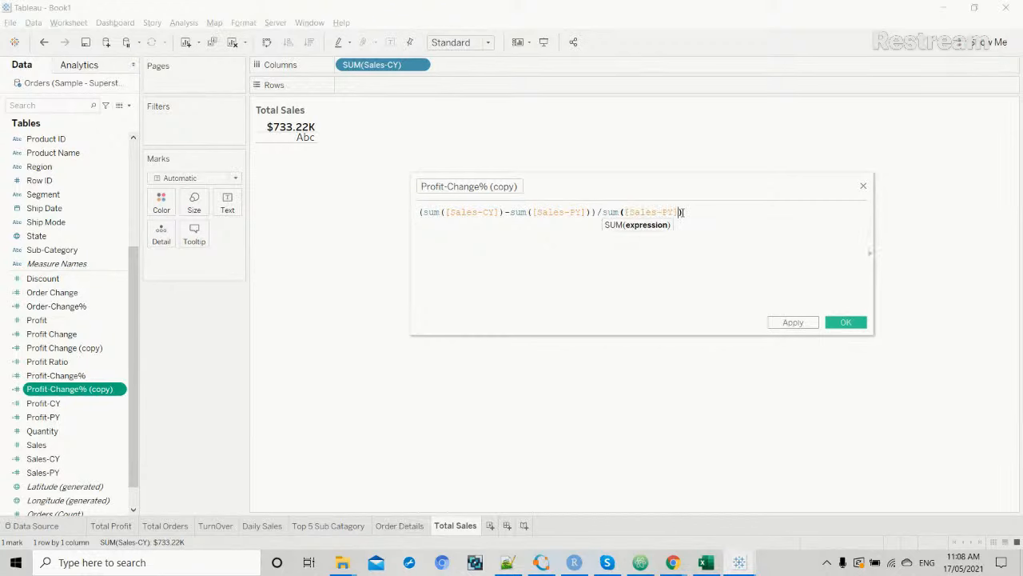
text())
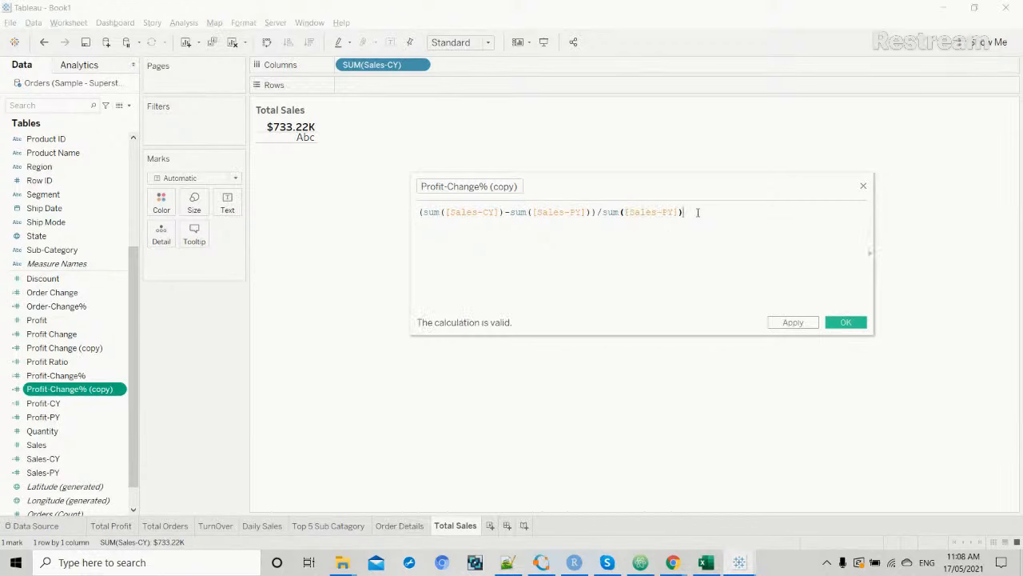
Rename the copied calculation as Sales-Change%, apply it and close the calculation editor.
double_click(431, 186)
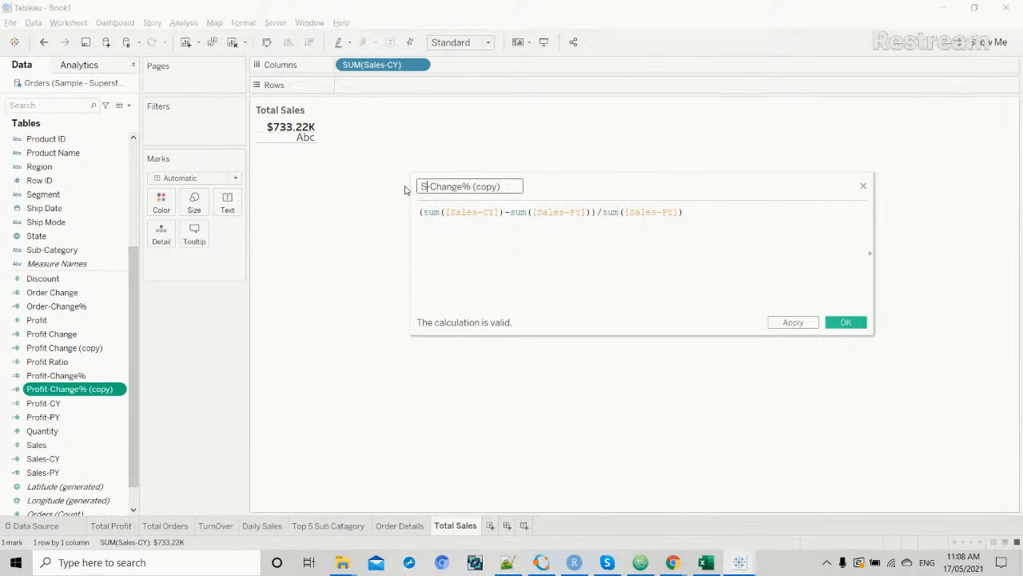
text(Sales)
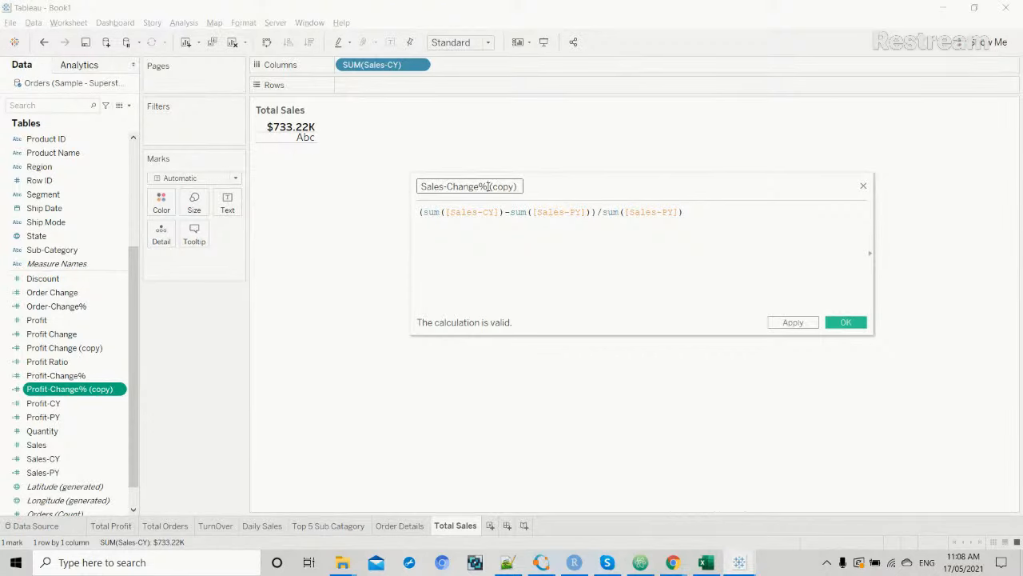
drag(489, 186, 519, 186)
key(BackSpace)
click(804, 326)
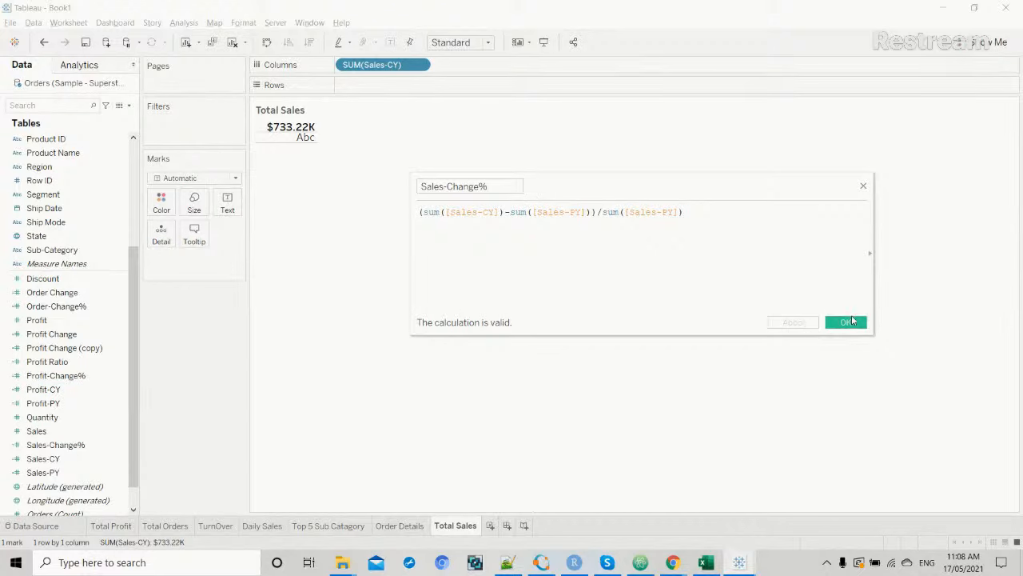
click(847, 321)
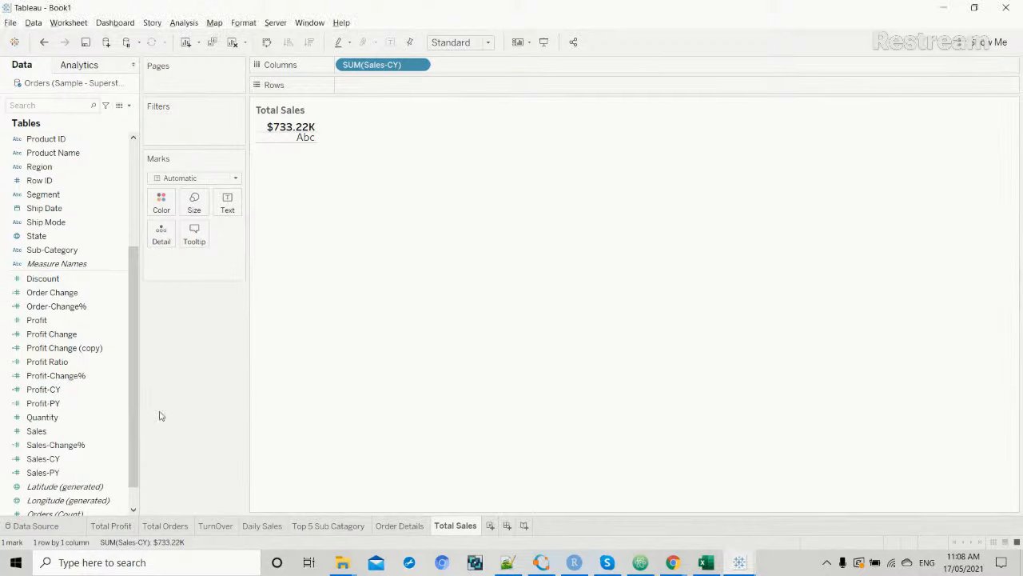
Add Sales-Change% as the text label of the Total Sales sheet and use the same field to color it.
drag(74, 452, 227, 212)
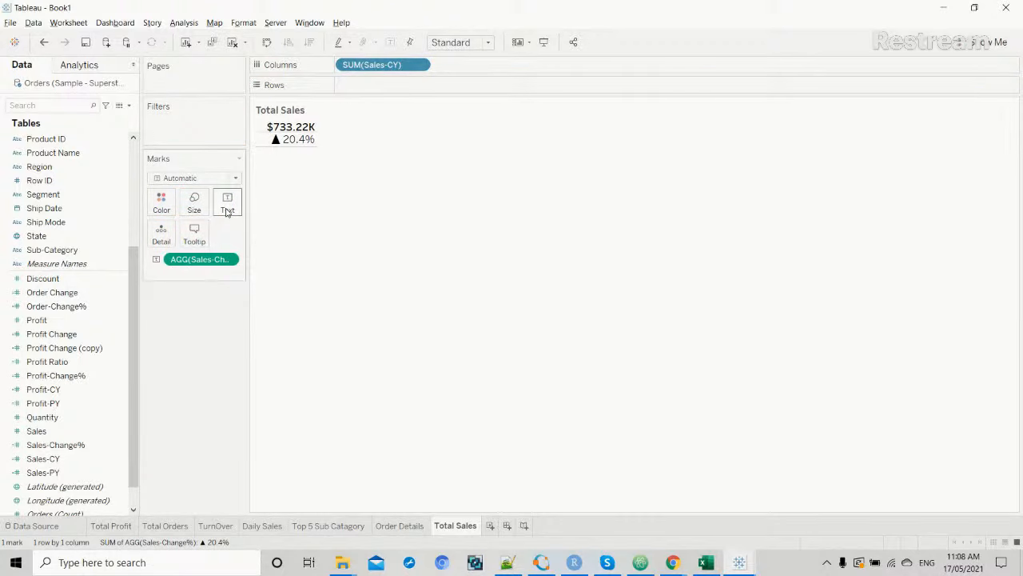
click(168, 208)
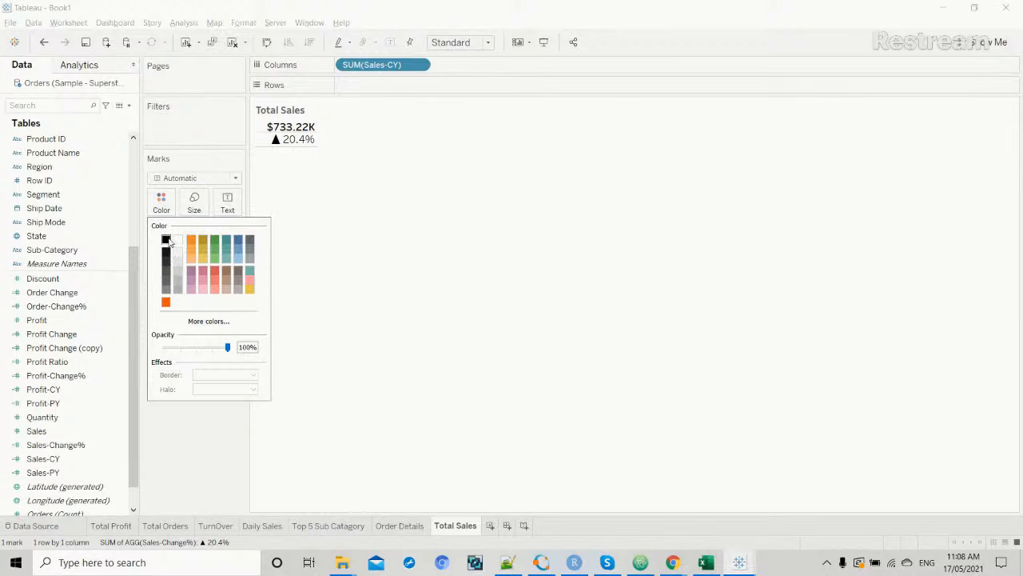
click(162, 203)
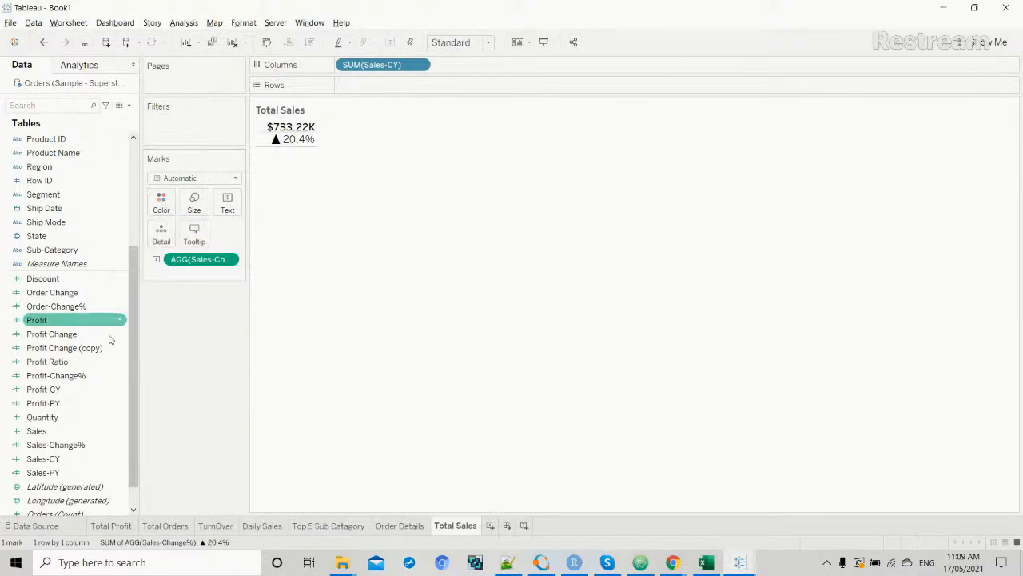
click(90, 375)
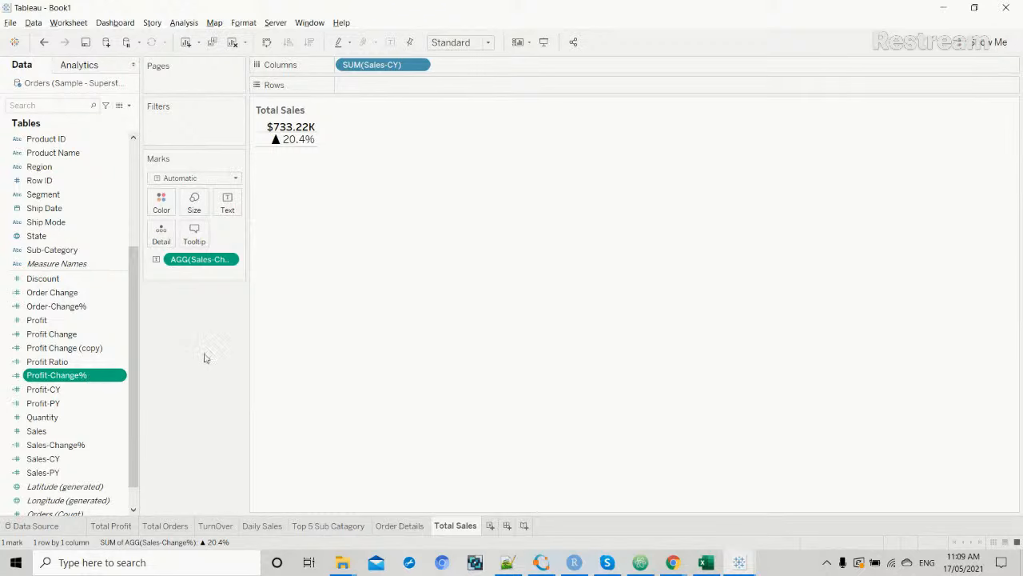
click(65, 446)
drag(66, 452, 166, 210)
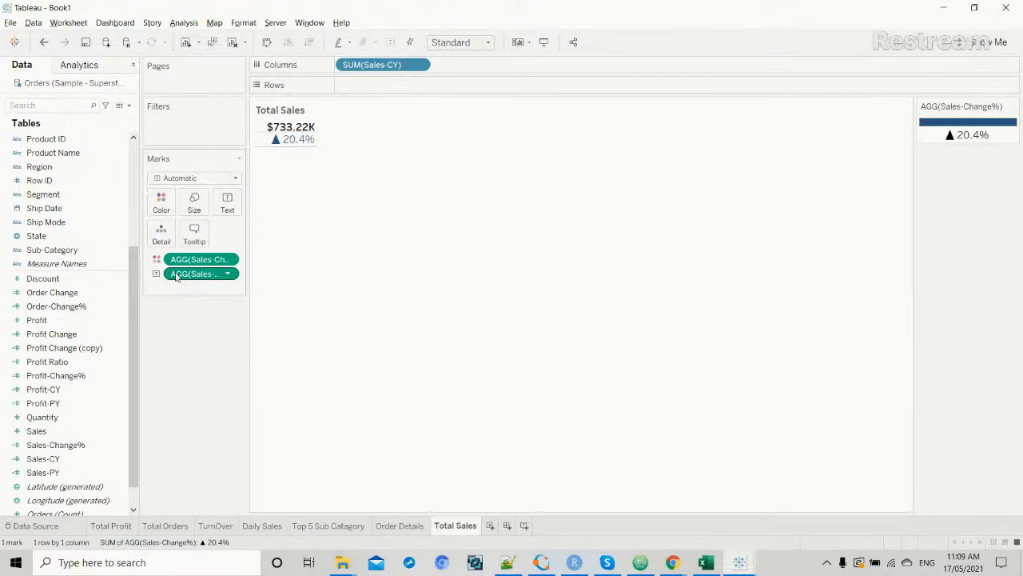
Edit the Sales-Change% colors to use a Custom Diverging palette with stepped color in 2 steps.
click(162, 203)
click(183, 246)
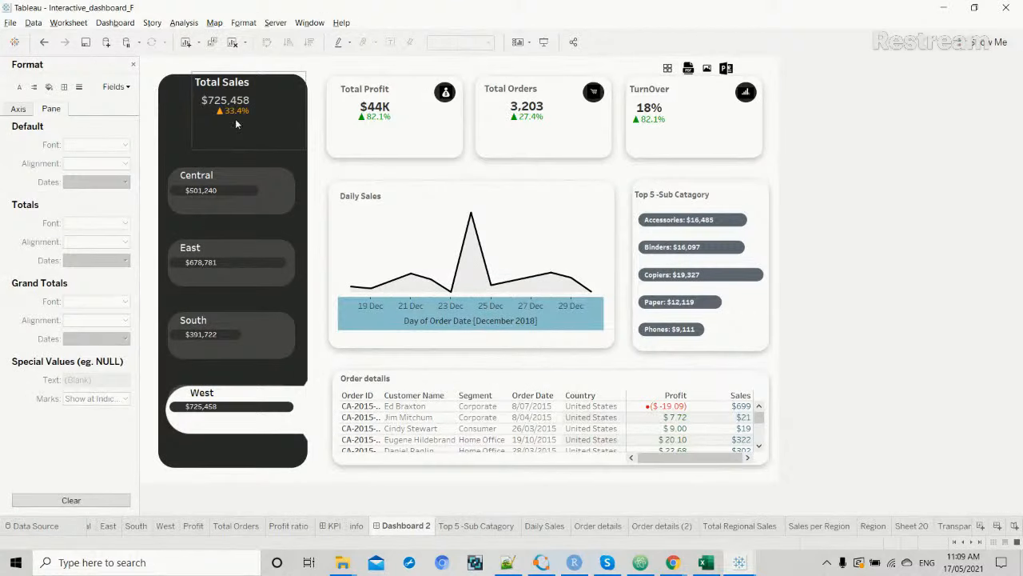
mouse_move(238, 115)
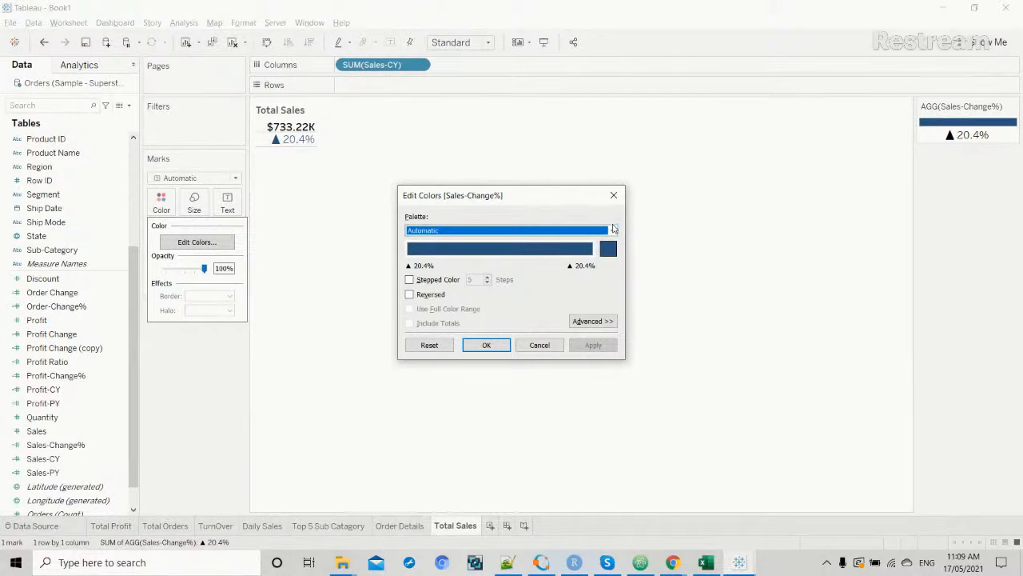
click(614, 230)
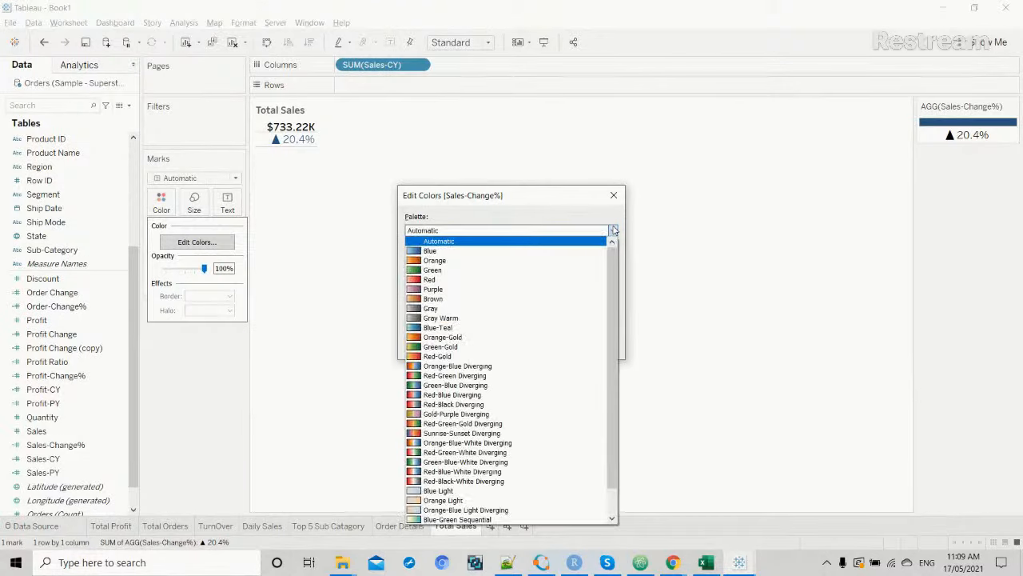
scroll(468, 492, down, 1)
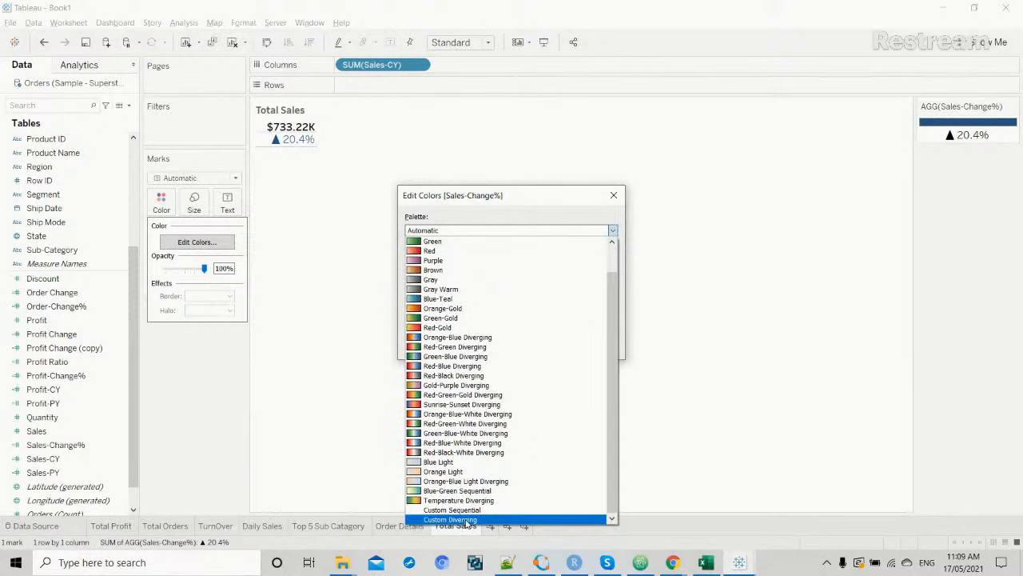
click(450, 520)
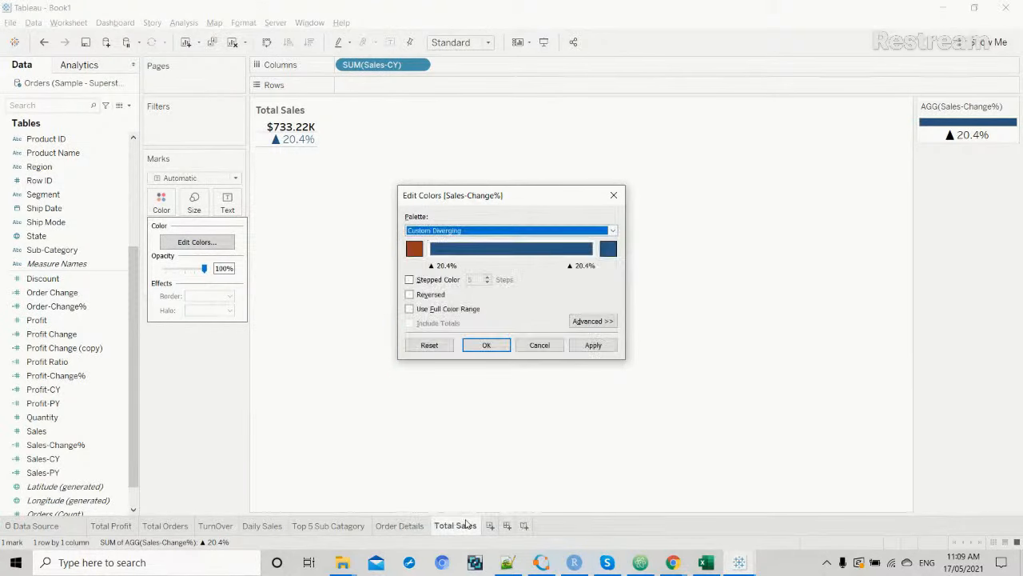
click(409, 280)
double_click(472, 280)
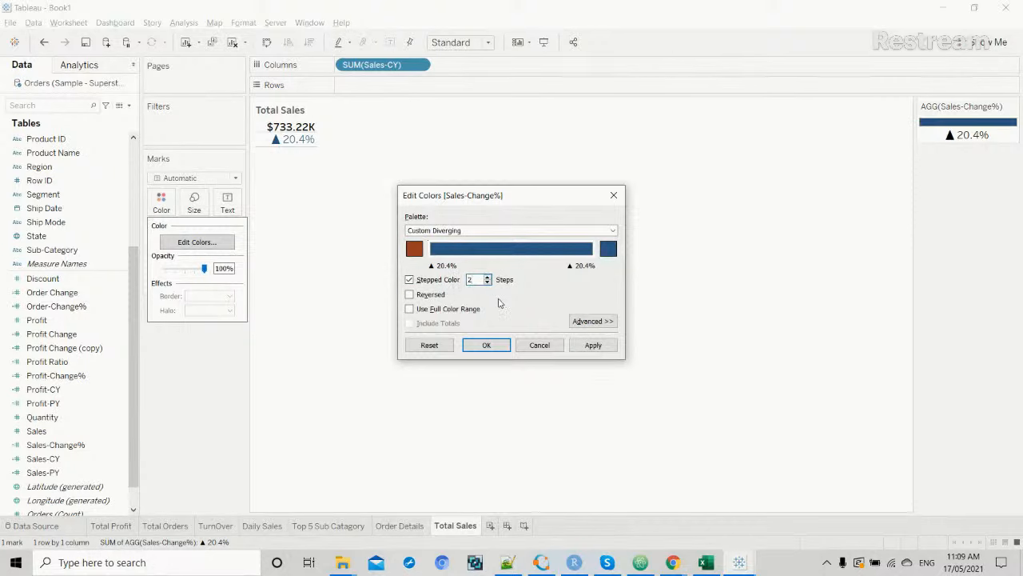
Set the center of the Sales-Change% color range to 0 in the advanced color options.
click(593, 321)
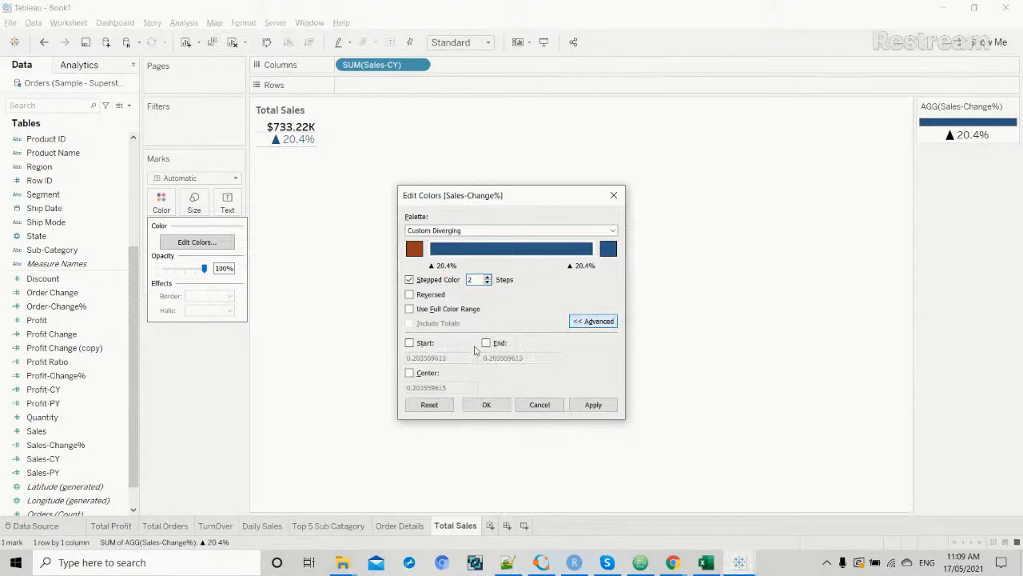
click(409, 372)
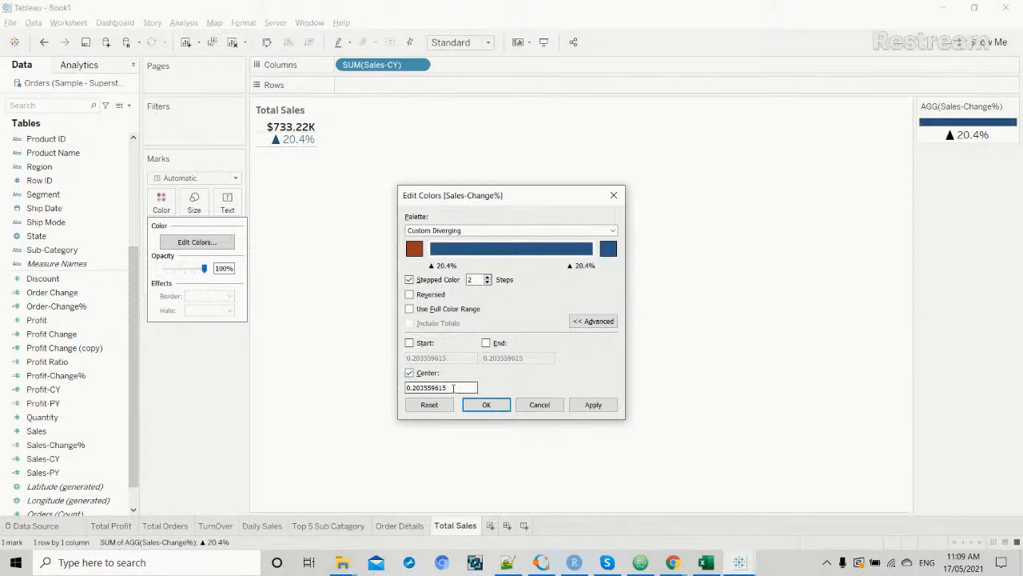
drag(449, 388, 402, 389)
text(0)
Set the palette's high end to orange #ffaa00 and its low end to bright red, and apply the colors.
click(615, 249)
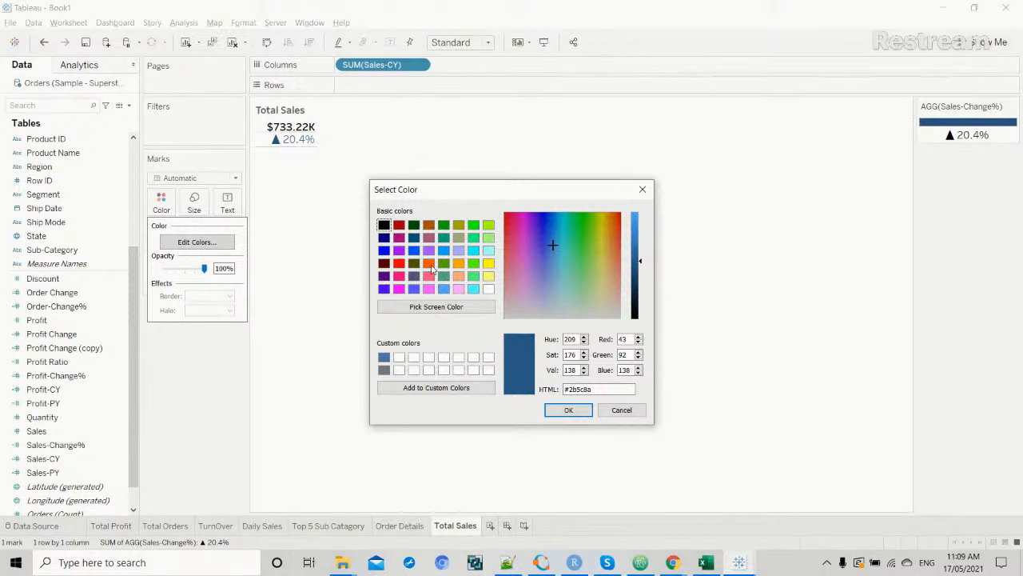
click(459, 266)
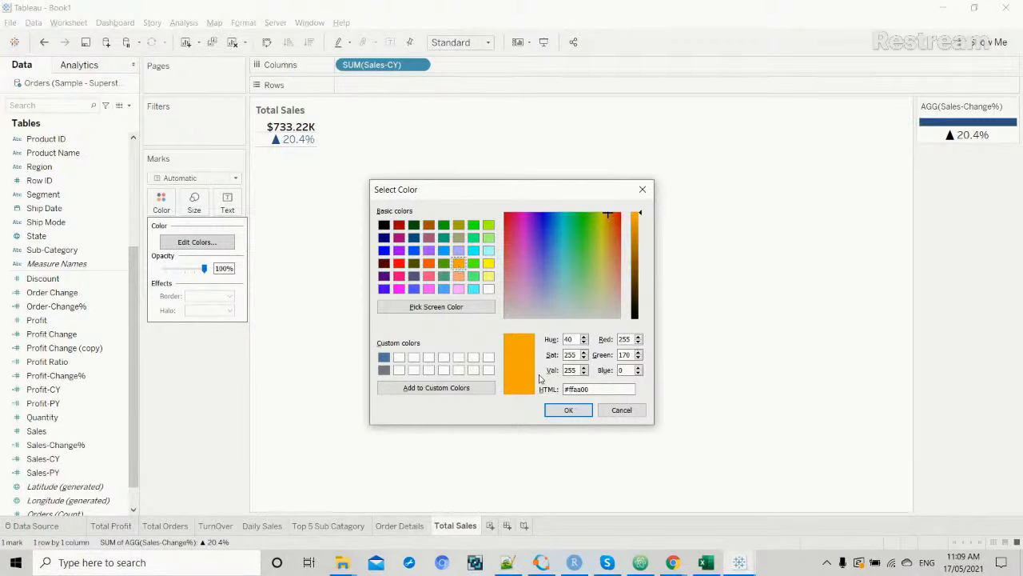
click(570, 411)
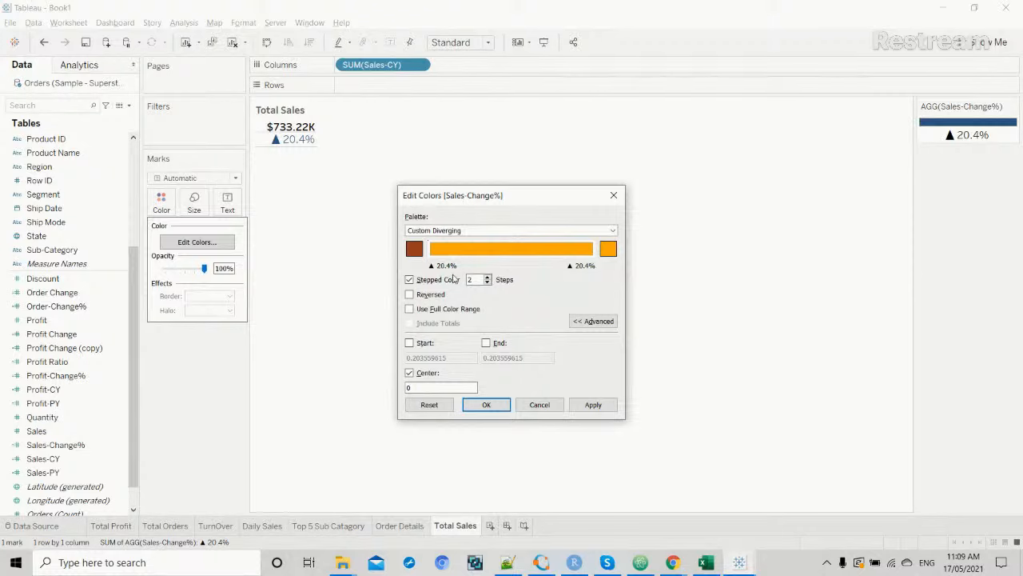
click(414, 249)
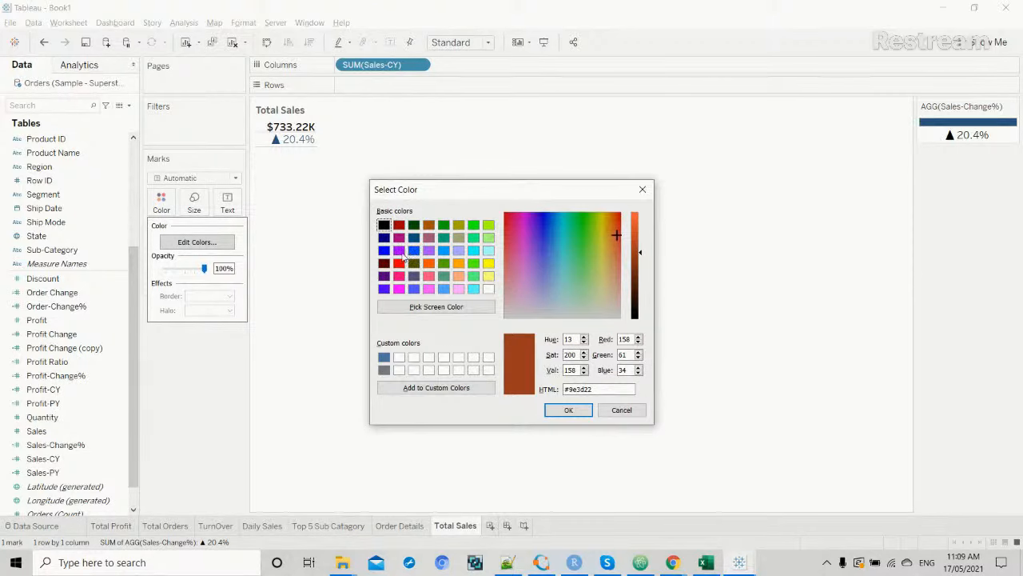
click(399, 263)
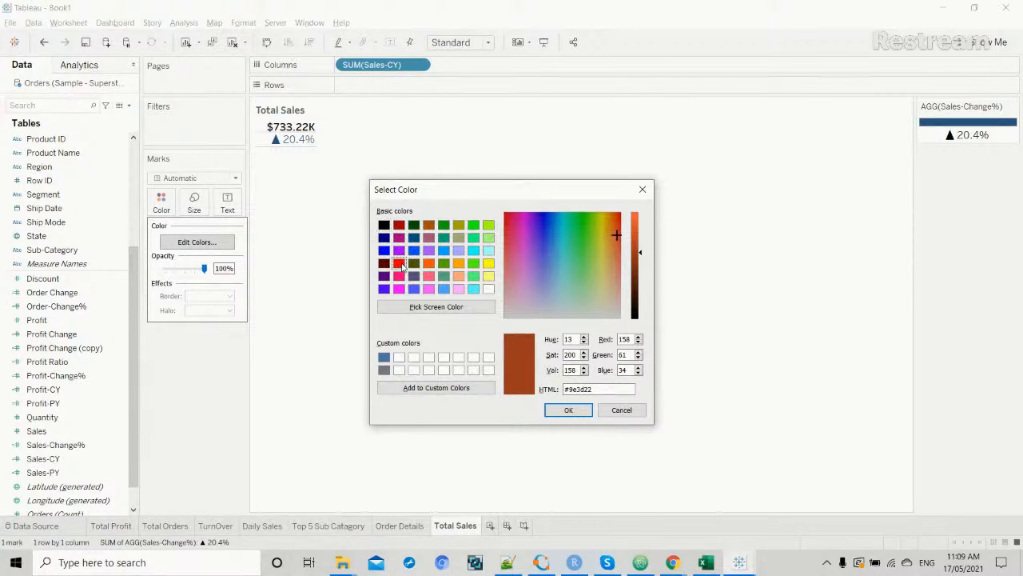
click(569, 410)
click(591, 406)
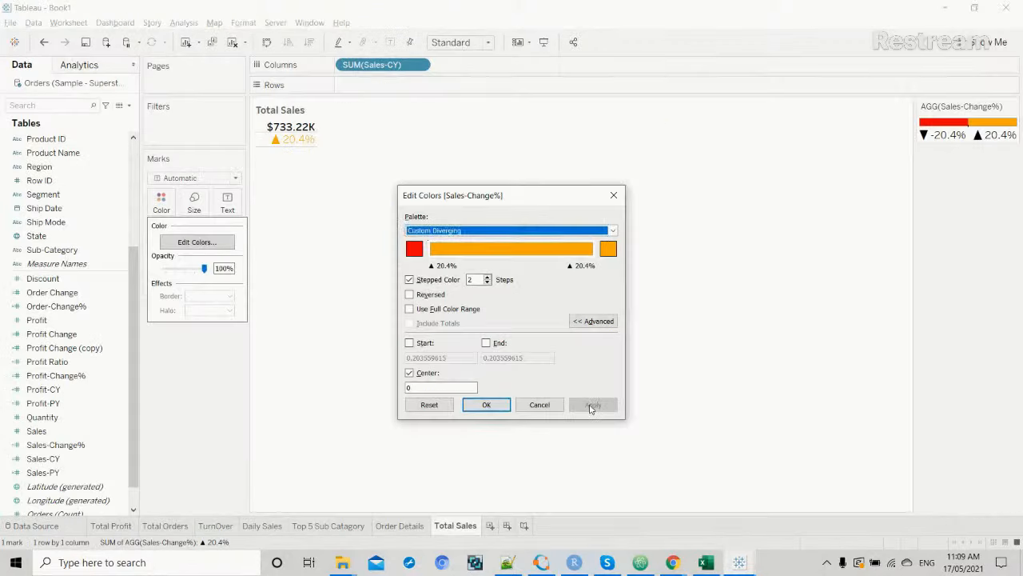
click(492, 407)
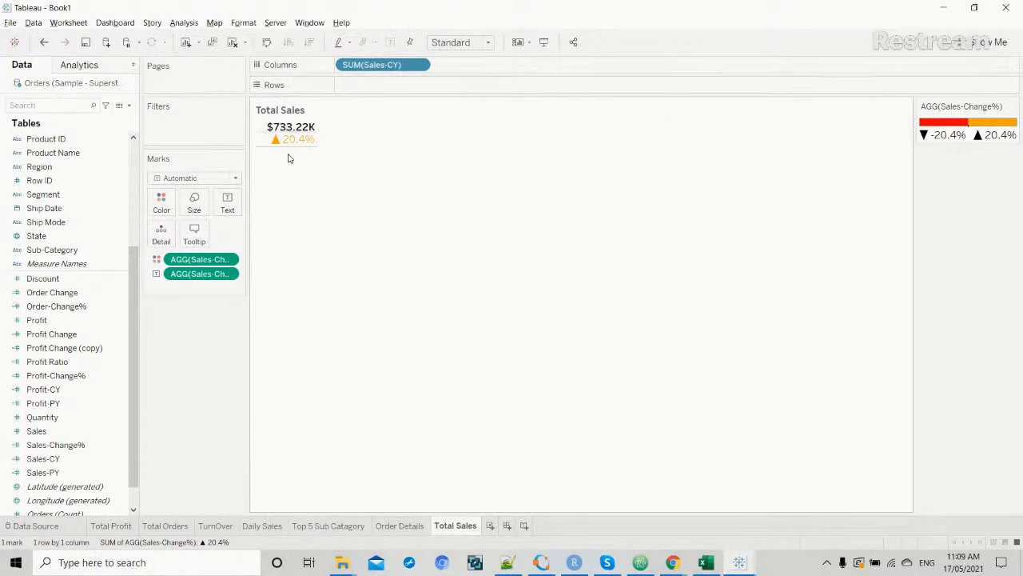
Reduce the font size of the Sales-Change% label text to 9 and apply it.
click(292, 143)
right_click(295, 143)
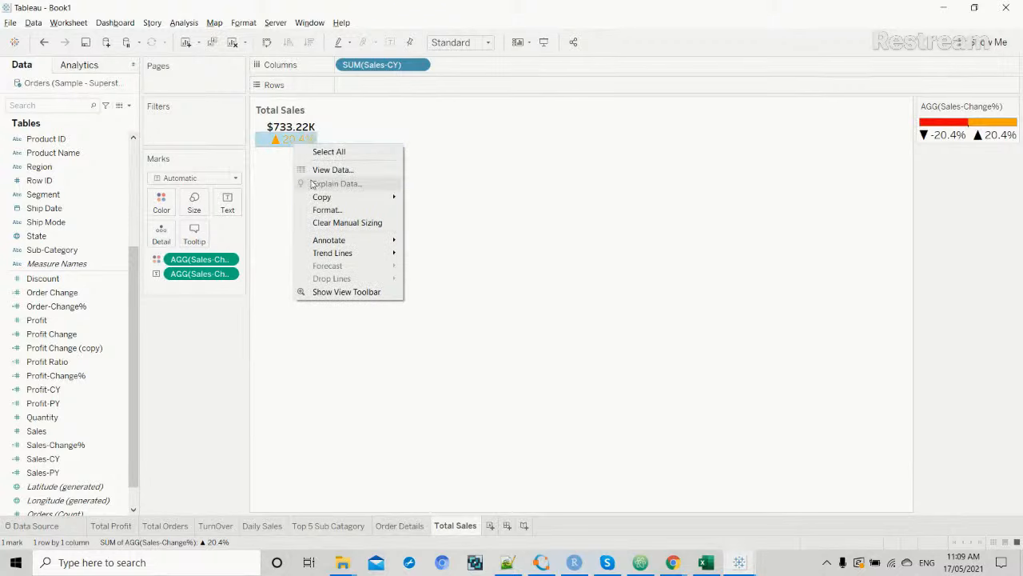
click(323, 209)
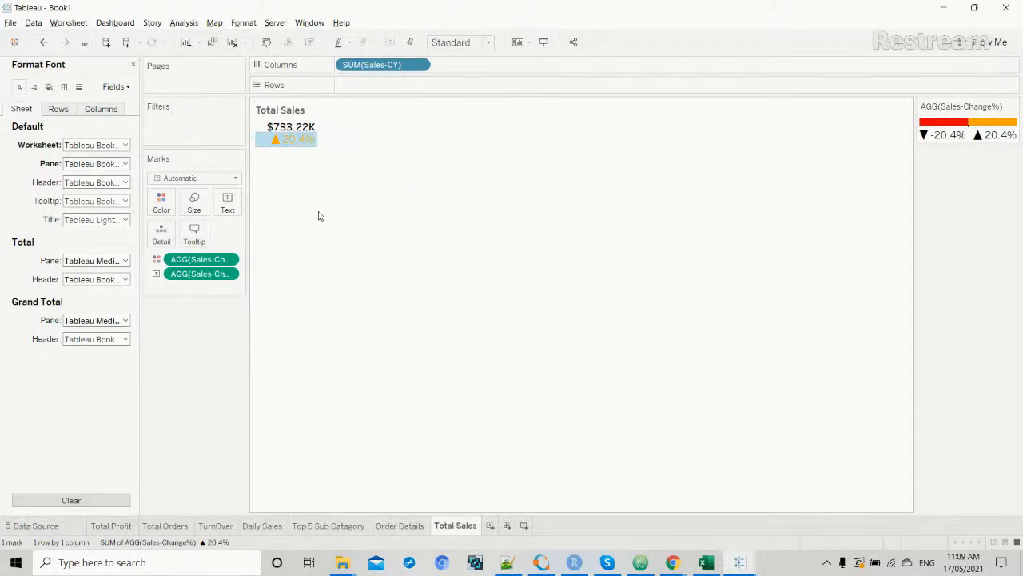
click(227, 200)
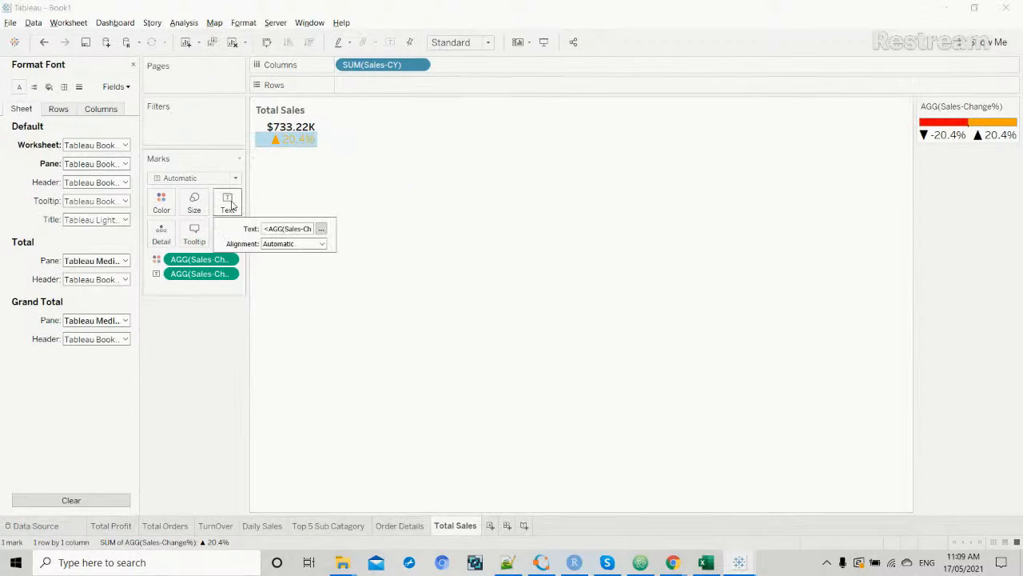
click(320, 230)
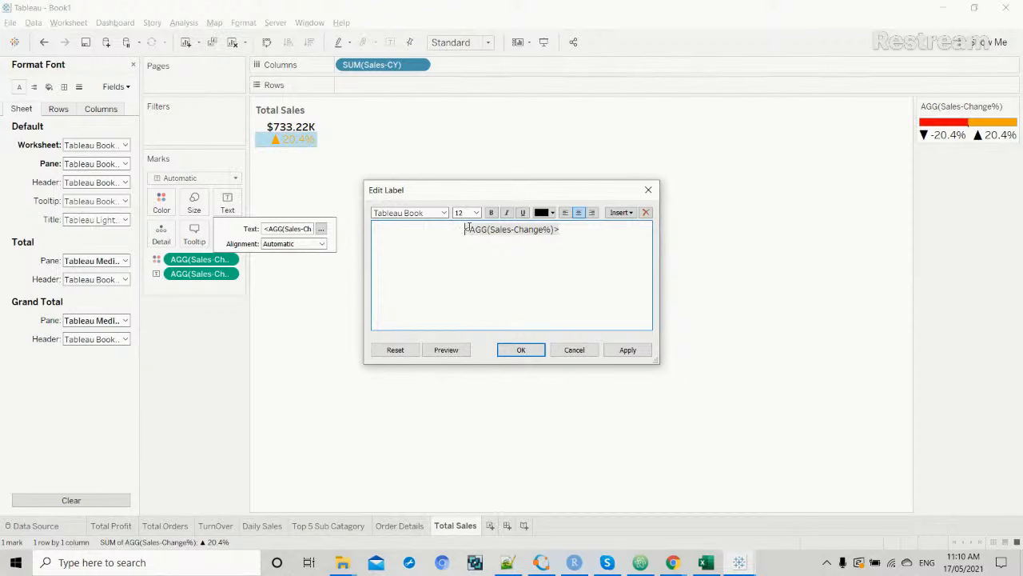
triple_click(502, 227)
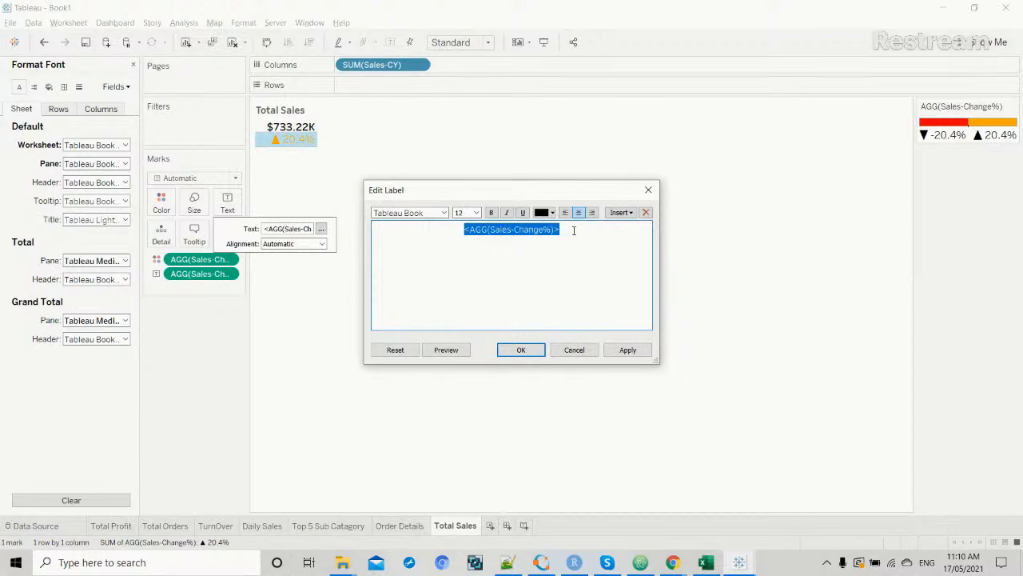
click(476, 212)
click(468, 231)
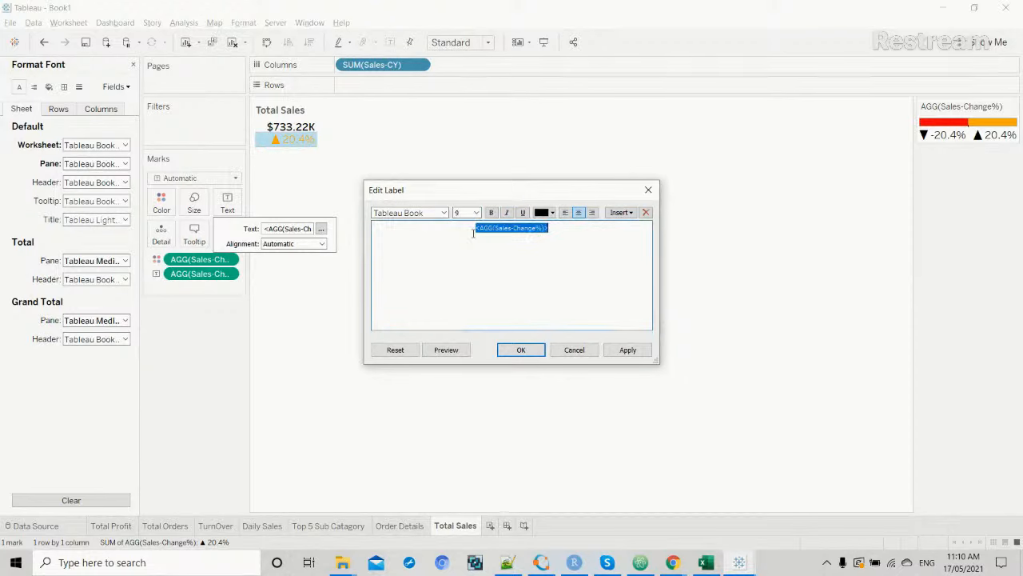
click(627, 350)
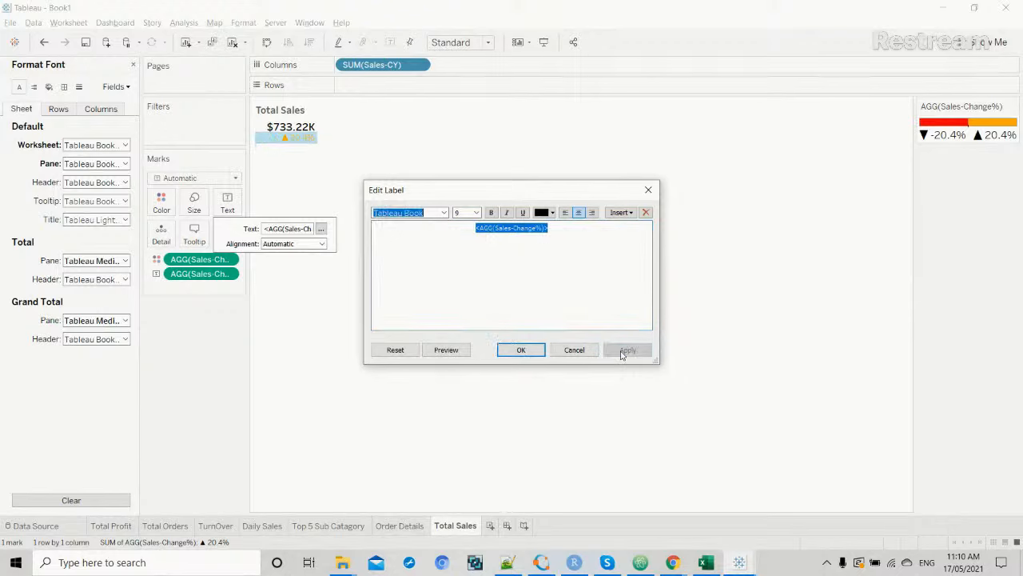
click(525, 351)
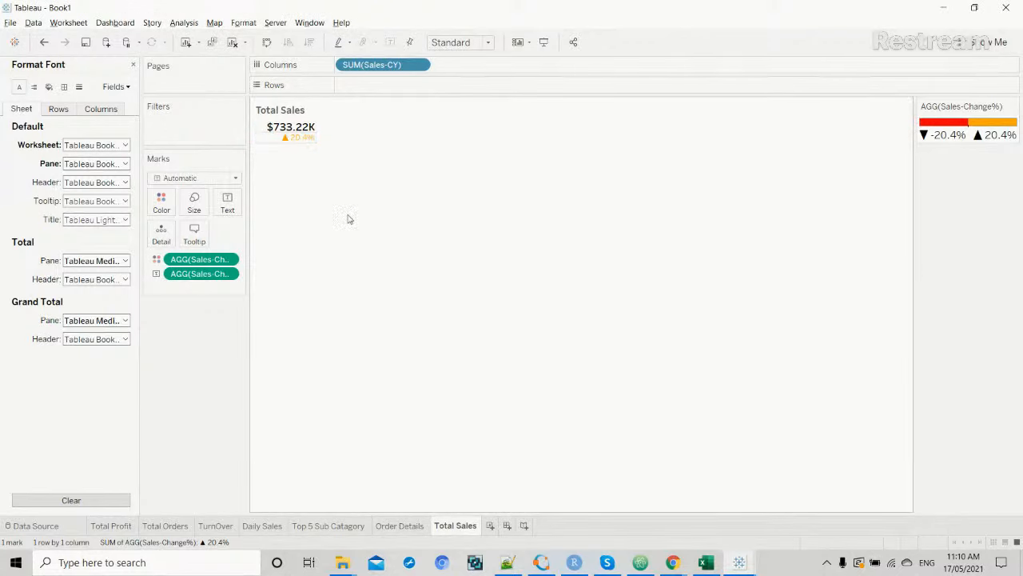
Format the sheet's borders so the row divider for the pane is None.
right_click(275, 142)
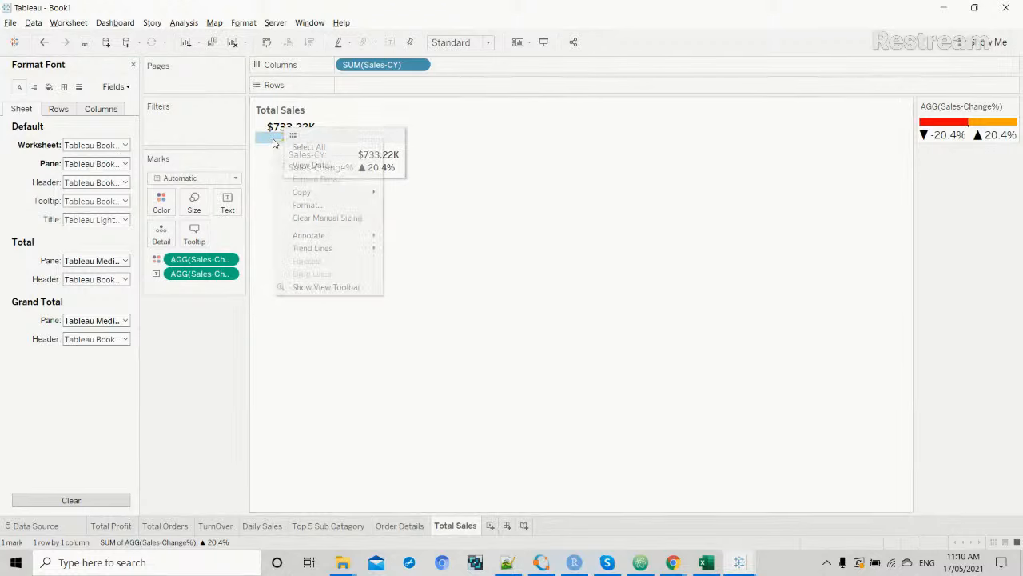
click(309, 204)
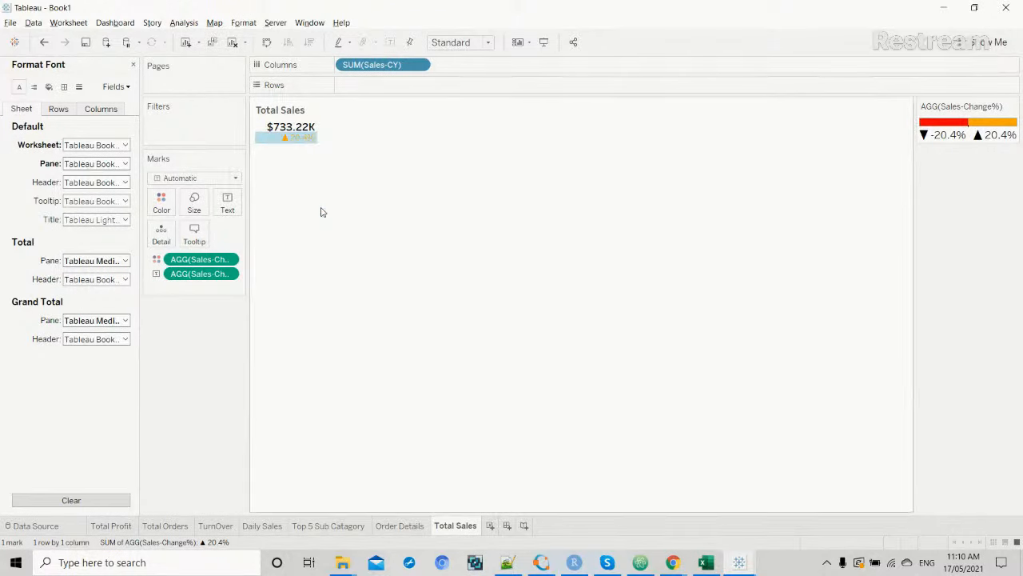
click(65, 88)
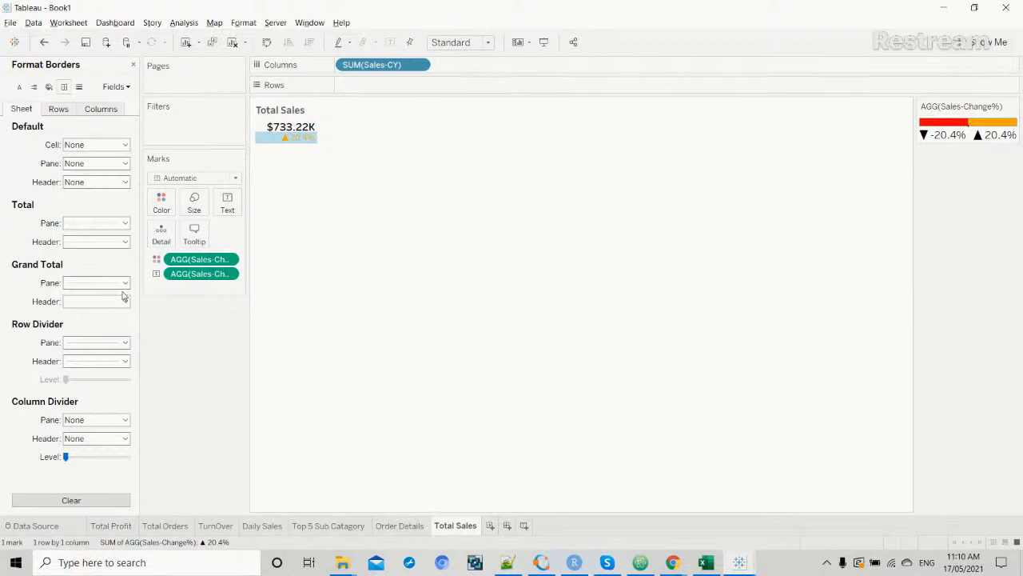
click(126, 342)
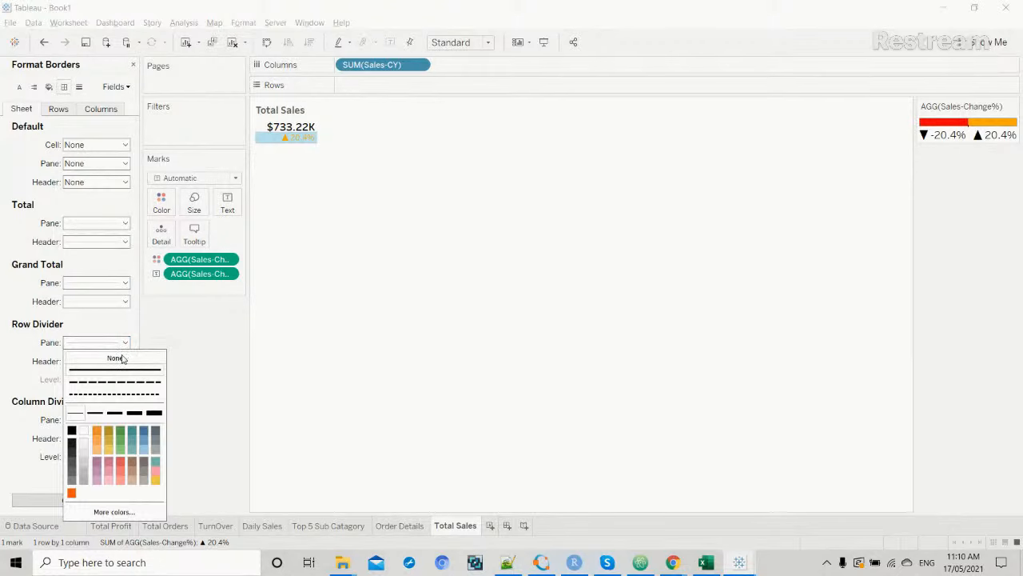
click(115, 357)
click(278, 318)
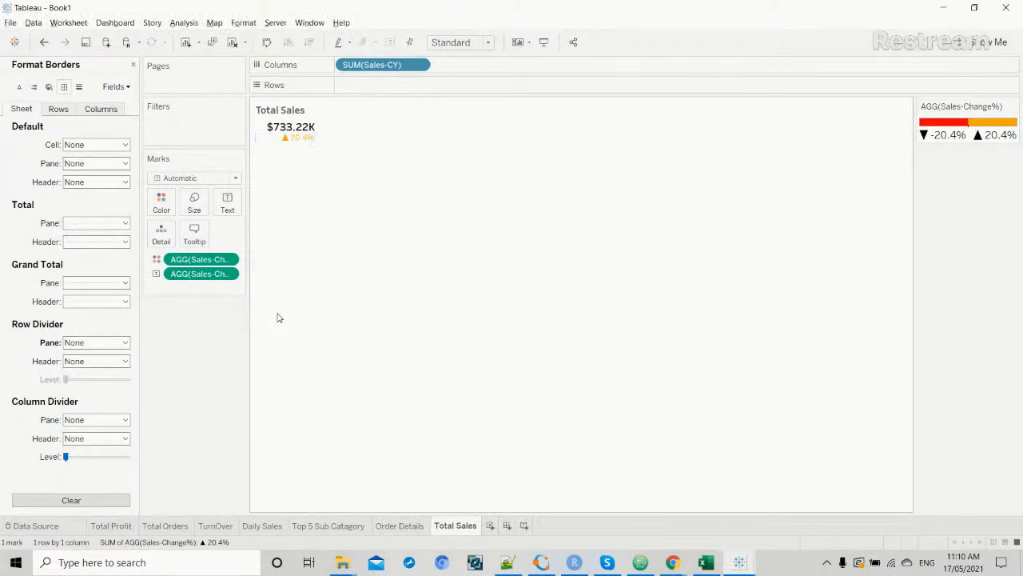
Switch to the Interactive_dashboard_F workbook and close its formatting pane to show the full Dashboard 2 settings.
click(739, 564)
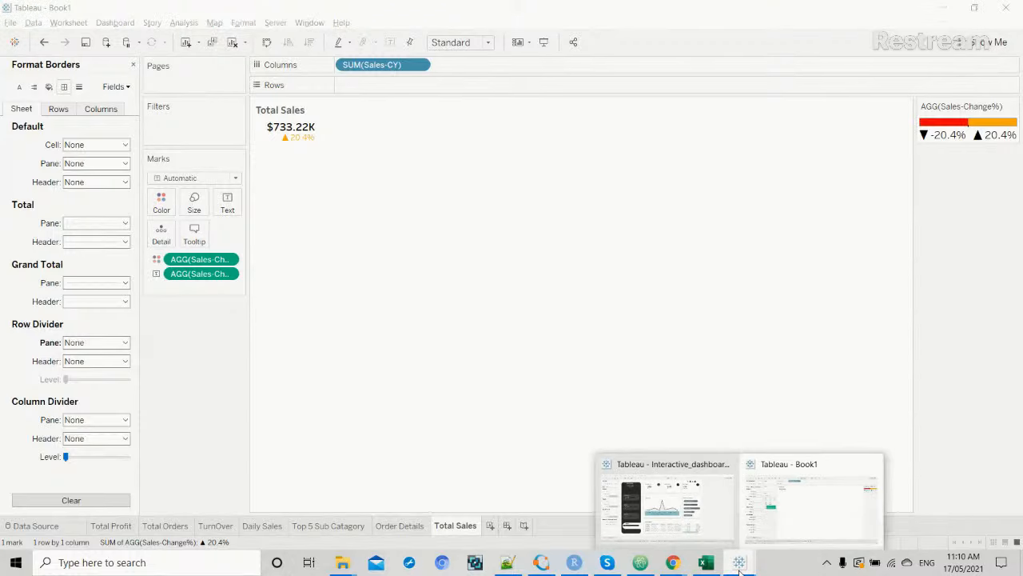
click(739, 563)
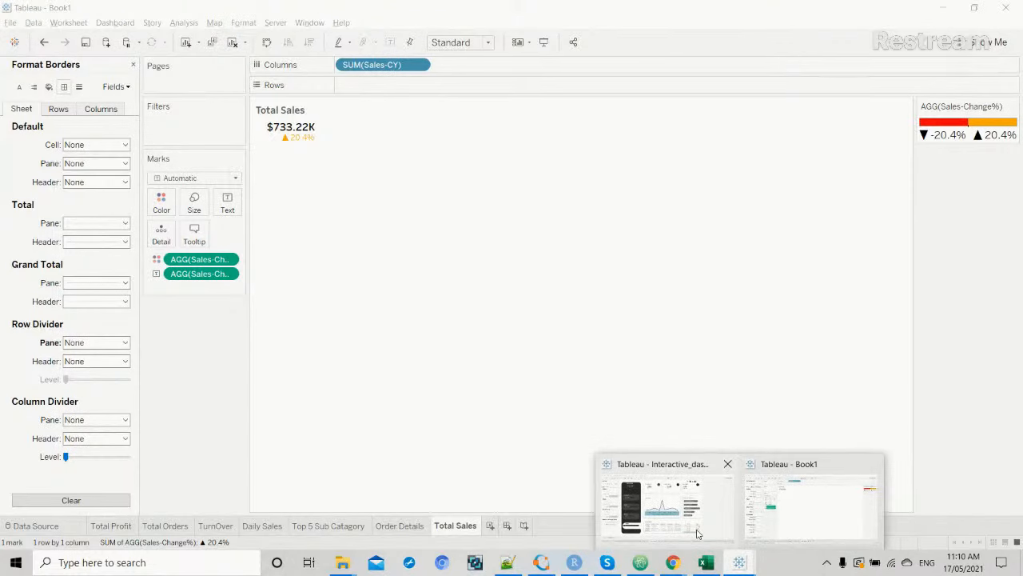
click(697, 520)
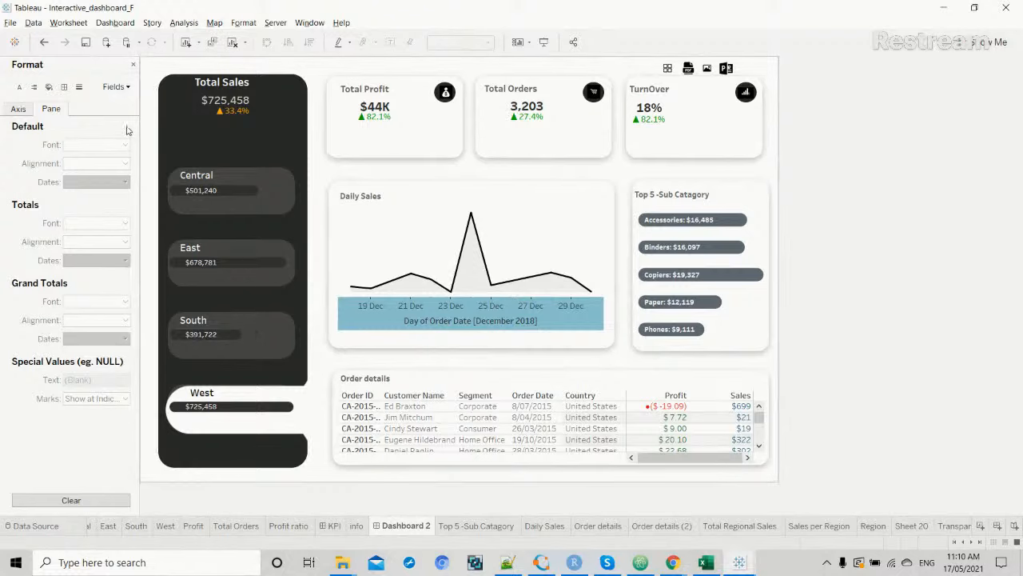
click(132, 64)
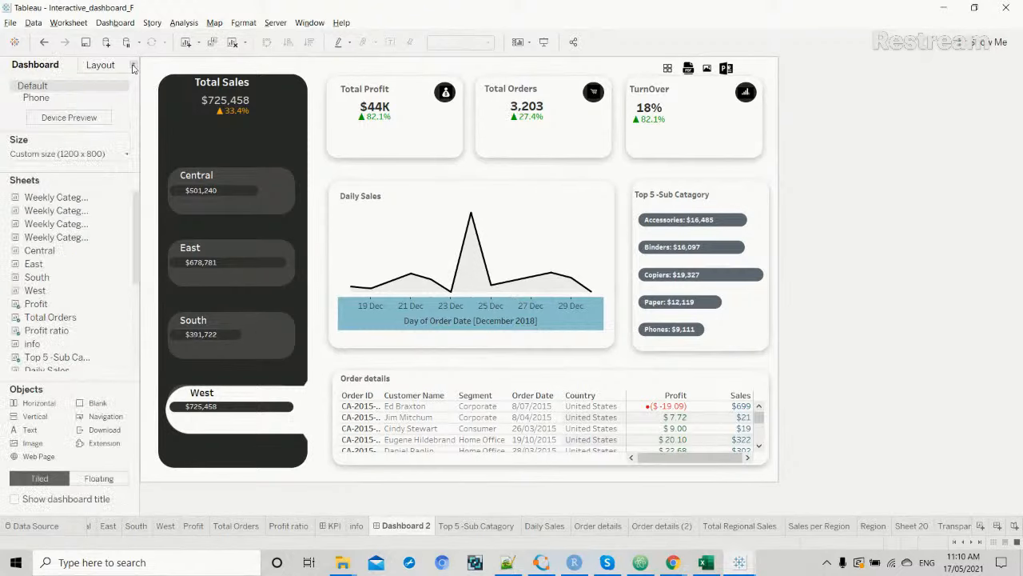
Switch to the browser and check the live stream's chat messages, then return to the ALT codes page.
click(674, 564)
click(645, 512)
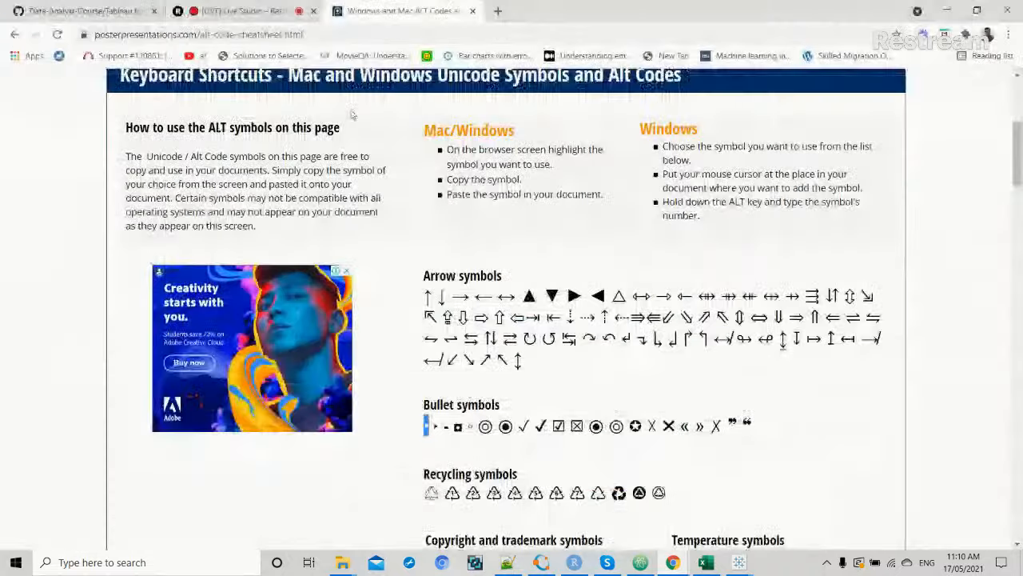
click(267, 15)
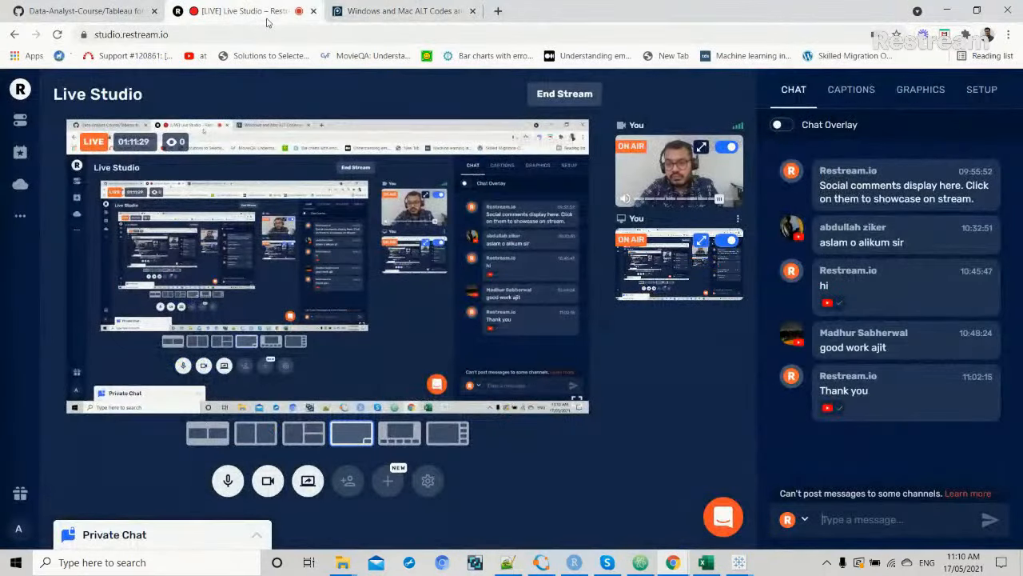
mouse_move(856, 331)
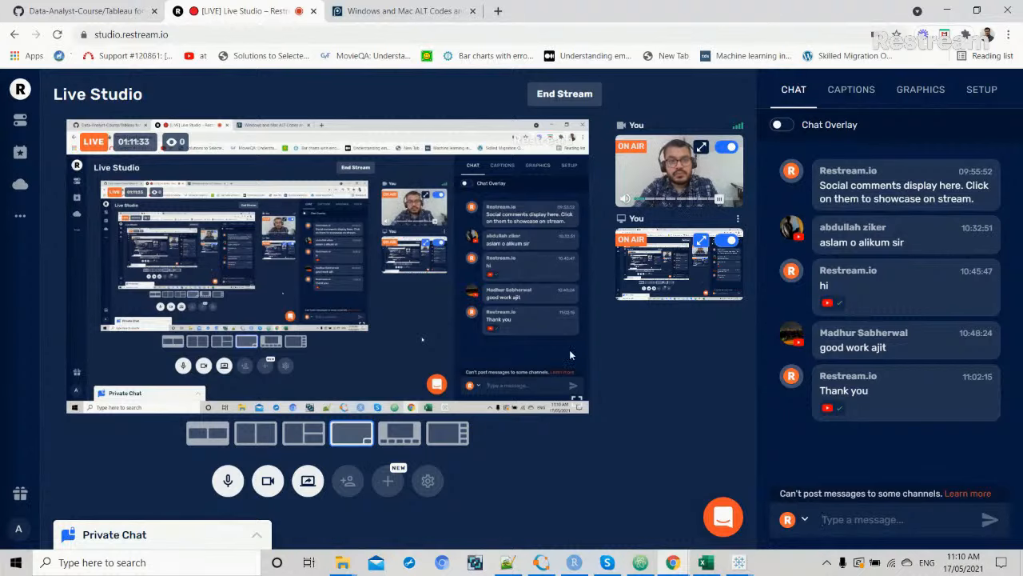
click(373, 6)
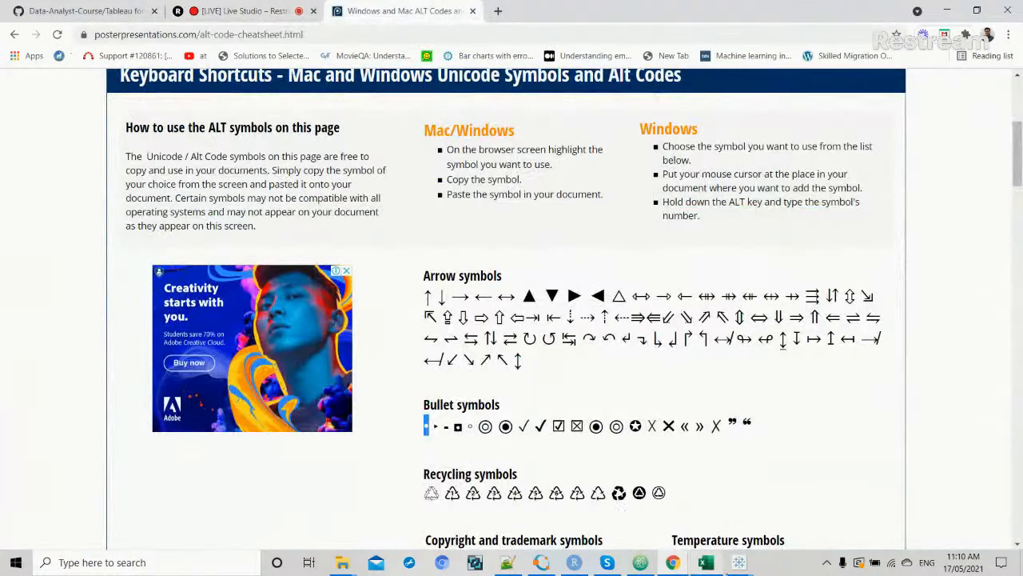
Return to Tableau and review the Total Sales sheet in Book1 against the reference dashboard in Interactive_dashboard_F.
click(738, 562)
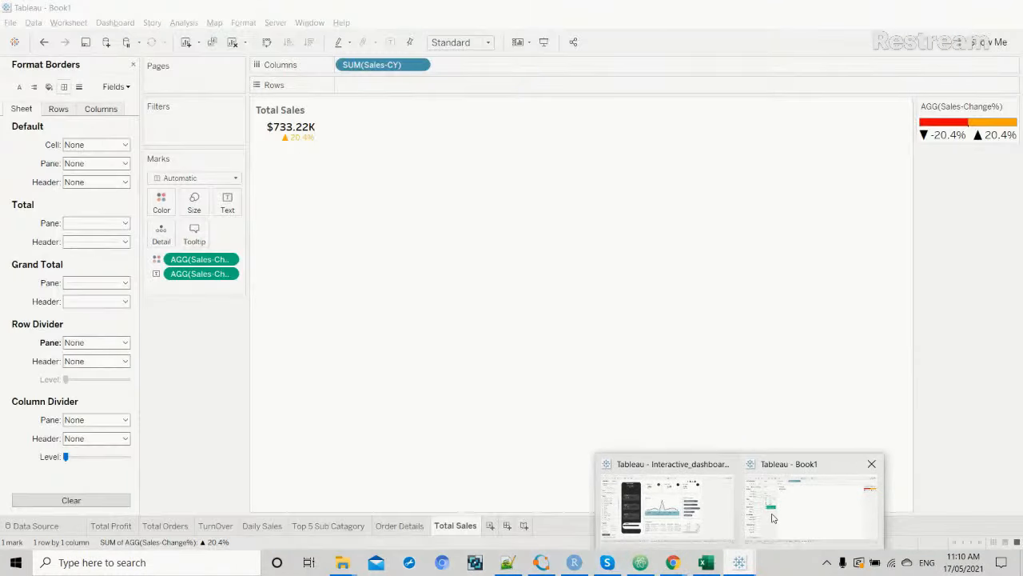
mouse_move(698, 509)
click(771, 507)
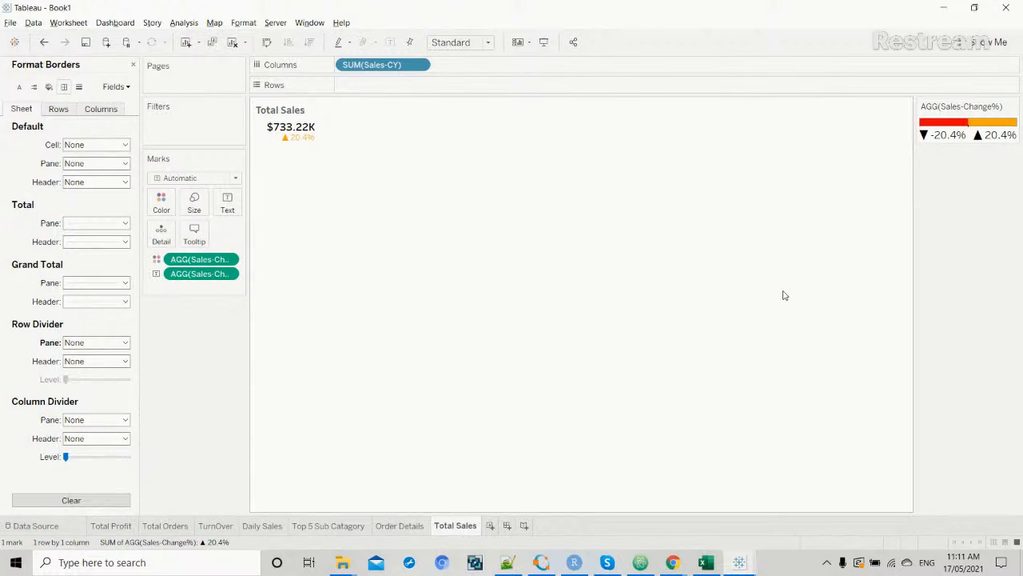
mouse_move(739, 562)
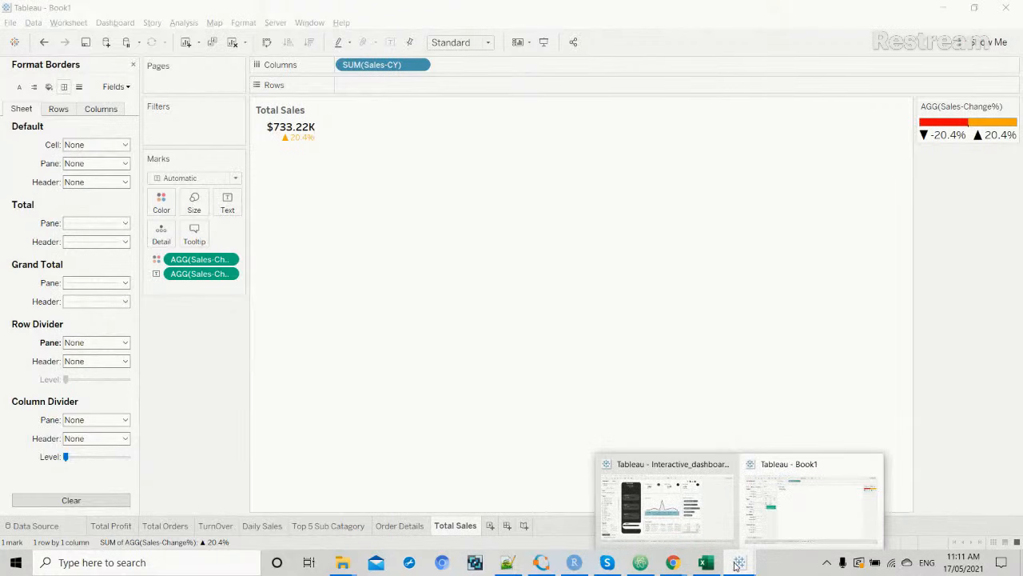
click(702, 518)
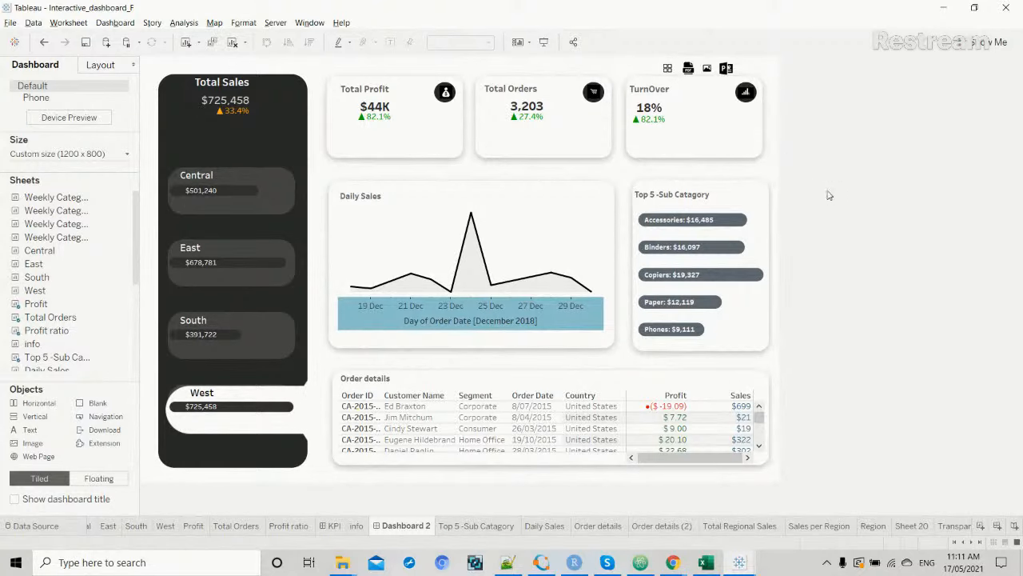
Switch to the browser, load figma.com in a new tab, and open the recently viewed team library design file.
click(672, 562)
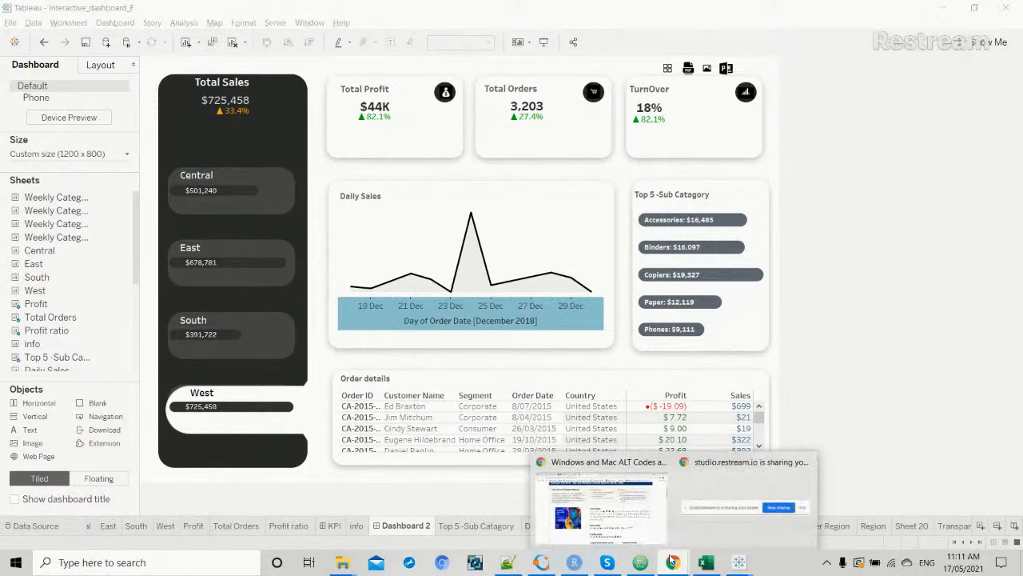
click(664, 539)
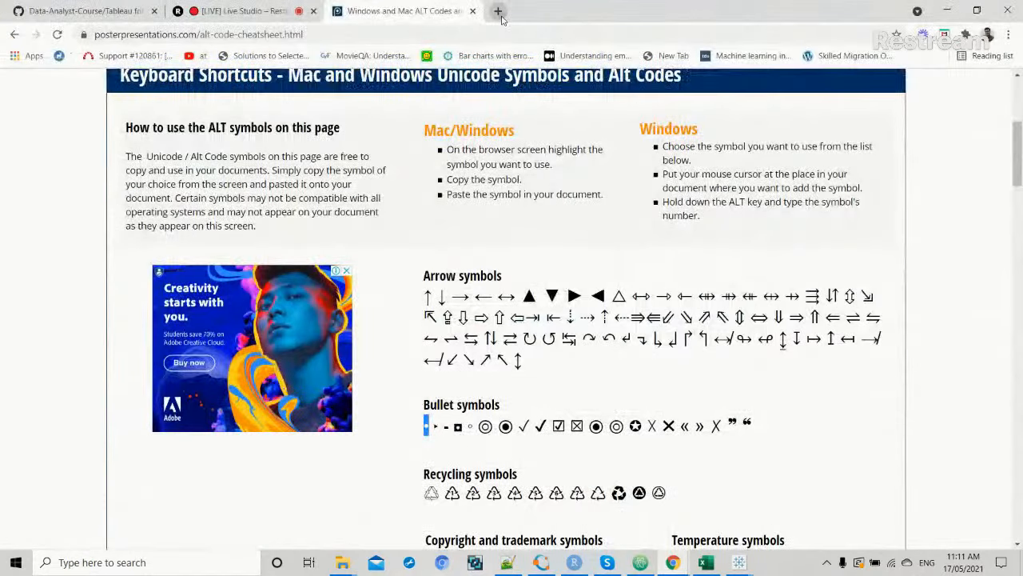
click(499, 11)
text(figma.com)
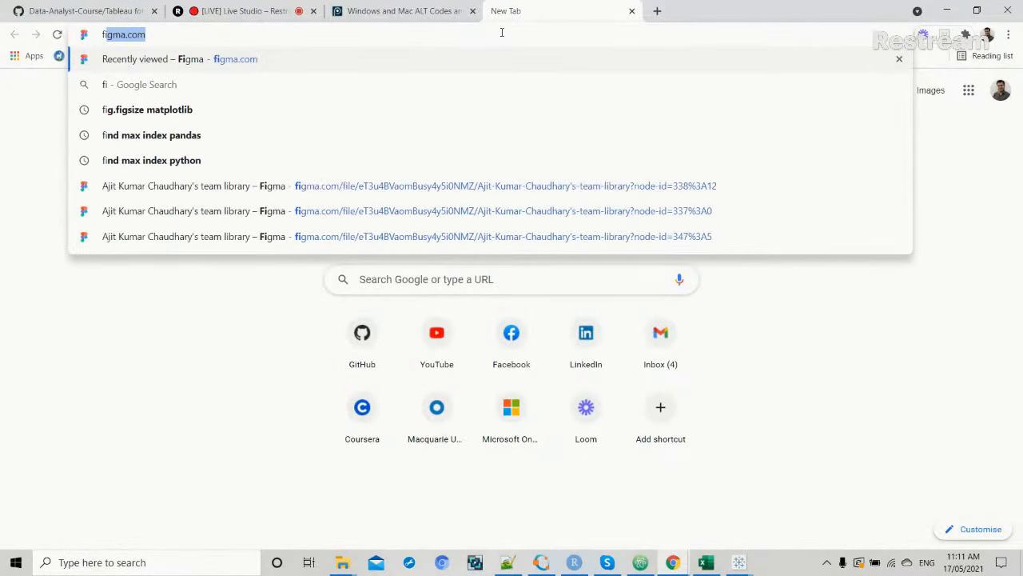
key(Return)
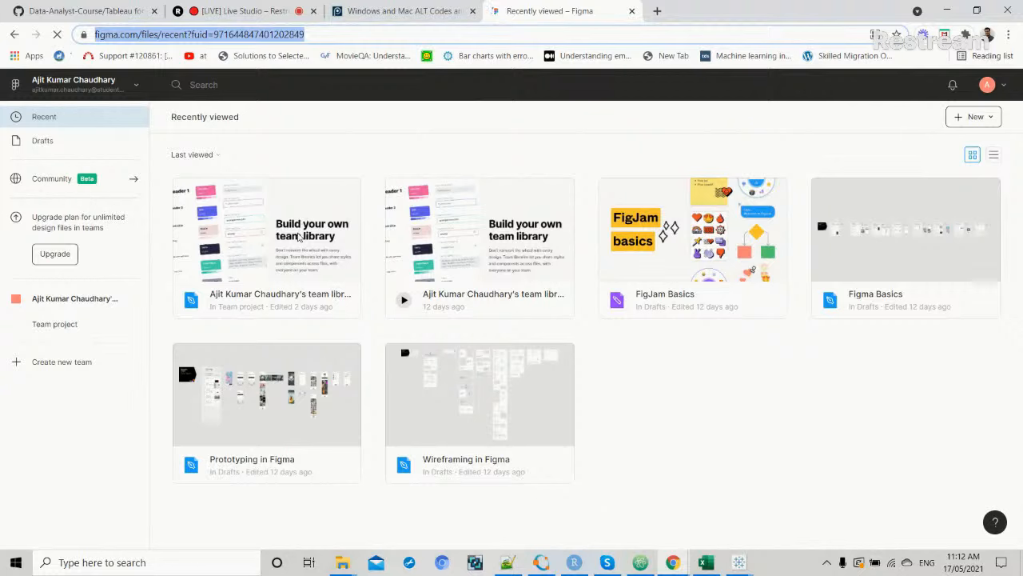
double_click(313, 274)
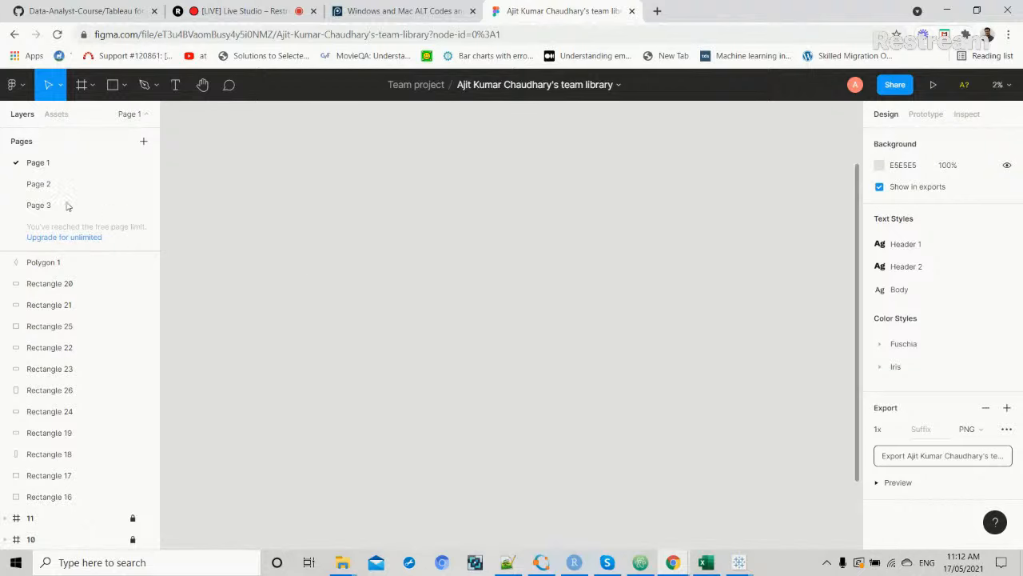
Look through Page 1, Page 2 and Page 3 of the Figma file to see their designs.
click(55, 187)
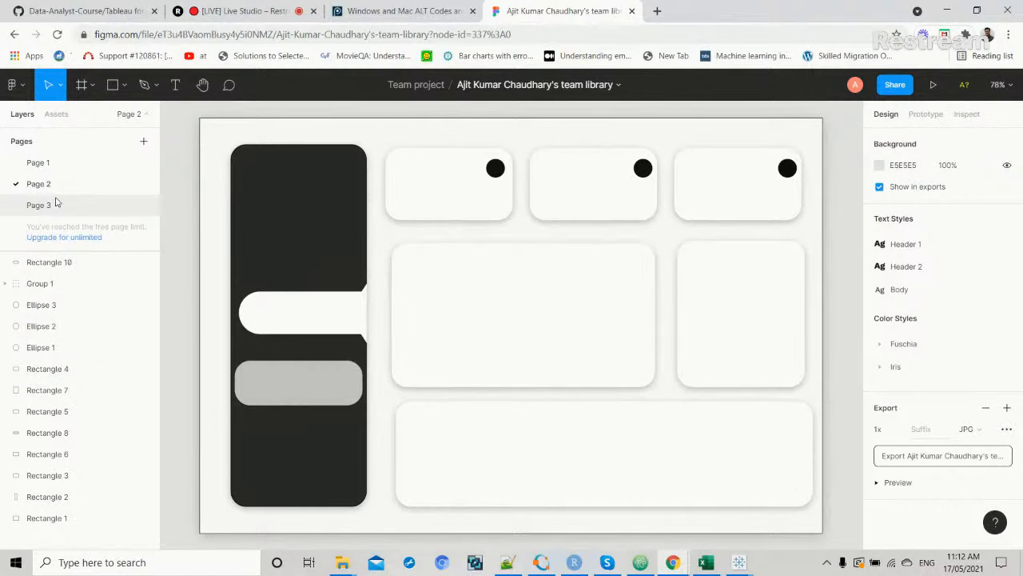
click(56, 204)
click(64, 184)
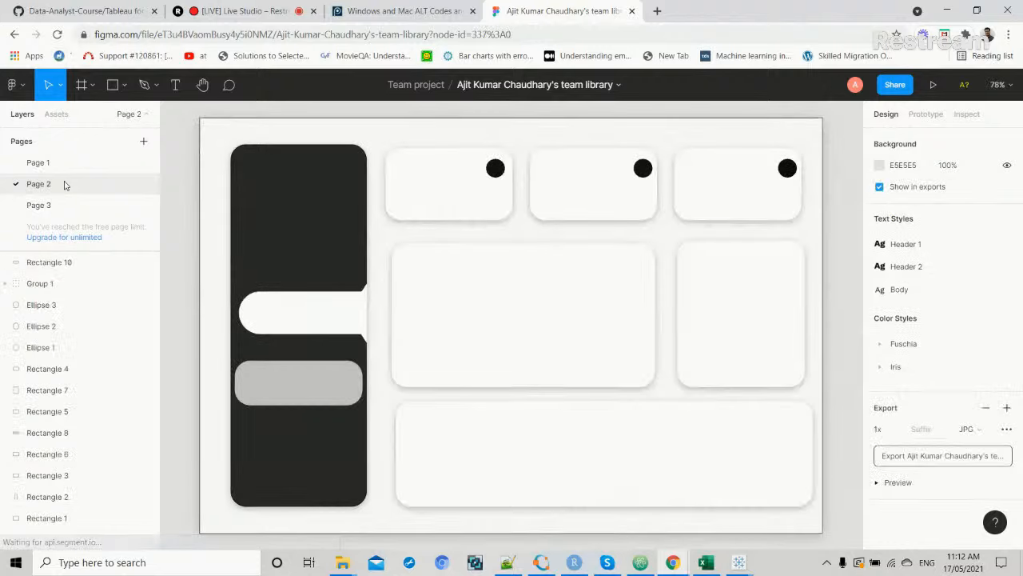
click(70, 167)
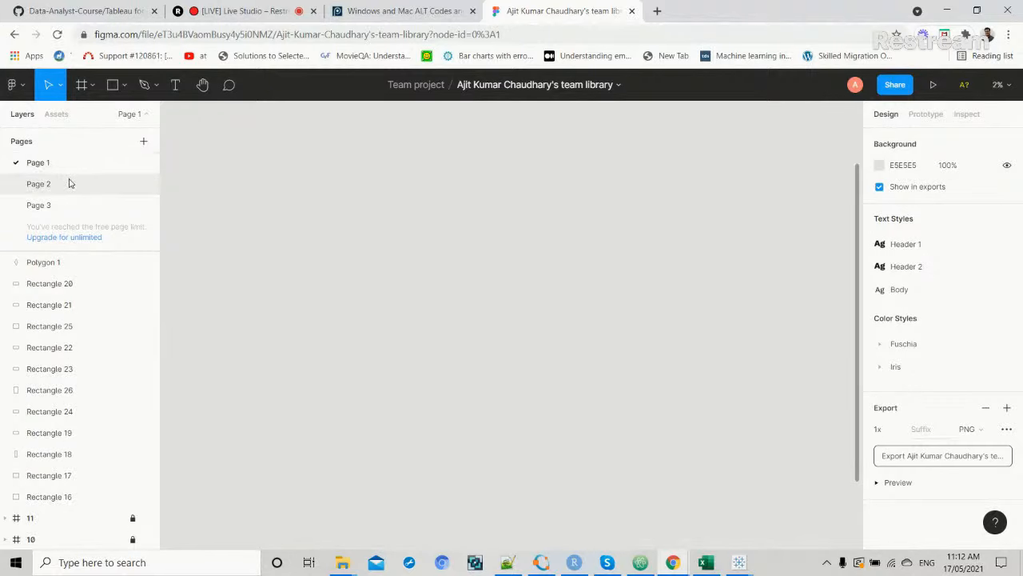
click(70, 184)
click(76, 166)
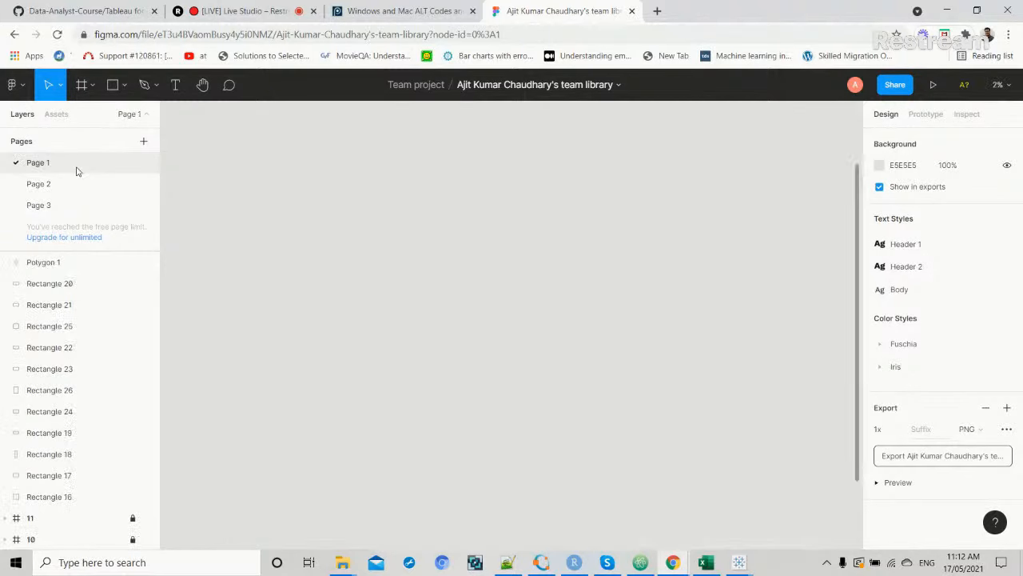
Delete Page 1 and Page 2 from the Figma file.
right_click(76, 169)
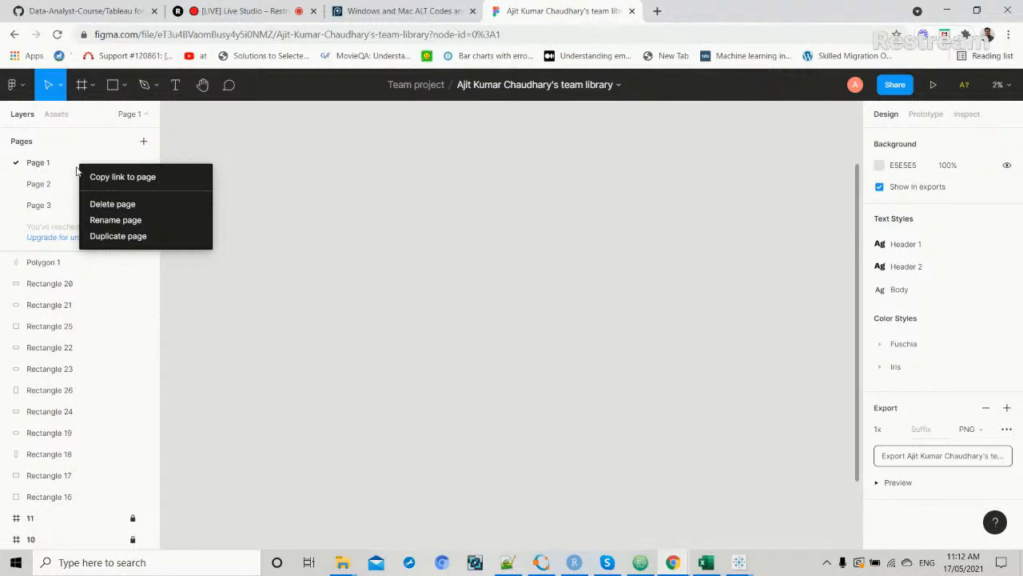
click(111, 206)
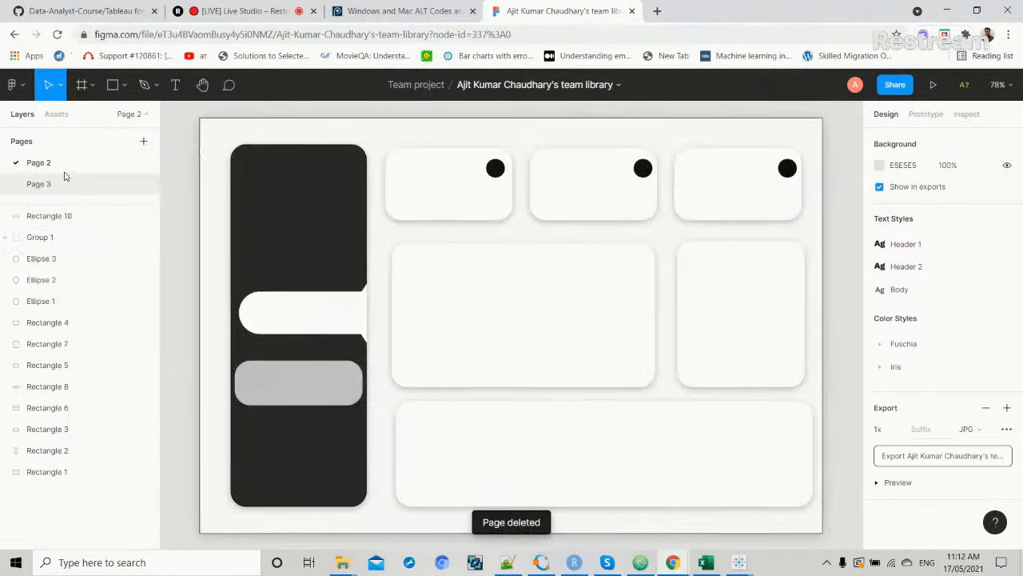
right_click(56, 168)
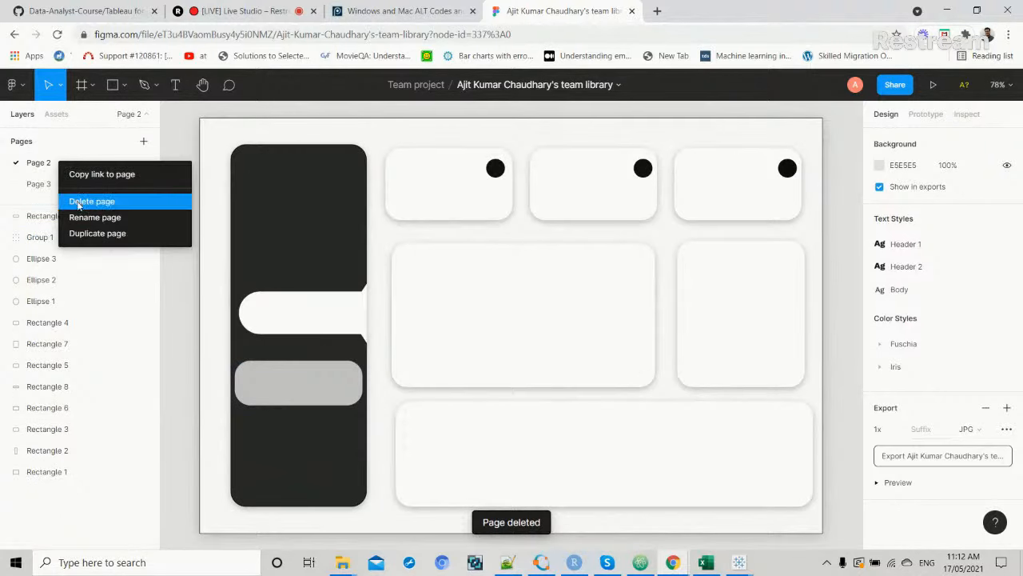
click(78, 201)
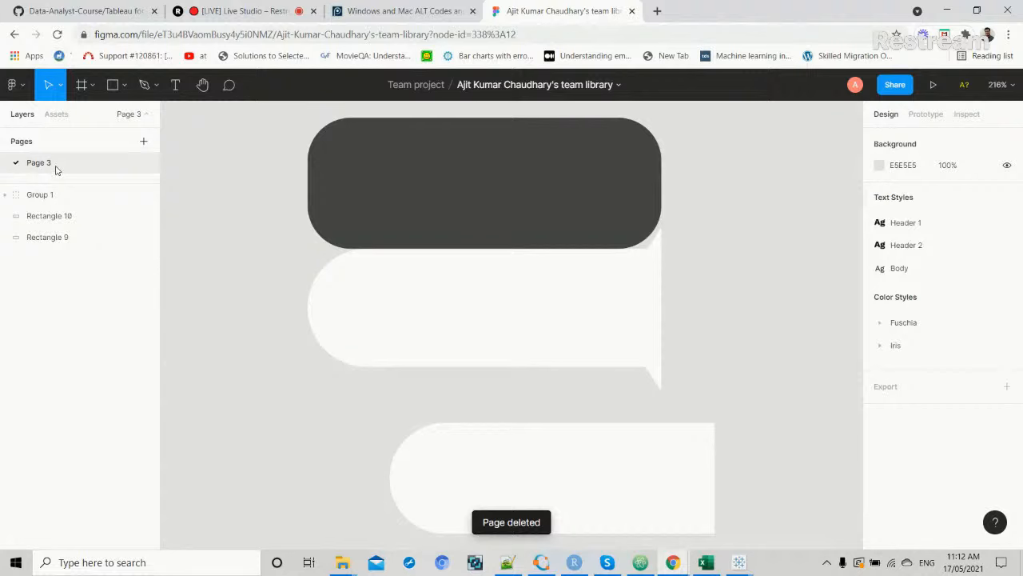
Add a new blank page to the Figma file, keeping its default name.
right_click(56, 170)
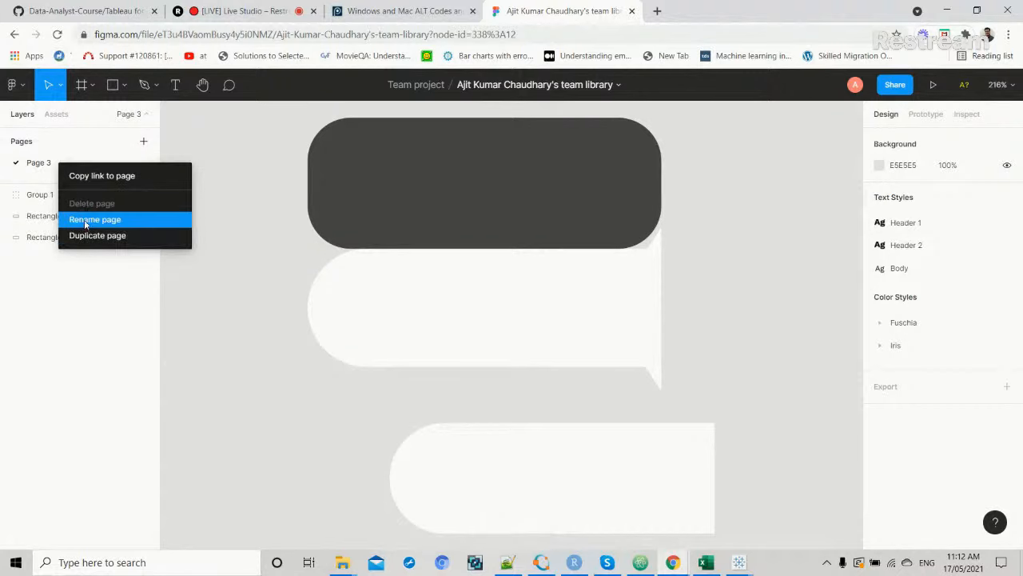
click(48, 166)
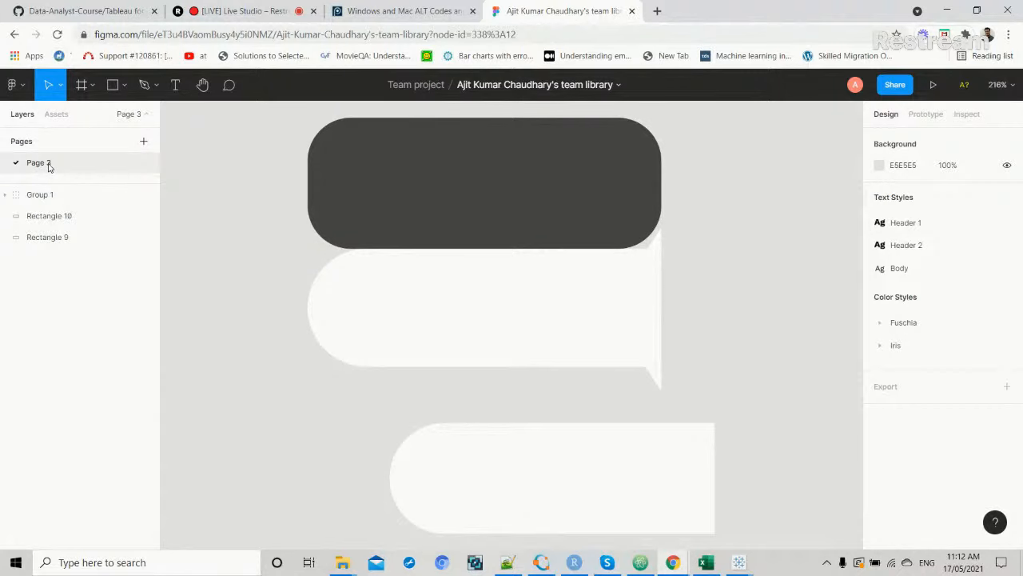
click(143, 141)
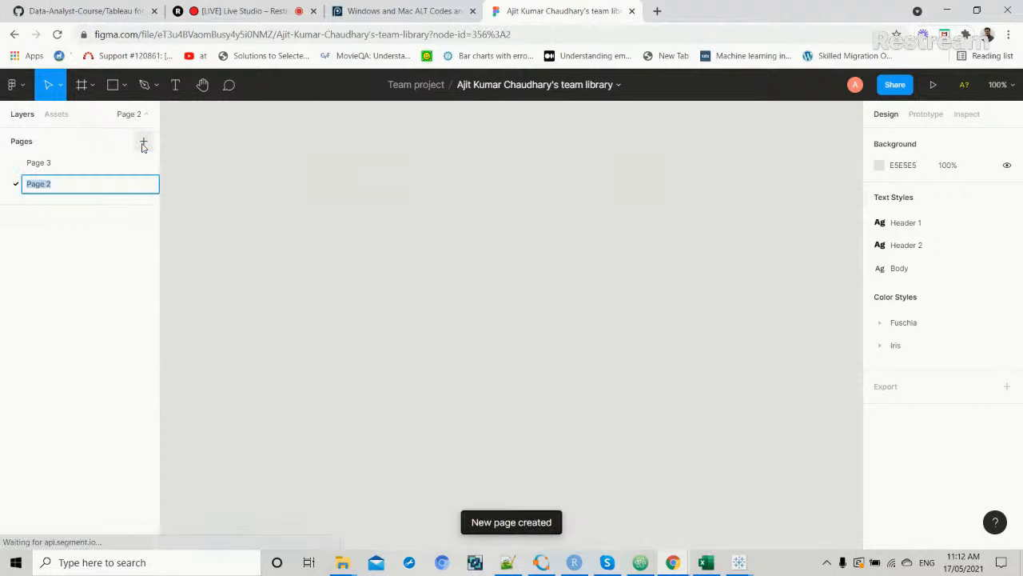
click(90, 254)
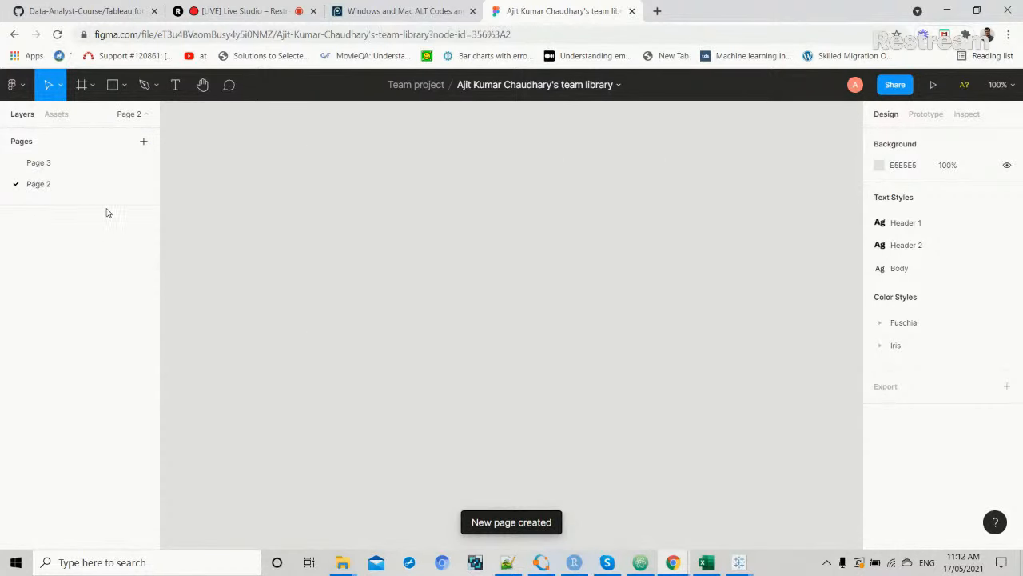
drag(137, 35, 94, 34)
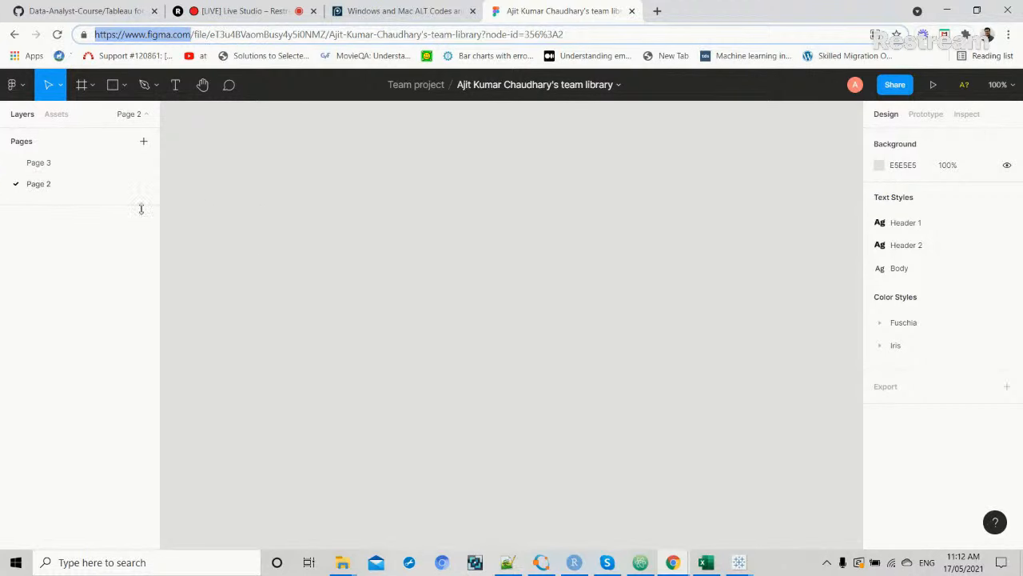
click(104, 243)
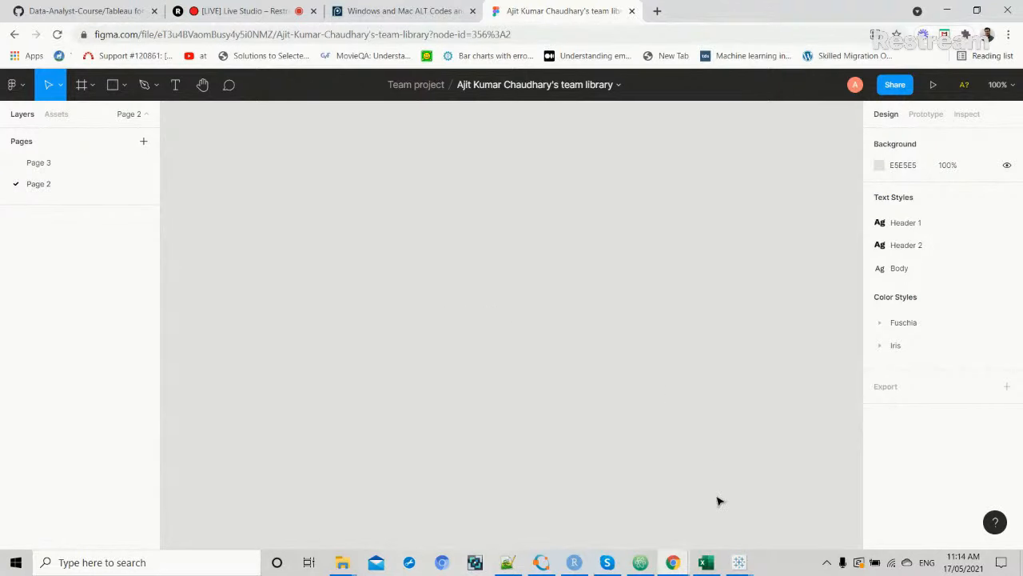
Switch to the Book1 workbook in Tableau and add a new dashboard.
click(739, 562)
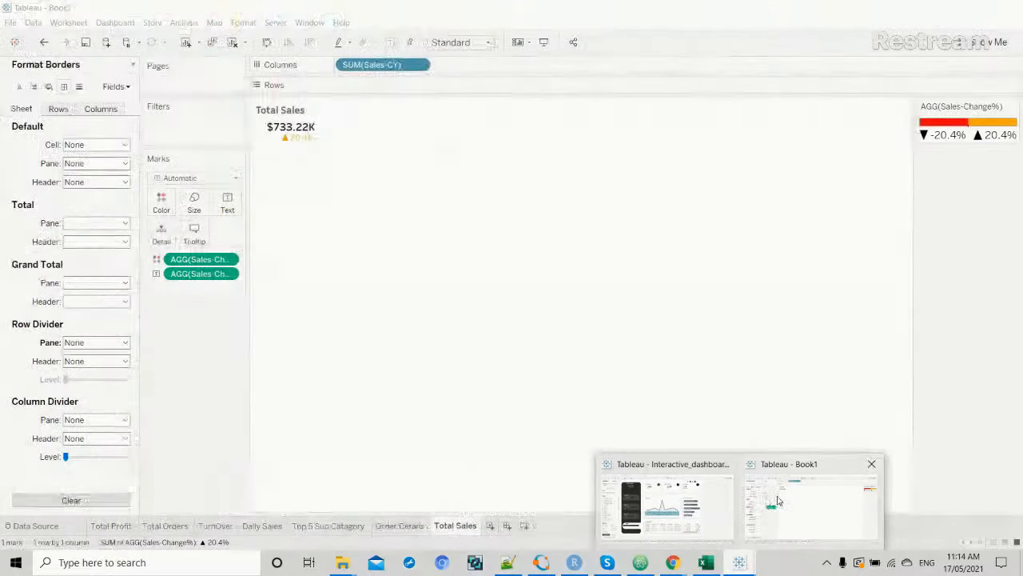
click(779, 501)
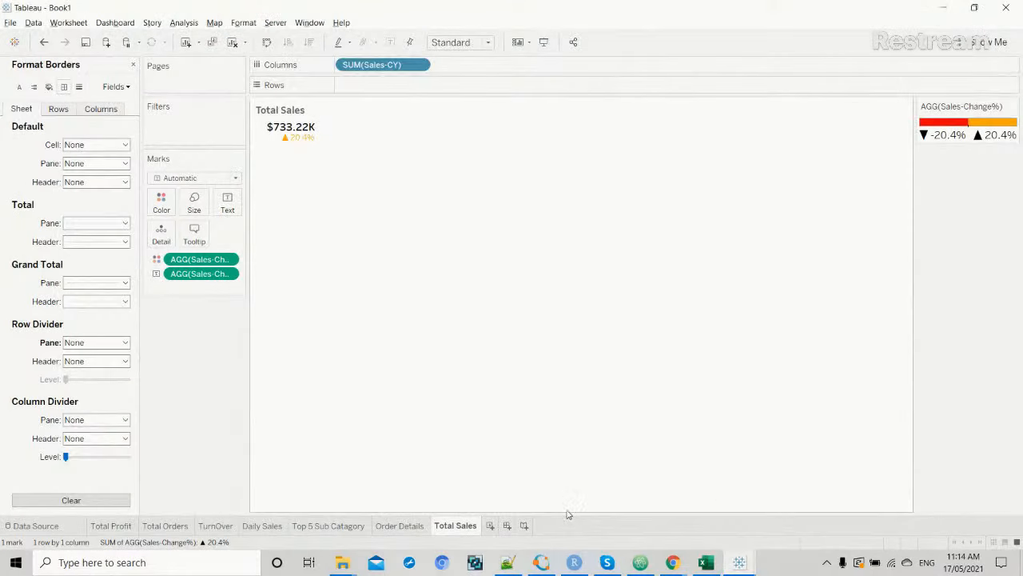
click(508, 526)
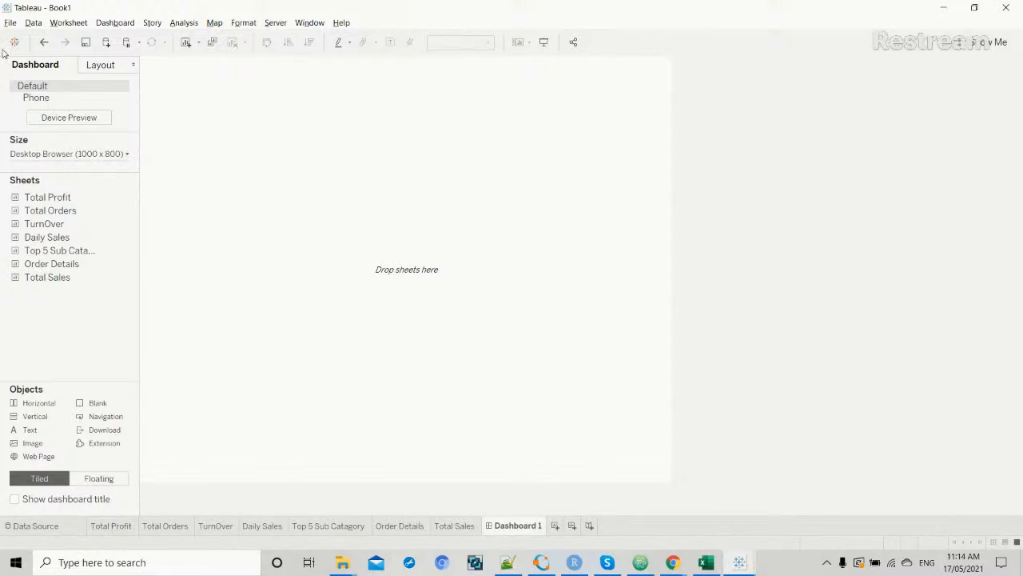
Try the Generic Desktop (1366 x 768) size preset on the dashboard and return to Desktop Browser (1000 x 800).
click(125, 155)
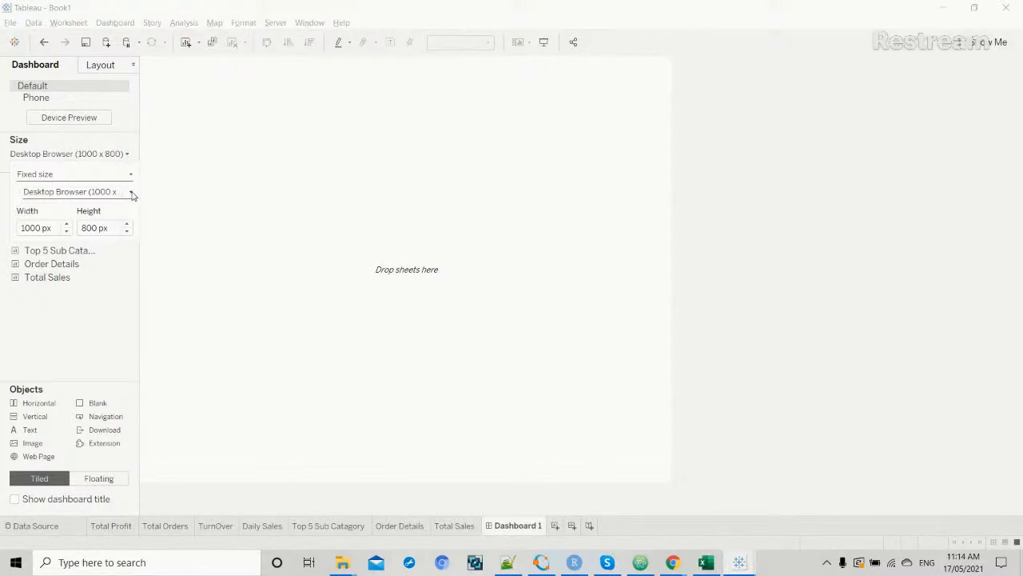
click(132, 194)
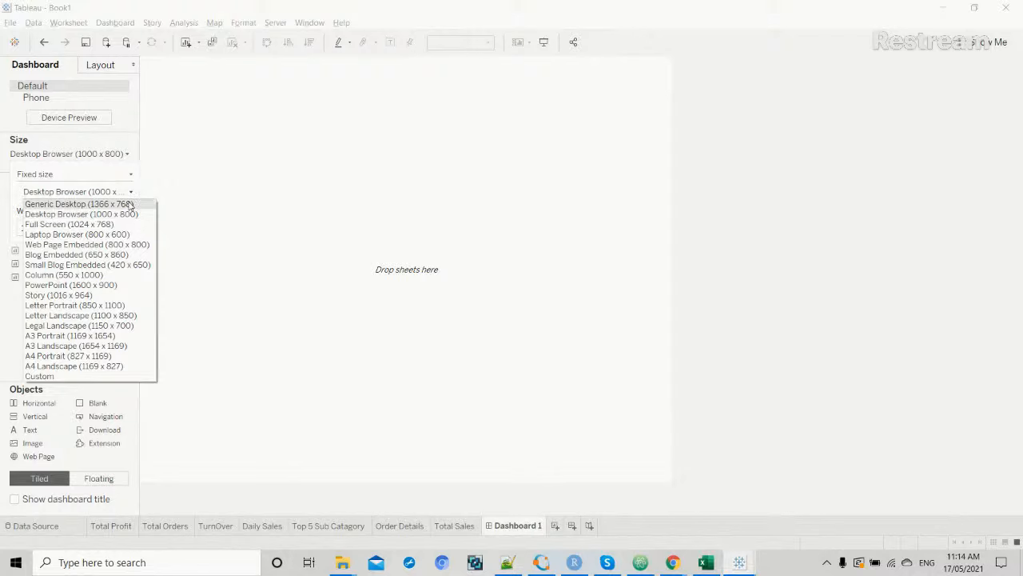
click(80, 204)
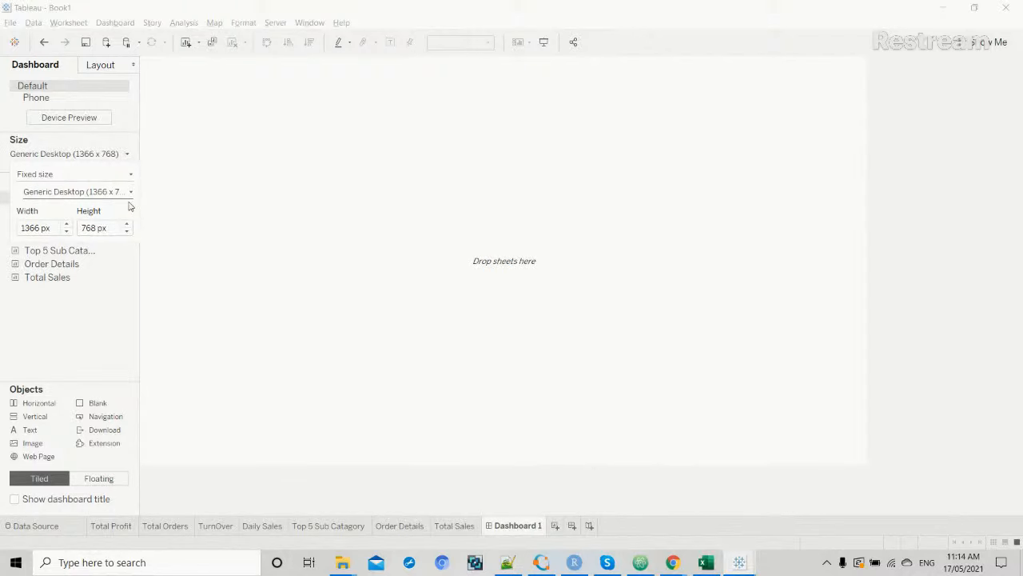
click(130, 194)
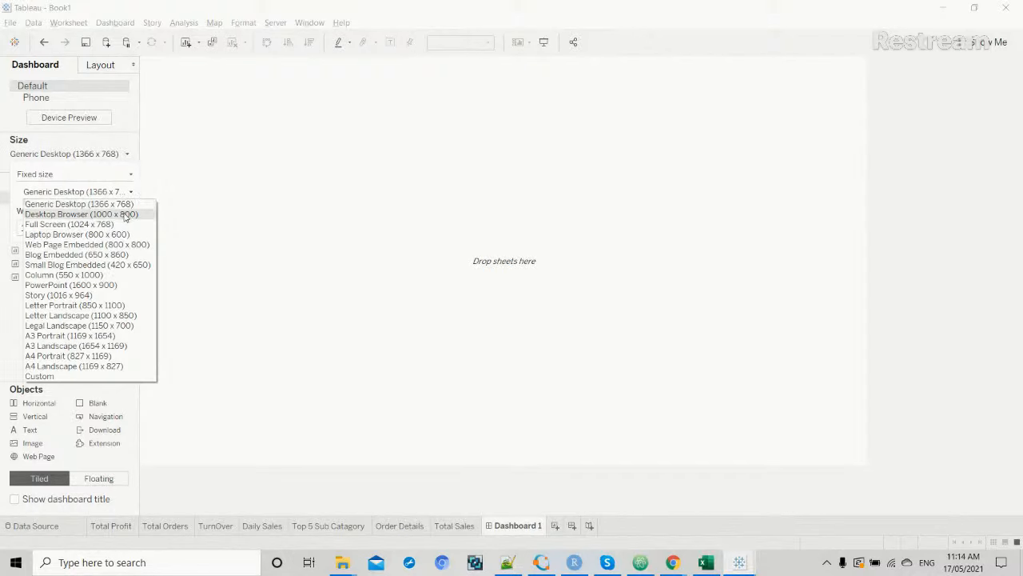
click(124, 215)
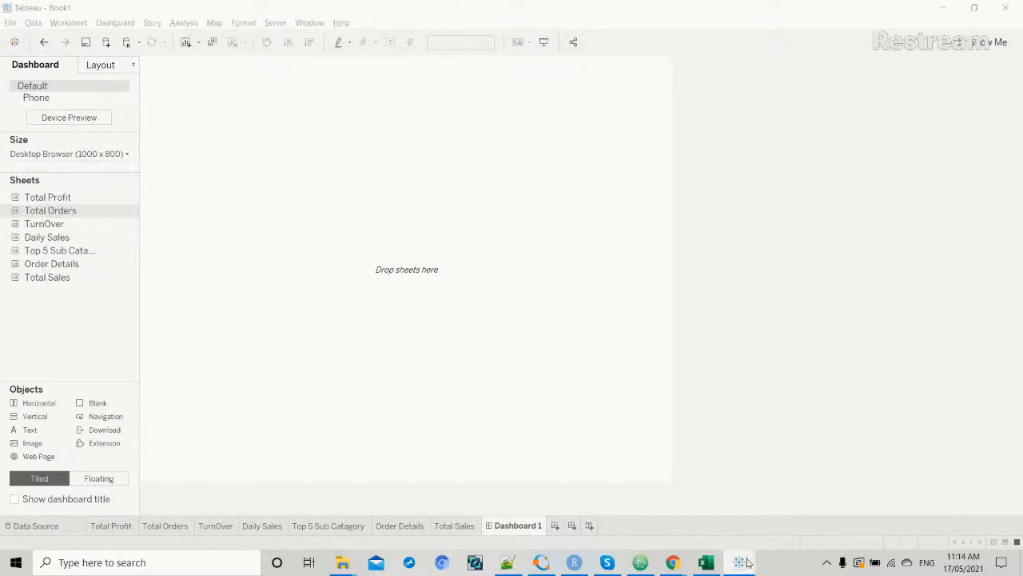
Check the dashboard size in the Interactive_dashboard_F reference workbook and set the new Book1 dashboard's width to 1200 px.
mouse_move(740, 562)
click(704, 520)
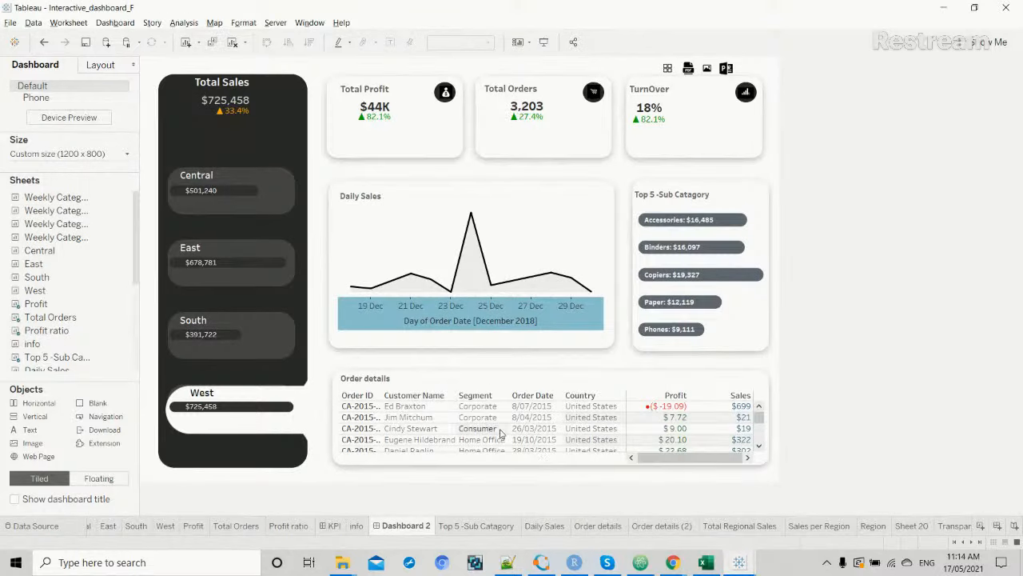
key(alt+Tab)
click(124, 154)
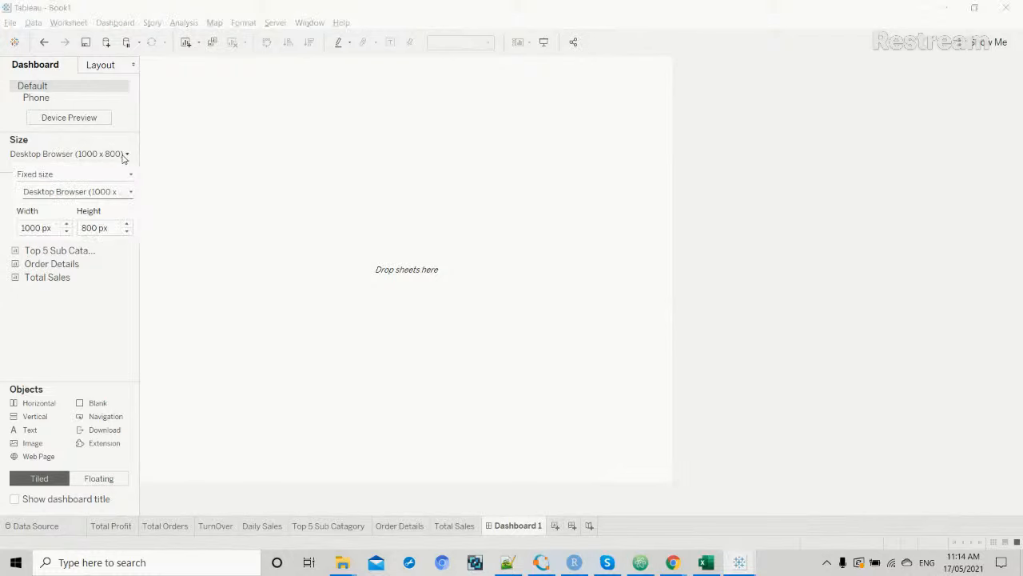
click(30, 228)
key(BackSpace)
text(2)
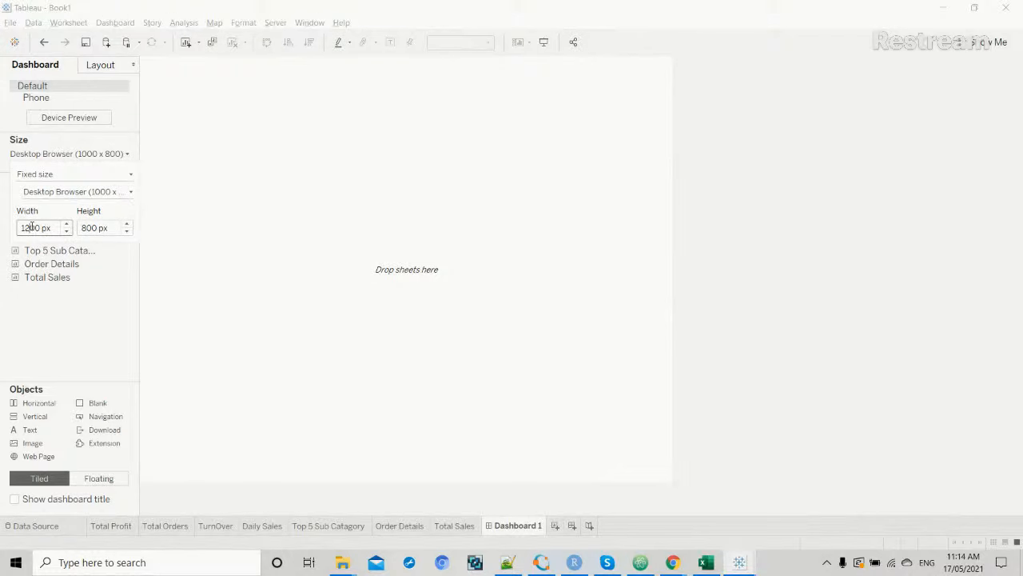
click(212, 276)
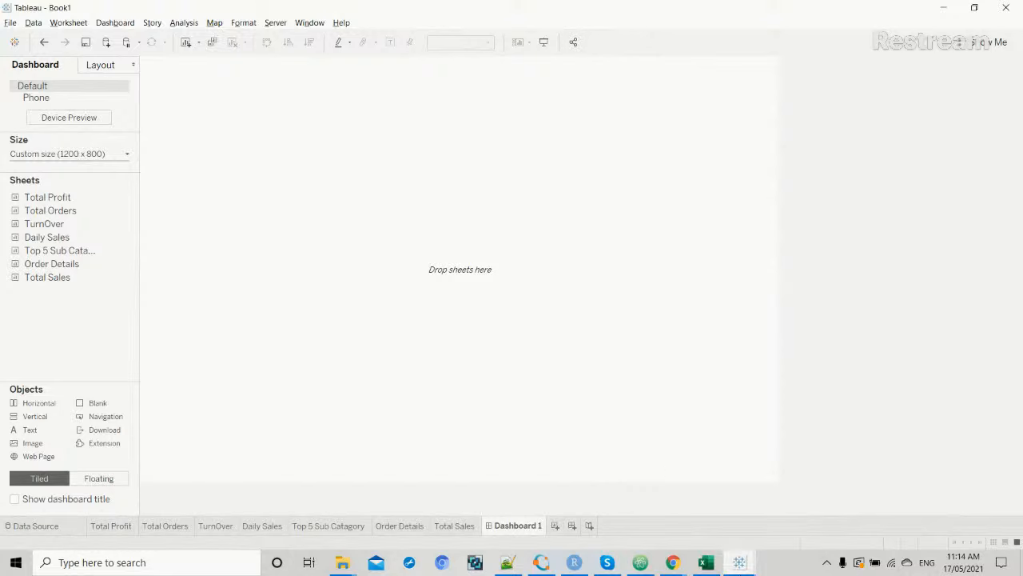
Switch to Figma in the browser and draw a background rectangle about 1142 x 620 on the blank Page 2.
click(739, 562)
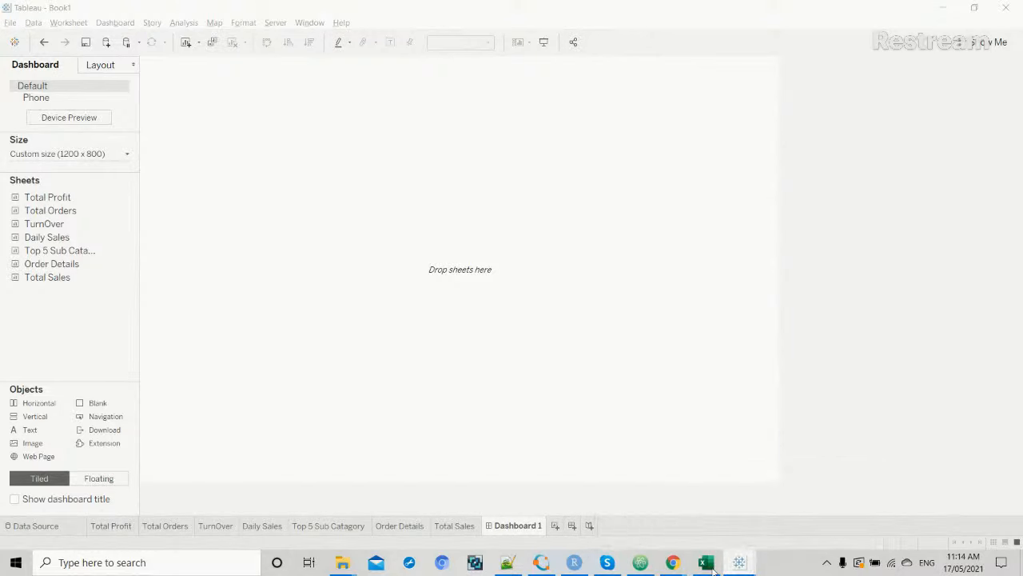
mouse_move(672, 562)
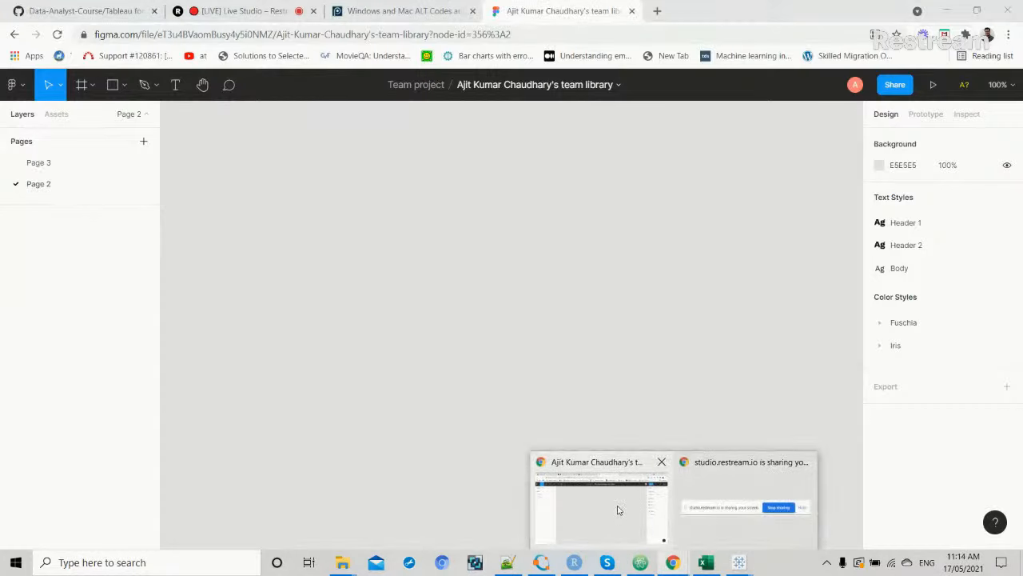
click(618, 510)
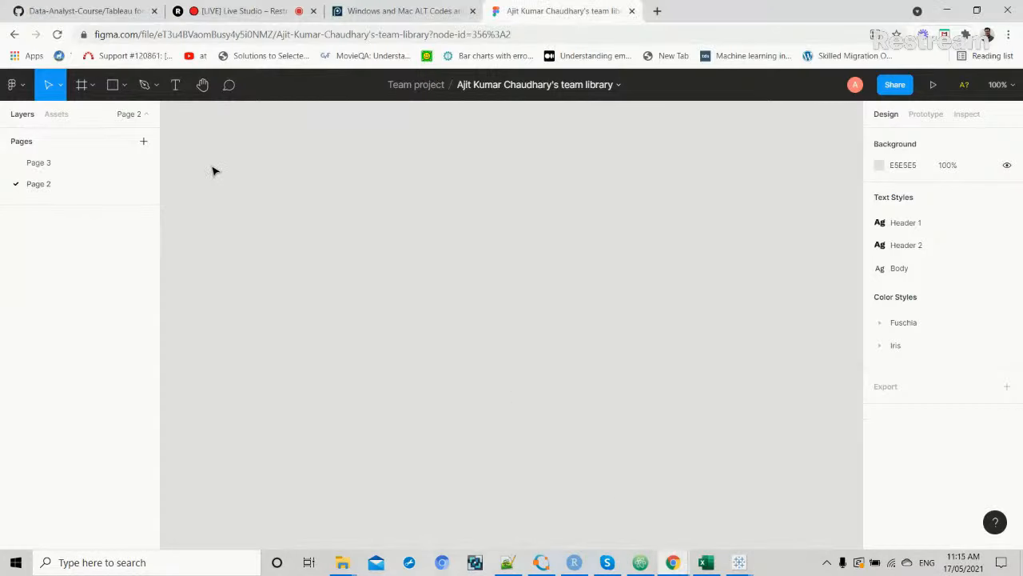
click(112, 85)
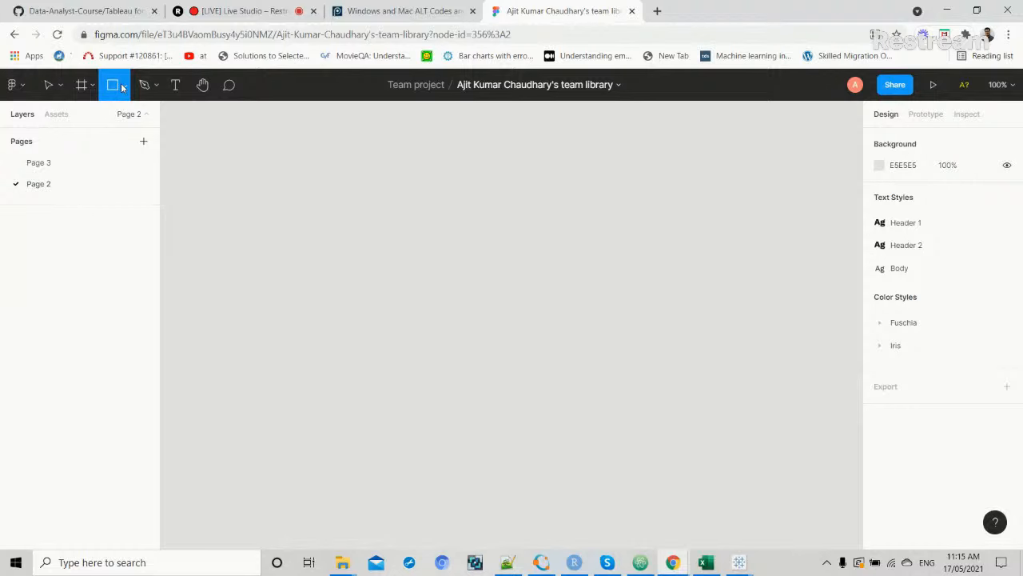
click(121, 86)
click(120, 117)
mouse_move(183, 118)
mouse_down()
mouse_move(555, 424)
mouse_move(859, 551)
mouse_move(764, 507)
mouse_move(716, 505)
mouse_move(806, 501)
mouse_move(813, 532)
mouse_up()
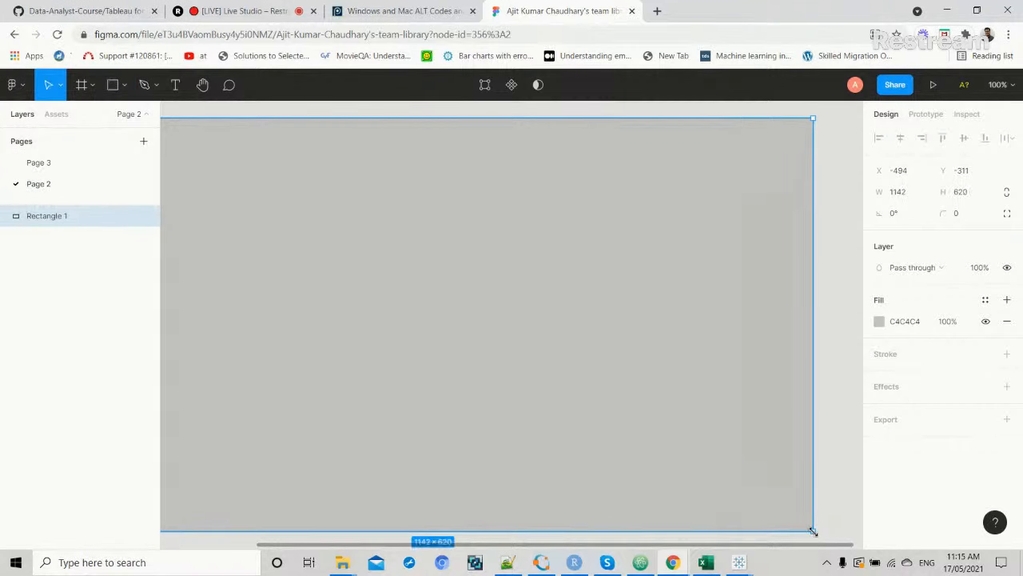
Resize the background rectangle to 1200 x 800 to match the Tableau dashboard's size.
click(1012, 86)
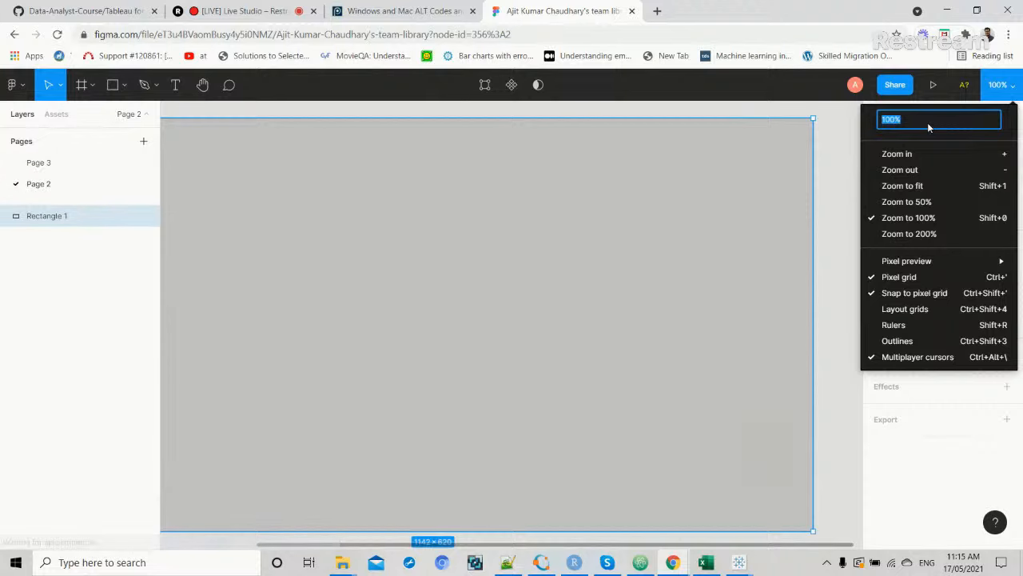
text(84%)
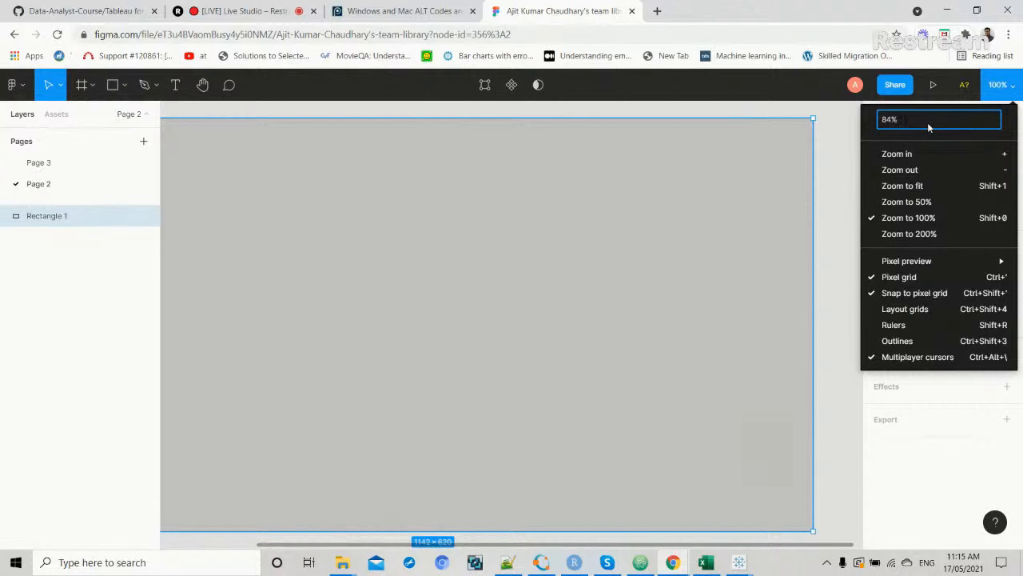
key(Return)
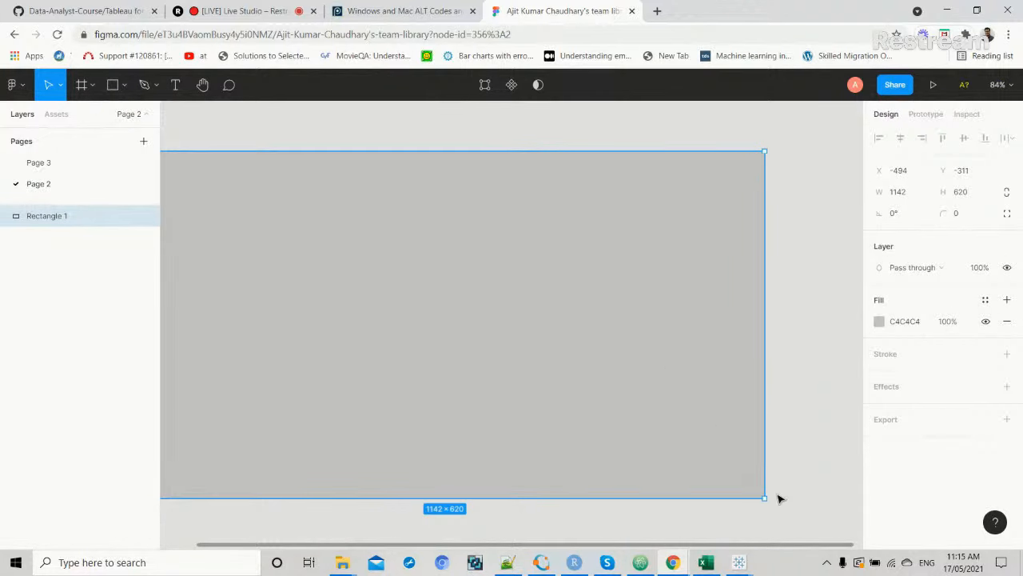
drag(761, 497, 792, 528)
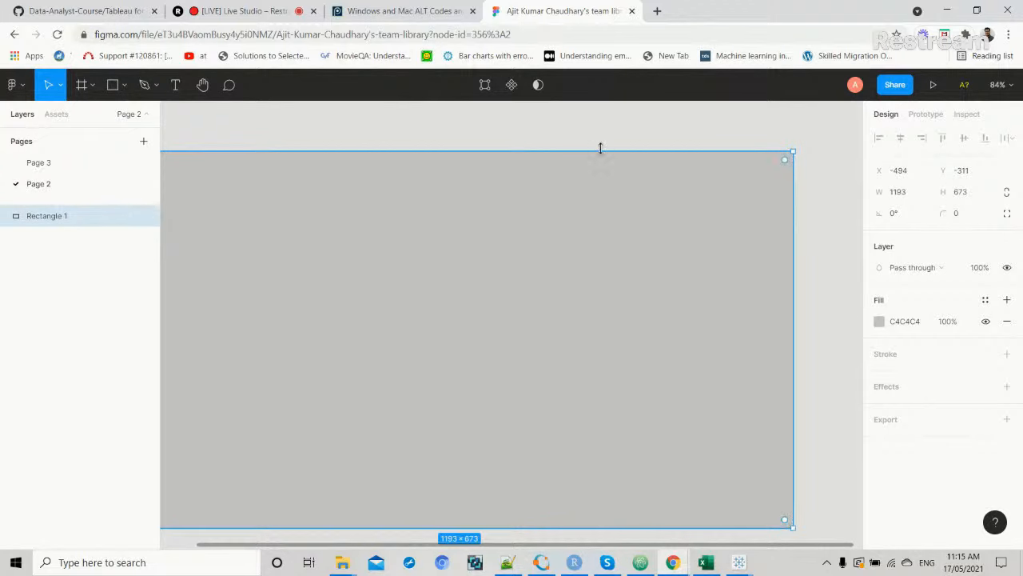
drag(603, 149, 605, 121)
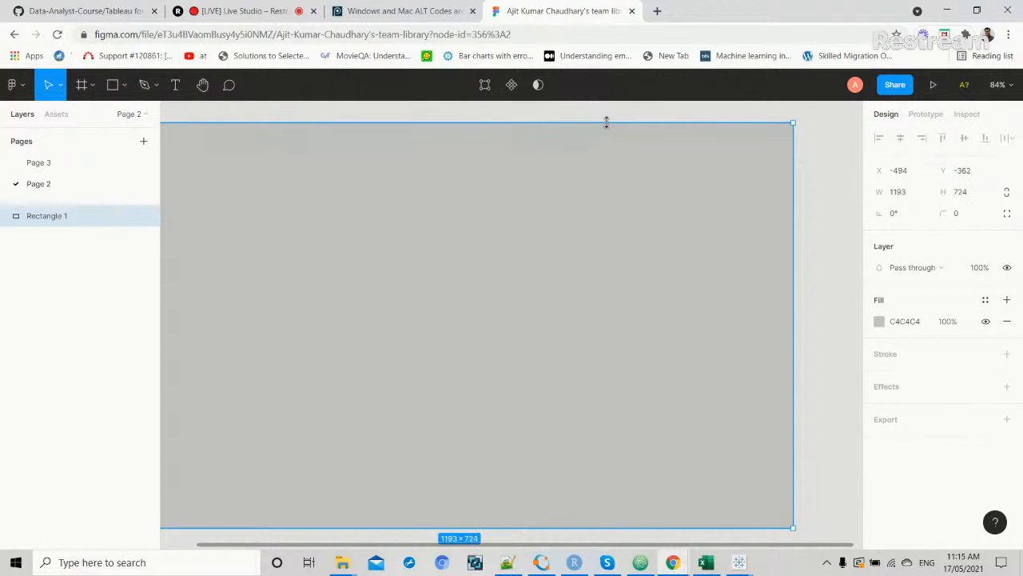
key(alt+Tab)
key(alt+Tab)
mouse_move(790, 452)
mouse_down()
mouse_move(847, 457)
mouse_move(797, 461)
mouse_up()
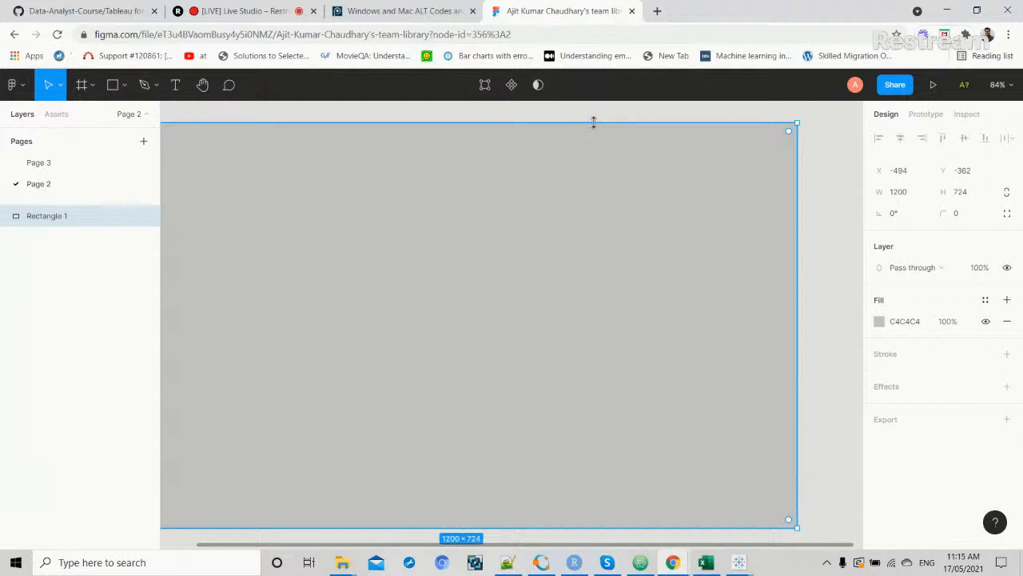
drag(594, 121, 594, 104)
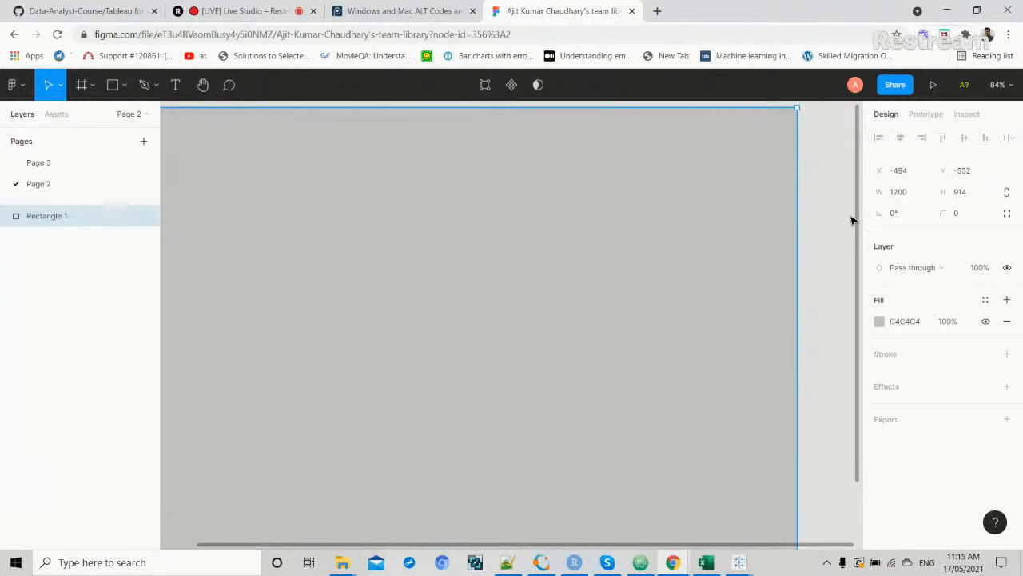
drag(859, 221, 854, 312)
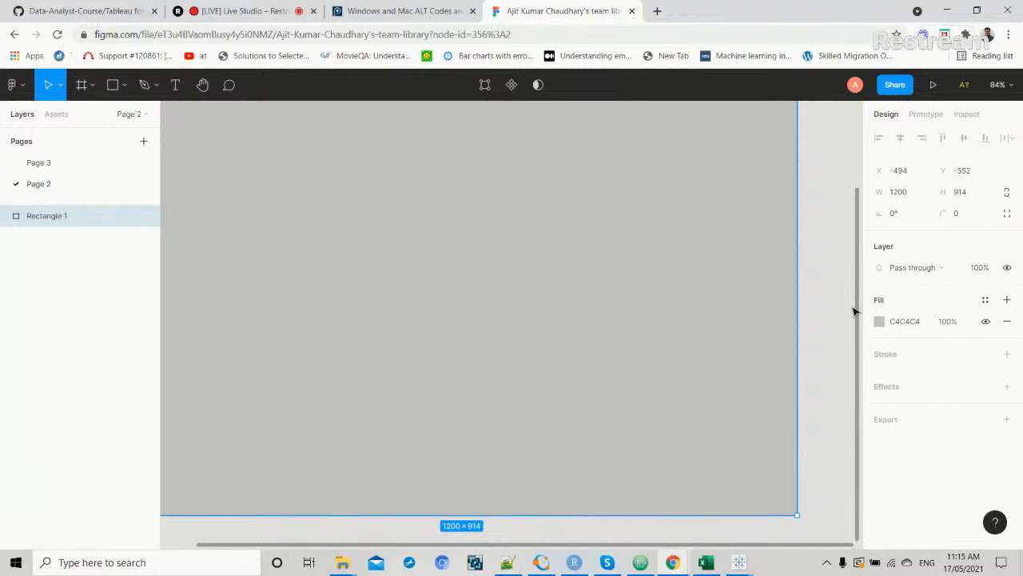
drag(667, 514, 671, 451)
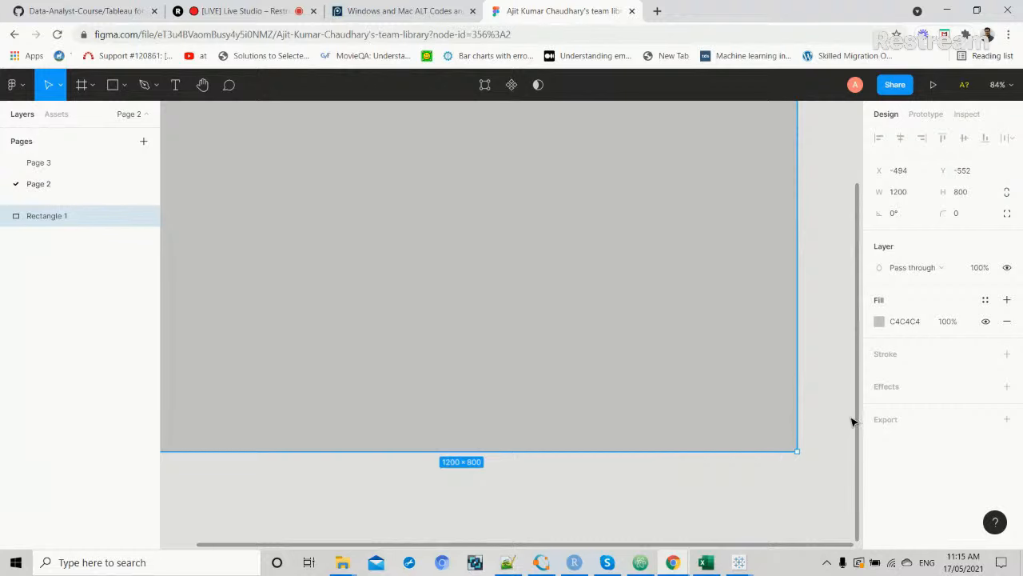
drag(859, 421, 856, 341)
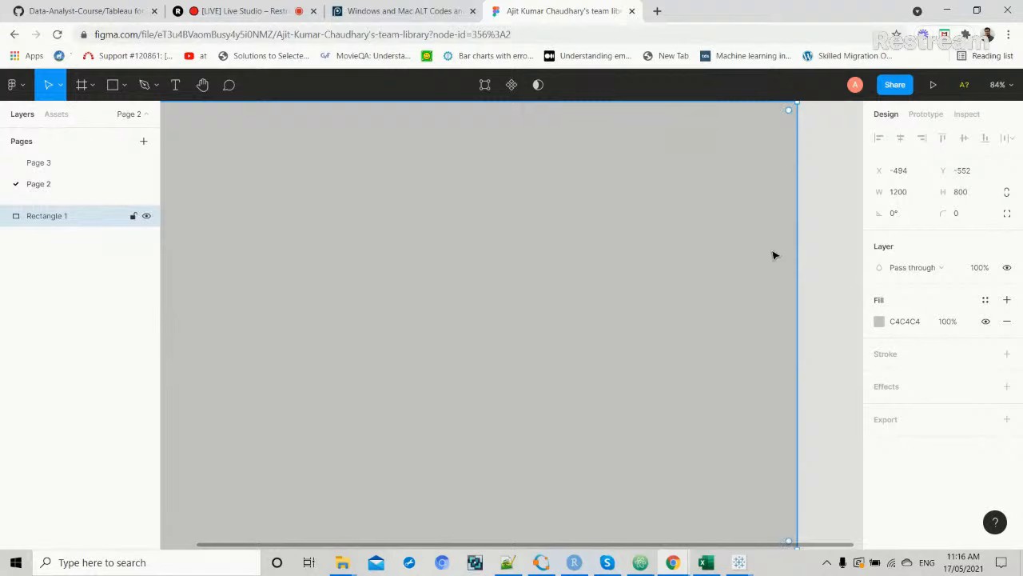
Review the card layout of the reference dashboard in the Interactive_dashboard_F Tableau workbook and return to Figma.
key(alt+Tab)
key(alt+Tab)
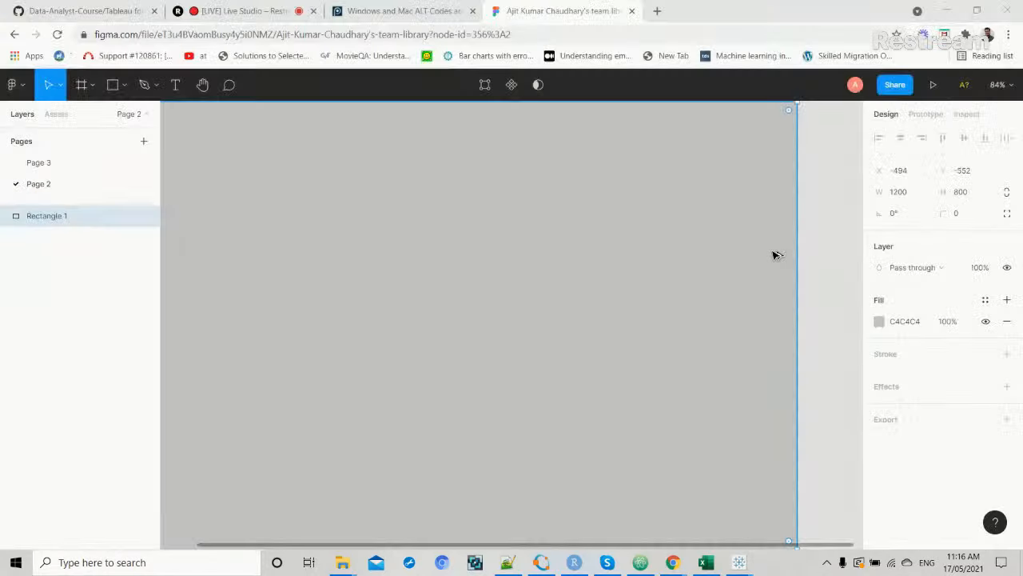
mouse_move(741, 562)
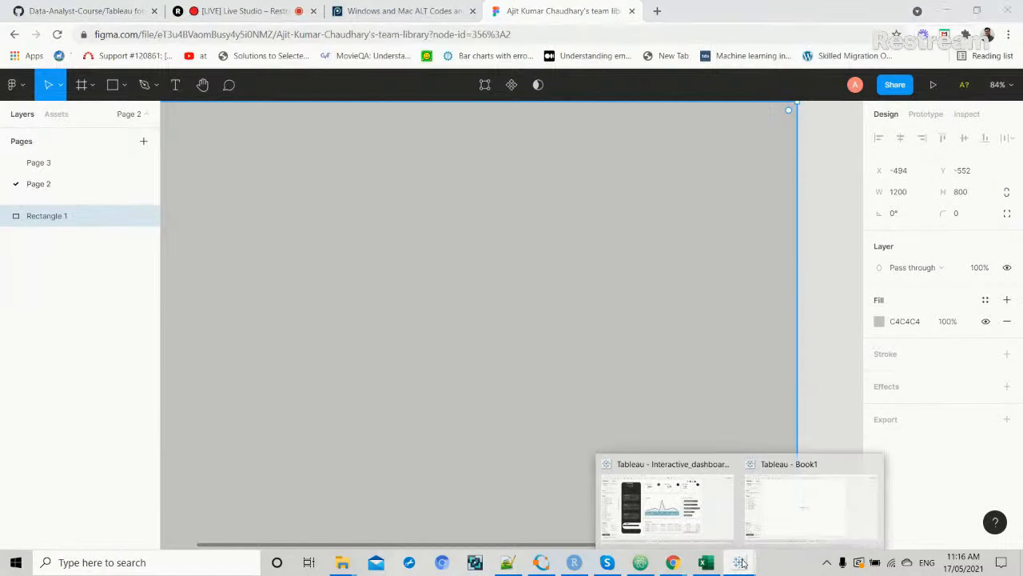
click(707, 517)
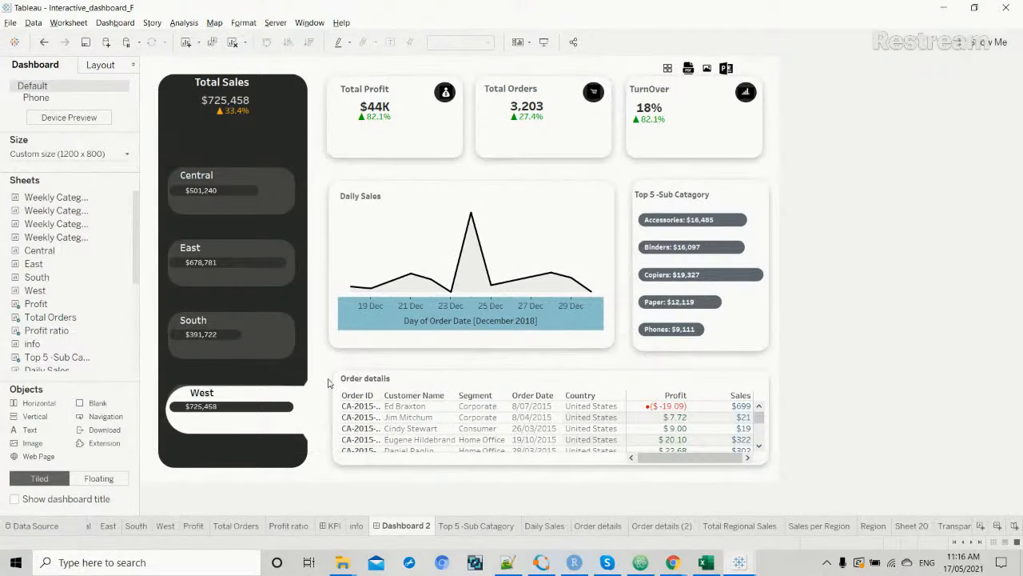
key(alt+Tab)
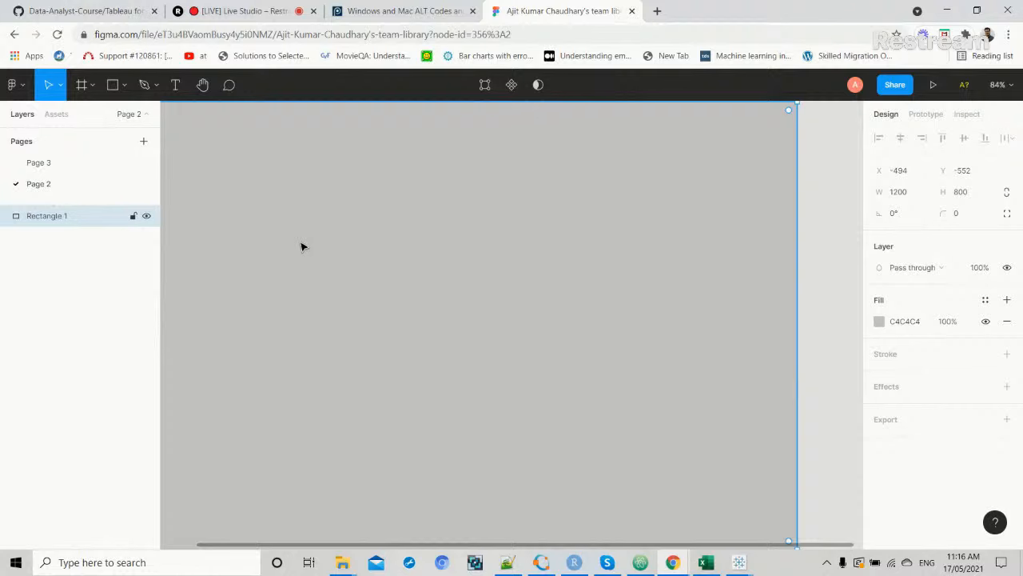
Place a 100 x 100 rectangle on the upper part of the background rectangle and deselect it.
click(125, 85)
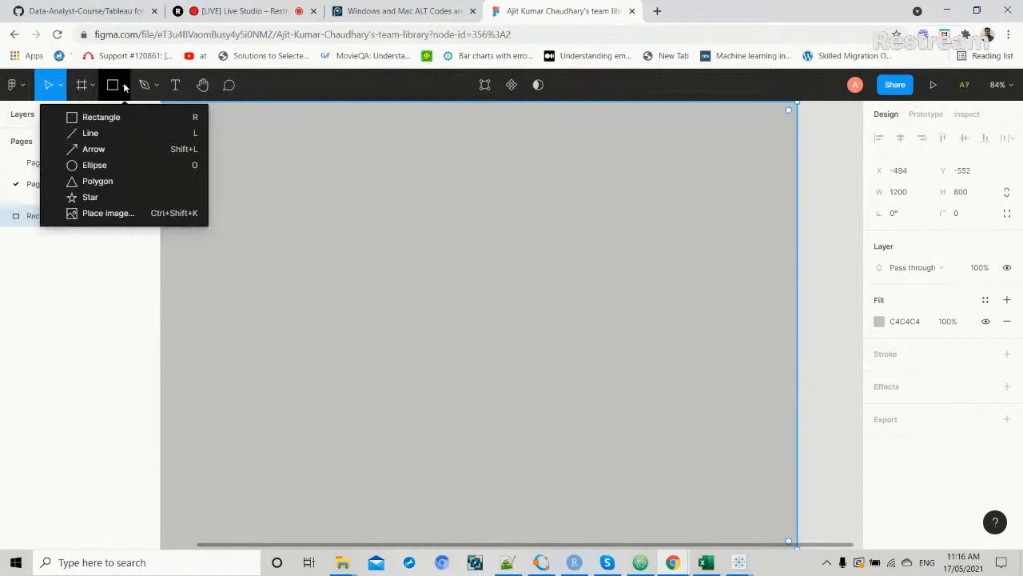
click(126, 118)
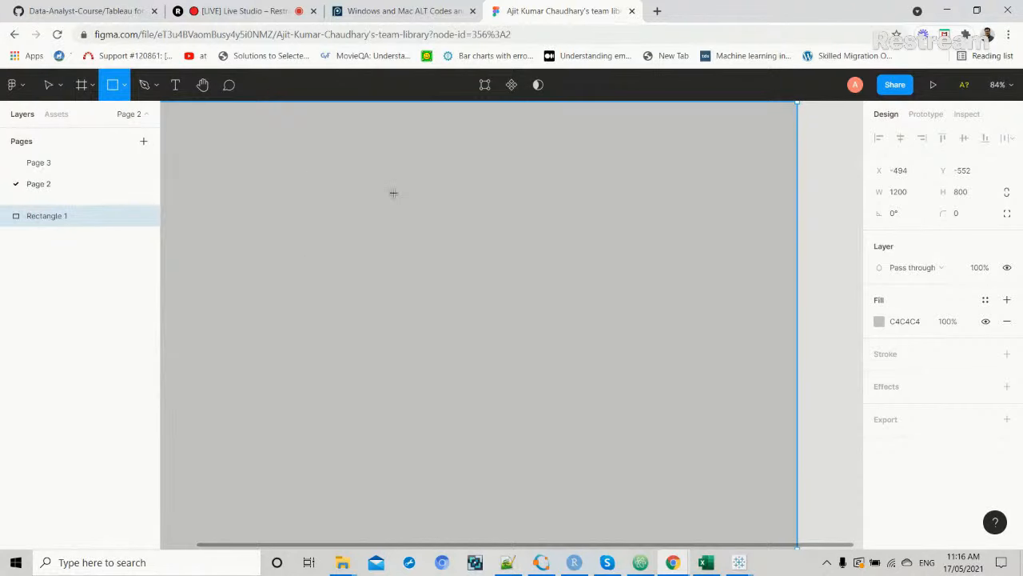
scroll(392, 192, up, 1)
click(403, 227)
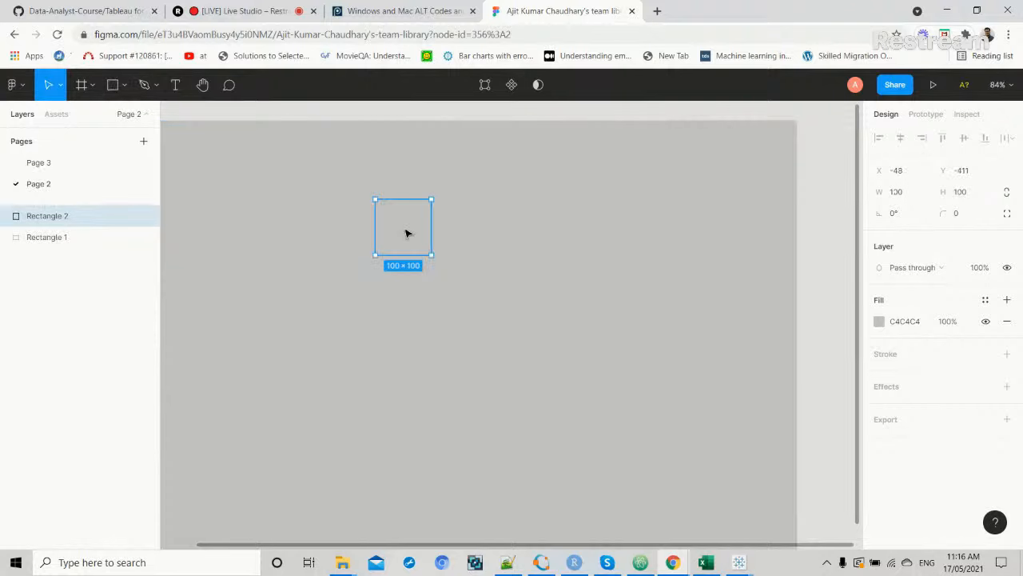
key(Escape)
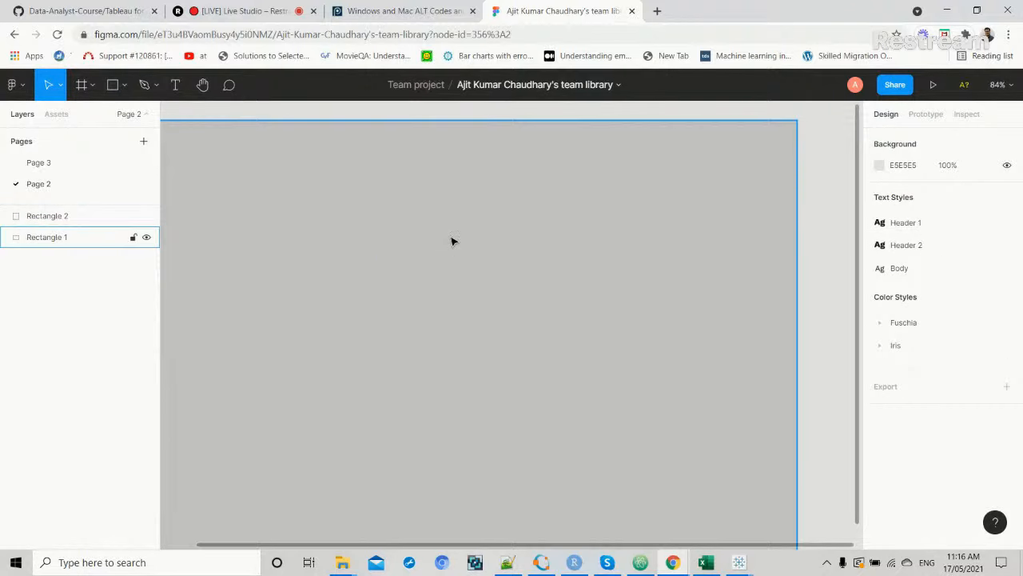
Set the 1200 x 800 background rectangle's fill to FFFFFF and delete the small grey square on it.
click(452, 241)
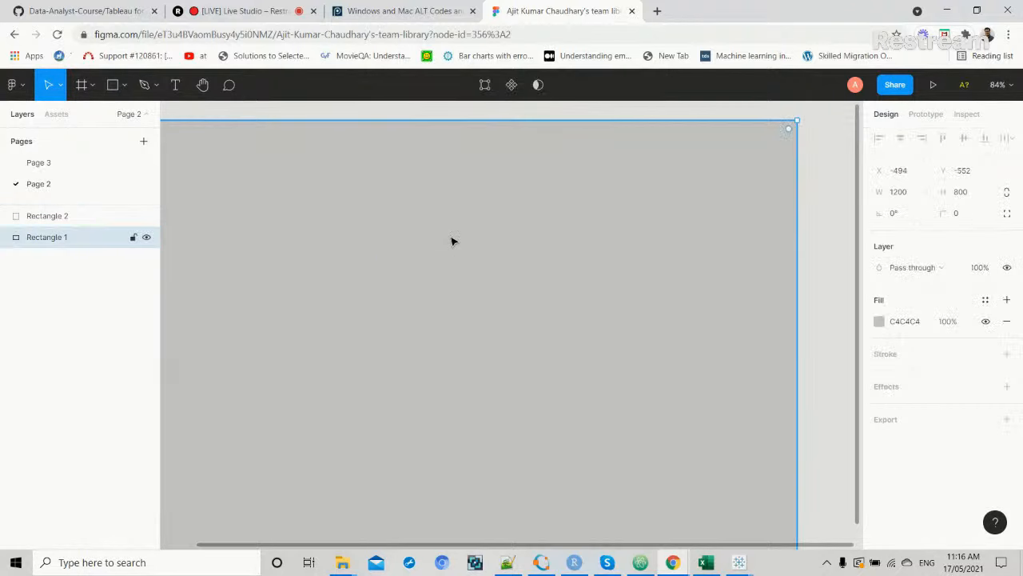
click(903, 328)
click(880, 322)
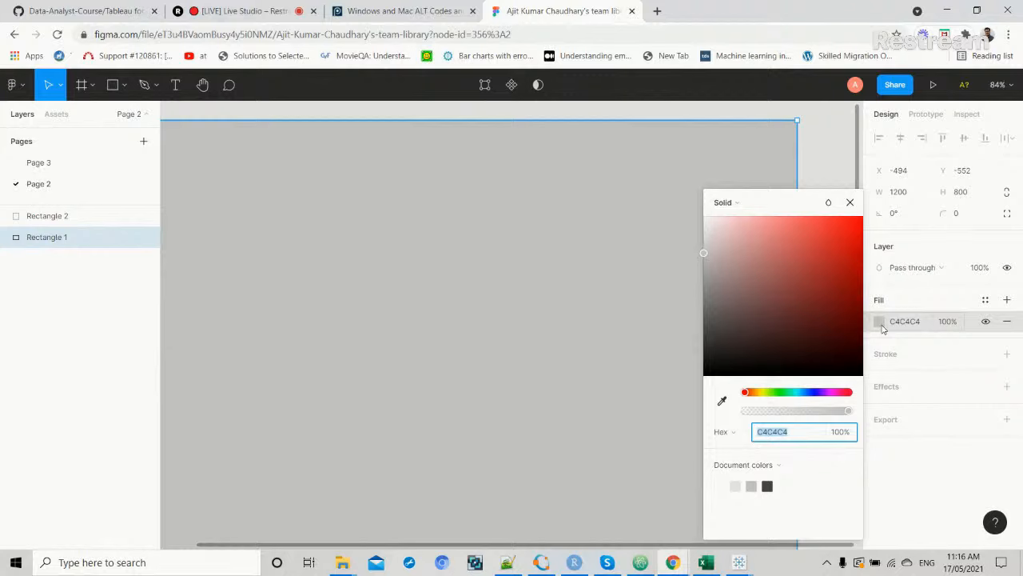
click(904, 325)
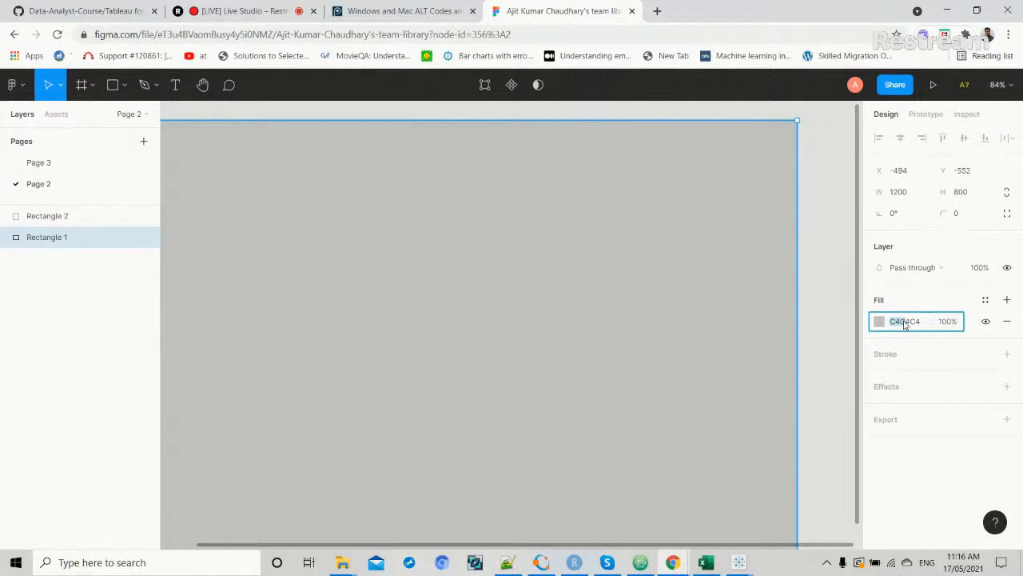
drag(926, 323, 875, 328)
text(ffffff)
key(Return)
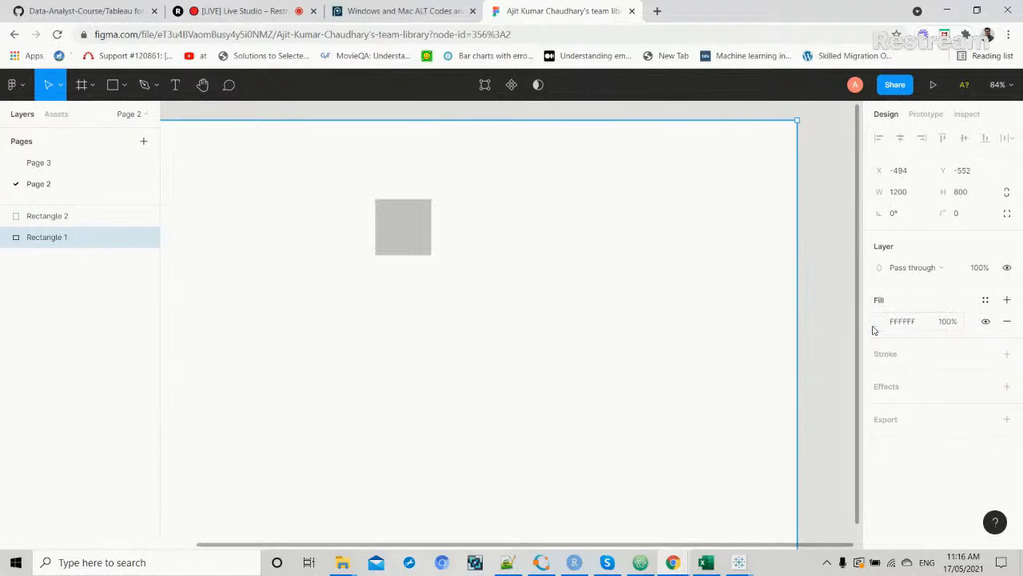
click(408, 240)
key(Delete)
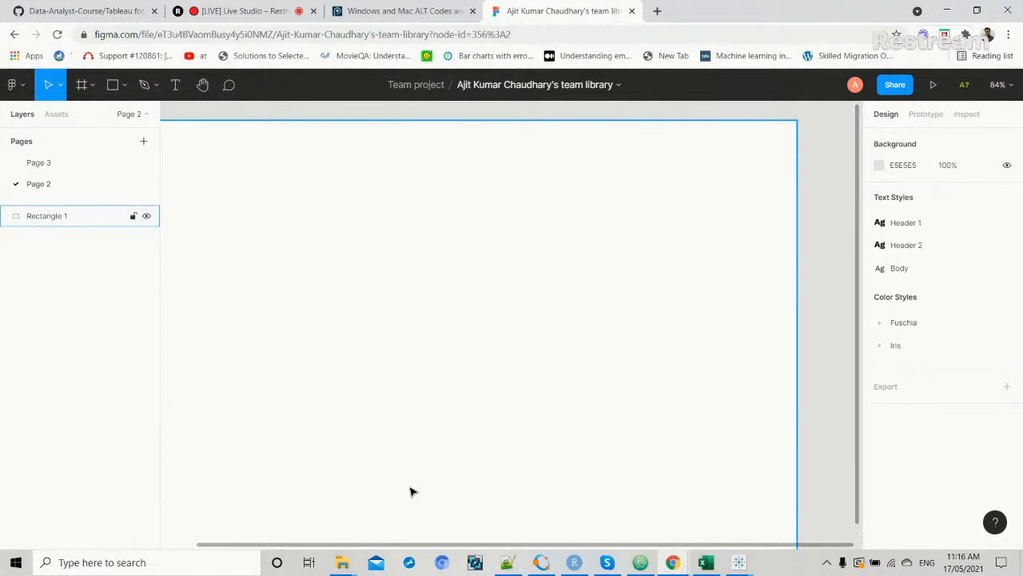
Inspect the full extent of the white background rectangle, compare it with the reference dashboard in Tableau, and return to Figma.
drag(415, 550, 336, 551)
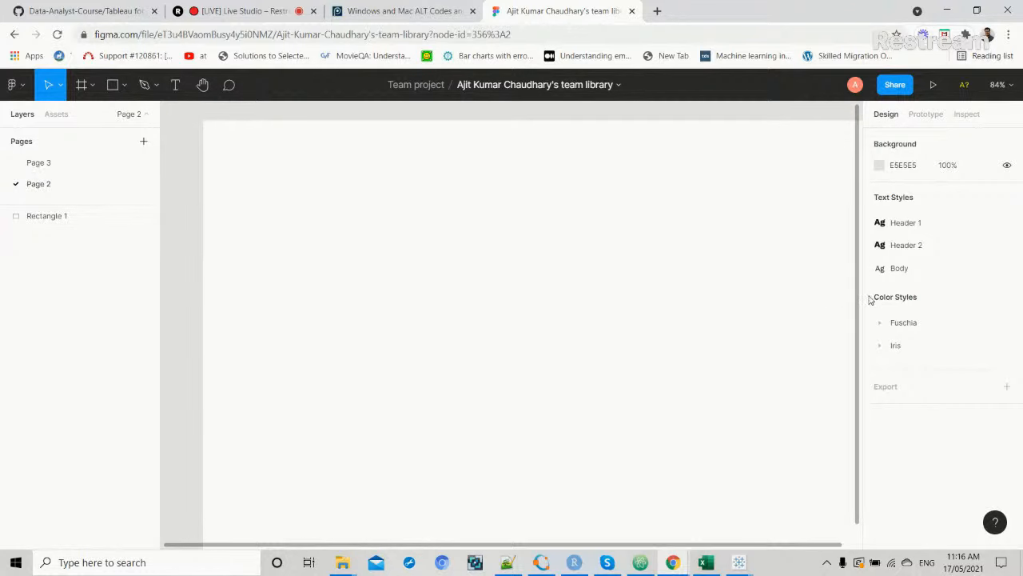
drag(860, 307, 860, 329)
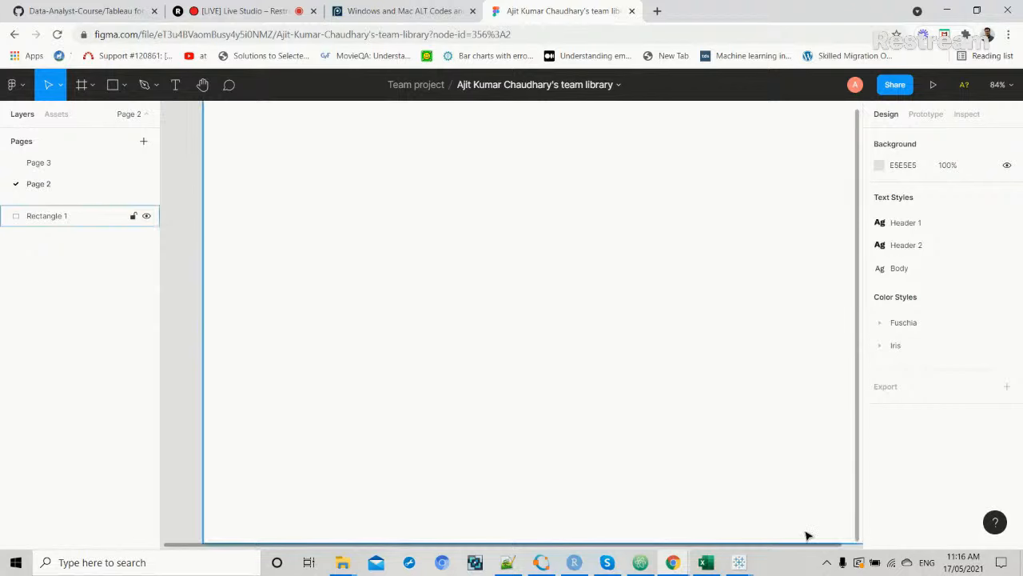
drag(813, 549, 850, 546)
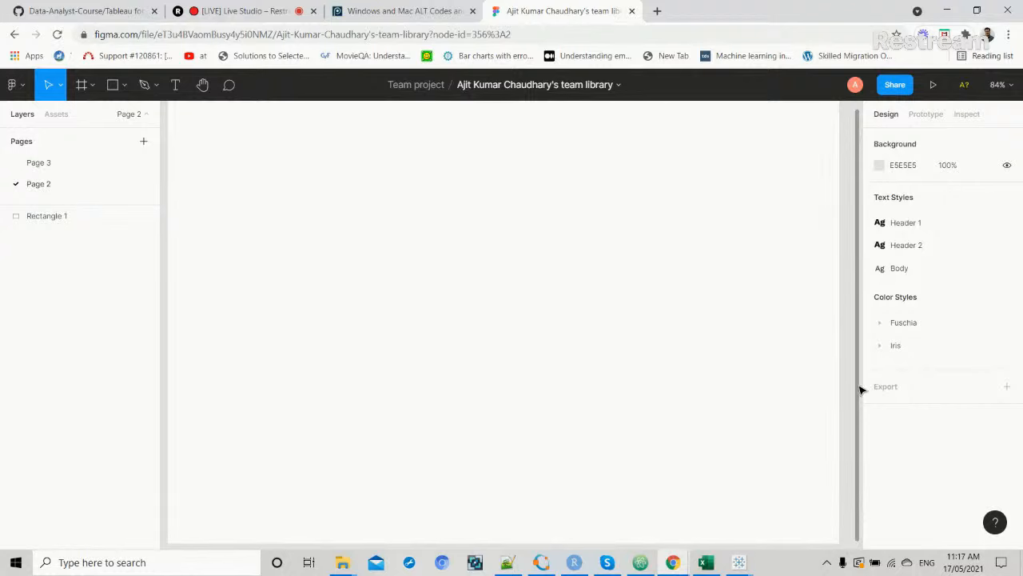
mouse_move(859, 387)
mouse_down()
mouse_move(857, 349)
mouse_move(859, 380)
mouse_up()
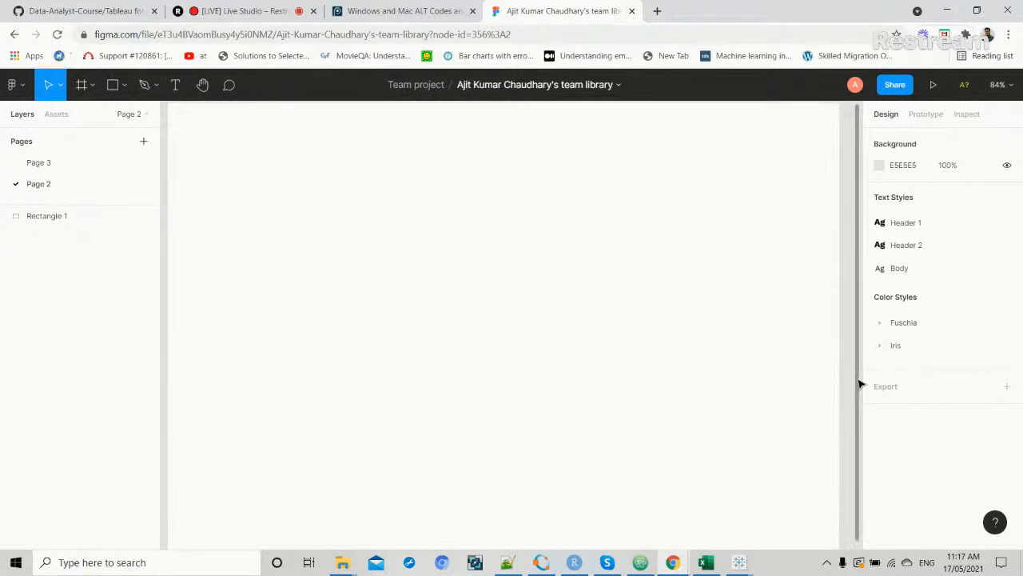
click(757, 373)
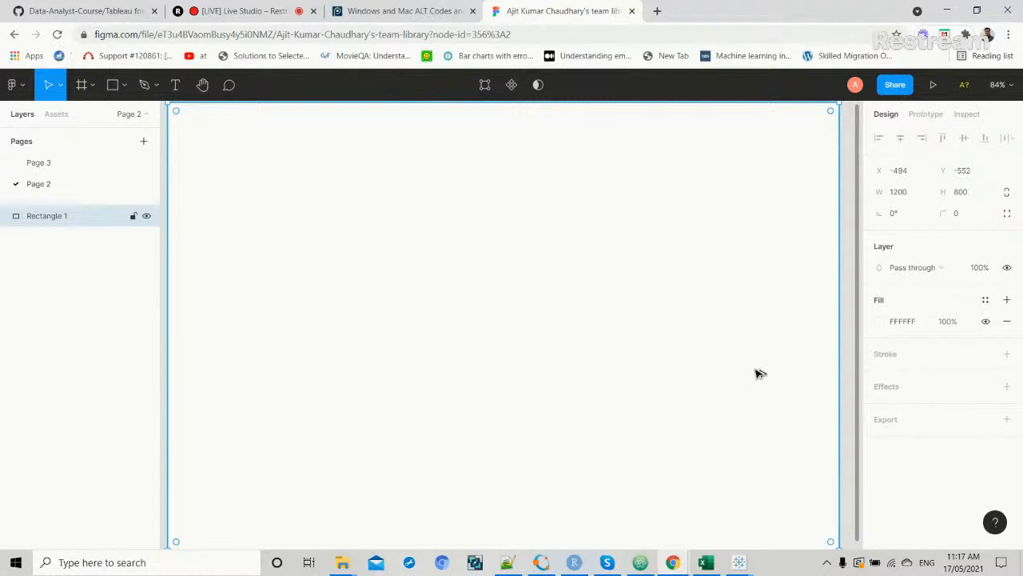
key(alt+Tab)
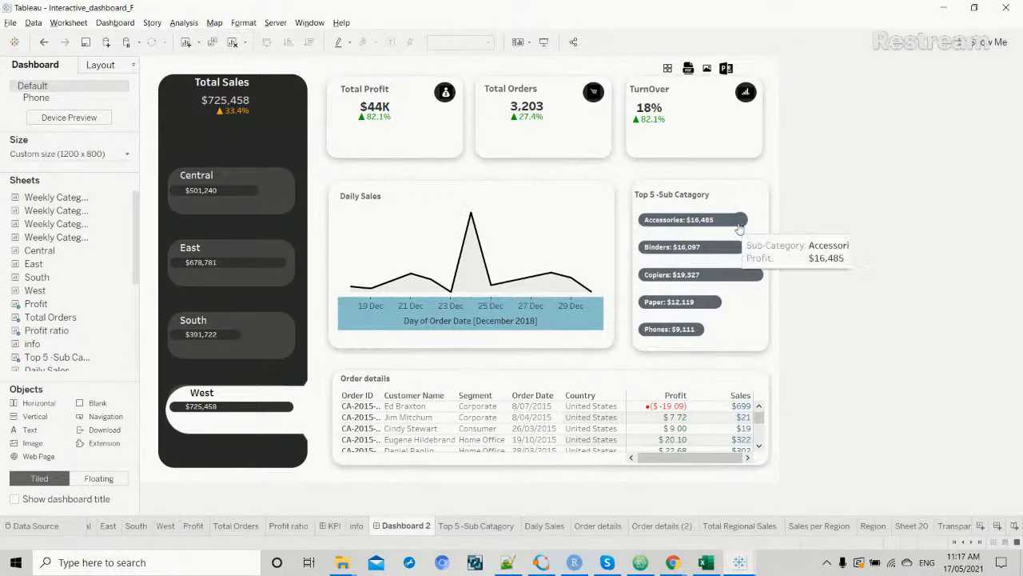
click(765, 159)
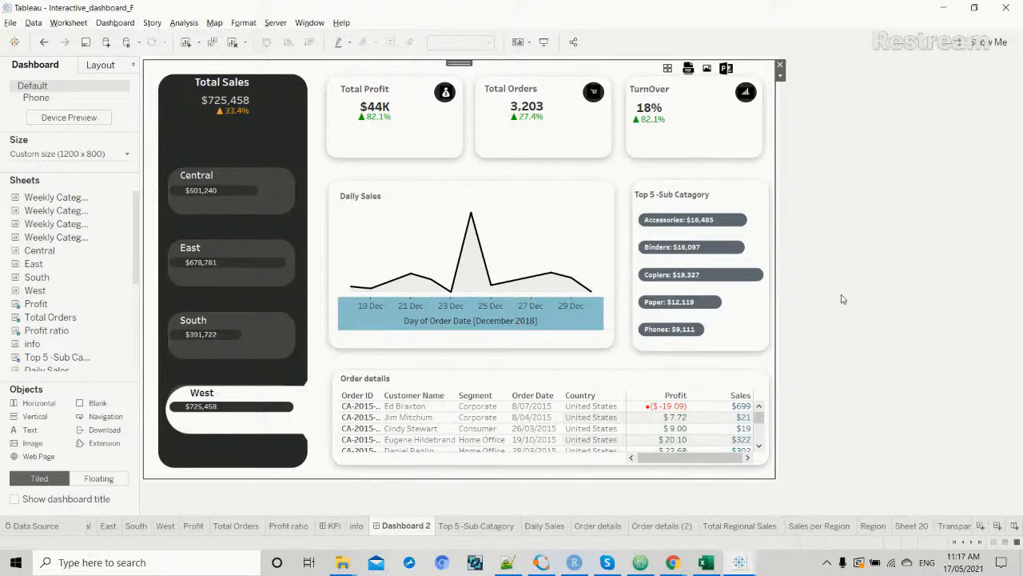
key(alt+Tab)
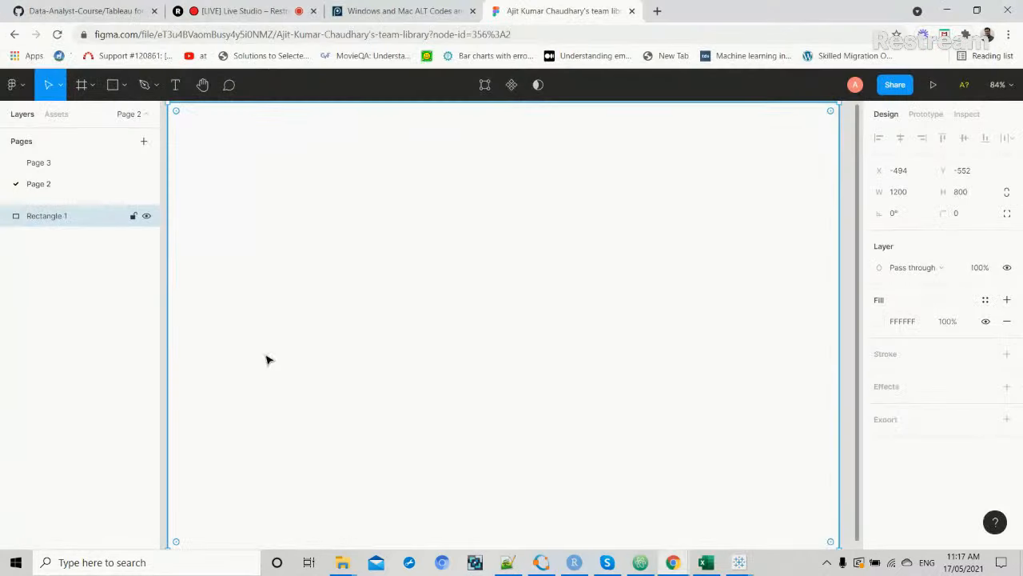
Draw a tall sidebar rectangle about 319 x 658 along the left side of the white background.
click(125, 88)
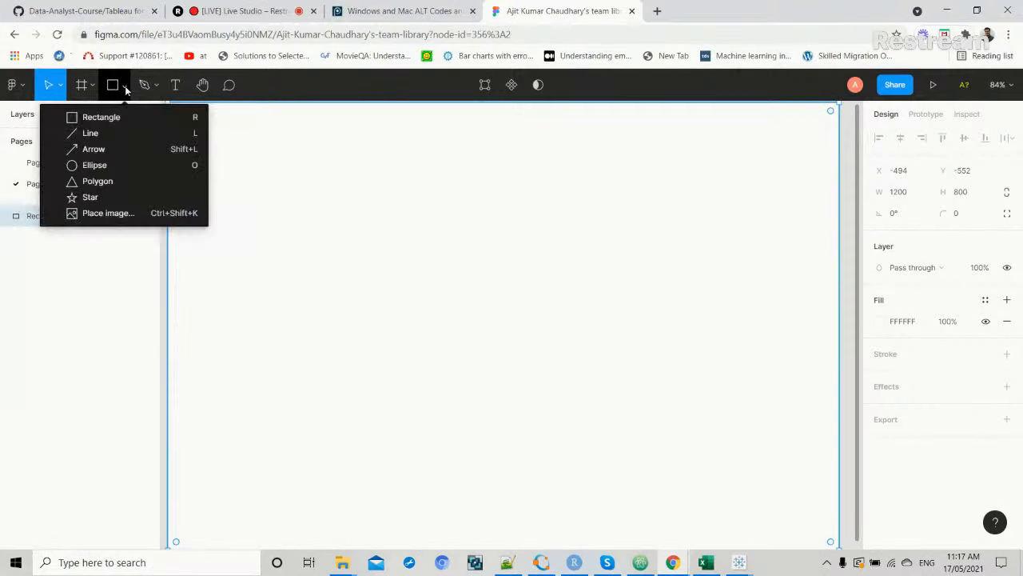
click(125, 116)
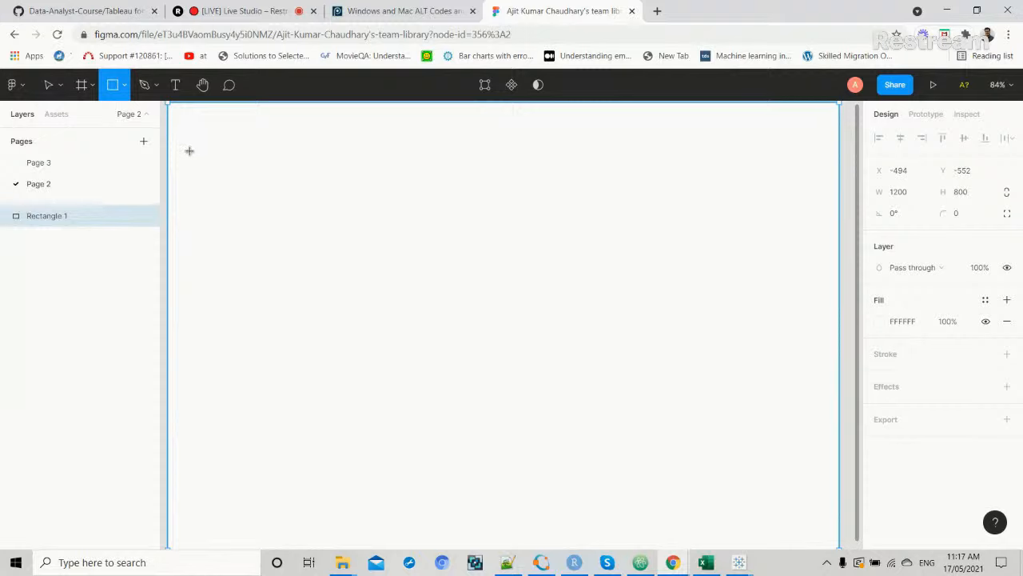
key(alt+Tab)
key(alt+Tab)
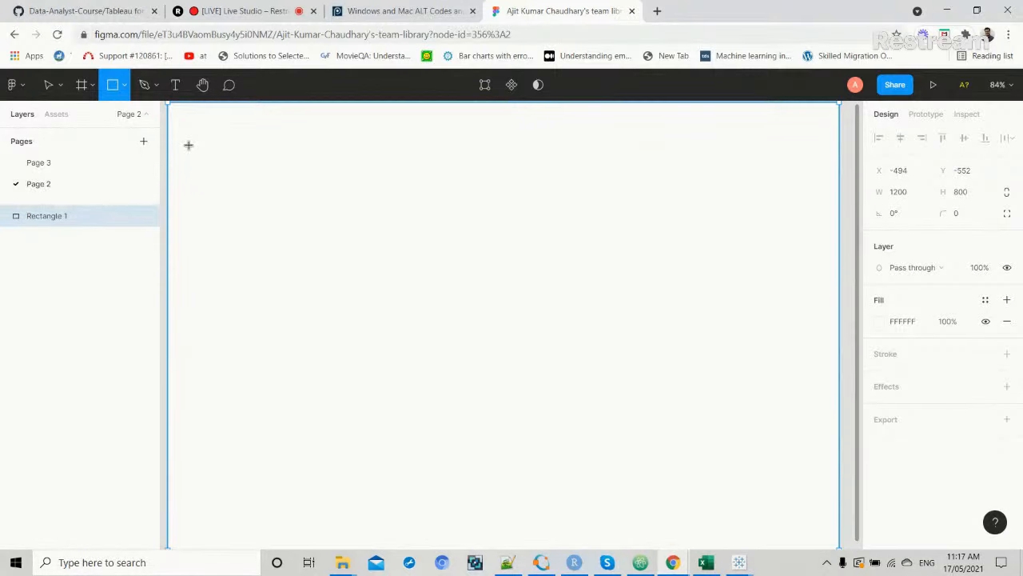
drag(188, 145, 370, 389)
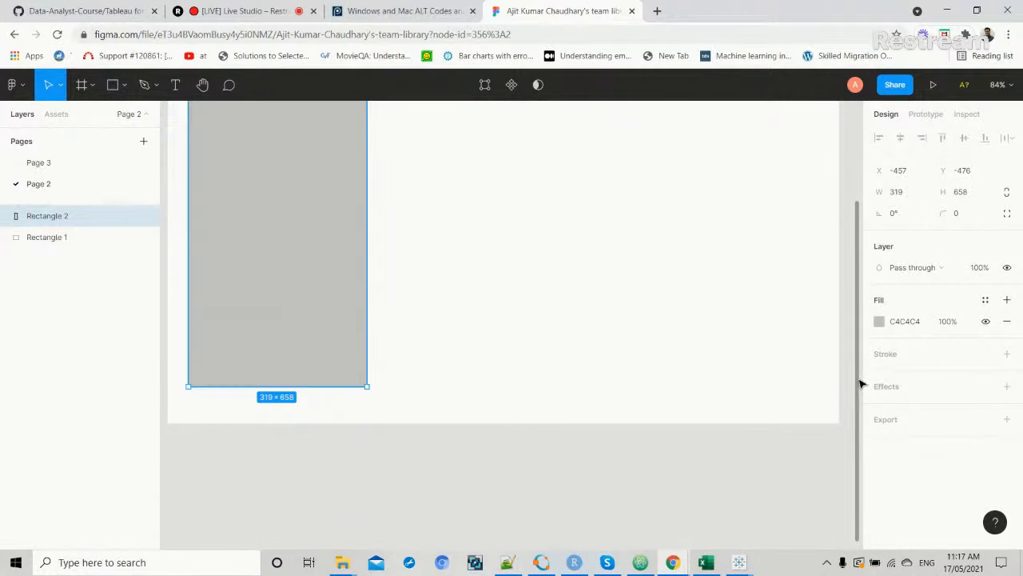
drag(857, 376, 854, 247)
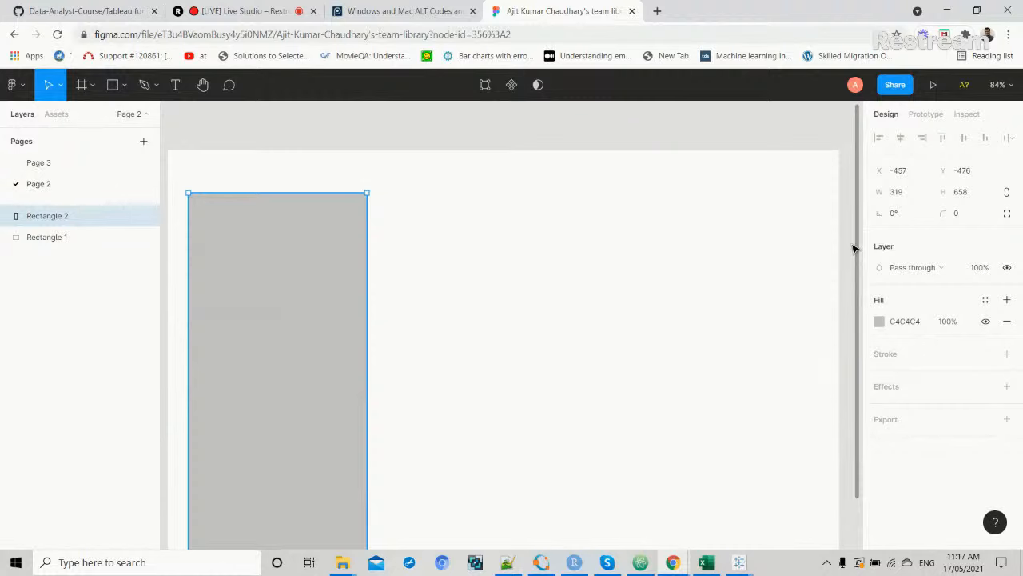
Check the Total Sales sidebar in the Tableau reference dashboard and give the Figma sidebar rectangle a corner radius of 30.
key(alt+Tab)
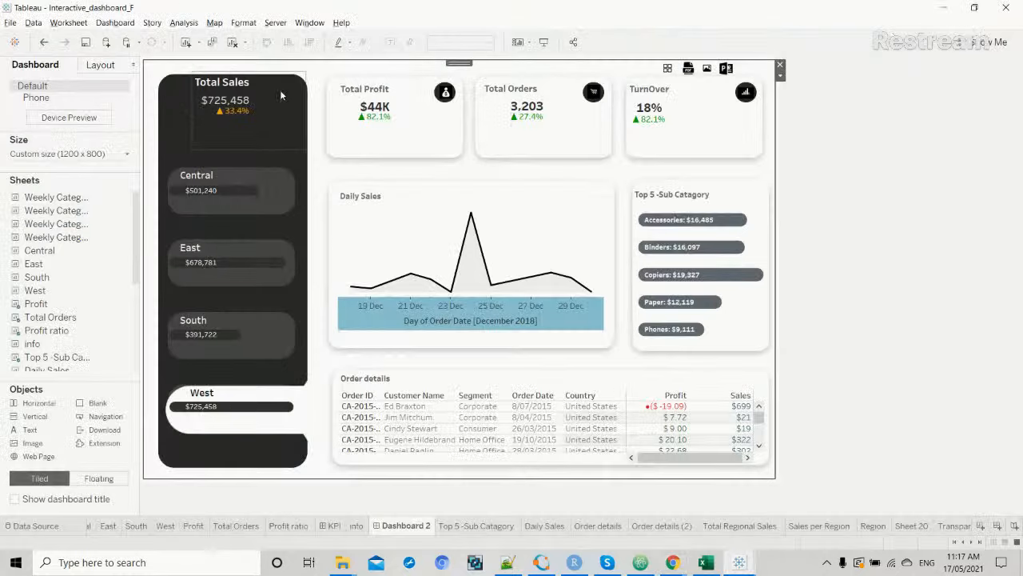
key(alt+Tab)
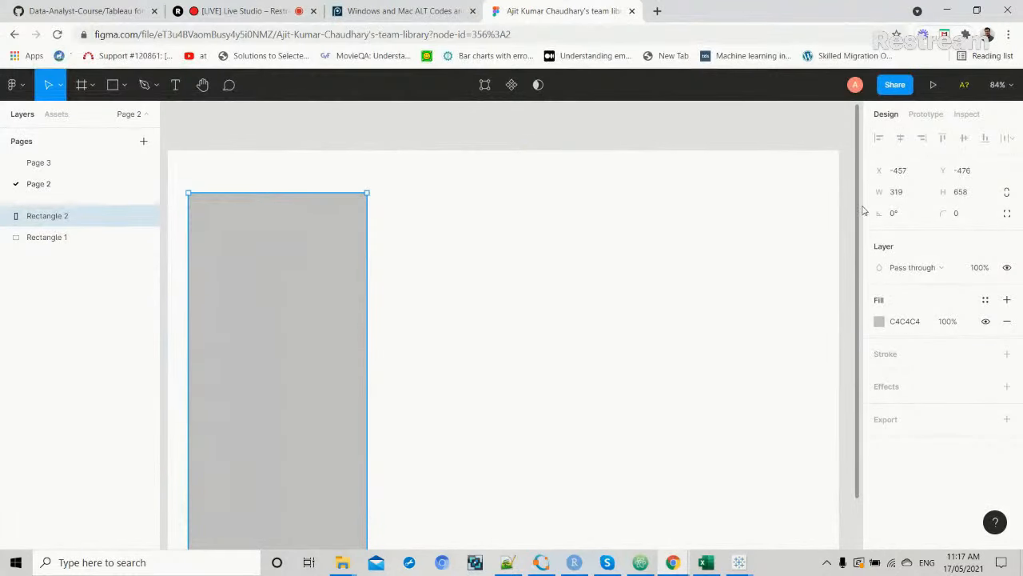
click(958, 215)
text(30)
key(Return)
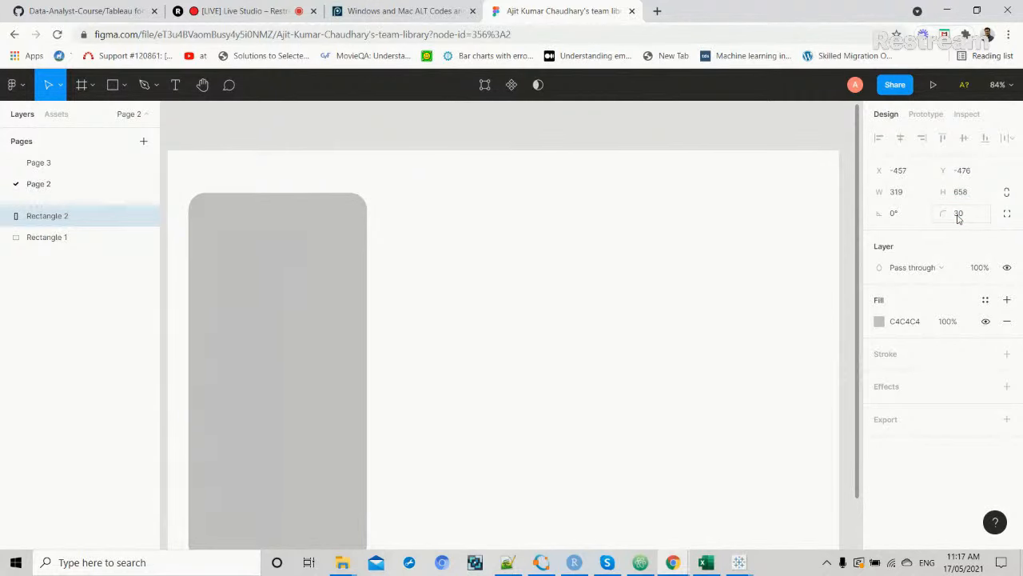
scroll(861, 337, down, 2)
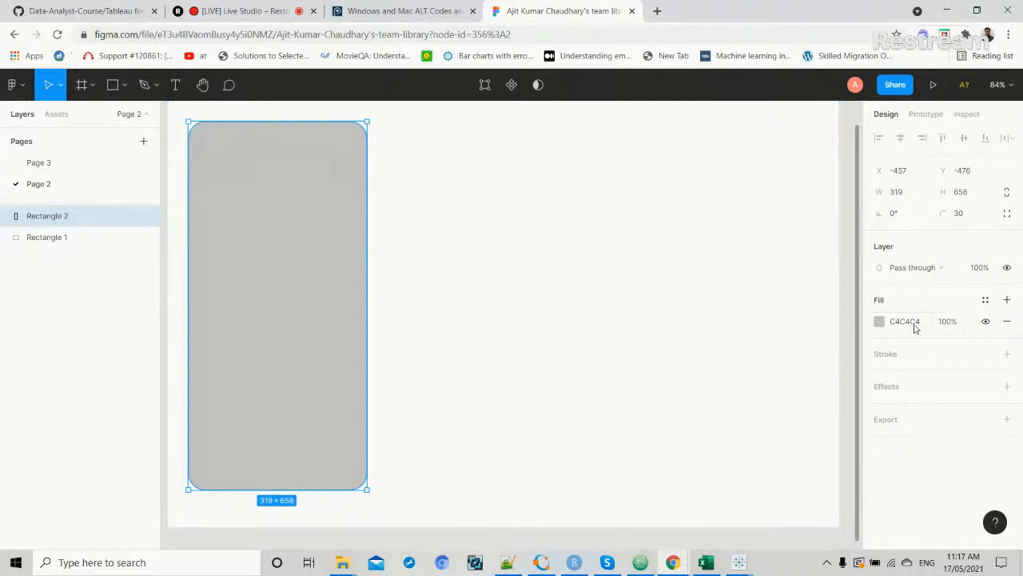
Change the sidebar rectangle's fill to the near-black colour 1E1C1C.
click(914, 322)
click(879, 321)
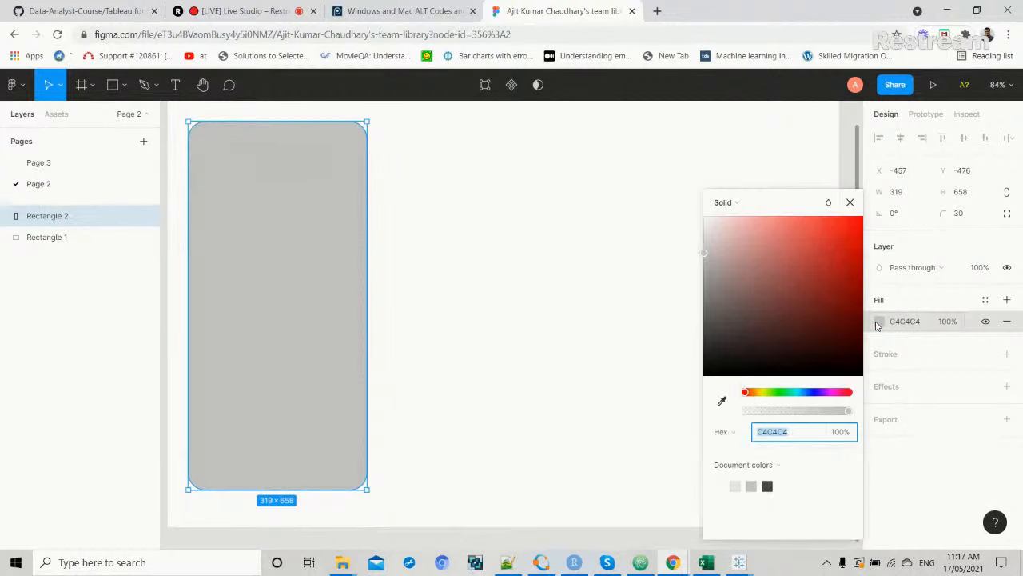
click(710, 360)
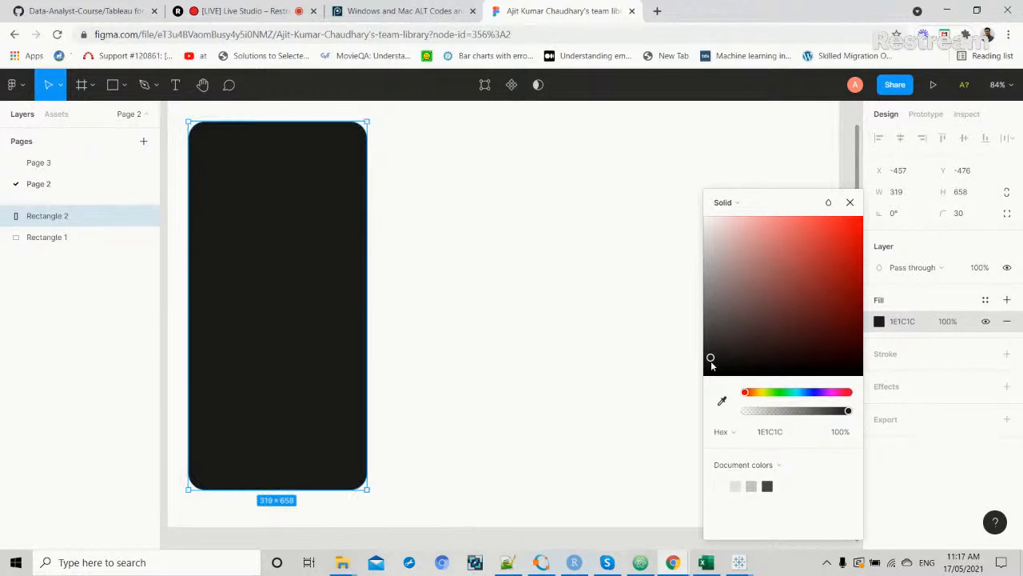
click(893, 293)
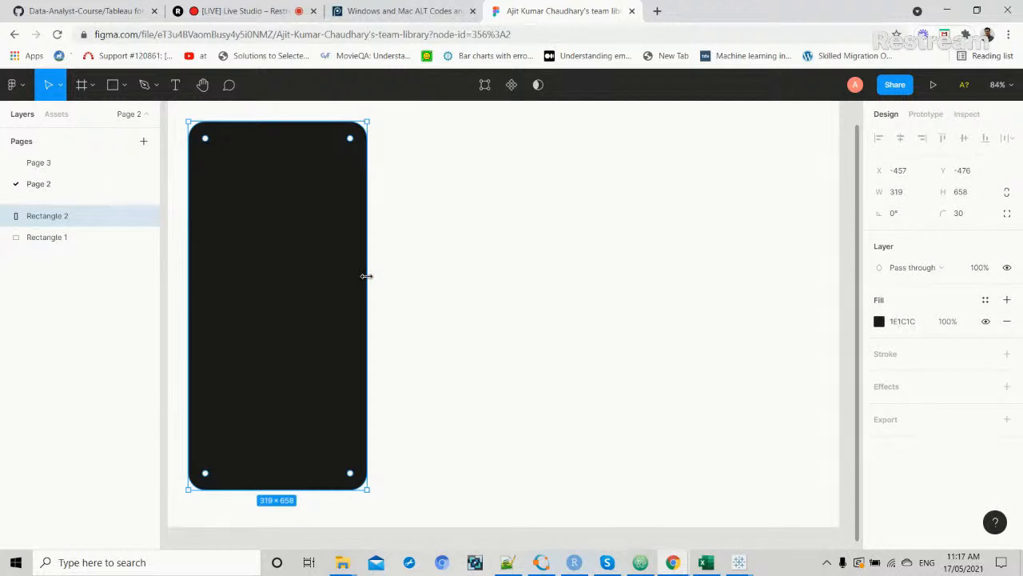
Narrow the sidebar rectangle to a width of about 257 from its right edge and deselect it.
drag(367, 274, 333, 273)
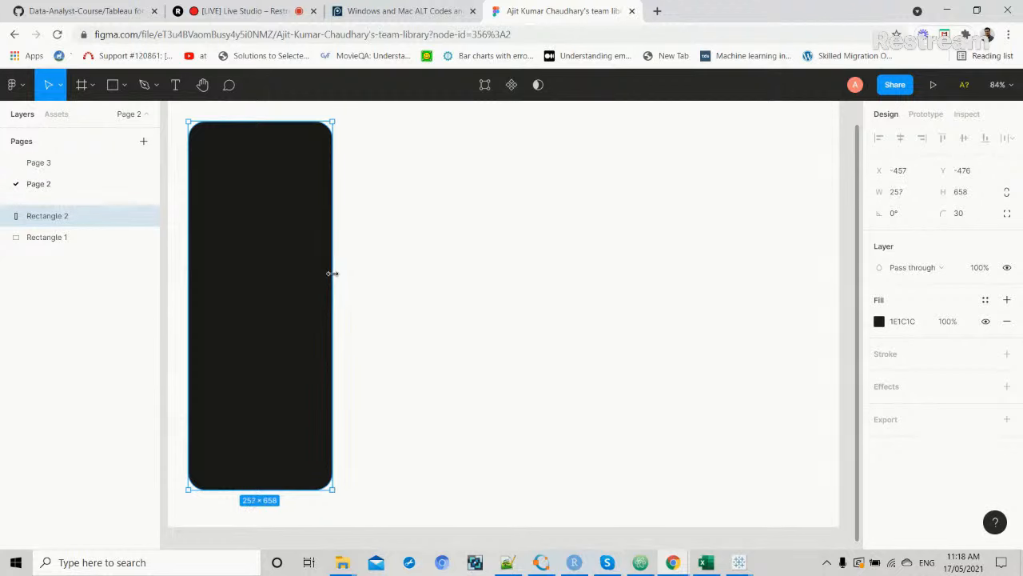
click(439, 264)
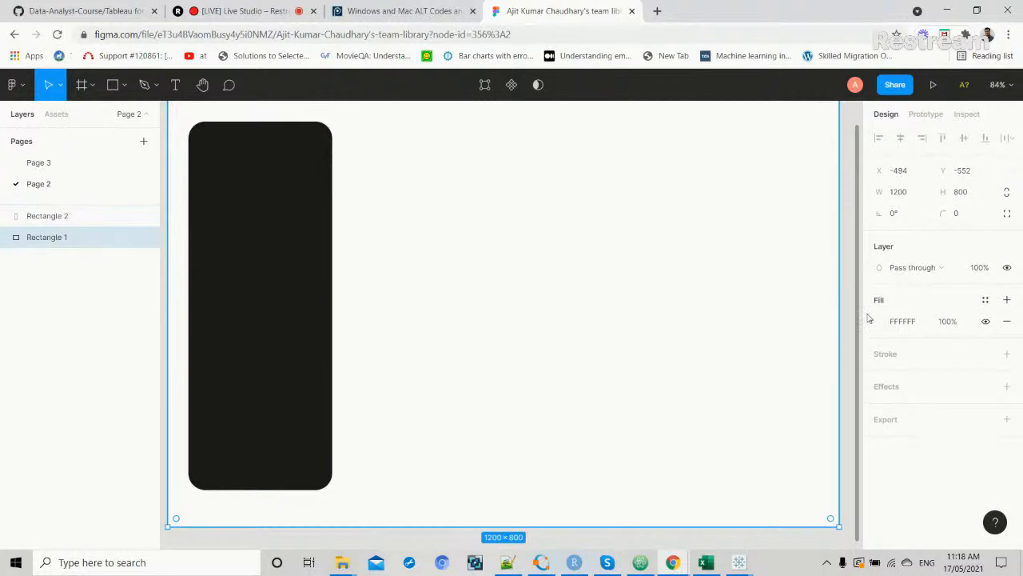
scroll(855, 292, up, 1)
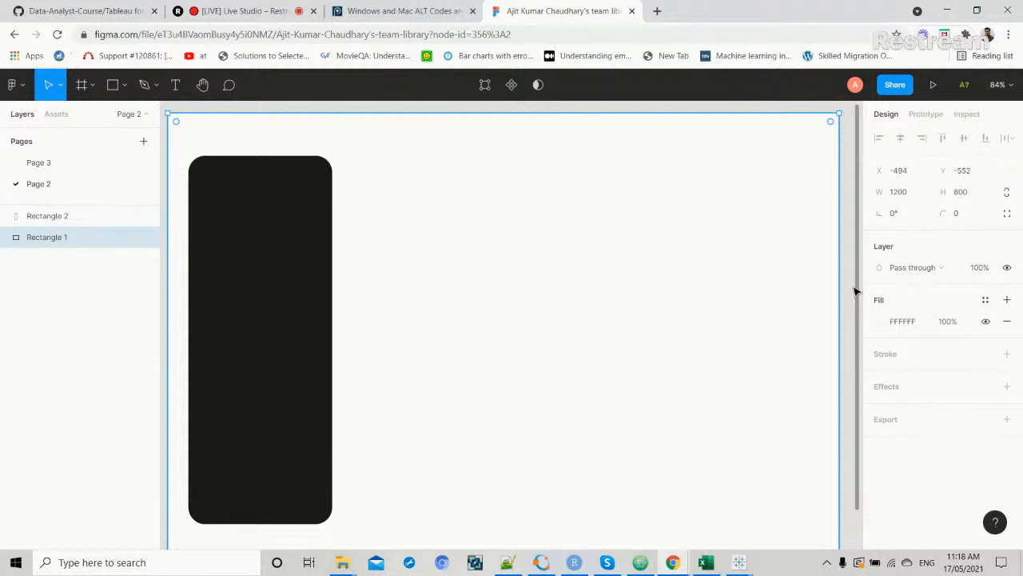
scroll(855, 292, down, 1)
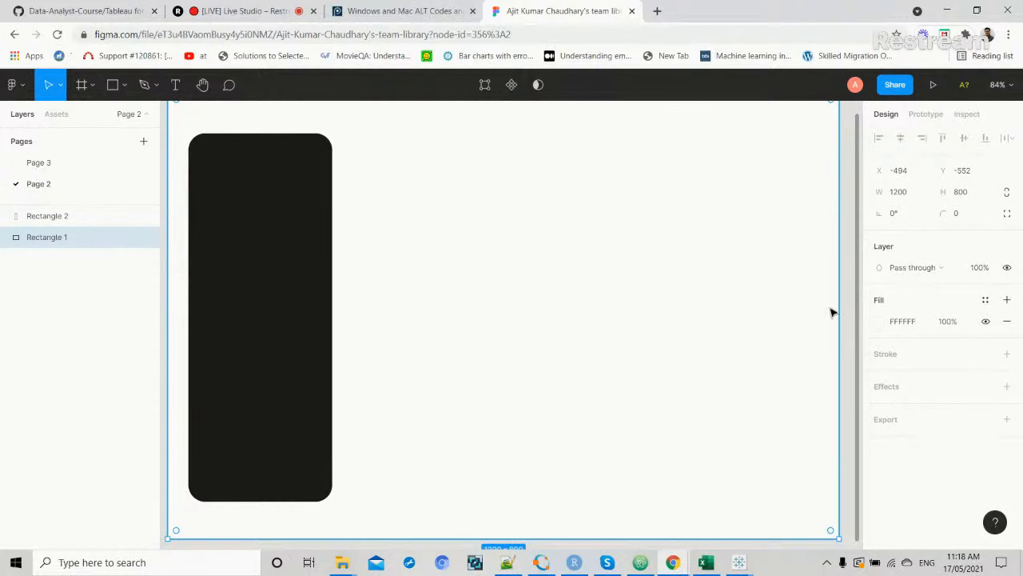
Set the sidebar rectangle's fill colour to 2B2B2C.
click(286, 319)
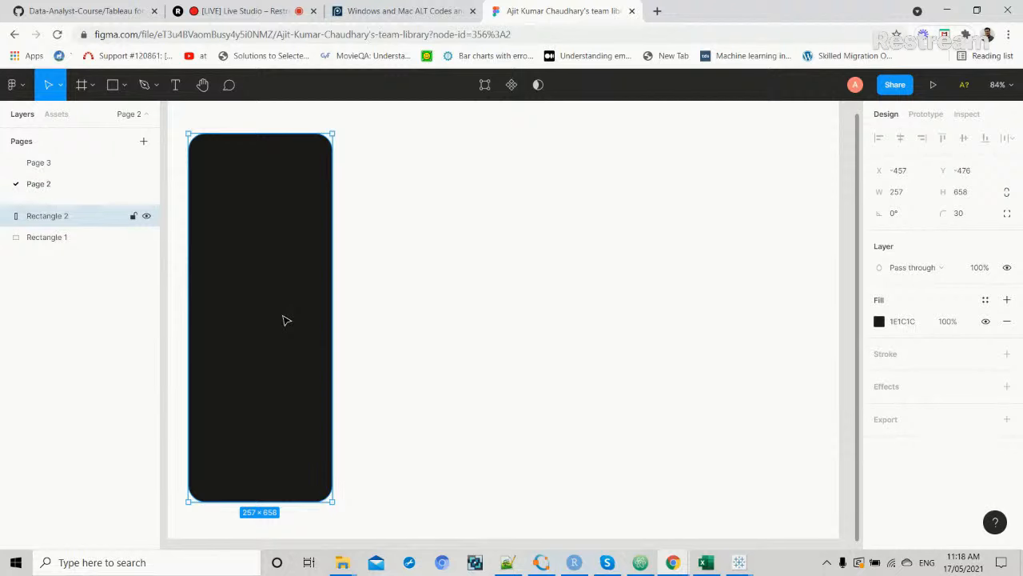
click(904, 322)
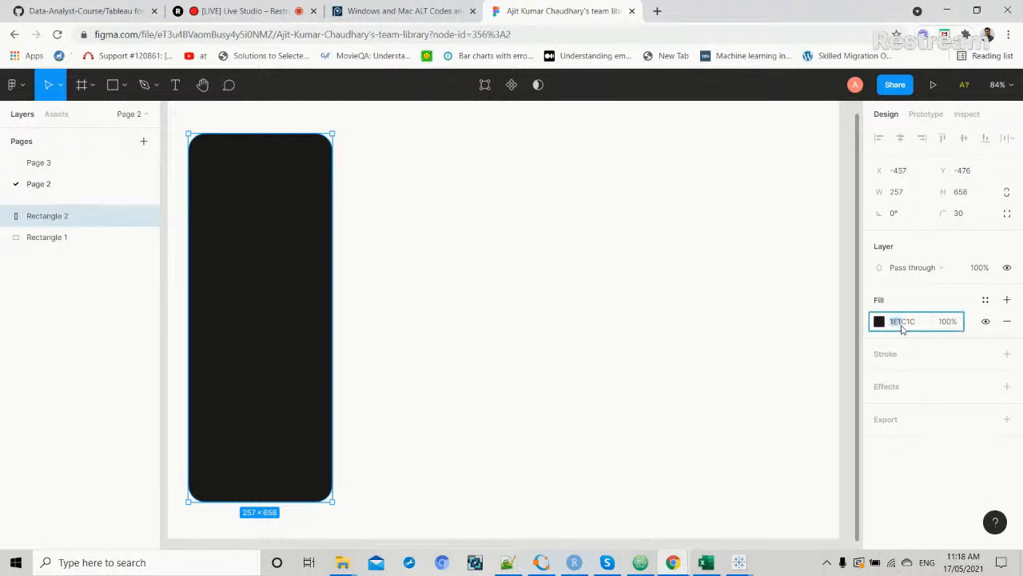
drag(909, 324, 890, 325)
text(28)
text(2B)
text(B@B)
key(BackSpace)
text(2B2C)
key(Return)
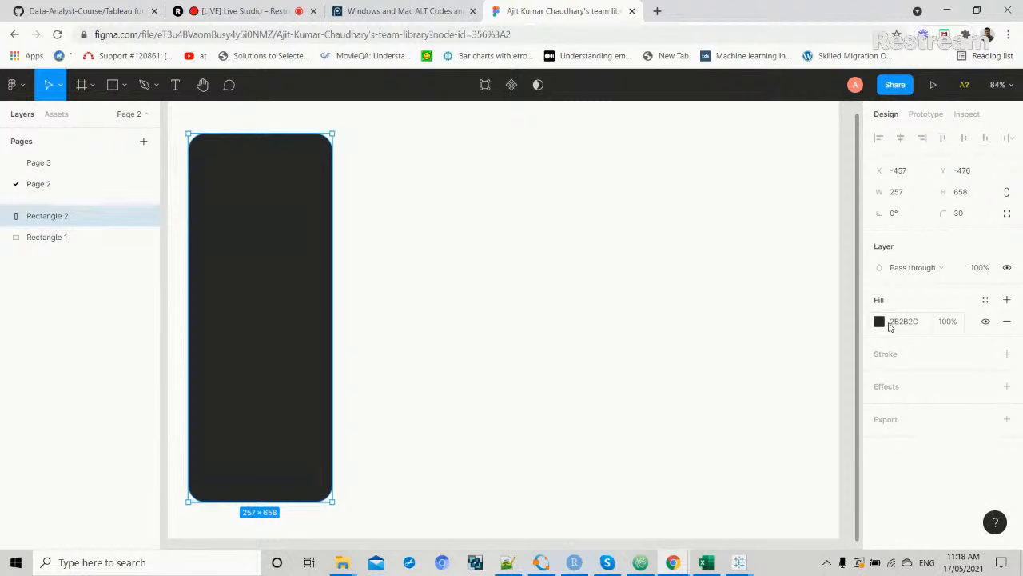
Compare the sidebar rectangle with the card layout of the Tableau reference dashboard and return to Figma.
mouse_move(313, 169)
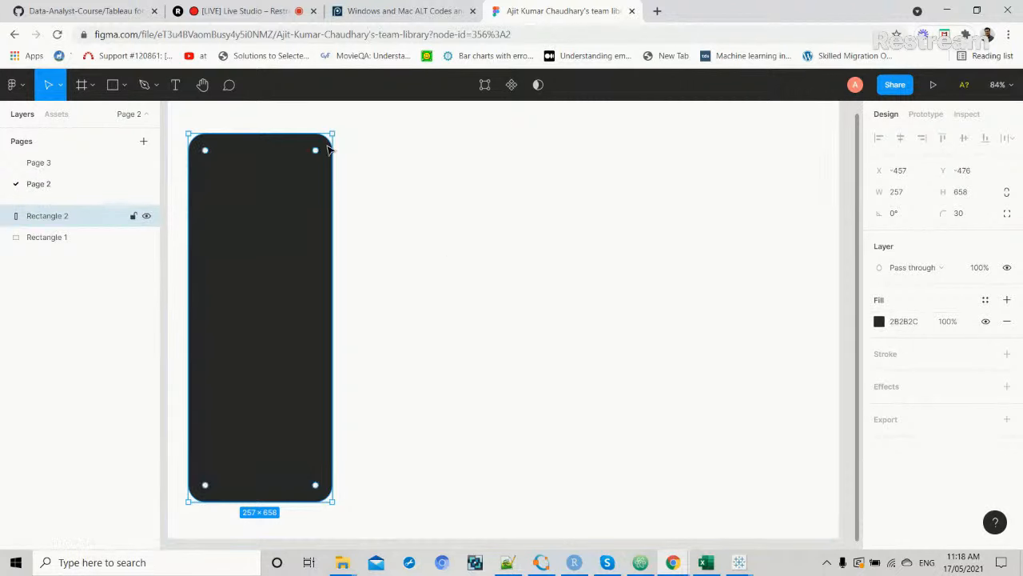
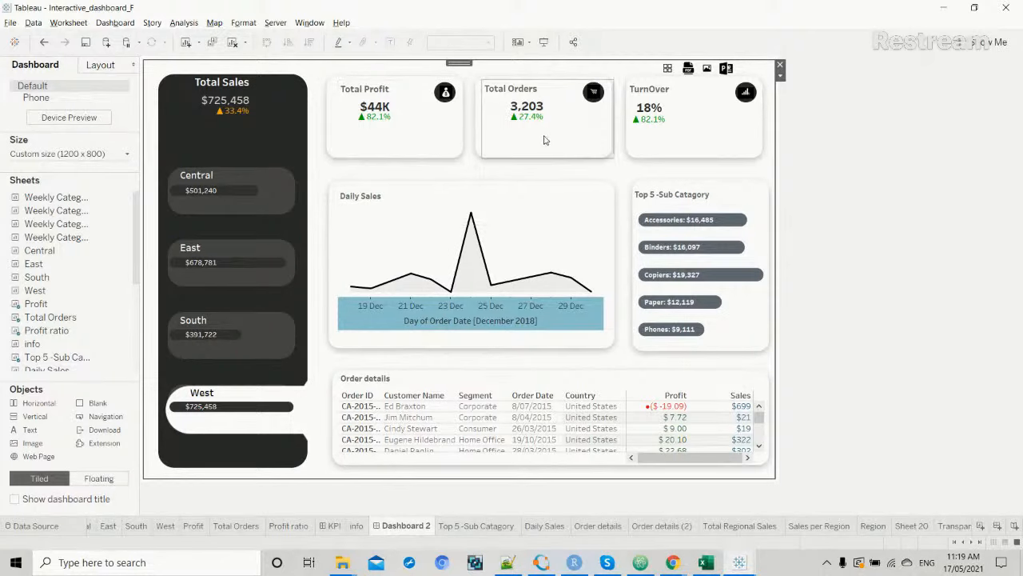
key(alt+Tab)
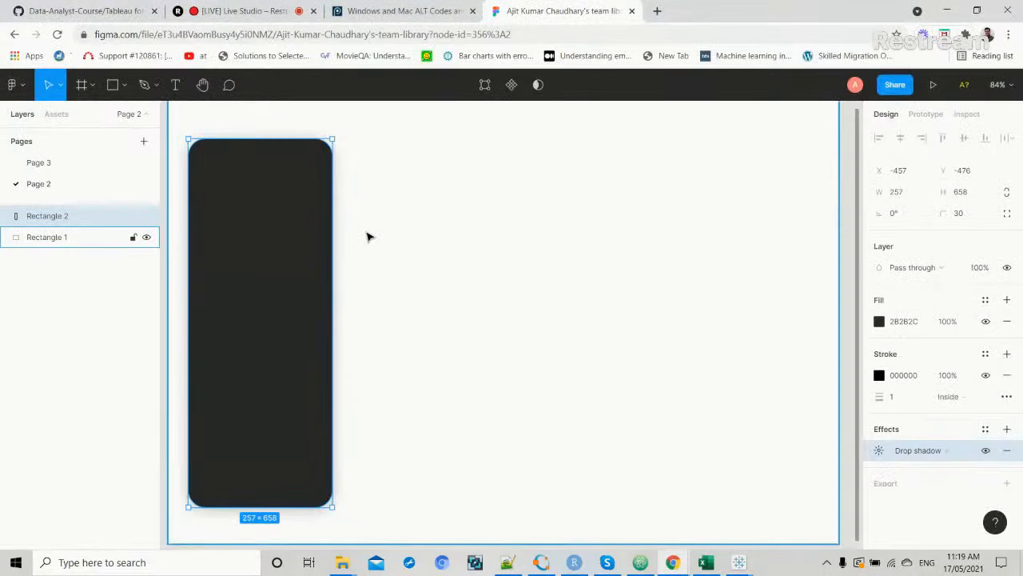
Draw a card rectangle about 256 × 163 beside the dark sidebar, aligned with the sidebar's top edge.
click(125, 85)
click(122, 116)
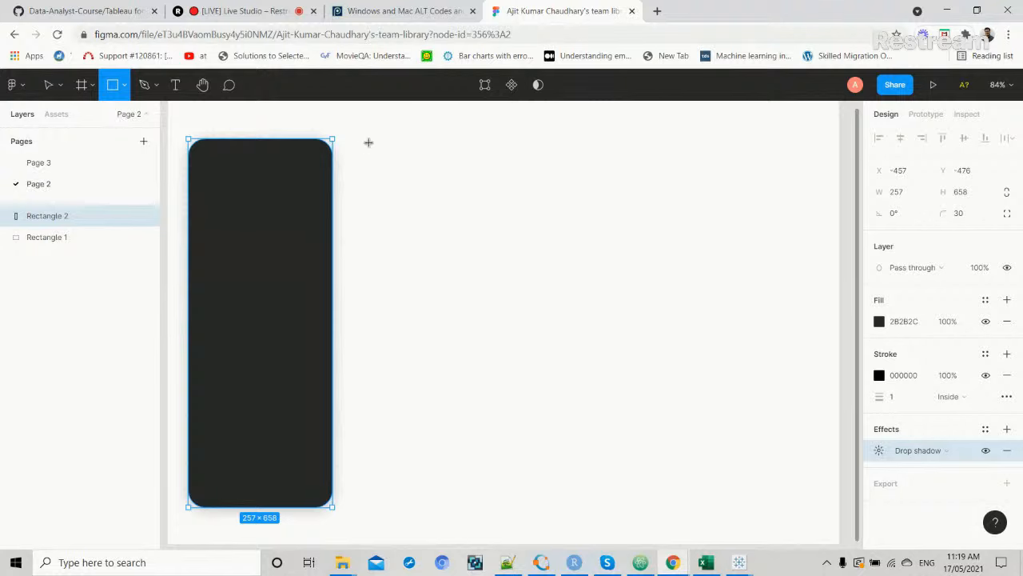
mouse_move(368, 143)
mouse_down()
mouse_move(475, 224)
mouse_move(521, 239)
mouse_move(511, 234)
mouse_up()
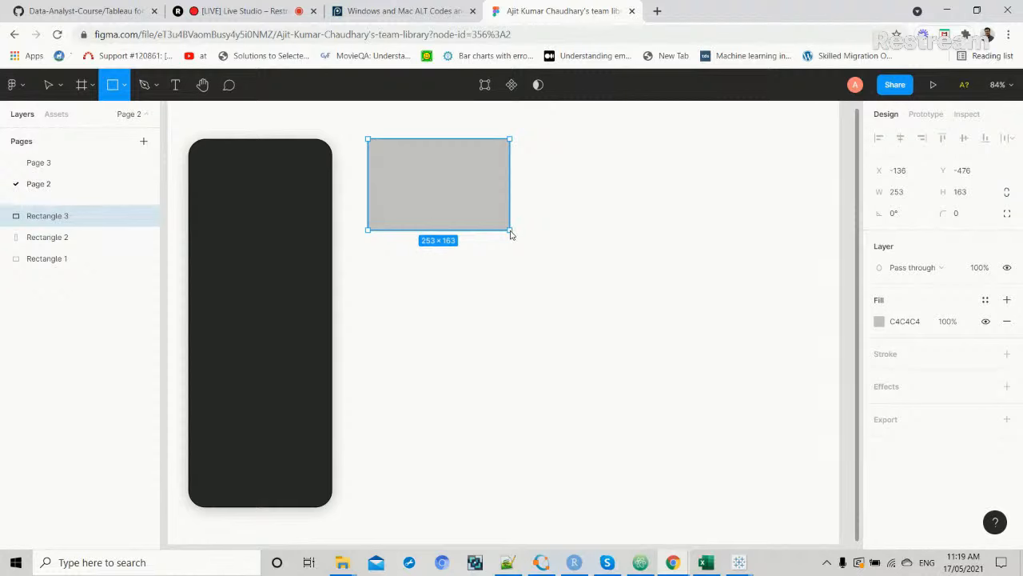
drag(511, 234, 512, 232)
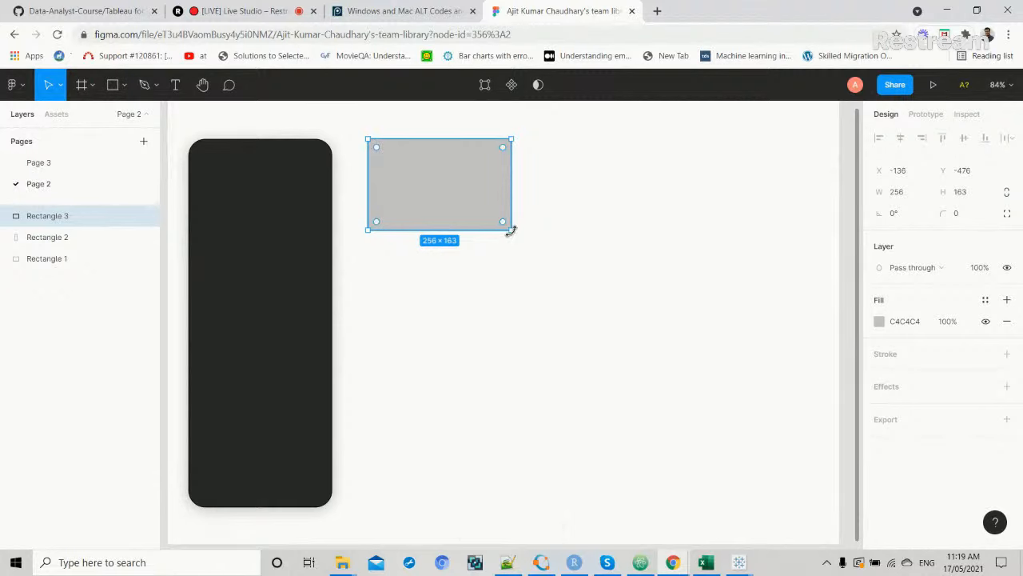
Paste two copies of the grey card and space them evenly in a row beside the original.
key(ctrl+v)
key(ctrl+v)
drag(474, 198, 791, 197)
click(475, 194)
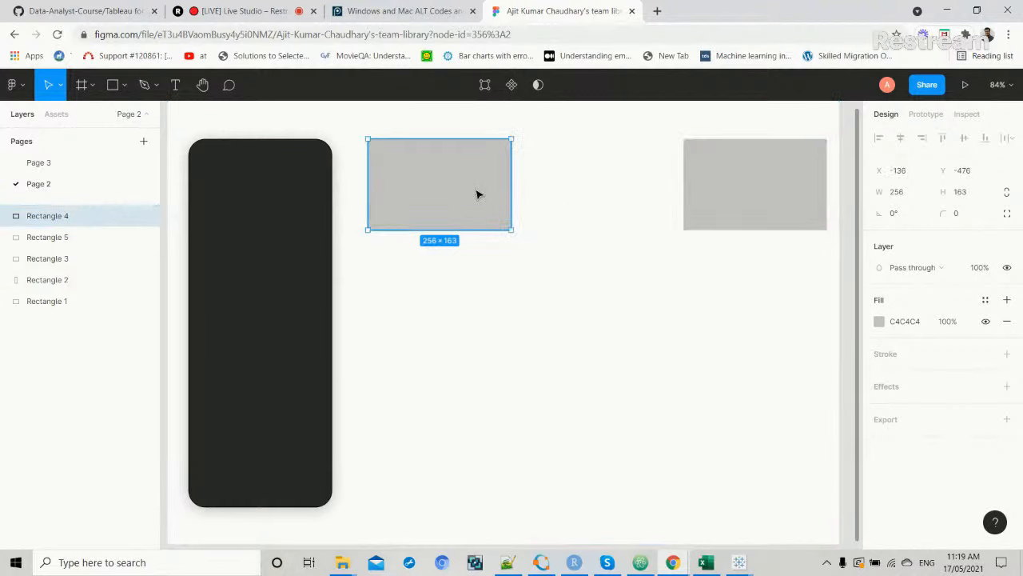
drag(475, 194, 637, 196)
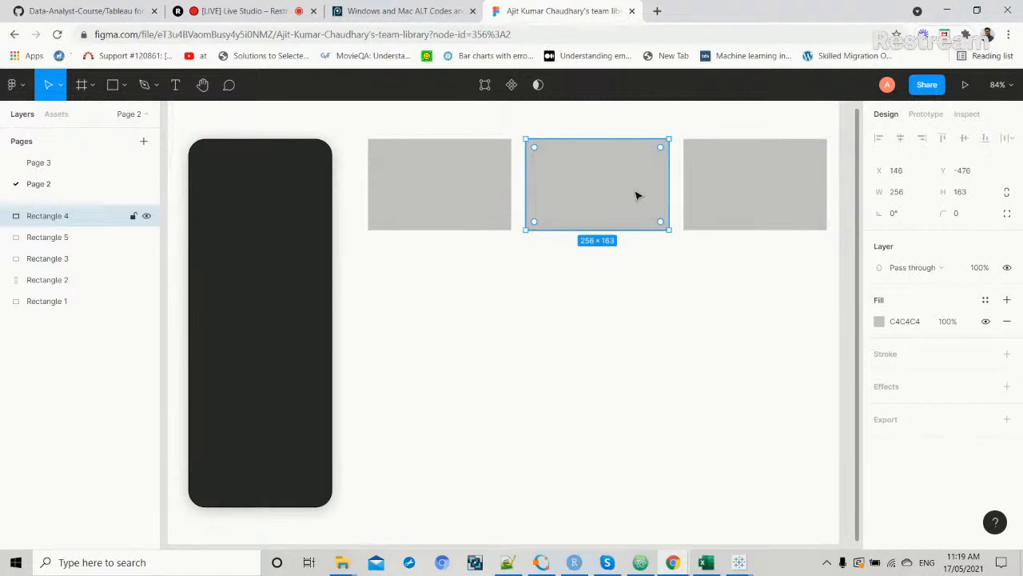
click(469, 199)
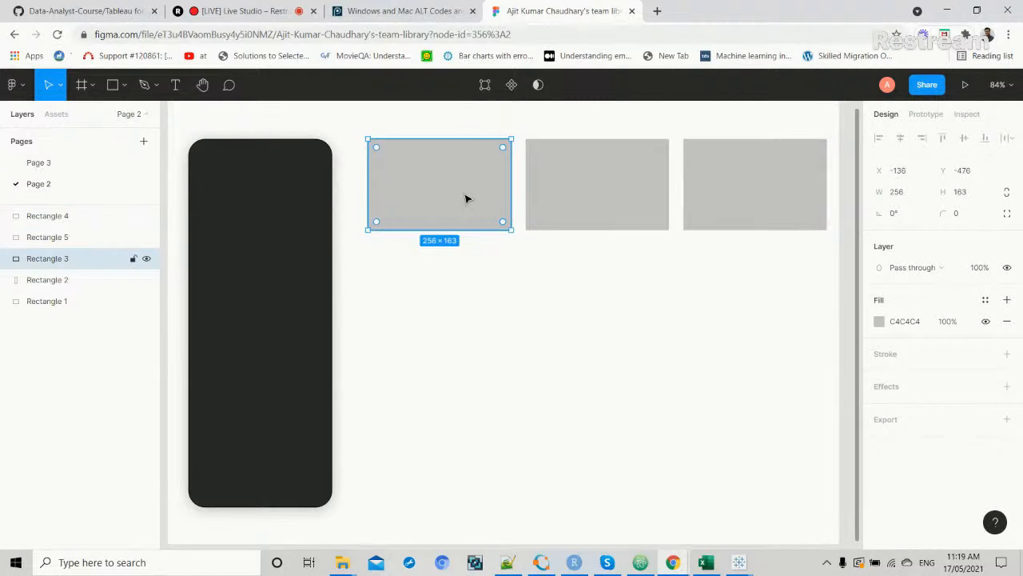
click(575, 188)
click(733, 192)
click(467, 192)
click(911, 321)
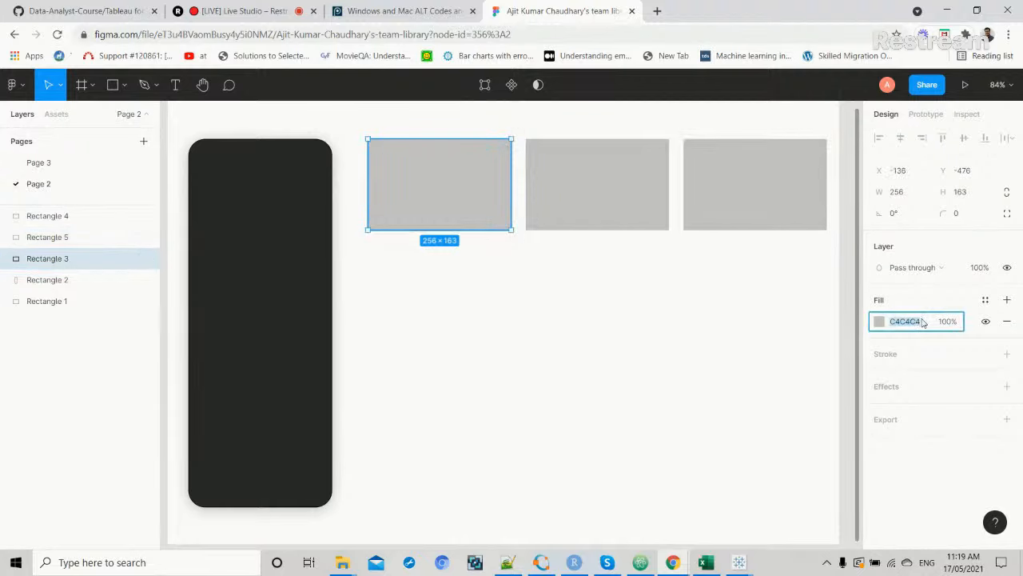
text(ff)
key(Escape)
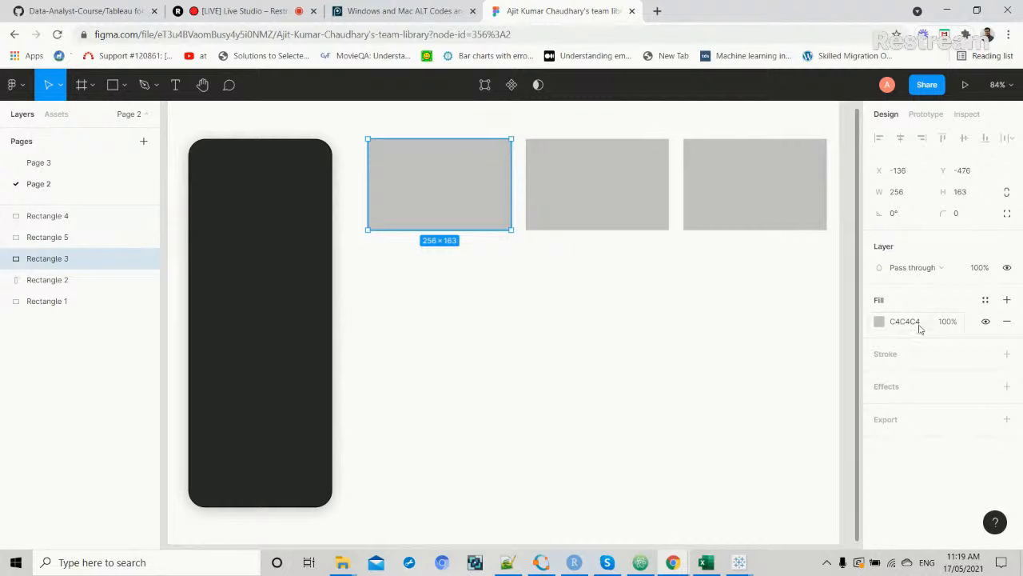
Add a drop shadow effect with a blur of 30 to the grey card nearest the sidebar.
click(912, 388)
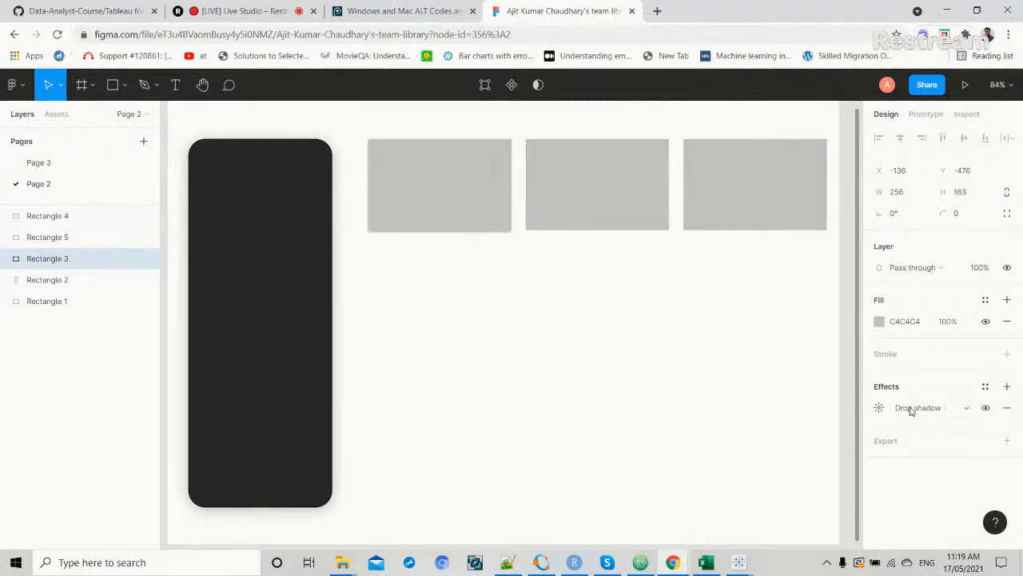
click(910, 409)
click(878, 408)
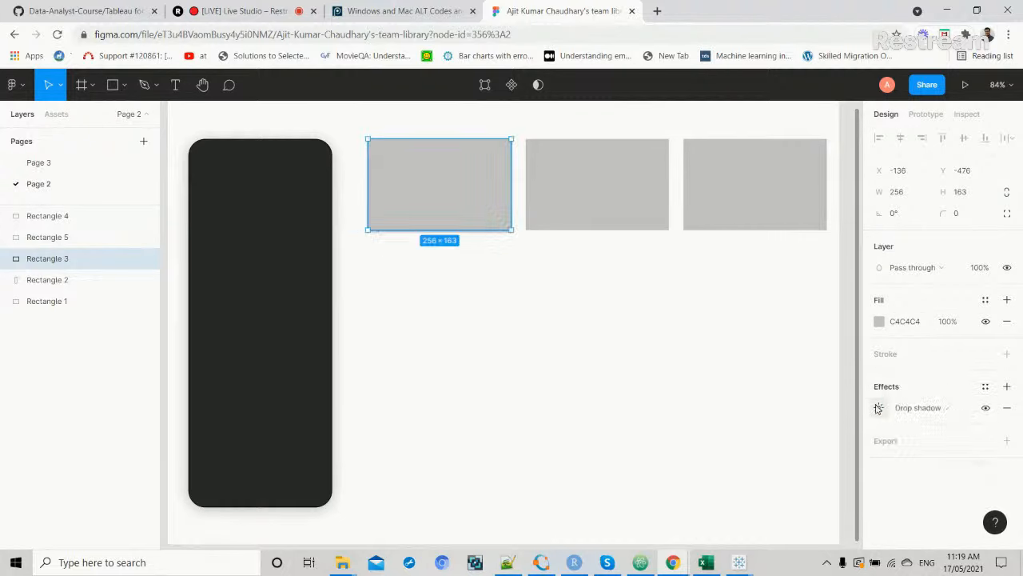
click(965, 409)
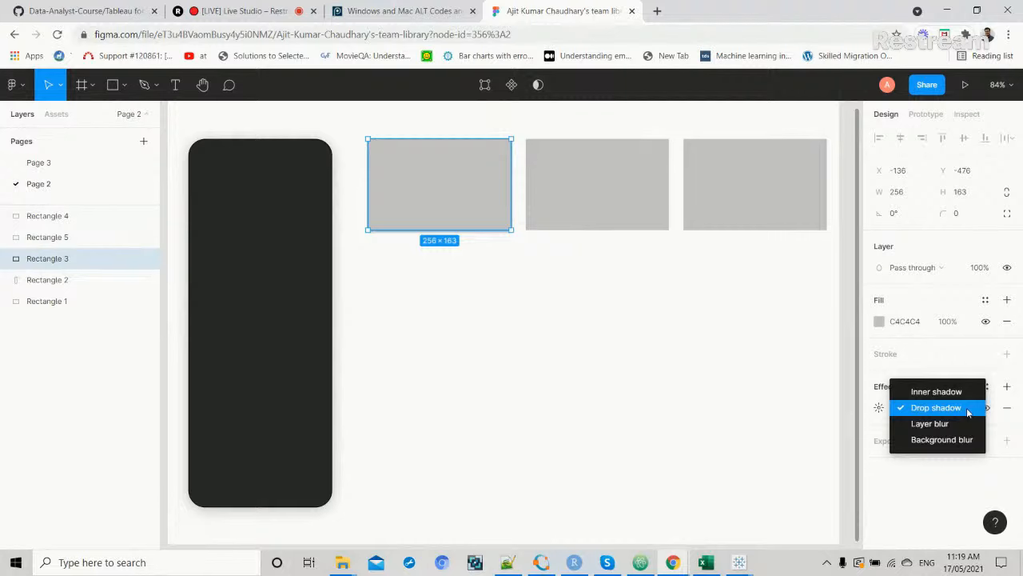
click(968, 410)
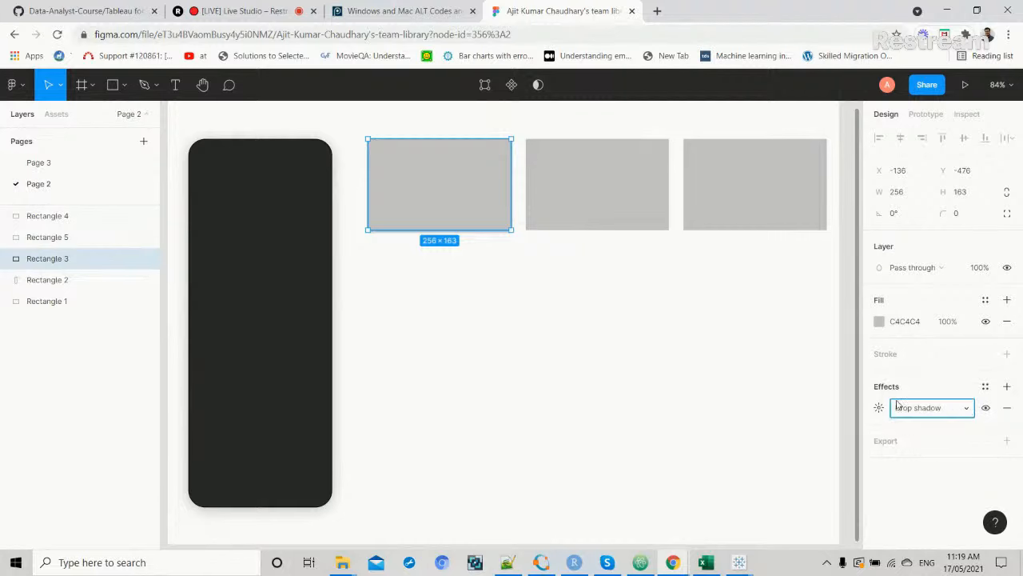
click(986, 387)
click(988, 389)
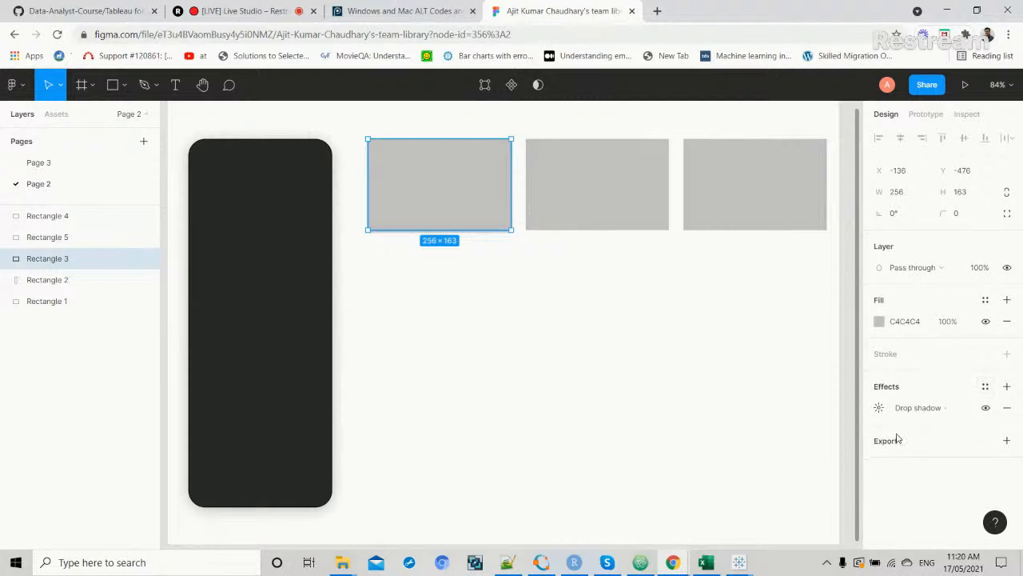
click(879, 408)
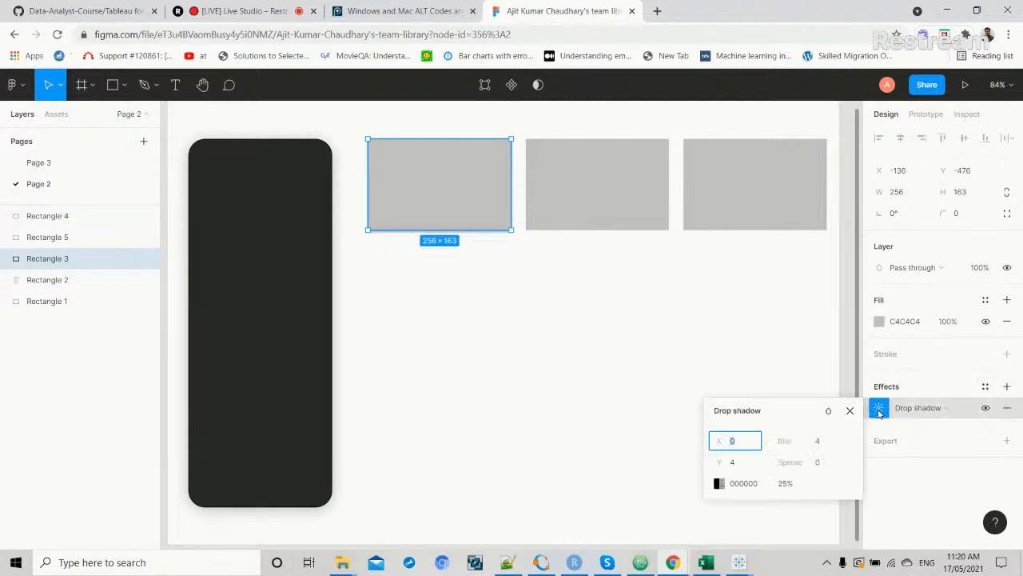
click(818, 442)
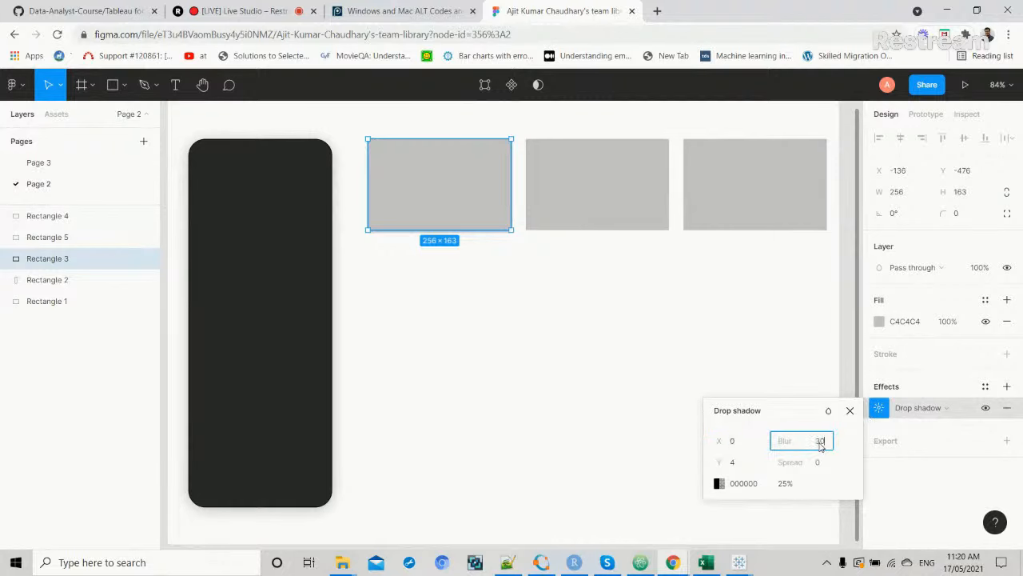
text(30)
key(Return)
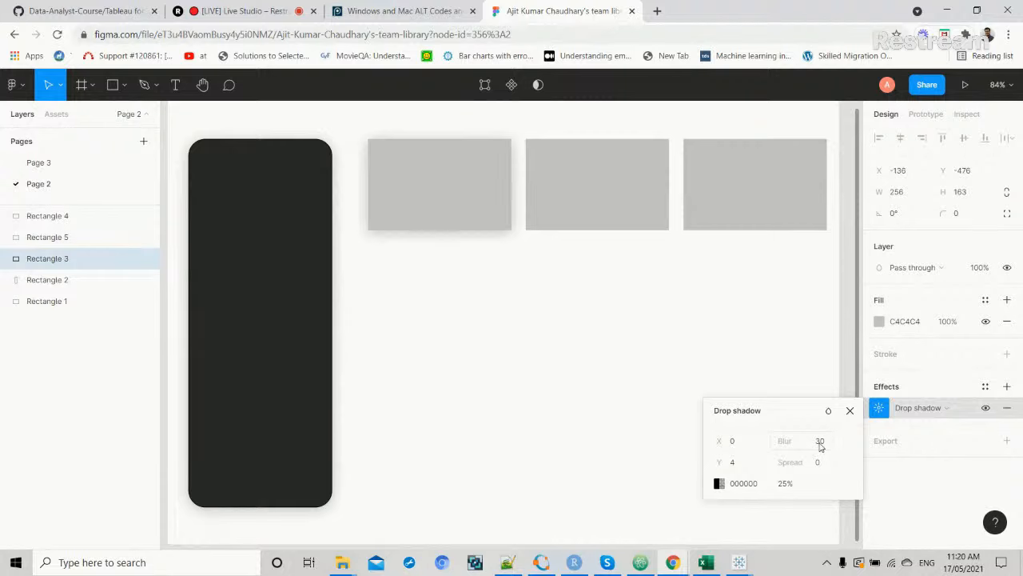
key(Escape)
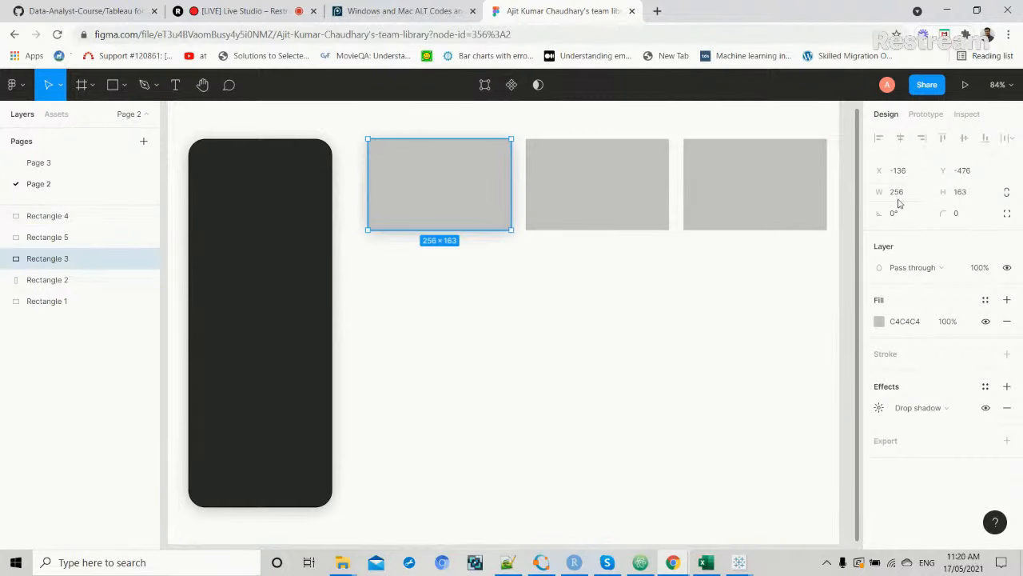
Set the shadowed card's corner radius to 30 and its fill colour to FFFFFF.
click(961, 216)
key(Return)
click(893, 324)
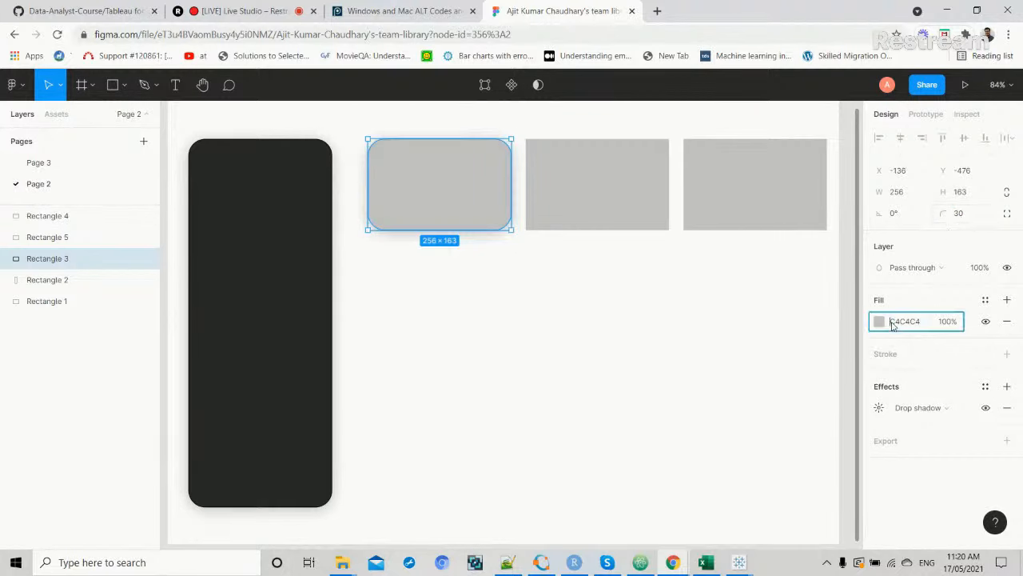
drag(926, 324, 882, 322)
text(ffffff)
key(Return)
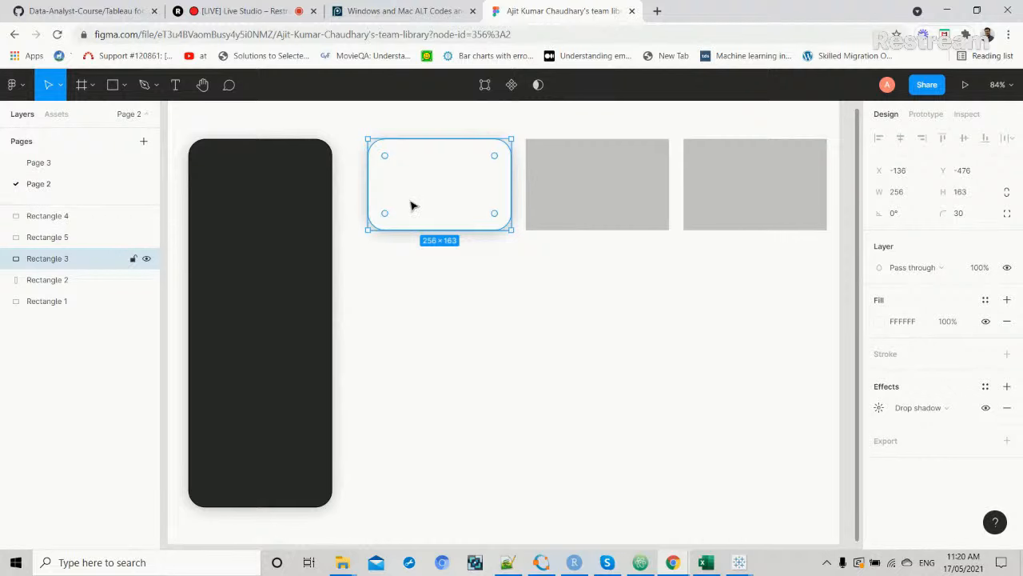
Enlarge the white card to about 274 × 170 and delete the two plain grey cards beside it.
drag(366, 189, 357, 189)
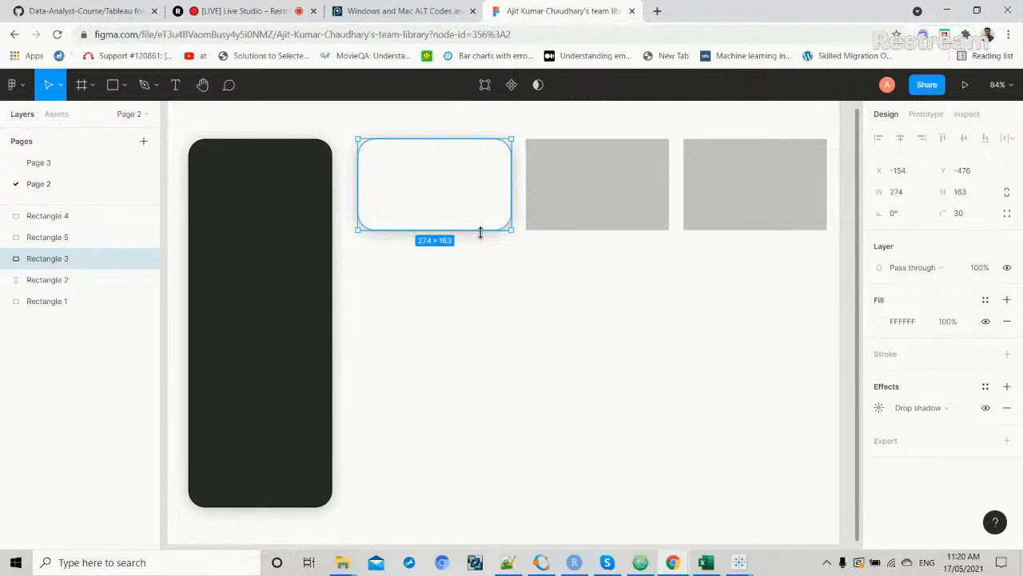
drag(480, 233, 480, 238)
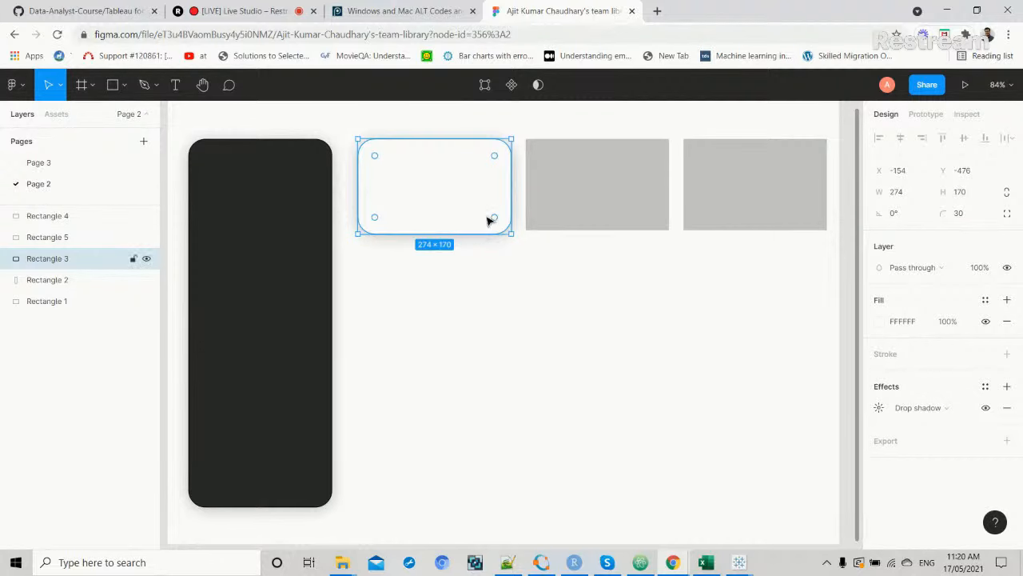
click(616, 163)
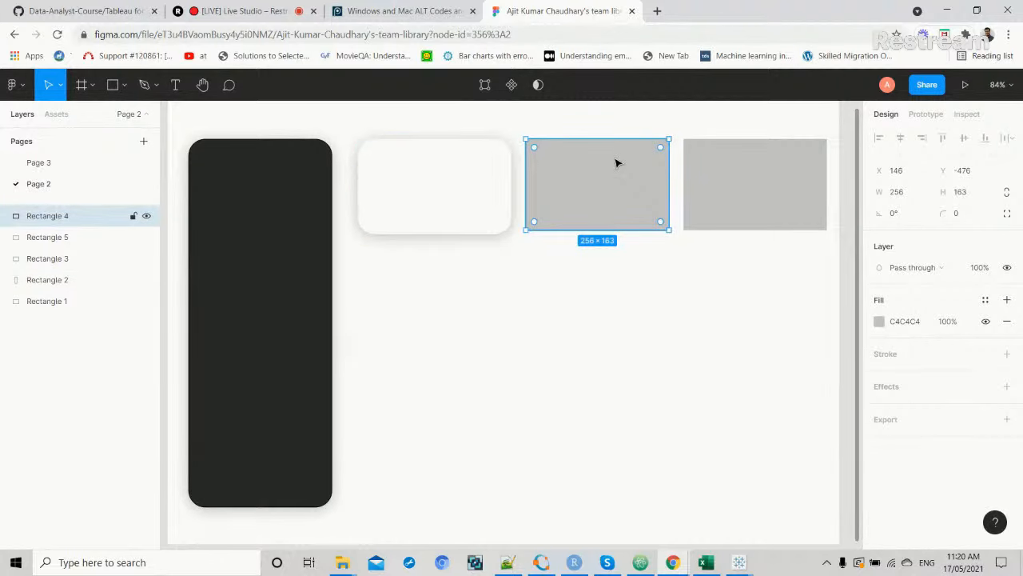
key(Delete)
click(735, 185)
key(Delete)
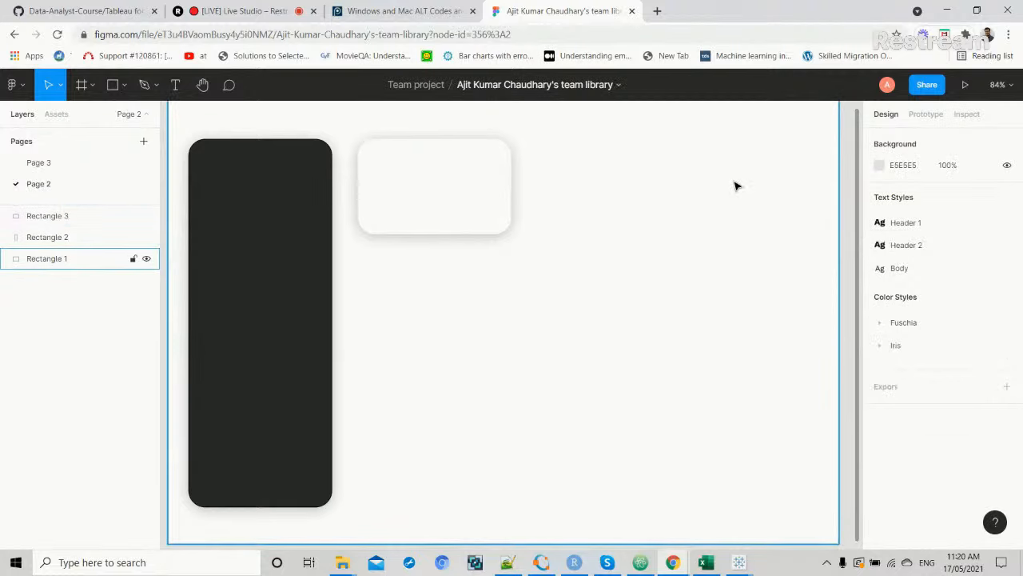
Paste two copies of the white card and place them in a row with it at about X 120 and X 392.
click(422, 216)
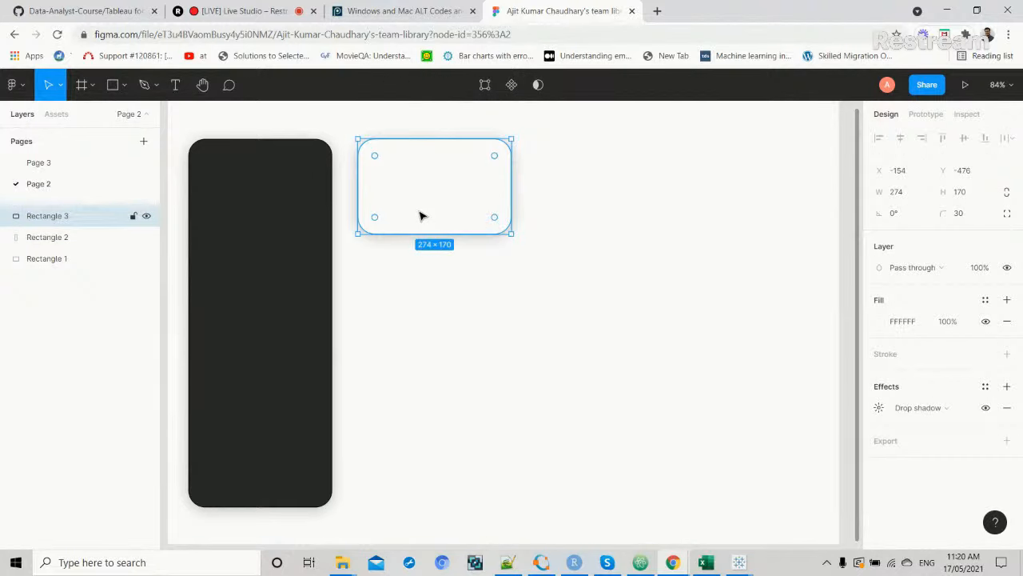
key(ctrl+v)
key(ctrl+v)
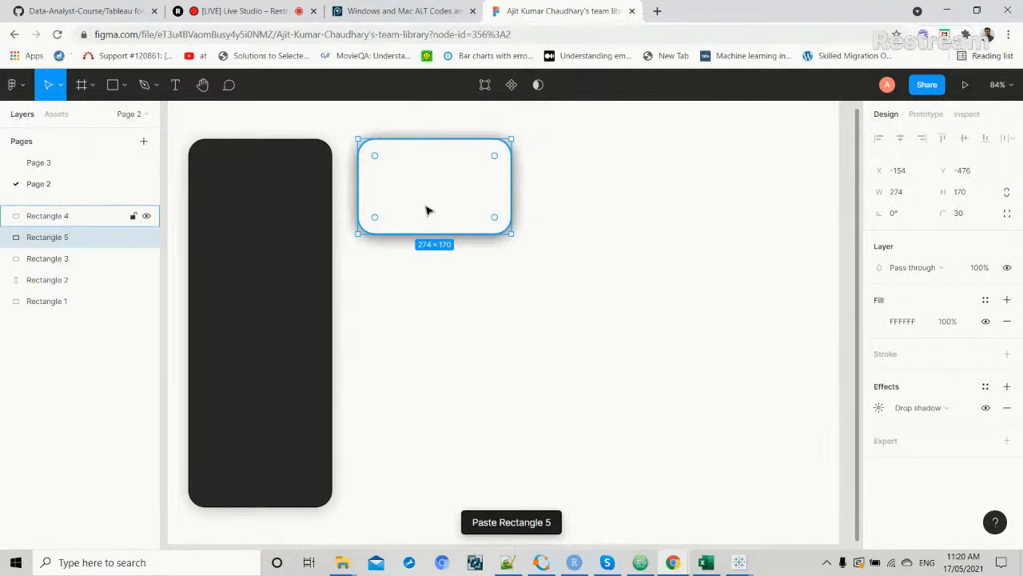
drag(427, 213, 658, 211)
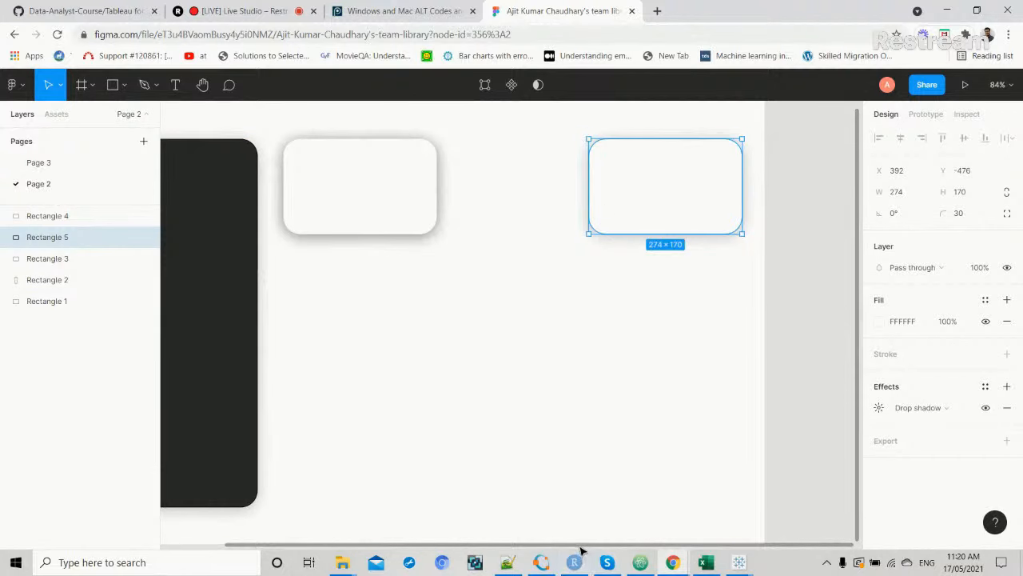
drag(581, 546, 474, 551)
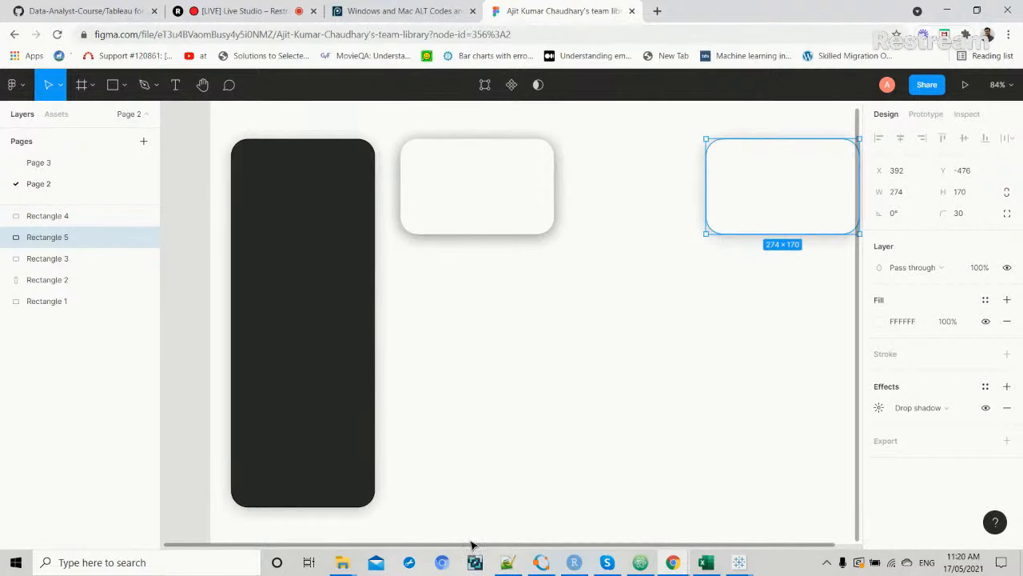
click(497, 231)
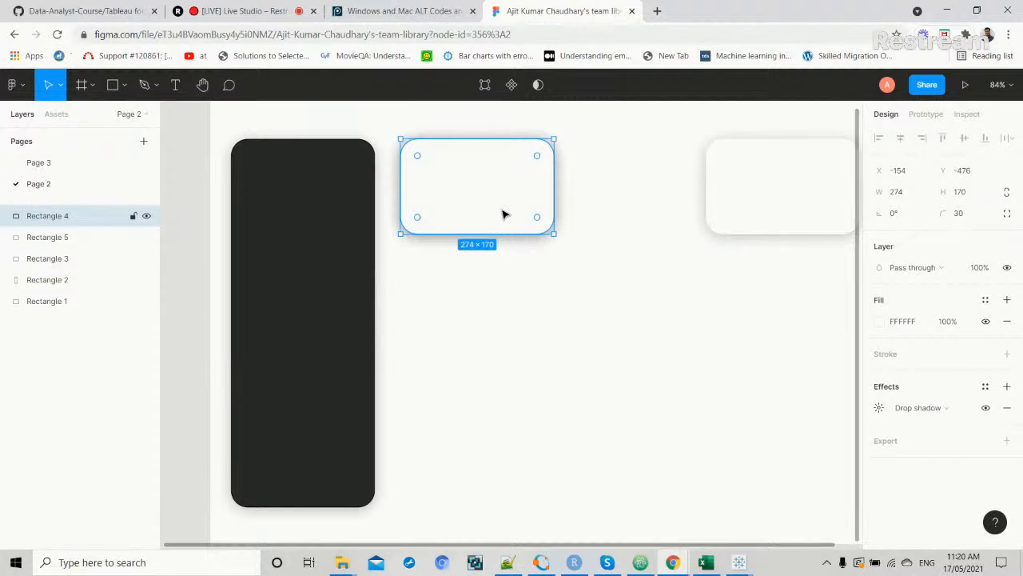
drag(503, 214, 658, 213)
Shrink the white card nearest the sidebar to about 249 × 138.
drag(559, 547, 609, 543)
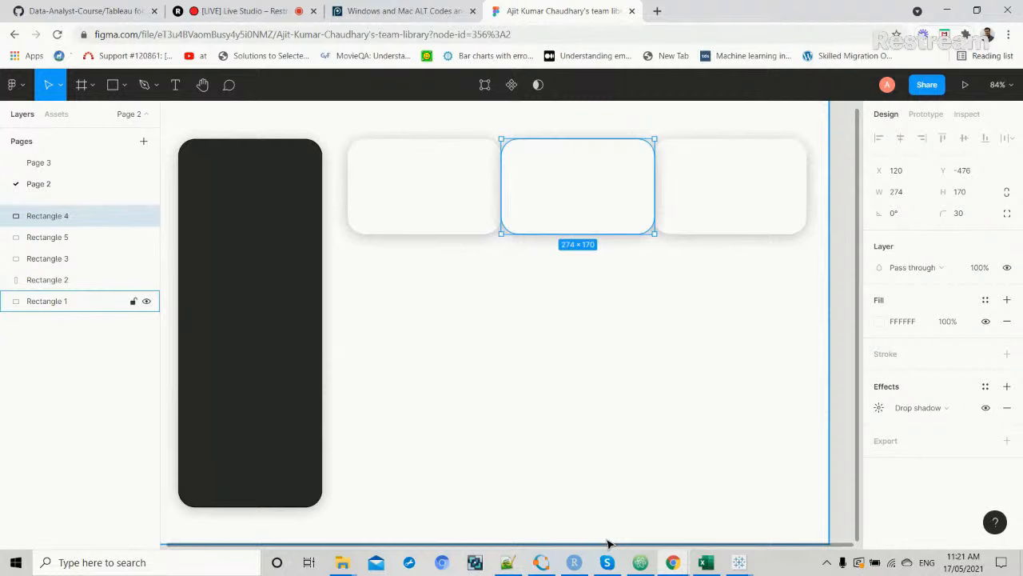
click(400, 194)
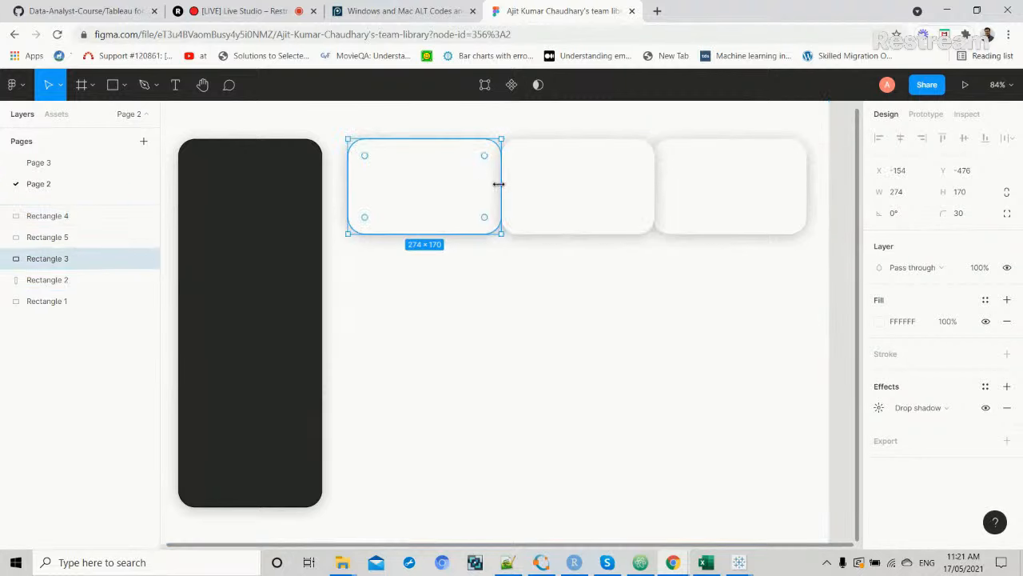
drag(498, 184, 487, 184)
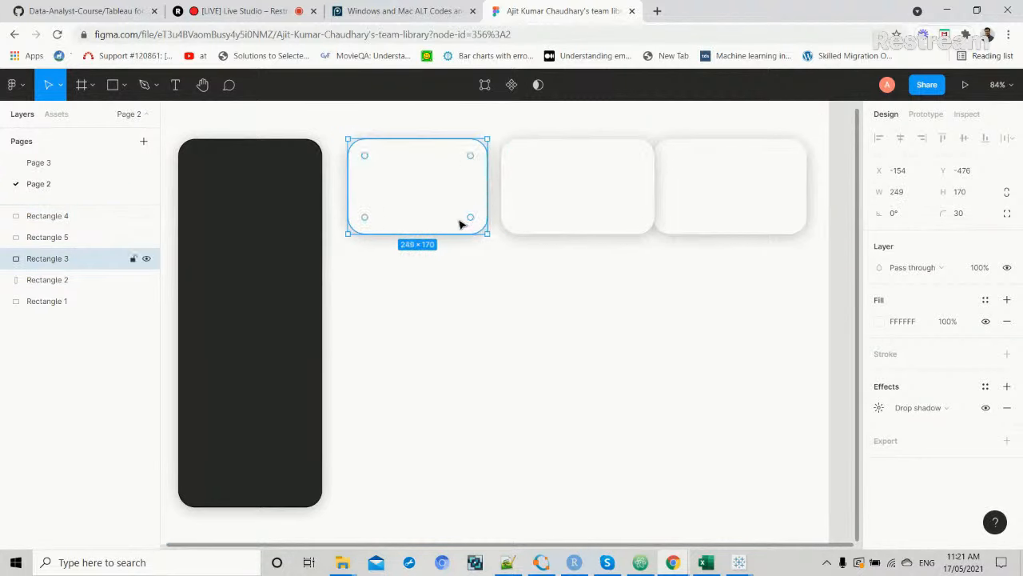
drag(450, 232, 450, 216)
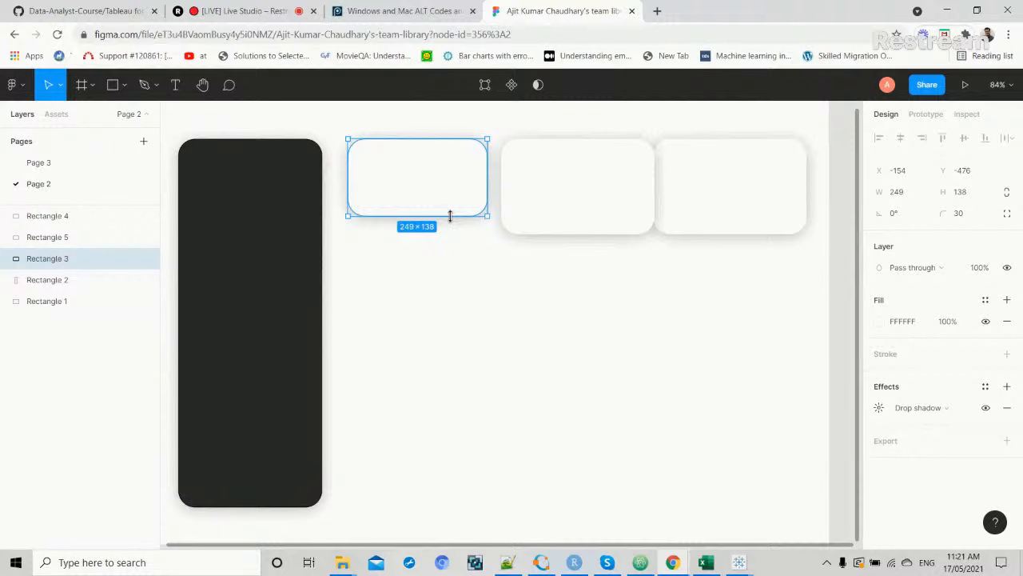
Shift the middle card to about X 106 and shorten it to the first card's height.
click(566, 192)
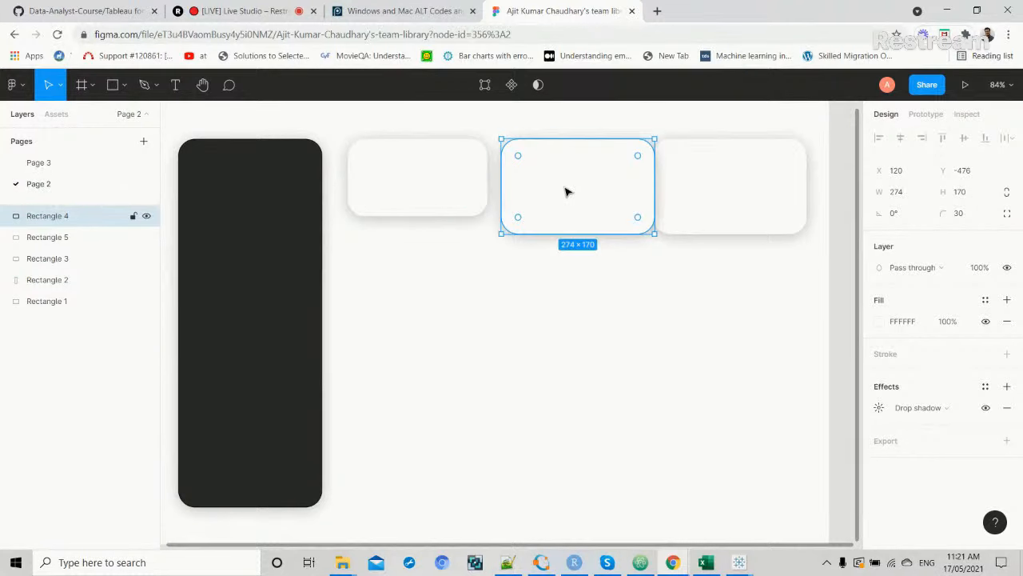
drag(566, 191, 566, 193)
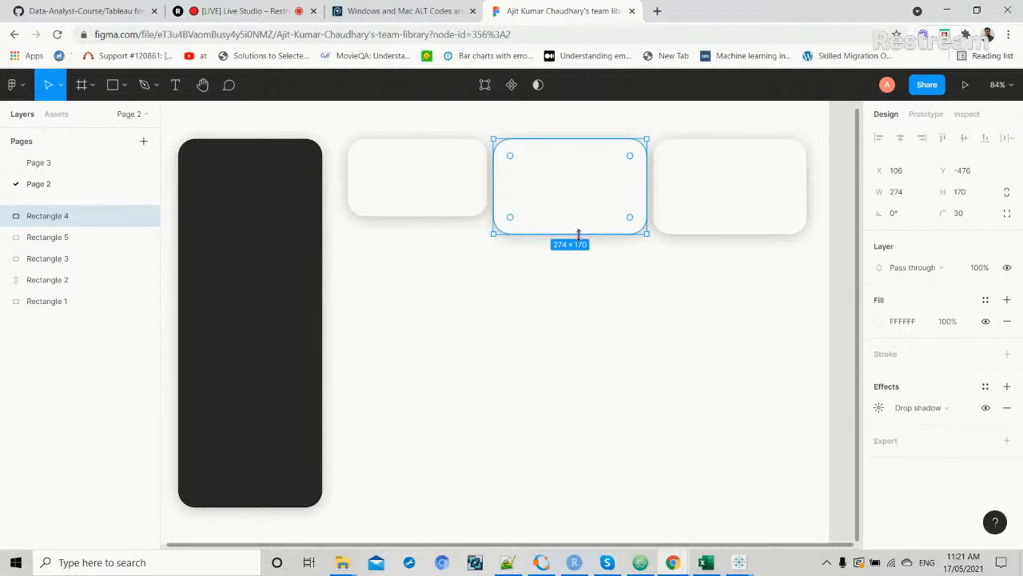
drag(578, 233, 582, 216)
Shorten the third card in the top row to about 138 high, matching the other two.
click(735, 196)
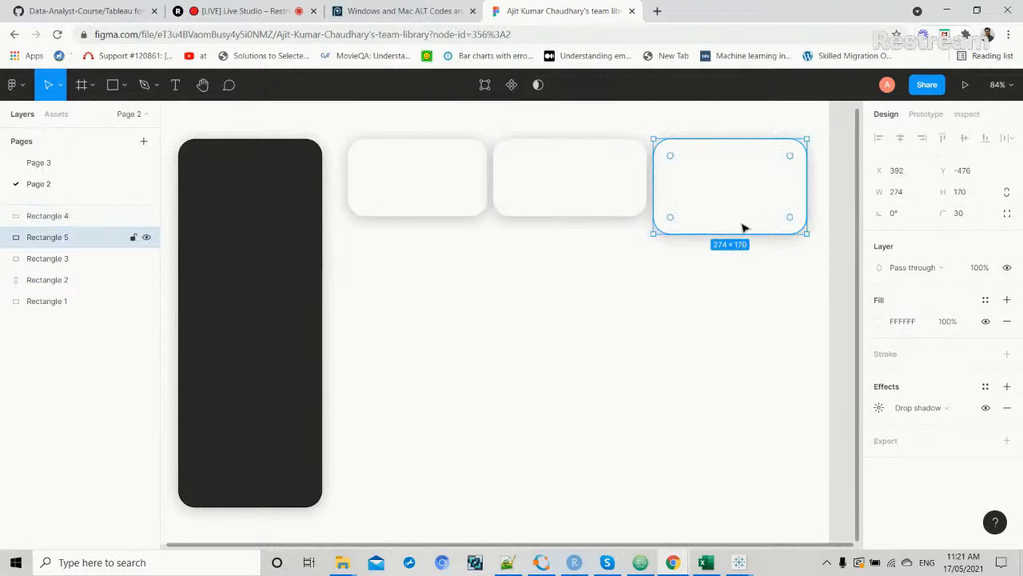
drag(741, 232, 745, 216)
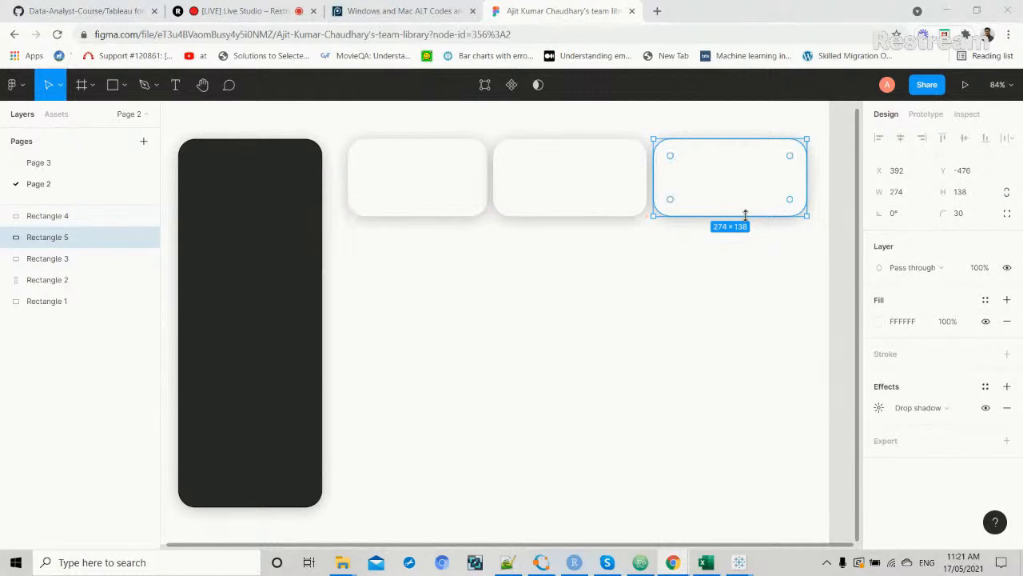
click(594, 206)
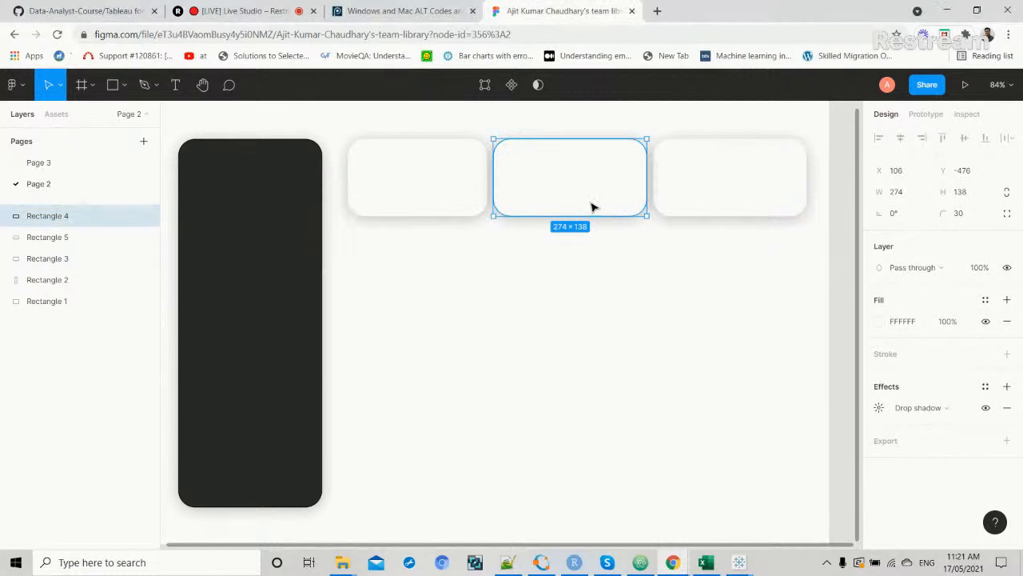
click(603, 318)
Check the reference dashboard in Tableau, return to Figma and paste a copy of the first card below it at about Y -285.
key(alt+Tab)
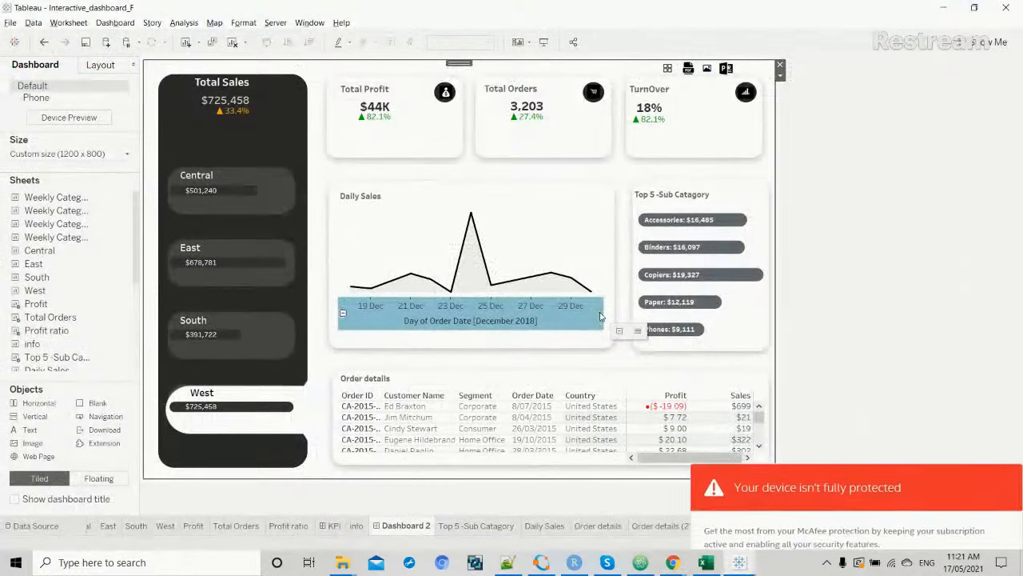
mouse_move(644, 281)
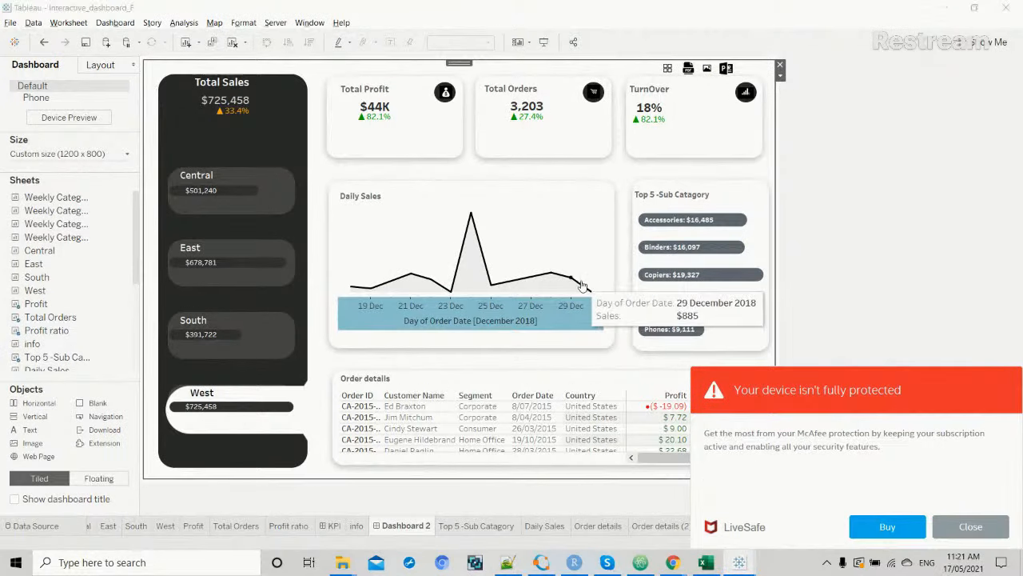
key(alt+Tab)
click(457, 174)
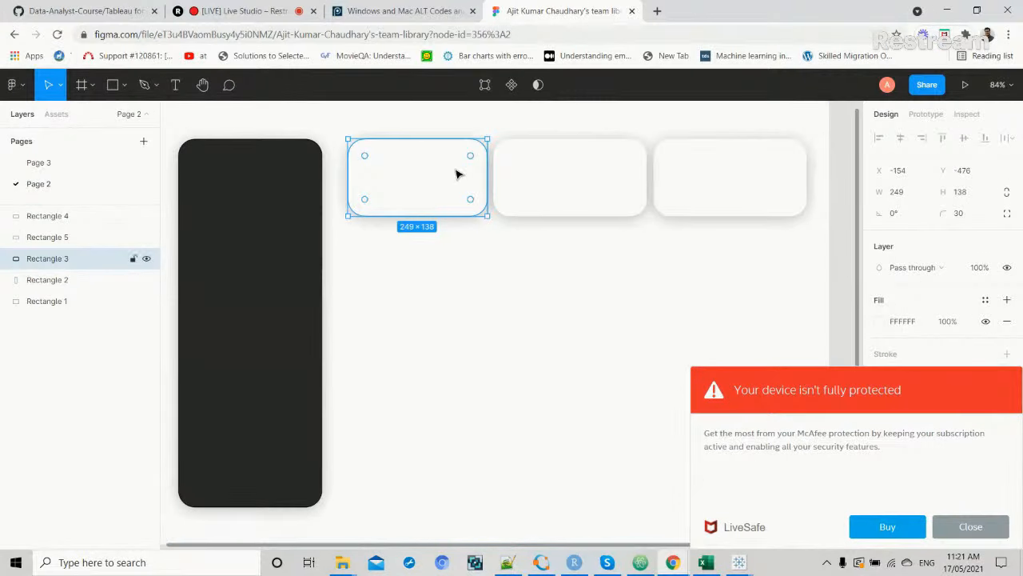
key(ctrl+v)
drag(457, 175, 458, 283)
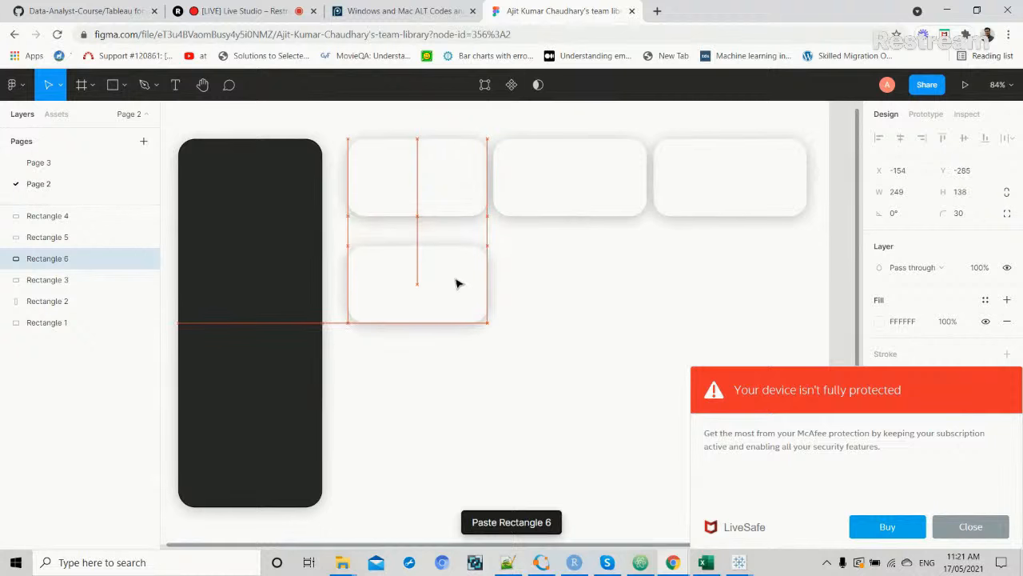
Using the Tableau reference, enlarge the pasted second-row card to about 534 × 241, ending at the middle card's far edge.
key(alt+Tab)
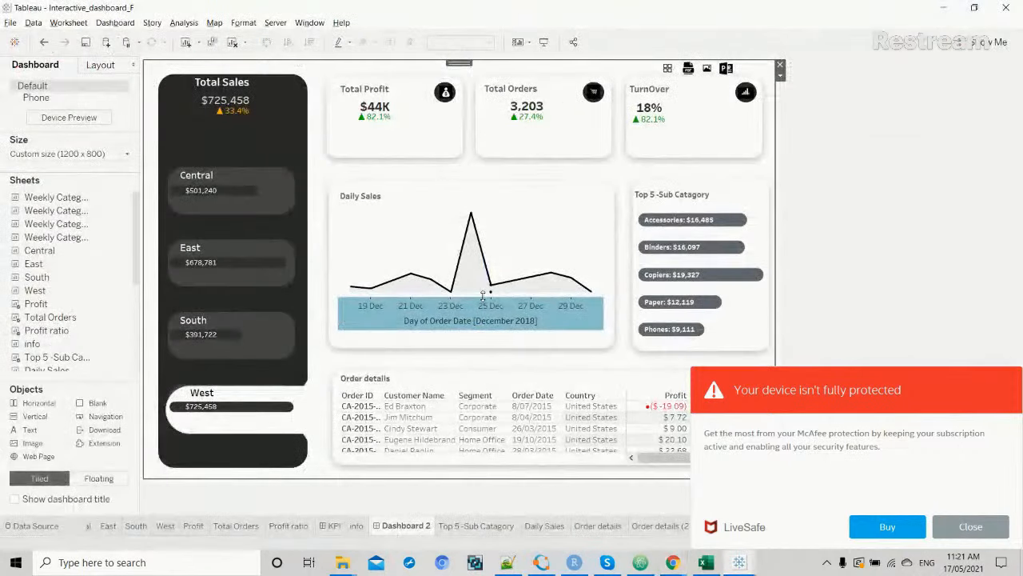
key(alt+Tab)
drag(487, 288, 648, 289)
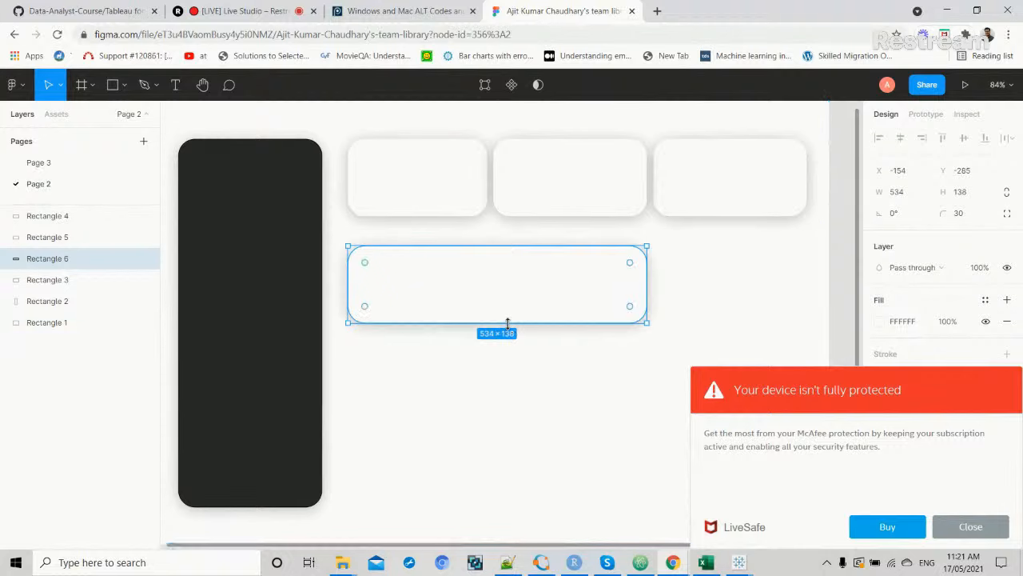
drag(506, 323, 510, 381)
Paste another copy of the first card at about X 417, Y -296, and stretch it to about 249 × 317.
click(431, 183)
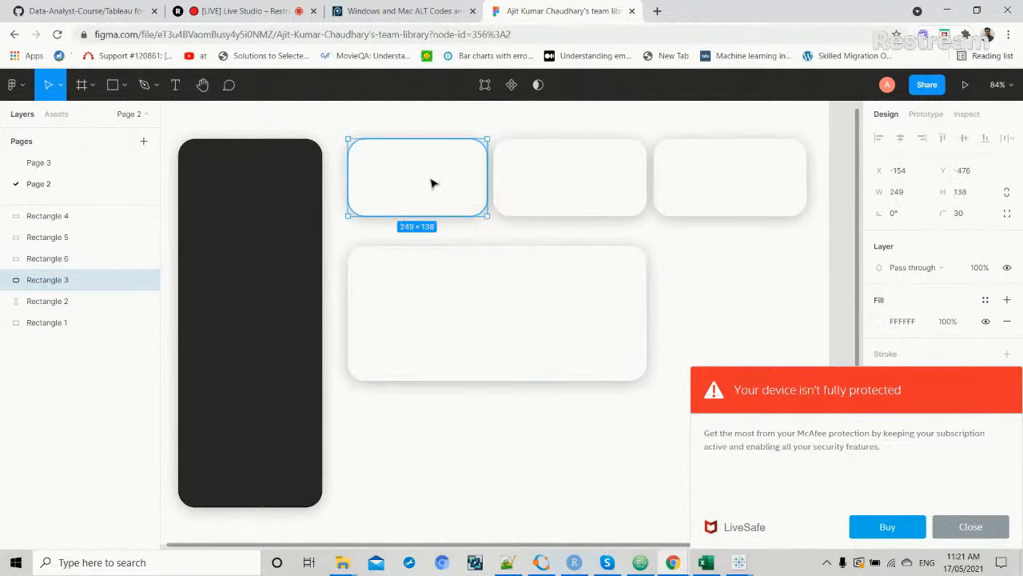
key(ctrl+v)
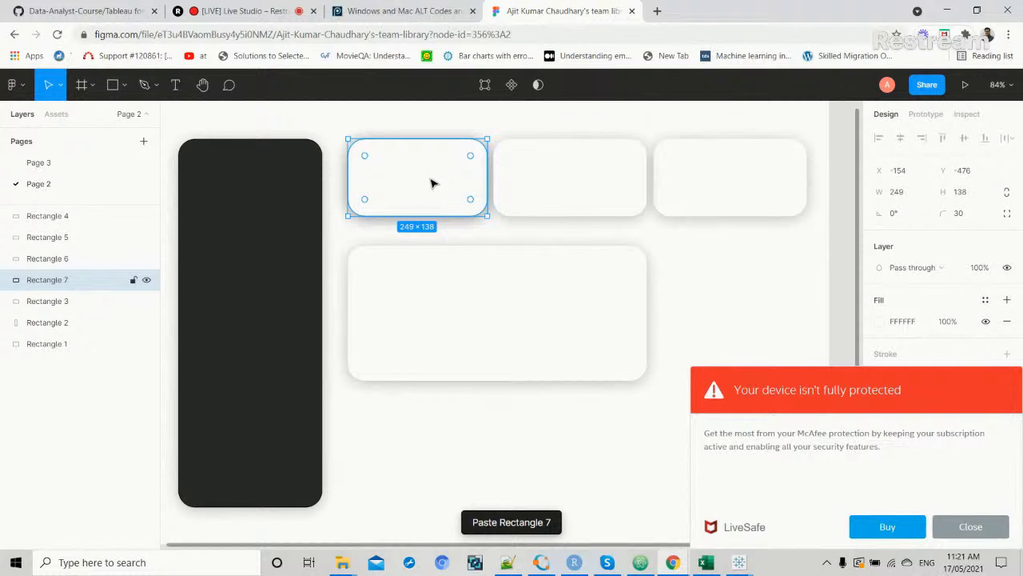
drag(431, 184, 749, 283)
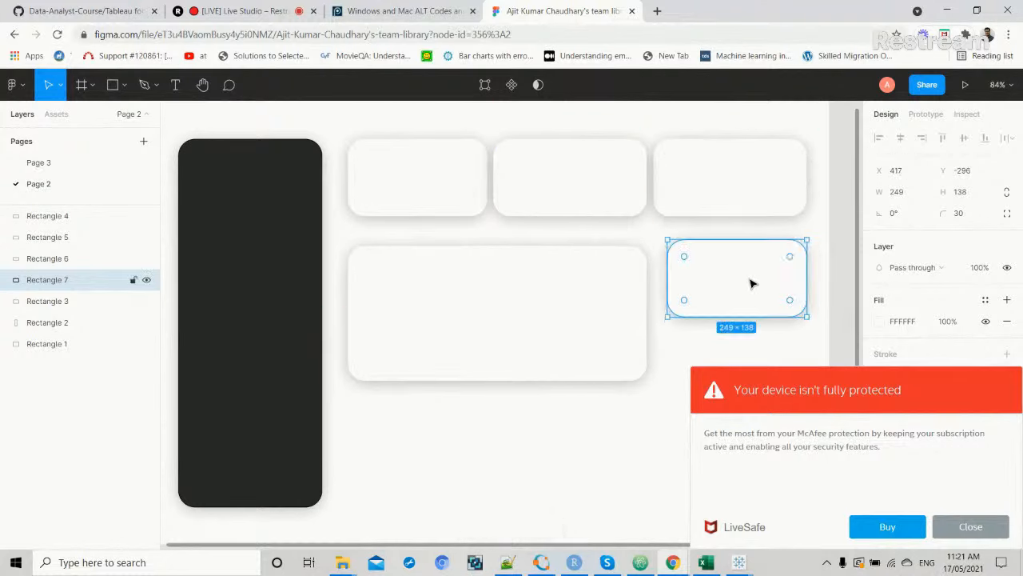
click(974, 529)
drag(765, 317, 761, 383)
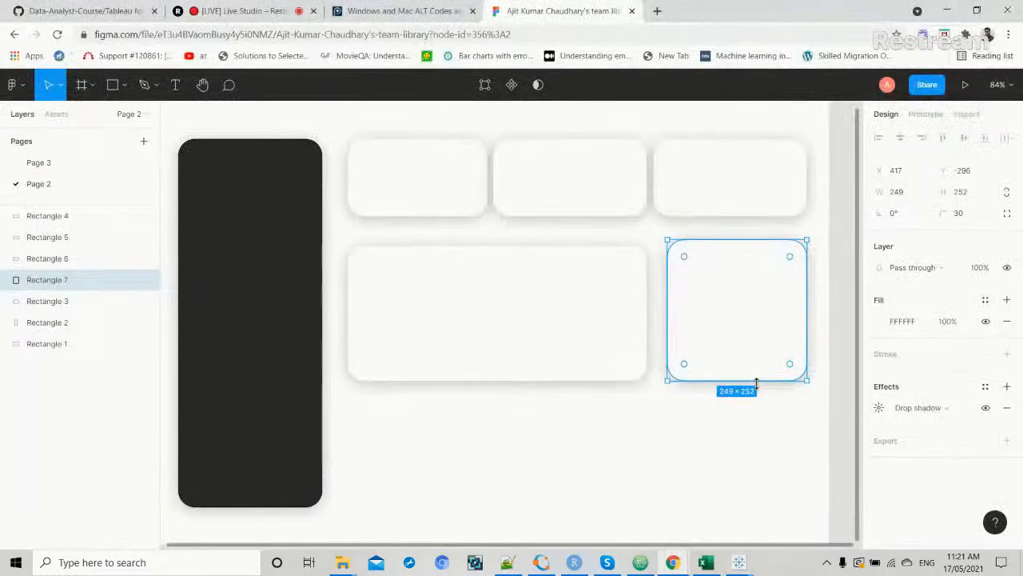
drag(756, 383, 754, 418)
Stretch the wide second-row card to about 317 high from Y -296, aligning its edges with the tall card.
click(581, 349)
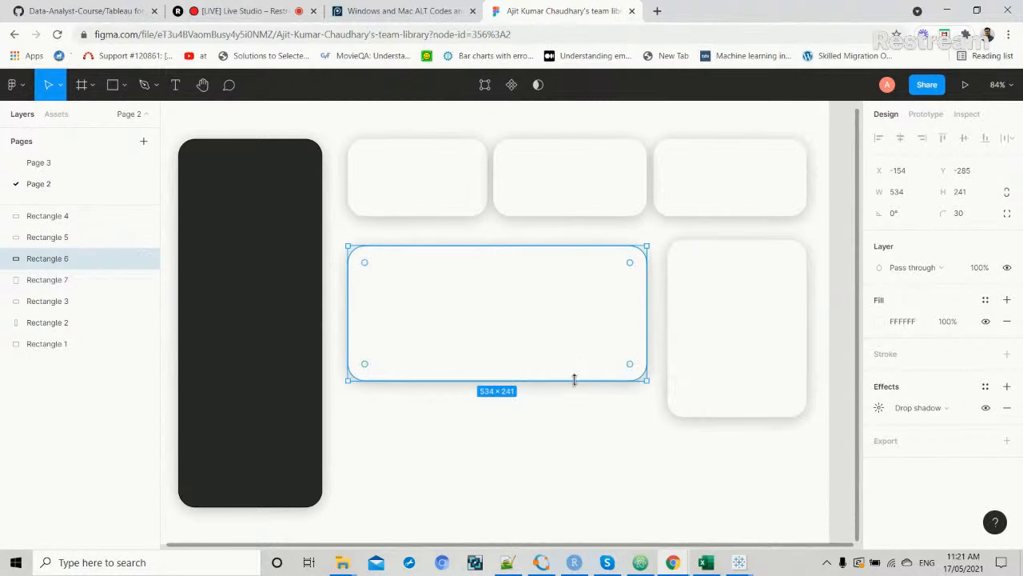
drag(574, 379, 576, 418)
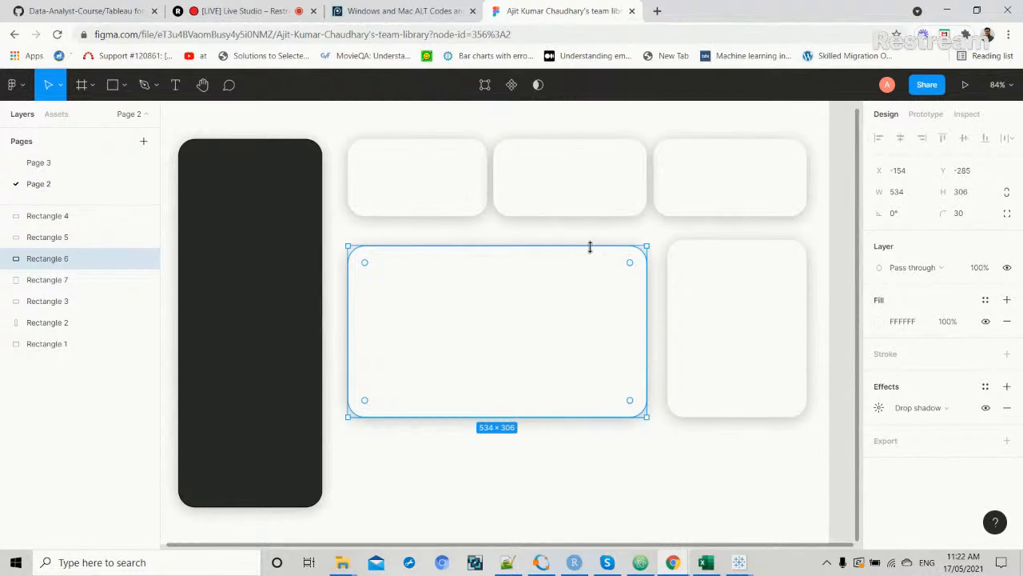
drag(590, 247, 590, 239)
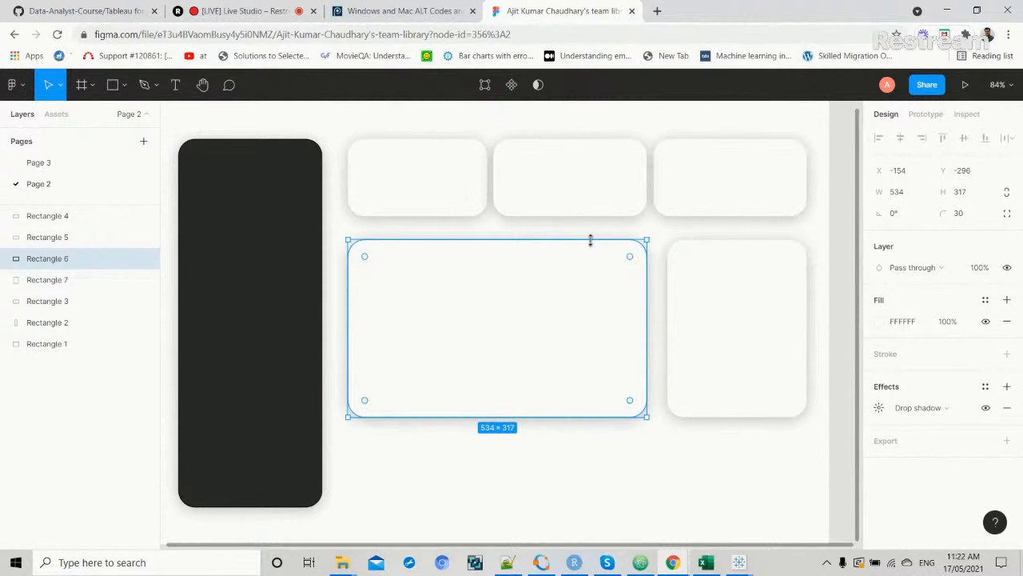
Compare the sizes and spacing of the three top-row cards with the tall card.
click(724, 297)
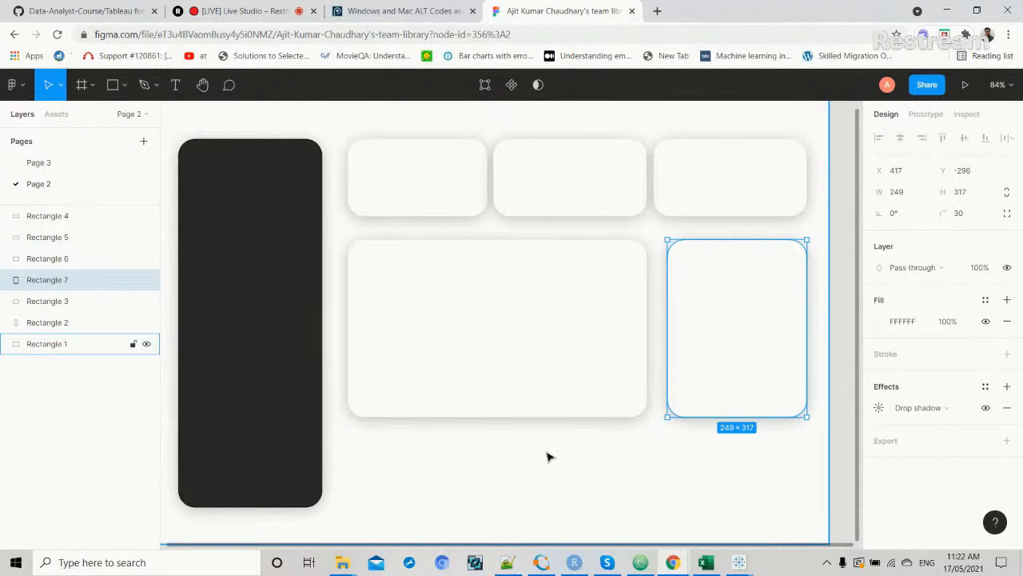
scroll(549, 457, up, 1)
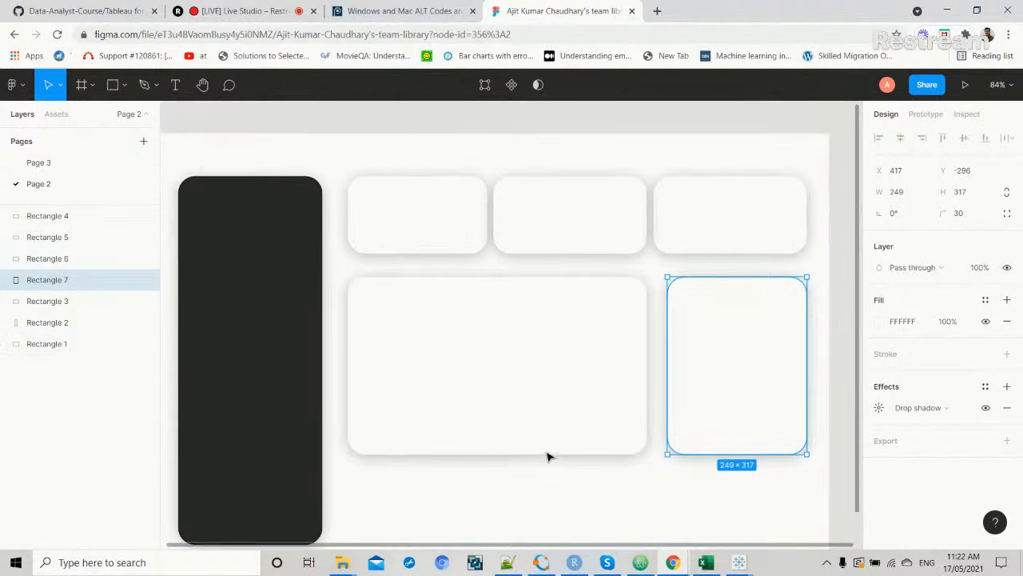
click(600, 242)
click(662, 232)
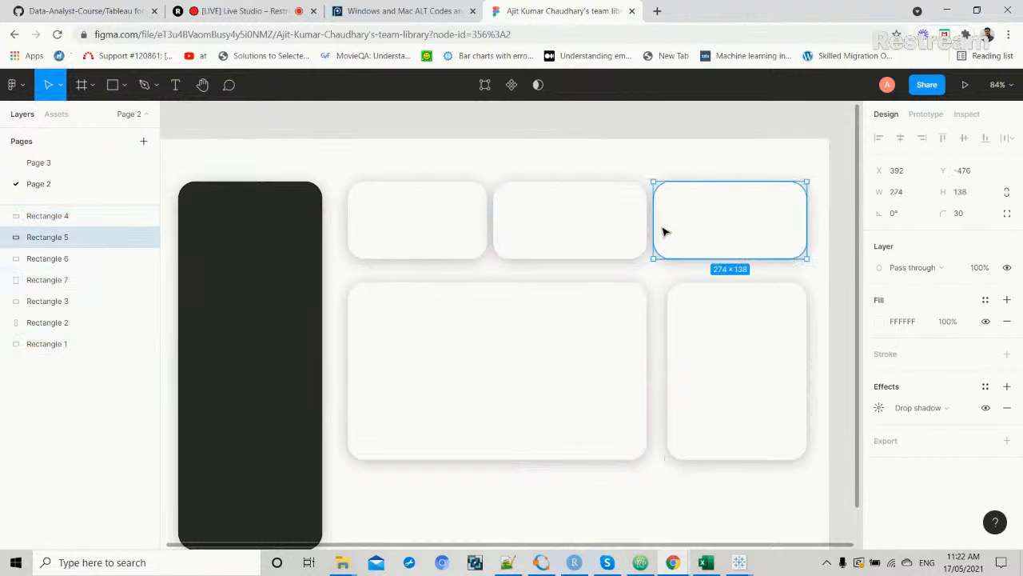
click(473, 234)
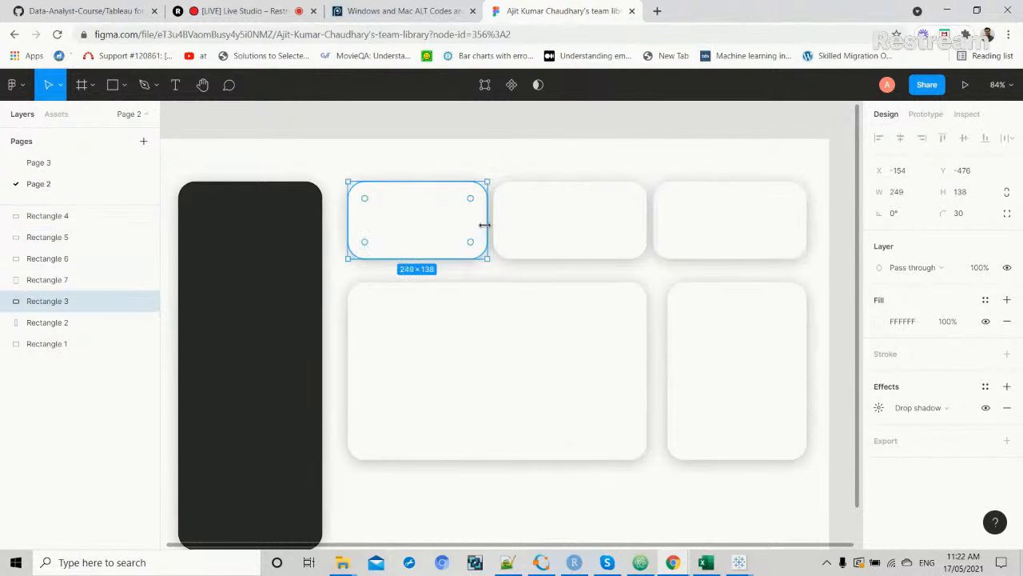
click(532, 231)
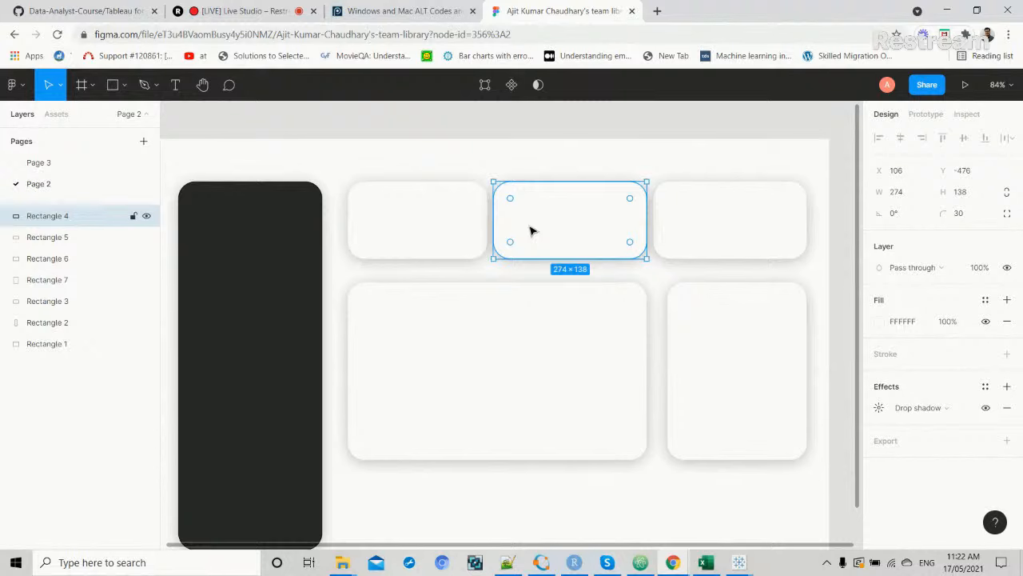
click(433, 239)
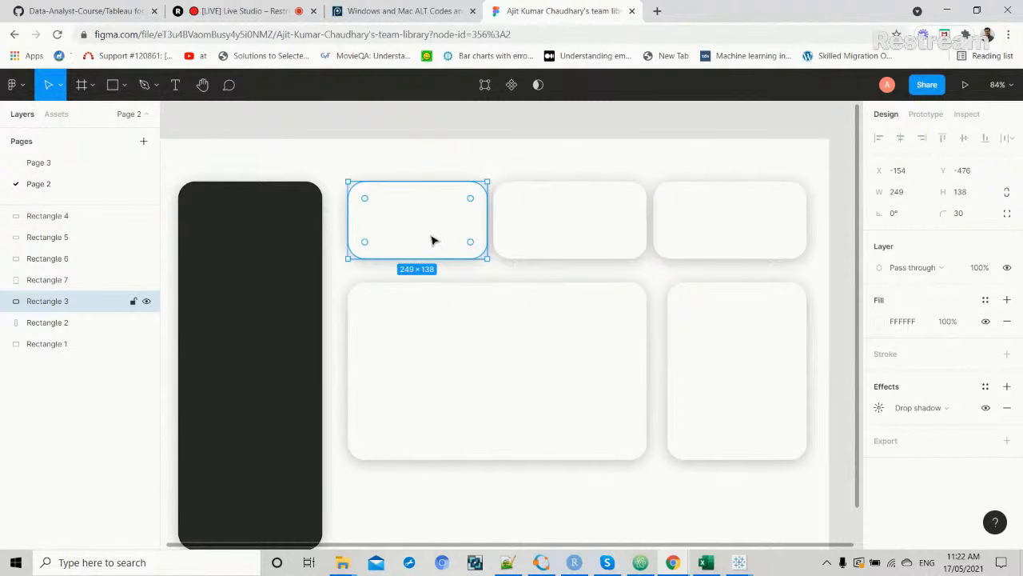
click(528, 229)
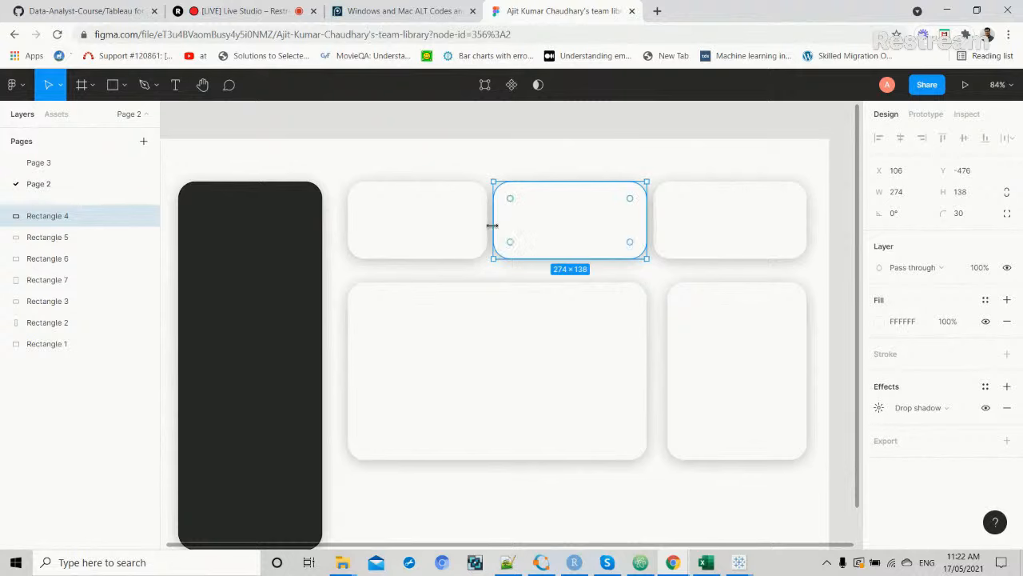
double_click(495, 231)
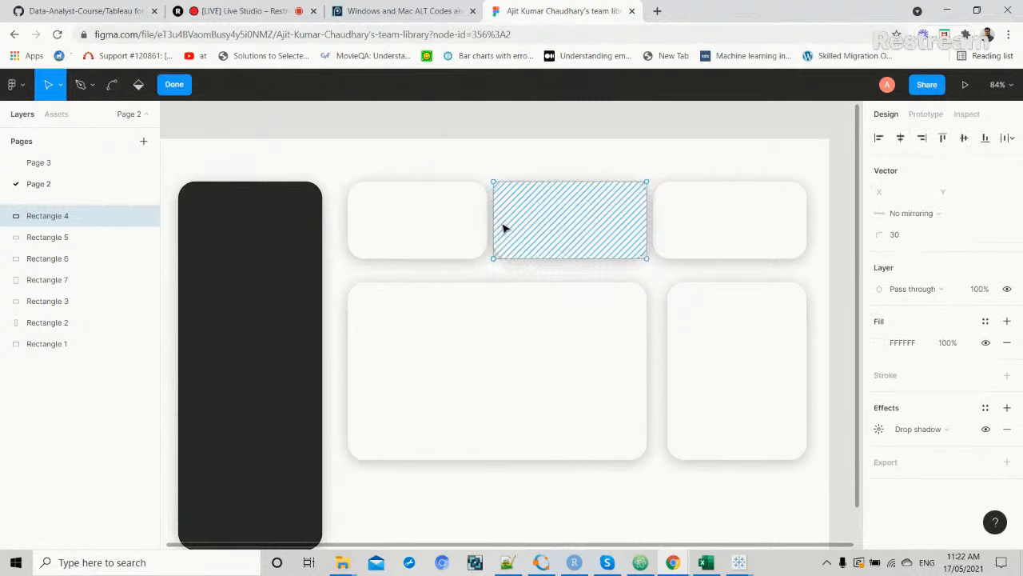
click(503, 227)
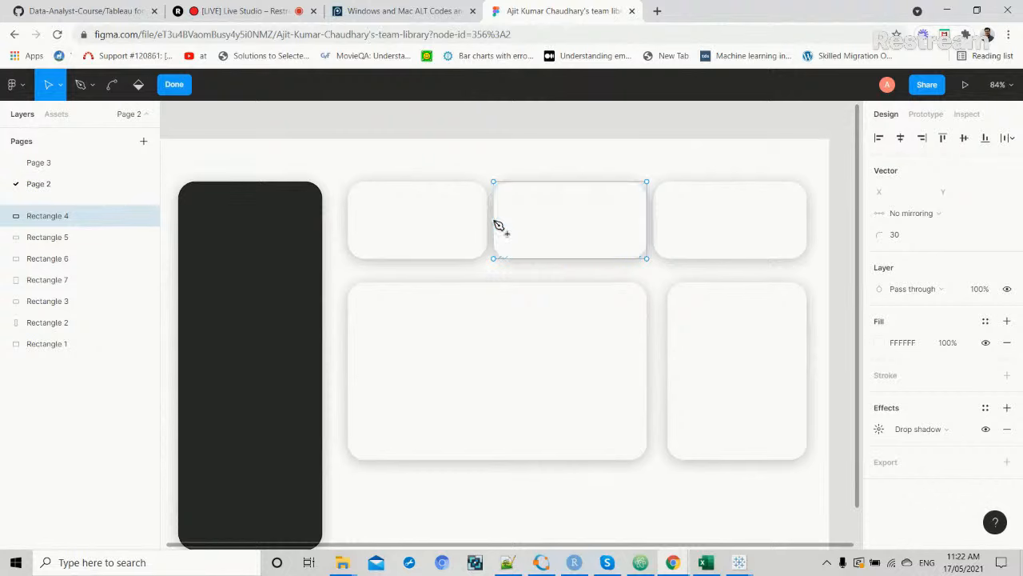
key(Escape)
Narrow the middle and third top-row cards to the first card's width of about 249, starting the third at X 417.
click(509, 226)
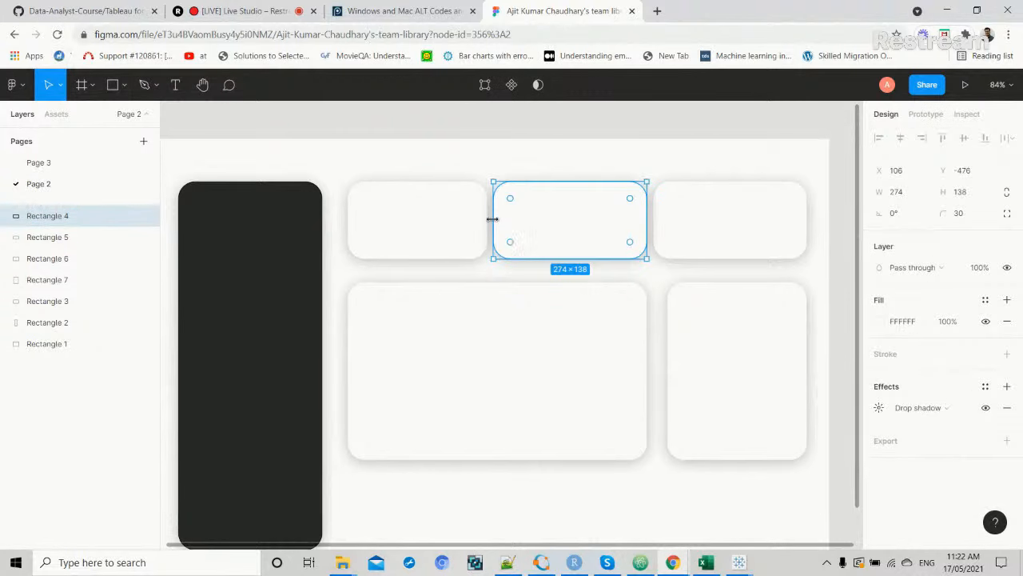
drag(492, 218, 507, 218)
click(674, 221)
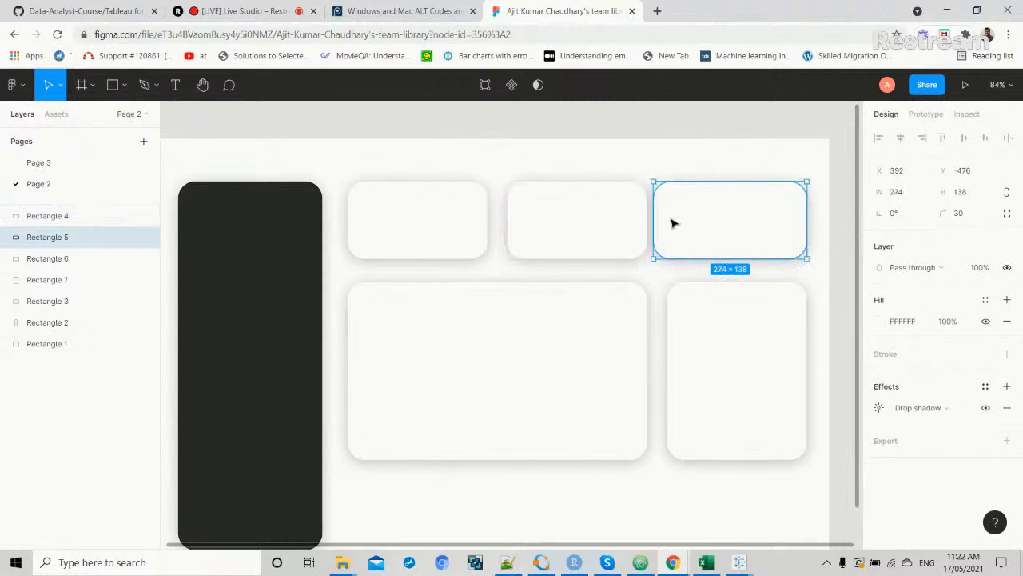
drag(660, 217, 667, 217)
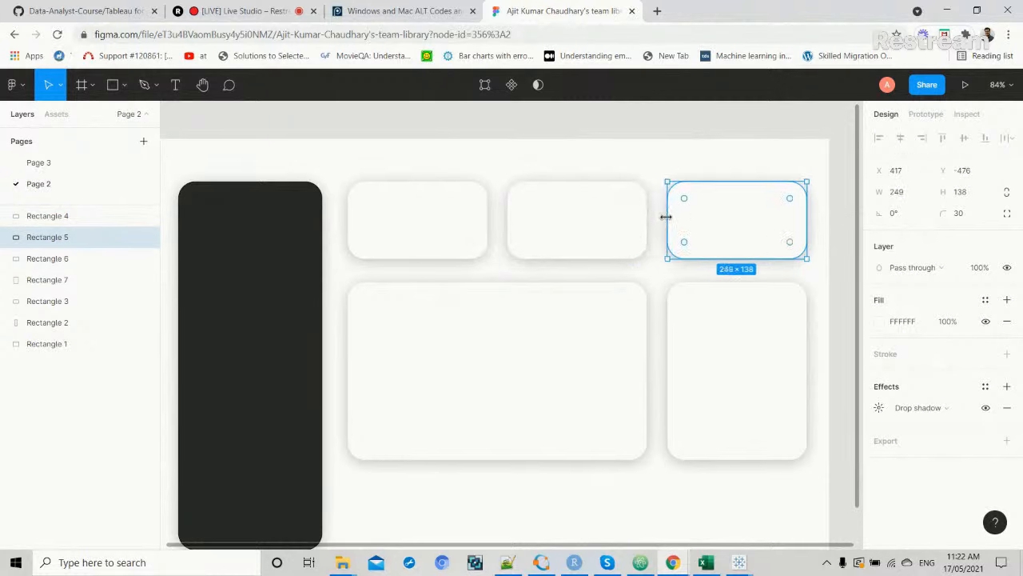
click(653, 229)
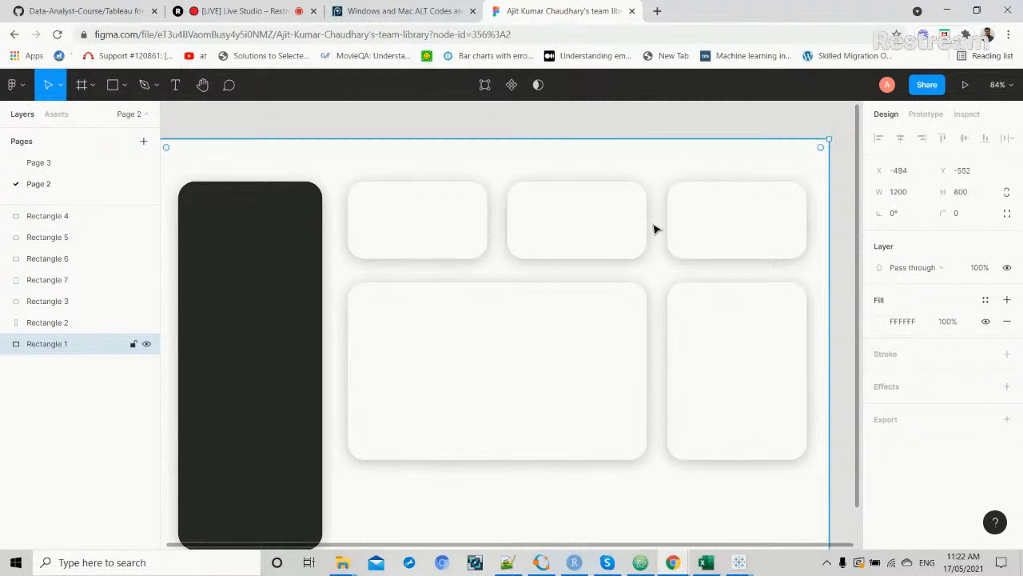
Paste a copy of the wide second-row card and move it down to about X -172, Y -111.
click(615, 327)
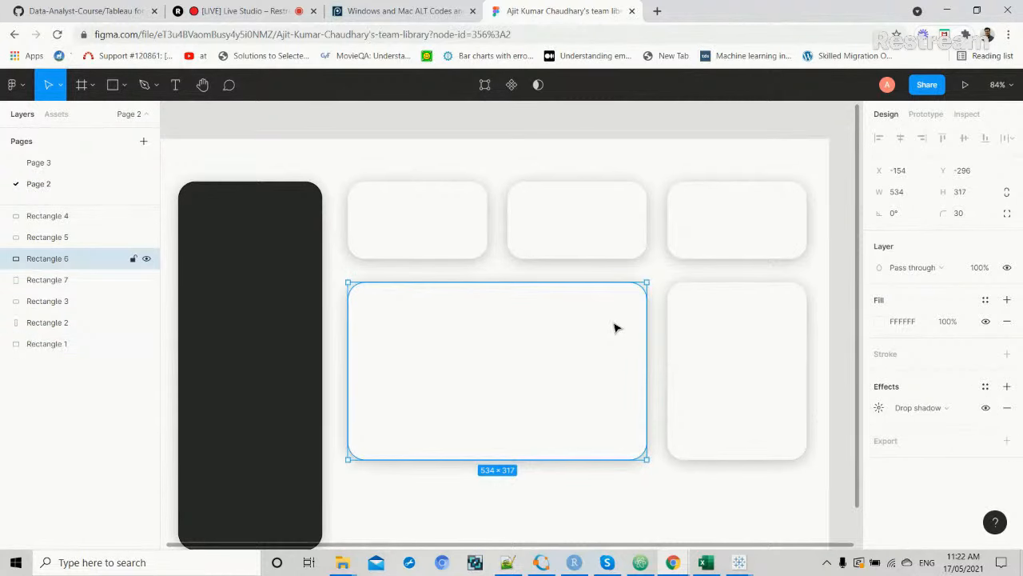
scroll(616, 328, down, 1)
click(550, 483)
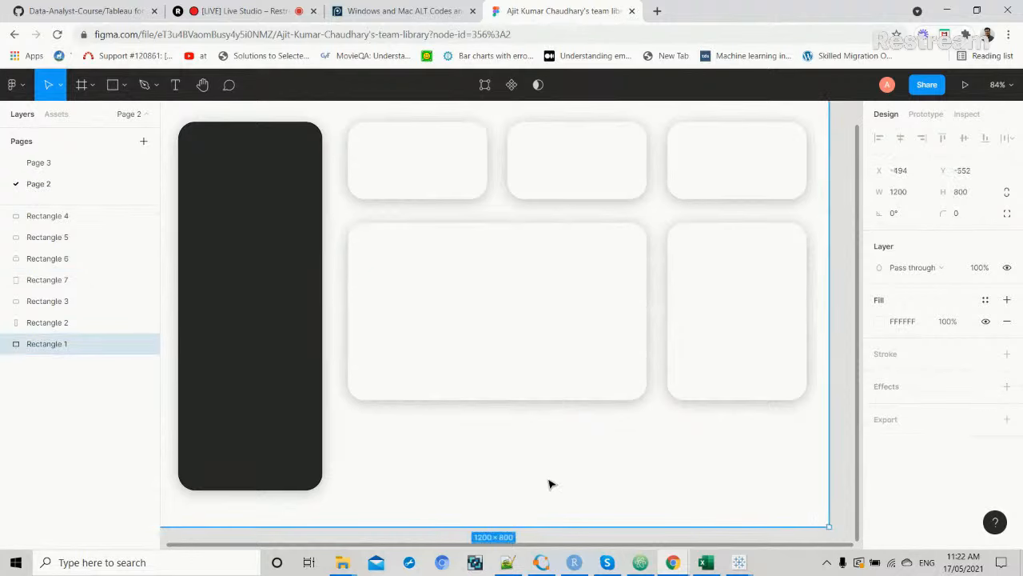
key(ctrl+v)
drag(532, 341, 523, 446)
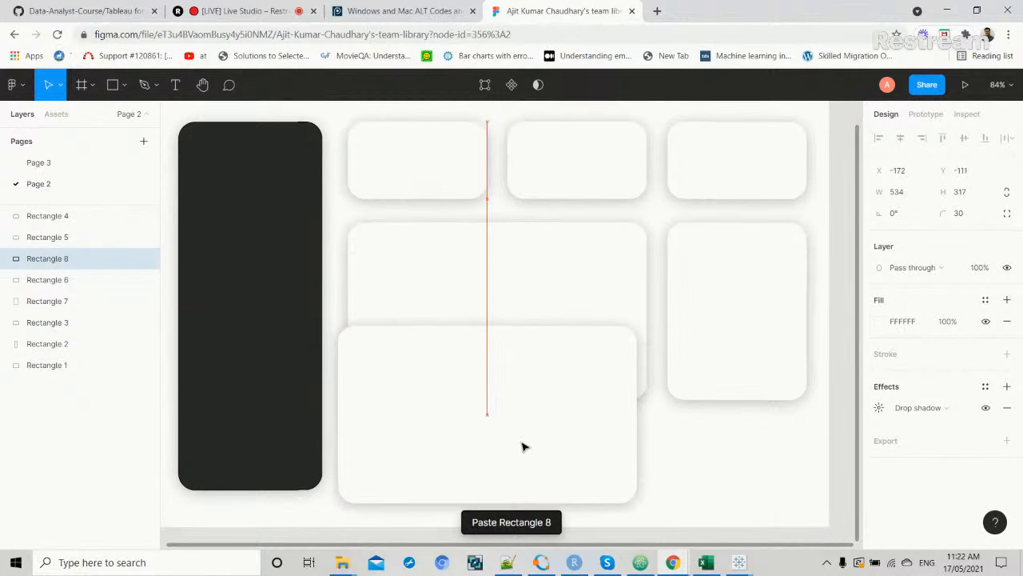
Resize the pasted bottom card to about 846 × 177 with its top edge at Y 38, below the second row.
drag(548, 327, 536, 410)
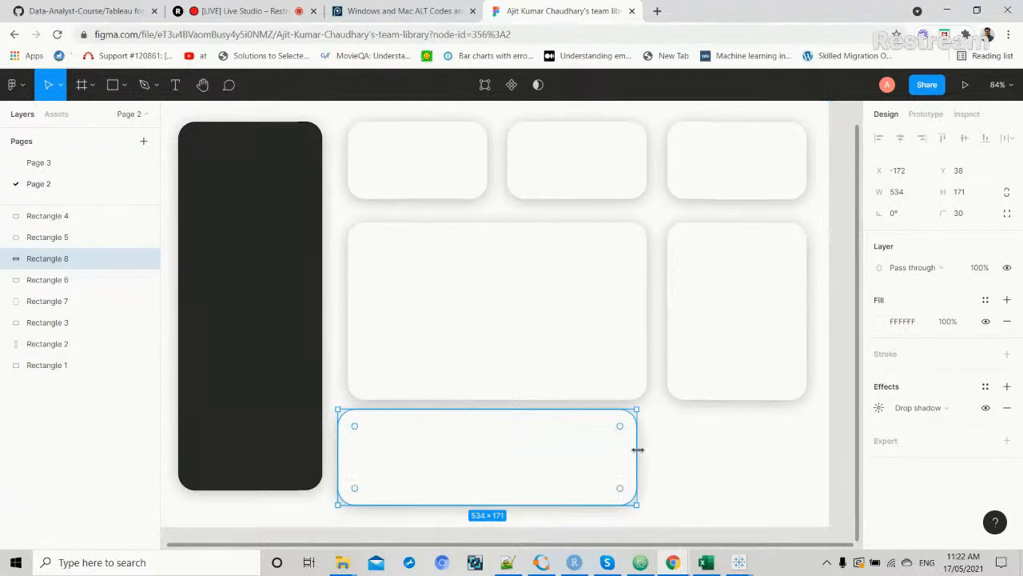
drag(637, 449, 809, 448)
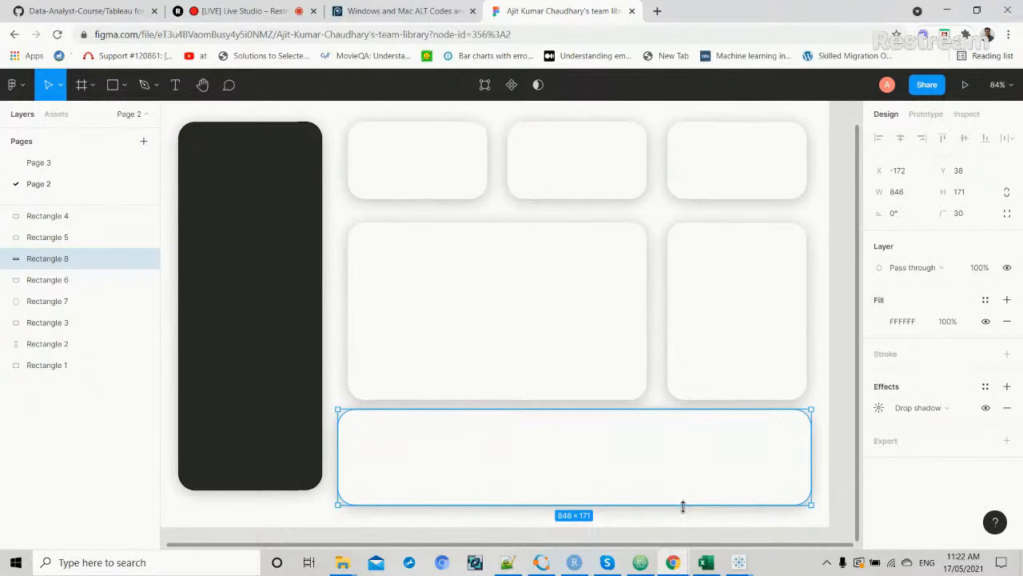
drag(683, 506, 682, 508)
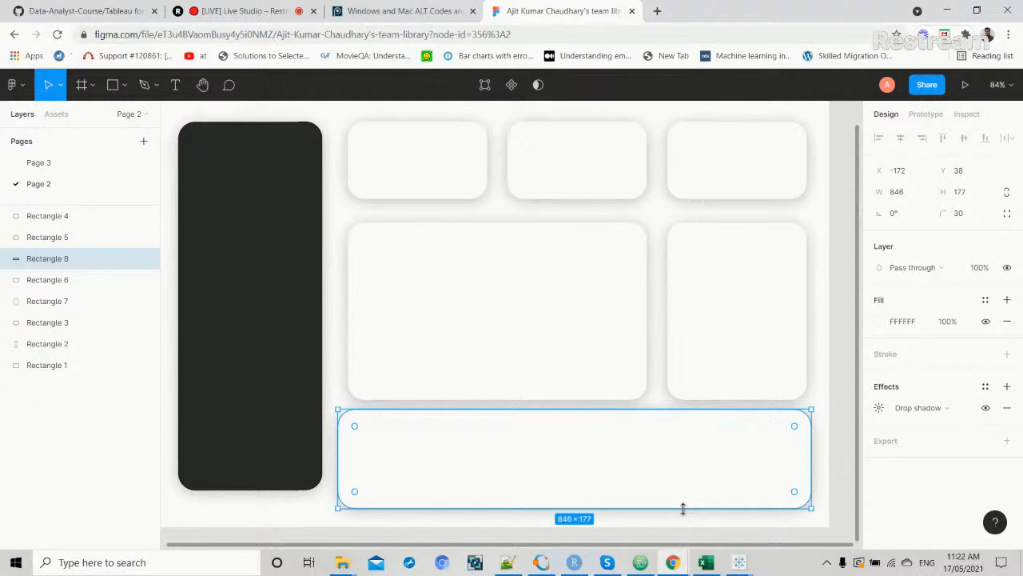
Extend the dark sidebar downward to a height of about 681.
click(308, 425)
drag(283, 489, 283, 502)
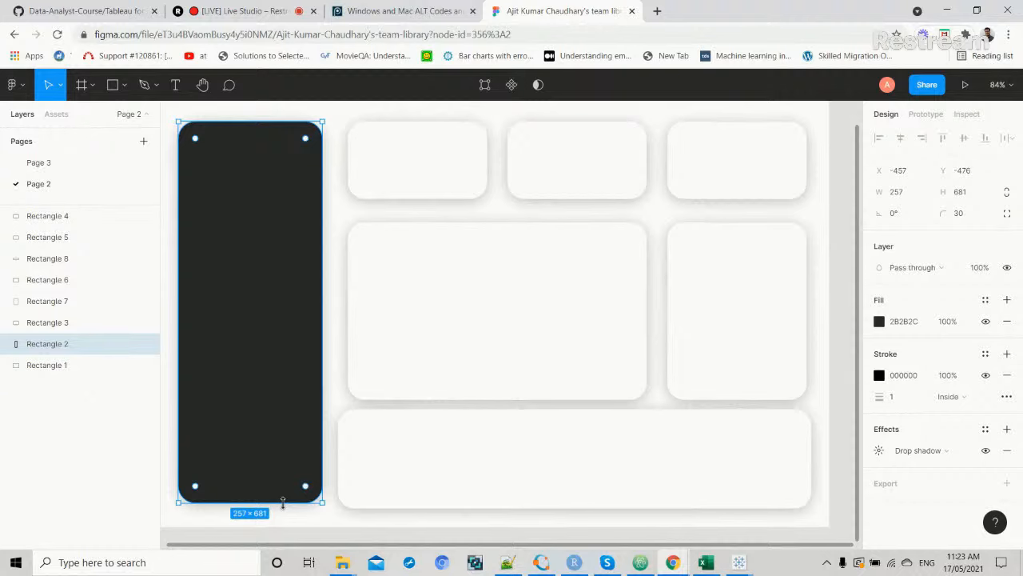
scroll(509, 365, up, 2)
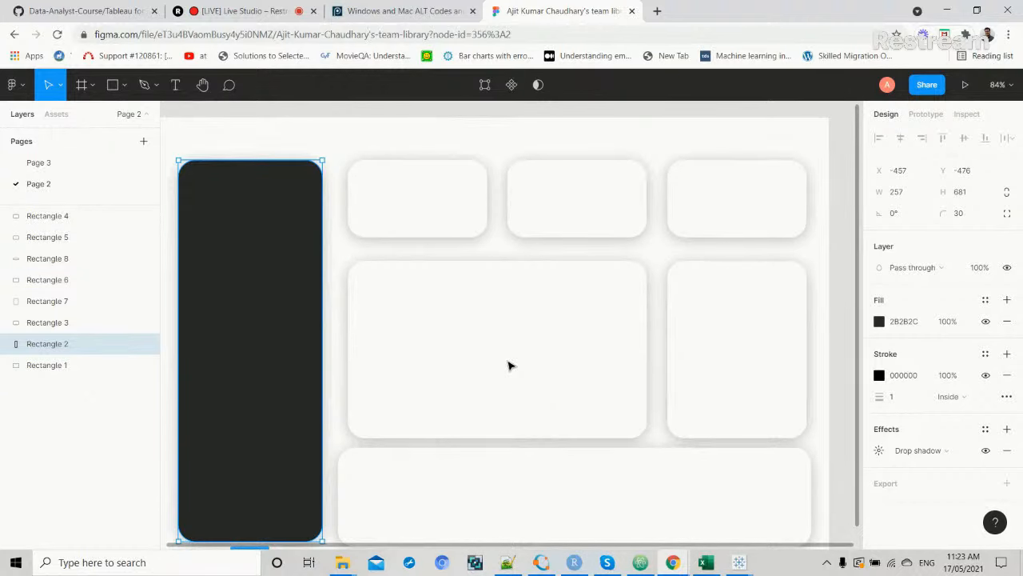
scroll(509, 365, down, 1)
scroll(509, 366, down, 1)
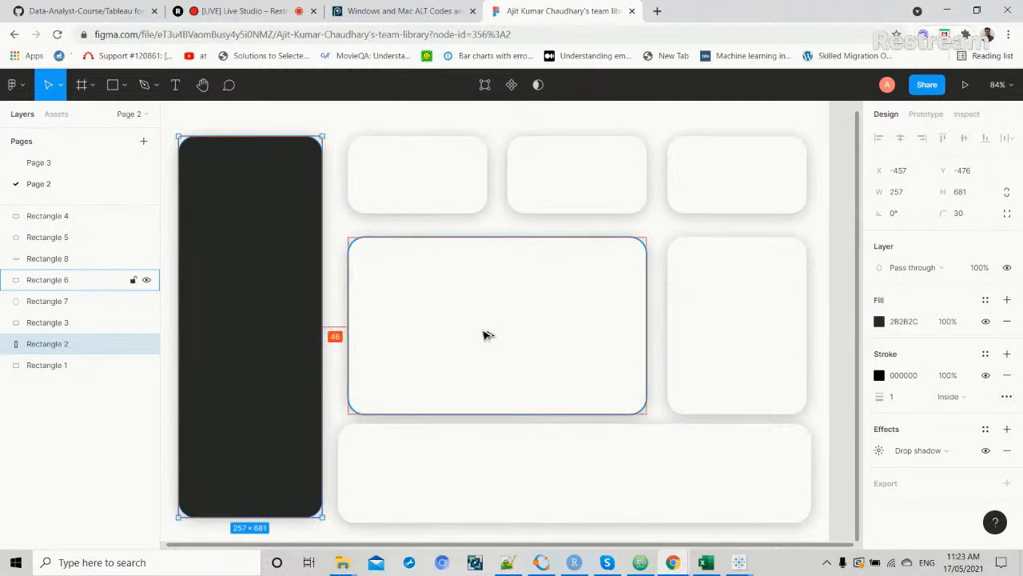
Check the region buttons in the reference Tableau dashboard, then draw a rectangle about 213 × 100 inside the Figma sidebar below its header area.
key(alt+Tab)
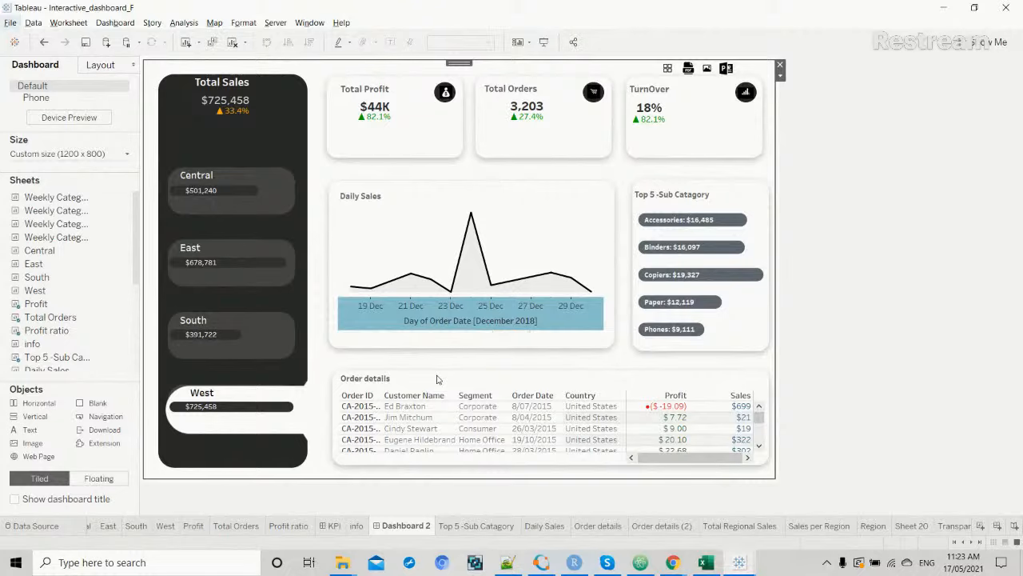
key(alt+Tab)
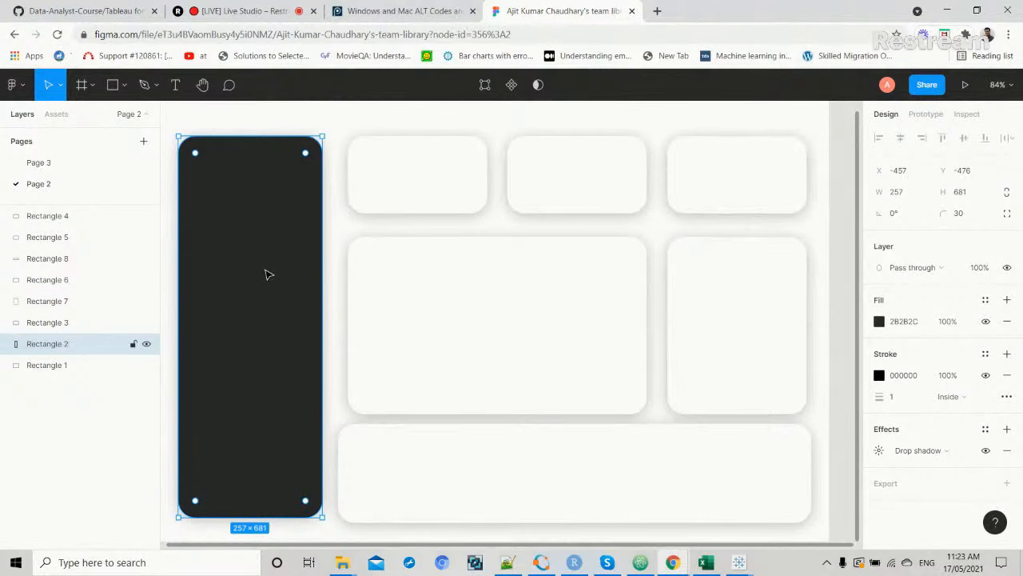
key(alt+Tab)
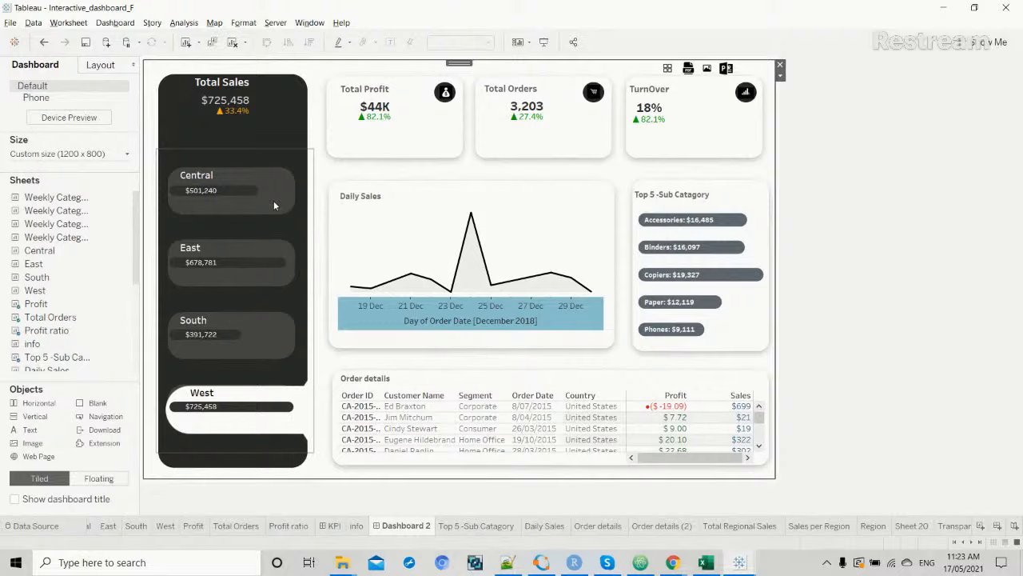
key(alt+Tab)
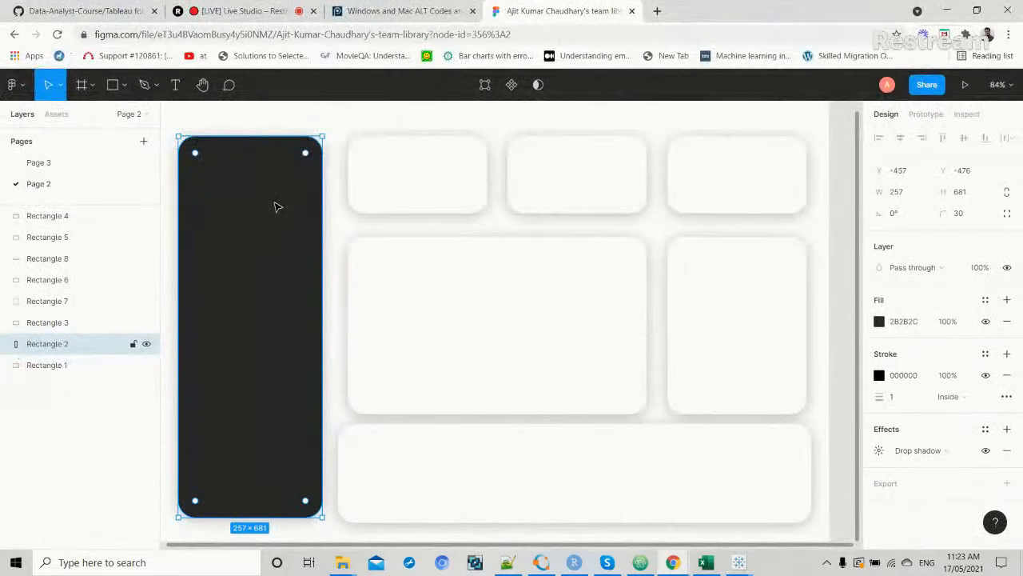
click(125, 86)
click(124, 117)
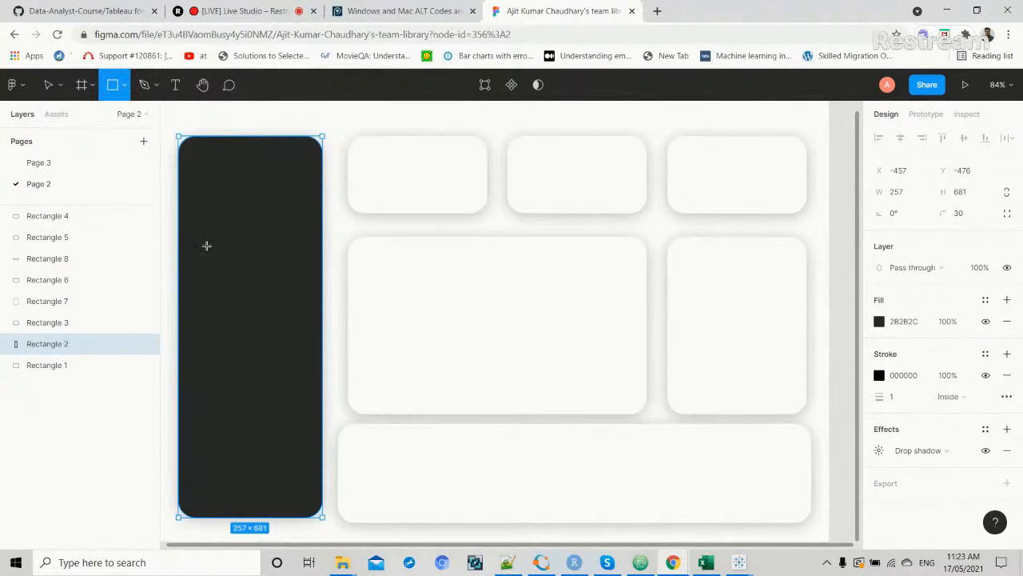
drag(193, 235, 311, 293)
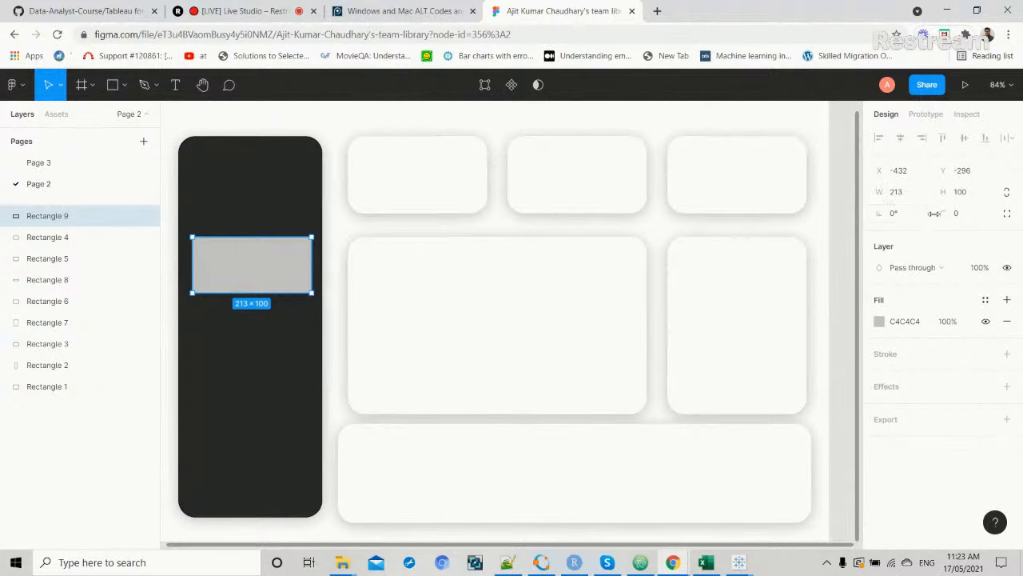
Give the new sidebar rectangle a corner radius of 30 and resize it to about 218 × 90.
click(967, 213)
double_click(967, 215)
text(30)
key(Return)
drag(271, 289, 315, 262)
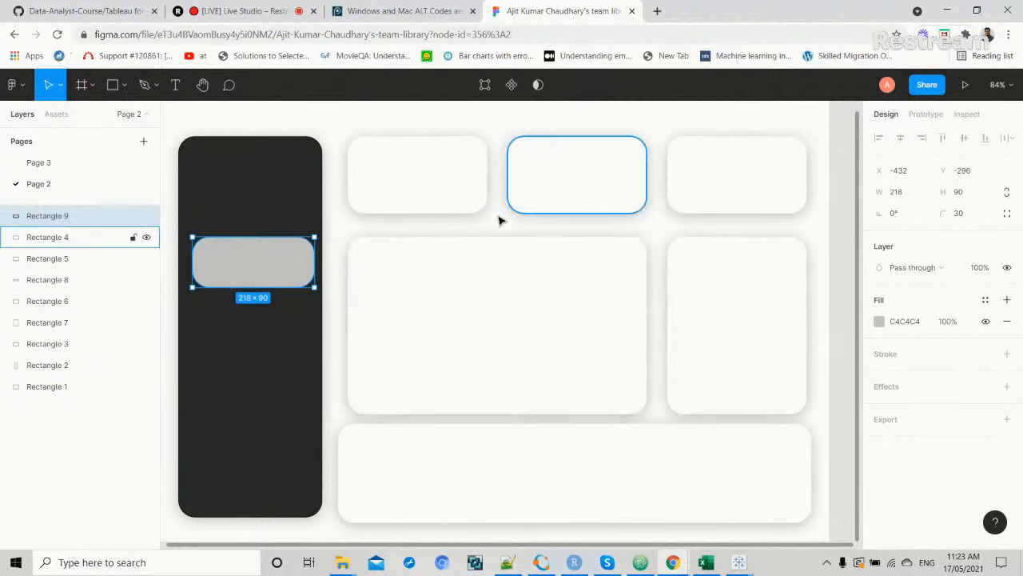
Open the YouTube video "Design Secrets for a Non-Designer: Modern Business Dashboard" and check its sidebar button, then close it.
click(657, 11)
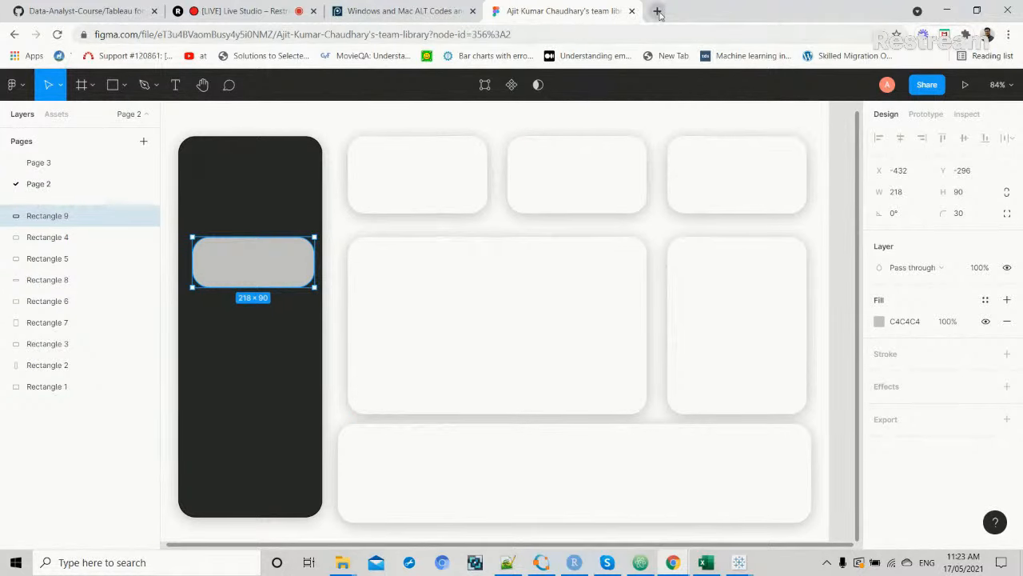
text(you)
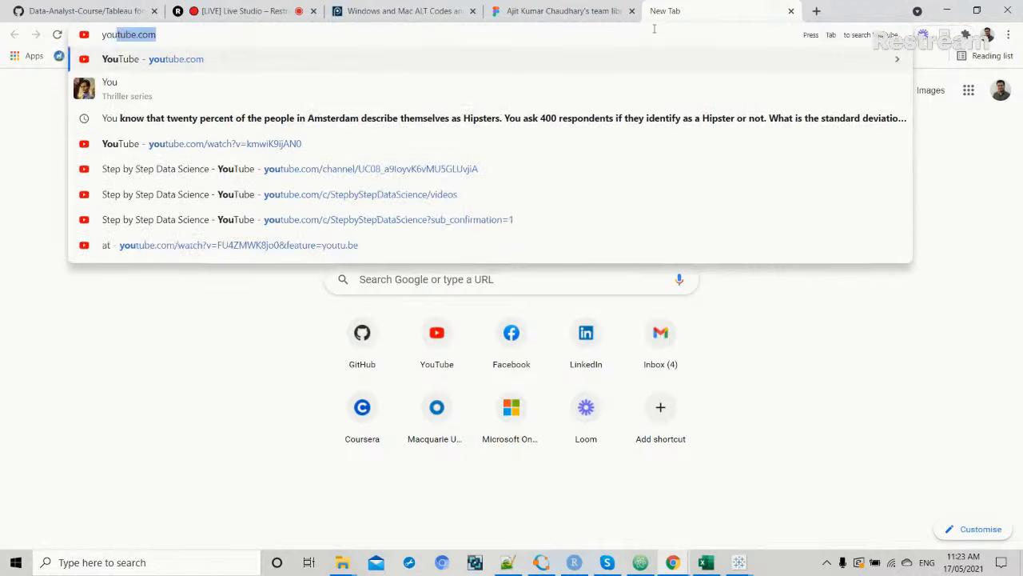
key(Return)
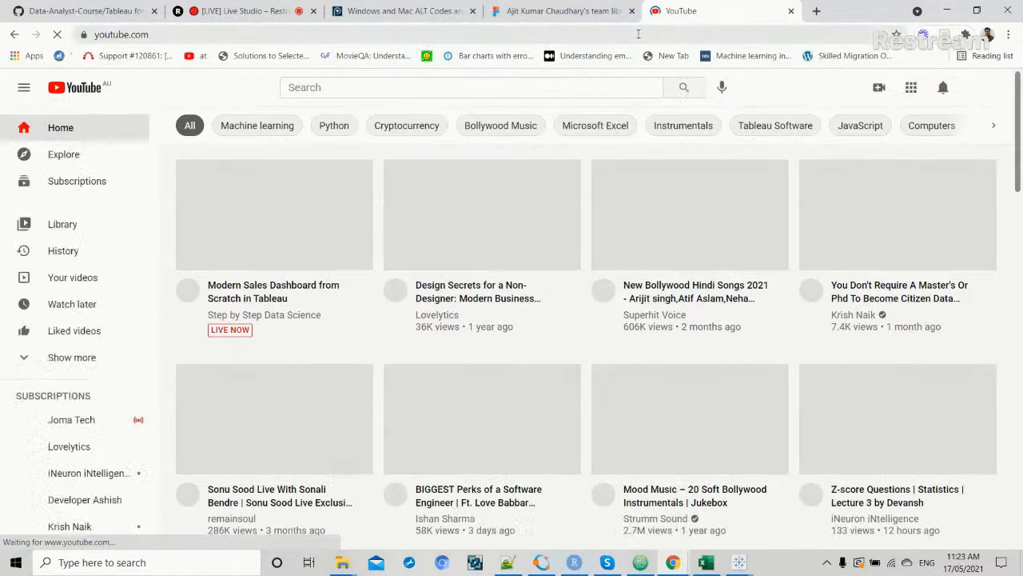
click(474, 305)
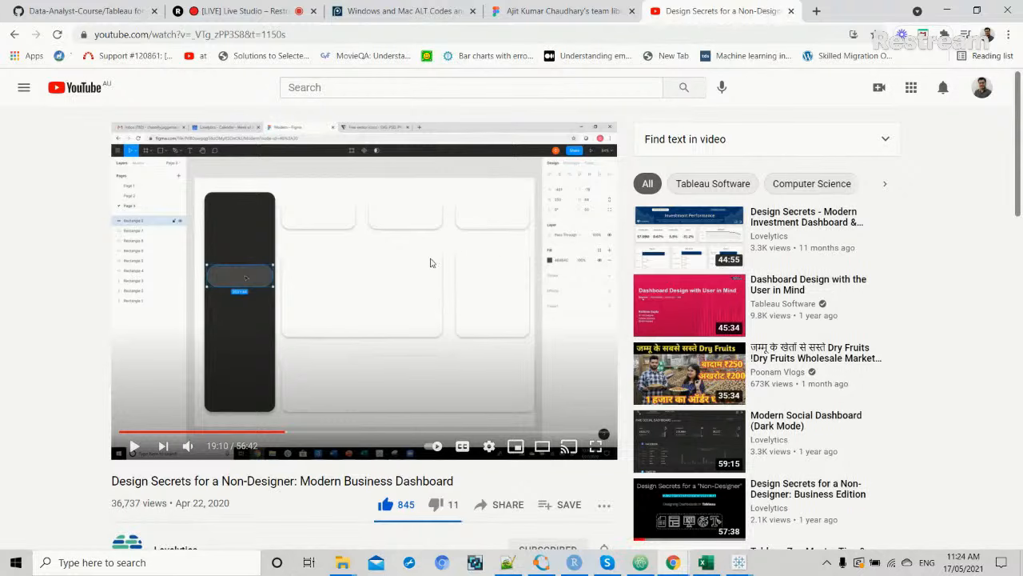
click(792, 12)
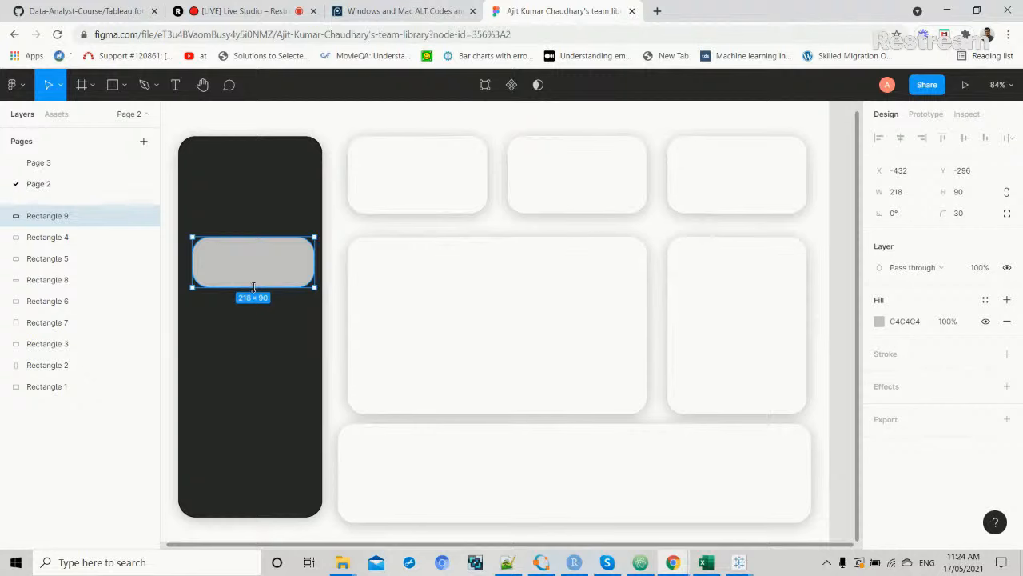
Reduce the sidebar button's height to about 83 and paste a copy below it at about X -432, Y -170.
drag(253, 287, 252, 283)
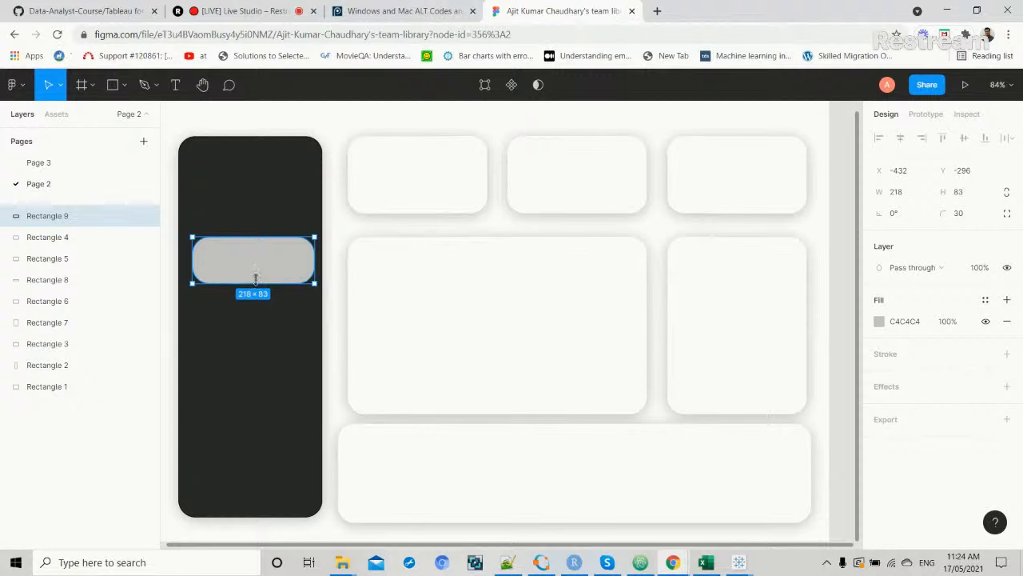
key(ctrl+v)
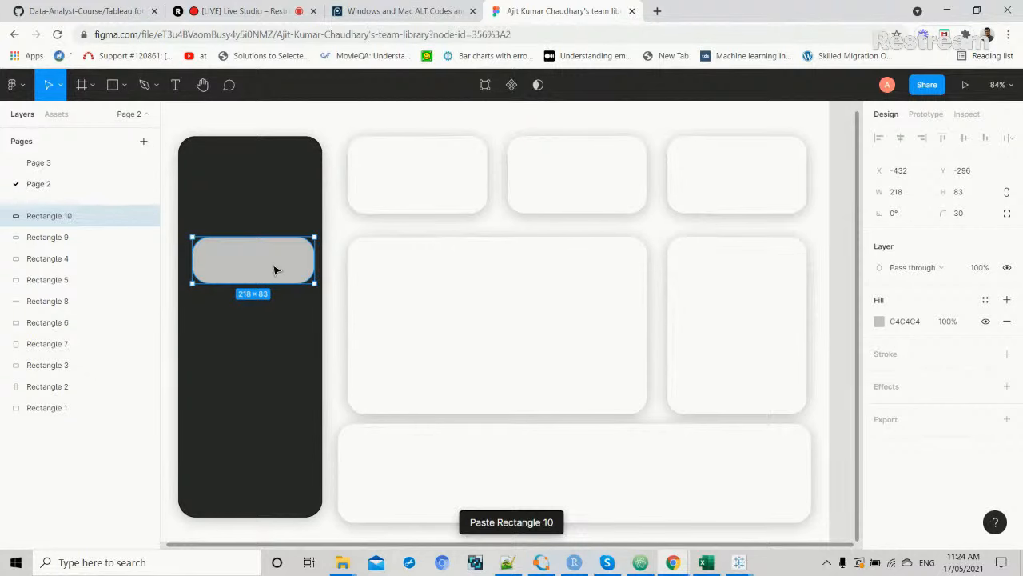
drag(274, 270, 277, 339)
click(285, 272)
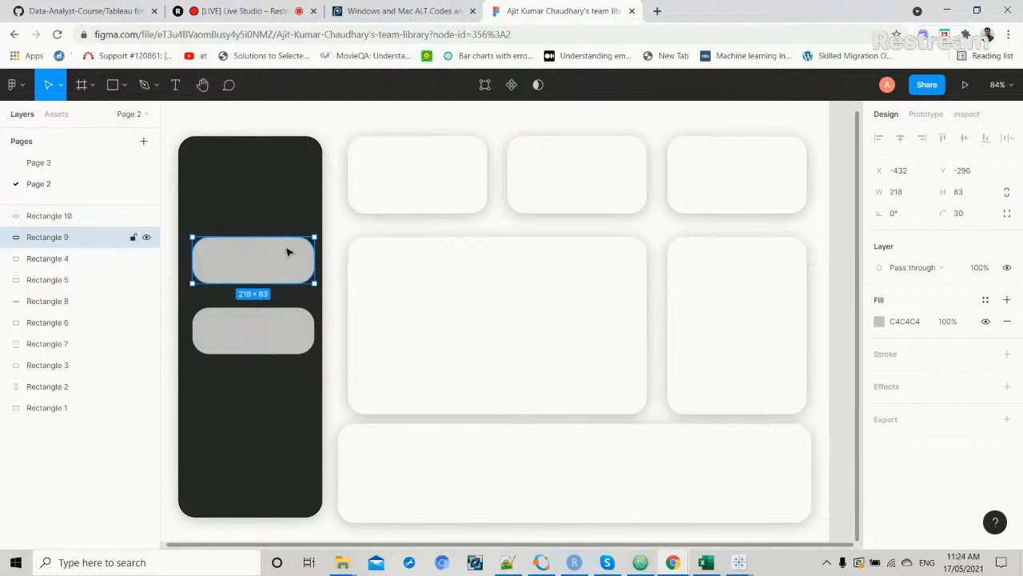
click(263, 333)
click(274, 271)
Try several dark grey fills on the upper sidebar button, ending with 403E3E.
click(880, 325)
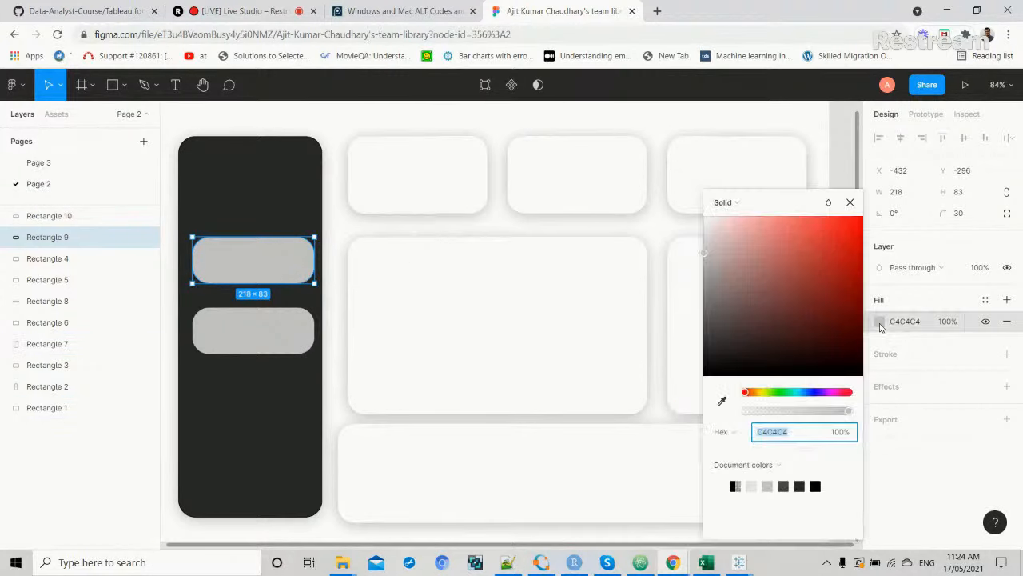
click(714, 313)
click(710, 319)
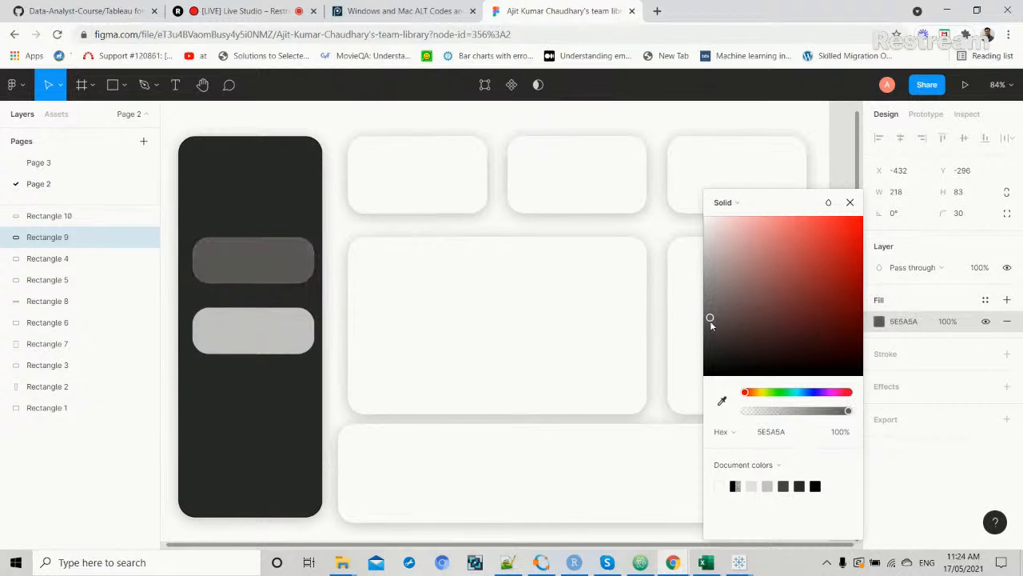
drag(710, 321, 709, 331)
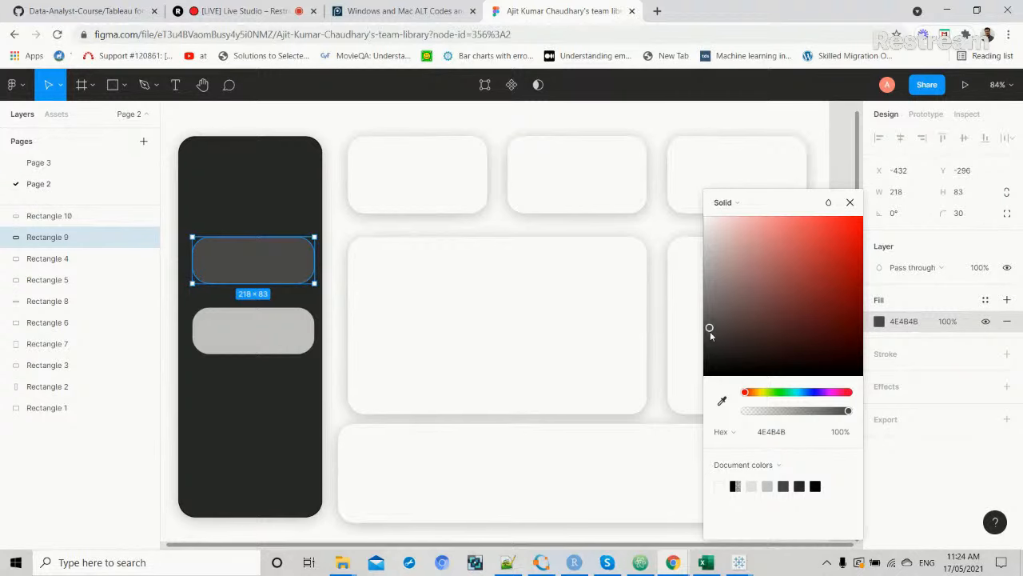
click(707, 324)
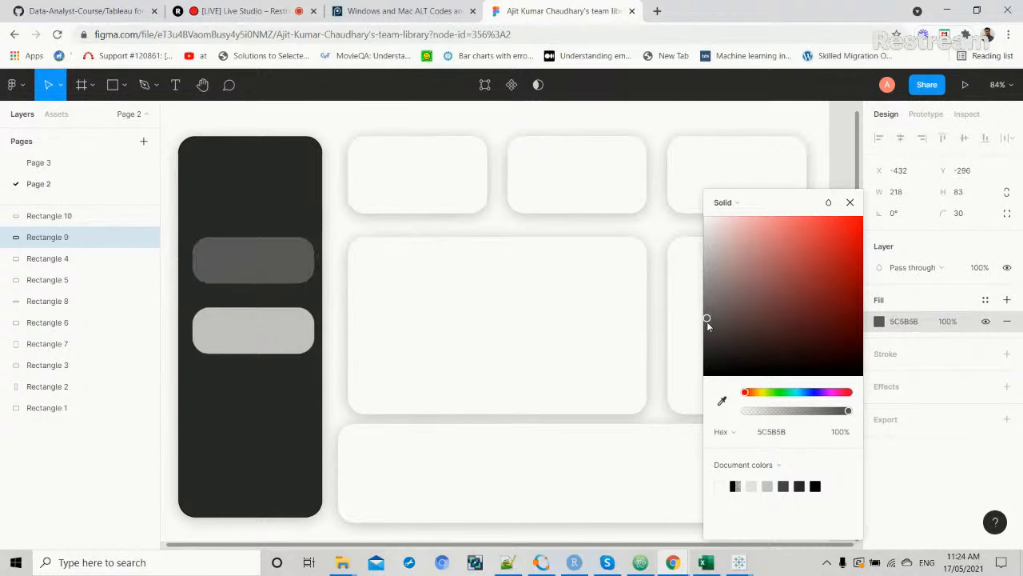
key(alt+Tab)
key(alt+Tab)
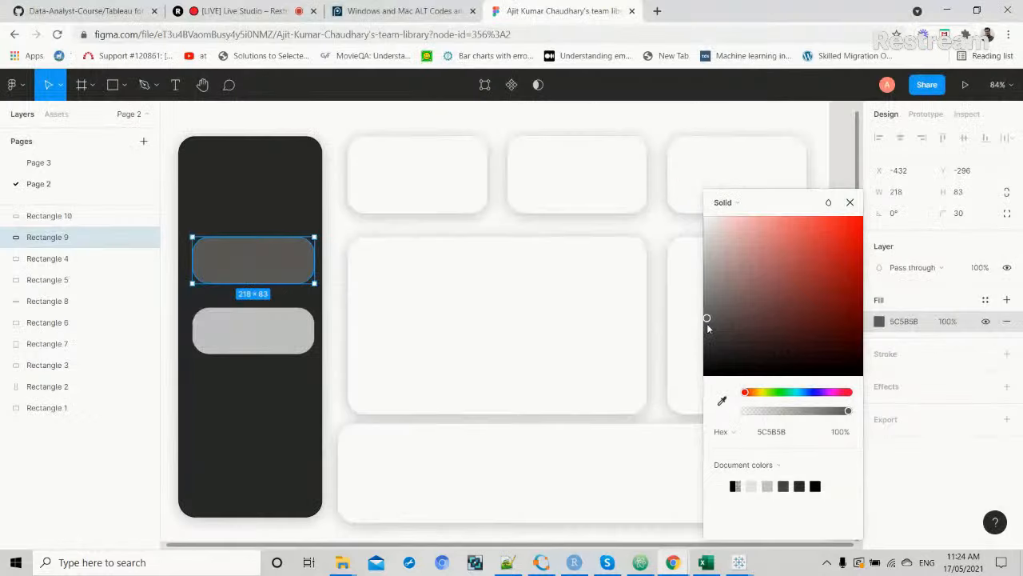
click(707, 332)
click(709, 340)
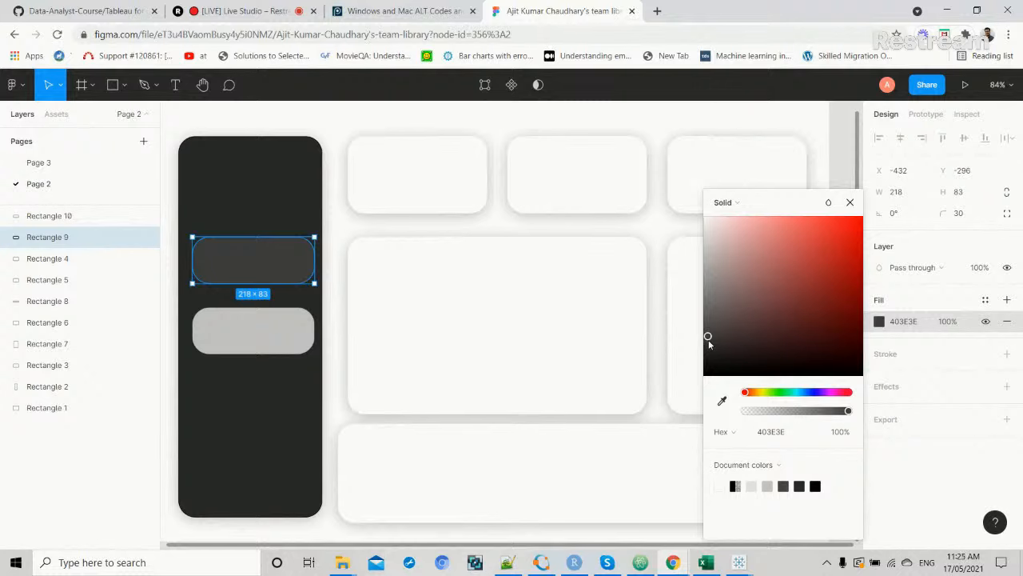
Set the upper sidebar button's fill colour to 4B4B4C.
click(906, 324)
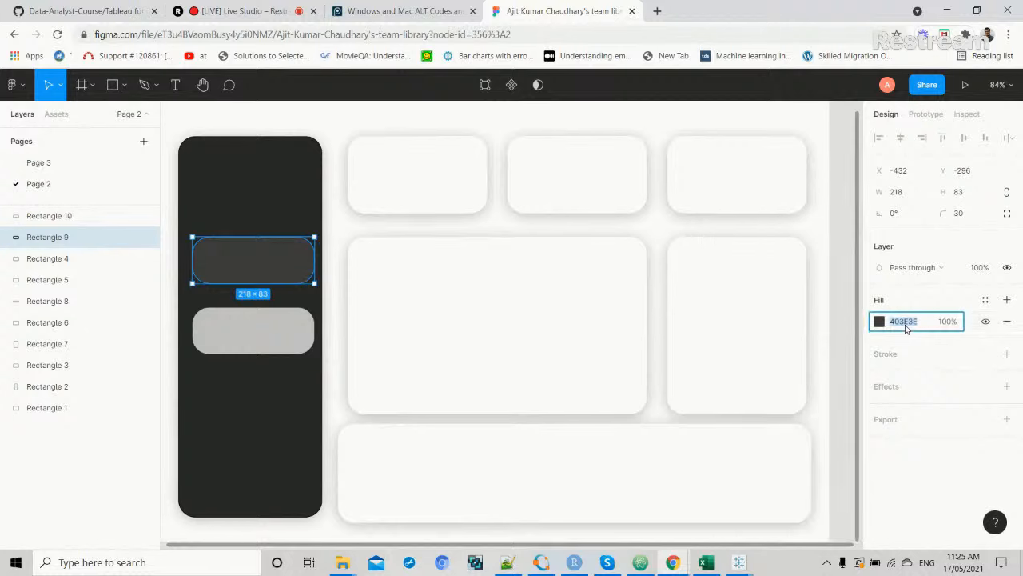
text(4B5H5C)
key(BackSpace)
key(BackSpace)
text(4B)
key(BackSpace)
text(4C)
key(Return)
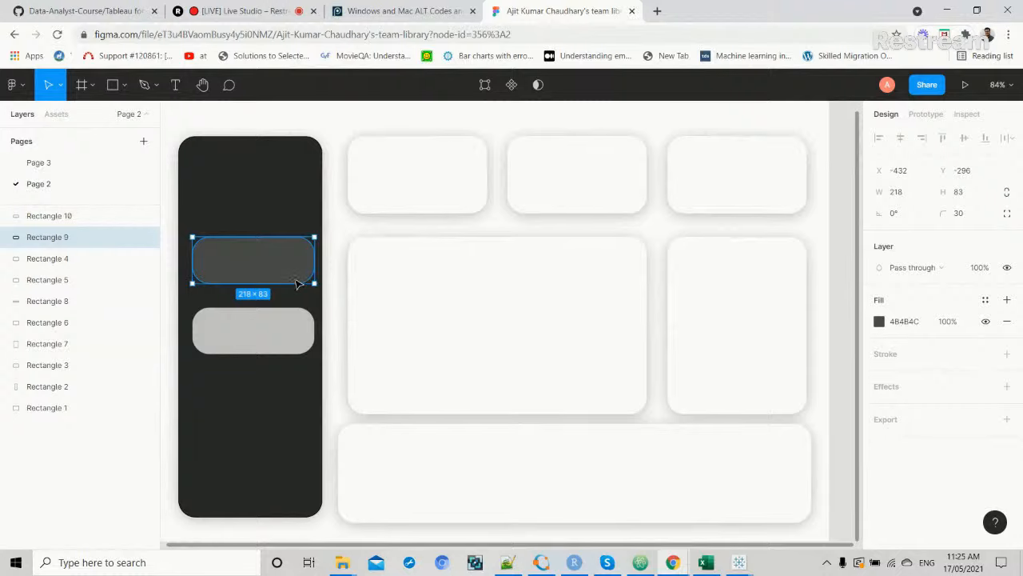
Check the highlighted region in the reference dashboard, then enable independent corner radii on the lower sidebar button and set its fill to FFFFFF.
key(alt+Tab)
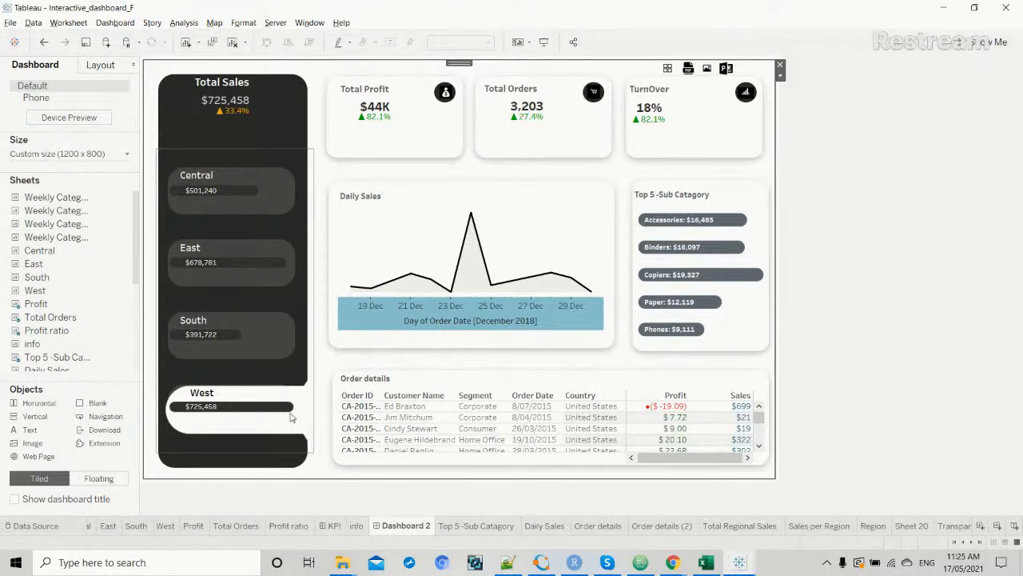
key(alt+Tab)
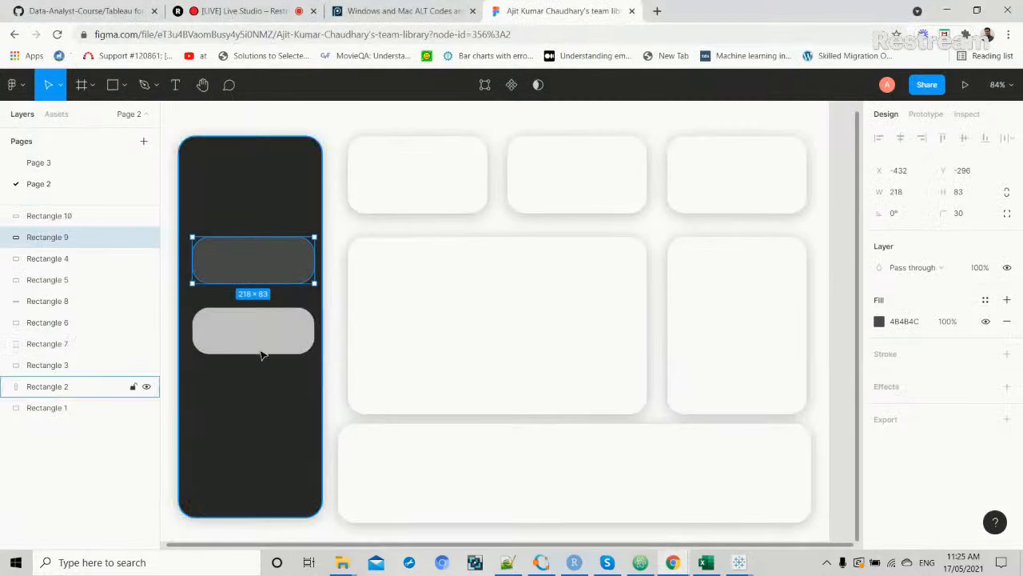
click(264, 344)
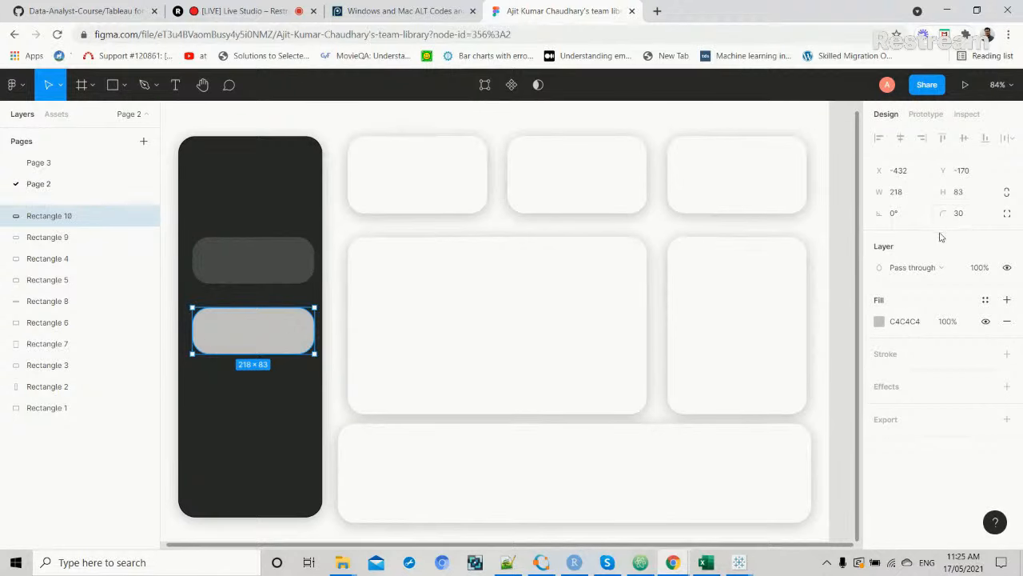
click(1006, 213)
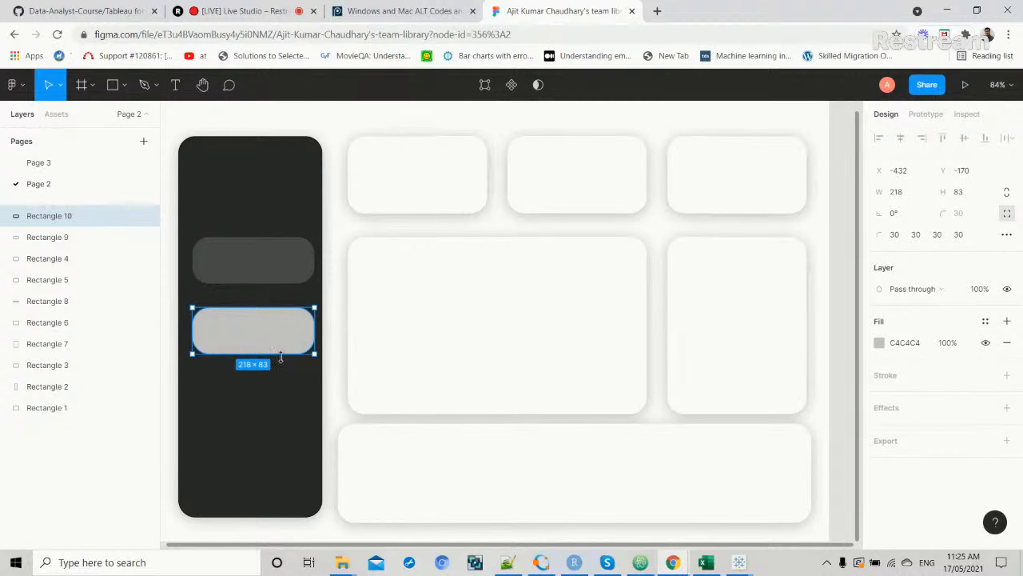
click(904, 348)
drag(922, 345, 871, 349)
text(FFFFFF)
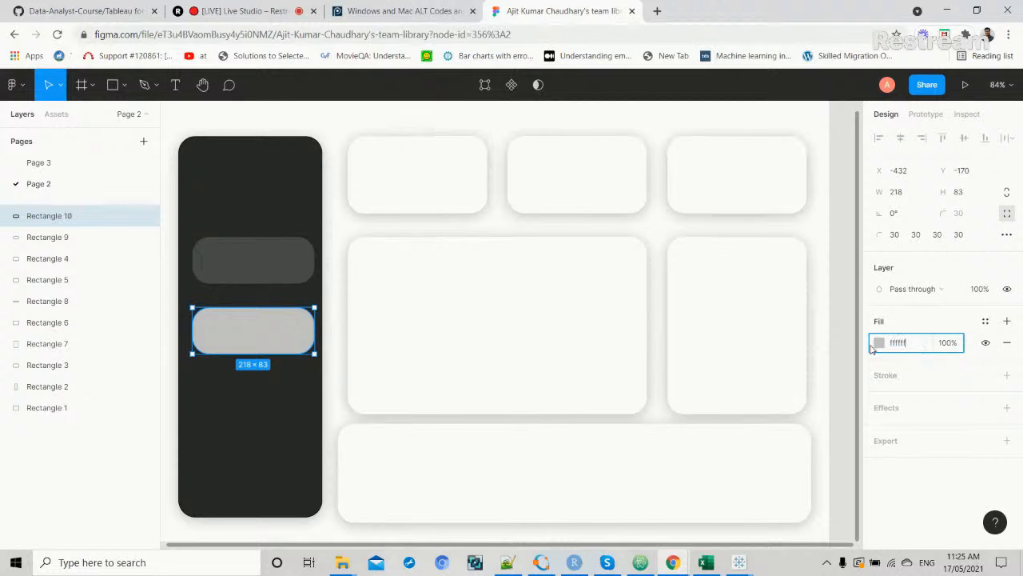
key(Return)
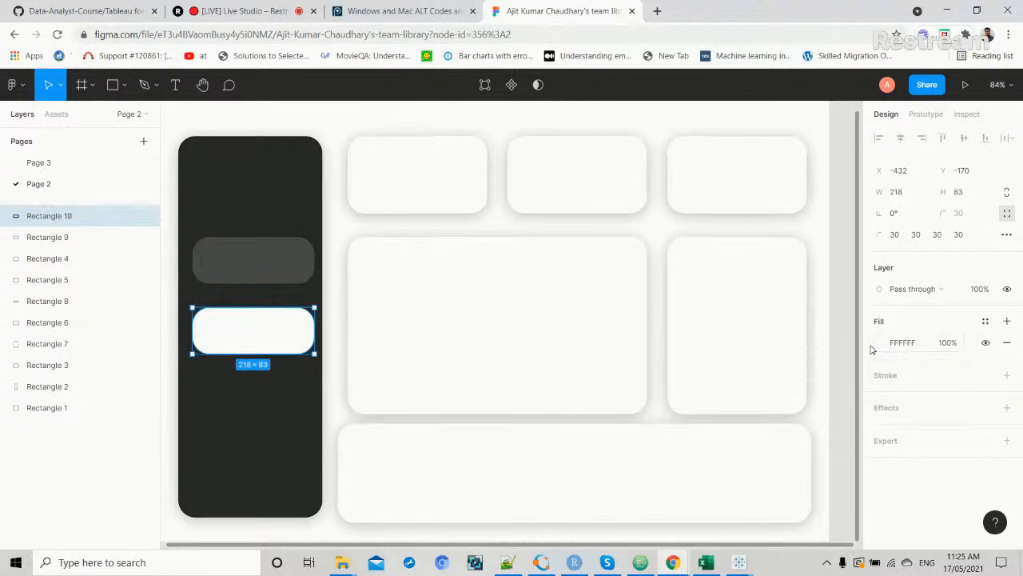
Set the white sidebar button's two right-hand corner radii to 0 and widen it to 232 so it meets the sidebar's edge.
click(916, 235)
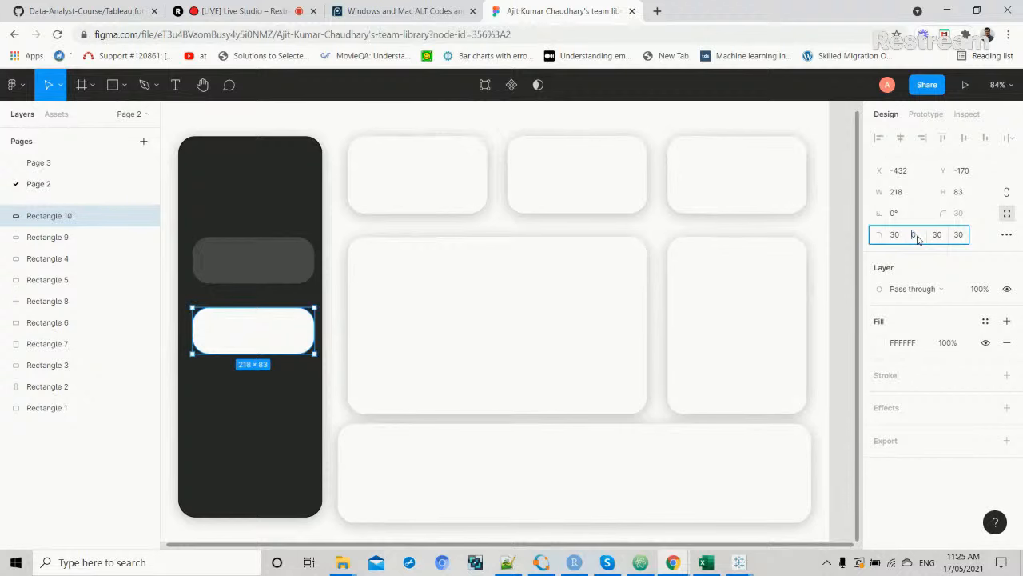
text(0)
click(939, 234)
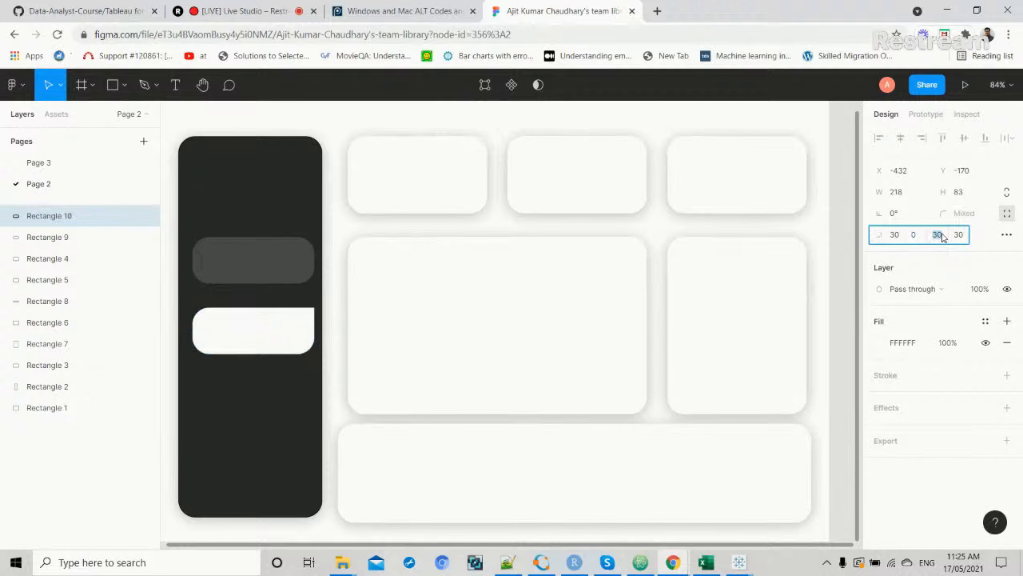
text(0)
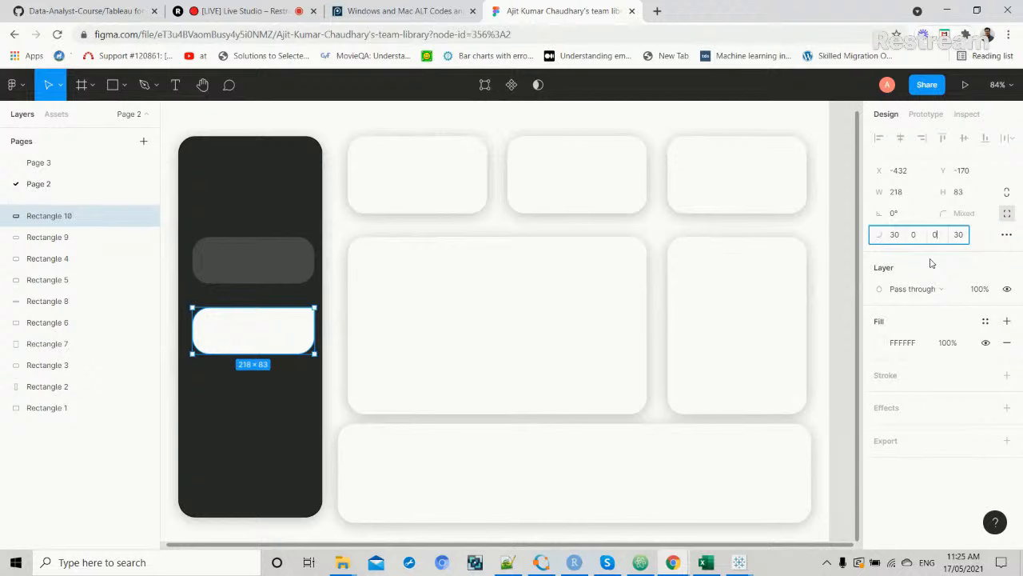
key(Return)
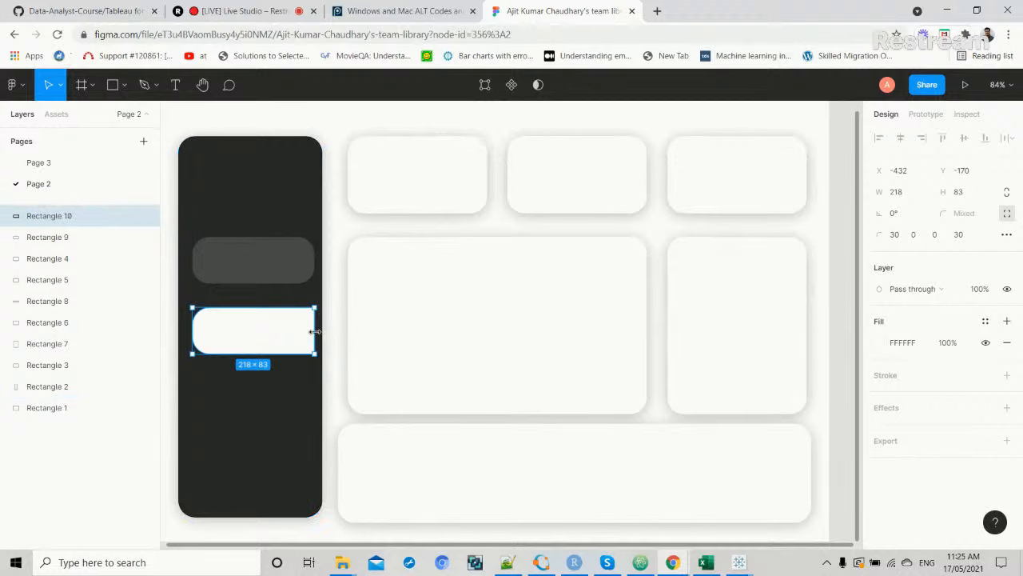
drag(315, 332, 319, 331)
drag(319, 331, 322, 331)
Draw a polygon over the white button's right end, widen it to about 65 and set its side count to 4.
click(122, 88)
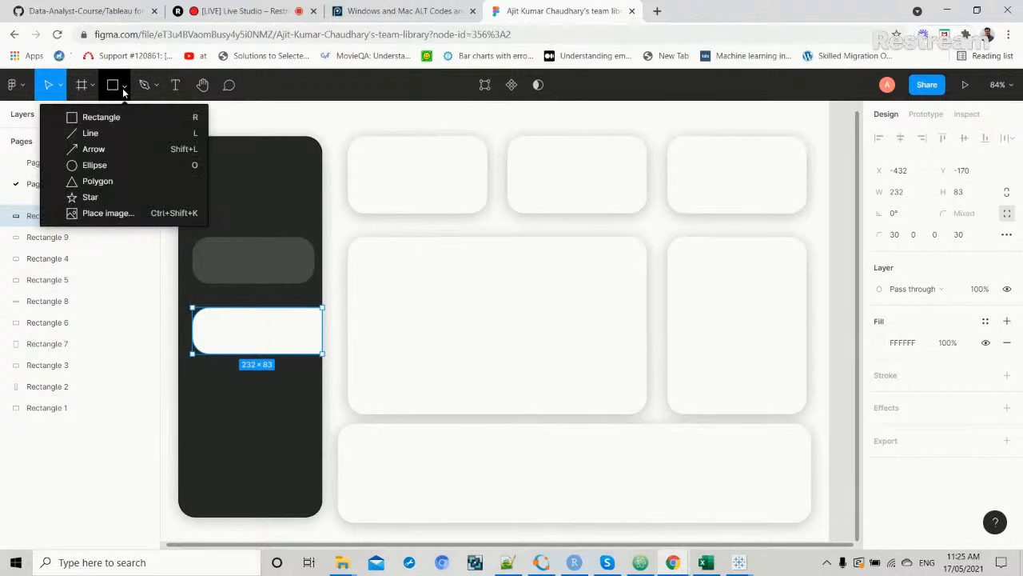
click(107, 181)
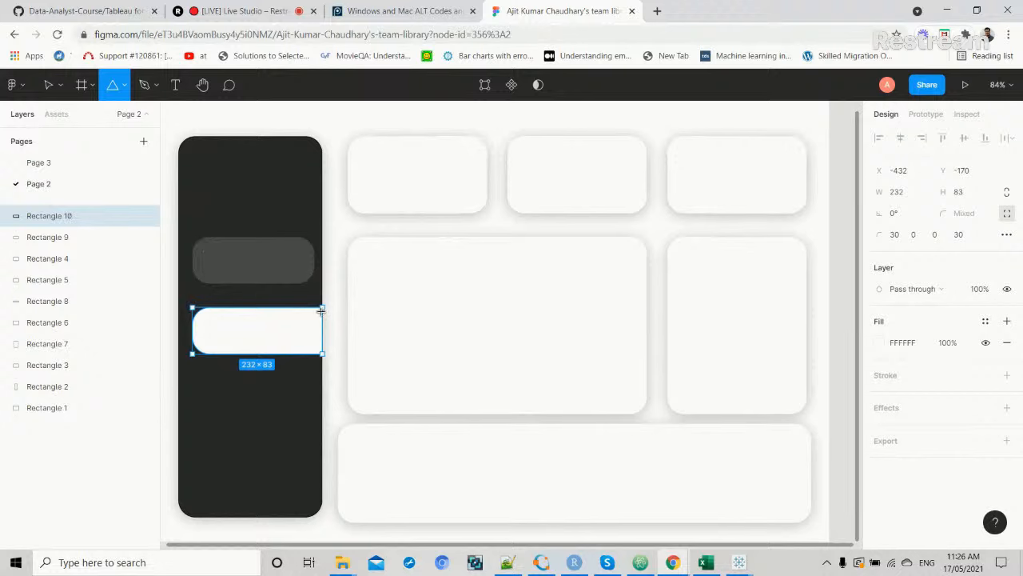
drag(319, 310, 317, 345)
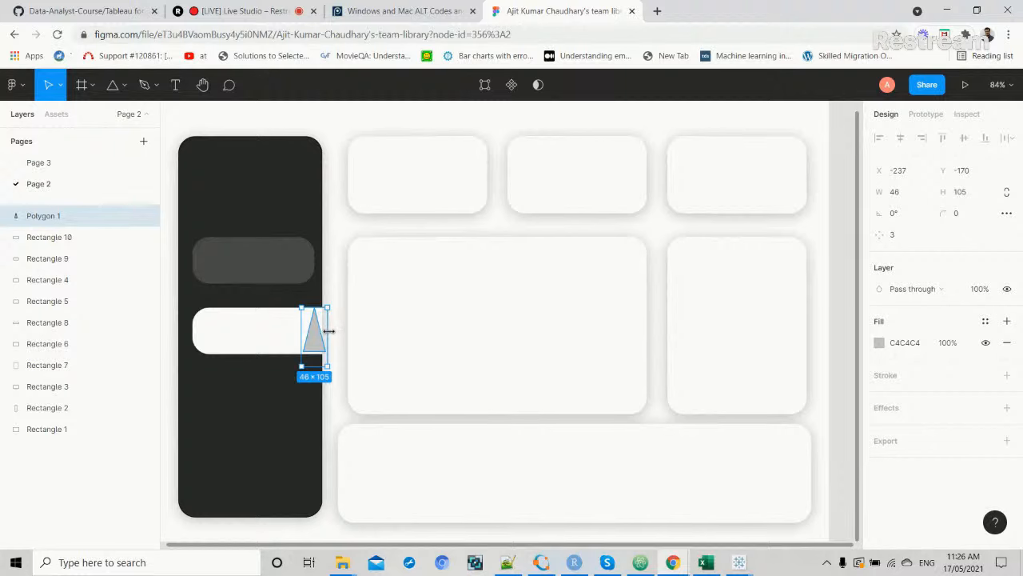
drag(327, 331, 338, 331)
click(894, 235)
key(Return)
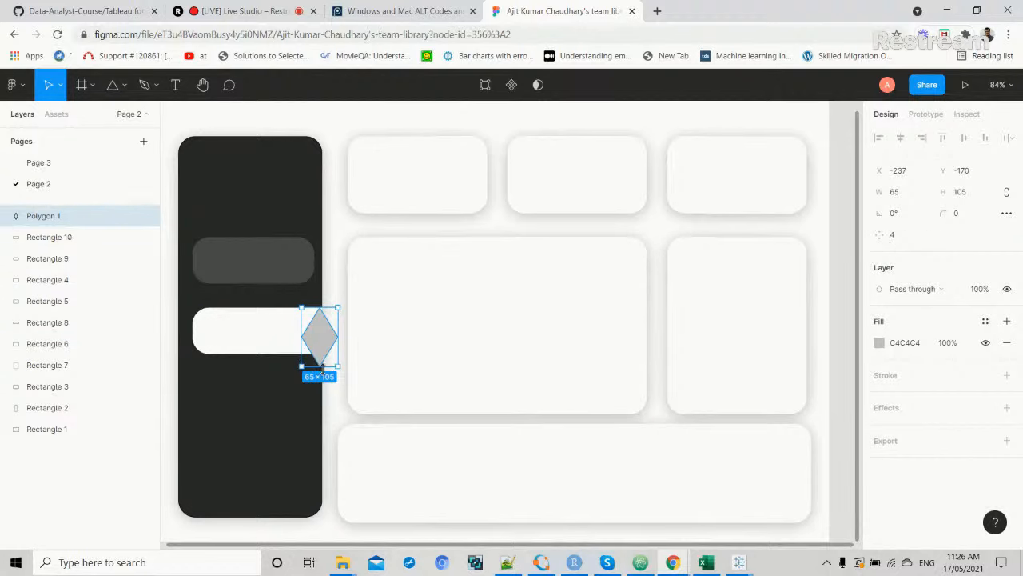
Resize the diamond to about 89 x 116 and centre it on the sidebar's right edge at about X -245, Y -186.
drag(322, 368, 323, 359)
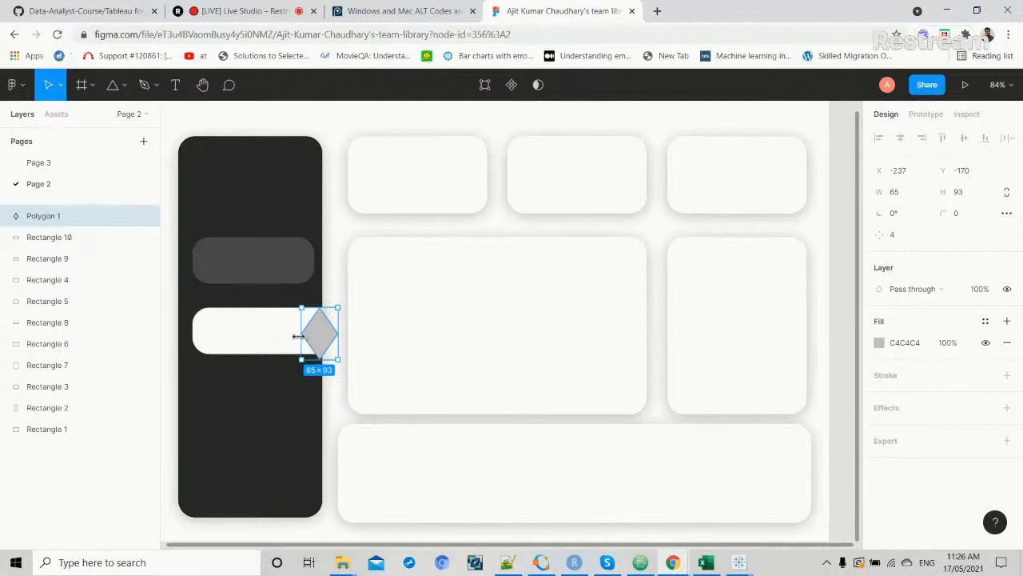
drag(295, 333, 288, 331)
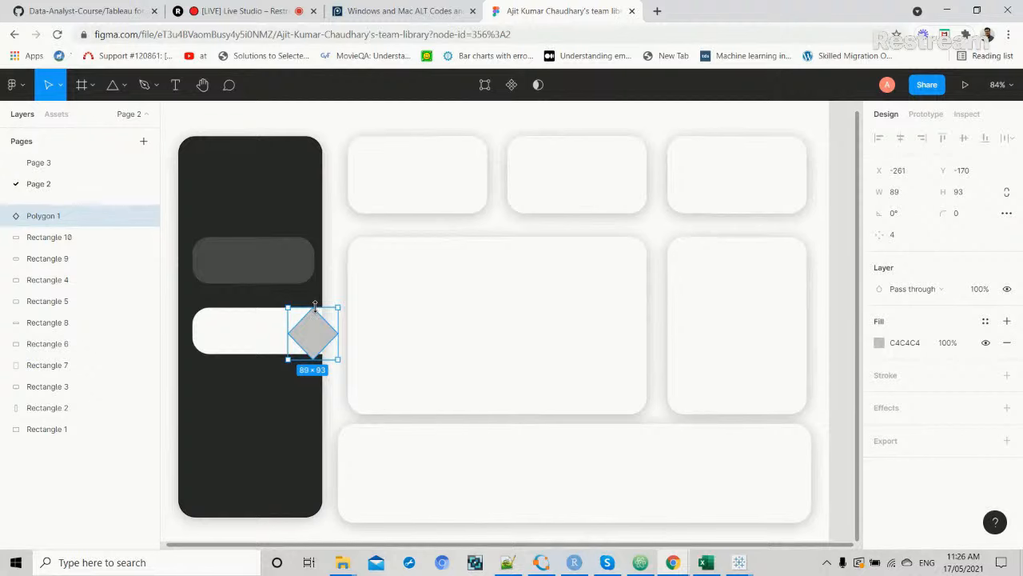
mouse_move(315, 305)
mouse_down()
mouse_move(321, 297)
mouse_move(322, 322)
mouse_up()
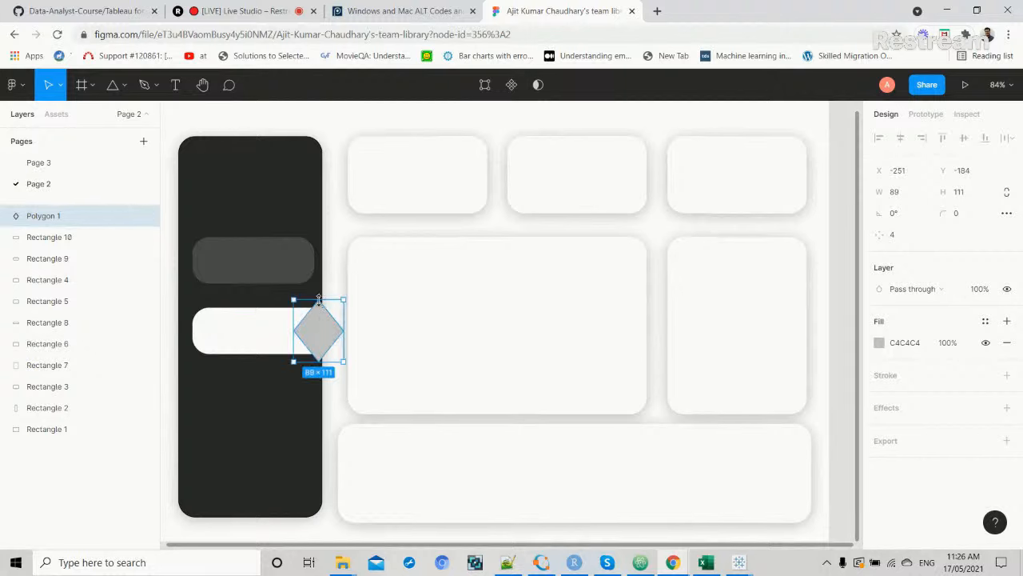
drag(319, 299, 331, 319)
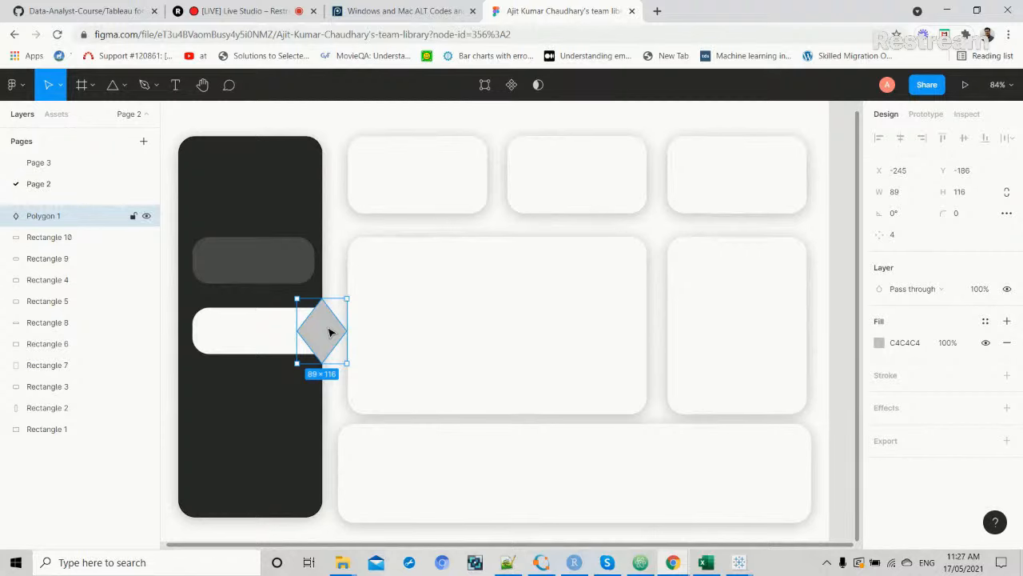
Set the diamond's fill colour to FFFFFF.
click(910, 344)
click(920, 347)
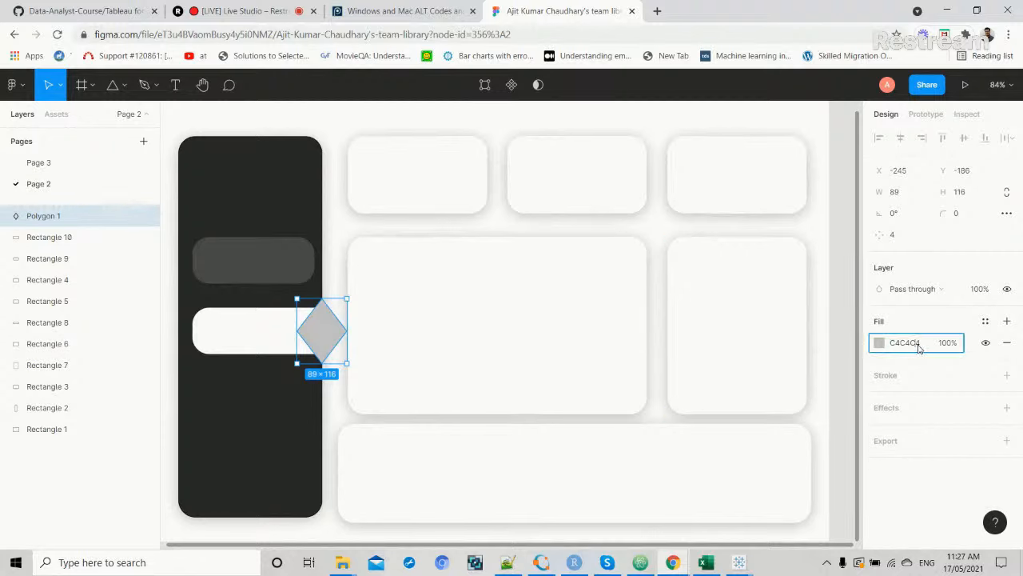
double_click(919, 344)
text(ffffff)
key(Return)
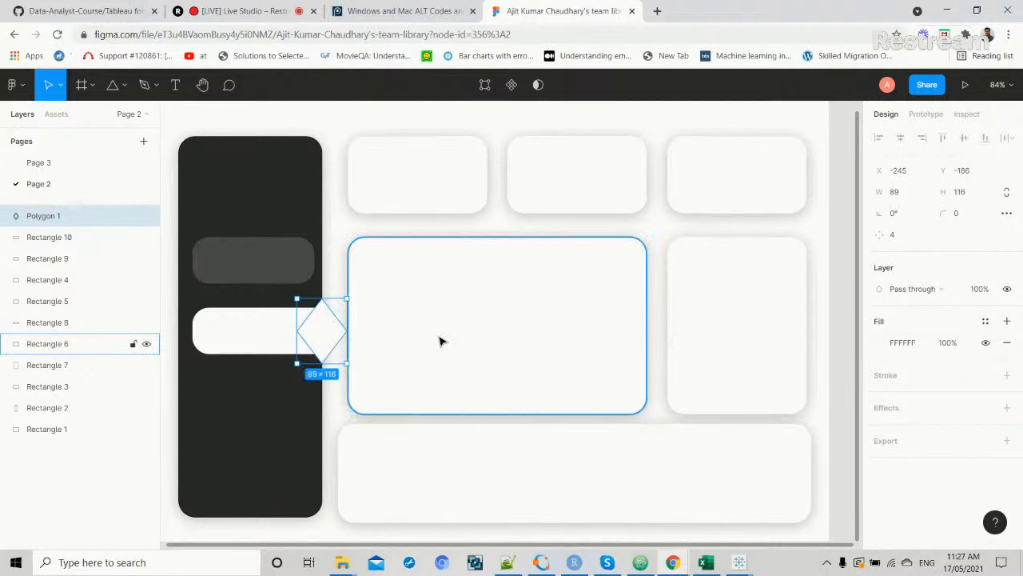
Edit the diamond's points, pulling its right corner inward to line up with the sidebar's right edge.
double_click(316, 344)
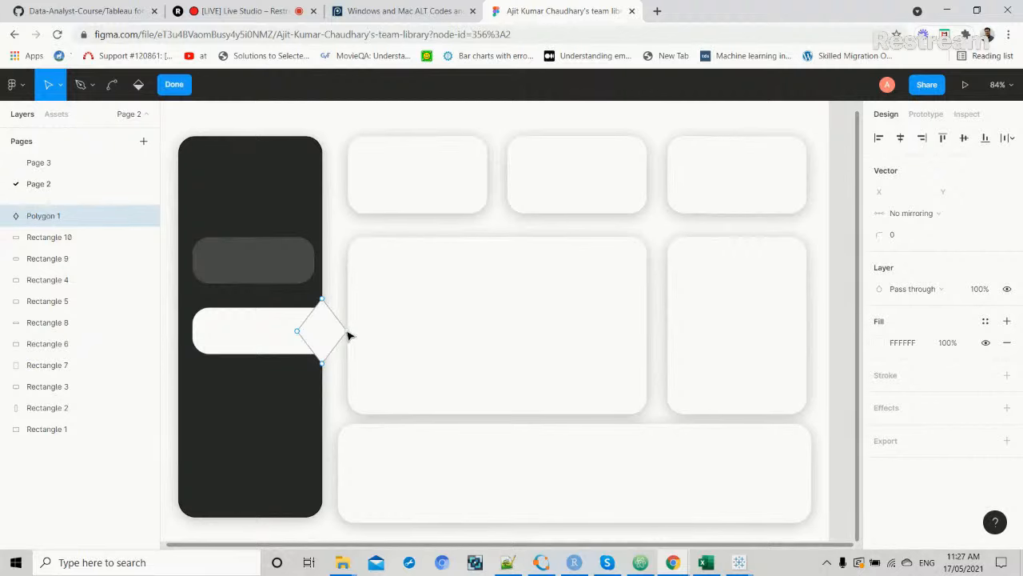
key(Escape)
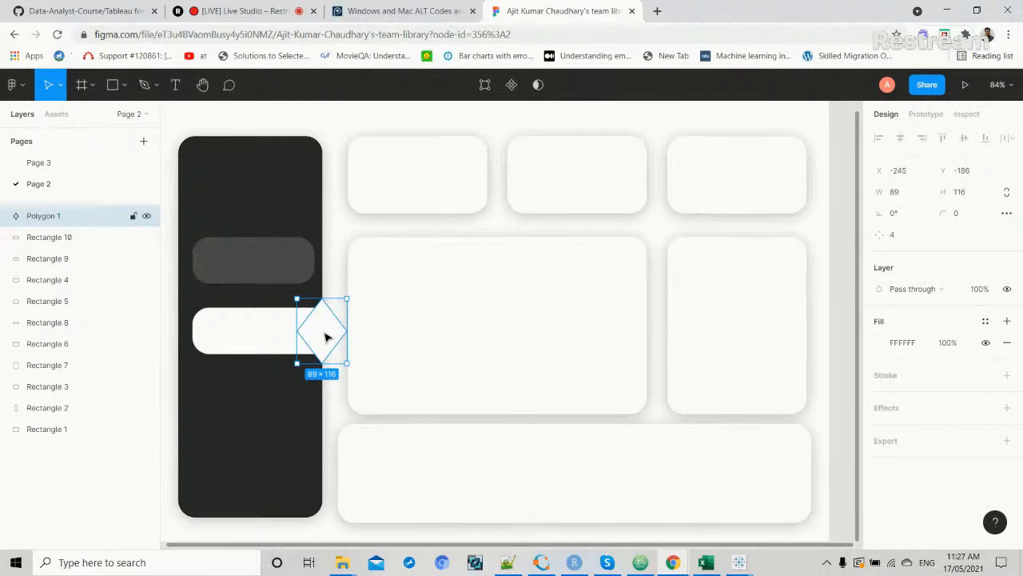
double_click(326, 337)
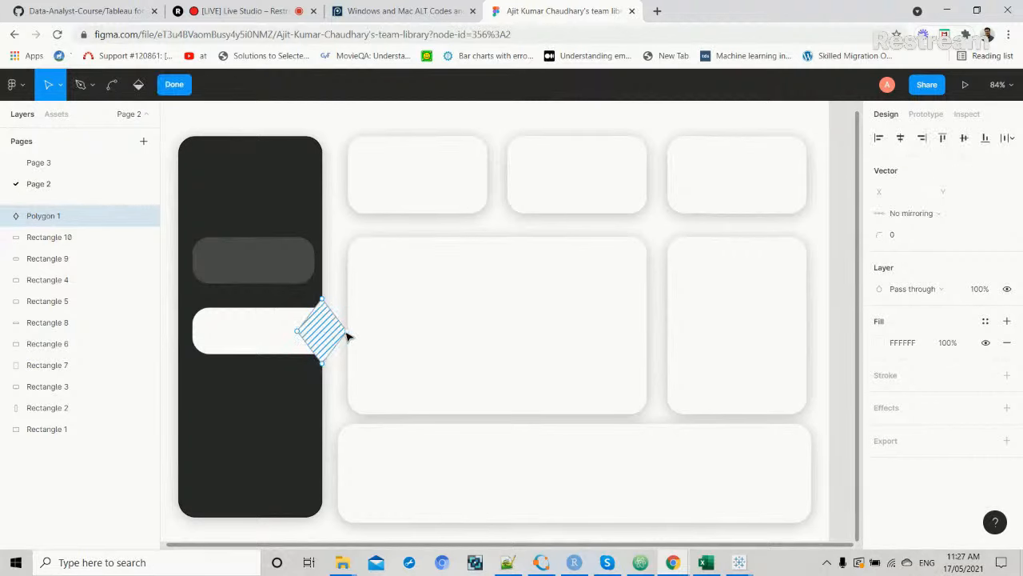
drag(347, 331, 323, 337)
Group the white button with the reshaped polygon at its right end.
click(280, 343)
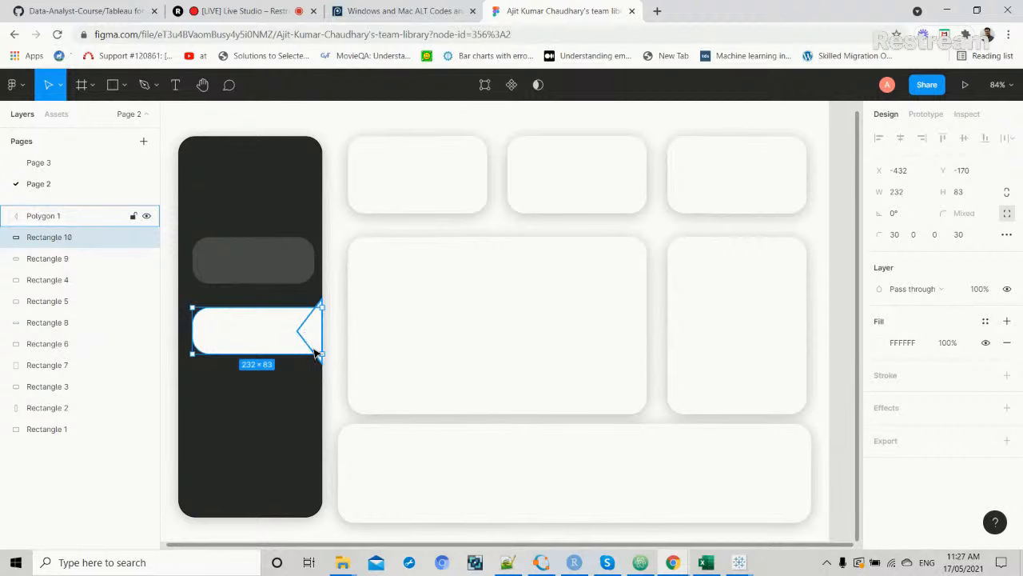
shift+click(314, 342)
right_click(314, 343)
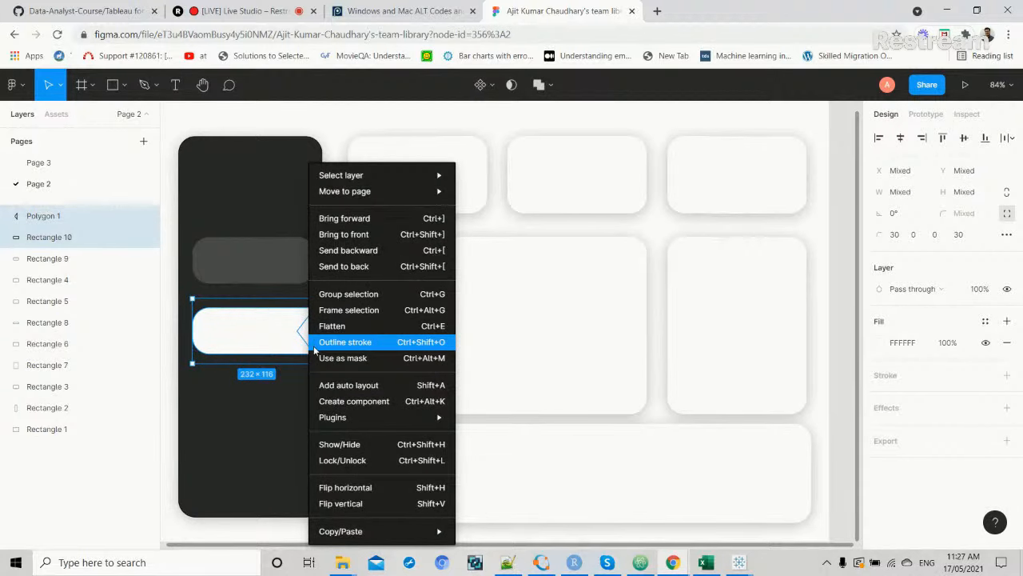
click(336, 293)
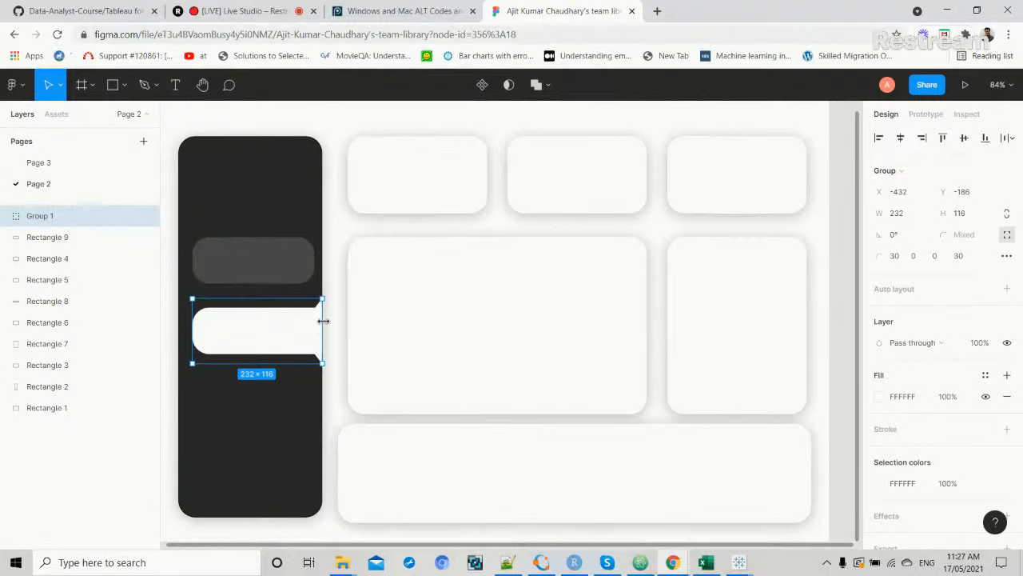
Try a width of about 239 for the grouped white button, then bring it back to 232.
drag(323, 320, 323, 322)
click(339, 328)
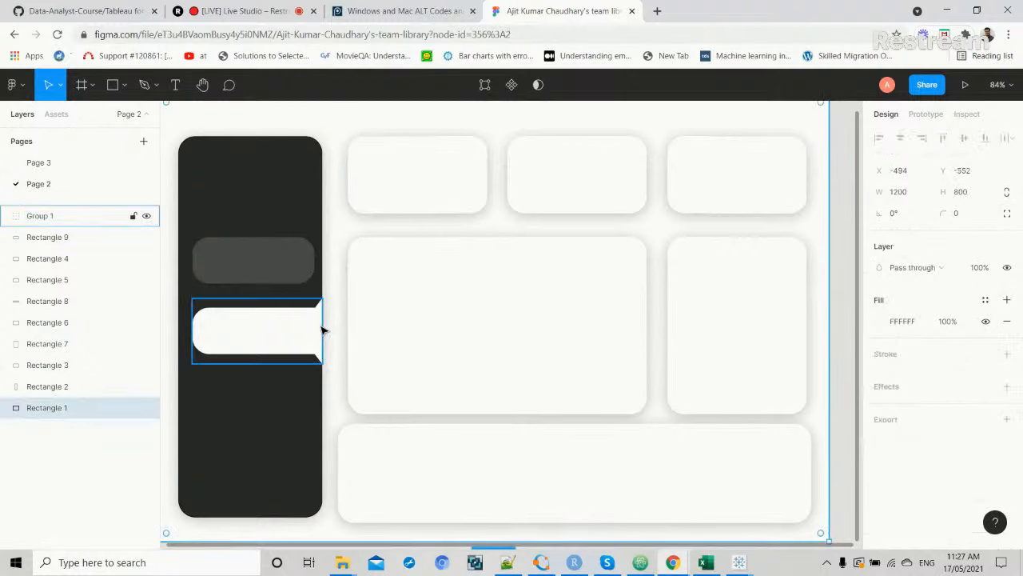
key(ctrl+z)
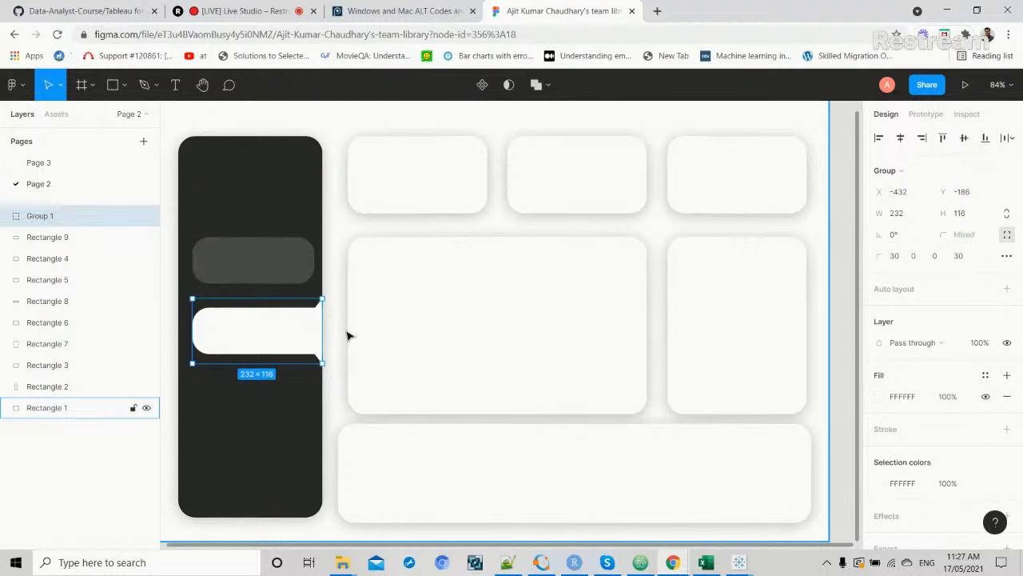
key(ctrl+z)
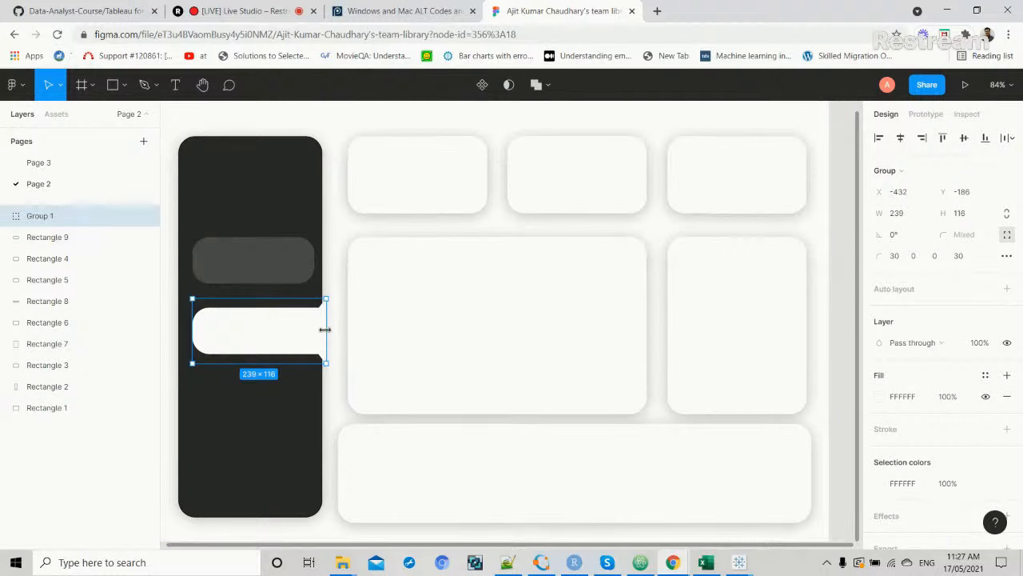
drag(326, 329, 323, 329)
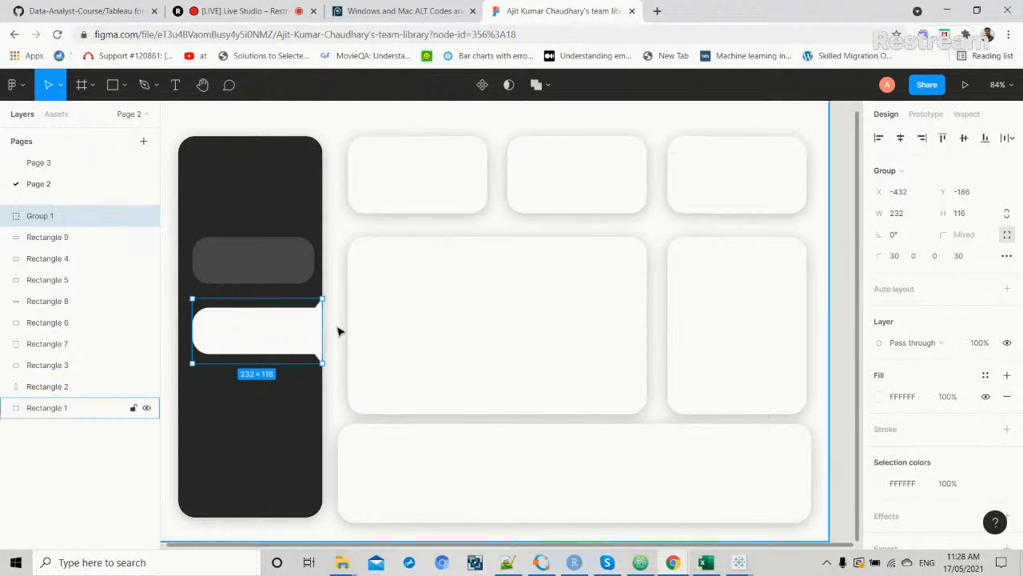
Shift the grouped white button slightly toward the sidebar's right edge, to X -431.
click(338, 331)
click(311, 332)
click(339, 315)
click(292, 327)
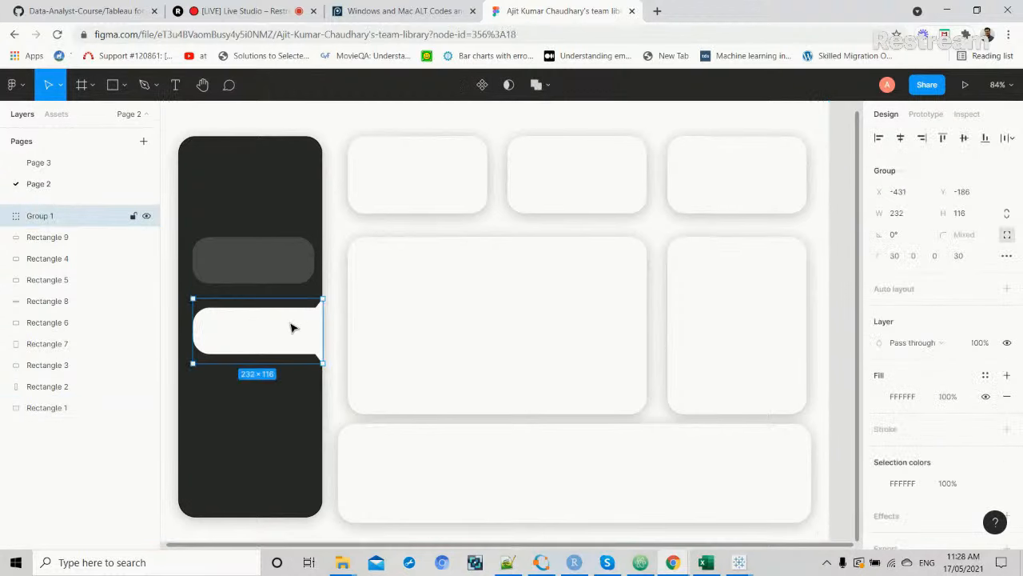
Copy the dark grey button and the grouped white button onto a new page.
click(285, 270)
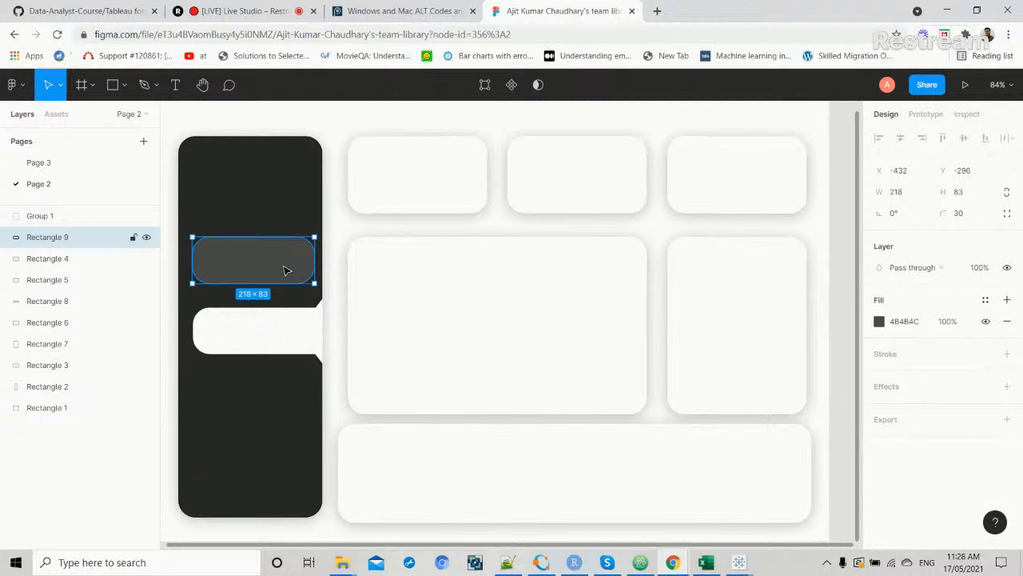
shift+click(277, 336)
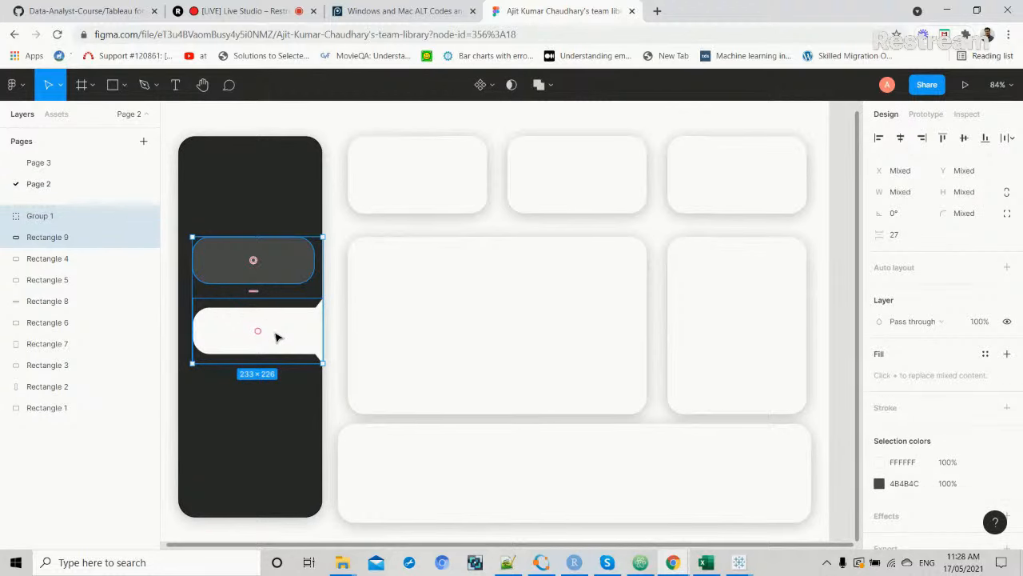
click(143, 141)
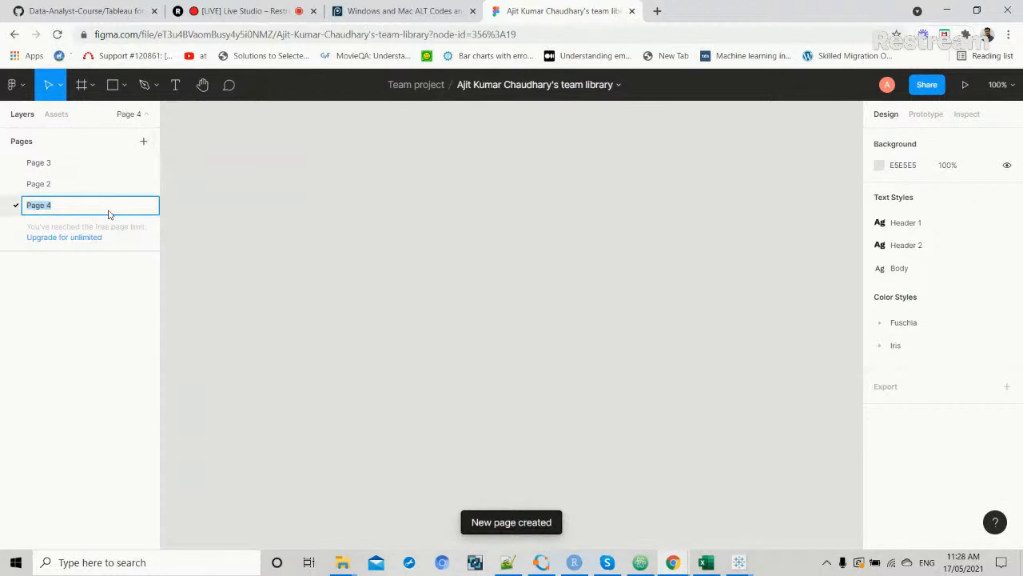
click(345, 269)
key(ctrl+v)
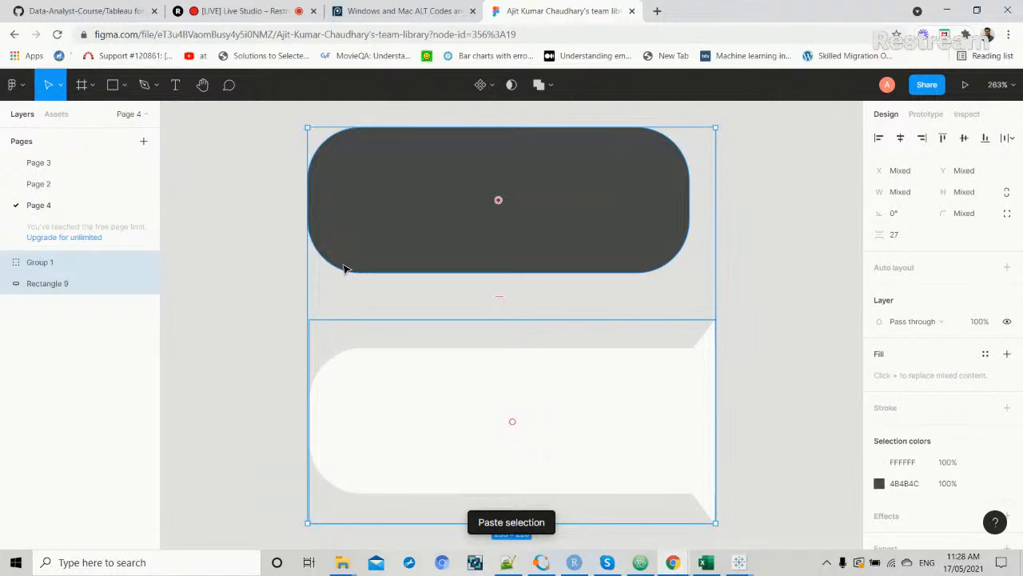
click(272, 292)
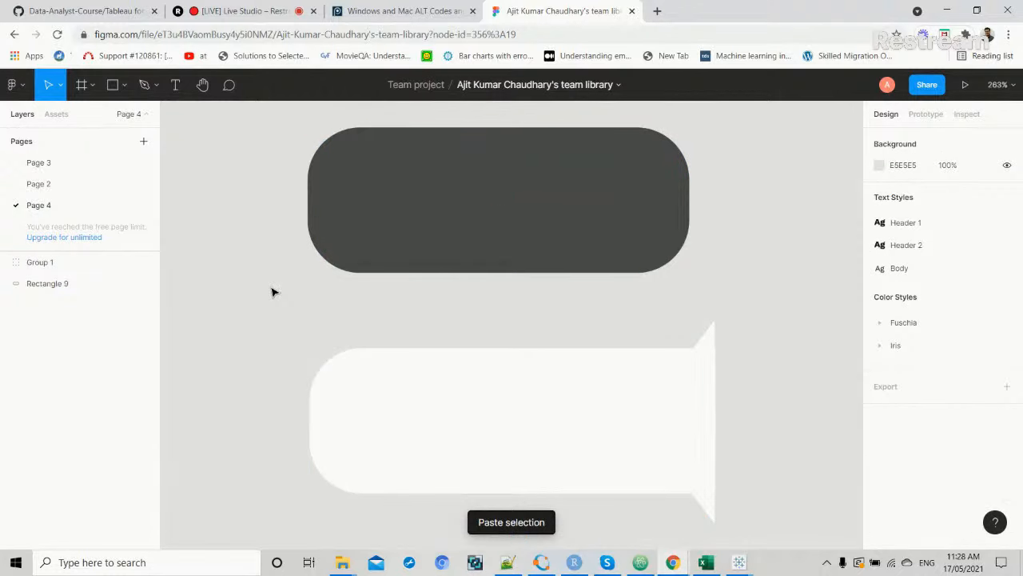
Remove the dark grey button and the grouped white button from the sidebar on Page 2.
click(82, 188)
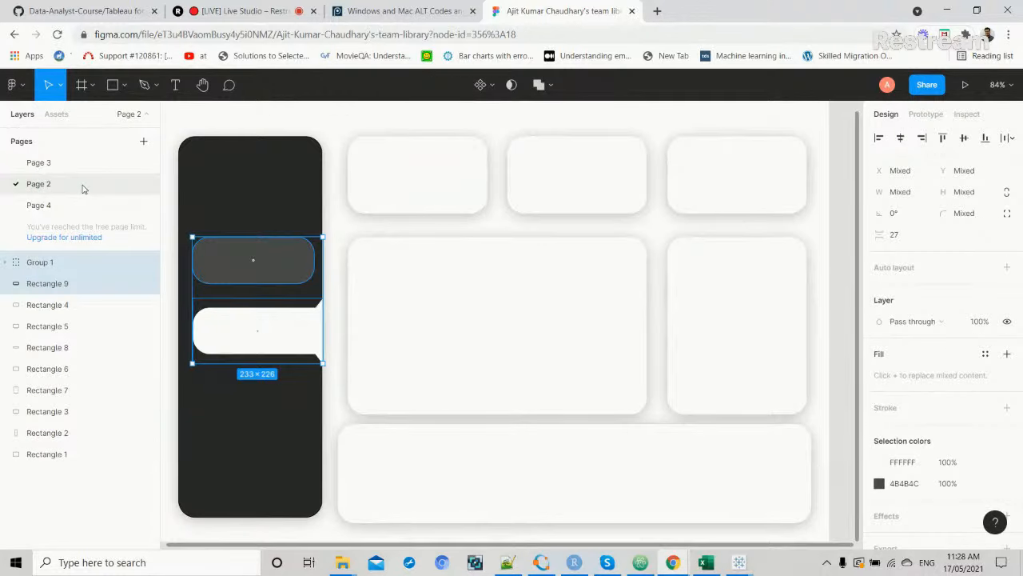
click(80, 206)
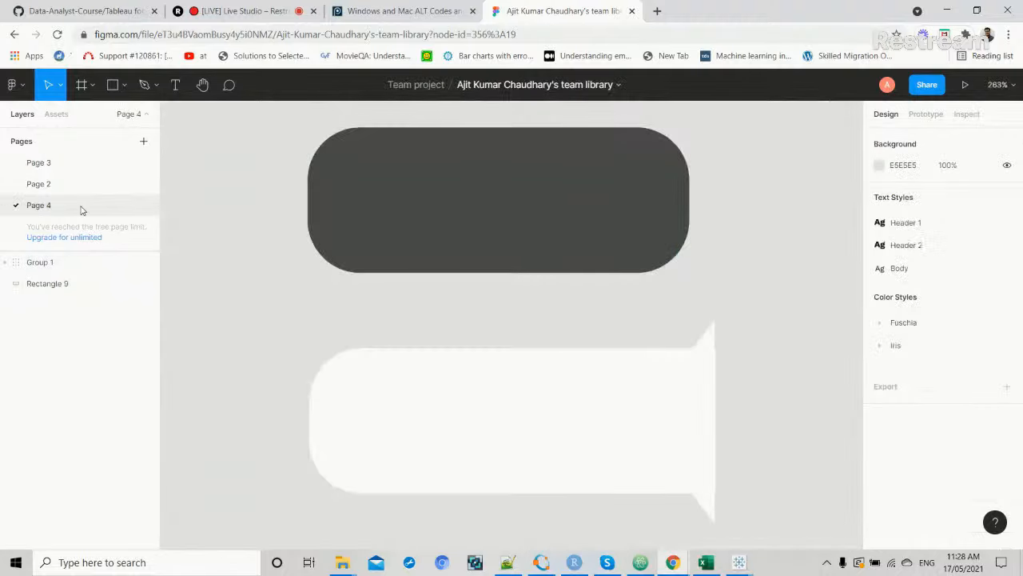
click(86, 188)
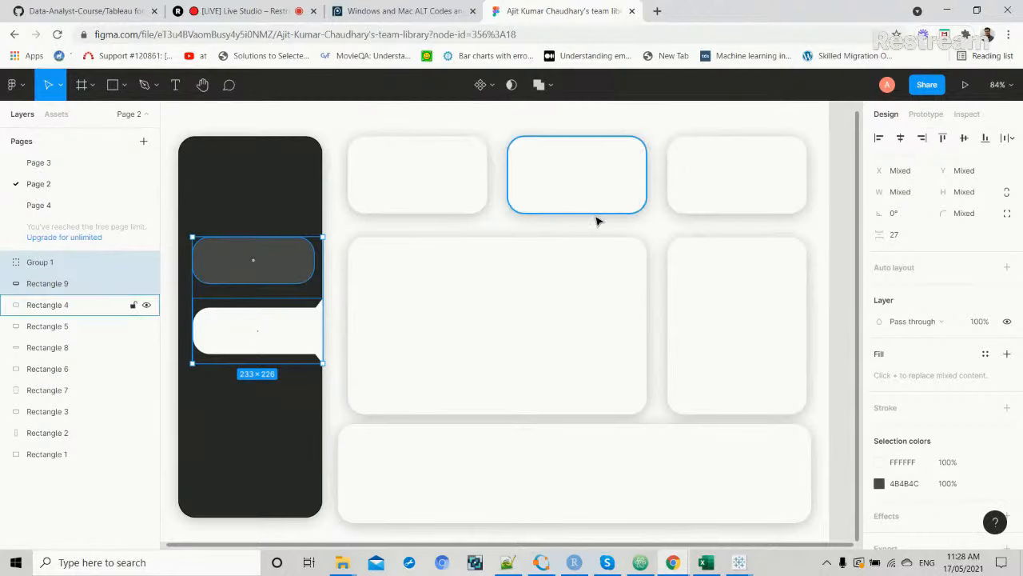
double_click(268, 279)
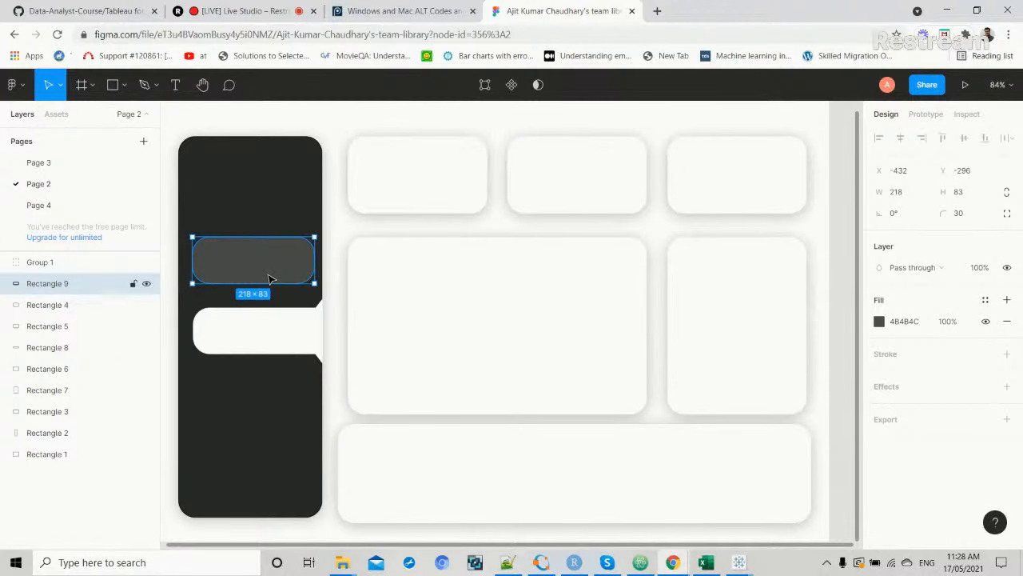
key(Delete)
click(280, 331)
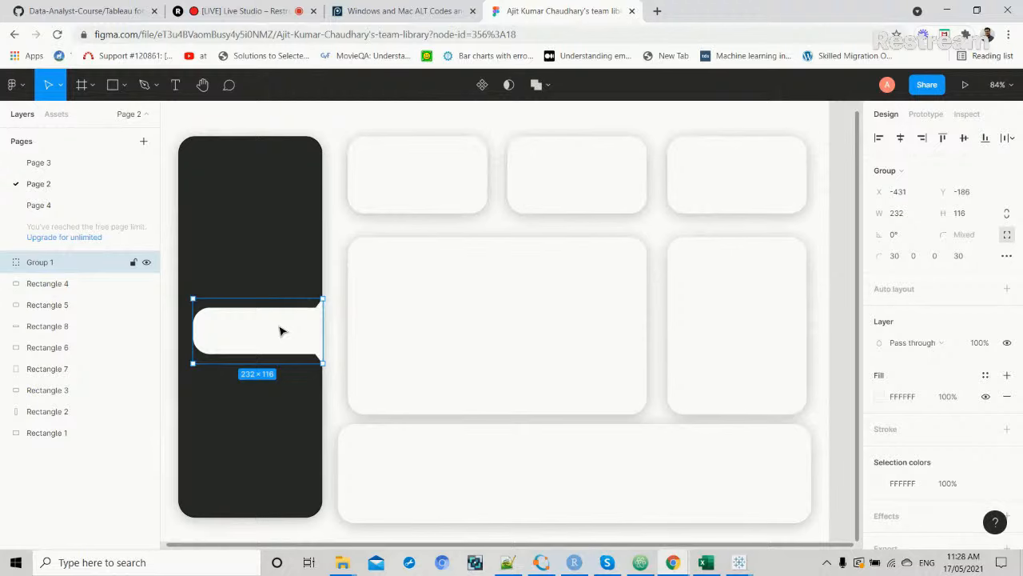
key(Delete)
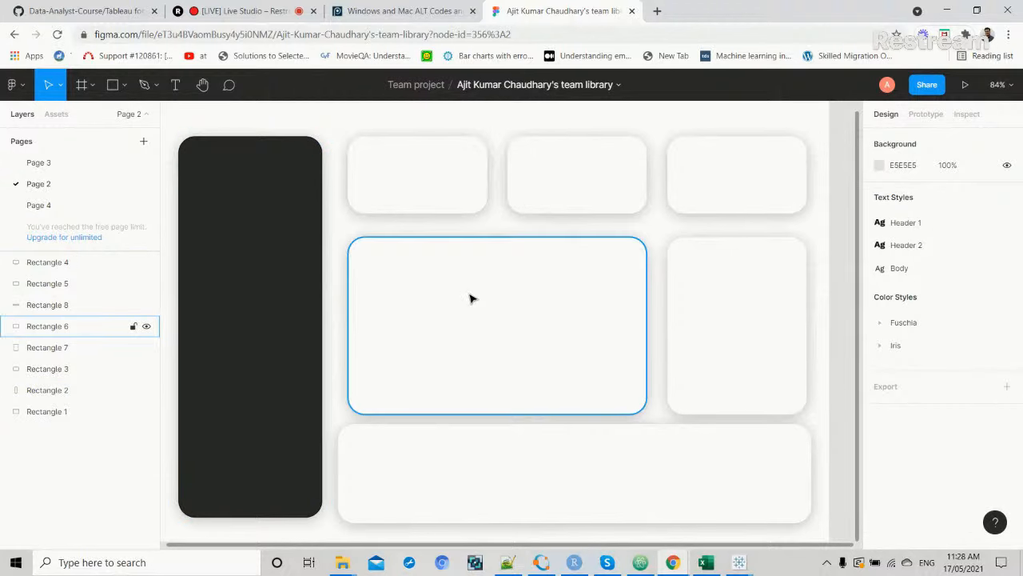
Add a 1x PNG export setting to the 1200 x 800 background rectangle.
click(392, 123)
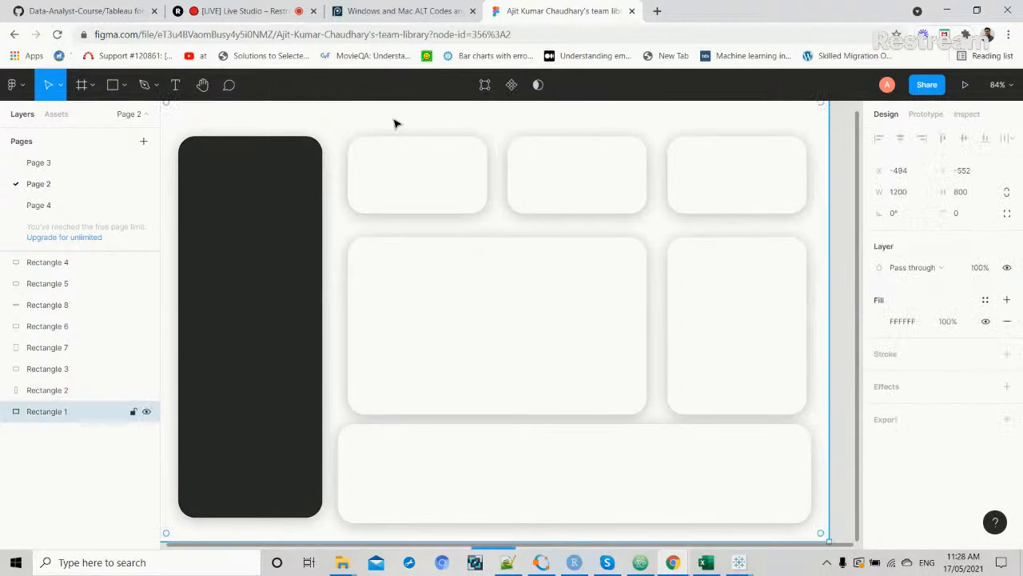
click(1006, 420)
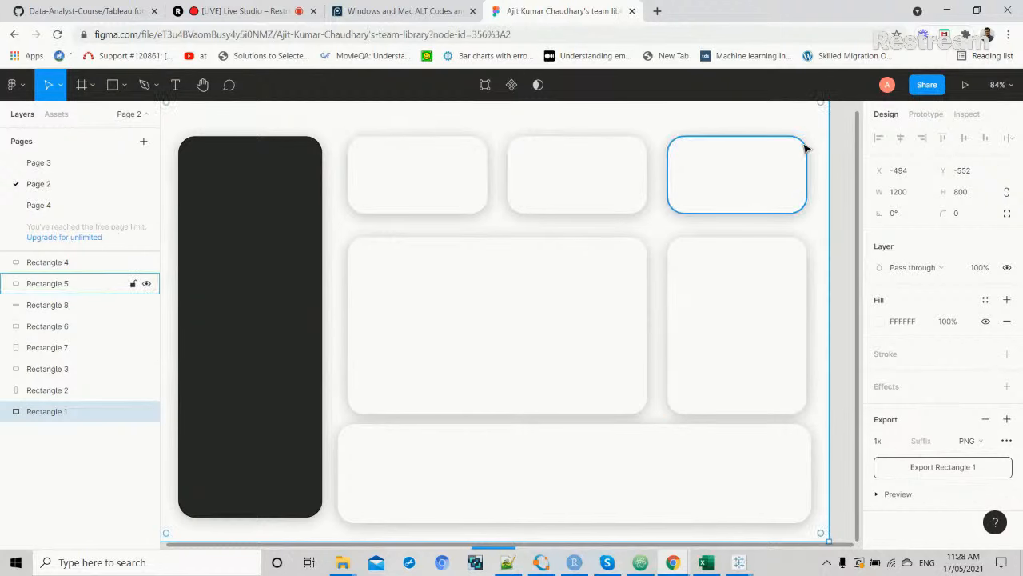
double_click(817, 124)
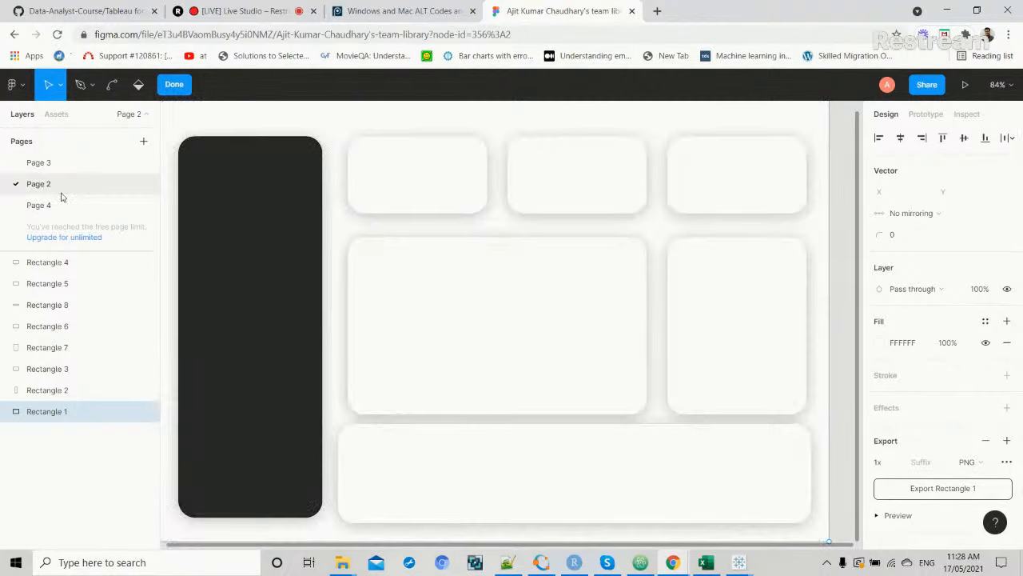
double_click(60, 192)
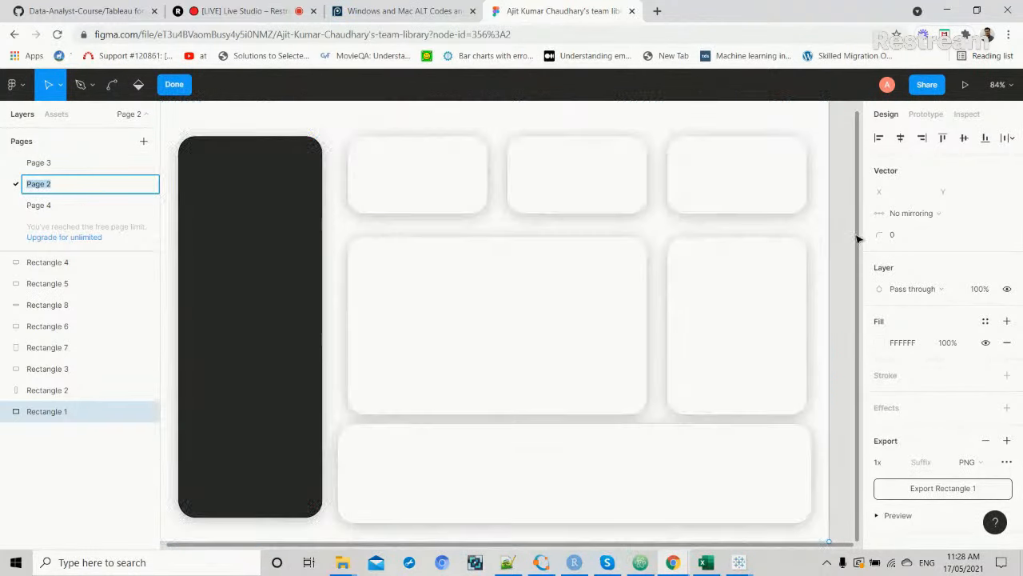
drag(859, 239, 860, 198)
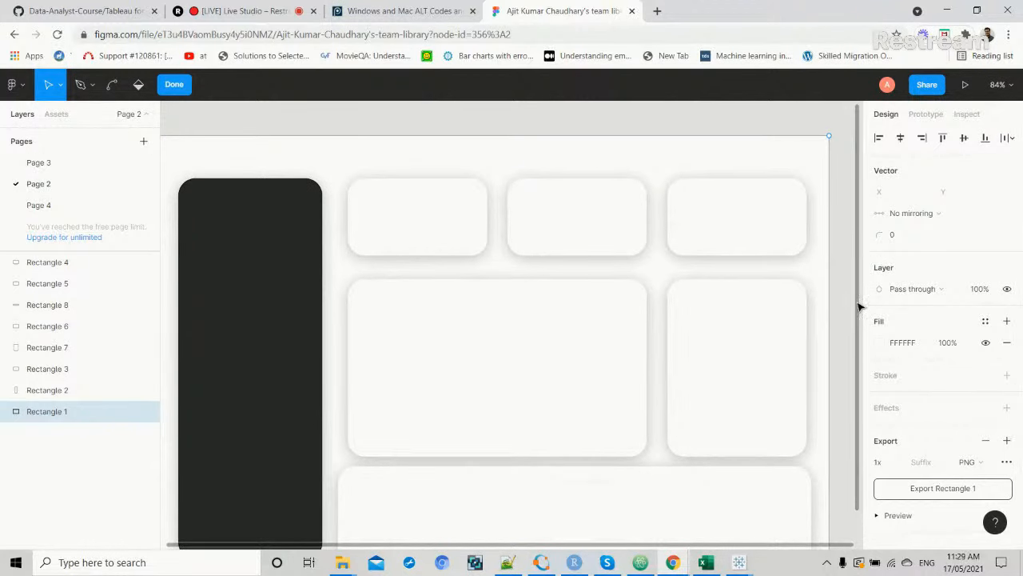
drag(860, 308, 863, 359)
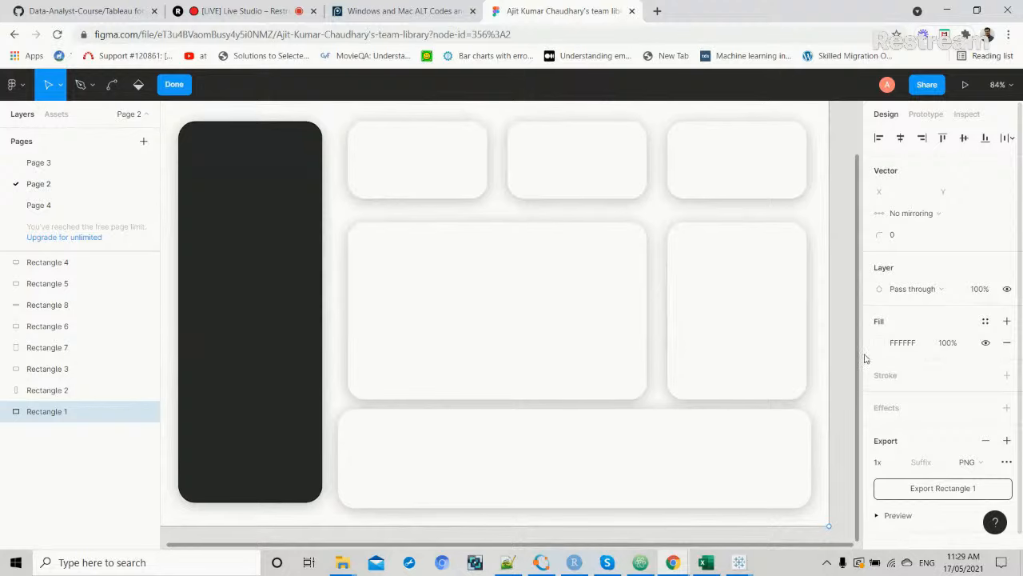
key(Escape)
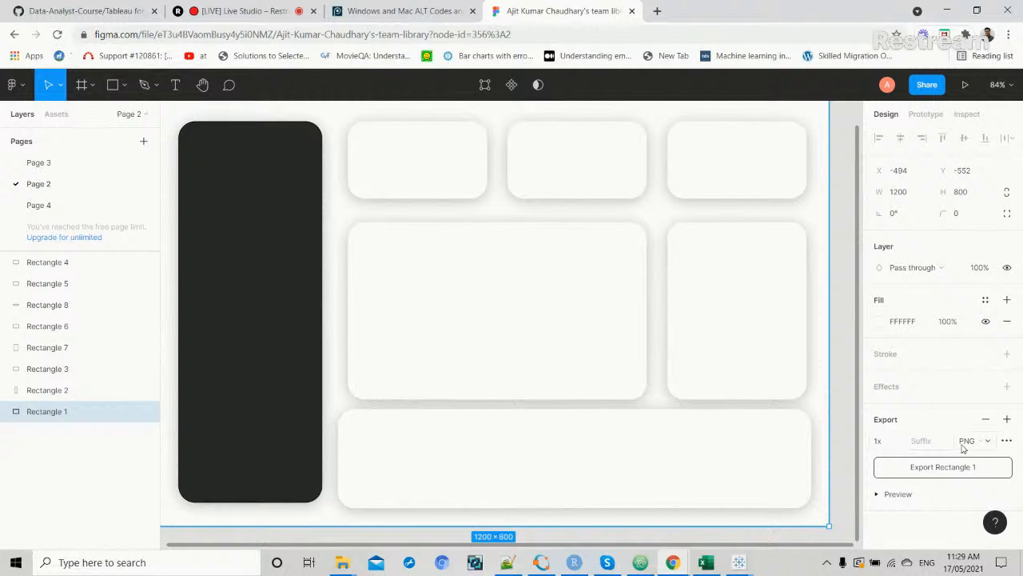
click(988, 446)
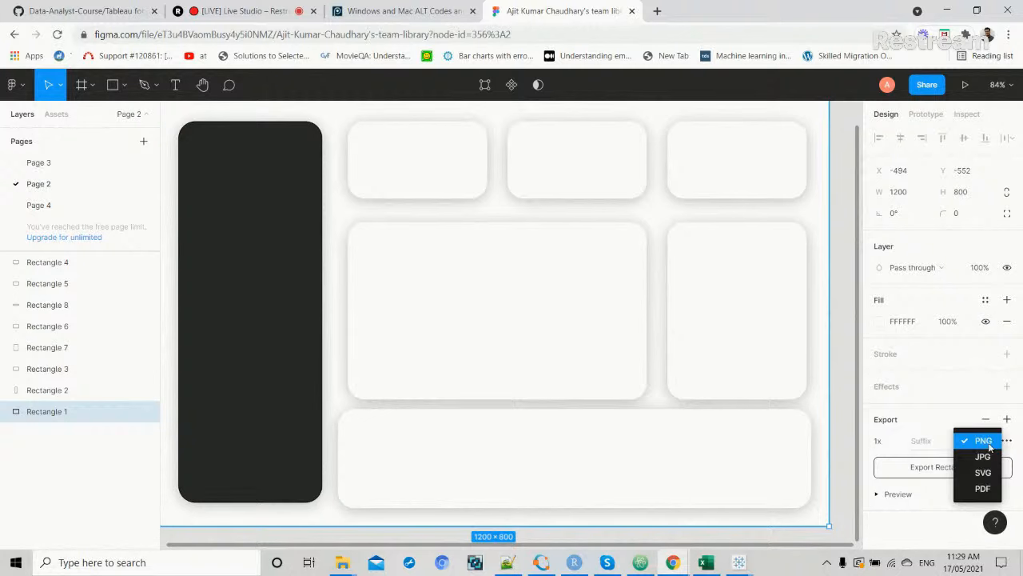
click(990, 446)
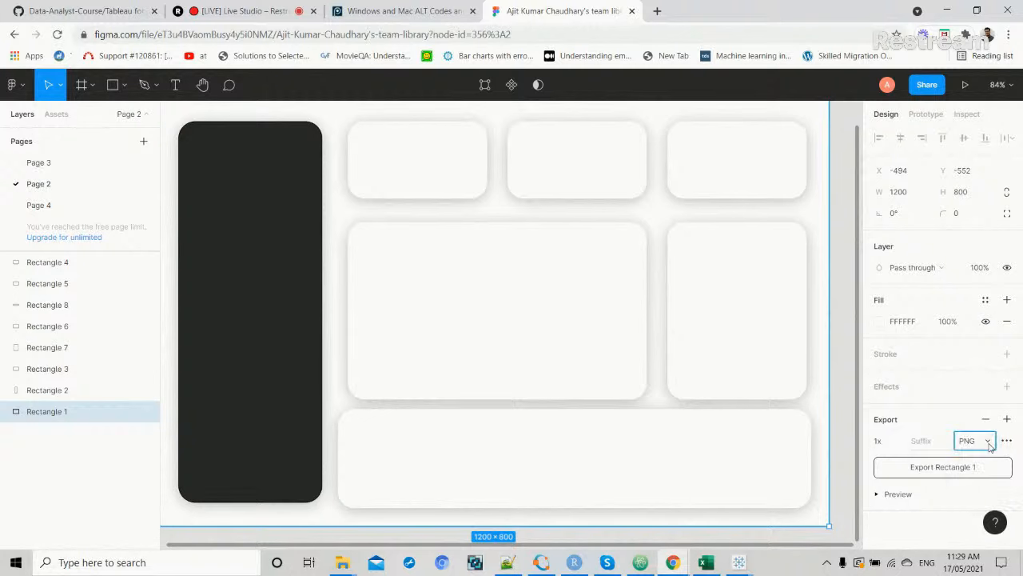
Switch to Tableau and bring up the Book1 workbook with the empty Dashboard 1.
double_click(823, 130)
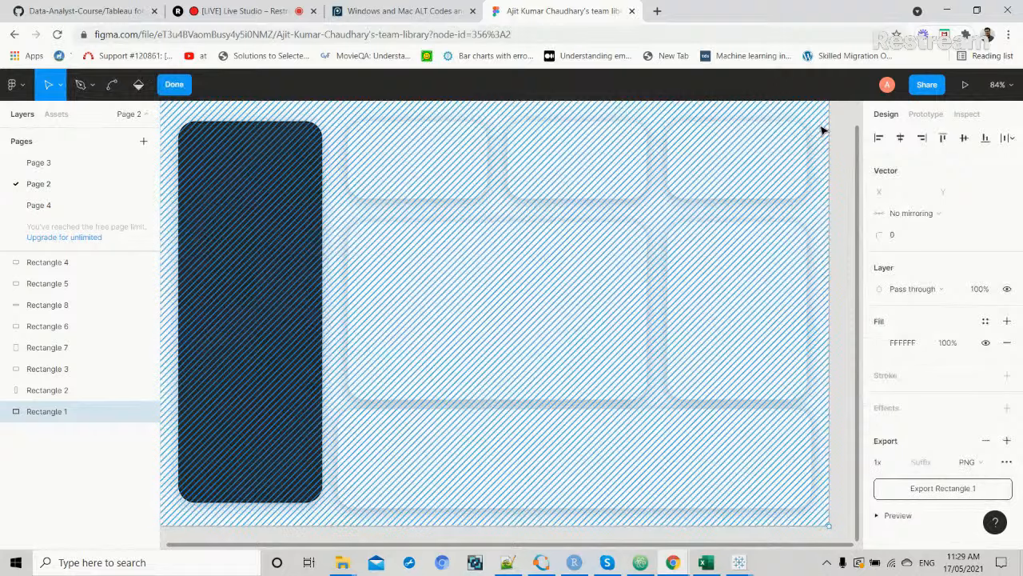
key(alt+Tab)
key(alt+Tab)
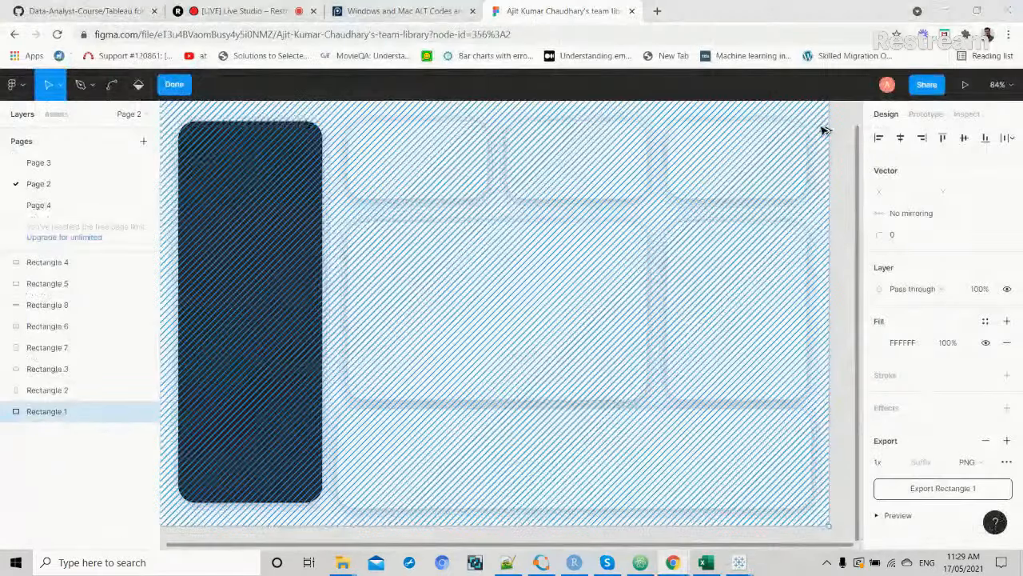
key(alt+Tab)
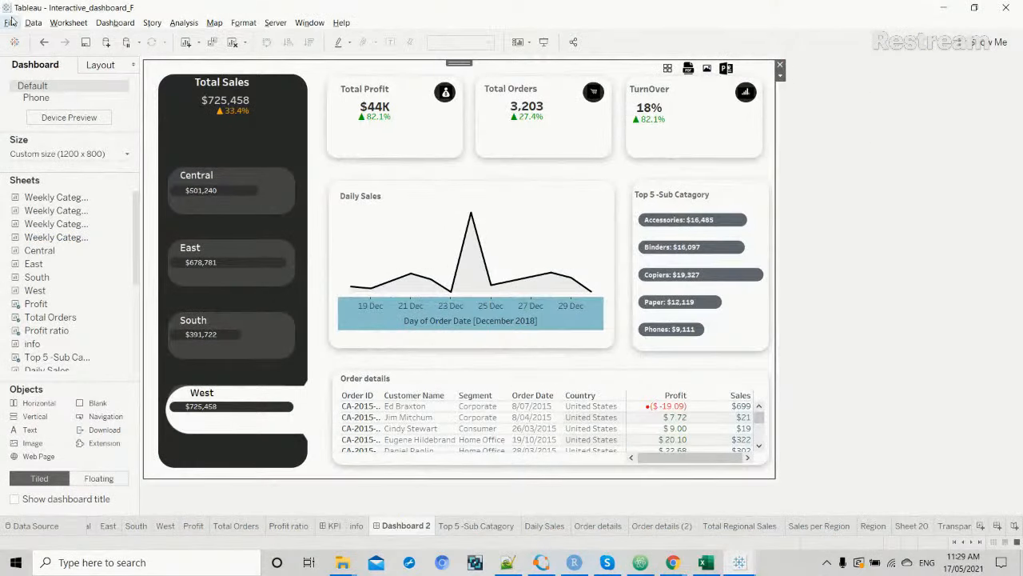
click(11, 23)
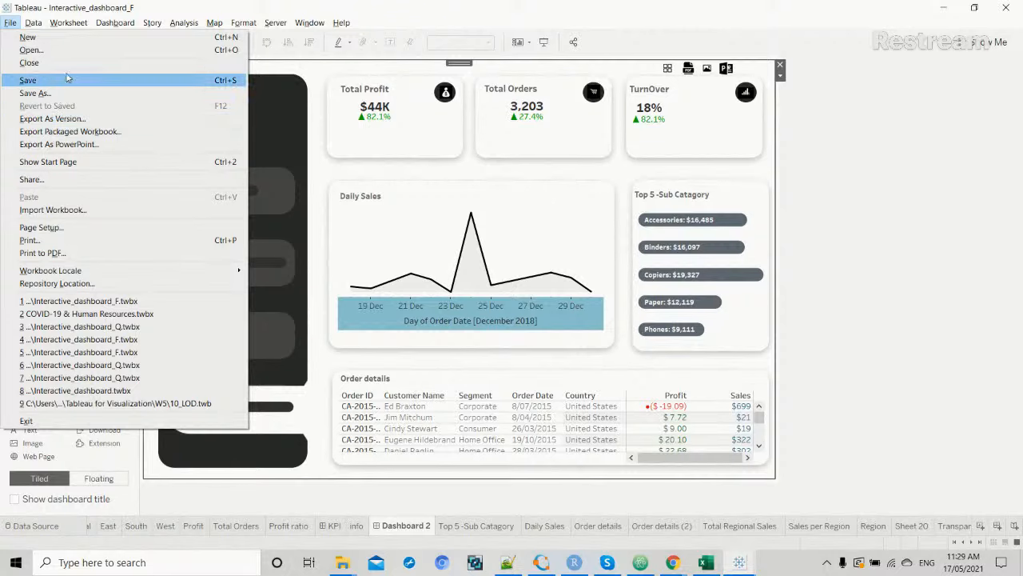
click(848, 249)
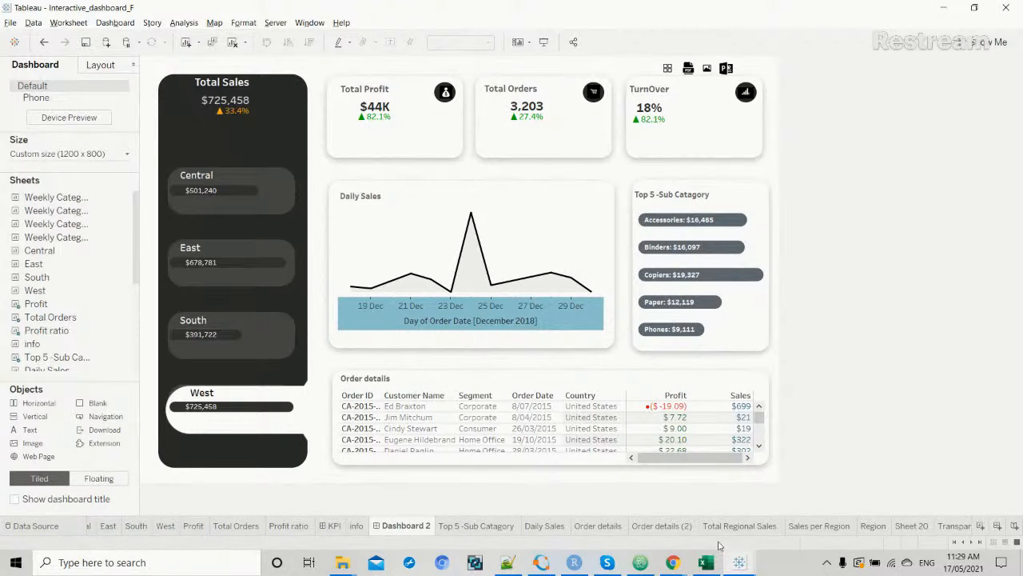
click(741, 562)
click(766, 520)
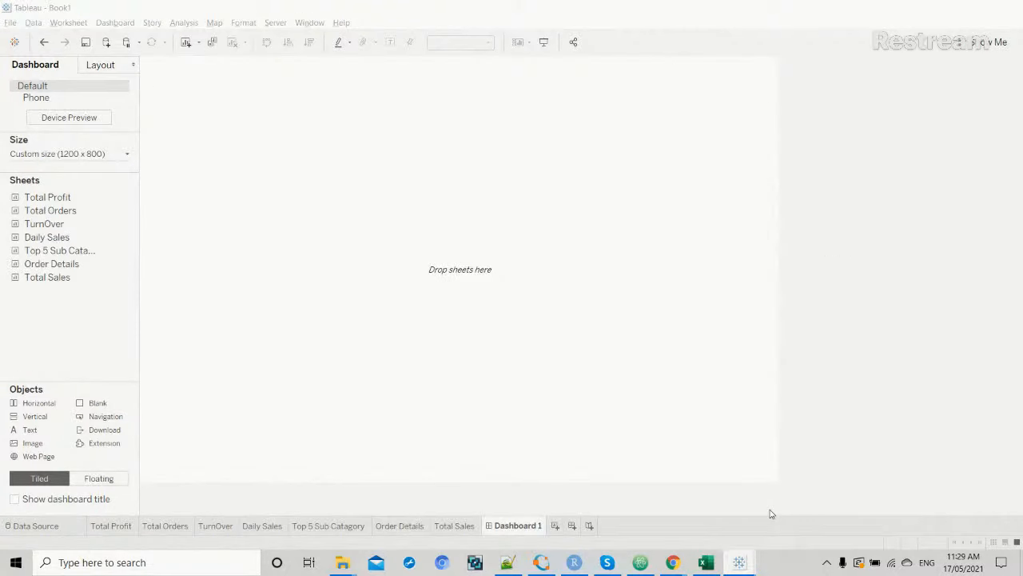
Browse Tableau's repository location to the dashboard folder inside Shapes, and close the dialog without selecting a folder.
click(11, 23)
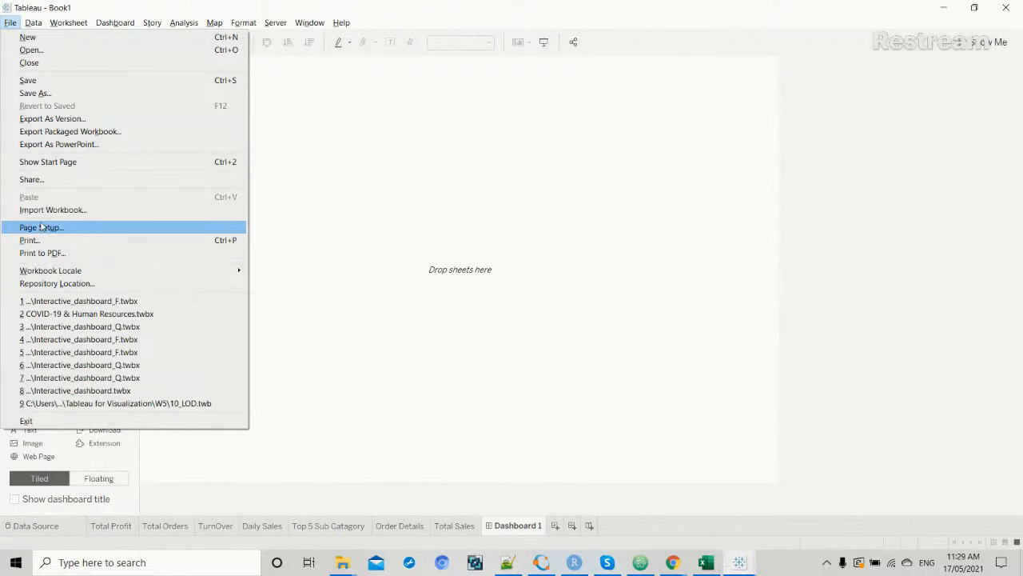
click(45, 290)
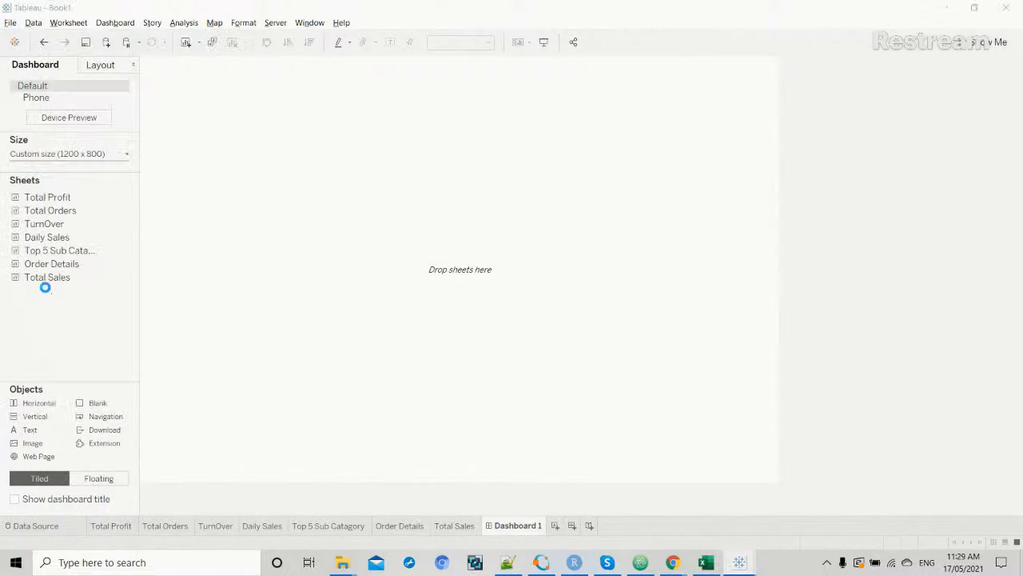
double_click(155, 215)
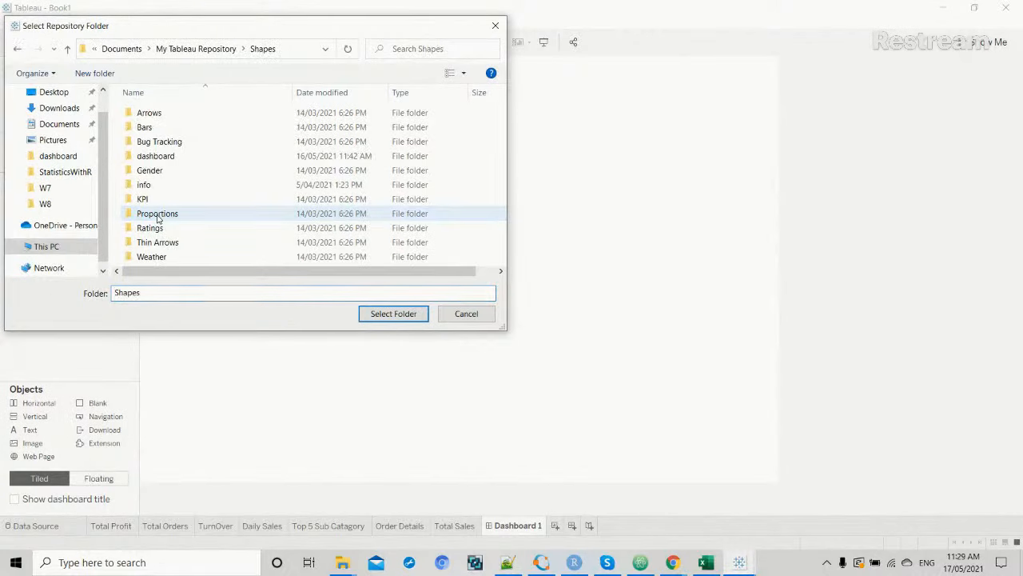
double_click(166, 157)
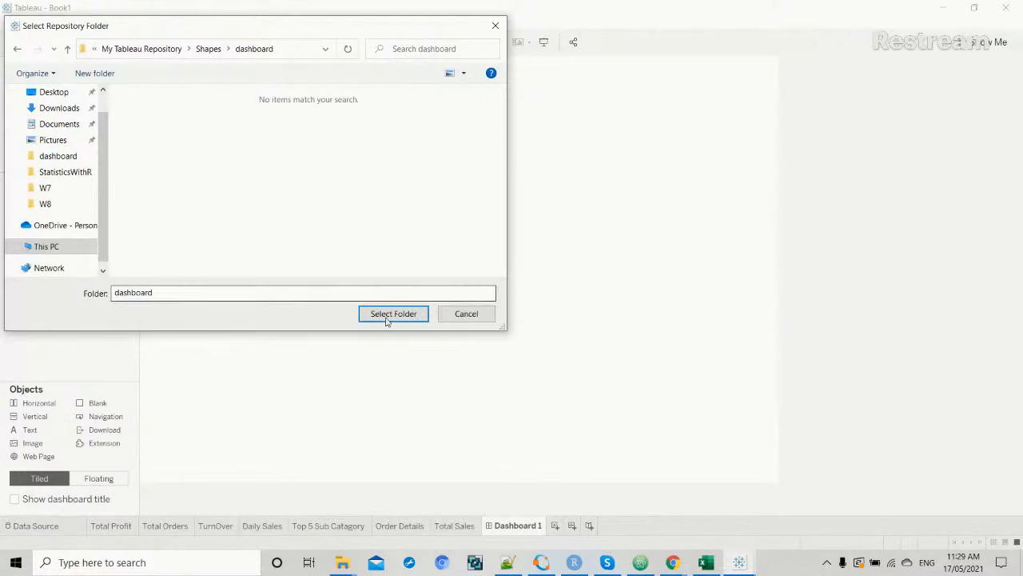
click(467, 315)
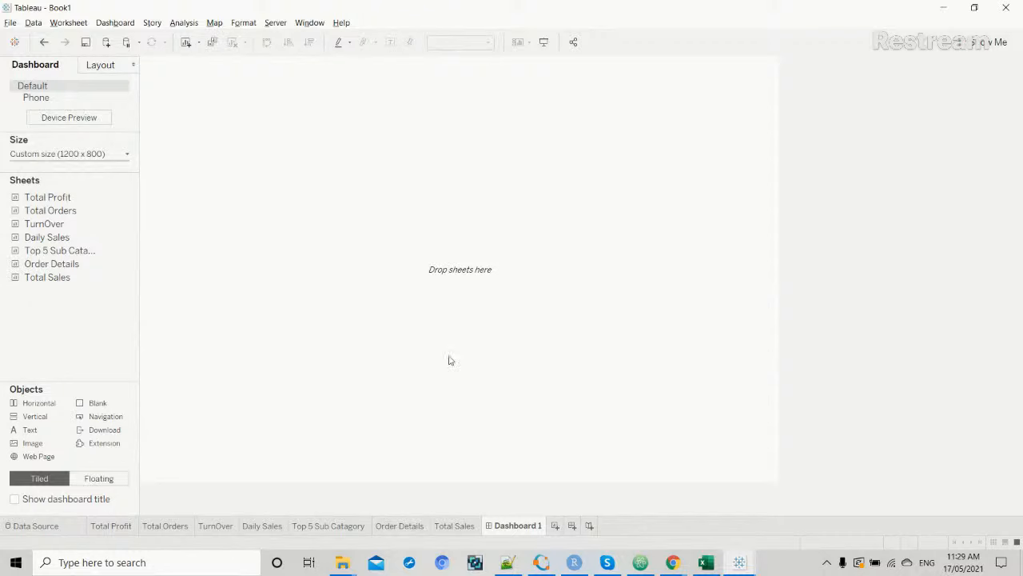
Open the dashboard folder under Documents > My Tableau Repository > Shapes in File Explorer to examine its custom shape images.
click(232, 562)
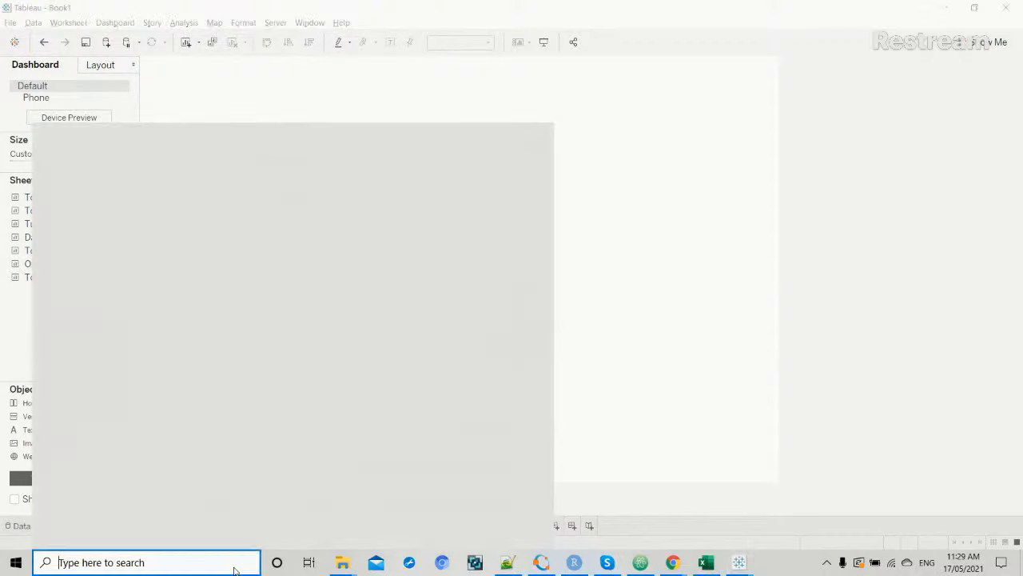
text(docu)
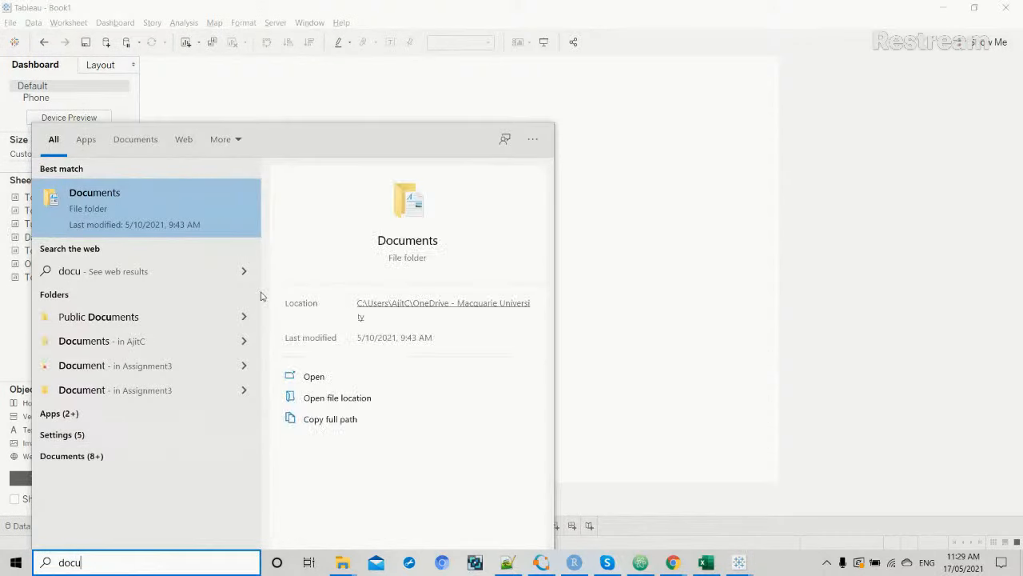
click(227, 224)
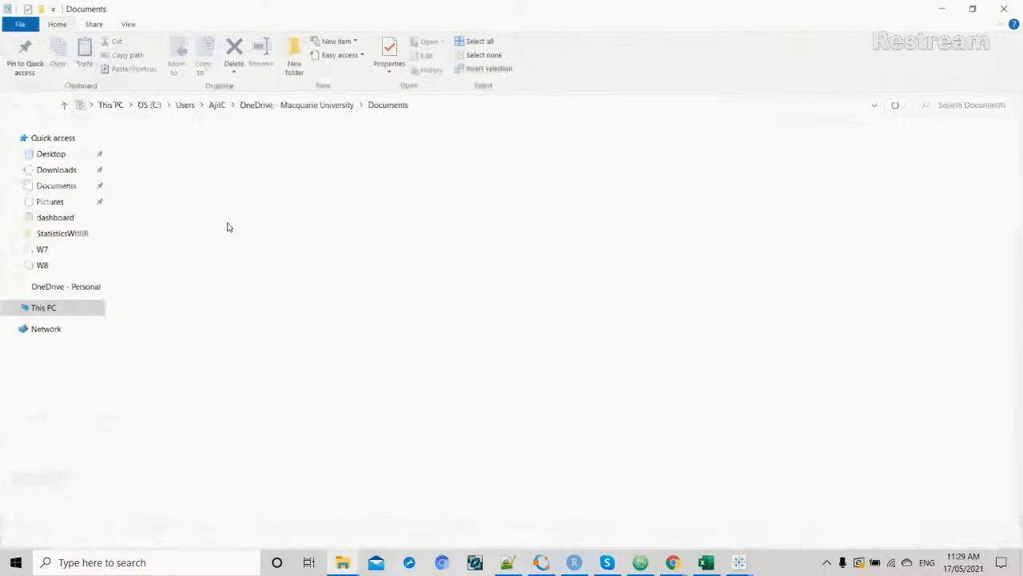
click(224, 232)
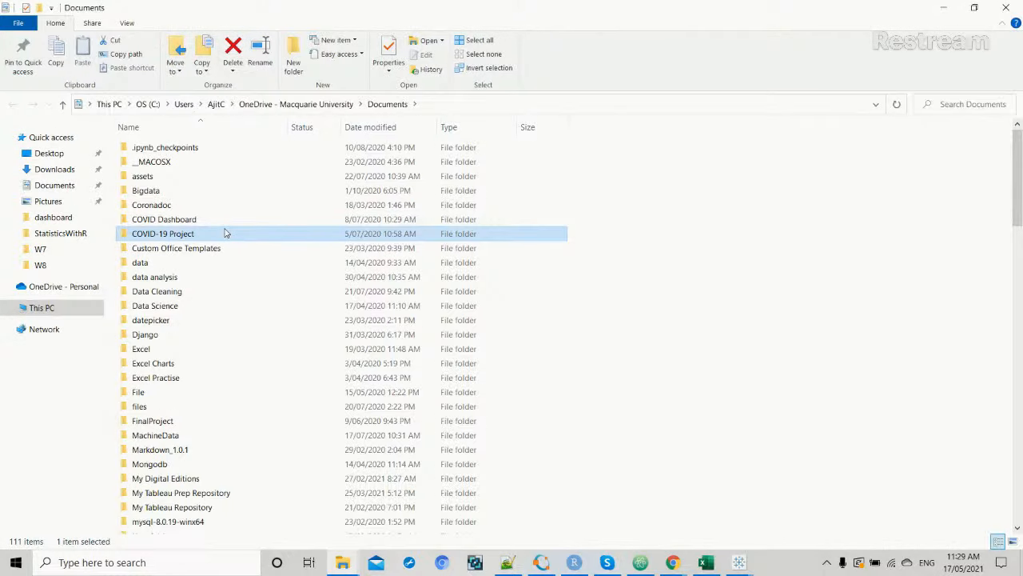
double_click(170, 510)
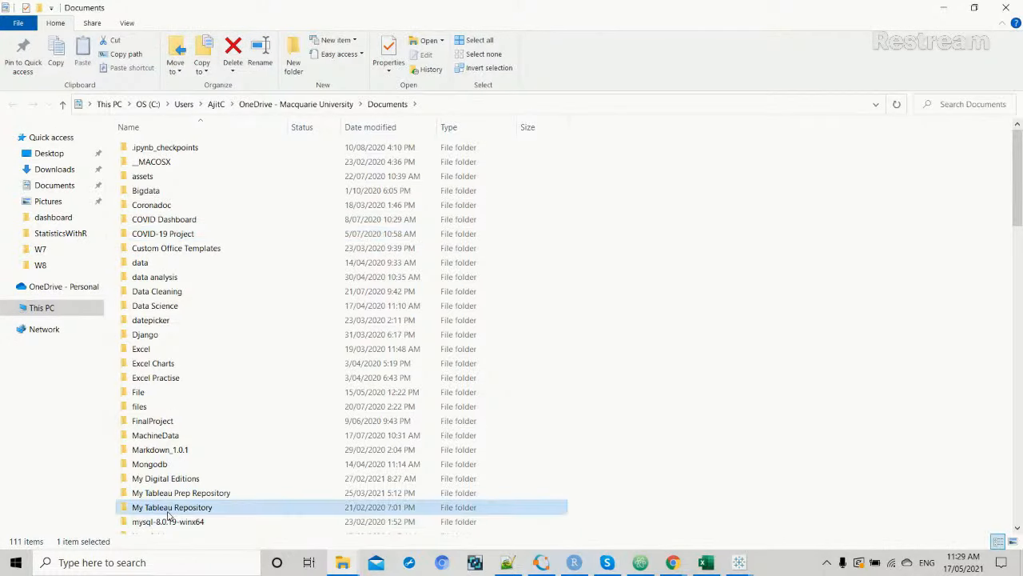
double_click(176, 249)
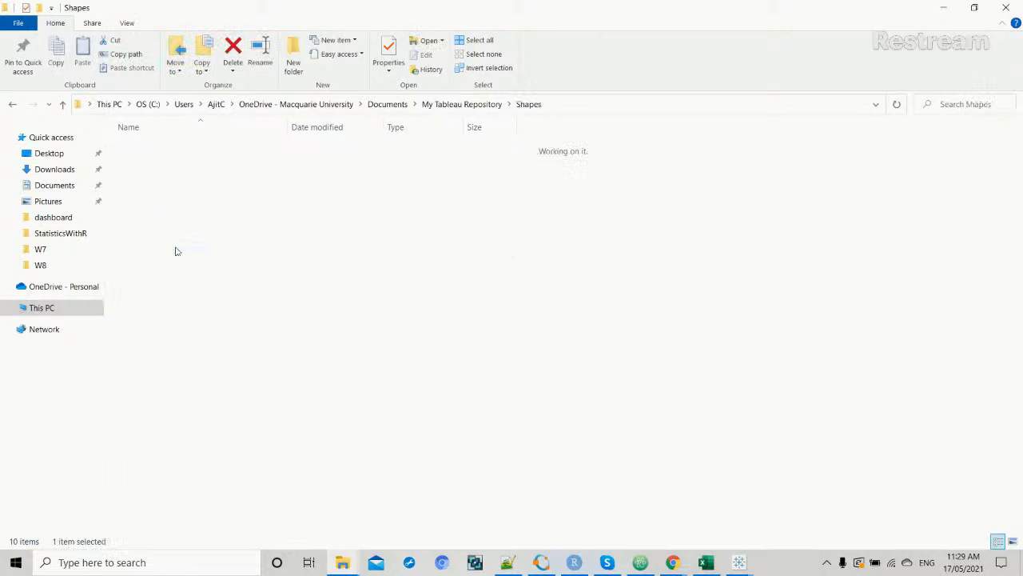
double_click(192, 190)
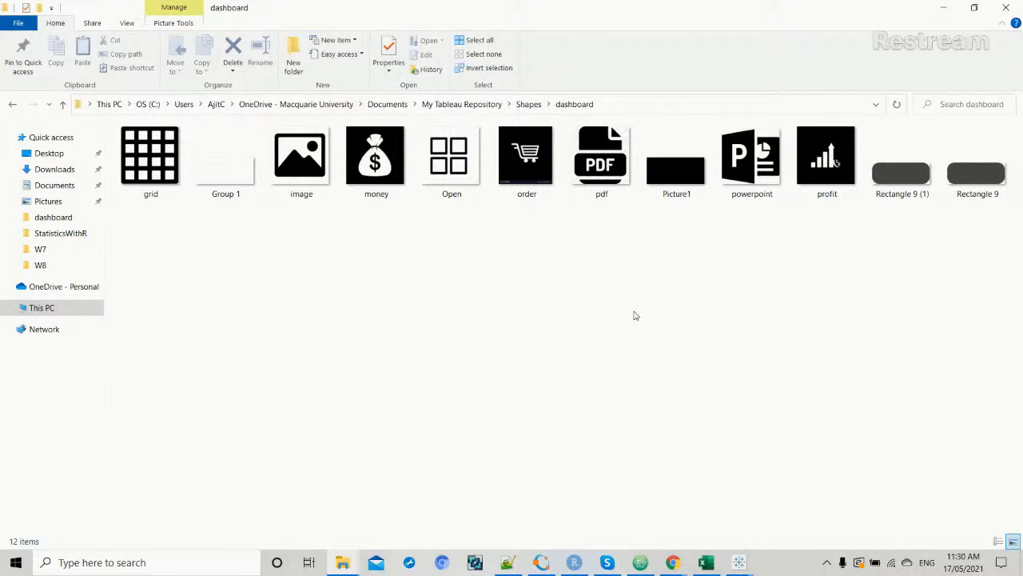
Compare the Figma background layout with the finished Dashboard 2 in the Interactive_dashboard_F workbook and the empty Book1 dashboard.
key(alt+Tab)
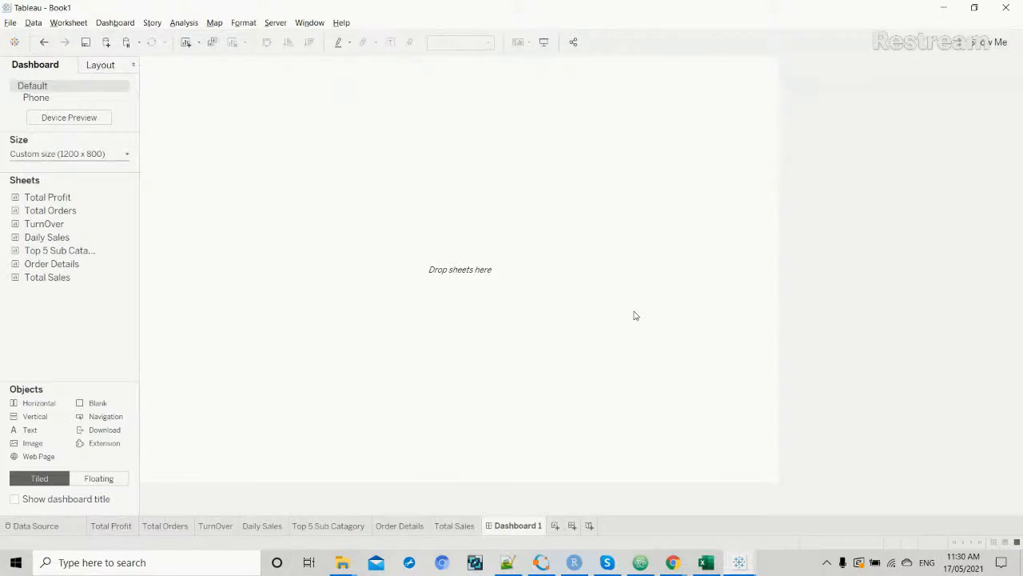
mouse_move(674, 564)
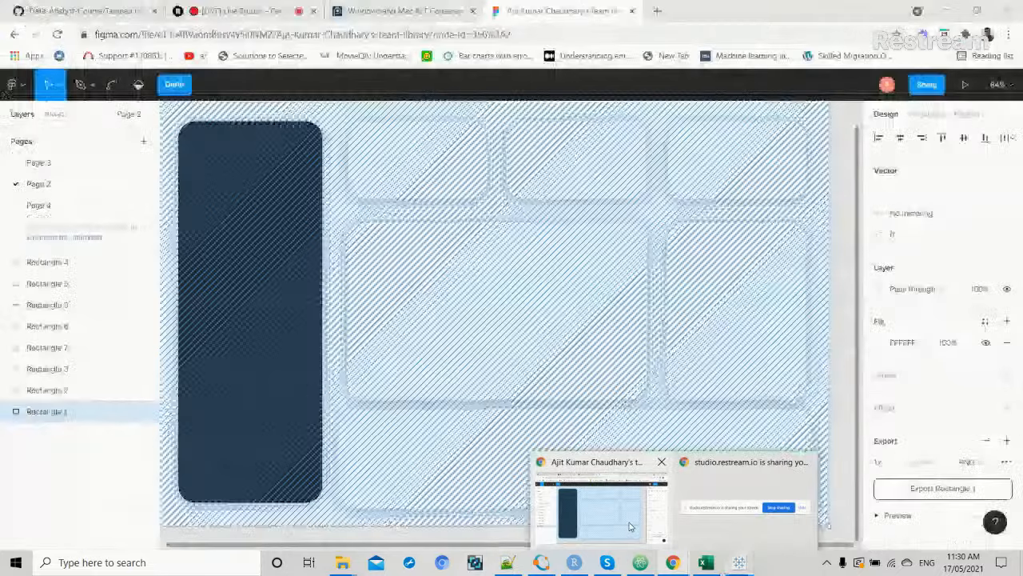
click(604, 508)
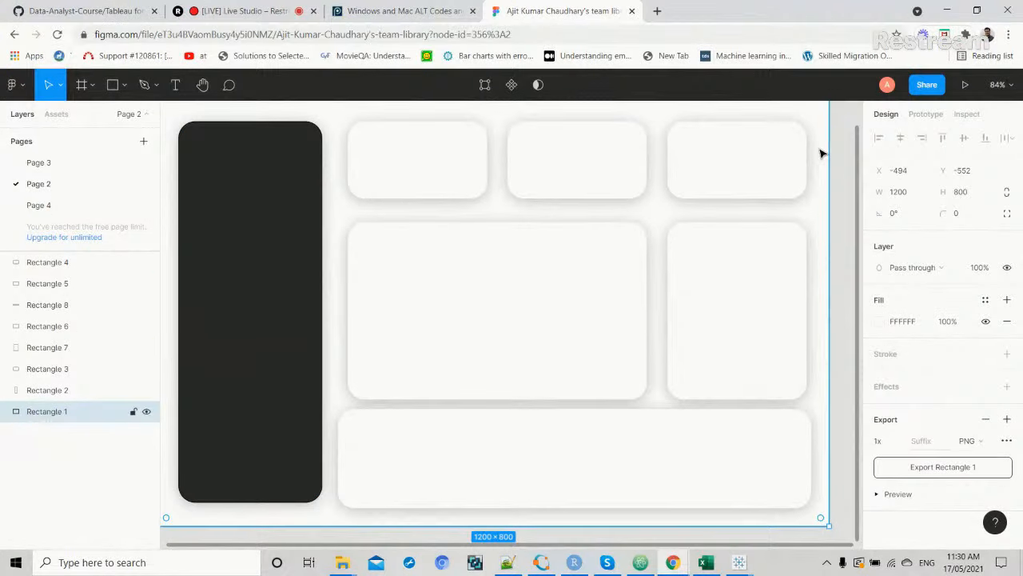
scroll(821, 153, up, 2)
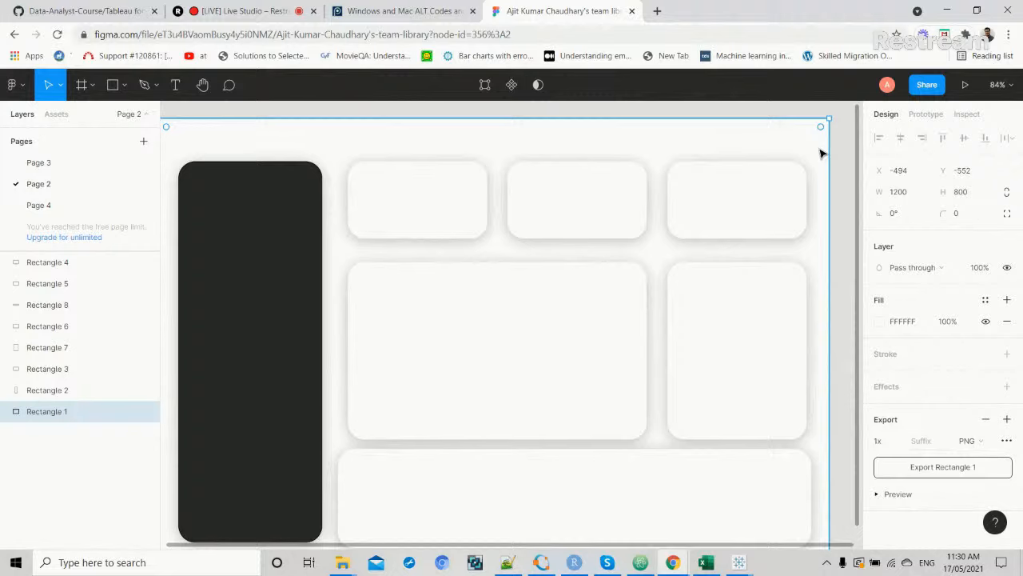
scroll(821, 153, down, 2)
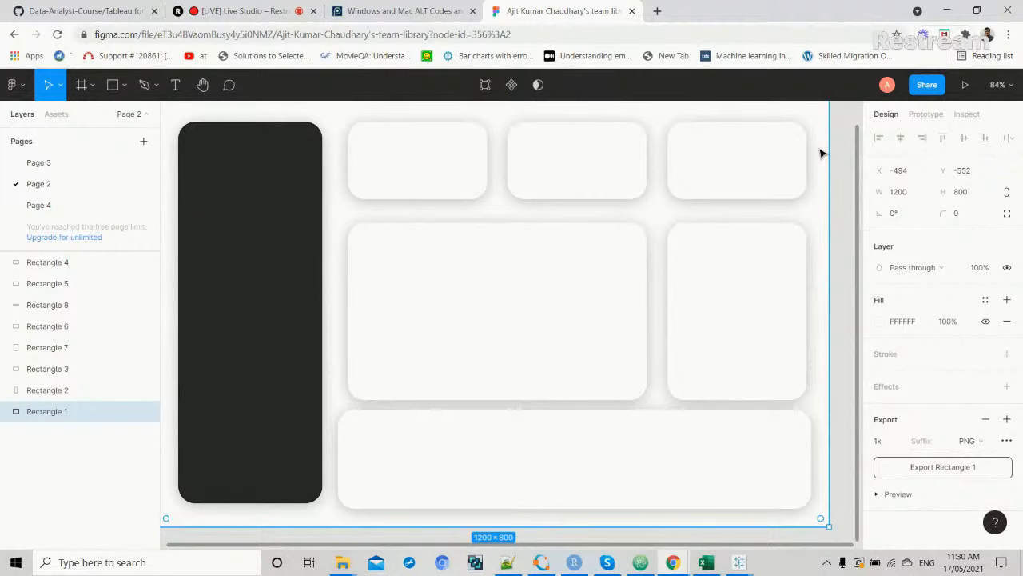
key(alt+Tab)
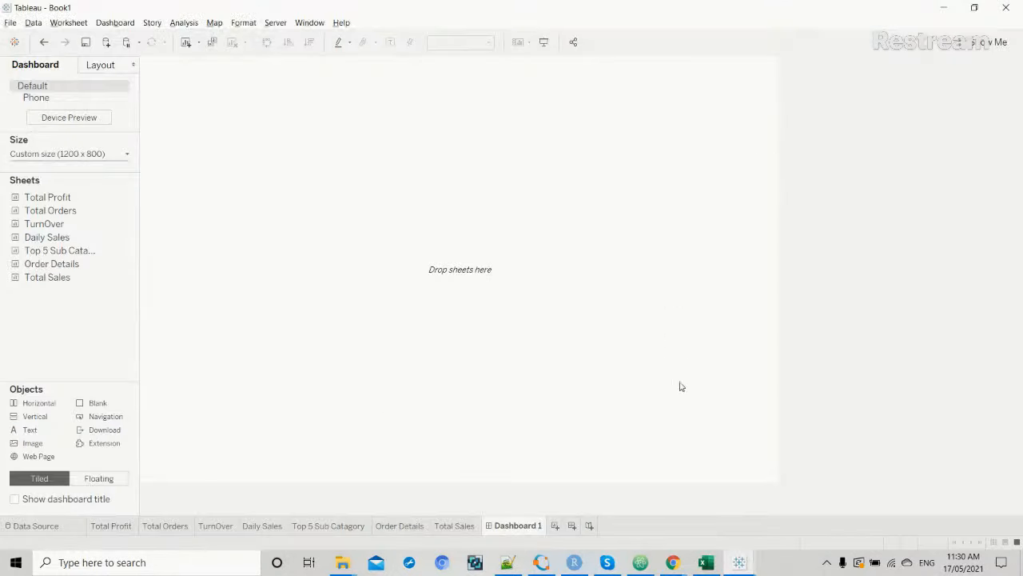
mouse_move(741, 569)
click(697, 520)
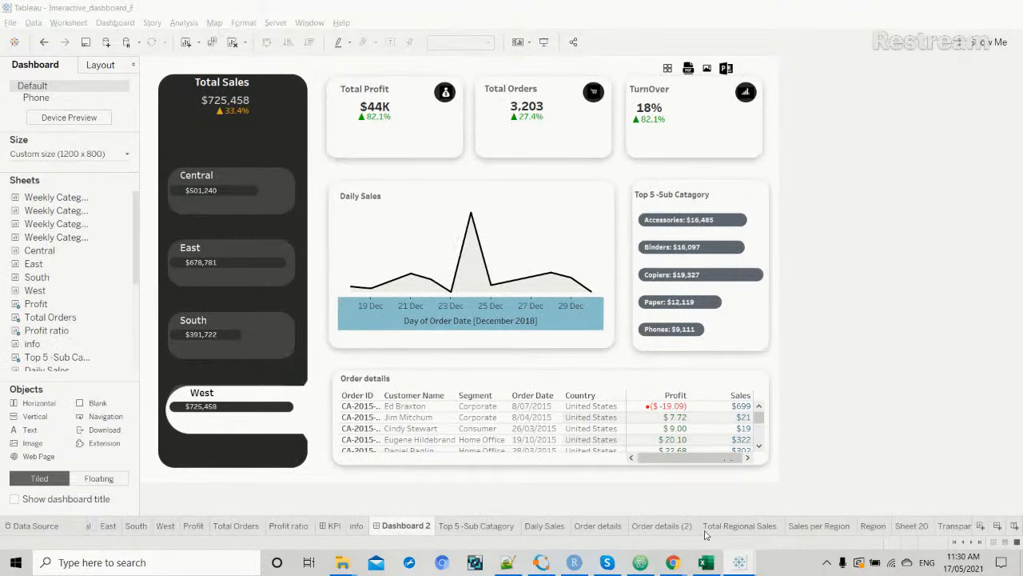
key(alt+Tab)
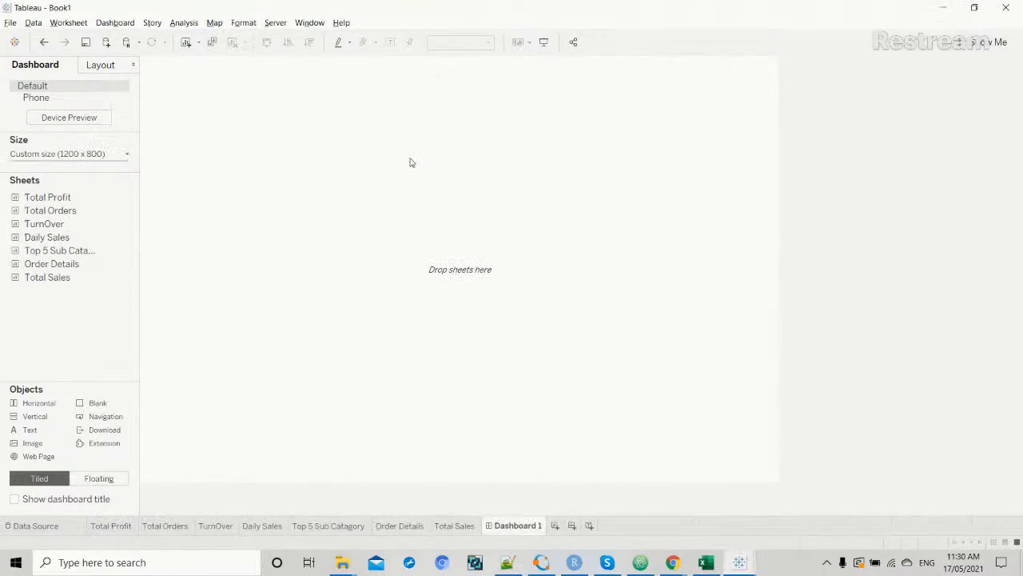
key(alt+Tab)
mouse_move(740, 564)
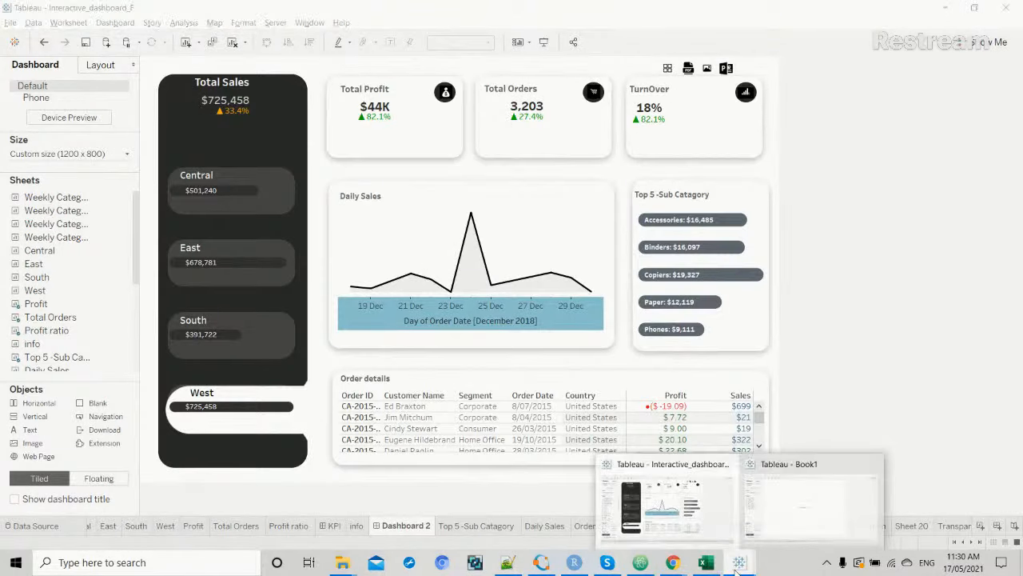
click(775, 506)
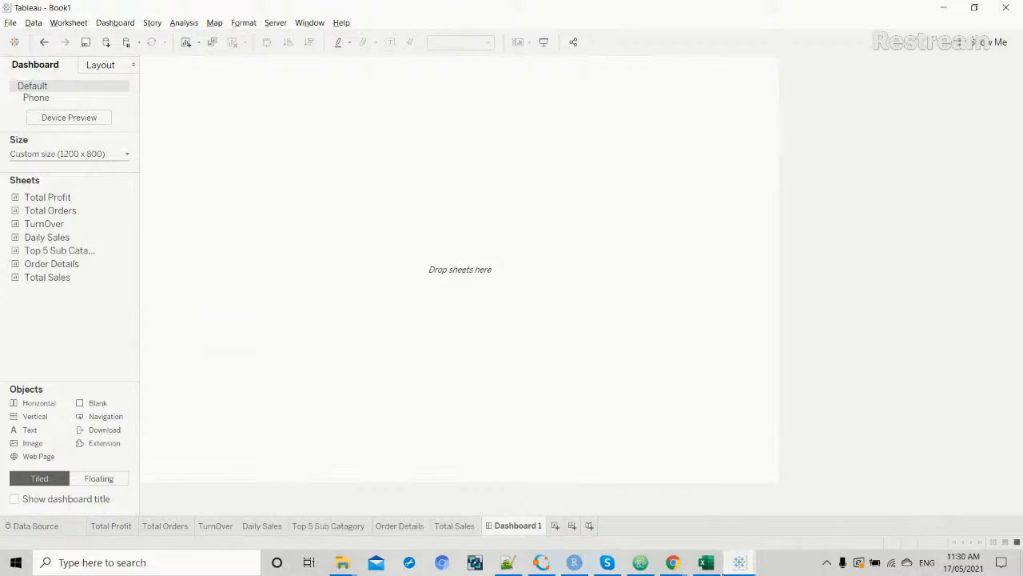
Switch to Figma and draw an ellipse about 49 x 40 in the upper-right corner of the first small card.
mouse_move(671, 566)
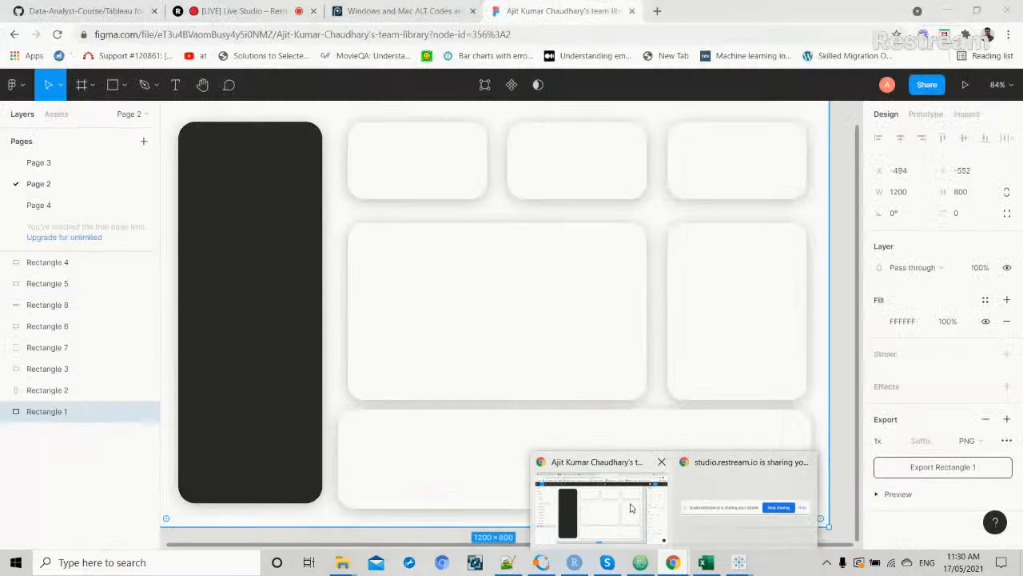
click(601, 510)
click(466, 147)
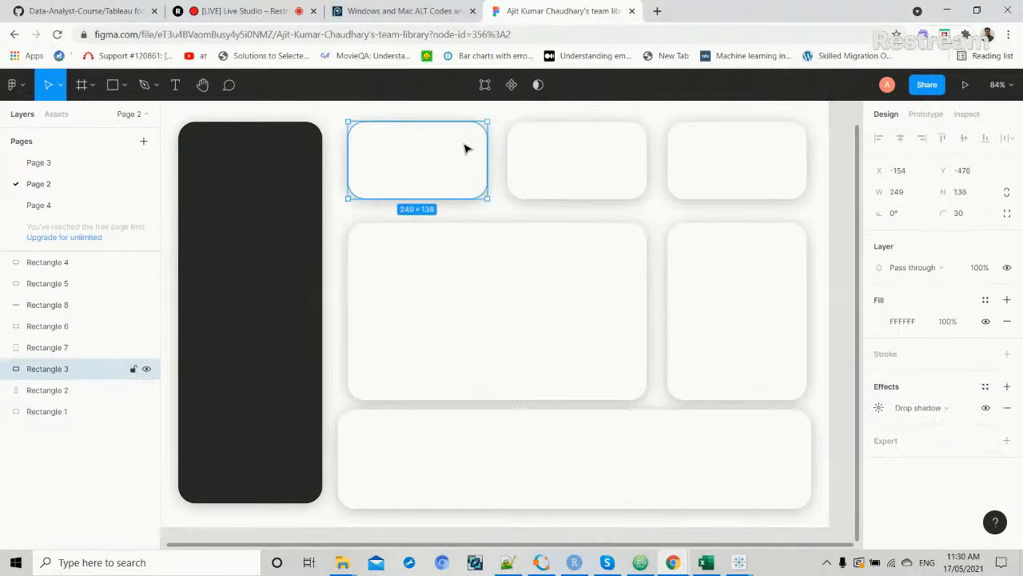
click(117, 88)
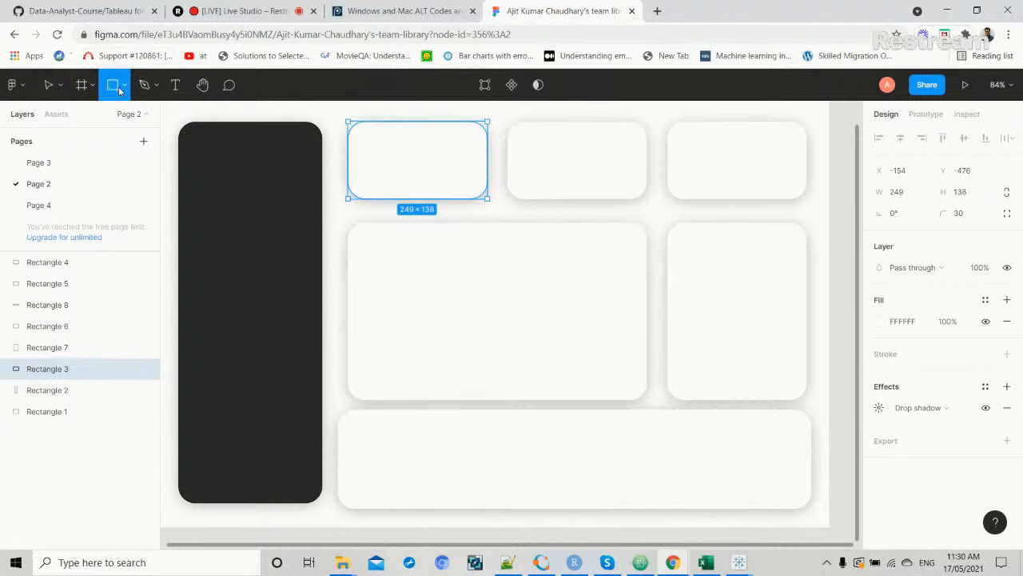
click(122, 88)
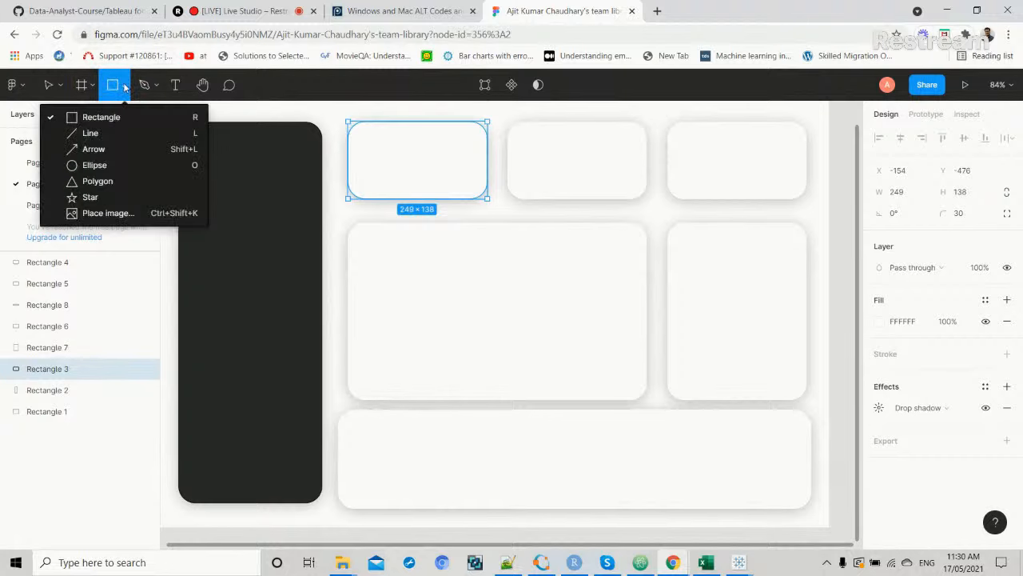
click(106, 166)
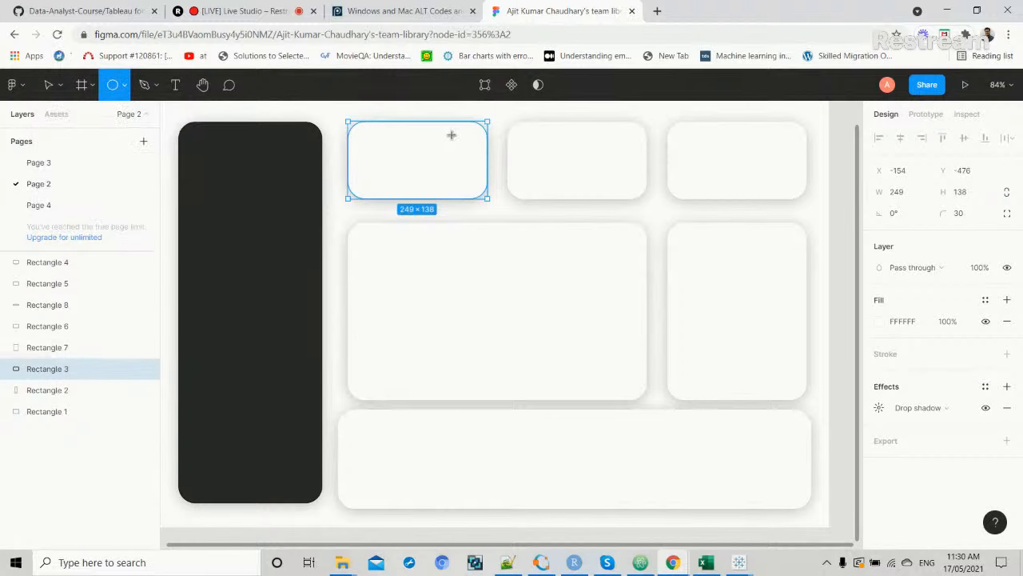
drag(454, 131, 481, 155)
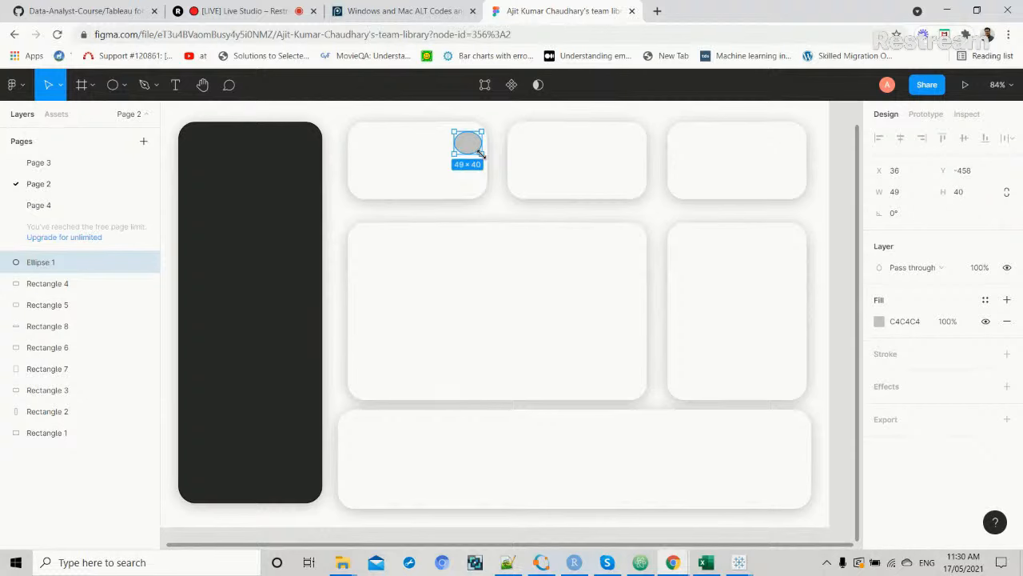
Fill the ellipse with colour 131212 and resize it to about 41 x 39 so it is nearly circular.
click(889, 321)
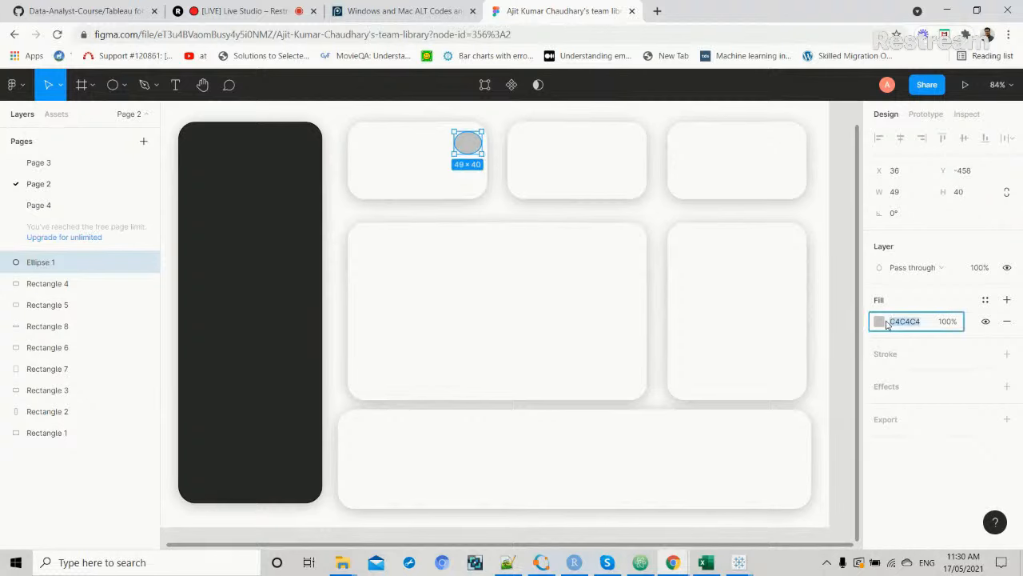
click(880, 322)
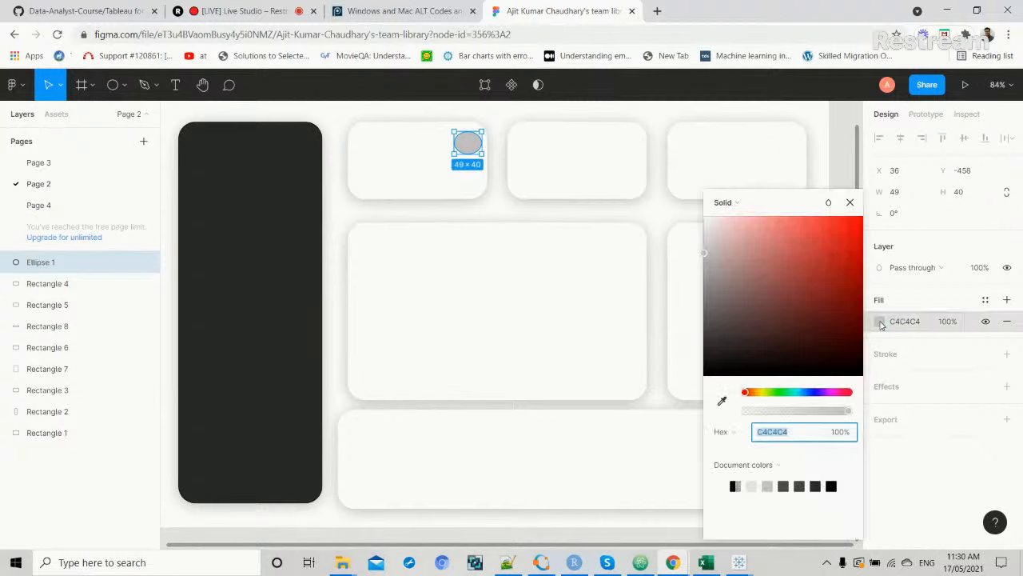
click(710, 369)
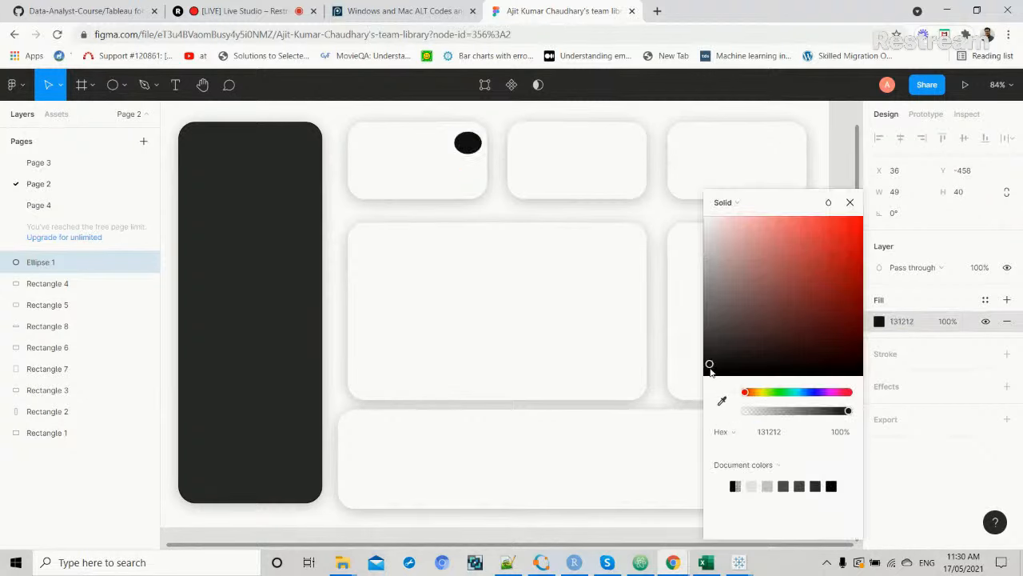
click(902, 461)
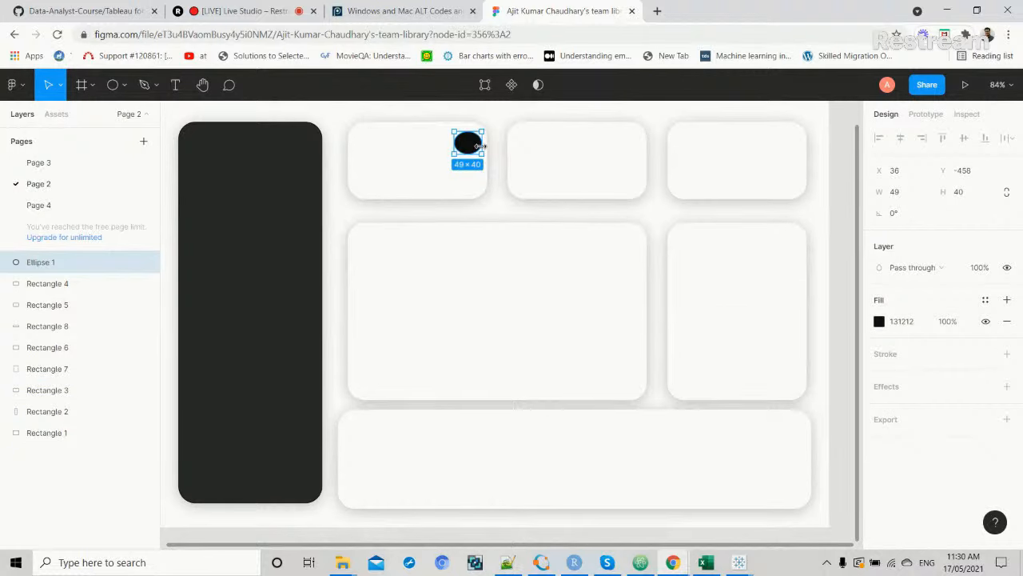
drag(477, 146, 478, 132)
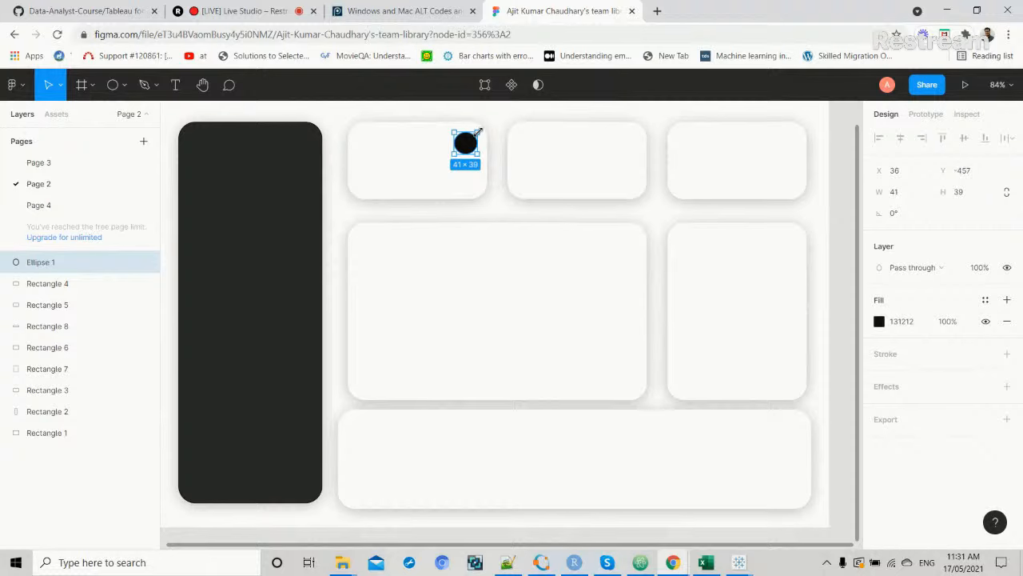
Make two copies of the black ellipse and place them in the upper-right corners of the second and third small cards.
click(559, 164)
click(471, 150)
key(ctrl+v)
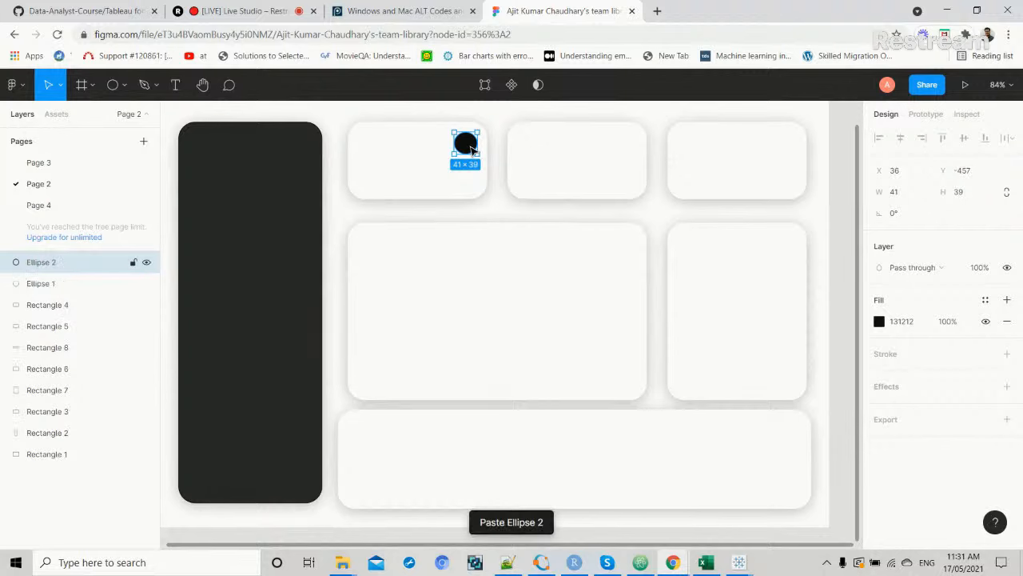
key(ctrl+v)
drag(471, 150, 795, 147)
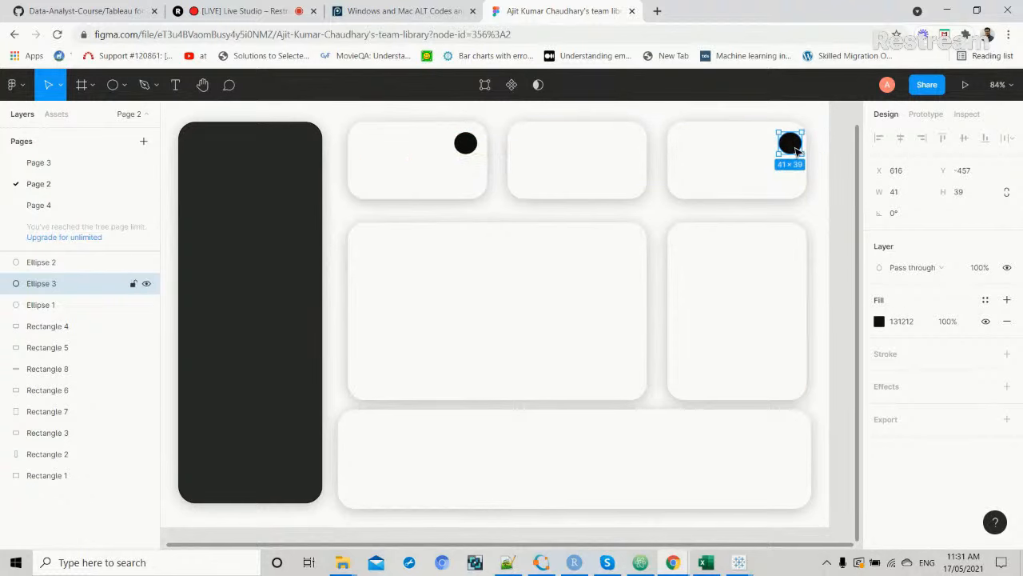
click(465, 145)
drag(465, 150, 622, 149)
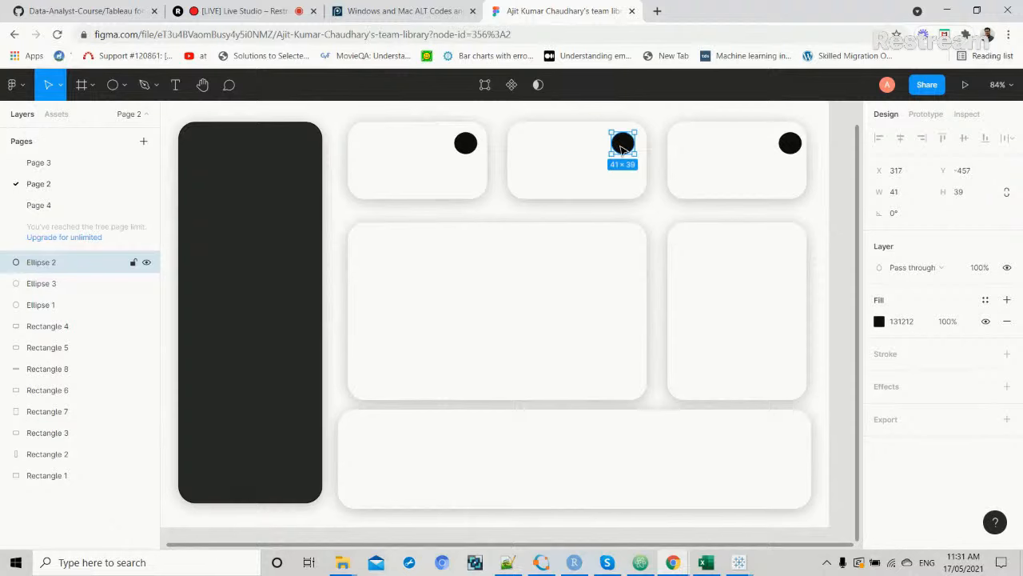
Select the 1200 x 800 background rectangle and check the additional options of its 1x PNG export setting.
click(793, 114)
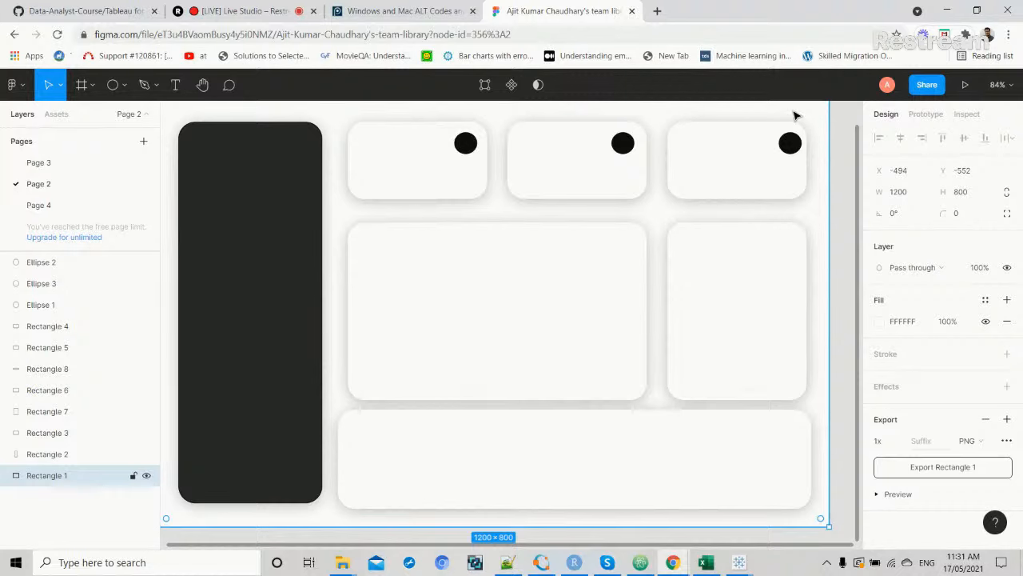
drag(858, 175, 856, 134)
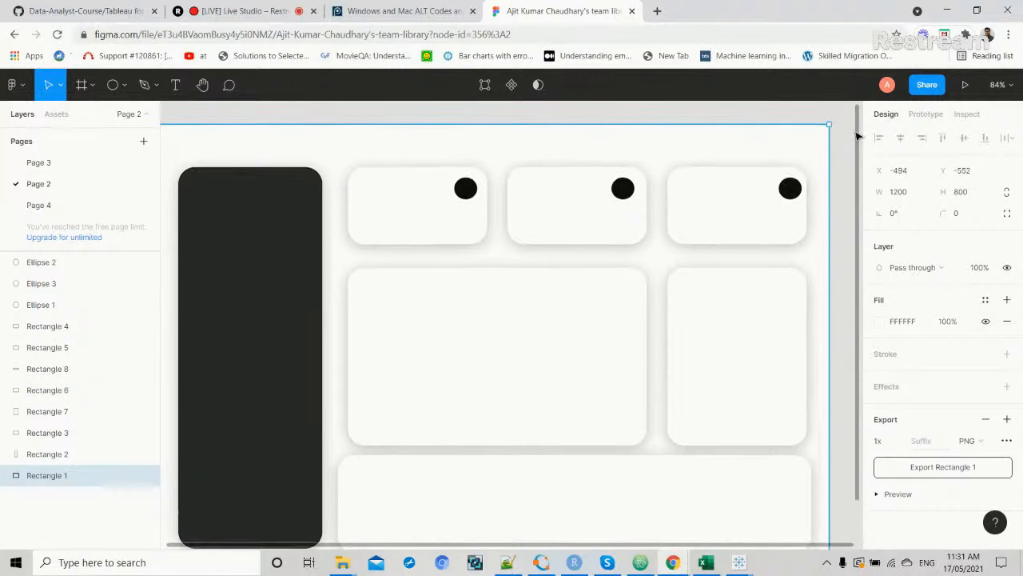
click(67, 210)
click(61, 184)
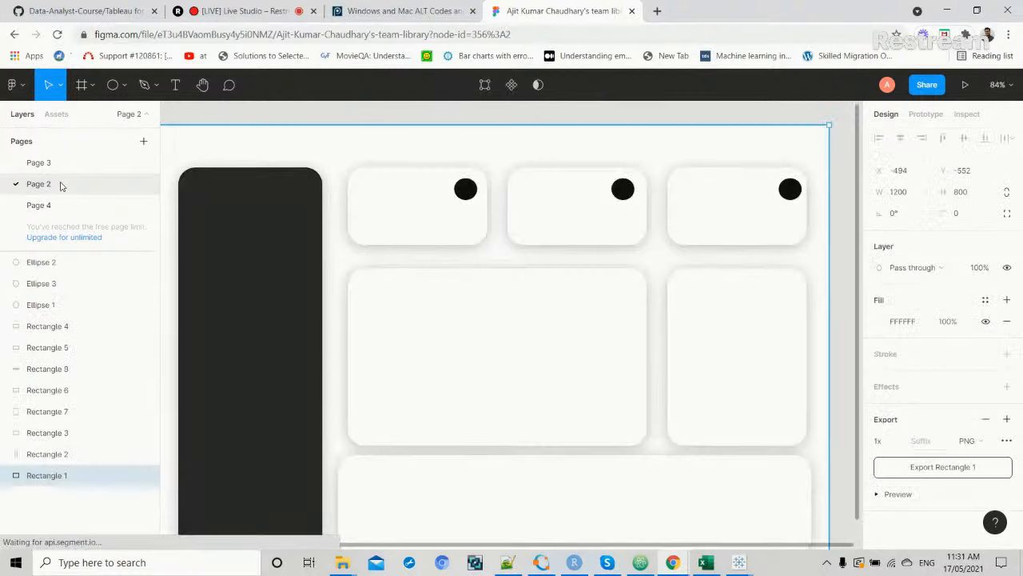
double_click(763, 138)
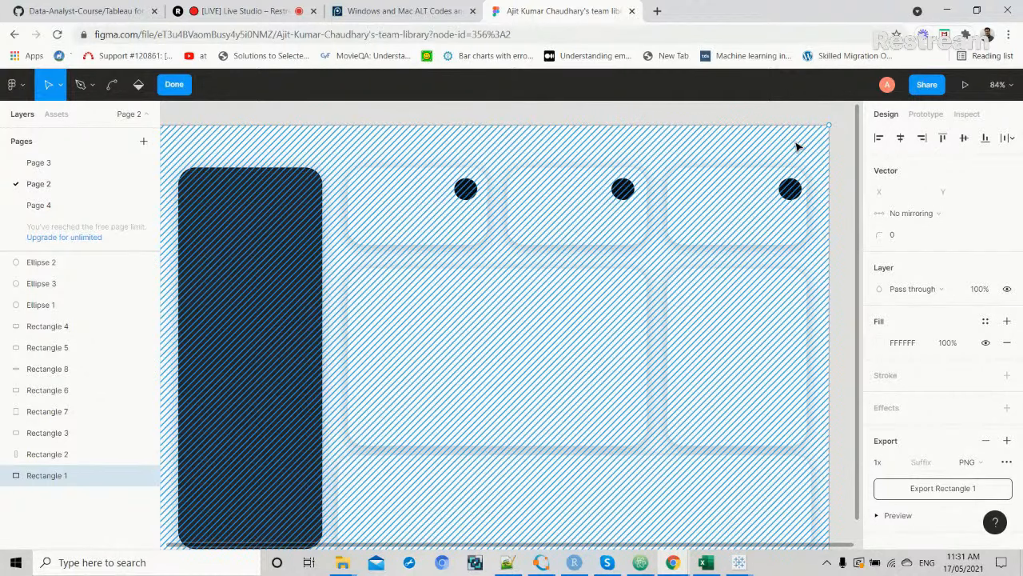
key(Escape)
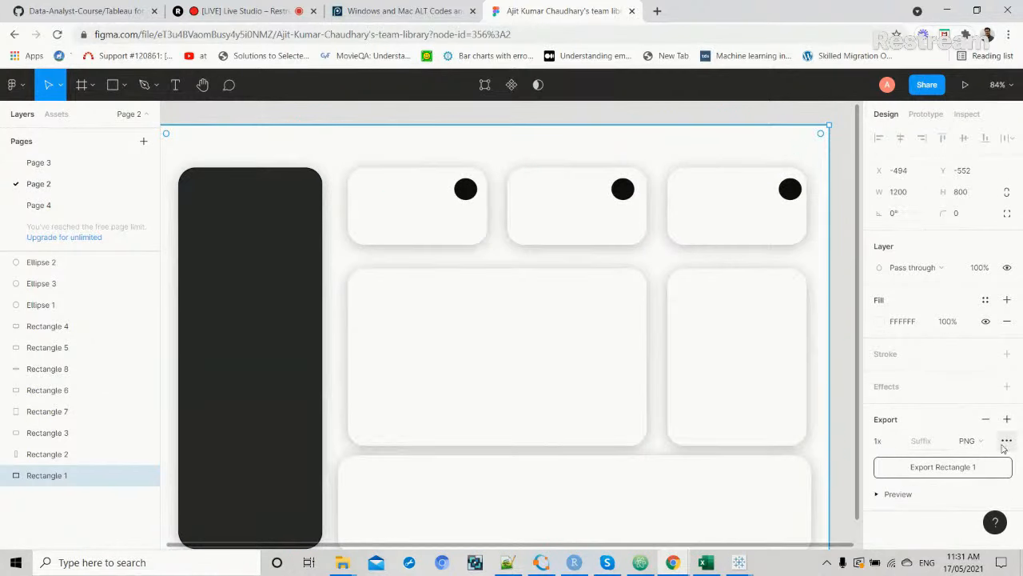
click(1006, 442)
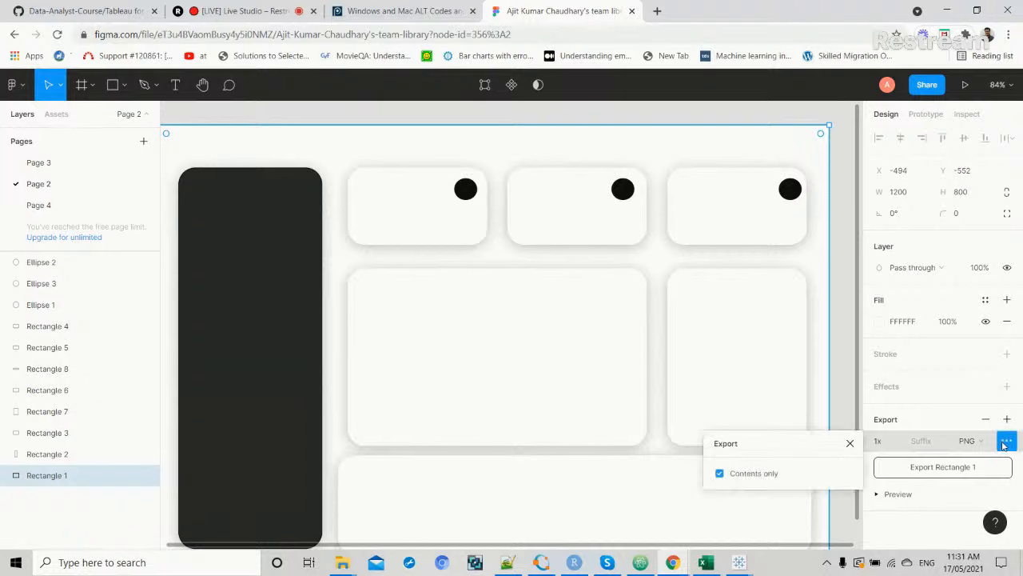
click(1005, 445)
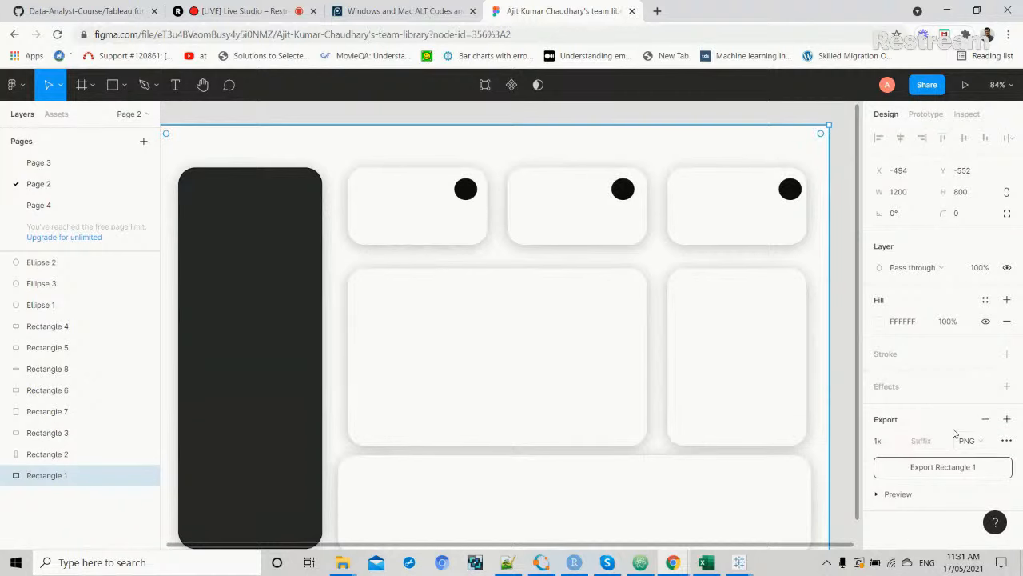
Check the export preview of the background rectangle against the full card layout, and collapse the preview again.
click(877, 495)
scroll(878, 498, down, 1)
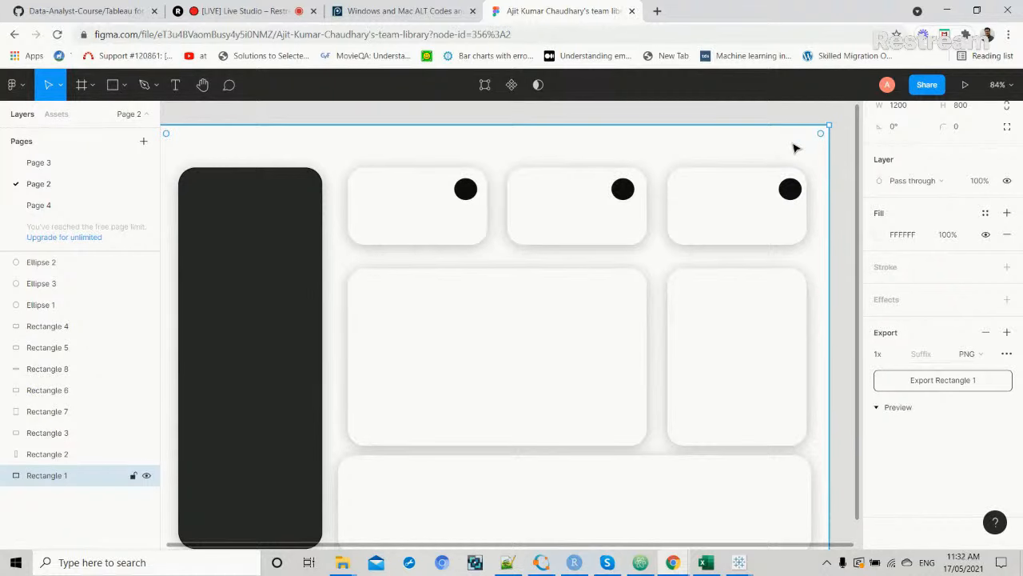
scroll(793, 149, down, 1)
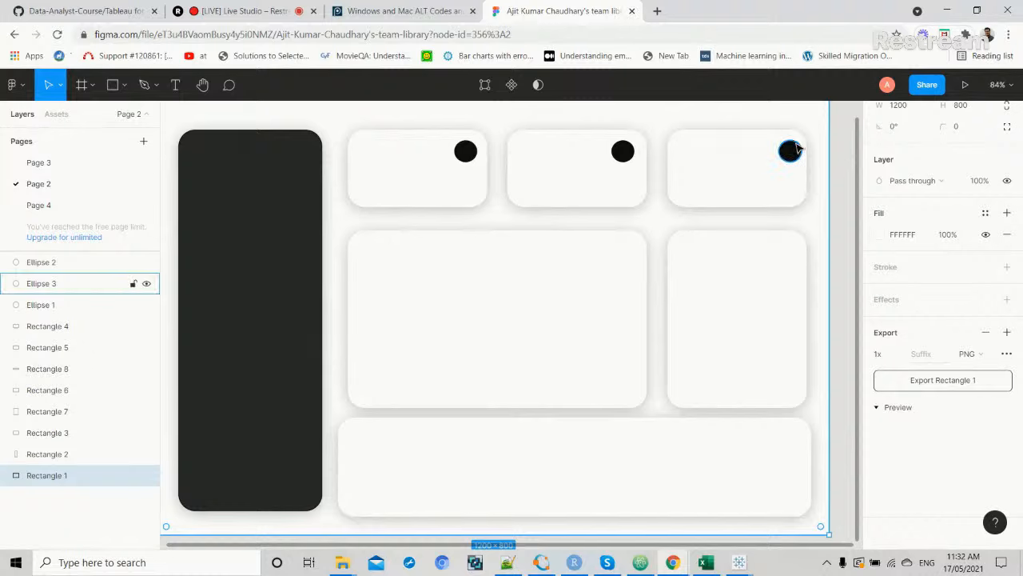
scroll(802, 148, up, 1)
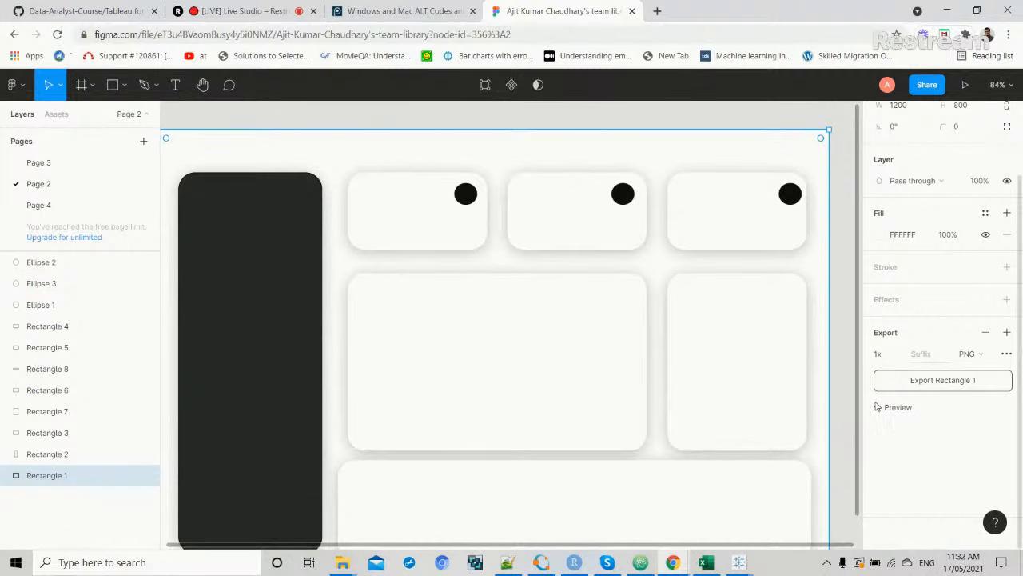
scroll(877, 407, up, 1)
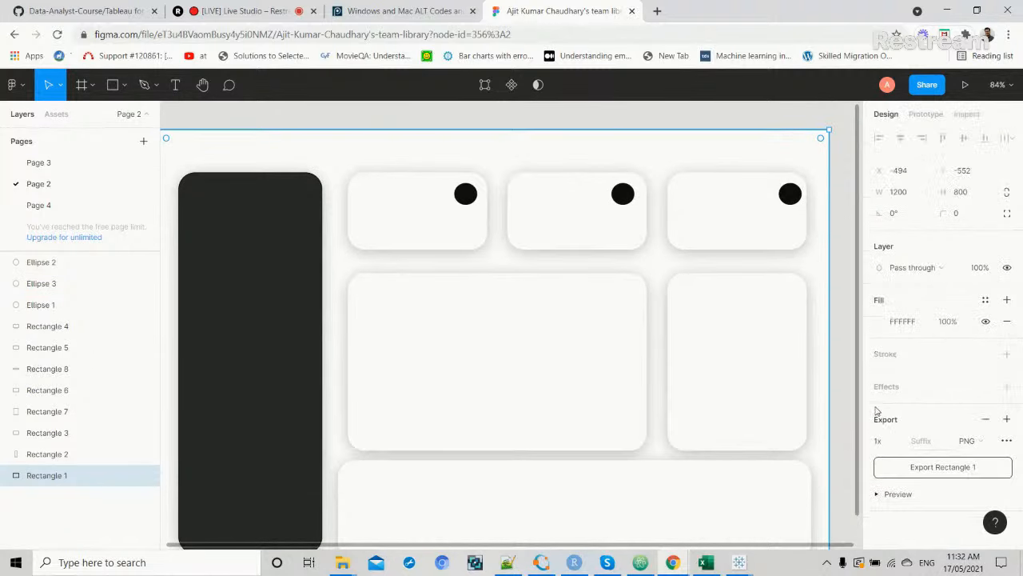
Inspect the export preview of the selected background rectangle, and collapse it again.
click(876, 497)
scroll(877, 499, down, 1)
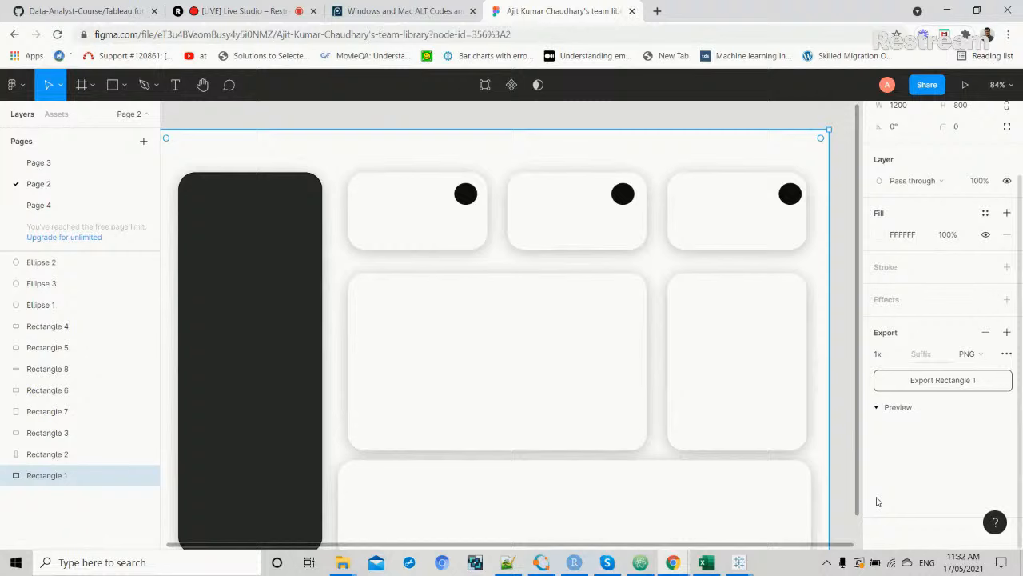
click(988, 356)
click(986, 355)
scroll(968, 419, up, 1)
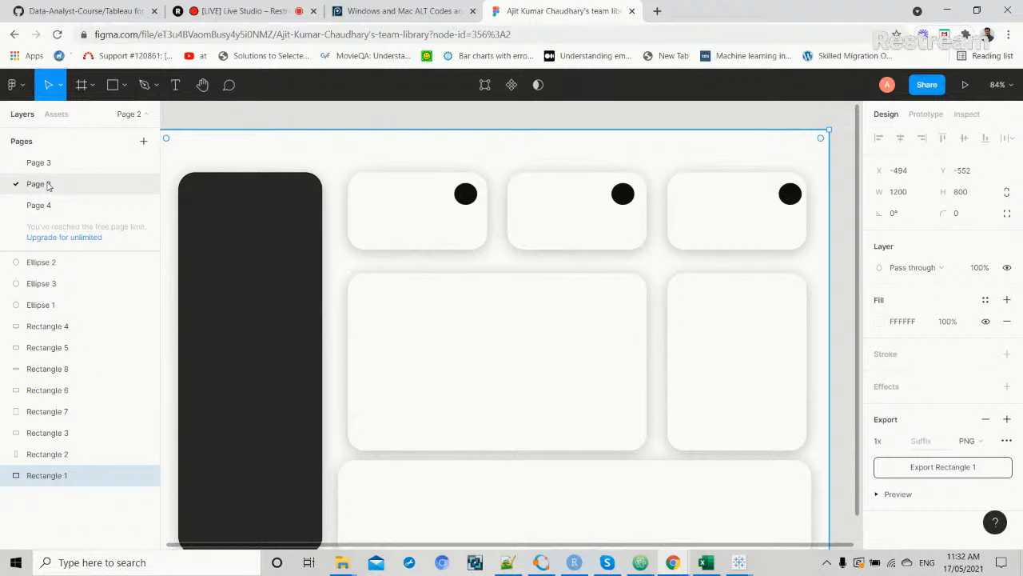
Deselect the rectangle, add a 1x PNG export setting to the whole page, and preview the complete card layout.
click(626, 123)
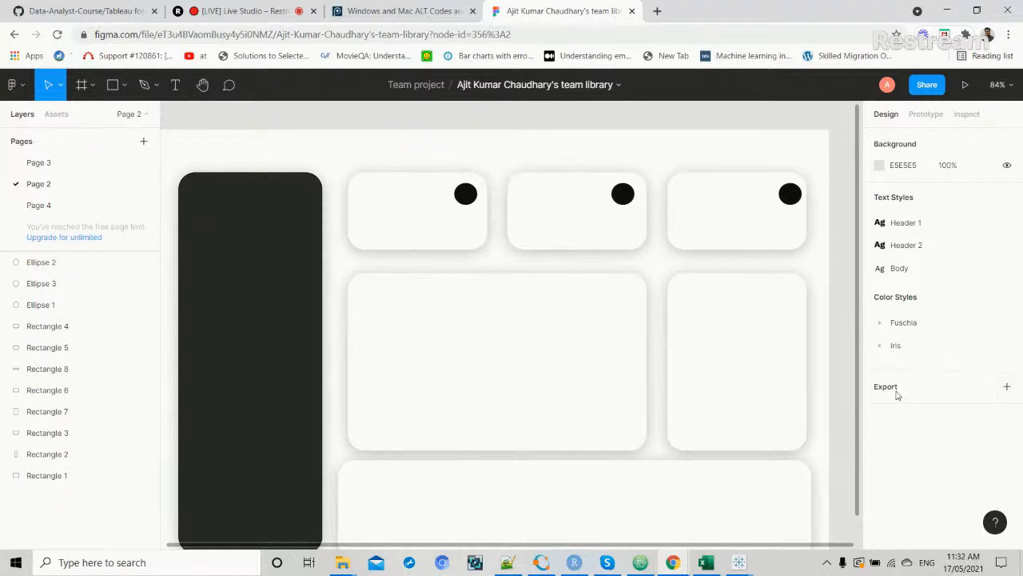
click(1006, 387)
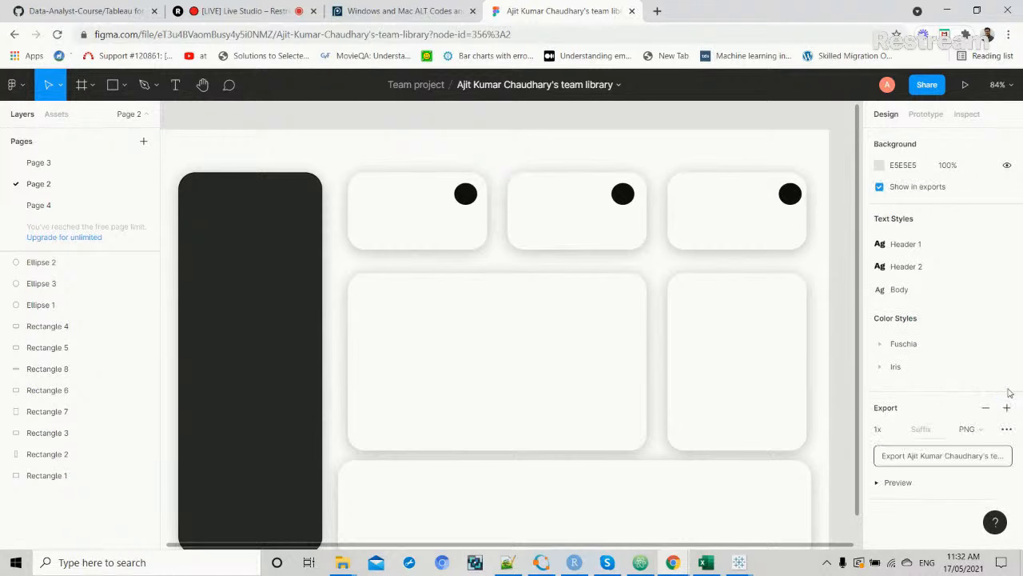
click(897, 482)
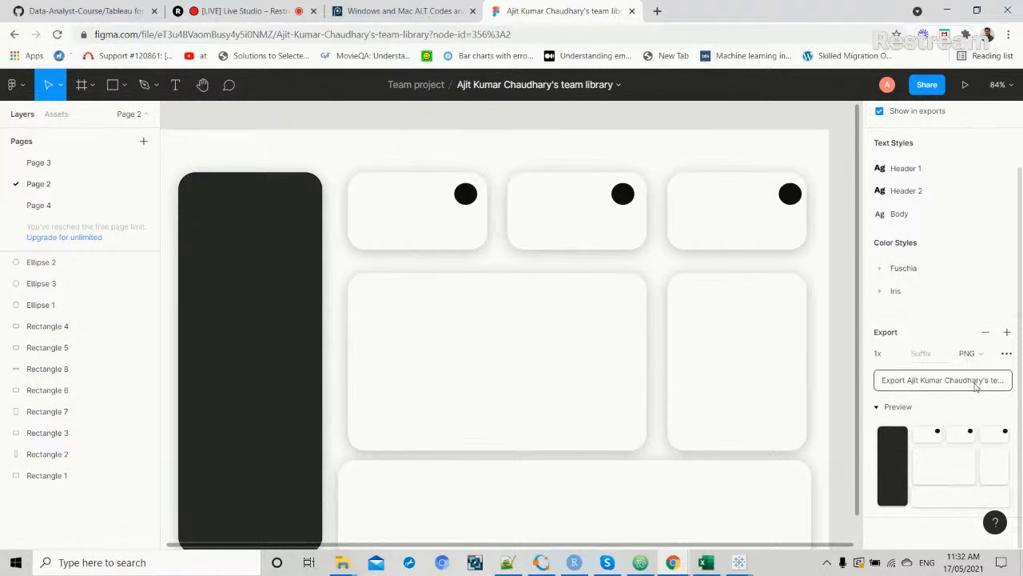
scroll(786, 389, down, 2)
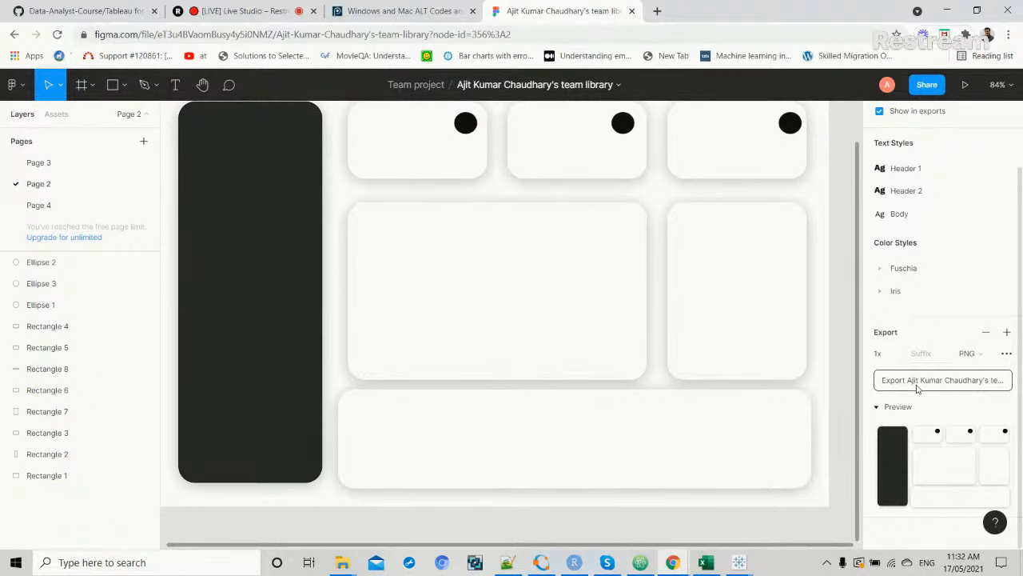
Export the whole page together with the background rectangle as 1x PNG files.
click(824, 358)
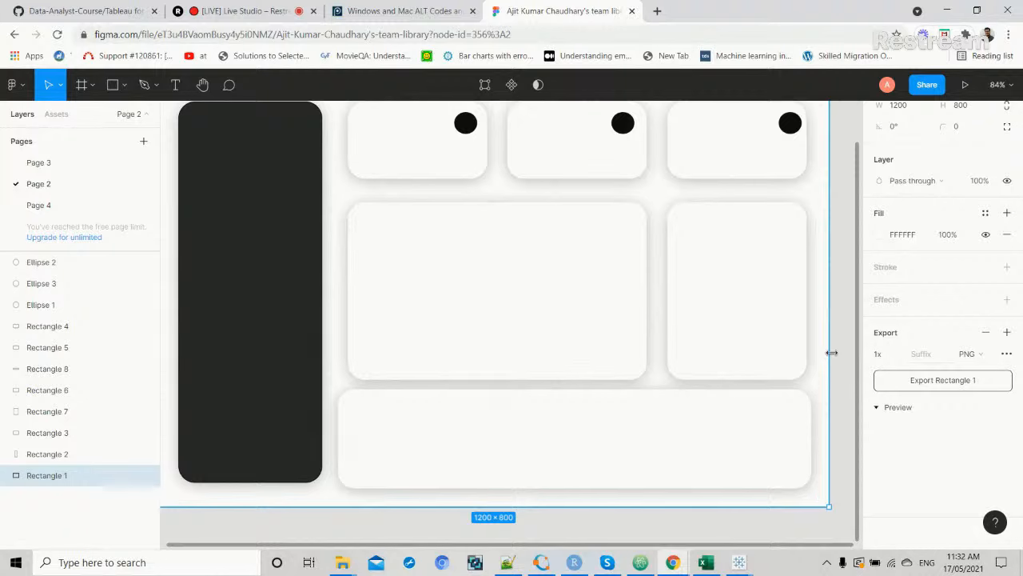
click(843, 358)
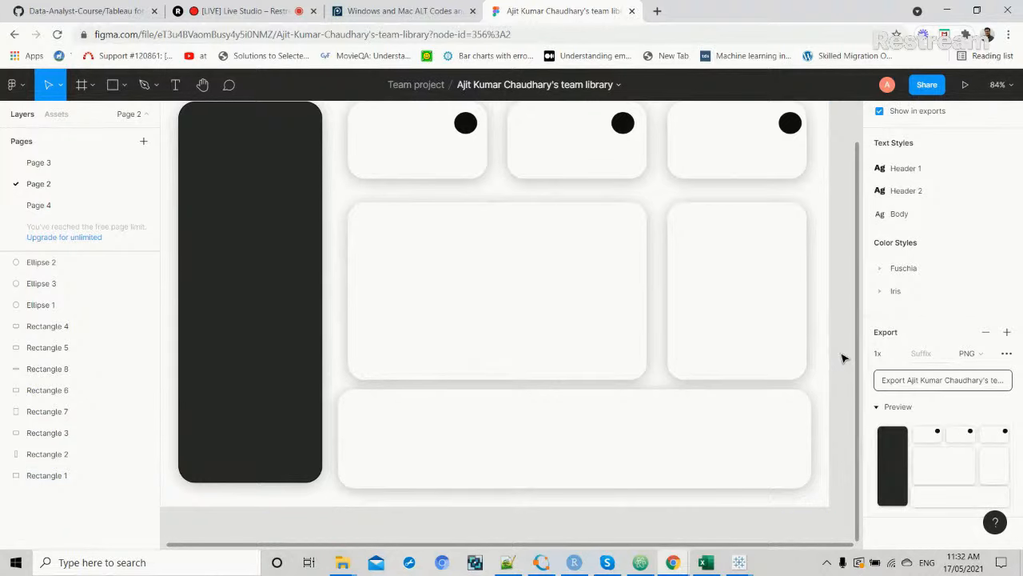
click(935, 382)
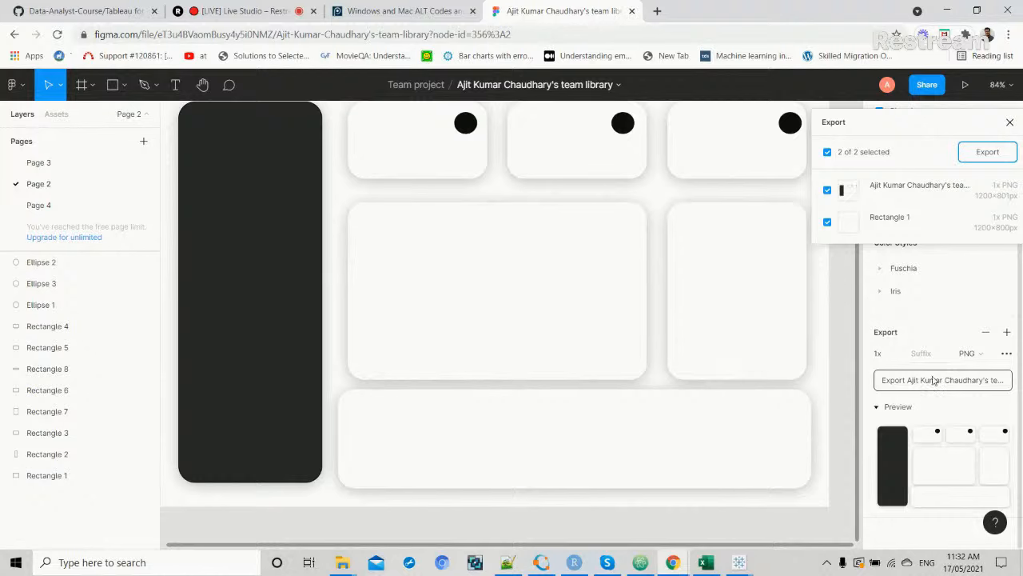
click(986, 154)
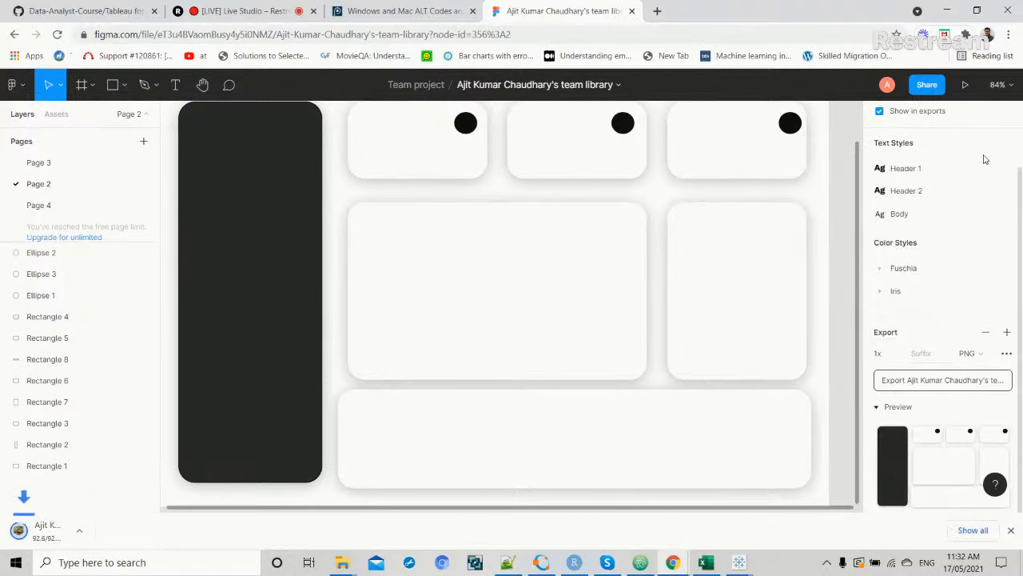
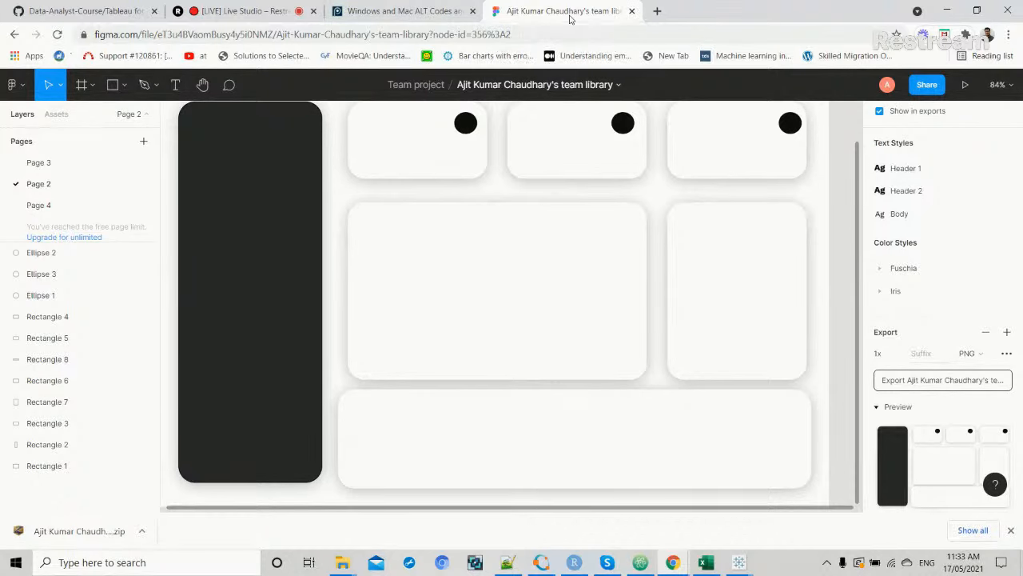
Show the downloaded ZIP archive in the Downloads folder and create a folder named Design there.
click(141, 531)
click(181, 485)
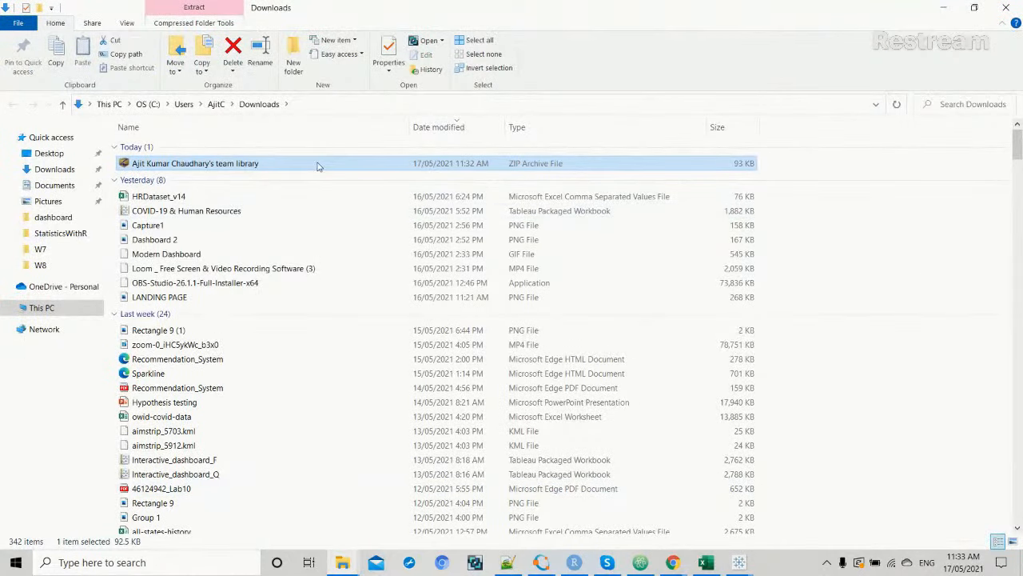
right_click(808, 172)
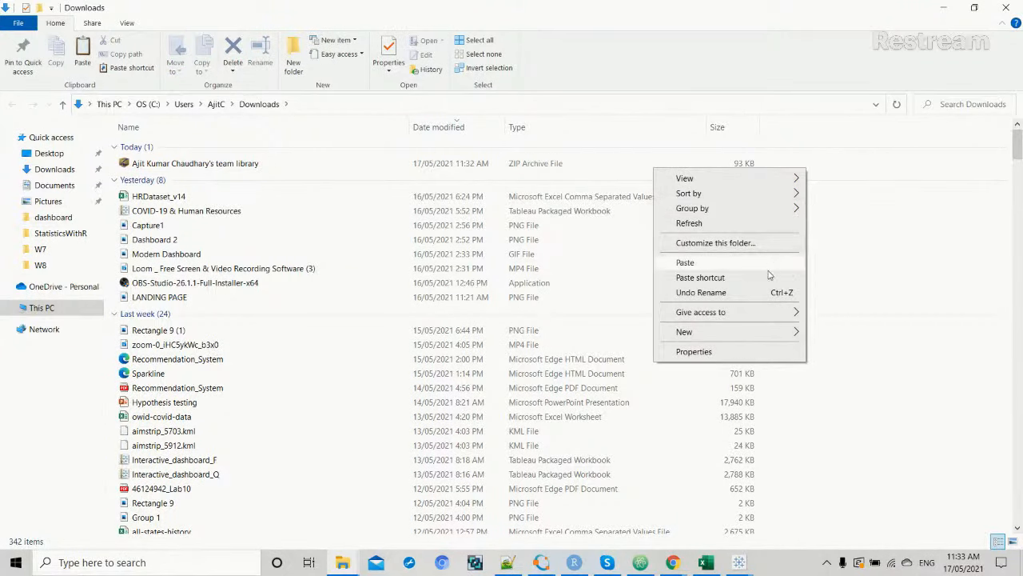
mouse_move(764, 336)
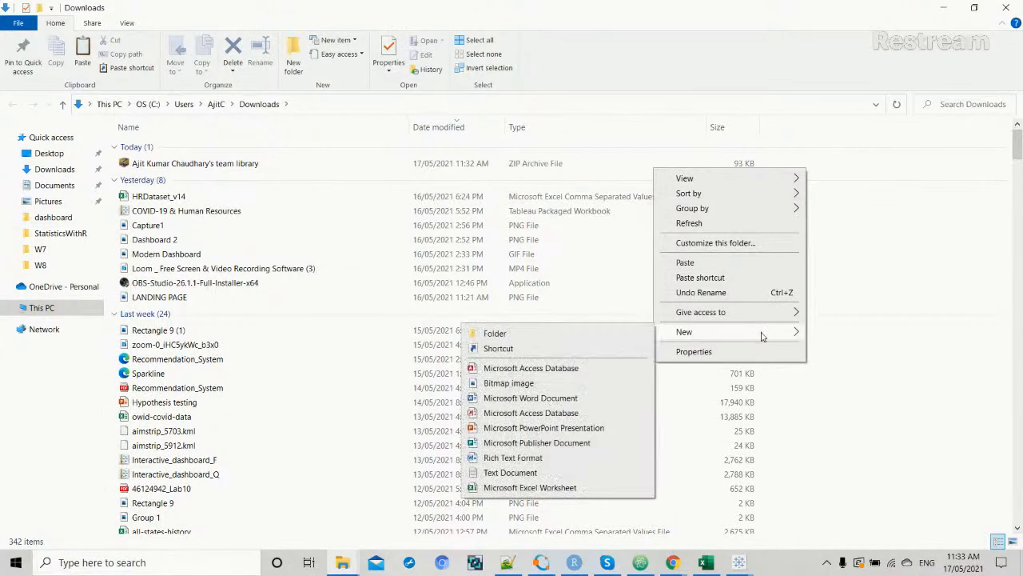
click(617, 340)
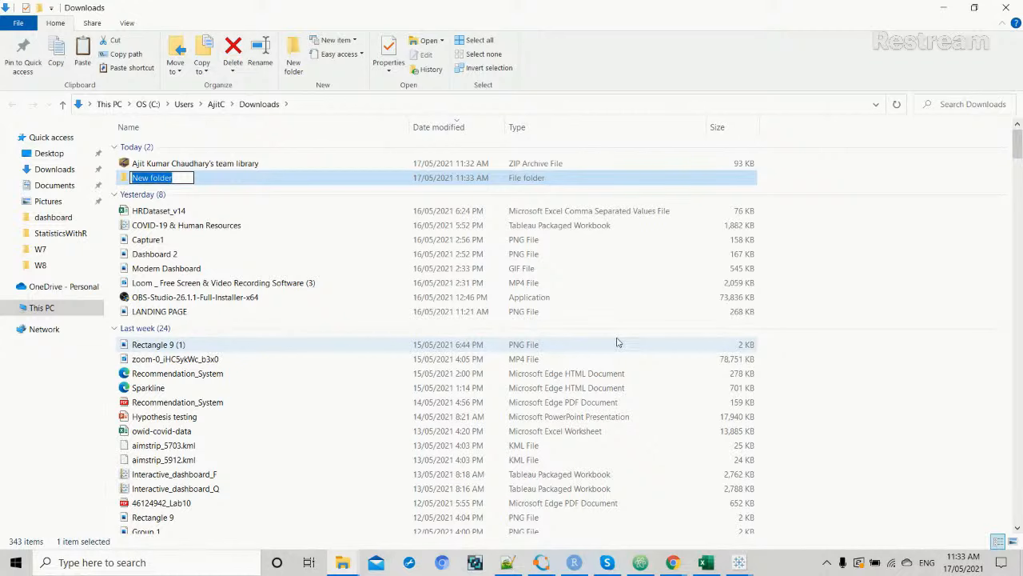
text(Design)
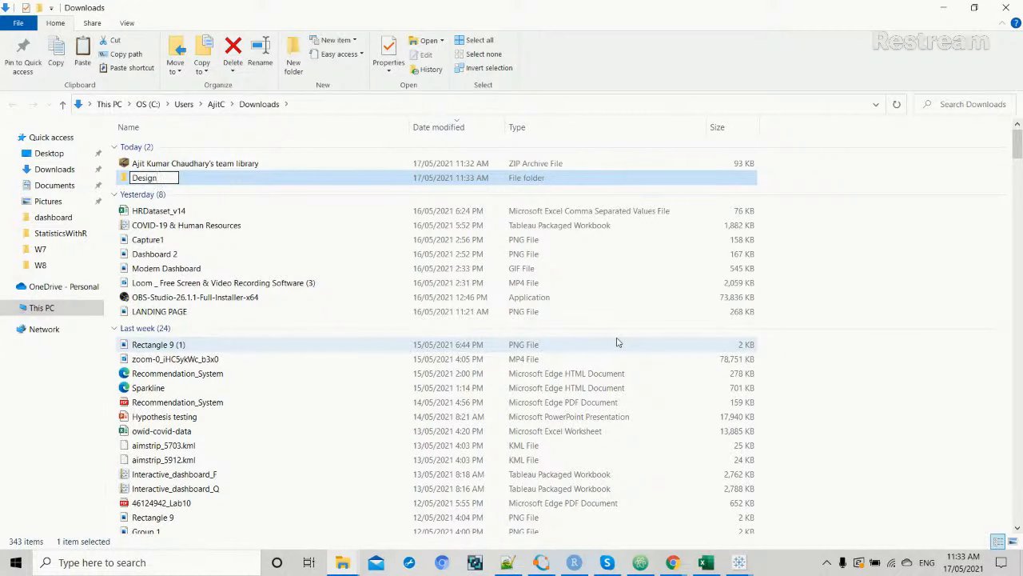
key(Return)
Paste the exported ZIP archive into the Design folder, extract its files there, and check the extracted full-layout PNG.
key(Return)
key(ctrl+v)
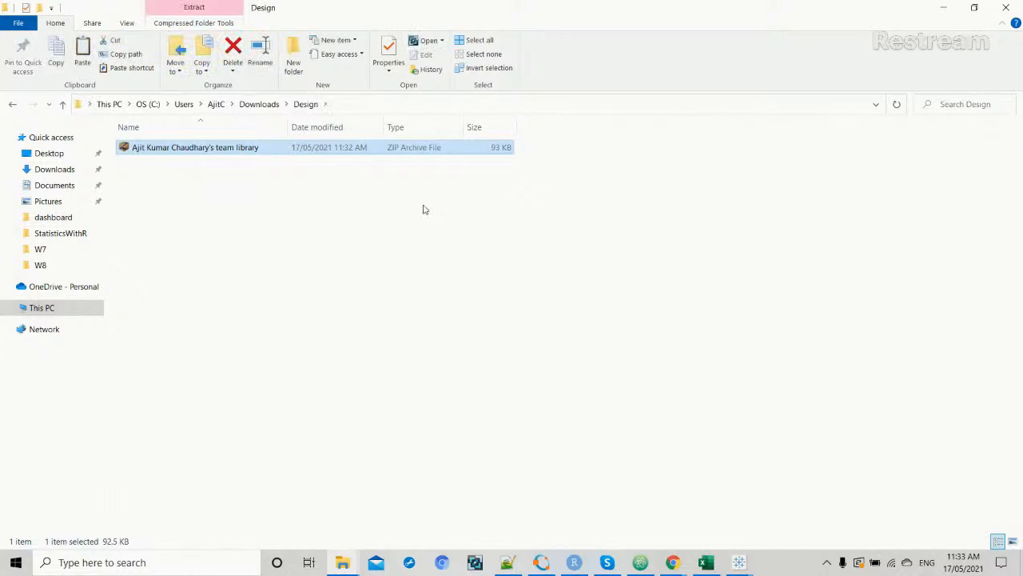
right_click(434, 147)
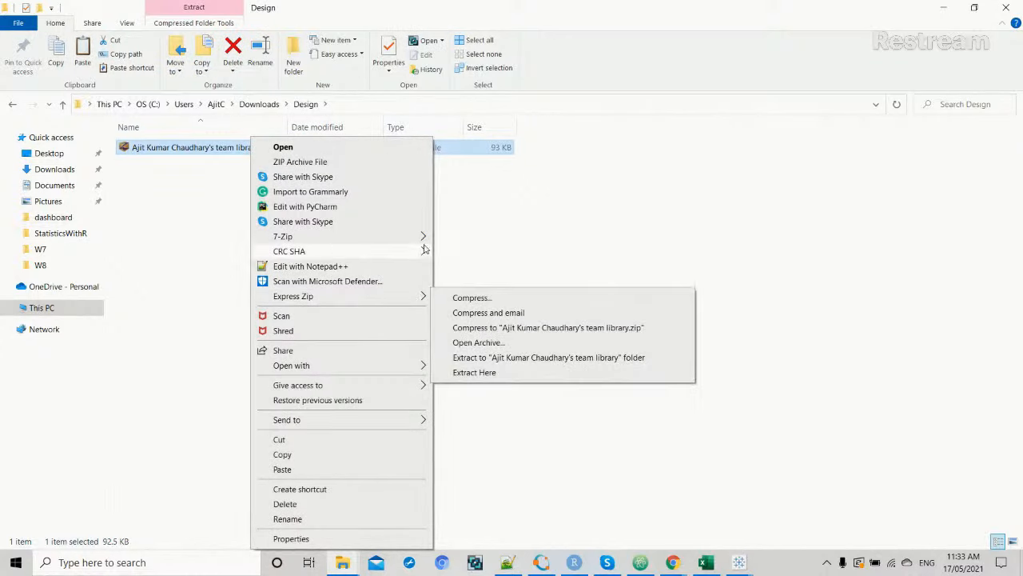
mouse_move(424, 237)
click(467, 284)
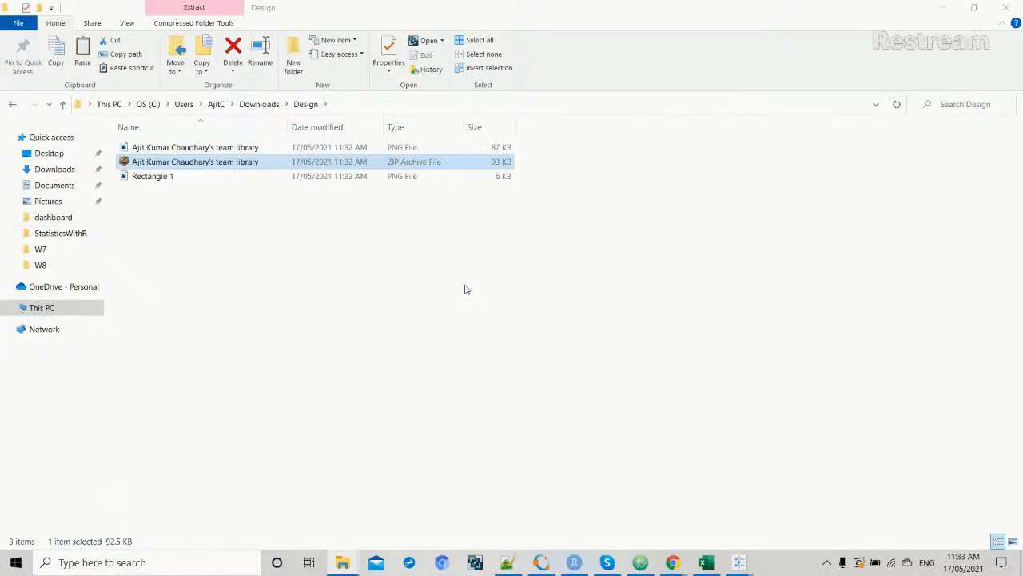
click(364, 147)
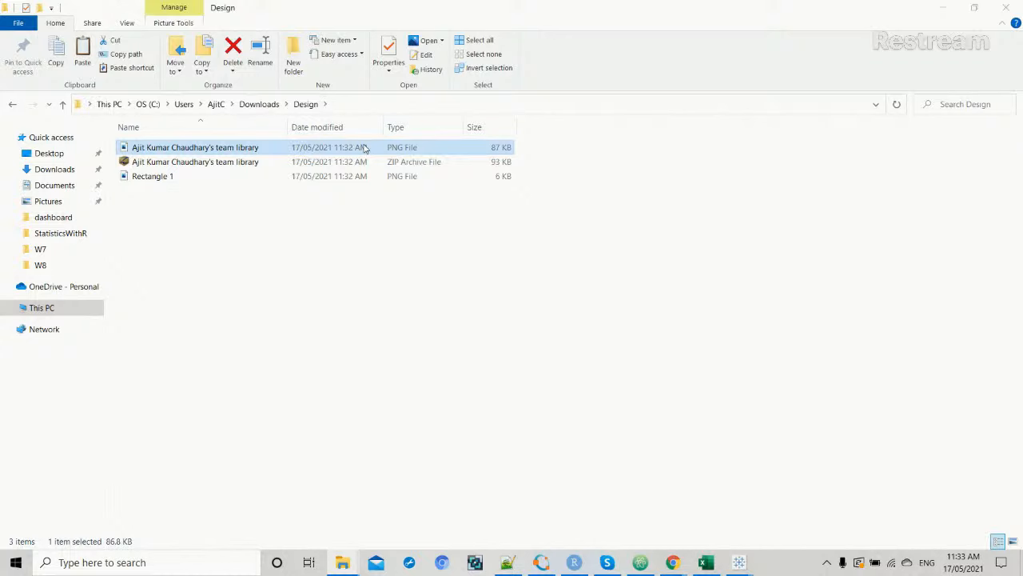
click(411, 302)
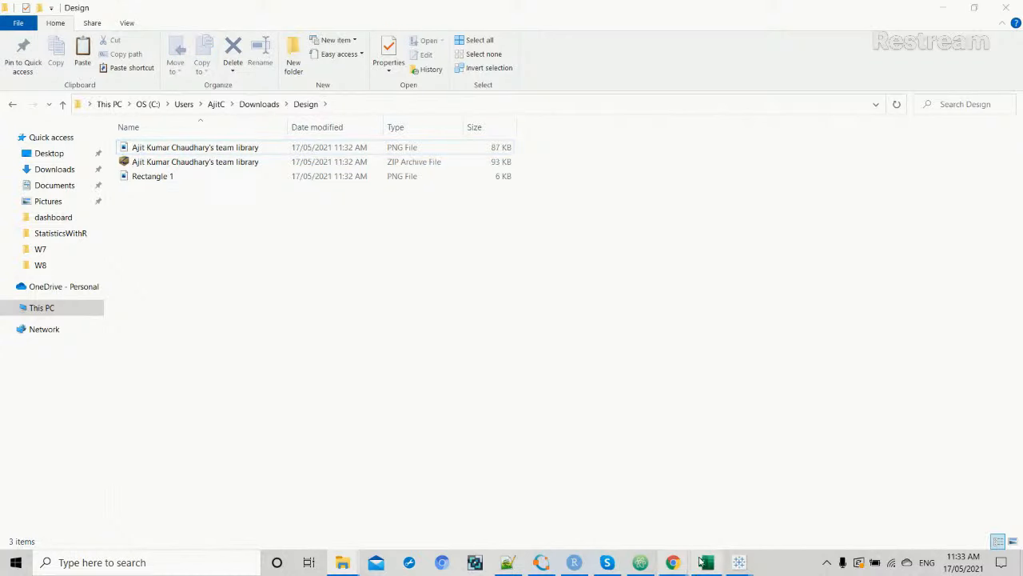
Switch to Tableau's Book1, add an image object to the empty Dashboard 1, and choose the full-layout PNG from Downloads > Design.
mouse_move(738, 562)
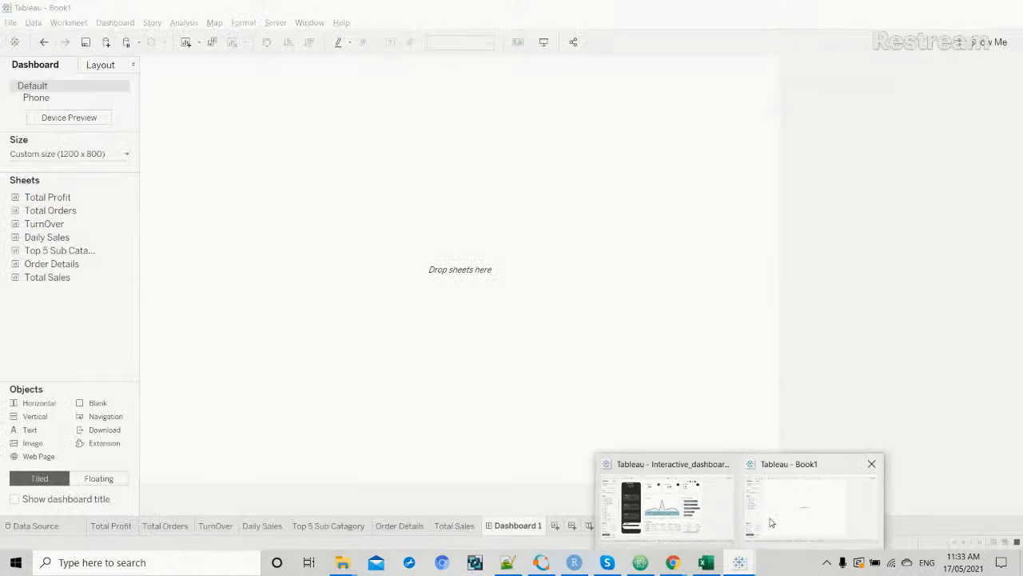
click(772, 519)
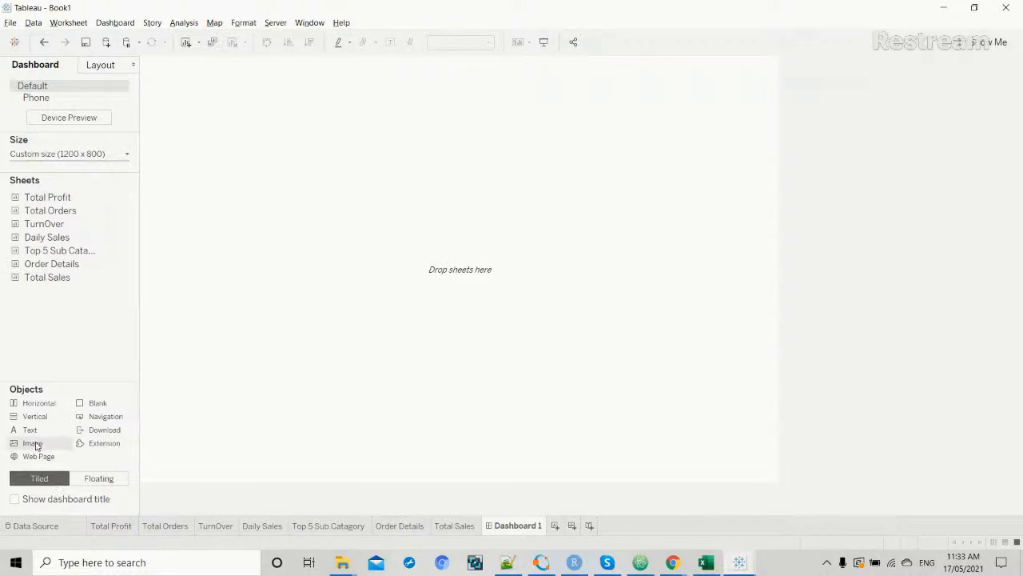
drag(34, 445, 409, 327)
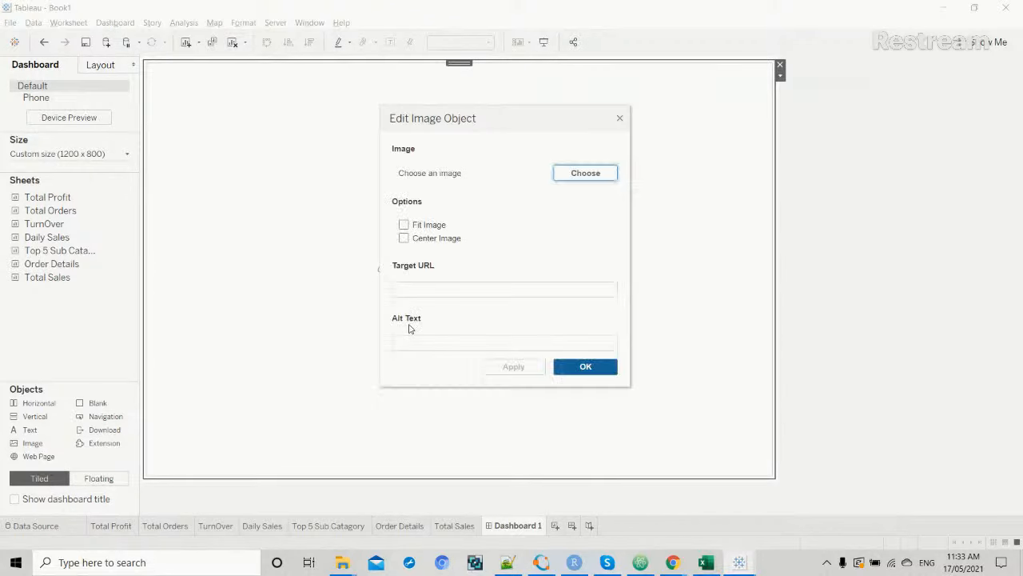
click(571, 179)
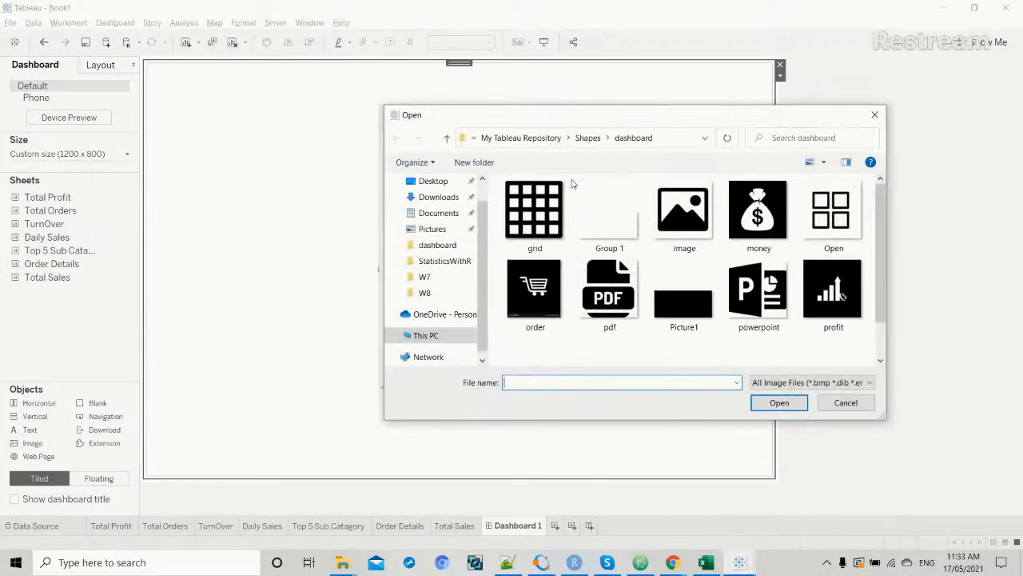
click(439, 199)
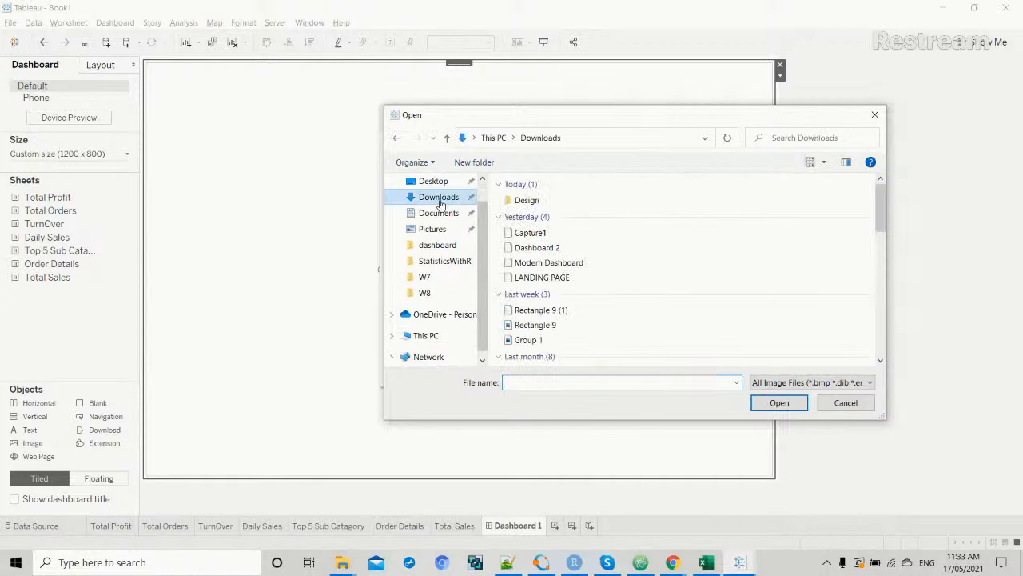
double_click(525, 201)
double_click(523, 223)
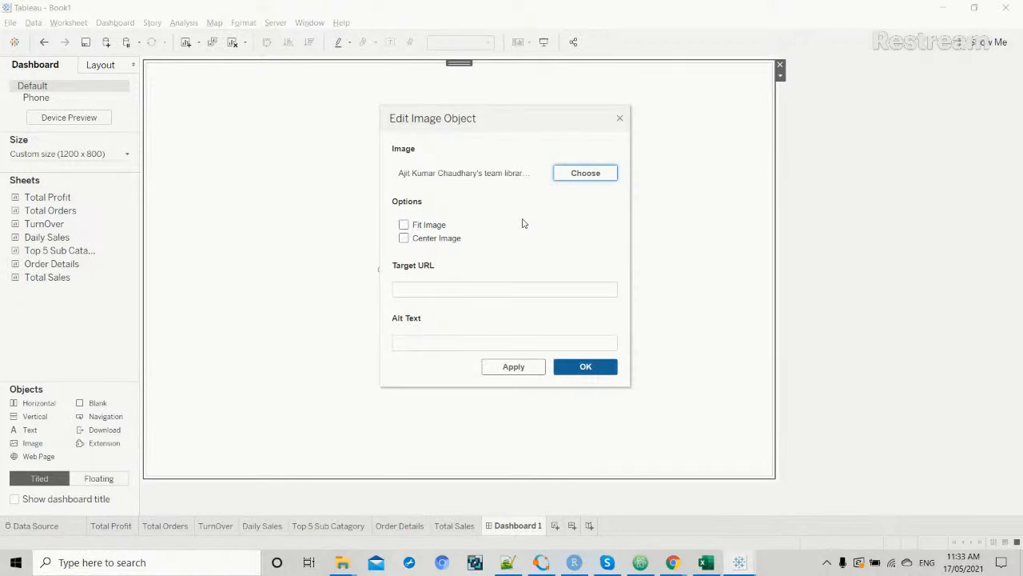
Place the chosen background image on the dashboard with Fit Image enabled.
click(404, 227)
click(574, 368)
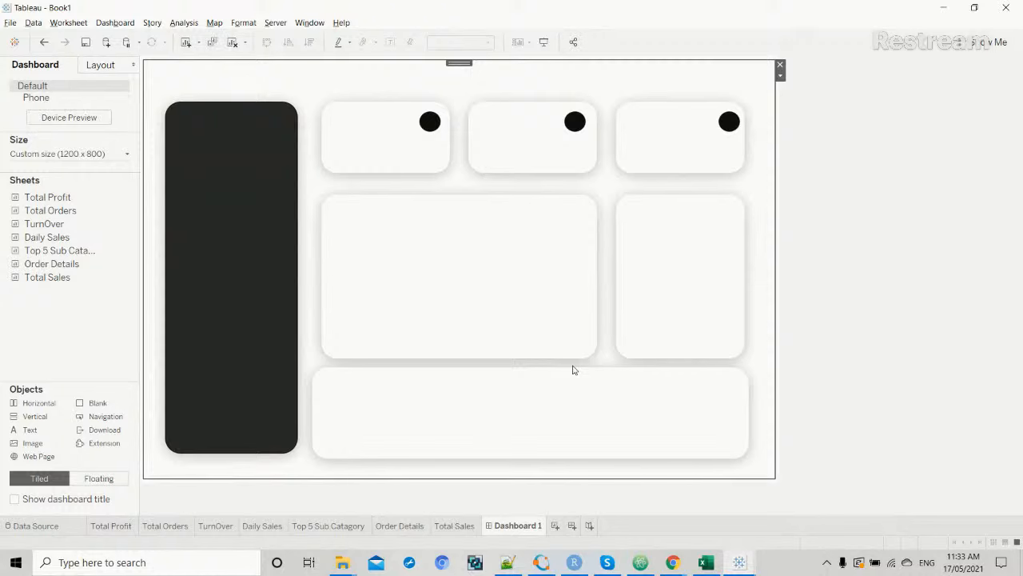
click(899, 249)
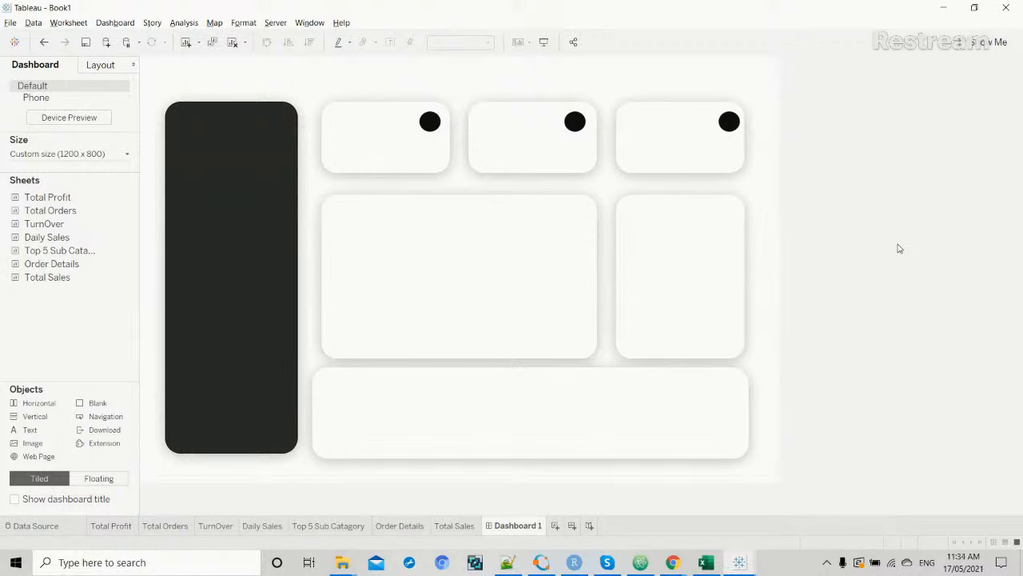
Examine the finished Interactive_dashboard_F reference dashboard and compare its KPI cards with the available Book1 sheets.
click(738, 562)
click(726, 543)
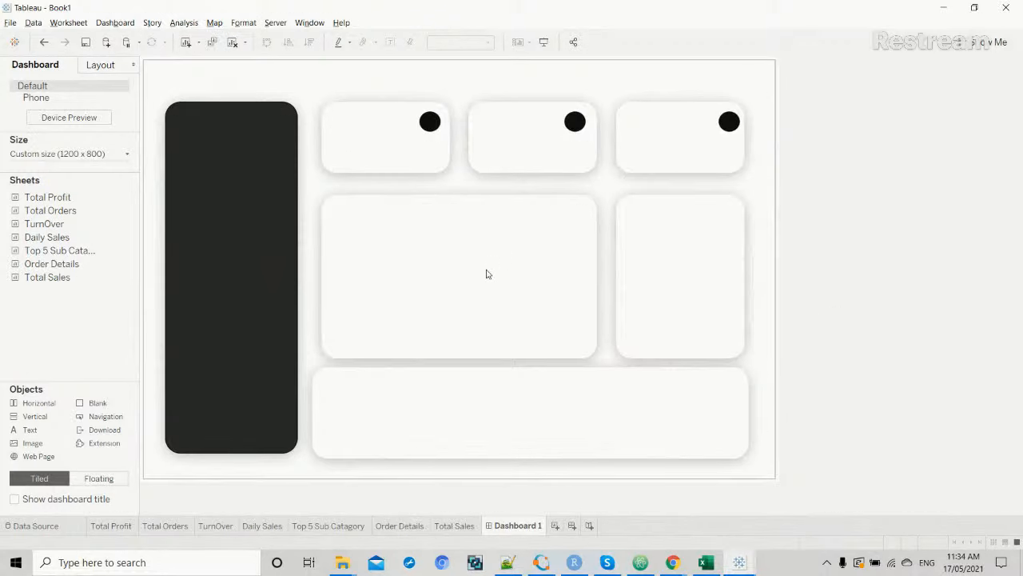
key(alt+Tab)
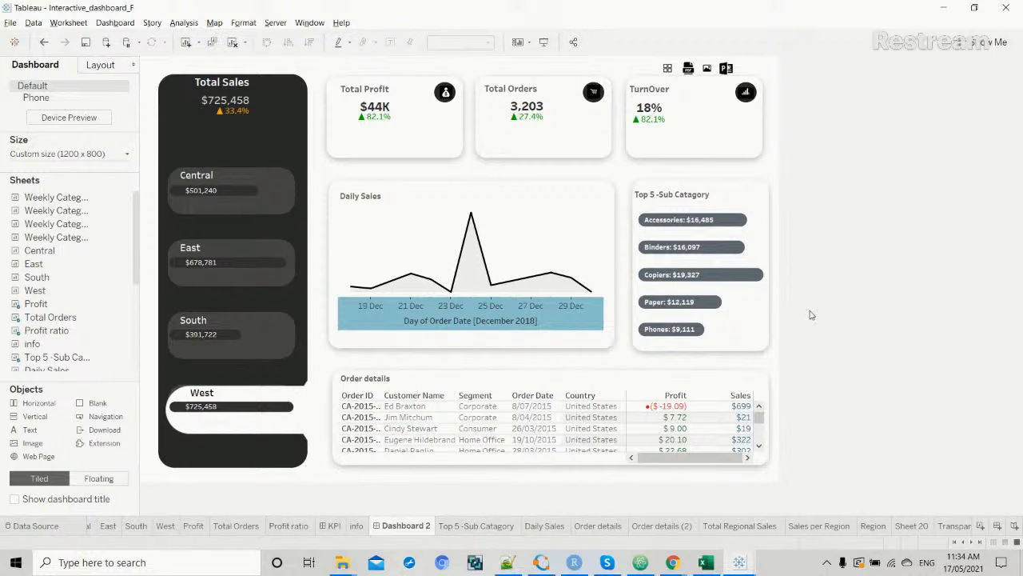
key(alt+Tab)
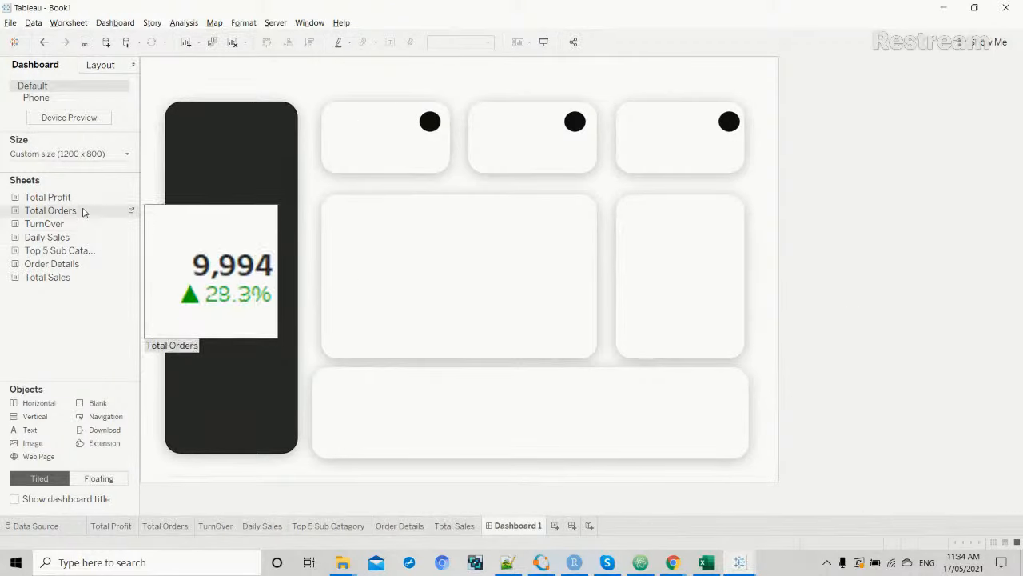
mouse_move(80, 201)
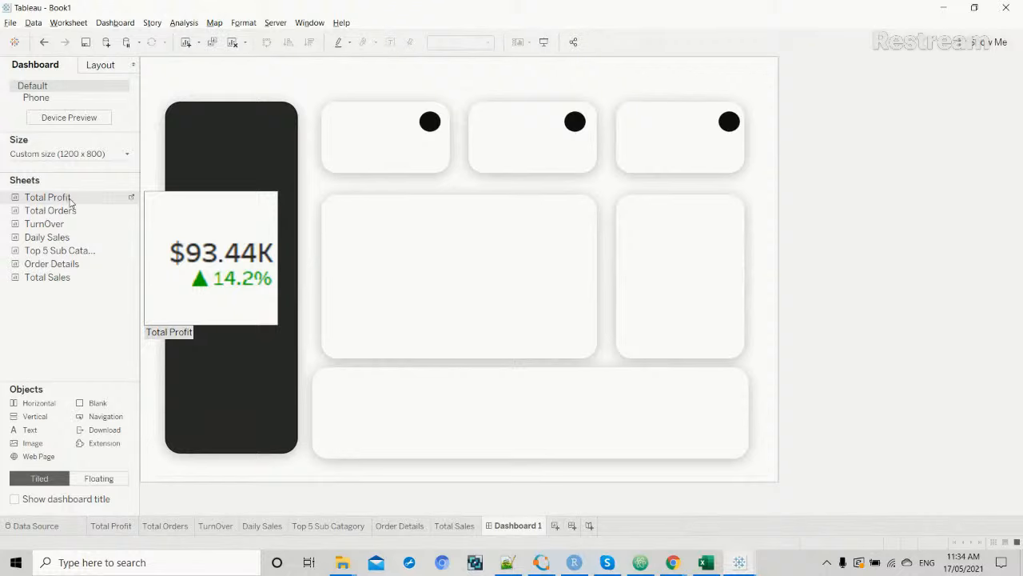
key(alt+Tab)
key(alt+Tab)
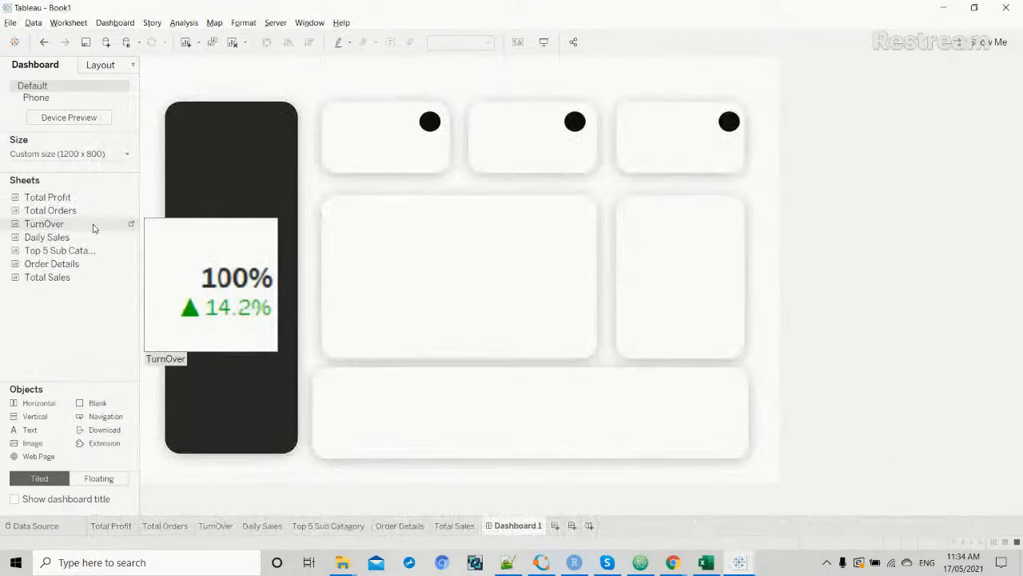
mouse_move(58, 198)
mouse_down()
mouse_move(190, 200)
mouse_move(338, 153)
mouse_move(65, 209)
mouse_up()
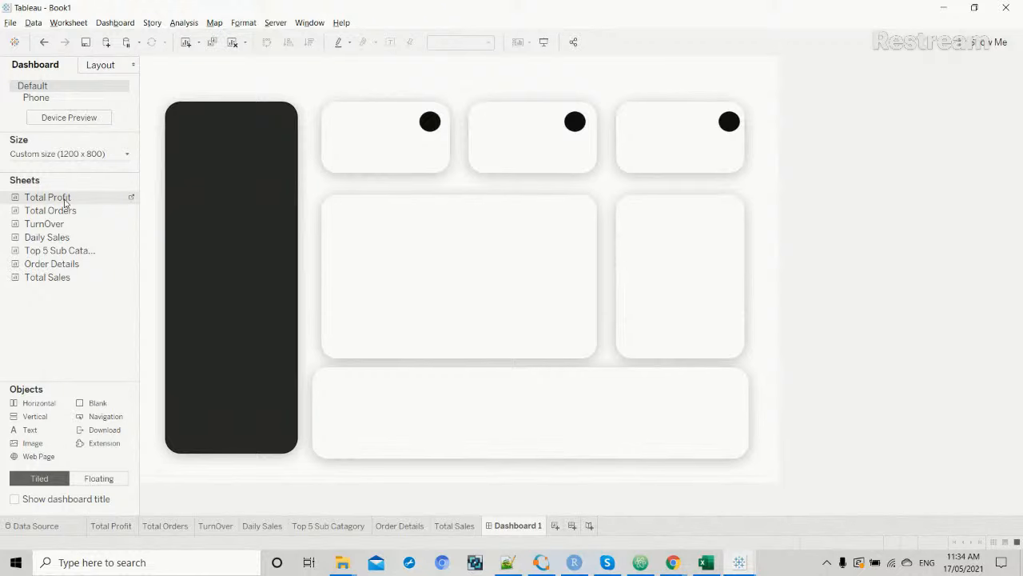
Add the Total Profit sheet as a floating object on the first KPI card and remove its Profit-Change% legend.
click(107, 481)
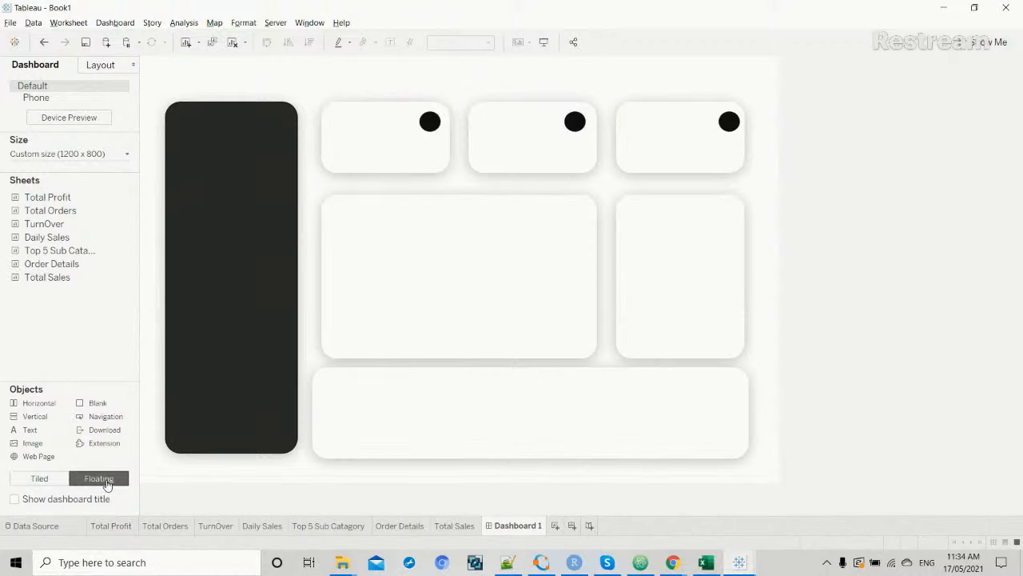
drag(42, 200, 326, 115)
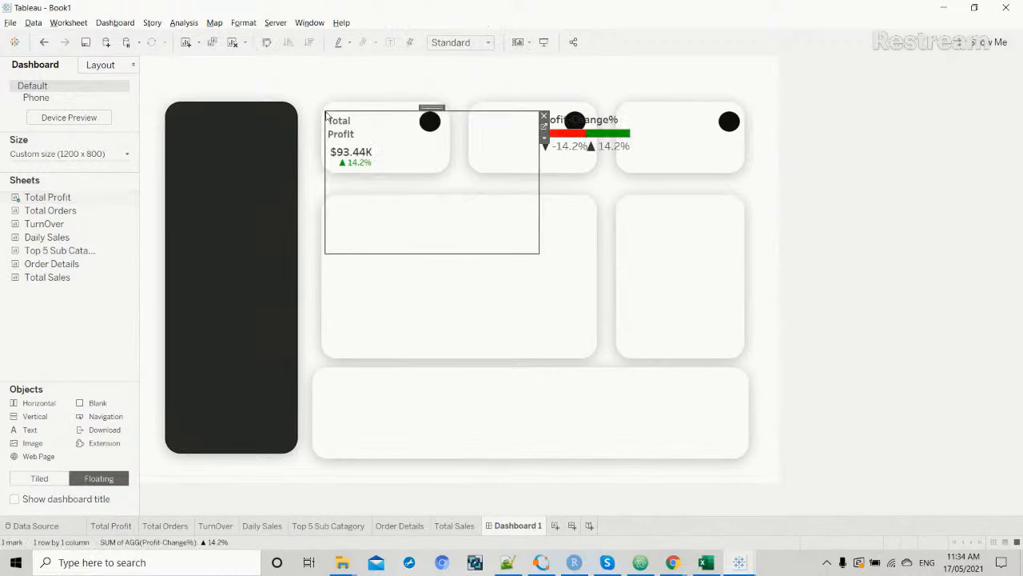
click(611, 137)
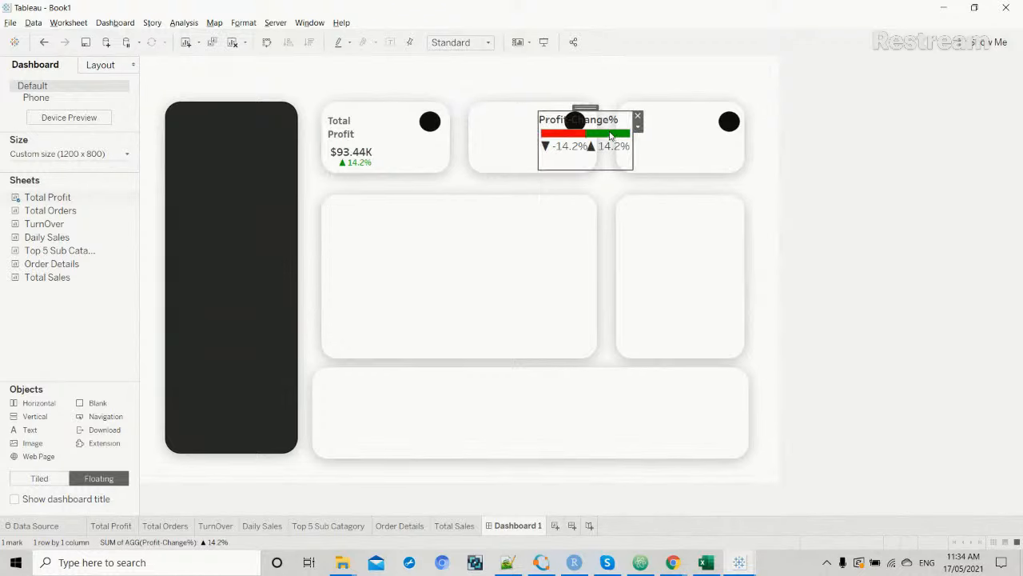
click(638, 120)
Shrink the floating Total Profit sheet to roughly fit the first KPI card, with its left edge moved slightly inward.
click(392, 147)
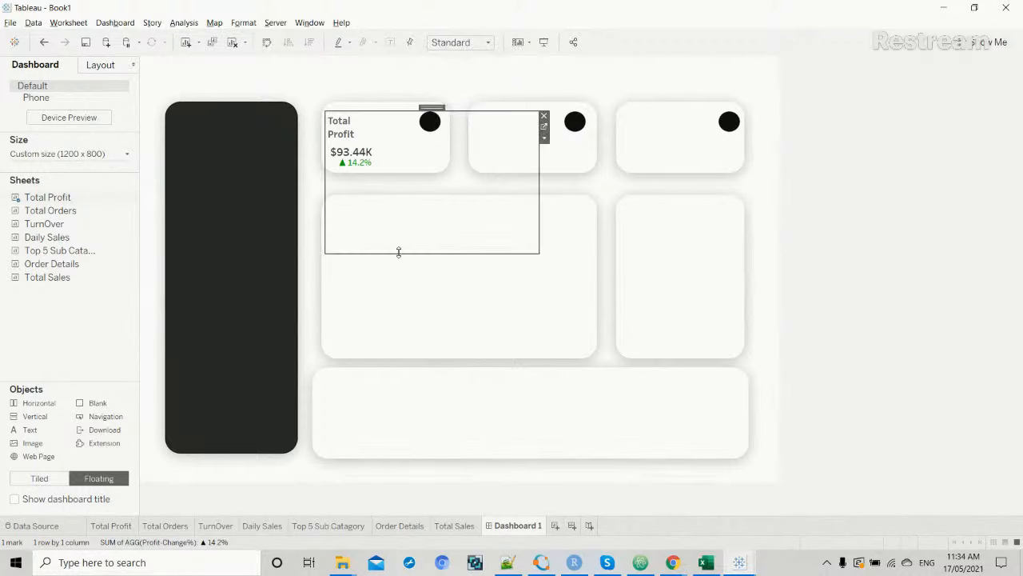
drag(399, 252, 398, 184)
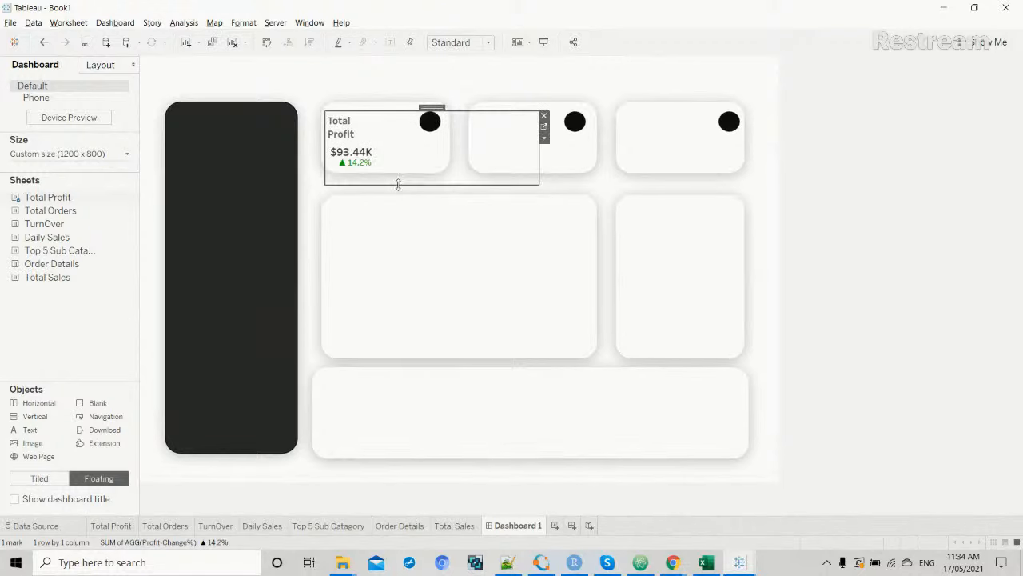
drag(331, 136, 333, 136)
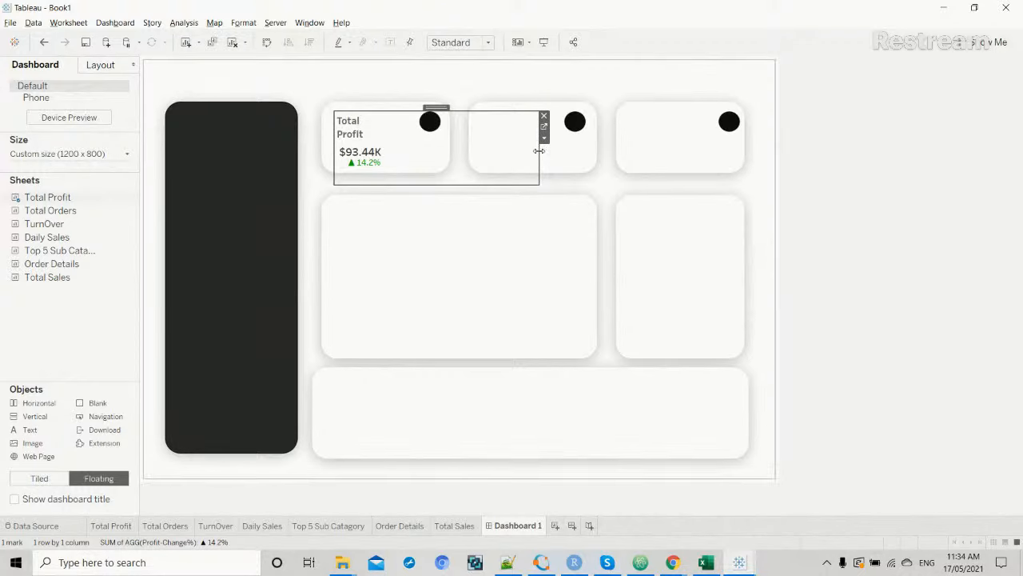
drag(538, 150, 439, 147)
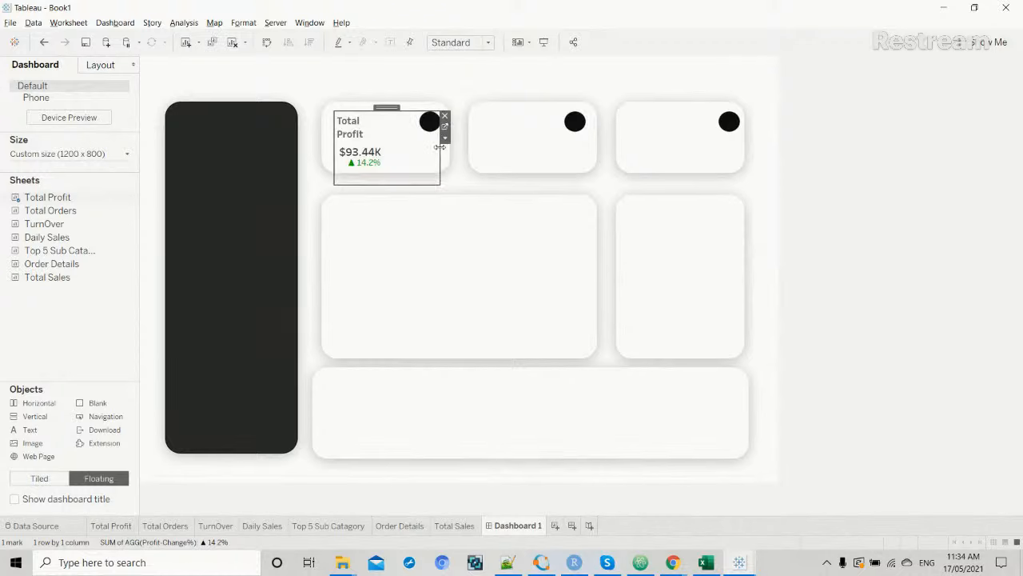
click(497, 84)
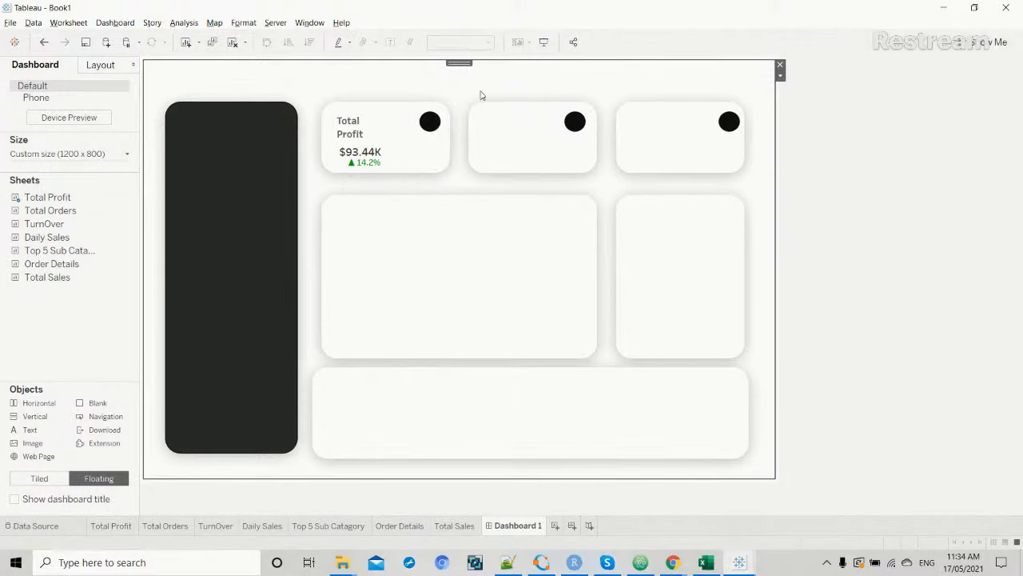
Add the Total Orders sheet as a floating object on the second KPI card and remove its Order-Change% legend.
mouse_move(71, 210)
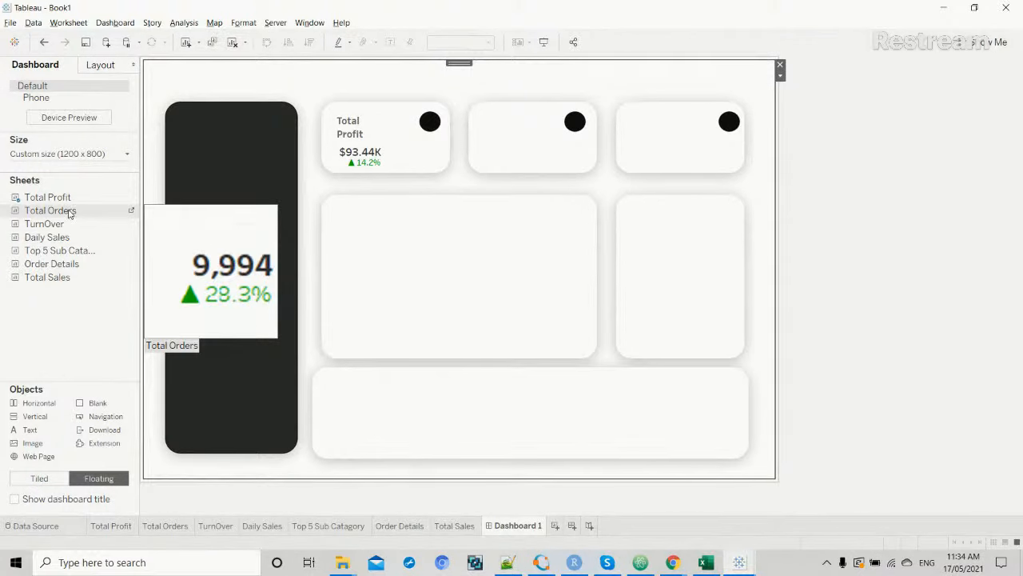
drag(70, 213, 474, 110)
click(468, 113)
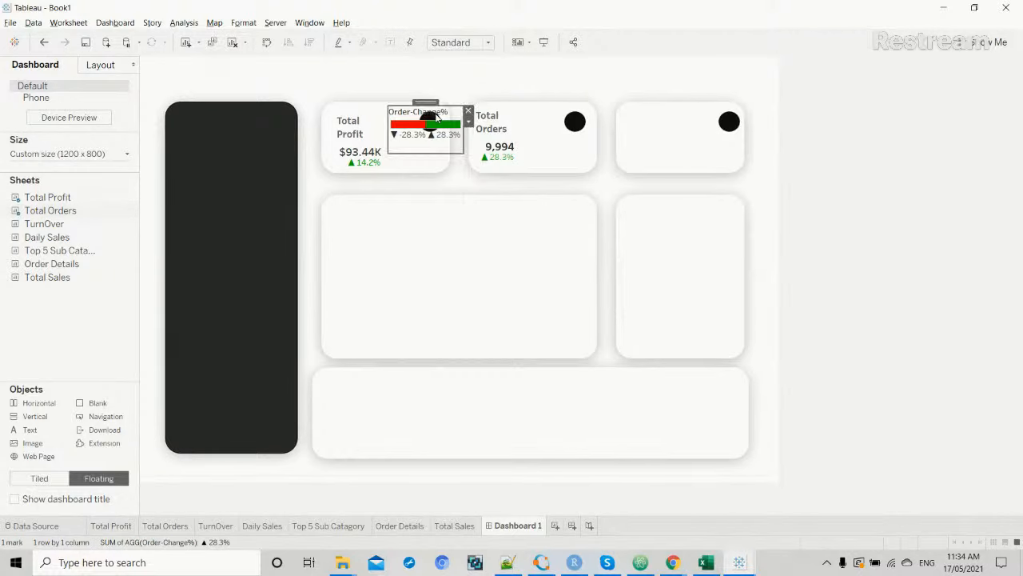
click(468, 111)
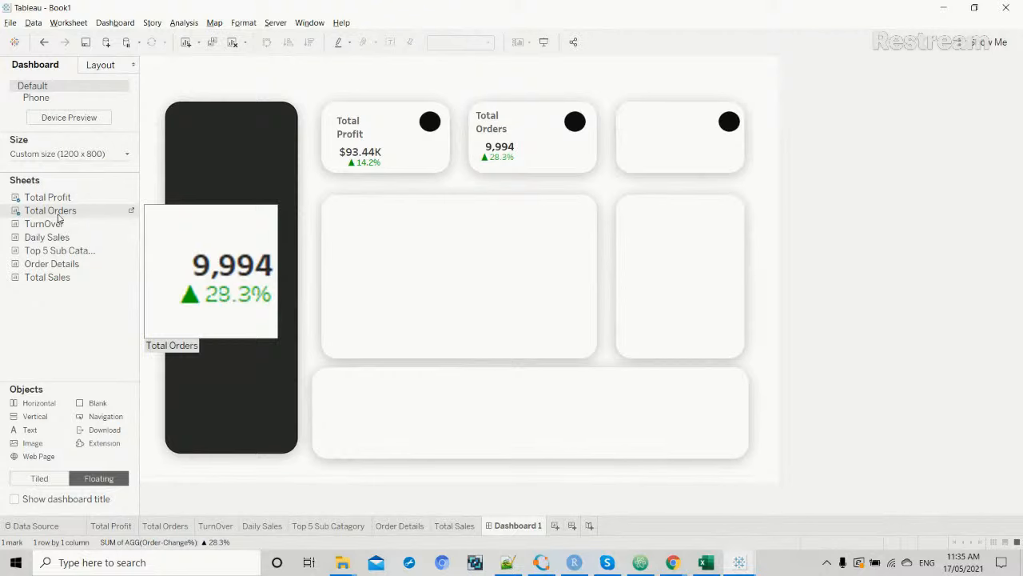
Add the floating TurnOver sheet to the third KPI card and remove its Profit-Change% legend.
drag(54, 228, 626, 110)
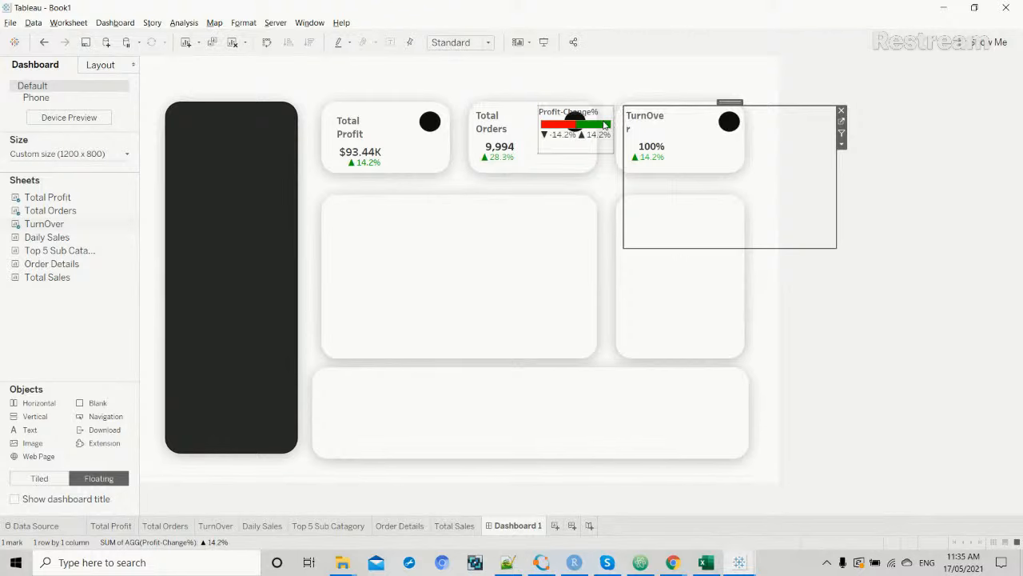
click(606, 124)
click(619, 111)
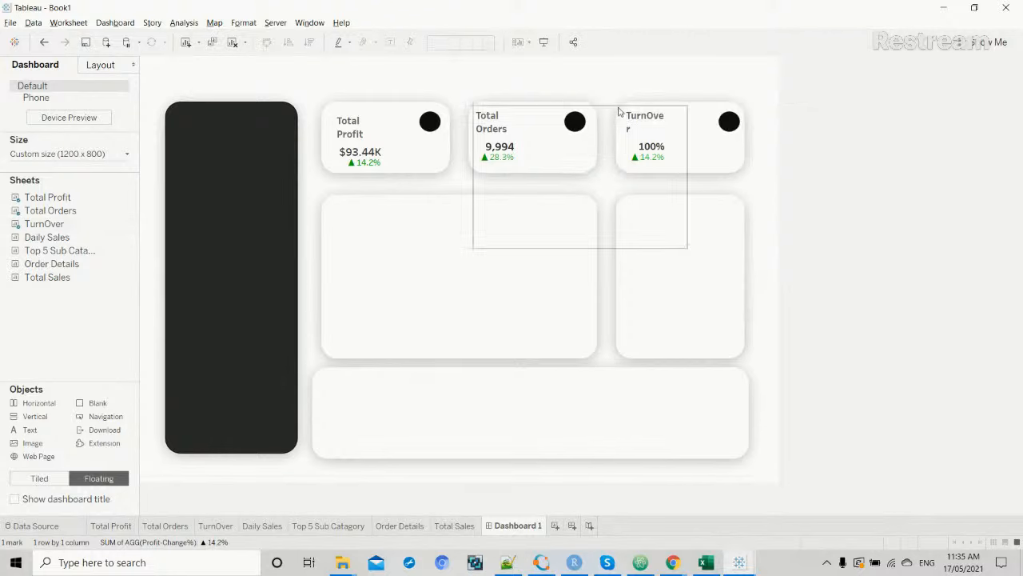
Widen the floating TurnOver sheet beyond the dashboard's right edge and shorten it to the third KPI card's height.
click(669, 137)
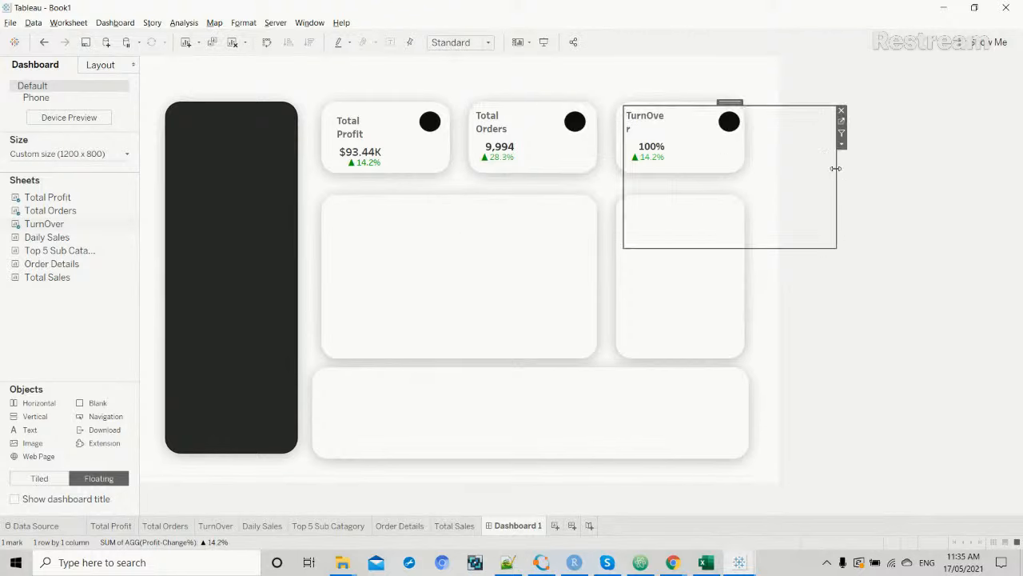
drag(835, 169, 879, 162)
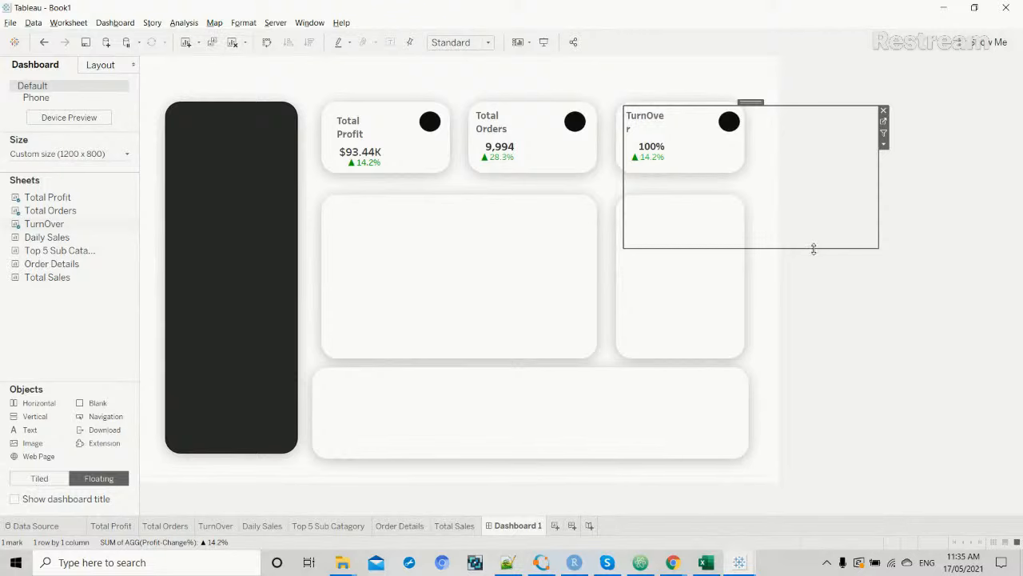
drag(813, 249, 775, 173)
click(877, 231)
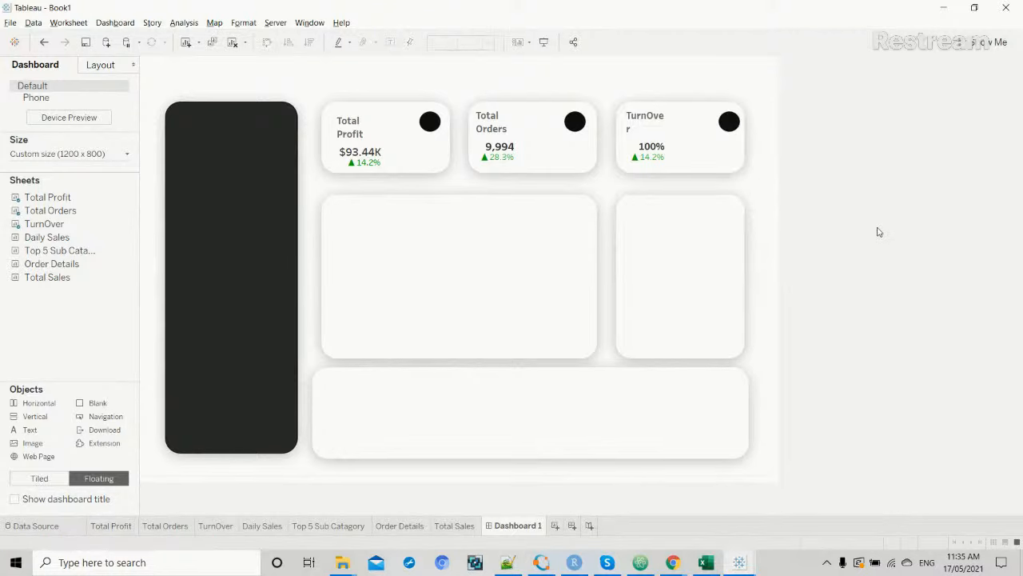
Set the Total Profit sheet's title to font size 9.
click(121, 527)
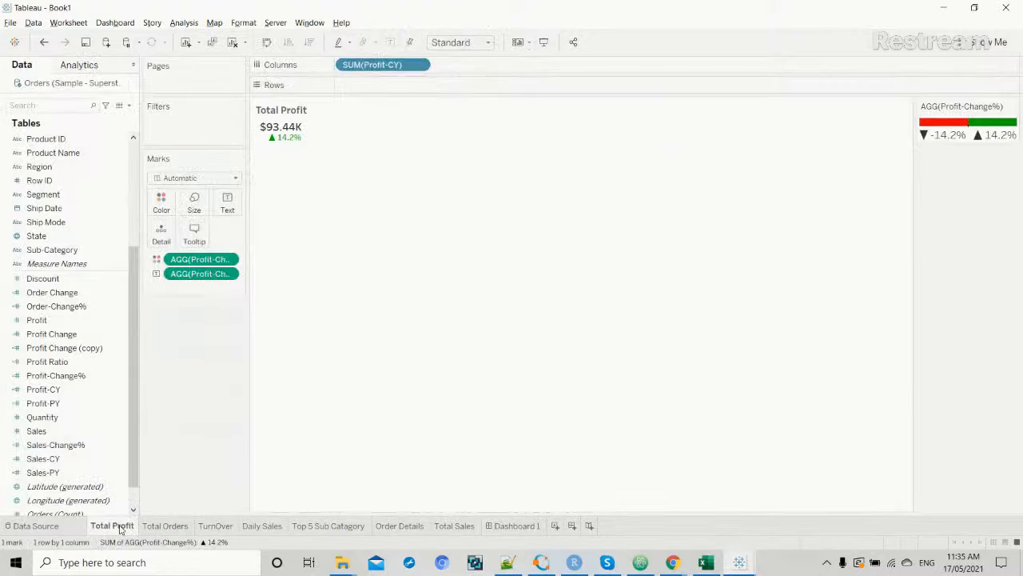
double_click(293, 116)
click(476, 213)
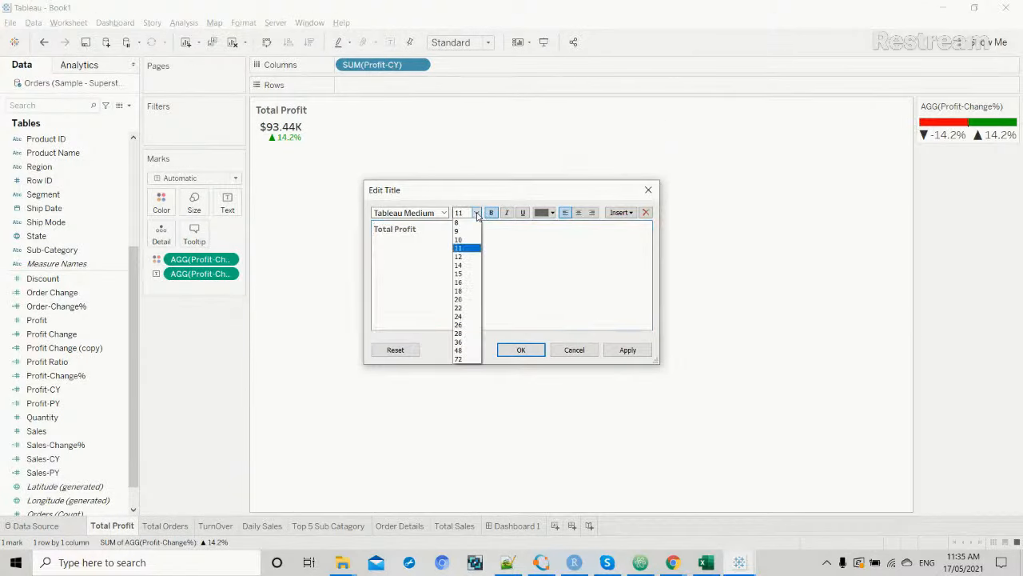
click(424, 233)
drag(419, 231, 359, 230)
click(476, 213)
click(473, 231)
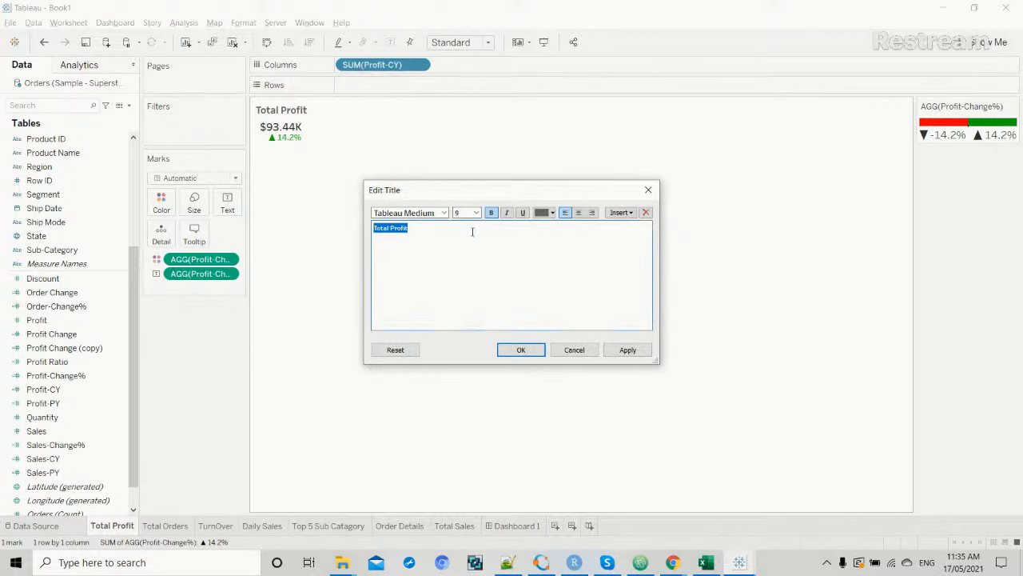
click(472, 232)
click(628, 351)
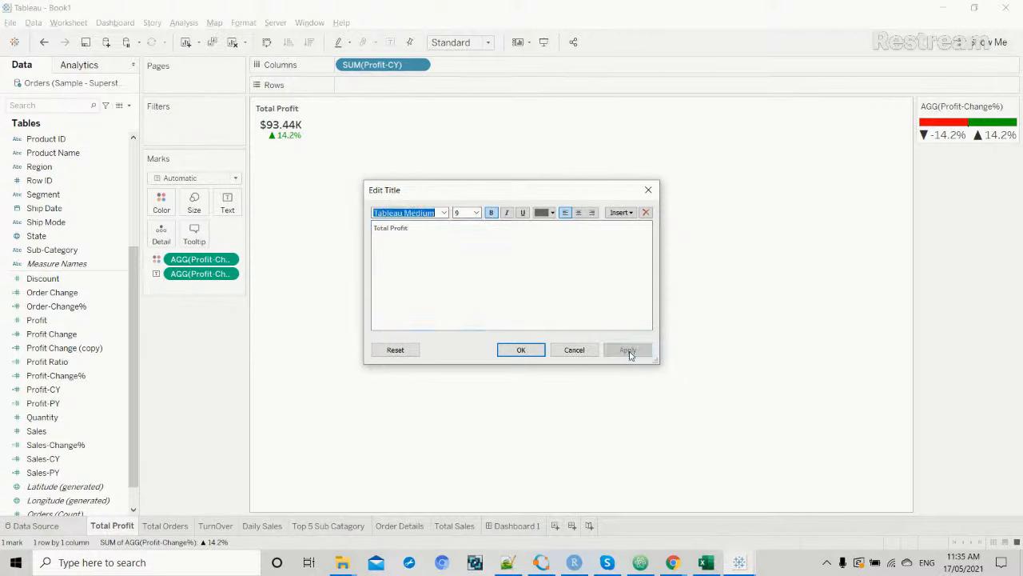
click(524, 352)
Reduce the title font of the Total Orders sheet to size 9.
click(166, 525)
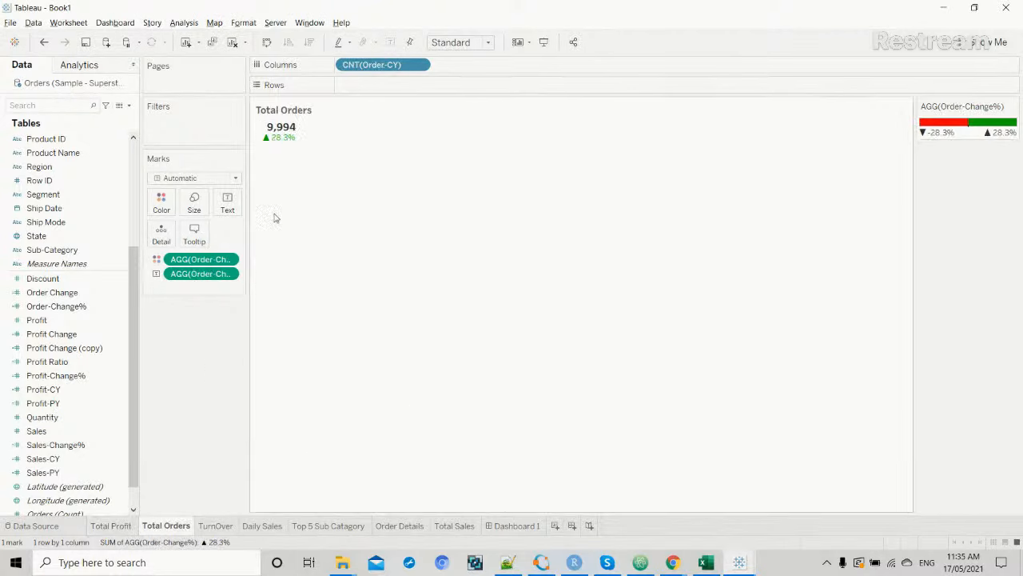
double_click(302, 111)
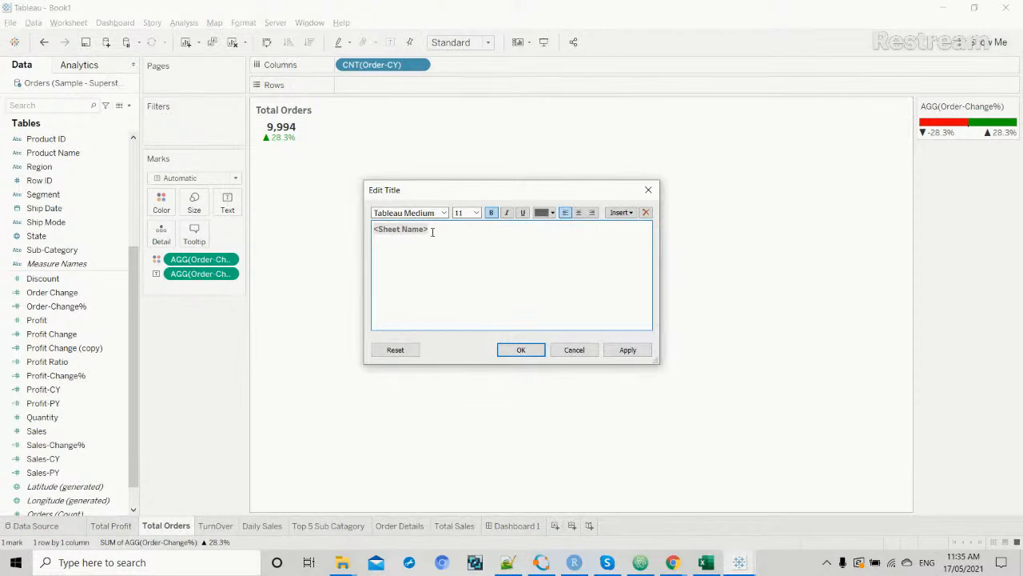
drag(432, 230, 375, 230)
click(475, 213)
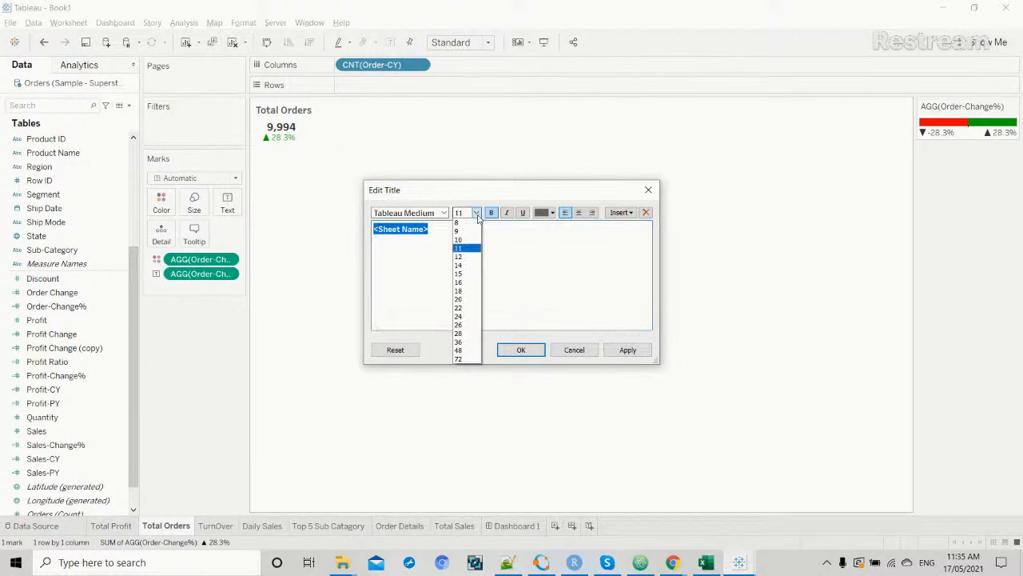
click(470, 231)
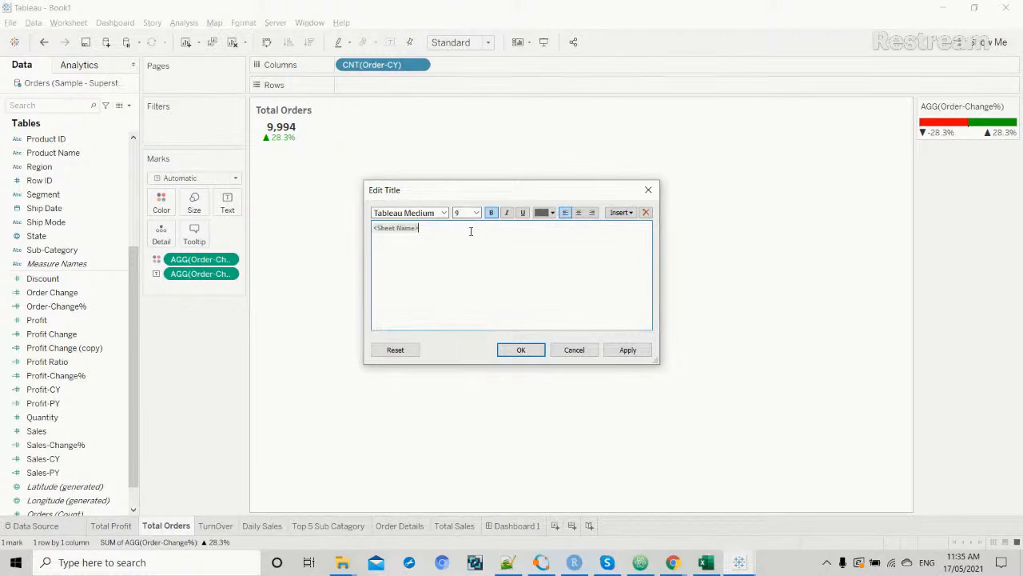
click(627, 349)
click(521, 351)
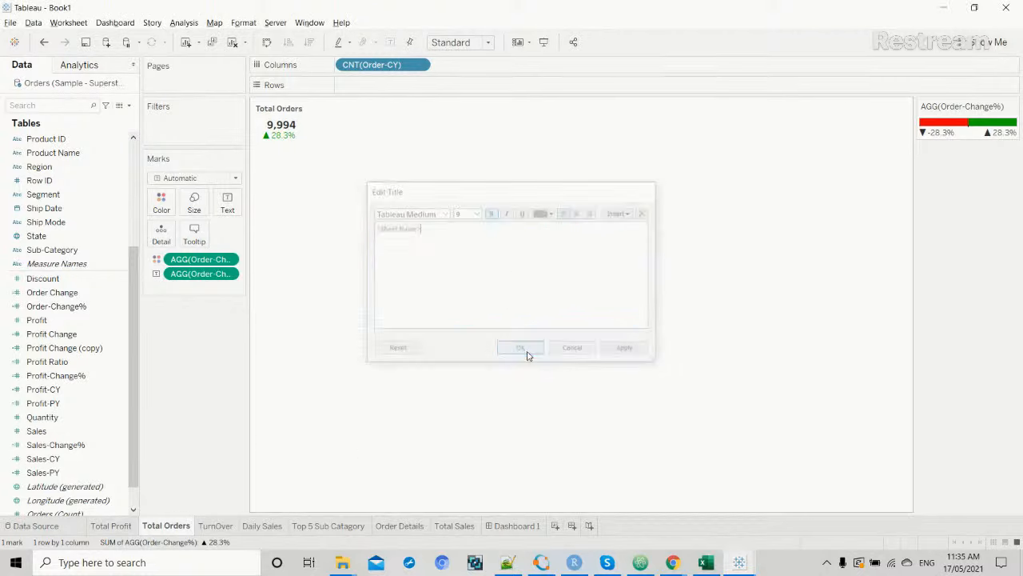
Reduce the title font of the TurnOver sheet to size 9.
click(216, 525)
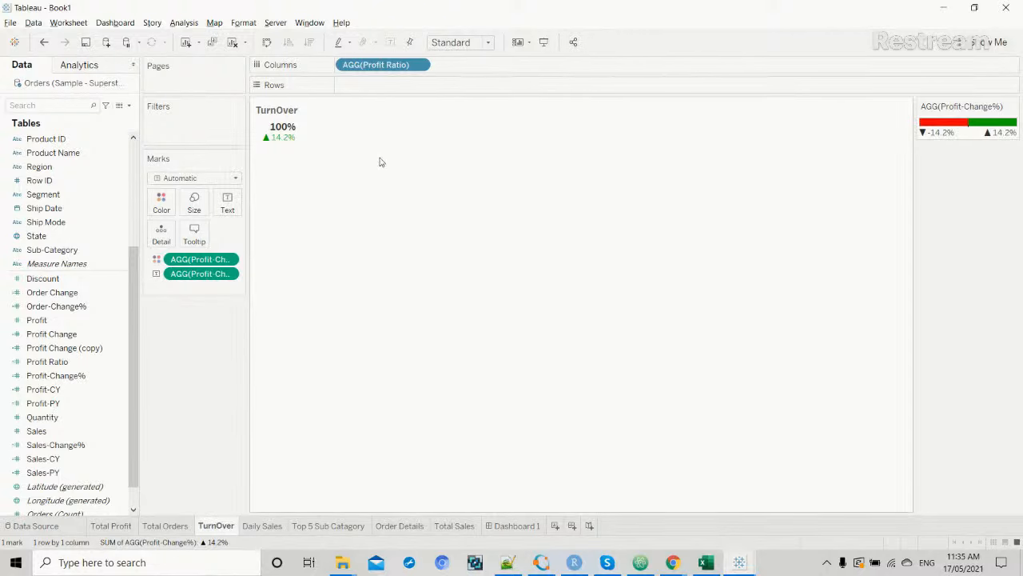
double_click(292, 112)
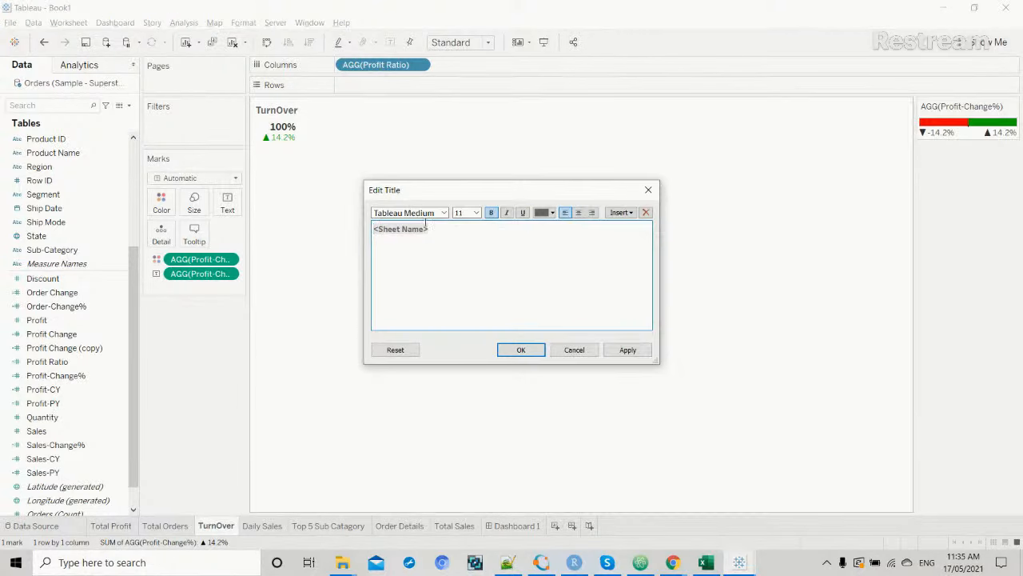
drag(432, 237, 375, 229)
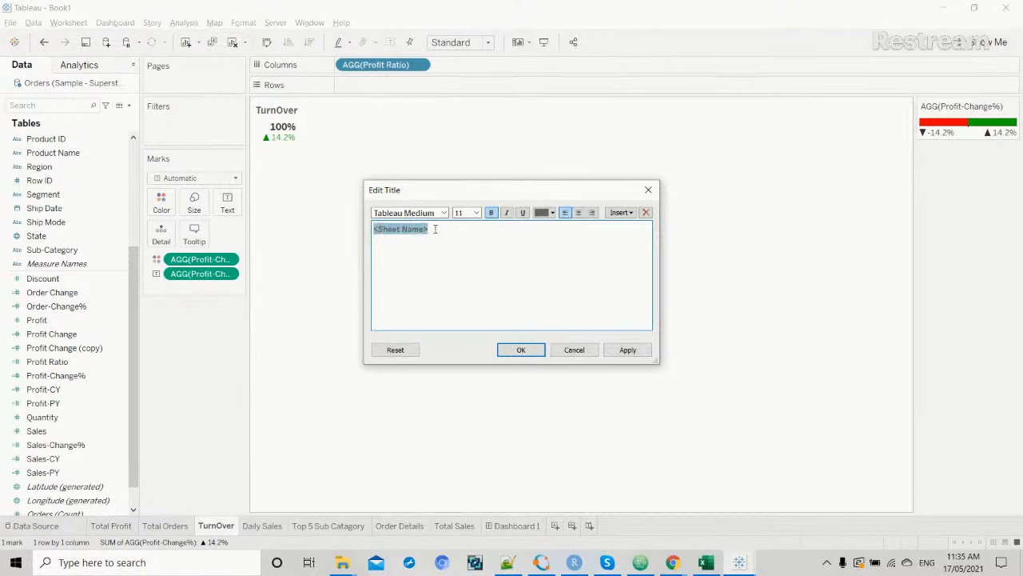
drag(435, 230, 369, 231)
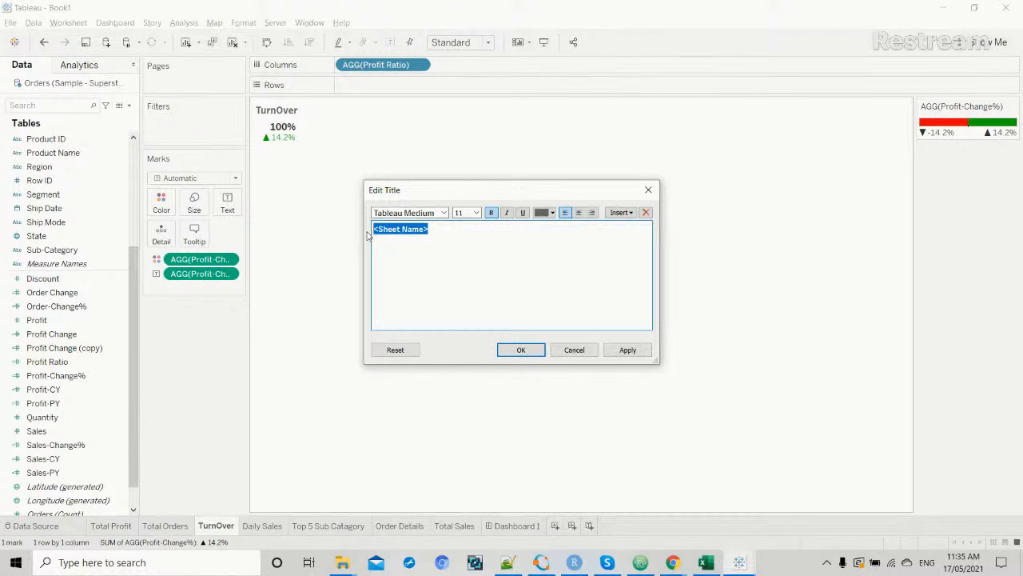
click(478, 213)
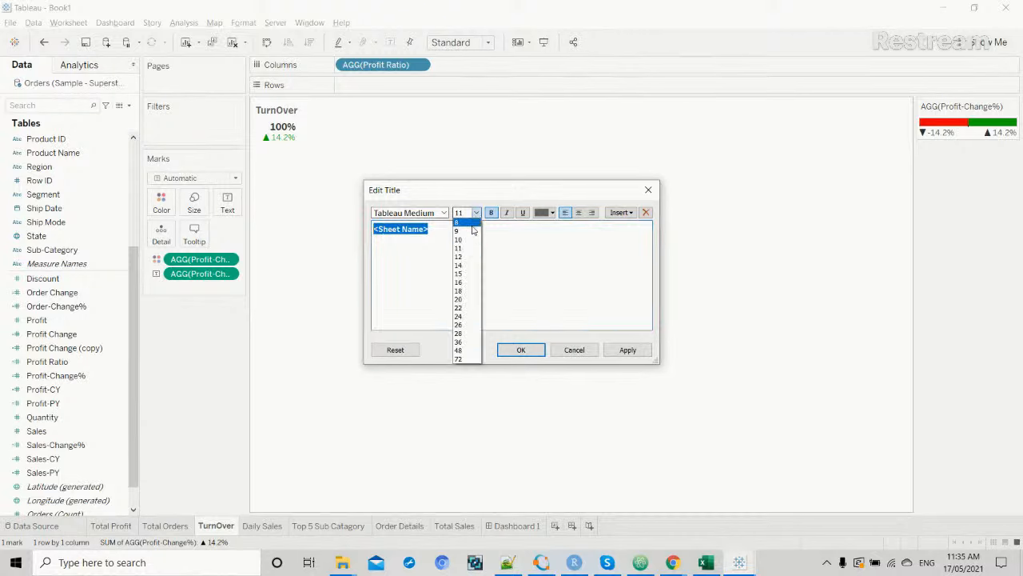
click(473, 229)
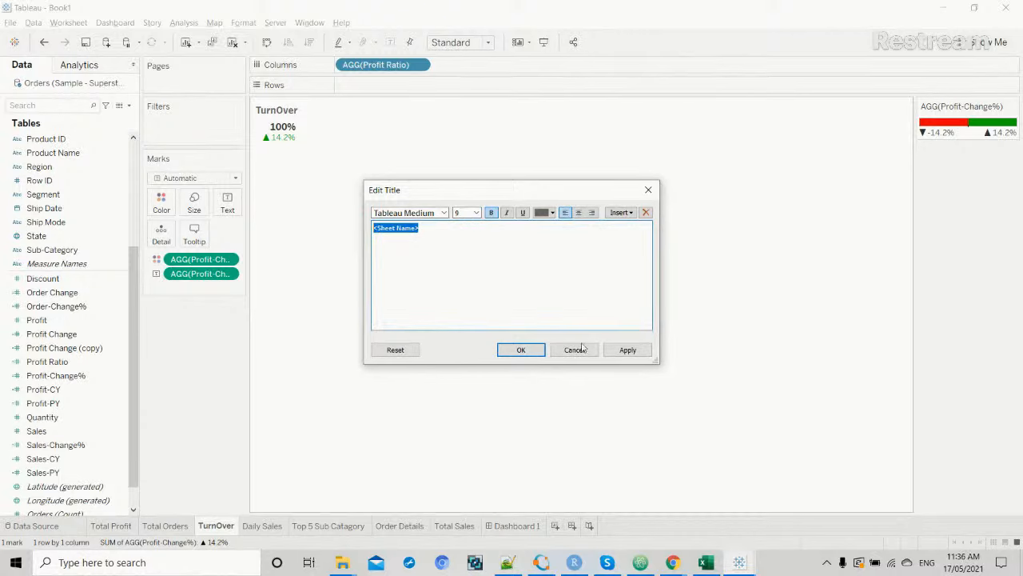
click(642, 355)
click(530, 350)
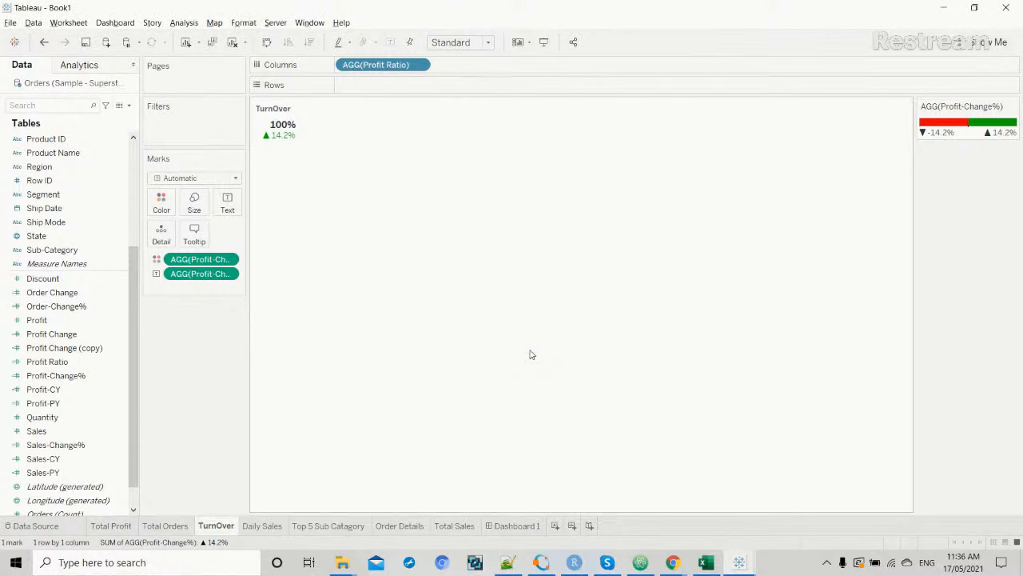
On Dashboard 1, narrow and shorten the floating Total Orders sheet to roughly the size of the second KPI card.
click(504, 525)
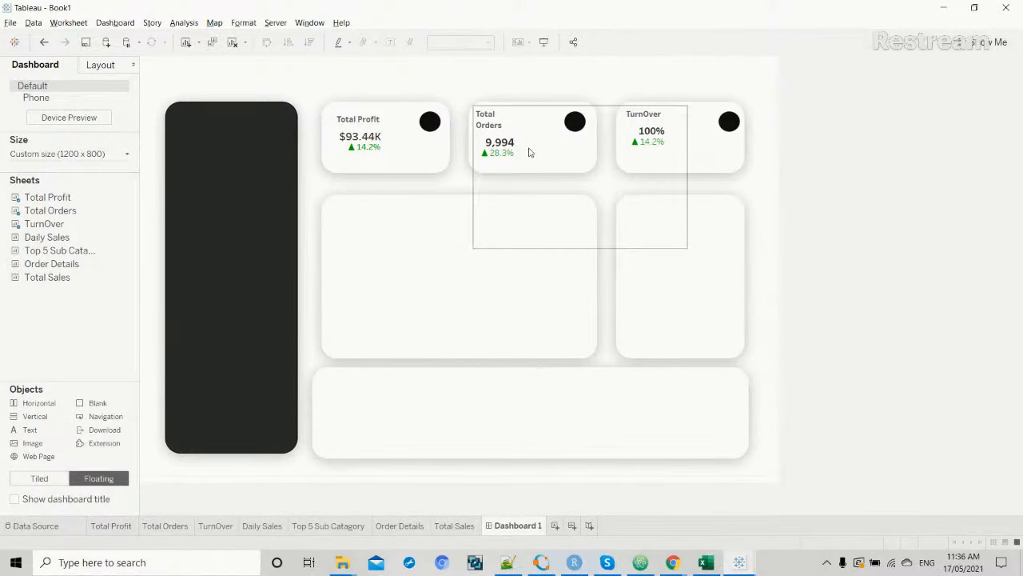
click(529, 152)
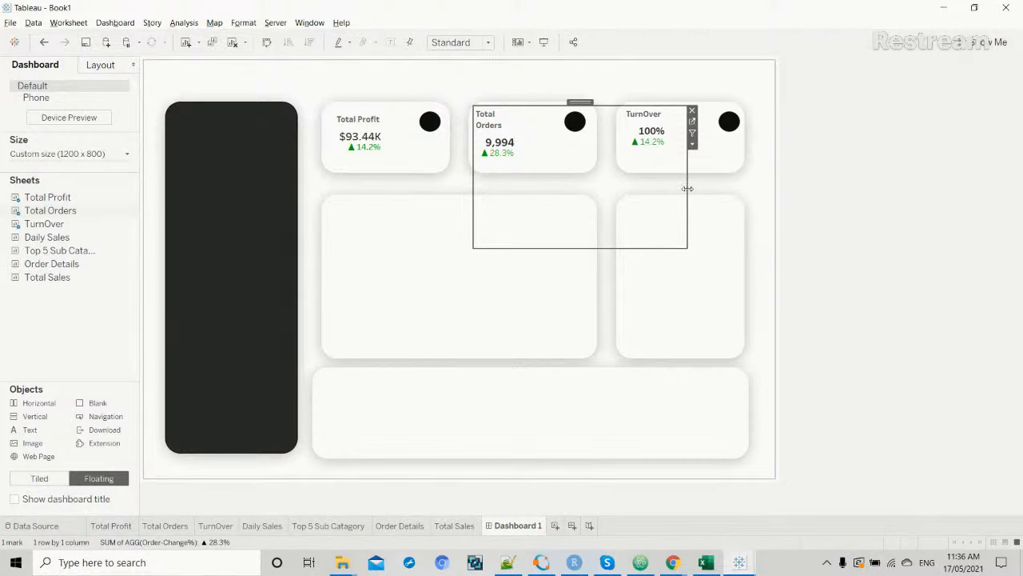
drag(687, 188, 589, 180)
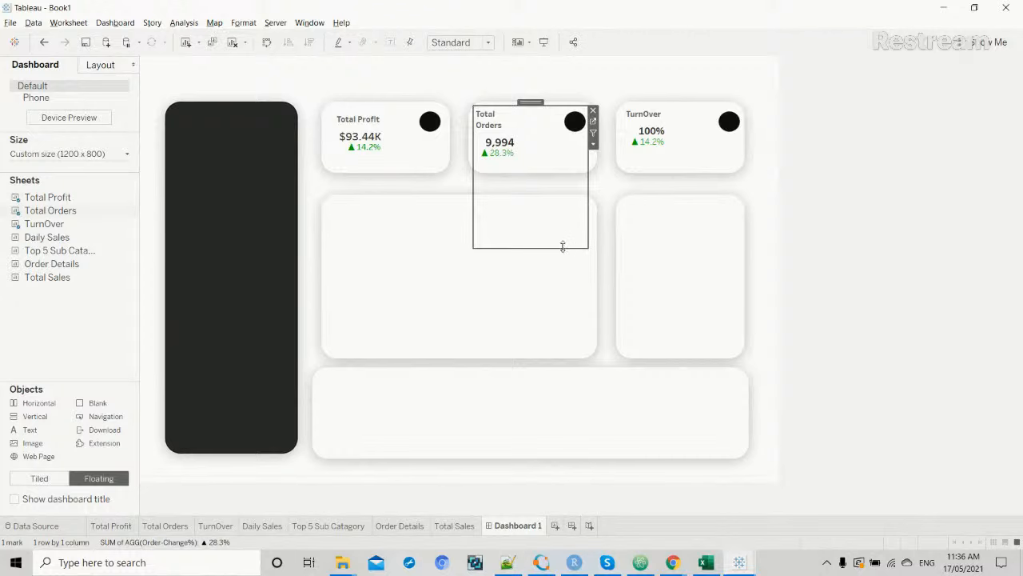
drag(563, 248, 559, 185)
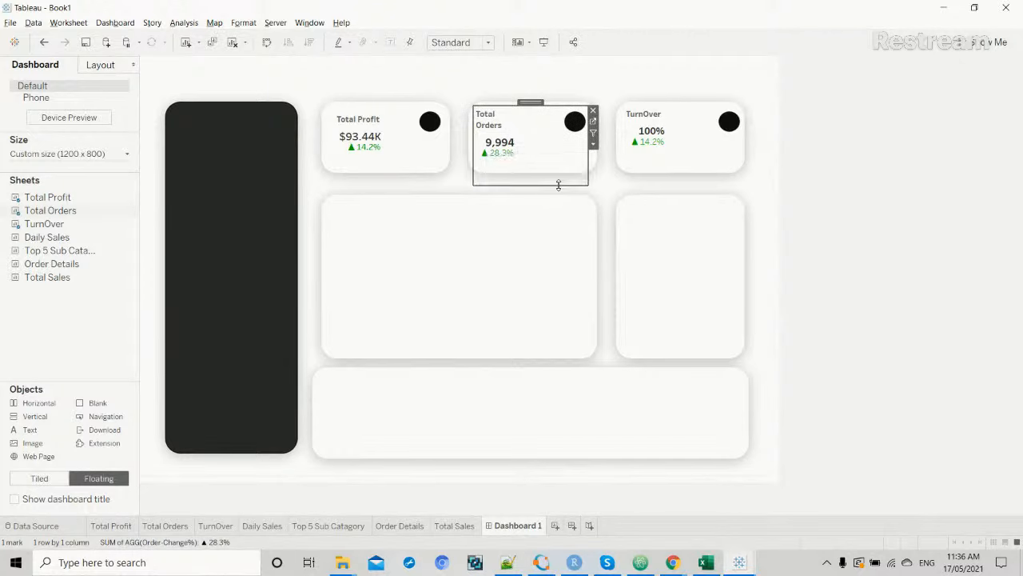
click(852, 179)
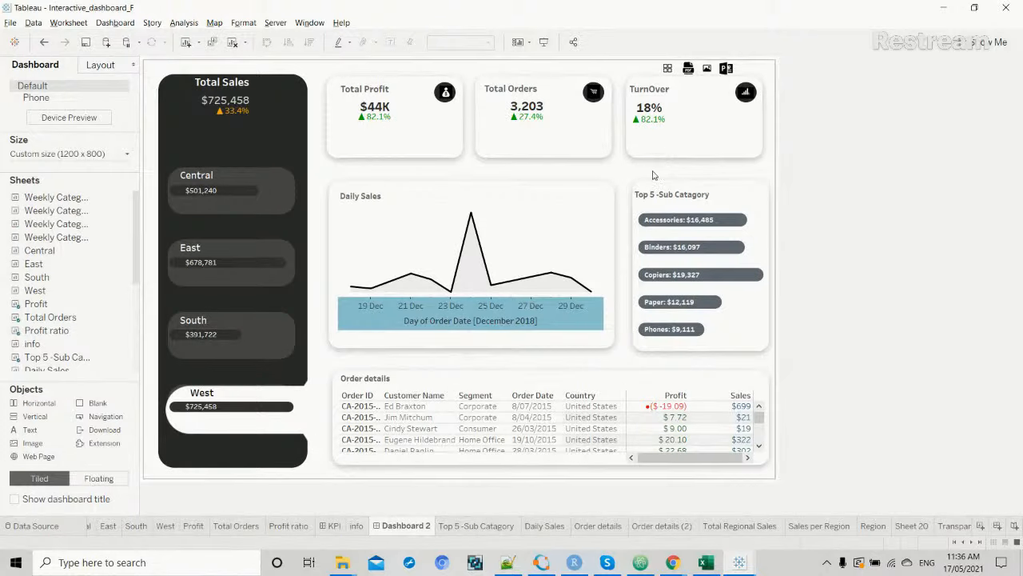
Add the floating Daily Sales sheet to the large card below the KPIs and enlarge it to the card's width and upper edge.
key(alt+Tab)
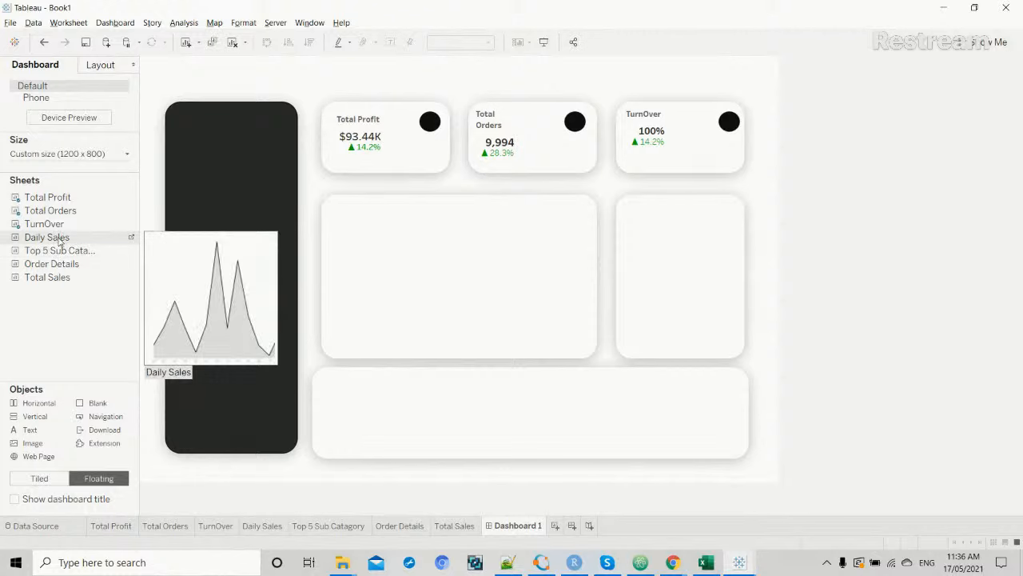
drag(59, 242, 323, 243)
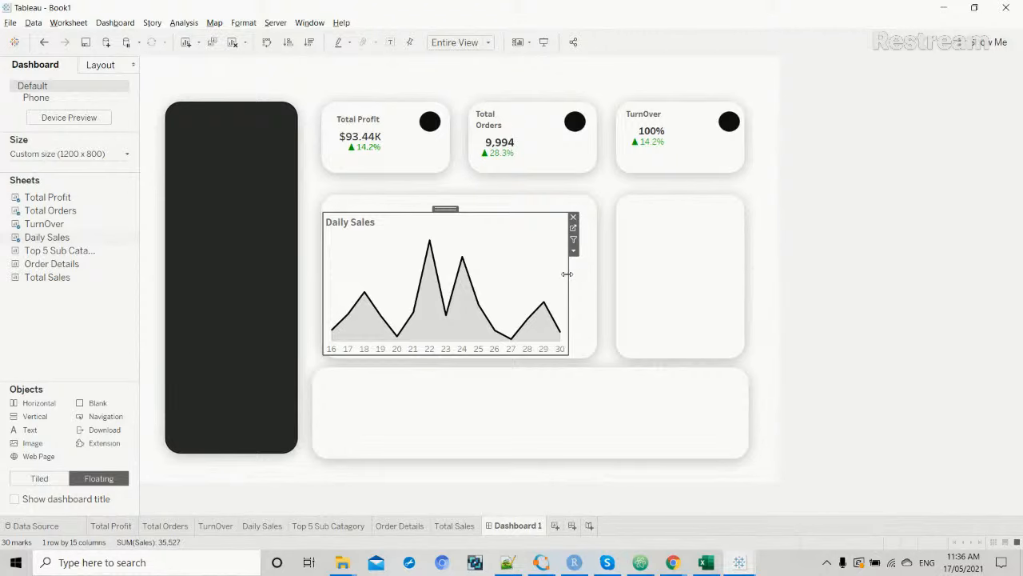
drag(568, 273, 595, 276)
drag(505, 212, 505, 199)
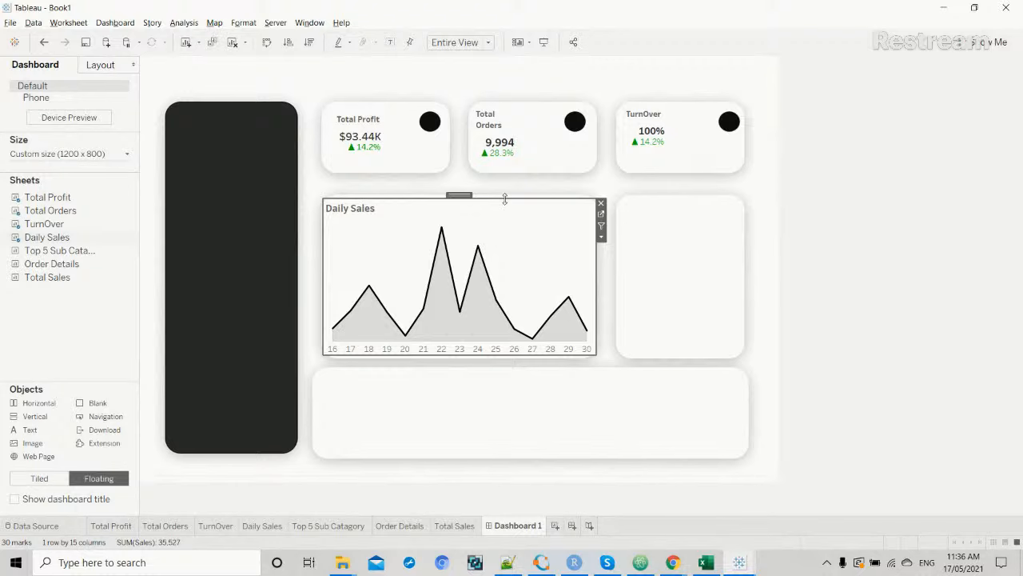
click(816, 281)
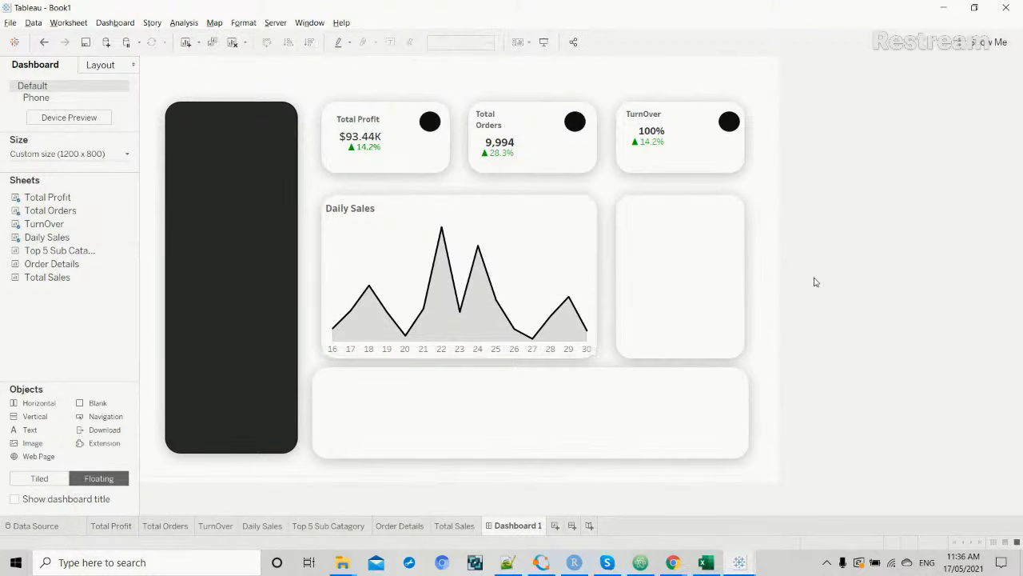
Hide the day header along the horizontal axis of the Daily Sales sheet and return to Dashboard 1.
click(341, 530)
click(259, 528)
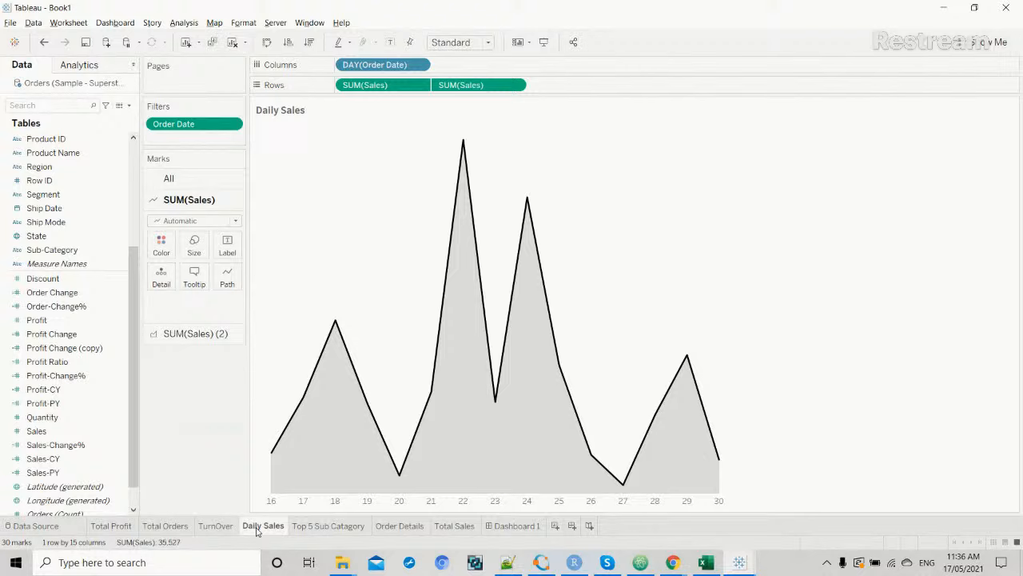
click(367, 500)
right_click(366, 500)
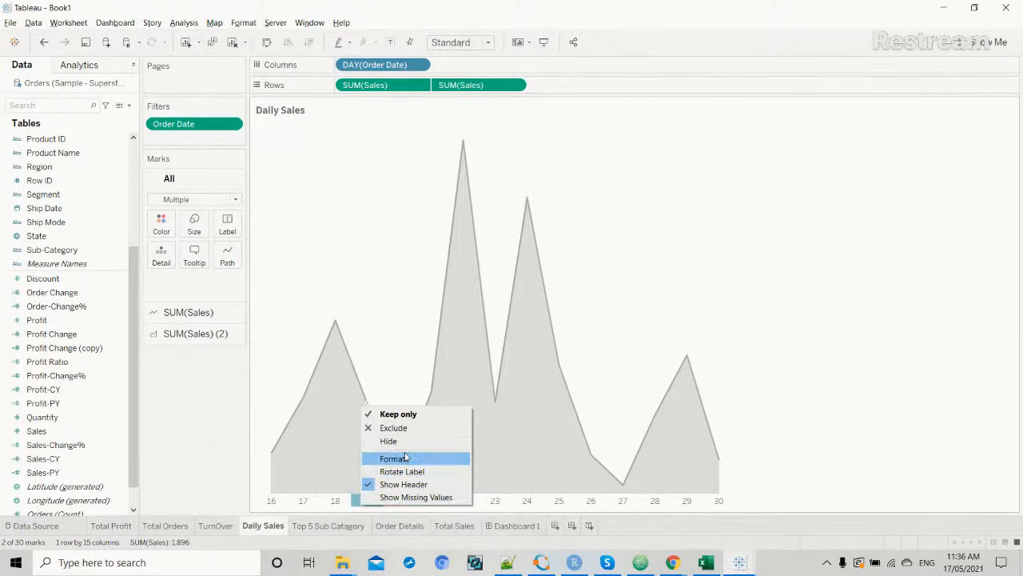
click(409, 484)
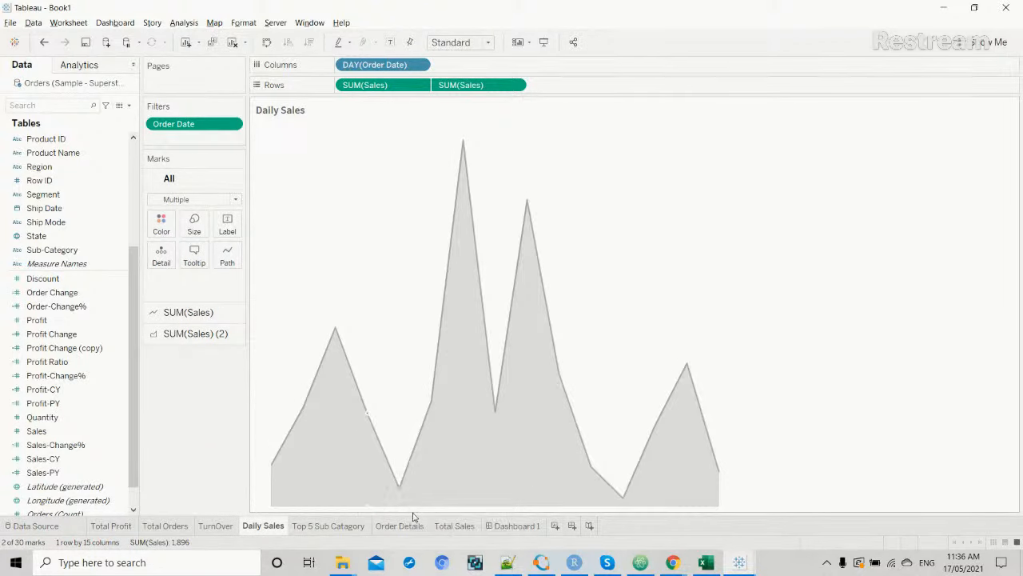
click(406, 525)
click(489, 526)
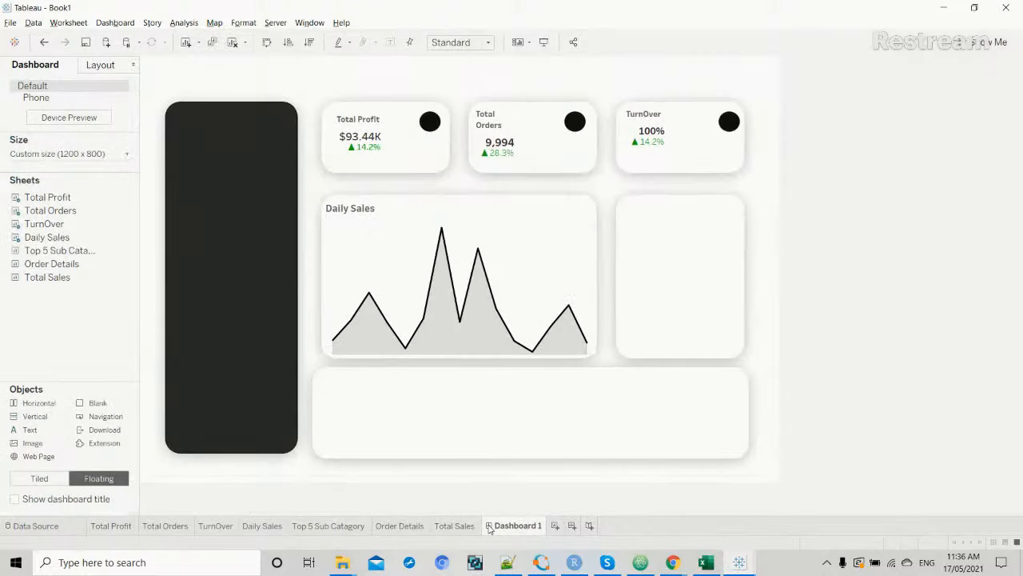
Shorten the floating Daily Sales sheet slightly from its lower edge so it ends above the card's rounded corners.
click(518, 304)
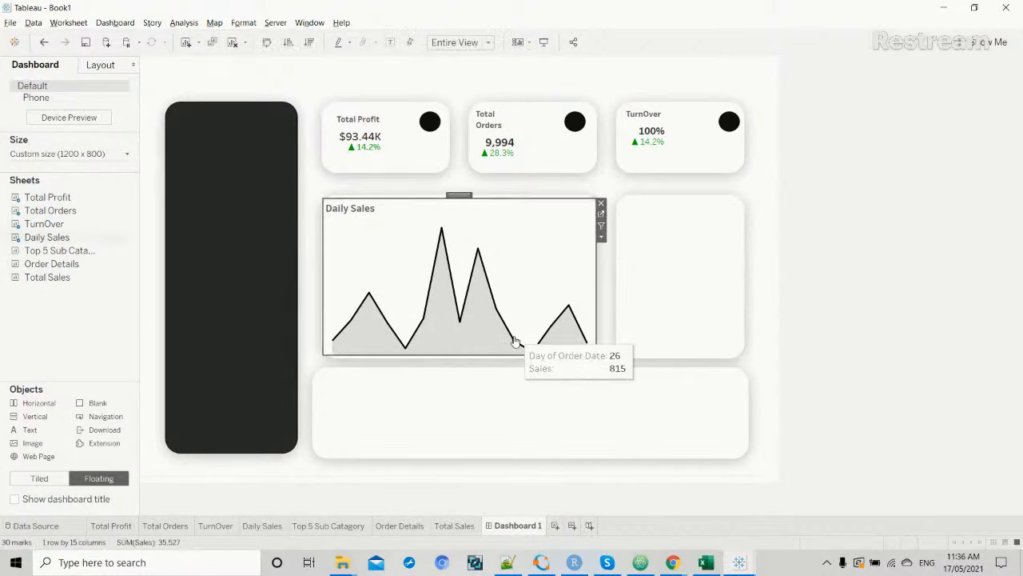
drag(515, 355, 513, 346)
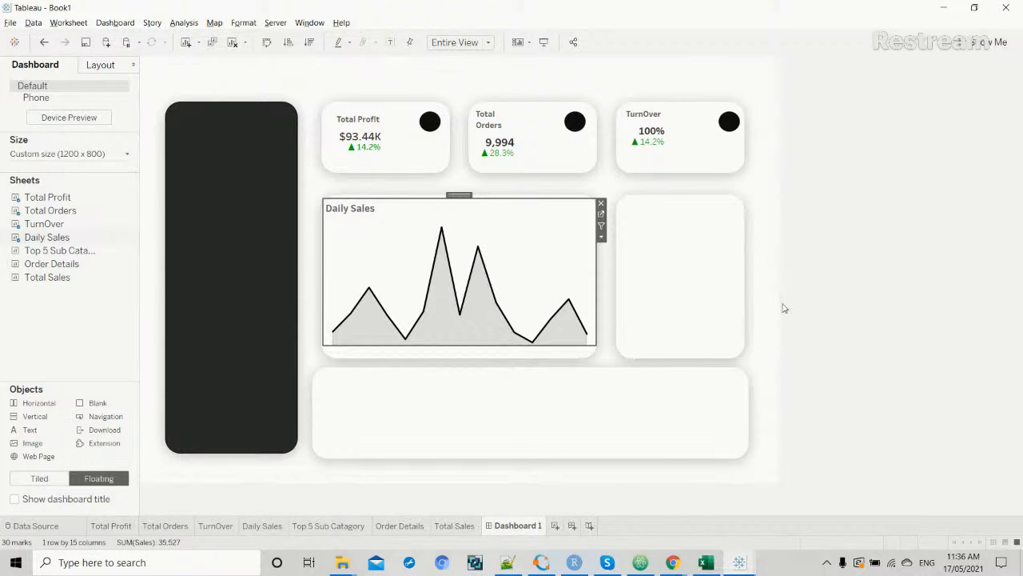
click(828, 301)
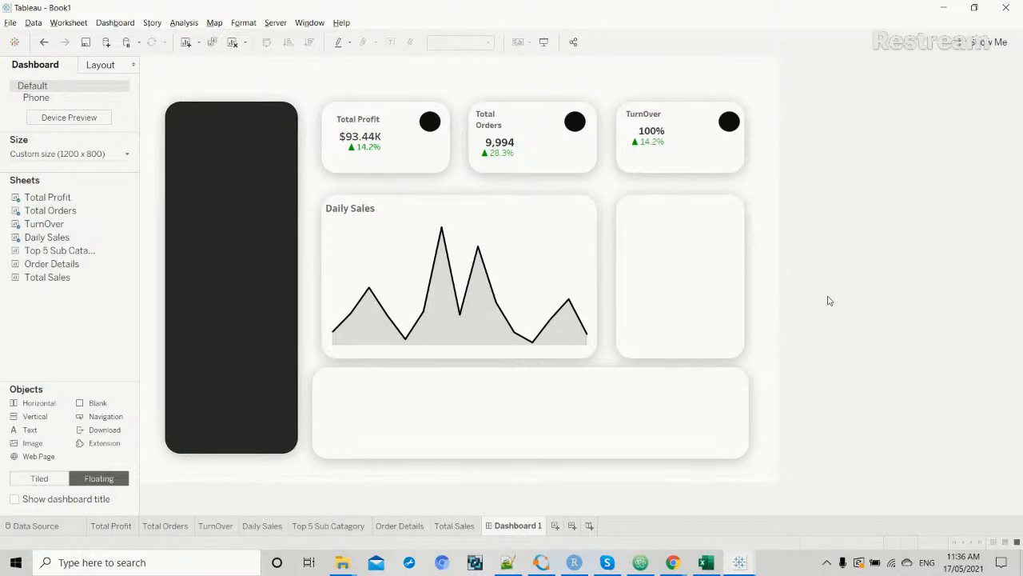
key(alt+Tab)
key(alt+Tab)
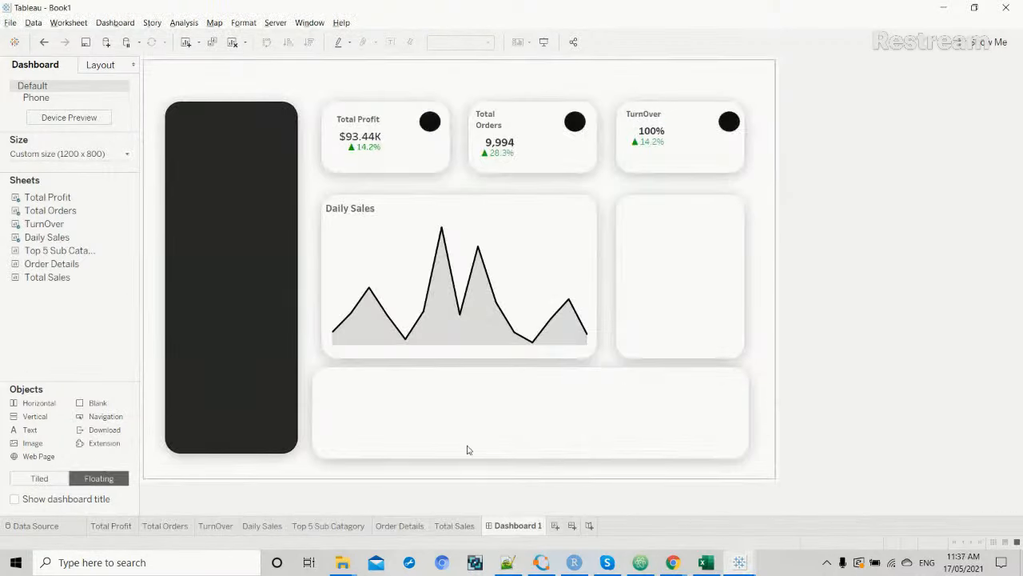
Add the floating Top 5 Sub Catagory sheet to the card beside Daily Sales and resize it to the card's width and height.
click(314, 524)
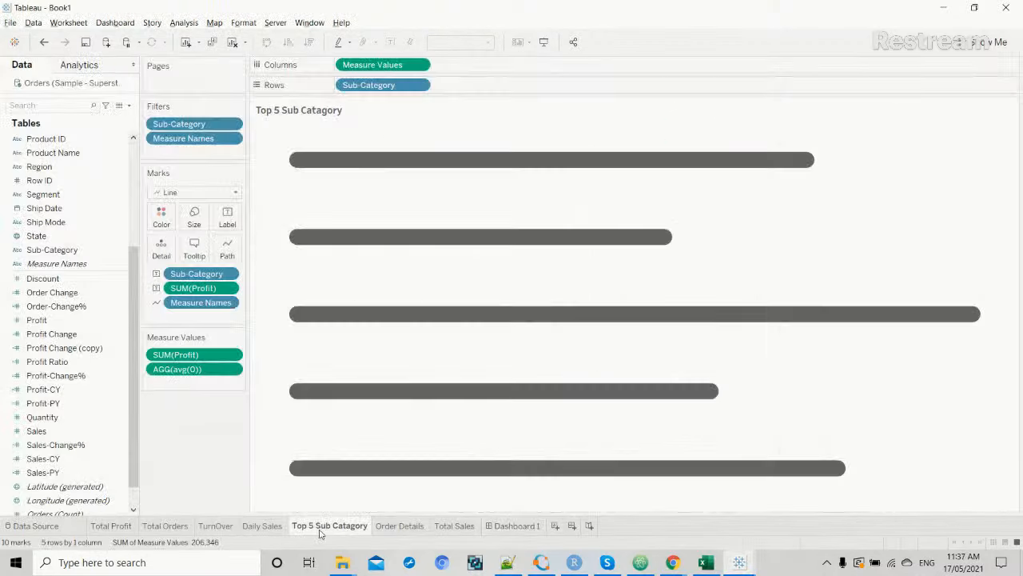
click(508, 528)
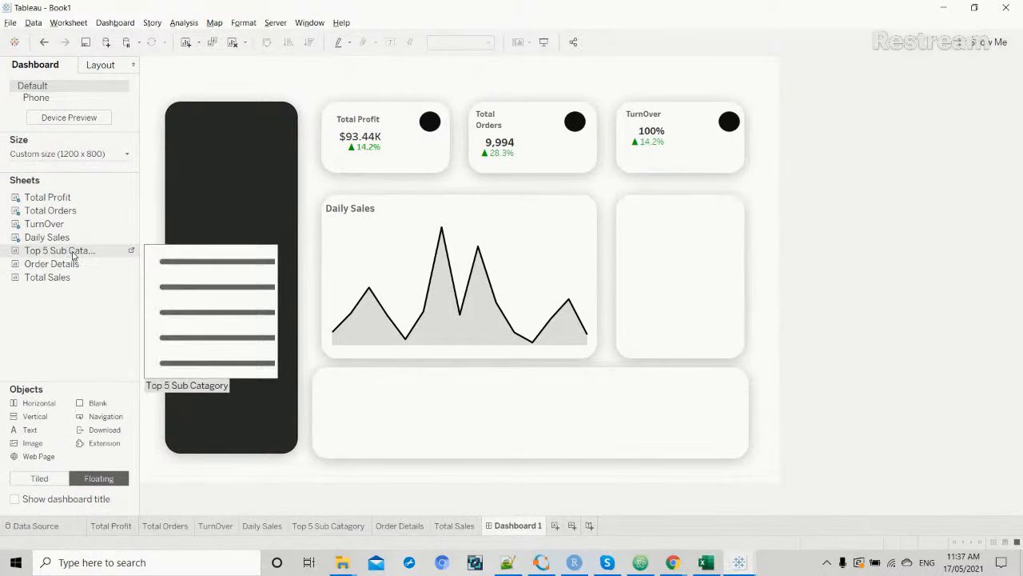
drag(75, 252, 622, 198)
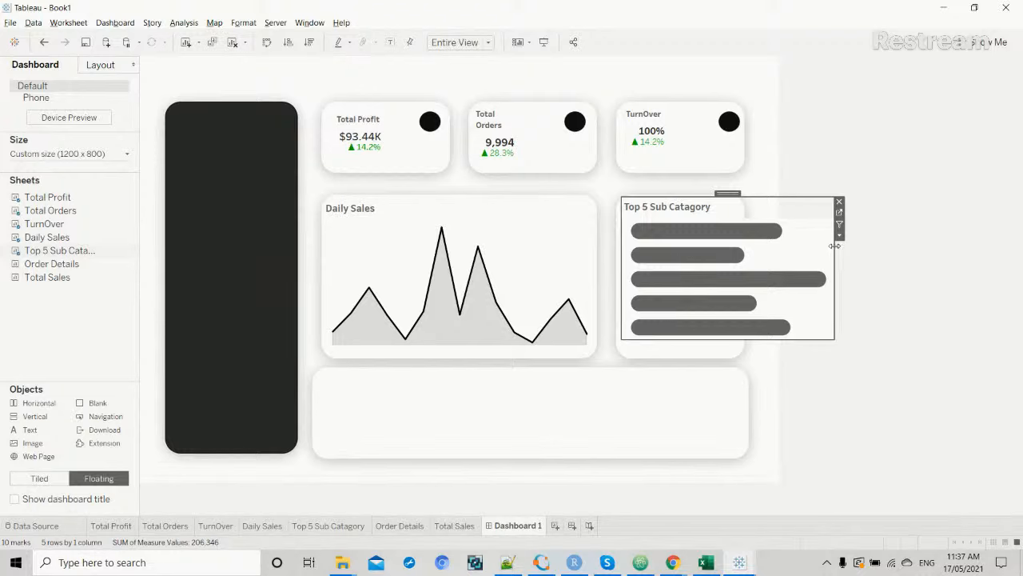
drag(834, 246, 741, 250)
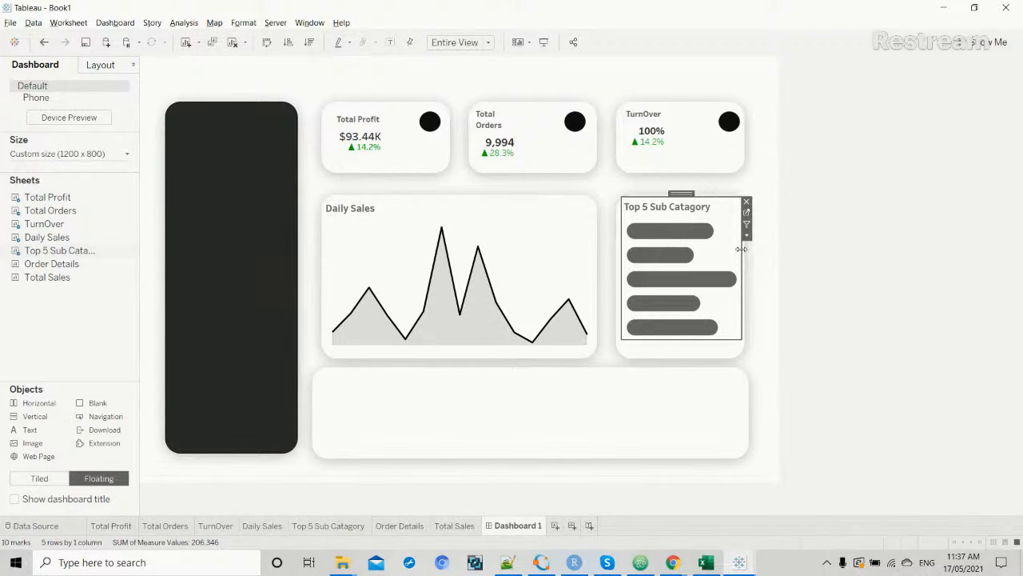
drag(707, 344, 704, 360)
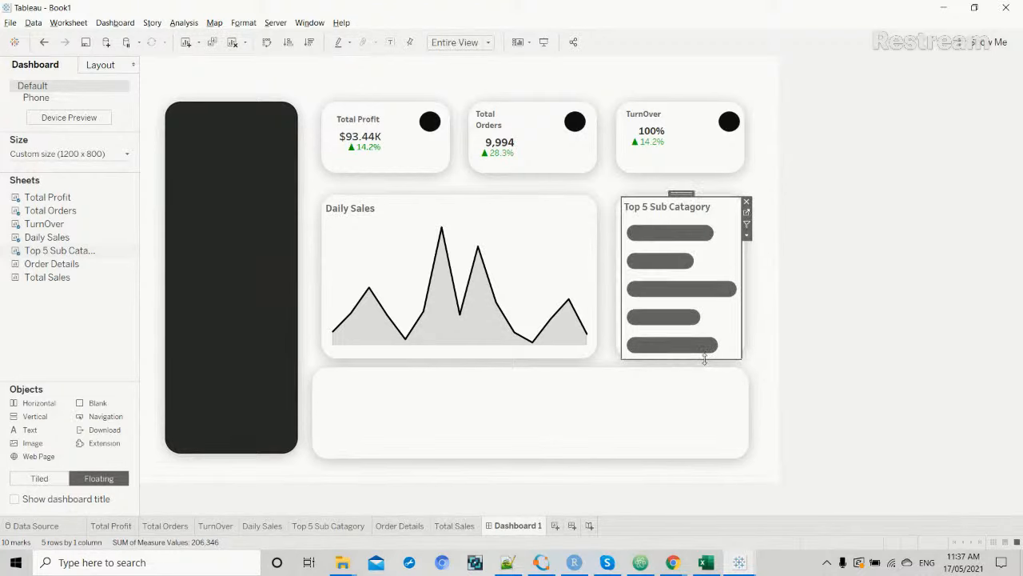
click(884, 340)
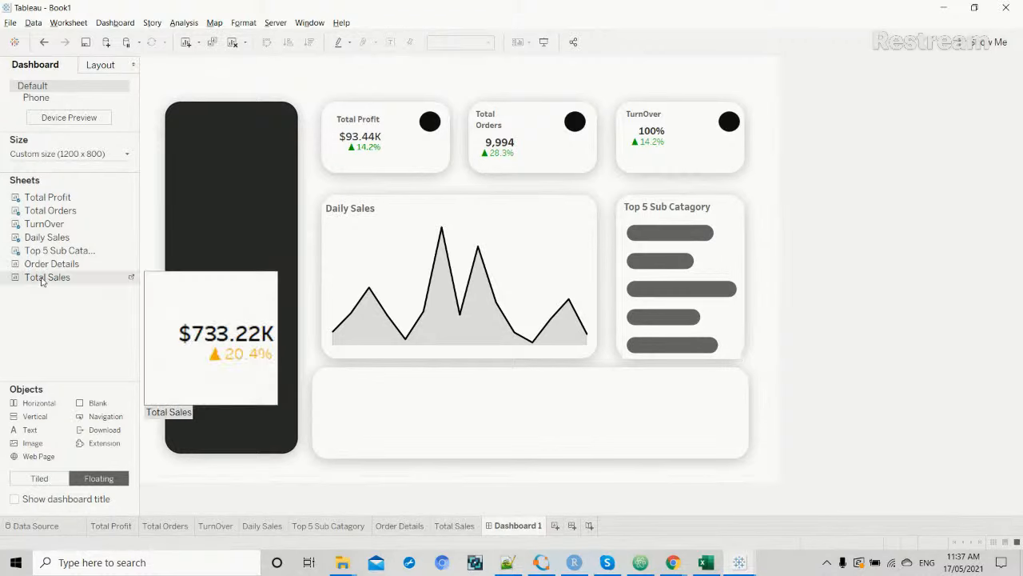
Add the floating Order Details sheet to the wide lower card, remove its Sales and Profit legends, and select the sheet.
drag(53, 264, 320, 371)
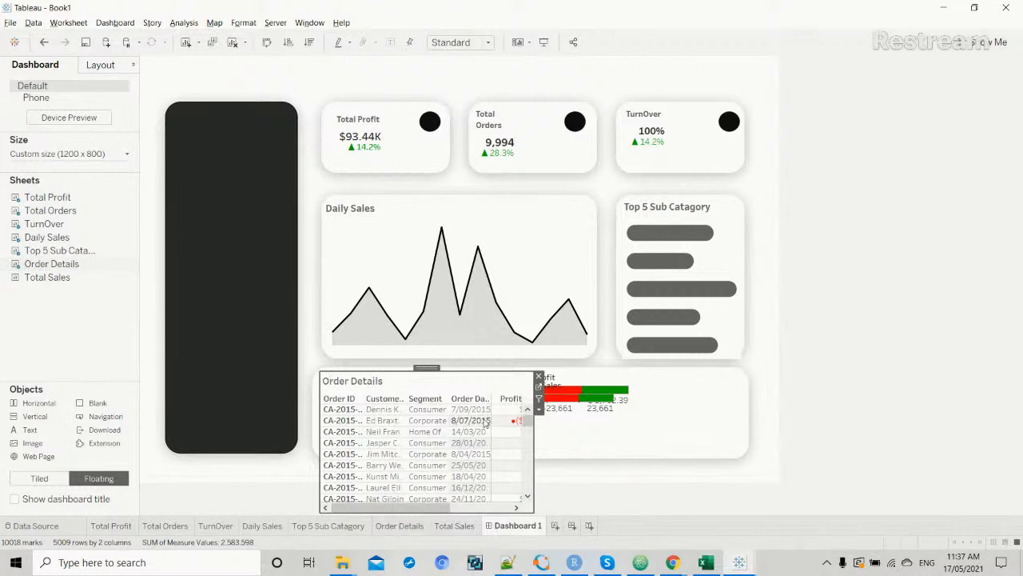
click(574, 397)
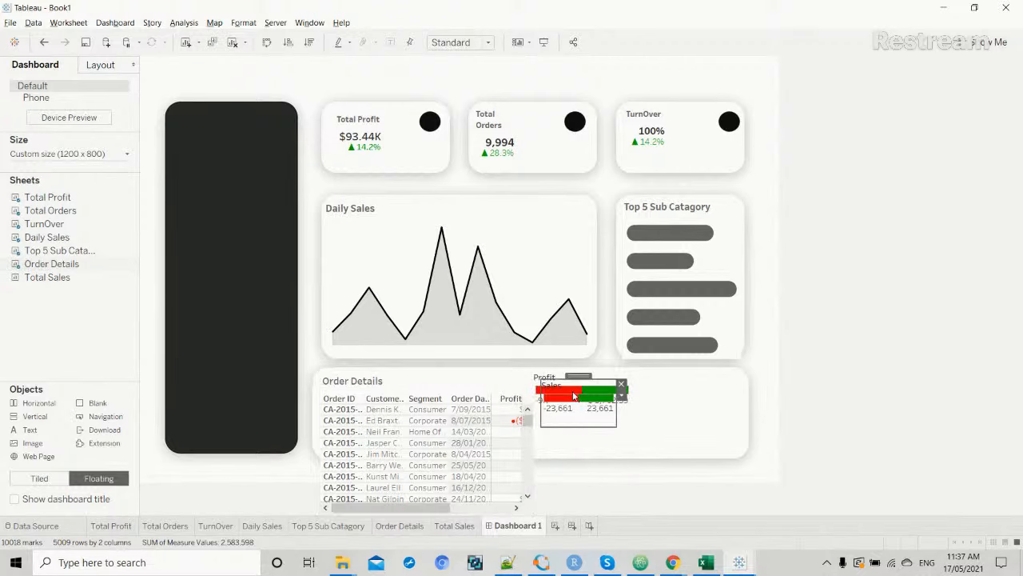
click(622, 386)
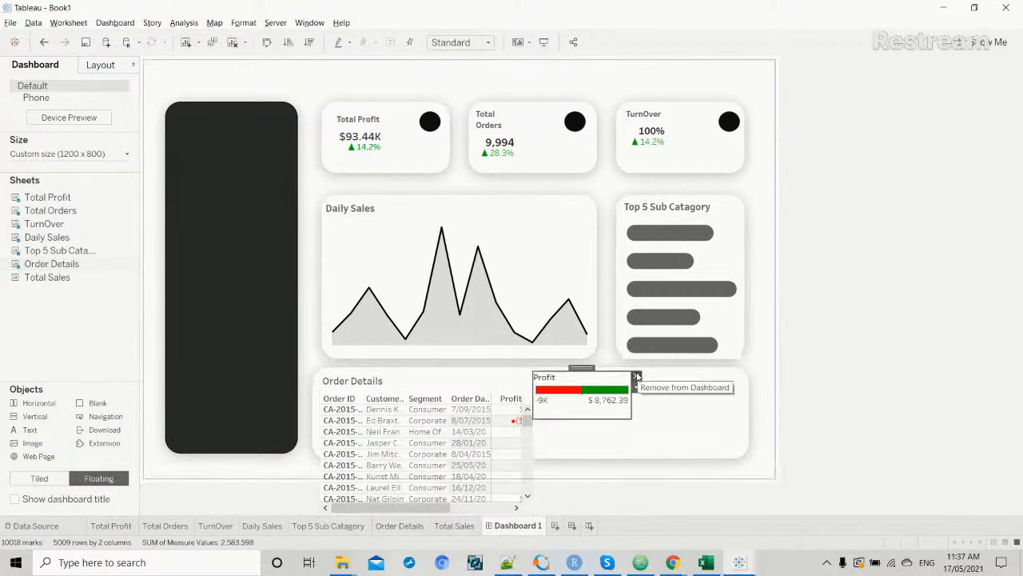
click(637, 375)
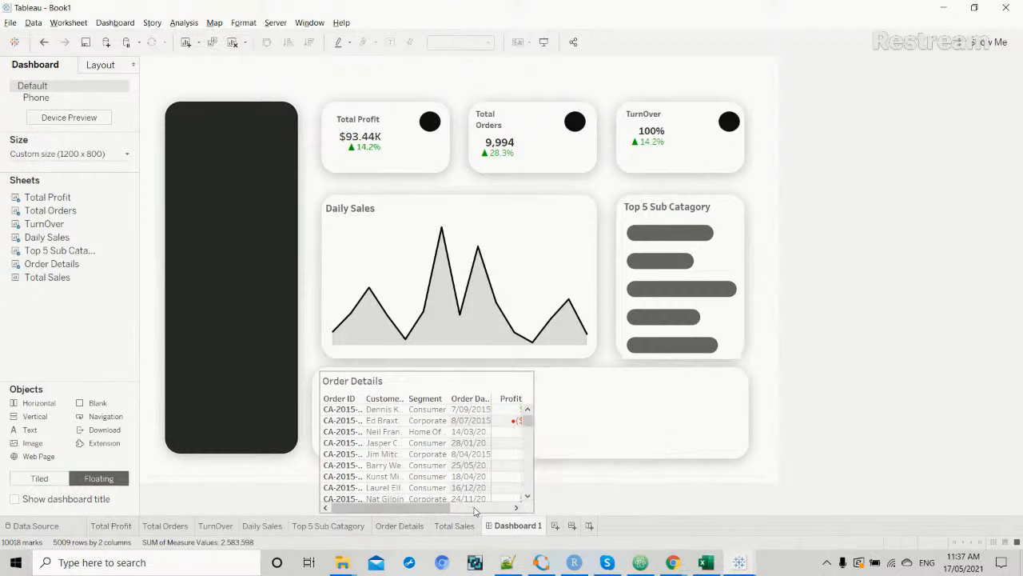
click(534, 409)
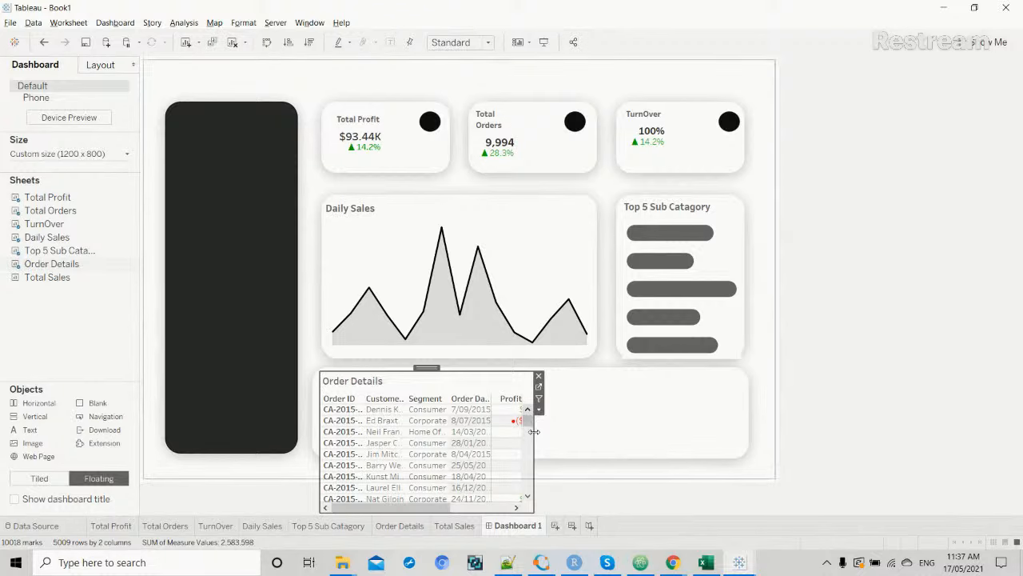
Widen the floating Order Details sheet to the card's full width and shorten it to the card's lower edge.
drag(534, 430, 744, 424)
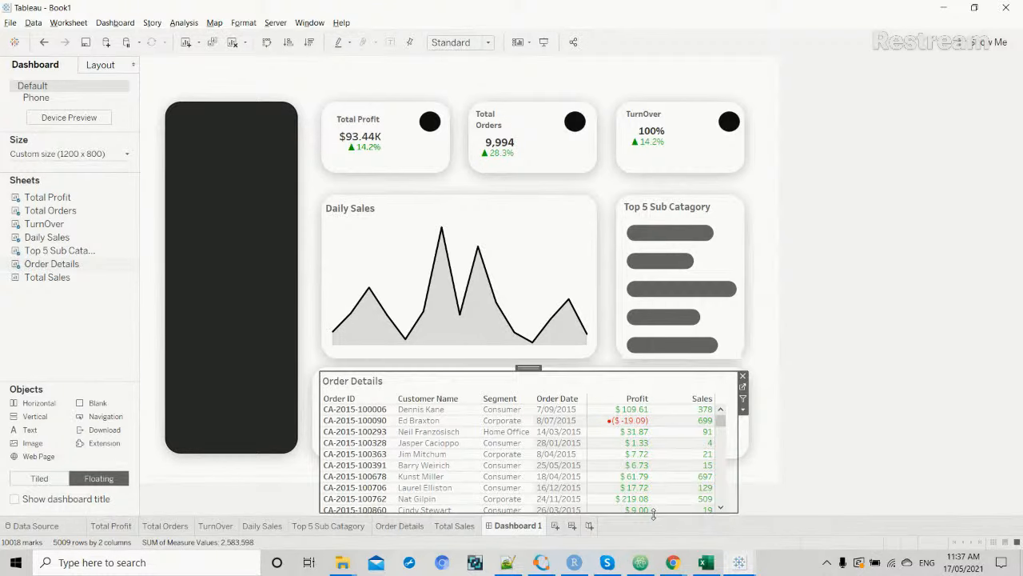
drag(653, 514, 659, 456)
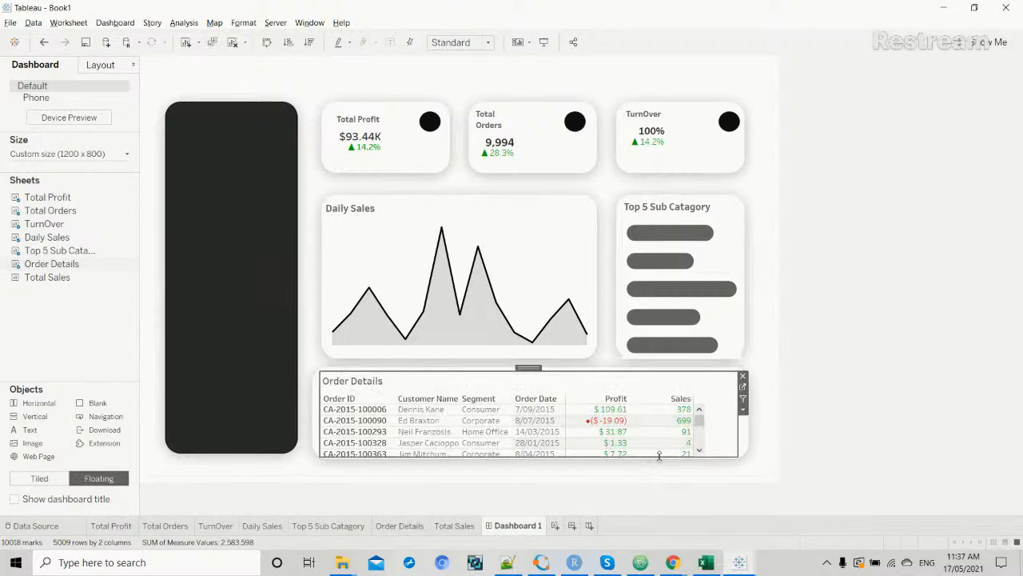
click(488, 44)
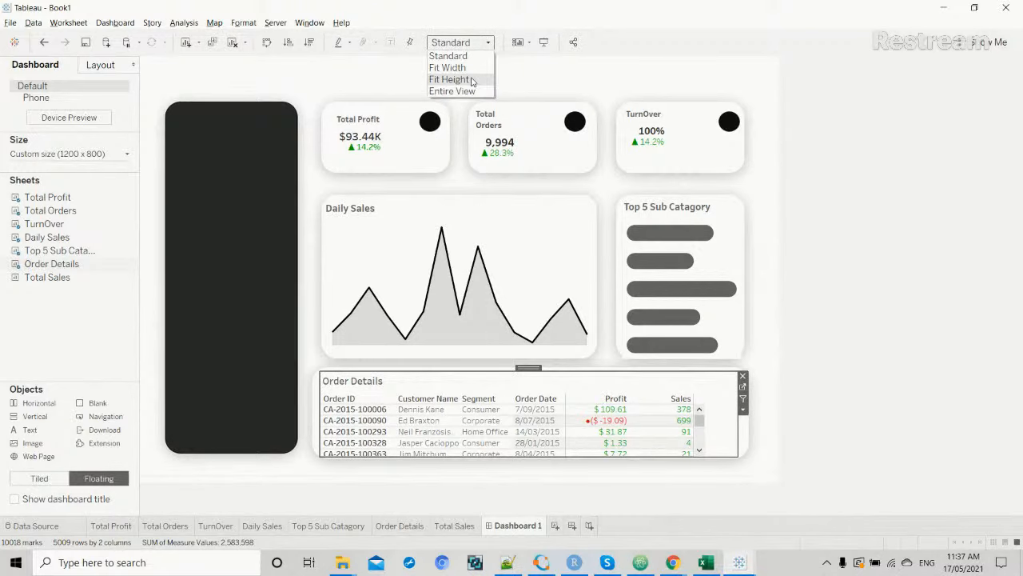
click(472, 80)
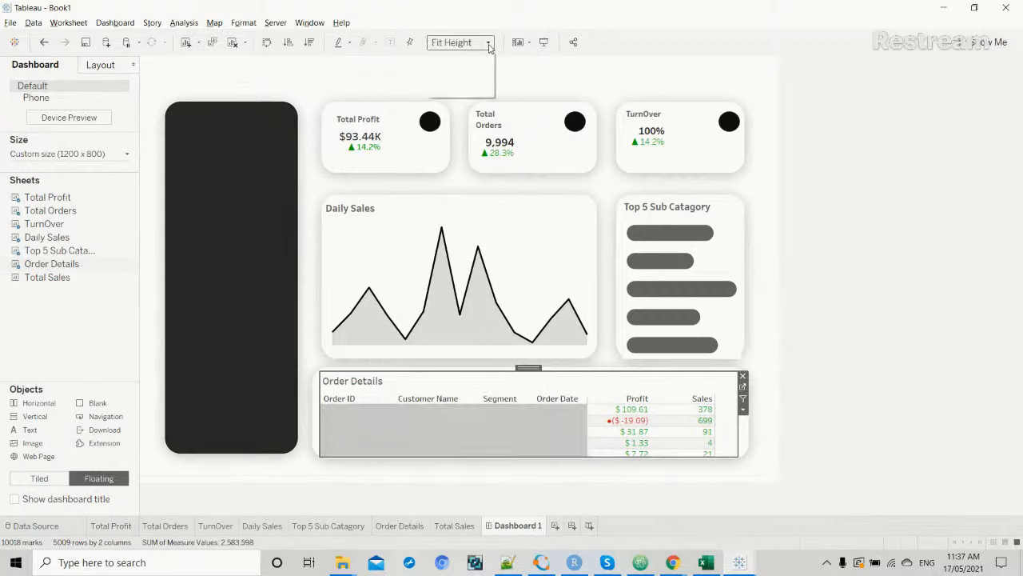
click(488, 43)
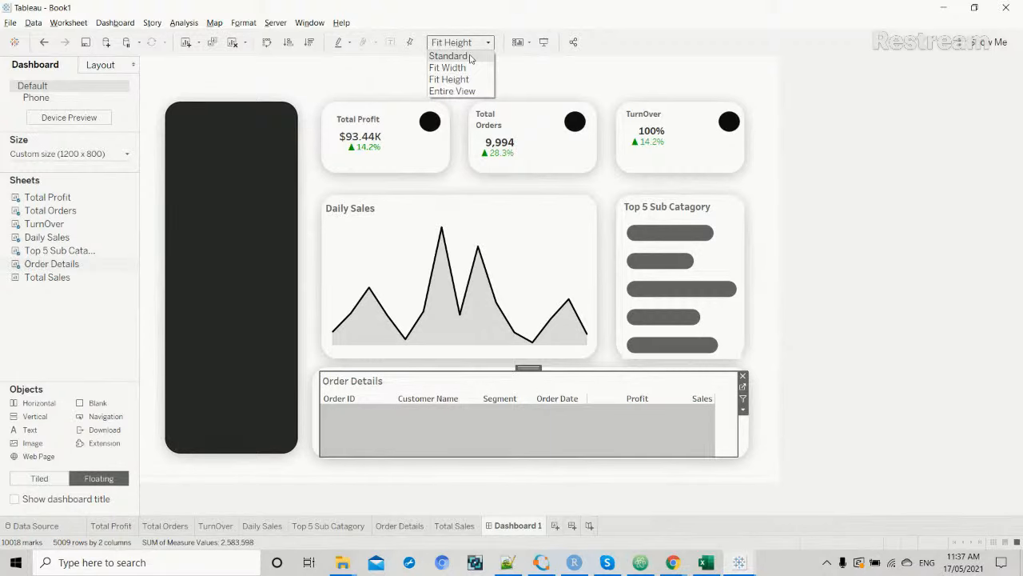
click(471, 57)
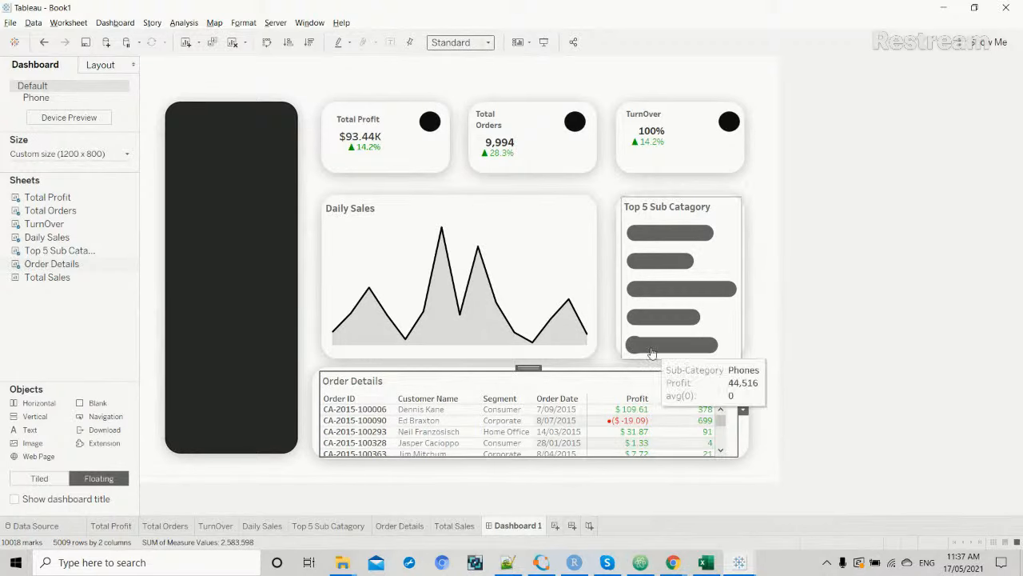
Set the Order Details sheet's fit to Fit Width and deselect it.
click(488, 43)
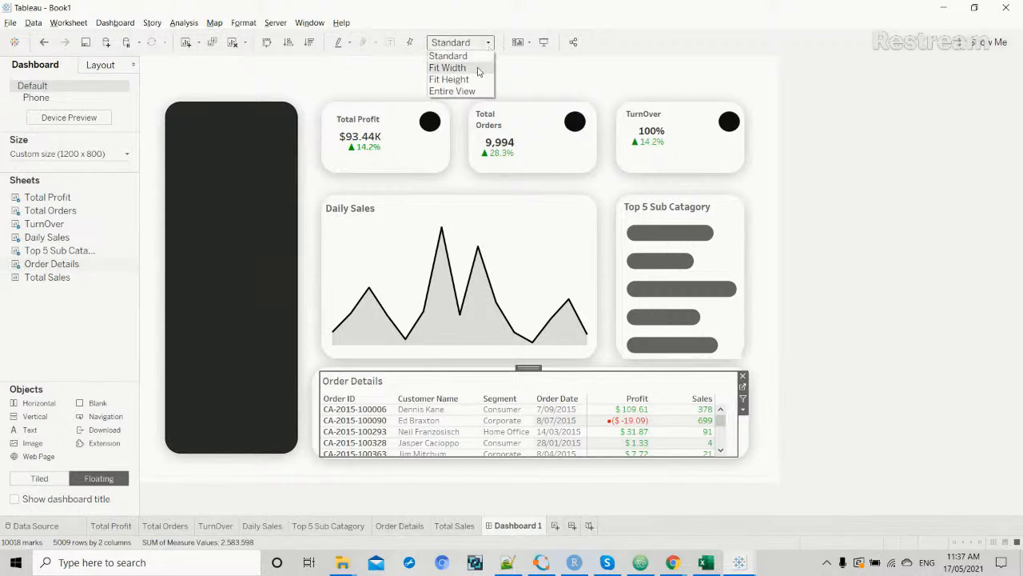
click(477, 68)
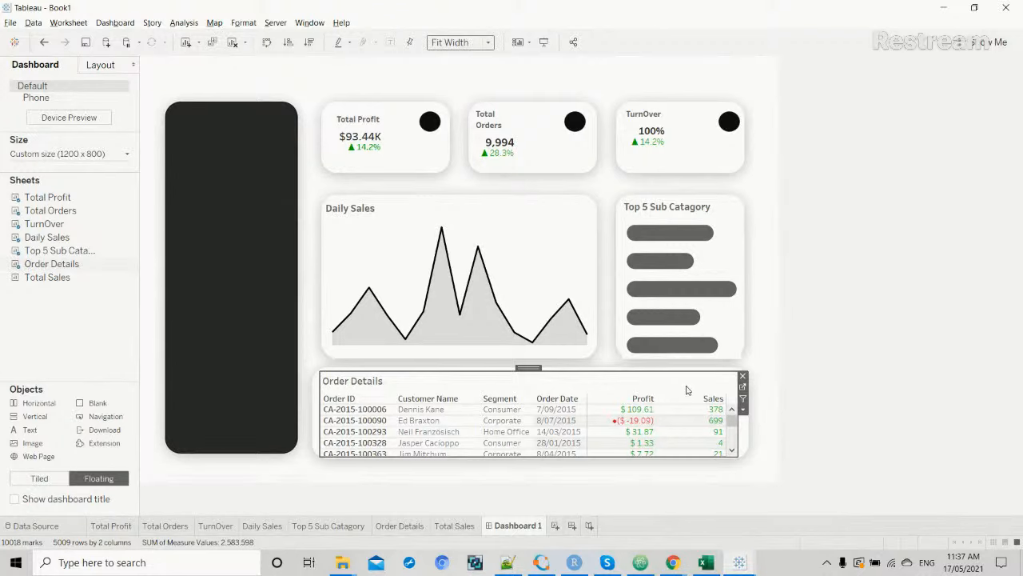
click(840, 355)
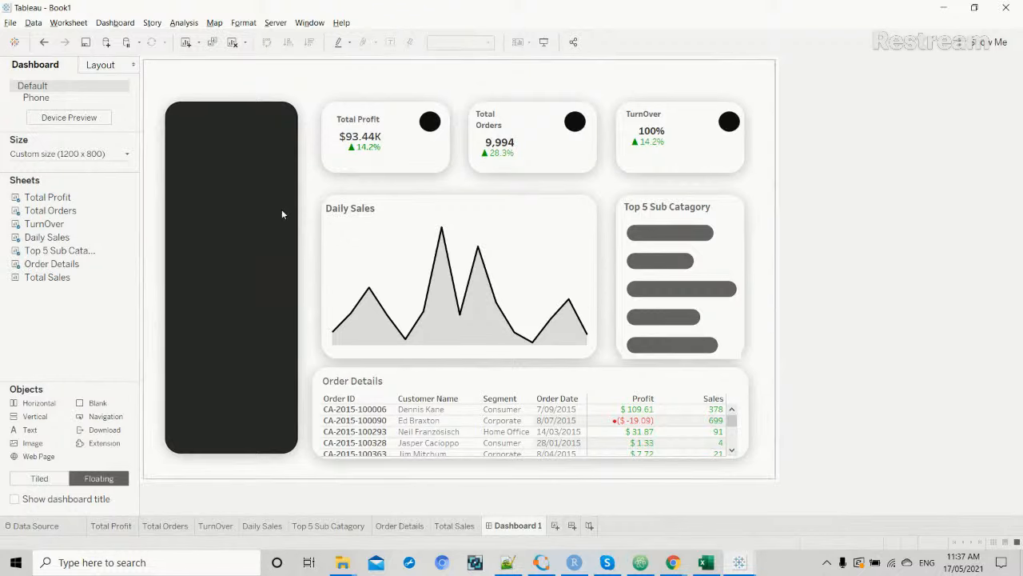
Add the floating Total Sales sheet at the top of the dark side card, shrink it to the card's width, and remove its Sales-Change% legend.
mouse_move(67, 252)
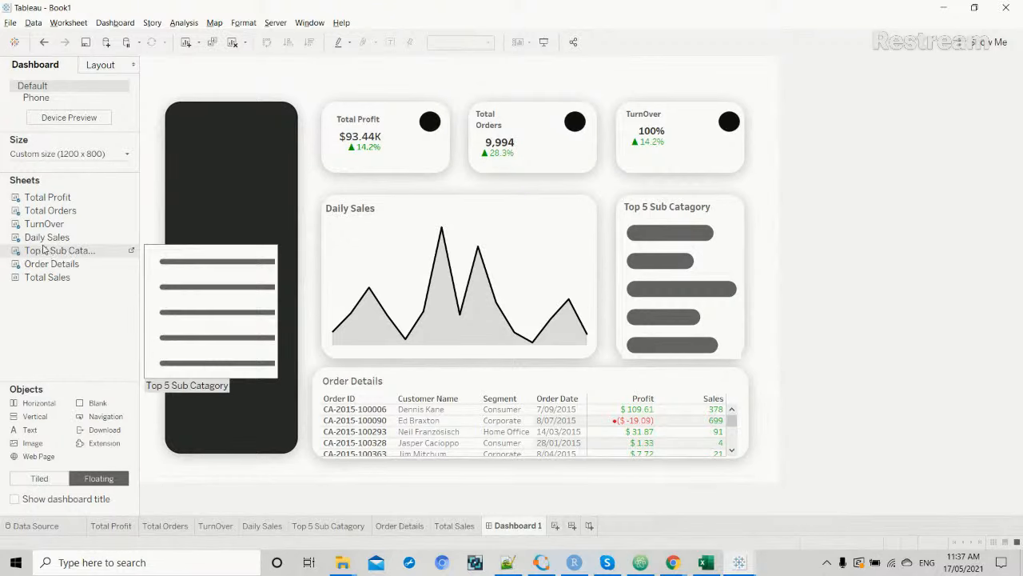
drag(53, 277, 172, 108)
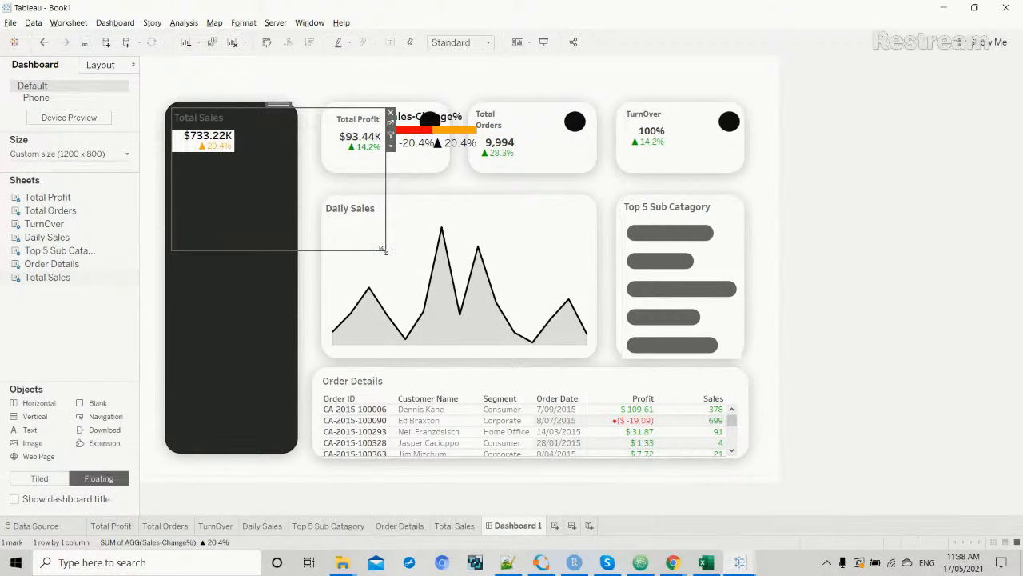
drag(383, 249, 281, 181)
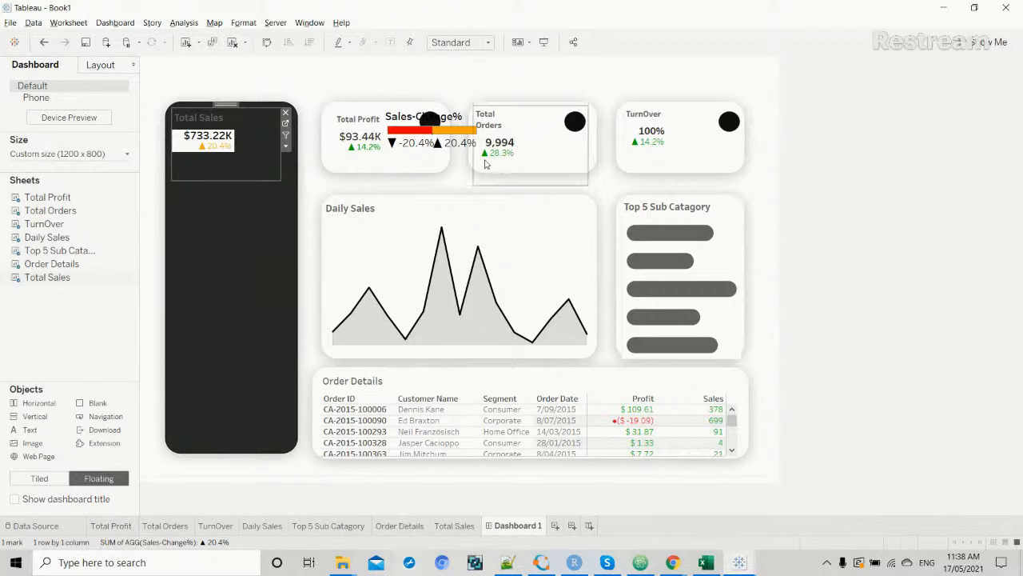
click(462, 143)
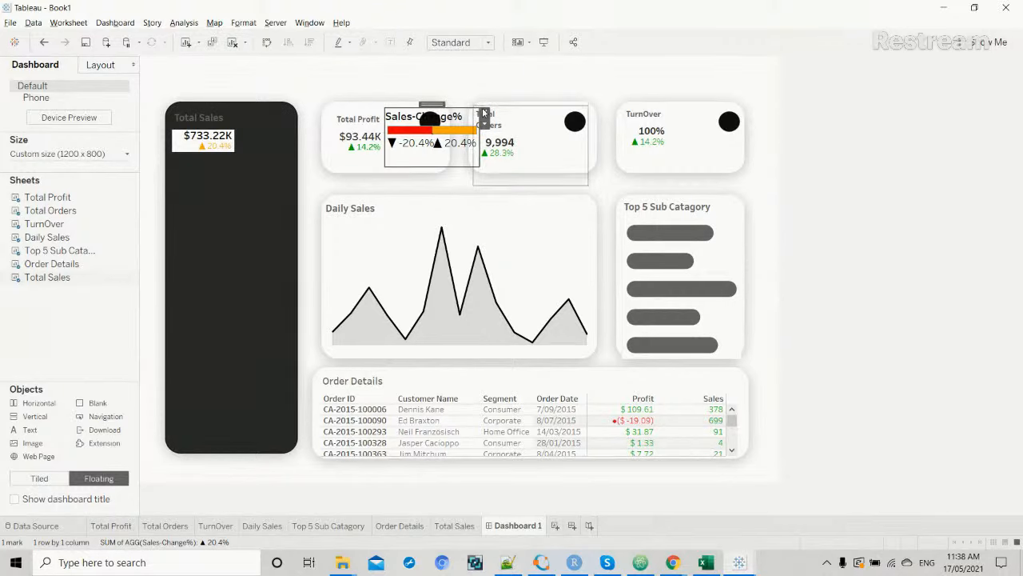
click(484, 115)
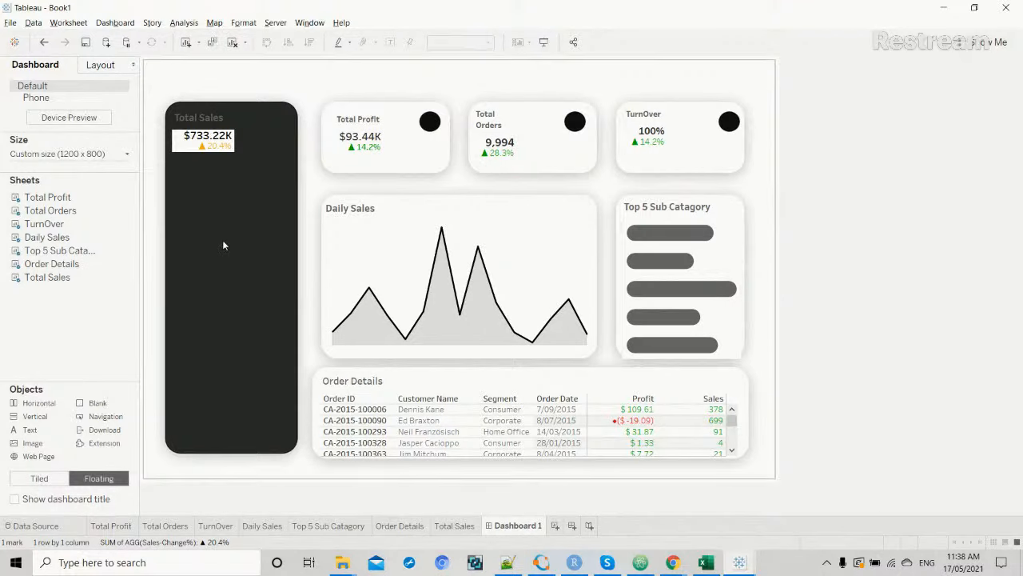
Open the Total Sales worksheet.
click(454, 526)
right_click(345, 276)
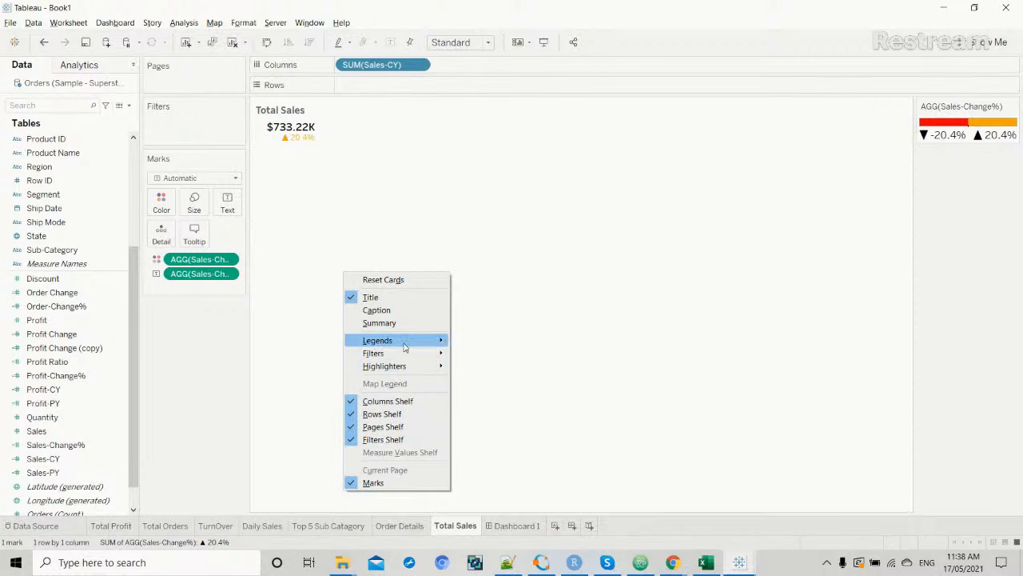
mouse_move(405, 343)
click(333, 226)
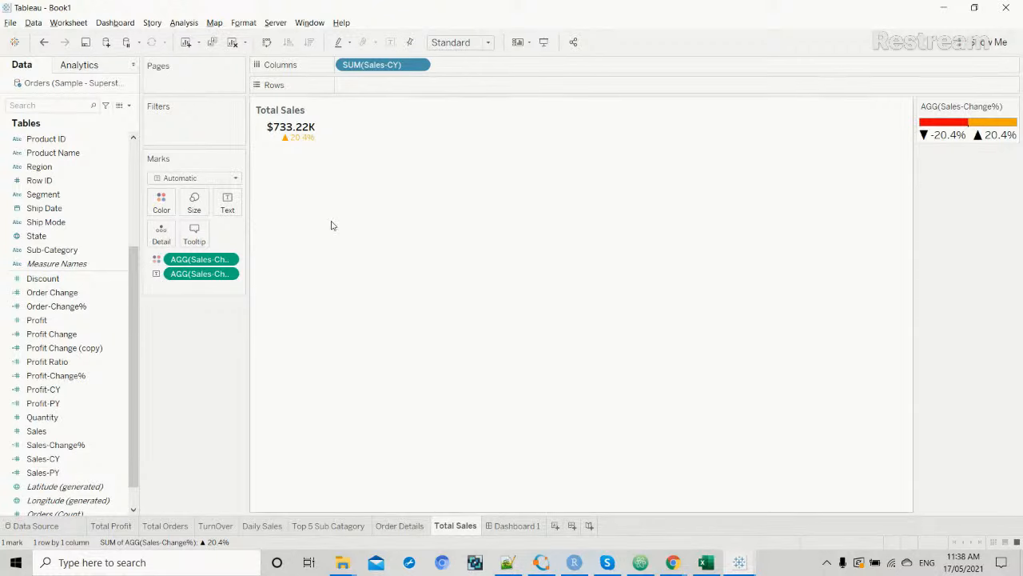
right_click(332, 225)
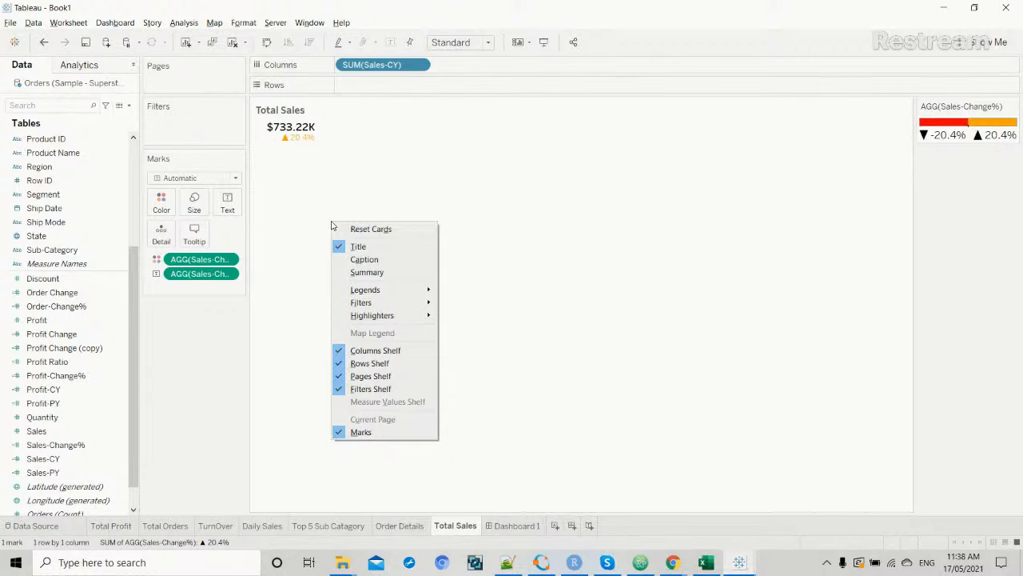
mouse_move(365, 292)
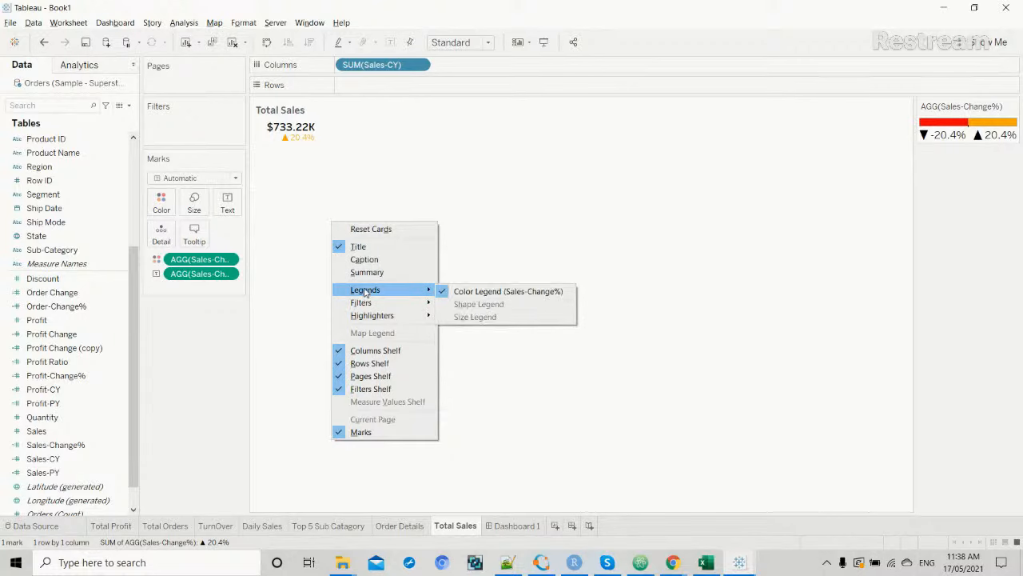
click(312, 289)
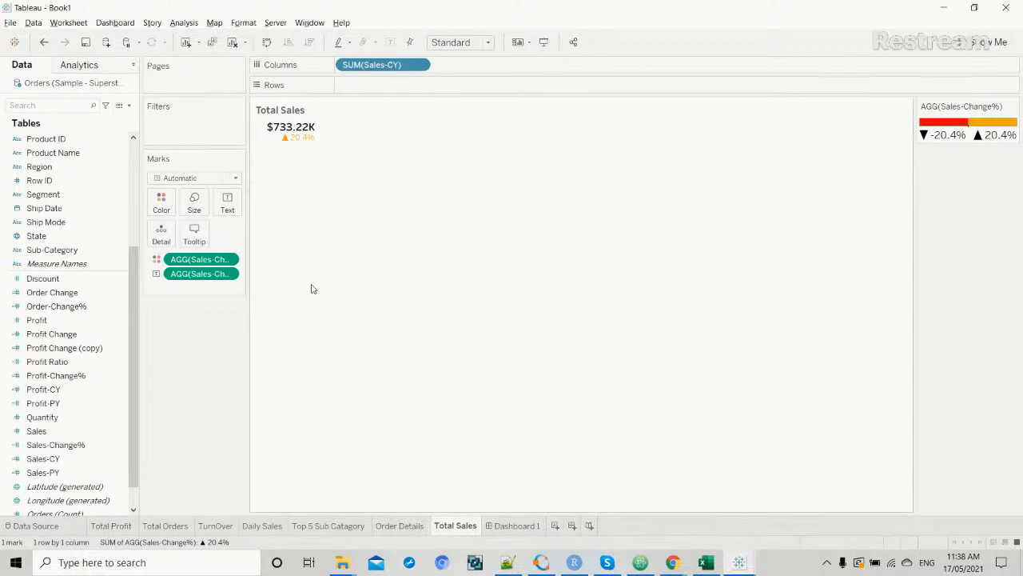
Change the font colour of the Total Sales worksheet's title to white.
double_click(280, 116)
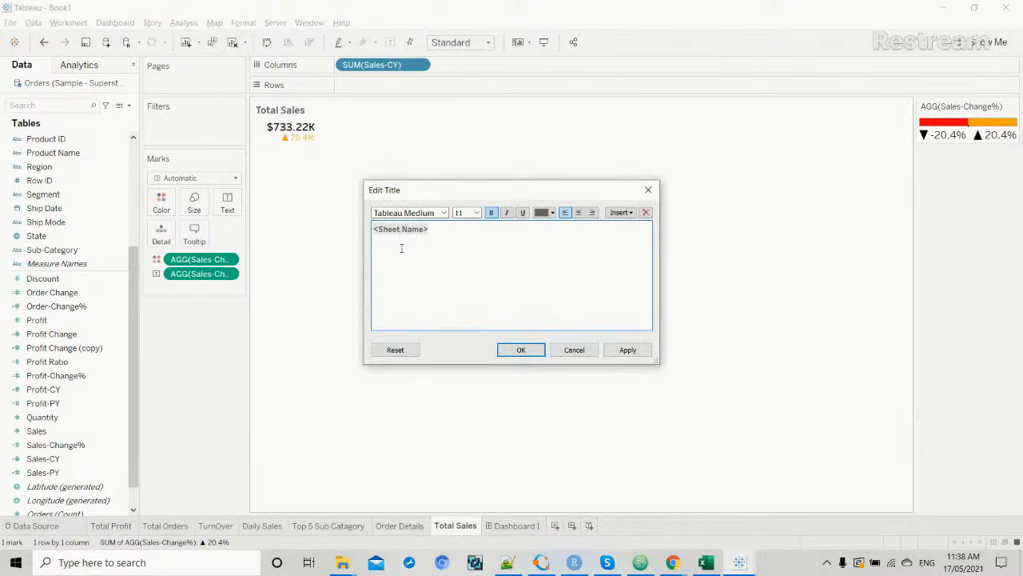
drag(436, 232, 365, 226)
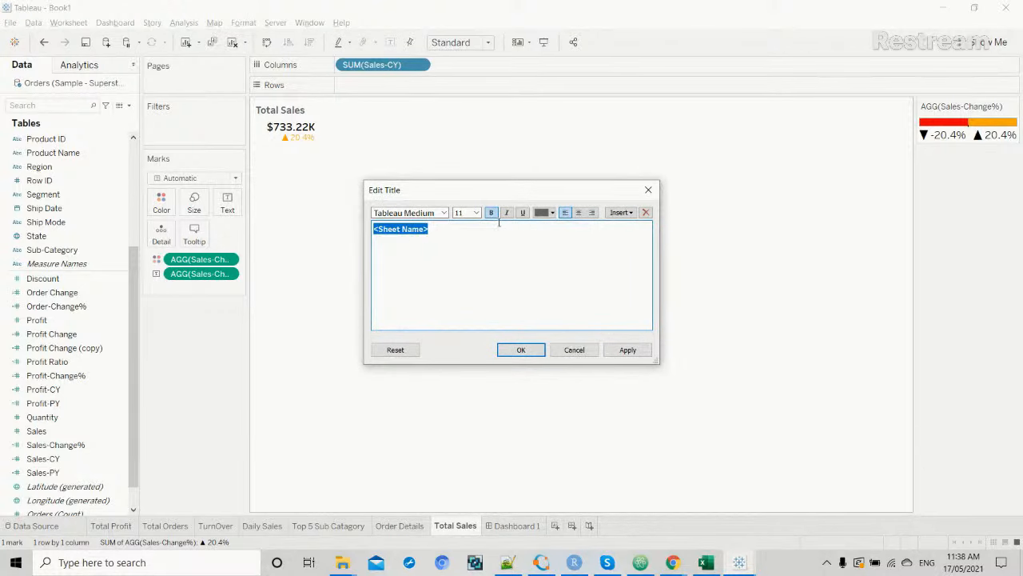
click(552, 213)
click(551, 226)
click(627, 349)
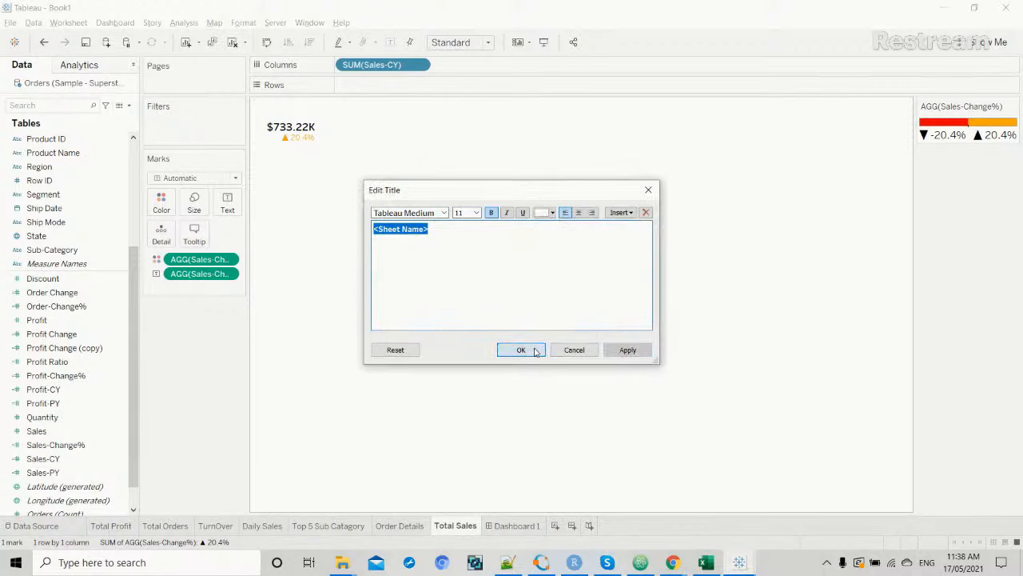
click(531, 350)
Set the default worksheet shading of the Total Sales sheet to None and return to Dashboard 1.
click(292, 131)
right_click(296, 133)
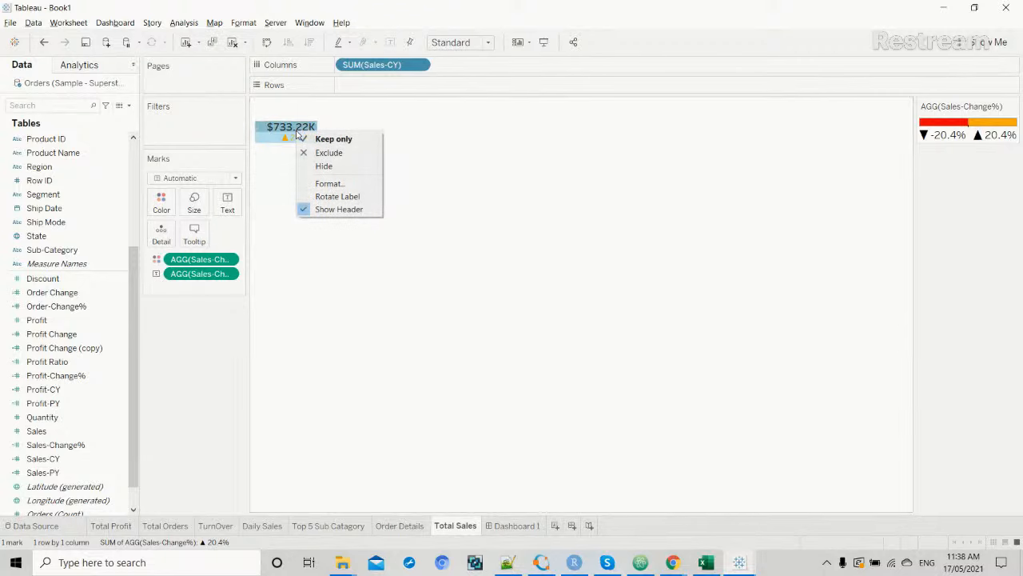
click(328, 184)
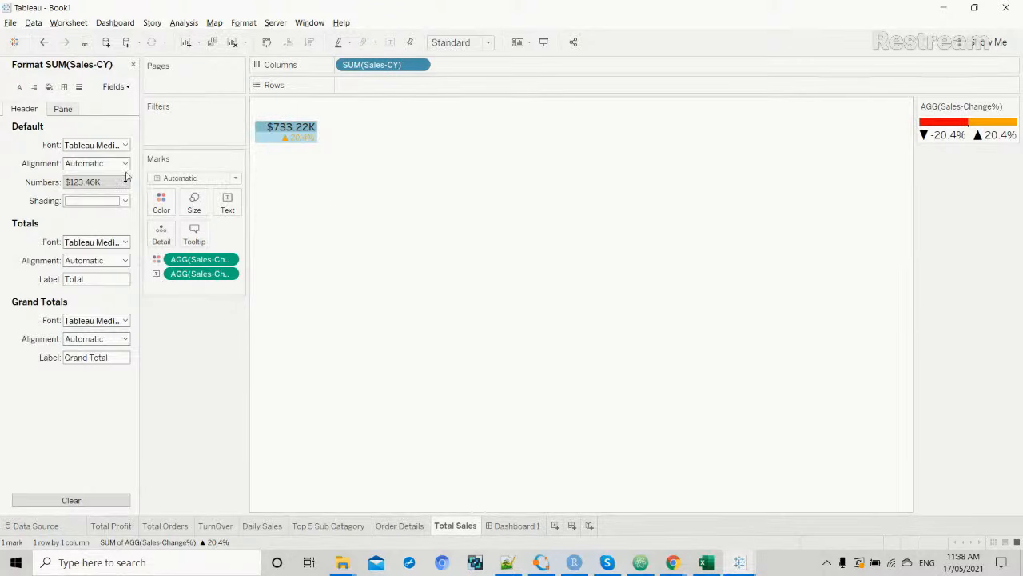
click(18, 88)
click(48, 87)
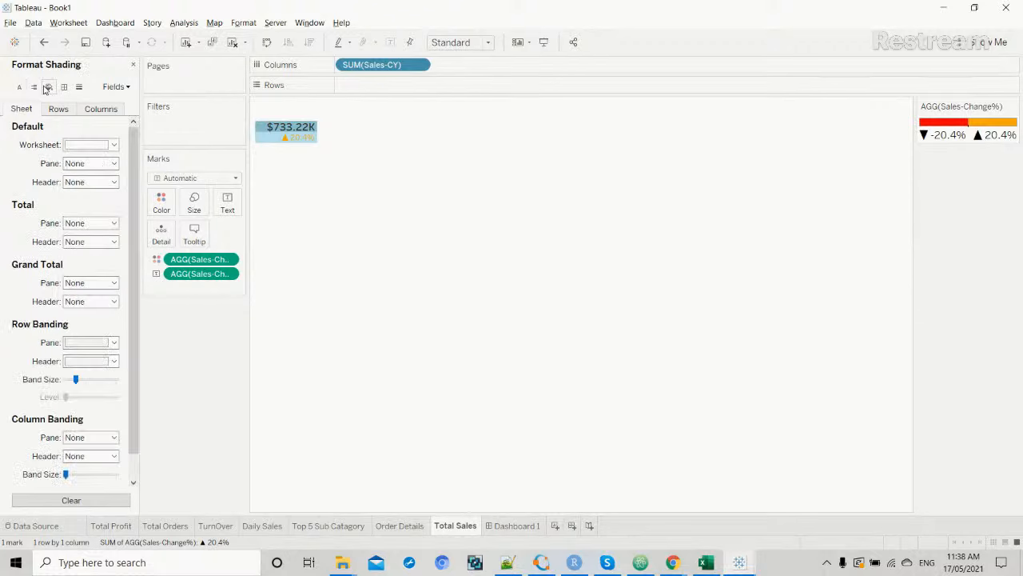
click(113, 145)
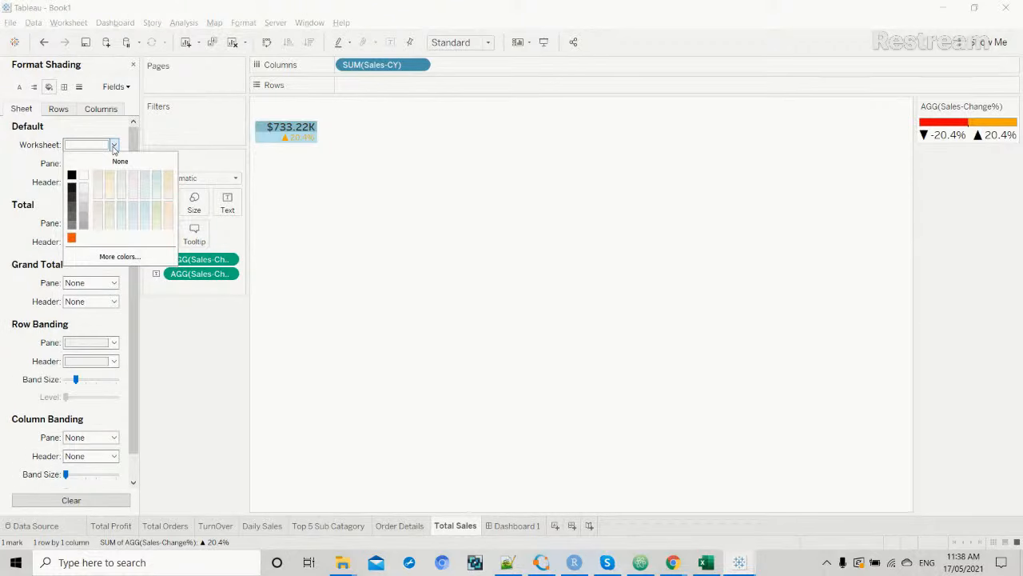
click(95, 164)
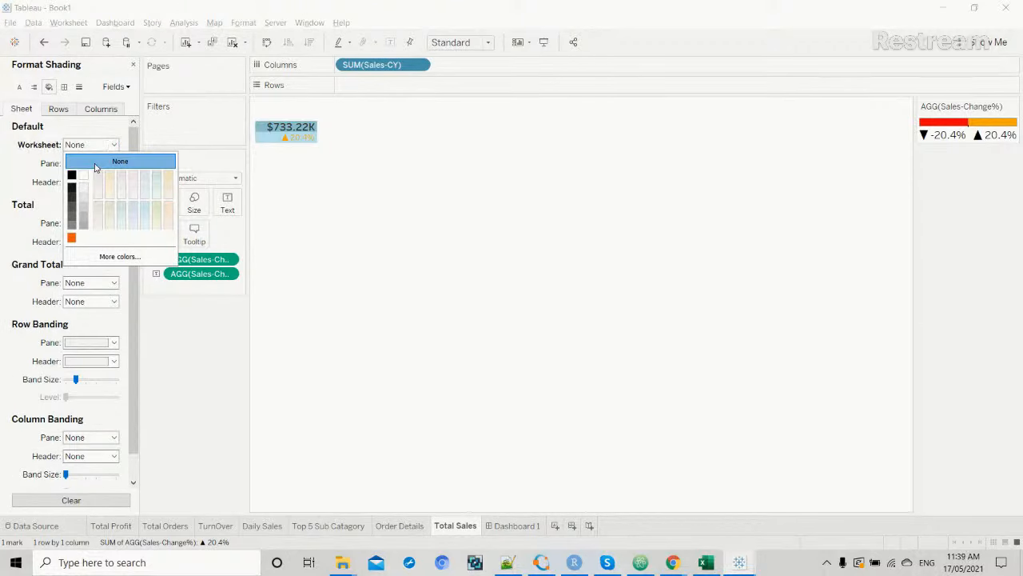
click(342, 214)
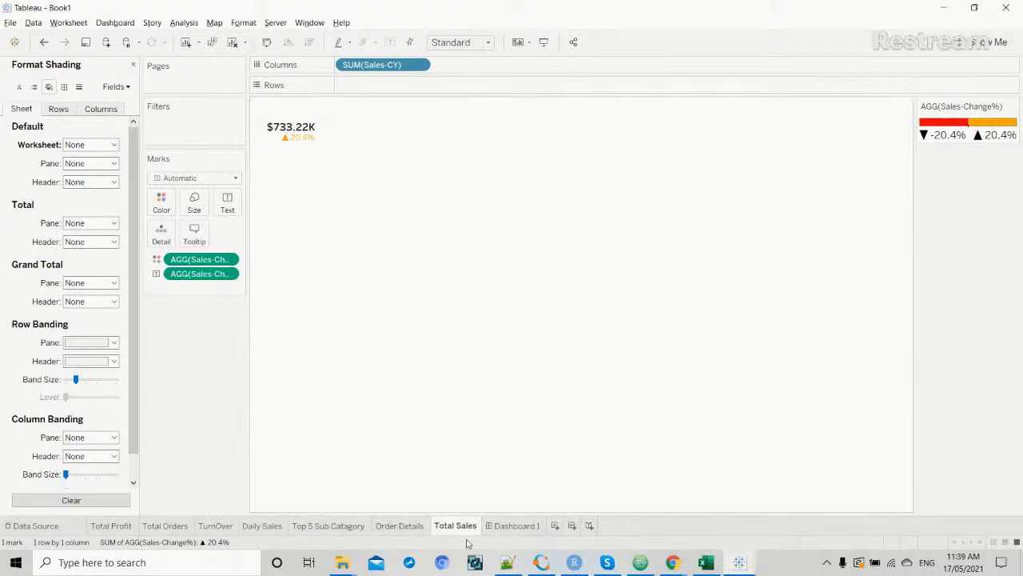
click(497, 528)
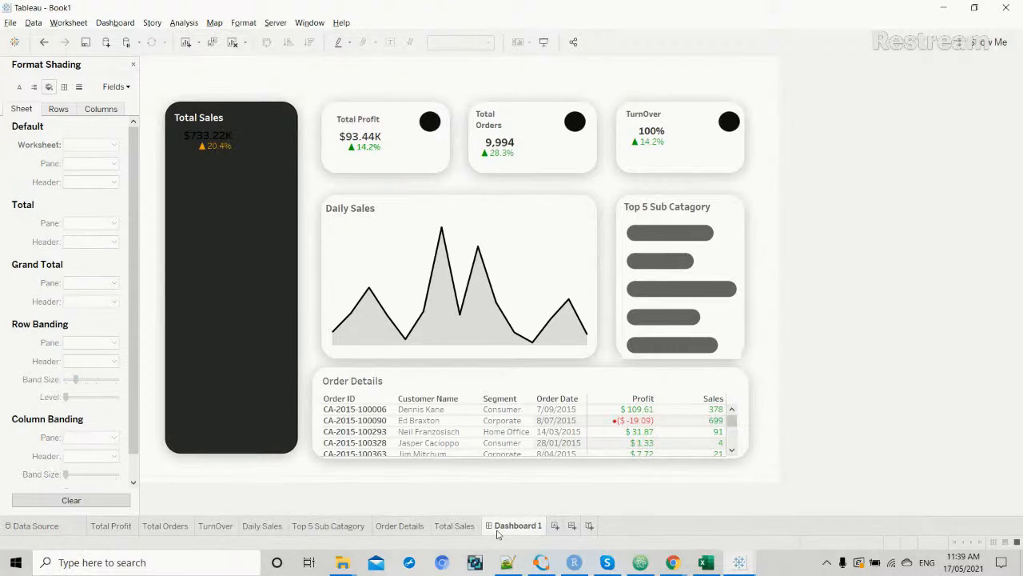
Open the Total Sales worksheet.
click(453, 525)
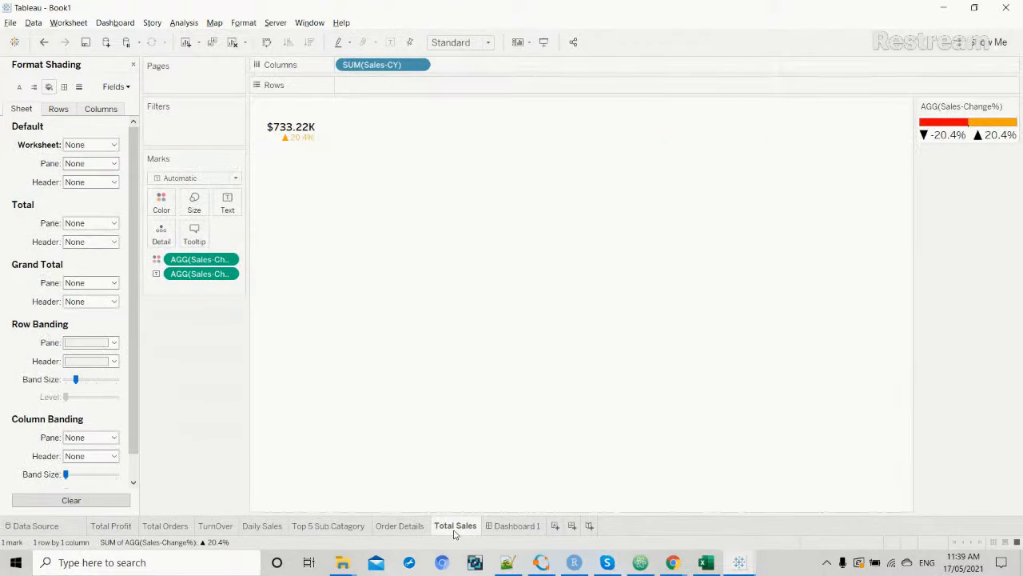
click(296, 129)
right_click(297, 132)
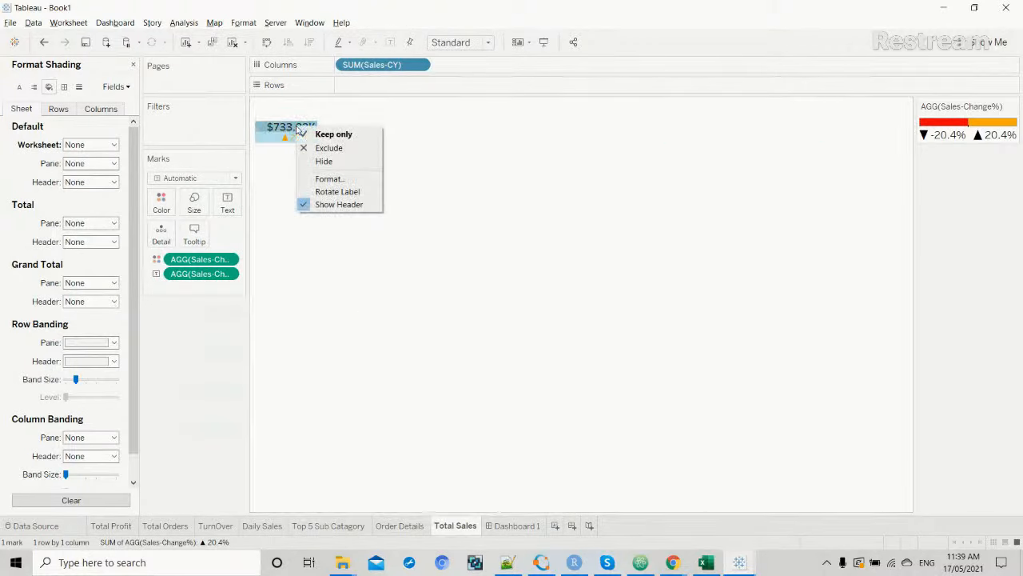
click(321, 180)
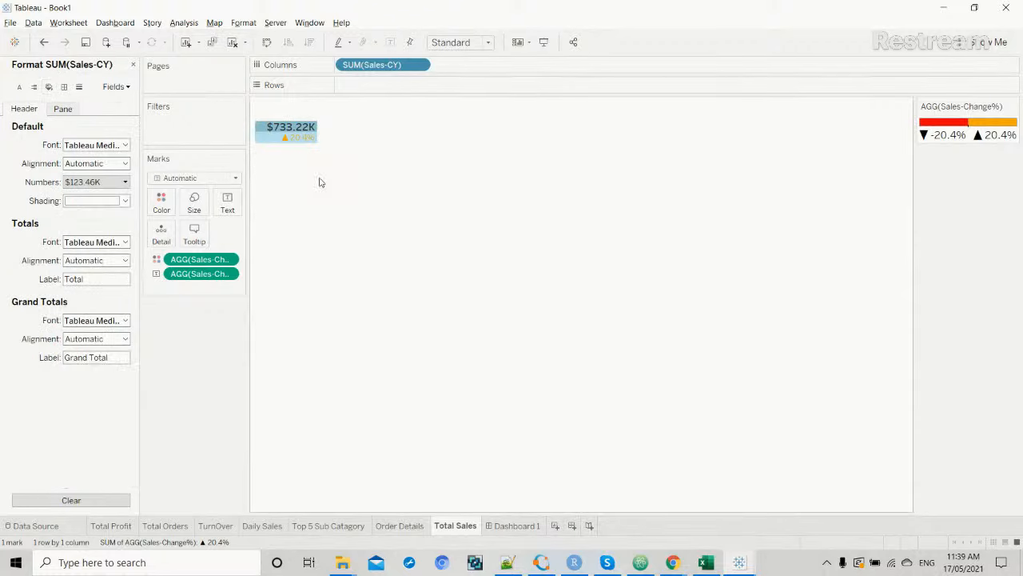
click(127, 86)
click(132, 101)
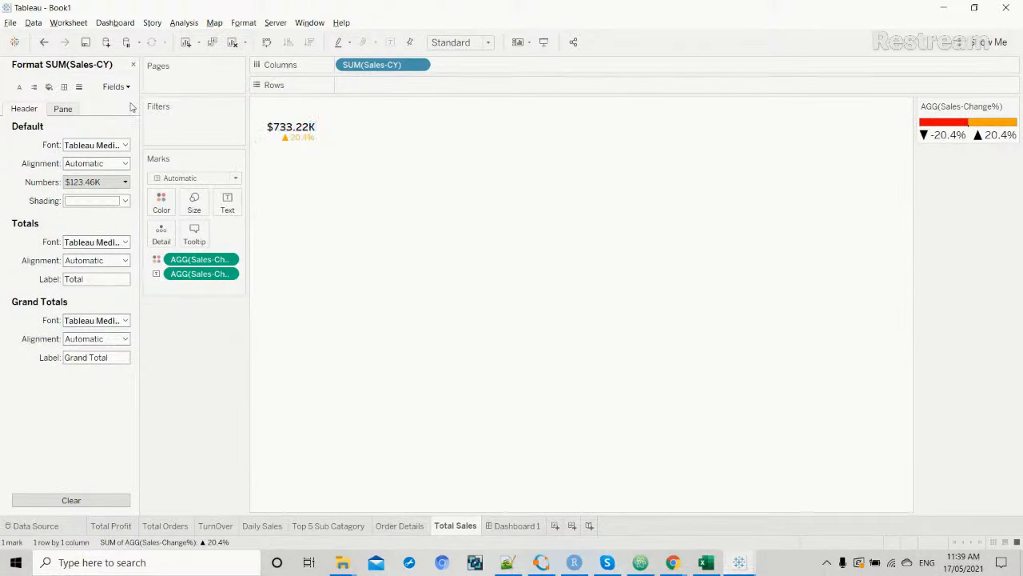
click(49, 86)
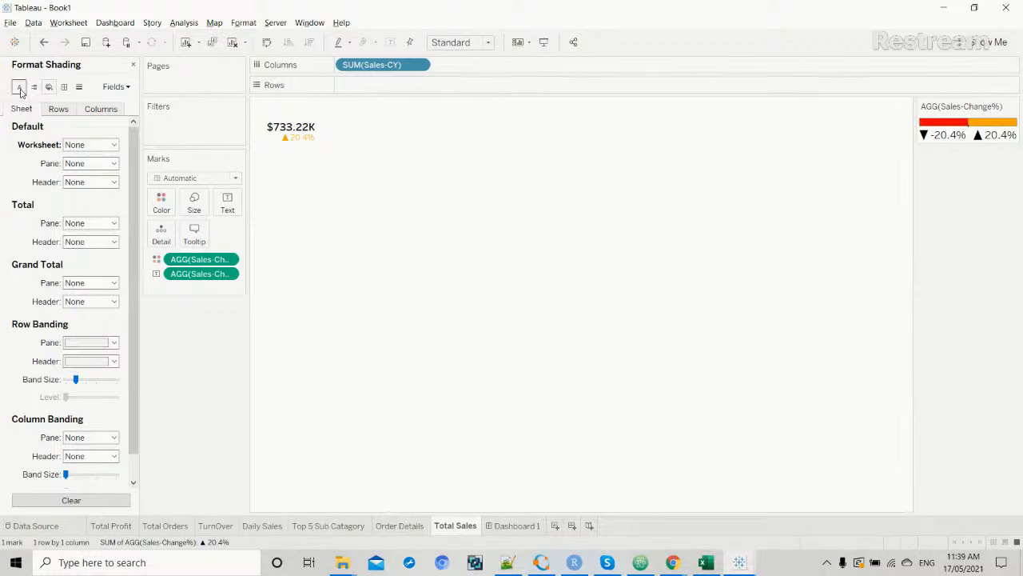
Set the default worksheet font colour of the Total Sales sheet to white and return to Dashboard 1.
click(19, 87)
click(126, 144)
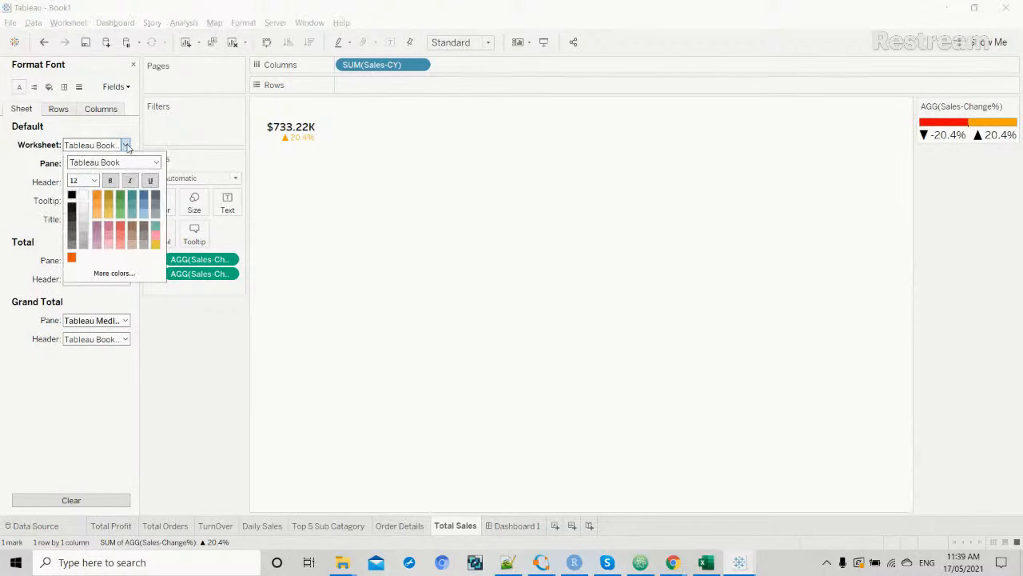
click(83, 195)
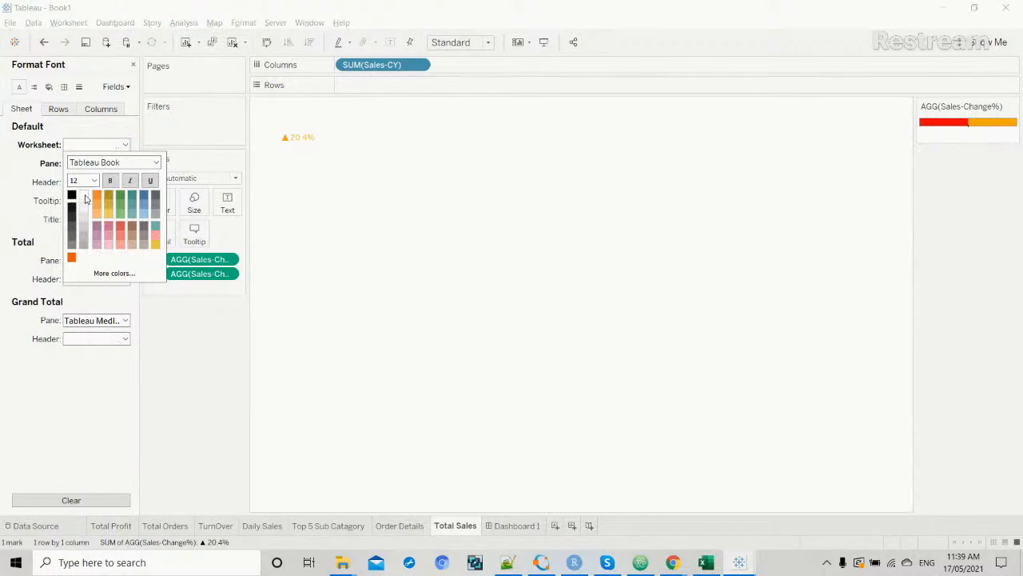
click(165, 356)
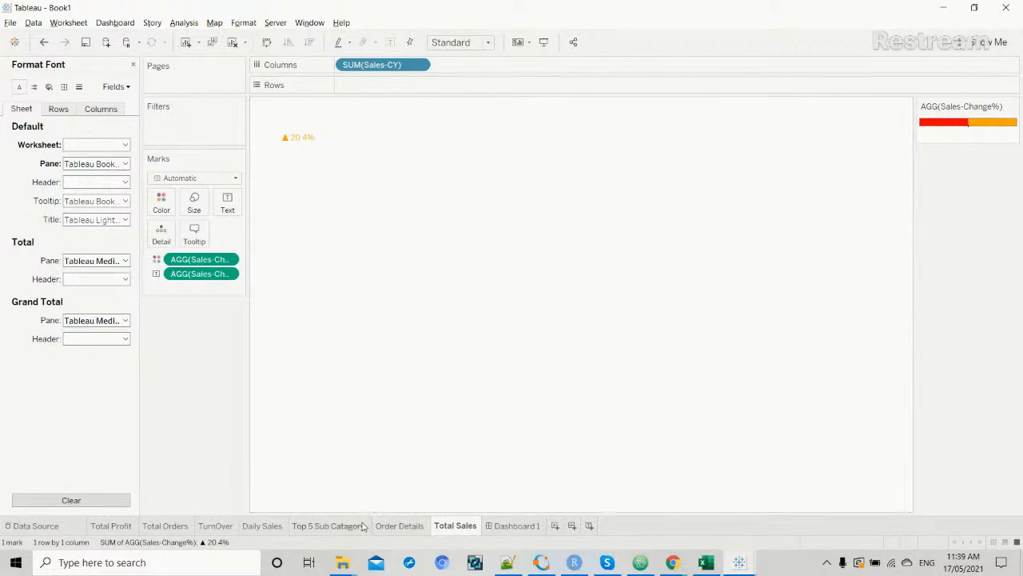
click(511, 534)
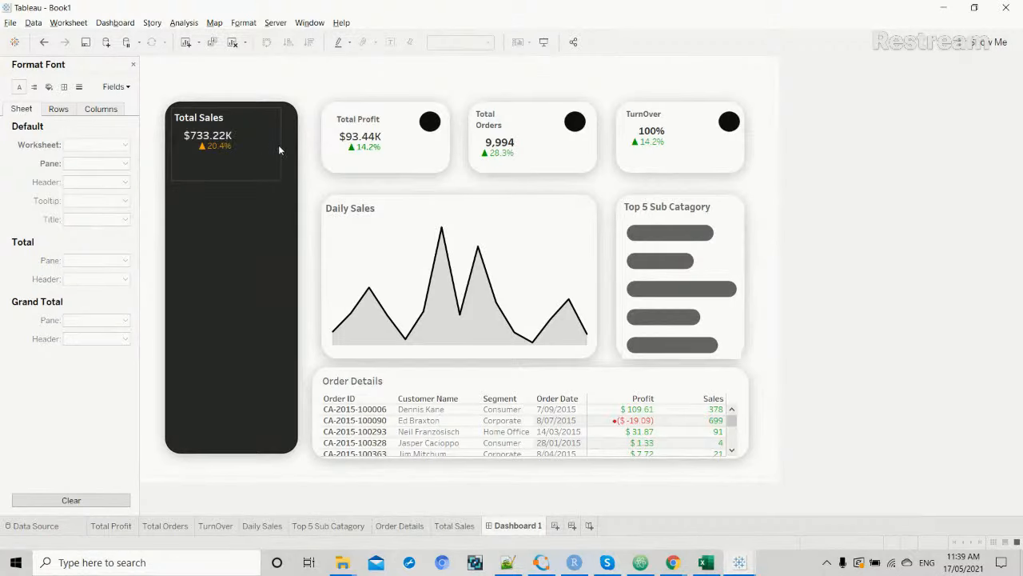
Widen the floating Total Sales sheet to the dark card's right edge and pull its left edge slightly inward.
click(278, 175)
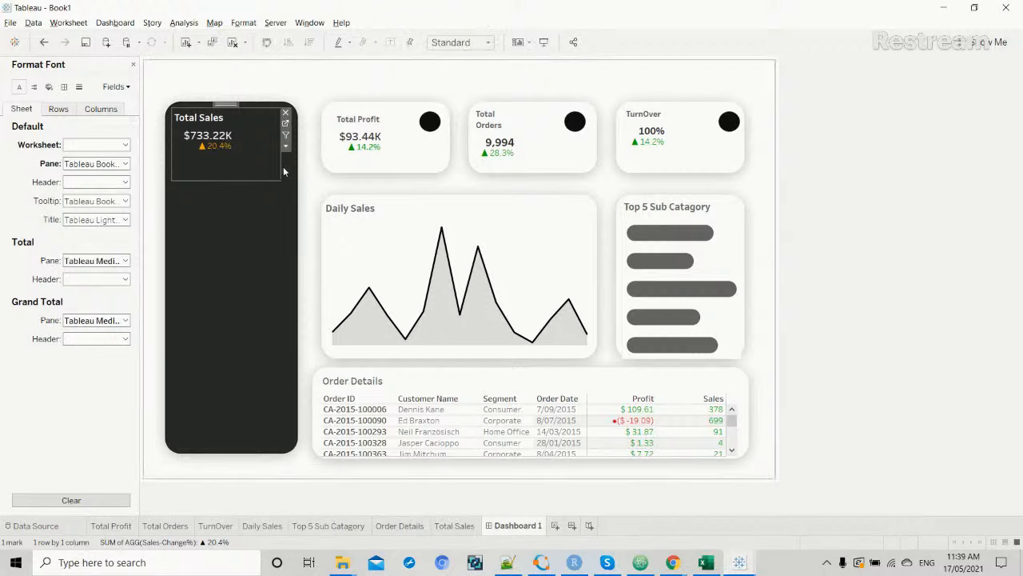
drag(279, 163, 298, 163)
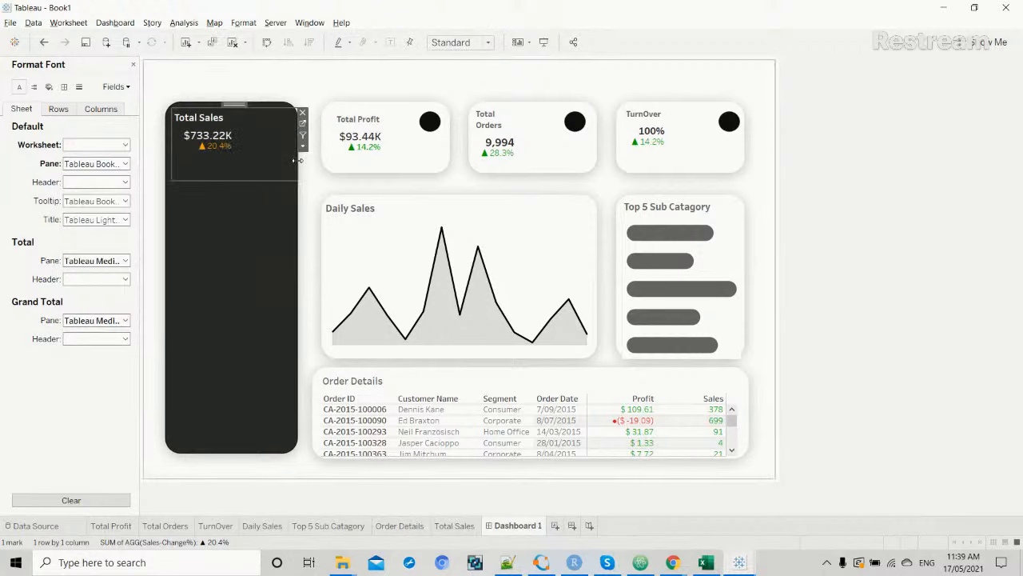
drag(170, 163, 185, 162)
click(207, 250)
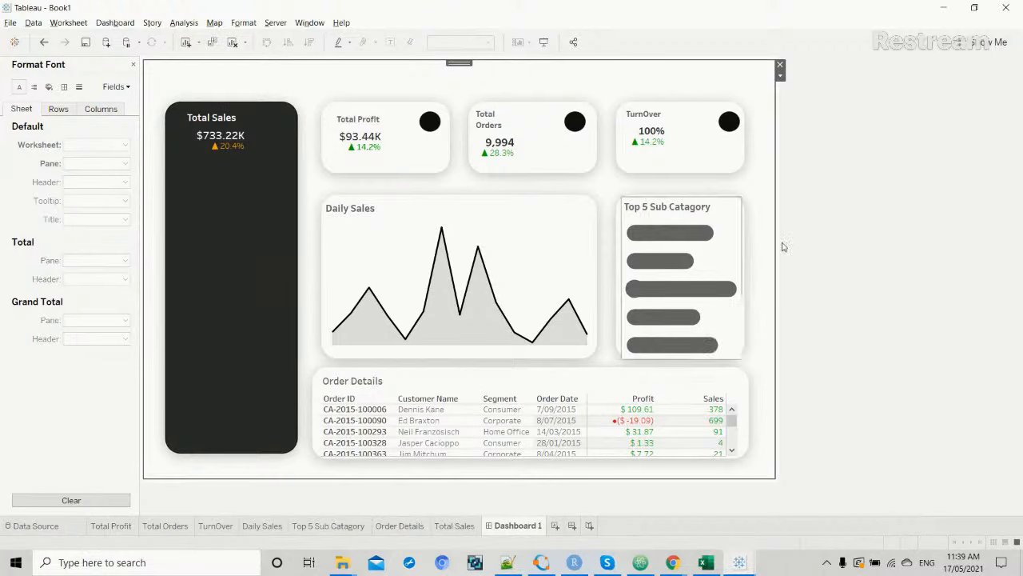
Switch to the Interactive_dashboard_F workbook and examine the region cards on Dashboard 2 and the bar labels of its Top 5 -Sub Catagory sheet.
mouse_move(739, 562)
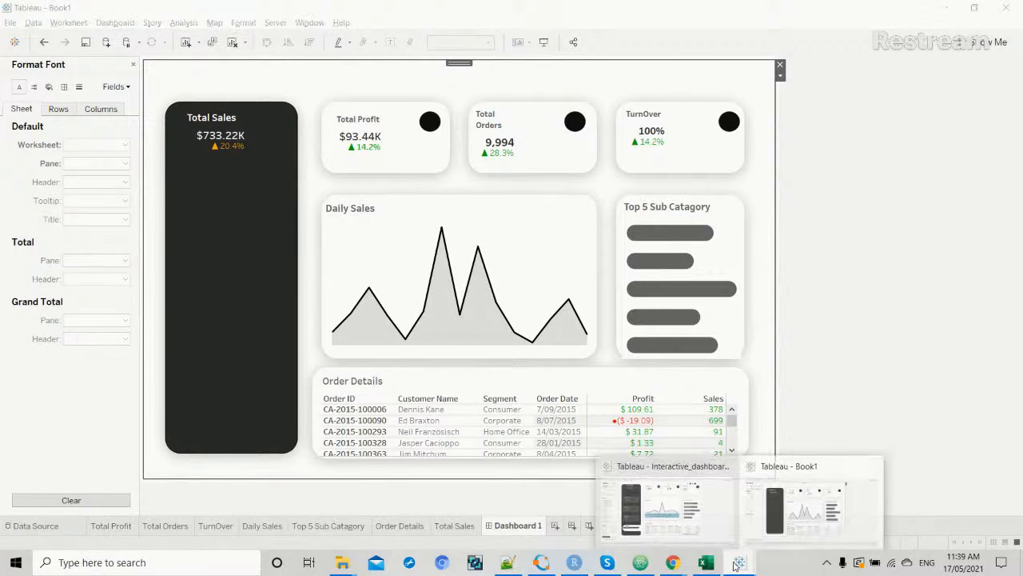
click(697, 518)
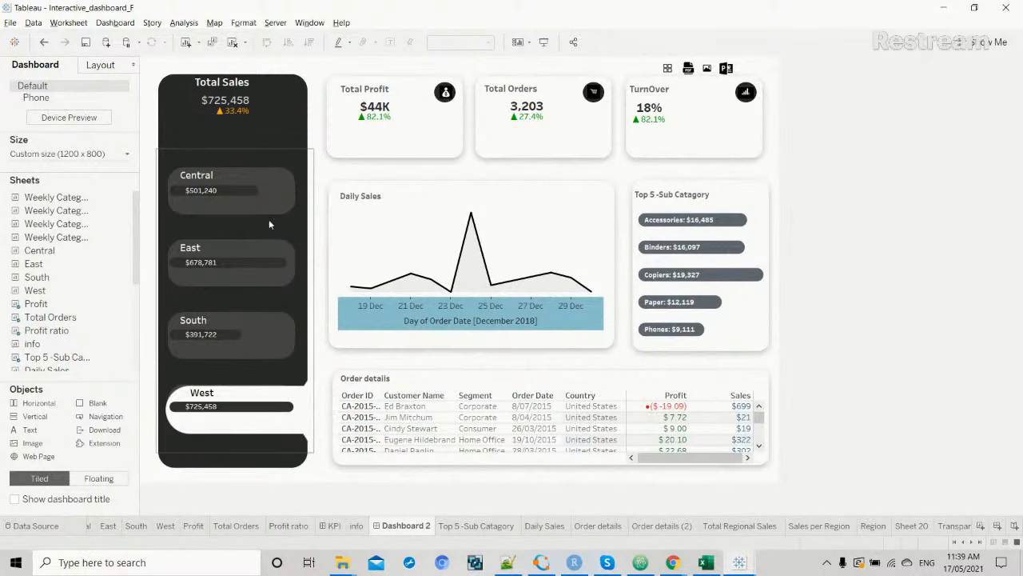
key(alt+Tab)
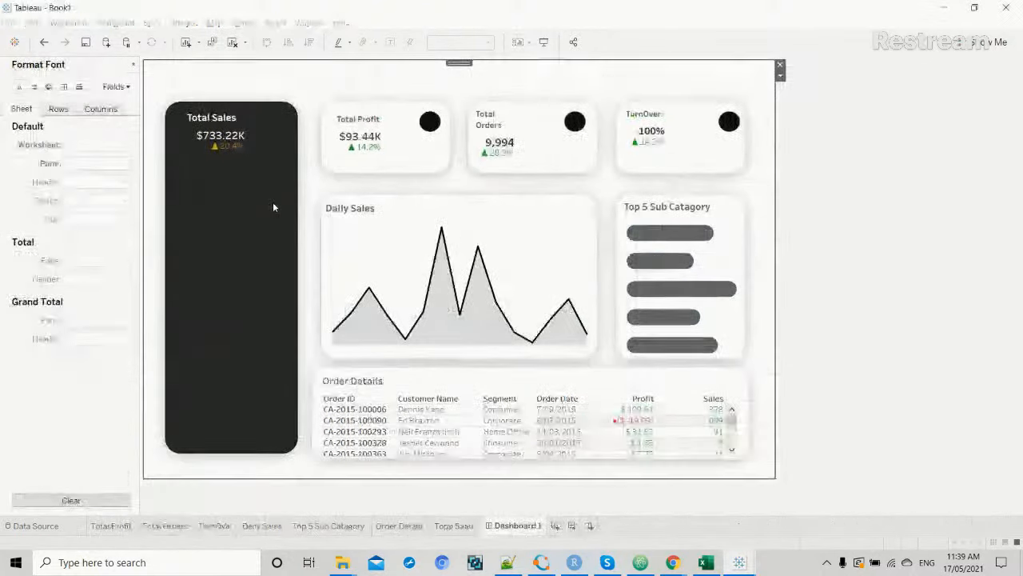
key(alt+Tab)
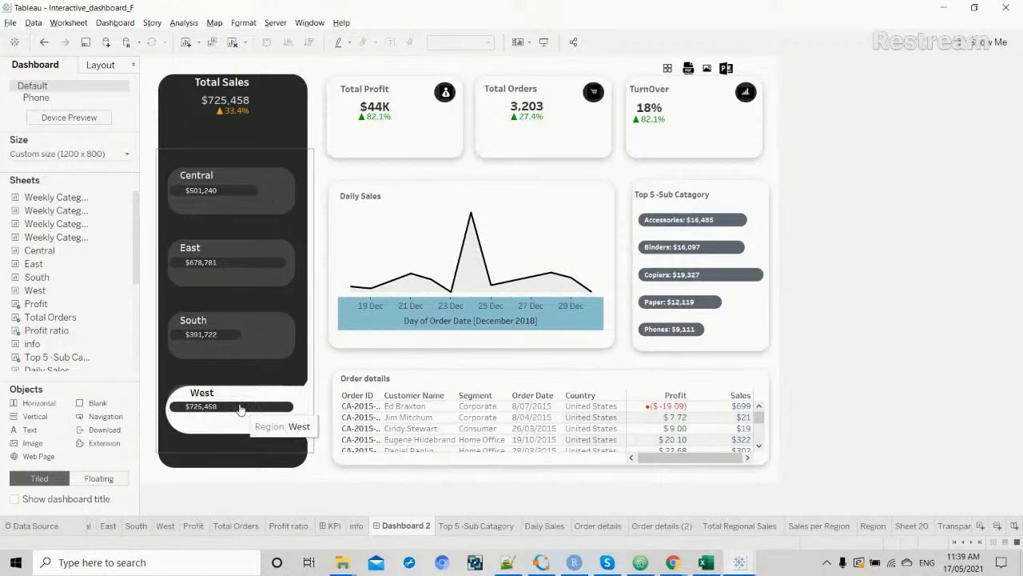
click(448, 528)
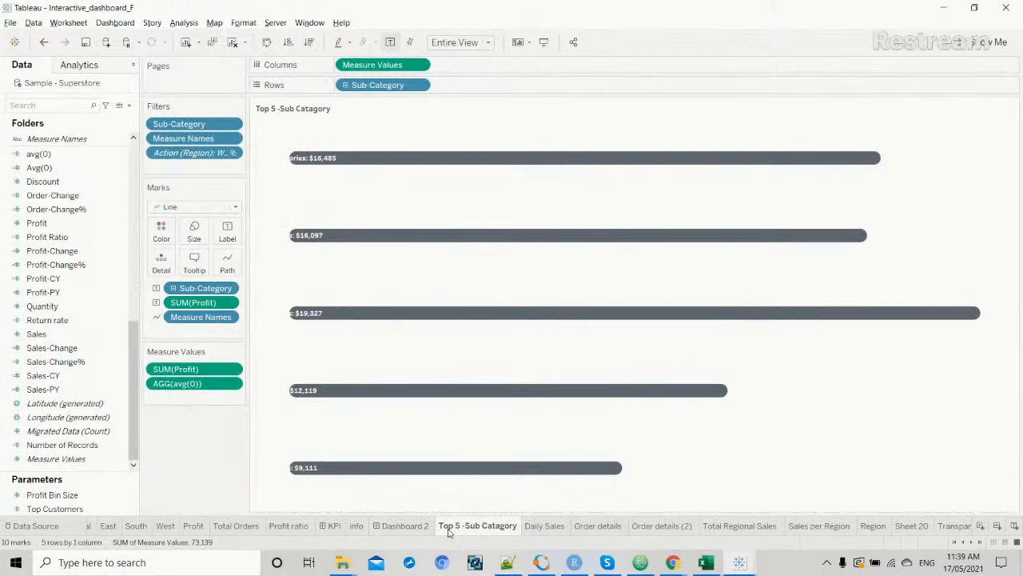
click(406, 526)
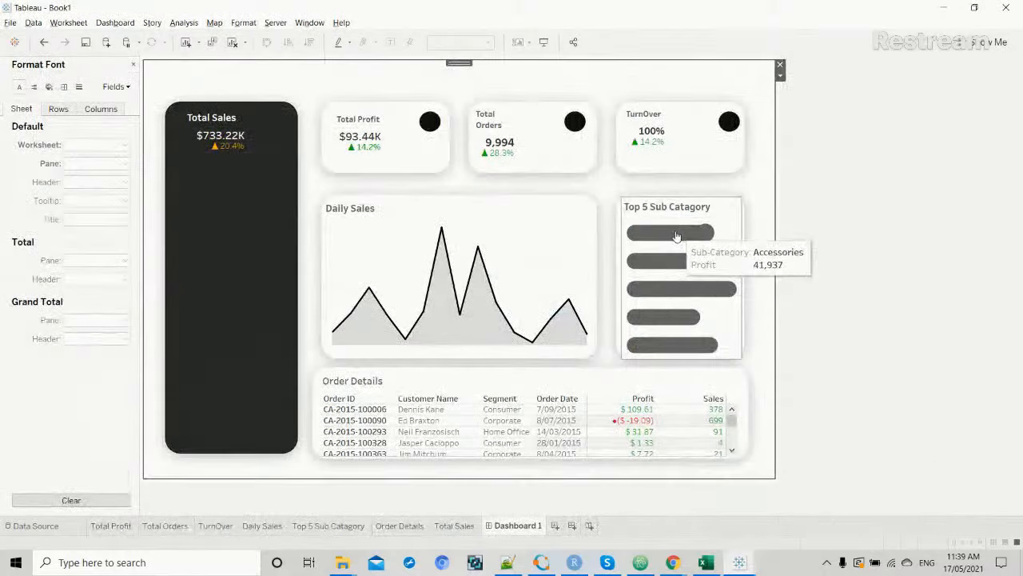
In the Book1 workbook, open the Top 5 Sub Catagory worksheet and reduce the mark size so its bars get thinner.
click(330, 527)
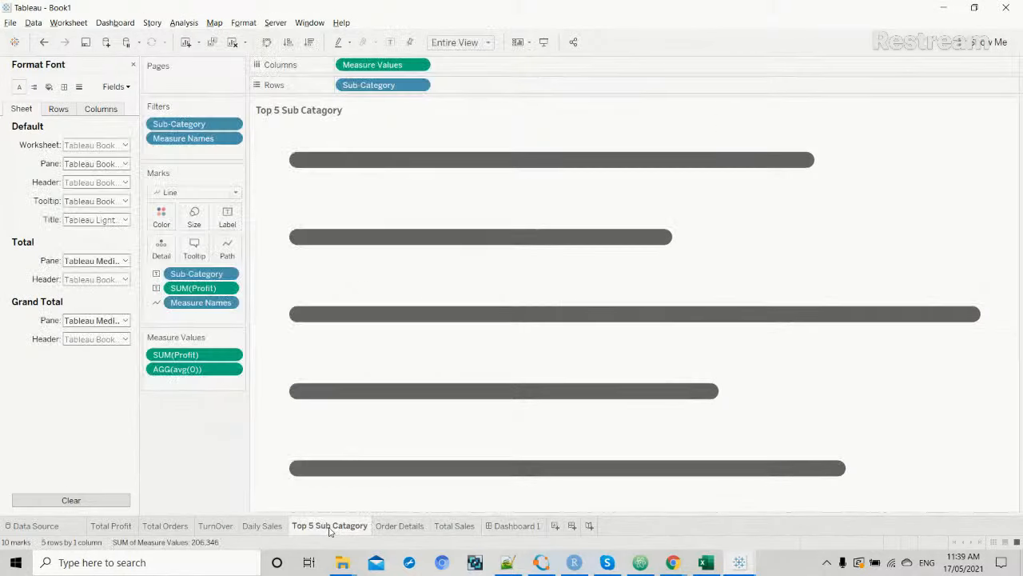
click(193, 218)
drag(257, 252, 272, 253)
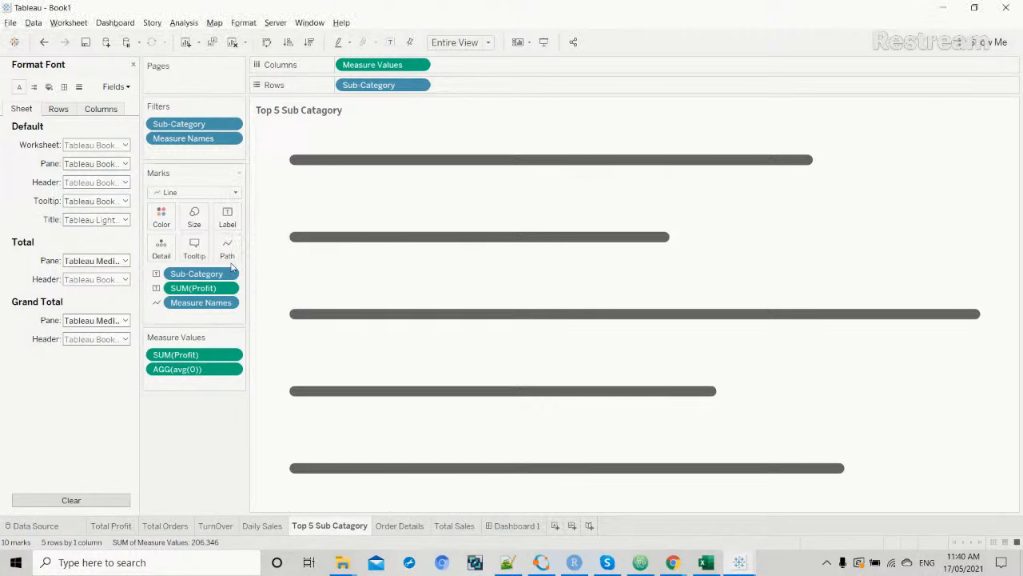
Align the mark labels of the Top 5 Sub Catagory bars to Top Right and set their font colour to black.
click(228, 217)
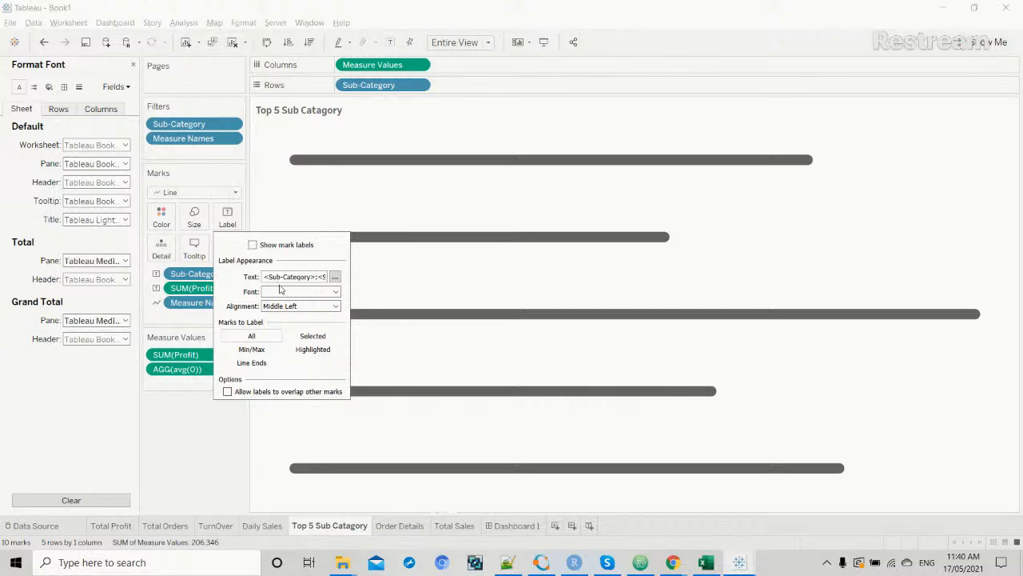
click(336, 307)
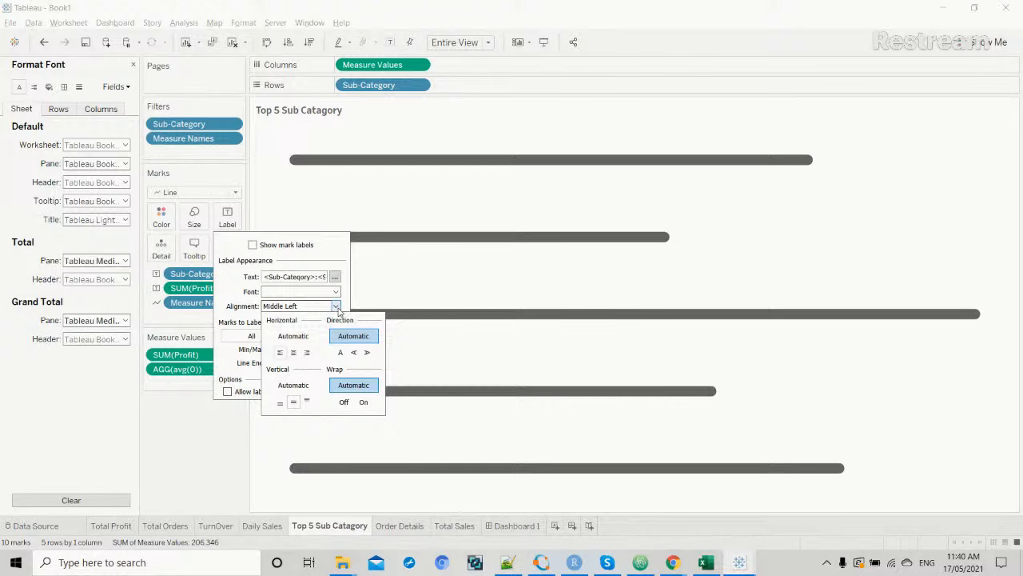
click(307, 402)
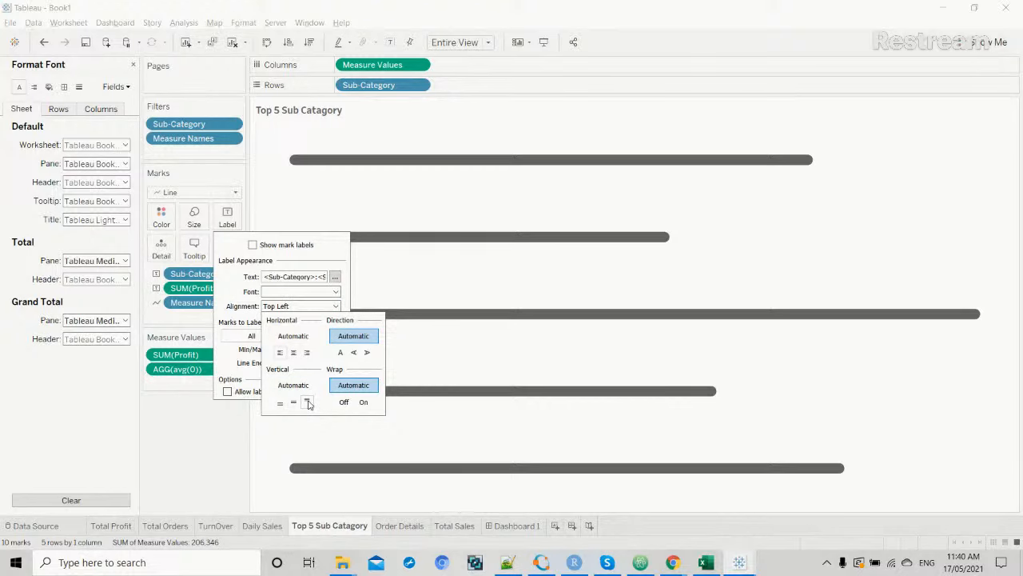
click(308, 352)
click(335, 291)
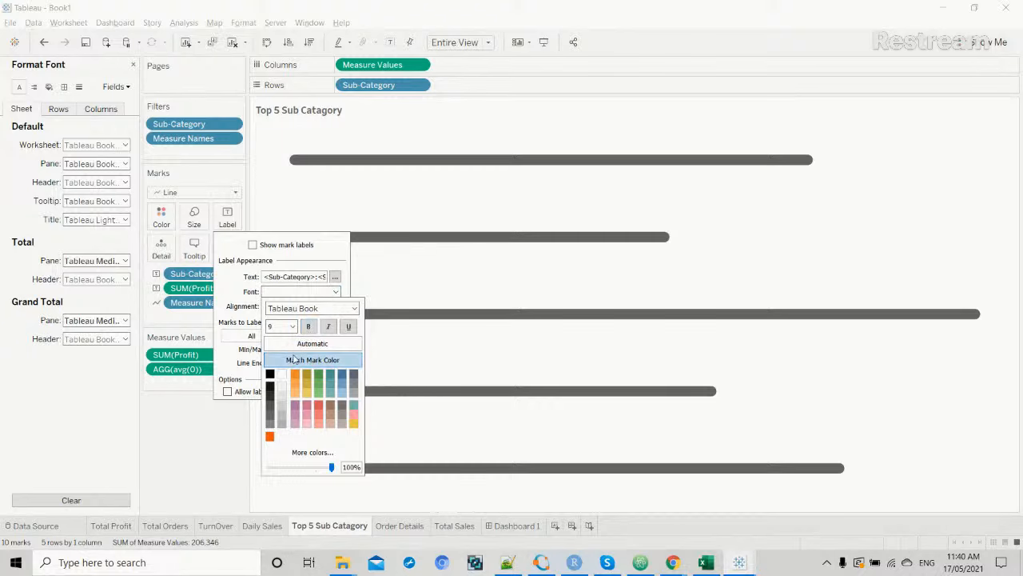
click(271, 377)
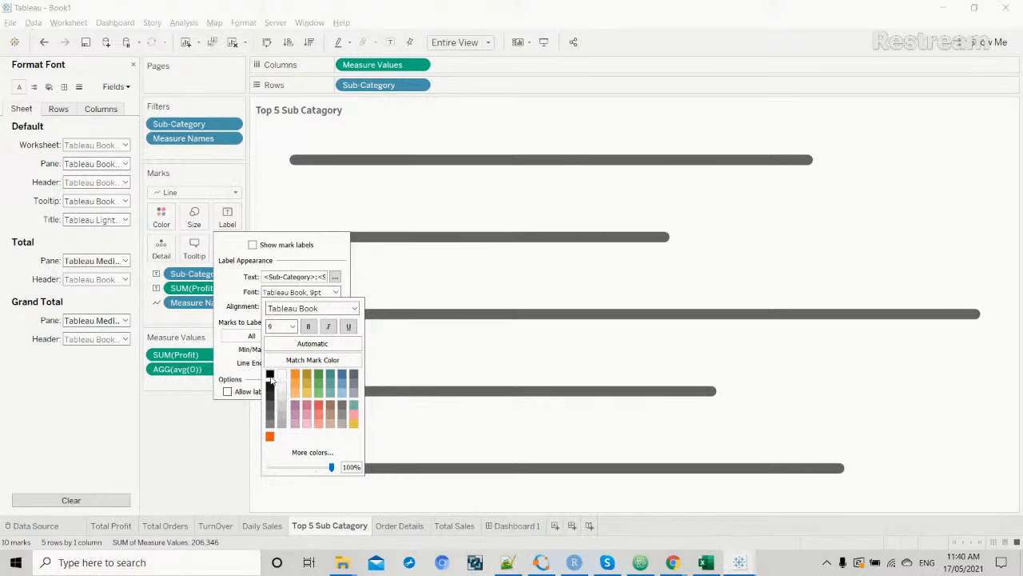
click(345, 268)
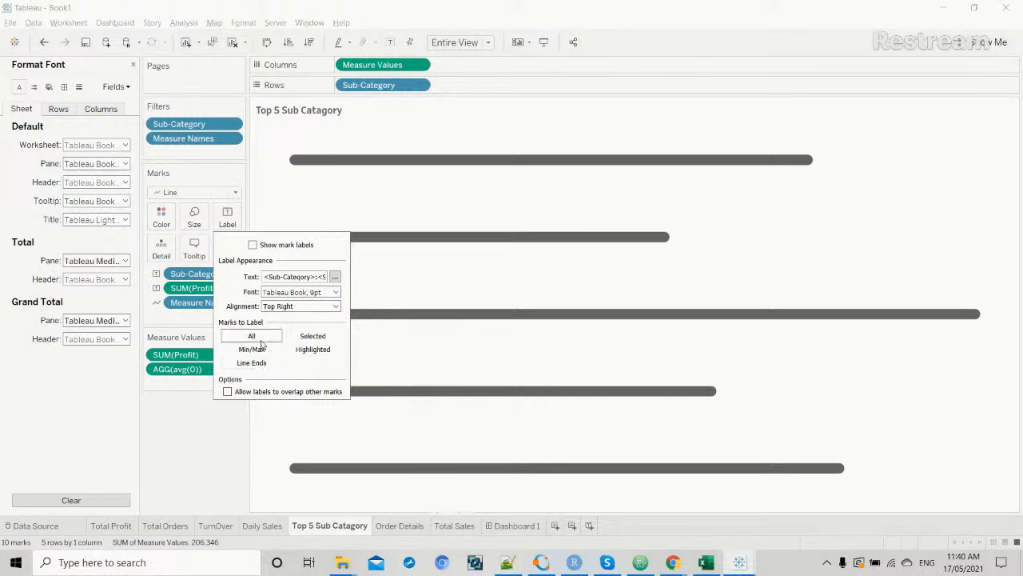
Label only the start of each line, allow labels to overlap other marks, and show the mark labels with Top Left alignment.
click(257, 366)
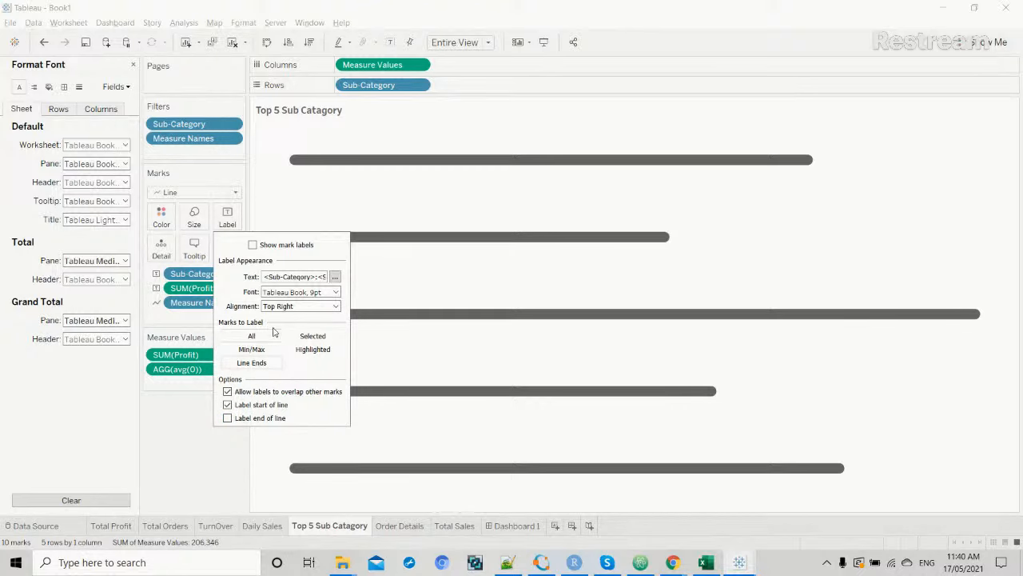
click(335, 307)
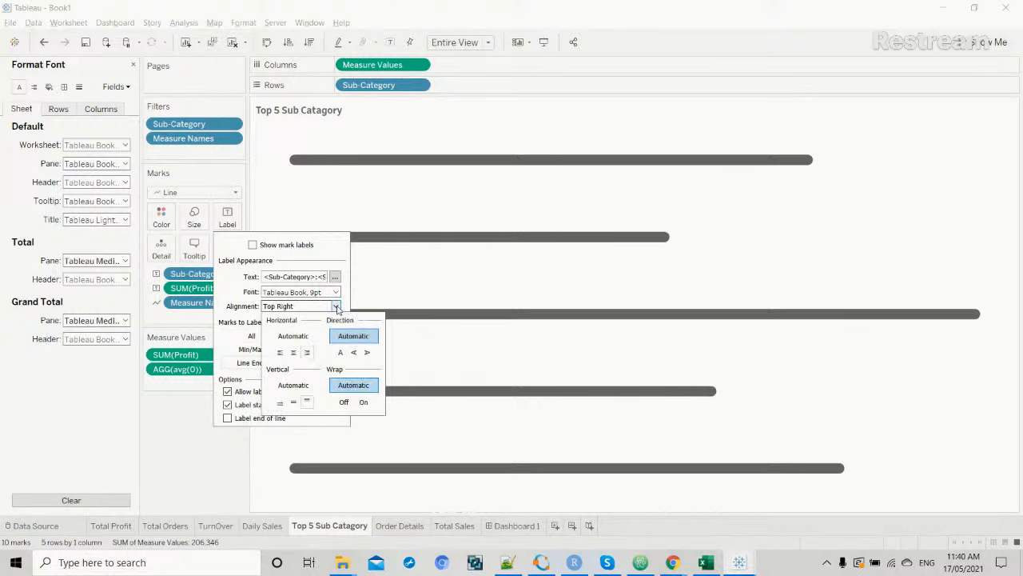
click(294, 403)
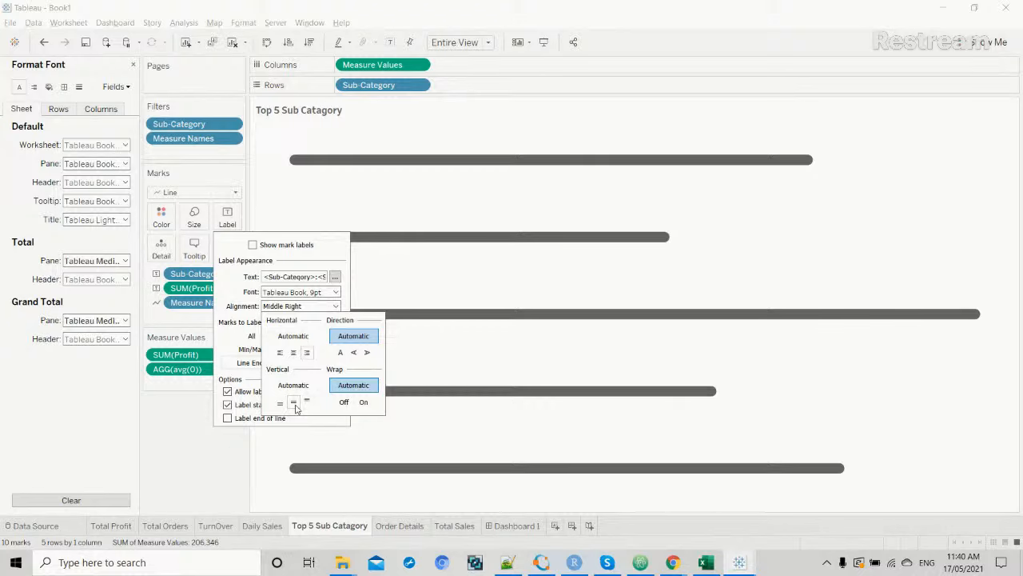
click(281, 403)
click(293, 403)
click(307, 403)
click(294, 353)
click(281, 353)
click(253, 244)
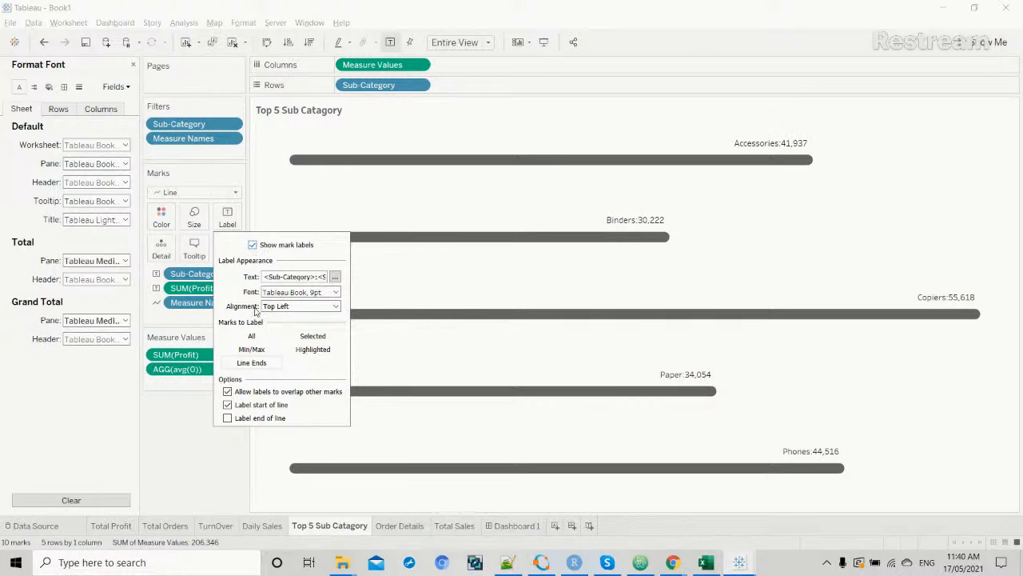
Change the alignment of the Top 5 Sub Catagory mark labels to Middle Left so they sit inside the bars.
click(336, 292)
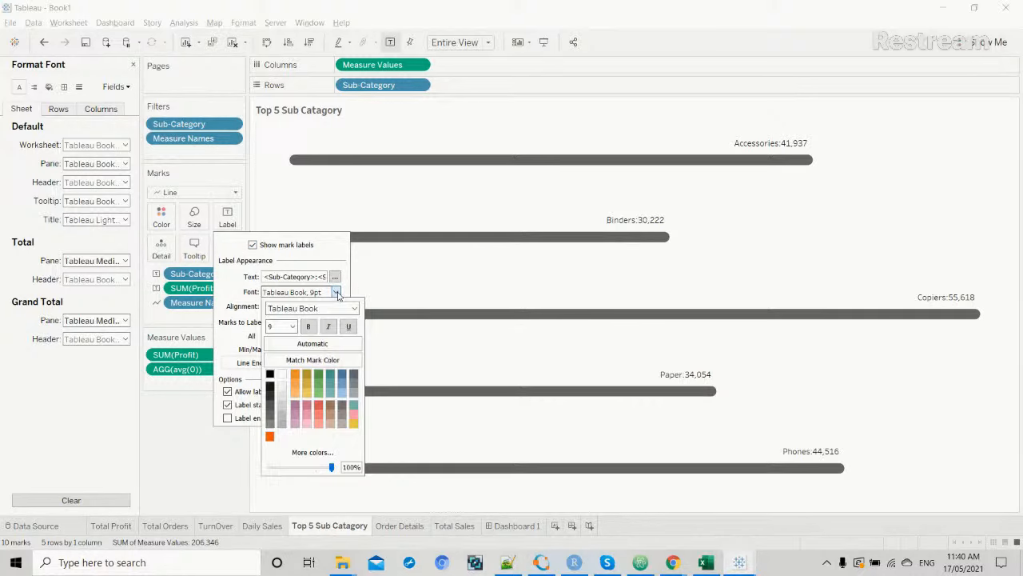
click(336, 293)
click(338, 307)
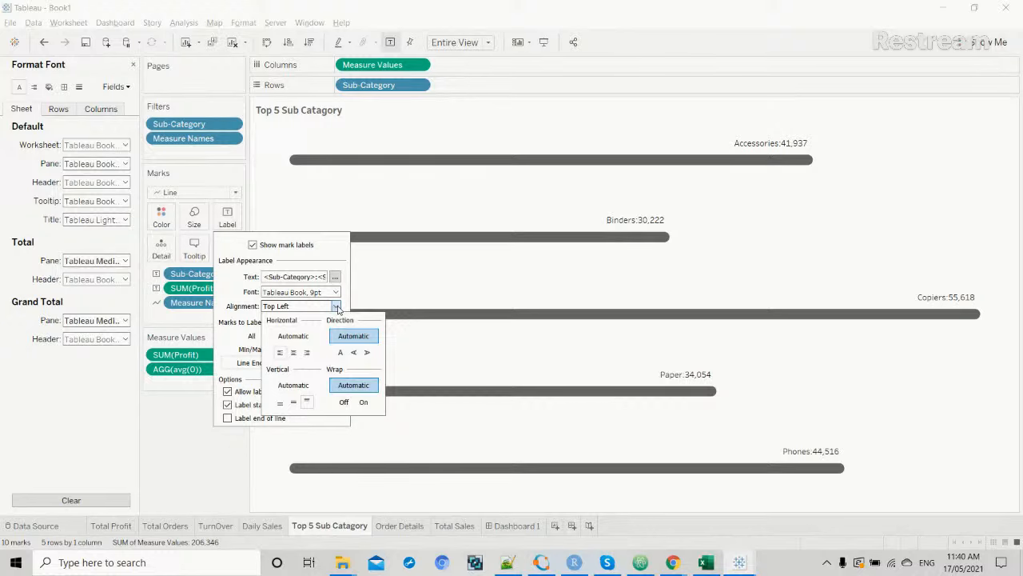
click(293, 402)
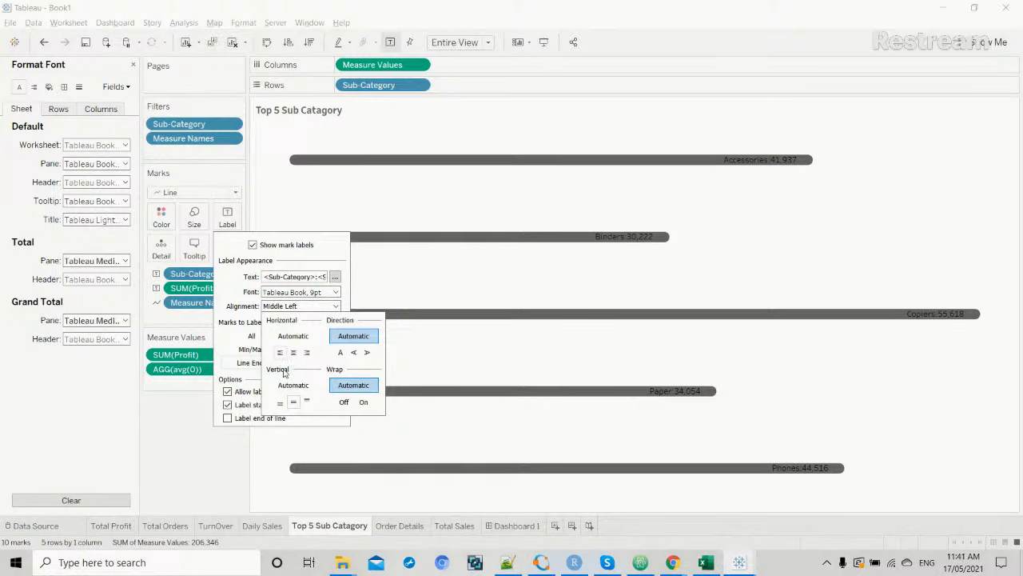
click(307, 352)
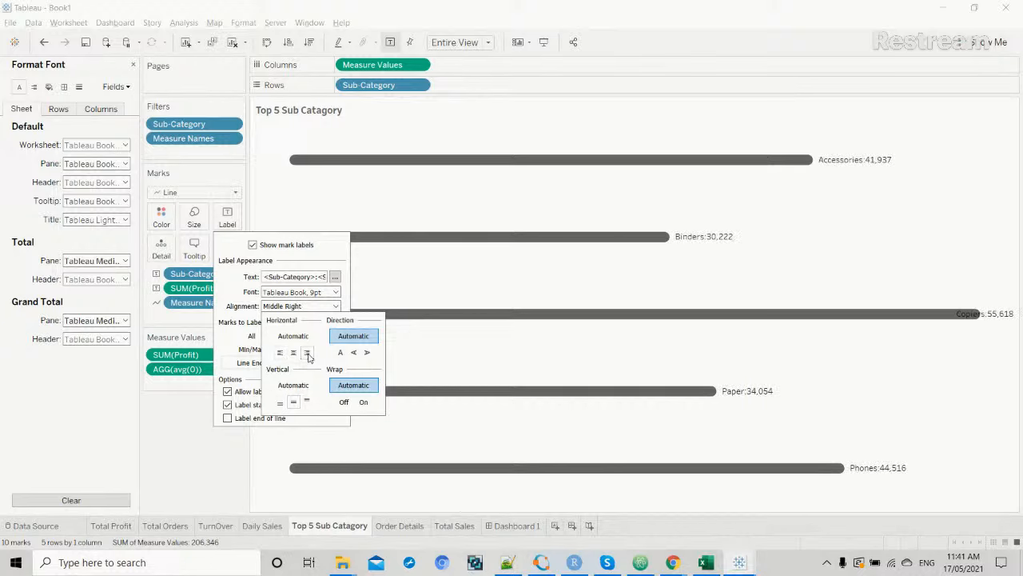
click(294, 354)
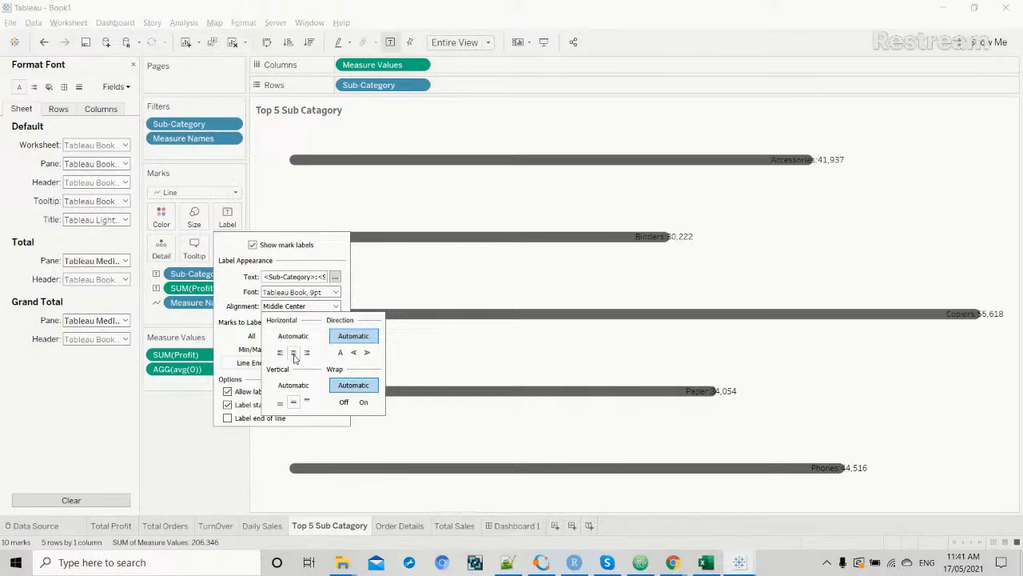
click(280, 353)
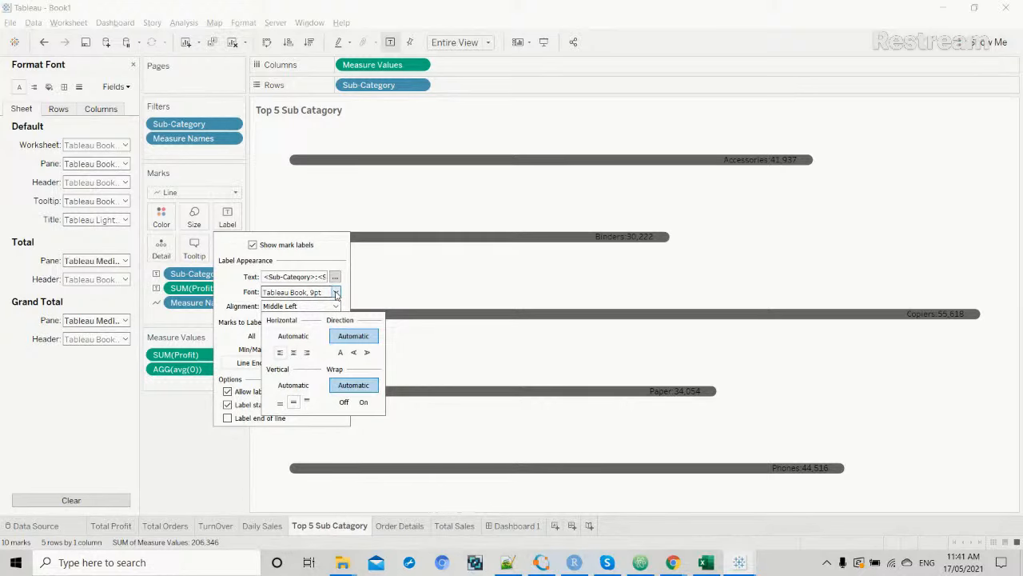
Set the mark label font to white and bold, and check the bars on Dashboard 1.
click(335, 292)
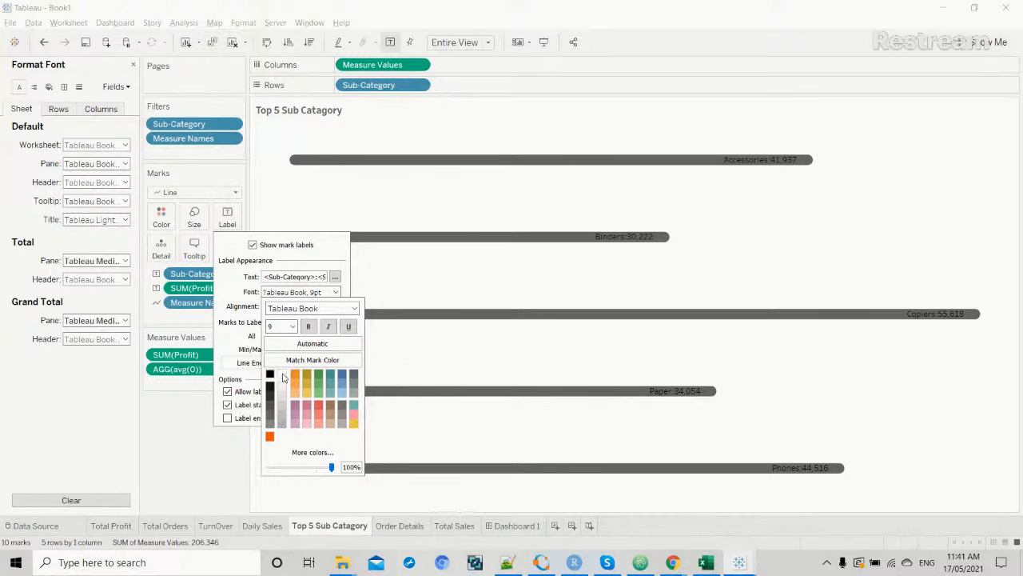
click(282, 376)
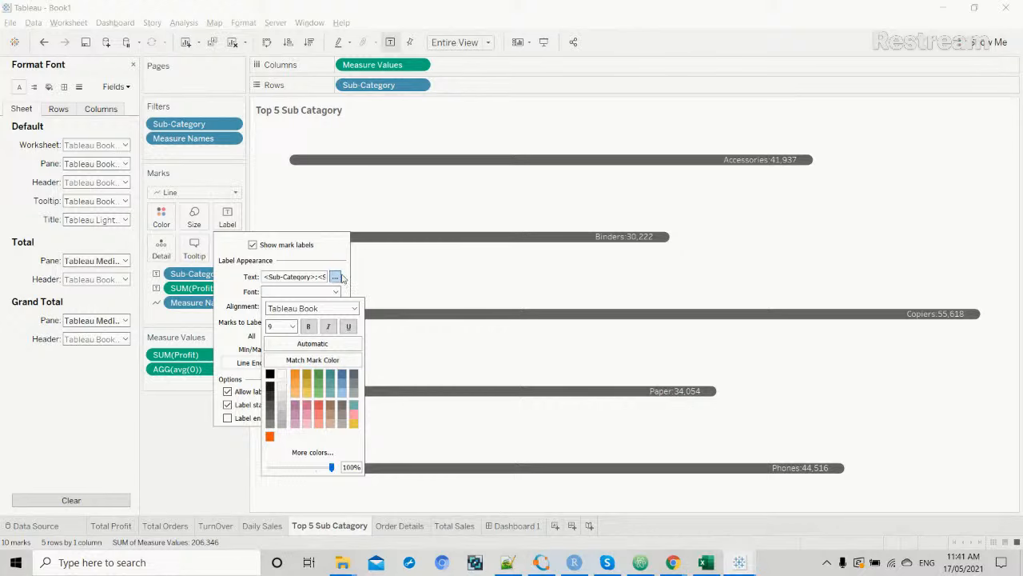
click(309, 328)
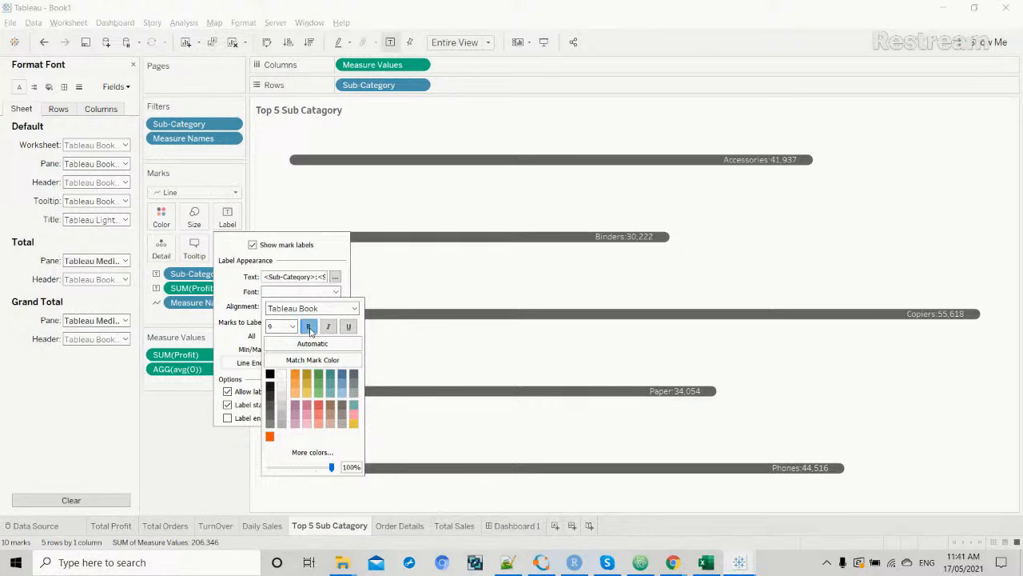
click(336, 257)
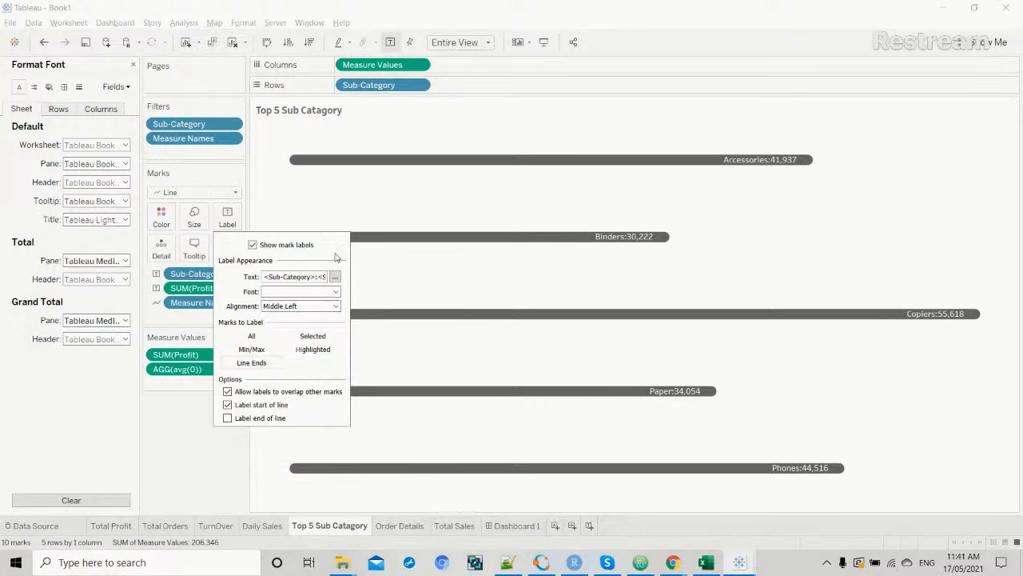
click(417, 528)
click(452, 528)
click(486, 527)
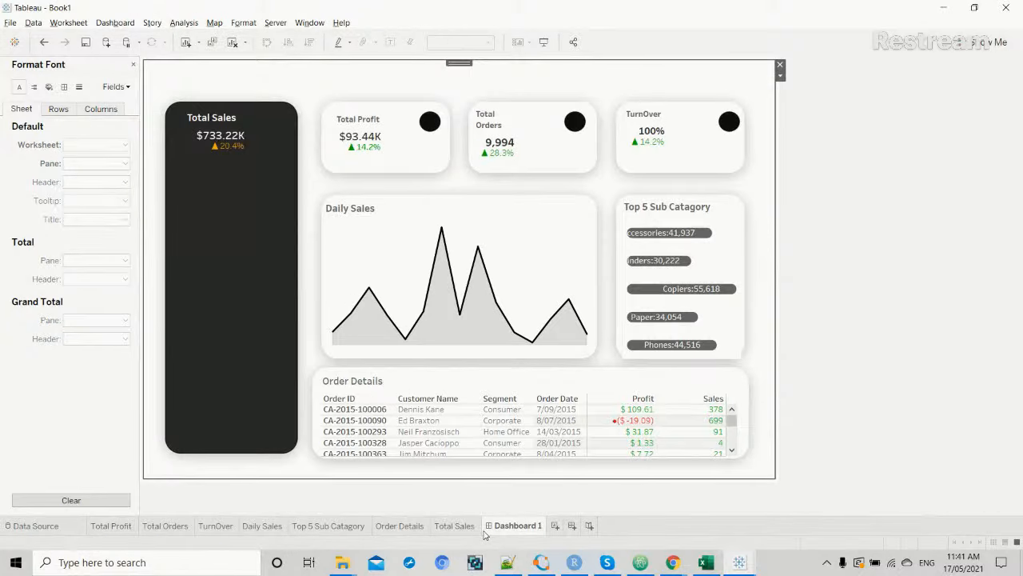
Right-align the label text of the Top 5 Sub Catagory sheet and check the result on Dashboard 1.
click(345, 528)
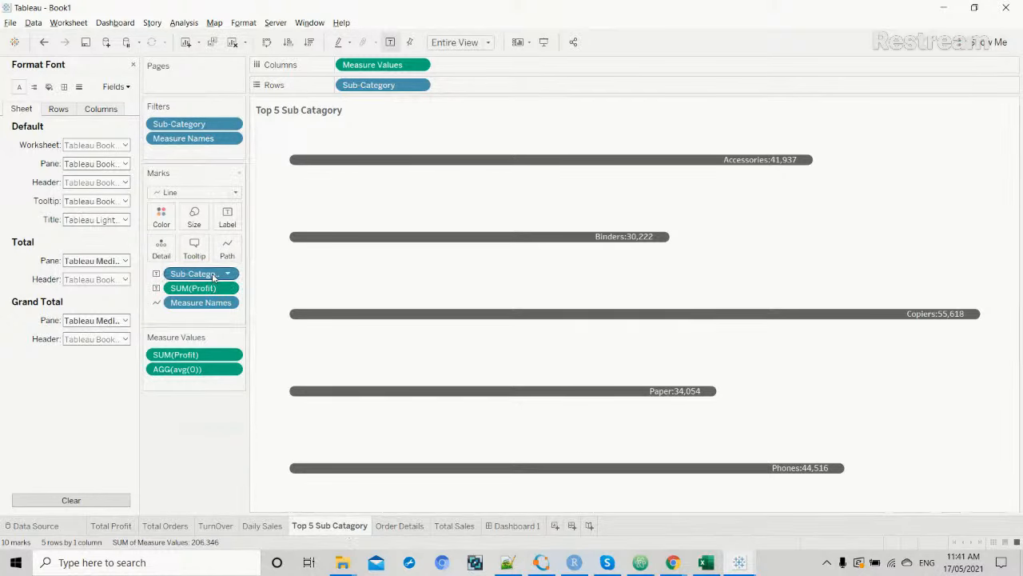
click(229, 227)
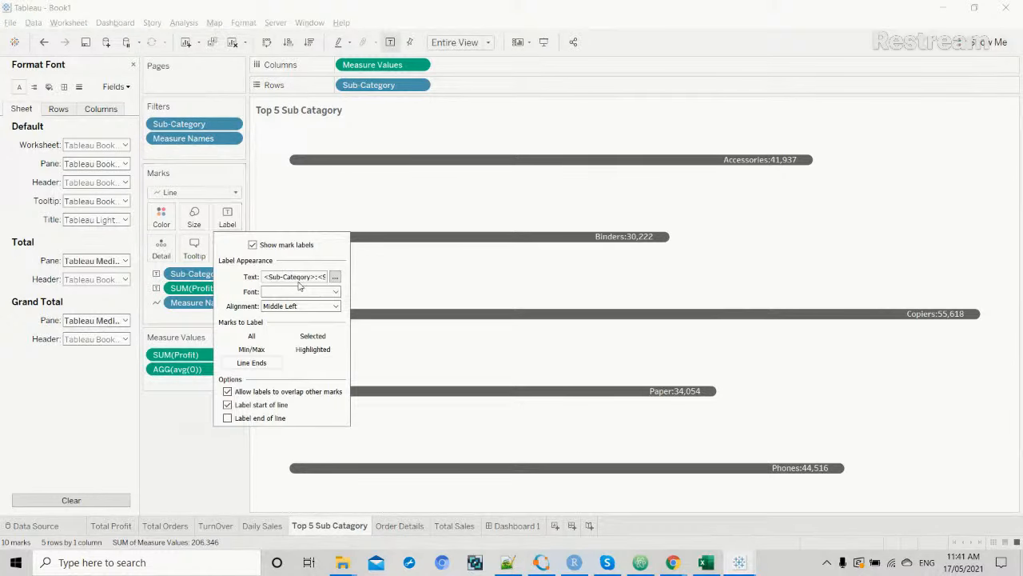
click(335, 277)
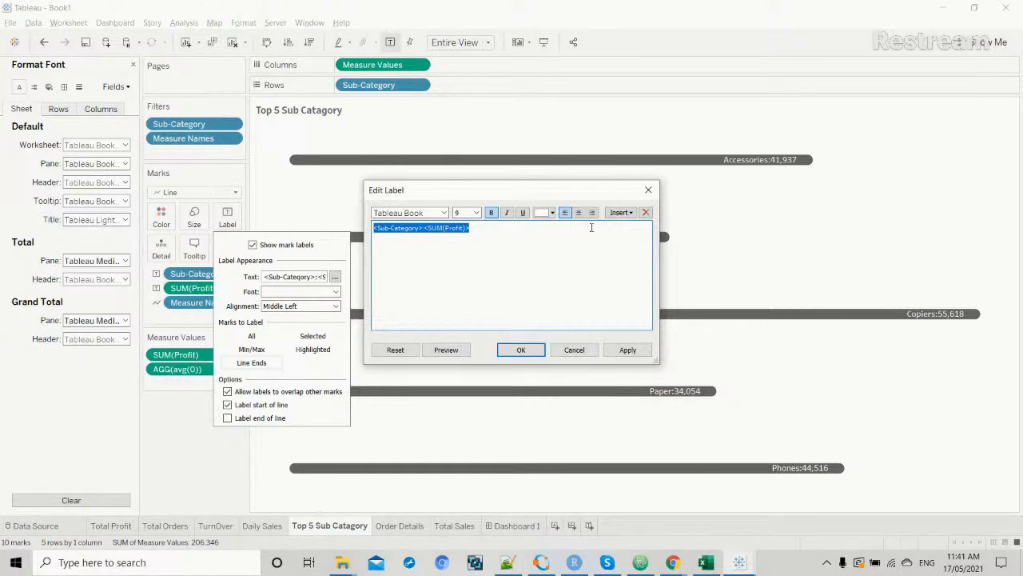
click(592, 213)
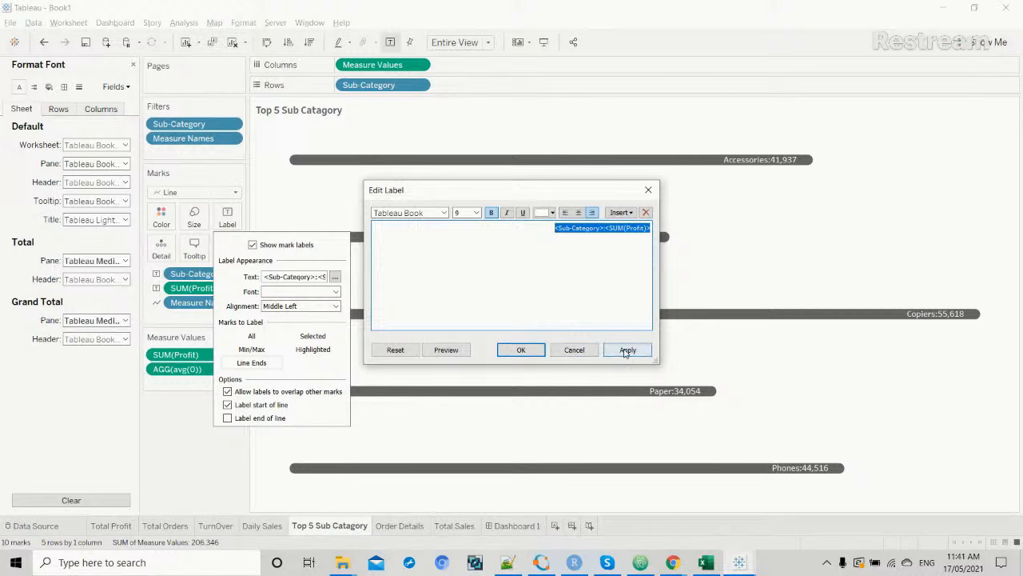
click(626, 351)
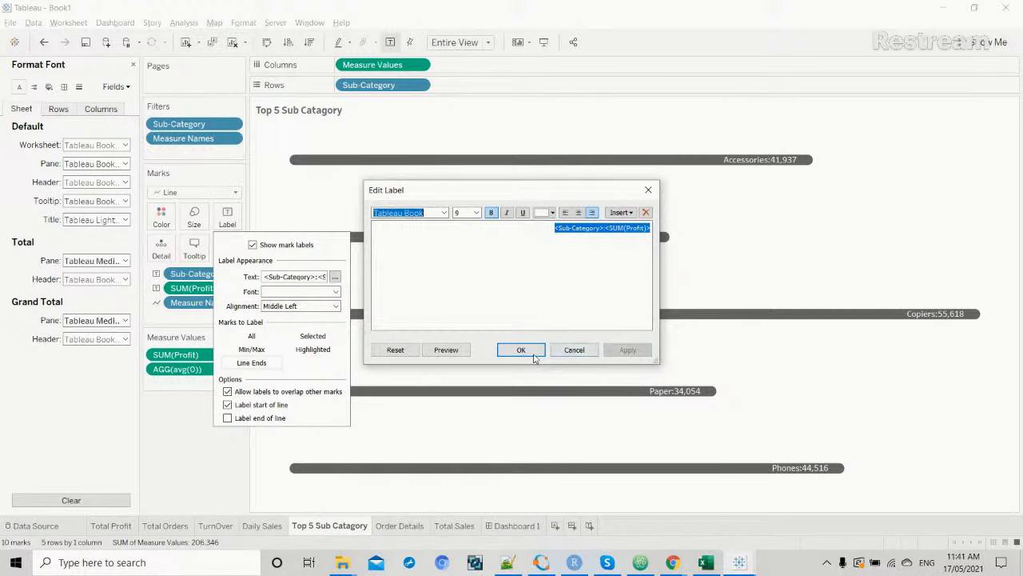
click(532, 353)
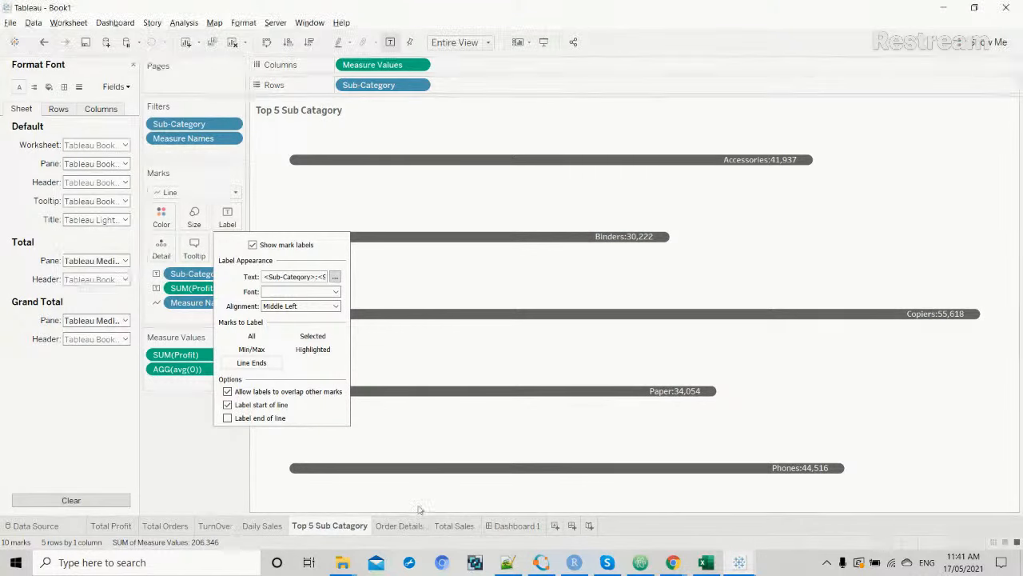
click(512, 524)
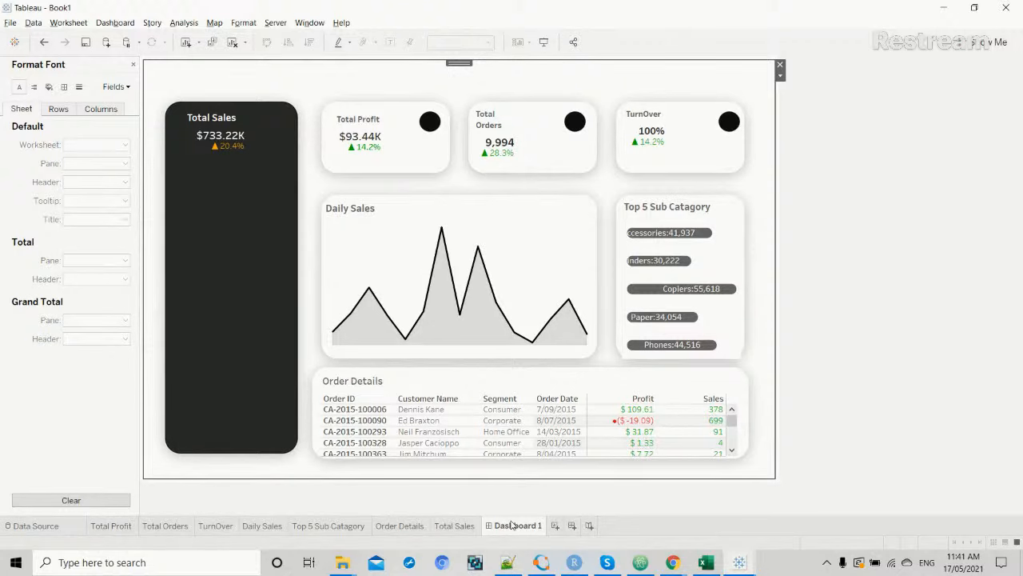
Reduce the Top 5 Sub Catagory mark label font size to 8 and view the labels on Dashboard 1.
click(344, 525)
click(228, 219)
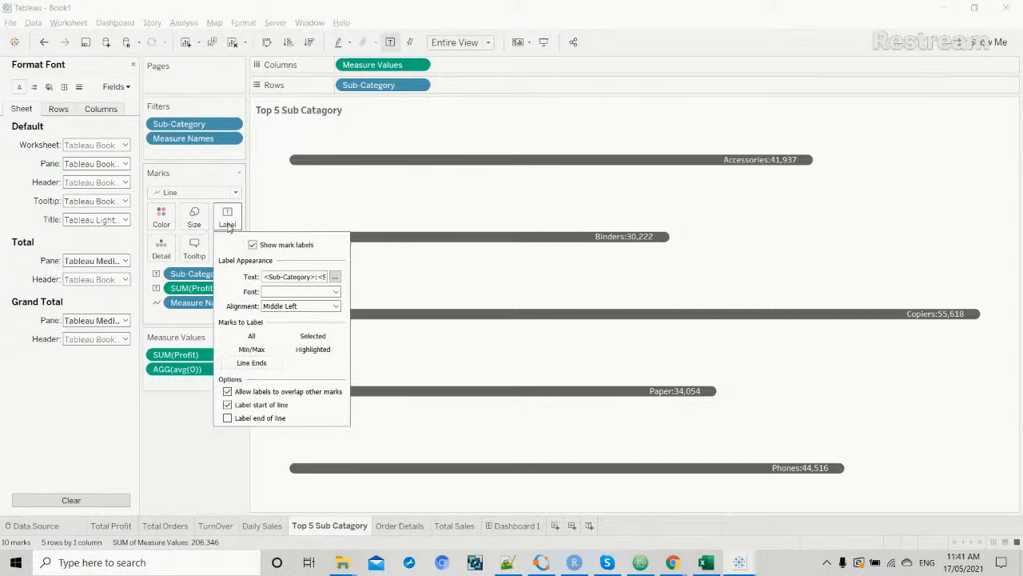
click(336, 292)
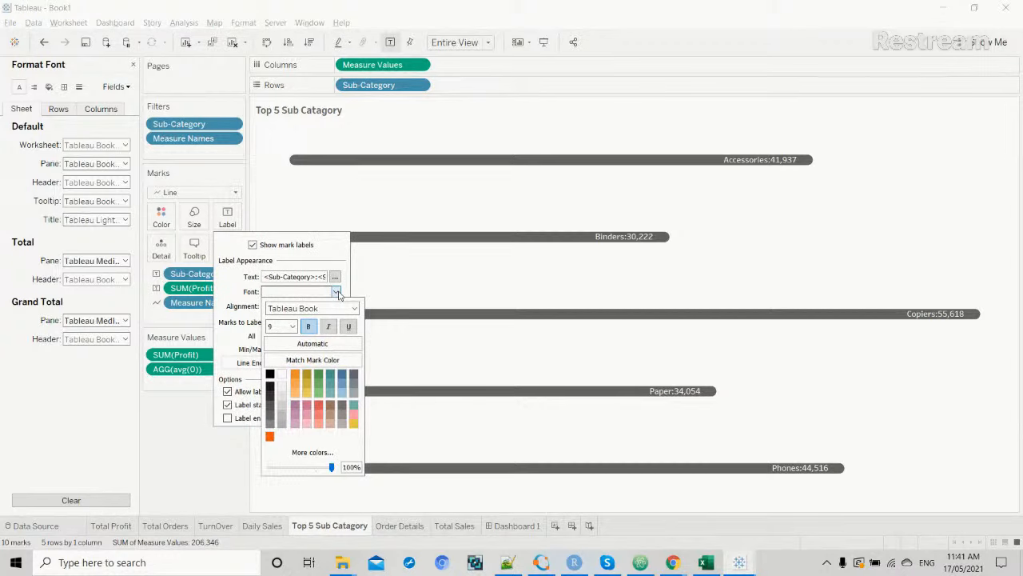
click(293, 326)
click(286, 337)
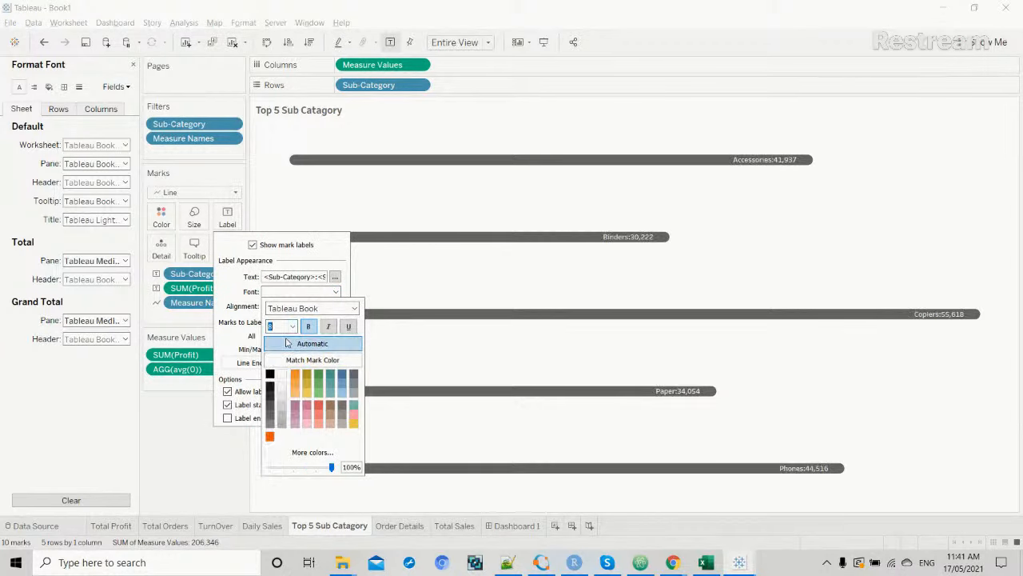
click(209, 487)
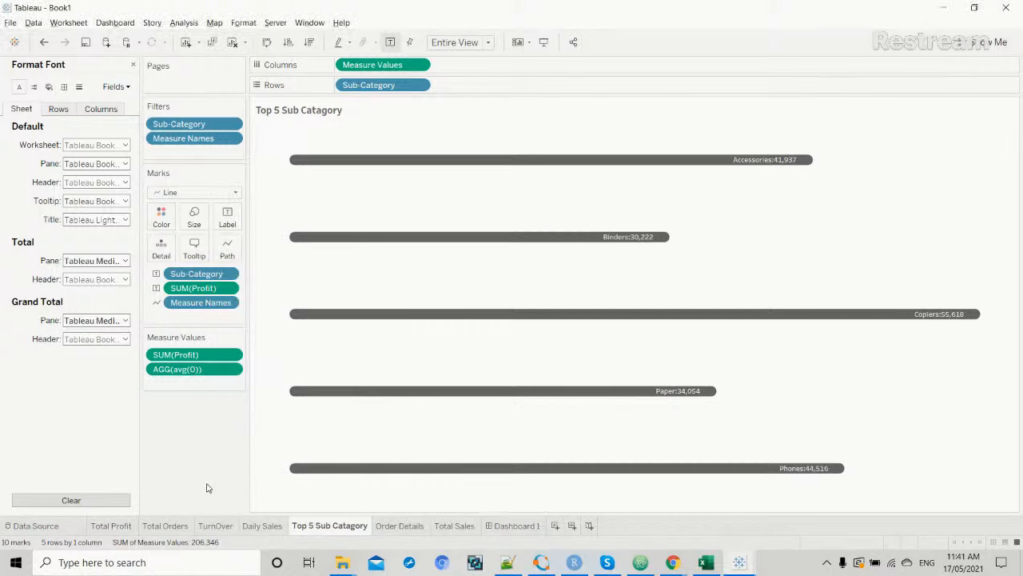
click(516, 526)
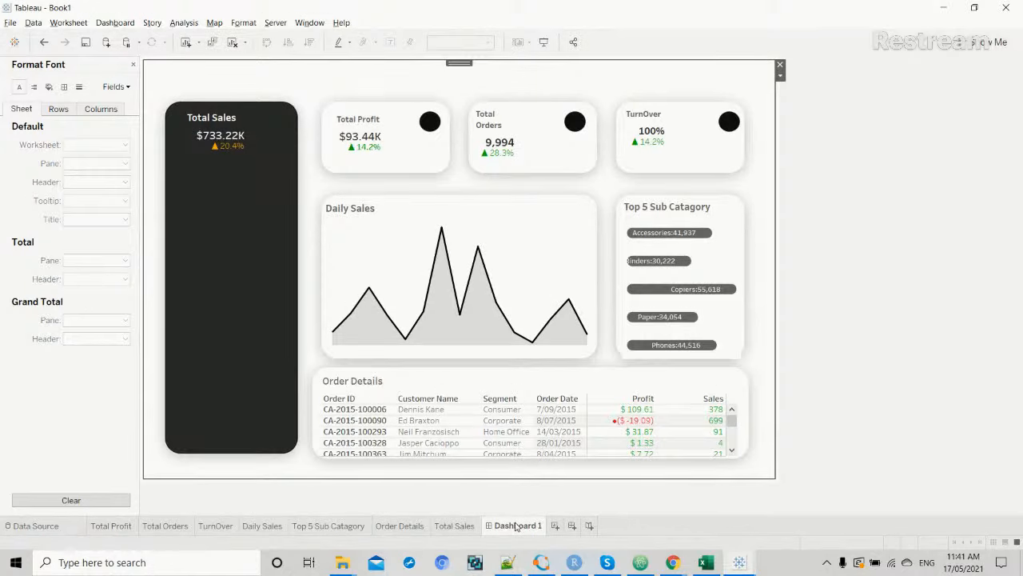
Set Marks to Label to All for the Top 5 Sub Catagory bars and review the card on Dashboard 1.
click(344, 526)
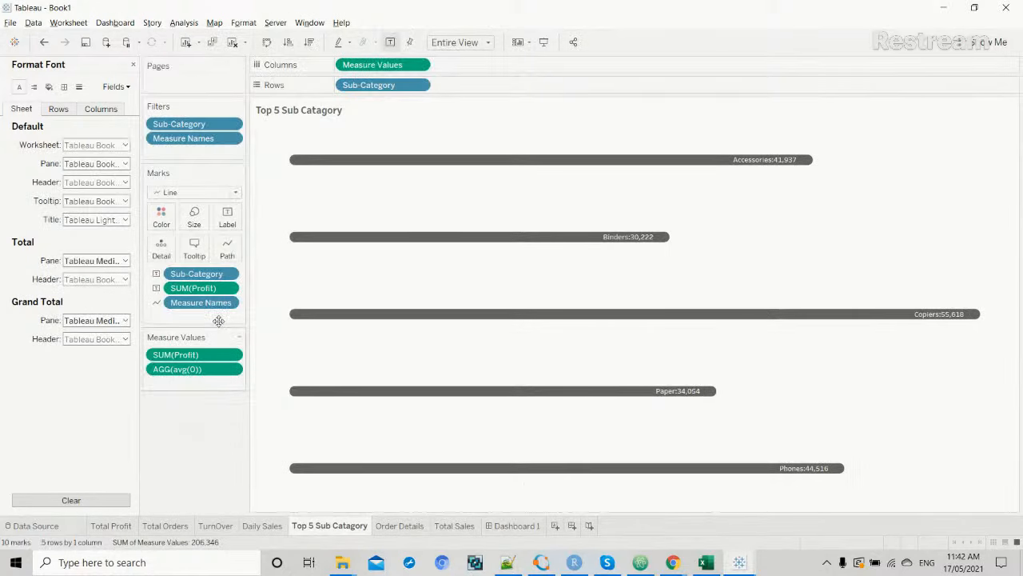
click(228, 224)
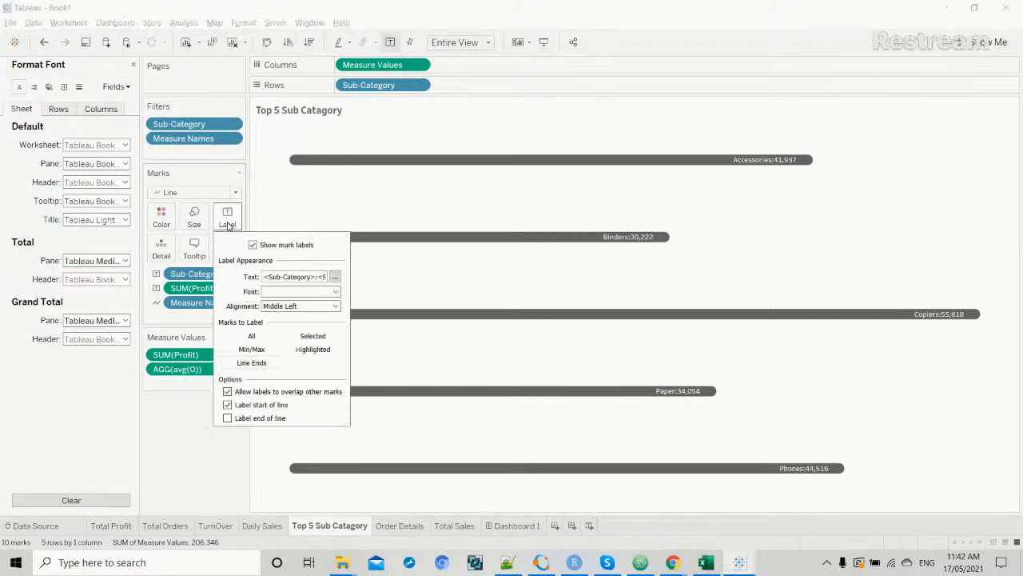
click(252, 336)
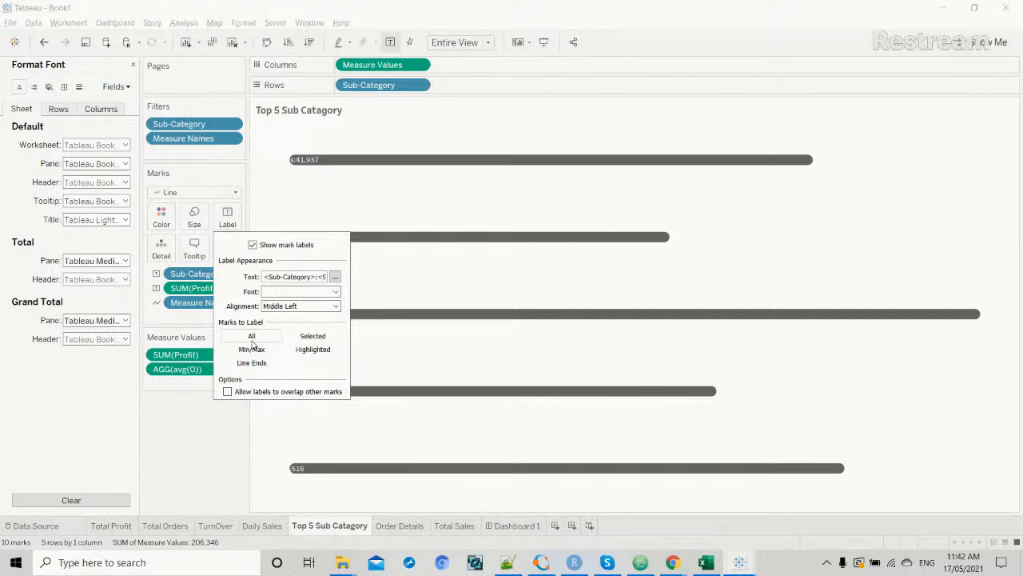
click(518, 526)
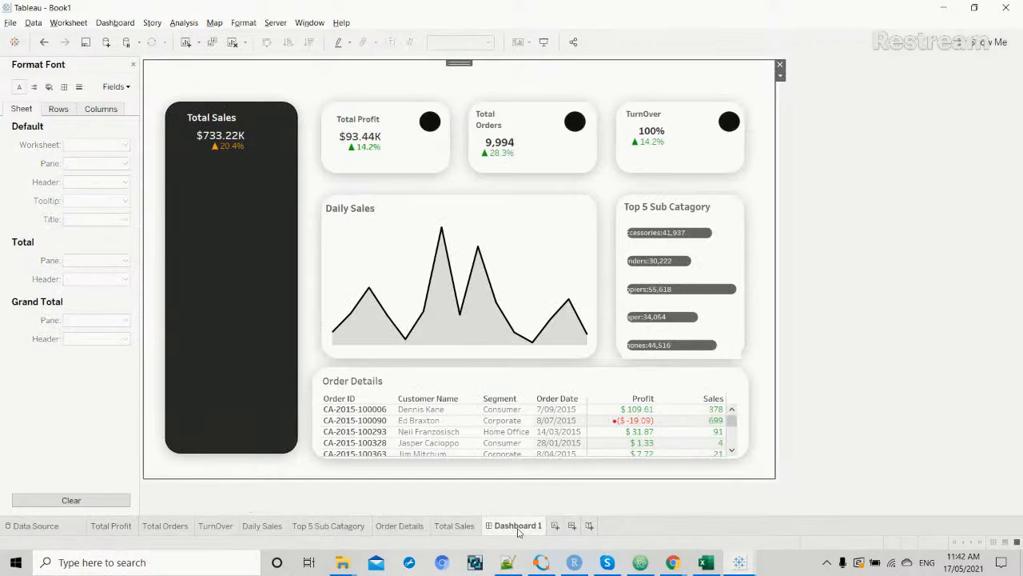
Left-align the label text with leading spaces before the Sub-Category field, and check the label position on Dashboard 1.
click(352, 528)
click(227, 219)
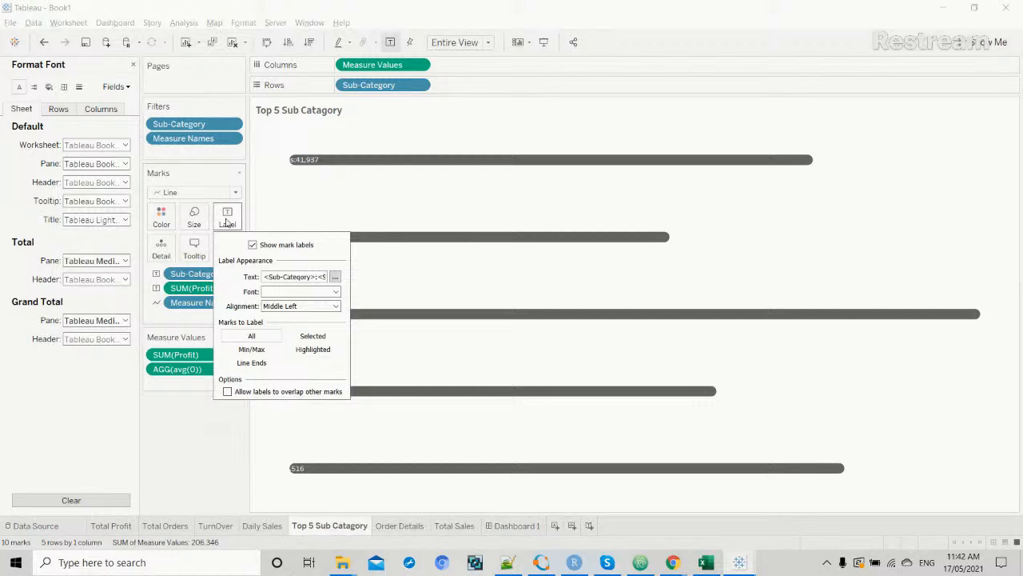
click(335, 276)
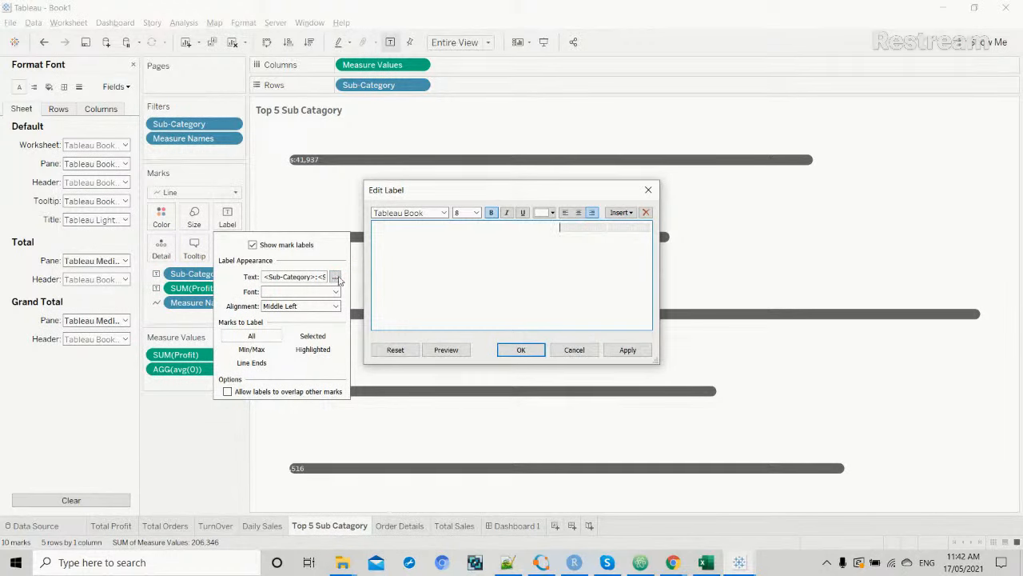
click(565, 213)
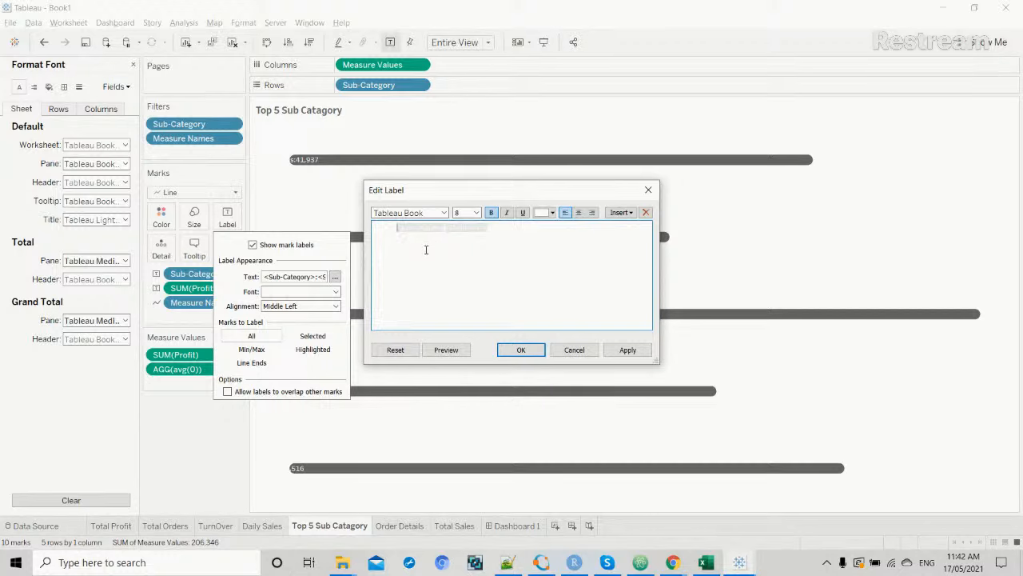
click(631, 350)
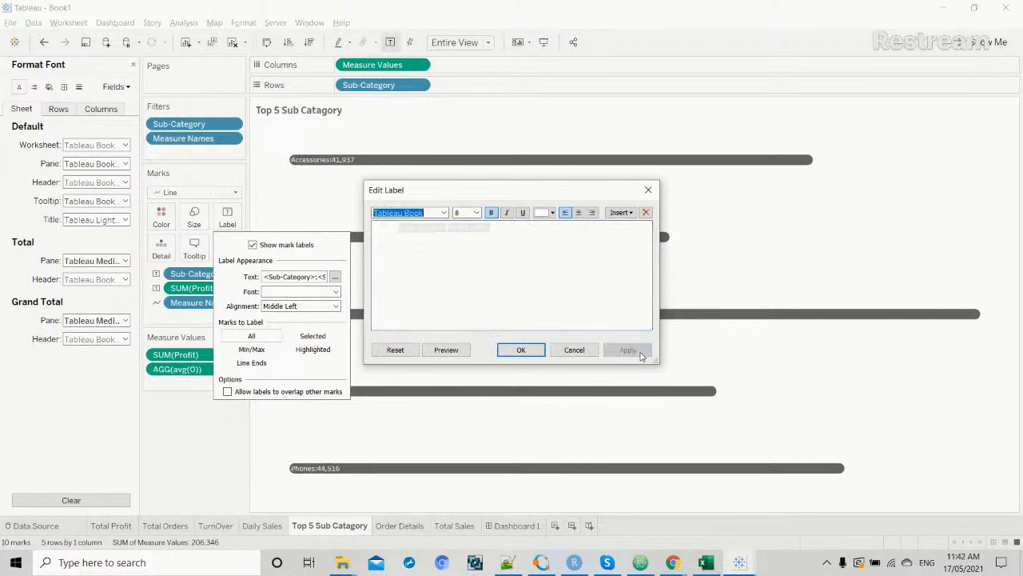
click(536, 349)
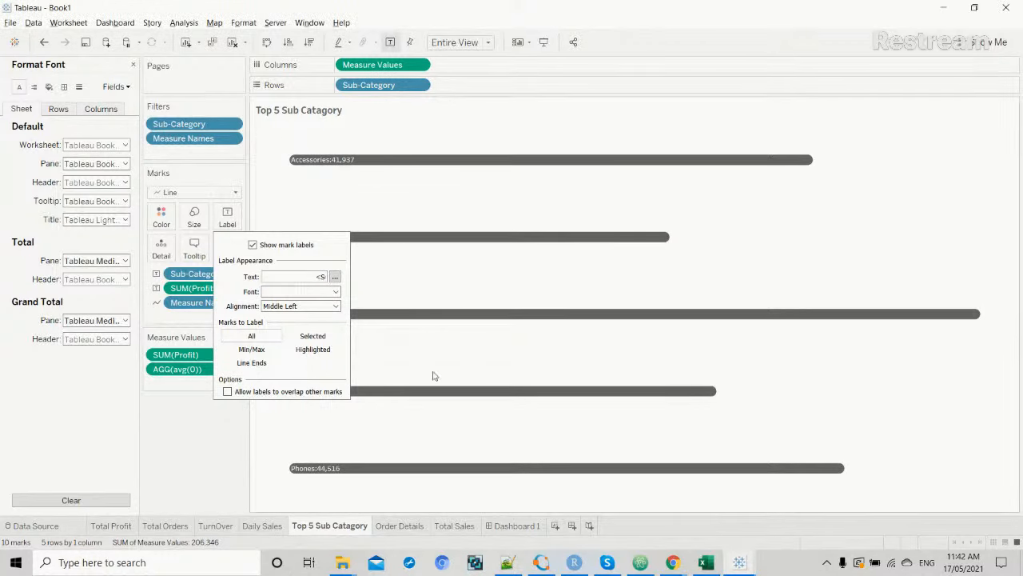
click(258, 436)
click(496, 525)
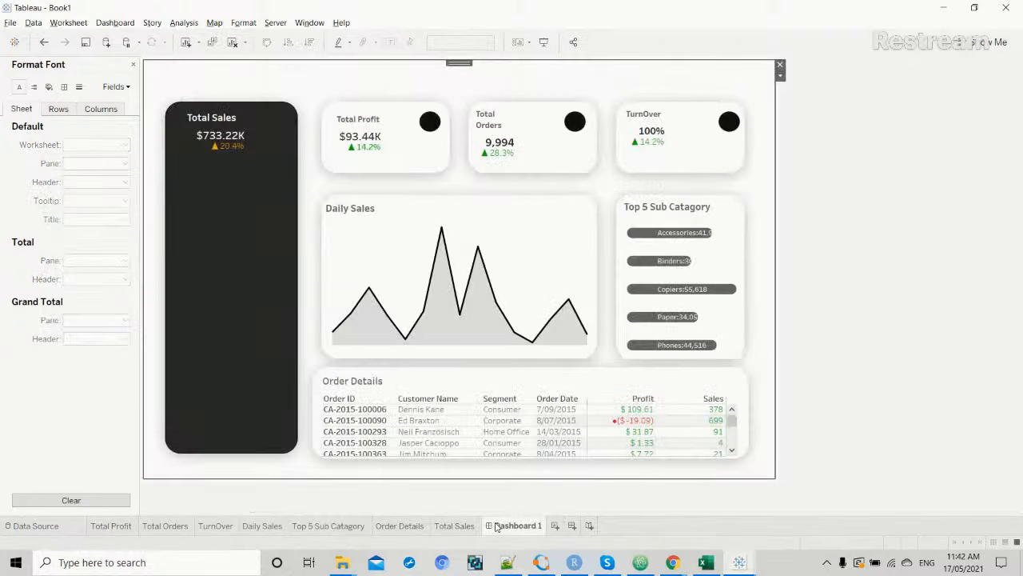
Delete the leading spaces before the Sub-Category field in the Top 5 Sub Catagory label and check the bars on Dashboard 1.
click(340, 526)
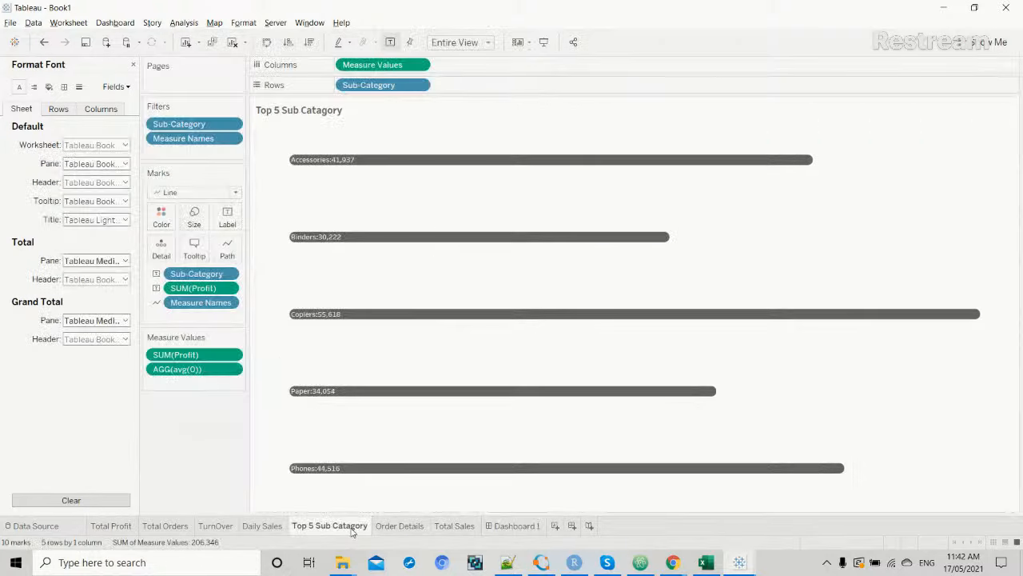
click(227, 217)
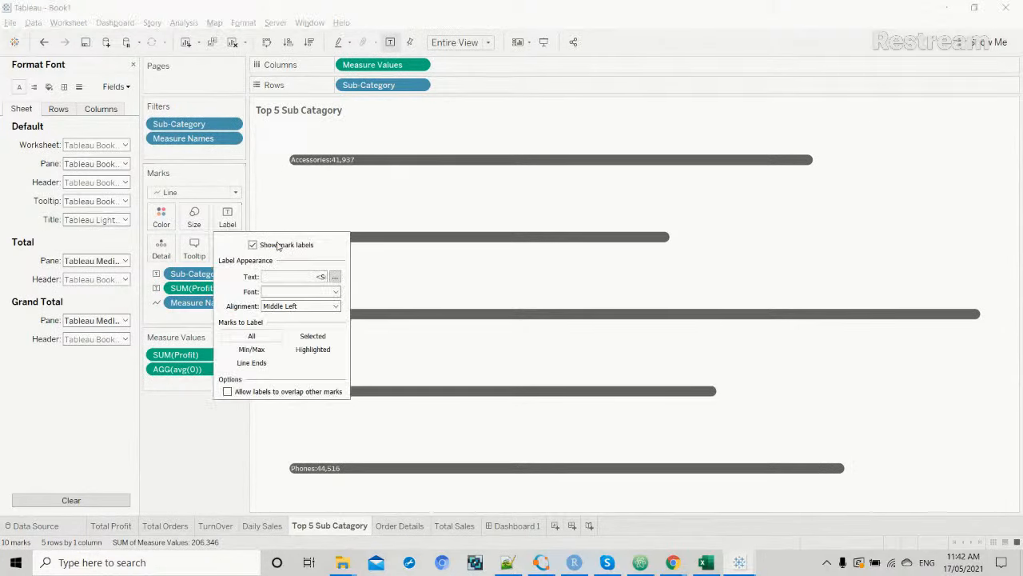
click(335, 277)
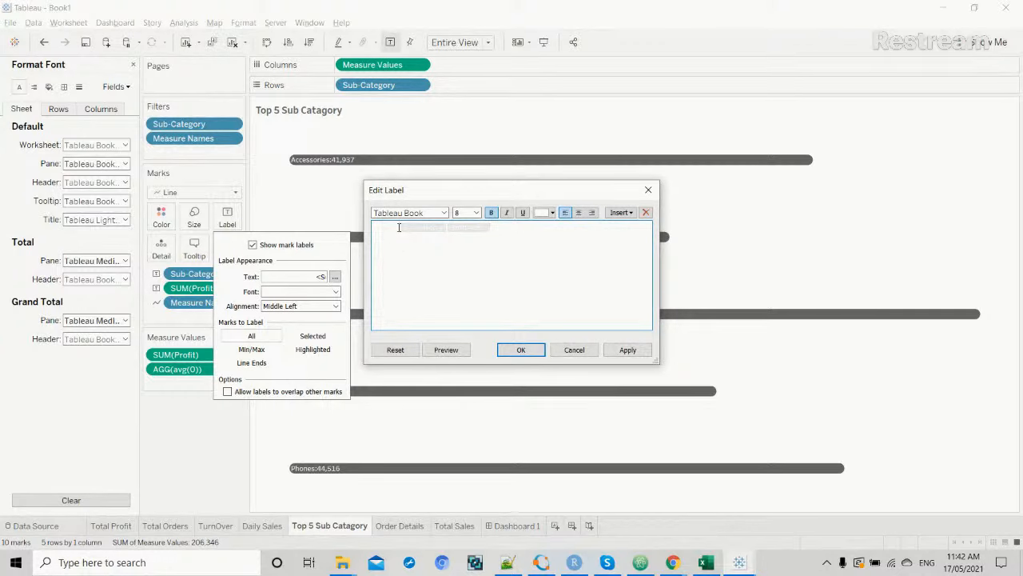
key(BackSpace)
key(BackSpace)
key(BackSpace)
key(BackSpace)
key(BackSpace)
key(BackSpace)
key(BackSpace)
key(BackSpace)
key(BackSpace)
key(BackSpace)
click(630, 350)
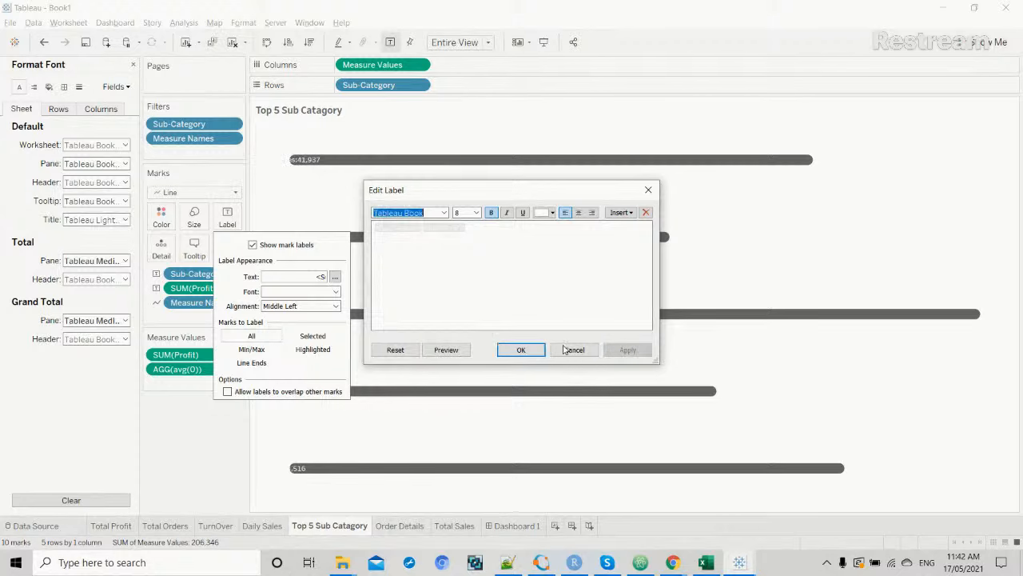
click(521, 350)
click(497, 526)
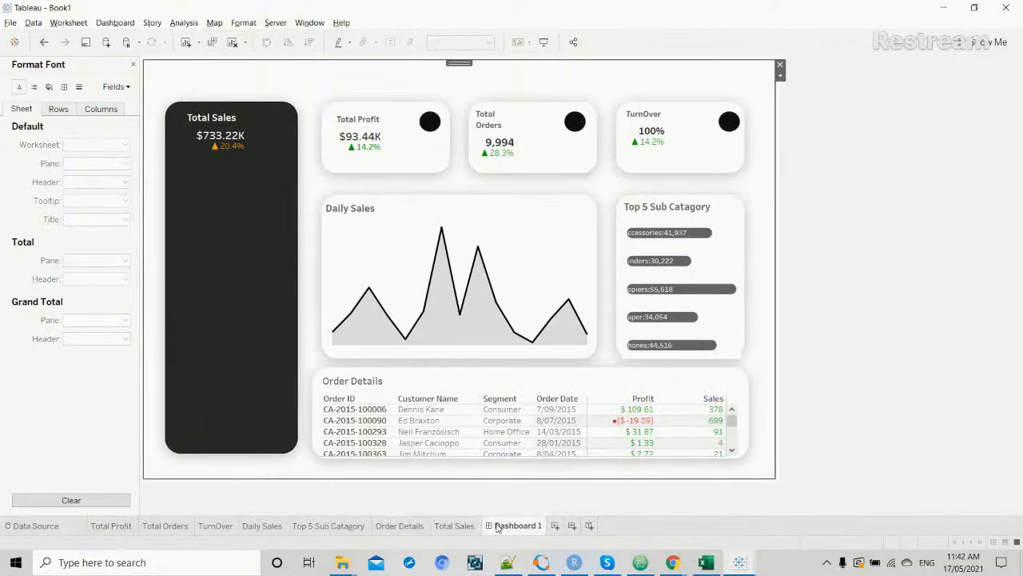
Add a few leading spaces before the Sub-Category field in the Top 5 Sub Catagory label and check its position on Dashboard 1.
click(347, 527)
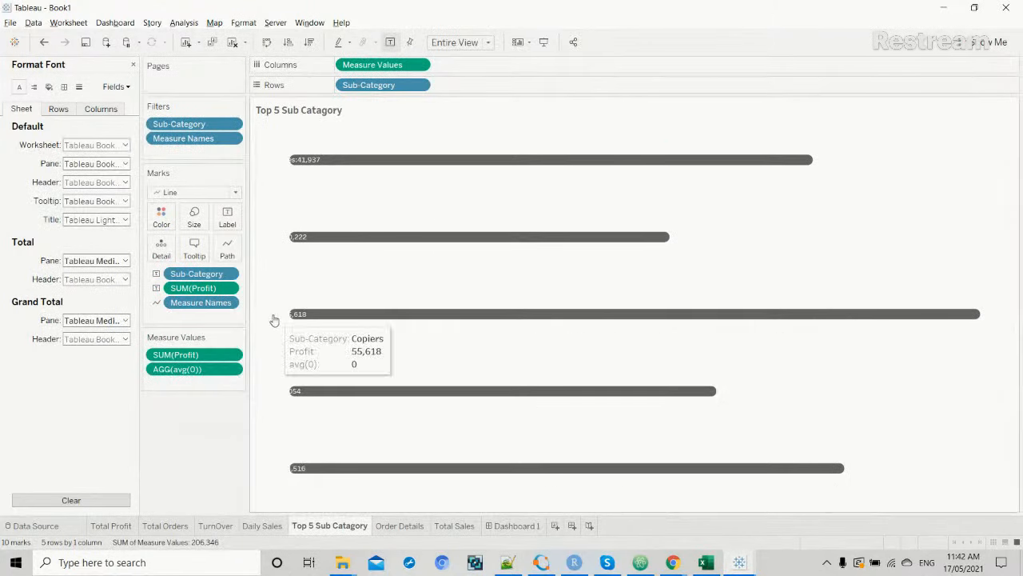
click(231, 221)
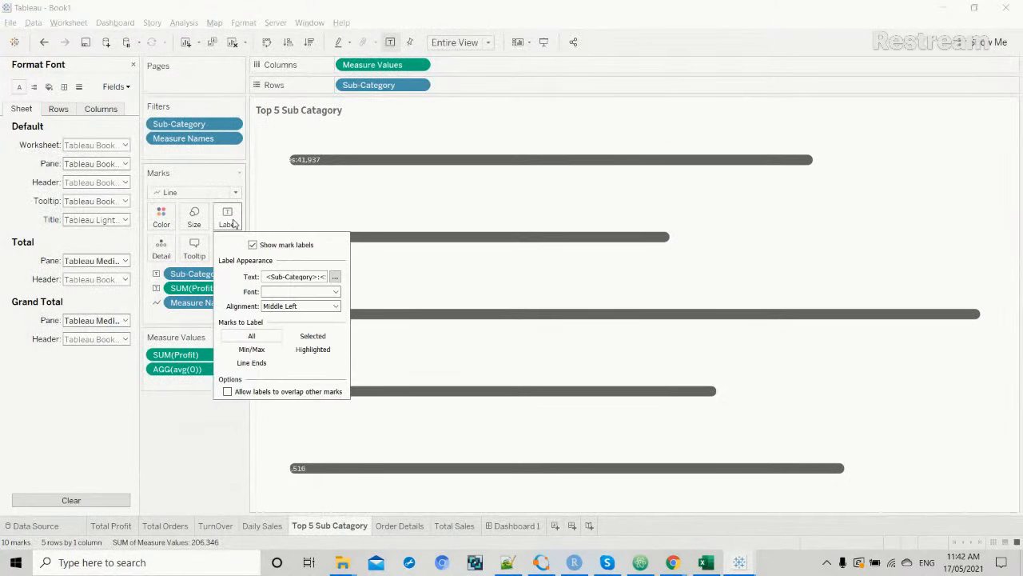
click(335, 277)
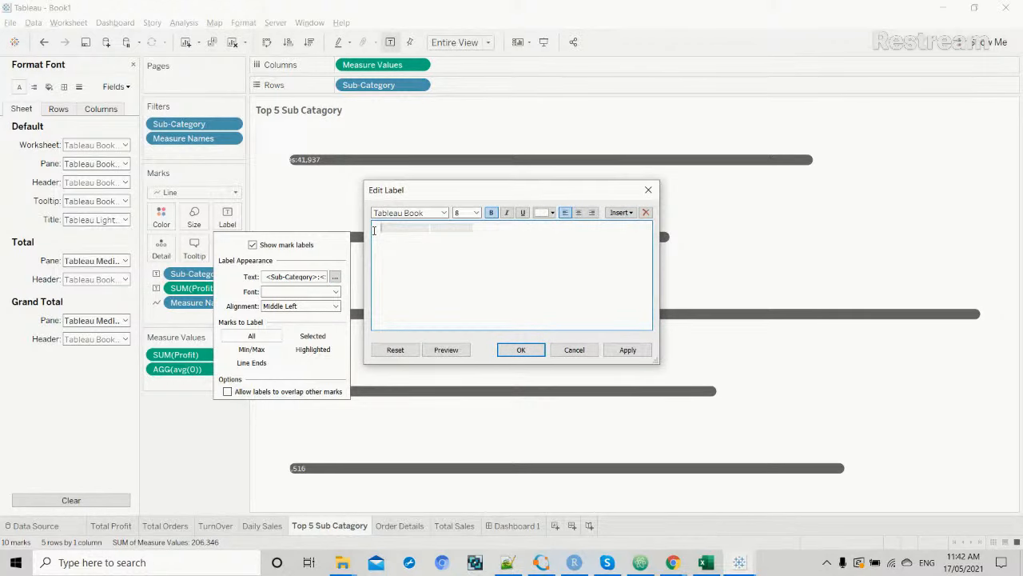
click(629, 352)
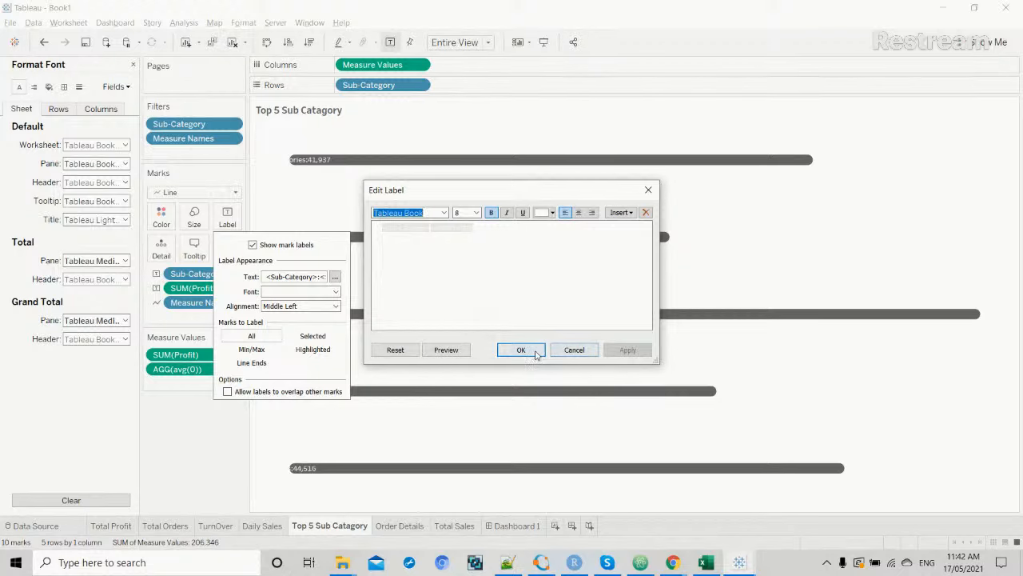
click(536, 355)
click(513, 525)
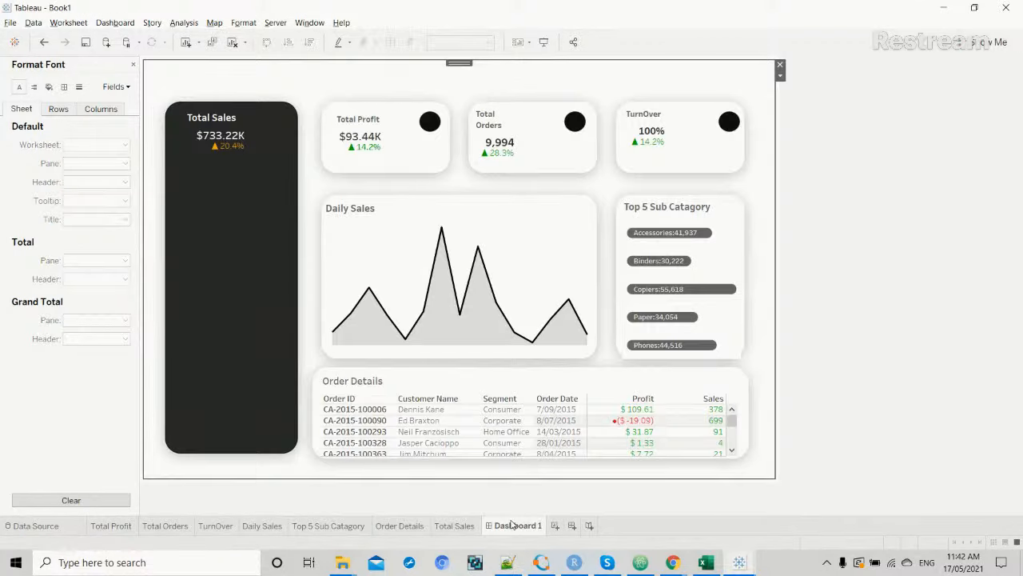
Change the font of the entire Top 5 Sub Catagory label text to Tableau Medium and view it on Dashboard 1.
click(350, 526)
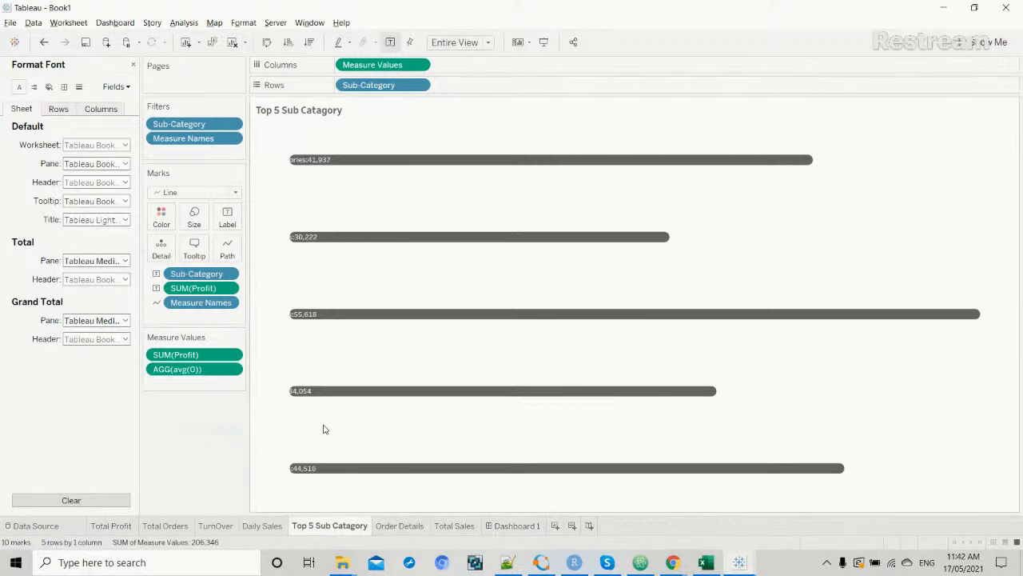
click(227, 219)
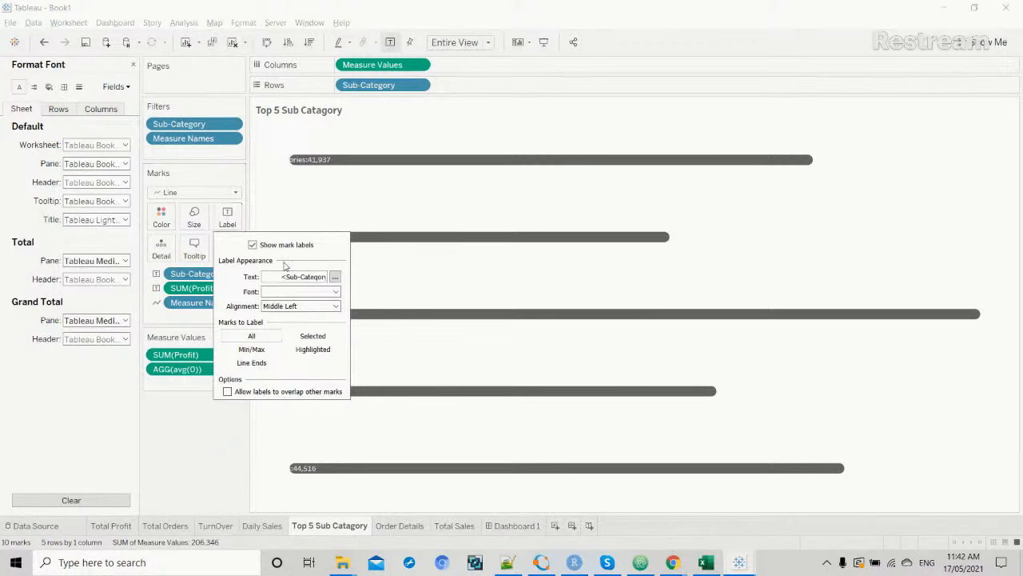
click(335, 276)
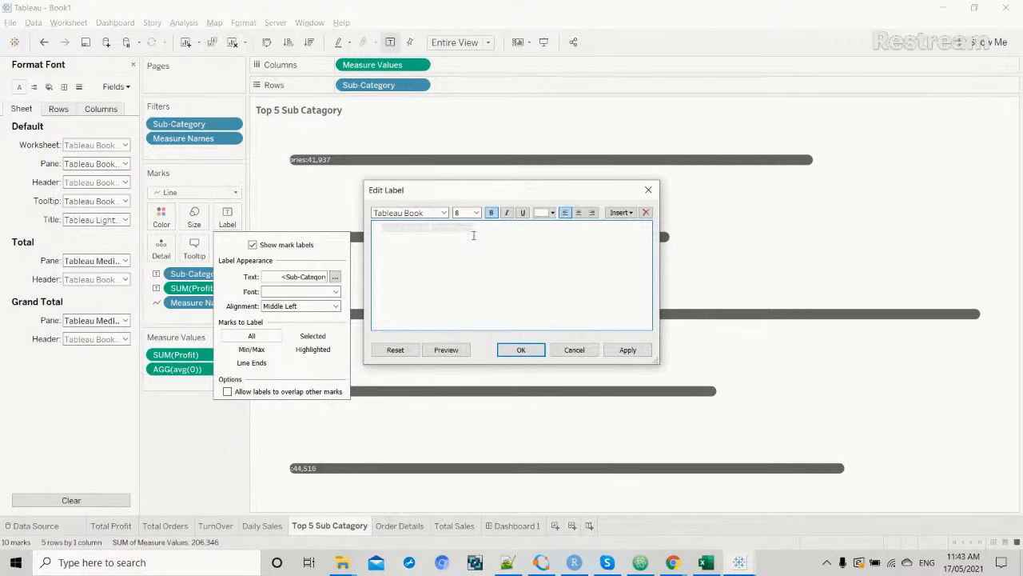
drag(480, 230, 361, 227)
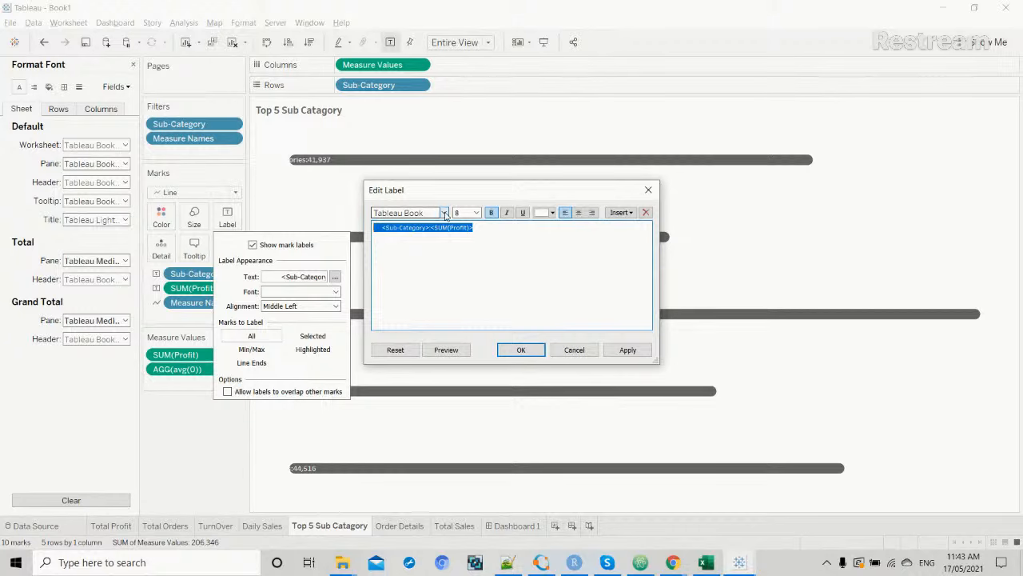
click(444, 214)
click(430, 251)
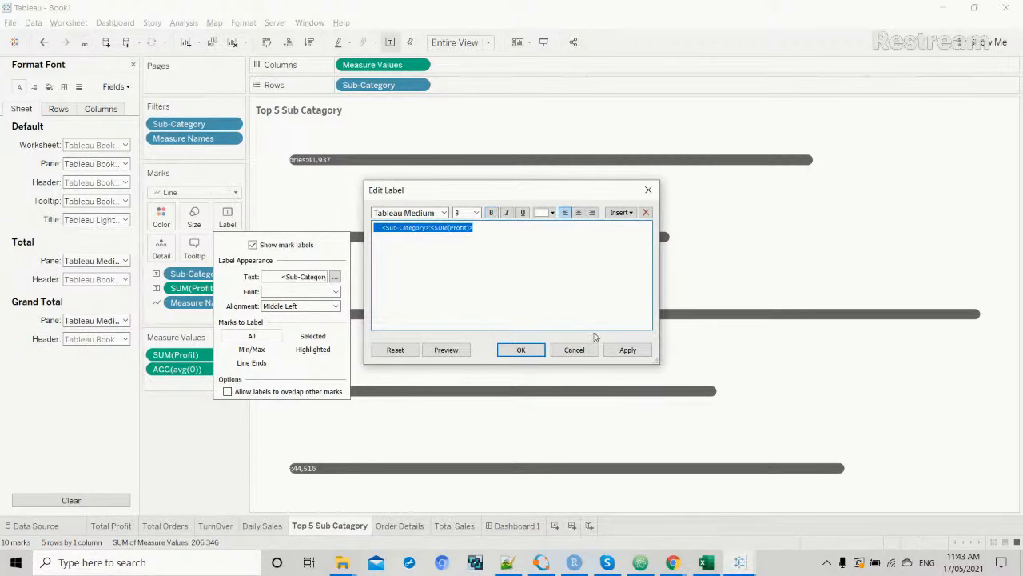
click(520, 349)
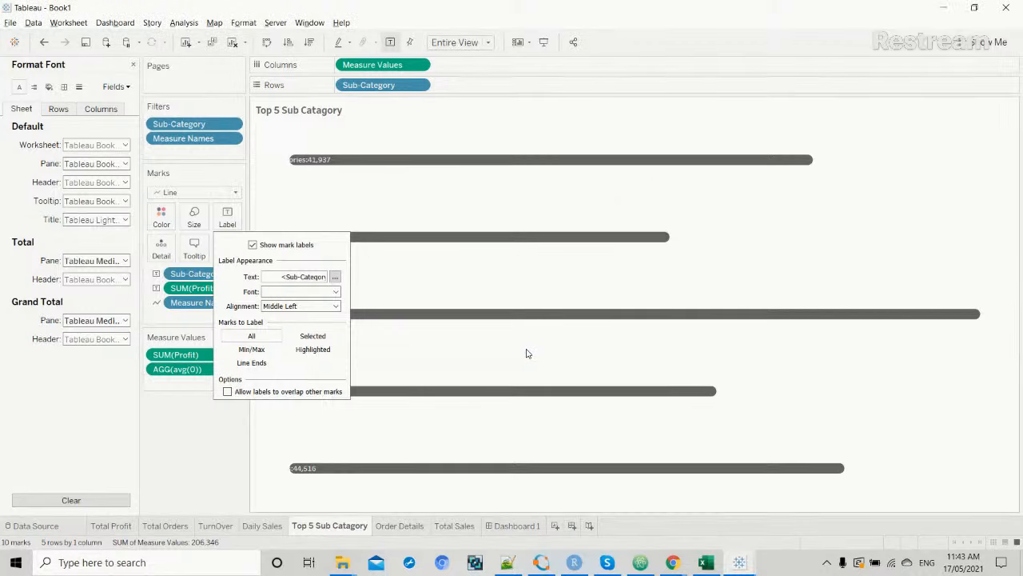
click(497, 526)
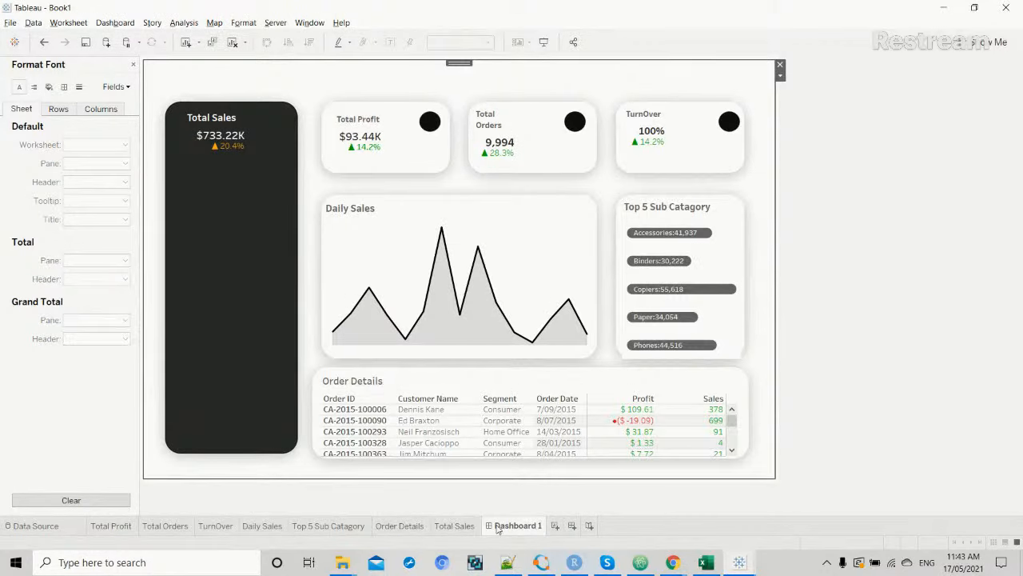
Reapply the formatting of the whole Top 5 Sub Catagory label text and recheck the card on Dashboard 1.
click(336, 526)
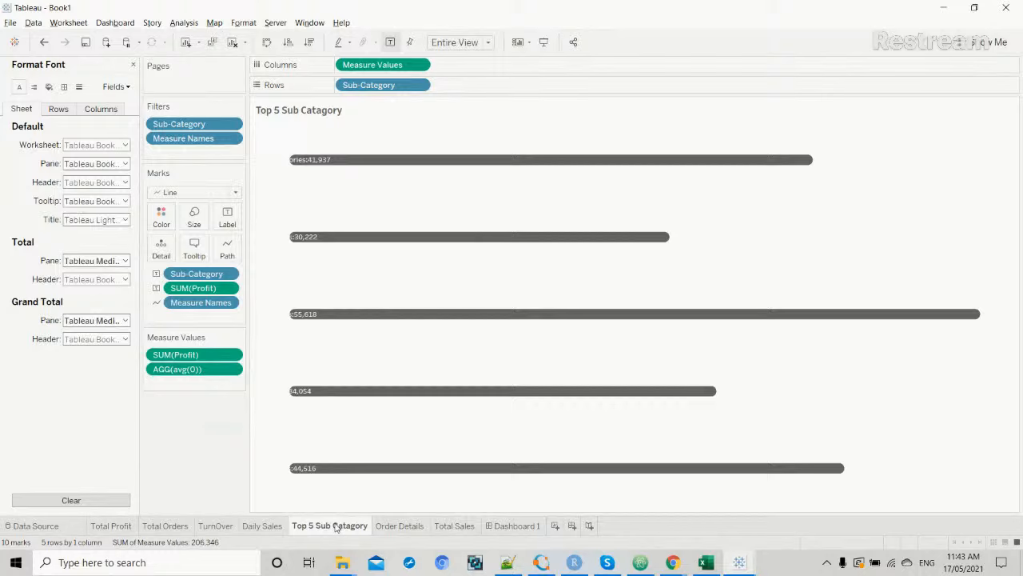
click(228, 224)
click(333, 277)
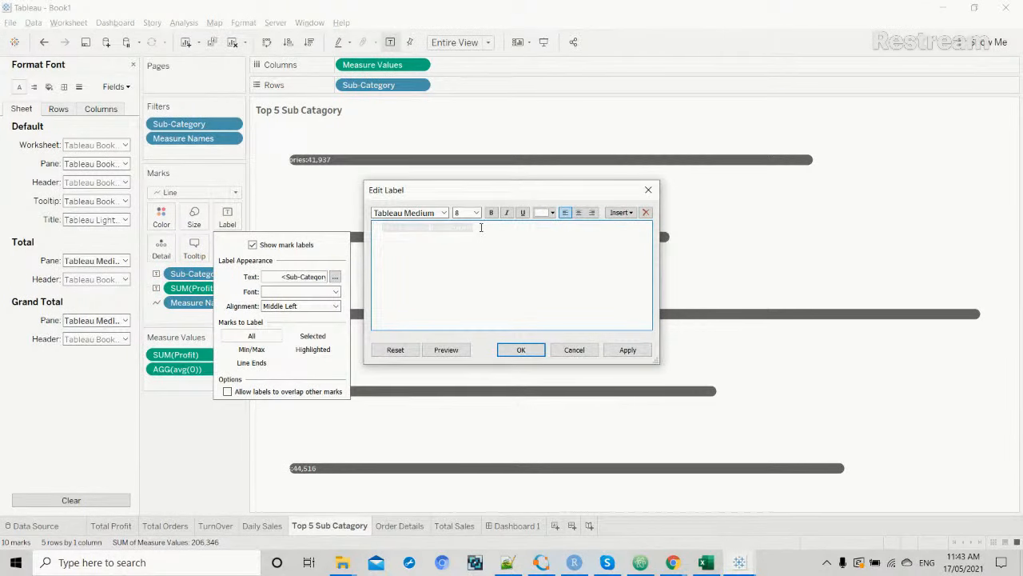
drag(481, 227, 375, 228)
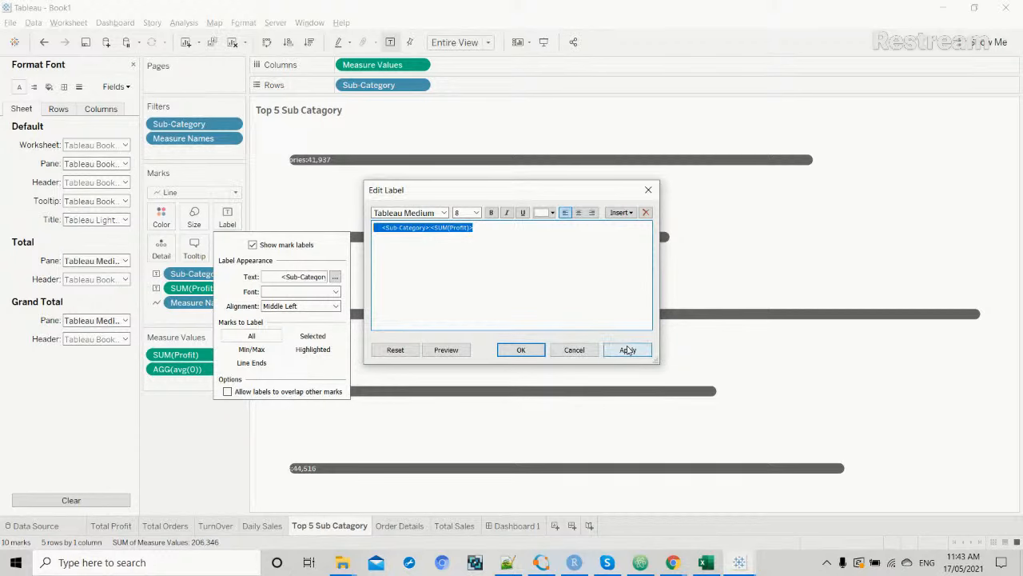
click(627, 350)
click(520, 349)
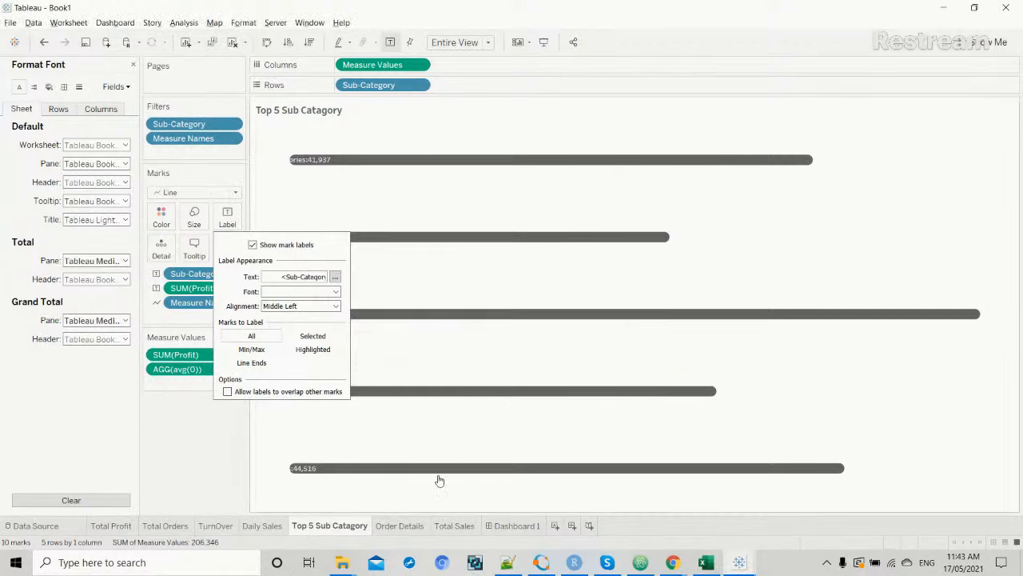
click(516, 525)
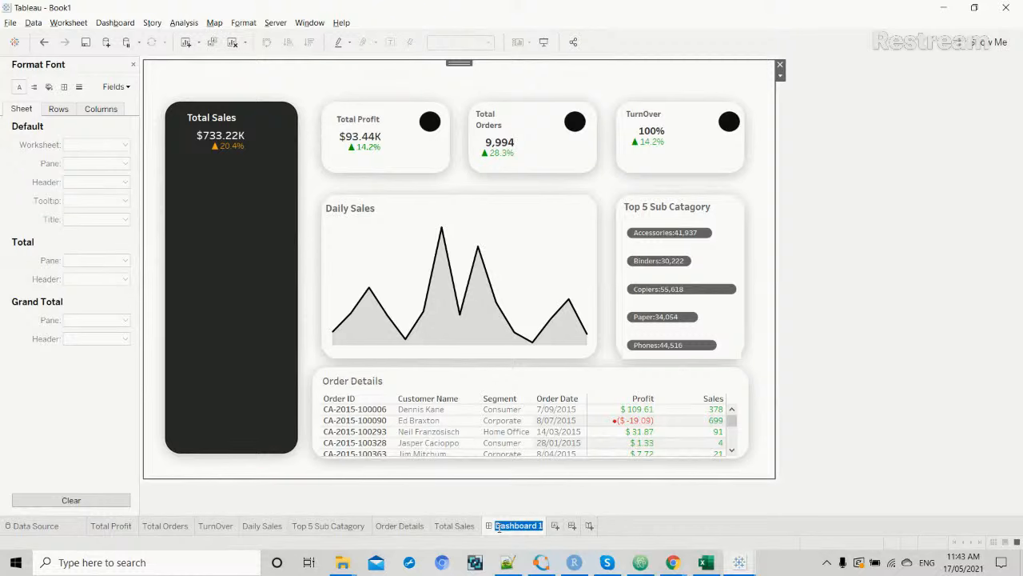
Trim the leading space in the Top 5 Sub Catagory label slightly and compare Dashboard 1 with the Interactive_dashboard_F reference.
click(337, 525)
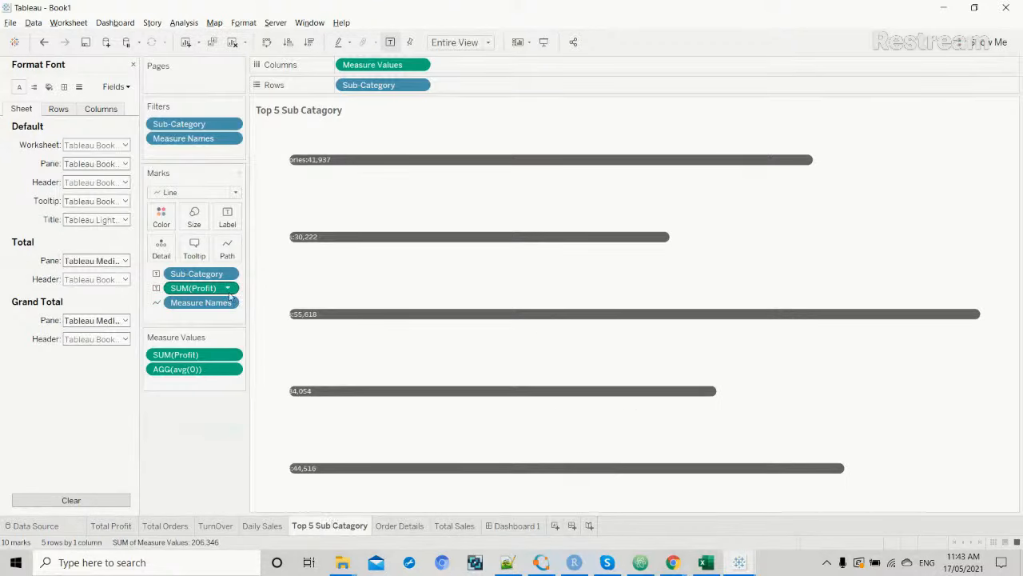
click(228, 224)
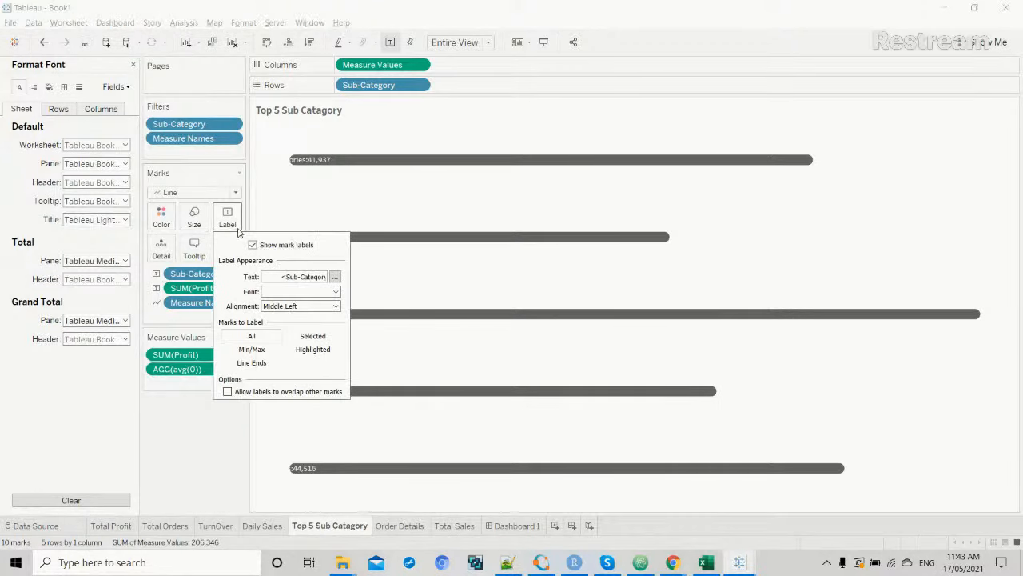
click(335, 278)
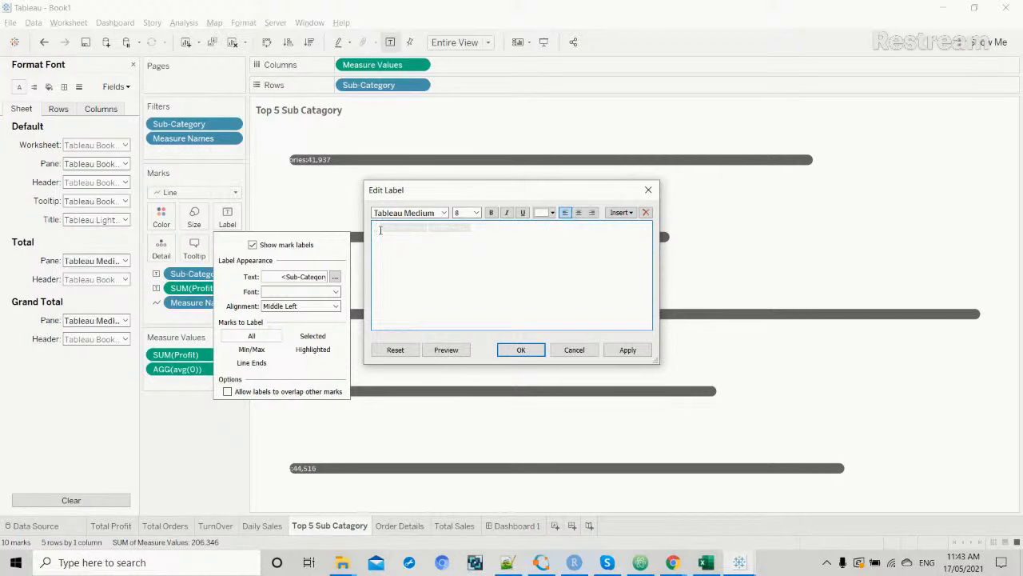
click(627, 349)
click(521, 349)
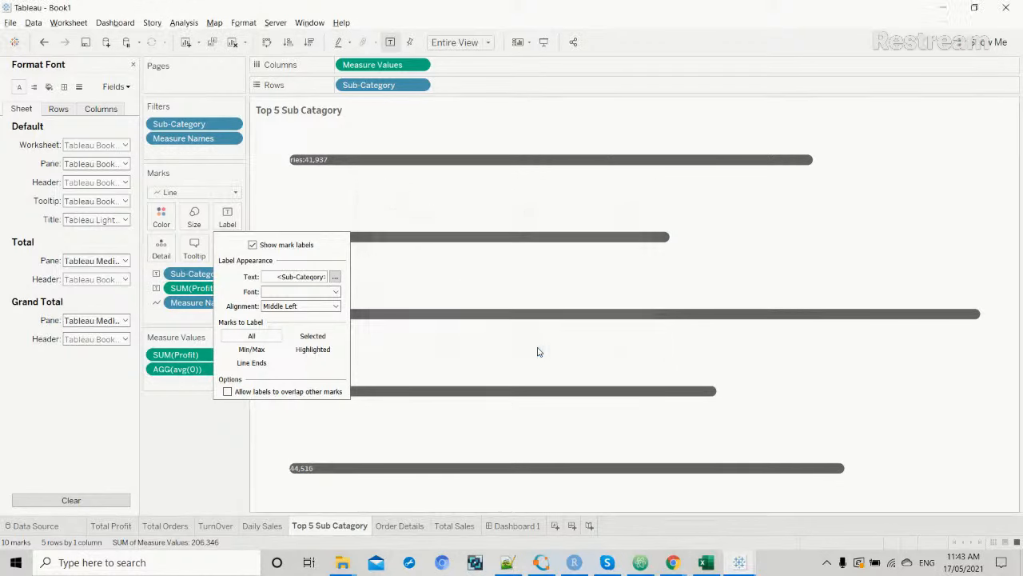
click(510, 528)
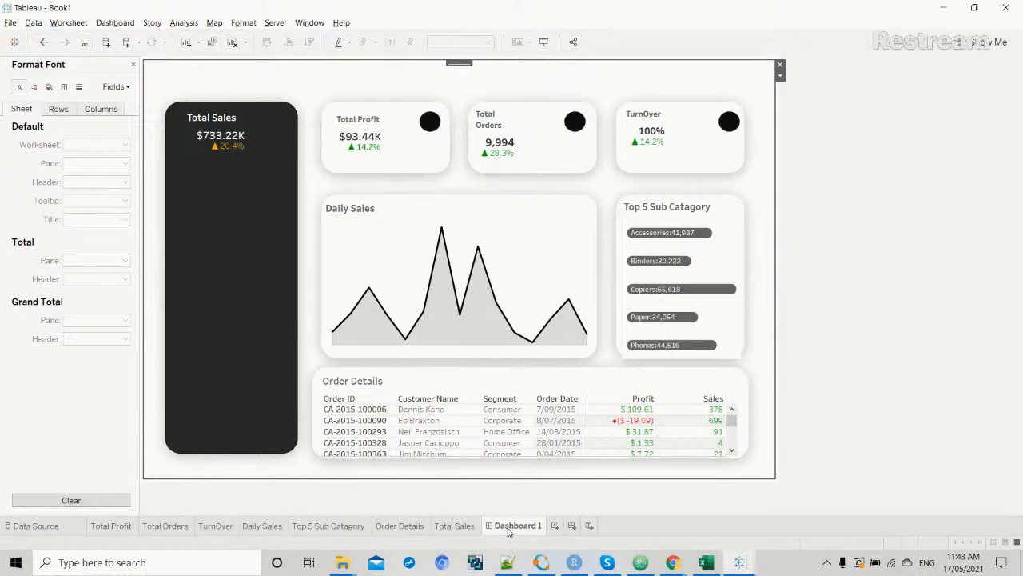
key(alt+Tab)
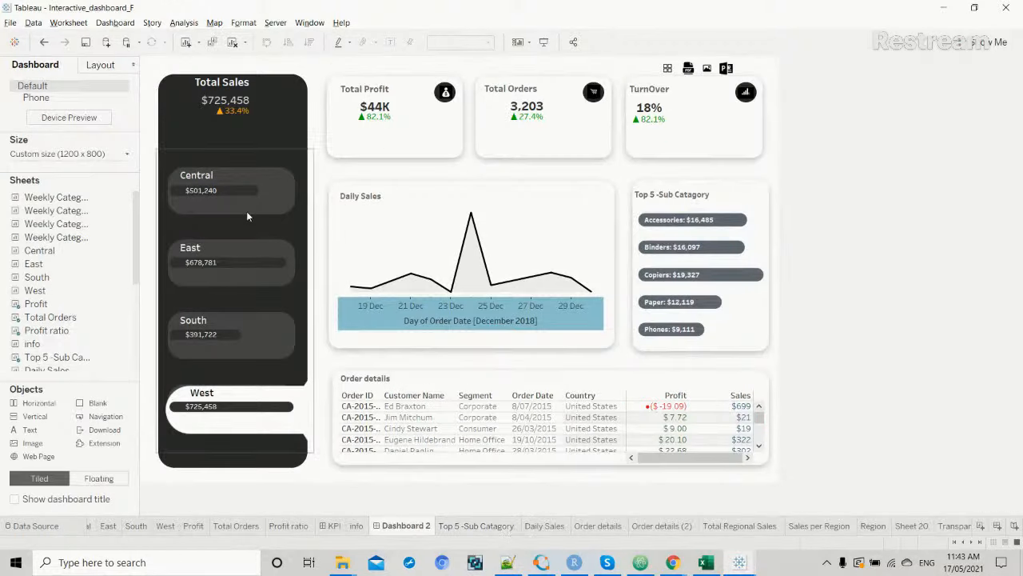
key(alt+Tab)
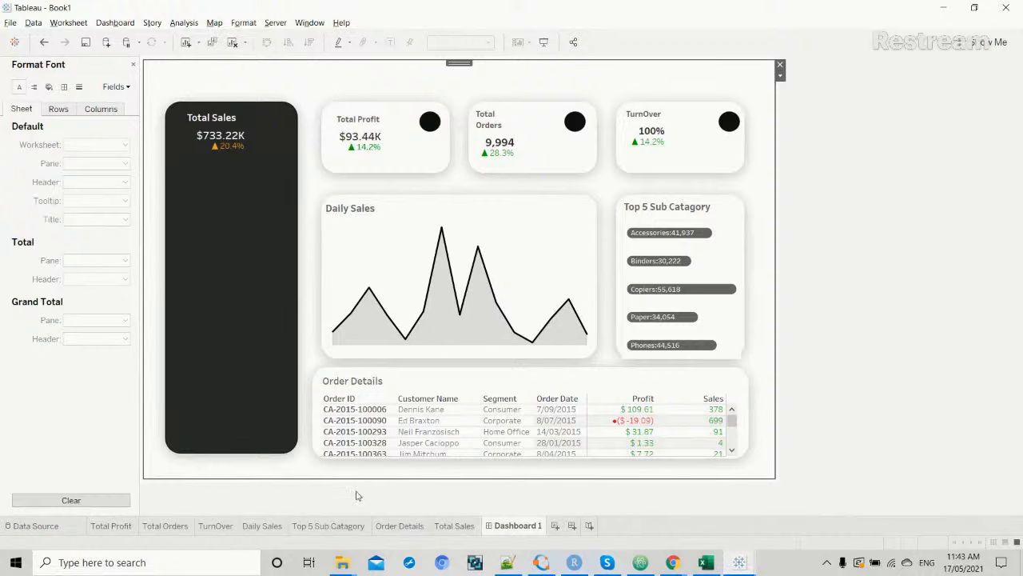
Look through the sheets of the Interactive_dashboard_F reference workbook and examine how the Sales per Region sheet is built.
key(alt+Tab)
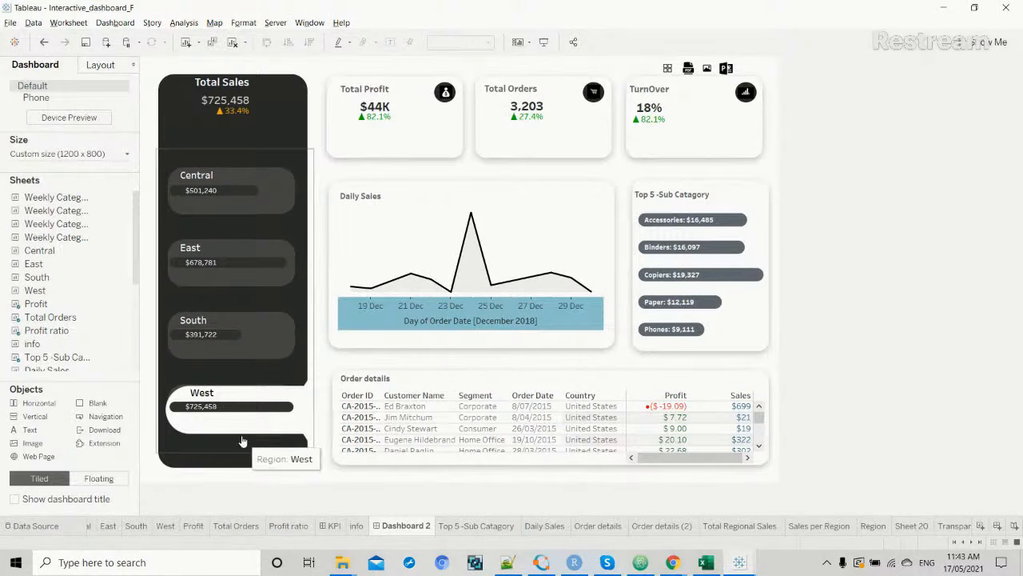
click(475, 525)
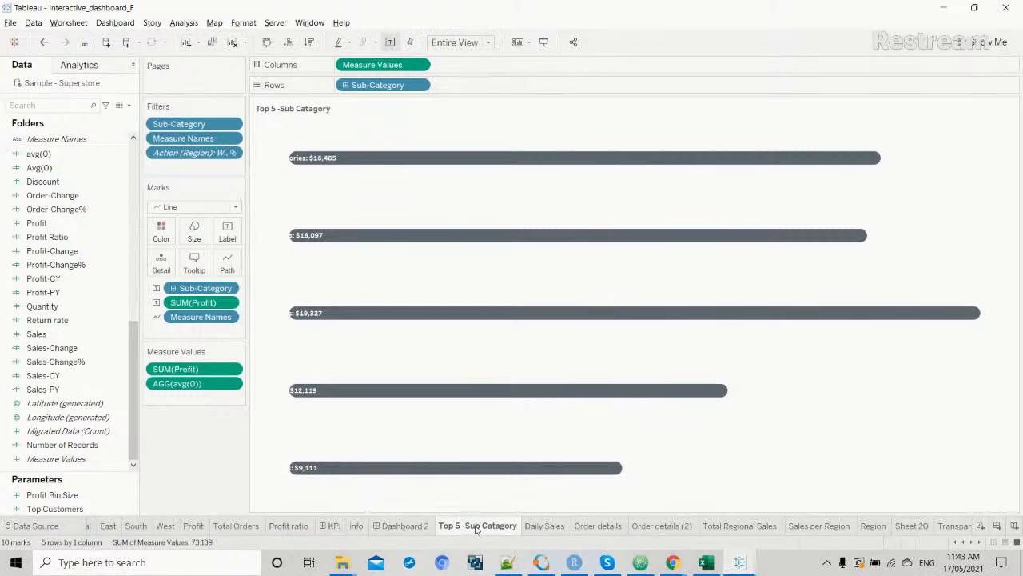
click(544, 526)
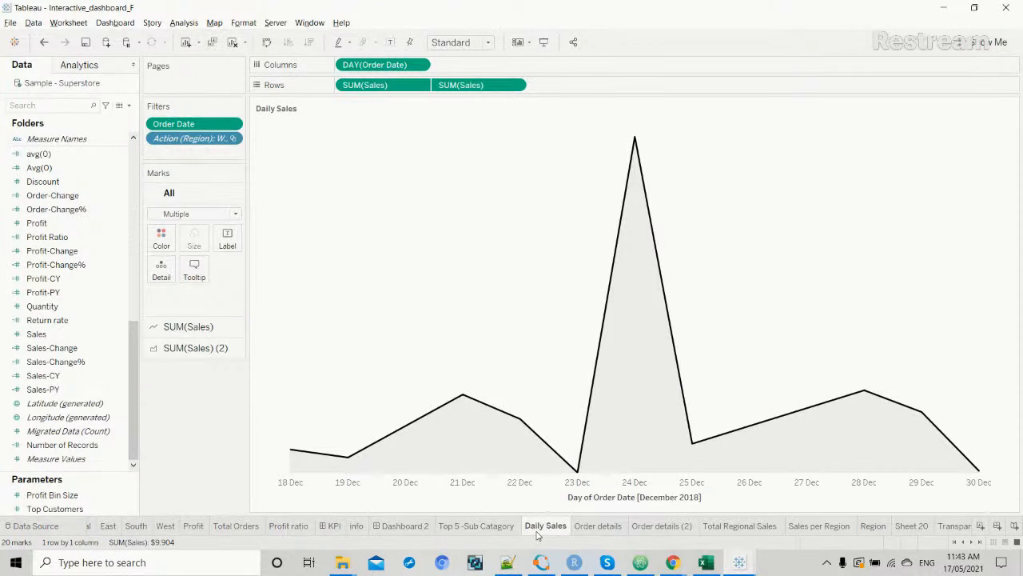
click(586, 535)
click(649, 535)
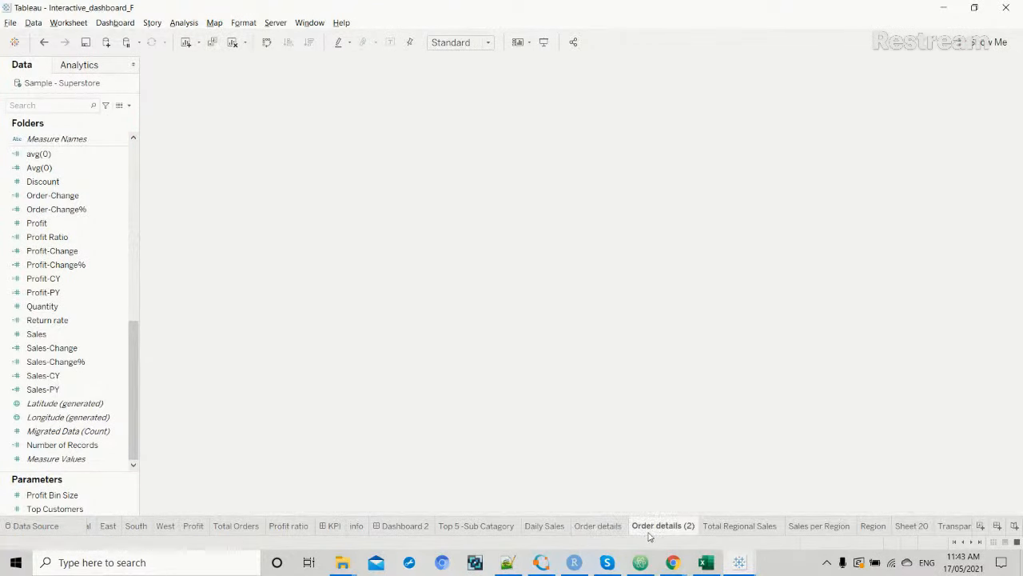
click(709, 535)
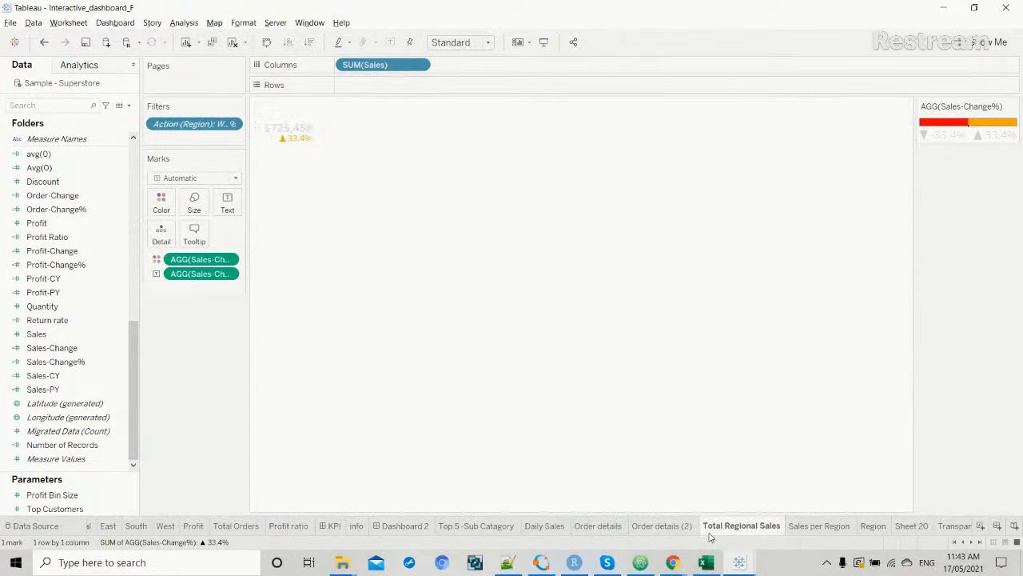
click(802, 533)
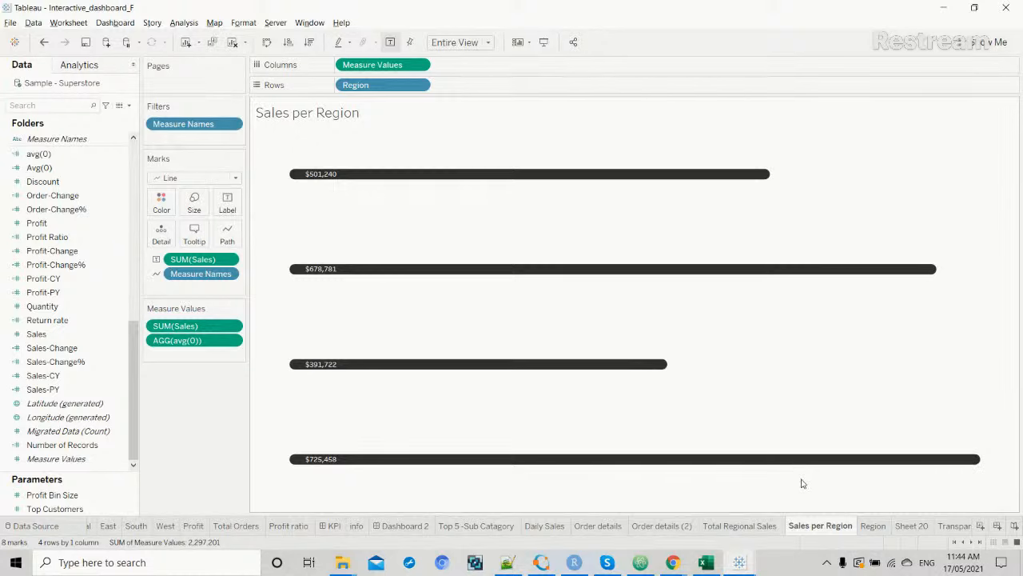
Examine how the Region, Sheet 20, Transparent header and Total Regional Sales sheets of the reference workbook are built.
click(872, 526)
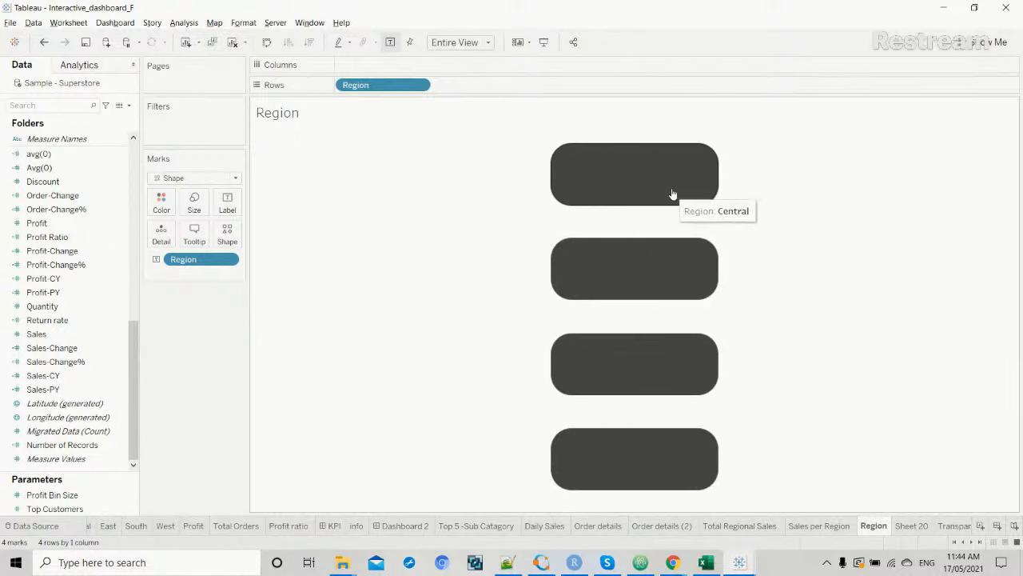
click(912, 525)
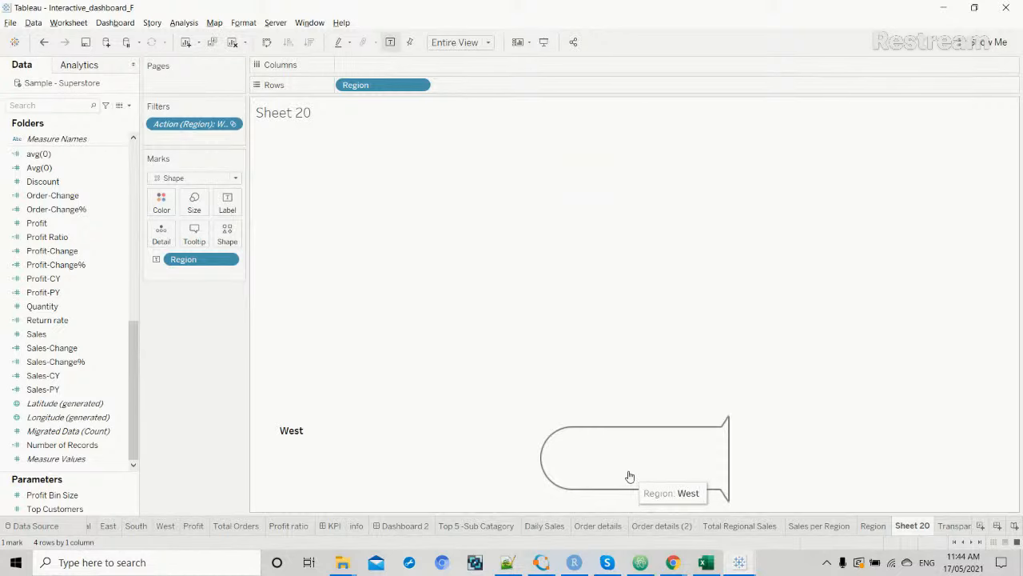
click(952, 526)
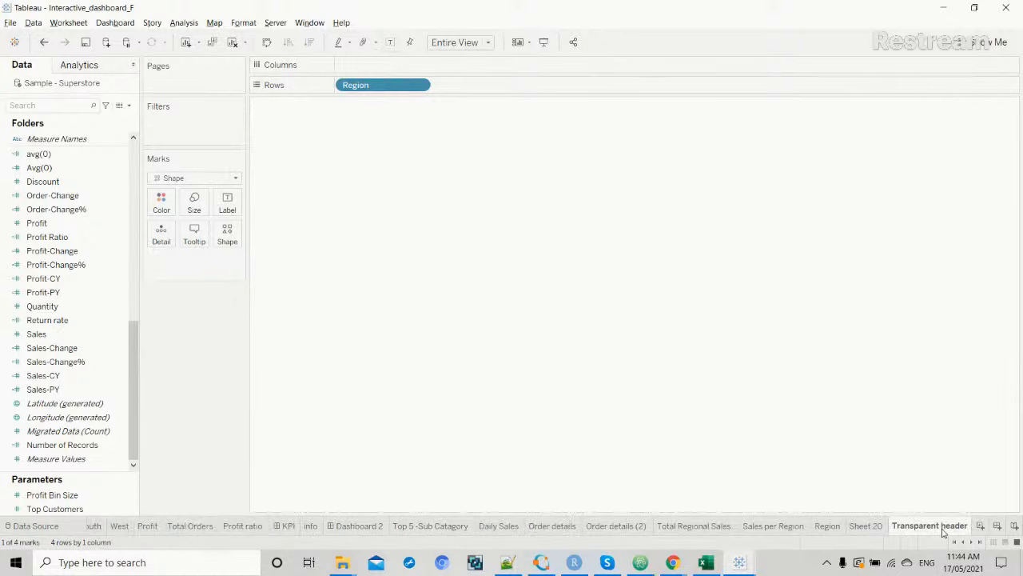
click(874, 528)
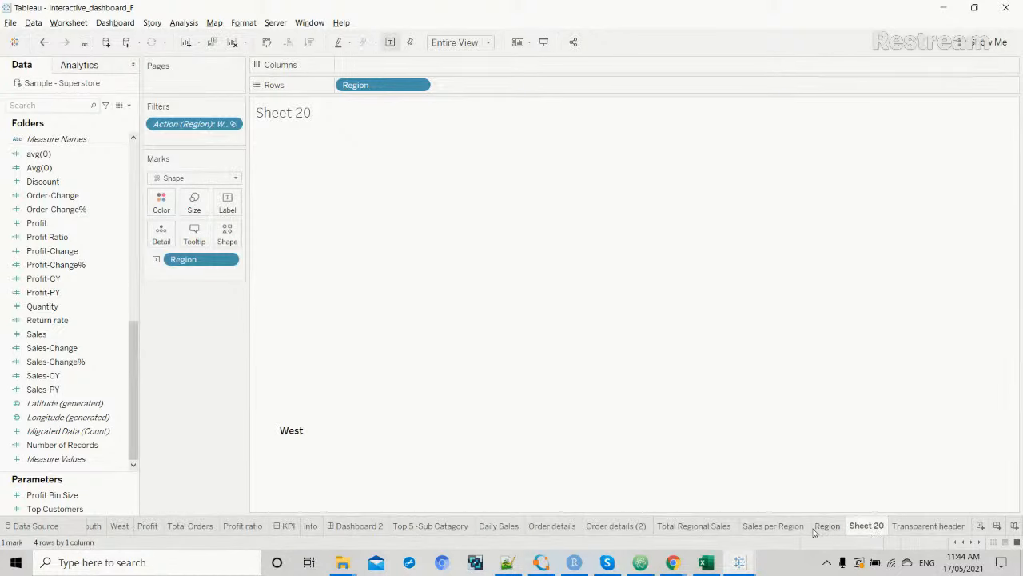
click(780, 532)
click(719, 536)
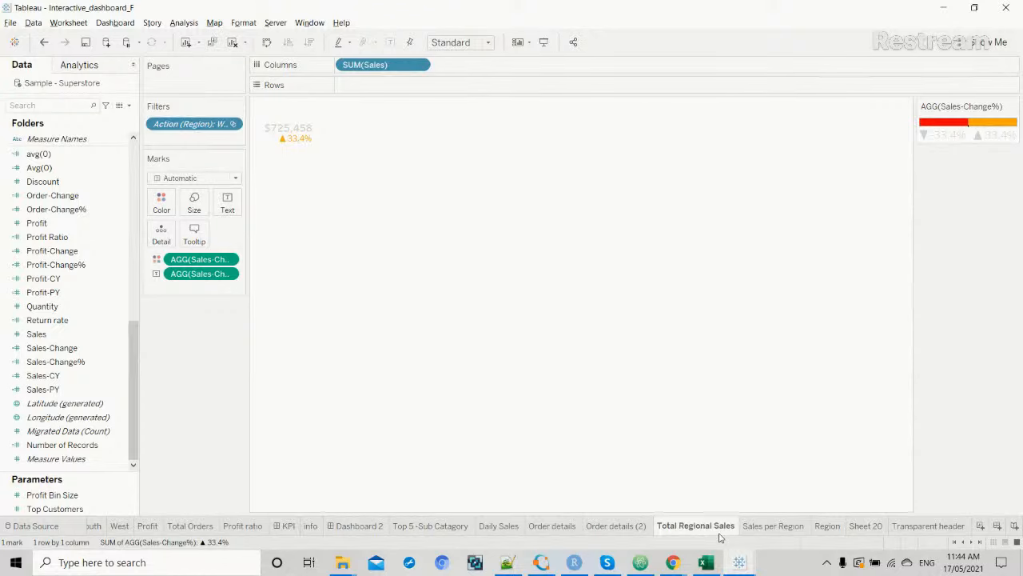
click(770, 535)
Switch to the Book1 workbook, close the font formatting pane and add a new worksheet named Sales per Region.
key(alt+Tab)
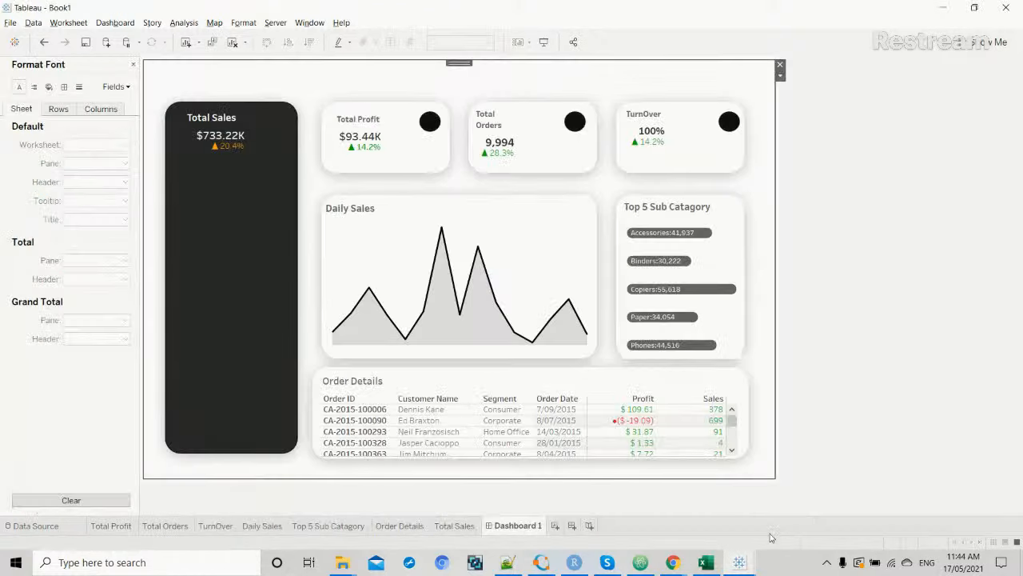
click(172, 504)
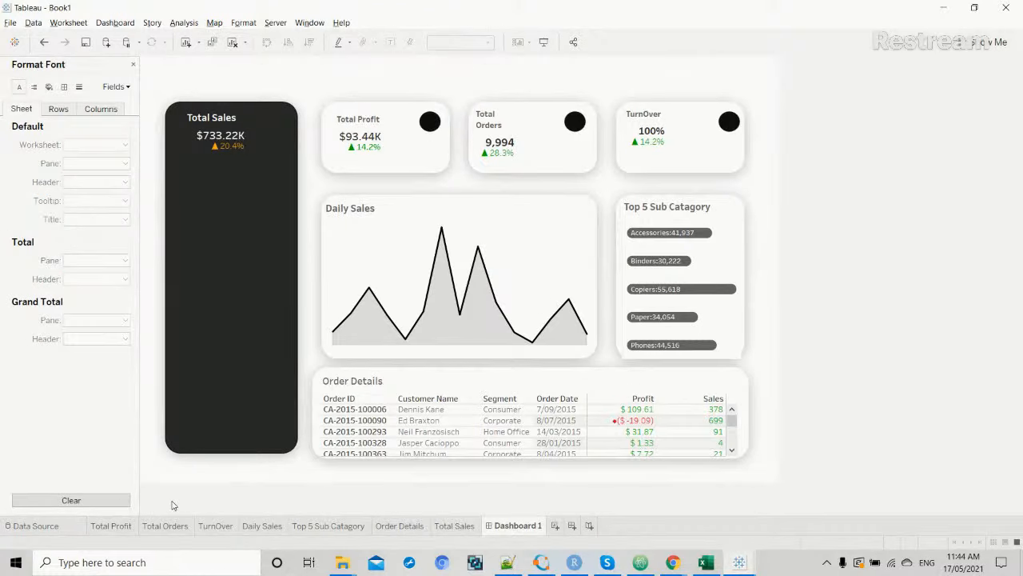
click(133, 65)
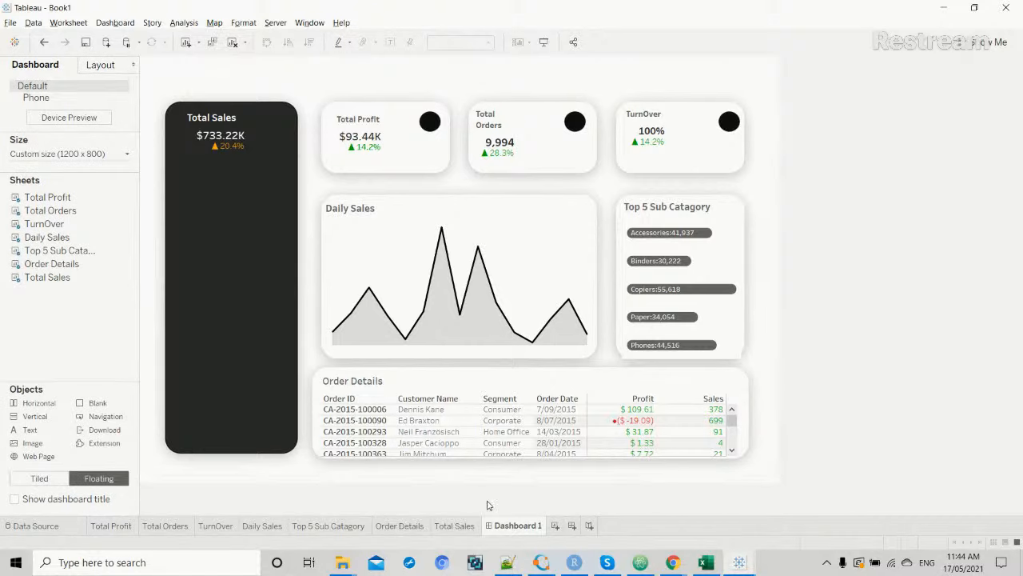
click(555, 526)
double_click(557, 526)
text(S)
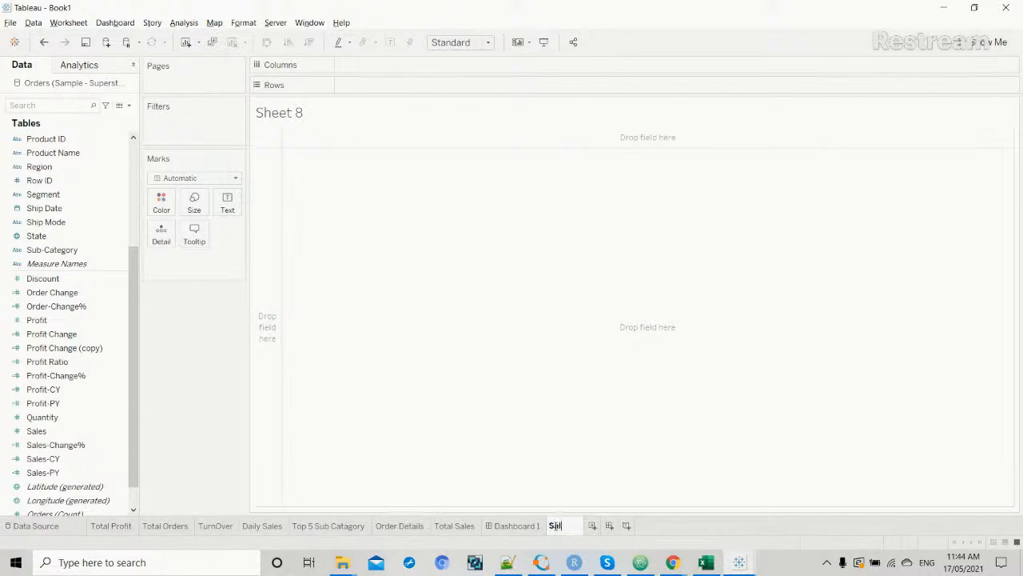
text(ales per Region)
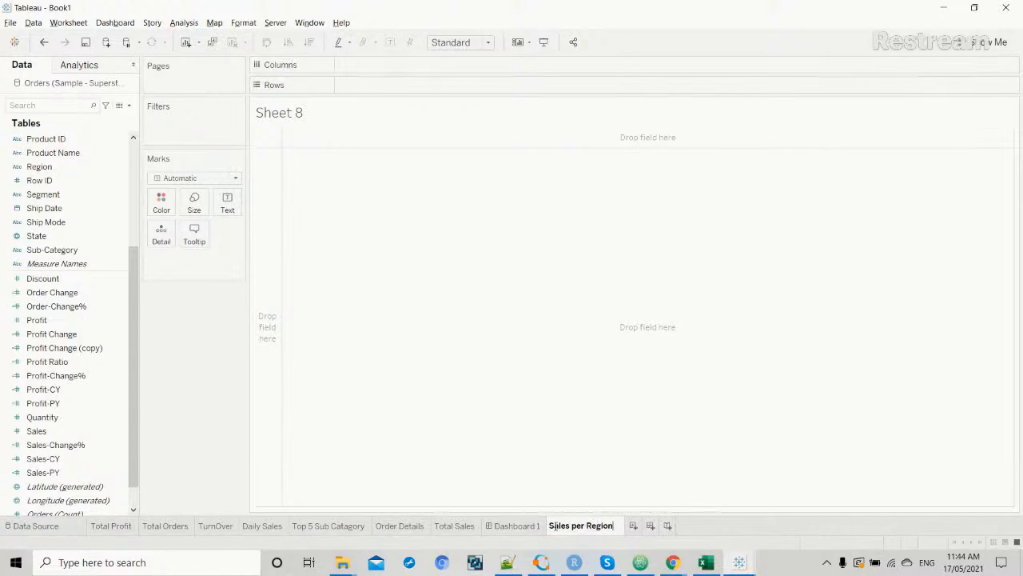
key(Return)
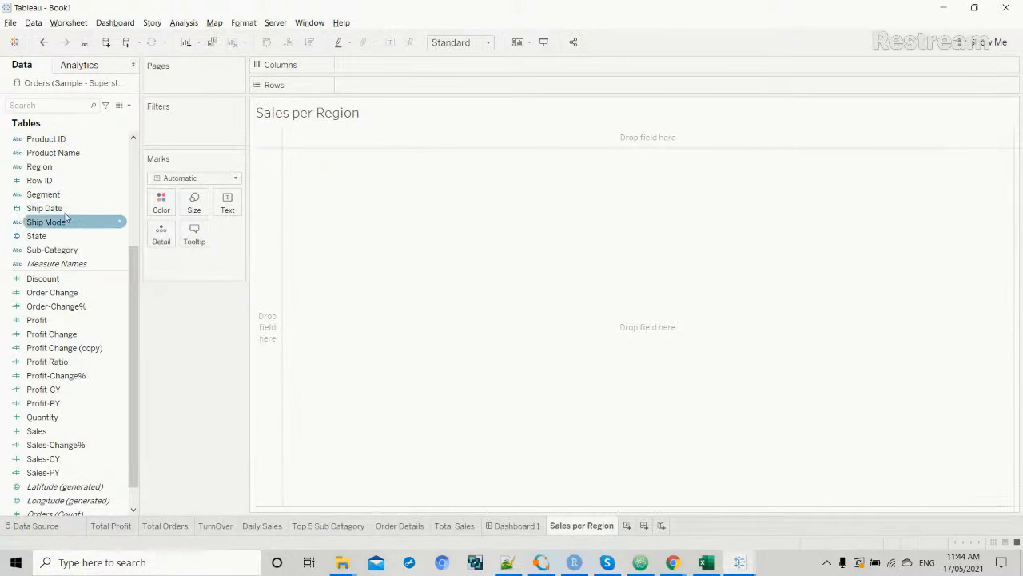
Build a bar chart with Region on rows and Sales on columns, and color the bars black.
drag(69, 168, 389, 88)
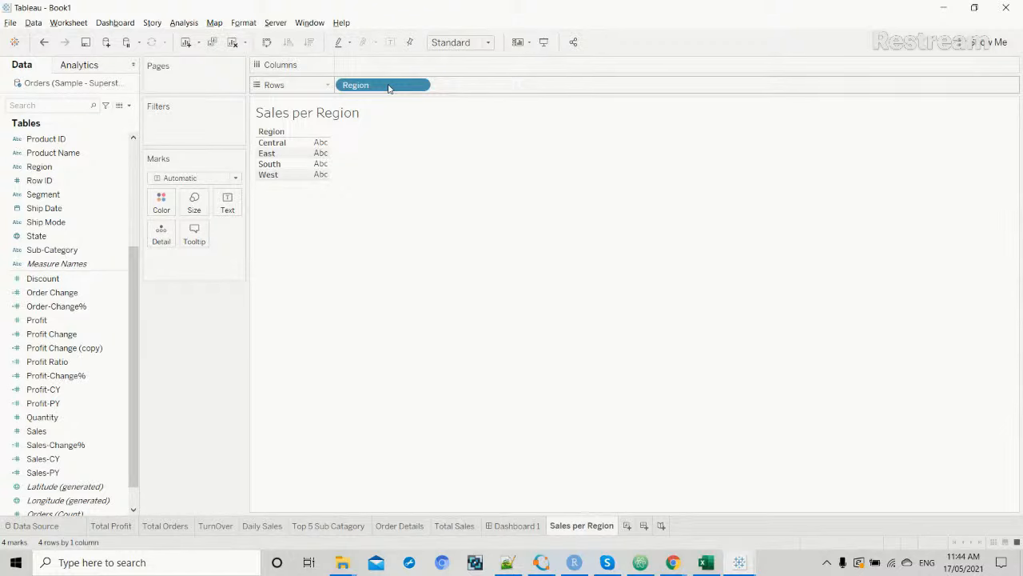
drag(36, 430, 387, 67)
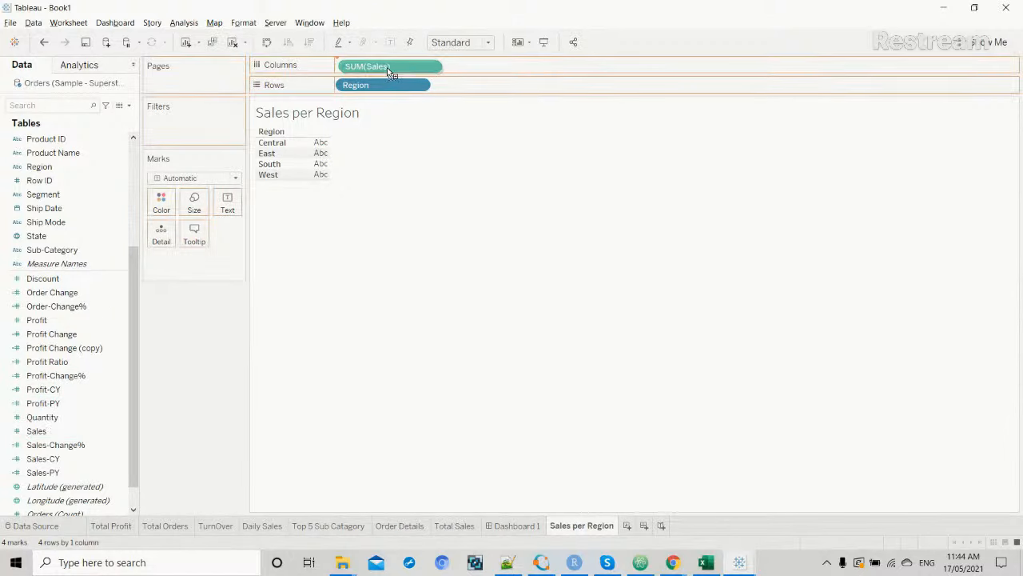
click(166, 205)
click(165, 240)
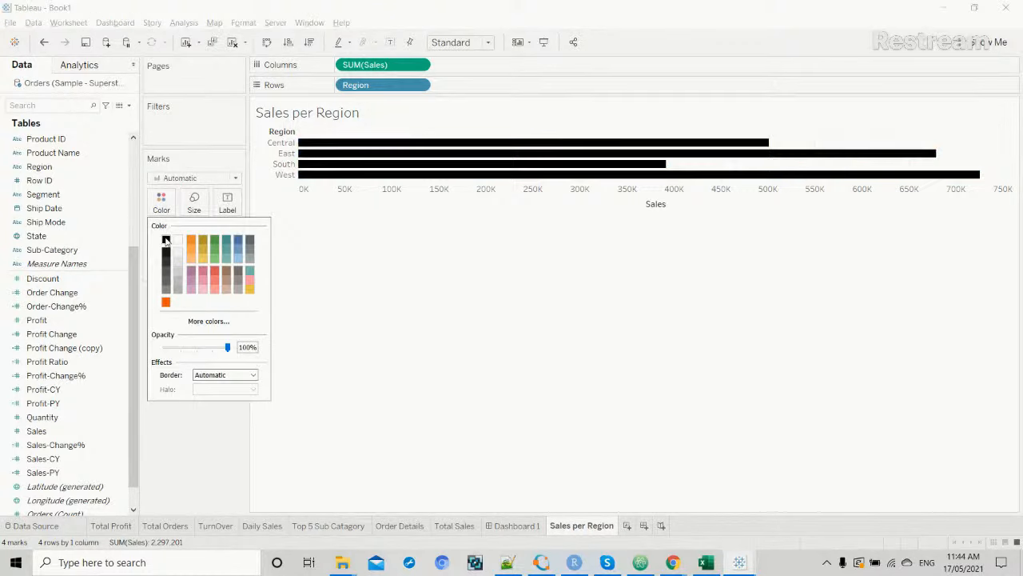
click(331, 250)
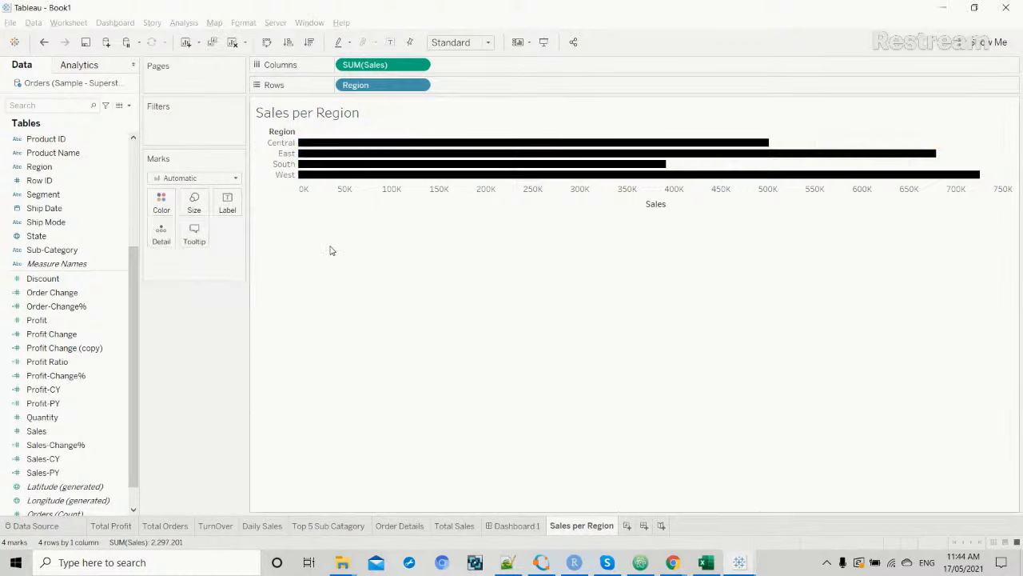
Add an avg(0) calculation to the columns, combine it with Sales on one shared axis and fit the chart to Entire View.
double_click(470, 68)
text(av)
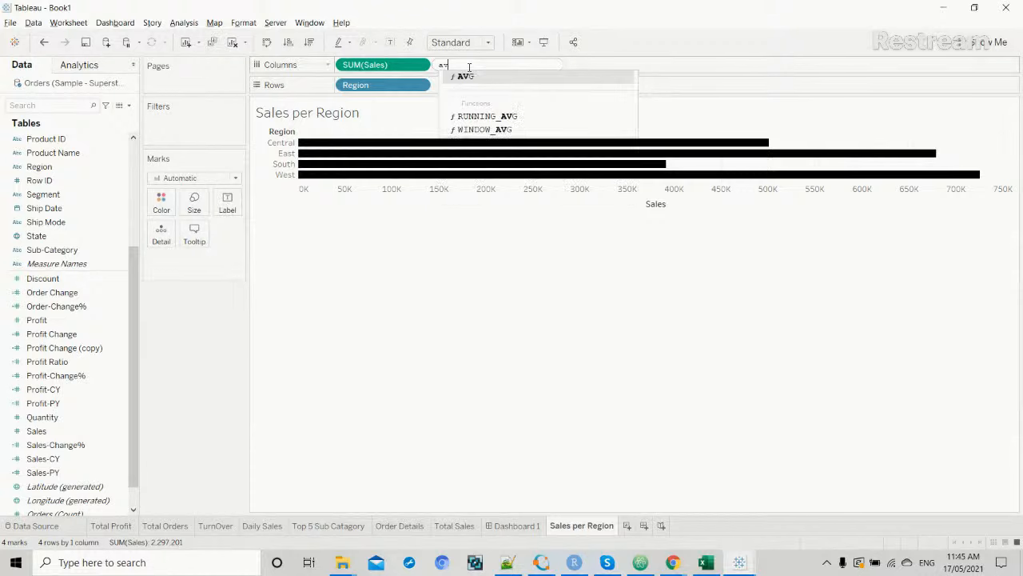
text(g()
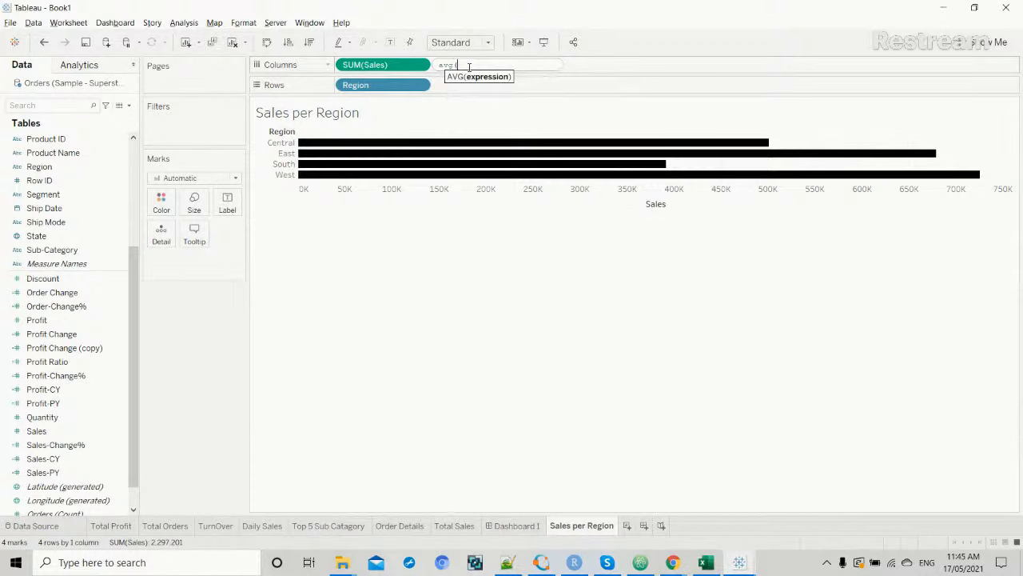
text(0))
key(Return)
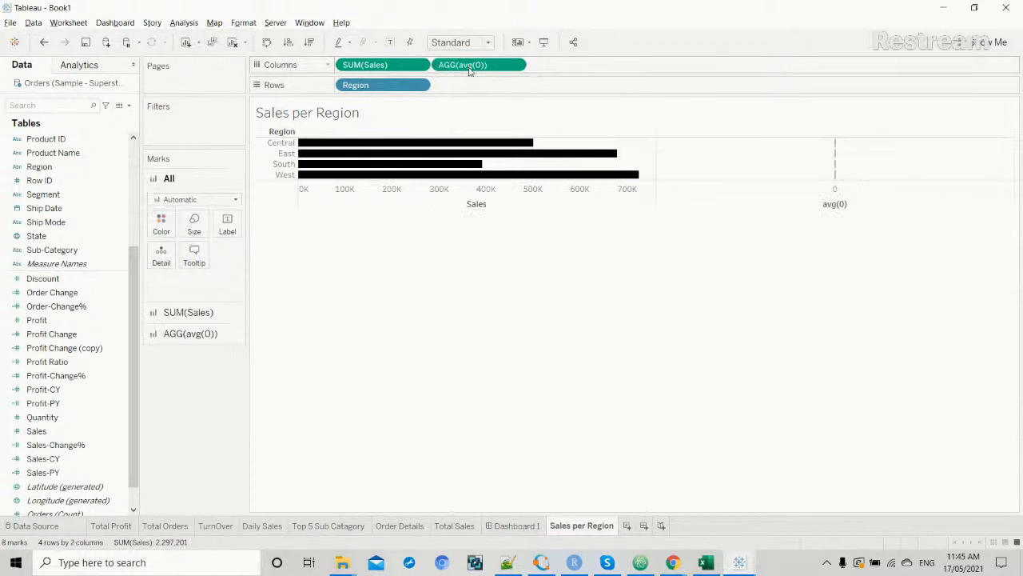
drag(470, 71, 392, 195)
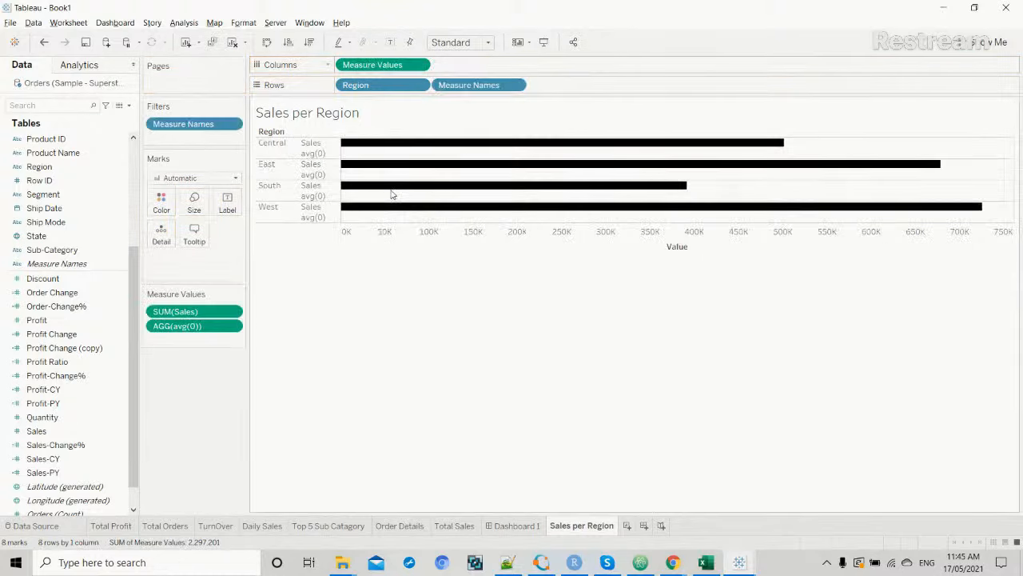
click(488, 42)
click(468, 91)
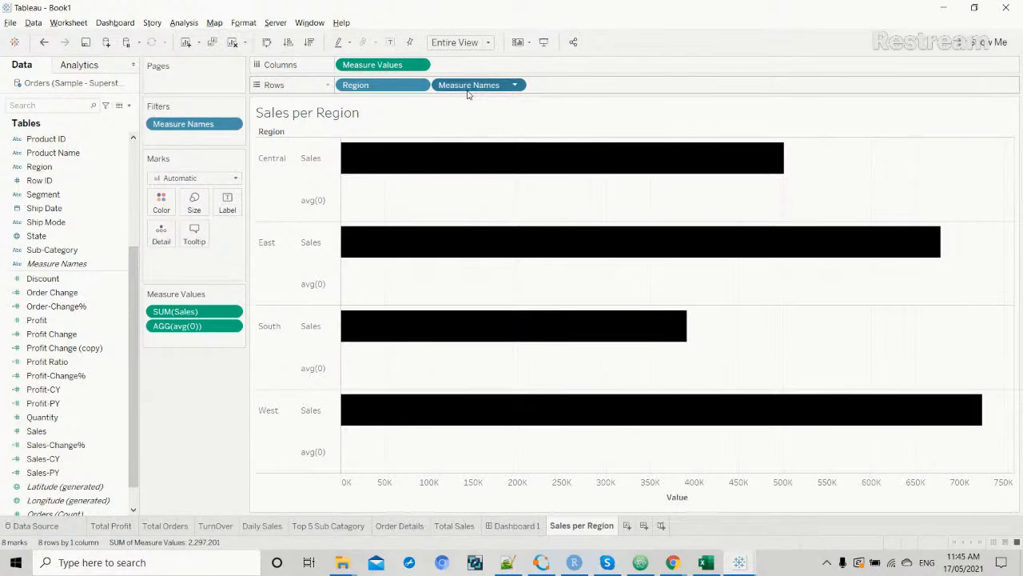
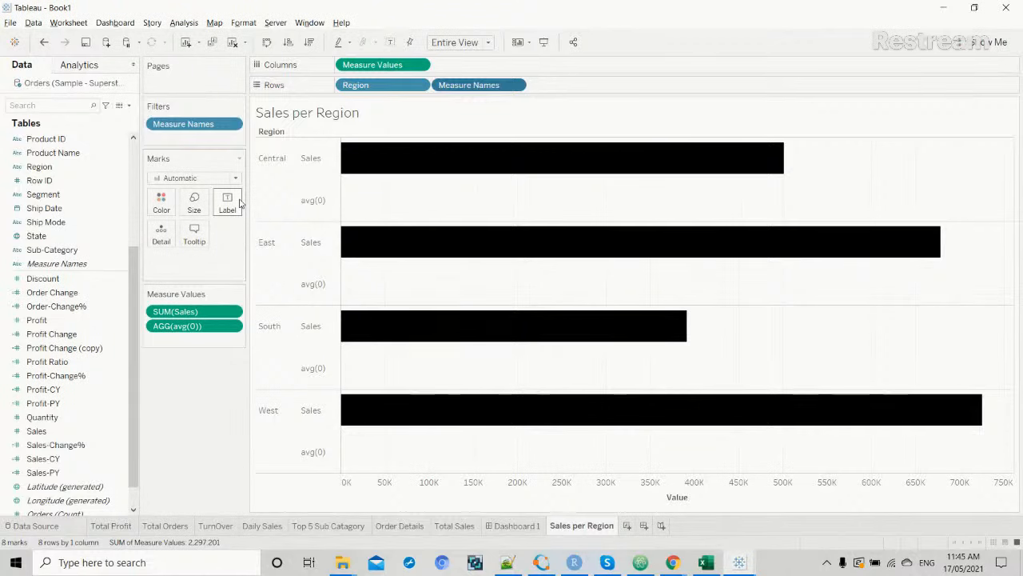
Change the mark type to Line and move Measure Names from the rows to Path.
click(90, 415)
scroll(89, 415, down, 2)
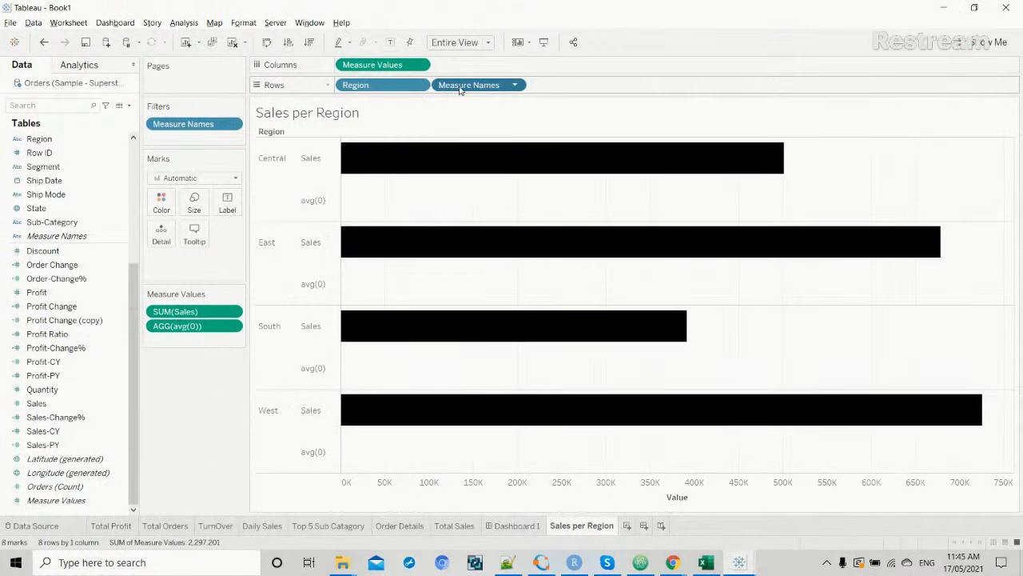
mouse_move(460, 89)
mouse_down()
mouse_move(238, 206)
mouse_move(437, 118)
mouse_move(460, 88)
mouse_up()
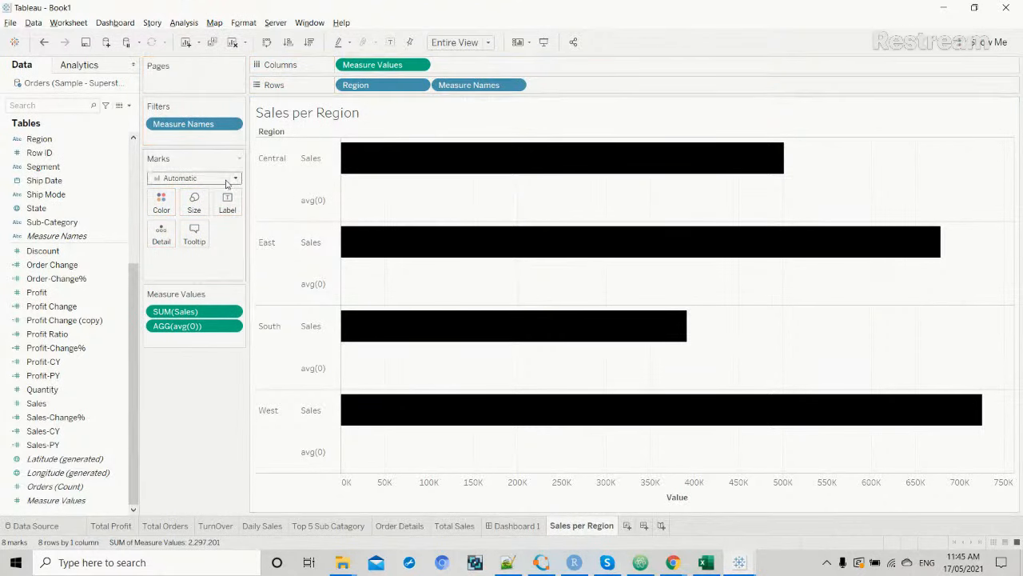
click(236, 178)
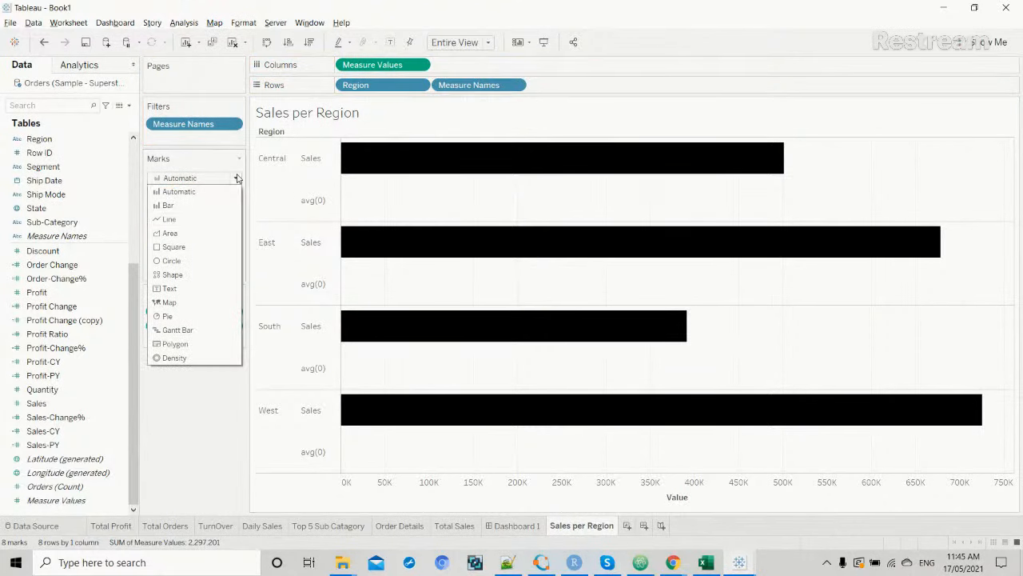
click(201, 224)
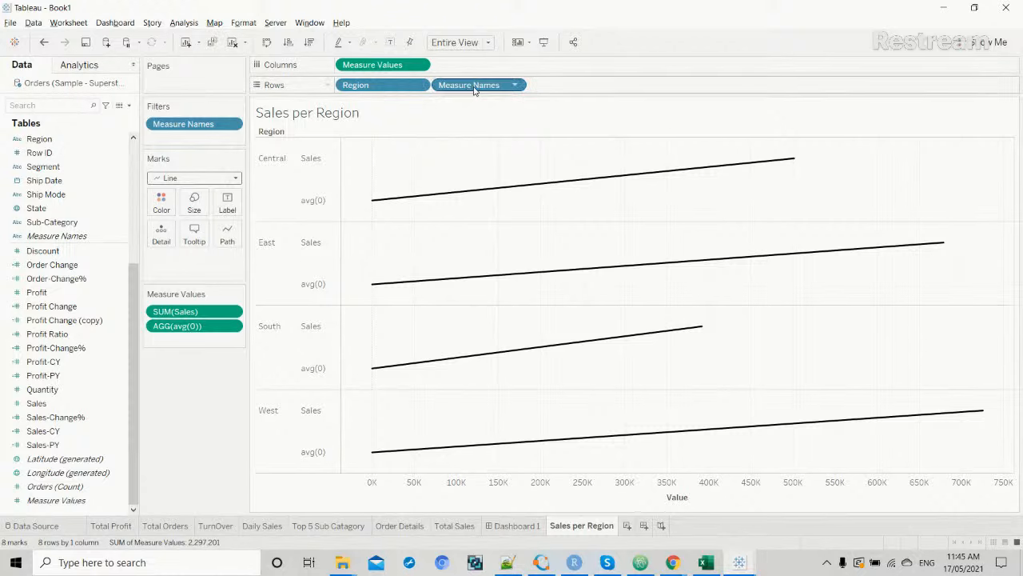
drag(474, 89, 233, 243)
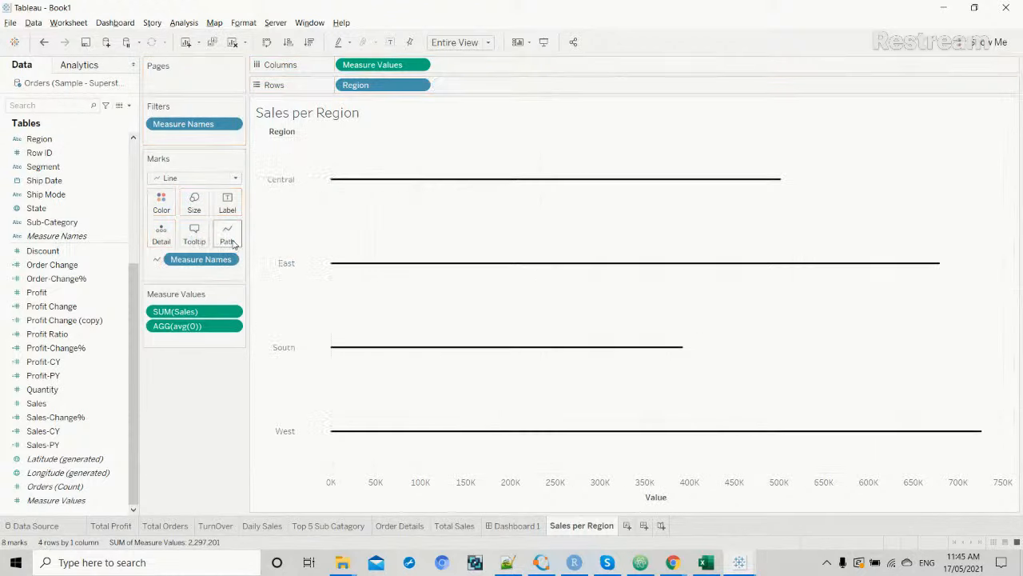
Increase the mark size so the regional lines become thick bars with rounded ends.
click(195, 203)
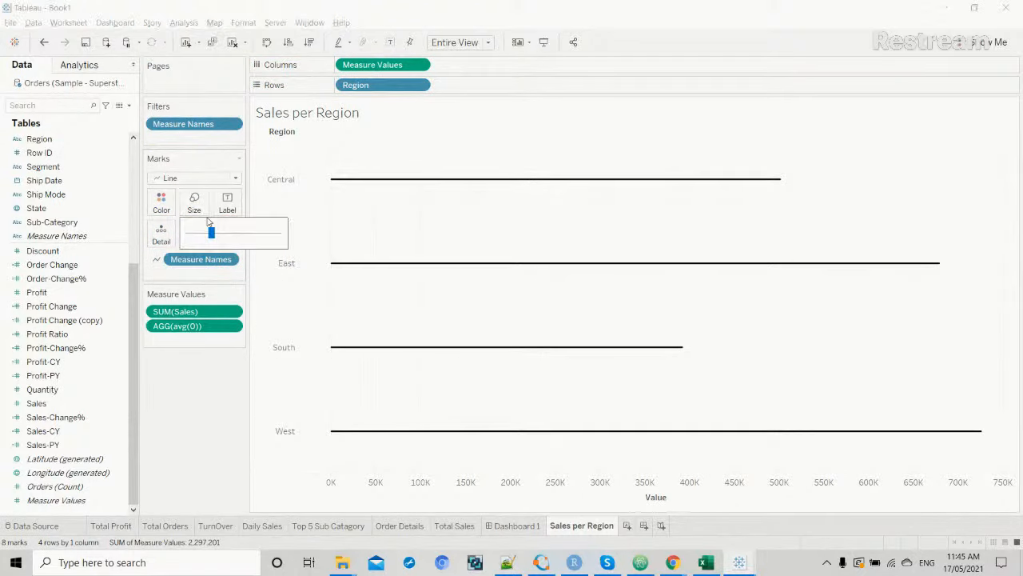
click(239, 232)
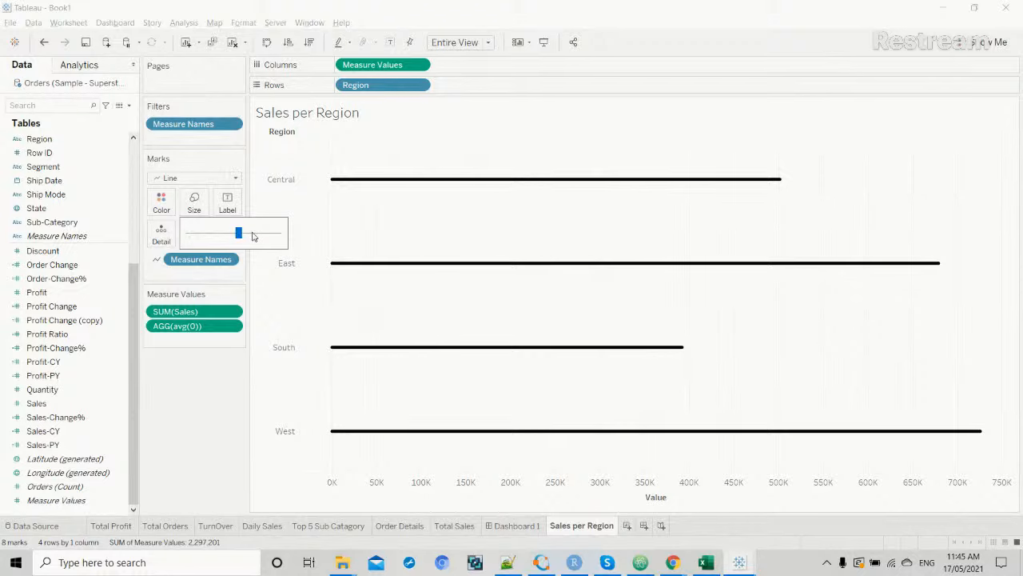
click(252, 232)
click(266, 232)
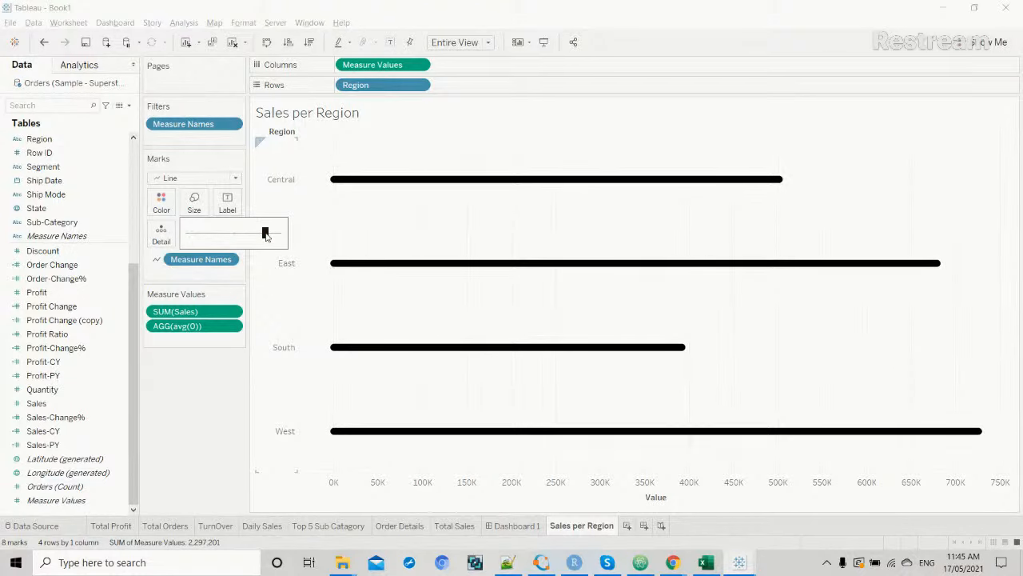
drag(266, 233, 271, 235)
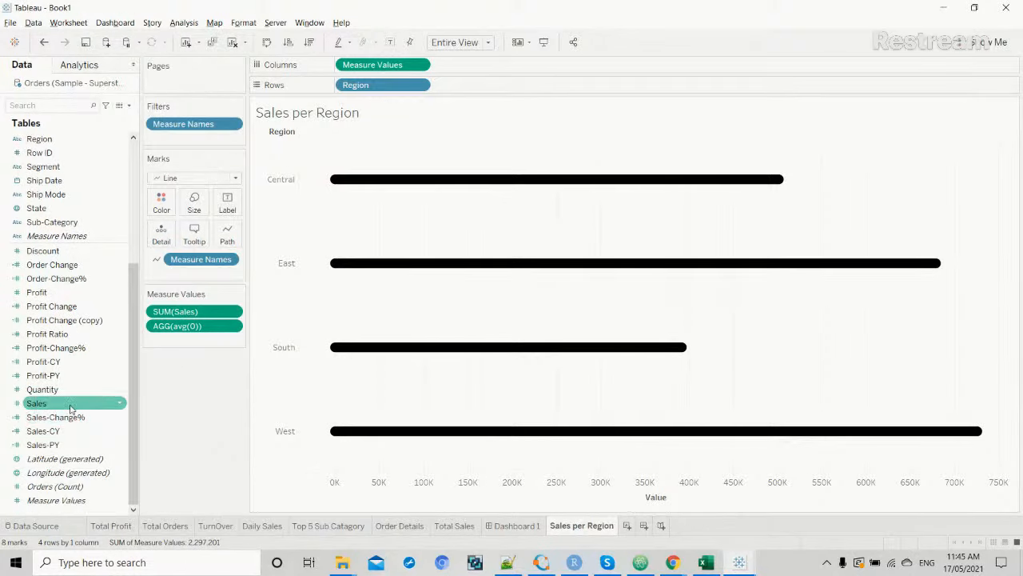
Add Sales as the mark label on the regional bars and leave its label text unedited.
drag(72, 408, 229, 205)
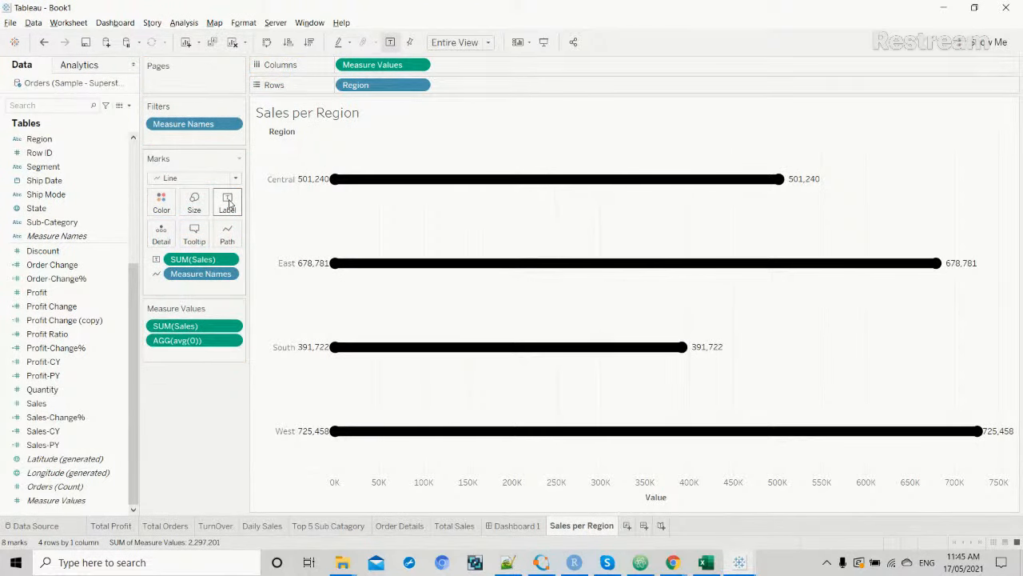
click(228, 203)
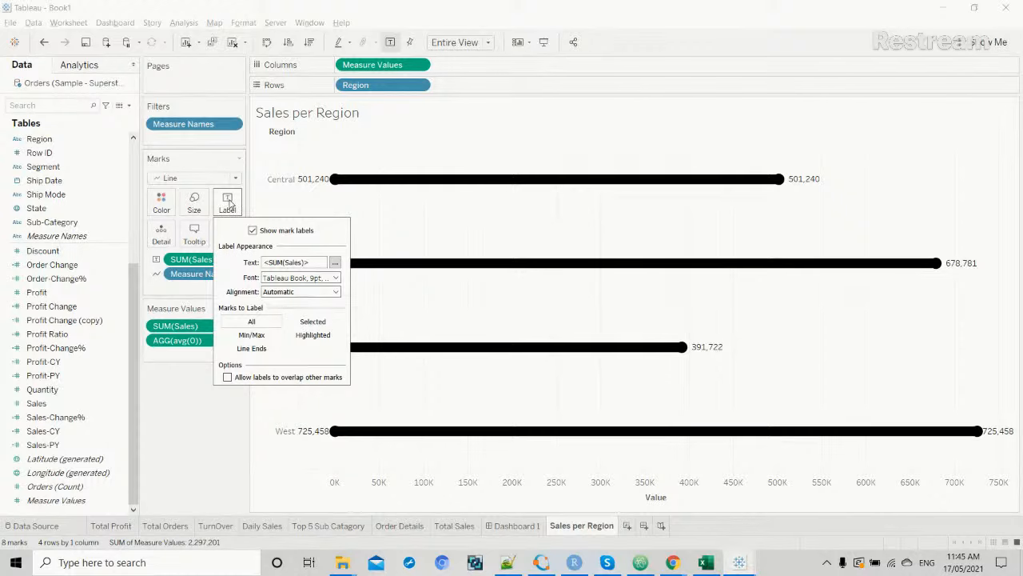
click(334, 263)
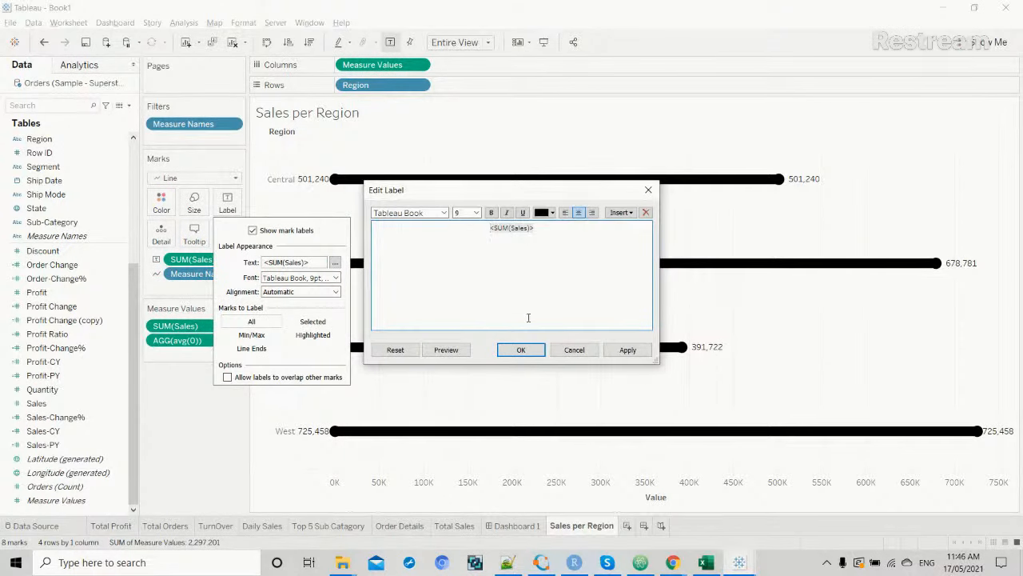
click(570, 350)
Align the Sales labels horizontally to the left and vertically to the middle after trying center and right alignment.
click(335, 291)
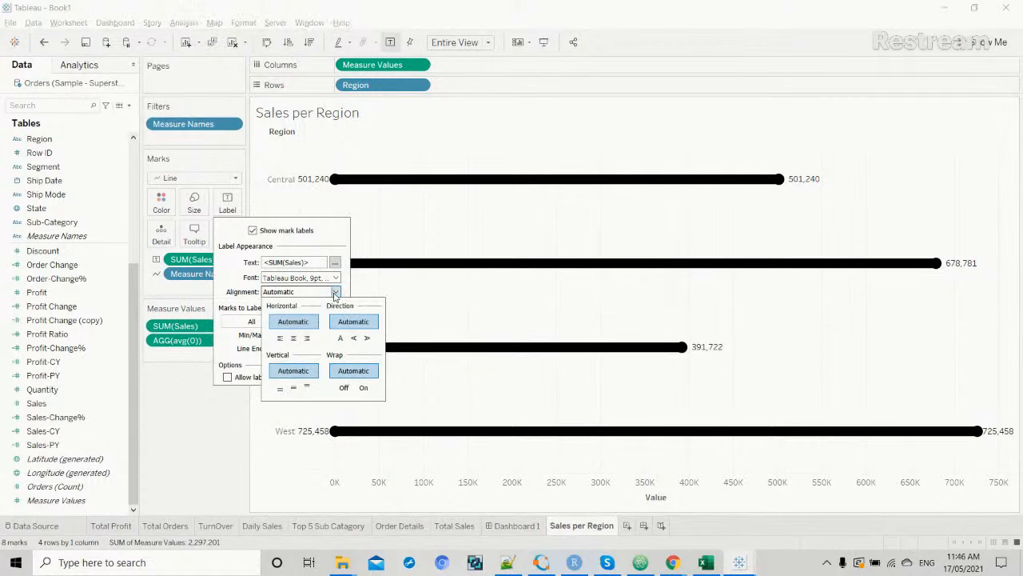
click(293, 338)
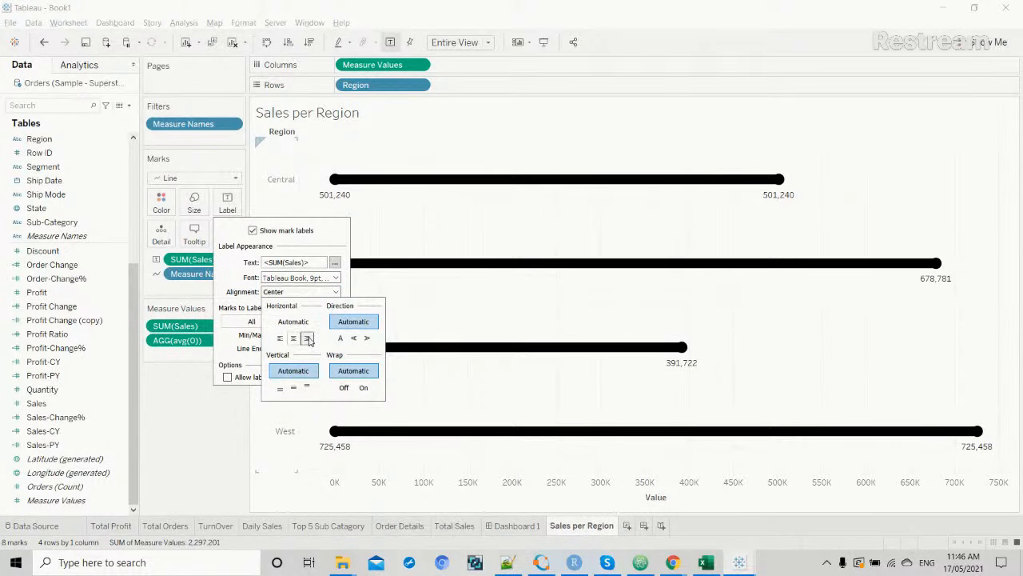
click(308, 338)
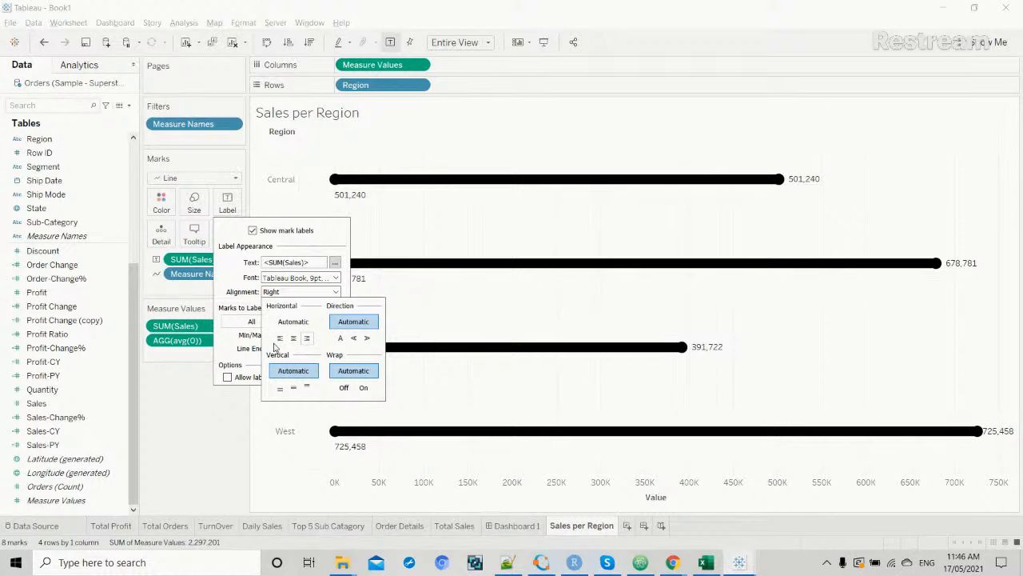
click(280, 340)
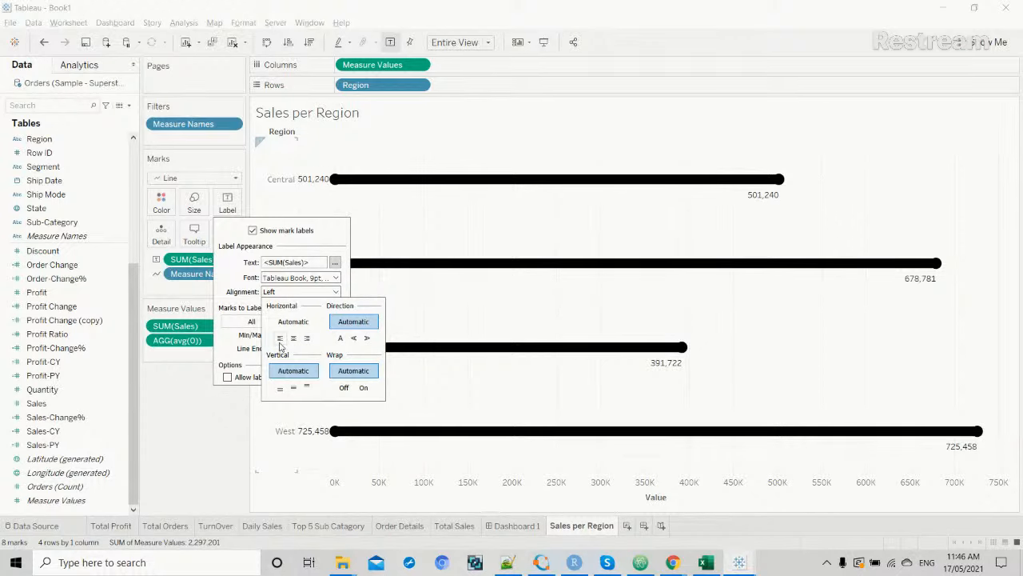
click(293, 389)
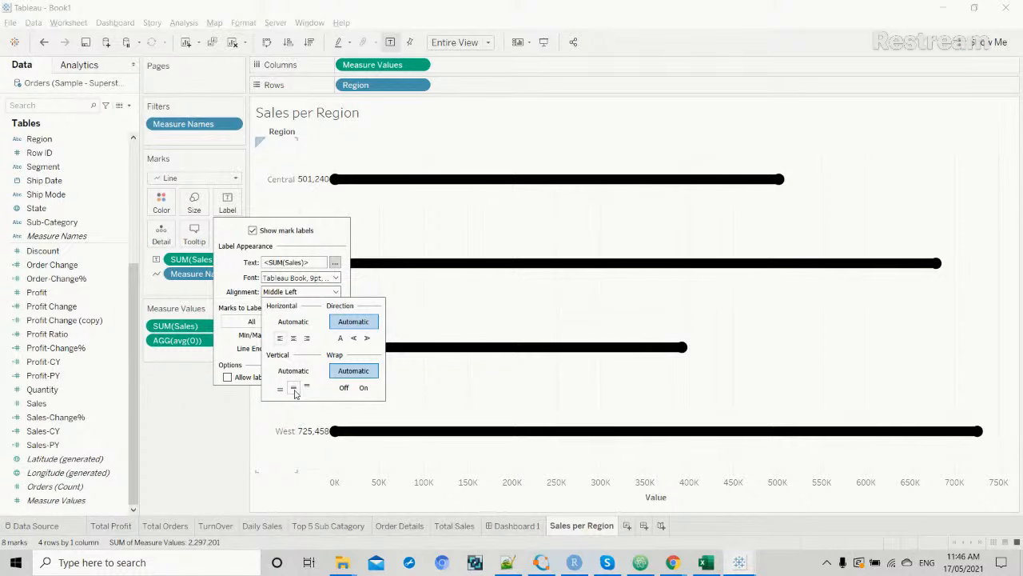
click(324, 247)
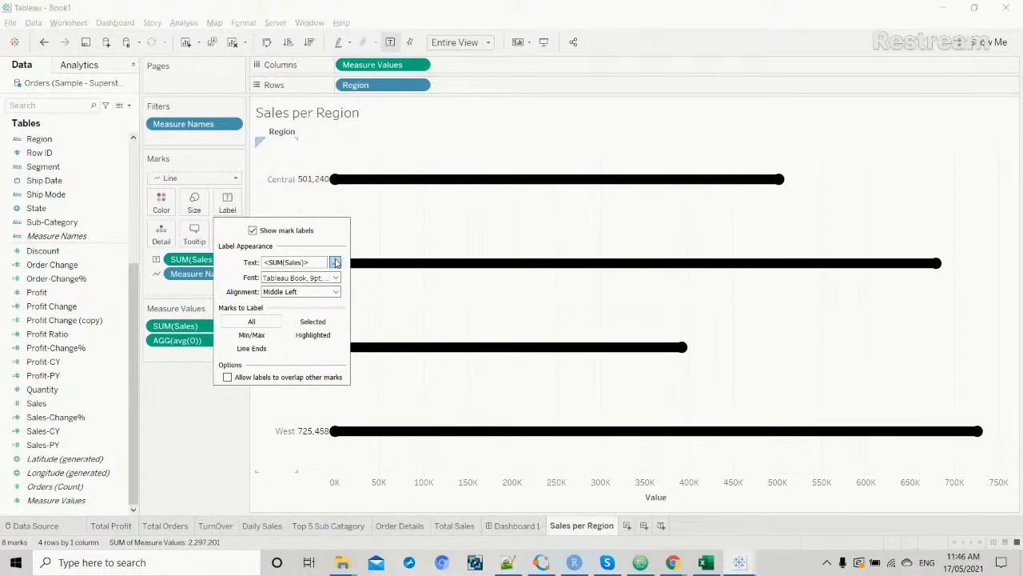
Insert leading spaces before <SUM(Sales)> in the label text to shift the labels along the bars.
click(335, 262)
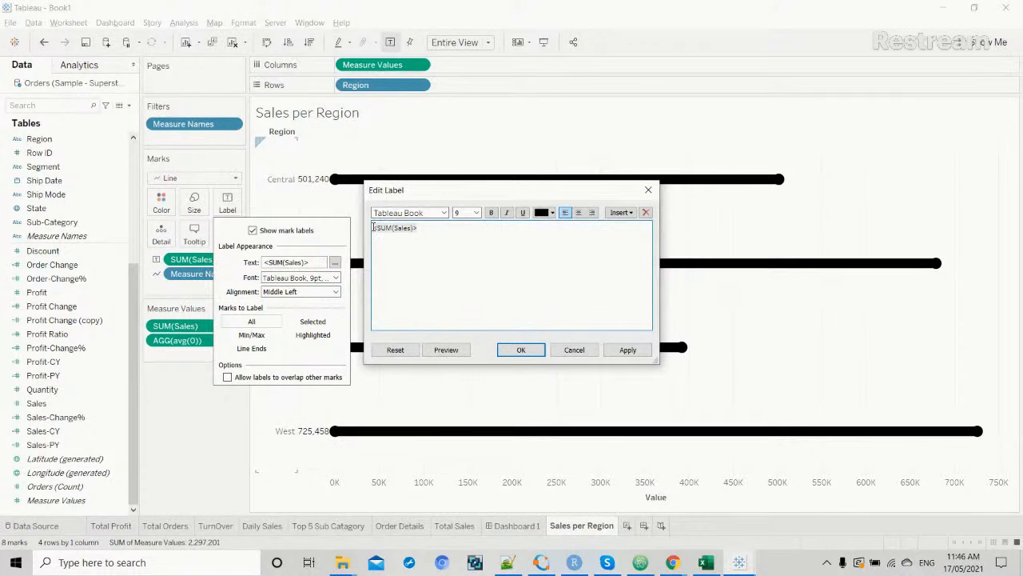
click(373, 227)
click(627, 352)
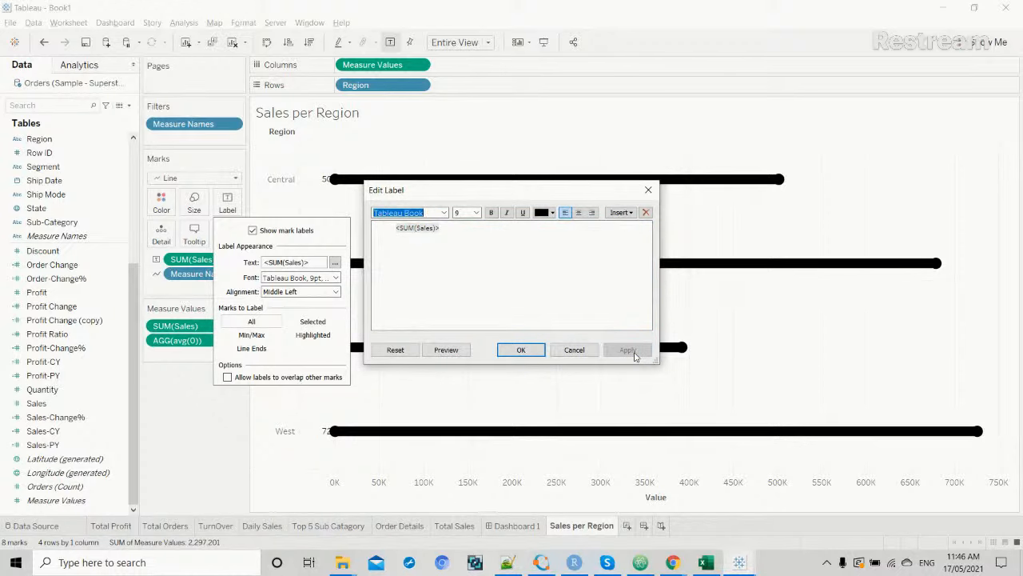
click(396, 229)
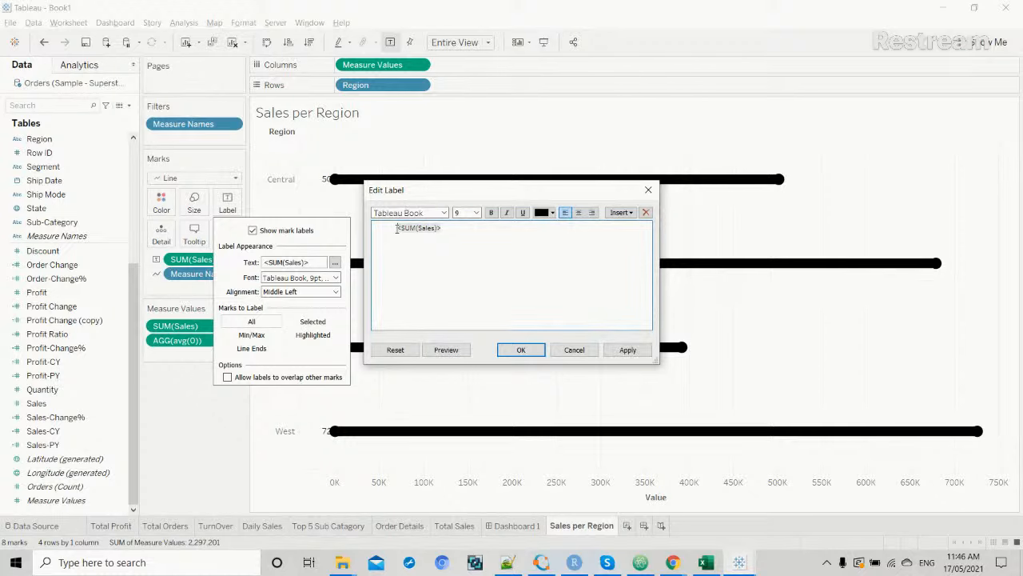
click(621, 352)
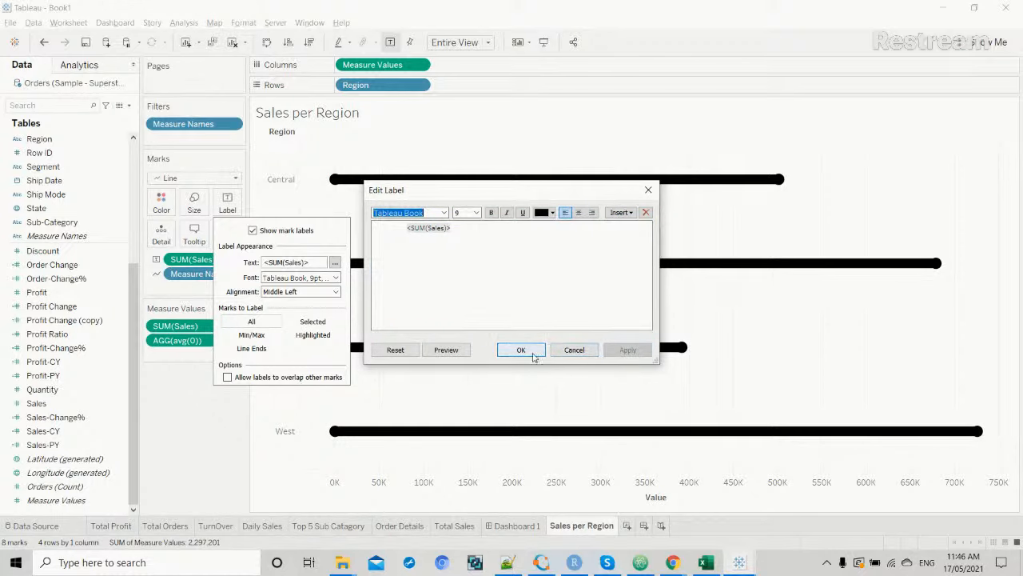
click(406, 229)
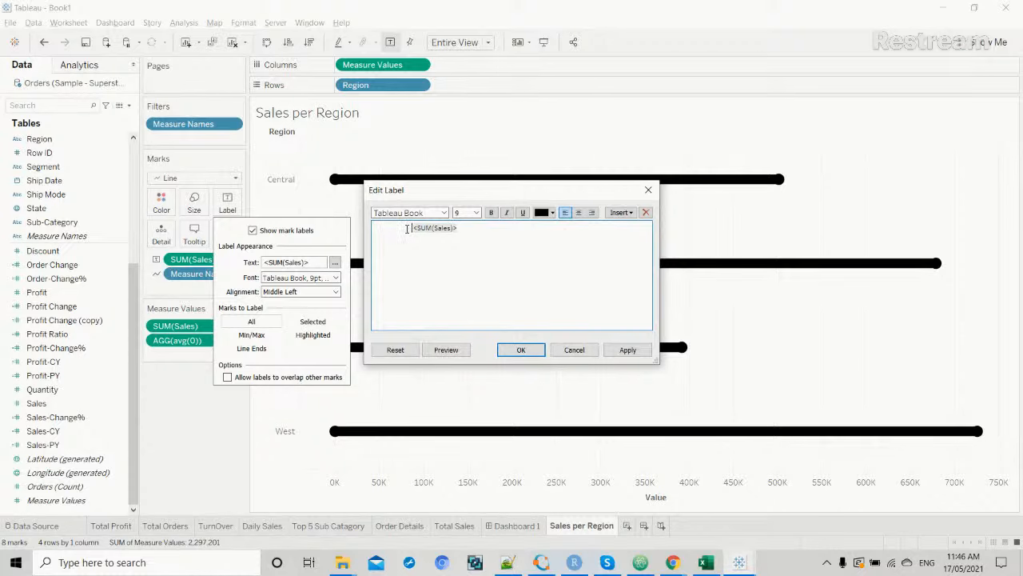
click(626, 350)
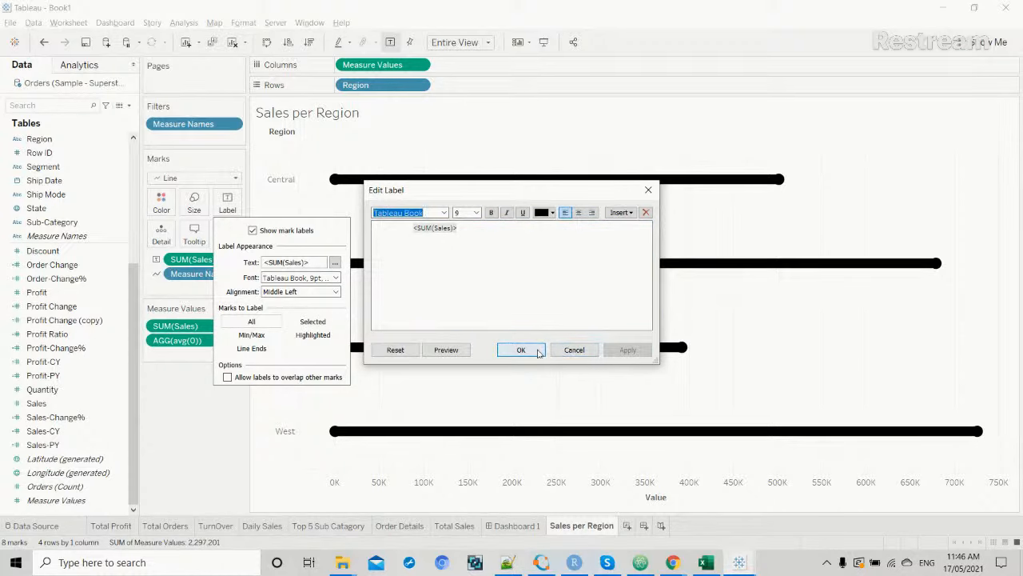
click(520, 350)
Set the Sales label font color to white and its size to 8.
click(336, 278)
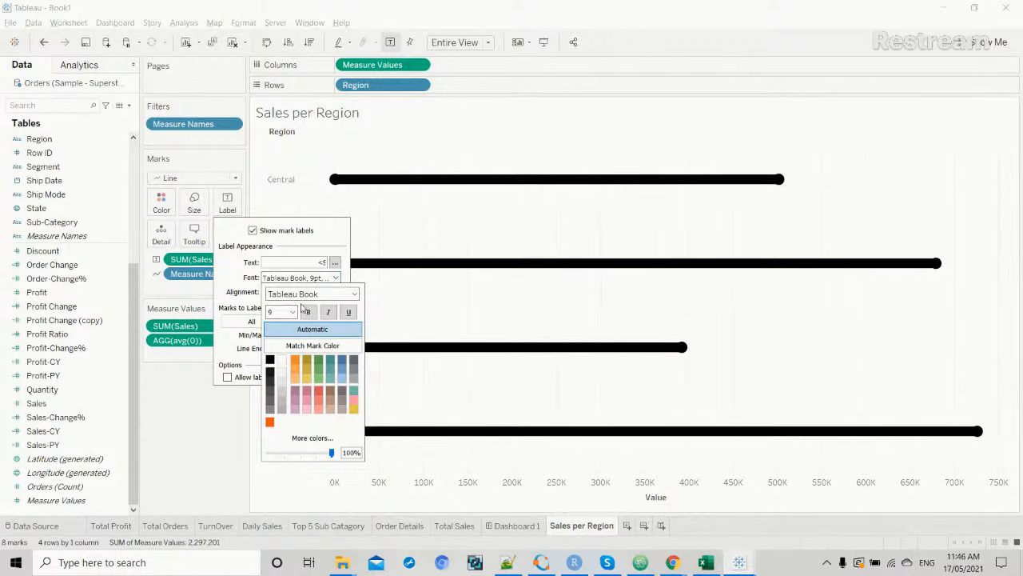
click(283, 364)
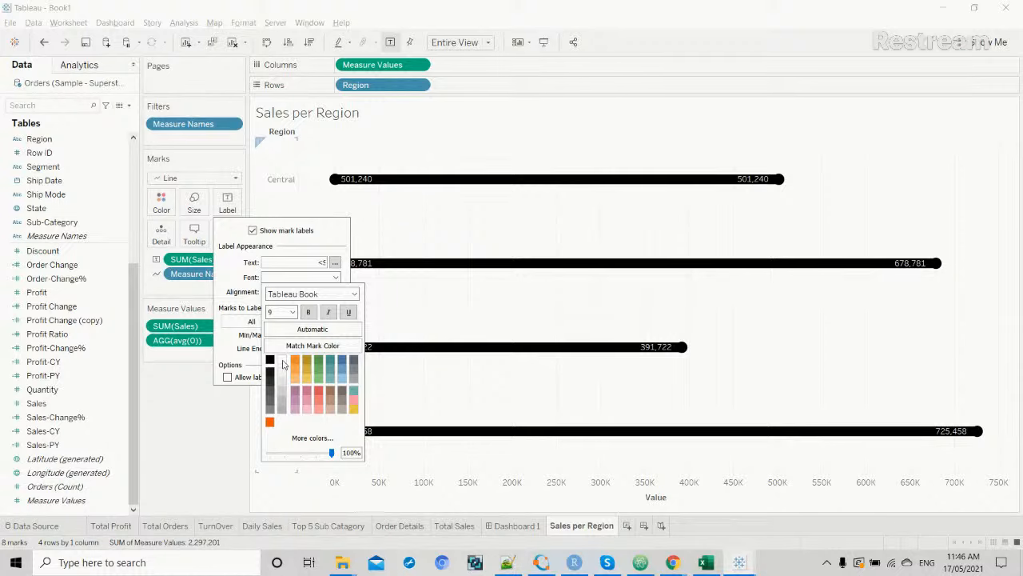
click(293, 312)
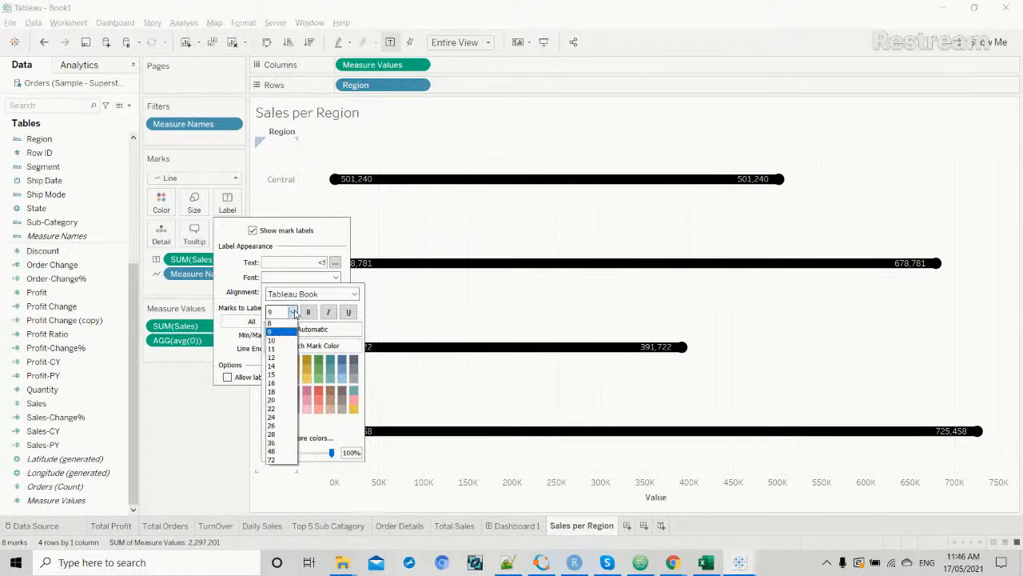
click(285, 322)
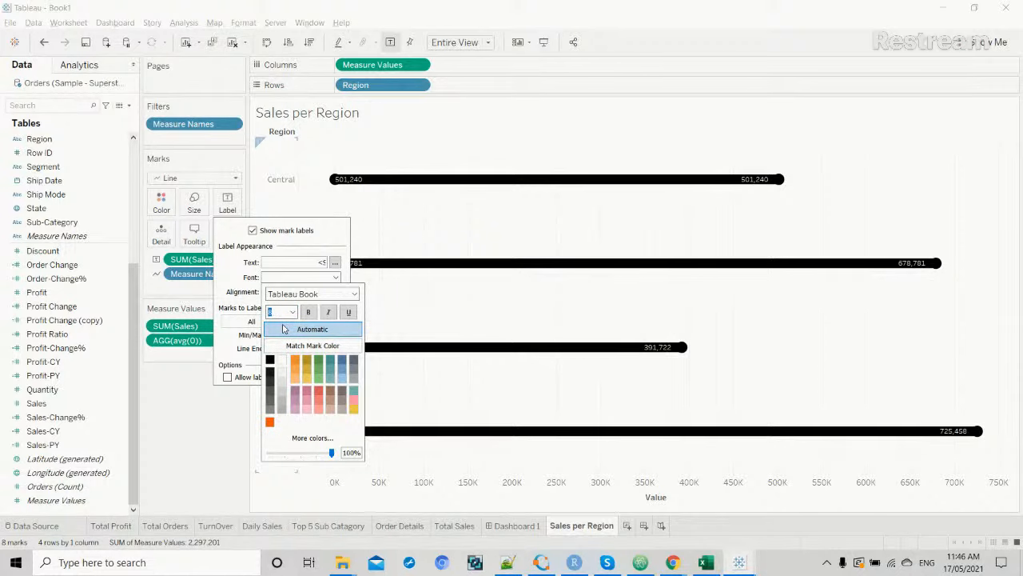
click(345, 279)
Add a few more leading spaces to the label text so the values sit further inside the bar ends.
click(335, 263)
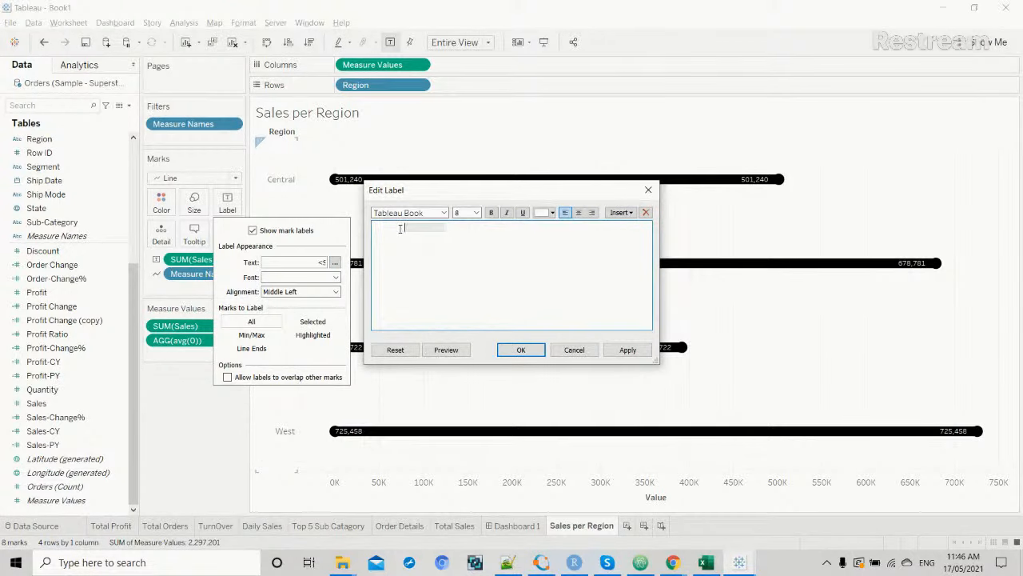
click(627, 350)
click(521, 350)
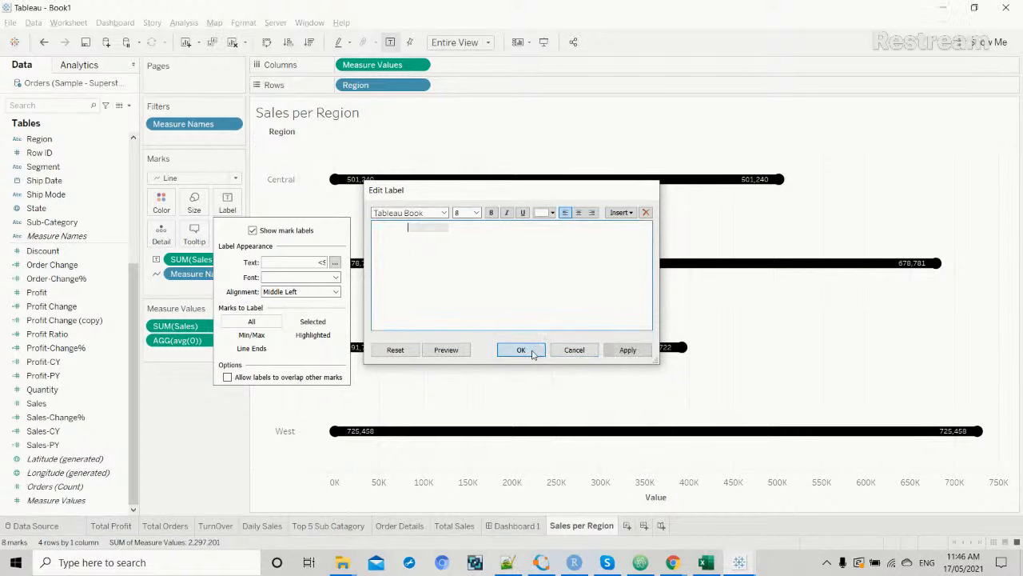
click(205, 471)
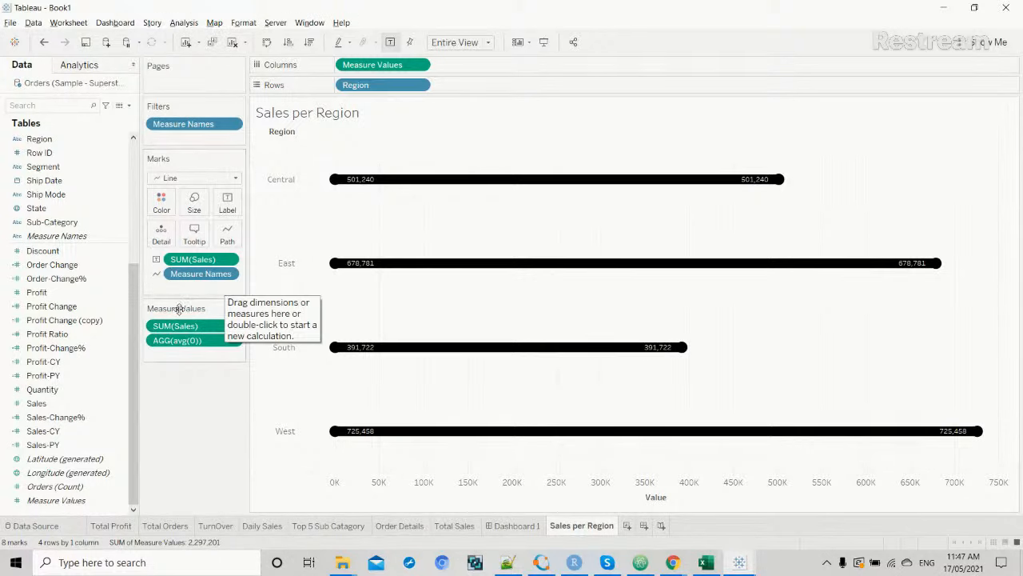
Format the numbers of the SUM(Sales) labels as Currency (Standard).
click(228, 260)
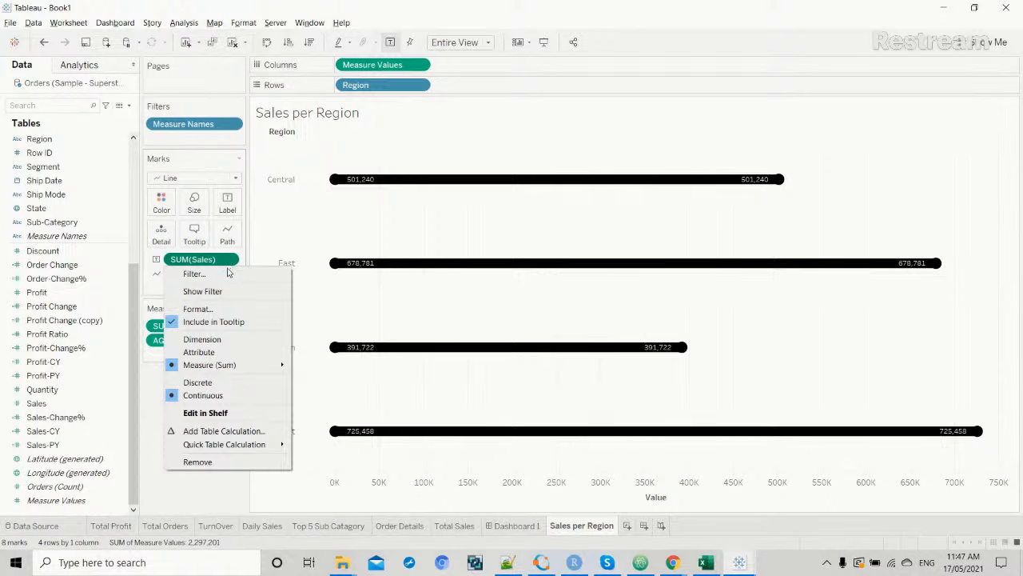
click(198, 309)
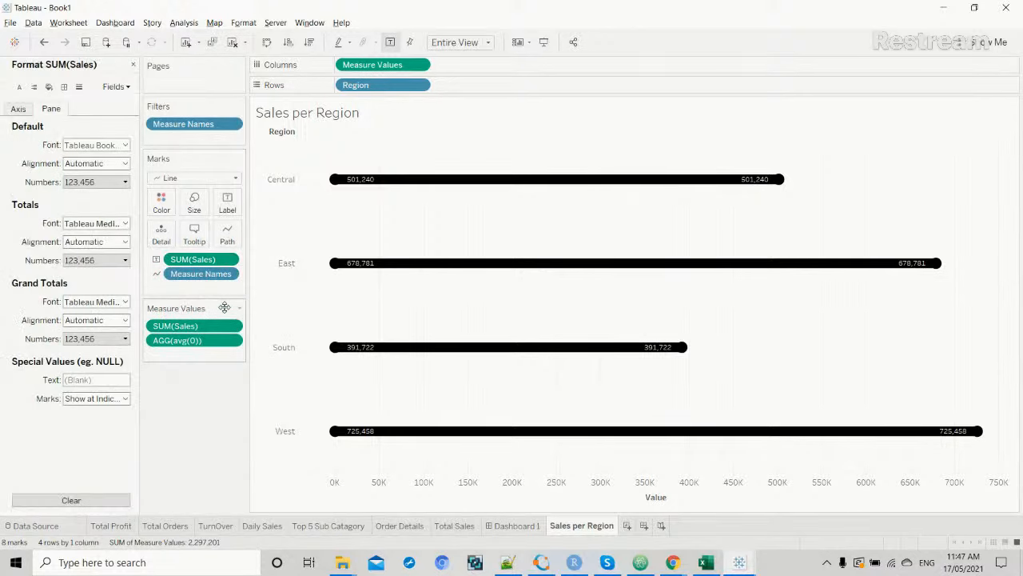
click(125, 183)
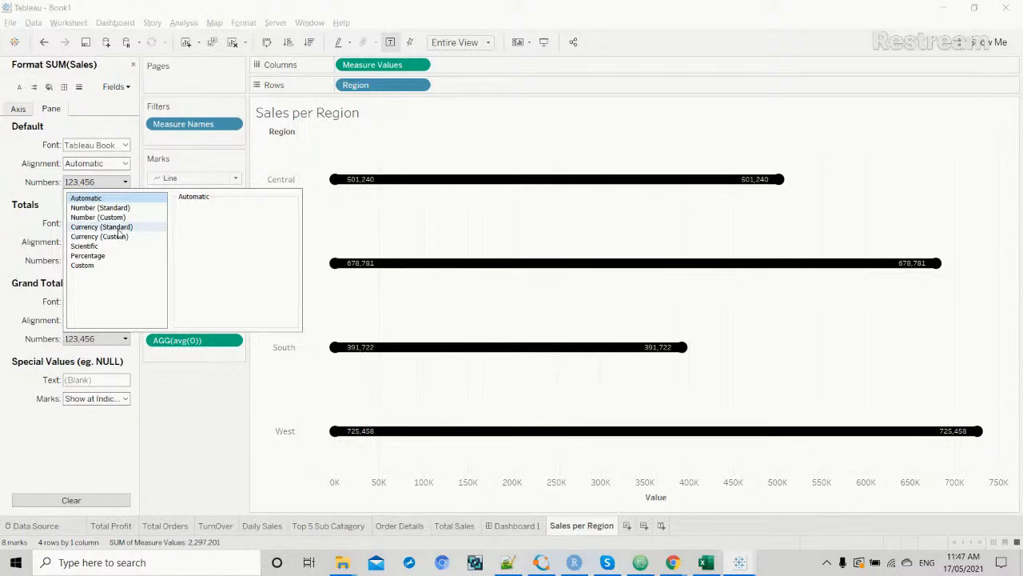
click(121, 217)
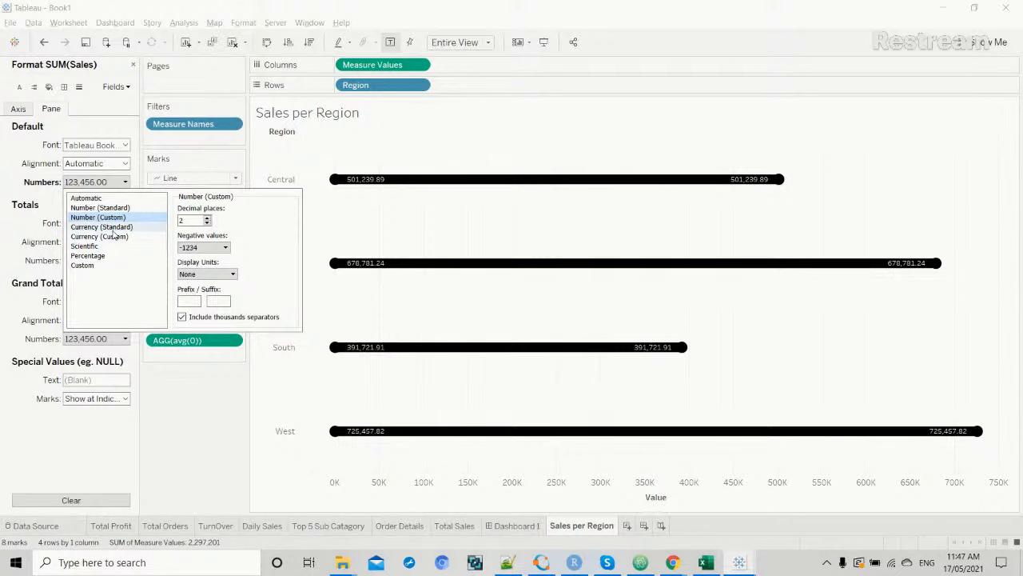
click(114, 228)
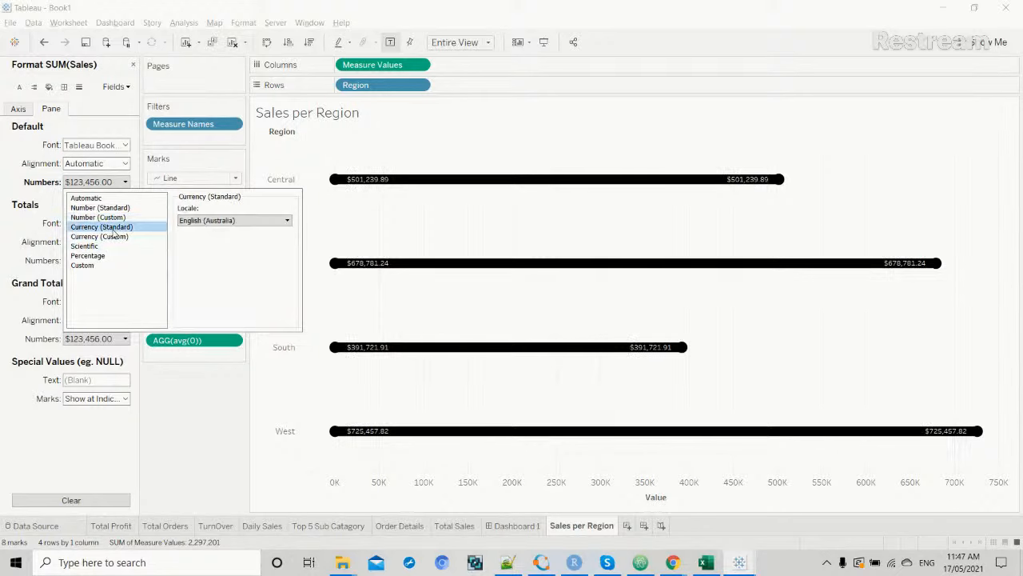
click(182, 406)
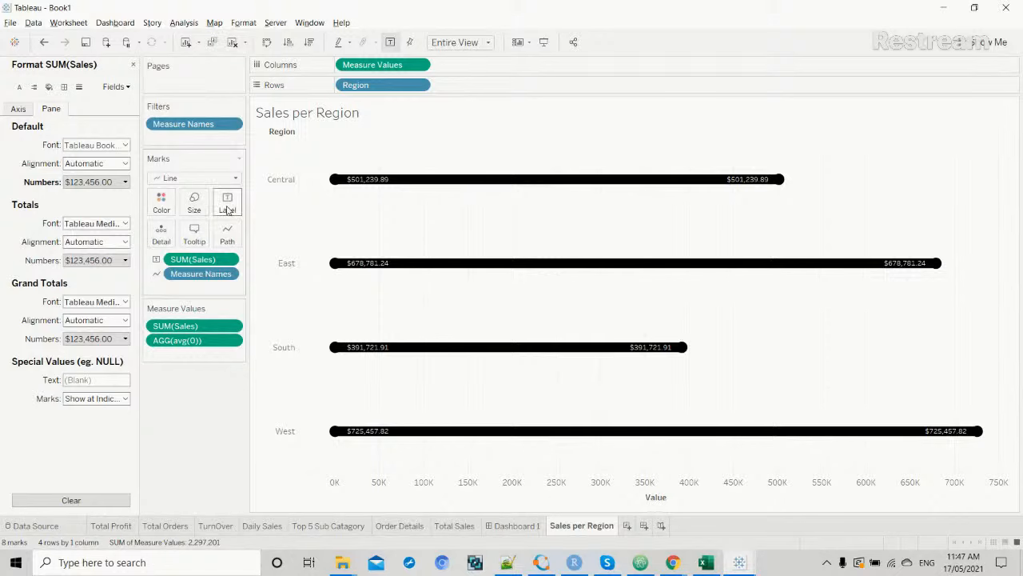
click(231, 216)
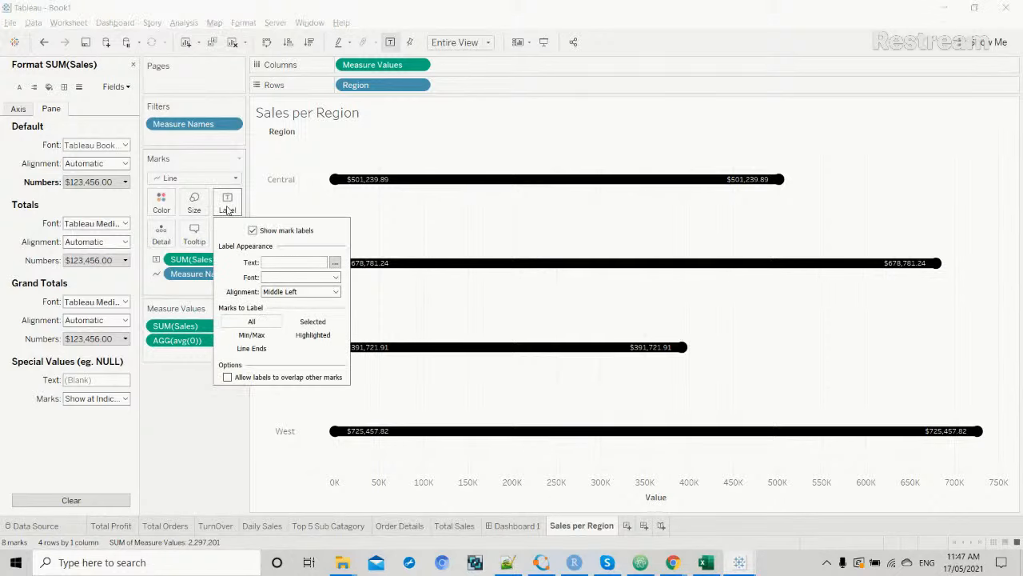
click(336, 277)
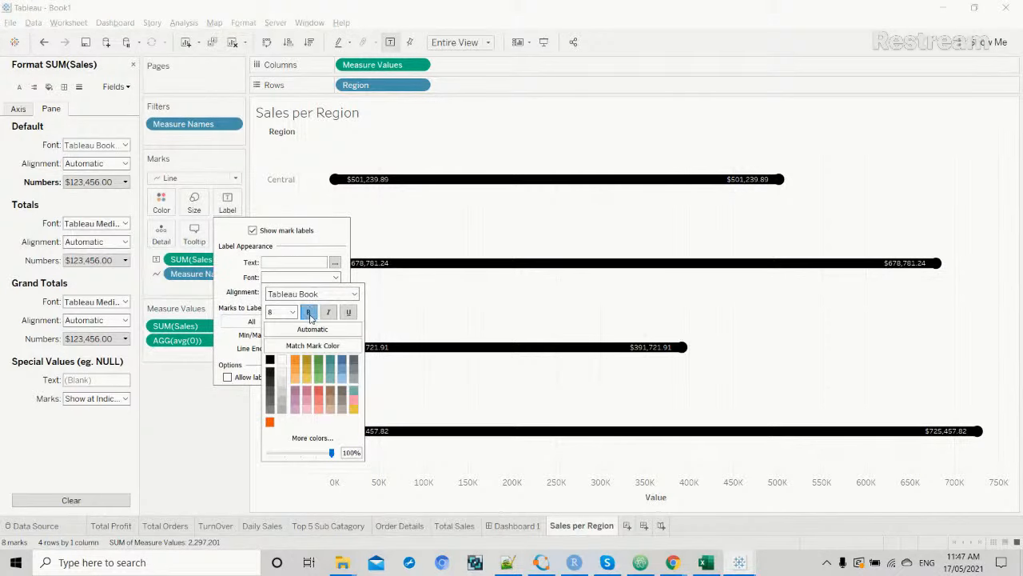
click(216, 413)
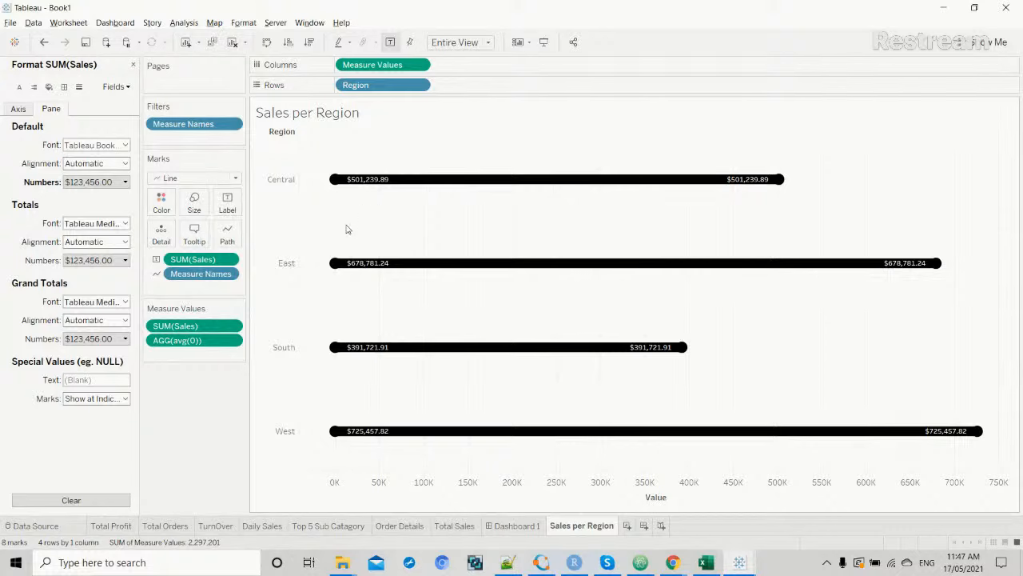
Restrict the mark labels to line ends with start-of-line labels off and end-of-line labels on.
click(228, 210)
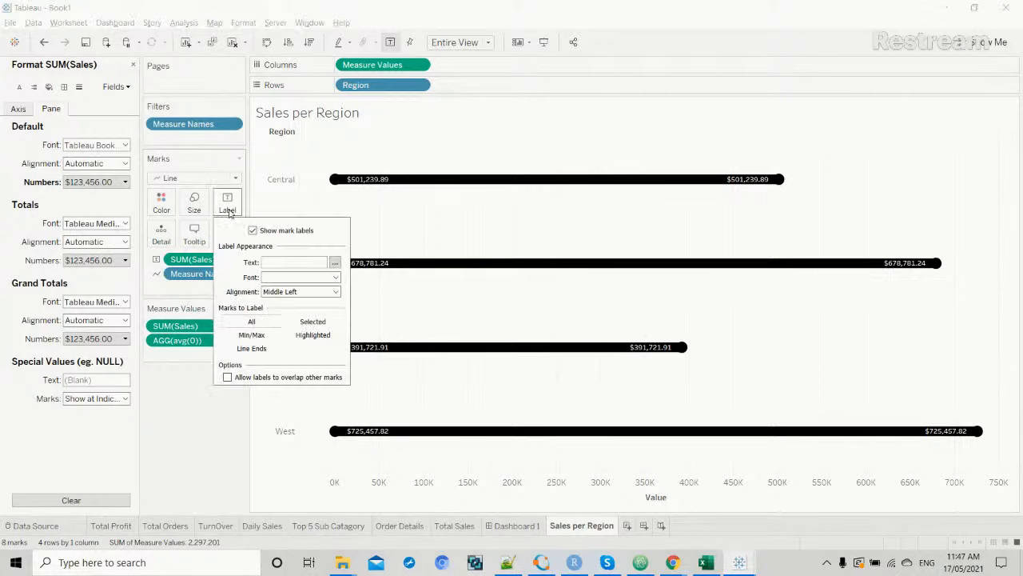
click(252, 349)
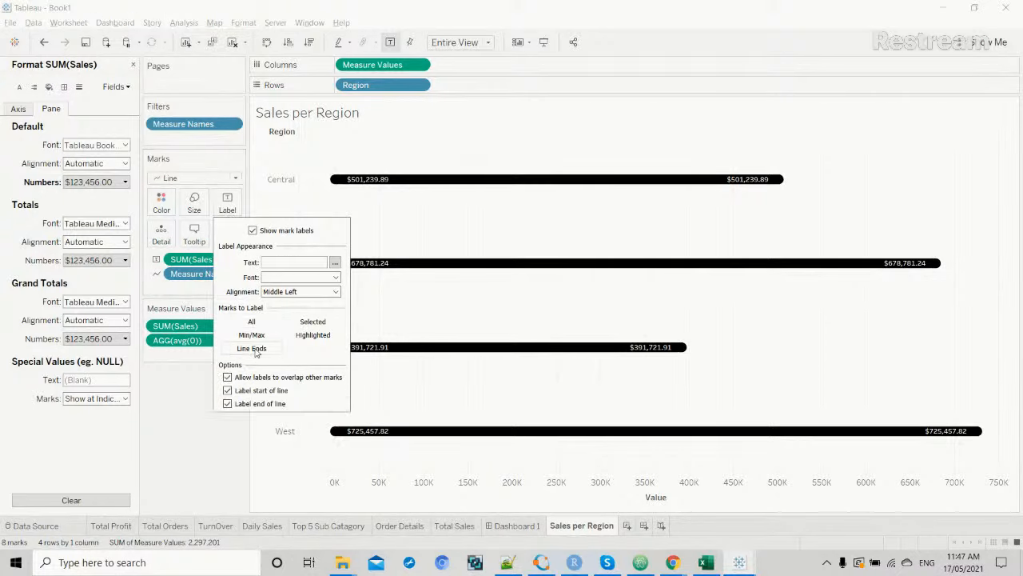
click(228, 404)
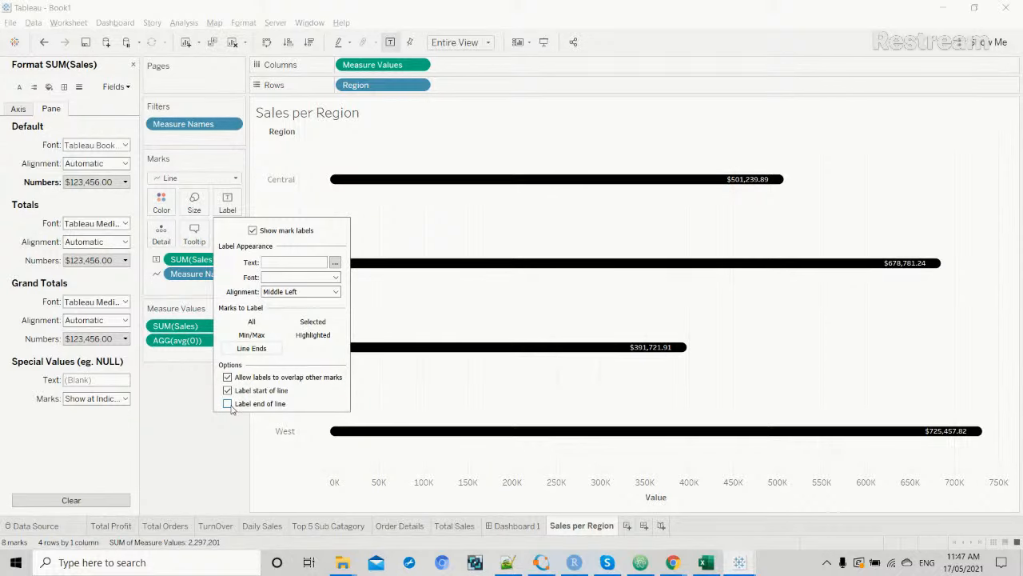
click(228, 404)
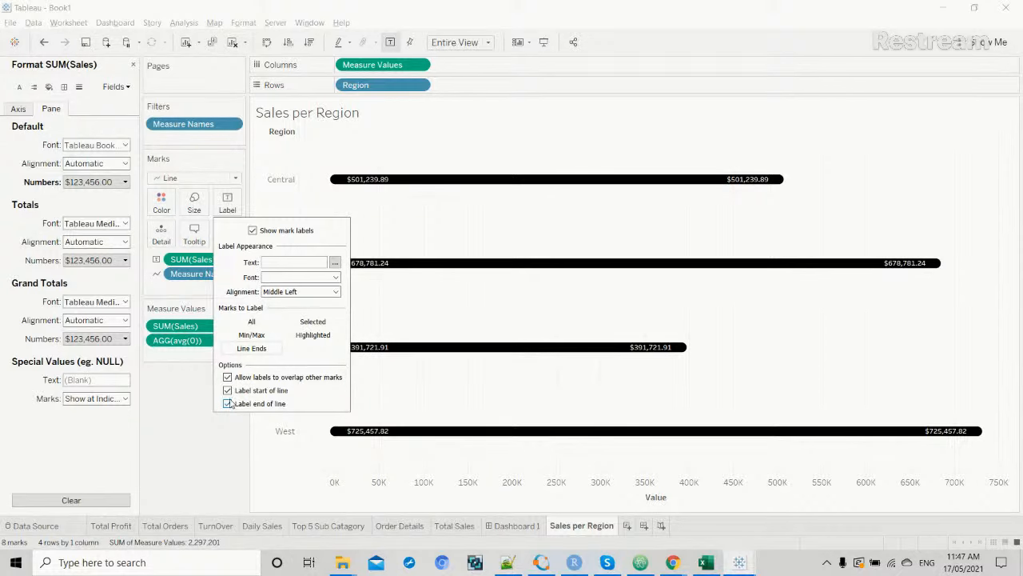
click(228, 390)
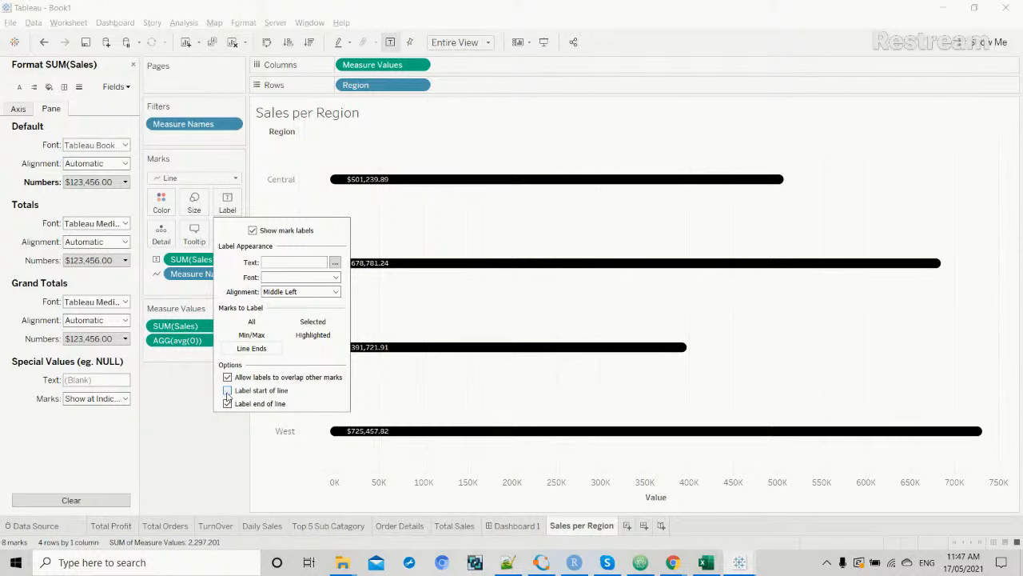
click(190, 430)
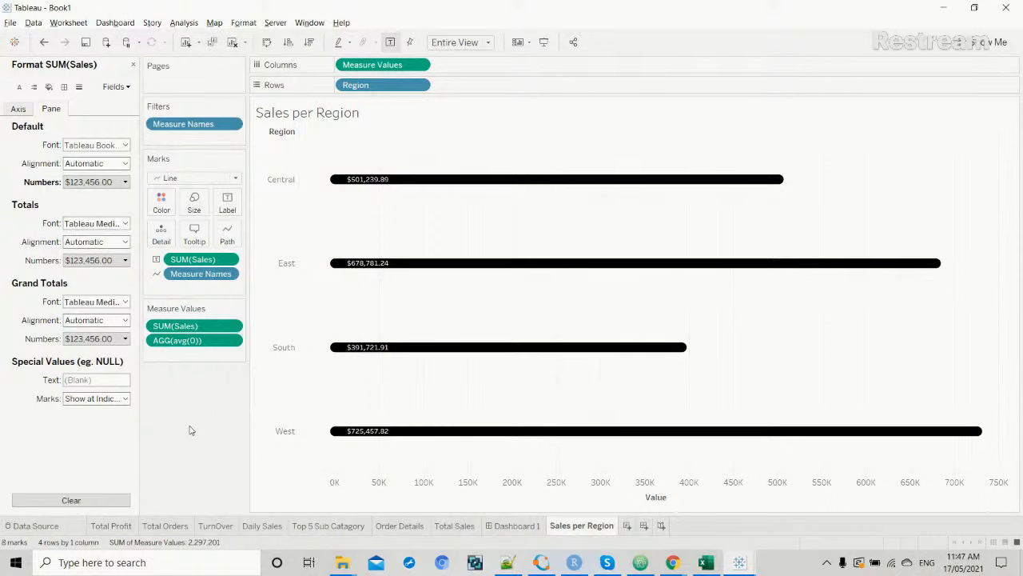
Hide the Region row header of the Sales per Region chart and clear the Central selection.
key(alt+Tab)
key(alt+Tab)
click(274, 209)
right_click(274, 209)
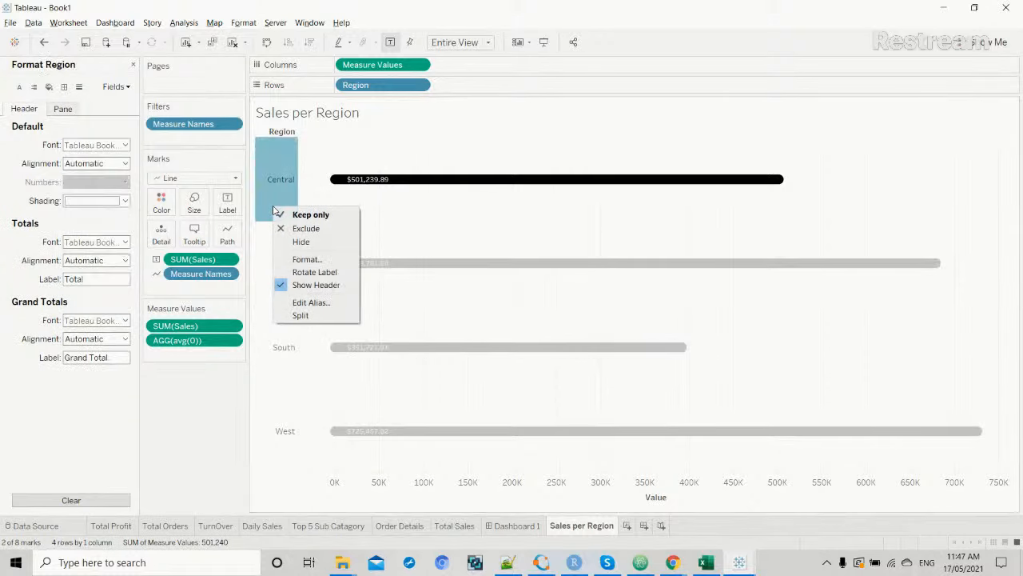
click(297, 285)
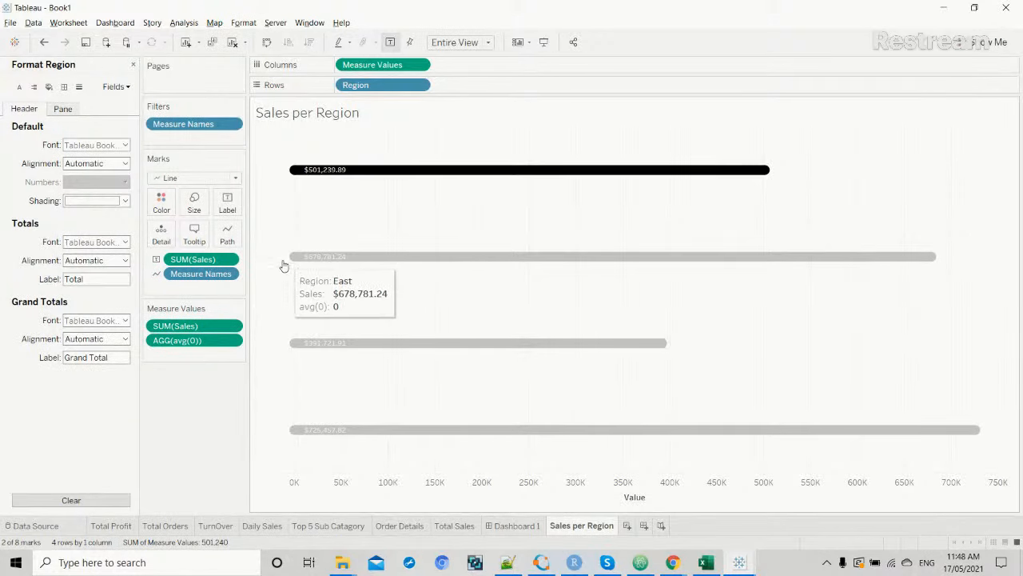
click(228, 416)
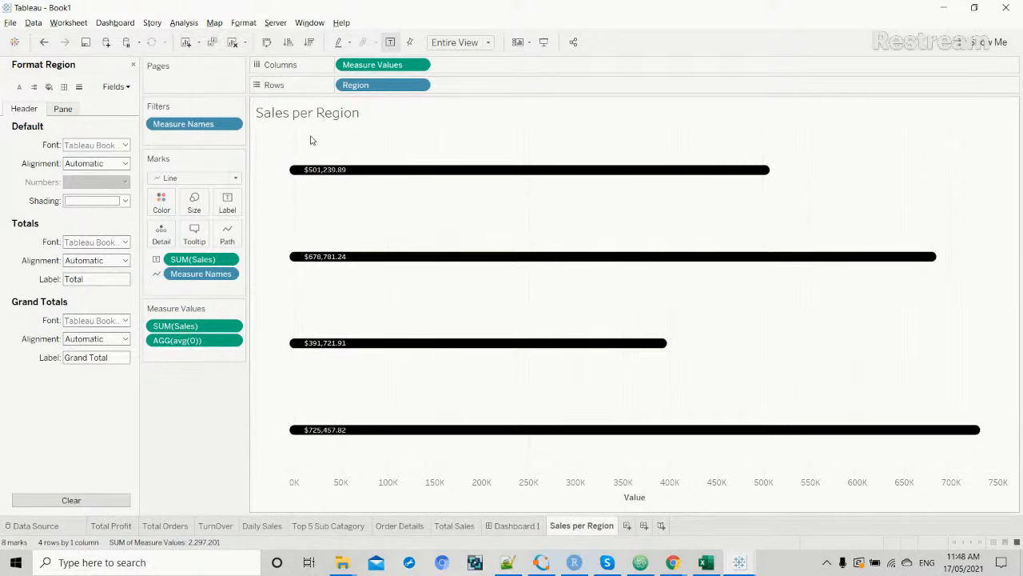
Set the sheet-level zero lines and trend lines to None.
click(78, 86)
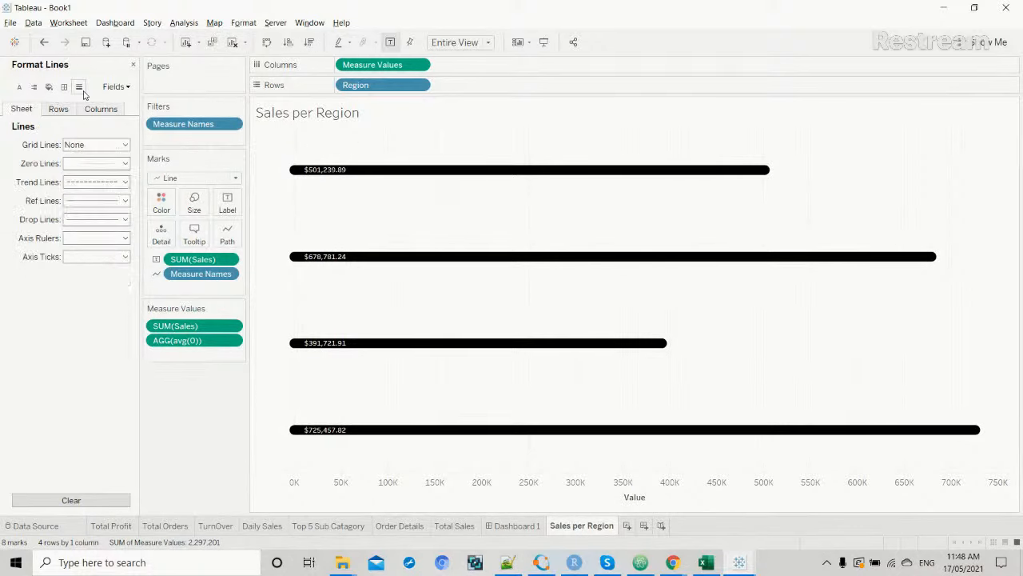
click(124, 145)
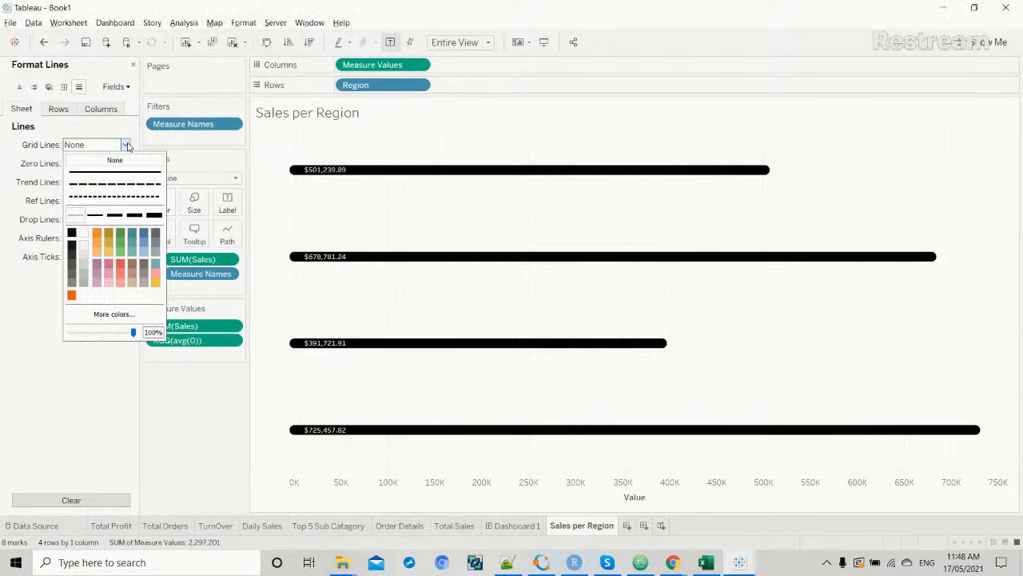
click(126, 144)
click(125, 163)
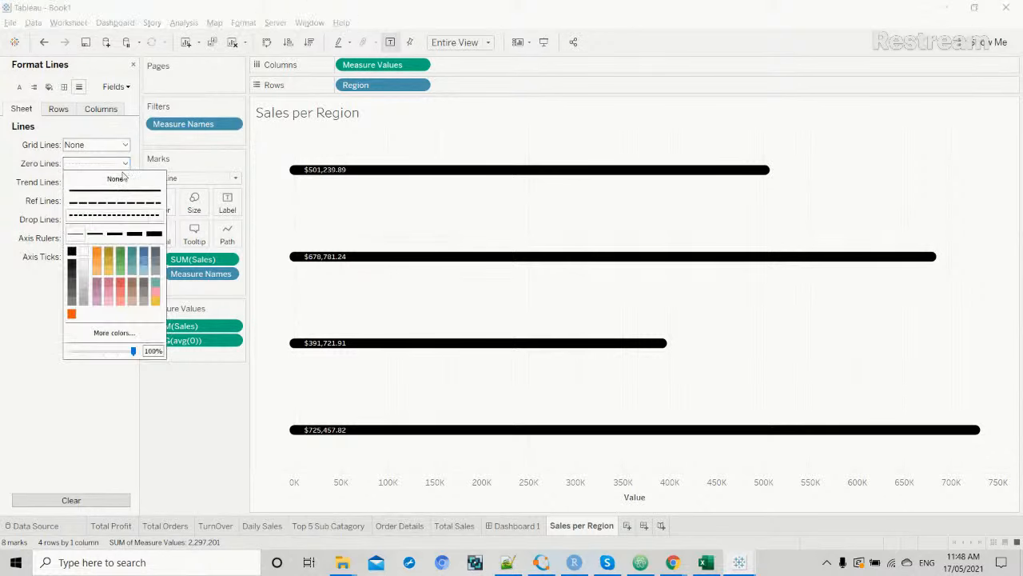
click(120, 181)
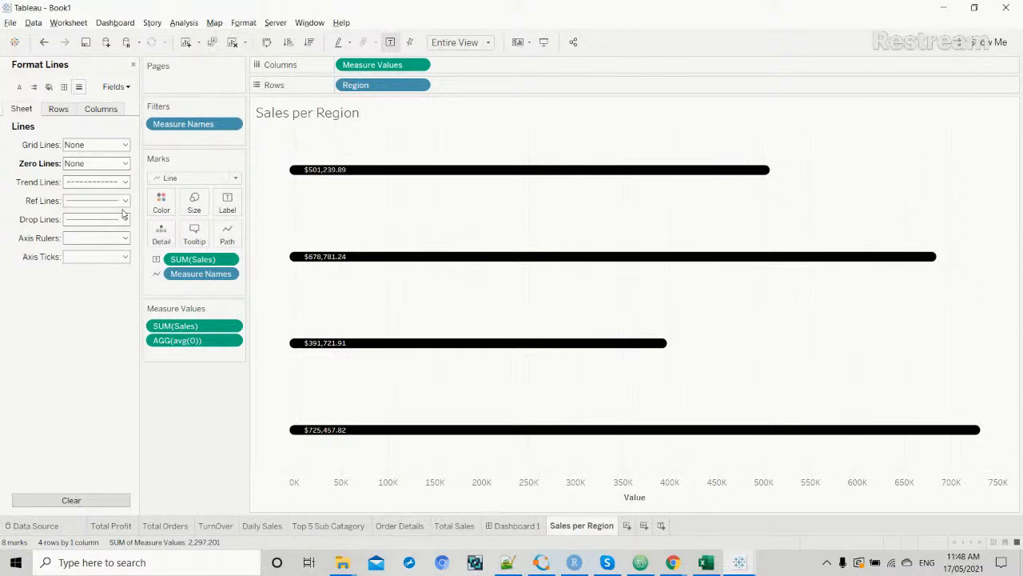
click(126, 182)
click(114, 199)
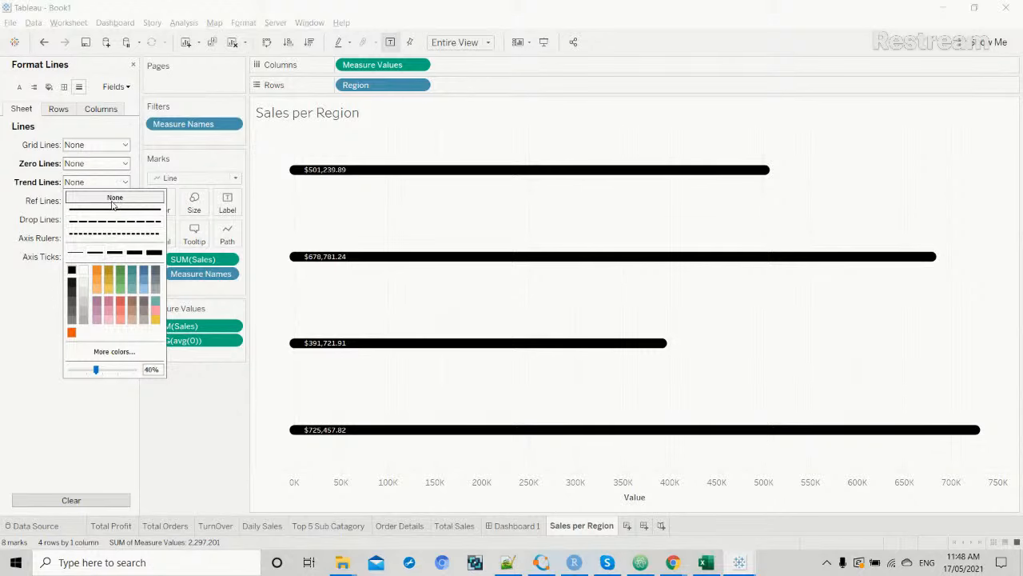
Set the reference lines, drop lines, axis rulers and axis ticks for rows to None.
click(58, 110)
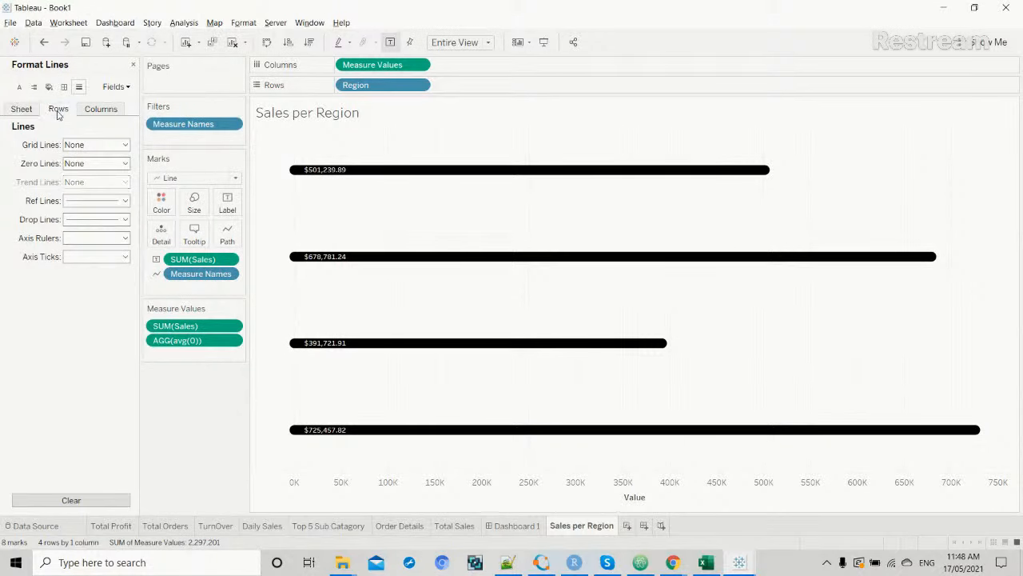
click(125, 200)
click(114, 215)
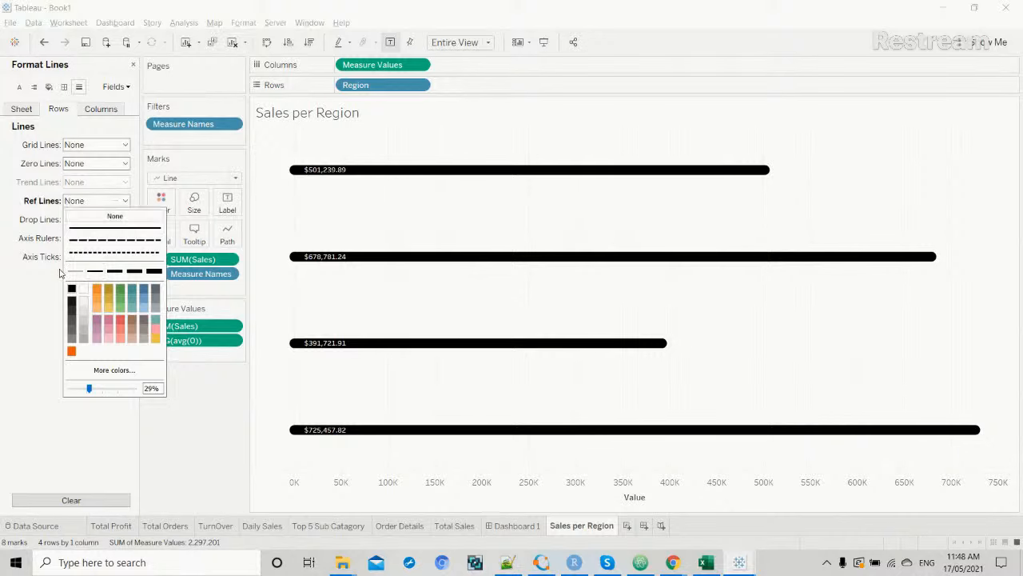
click(126, 219)
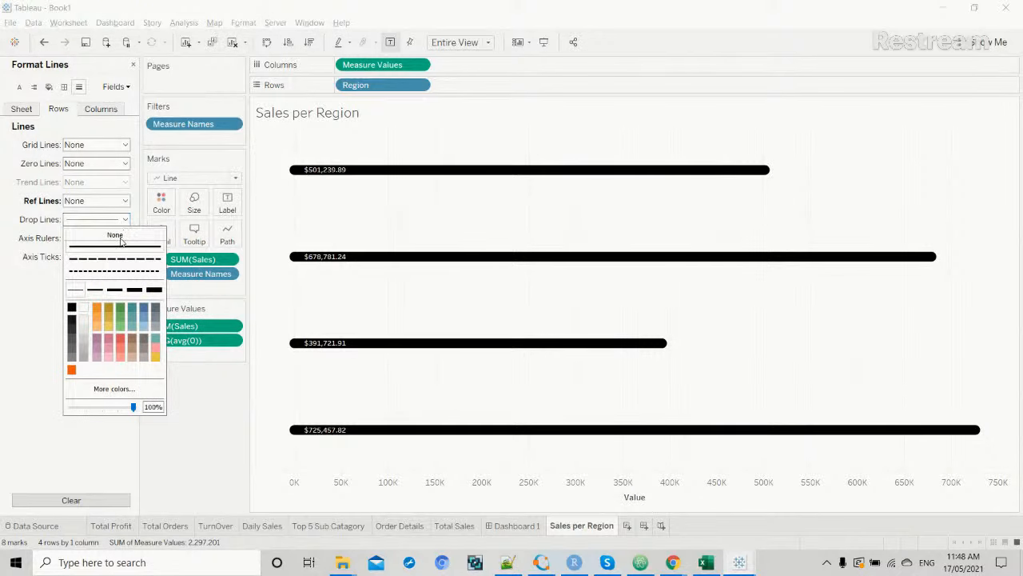
click(115, 235)
click(48, 301)
click(125, 239)
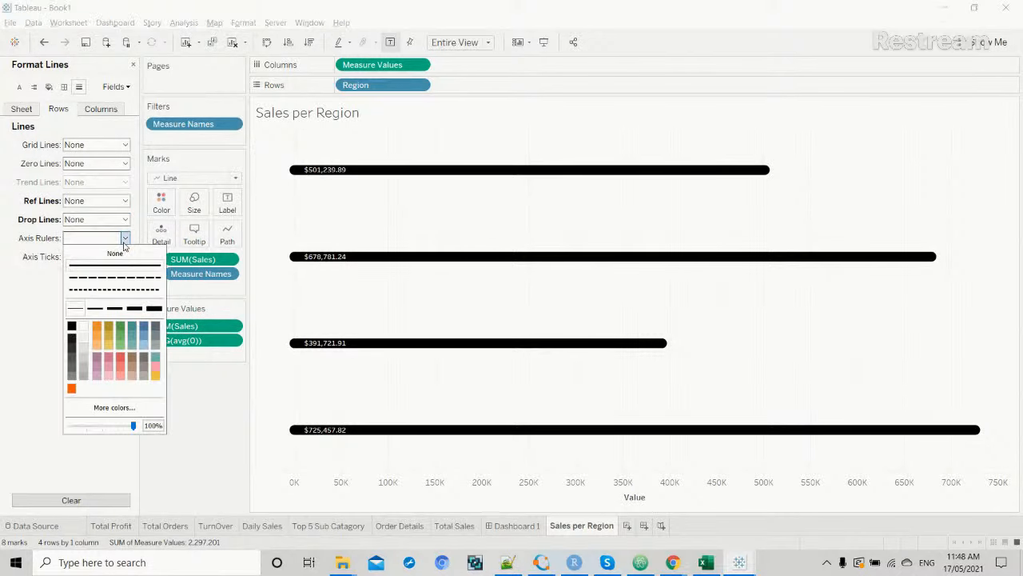
click(115, 253)
click(55, 294)
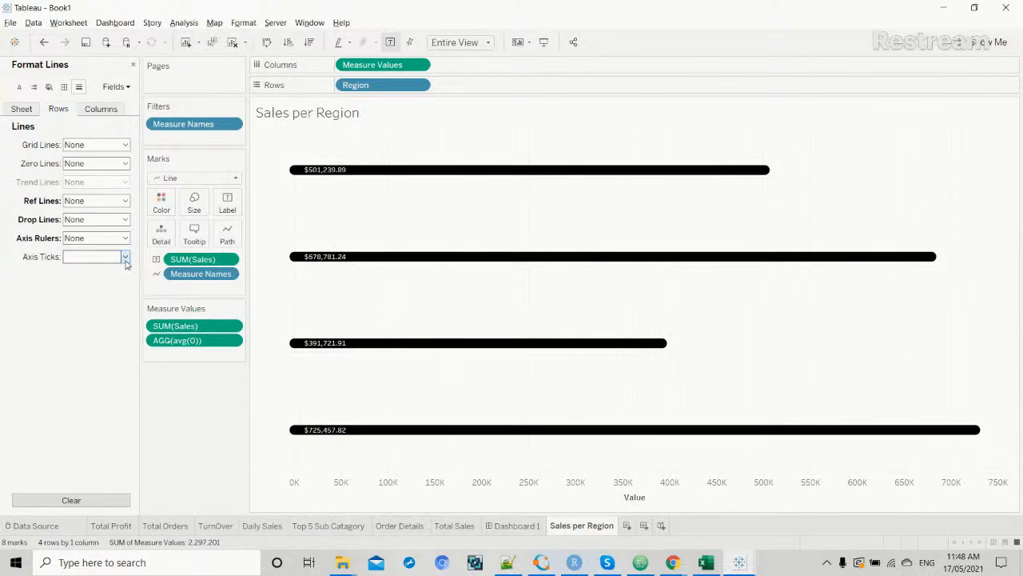
click(125, 256)
click(114, 272)
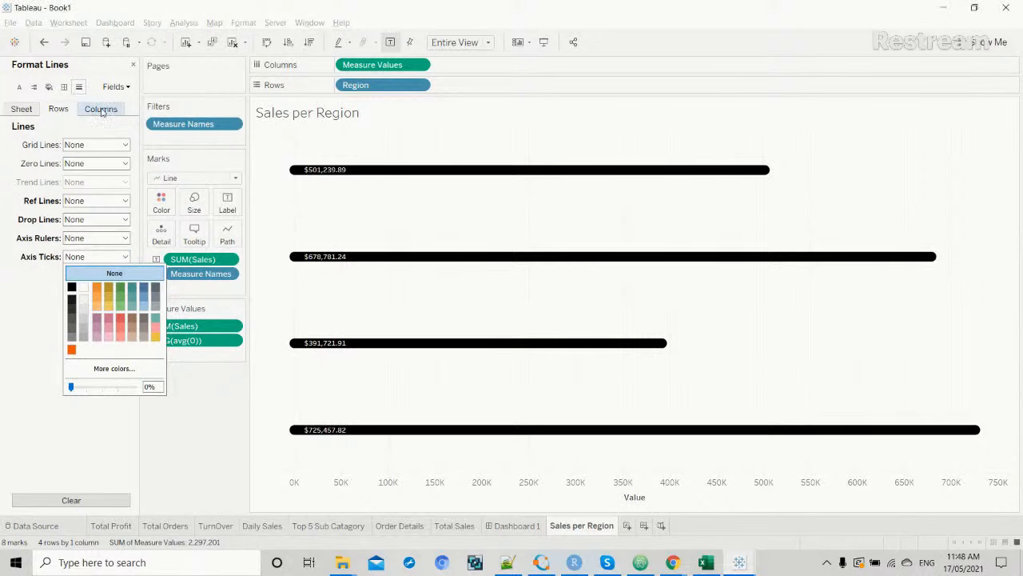
Set the grid lines and reference lines for columns to None.
click(100, 109)
click(124, 145)
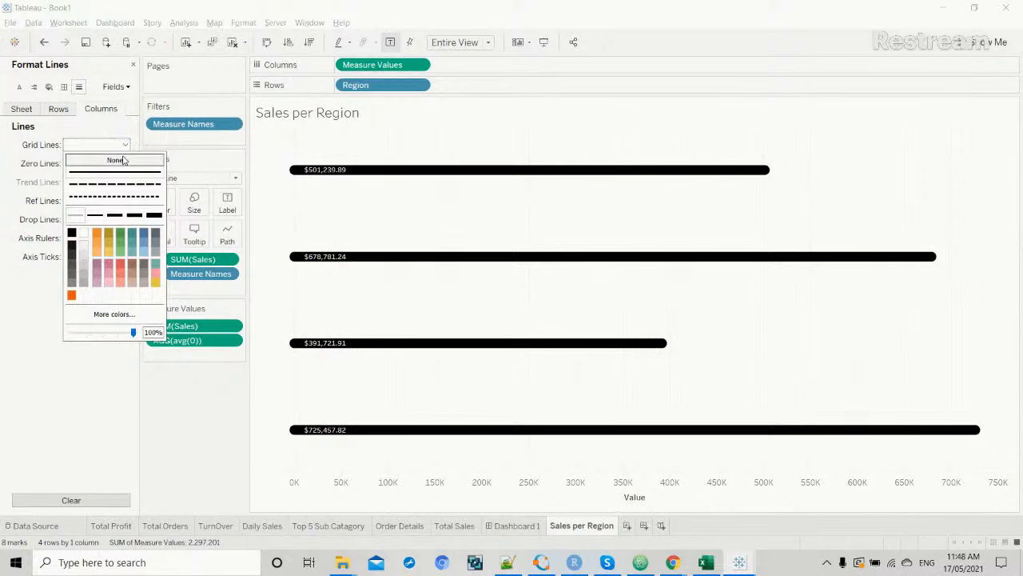
click(115, 160)
click(24, 279)
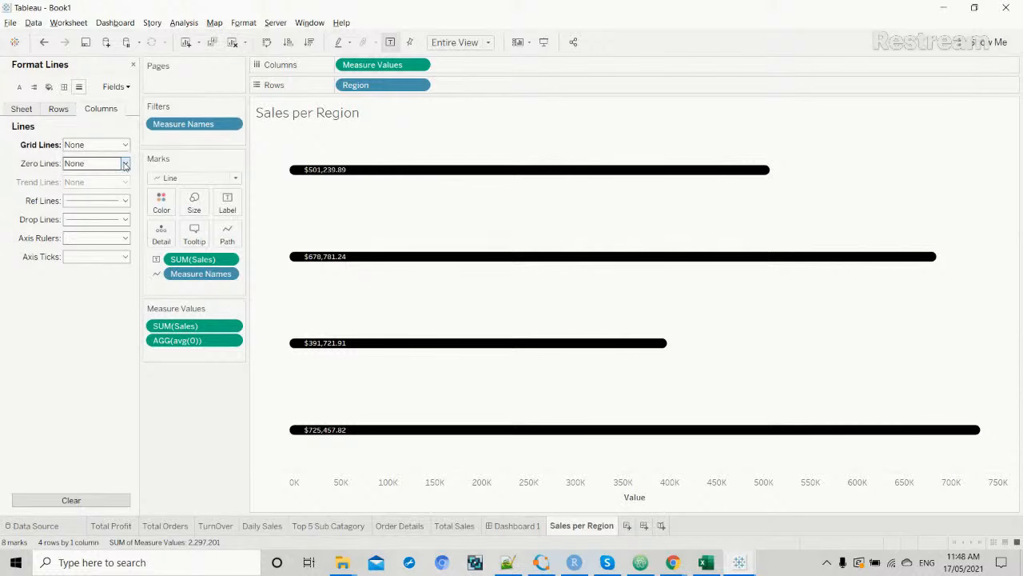
click(125, 200)
click(117, 217)
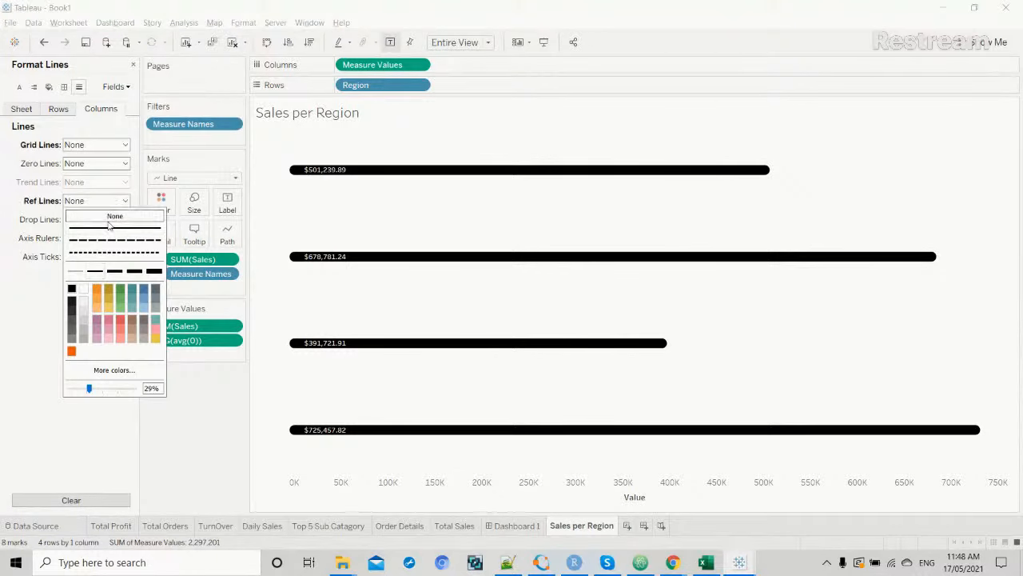
click(18, 310)
click(124, 222)
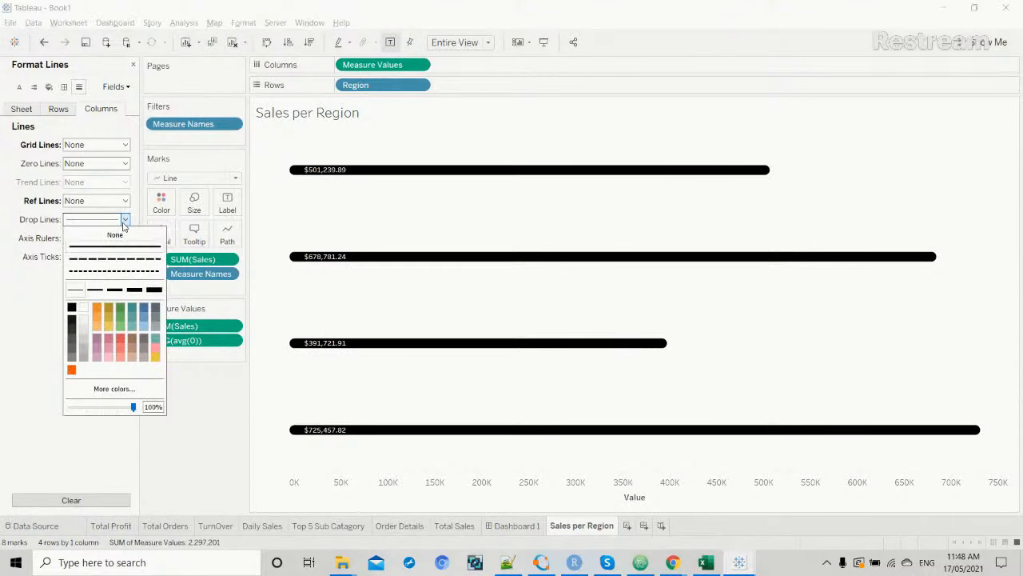
click(18, 338)
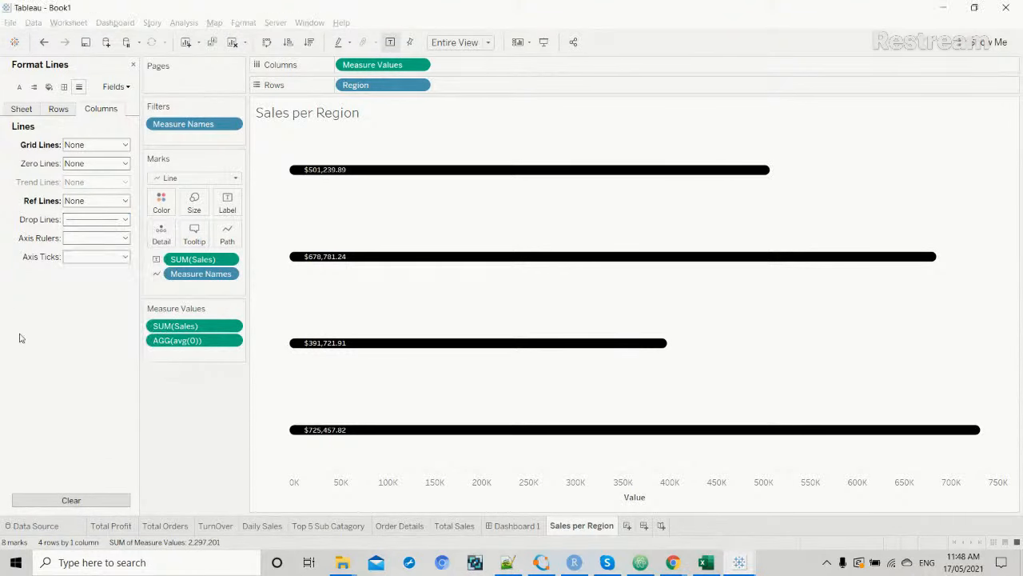
Hide the Value axis header below the Sales per Region bars.
right_click(386, 490)
click(414, 465)
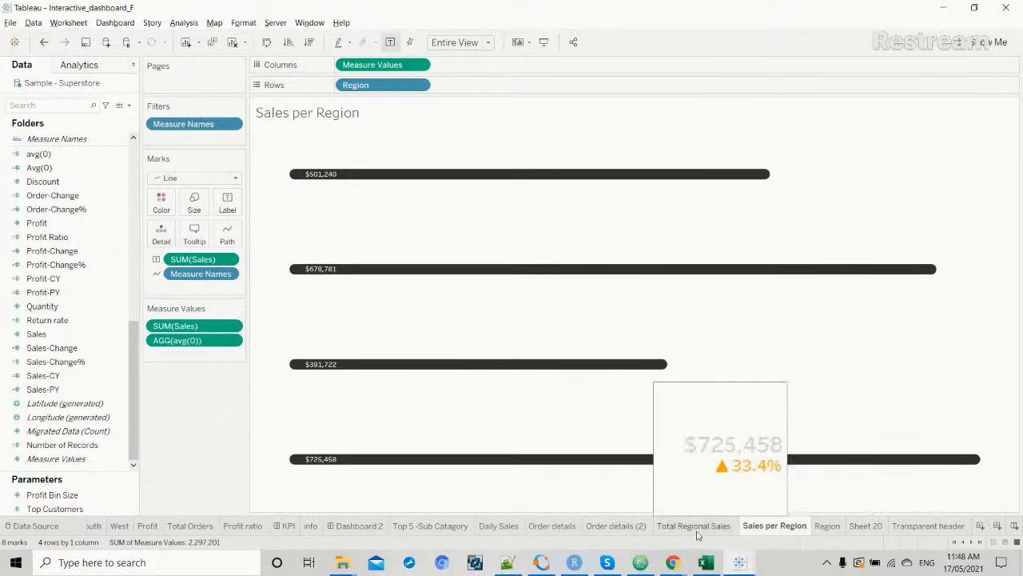
Examine the region cards on Dashboard 2 and their source sheets in the Interactive_dashboard_F workbook.
click(359, 525)
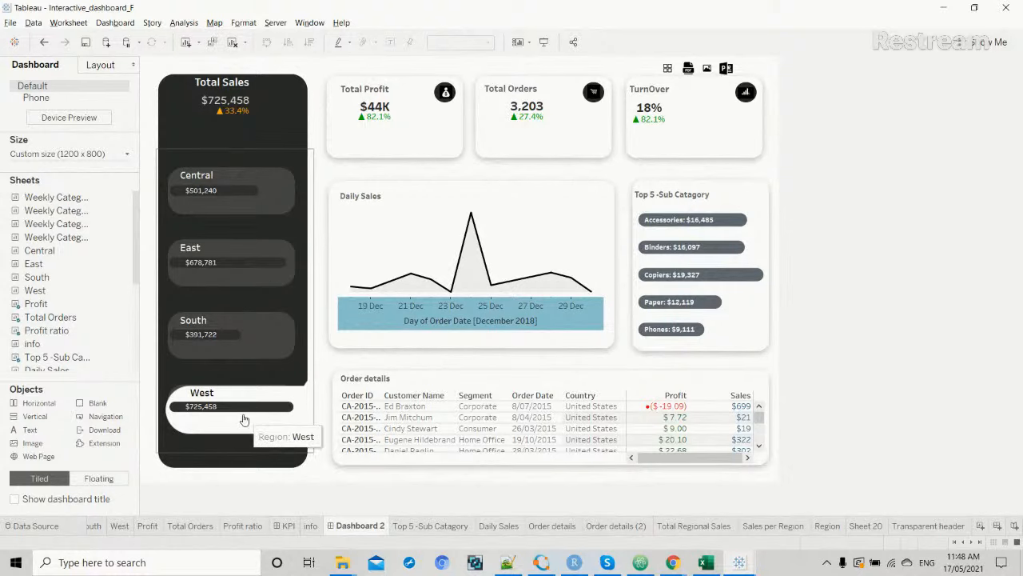
click(764, 525)
click(825, 527)
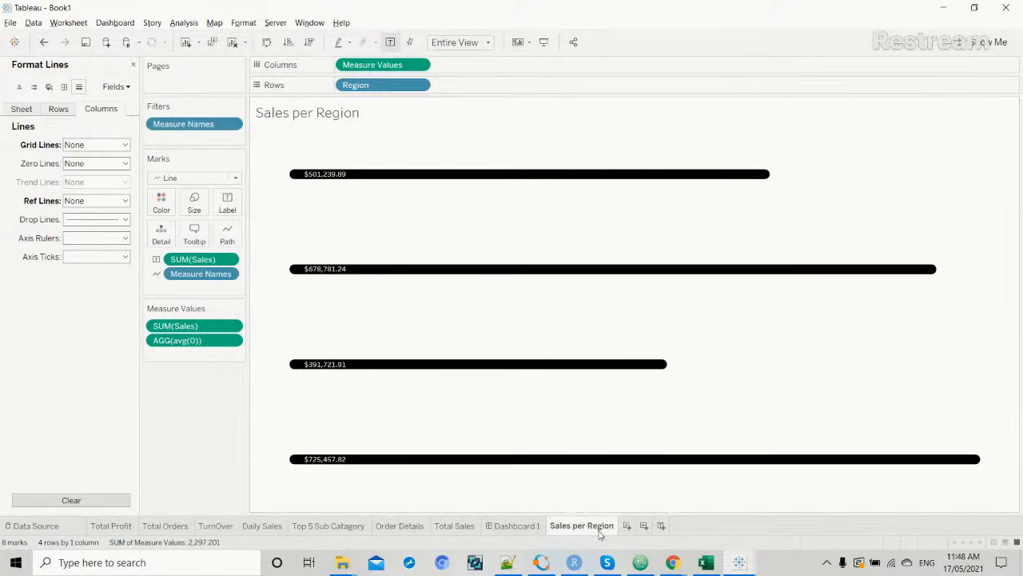
Add a new worksheet to Book1 and name it Black Rectangle.
click(631, 528)
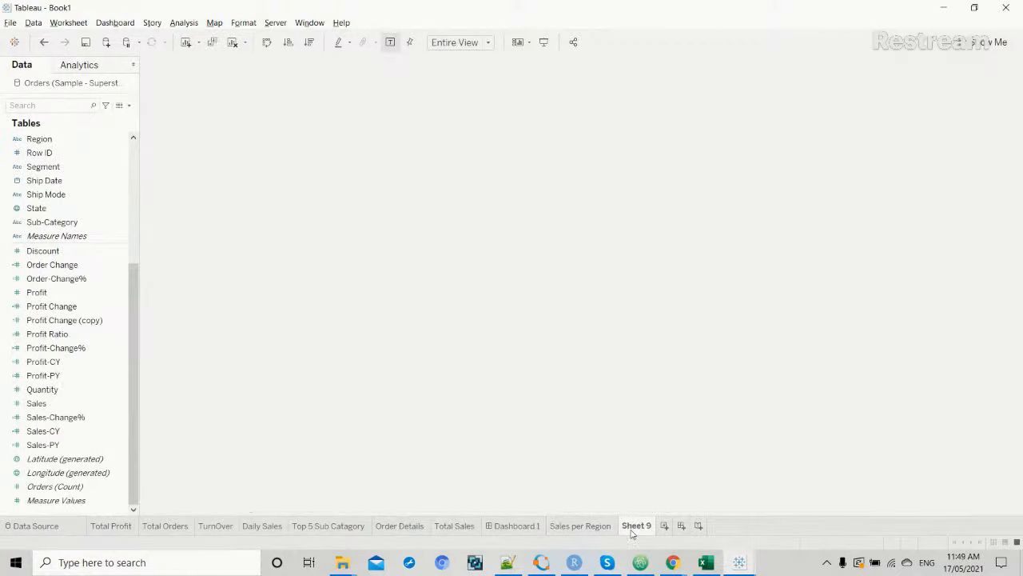
double_click(635, 526)
text(B)
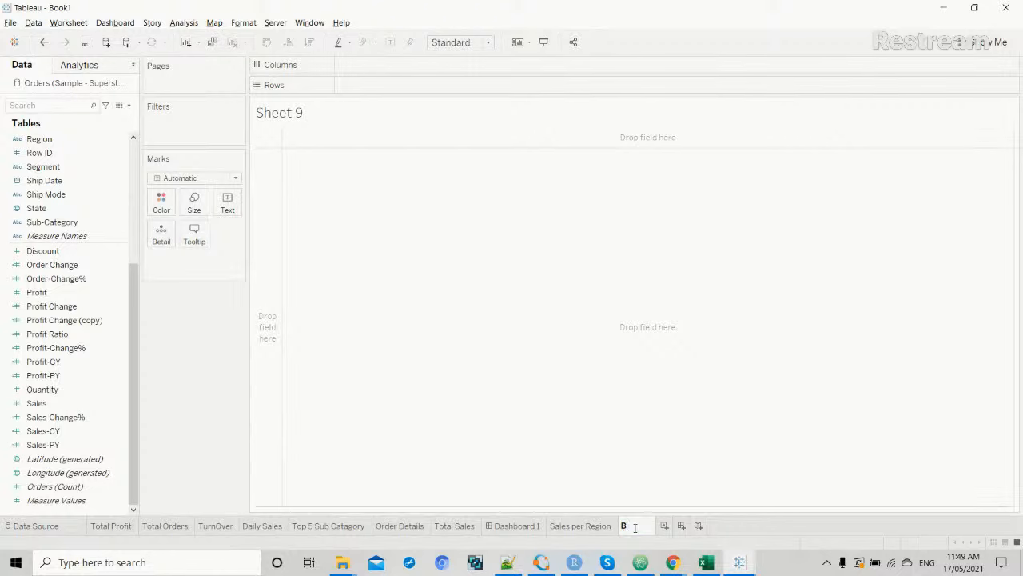
text(lack Recta)
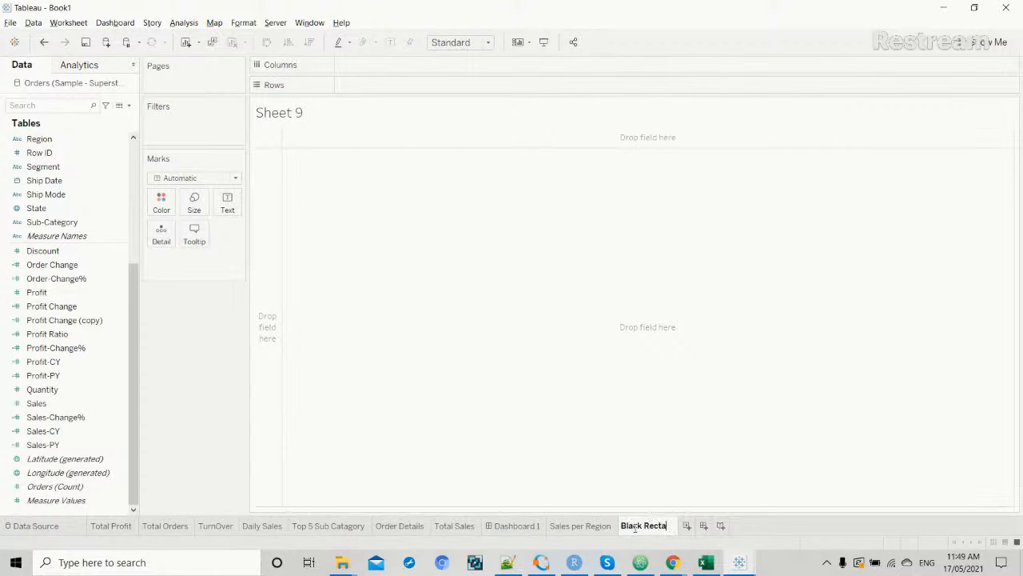
key(BackSpace)
text(angle)
key(Return)
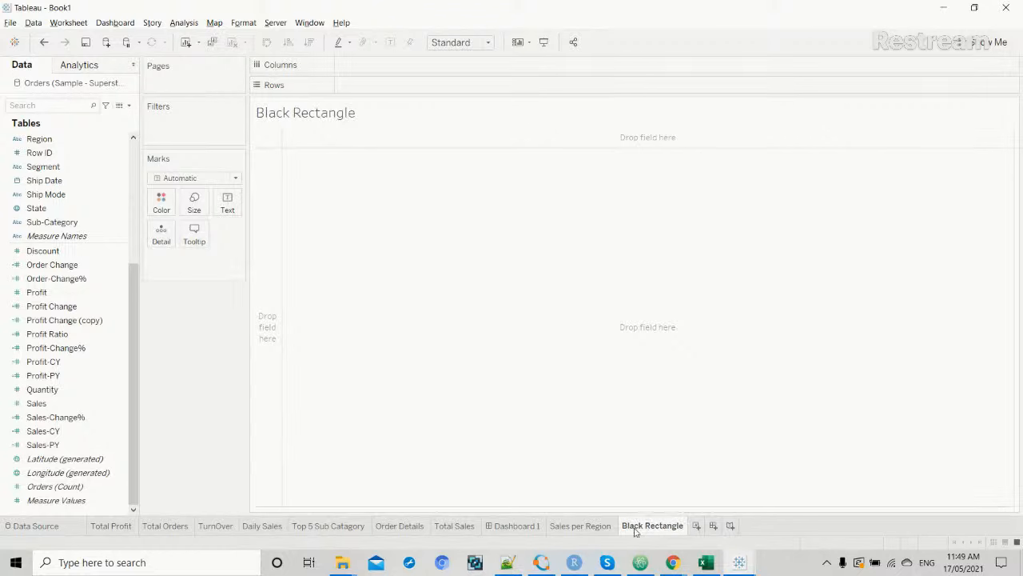
Switch to Chrome and check the Figma dashboard layout and the Restream Live Studio page.
click(673, 564)
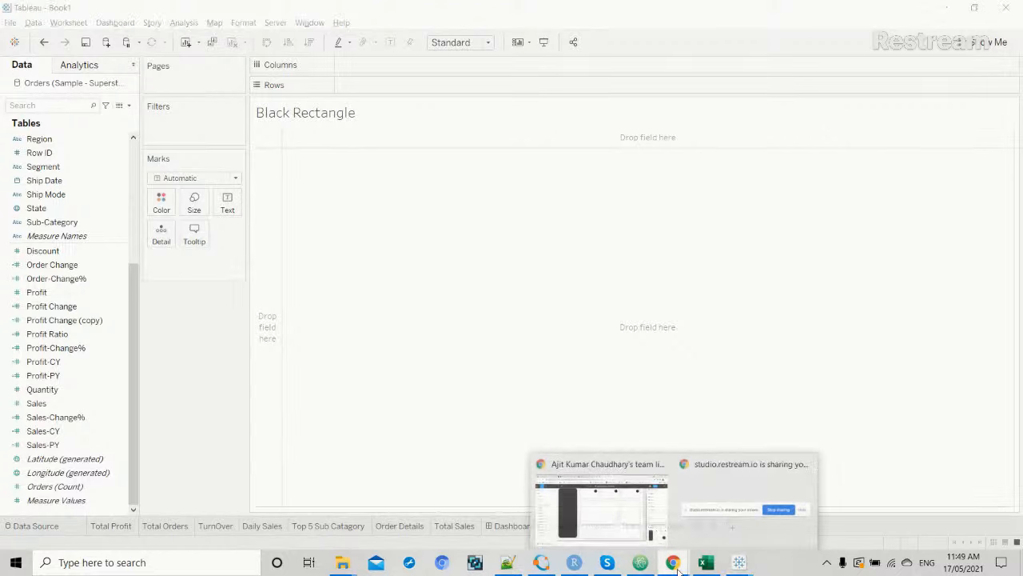
click(638, 522)
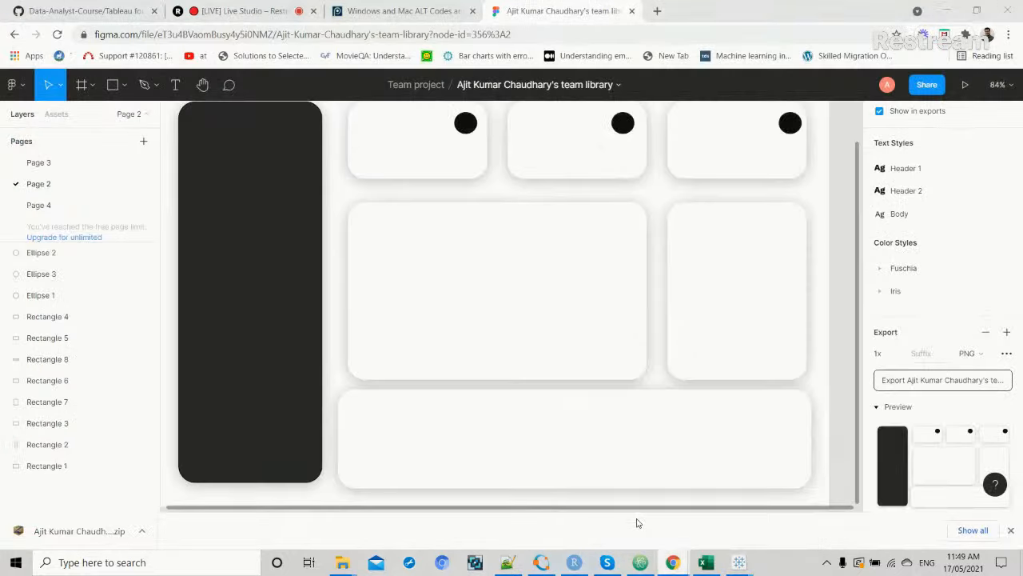
click(289, 8)
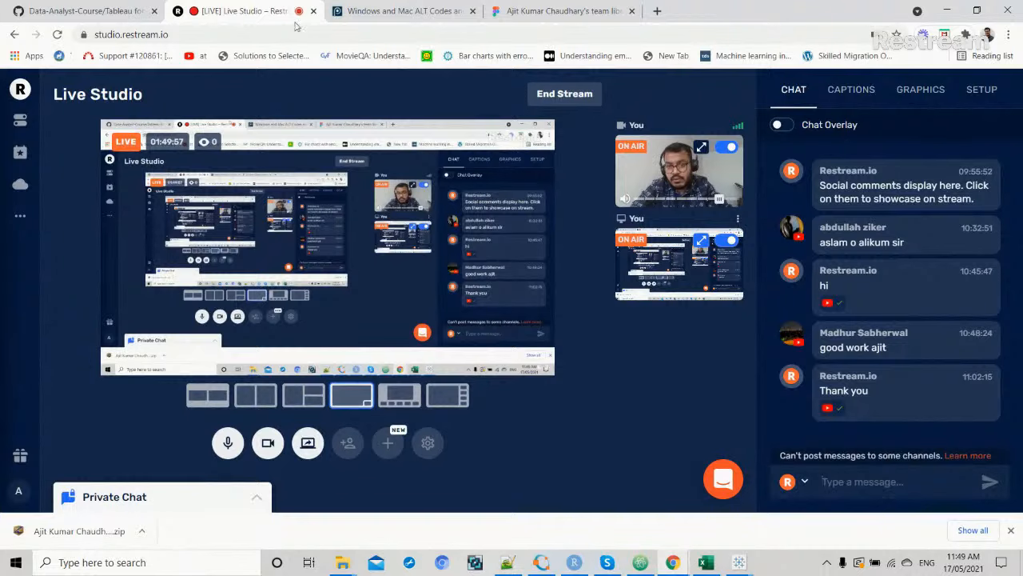
Switch back to the Book1 workbook in Tableau and place the Region field on Rows in the Black Rectangle sheet.
mouse_move(817, 412)
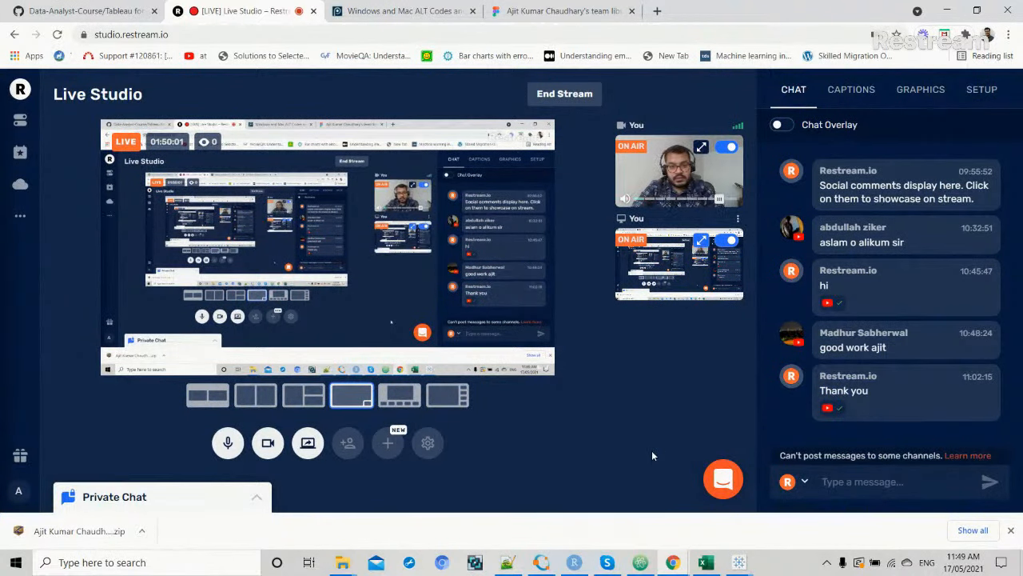
key(alt+Tab)
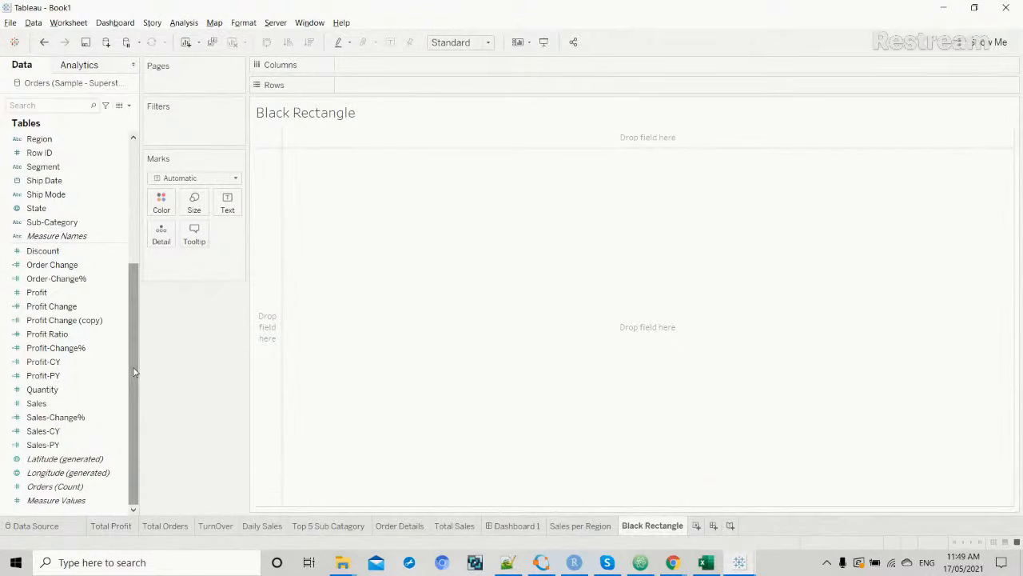
scroll(48, 278, up, 5)
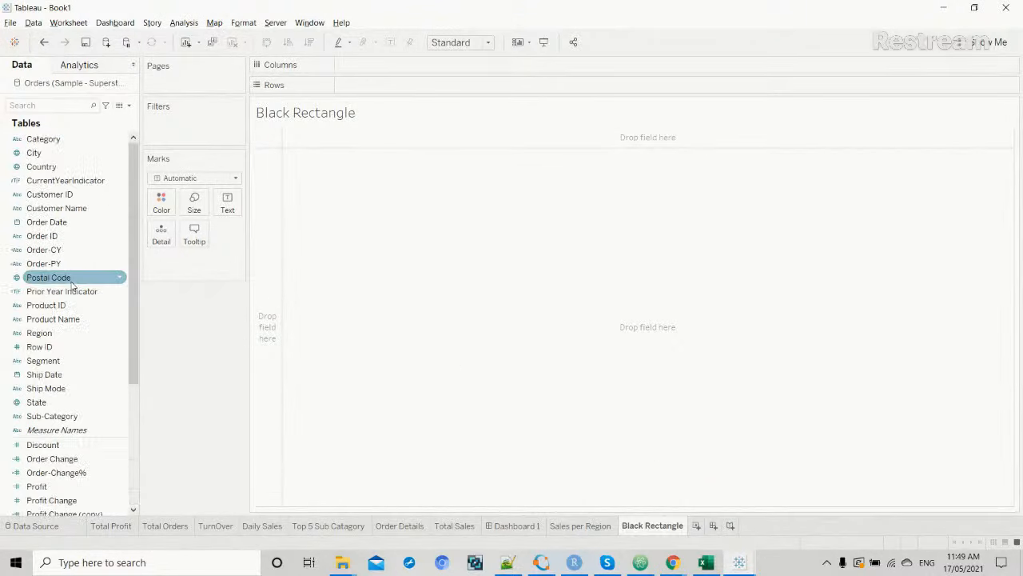
click(63, 339)
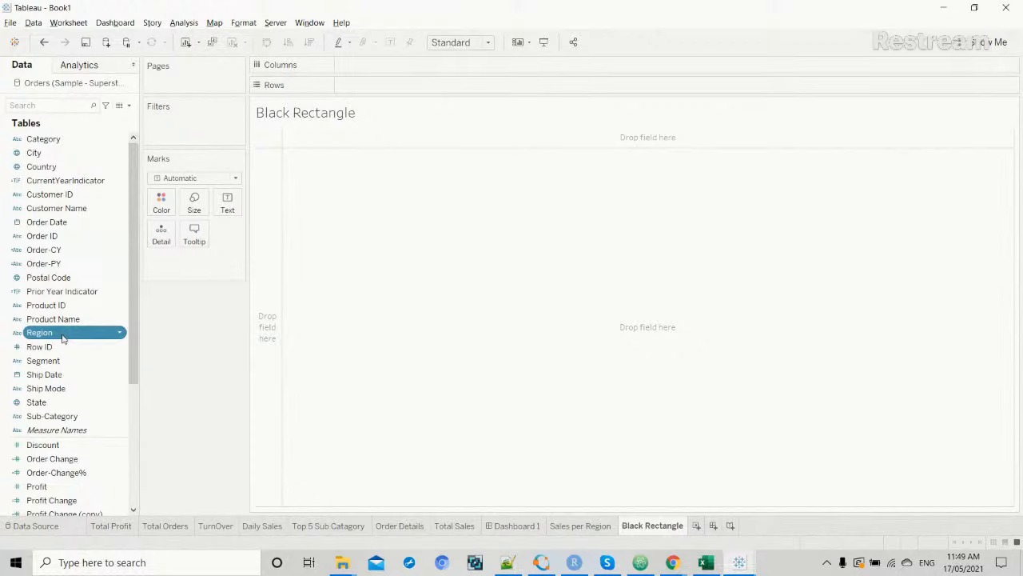
drag(63, 338, 383, 90)
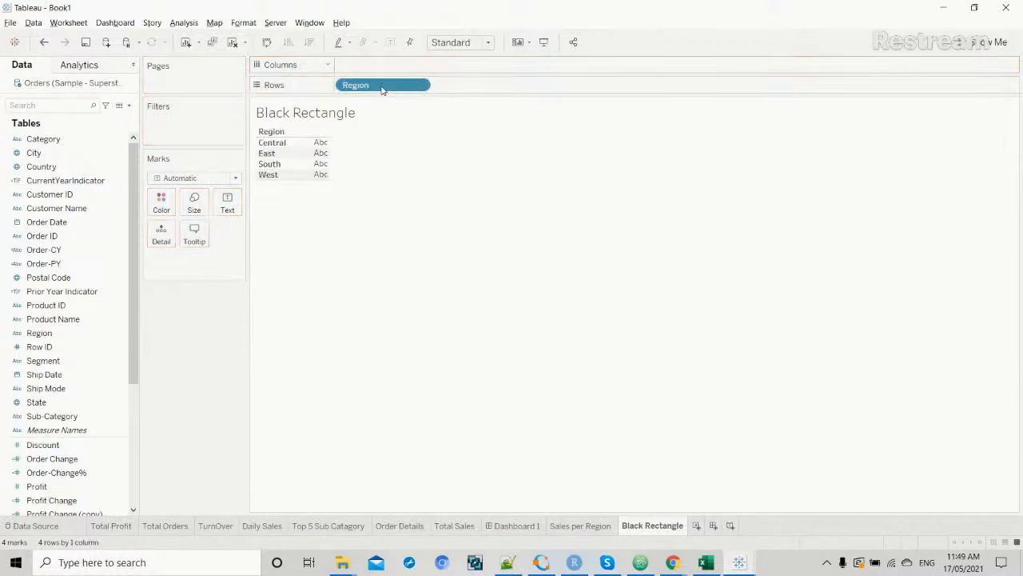
Check how the Region sheet is built in the Interactive_dashboard_F workbook, and return to Book1.
key(alt+Tab)
key(alt+Tab)
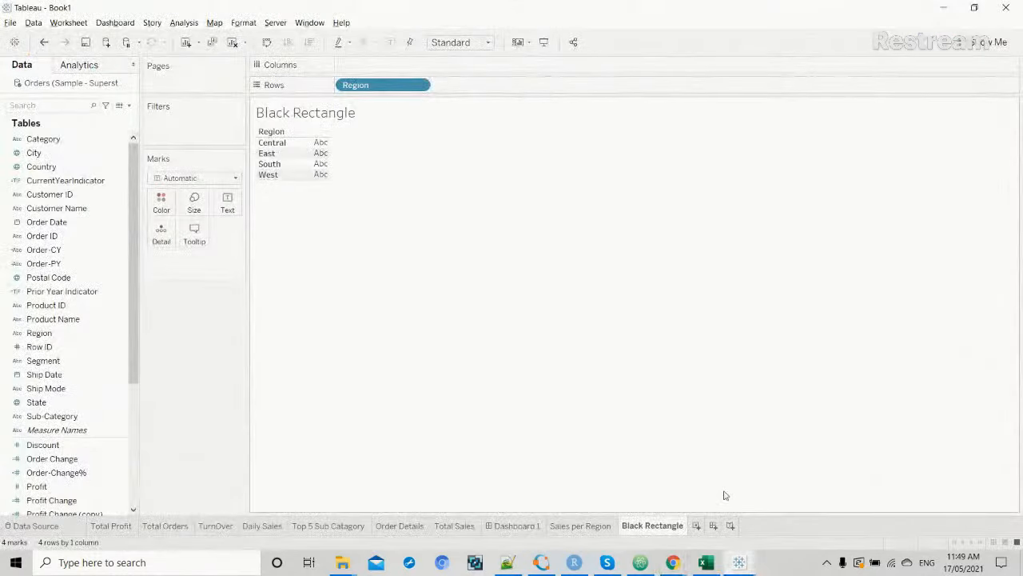
right_click(740, 563)
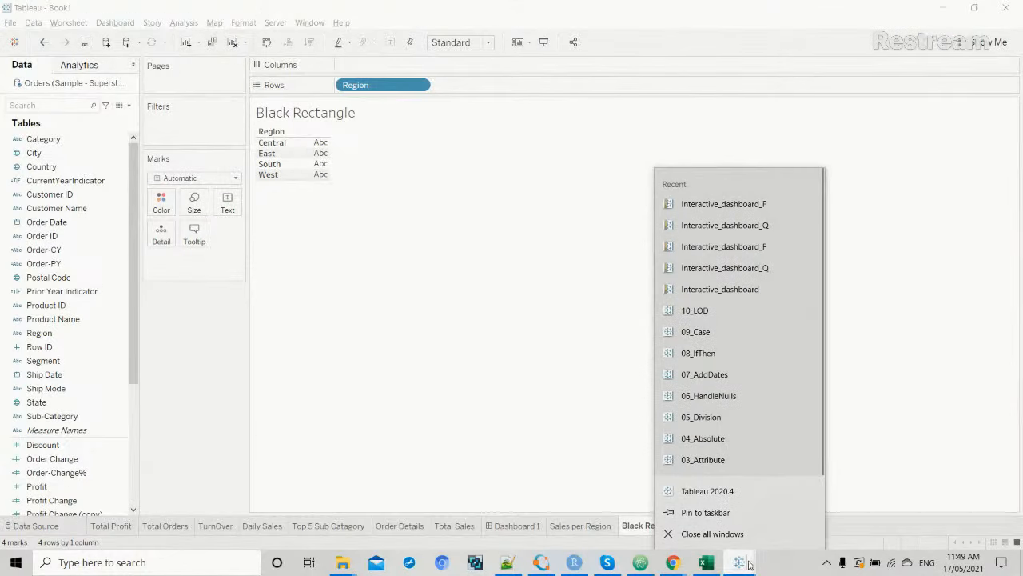
click(747, 566)
click(800, 501)
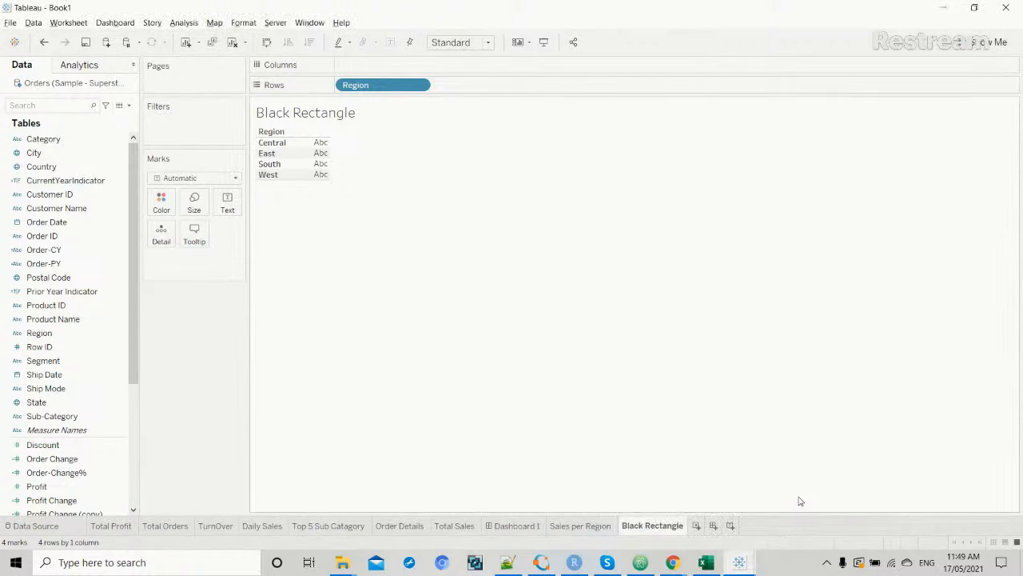
mouse_move(735, 565)
click(713, 530)
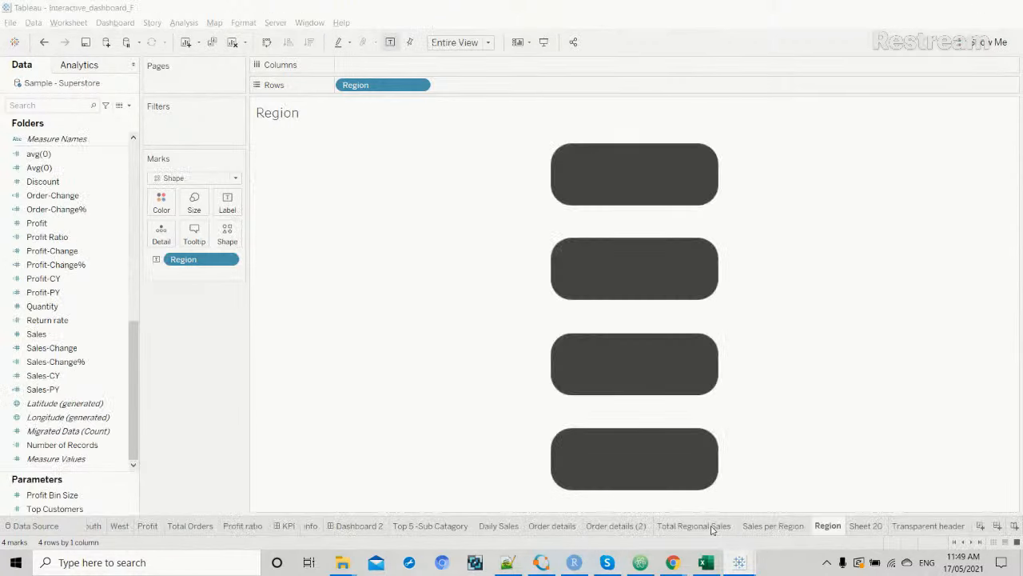
click(742, 562)
click(788, 524)
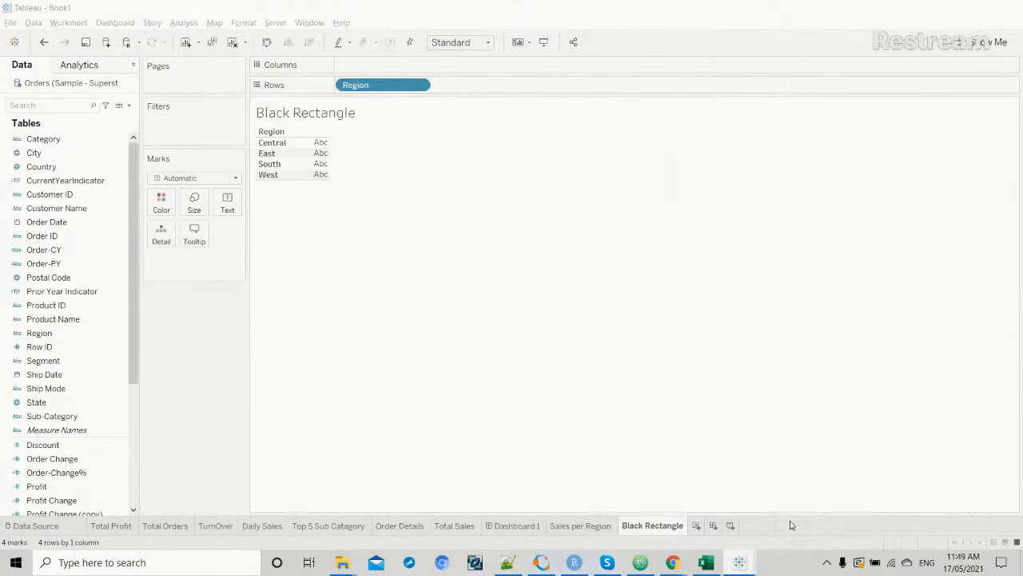
Change the mark type to Shape and assign the dark rounded rectangle from the dashboard shape palette.
click(235, 178)
click(200, 275)
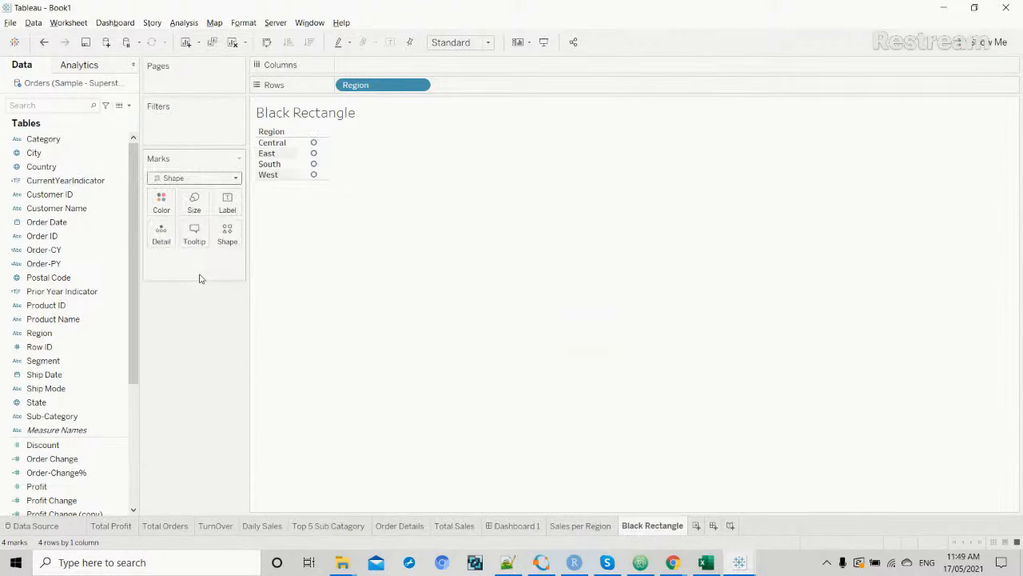
click(227, 241)
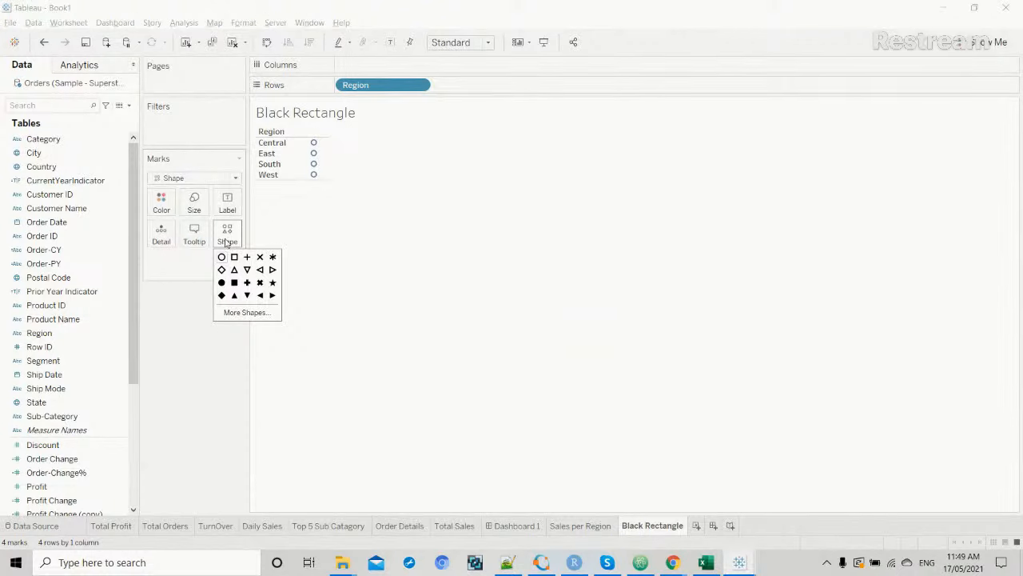
click(237, 312)
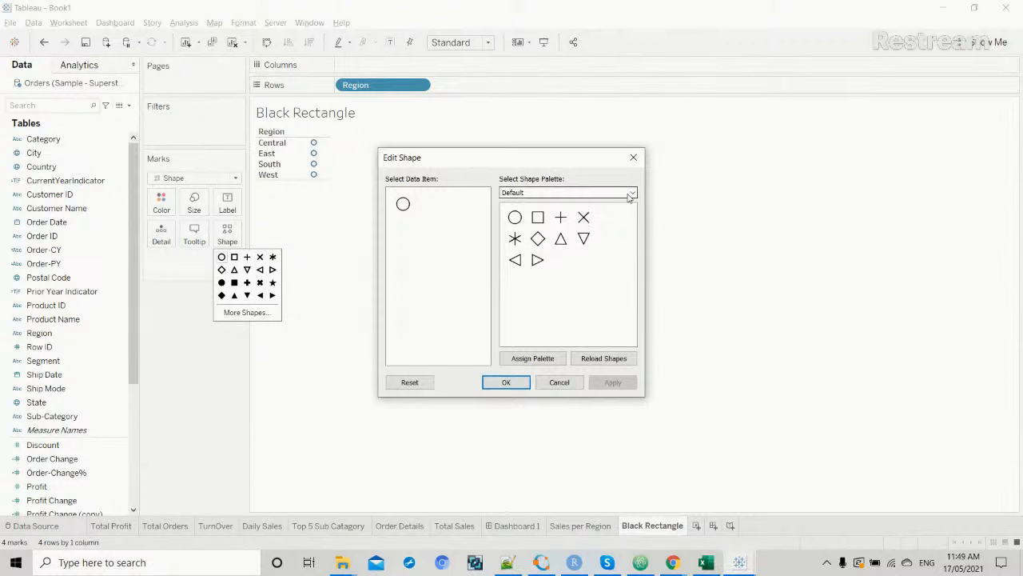
click(630, 194)
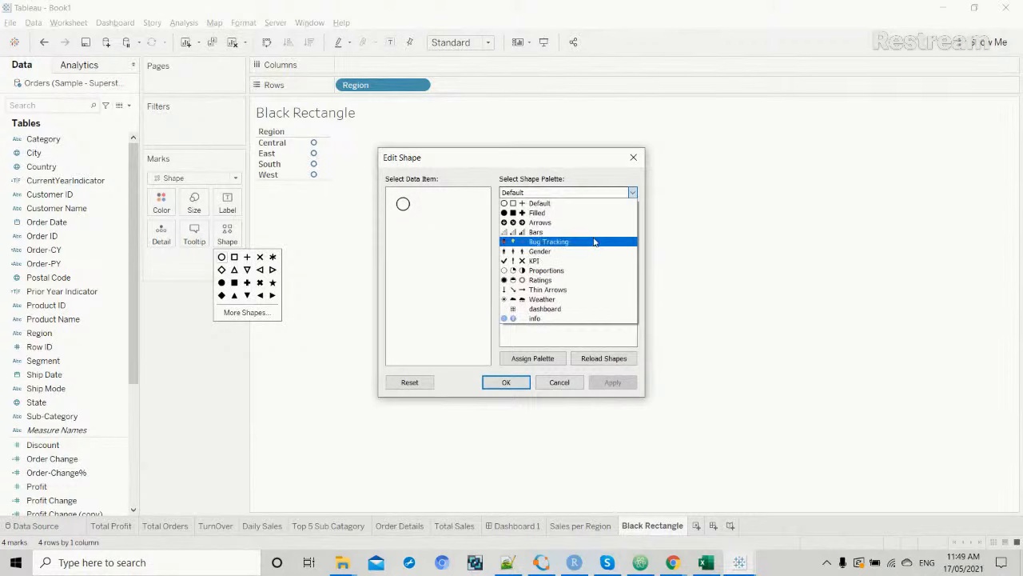
click(557, 308)
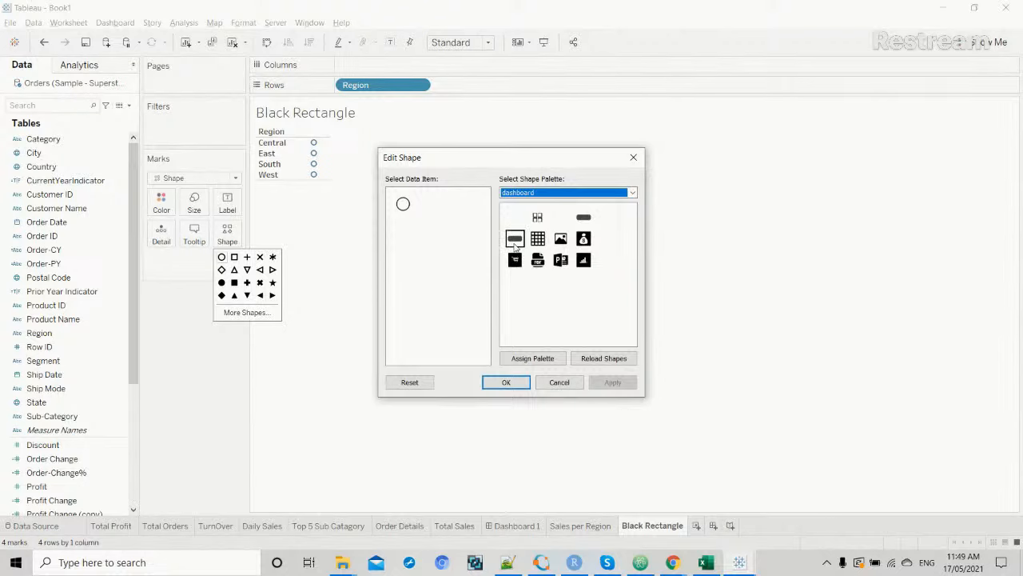
click(583, 218)
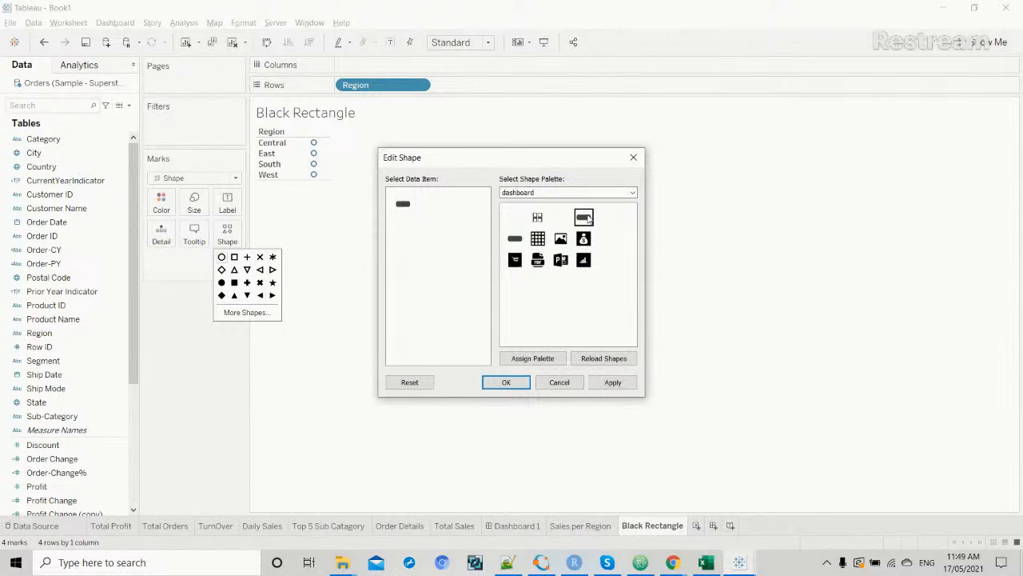
click(609, 382)
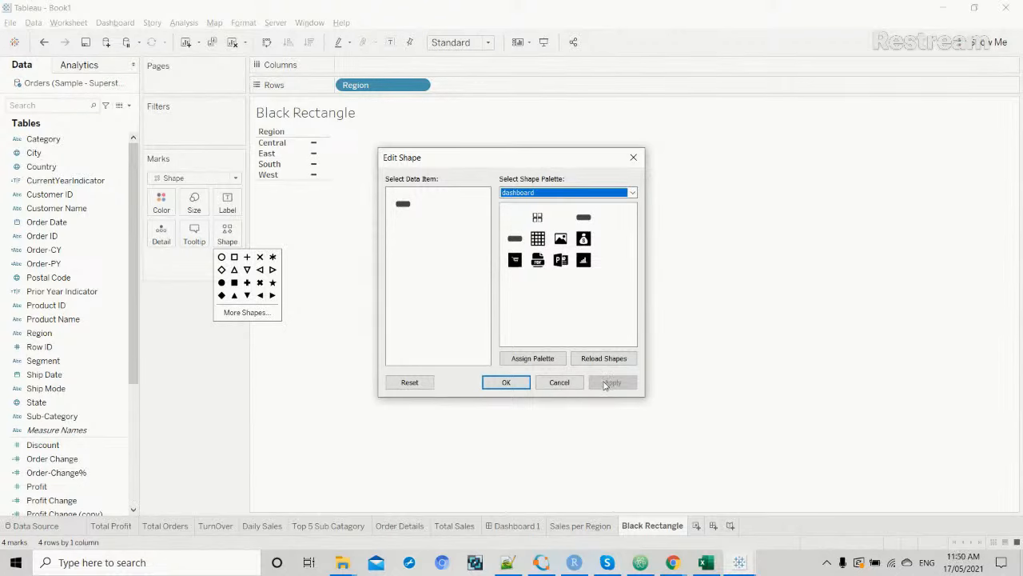
click(505, 382)
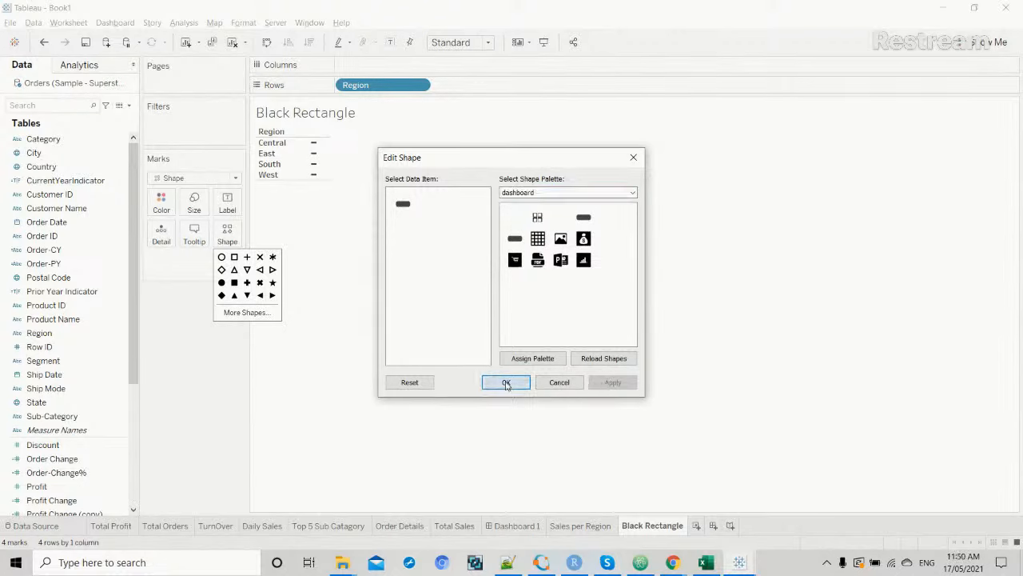
Fit the sheet to Entire View and enlarge the rounded rectangles until they nearly fill their rows' height.
click(489, 43)
click(477, 90)
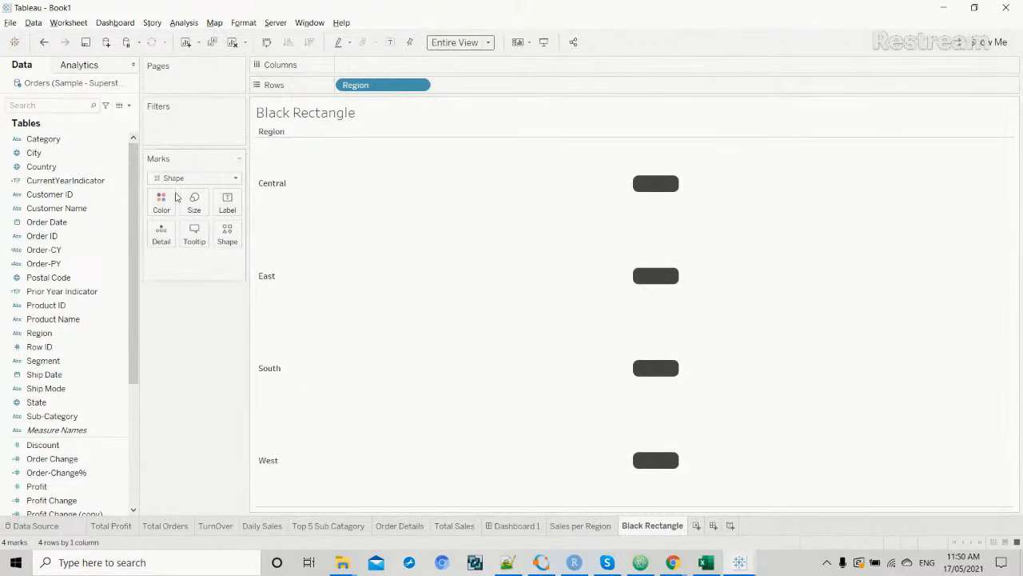
click(193, 204)
drag(212, 232, 249, 233)
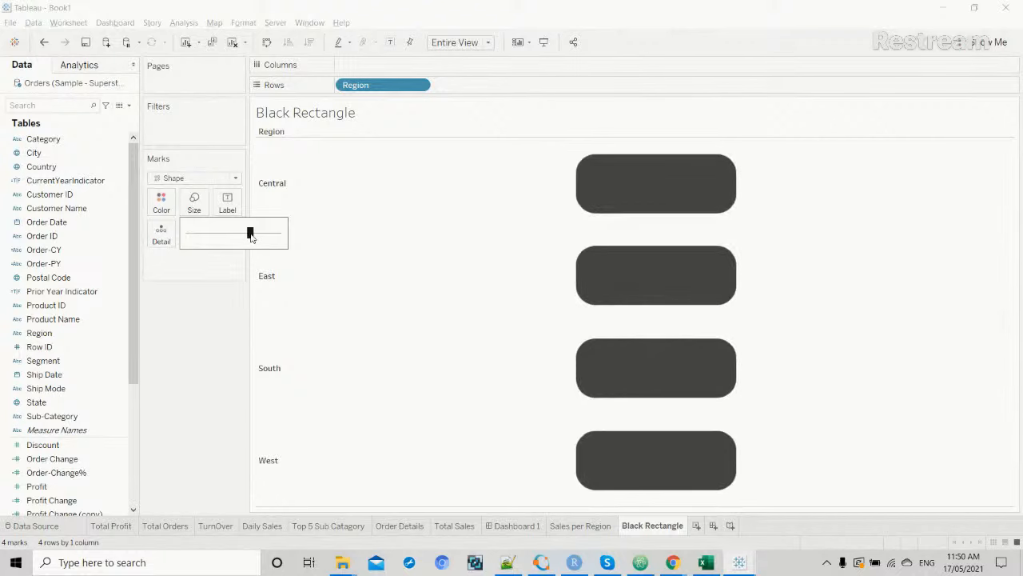
Hide the Region row headers beside the rounded rectangles and clear the mark selection.
click(267, 296)
right_click(266, 296)
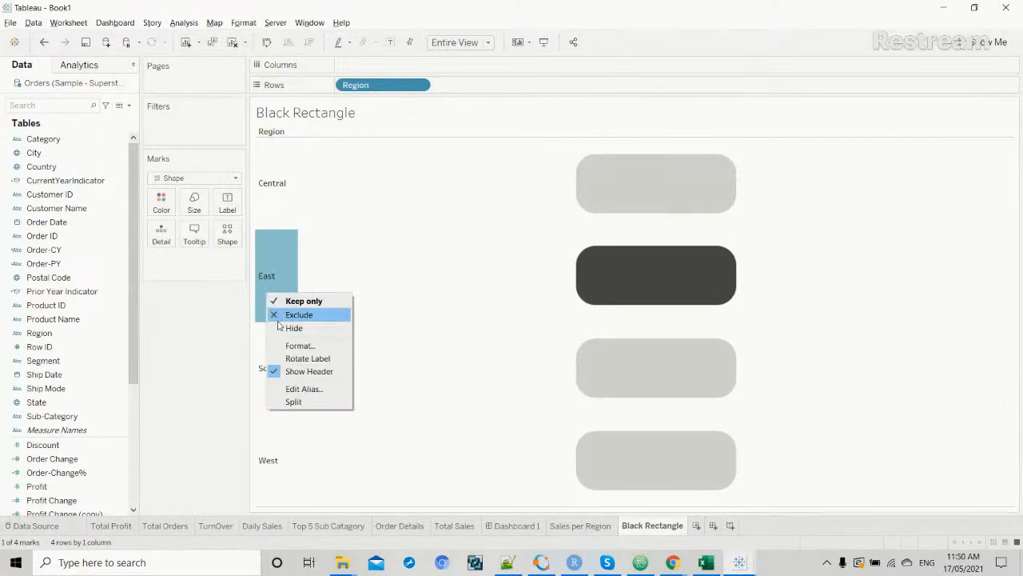
click(297, 372)
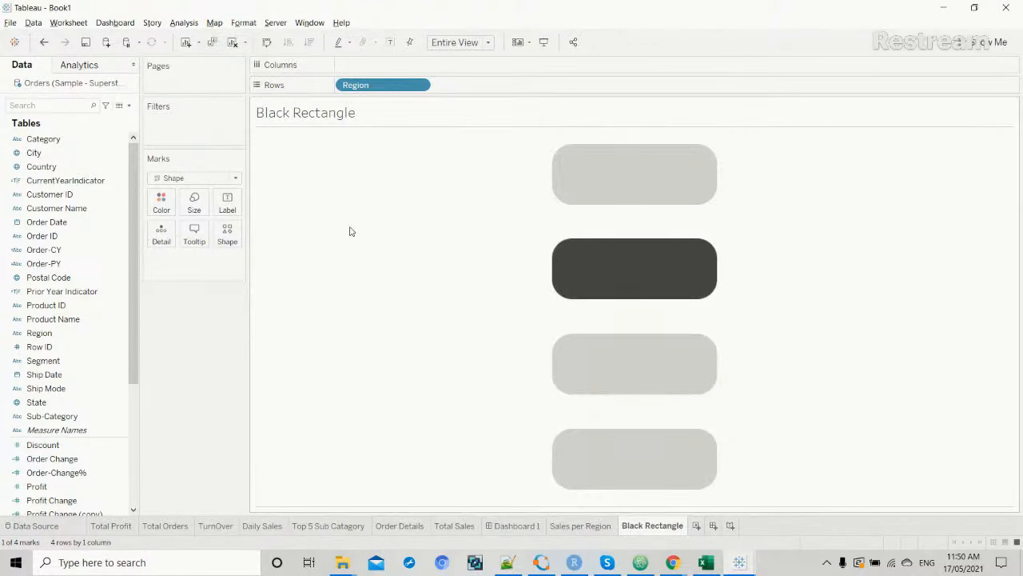
click(370, 199)
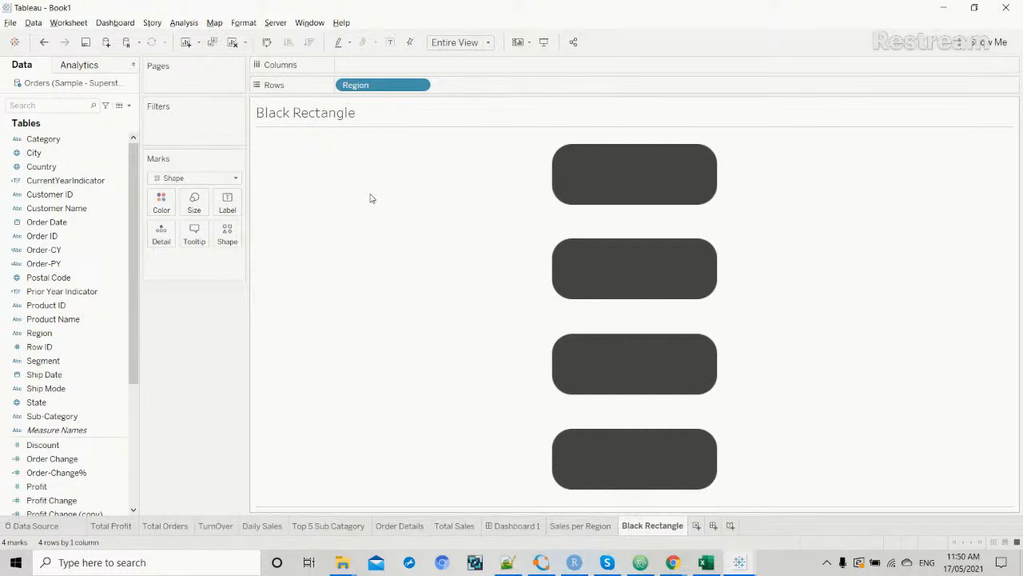
Set the default worksheet shading of the Black Rectangle sheet to None.
right_click(320, 164)
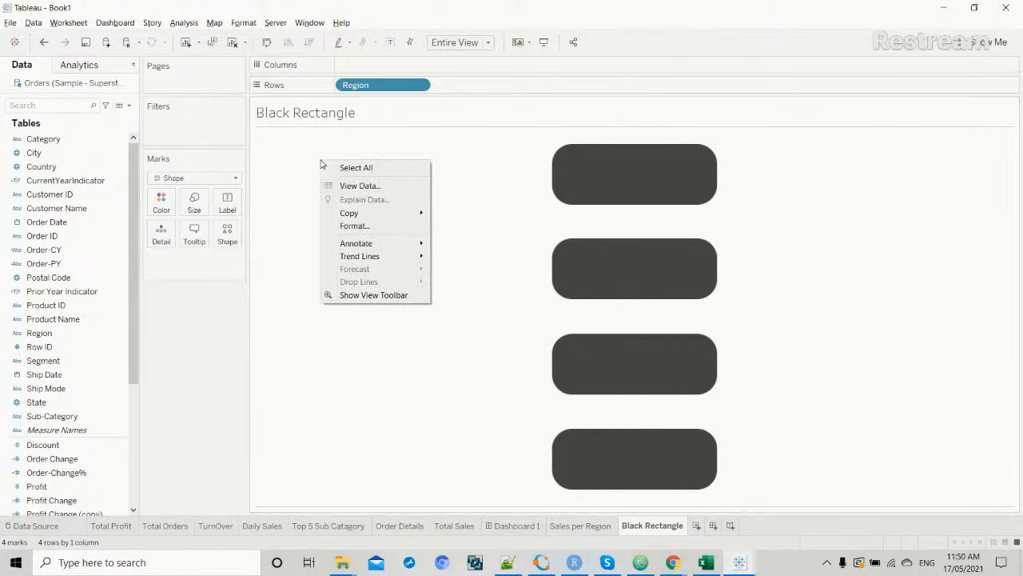
click(345, 225)
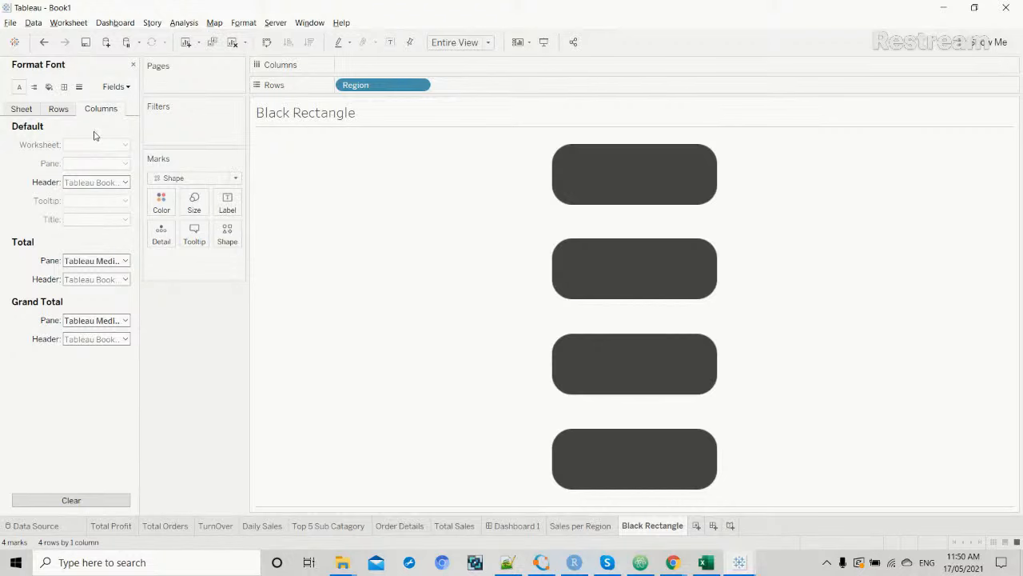
click(22, 108)
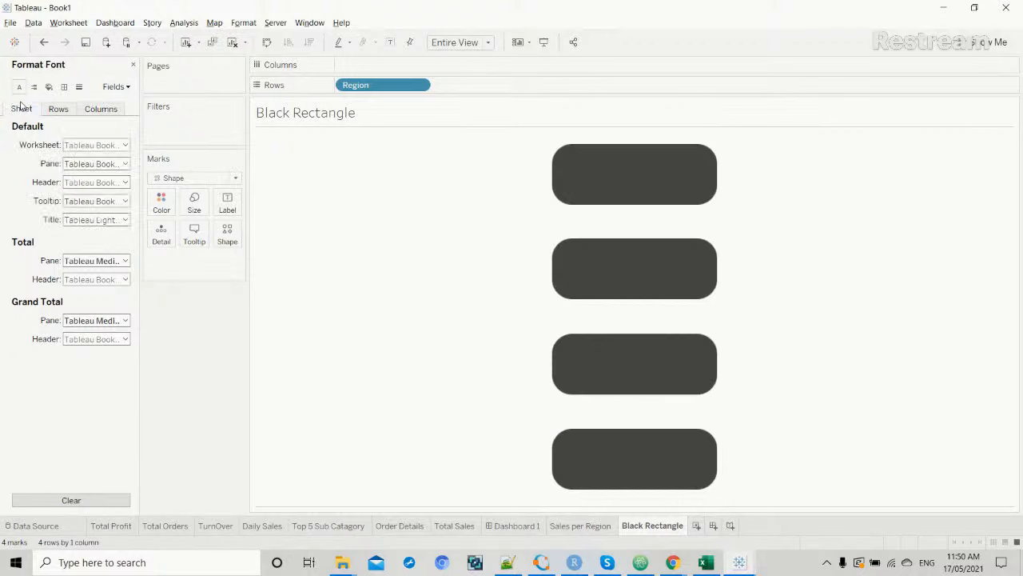
click(124, 145)
click(124, 147)
click(48, 88)
click(113, 144)
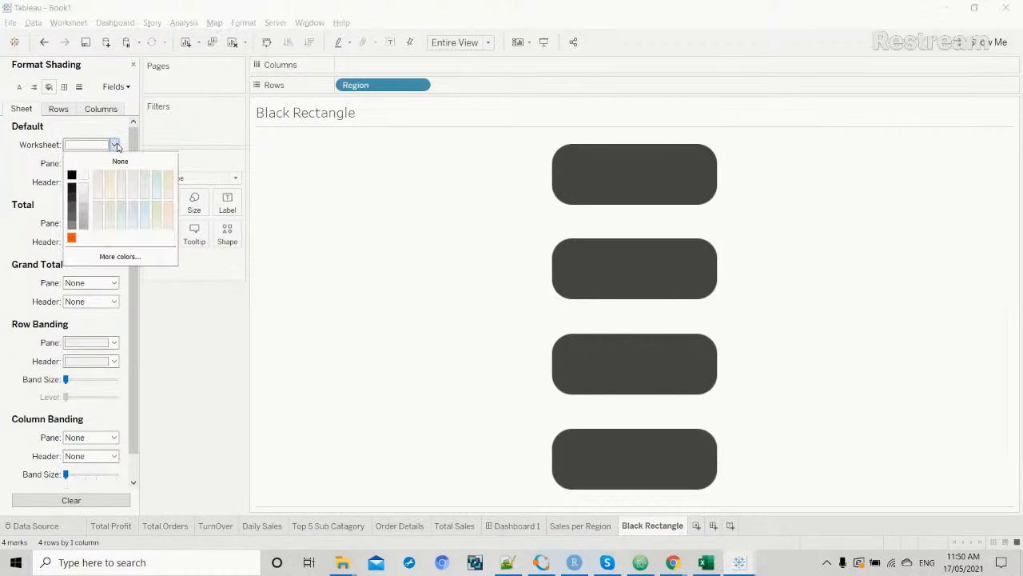
click(114, 163)
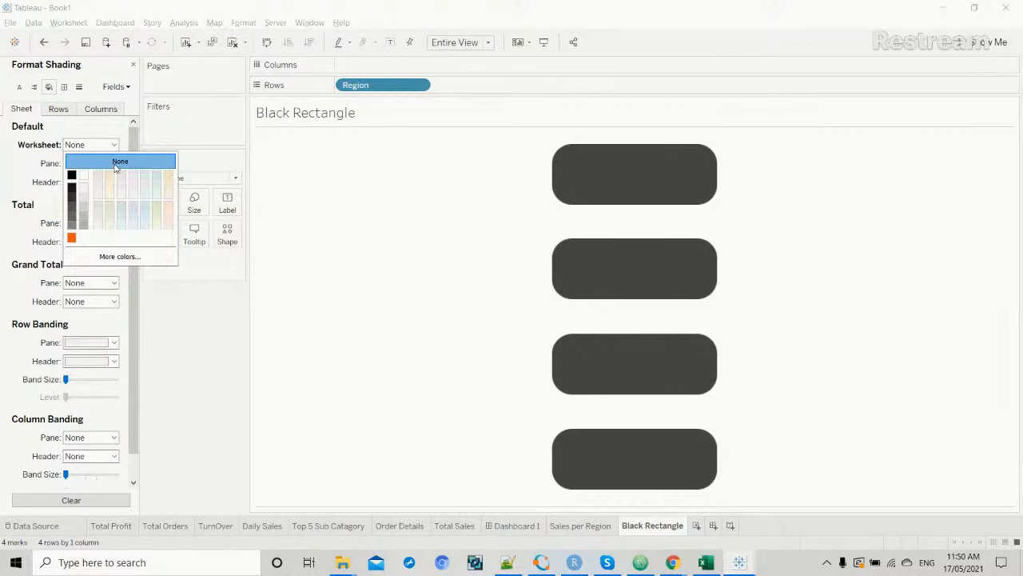
Set the row zero lines, reference lines and drop lines of the Black Rectangle sheet to None.
click(79, 88)
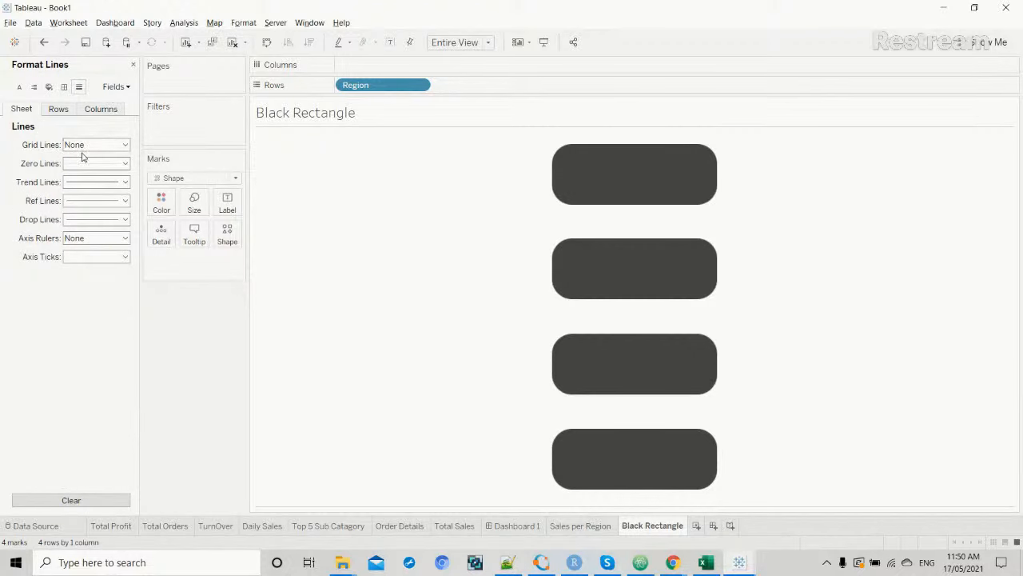
click(67, 115)
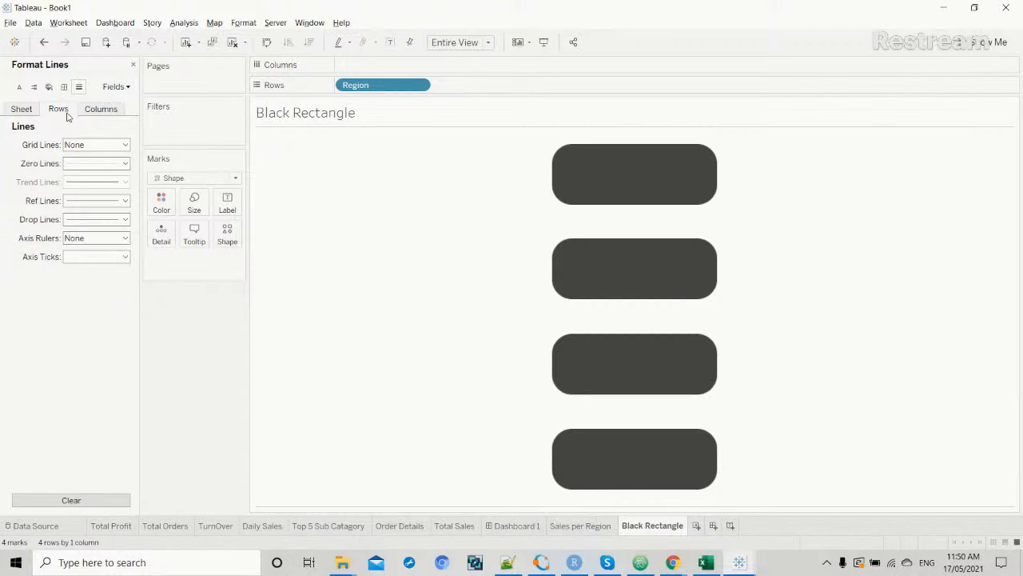
click(125, 163)
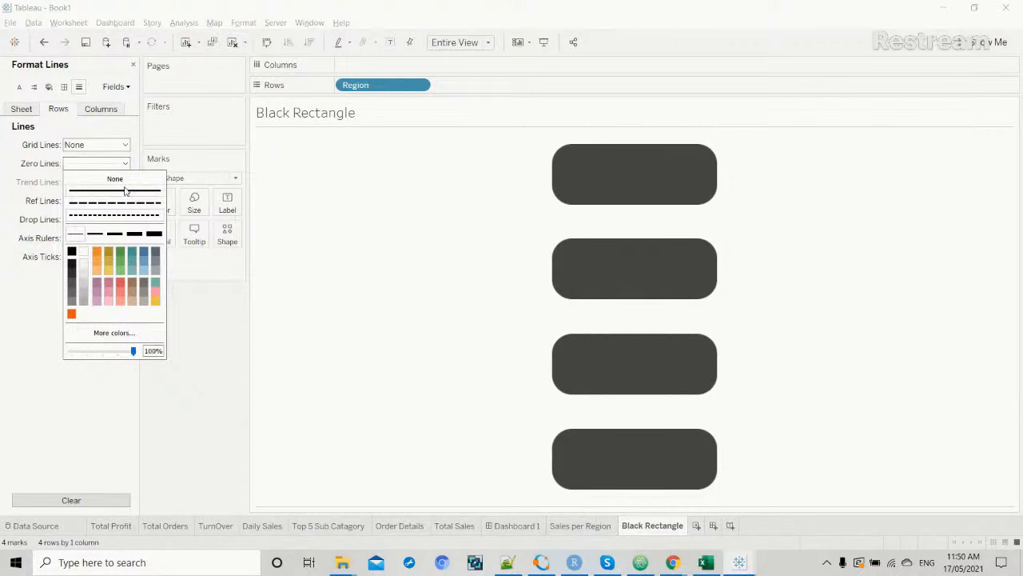
click(124, 183)
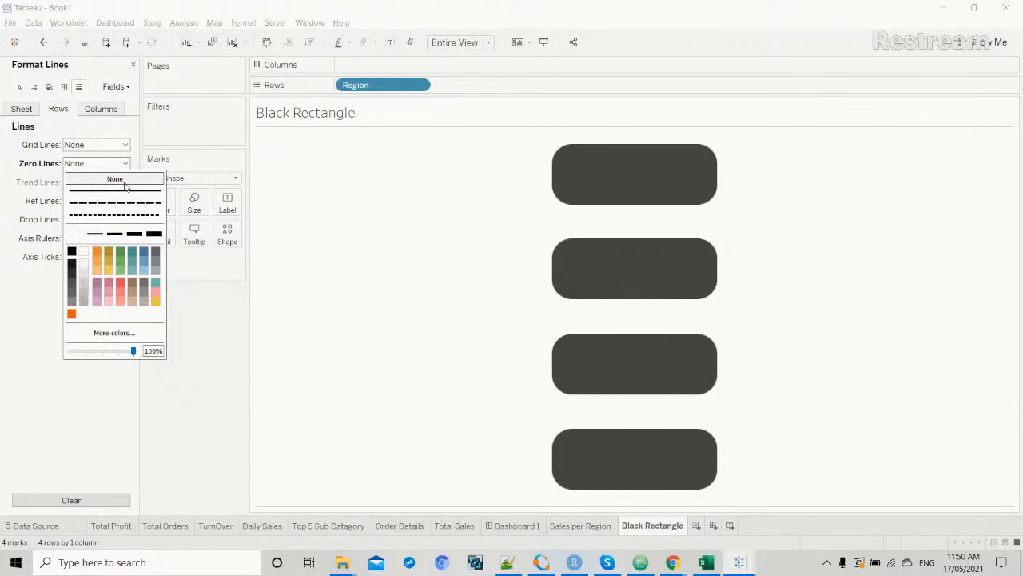
click(37, 317)
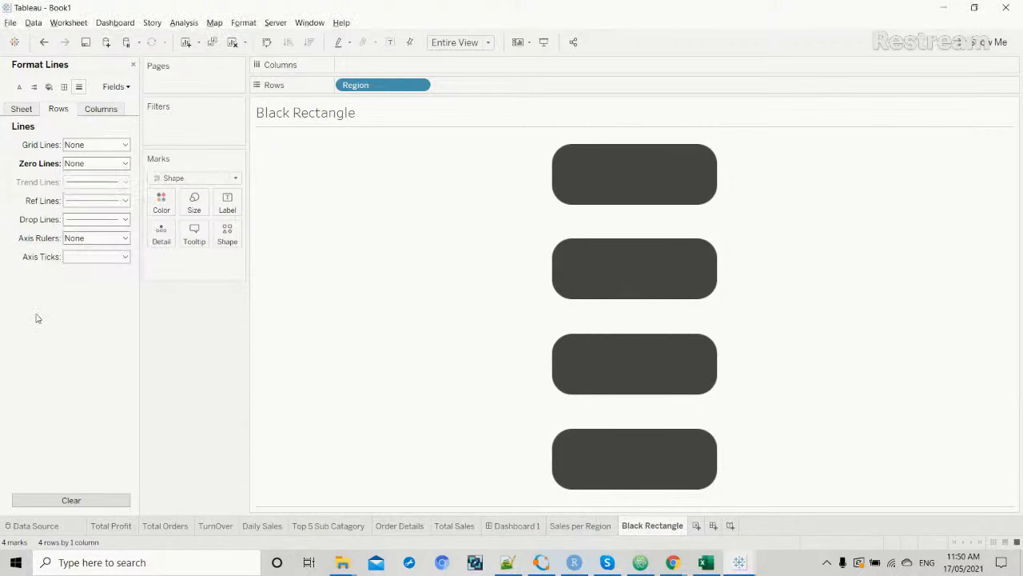
click(125, 201)
click(114, 215)
click(44, 284)
click(125, 219)
click(114, 234)
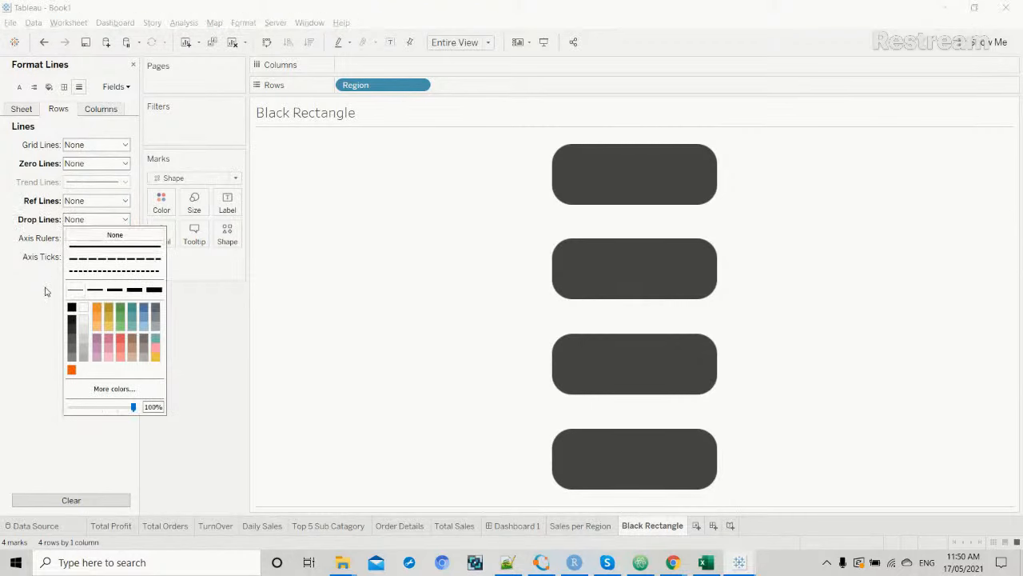
click(45, 291)
Set the column zero lines and reference lines of the Black Rectangle sheet to None.
click(101, 109)
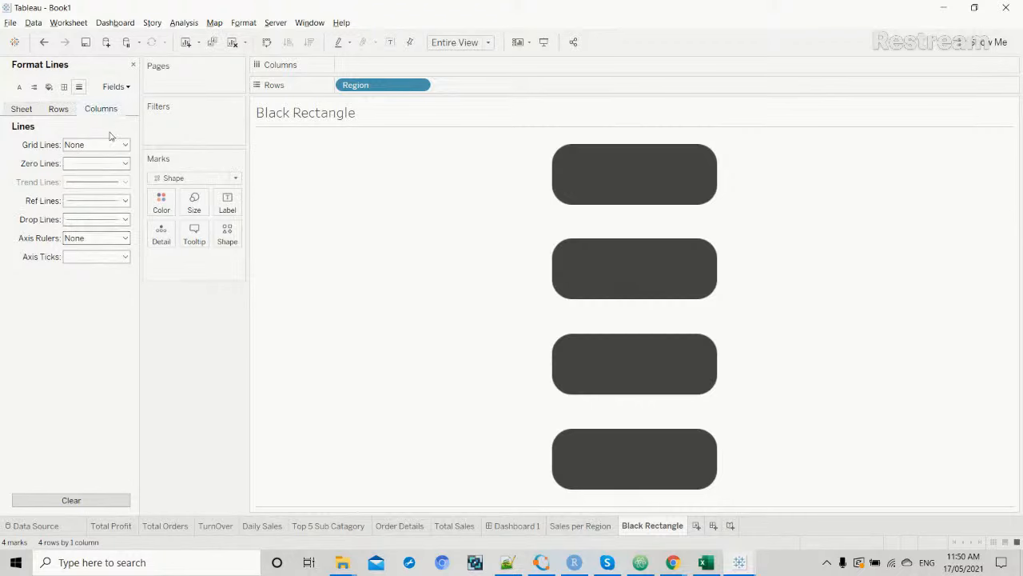
click(125, 144)
click(131, 147)
click(126, 163)
click(120, 178)
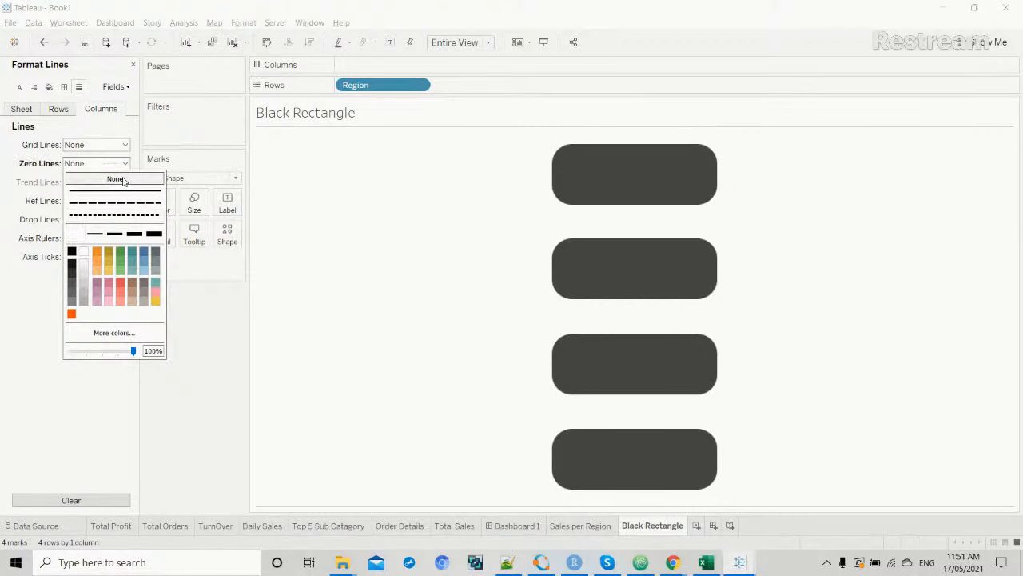
click(29, 286)
click(126, 201)
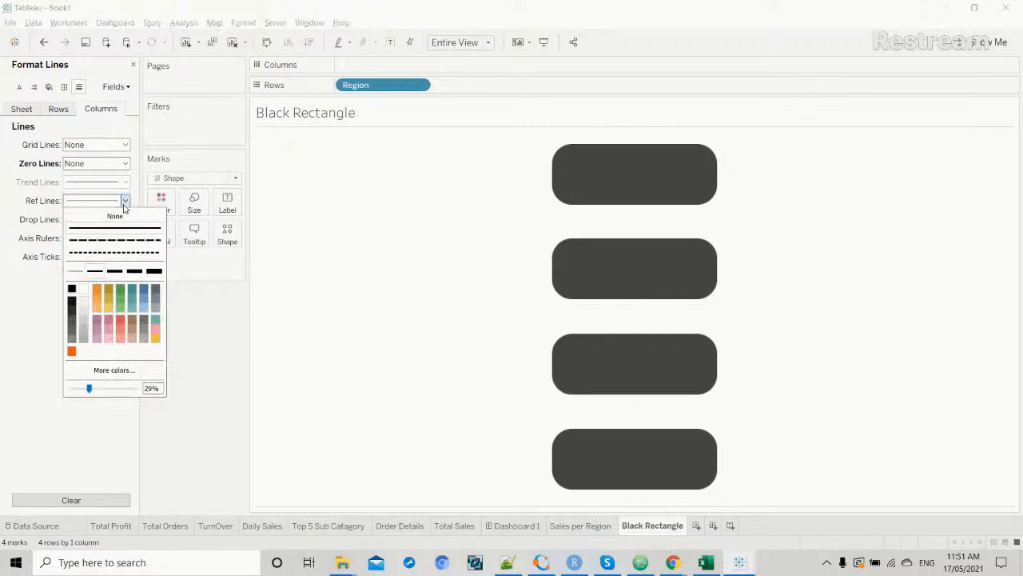
click(114, 216)
click(27, 288)
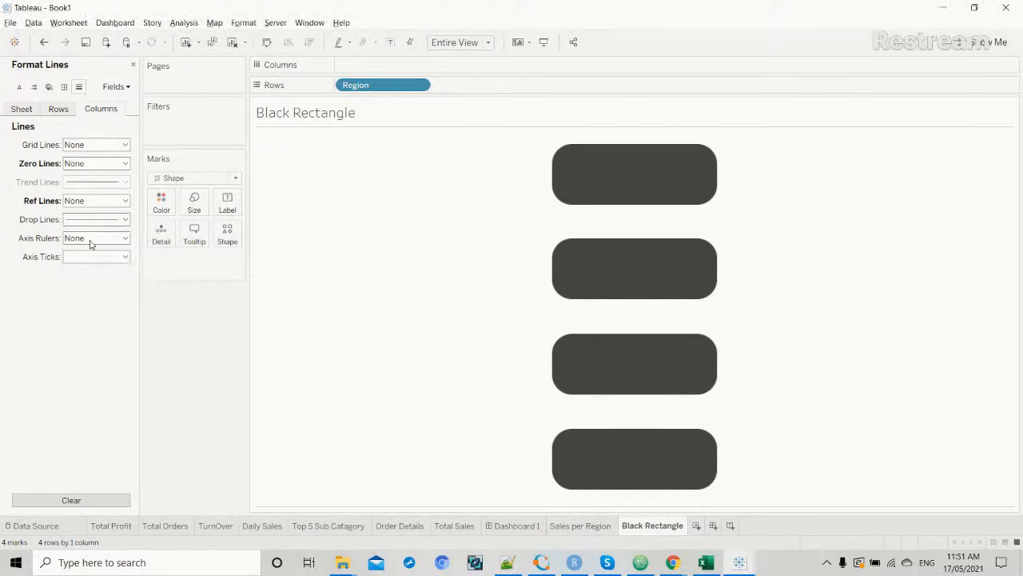
Set the column drop lines and axis ticks of the Black Rectangle sheet to None.
click(120, 222)
click(117, 234)
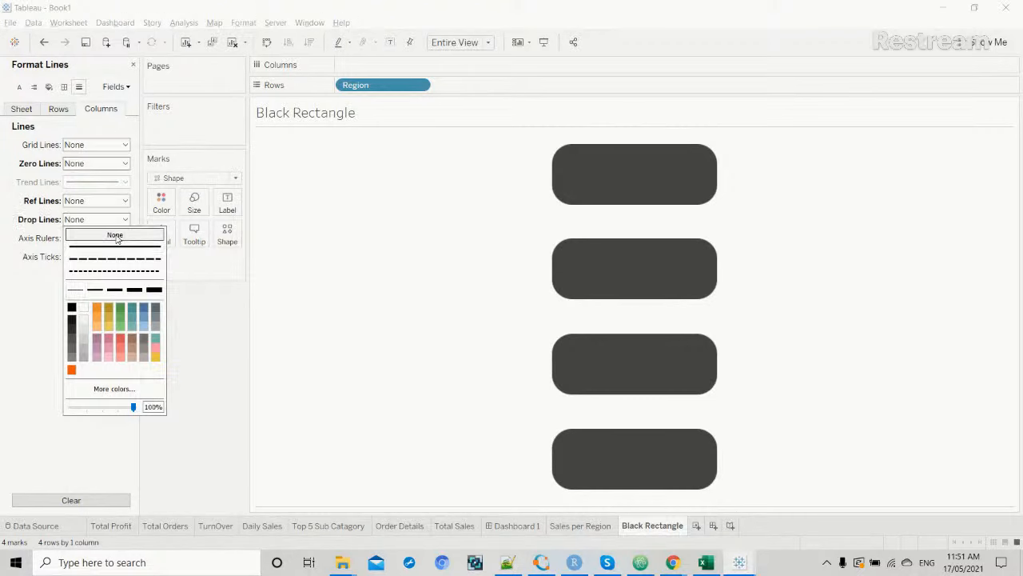
click(42, 292)
click(125, 254)
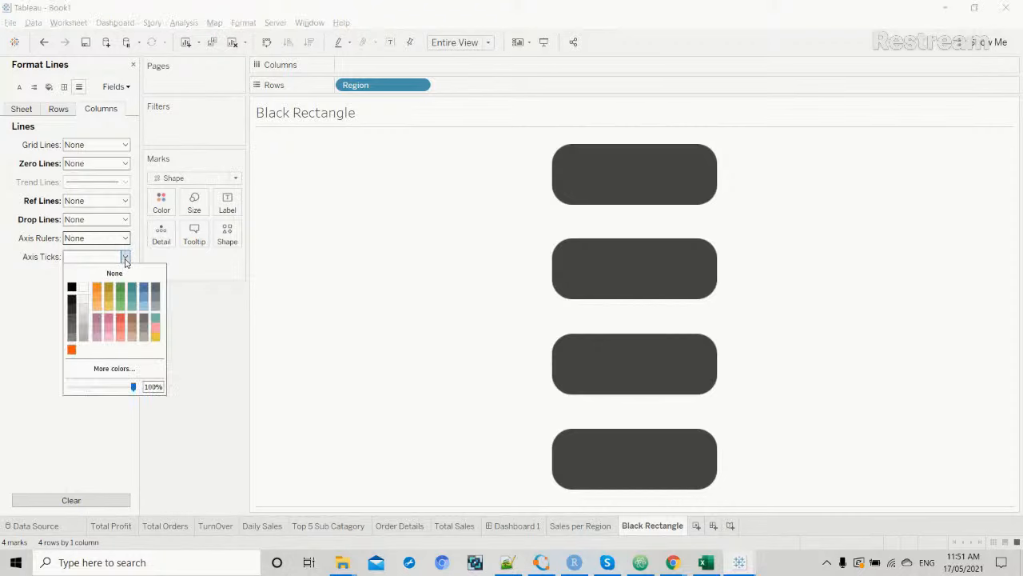
click(114, 272)
Set the row axis ticks of the Black Rectangle sheet to None.
click(62, 109)
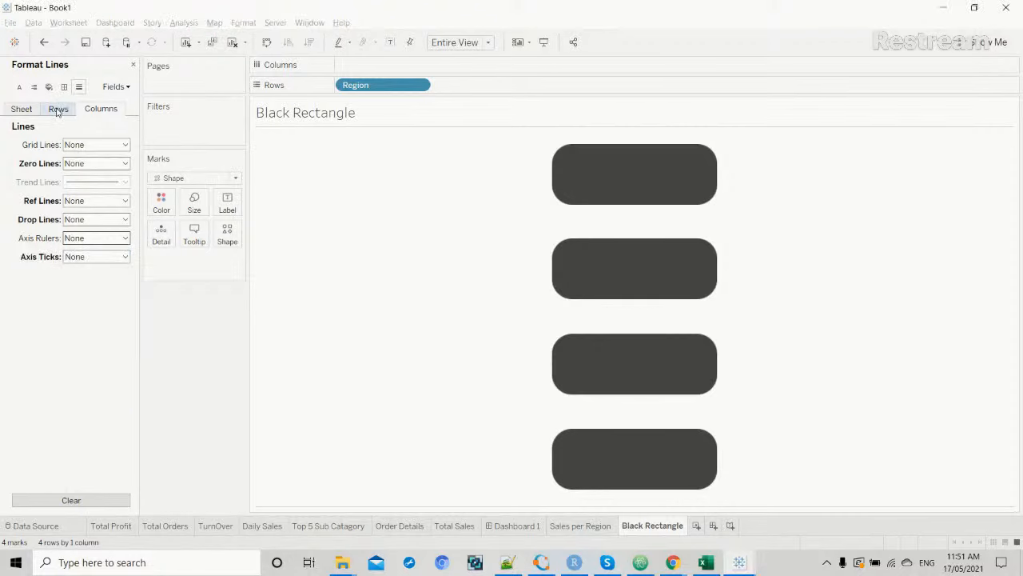
click(60, 109)
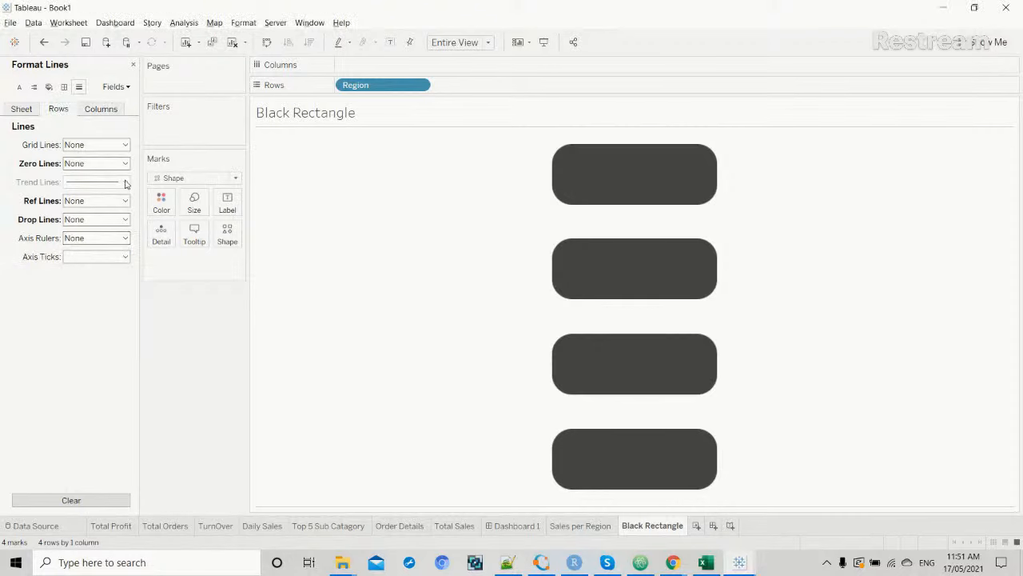
click(124, 255)
click(121, 275)
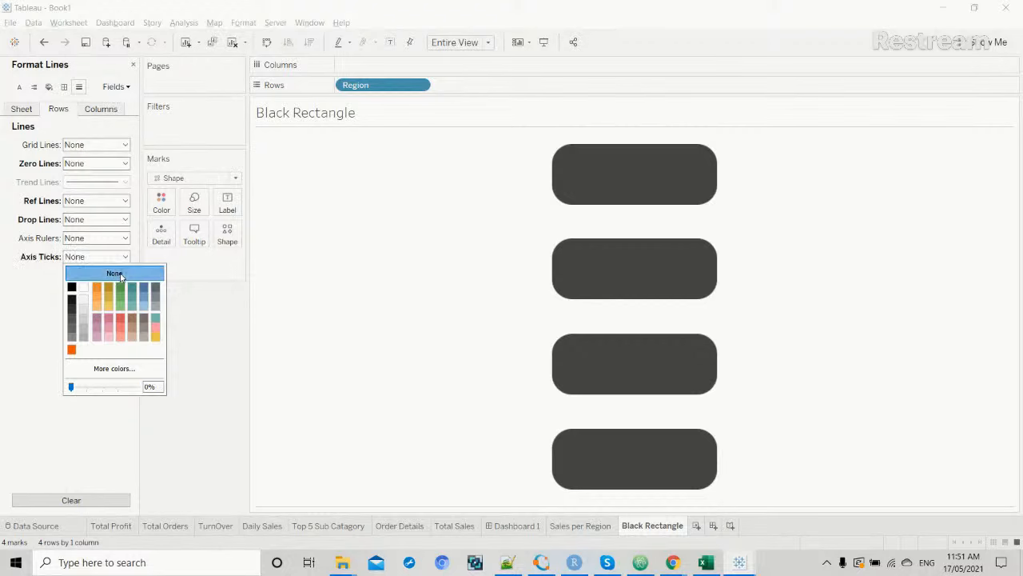
click(30, 304)
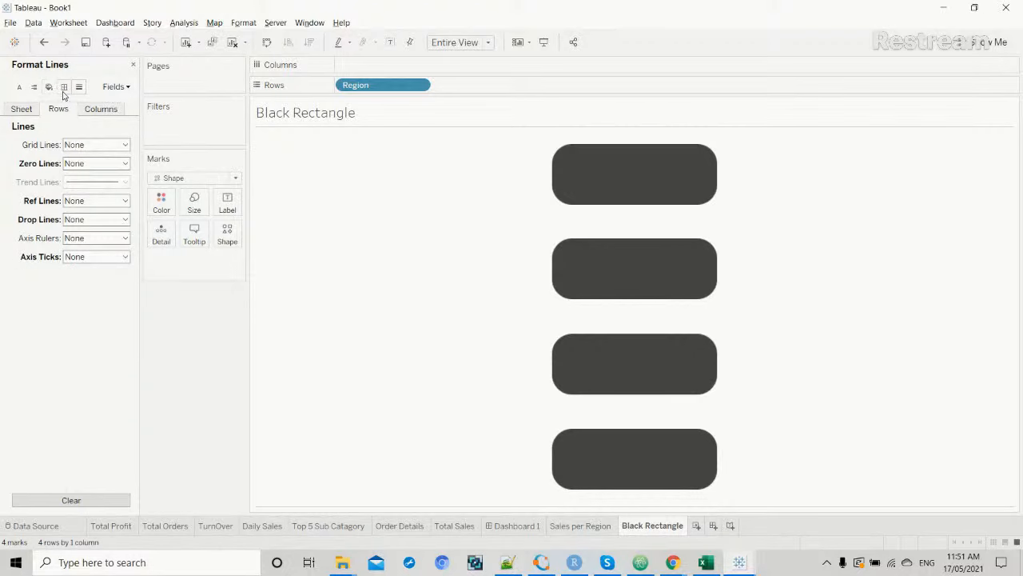
Set the row borders of the Black Rectangle sheet to None for the grand total pane and the row divider.
click(64, 90)
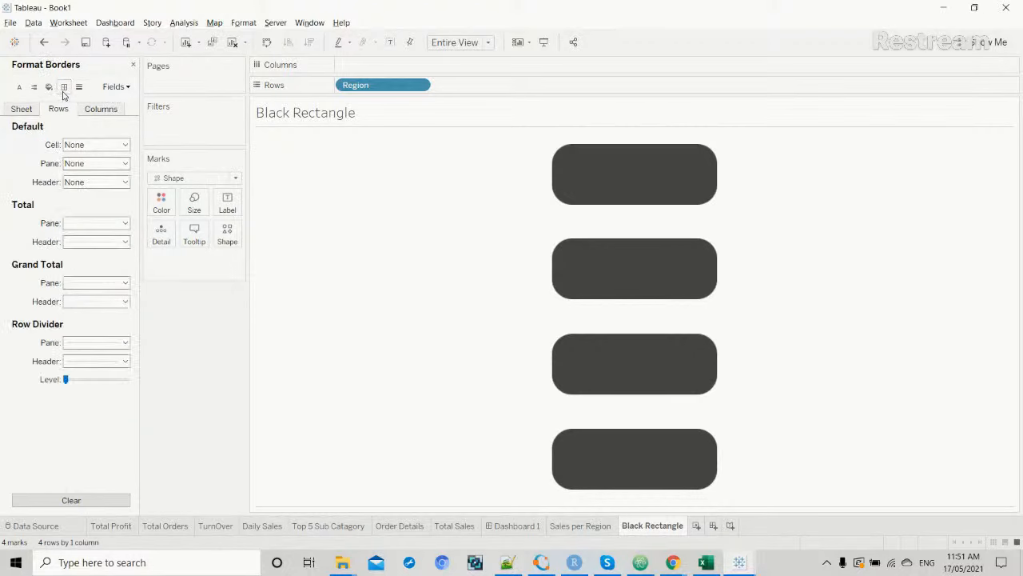
click(124, 282)
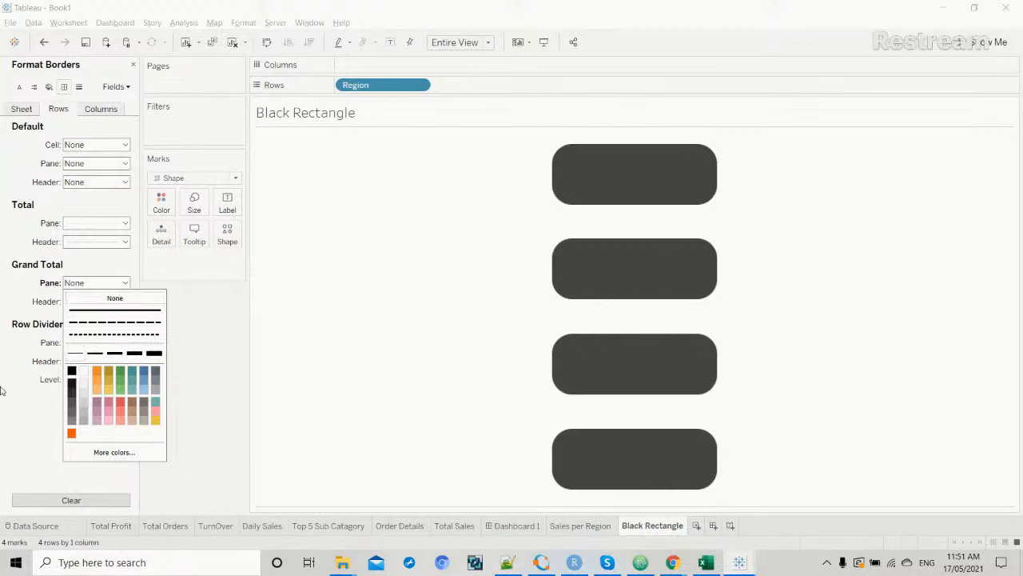
click(122, 299)
click(121, 344)
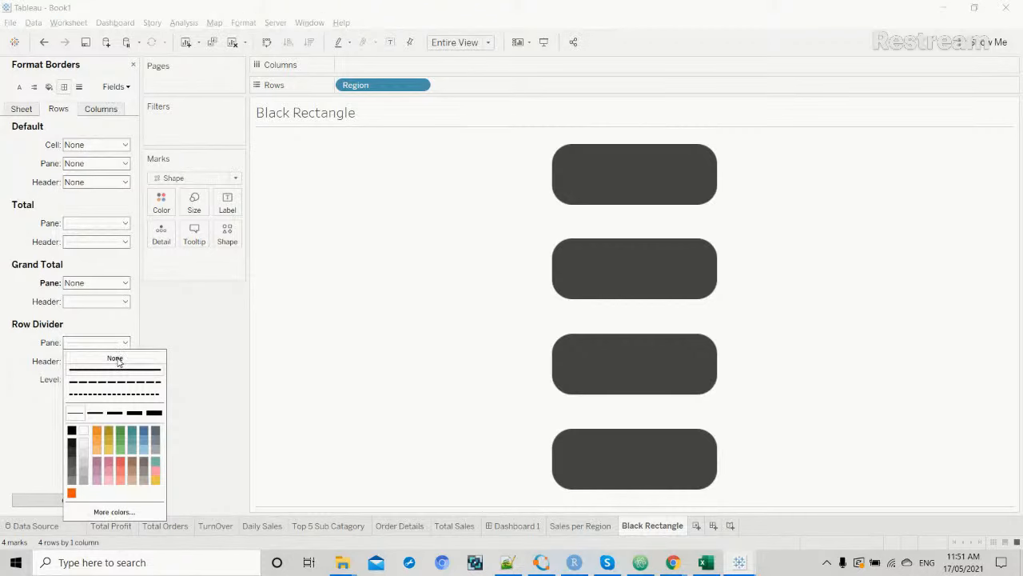
click(25, 397)
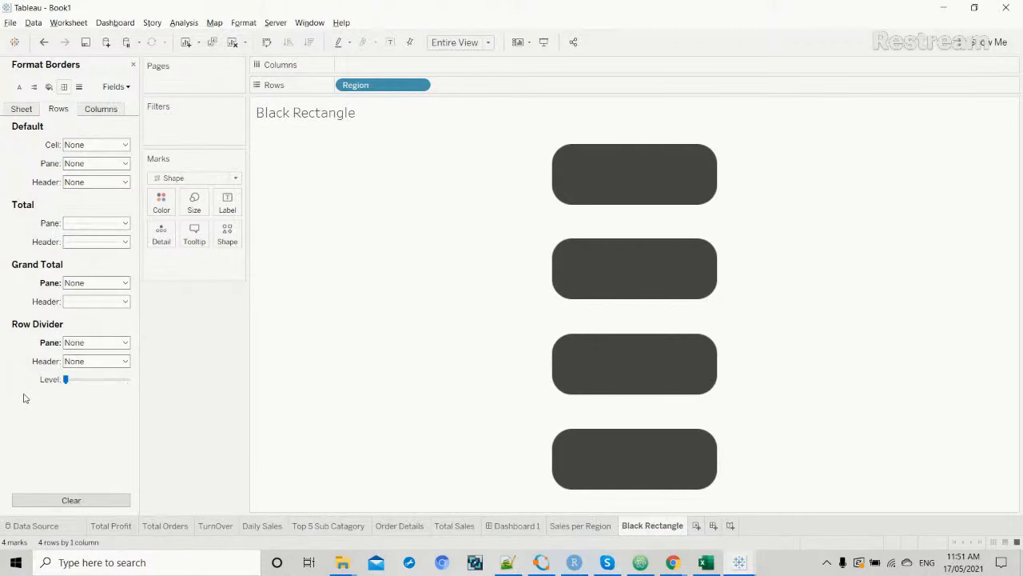
click(121, 366)
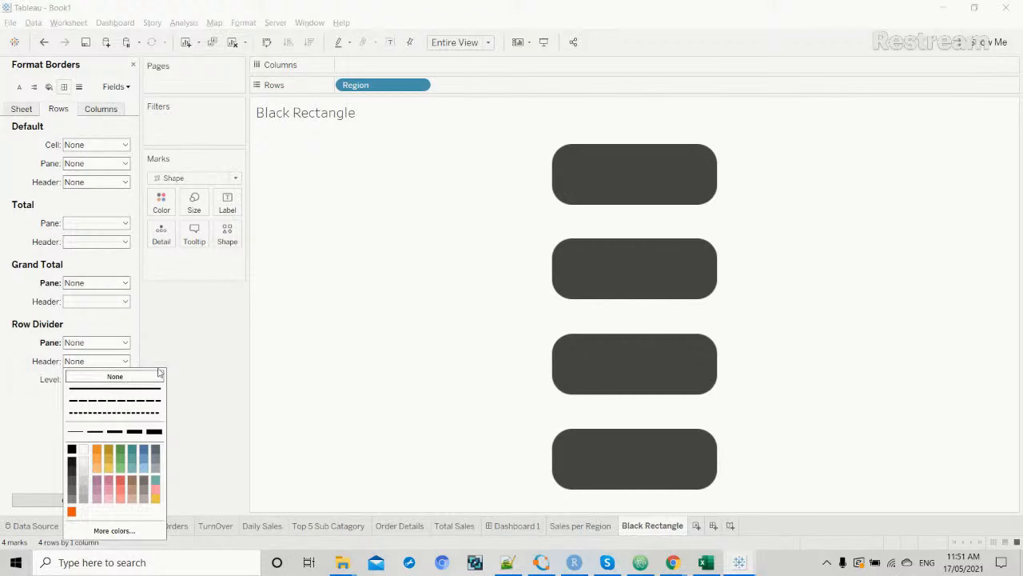
click(196, 360)
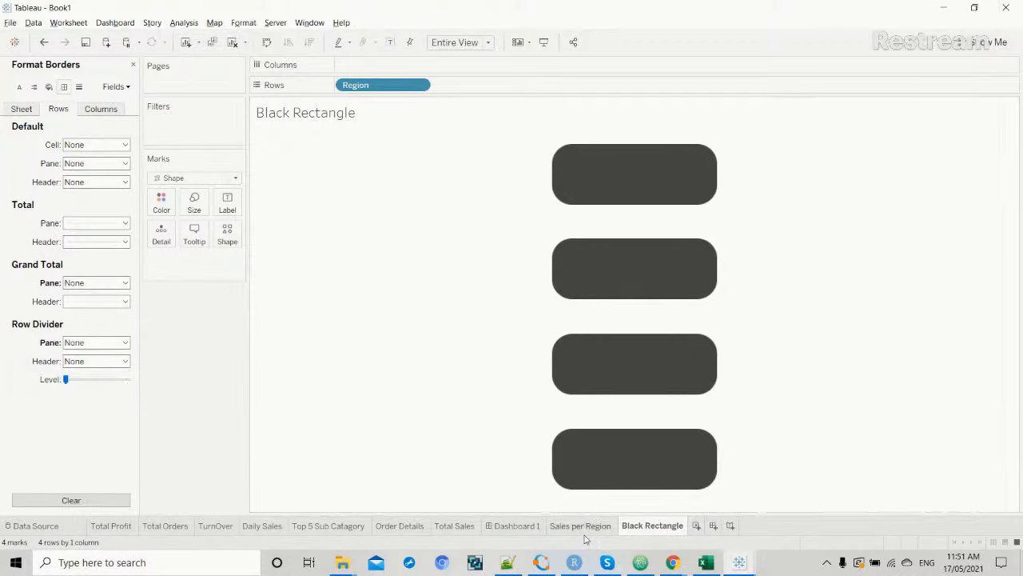
Examine Sheet 20 in the reference workbook Interactive_dashboard_F, and return to the Book1 workbook.
click(740, 564)
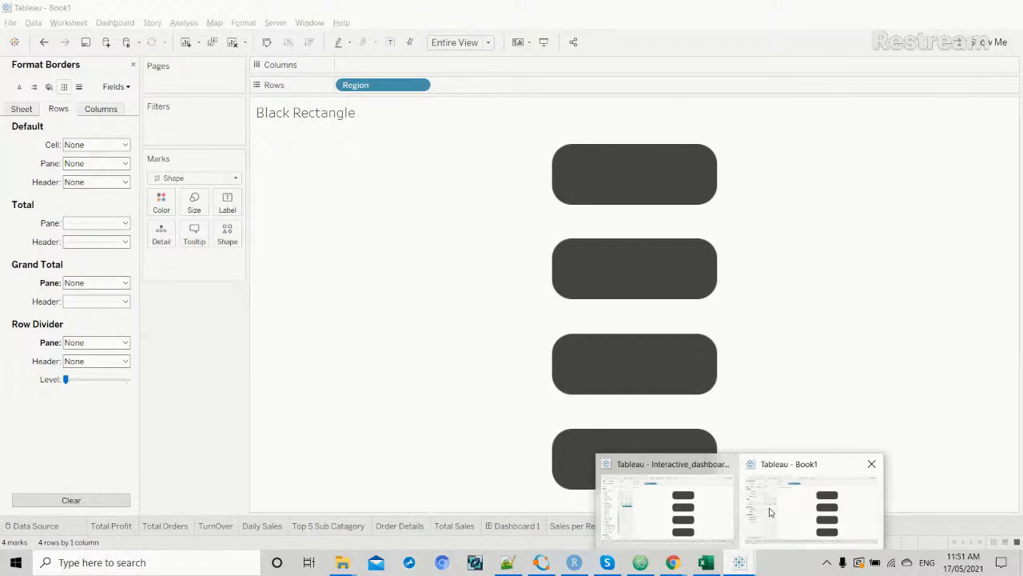
click(714, 505)
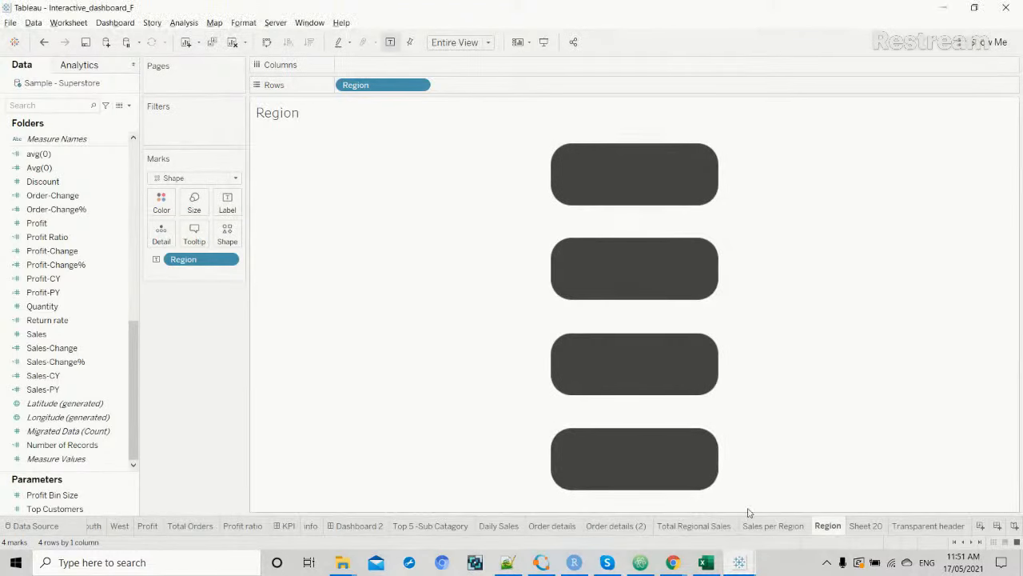
click(863, 526)
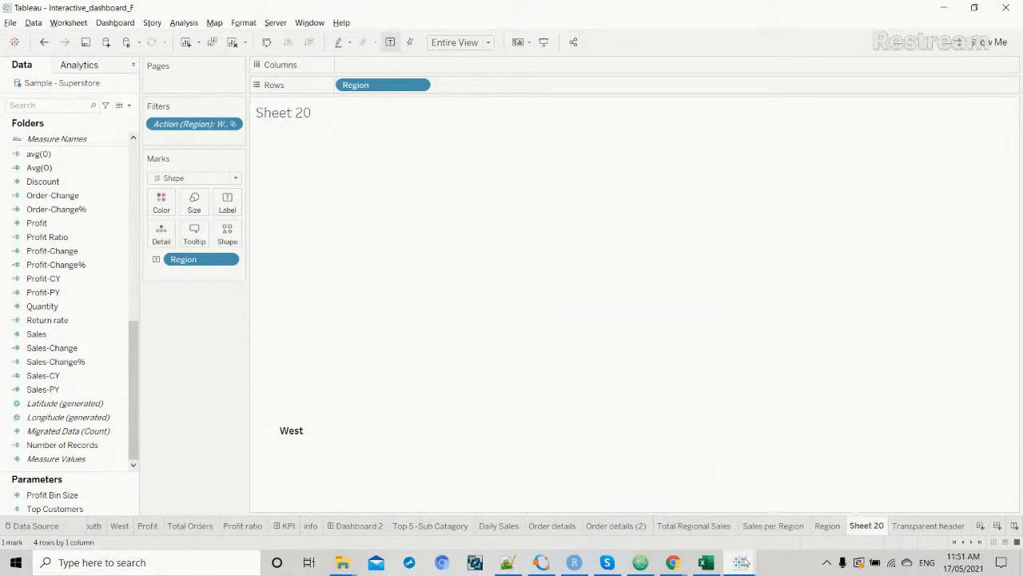
mouse_move(742, 562)
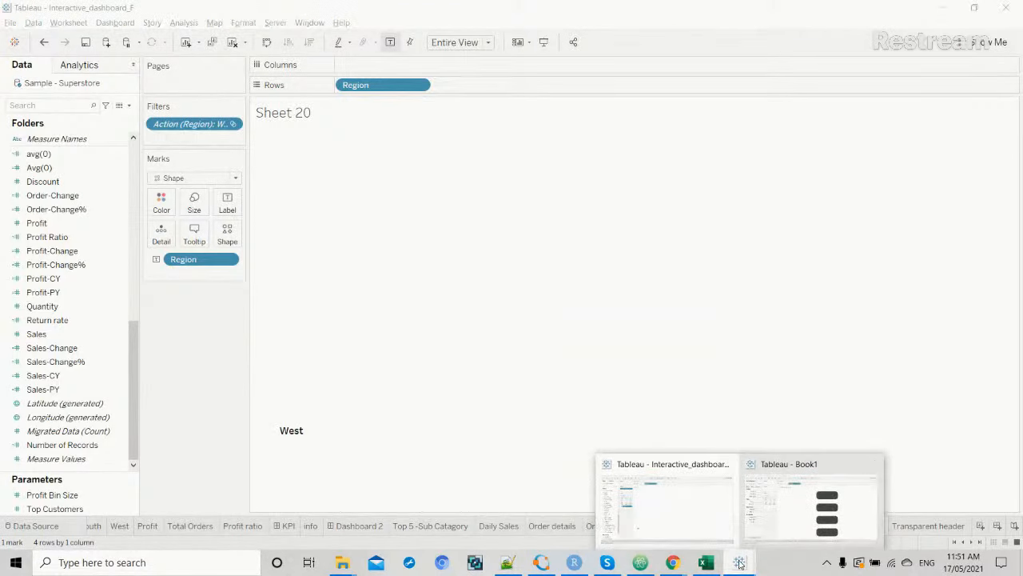
click(703, 519)
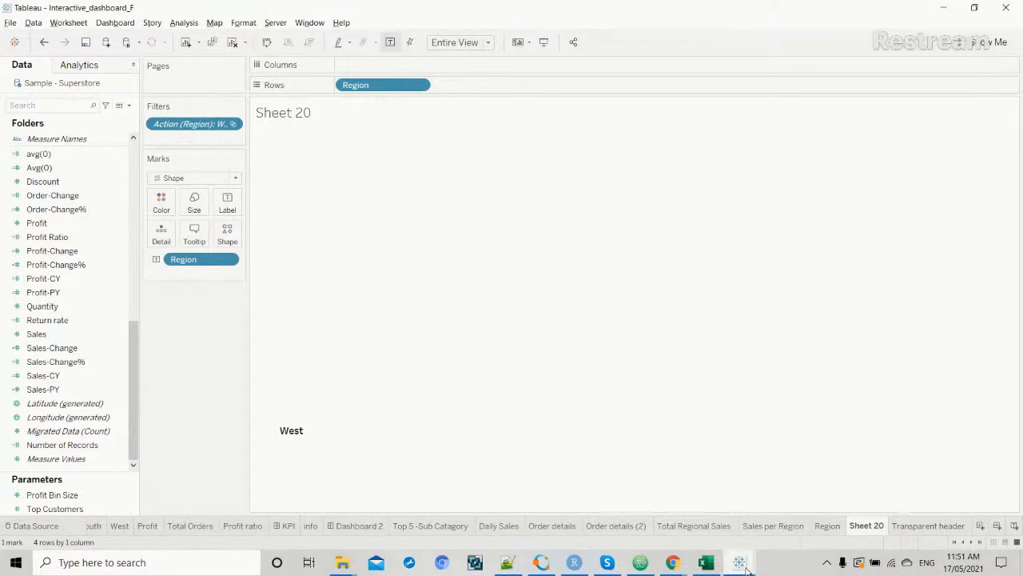
mouse_move(742, 564)
click(797, 531)
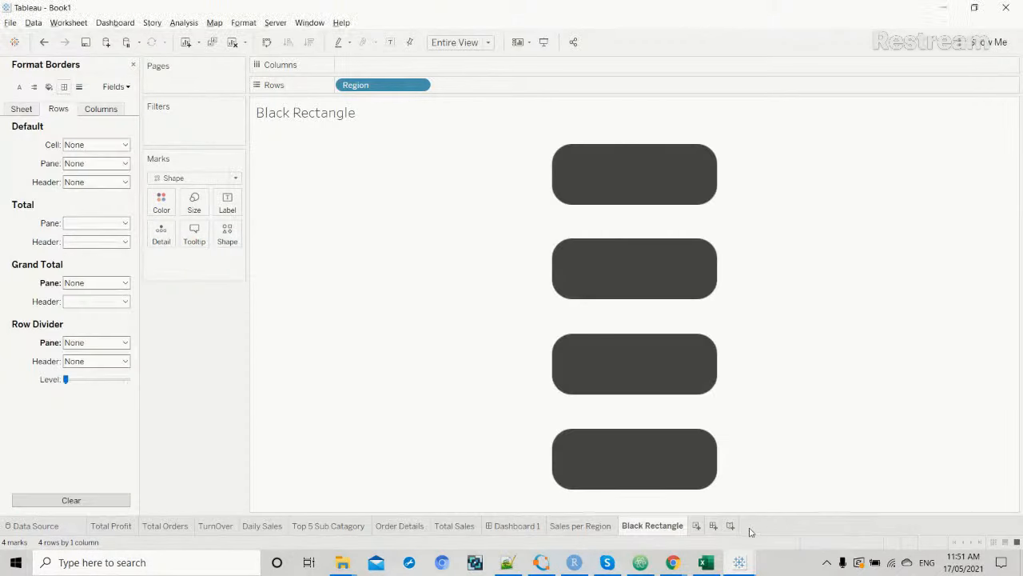
Add a new worksheet after Black Rectangle and name it White Header.
click(696, 526)
double_click(705, 526)
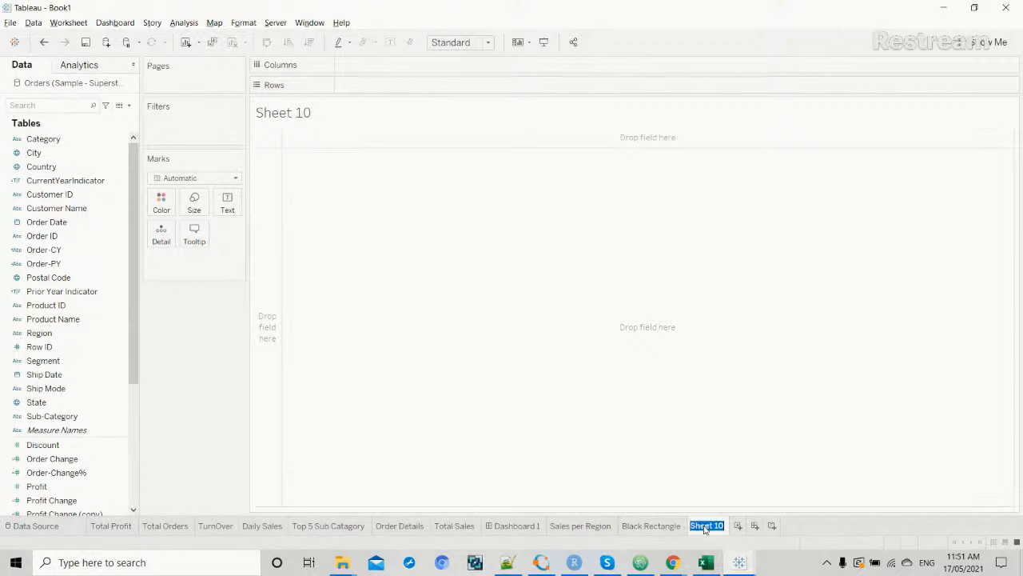
text(White Header)
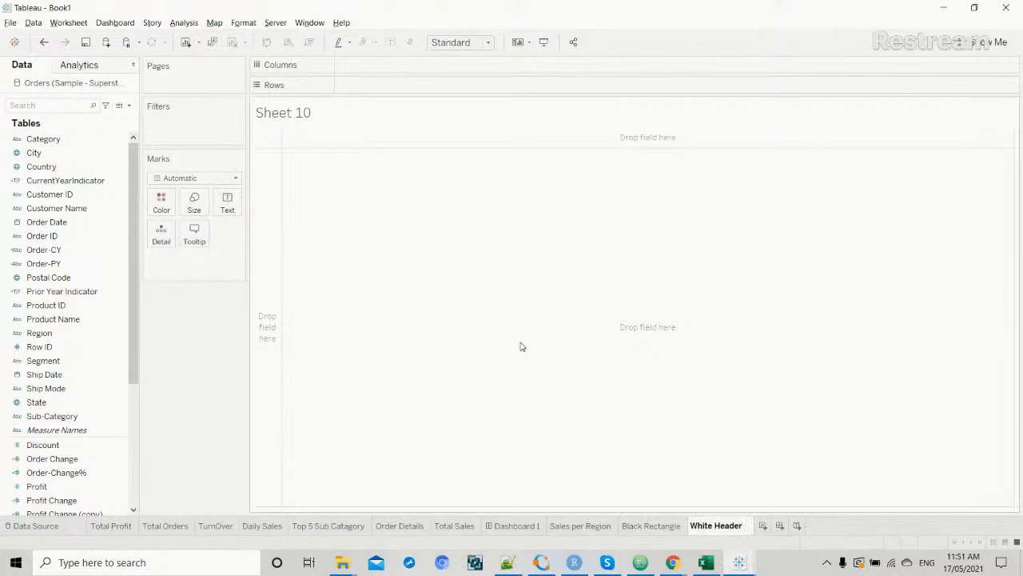
key(Return)
Set the default worksheet shading of the White Header sheet to black.
right_click(401, 235)
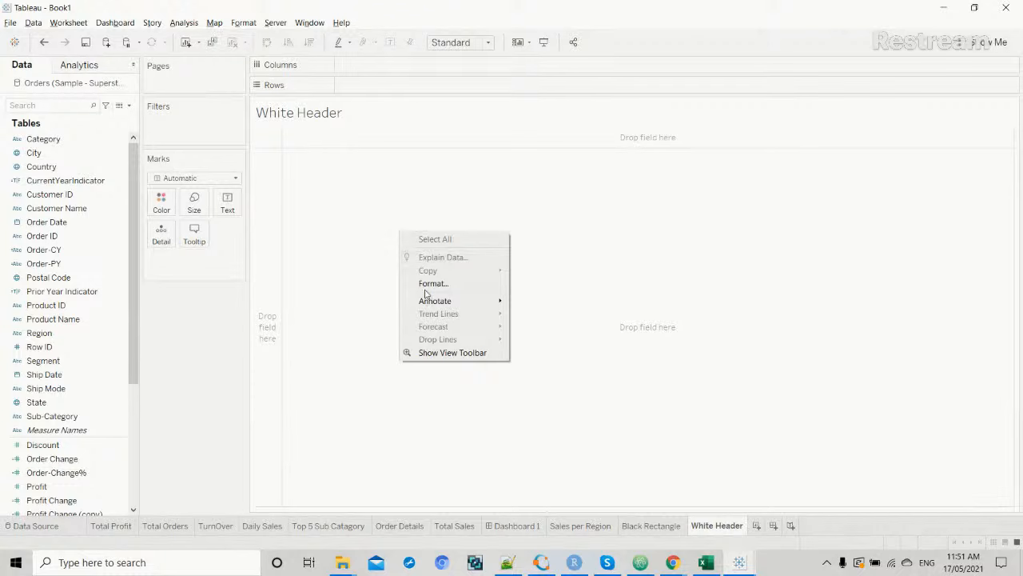
click(434, 288)
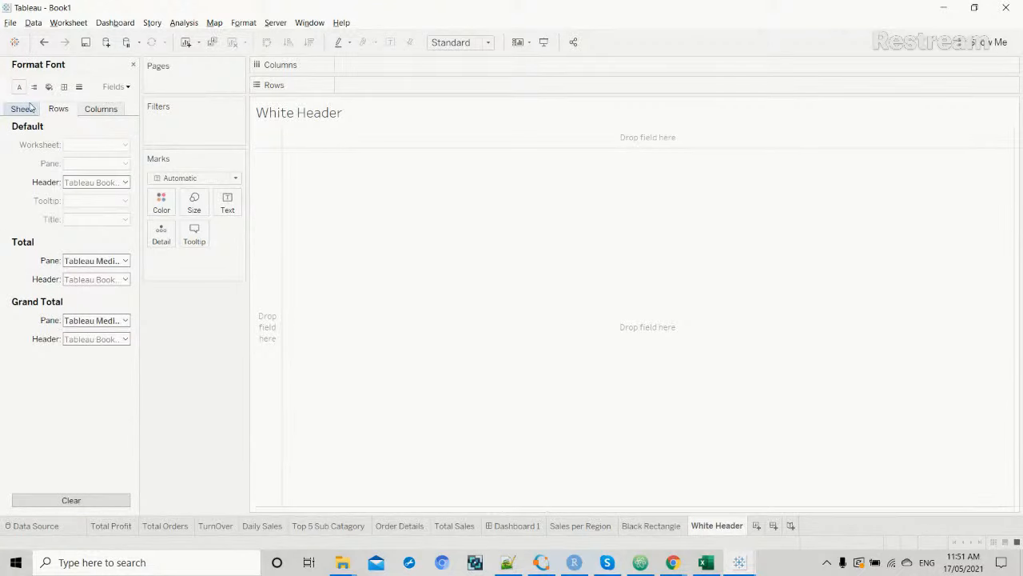
click(48, 86)
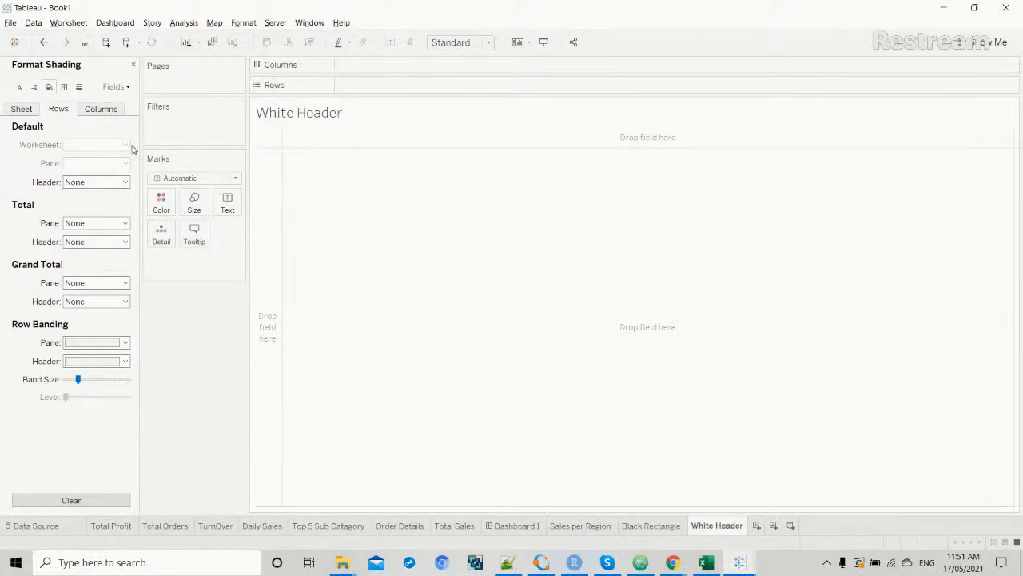
click(24, 110)
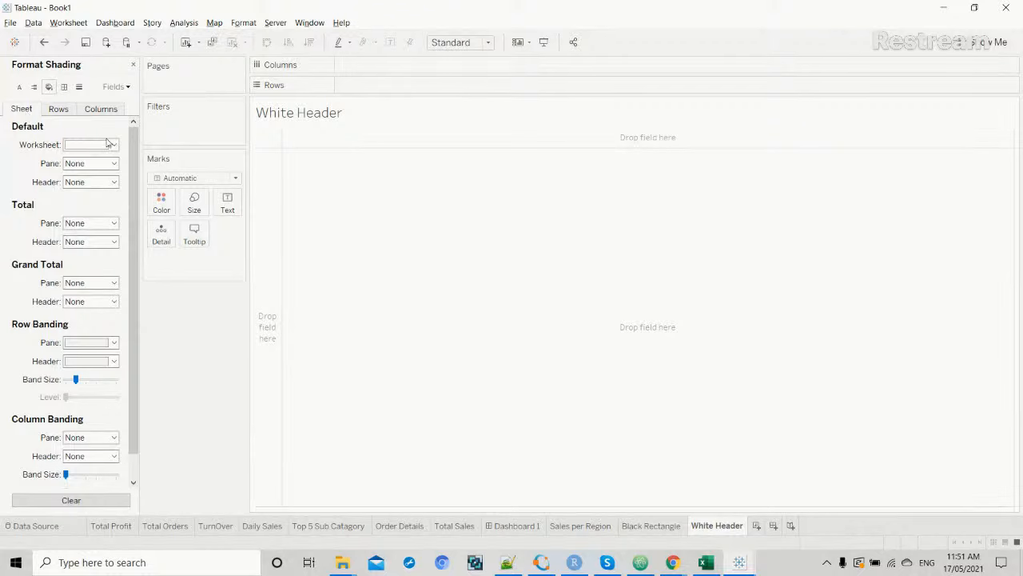
click(113, 144)
click(74, 175)
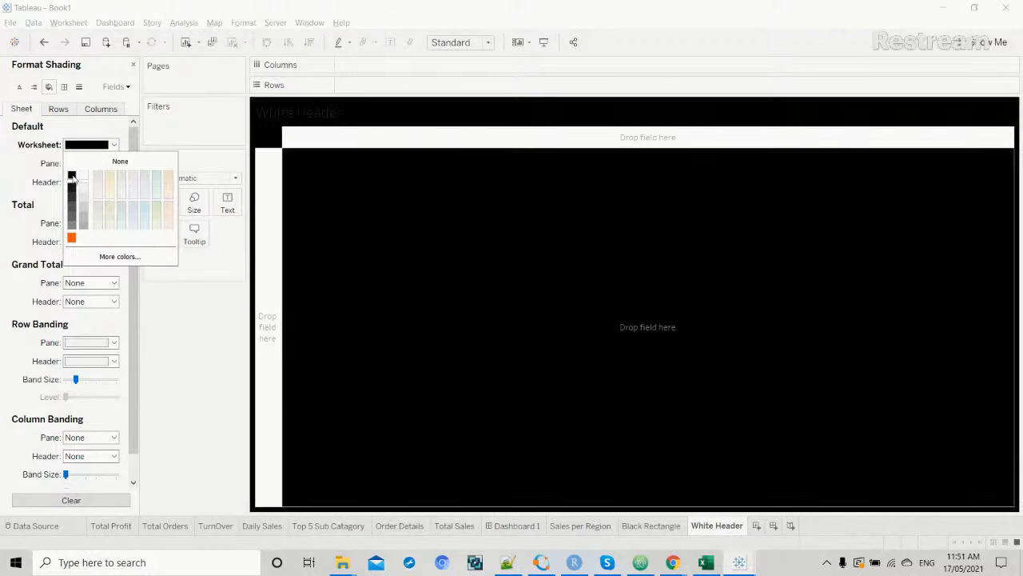
Close the shading settings, add Region to the rows of the White Header sheet and set its fit to Entire View.
click(335, 249)
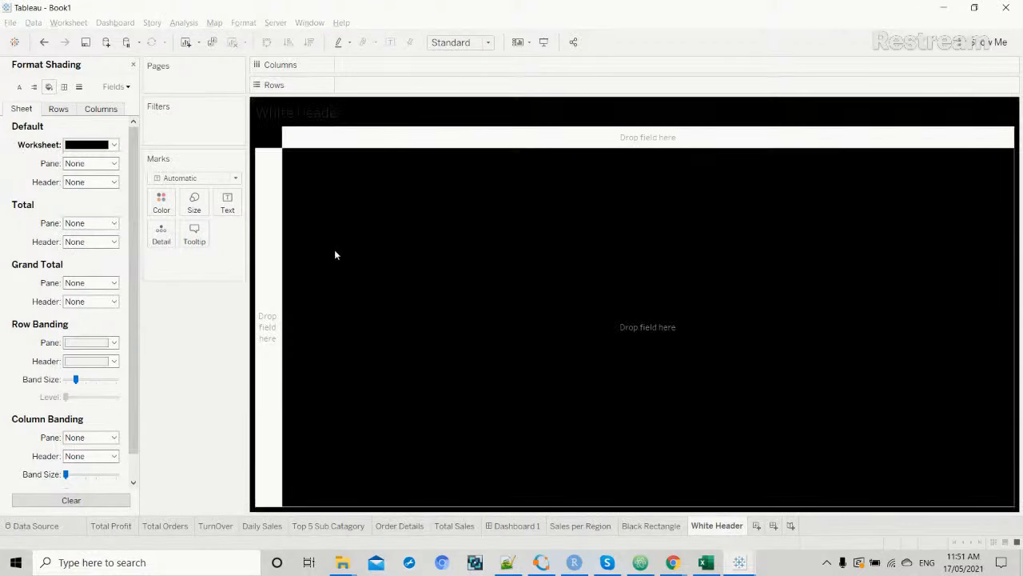
click(134, 66)
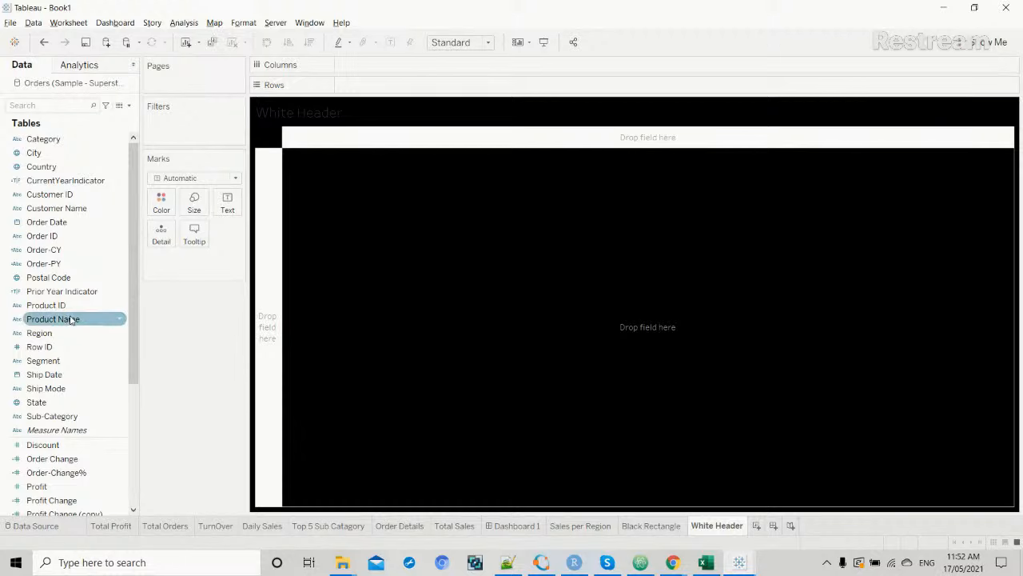
scroll(70, 329, down, 2)
scroll(69, 345, up, 2)
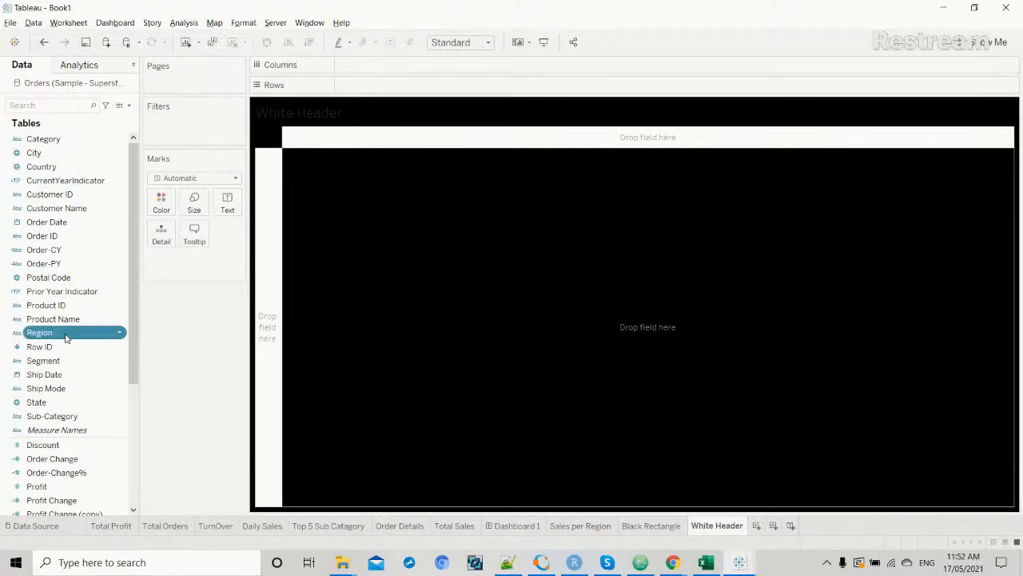
drag(40, 334, 382, 91)
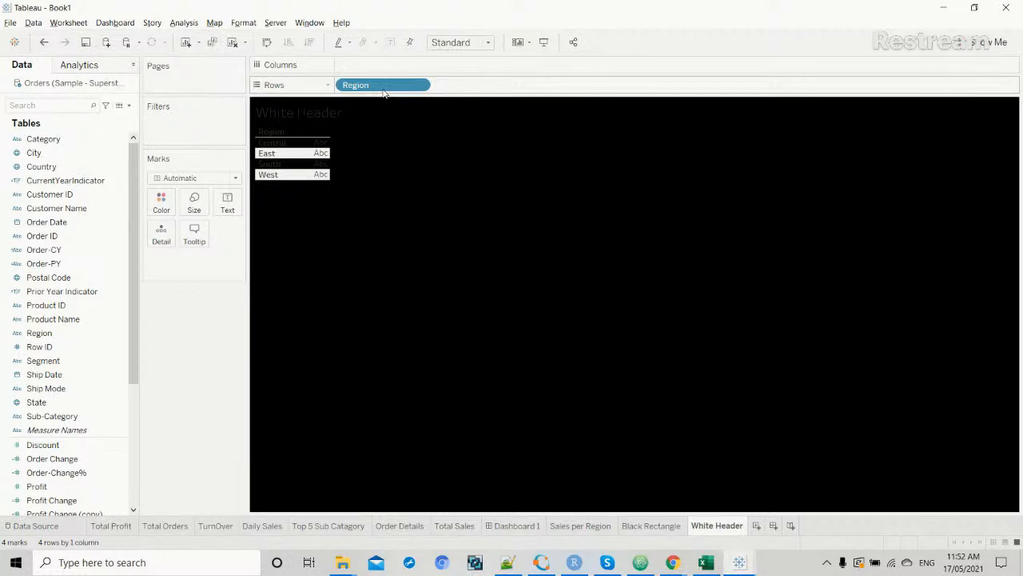
click(487, 42)
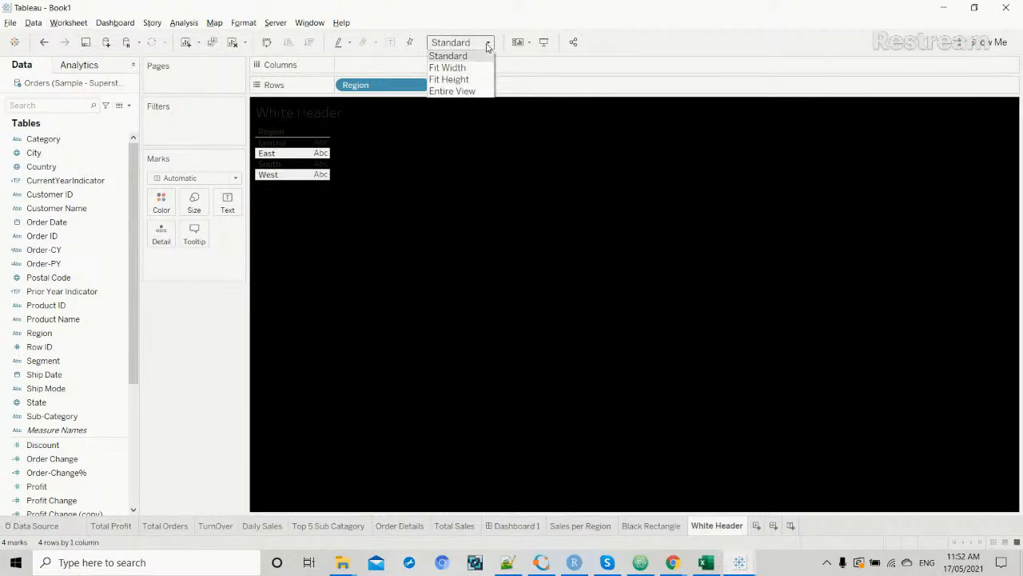
click(472, 93)
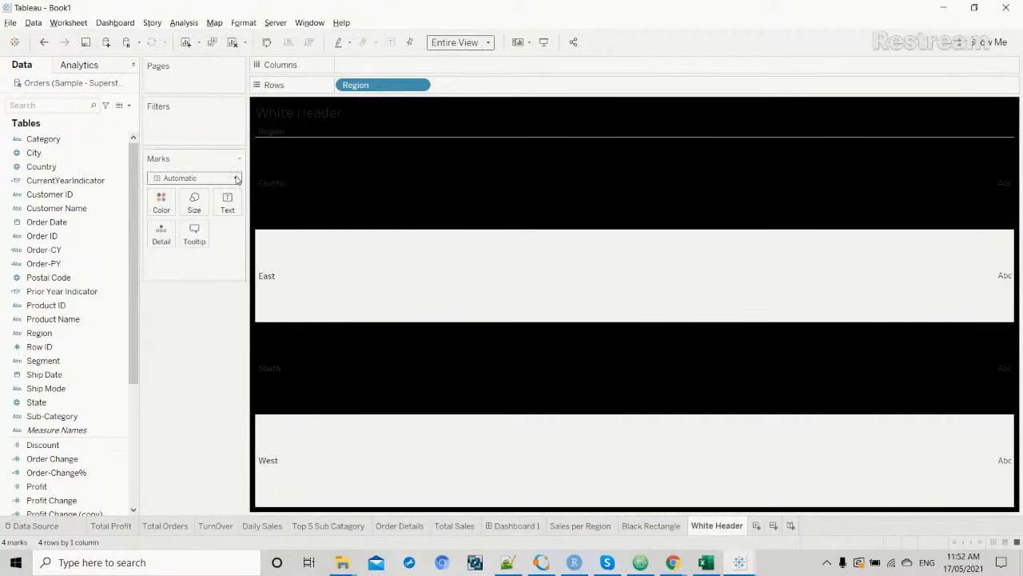
Change the White Header sheet's mark type to Shape and apply the first shape, the white header, from the dashboard palette.
click(235, 177)
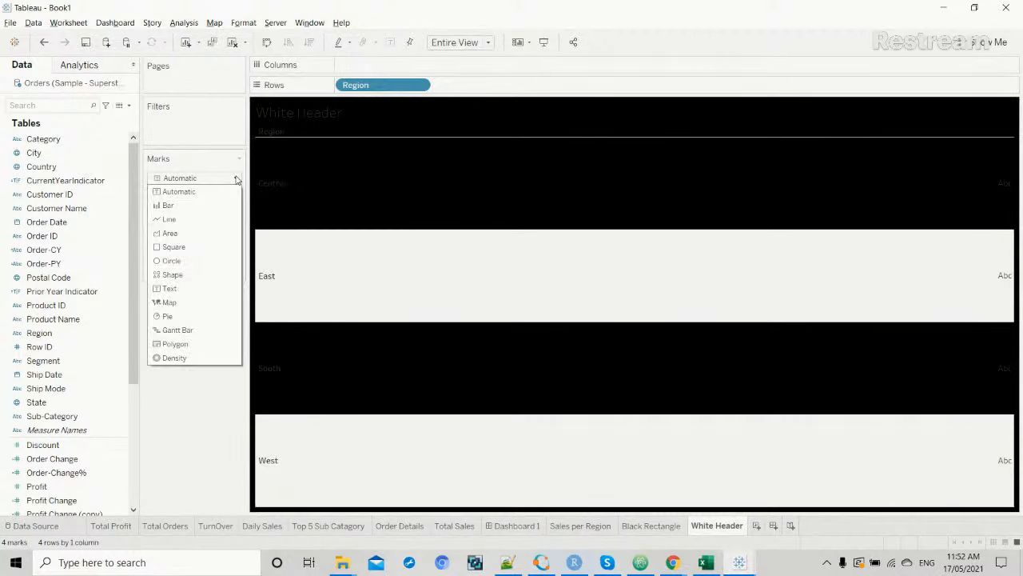
click(186, 275)
click(227, 239)
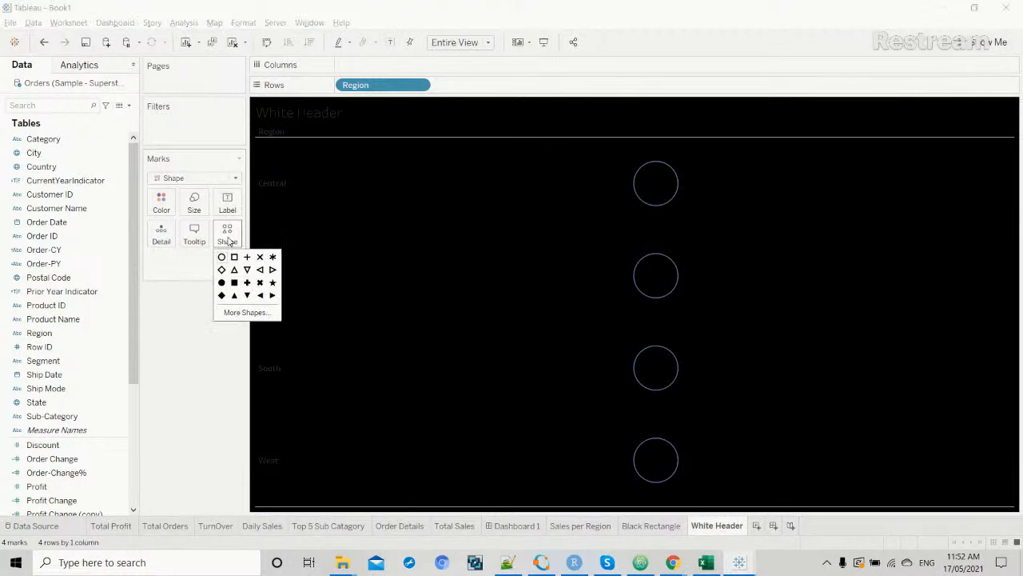
click(231, 313)
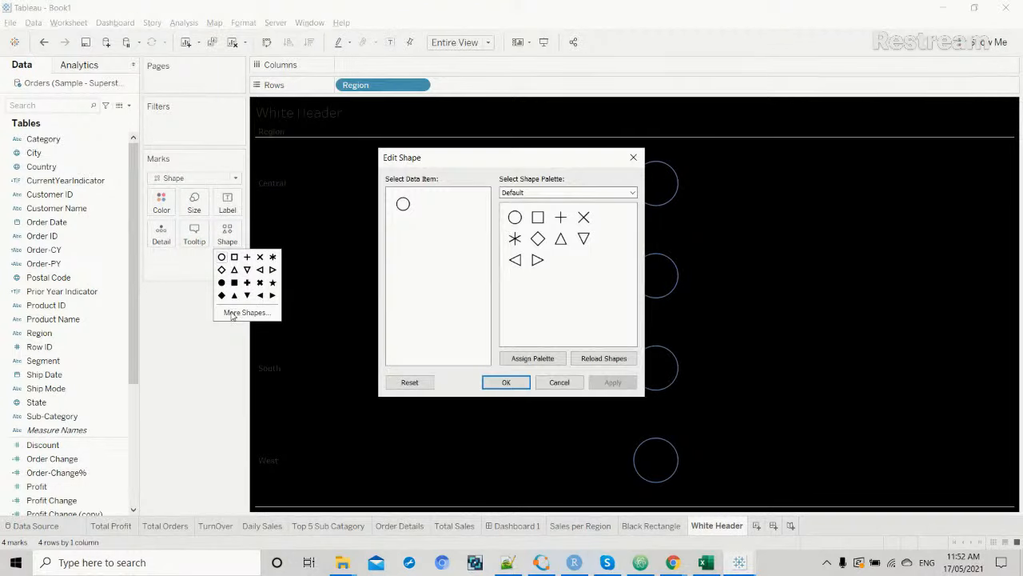
click(563, 193)
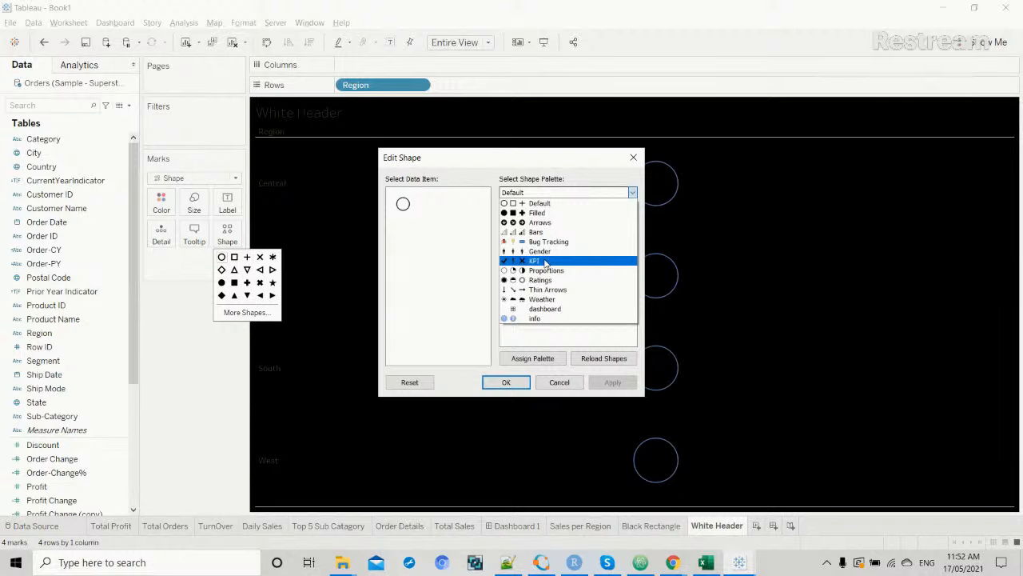
click(543, 308)
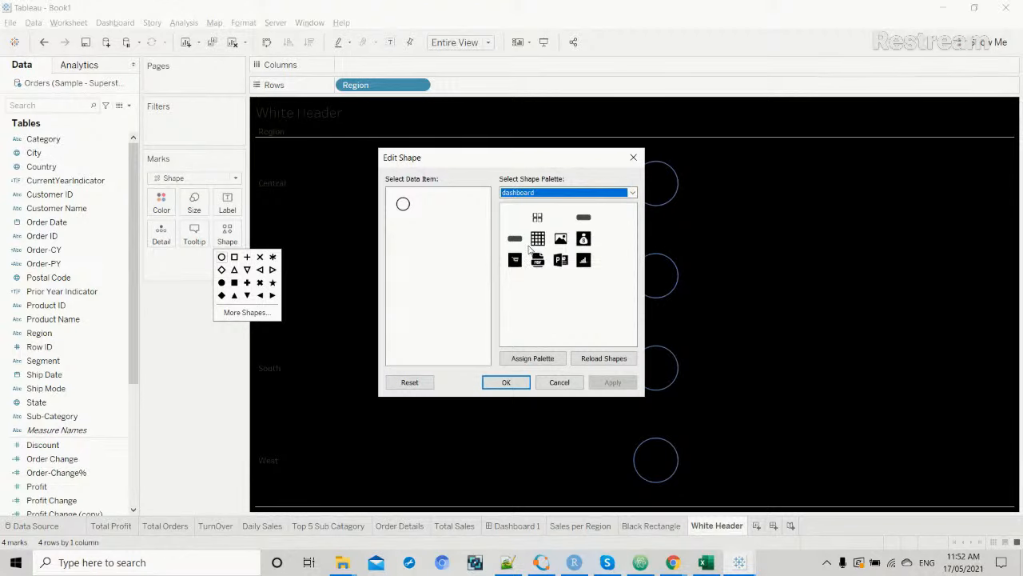
click(514, 217)
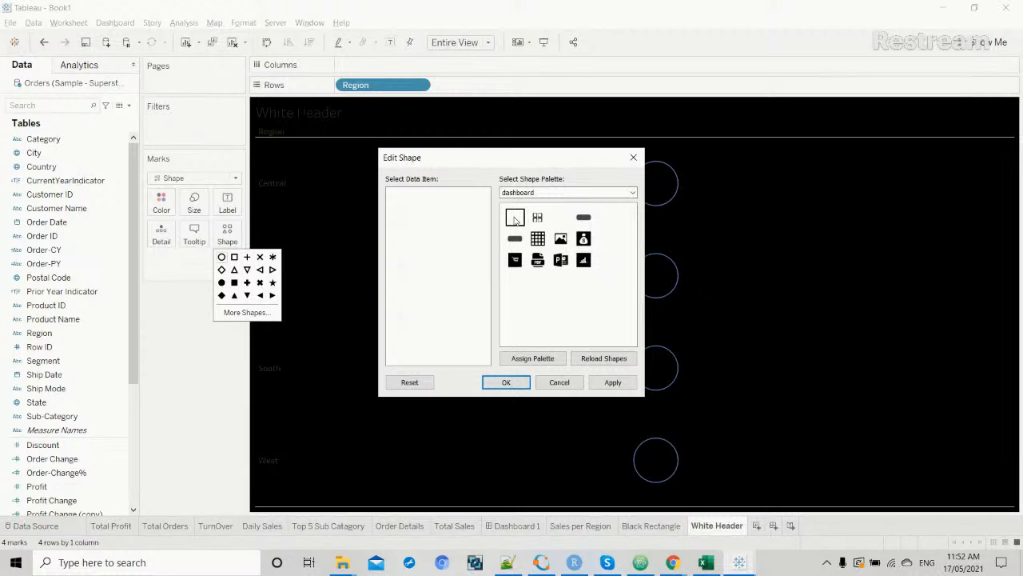
click(613, 383)
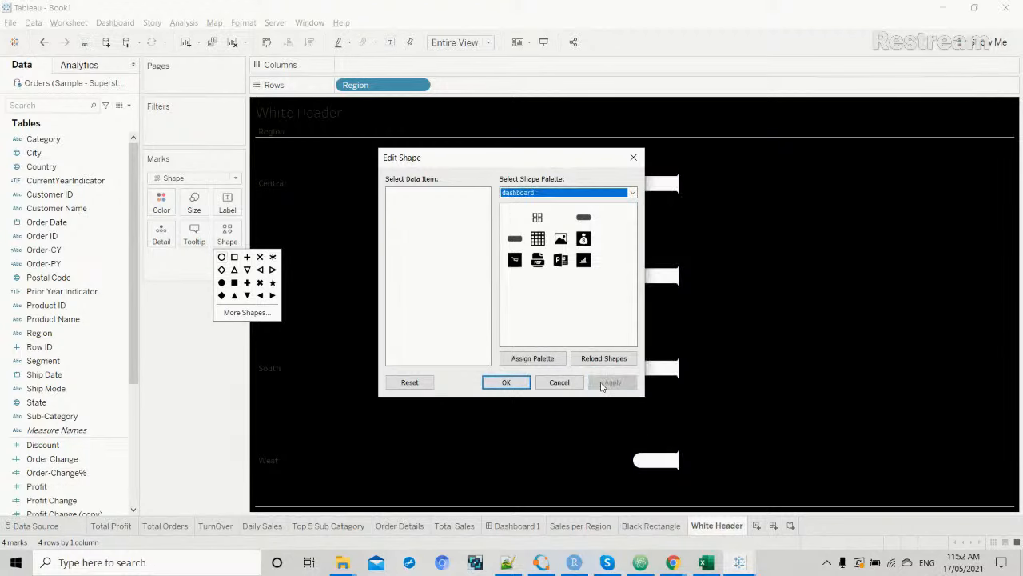
click(505, 383)
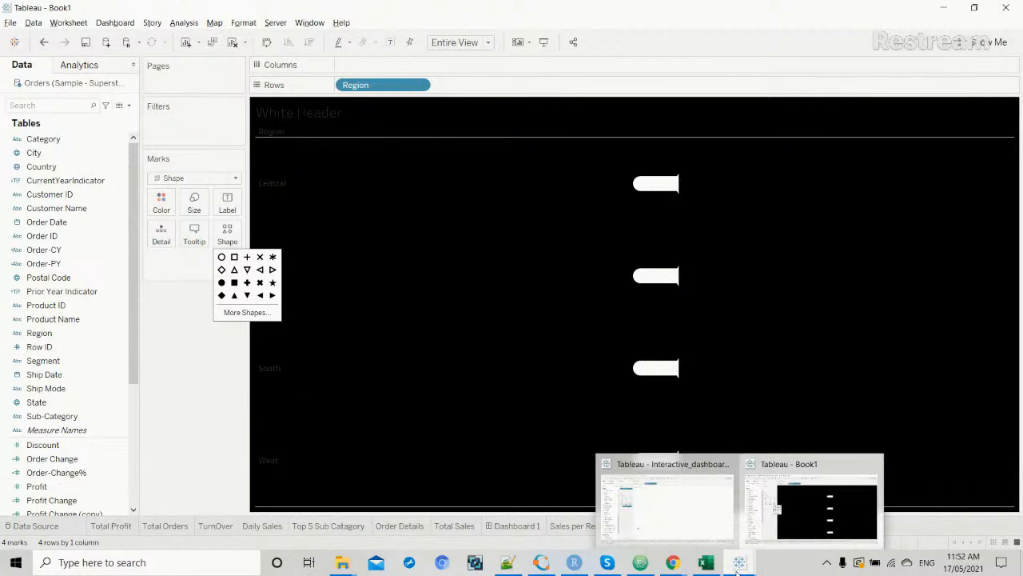
Switch to the Figma team library file in Chrome and open Page 4.
click(672, 562)
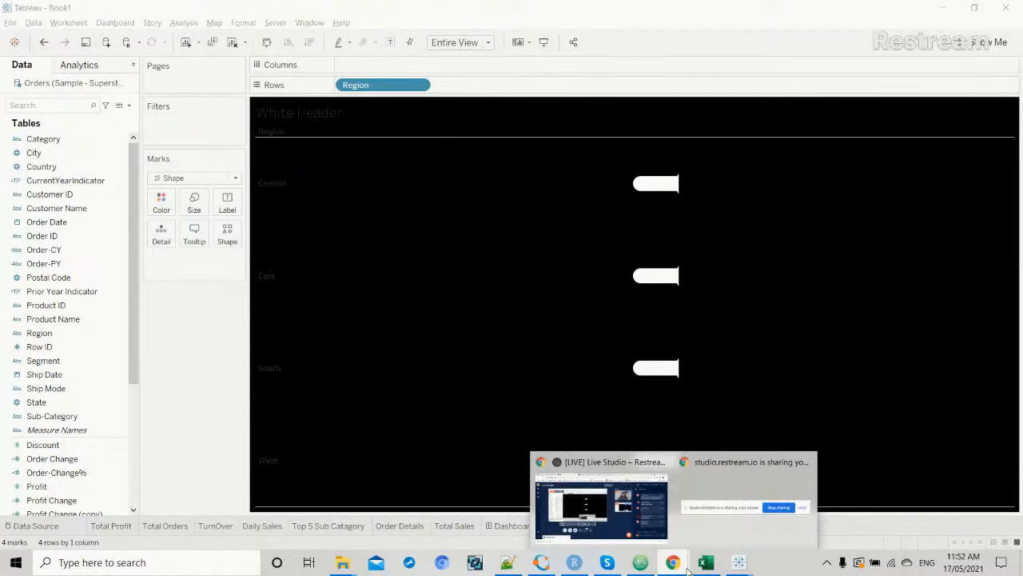
click(660, 533)
click(551, 8)
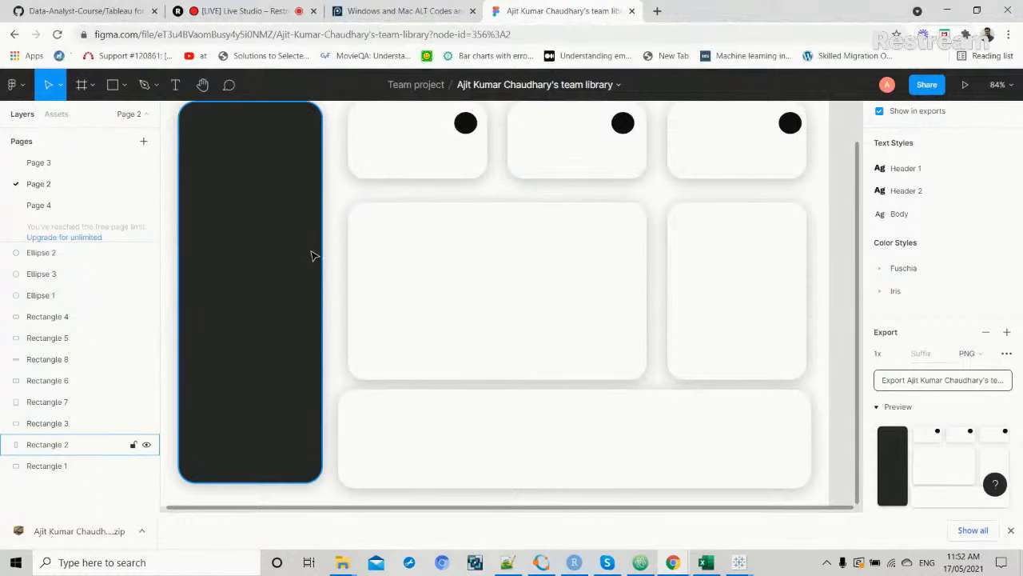
click(40, 205)
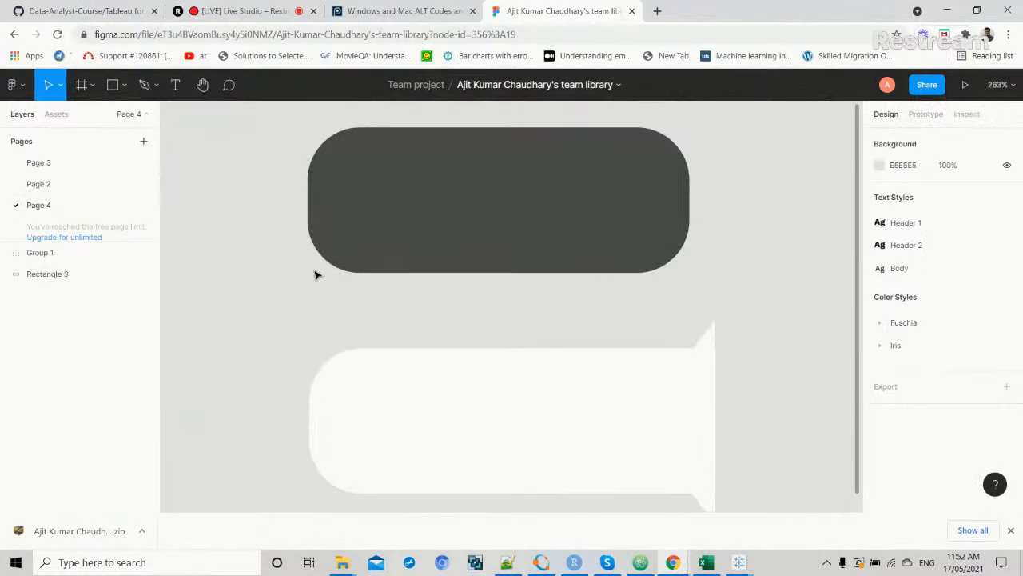
Add a 1x PNG export setting to the white header group, Group 1, and select the dark rounded rectangle above it.
click(511, 479)
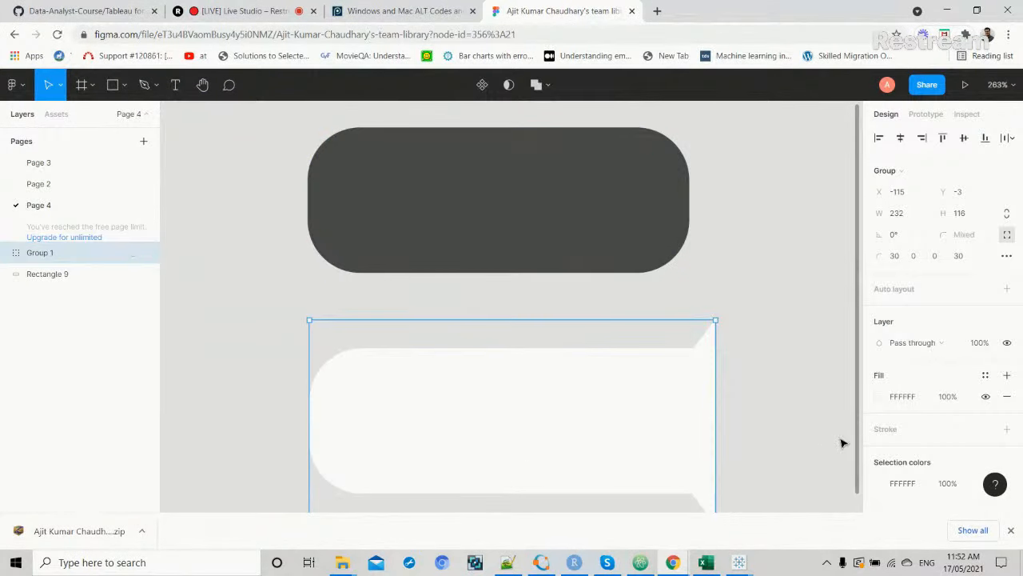
scroll(914, 330, down, 2)
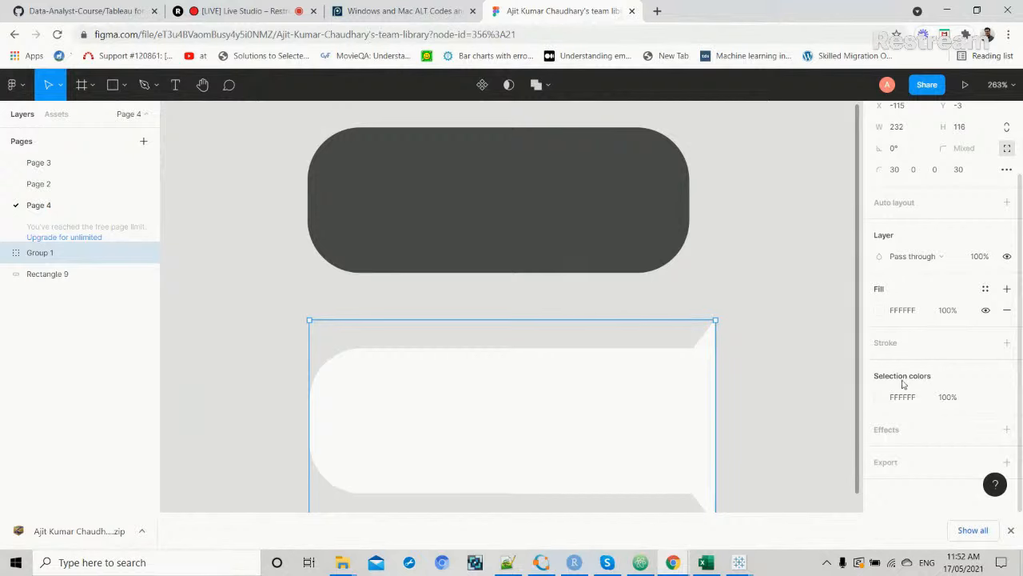
click(897, 468)
scroll(895, 470, down, 1)
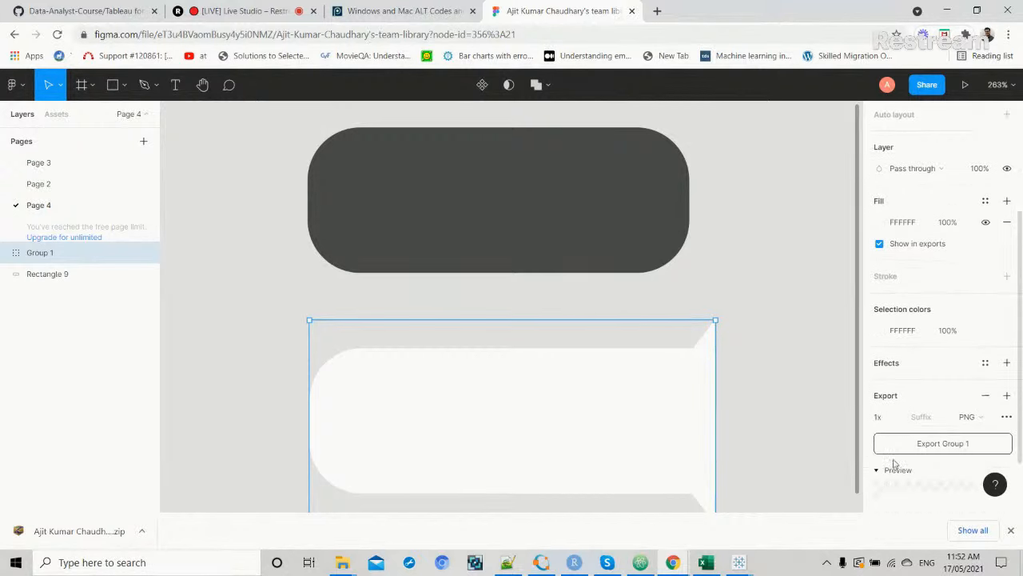
click(891, 466)
click(653, 250)
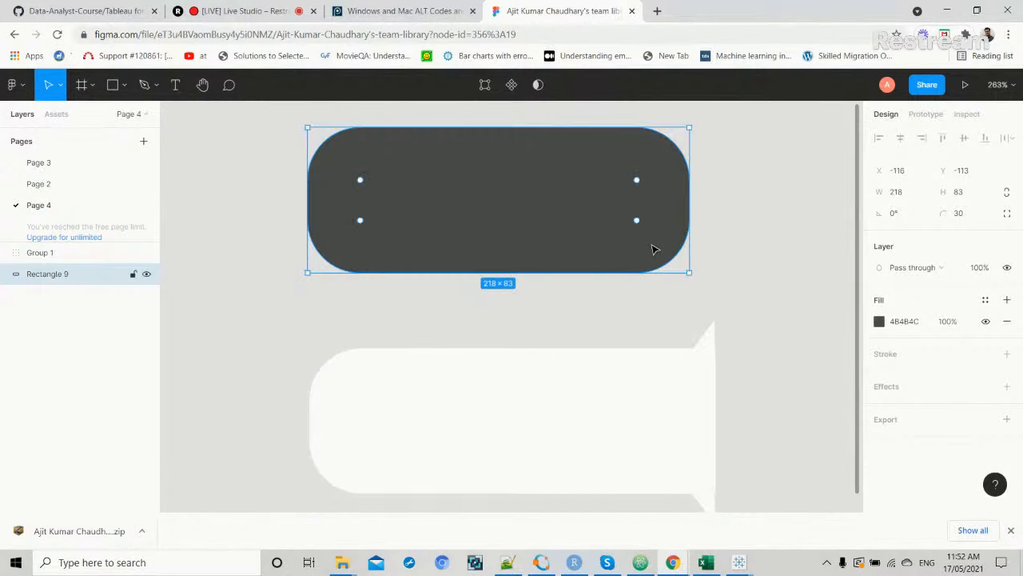
Examine the custom shape images in File Explorer, in the dashboard folder under Shapes in My Tableau Repository.
mouse_move(741, 565)
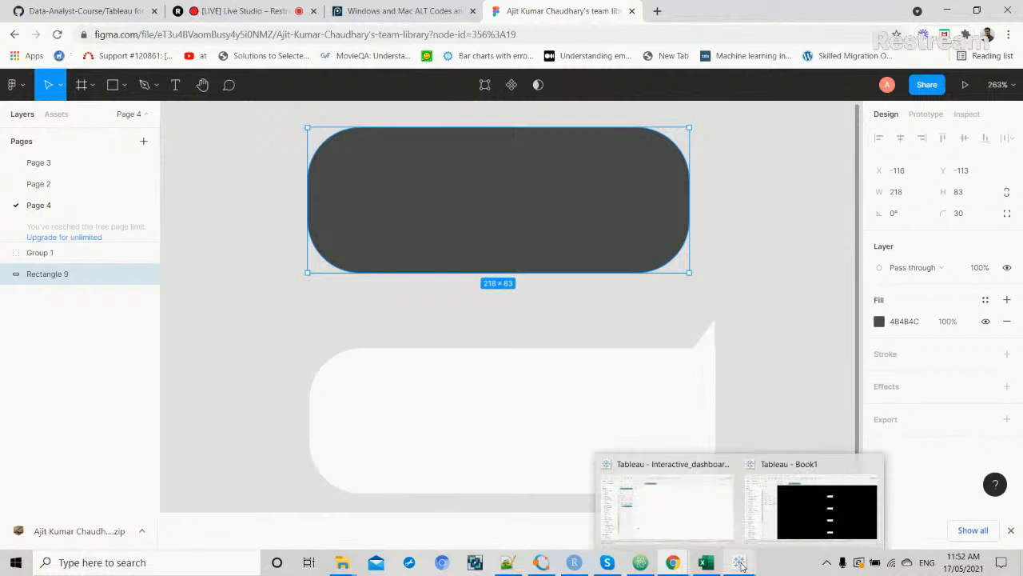
click(759, 531)
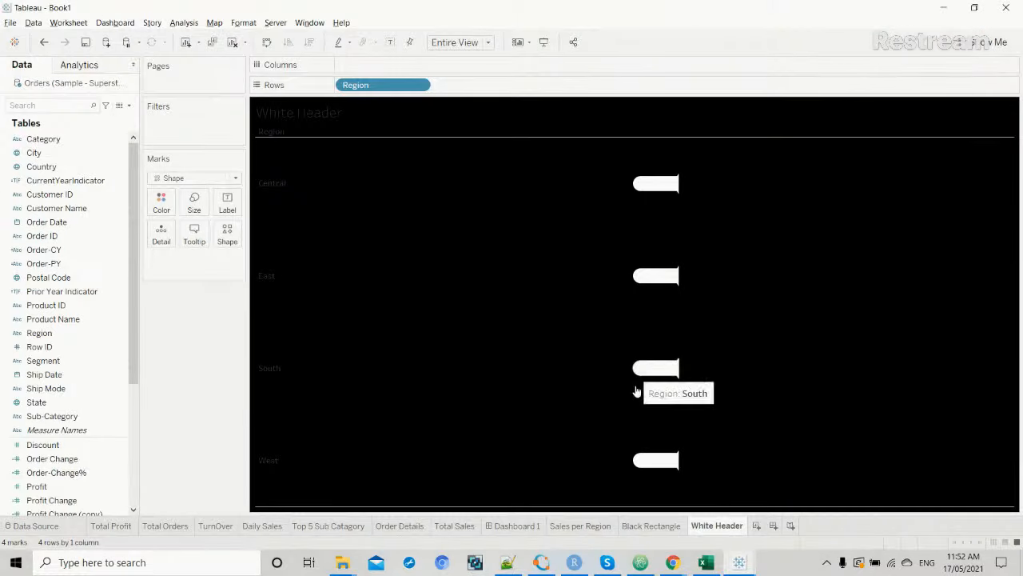
mouse_move(352, 564)
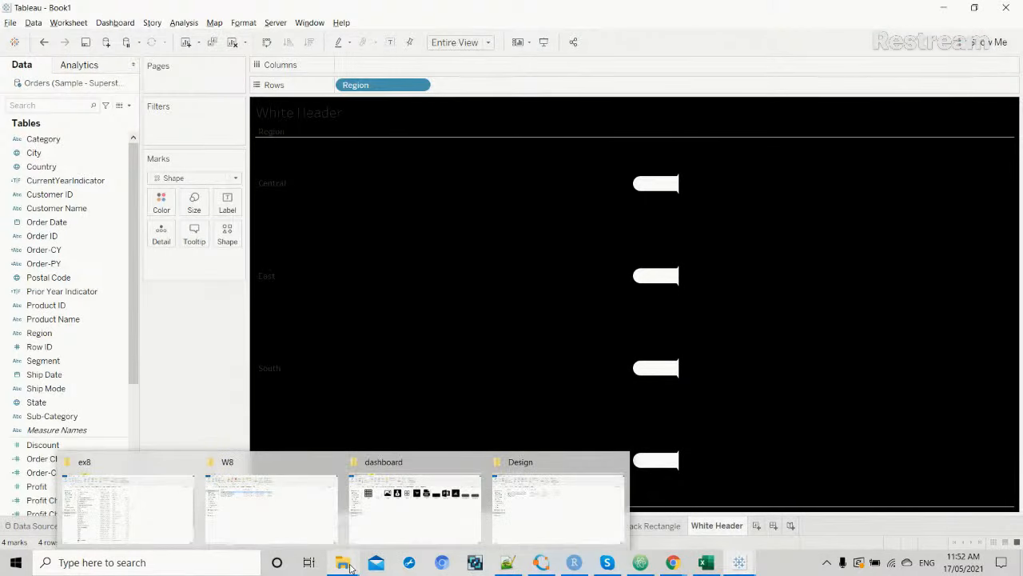
click(474, 518)
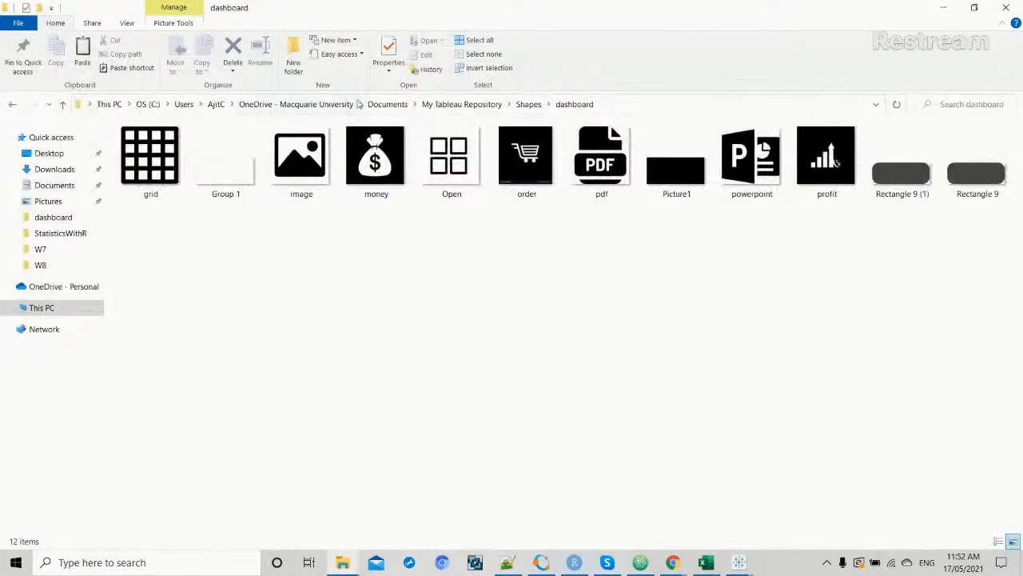
click(461, 105)
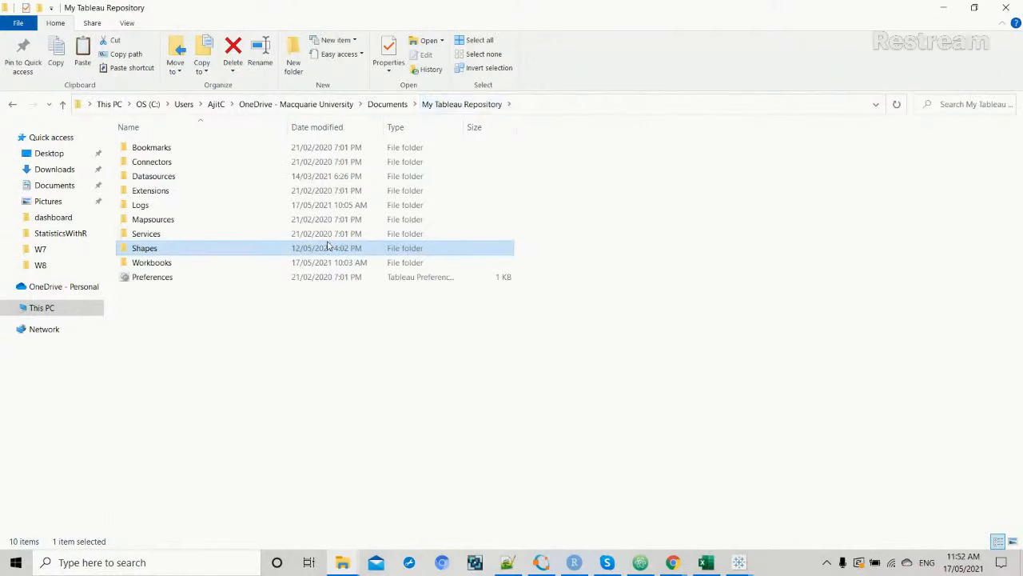
double_click(328, 250)
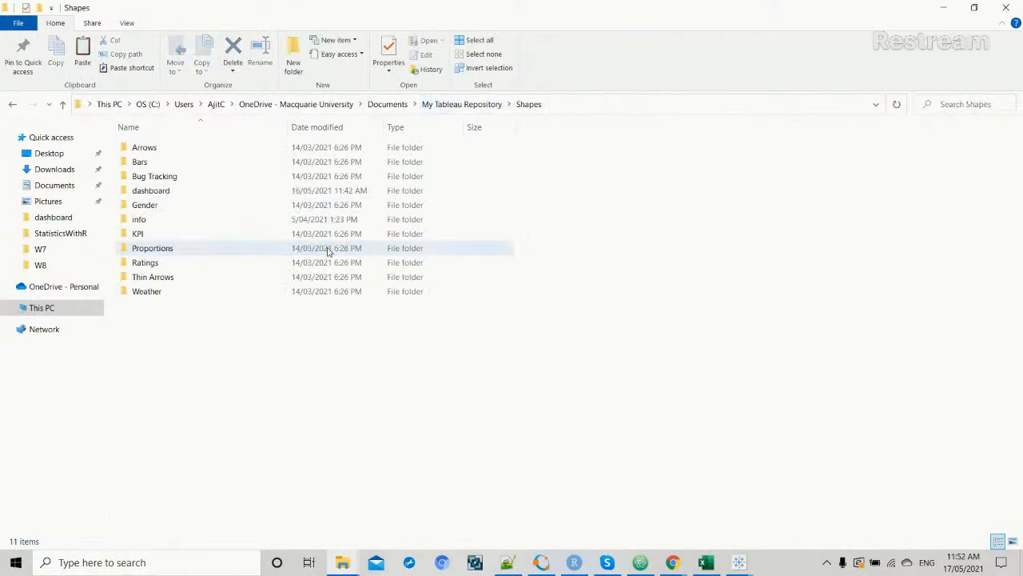
double_click(183, 192)
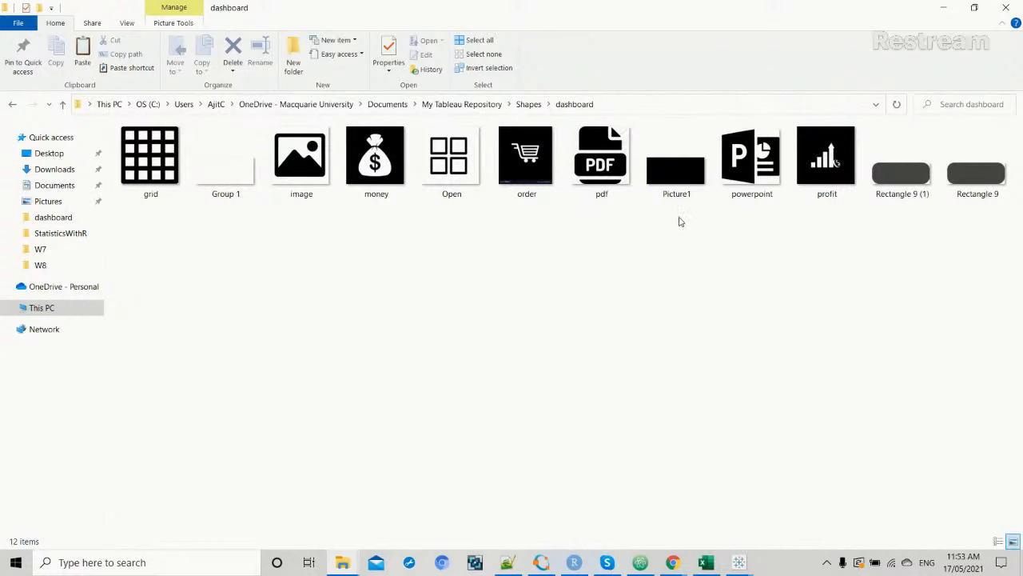
Return to Tableau's Book1 workbook and enlarge the white header shape marks to over twice their size.
key(alt+Tab)
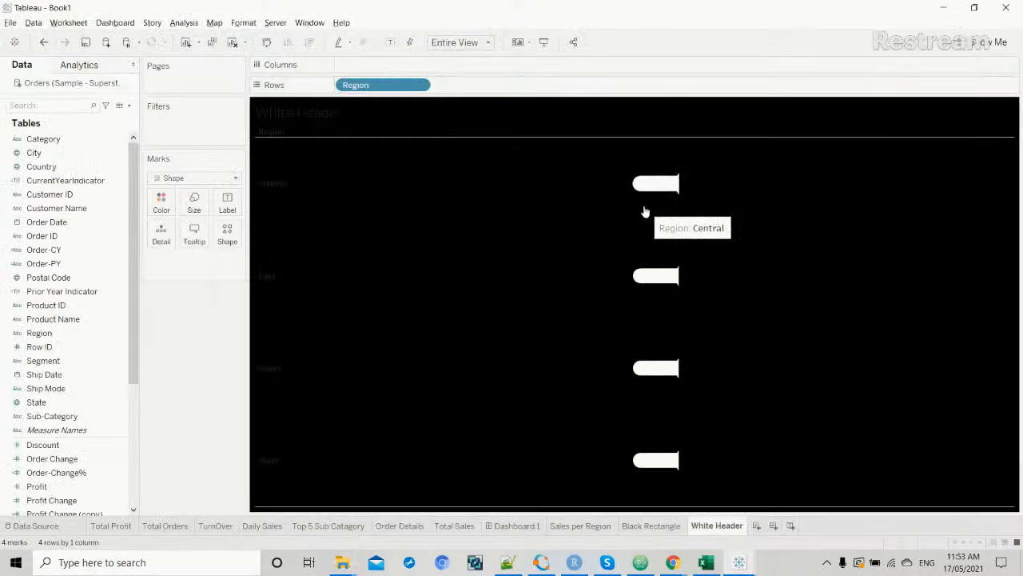
click(186, 211)
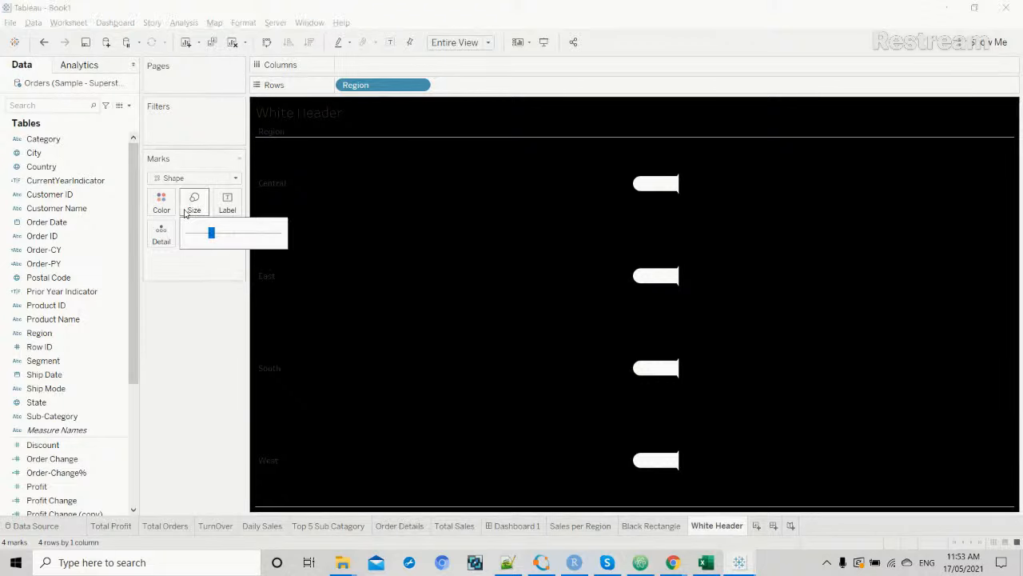
click(235, 233)
click(245, 235)
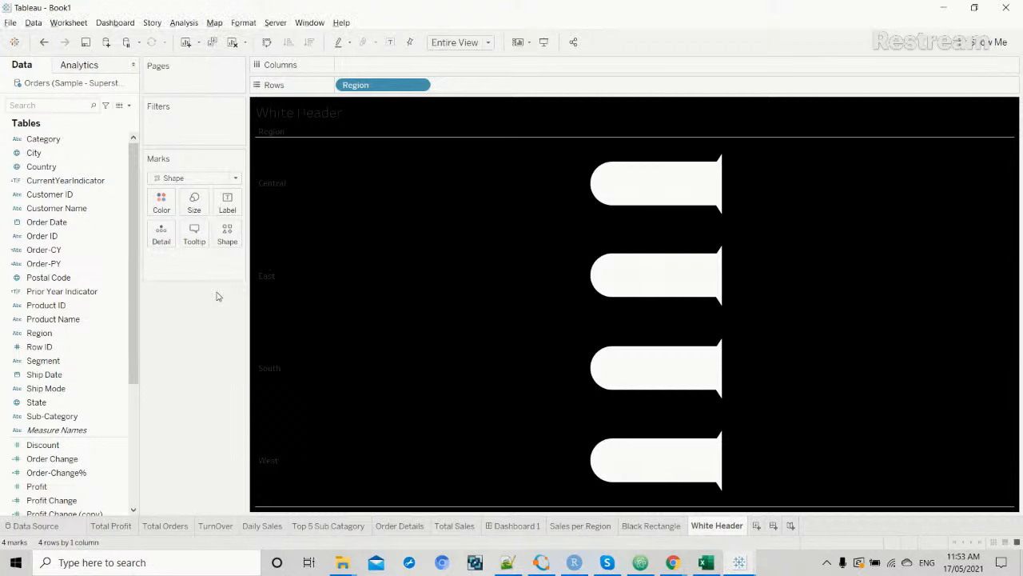
Set the White Header sheet's default worksheet shading to None.
right_click(359, 206)
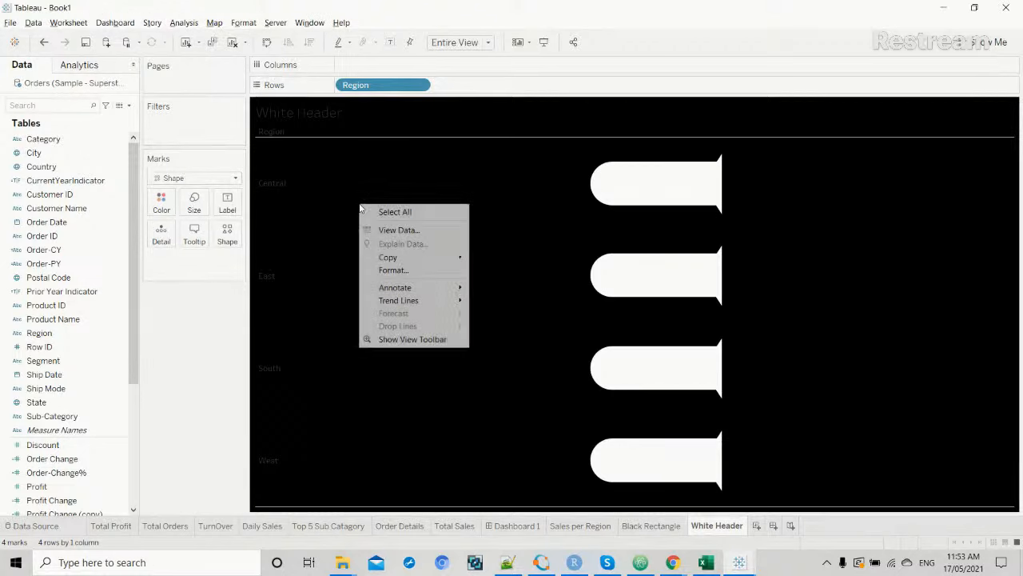
click(391, 270)
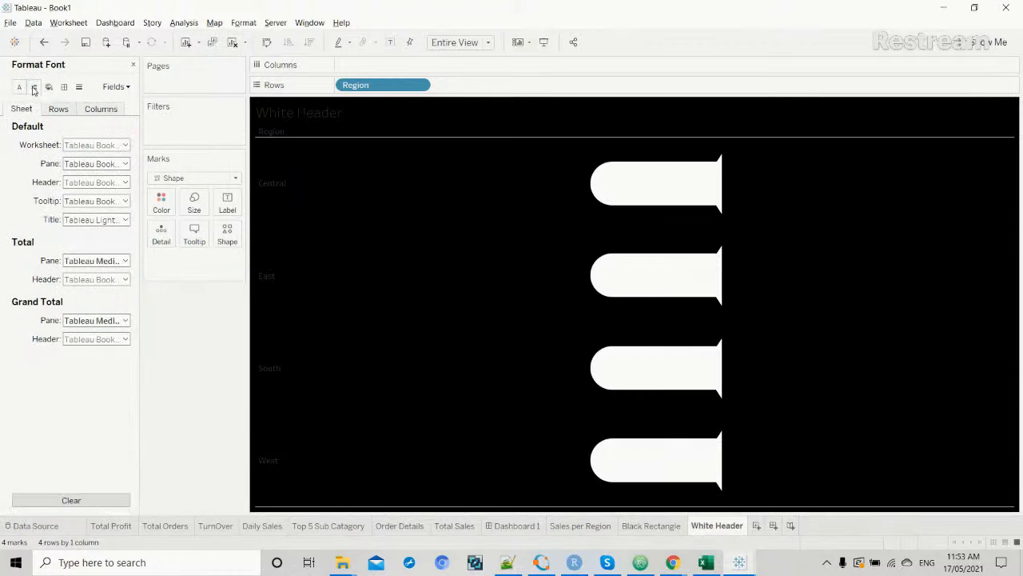
click(50, 88)
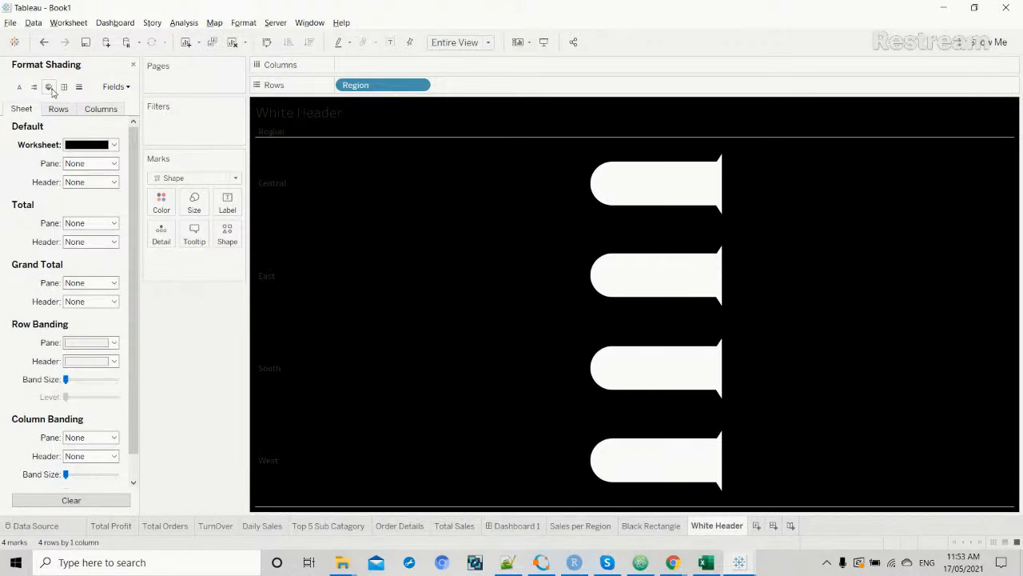
click(113, 145)
click(109, 162)
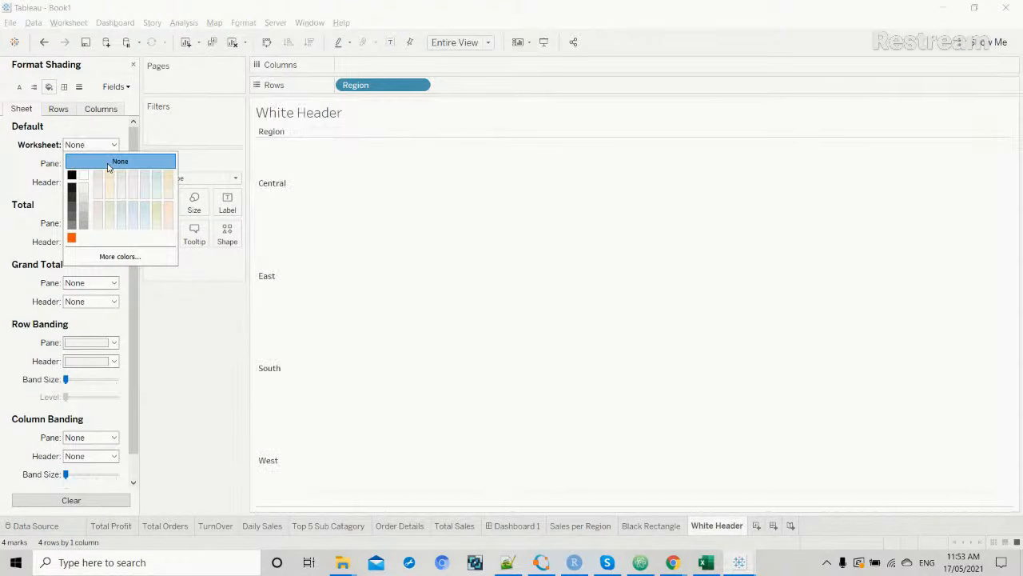
Hide the Region row headers and set the row divider's pane border to None.
right_click(272, 180)
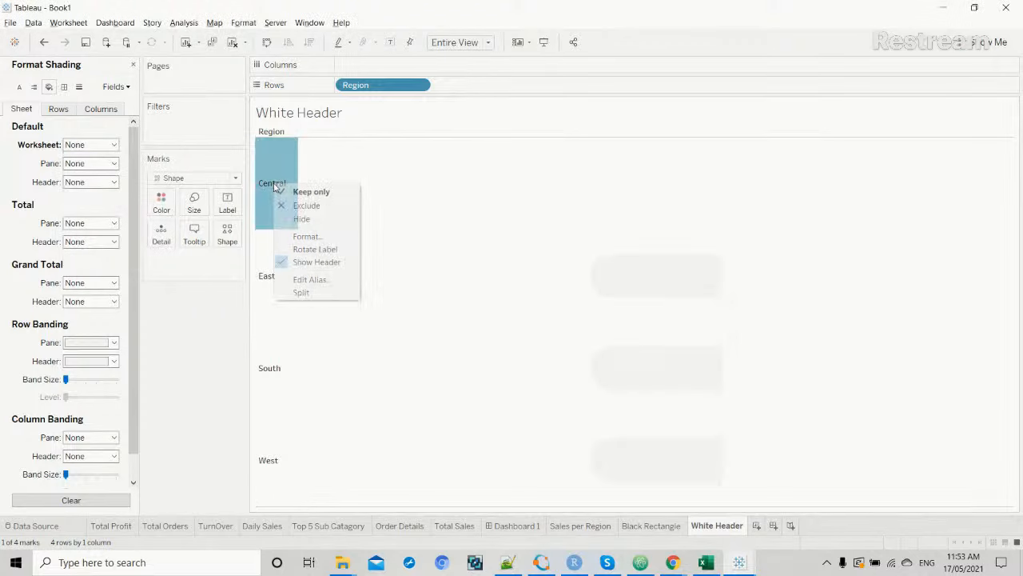
click(311, 265)
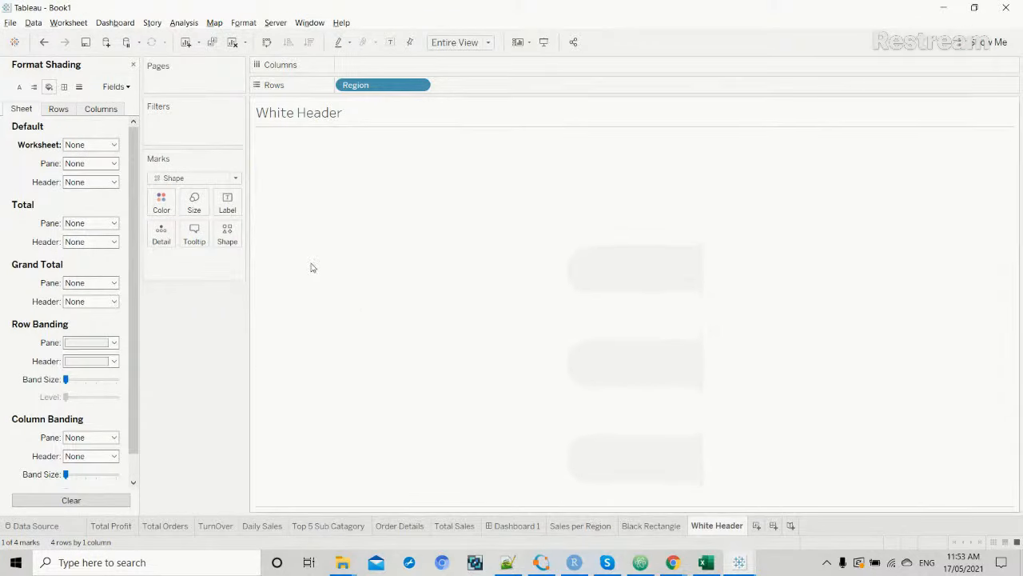
click(64, 87)
click(125, 343)
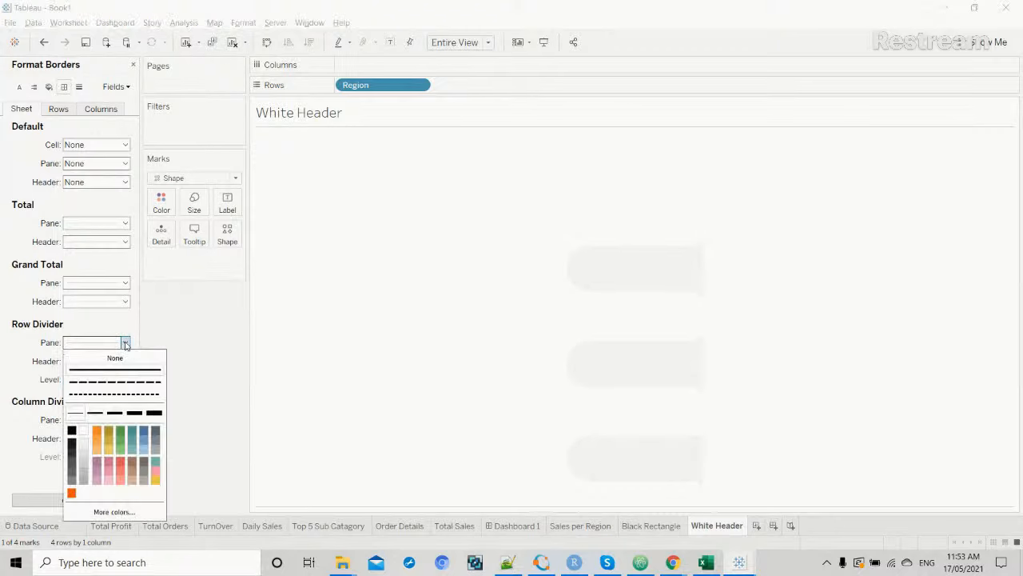
click(124, 361)
click(130, 358)
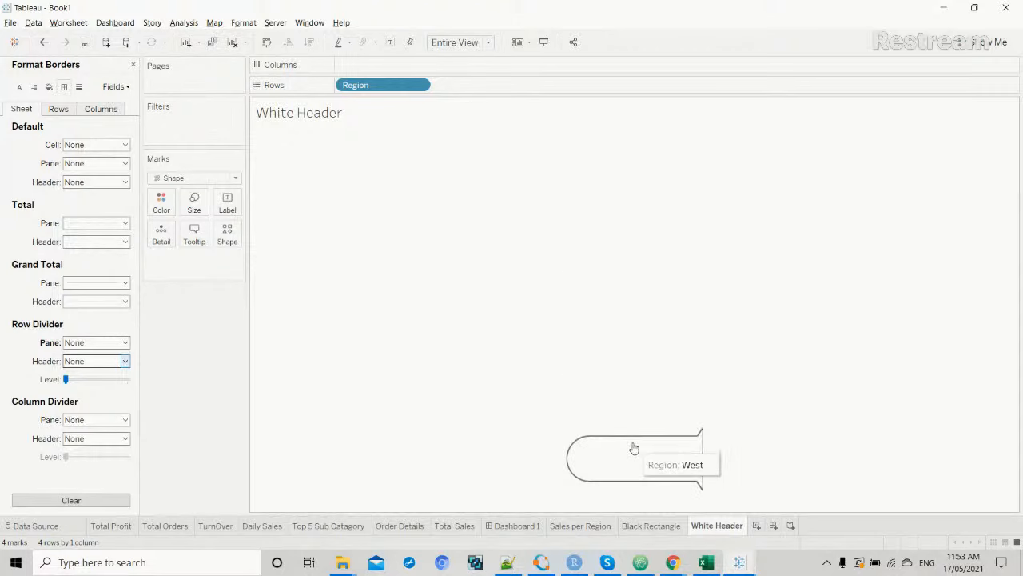
Switch to the Interactive_dashboard_F workbook and test Dashboard 2's region selection with South, East and Central.
key(alt+Tab)
key(alt+Tab)
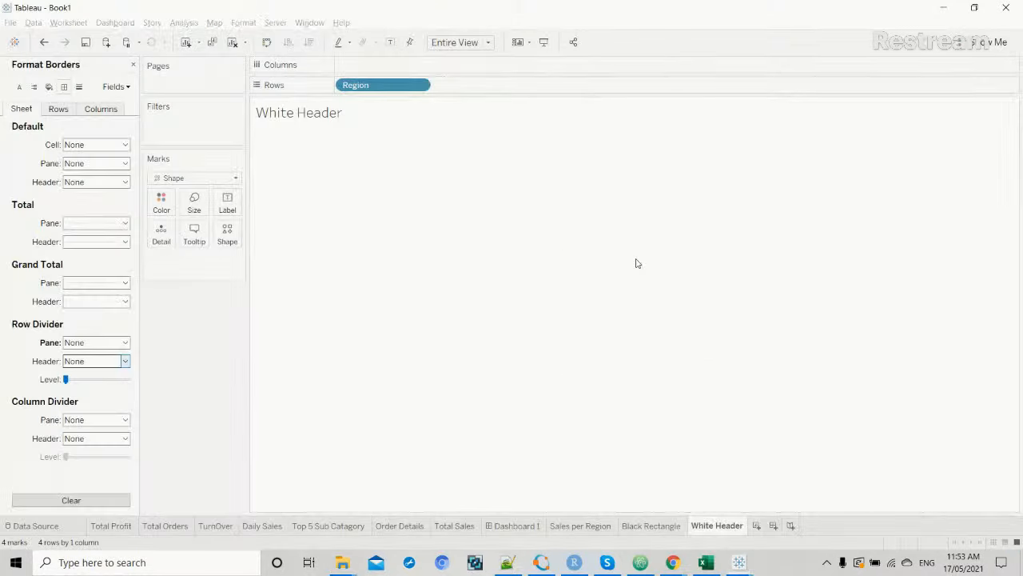
mouse_move(739, 565)
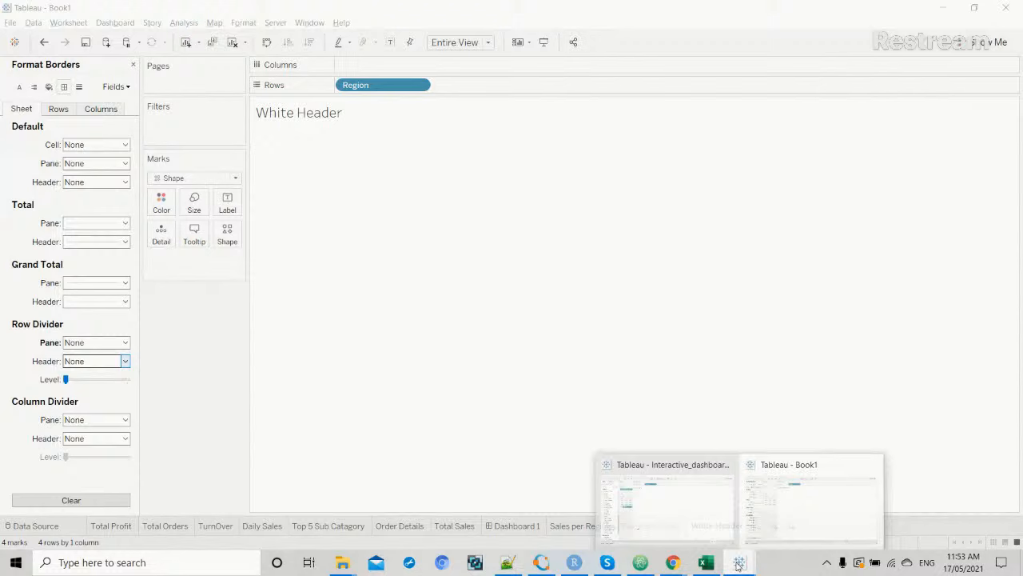
click(697, 518)
click(360, 525)
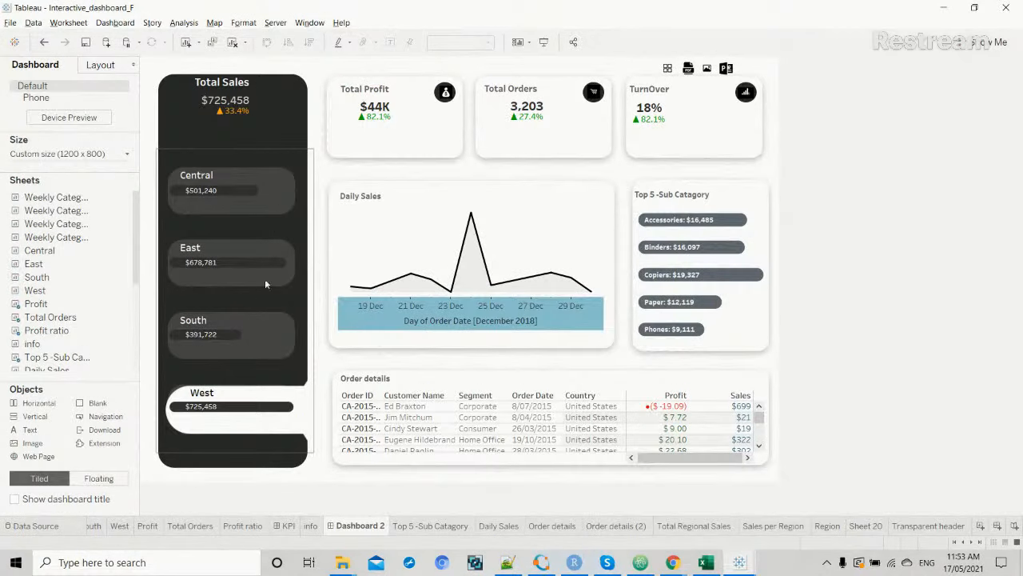
click(227, 339)
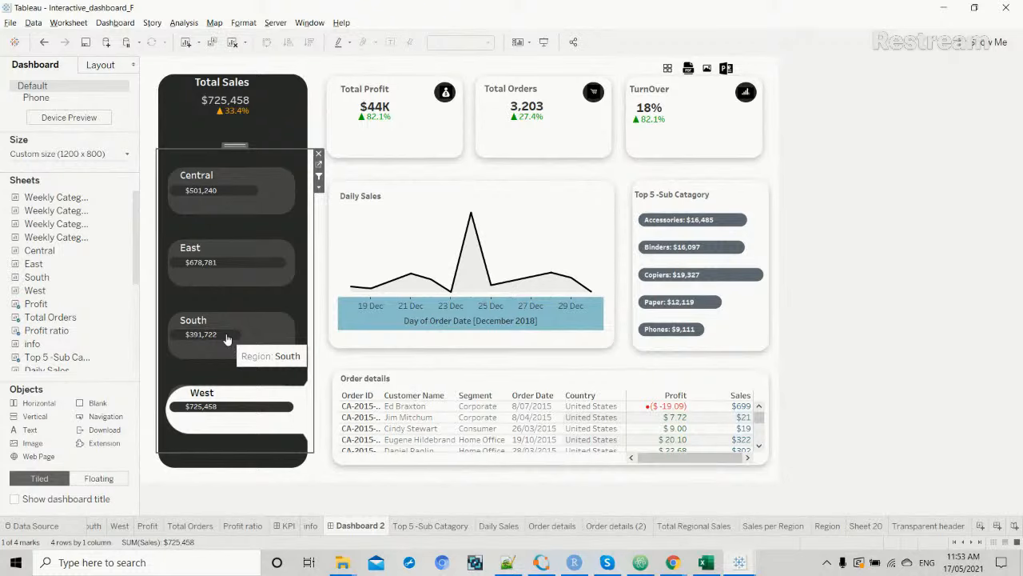
click(227, 339)
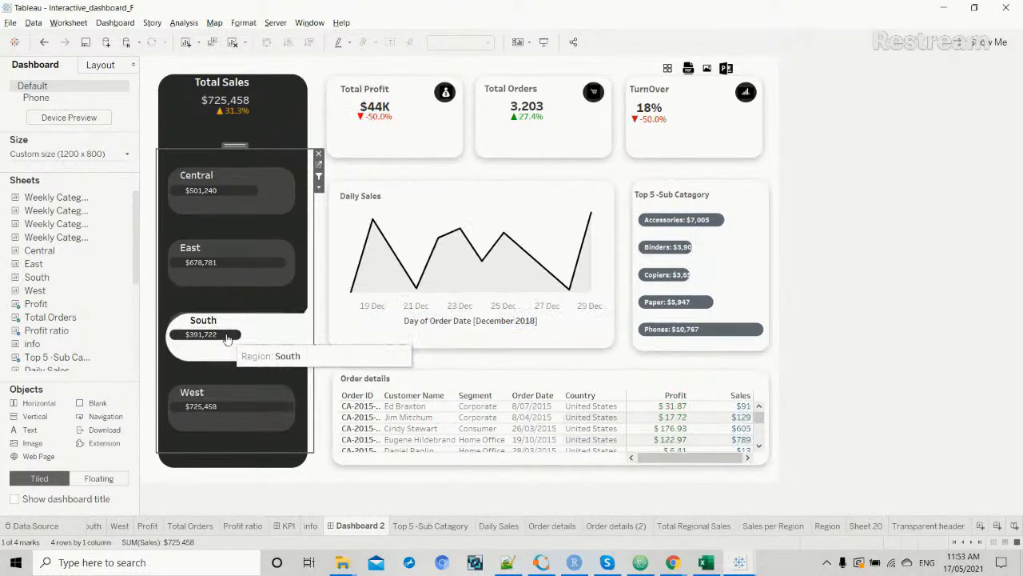
click(236, 267)
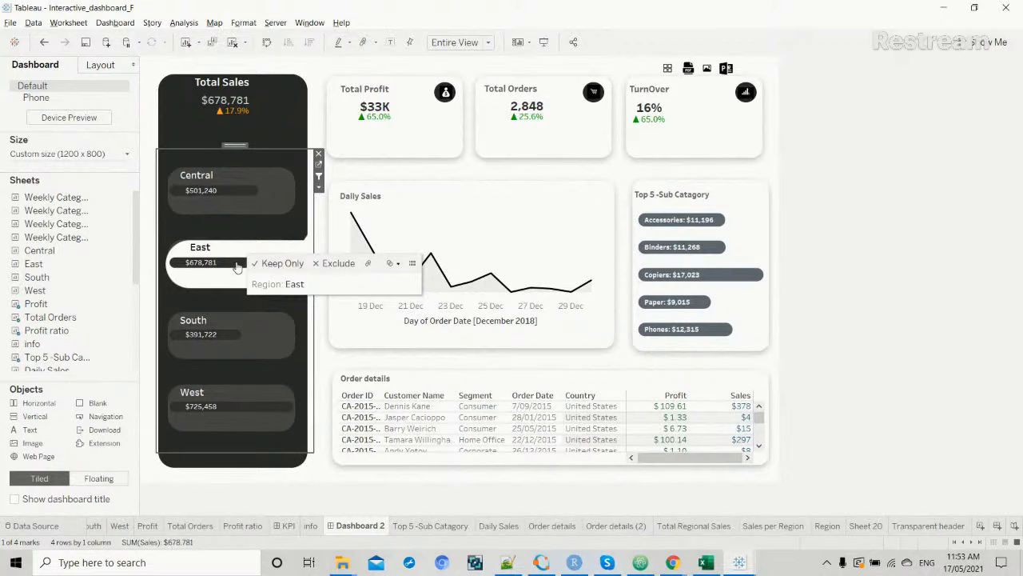
click(237, 191)
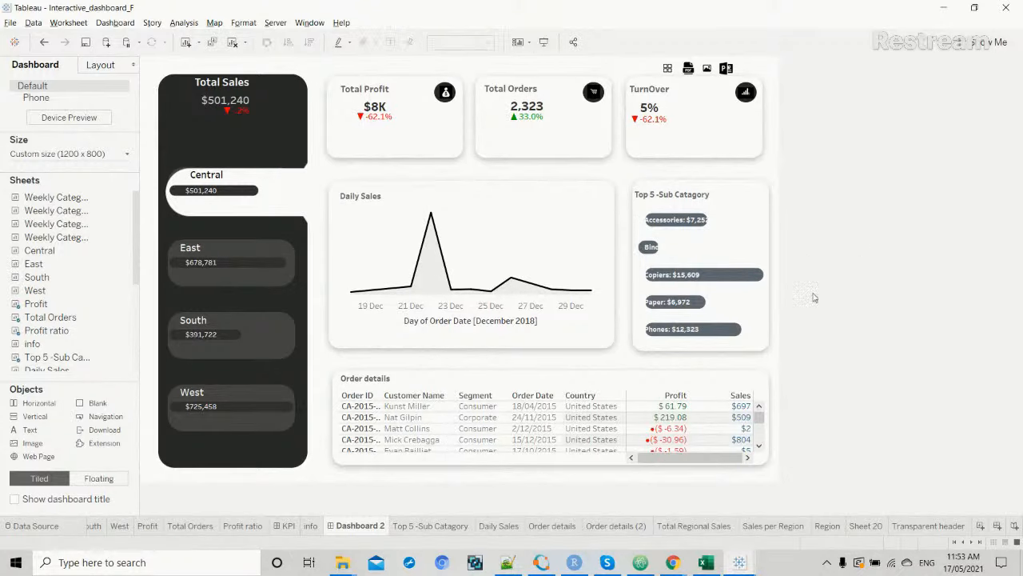
Check the live stream page and its chat in Restream Studio in Chrome, and return to the Tableau dashboard.
mouse_move(673, 562)
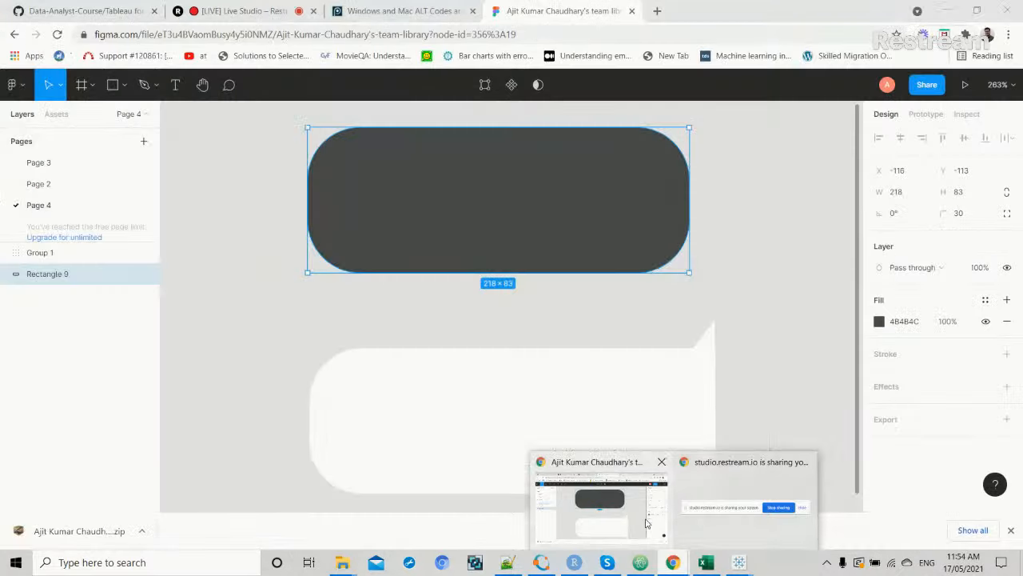
click(649, 524)
click(239, 10)
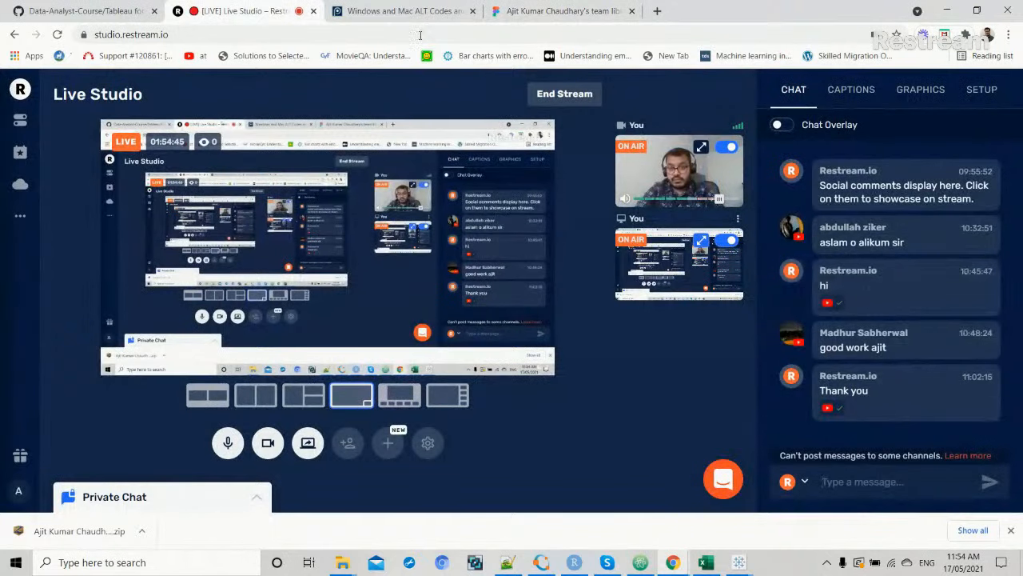
mouse_move(784, 262)
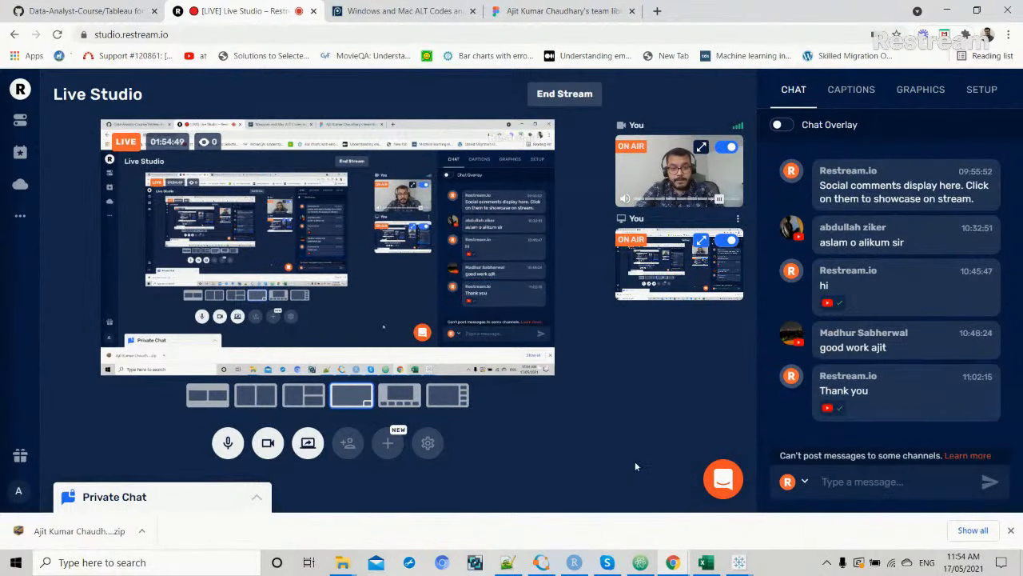
key(alt+Tab)
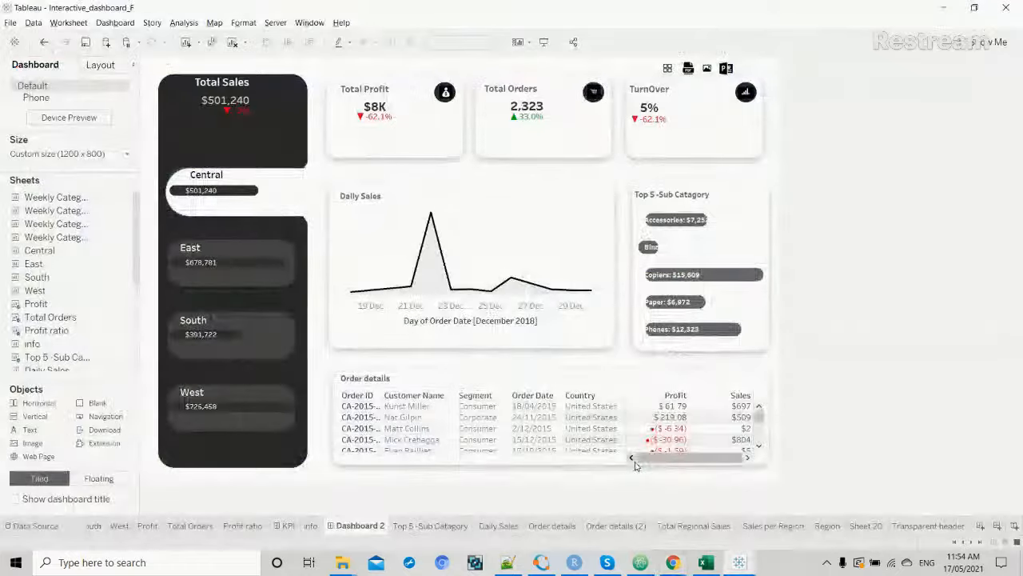
key(alt+Tab)
key(alt+Tab)
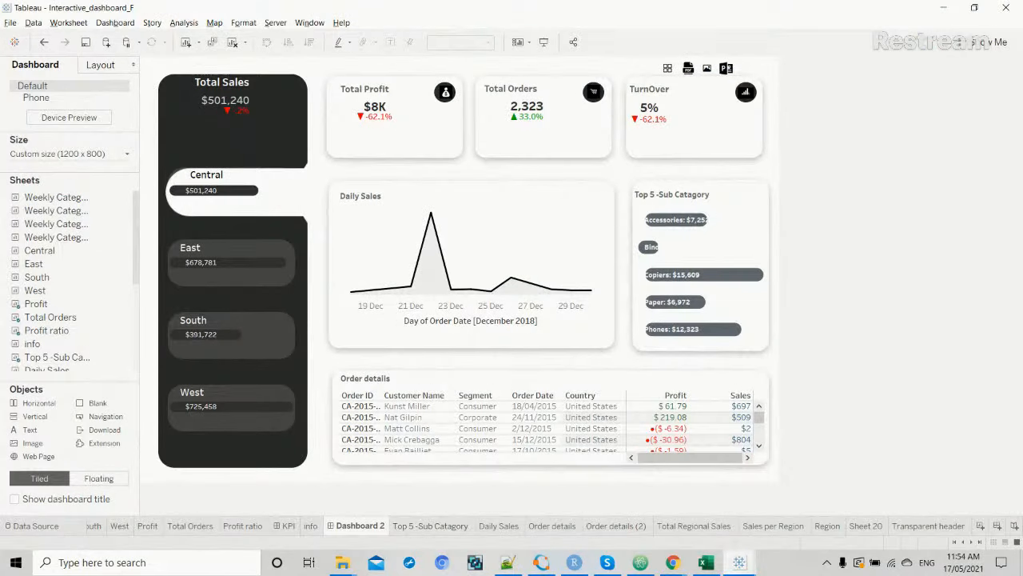
Return to the Book1 workbook and add a new worksheet named "Transparent header".
mouse_move(744, 564)
click(795, 510)
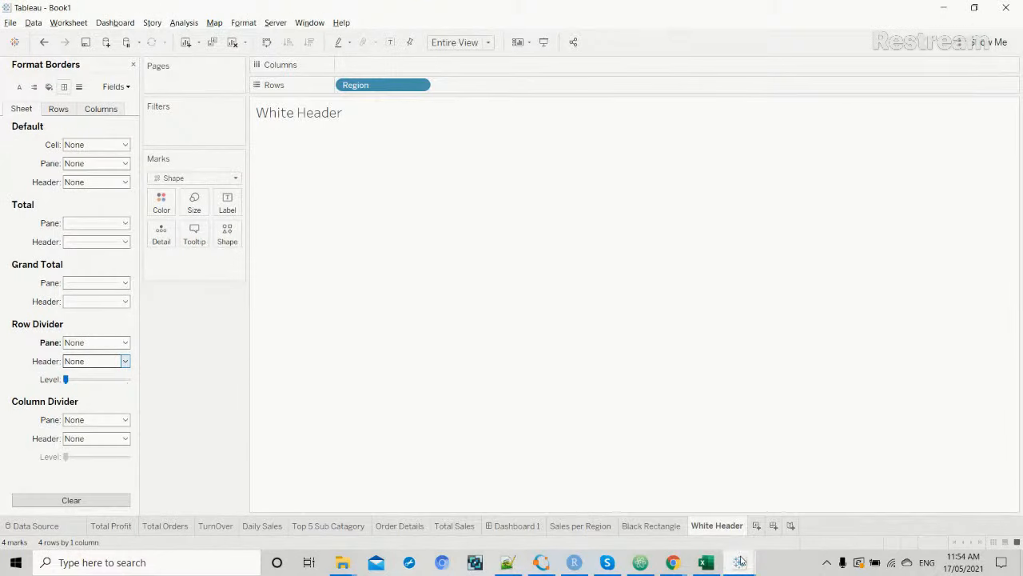
mouse_move(741, 561)
click(764, 521)
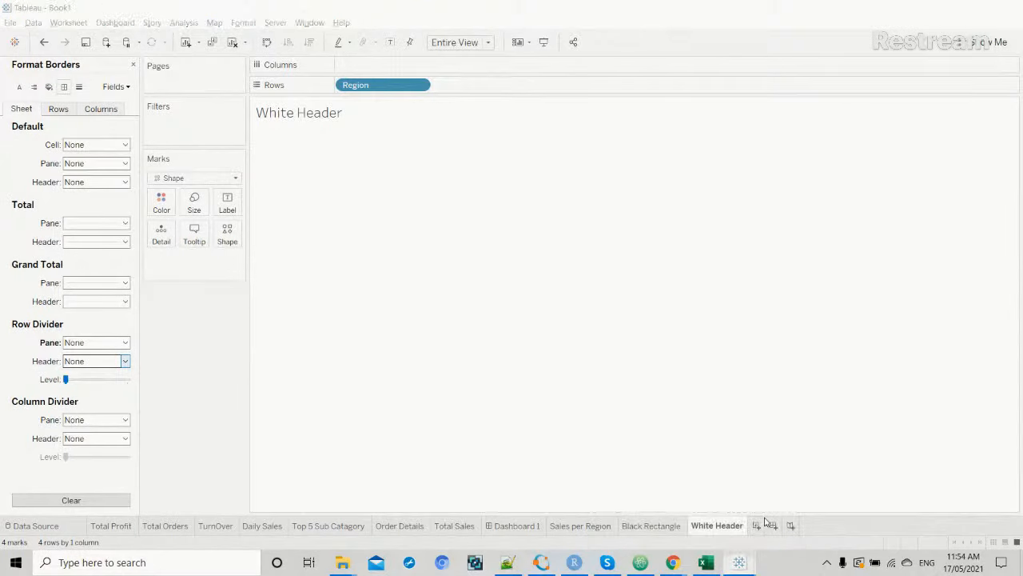
click(757, 525)
double_click(765, 526)
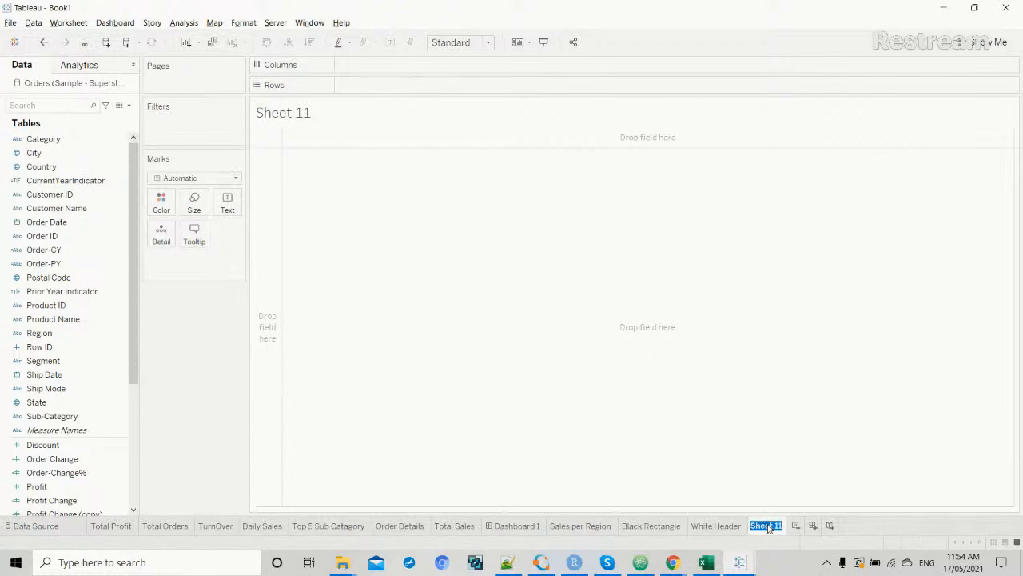
text(t)
text(are)
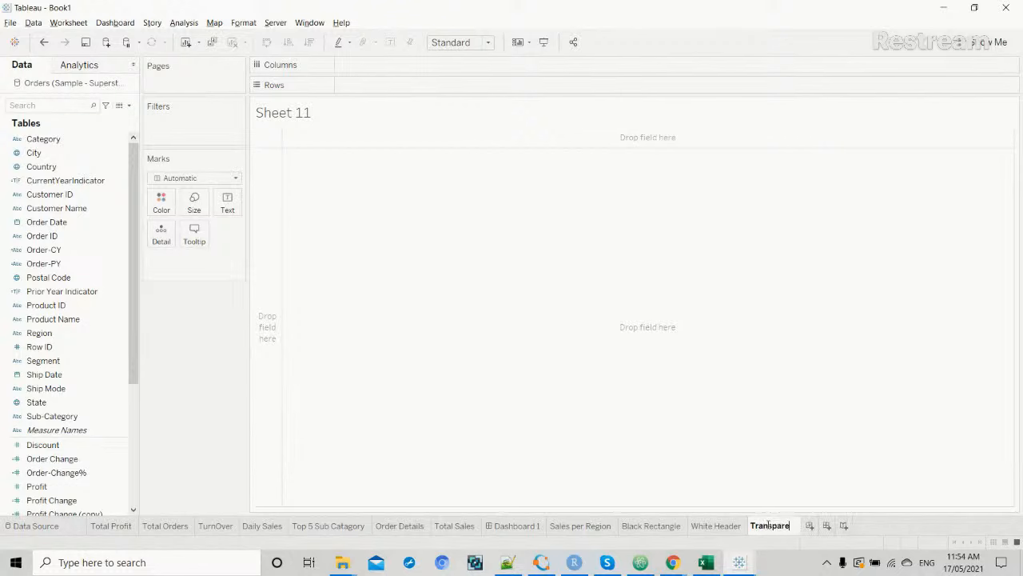
text(nt header)
key(Return)
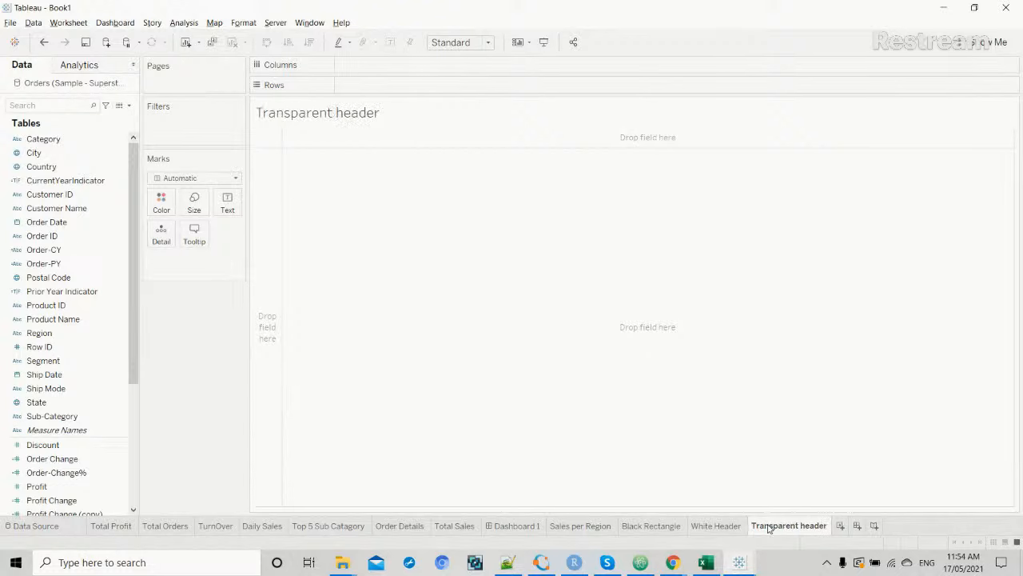
Open PowerPoint and create a blank presentation.
click(215, 564)
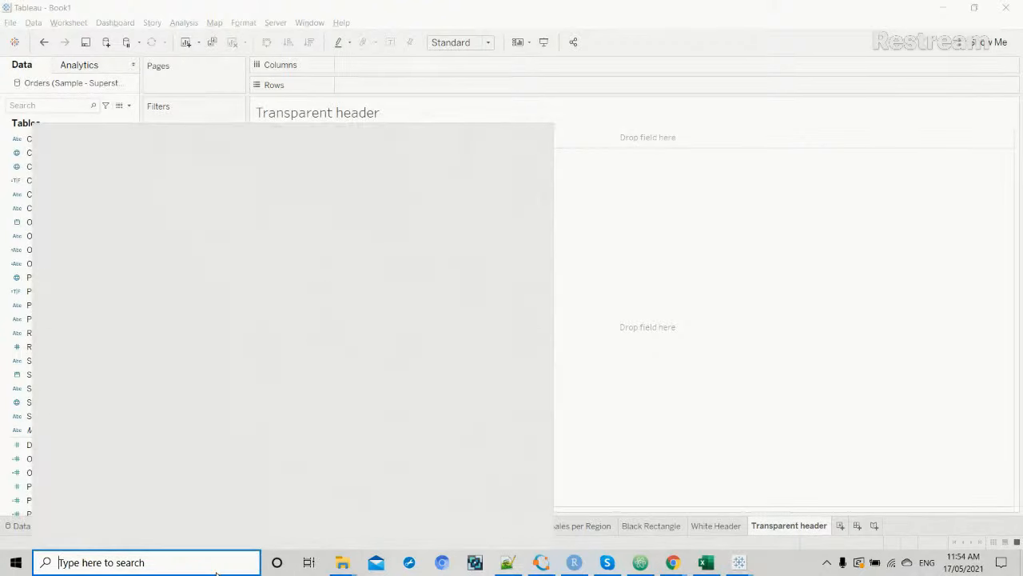
text(pow)
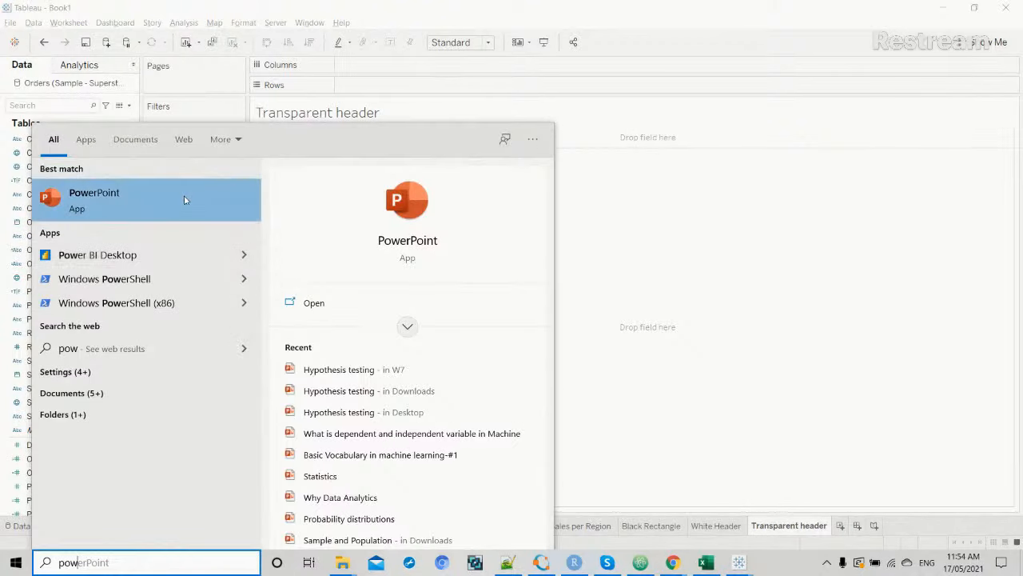
click(184, 199)
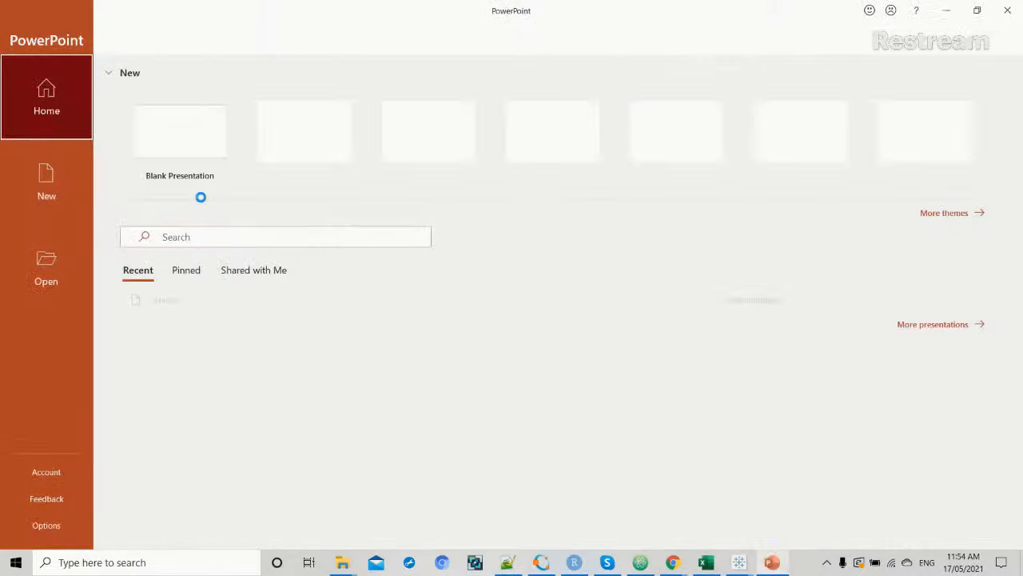
click(201, 139)
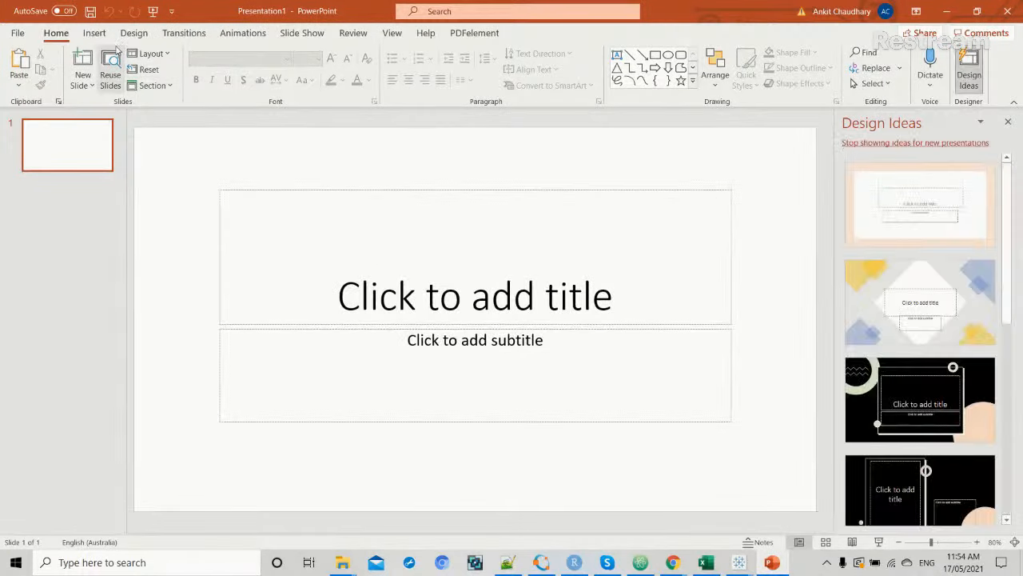
click(95, 33)
click(663, 68)
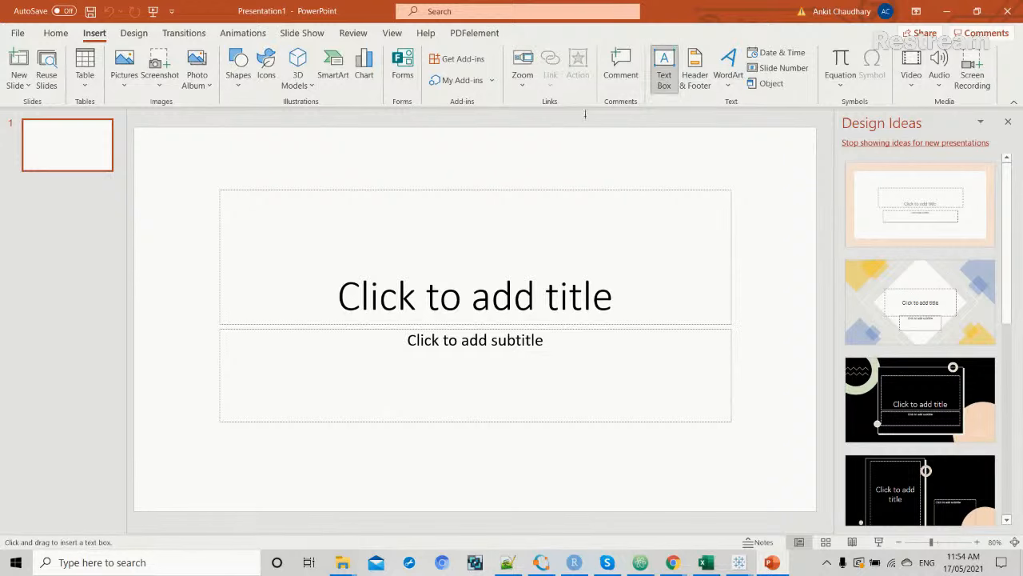
drag(384, 180, 556, 298)
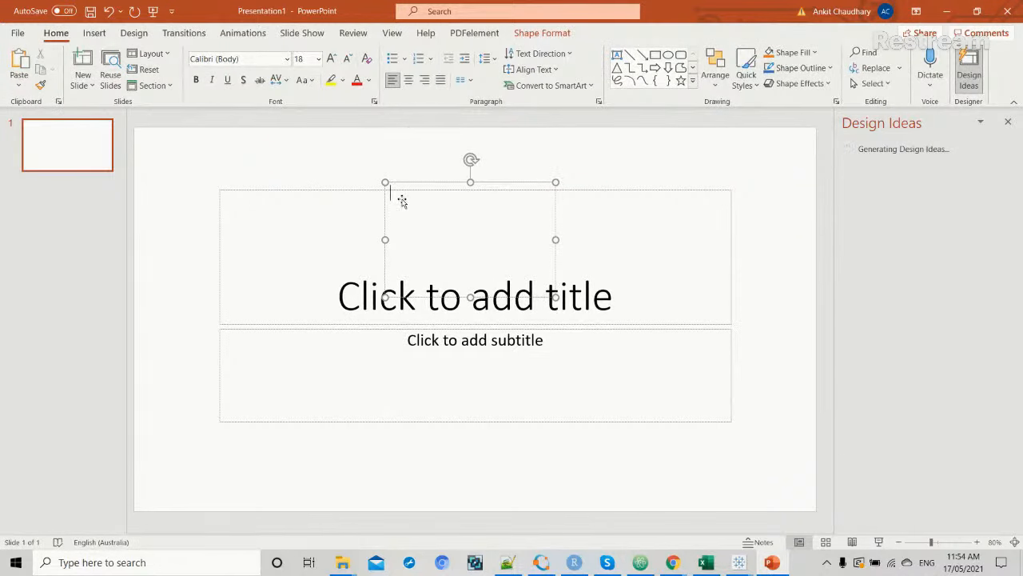
Delete the title and subtitle placeholders from the first slide.
click(660, 206)
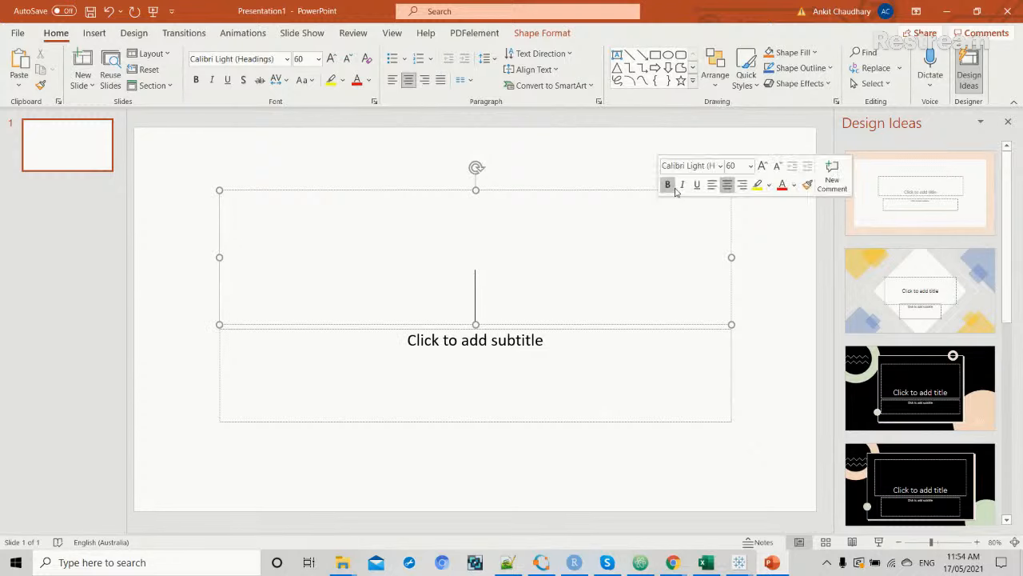
click(614, 191)
key(Delete)
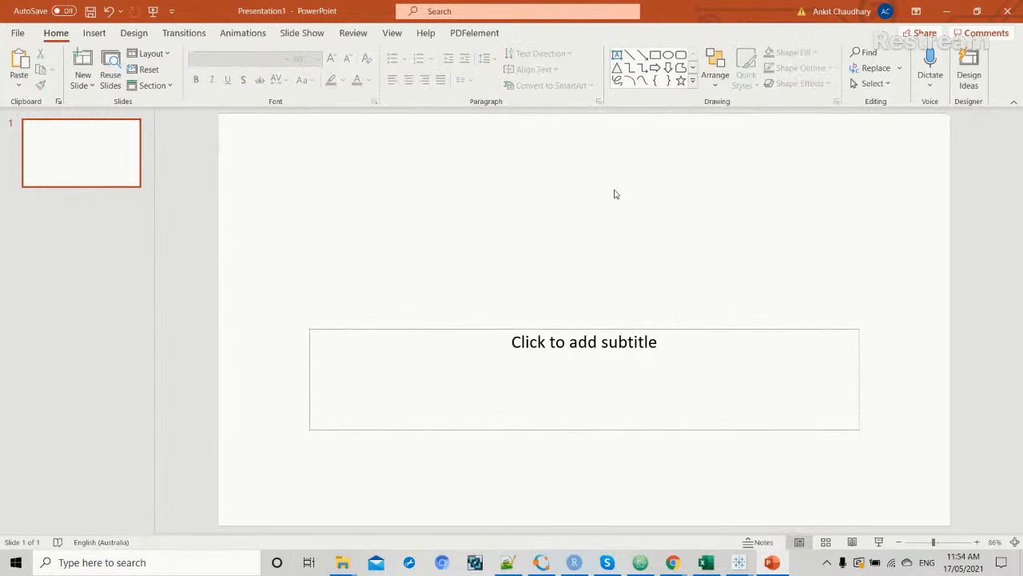
click(594, 341)
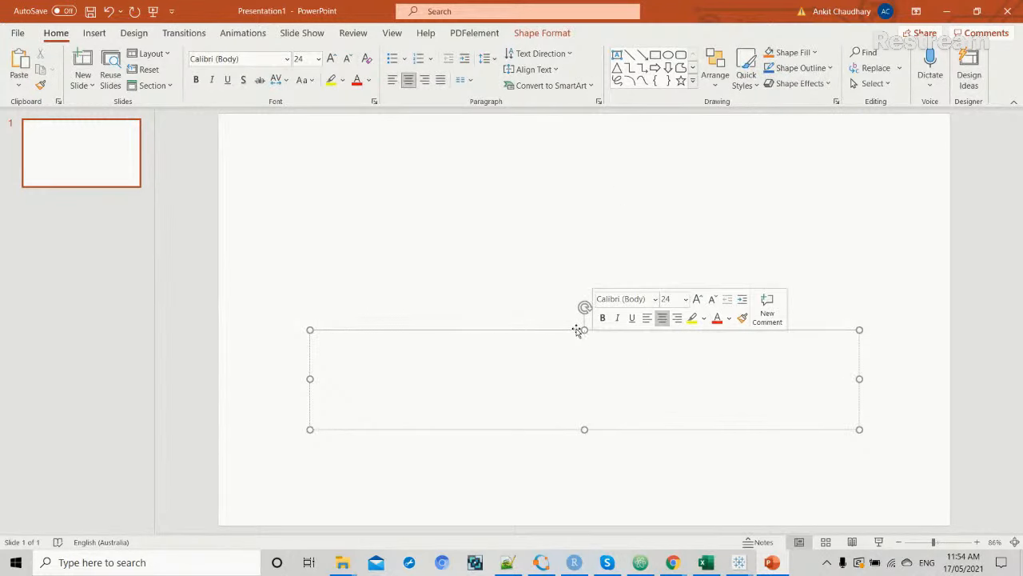
click(576, 330)
key(Delete)
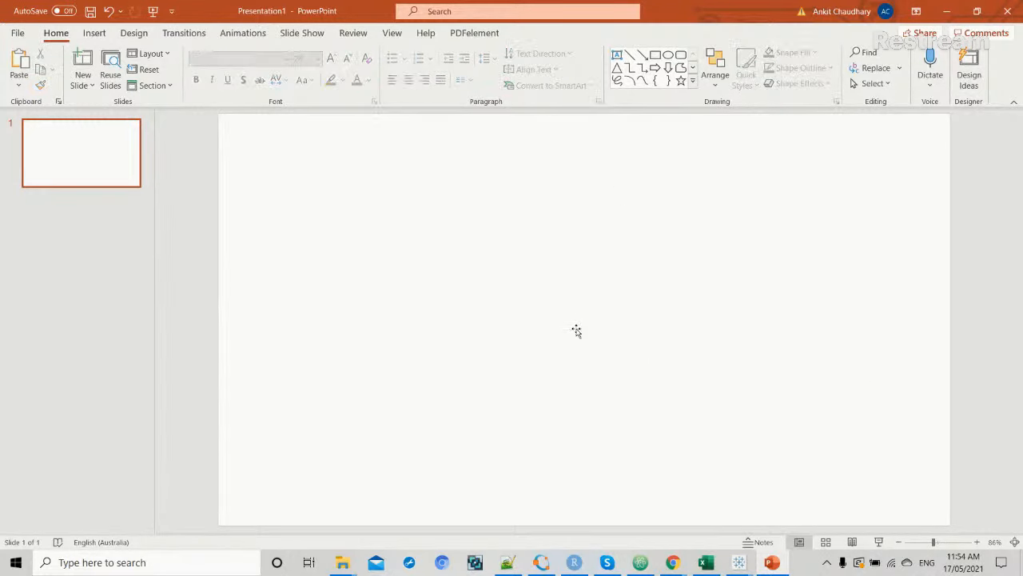
Draw an empty text box about 8.7 cm wide and 5.4 cm high in the upper middle of the slide.
click(93, 33)
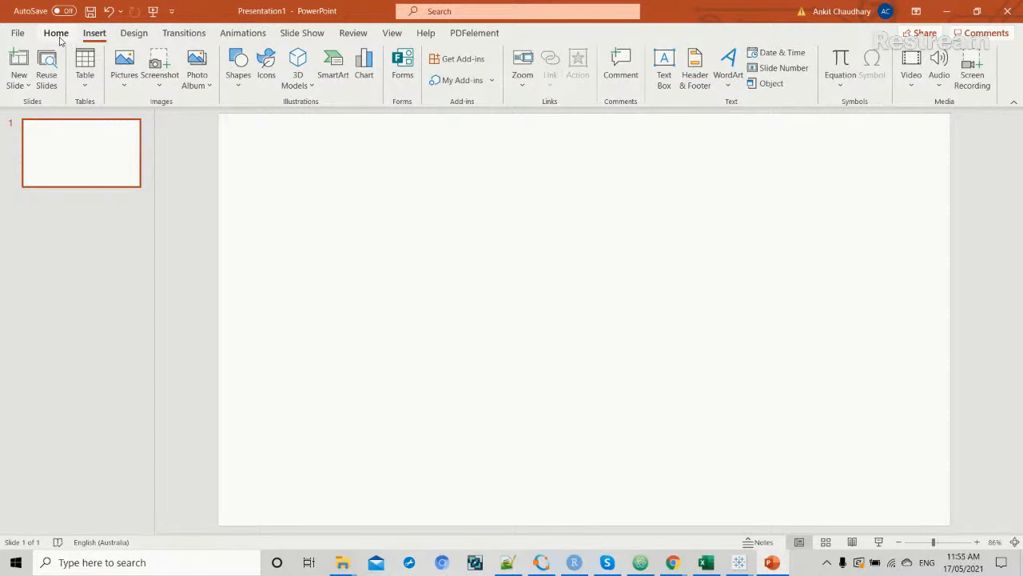
click(663, 68)
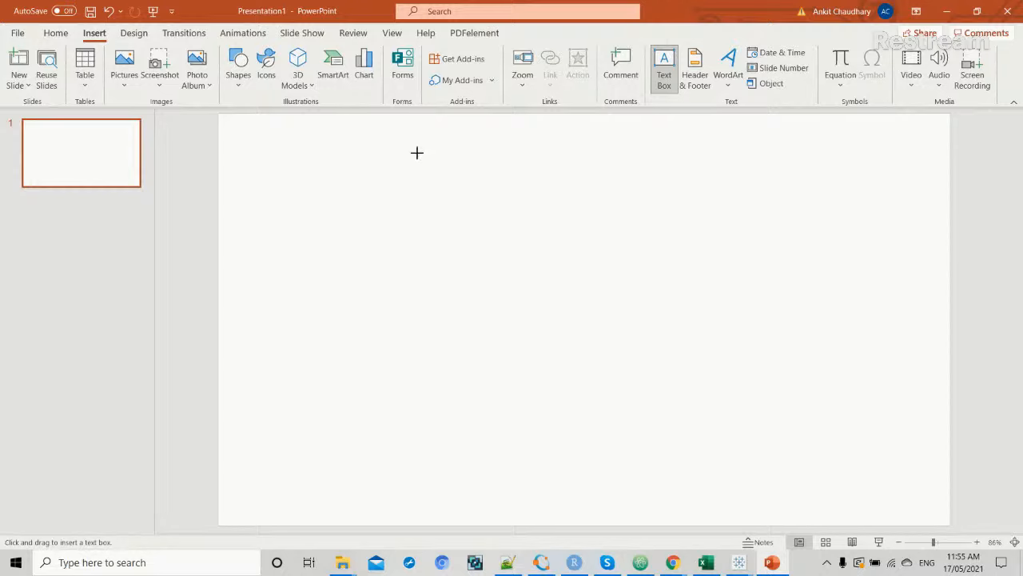
drag(416, 152, 605, 271)
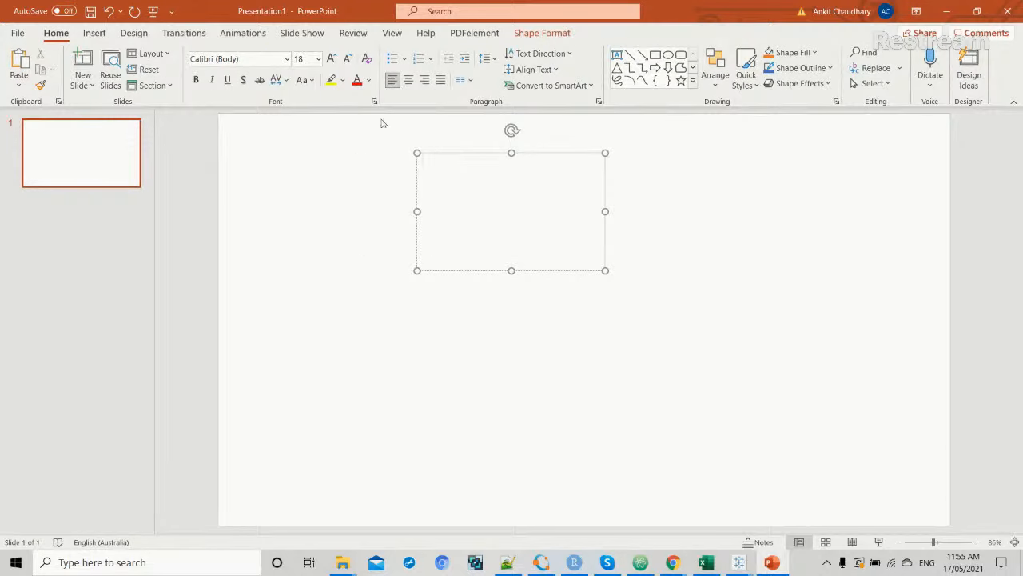
Set the text box to No Fill and No Outline, and switch back to Tableau's Transparent header sheet.
click(534, 35)
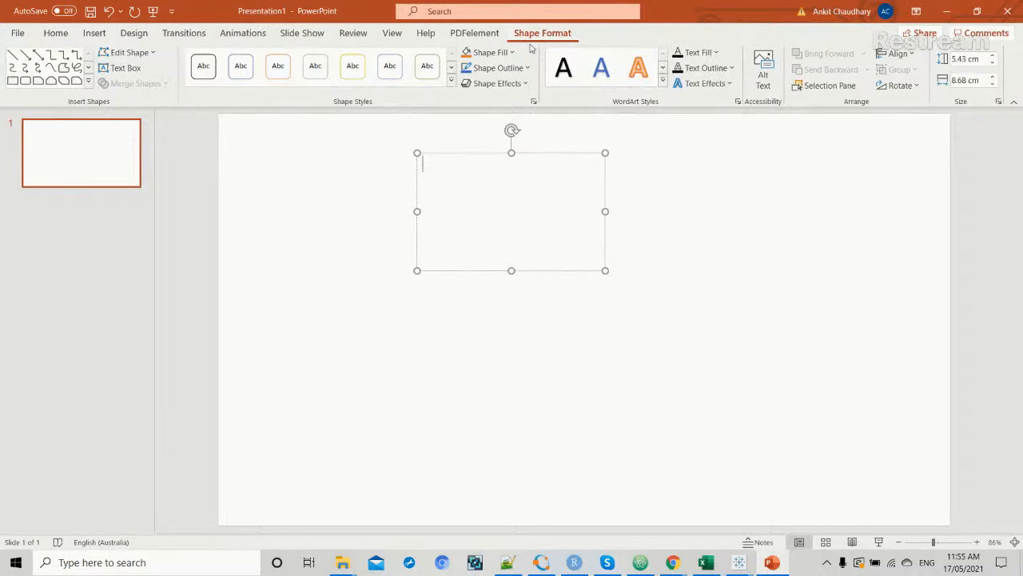
click(490, 52)
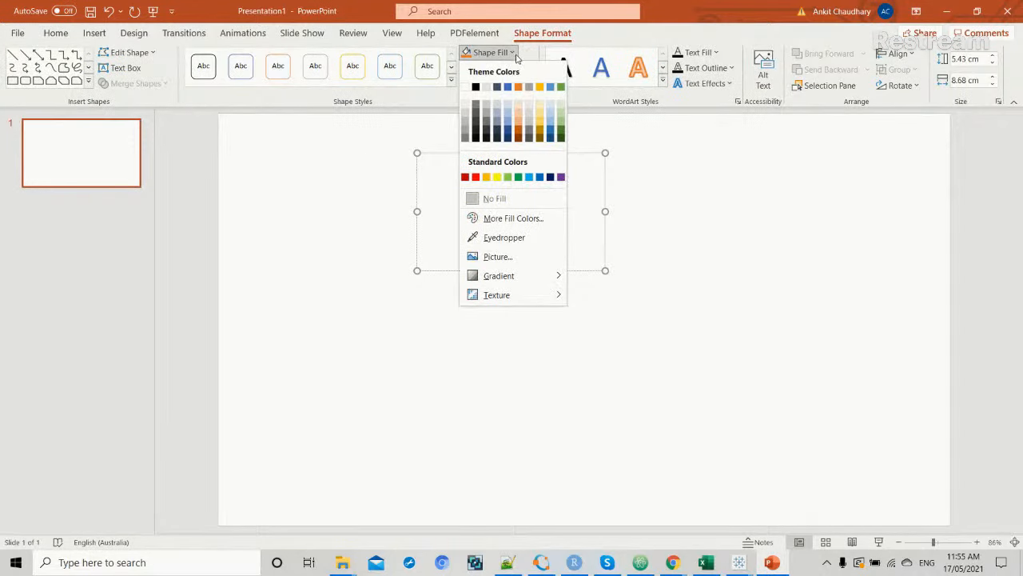
click(495, 199)
click(525, 68)
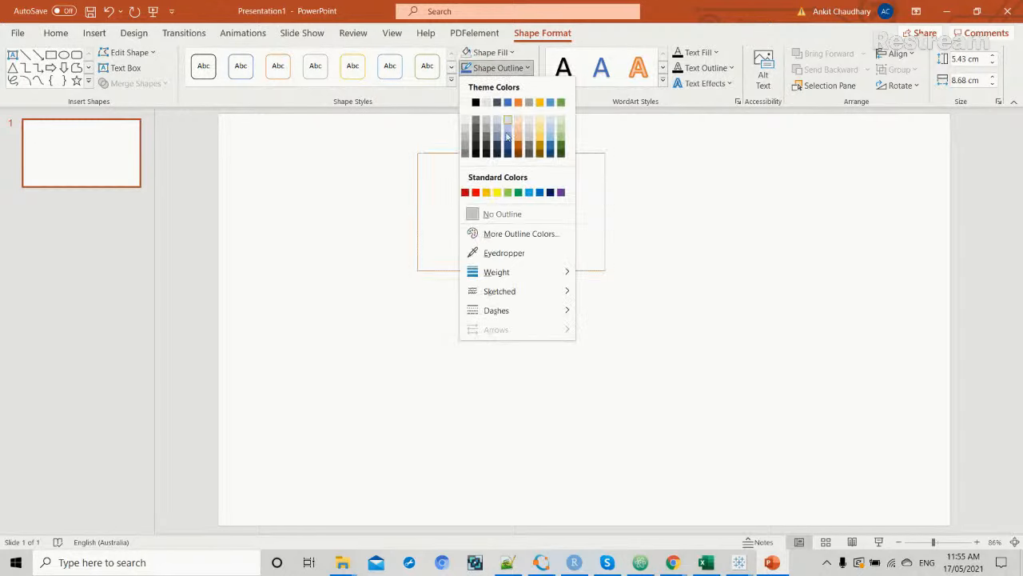
click(489, 214)
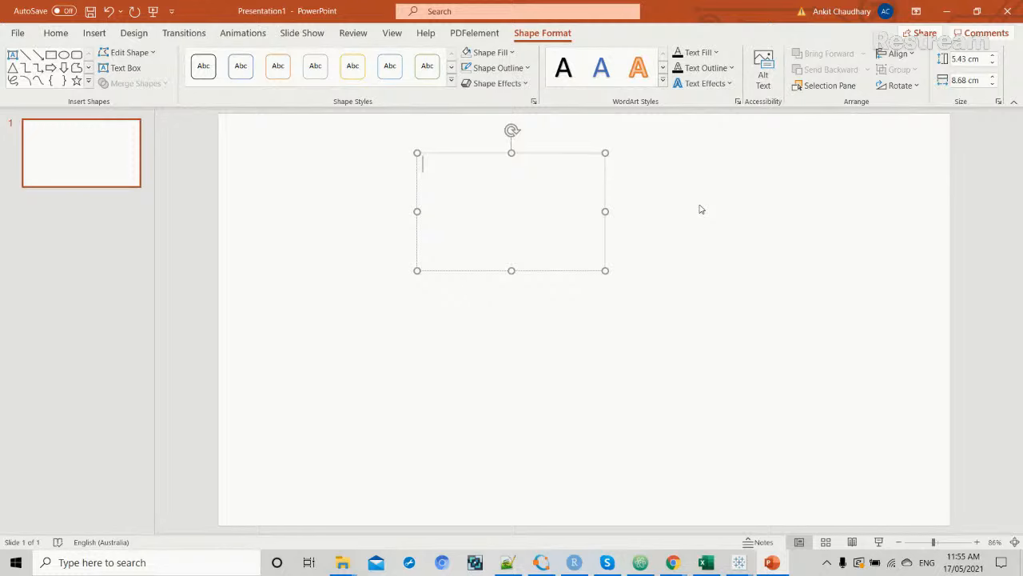
key(alt+Tab)
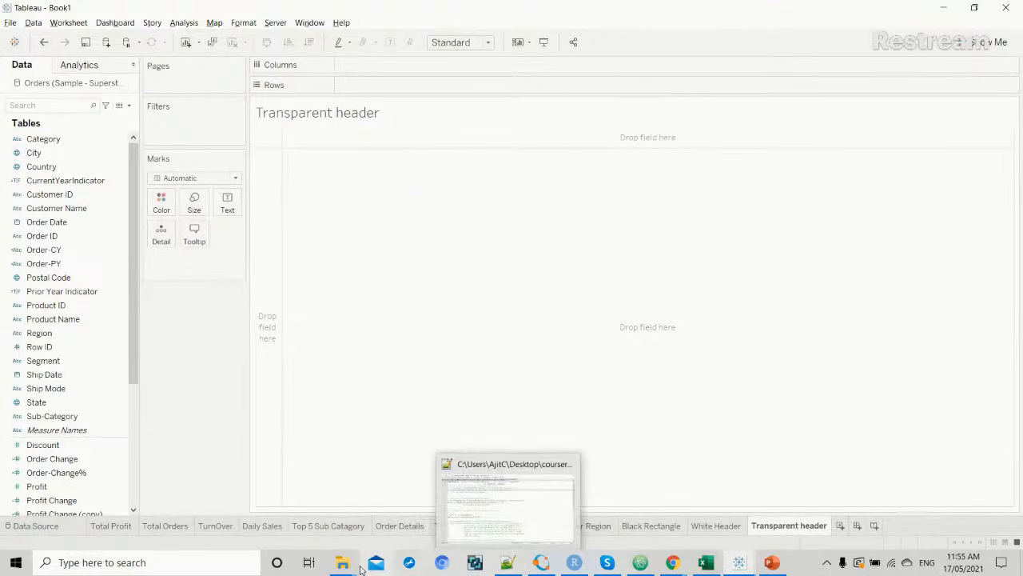
Switch to File Explorer and examine the Group 1 and Picture1 images in the dashboard folder of Tableau's Shapes repository.
mouse_move(350, 566)
click(534, 507)
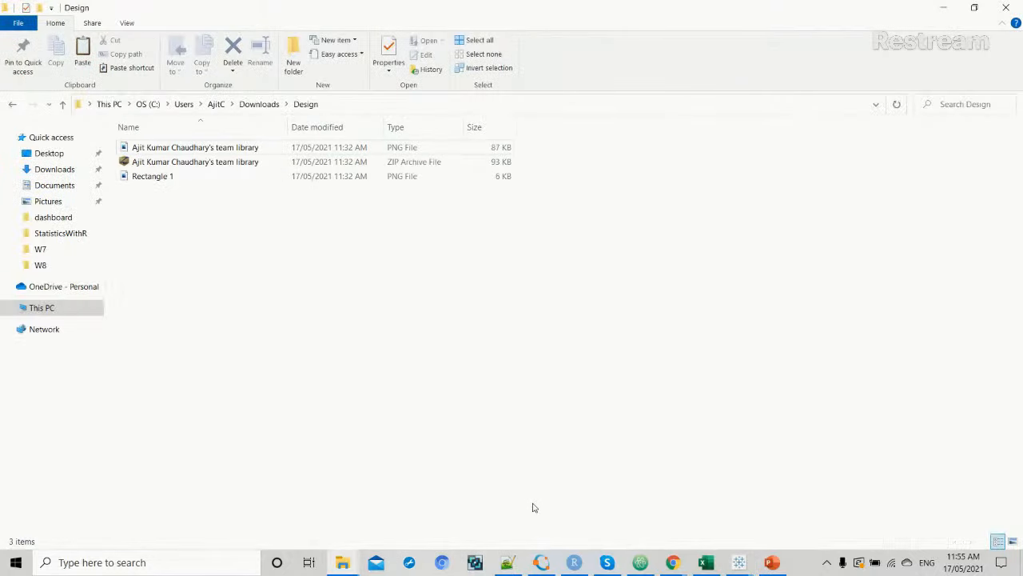
mouse_move(342, 563)
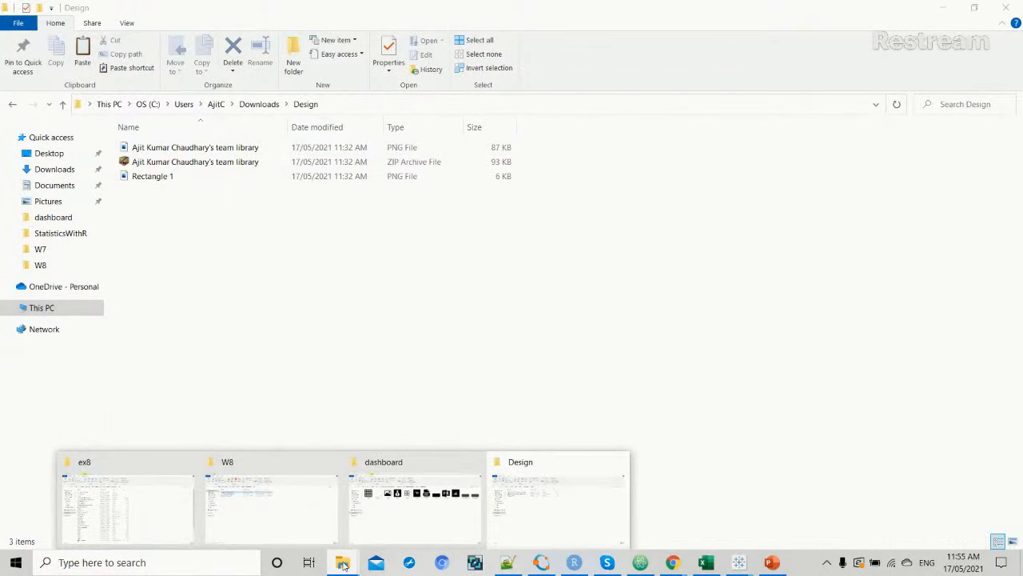
click(382, 520)
click(237, 179)
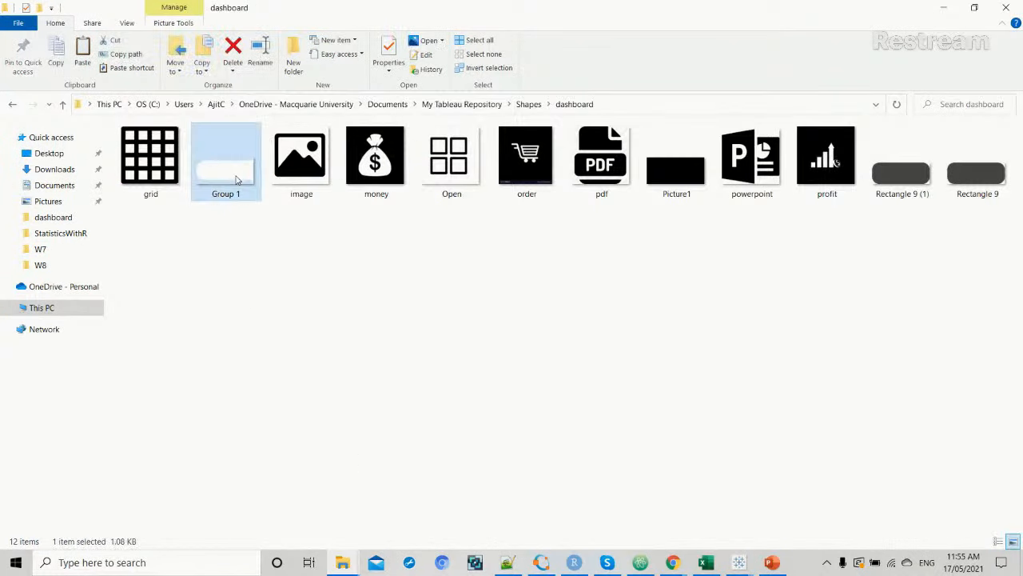
click(706, 175)
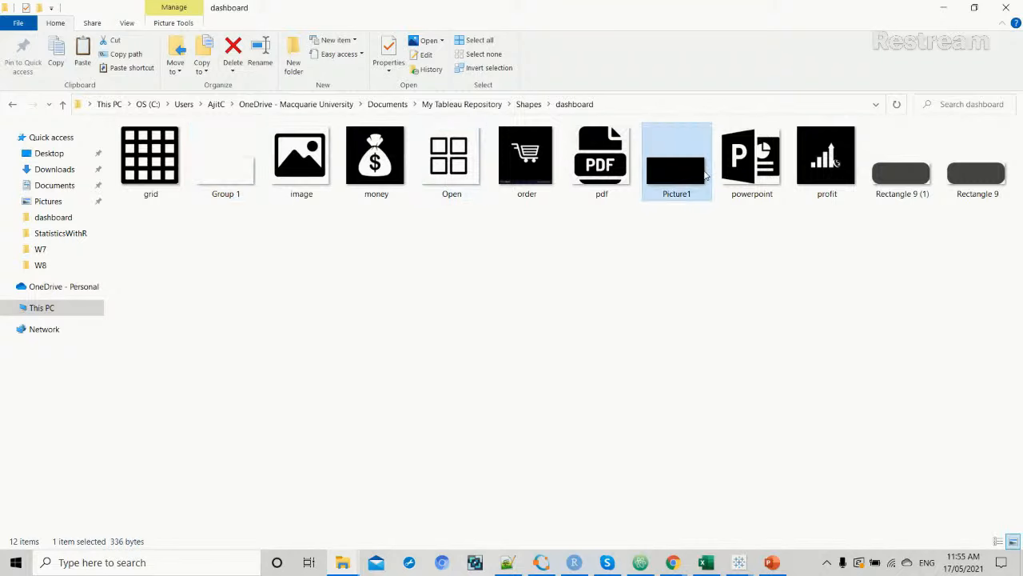
click(702, 268)
mouse_move(767, 565)
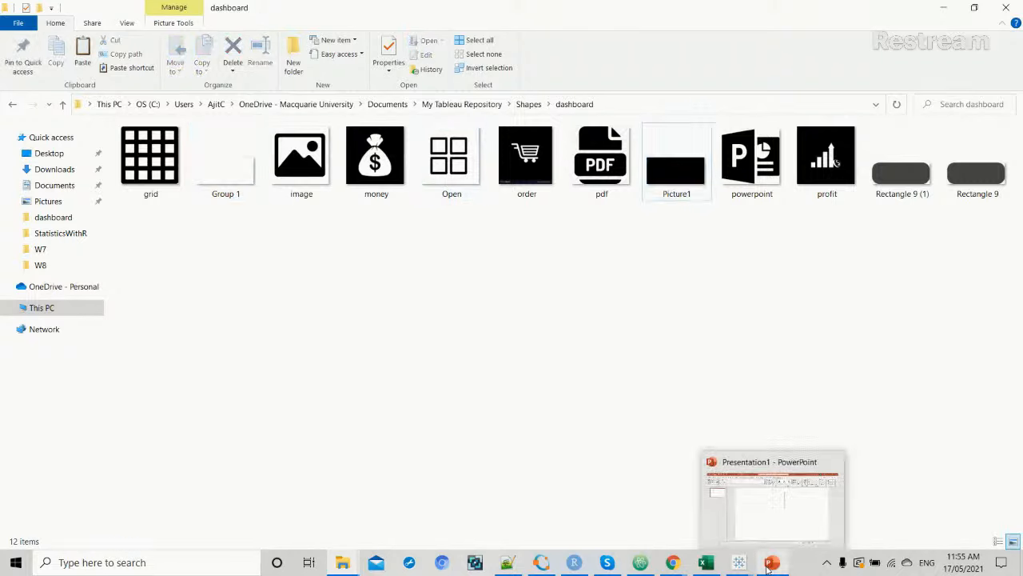
click(683, 194)
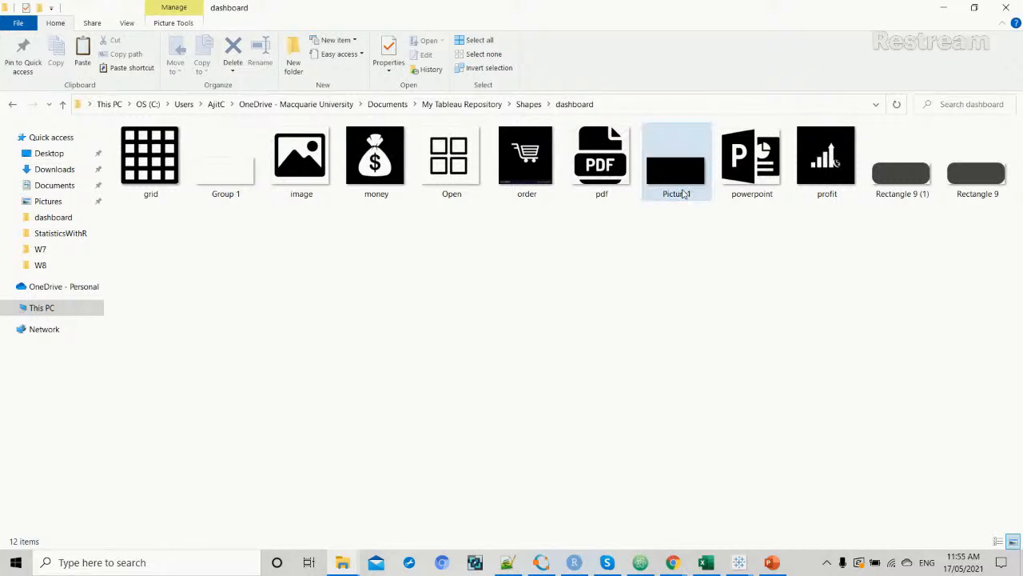
Switch back to the Book1 workbook in Tableau and set the Transparent header sheet's mark type to Shape.
mouse_move(739, 562)
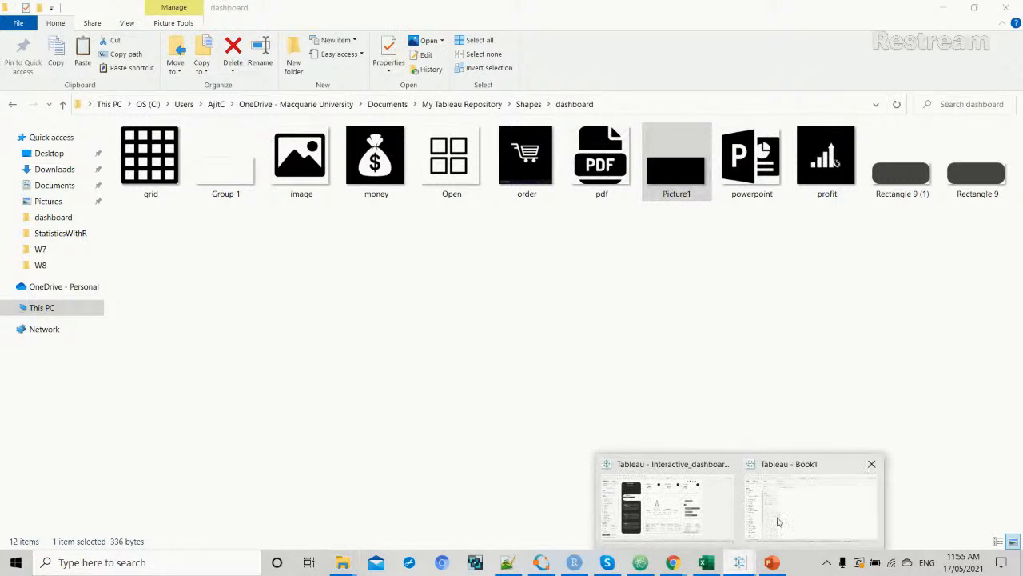
click(788, 509)
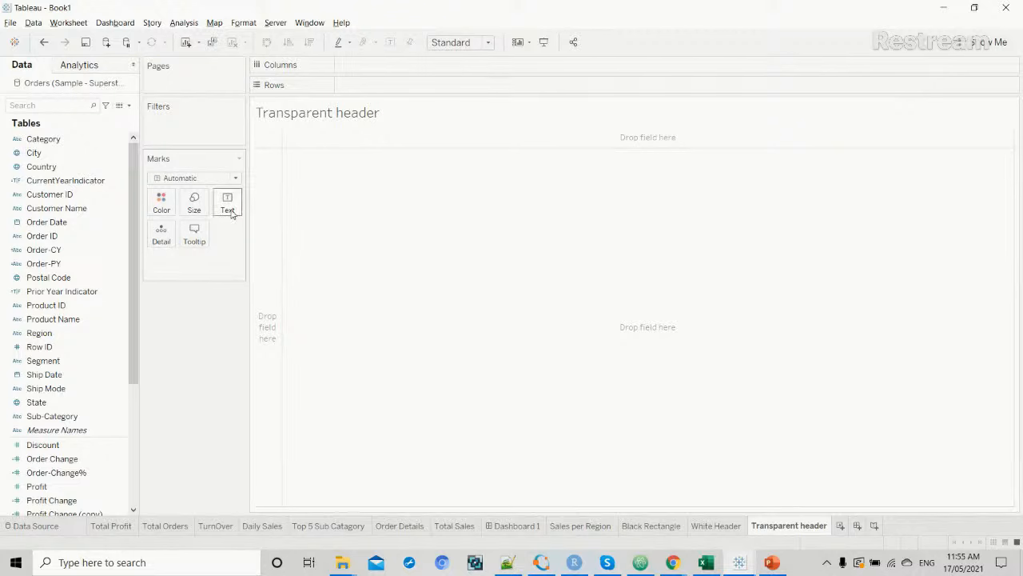
click(235, 178)
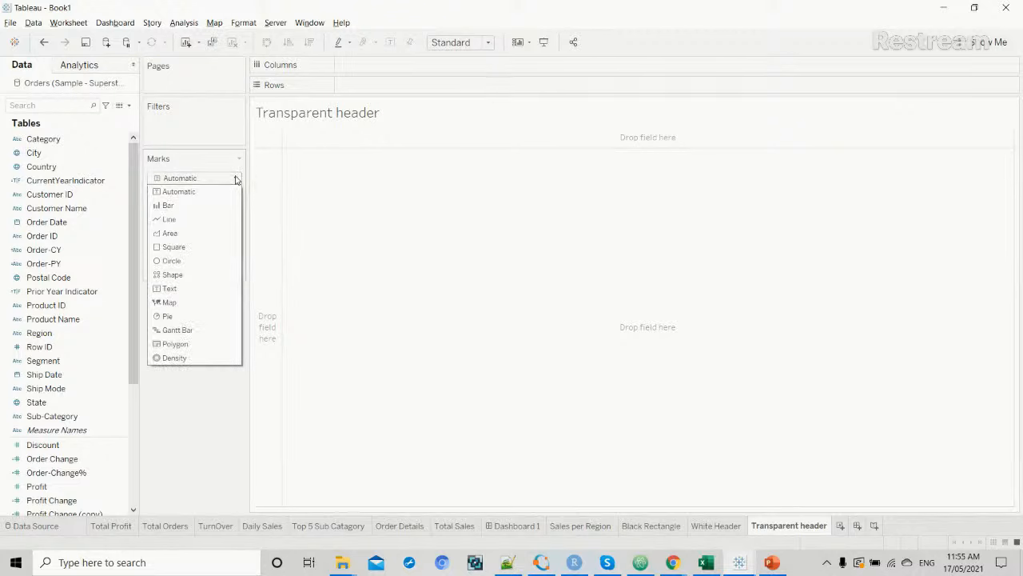
click(190, 275)
Assign a blank shape from the dashboard shape palette to the Transparent header sheet's marks.
click(221, 237)
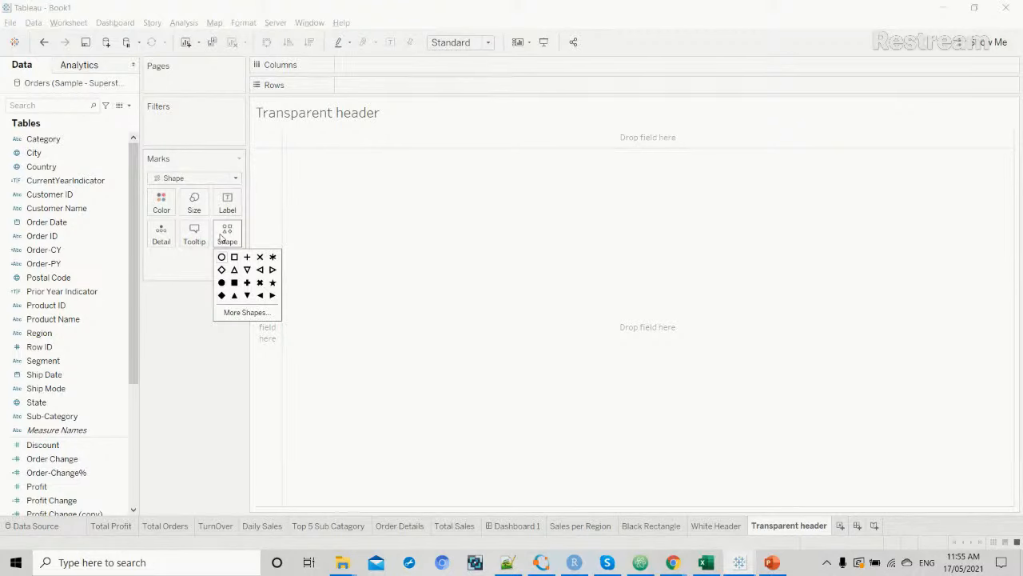
click(243, 312)
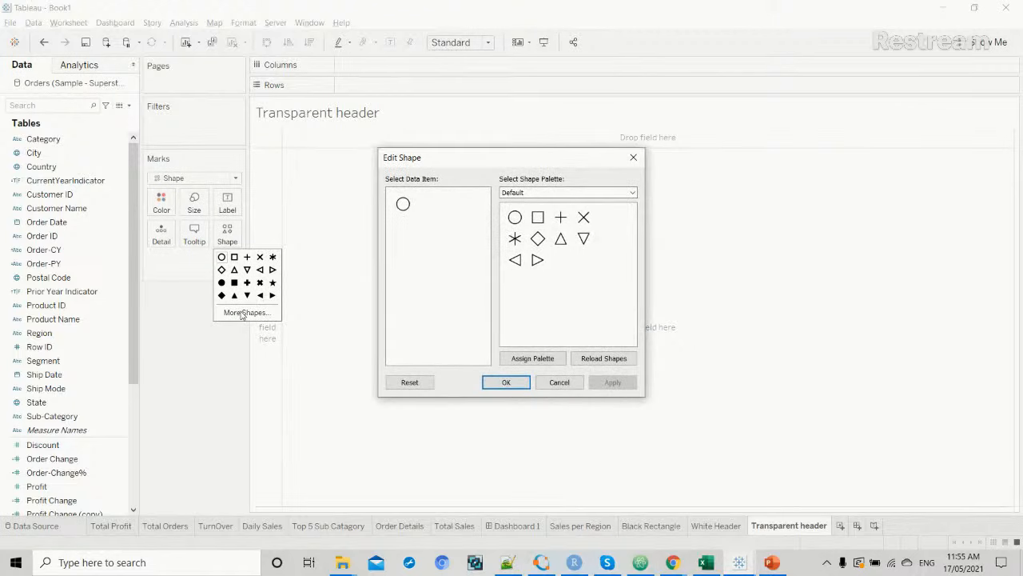
click(601, 193)
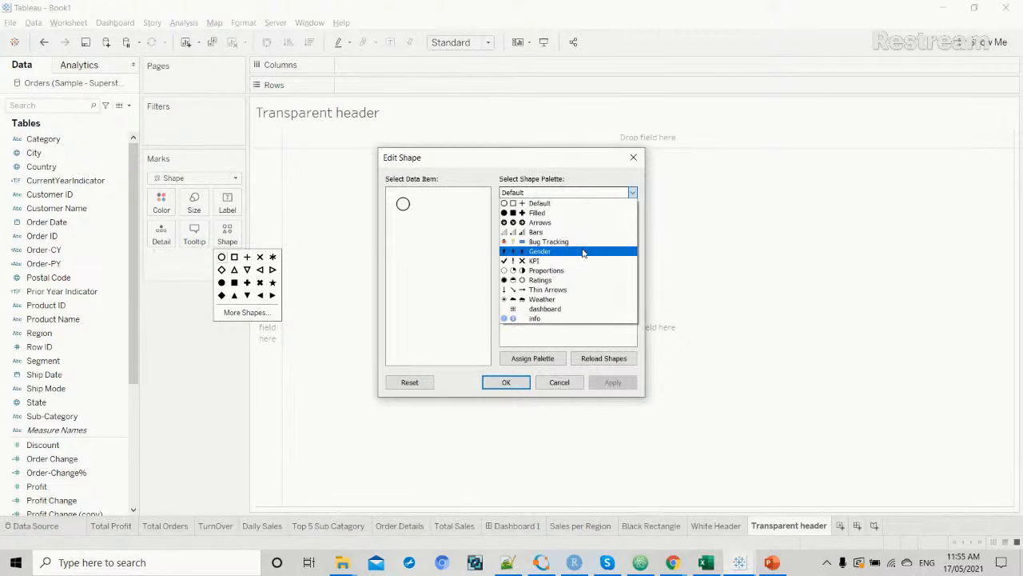
click(560, 310)
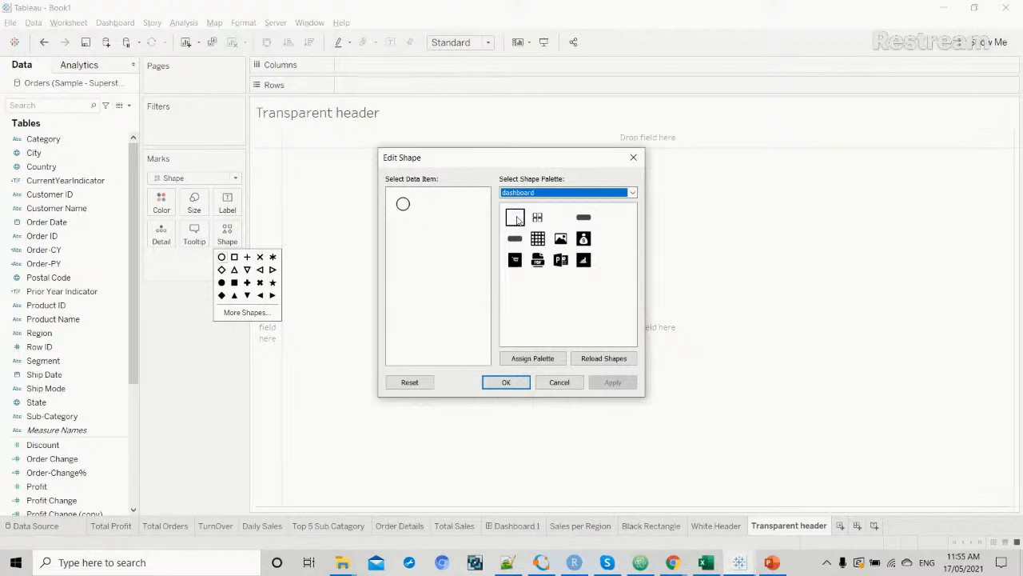
drag(524, 217, 562, 225)
click(562, 223)
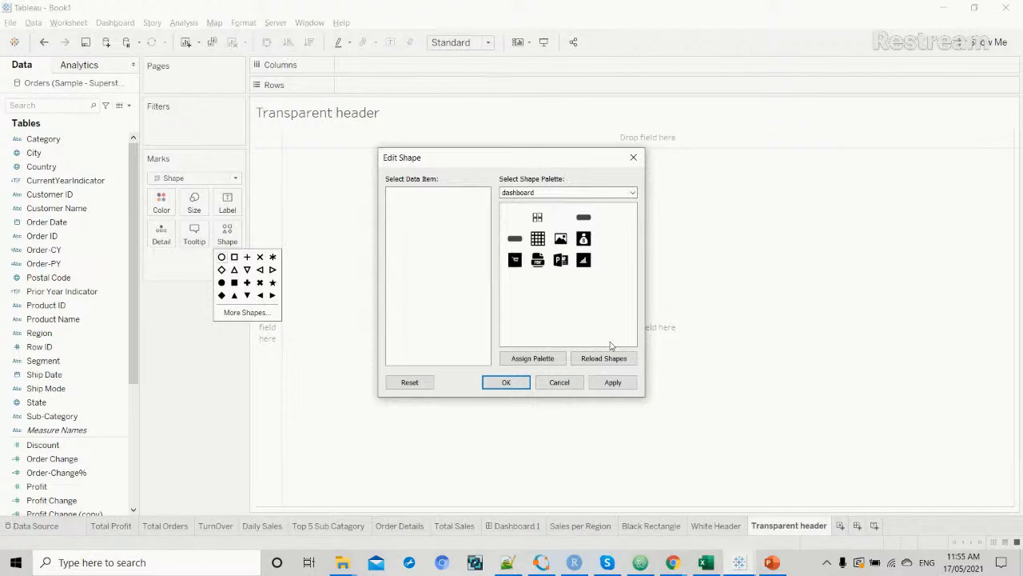
click(613, 385)
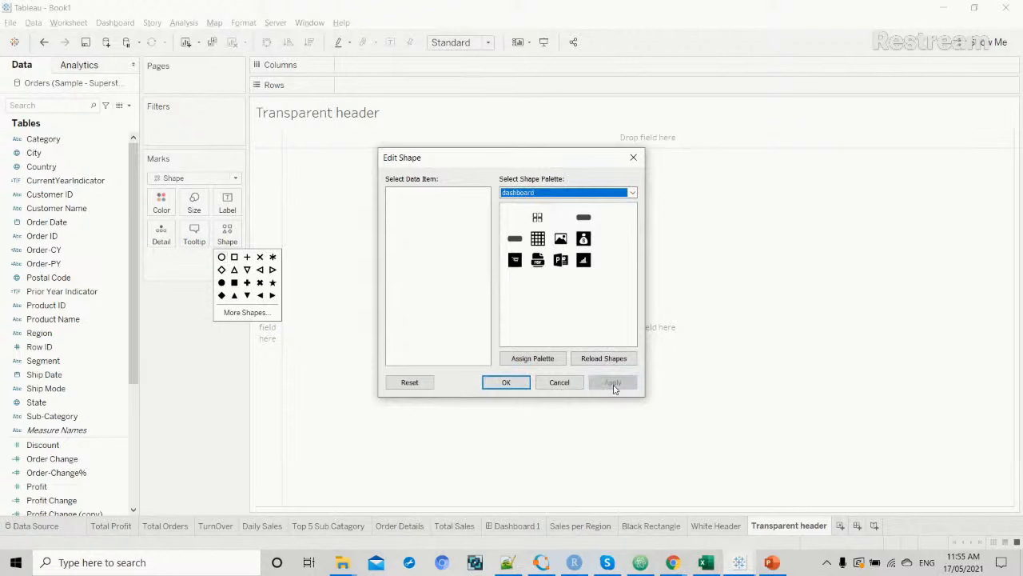
click(506, 382)
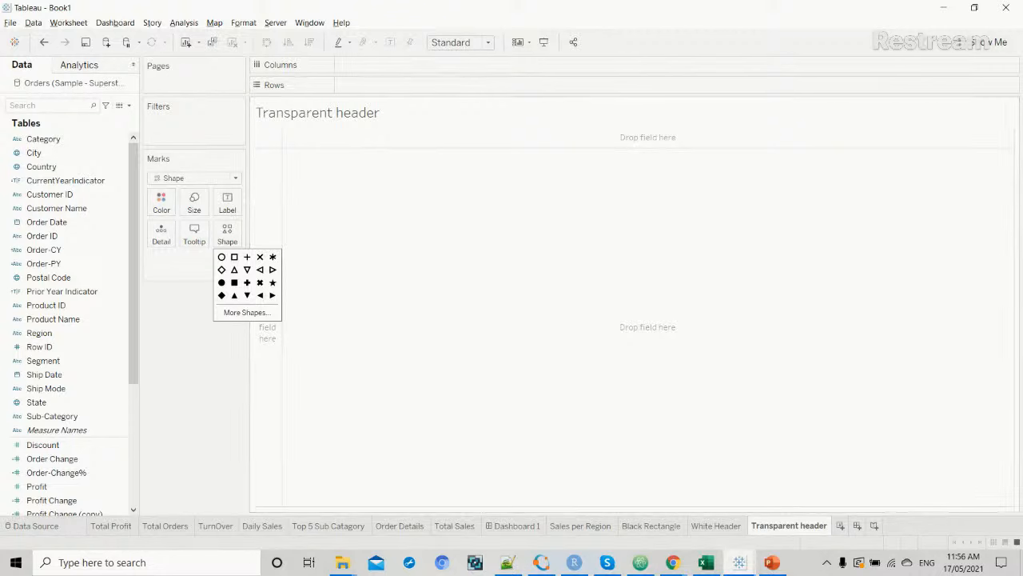
Examine the region marks on the Transparent header sheet of the Interactive_dashboard_F workbook, and return to Book1.
mouse_move(751, 566)
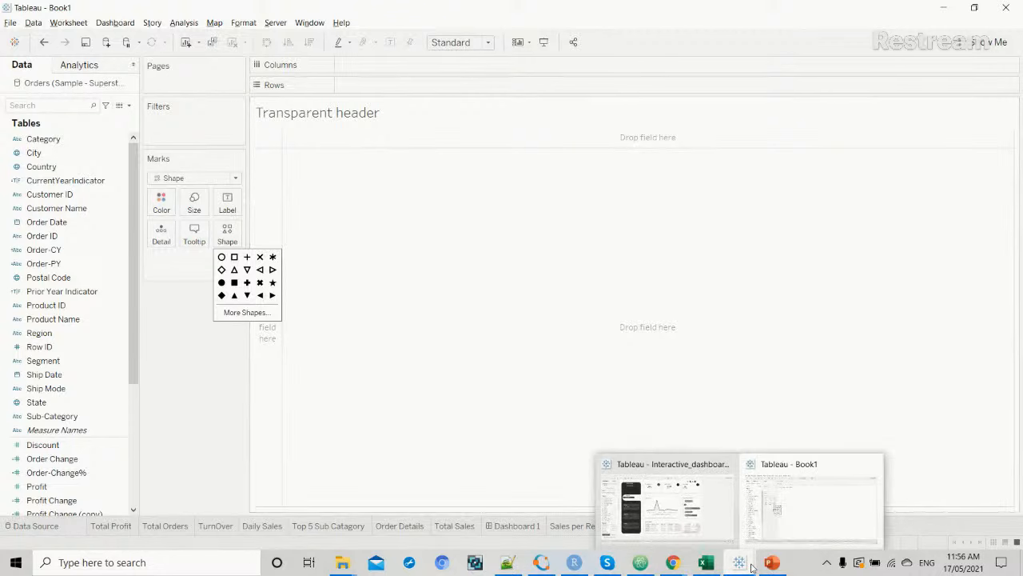
click(700, 508)
click(911, 527)
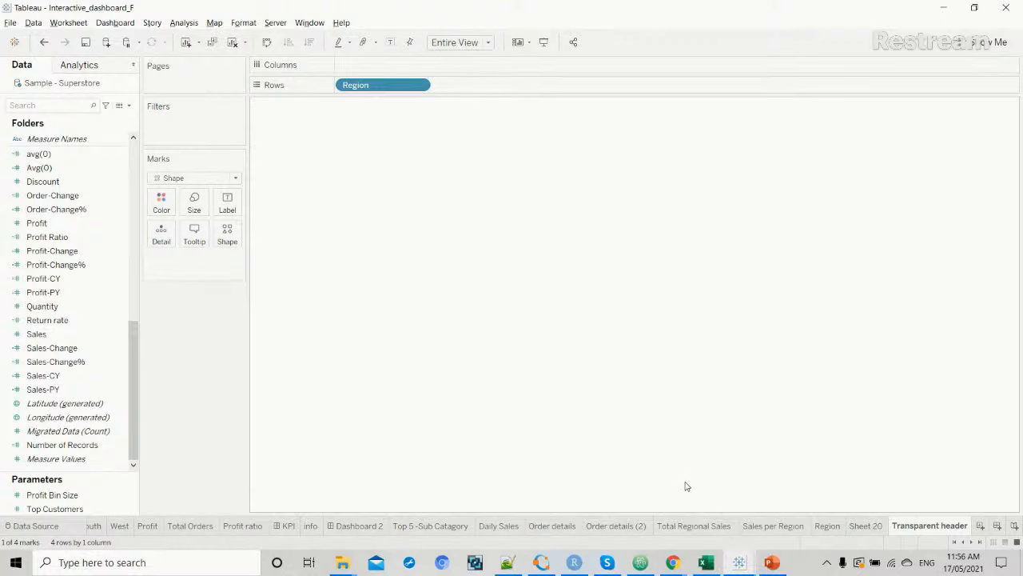
click(655, 284)
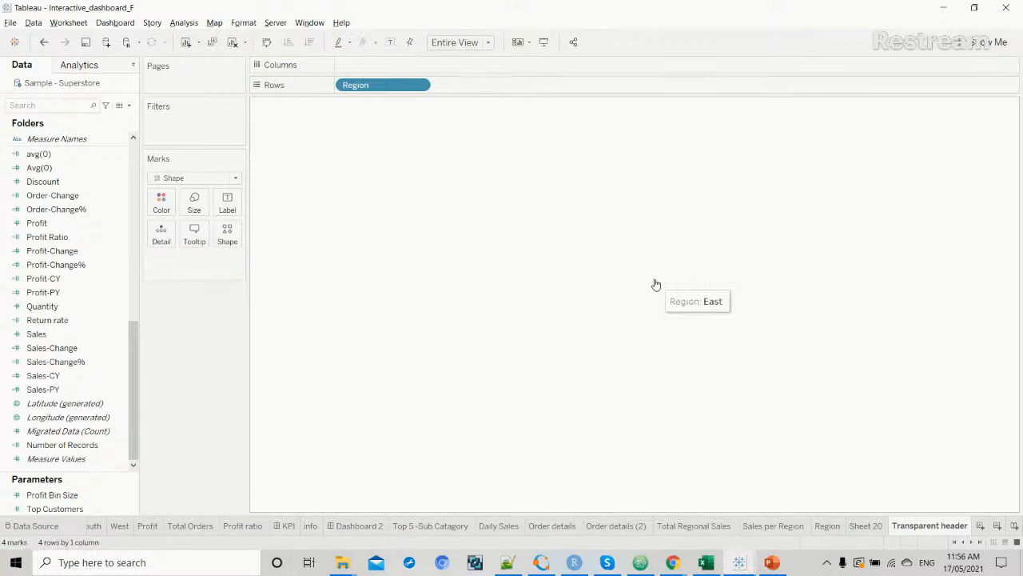
mouse_move(646, 176)
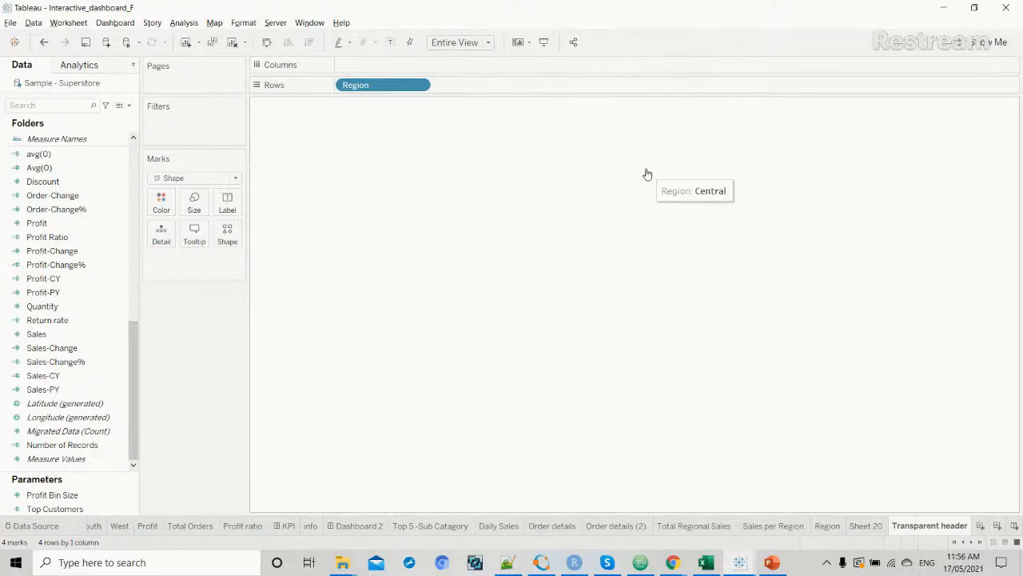
key(alt+Tab)
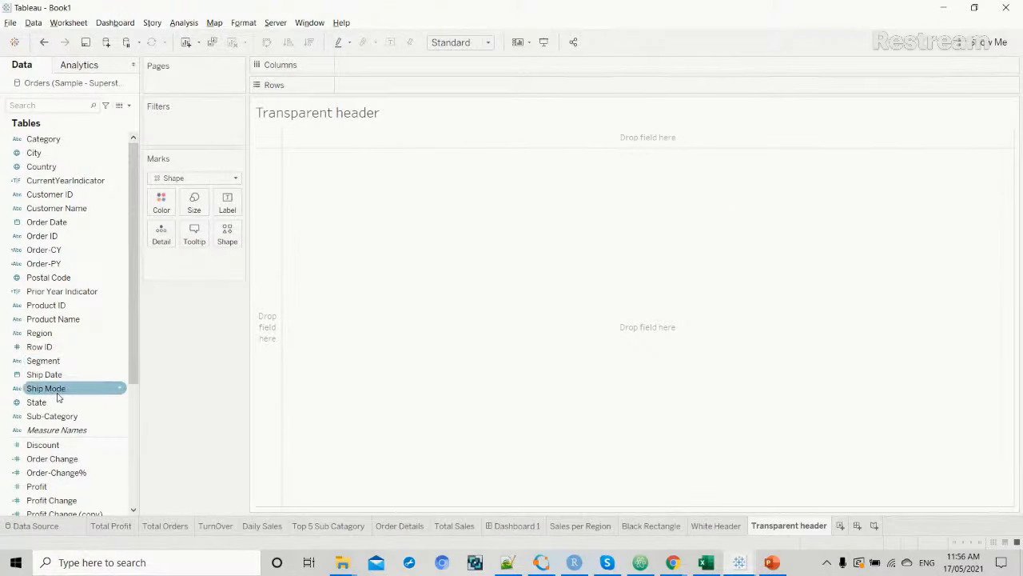
Place Region on Rows of the Transparent header sheet and hide its row header.
scroll(60, 392, down, 5)
scroll(60, 384, up, 5)
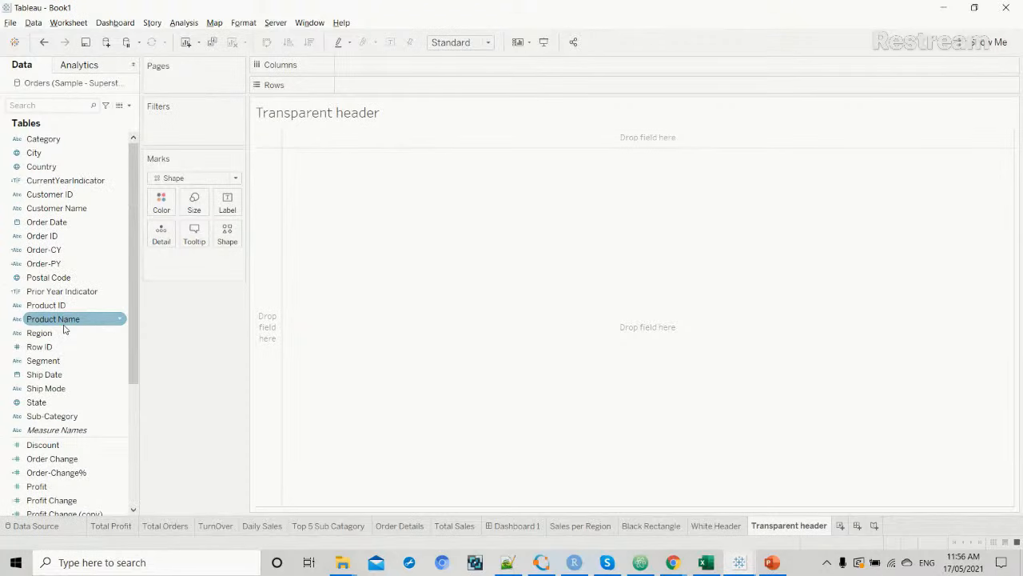
drag(70, 334, 398, 92)
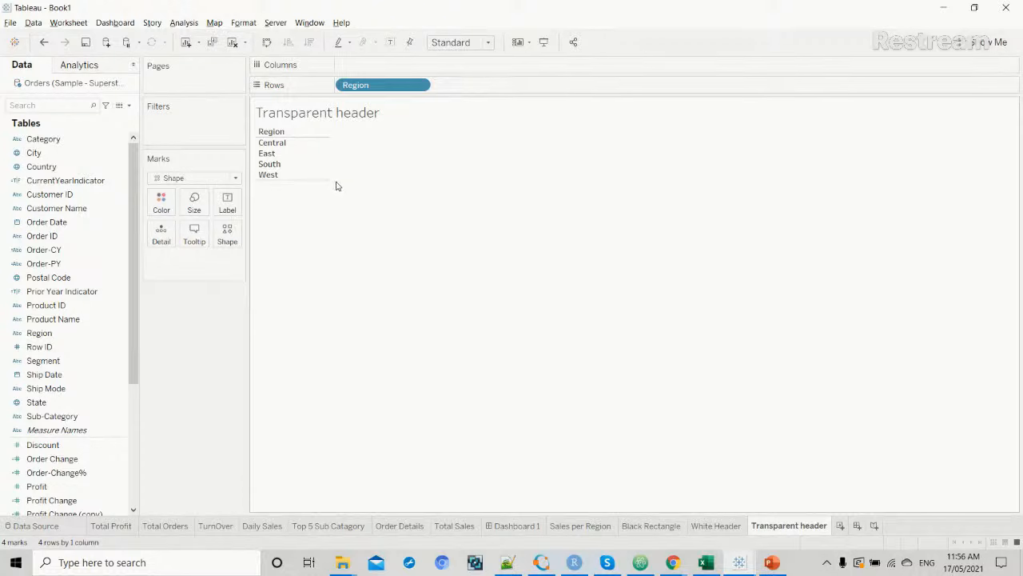
mouse_move(322, 151)
mouse_move(316, 184)
click(270, 164)
right_click(272, 164)
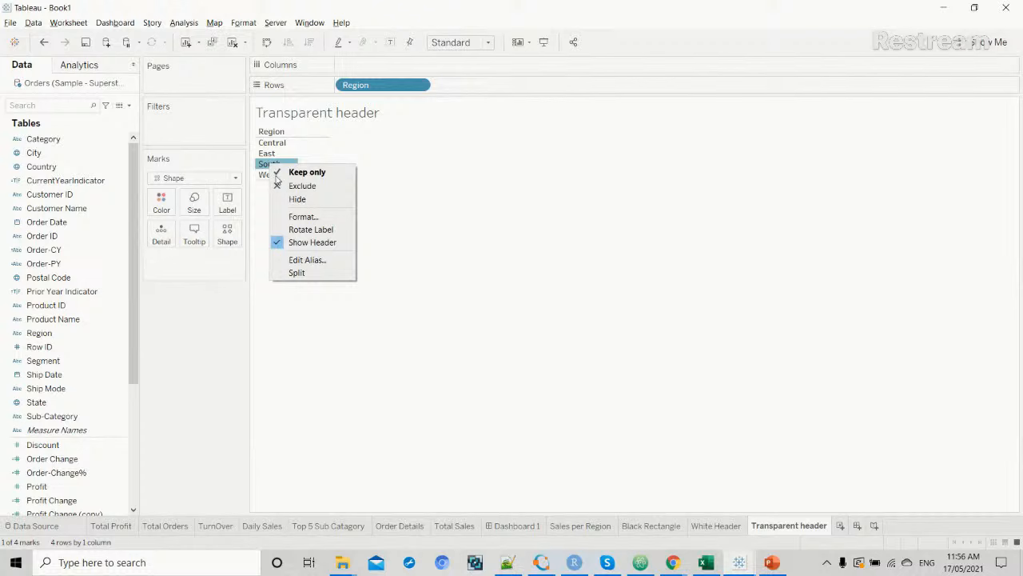
click(299, 242)
Format the sheet's borders, setting the Grand Total pane and the Row Divider pane and header to None.
mouse_move(275, 154)
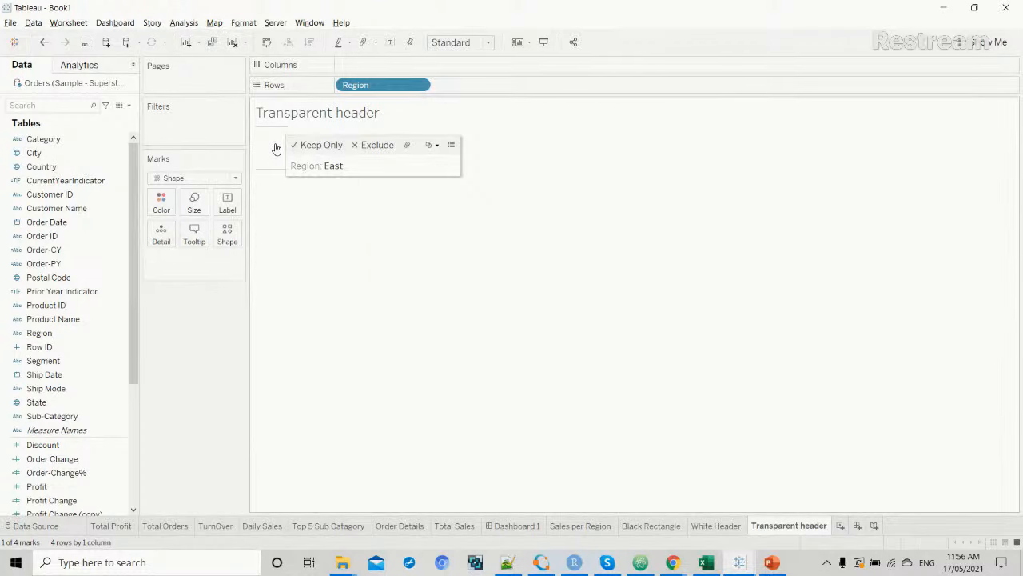
click(276, 150)
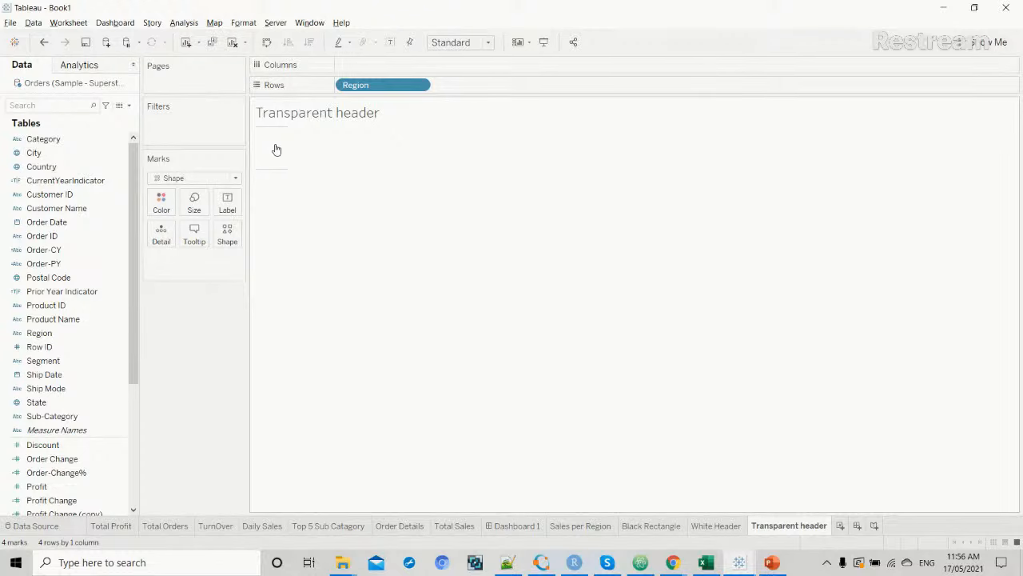
right_click(276, 148)
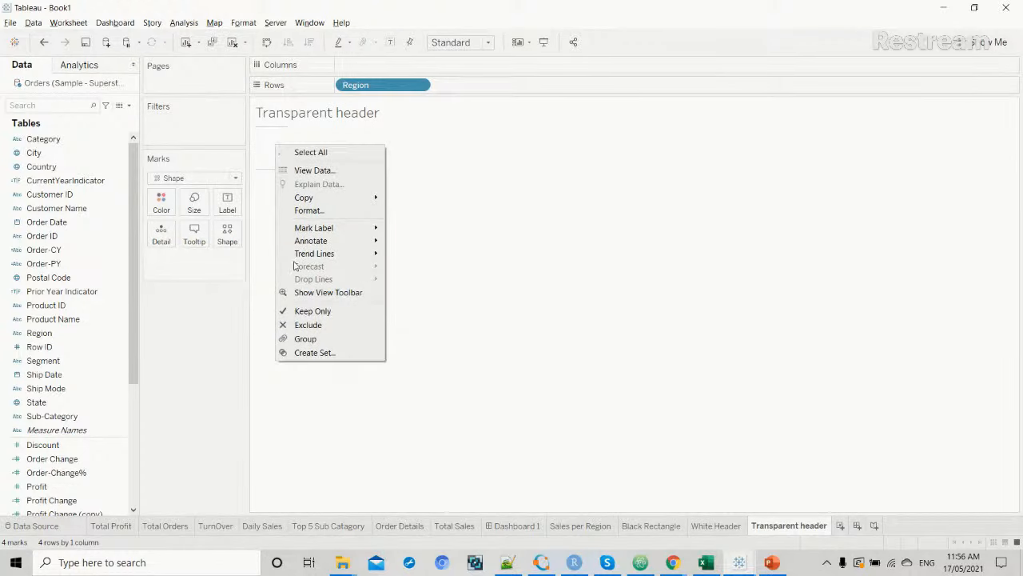
click(306, 210)
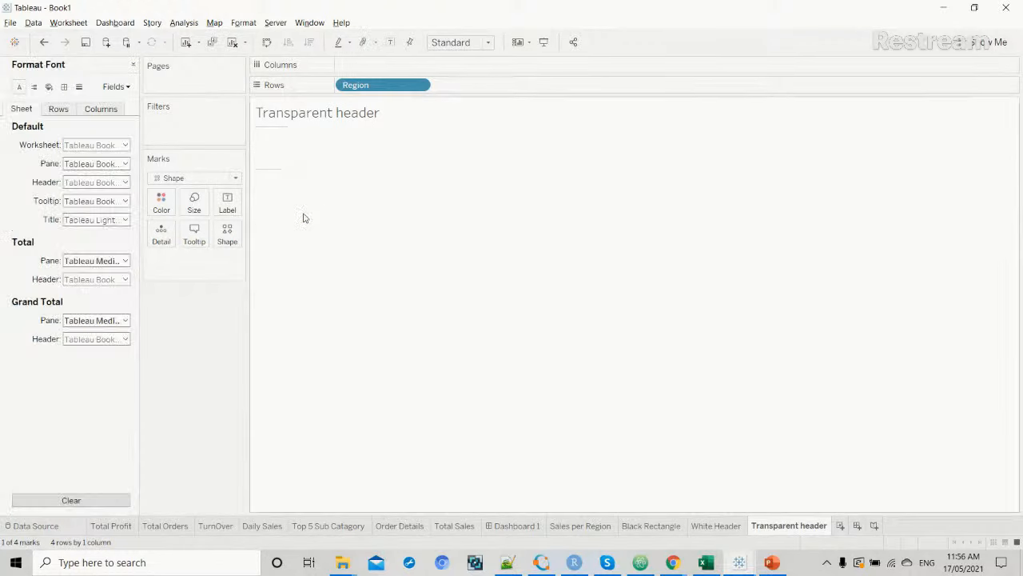
click(64, 87)
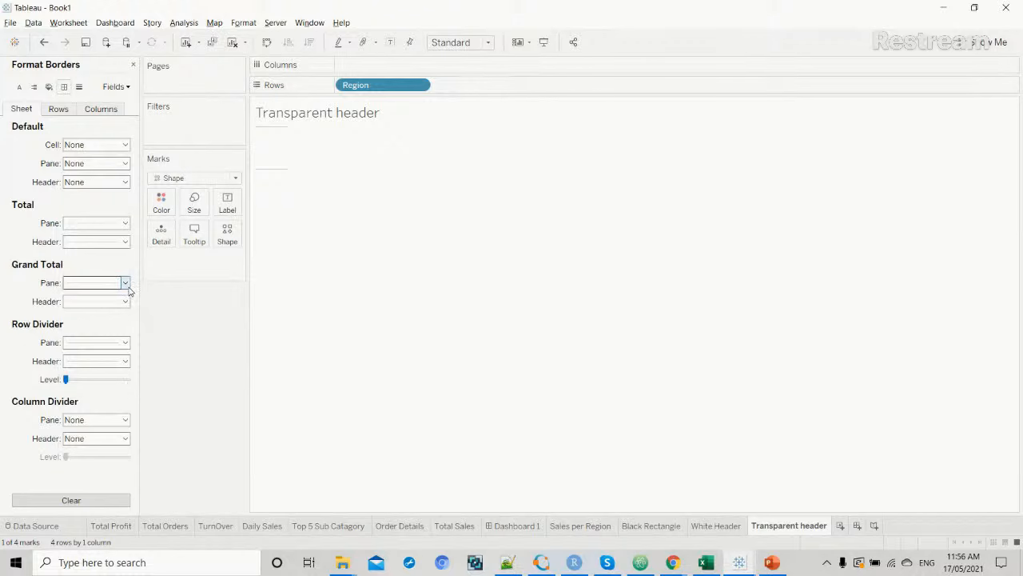
click(124, 283)
click(125, 302)
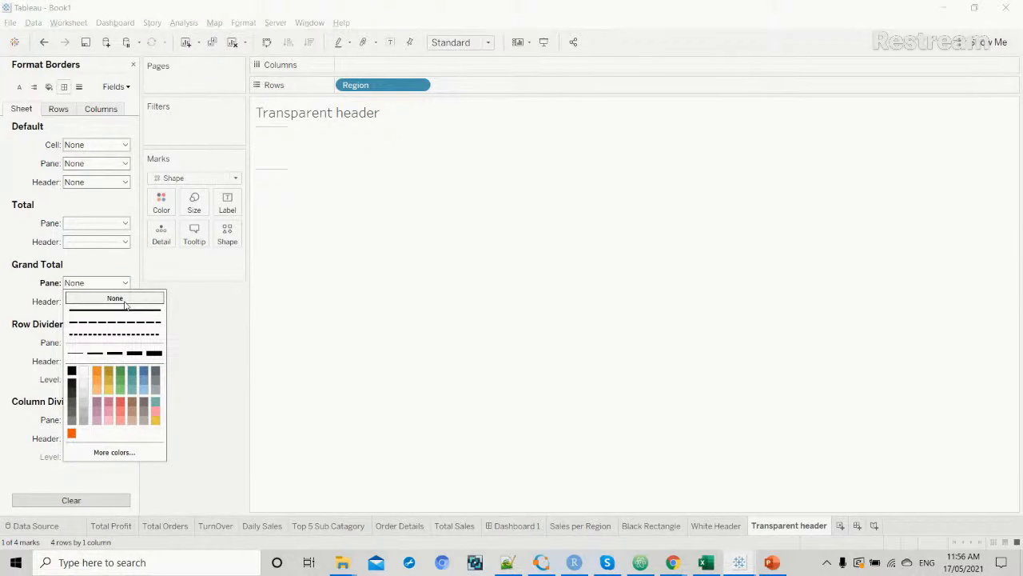
click(204, 313)
click(125, 342)
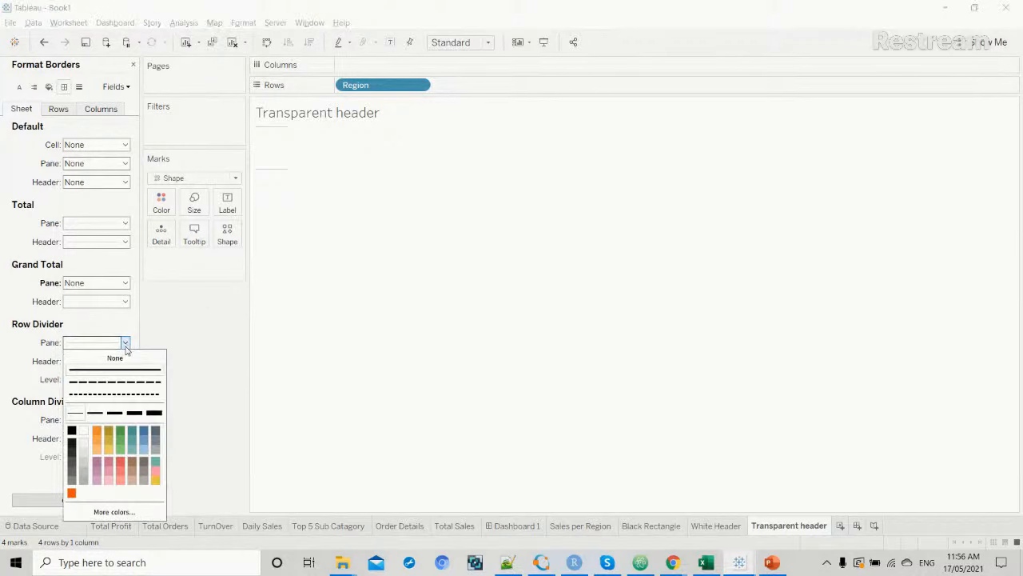
click(114, 358)
click(183, 335)
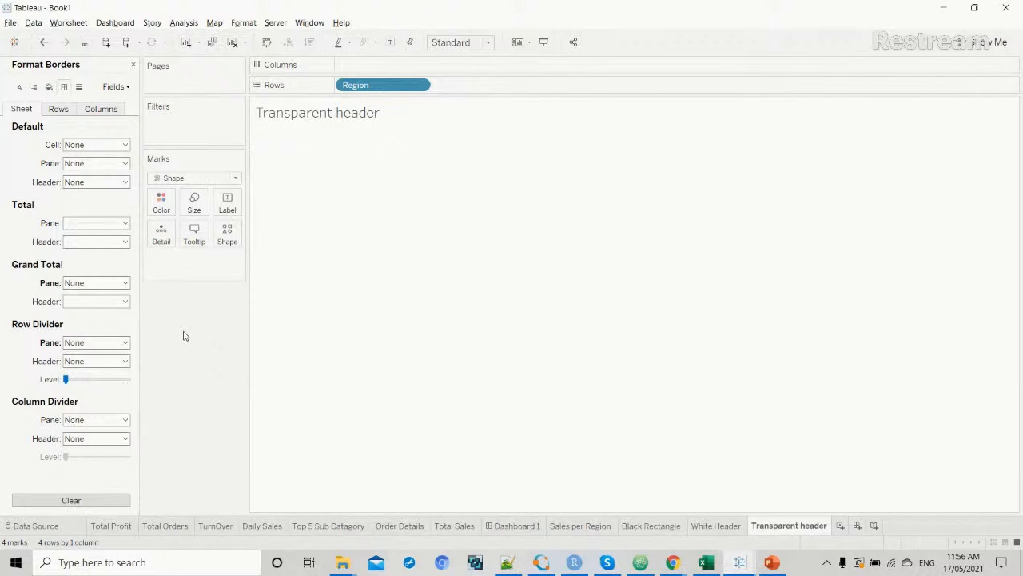
Fit the Transparent header sheet to Entire View and select the invisible West region mark to check it.
click(487, 44)
click(467, 91)
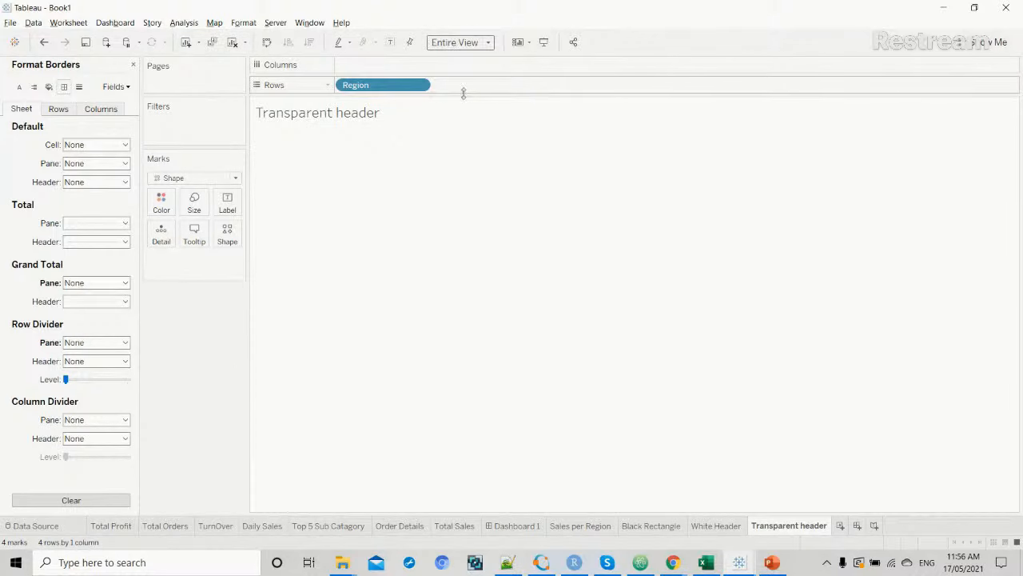
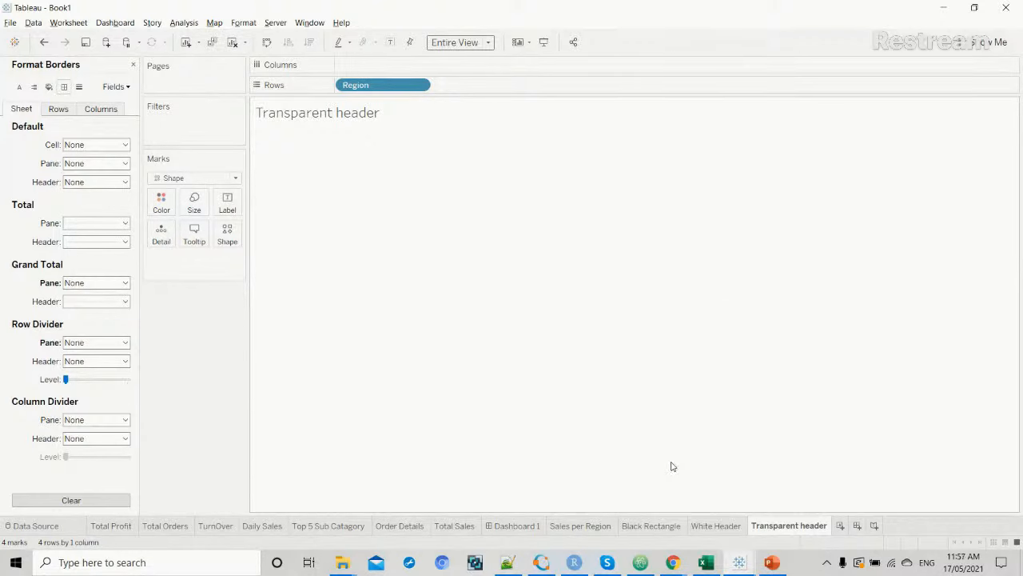
click(646, 481)
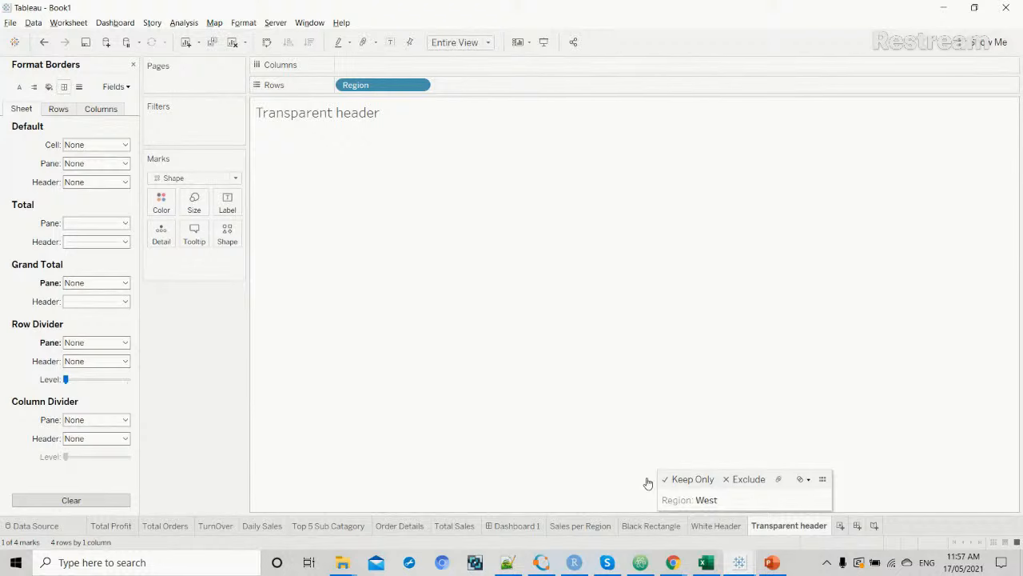
Clear the mark selection, go to Dashboard 1 and close the border formatting.
click(564, 452)
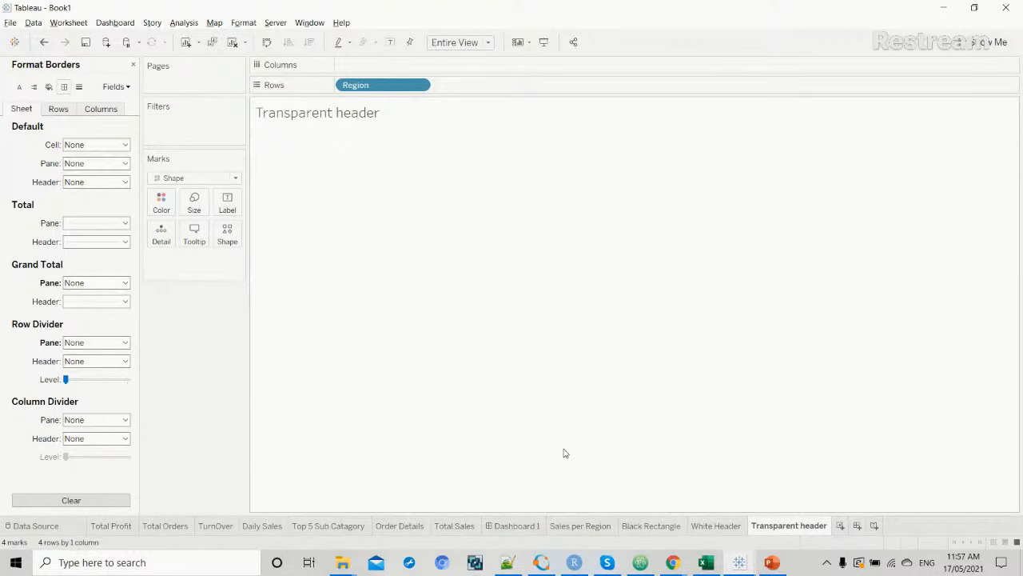
click(520, 526)
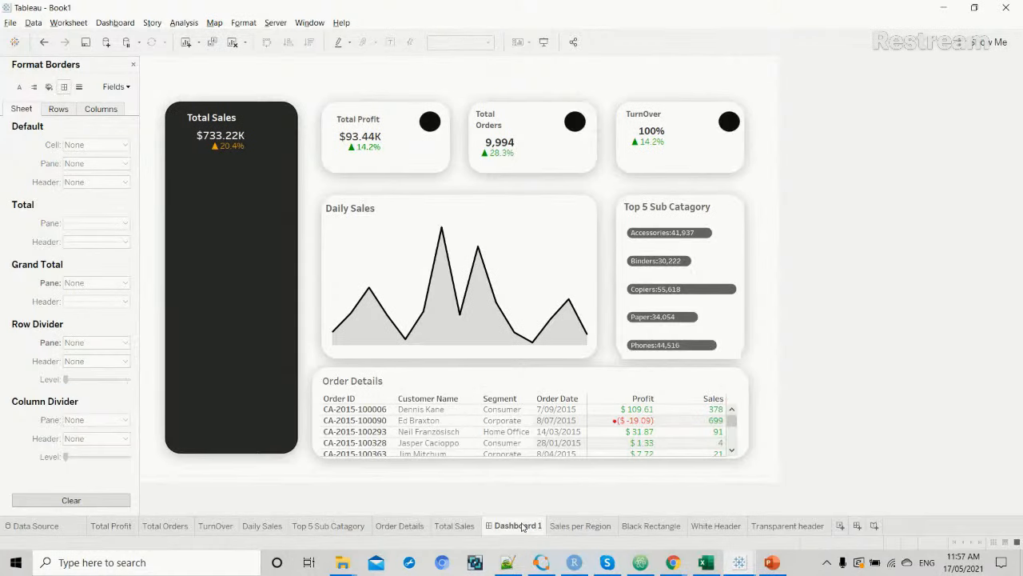
click(134, 65)
Examine the region cards on Dashboard 2 of the Interactive_dashboard_F workbook, and return to Dashboard 1 in Book1.
key(alt+Tab)
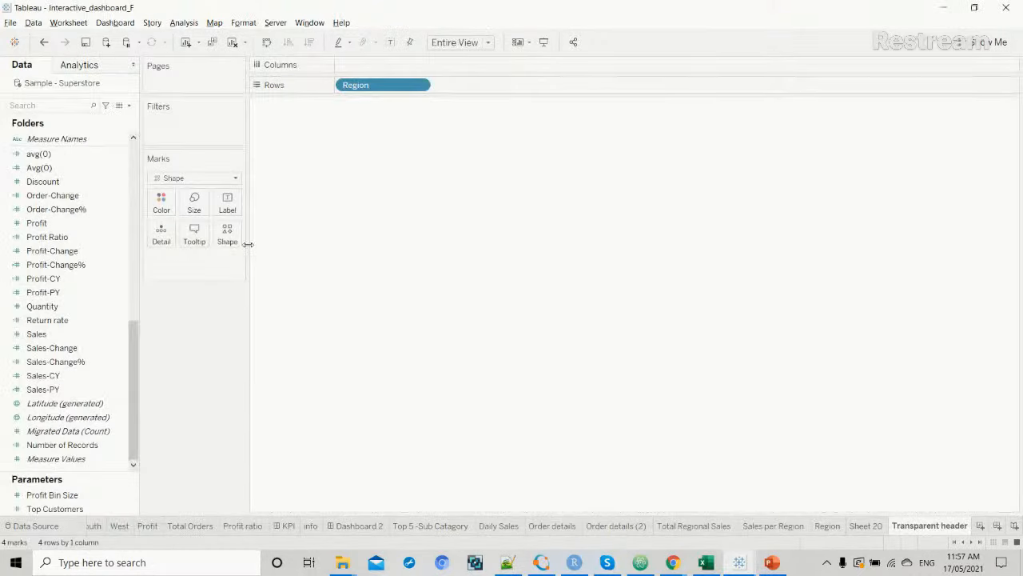
key(alt+Tab)
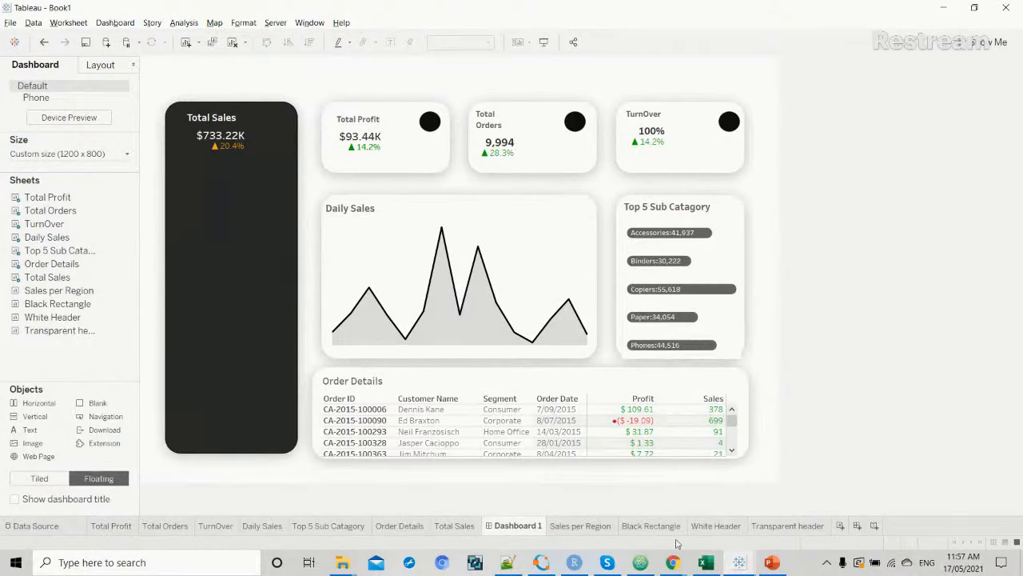
click(687, 504)
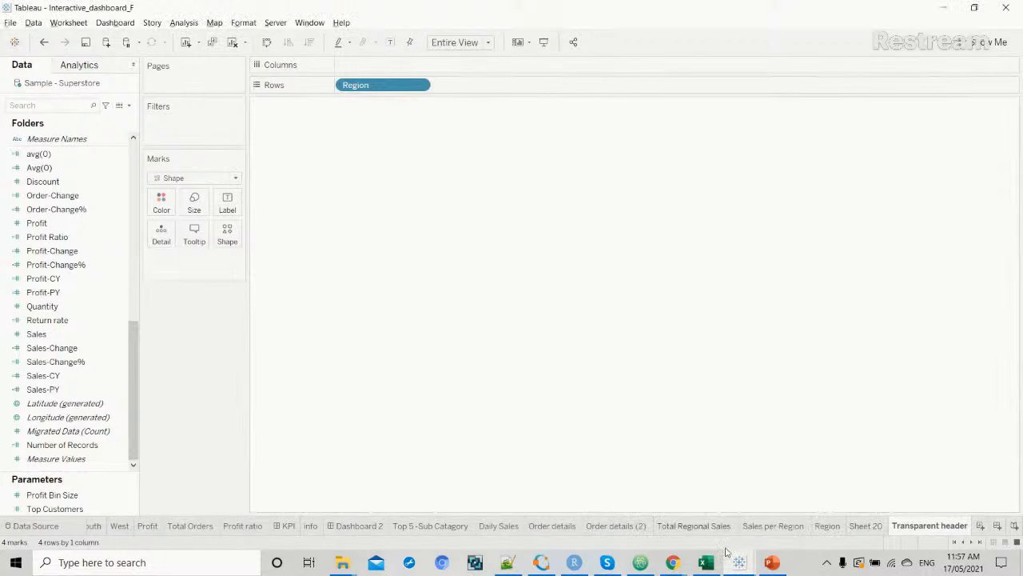
mouse_move(742, 569)
click(783, 518)
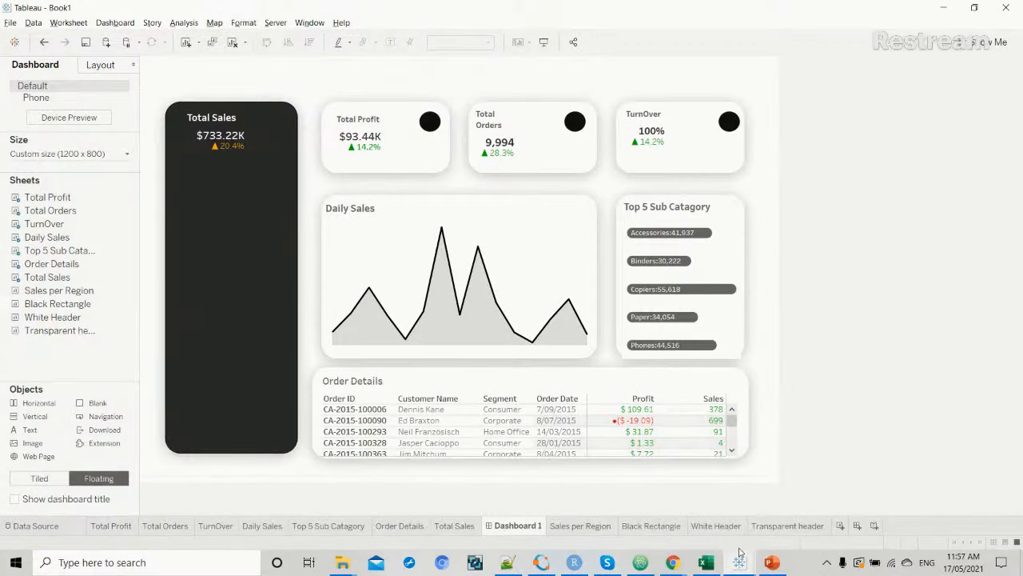
click(714, 502)
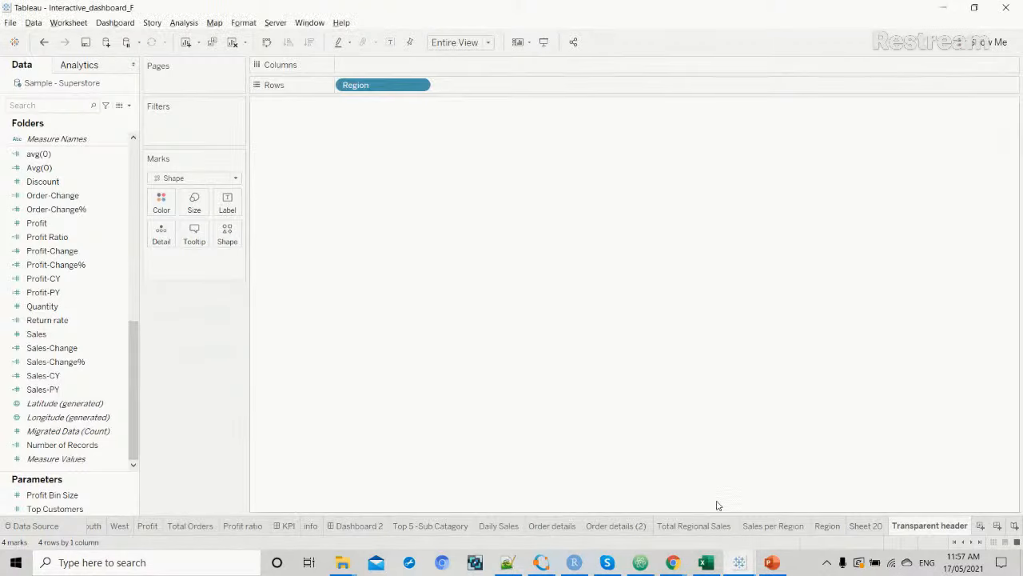
click(756, 539)
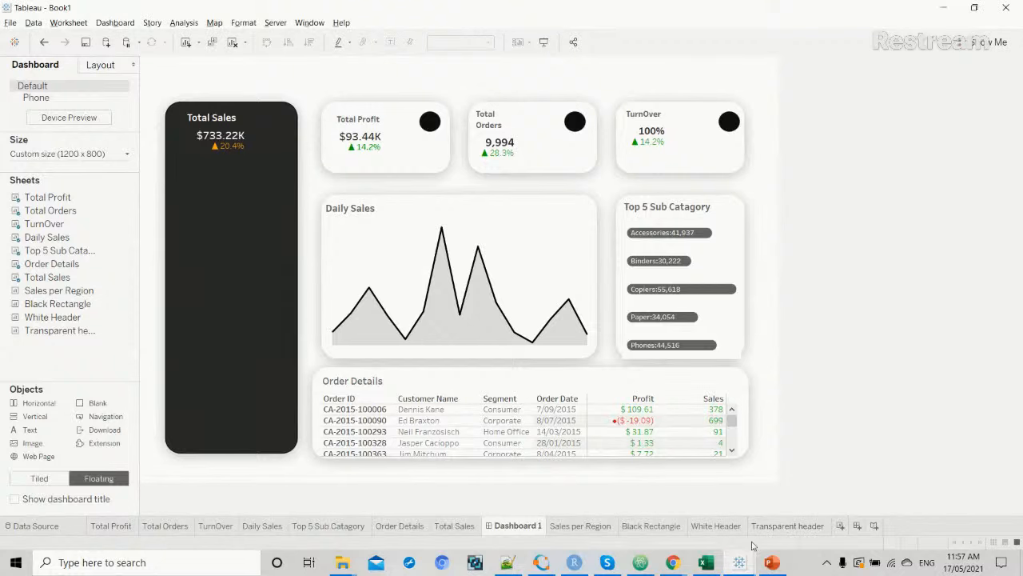
click(668, 508)
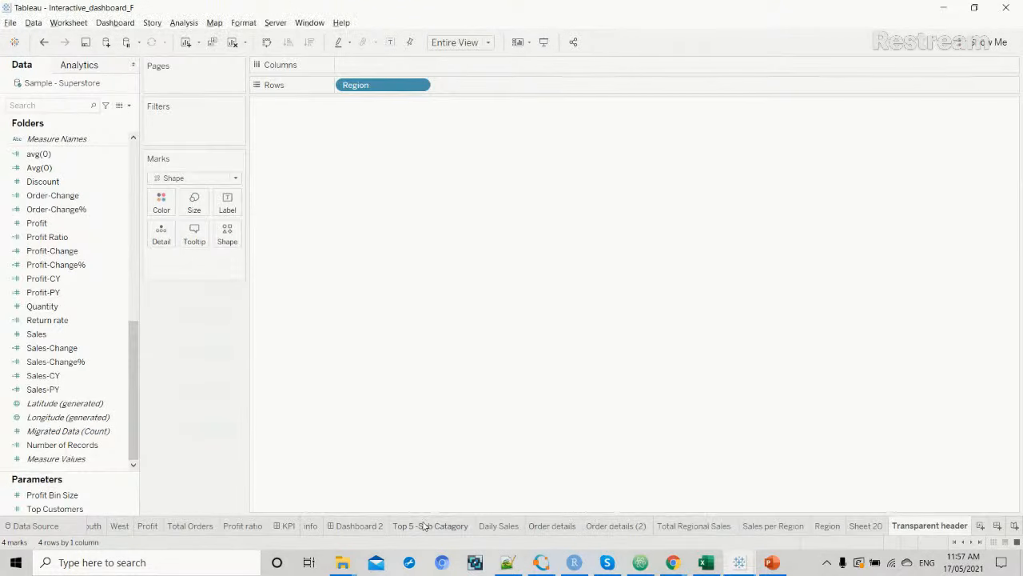
click(374, 525)
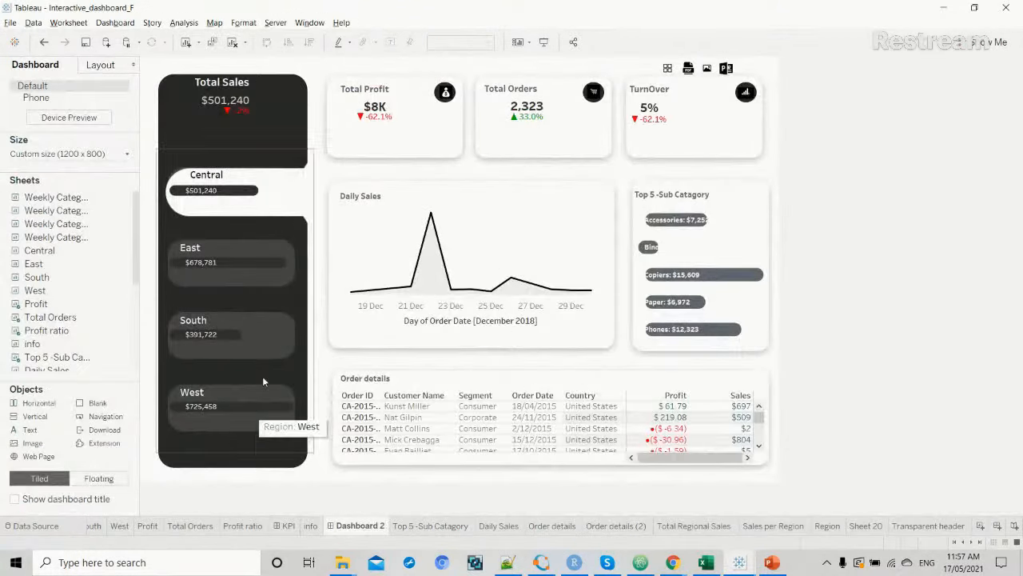
mouse_move(257, 206)
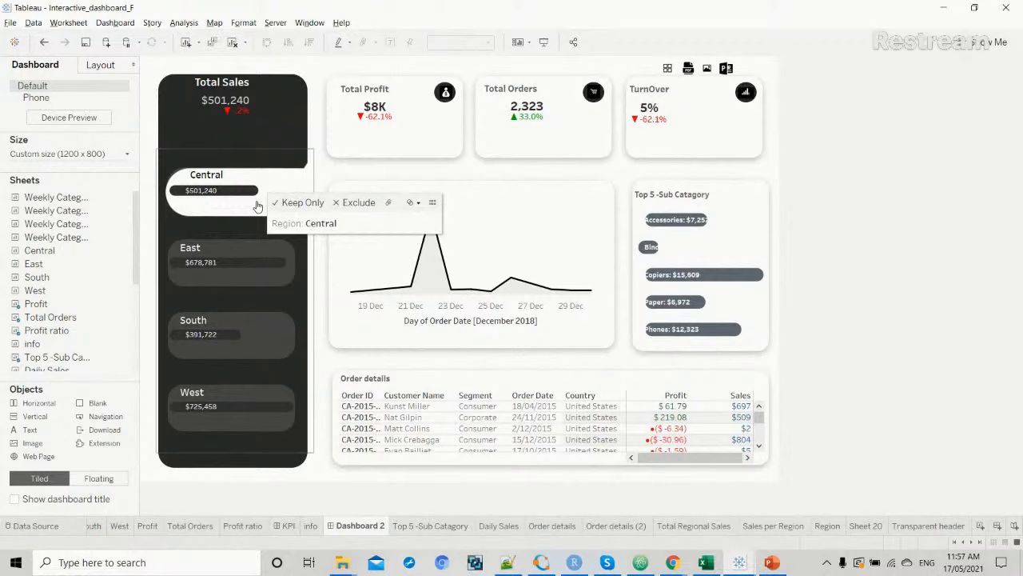
key(alt+Tab)
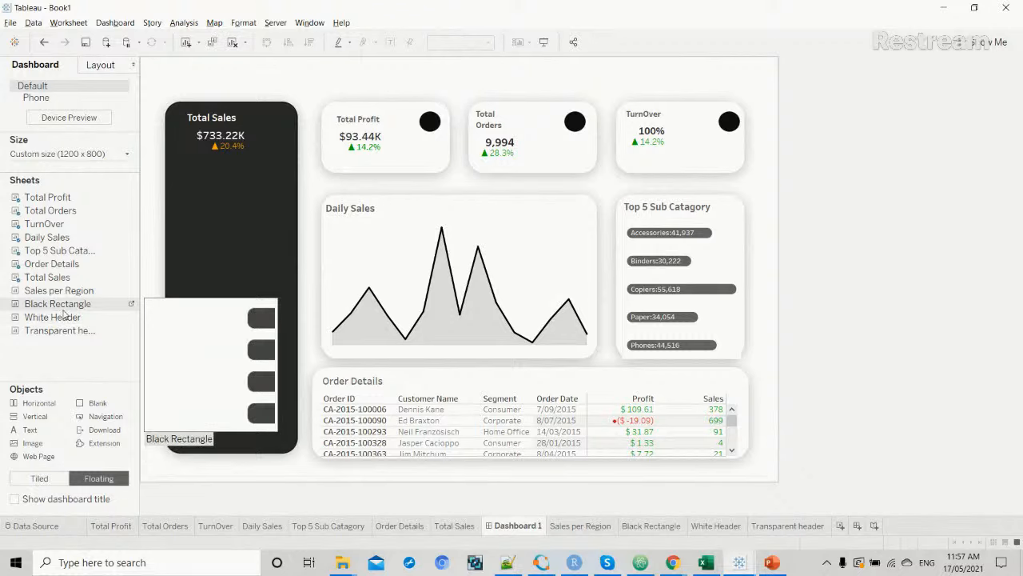
Add the Black Rectangle sheet as a floating object below Total Sales and resize it to fill the dark panel.
drag(63, 307, 173, 193)
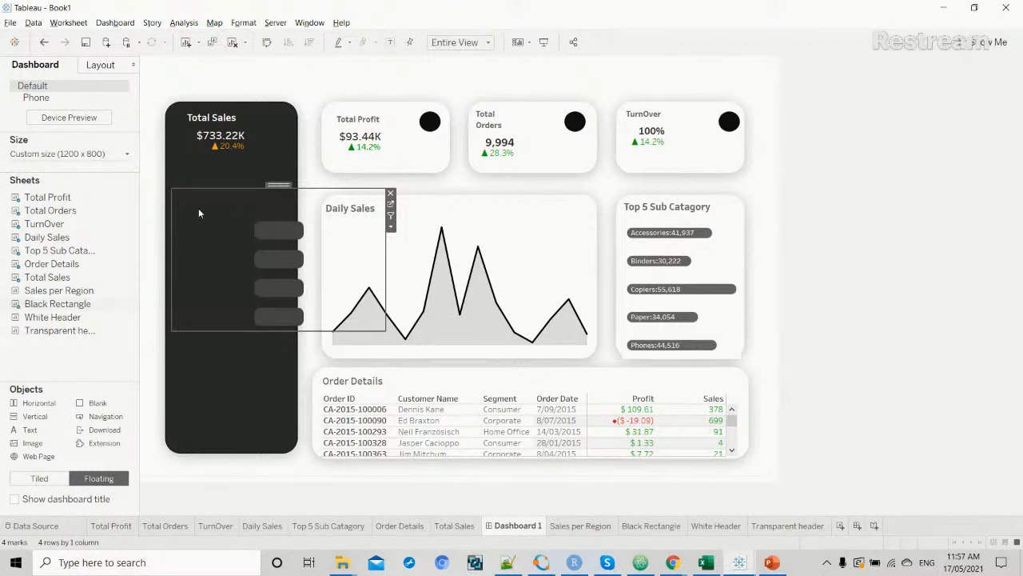
drag(385, 262, 290, 270)
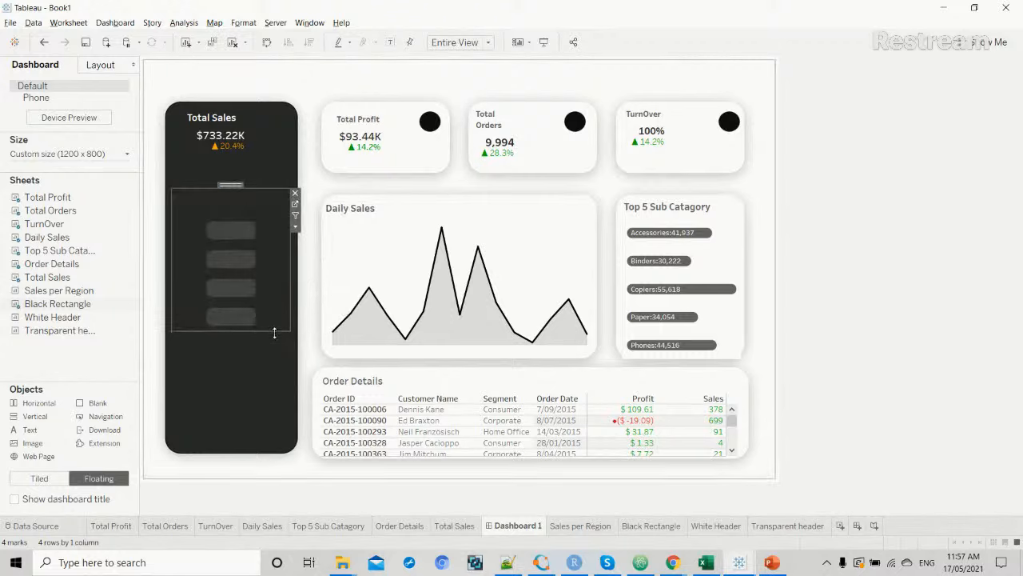
drag(276, 331, 277, 426)
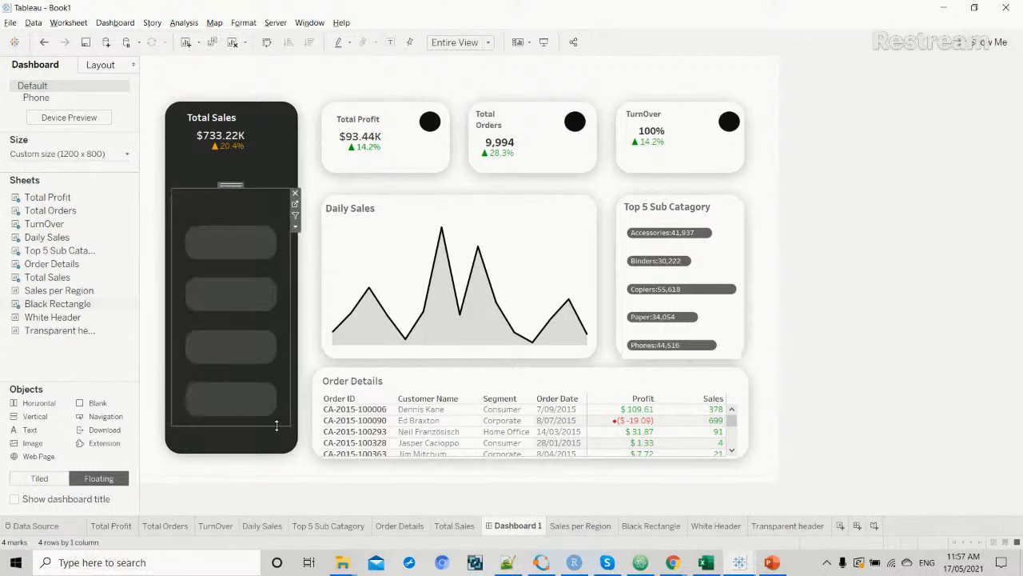
Add Region as a label to the marks of the Black Rectangle sheet.
click(636, 526)
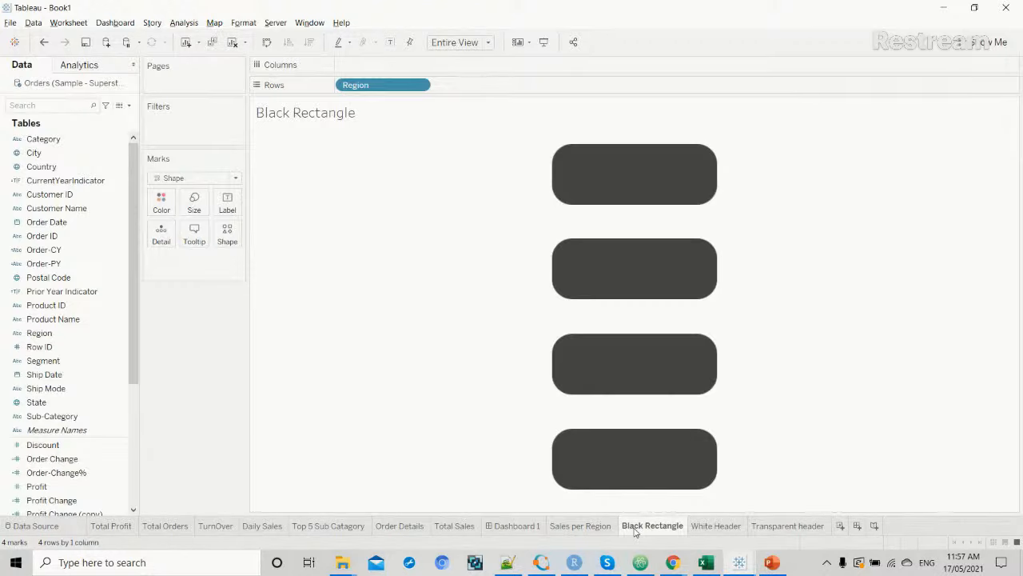
click(123, 296)
click(119, 335)
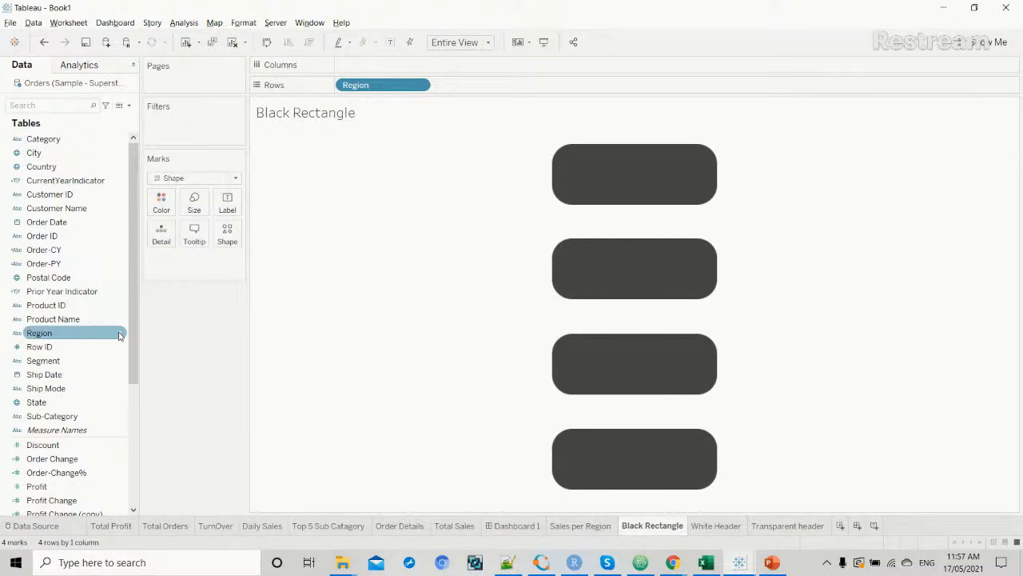
scroll(119, 334, down, 5)
scroll(114, 293, up, 5)
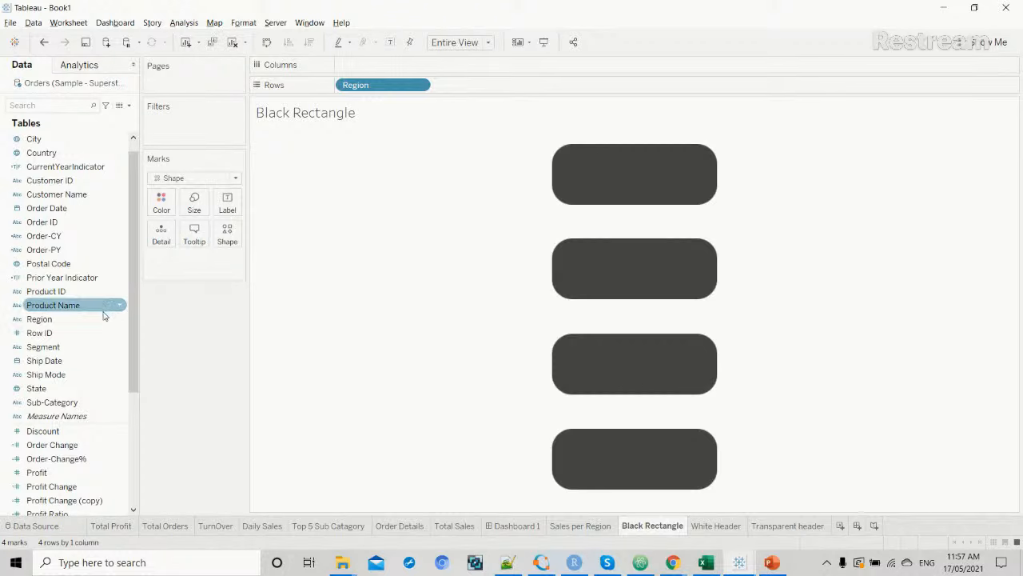
drag(103, 316, 228, 205)
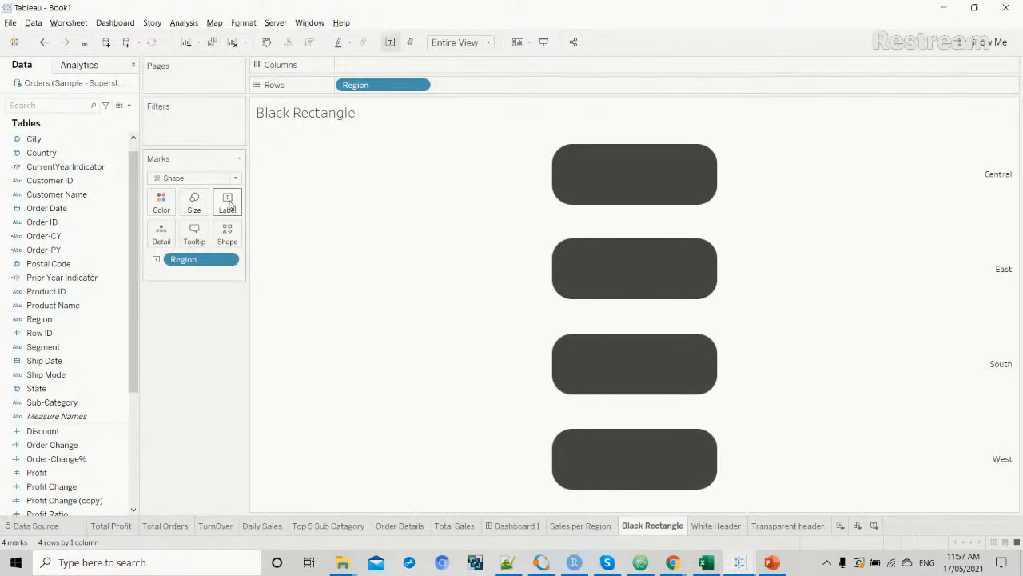
Align the Region labels horizontally to the left and vertically to the top.
click(228, 204)
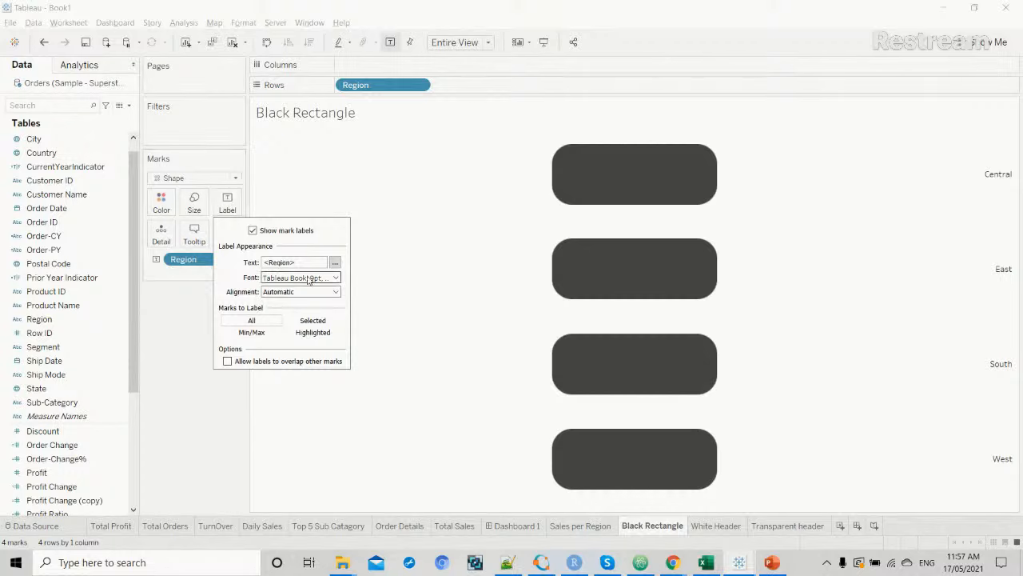
click(334, 291)
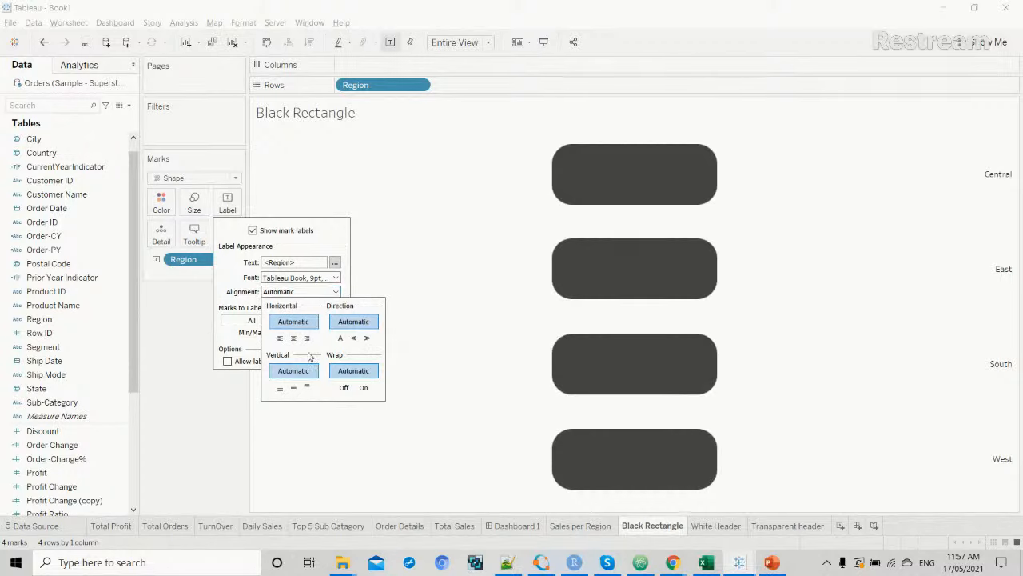
click(280, 338)
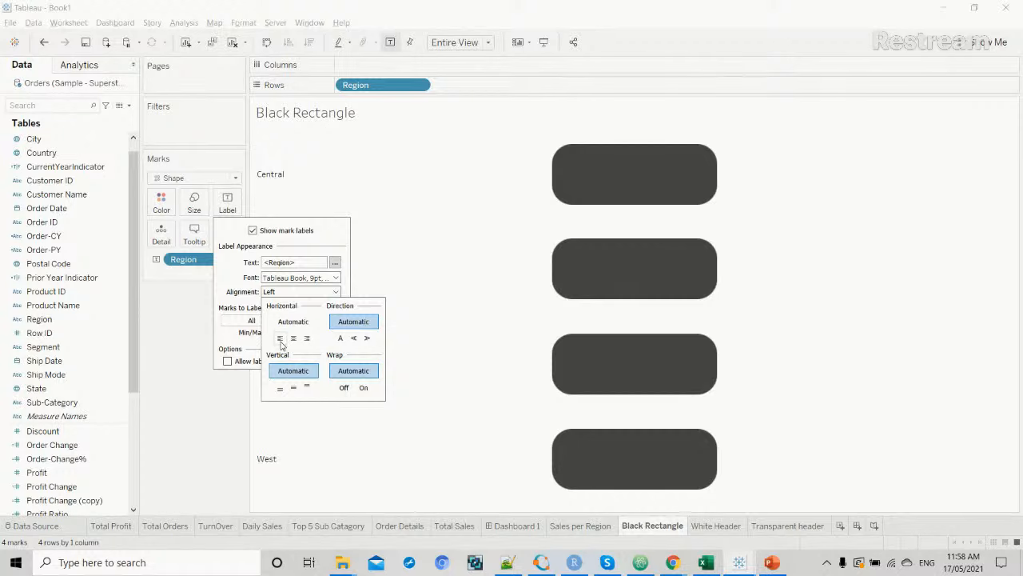
click(307, 388)
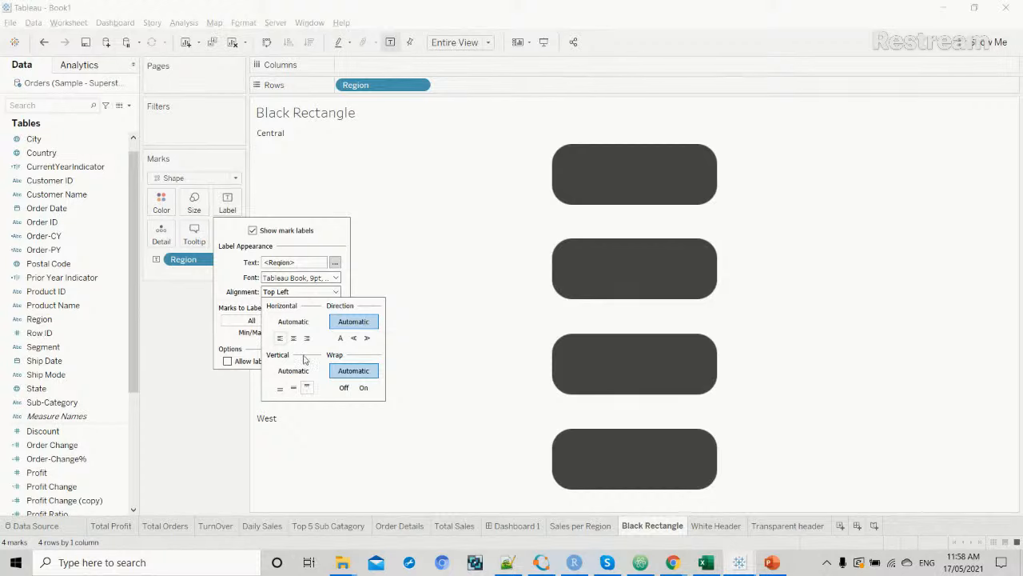
Edit the label text, moving <Region> down two lines and indenting it with spaces.
click(335, 262)
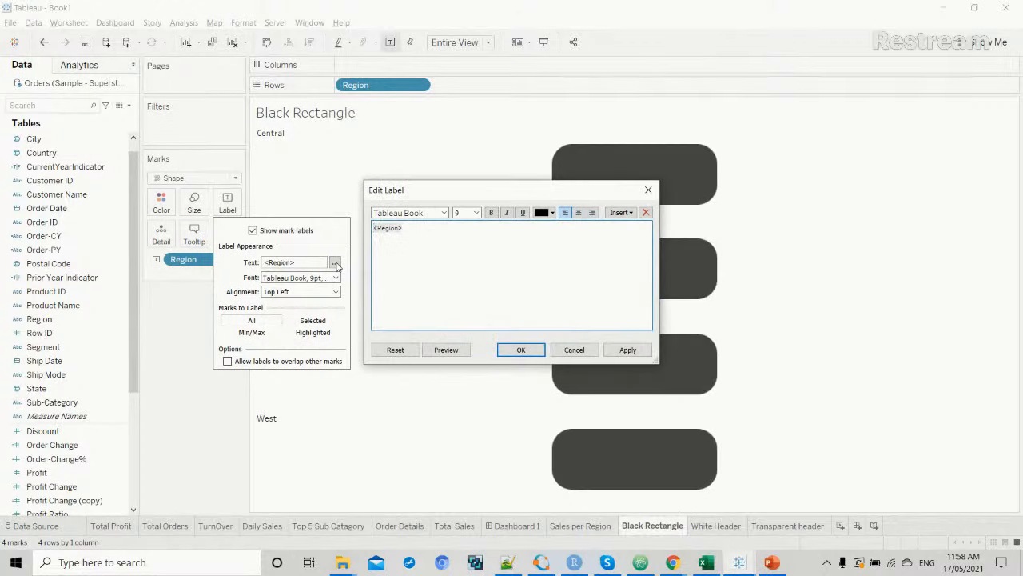
key(Return)
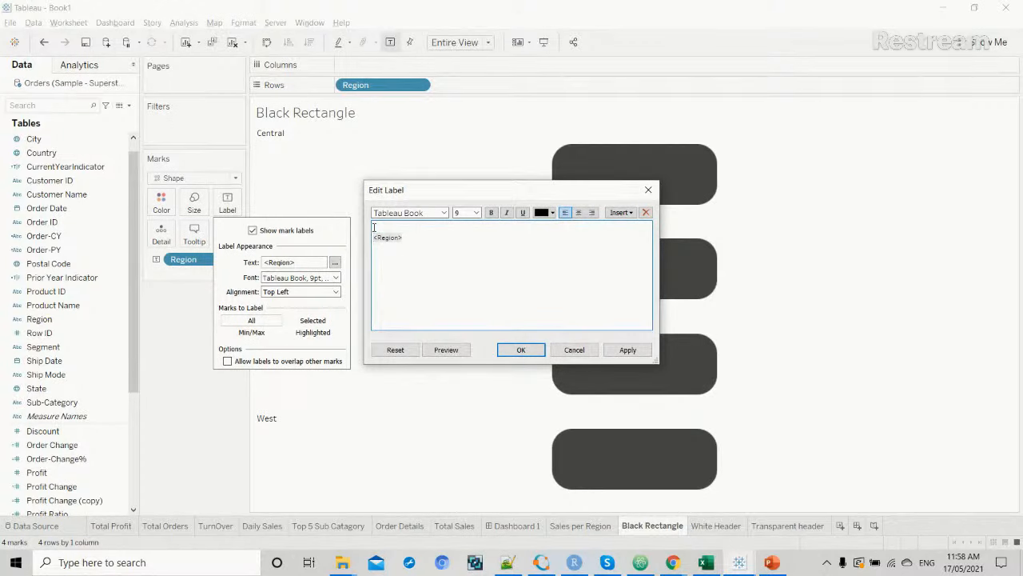
key(Return)
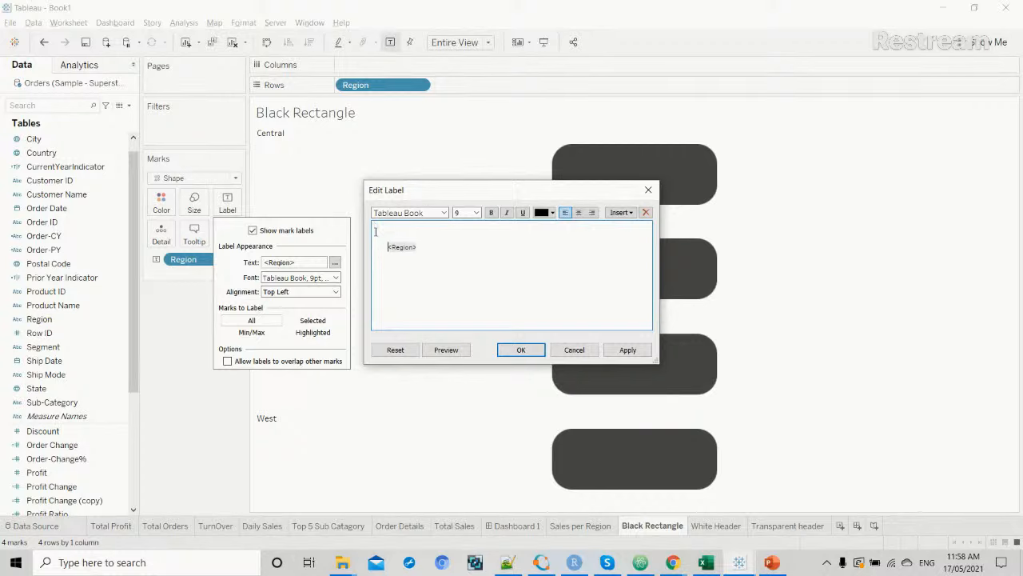
Format the <Region> label text as Tableau Medium, size 11, bold, and apply the change.
drag(386, 250, 419, 249)
click(477, 212)
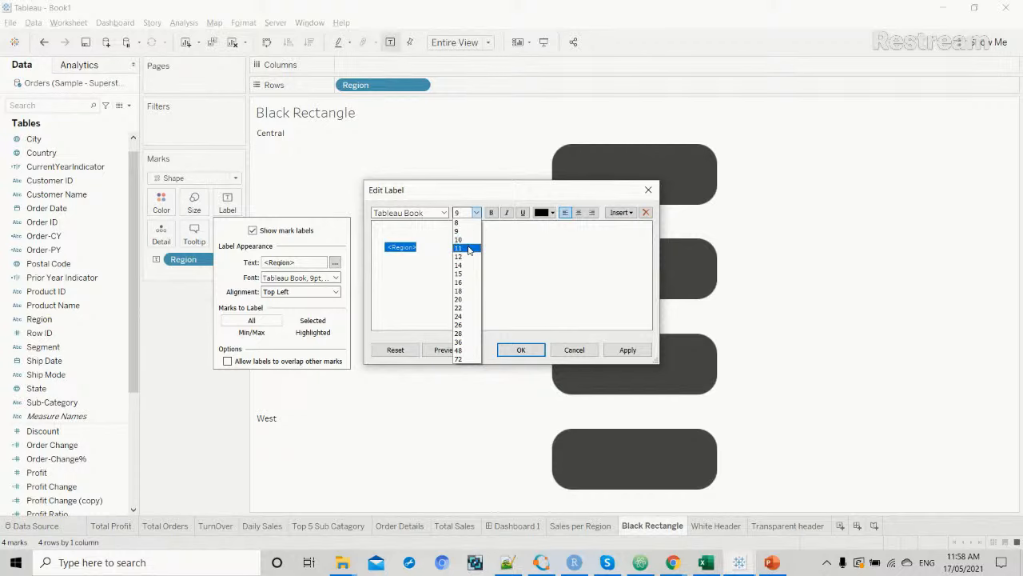
click(467, 247)
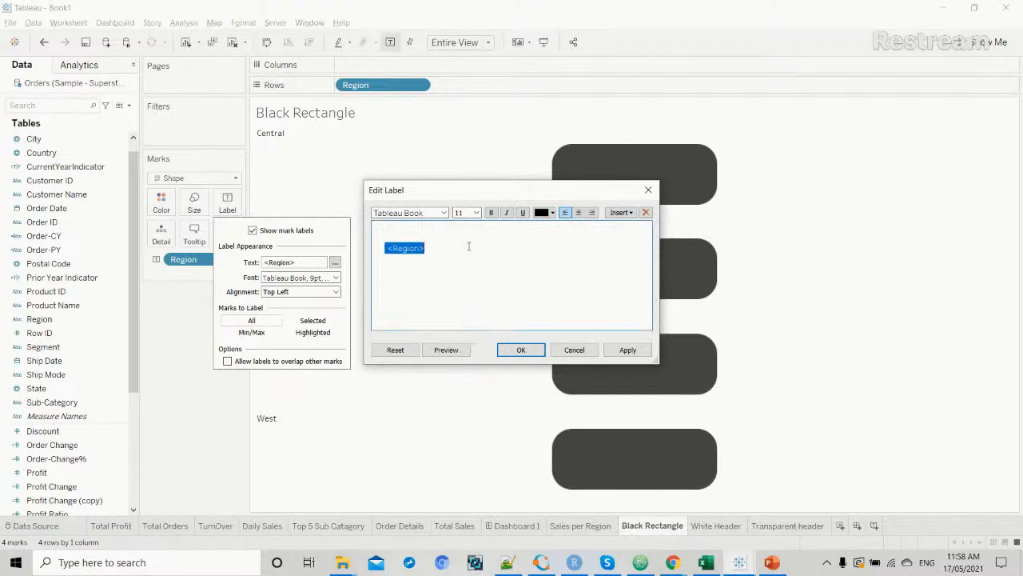
click(444, 212)
click(424, 252)
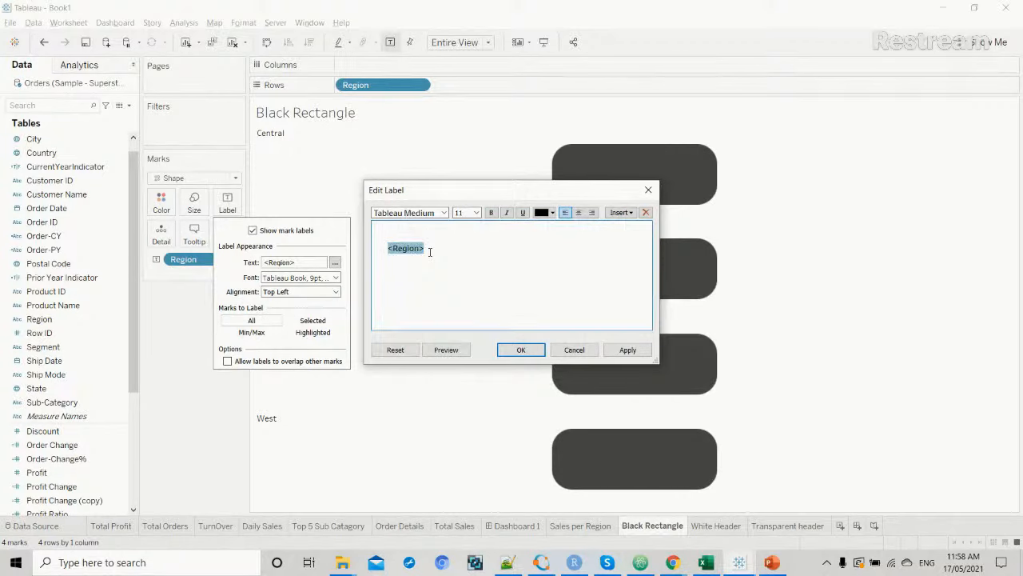
drag(429, 252, 388, 250)
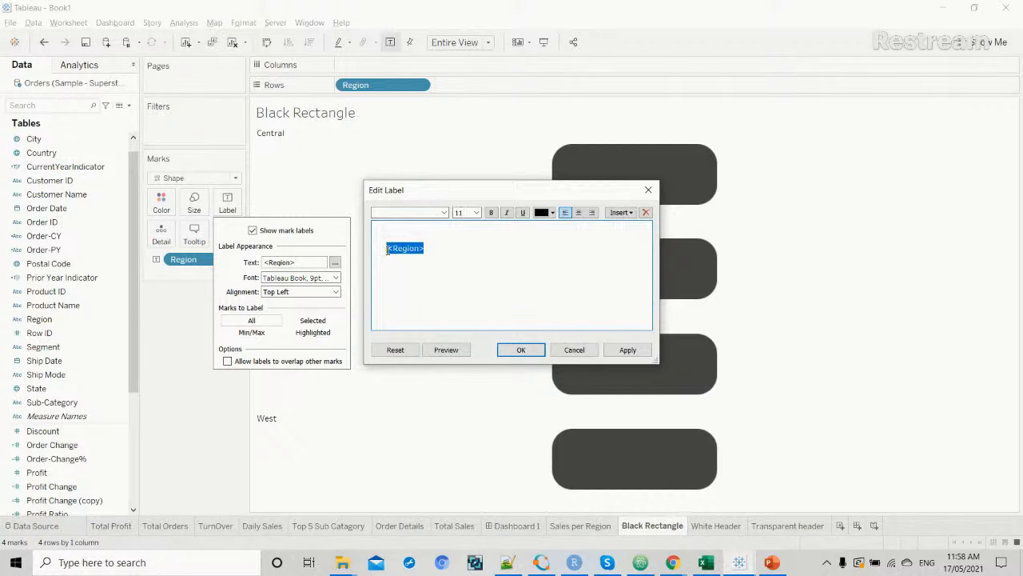
click(491, 213)
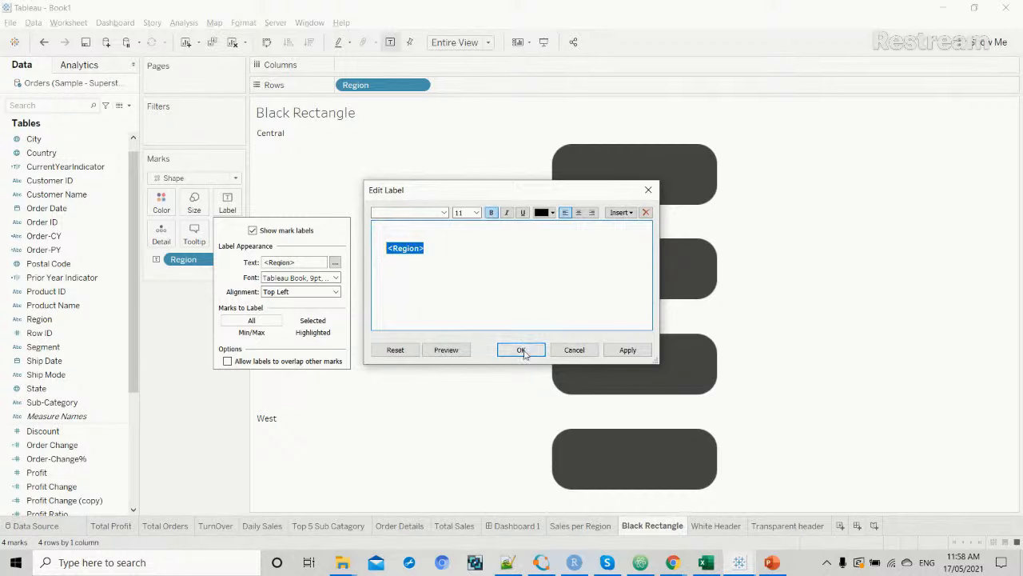
click(627, 351)
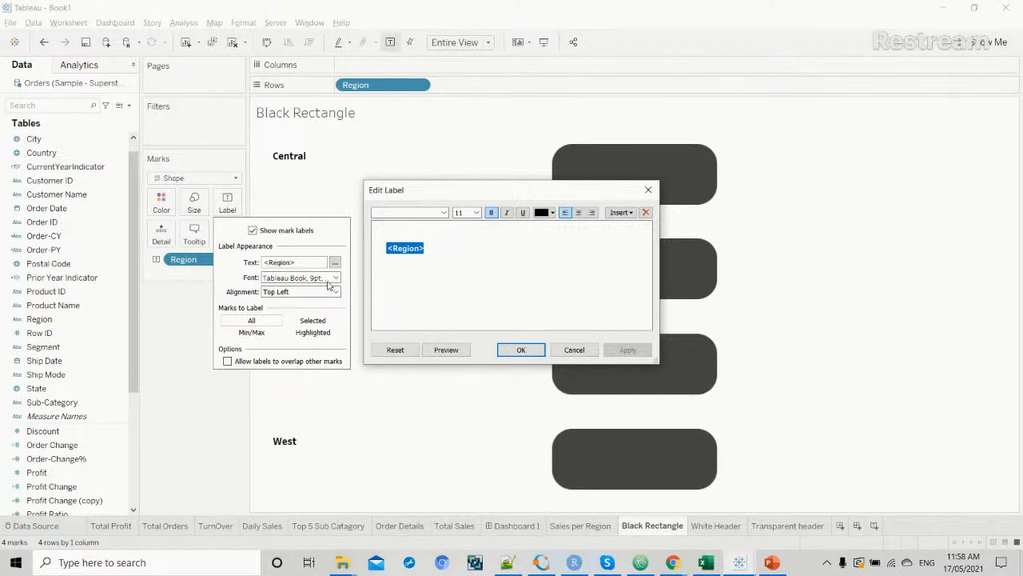
click(543, 351)
Set the Region label font colour to white.
click(335, 278)
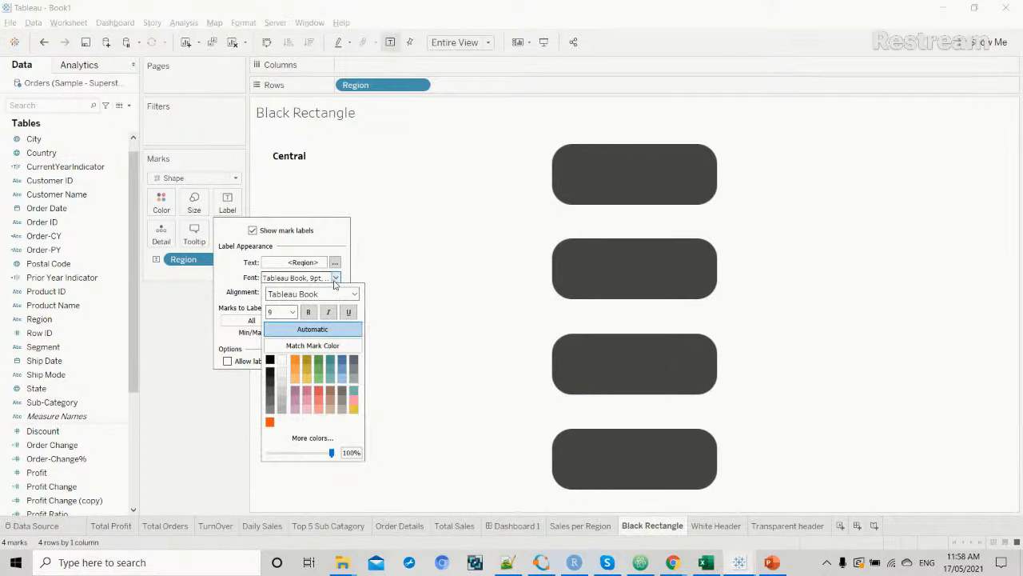
click(280, 364)
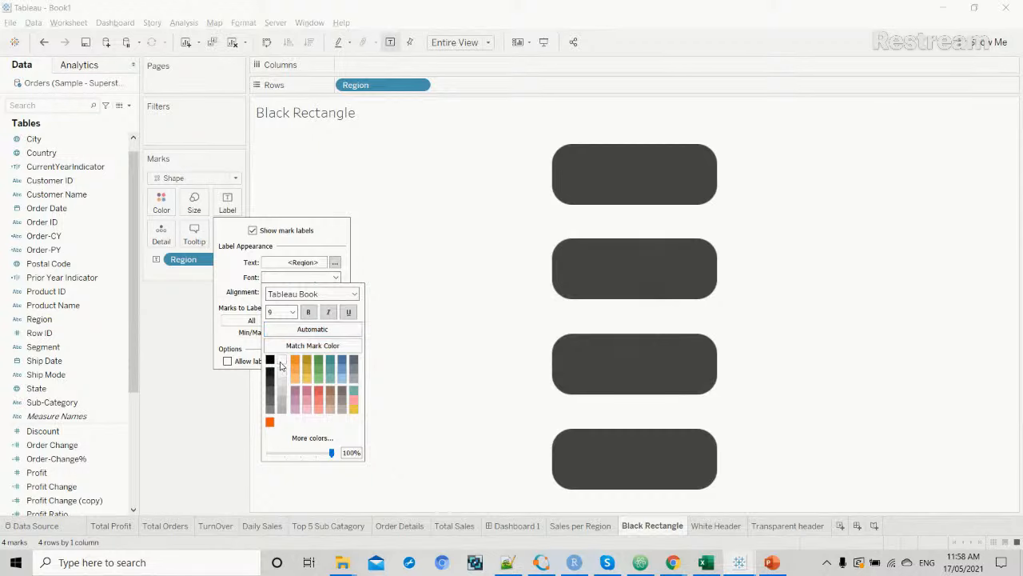
click(223, 403)
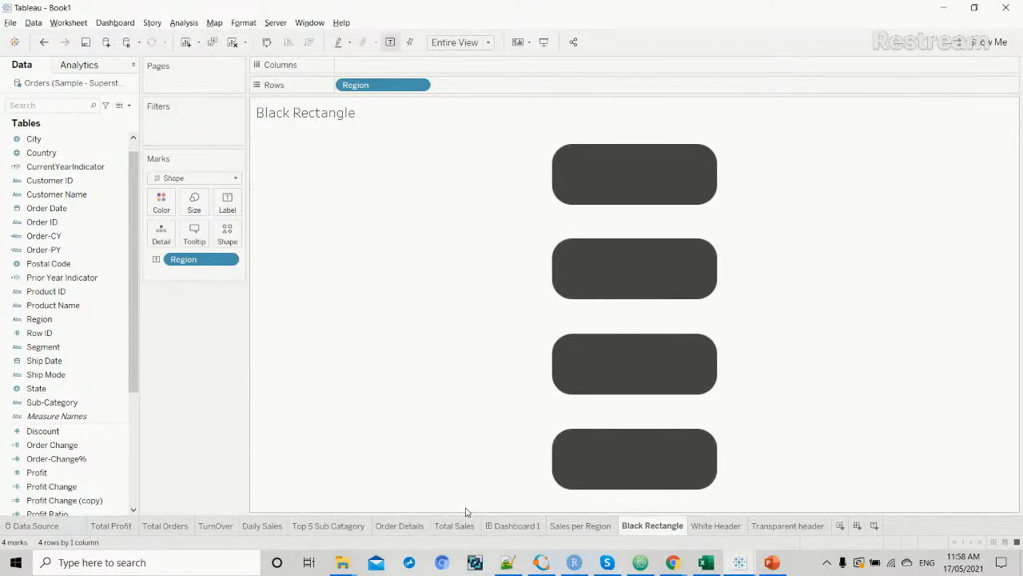
Enlarge the Black Rectangle sheet on Dashboard 1 upwards, downwards and to the right to fill the sidebar below Total Sales.
click(529, 528)
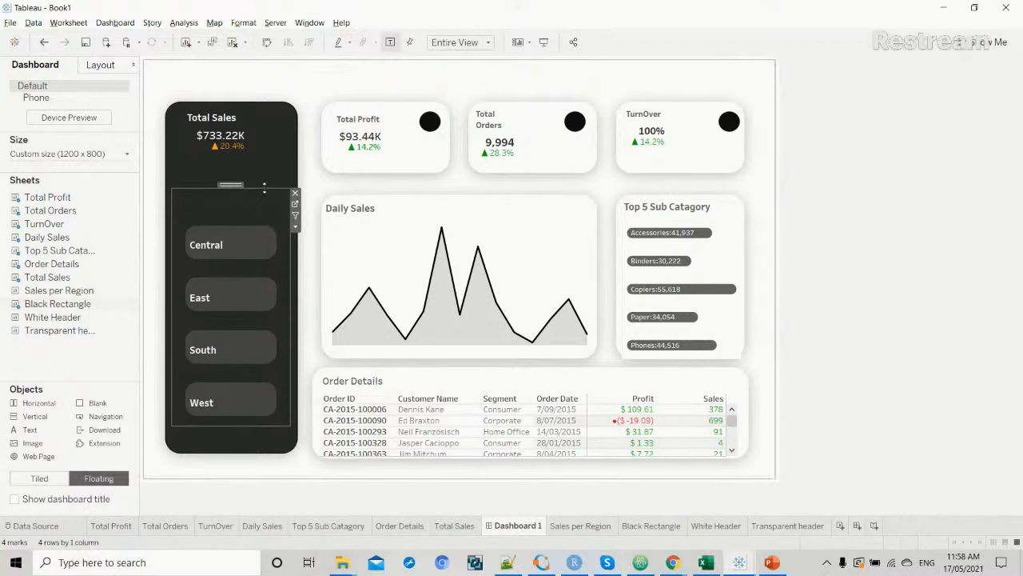
drag(264, 187, 271, 162)
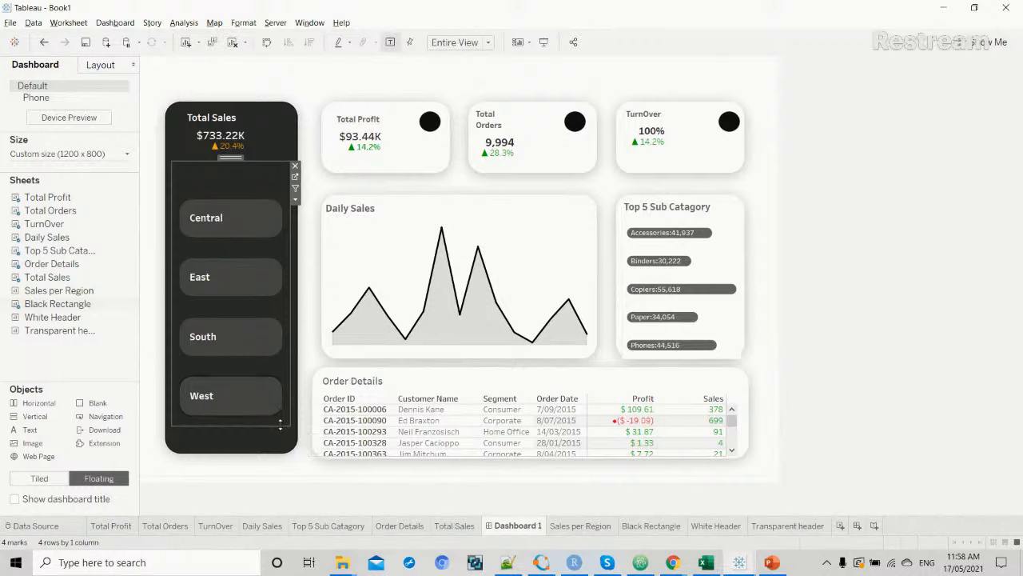
drag(282, 425, 281, 438)
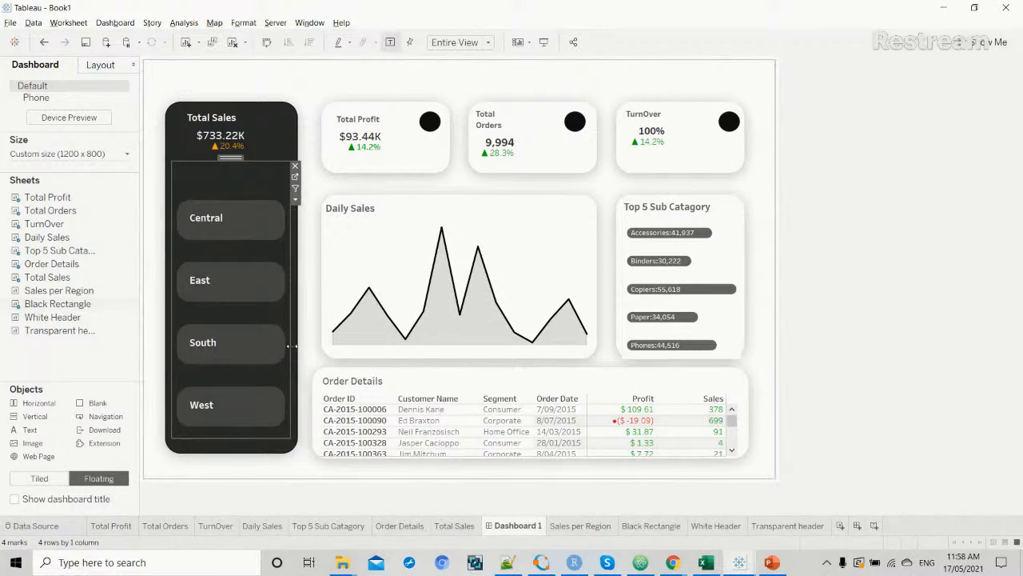
drag(290, 339, 302, 337)
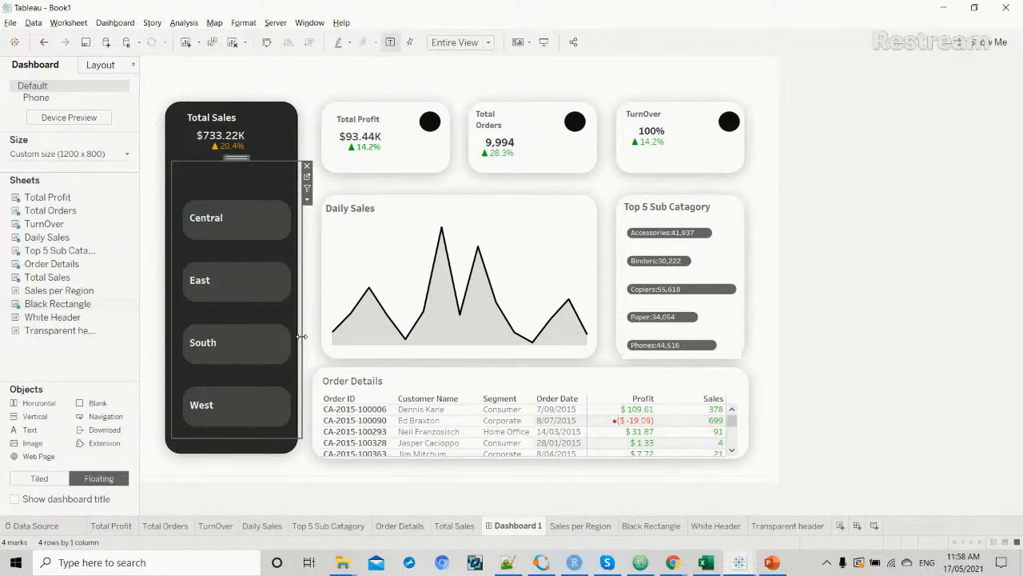
click(456, 526)
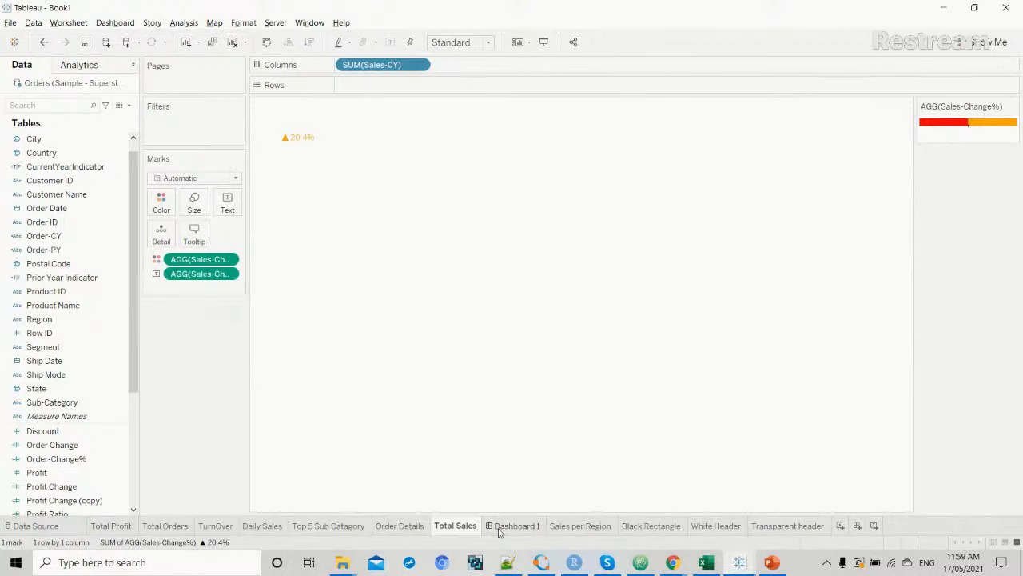
click(501, 528)
click(557, 531)
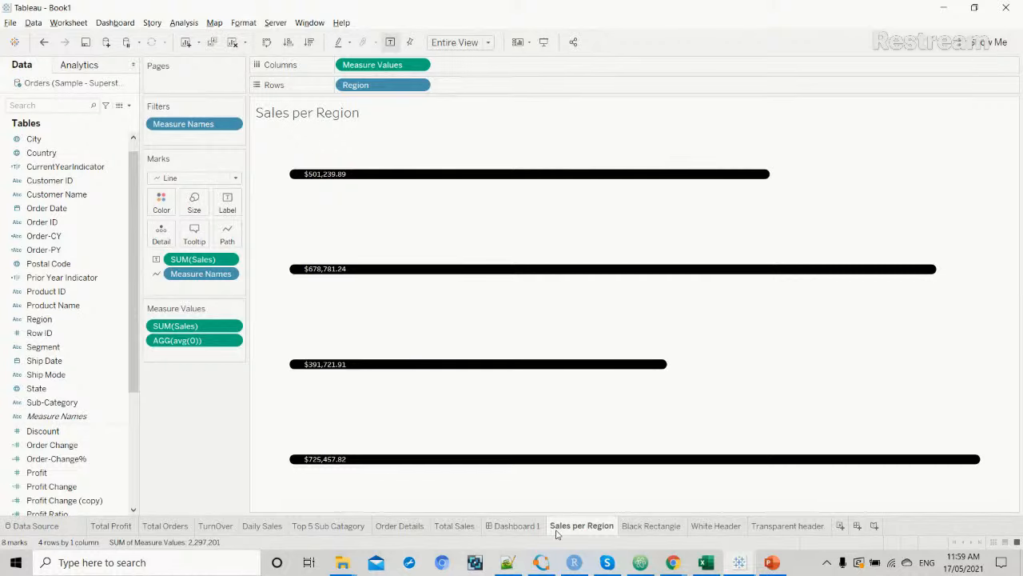
click(457, 529)
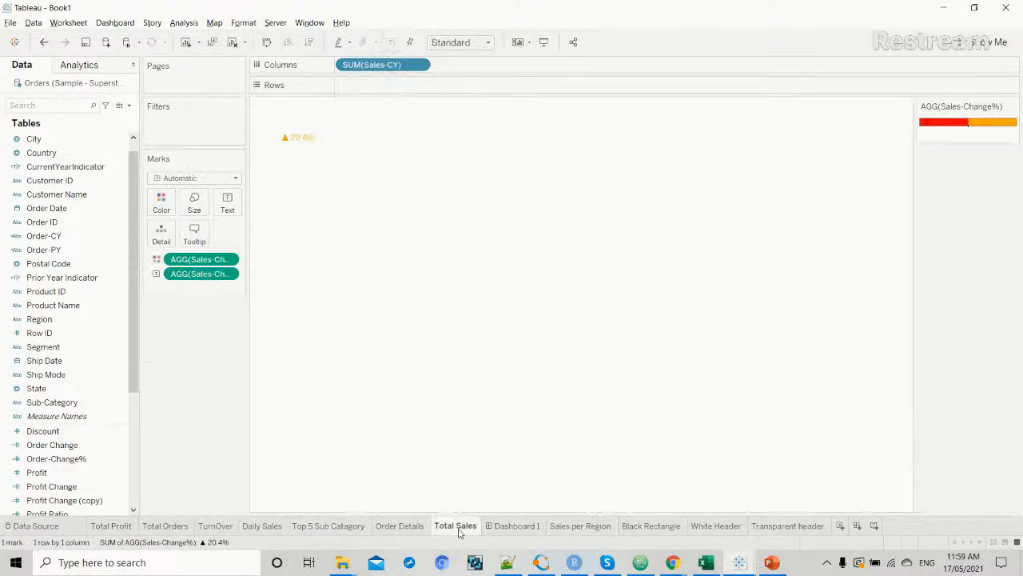
click(494, 529)
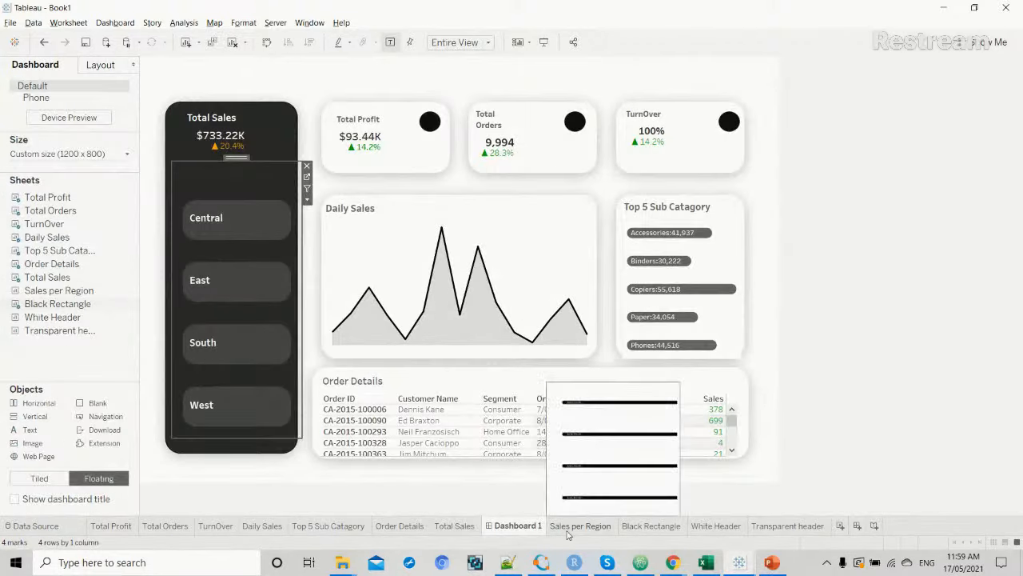
Remove one blank line above <Region> in the Black Rectangle label text, apply it, and return to Dashboard 1.
click(632, 531)
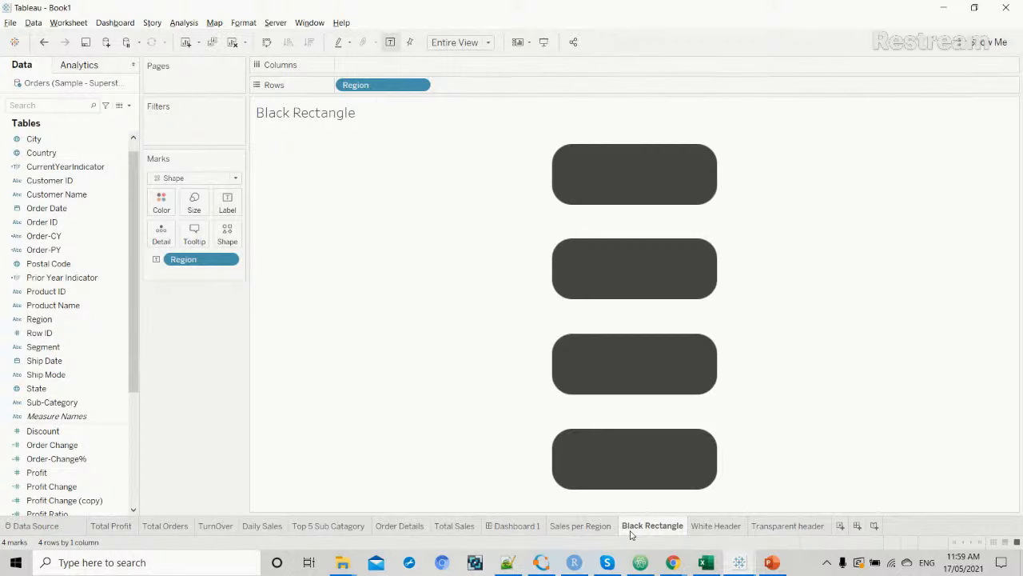
click(227, 203)
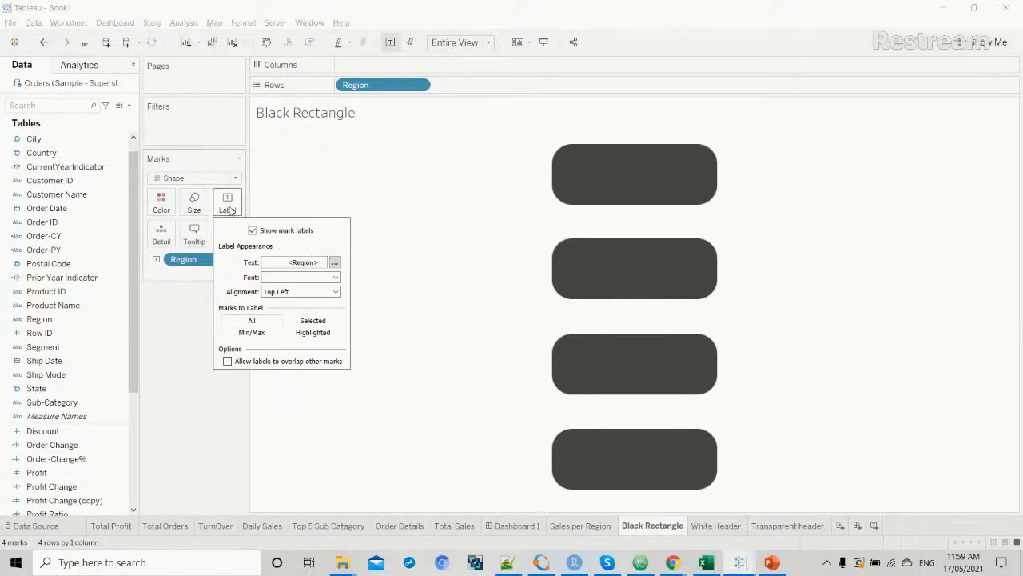
click(334, 263)
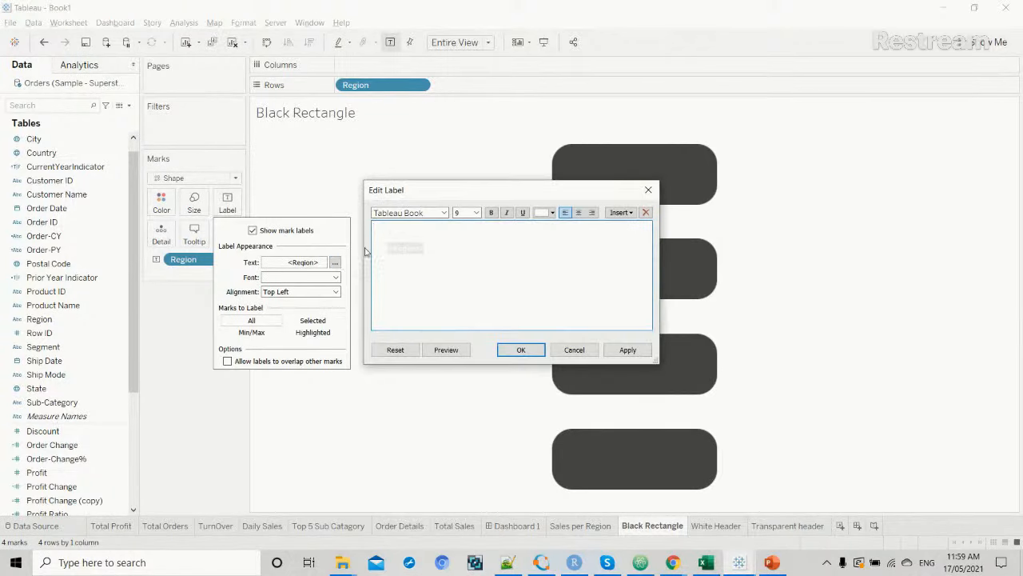
click(390, 248)
key(Up)
key(BackSpace)
click(627, 349)
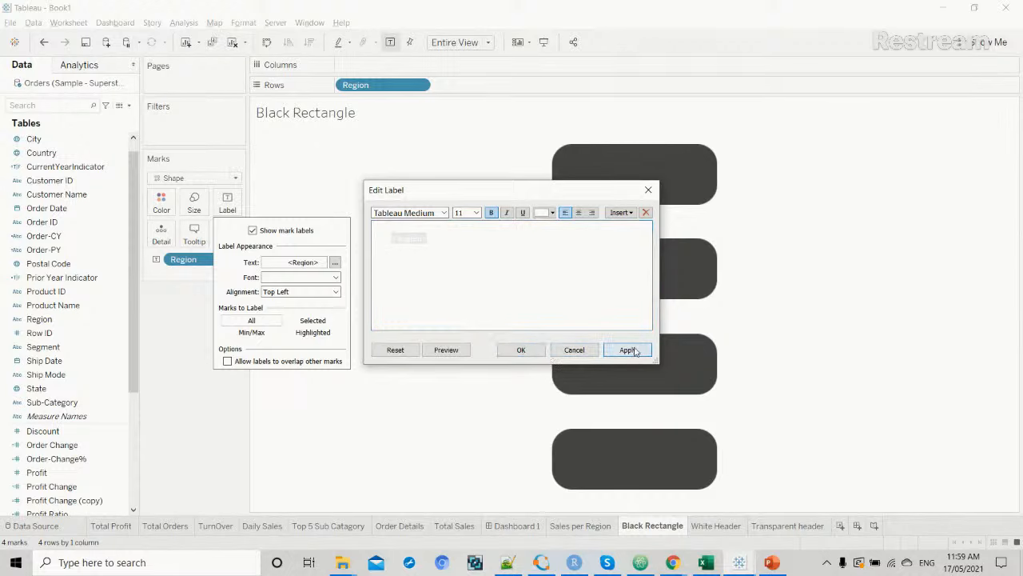
click(520, 349)
click(520, 528)
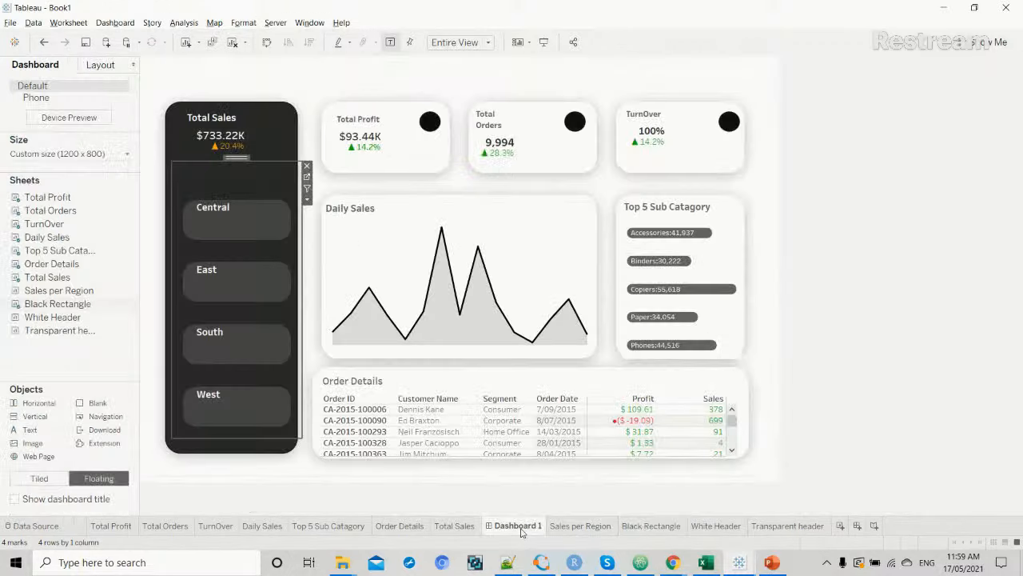
Reduce the space indent before <Region> in the Black Rectangle label text, apply it, and check it on Dashboard 1.
click(640, 530)
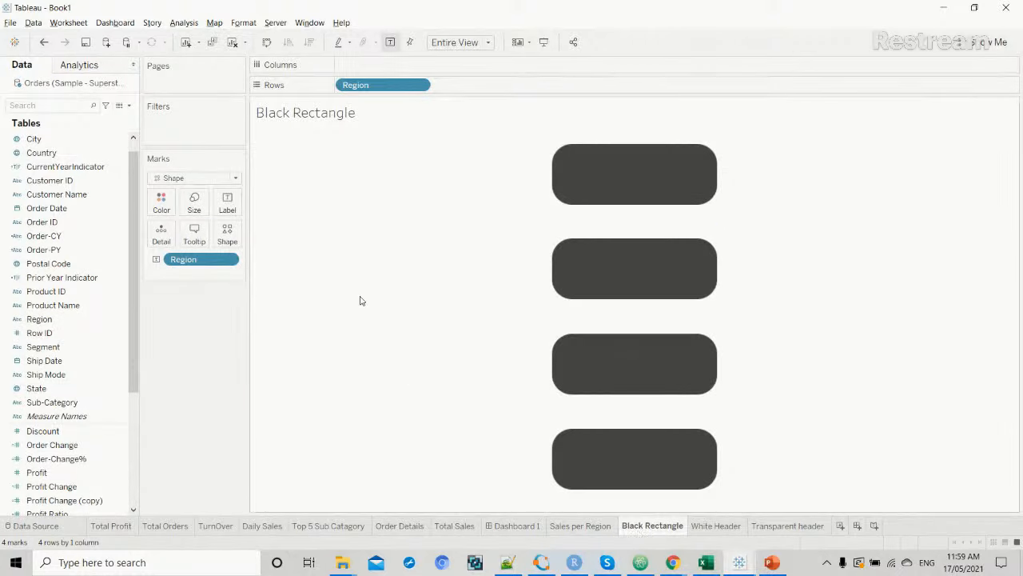
click(228, 205)
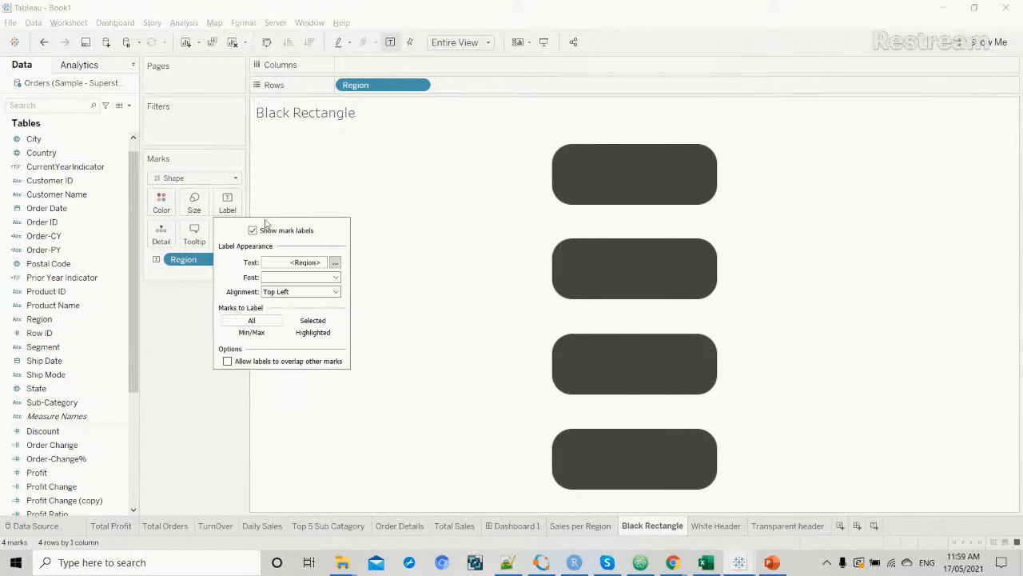
click(335, 263)
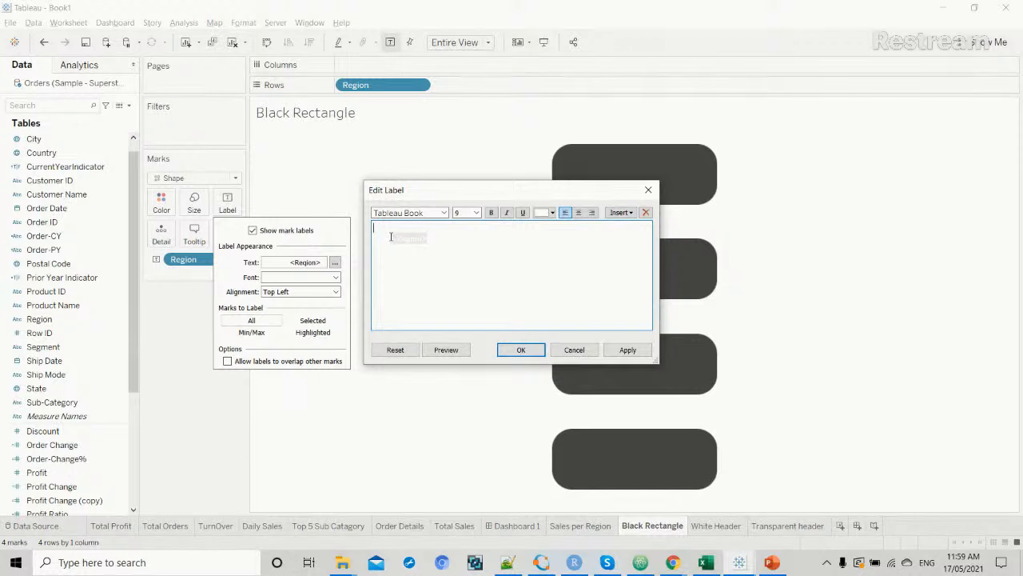
click(391, 237)
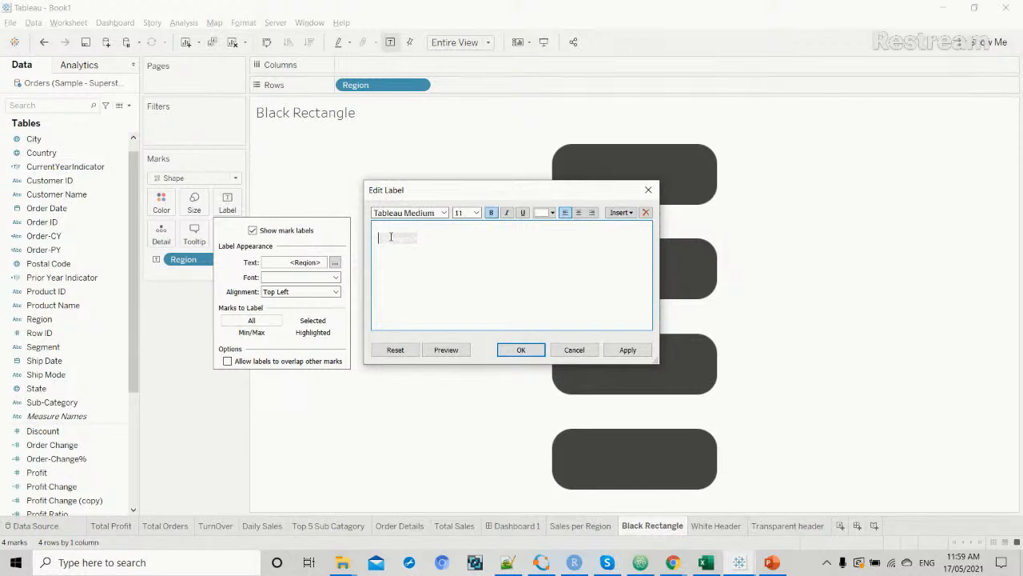
key(BackSpace)
key(Return)
click(626, 349)
click(522, 349)
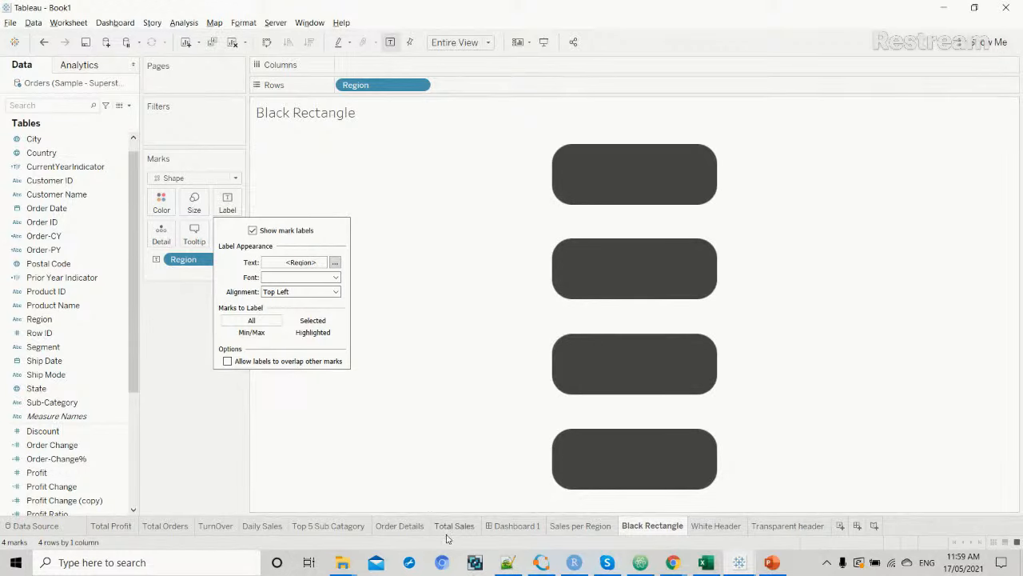
click(512, 525)
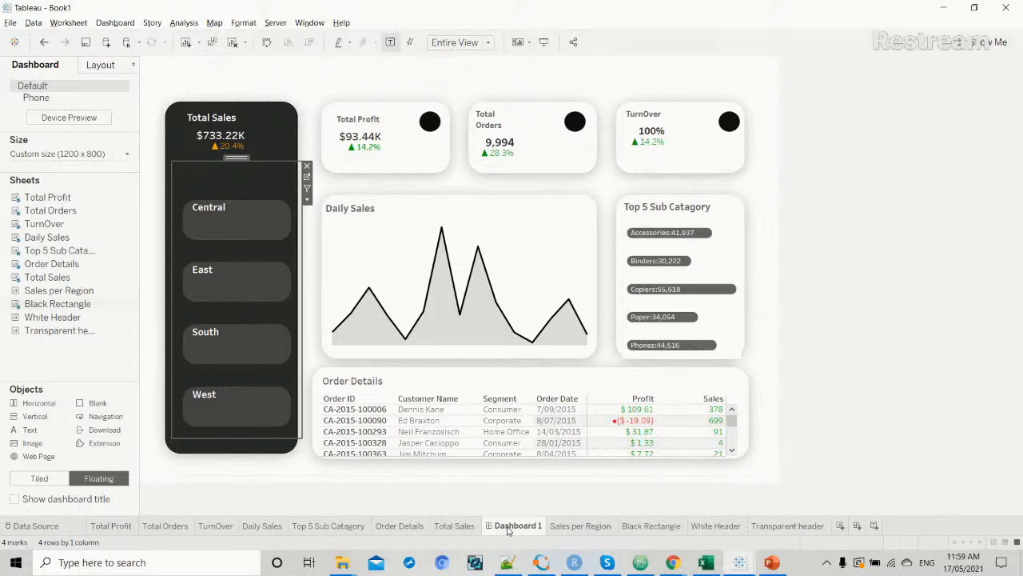
Extend the Black Rectangle sheet on Dashboard 1 to the sidebar's left edge and slightly upwards.
mouse_move(660, 534)
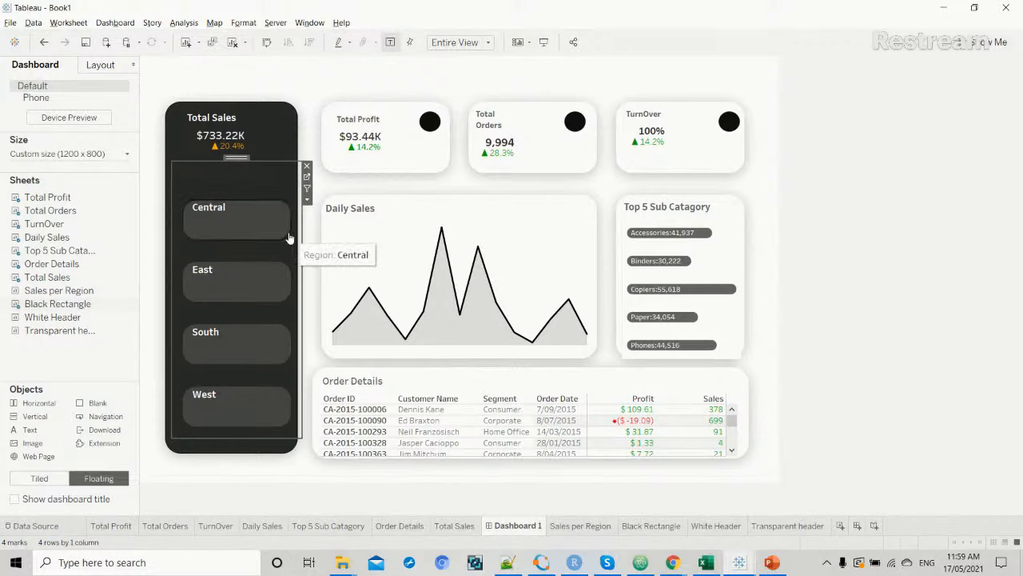
drag(172, 250, 162, 251)
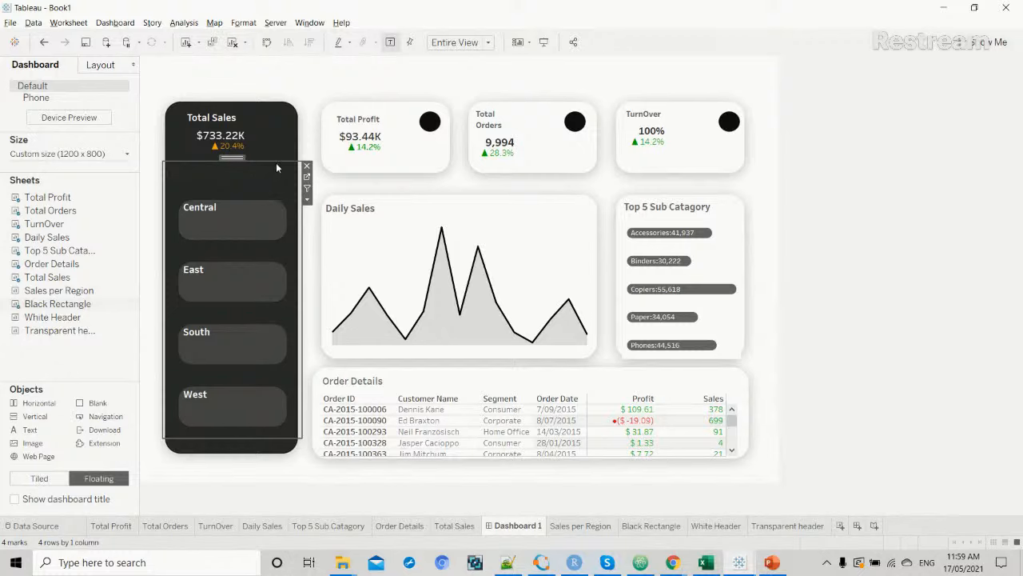
drag(276, 161, 277, 158)
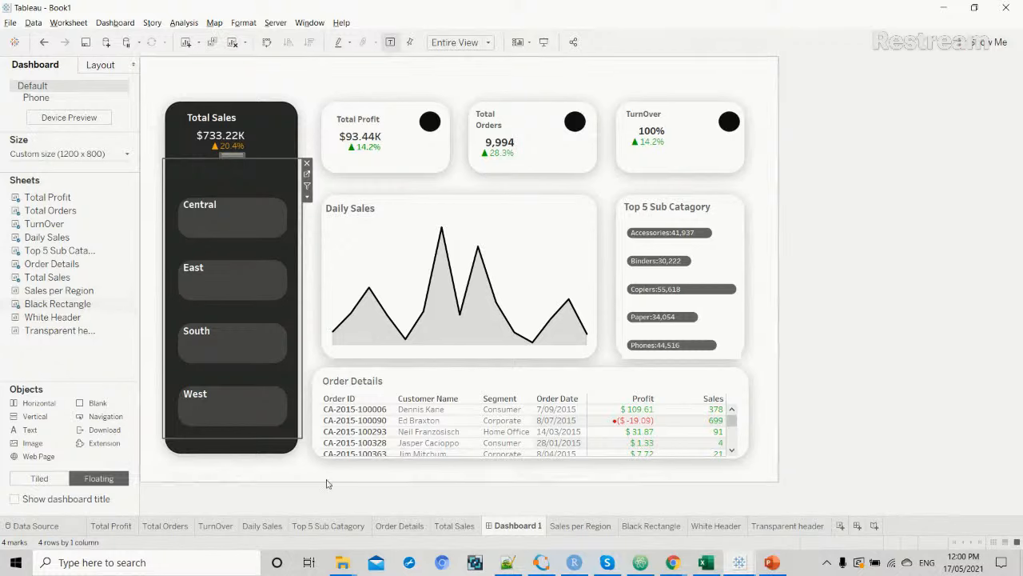
Add the Sales per Region sheet to Dashboard 1 as a floating object over the region rectangles.
click(564, 527)
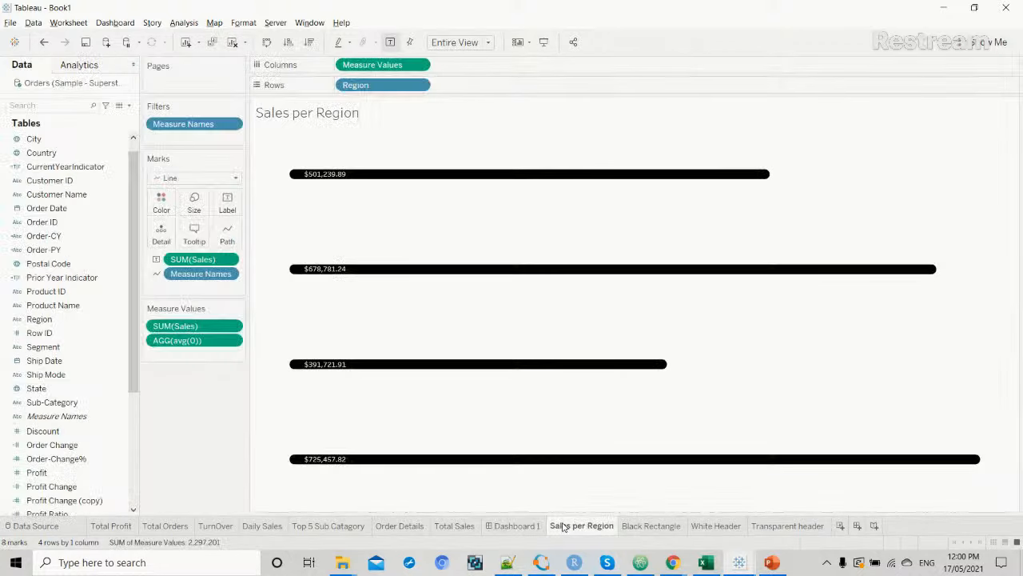
click(532, 528)
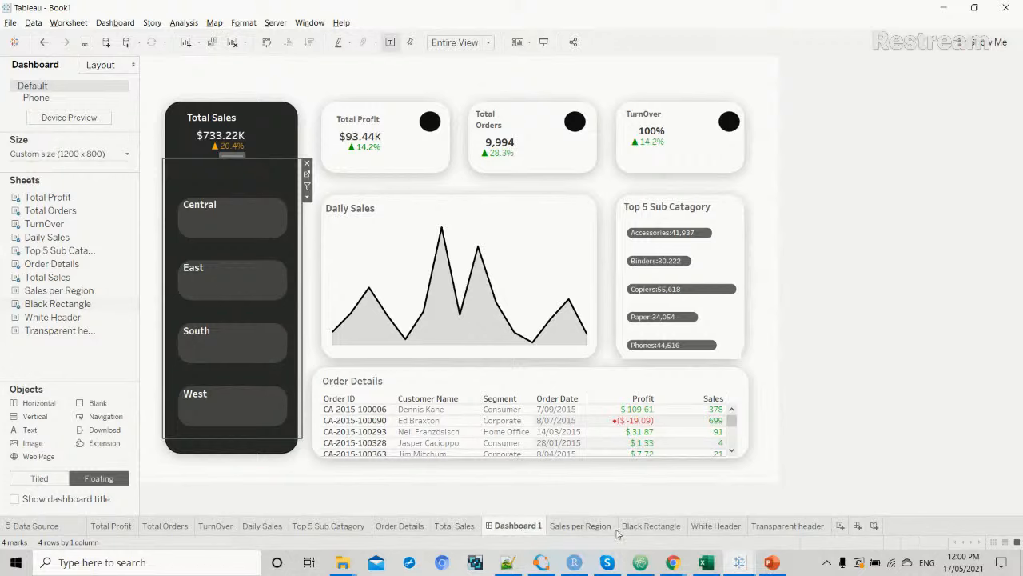
mouse_move(634, 531)
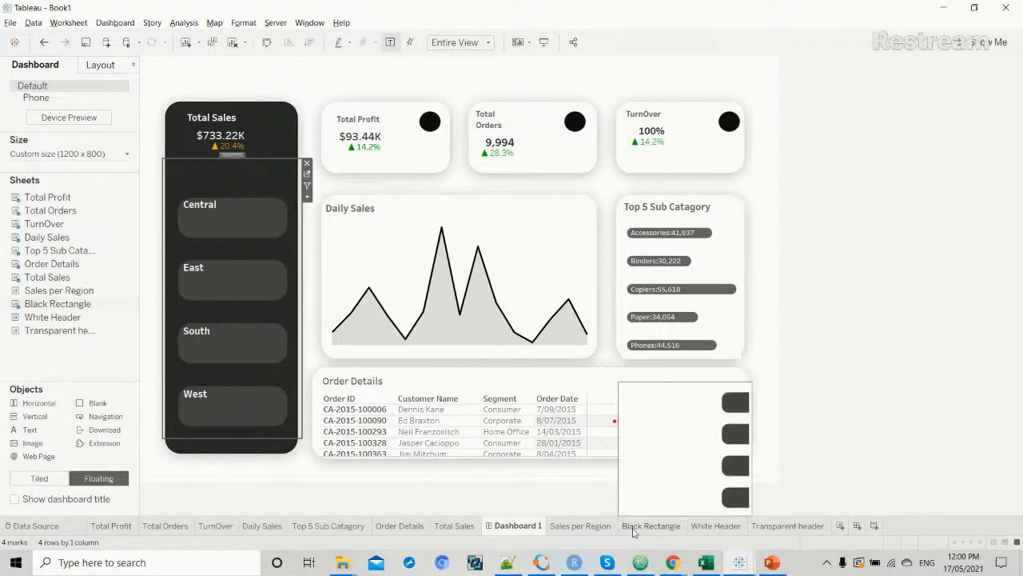
mouse_move(534, 534)
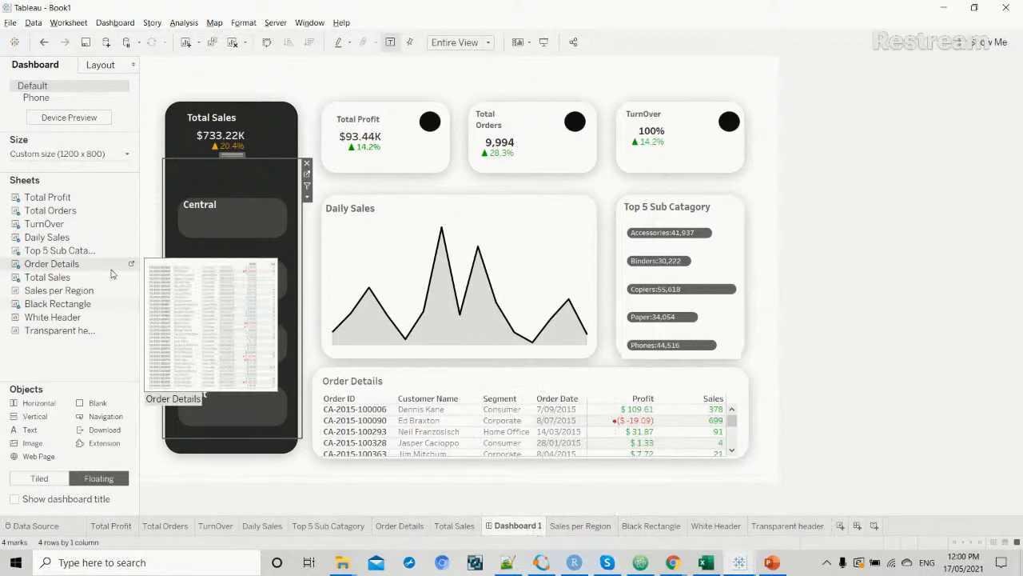
mouse_move(70, 292)
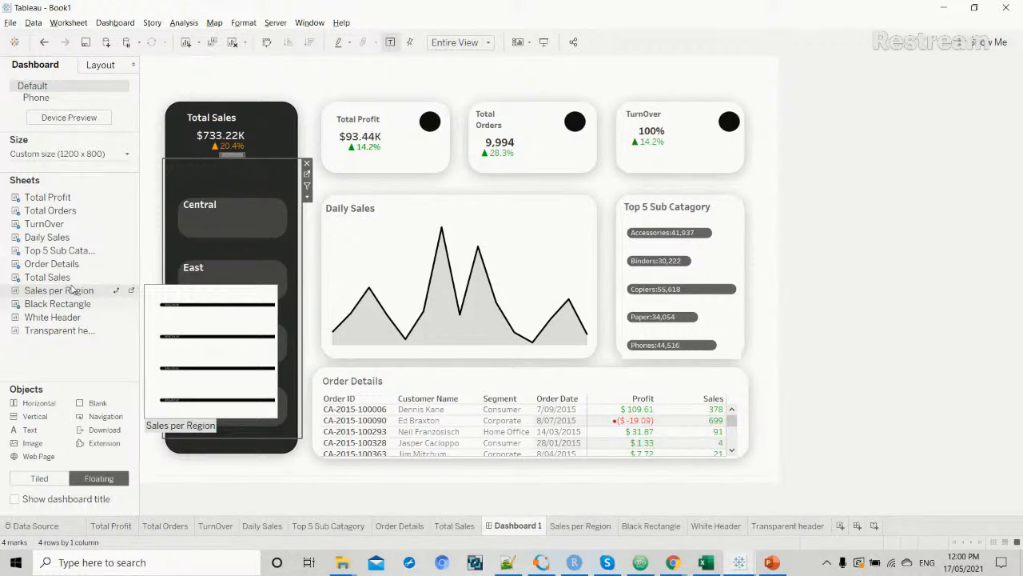
drag(70, 292, 171, 175)
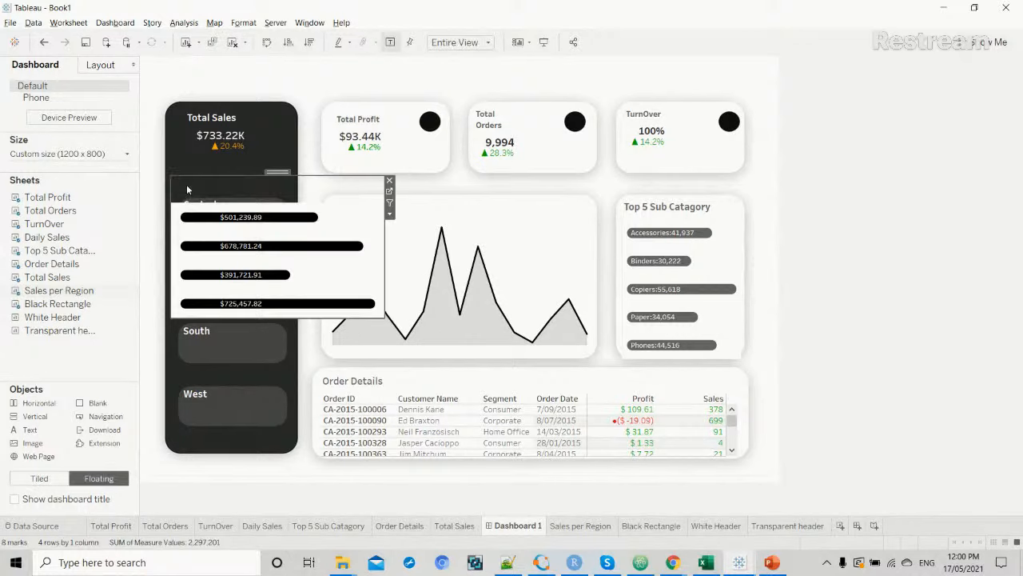
Set the worksheet shading of the Sales per Region chart to None.
right_click(251, 230)
click(283, 296)
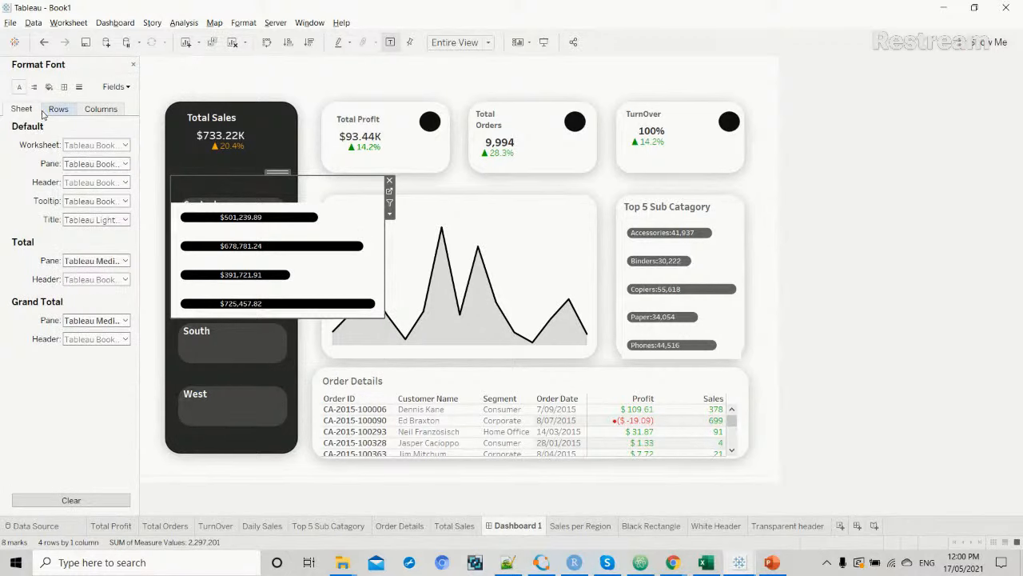
click(48, 87)
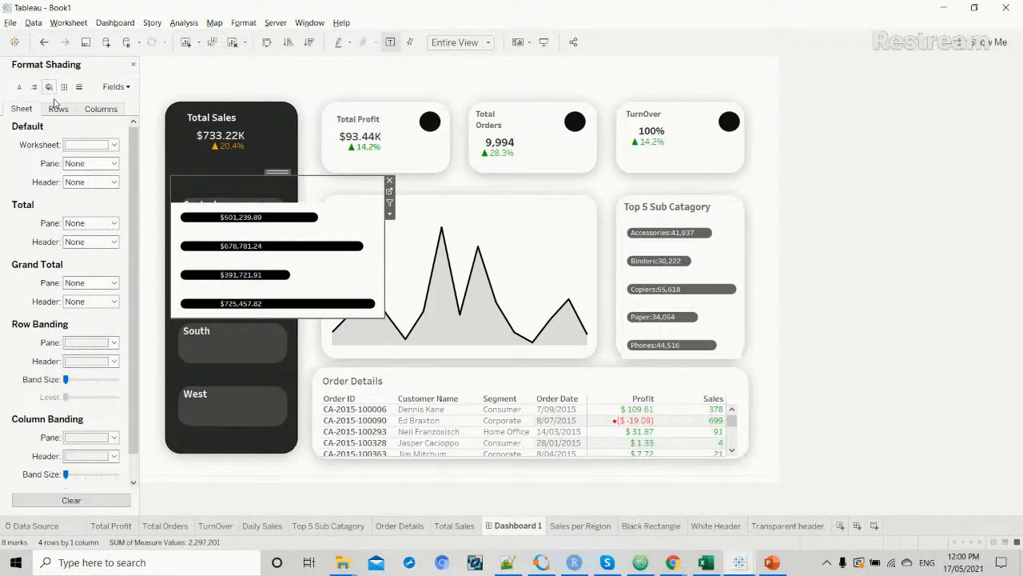
click(114, 144)
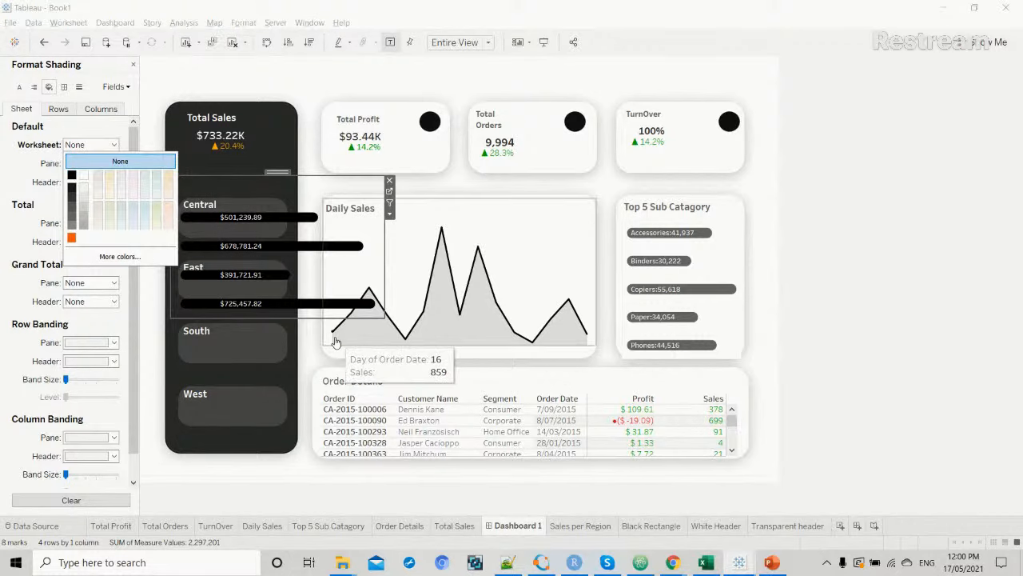
Resize the Sales per Region chart so its bars fit inside the sidebar's region rectangles, and open its worksheet.
click(384, 280)
drag(384, 281, 272, 440)
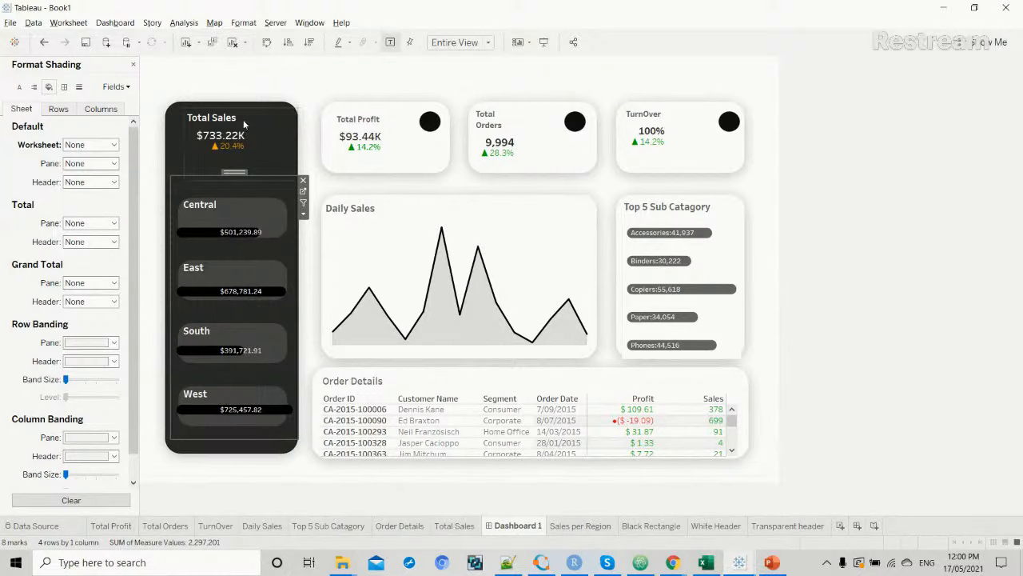
drag(246, 169, 254, 162)
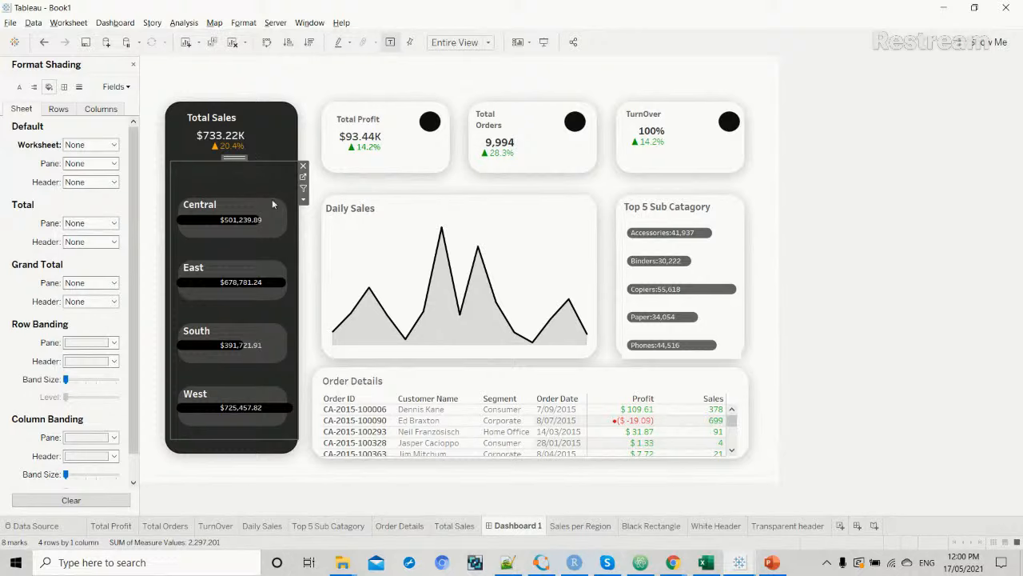
drag(296, 226, 284, 230)
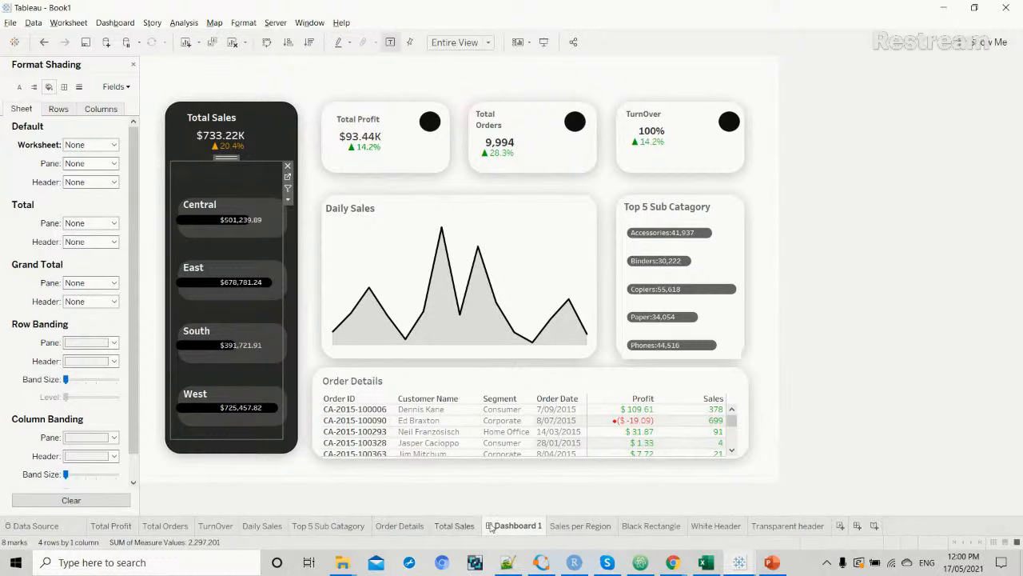
click(564, 528)
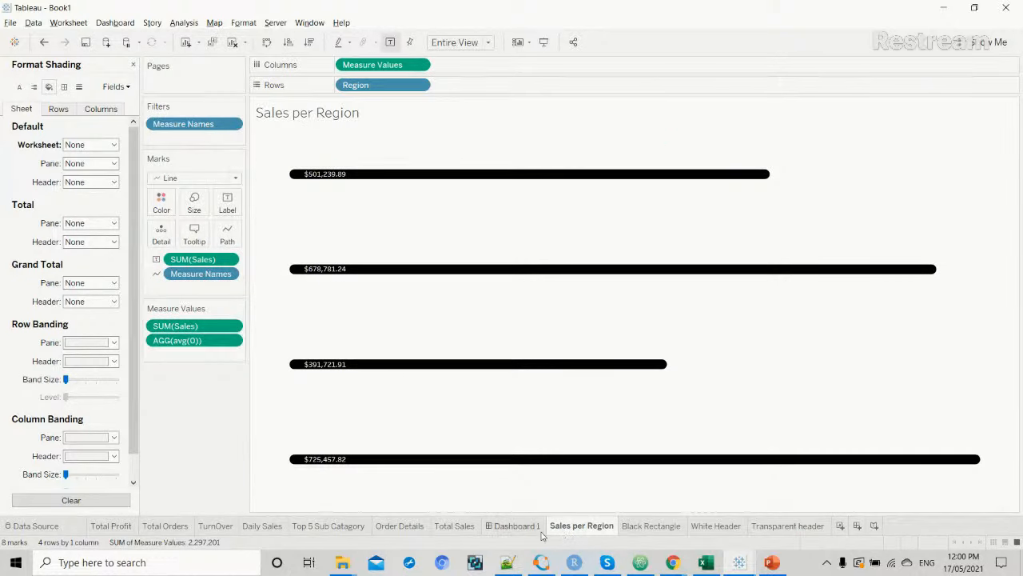
Label the start instead of the end of the lines on the Sales per Region worksheet and check the result on Dashboard 1.
click(228, 204)
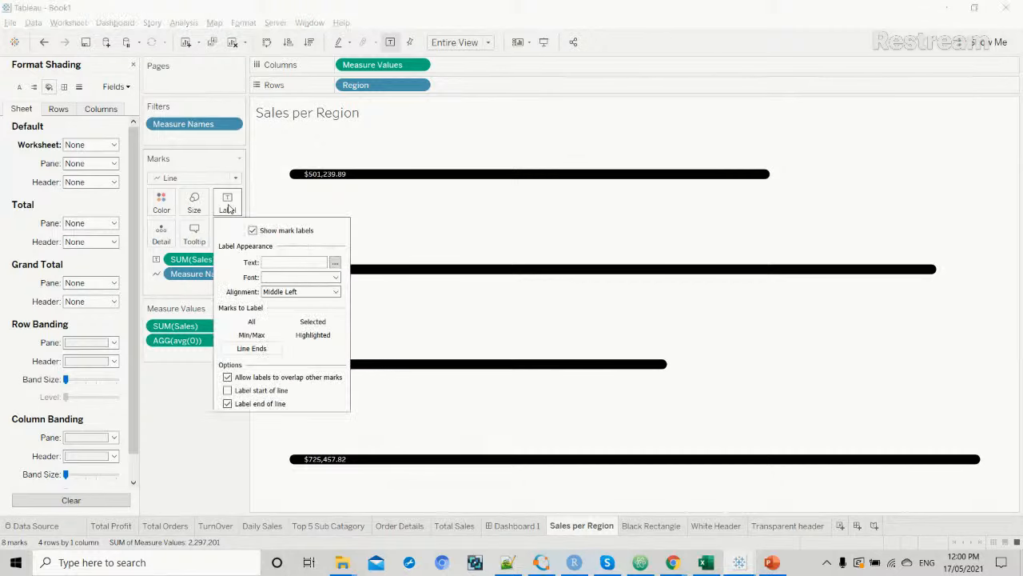
click(227, 403)
click(228, 391)
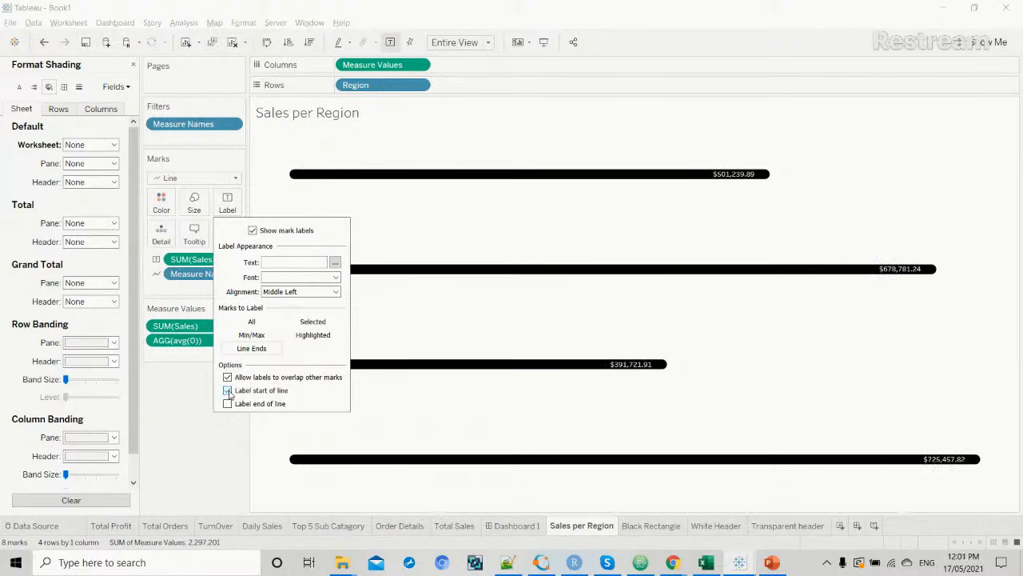
click(502, 526)
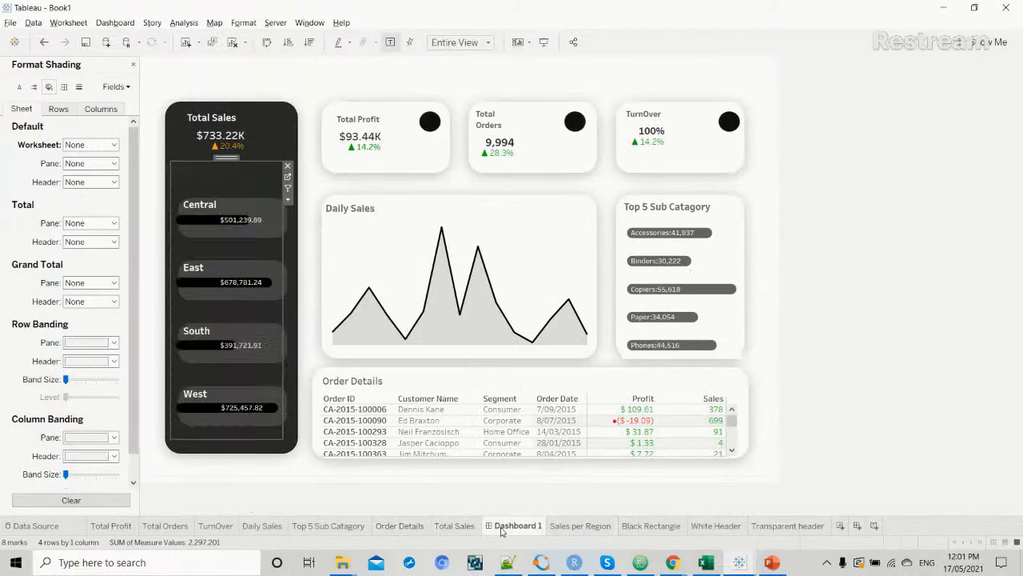
click(569, 527)
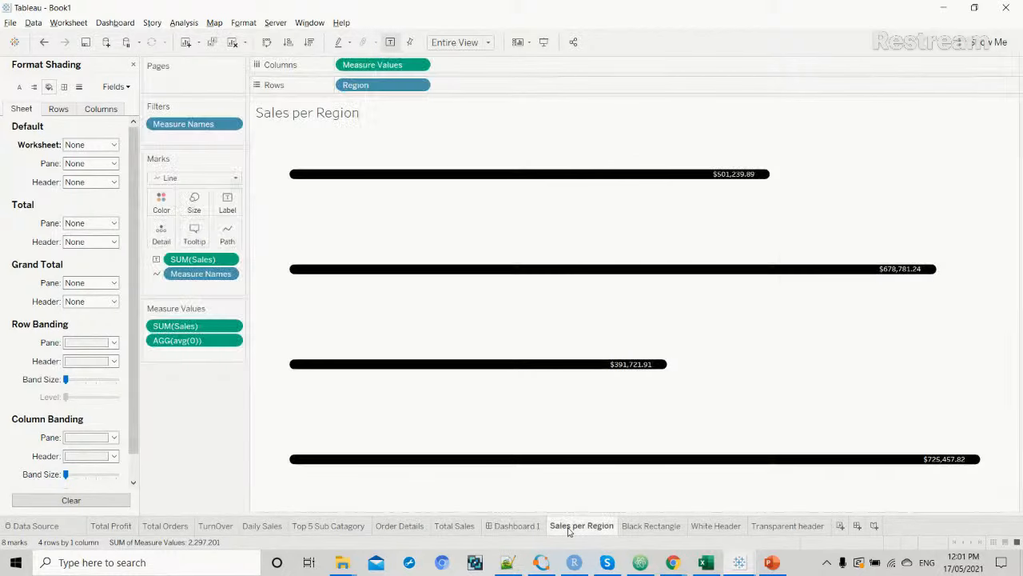
click(527, 529)
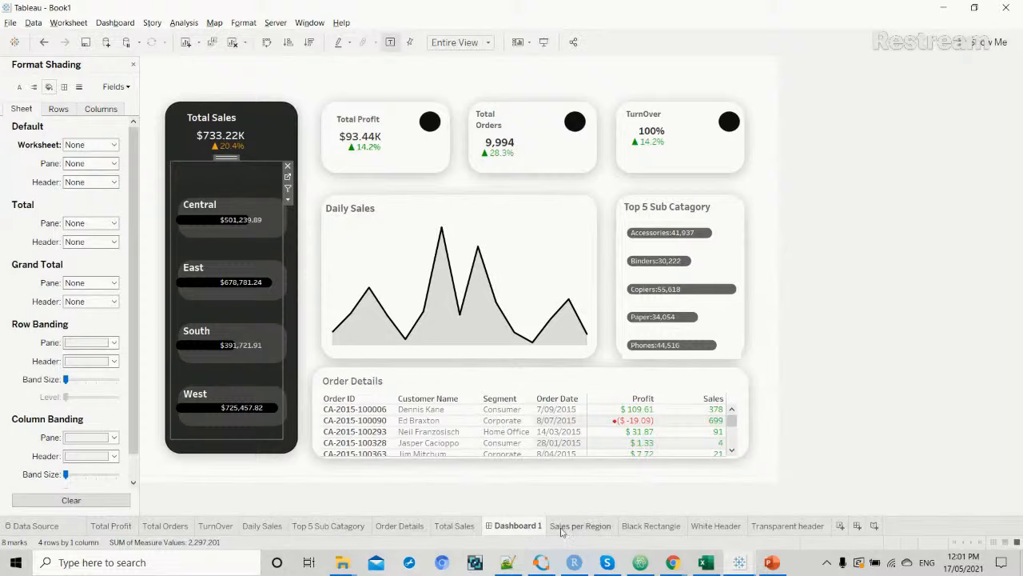
Restore the Sales per Region labels to the end of the lines only and check them on Dashboard 1.
click(563, 528)
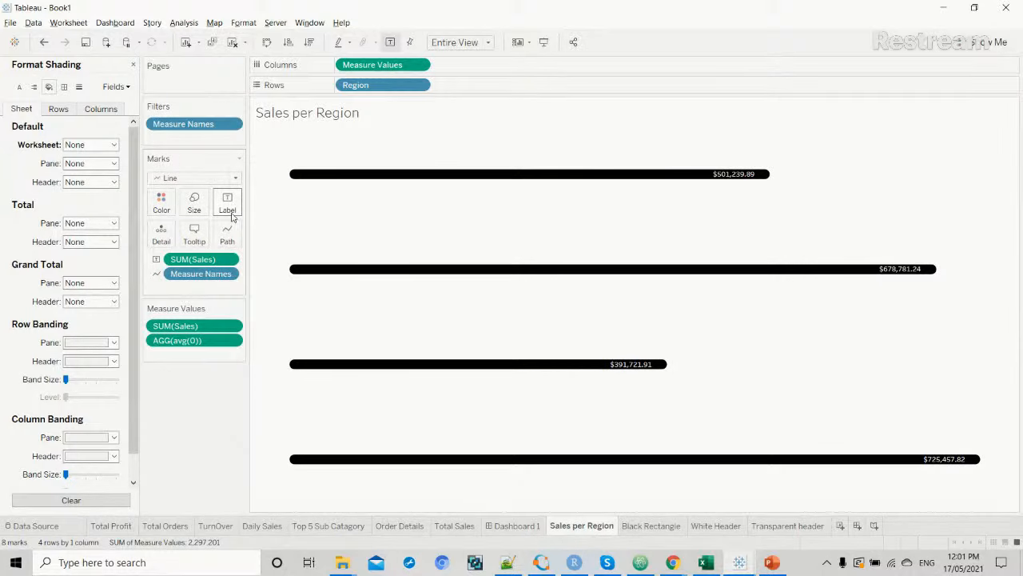
click(228, 204)
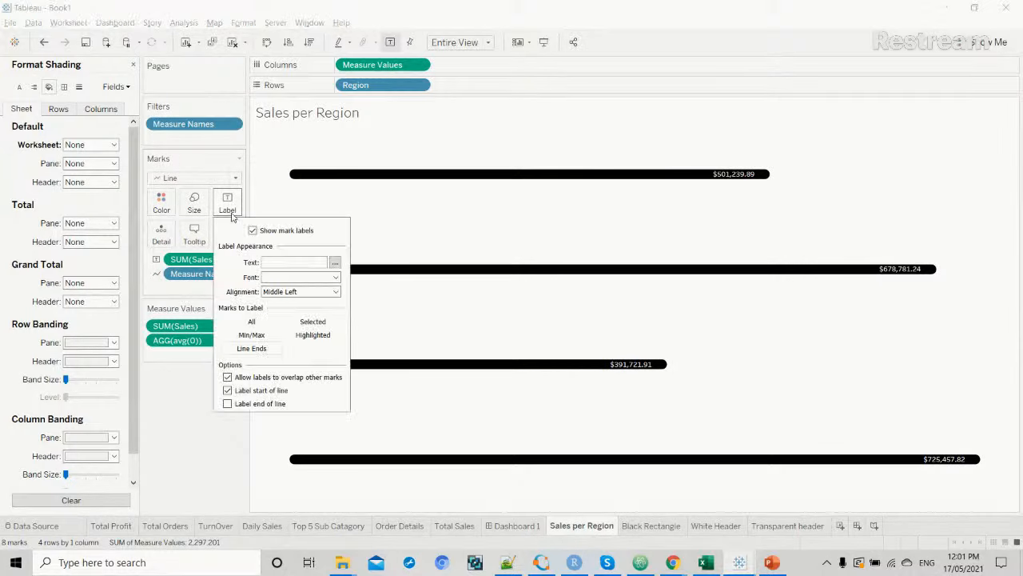
click(228, 391)
click(228, 404)
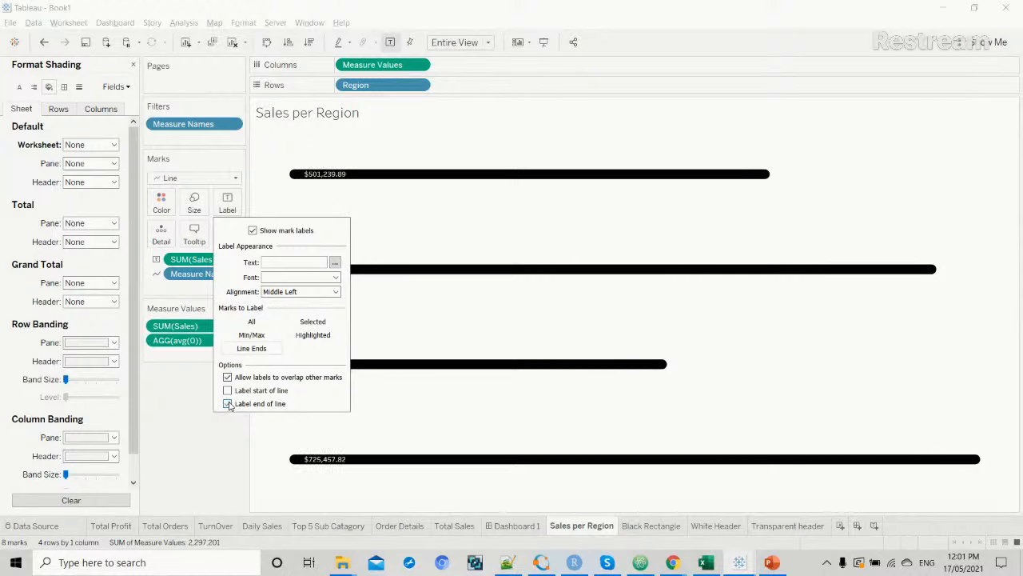
click(228, 458)
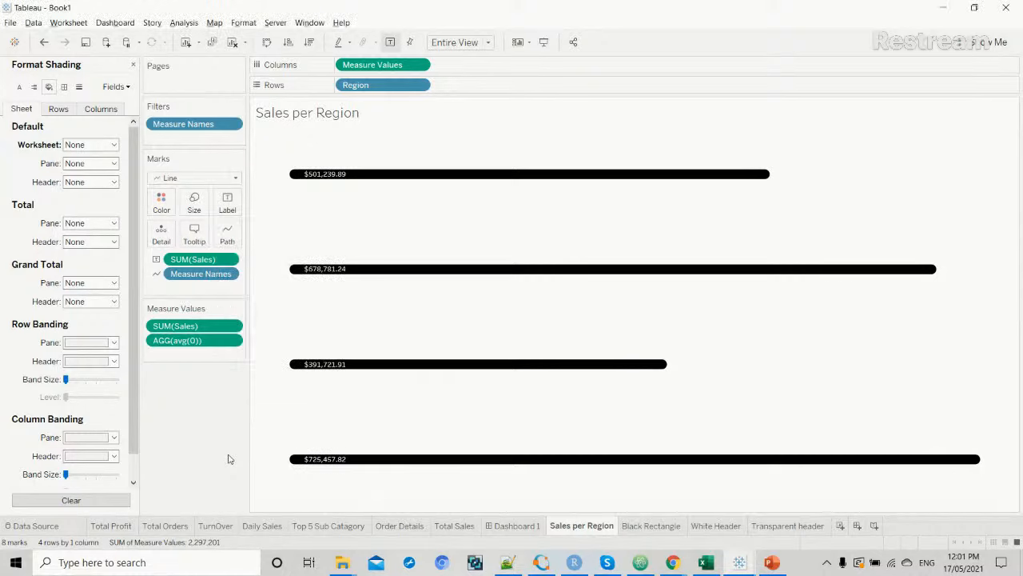
click(511, 526)
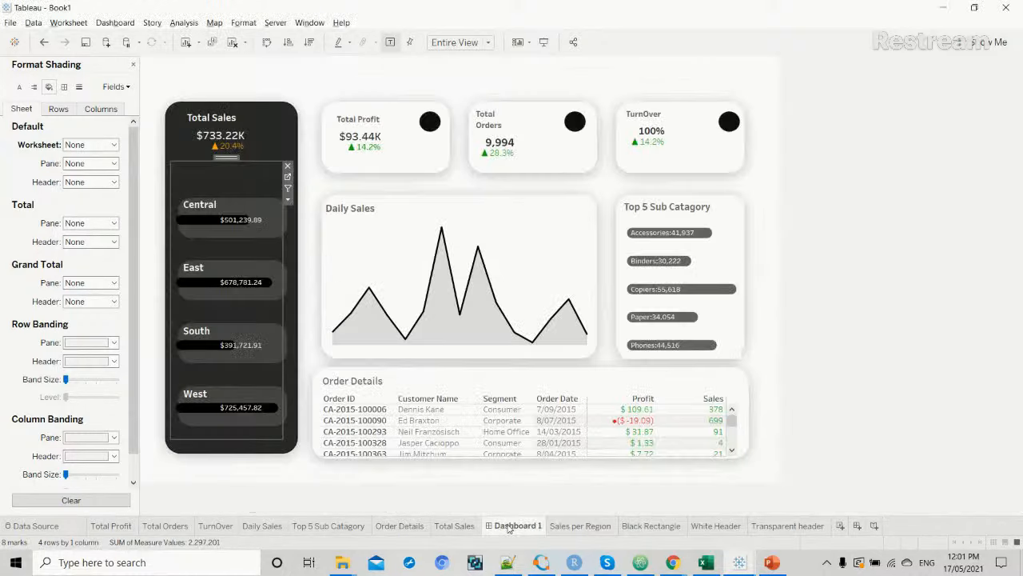
click(560, 528)
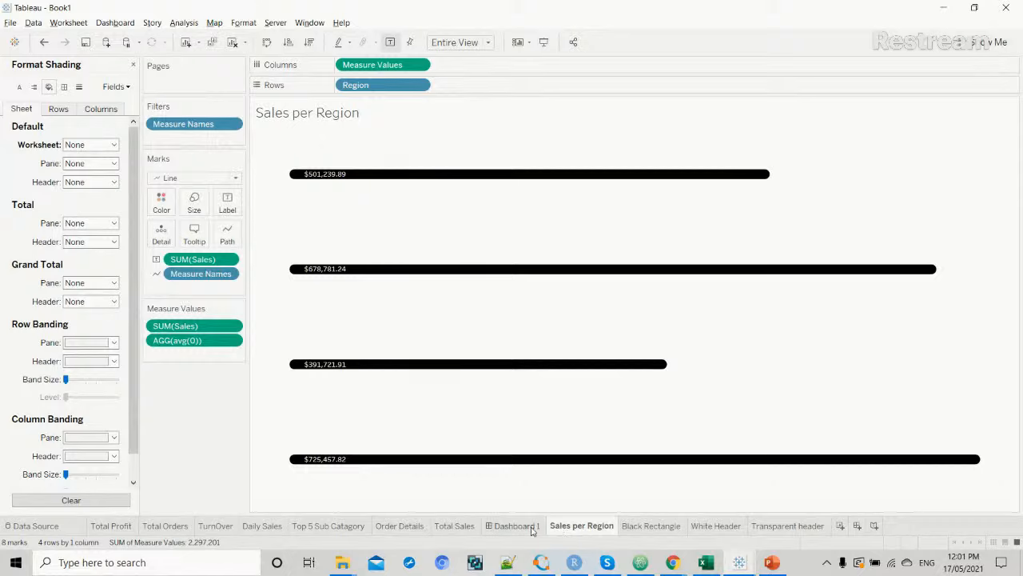
click(533, 527)
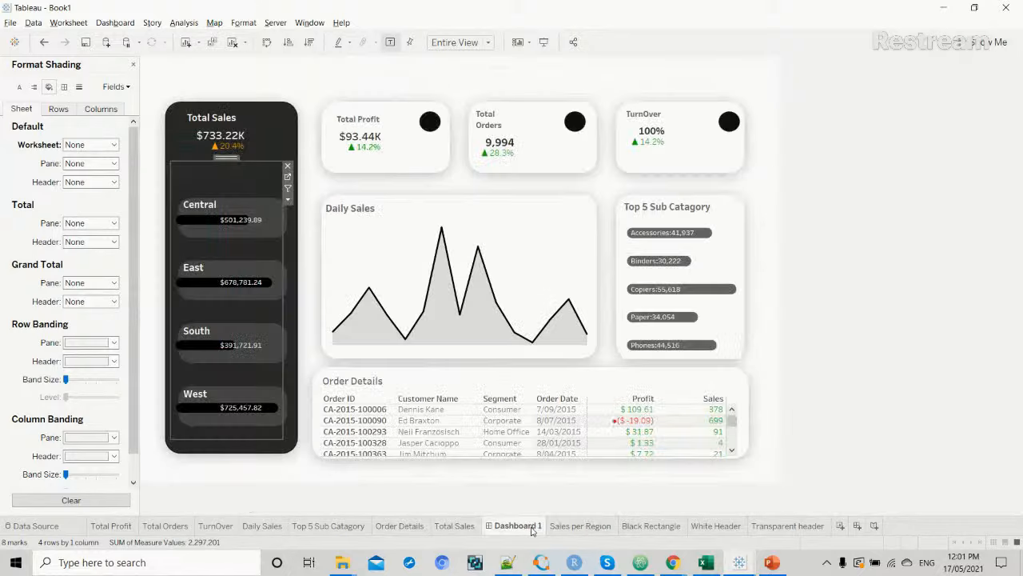
Remove the leading spaces before <SUM(Sales)> in the Sales per Region label text and apply the edited label.
click(572, 527)
click(227, 206)
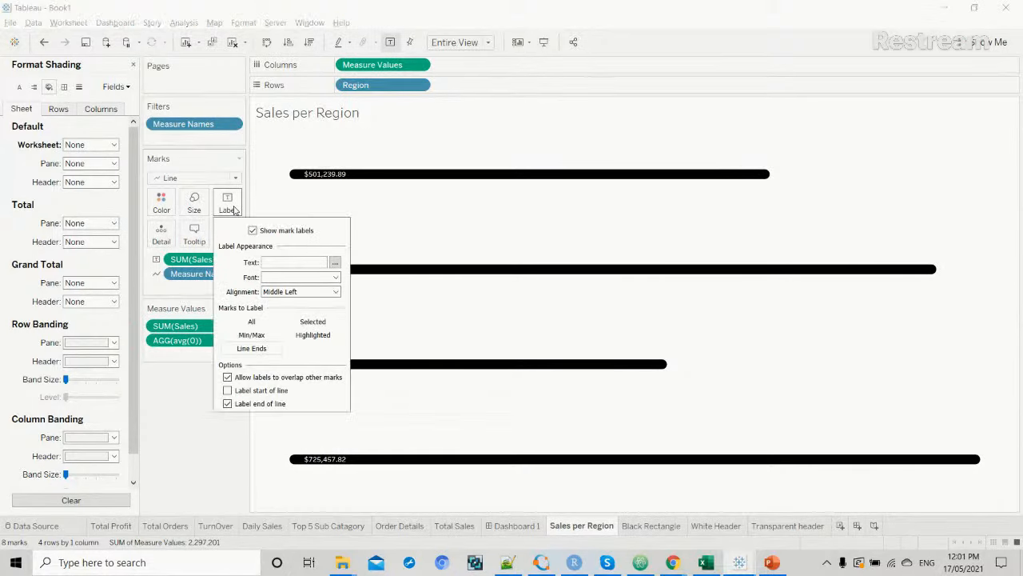
click(335, 263)
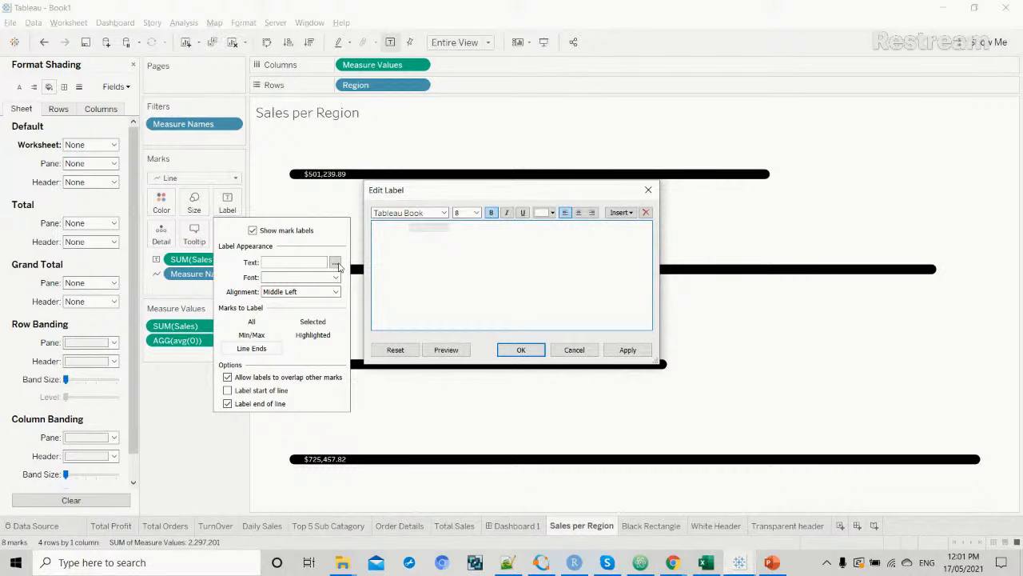
double_click(411, 227)
click(566, 212)
click(409, 227)
key(BackSpace)
key(BackSpace)
key(BackSpace)
key(BackSpace)
key(BackSpace)
key(BackSpace)
key(BackSpace)
key(BackSpace)
key(BackSpace)
key(BackSpace)
key(BackSpace)
key(BackSpace)
key(BackSpace)
key(BackSpace)
click(615, 349)
click(526, 351)
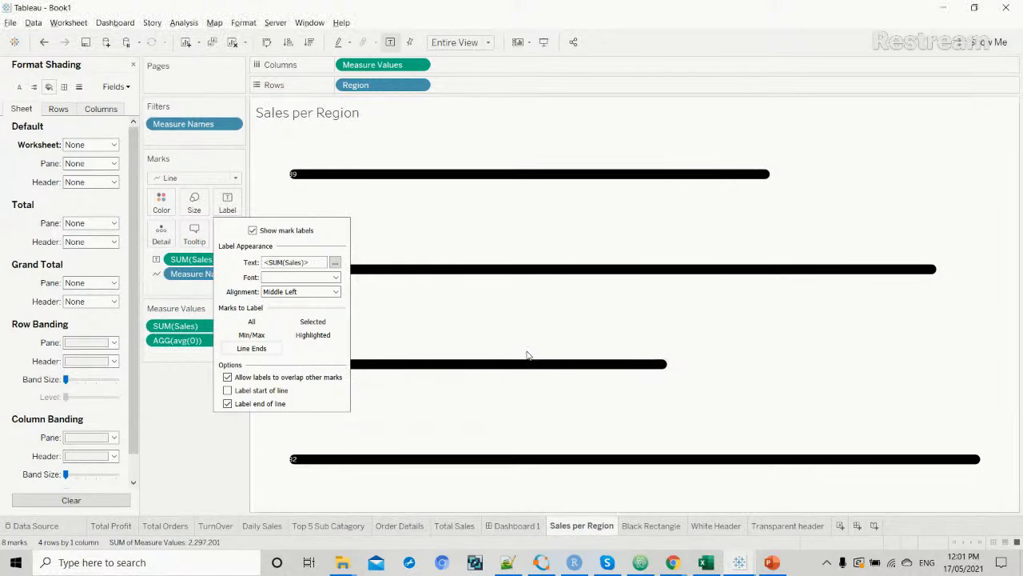
Resize the Sales per Region chart on Dashboard 1 so bars and labels fit inside the region rectangles, and close the shading settings.
click(494, 525)
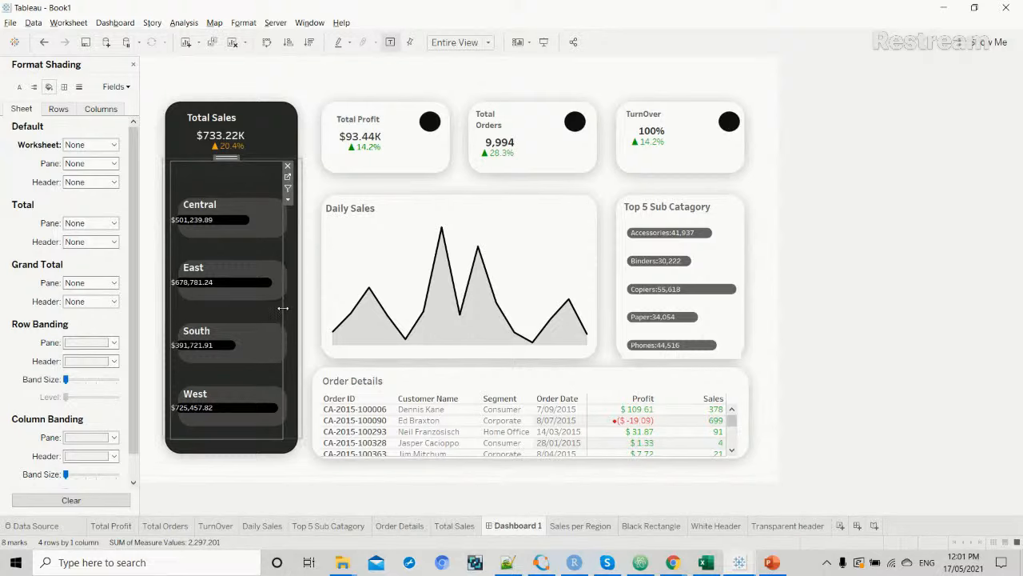
drag(283, 308, 293, 308)
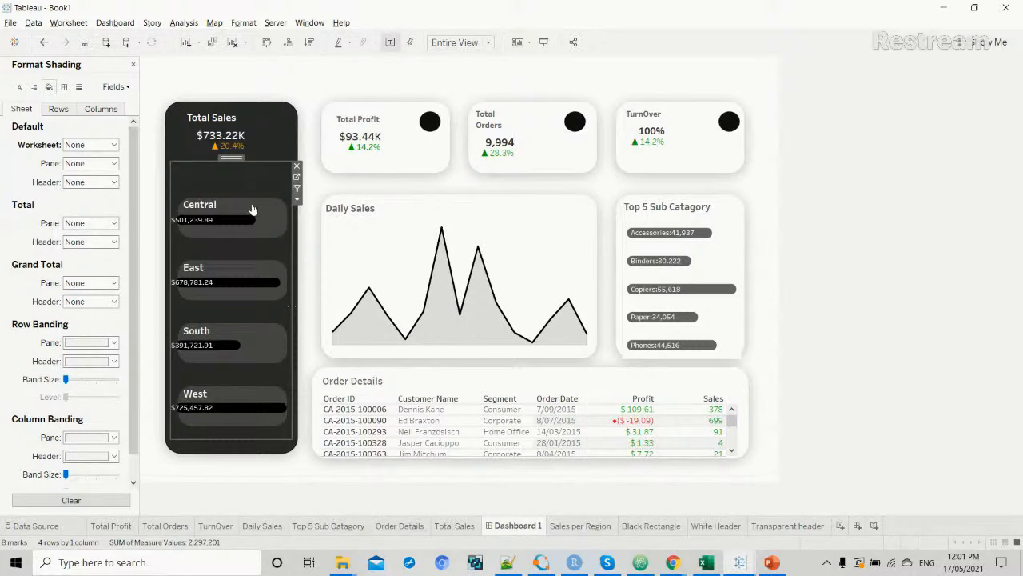
drag(170, 245, 178, 246)
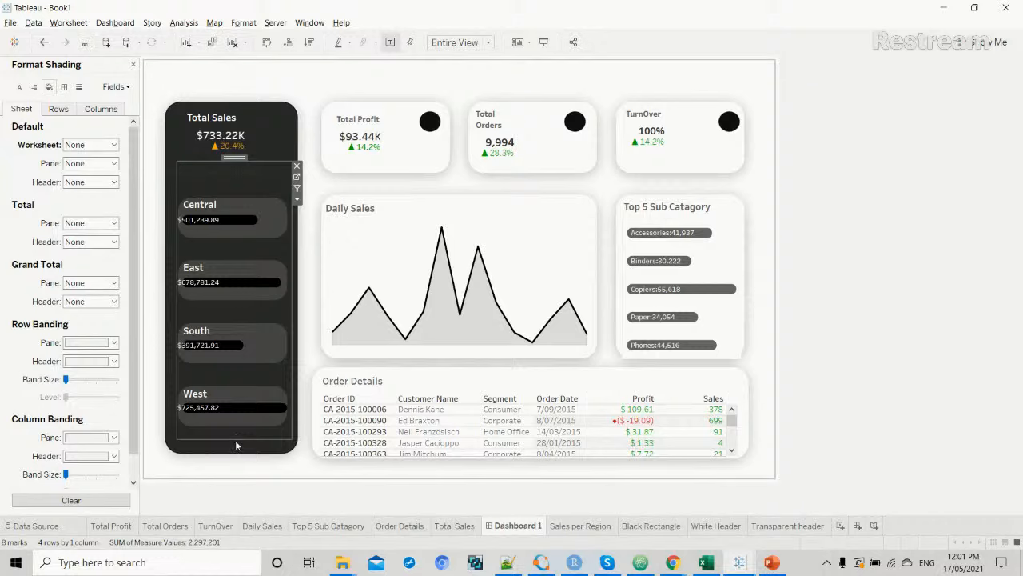
drag(236, 440, 235, 442)
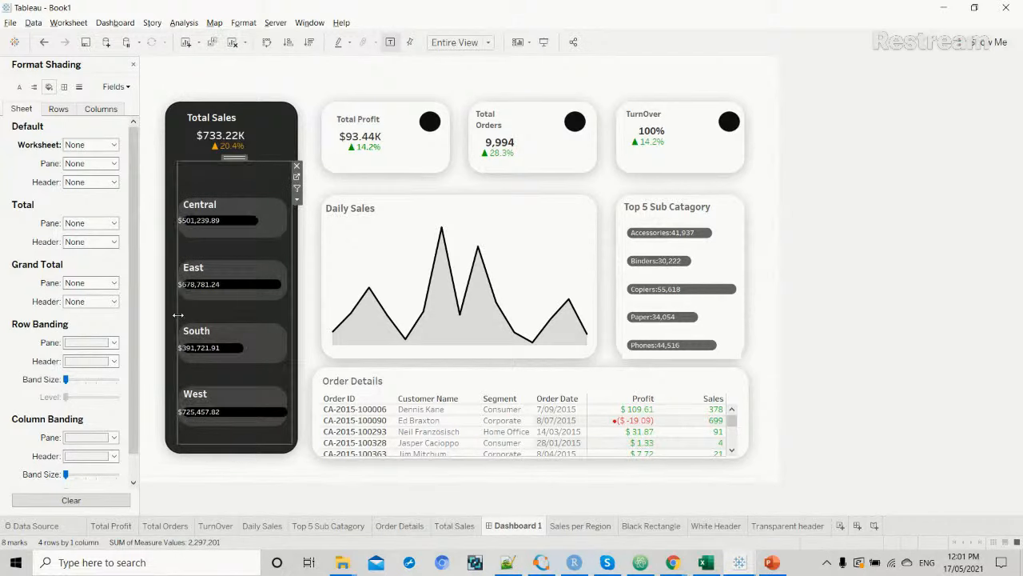
drag(178, 315, 180, 315)
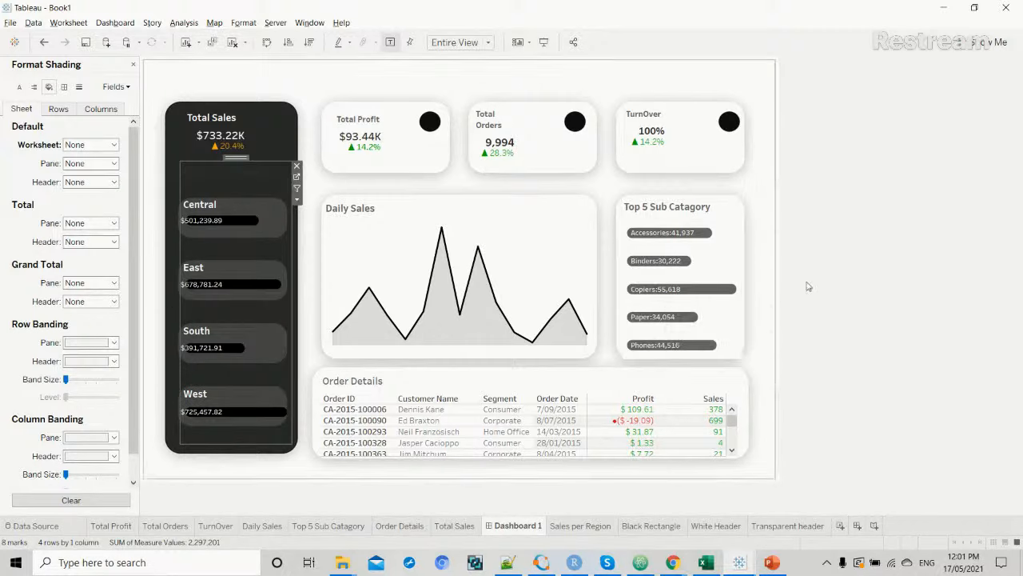
click(872, 291)
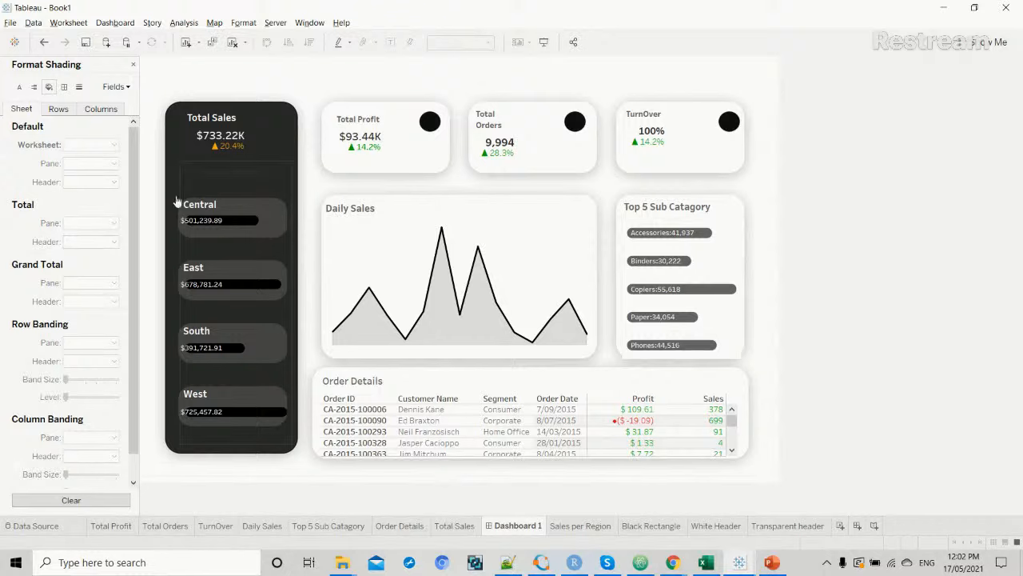
click(134, 67)
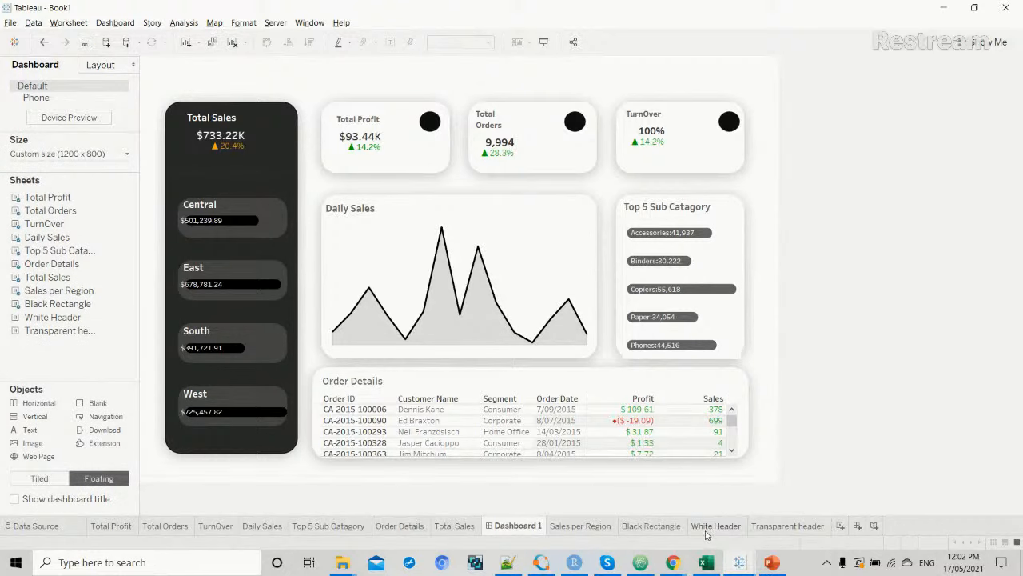
Add the White Header sheet to Dashboard 1 as a floating object and size it to span the four region rectangles.
mouse_move(198, 215)
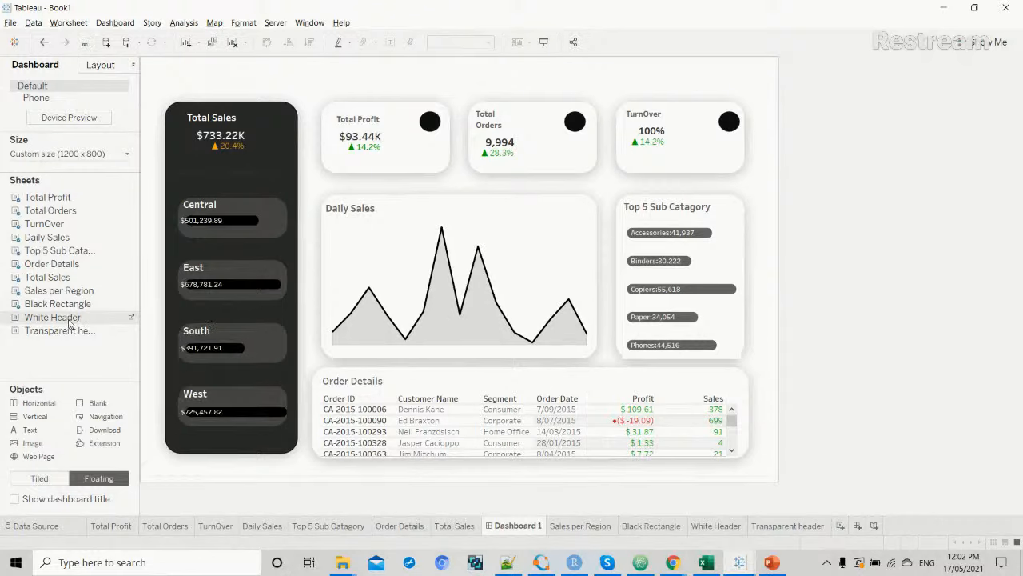
drag(69, 318, 172, 180)
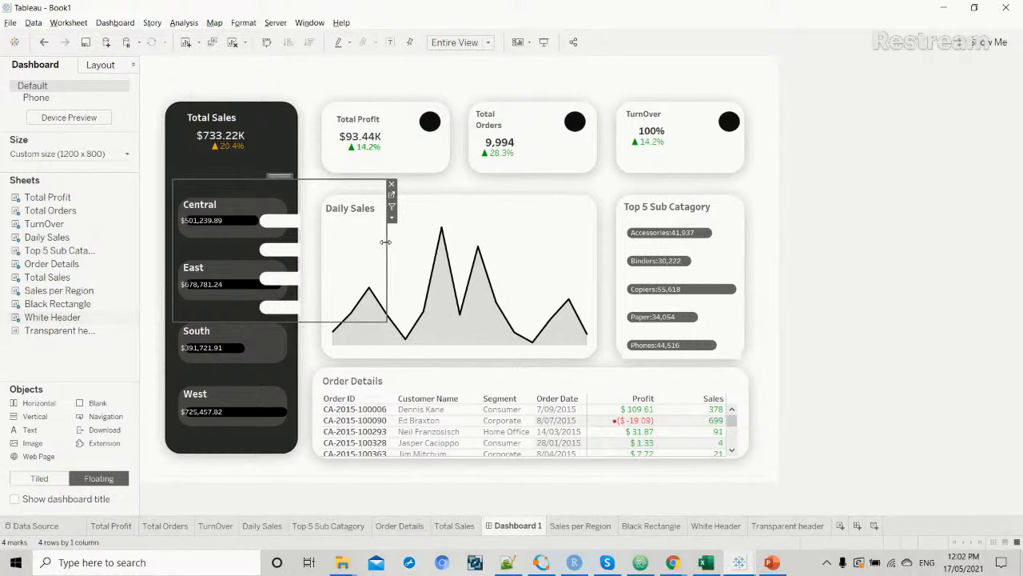
drag(385, 241, 300, 246)
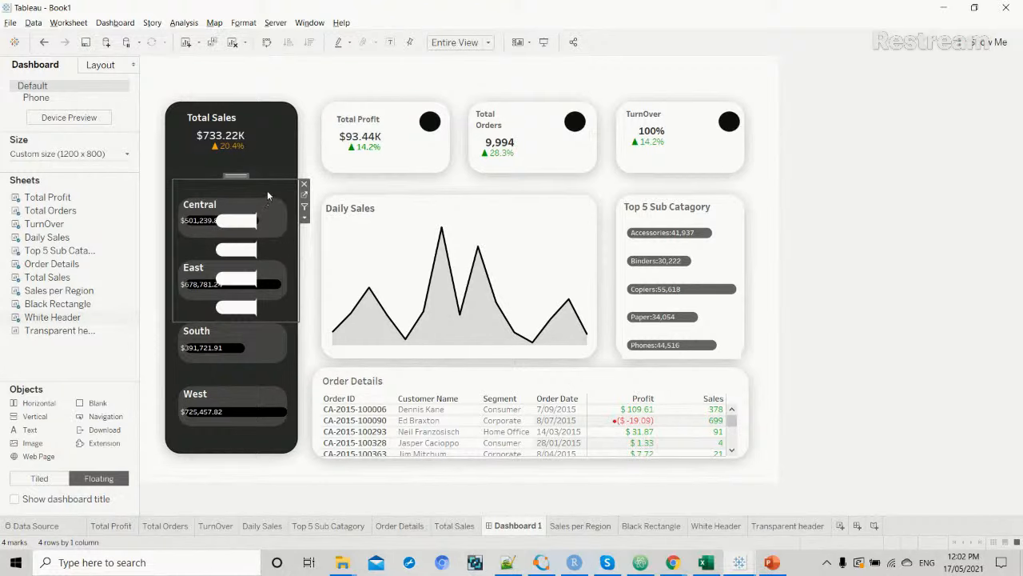
drag(268, 181, 277, 159)
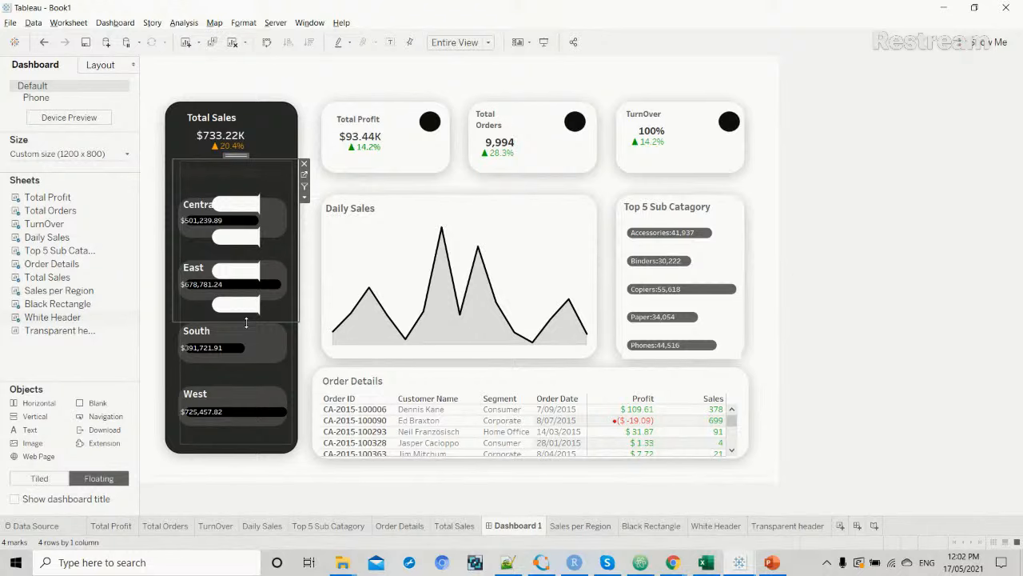
drag(246, 323, 235, 438)
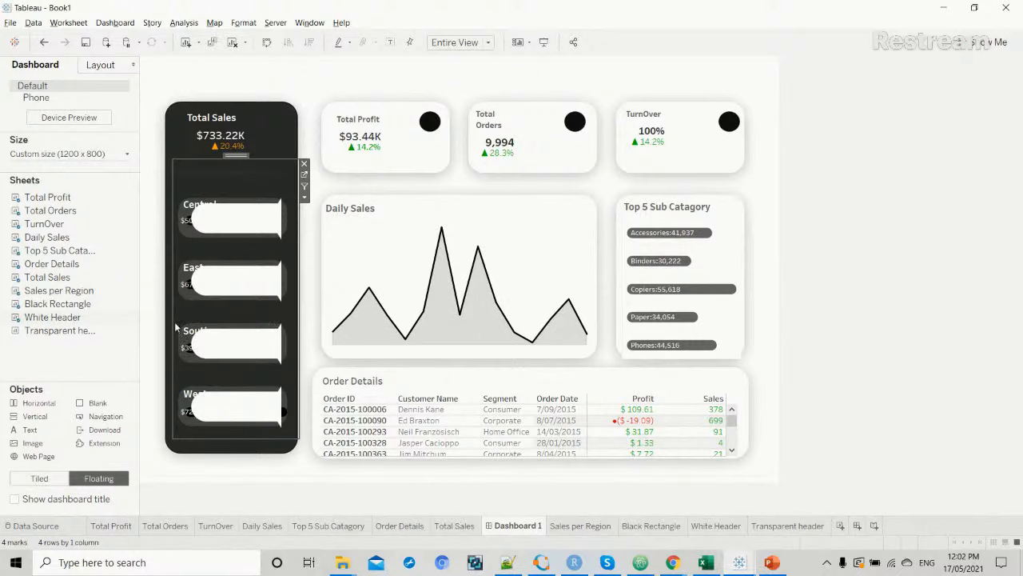
Extend the White Header sheet to the sidebar's left edge, slightly upwards, and past the sidebar's right edge.
drag(173, 319, 163, 319)
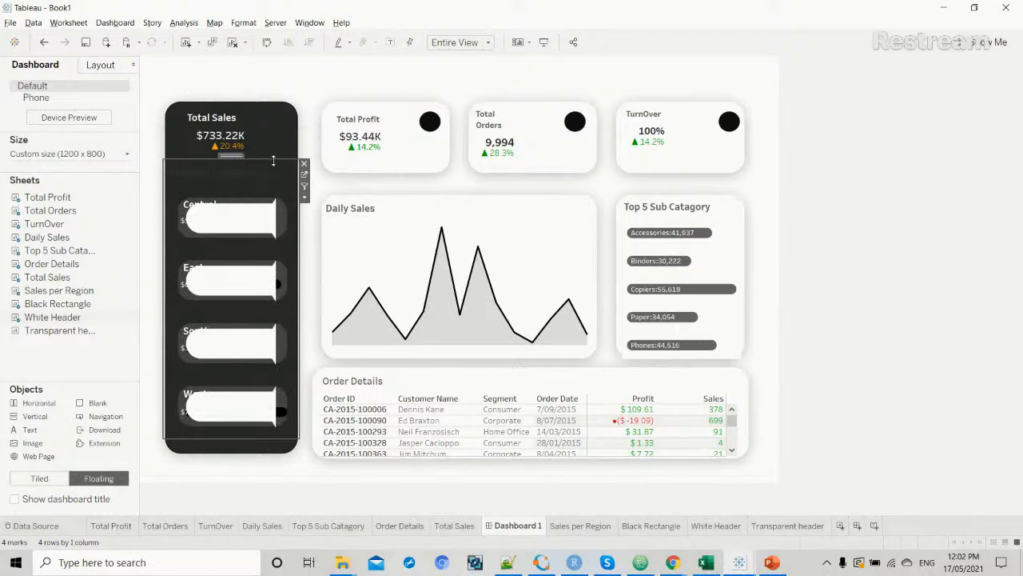
drag(274, 160, 276, 152)
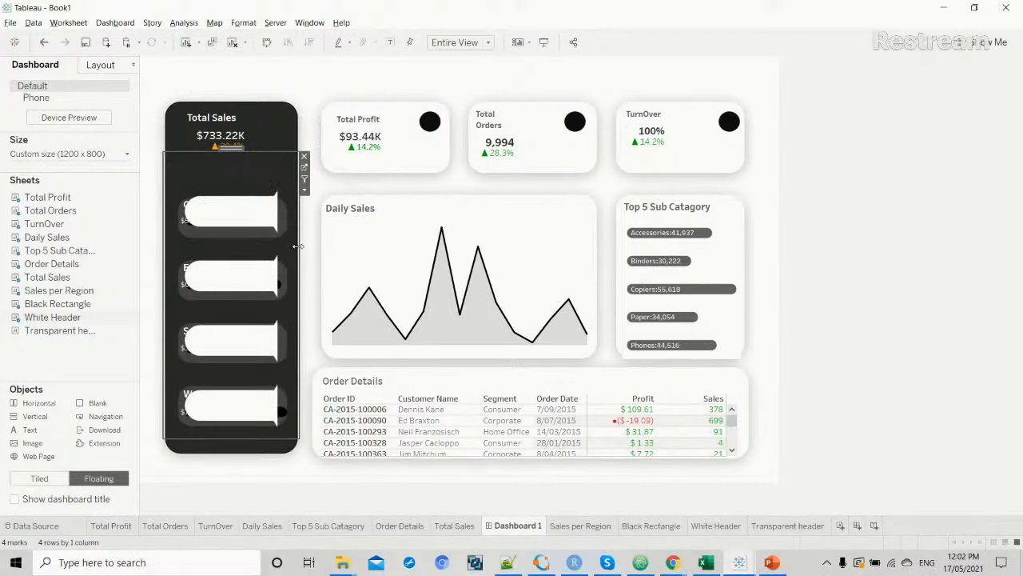
drag(297, 246, 320, 251)
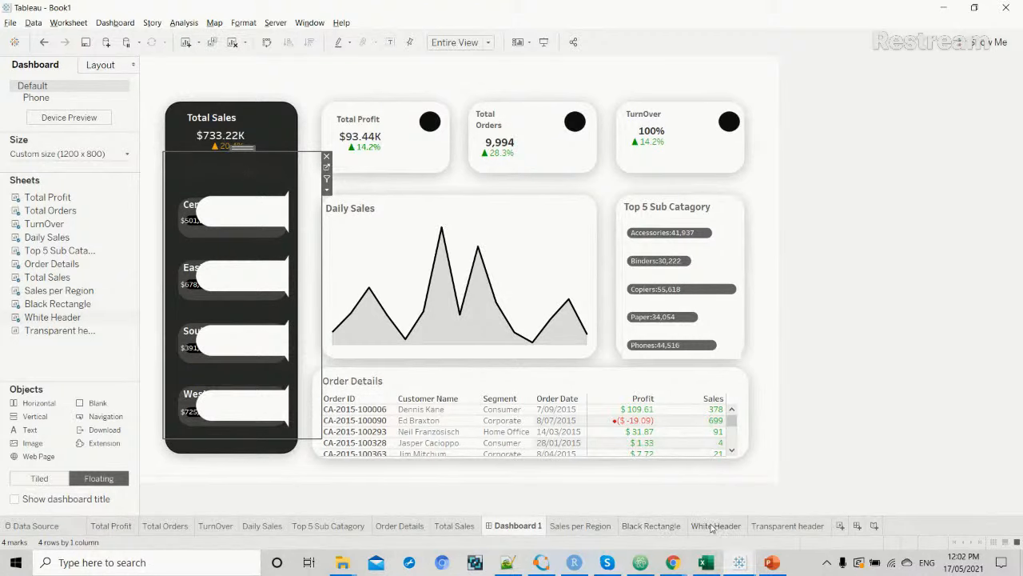
Slightly increase the mark size on the White Header worksheet and widen its object a little on Dashboard 1.
click(771, 527)
click(734, 527)
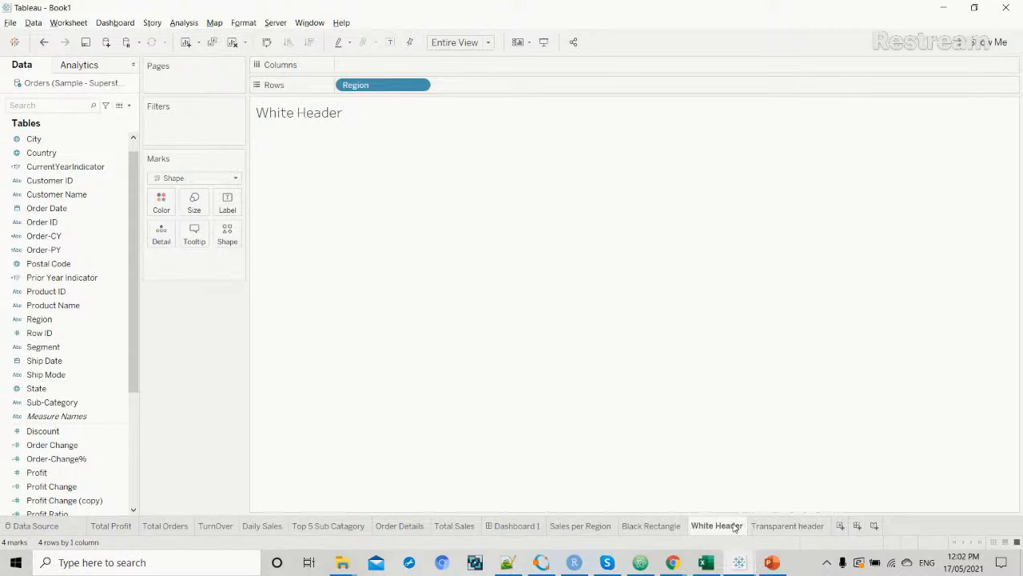
click(194, 202)
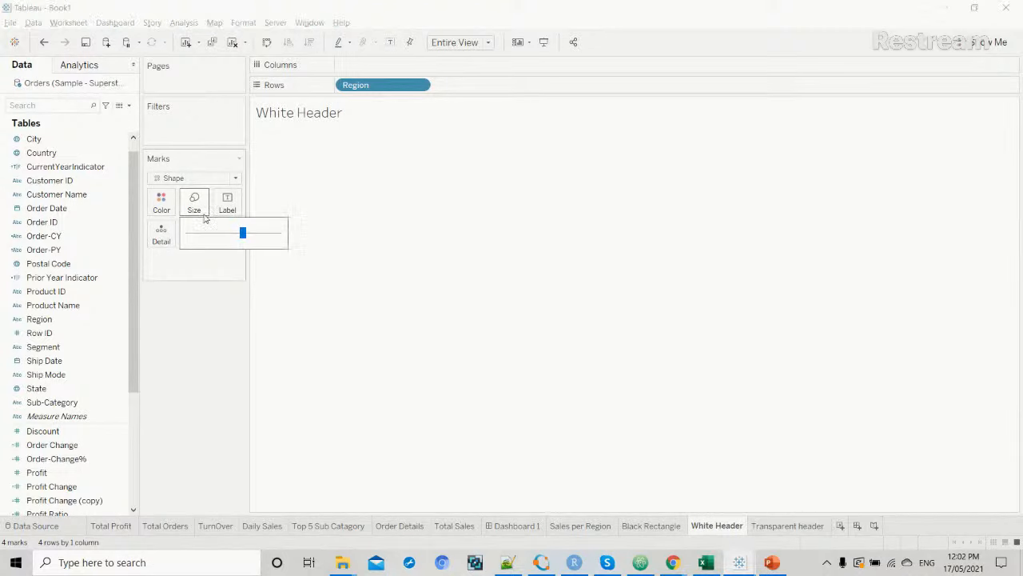
drag(244, 233, 249, 234)
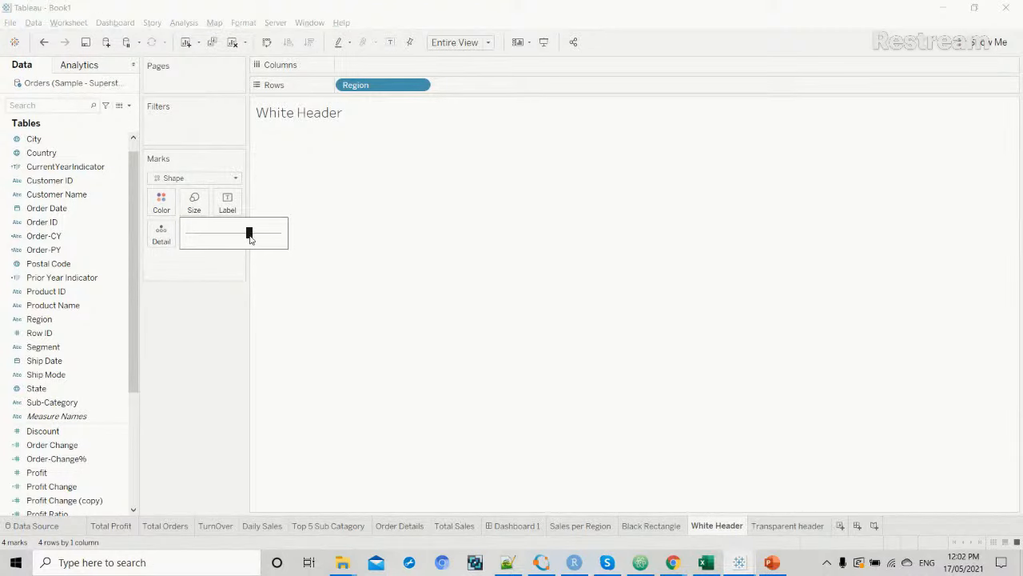
click(512, 526)
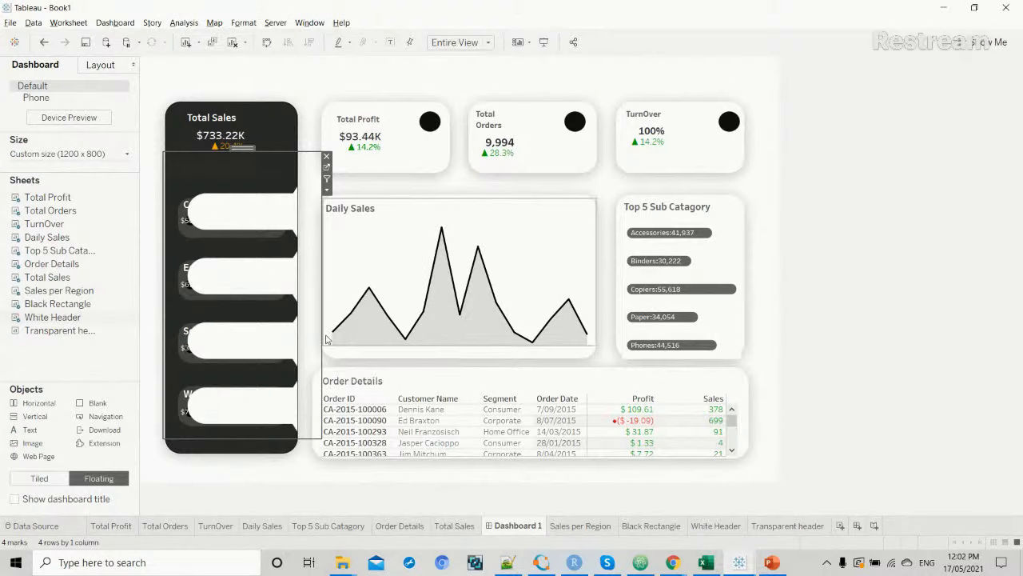
drag(322, 334, 324, 334)
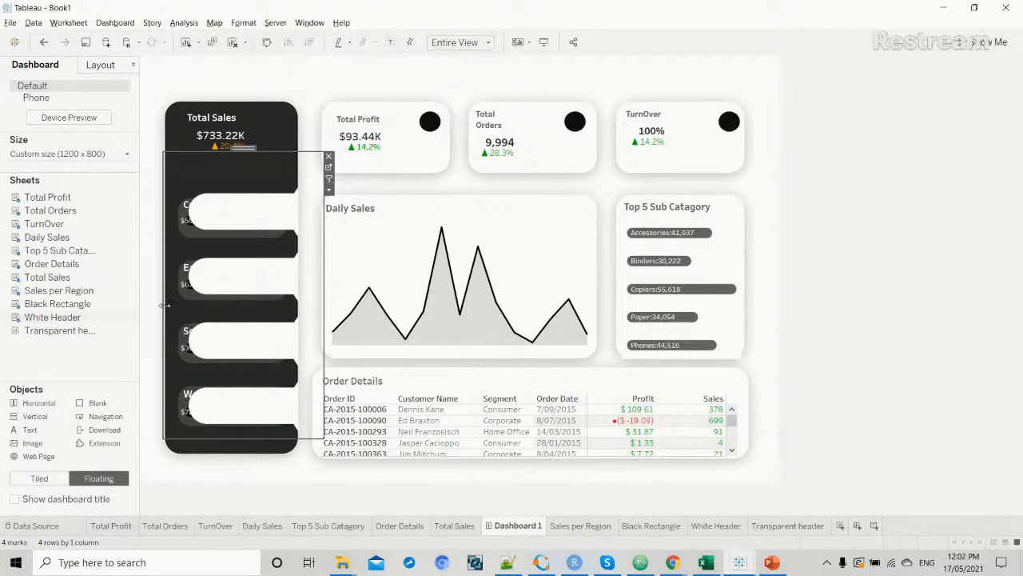
Hide the White Header title on Dashboard 1, widen the object on both sides, and lower its top edge to align the shapes with the regions.
drag(162, 304, 151, 304)
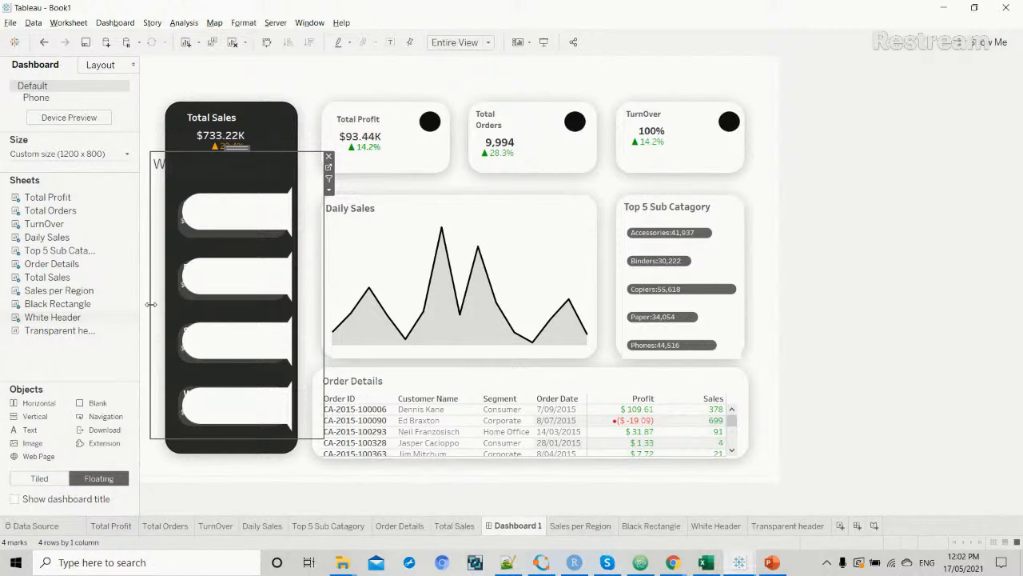
right_click(174, 166)
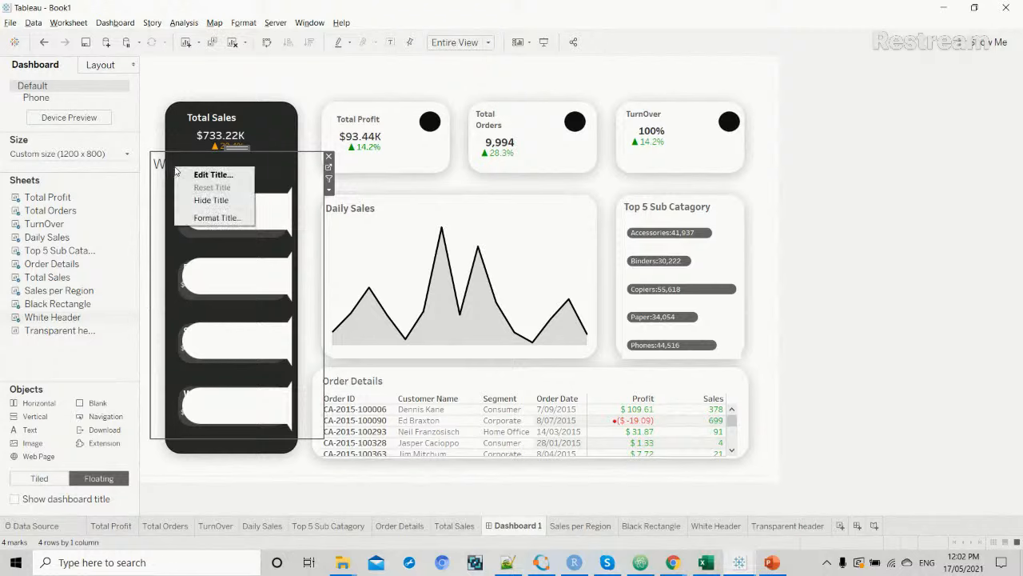
click(193, 205)
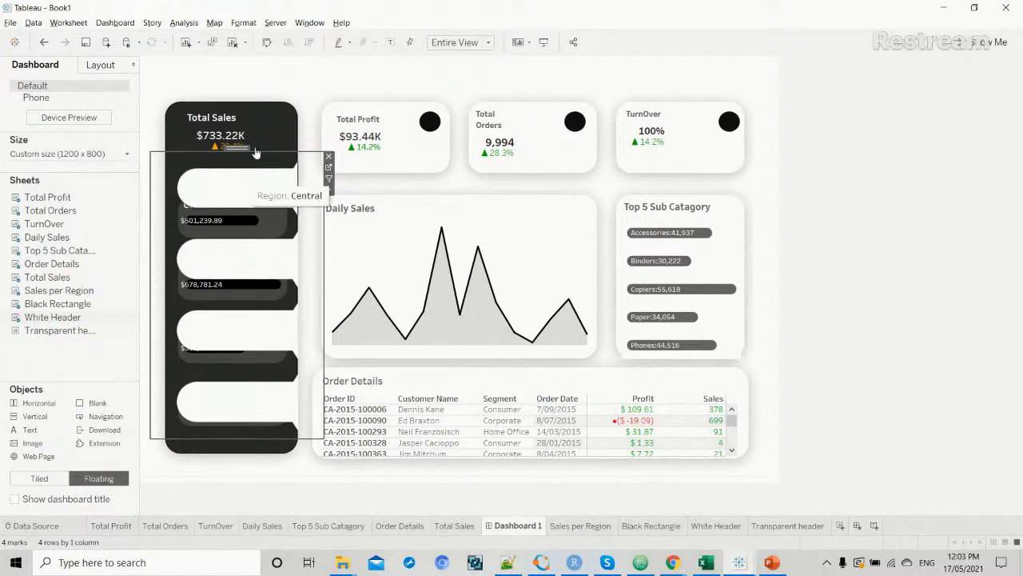
drag(310, 153, 310, 186)
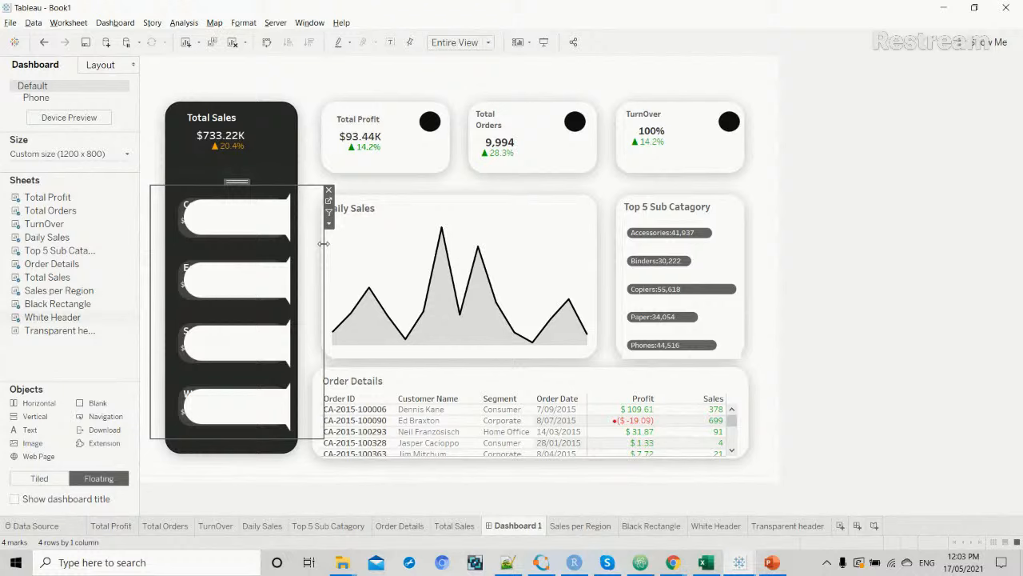
drag(324, 244, 340, 244)
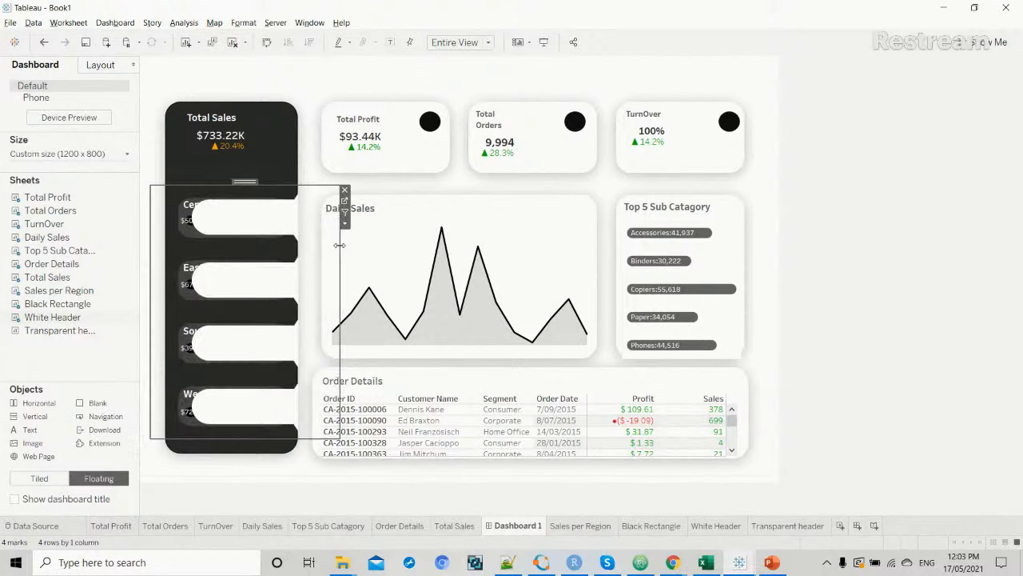
mouse_move(314, 186)
mouse_down()
mouse_move(313, 175)
mouse_move(311, 188)
mouse_up()
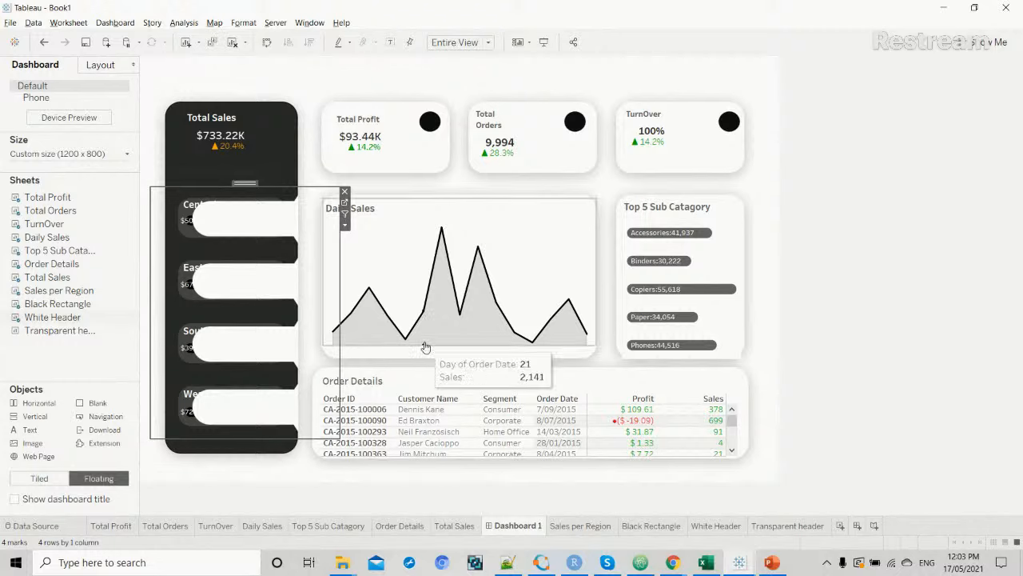
Slightly increase the mark size on the White Header worksheet and fine-tune the width of its object on Dashboard 1.
click(767, 530)
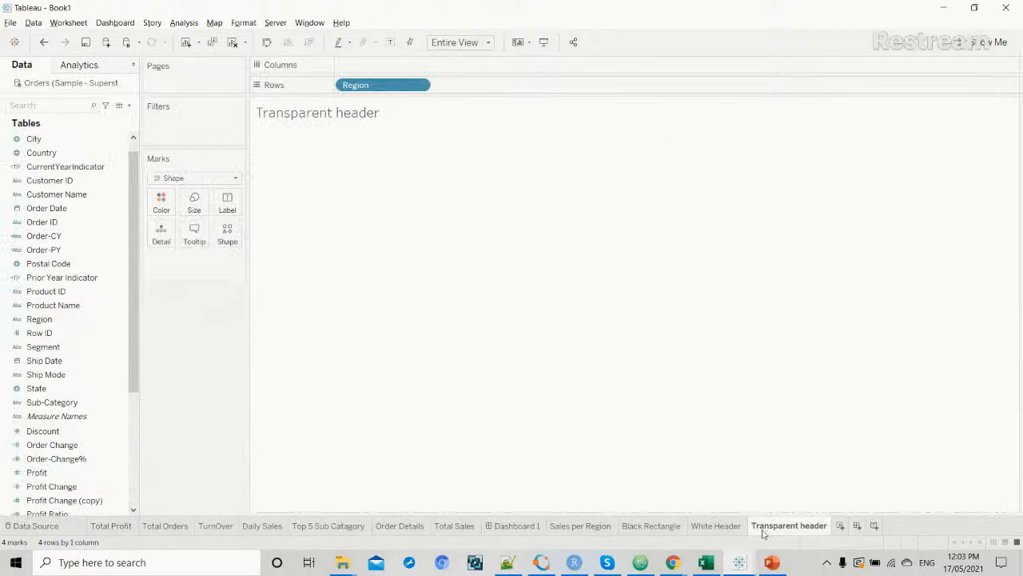
click(725, 528)
click(193, 205)
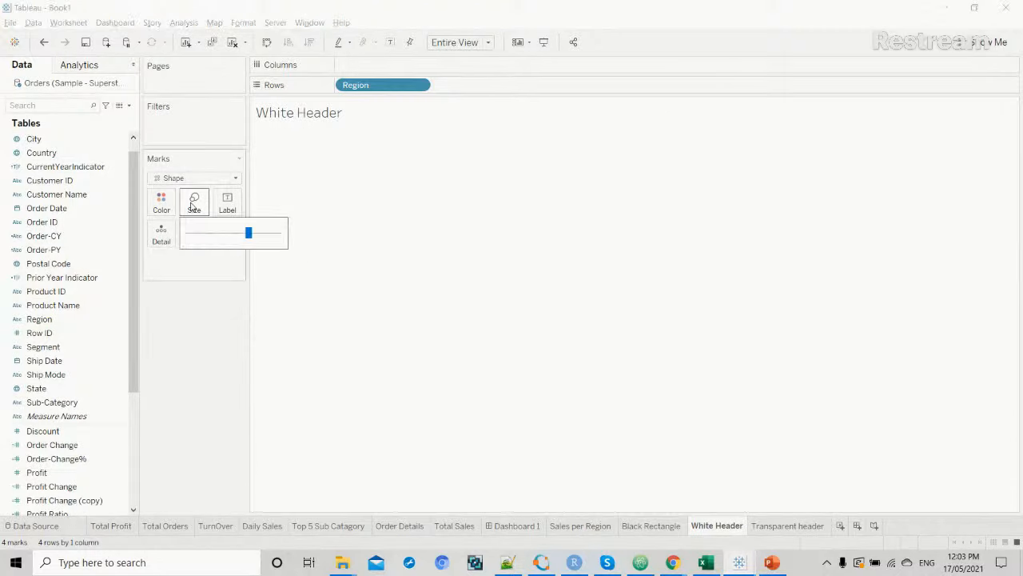
drag(251, 239, 254, 240)
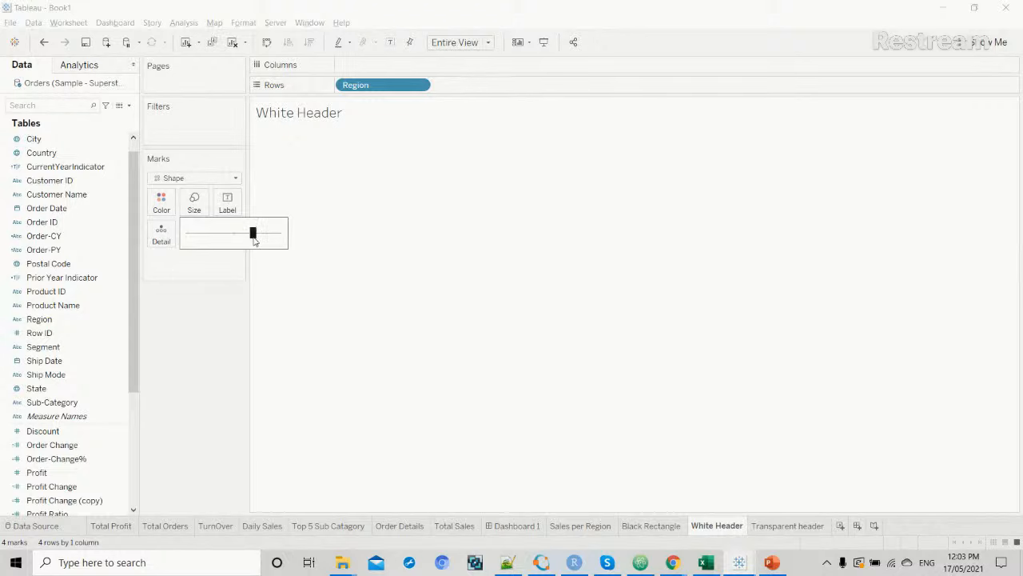
click(490, 527)
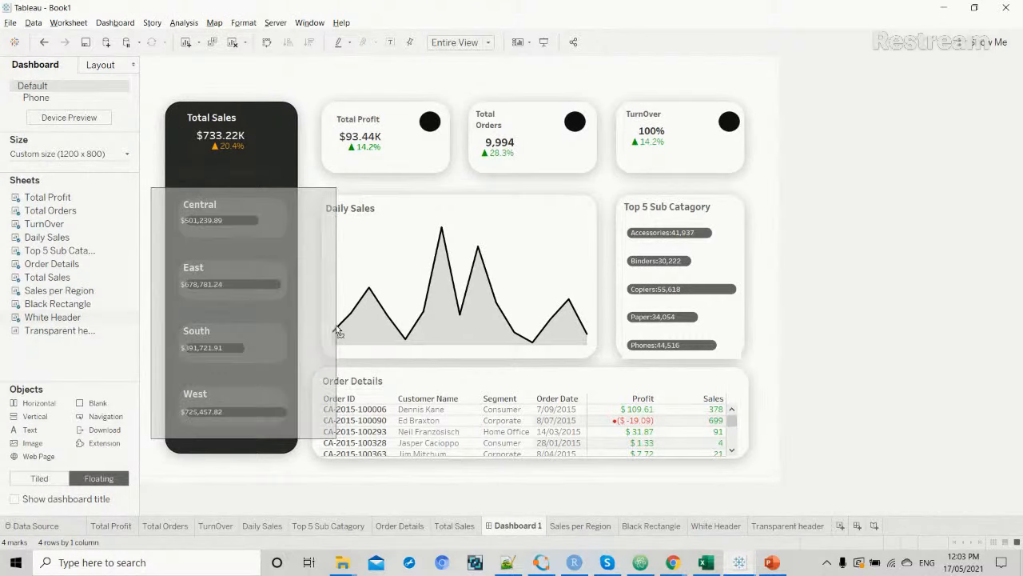
drag(337, 328, 330, 326)
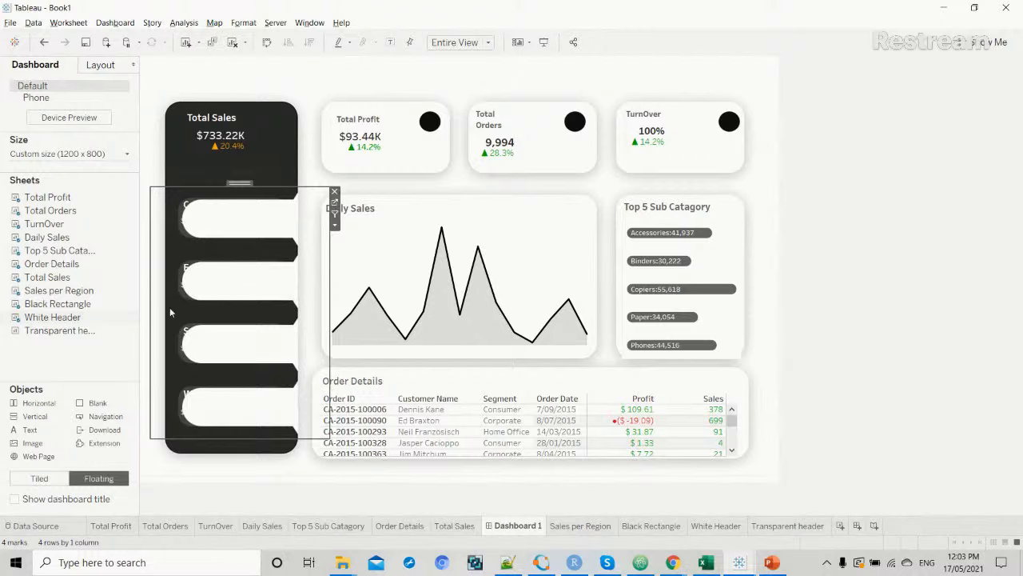
drag(150, 304, 147, 304)
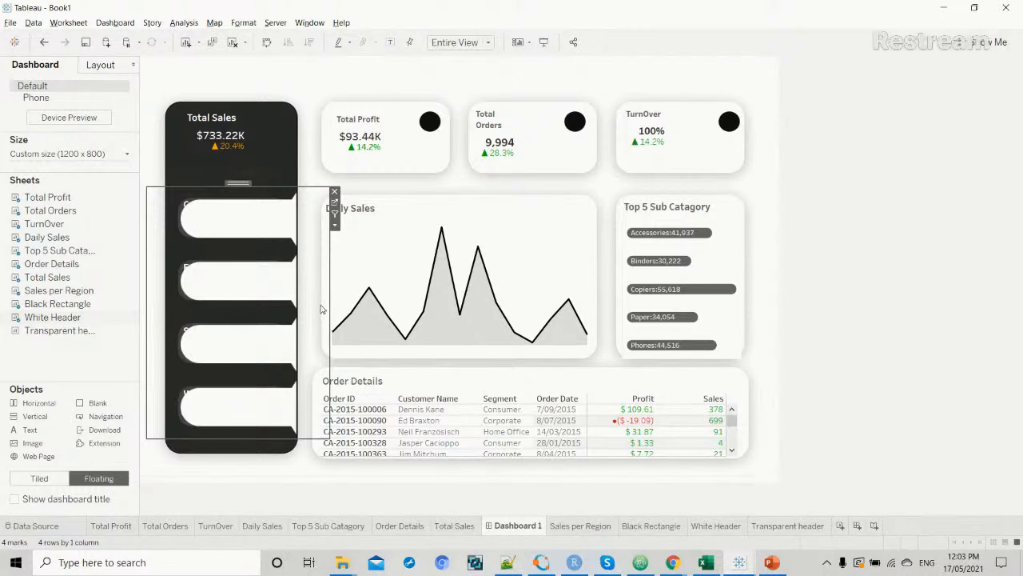
drag(329, 304, 333, 306)
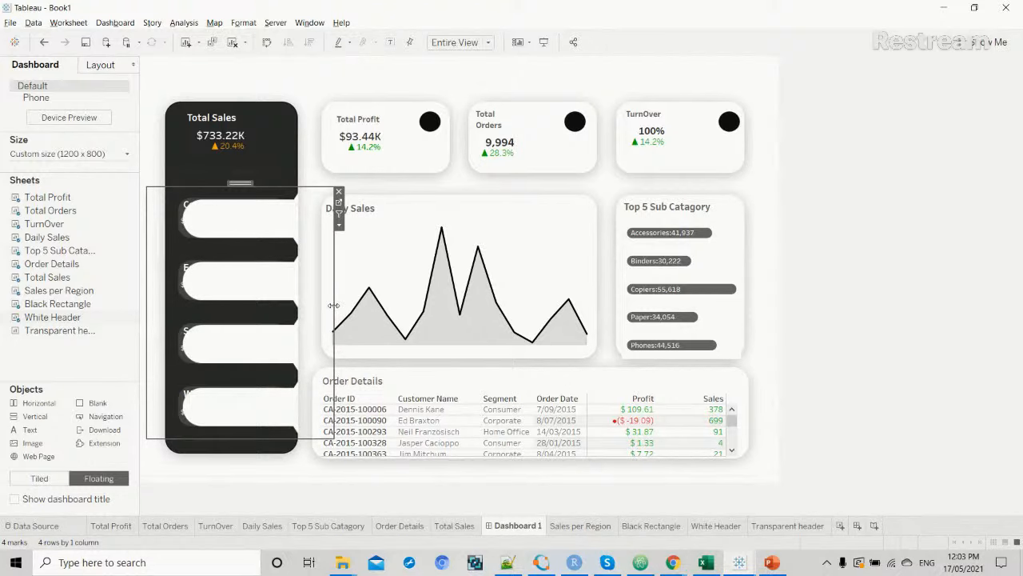
Enlarge the White Header marks a little more and narrow the Dashboard 1 object until the shapes fully cover the region rectangles.
click(716, 525)
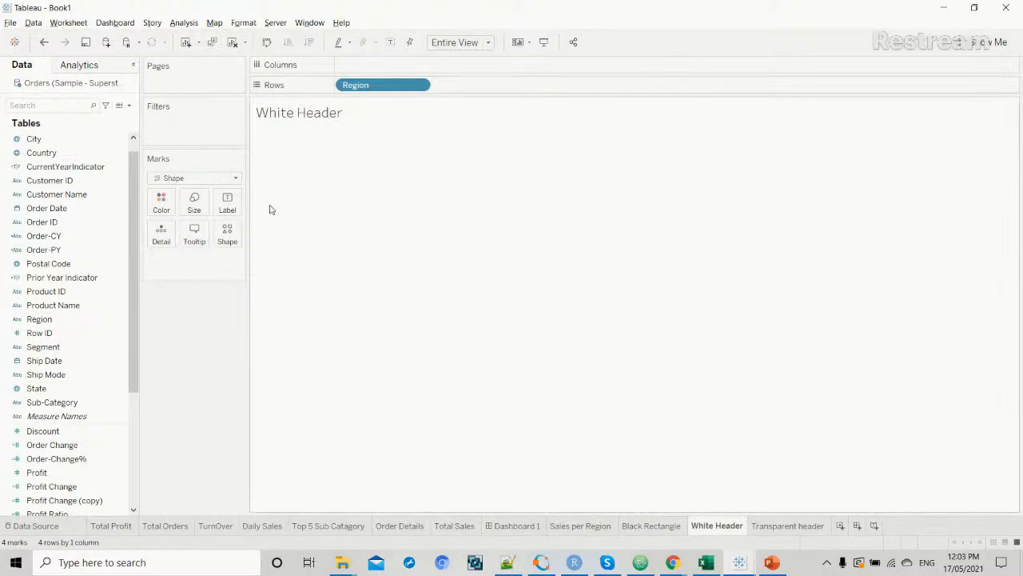
click(194, 204)
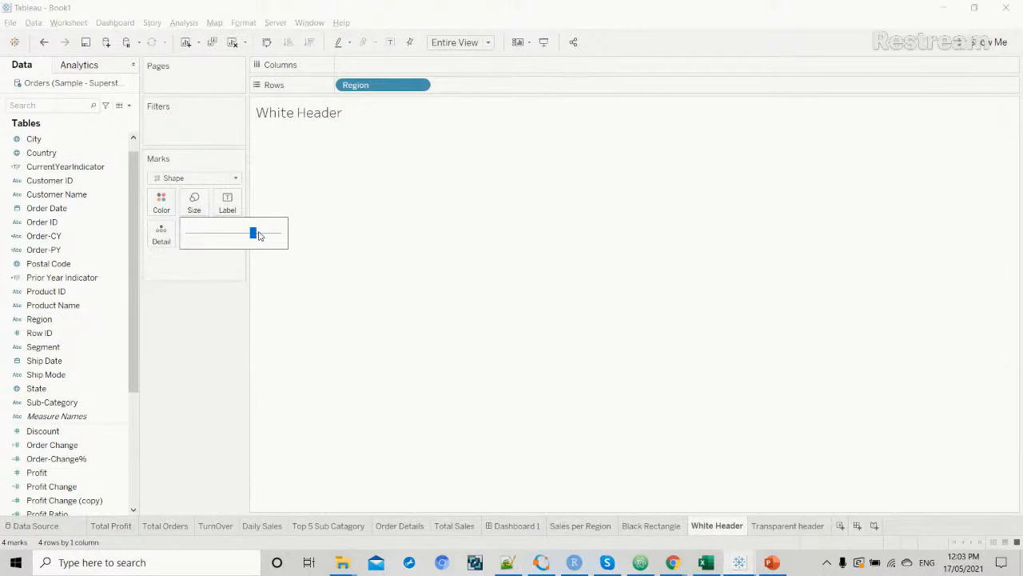
drag(258, 235, 257, 234)
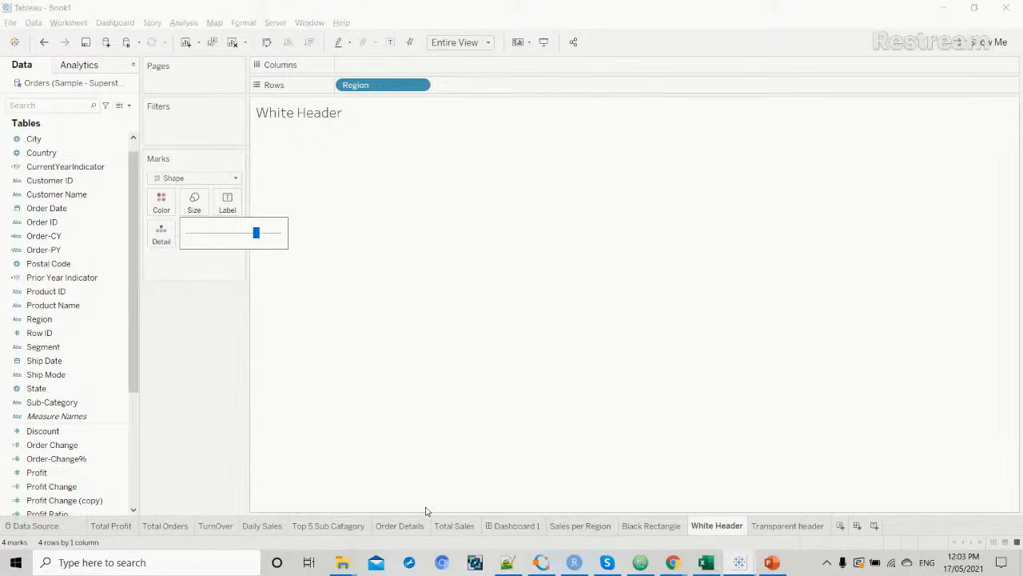
click(491, 526)
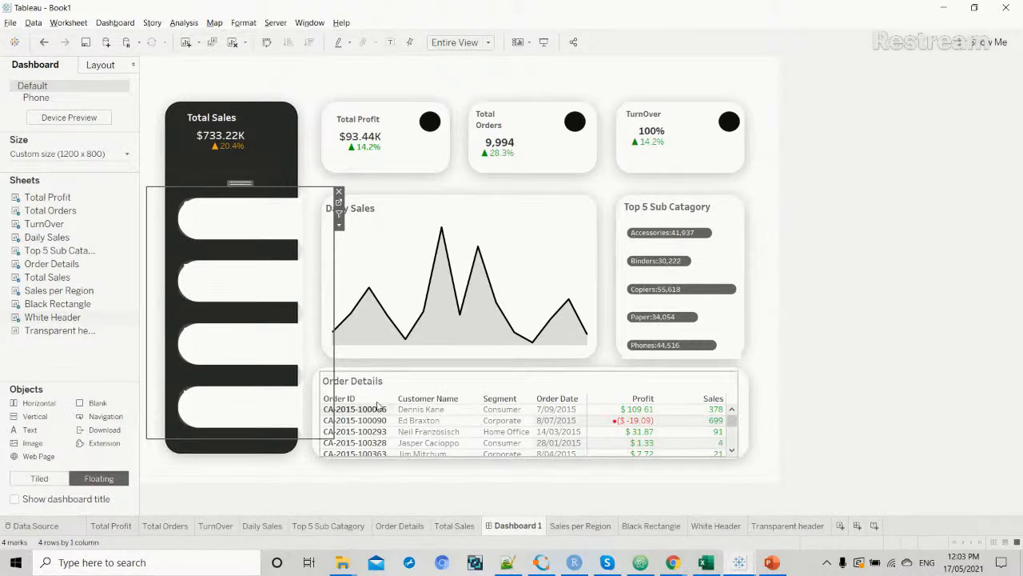
drag(335, 369, 326, 364)
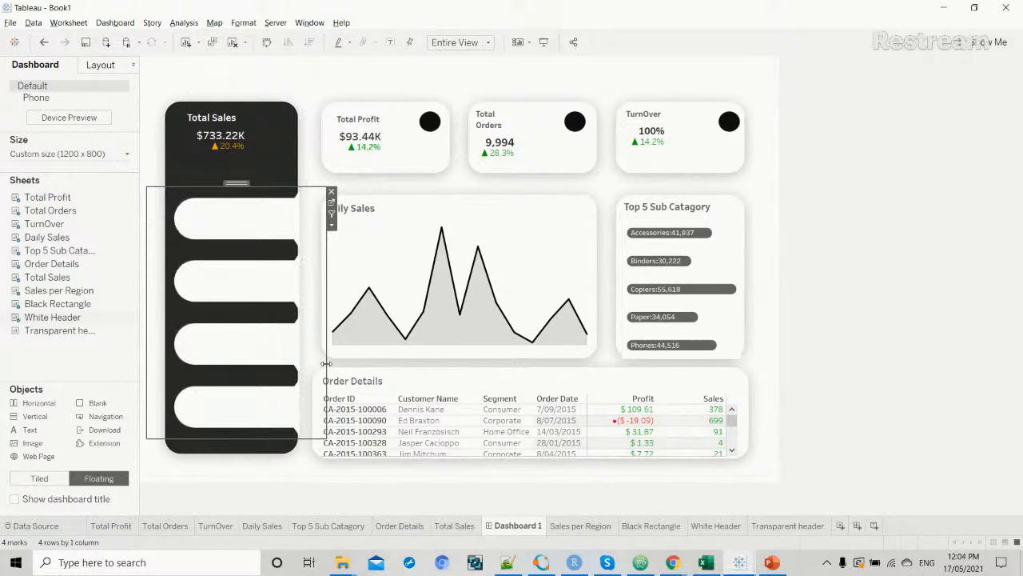
drag(326, 364, 324, 364)
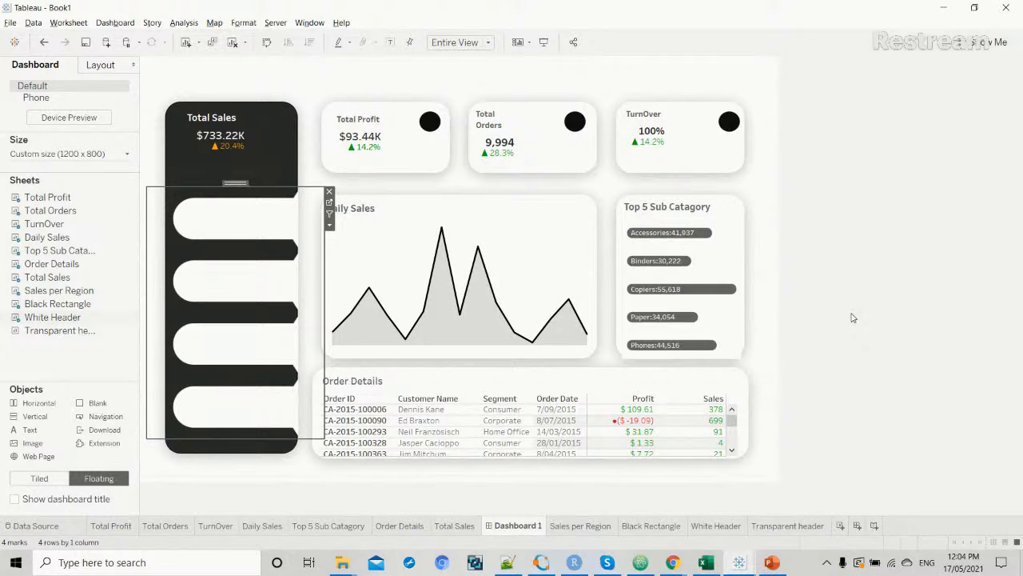
Add Region as the mark label on the Transparent header worksheet and align the labels horizontally left.
mouse_move(739, 562)
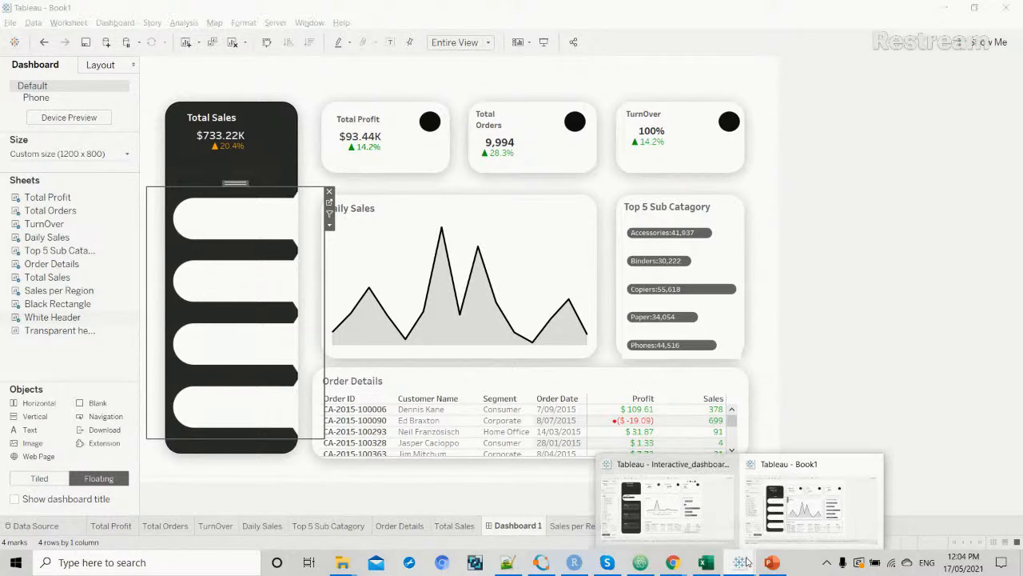
mouse_move(695, 520)
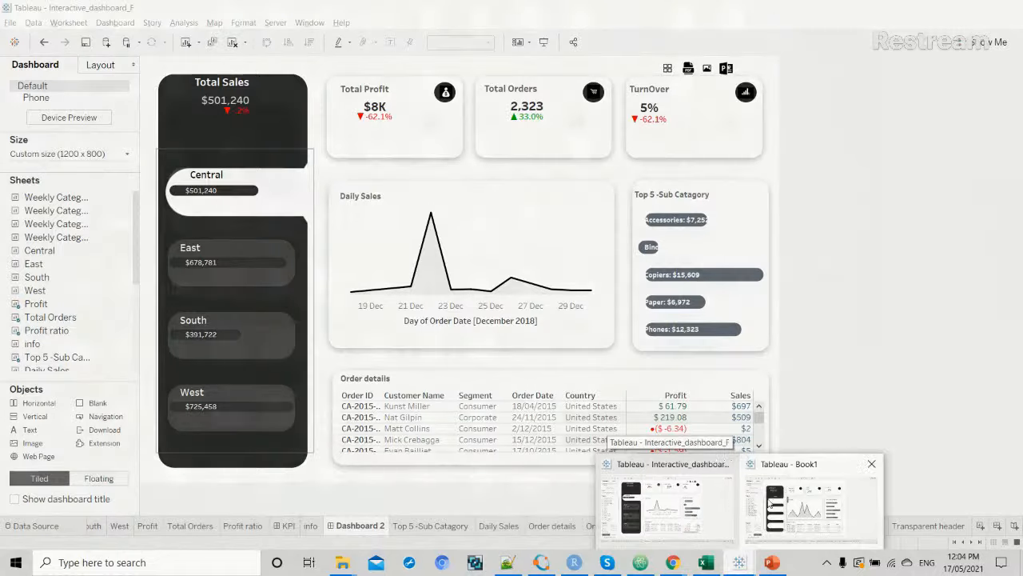
click(773, 526)
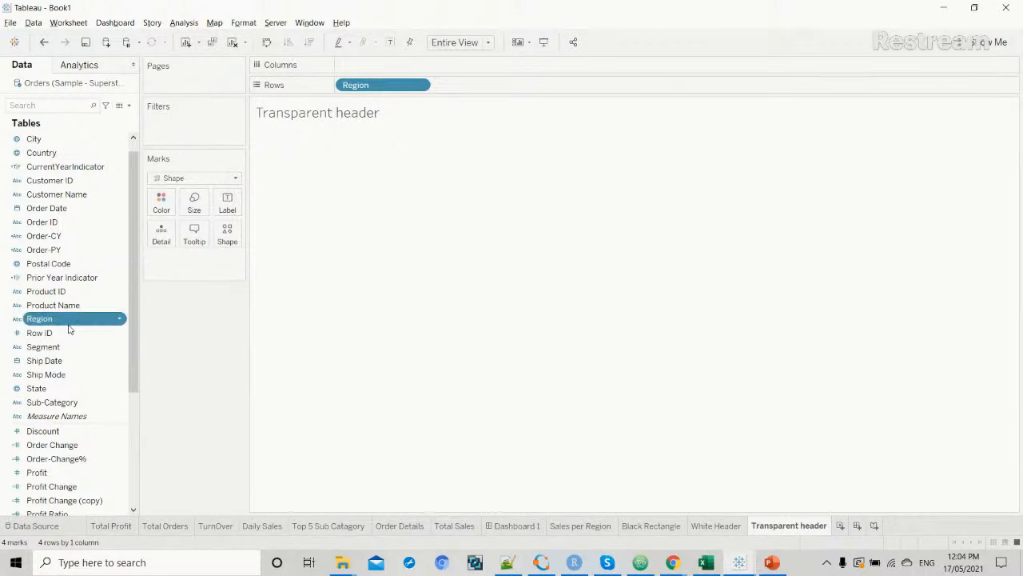
drag(56, 319, 230, 209)
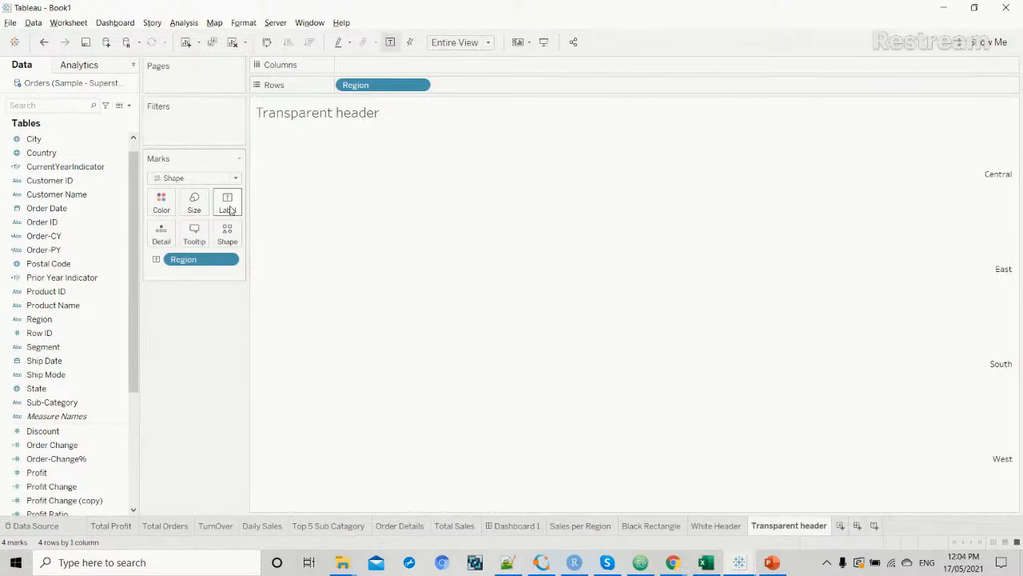
click(228, 203)
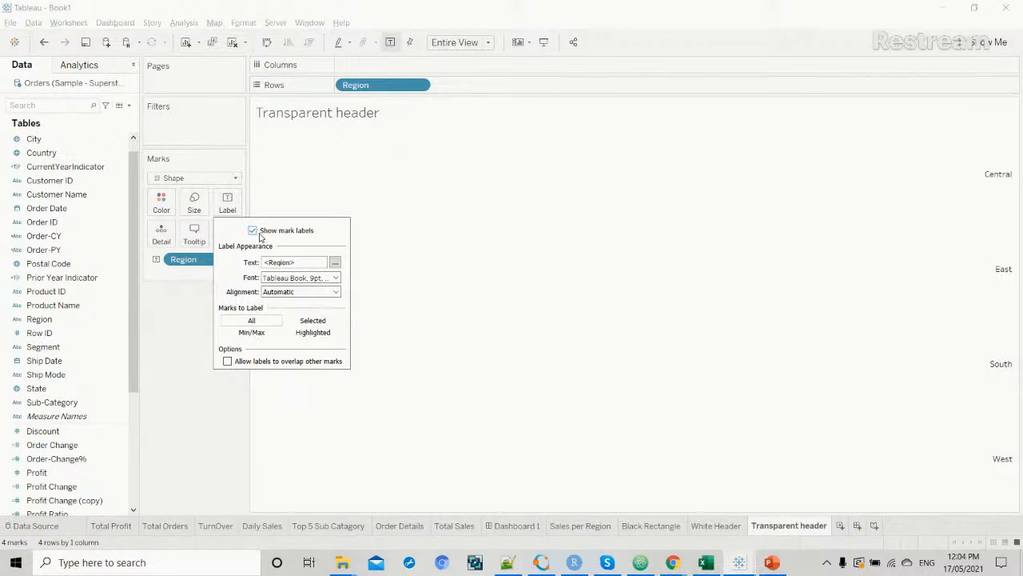
click(335, 291)
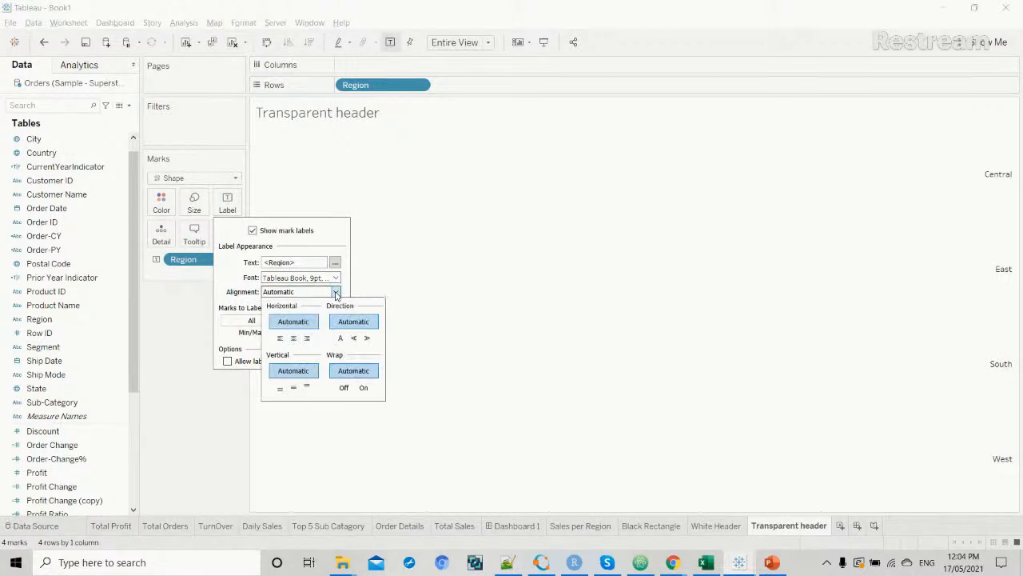
click(280, 338)
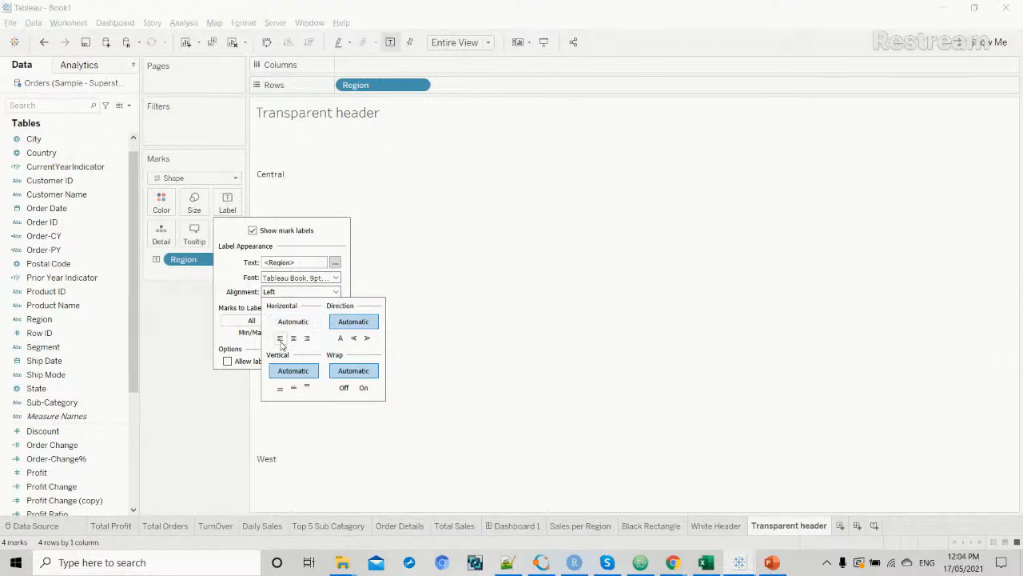
Format the Transparent header region labels as bold, 10 pt, black text.
click(336, 277)
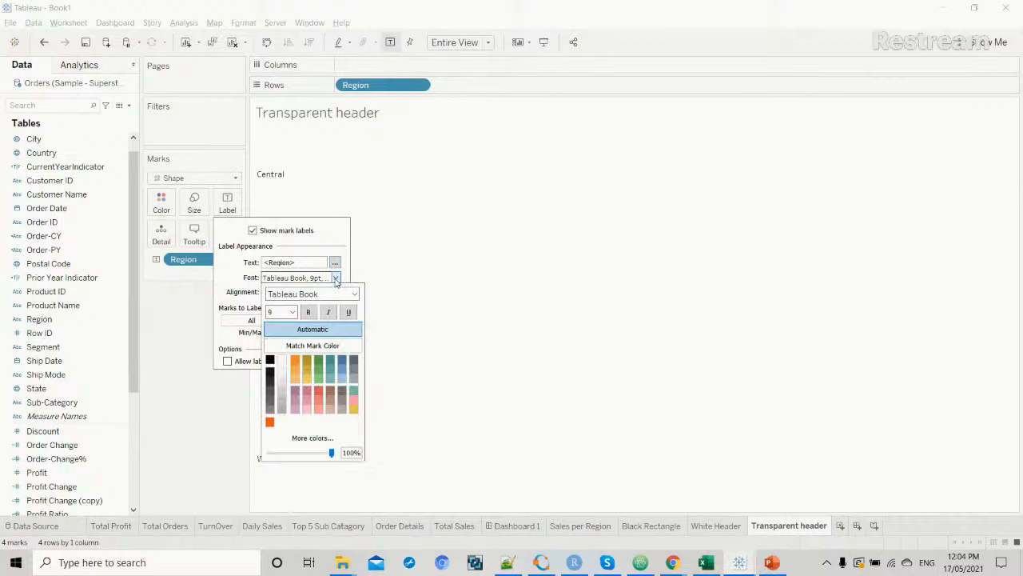
click(308, 312)
click(293, 311)
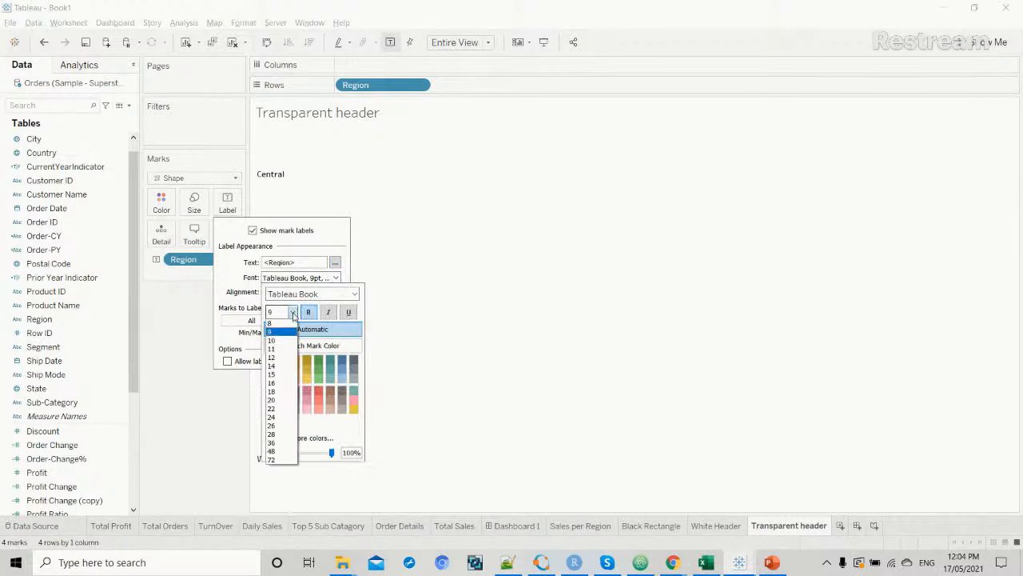
click(288, 342)
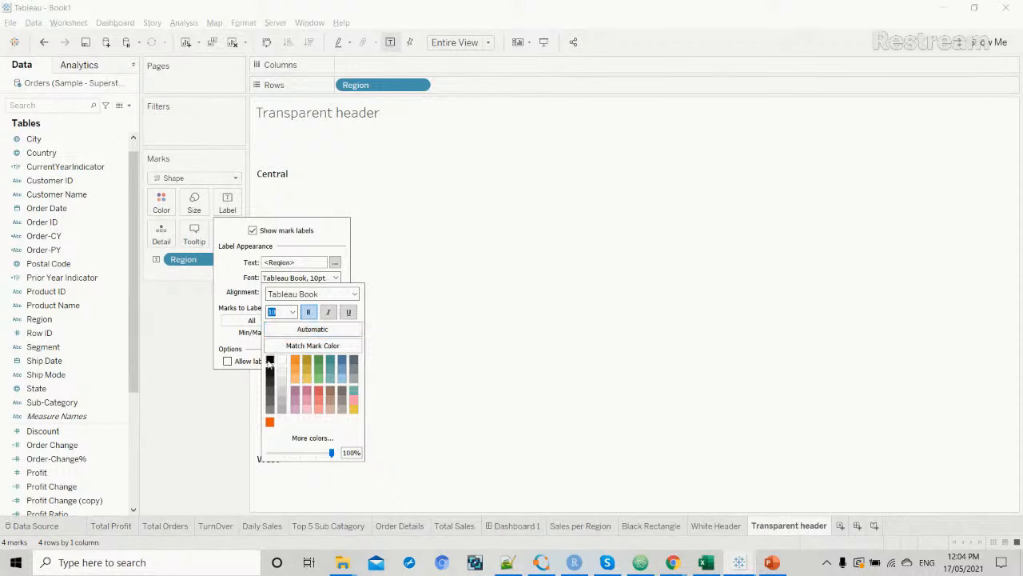
click(319, 248)
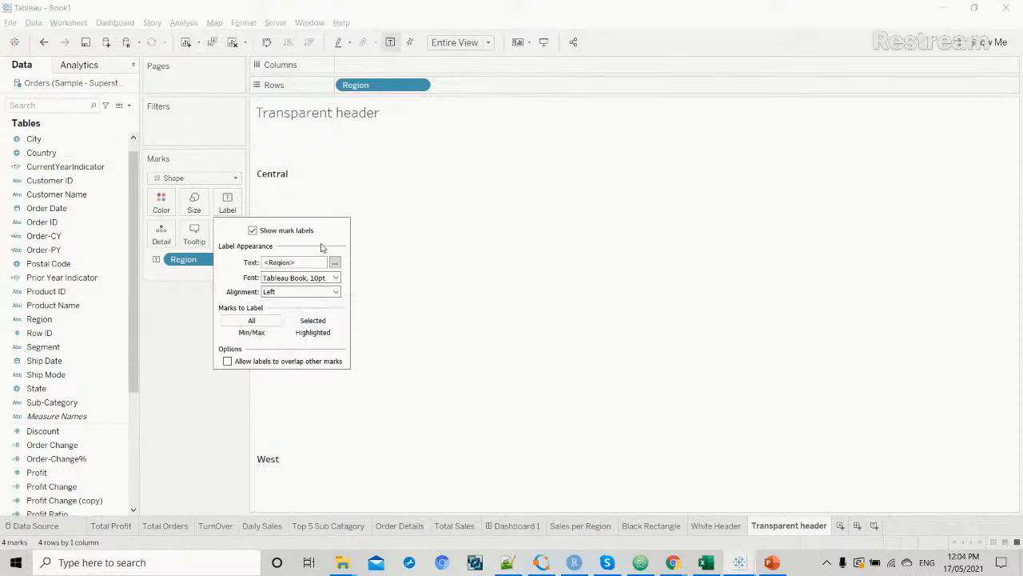
click(212, 469)
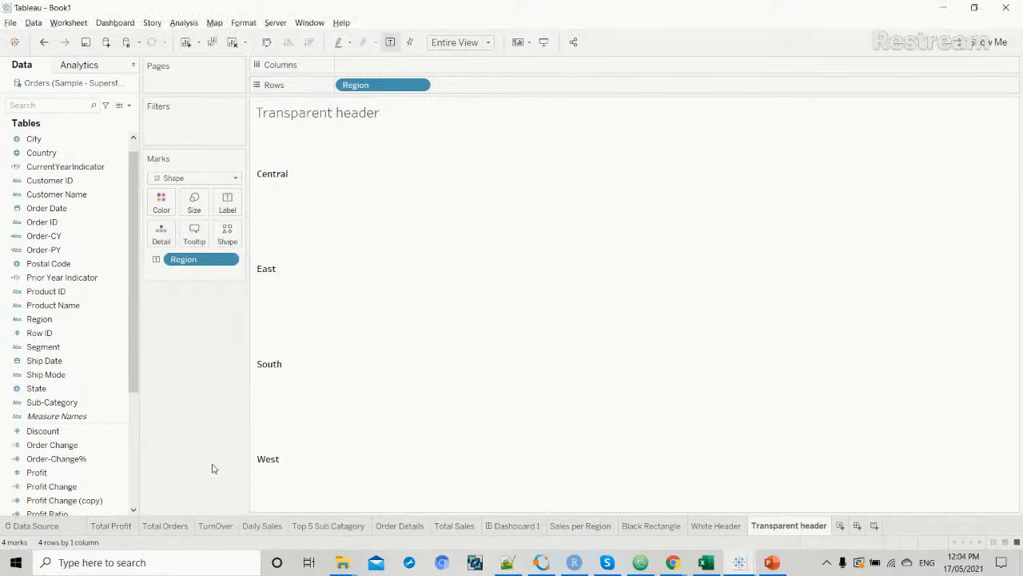
Review Dashboard 1, then test selecting and deselecting the Central label on the Transparent header worksheet.
click(532, 527)
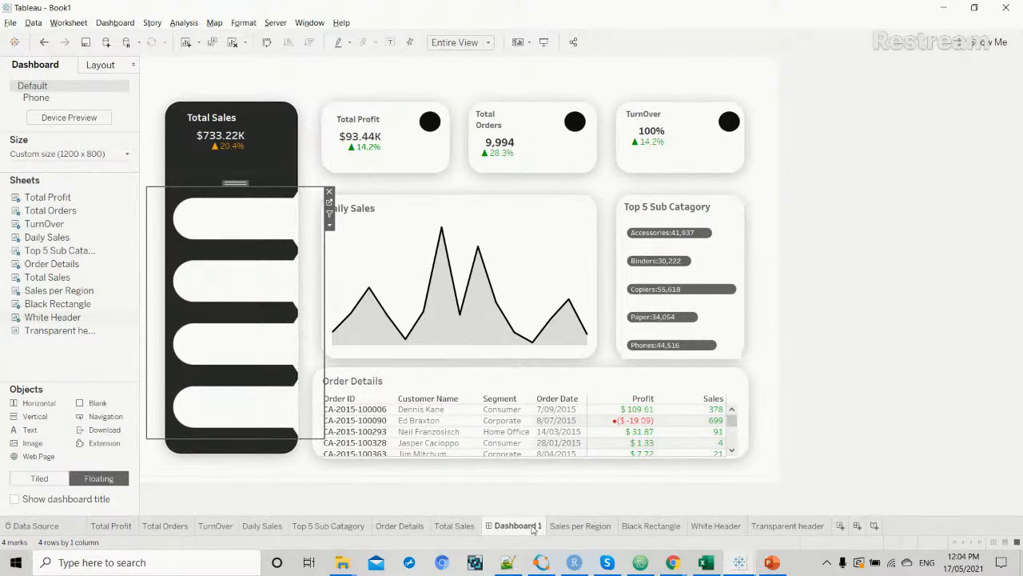
click(797, 527)
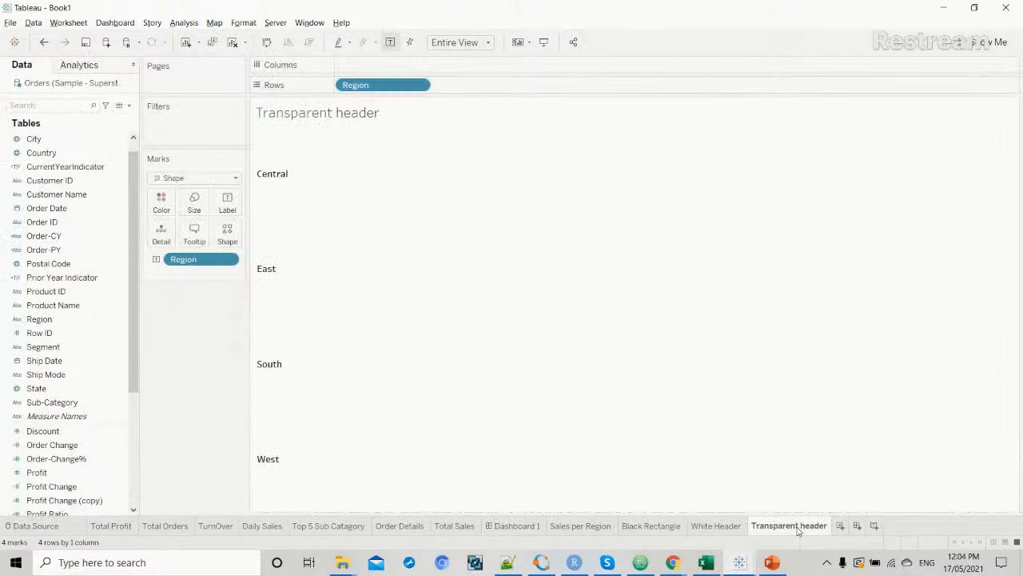
click(273, 172)
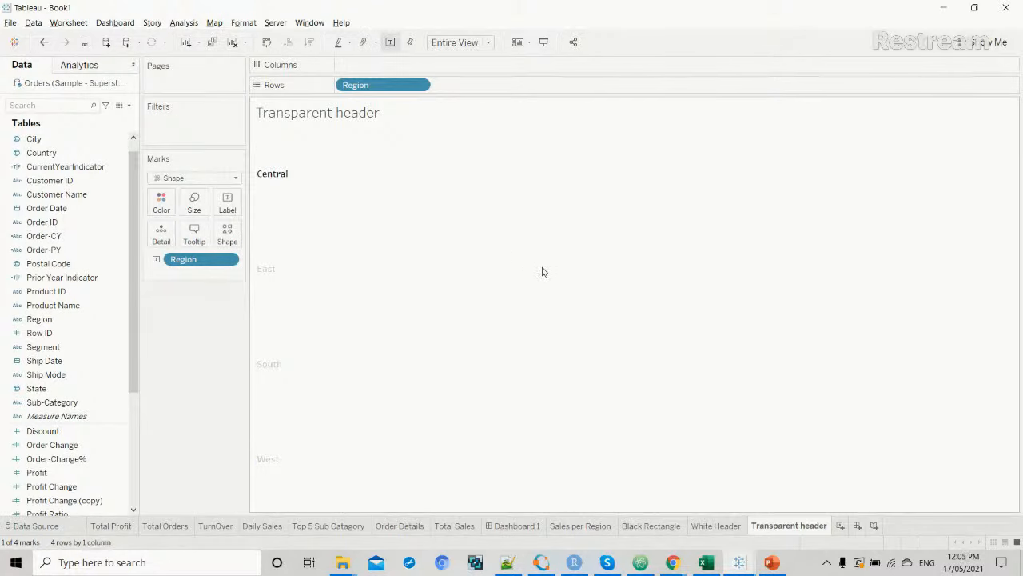
click(572, 284)
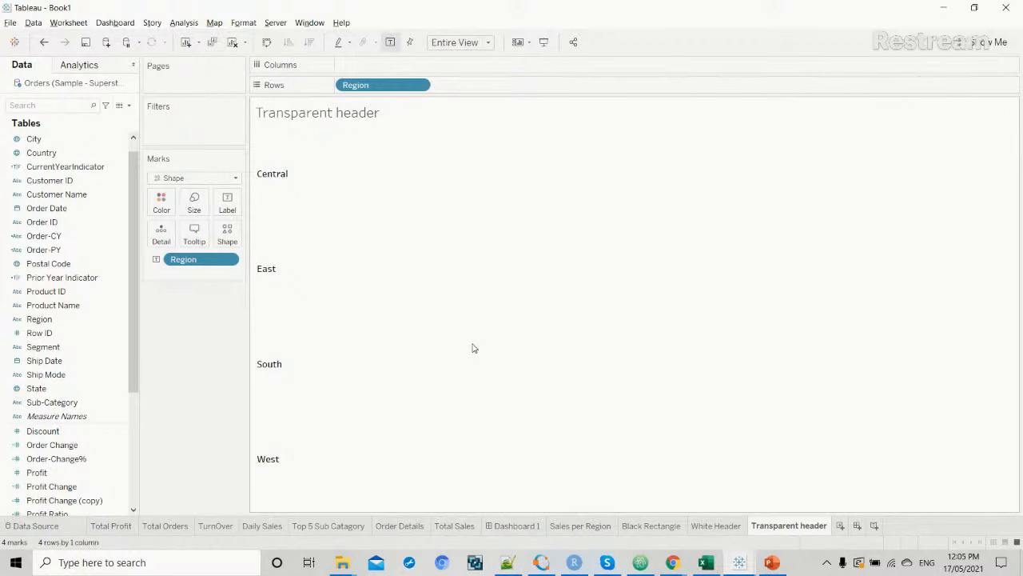
Compare the White Header and Transparent header worksheets, then remove the Region label from the Transparent header marks.
click(706, 526)
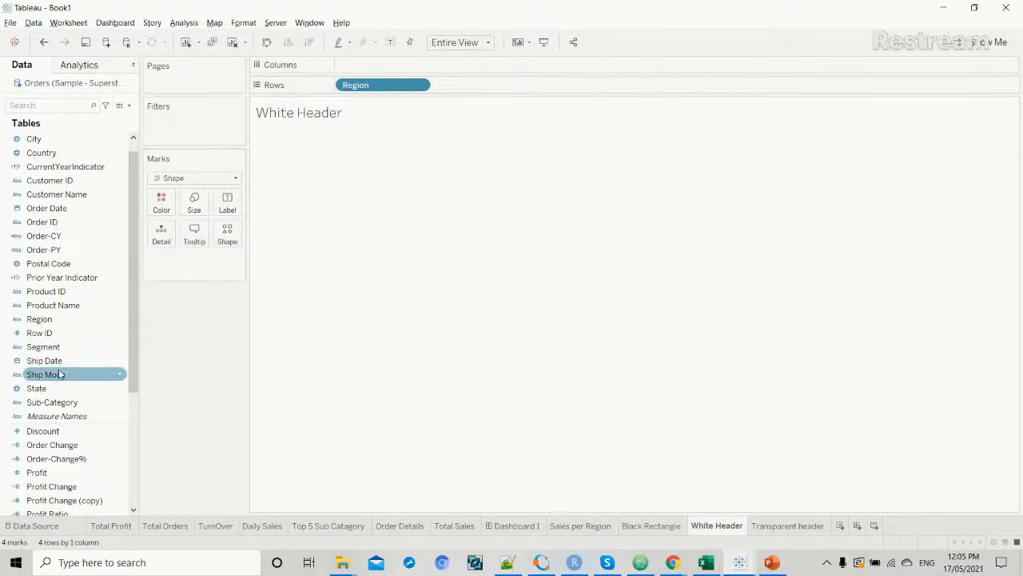
click(764, 527)
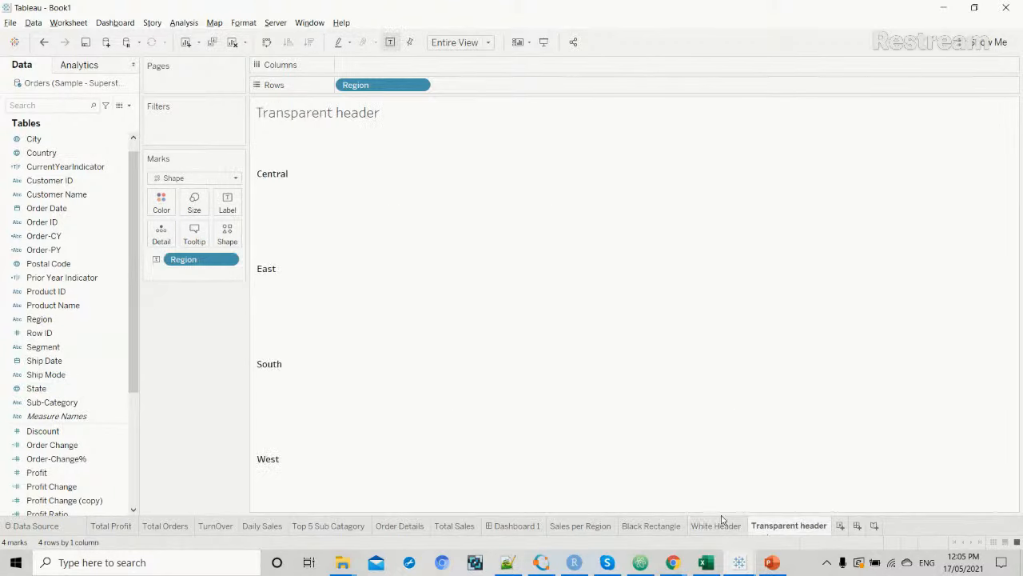
click(265, 268)
right_click(266, 269)
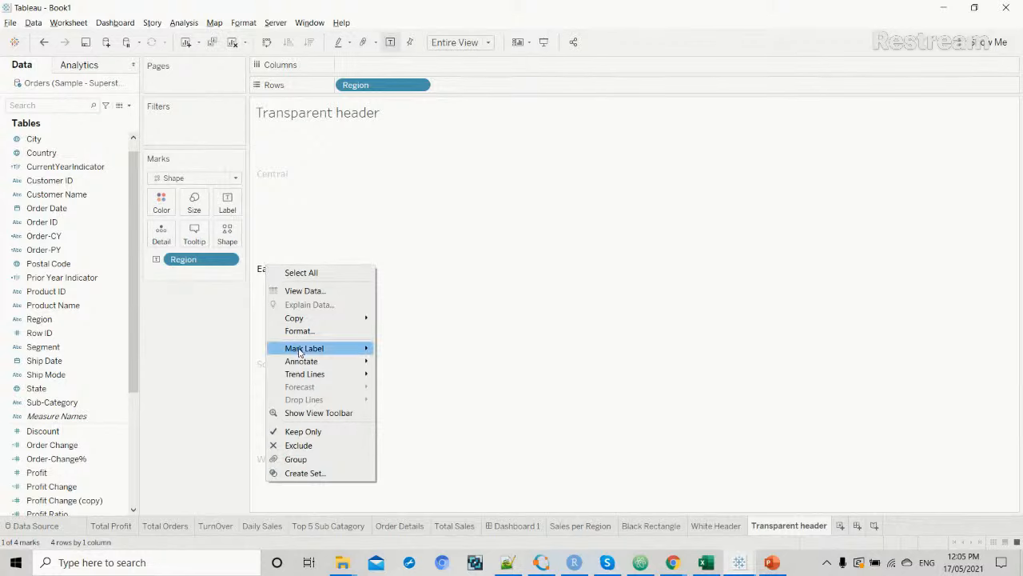
click(291, 216)
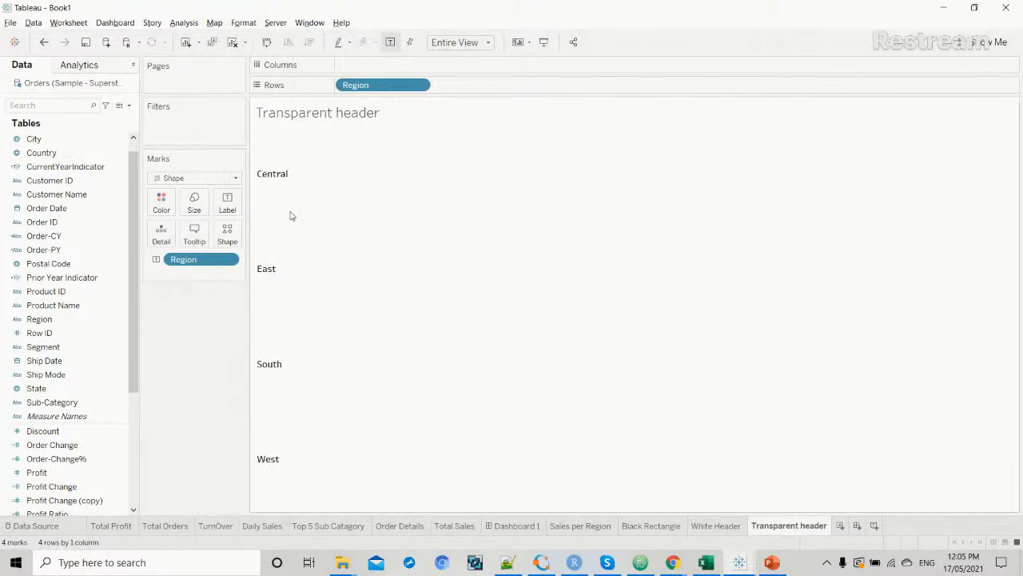
drag(205, 259, 114, 336)
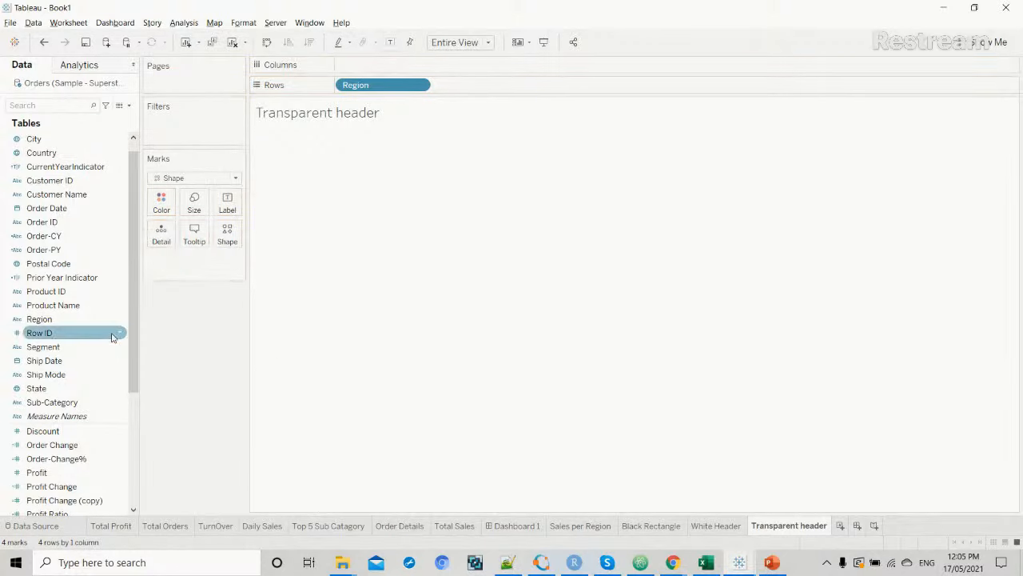
Add Region as the mark label on the White Header worksheet and align the labels top left.
click(705, 526)
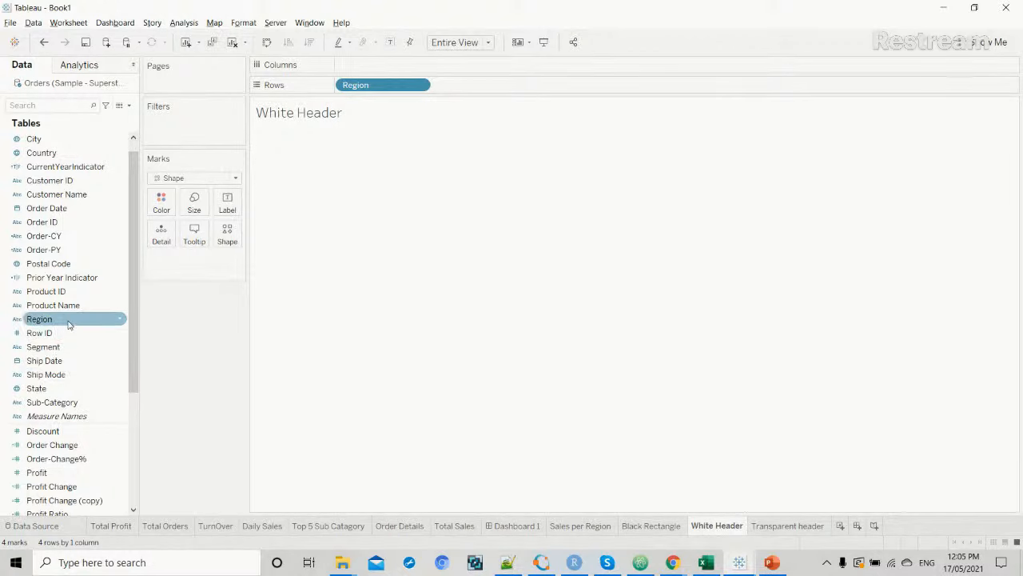
drag(68, 320, 229, 203)
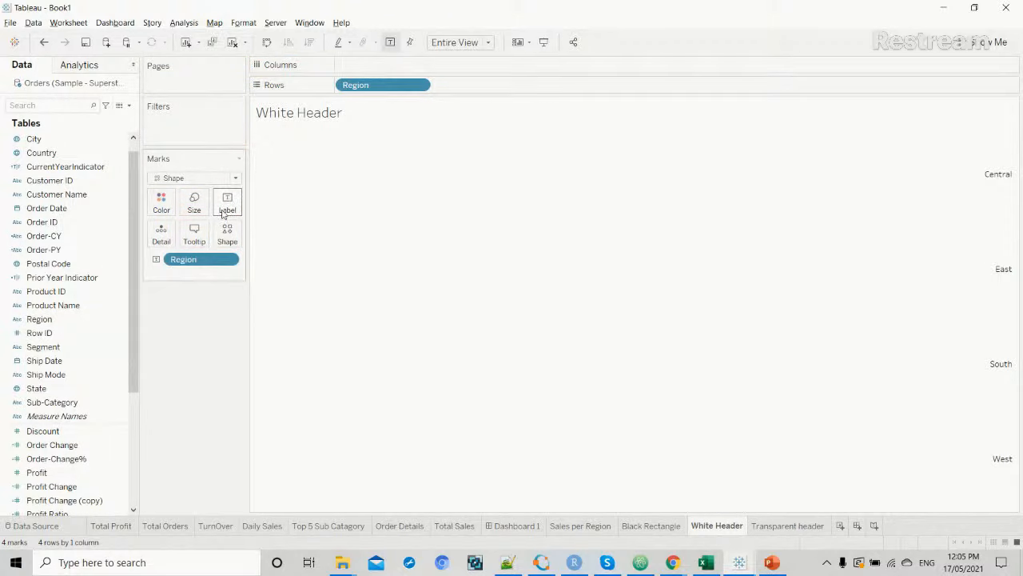
click(227, 203)
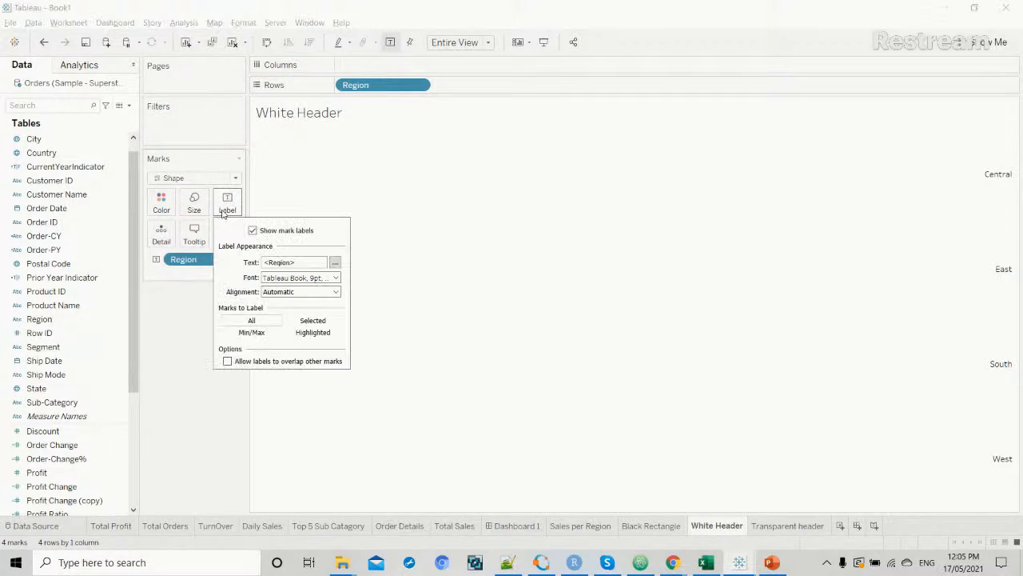
click(337, 292)
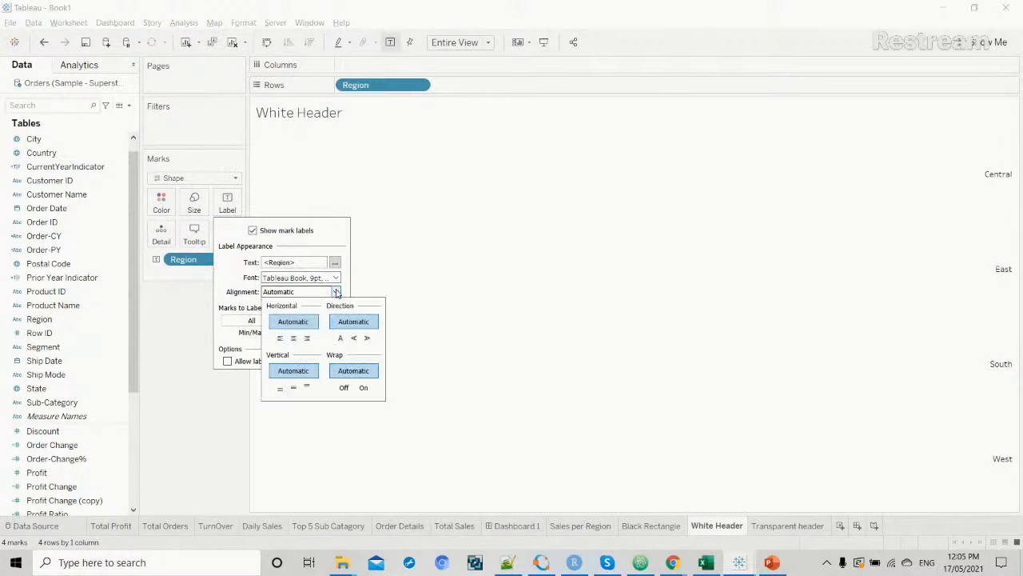
click(281, 338)
click(307, 387)
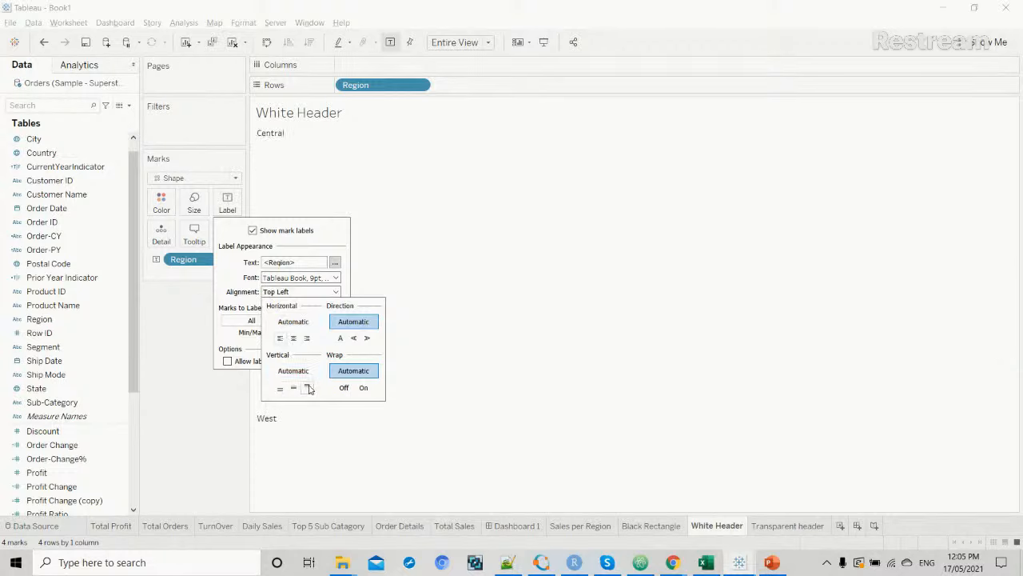
click(333, 249)
Put a blank line and leading spaces before <Region> in the White Header label, make it bold, and check Dashboard 1.
click(336, 262)
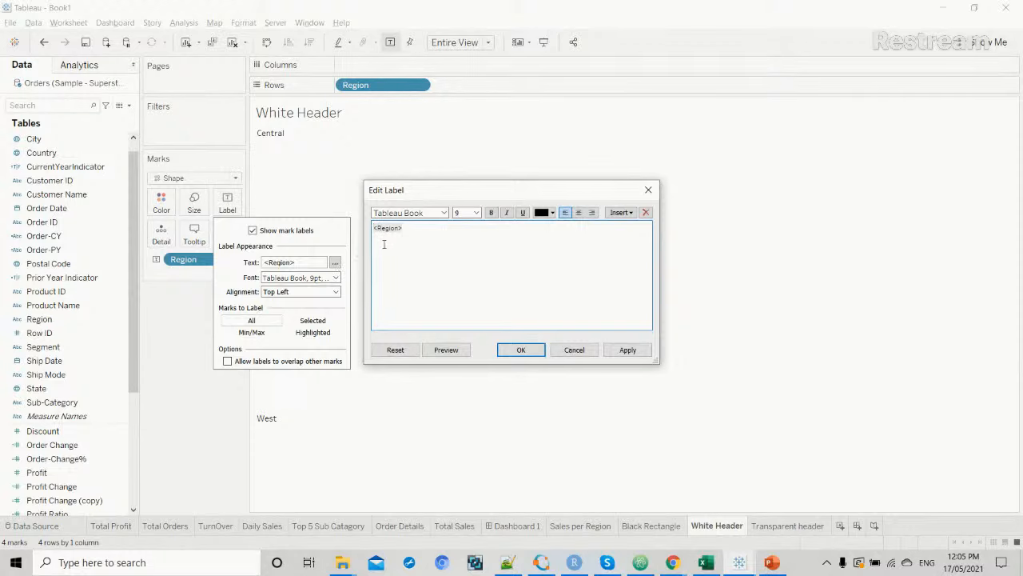
key(Return)
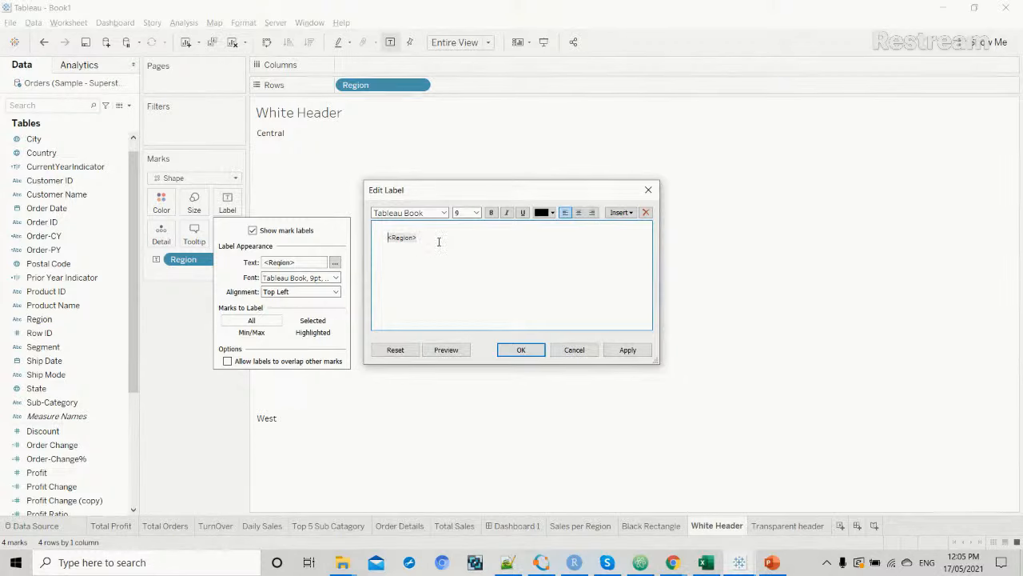
drag(433, 236, 378, 236)
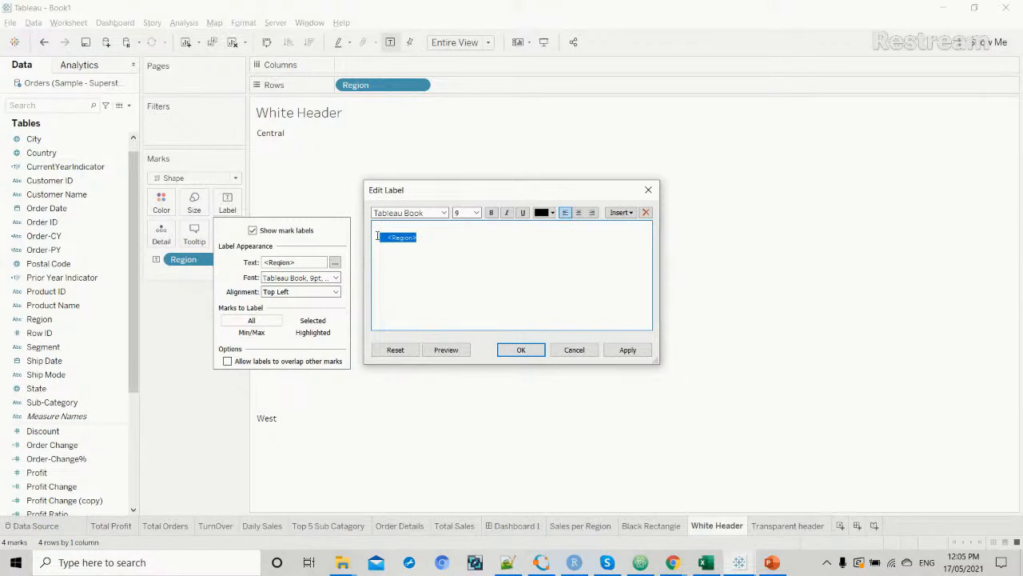
click(491, 213)
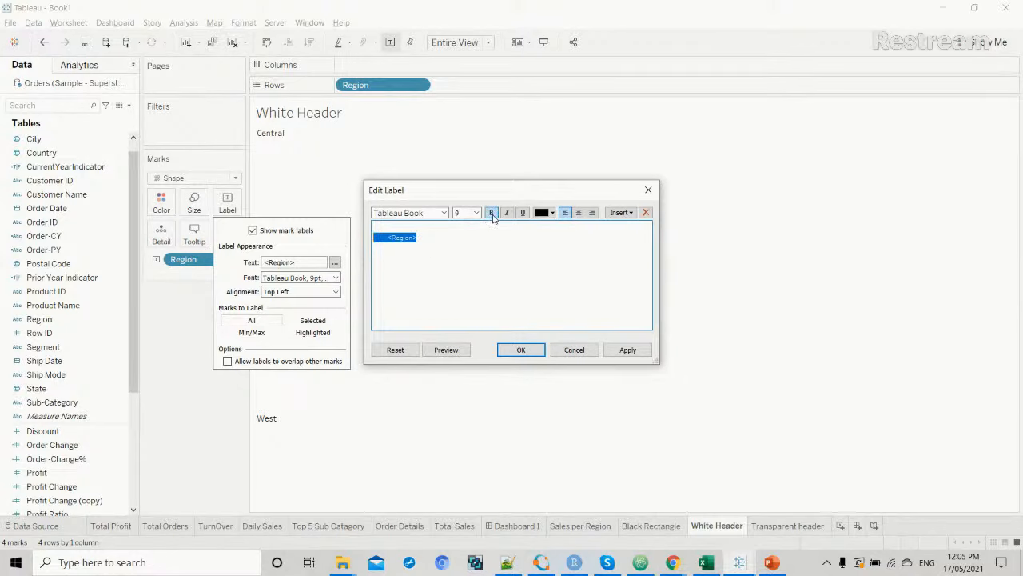
click(626, 352)
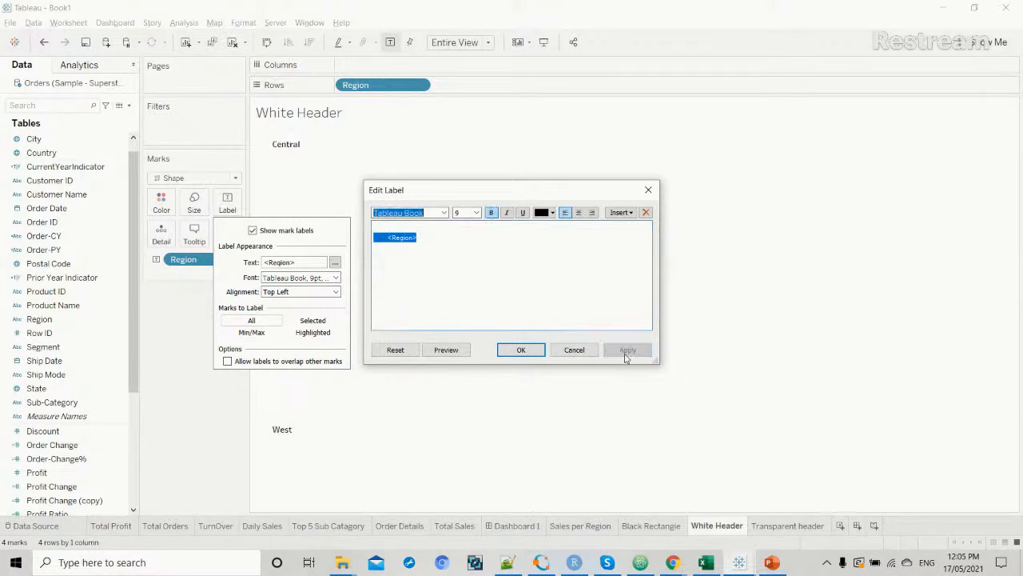
click(521, 352)
click(511, 524)
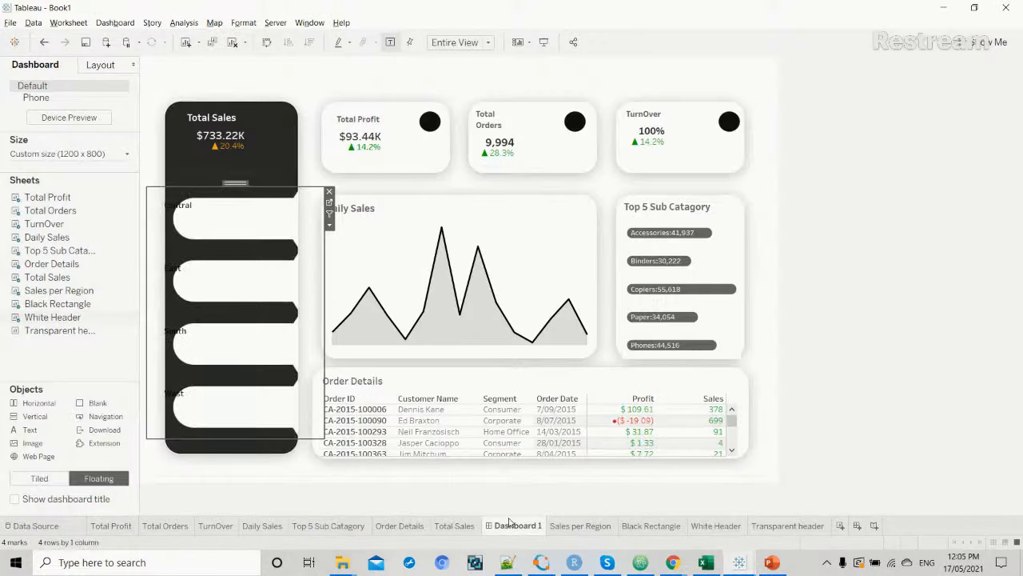
Indent <Region> further with additional leading spaces in the White Header label text and check its position in Dashboard 1.
click(767, 526)
click(716, 526)
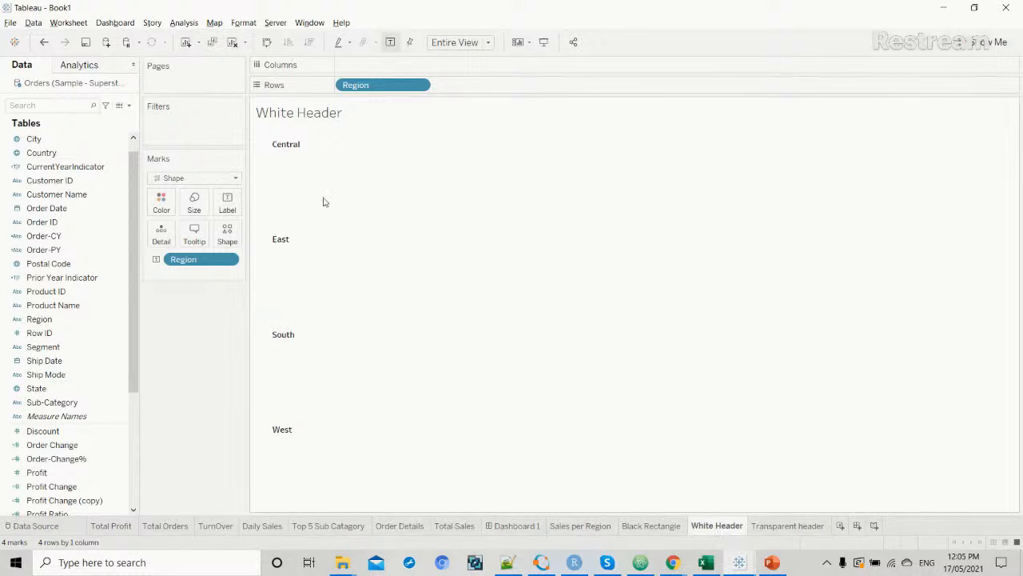
click(227, 203)
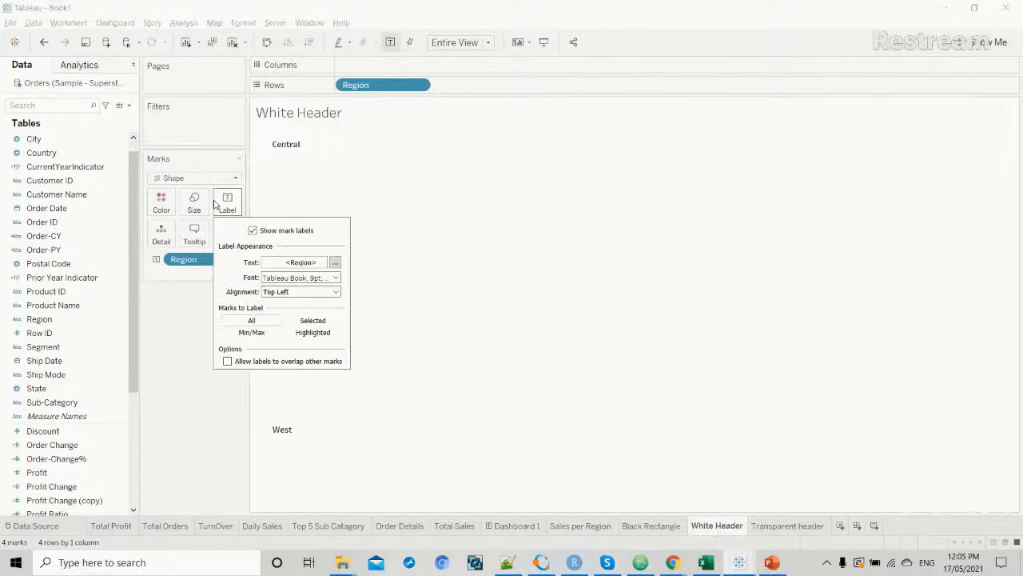
click(335, 263)
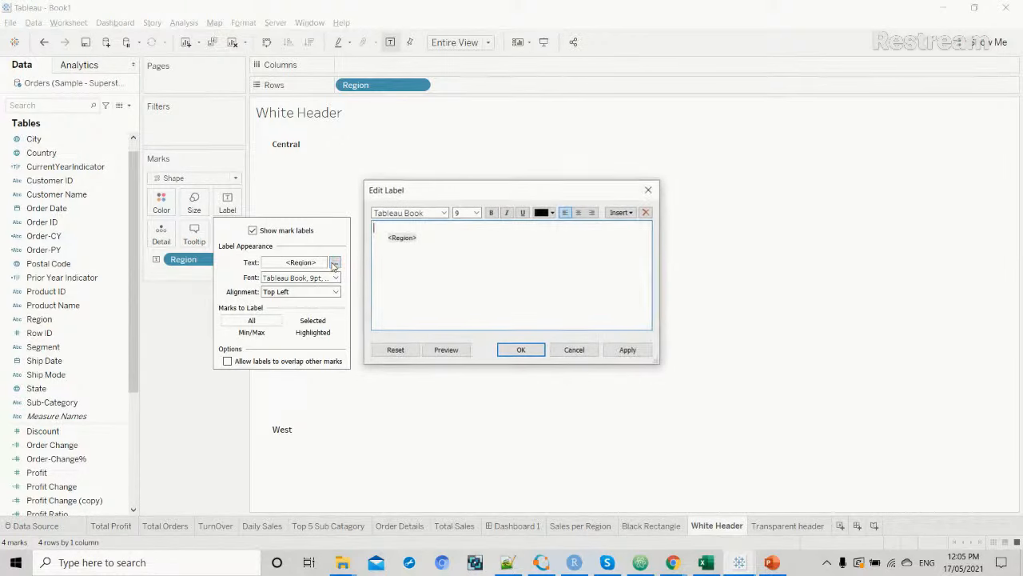
click(387, 237)
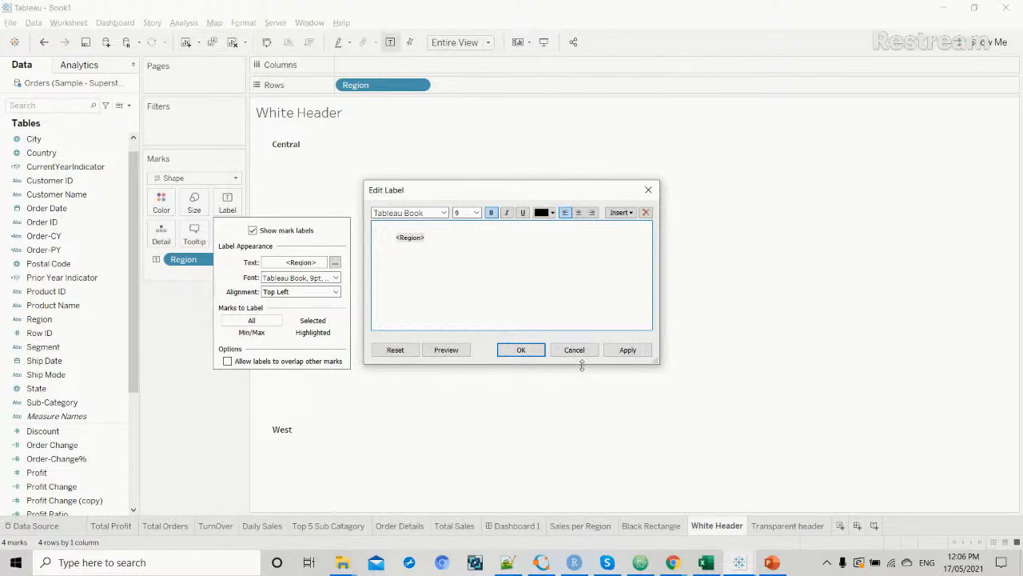
click(627, 349)
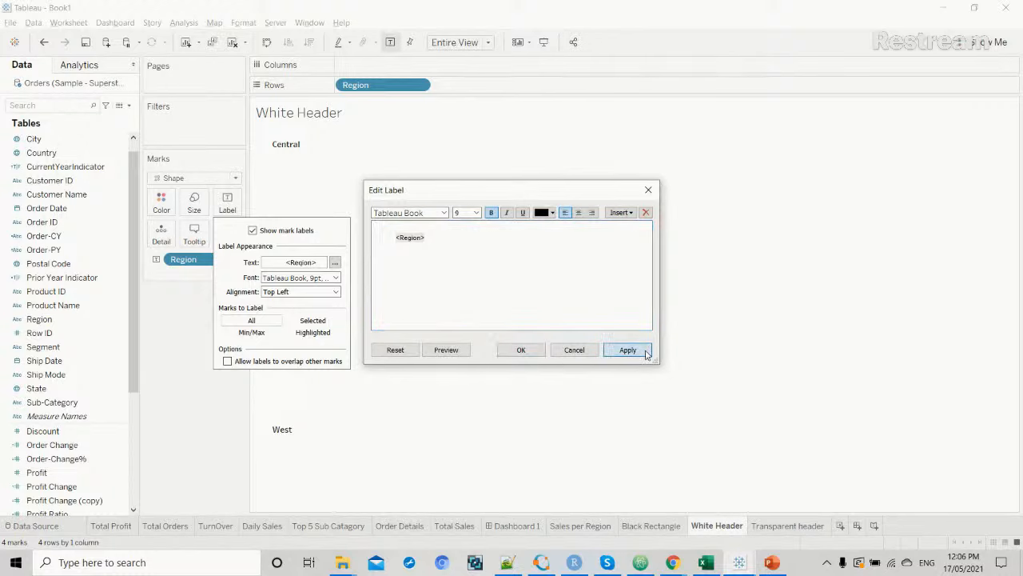
click(521, 349)
click(497, 529)
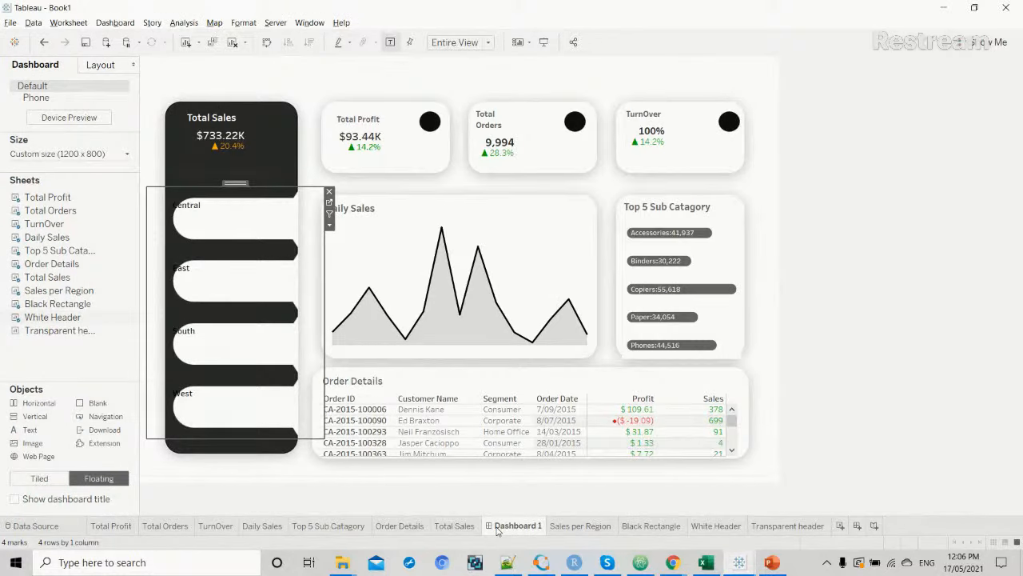
Add a little more leading space before <Region> in the White Header label and review the shapes in Dashboard 1.
click(722, 527)
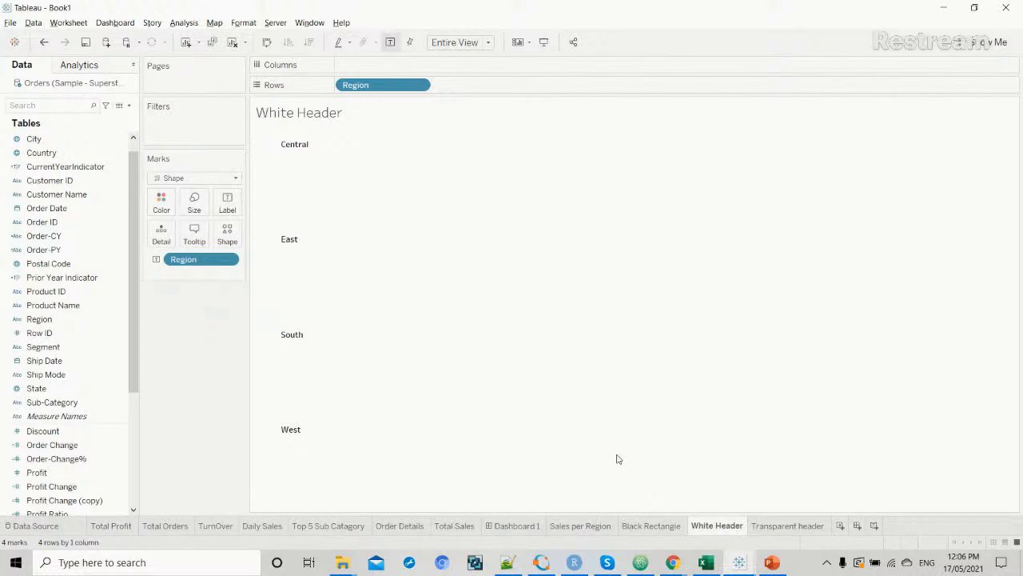
click(227, 202)
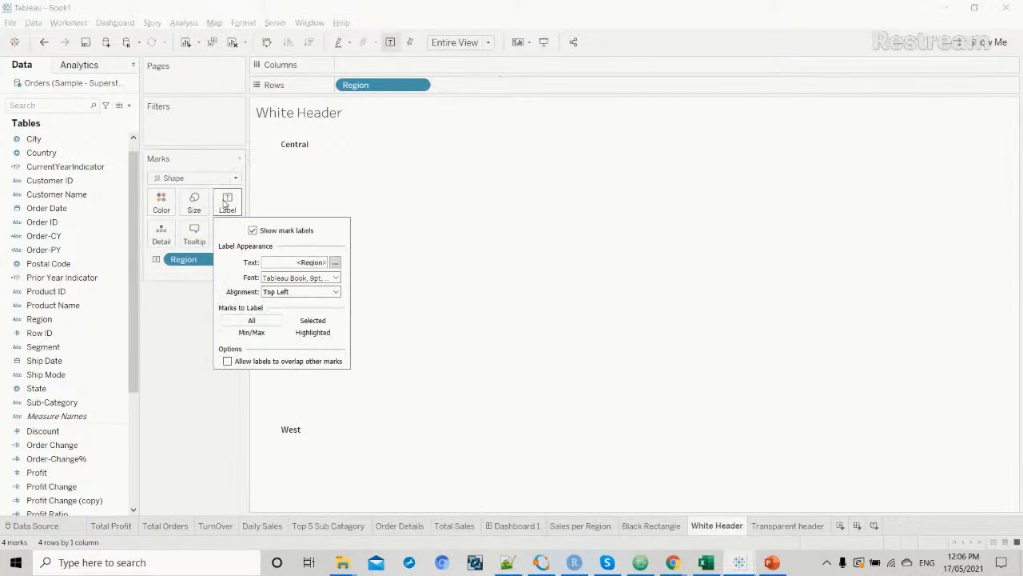
click(336, 263)
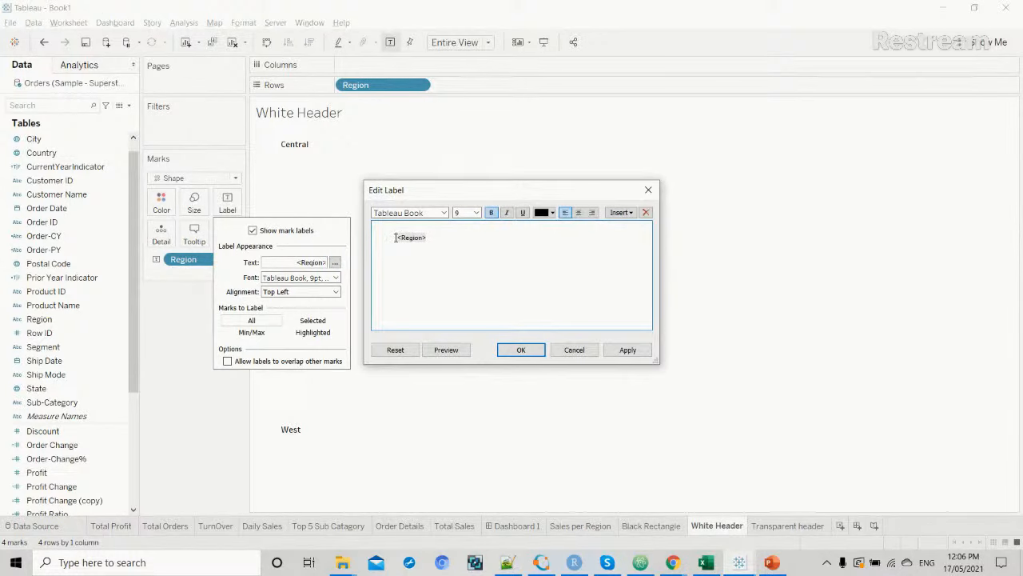
click(627, 349)
click(536, 351)
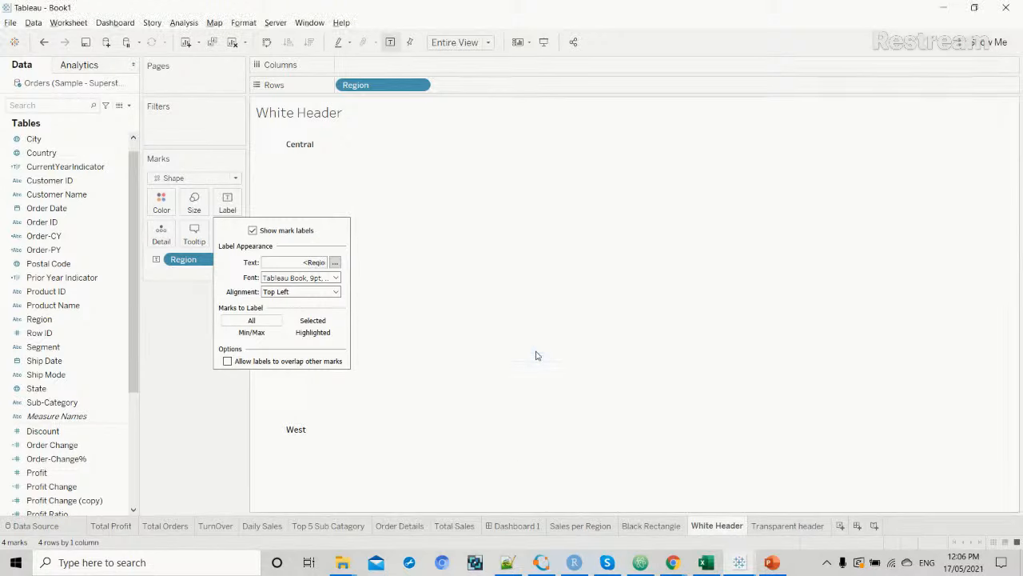
click(496, 532)
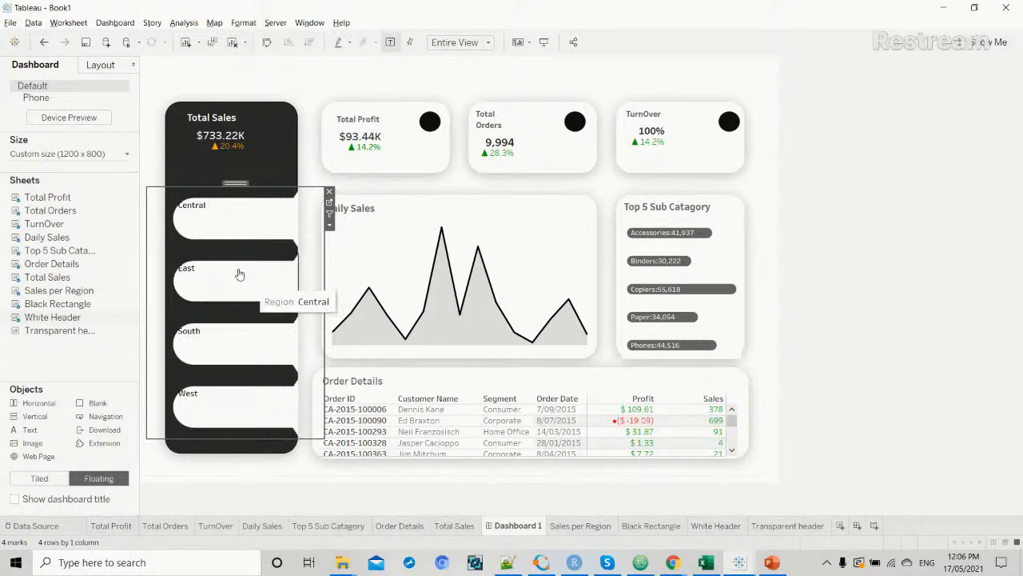
Shift the White Header region labels further inward with extra leading spaces before <Region>, and recheck their placement in Dashboard 1.
click(698, 525)
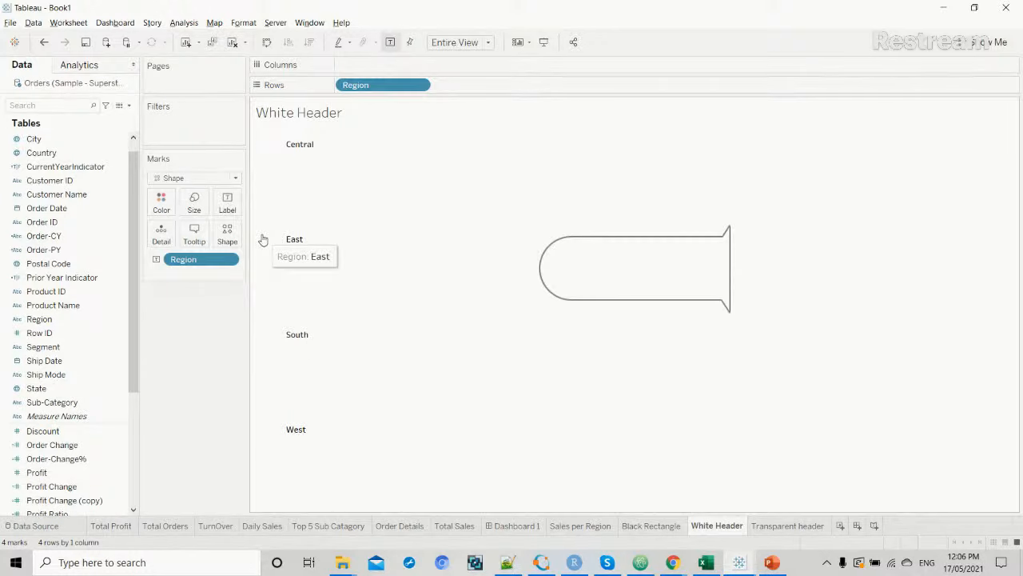
click(228, 204)
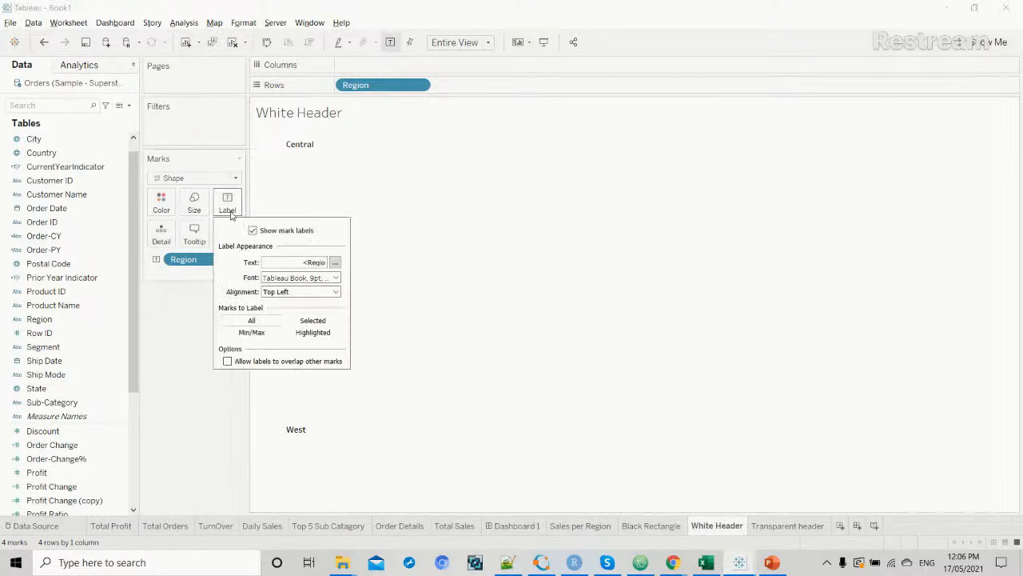
click(335, 263)
click(401, 238)
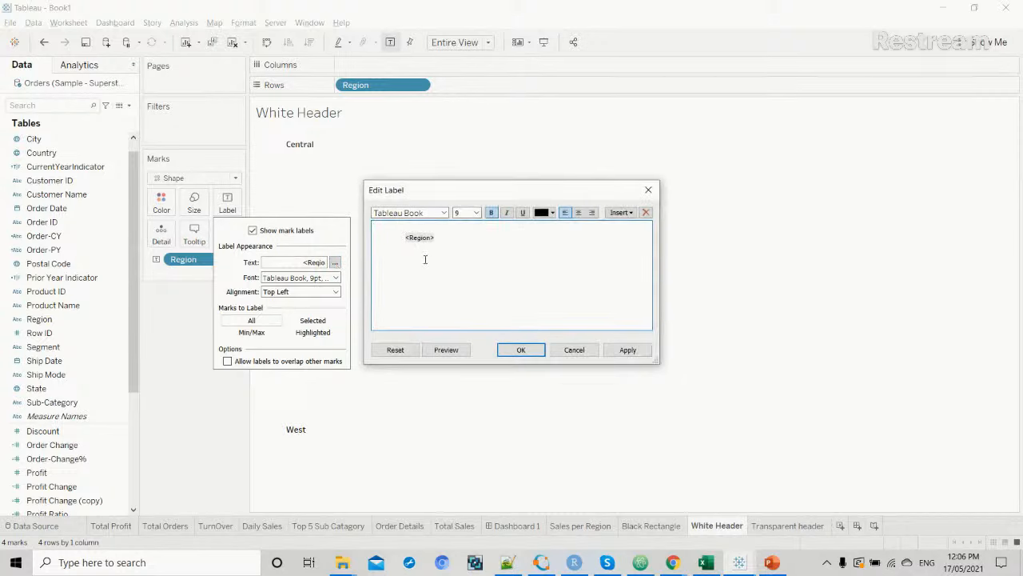
click(625, 350)
click(529, 350)
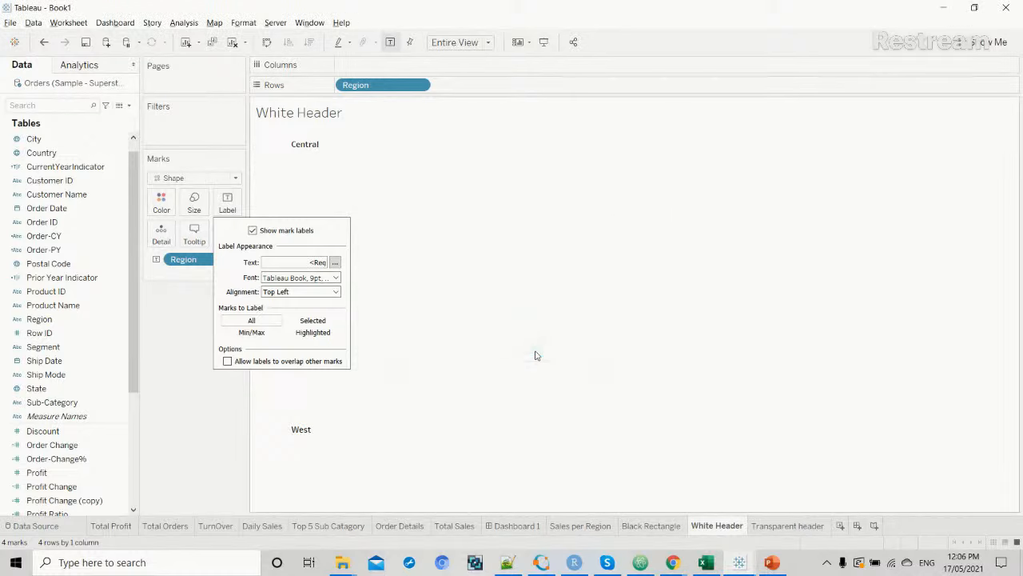
click(496, 529)
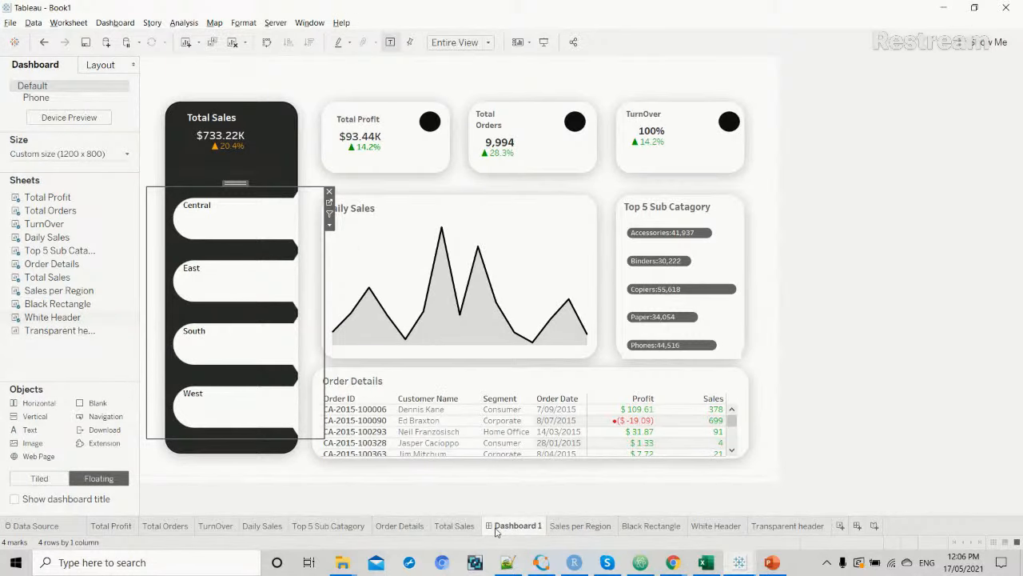
Set the White Header label font to Tableau Medium and check the region labels in Dashboard 1.
click(732, 529)
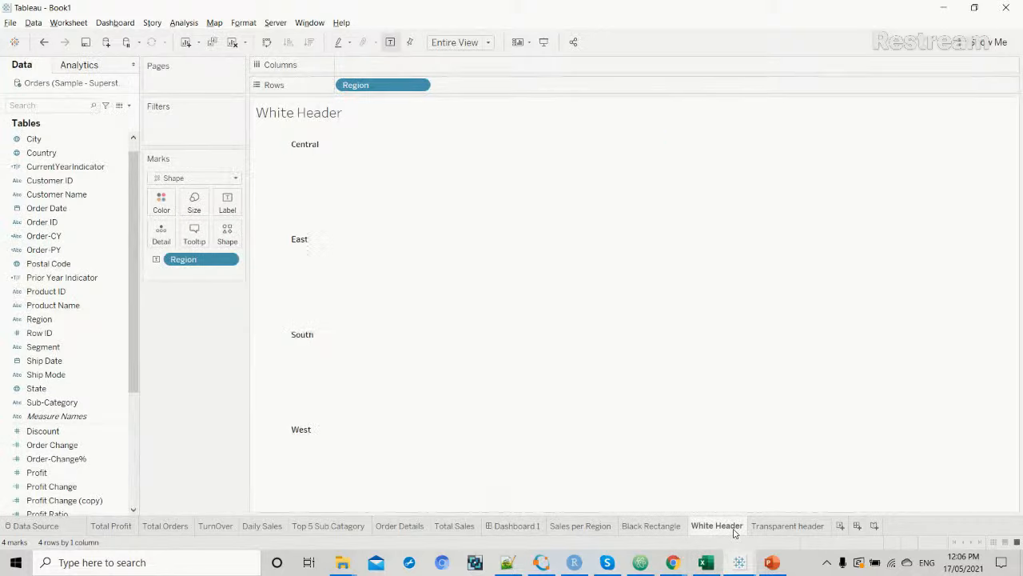
click(227, 203)
click(322, 278)
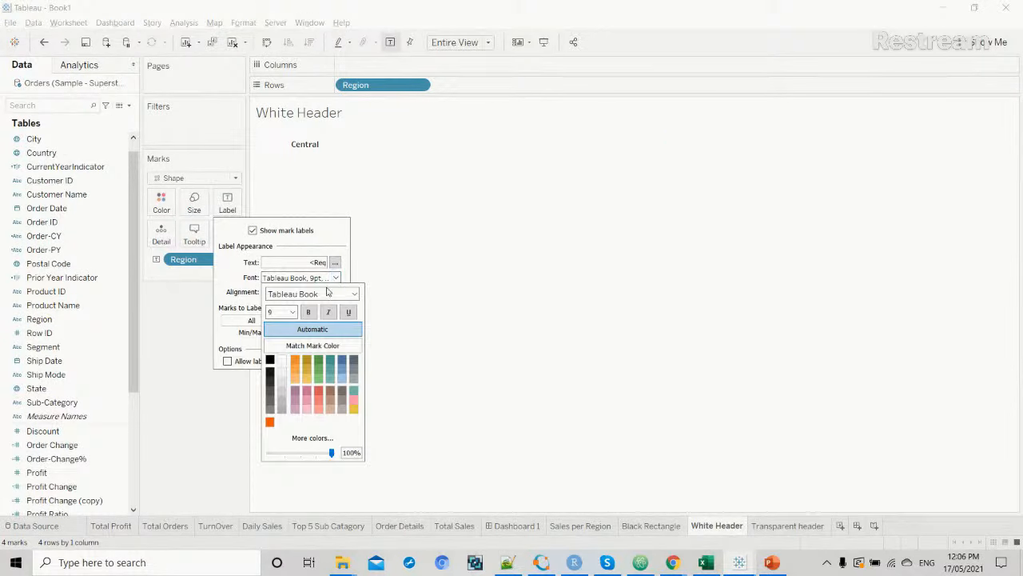
click(355, 294)
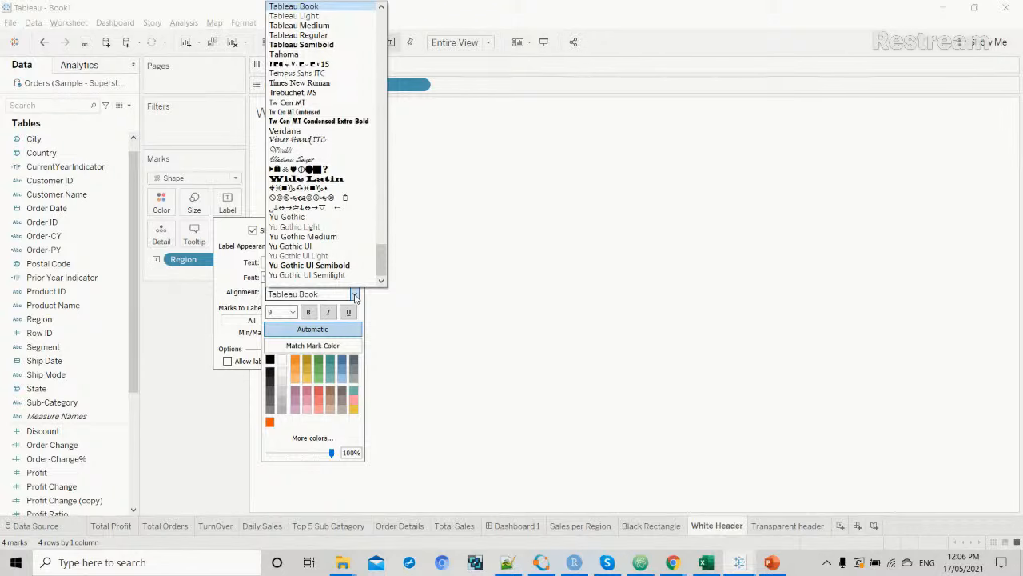
click(334, 26)
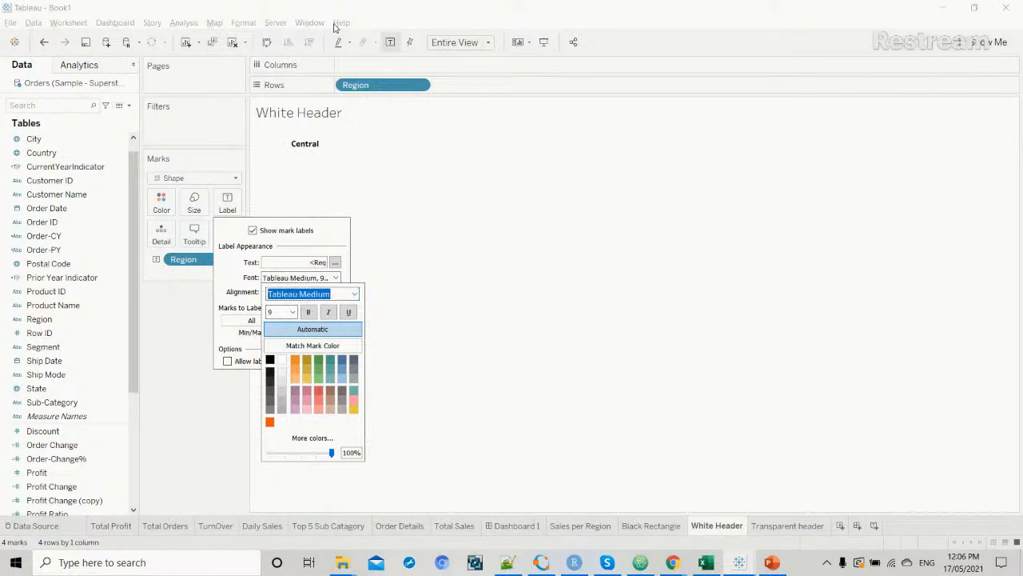
click(209, 360)
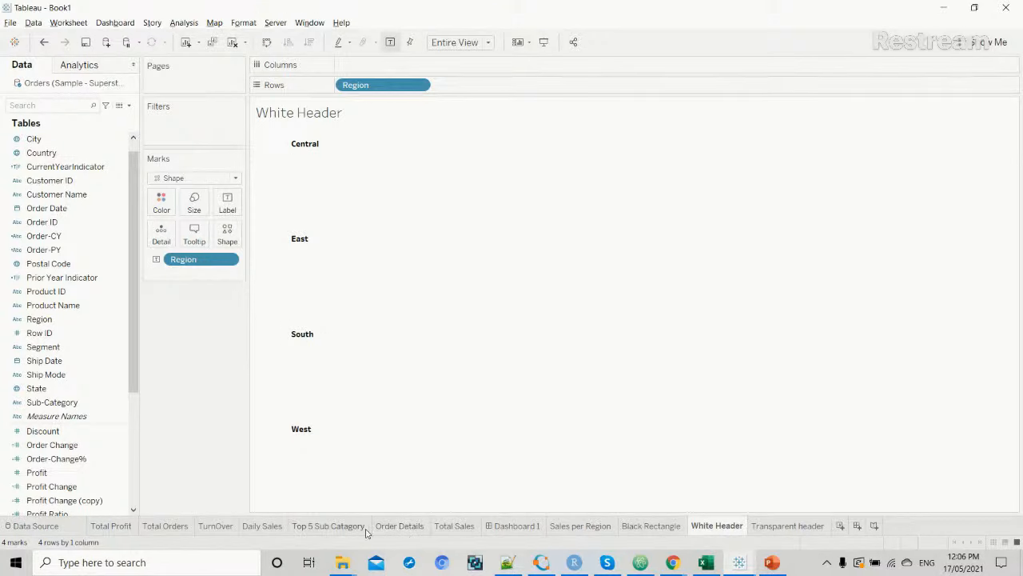
click(496, 530)
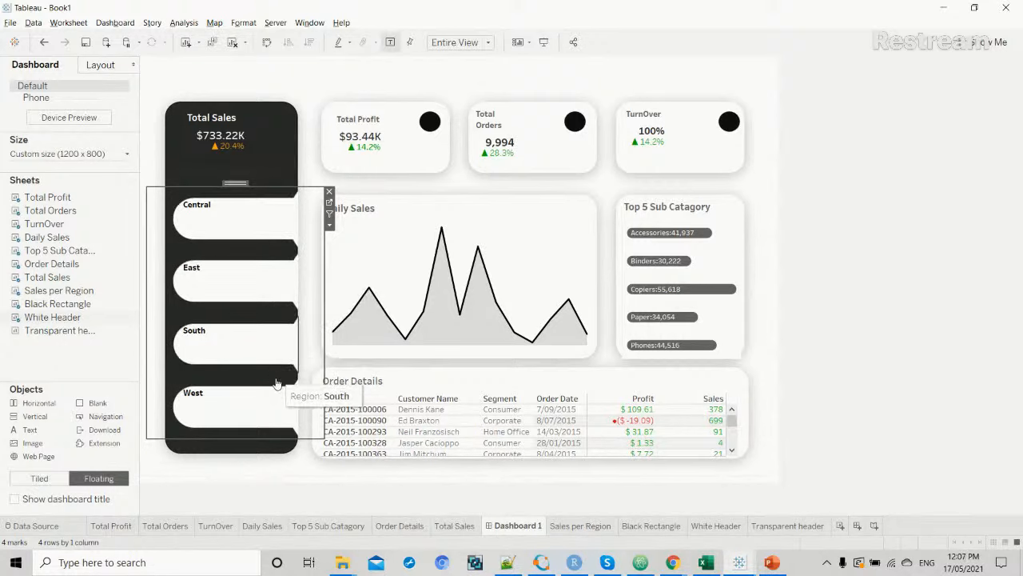
Compare the region sidebar in Dashboard 1 with the one in the Interactive_dashboard_F workbook's Dashboard 2.
click(329, 225)
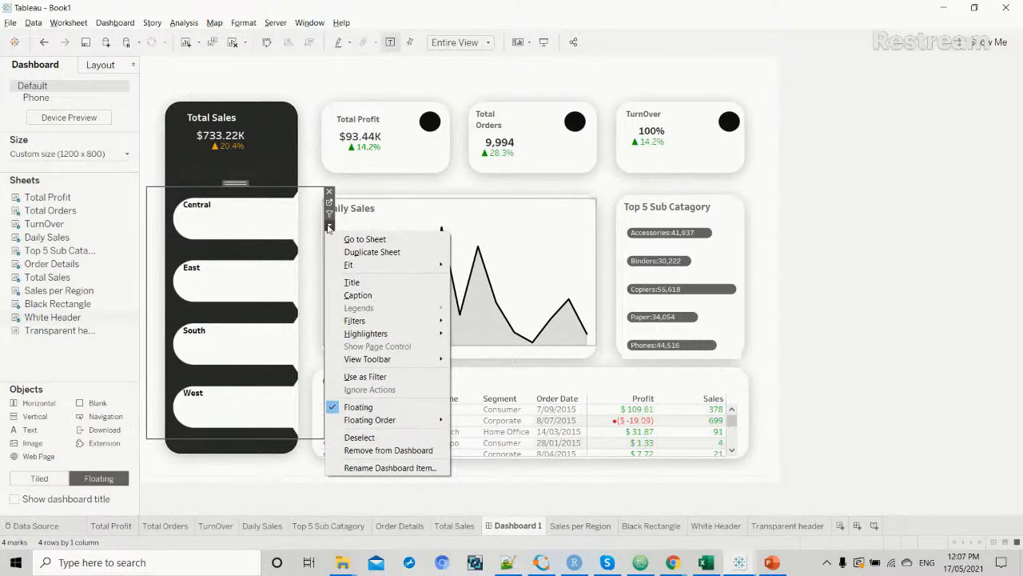
click(245, 490)
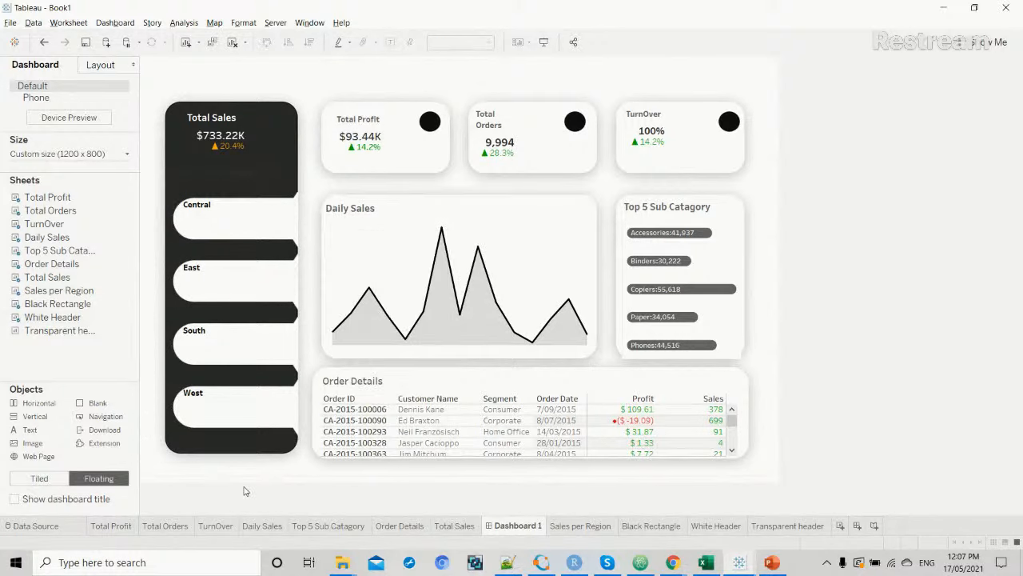
key(alt+Tab)
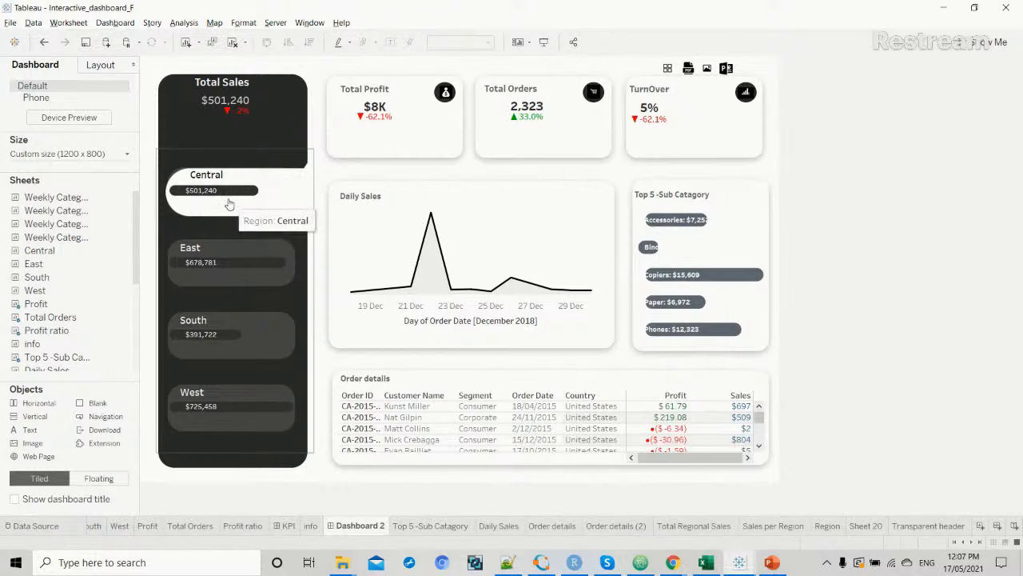
key(alt+Tab)
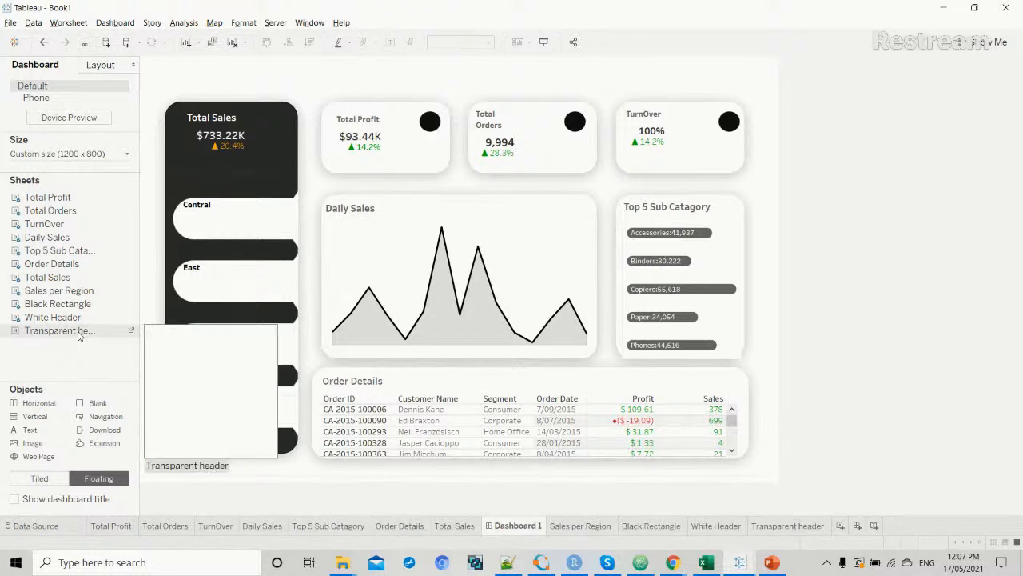
Place the Transparent header sheet as a floating object over the region sidebar and set its worksheet shading to None.
drag(72, 331, 167, 182)
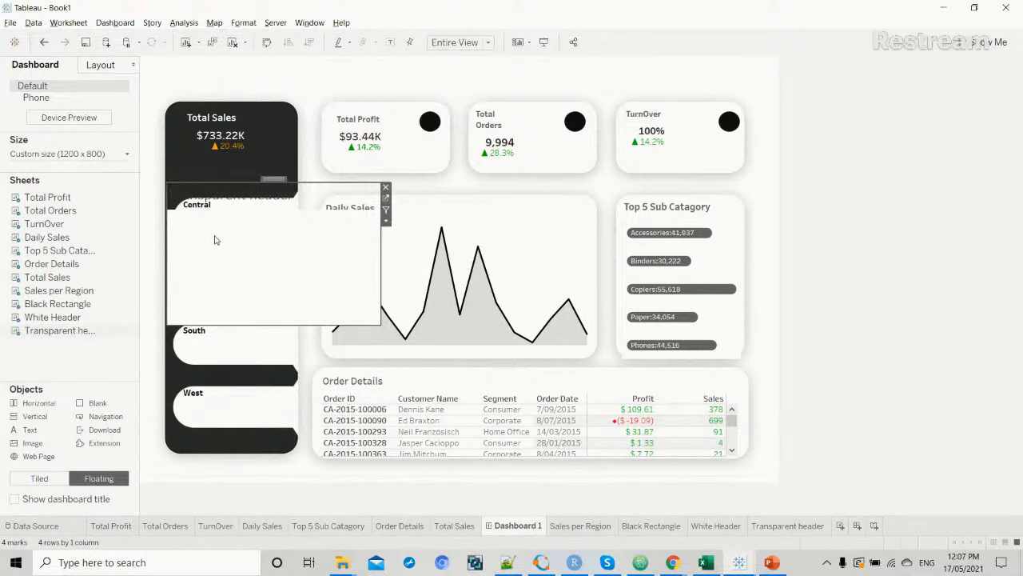
right_click(232, 265)
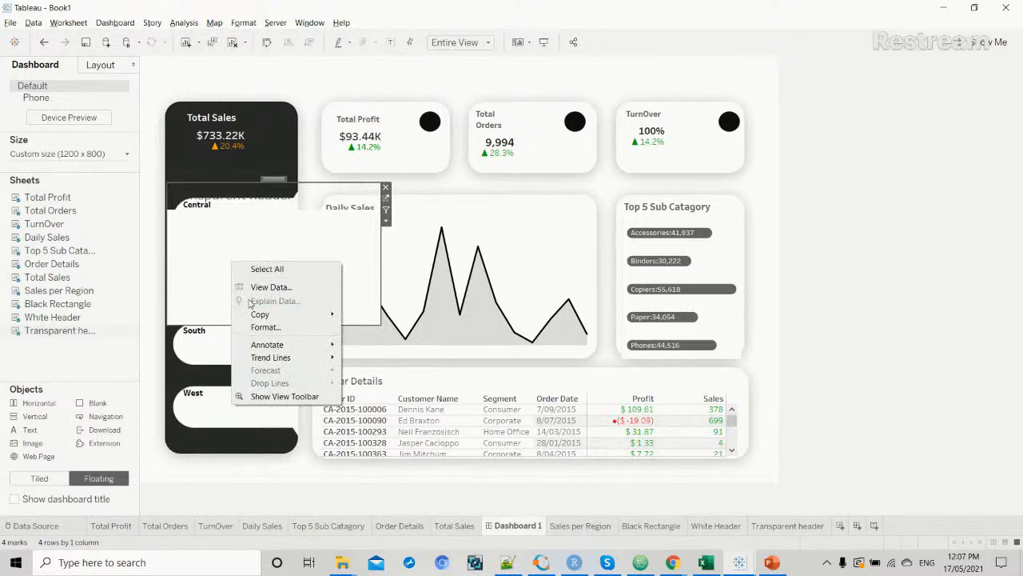
click(254, 327)
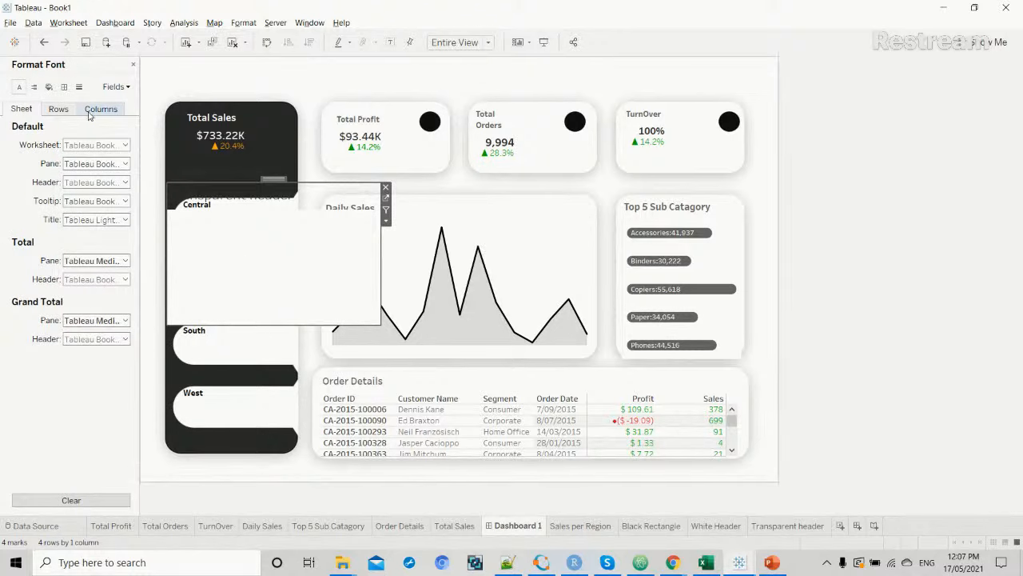
click(64, 109)
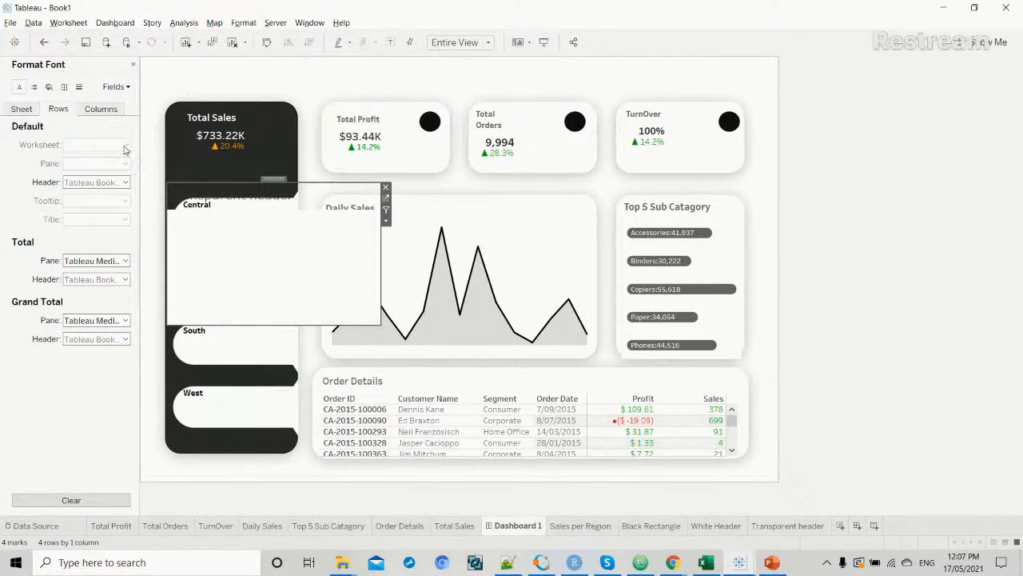
click(30, 114)
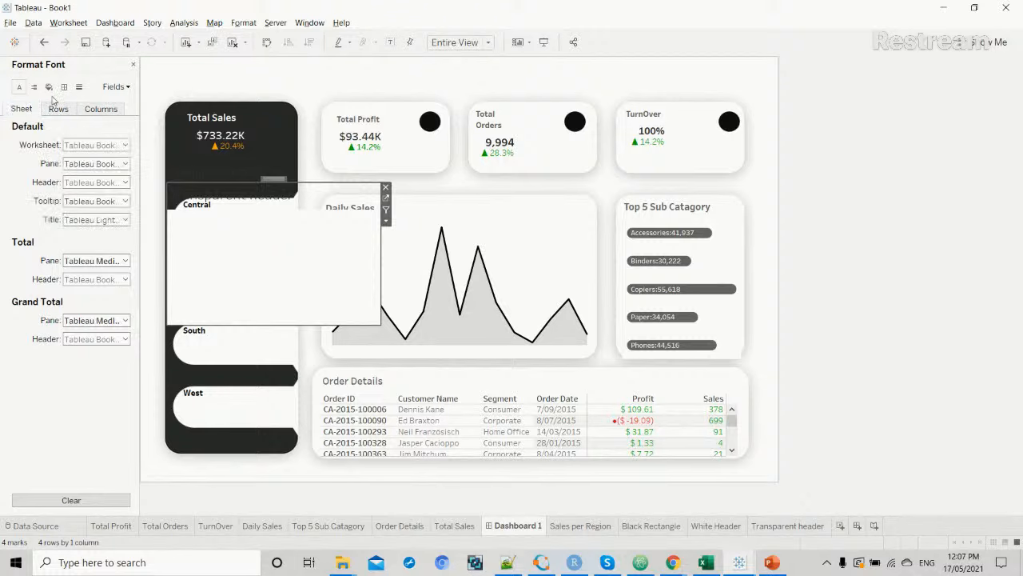
click(49, 86)
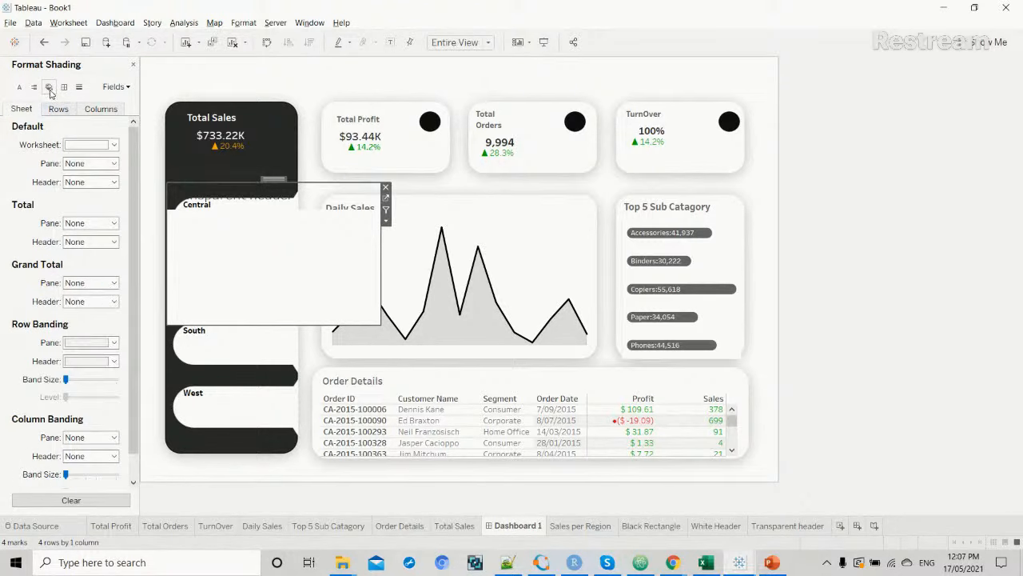
click(114, 145)
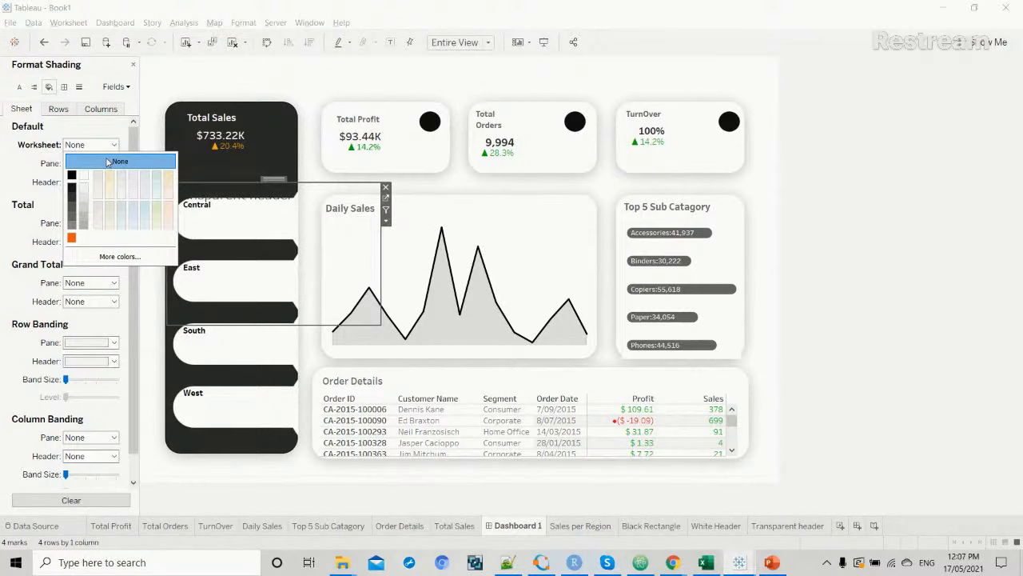
click(146, 368)
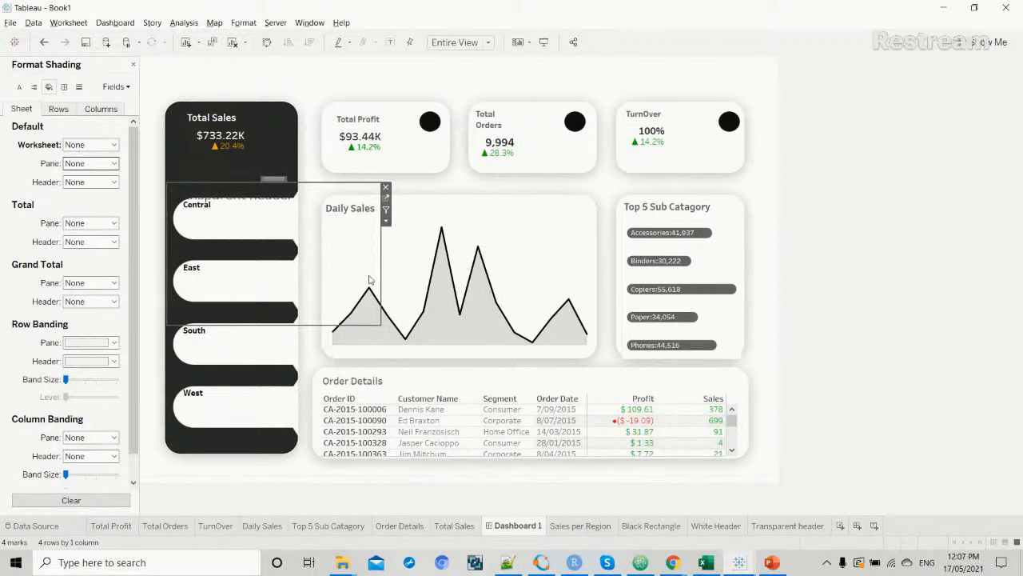
Hide the Transparent header's title and resize the object to cover all four region shapes across the sidebar's width.
drag(380, 273, 299, 274)
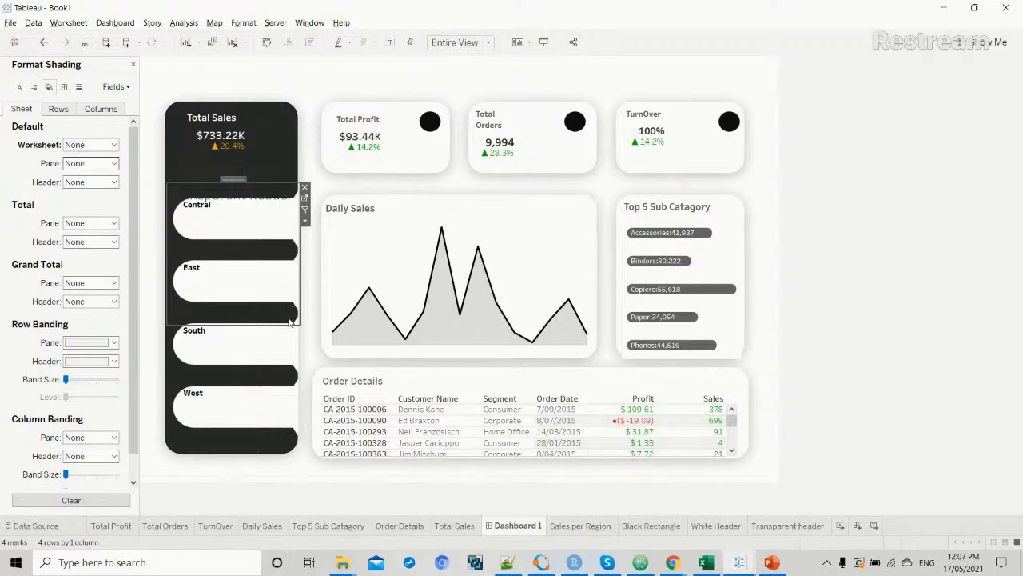
right_click(242, 198)
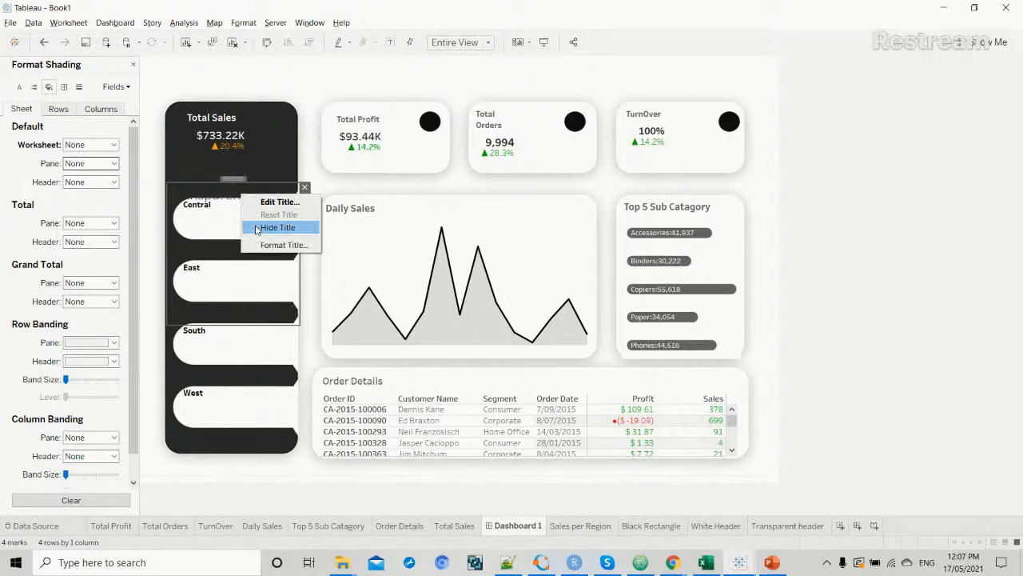
click(257, 227)
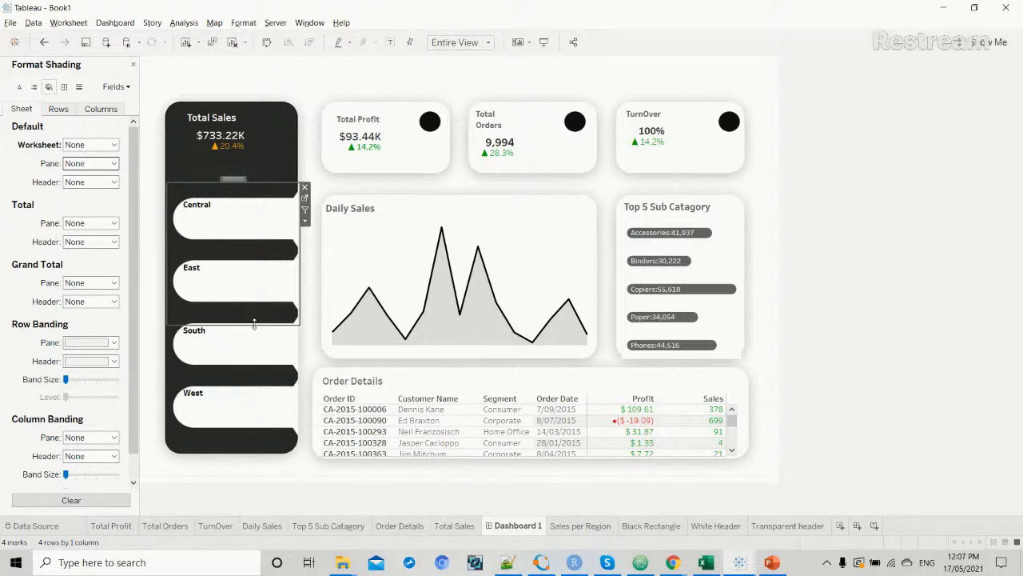
drag(254, 323, 273, 447)
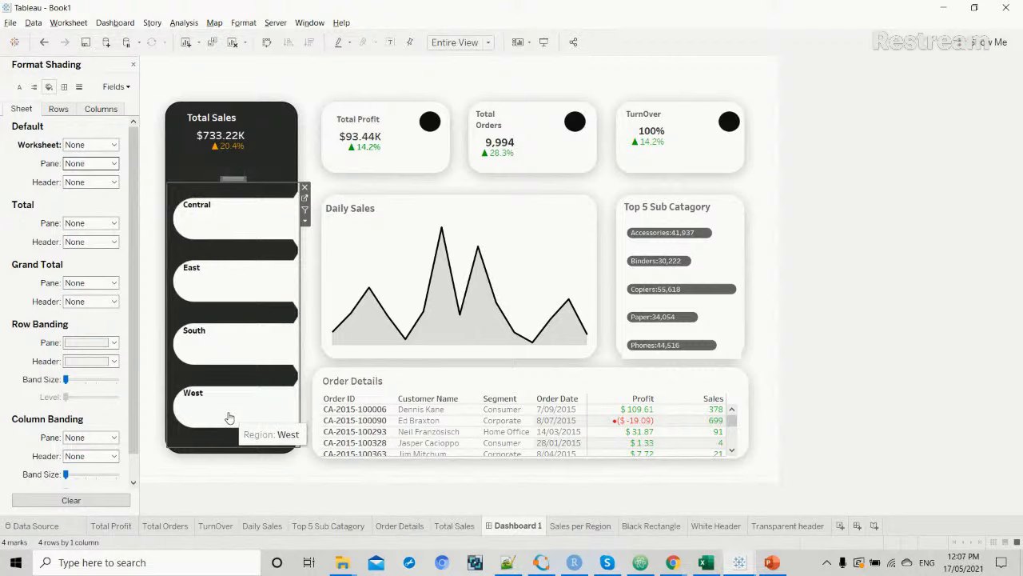
click(132, 63)
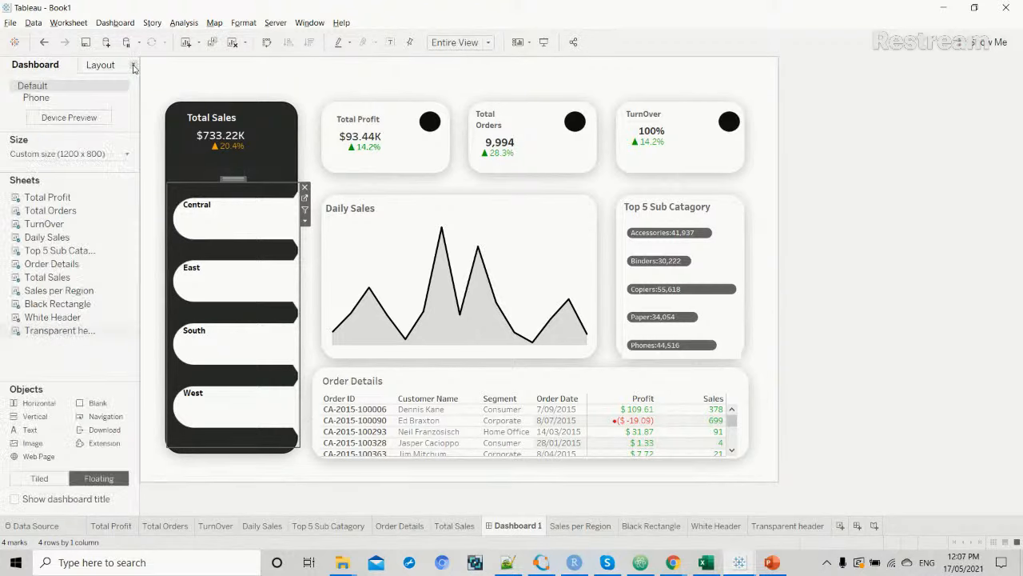
click(304, 222)
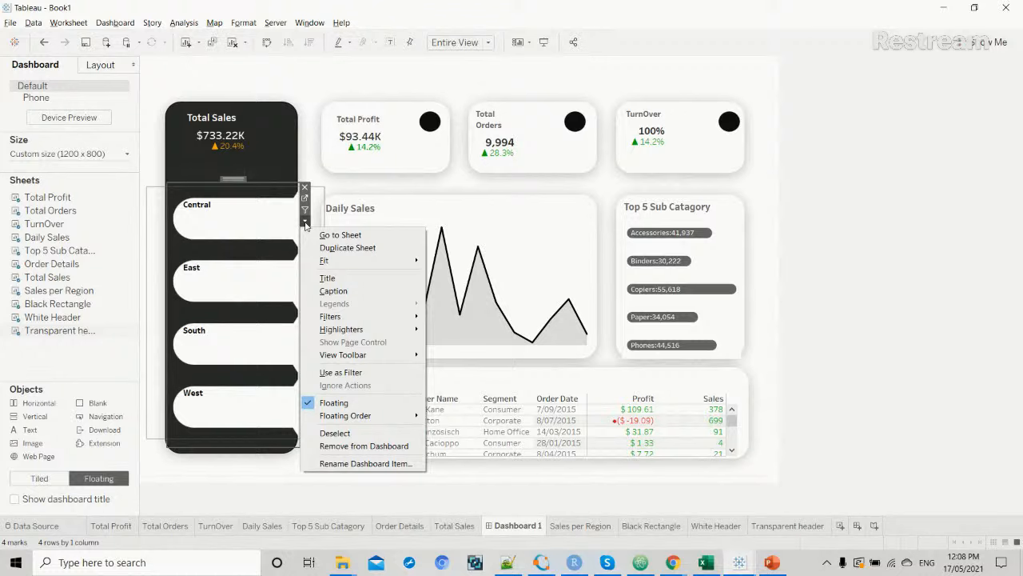
mouse_move(409, 416)
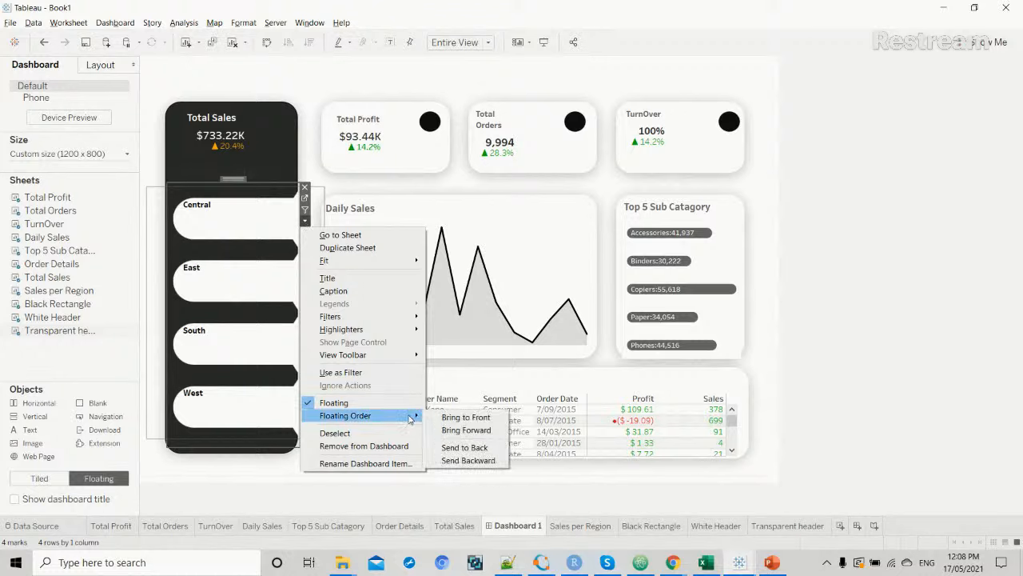
click(259, 300)
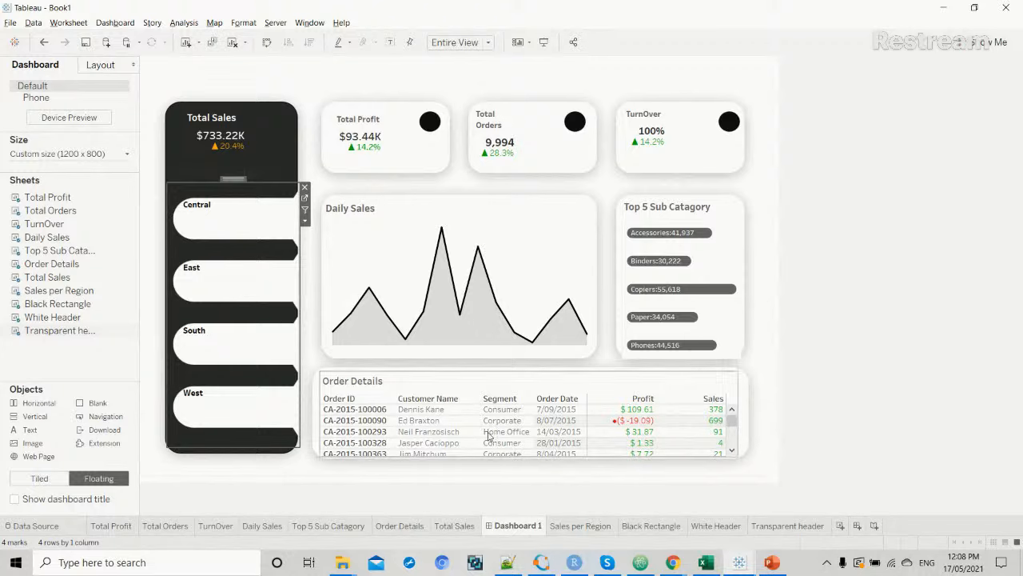
mouse_move(669, 568)
click(646, 538)
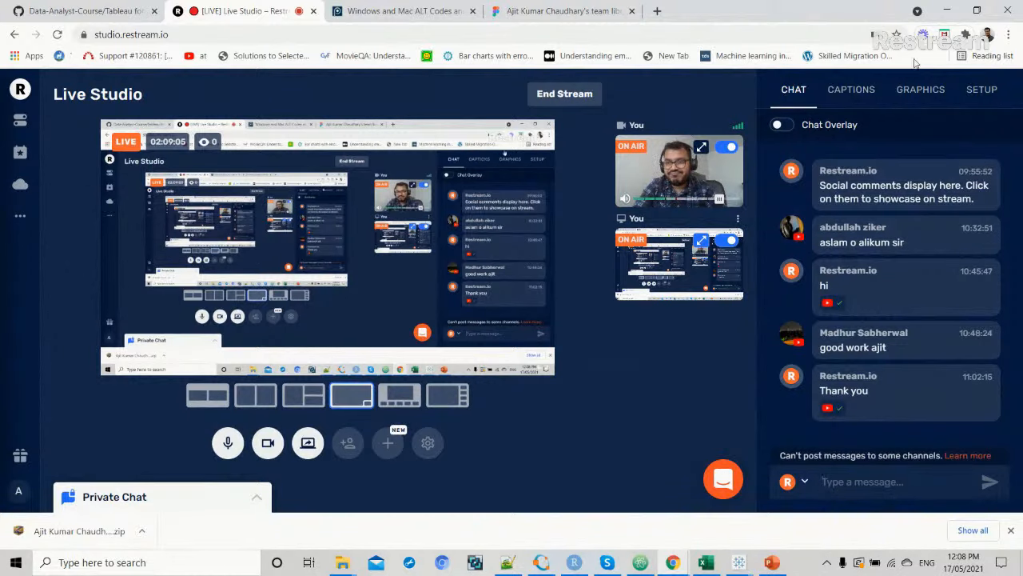
click(948, 12)
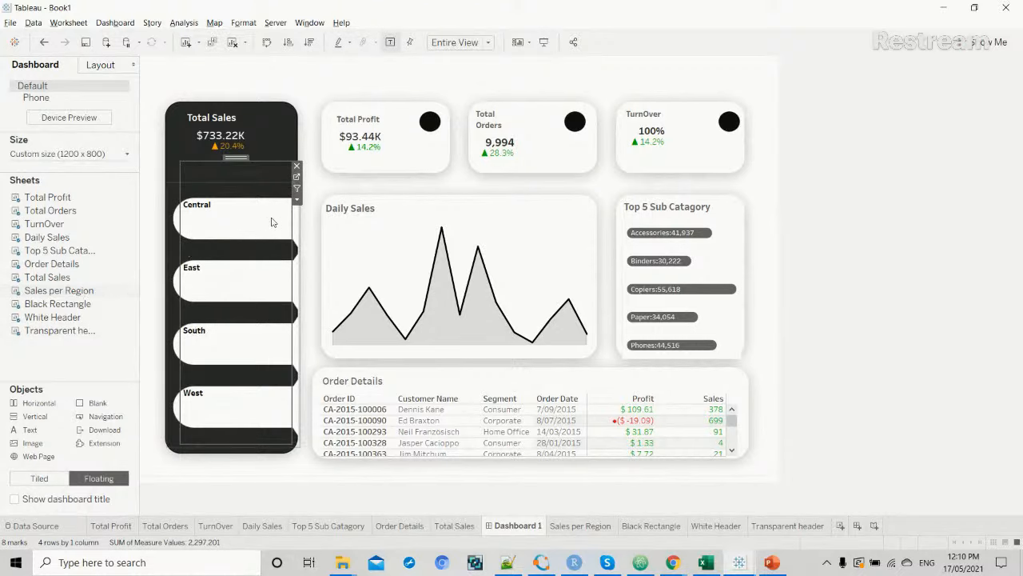
Bring the Sales per Region sheet forward in the floating order of the region sidebar.
click(297, 201)
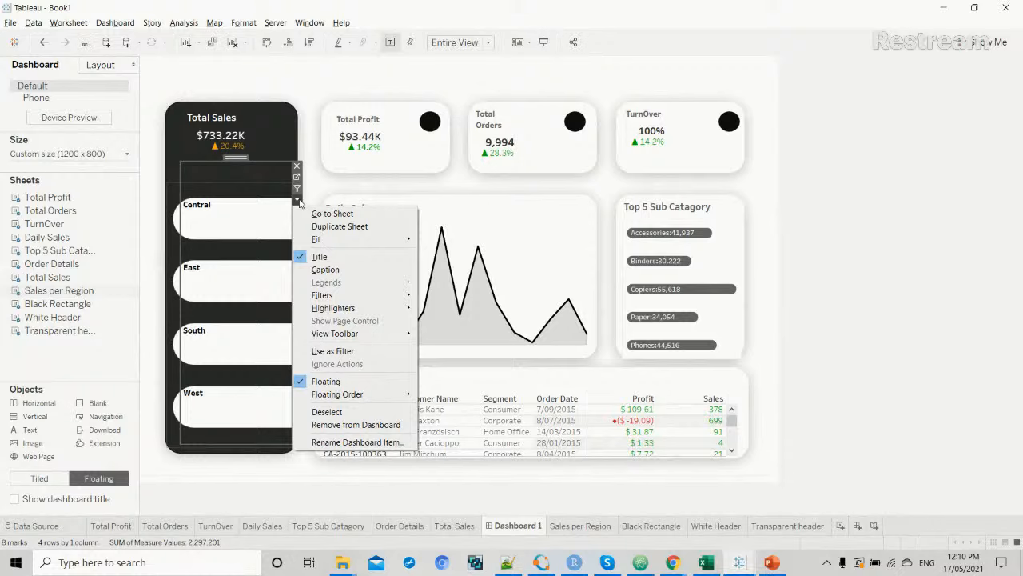
mouse_move(407, 395)
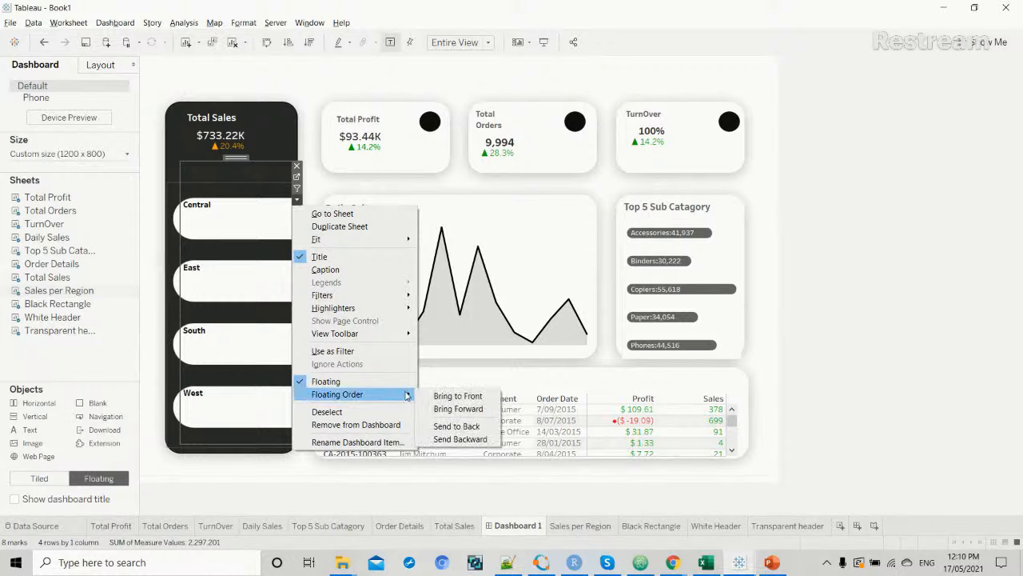
click(447, 408)
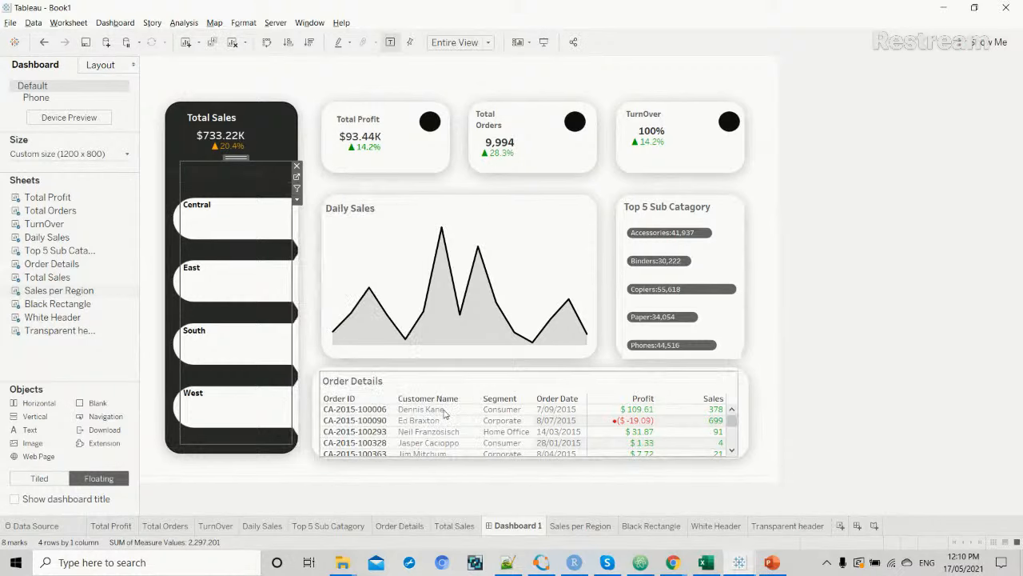
Select the Transparent header over the region bars and widen it slightly past the sidebar's left edge.
click(243, 229)
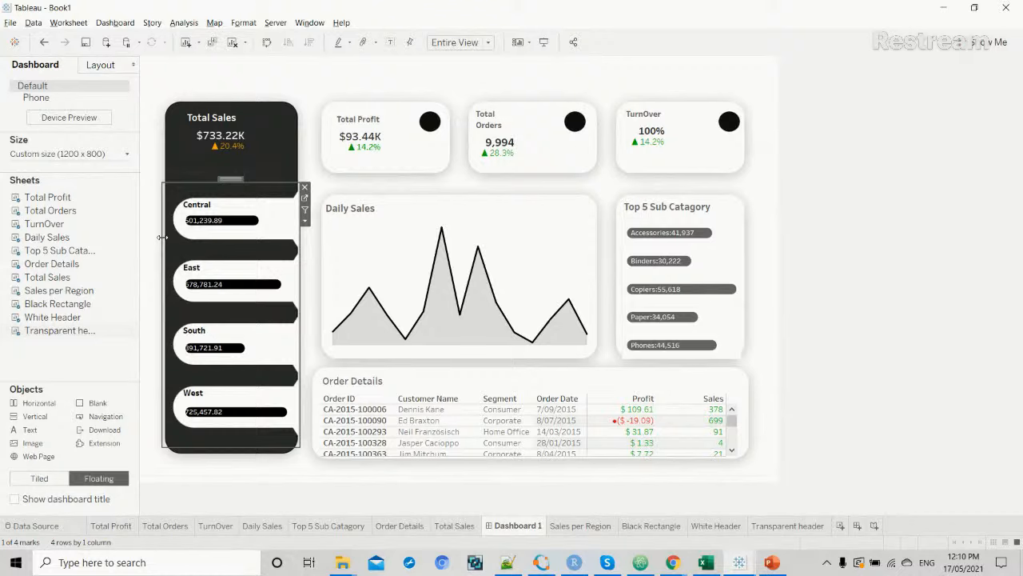
click(215, 290)
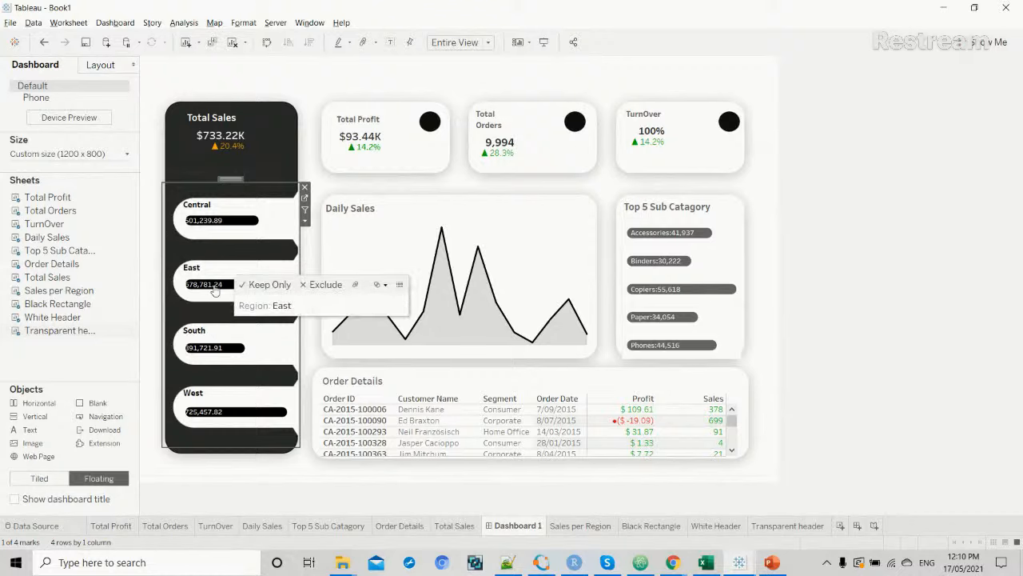
drag(162, 290, 159, 285)
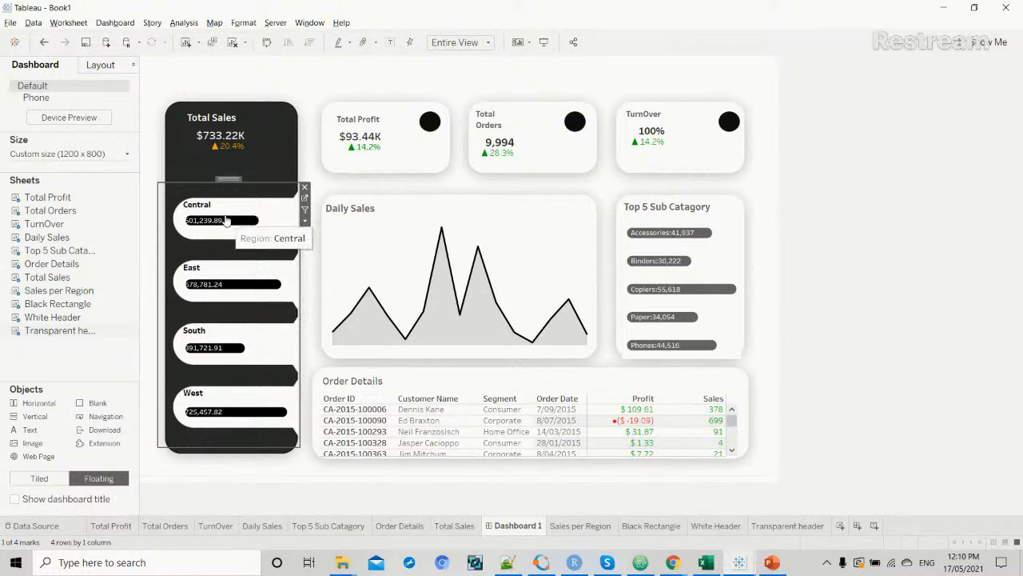
Add a filter action to Dashboard 1 with only the Transparent header sheet as its source.
click(116, 23)
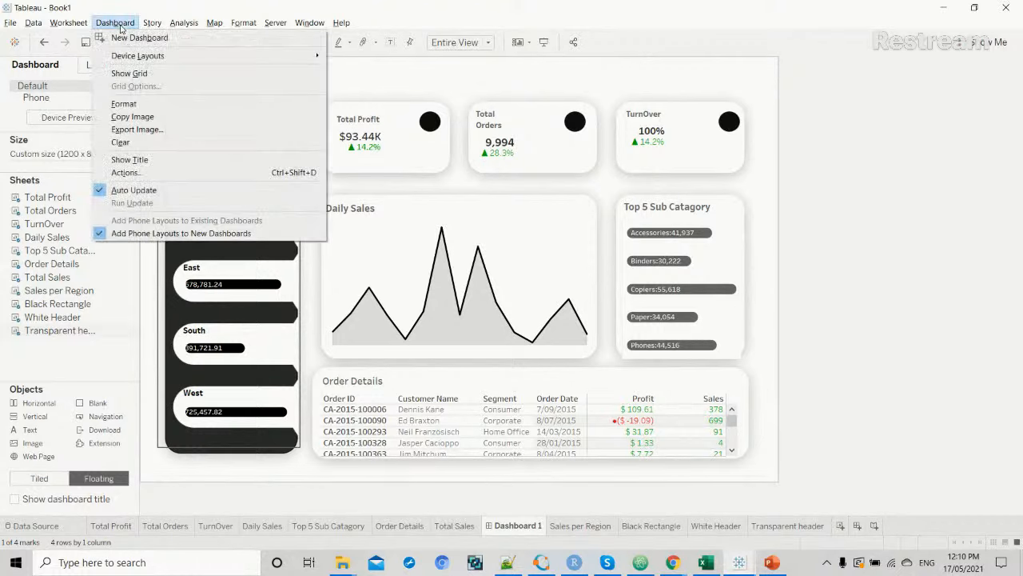
click(154, 174)
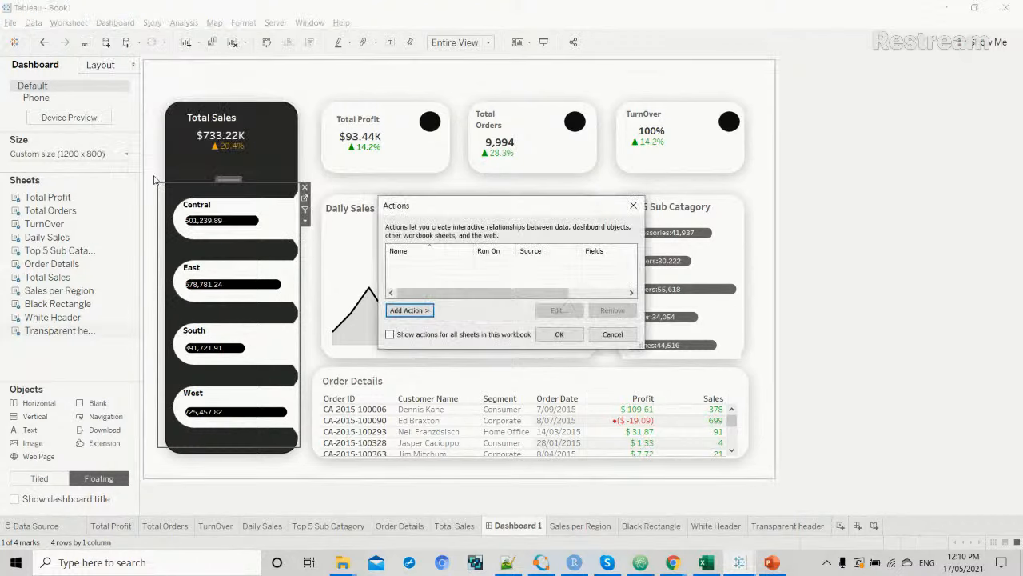
click(426, 312)
click(455, 311)
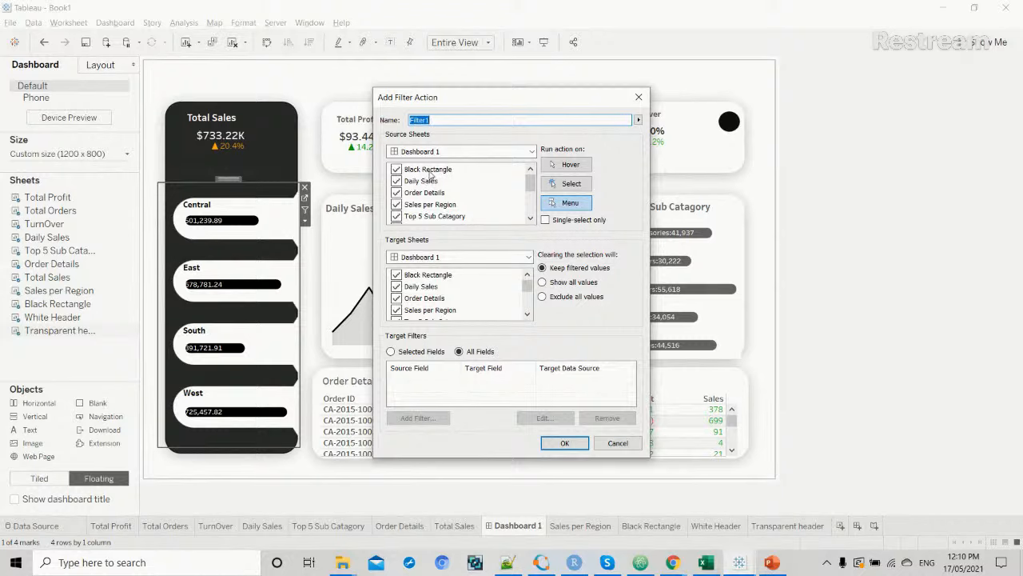
scroll(427, 177, down, 2)
shift+click(424, 207)
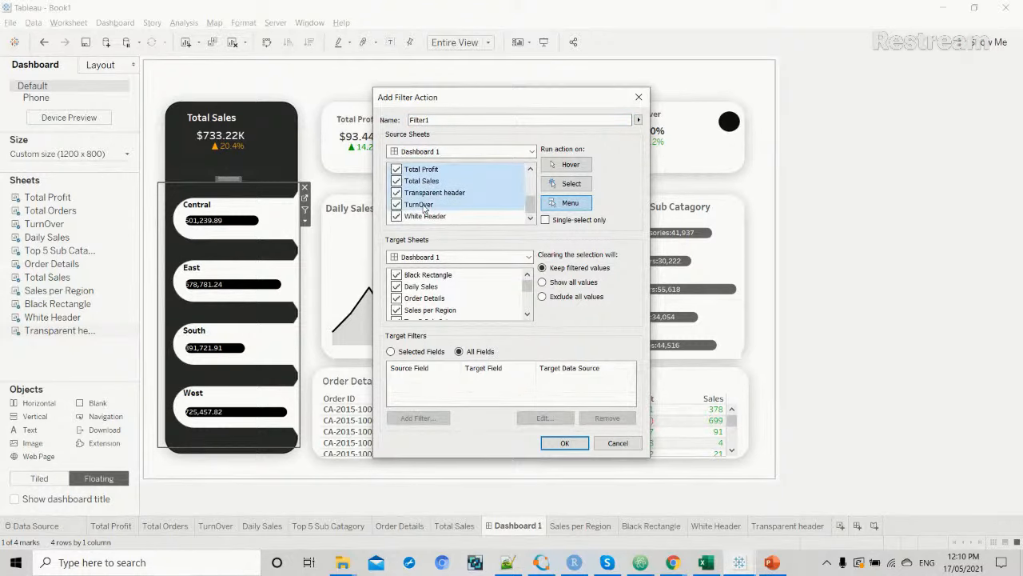
click(423, 208)
scroll(432, 188, up, 2)
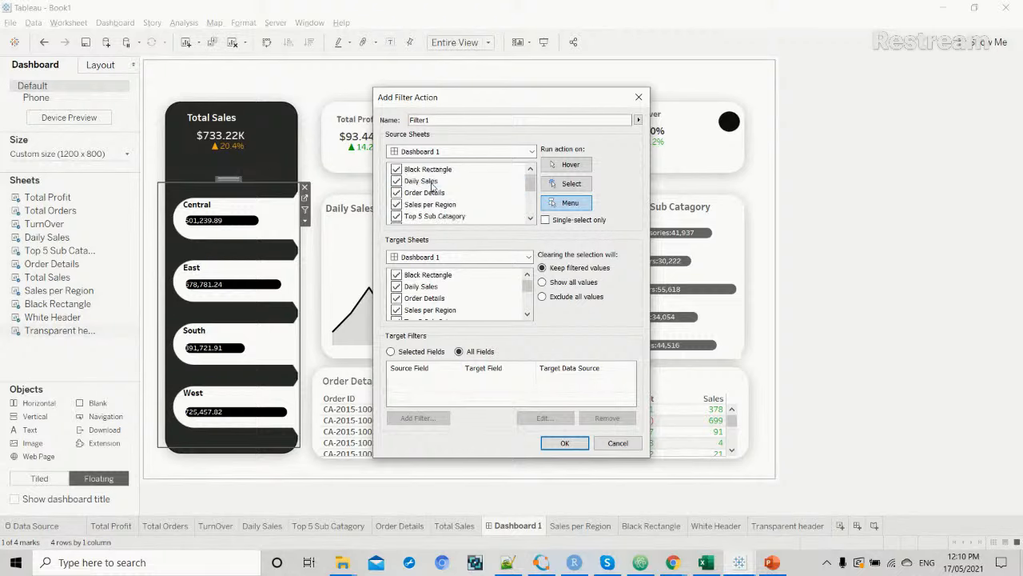
shift+click(432, 170)
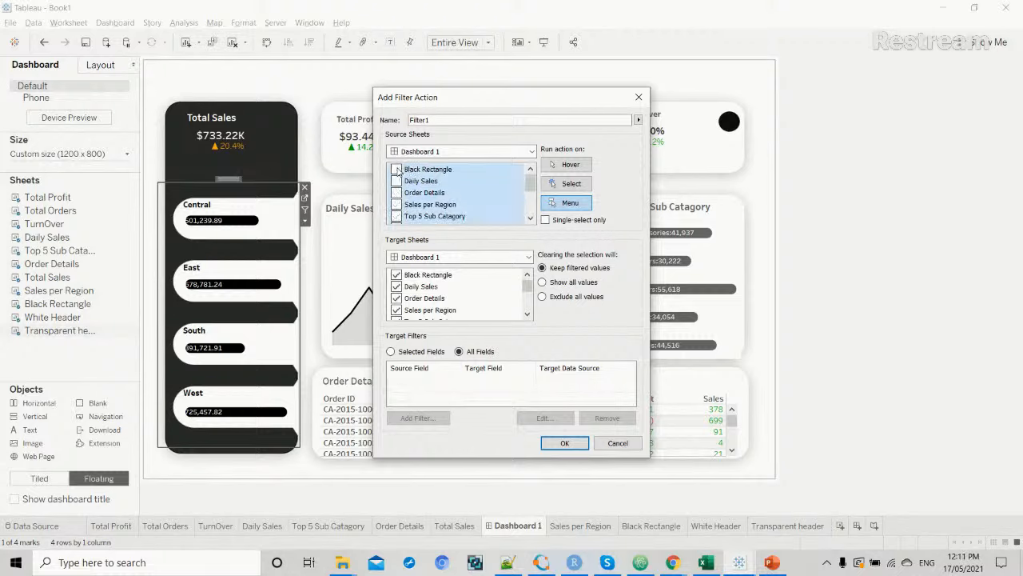
scroll(402, 214, down, 2)
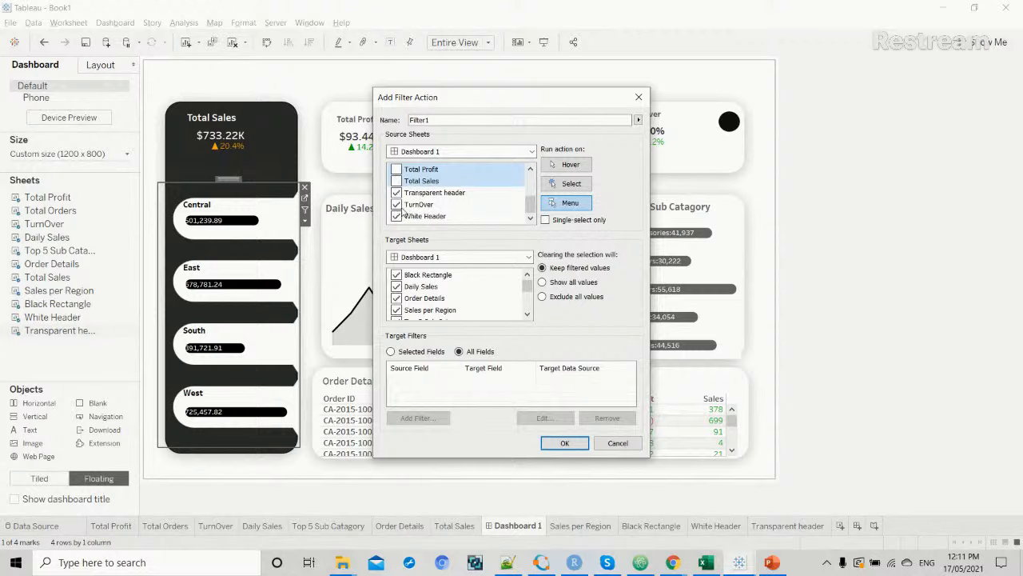
click(399, 206)
click(397, 215)
Review which Dashboard 1 sheets are ticked as targets of the new filter action.
click(527, 314)
click(527, 314)
click(527, 314)
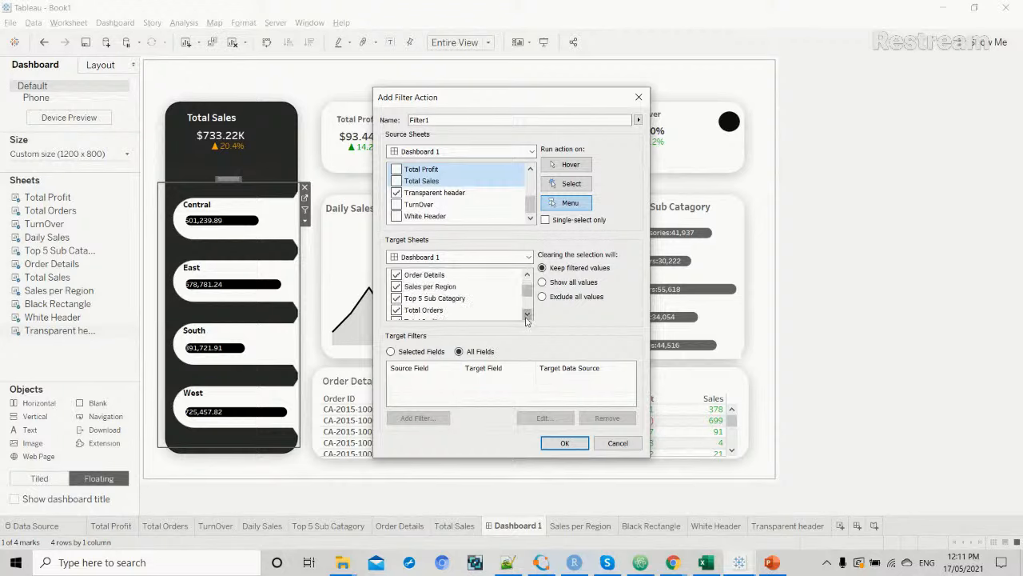
click(527, 314)
click(527, 314)
click(527, 315)
click(526, 315)
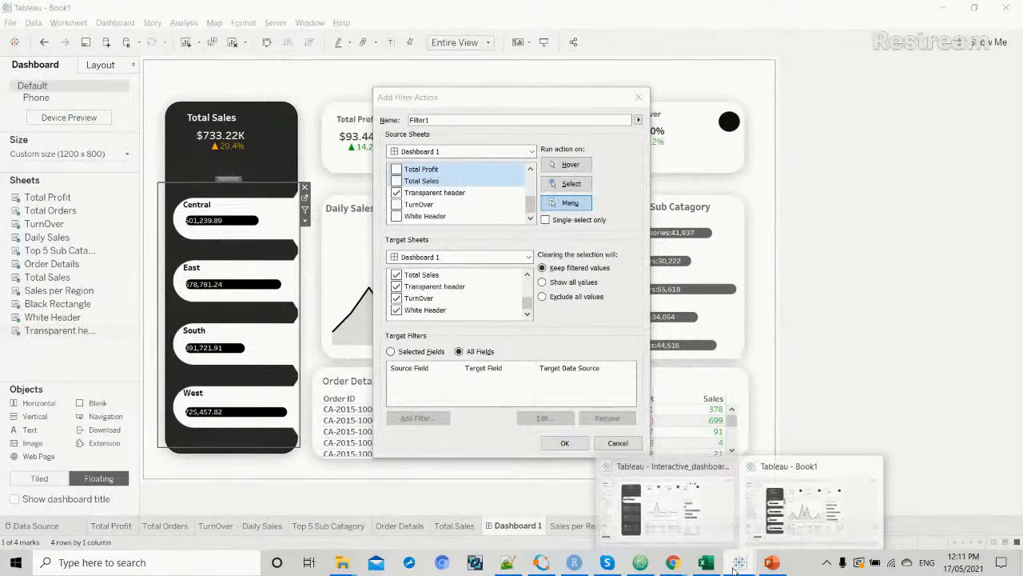
Switch to the Interactive_dashboard_F workbook and select the East and South regions to examine how its sidebar responds.
click(697, 530)
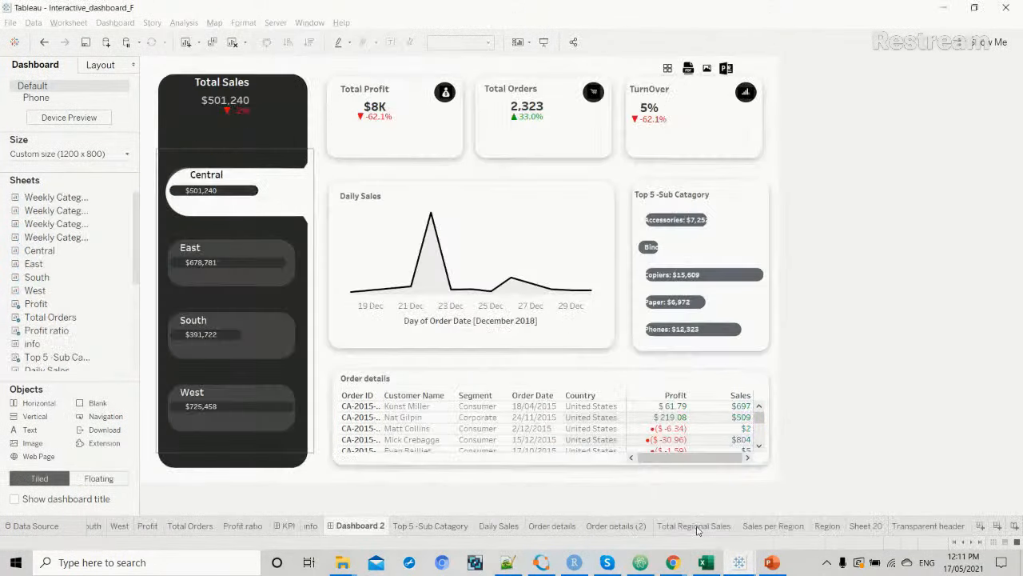
click(231, 263)
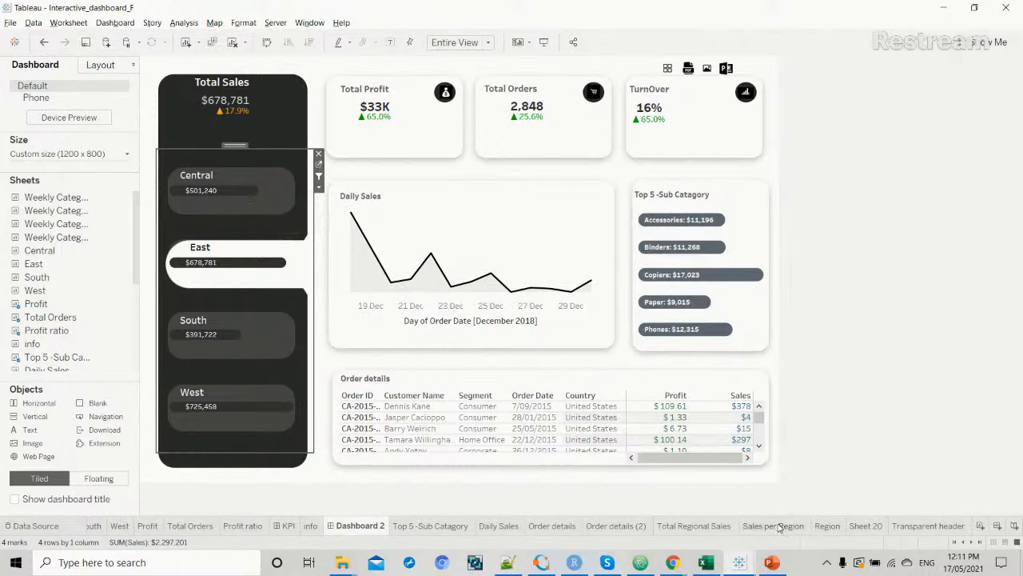
mouse_move(777, 530)
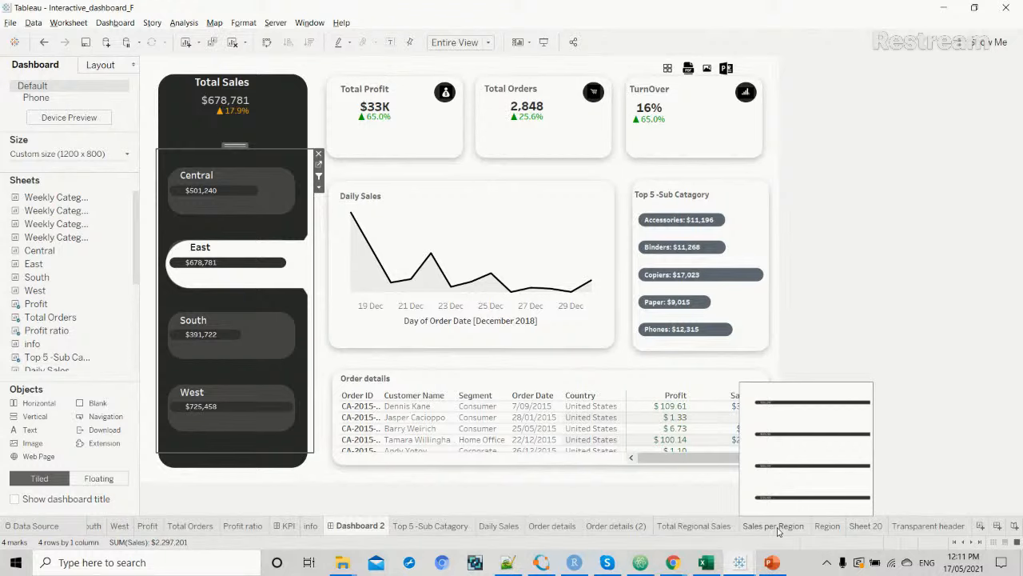
mouse_move(828, 531)
click(236, 342)
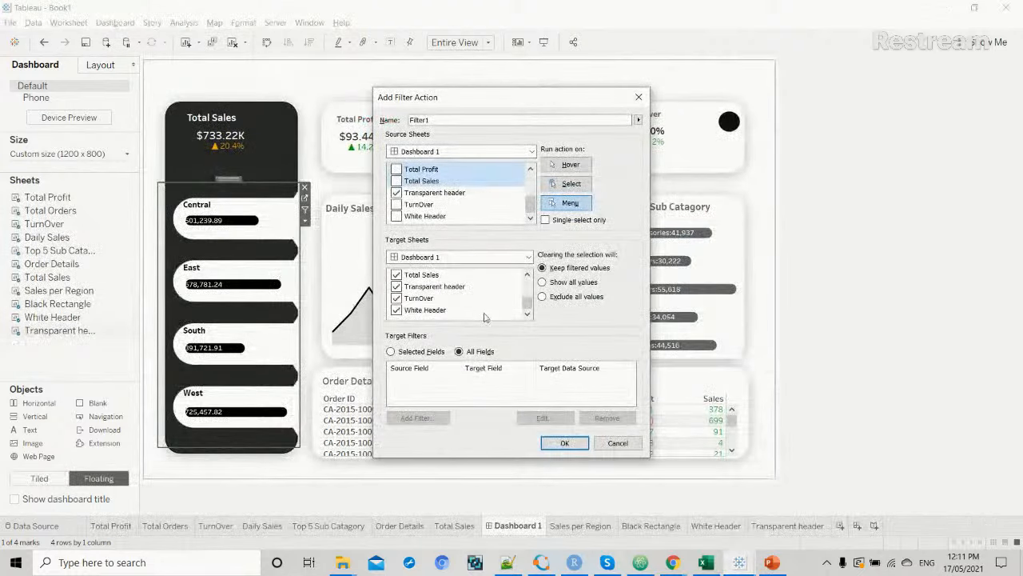
Exclude Sales per Region from the filter action's target sheets.
click(528, 275)
click(528, 275)
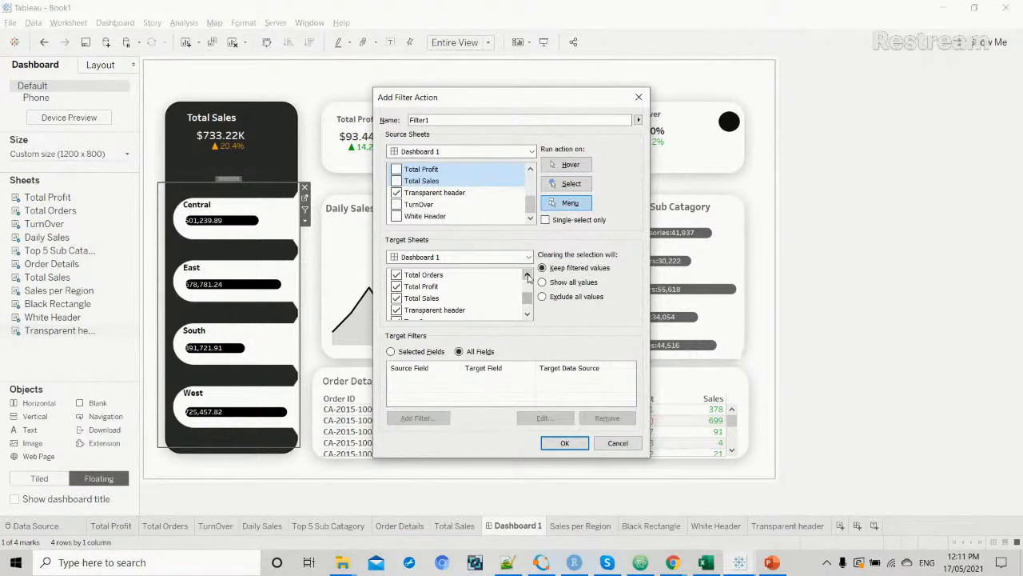
click(527, 275)
click(528, 275)
click(527, 274)
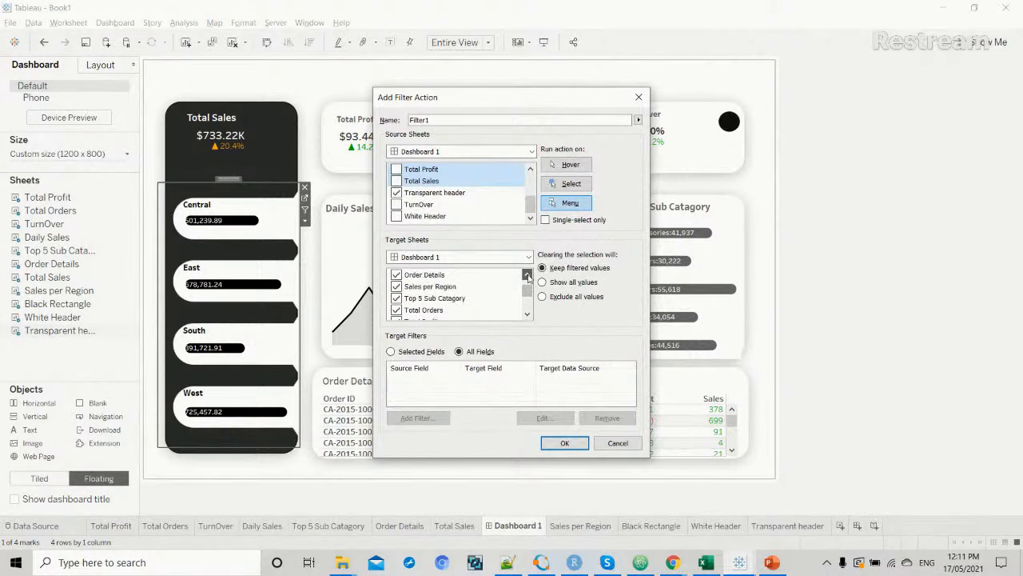
click(397, 286)
Check the remaining target sheets and exclude Black Rectangle from the filter action.
click(528, 315)
scroll(528, 318, down, 2)
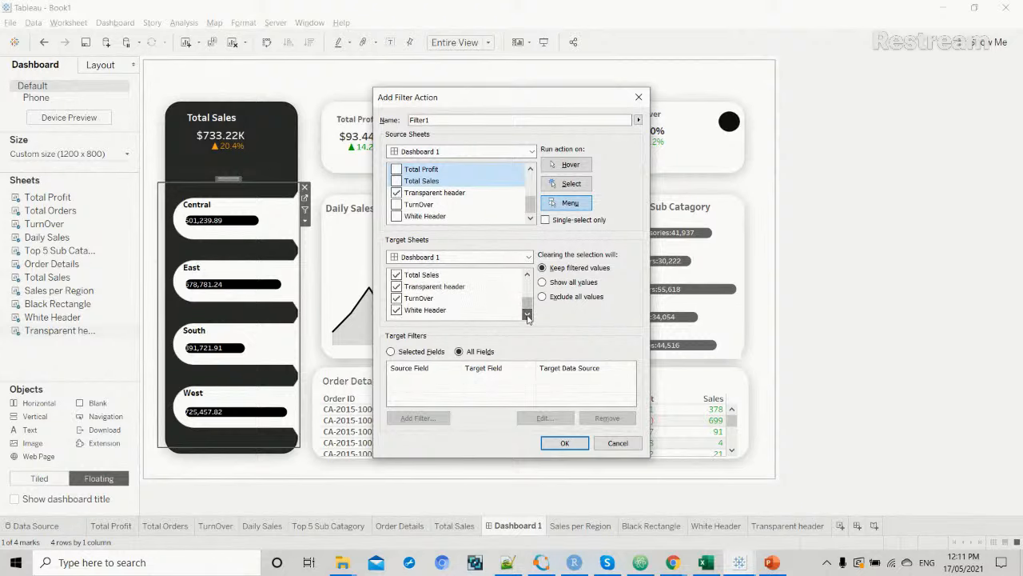
click(528, 274)
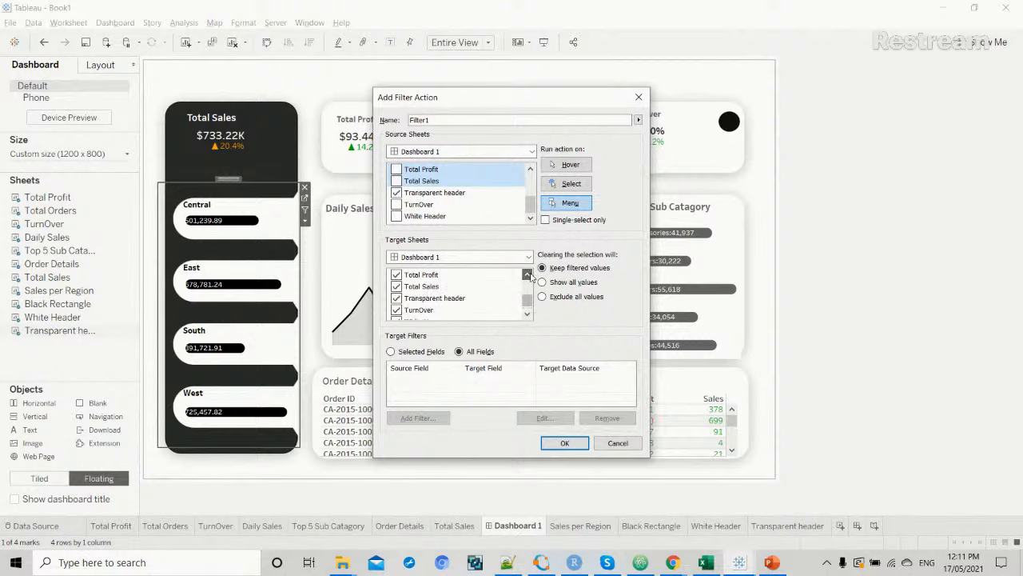
click(527, 274)
click(528, 274)
click(527, 274)
click(528, 274)
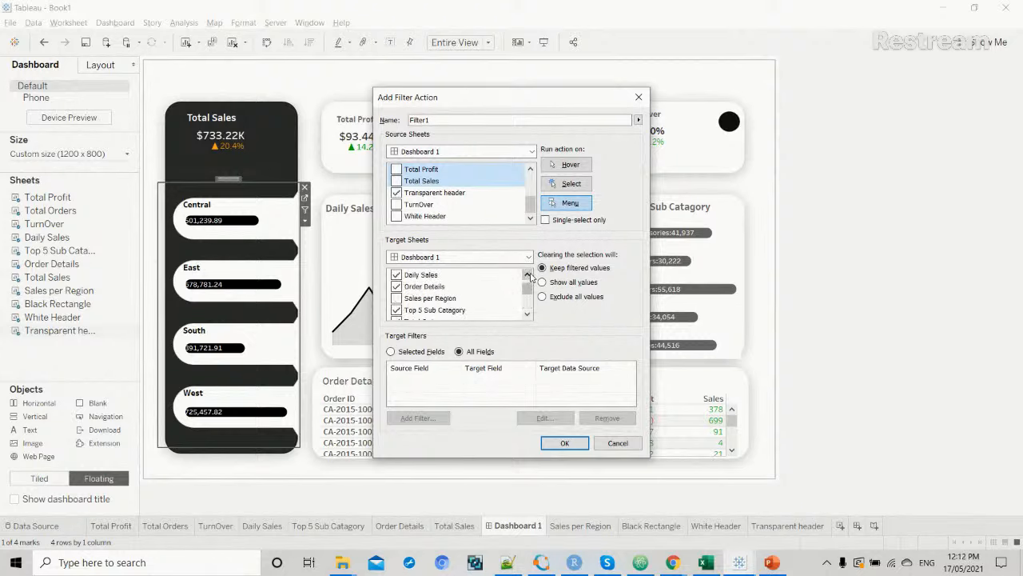
click(528, 274)
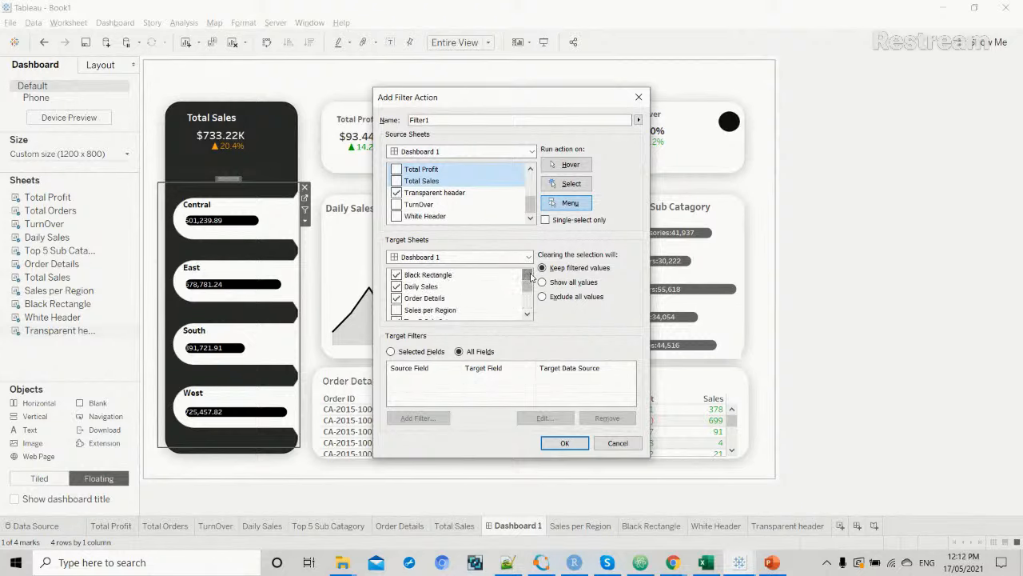
click(397, 275)
Limit the action's target filters to selected fields and map the source field Region to the target field Region.
click(391, 353)
click(416, 420)
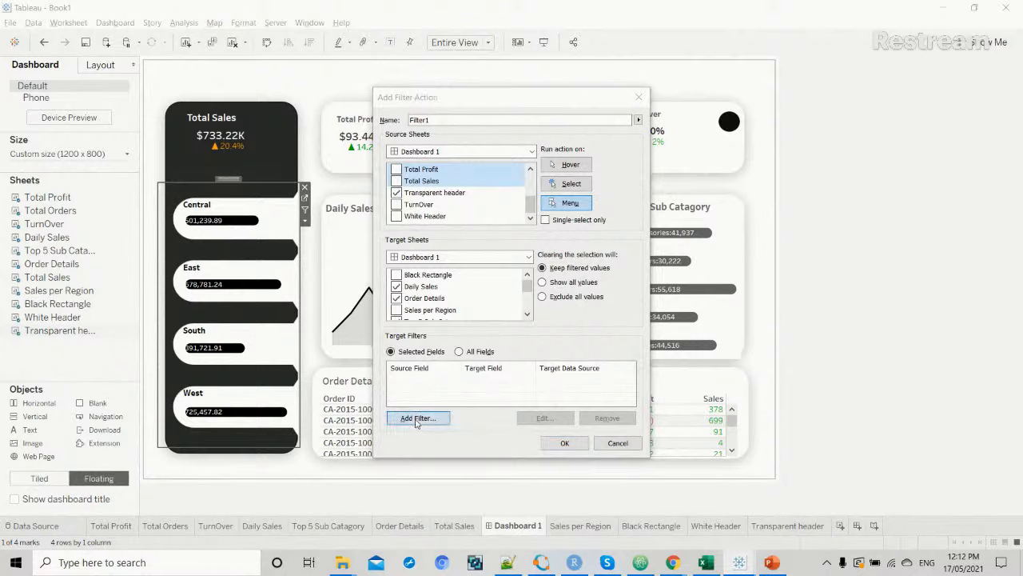
click(565, 257)
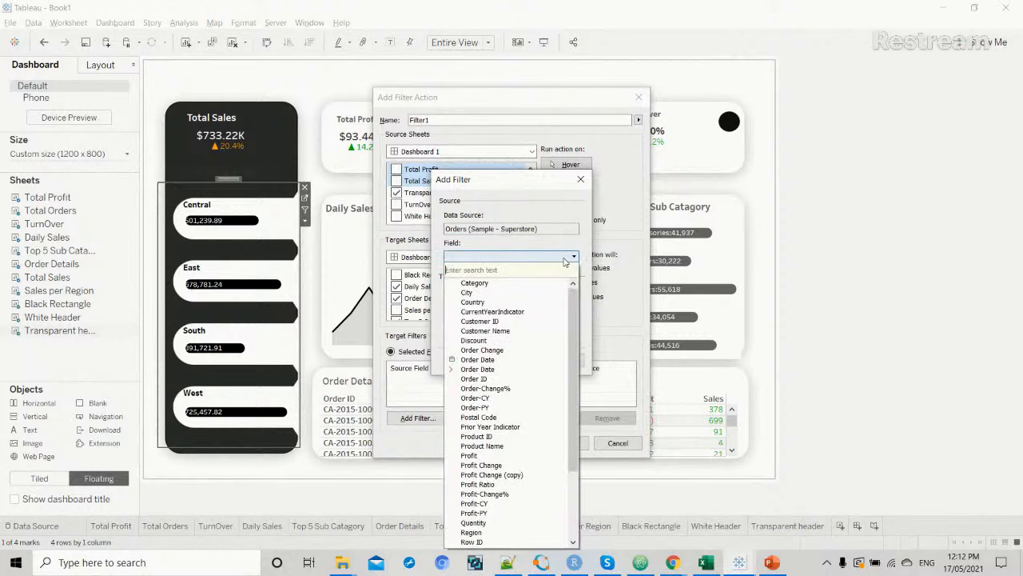
text(regio)
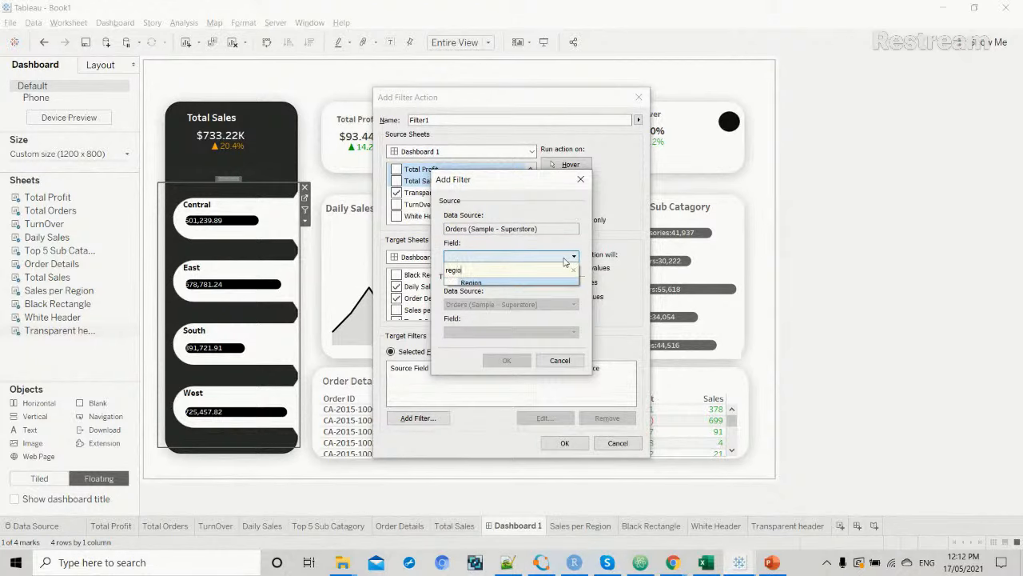
click(527, 287)
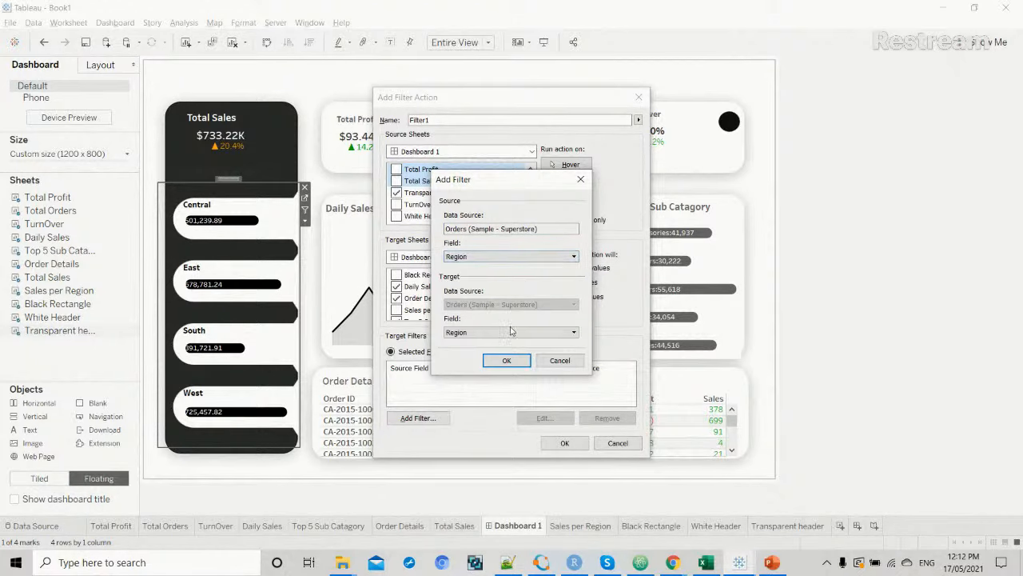
click(506, 361)
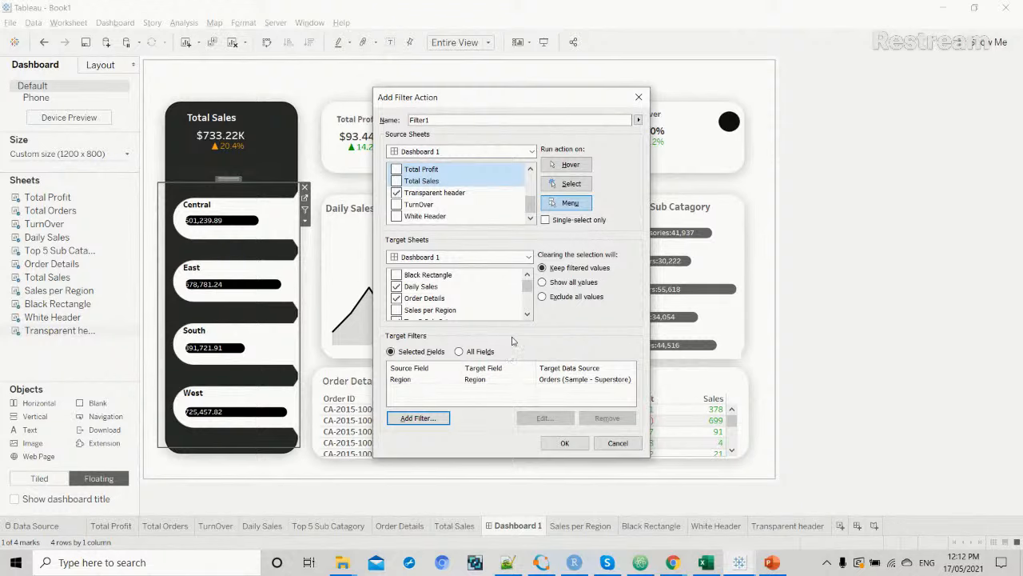
Recheck the target sheets and save the new filter action.
click(527, 314)
click(527, 313)
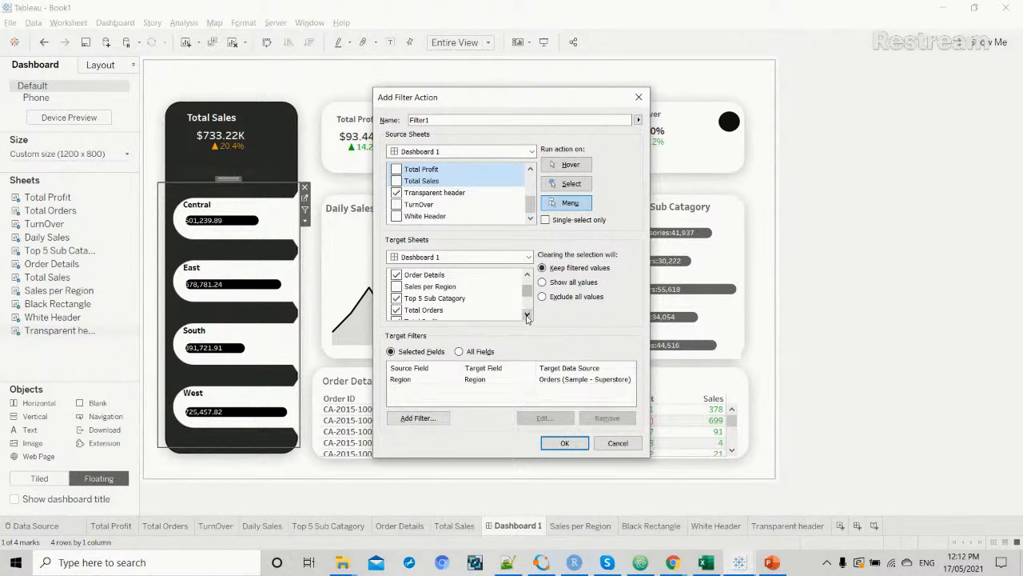
click(527, 274)
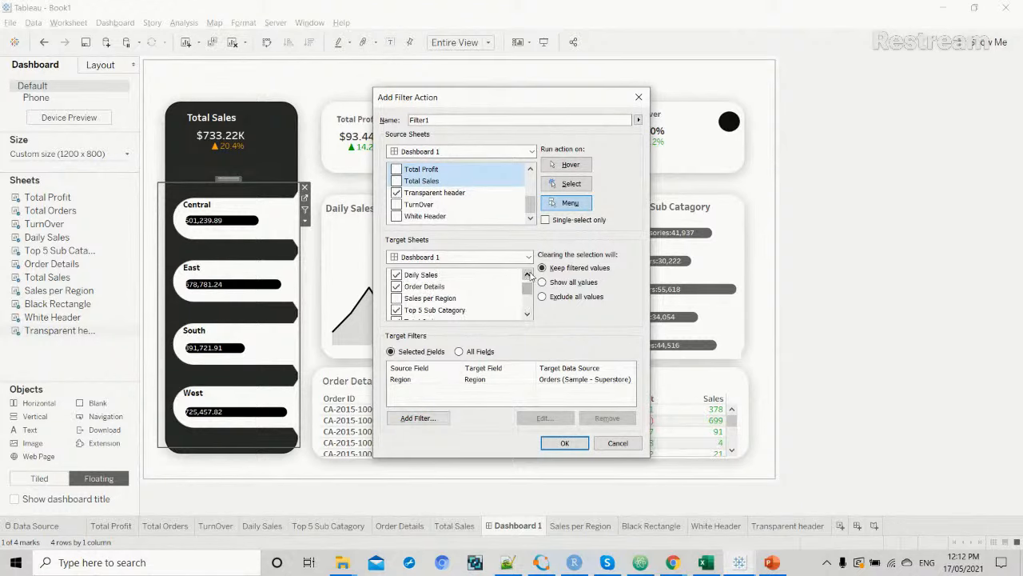
click(527, 275)
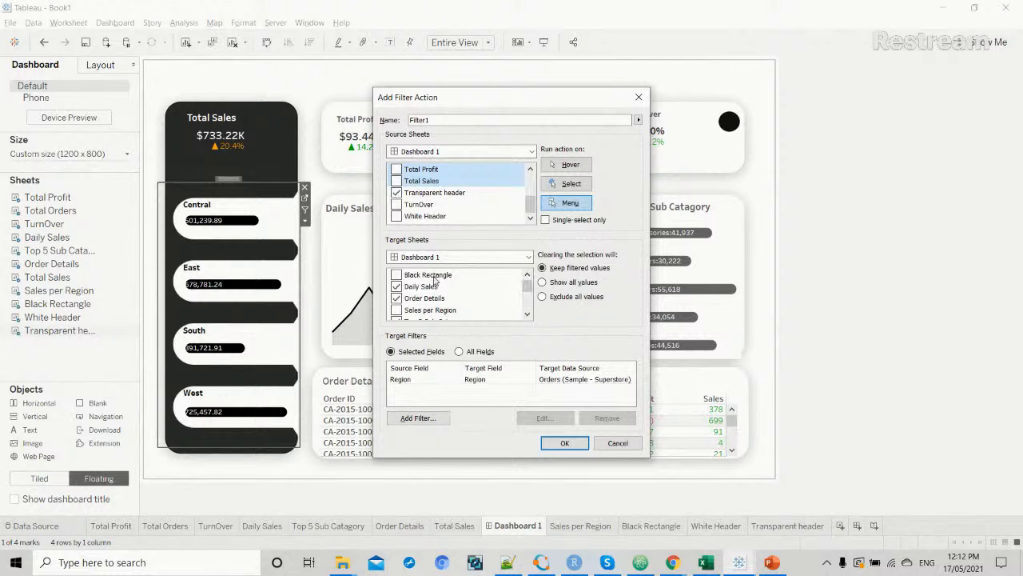
click(565, 442)
Set the filter action Filter1 to run on Select, apply it, and test it on the Central region in the sidebar.
double_click(528, 266)
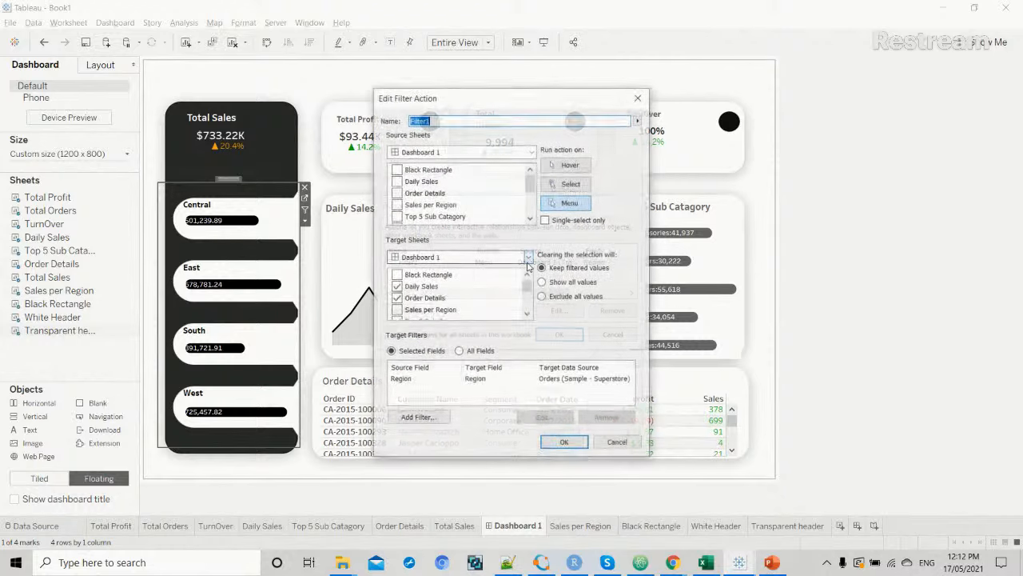
click(572, 185)
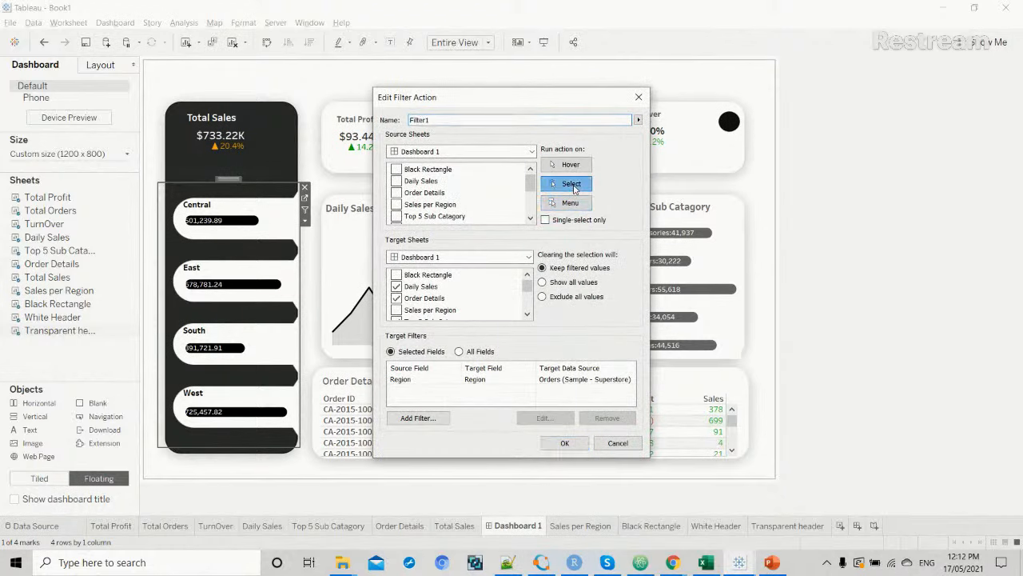
click(565, 443)
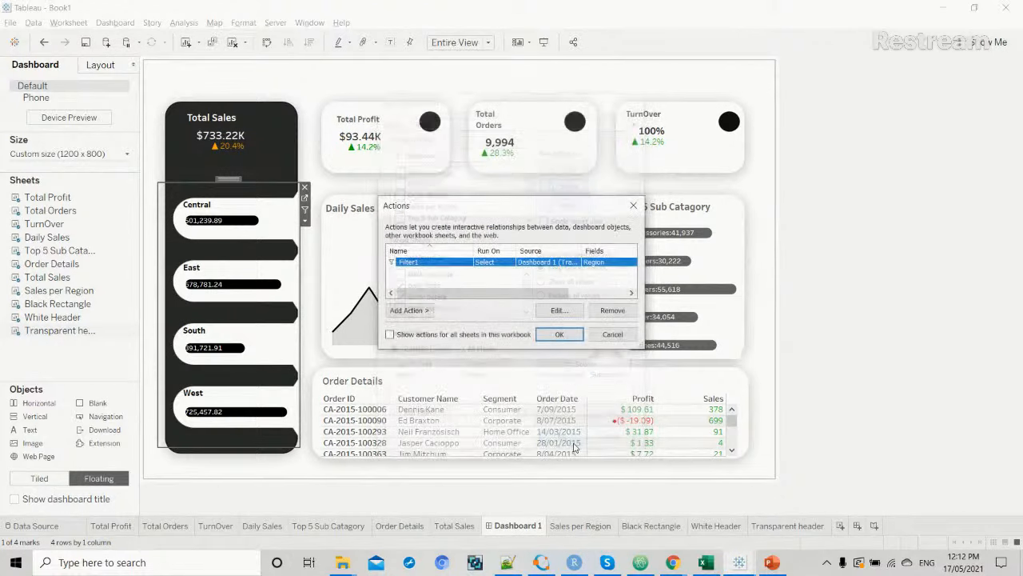
click(559, 334)
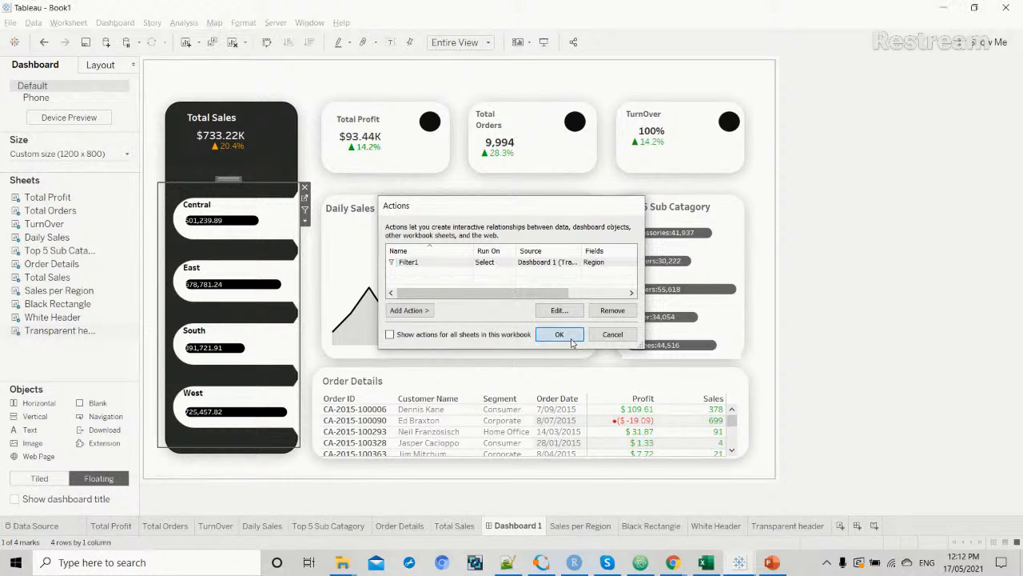
click(231, 288)
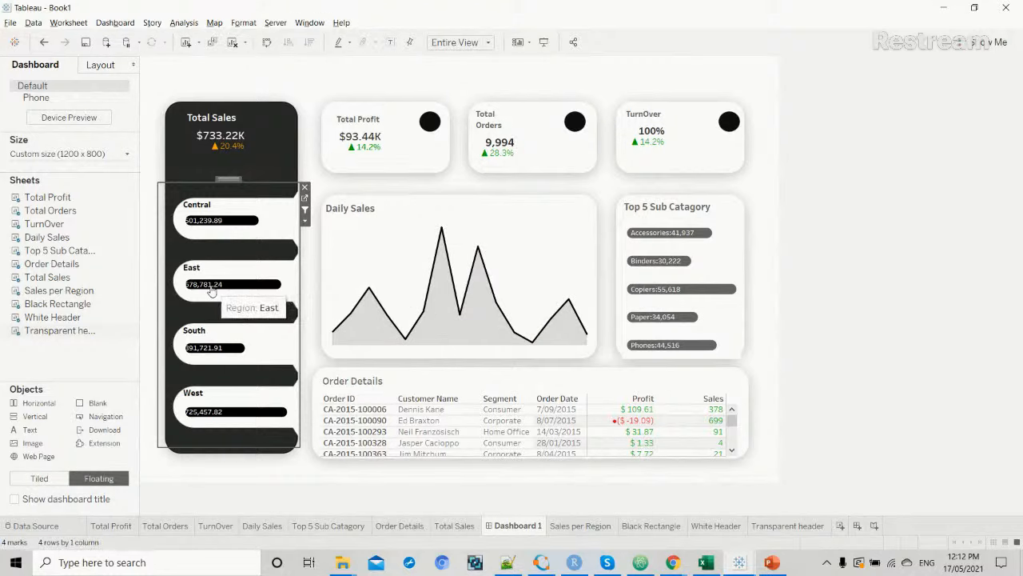
click(223, 221)
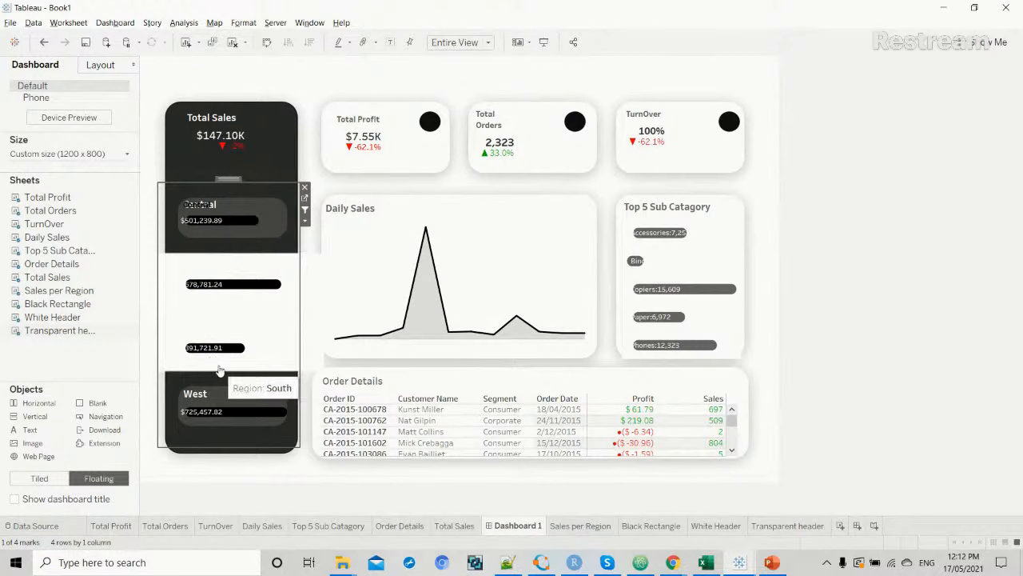
Show empty rows and empty columns in the table layout of the selected region header sheet in the dashboard sidebar.
click(189, 24)
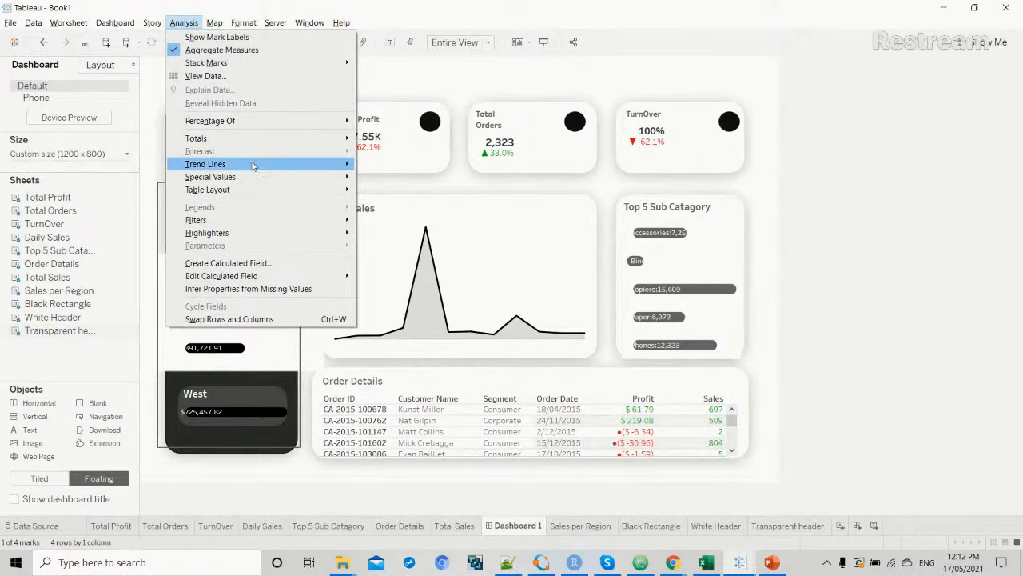
mouse_move(270, 197)
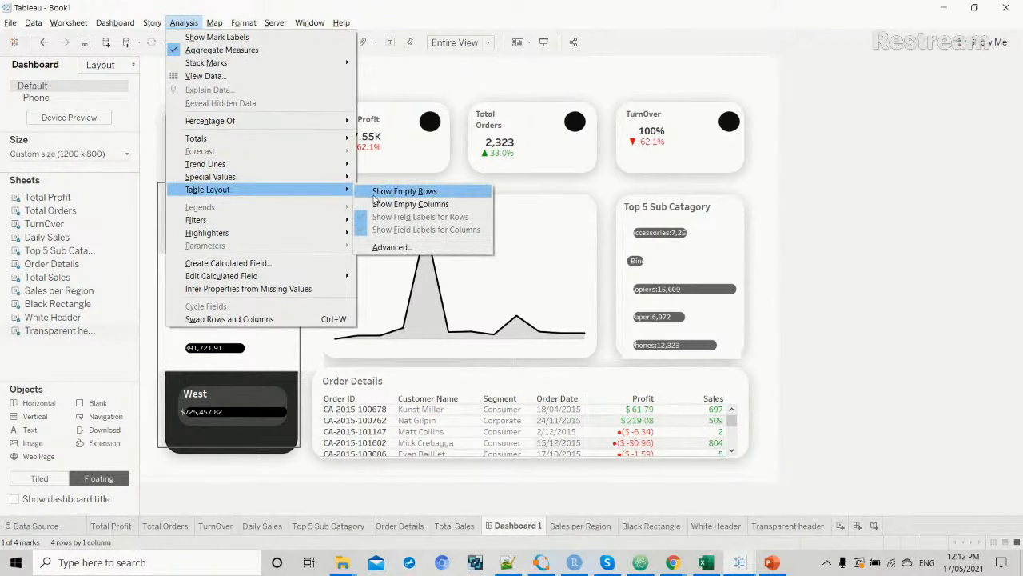
click(373, 195)
click(189, 24)
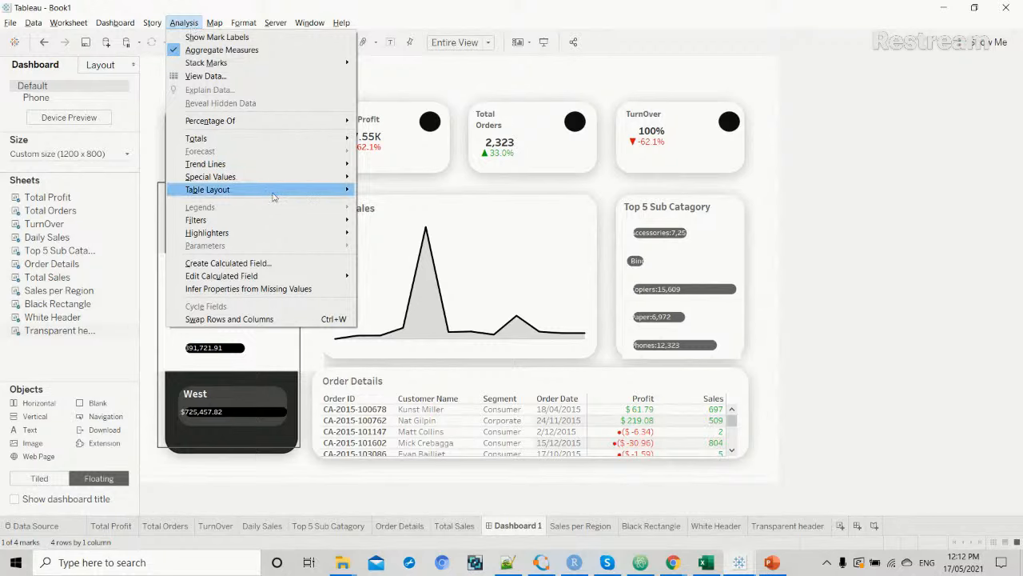
mouse_move(307, 196)
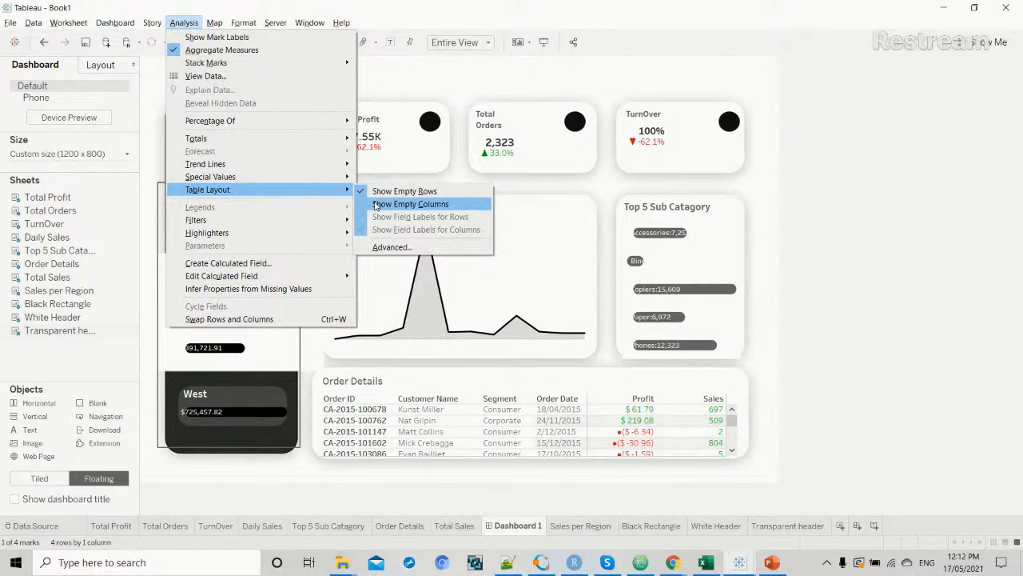
click(375, 205)
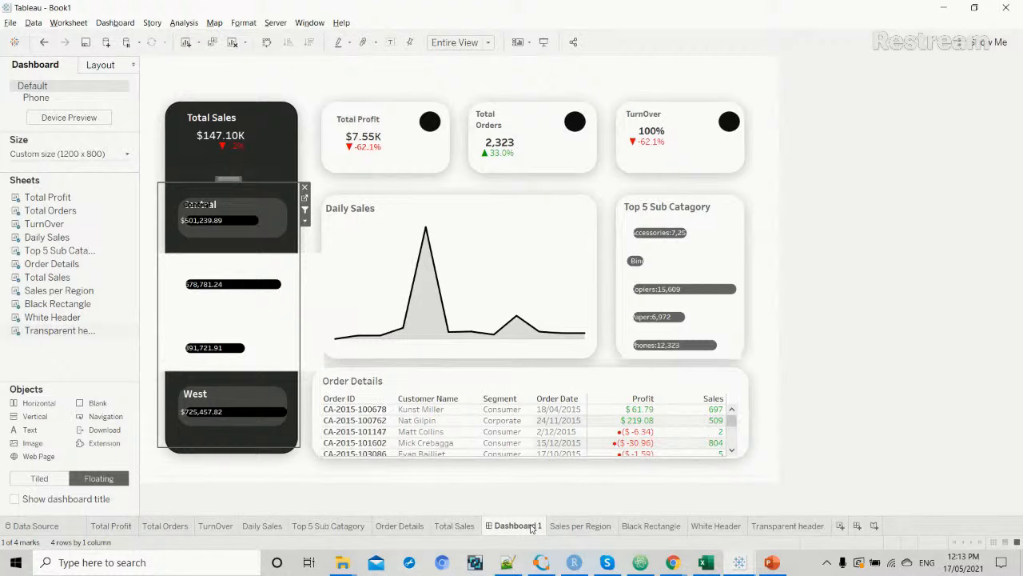
On the Sales per Region worksheet, show empty rows and empty columns in the table layout.
click(571, 527)
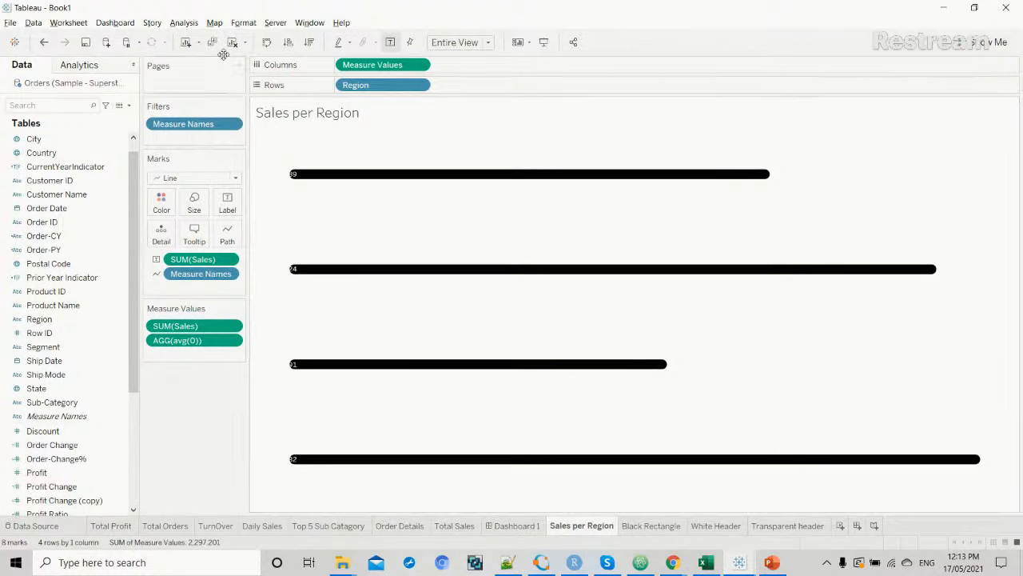
click(184, 22)
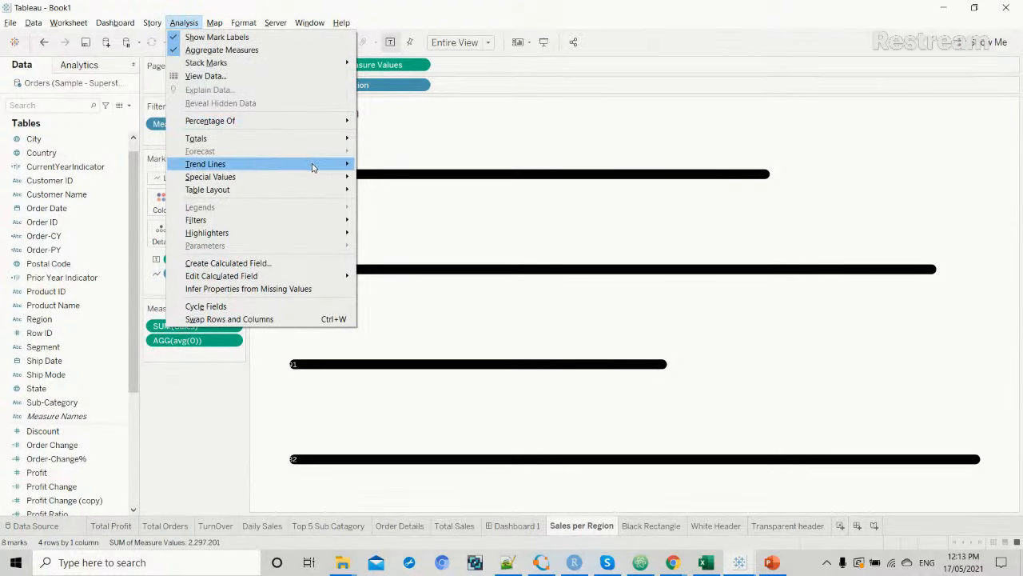
mouse_move(329, 191)
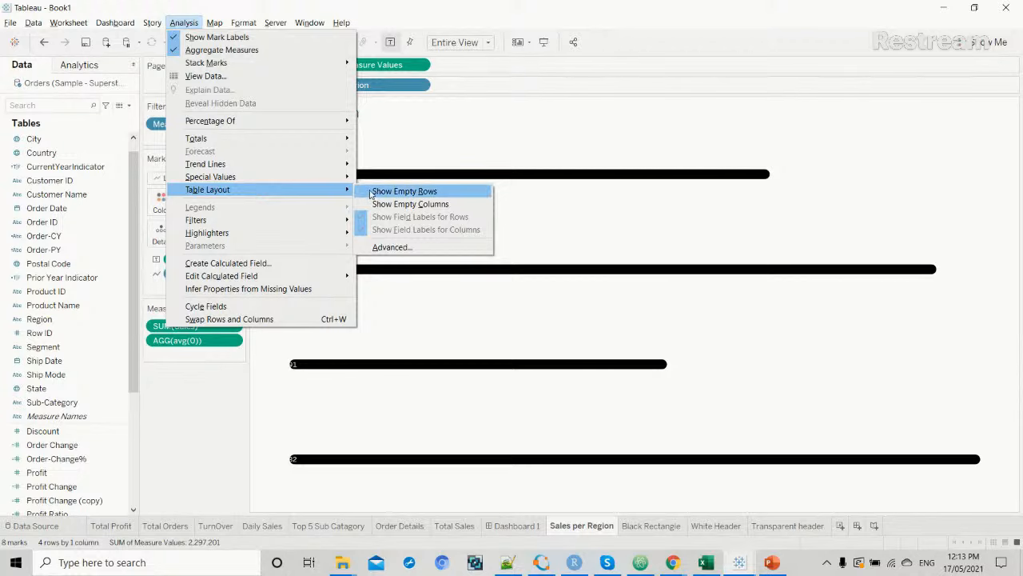
click(377, 192)
click(190, 26)
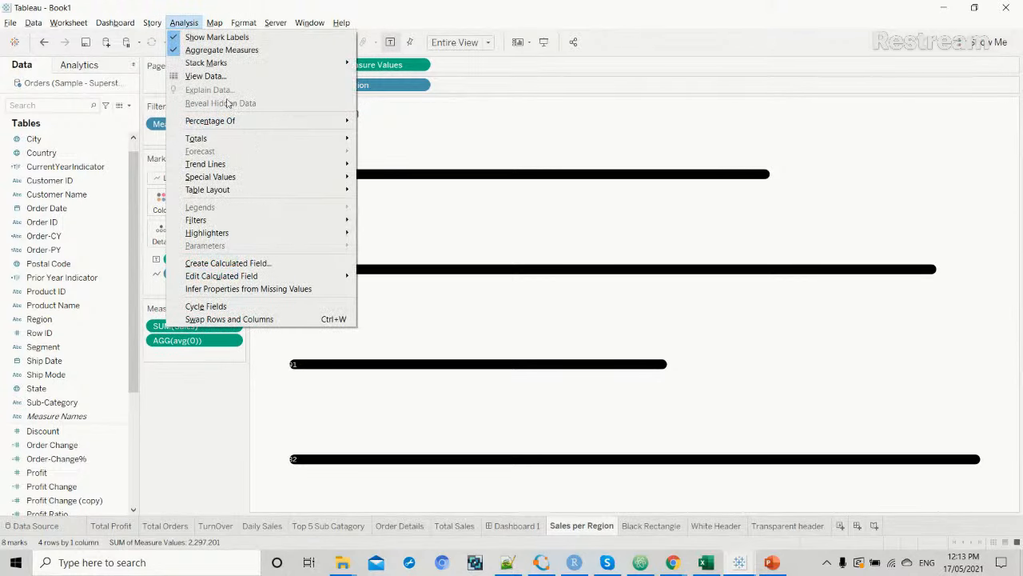
mouse_move(336, 190)
click(386, 205)
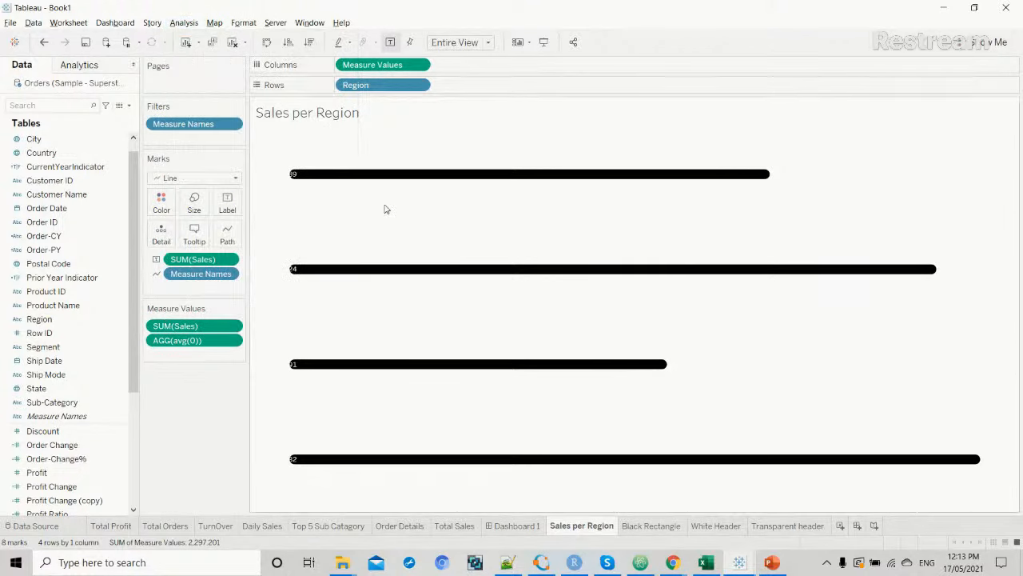
Test the filter action on Dashboard 1 by selecting Central, the region below it and West in the sidebar.
click(496, 527)
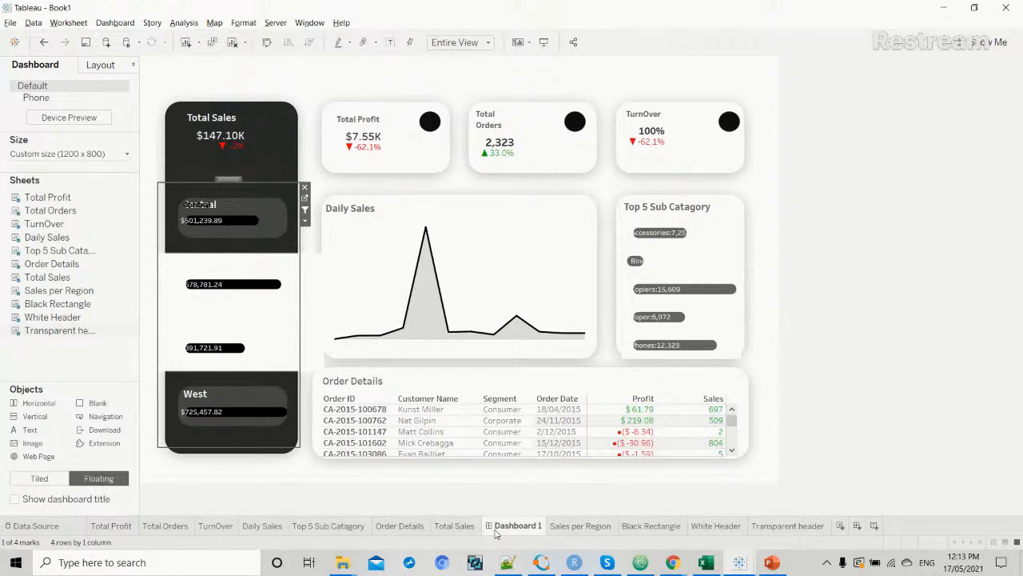
click(233, 223)
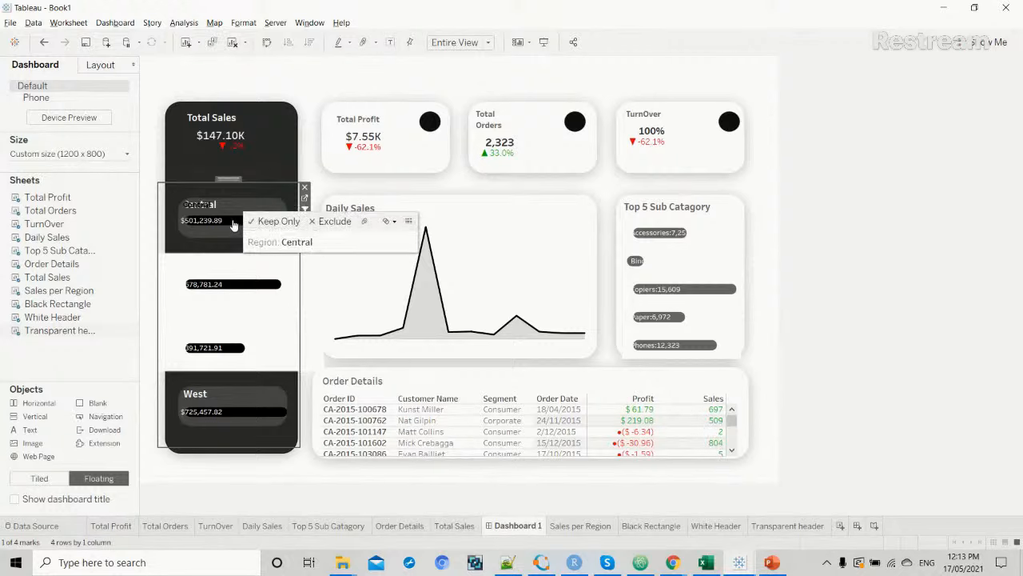
click(231, 287)
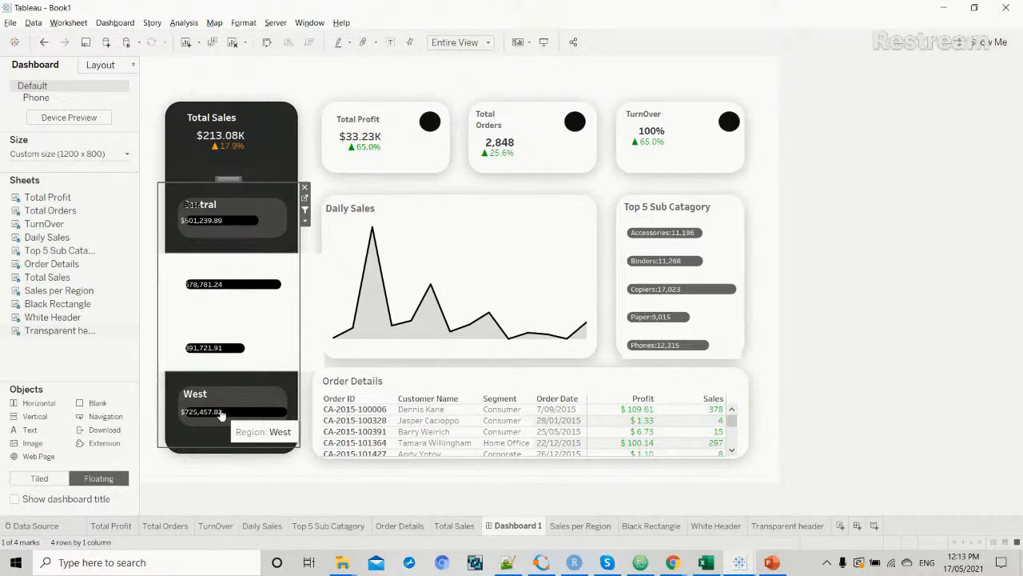
click(222, 413)
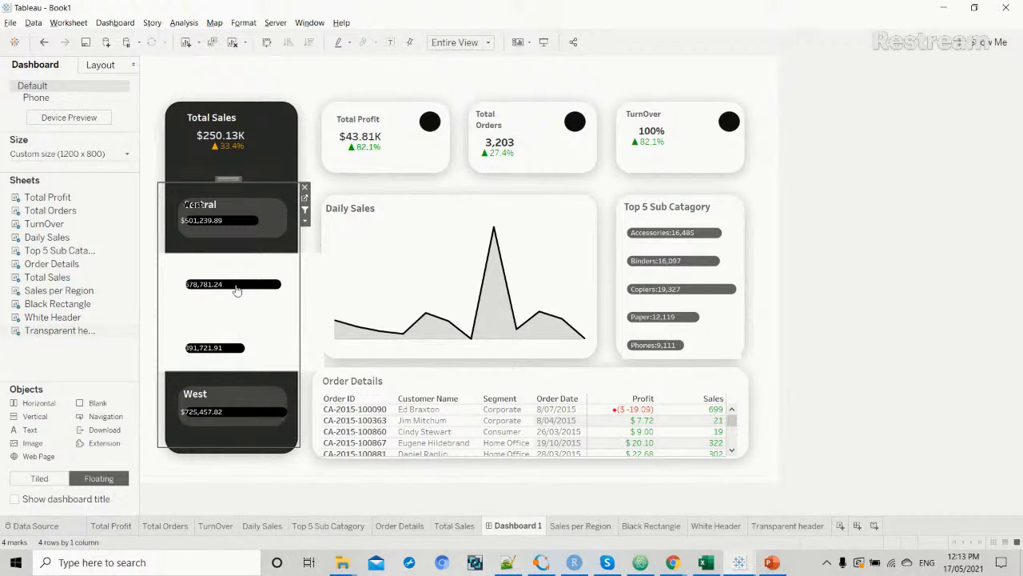
click(236, 227)
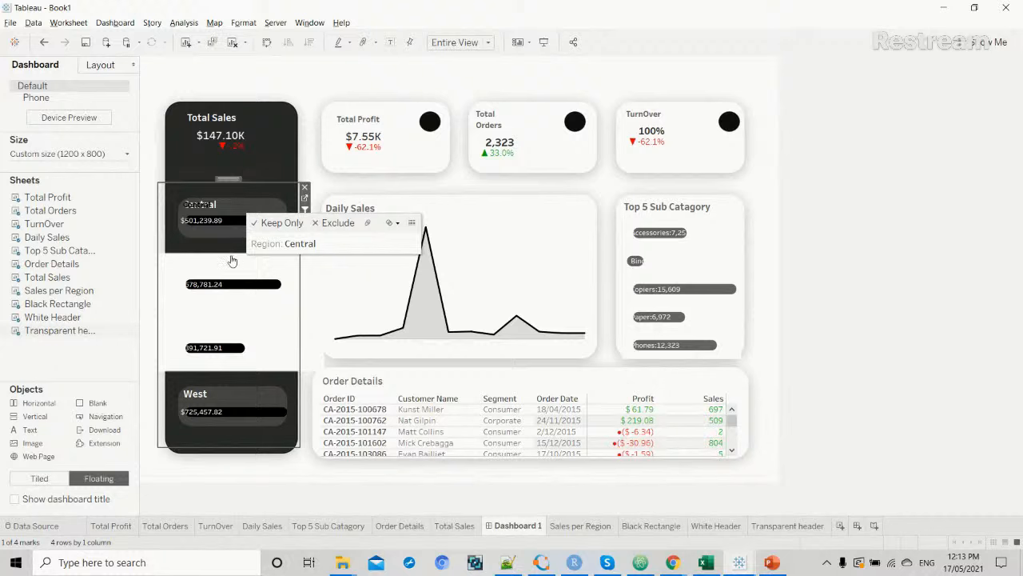
click(226, 288)
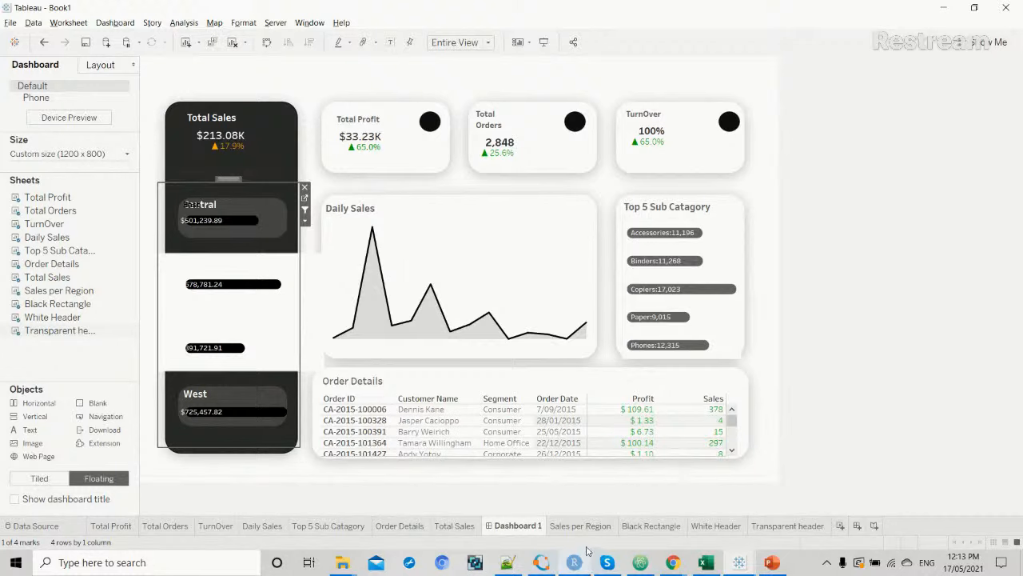
Check the Sales per Region worksheet and return to Dashboard 1 to open its actions.
click(586, 528)
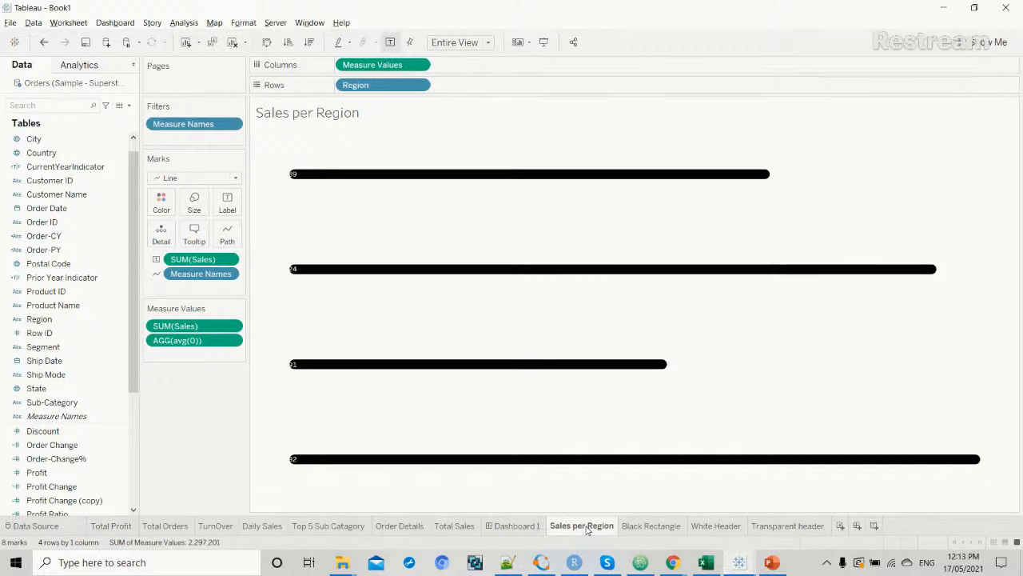
click(518, 527)
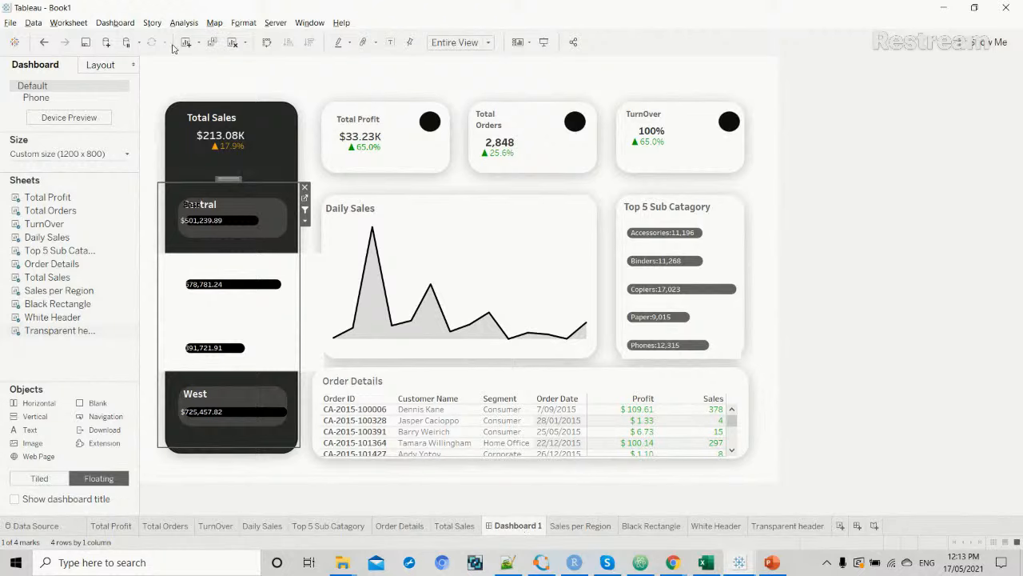
click(115, 23)
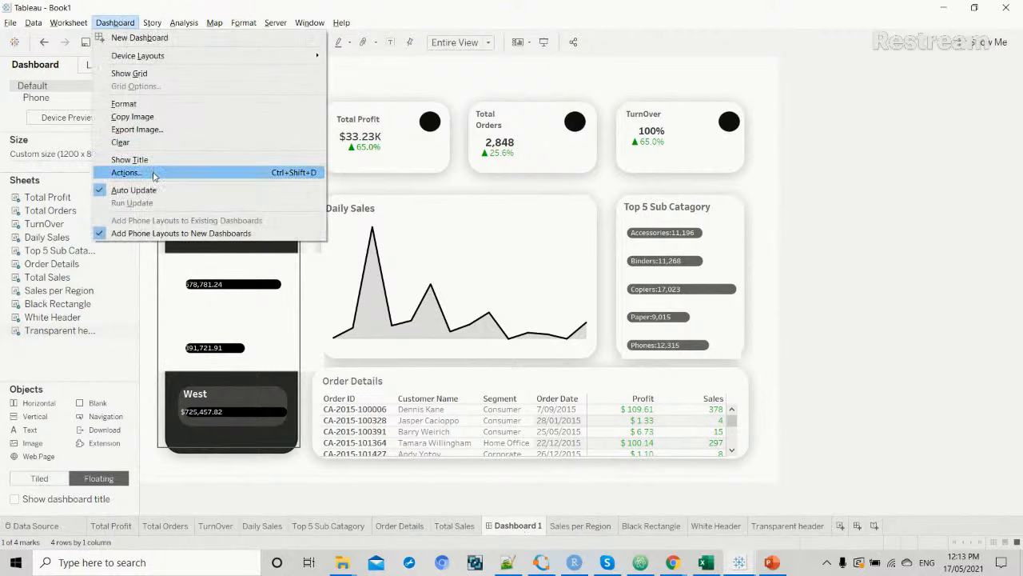
Examine the target sheets of Dashboard 1's Filter1 action and close the action settings.
click(126, 173)
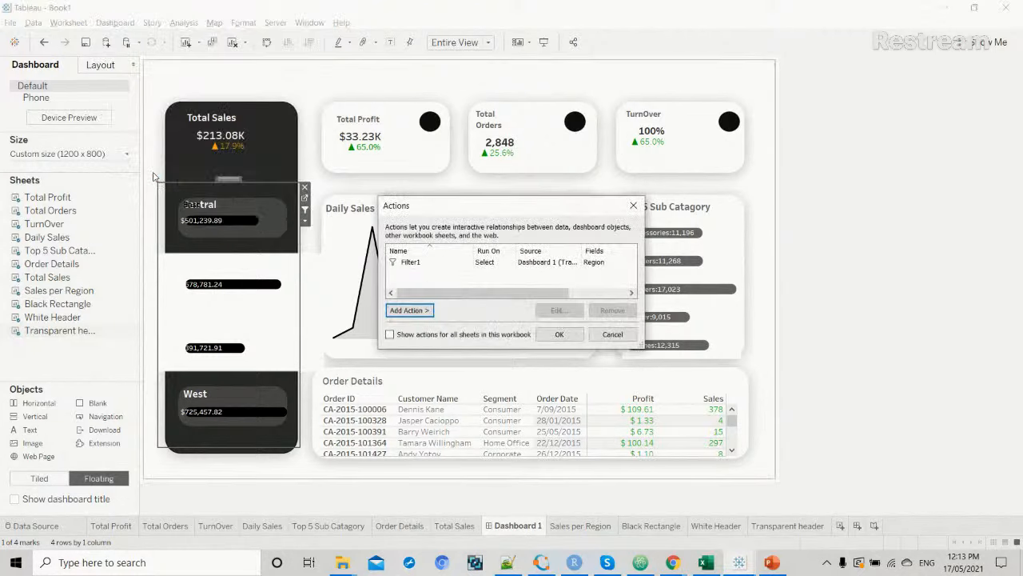
double_click(446, 265)
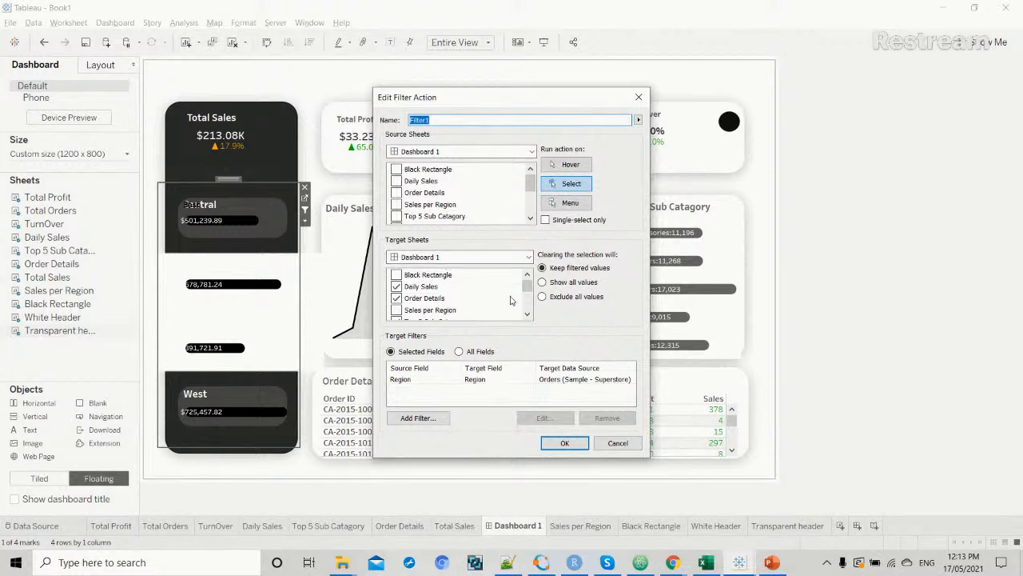
click(527, 314)
click(526, 315)
click(527, 314)
click(527, 314)
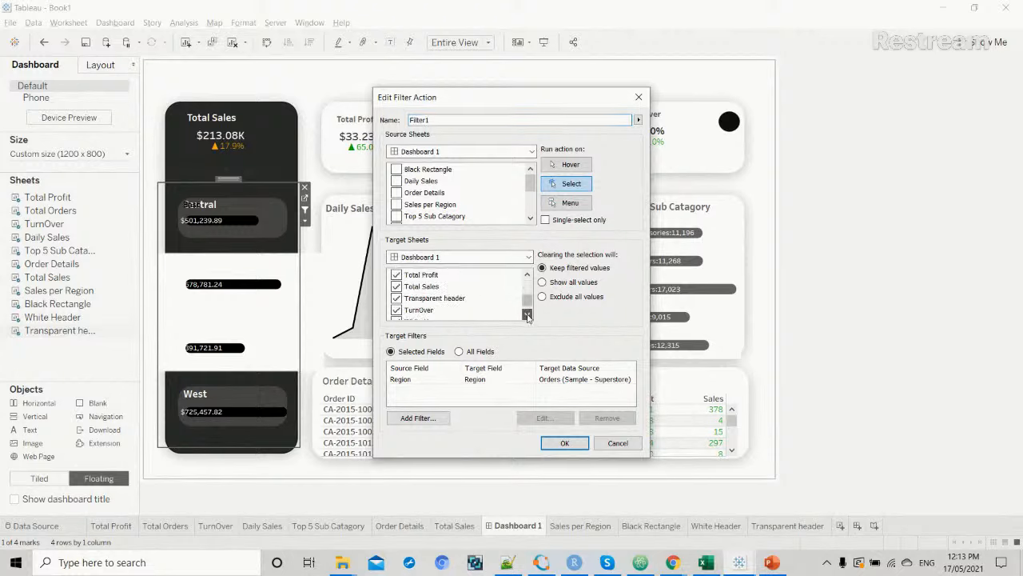
click(527, 314)
click(526, 314)
click(527, 274)
click(527, 274)
click(526, 274)
click(527, 275)
click(527, 275)
click(527, 274)
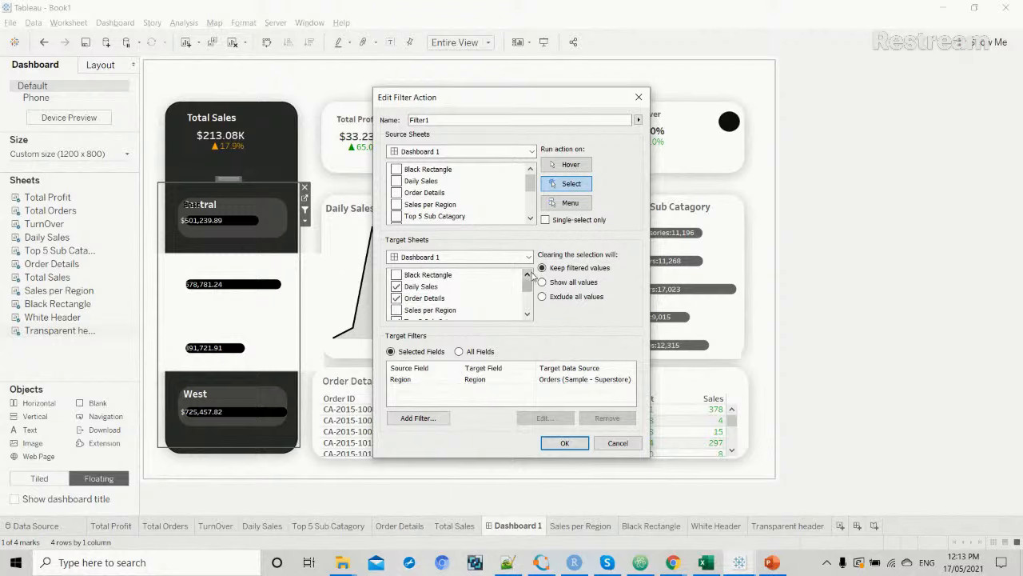
click(565, 443)
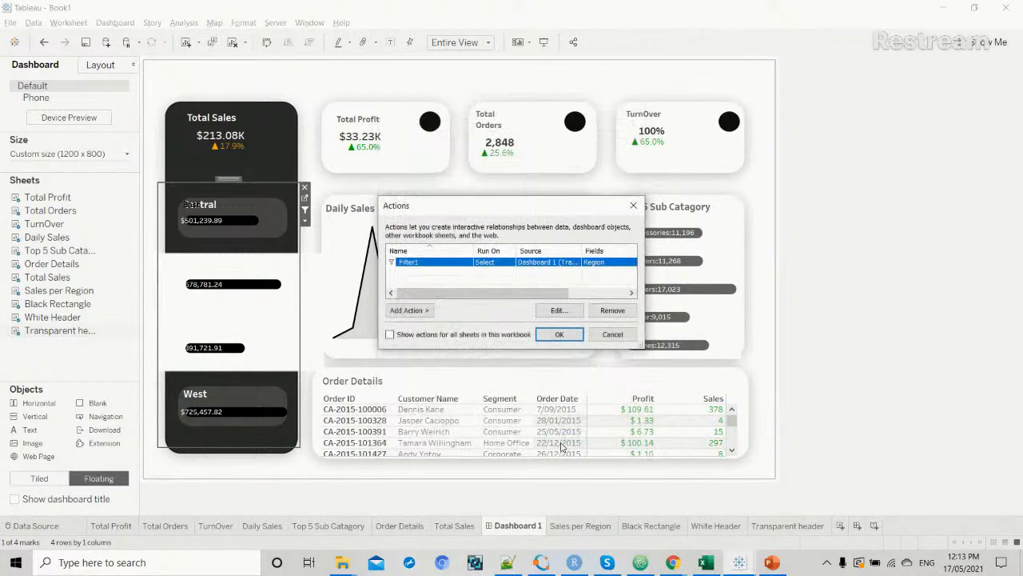
click(560, 334)
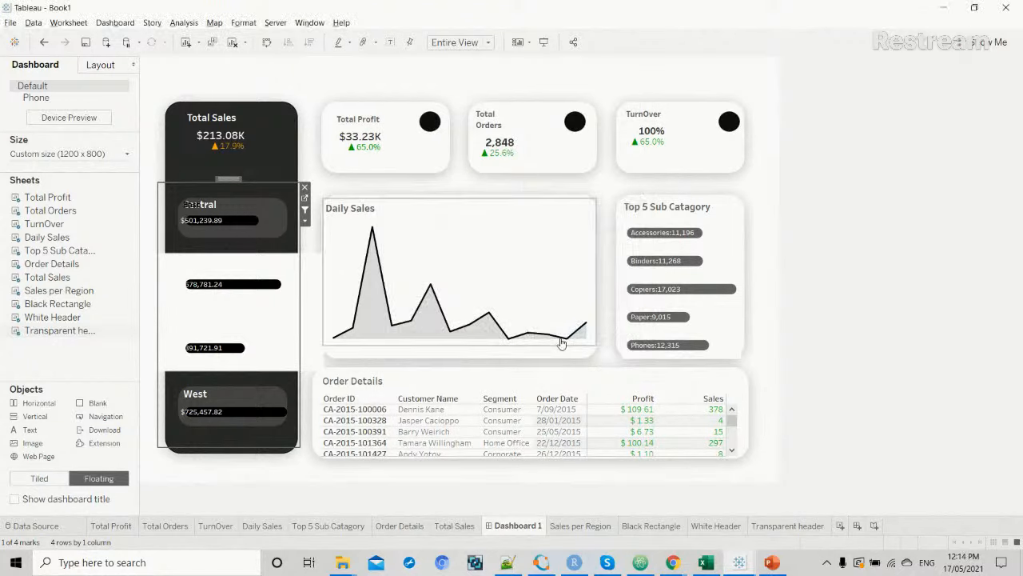
Test the dashboard's region filter by selecting Central and East in the regional sales list.
click(225, 227)
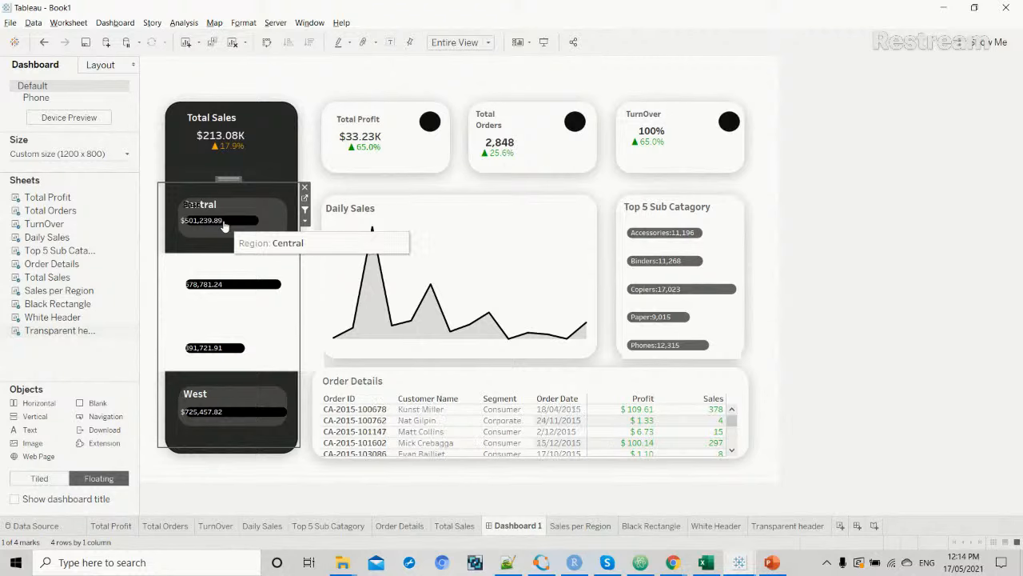
click(225, 227)
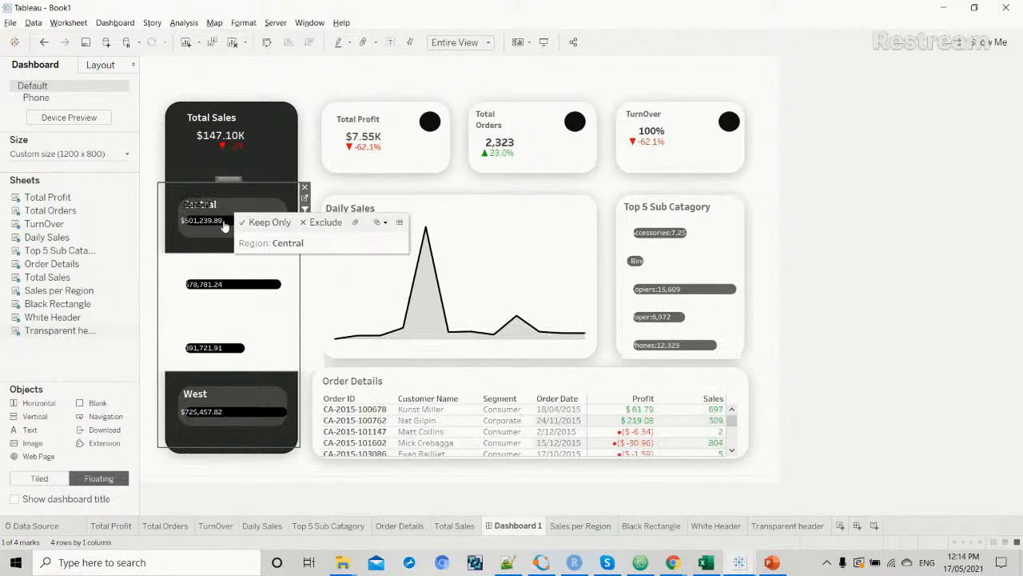
click(223, 286)
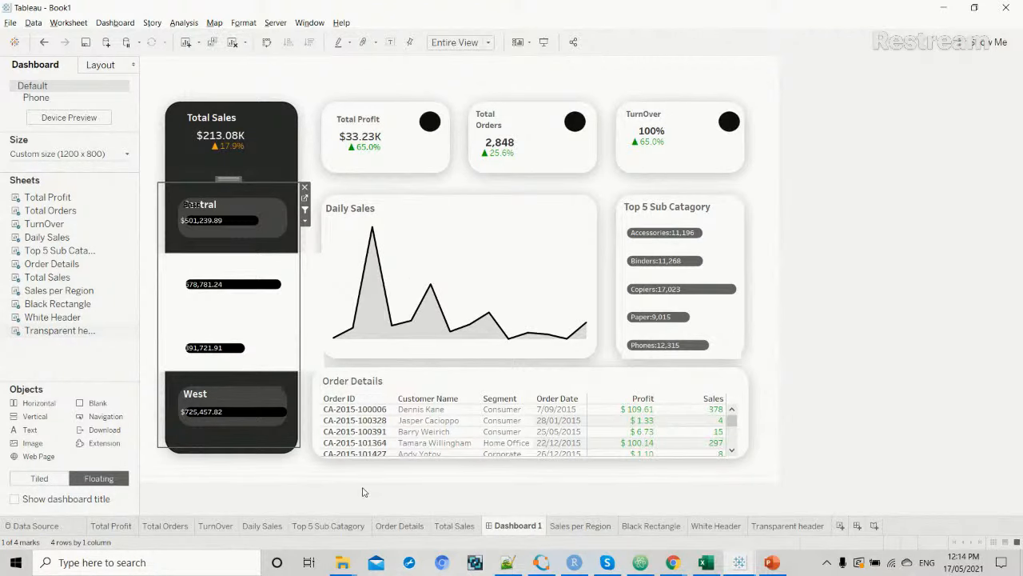
Turn on Show Empty Rows and Show Empty Columns in the table layout of the Black Rectangle sheet.
click(567, 530)
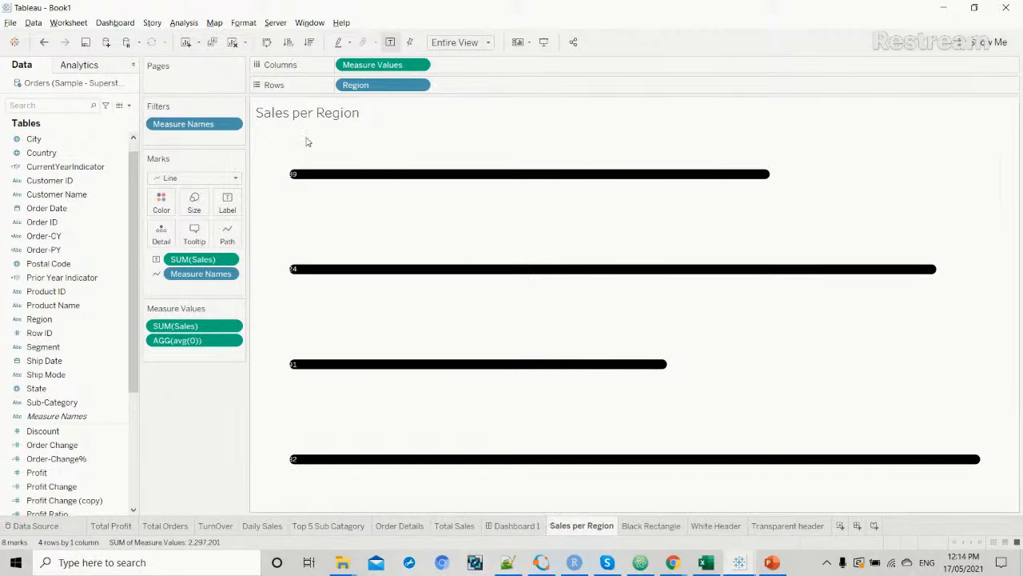
click(184, 24)
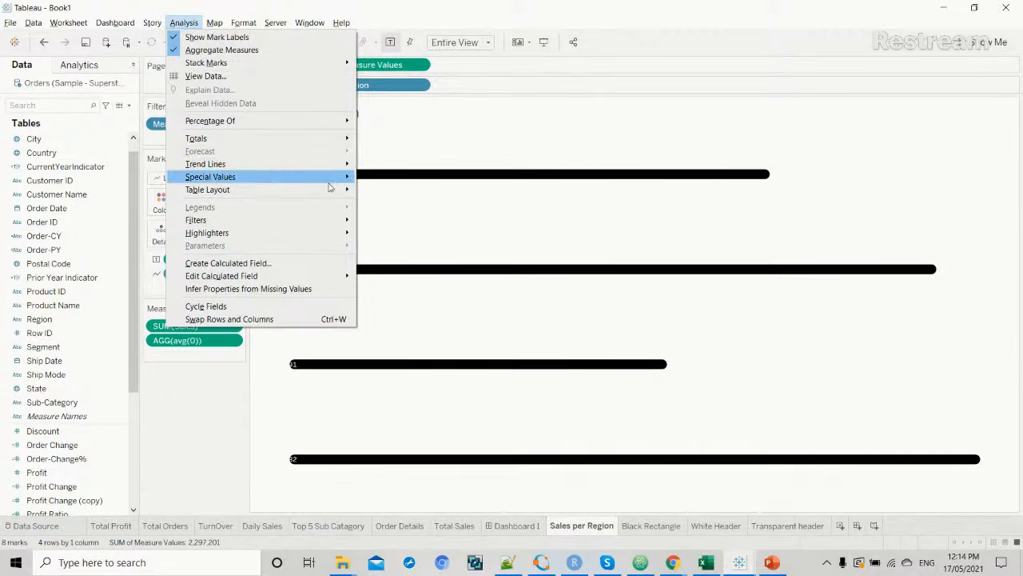
mouse_move(332, 195)
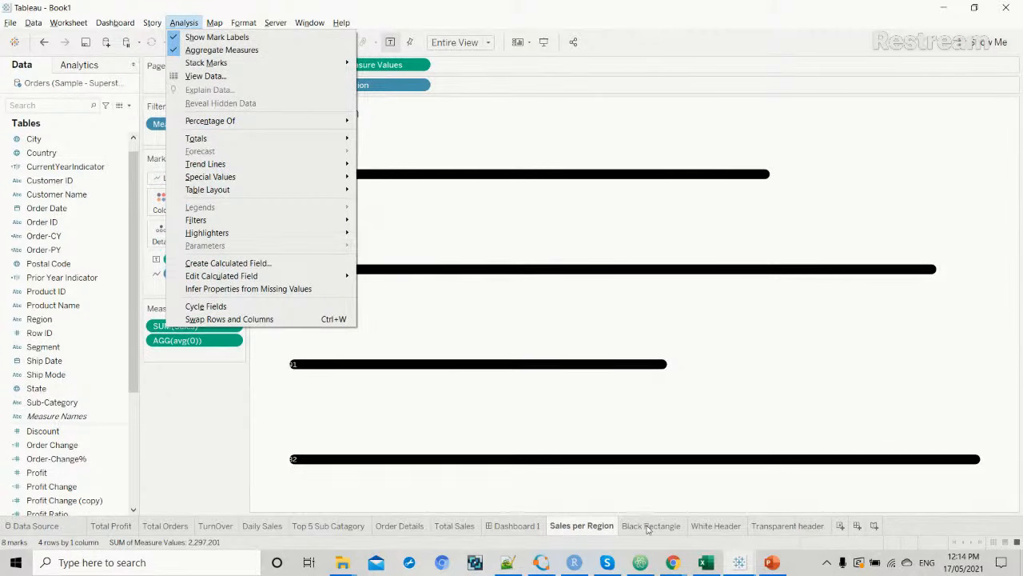
click(649, 526)
click(183, 22)
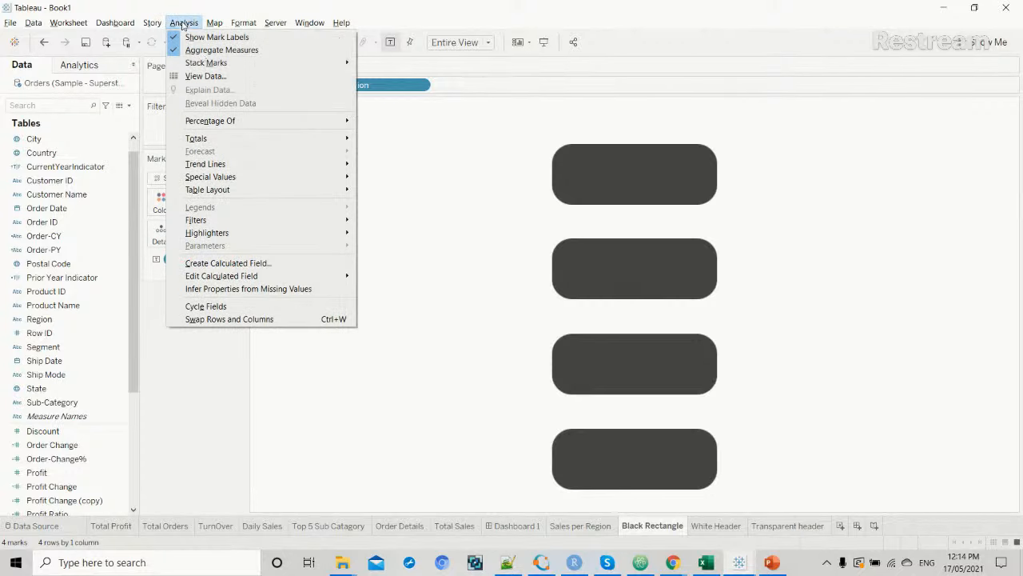
mouse_move(303, 192)
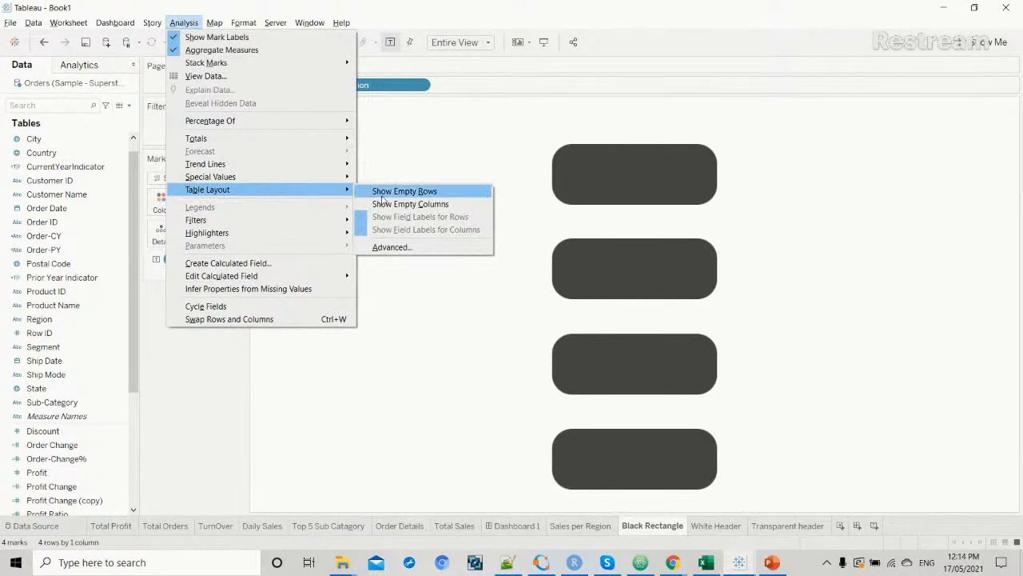
click(383, 193)
click(185, 23)
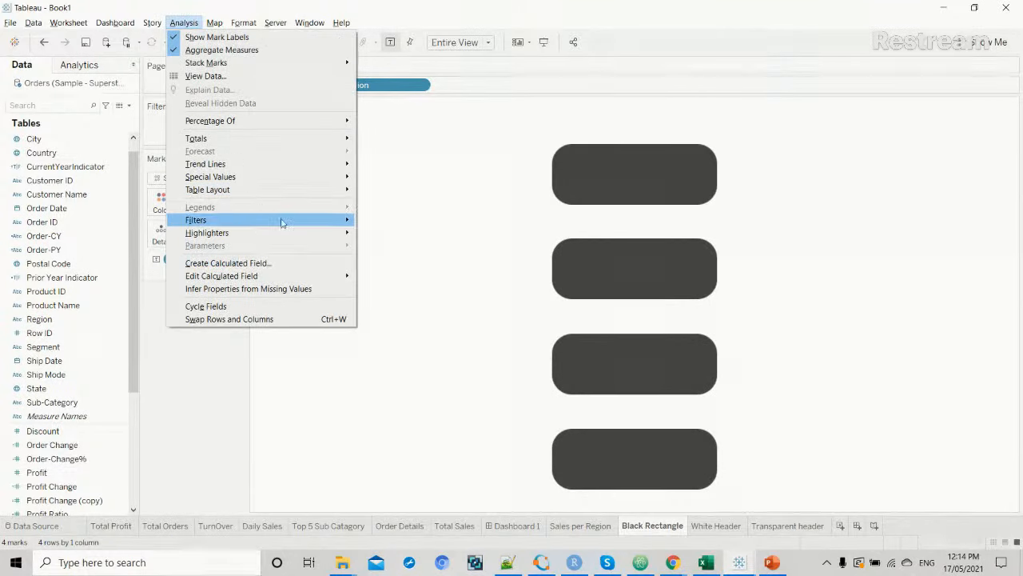
mouse_move(343, 192)
click(383, 206)
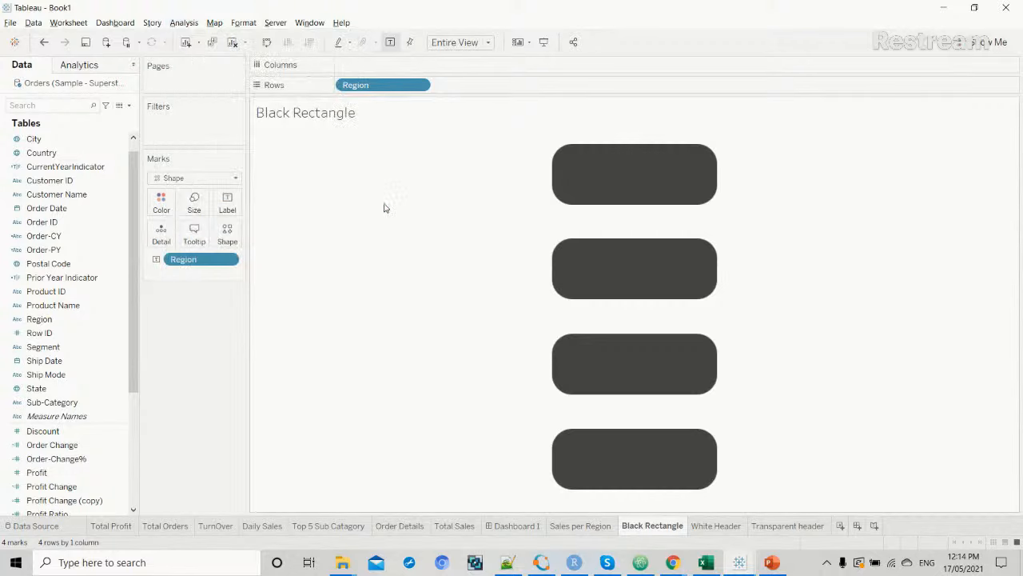
Check the White Header and Sales per Region sheets and return to Dashboard 1.
click(701, 525)
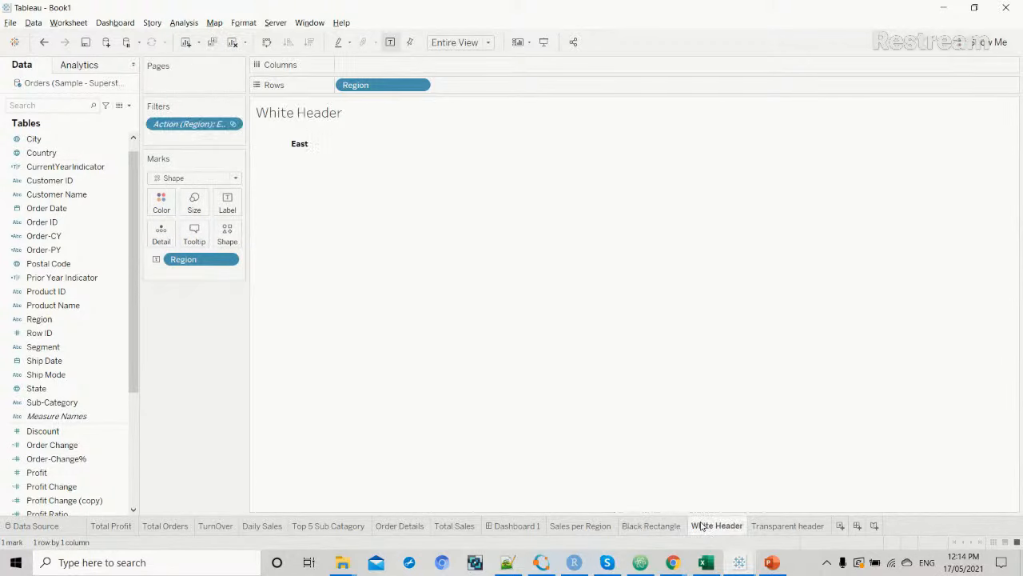
click(575, 525)
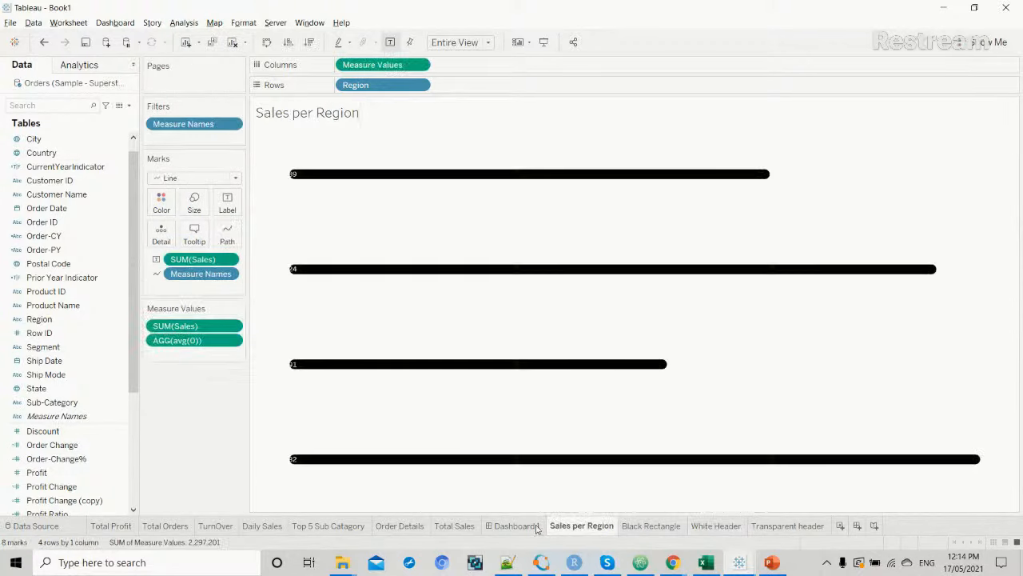
click(518, 526)
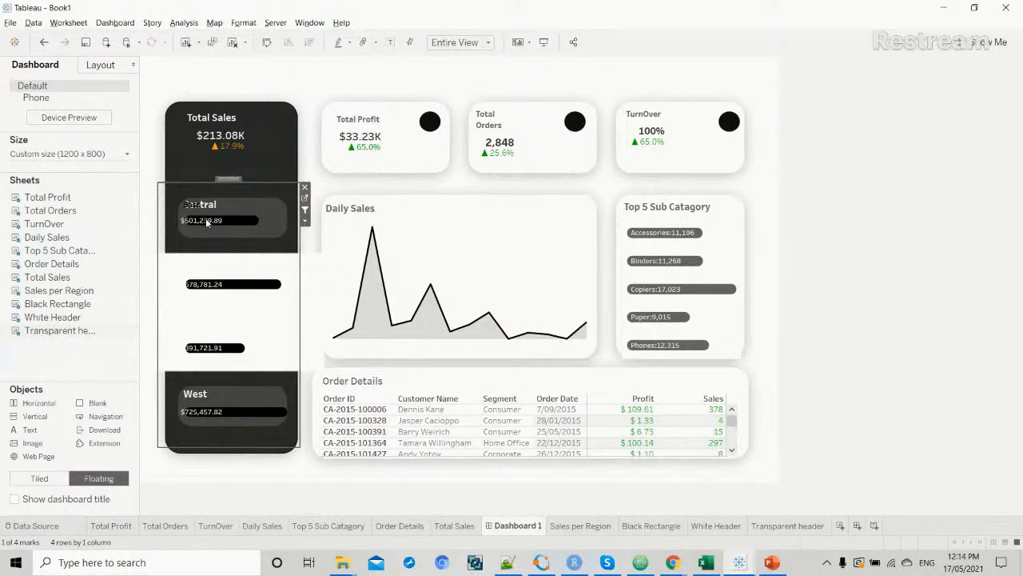
Test the dashboard filter again with the Central, South and West regions.
click(225, 222)
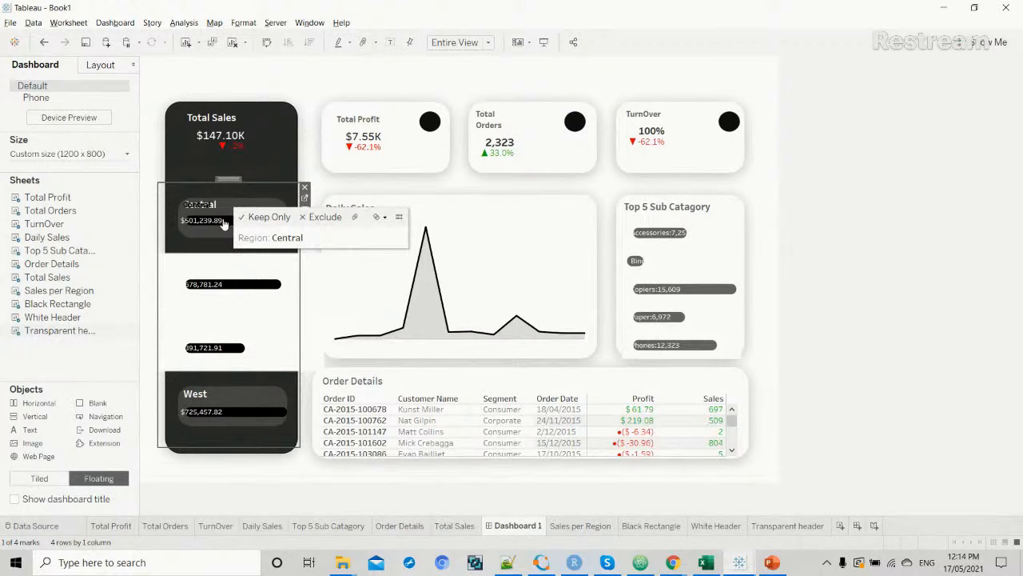
click(225, 223)
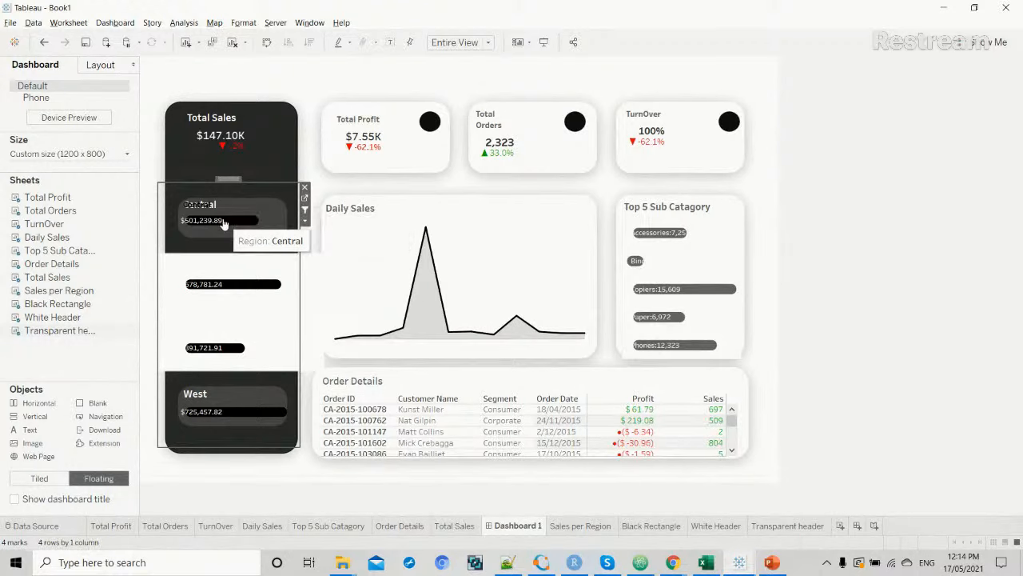
click(225, 350)
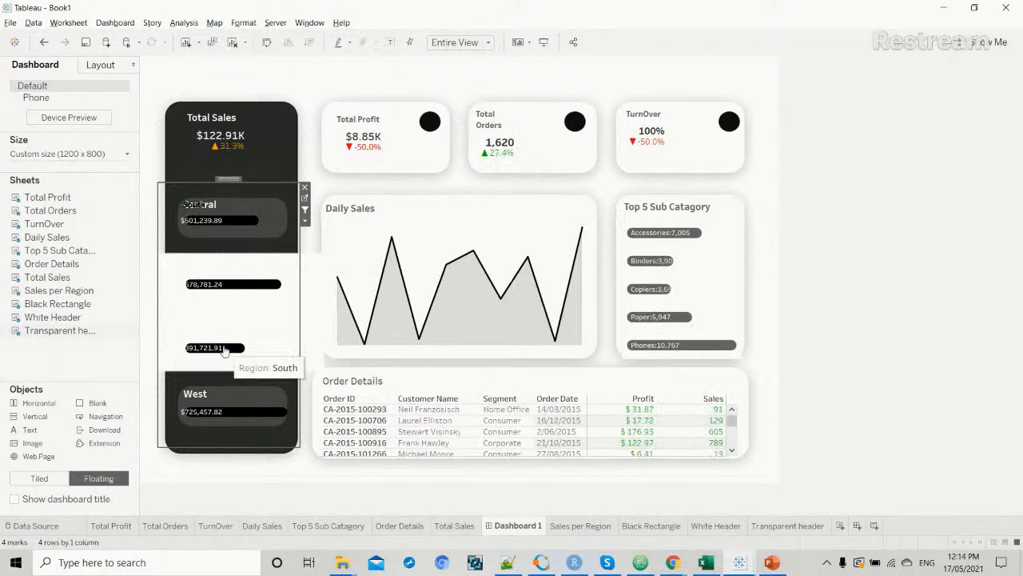
click(224, 411)
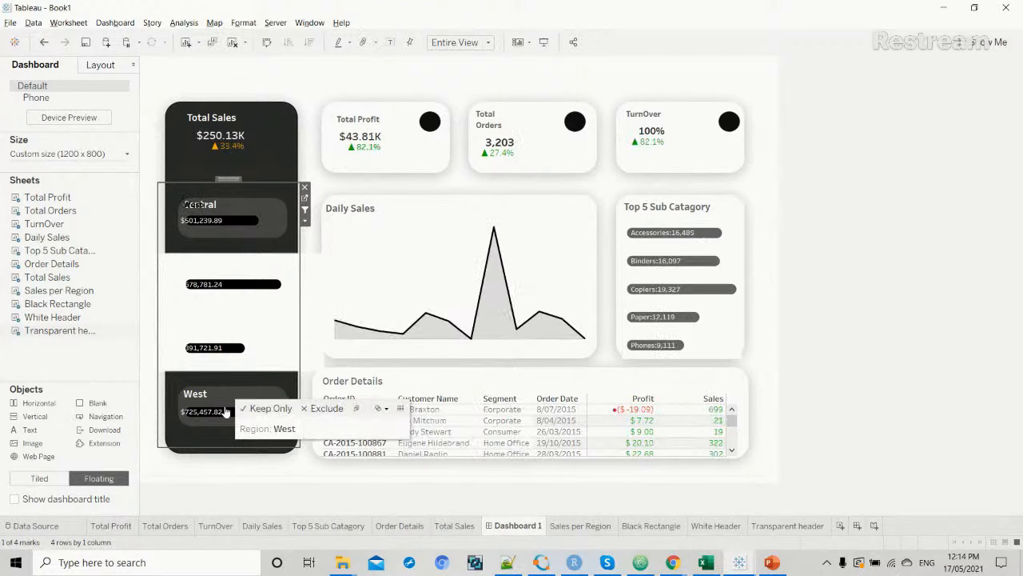
Switch to the Interactive_dashboard_F workbook and open the list of actions for Dashboard 2.
mouse_move(740, 564)
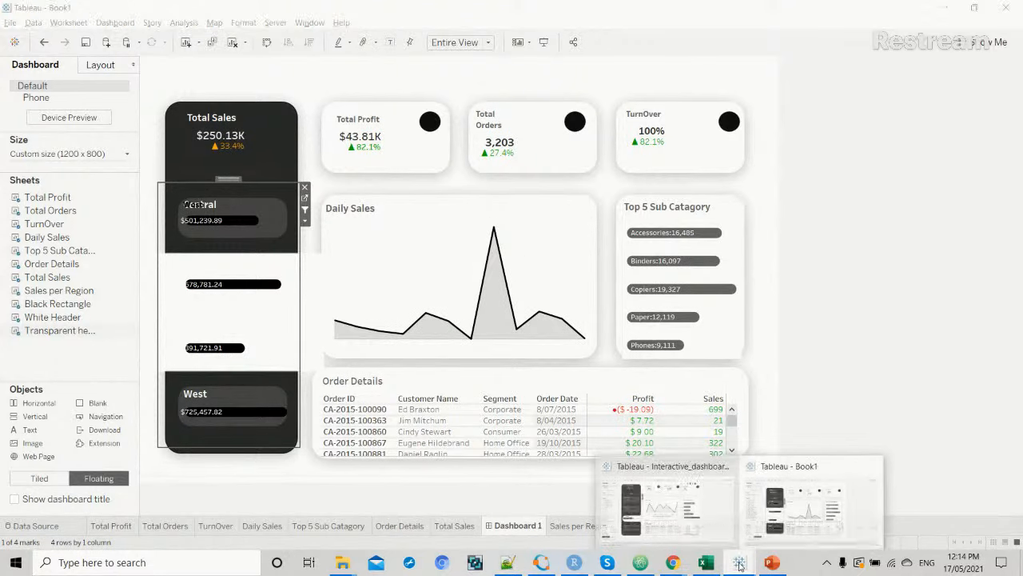
click(695, 516)
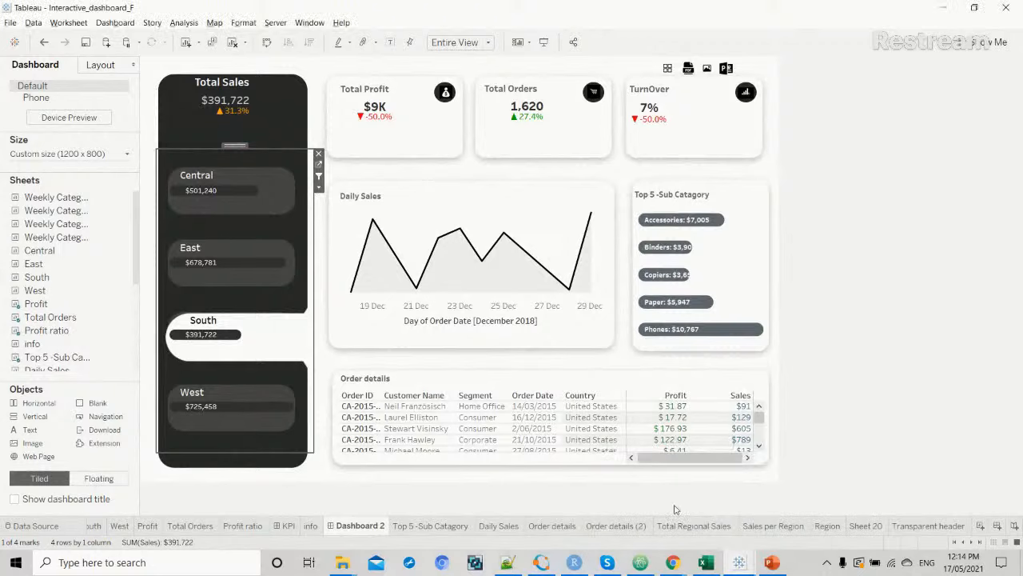
click(183, 23)
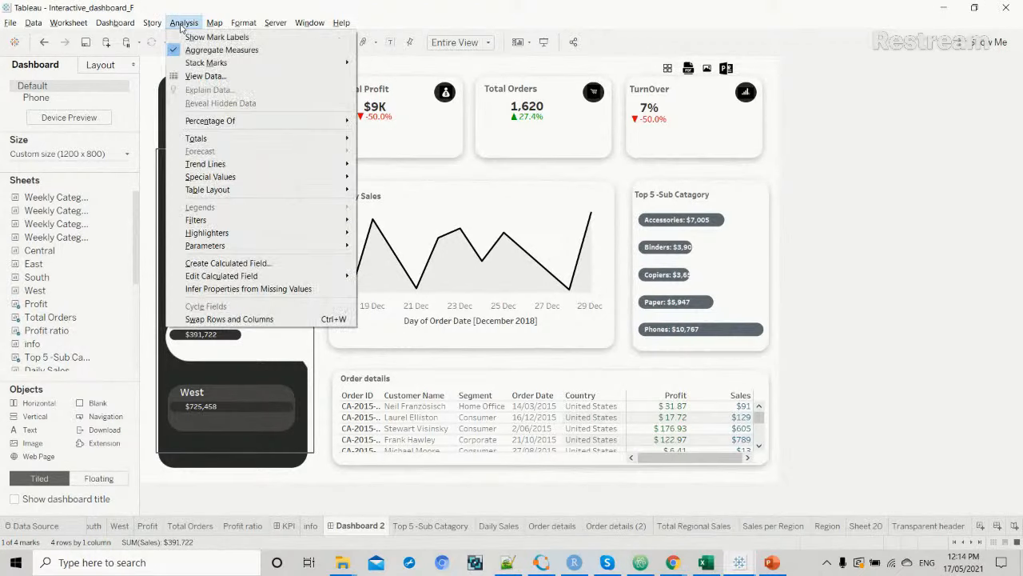
click(181, 23)
click(115, 23)
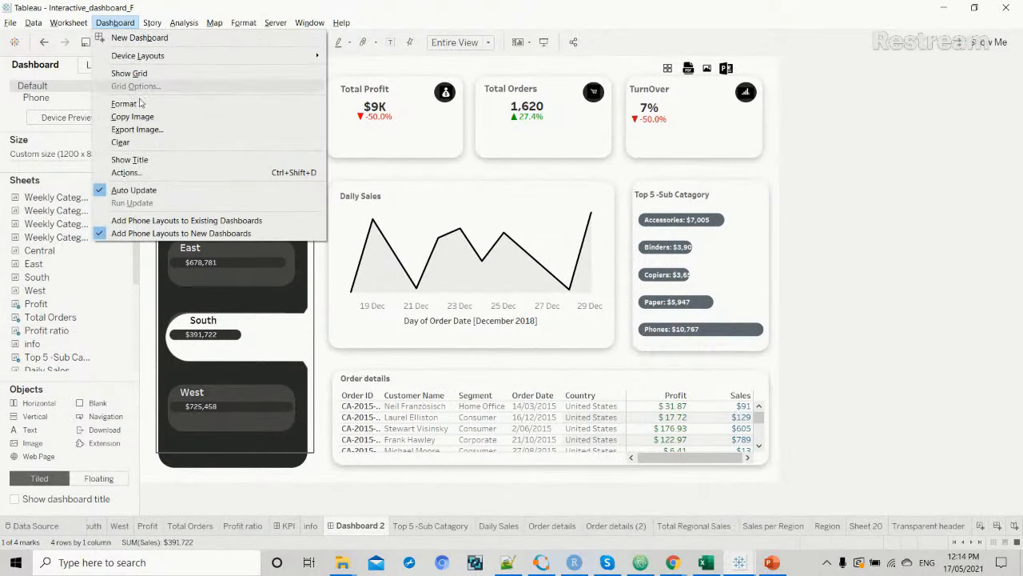
click(151, 174)
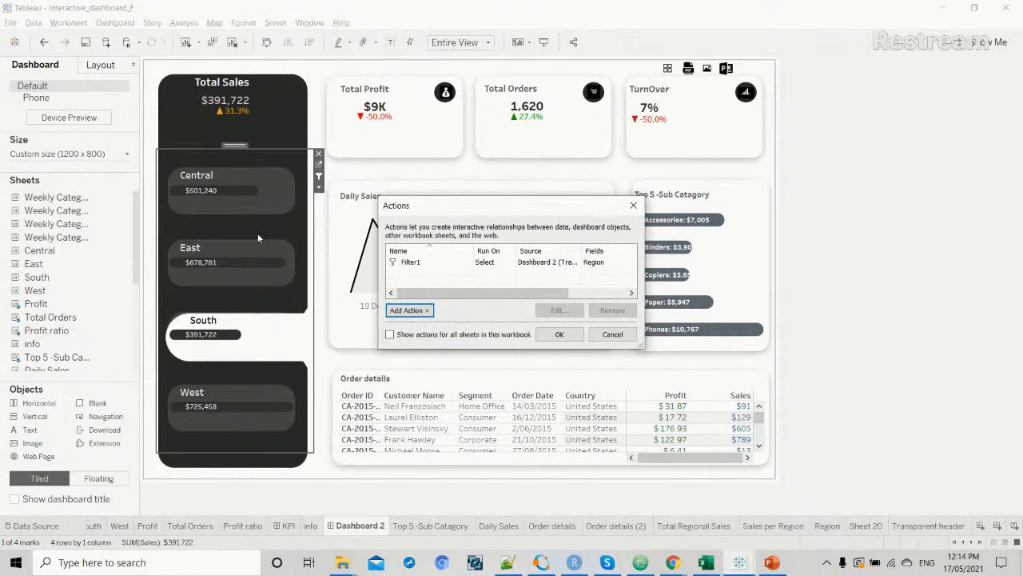
Examine the source and target sheets of Dashboard 2's Filter1 action and leave its settings without saving changes.
double_click(409, 262)
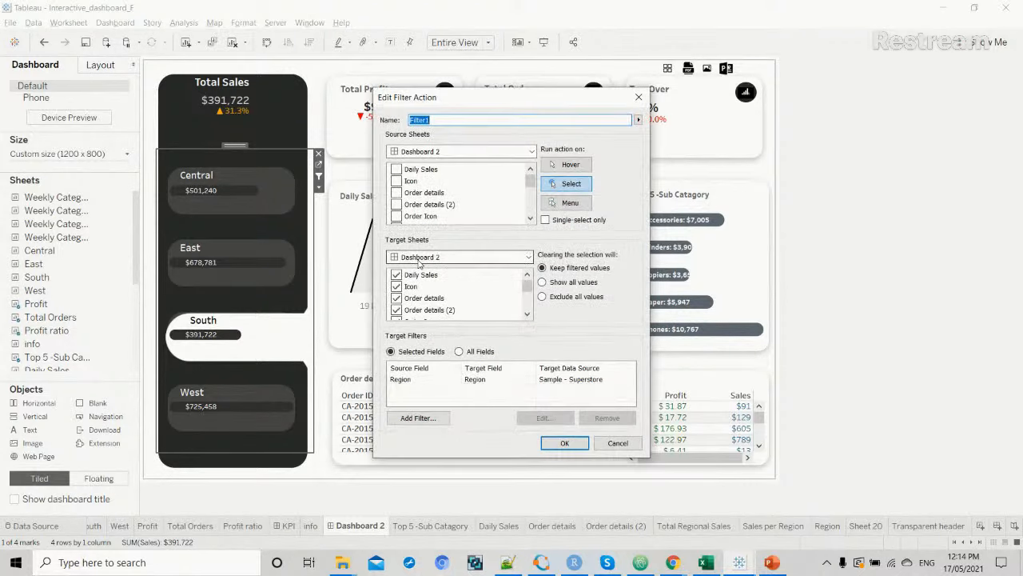
drag(530, 181, 533, 218)
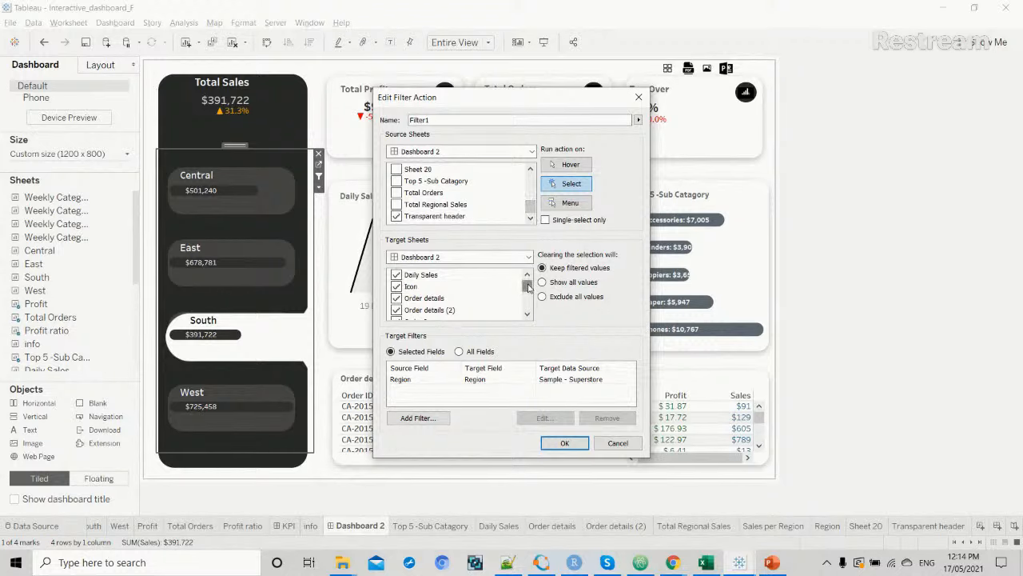
drag(528, 286, 528, 312)
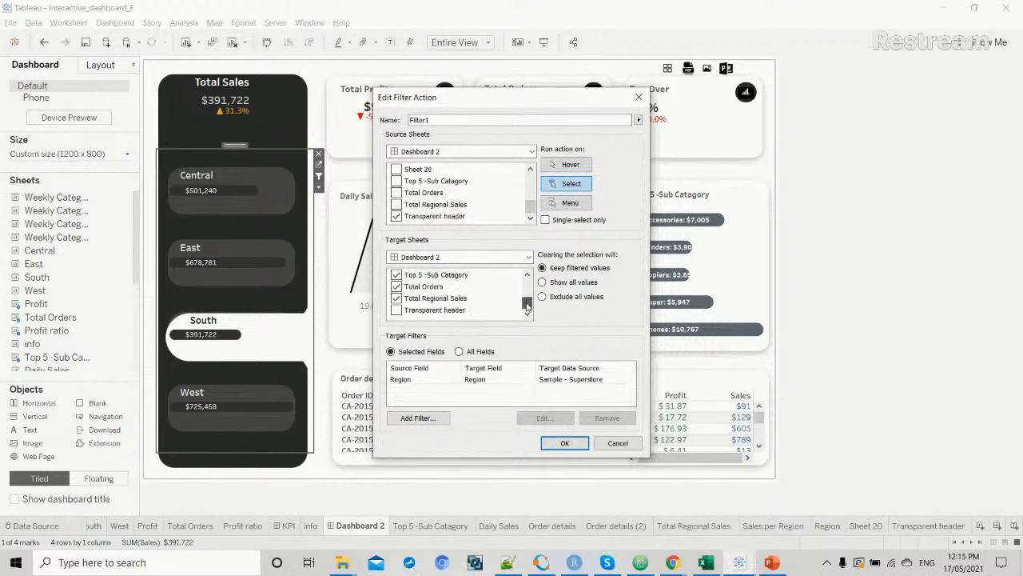
click(616, 442)
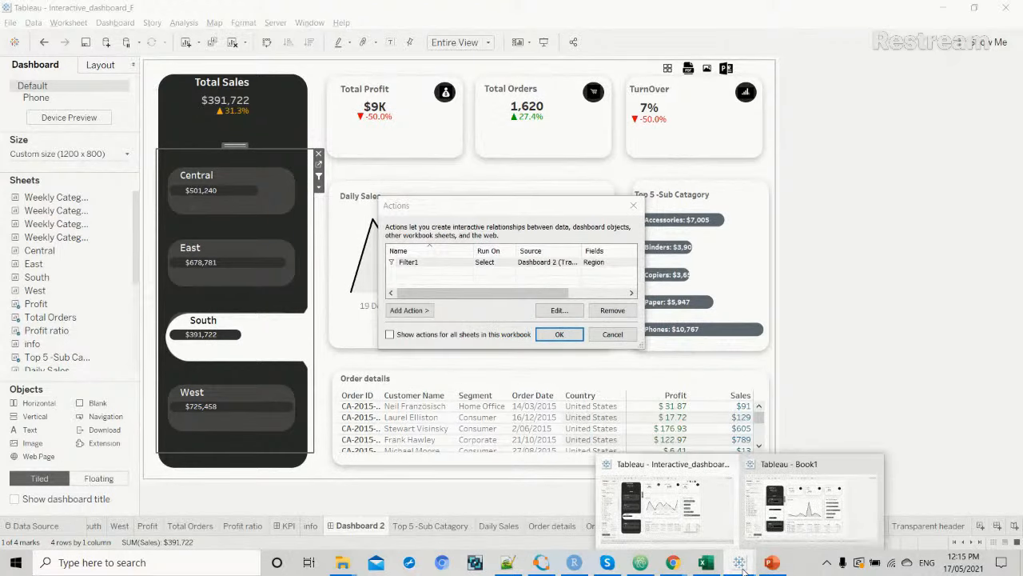
click(611, 335)
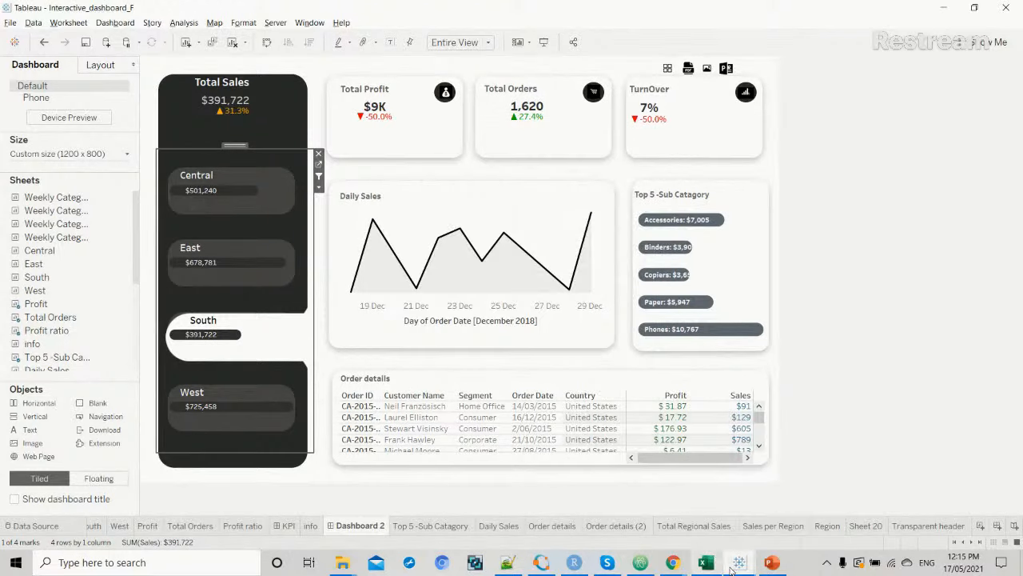
Check the Transparent header sheet of the reference workbook and switch back to Book1's Dashboard 1.
click(917, 525)
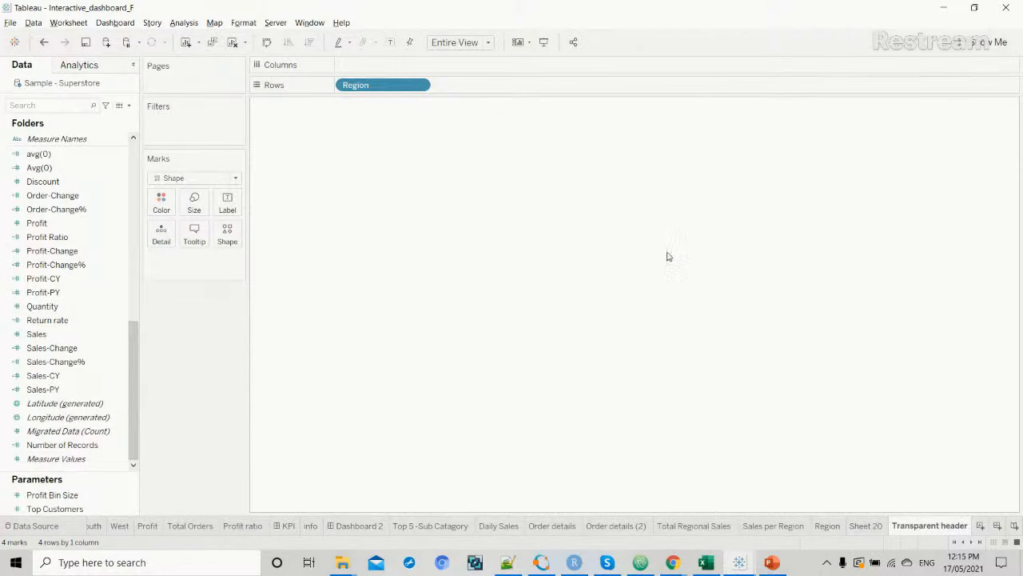
click(739, 562)
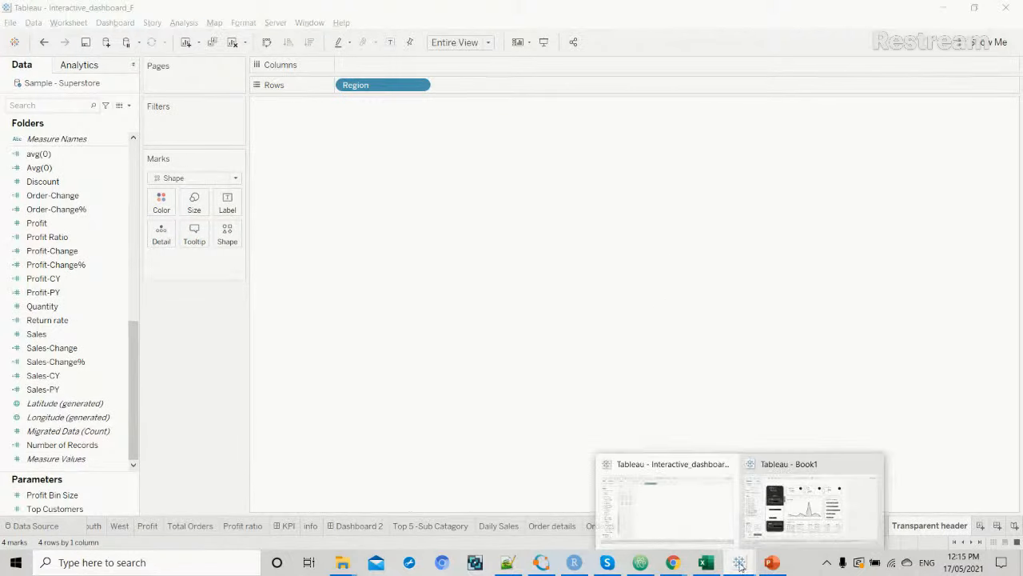
click(765, 524)
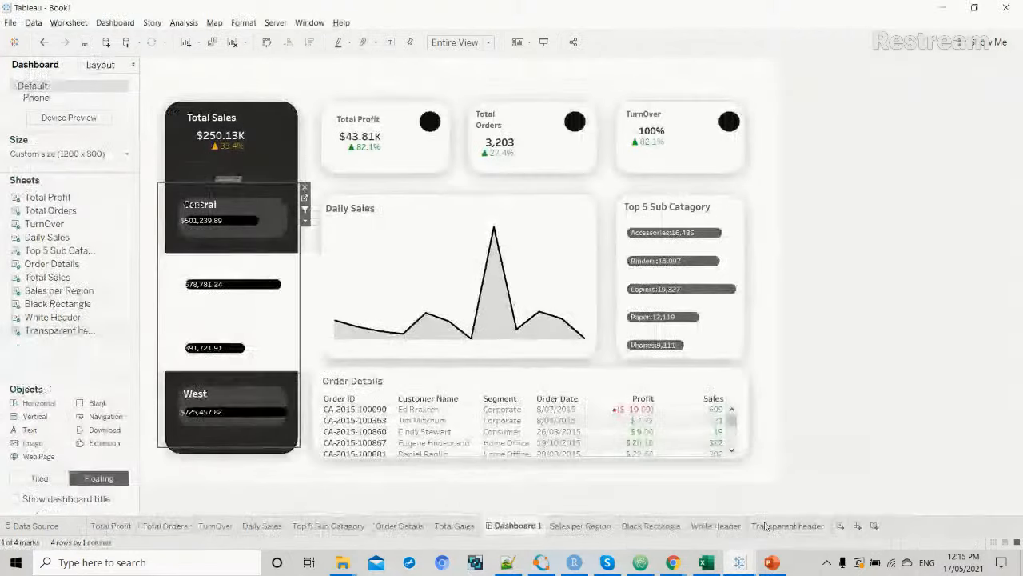
Review the source and target sheets of Dashboard 1's Filter1 action and accept its existing settings.
click(115, 22)
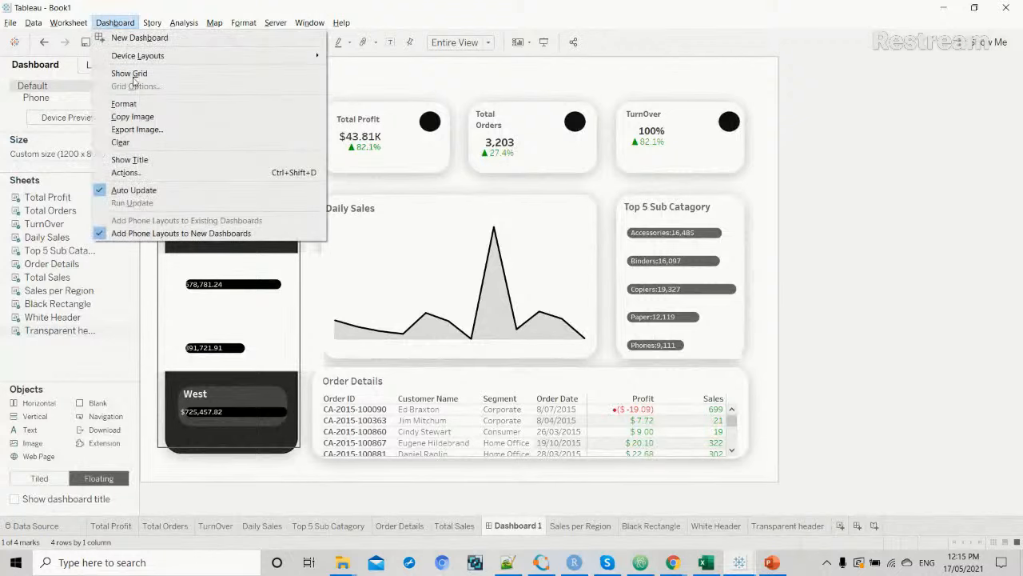
click(153, 174)
click(425, 263)
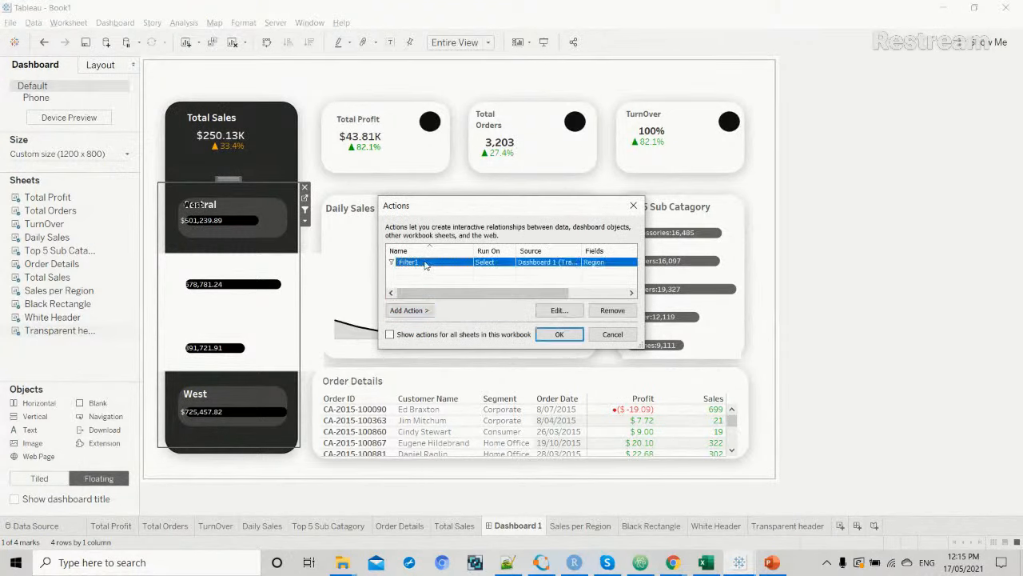
double_click(426, 263)
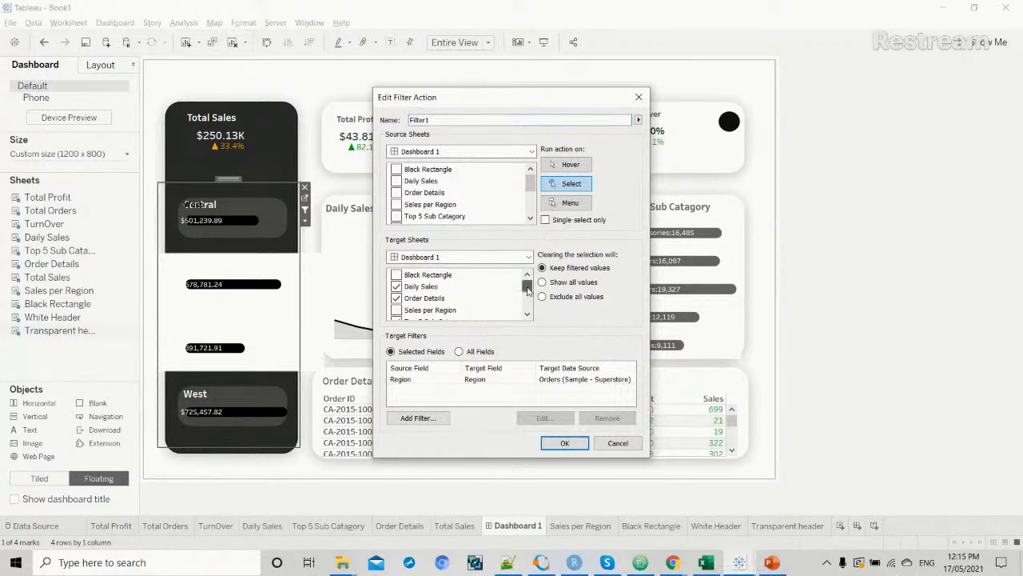
drag(527, 289, 527, 315)
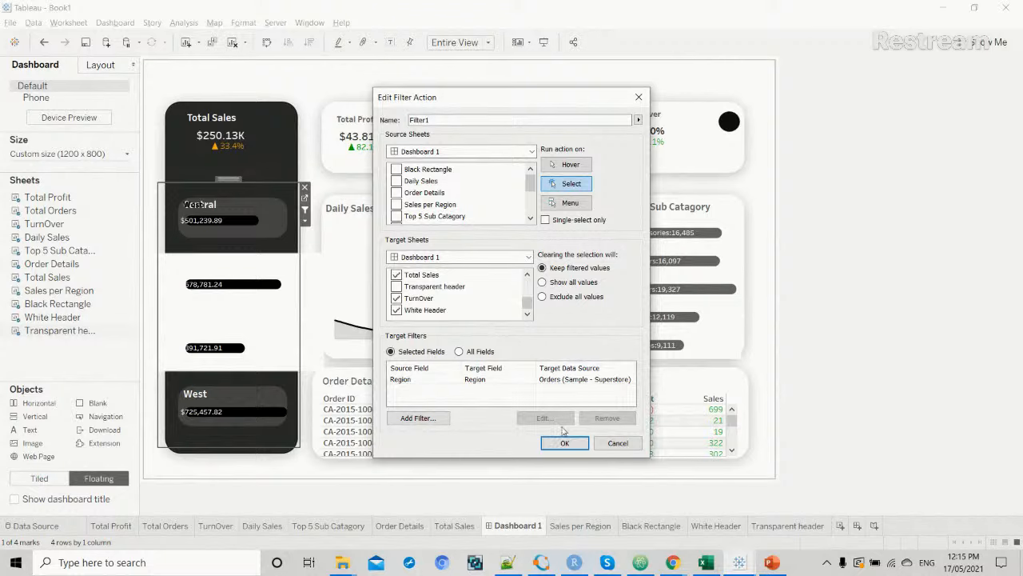
click(563, 442)
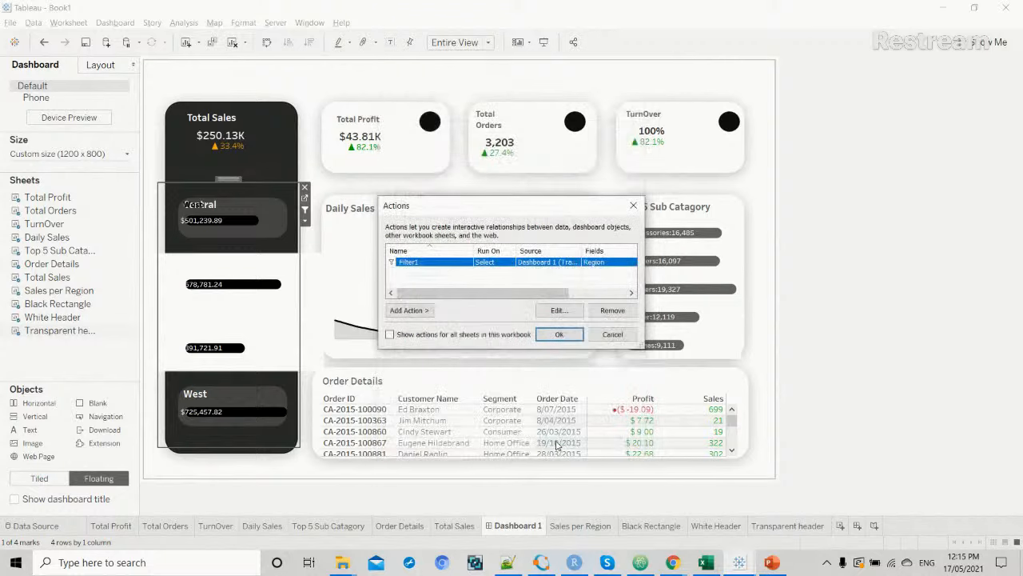
click(557, 334)
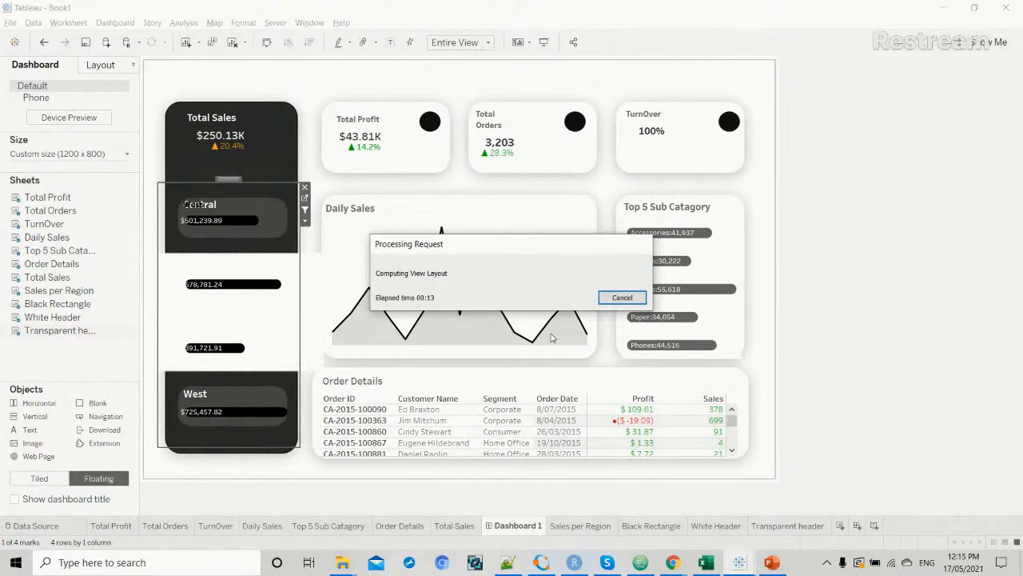
Test the region filter on Dashboard 1 with the Central, East and West regions.
click(221, 227)
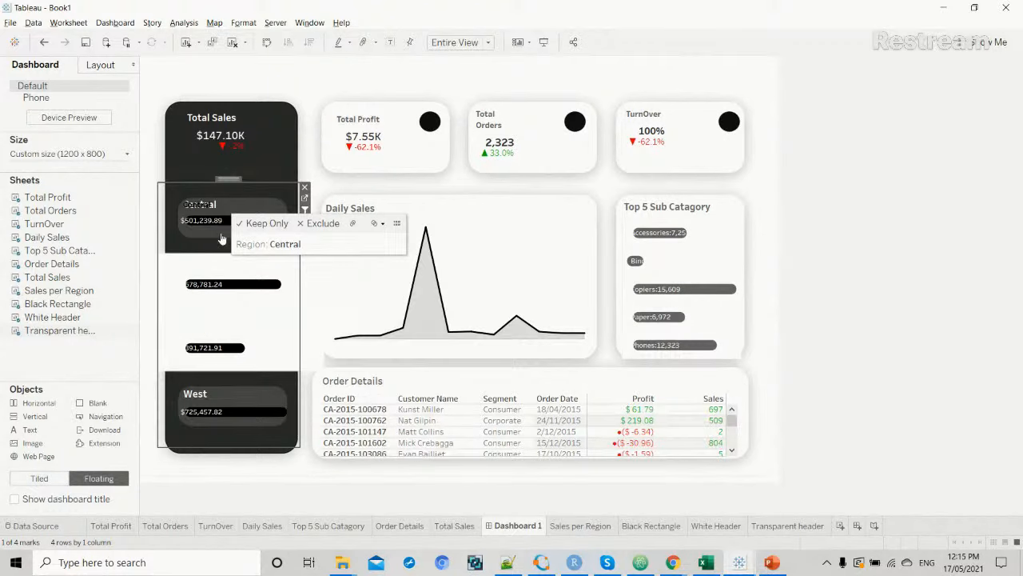
click(217, 286)
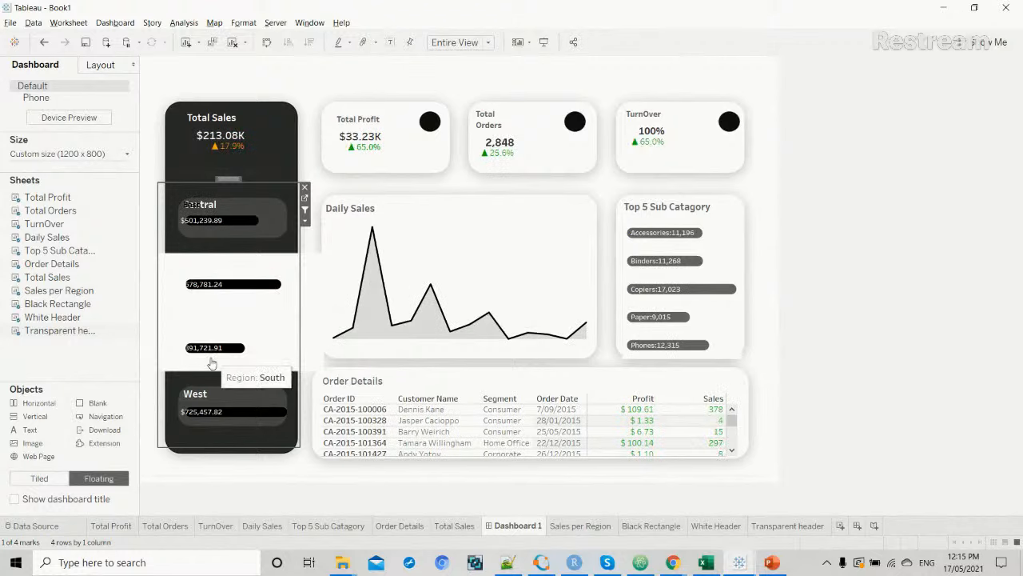
click(213, 412)
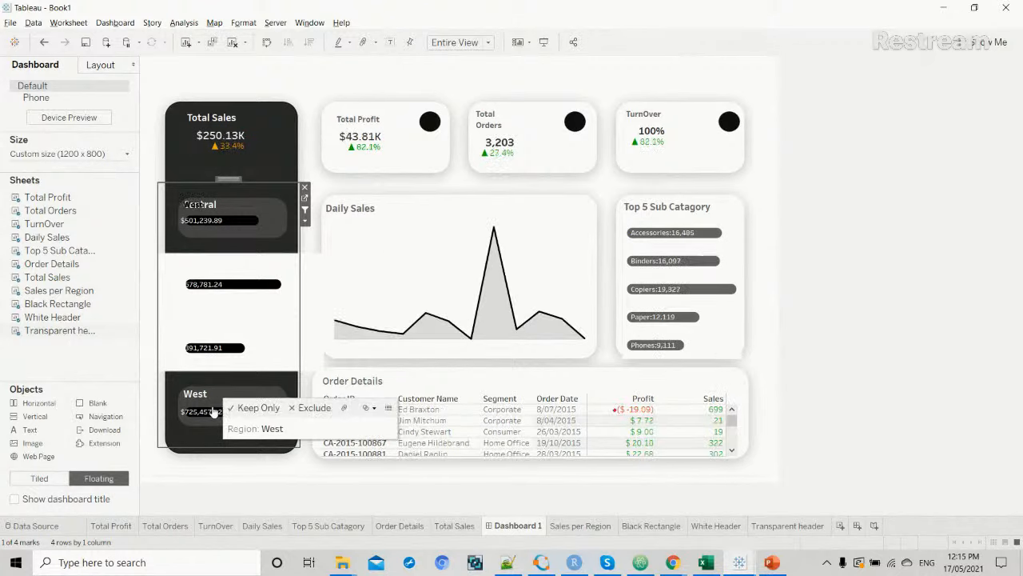
click(216, 222)
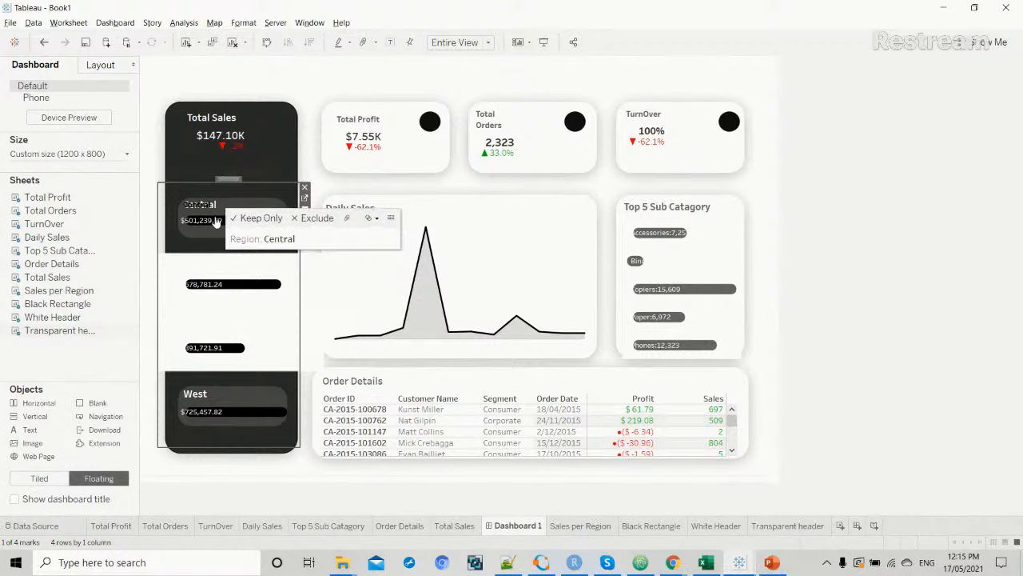
click(213, 285)
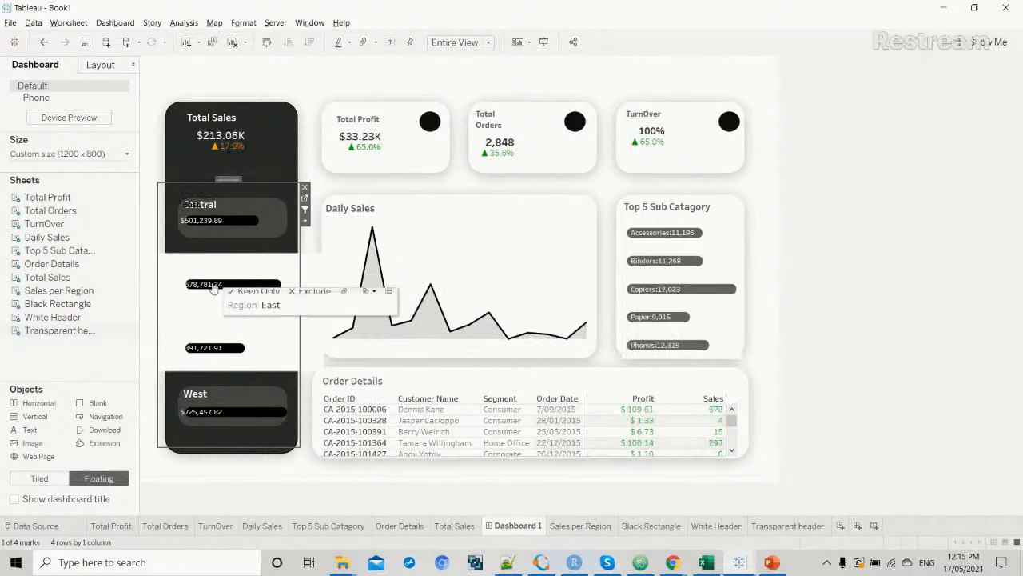
Check the table layout options for the region overlay on Dashboard 1 without changing them.
click(183, 23)
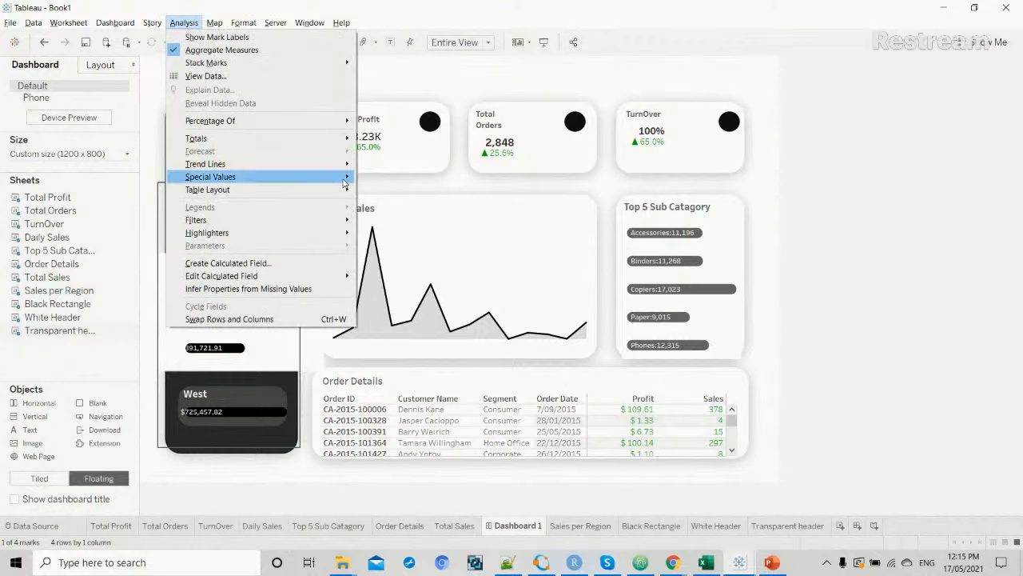
mouse_move(350, 190)
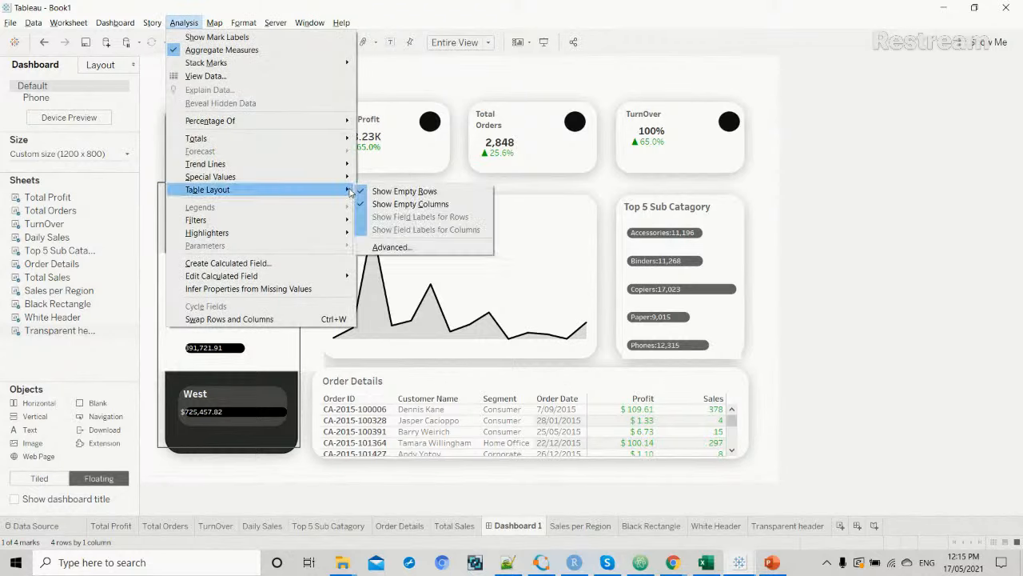
click(622, 97)
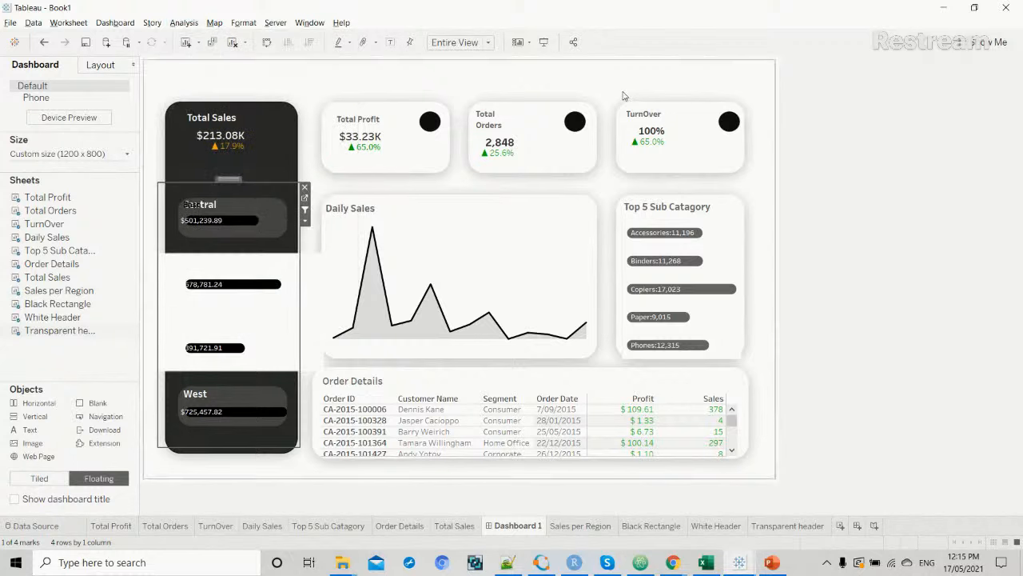
Switch to the Interactive_dashboard_F workbook and show its Dashboard 2.
mouse_move(739, 561)
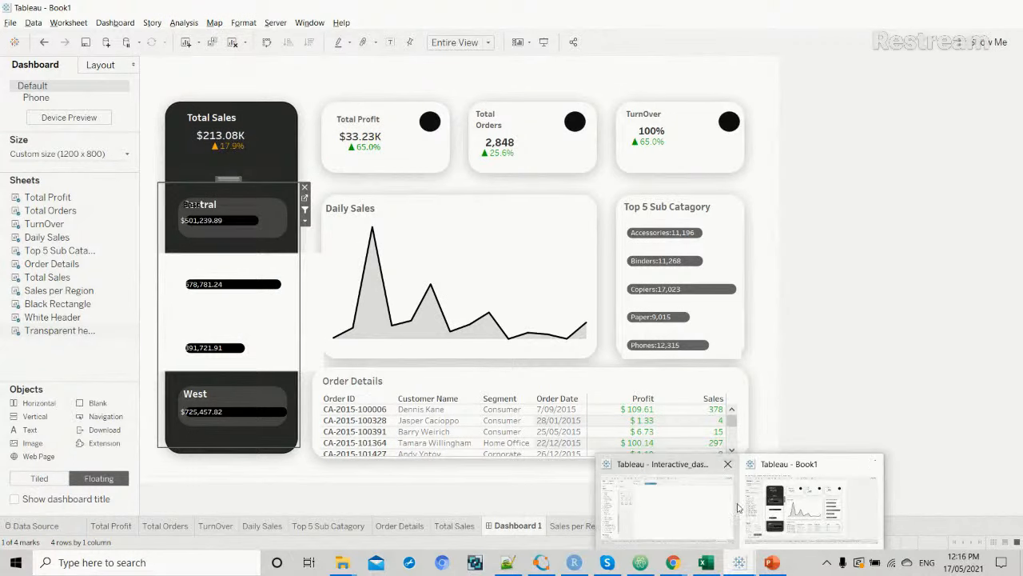
mouse_move(696, 499)
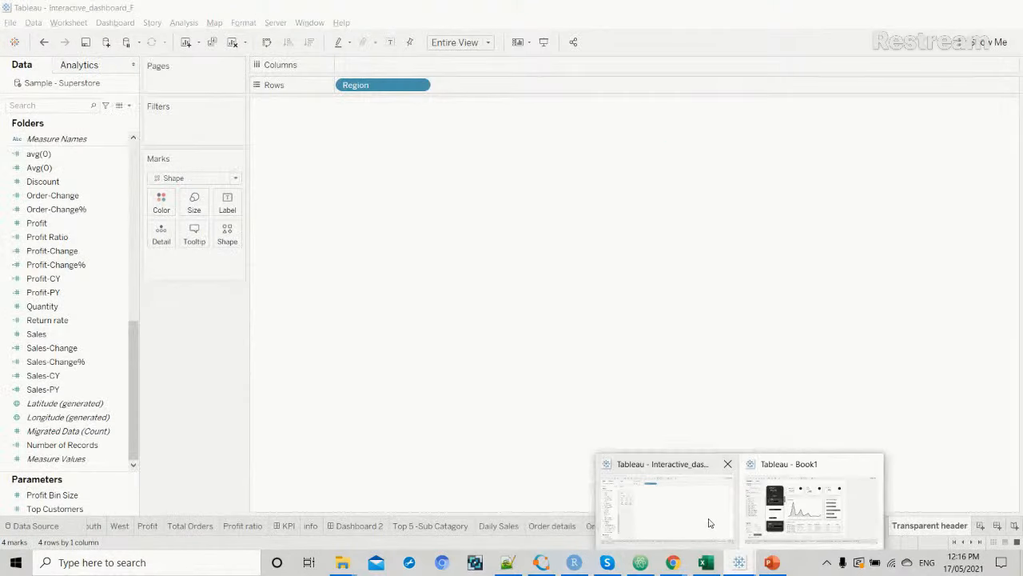
click(710, 523)
click(371, 529)
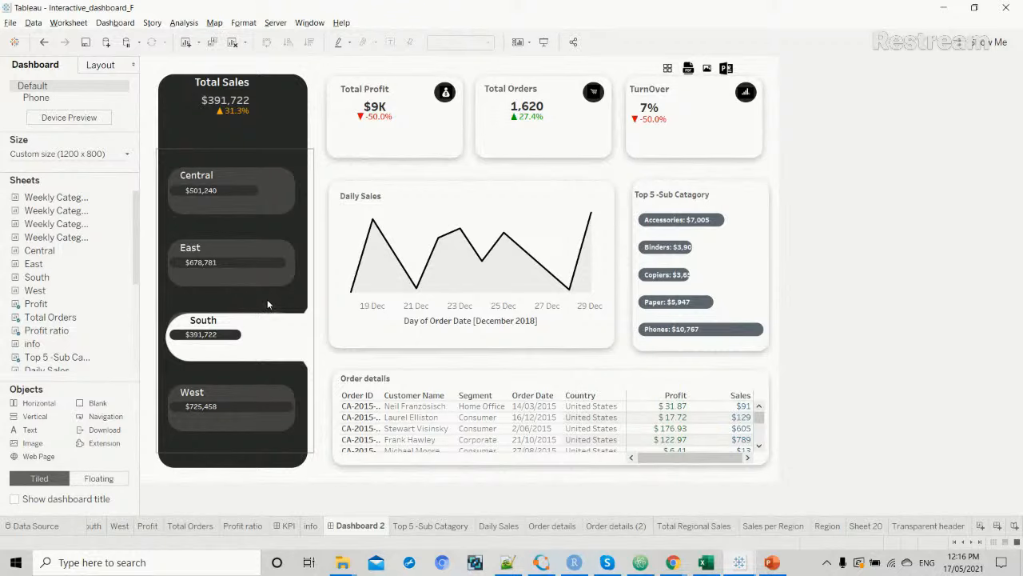
Move the transparent header, regional sales bars and white header aside on Dashboard 2 to inspect the layers, and undo the moves.
click(292, 157)
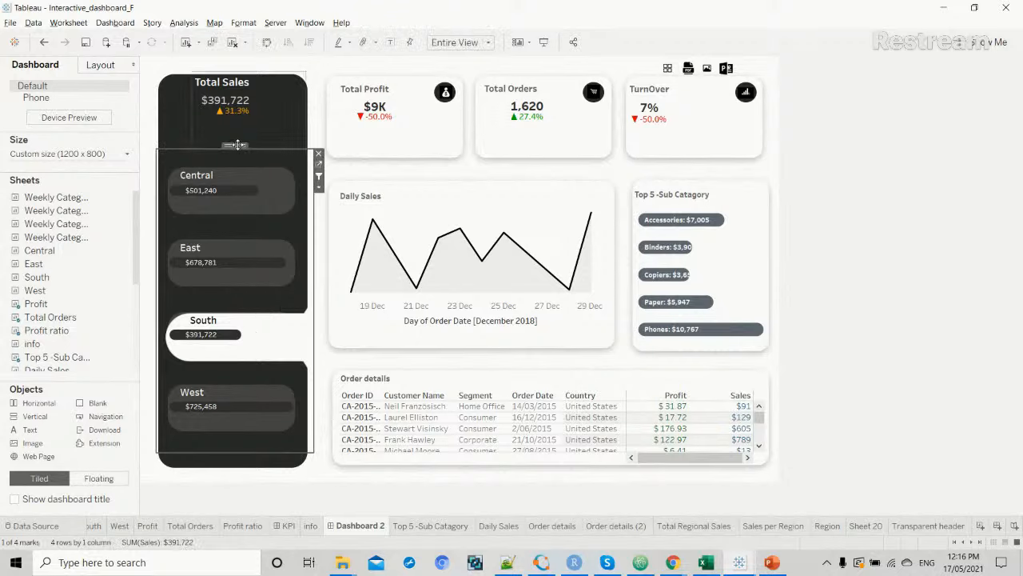
drag(237, 144, 264, 177)
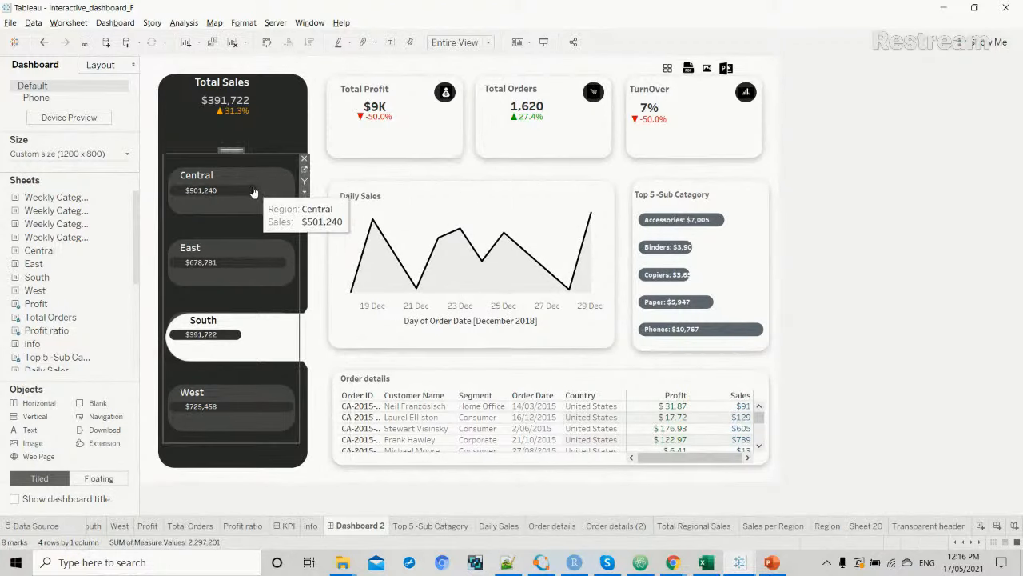
click(254, 179)
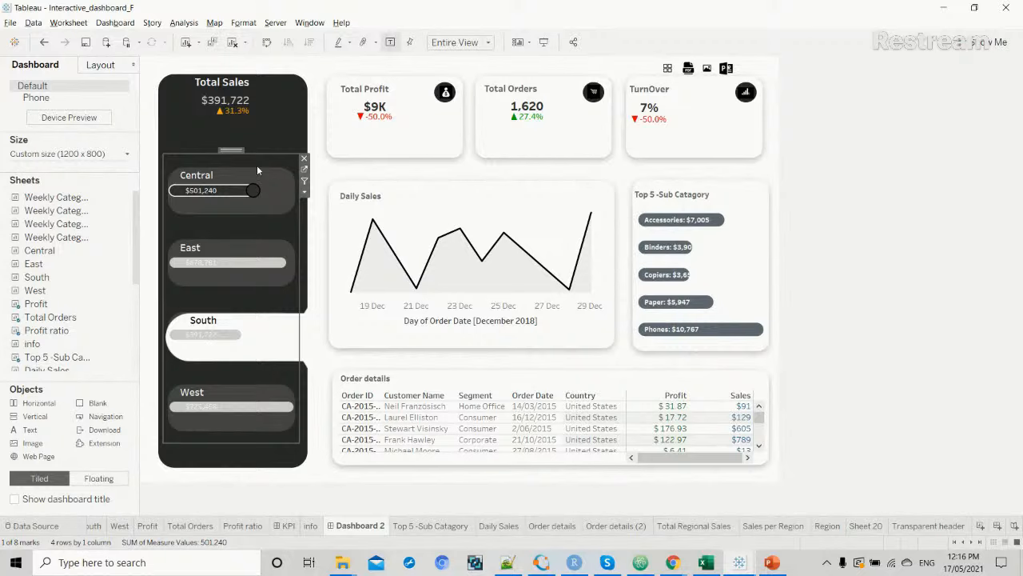
click(257, 164)
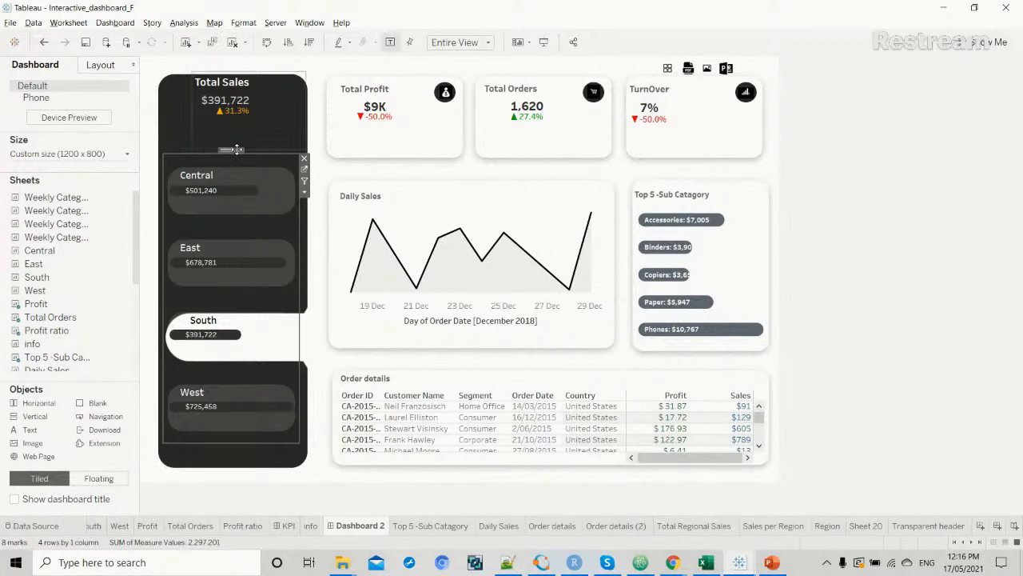
drag(244, 156, 251, 183)
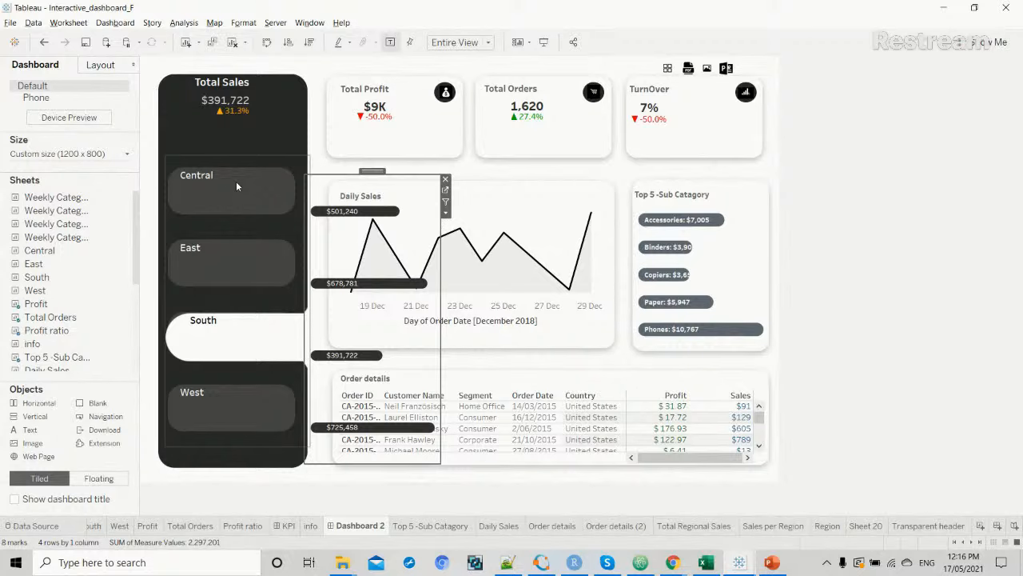
click(236, 181)
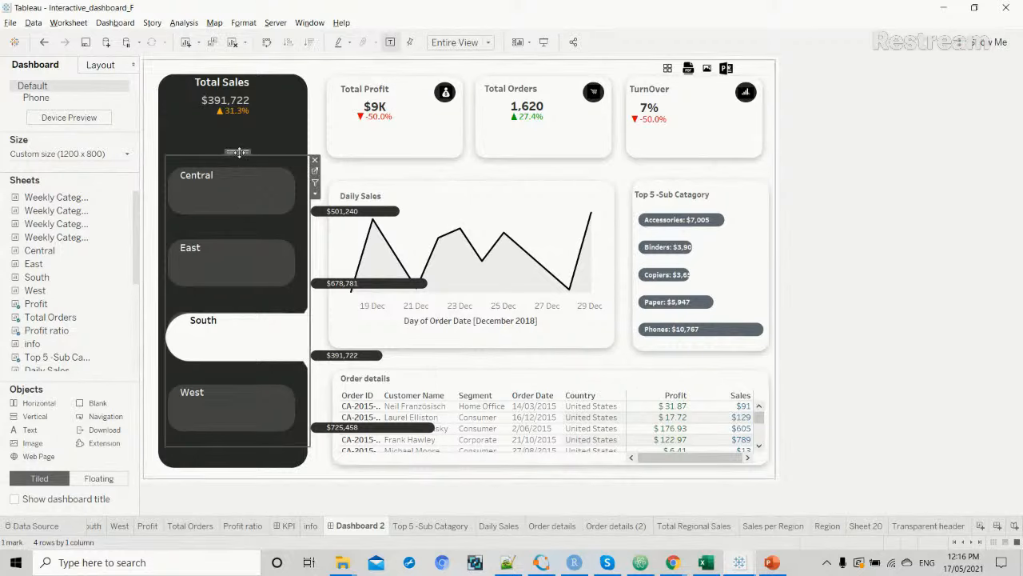
drag(238, 152, 360, 156)
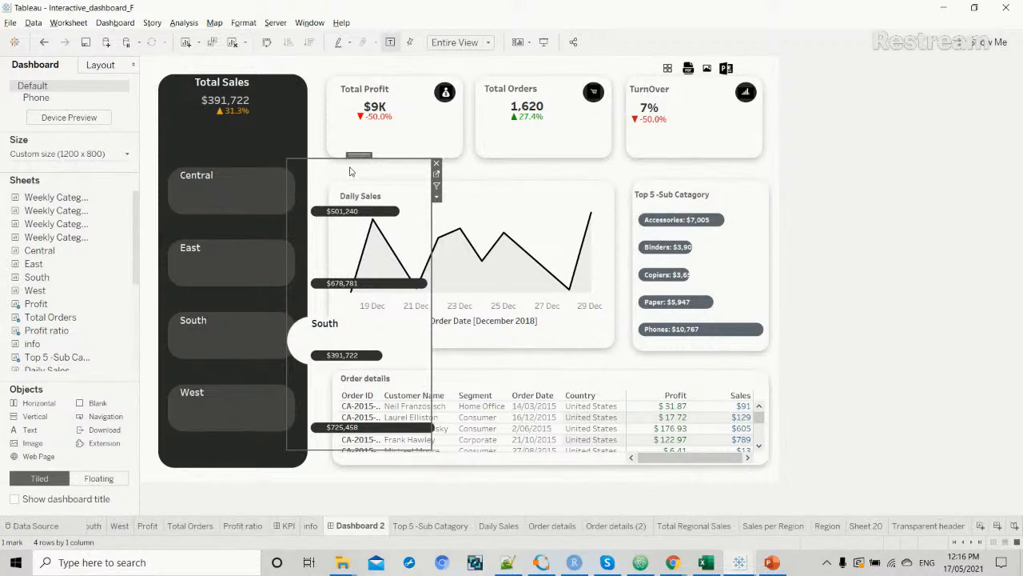
key(ctrl+z)
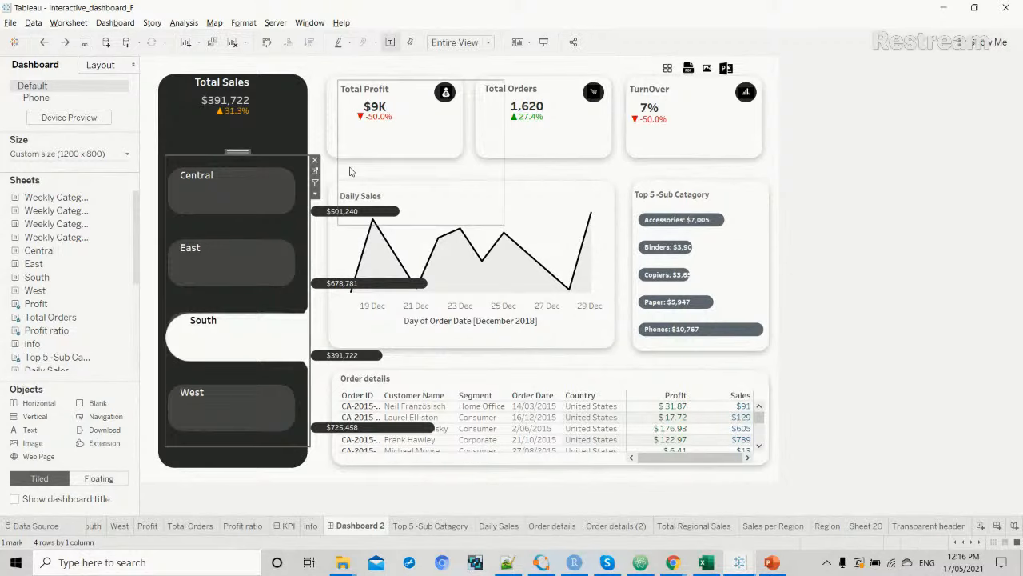
key(ctrl+z)
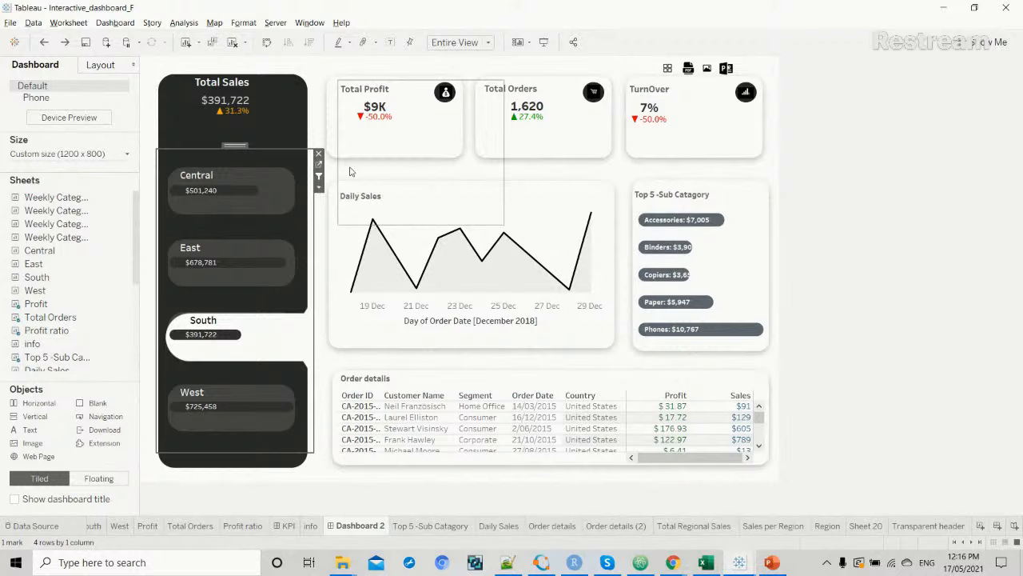
Filter Dashboard 2 by the East region and compare its region cards with those on Book1's Dashboard 1.
click(244, 270)
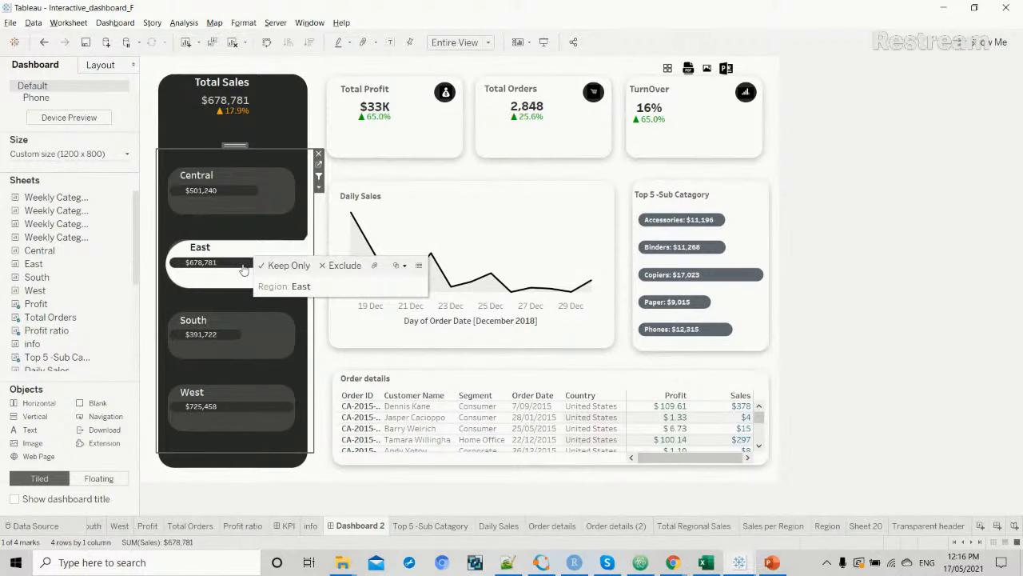
key(alt+Tab)
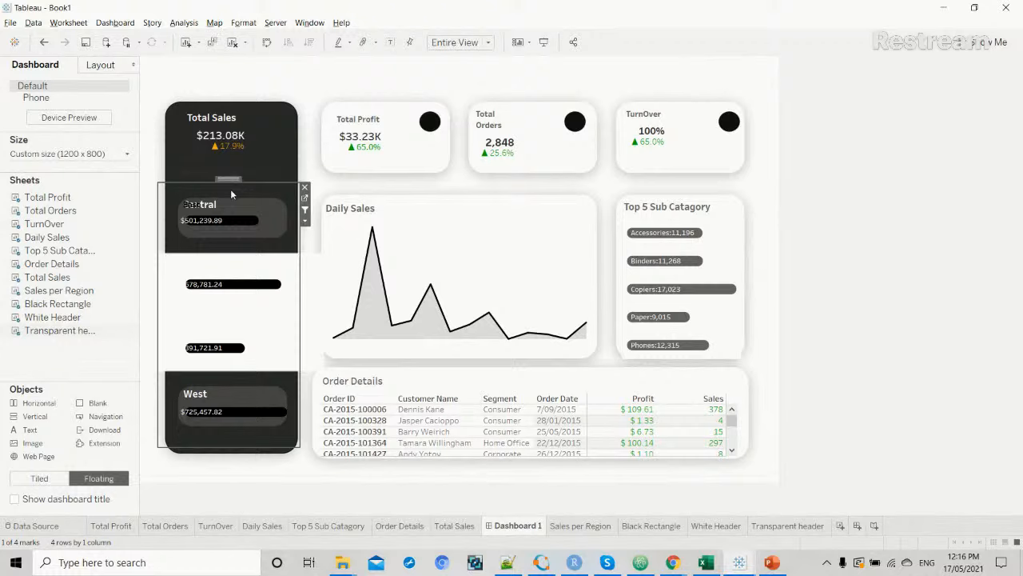
key(alt+Tab)
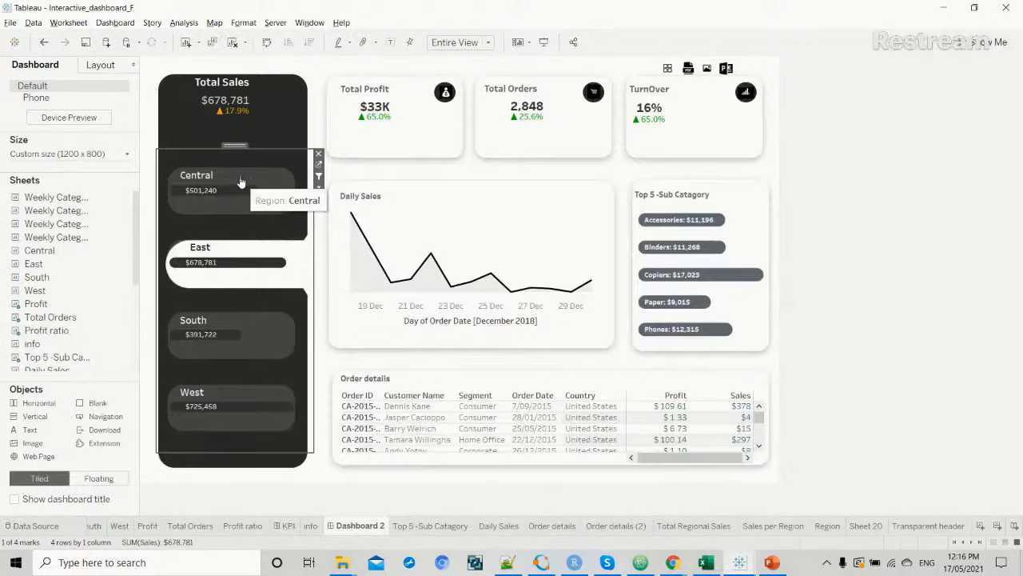
Pull the transparent header, regional sales bars and white header off Dashboard 2's region cards and return to Book1.
drag(232, 144, 510, 145)
drag(234, 174, 407, 149)
click(228, 174)
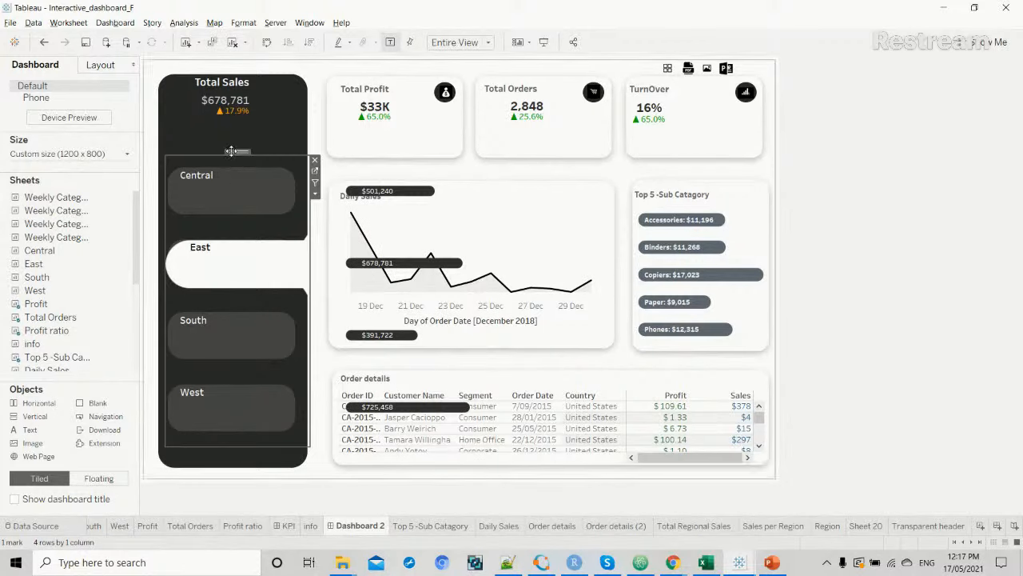
drag(234, 150, 340, 155)
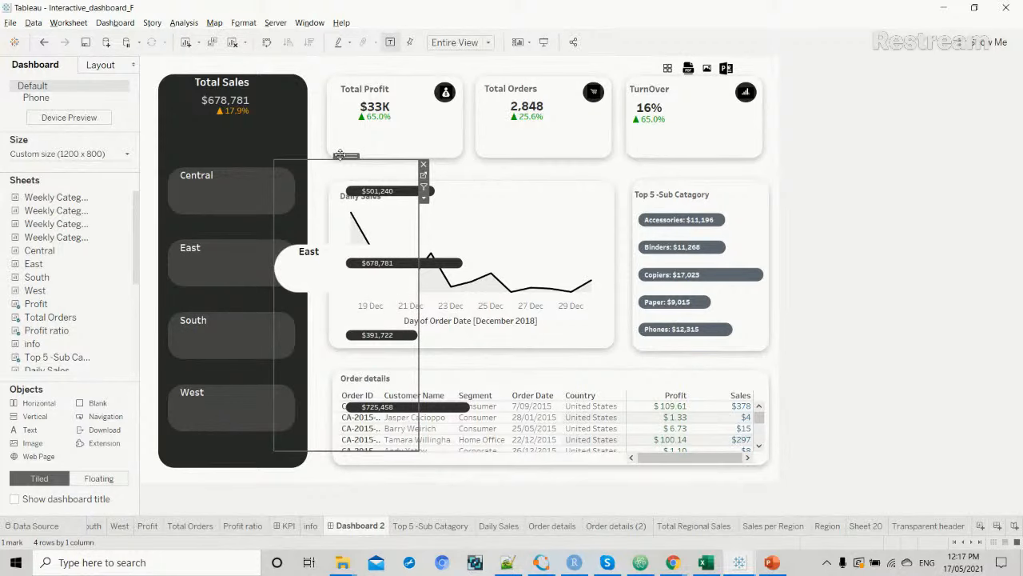
key(alt+Tab)
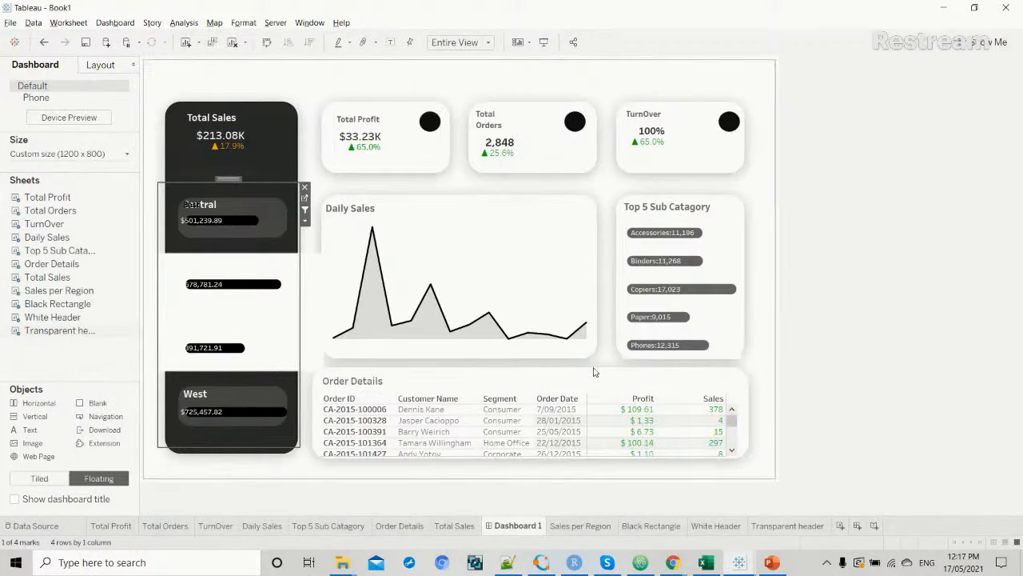
Inspect the Black Rectangle sheet and compare the region cards on Dashboard 1 with those in Interactive_dashboard_F, returning to Book1.
click(651, 526)
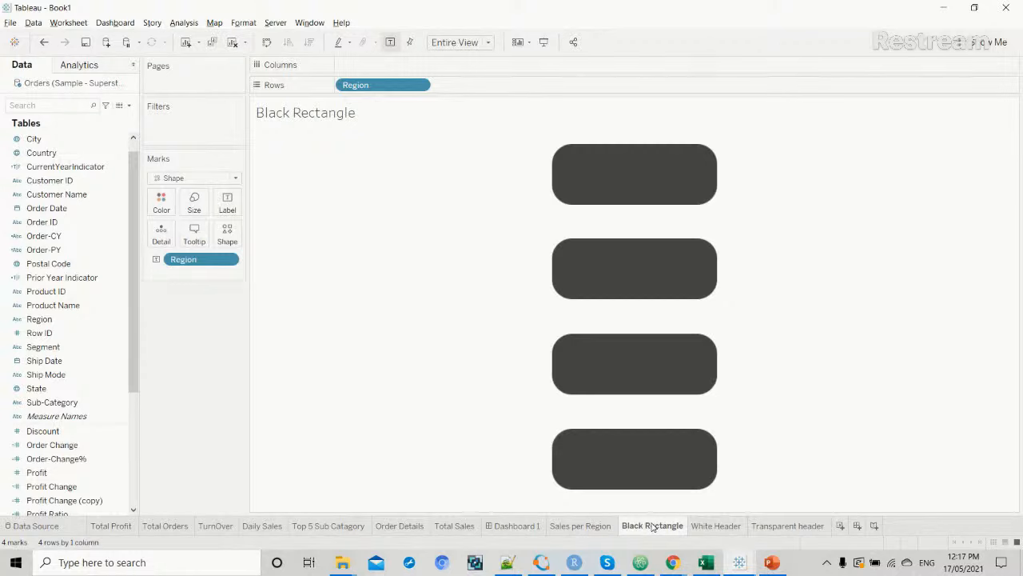
click(492, 528)
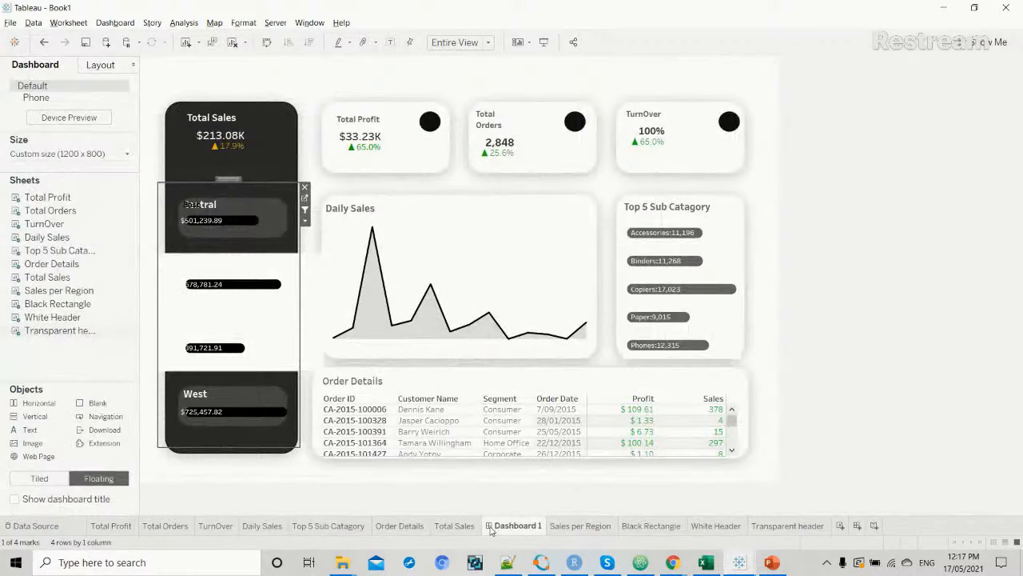
key(alt+Tab)
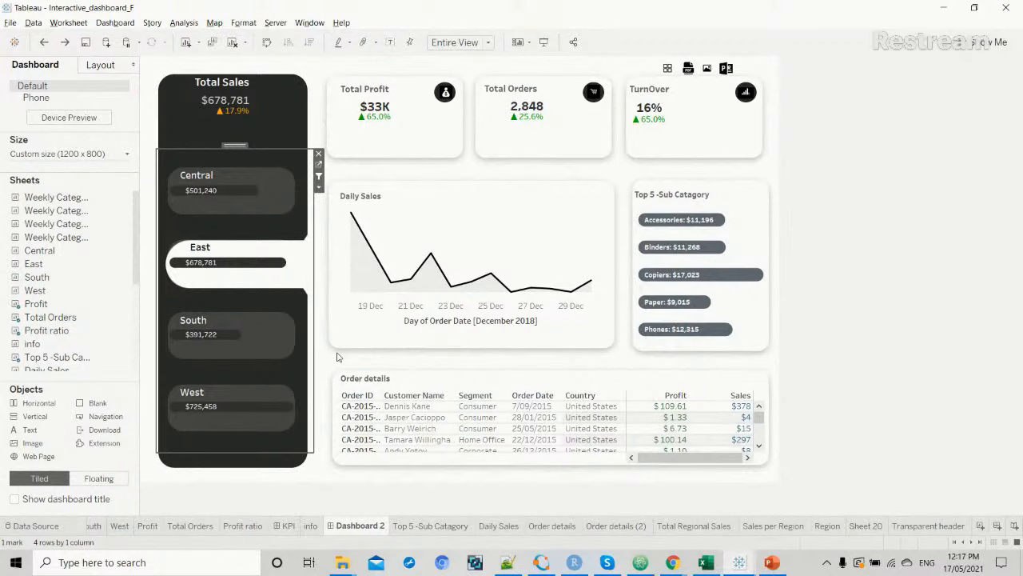
key(alt+Tab)
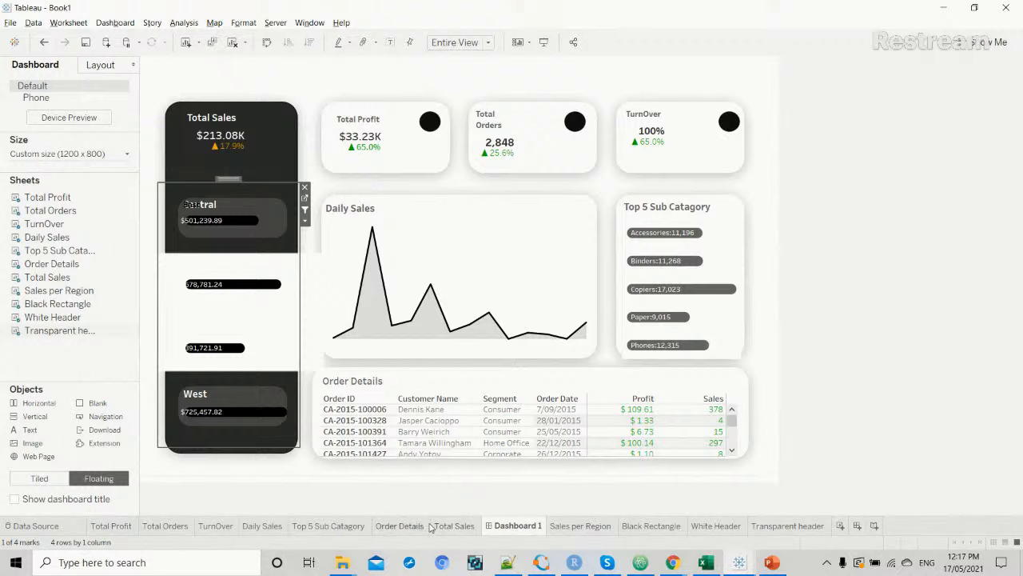
Examine the Region label's text and font formatting on the Black Rectangle sheet, leaving it as it is.
click(582, 526)
click(644, 526)
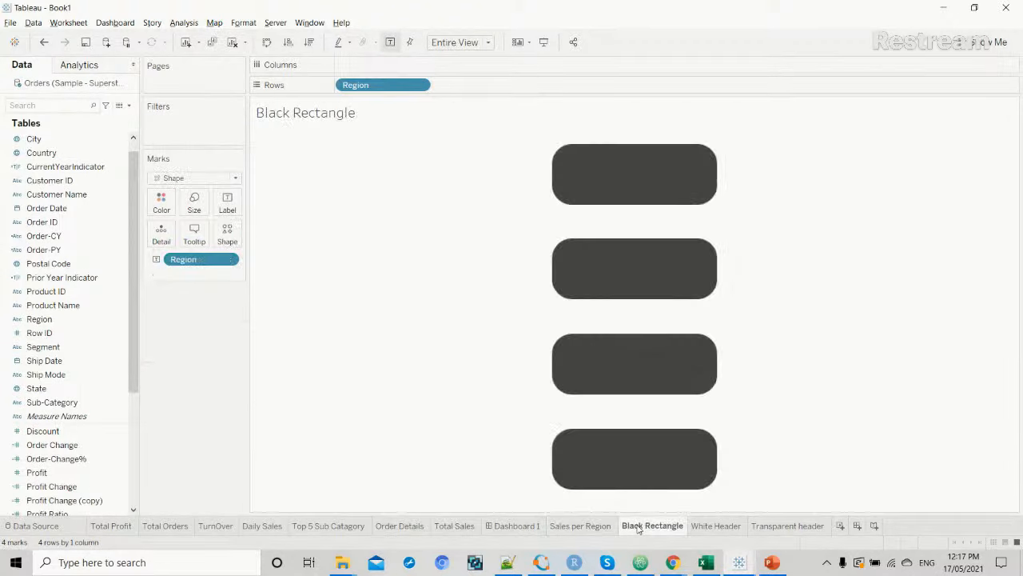
click(228, 204)
click(335, 264)
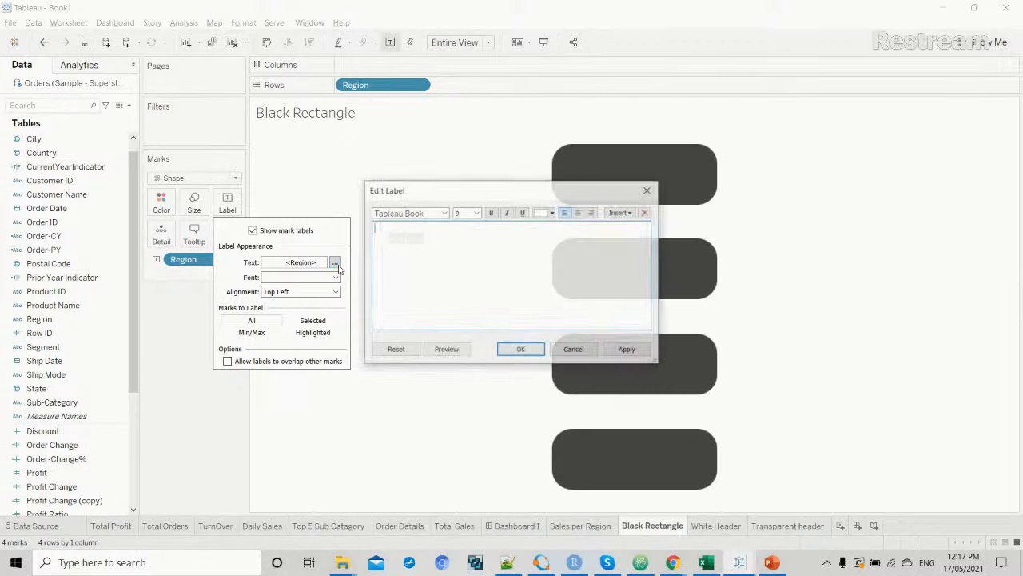
click(386, 240)
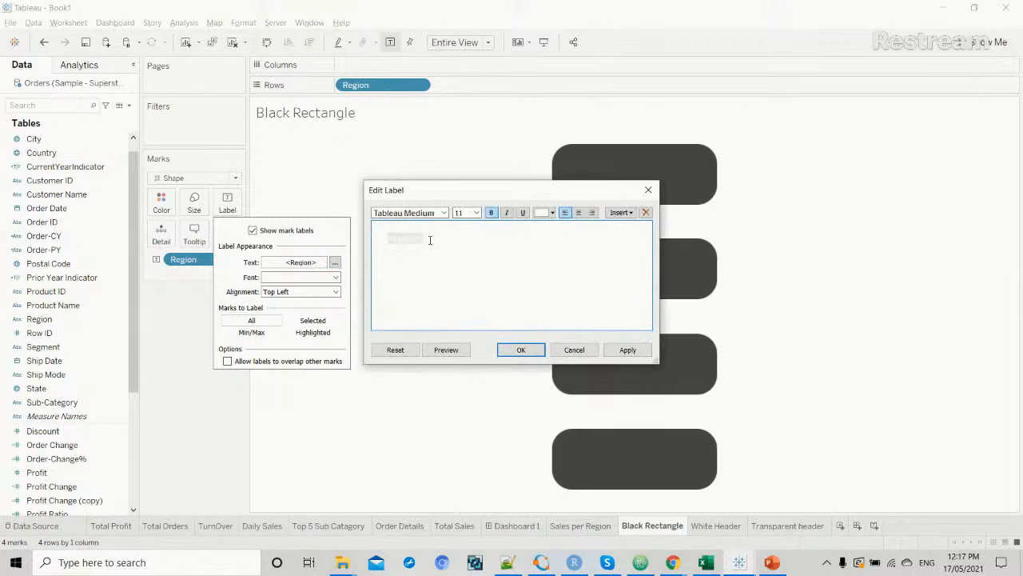
click(536, 354)
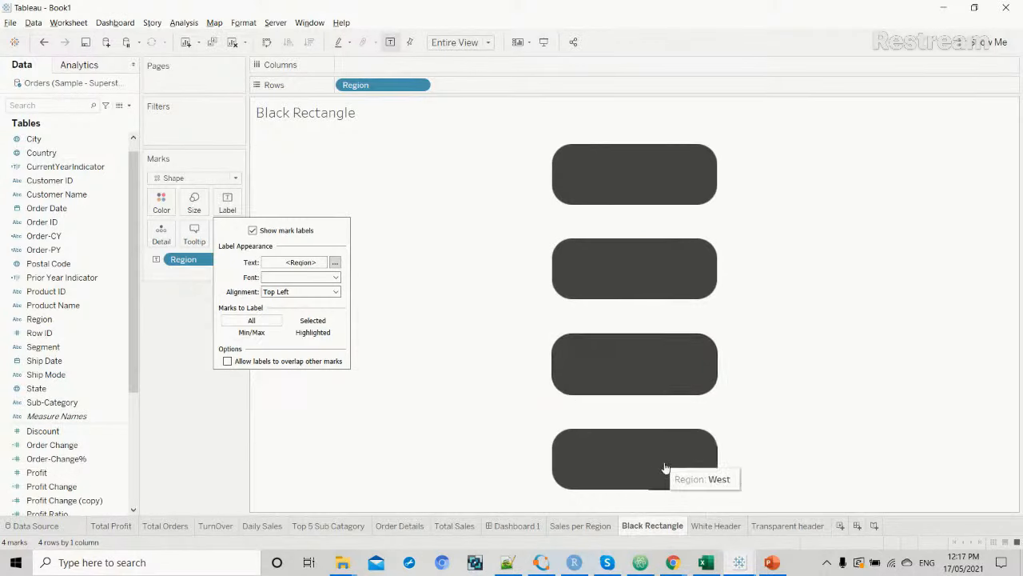
Set the font size of the White Header sheet's Region label to 11.
click(707, 524)
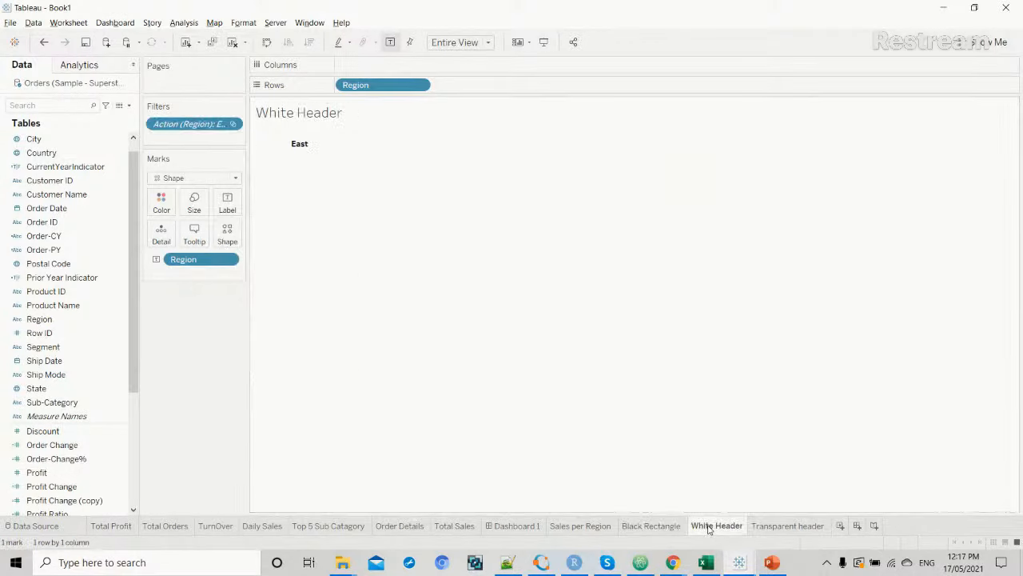
click(228, 204)
click(335, 263)
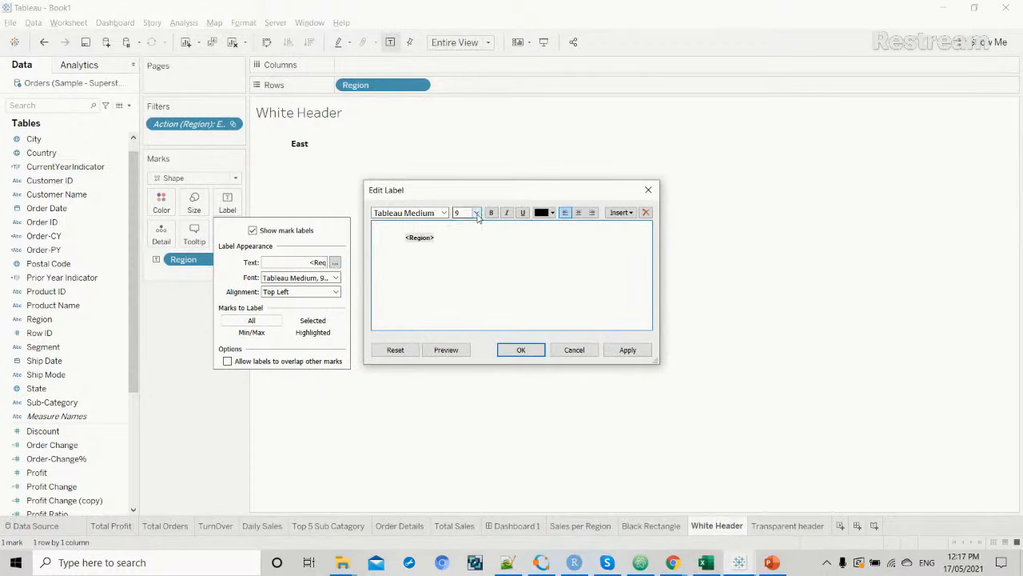
click(476, 212)
click(468, 250)
drag(439, 239, 348, 230)
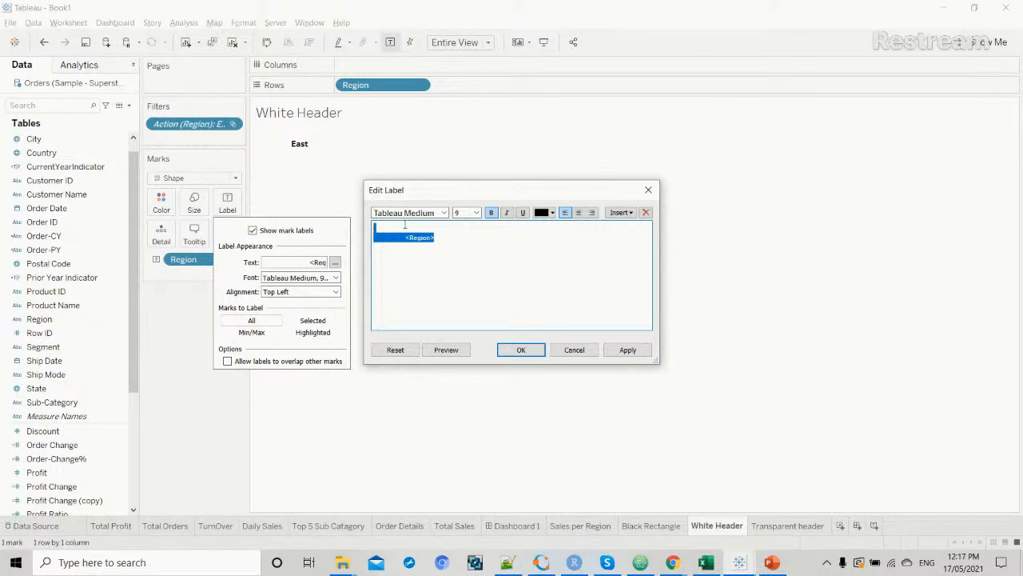
click(477, 213)
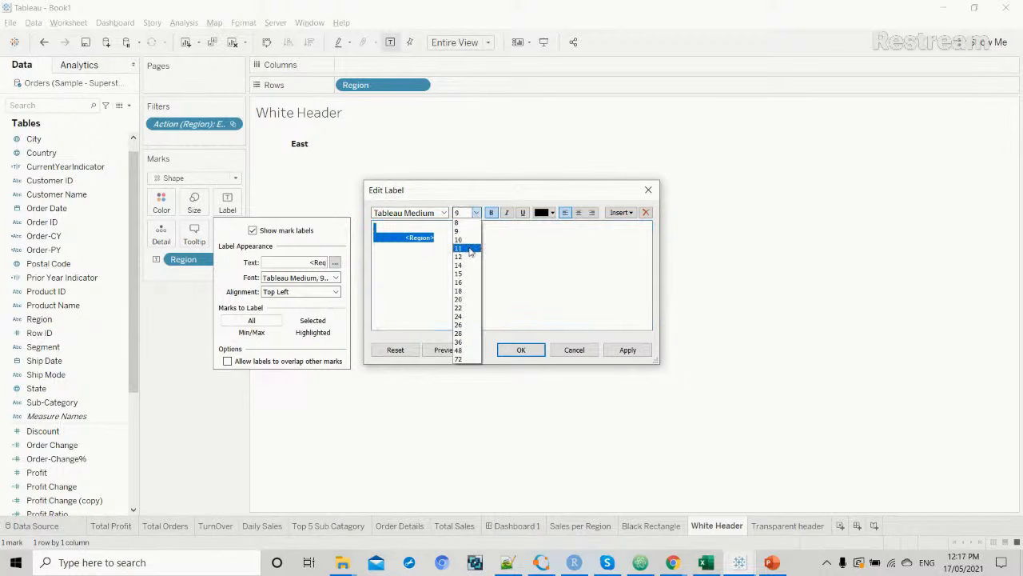
click(470, 249)
click(621, 349)
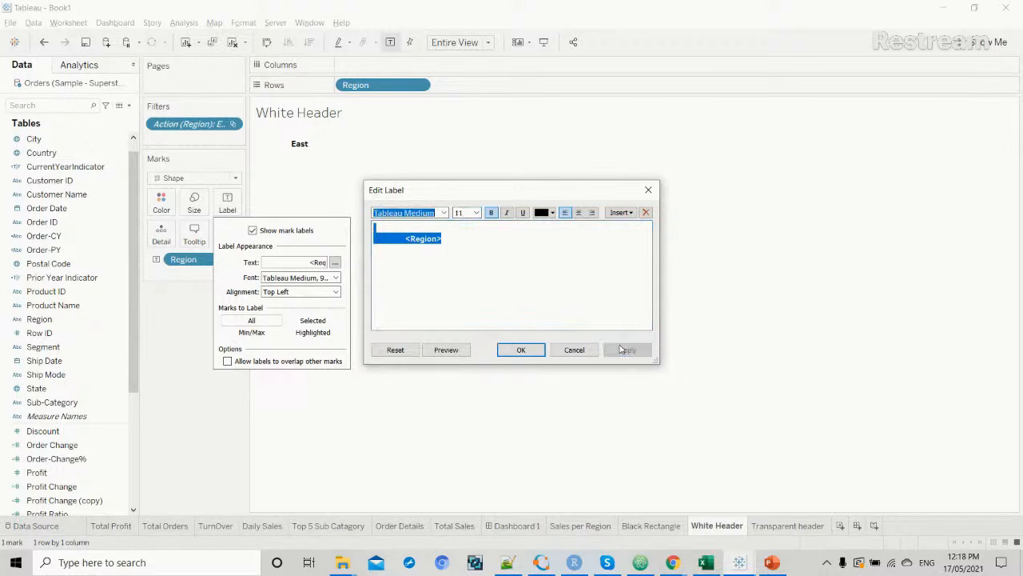
click(521, 349)
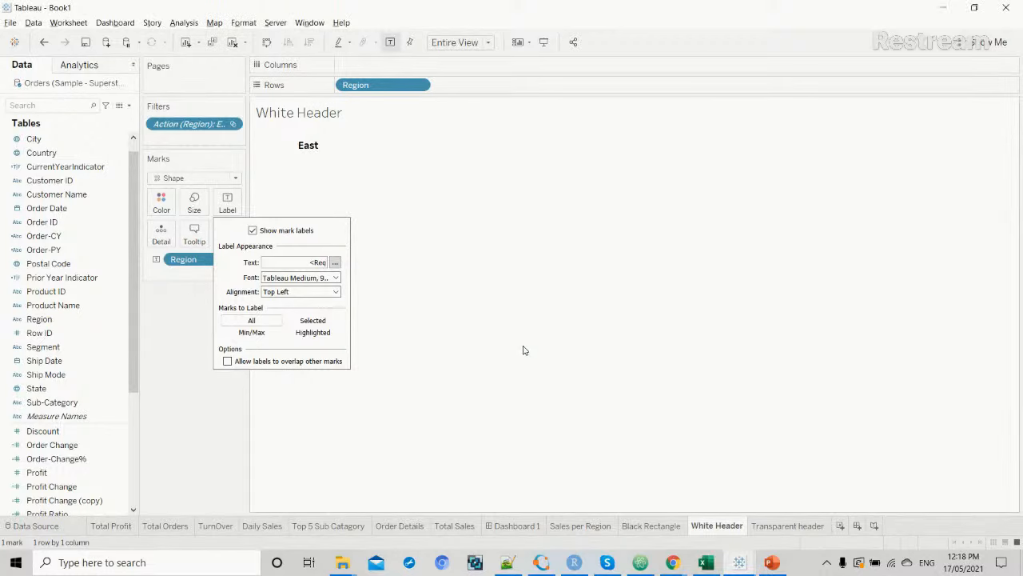
Check the other region sheets and set the White Header sheet's table layout to show empty rows and empty columns.
click(508, 531)
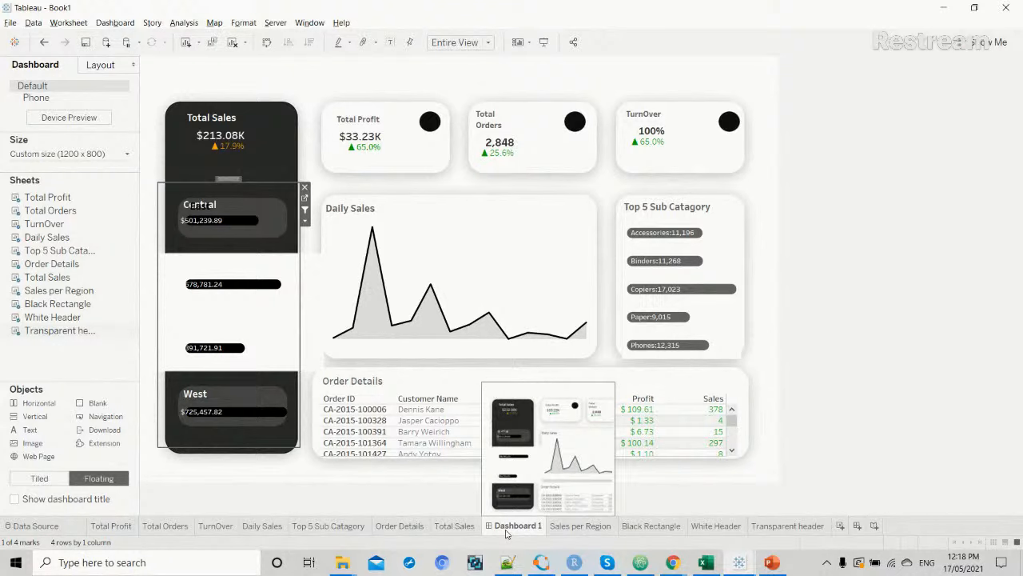
click(581, 529)
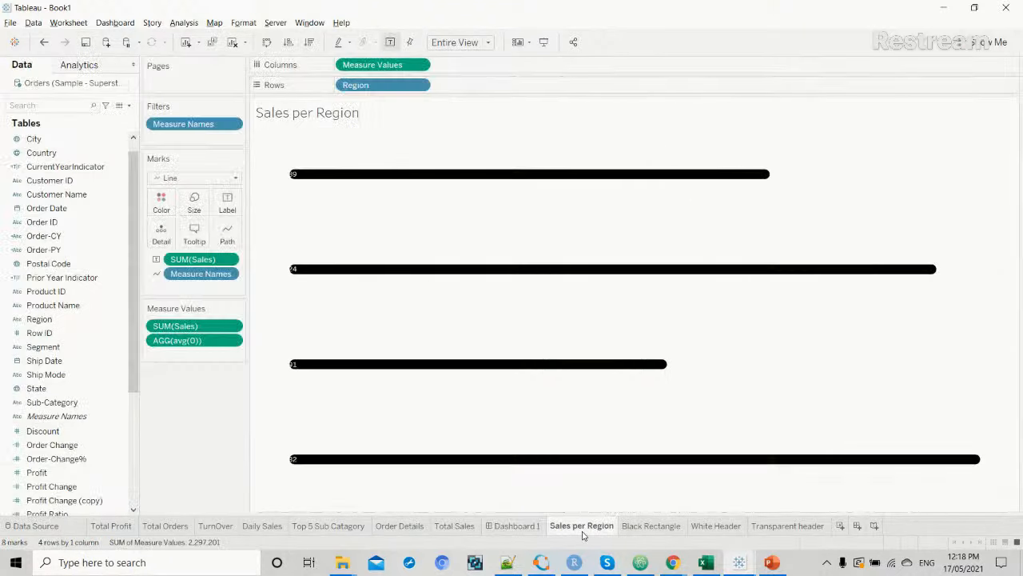
click(716, 527)
click(783, 527)
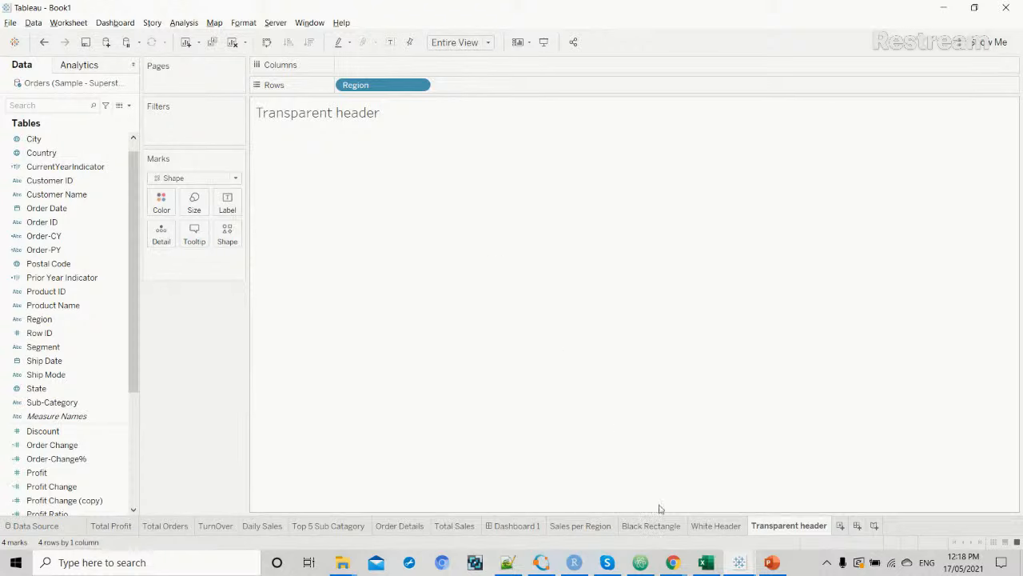
click(703, 526)
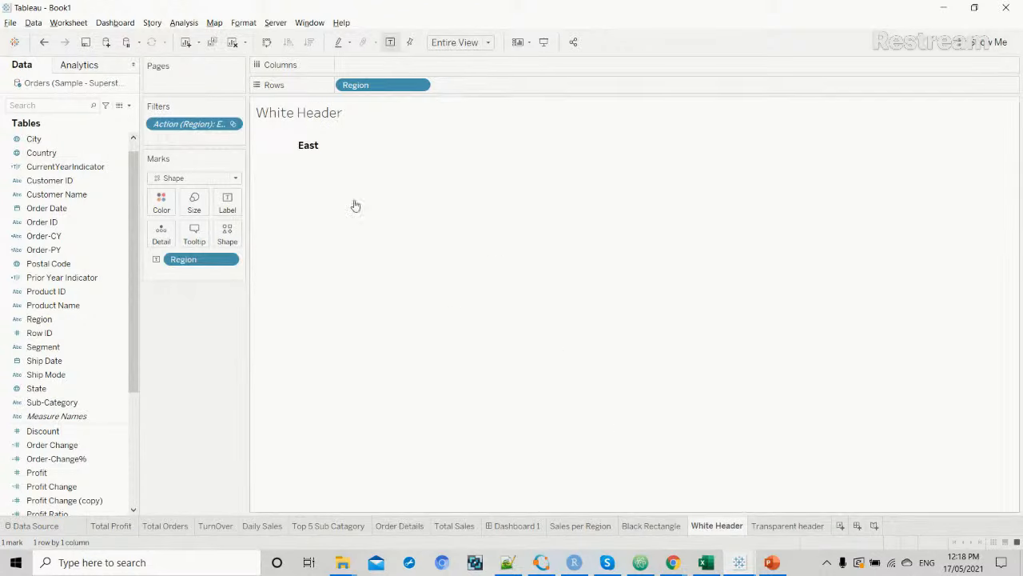
click(189, 24)
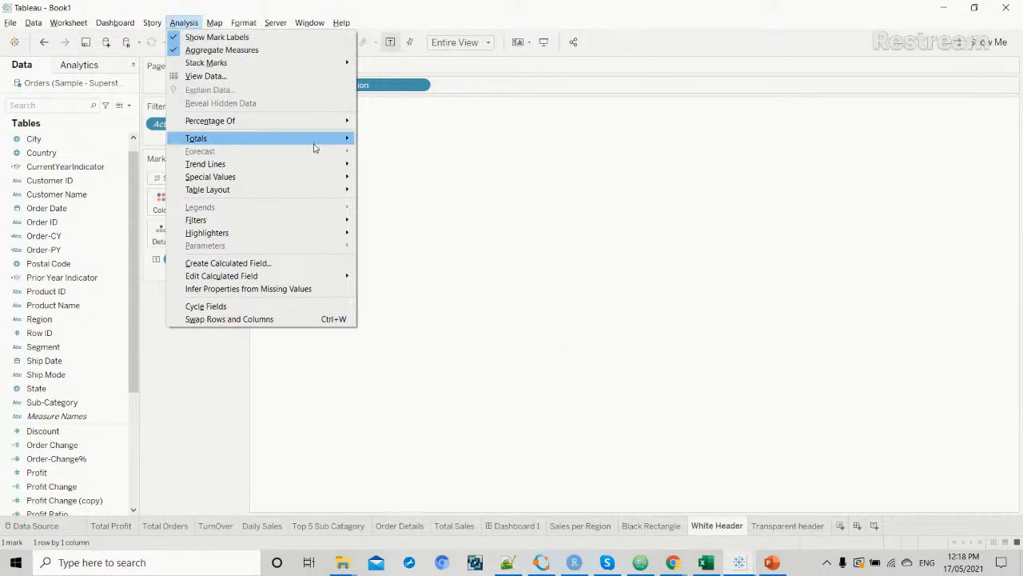
mouse_move(341, 192)
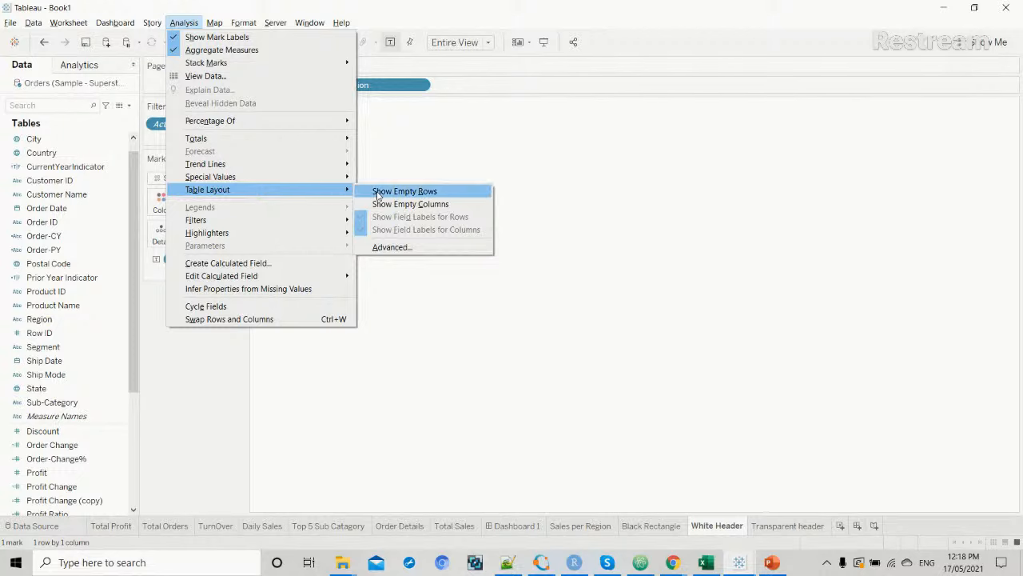
click(378, 194)
click(186, 24)
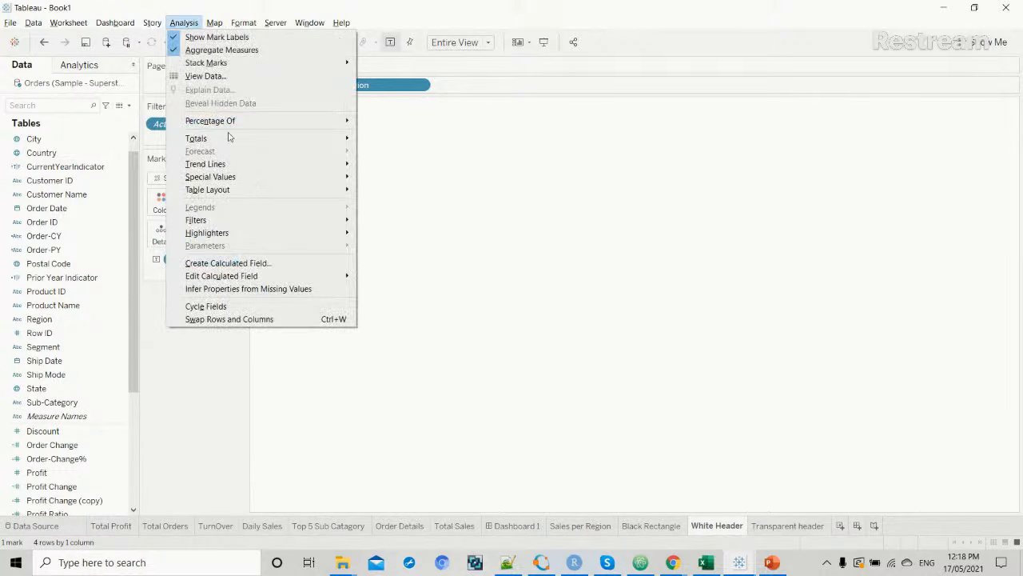
mouse_move(312, 195)
click(379, 206)
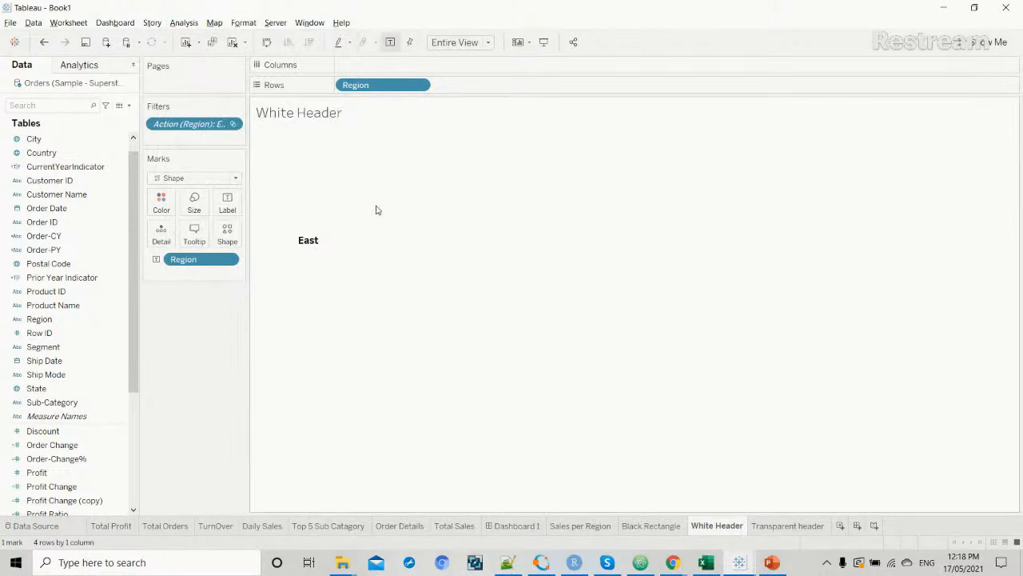
Test Dashboard 1's region filter by selecting the South, East and Central cards in turn, ending on East.
click(457, 528)
click(502, 529)
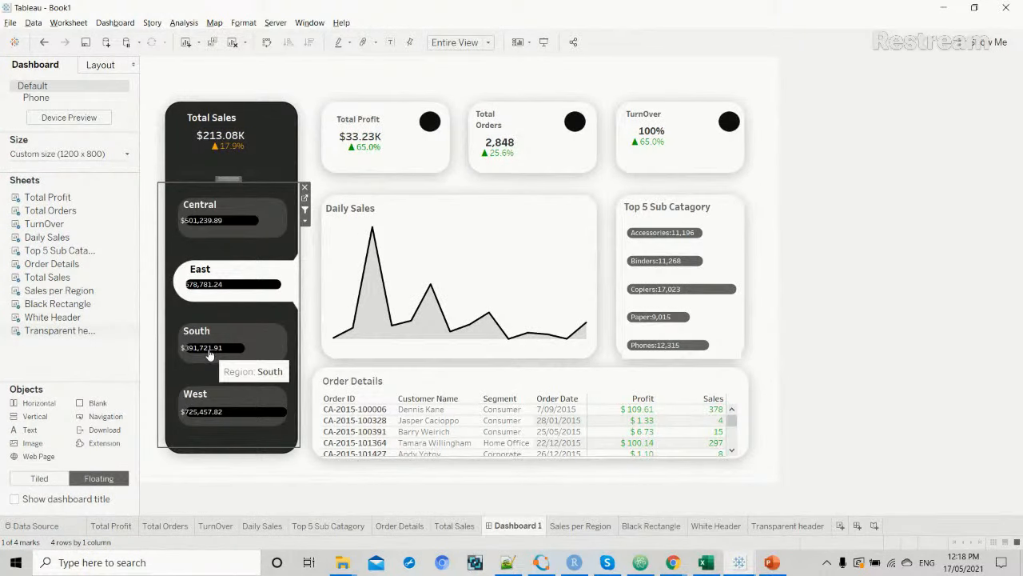
click(210, 354)
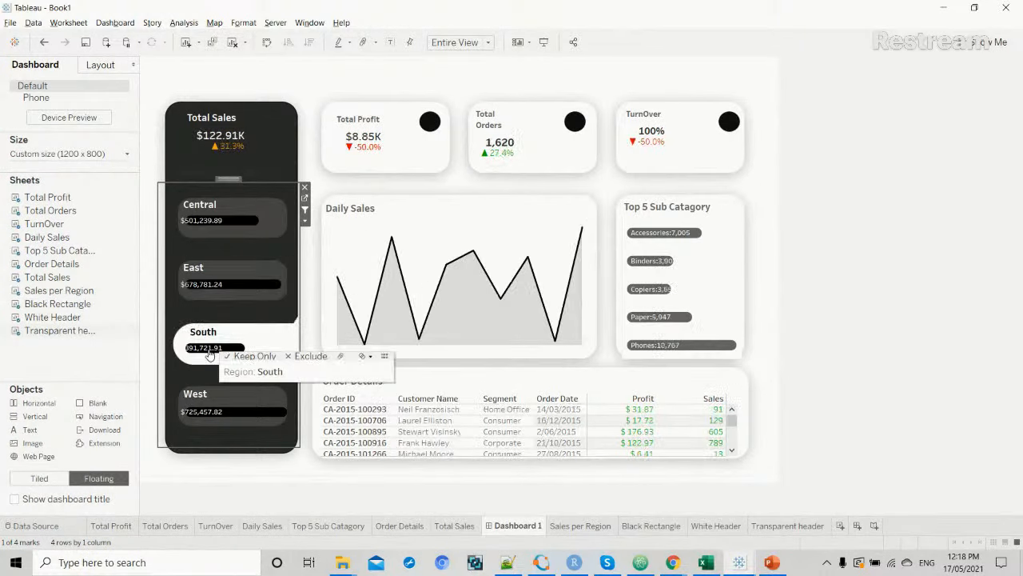
click(236, 288)
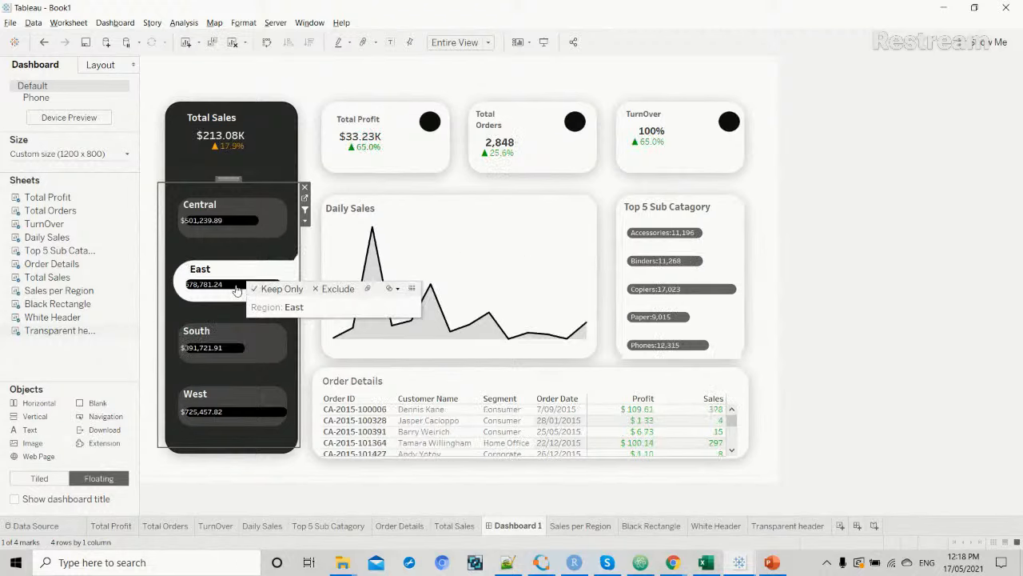
click(238, 231)
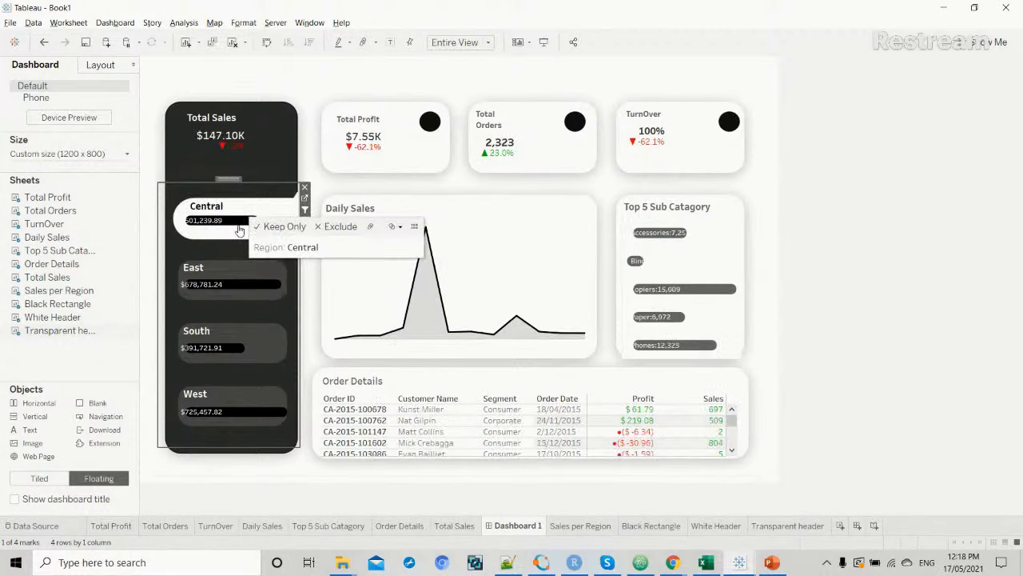
click(230, 284)
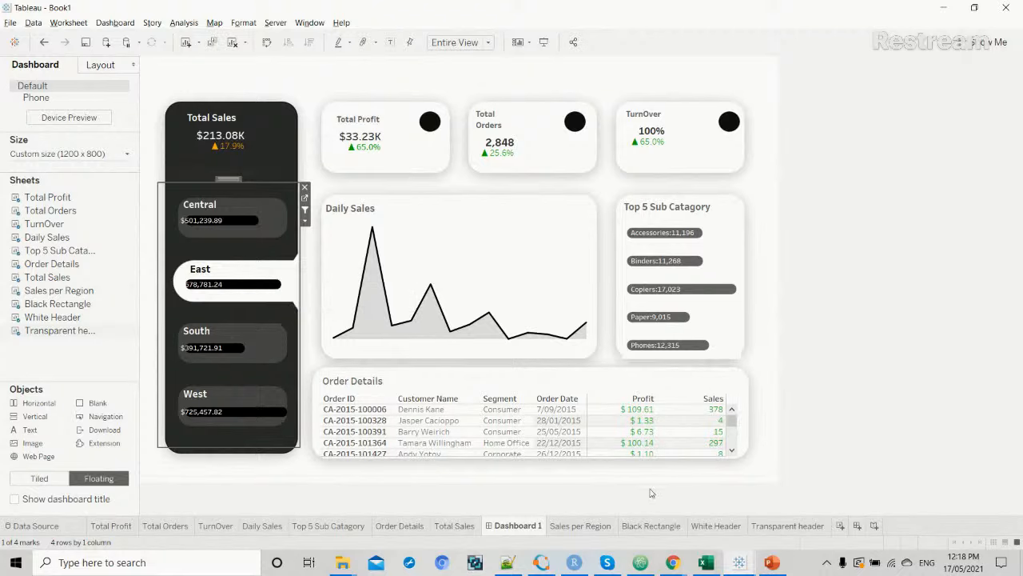
Review the White Header's analysis options and the Sales per Region and Black Rectangle sheets, and return to Dashboard 1's region cards.
click(709, 529)
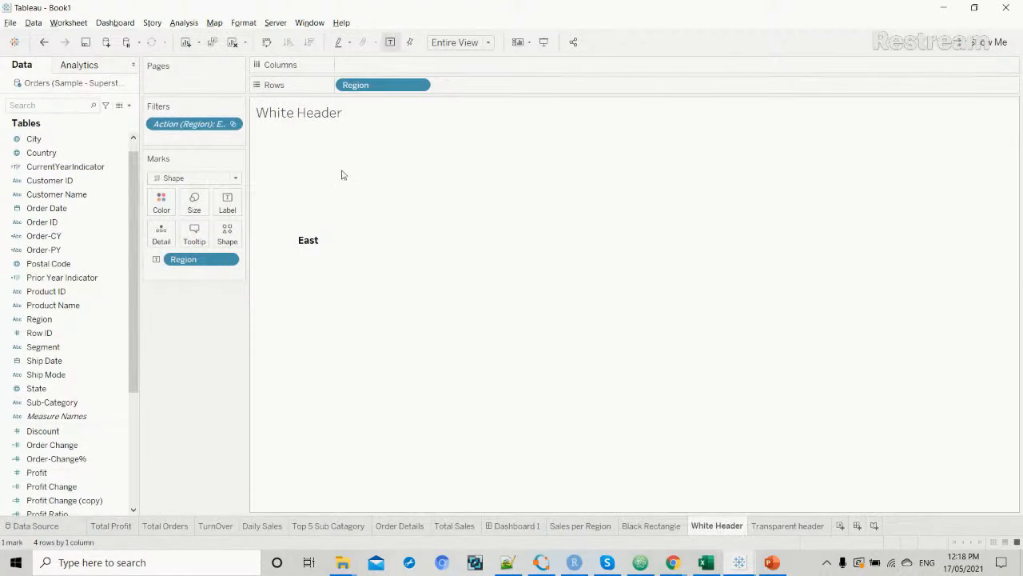
click(184, 22)
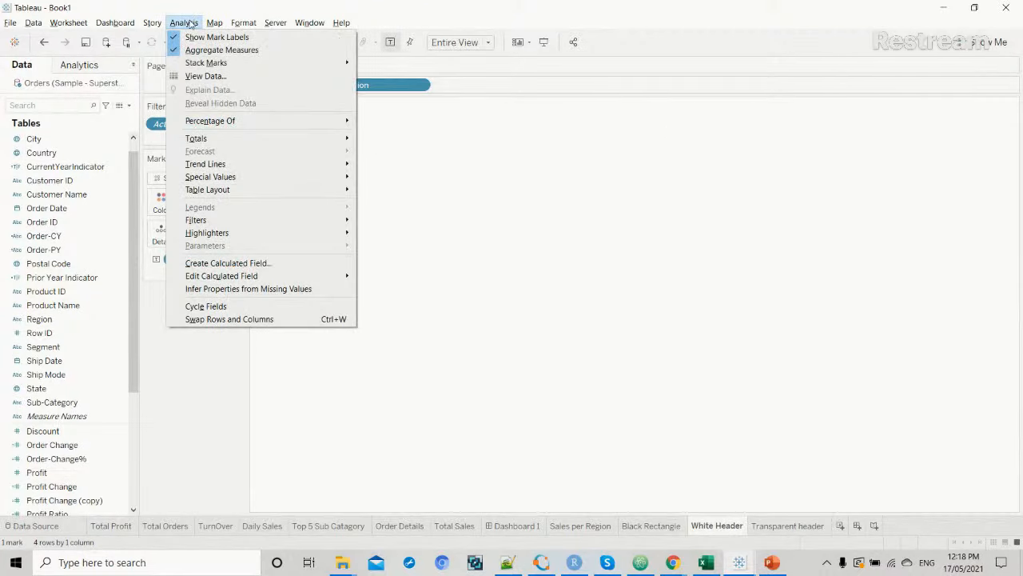
mouse_move(326, 190)
click(452, 525)
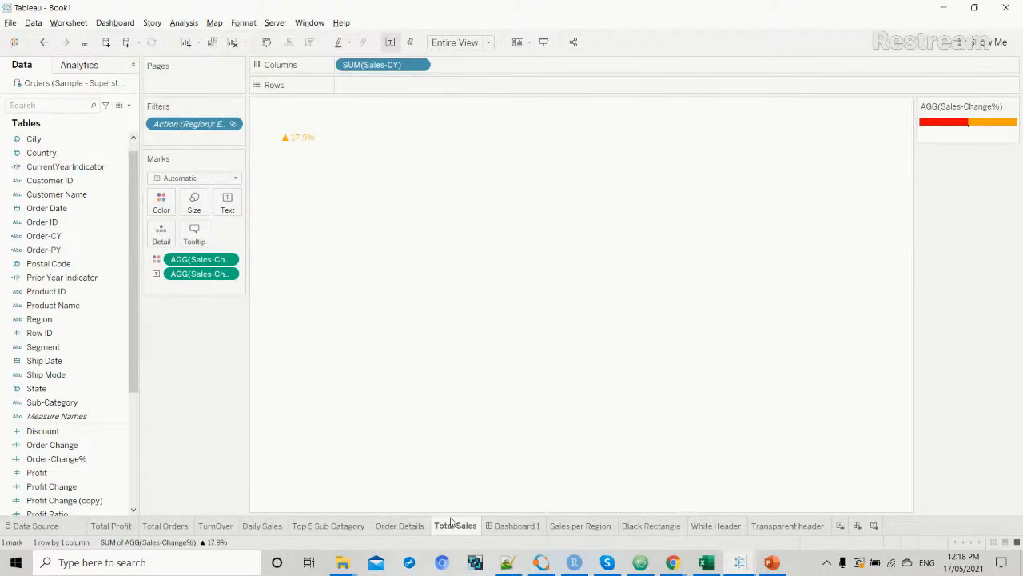
click(524, 527)
click(554, 528)
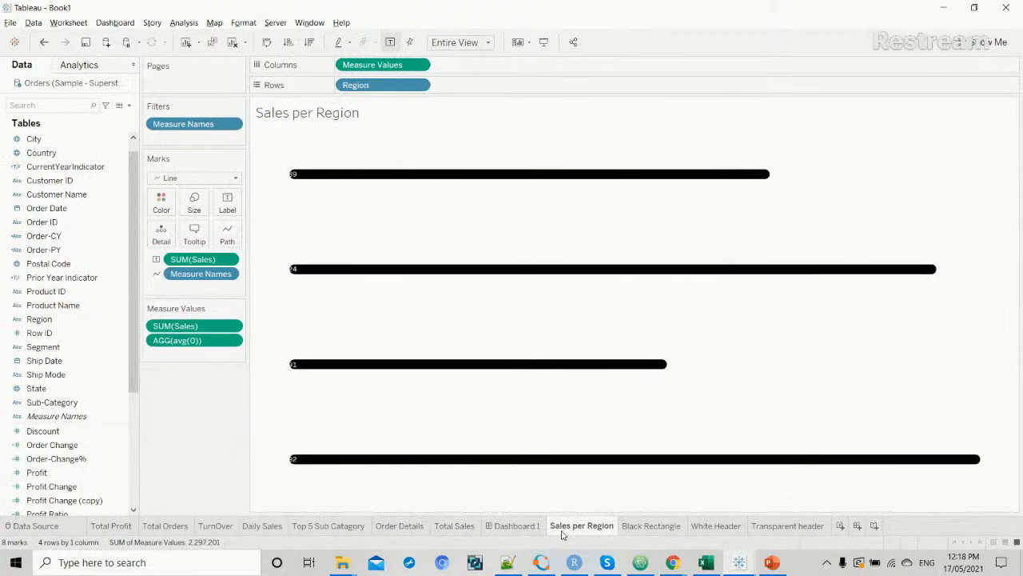
click(641, 529)
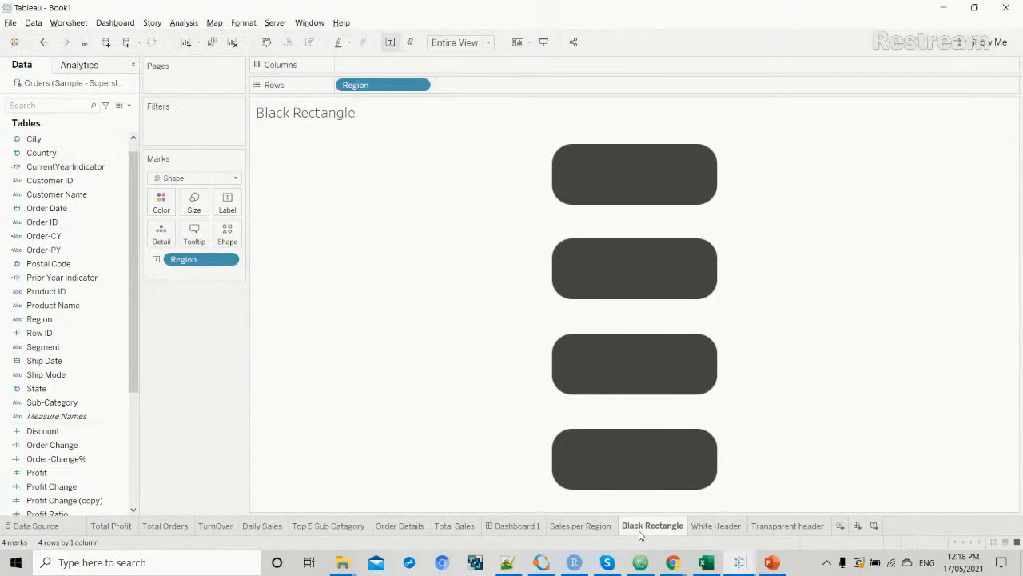
click(702, 529)
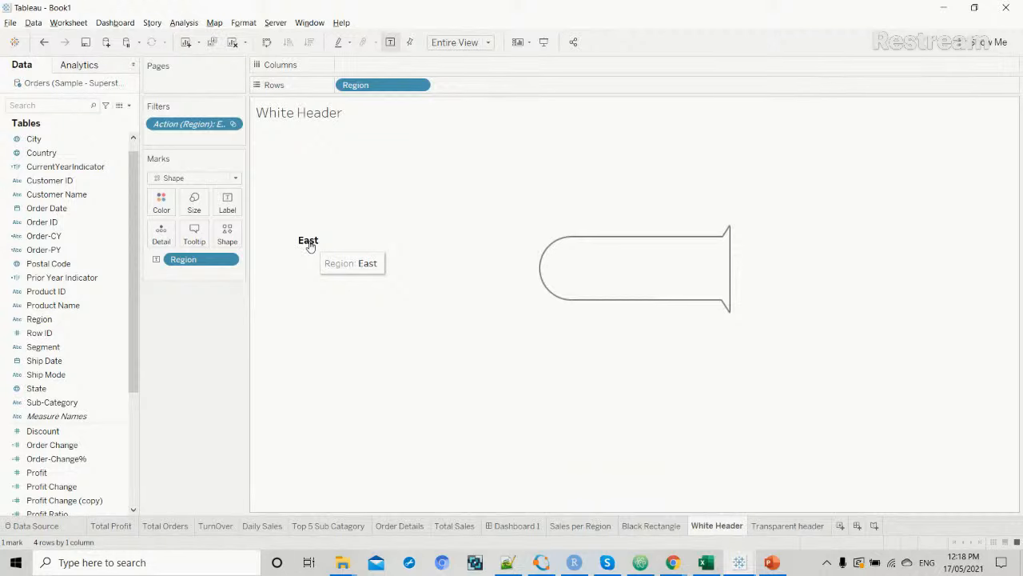
click(521, 527)
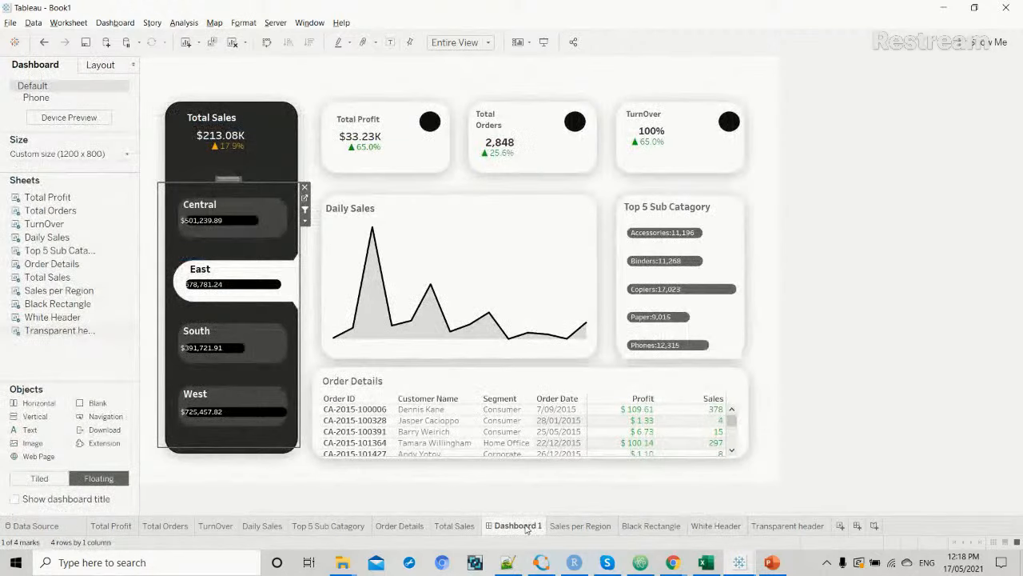
click(255, 348)
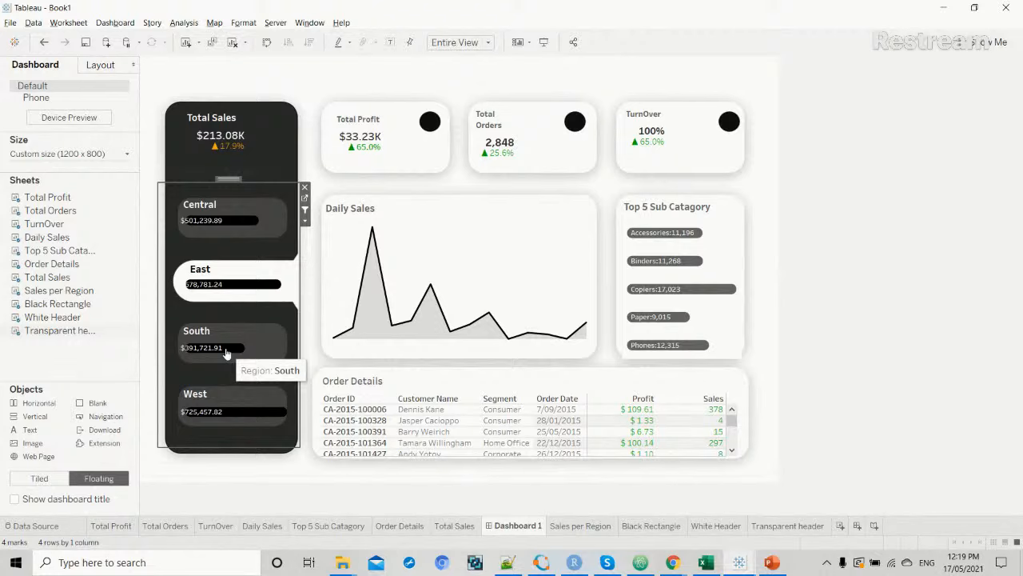
Test Dashboard 1's region filter with the South, West, East and Central cards, ending on South, and compare it with the Interactive_dashboard_F workbook.
click(226, 350)
click(224, 413)
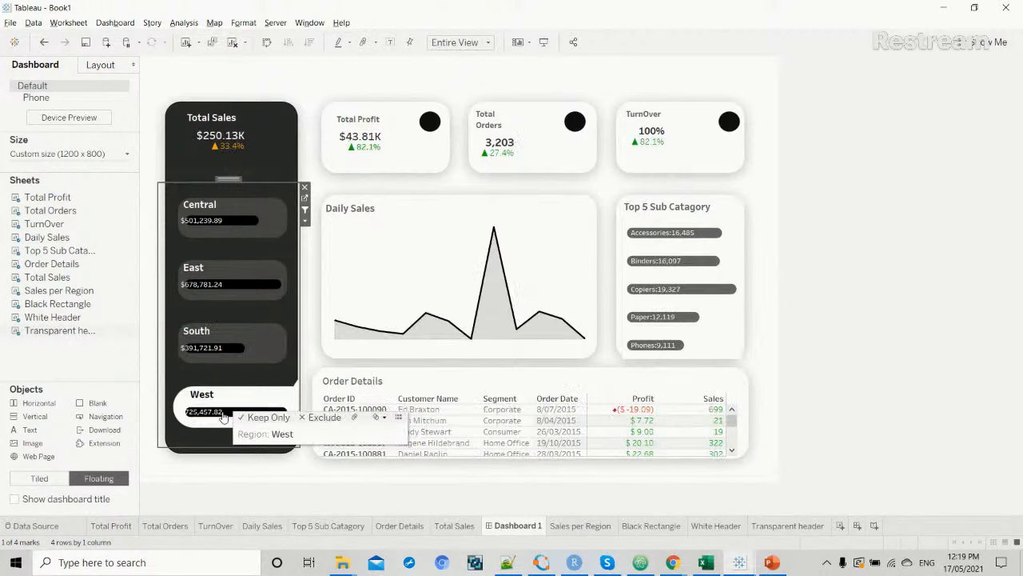
click(233, 286)
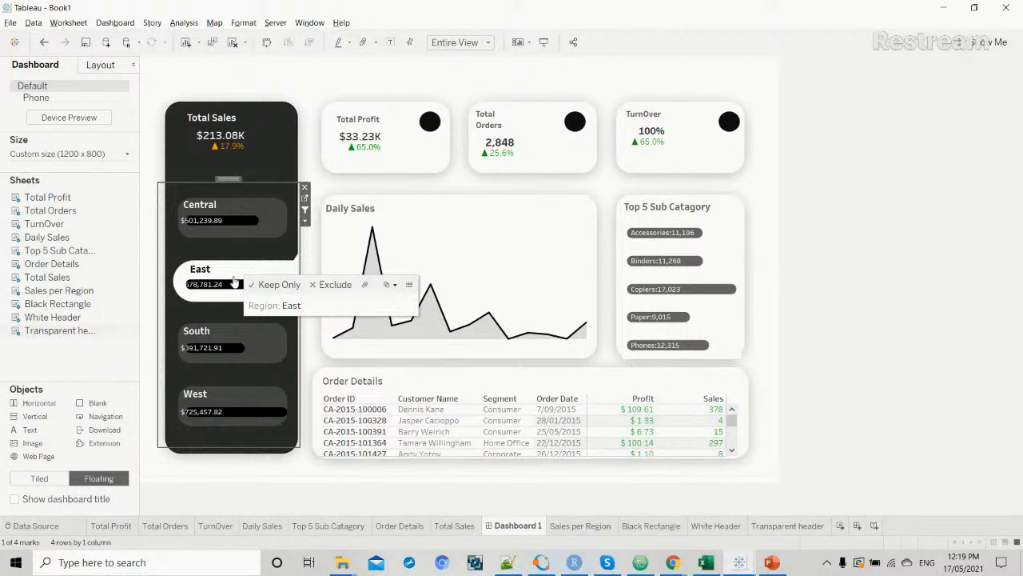
click(240, 226)
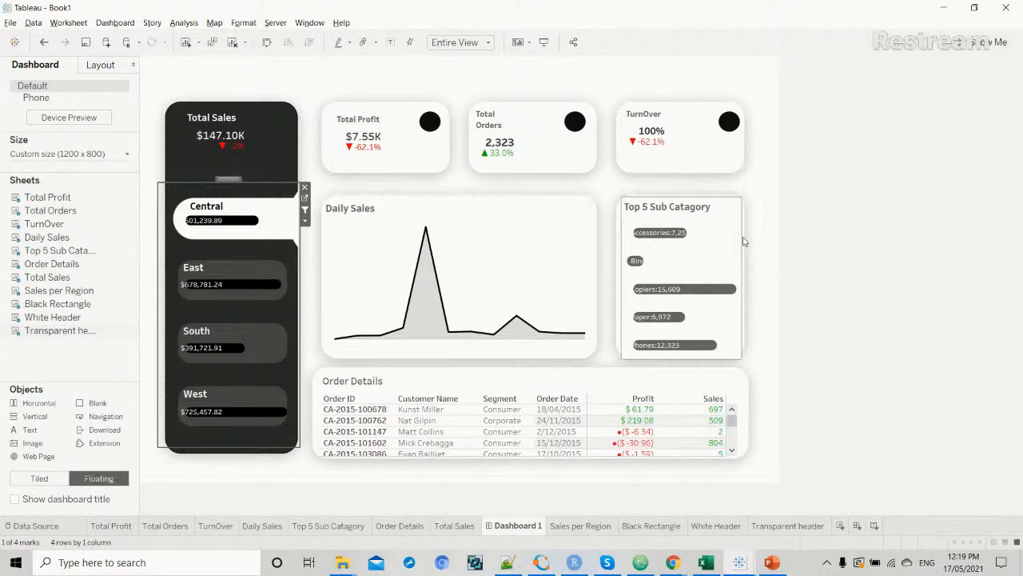
click(863, 254)
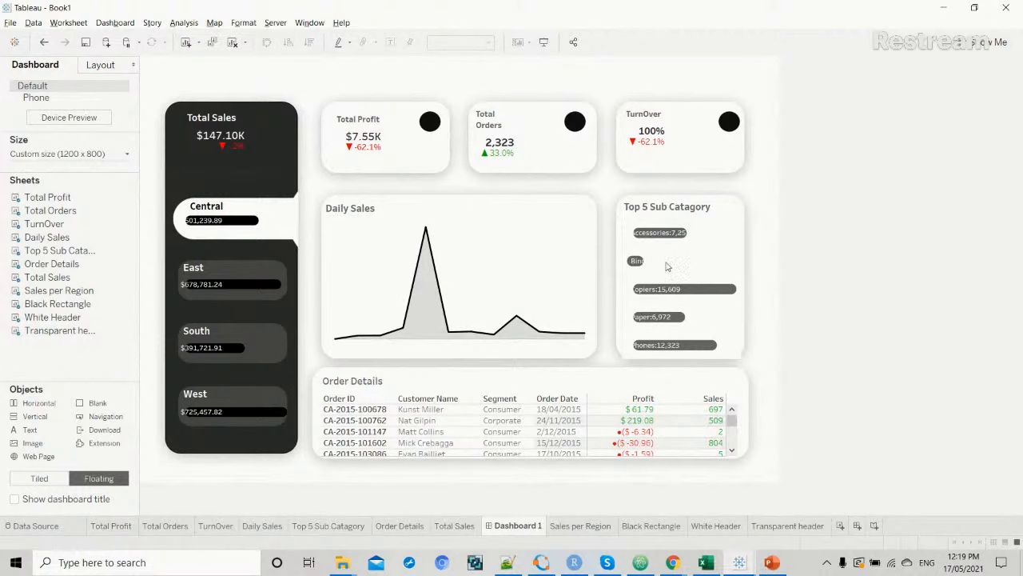
click(237, 293)
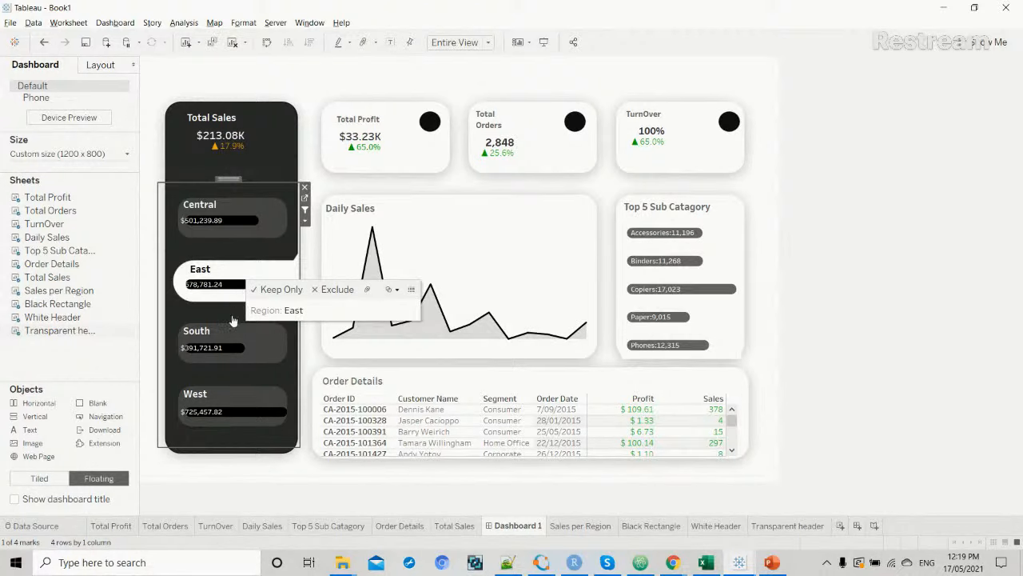
click(234, 350)
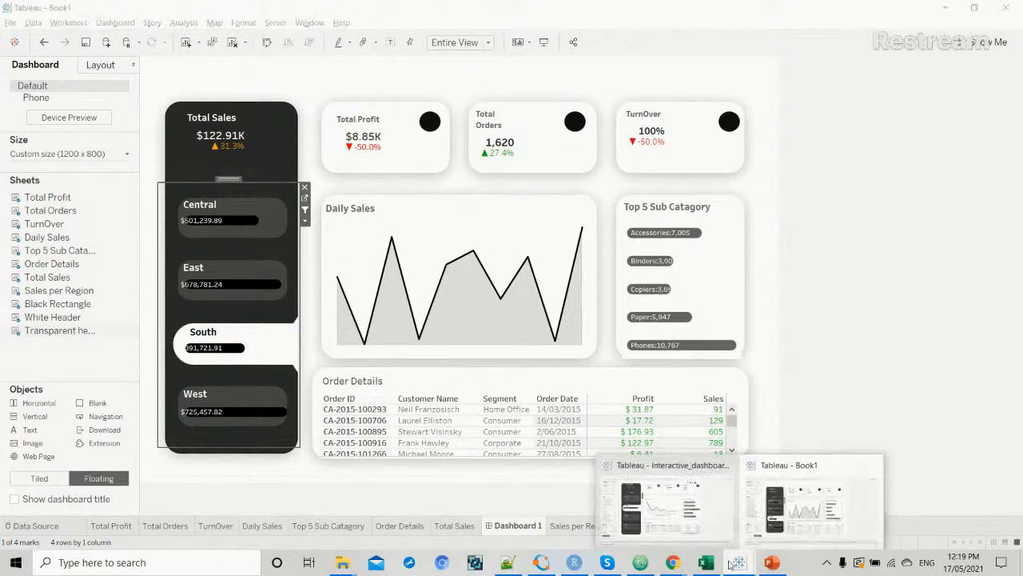
click(671, 507)
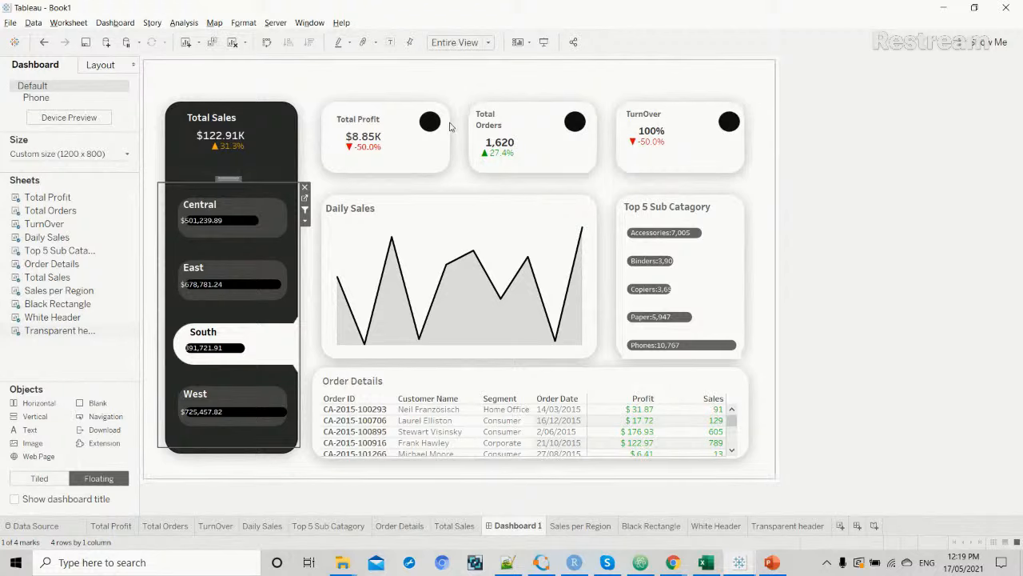
Add a new worksheet to Book1 and name it Profit Icon.
click(841, 526)
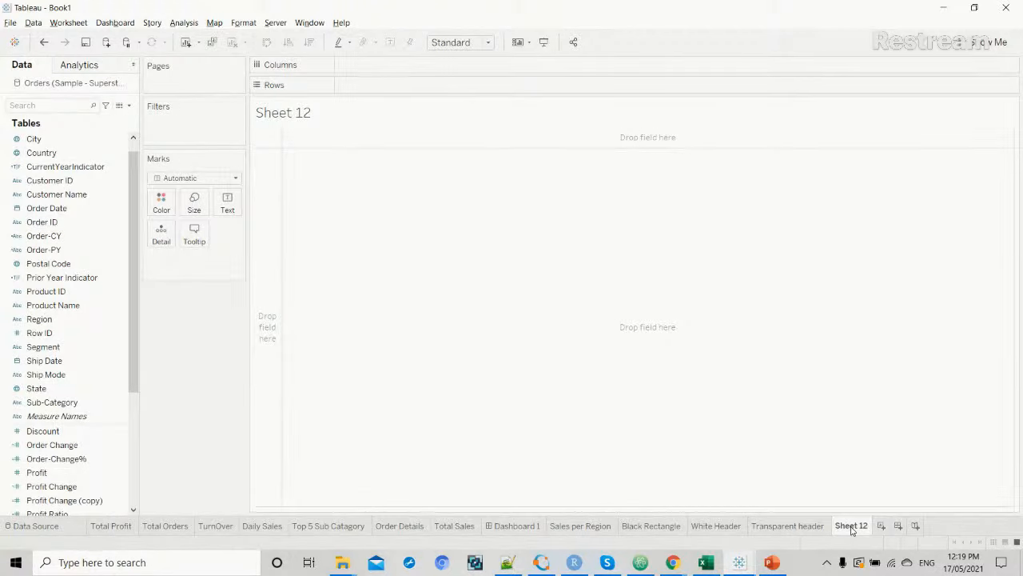
double_click(852, 527)
text(C)
text(rofit Icon)
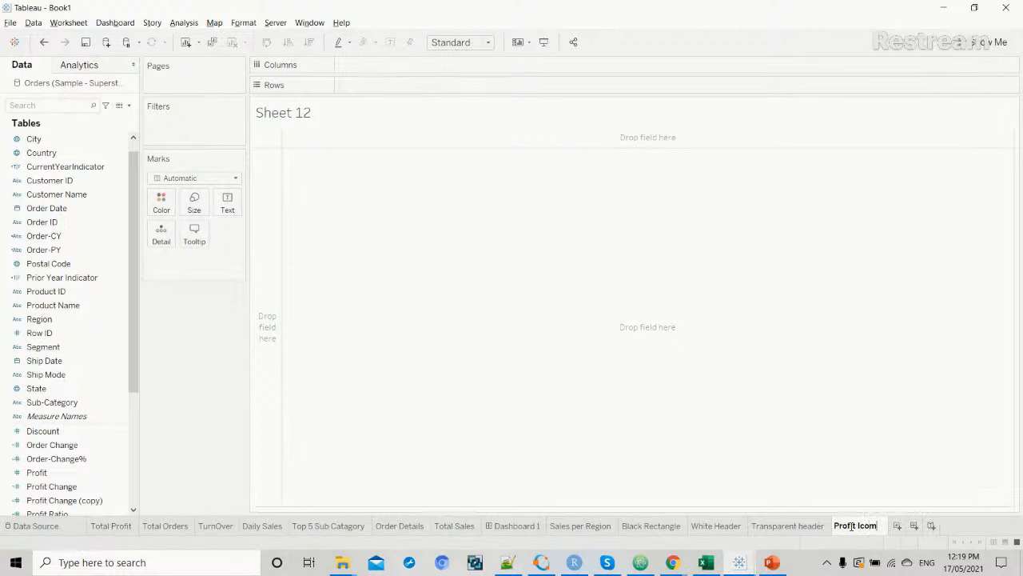
key(Return)
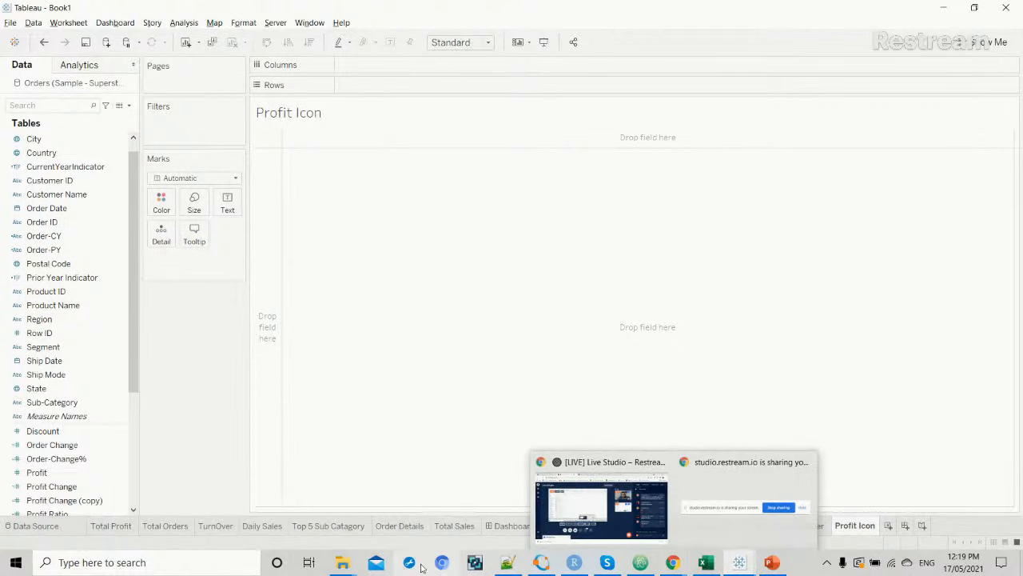
Switch to File Explorer and examine the money and pdf icons in My Tableau Repository's Shapes\dashboard folder.
mouse_move(342, 562)
click(418, 514)
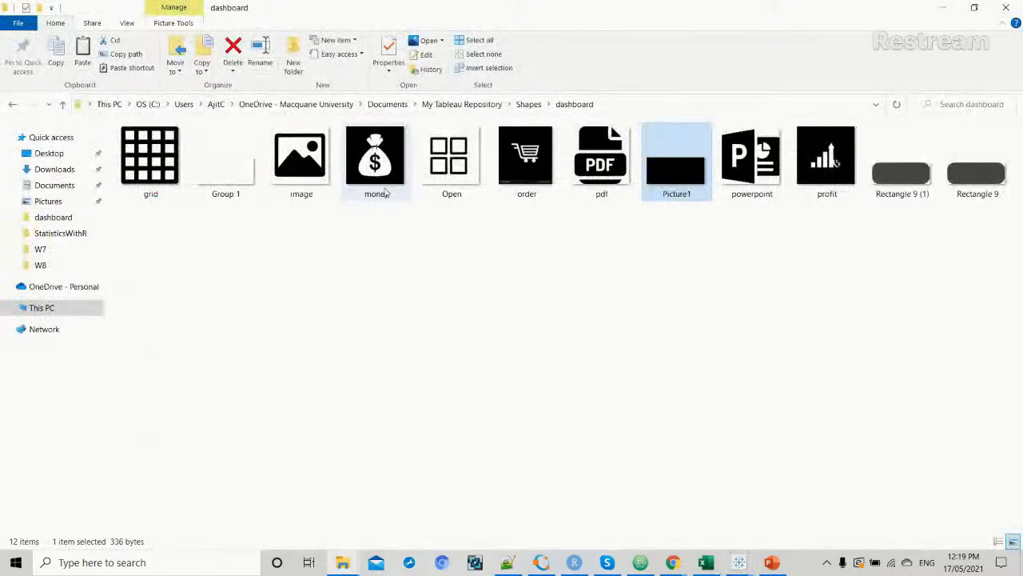
click(380, 186)
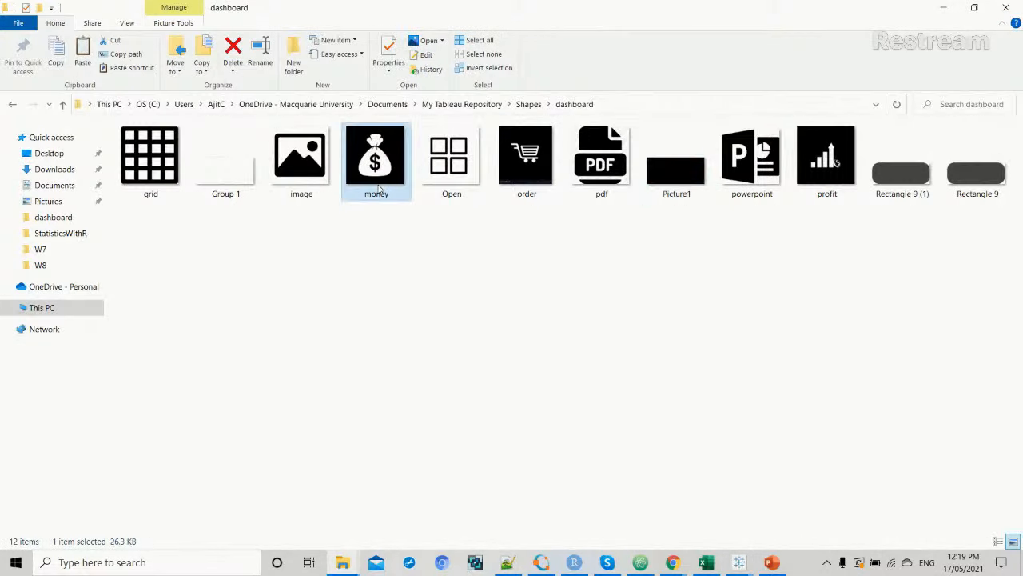
click(605, 182)
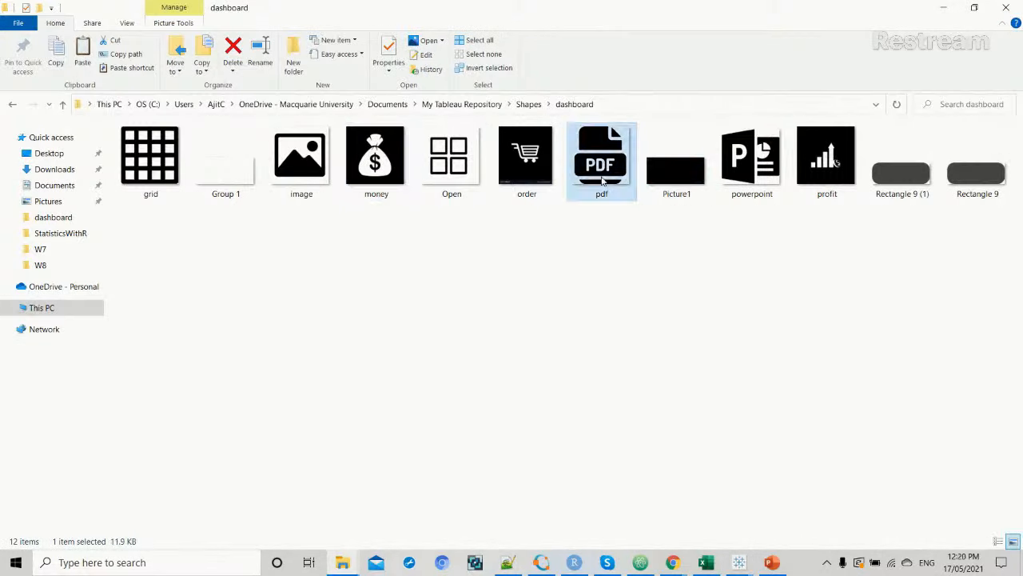
Switch to Chrome, search Google Images for "money icon" and open the black money bag image in a new tab.
mouse_move(672, 562)
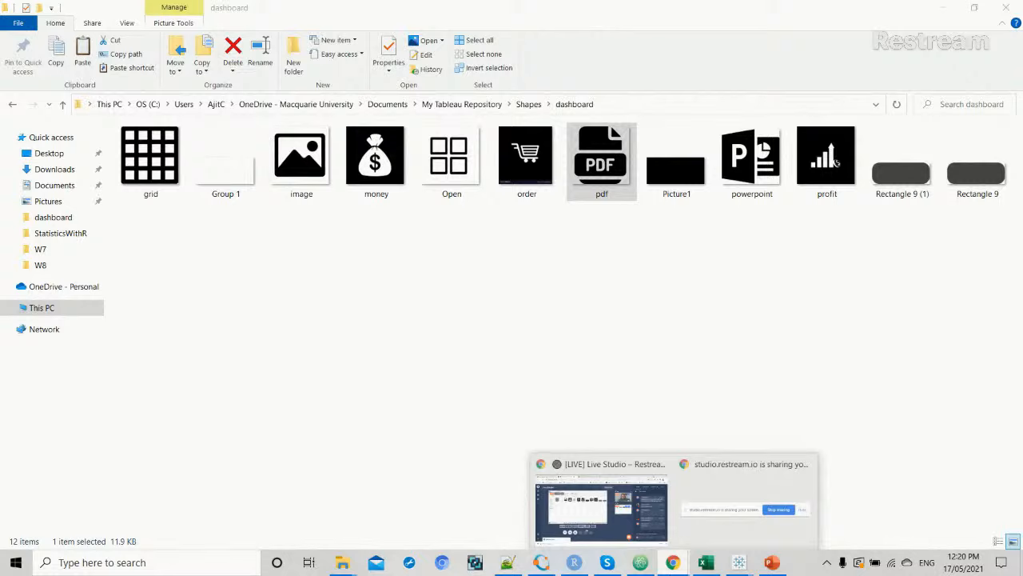
click(652, 529)
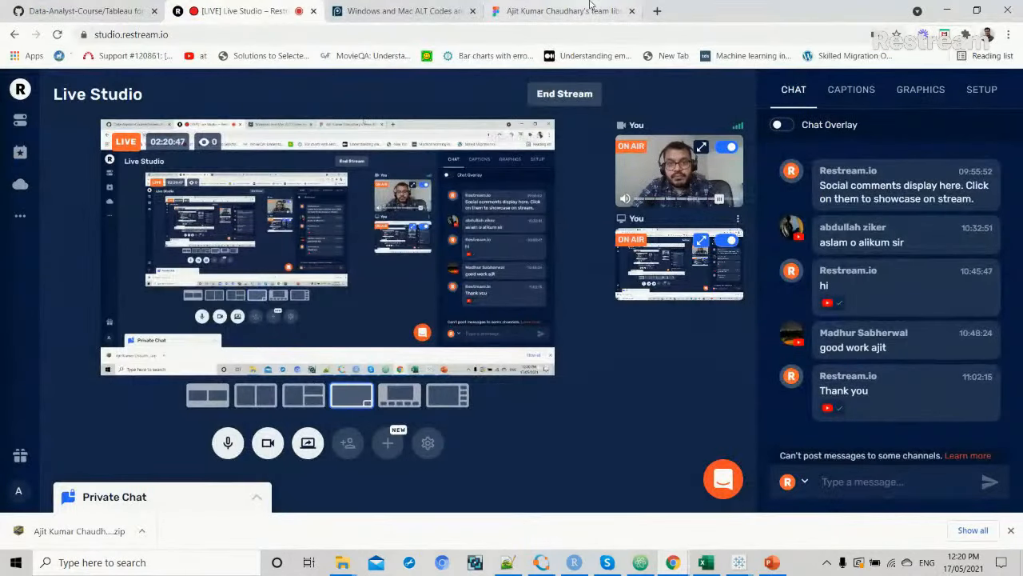
click(590, 5)
click(656, 11)
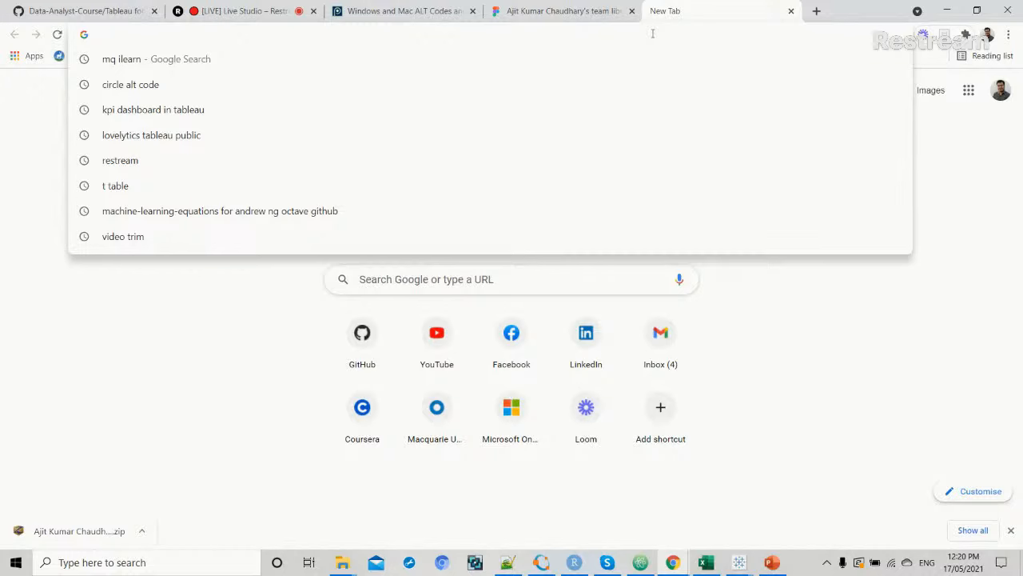
text(money )
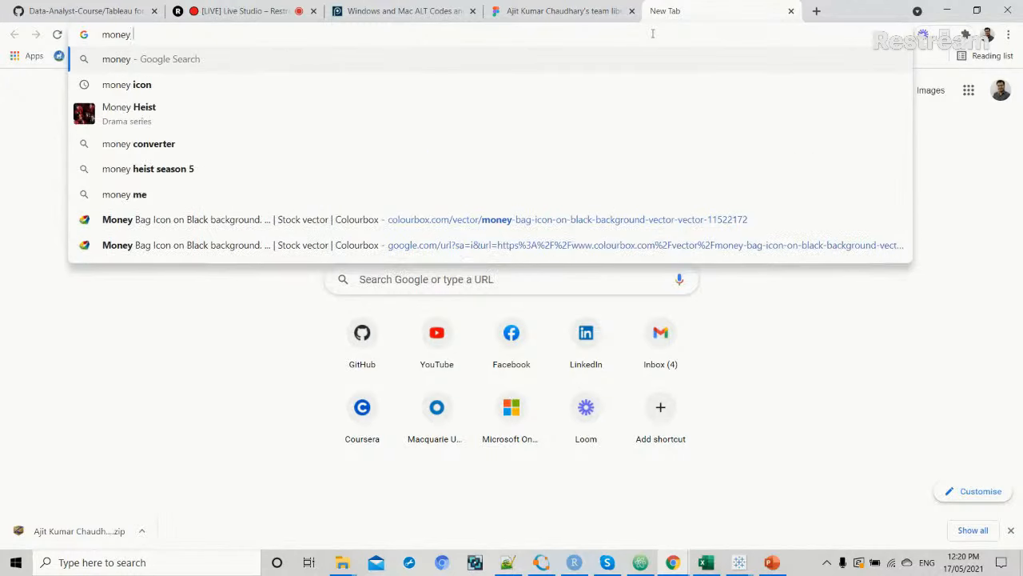
text(icon)
key(Return)
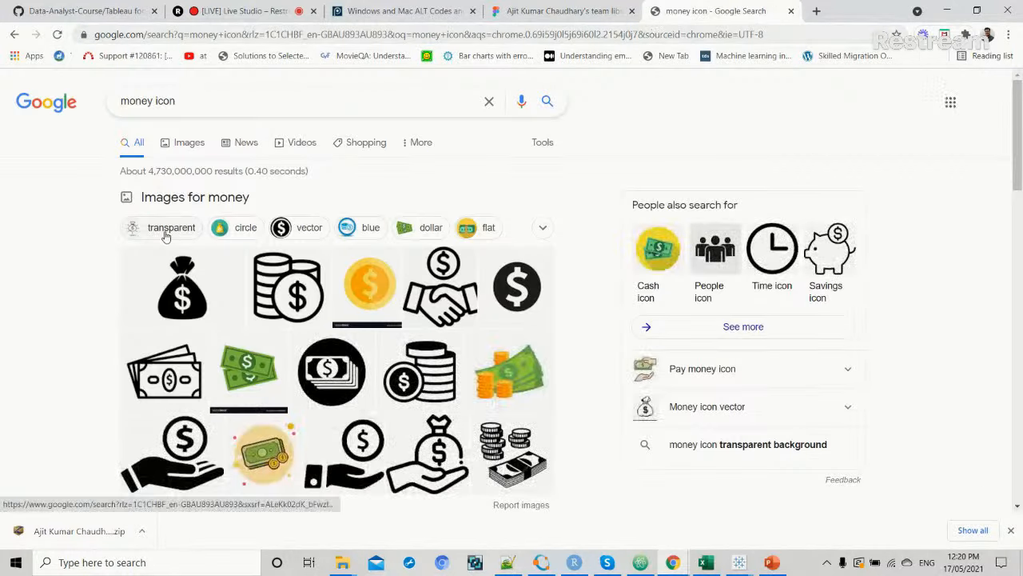
click(193, 150)
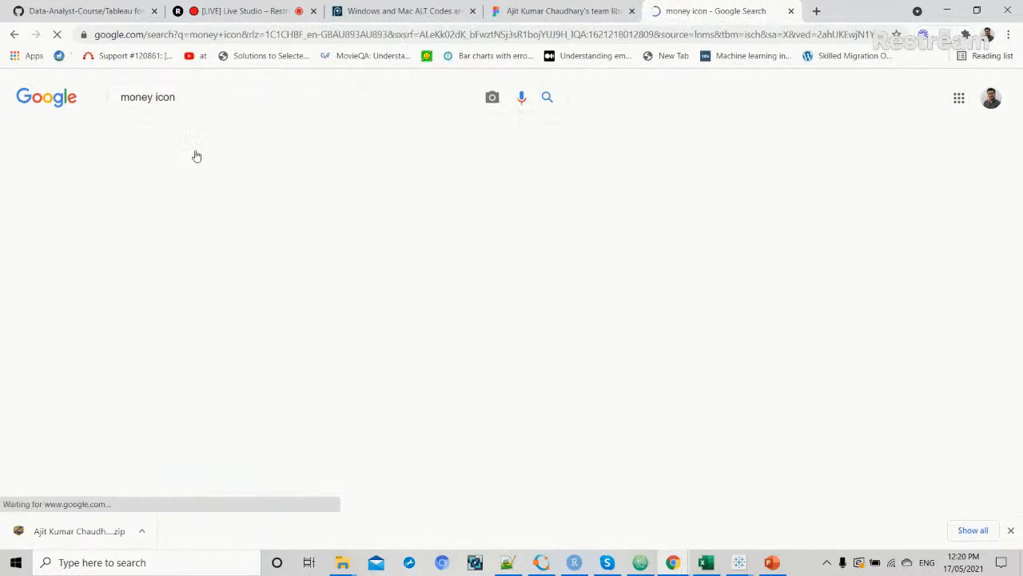
click(104, 288)
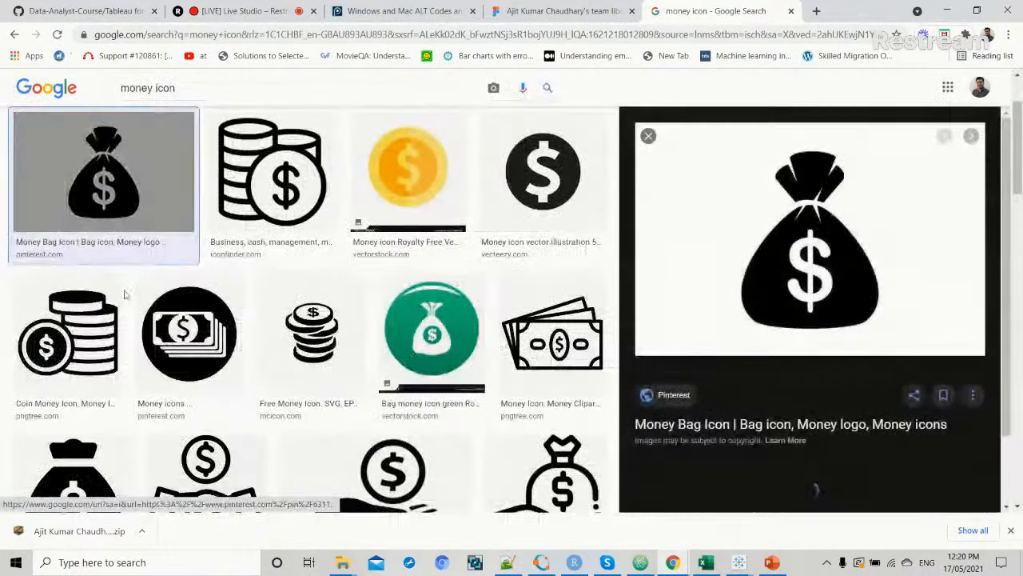
right_click(781, 218)
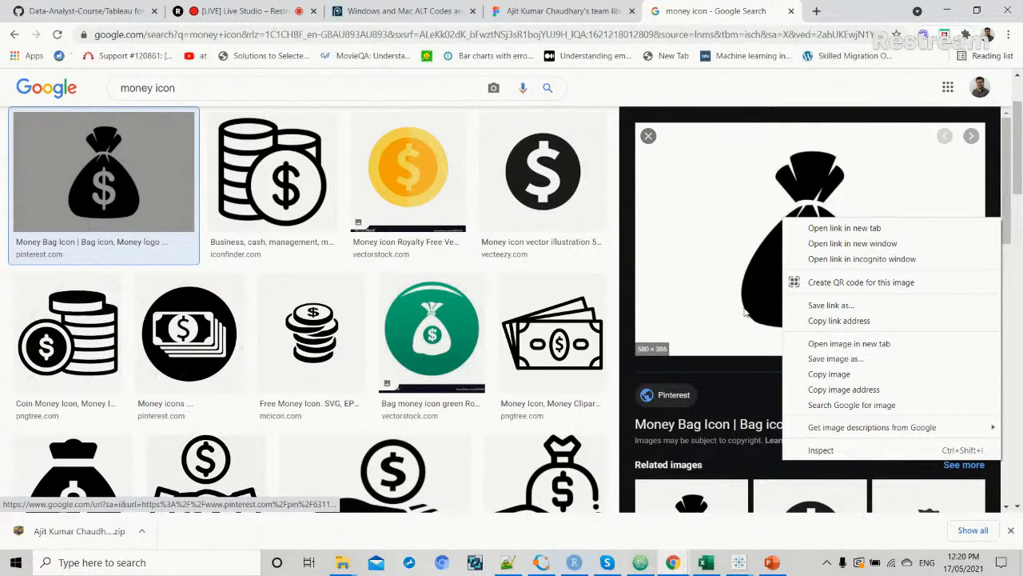
click(827, 343)
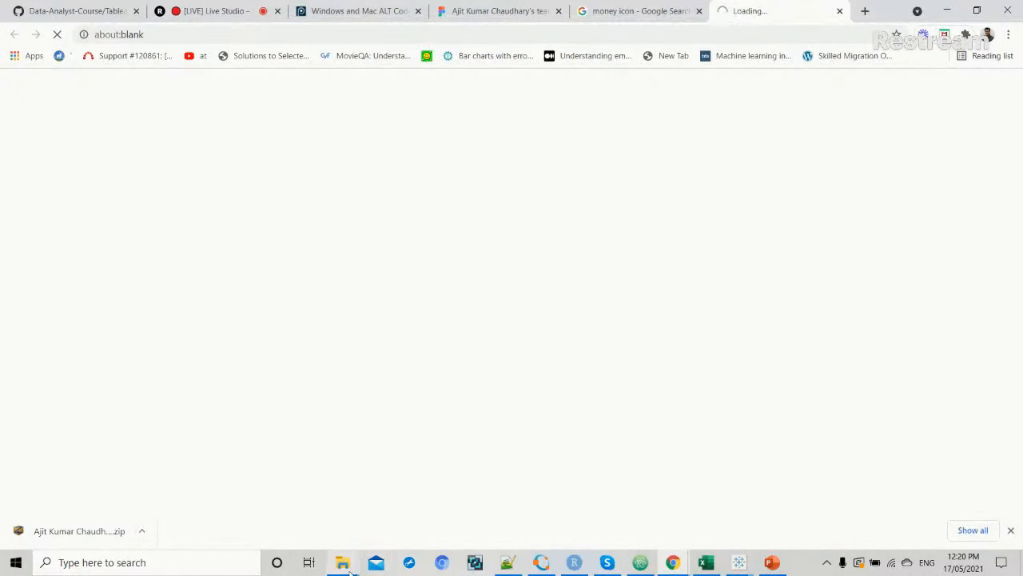
Return to File Explorer and review the Shapes\dashboard folder location and its money icon.
mouse_move(352, 560)
click(387, 513)
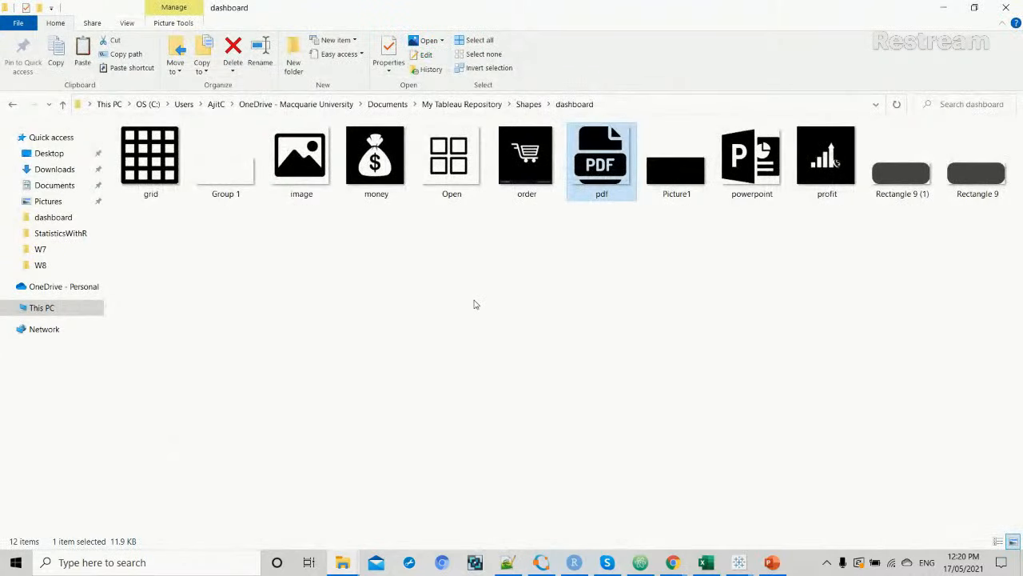
click(614, 109)
click(484, 294)
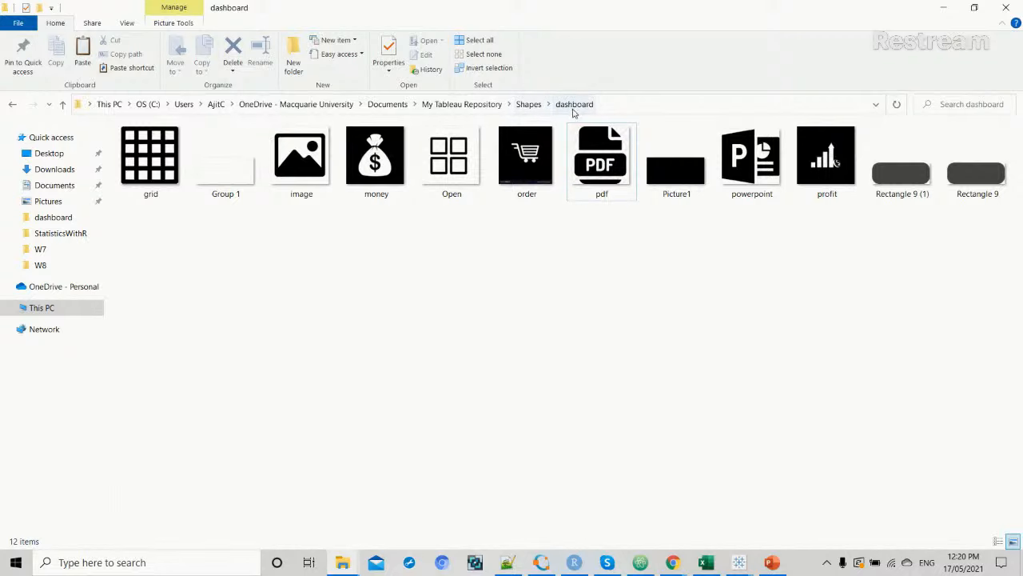
click(359, 200)
click(697, 490)
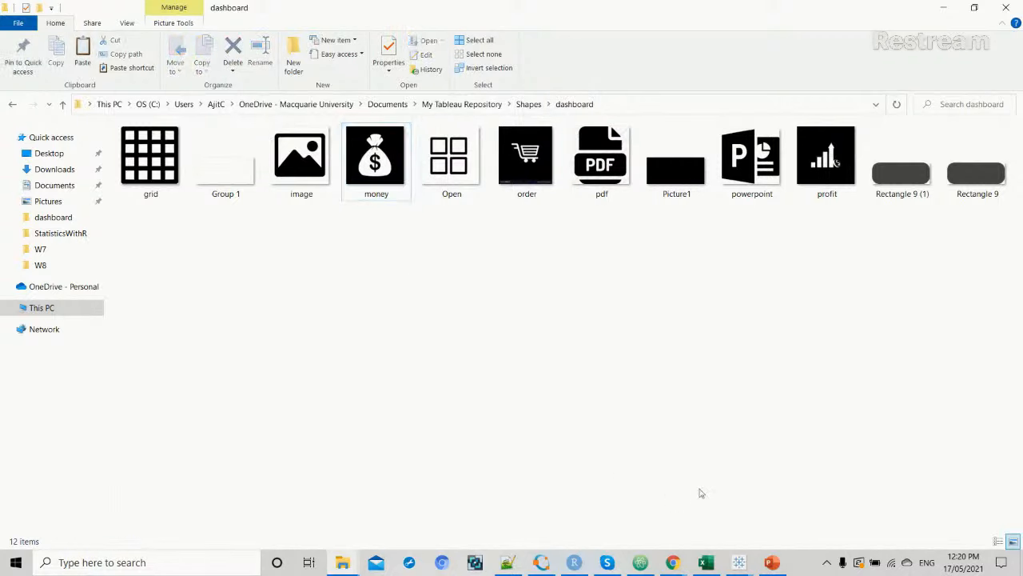
Switch back to Book1 in Tableau and add a Measure Names filter to the Profit Icon sheet.
click(744, 564)
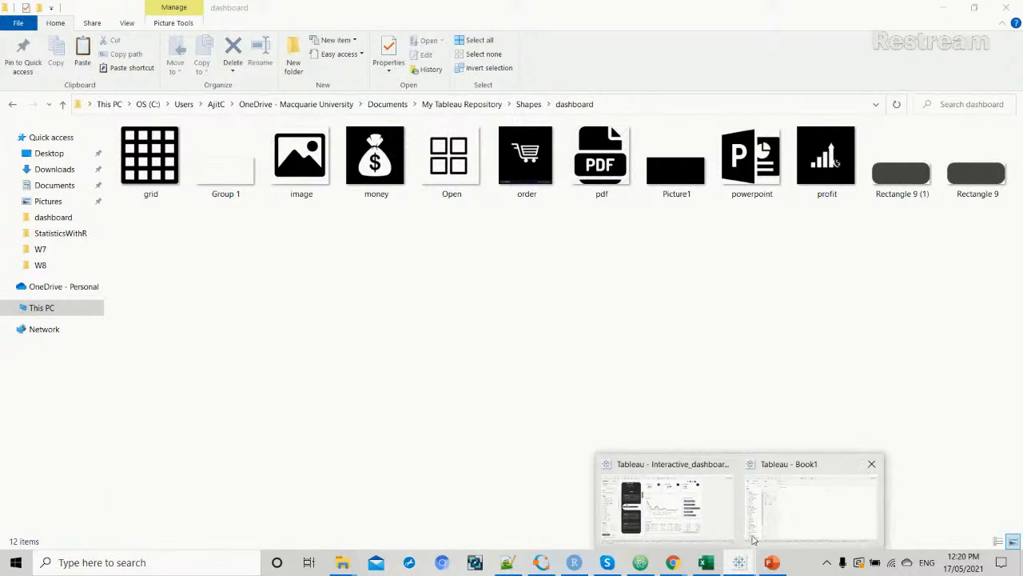
click(759, 515)
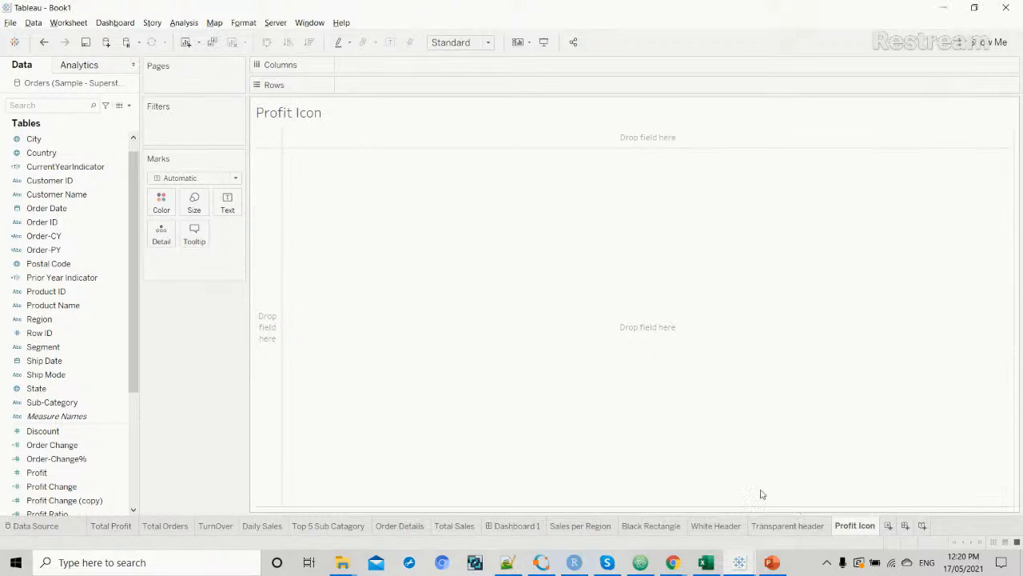
scroll(60, 423, down, 4)
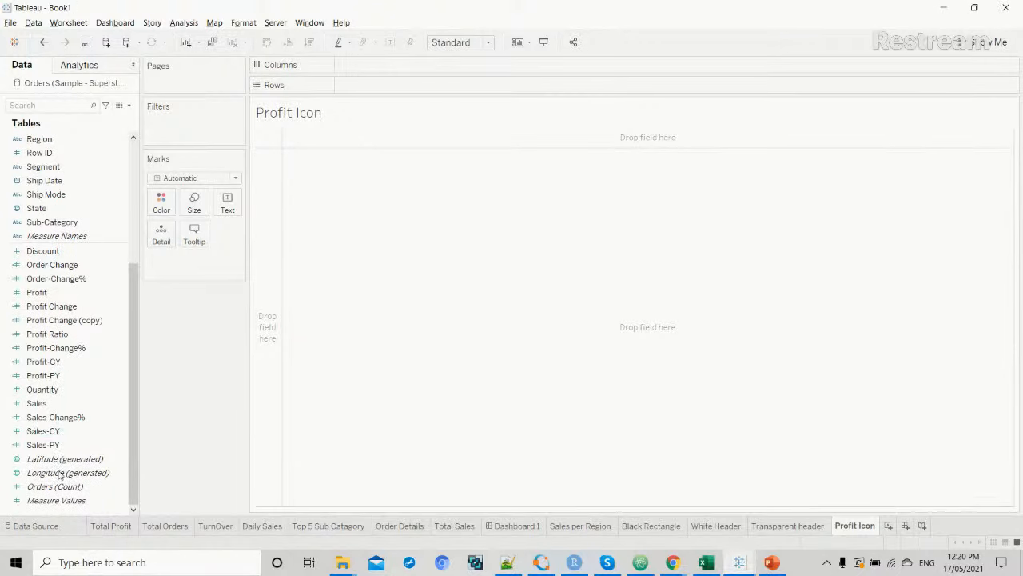
drag(60, 501, 71, 451)
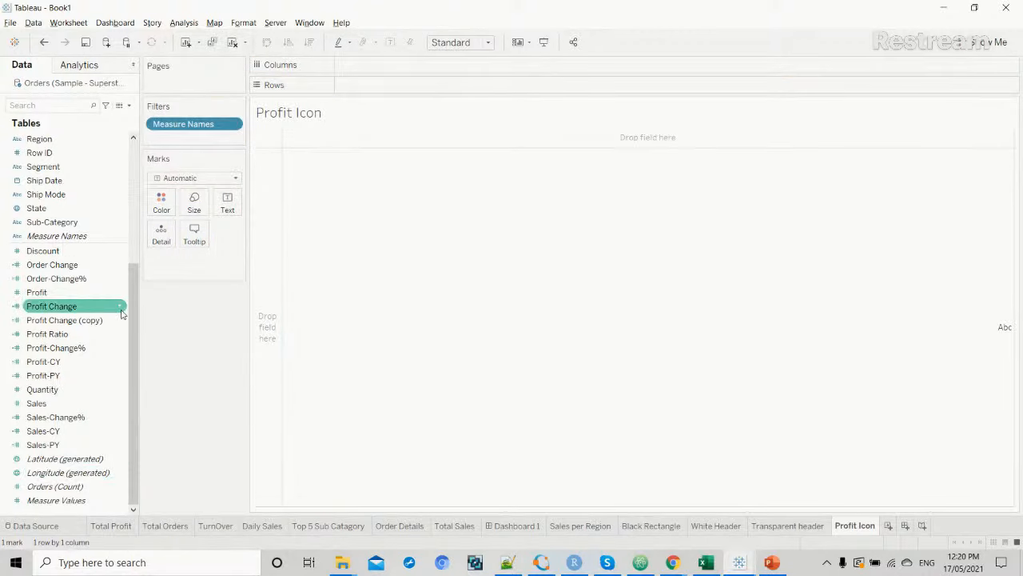
scroll(122, 314, up, 4)
scroll(97, 440, down, 4)
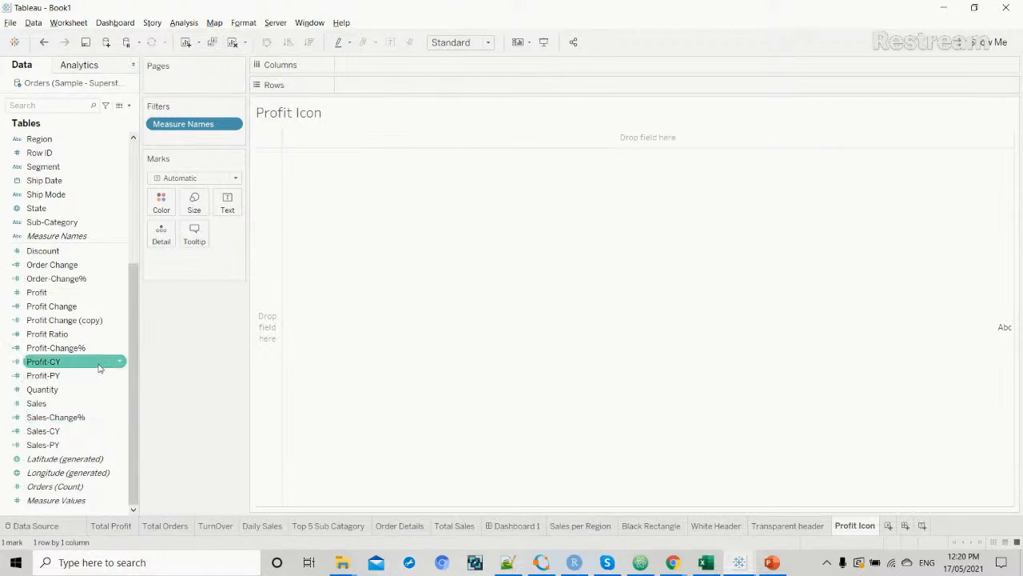
Change the mark type of the Profit Icon sheet to Shape.
click(228, 206)
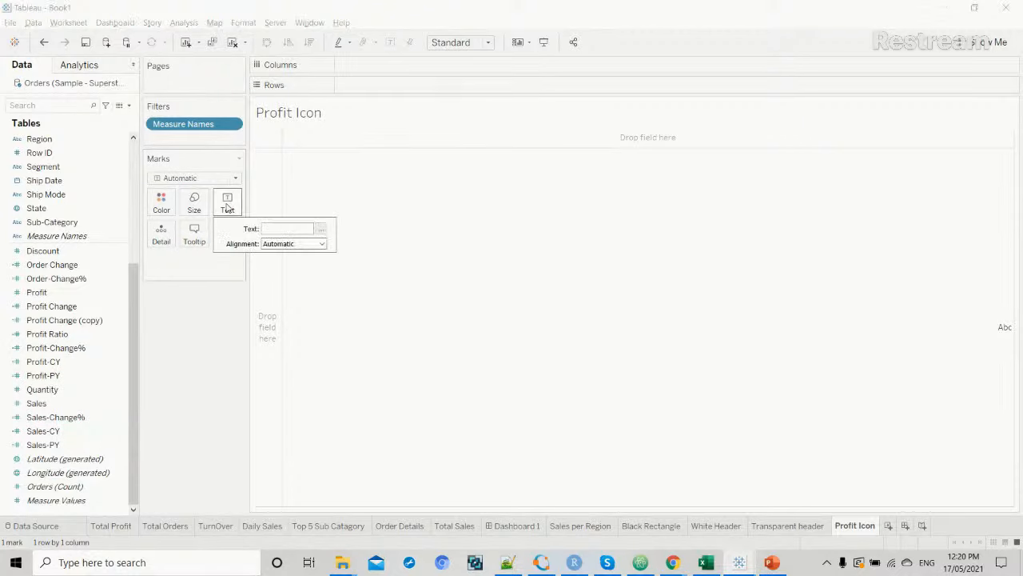
click(236, 178)
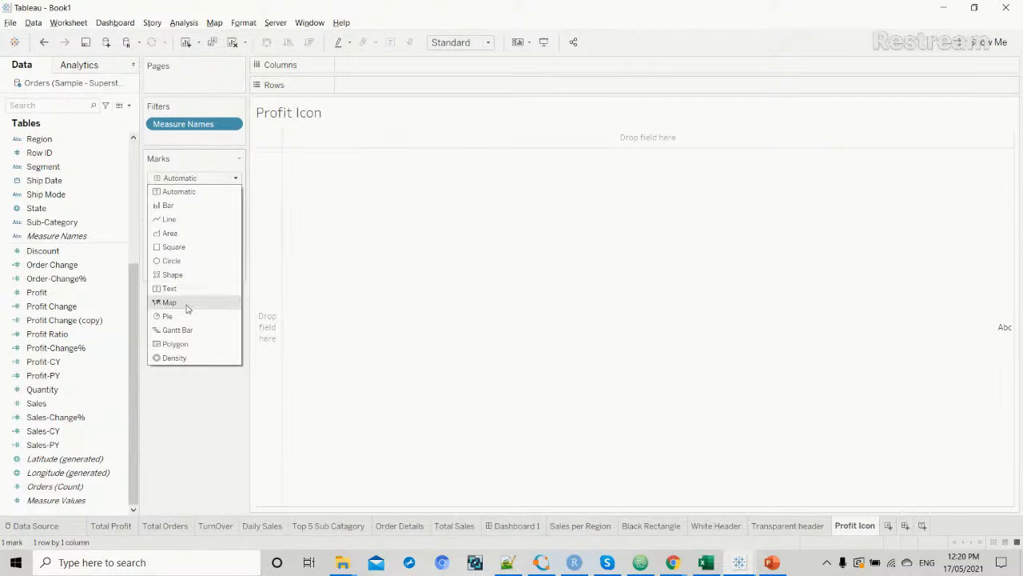
click(184, 276)
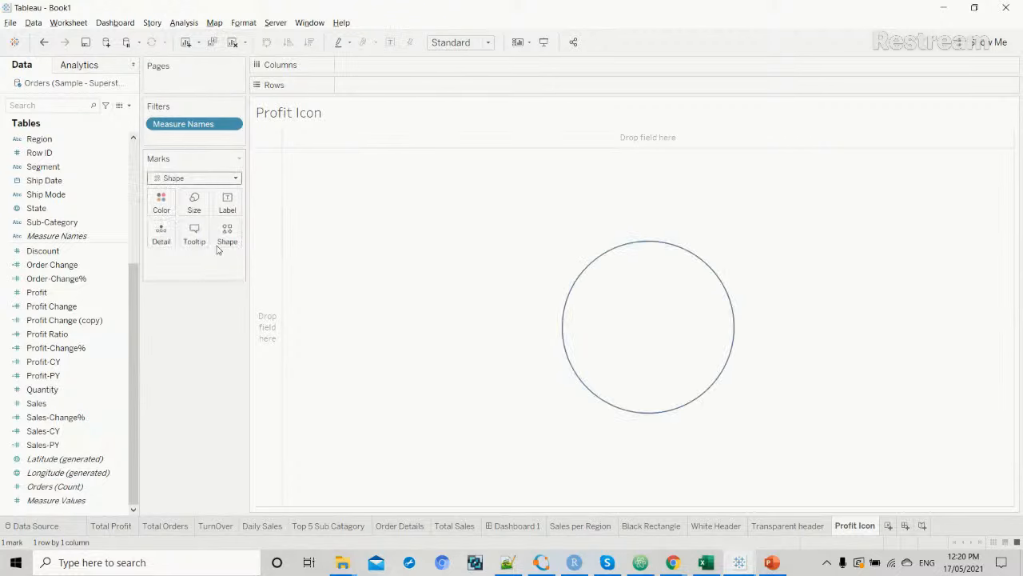
Assign the black money bag icon from the dashboard shape palette to the Profit Icon mark.
click(227, 232)
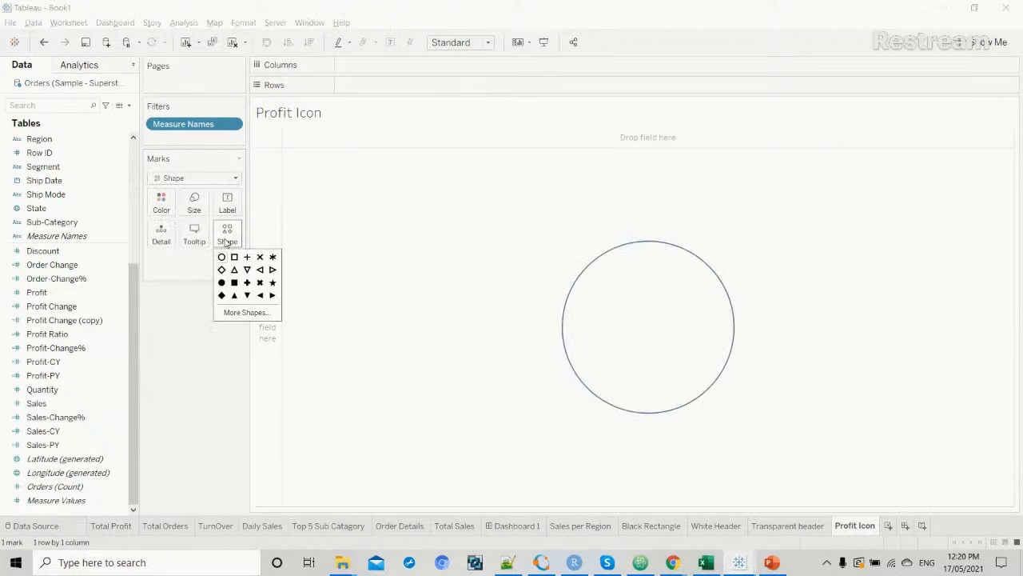
click(245, 312)
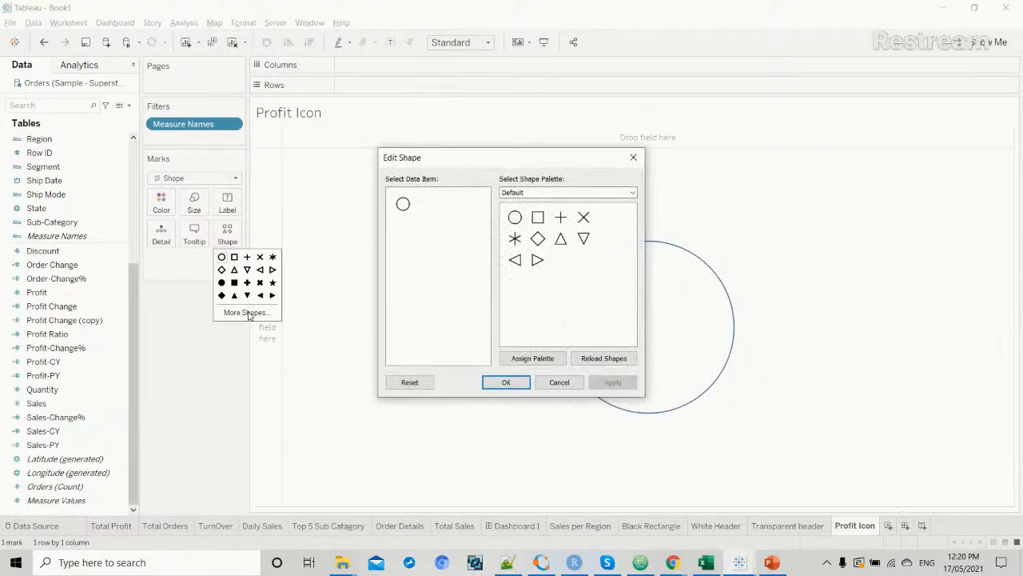
click(557, 194)
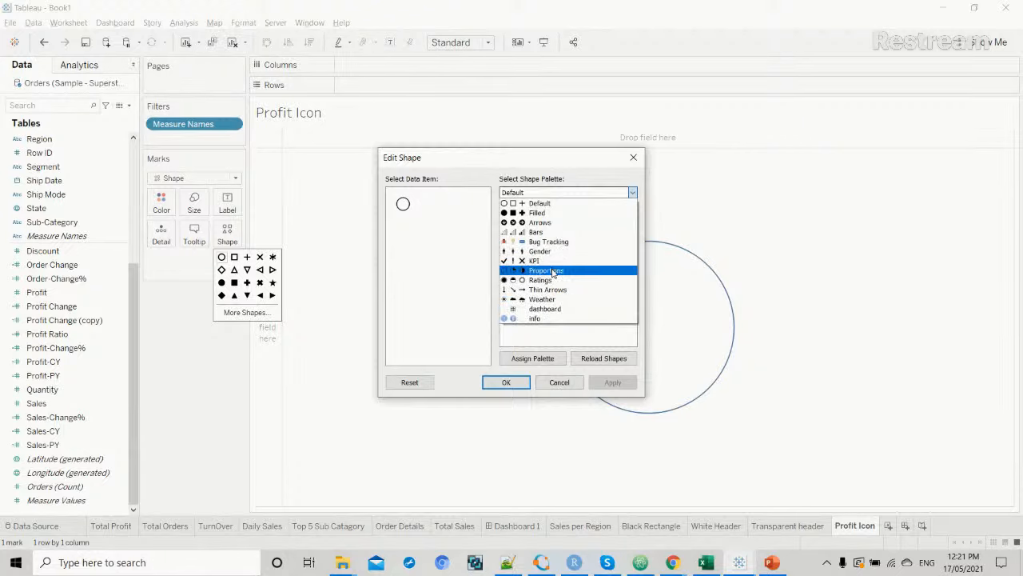
click(546, 308)
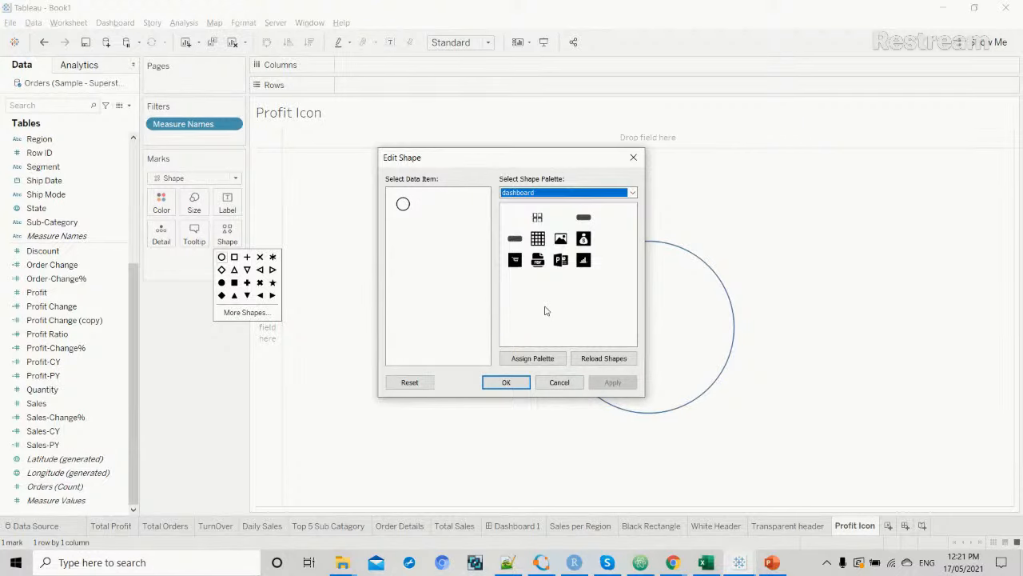
click(584, 238)
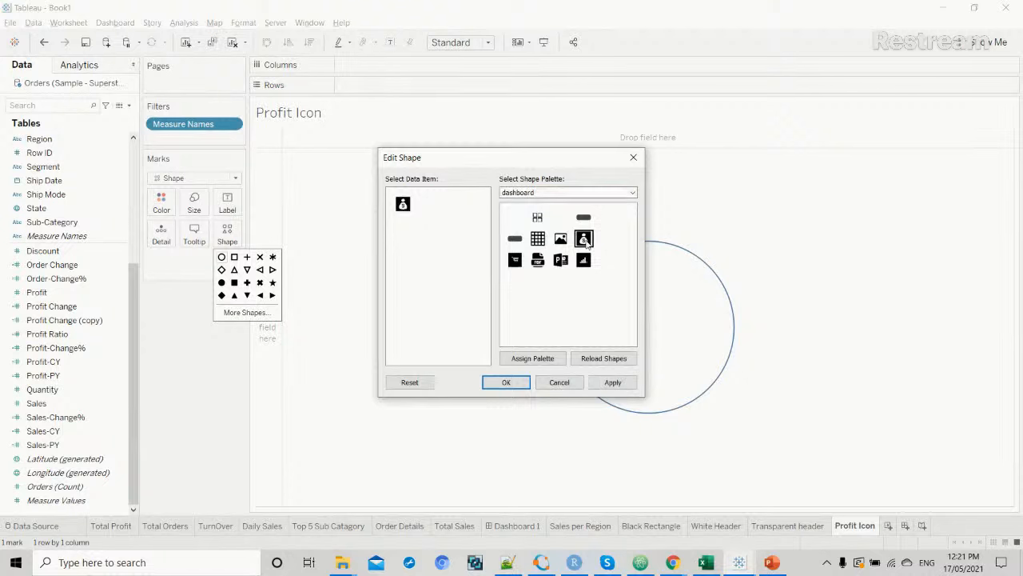
click(506, 382)
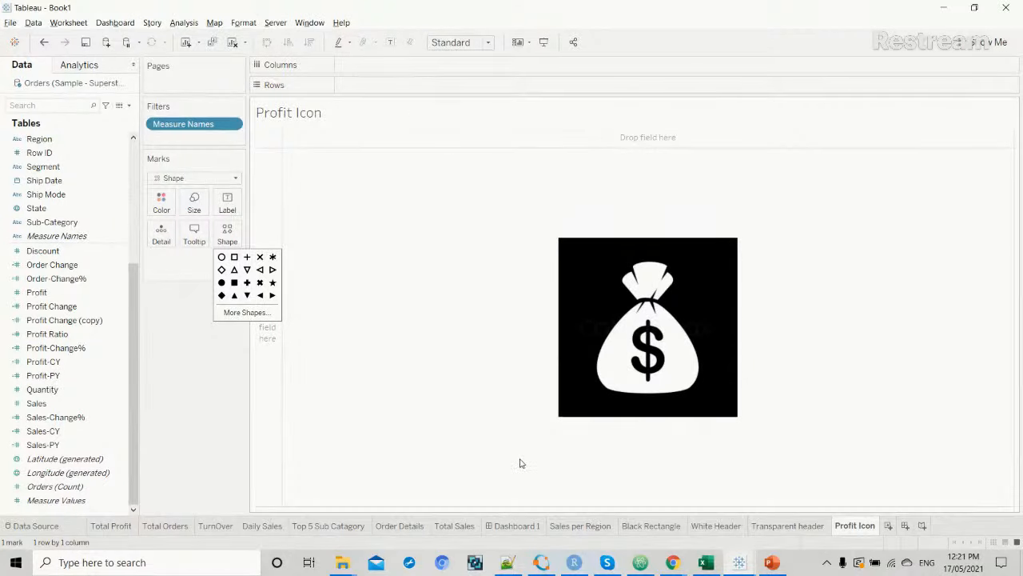
Try to place the Profit Icon sheet as a floating object over the Total Profit card on Dashboard 1, and remove it.
click(518, 525)
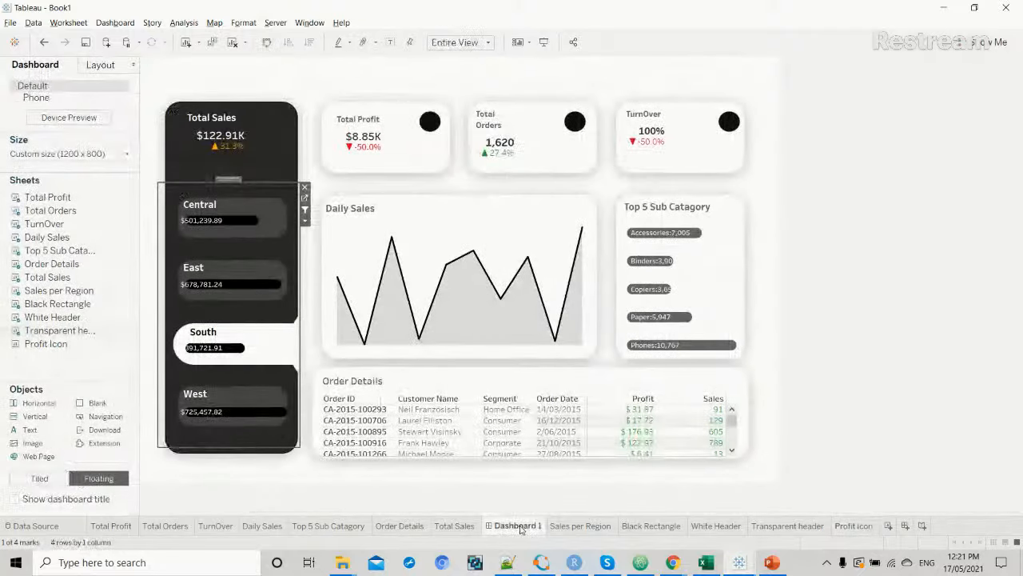
click(64, 350)
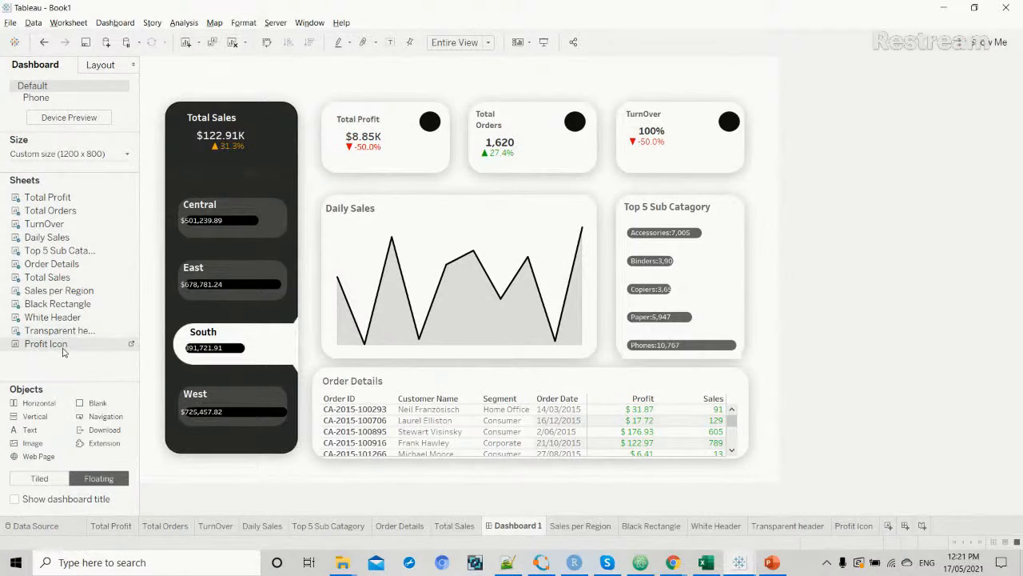
drag(63, 349, 373, 132)
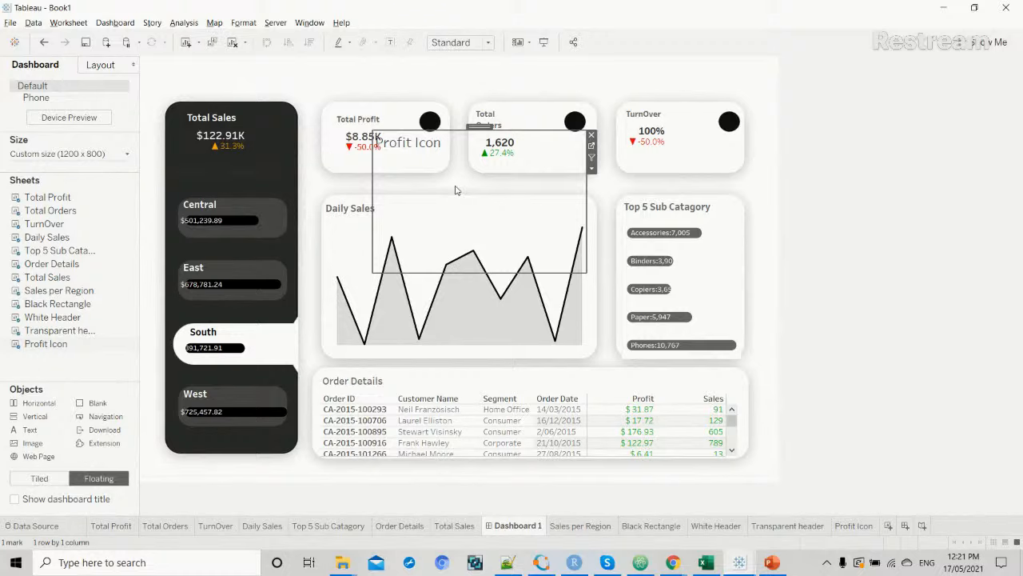
click(592, 136)
Return to the Profit Icon sheet and set its view fit to Entire View.
click(852, 528)
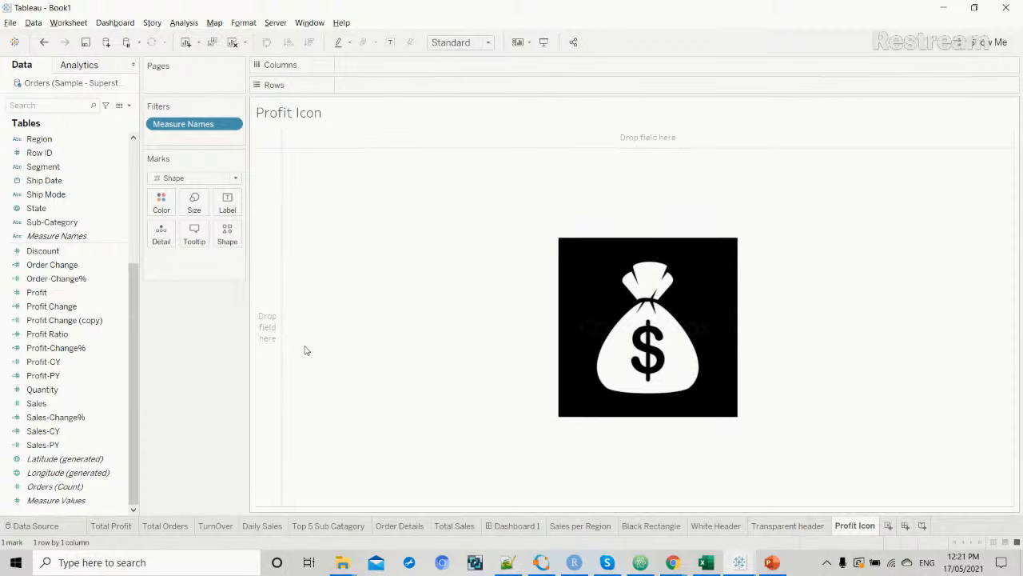
click(112, 403)
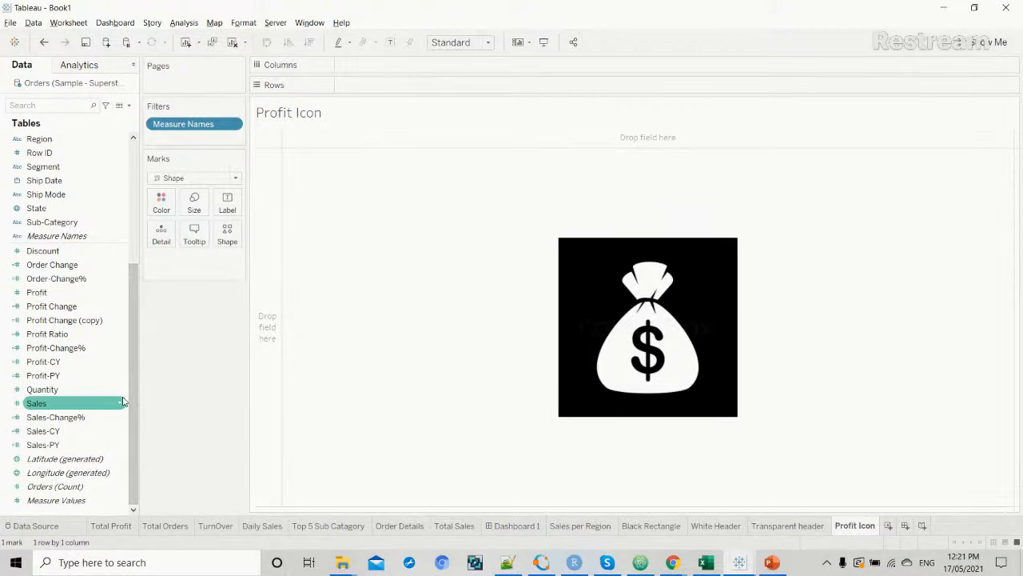
click(80, 445)
scroll(80, 444, up, 3)
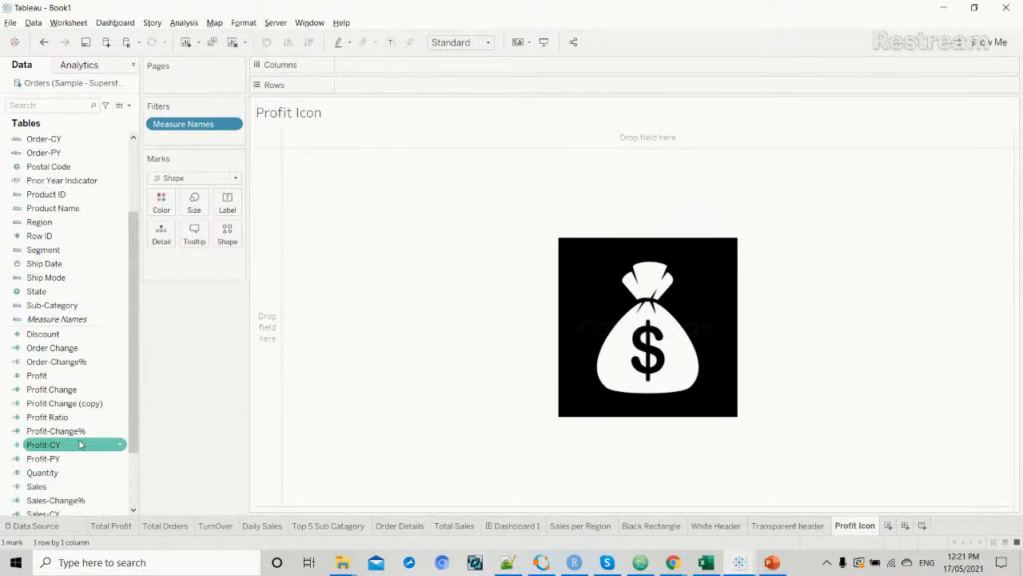
scroll(79, 445, up, 3)
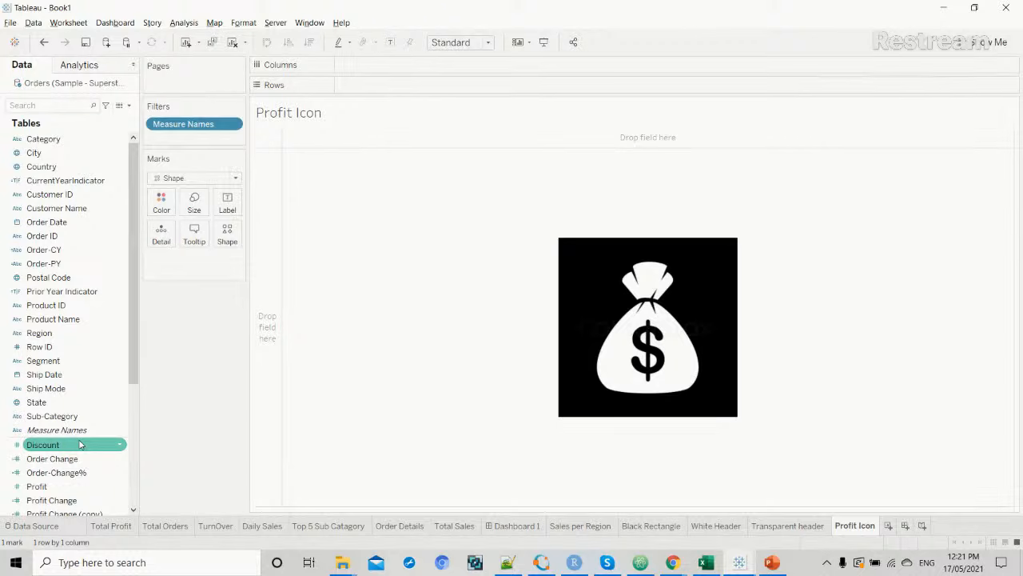
scroll(80, 440, down, 6)
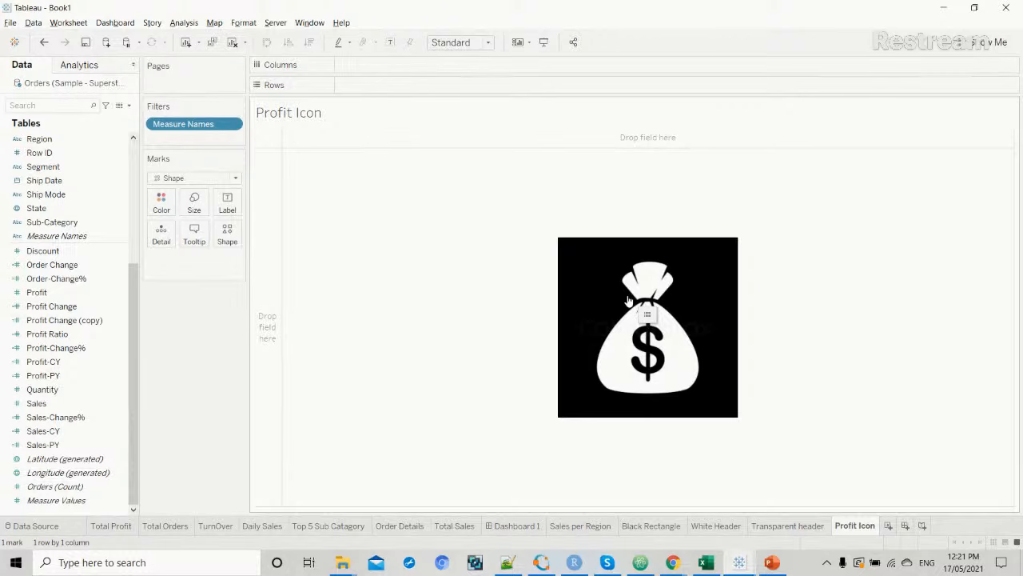
click(485, 44)
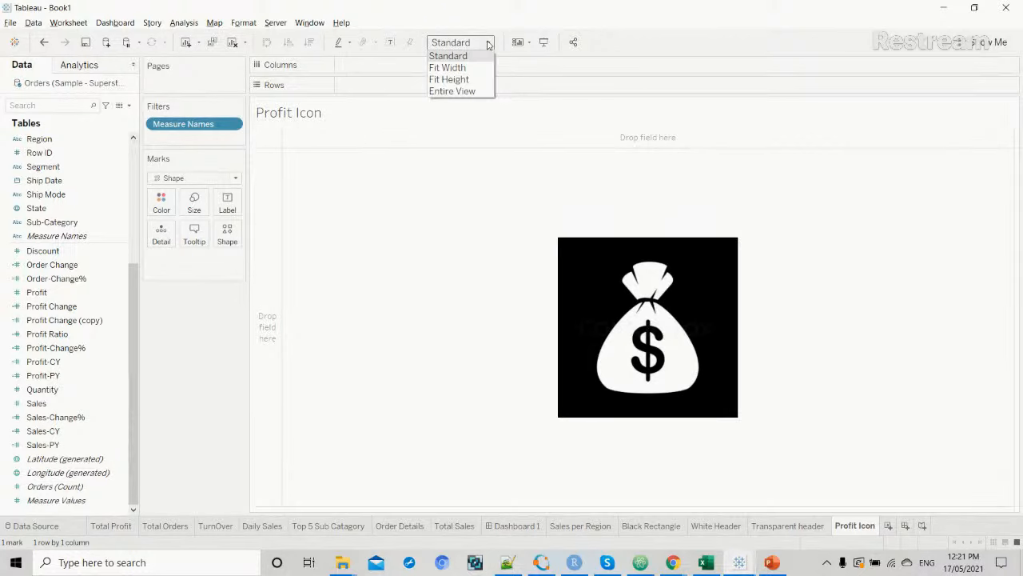
click(466, 91)
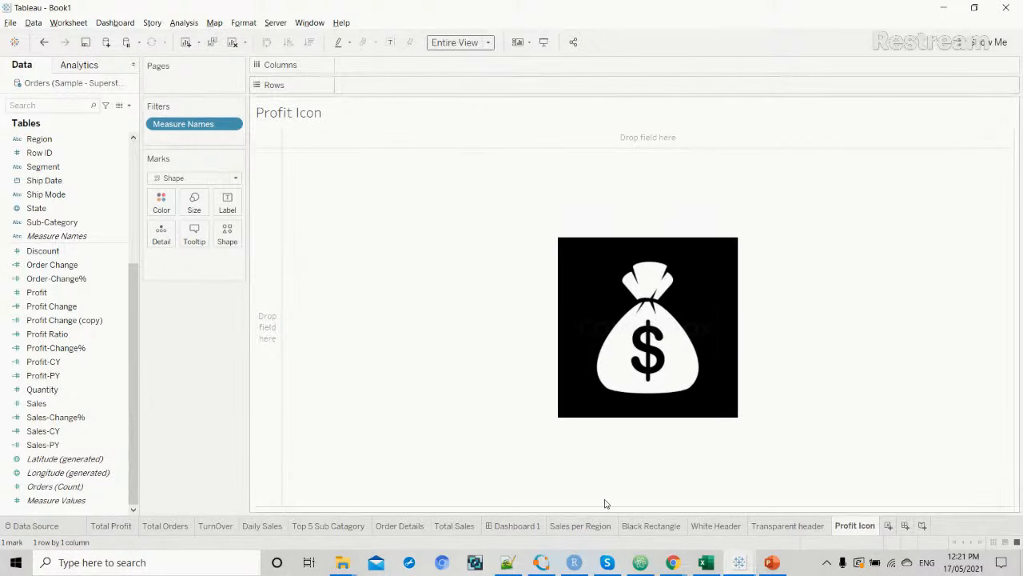
Place the Profit Icon sheet as a floating object near the Total Profit card's circle on Dashboard 1 and hide its title.
click(516, 525)
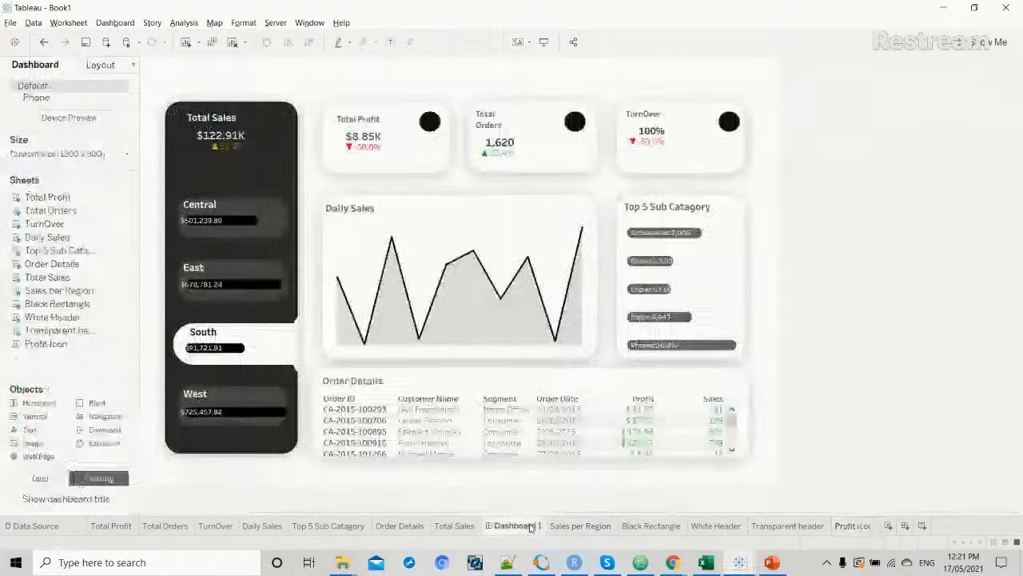
mouse_move(57, 344)
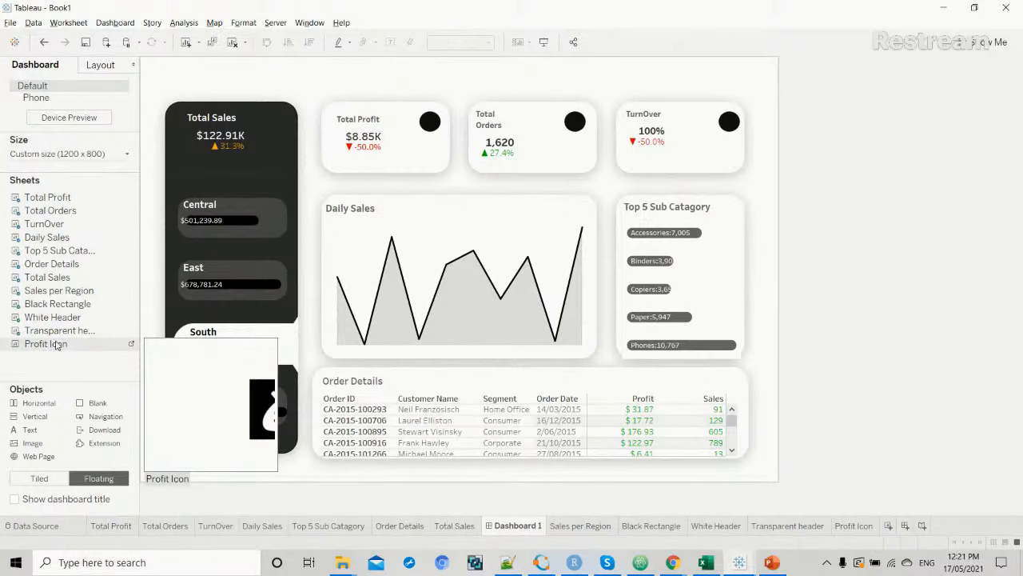
drag(57, 344, 403, 118)
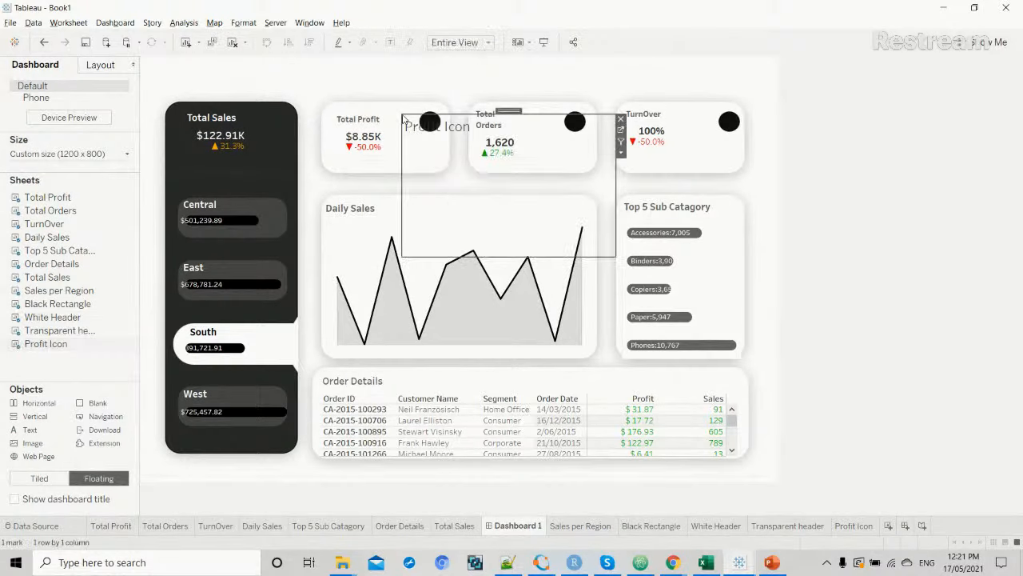
right_click(431, 132)
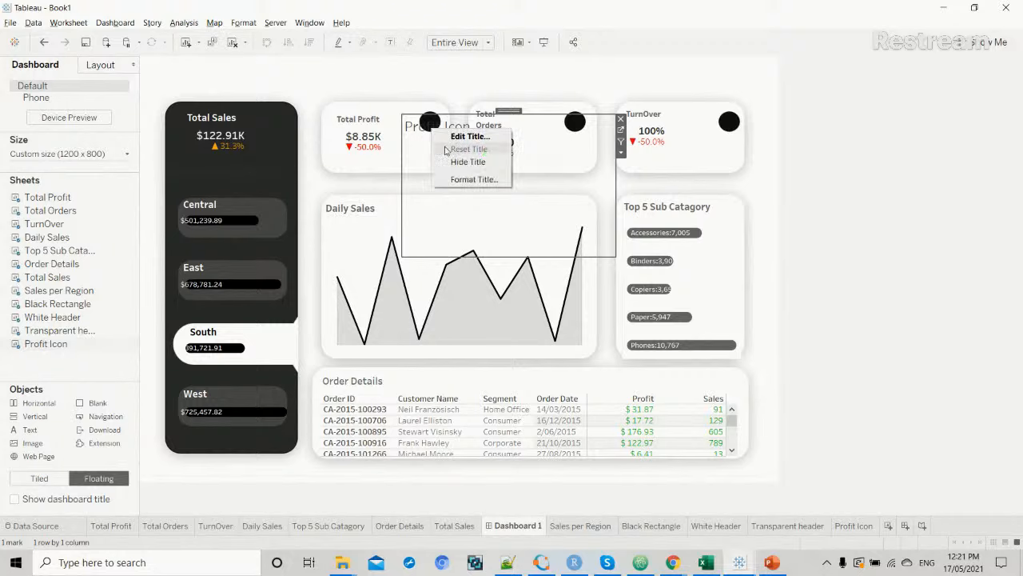
click(465, 161)
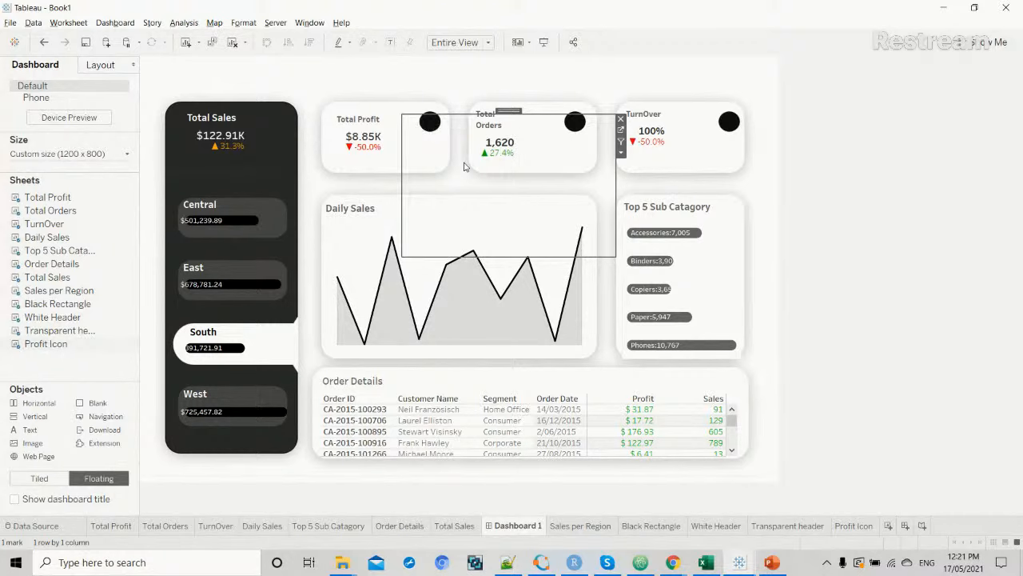
Go back to the Profit Icon sheet, add Orders (Count) to Rows and convert it to discrete.
click(855, 531)
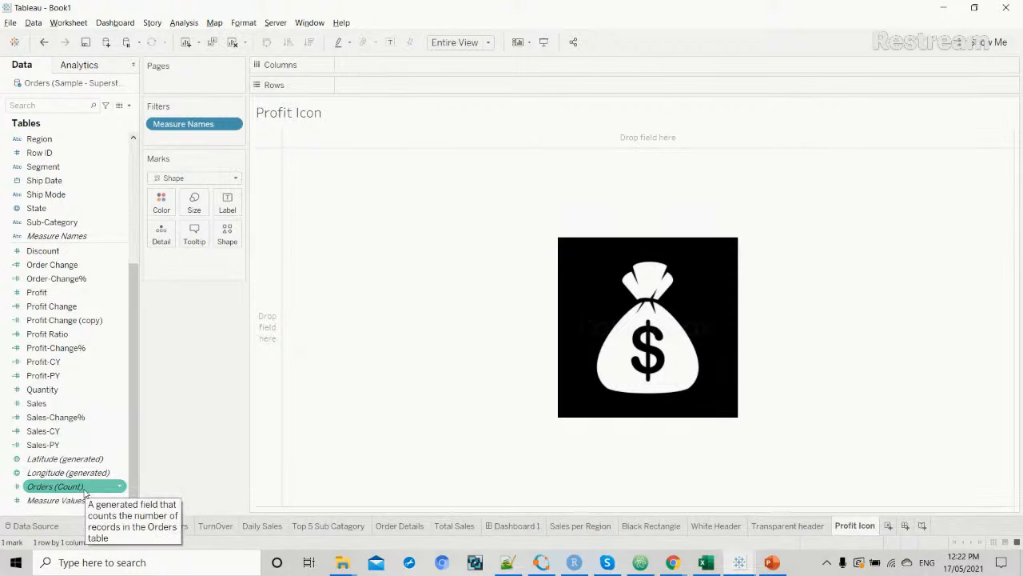
drag(84, 493, 396, 94)
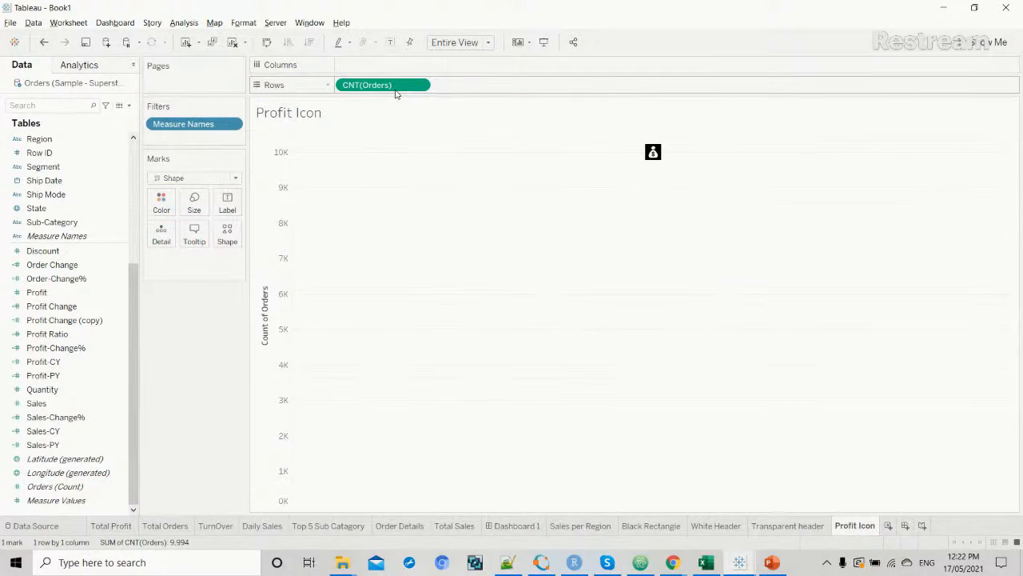
click(419, 85)
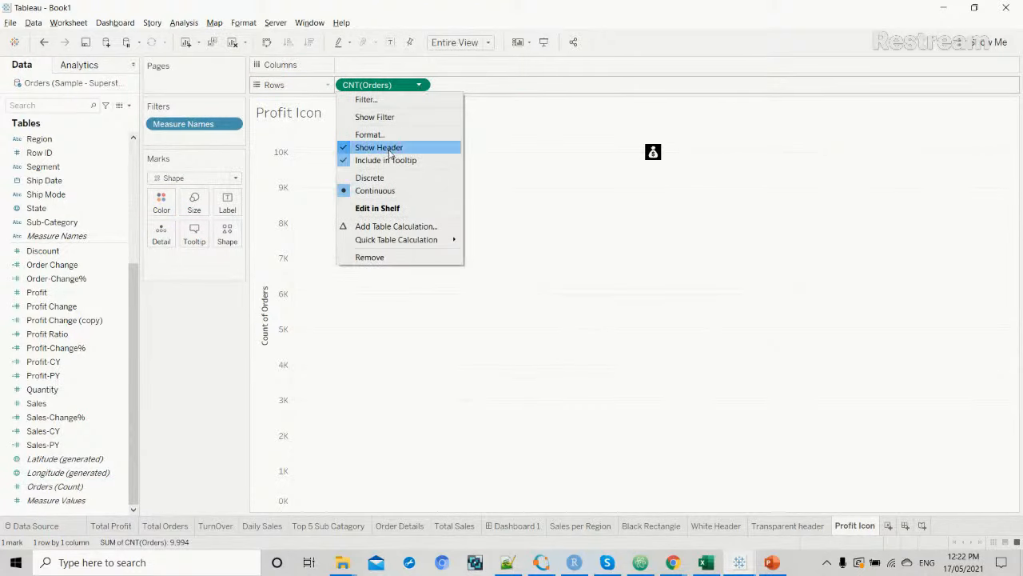
click(386, 178)
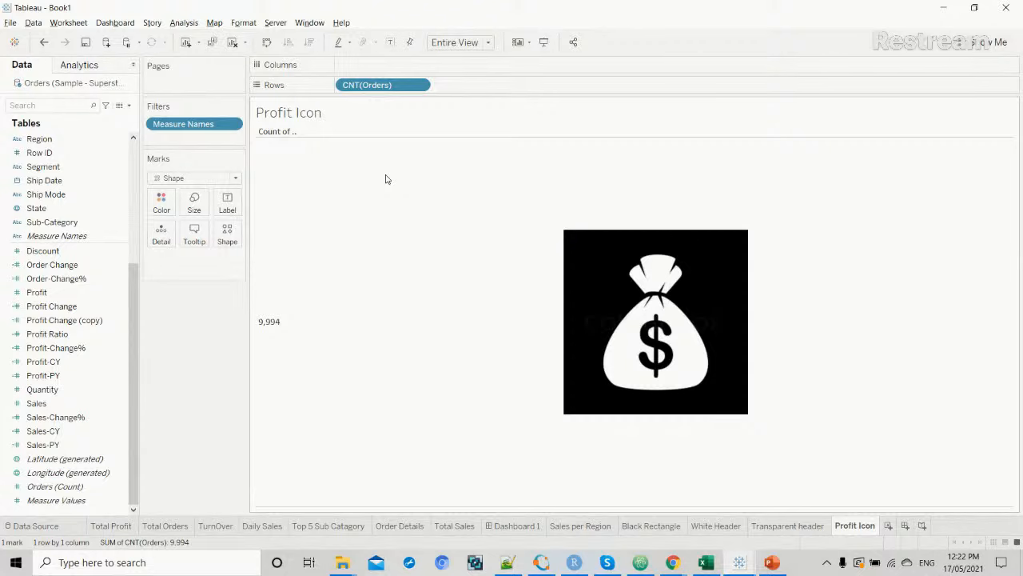
Try to hide the Orders count value in the Profit Icon sheet's row header, and undo it.
right_click(274, 289)
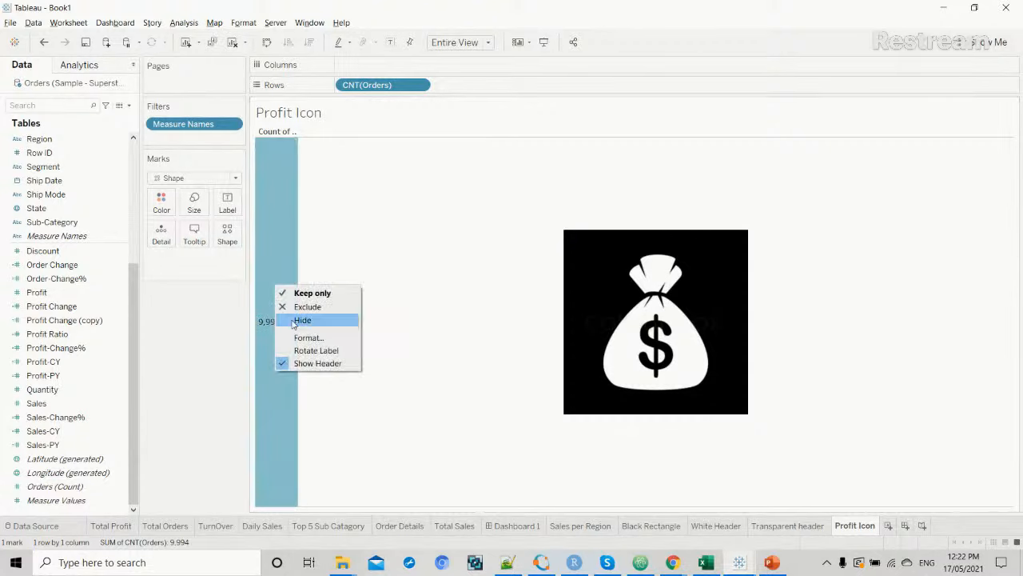
click(302, 321)
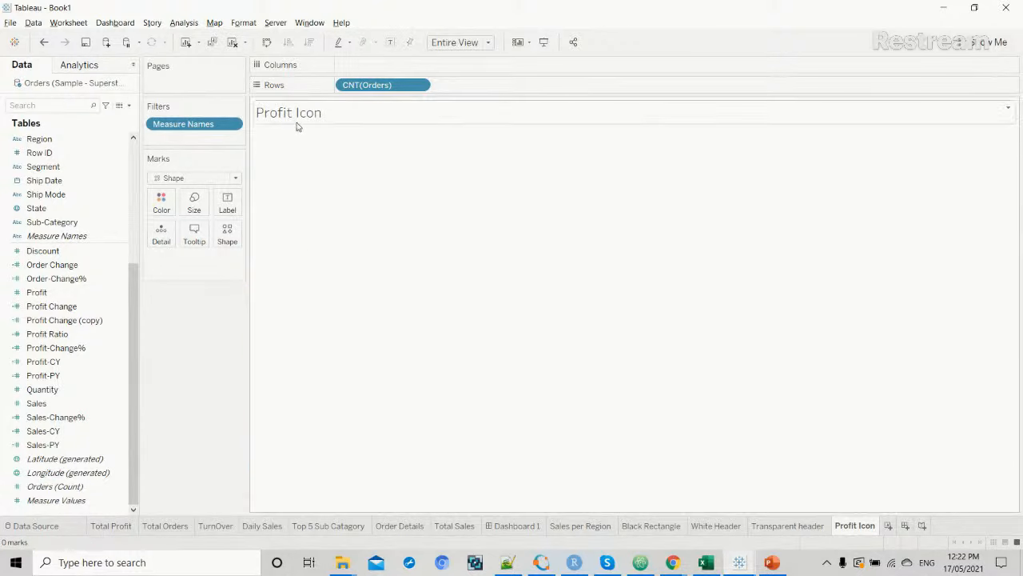
key(ctrl+z)
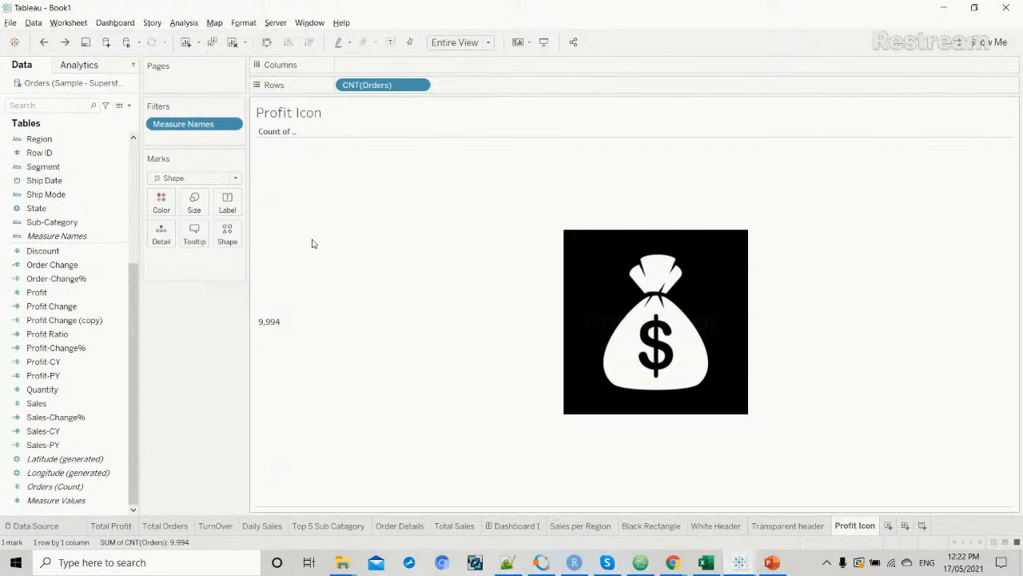
Hide the field labels for rows on the Profit Icon sheet.
right_click(279, 136)
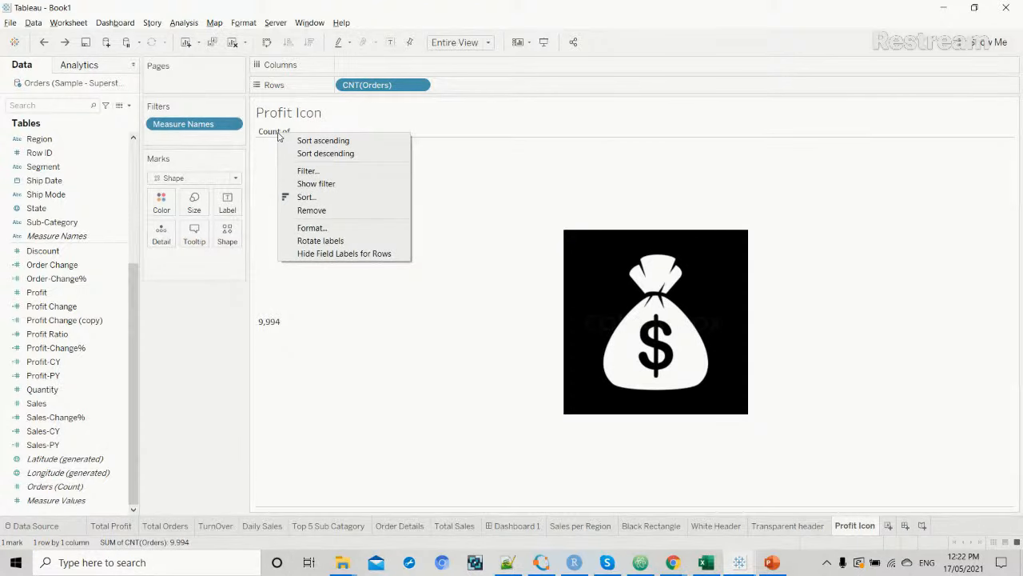
click(304, 254)
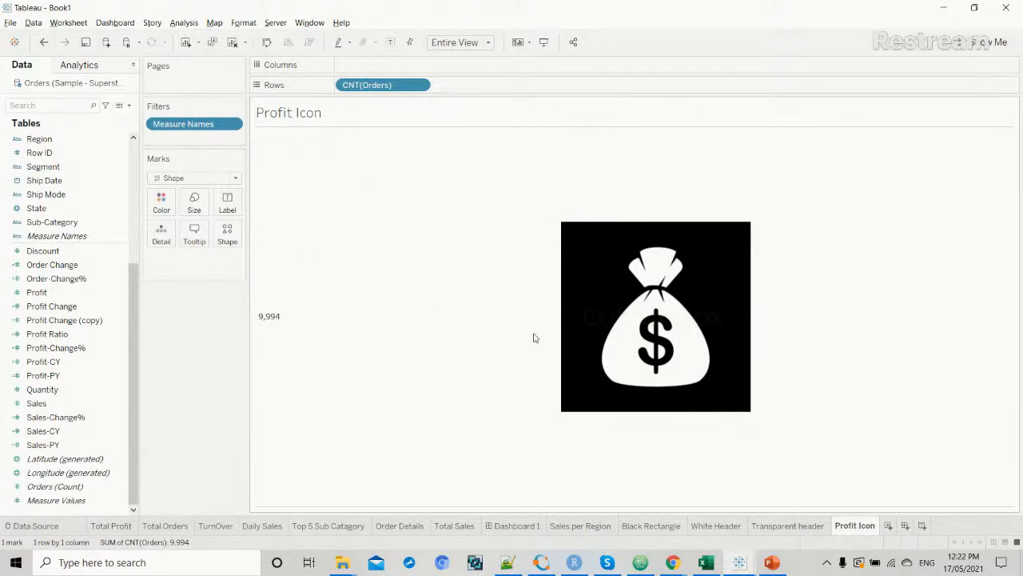
On Dashboard 1, set the Profit Icon sheet's worksheet shading to None.
click(518, 526)
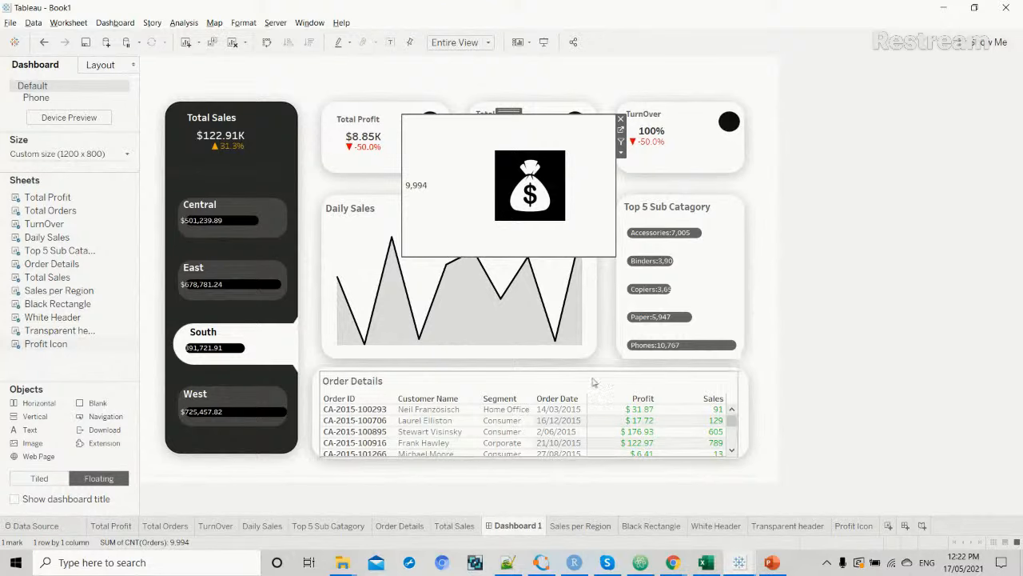
right_click(452, 183)
right_click(463, 167)
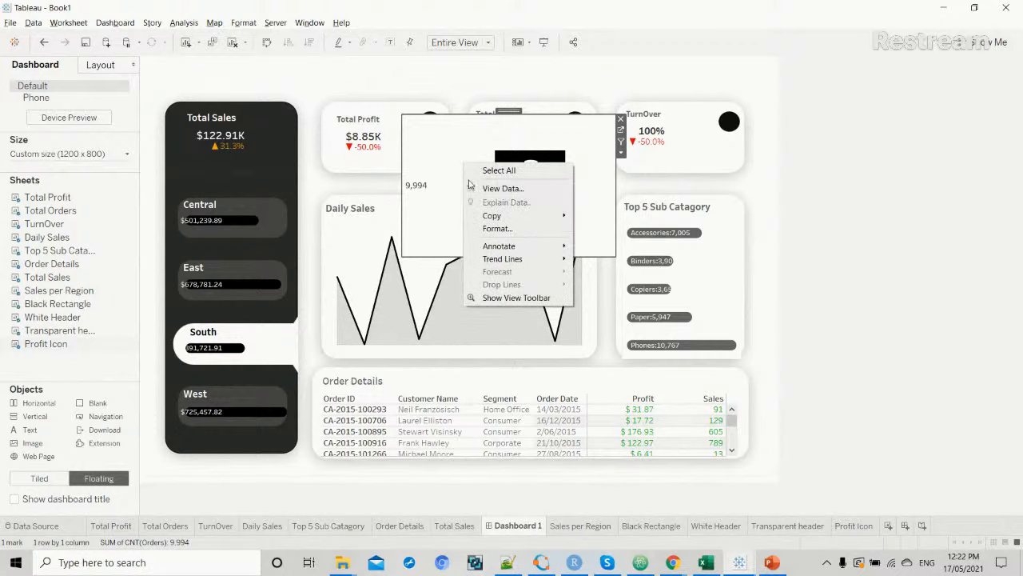
click(482, 227)
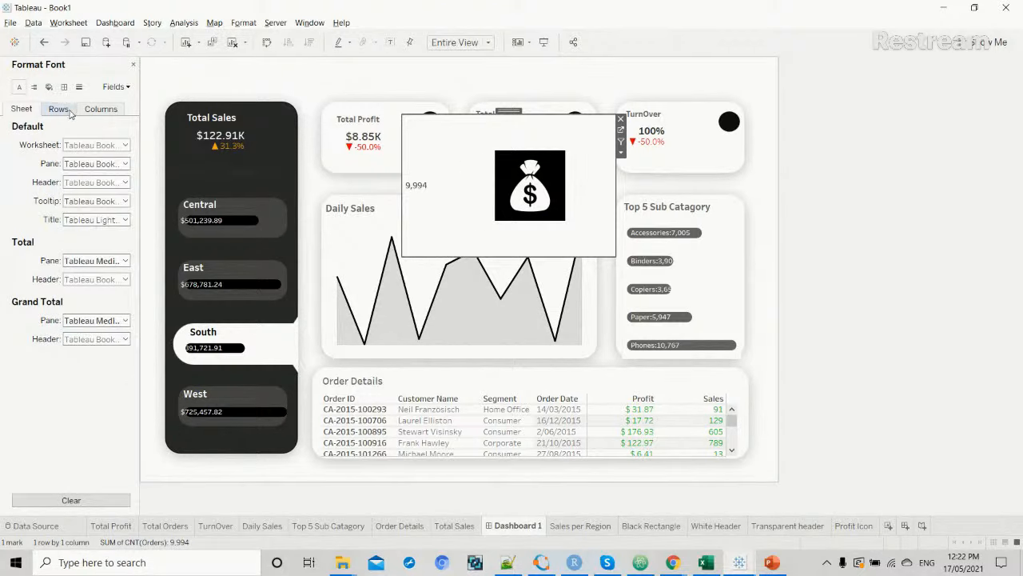
click(49, 87)
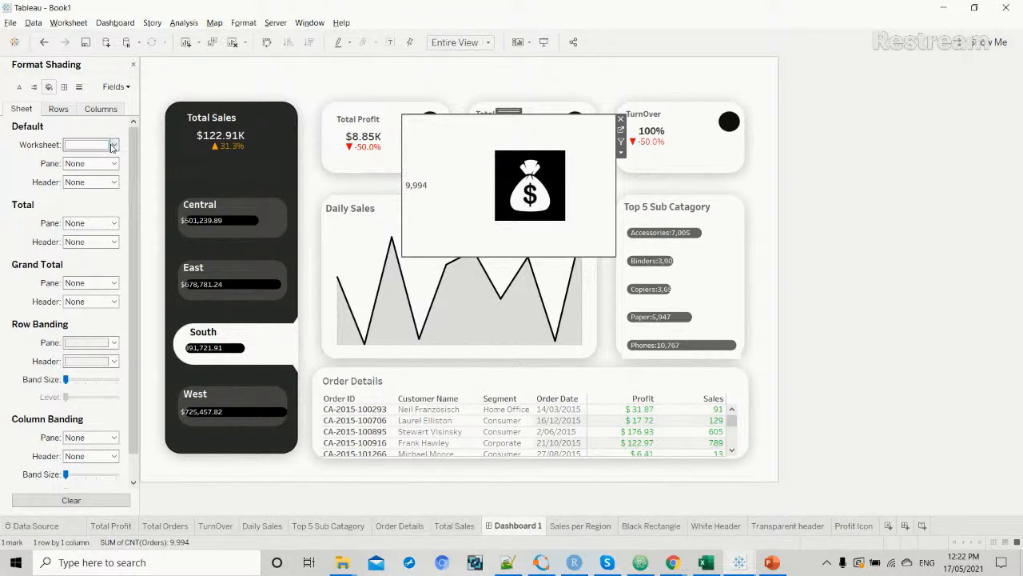
click(113, 146)
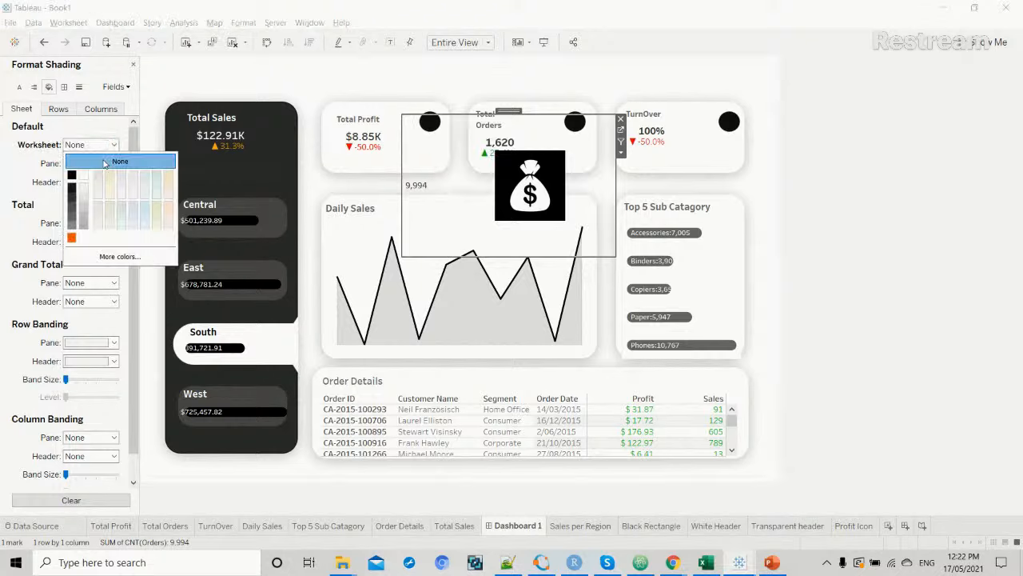
Hide the Orders count row header of the Profit Icon sheet on the dashboard.
click(416, 190)
right_click(416, 189)
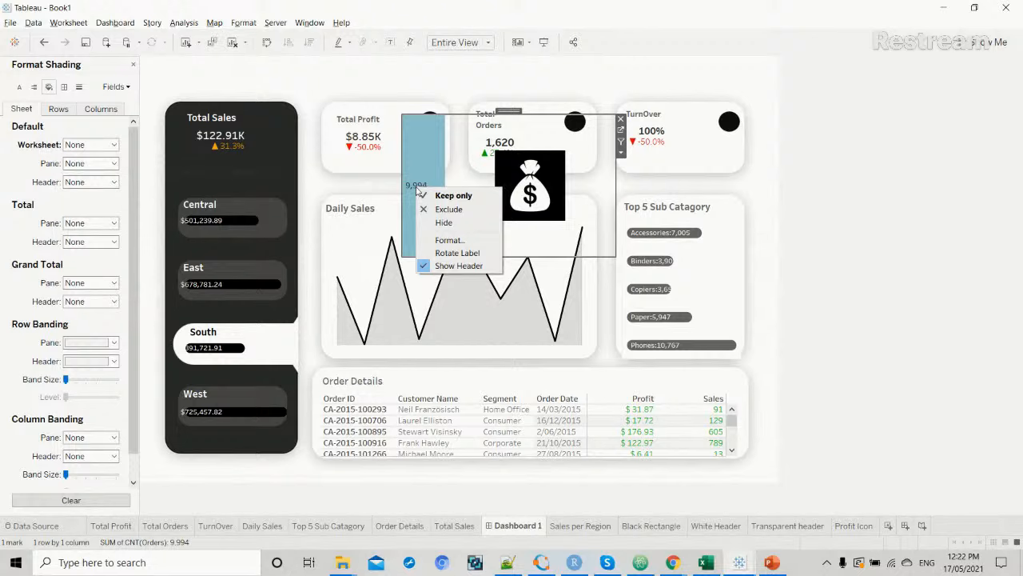
click(436, 266)
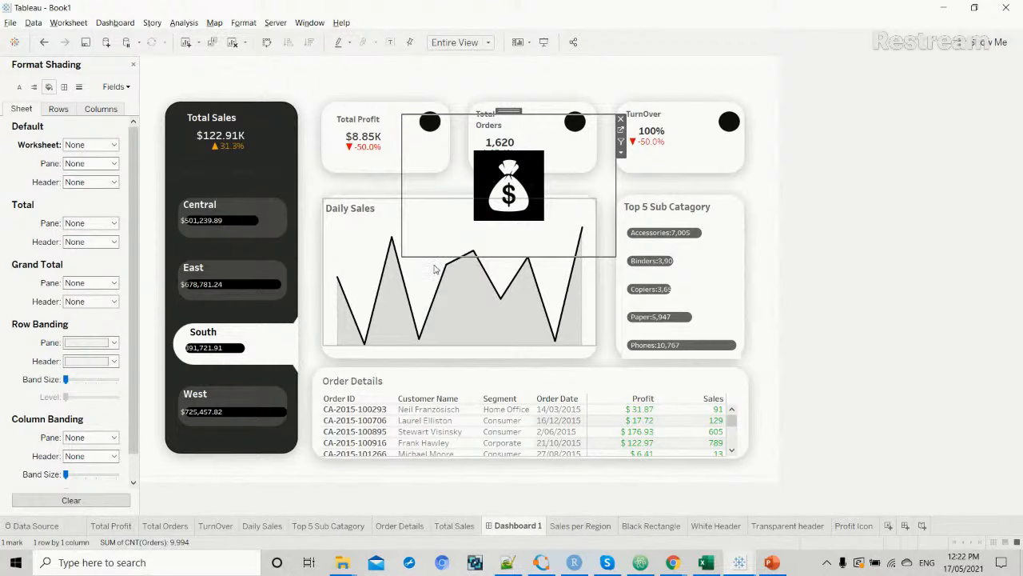
Shrink the floating Profit Icon sheet and place it over the black circle on the Total Profit card.
drag(402, 255, 447, 168)
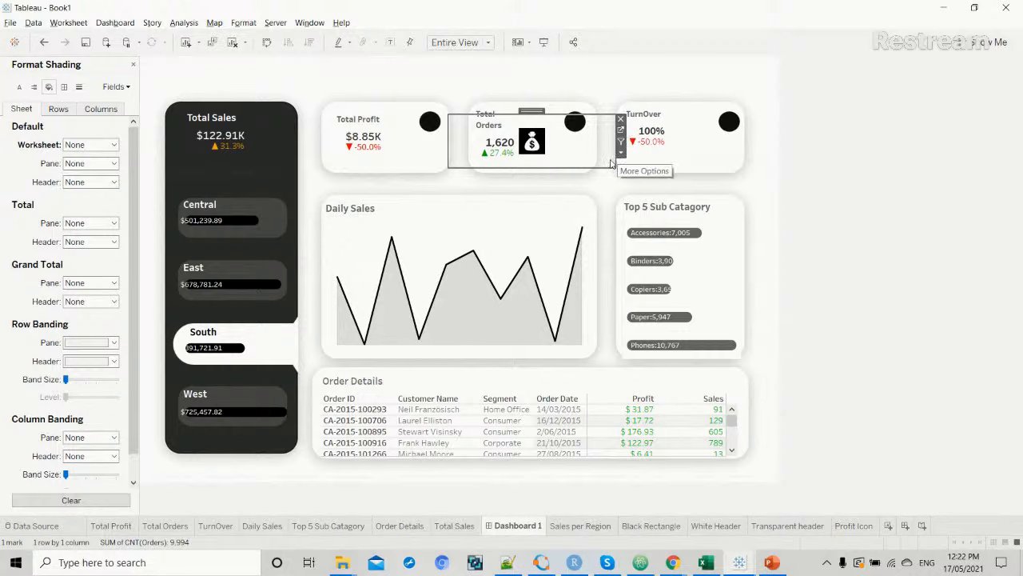
drag(617, 168, 480, 142)
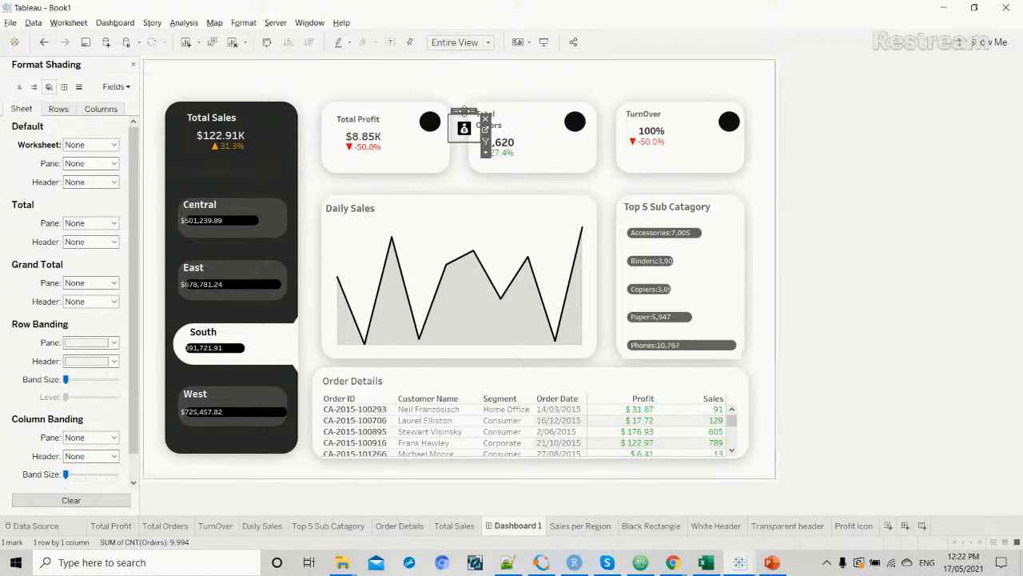
drag(464, 110, 425, 156)
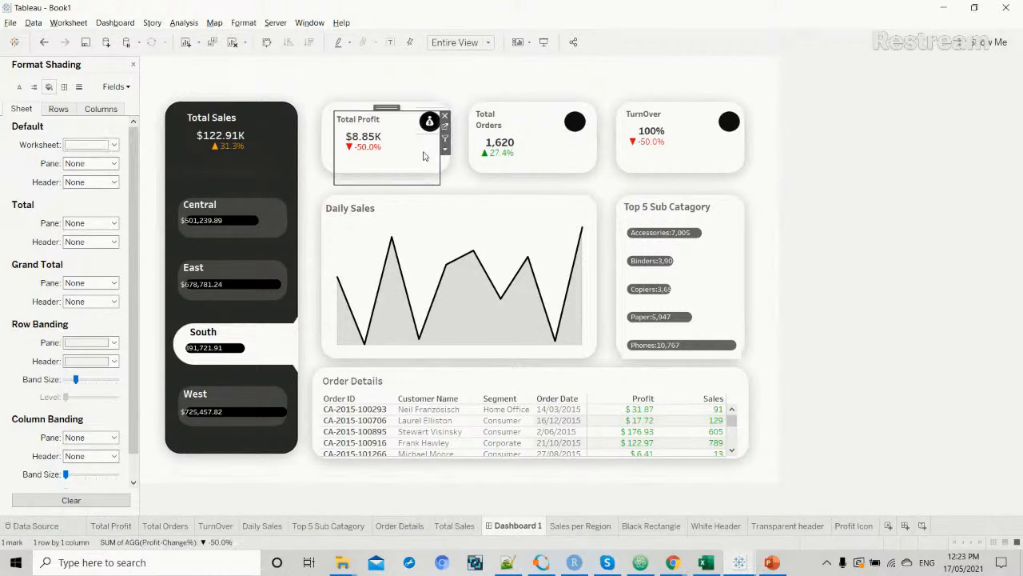
click(445, 166)
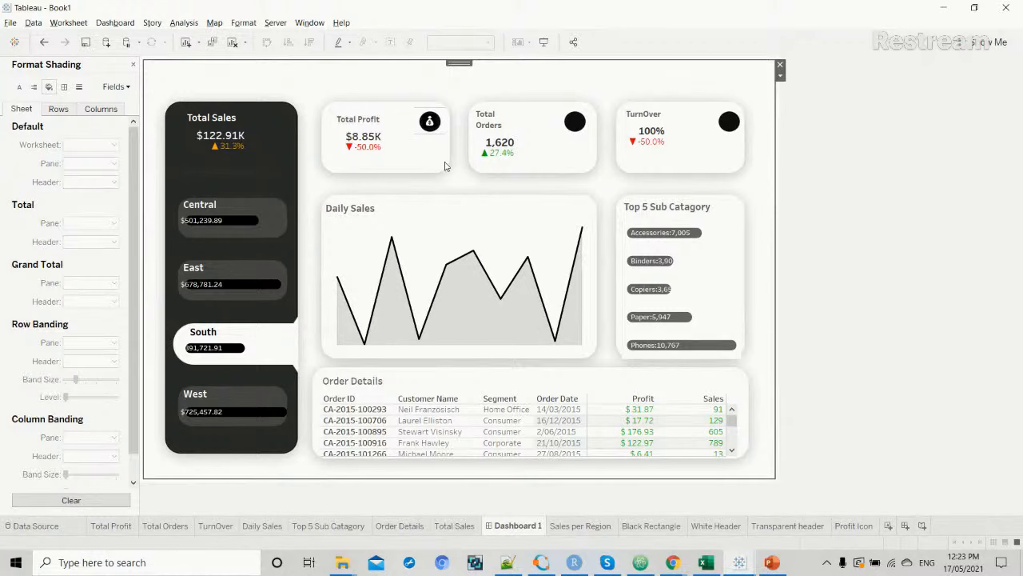
Set the Profit Icon sheet's Grand Total pane and header borders to None.
click(429, 127)
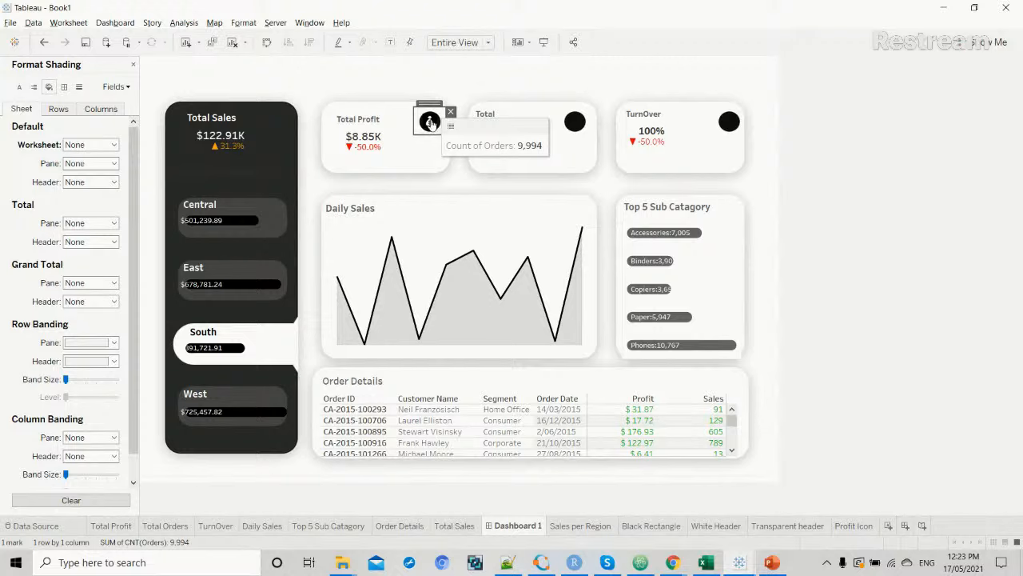
right_click(430, 120)
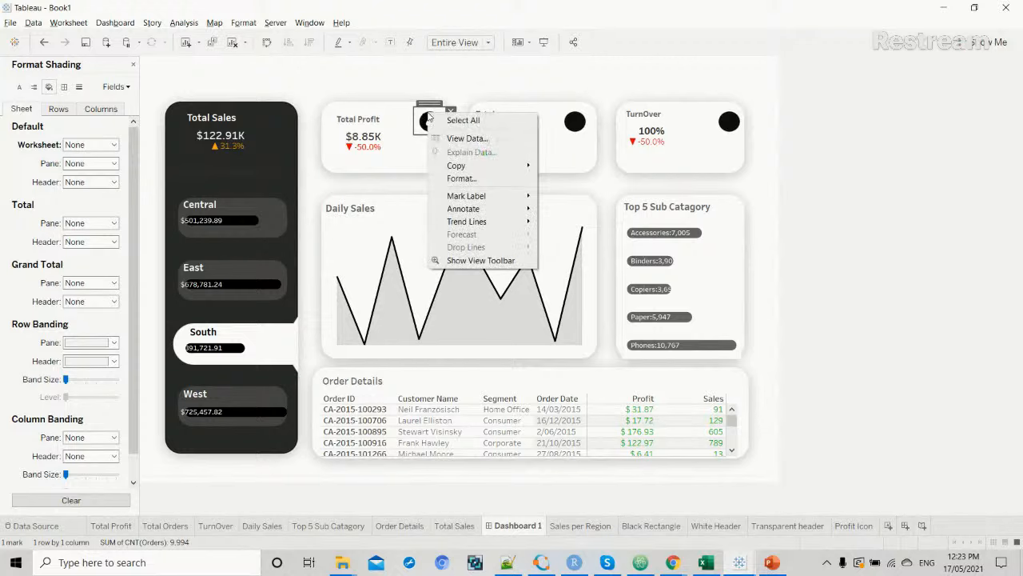
click(461, 179)
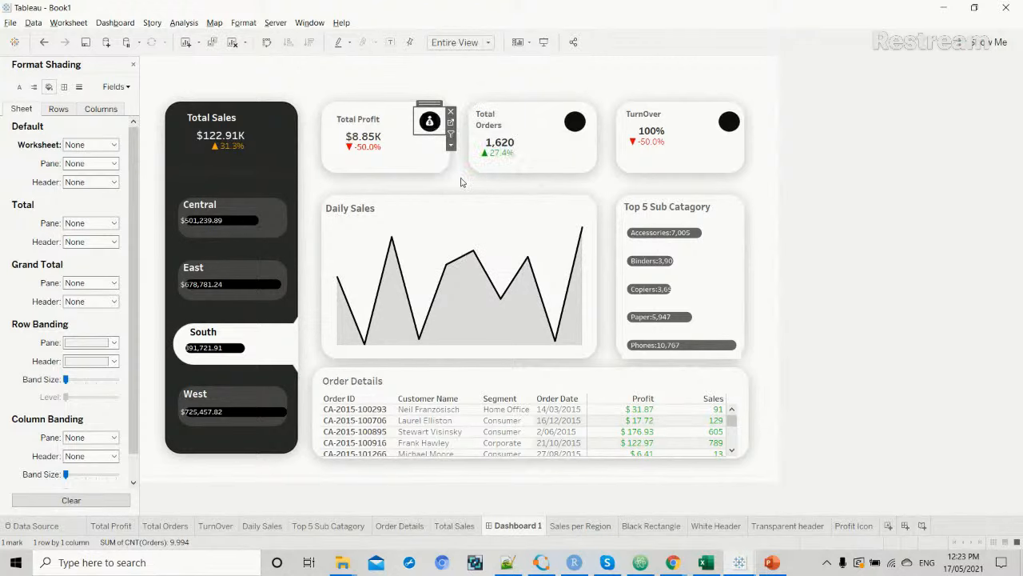
click(65, 87)
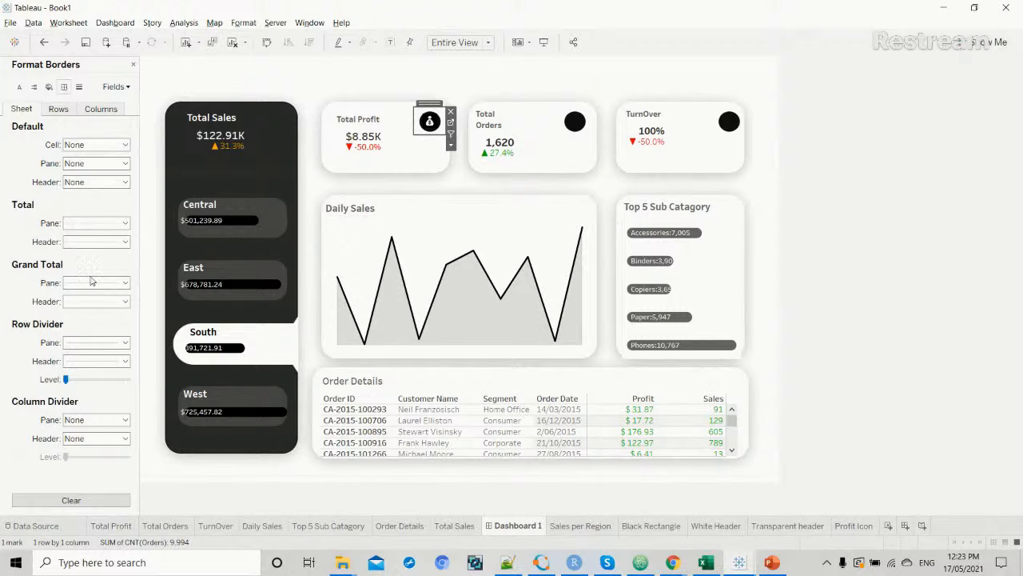
click(124, 283)
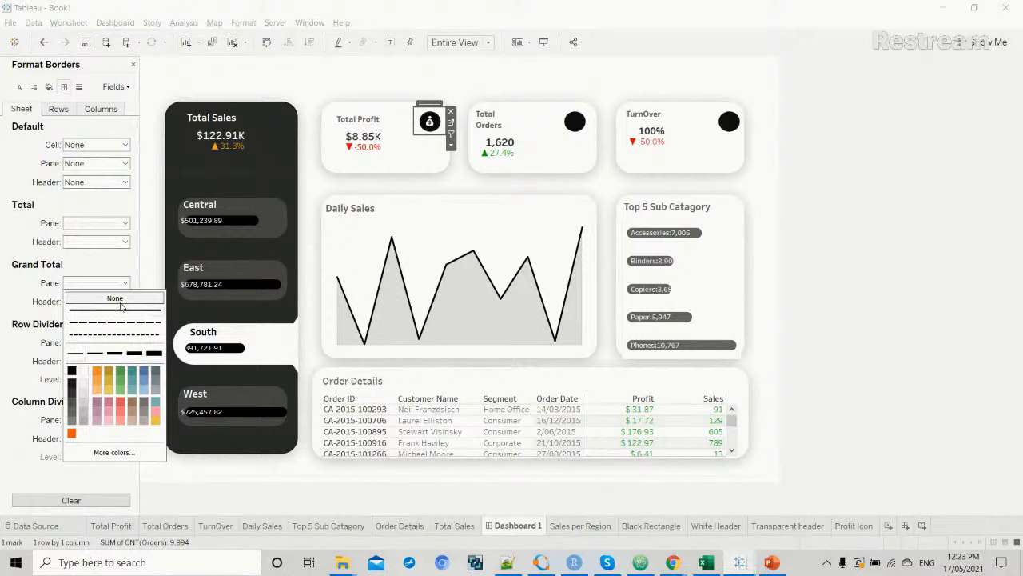
click(122, 278)
click(122, 301)
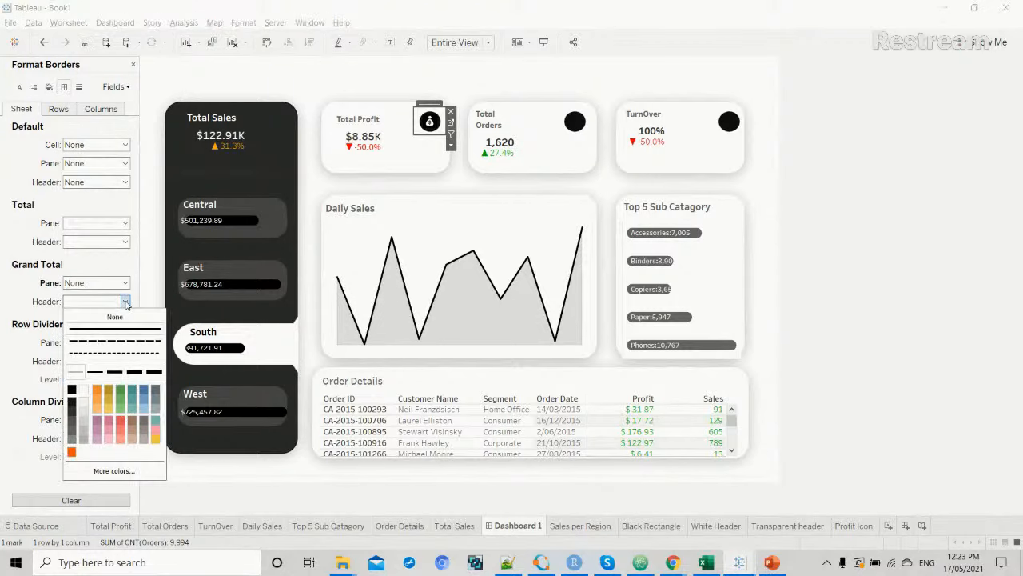
click(117, 317)
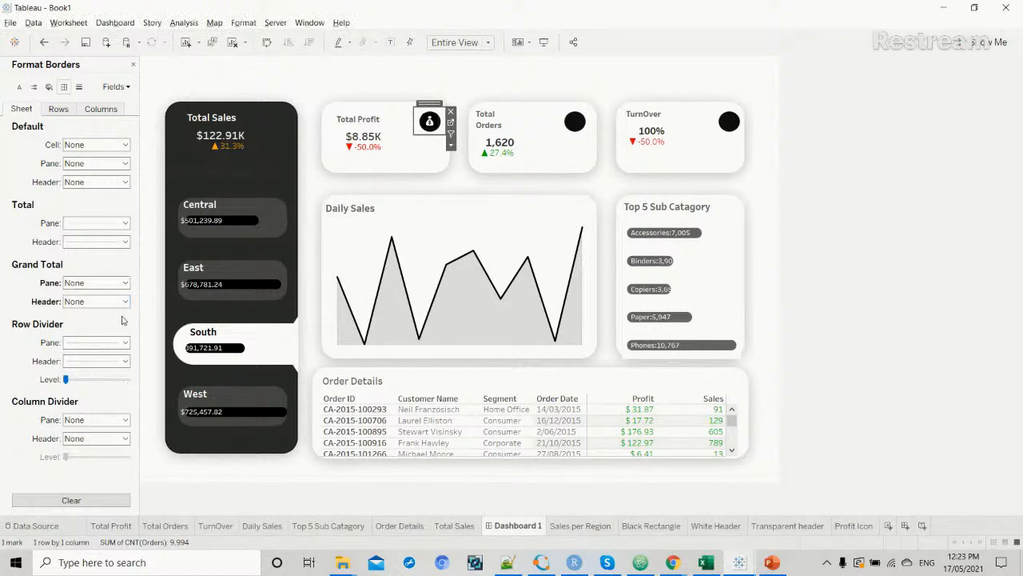
Set the Profit Icon sheet's row divider to None for both pane and header.
click(126, 344)
click(120, 359)
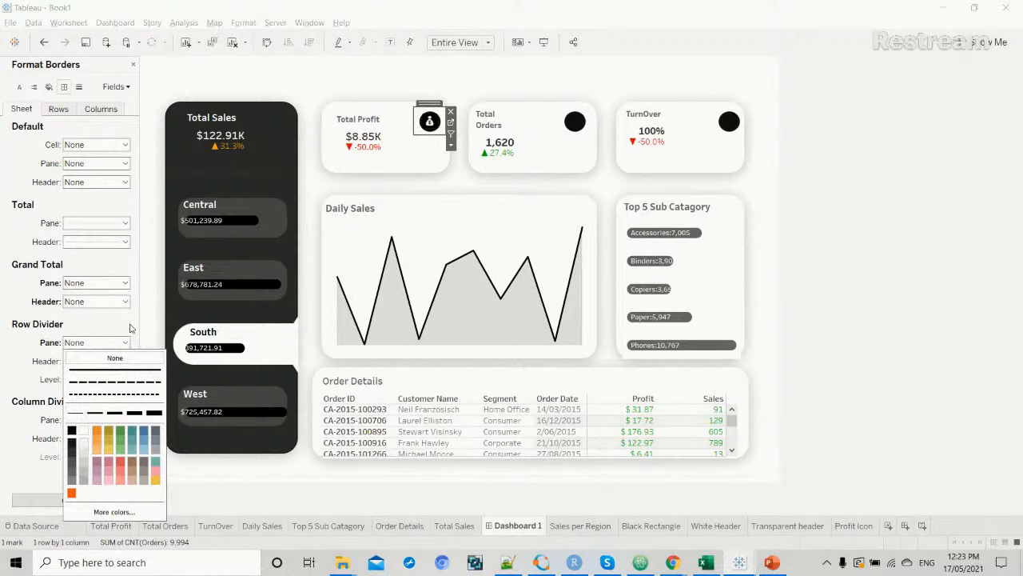
click(130, 326)
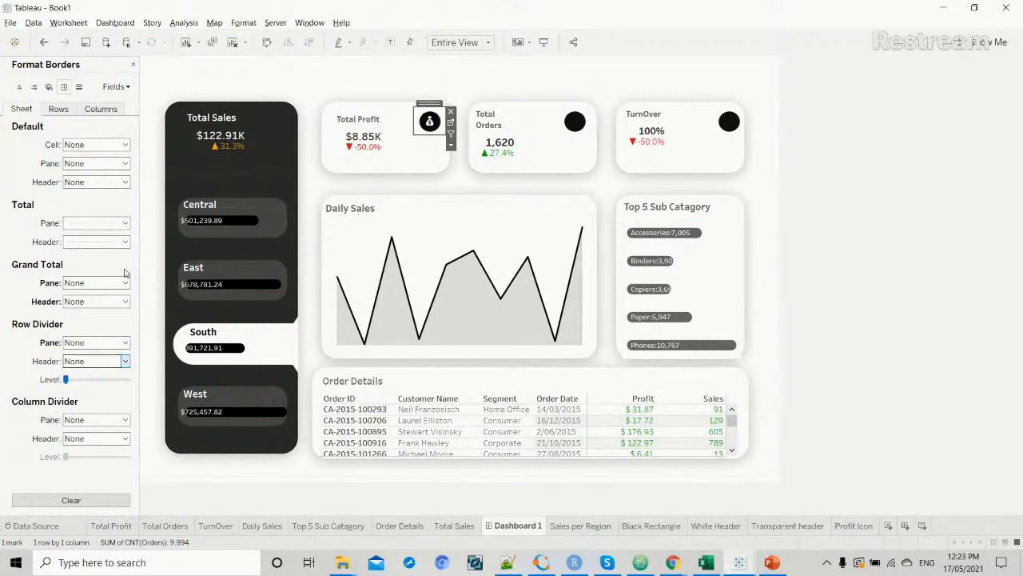
click(383, 176)
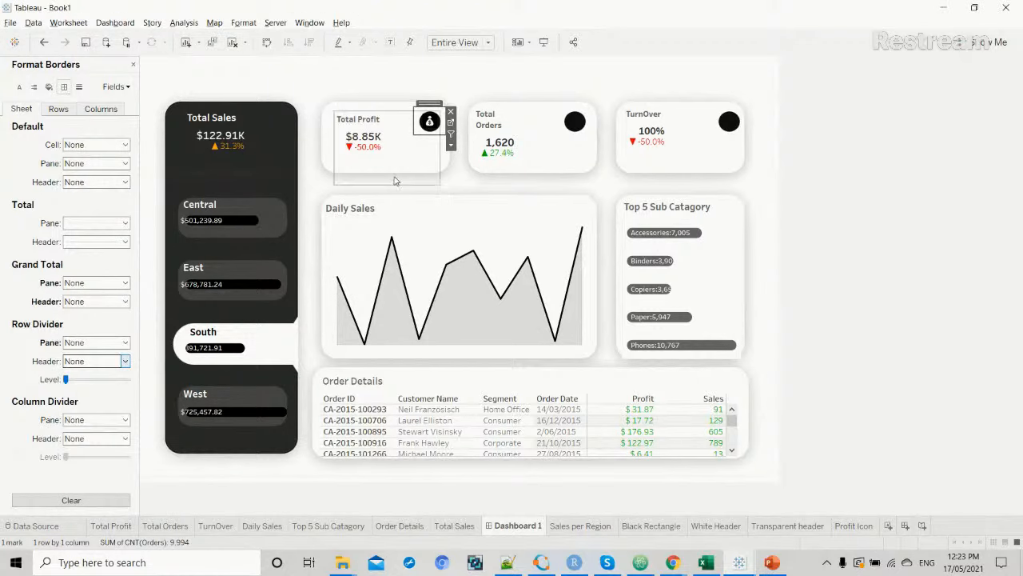
click(452, 181)
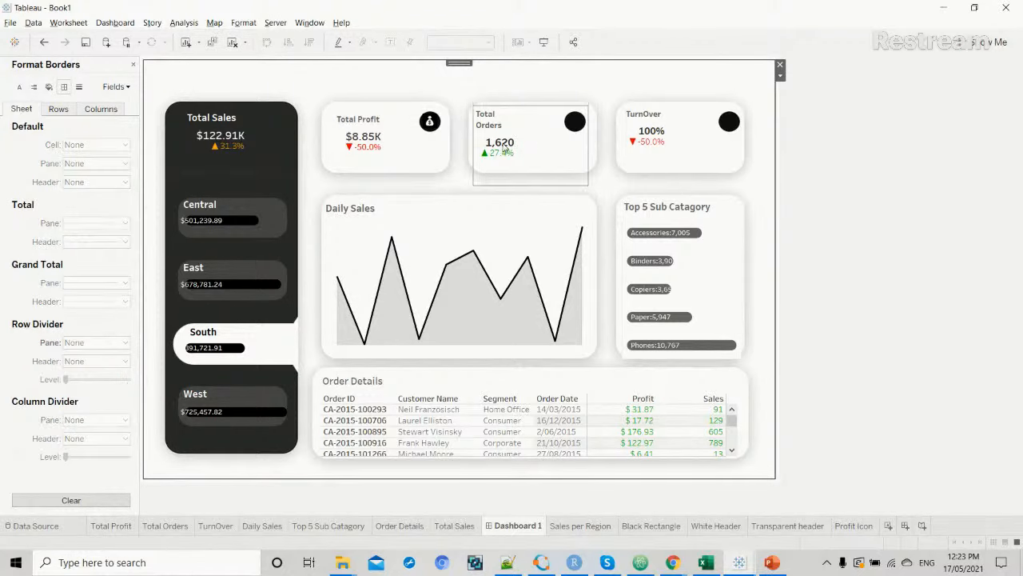
Switch to Chrome and search Google for "order icon".
mouse_move(679, 569)
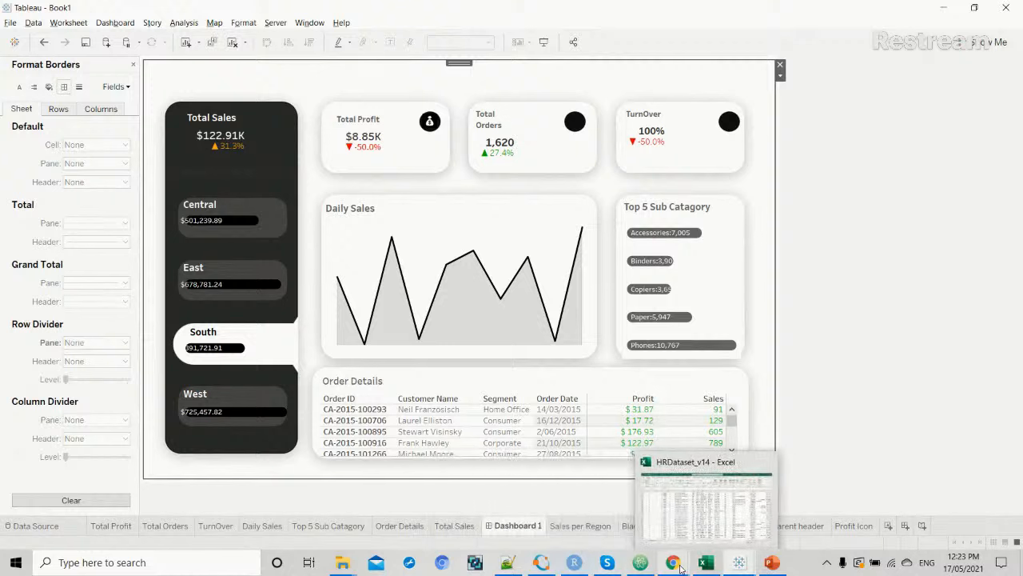
click(615, 504)
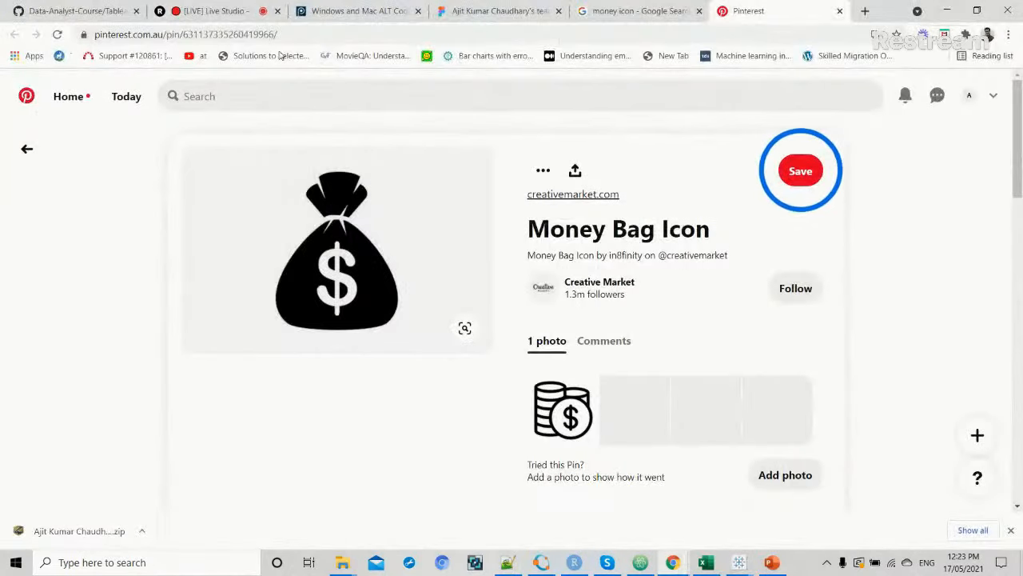
drag(328, 34, 84, 30)
text(oder)
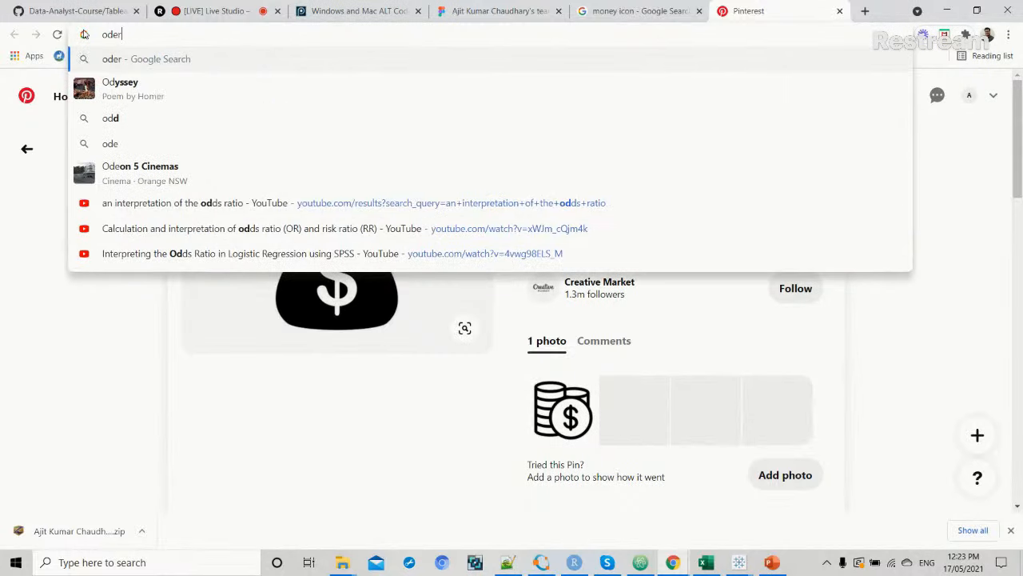
key(BackSpace)
key(BackSpace)
key(BackSpace)
key(BackSpace)
text(pr)
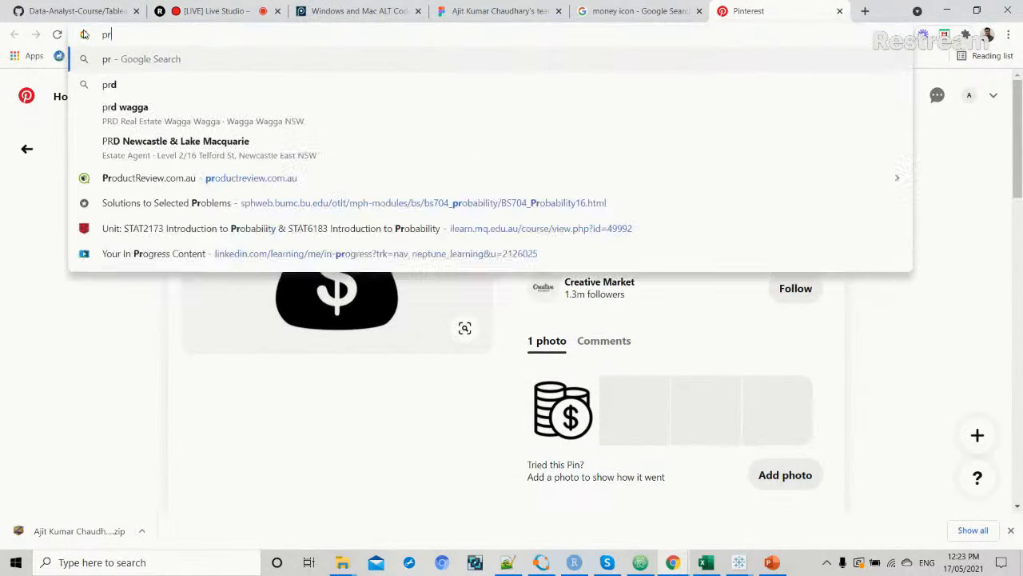
key(Escape)
text(ord)
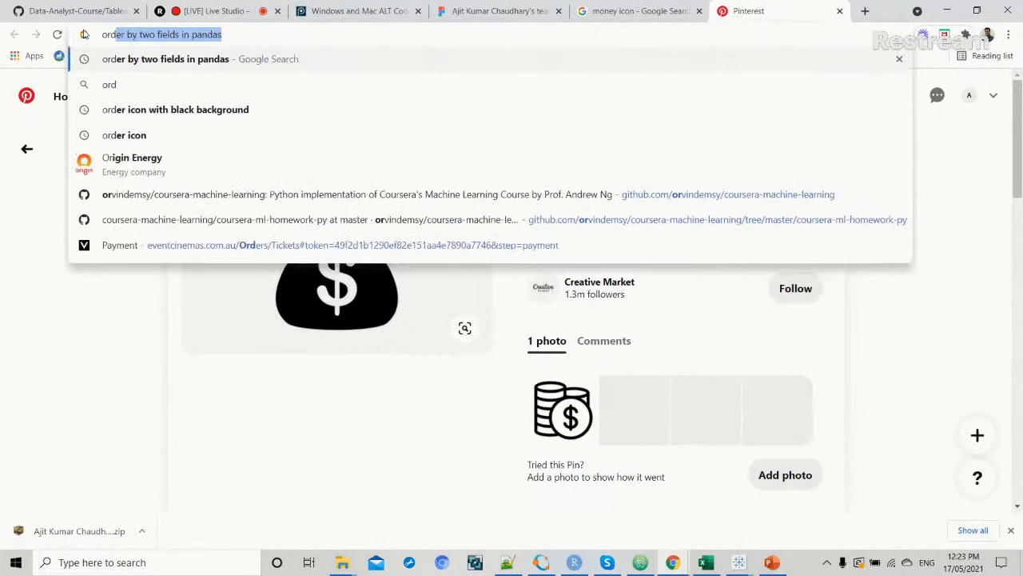
text(er icon)
key(Return)
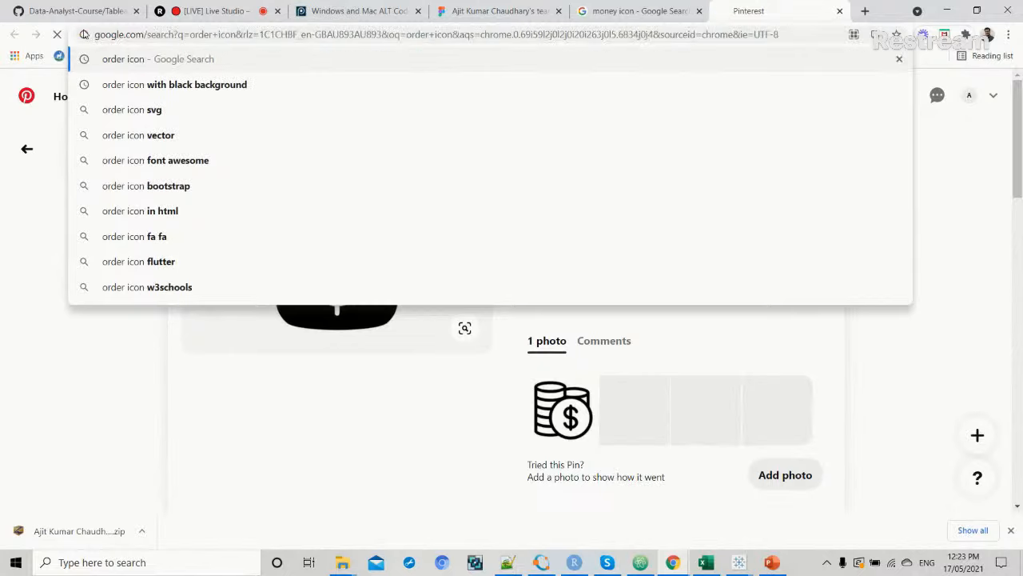
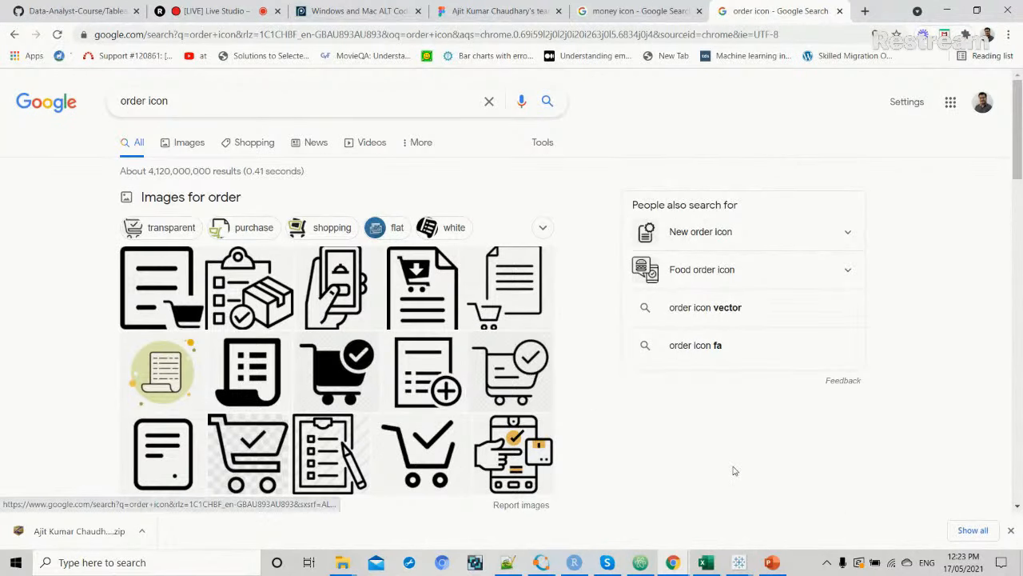
Return to Book1 in Tableau and add a new worksheet named "Ordor icon".
click(739, 562)
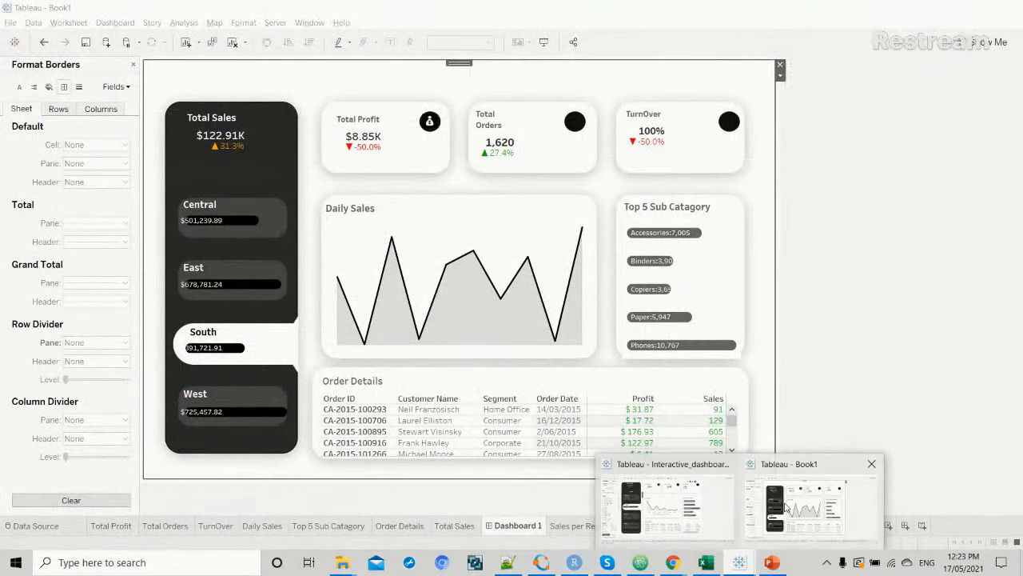
click(786, 505)
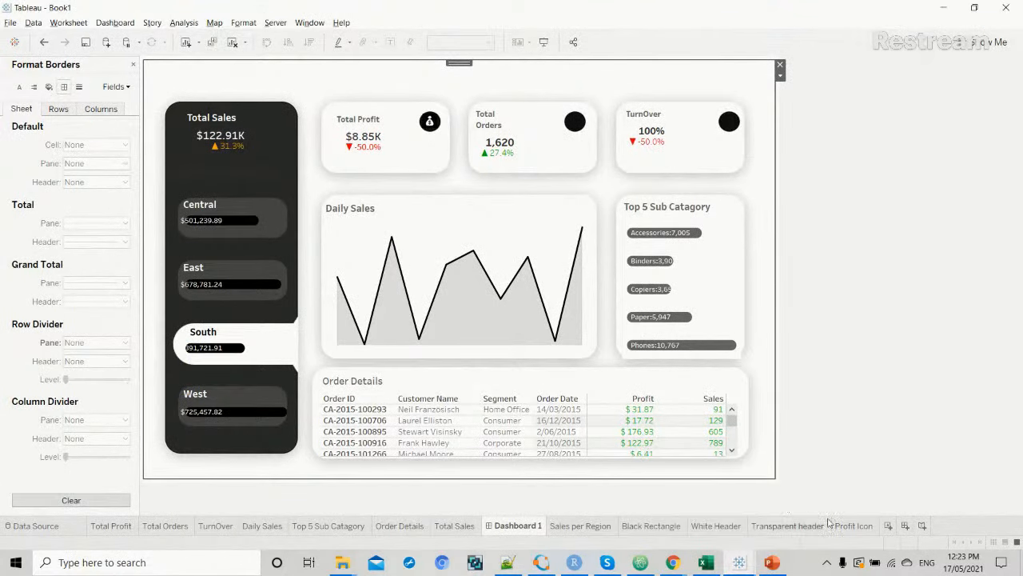
click(889, 526)
double_click(895, 526)
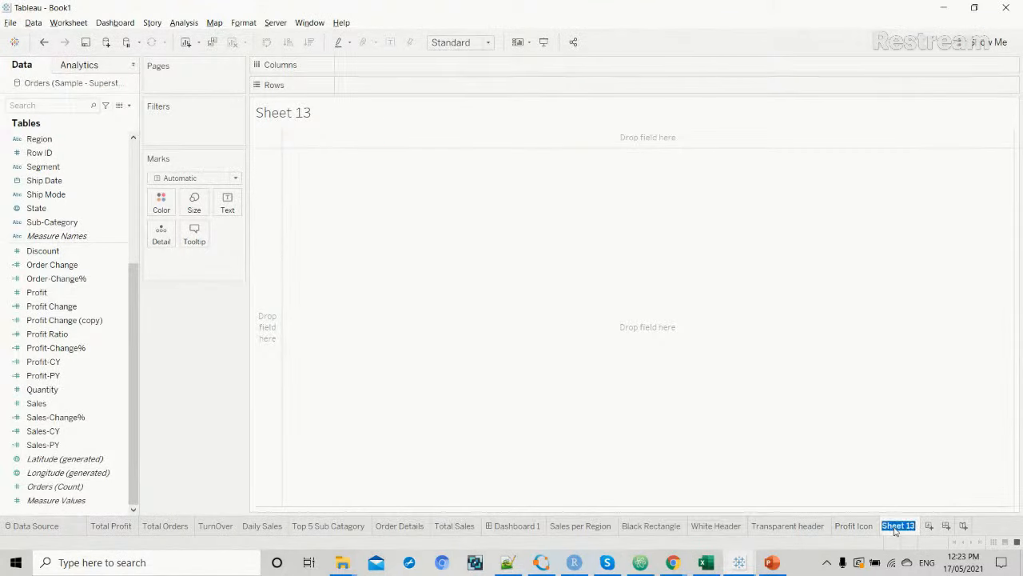
text(Id)
text(dor icon)
key(Return)
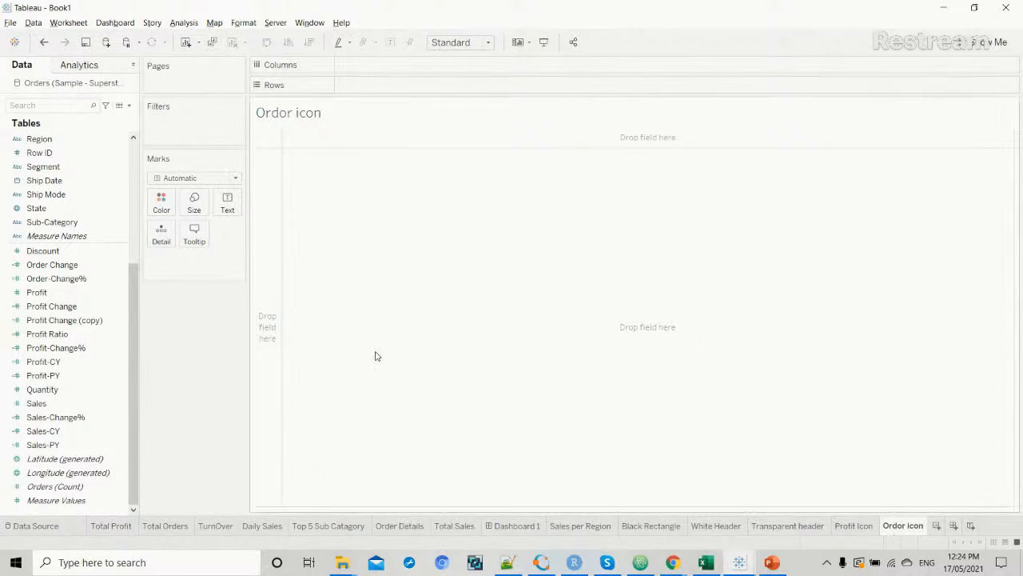
Add Orders (Count) to Rows on the Ordor icon sheet and convert it to discrete.
drag(46, 488, 399, 86)
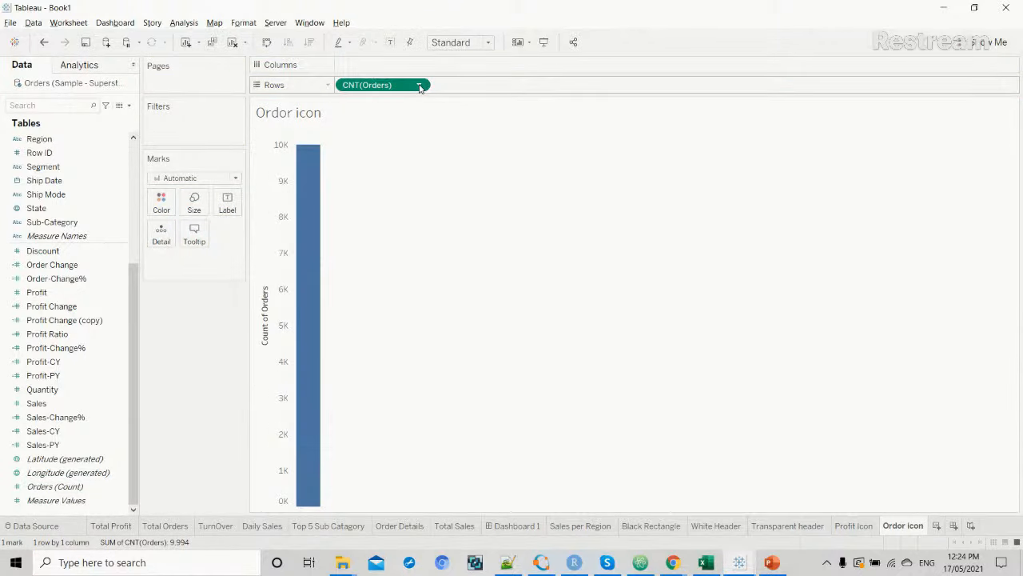
click(420, 85)
click(397, 178)
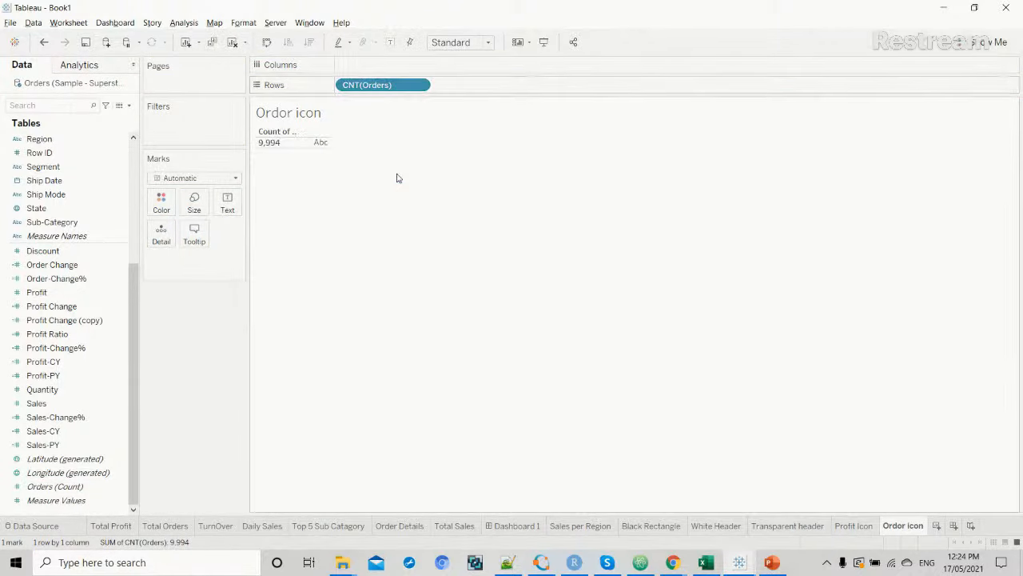
Set the Ordor icon sheet's mark type to Shape with the shopping cart from the dashboard palette, and fit it to Entire View.
click(233, 179)
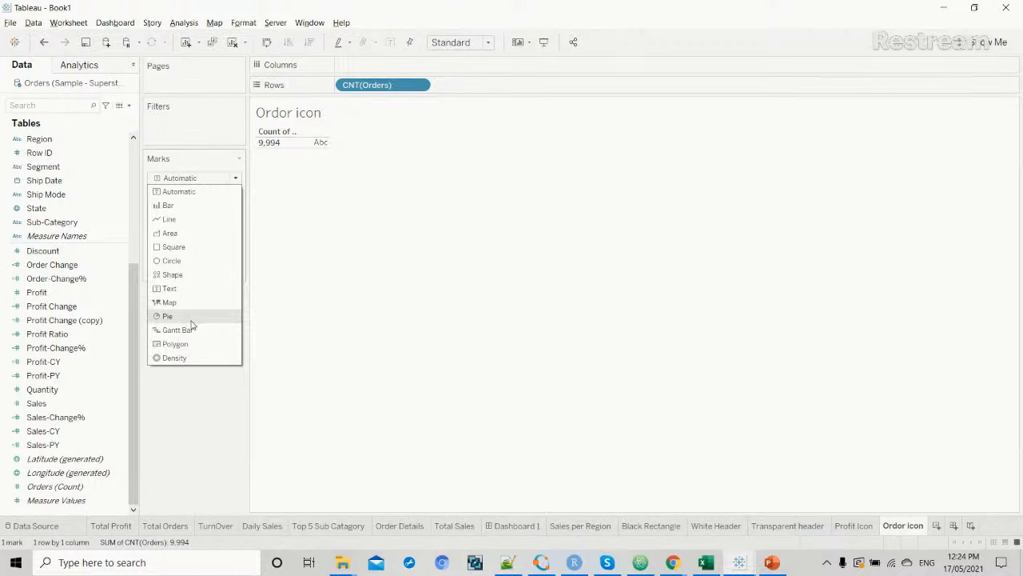
click(202, 280)
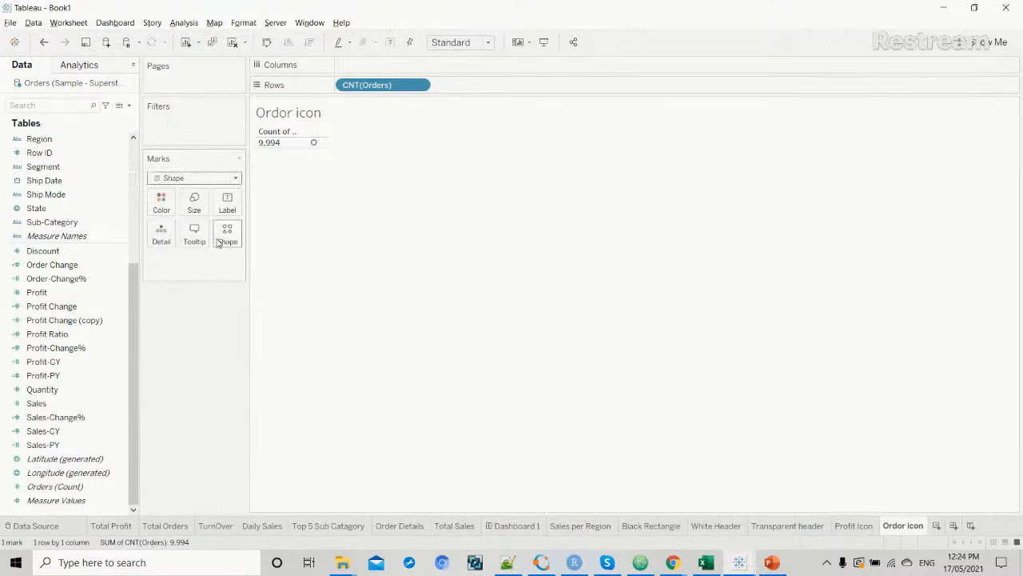
click(228, 234)
click(232, 312)
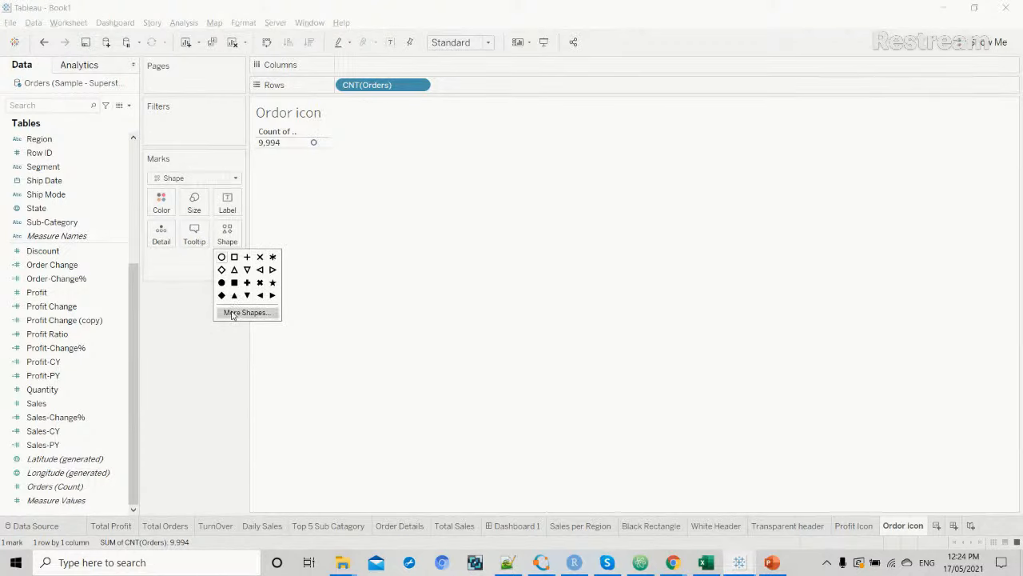
click(572, 192)
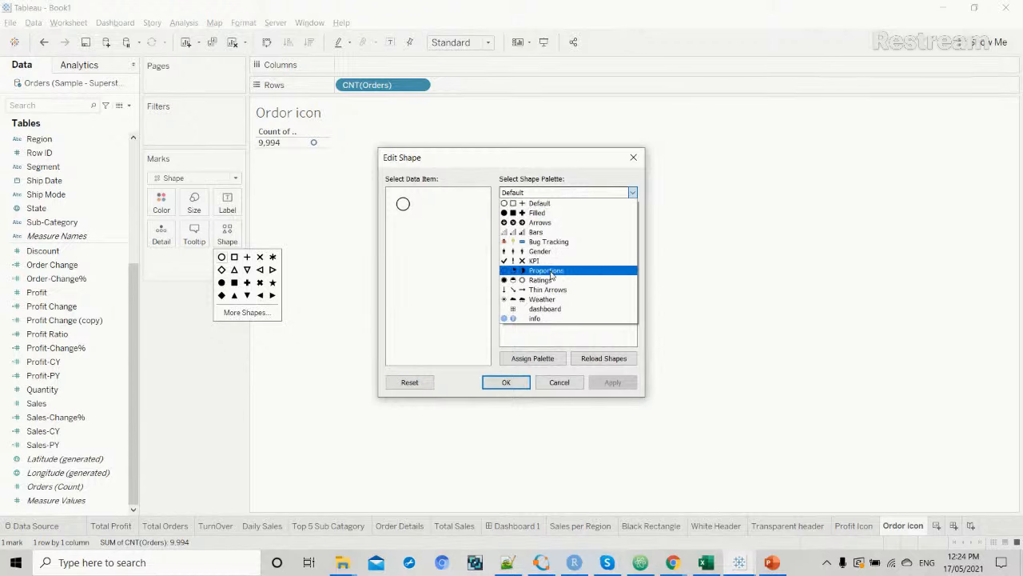
click(548, 313)
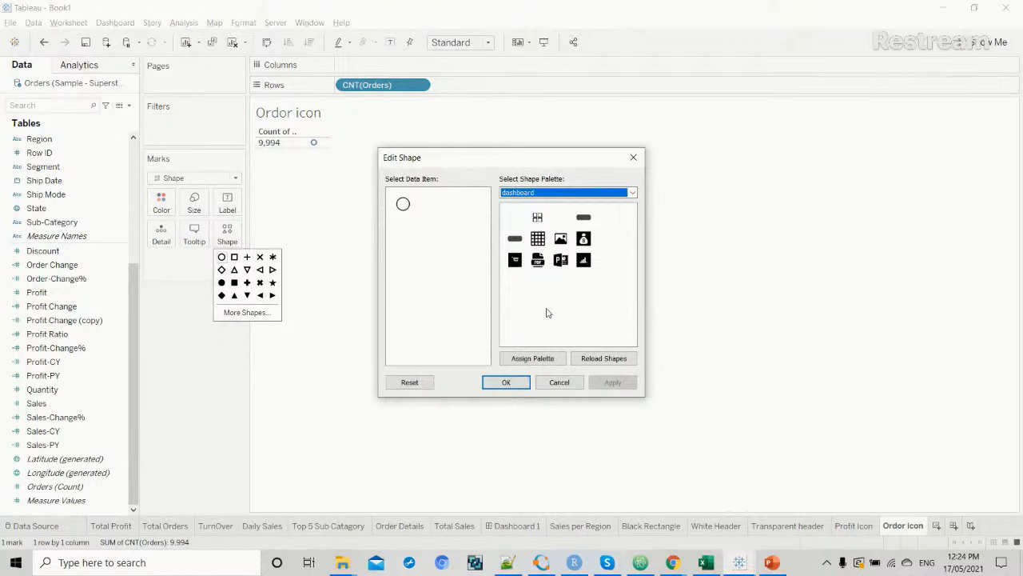
click(515, 260)
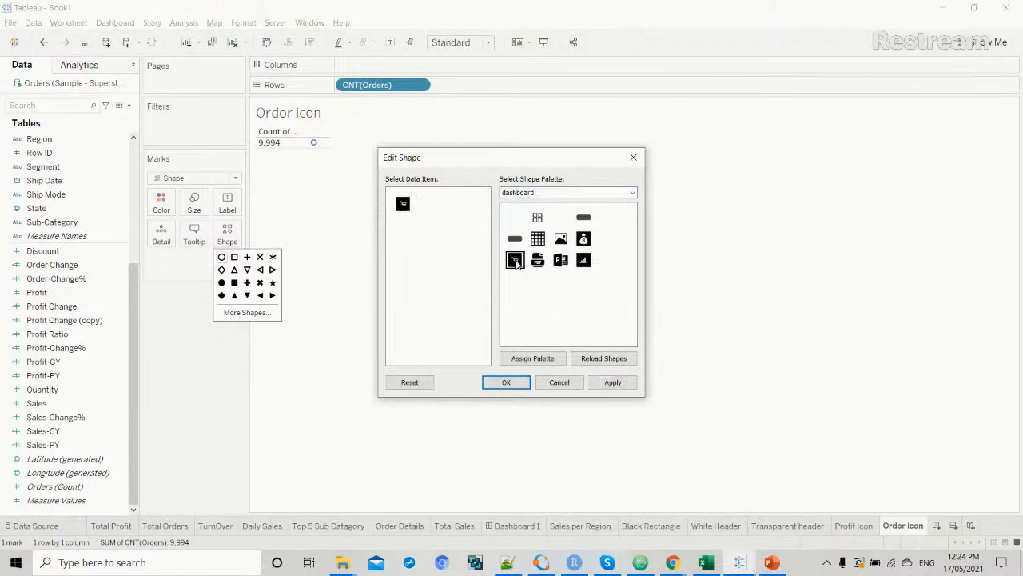
click(613, 382)
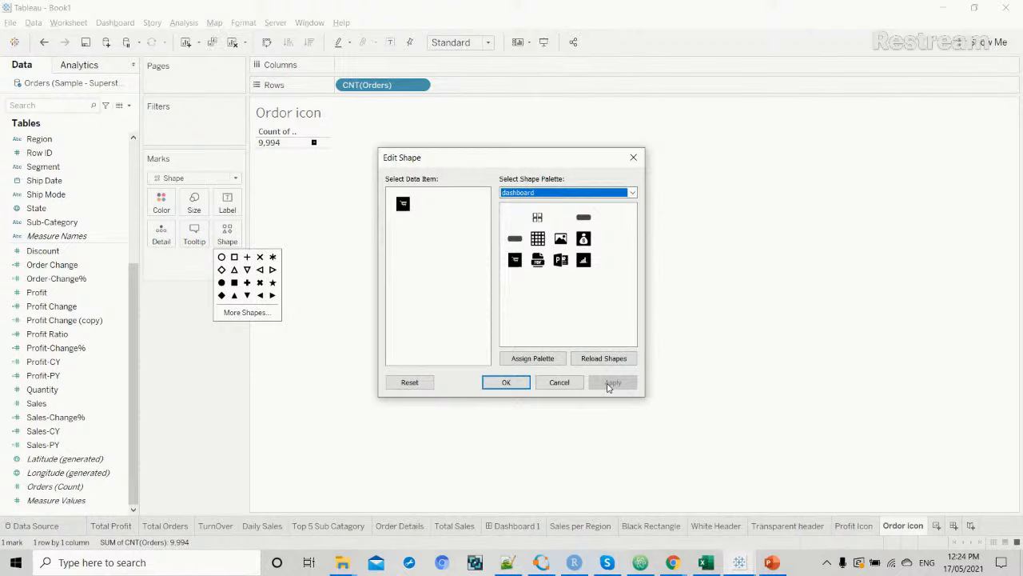
click(502, 384)
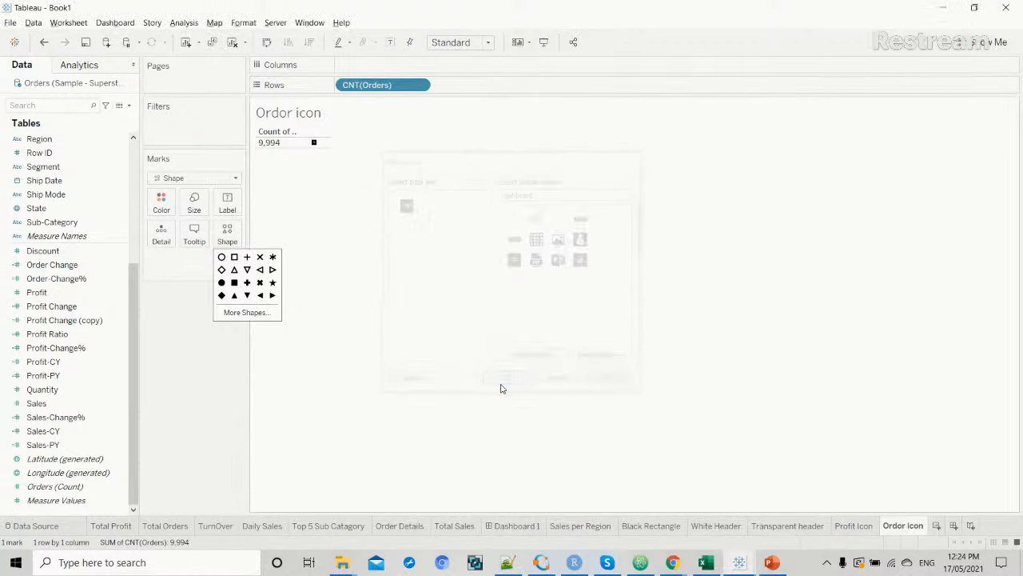
click(489, 42)
click(479, 92)
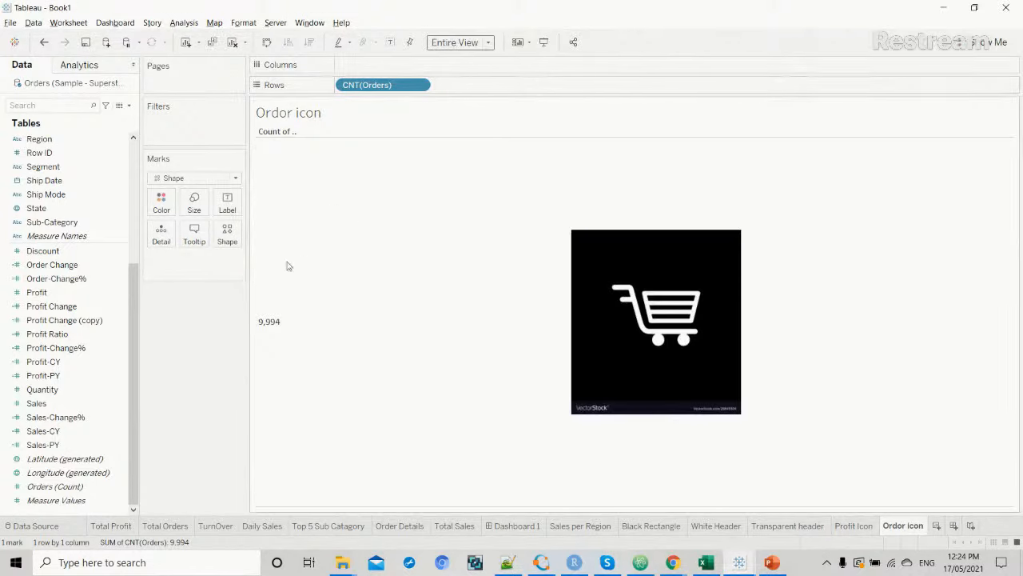
Place the Ordor icon sheet as a floating object on Dashboard 1 near Total Orders and set its worksheet shading to None.
click(517, 526)
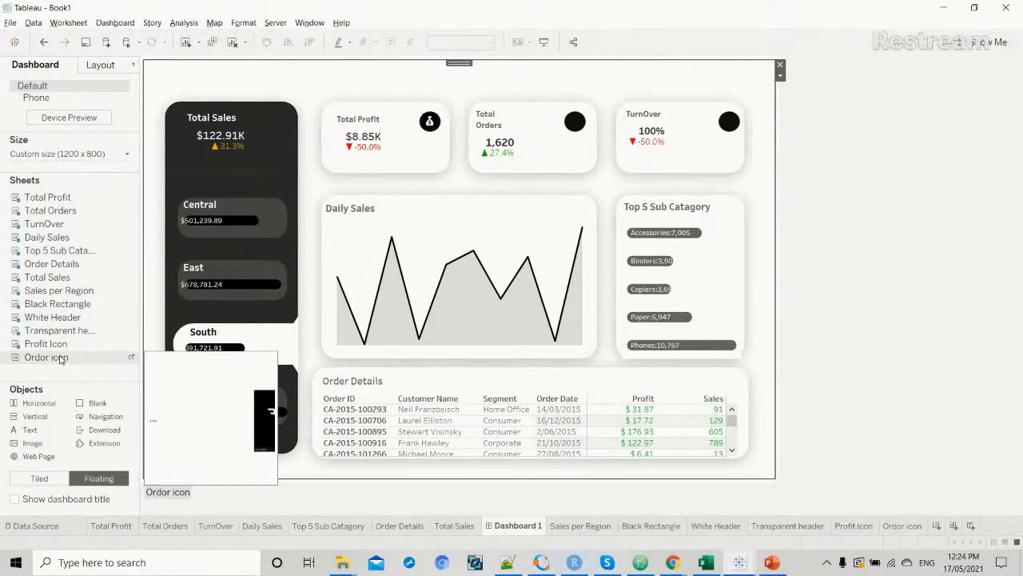
drag(59, 359, 556, 164)
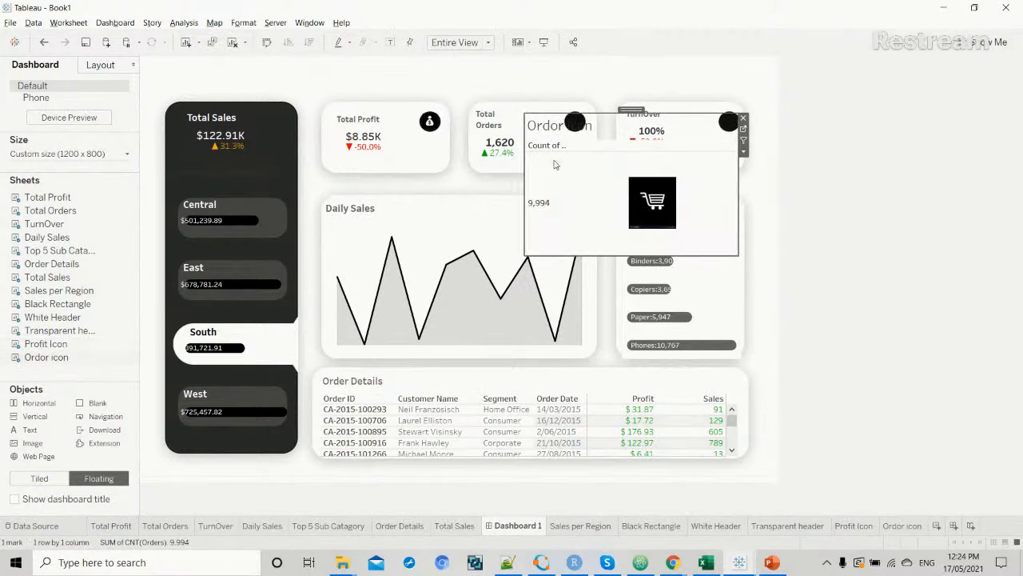
right_click(555, 163)
click(661, 164)
right_click(660, 164)
click(684, 231)
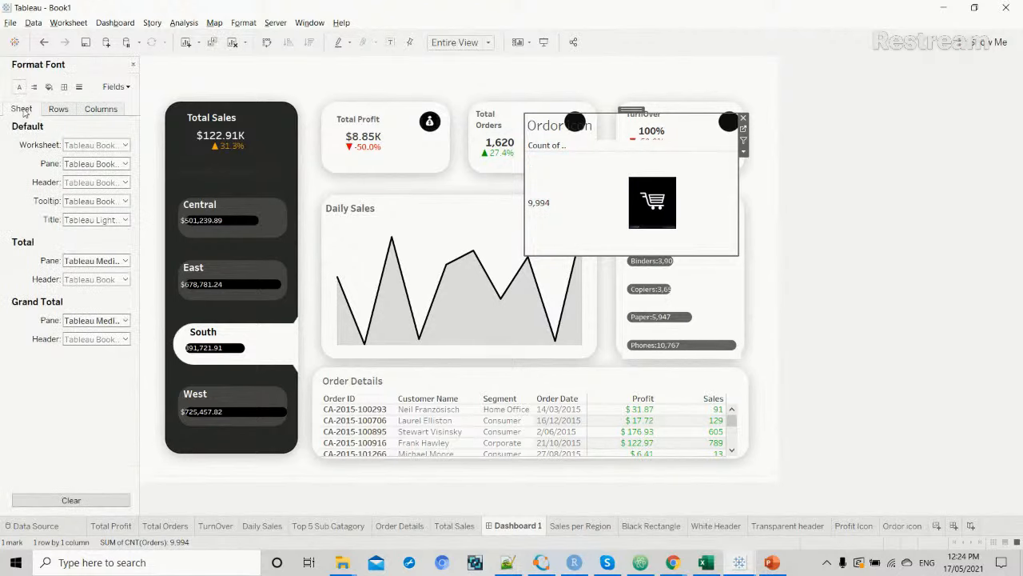
click(49, 88)
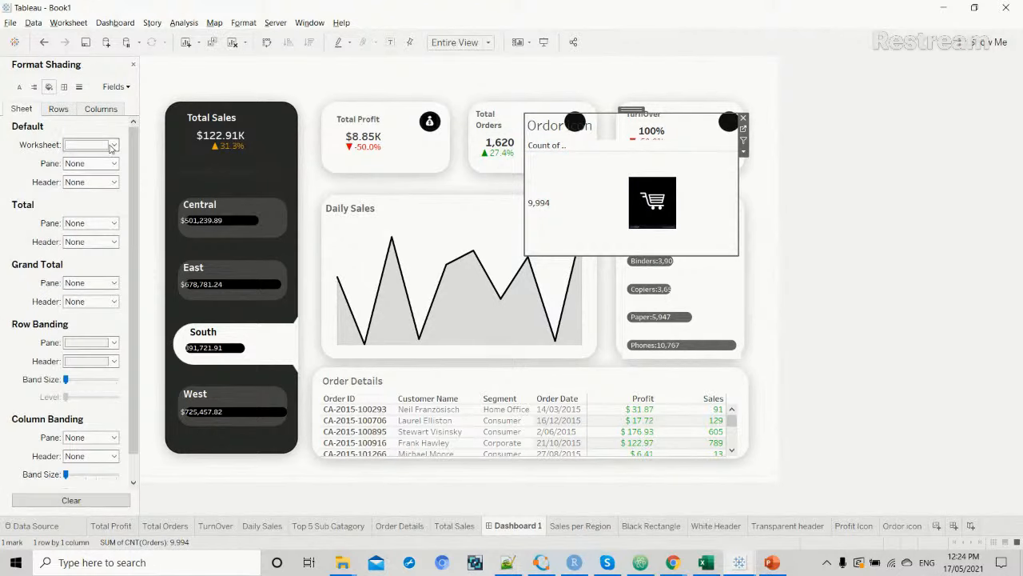
click(113, 145)
click(118, 163)
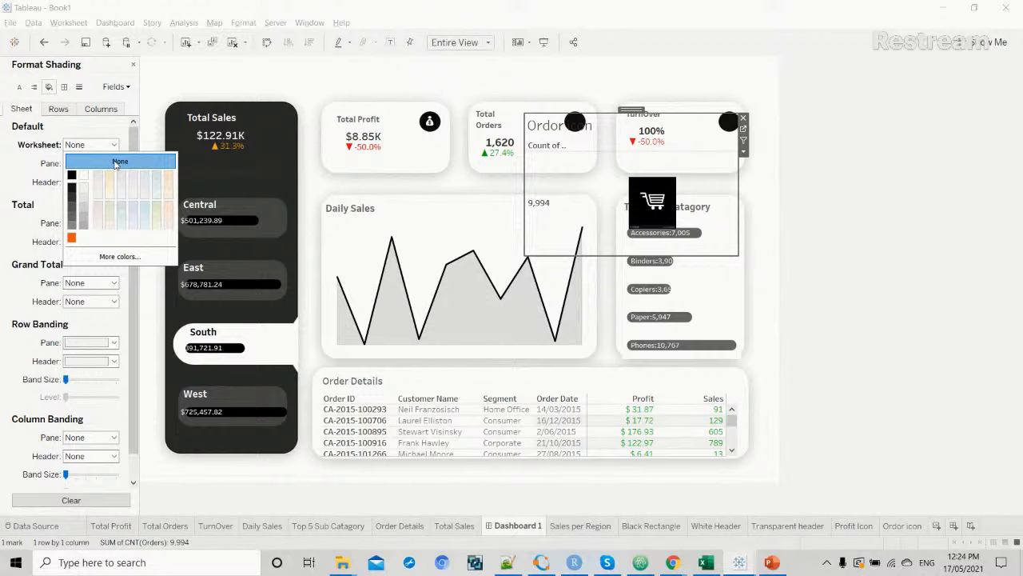
Hide the row header and the title of the Ordor icon sheet on the dashboard.
right_click(558, 191)
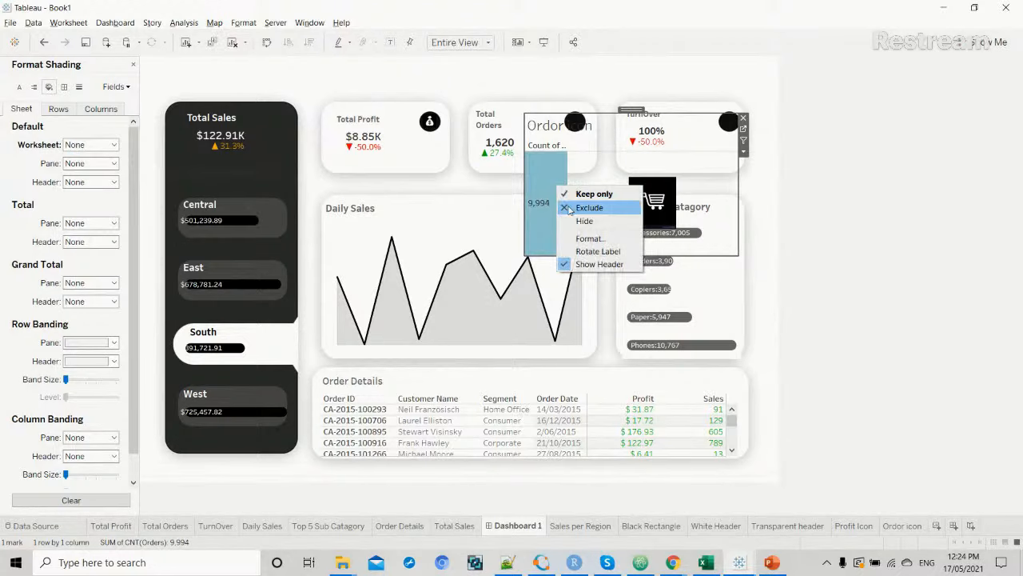
click(583, 265)
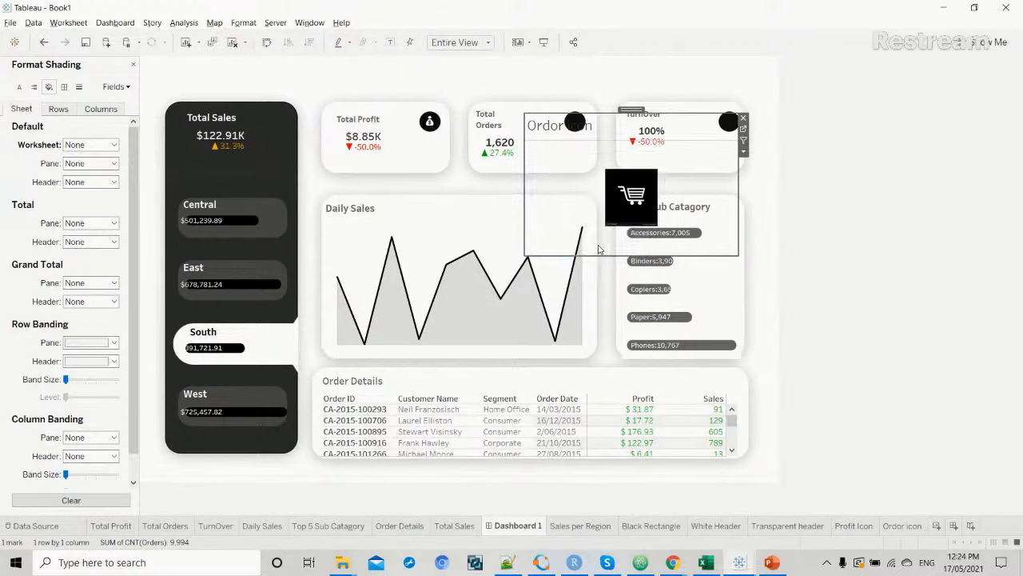
right_click(566, 127)
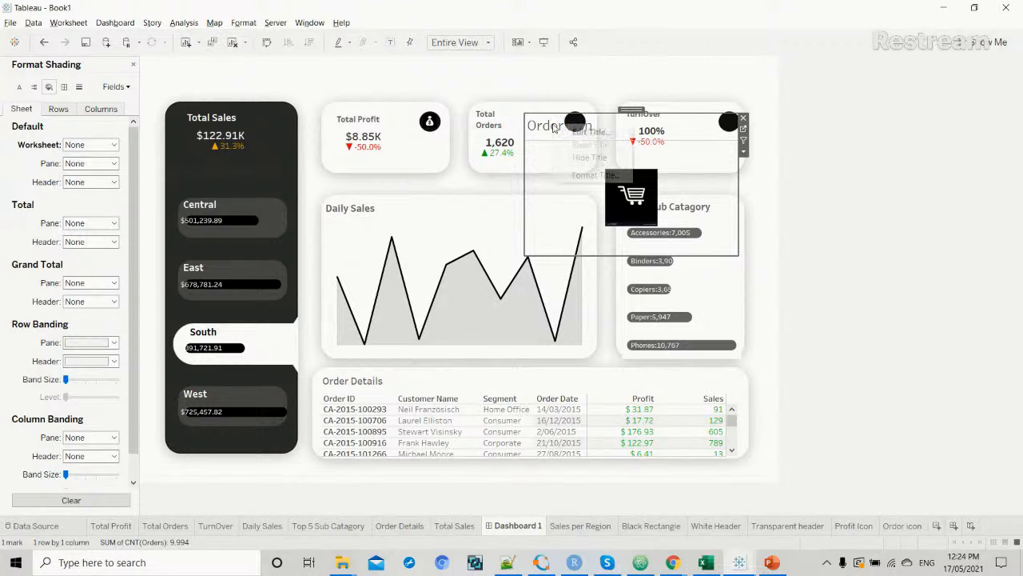
click(574, 158)
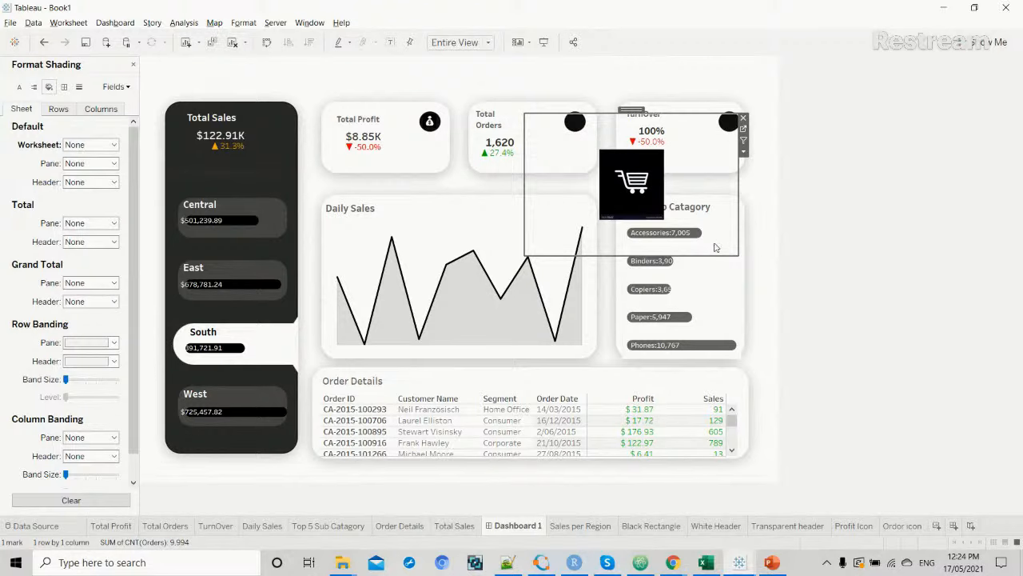
Shrink the Ordor icon sheet and center its cart over the black circle in the Total Orders card.
drag(736, 252, 575, 99)
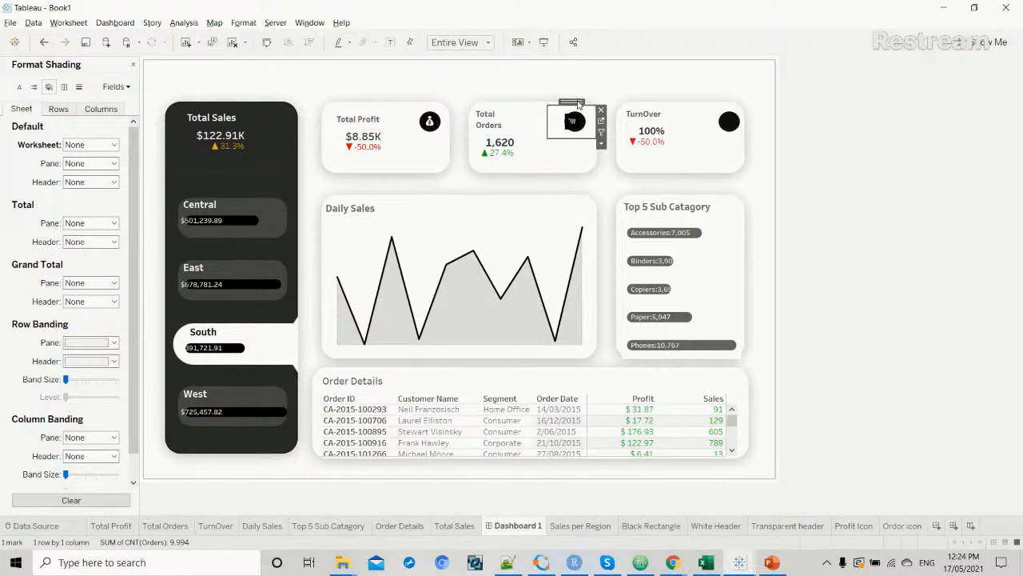
drag(579, 104, 574, 101)
click(601, 111)
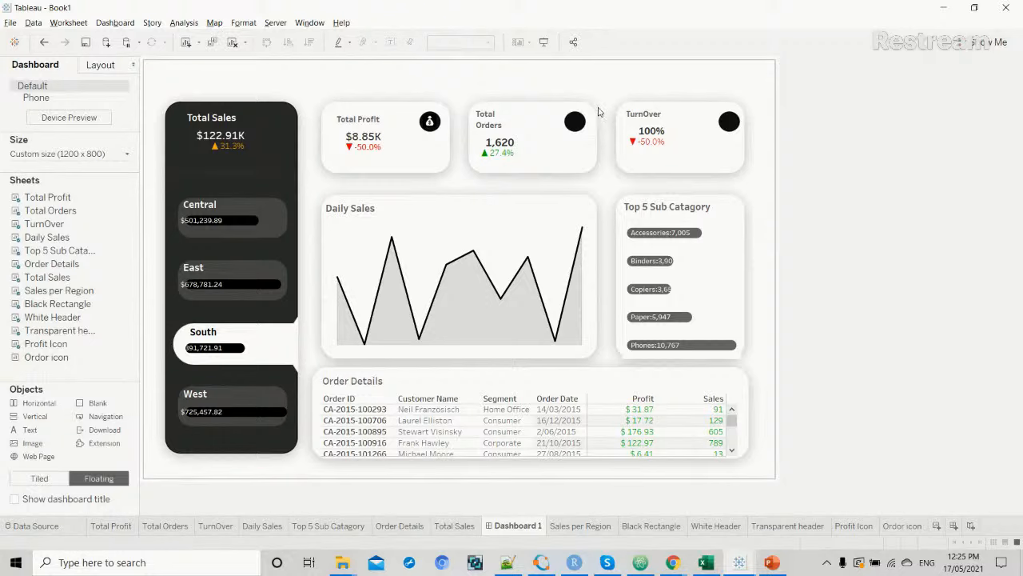
click(581, 120)
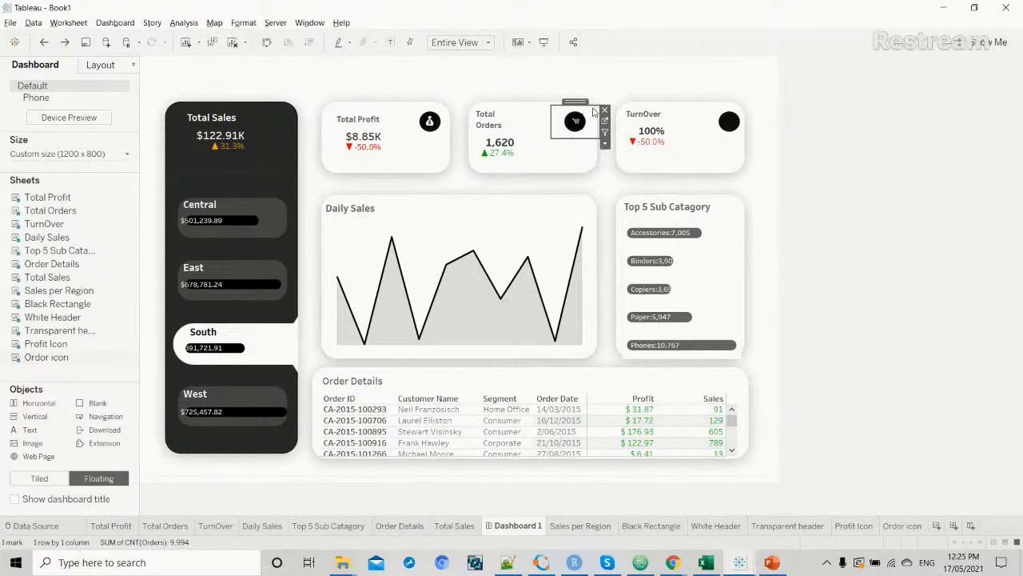
drag(595, 103, 591, 103)
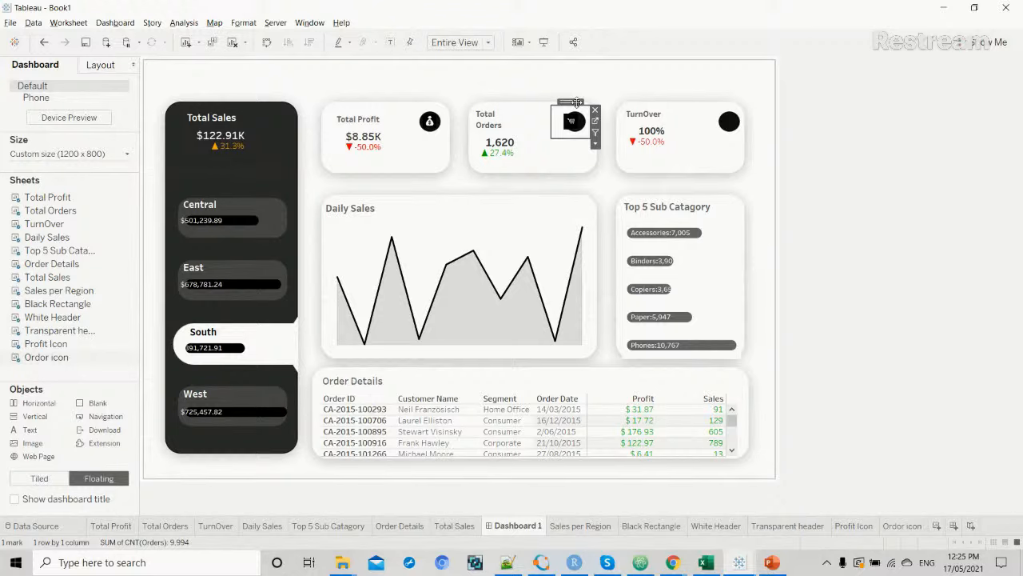
drag(576, 102, 555, 102)
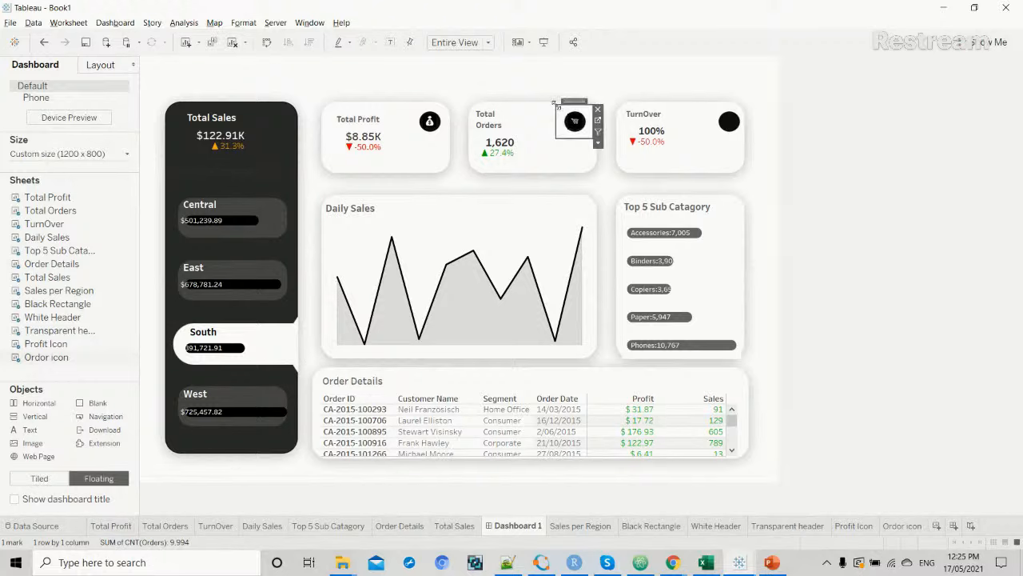
click(825, 121)
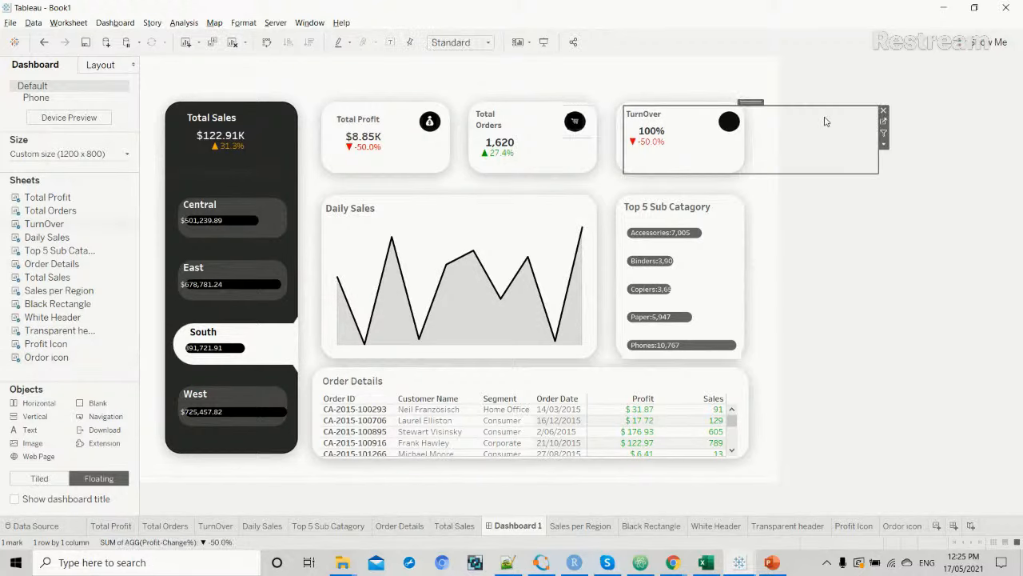
Set the Ordor icon sheet's row divider to None for the pane.
click(575, 124)
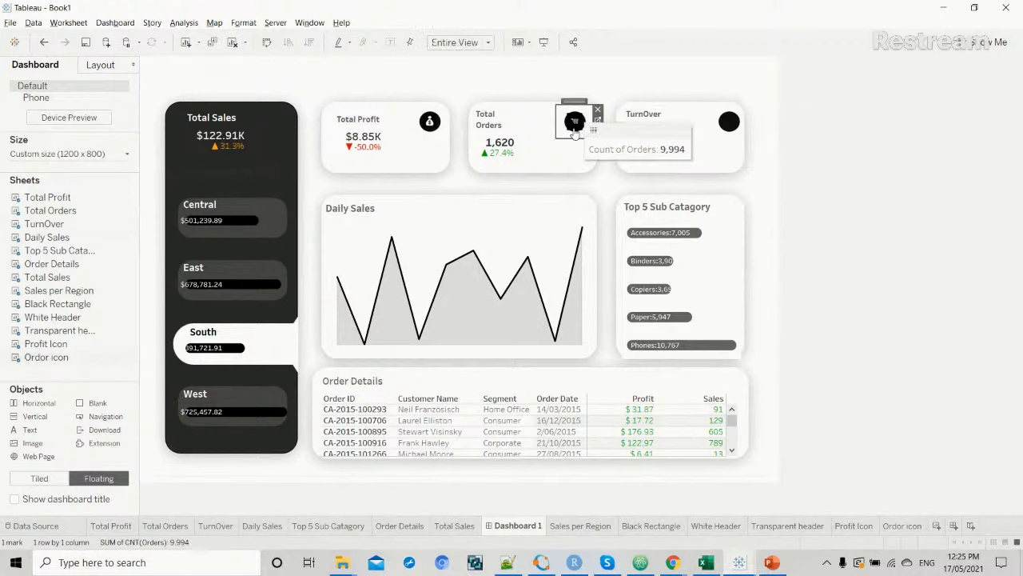
right_click(575, 130)
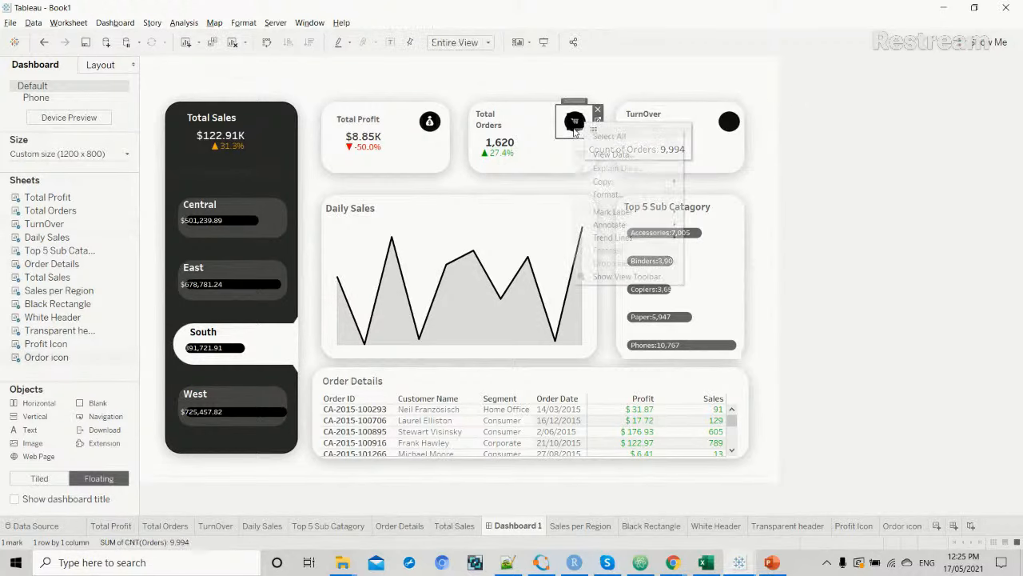
click(617, 194)
click(64, 86)
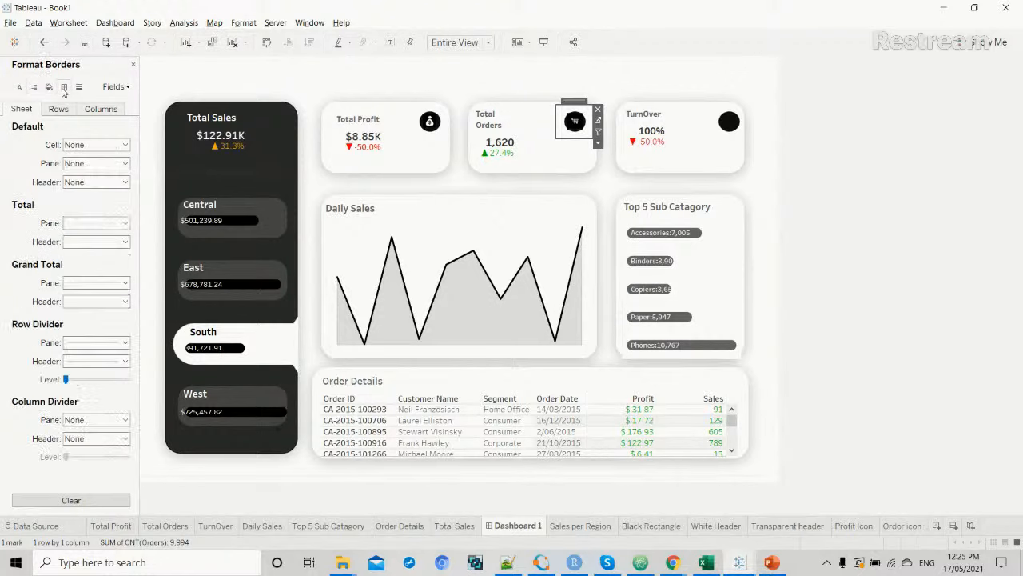
click(125, 342)
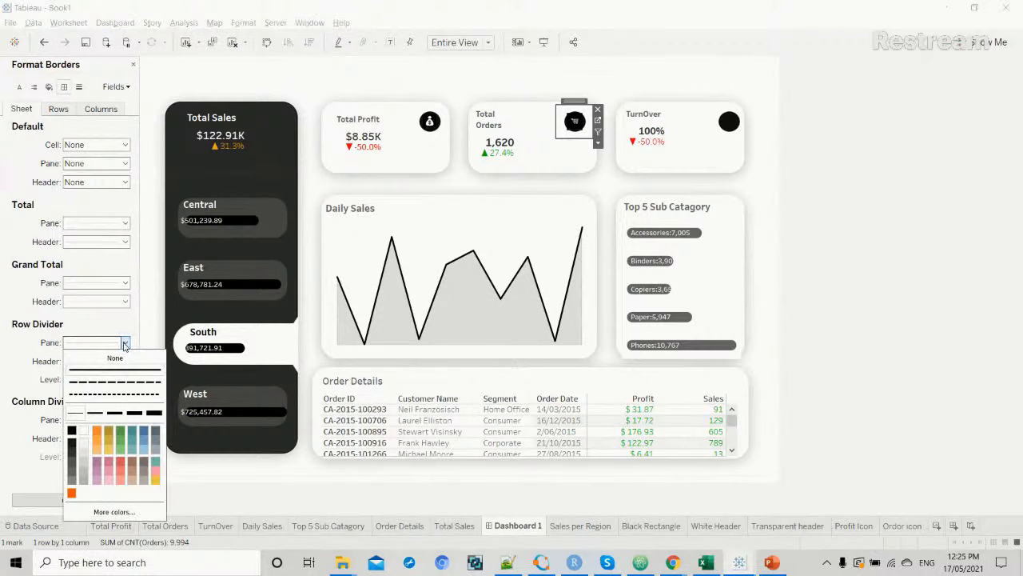
click(149, 316)
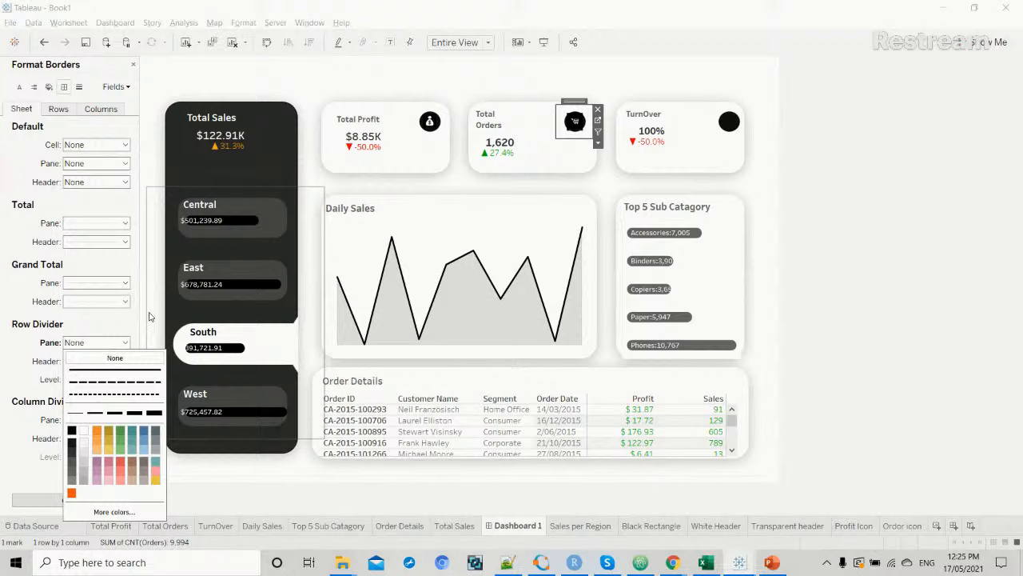
Tighten the Ordor icon sheet's frame around the black circle in the Total Orders card.
click(569, 129)
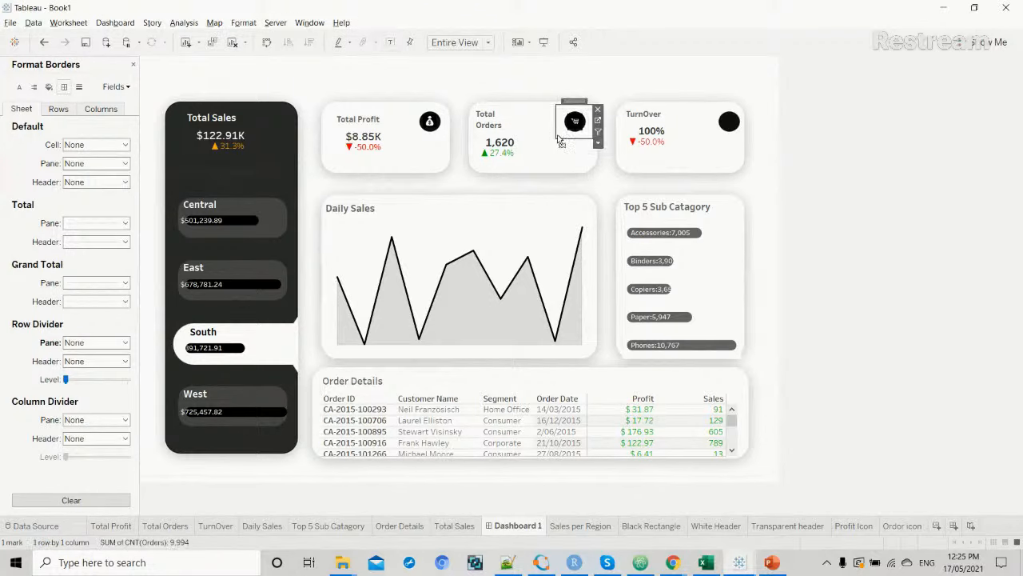
drag(557, 137, 585, 115)
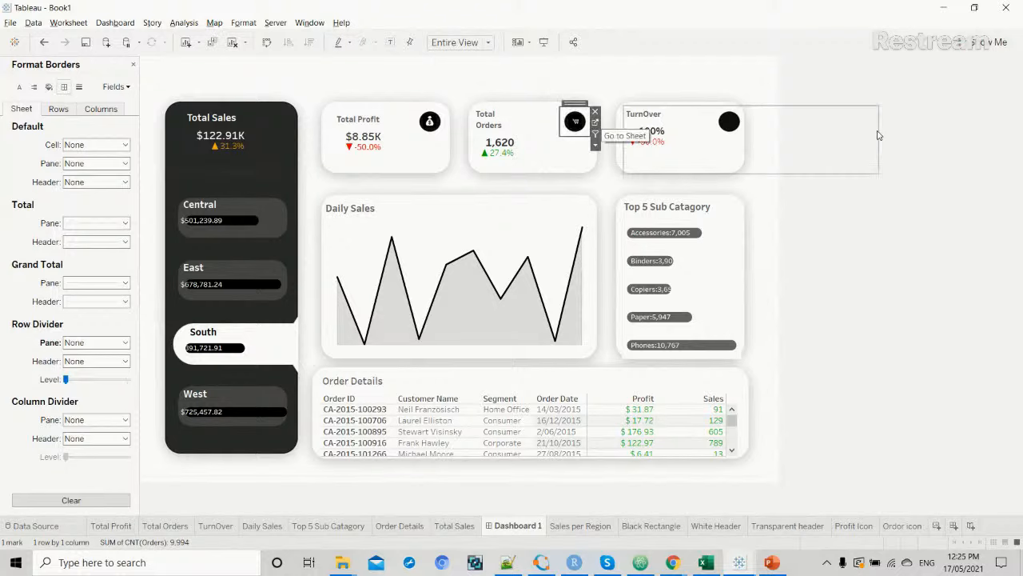
click(996, 101)
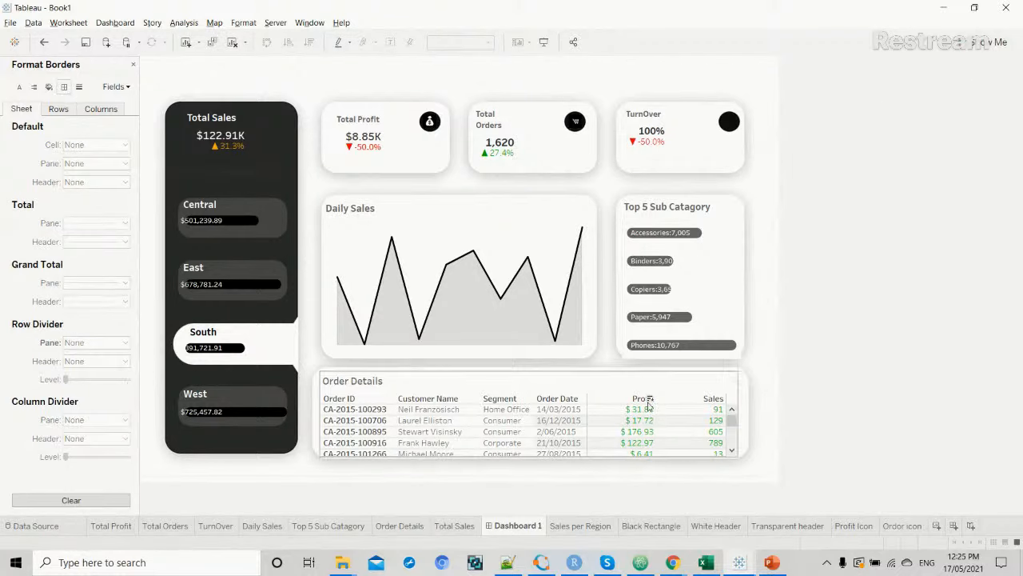
Add a new worksheet named "Turnover".
click(937, 529)
double_click(940, 527)
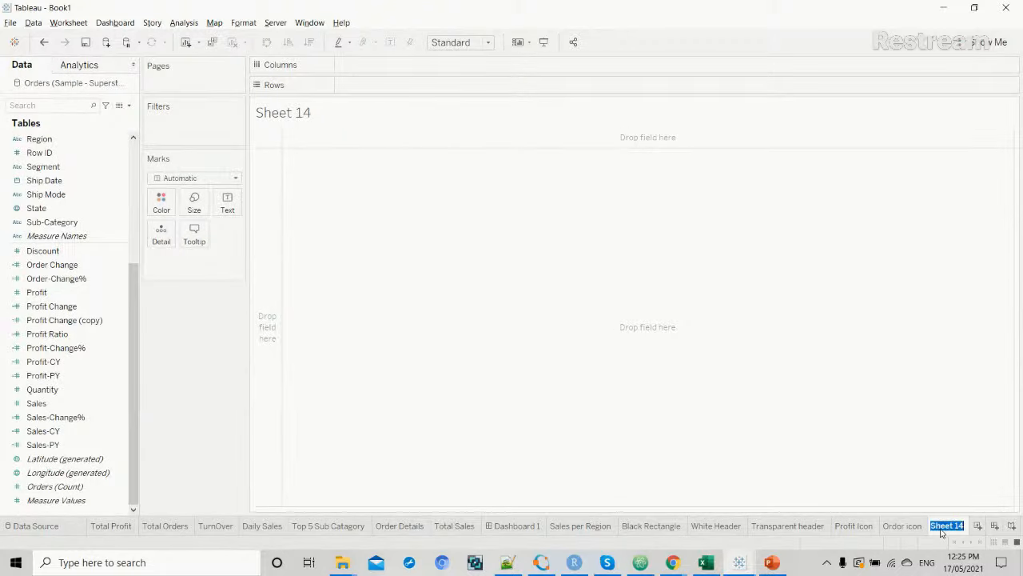
text(Turnover)
key(Return)
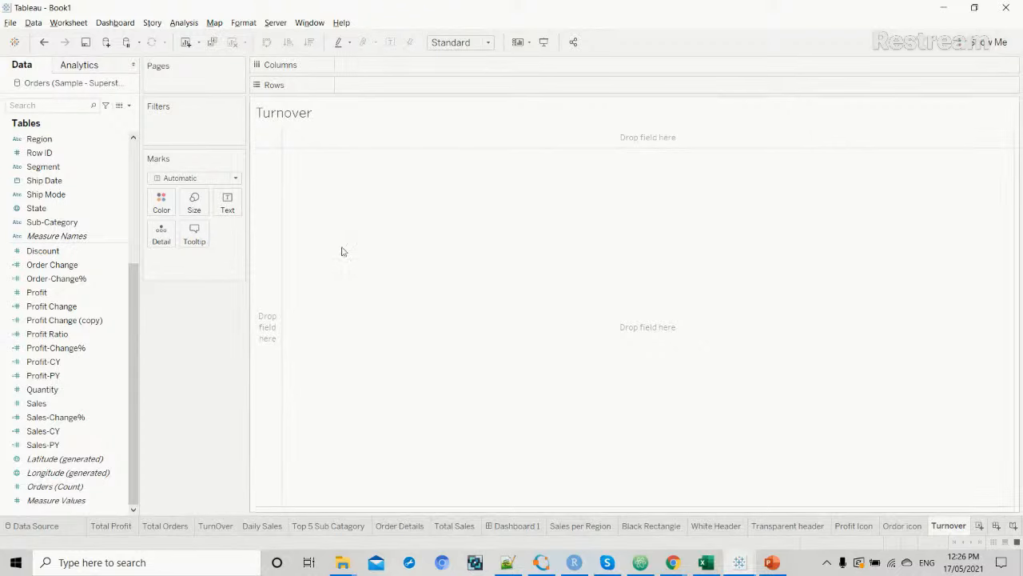
click(72, 321)
click(95, 404)
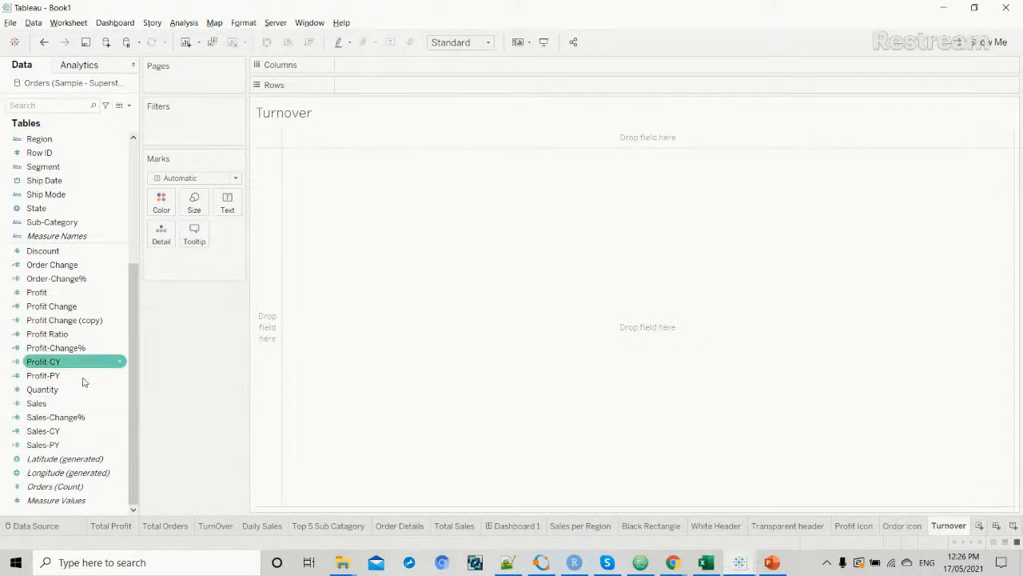
Place Orders (Count) on the rows of the Turnover sheet and set its mark type to Shape.
mouse_move(80, 486)
mouse_down()
mouse_move(244, 293)
mouse_move(389, 89)
mouse_up()
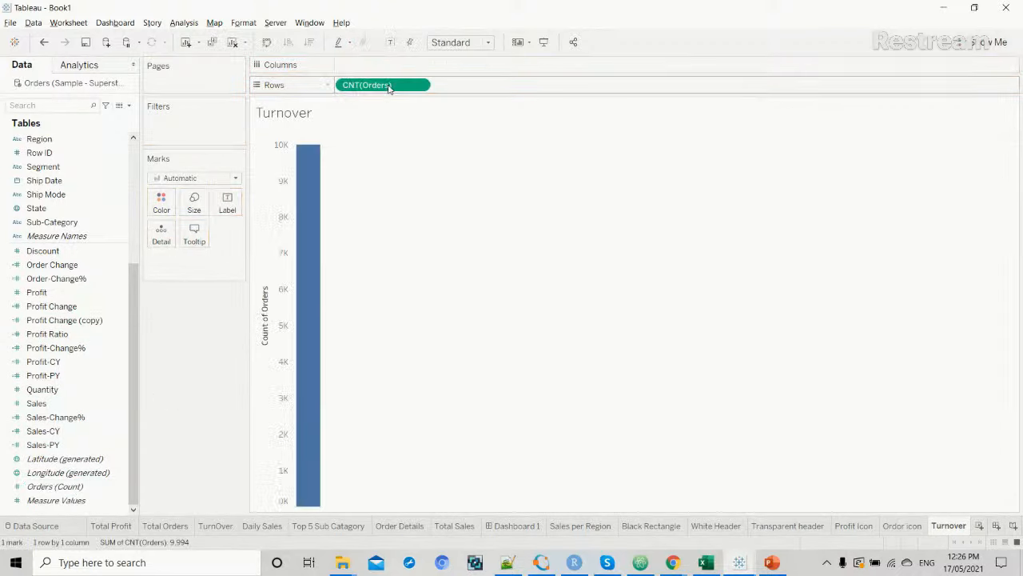
click(236, 179)
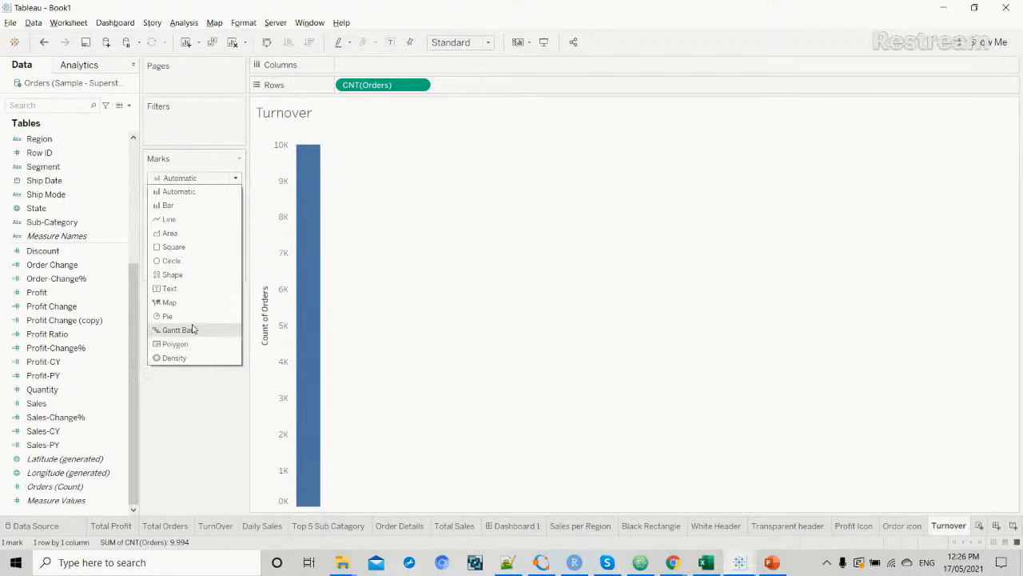
click(196, 276)
Assign the rising bar chart icon from the dashboard shape palette to the Turnover sheet's mark.
click(227, 233)
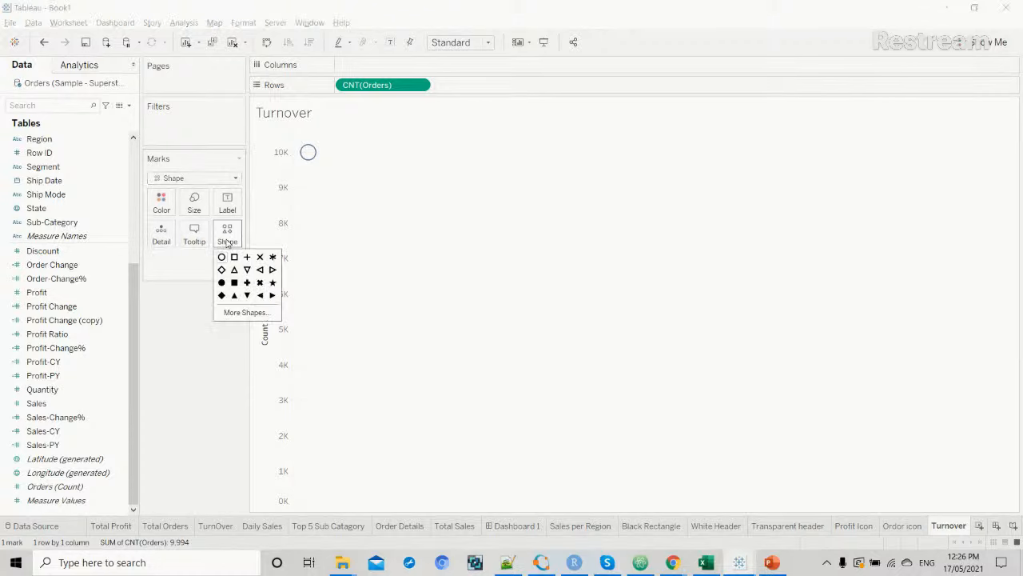
click(249, 312)
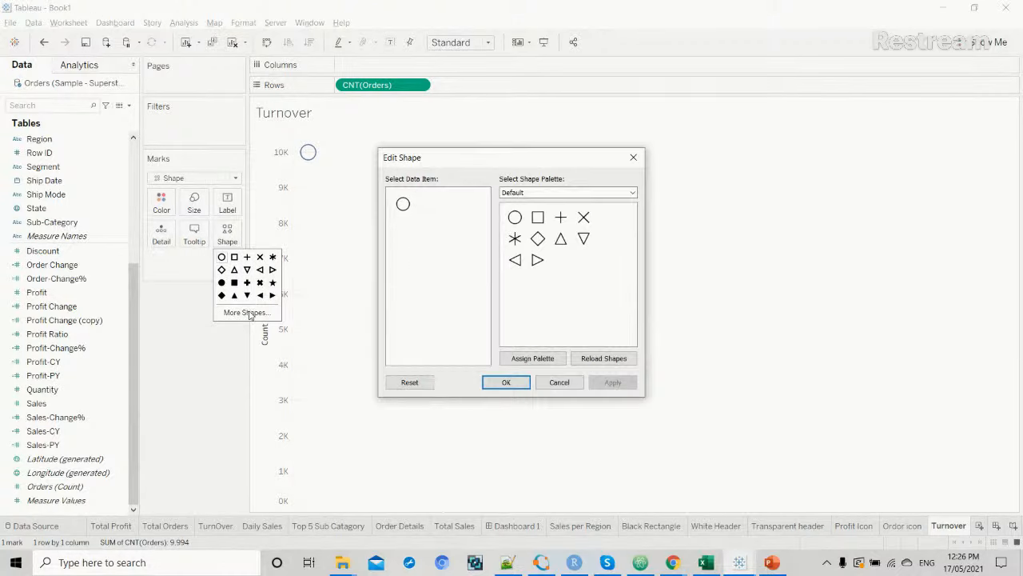
click(584, 193)
click(537, 308)
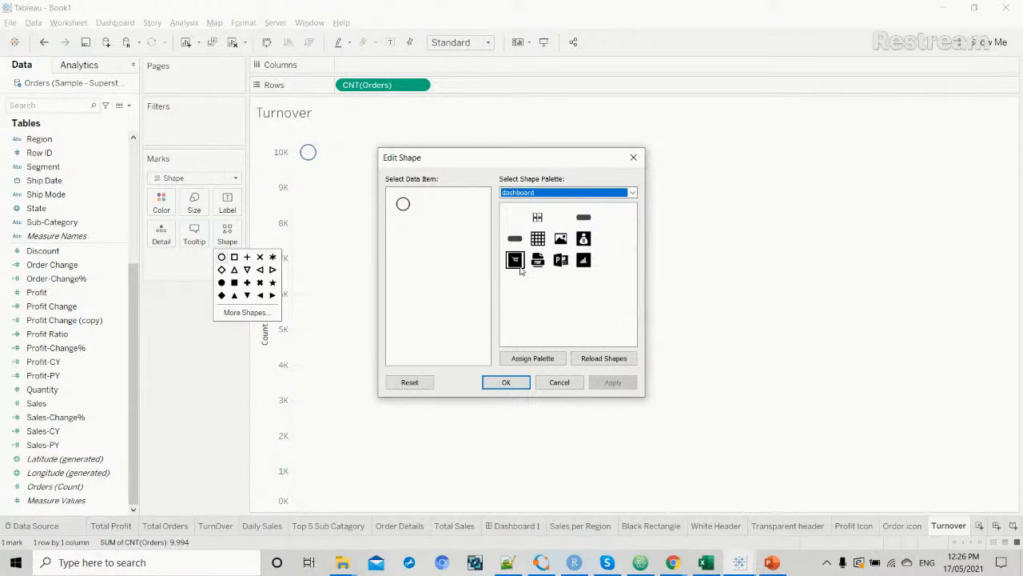
click(583, 260)
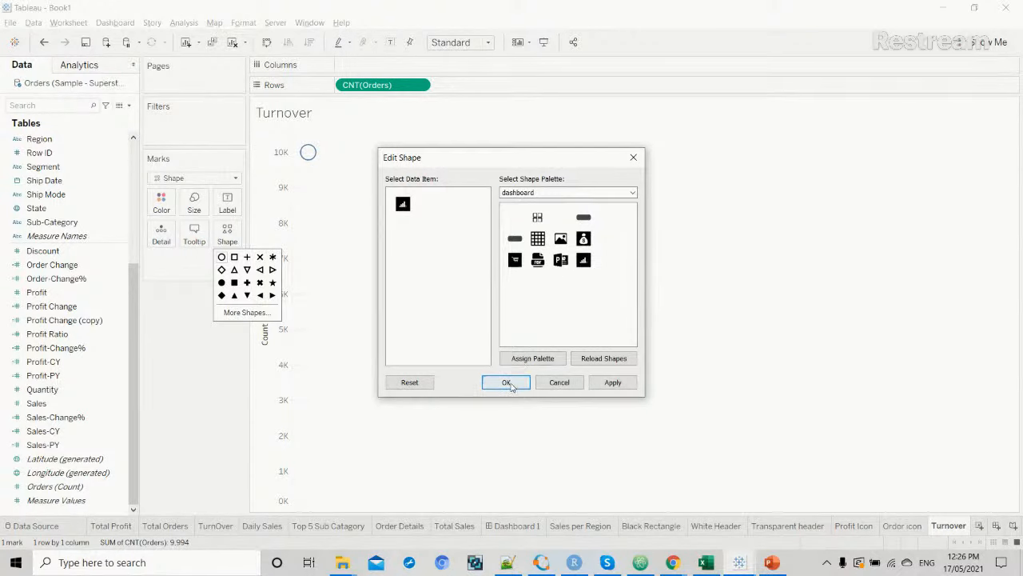
click(613, 383)
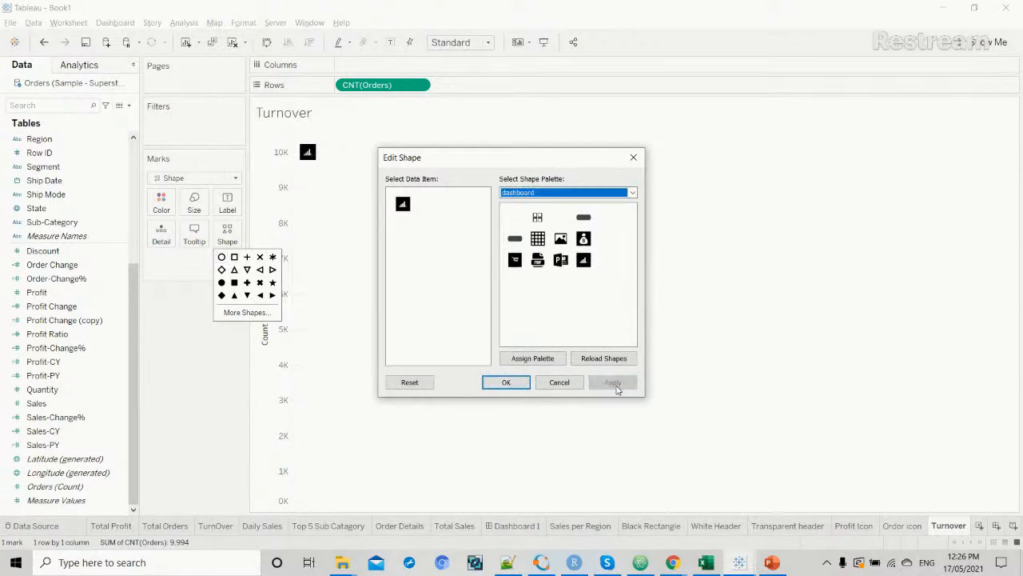
click(510, 385)
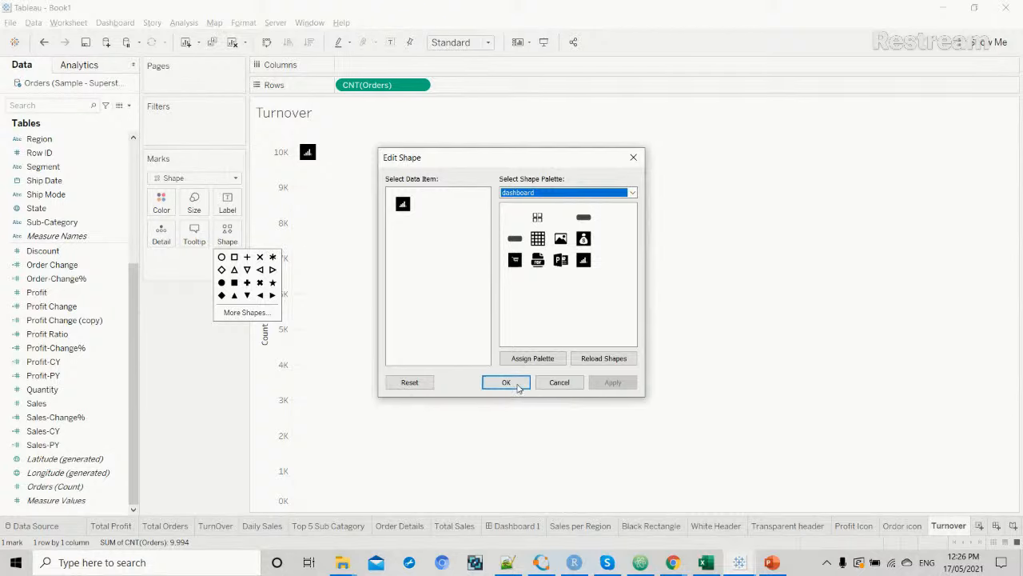
Convert CNT(Orders) to discrete and fit the Turnover sheet to Entire View.
click(420, 85)
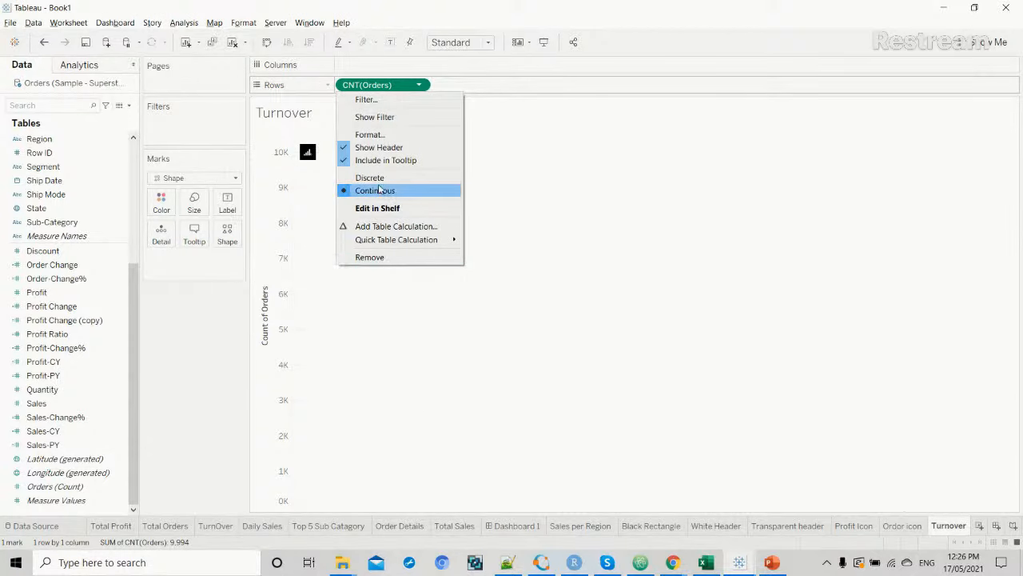
click(379, 183)
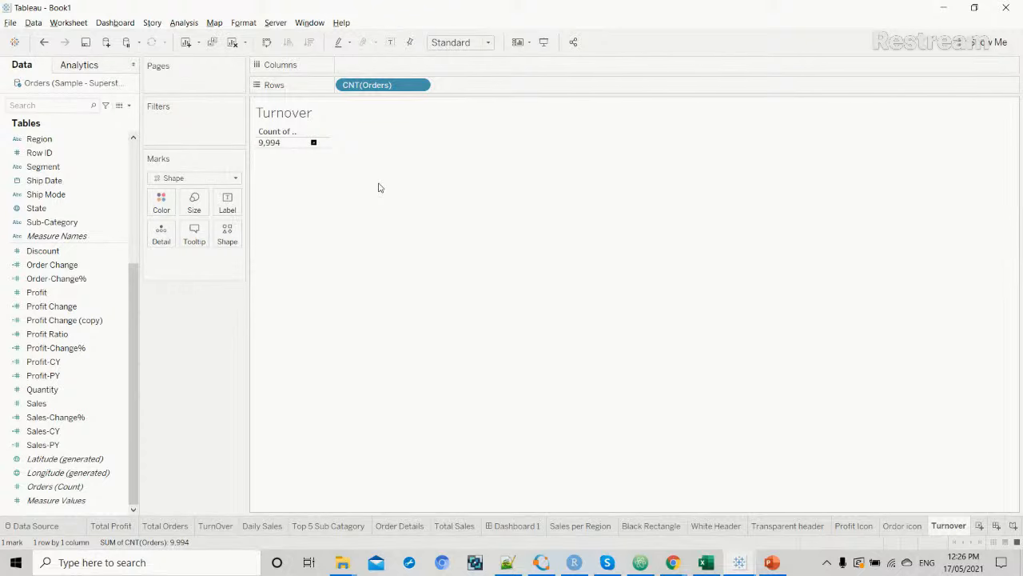
click(489, 44)
click(470, 94)
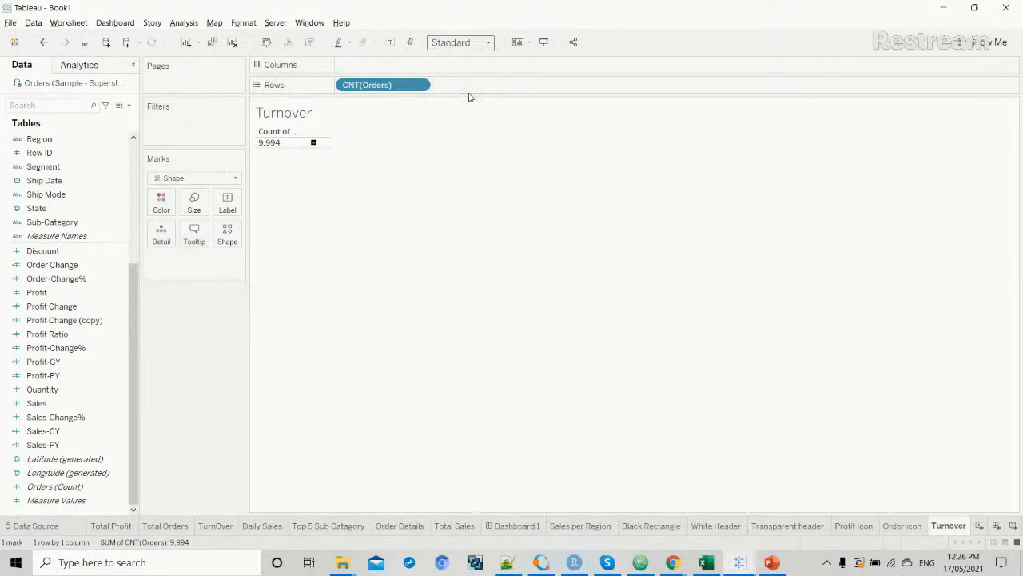
Float the Turnover icon sheet on Dashboard 1 by the TurnOver card and hide its row header and title.
click(516, 525)
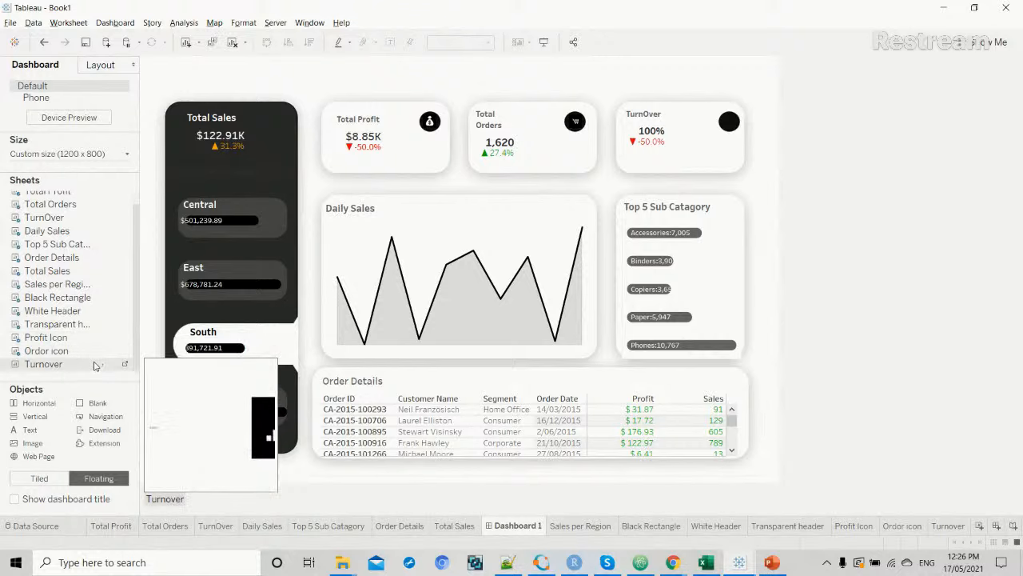
drag(94, 366, 689, 114)
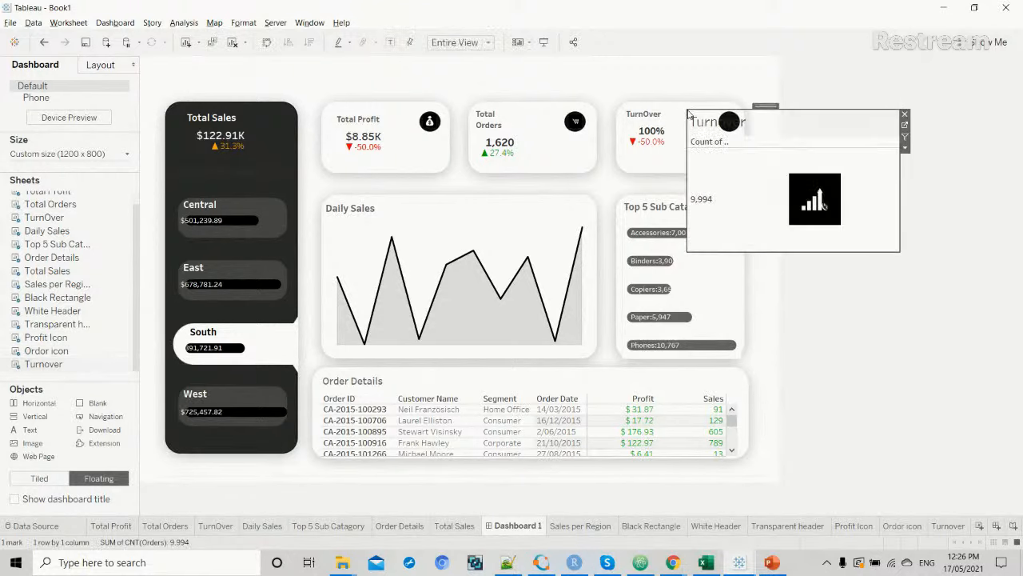
right_click(705, 192)
click(731, 268)
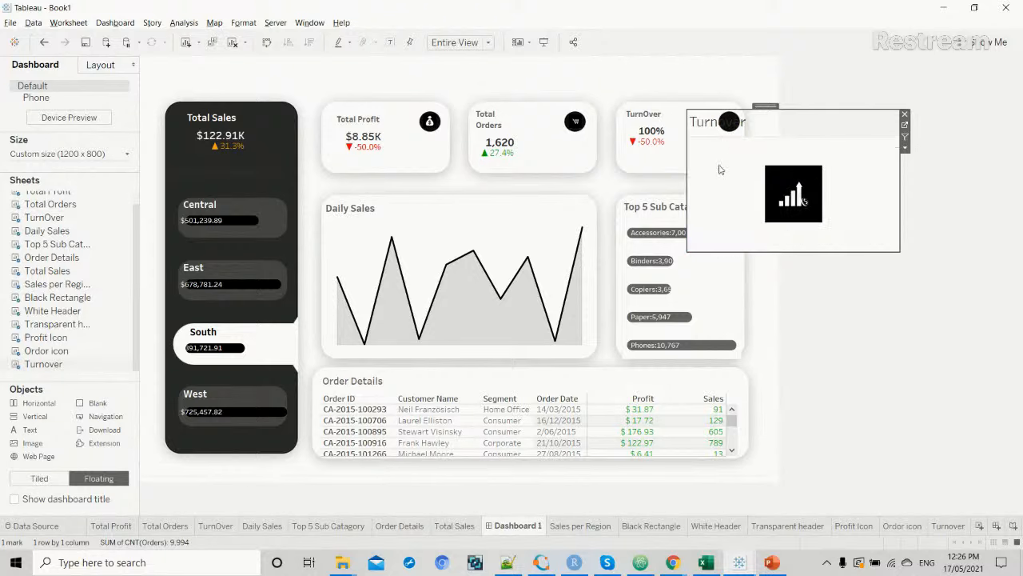
right_click(714, 133)
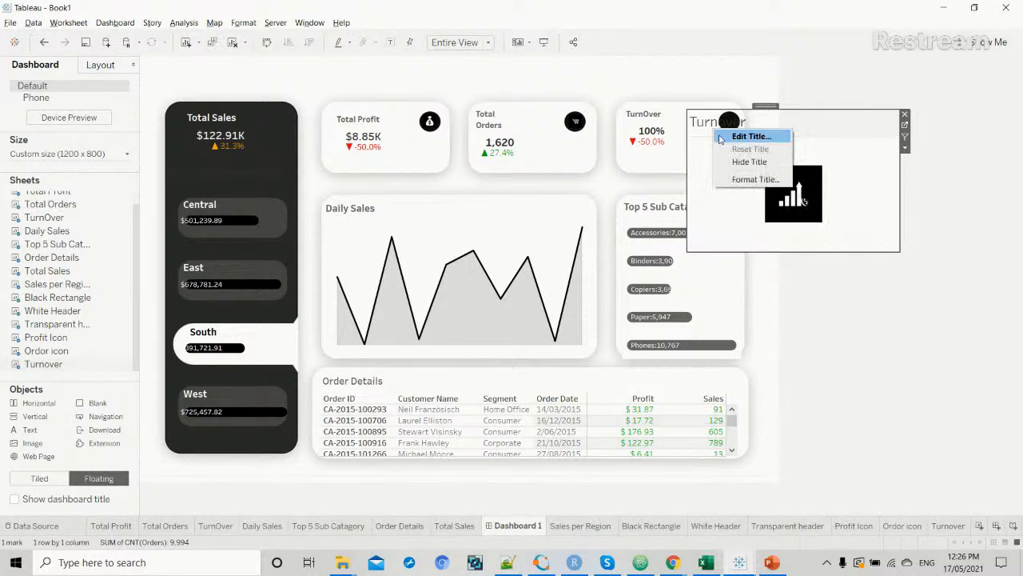
click(750, 162)
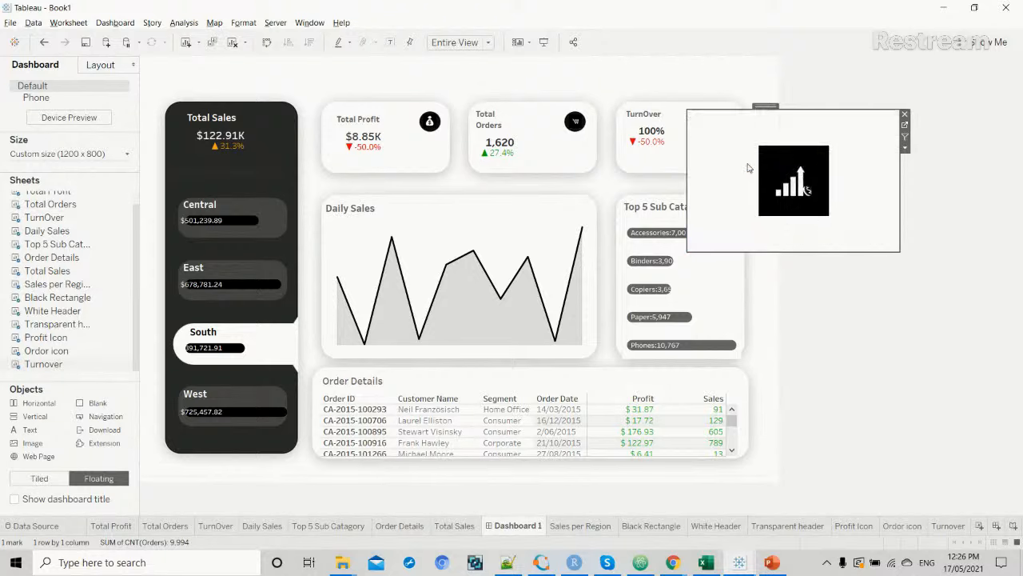
Set the Turnover icon sheet's worksheet shading to None.
right_click(704, 179)
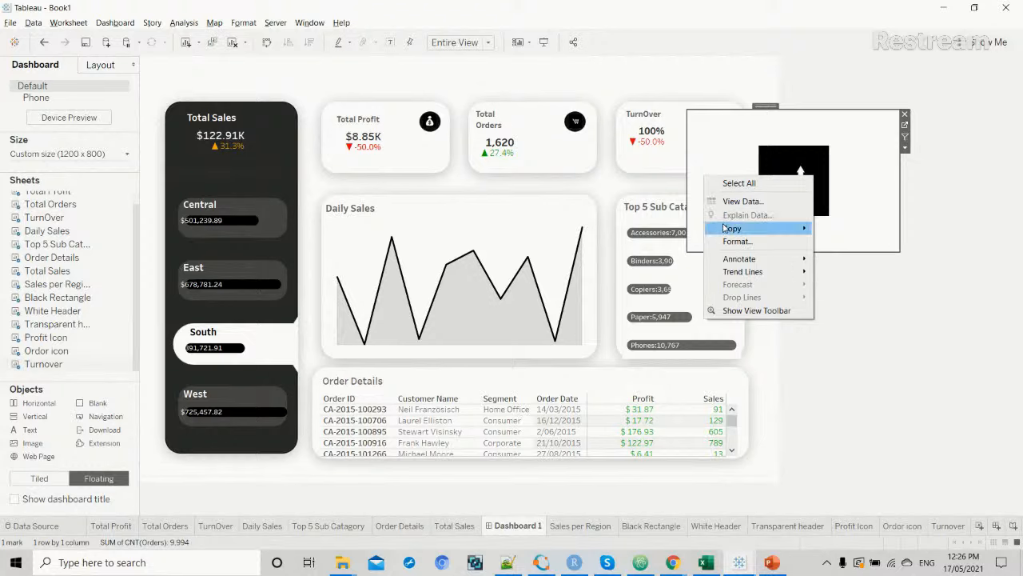
click(718, 134)
right_click(717, 131)
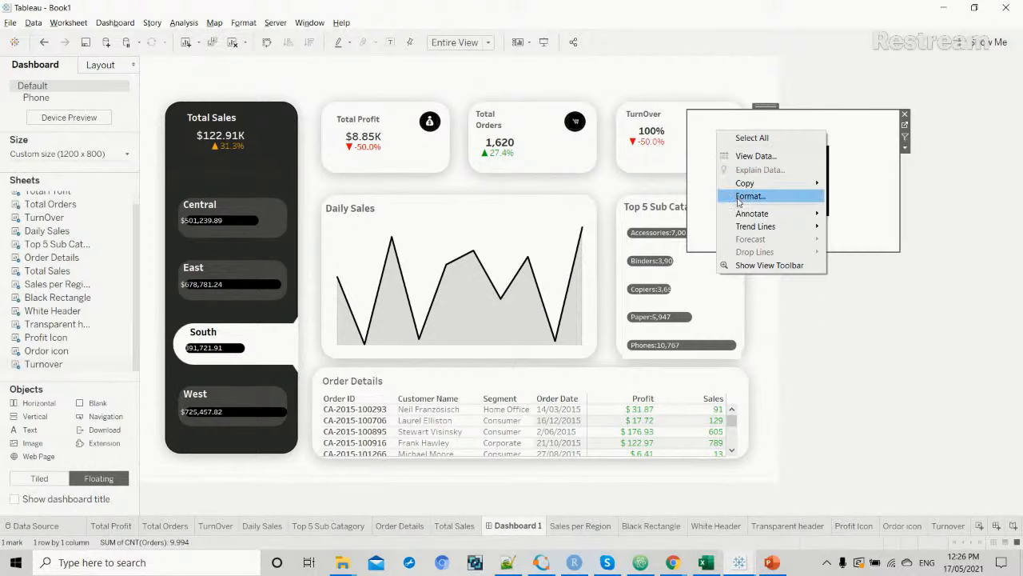
click(748, 196)
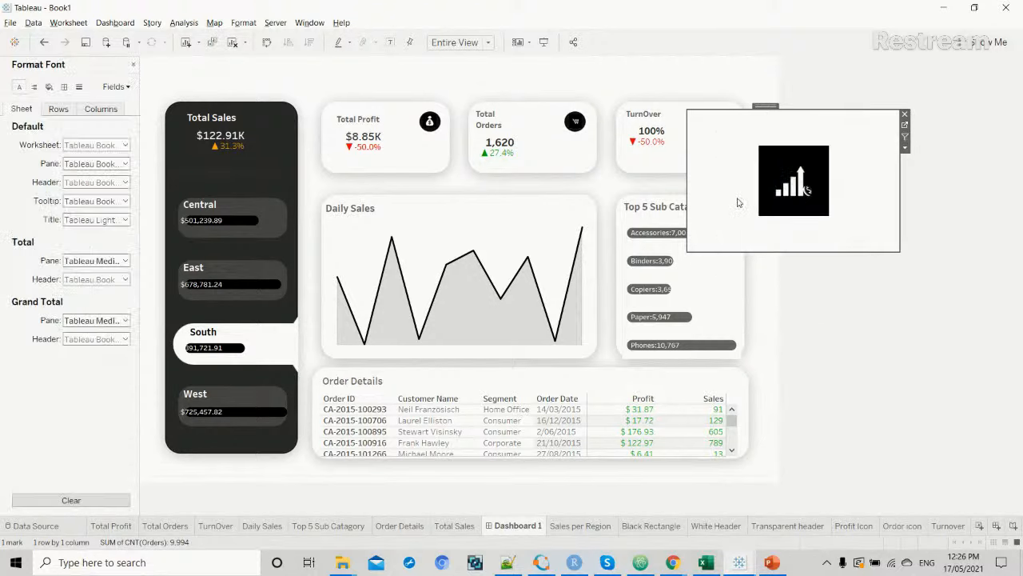
click(49, 86)
click(113, 144)
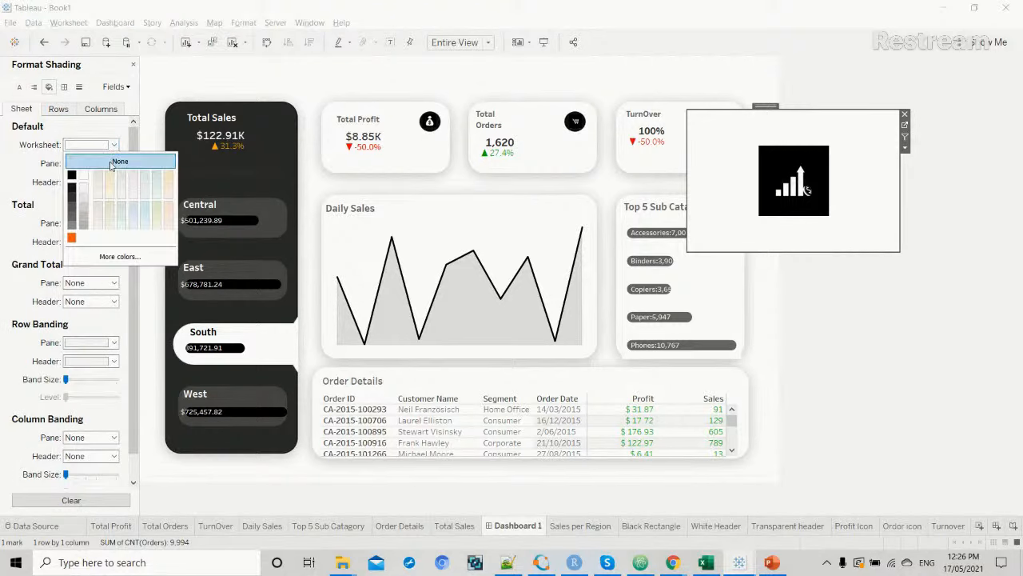
click(120, 160)
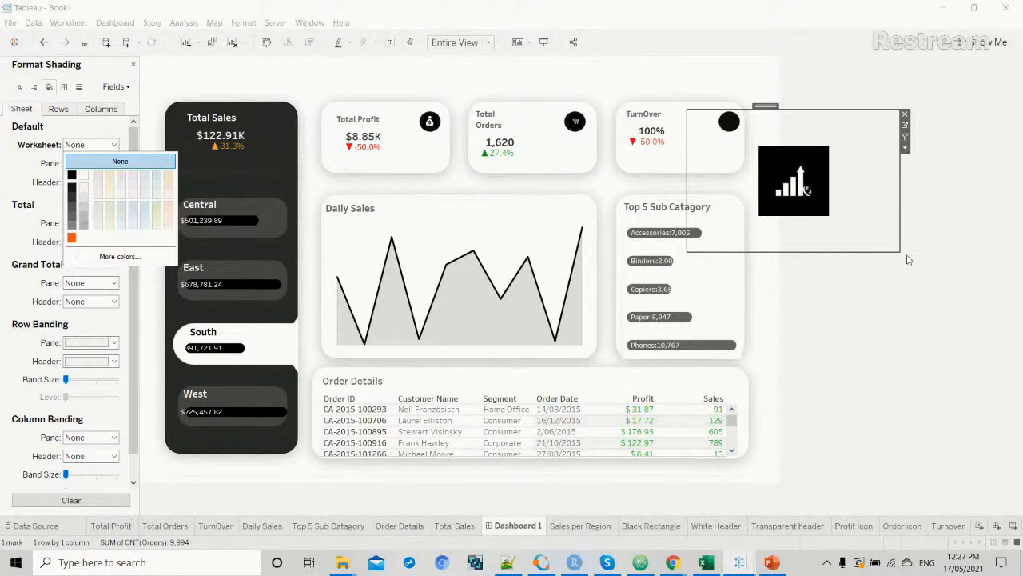
Shrink the Turnover icon sheet and center its chart icon over the black circle in the TurnOver card.
drag(900, 250, 743, 150)
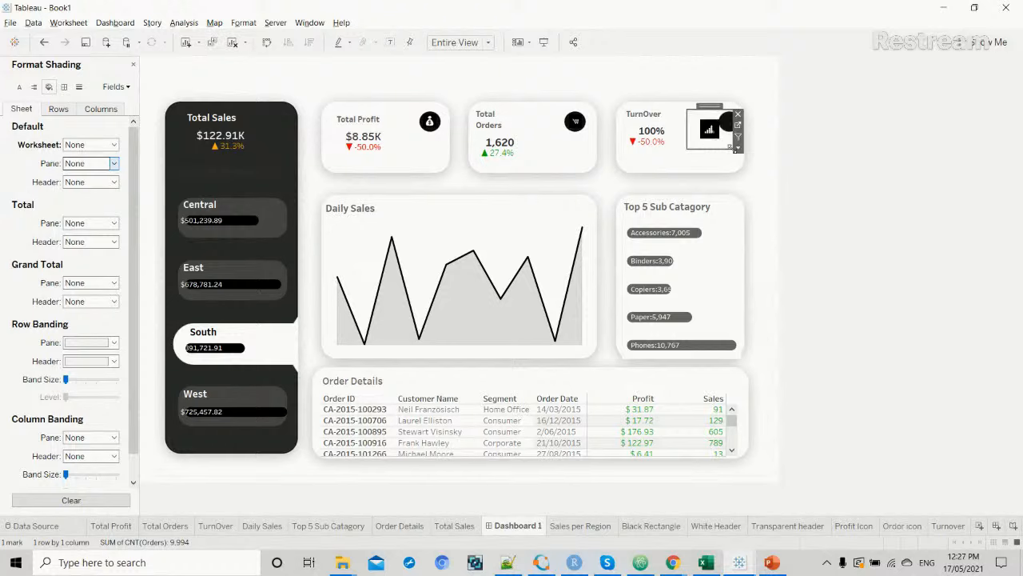
drag(711, 104, 728, 99)
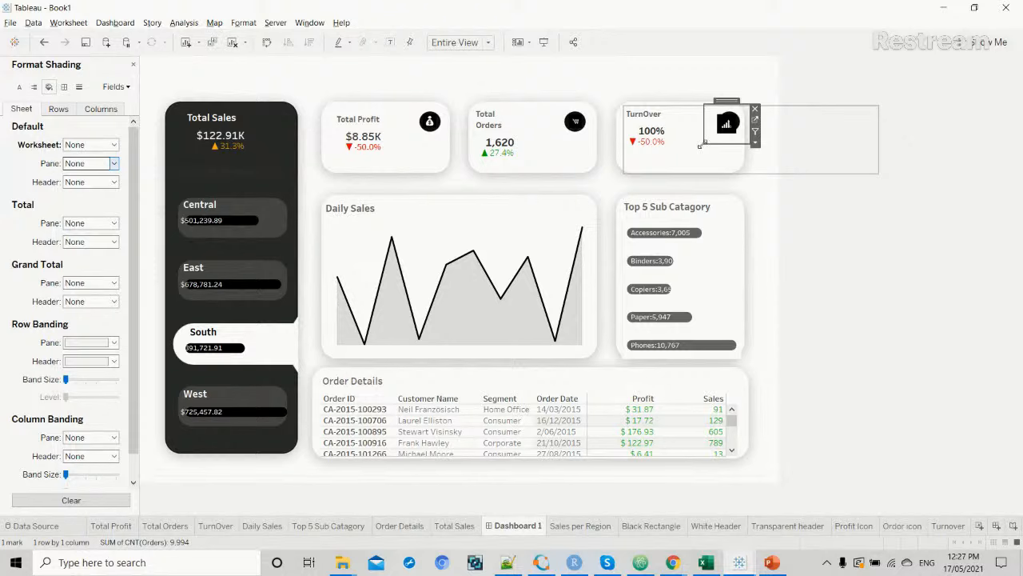
drag(700, 145, 707, 136)
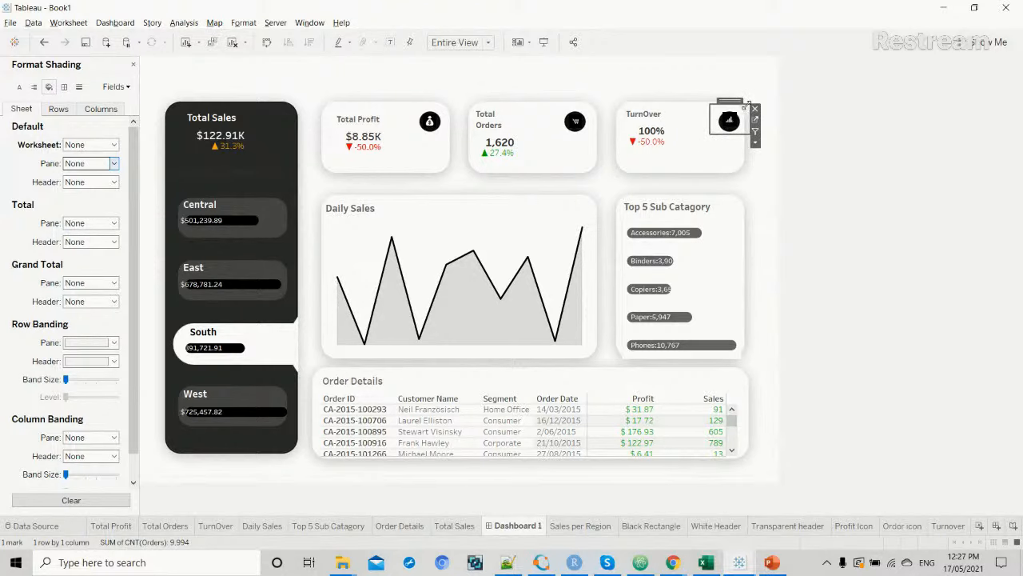
drag(745, 104, 750, 112)
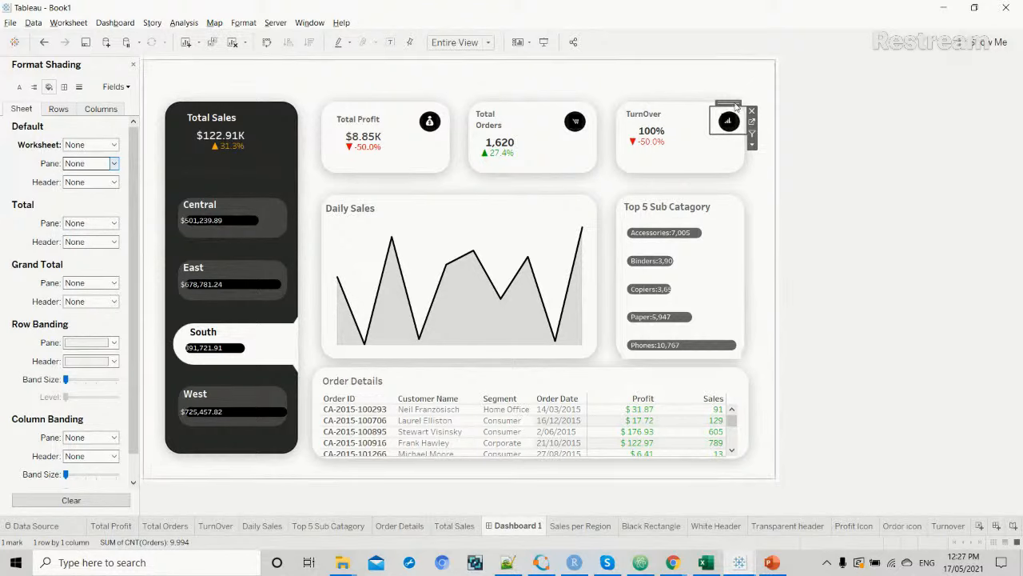
drag(733, 103, 736, 103)
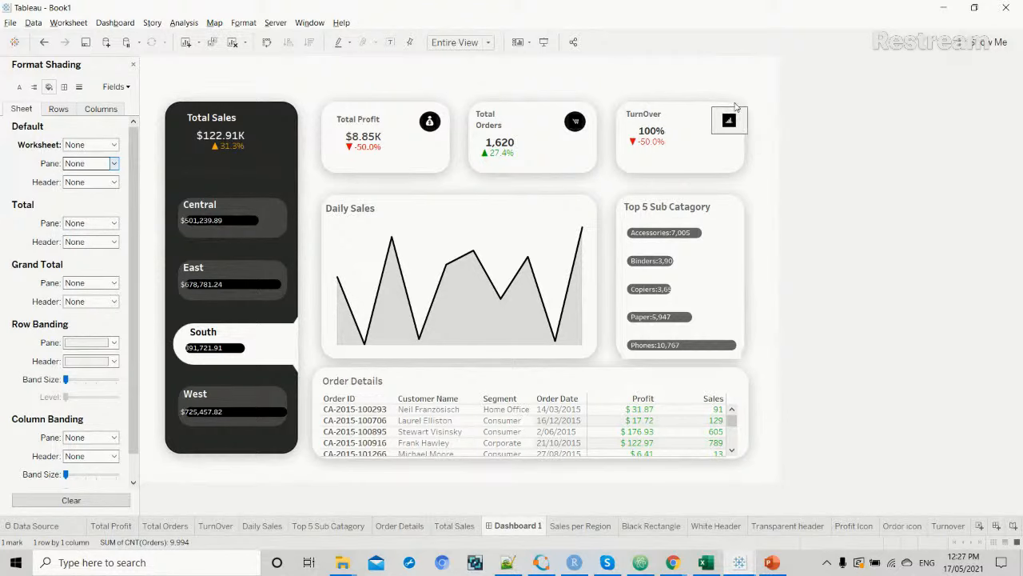
click(952, 128)
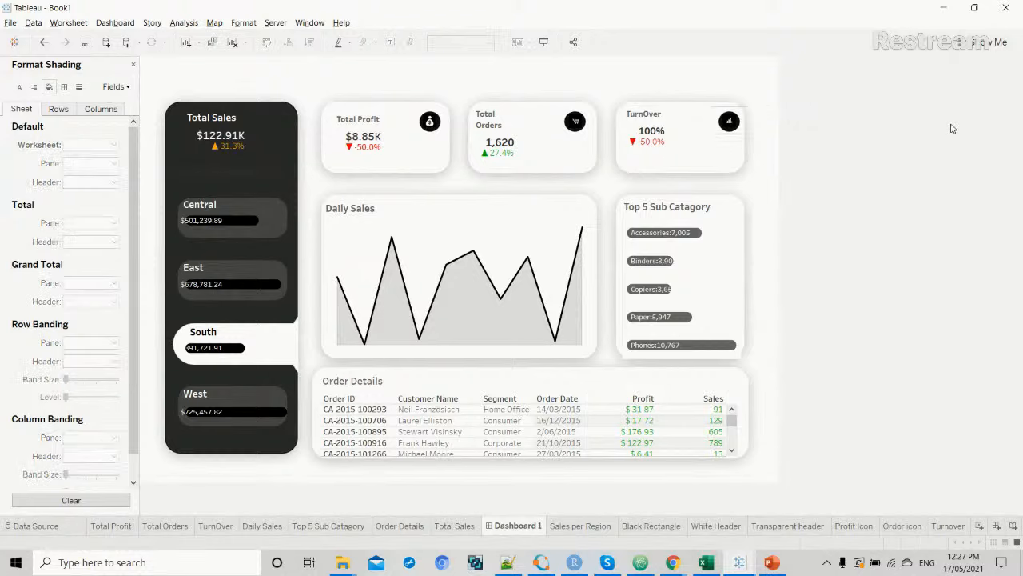
Set the Turnover icon sheet's row divider to None for the pane.
right_click(728, 121)
click(755, 182)
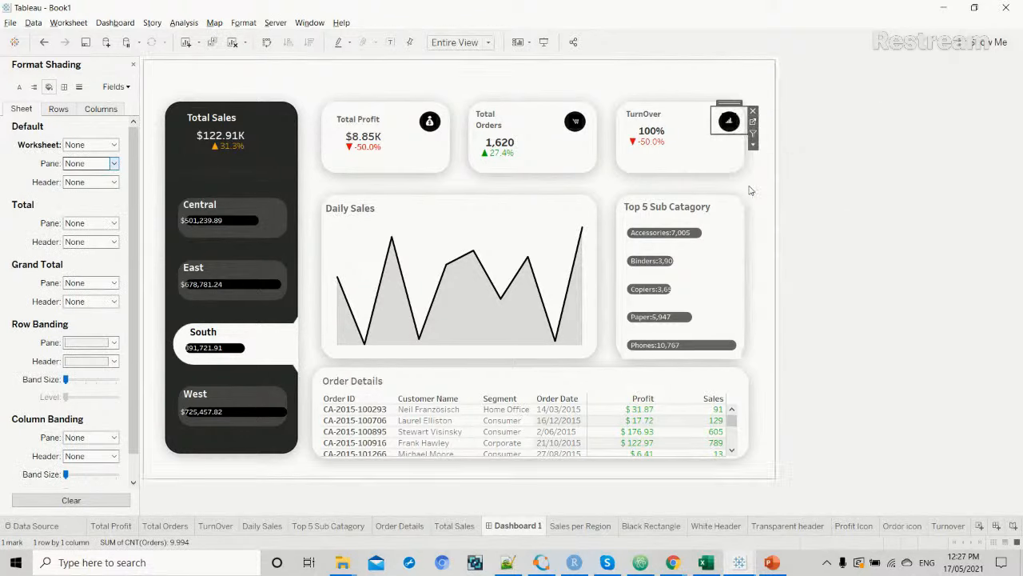
click(64, 87)
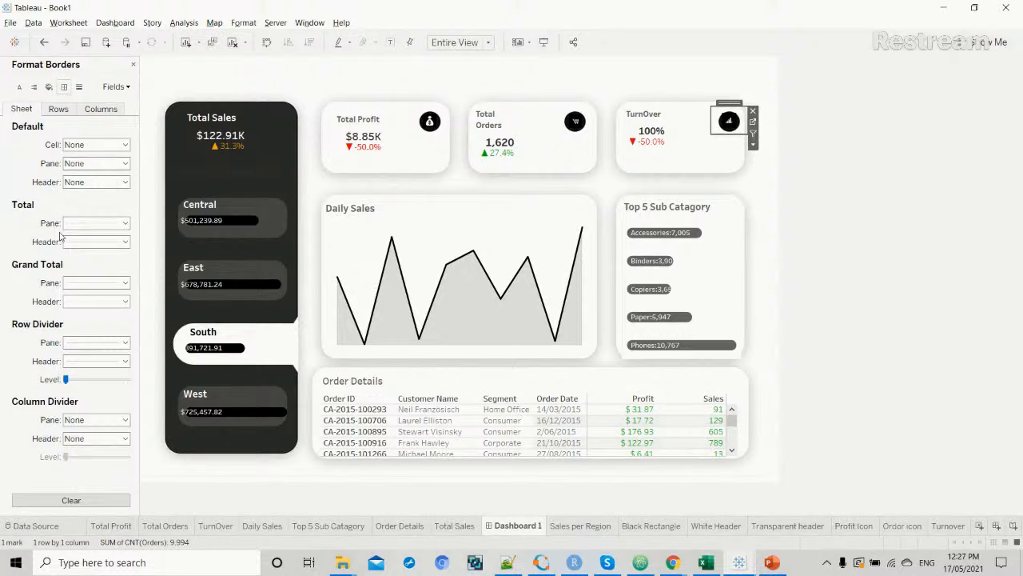
click(120, 343)
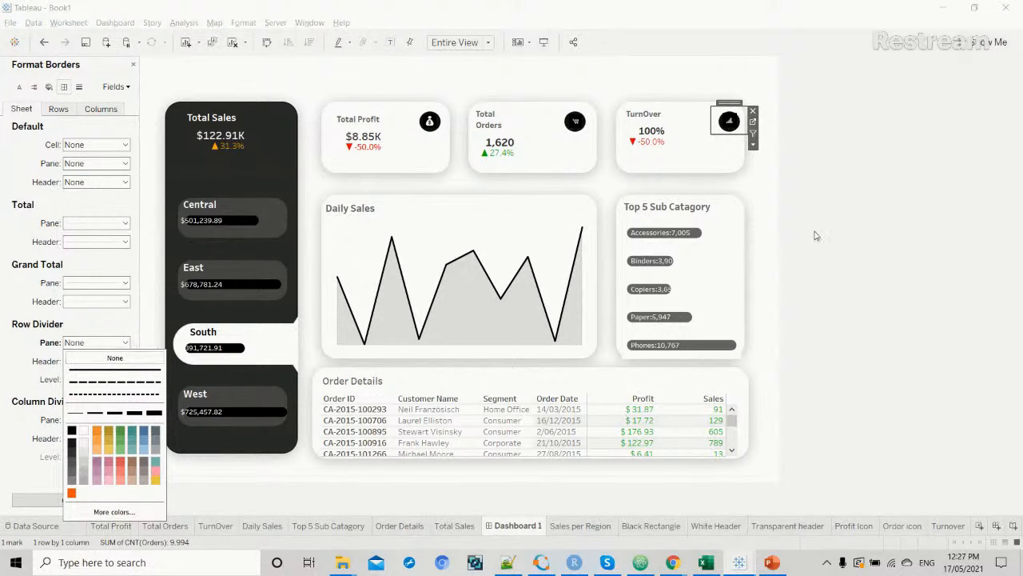
click(895, 207)
click(895, 207)
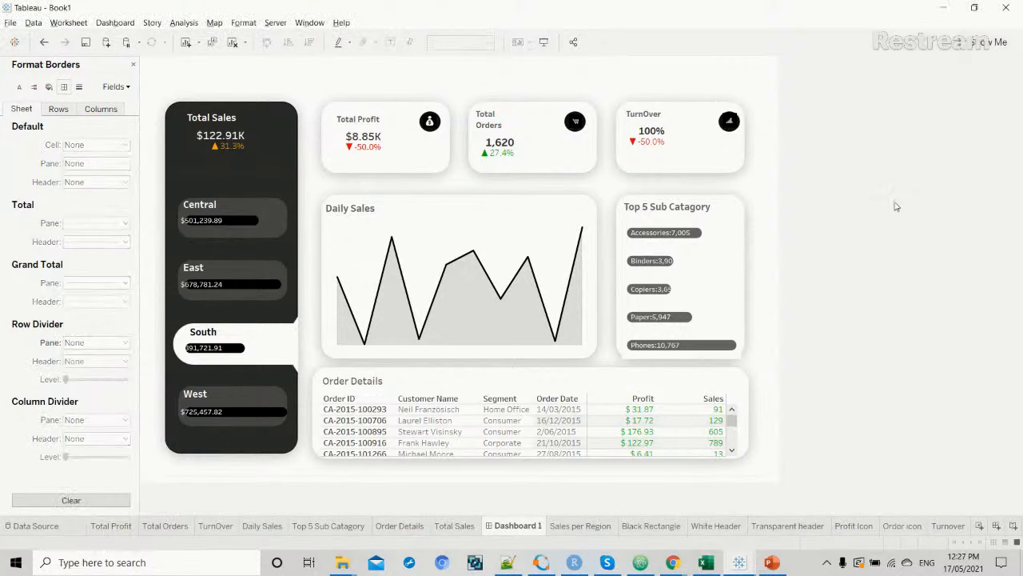
Fine-tune the Turnover icon sheet's frame around the black circle in the TurnOver card.
click(730, 122)
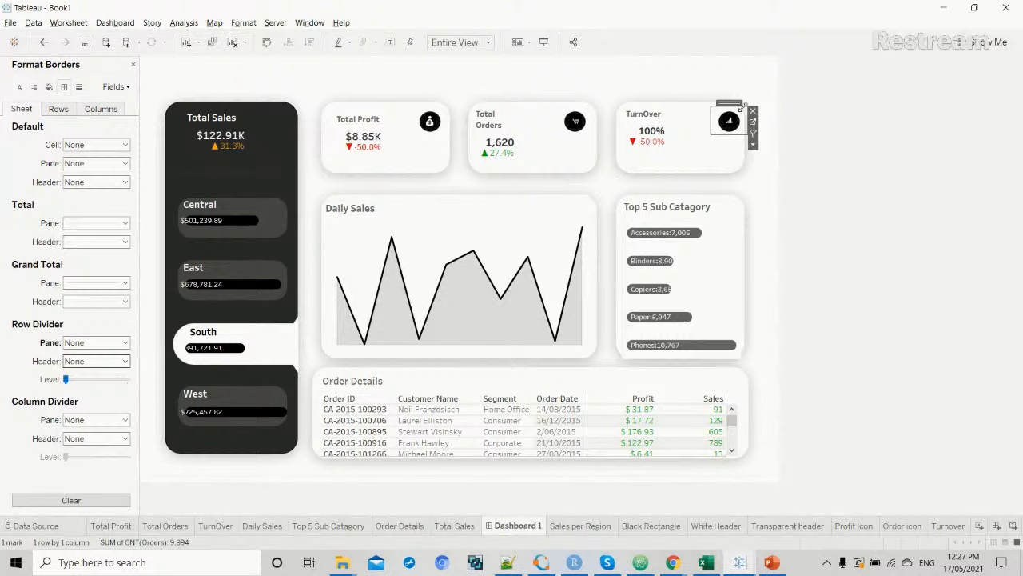
drag(743, 107, 735, 107)
click(936, 131)
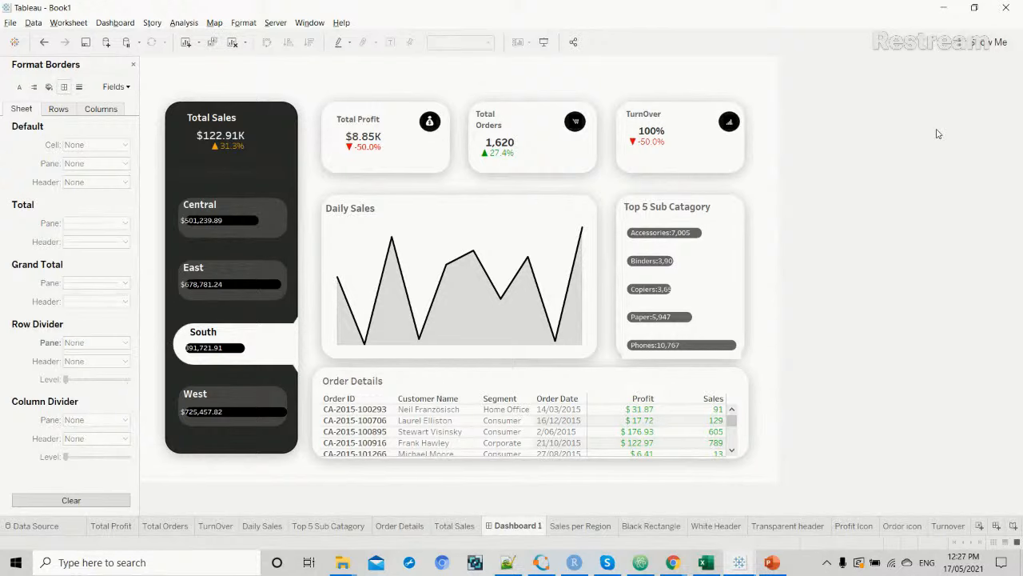
Compare Dashboard 1 with the reference Dashboard 2 in the Interactive_dashboard_F workbook, then return to Book1.
key(alt+Tab)
key(alt+Tab)
mouse_move(743, 560)
click(850, 506)
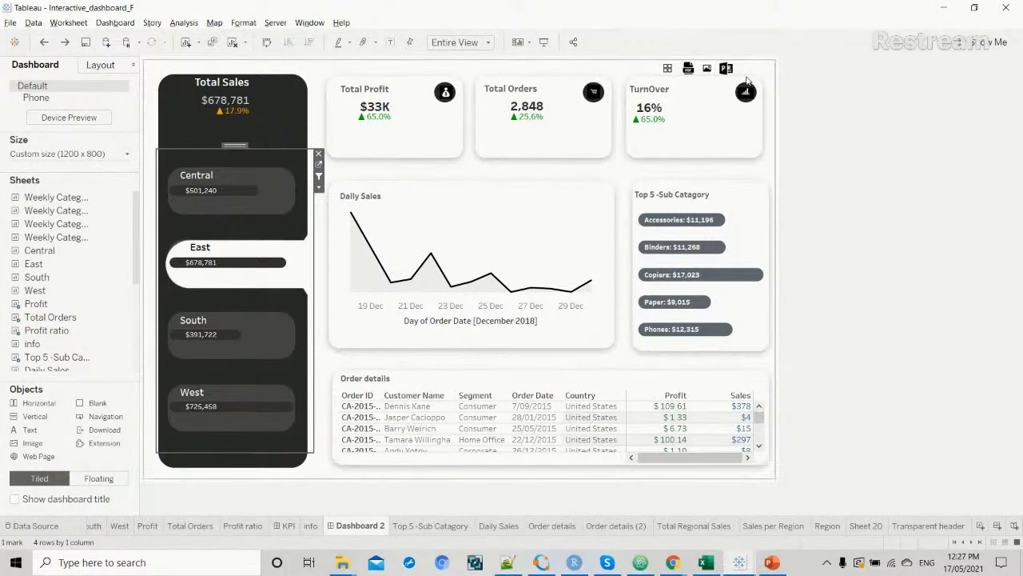
key(alt+Tab)
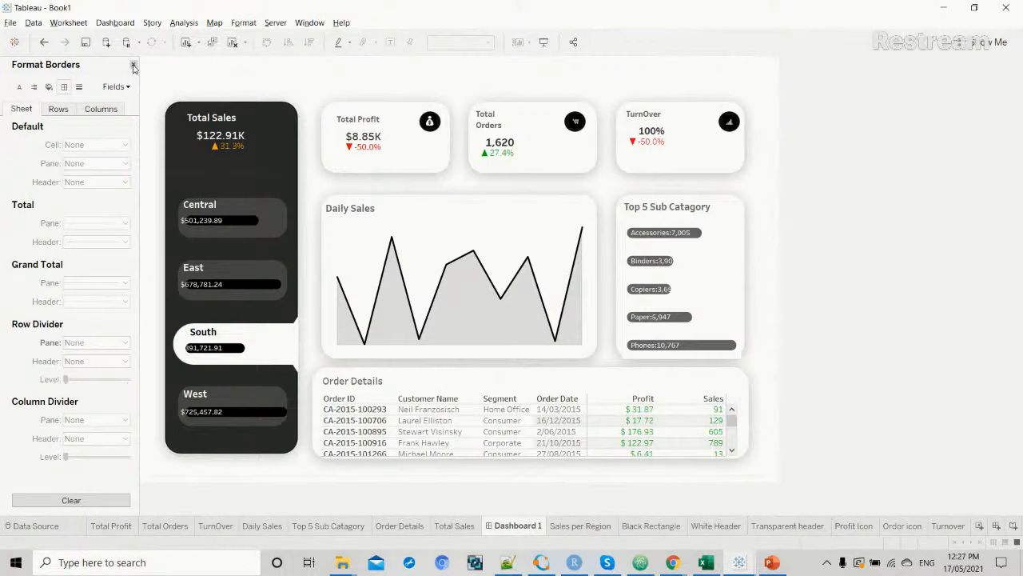
Add a floating horizontal container about 843 by 514 px covering the Daily Sales, Top 5 Sub Catagory and Order Details cards.
click(133, 65)
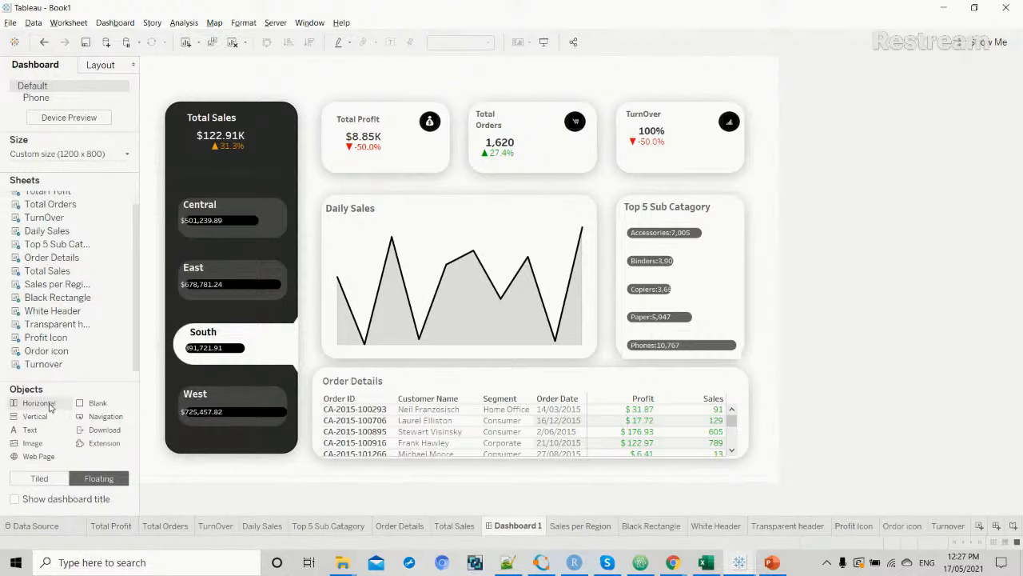
drag(49, 406, 330, 191)
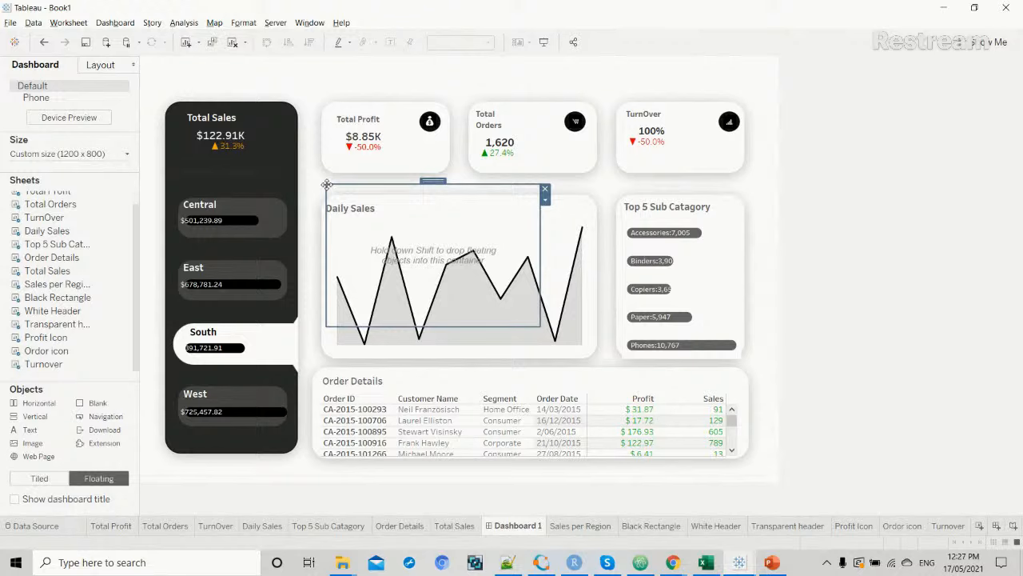
drag(541, 249, 758, 242)
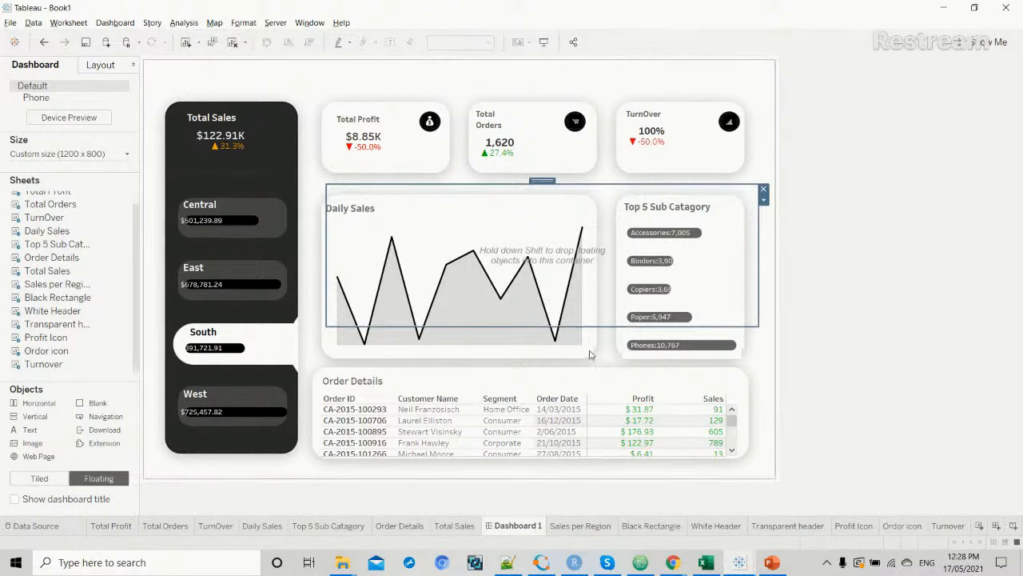
drag(611, 326, 610, 458)
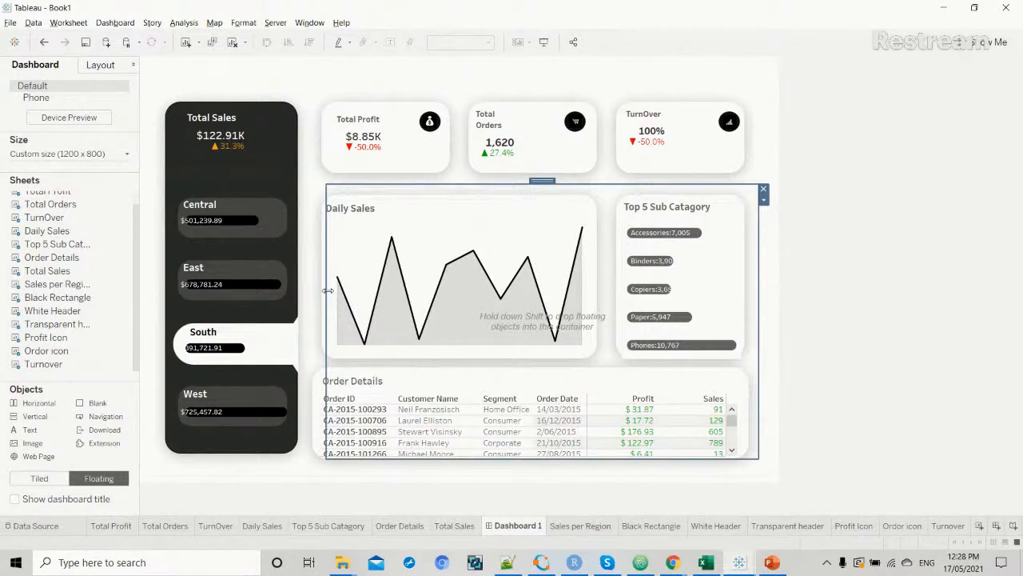
drag(324, 296, 309, 294)
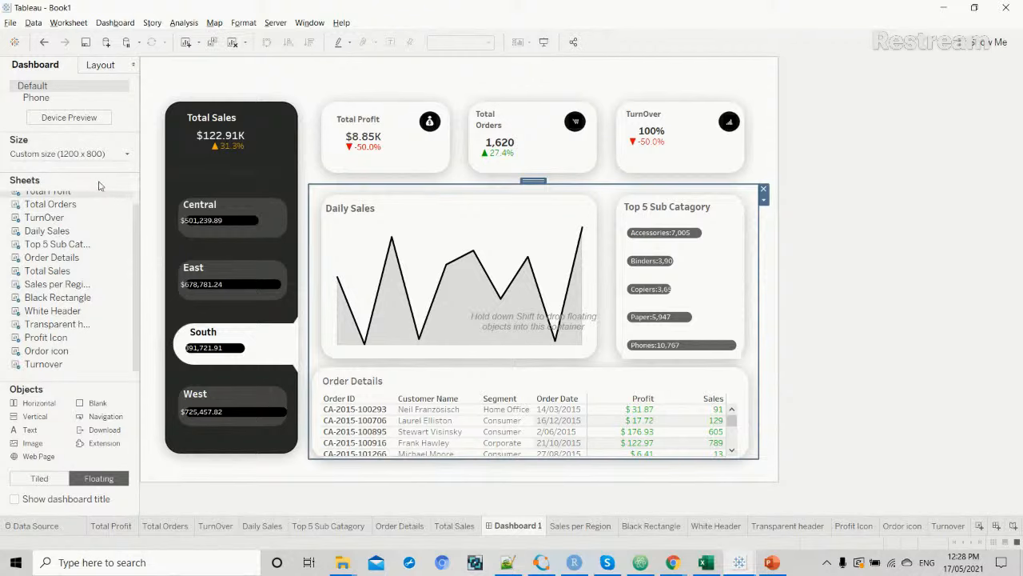
Give the horizontal container a white background at 100% opacity.
click(100, 65)
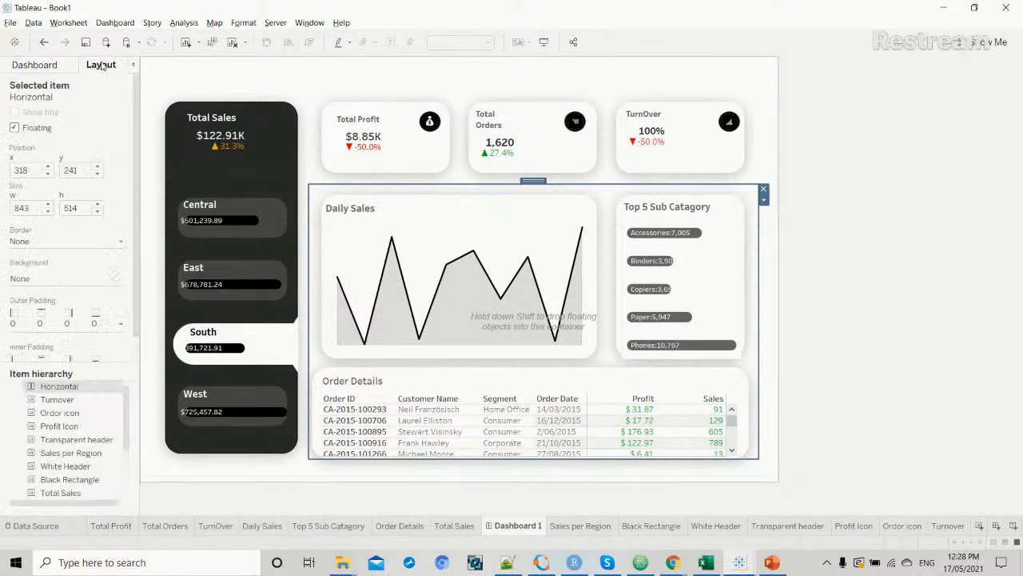
click(117, 277)
click(34, 323)
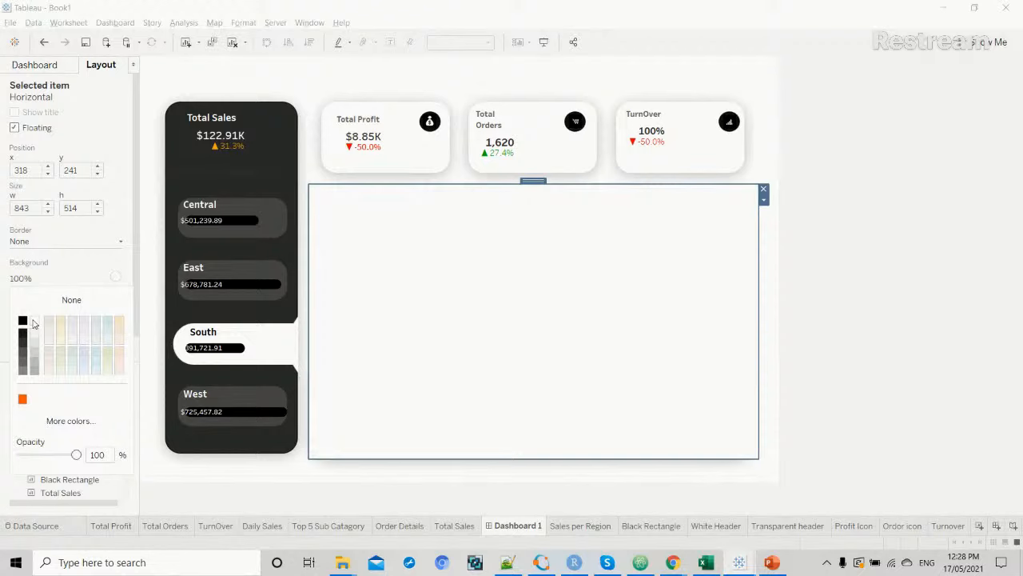
click(109, 72)
click(54, 71)
mouse_move(84, 286)
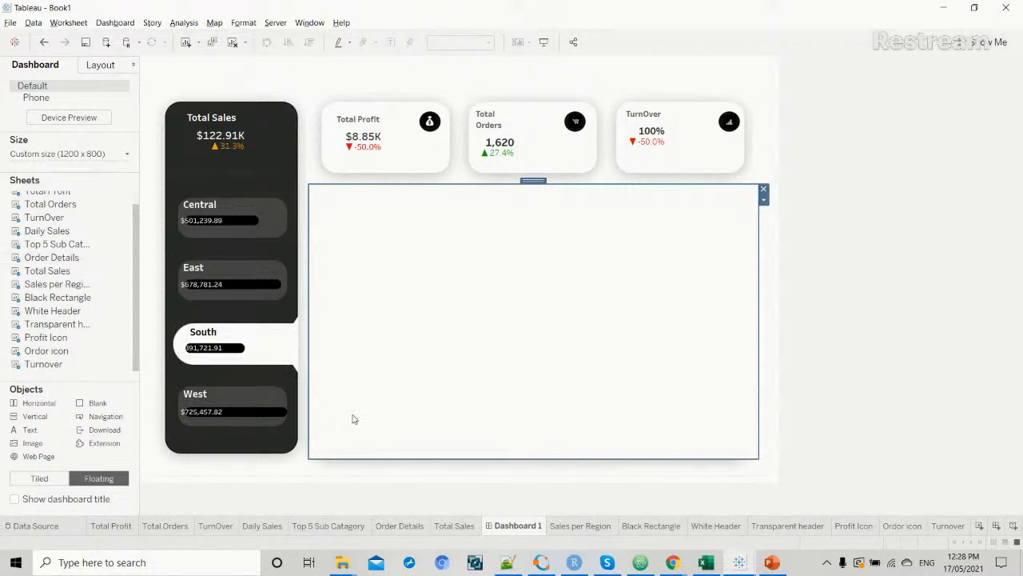
Examine the show/hide button of the reference Dashboard 2 in the Interactive_dashboard_F workbook in presentation mode, then return to Book1.
mouse_move(740, 562)
click(688, 495)
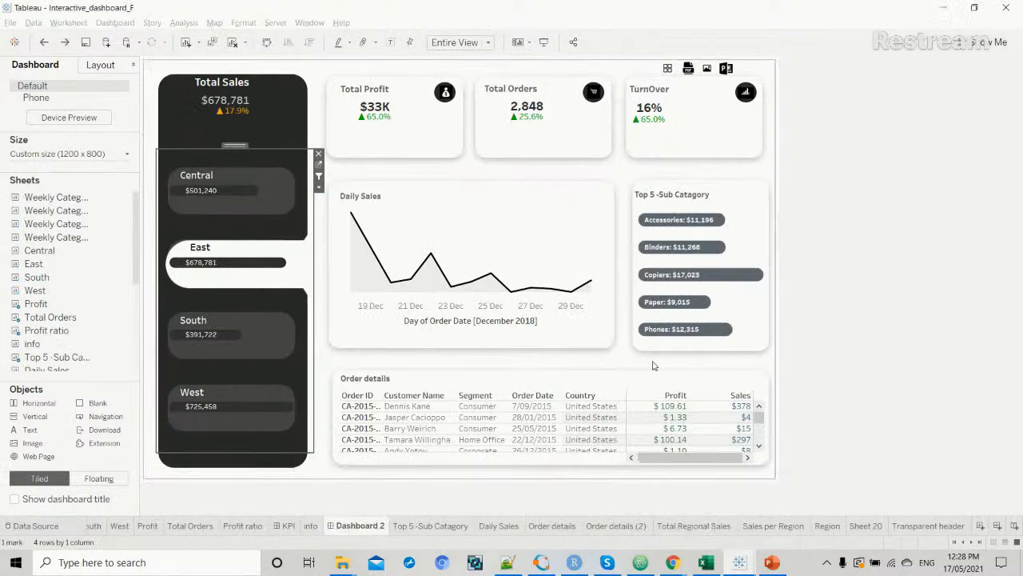
click(669, 70)
click(671, 69)
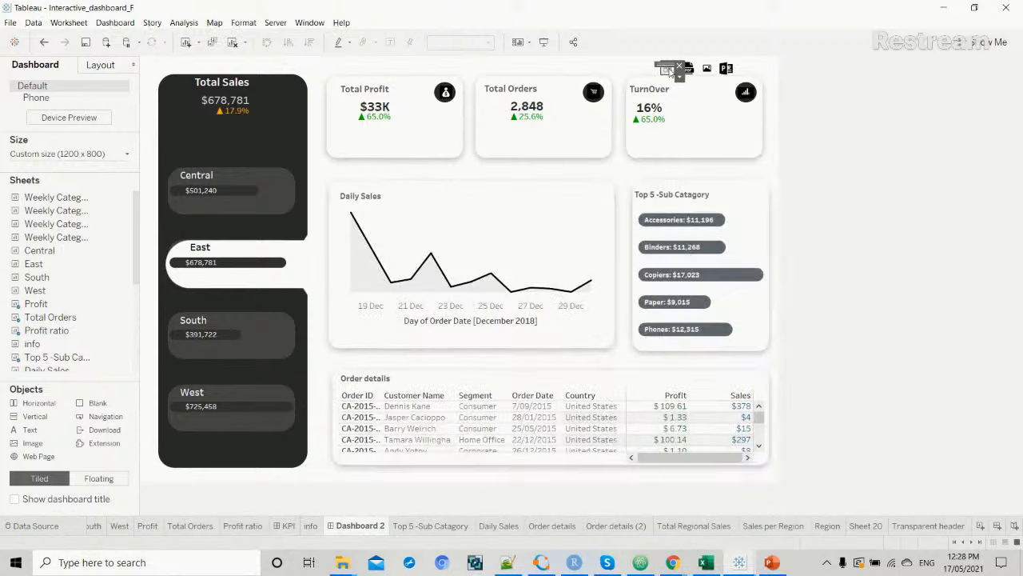
click(544, 42)
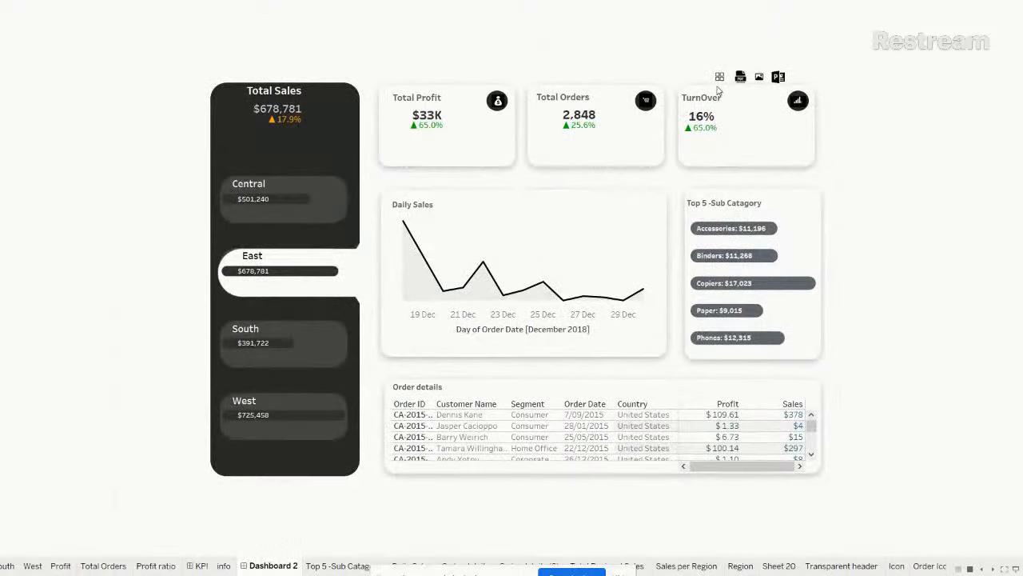
click(720, 77)
click(720, 77)
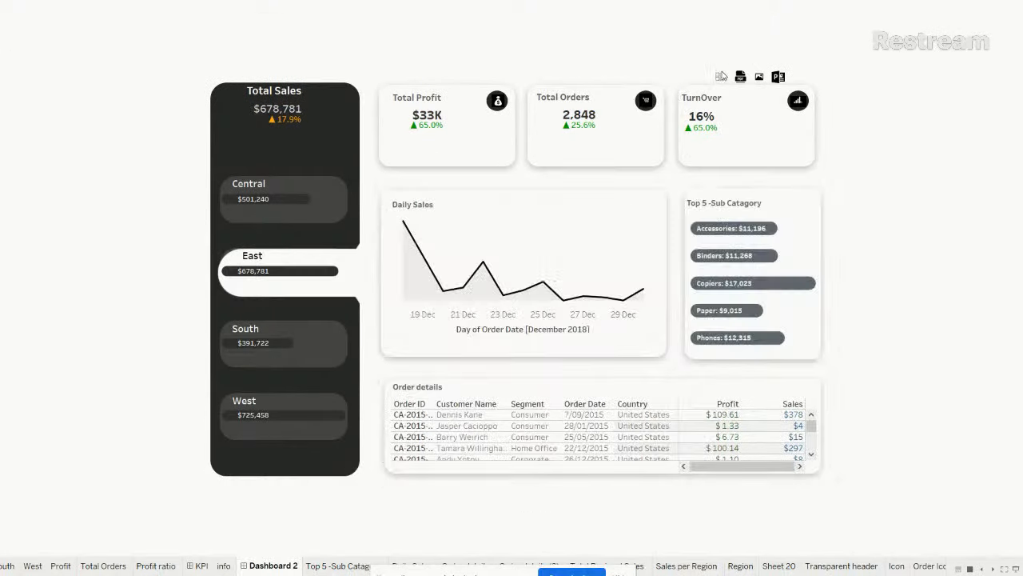
key(Escape)
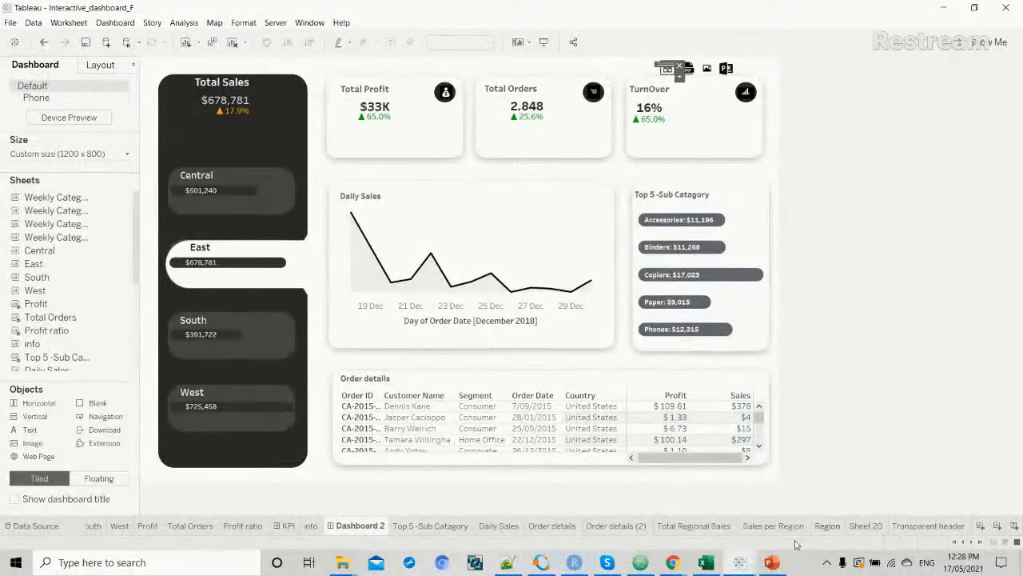
mouse_move(774, 546)
click(795, 530)
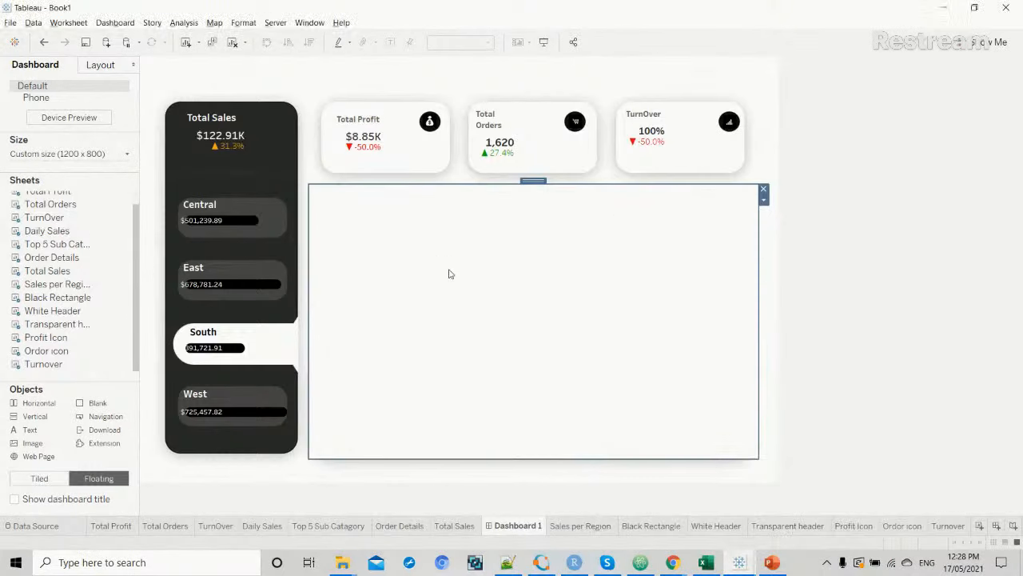
Duplicate the Order Details sheet and return to Dashboard 1.
right_click(102, 259)
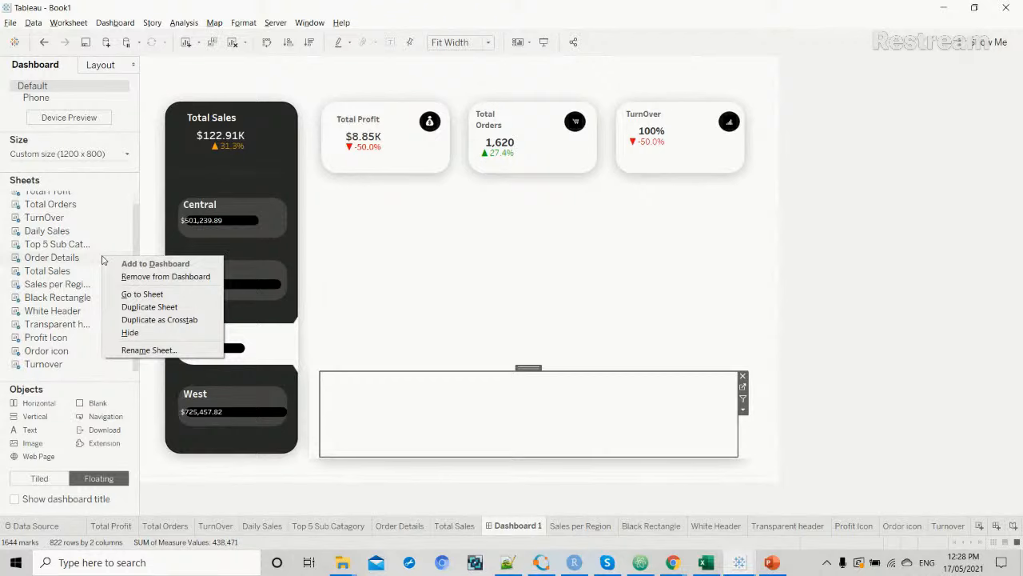
click(132, 307)
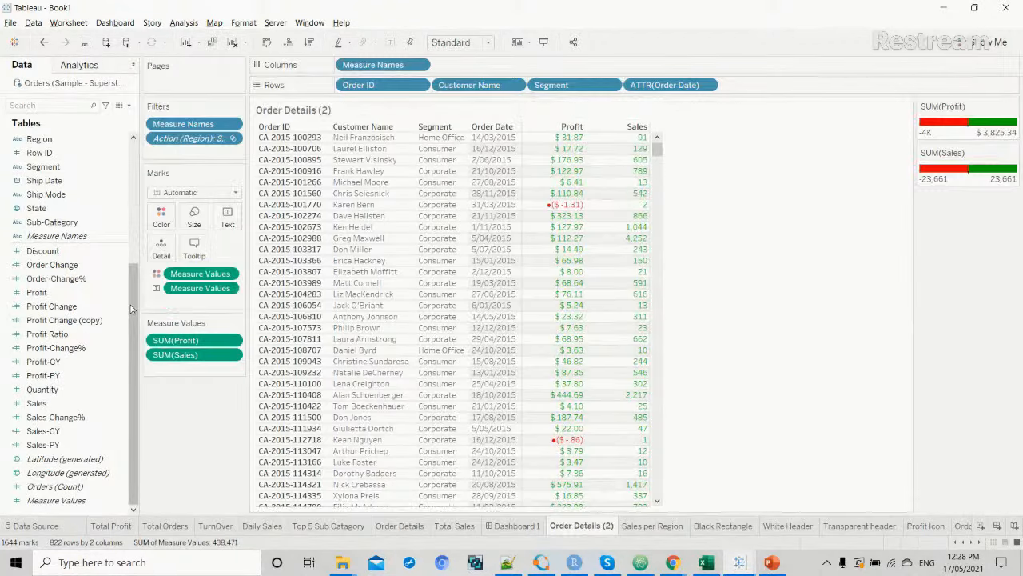
click(529, 525)
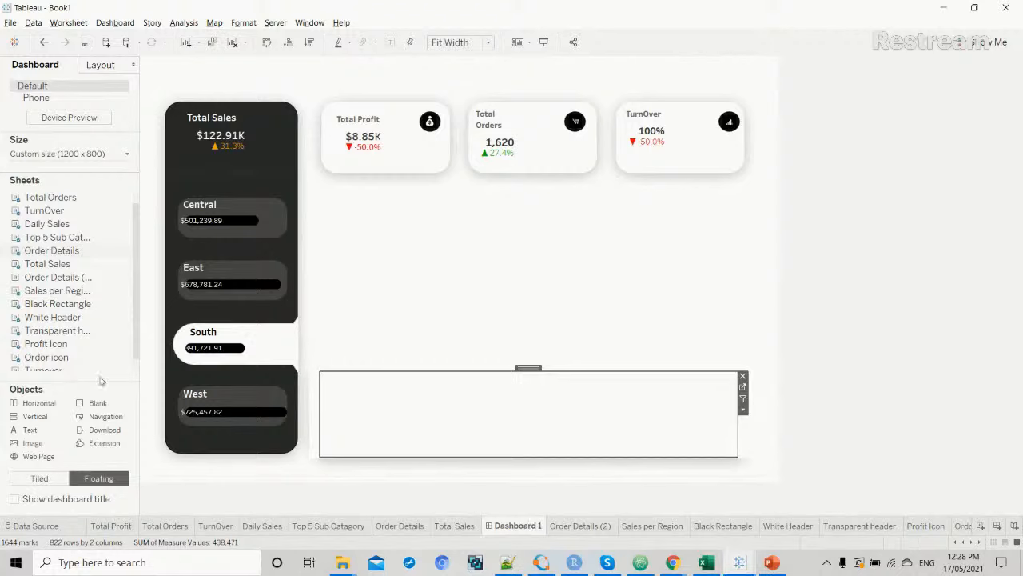
Place the Order Details (2) sheet inside the white horizontal container and set its fit to Fit Width.
scroll(99, 322, down, 1)
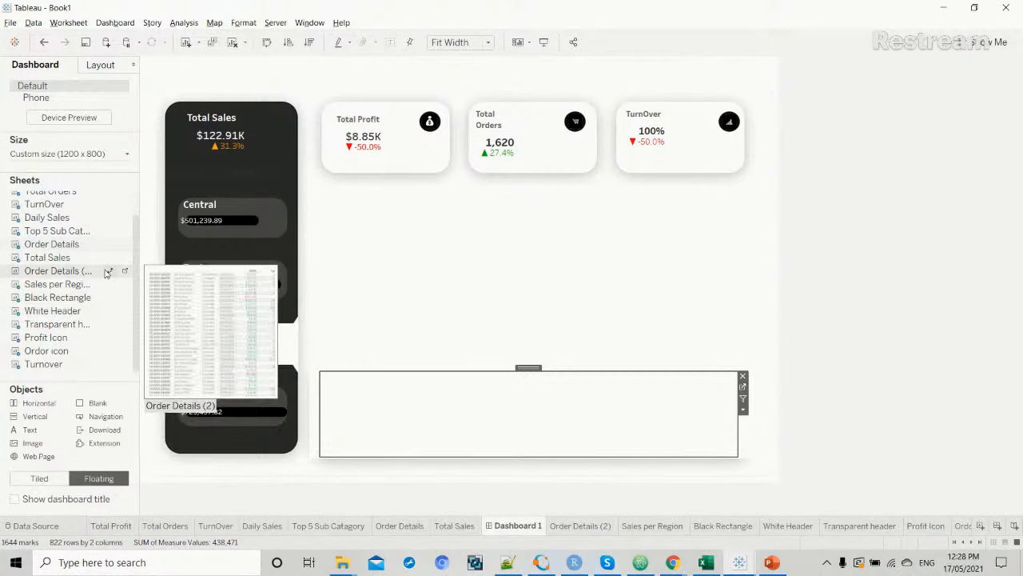
scroll(114, 250, up, 1)
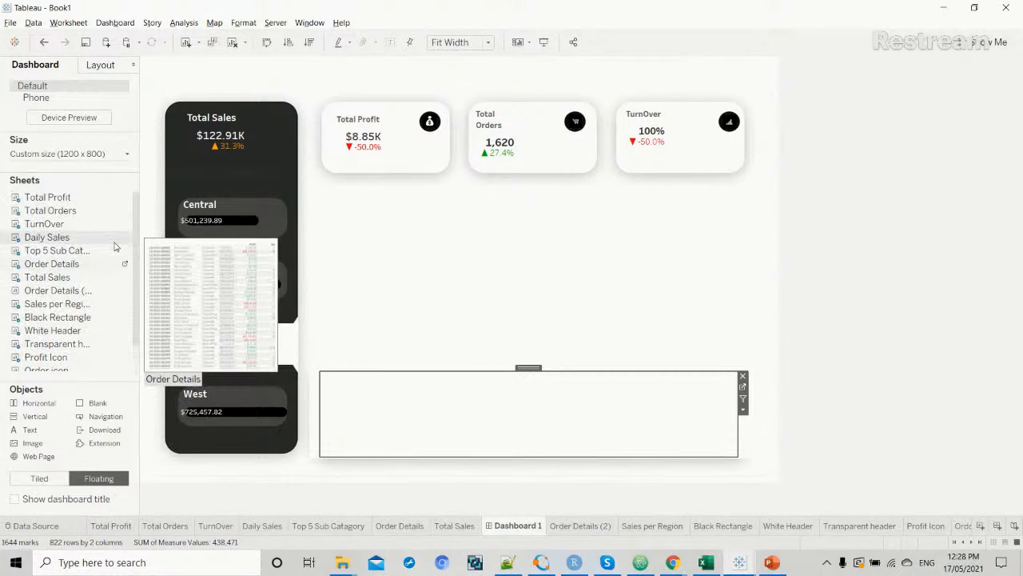
click(81, 293)
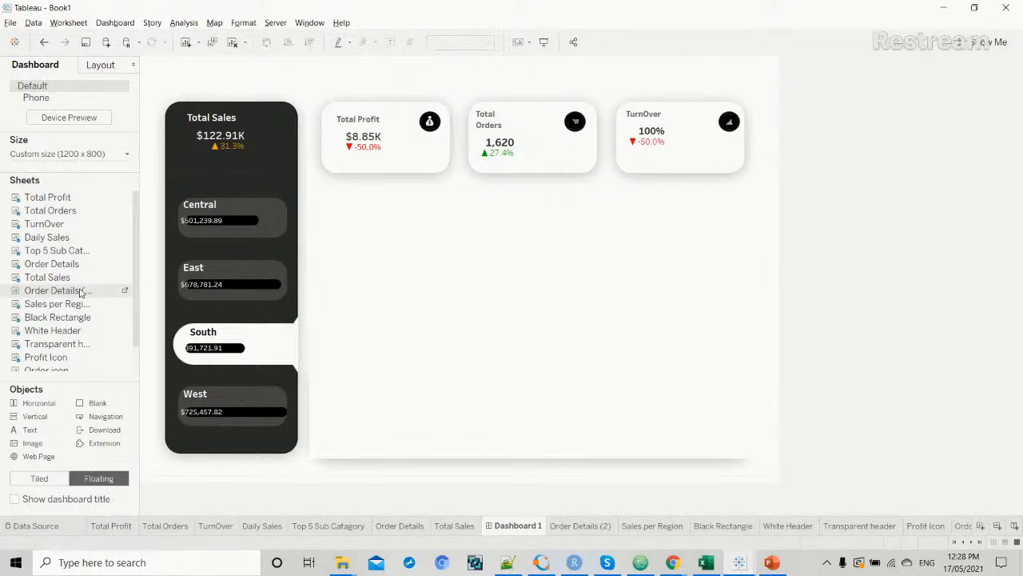
mouse_move(81, 293)
drag(289, 263, 372, 261)
click(489, 42)
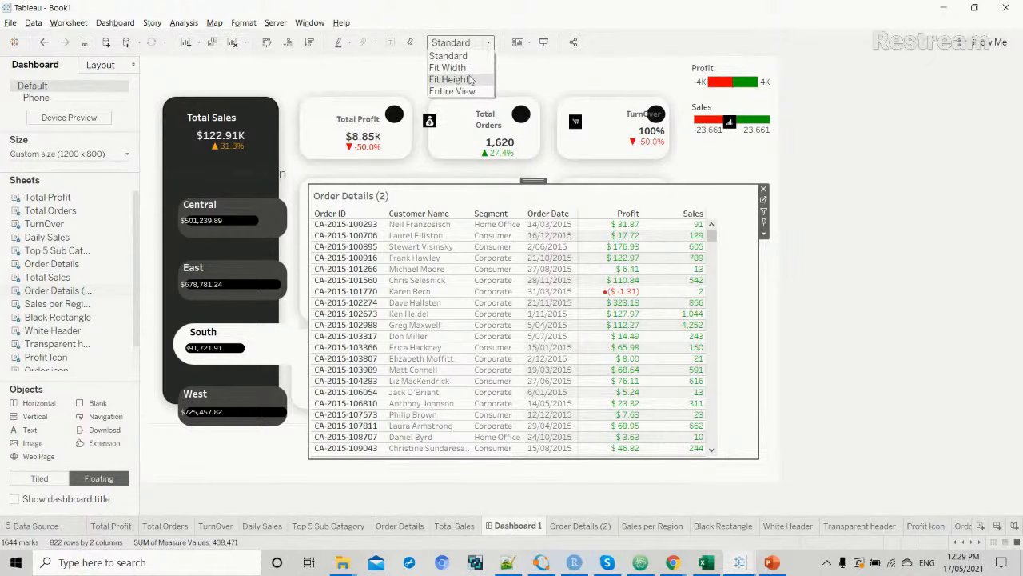
click(471, 69)
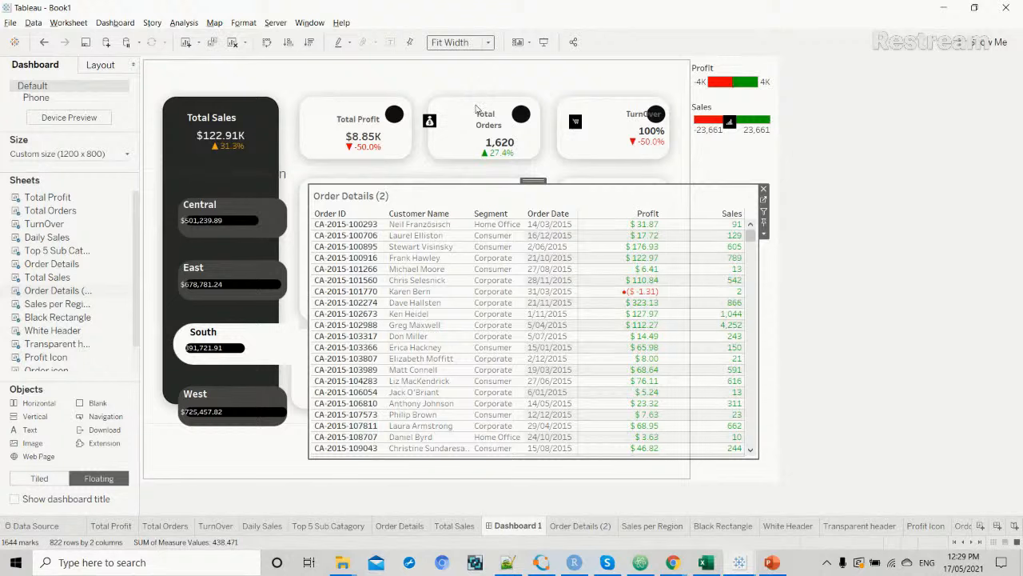
Add a show/hide button for the horizontal container that holds the Order Details (2) table.
click(534, 177)
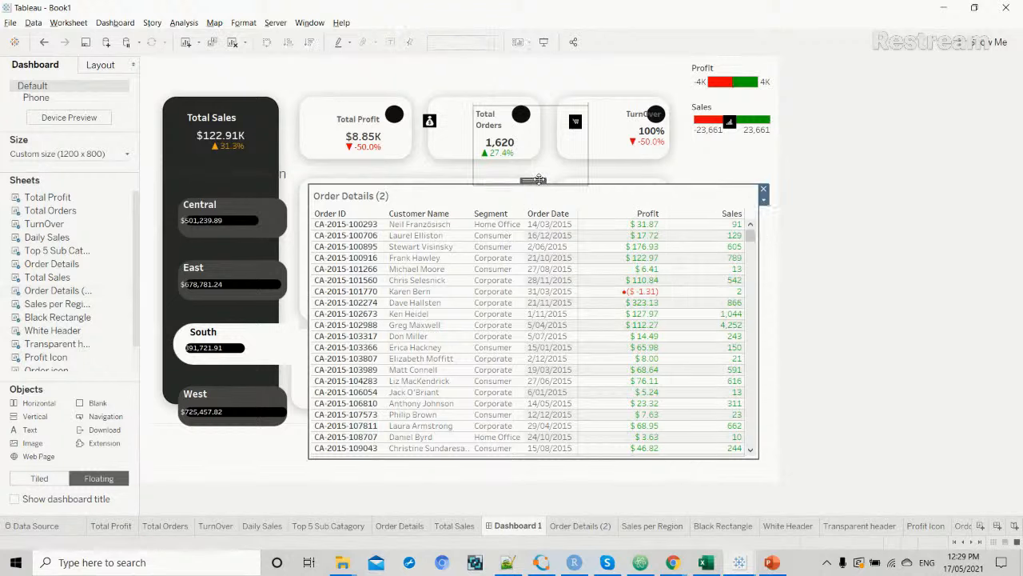
click(764, 201)
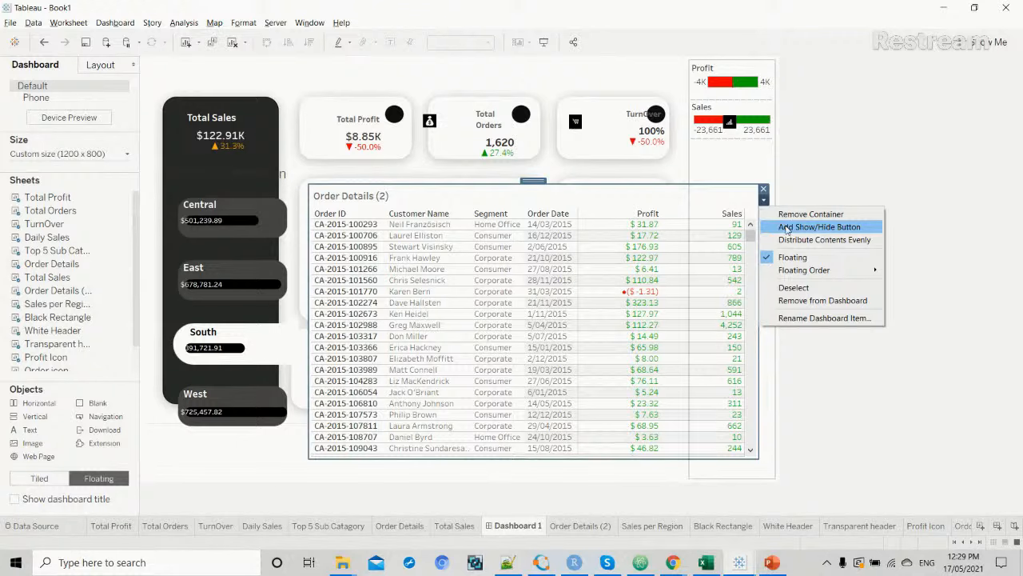
click(788, 227)
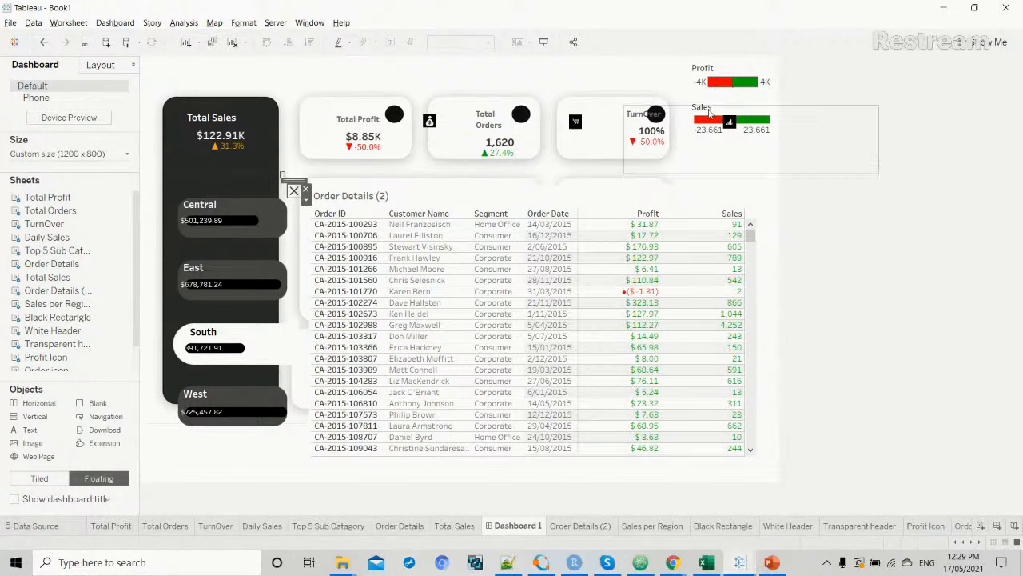
Remove the Profit and Sales color legends from the dashboard.
click(726, 70)
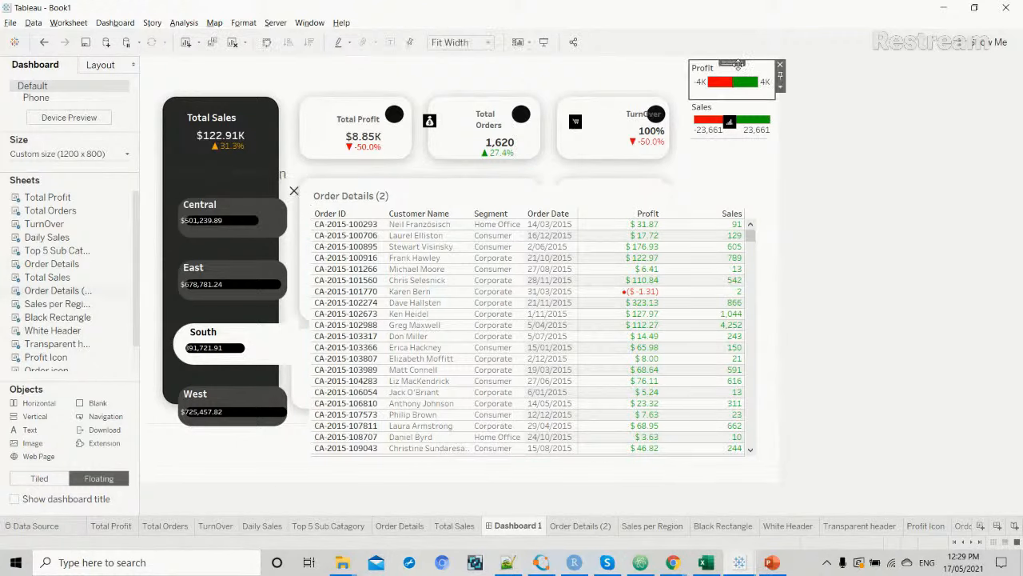
click(780, 65)
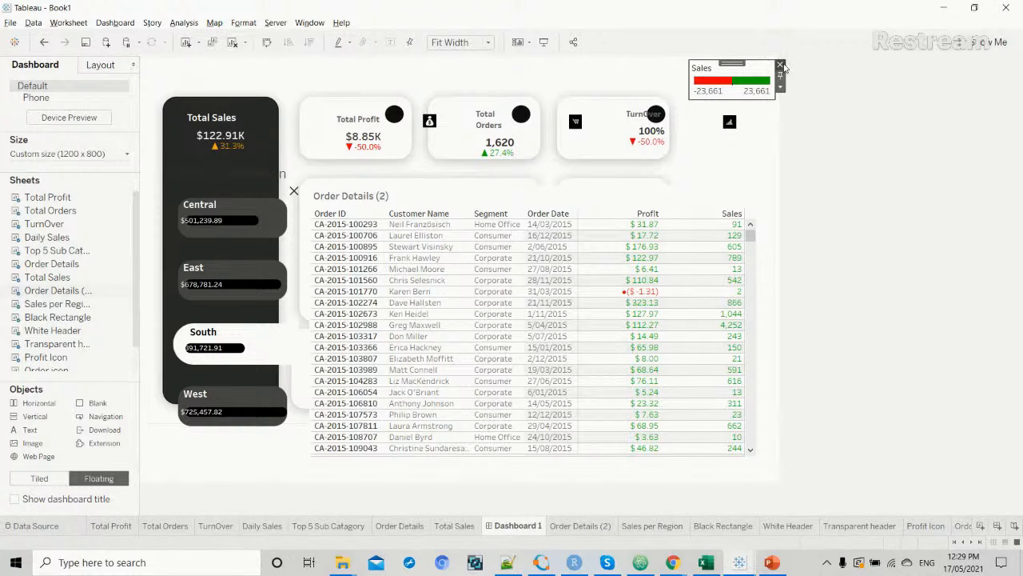
click(780, 66)
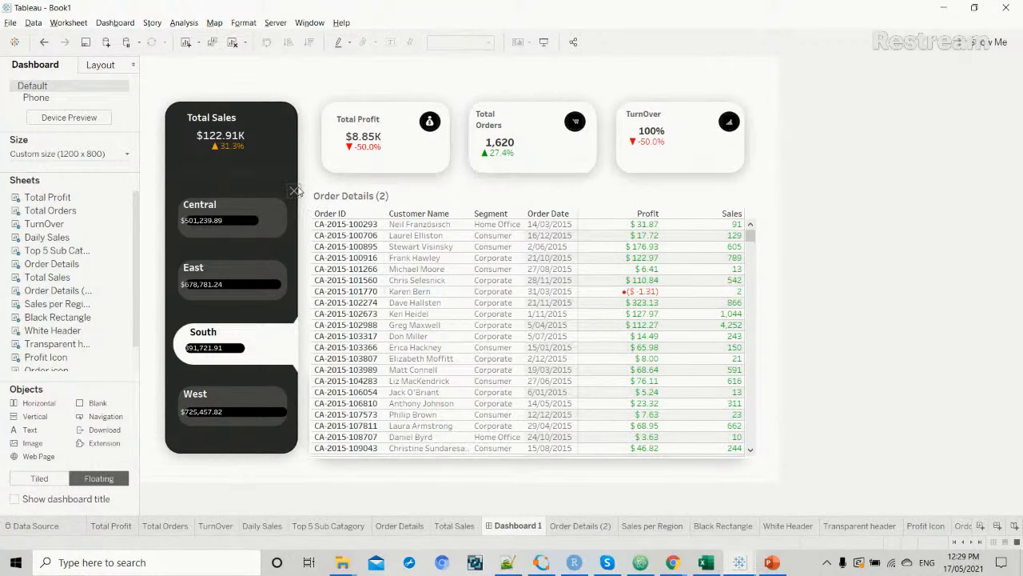
Move the show/hide button above the TurnOver card and open its button settings.
click(272, 189)
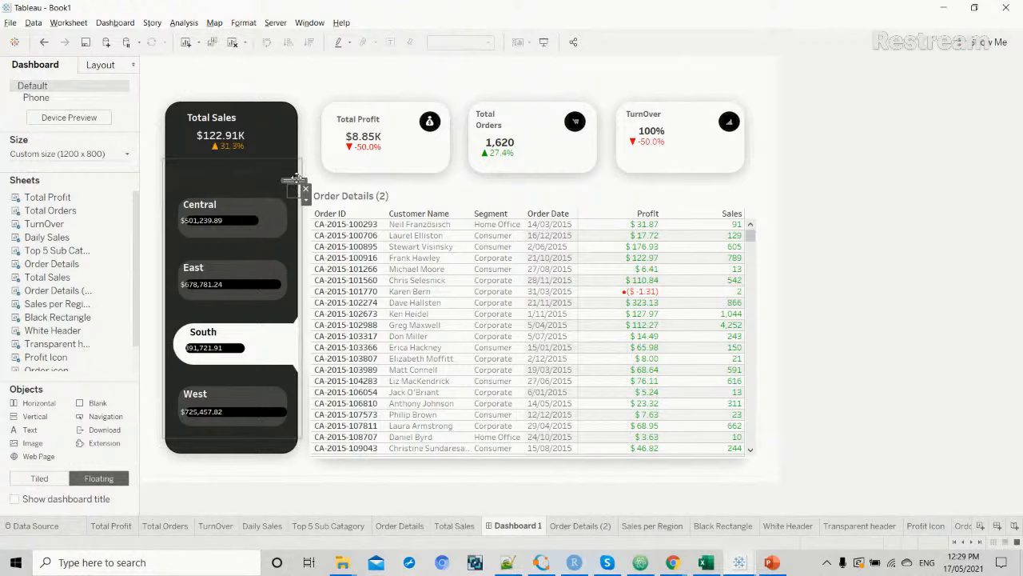
drag(296, 180, 682, 89)
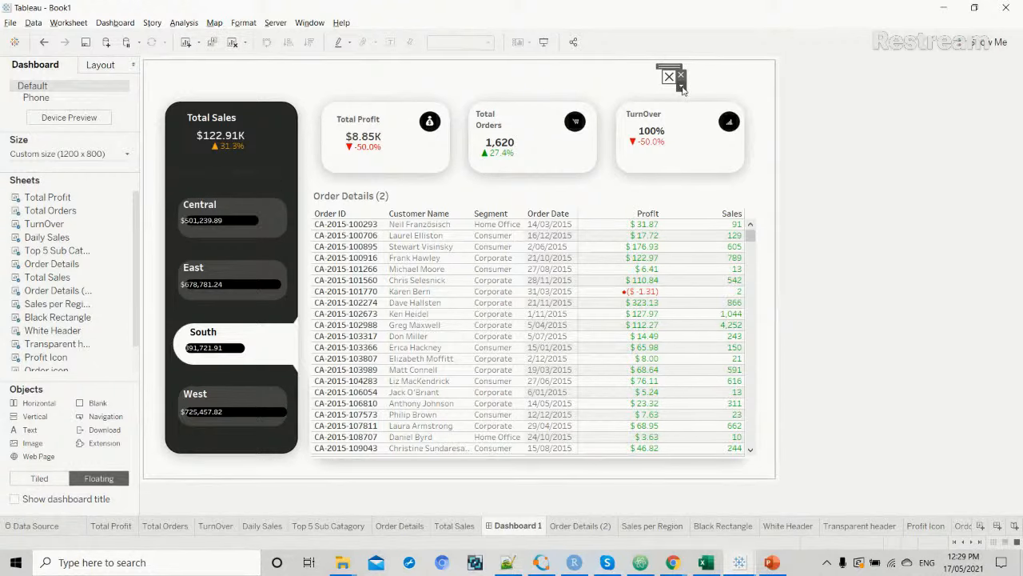
click(681, 88)
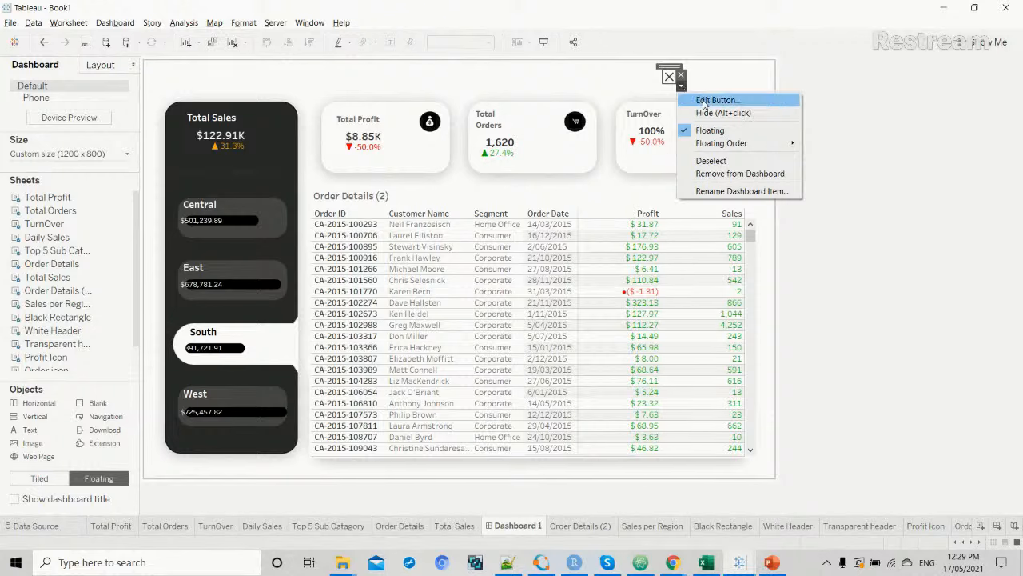
click(705, 100)
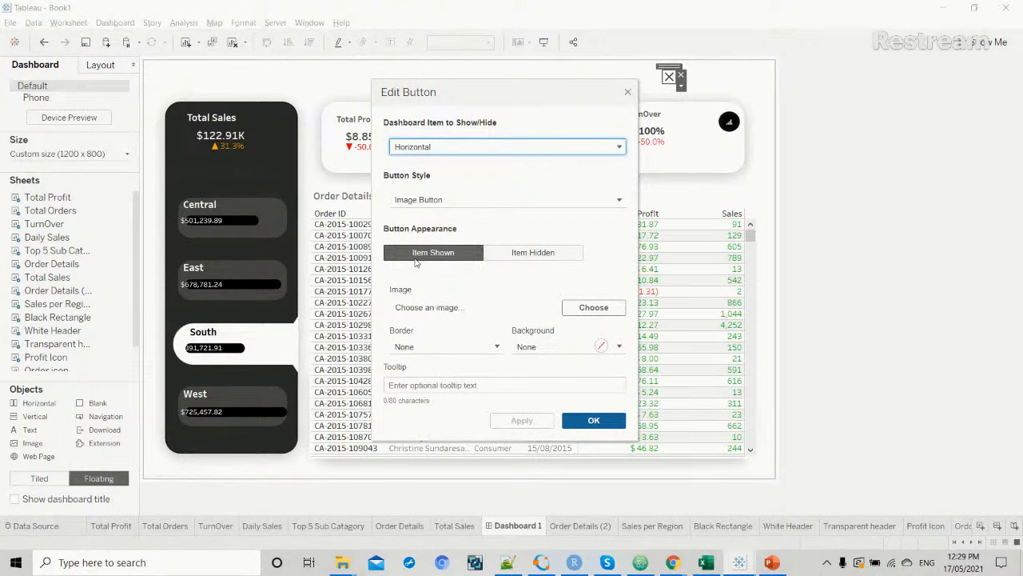
For the Item Shown image, browse to the dashboard folder under Documents > My Tableau Repository > Shapes.
click(419, 258)
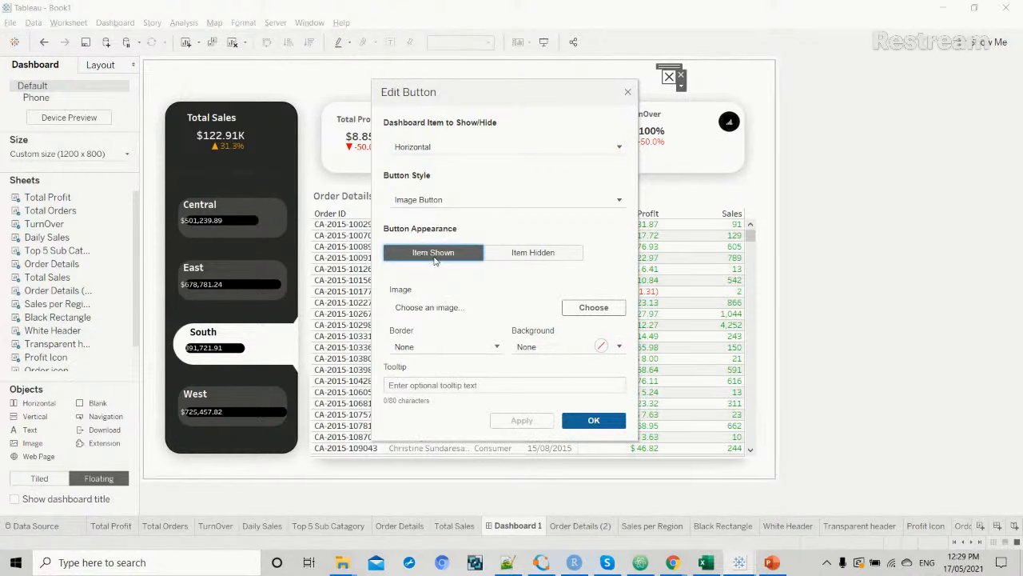
click(585, 310)
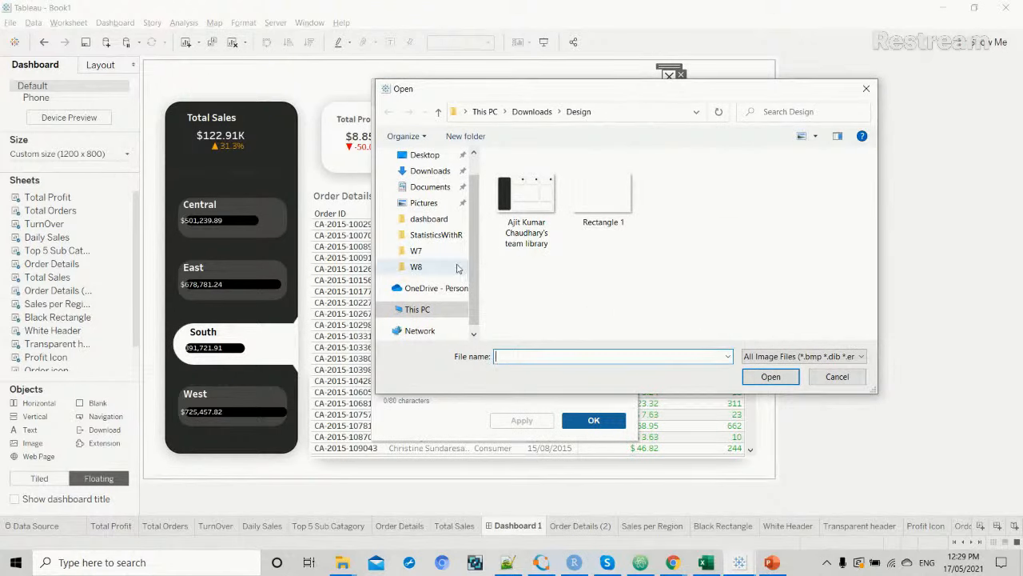
click(442, 190)
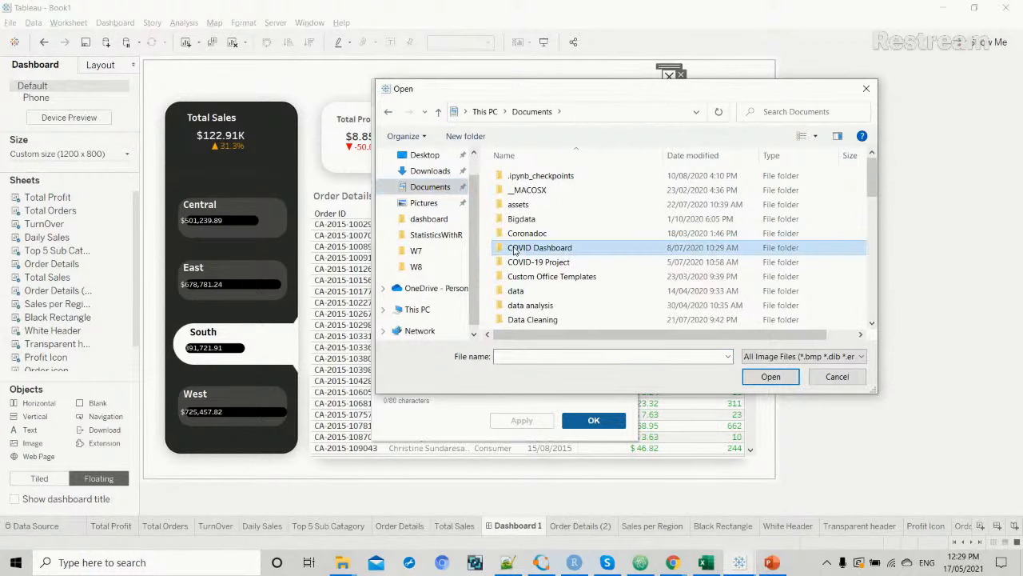
scroll(514, 250, down, 5)
double_click(542, 243)
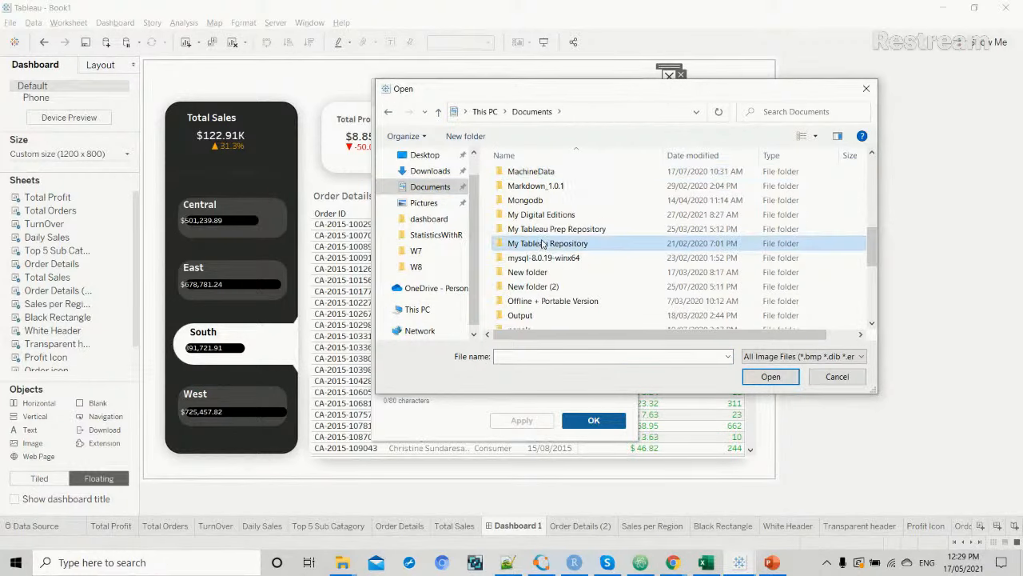
click(542, 277)
double_click(542, 278)
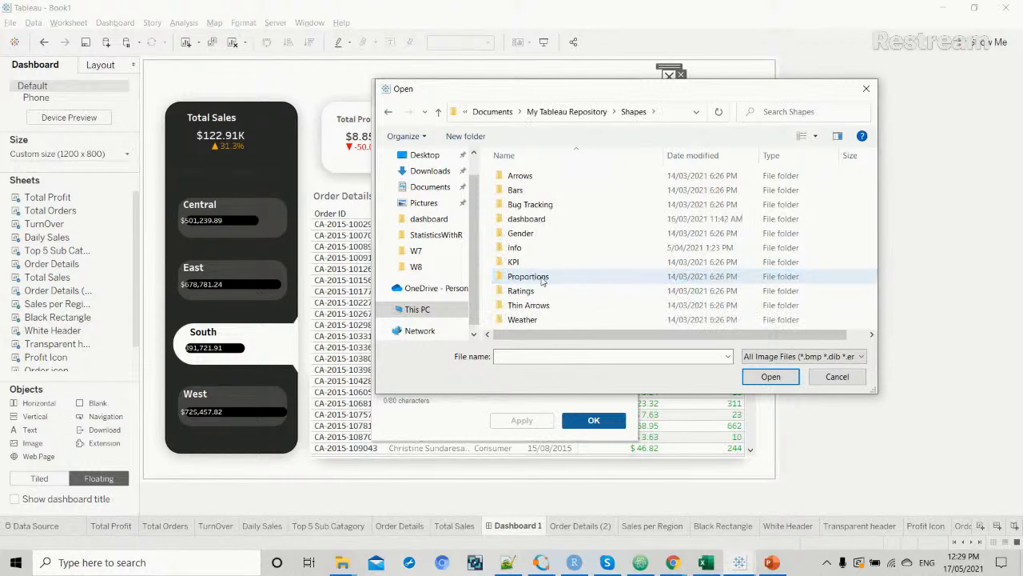
scroll(542, 279, right, 1)
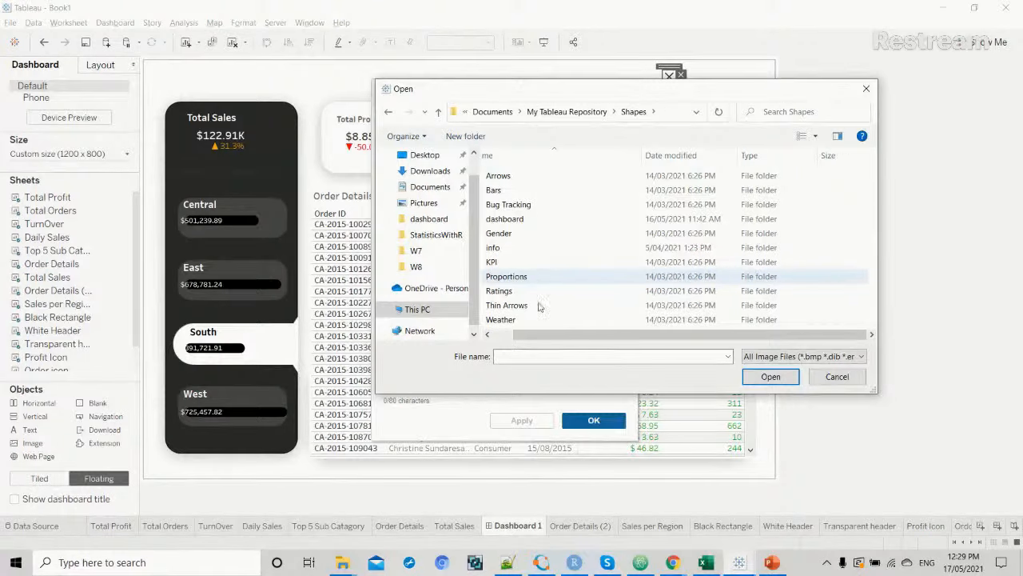
drag(539, 339, 519, 340)
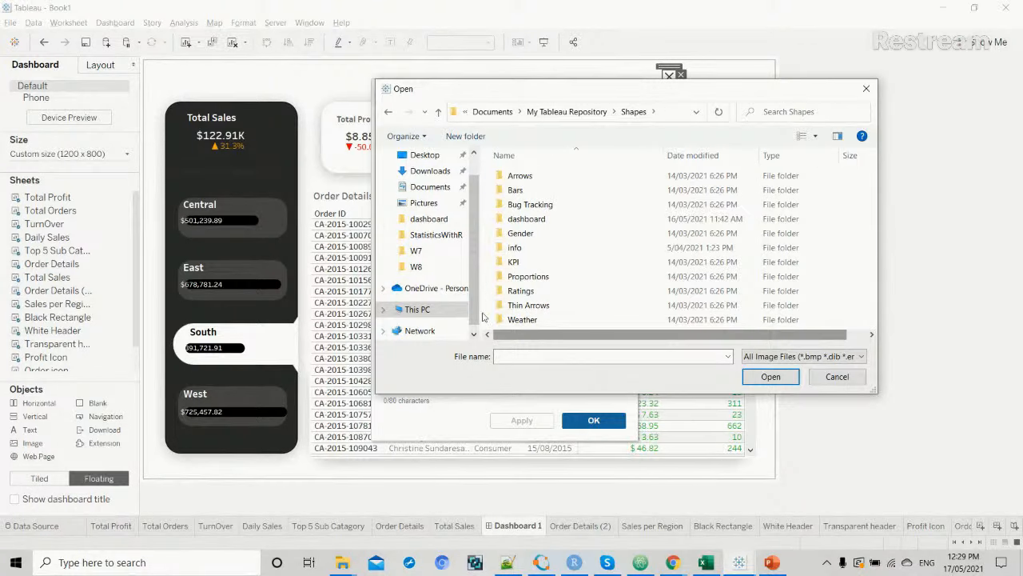
click(539, 223)
double_click(538, 225)
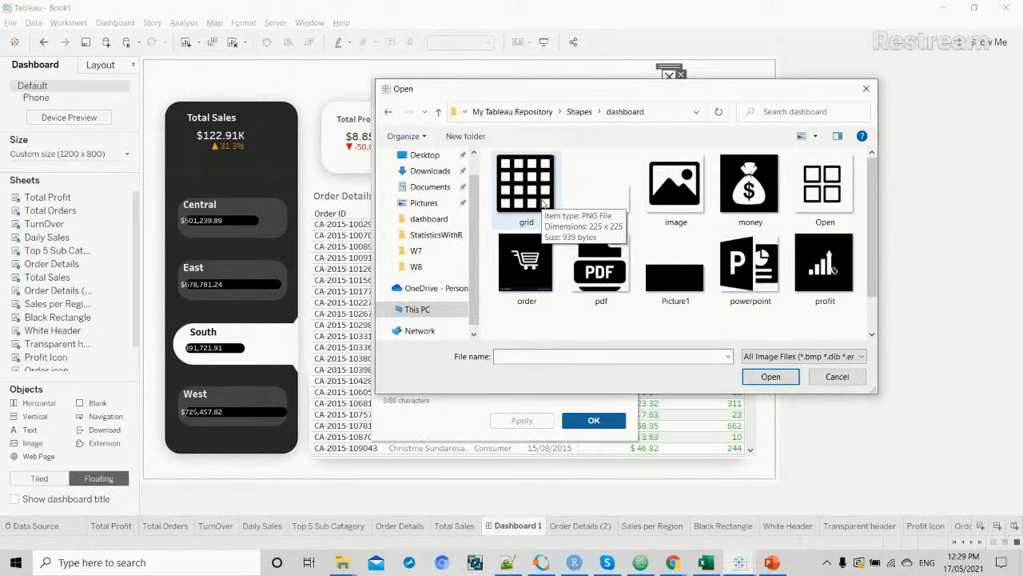
Assign grid.png as the Item Shown image and Open.png as the Item Hidden image, and apply the settings.
double_click(542, 204)
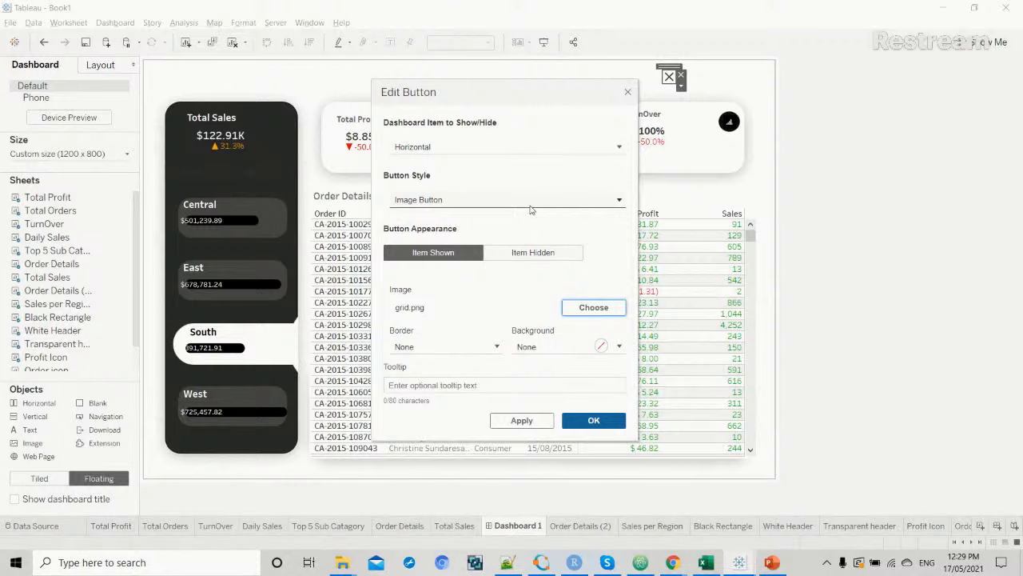
click(513, 255)
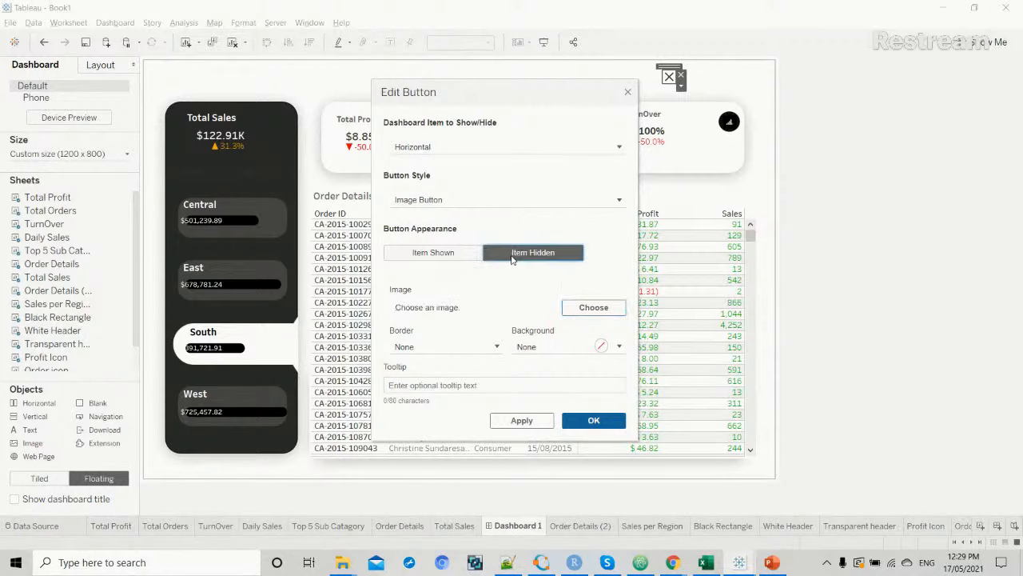
click(593, 307)
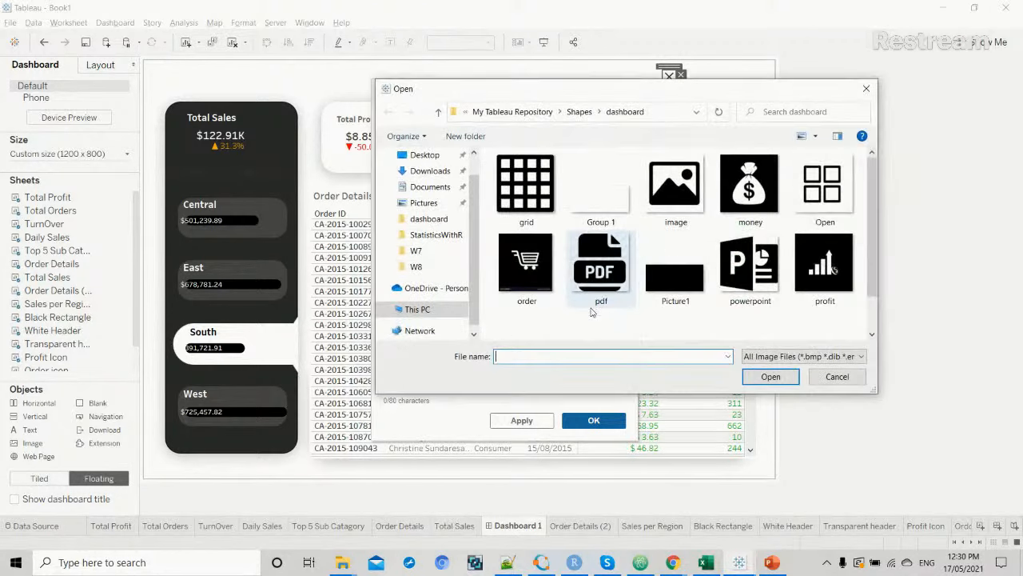
double_click(817, 200)
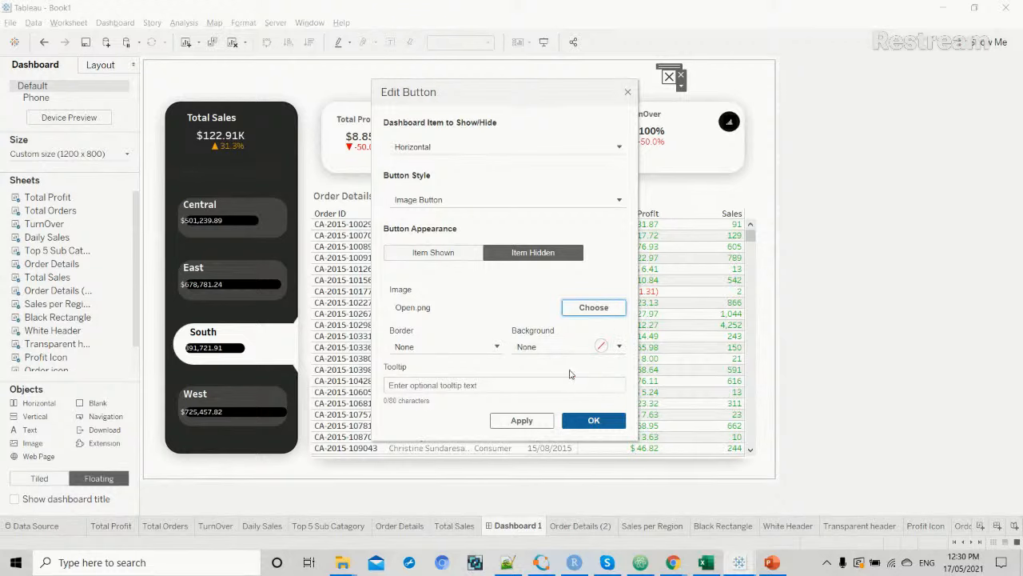
click(542, 424)
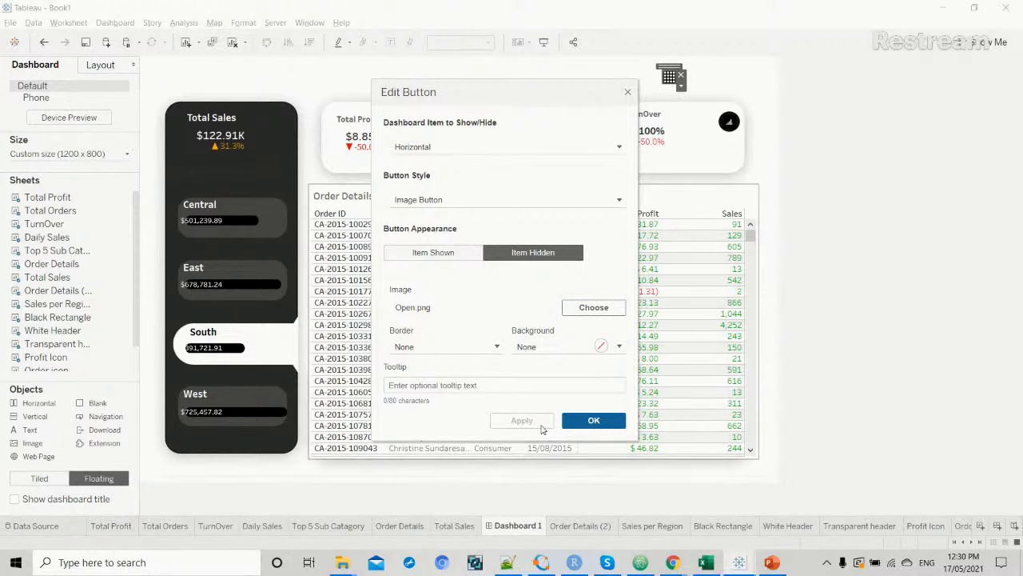
Check the button in Interactive_dashboard_F, and in Book1 set the Item Shown image to Open.png.
key(alt+Tab)
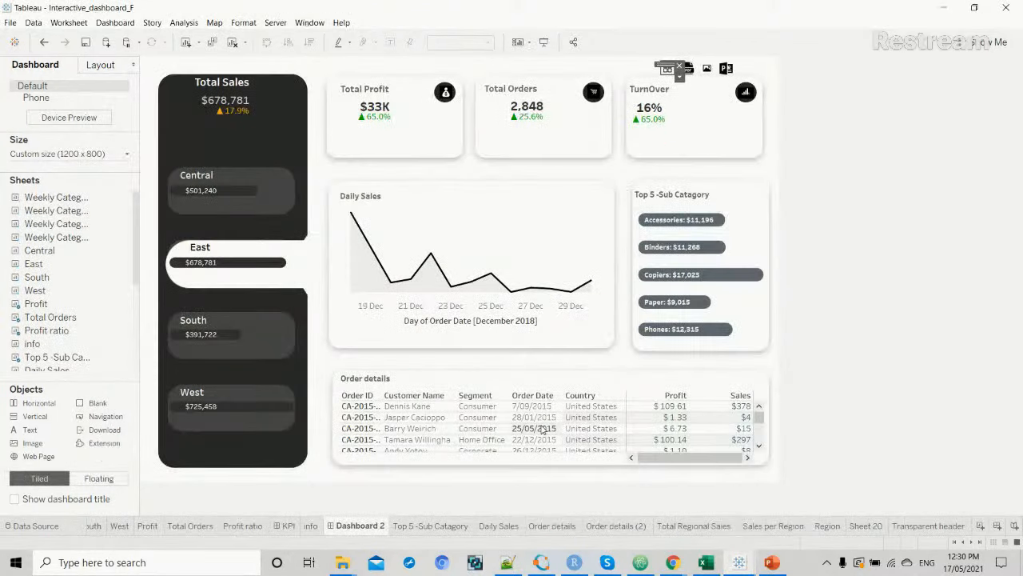
key(alt+Tab)
click(456, 253)
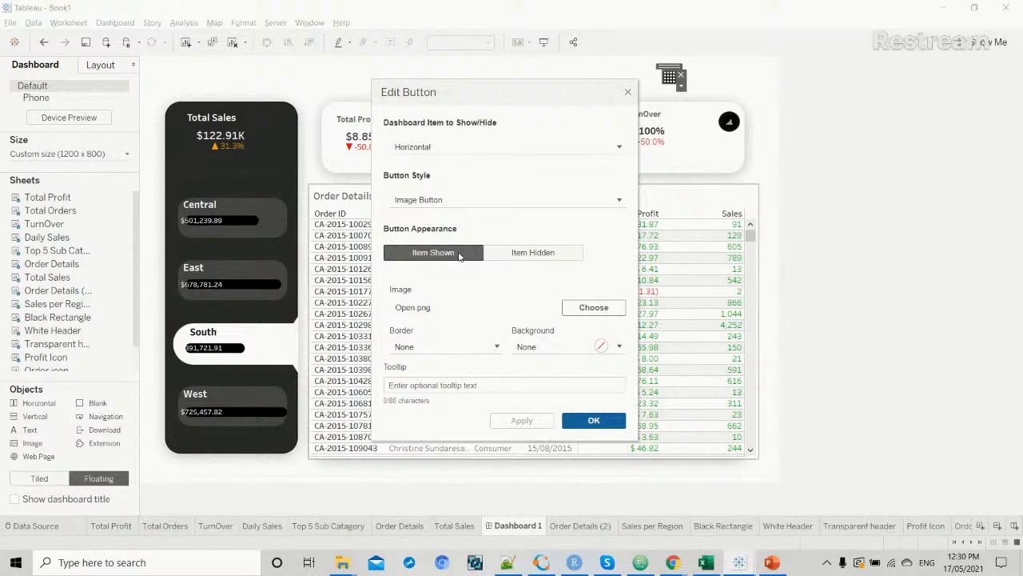
click(594, 308)
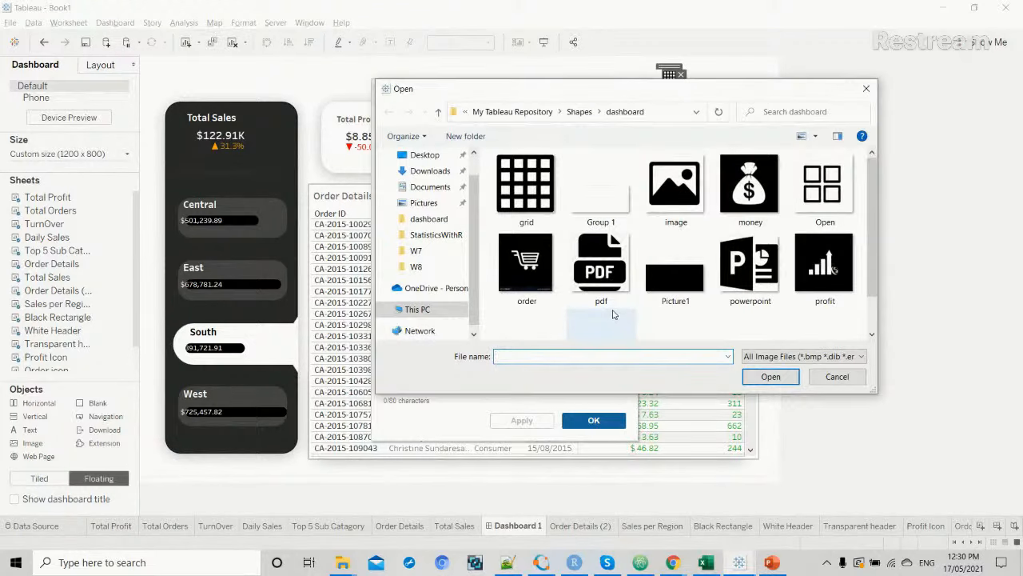
double_click(833, 186)
Set the show/hide button's Item Hidden image to grid.png and accept the button settings.
click(556, 258)
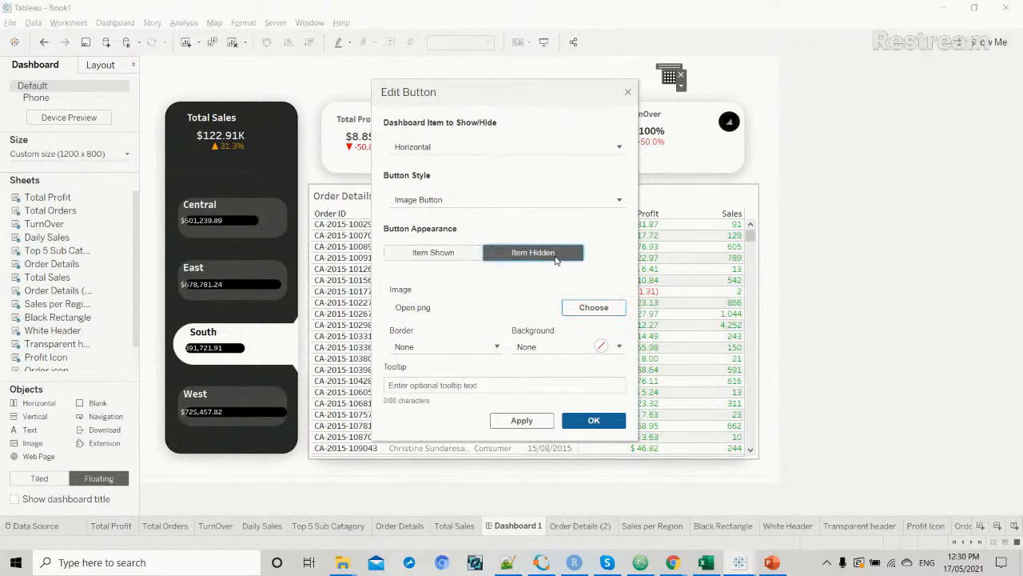
click(593, 308)
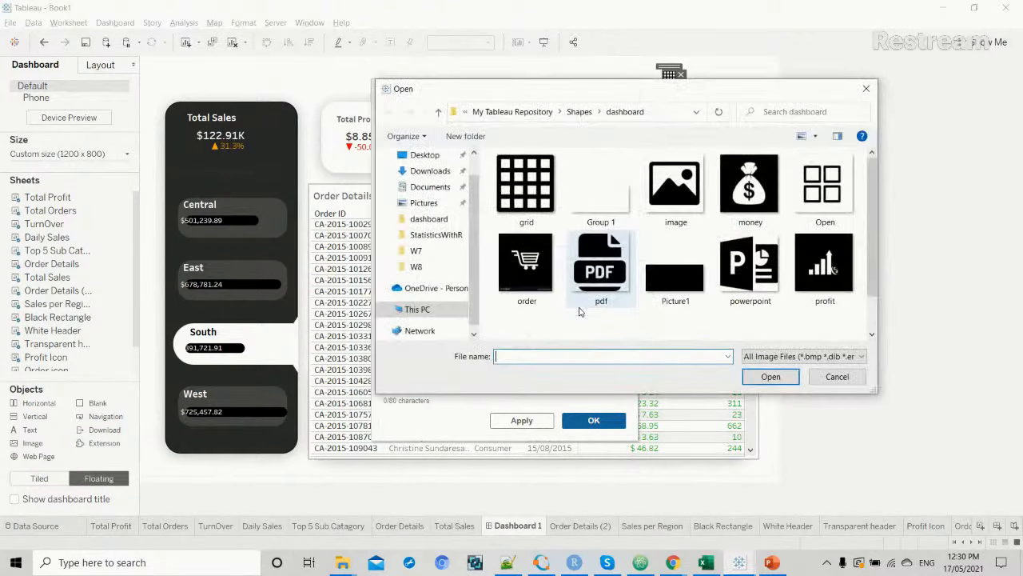
double_click(526, 186)
click(537, 422)
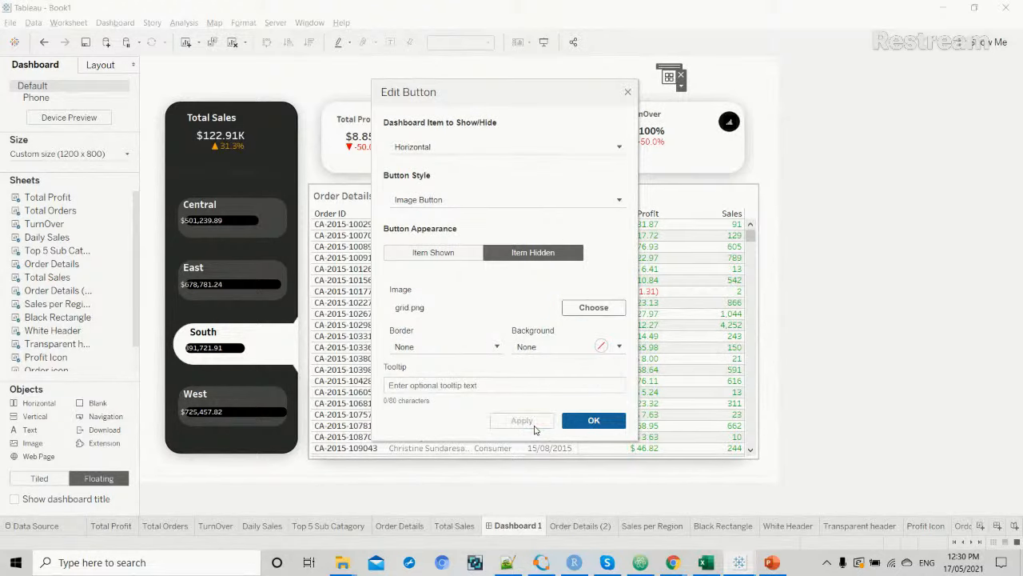
click(592, 422)
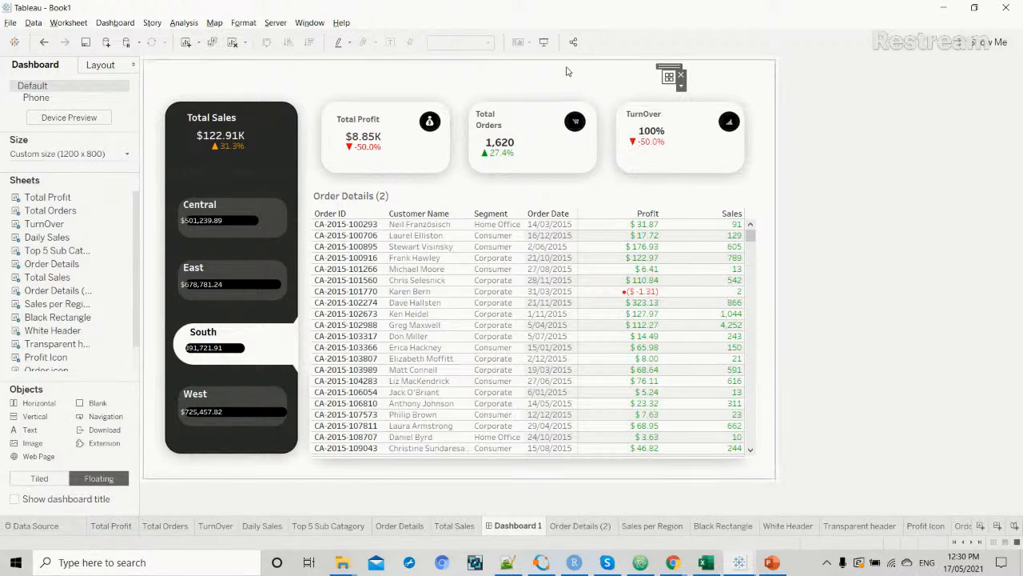
Test the show/hide button in presentation mode by toggling the order details table several times, and return to editing.
click(544, 44)
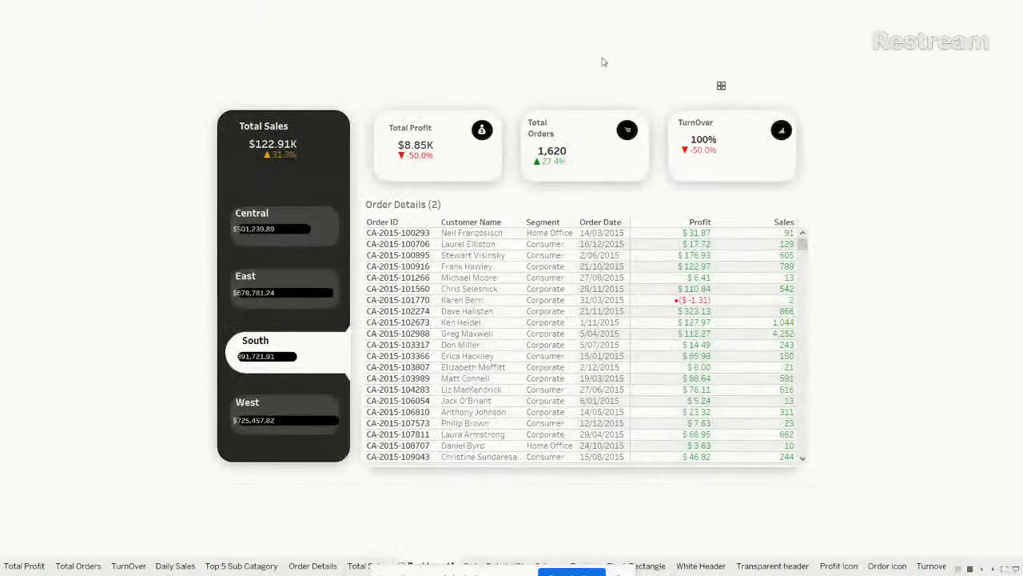
click(722, 87)
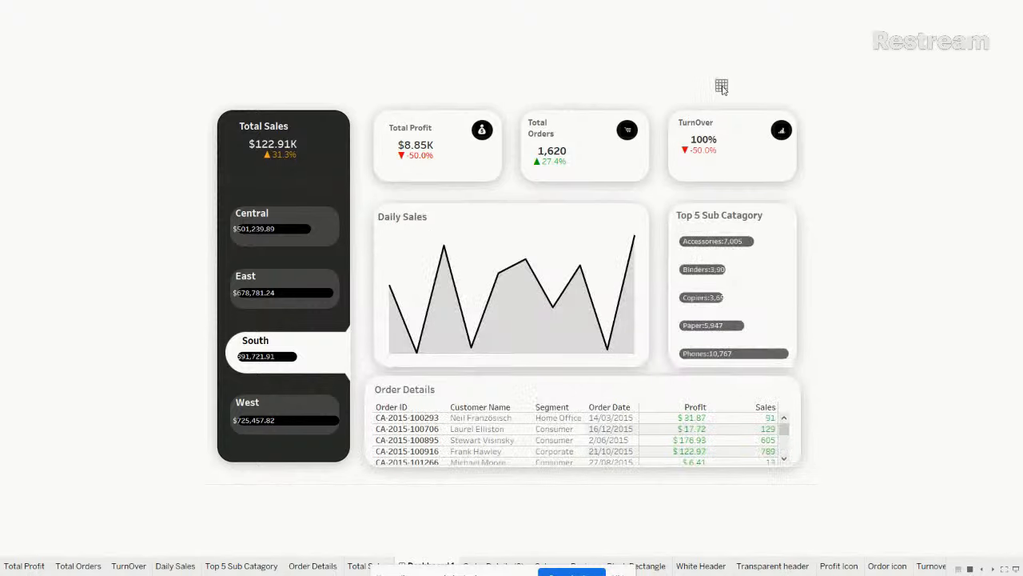
click(722, 87)
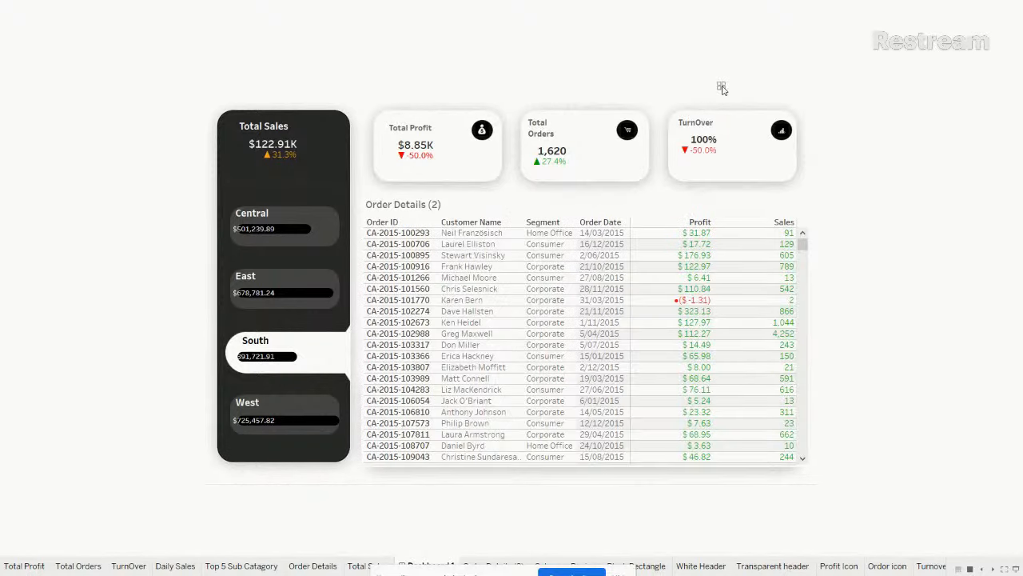
click(722, 87)
click(721, 87)
click(722, 87)
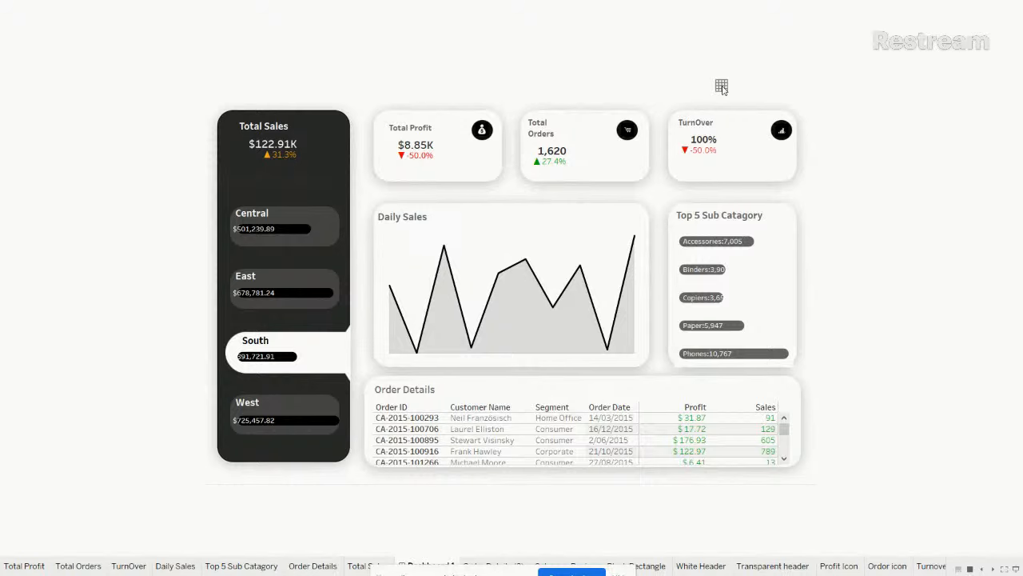
click(722, 87)
click(722, 87)
key(Escape)
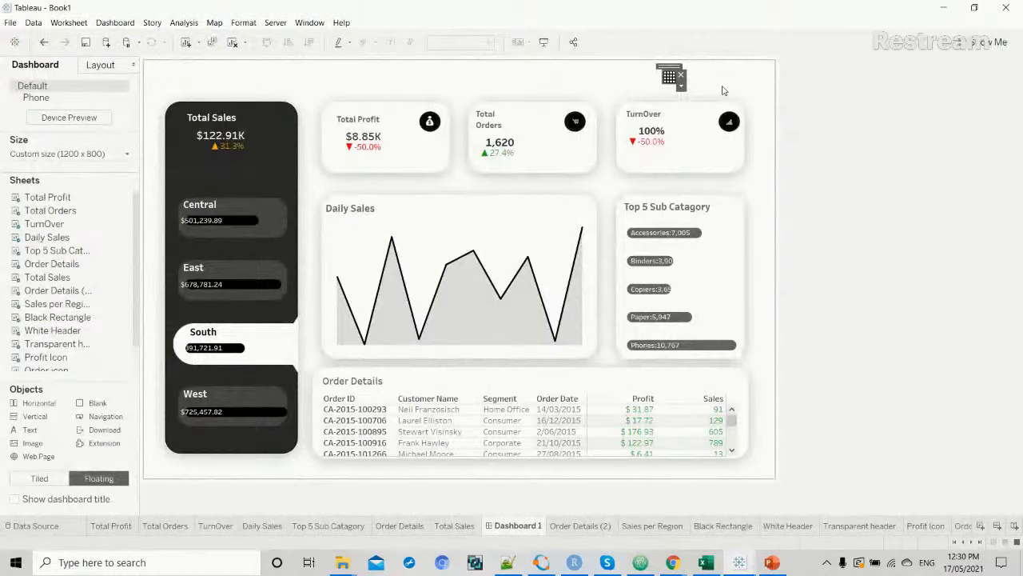
Add a floating Download object to the dashboard above the Total Orders card.
click(721, 90)
scroll(72, 327, down, 1)
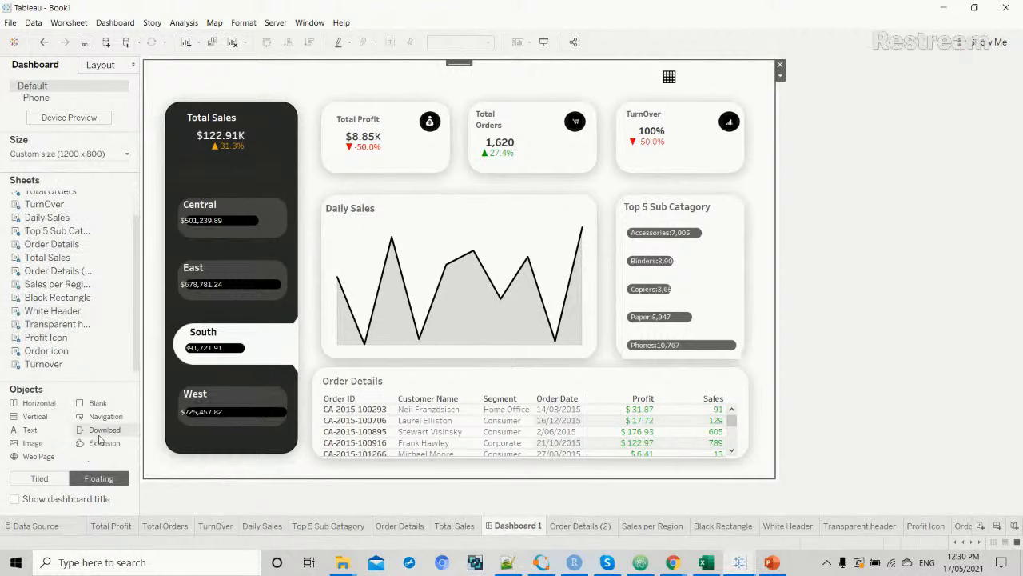
drag(102, 435, 500, 70)
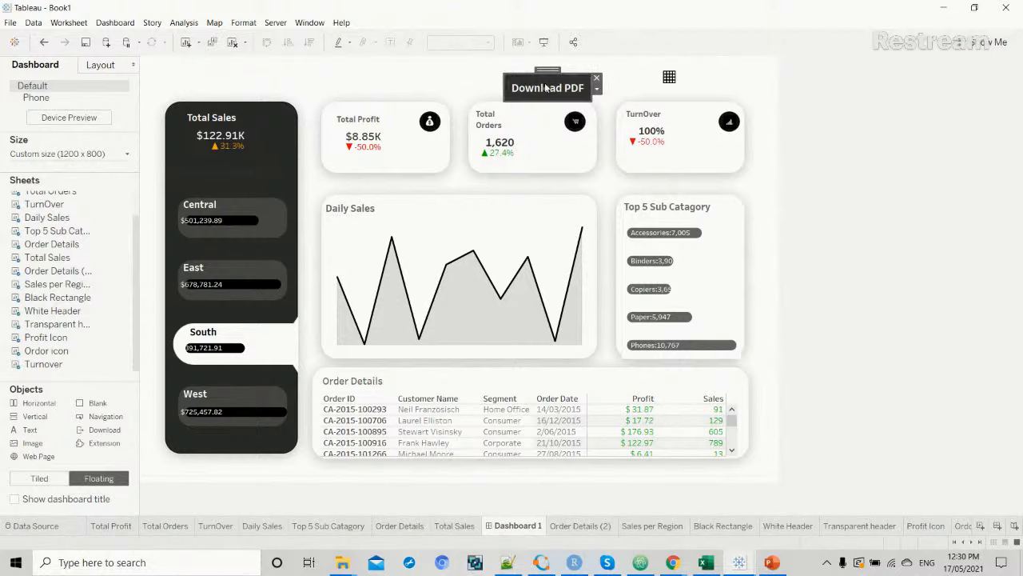
Open the new download button's settings and check the available export formats, keeping PDF.
click(598, 91)
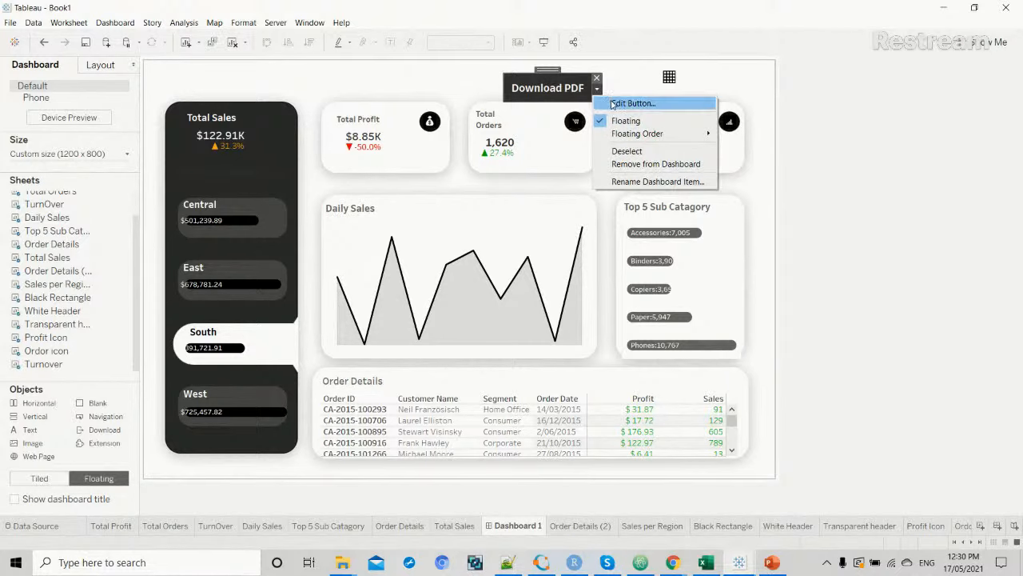
click(609, 101)
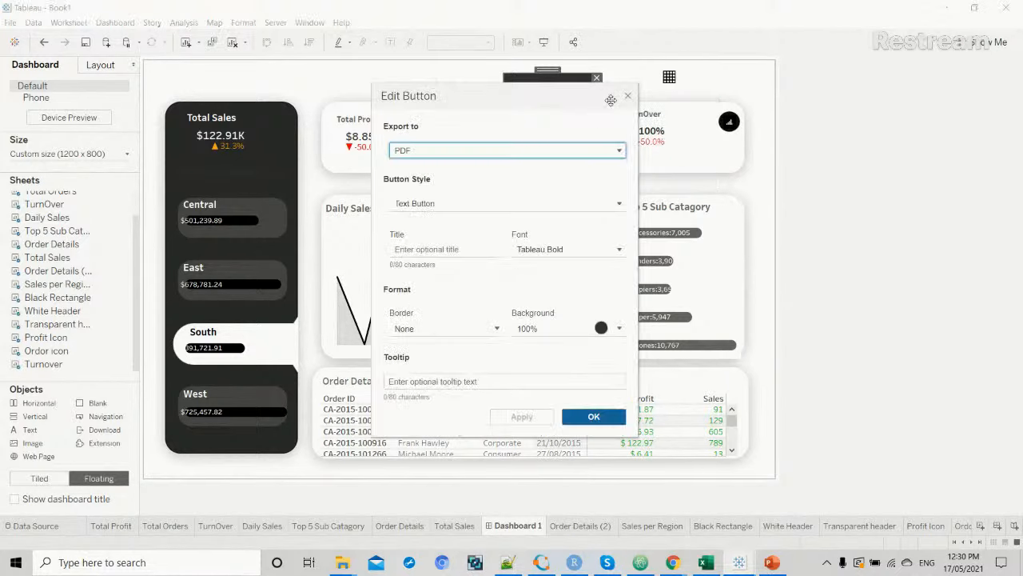
click(548, 155)
click(548, 155)
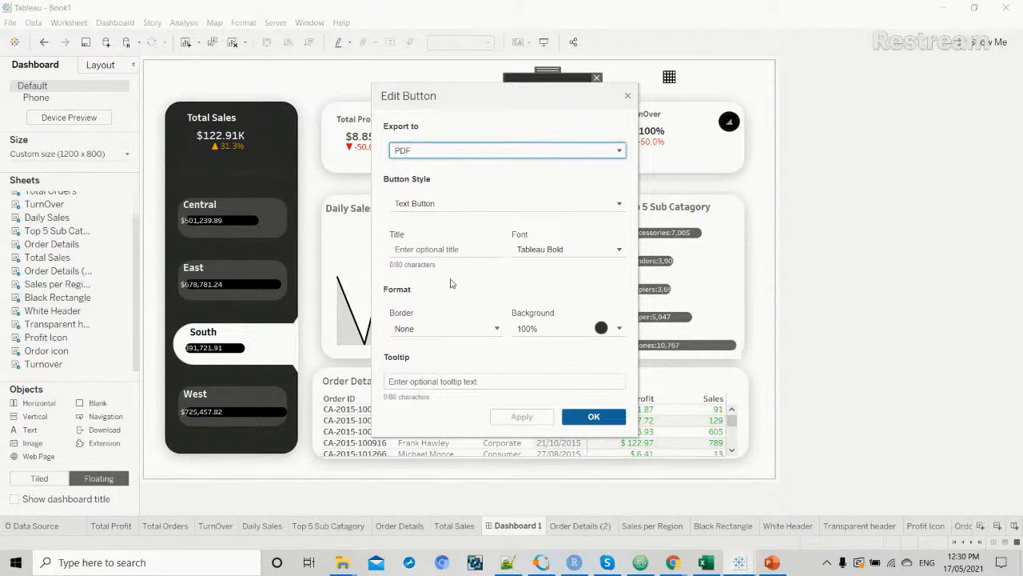
Switch to Chrome, search Google for "pdf icon" and look over the image results.
mouse_move(673, 562)
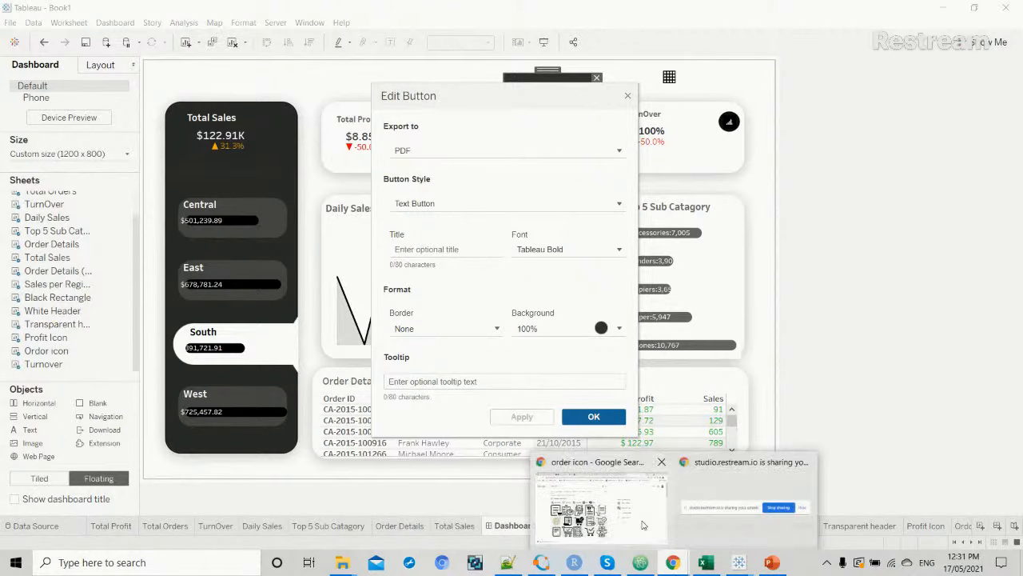
click(656, 530)
double_click(132, 102)
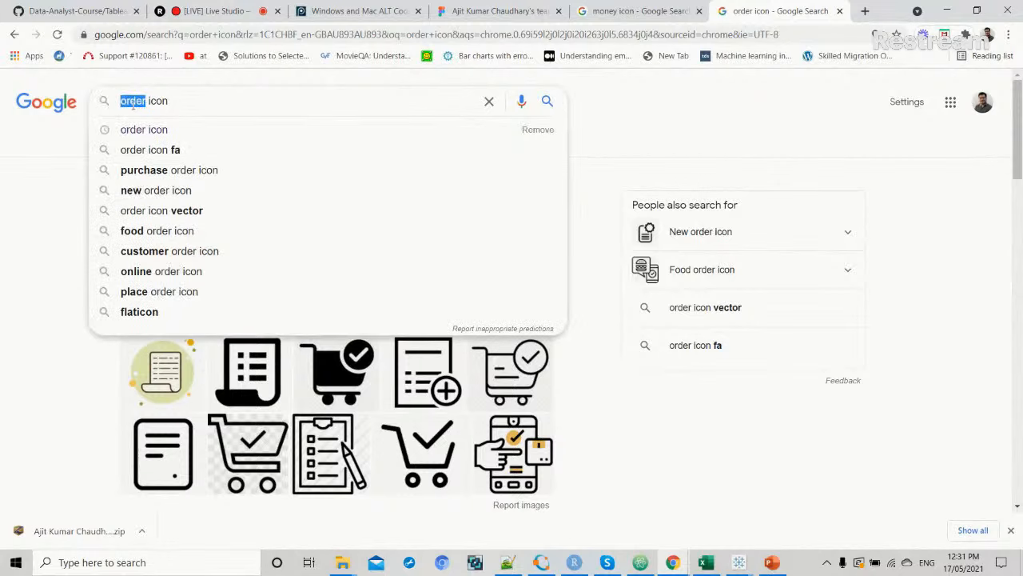
text(pdf)
key(Return)
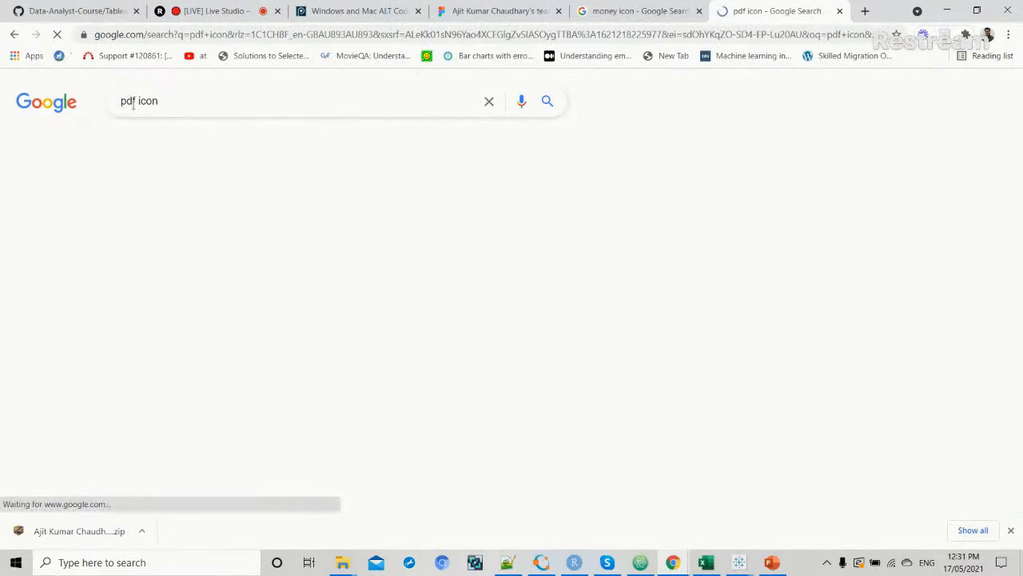
scroll(153, 311, down, 1)
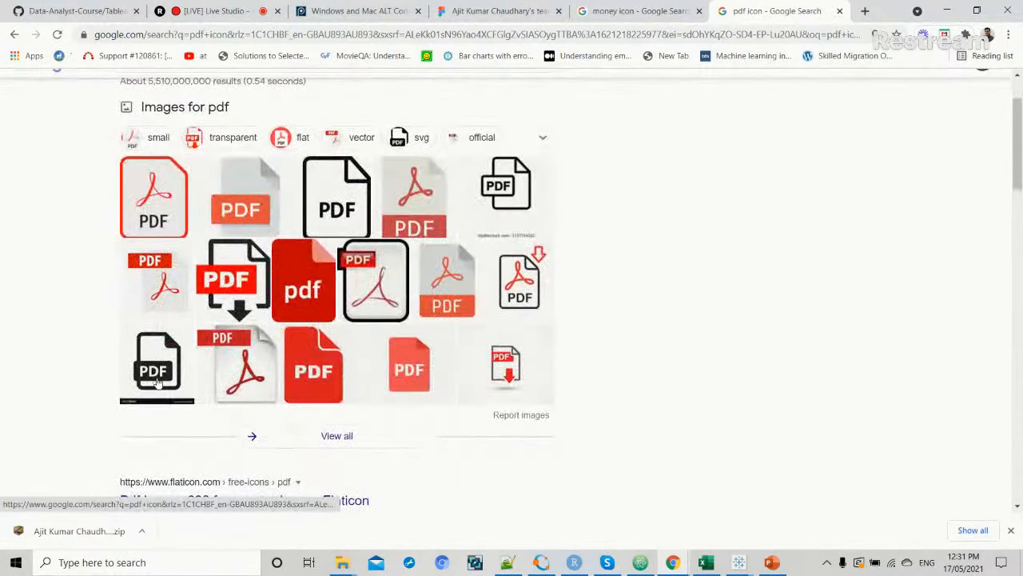
scroll(159, 383, up, 1)
Search Google for "grid icon", look over the images and return to Tableau.
double_click(128, 101)
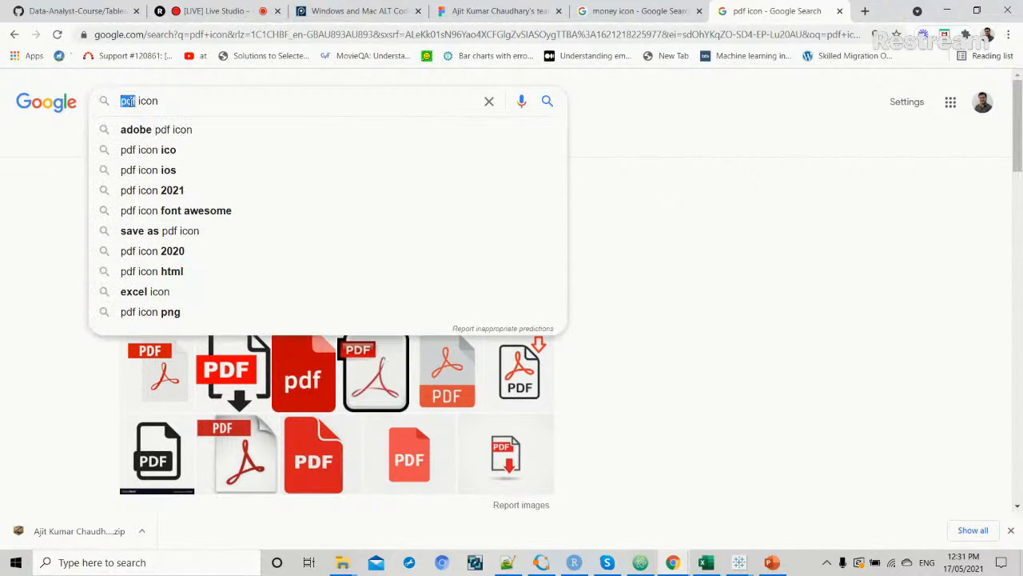
text(gi)
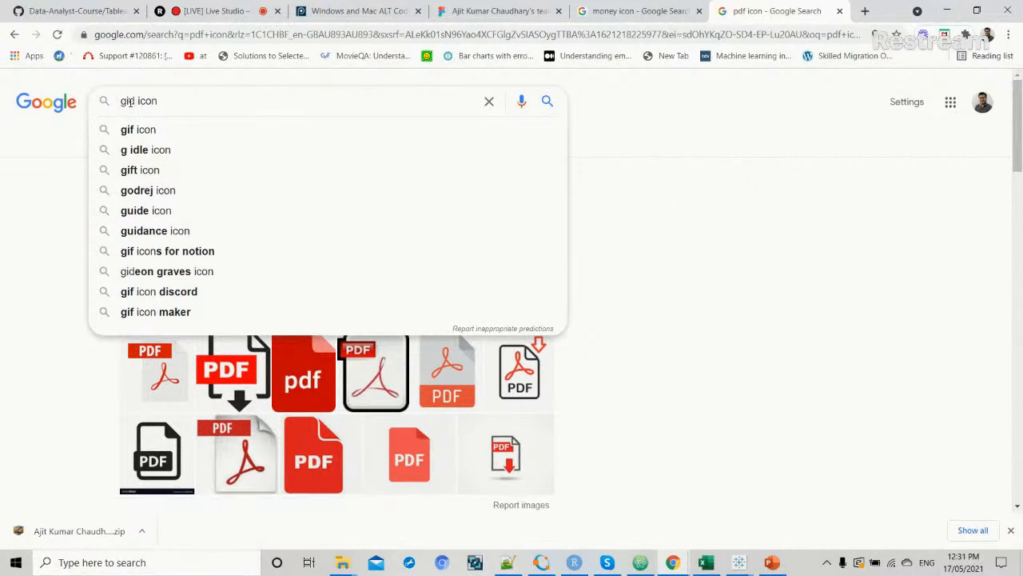
key(BackSpace)
text(ro)
key(BackSpace)
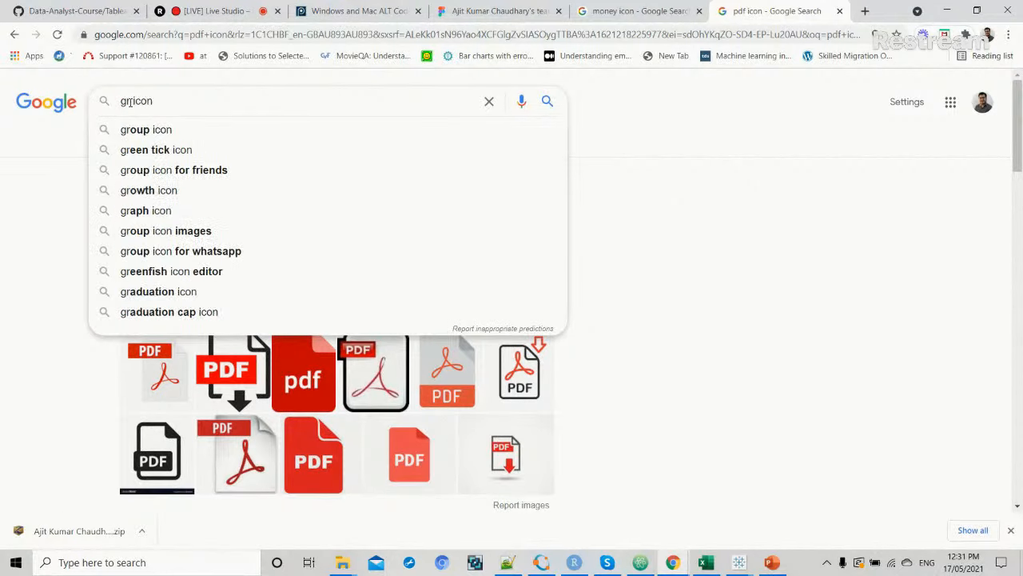
text(id)
key(Return)
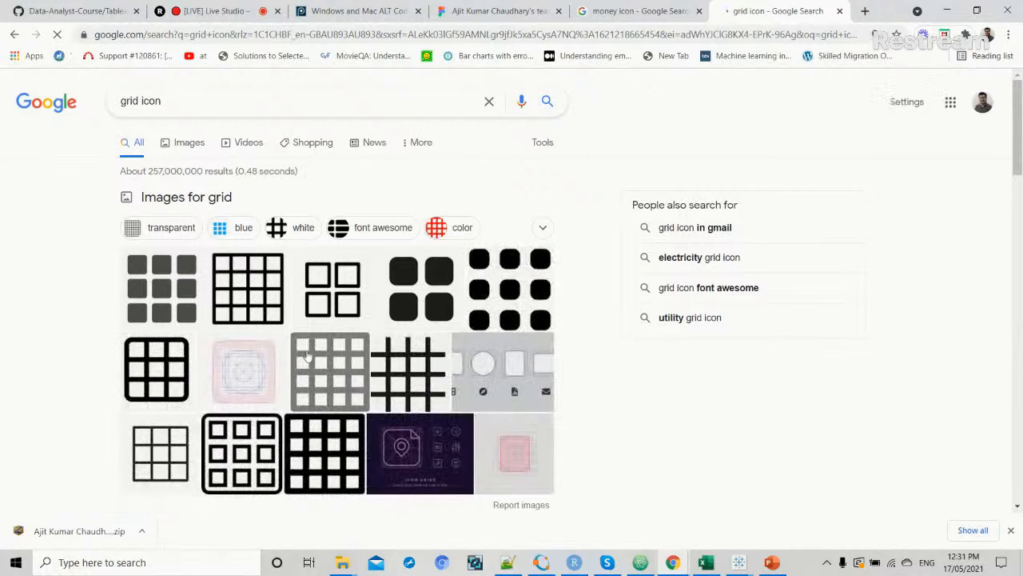
key(alt+Tab)
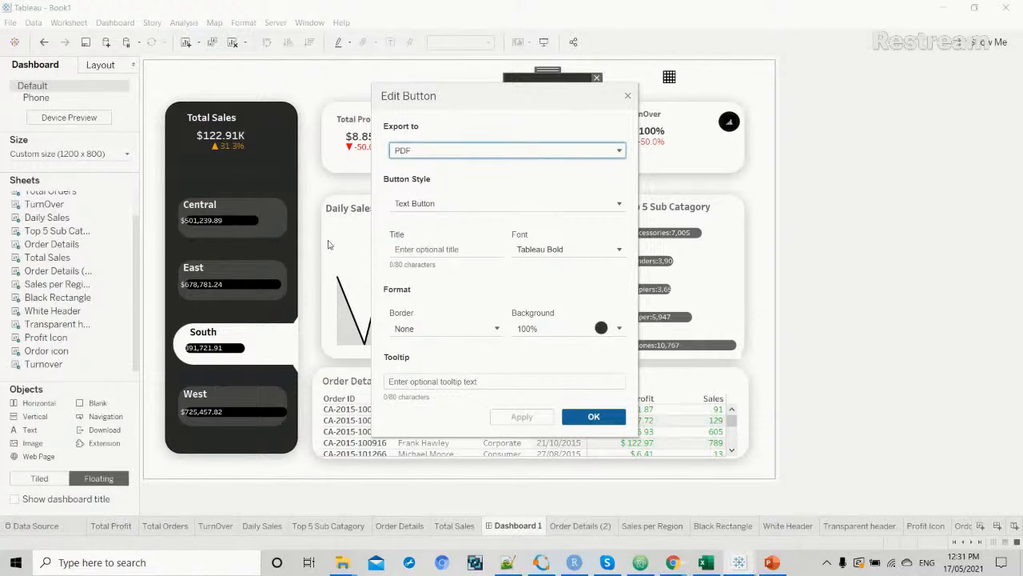
Make the PDF download button an Image Button using pdf.png from the dashboard shapes folder and accept its settings.
click(458, 206)
click(452, 223)
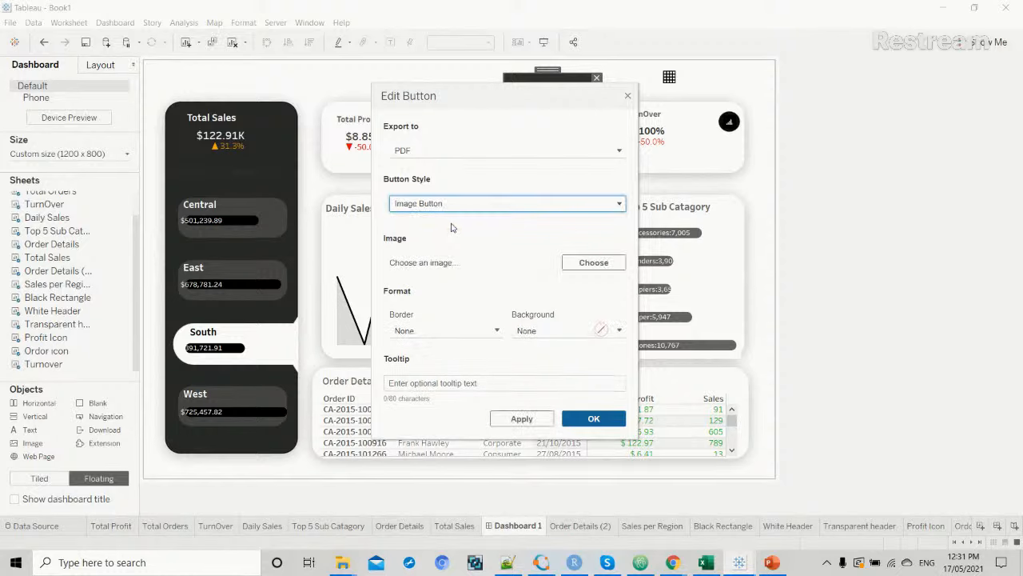
click(583, 265)
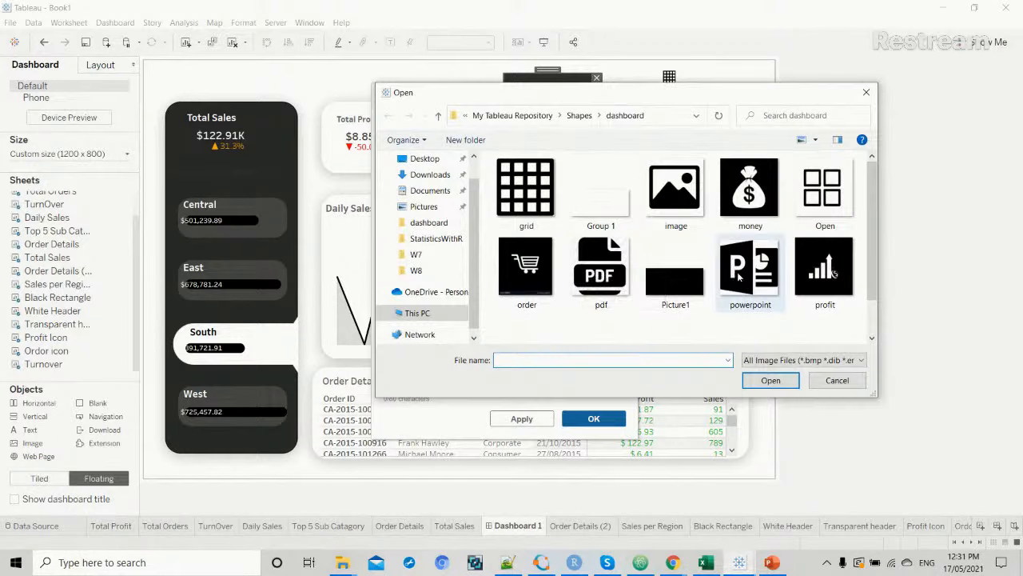
double_click(600, 300)
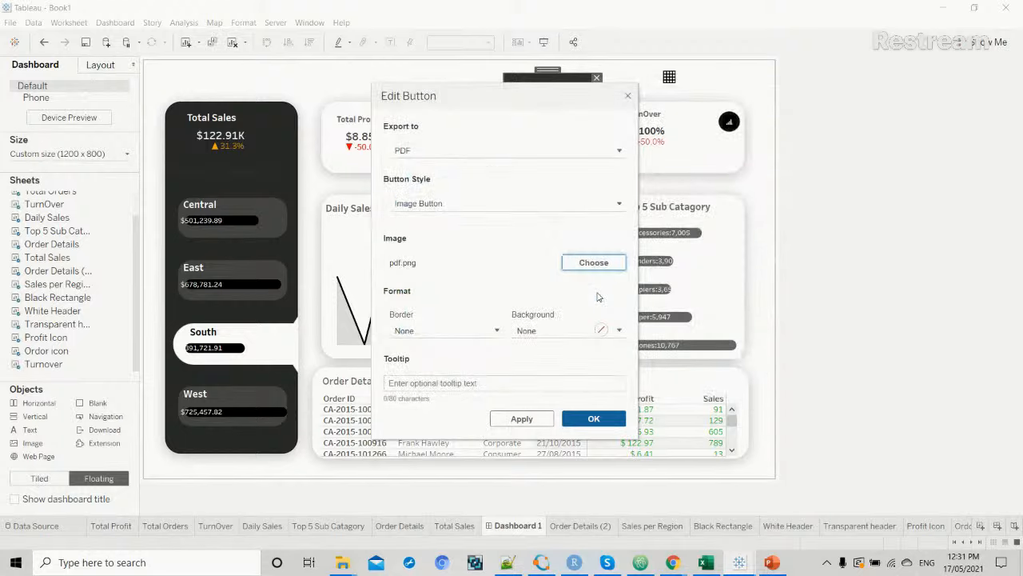
click(541, 420)
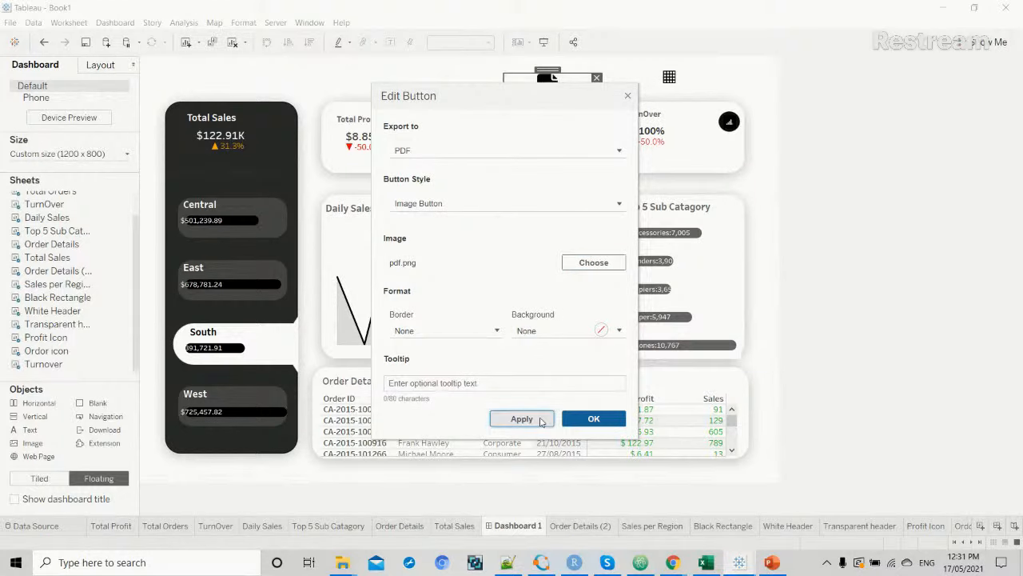
click(593, 420)
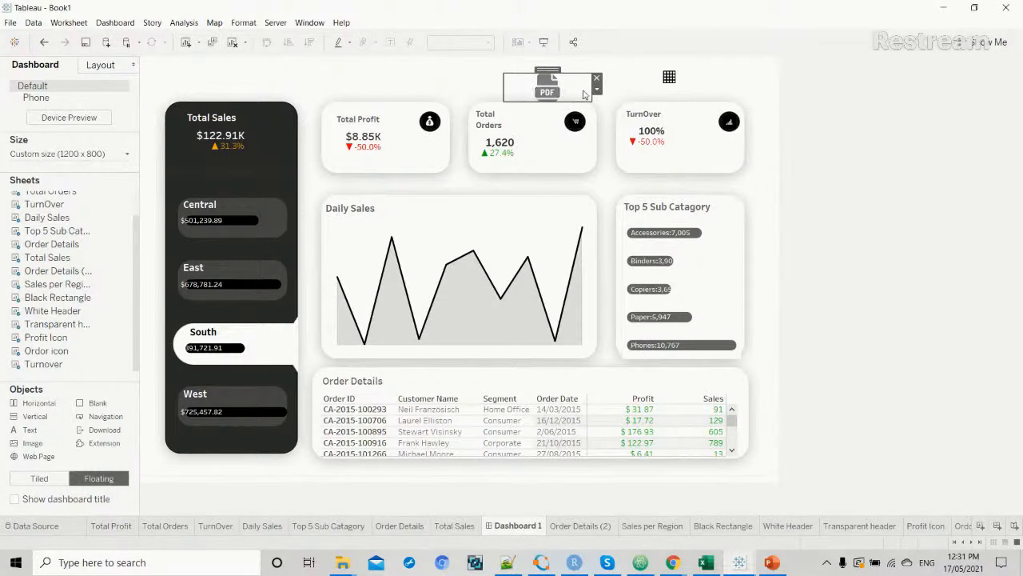
Shrink the PDF download button and place it directly beside the grid button above the TurnOver card.
drag(592, 100, 571, 94)
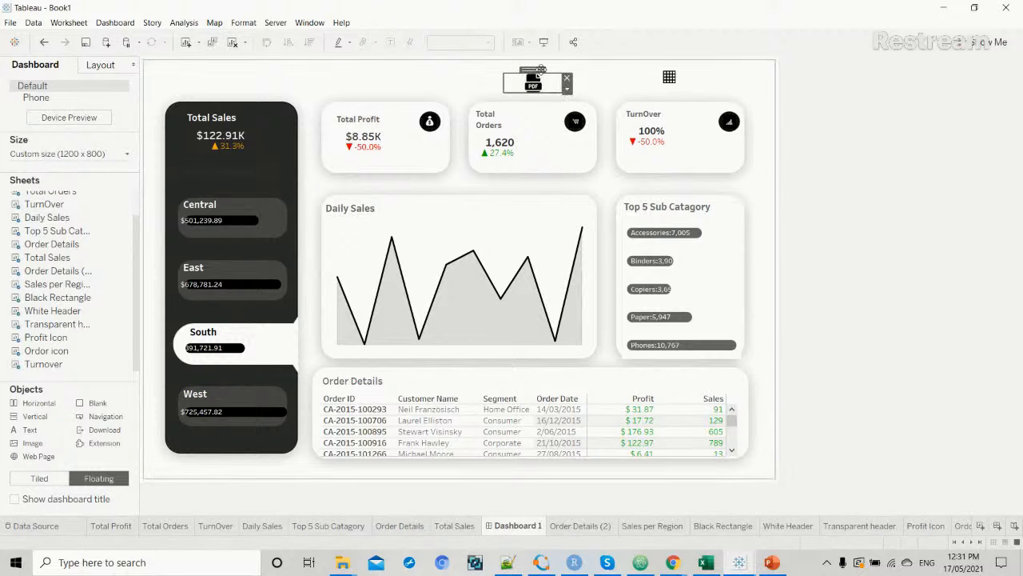
drag(540, 71, 714, 78)
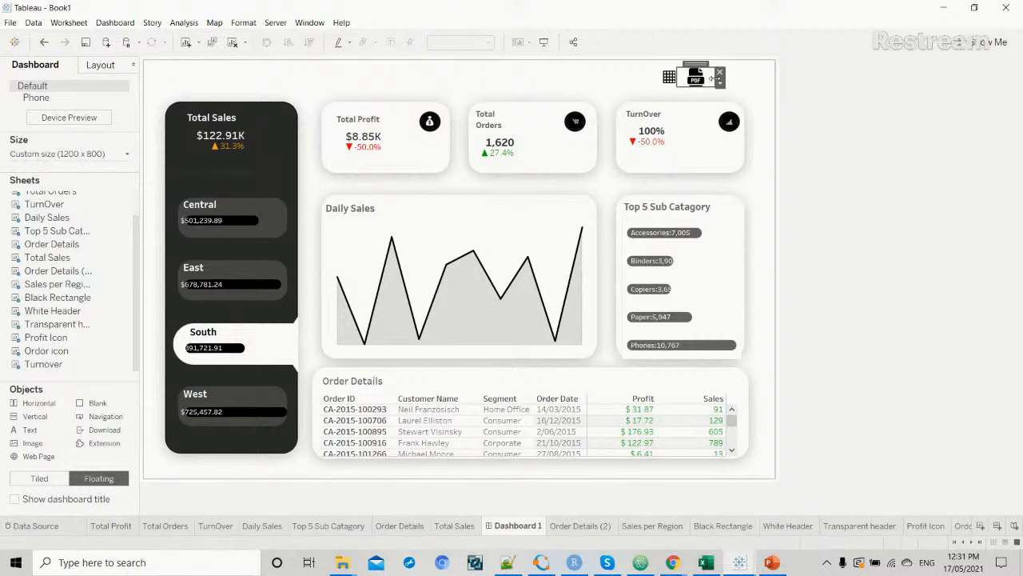
click(745, 86)
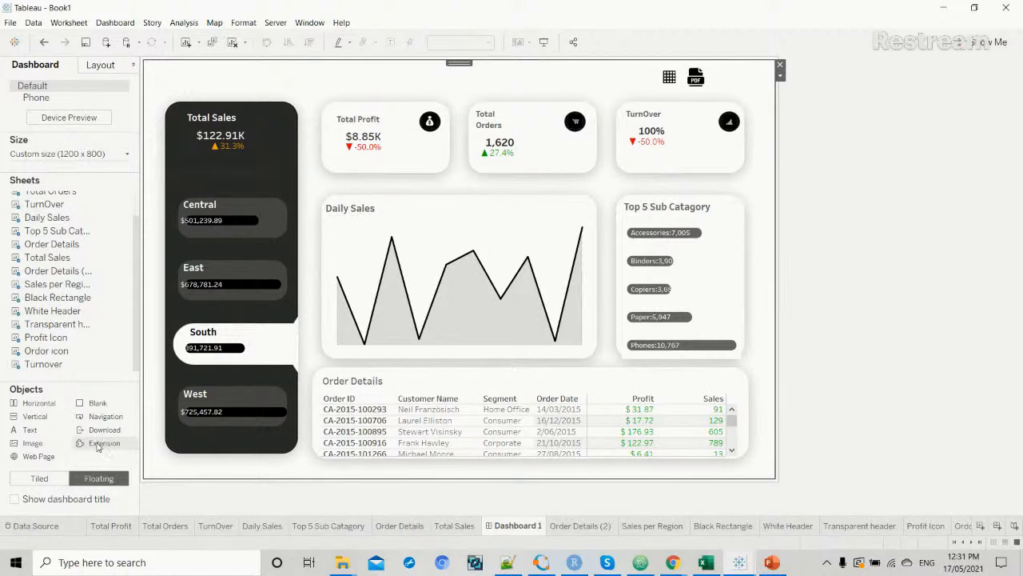
Add a second floating Download object between the Total Profit and Total Orders cards' upper edges and set its export format to Image.
drag(102, 436, 440, 70)
click(532, 84)
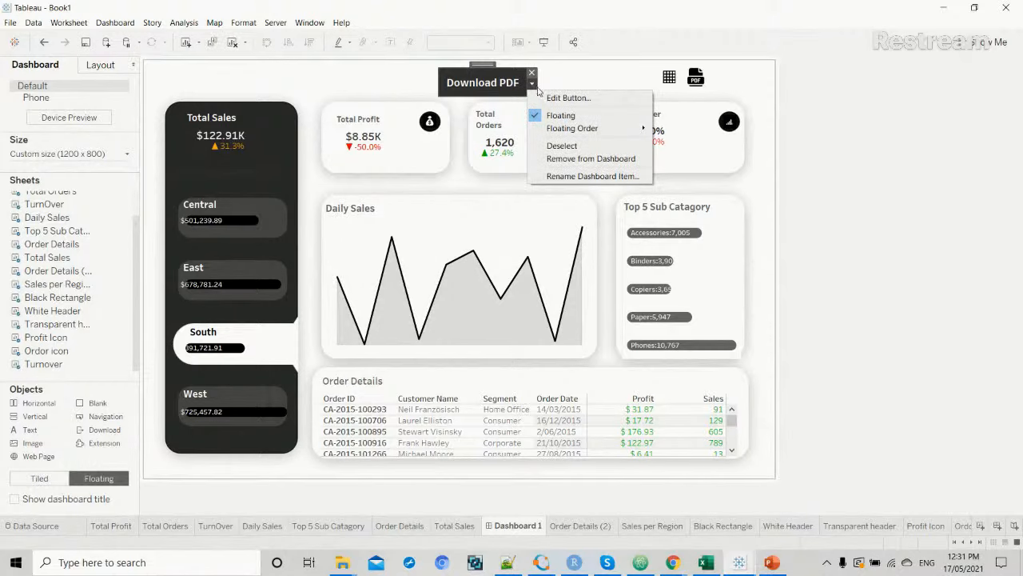
click(549, 95)
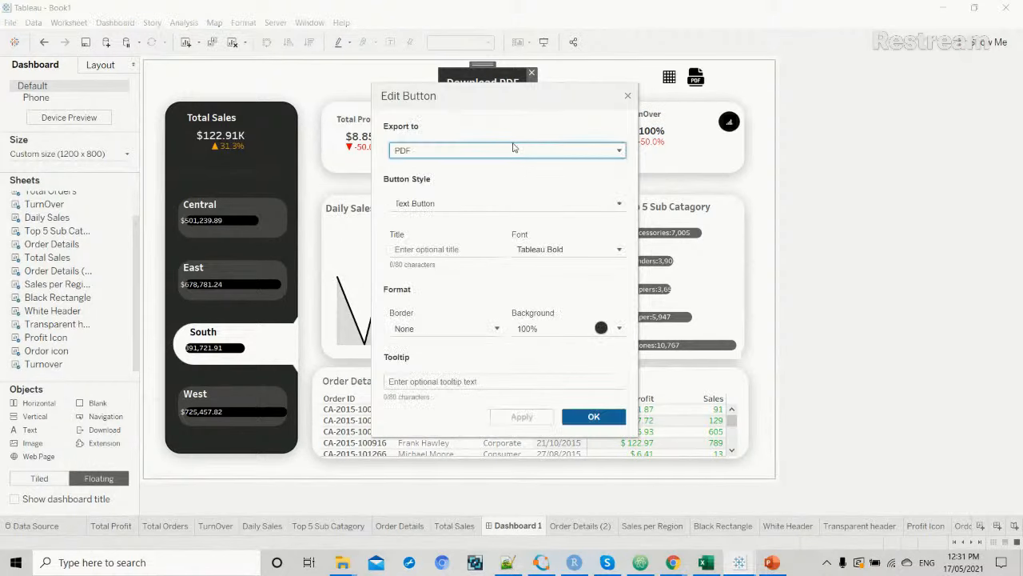
click(515, 149)
click(462, 183)
click(533, 155)
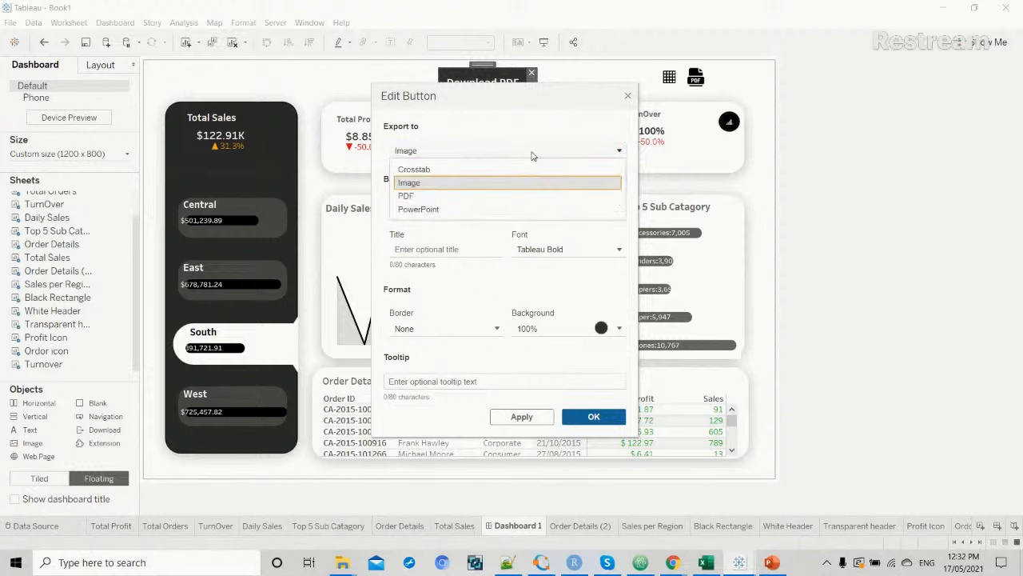
click(512, 184)
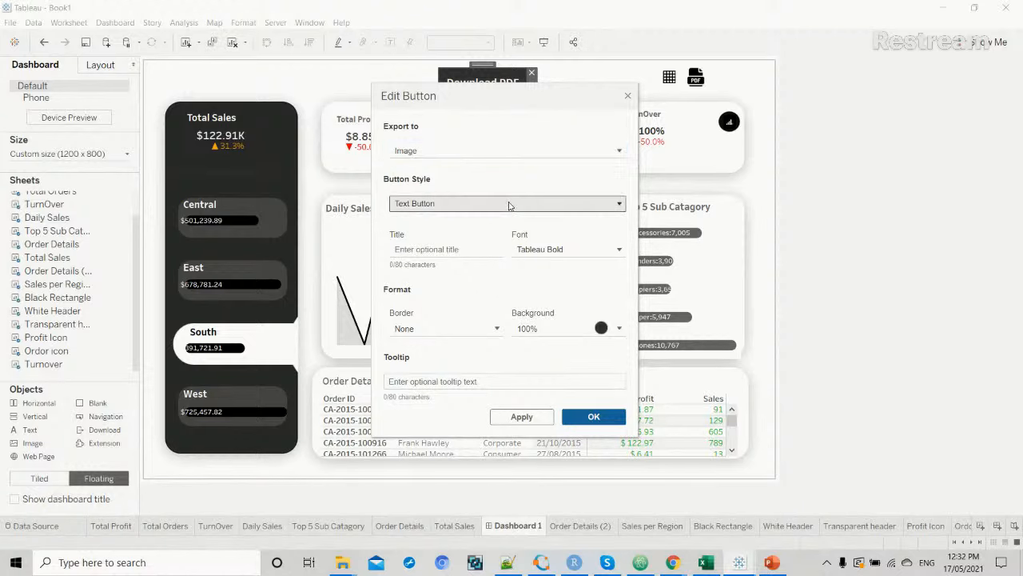
Make the second download button an Image Button using image.png and accept its settings.
click(509, 205)
click(496, 224)
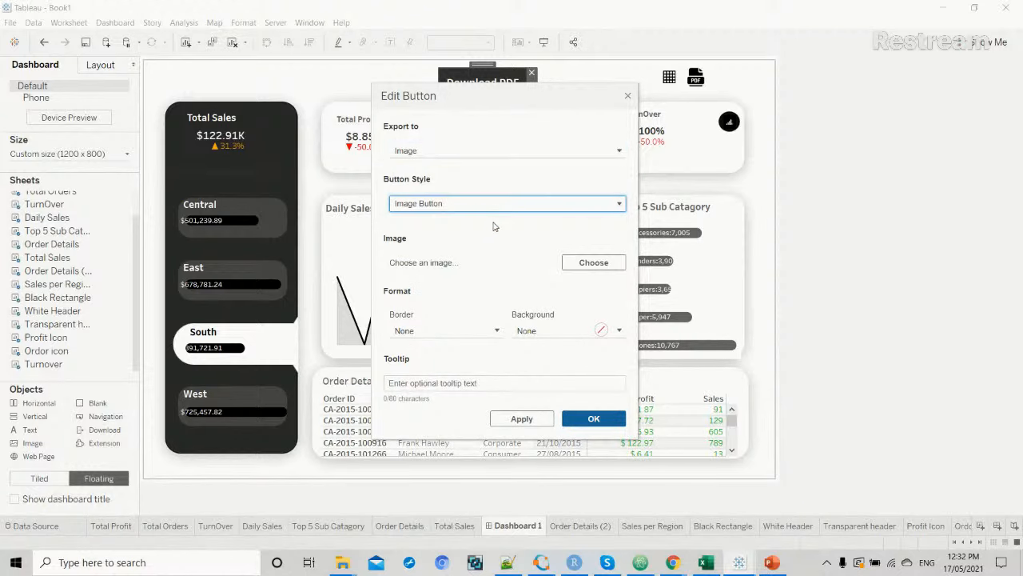
click(593, 262)
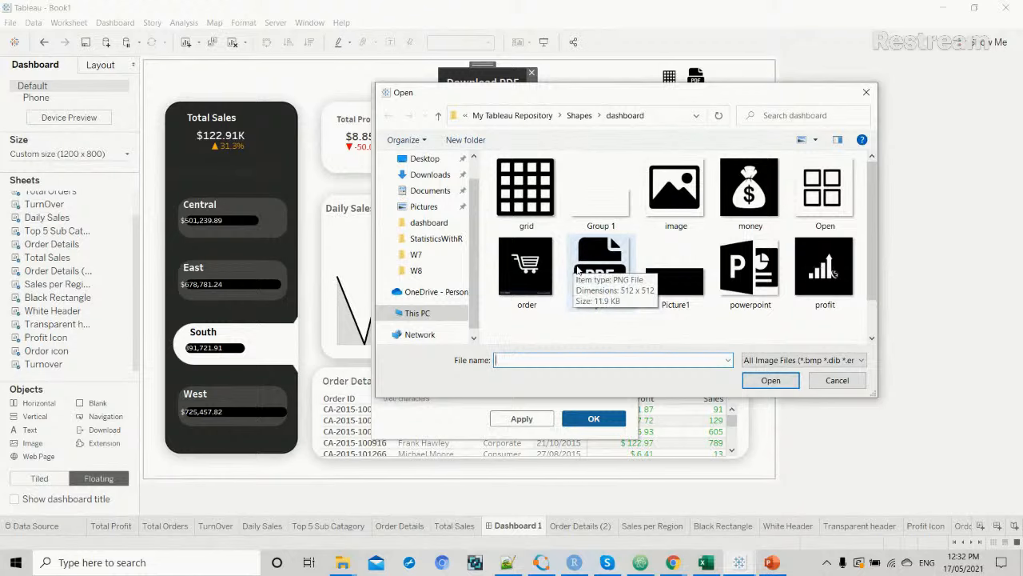
double_click(681, 208)
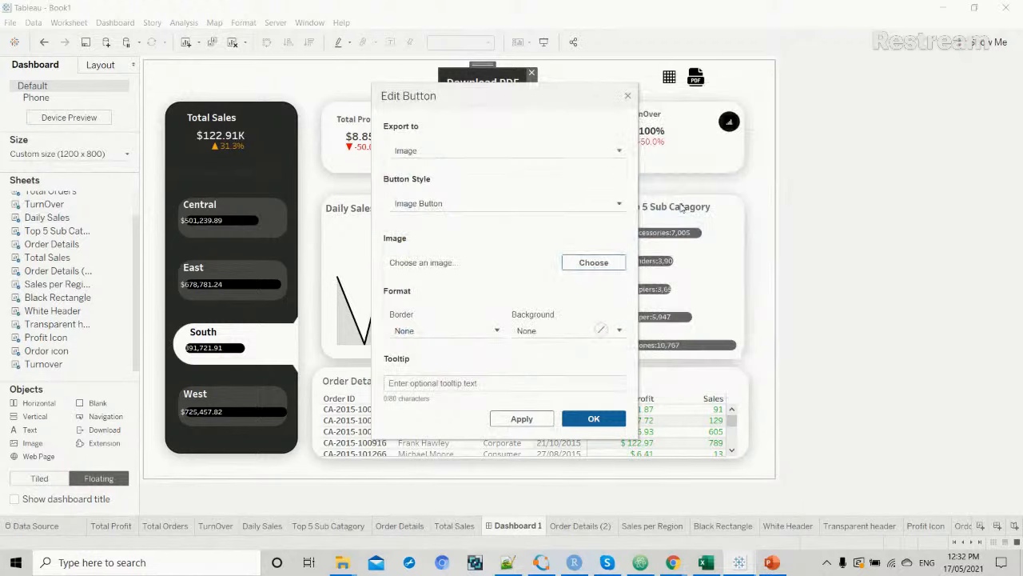
click(527, 422)
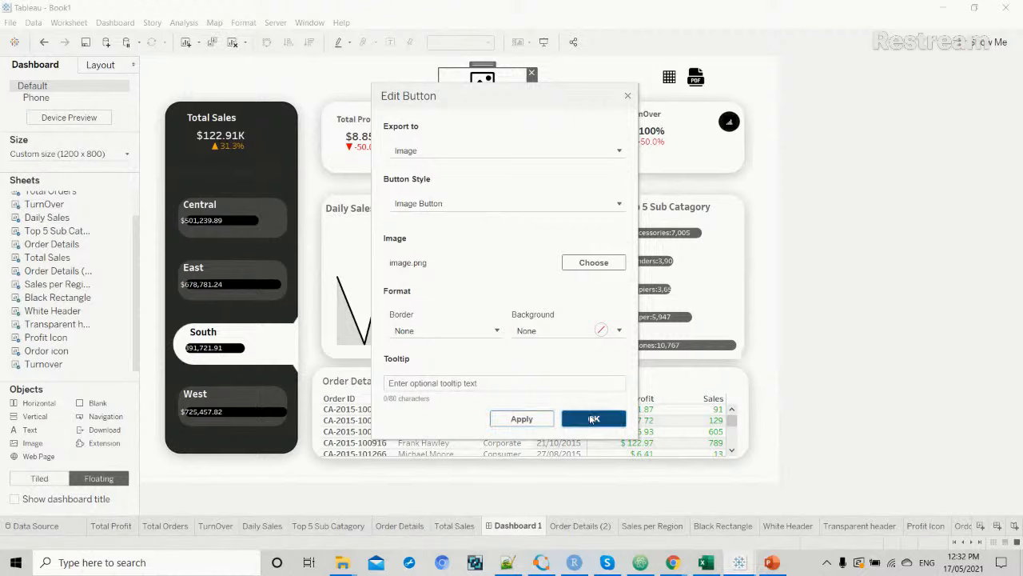
click(594, 419)
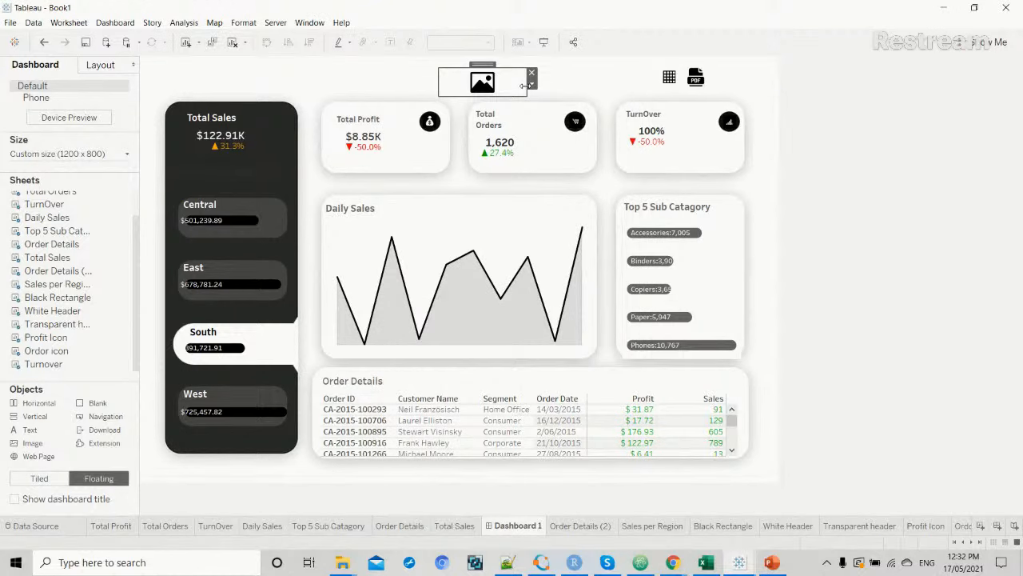
Shrink the image download button and move it beside the PDF button above the TurnOver card.
drag(523, 86, 744, 94)
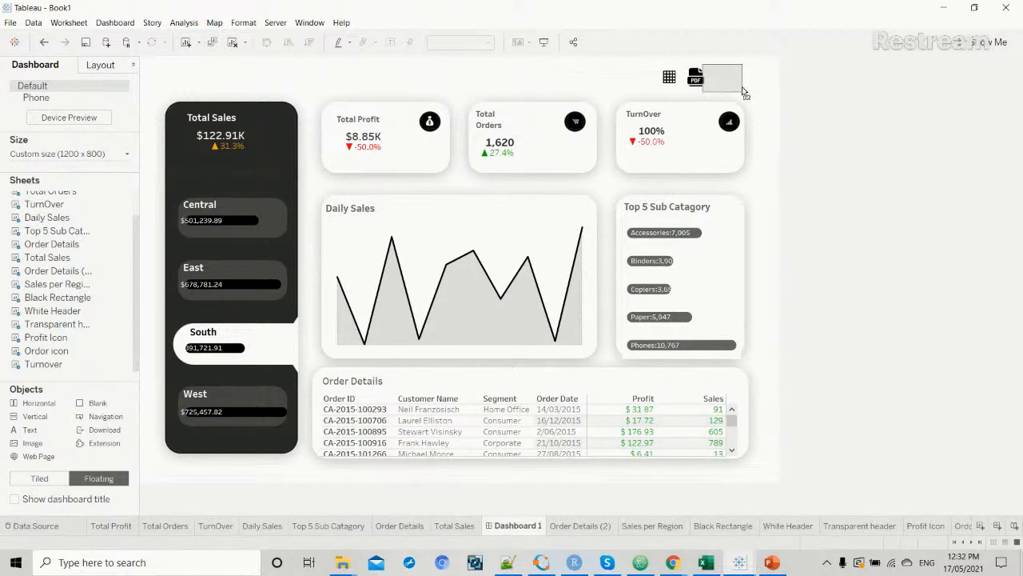